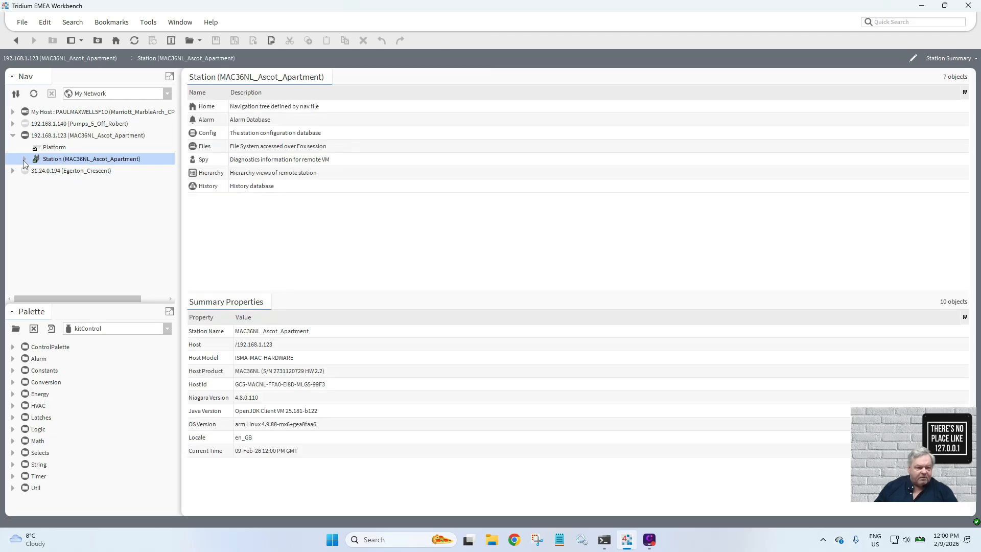
- Open the wire sheet of the Strat folder under Config > Logic in the MAC36NL_Ascot_Apartment station
click(26, 160)
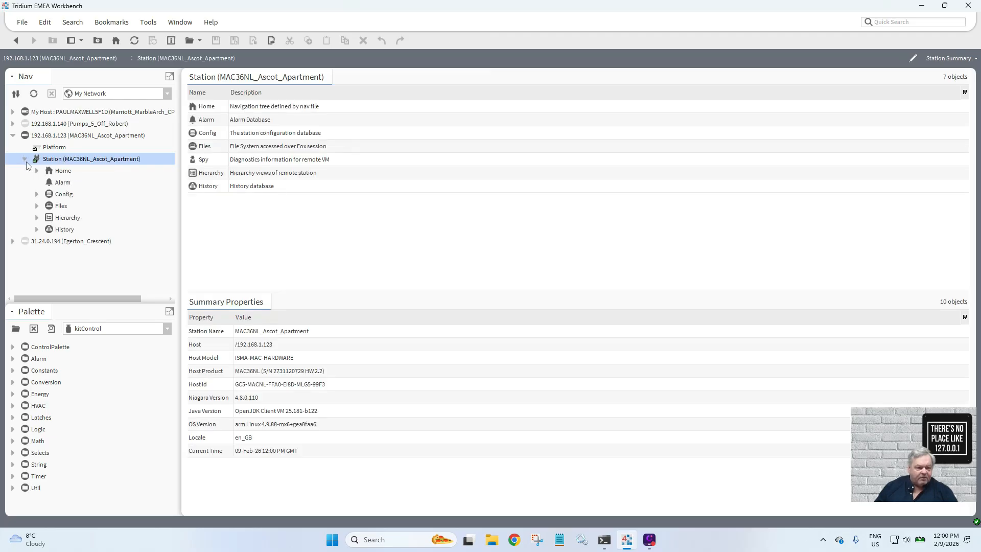
click(37, 195)
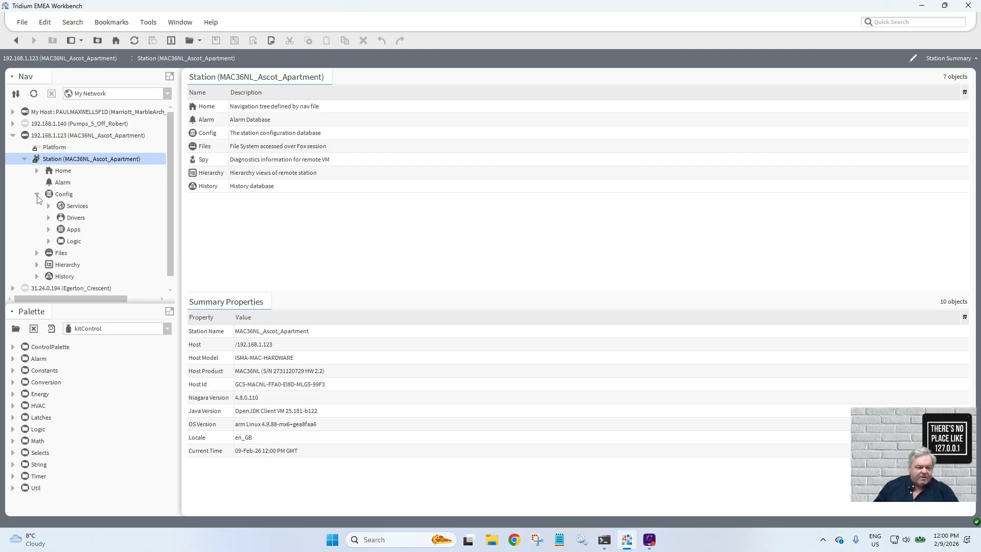
click(48, 243)
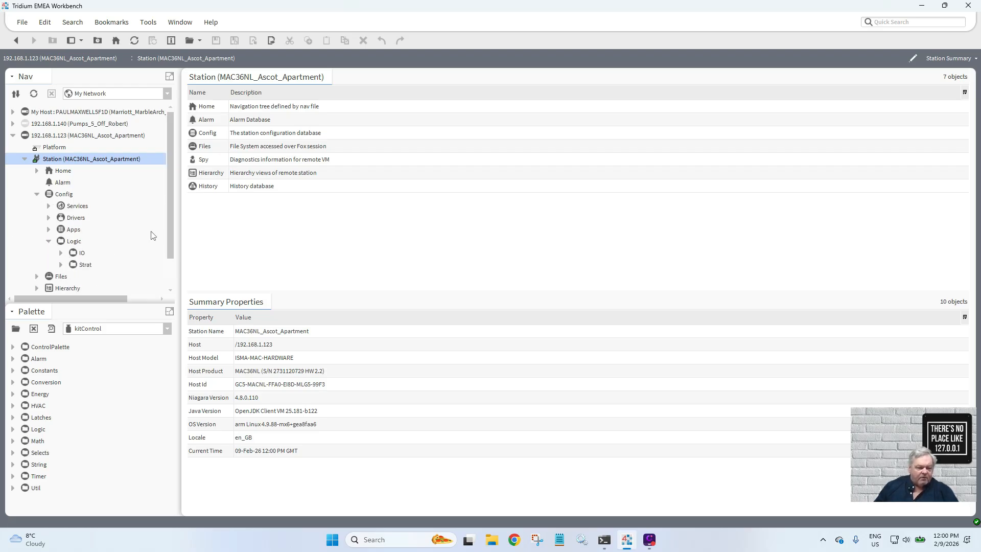
scroll(170, 230, down, 1)
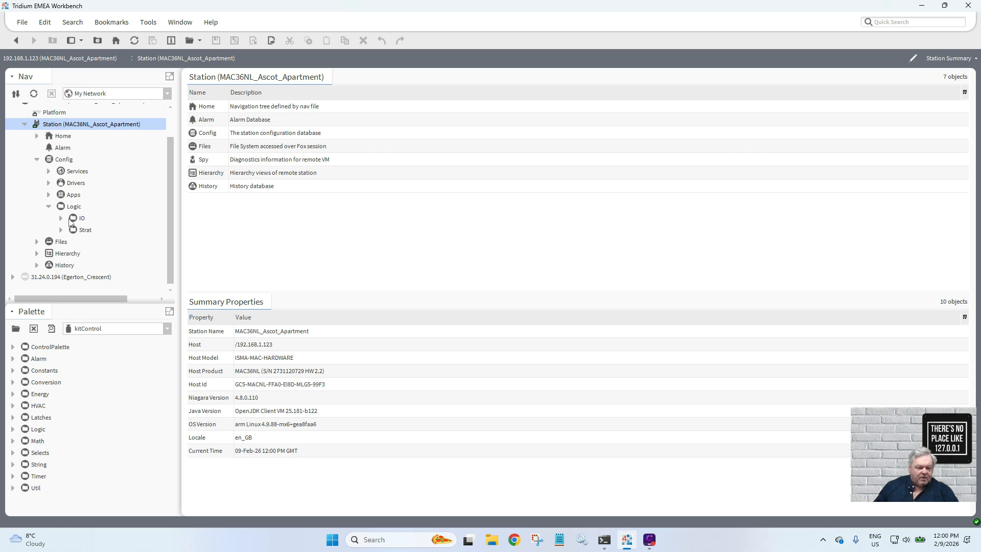
click(86, 231)
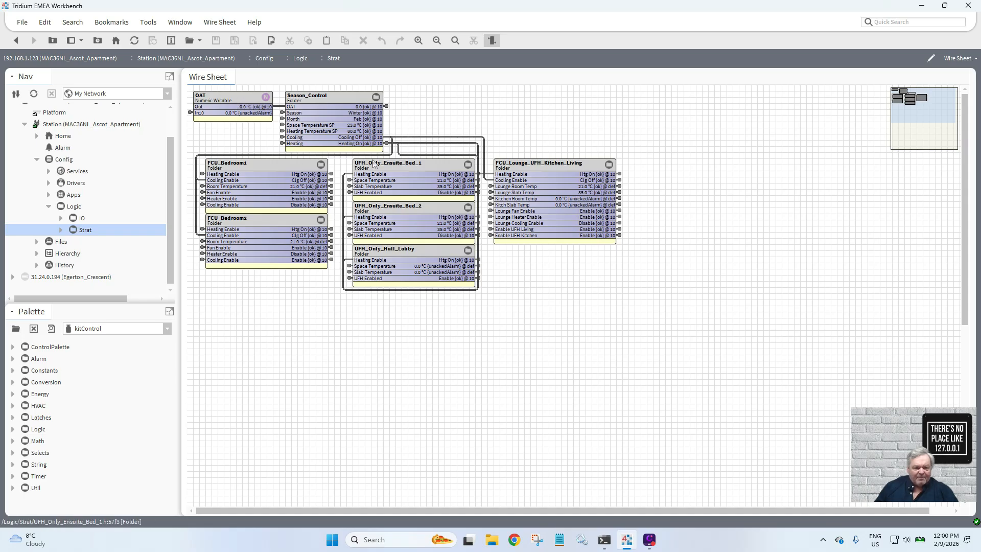
- Create a folder named FCU in the empty area below the existing strategy folders and open its wire sheet
right_click(308, 321)
mouse_move(308, 321)
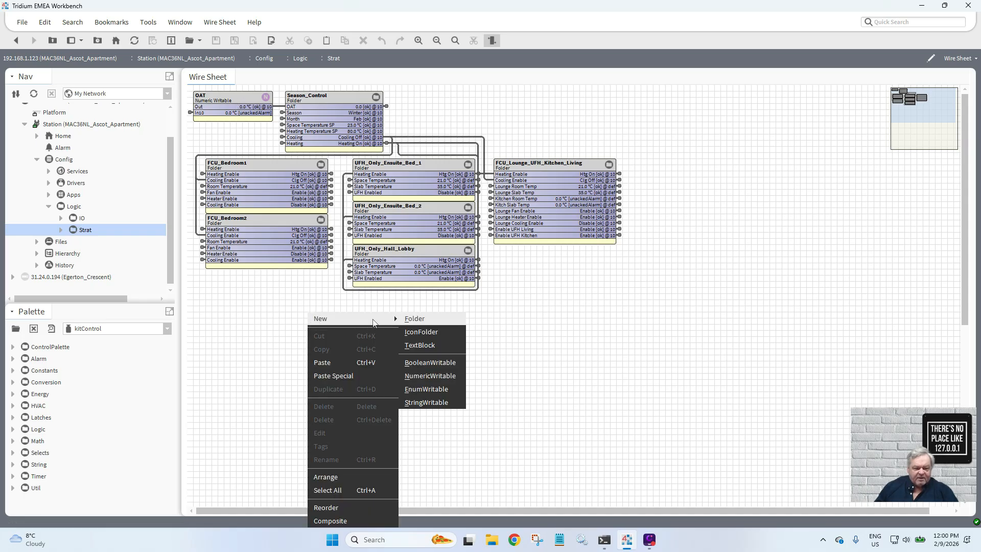
click(423, 322)
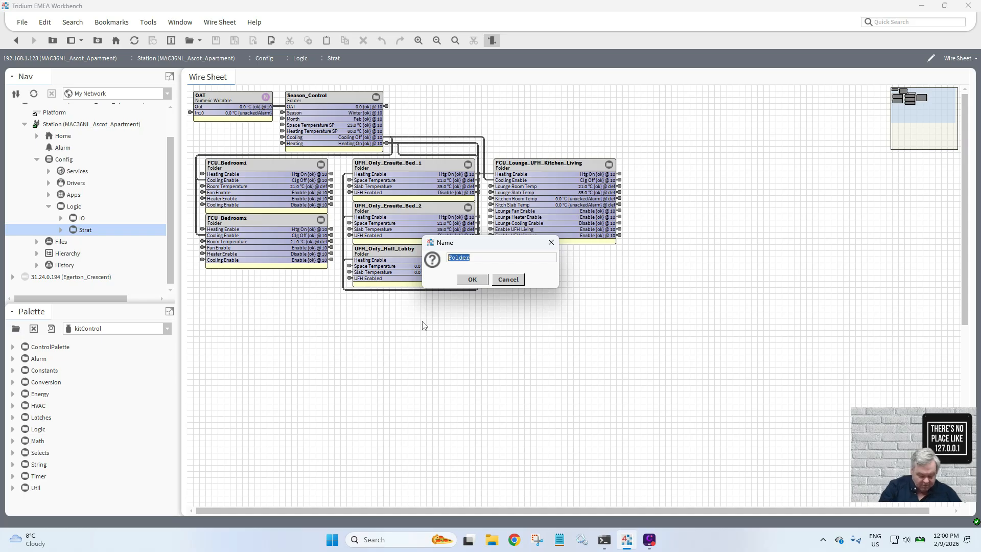
text(FCU)
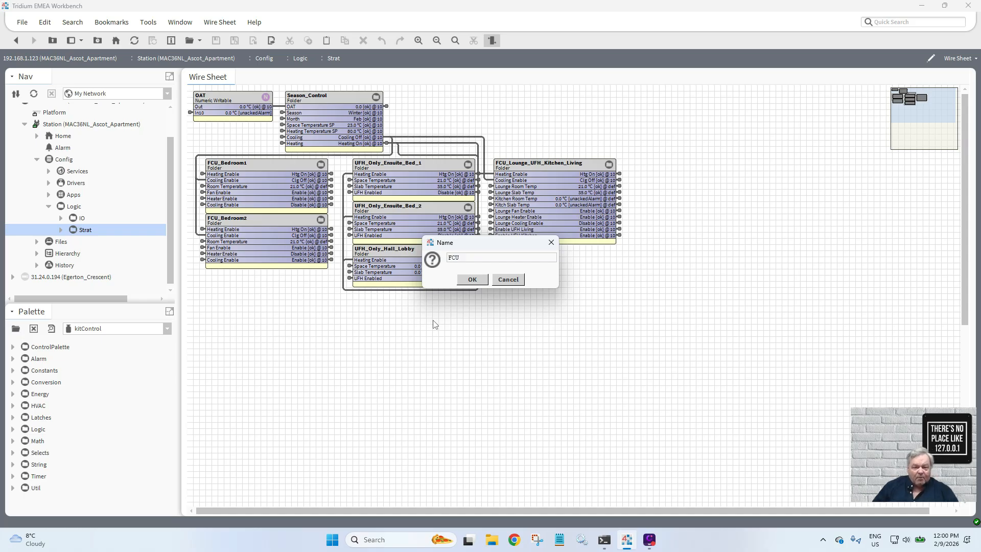
click(472, 279)
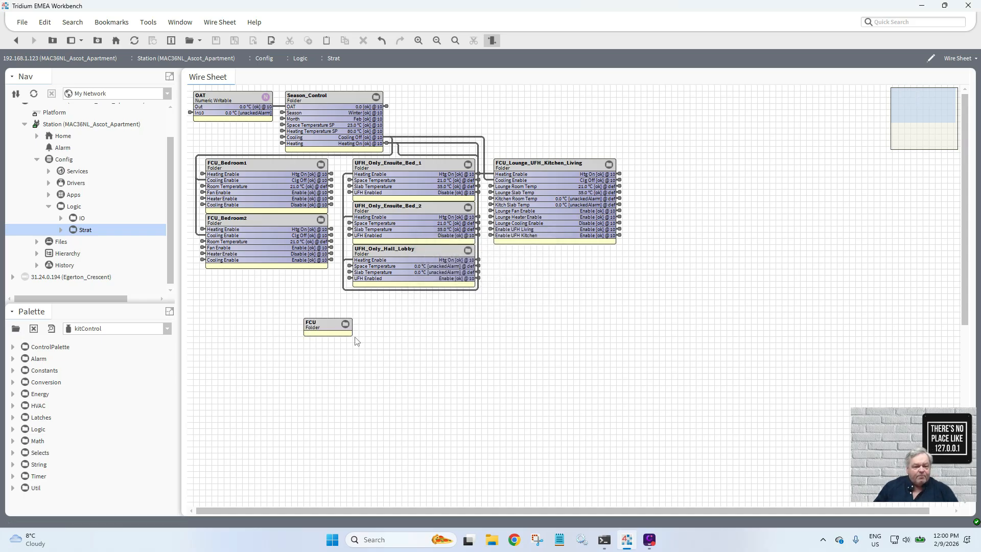
double_click(318, 329)
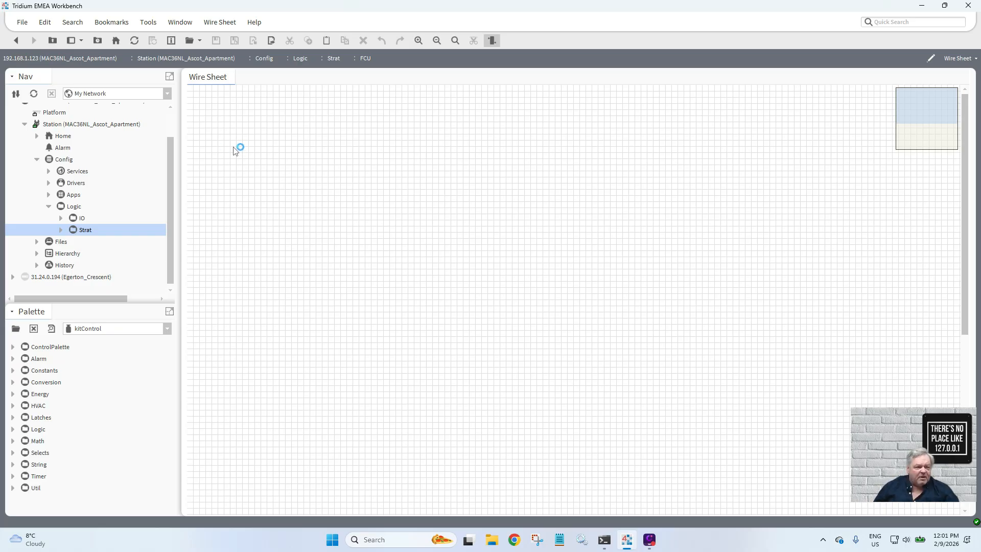
- Add a TextBlock named Edge10_Notes near the upper-left corner of the empty FCU wire sheet
right_click(212, 105)
mouse_move(219, 111)
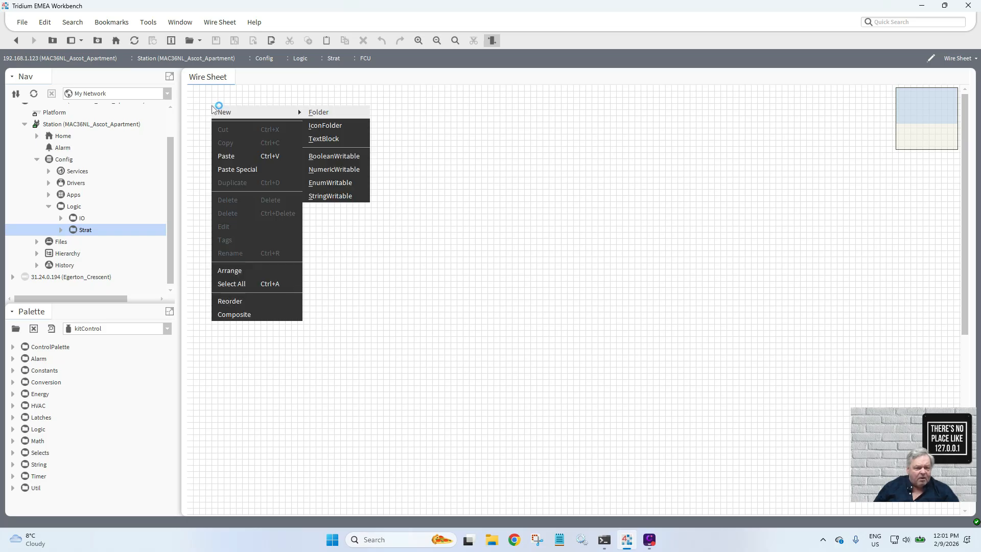
click(344, 138)
text(Edge10 - 5UIs -)
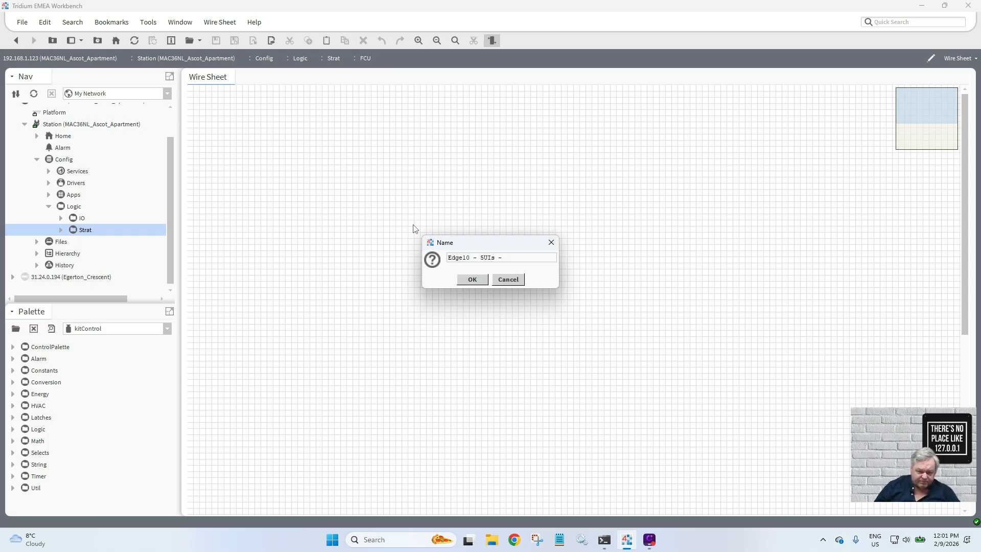
drag(470, 261, 546, 254)
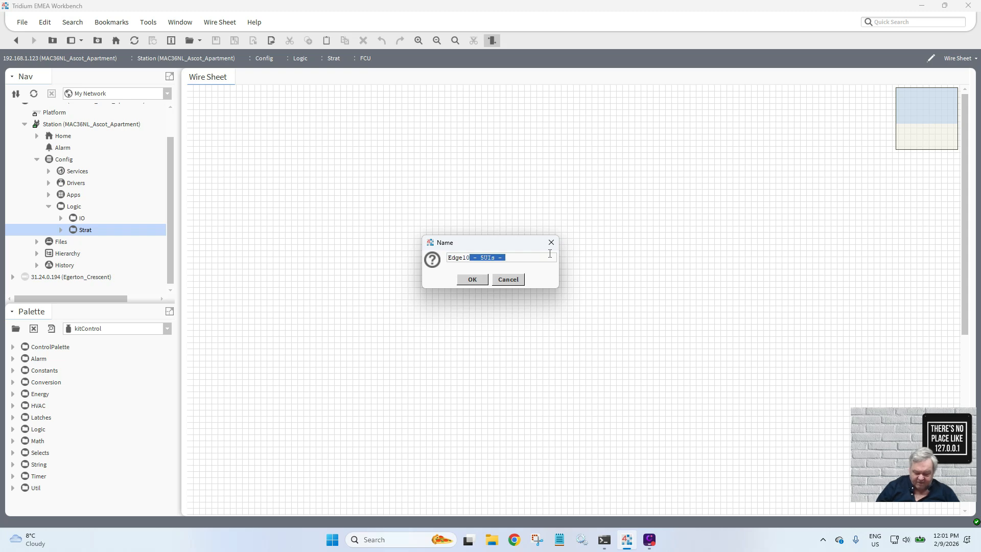
key(BackSpace)
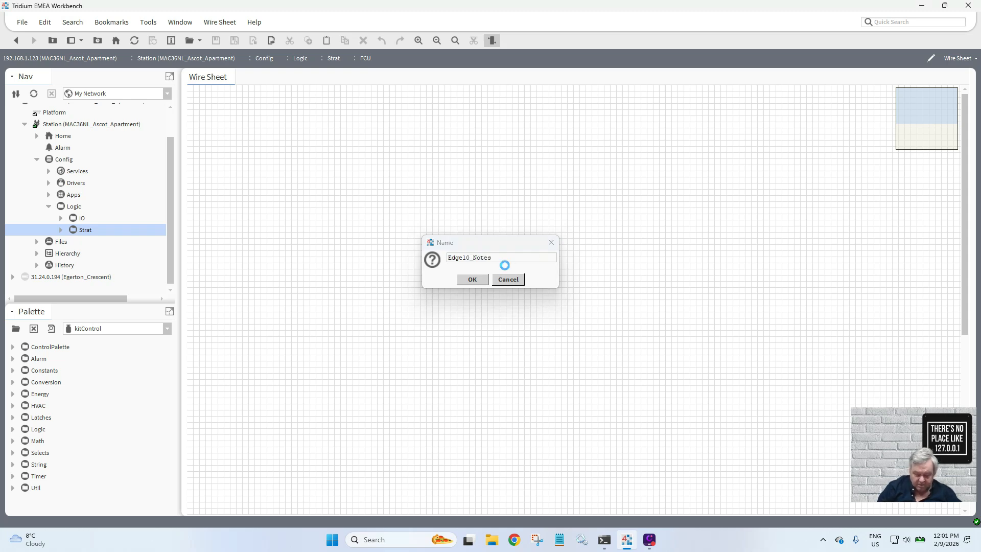
key(Return)
- Set the Edge10_Notes text to "Edge 10 - 5UIs, 2AOs - 3DOs", save it and return to the FCU wire sheet
double_click(244, 109)
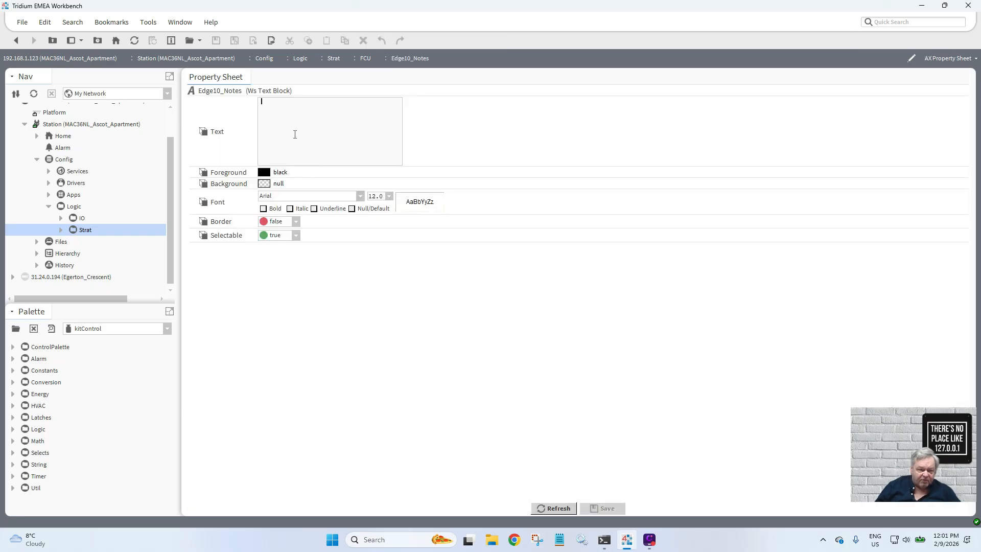
text(Edge 10 - 5UIs, 2A)
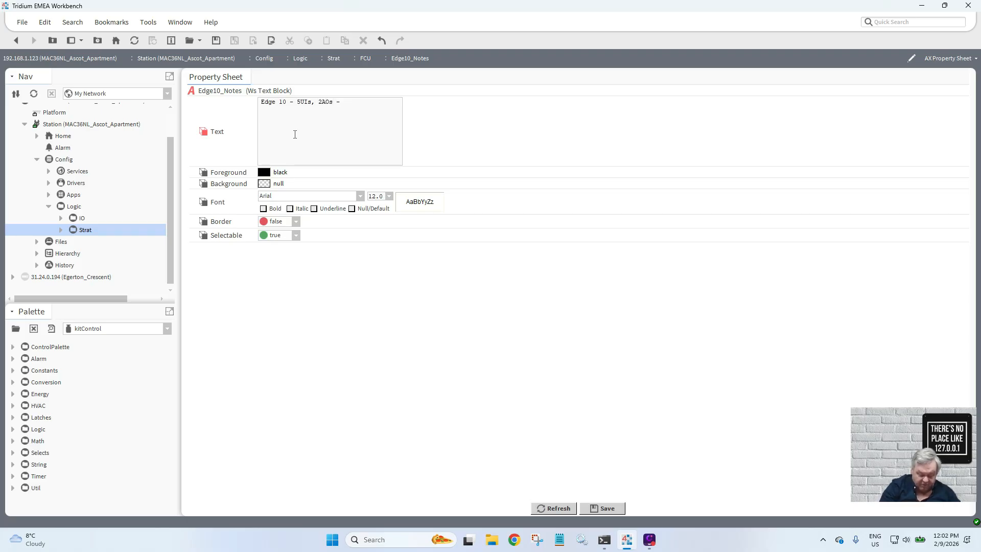
text(Os)
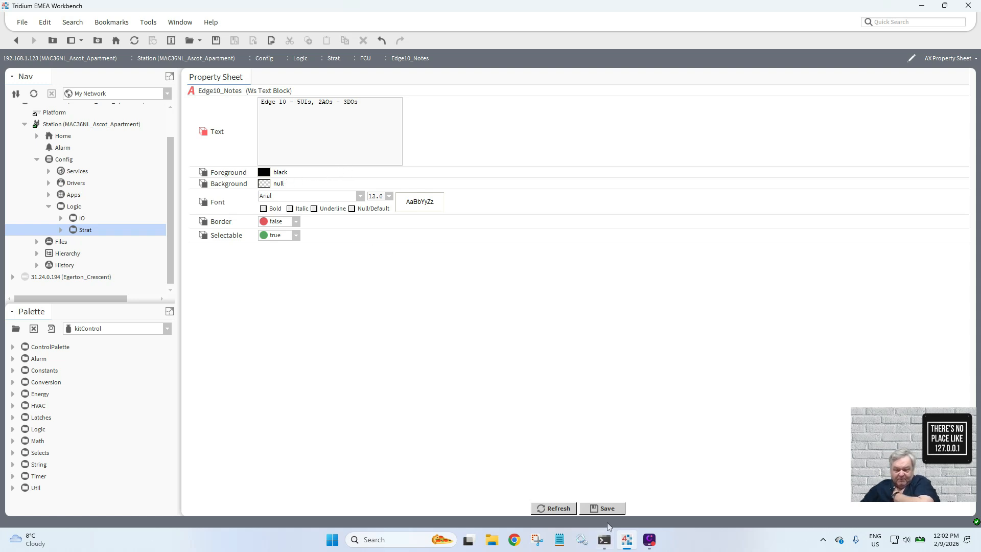
click(607, 510)
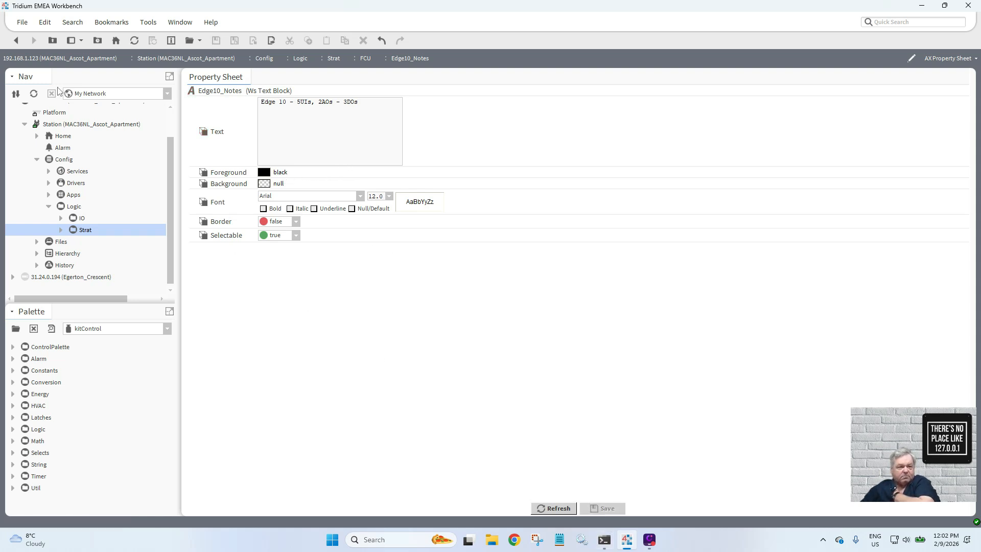
click(16, 41)
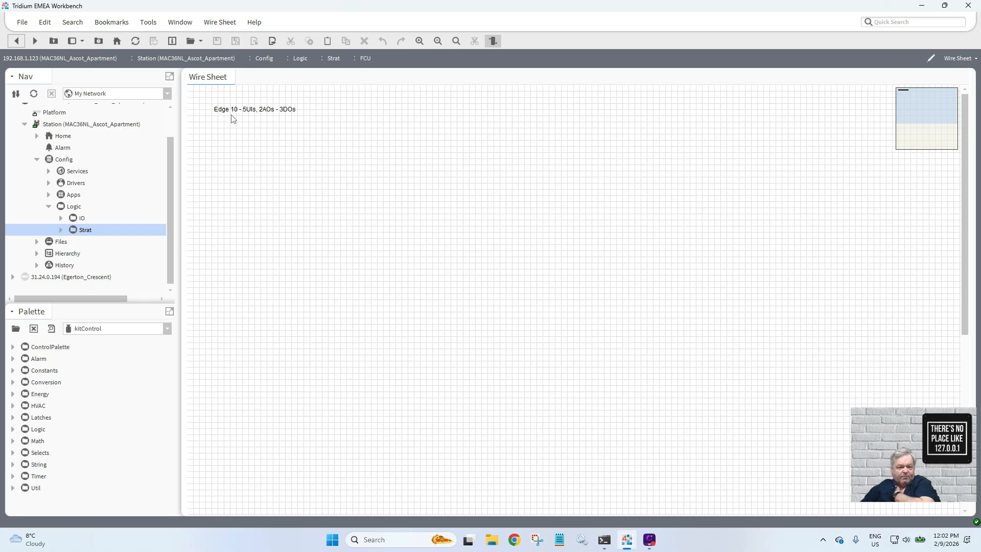
- Move the Edge 10 note closer to the upper-left corner of the wire sheet and deselect it
drag(241, 114, 228, 102)
drag(321, 104, 312, 109)
click(214, 128)
- Add a NumericWritable point named RoomTemp and place it directly beneath the Edge 10 note
right_click(214, 128)
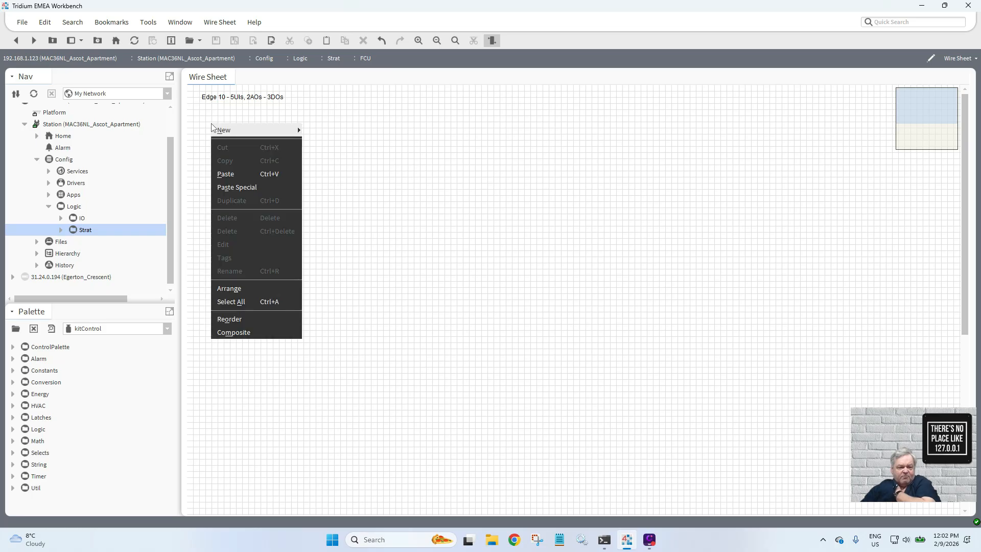
mouse_move(254, 131)
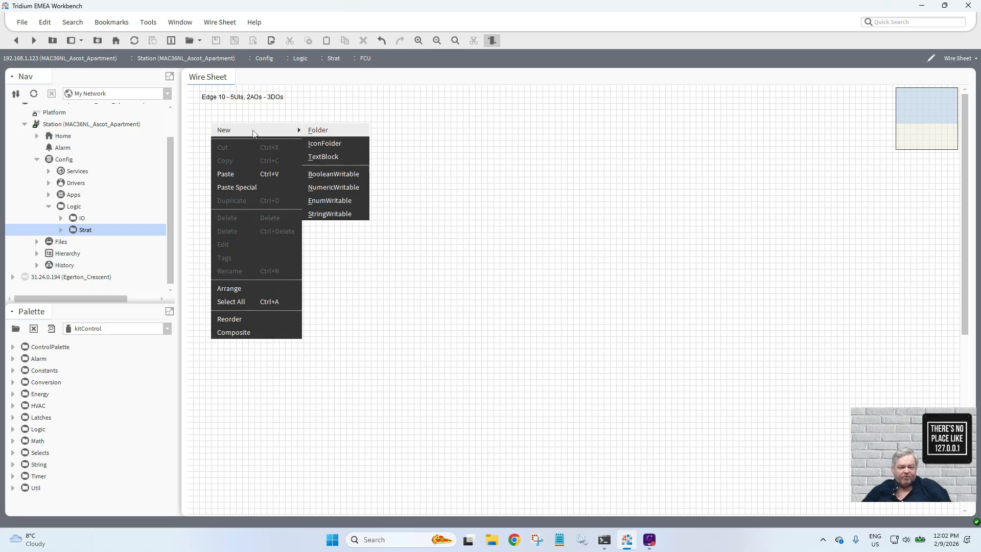
click(344, 192)
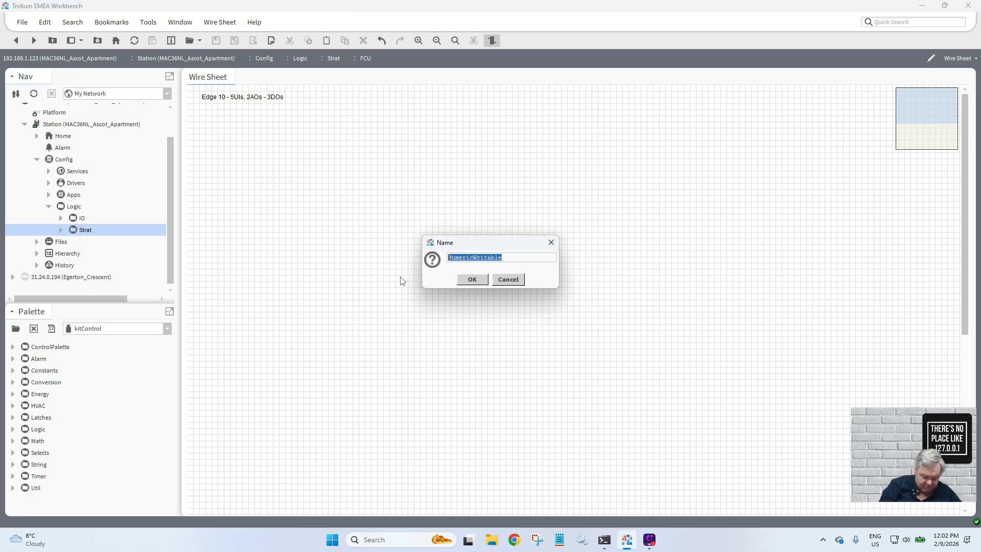
text(RoomT)
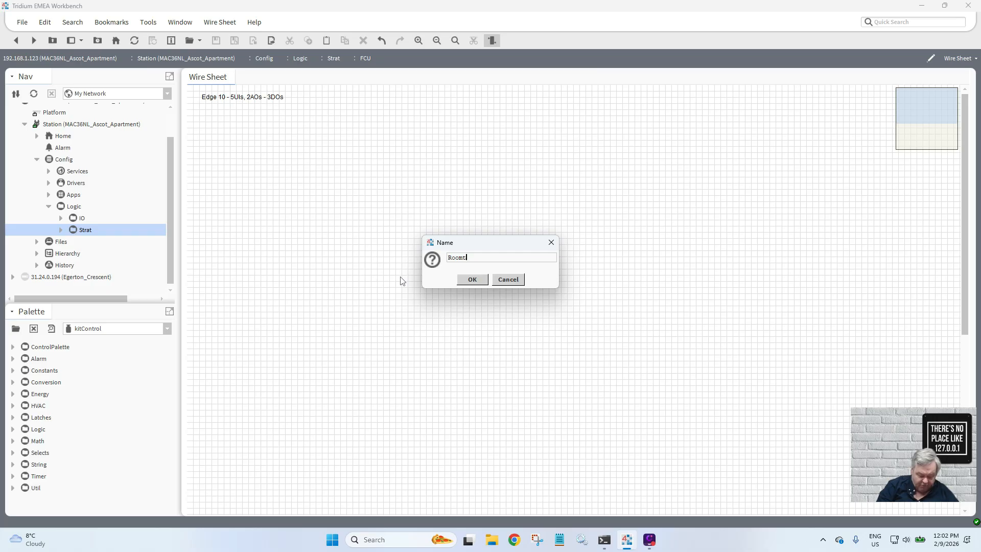
text(Temperater)
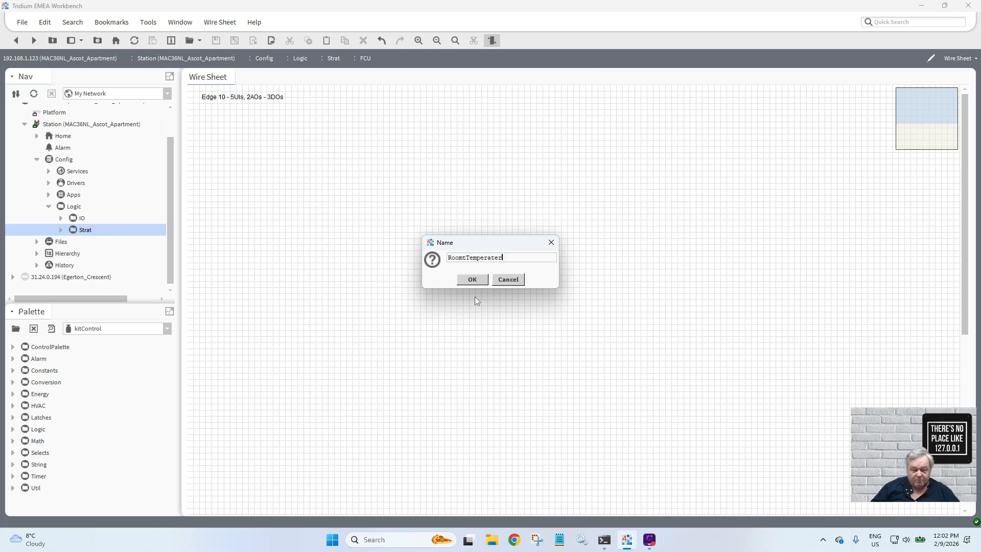
key(BackSpace)
key(BackSpace)
key(BackSpace)
key(BackSpace)
key(BackSpace)
key(BackSpace)
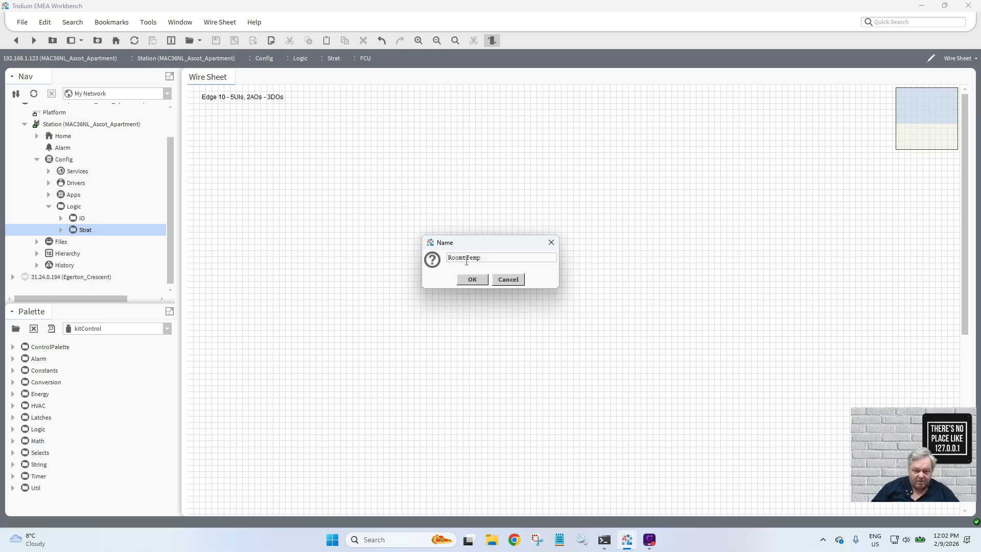
key(BackSpace)
click(474, 279)
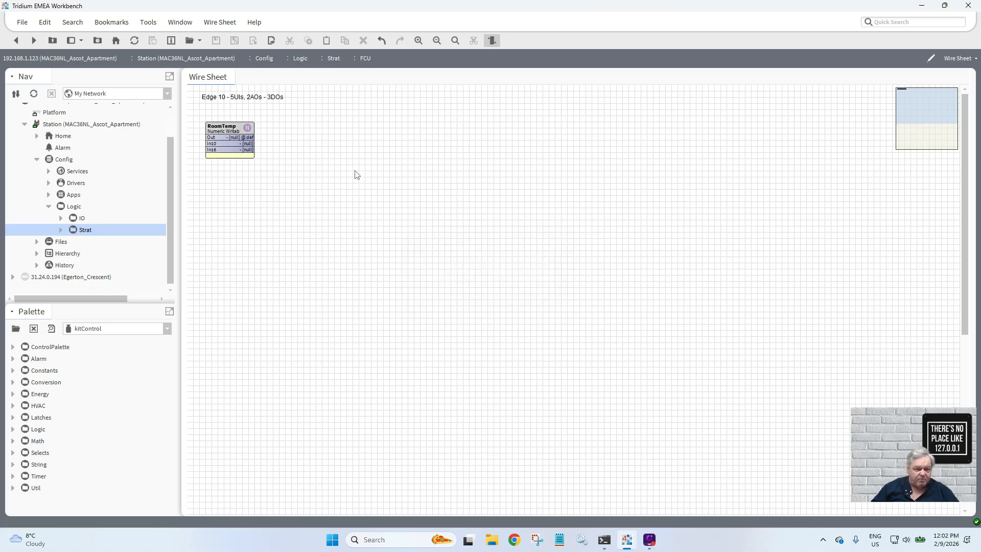
drag(234, 131, 227, 118)
- Unpin the In16 slot from the RoomTemp block, keeping Out and In10 pinned
right_click(225, 115)
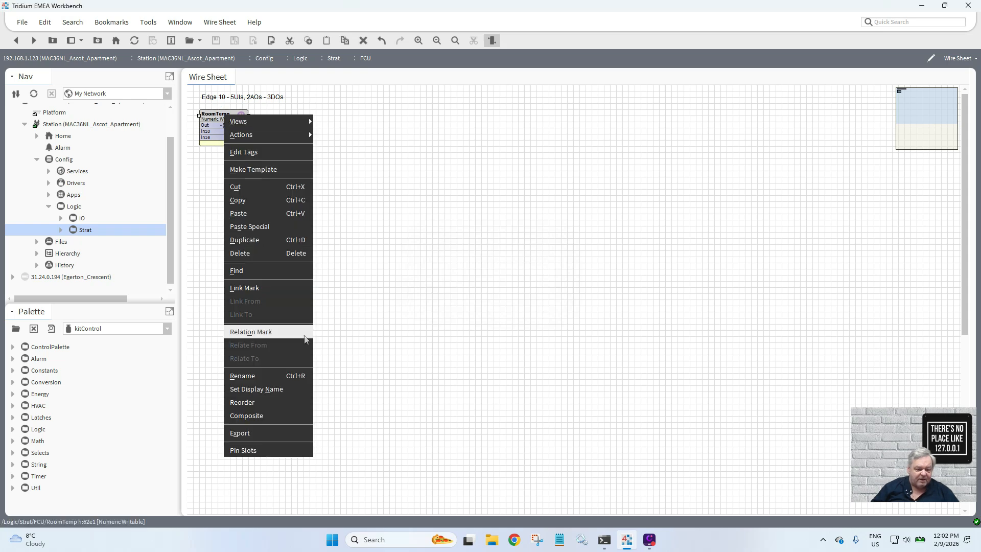
click(290, 447)
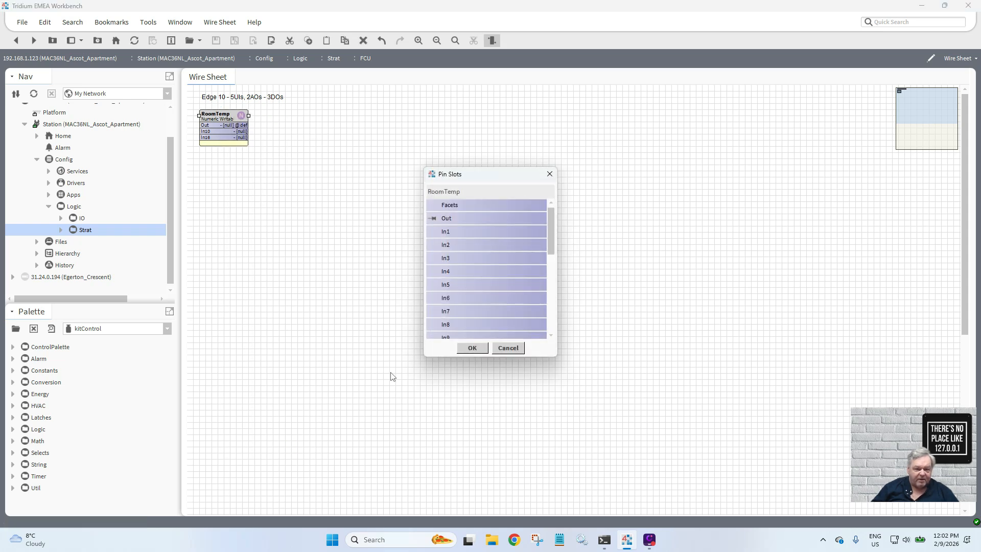
drag(553, 238, 556, 282)
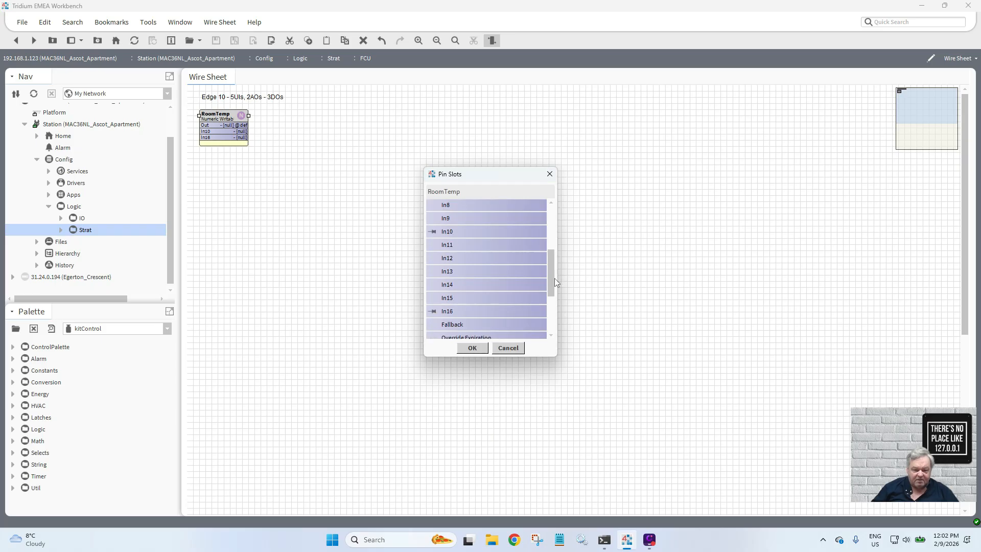
click(453, 311)
click(473, 348)
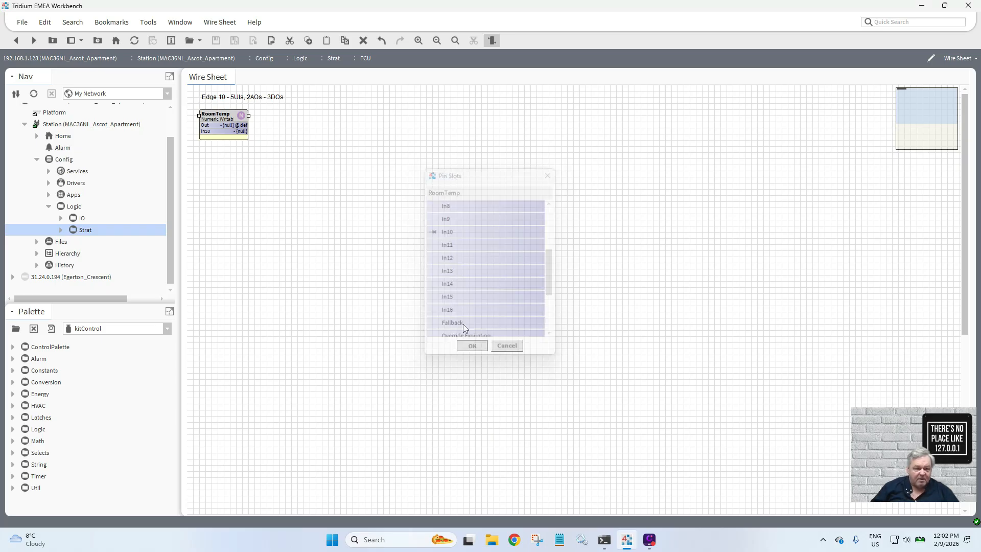
drag(250, 114, 249, 114)
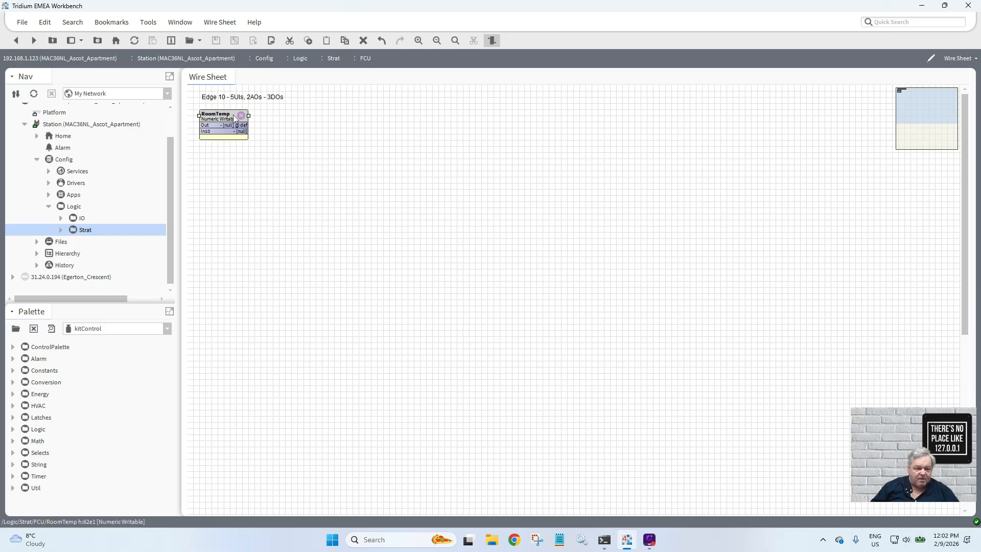
- Set the value of the RoomTemp point to 21
right_click(233, 115)
mouse_move(254, 134)
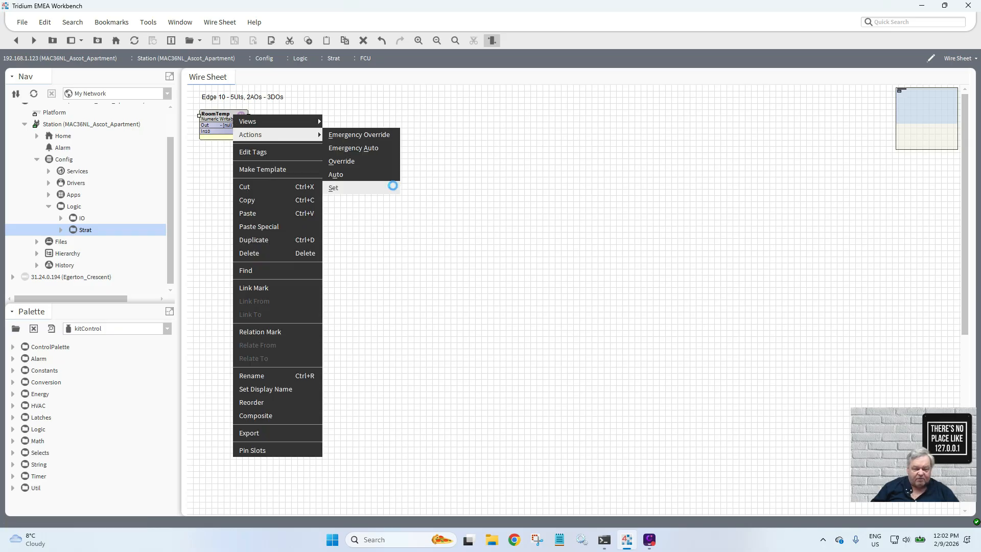
click(391, 186)
text(21)
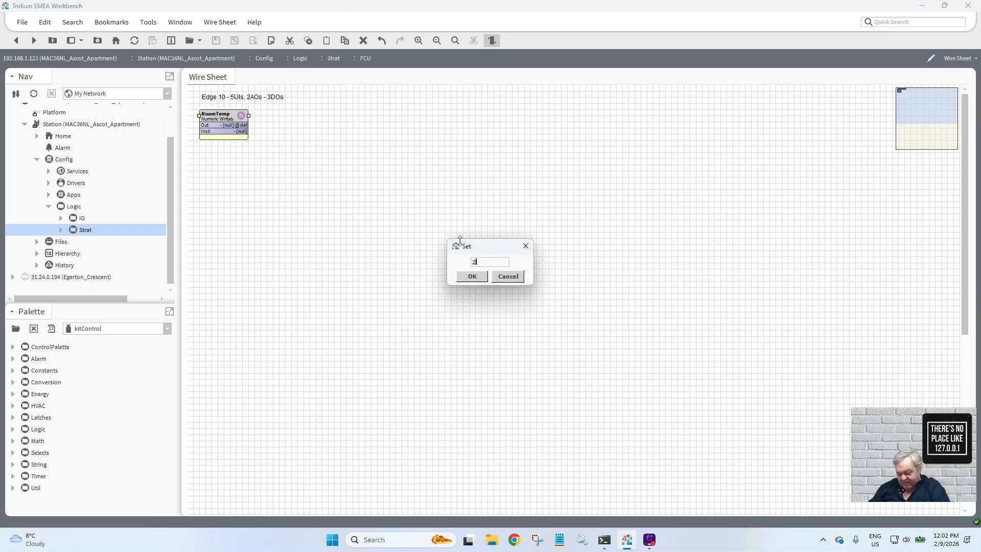
click(472, 276)
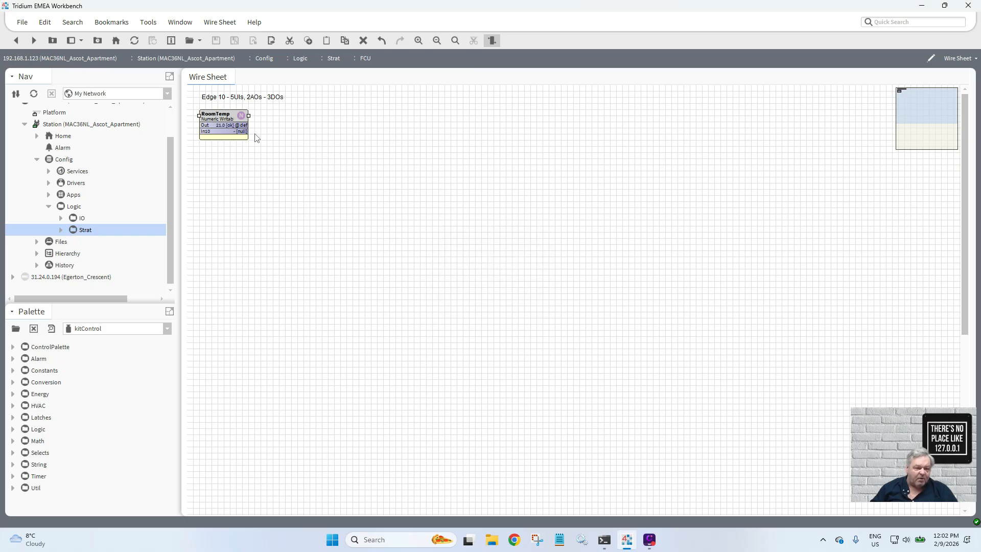
right_click(222, 115)
mouse_move(256, 122)
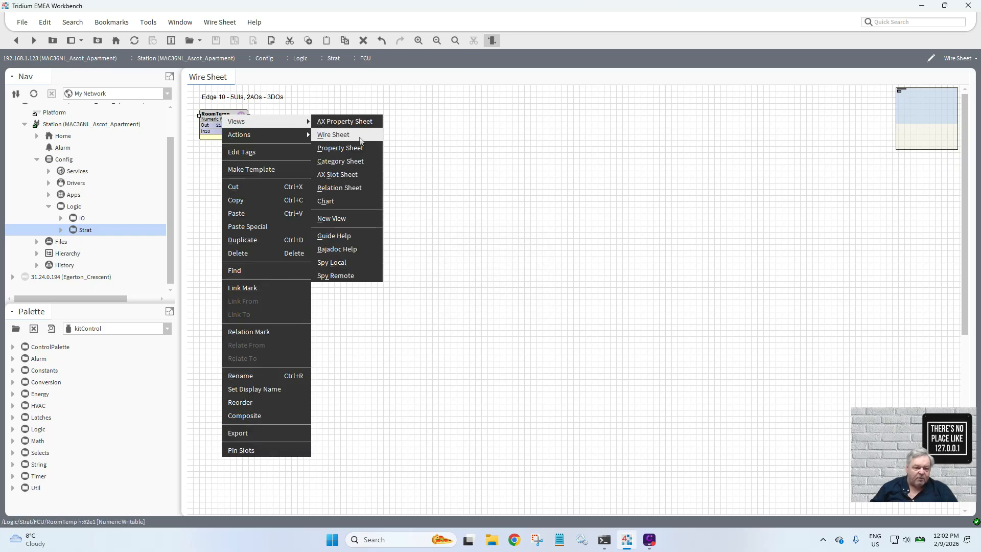
click(350, 176)
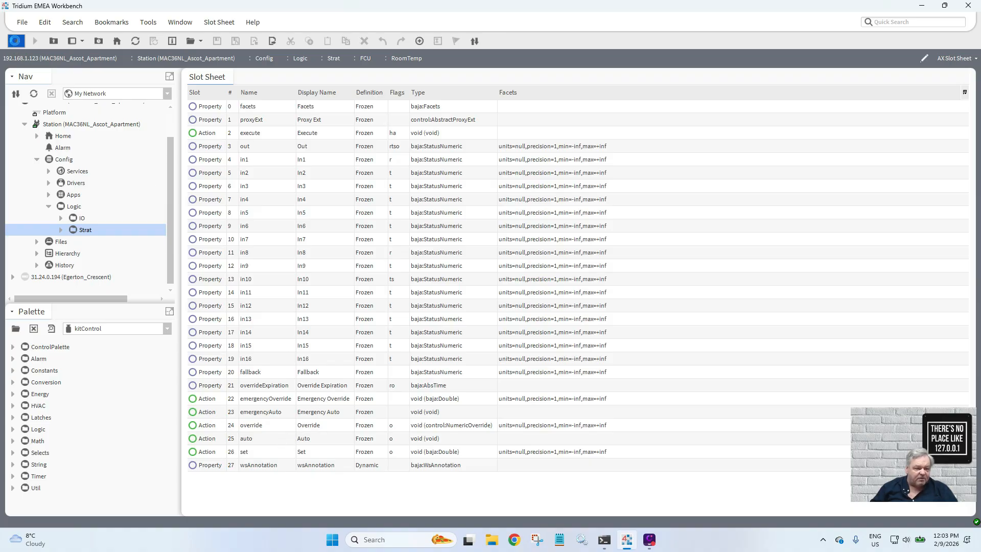
click(16, 41)
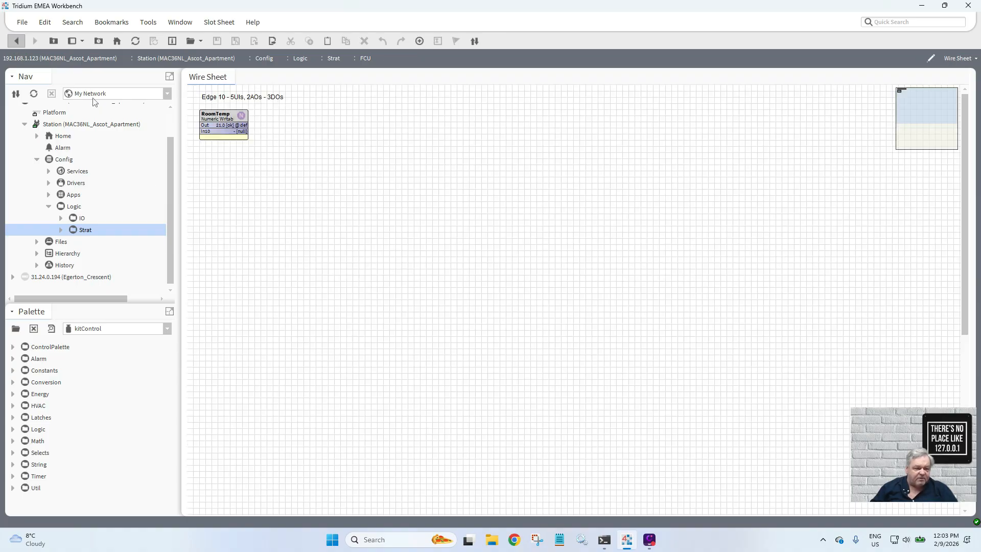
- Set the units facet of the RoomTemp point to temperature in celsius (°C)
double_click(218, 119)
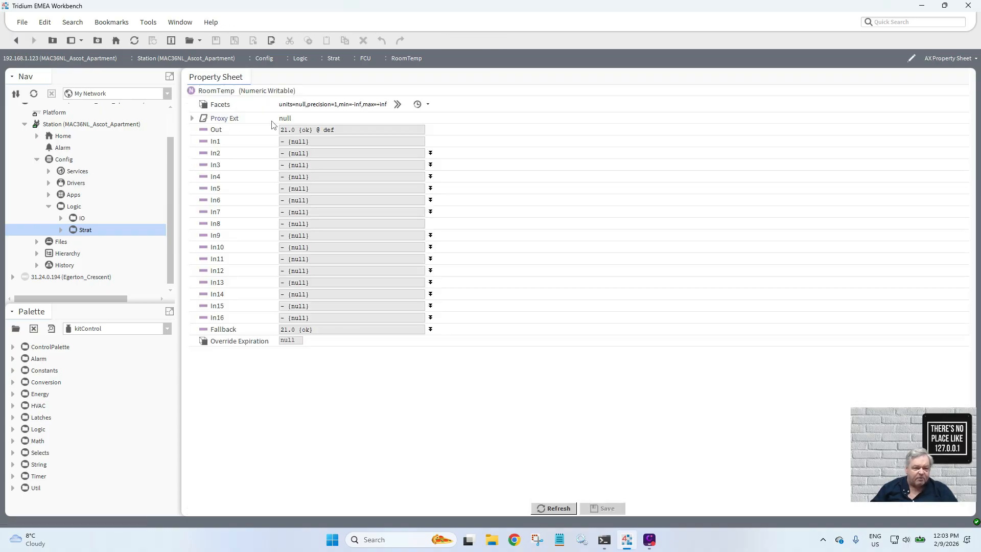
click(398, 105)
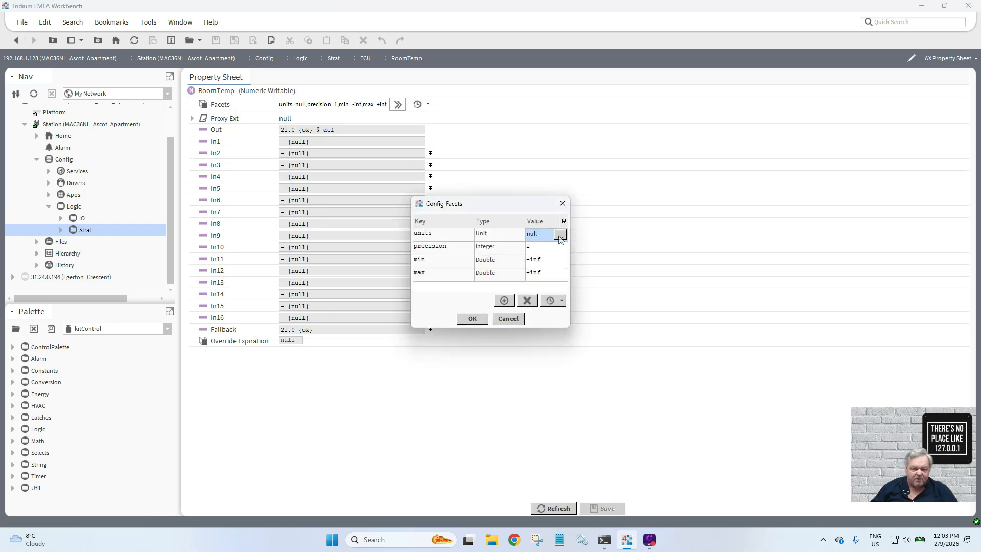
click(561, 234)
click(461, 262)
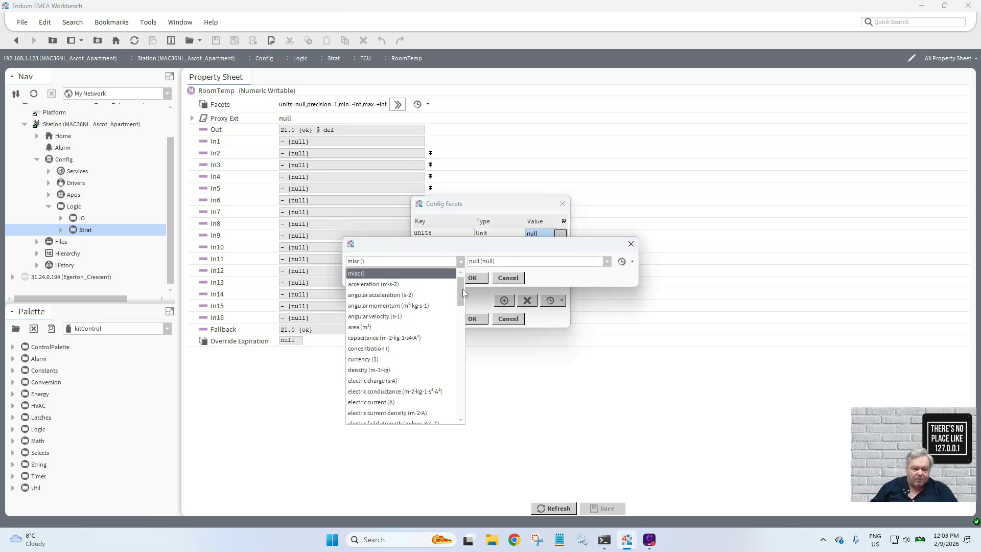
drag(462, 290, 466, 409)
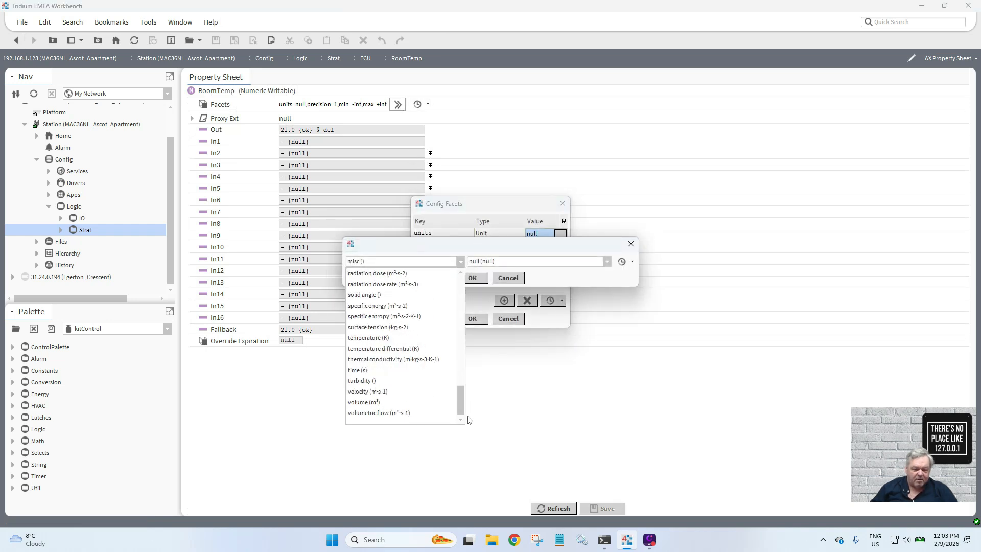
click(400, 338)
click(555, 268)
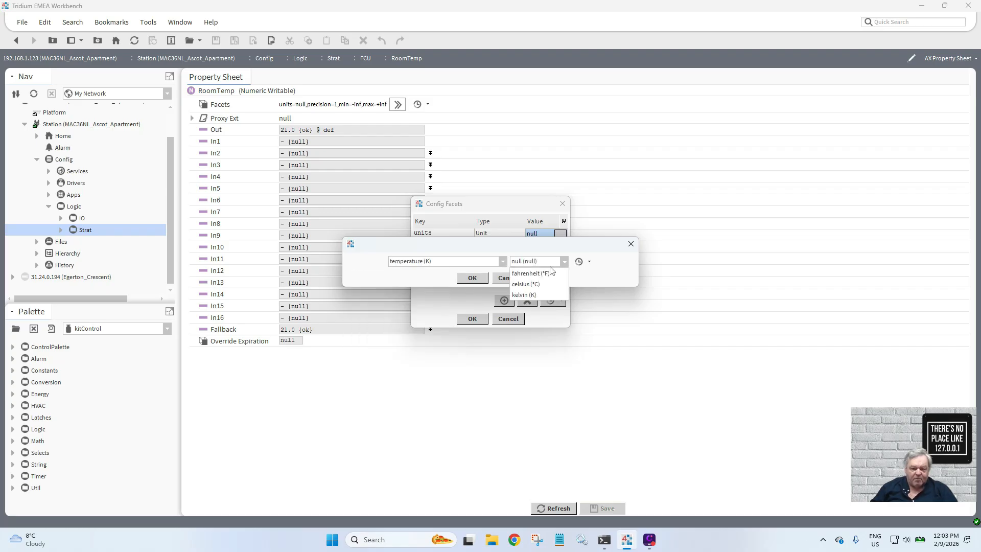
click(546, 283)
click(471, 280)
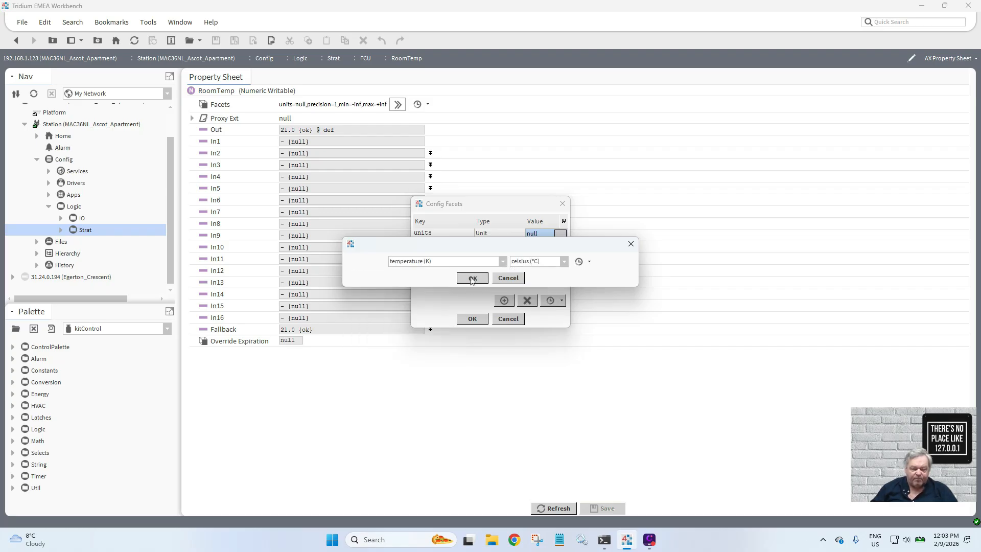
click(480, 317)
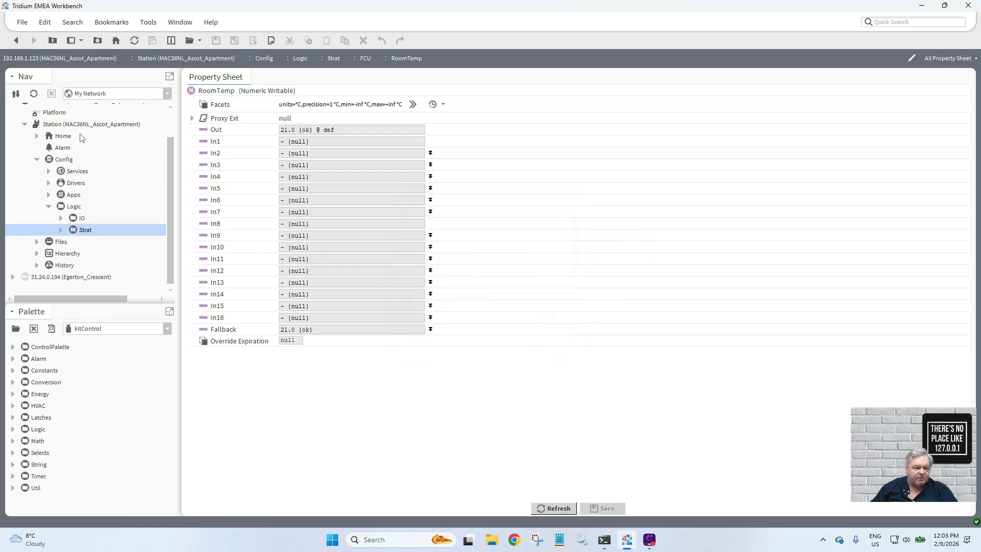
- Return to the FCU wire sheet and widen the RoomTemp block so its output text fits
click(16, 41)
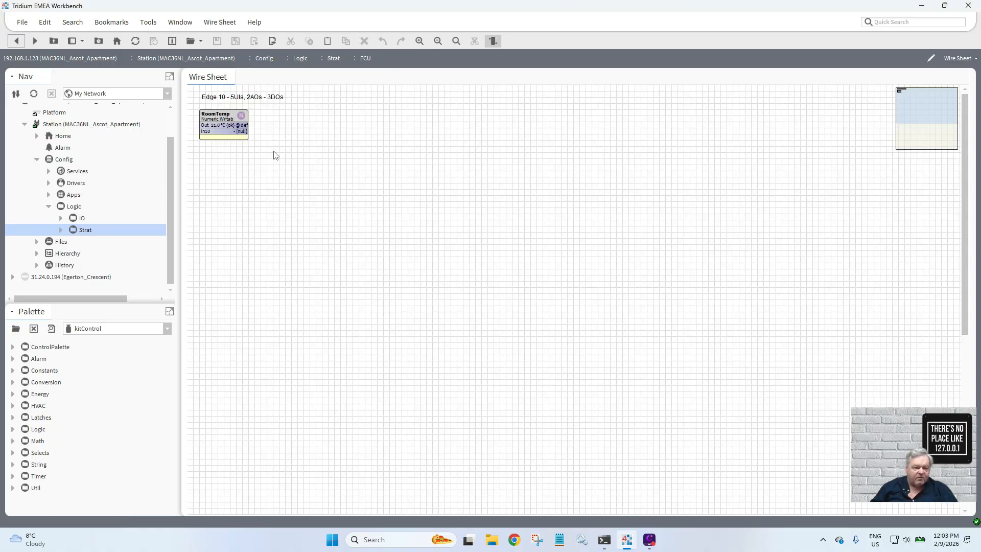
click(236, 119)
drag(248, 117, 267, 117)
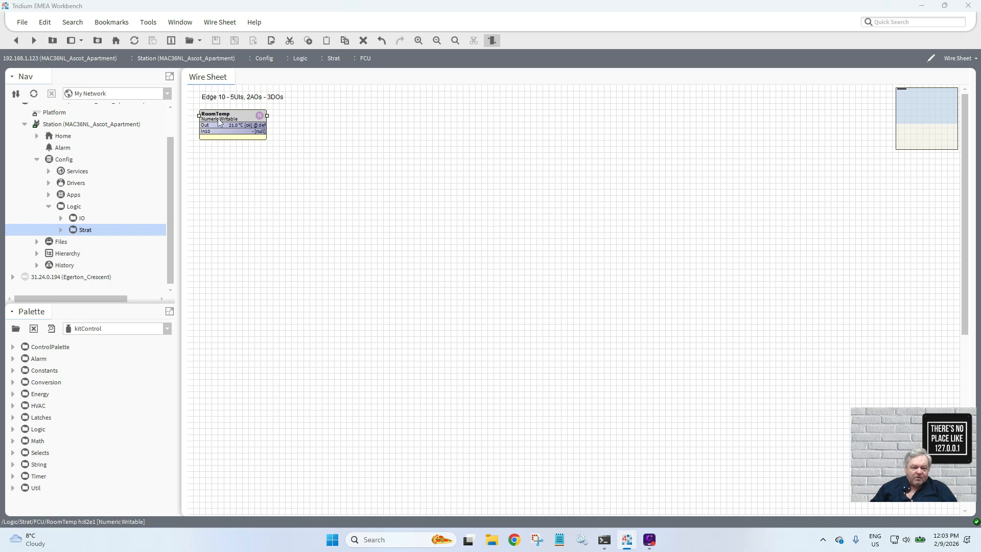
- Duplicate the RoomTemp point as RoomSP and place the copy directly beneath RoomTemp
right_click(218, 120)
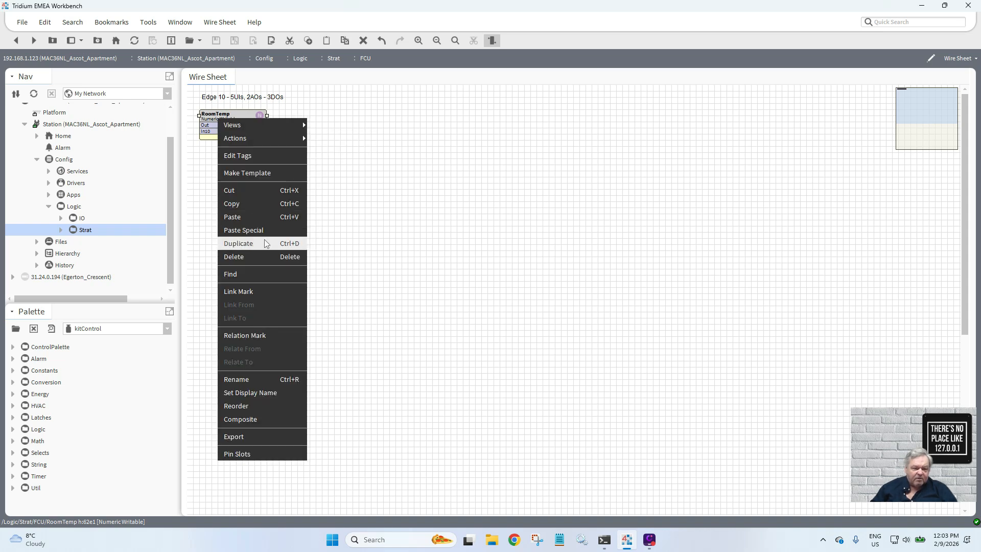
click(342, 233)
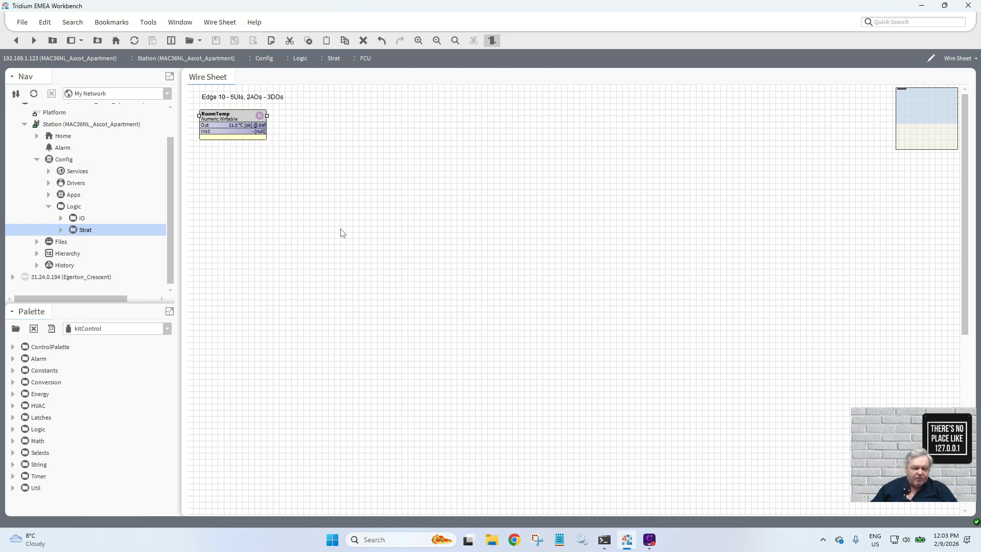
right_click(220, 120)
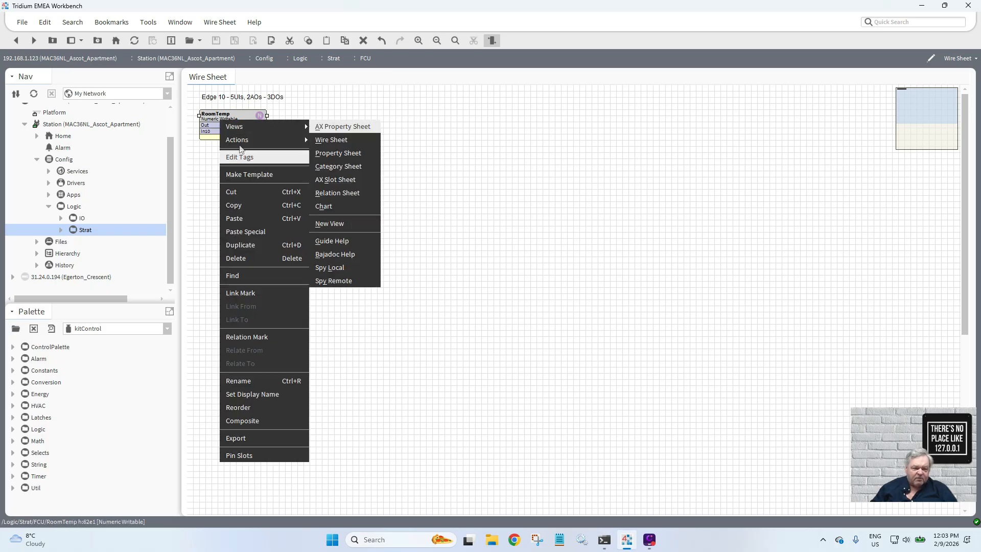
click(267, 245)
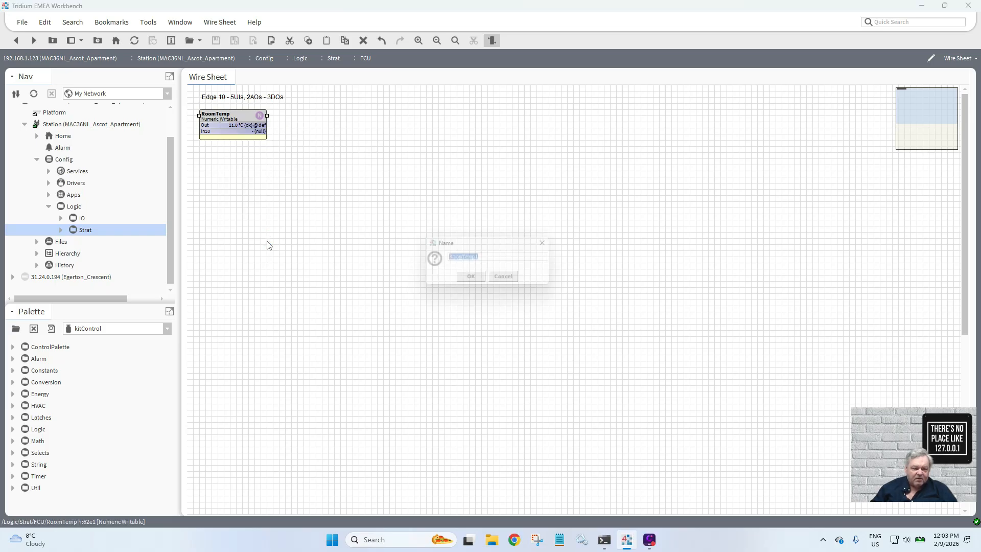
text(R)
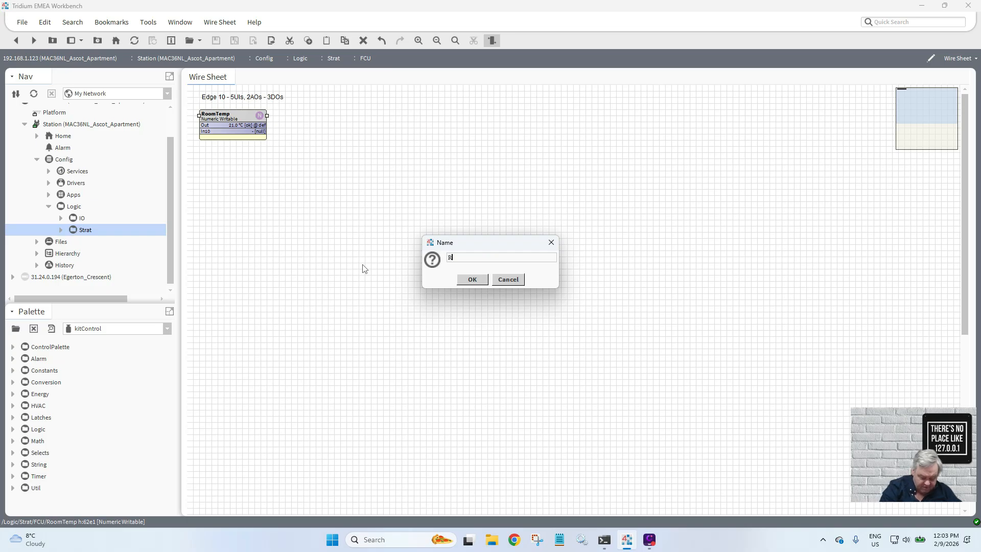
text(oomSP)
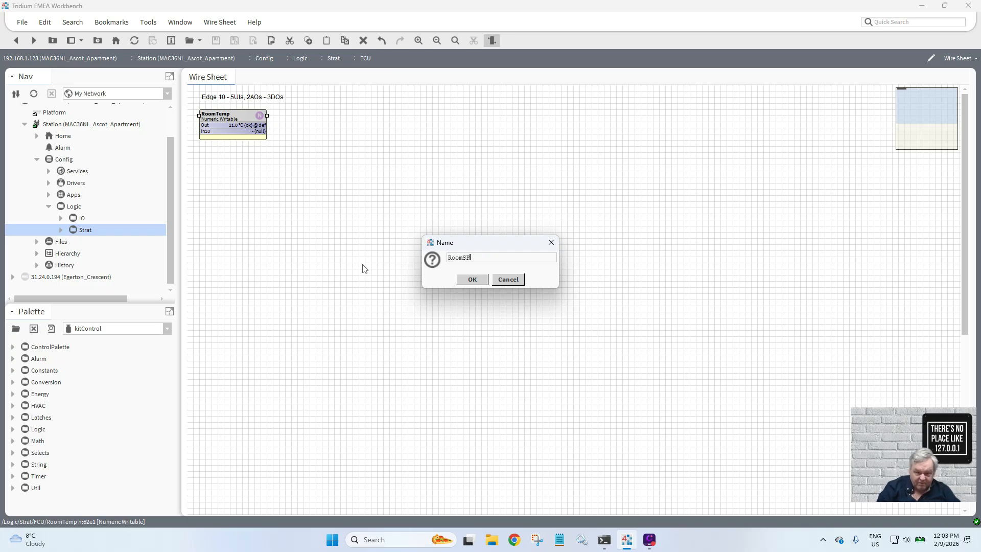
click(472, 279)
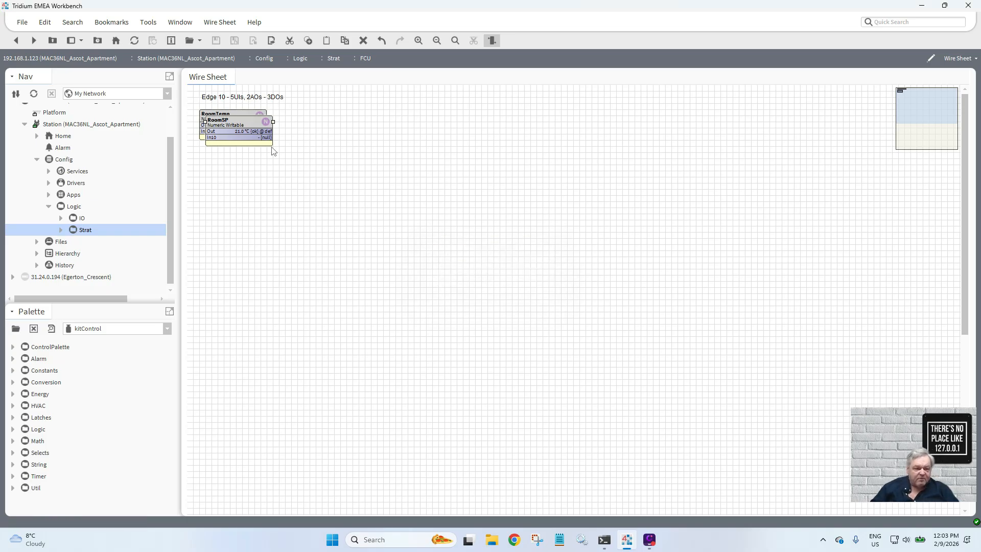
click(233, 152)
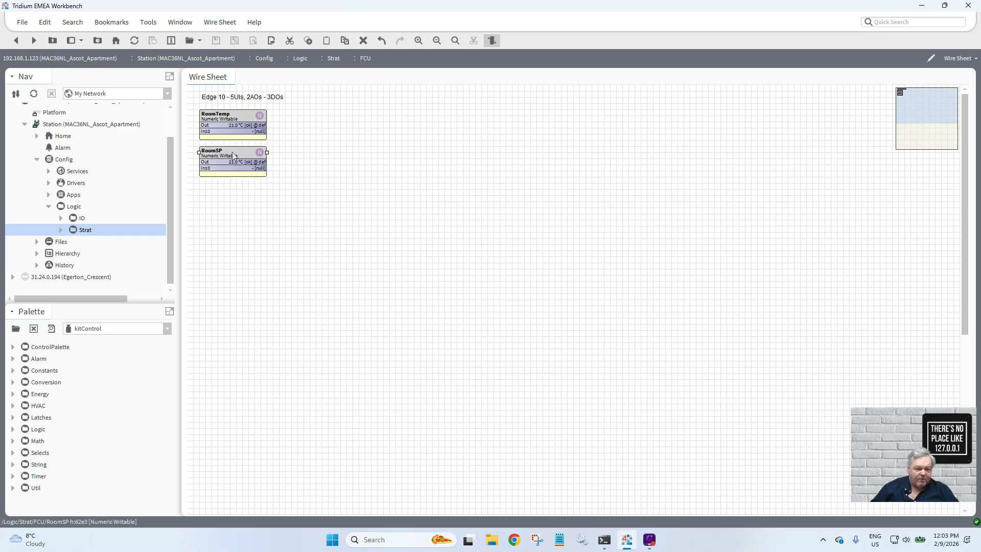
- Change the pinned slots of RoomSP by unpinning In10 and pinning the Set action, keeping Out pinned
right_click(233, 152)
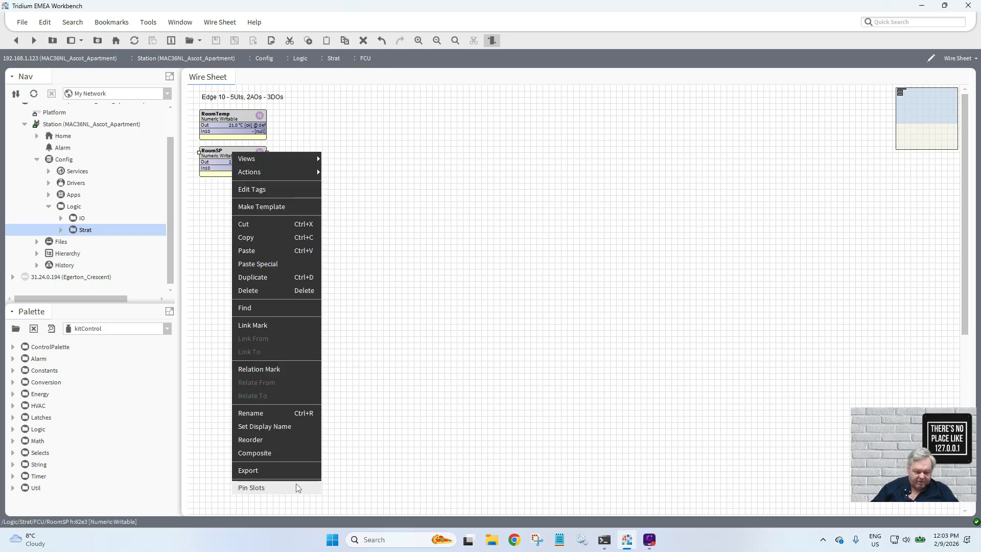
click(313, 488)
drag(551, 234, 553, 270)
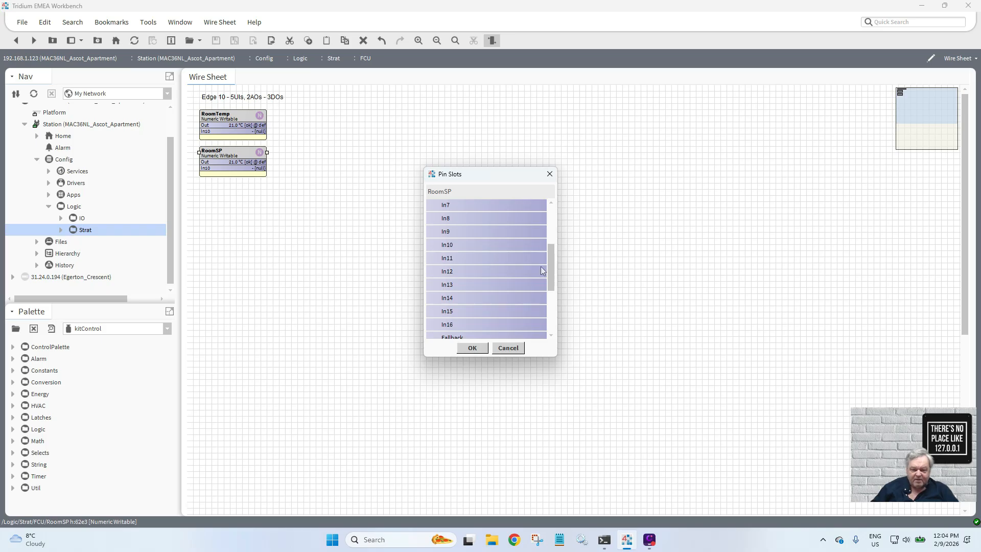
scroll(548, 269, down, 3)
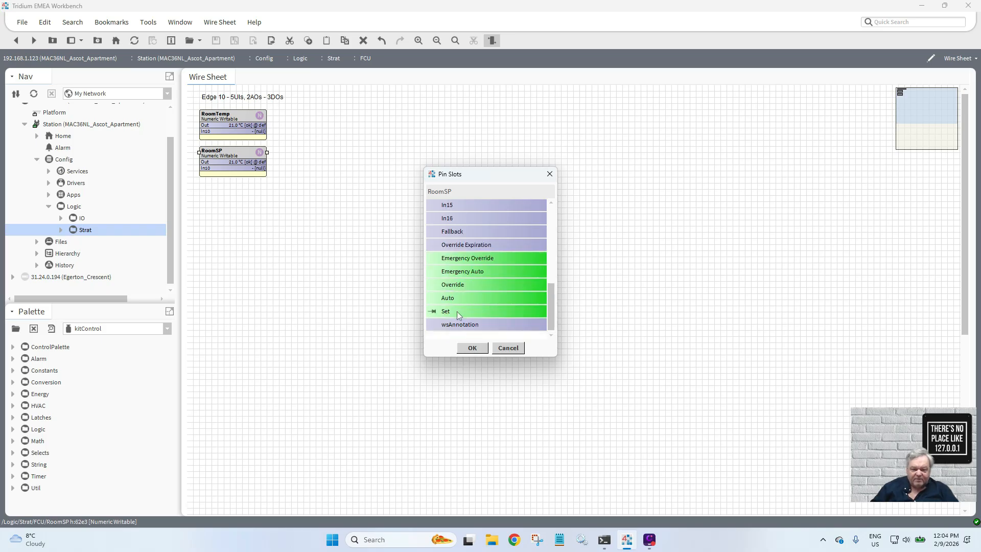
click(472, 347)
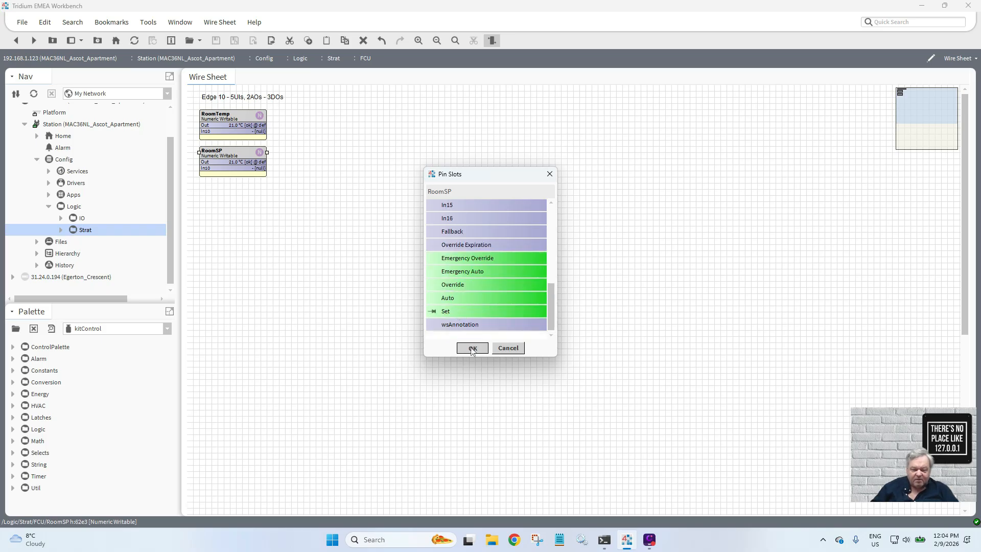
- Flag RoomSP's emergencyOverride, emergencyAuto, override and auto actions as Hidden in its AX Slot Sheet, and return to the wire sheet
right_click(239, 154)
mouse_move(277, 174)
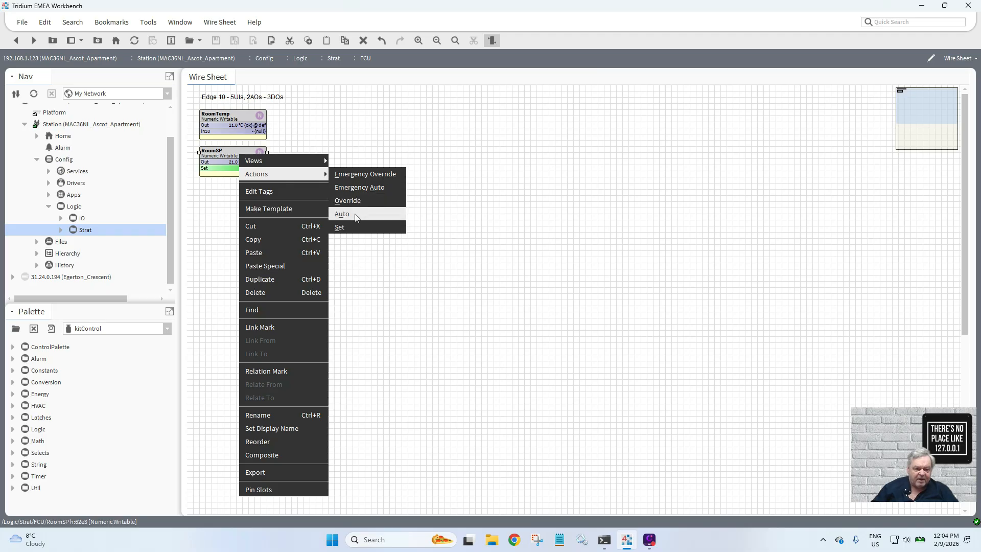
right_click(223, 154)
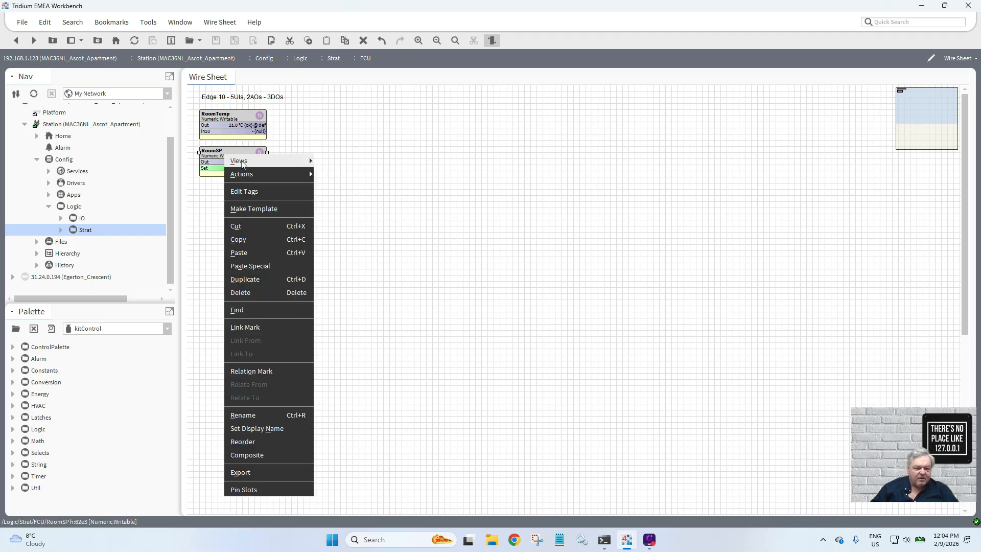
mouse_move(242, 163)
click(360, 214)
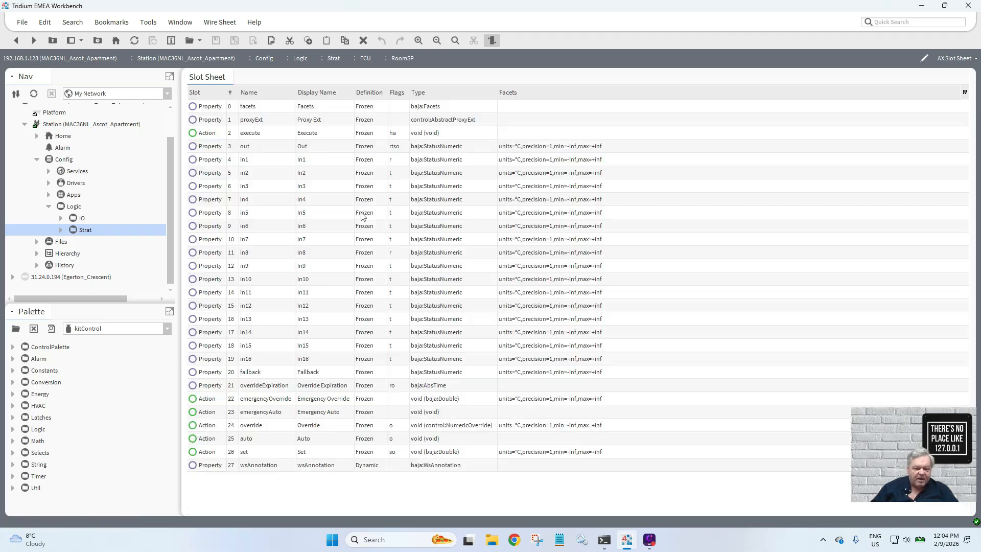
click(253, 403)
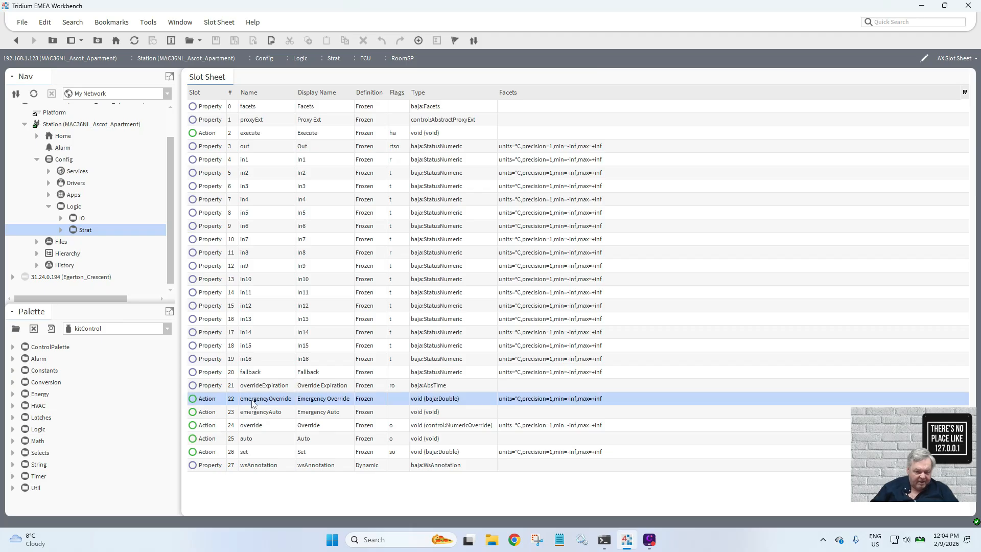
shift+click(249, 438)
right_click(249, 438)
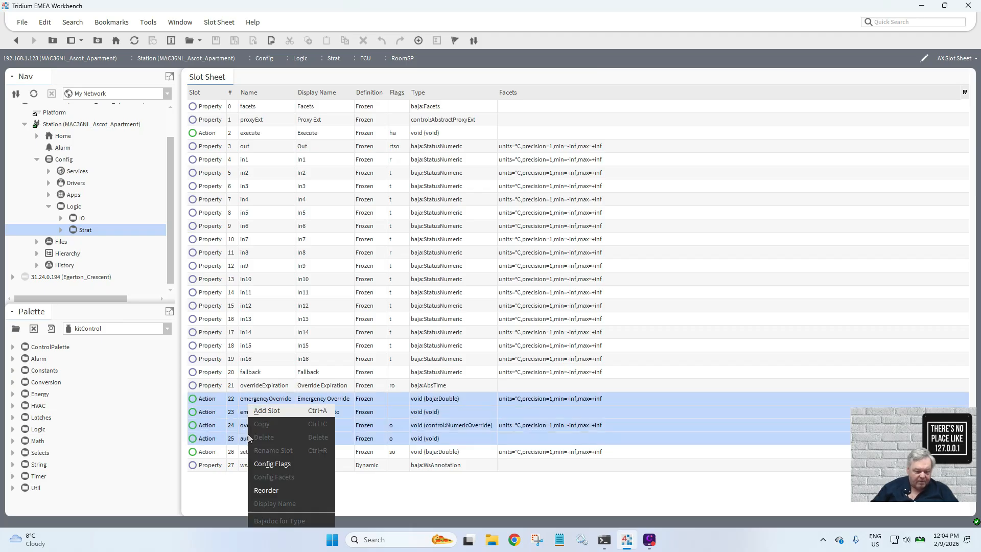
click(272, 464)
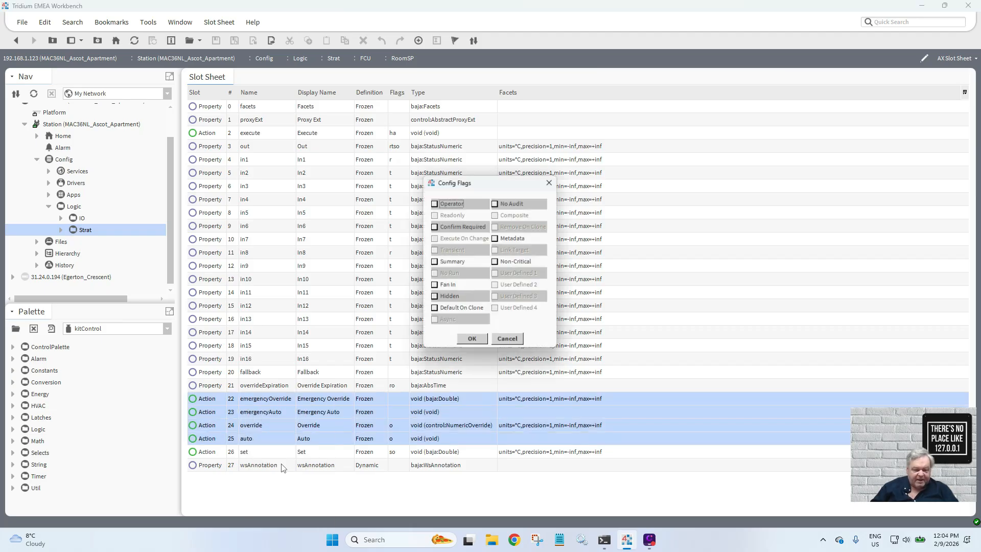
click(435, 297)
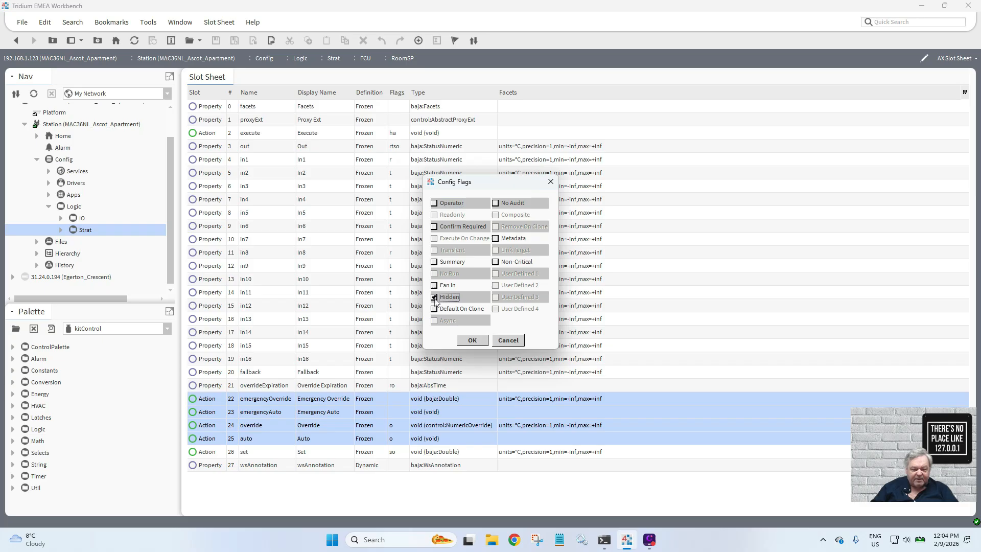
click(470, 339)
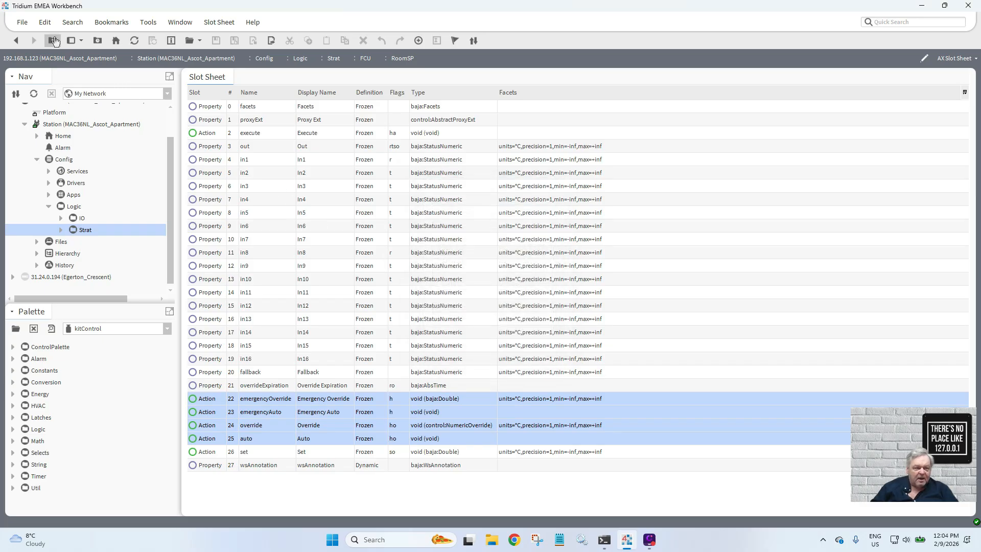
click(16, 40)
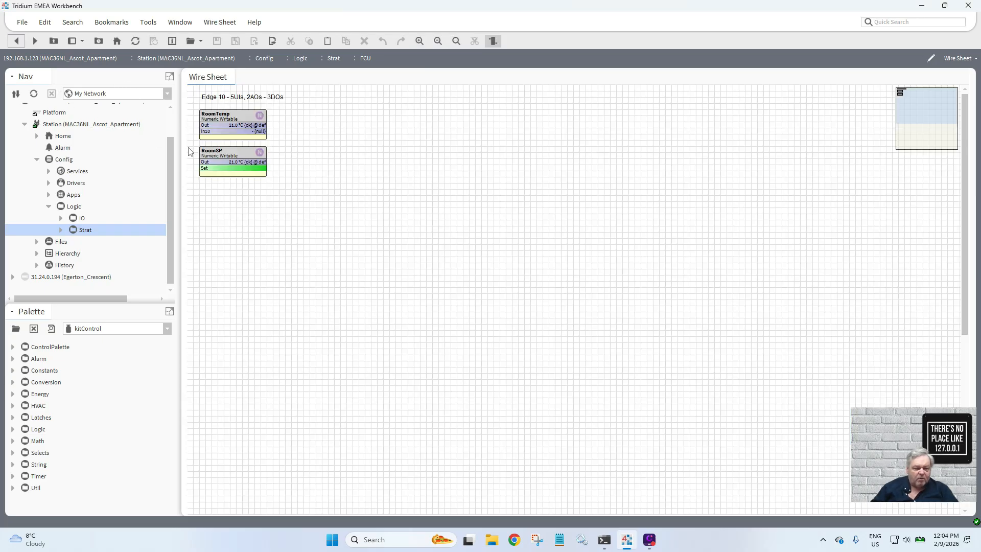
- Set RoomSP's facets to a minimum of 16 and a maximum of 28, save them and return to the wire sheet
double_click(227, 161)
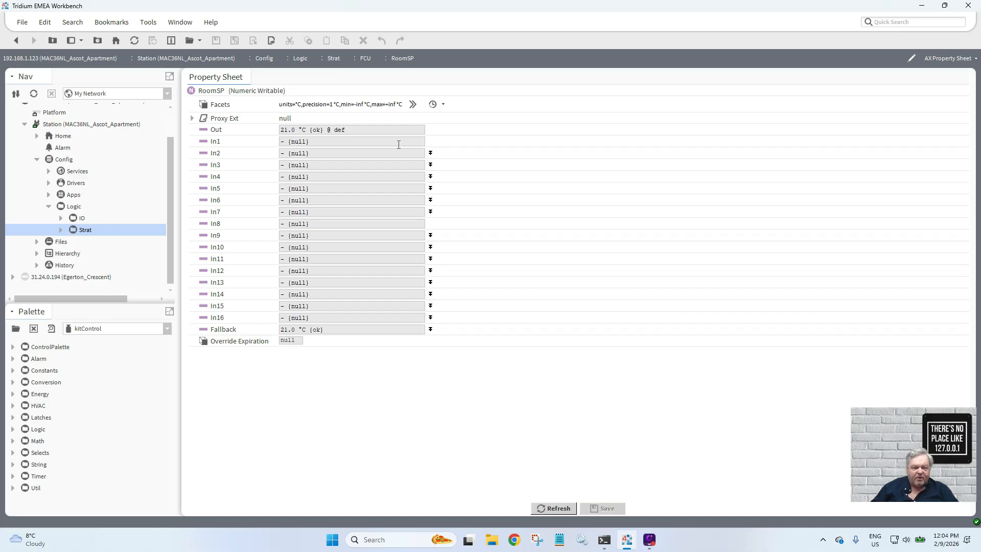
click(413, 104)
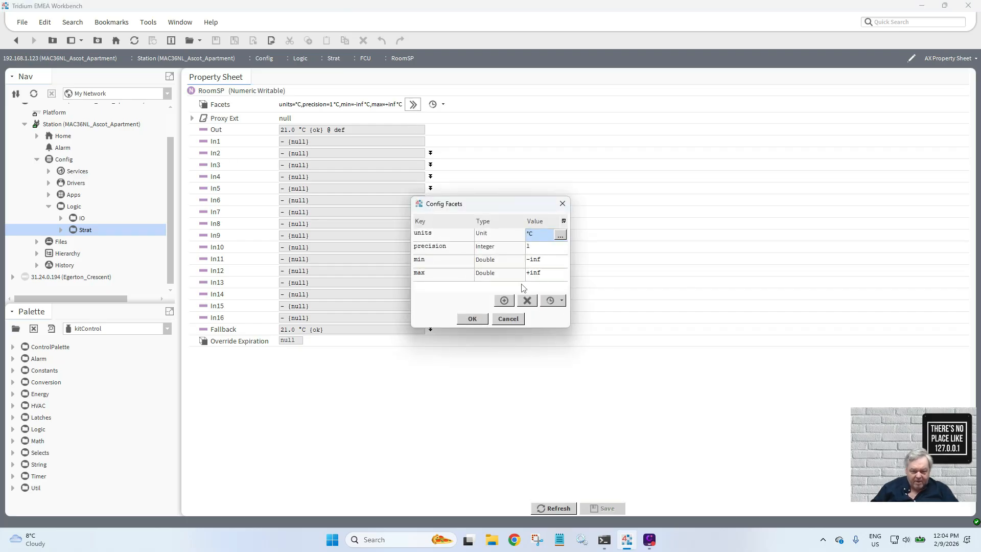
click(532, 273)
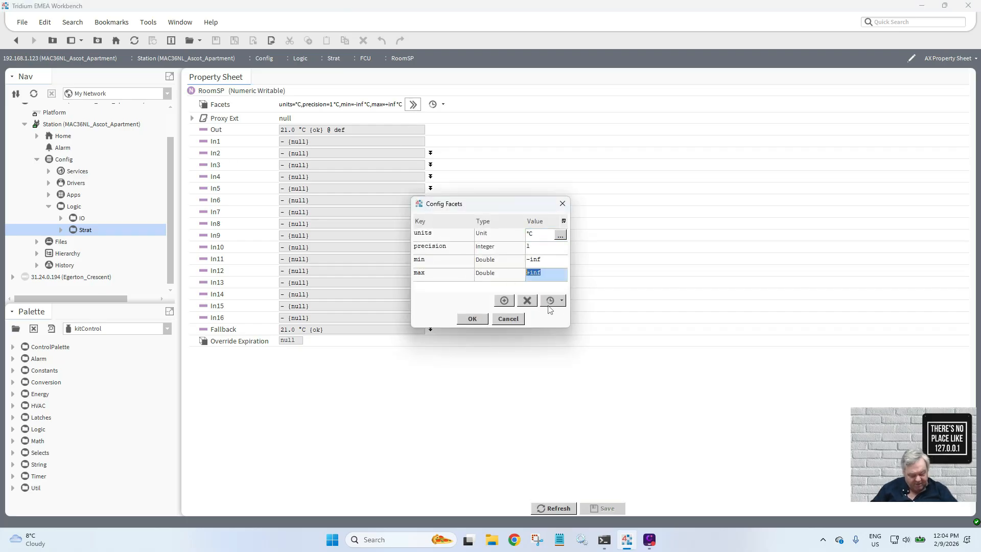
text(28)
drag(550, 261, 499, 259)
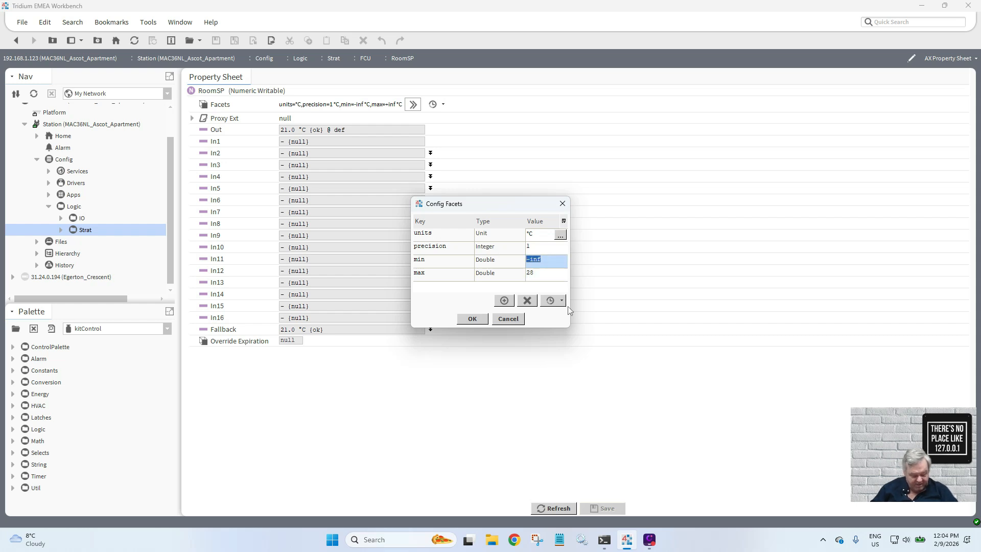
text(16)
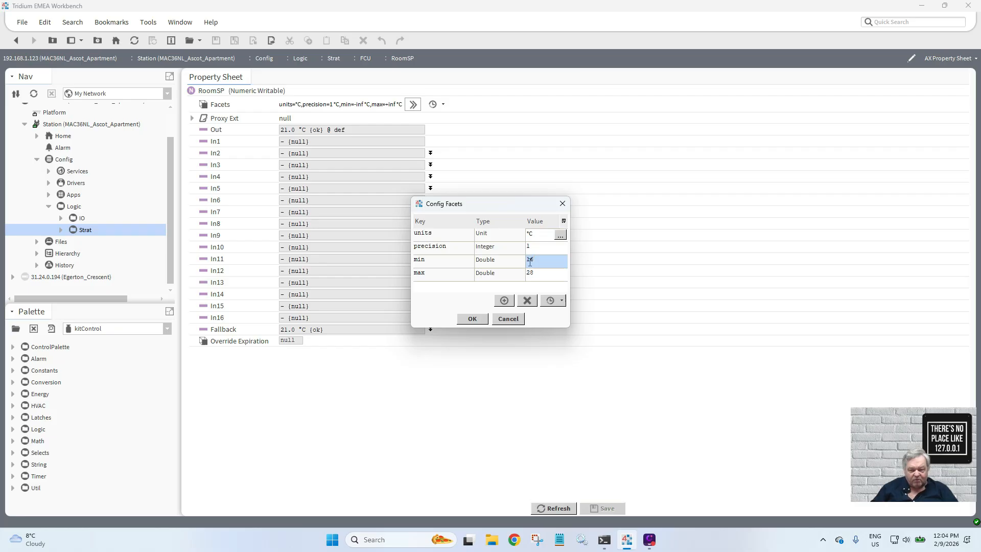
click(473, 318)
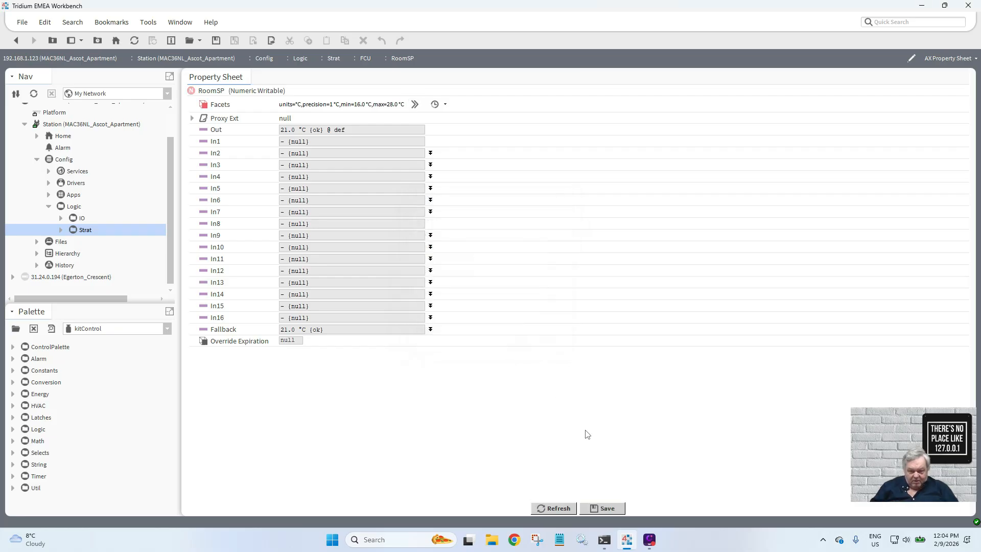
click(608, 508)
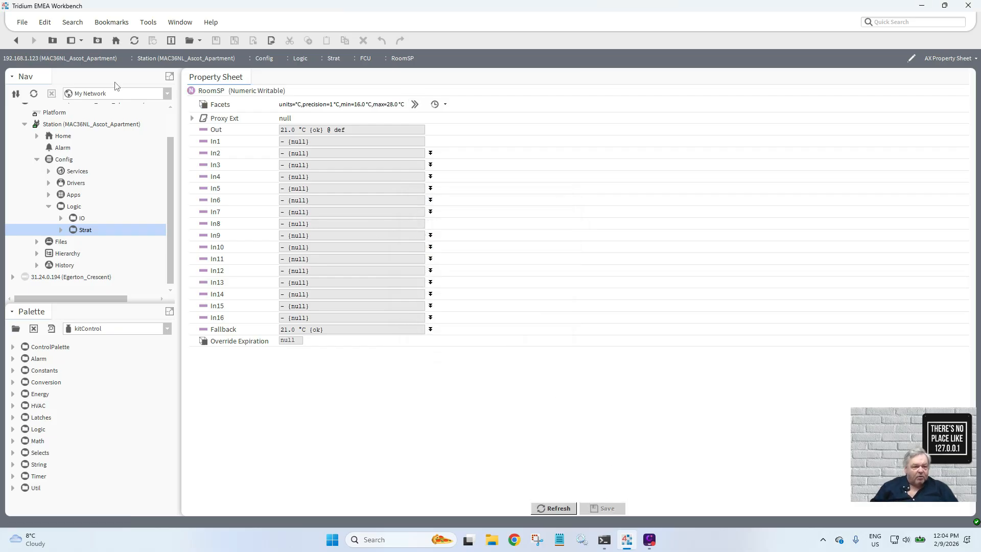
click(16, 41)
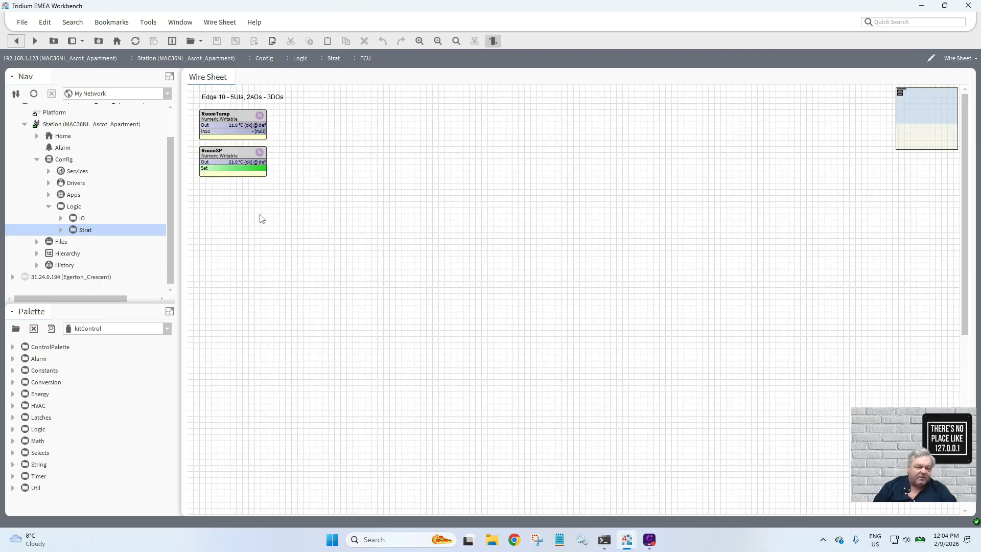
- Set RoomSP's precision facet to 0, save the change and return to the FCU wire sheet
double_click(237, 163)
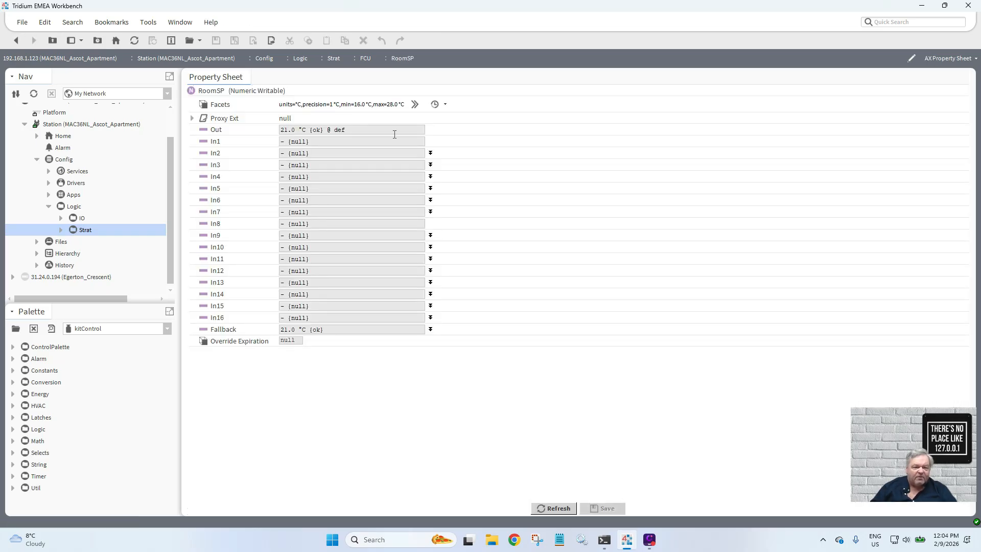
click(416, 105)
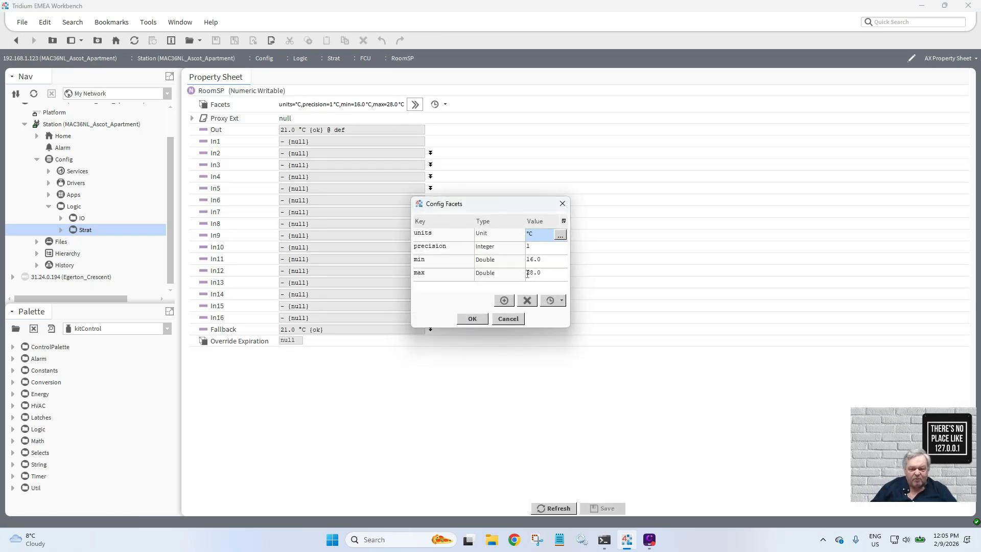
click(542, 250)
text(0)
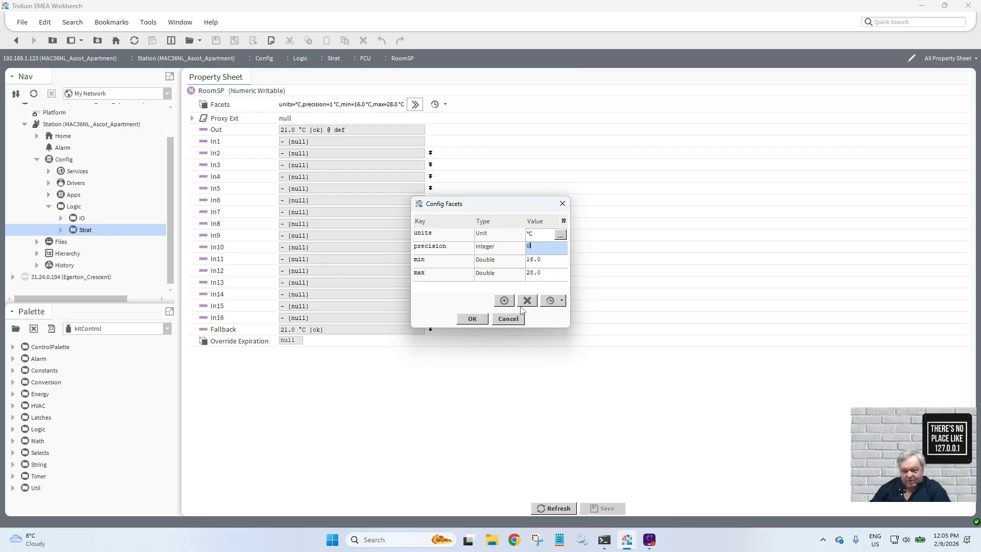
click(472, 319)
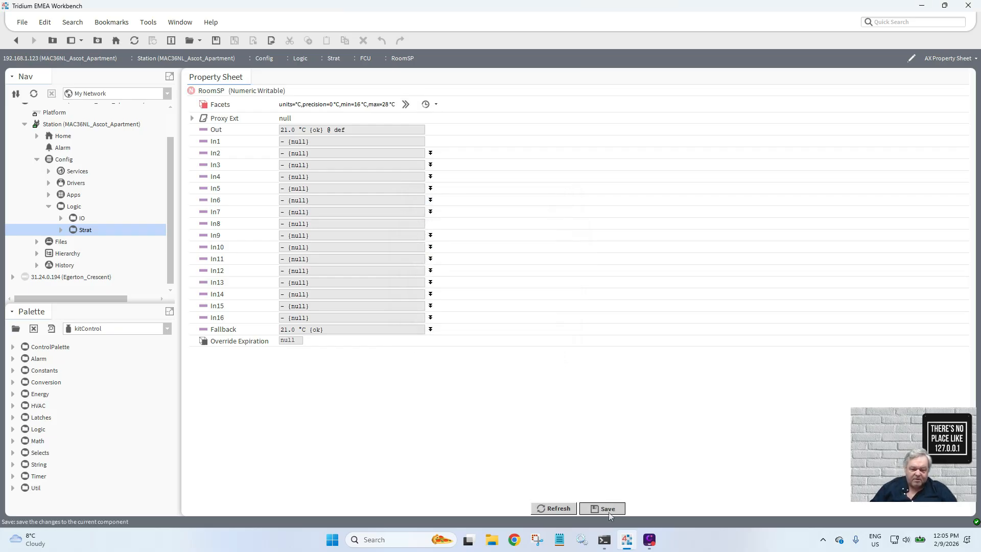
click(16, 40)
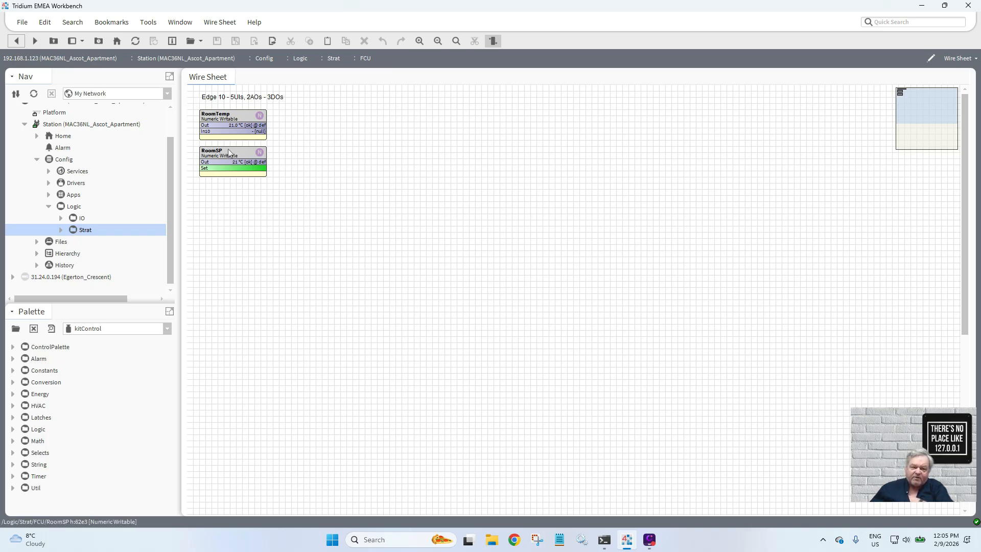
- Move RoomSP down to make room, and duplicate RoomTemp as FCU_On_Temp, placing the copy directly beneath RoomTemp
drag(229, 154, 230, 221)
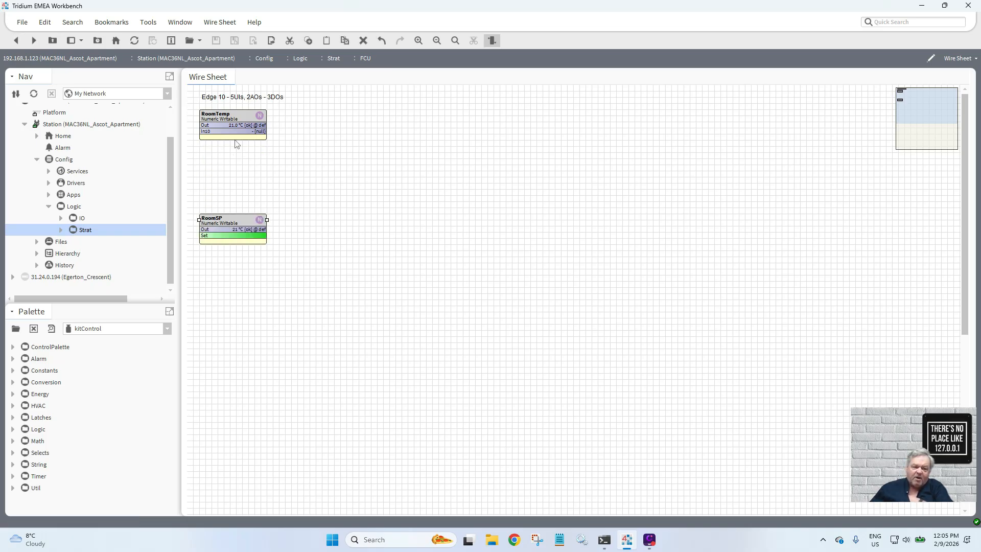
right_click(233, 120)
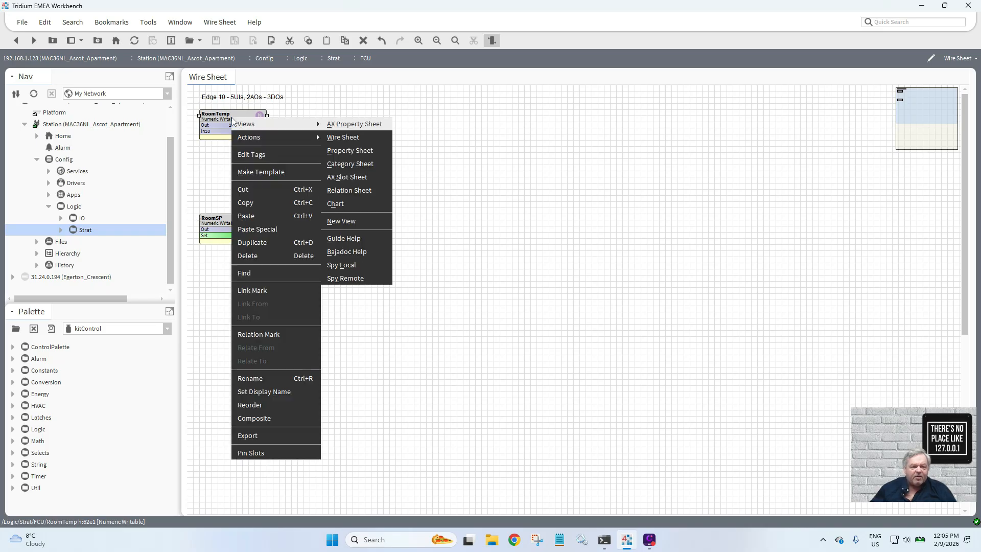
click(290, 243)
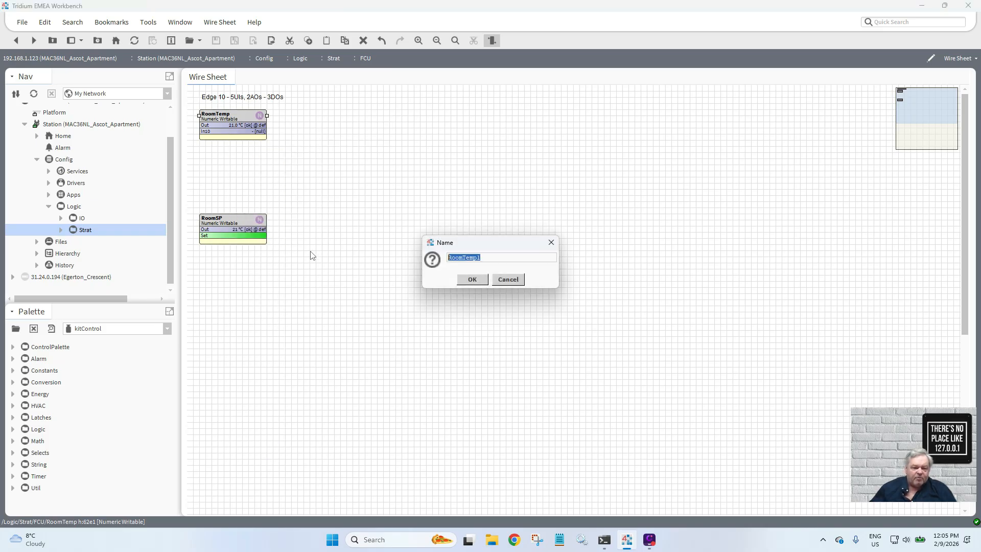
drag(460, 259, 409, 254)
text(FCU_On)
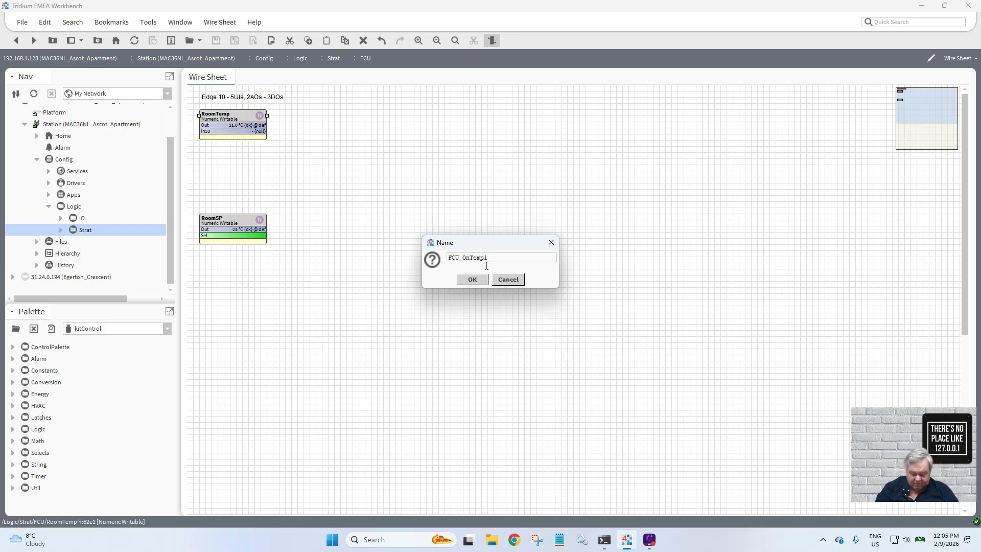
text(_)
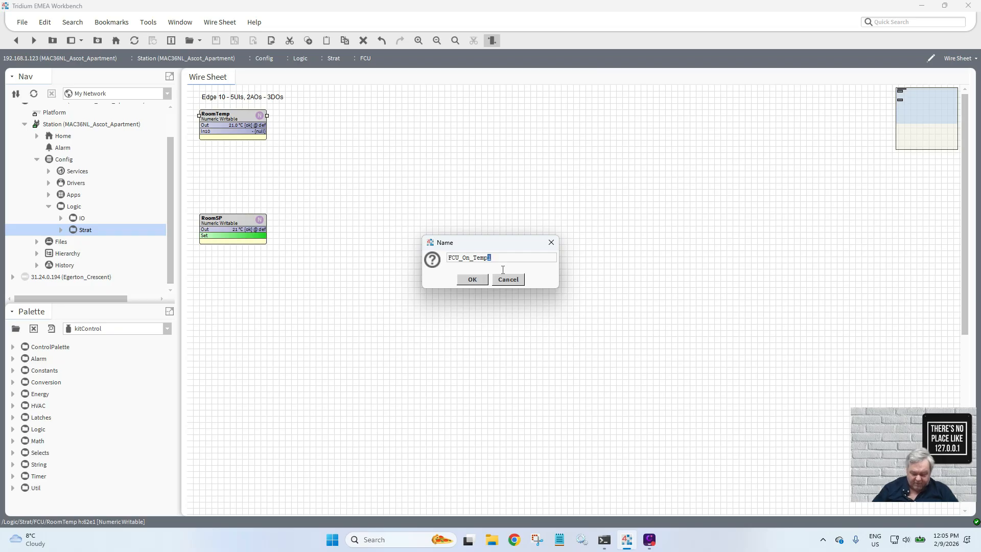
click(472, 280)
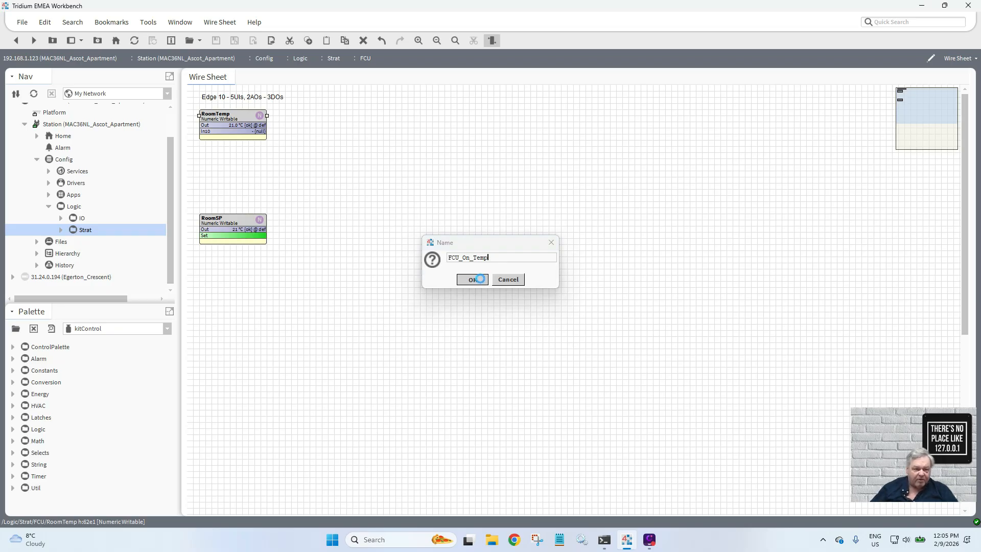
drag(254, 128, 247, 152)
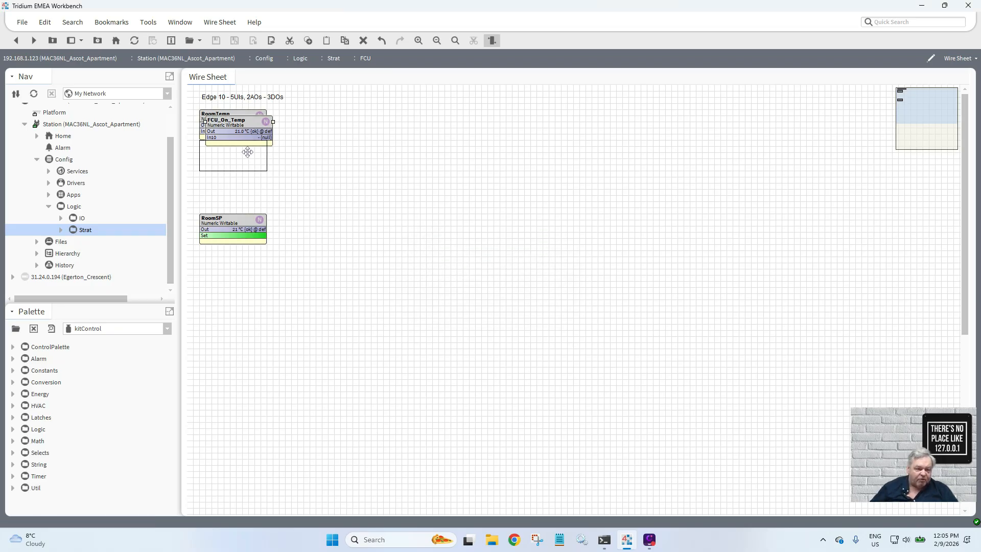
- Duplicate the FCU_On_Temp point under the name FCU_Off_Temp
right_click(247, 150)
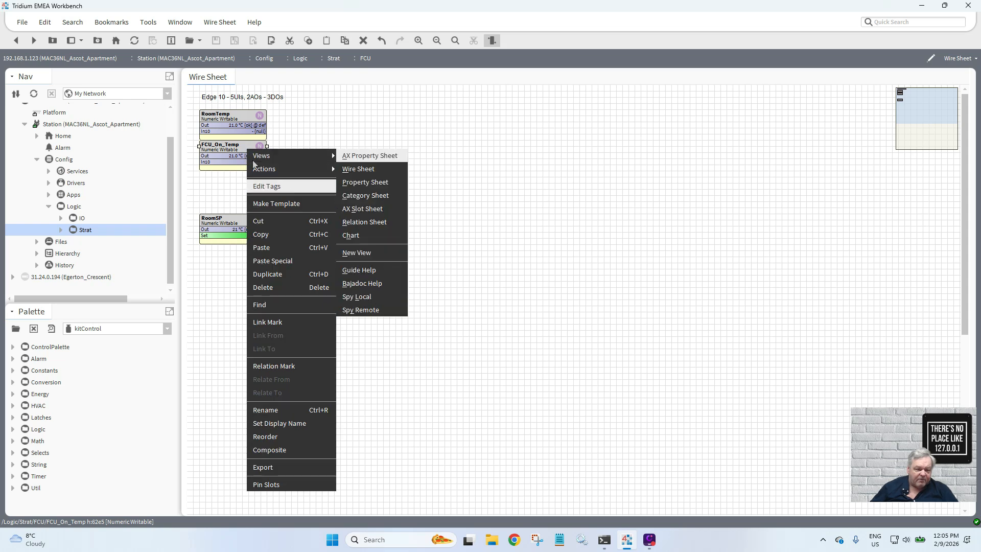
click(295, 274)
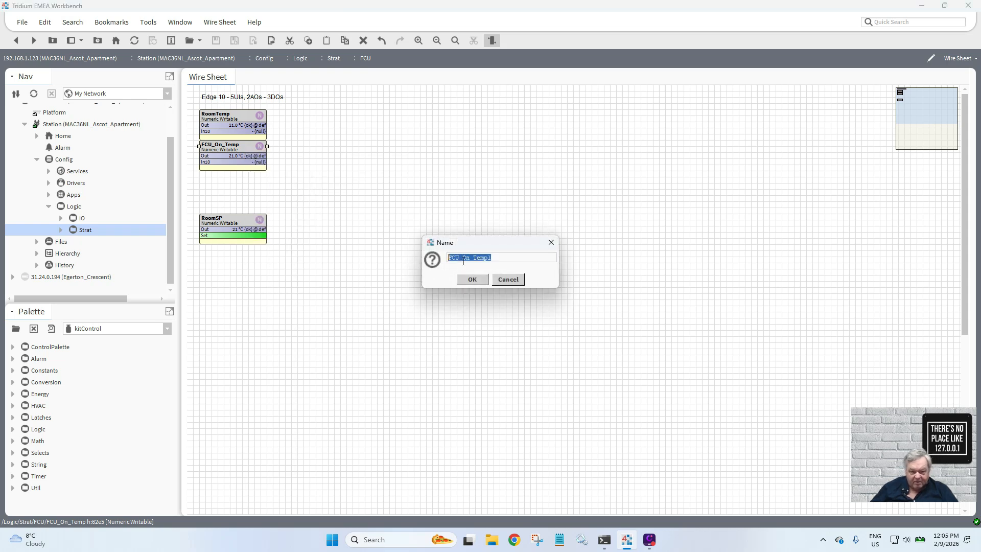
drag(464, 262, 466, 261)
text(off)
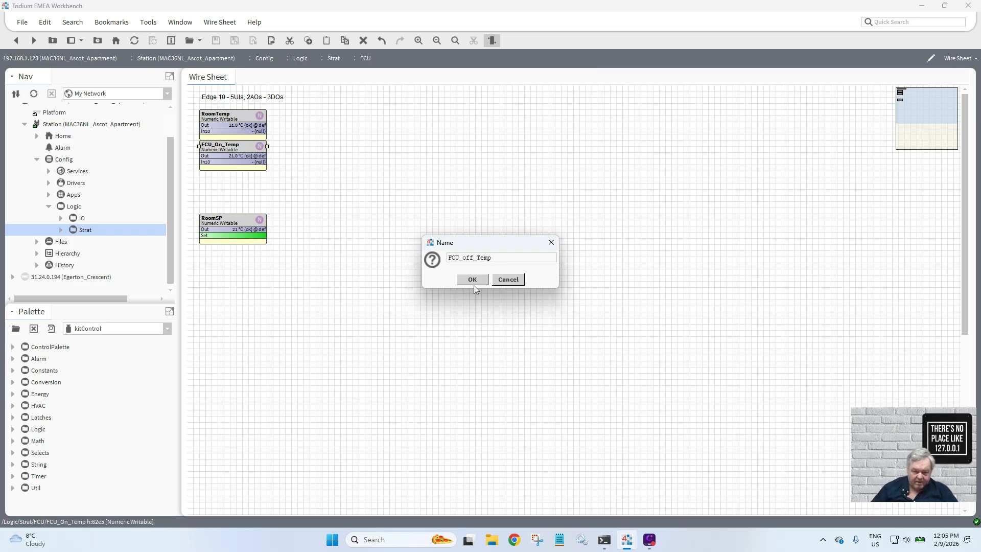
key(BackSpace)
text(O)
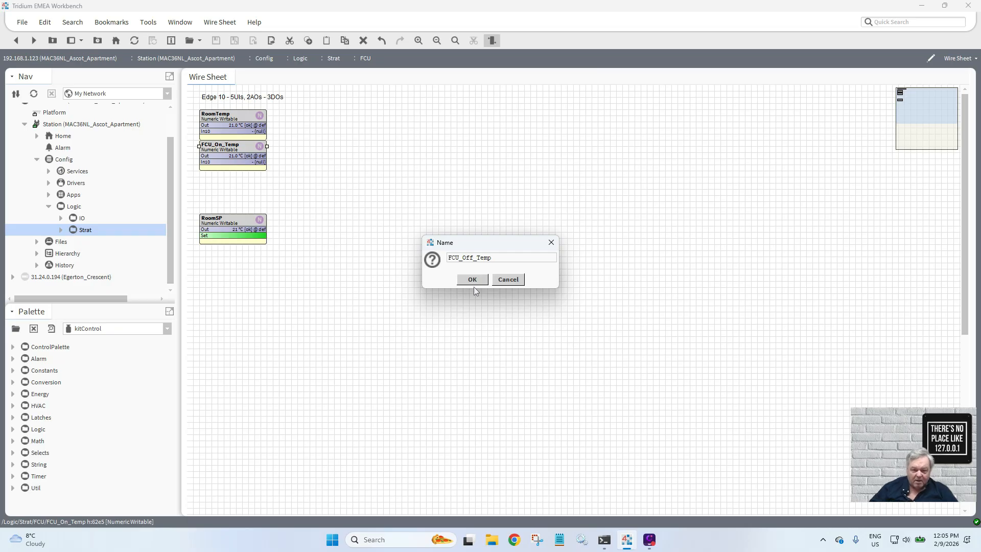
key(Return)
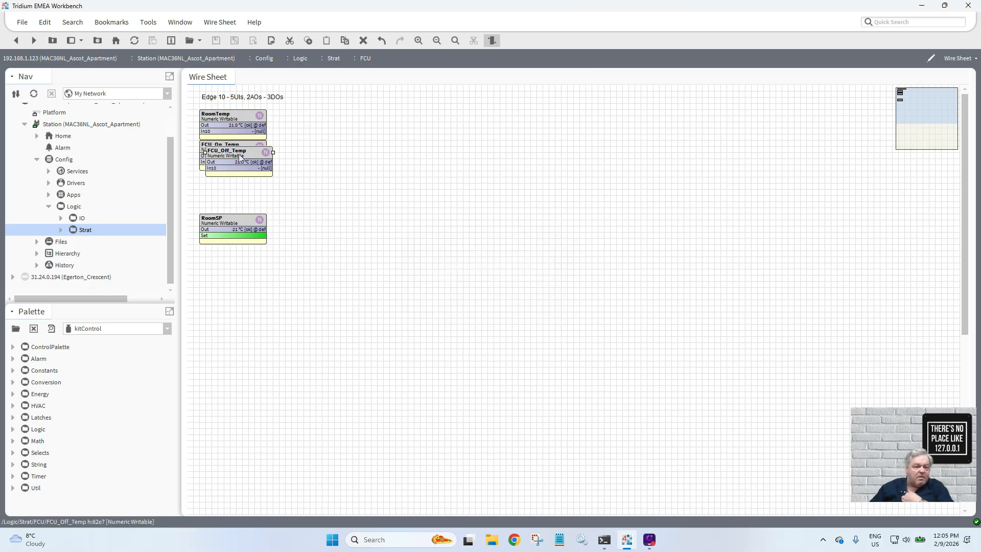
- Place FCU_Off_Temp directly beneath FCU_On_Temp and shift the whole block stack lower, with RoomSP slightly apart below the temperature points
drag(238, 152, 233, 182)
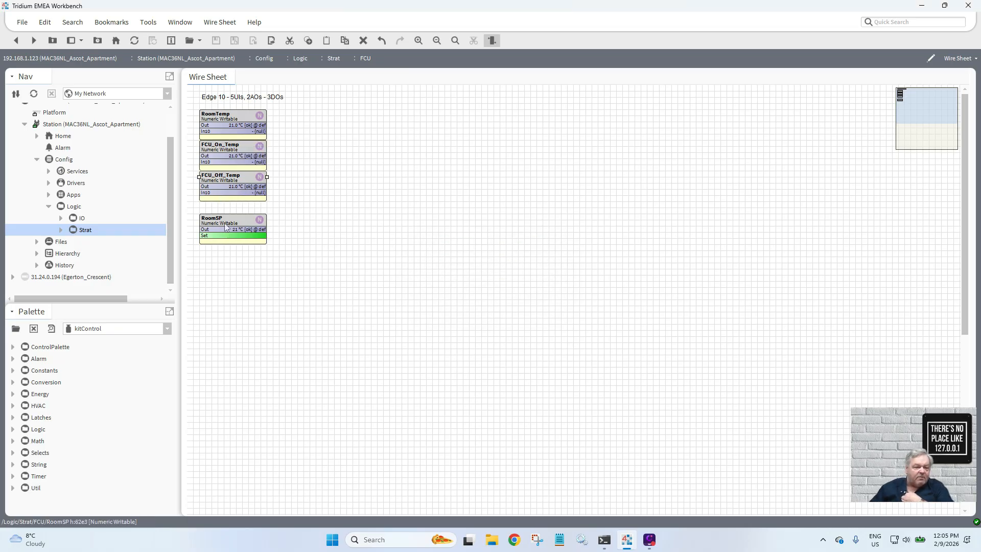
drag(228, 227, 226, 263)
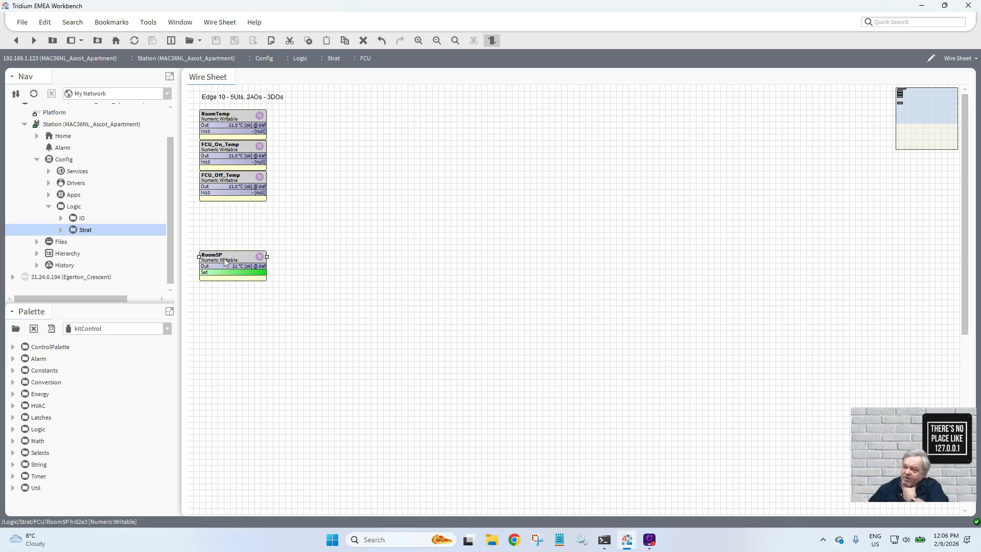
drag(284, 227, 225, 162)
- Add a BooleanWritable point named Enable_FCU_Safety_OK to the right of the RoomTemp block
right_click(342, 163)
mouse_move(353, 171)
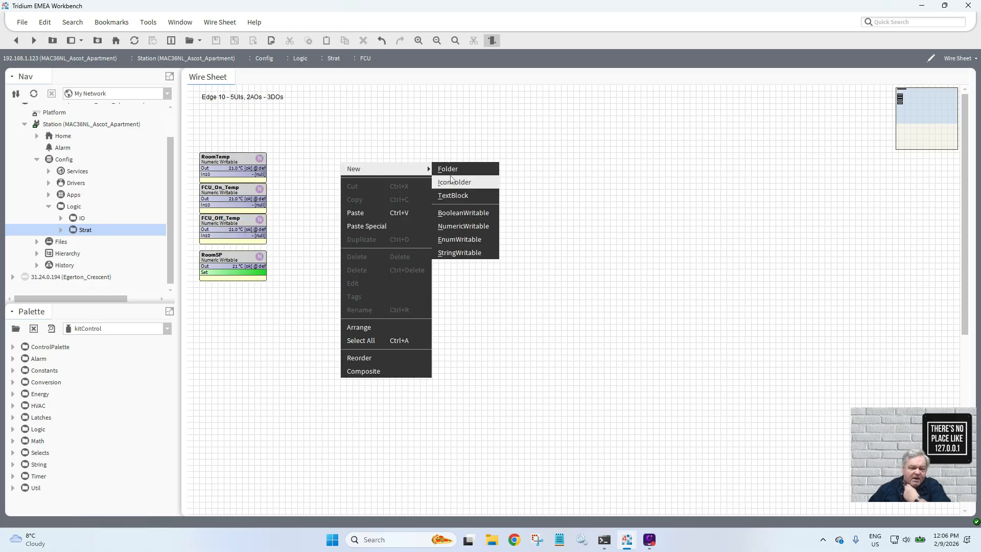
click(463, 213)
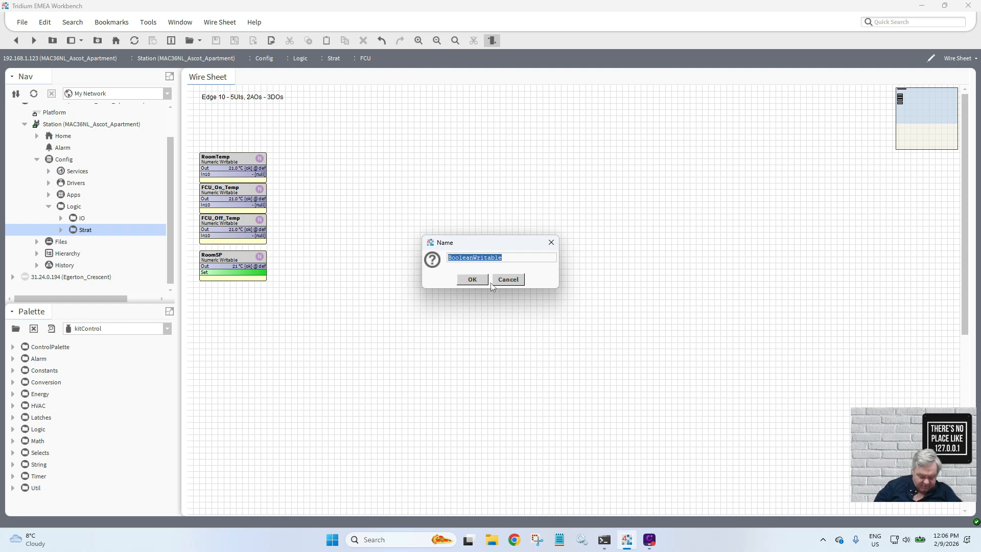
text(Enable_FCU)
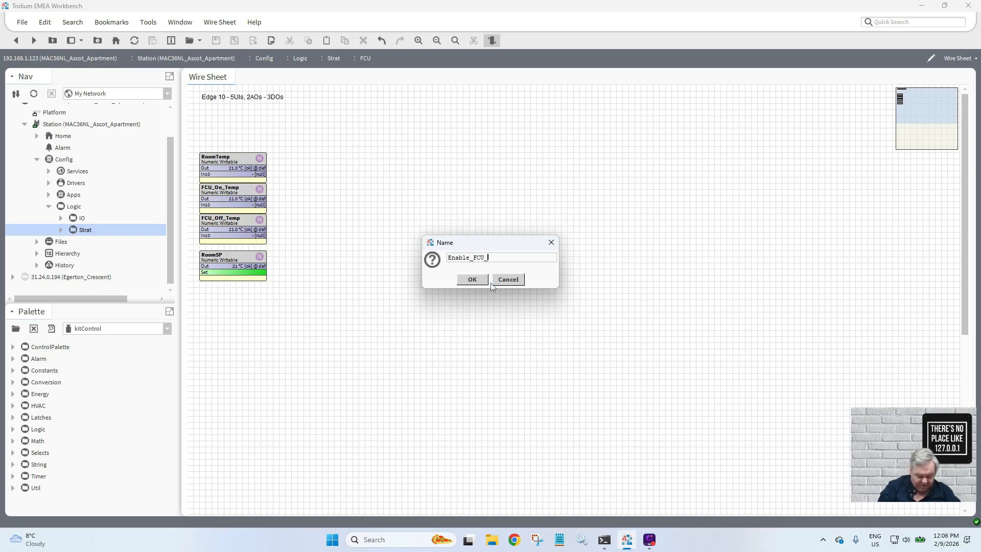
text(_Safet)
text(y)
text(_On)
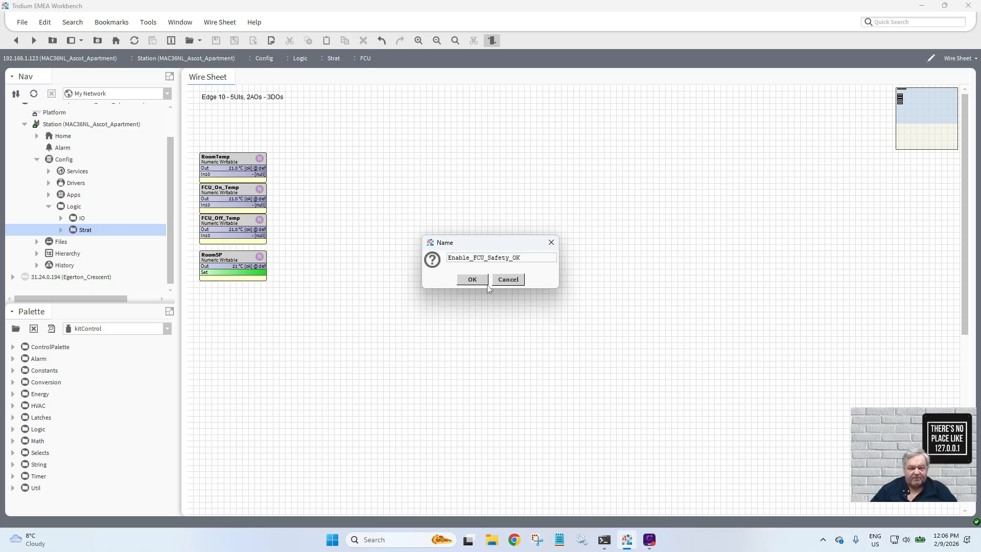
click(472, 280)
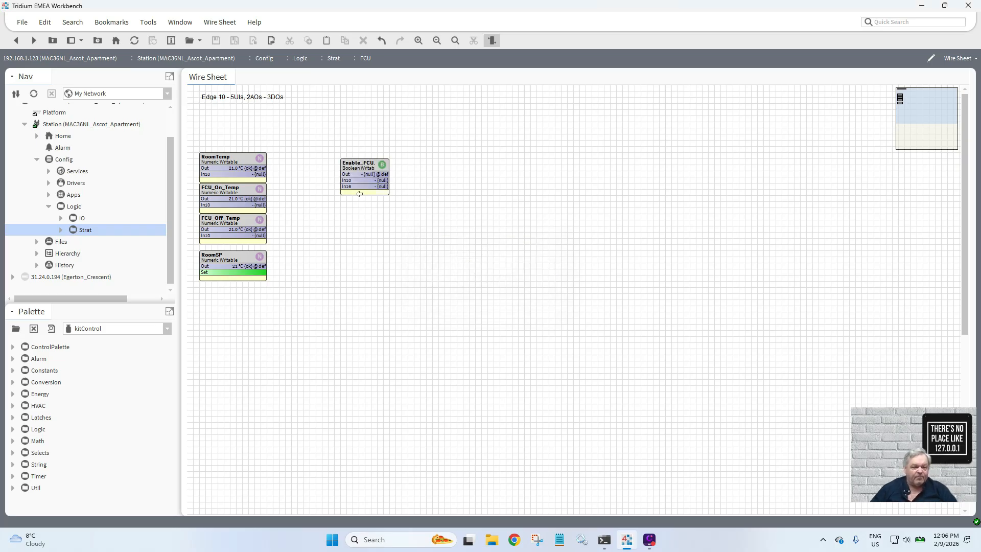
- Unpin the In16 slot from the Enable_FCU_Safety_OK block, keeping its Out and In10 slots pinned
right_click(370, 164)
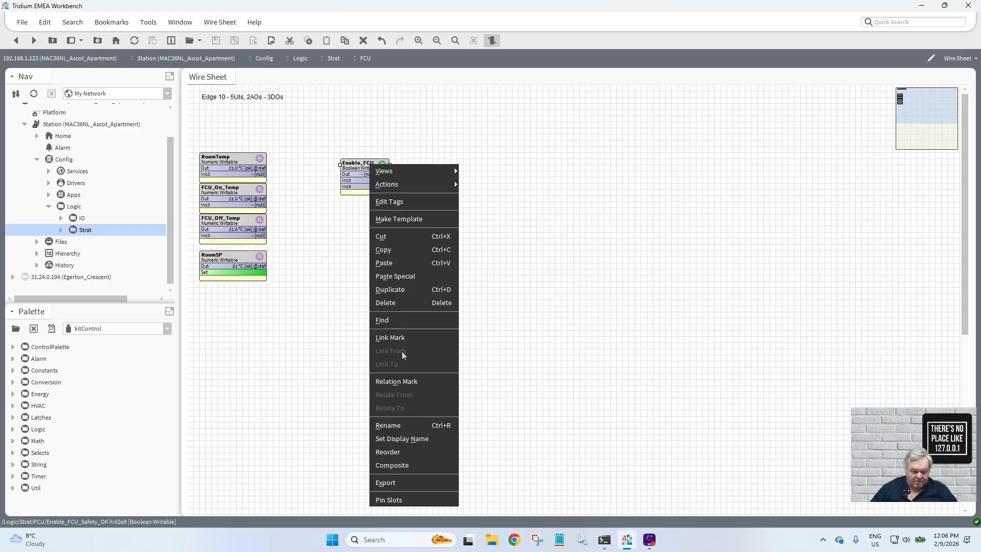
click(415, 500)
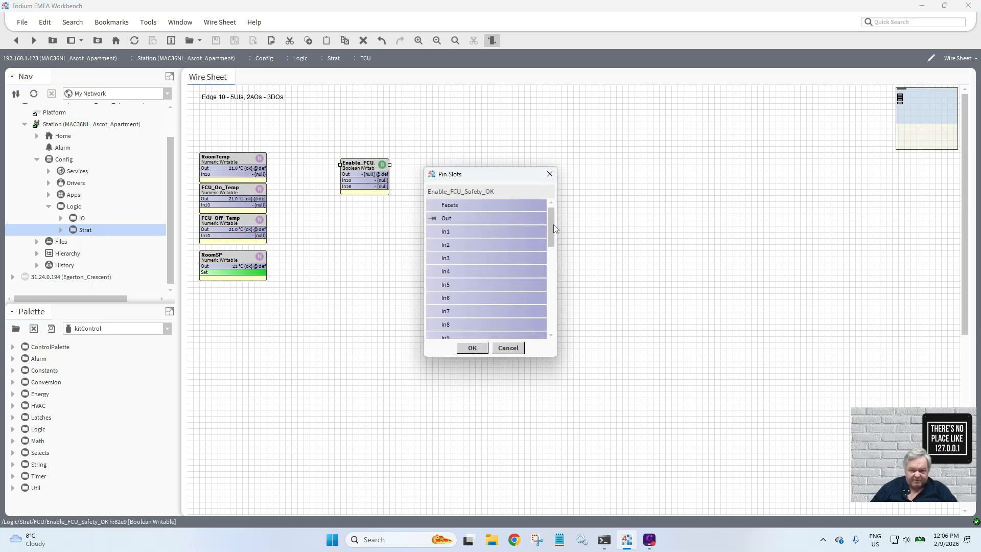
drag(554, 225, 550, 274)
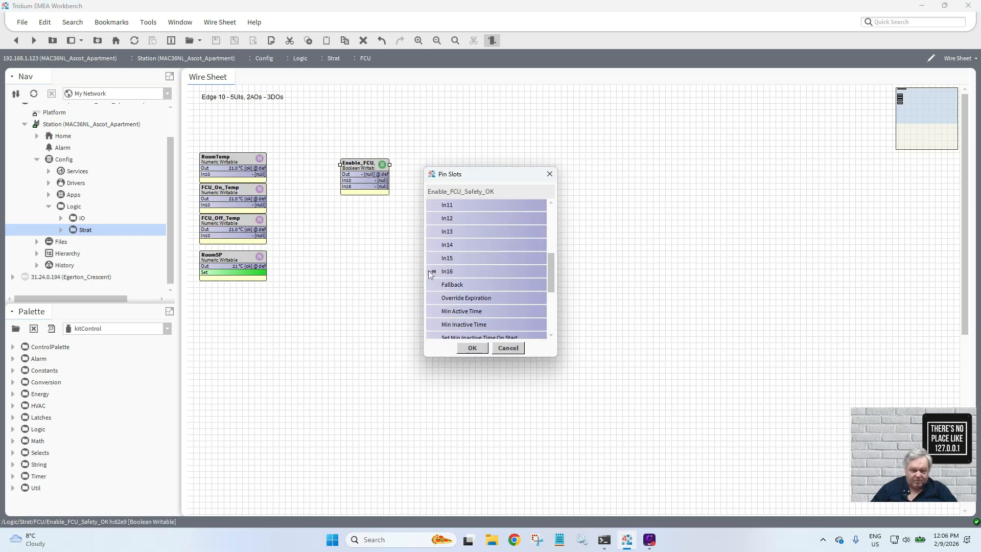
click(467, 349)
- Rename the Enable_FCU_Safety_OK point to Start_FCU_Safety_OK
right_click(350, 165)
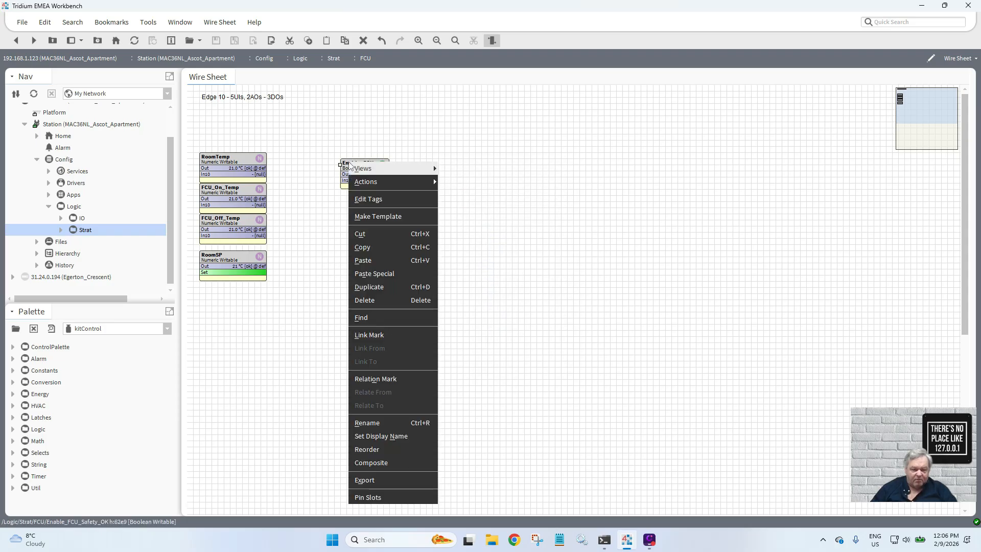
click(396, 423)
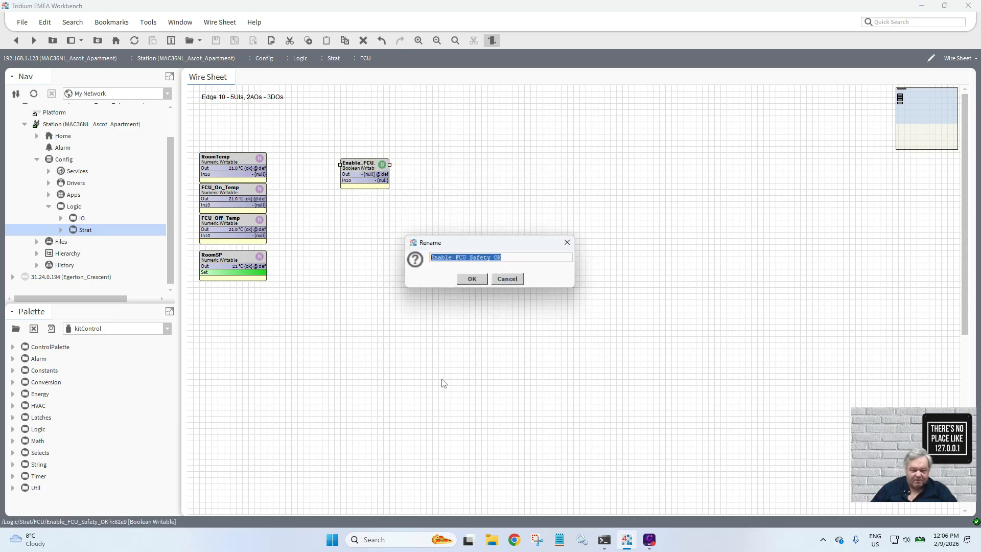
double_click(445, 257)
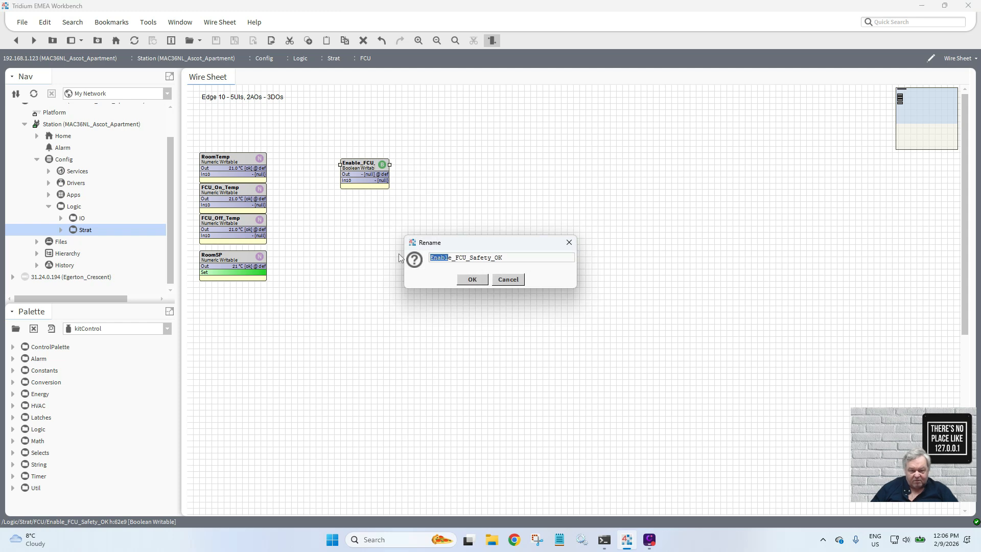
text(Seater)
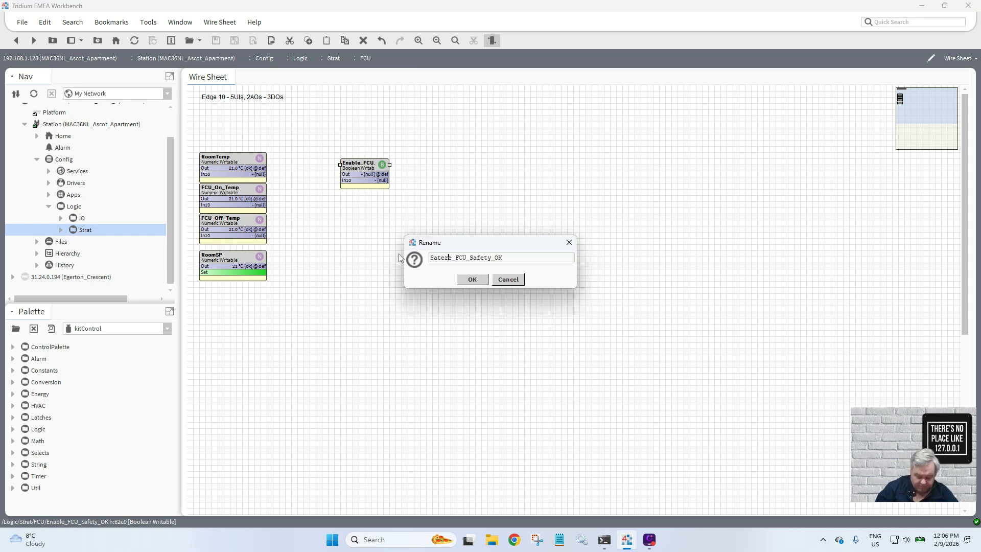
key(Delete)
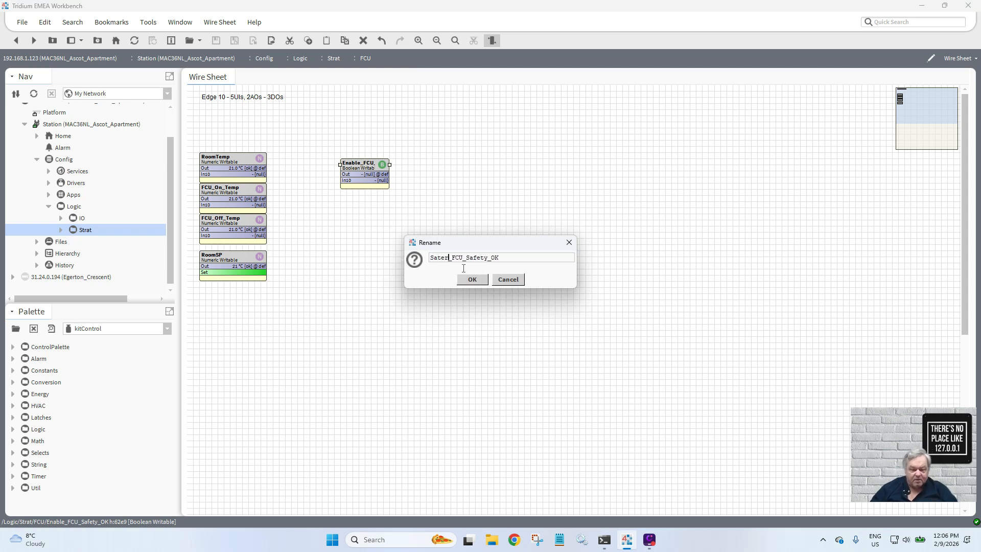
key(BackSpace)
key(BackSpace)
text(ar)
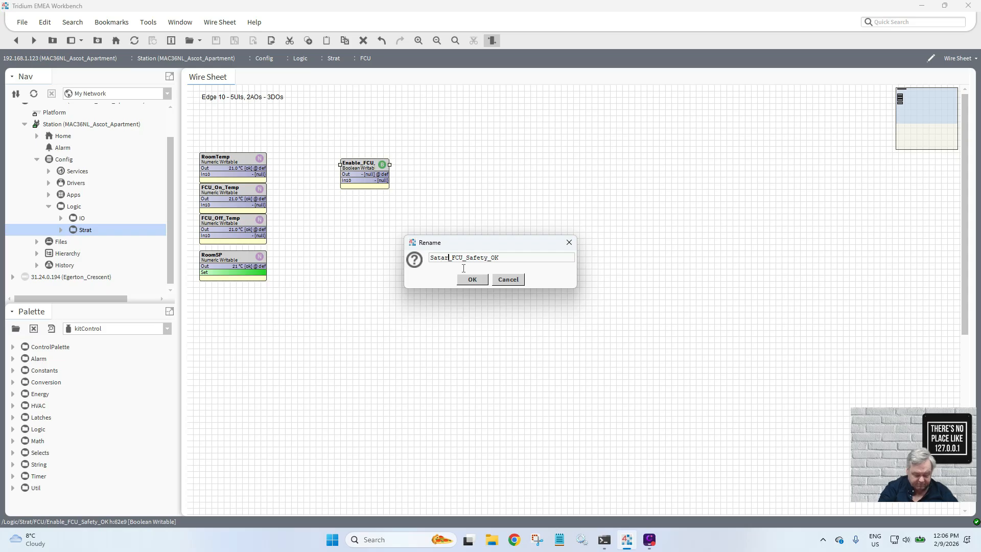
key(BackSpace)
key(BackSpace)
key(BackSpace)
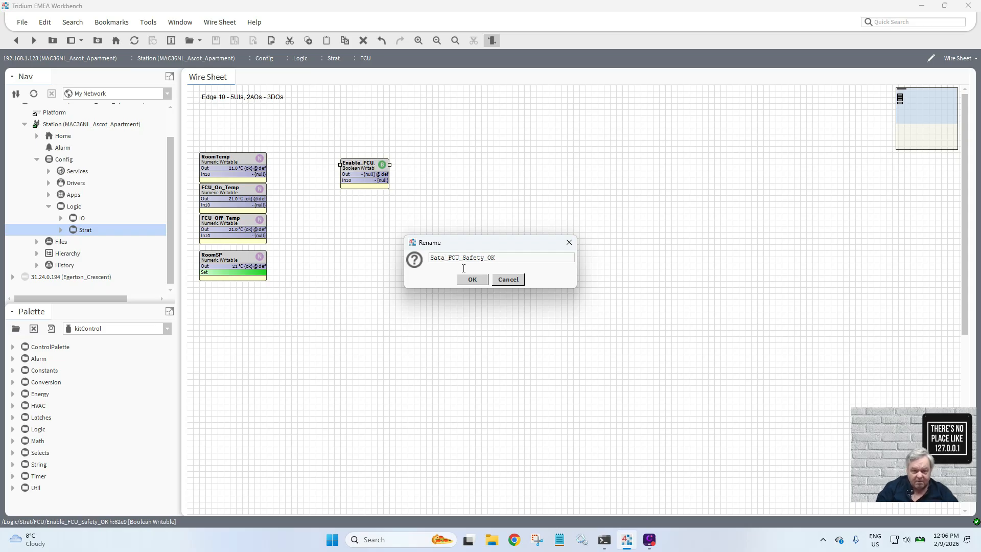
key(BackSpace)
text(tart)
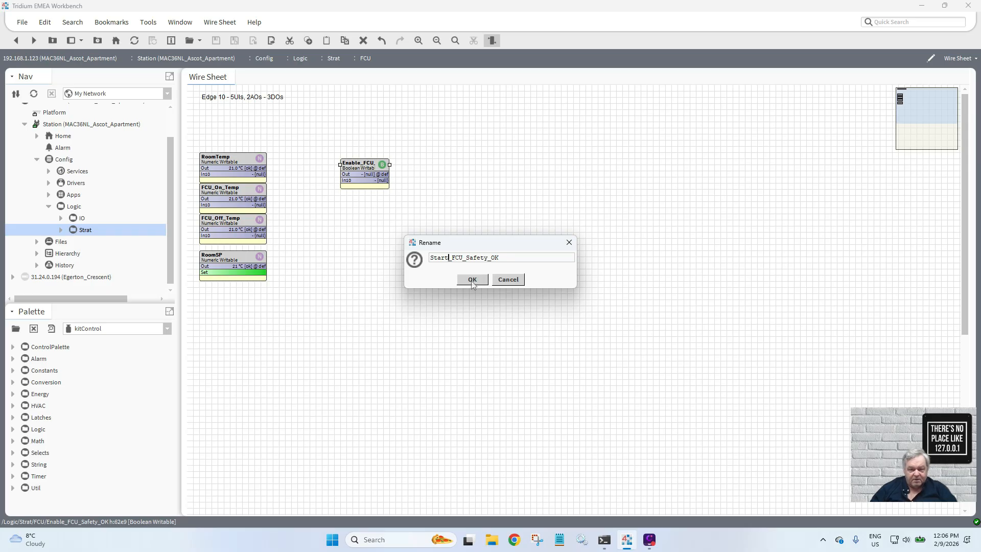
click(473, 280)
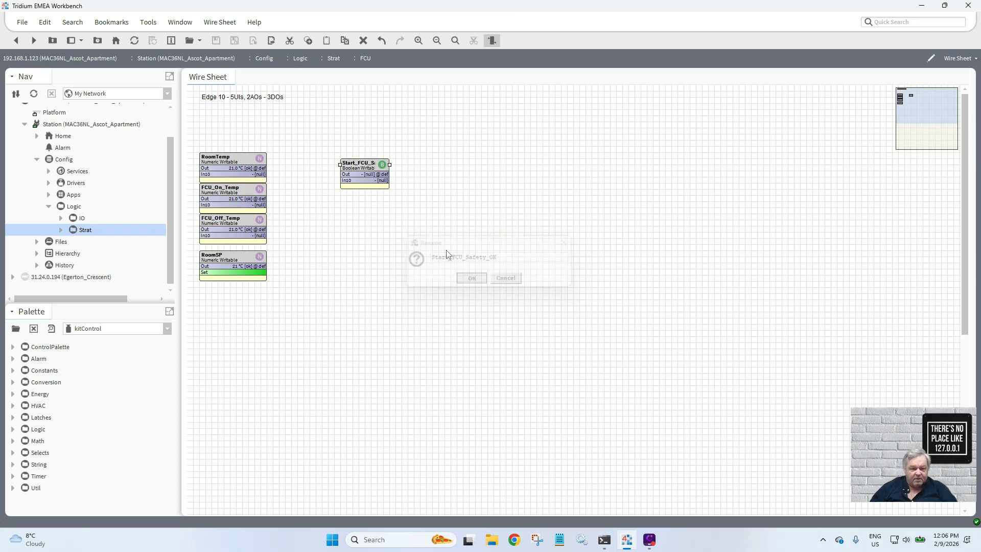
- Set the value of the Start_FCU_Safety_OK point to false
right_click(379, 166)
mouse_move(415, 188)
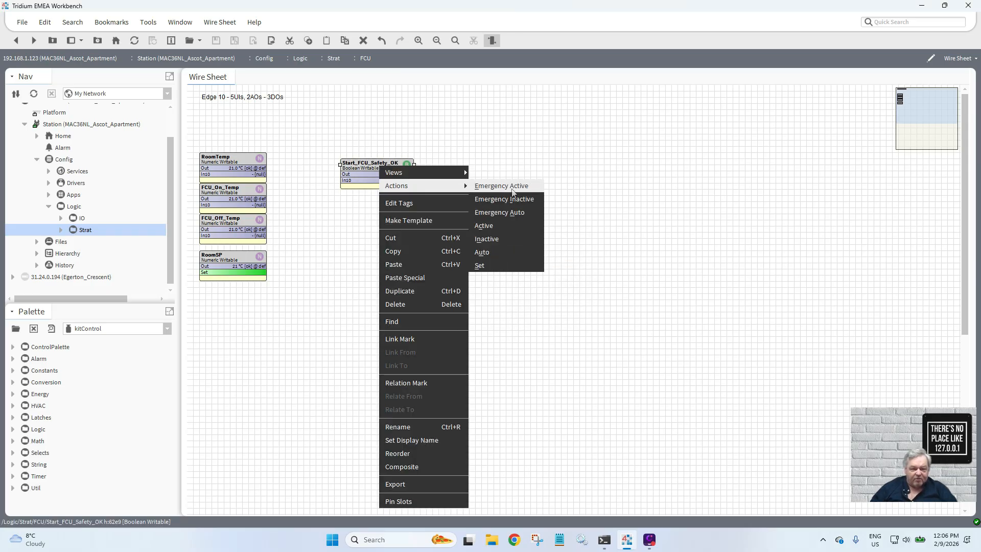
click(506, 267)
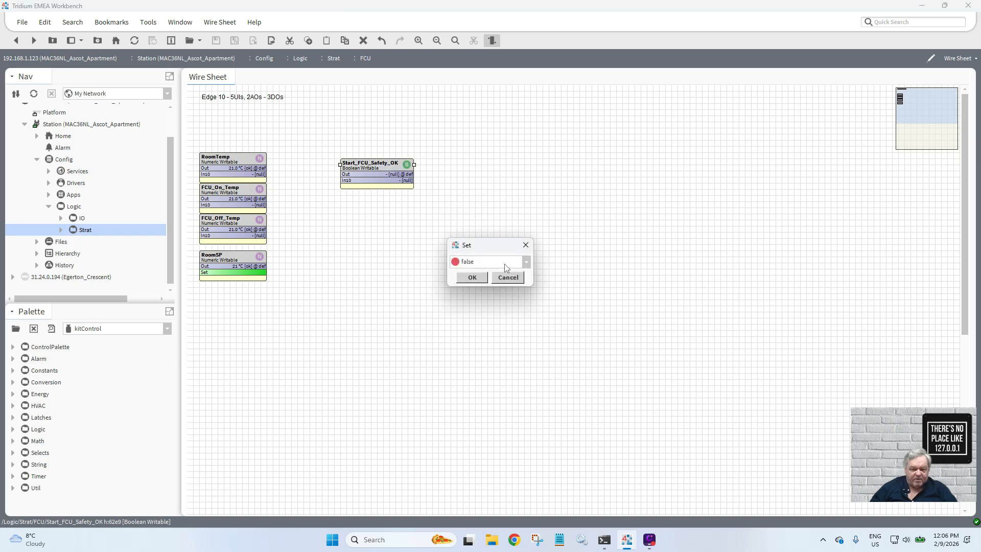
click(473, 278)
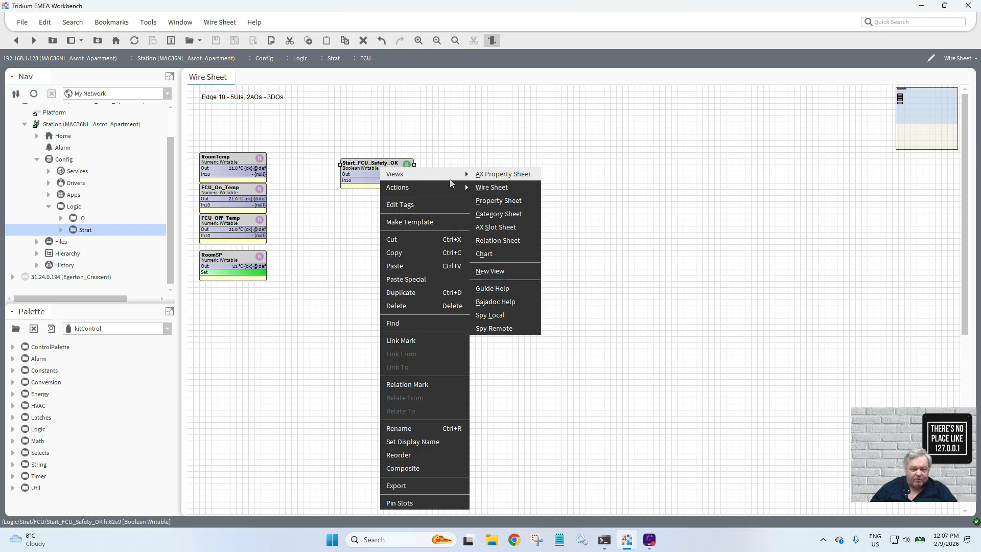
- Set the Start_FCU_Safety_OK facets to trueText On and falseText Off, save them, and return to the FCU wire sheet
click(501, 174)
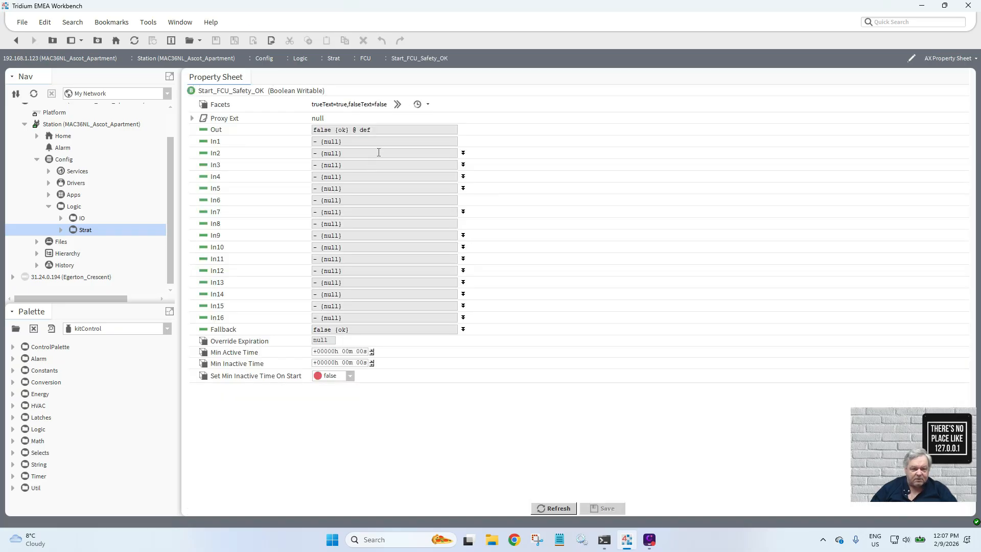
click(398, 104)
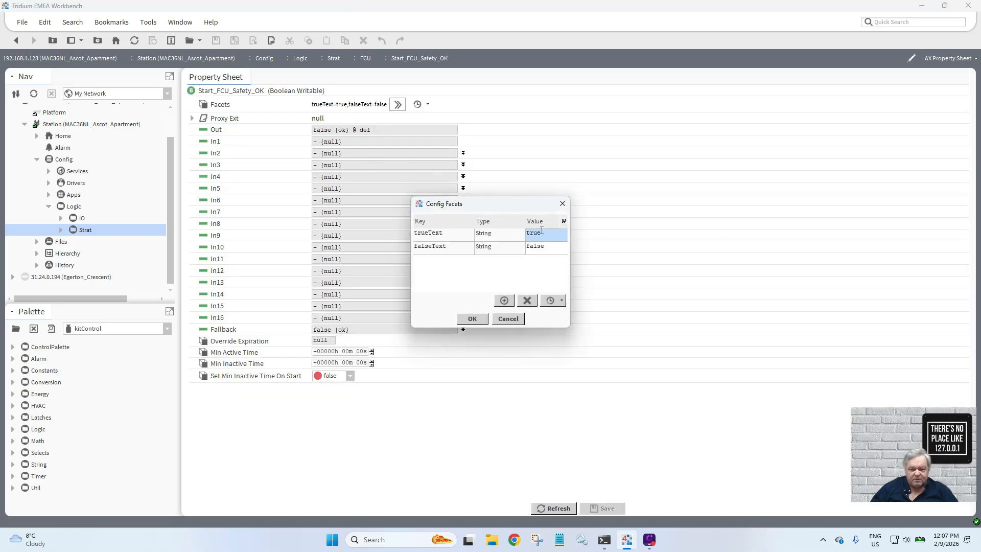
text(On)
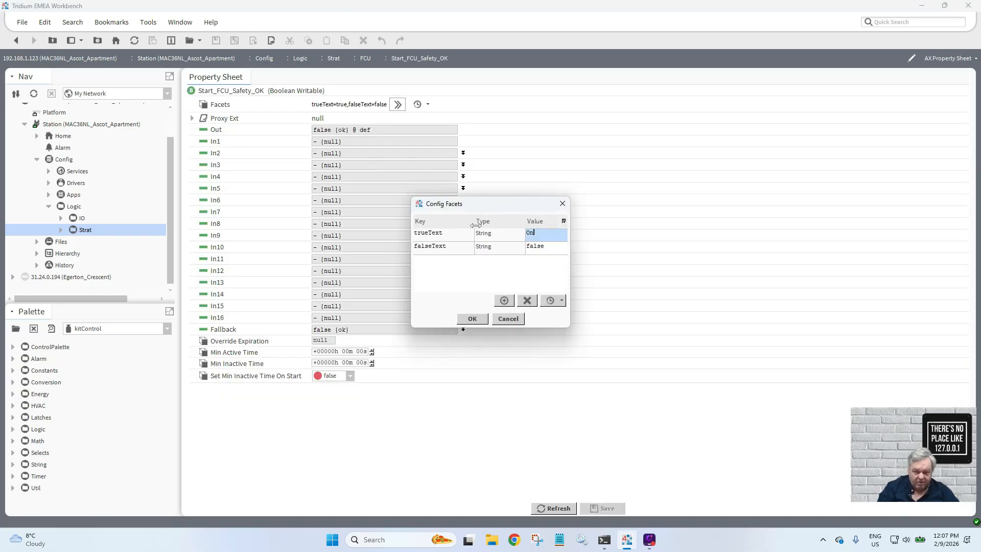
key(Return)
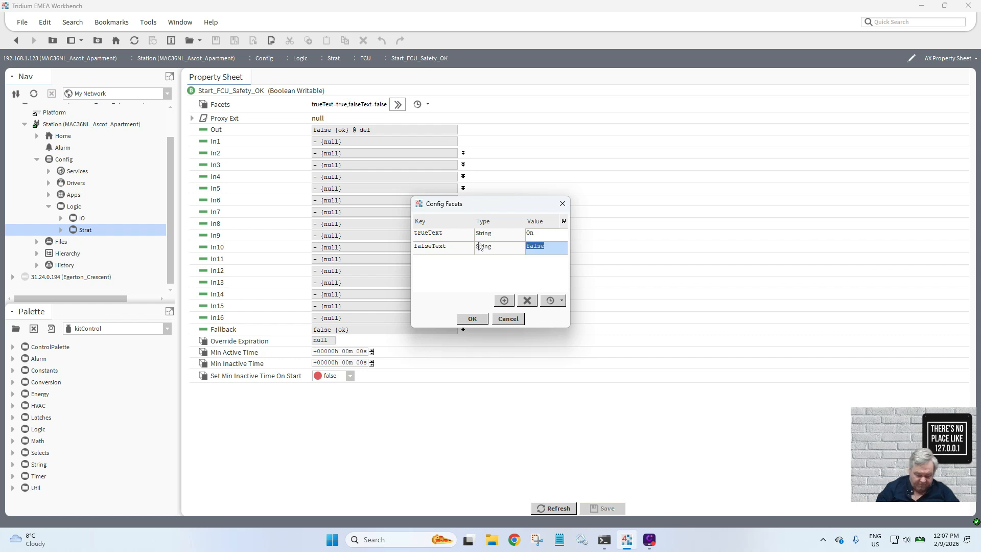
text(Off)
click(473, 318)
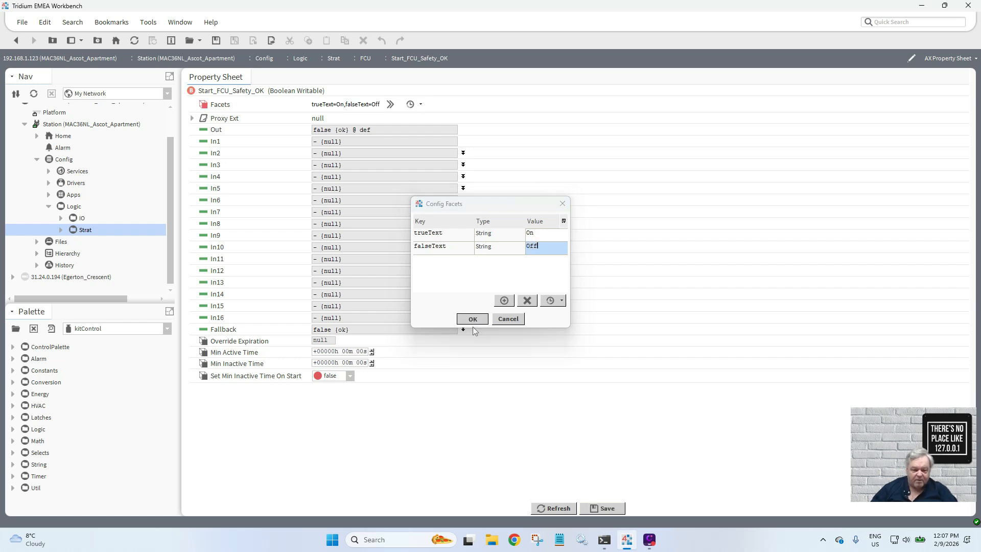
click(601, 508)
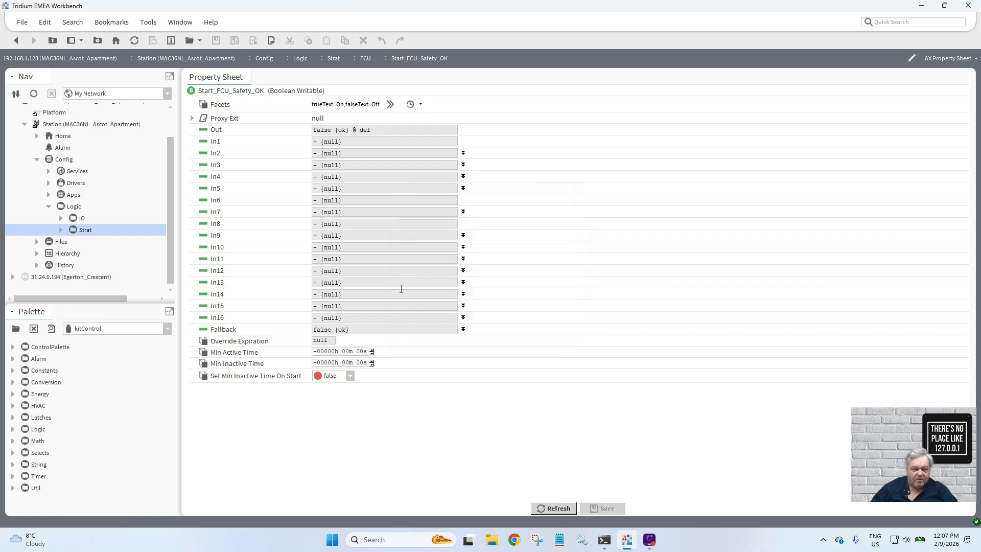
click(16, 41)
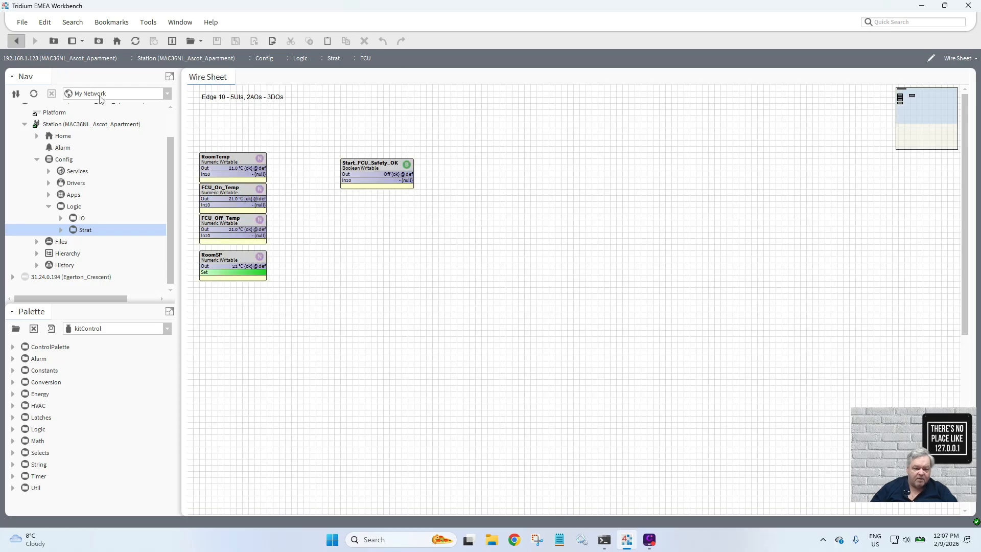
- Place Start_FCU_Safety_OK directly above RoomTemp and widen the four numeric blocks below it to the same width
drag(359, 168, 218, 131)
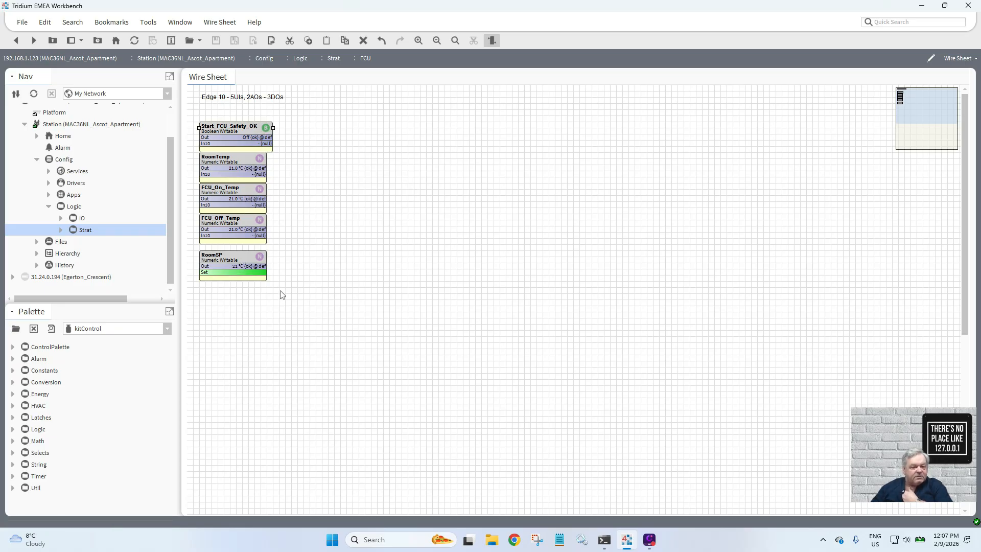
drag(281, 291, 188, 149)
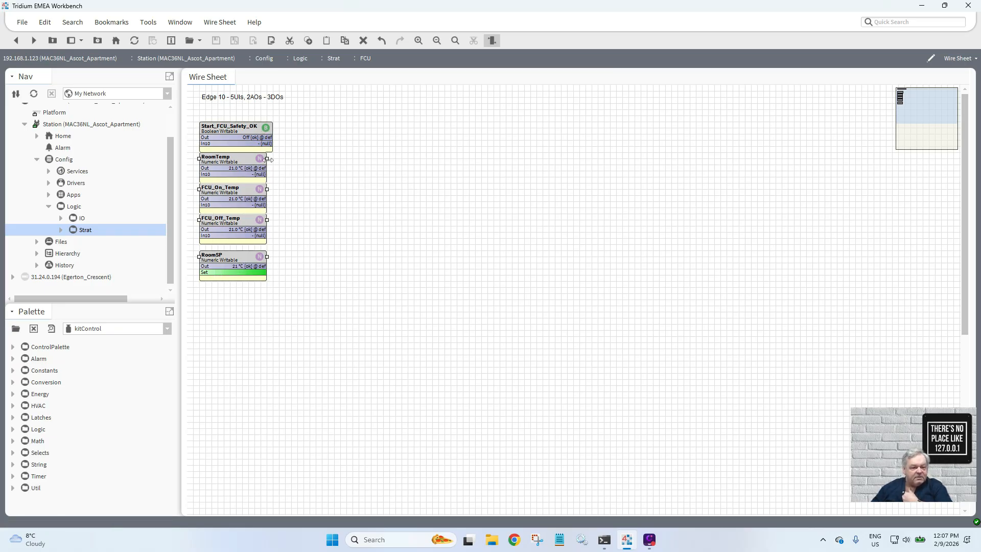
drag(266, 159, 273, 160)
click(310, 194)
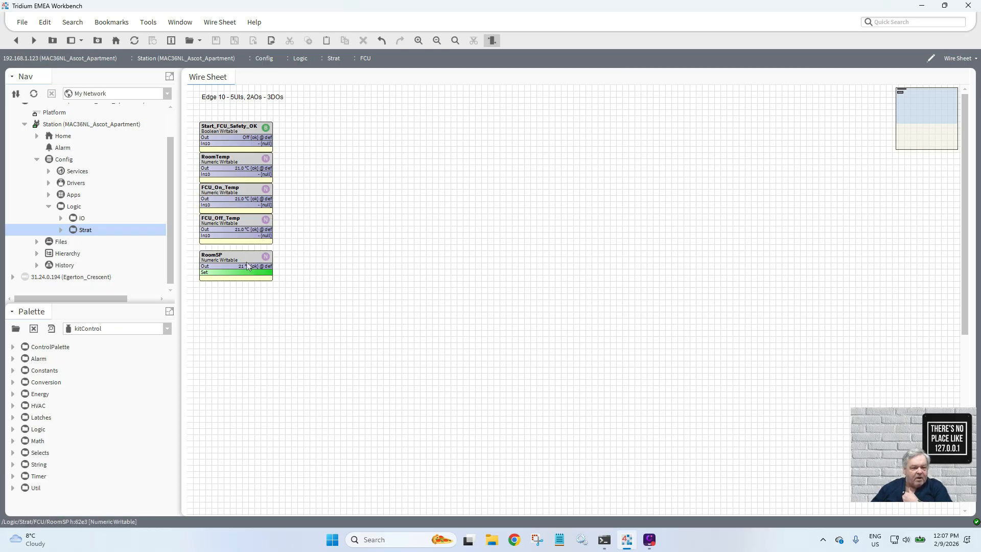
- Move RoomSP lower, and duplicate Start_FCU_Safety_OK as FCU_DP, placing the copy directly beneath FCU_Off_Temp
drag(249, 259, 249, 303)
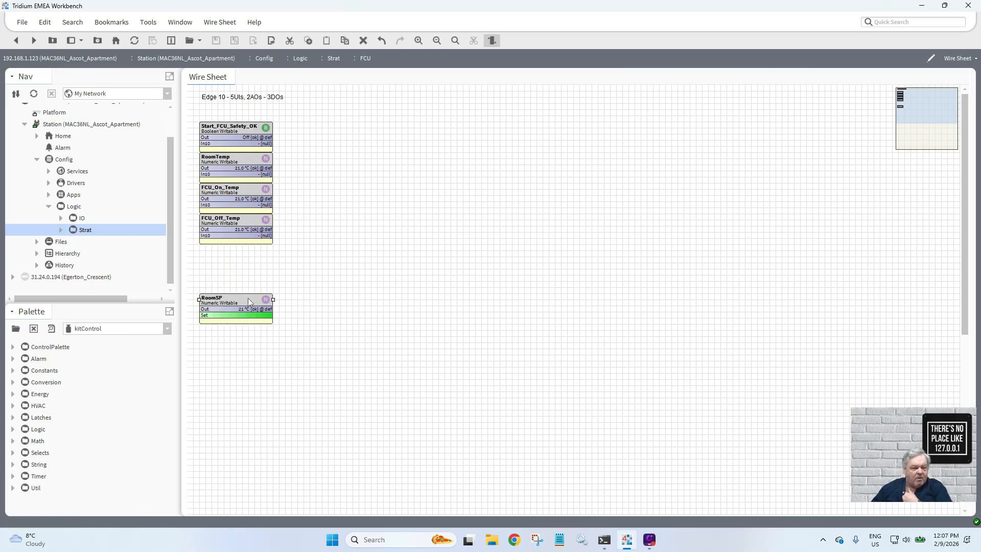
right_click(230, 131)
click(276, 256)
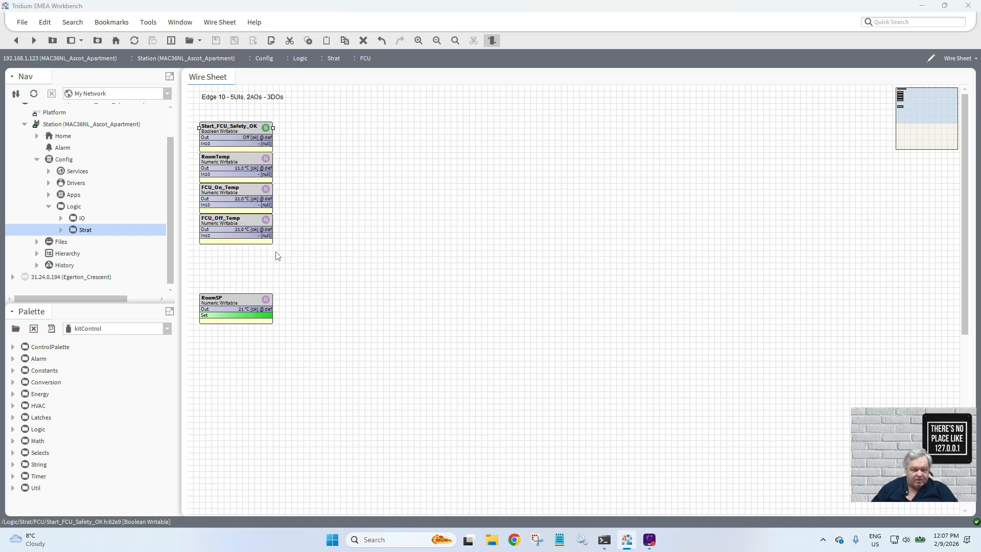
text(FCU_)
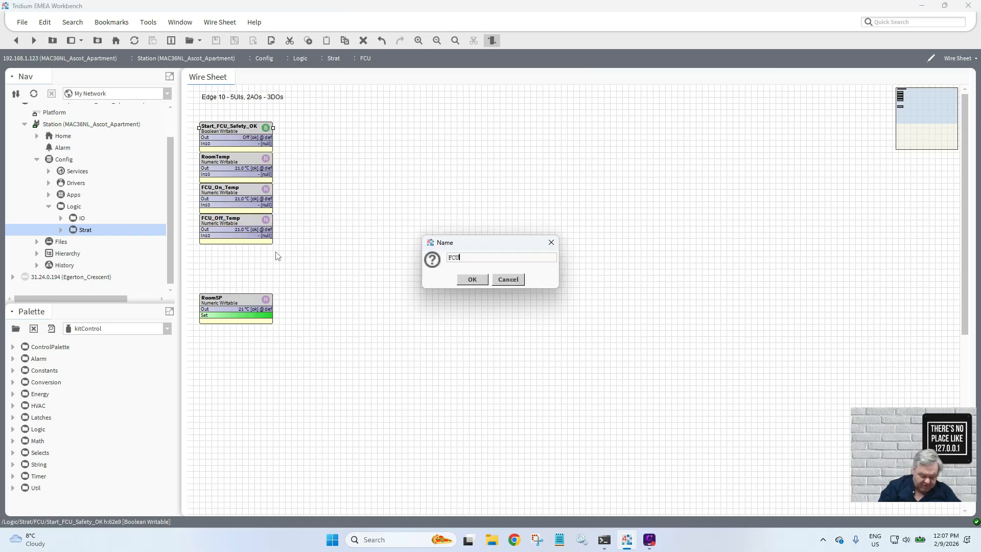
text(DP)
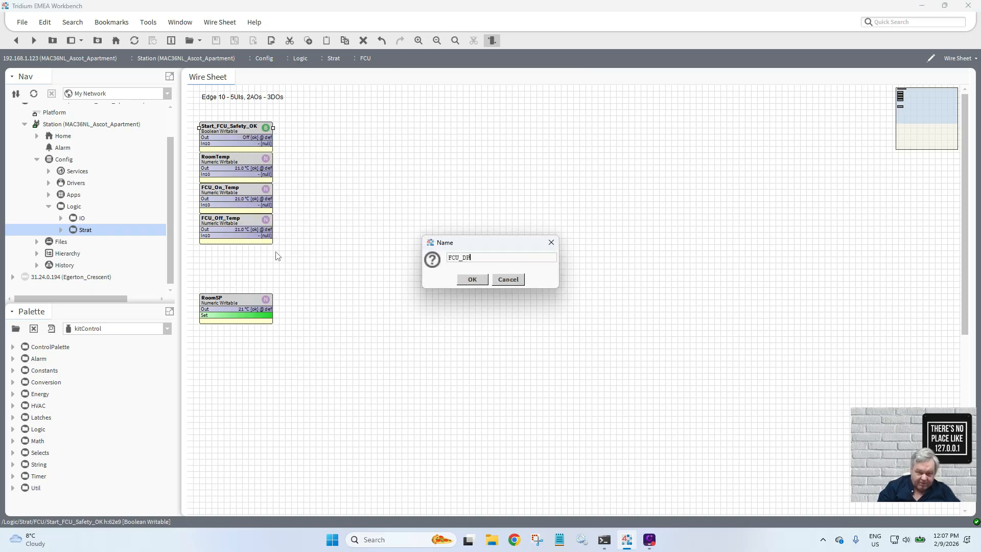
click(473, 280)
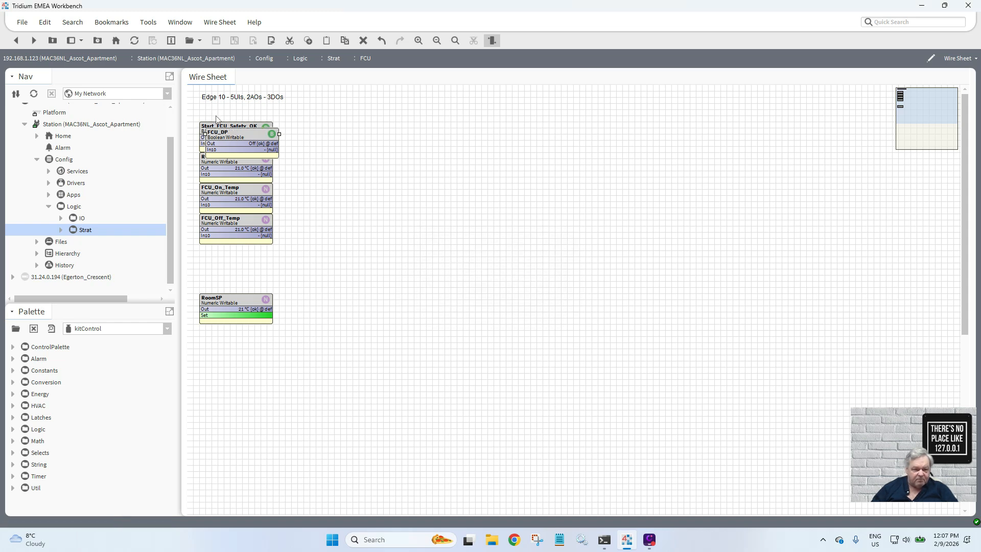
drag(228, 135, 221, 254)
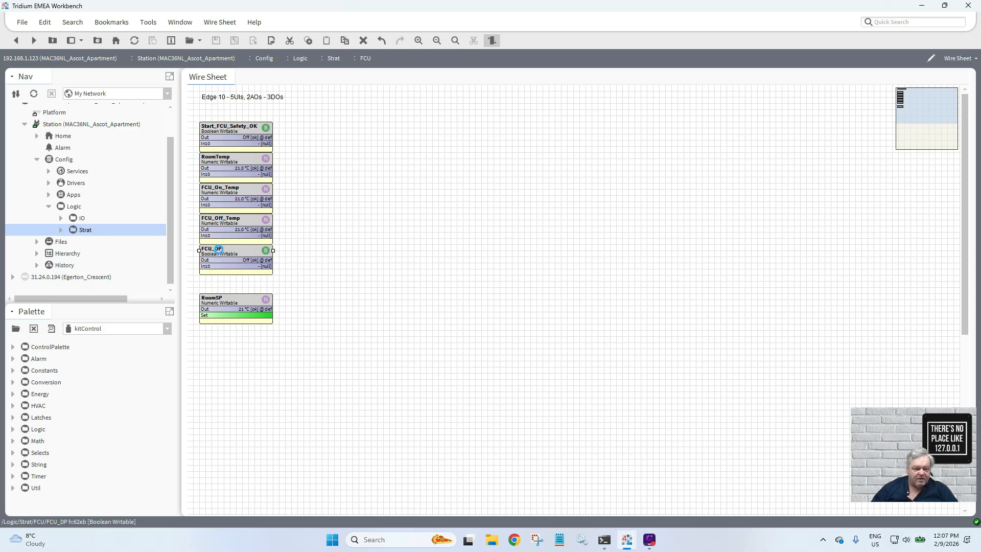
- Set the FCU_DP facets to trueText Flow and falseText No Flow, save them, and return to the FCU wire sheet
double_click(220, 254)
click(391, 105)
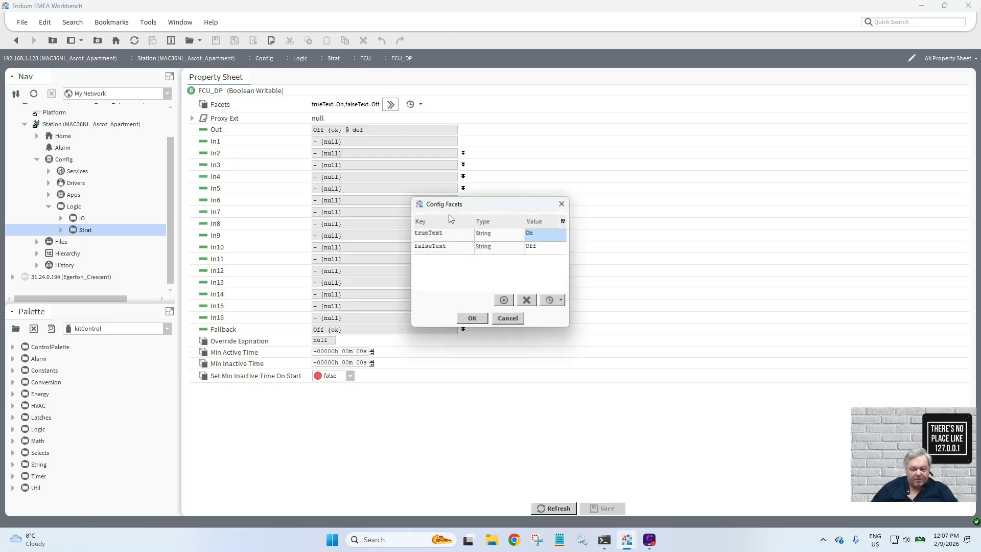
text(F)
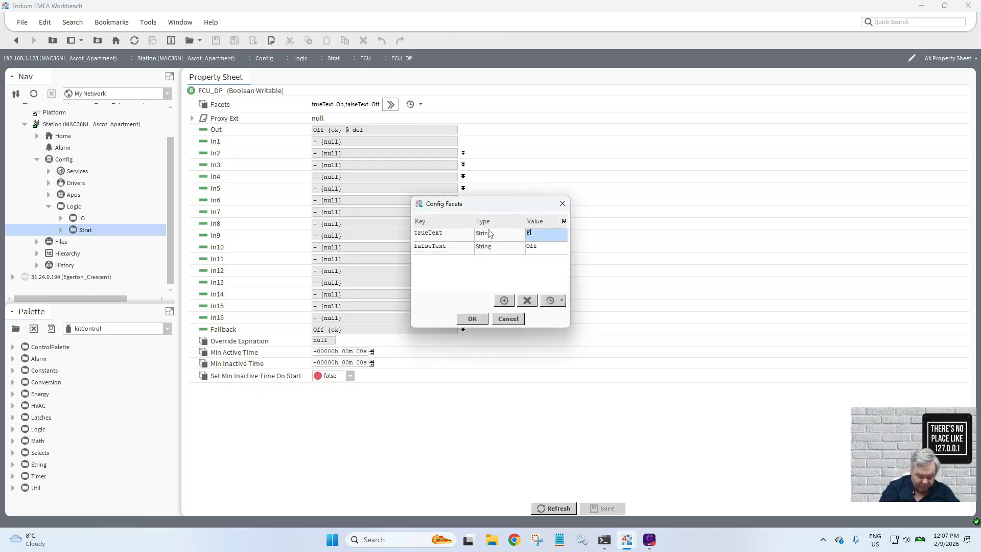
text(low)
key(Tab)
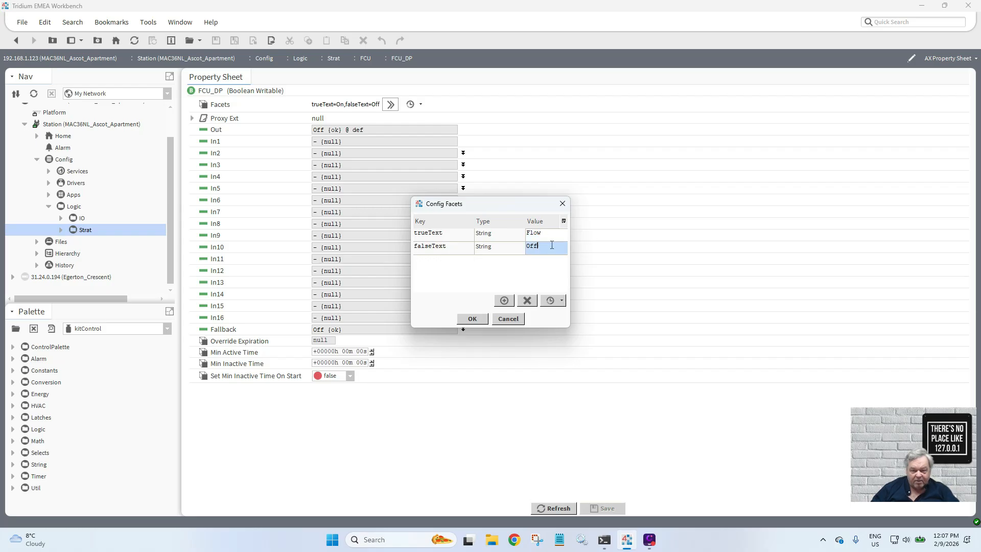
text(No Flow)
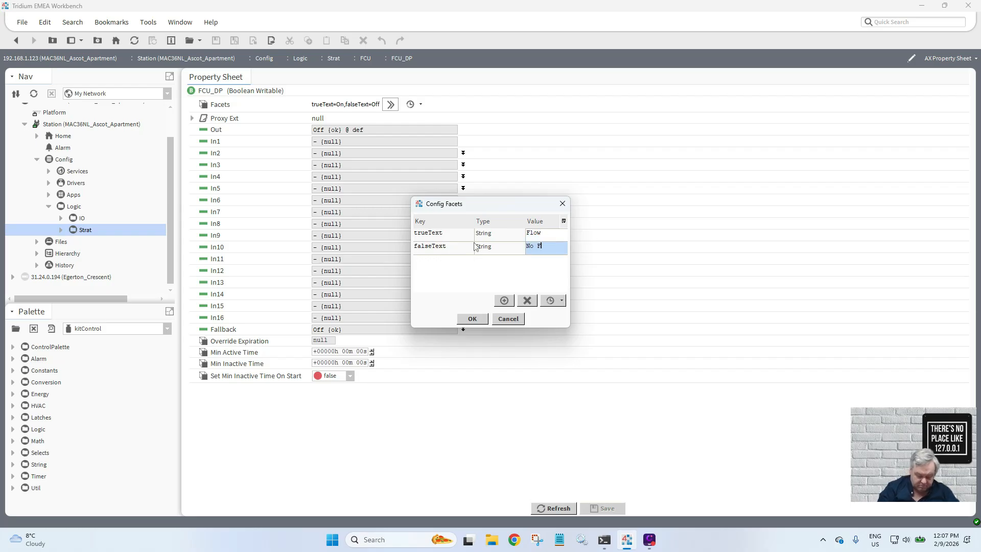
click(472, 319)
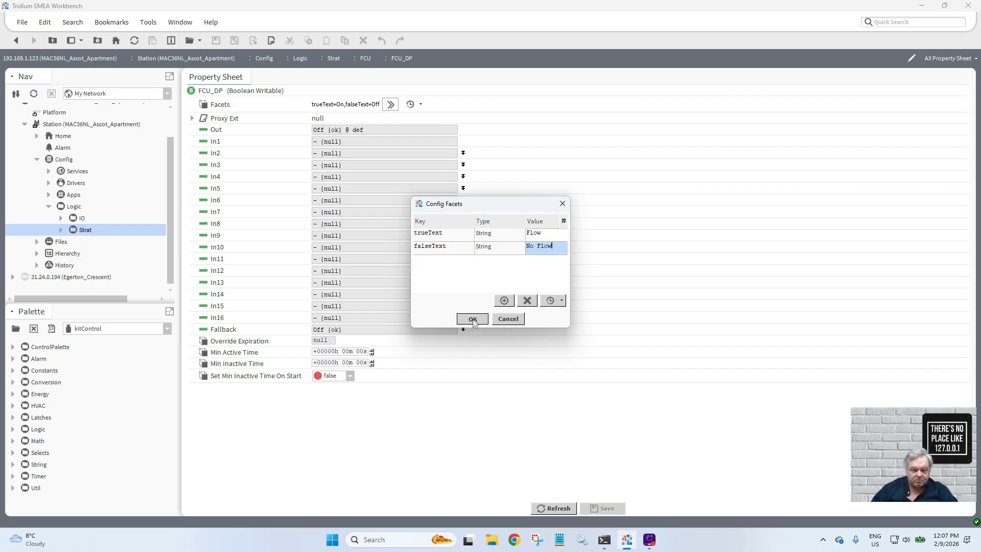
click(595, 509)
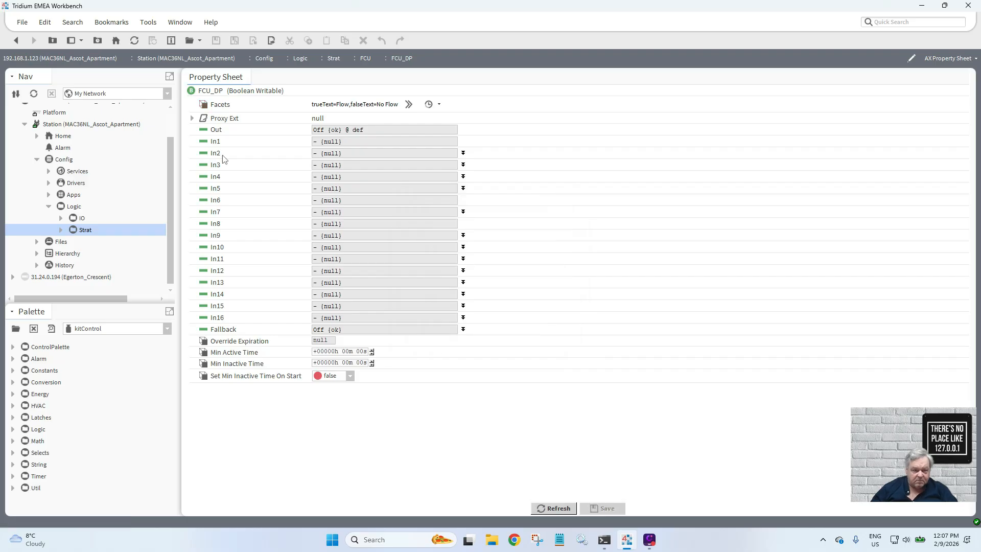
click(16, 40)
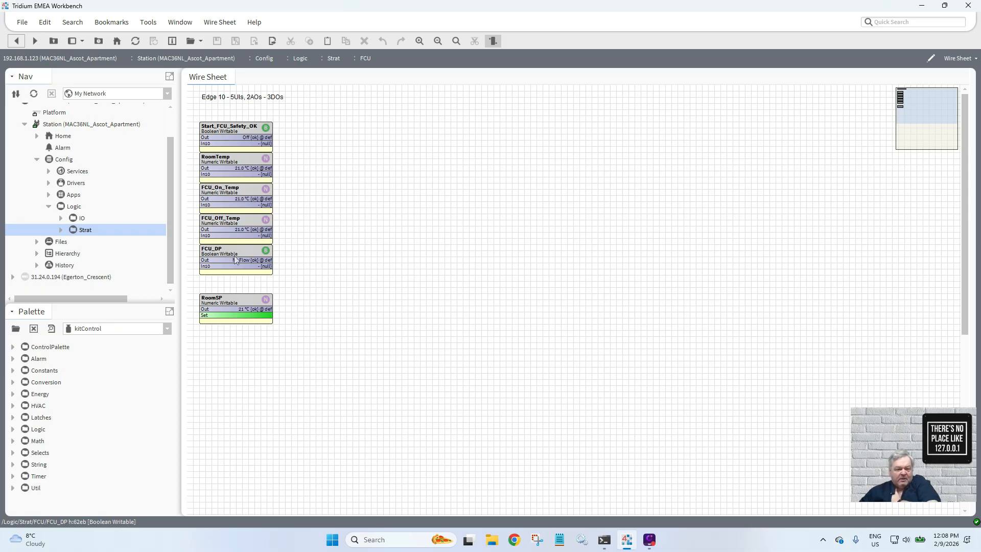
- Move RoomSP lower, and duplicate FCU_DP as FCU_HTCO, placing the copy directly beneath FCU_DP
drag(235, 301, 234, 326)
right_click(218, 257)
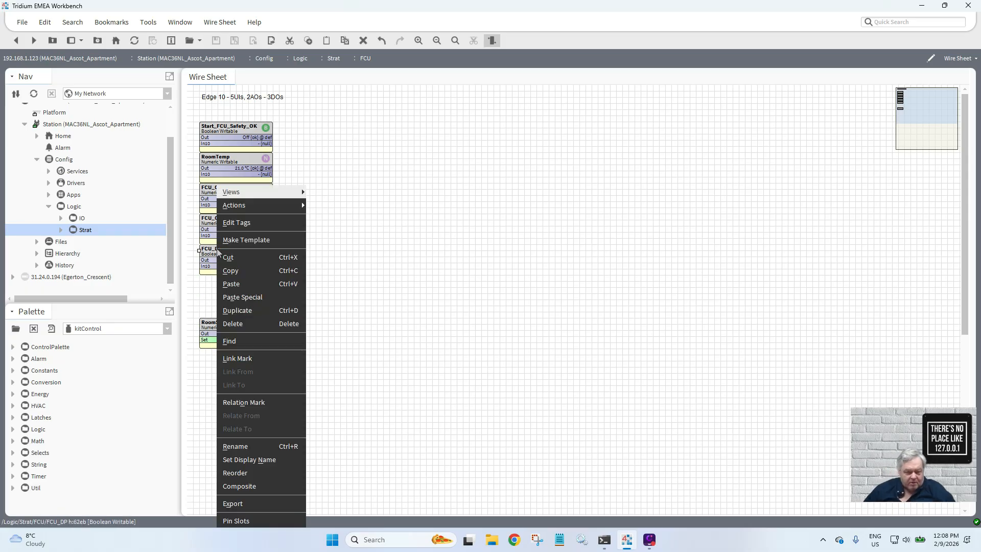
click(237, 310)
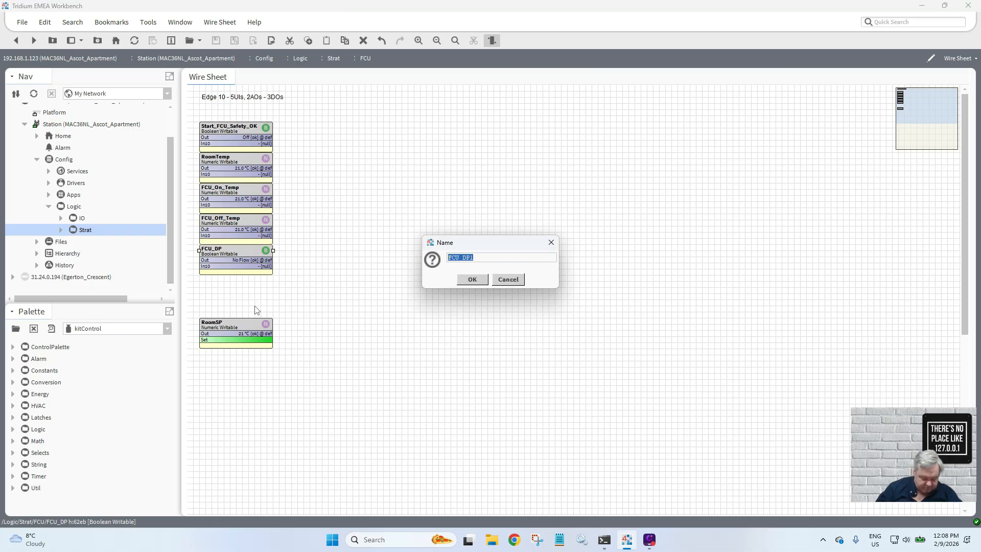
text(FC)
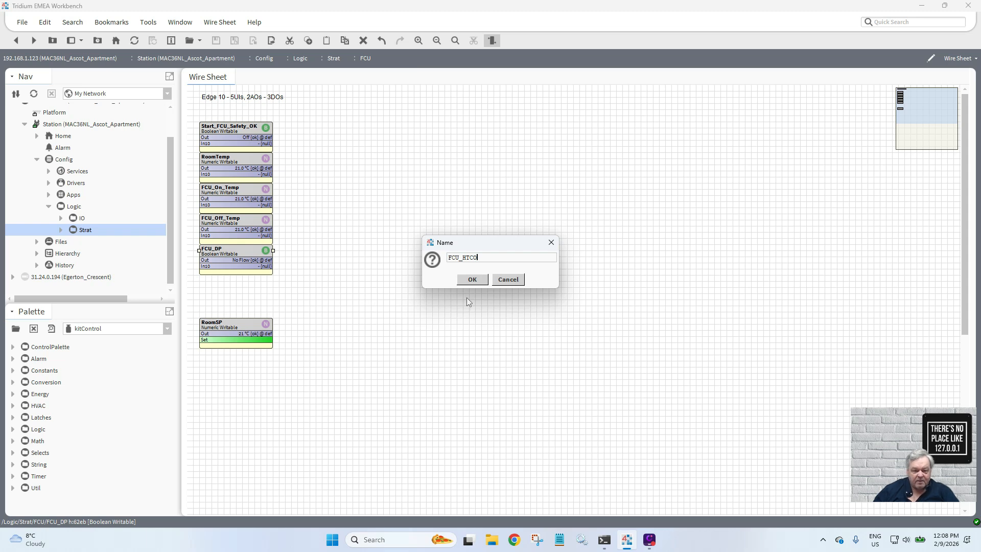
click(472, 279)
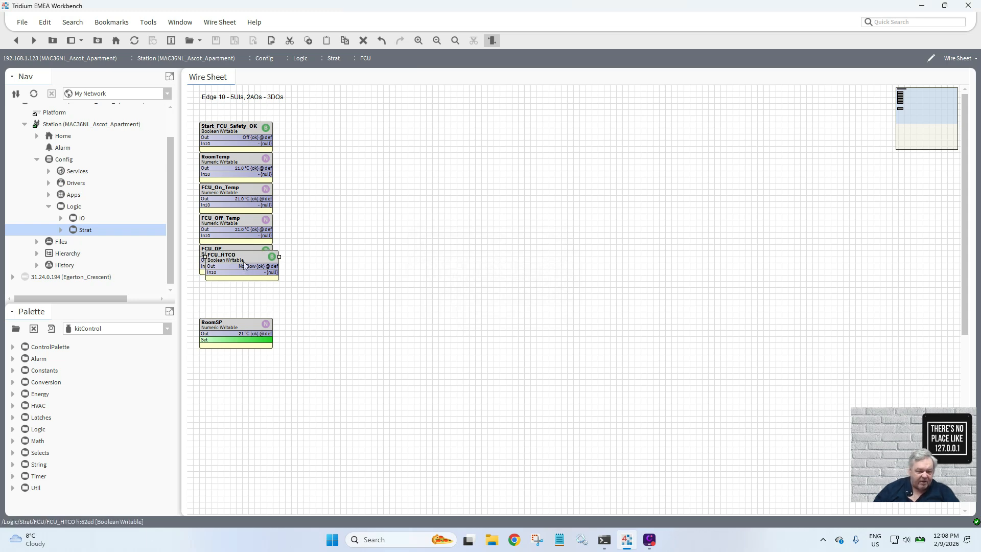
drag(244, 259, 238, 287)
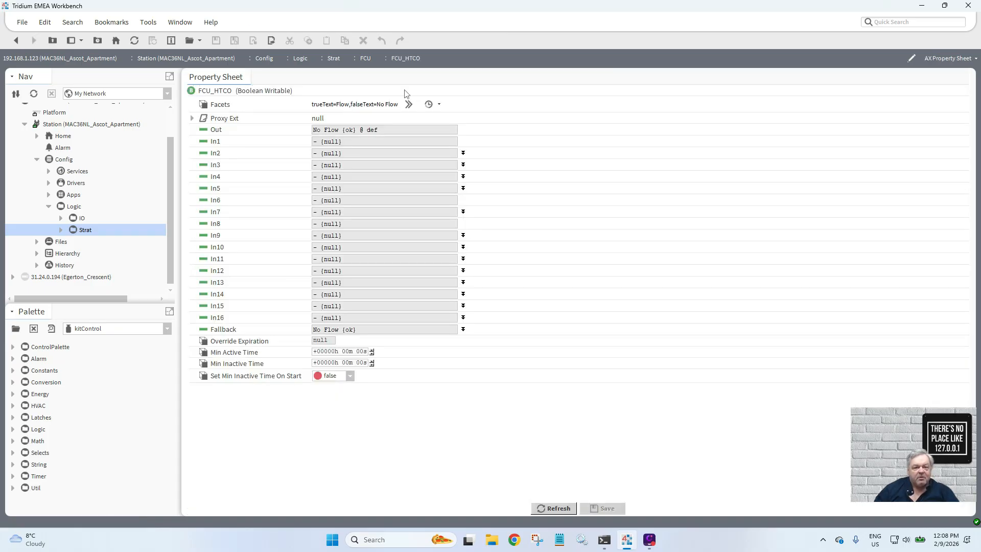
- Set the FCU_HTCO facets to trueText Healthy and falseText HIGH TEMP!, save them, and return to the FCU wire sheet
click(409, 105)
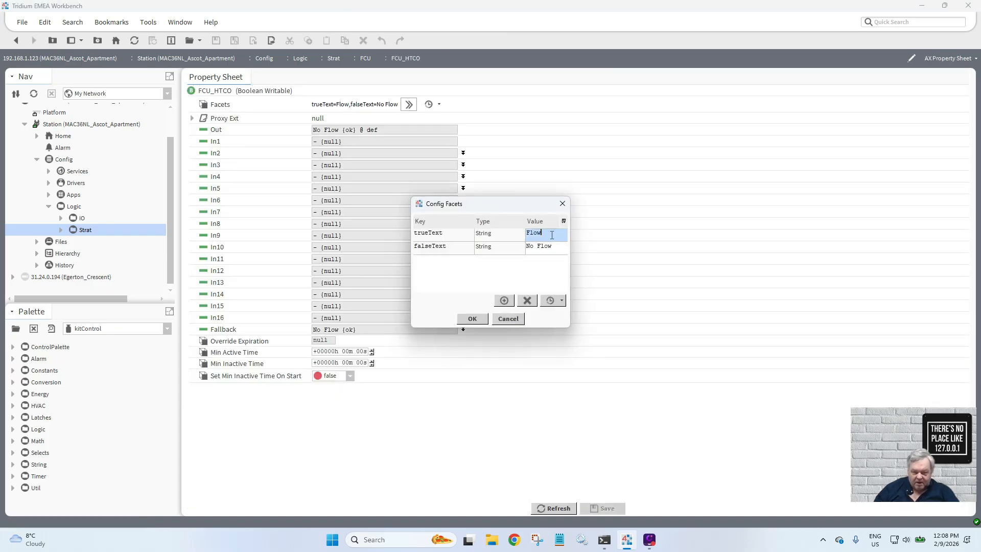
drag(552, 236, 496, 233)
text(Healthy)
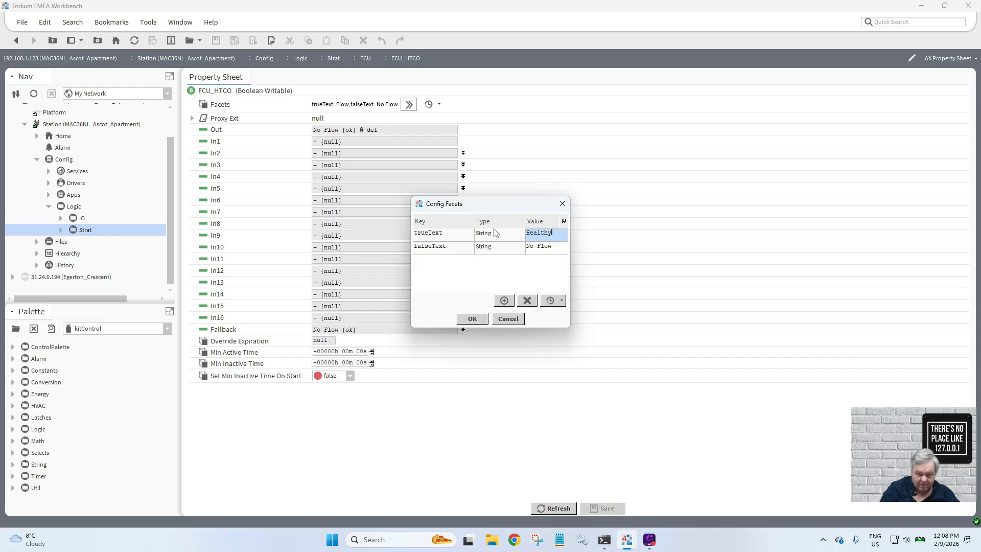
click(531, 245)
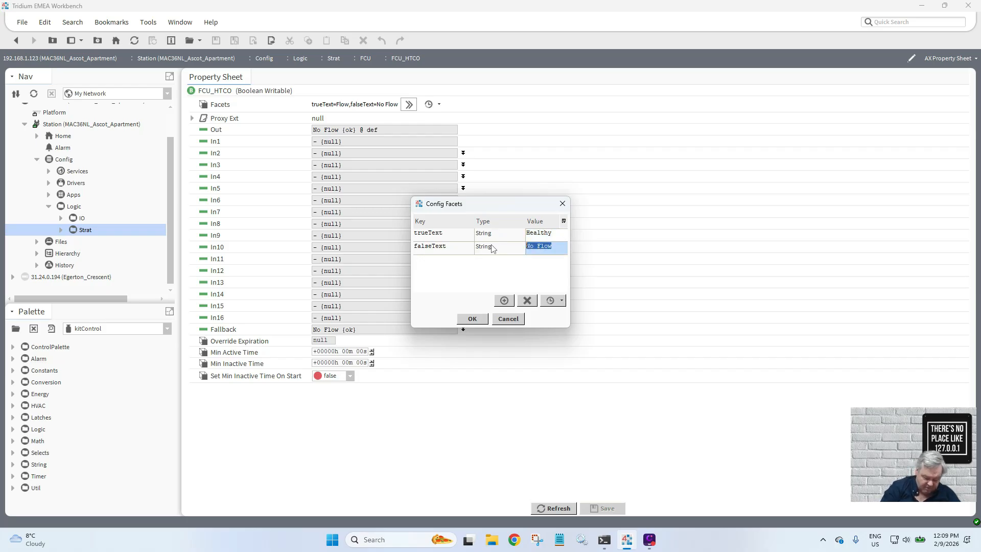
text(HIGH TEMP!)
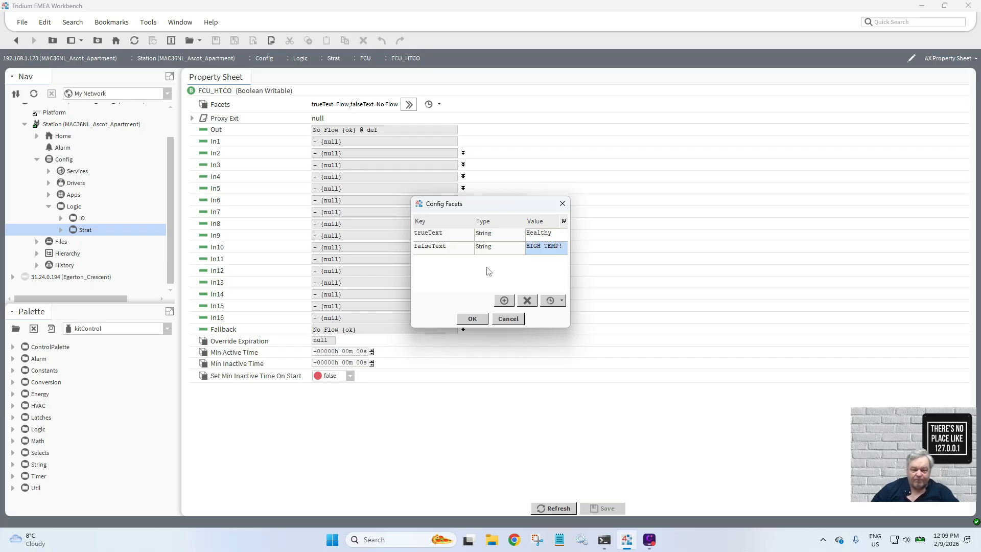
click(480, 320)
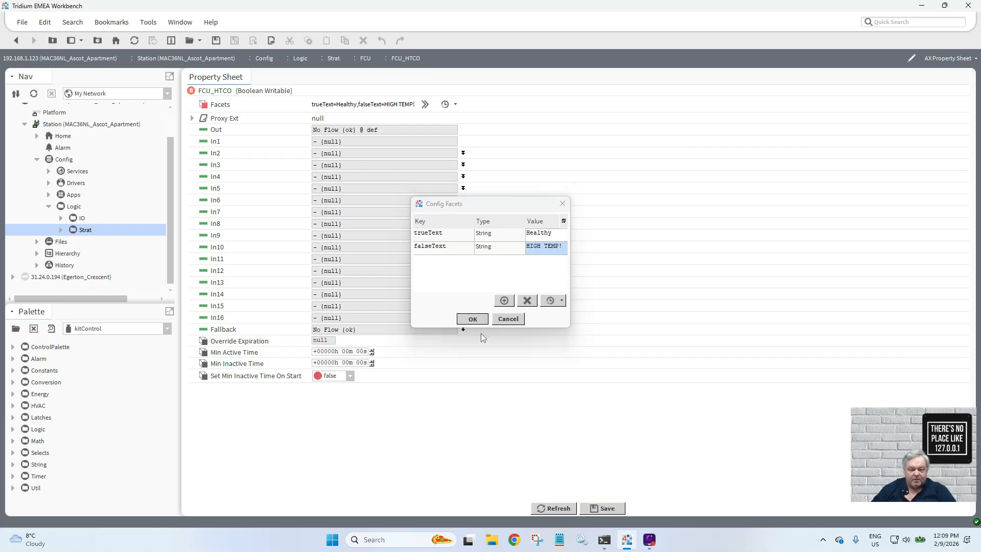
click(606, 511)
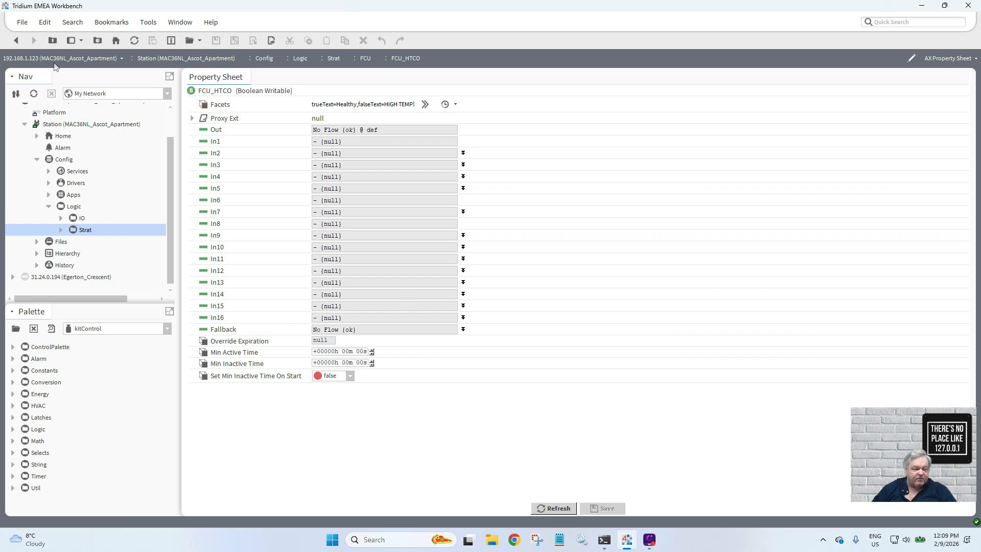
click(16, 40)
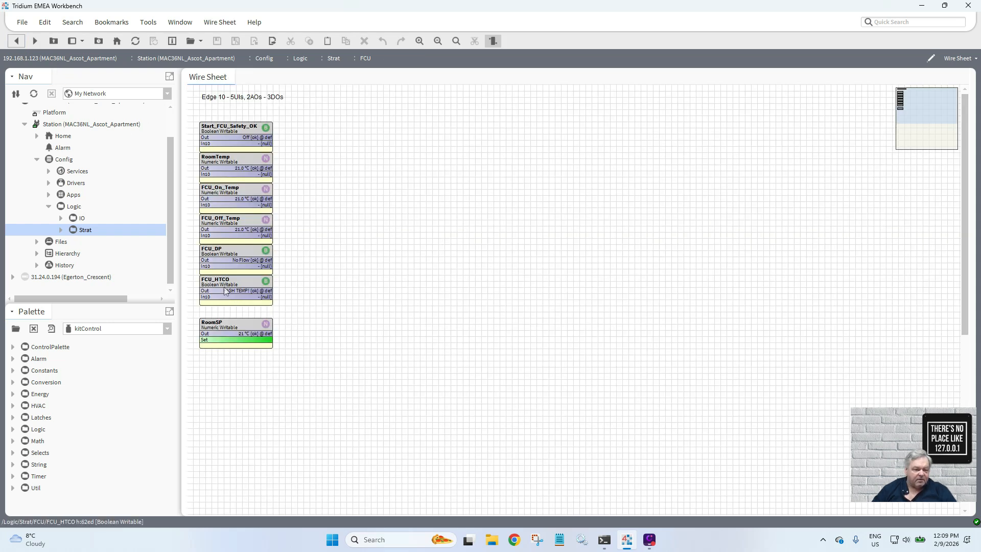
- Set the value of the FCU_HTCO point to Healthy
right_click(228, 287)
mouse_move(302, 205)
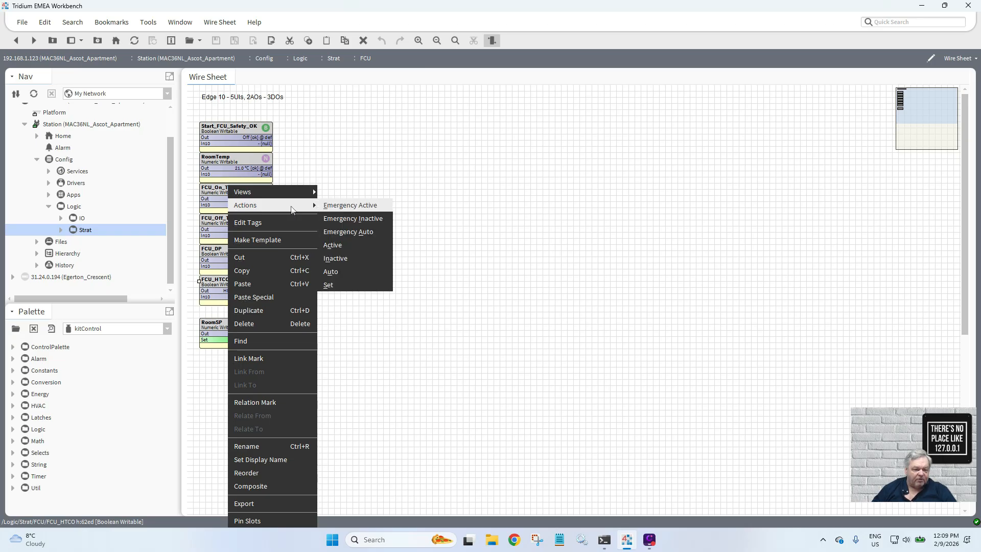
click(355, 283)
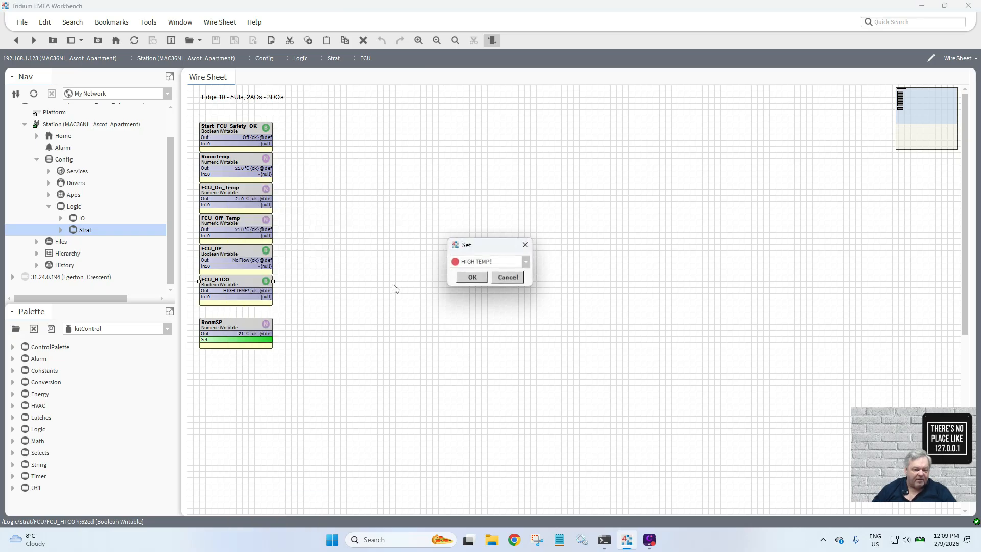
click(527, 261)
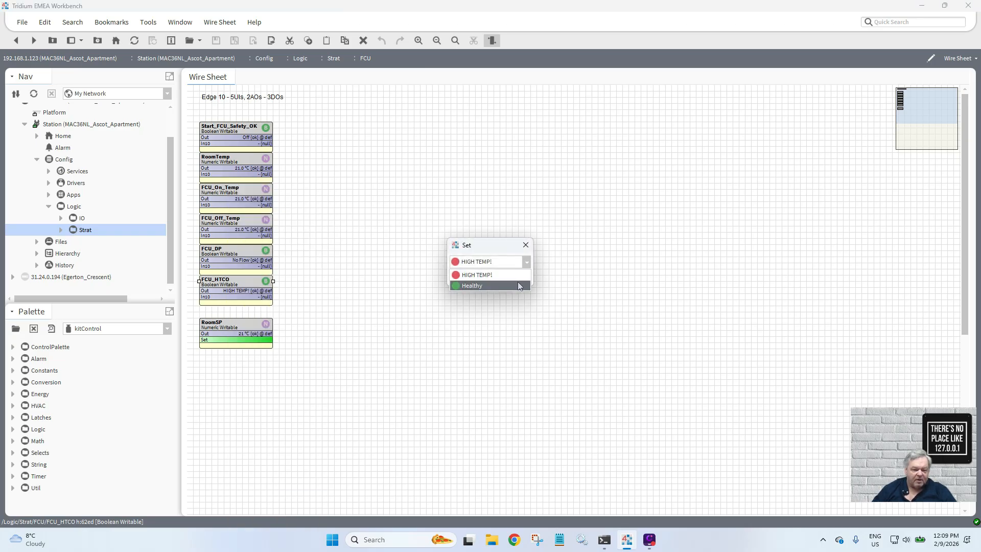
click(485, 284)
click(474, 278)
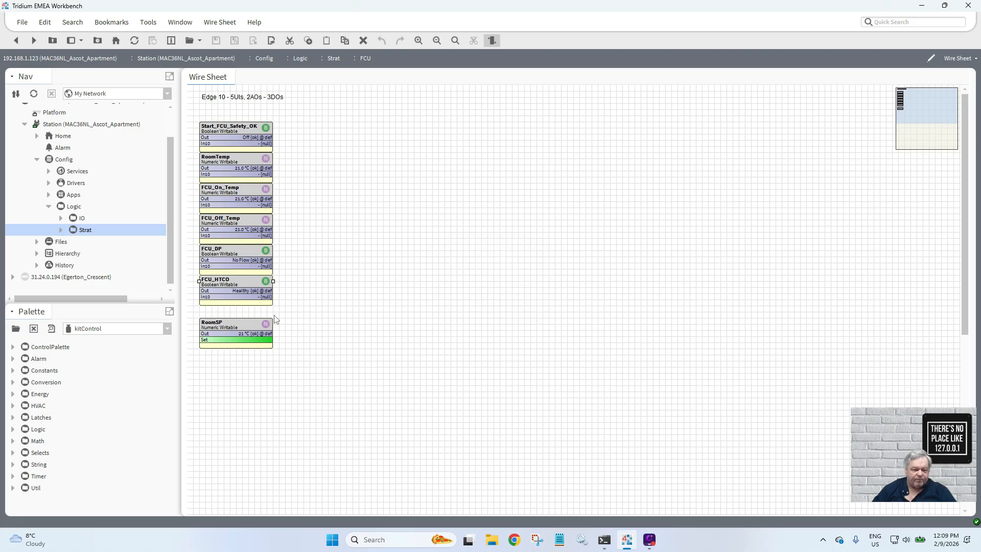
- Move RoomSP further down, and duplicate FCU_HTCO as FCU_Filter, placing the copy directly beneath FCU_HTCO
drag(226, 325, 229, 346)
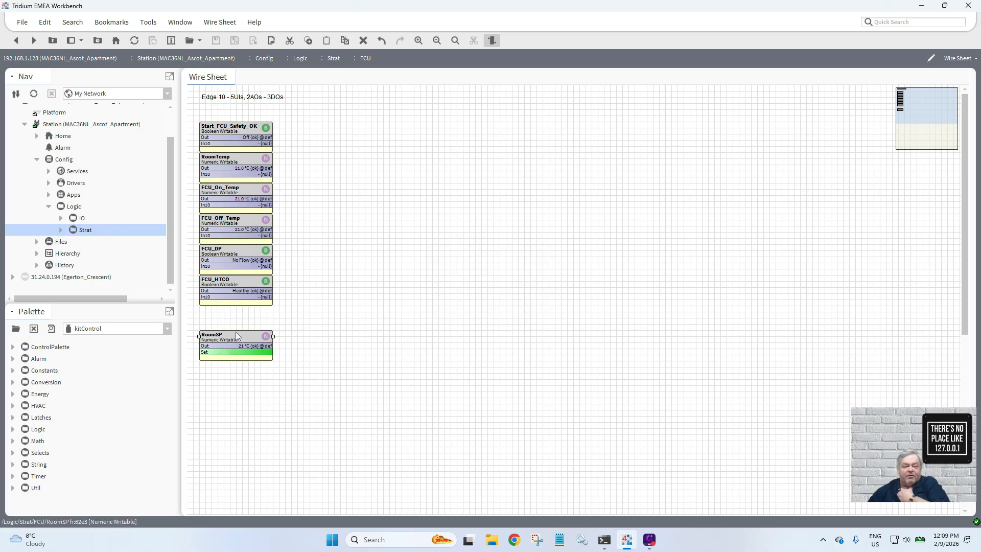
drag(234, 336, 234, 360)
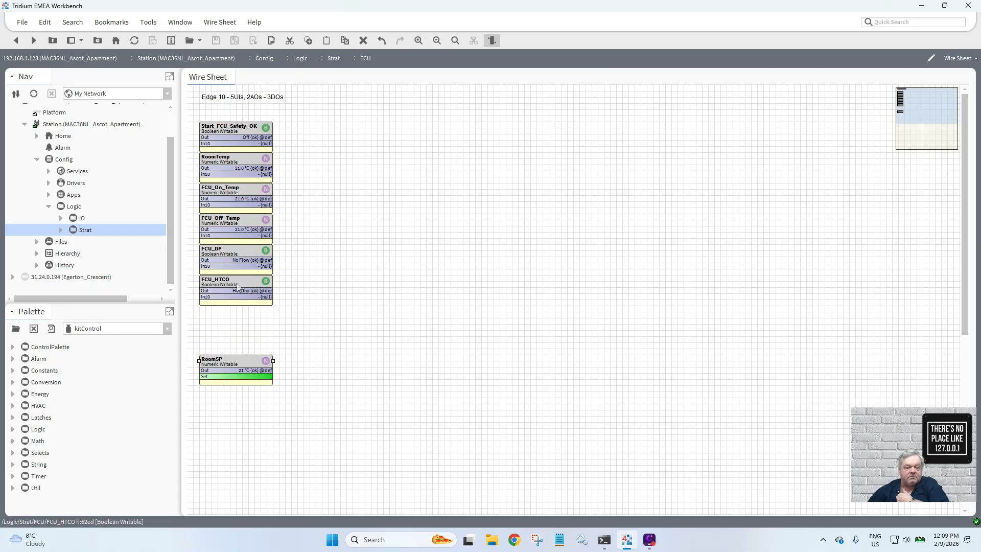
click(237, 286)
right_click(238, 286)
click(270, 309)
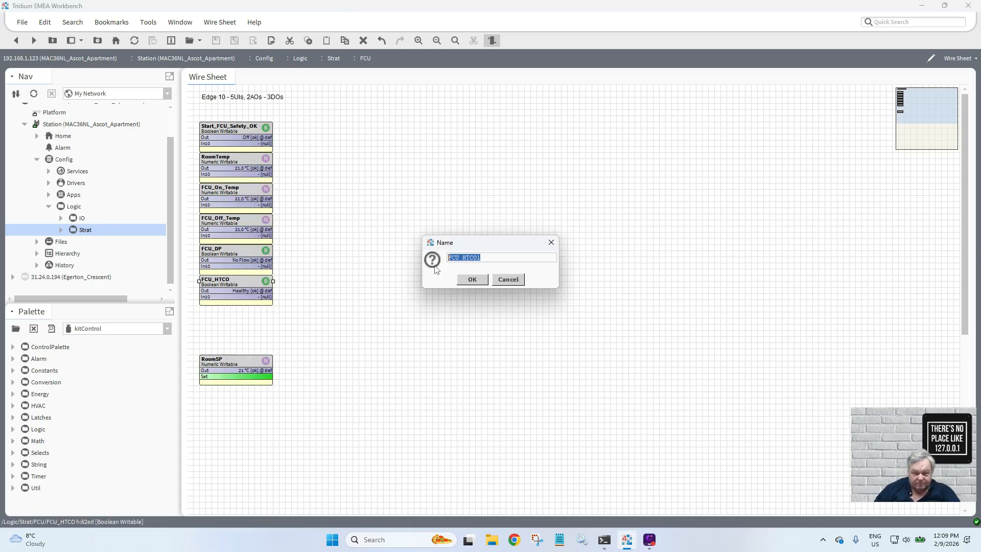
drag(462, 258, 501, 264)
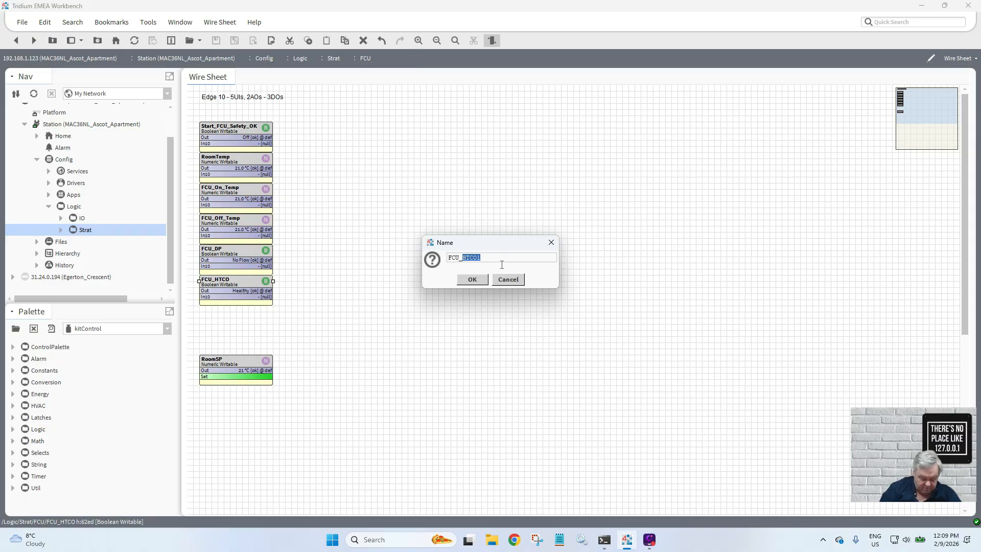
text(Filter)
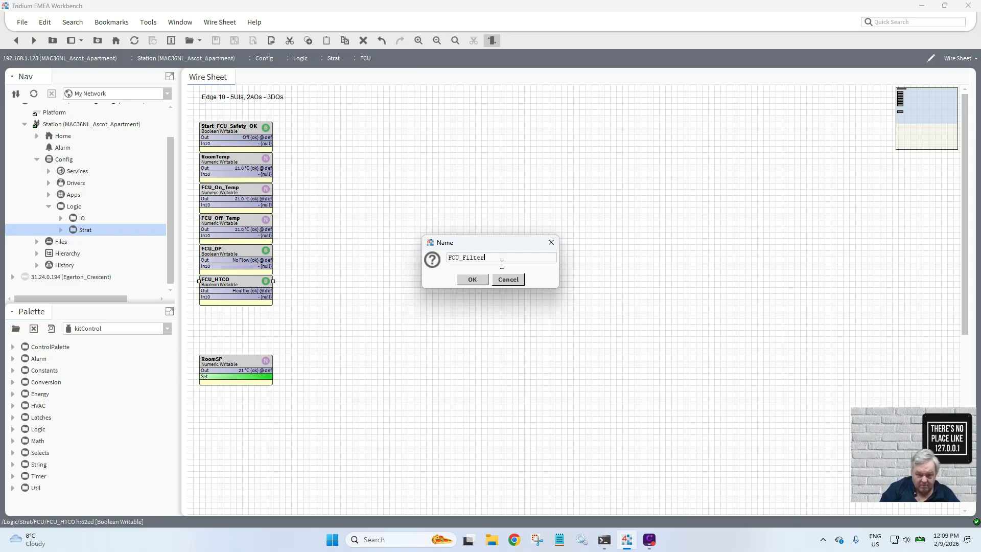
click(473, 281)
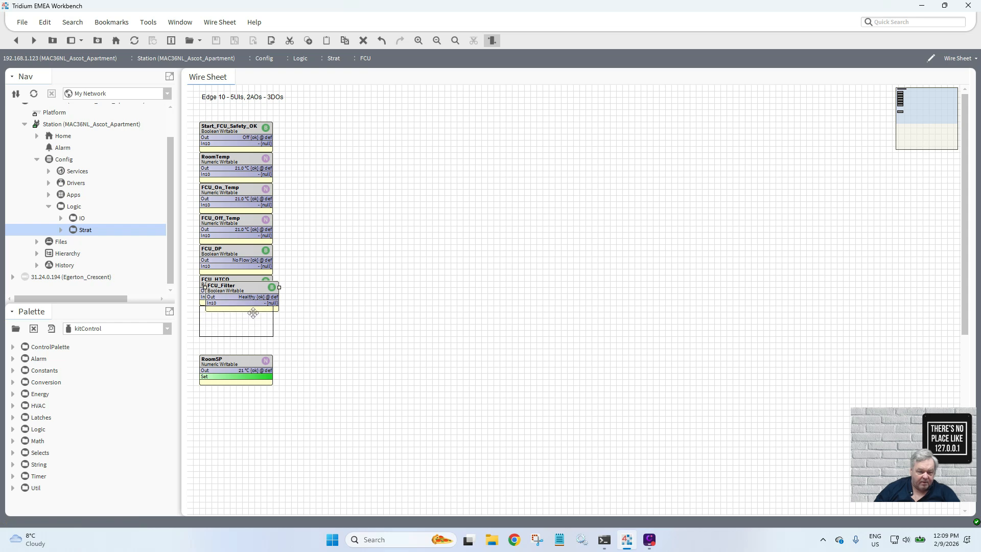
click(254, 314)
- Set the FCU_Filter facets to trueText DIRTY! and falseText Clean, save them, and return to the FCU wire sheet
double_click(253, 312)
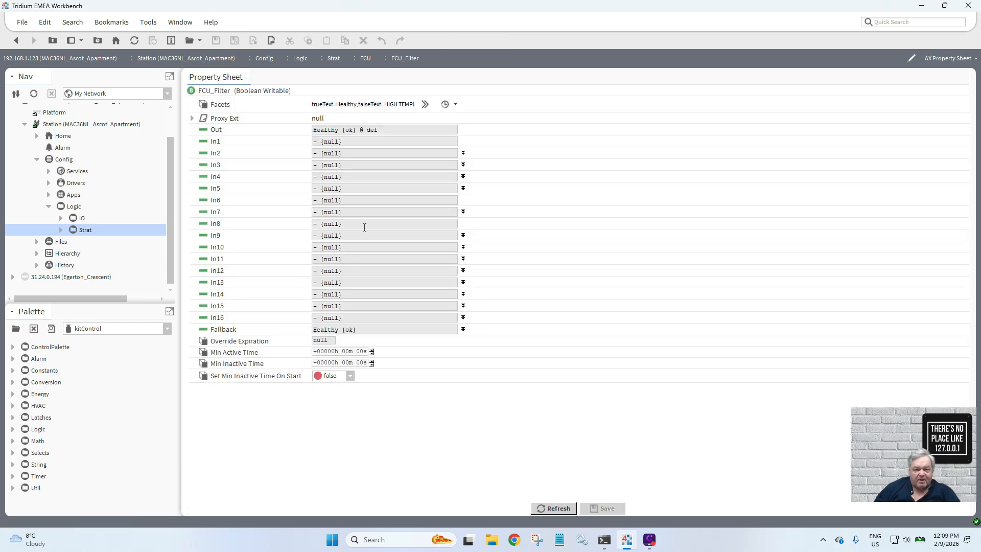
click(426, 104)
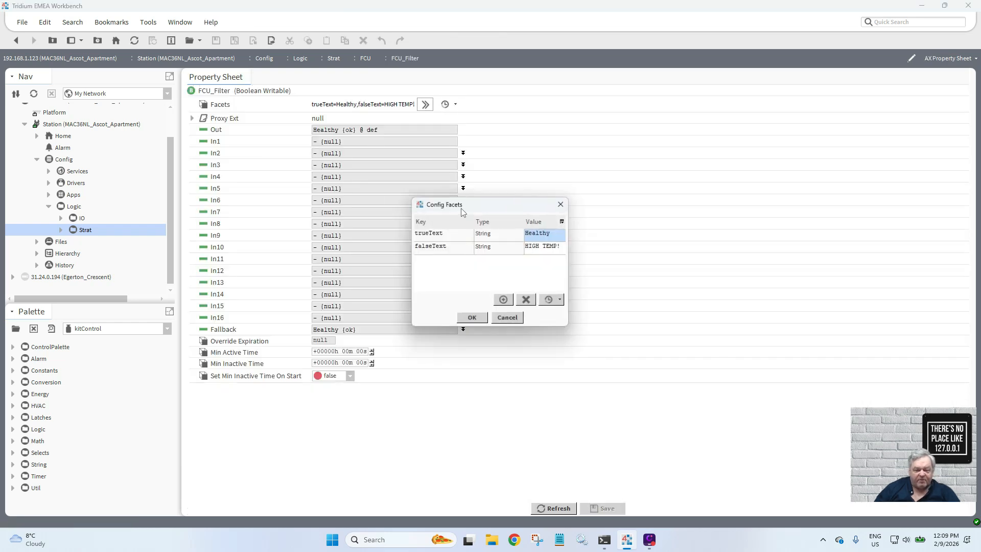
click(564, 247)
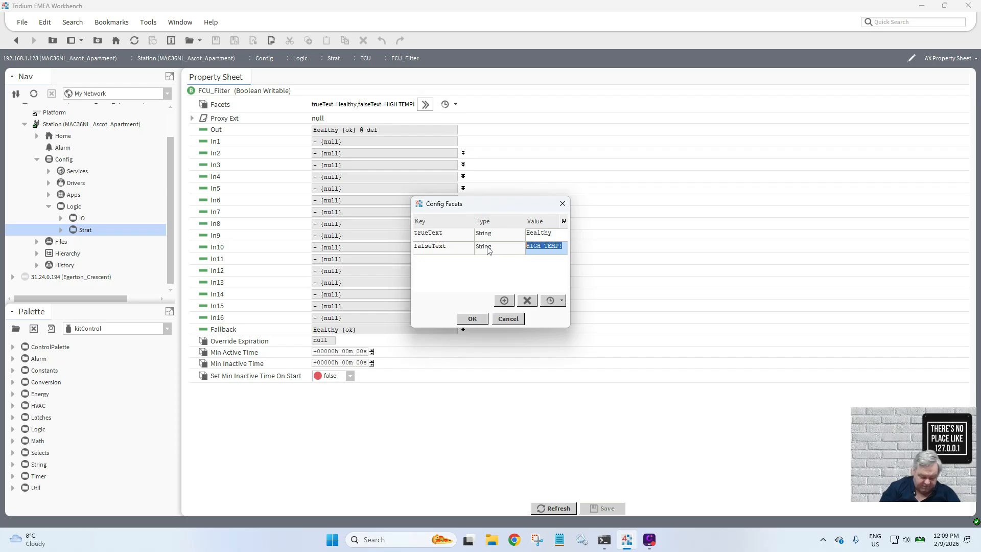
text(healthy)
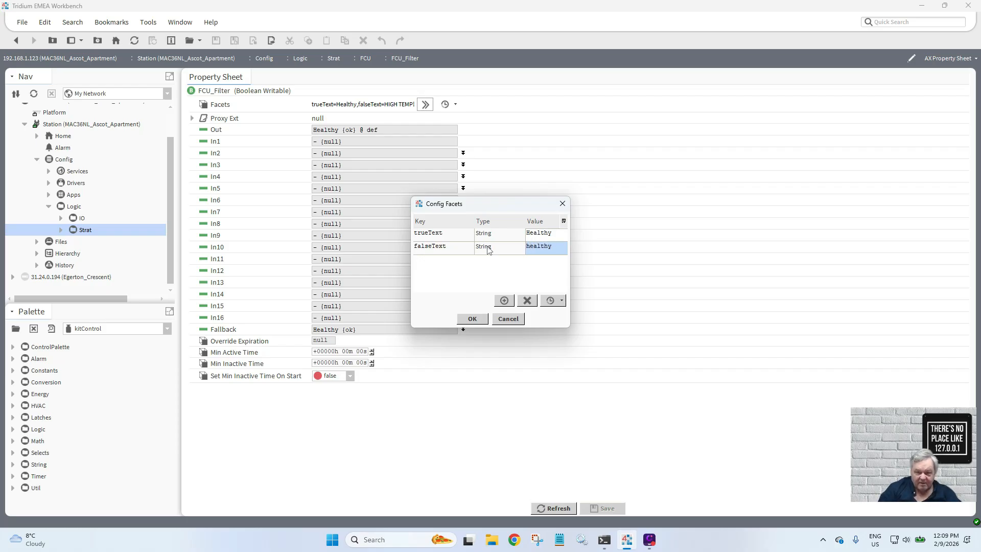
drag(531, 246, 512, 249)
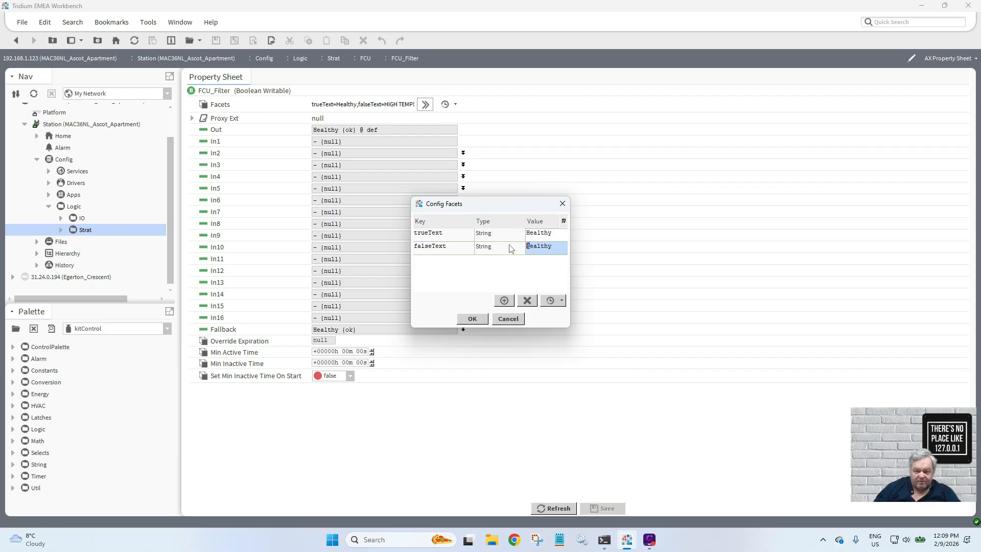
click(562, 233)
text(D)
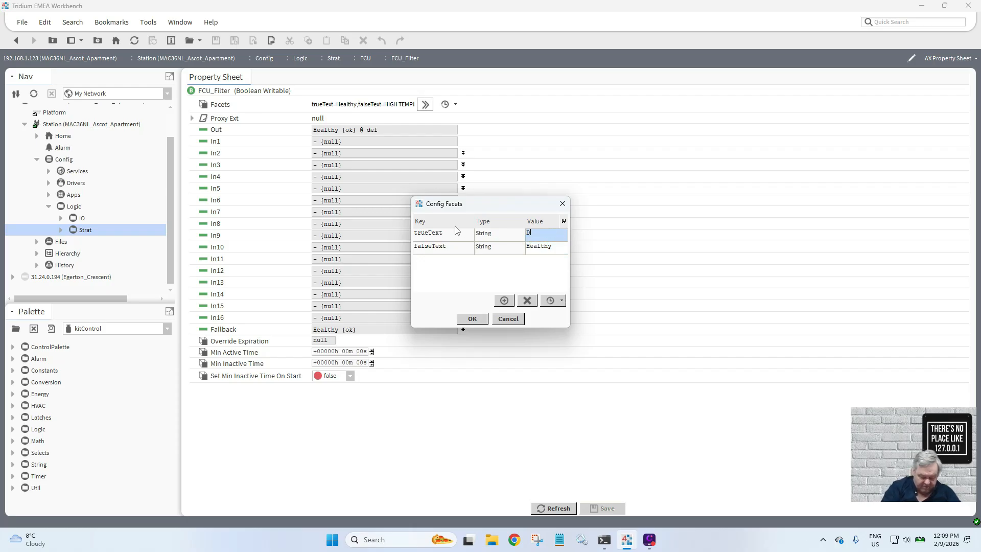
text(IRTY!)
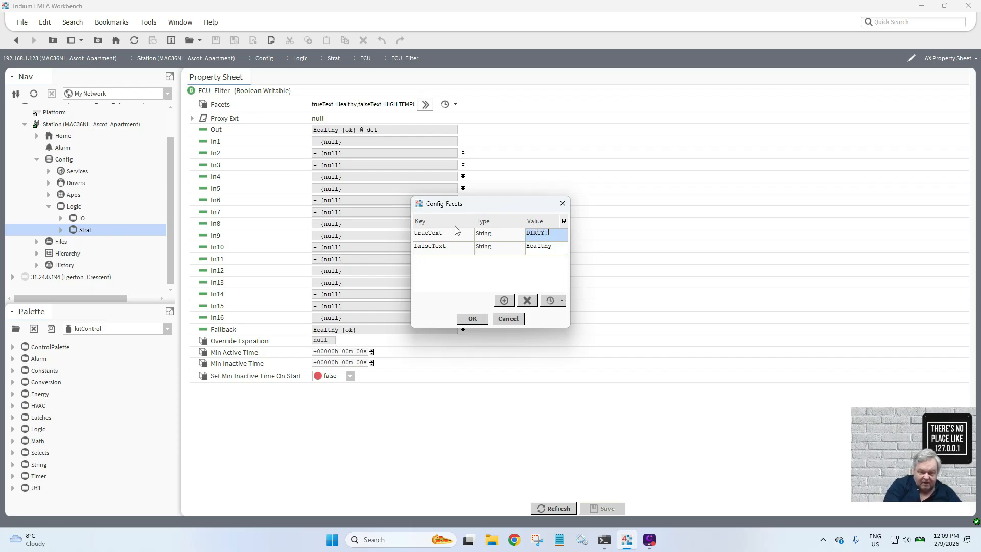
click(556, 246)
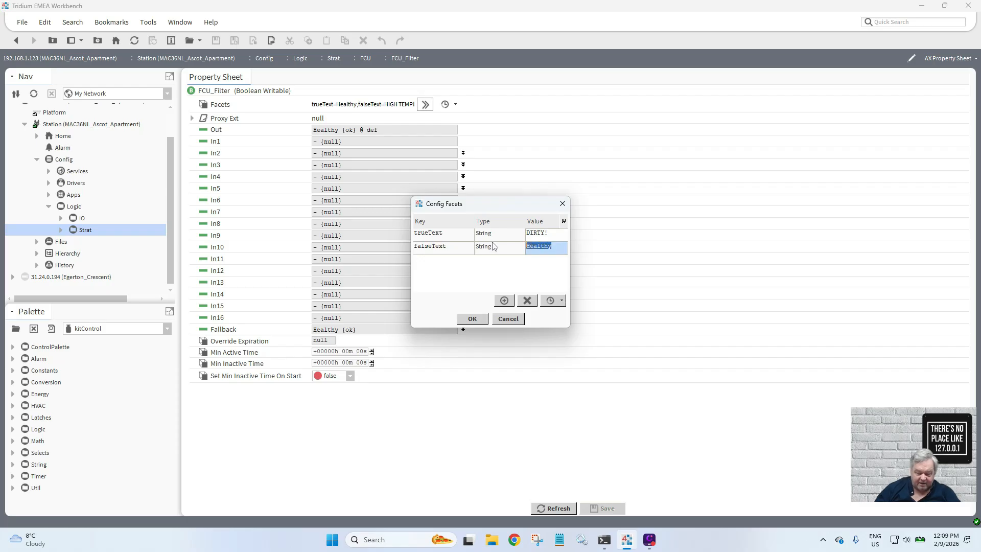
text(Clean)
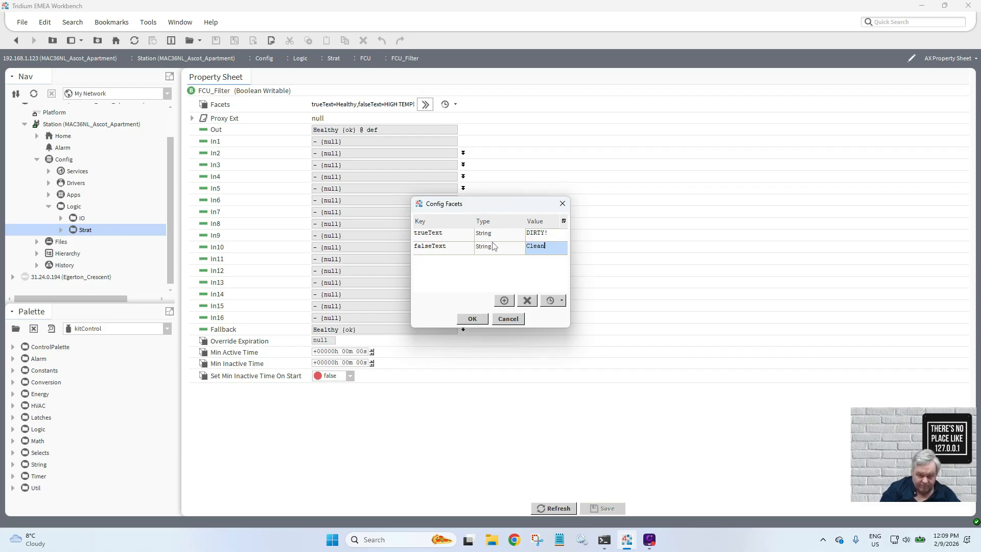
click(479, 322)
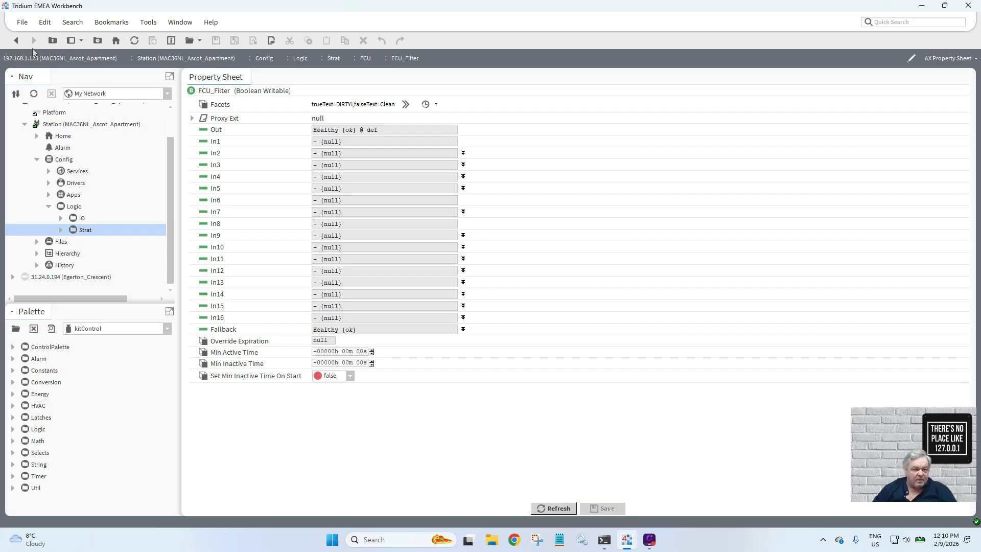
click(16, 41)
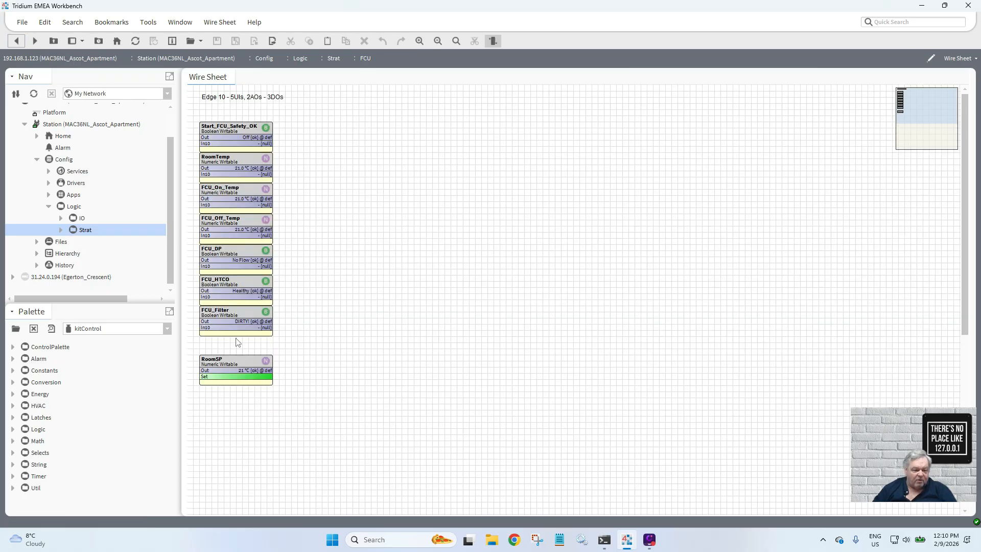
- Move RoomSP lower to leave space beneath FCU_Filter, and set the value of the FCU_Filter point to Clean
drag(232, 367, 232, 379)
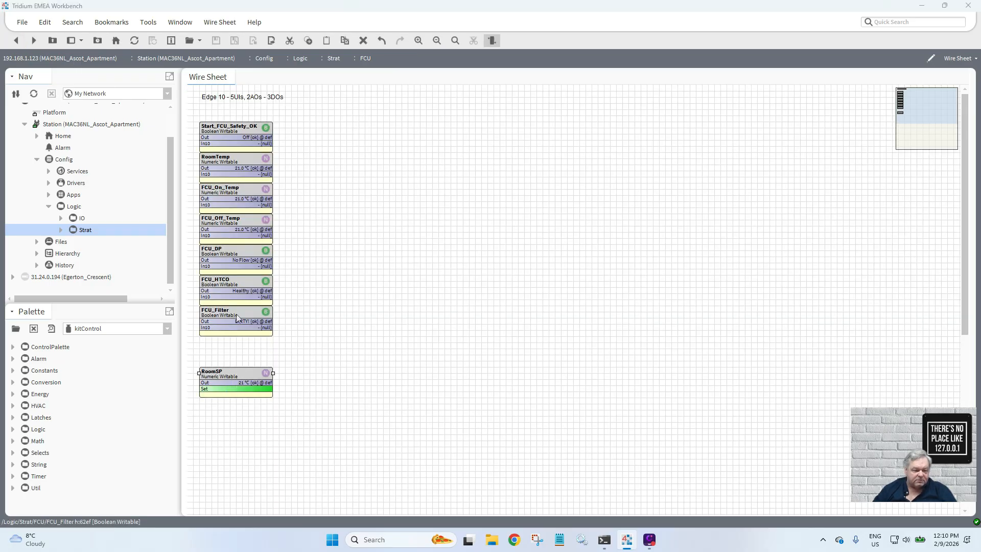
right_click(237, 318)
mouse_move(321, 204)
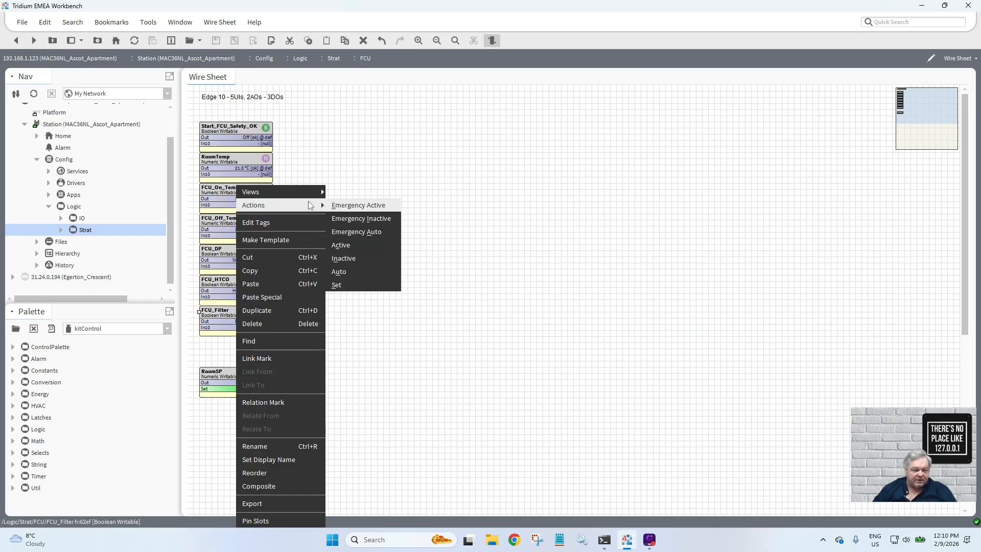
click(362, 283)
click(526, 261)
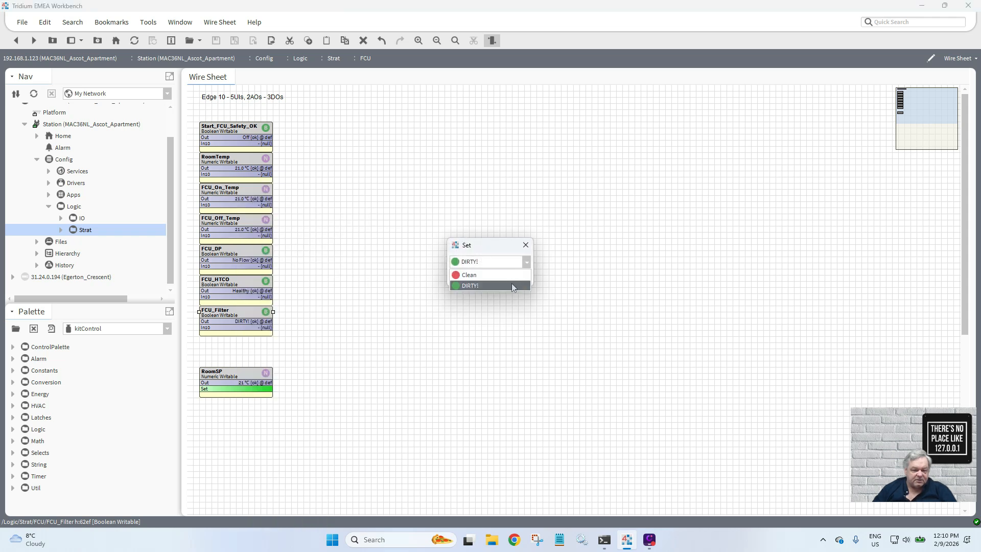
click(496, 275)
click(472, 277)
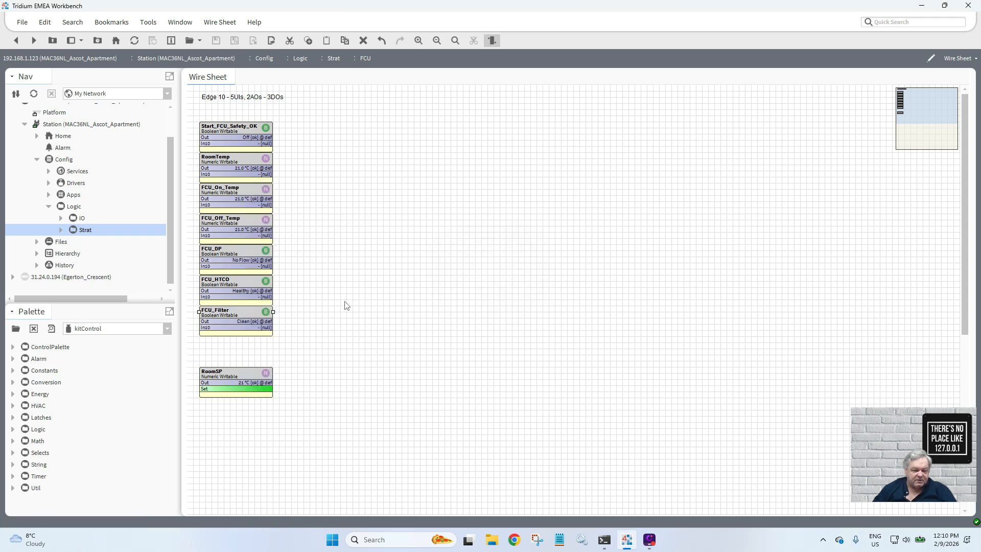
- Duplicate FCU_Filter as FCU_Fault, placing the copy directly beneath FCU_Filter
right_click(241, 315)
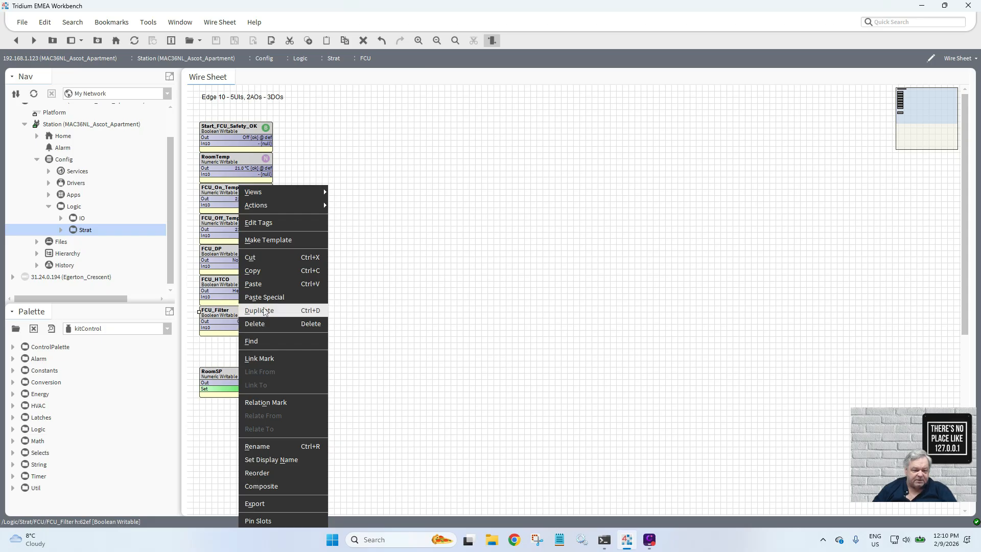
click(263, 309)
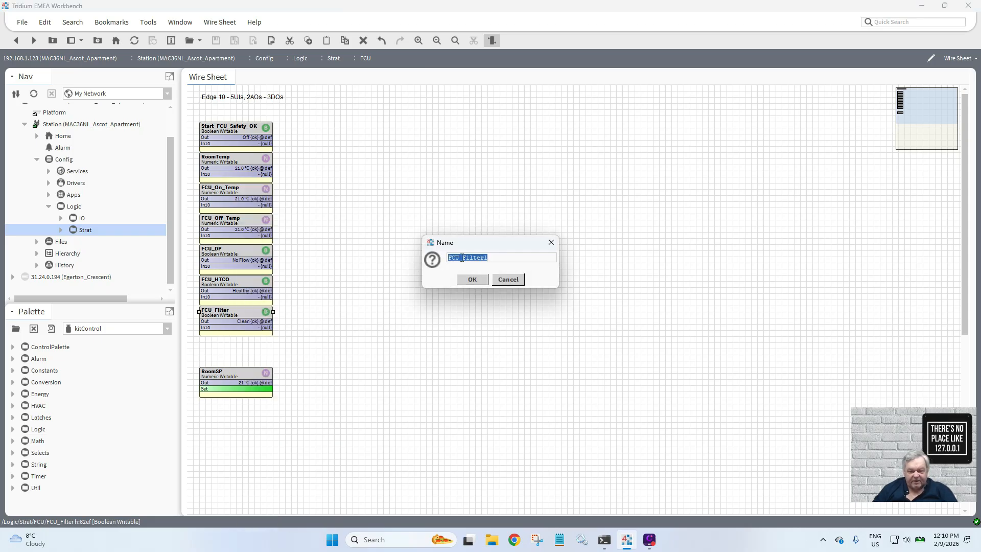
drag(462, 258, 519, 265)
text(Fa)
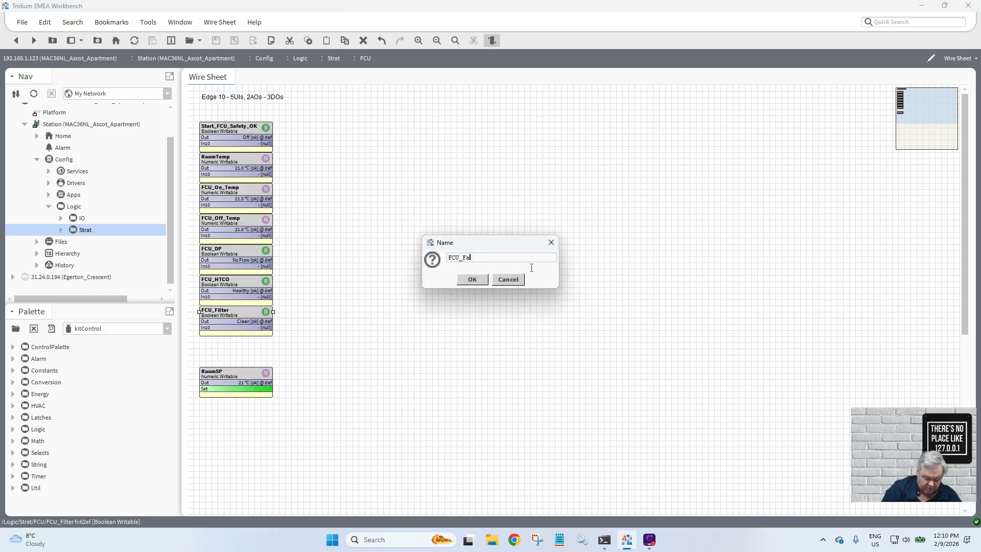
text(ult)
click(479, 284)
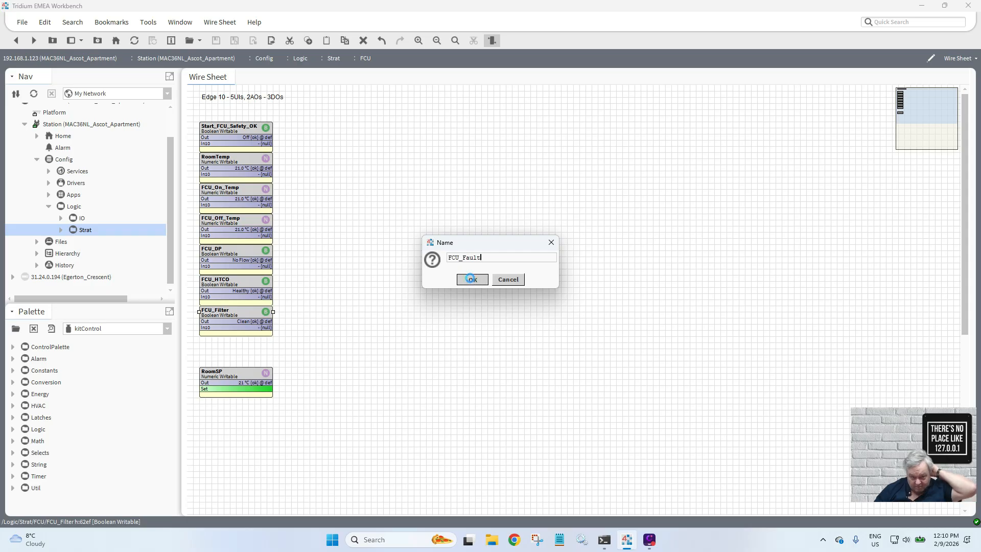
drag(242, 320, 232, 346)
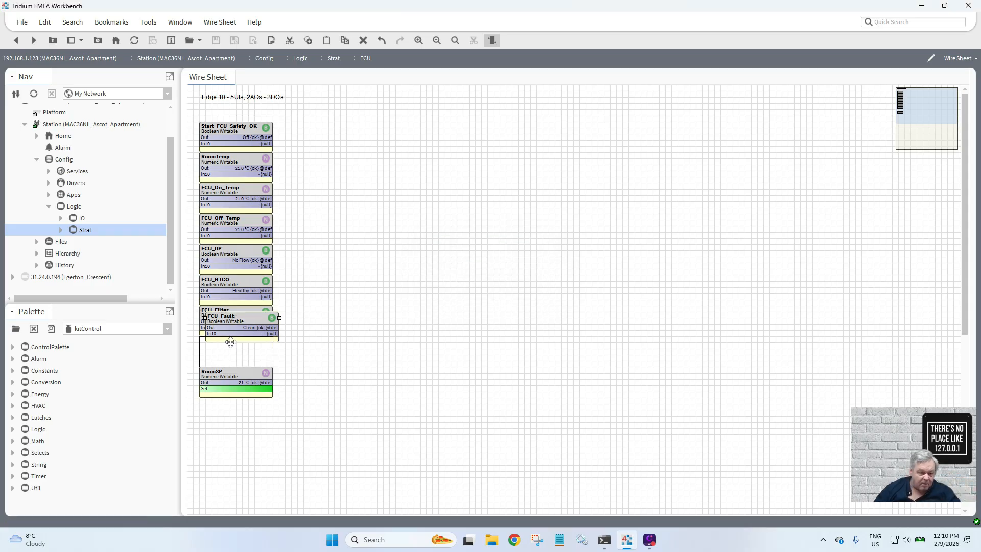
- Set the FCU_Fault facets to trueText FAULT! and falseText Healthy, save them, and return to the FCU wire sheet
double_click(232, 345)
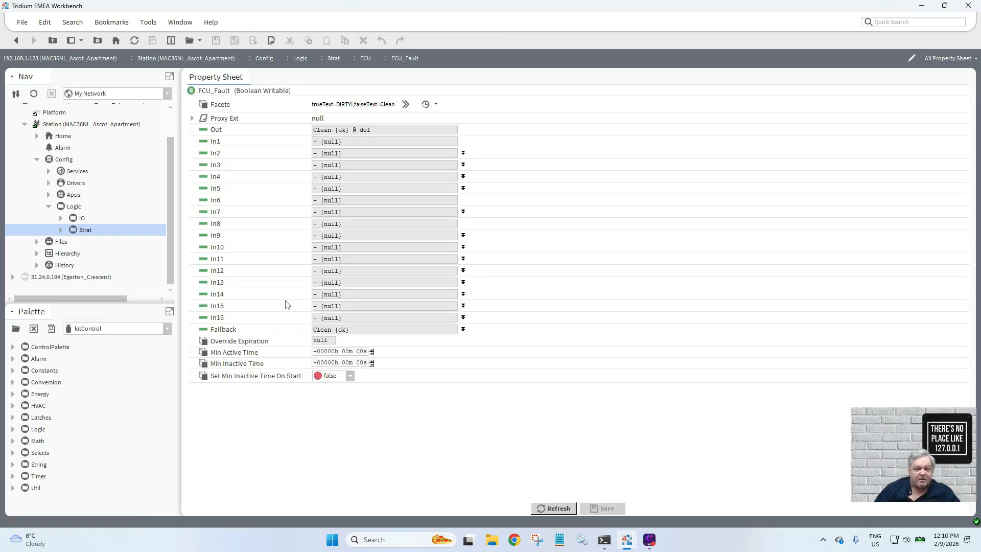
click(406, 103)
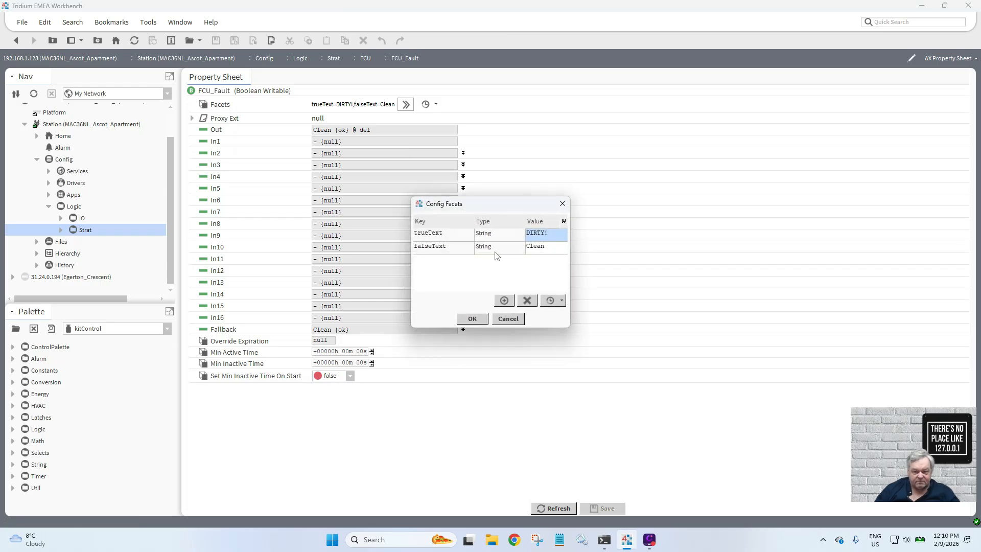
drag(549, 247, 484, 247)
text(Heaslthy)
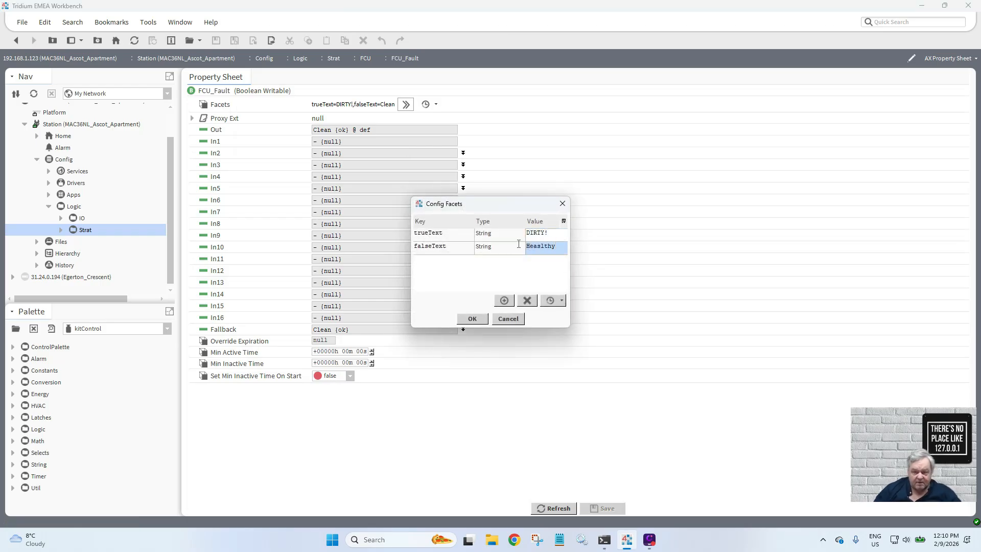
text(h)
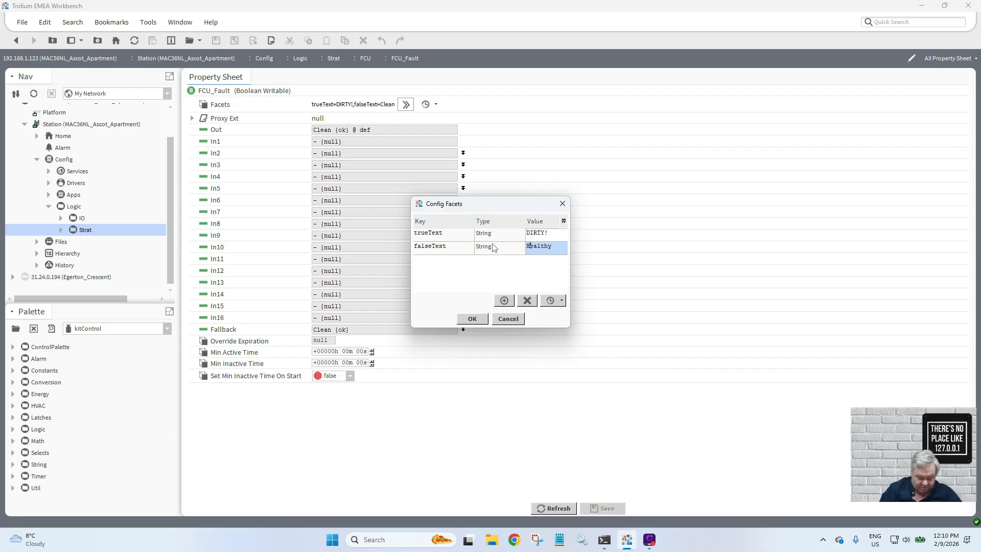
double_click(544, 234)
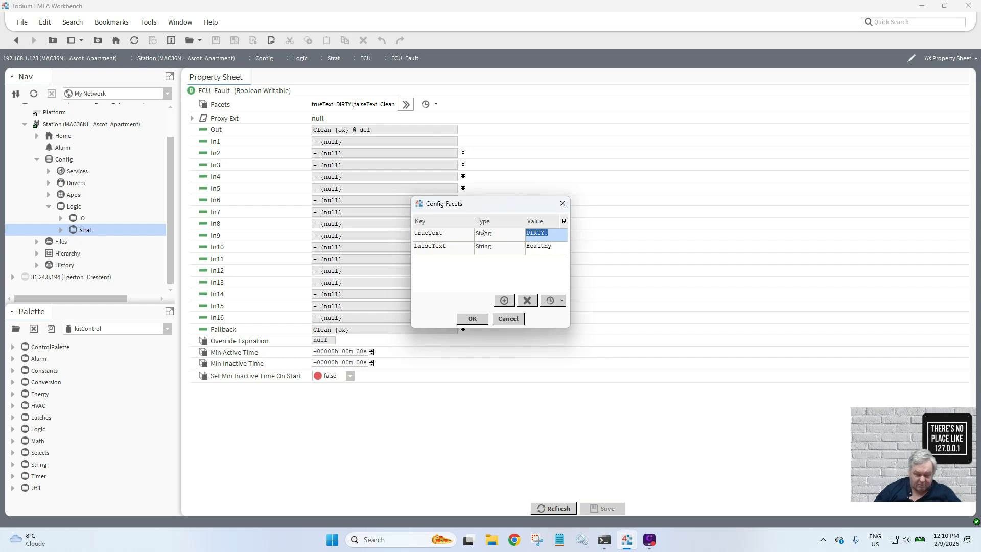
text(FAULT!)
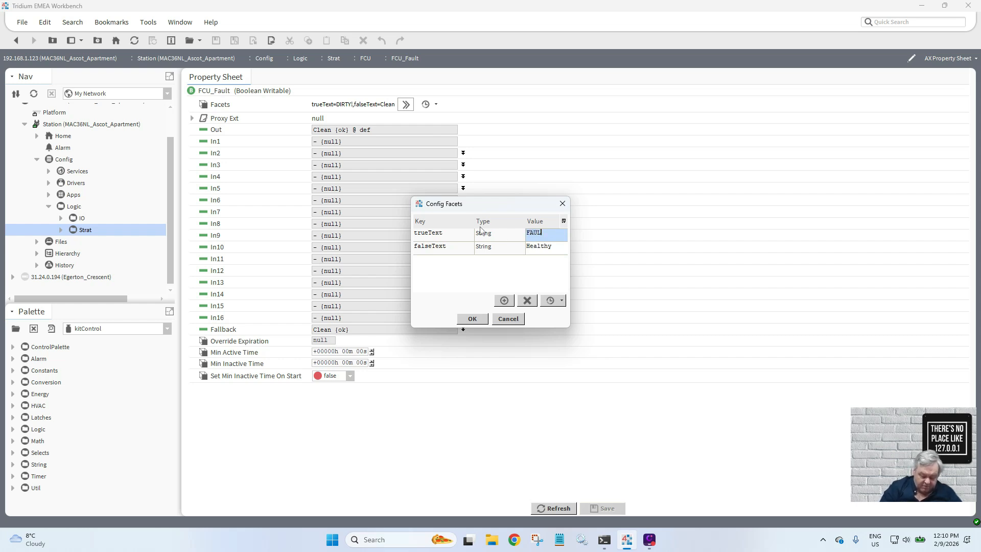
click(472, 319)
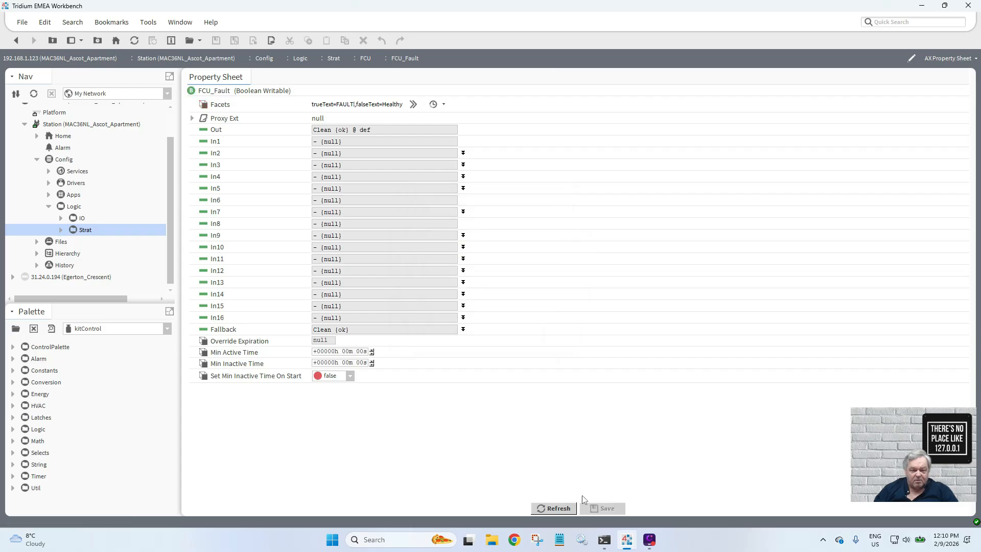
click(16, 41)
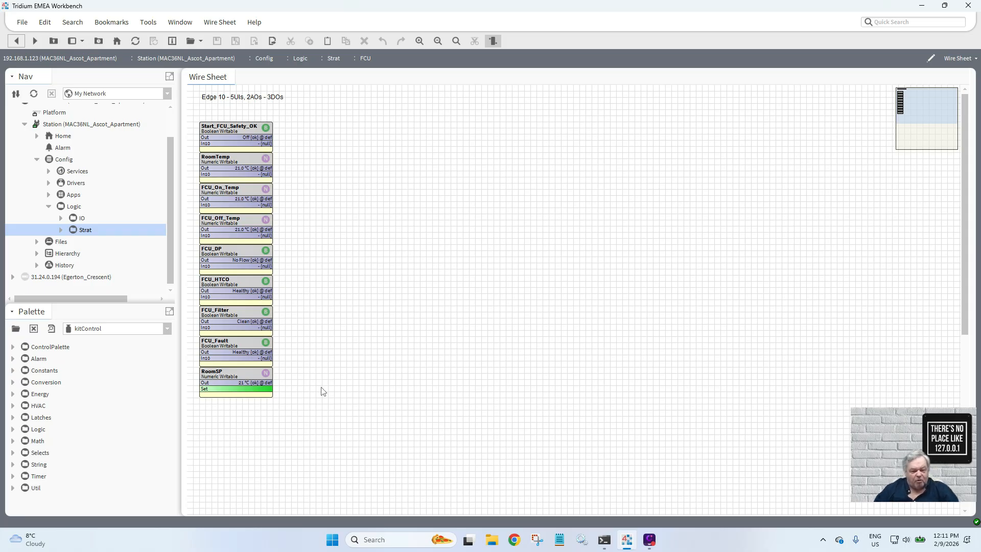
right_click(309, 405)
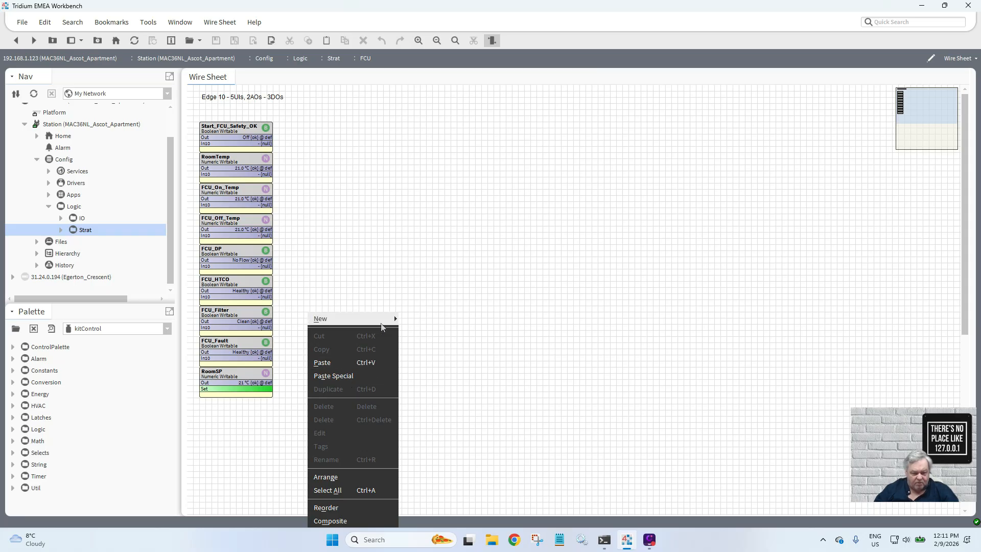
mouse_move(381, 322)
click(291, 381)
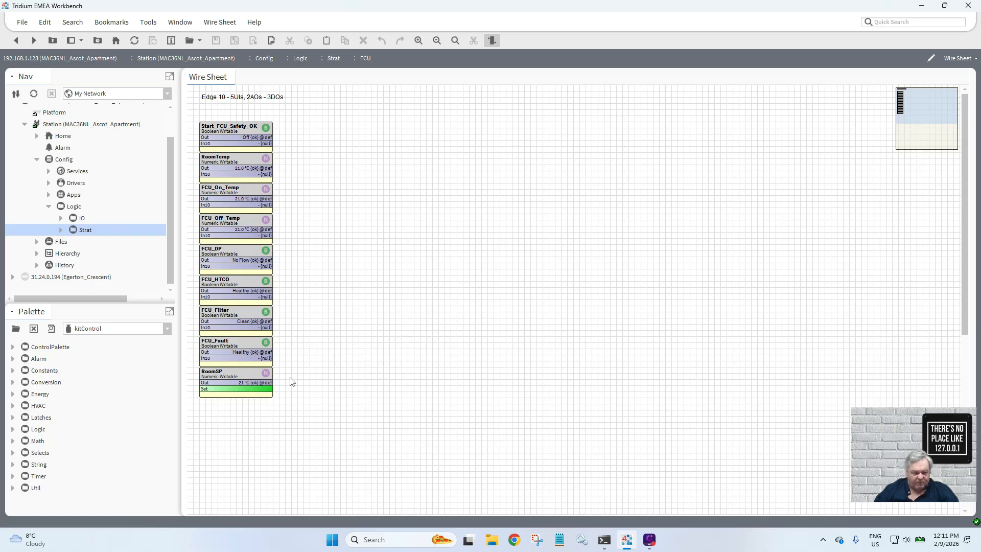
- Duplicate the RoomSP point as MaxFanSpeed and place the copy directly beneath RoomSP
click(220, 378)
right_click(219, 376)
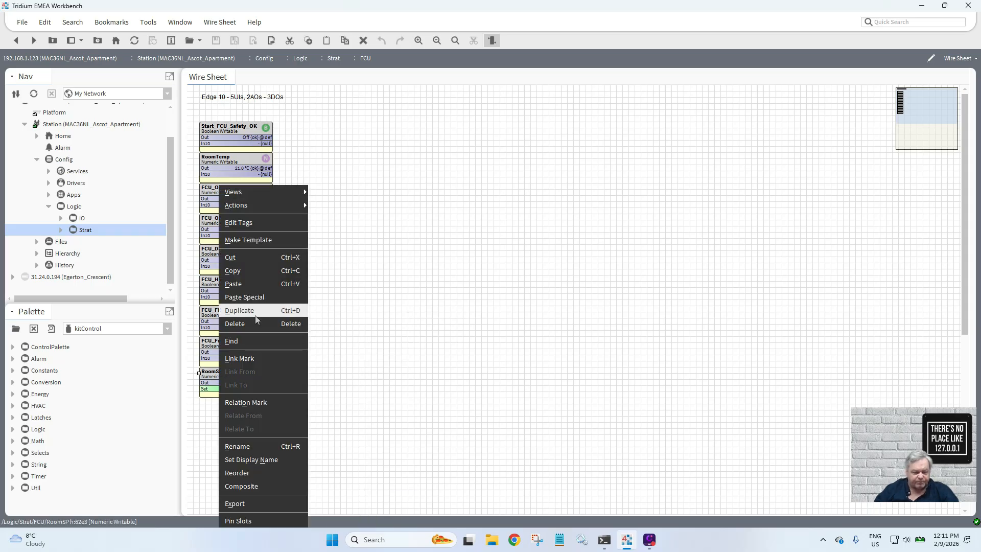
click(256, 315)
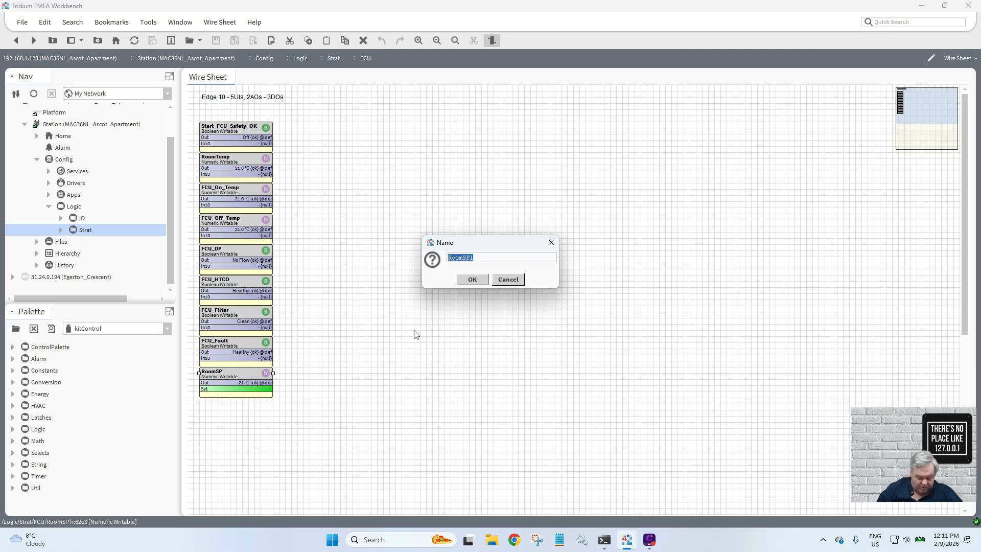
text(Maxfan)
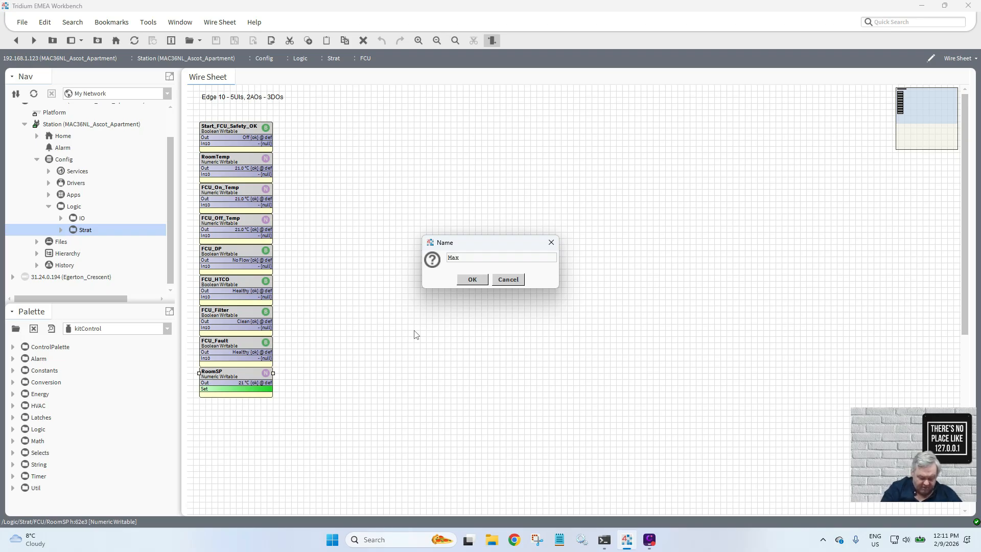
key(BackSpace)
key(BackSpace)
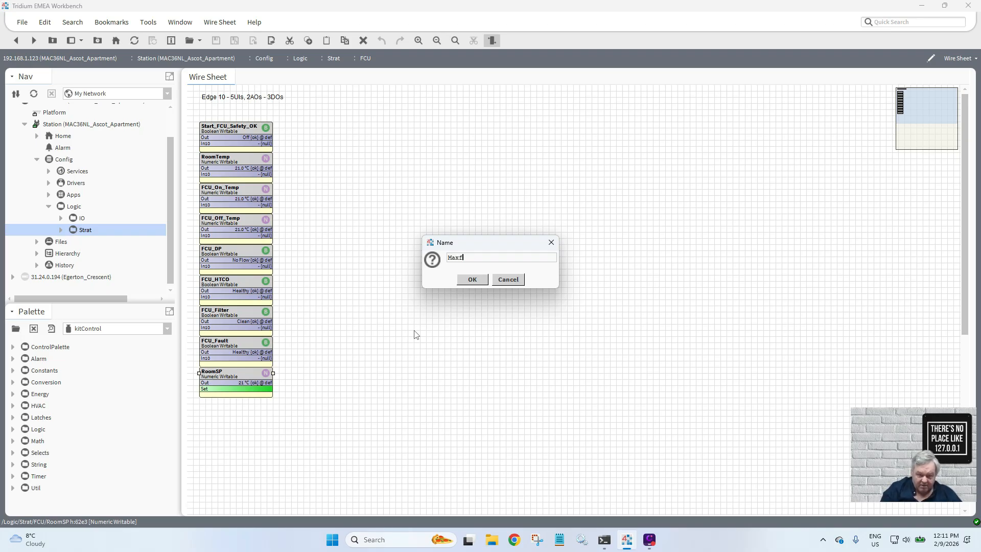
text(Fan)
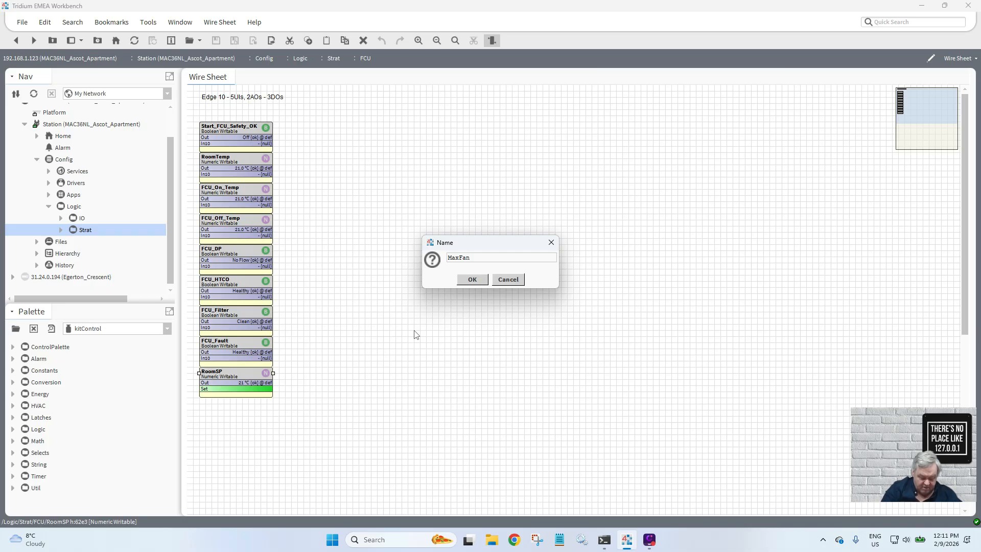
text(Speed)
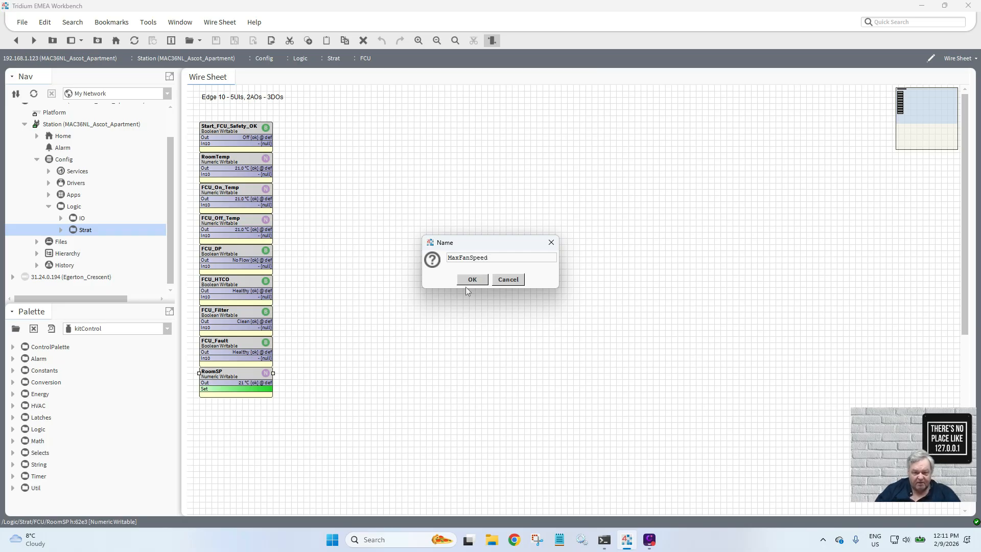
click(471, 280)
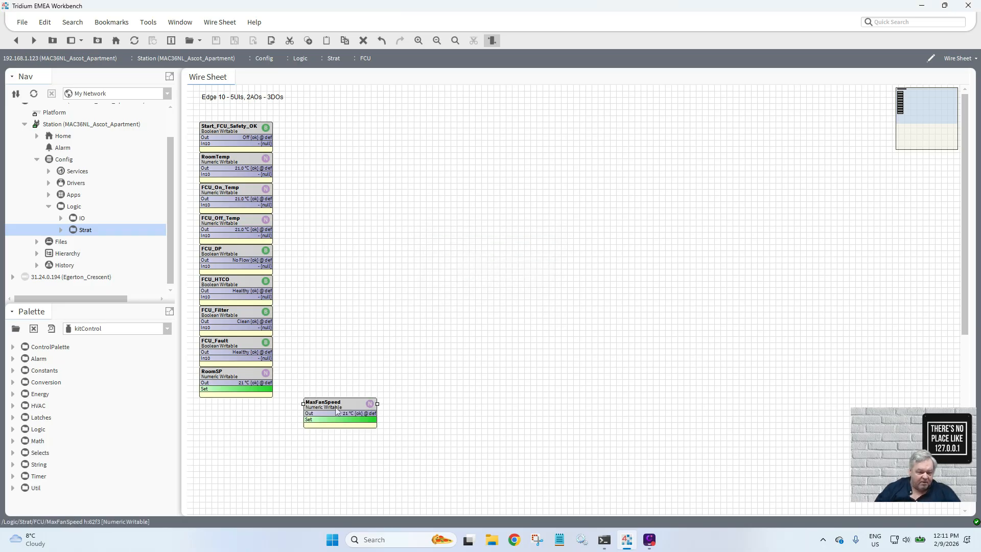
drag(332, 406, 230, 404)
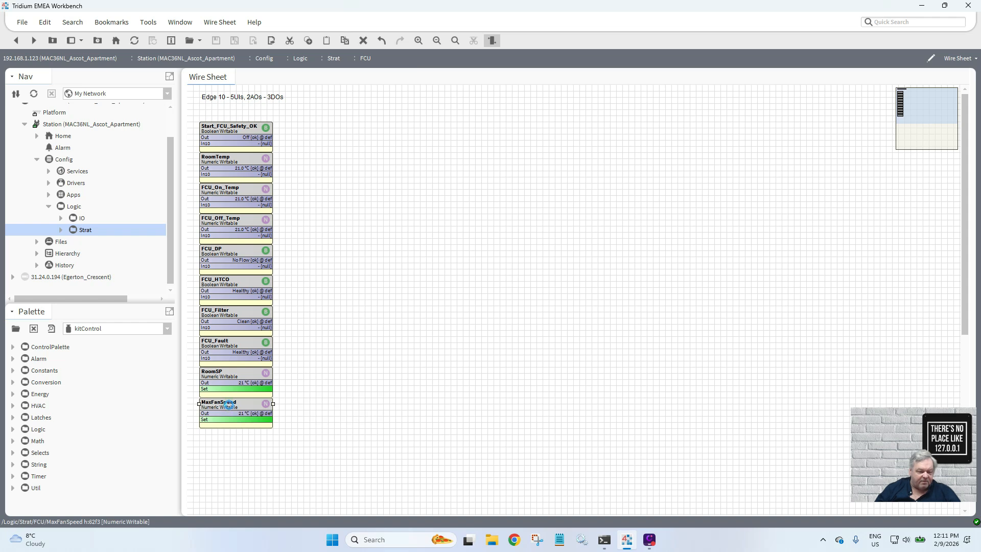
- Change the units facet of the MaxFanSpeed point to misc, percent (%)
double_click(230, 407)
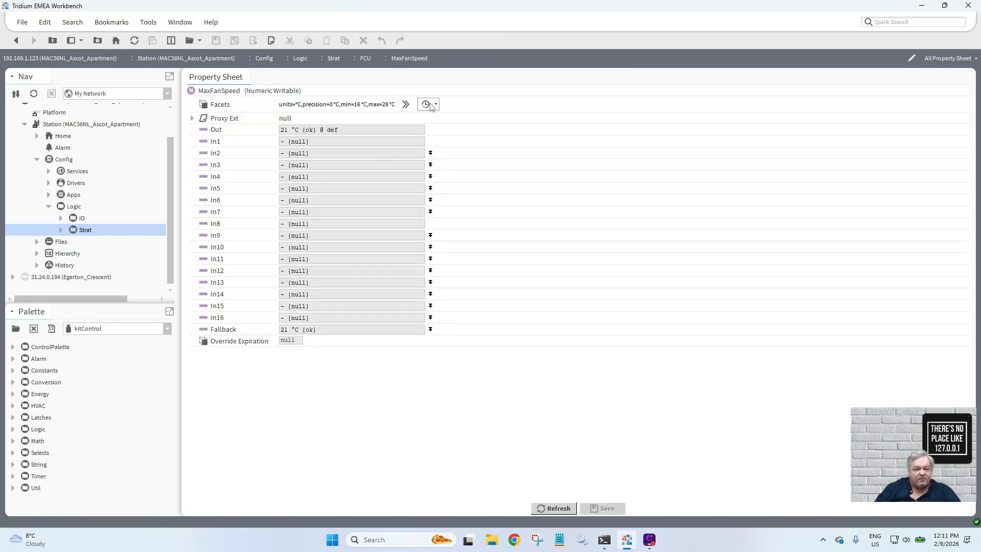
click(407, 104)
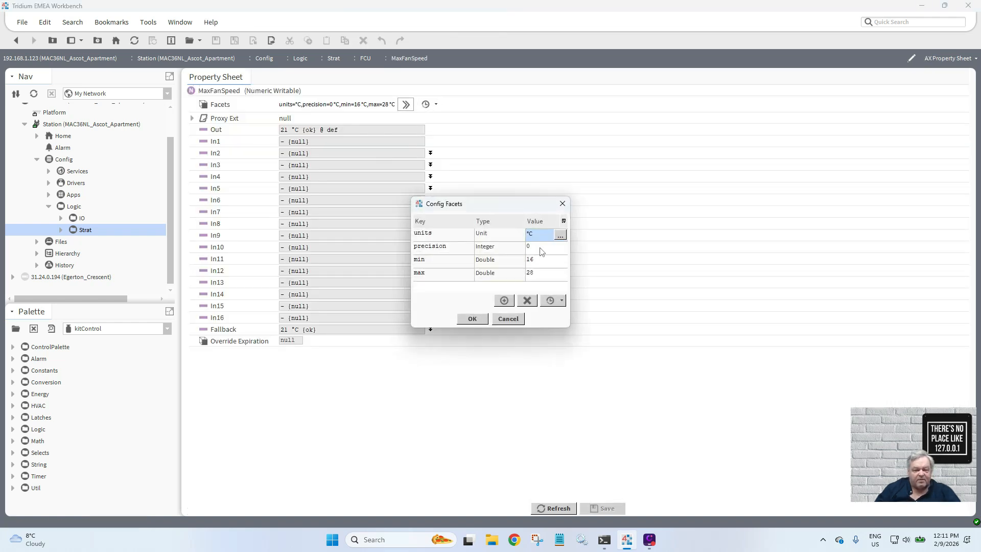
click(560, 235)
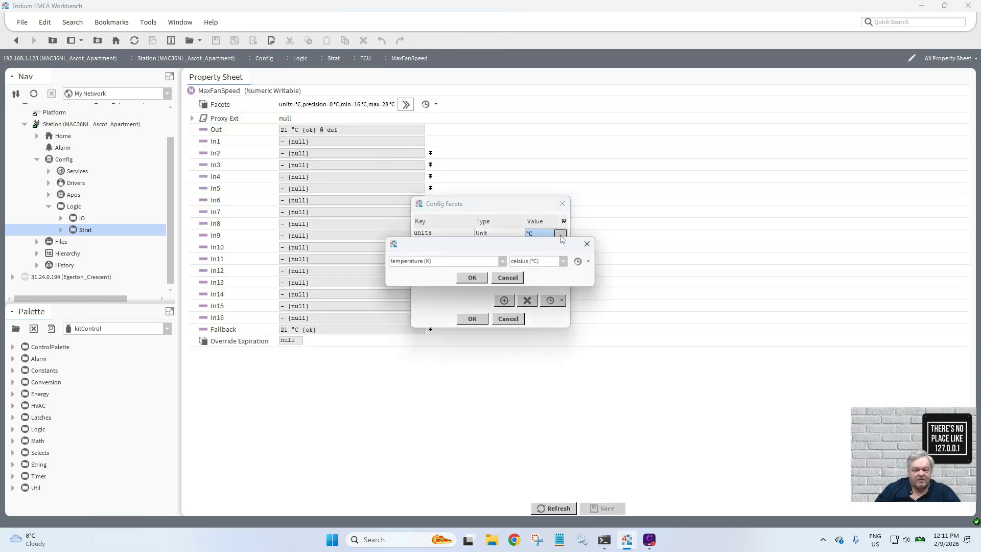
click(504, 262)
drag(503, 389, 522, 287)
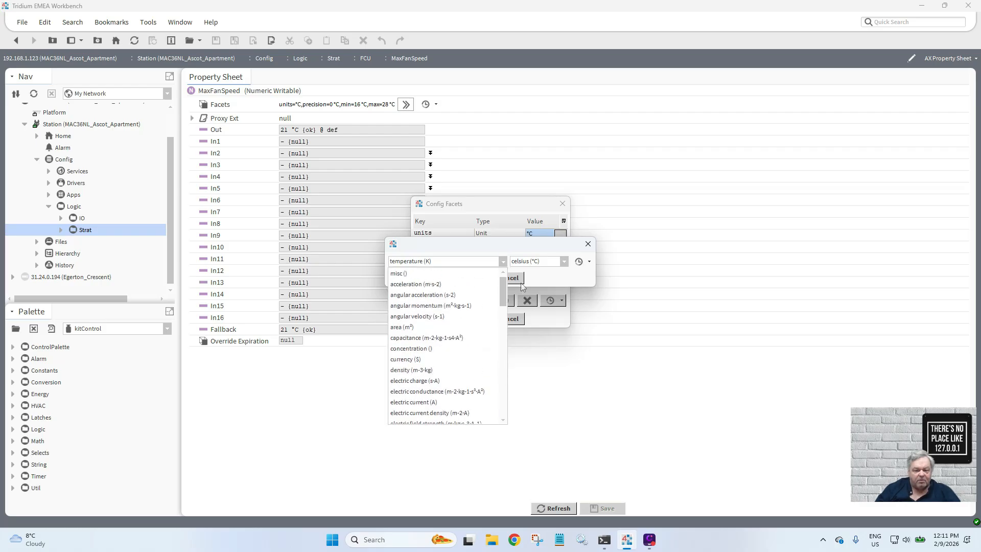
click(481, 275)
click(562, 262)
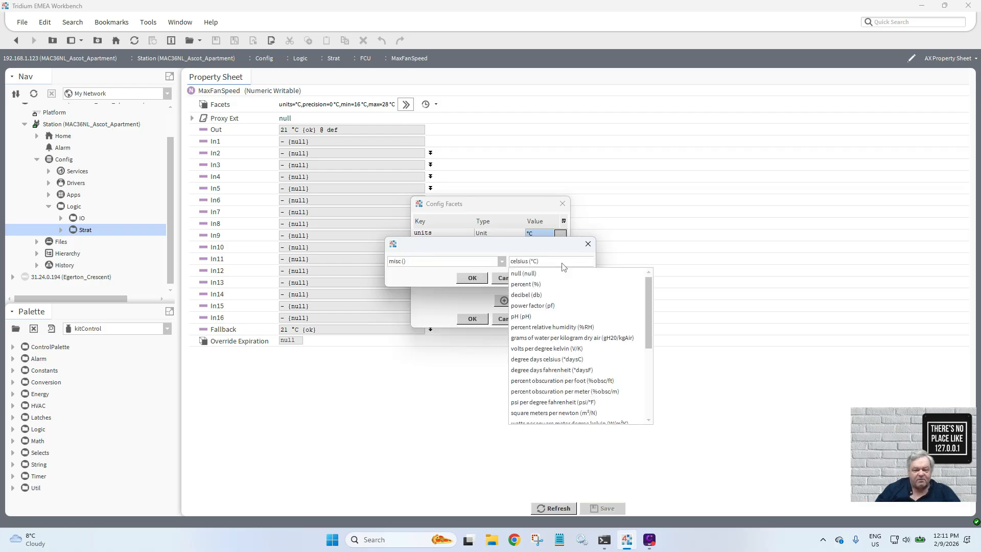
click(525, 284)
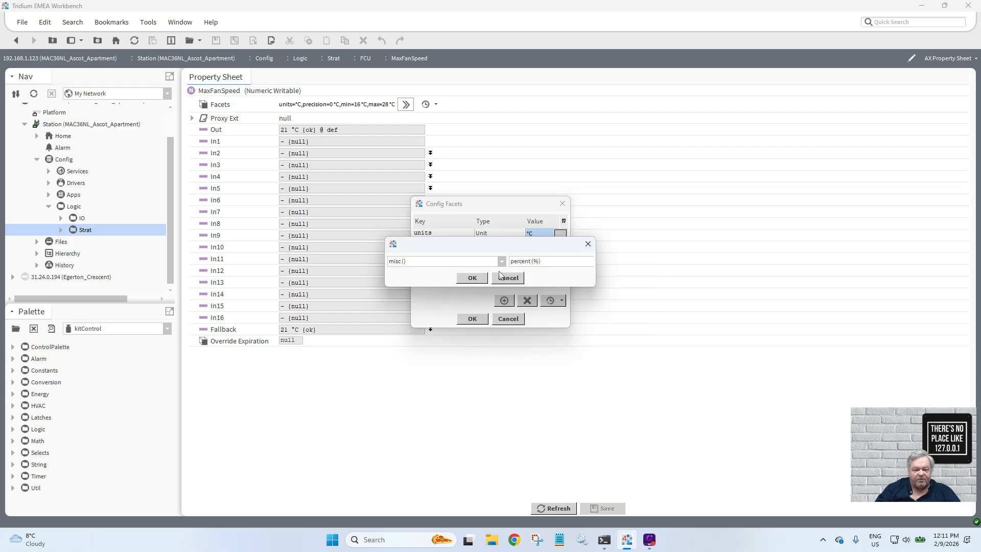
click(472, 278)
- Set the MaxFanSpeed facets to min 10 and max 100, save them, and return to the FCU wire sheet
drag(538, 260, 460, 259)
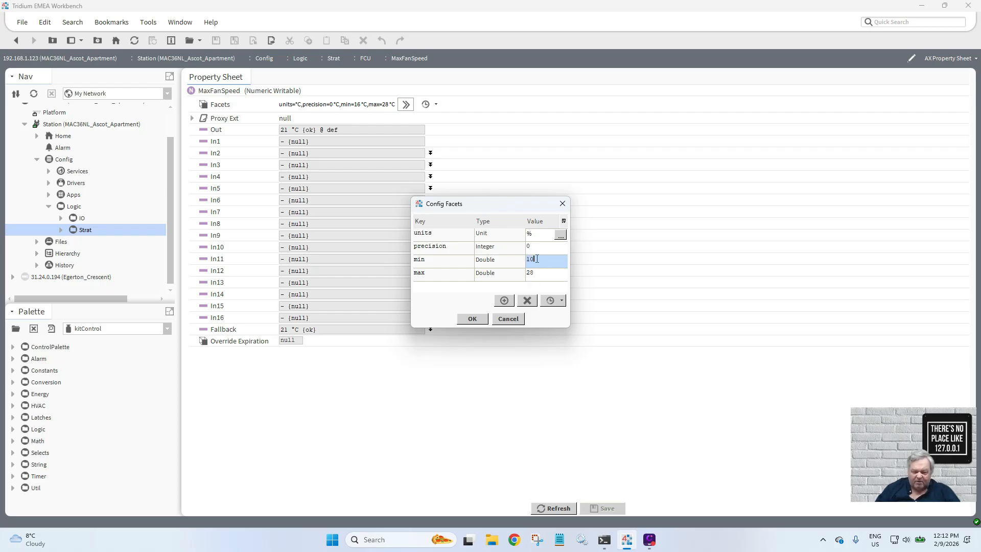
click(536, 277)
text(100)
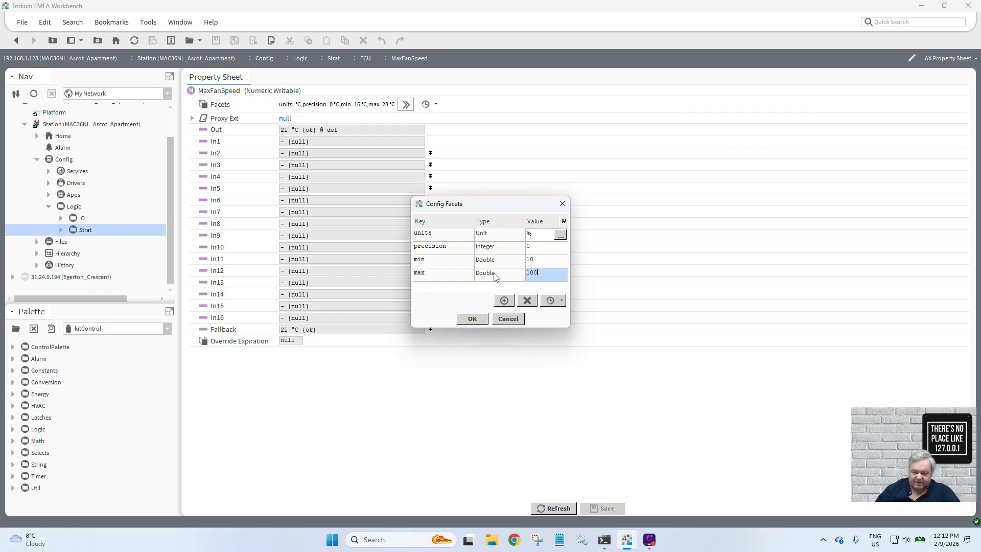
click(483, 319)
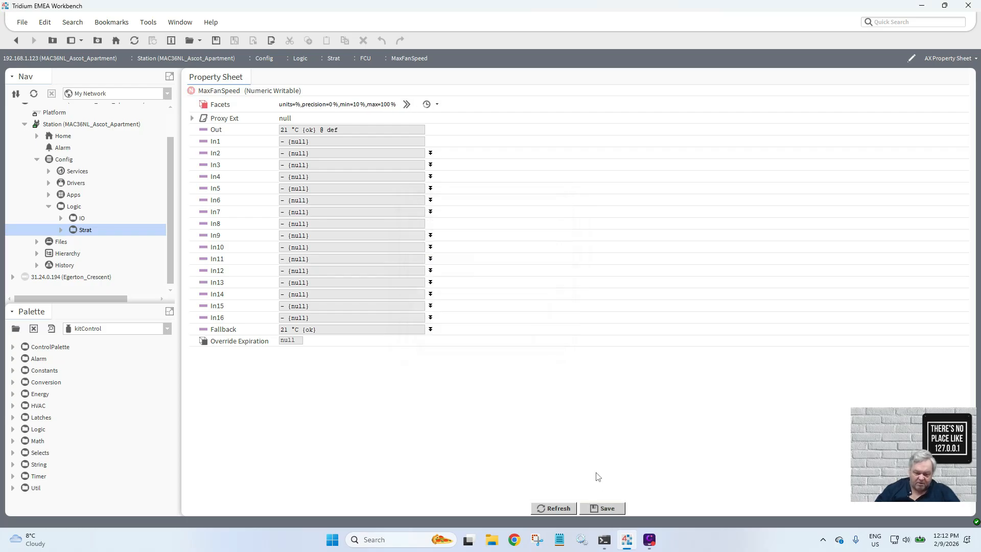
click(596, 507)
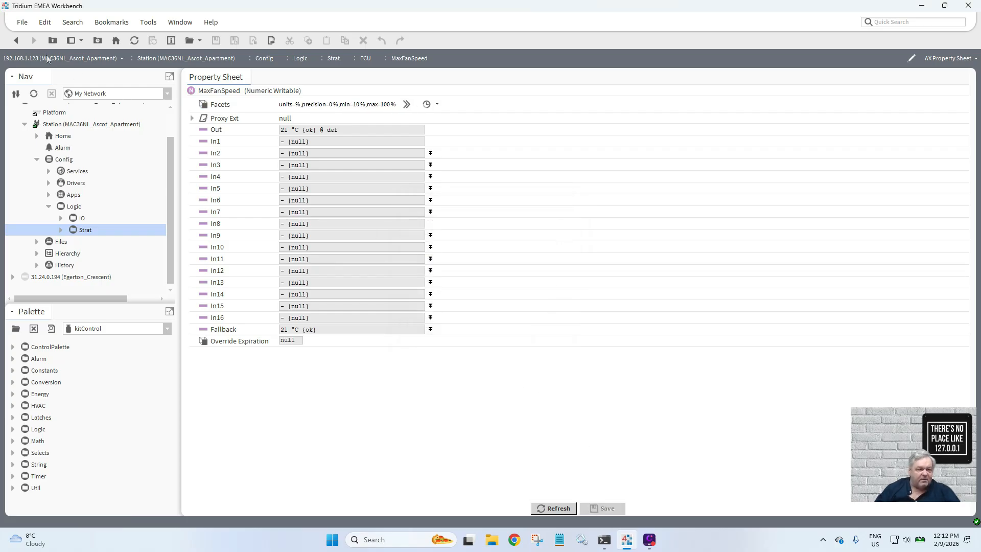
click(16, 41)
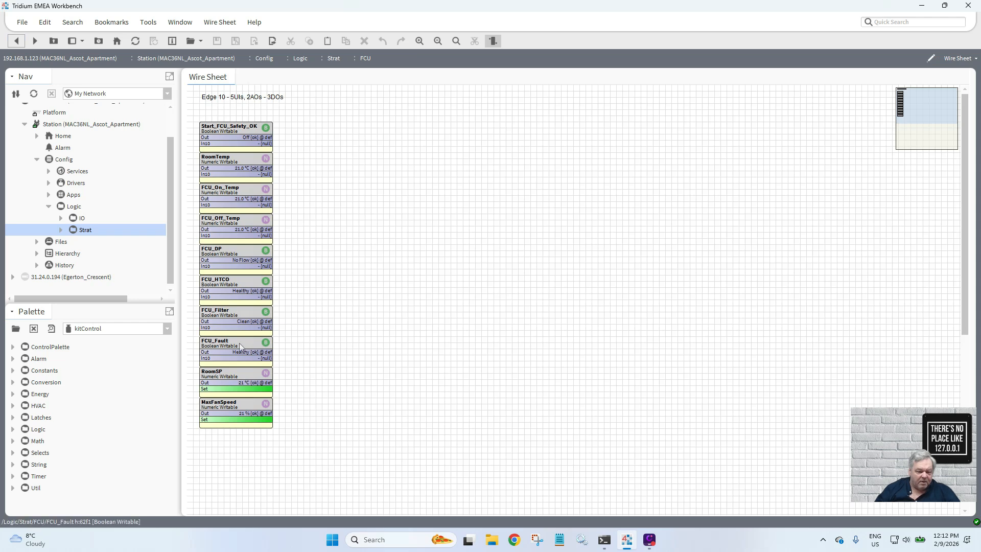
- Duplicate MaxFanSpeed as MinFanSpeed and place the copy directly beneath MaxFanSpeed
right_click(231, 406)
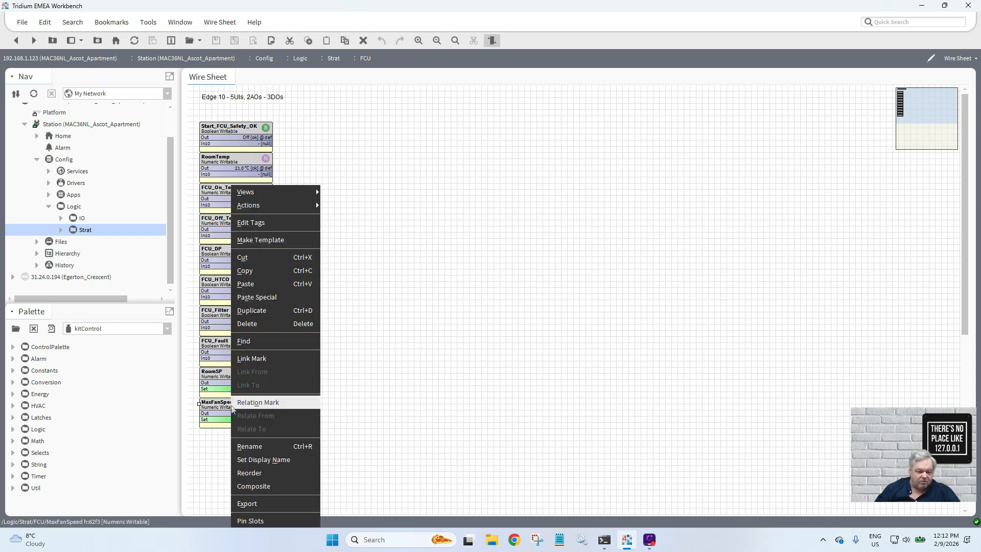
click(276, 311)
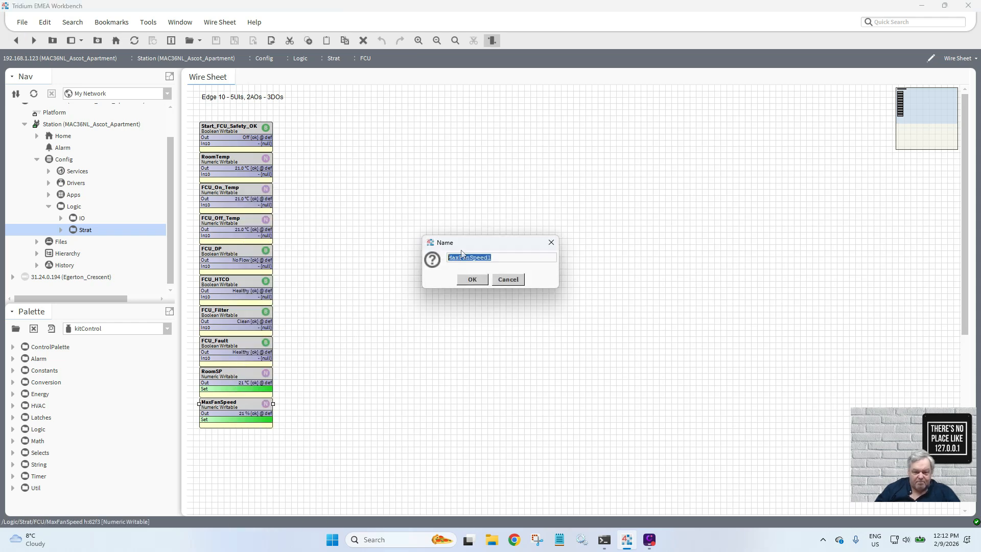
drag(461, 257, 417, 257)
text(Min)
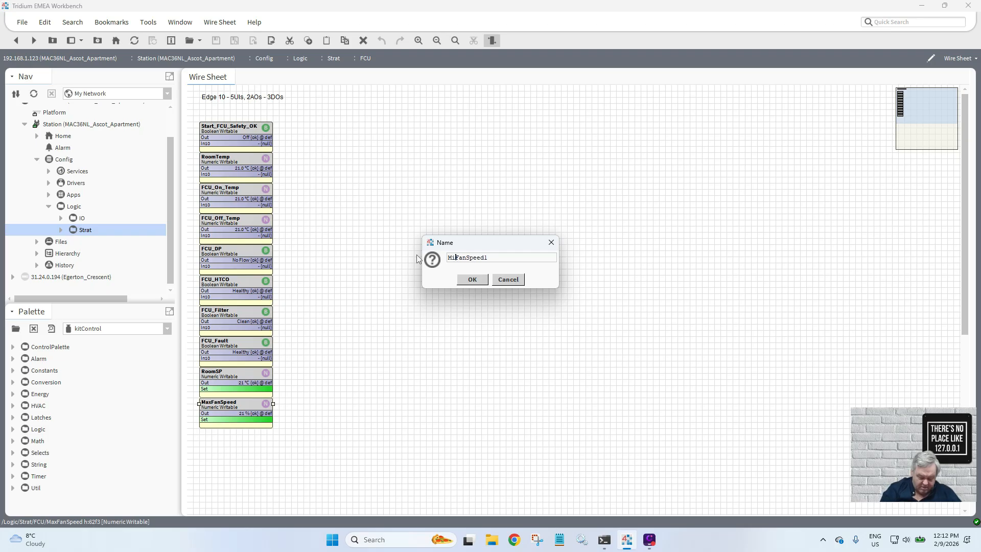
click(502, 258)
key(BackSpace)
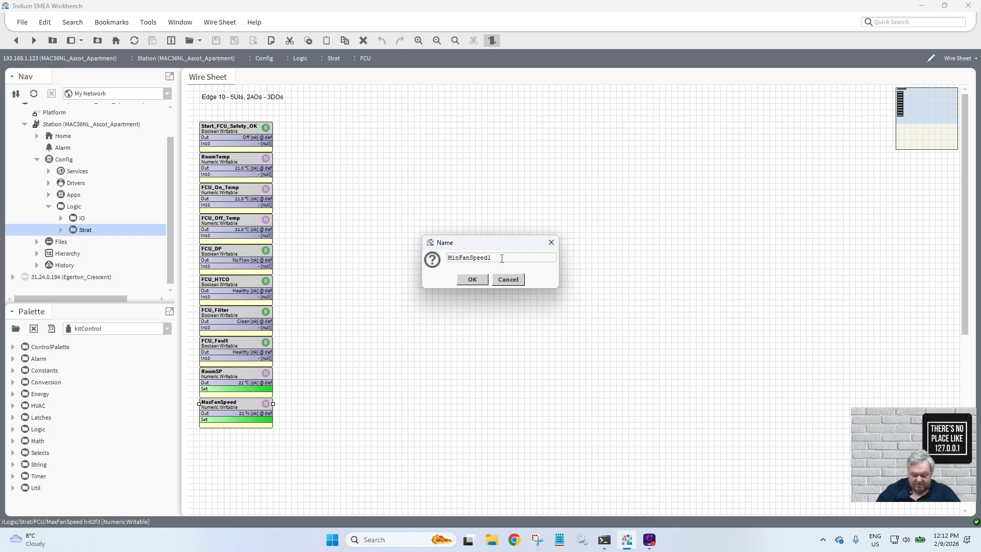
click(482, 280)
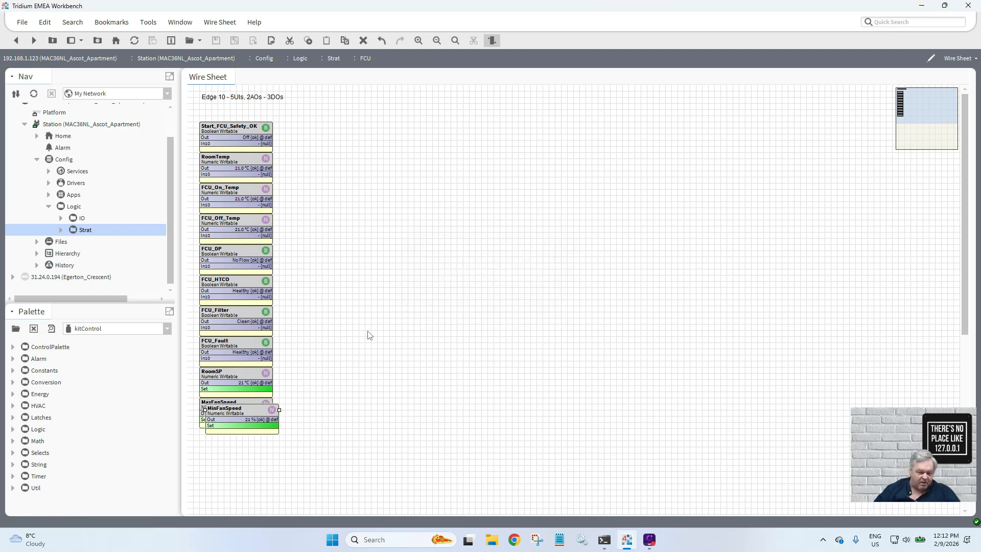
drag(257, 412, 249, 439)
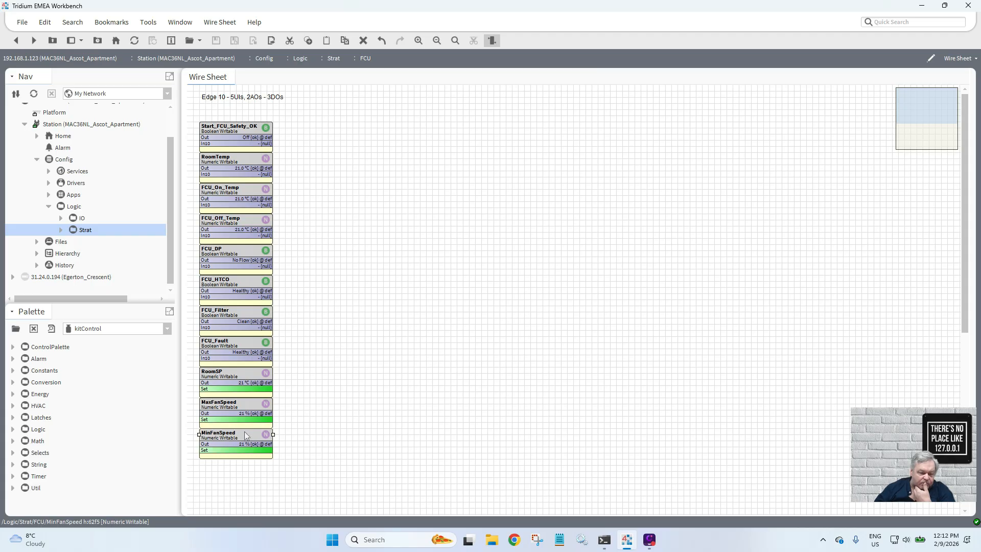
- Set the value of the MaxFanSpeed point to 80 % and move the block below MinFanSpeed
right_click(240, 414)
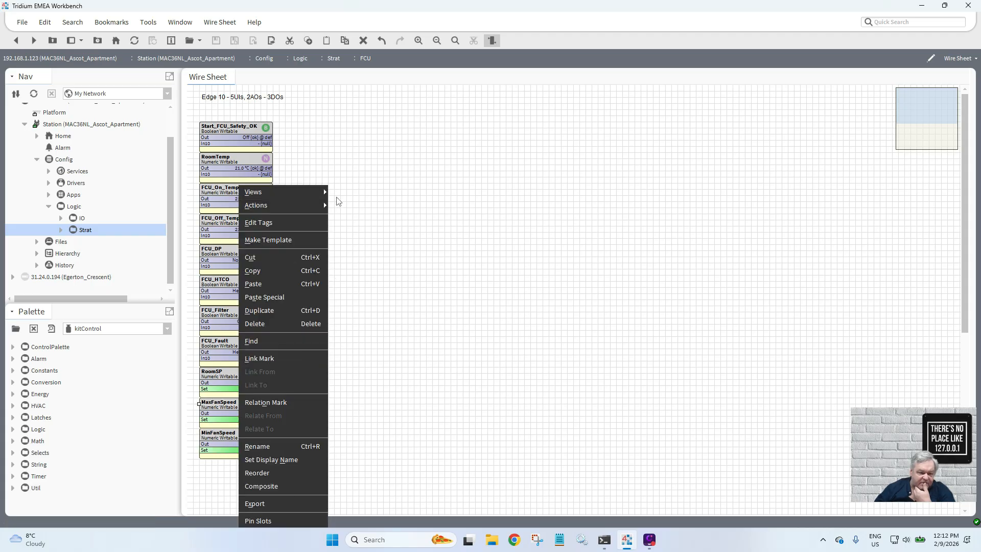
click(339, 205)
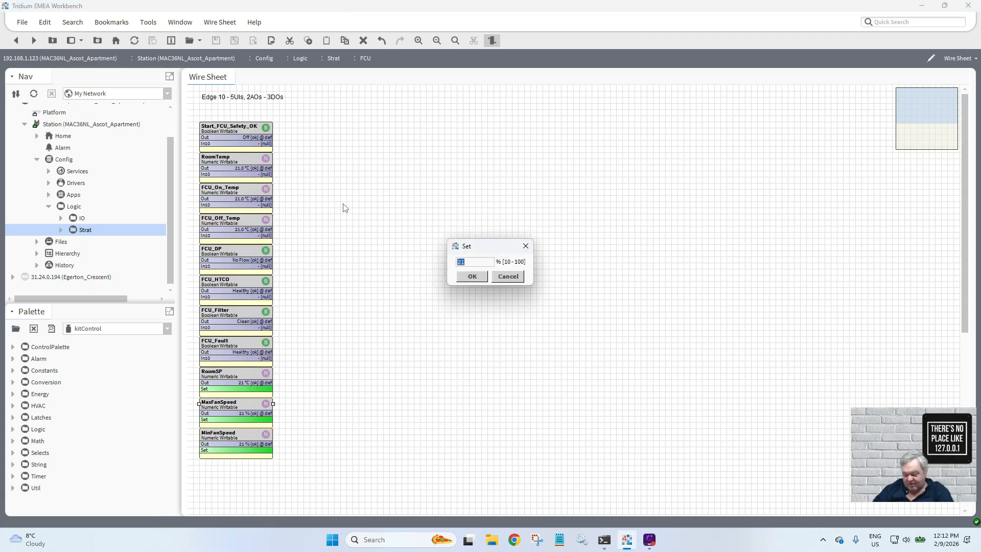
text(80)
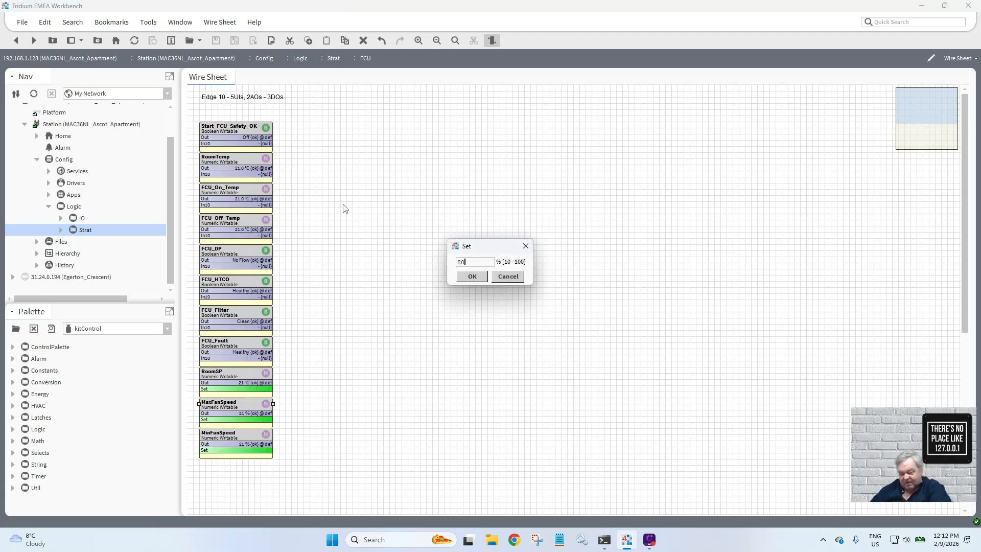
click(473, 279)
drag(260, 404, 255, 472)
- Set the MinFanSpeed value to 40 %, and stack MinFanSpeed and MaxFanSpeed in that order directly beneath RoomSP
right_click(245, 440)
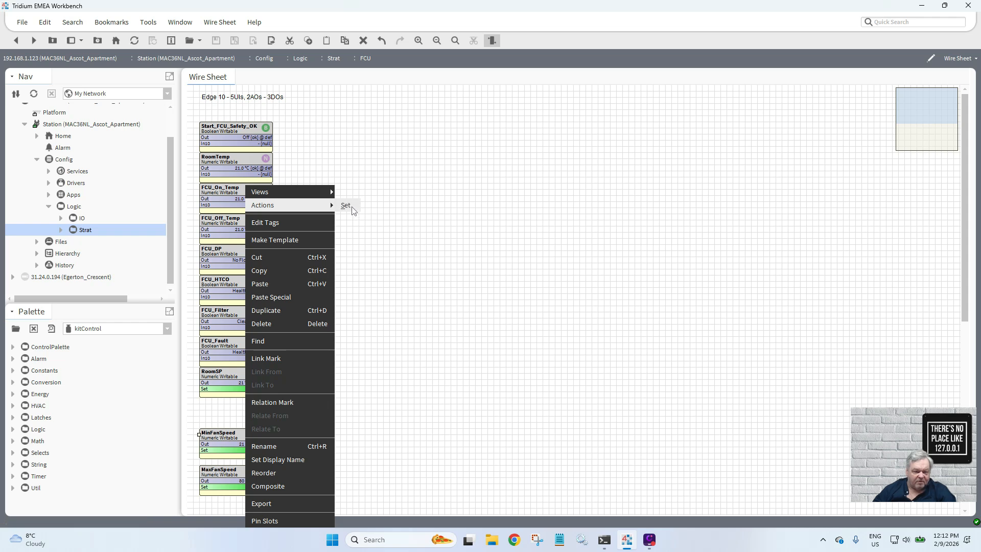
click(346, 206)
text(40)
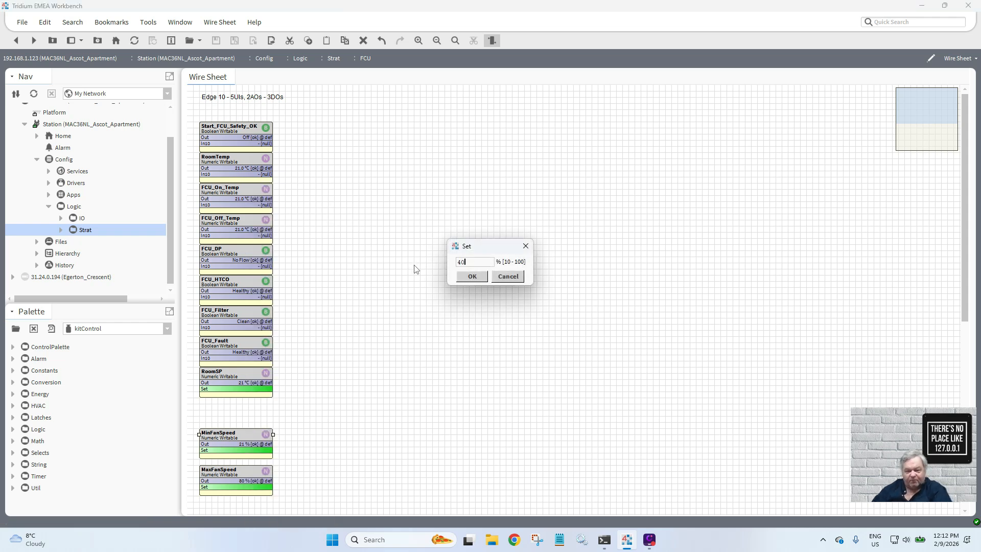
click(471, 276)
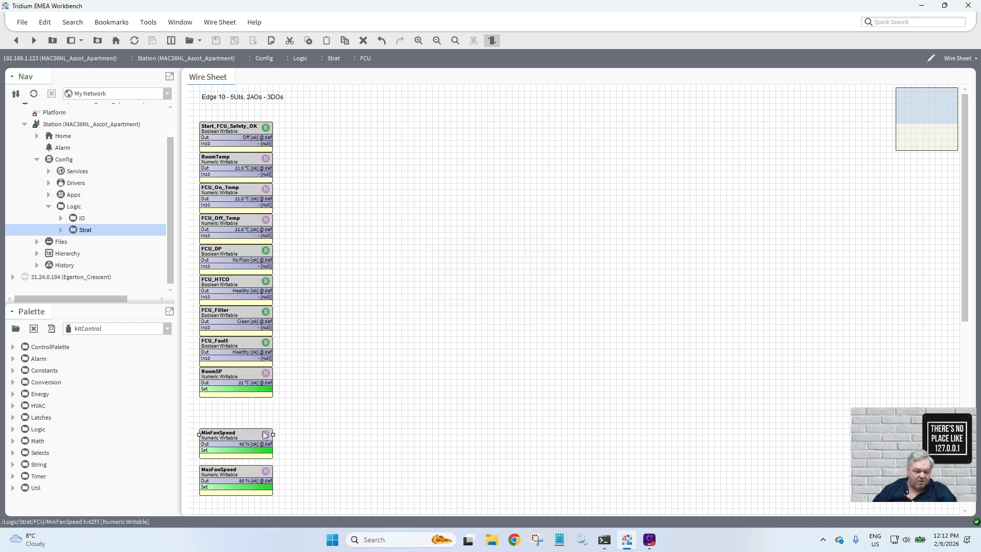
drag(254, 435, 253, 408)
drag(243, 477, 242, 440)
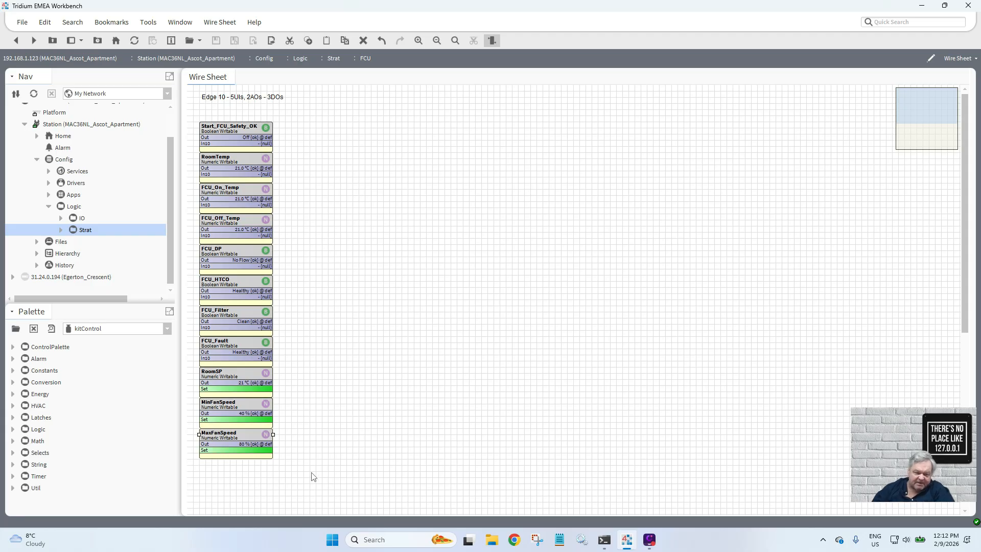
- Duplicate RoomSP as Deadband and place the copy directly beneath MaxFanSpeed
right_click(231, 378)
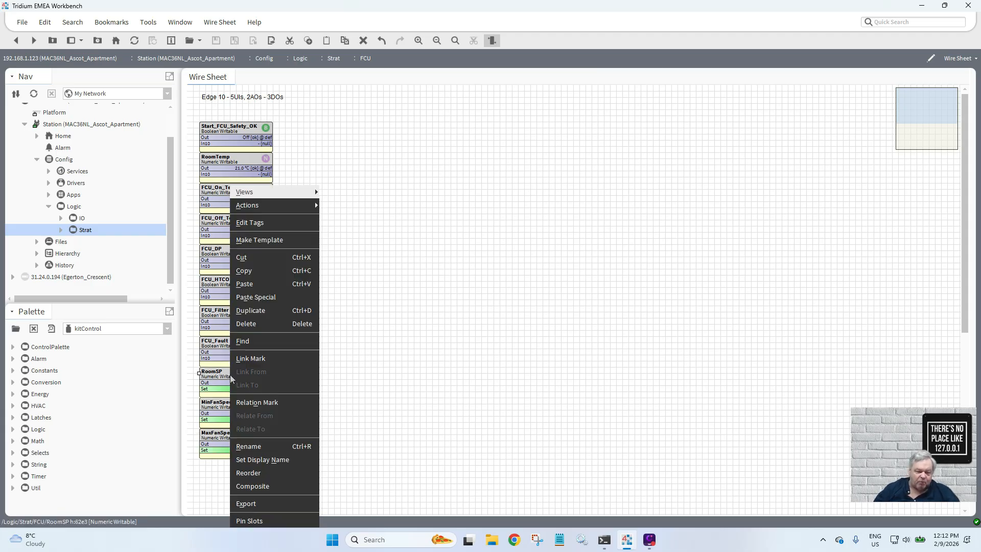
click(262, 310)
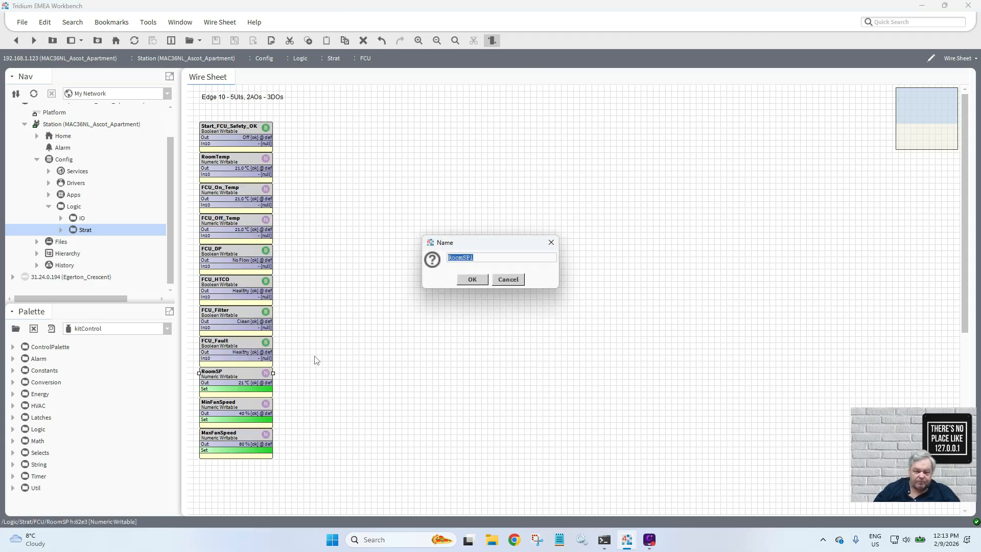
text(Deadband)
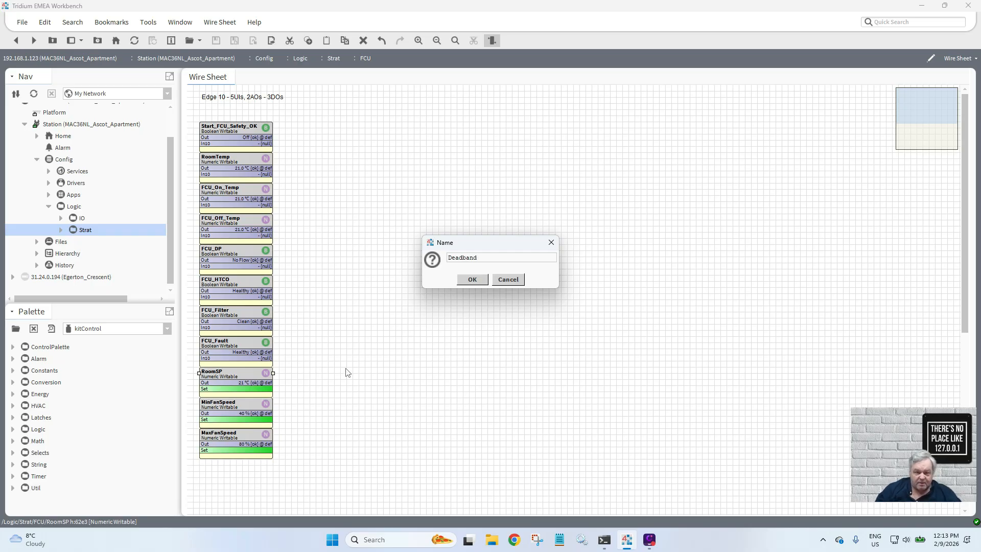
click(473, 280)
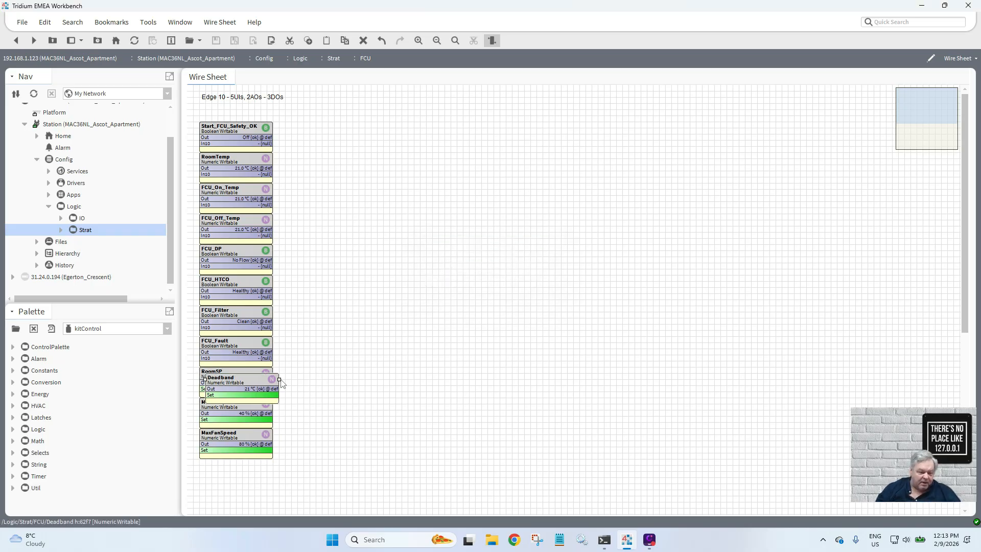
drag(256, 387, 252, 473)
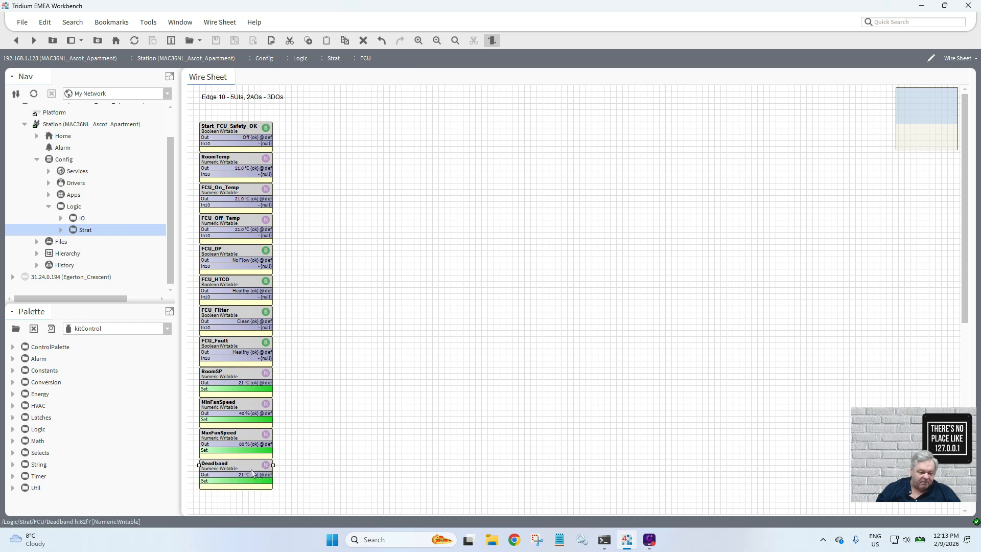
- Set the Deadband facets to min 1 and max 10, save them, and return to the FCU wire sheet
double_click(252, 473)
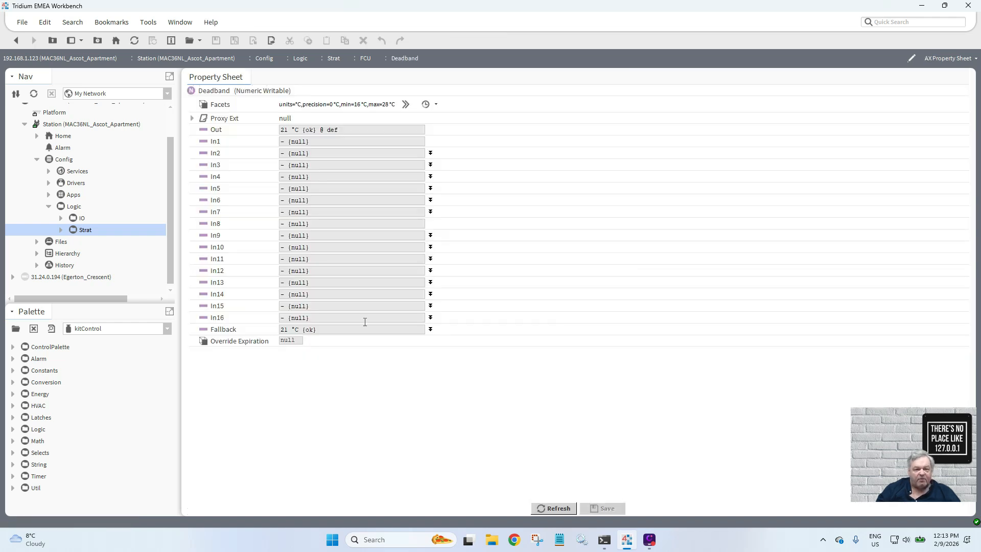
click(406, 105)
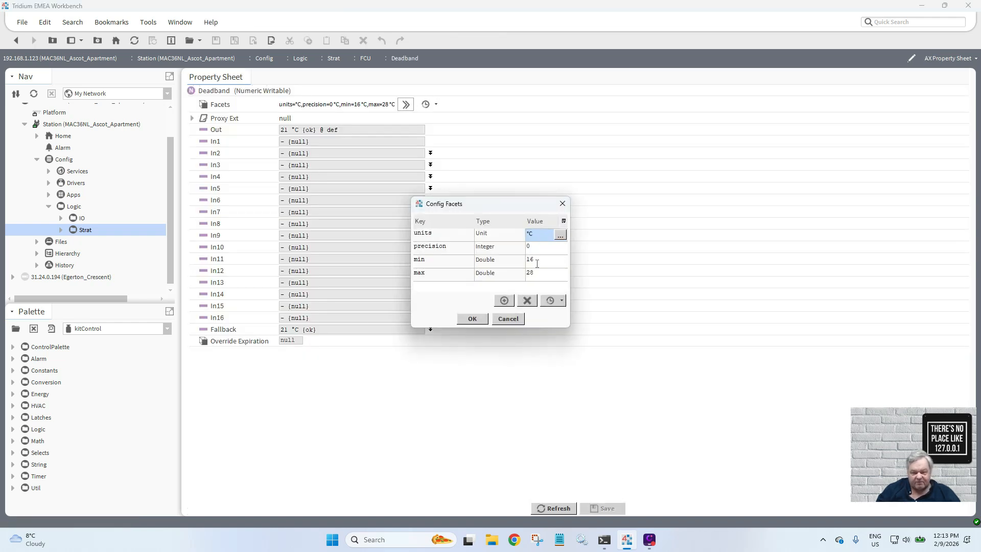
drag(538, 264, 507, 265)
text(1)
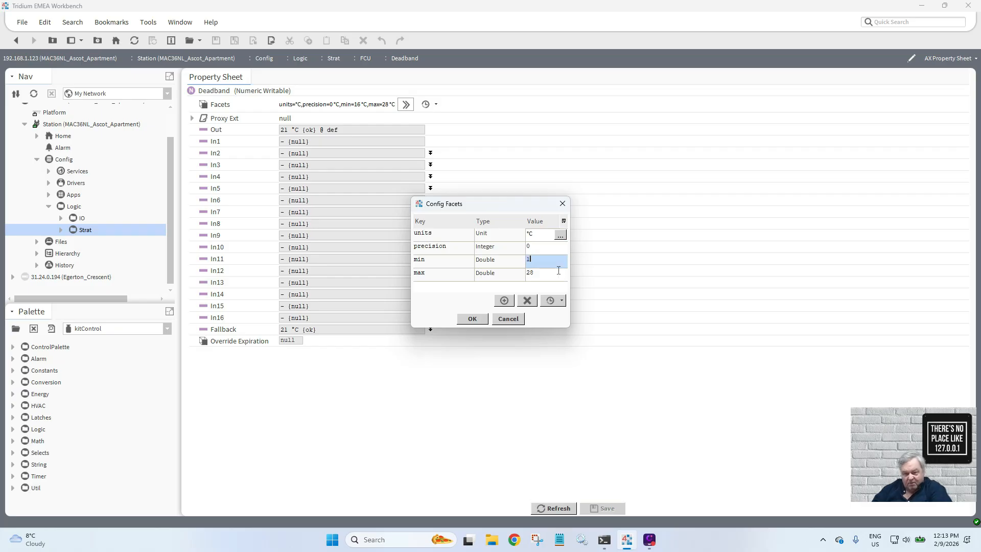
click(548, 275)
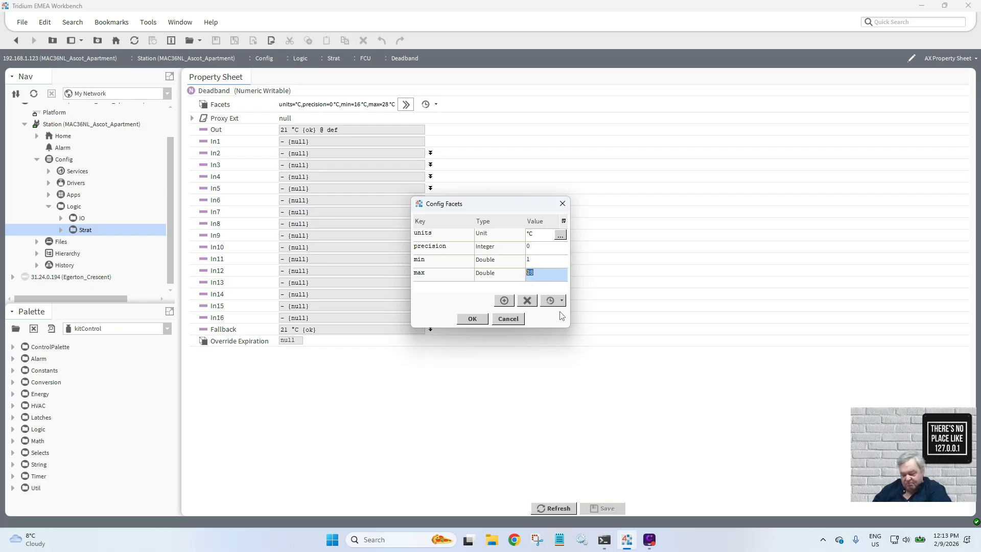
text(10)
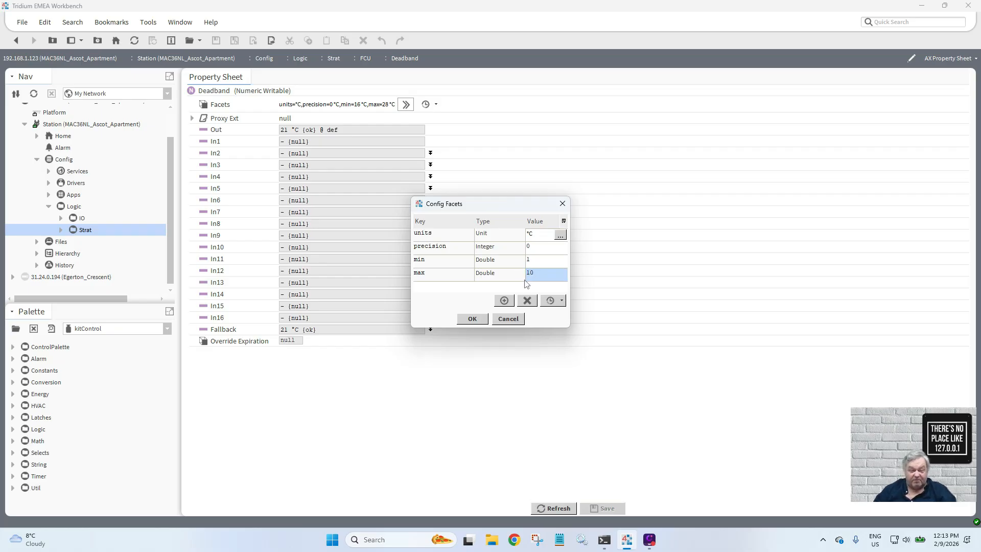
click(472, 319)
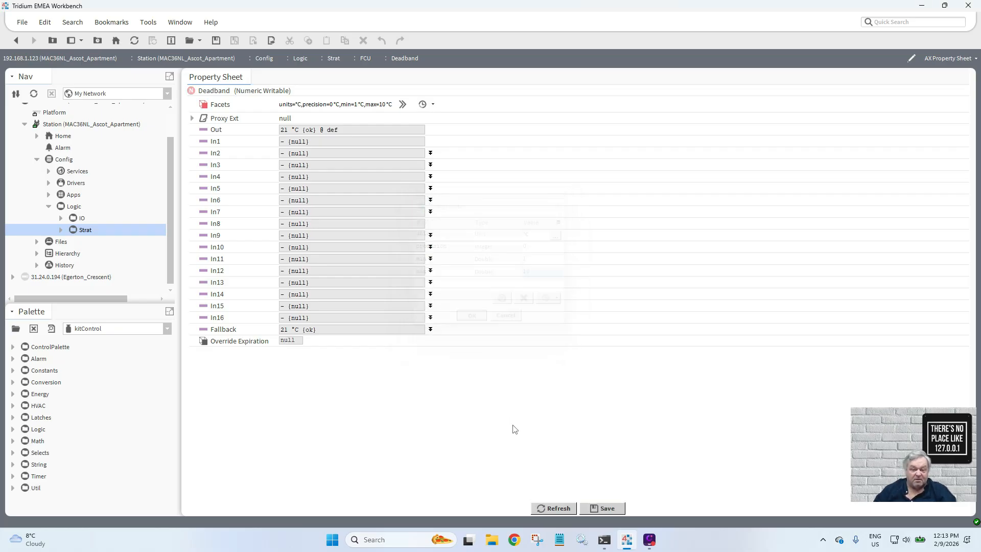
click(595, 508)
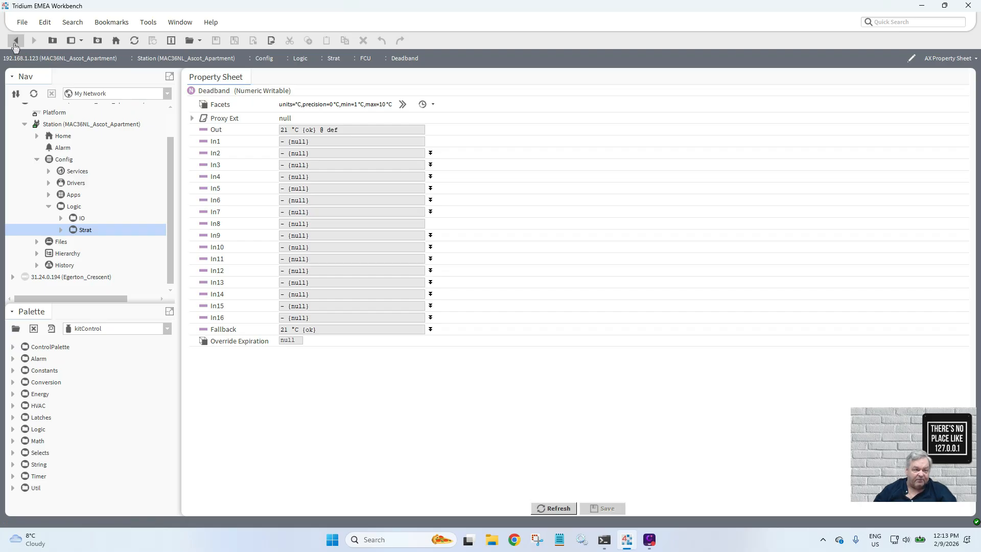
click(15, 40)
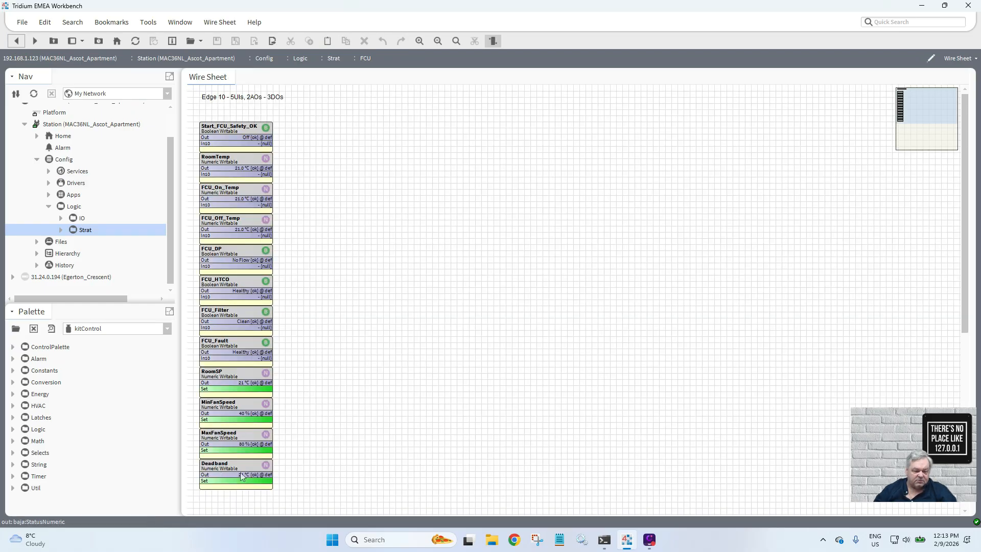
- Set the value of the Deadband point to 2 °C
right_click(233, 469)
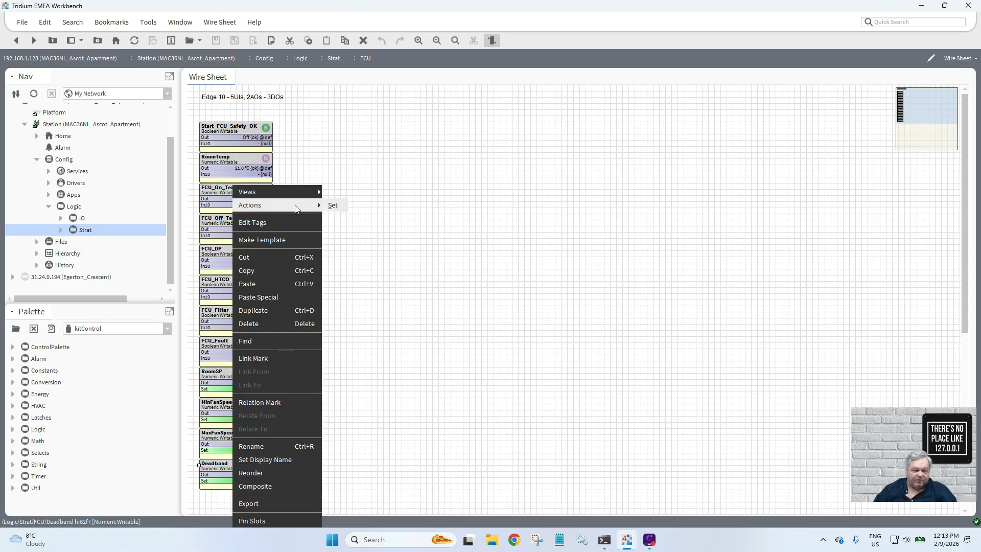
click(333, 205)
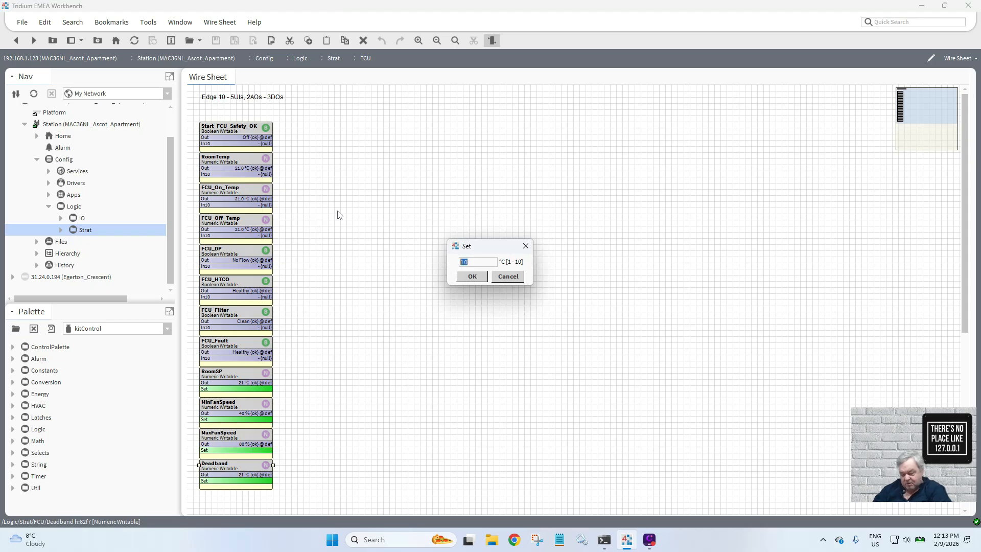
text(1)
double_click(463, 263)
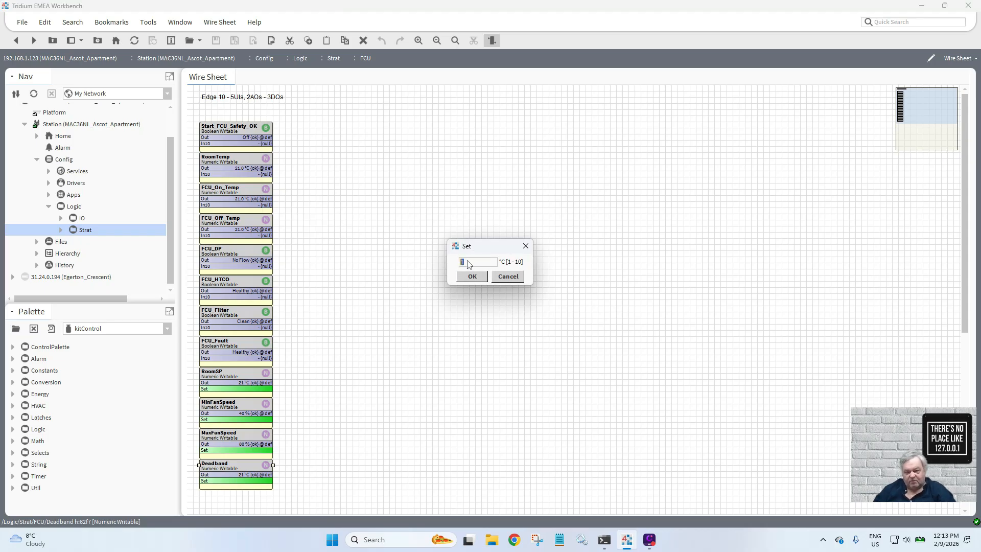
click(470, 277)
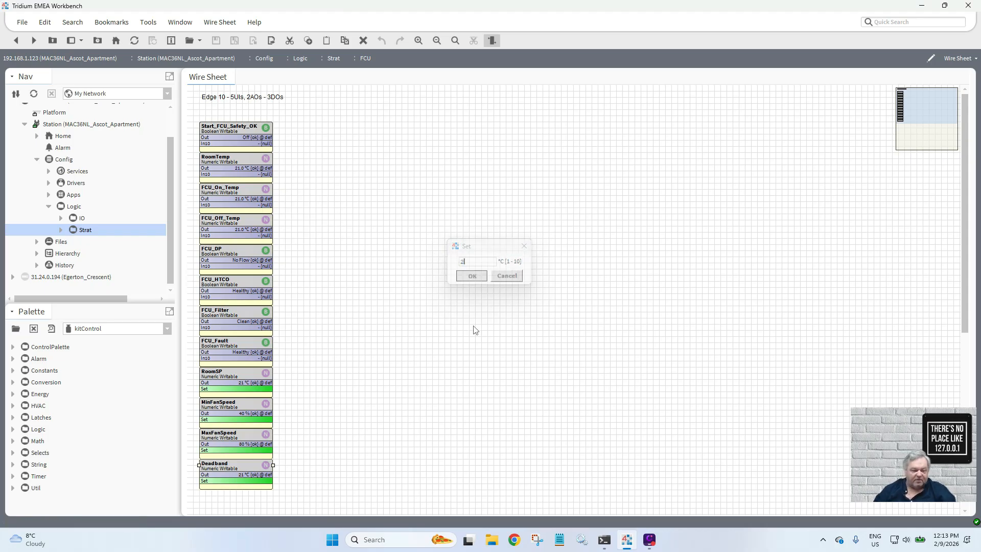
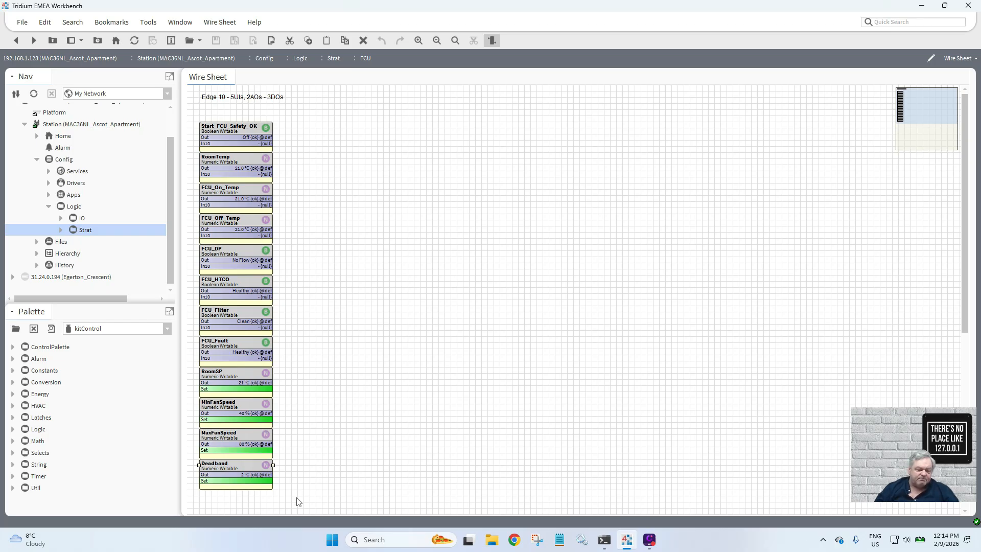
- Move the blocks from RoomTemp to Deadband down to open a gap, and duplicate Start_FCU_Safety_OK as Room_Occupied
drag(298, 498, 221, 180)
right_click(229, 130)
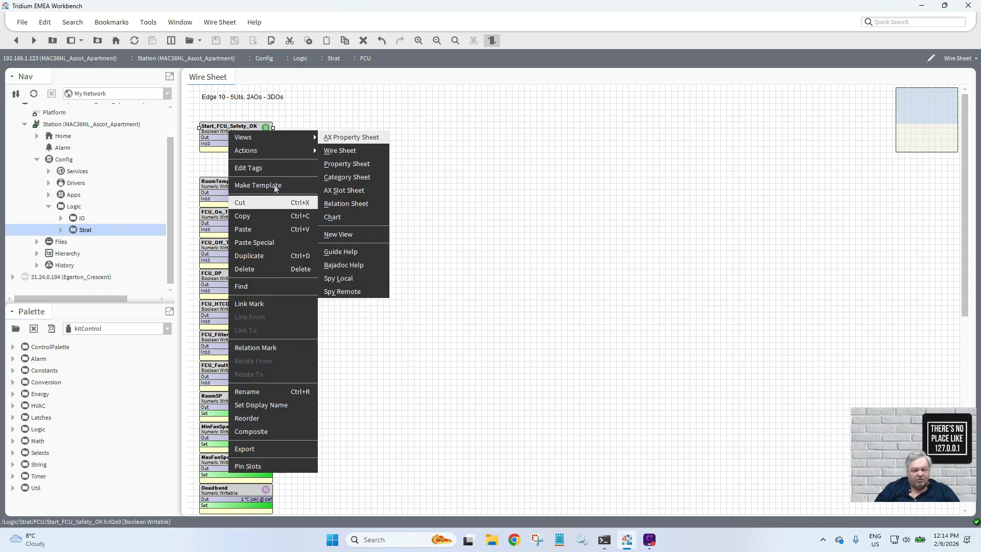
click(285, 255)
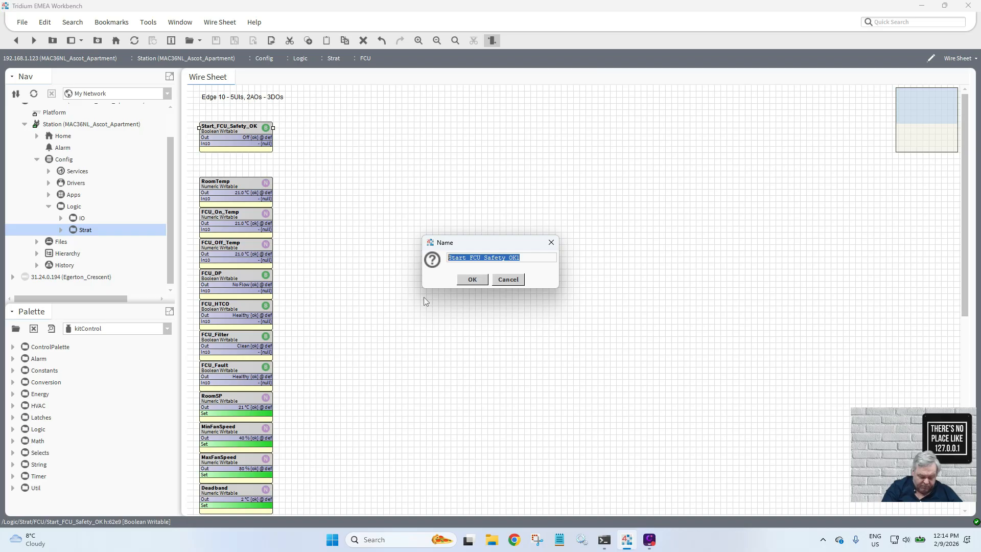
text(Room)
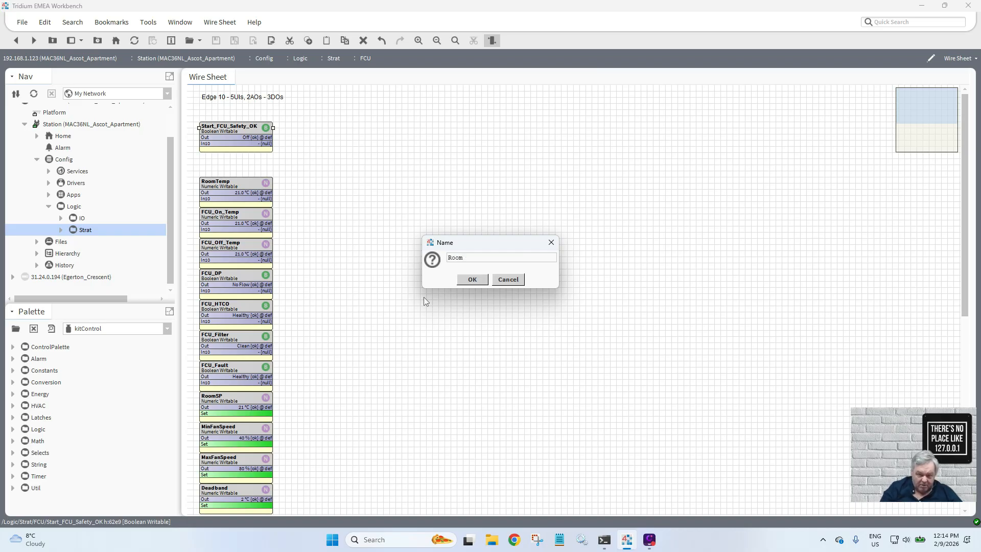
text(_Oc)
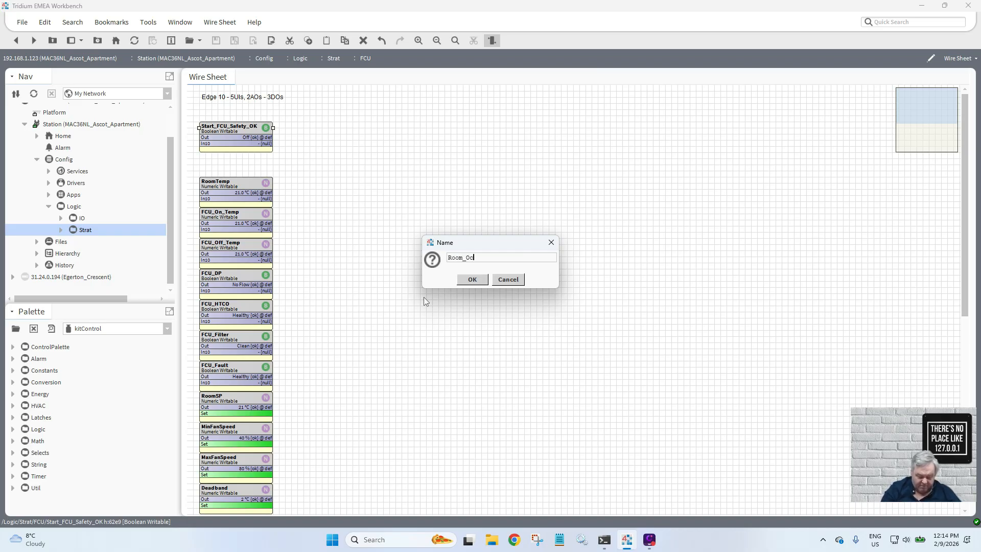
text(cupied)
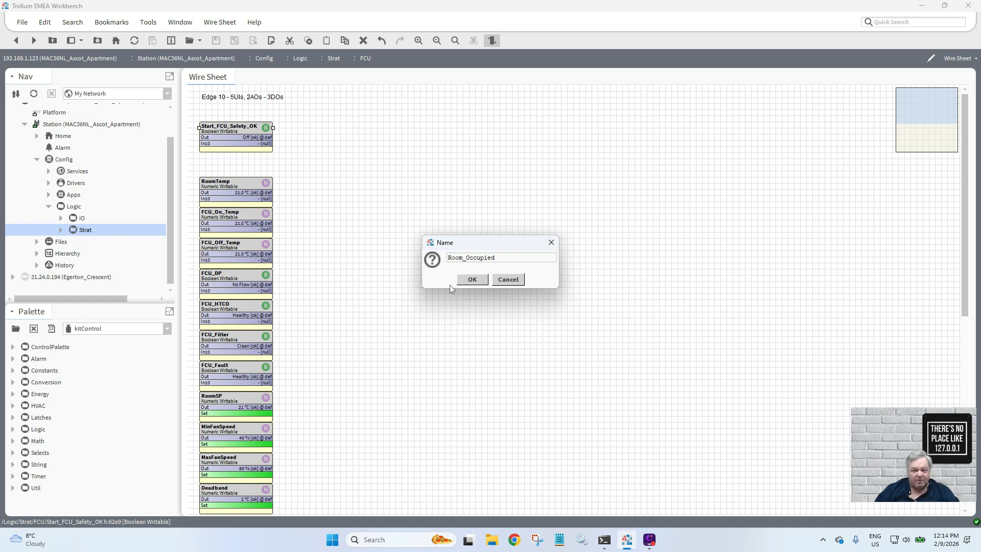
click(471, 280)
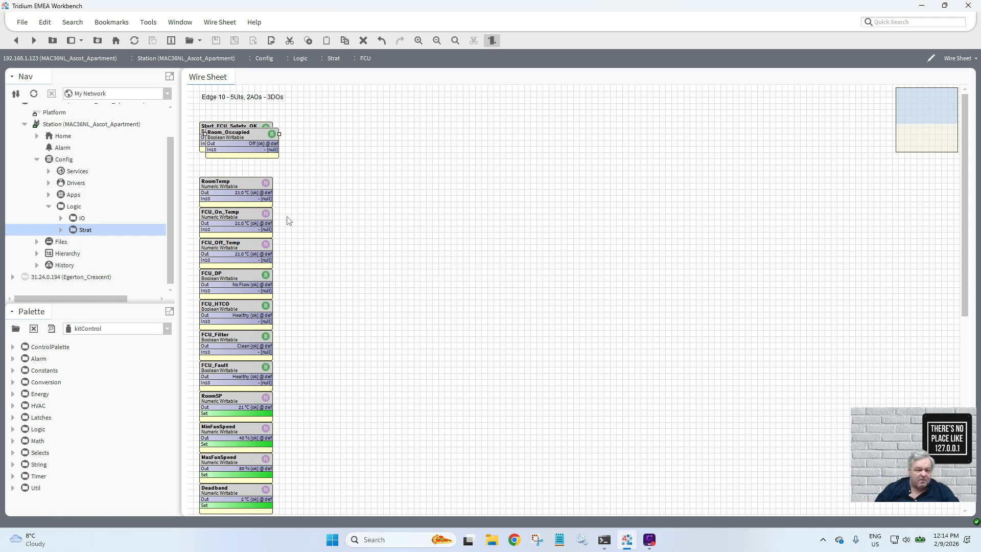
- Shift the RoomTemp-to-Deadband column slightly further down and place Room_Occupied directly beneath Start_FCU_Safety_OK
drag(281, 168, 197, 516)
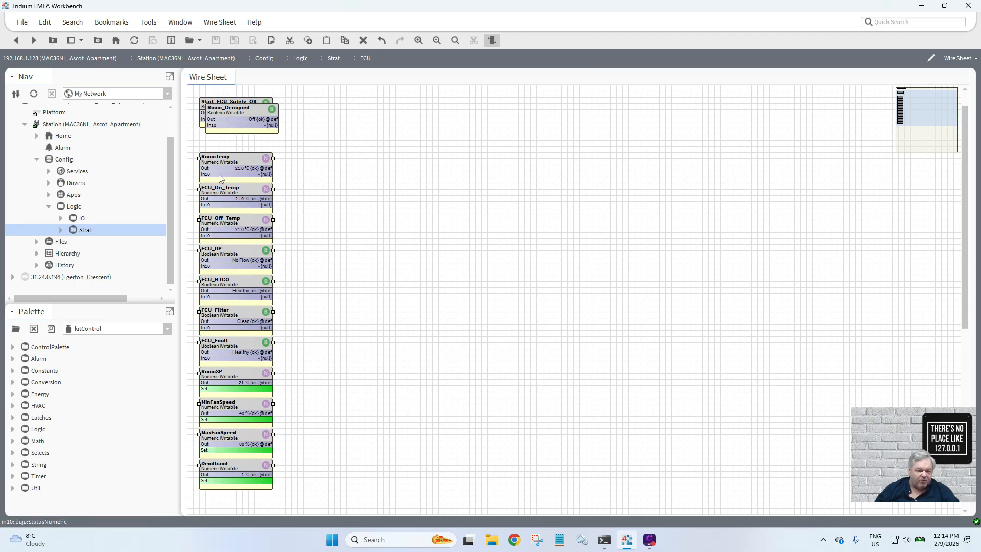
drag(221, 164, 221, 176)
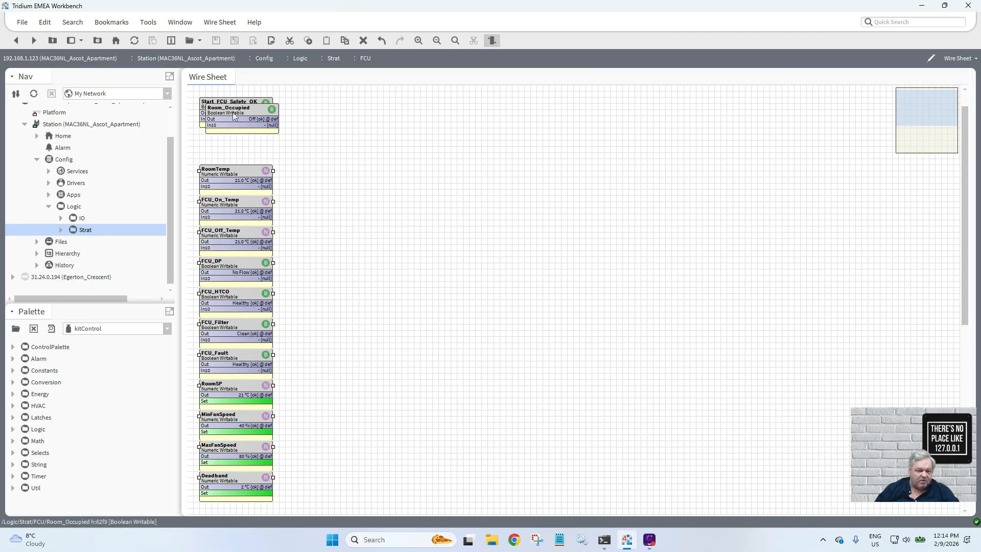
drag(233, 110, 221, 132)
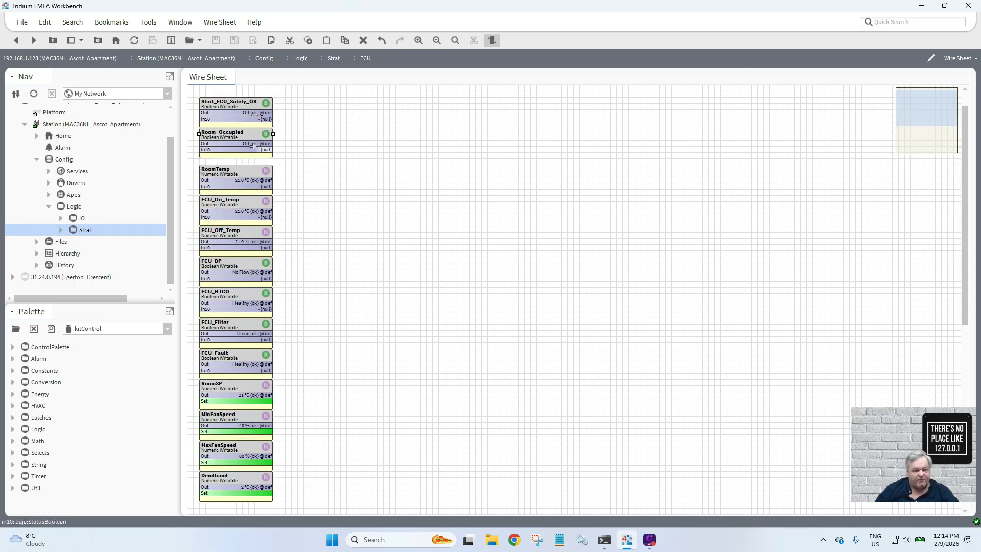
- Set the Room_Occupied facets to trueText Occupied and falseText Unoccupied, and save them
double_click(245, 142)
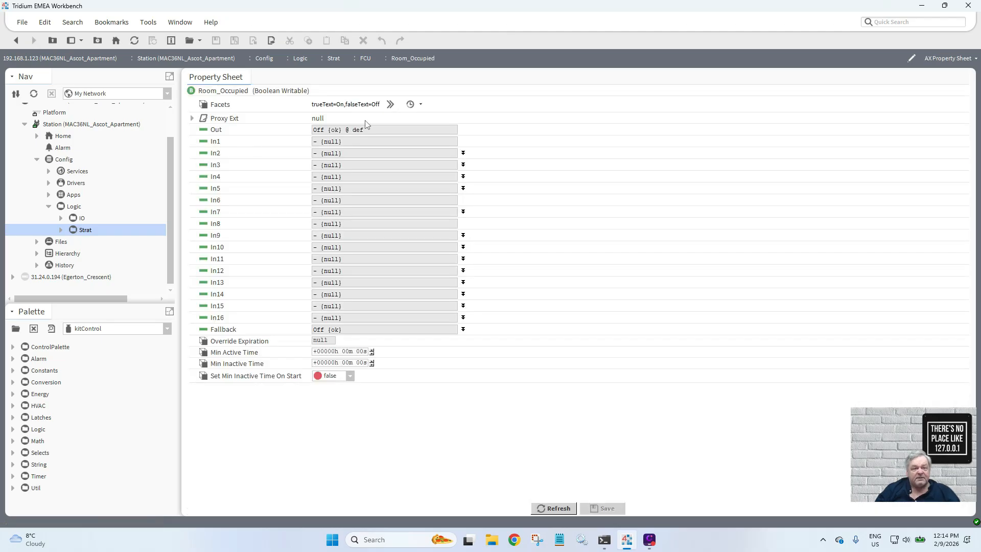
click(390, 105)
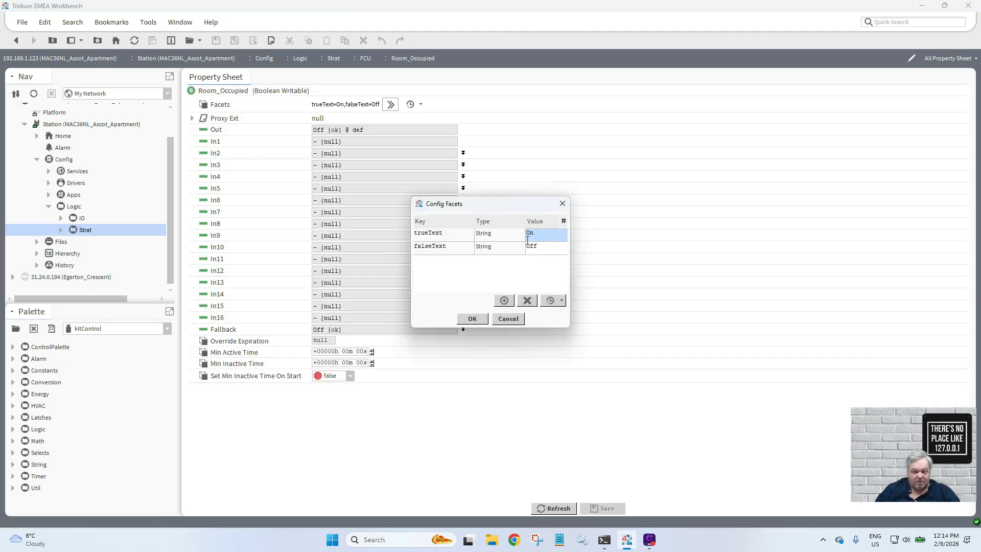
text(Oc)
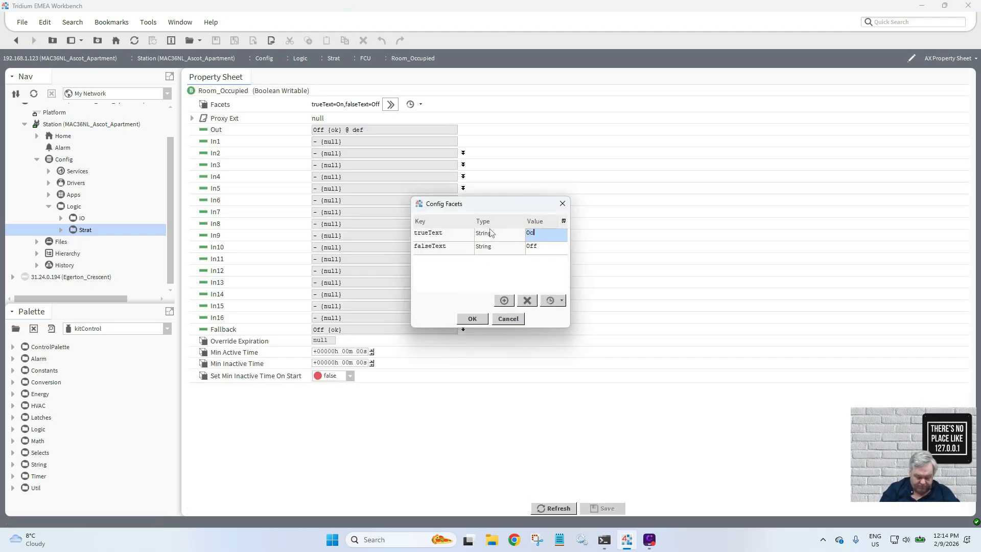
text(cupied)
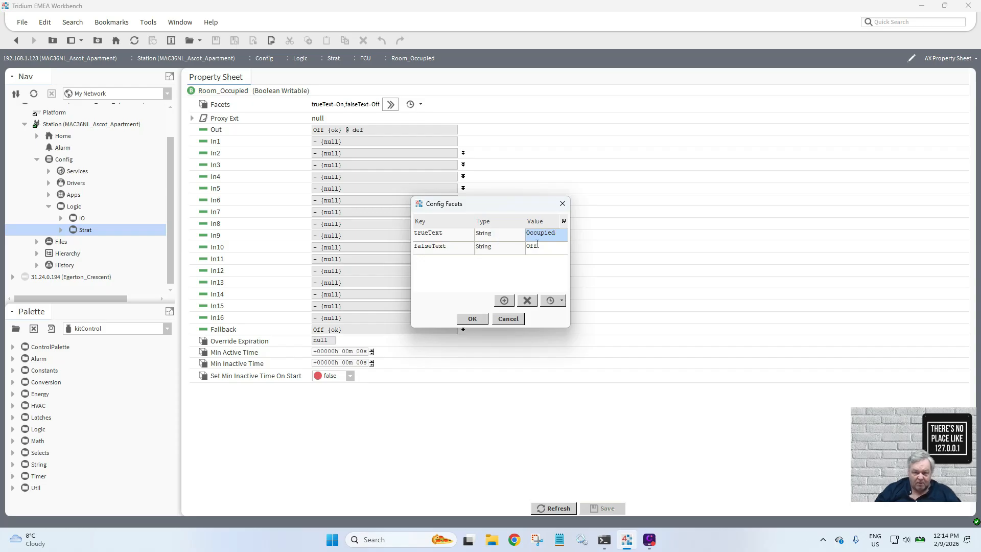
key(Return)
text(Uno)
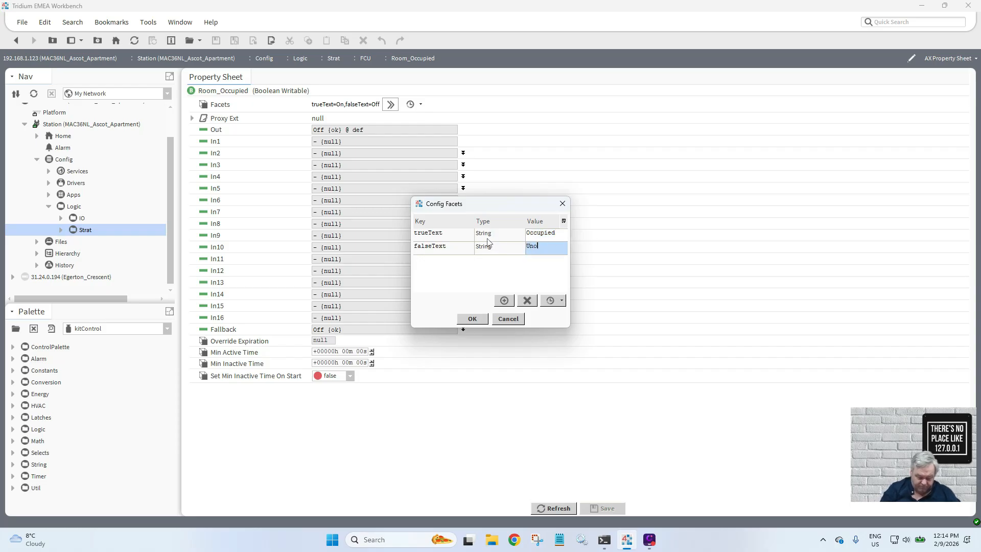
text(ccupied)
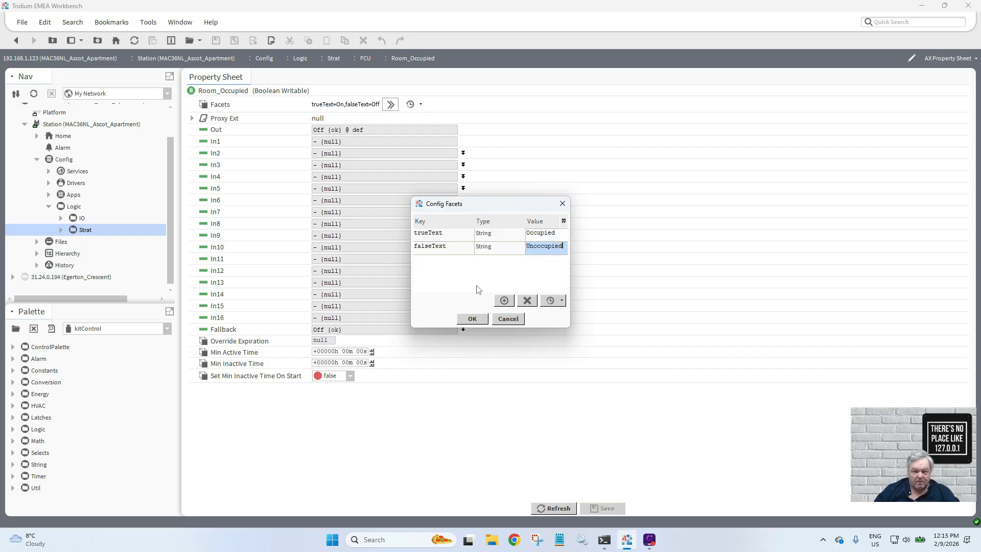
click(473, 318)
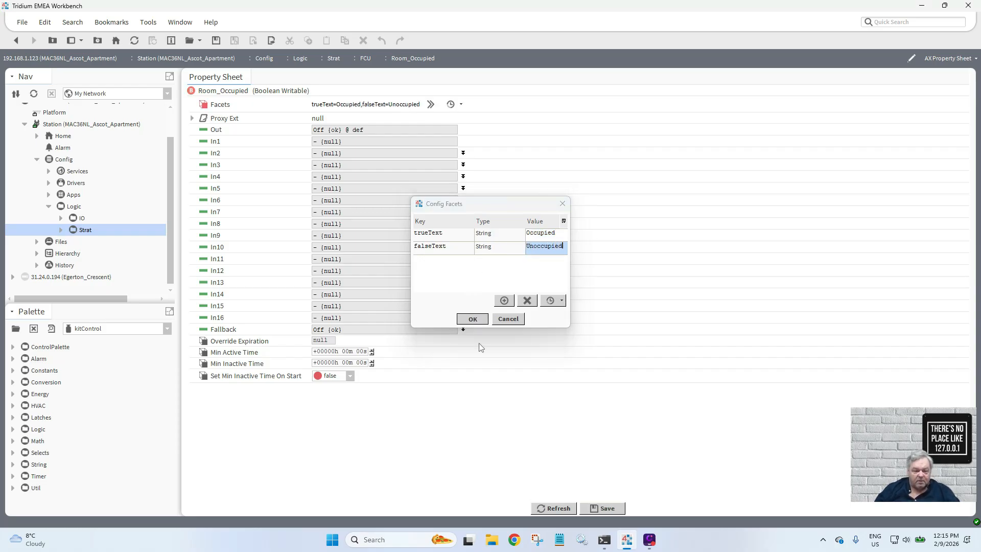
click(597, 509)
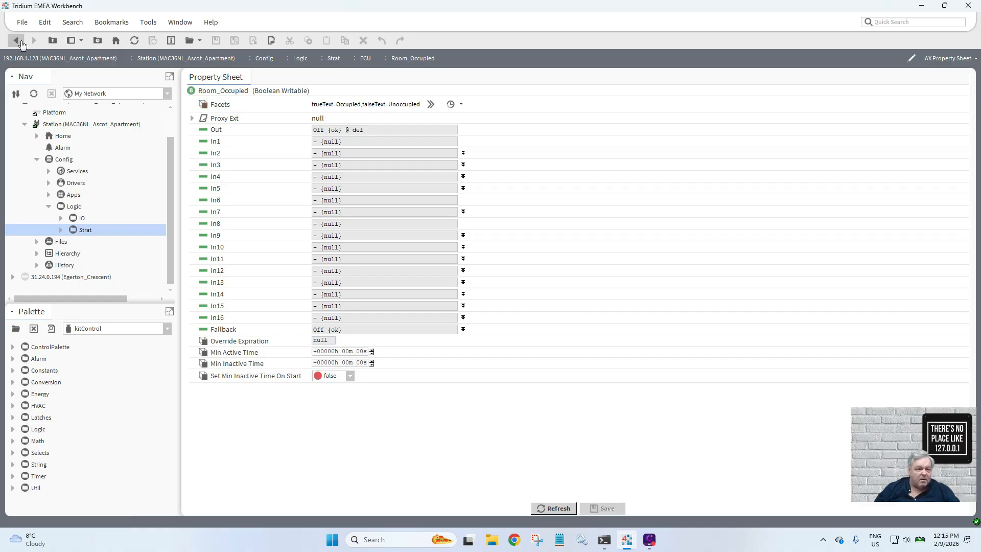
- Return to the FCU wire sheet and set the Start_FCU_Safety_OK point to On
click(16, 40)
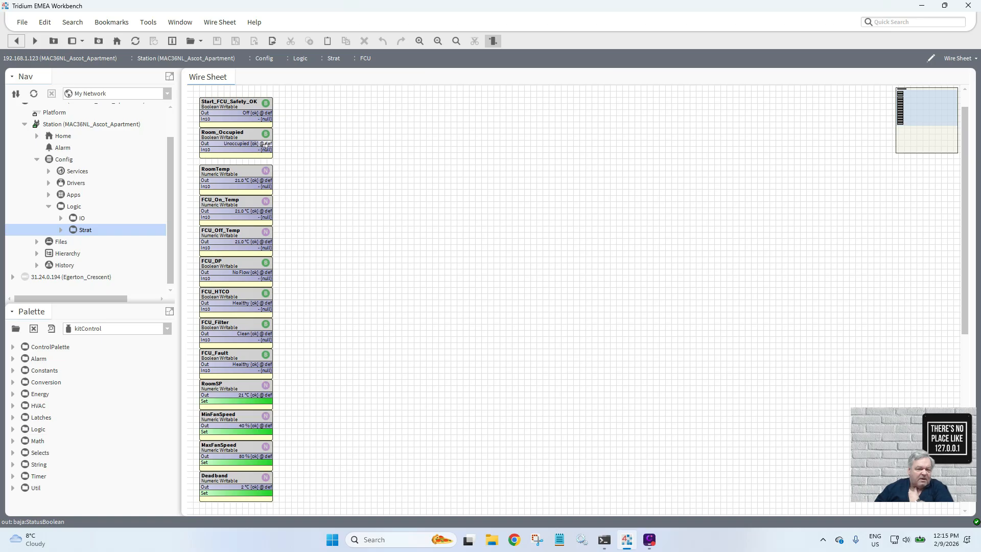
right_click(228, 108)
mouse_move(229, 109)
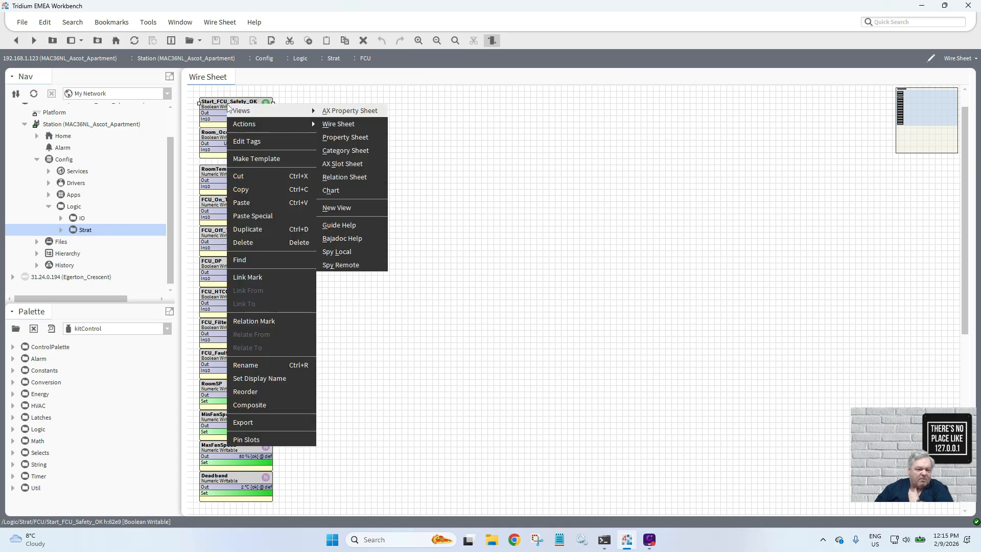
mouse_move(244, 124)
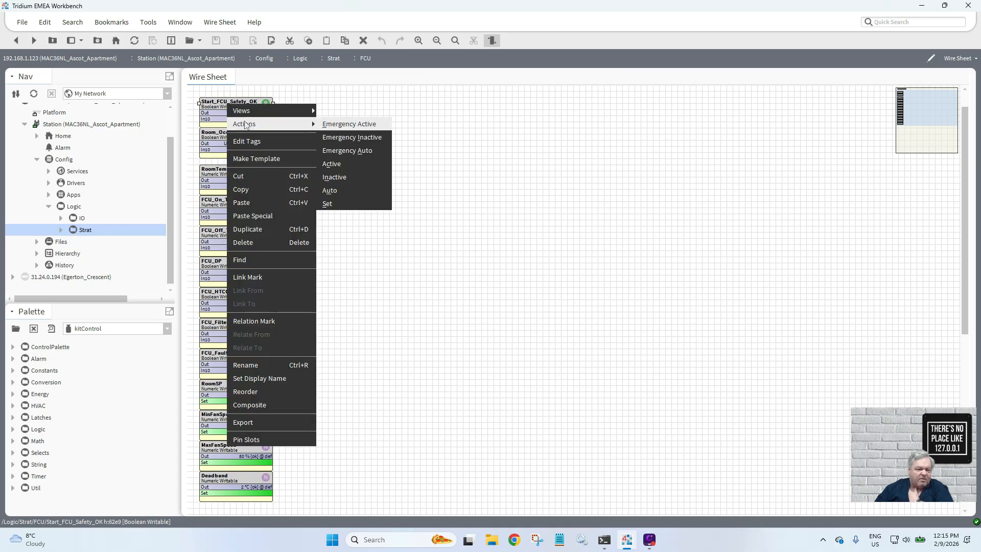
click(357, 204)
click(527, 262)
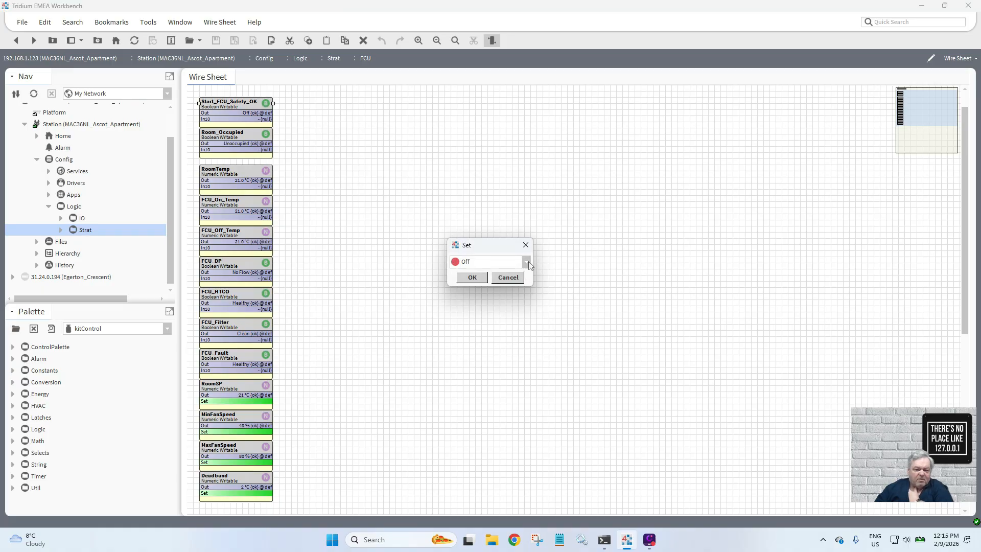
click(504, 283)
click(480, 279)
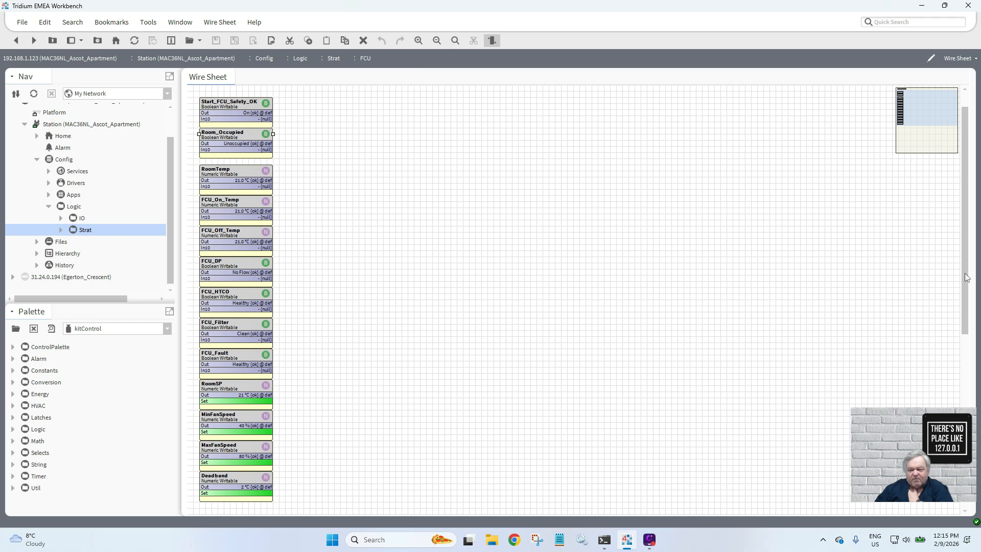
- Duplicate the RoomSP point as FabricProtection and place the copy just below Deadband
mouse_move(965, 272)
mouse_down()
mouse_move(964, 294)
mouse_move(965, 278)
mouse_up()
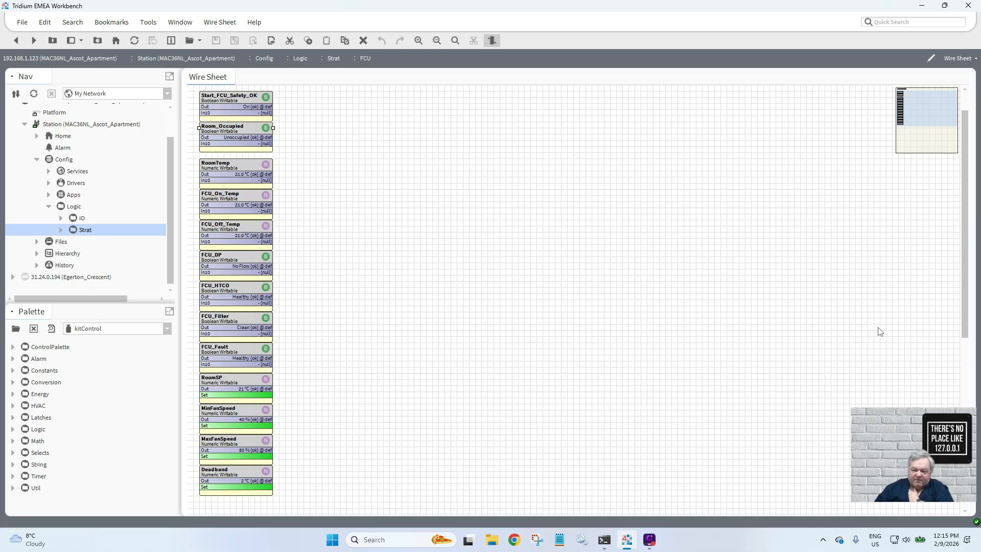
drag(967, 330, 969, 388)
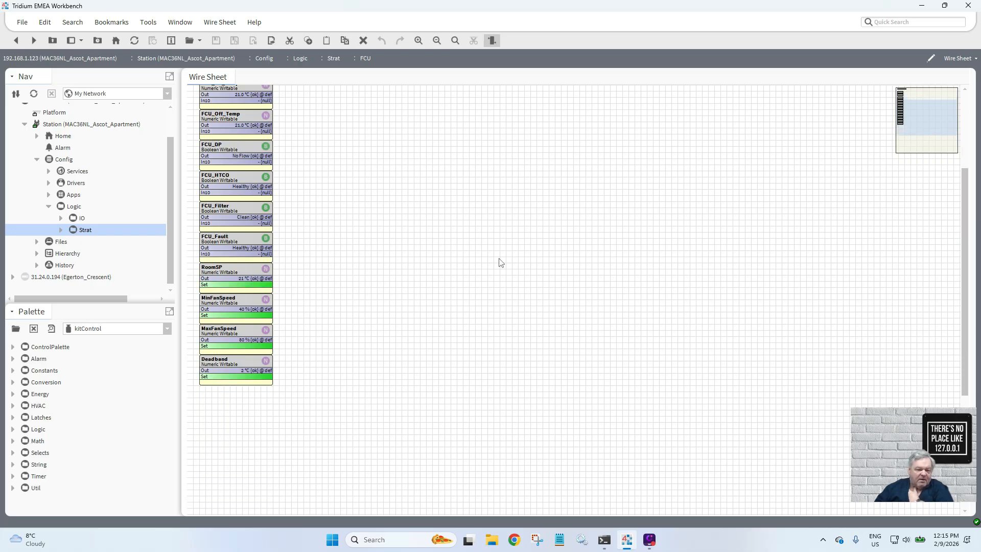
click(237, 270)
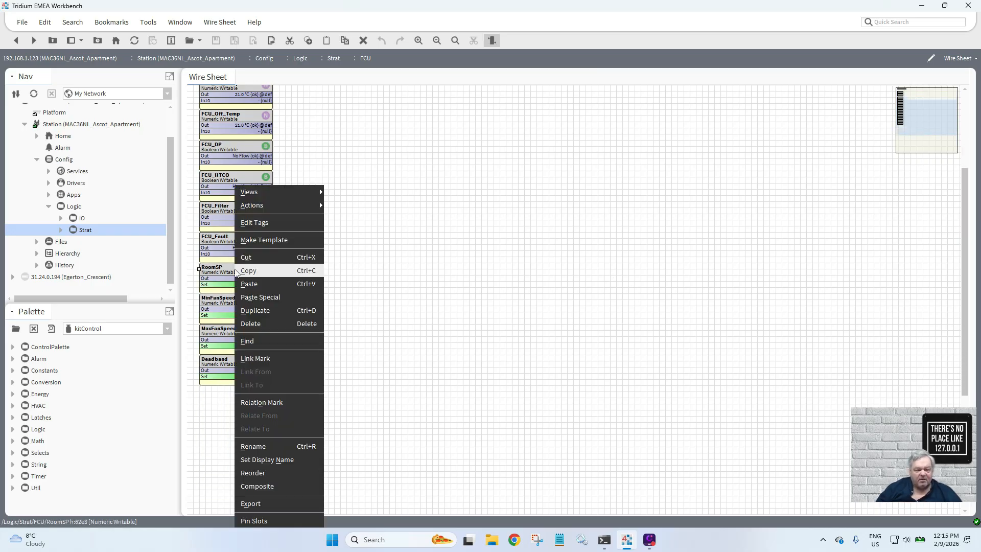
right_click(237, 271)
click(261, 310)
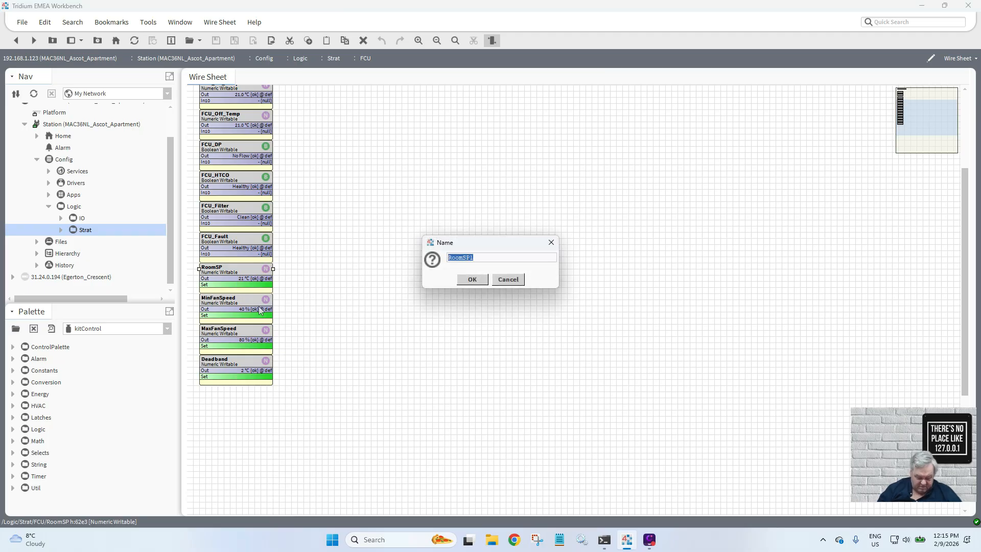
text(Fabric)
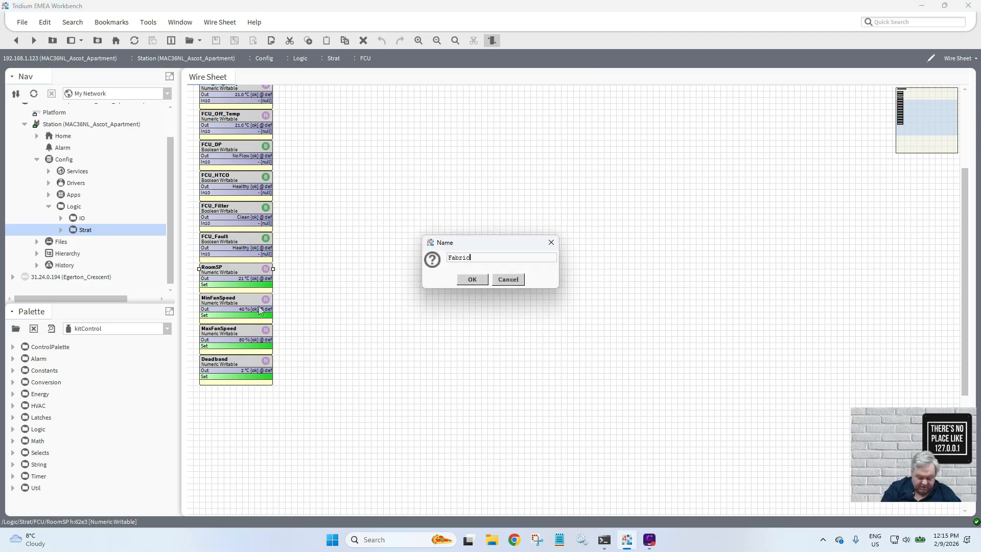
text(Protection)
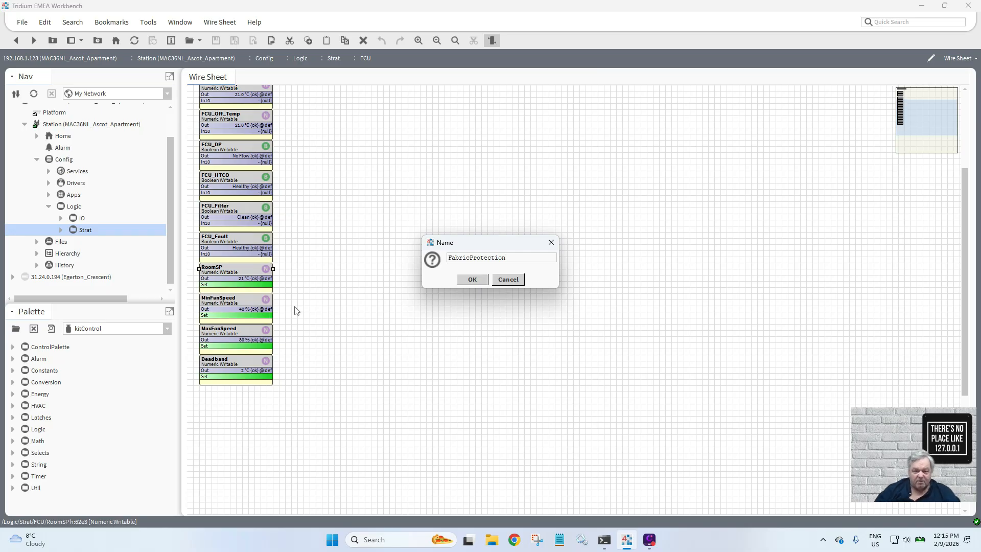
click(472, 279)
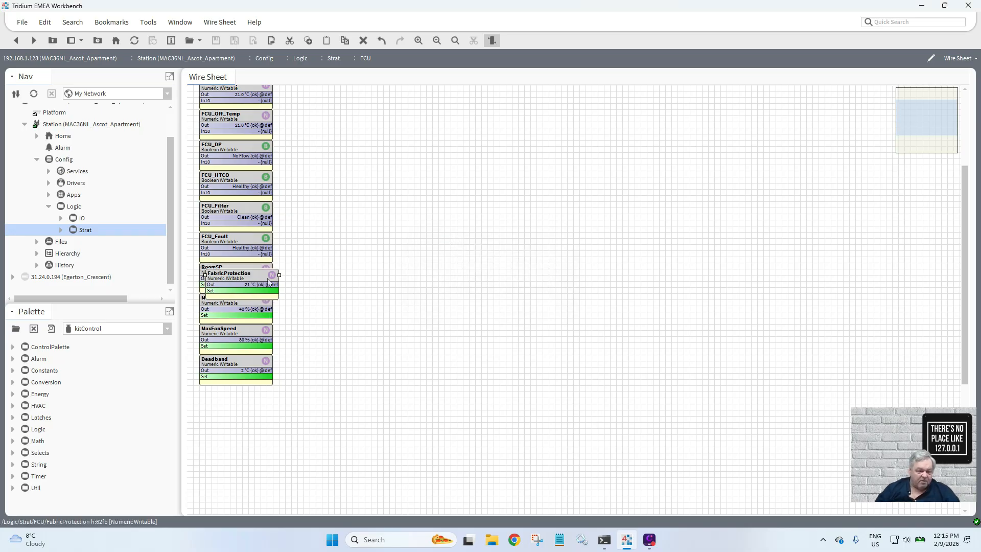
click(252, 400)
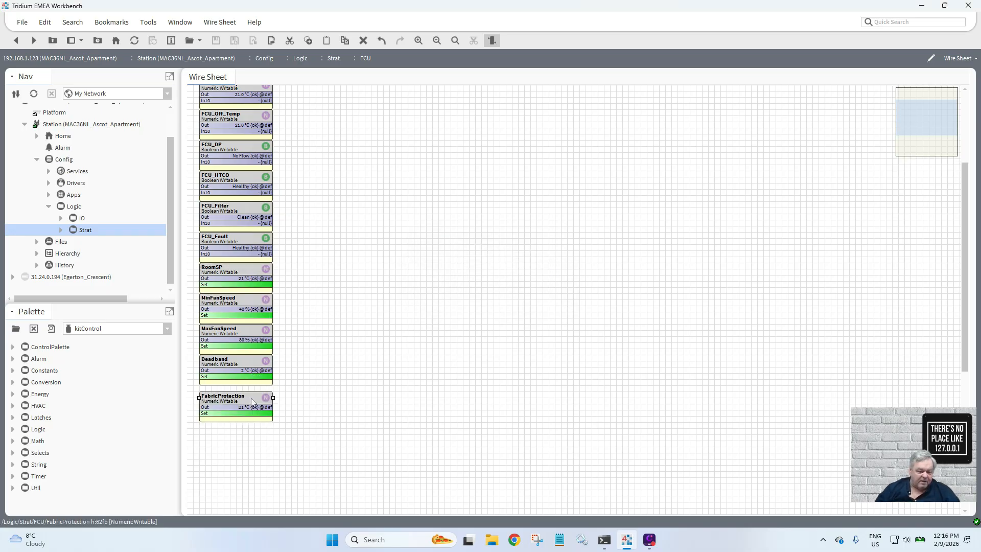
- Set the FabricProtection facets to a minimum of 10 °C and a maximum of 18 °C
right_click(250, 401)
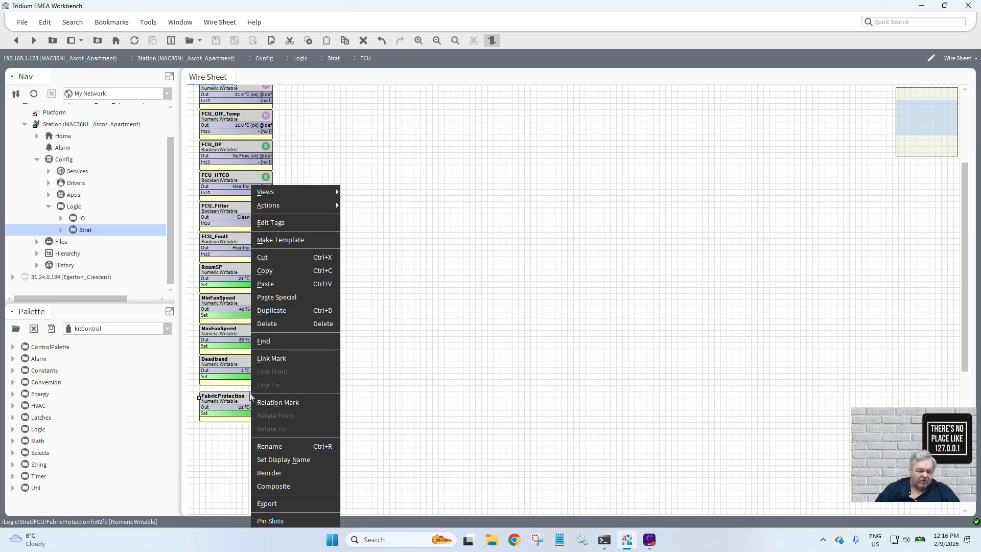
click(241, 397)
double_click(242, 398)
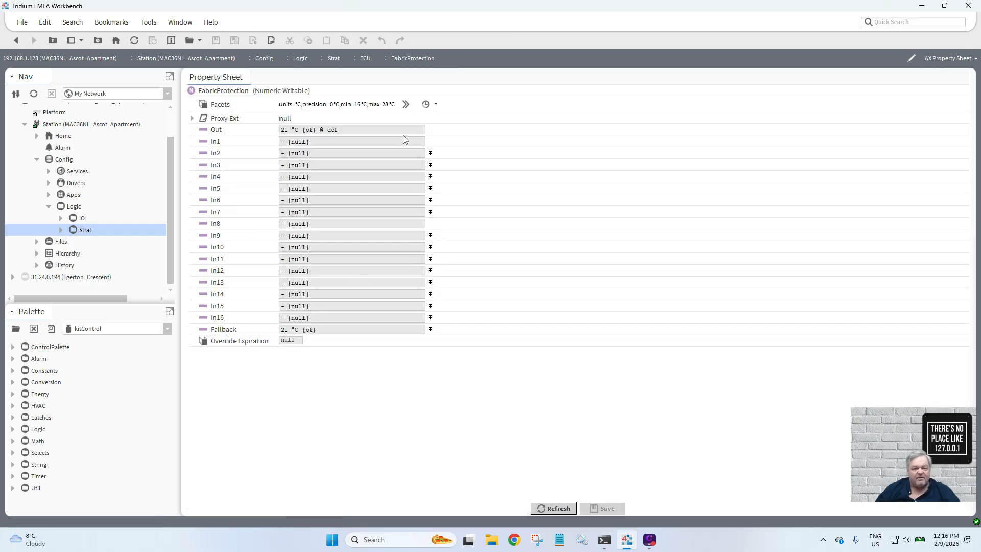
click(406, 104)
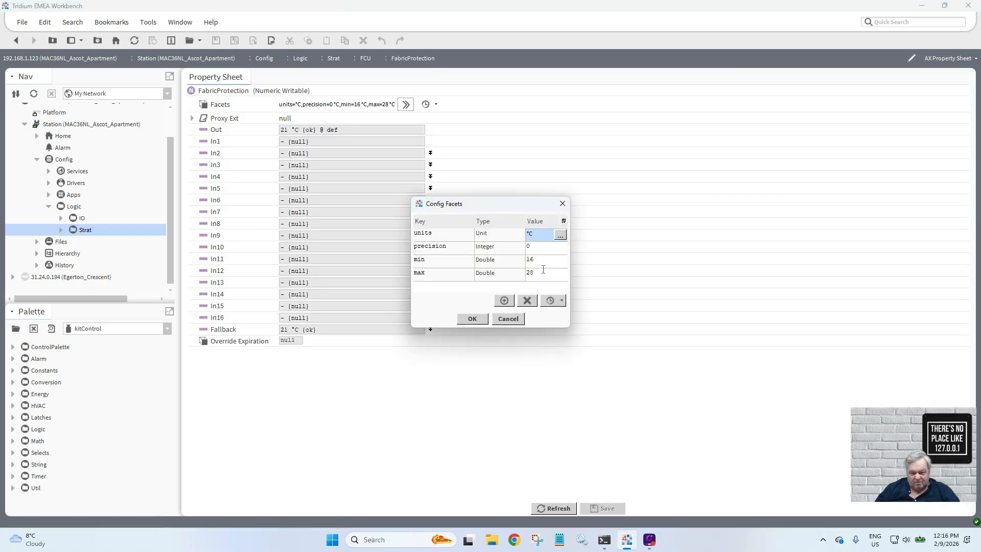
click(540, 261)
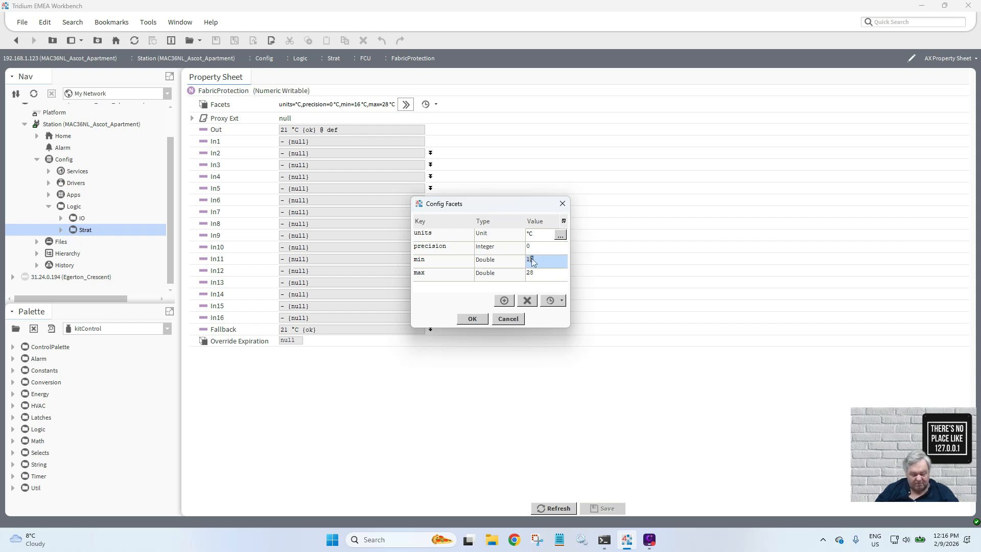
text(0)
click(536, 274)
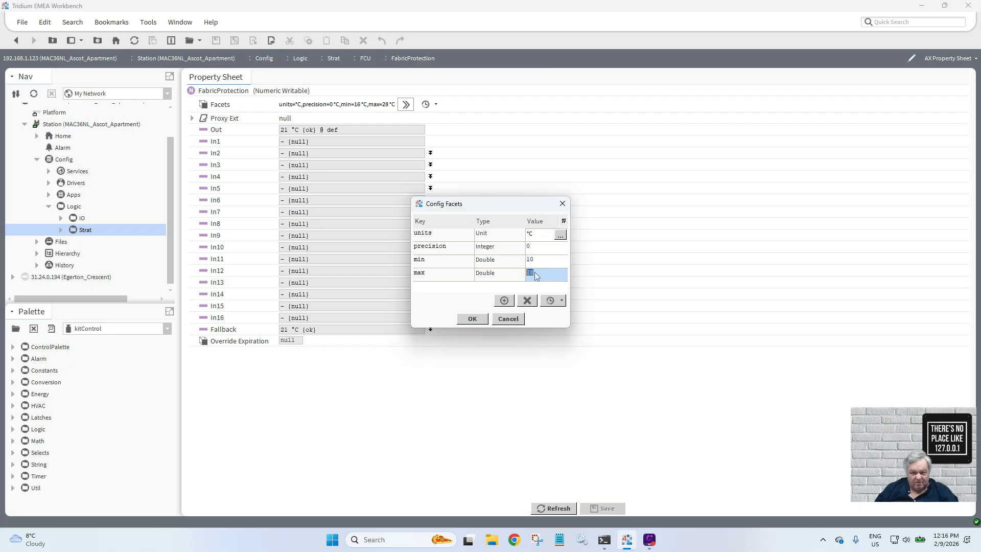
text(18)
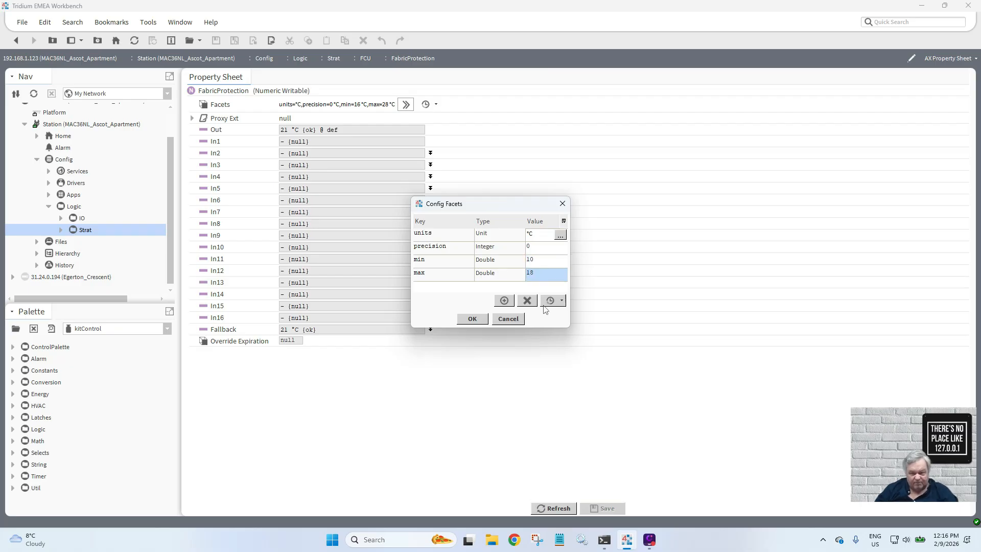
click(476, 319)
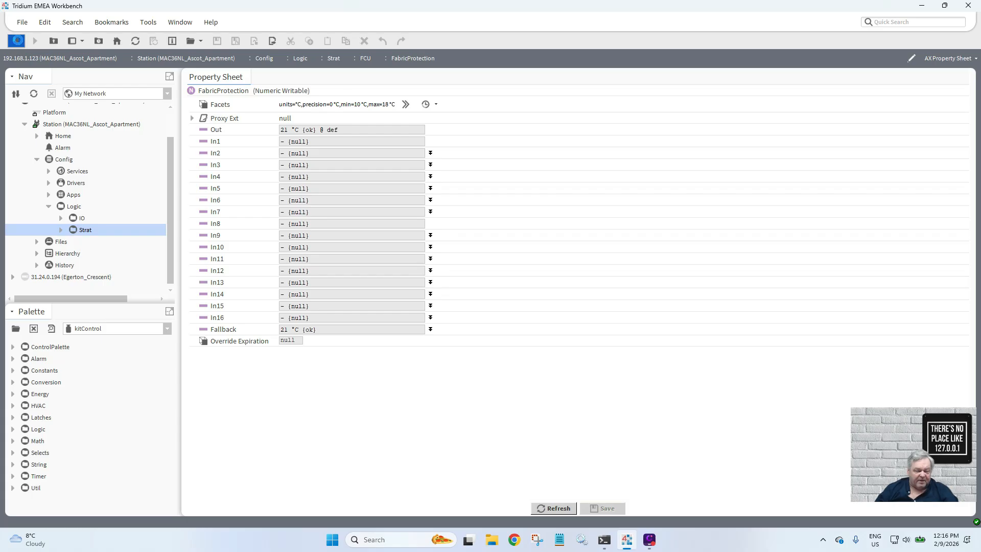
- Set the FabricProtection value to 16 °C on the wire sheet and move the block up directly against Deadband
click(16, 40)
click(226, 403)
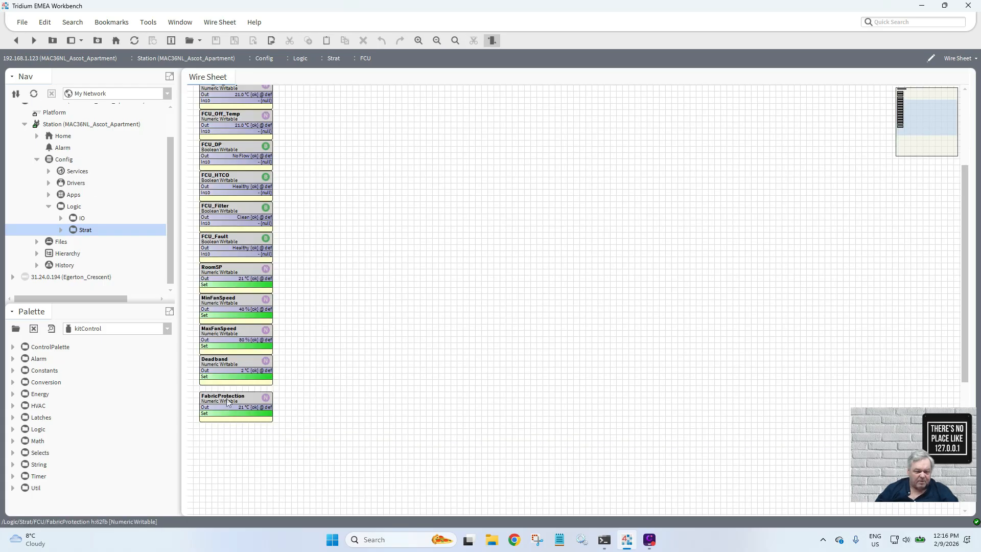
right_click(225, 403)
mouse_move(289, 210)
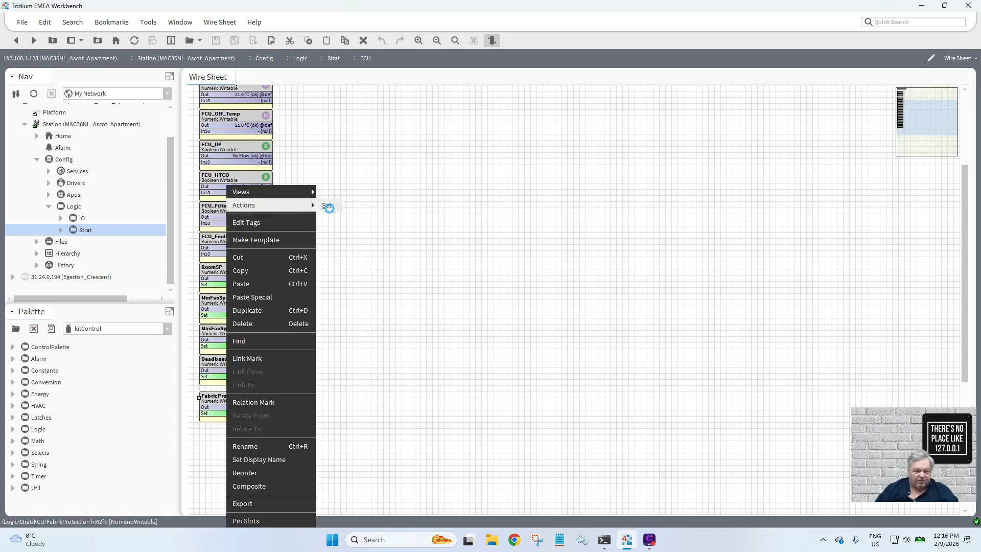
click(327, 205)
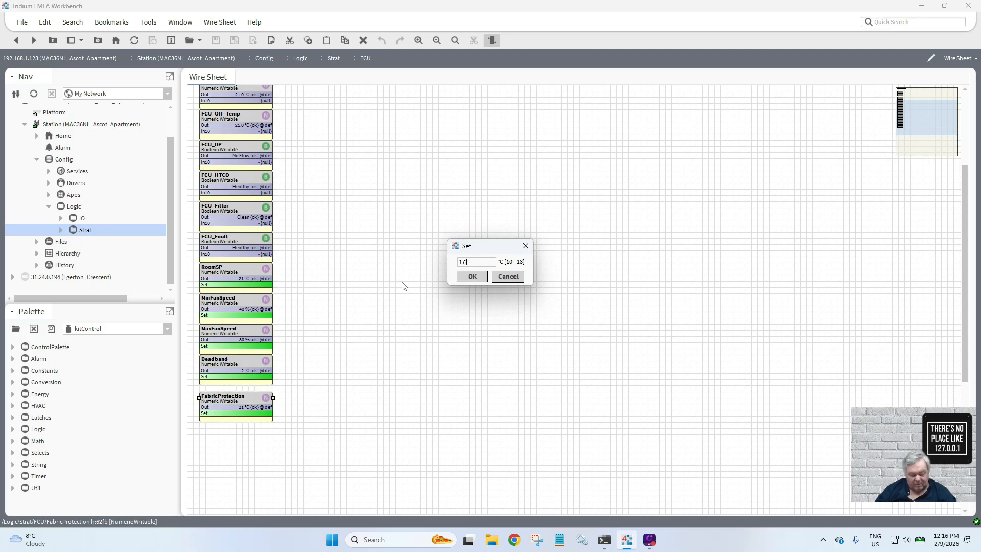
click(471, 278)
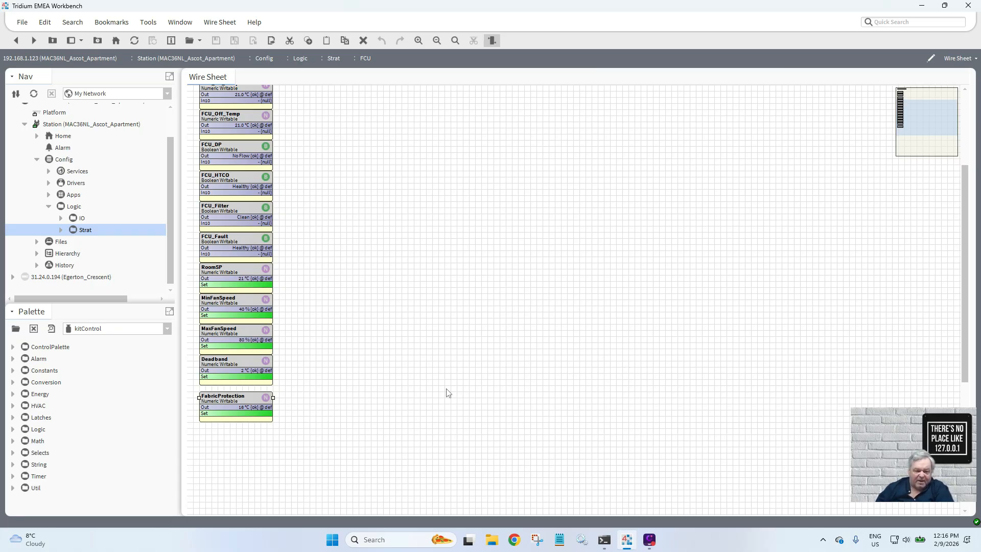
drag(262, 401, 262, 395)
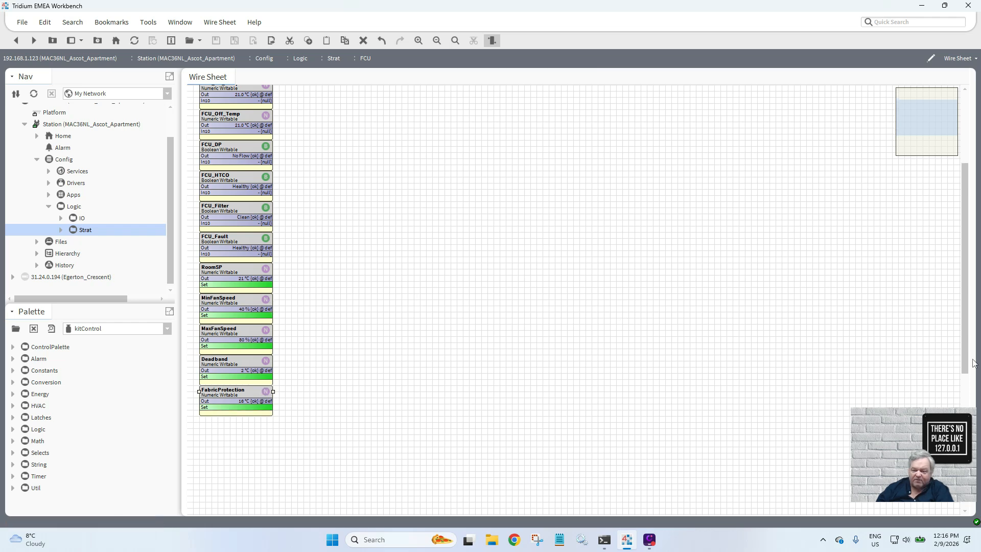
- Duplicate Start_FCU_Safety_OK as Enable_FCU and place it well to the right of the original, level with it
drag(968, 363, 978, 248)
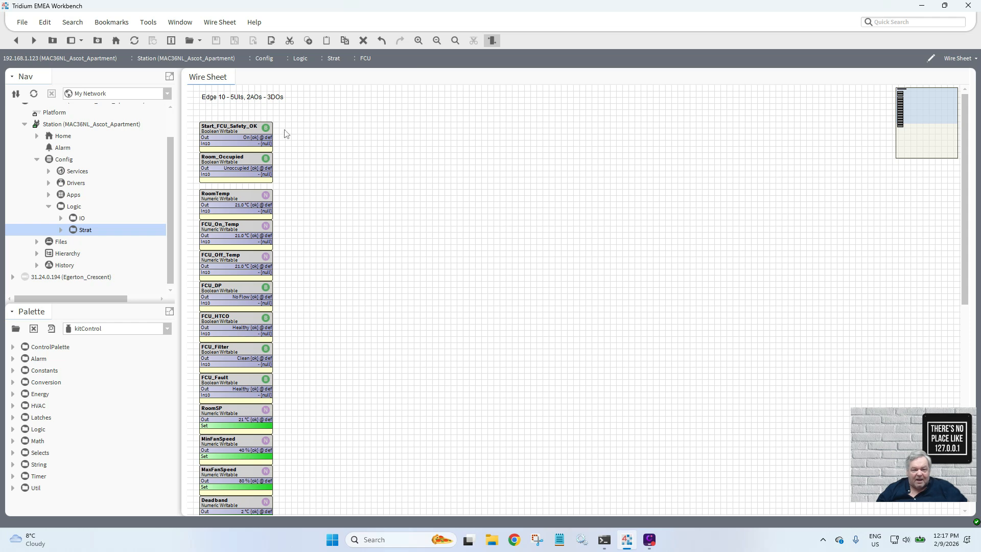
click(243, 135)
right_click(242, 135)
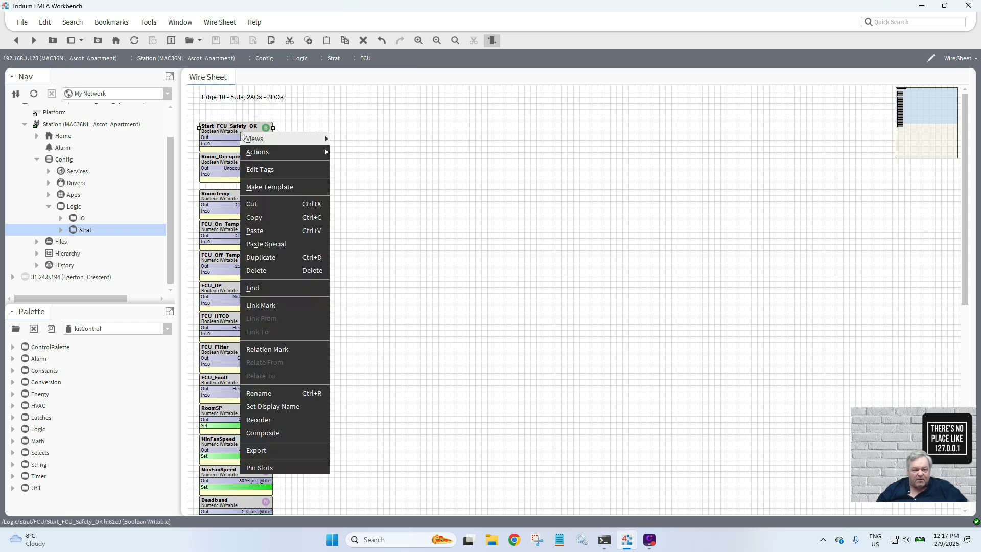
click(307, 260)
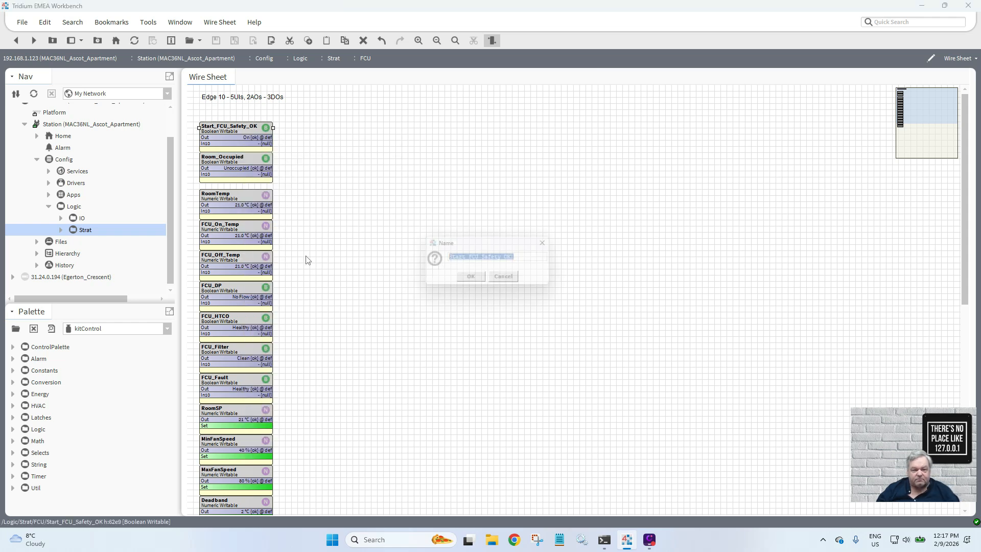
text(Fane)
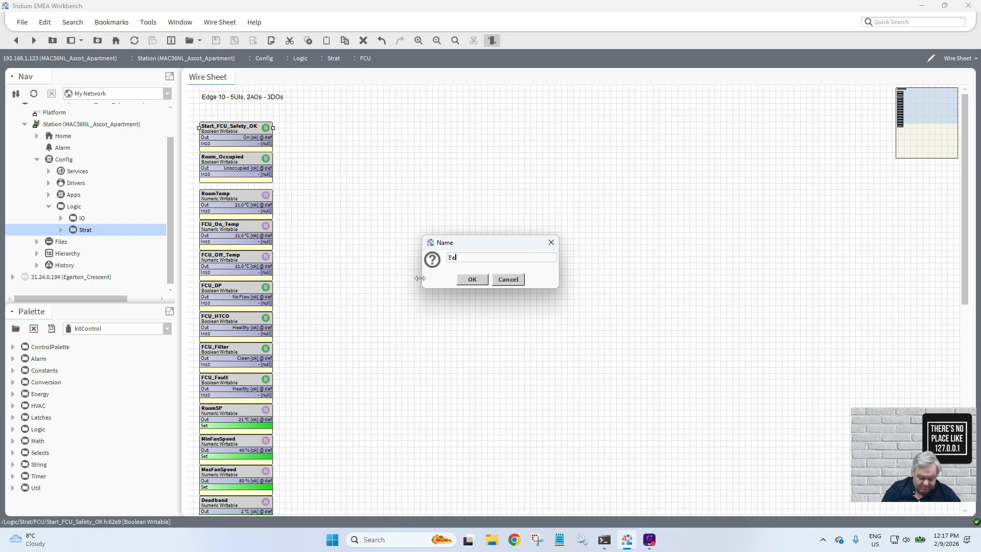
key(BackSpace)
key(BackSpace)
key(BackSpace)
key(BackSpace)
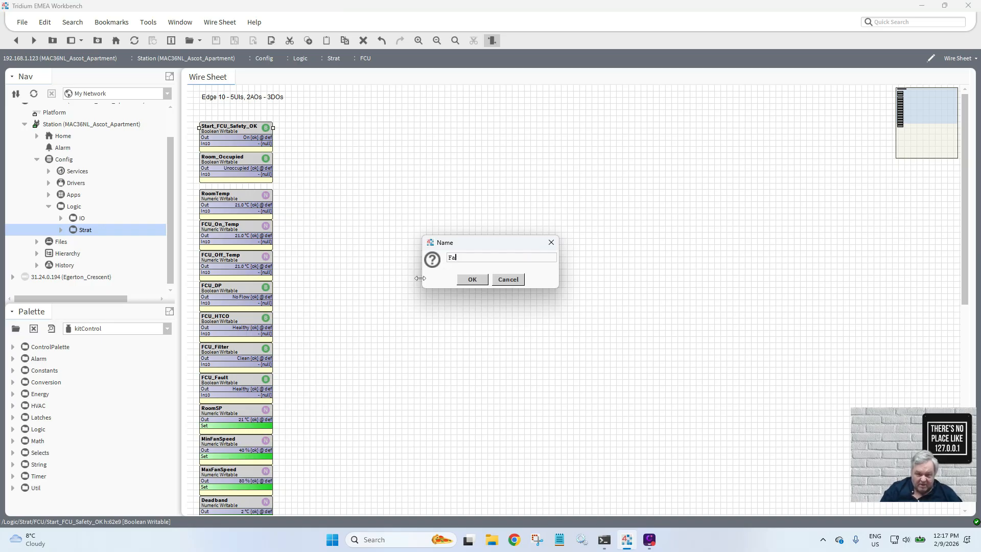
text(Enable_FCU)
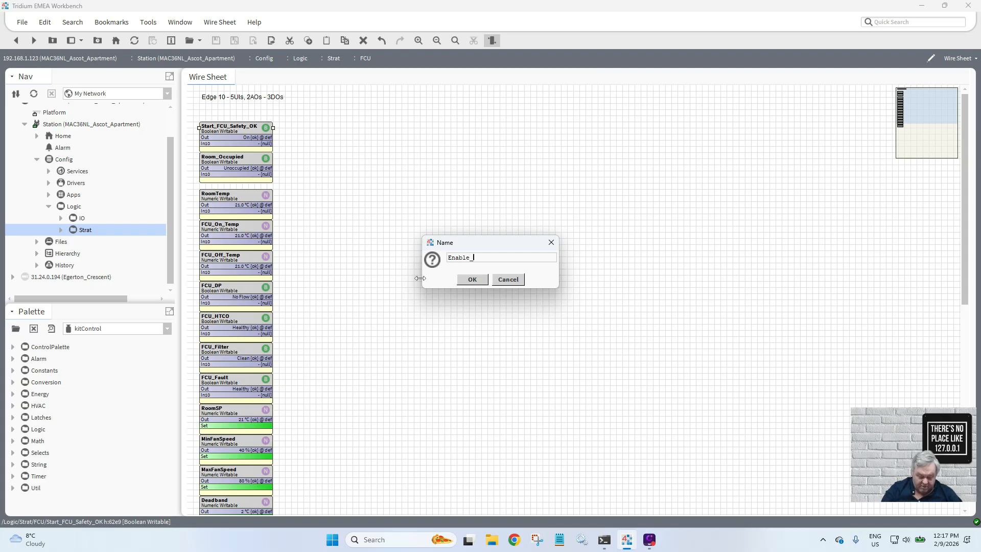
click(472, 279)
drag(240, 142, 613, 132)
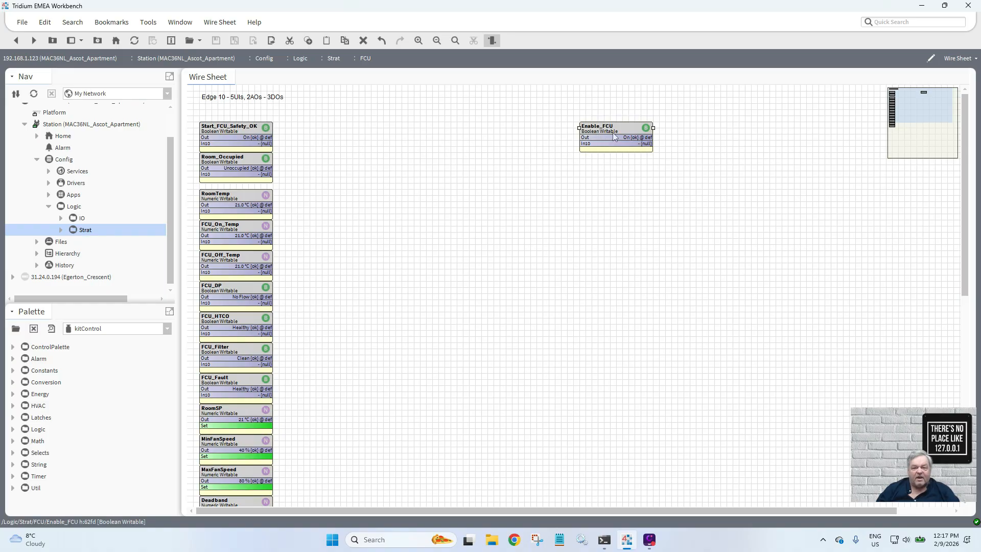
- Set the Enable_FCU facets to trueText Enable and falseText Disable
double_click(612, 133)
click(390, 104)
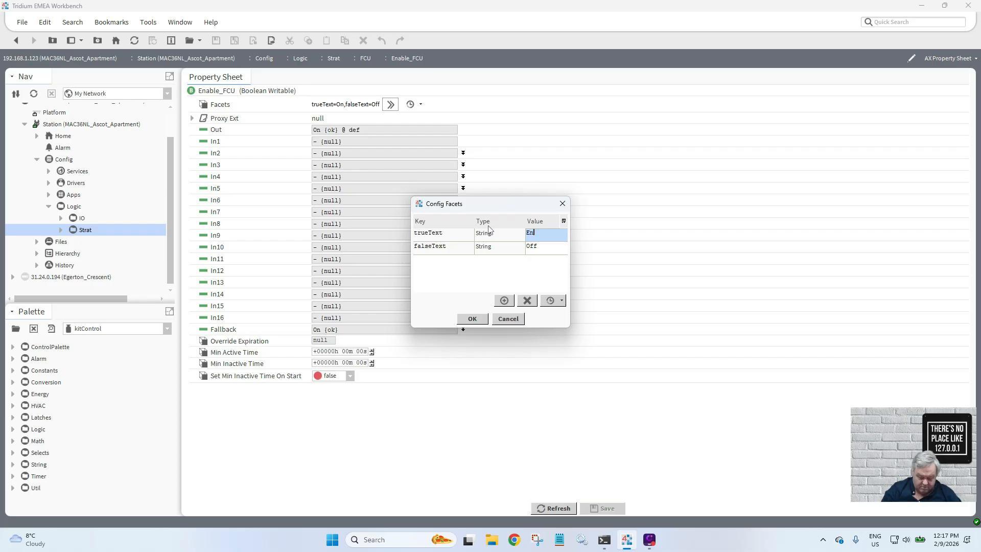
click(534, 249)
text(Disable)
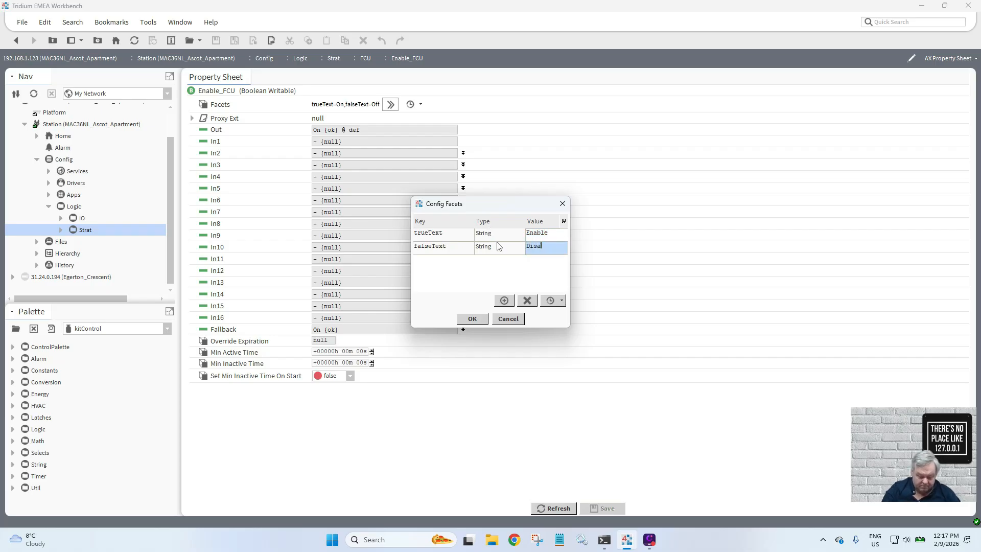
click(472, 319)
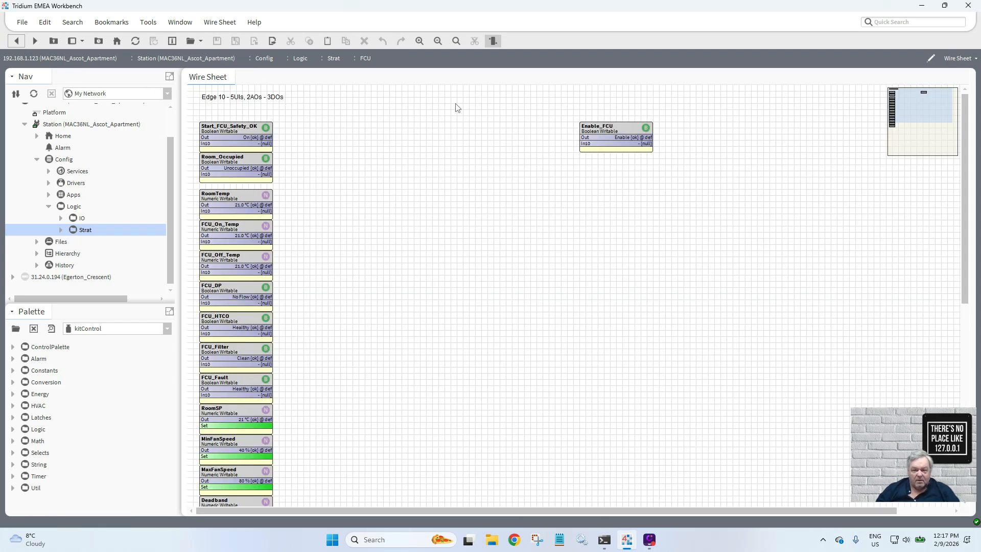
- Add a NumericWritable point named Heating_Valve and place its block directly beneath Enable_FCU
right_click(600, 172)
mouse_move(603, 173)
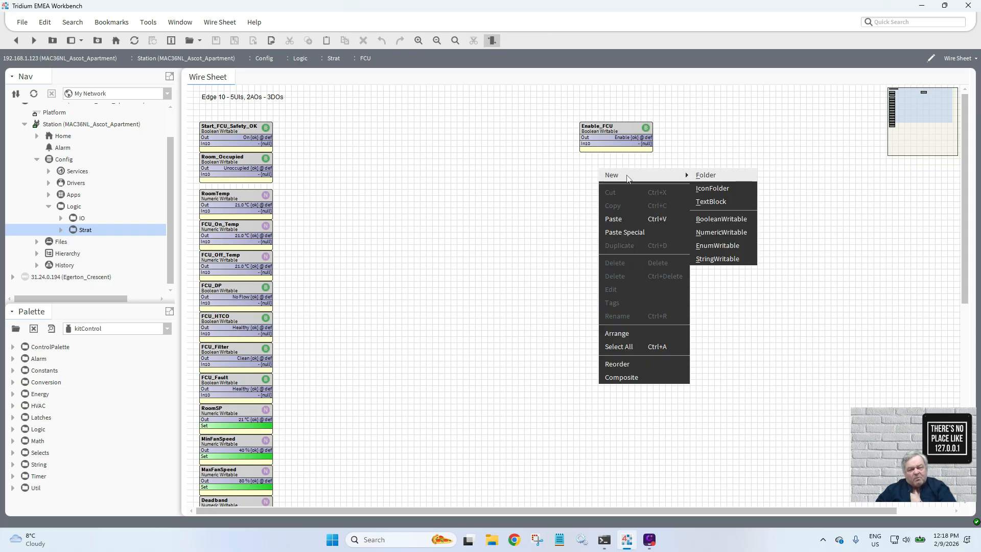
click(725, 234)
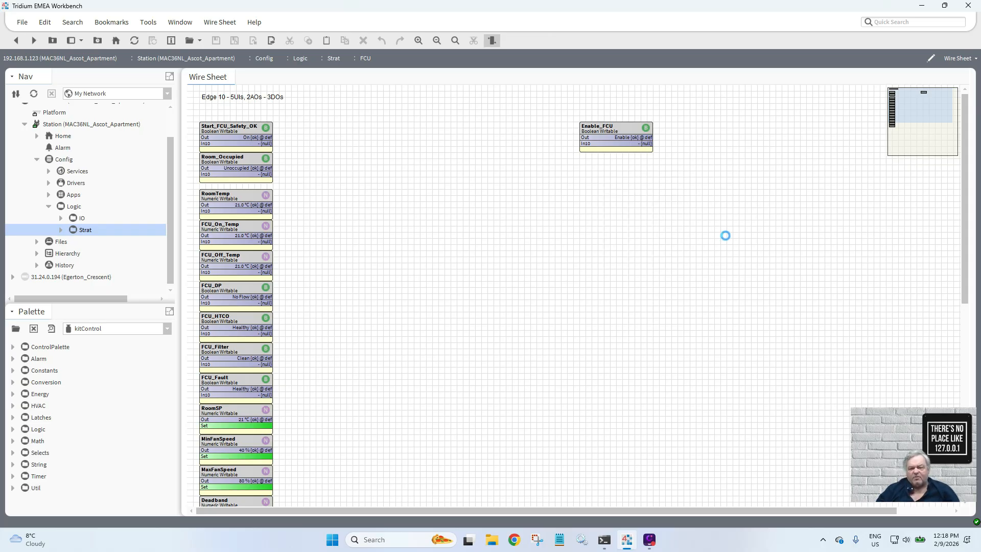
text(E)
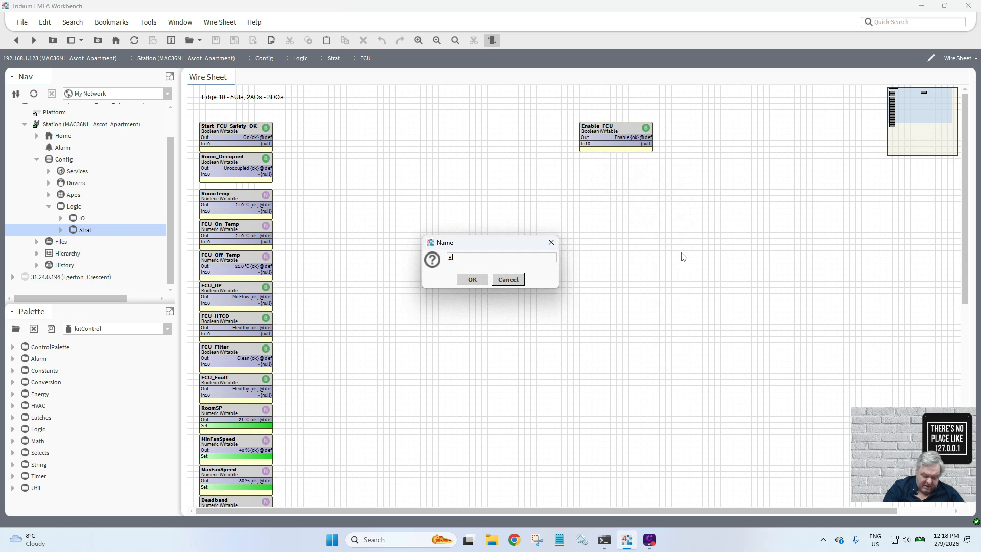
text(eating)
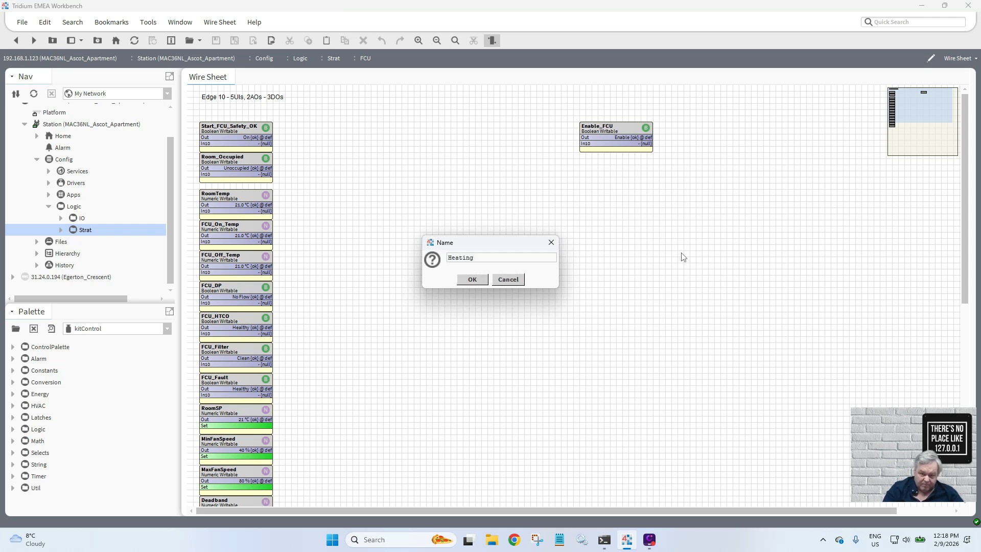
text(_Valve)
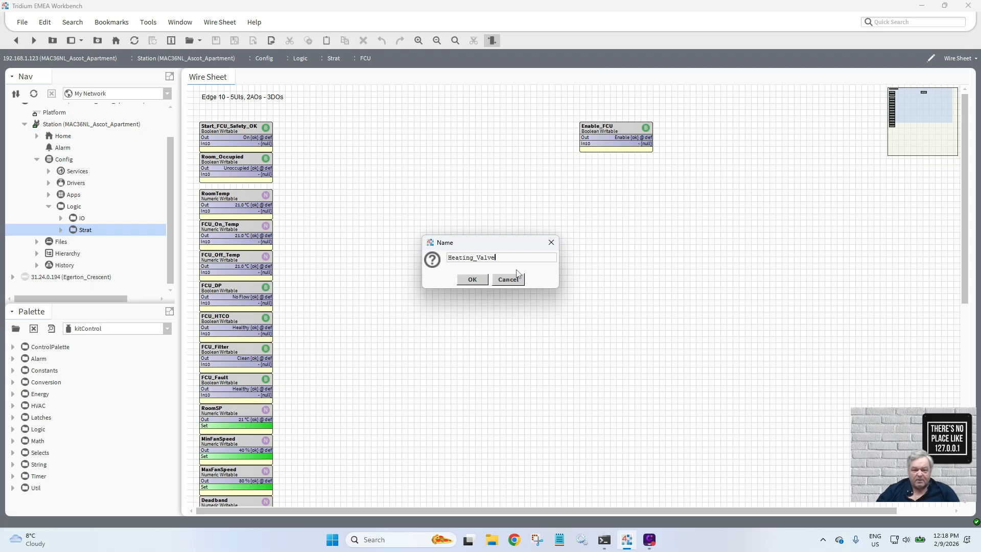
click(471, 280)
drag(620, 172, 602, 160)
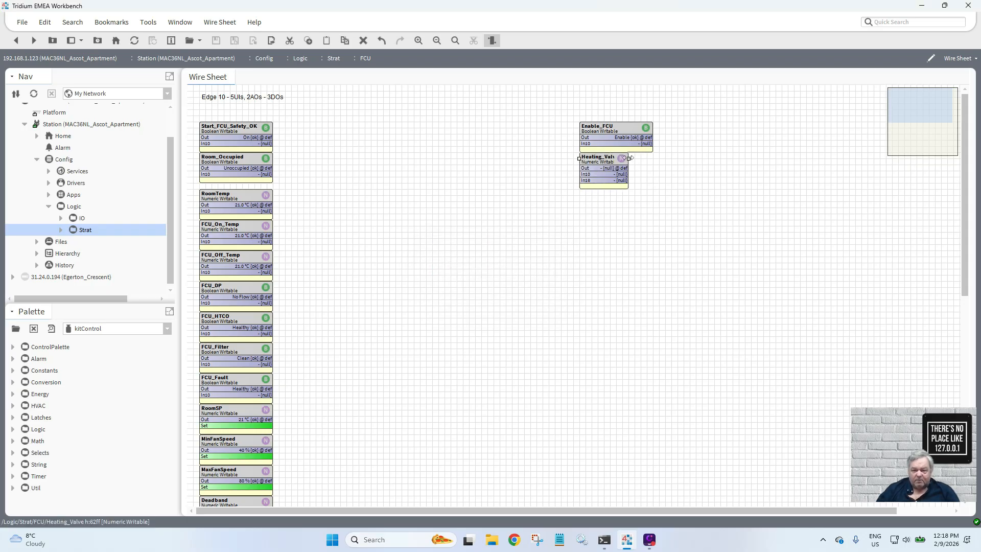
- Unpin the In16 slot from the Heating_Valve block
right_click(621, 161)
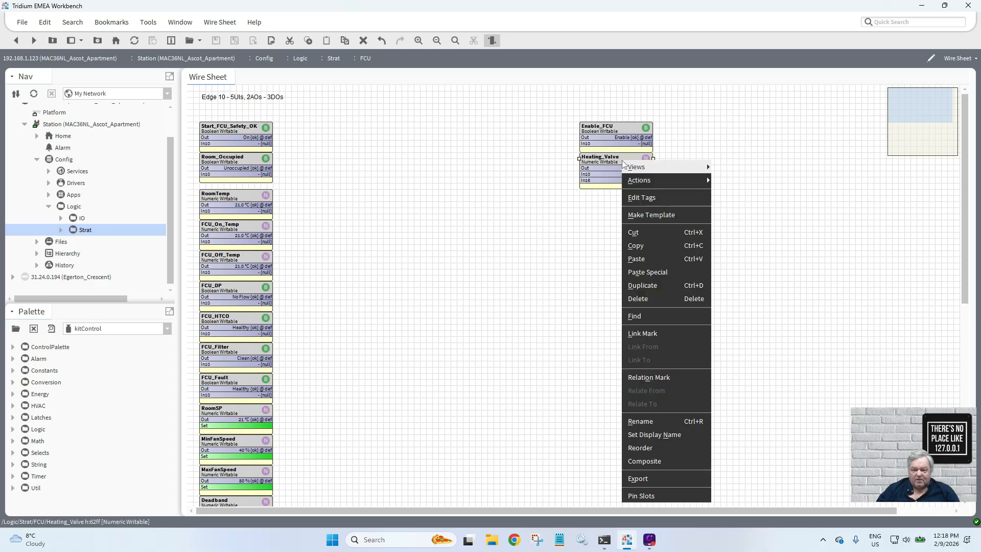
click(675, 495)
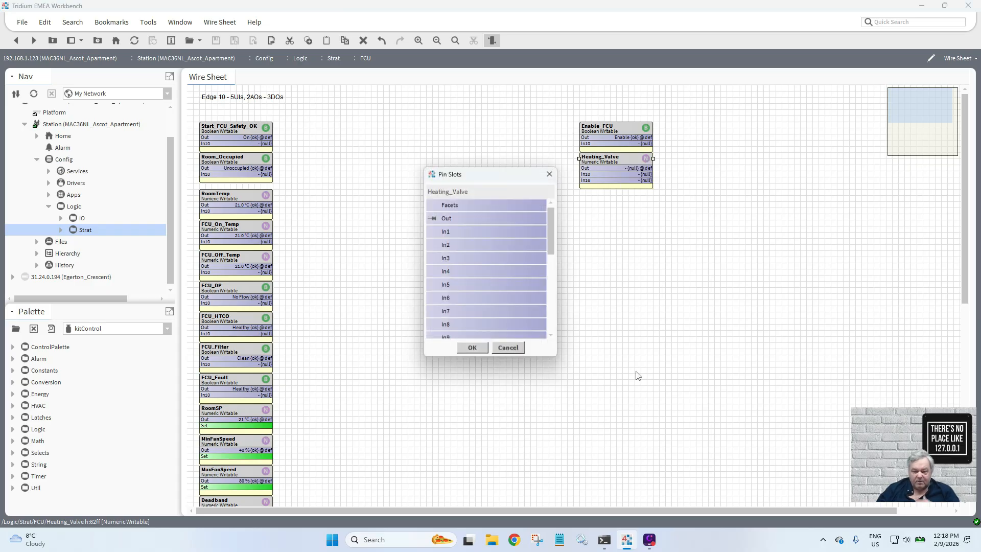
drag(553, 246, 558, 303)
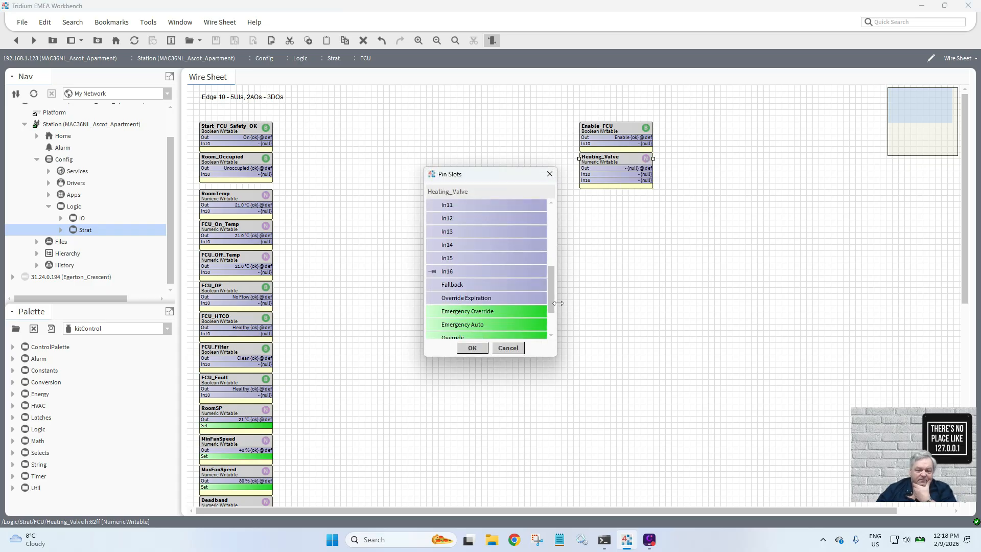
click(473, 349)
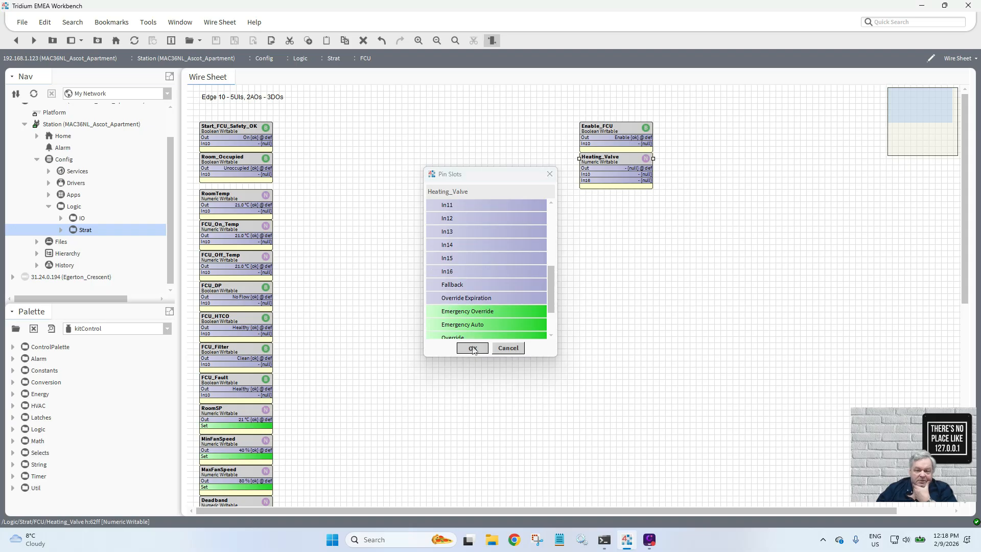
- Set the Heating_Valve facets to percent units with precision 0, save them and return to the FCU wire sheet
double_click(603, 164)
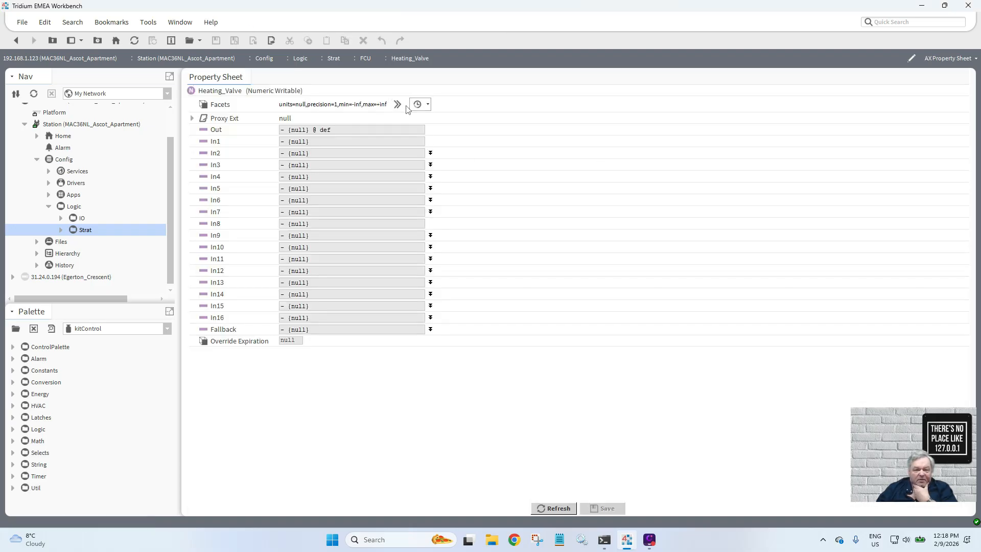
click(424, 106)
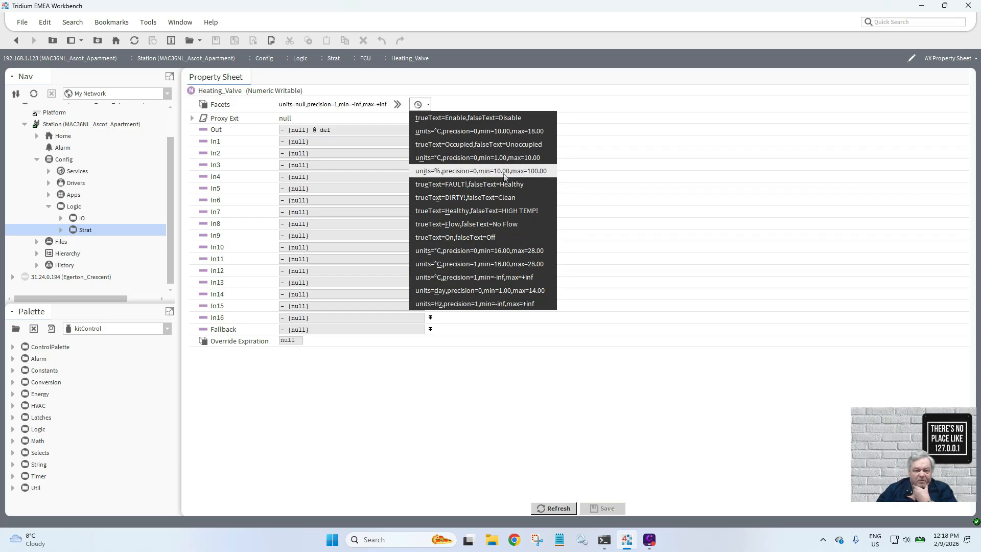
click(397, 105)
click(398, 104)
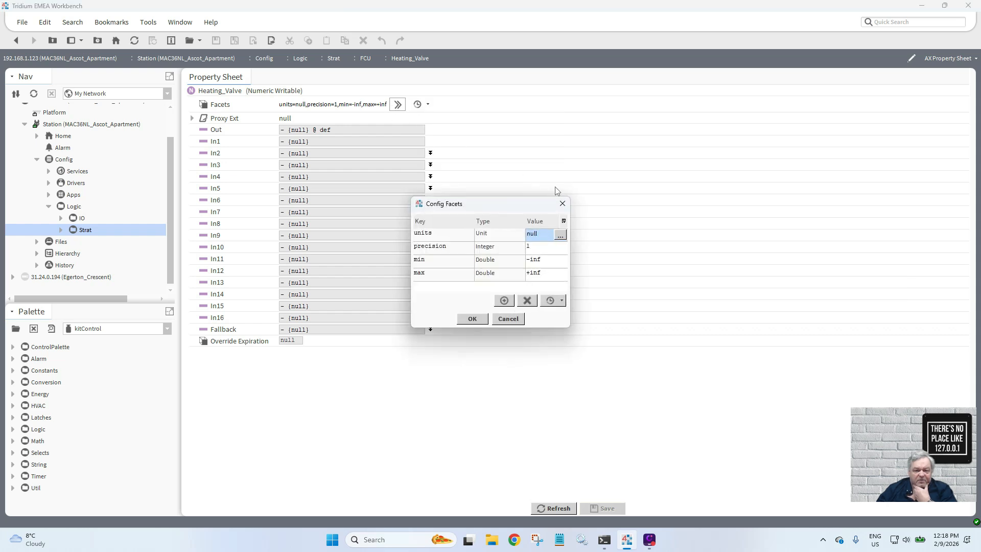
click(561, 235)
click(607, 261)
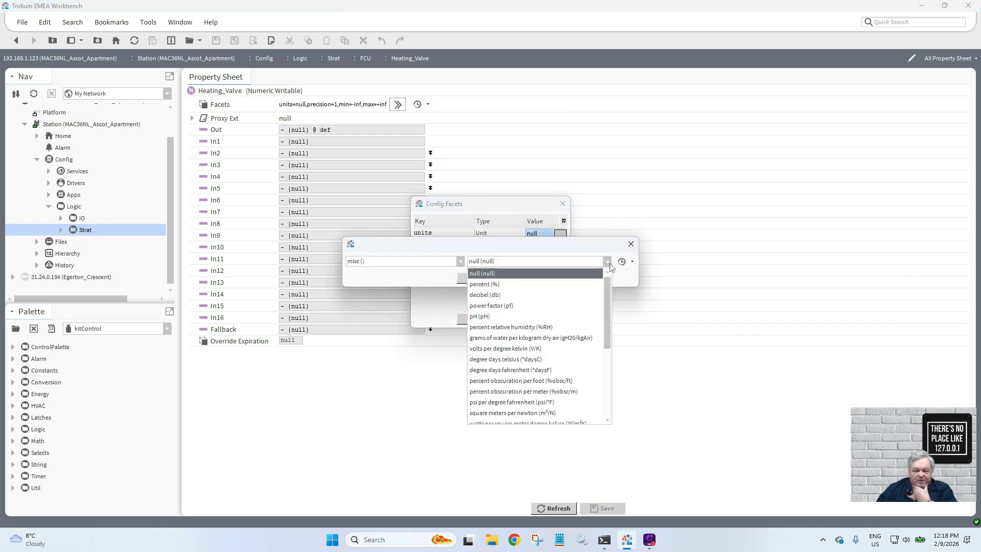
click(602, 281)
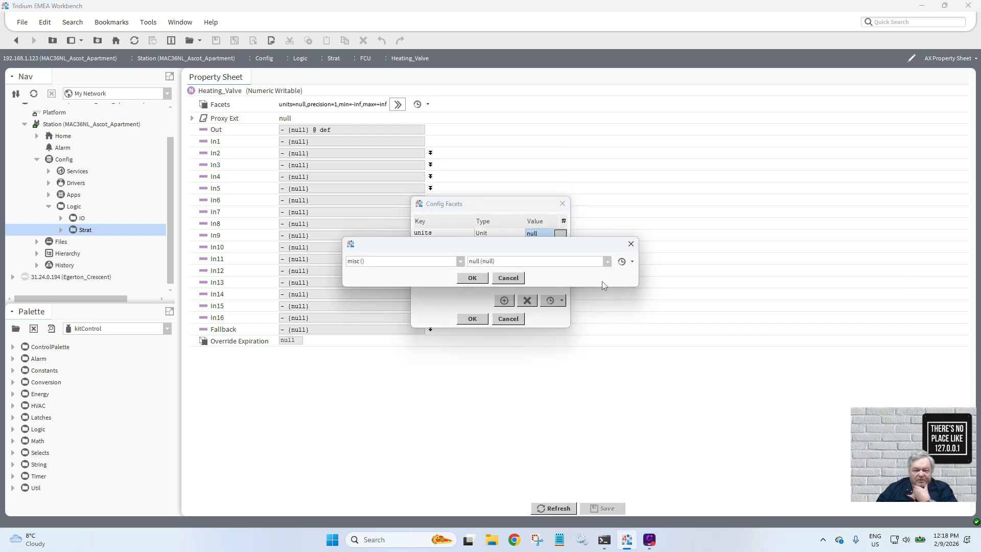
click(473, 278)
click(502, 247)
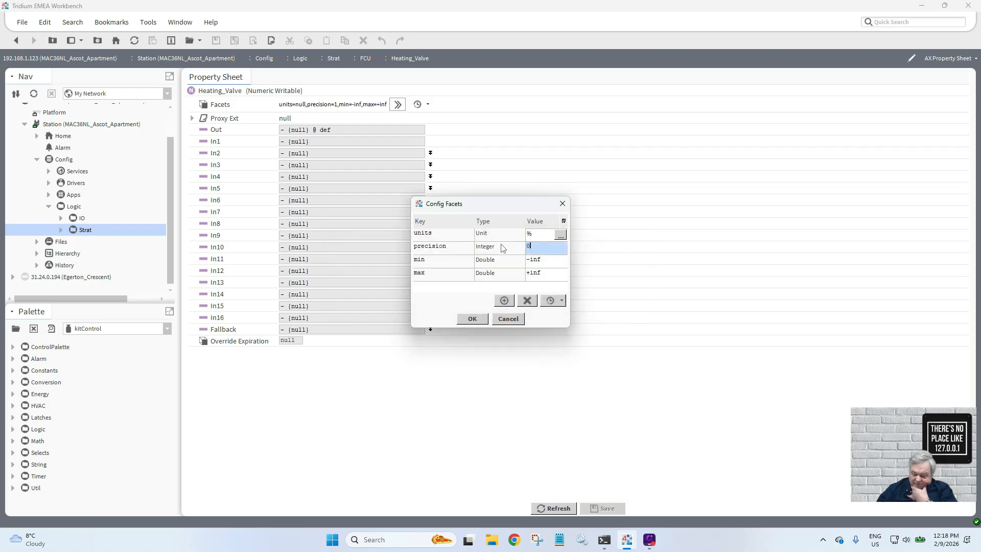
click(473, 318)
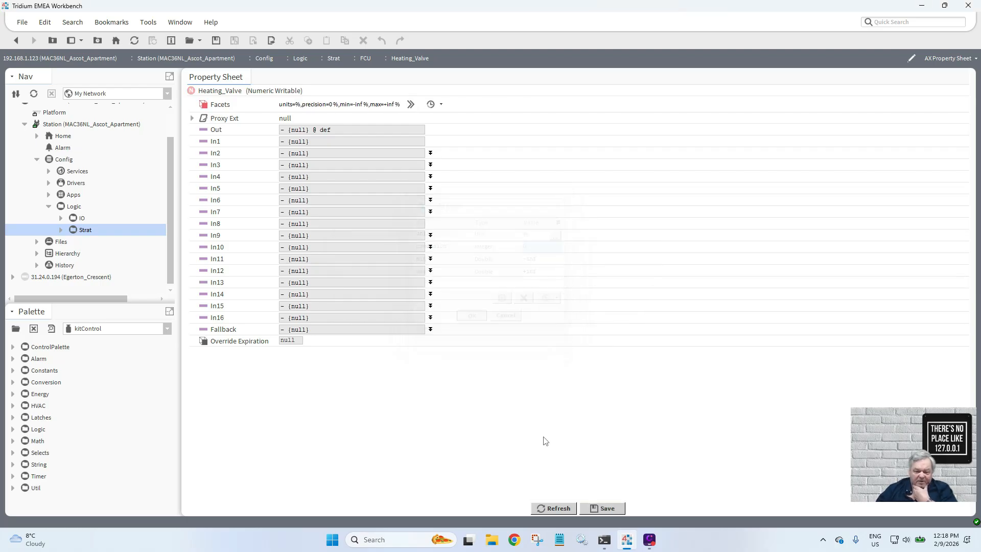
click(605, 509)
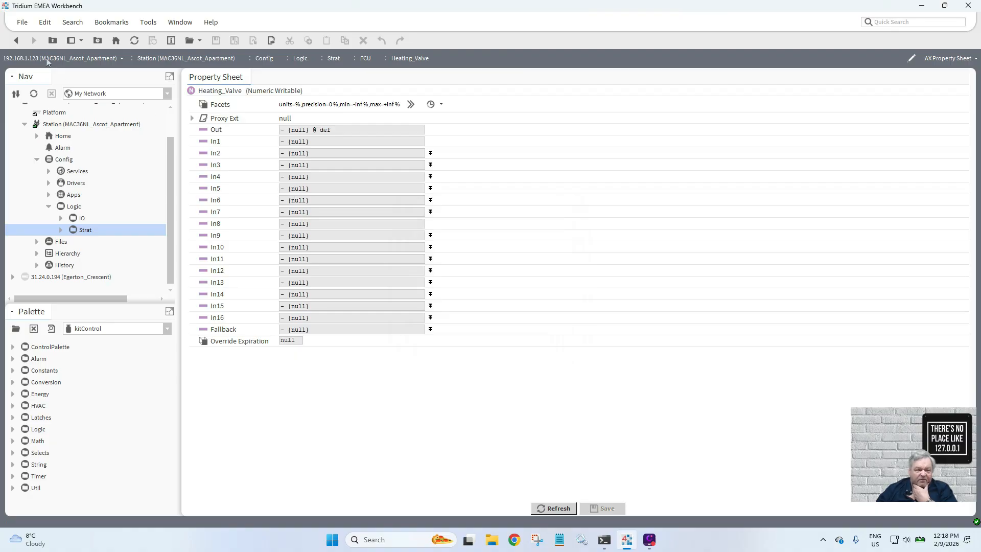
click(16, 40)
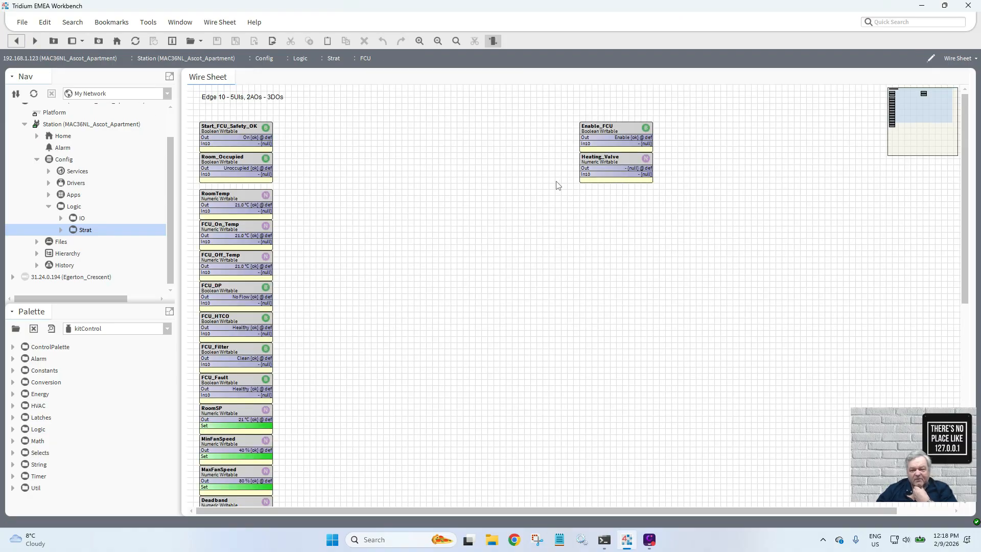
- Set the Heating_Valve value to 0 % on the wire sheet
right_click(590, 169)
mouse_move(620, 189)
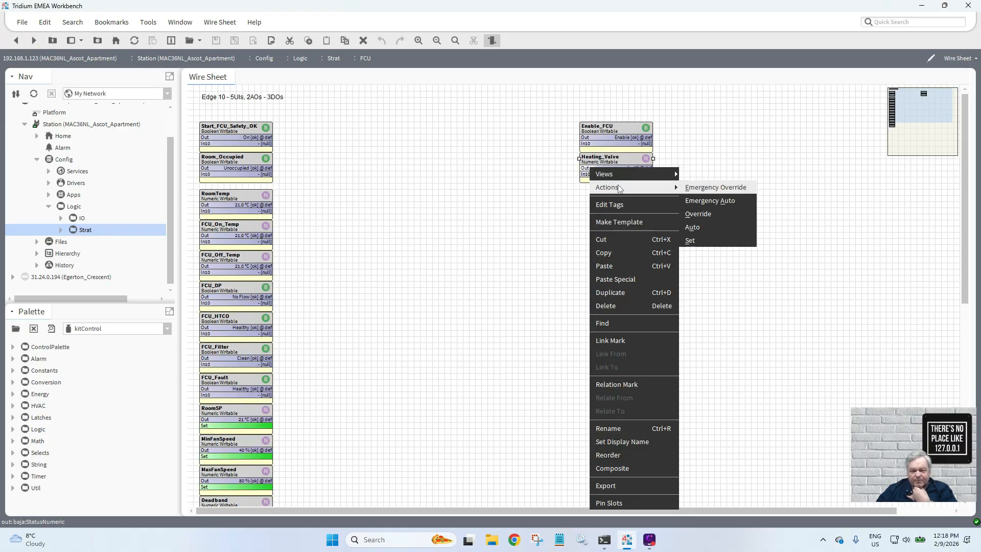
click(716, 240)
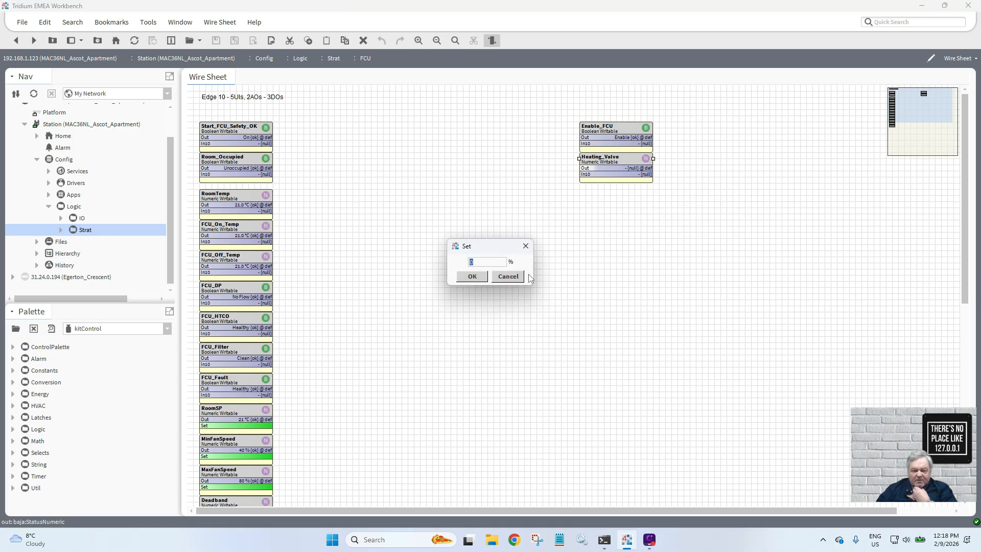
click(472, 277)
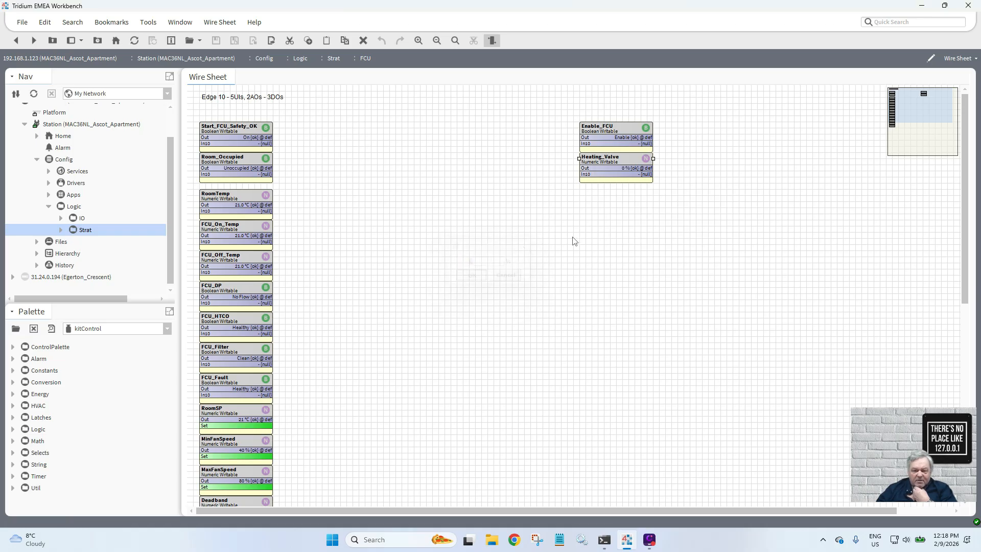
- Duplicate Heating_Valve as Cooling_Valve and place the copy directly beneath the original
right_click(609, 165)
click(649, 284)
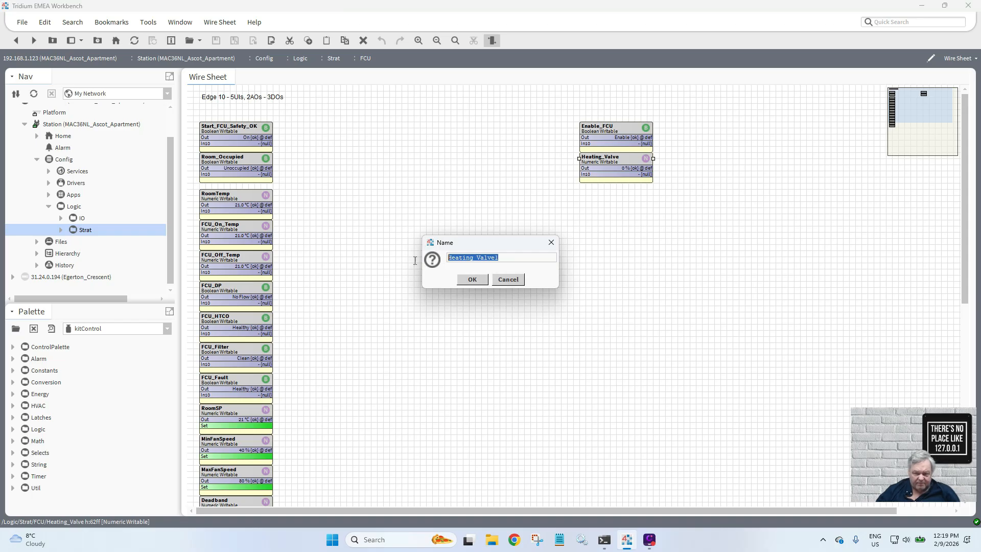
drag(473, 258, 395, 248)
text(Coo)
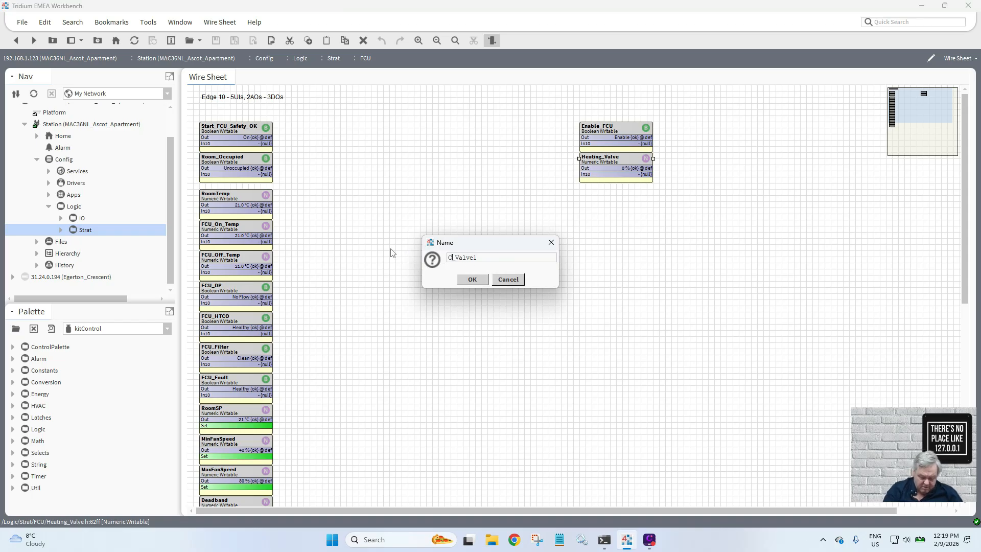
text(ling)
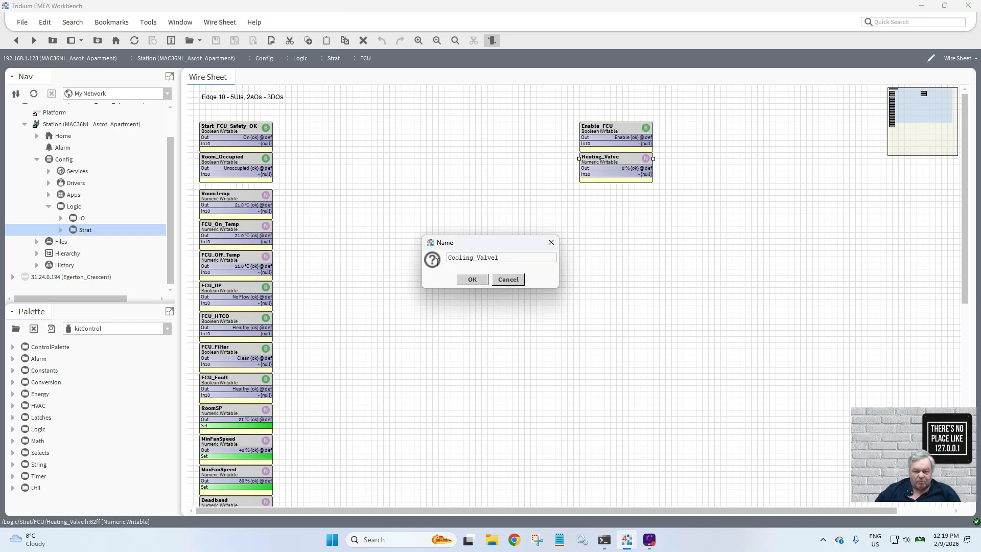
click(510, 263)
key(BackSpace)
click(472, 280)
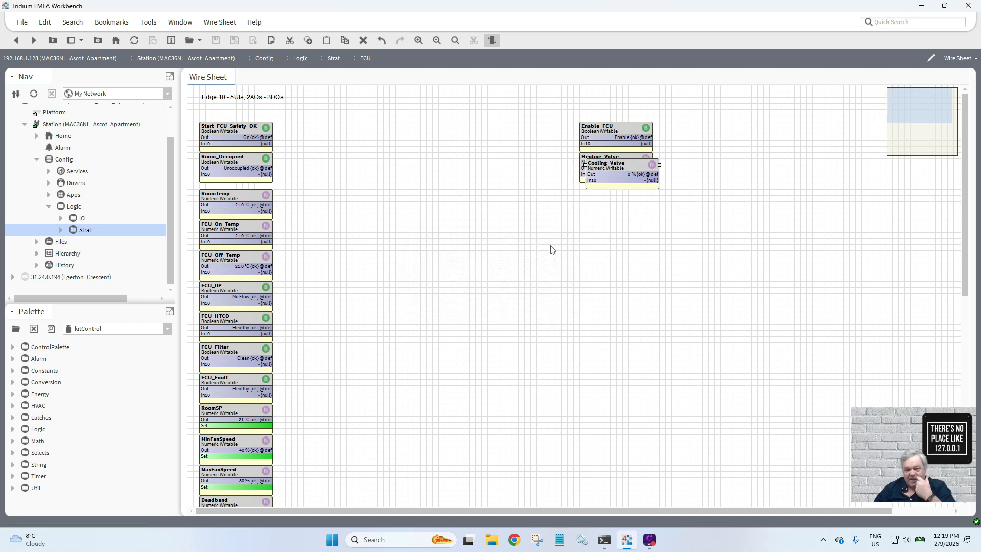
drag(613, 178, 607, 196)
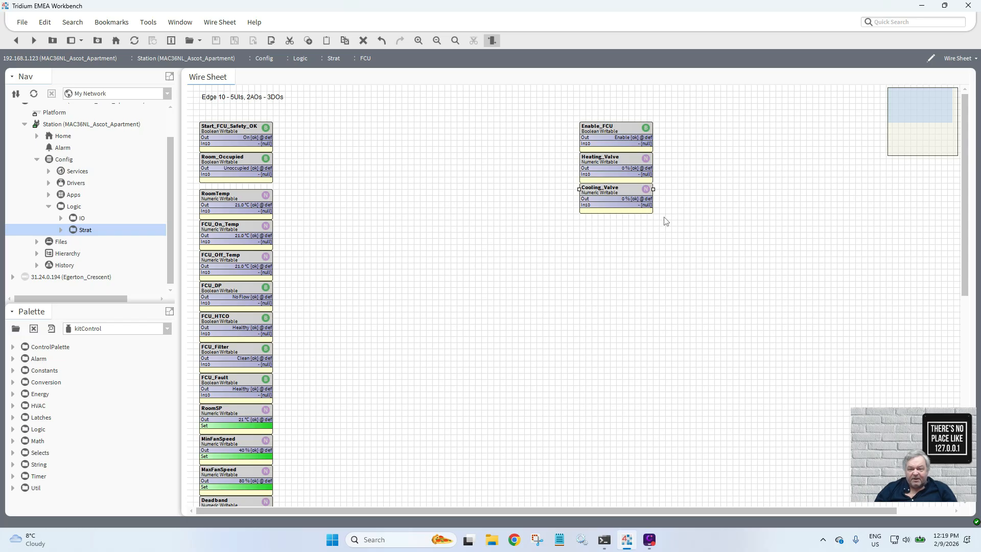
- Duplicate Cooling_Valve as FanSpeed and place the copy directly beneath Cooling_Valve
right_click(600, 194)
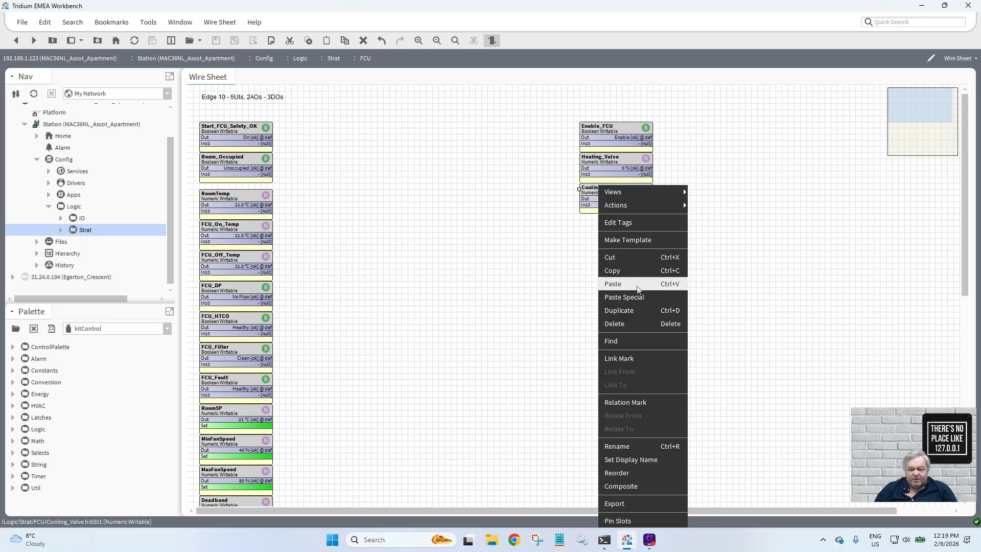
click(639, 309)
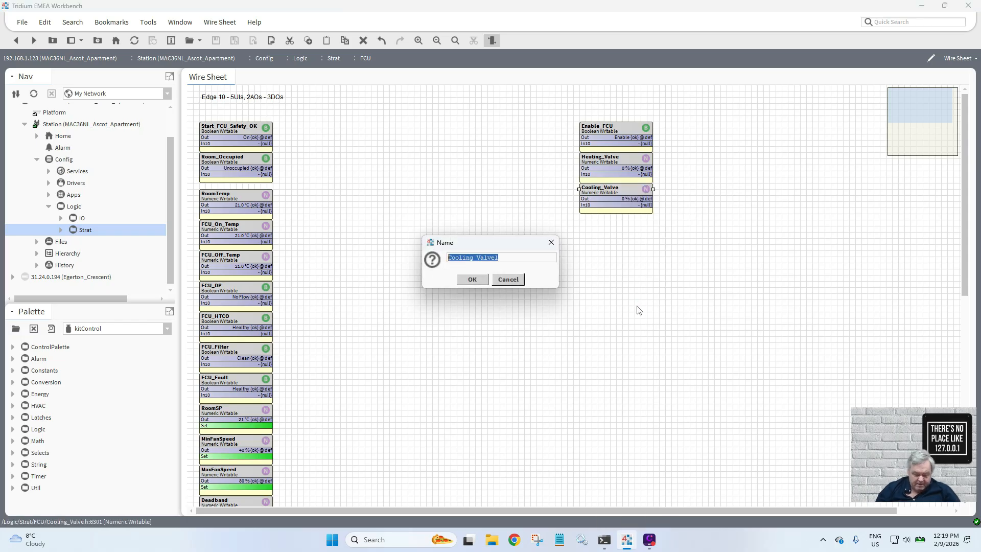
text(FanS)
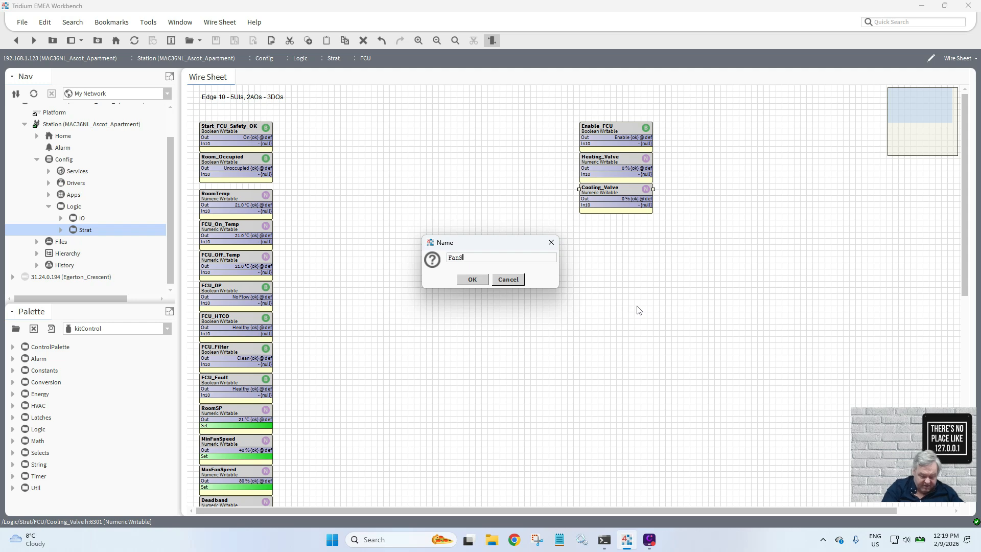
text(peed)
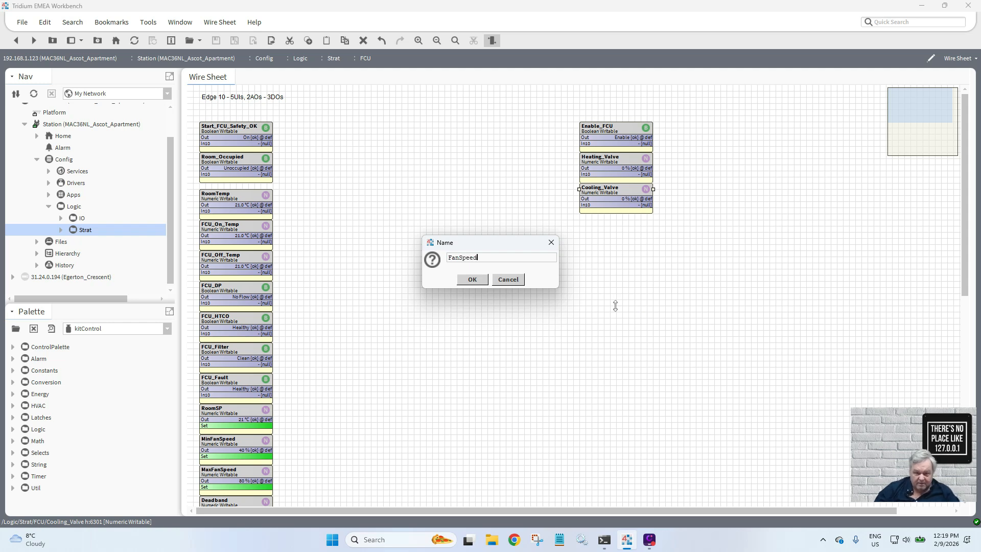
click(472, 280)
drag(628, 198, 622, 222)
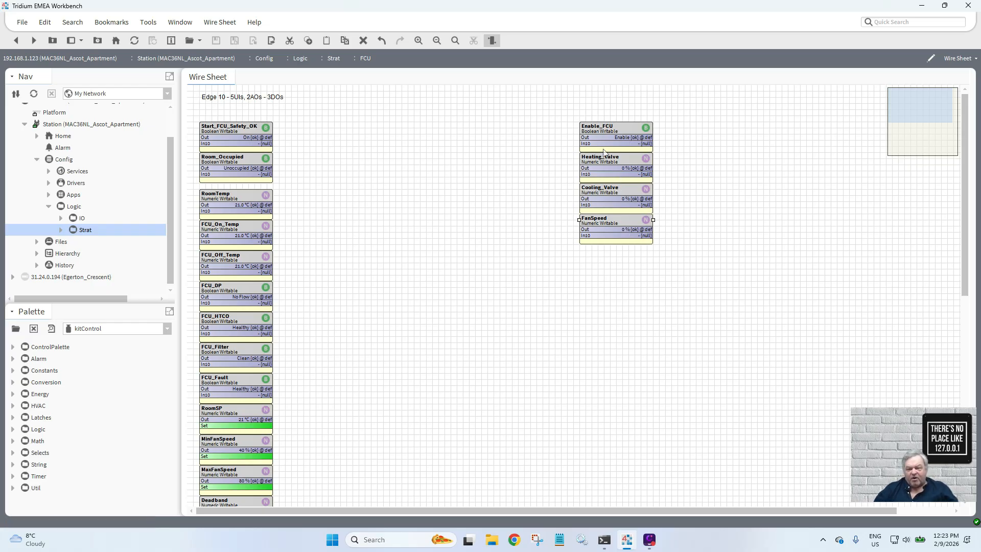
- Duplicate Enable_FCU as FCU_Heater_OnOff and place the copy directly beneath FanSpeed
right_click(596, 127)
mouse_move(608, 136)
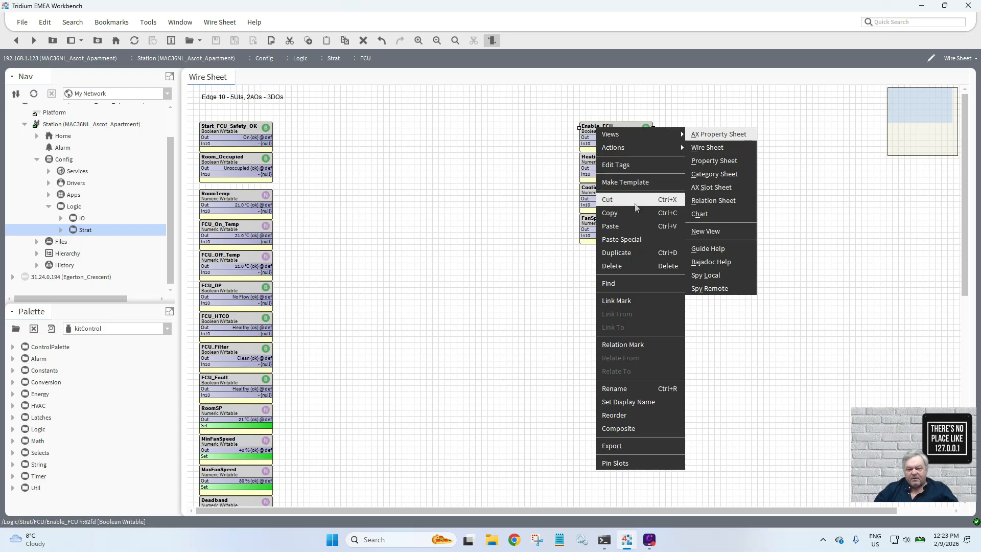
click(644, 256)
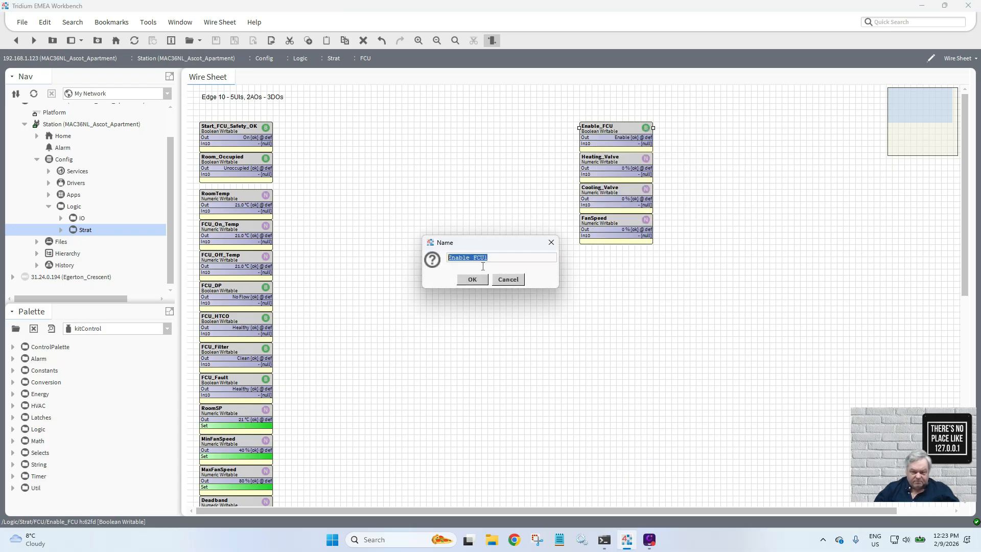
double_click(469, 261)
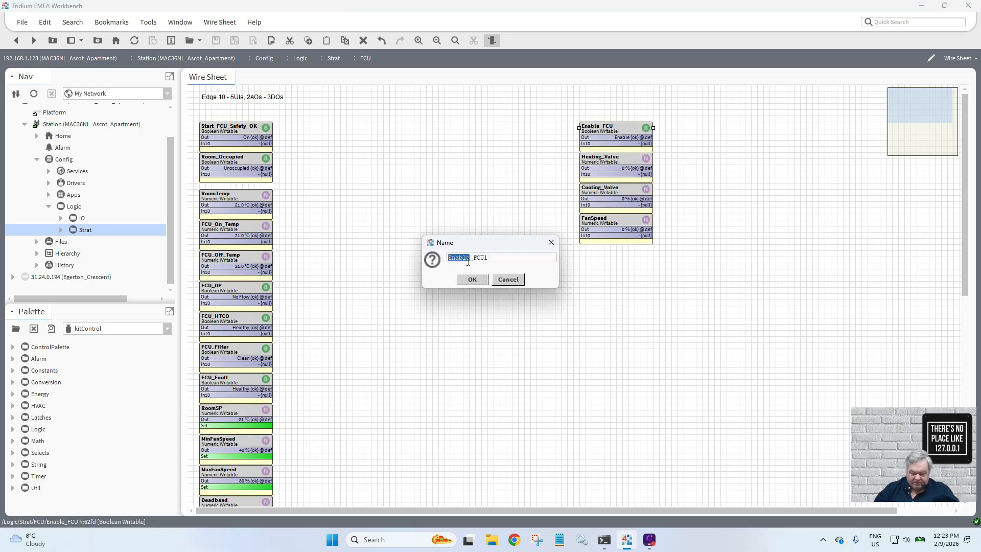
click(469, 261)
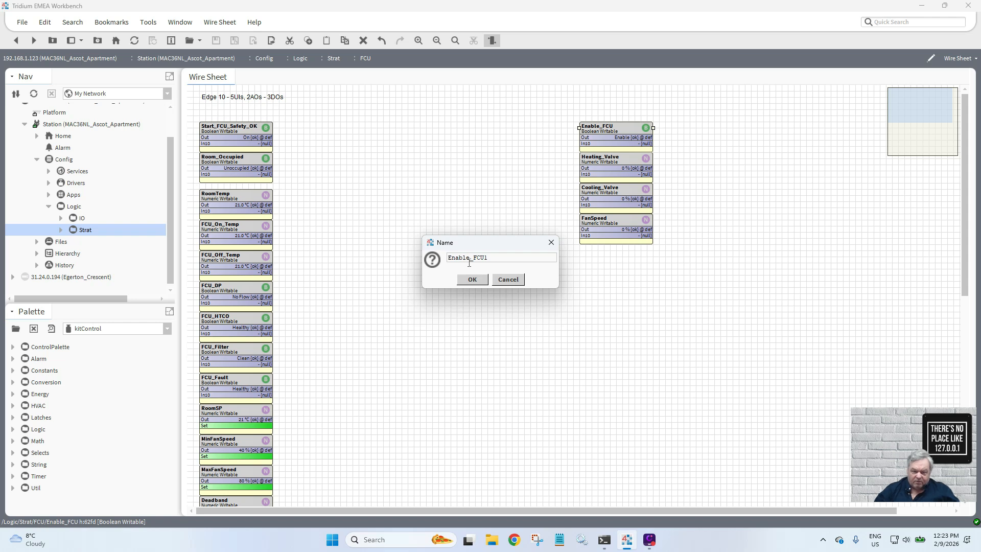
drag(473, 261, 407, 264)
key(BackSpace)
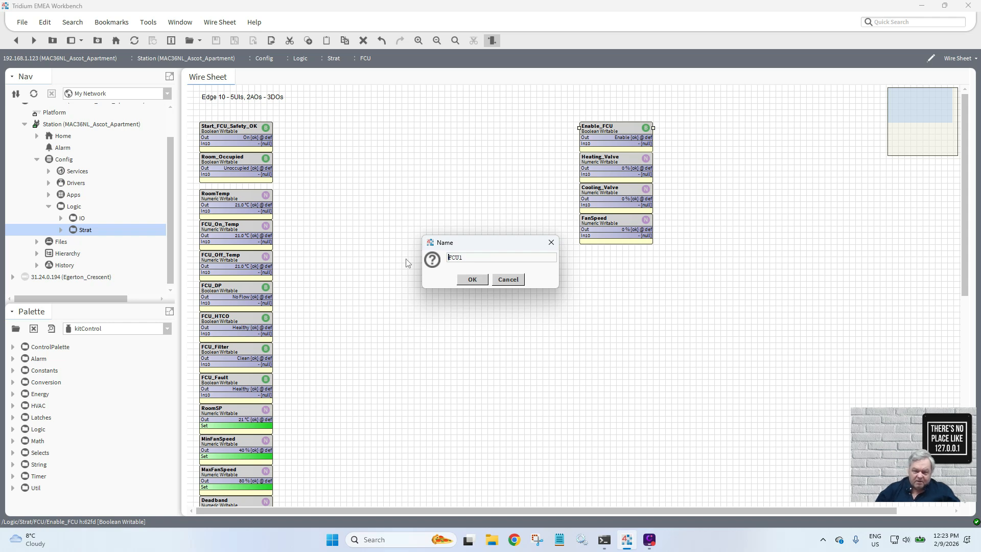
click(471, 261)
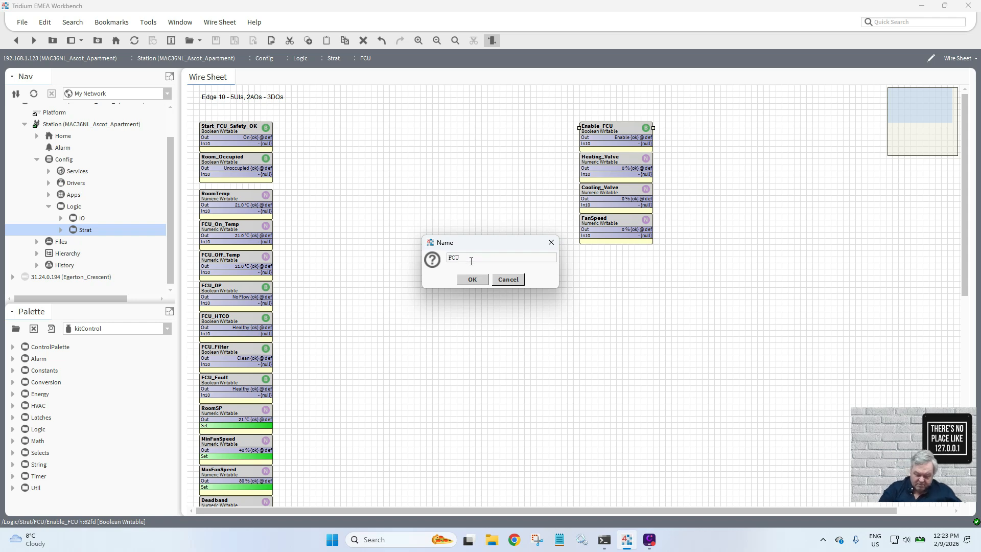
key(BackSpace)
text(_Heat)
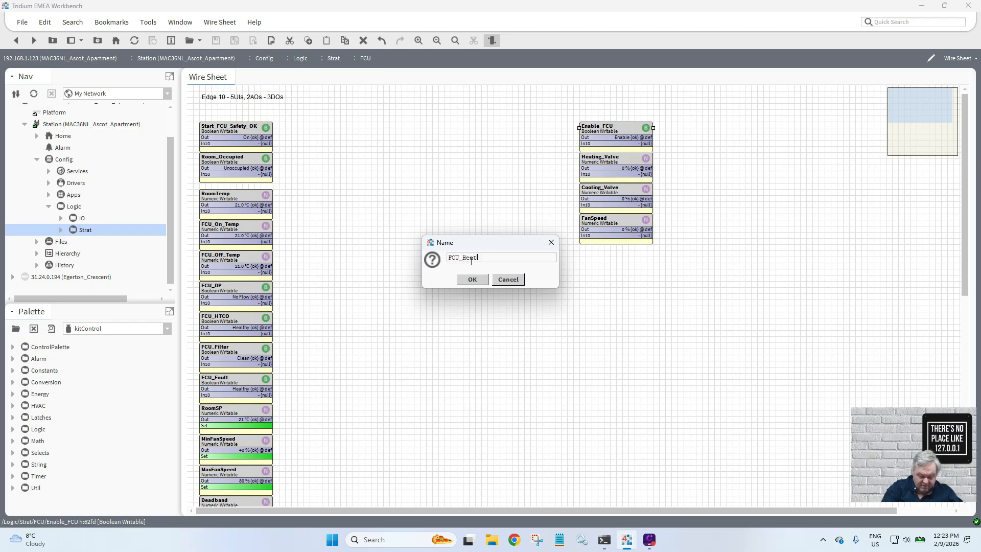
text(er_OnOff)
click(471, 280)
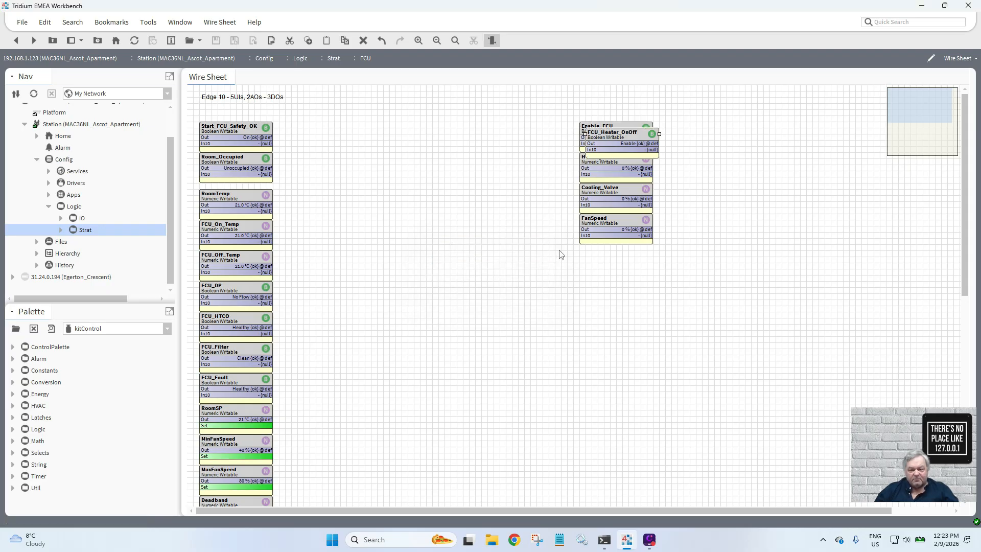
drag(633, 139, 623, 257)
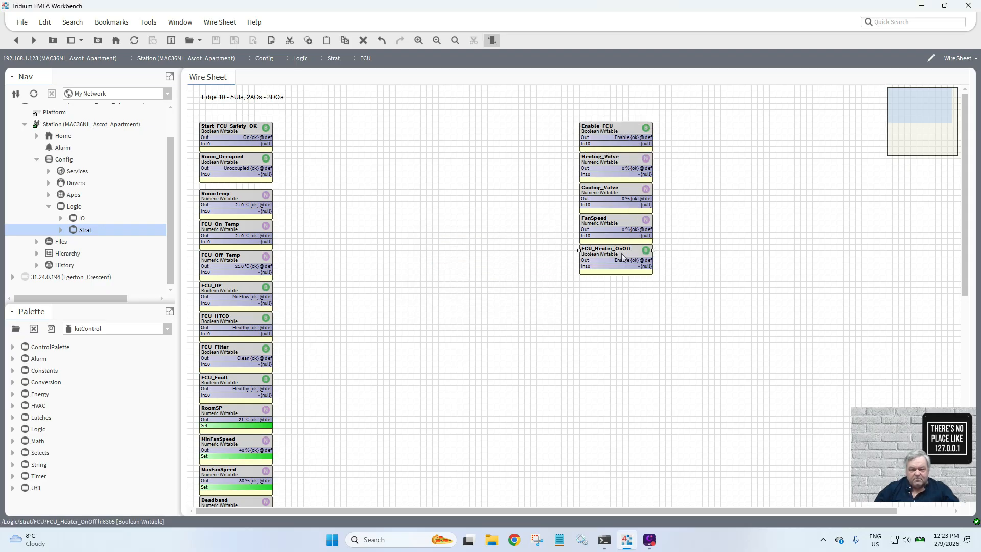
- Set the FCU_Heater_OnOff facets to trueText Heat On and falseText Heat Off, save them and return to the FCU wire sheet
double_click(623, 257)
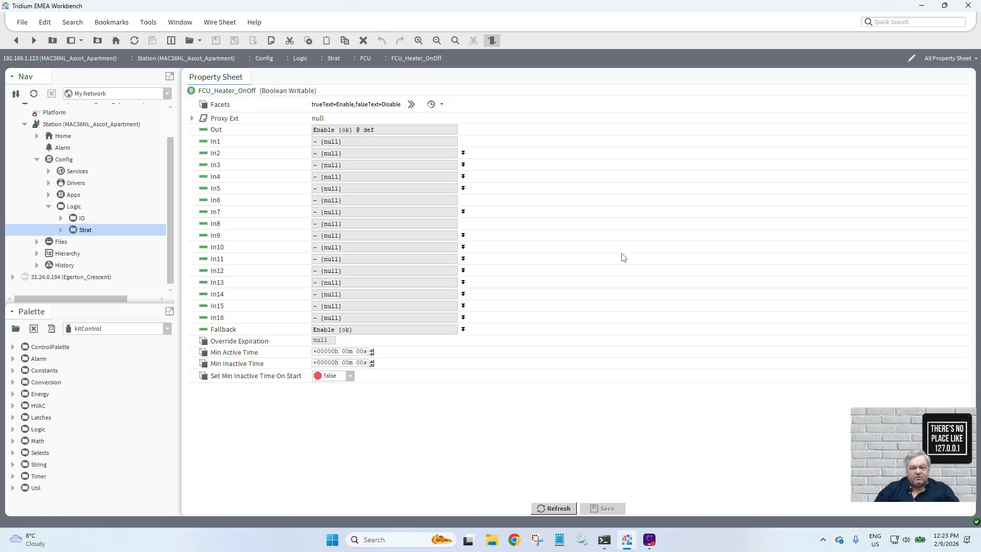
click(411, 105)
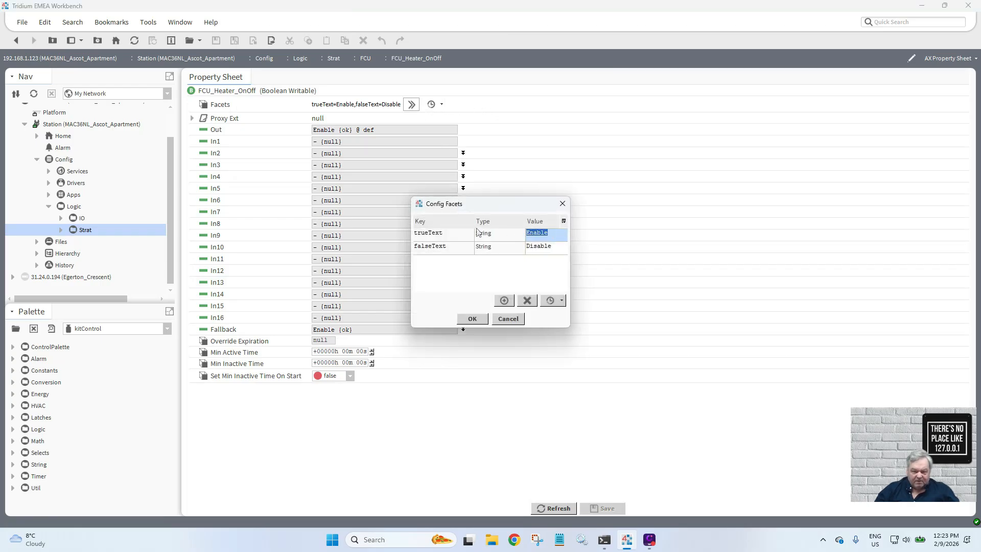
text(Heat)
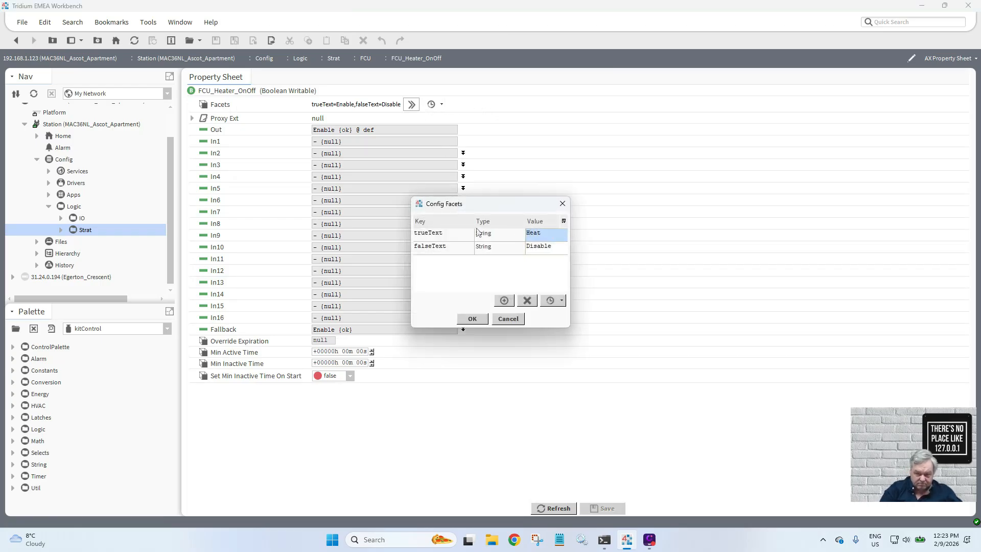
text( On)
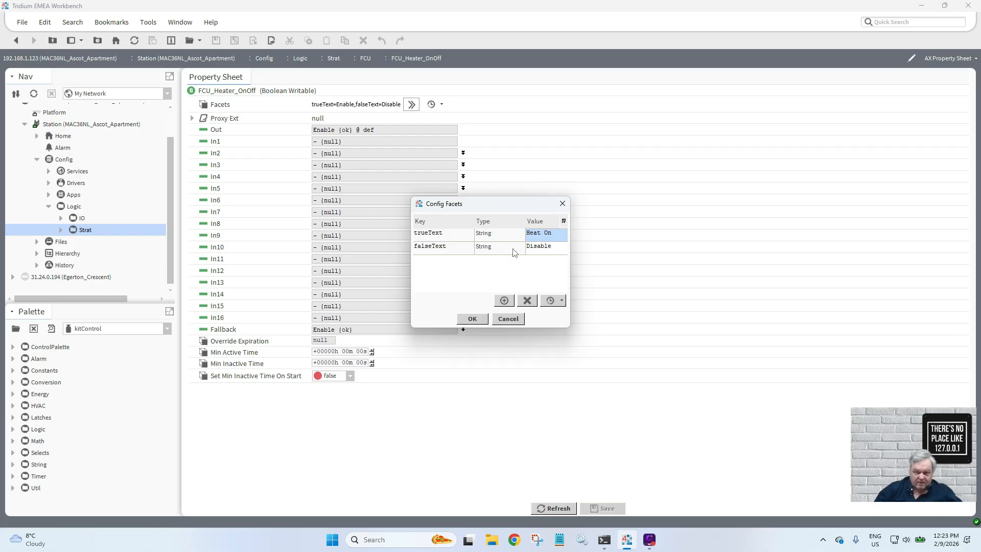
click(552, 249)
text(He)
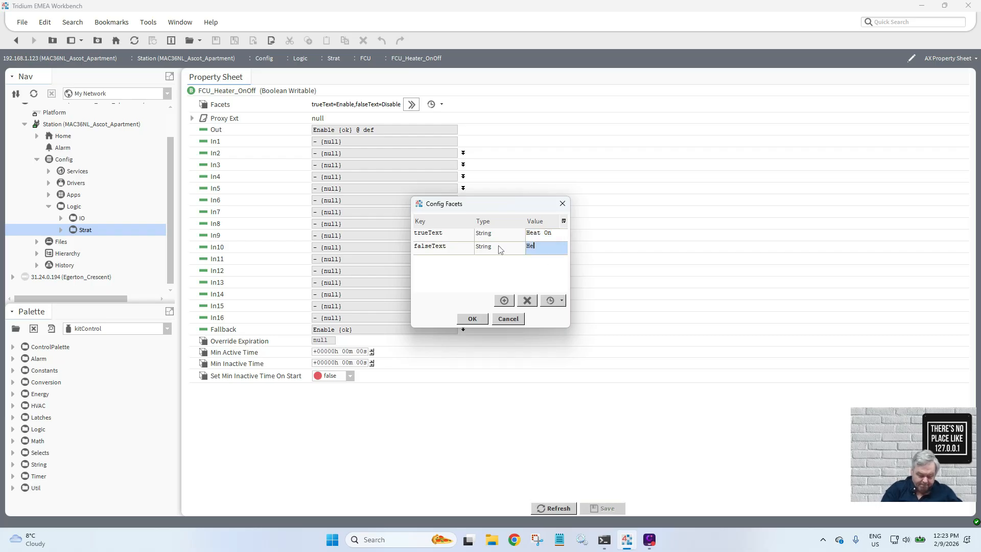
text(at Off)
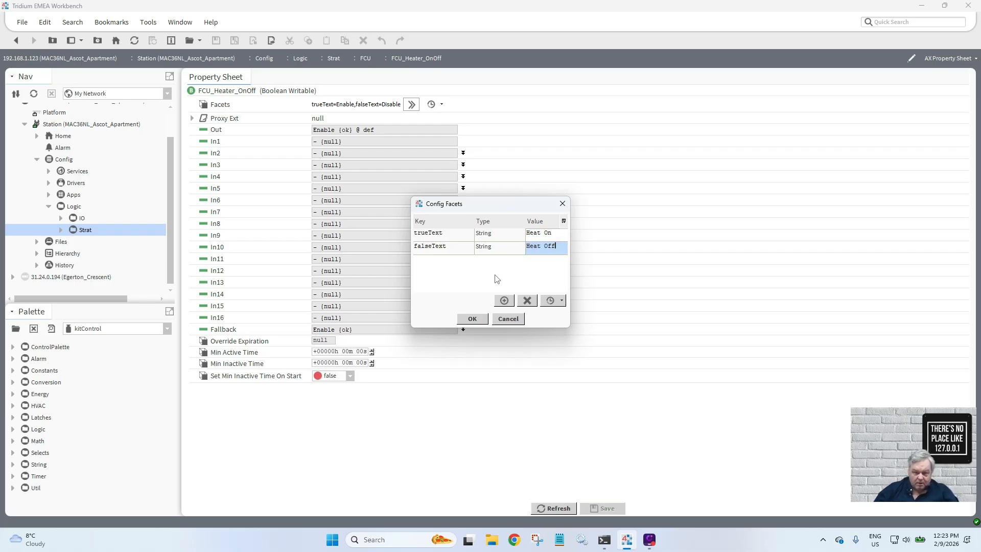
click(473, 319)
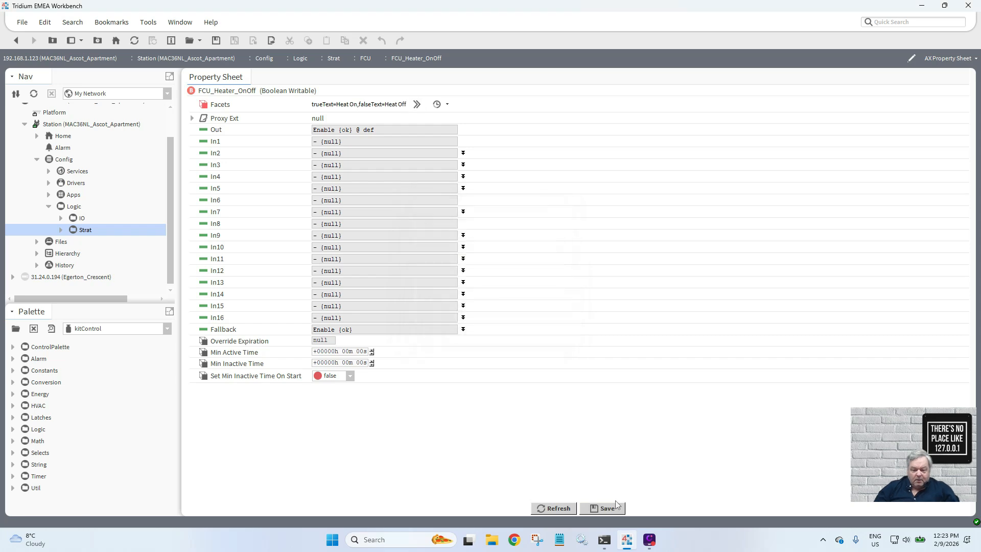
click(614, 509)
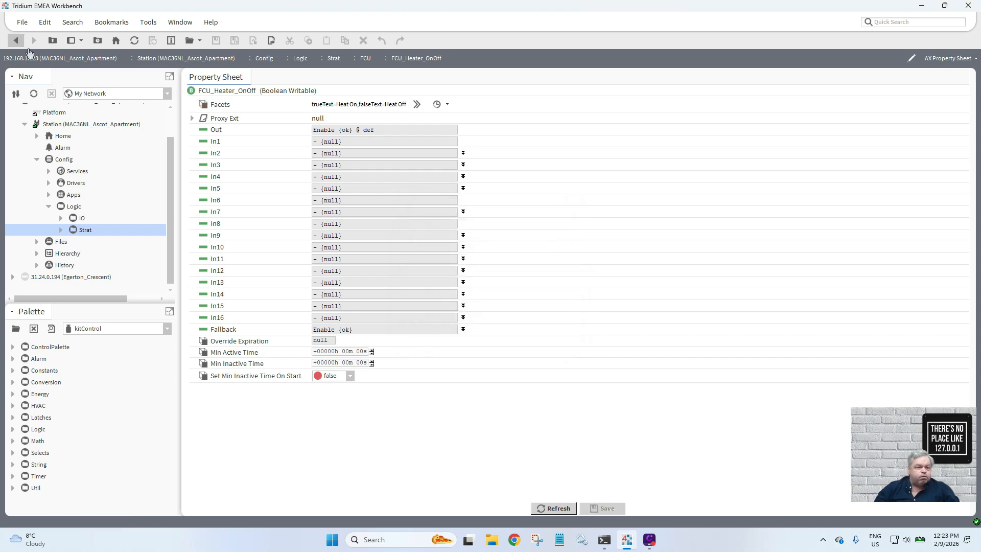
click(16, 40)
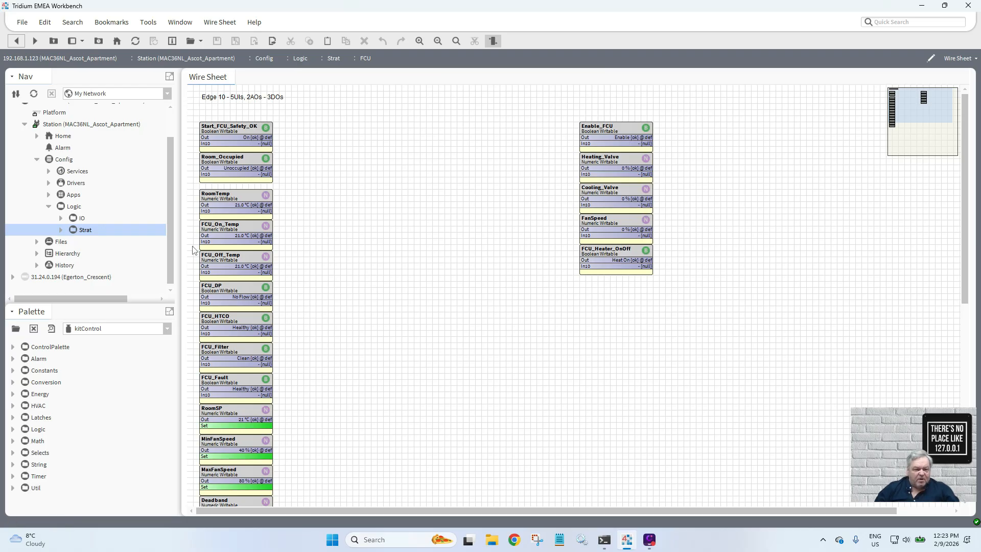
- Start reordering the FCU folder's components in the station tree and move Start_FCU_Safety_OK directly after Edge10_Notes
click(61, 230)
scroll(173, 227, down, 1)
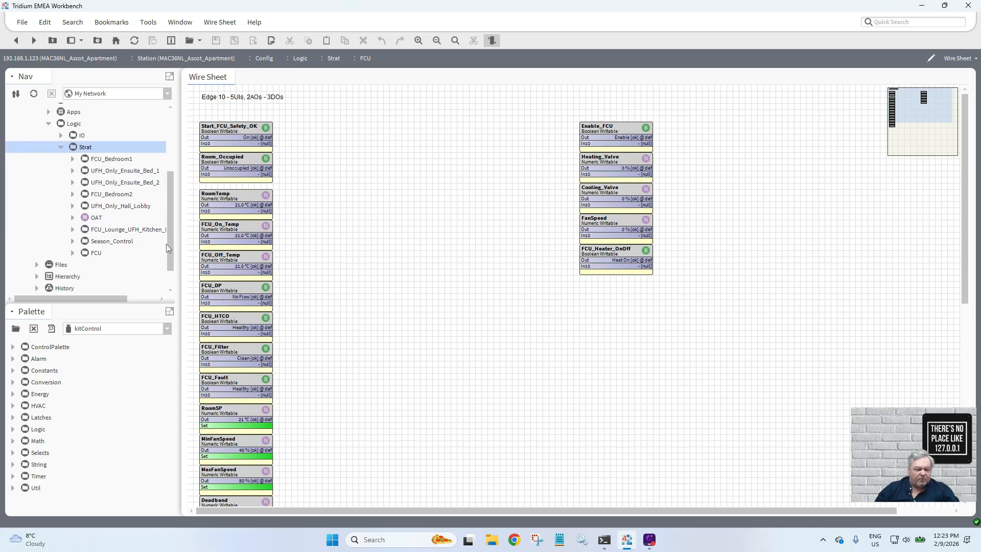
click(72, 254)
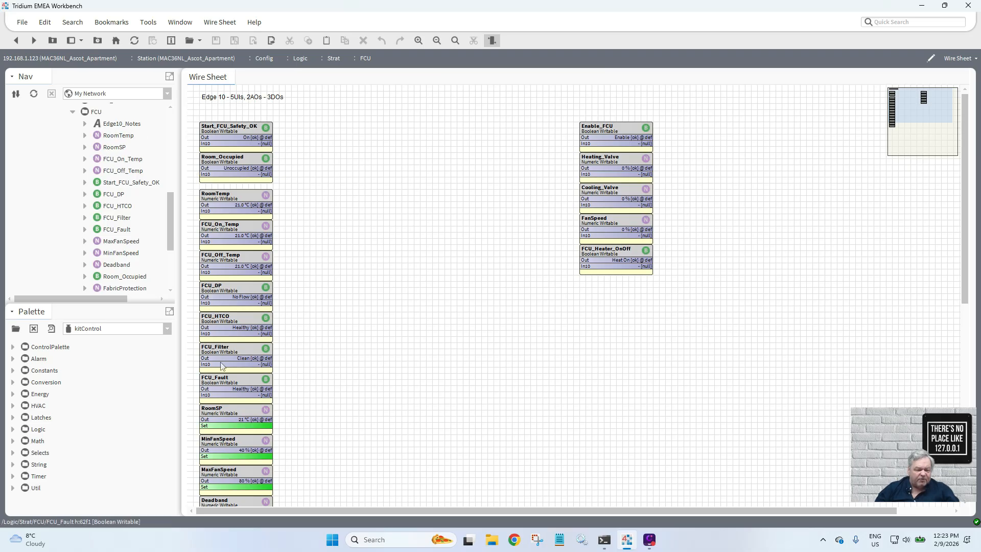
right_click(94, 112)
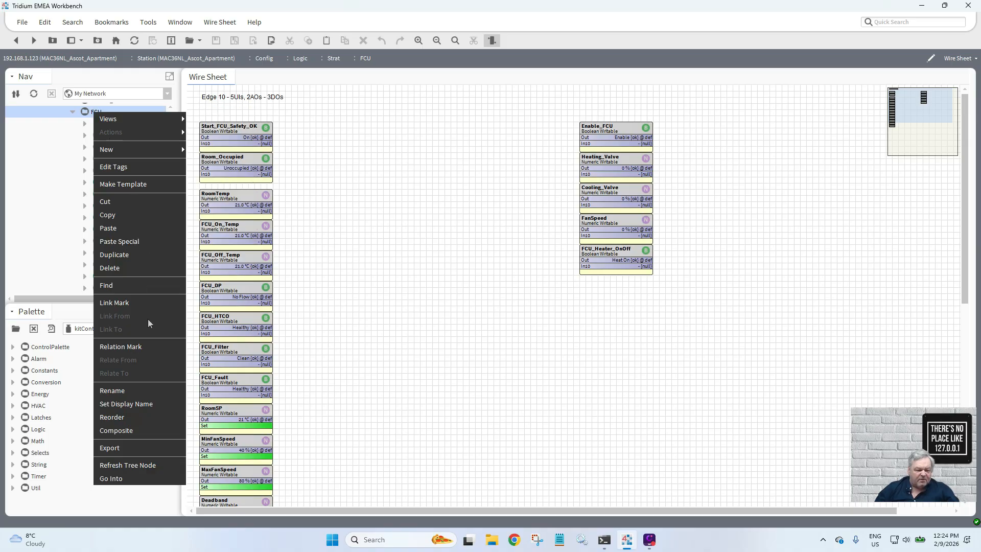
click(112, 417)
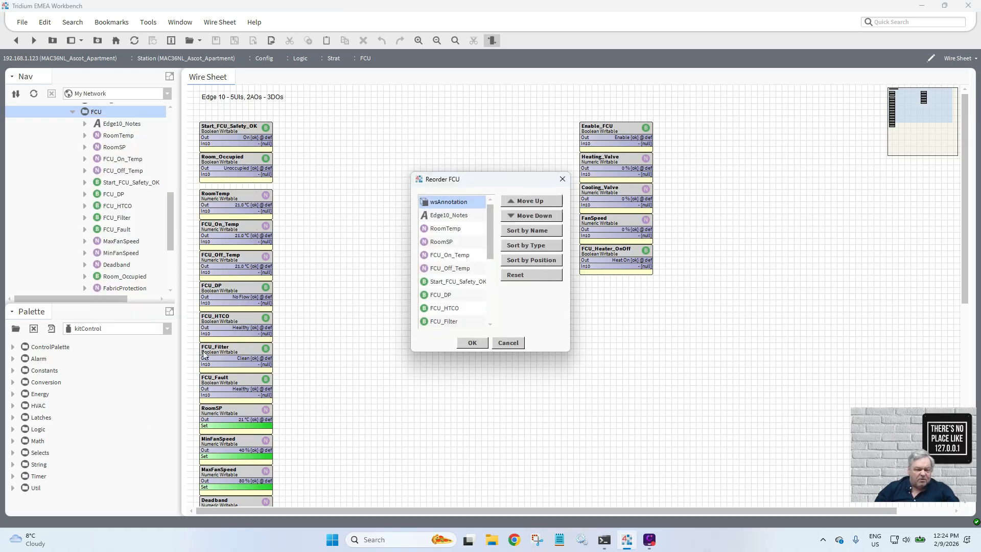
drag(489, 175, 490, 12)
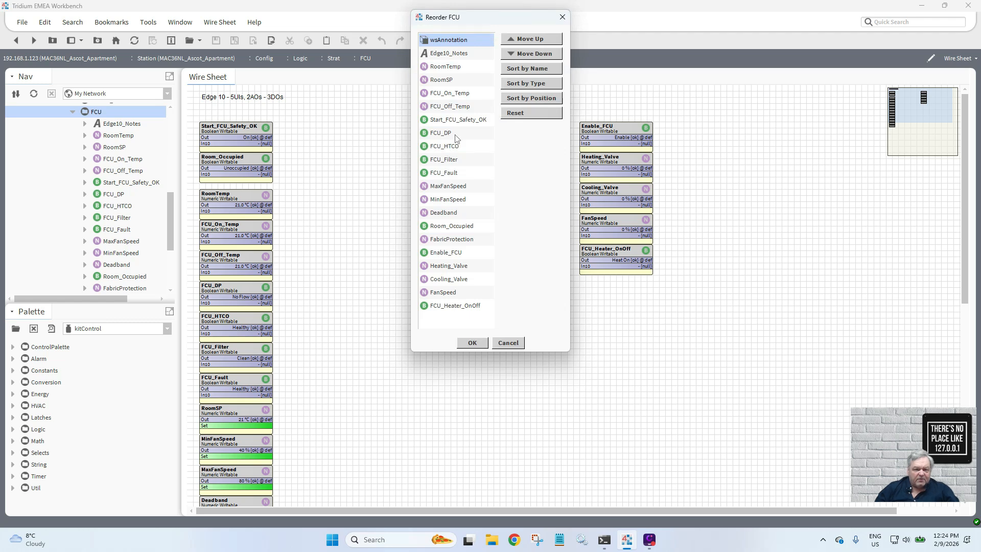
click(449, 122)
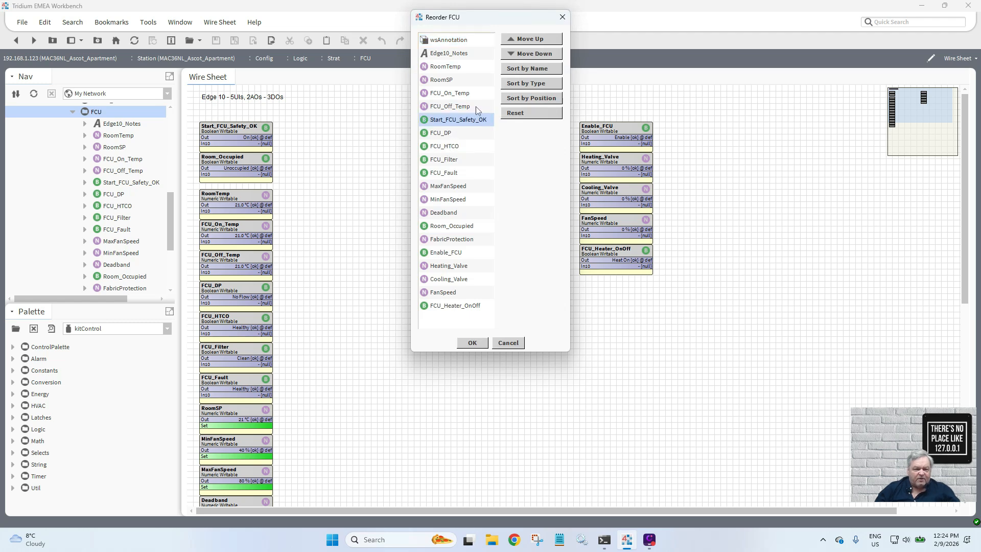
click(516, 41)
click(516, 41)
click(516, 41)
click(517, 41)
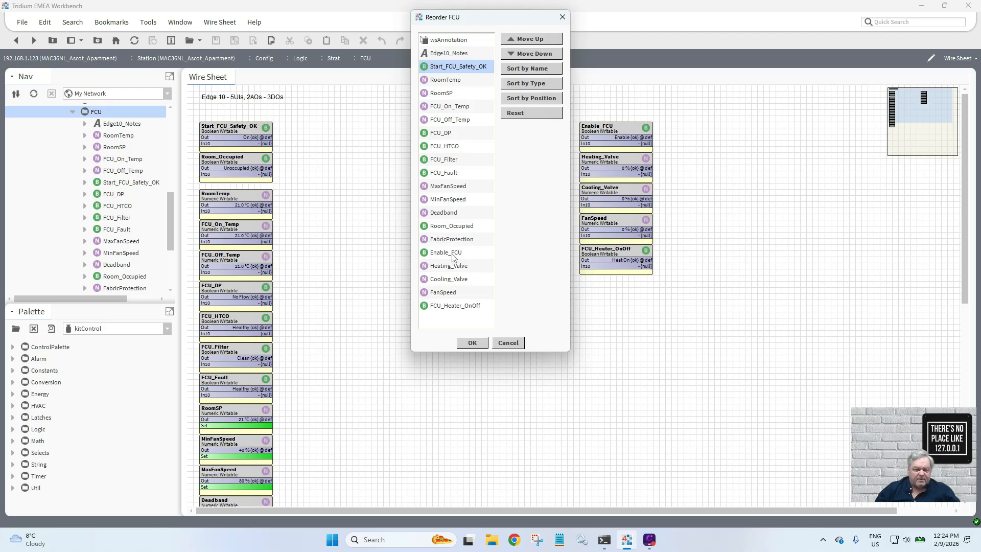
- Move Room_Occupied up the FCU component order to directly after Start_FCU_Safety_OK
click(451, 228)
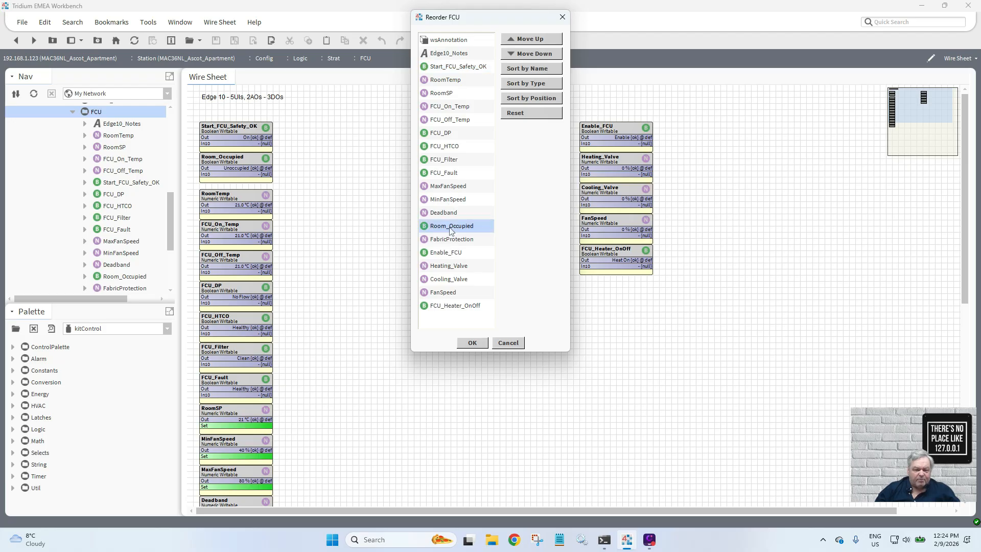
click(524, 40)
click(524, 40)
click(523, 40)
click(524, 39)
click(524, 40)
click(524, 40)
click(524, 40)
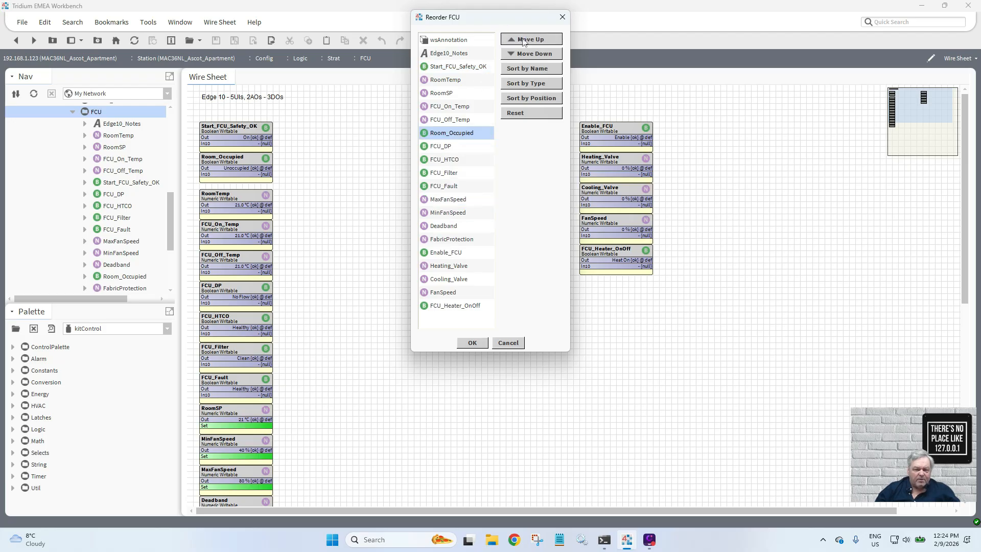
click(524, 40)
click(524, 39)
click(524, 40)
click(524, 40)
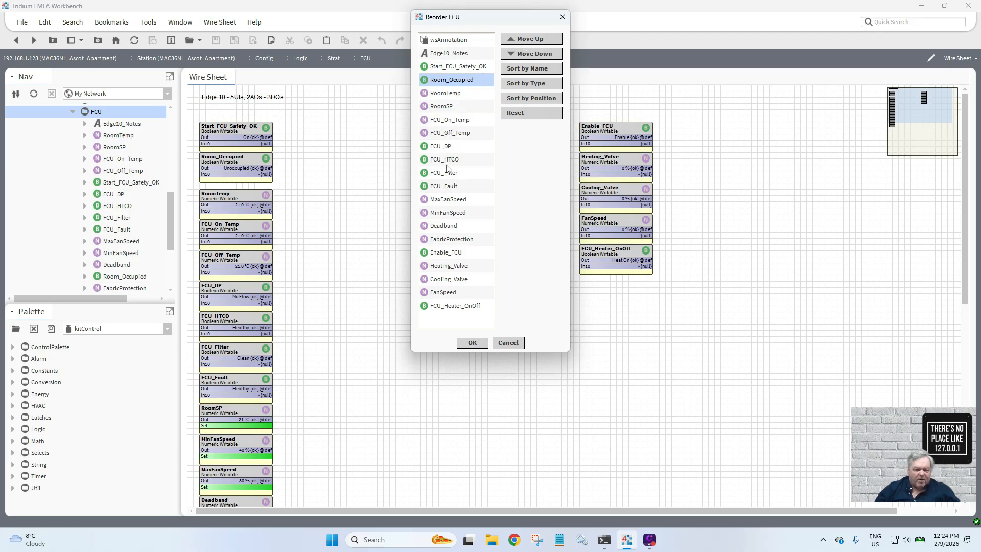
- Move FCU_On_Temp and FCU_Off_Temp together to directly after RoomTemp in the component order
click(446, 122)
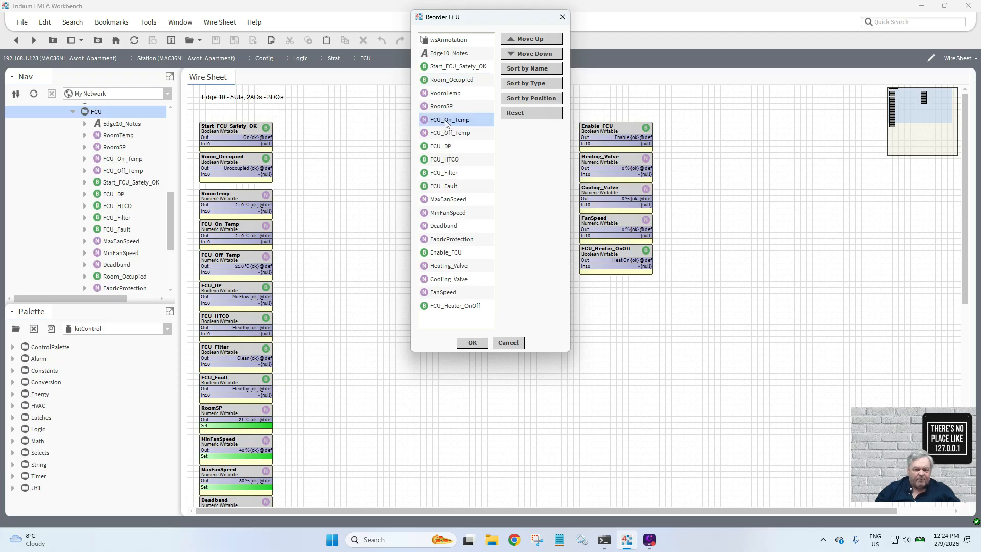
shift+click(447, 134)
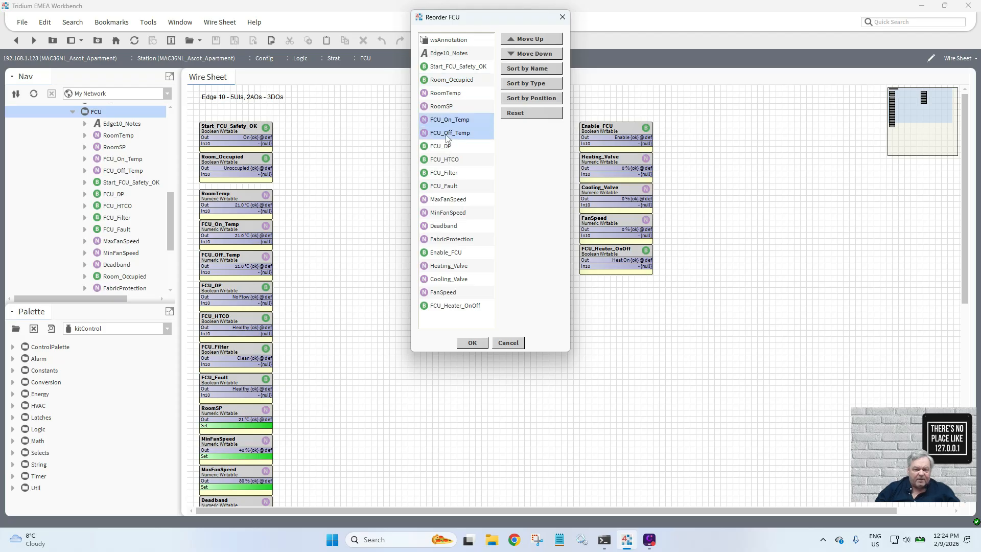
click(521, 41)
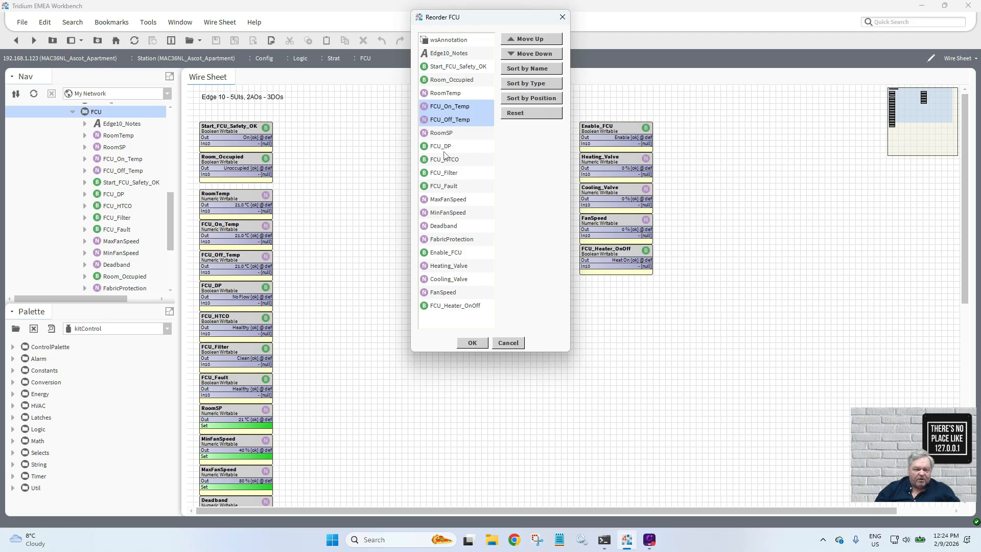
- Move RoomSP down the FCU component order to directly after FCU_Fault
click(443, 134)
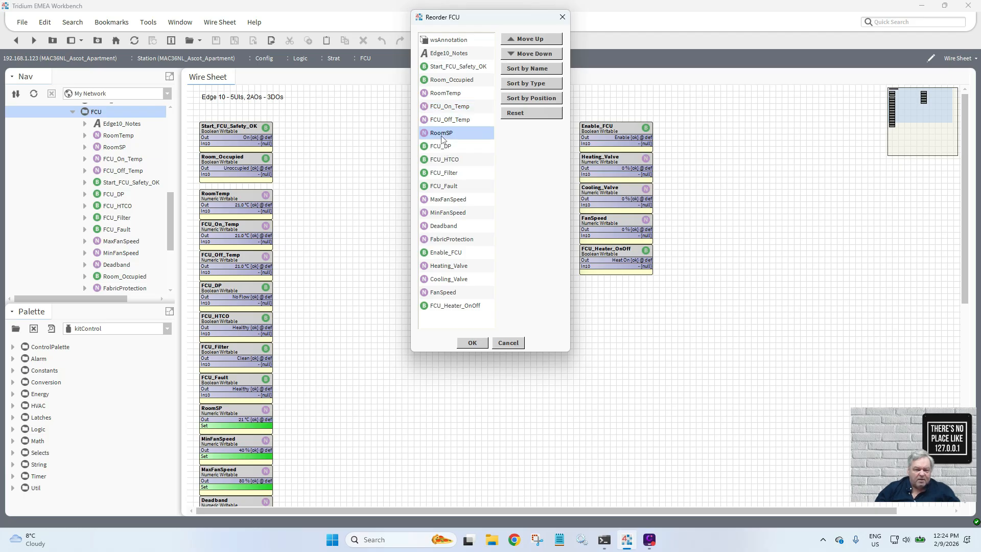
click(541, 54)
click(541, 54)
click(540, 54)
click(540, 54)
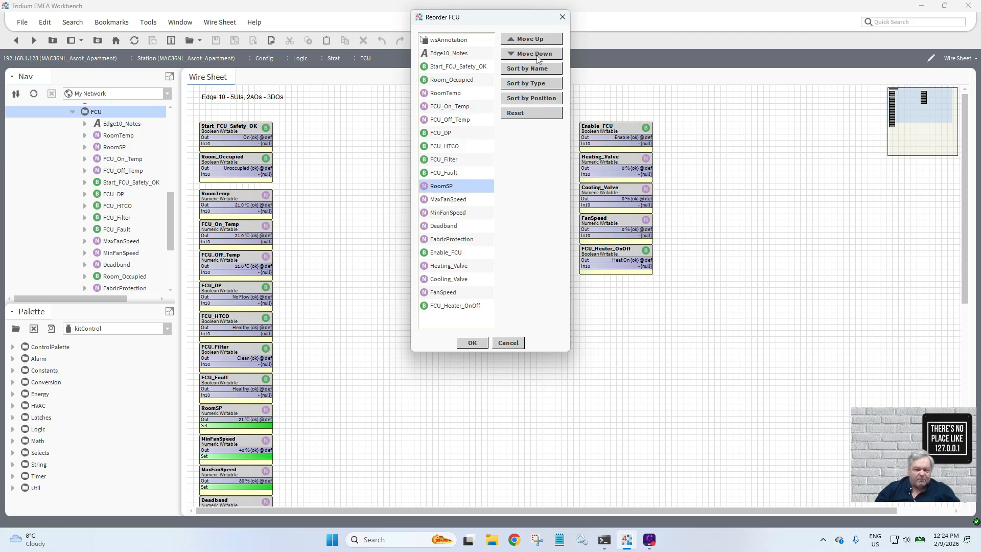
click(538, 54)
click(538, 54)
click(538, 54)
click(538, 54)
click(538, 55)
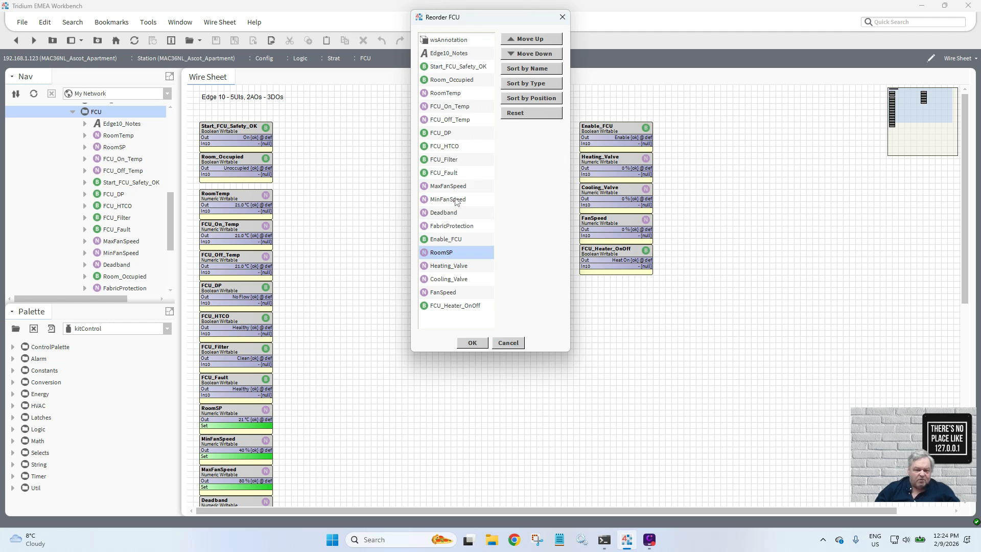
click(520, 44)
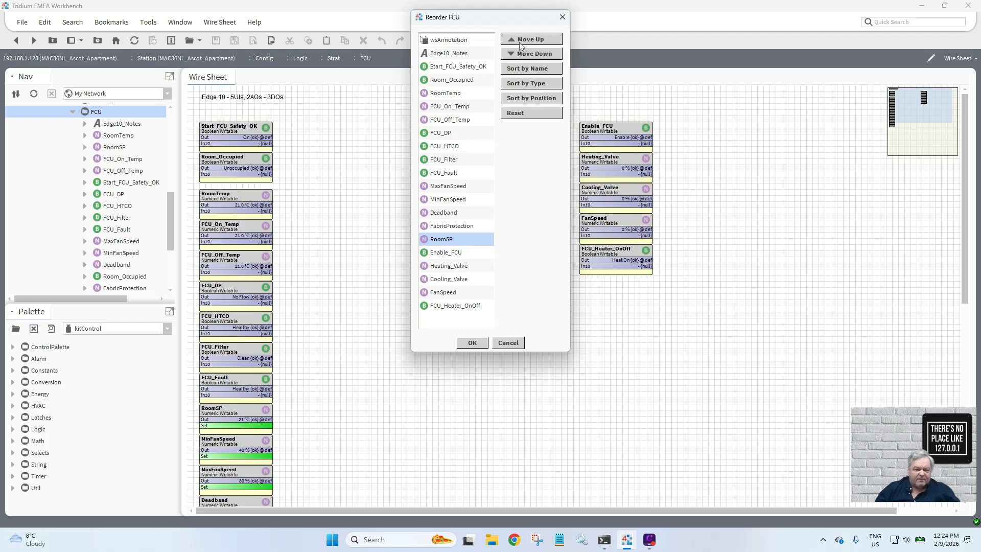
click(520, 43)
click(521, 43)
click(520, 43)
click(520, 43)
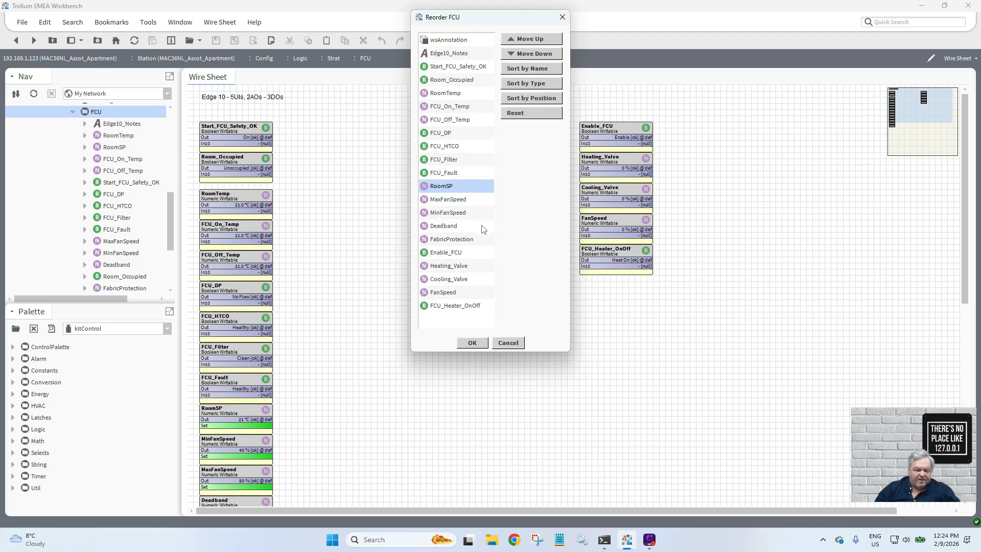
- Move MinFanSpeed ahead of MaxFanSpeed in the component order and apply the new FCU order
click(456, 213)
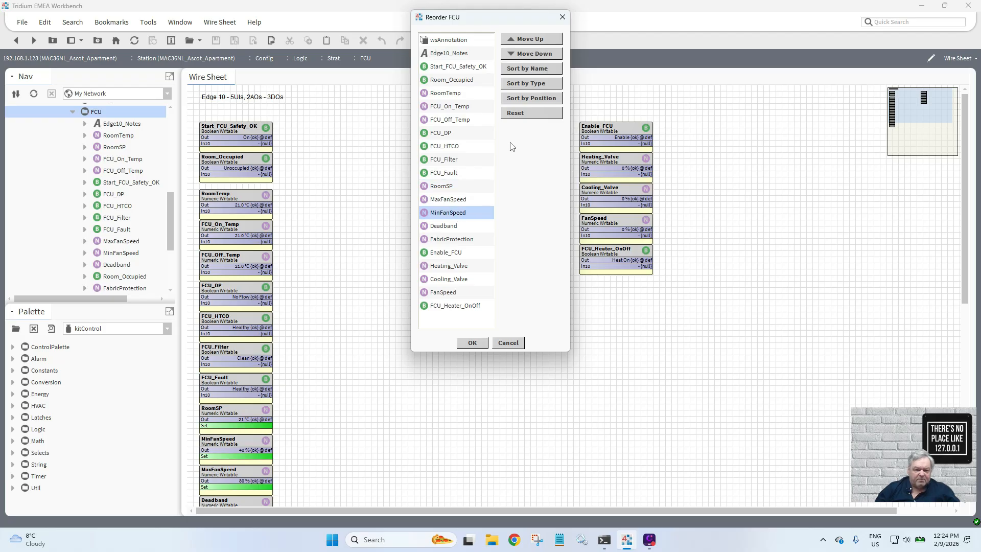
click(524, 41)
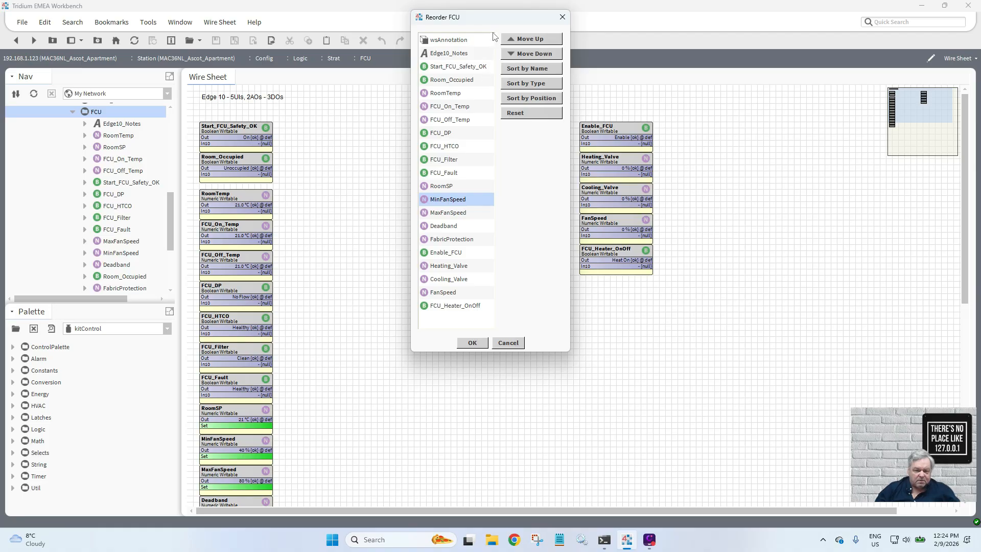
drag(496, 24, 417, 37)
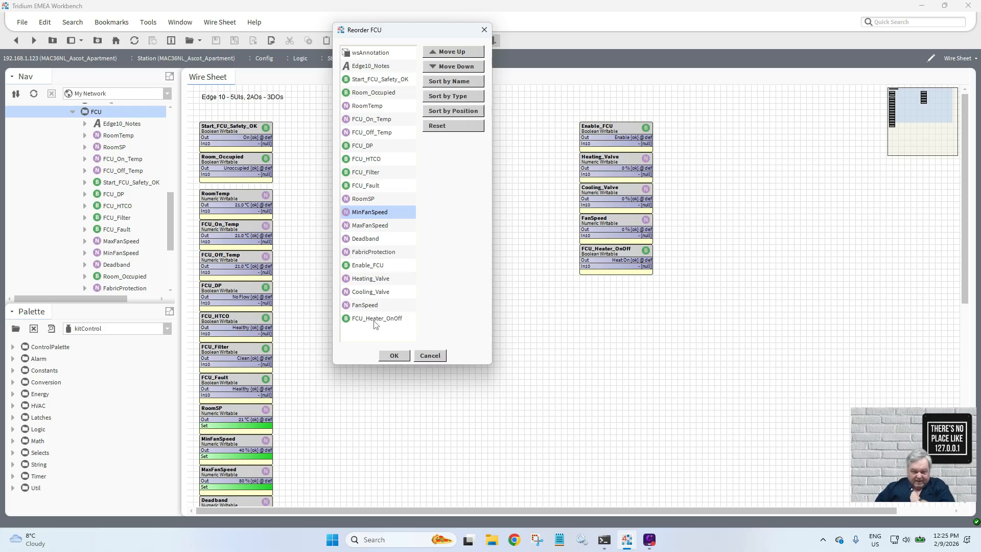
click(397, 357)
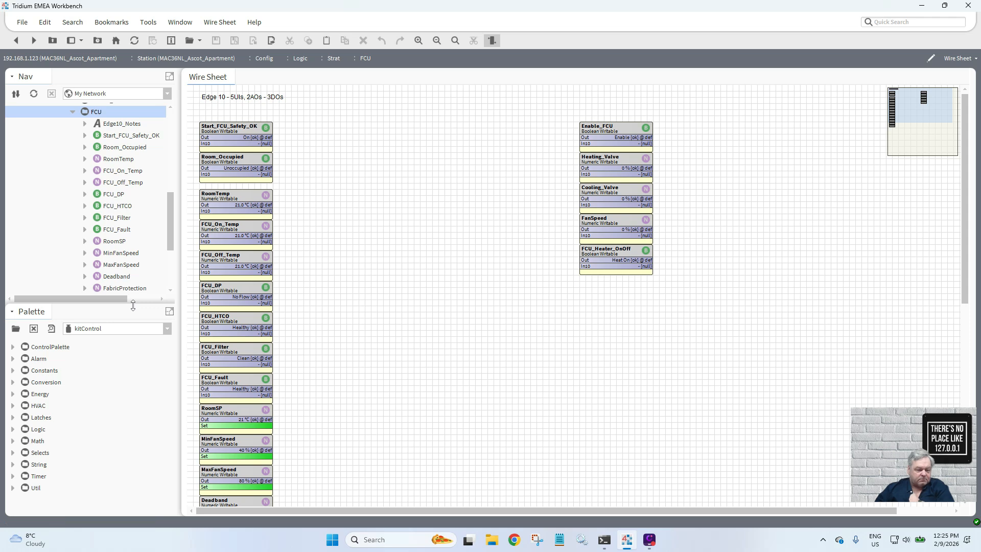
- Switch the palette from kitControl to alarm and expand its Extensions folder
click(167, 329)
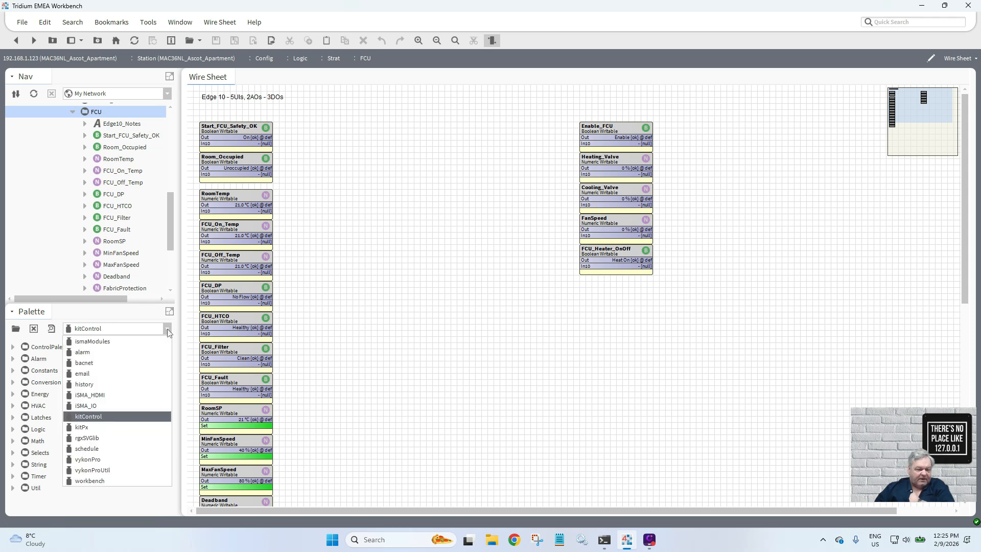
click(137, 351)
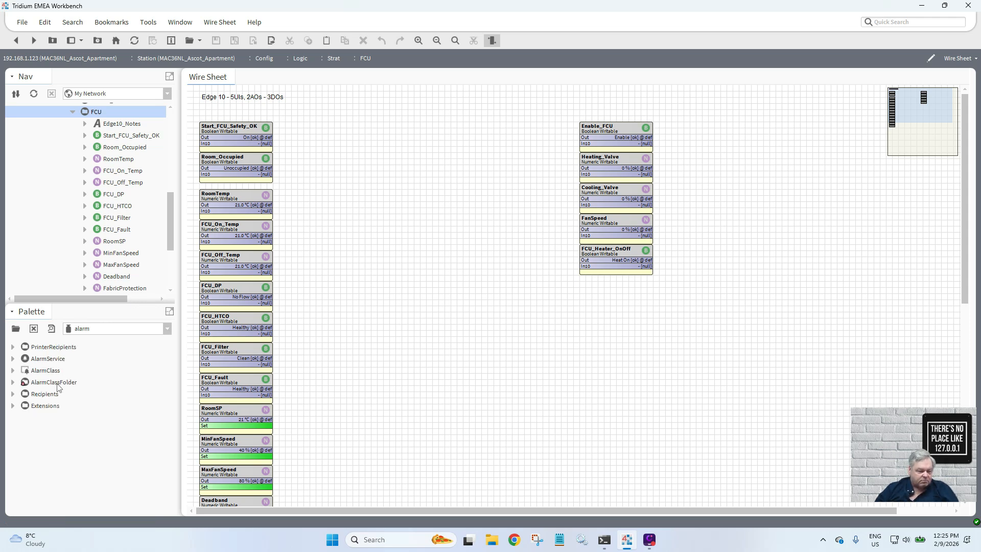
click(13, 407)
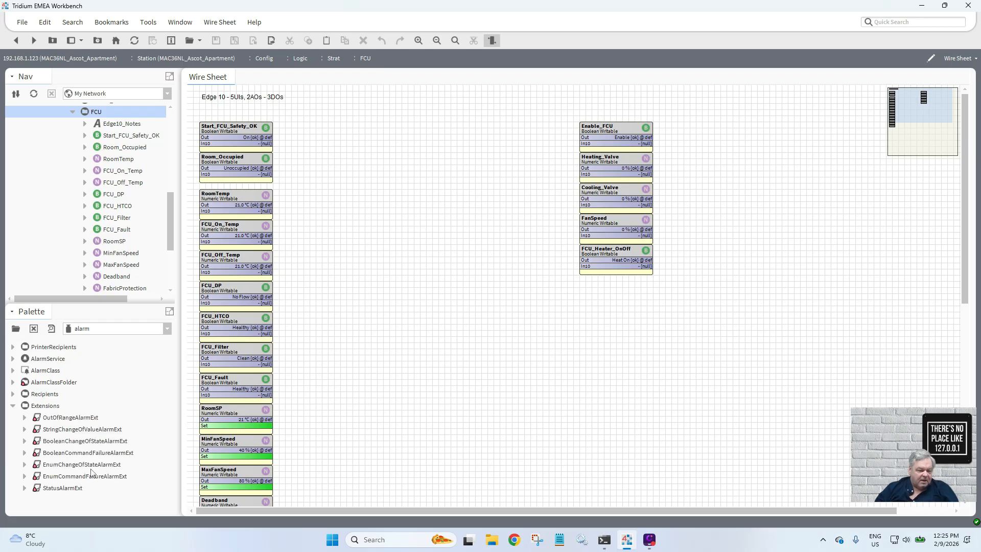
click(113, 209)
click(113, 220)
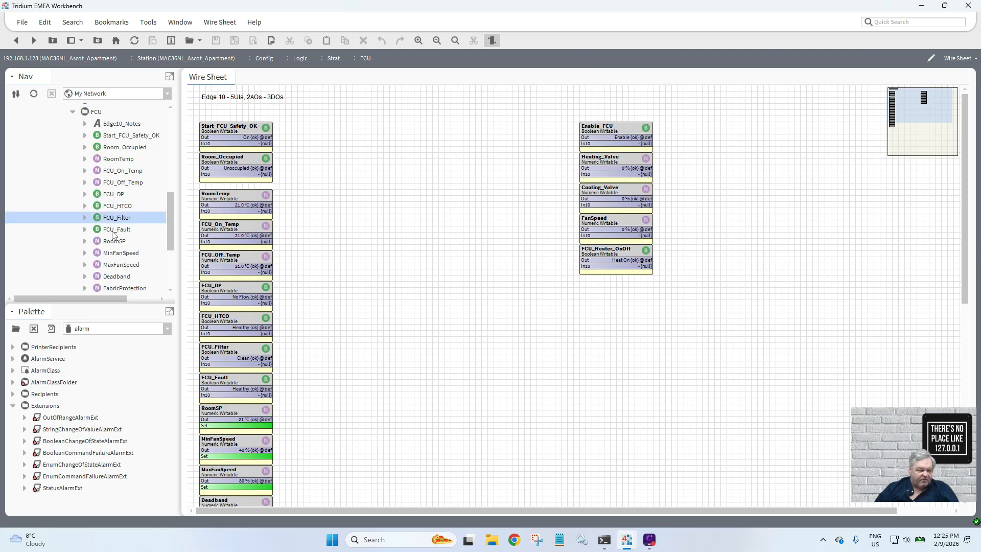
click(113, 233)
click(115, 208)
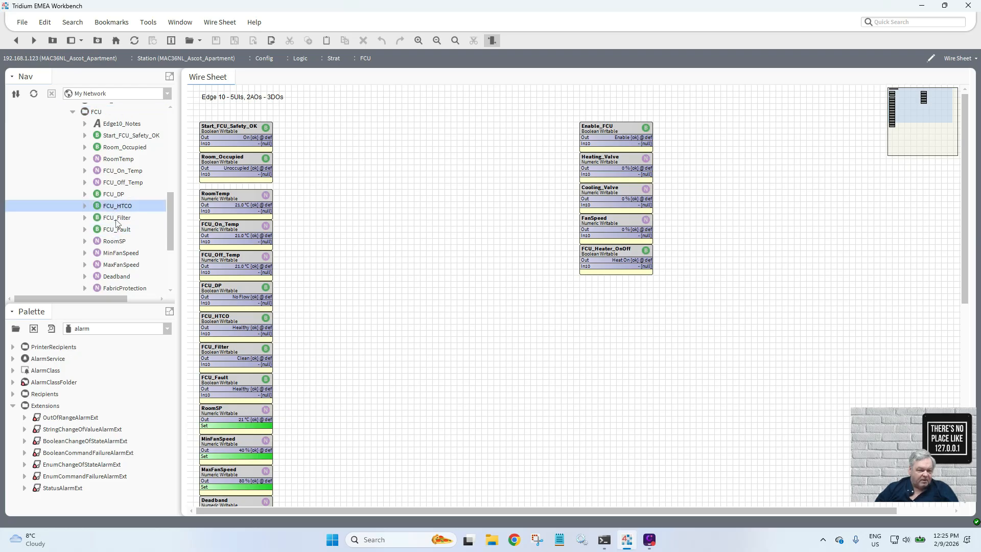
mouse_move(168, 217)
mouse_down()
mouse_move(172, 242)
mouse_move(174, 207)
mouse_up()
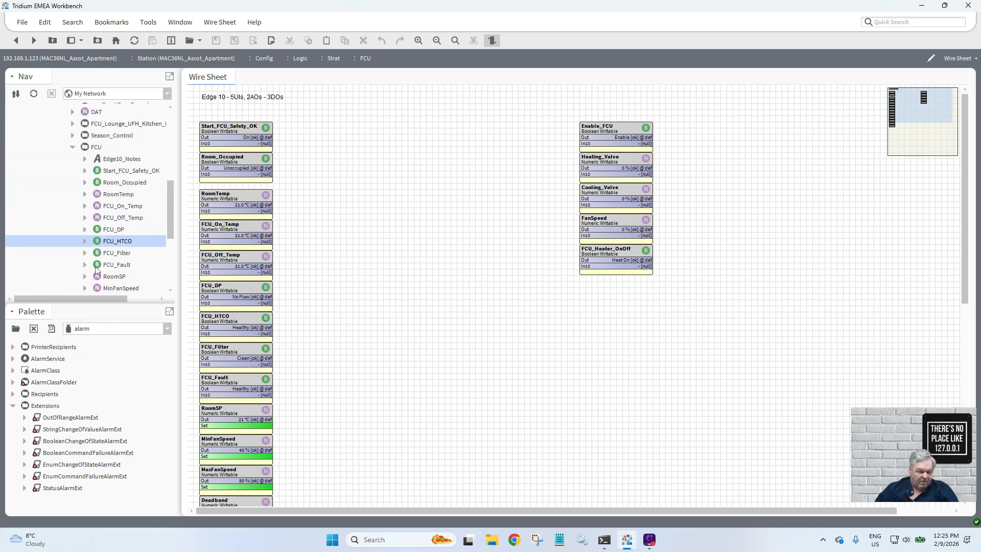
click(69, 442)
drag(70, 444, 119, 236)
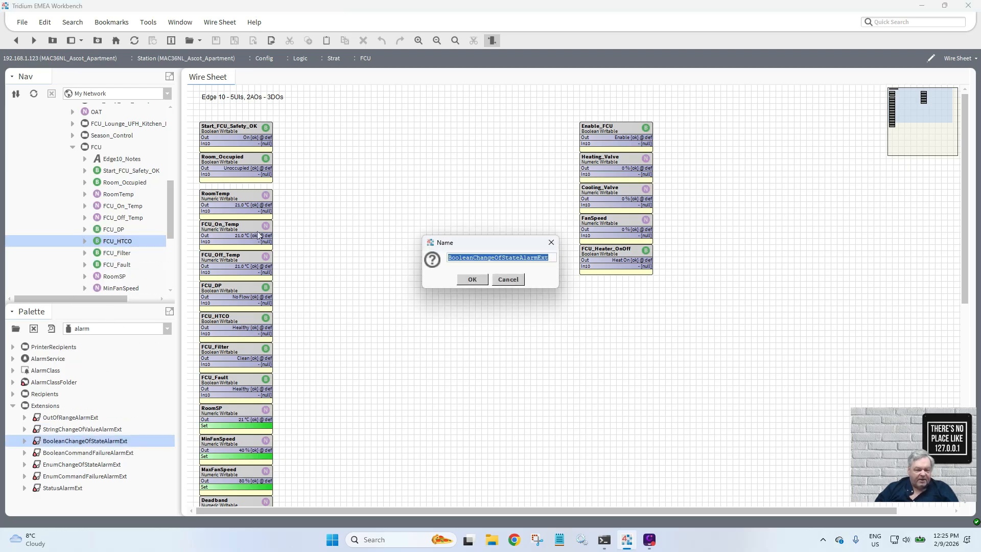
click(515, 281)
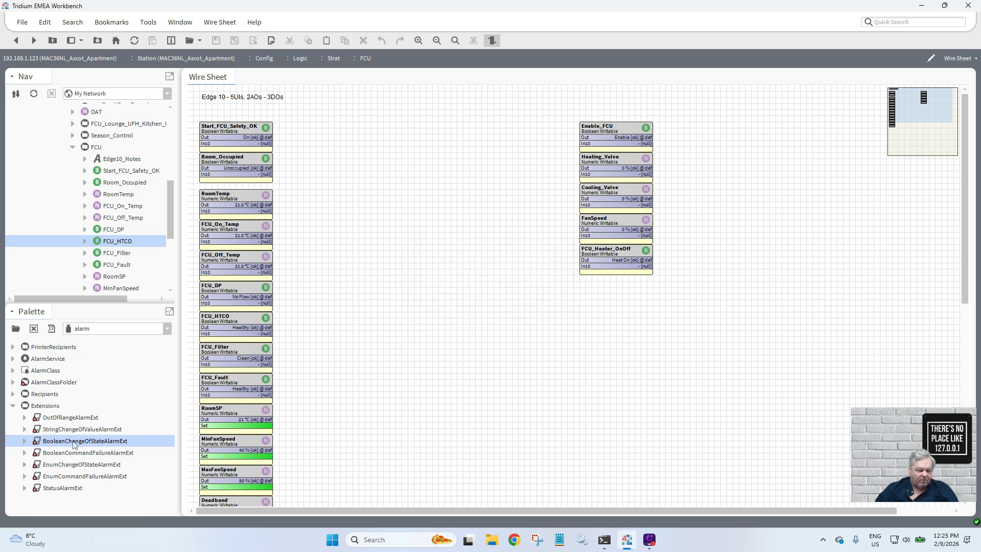
- Add a BooleanChangeOfStateAlarmExt to FCU_HTCO under its default name and open the extension's property sheet
drag(74, 444, 120, 243)
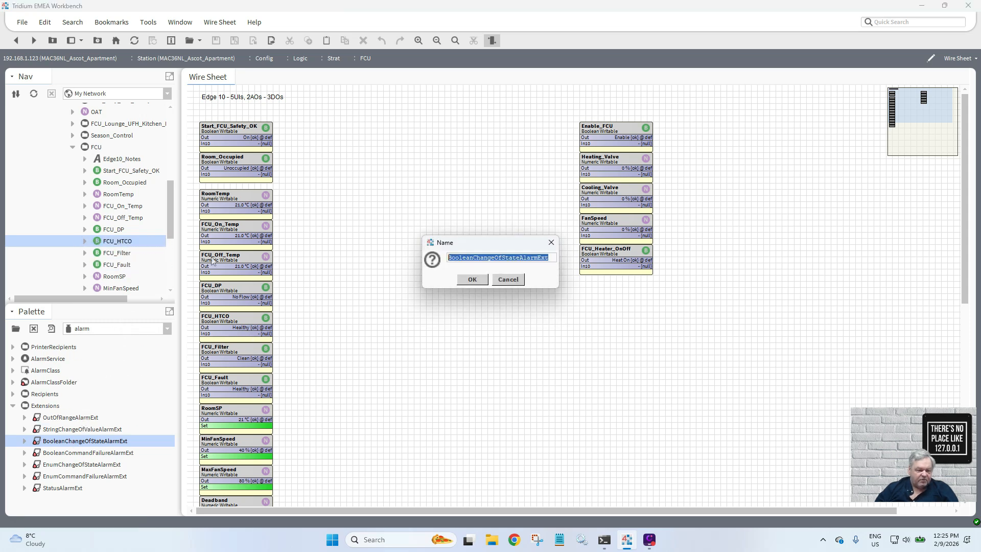
click(472, 280)
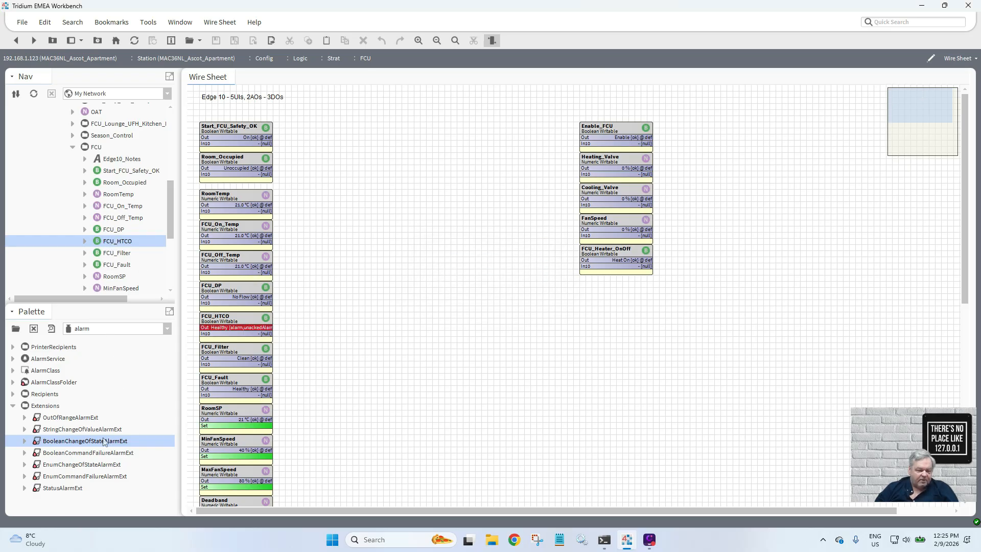
click(85, 242)
click(128, 265)
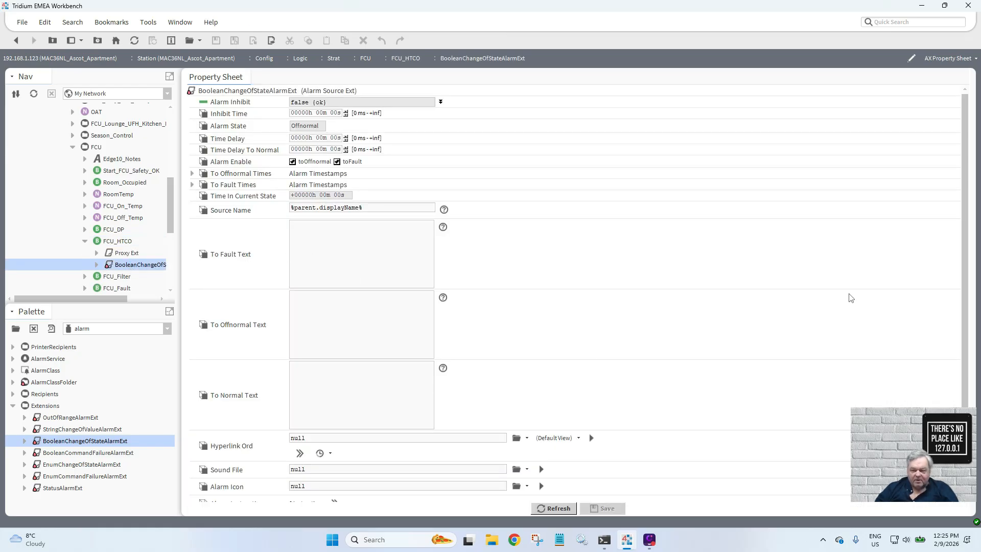
- Set the Alarm Value of the FCU_HTCO alarm extension's Offnormal Algorithm to HIGH TEMP!
scroll(965, 308, down, 3)
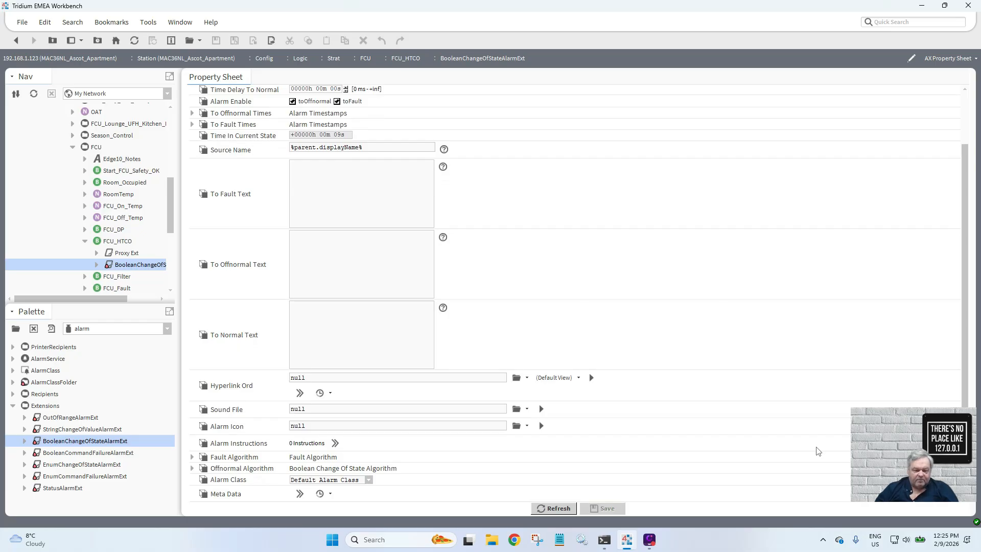
click(192, 468)
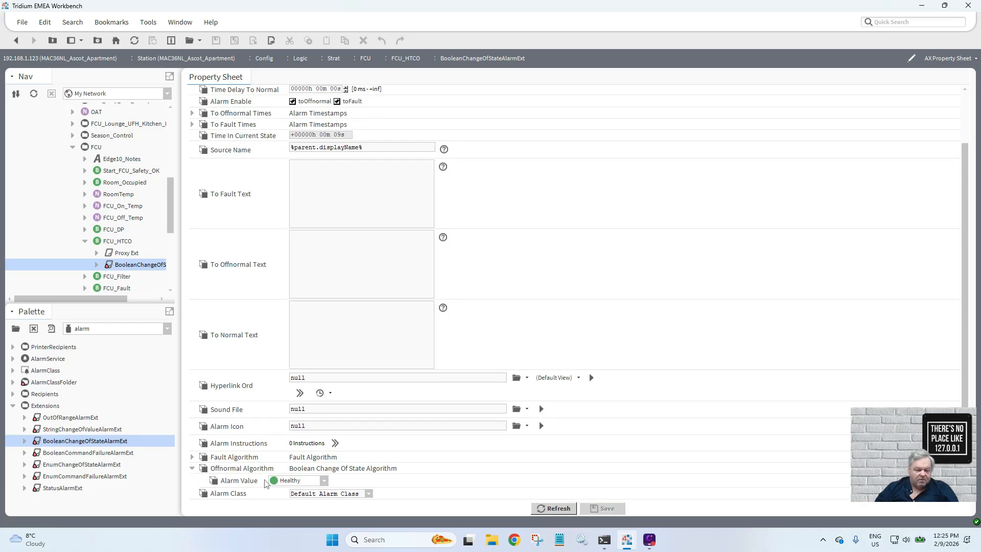
click(324, 481)
click(317, 494)
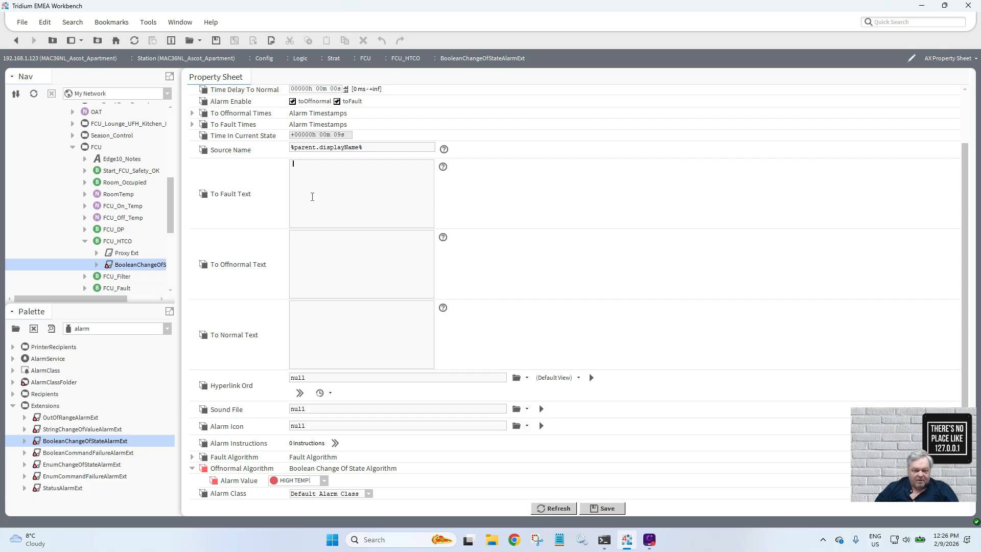
- Set the FCU_HTCO alarm's To Fault Text to FAULT!, To Offnormal Text to HIGH TEMP! and To Normal Text to Healthy, and save
text(FAU)
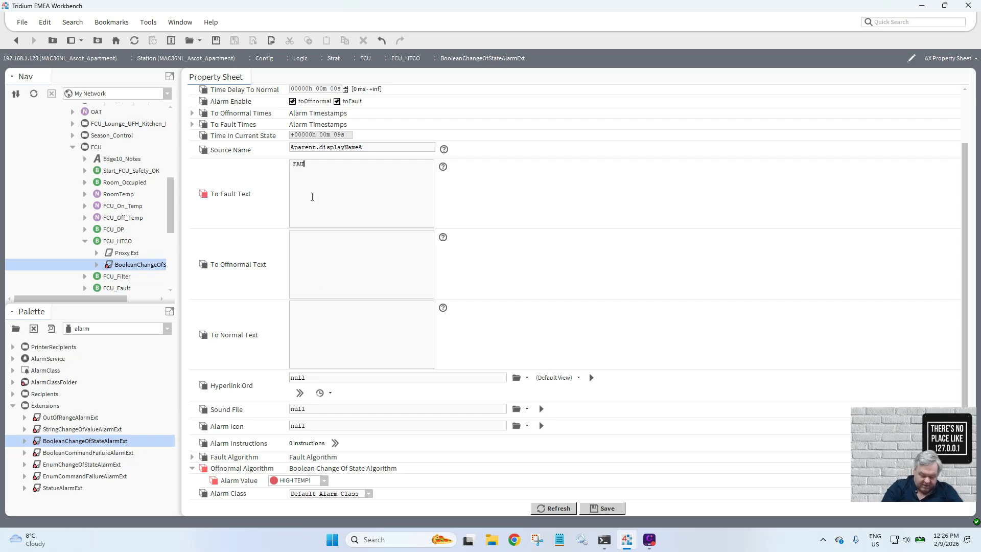
text(LT!)
click(311, 262)
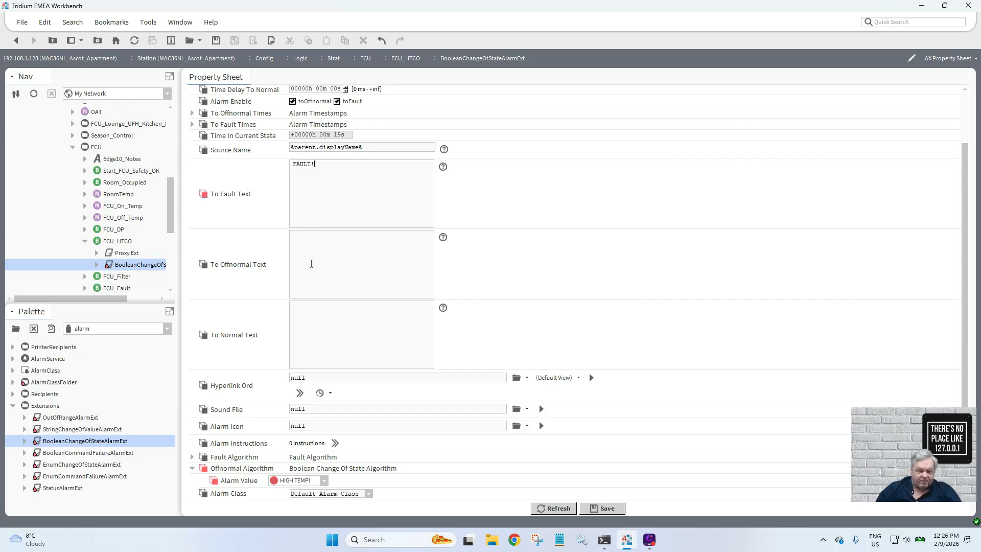
text(HIGH)
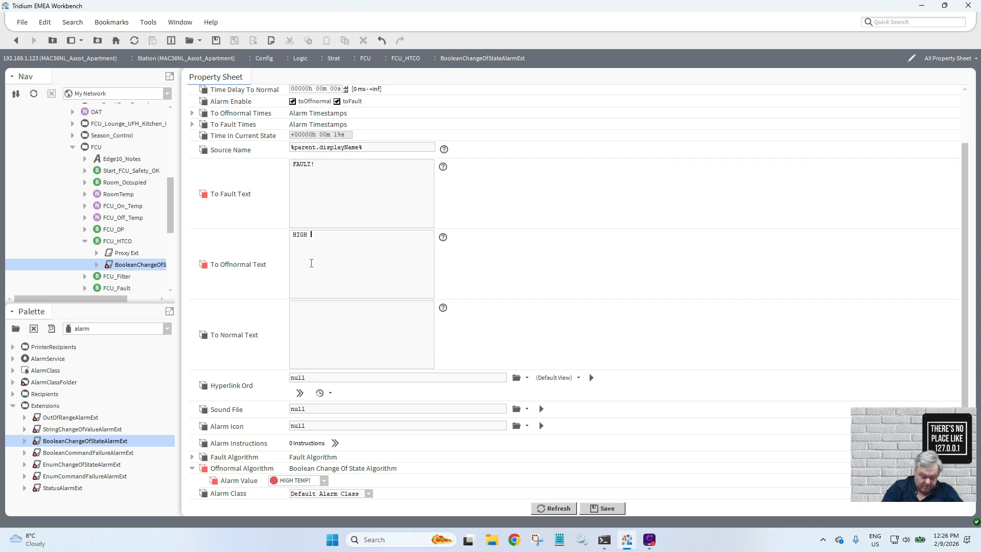
text( TEMP!)
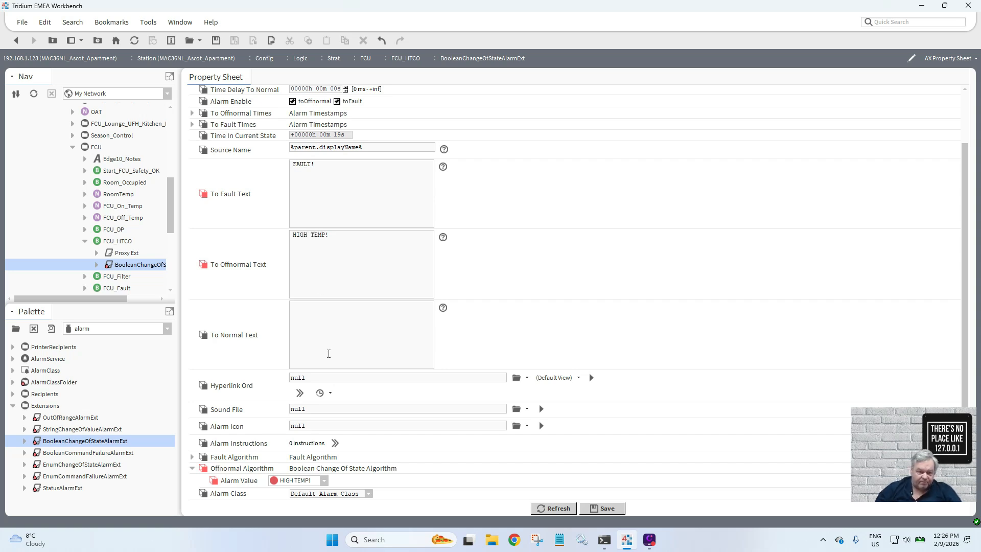
click(313, 327)
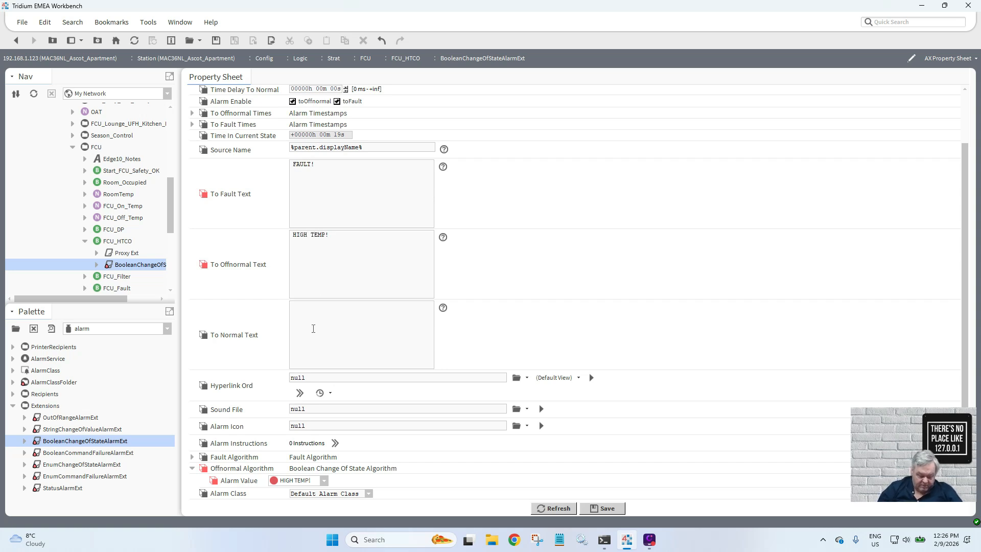
text(Healthy)
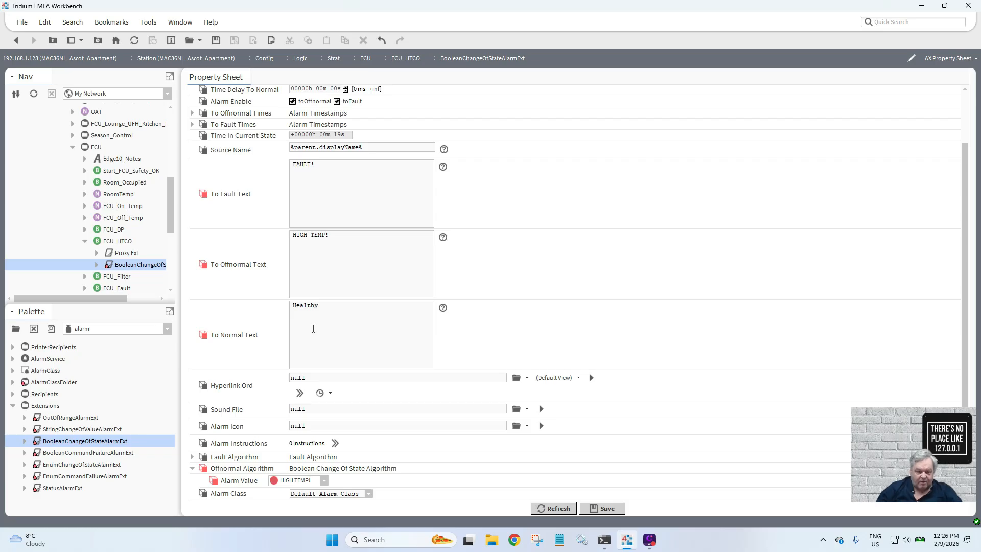
click(602, 508)
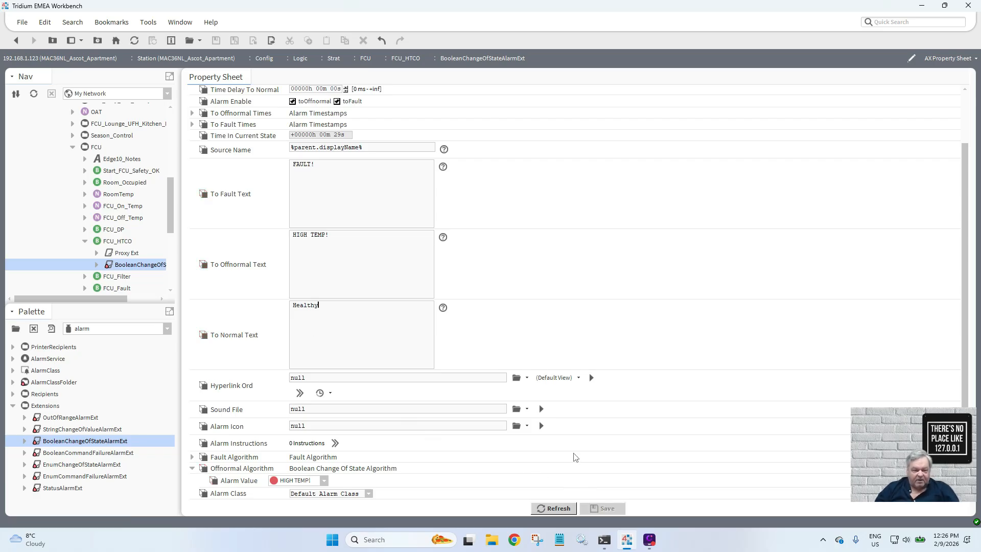
scroll(172, 217, down, 2)
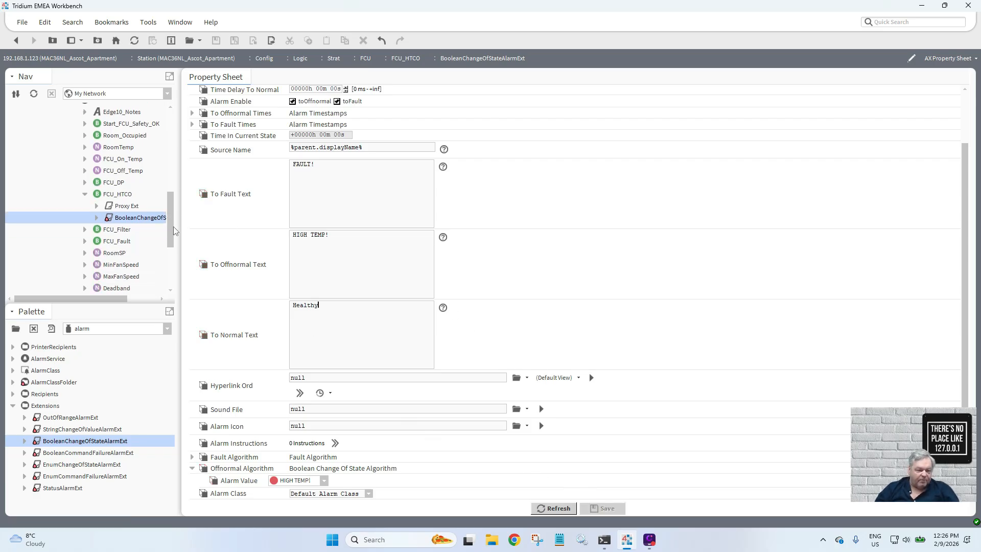
- Copy the BooleanChangeOfStateAlarmExt from FCU_HTCO into FCU_Filter, keeping its default name
right_click(145, 218)
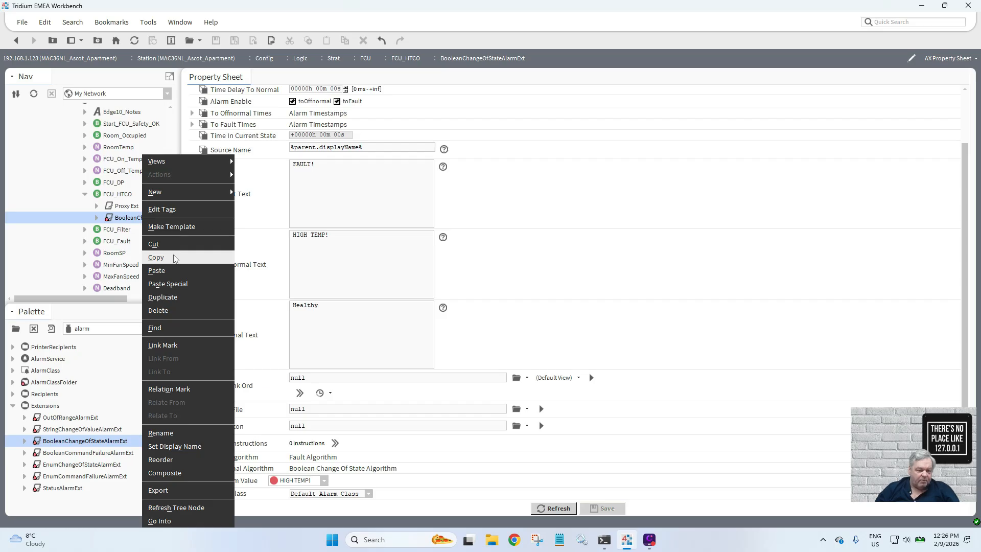
click(174, 259)
right_click(120, 234)
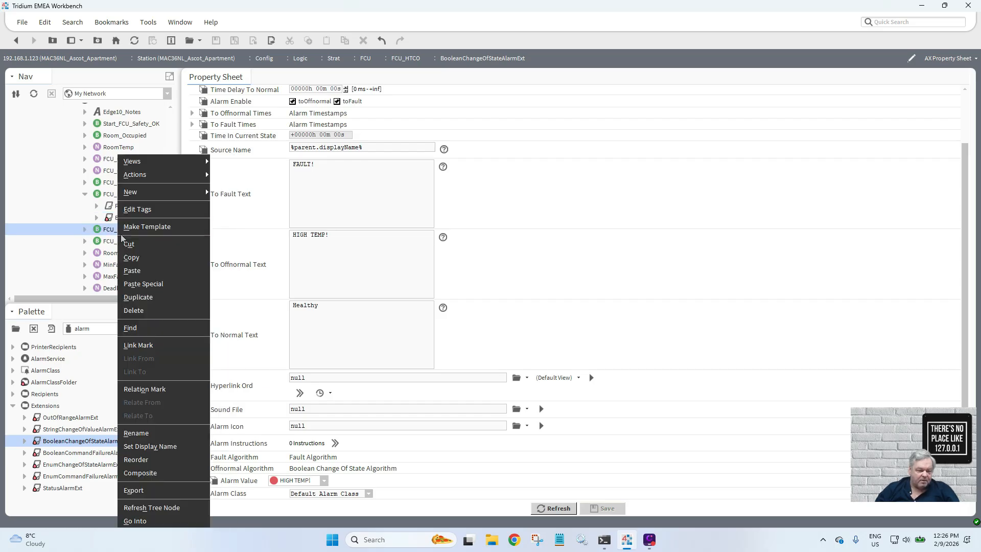
click(142, 270)
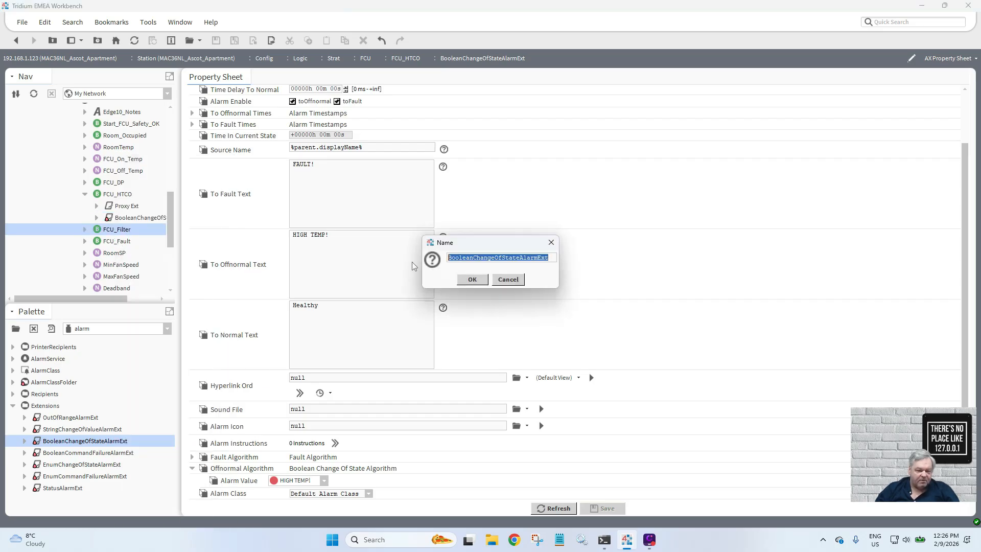
click(465, 279)
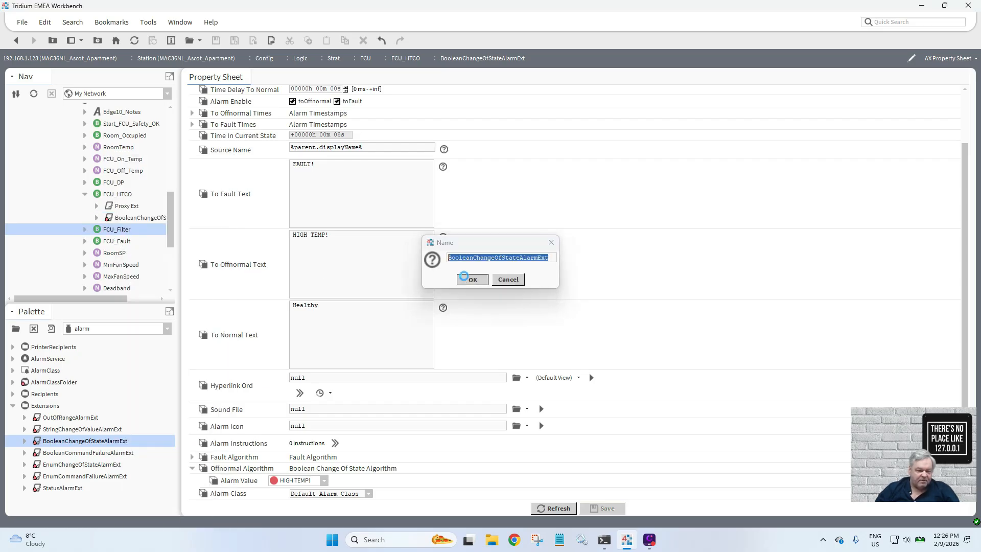
- In FCU_Filter's alarm extension, set the To Offnormal Text to "DIRTY!" and the To Normal Text to "Clean"
click(85, 231)
double_click(122, 253)
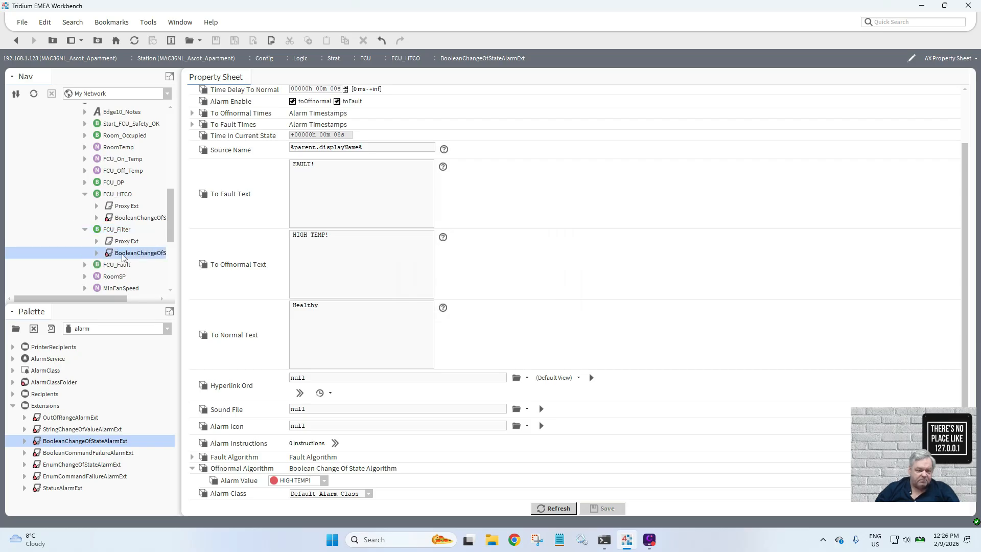
drag(335, 258, 250, 254)
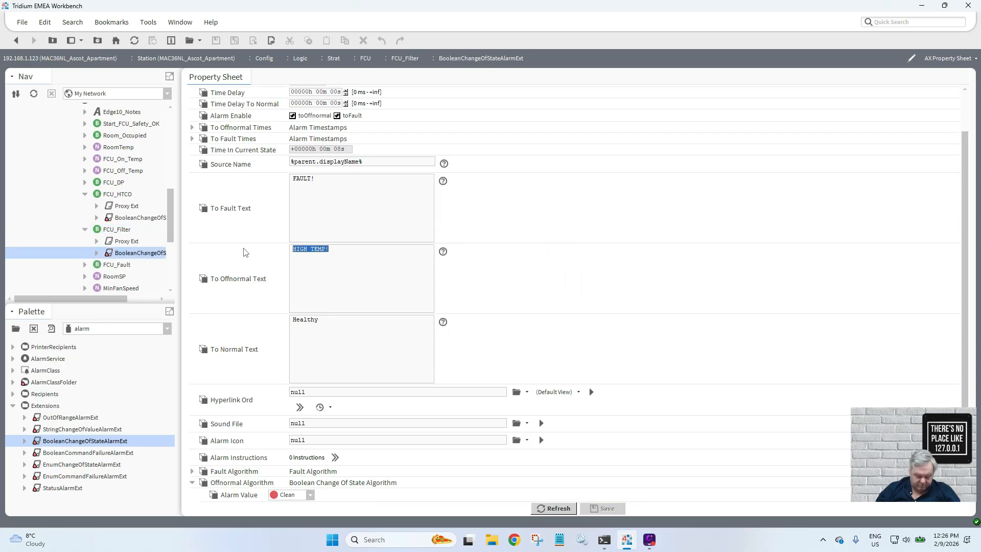
text(DIRTY!)
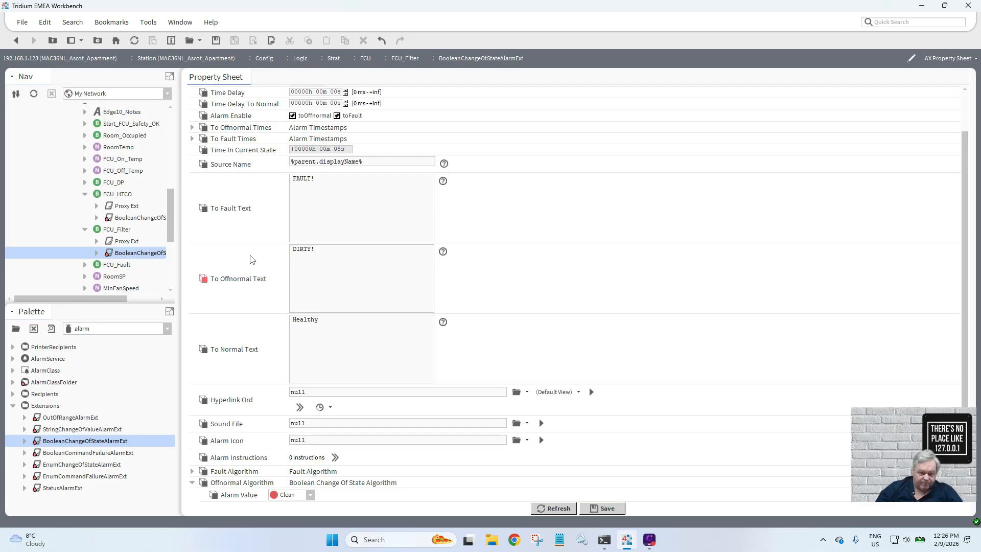
drag(321, 320, 238, 318)
text(Clean)
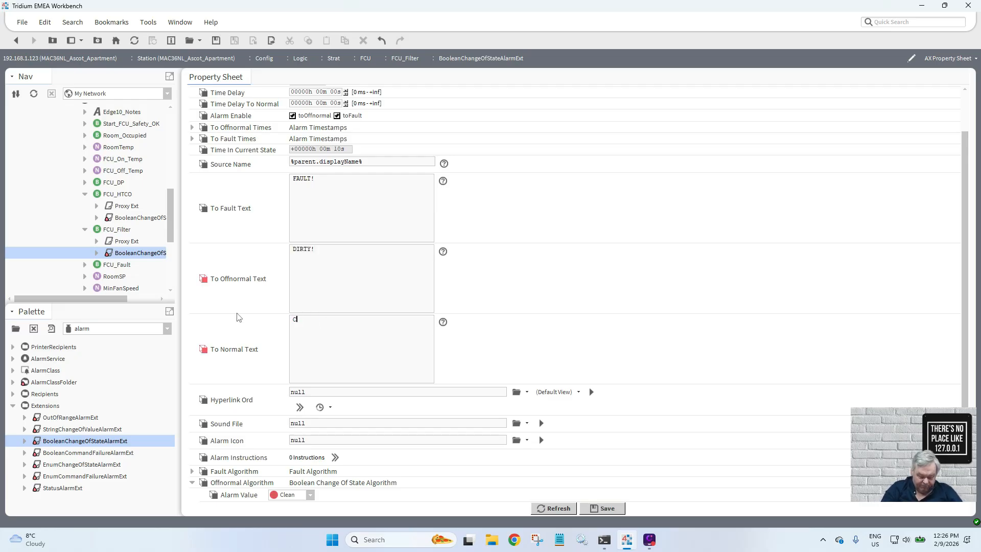
- Set the offnormal algorithm's alarm value to DIRTY! for FCU_Filter's alarm extension and save it
click(310, 495)
click(289, 518)
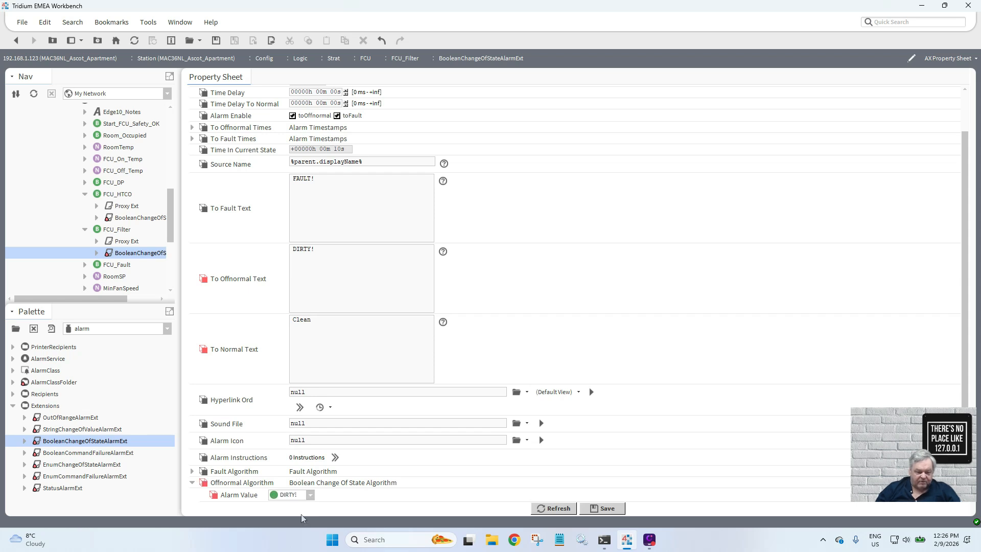
click(601, 512)
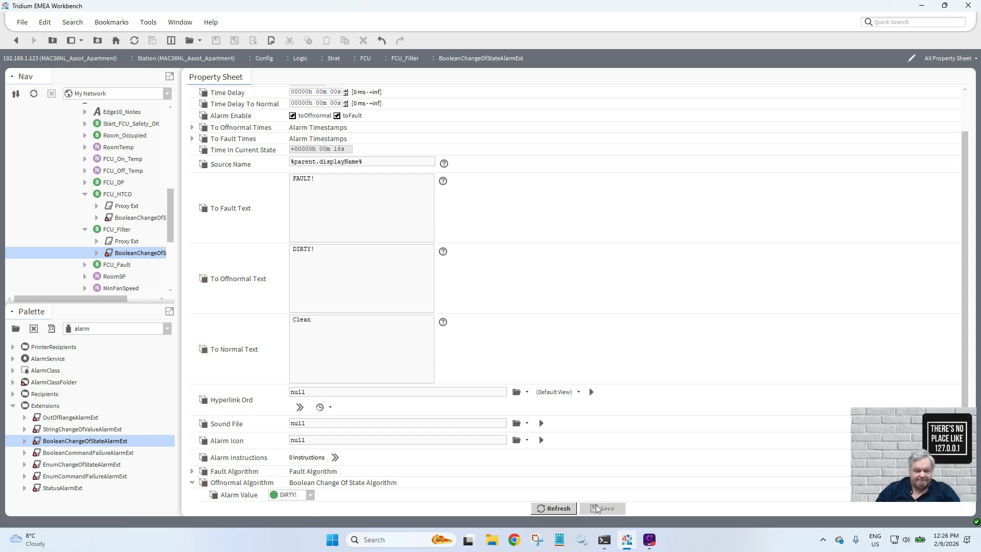
- Copy the BooleanChangeOfStateAlarmExt from FCU_Filter into FCU_Fault, keeping its default name
right_click(143, 252)
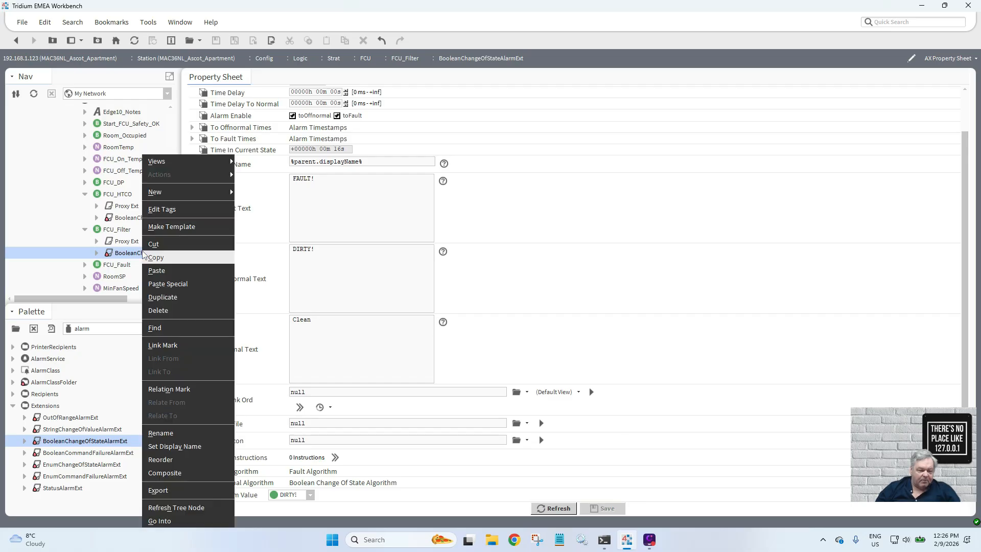
click(163, 258)
click(110, 264)
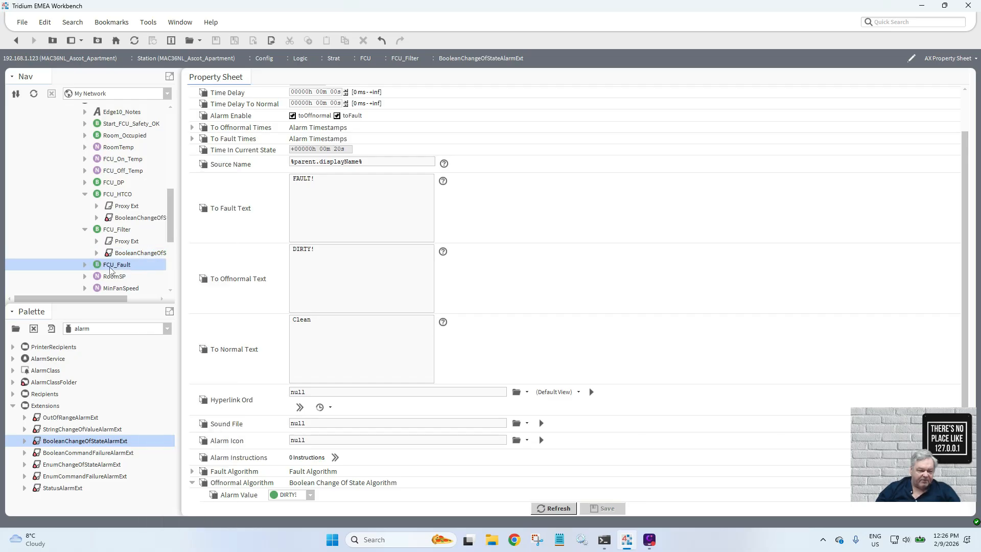
right_click(110, 265)
click(136, 275)
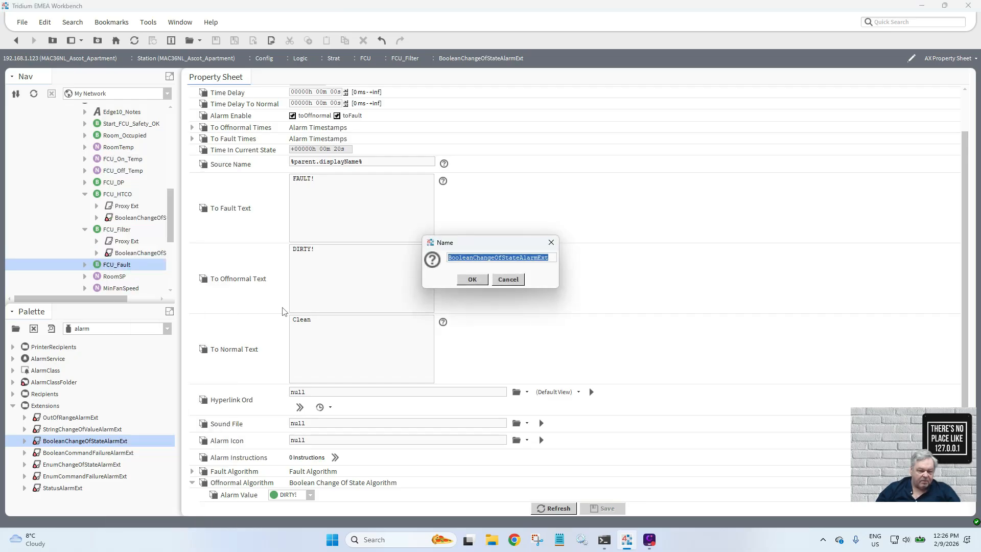
click(470, 281)
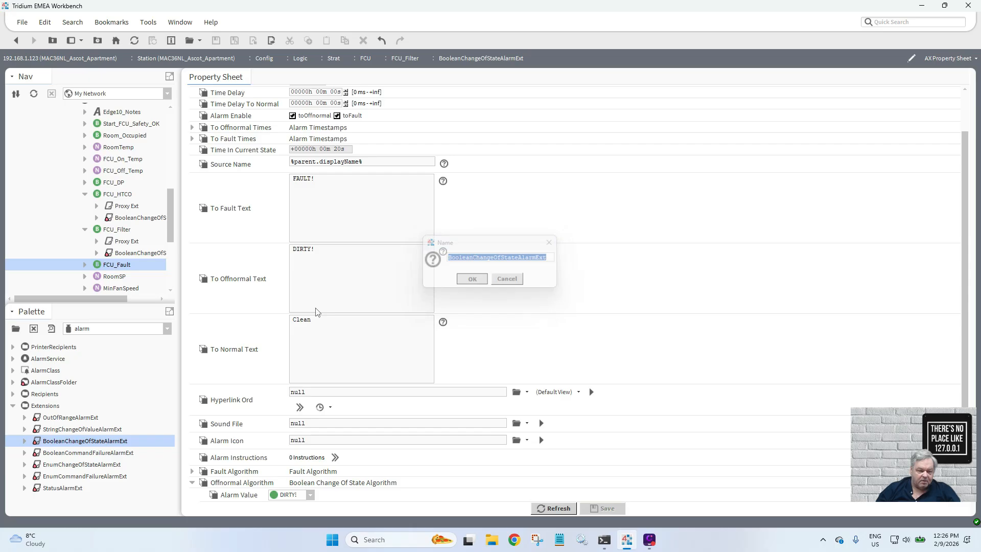
- In FCU_Fault's alarm extension, set the To Offnormal Text to "FAULT!" and the To Normal Text to "Healthy", and save
click(85, 265)
double_click(134, 288)
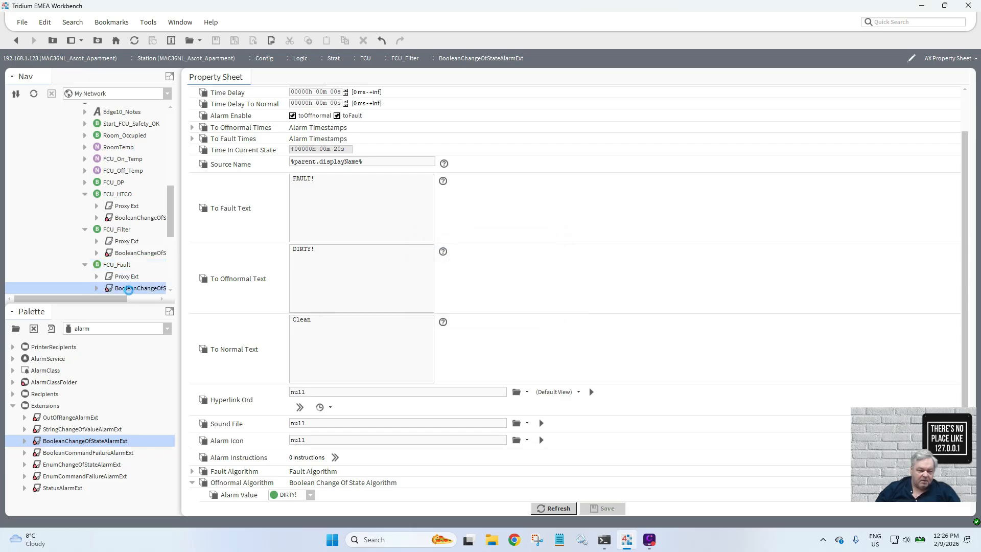
drag(347, 249, 236, 253)
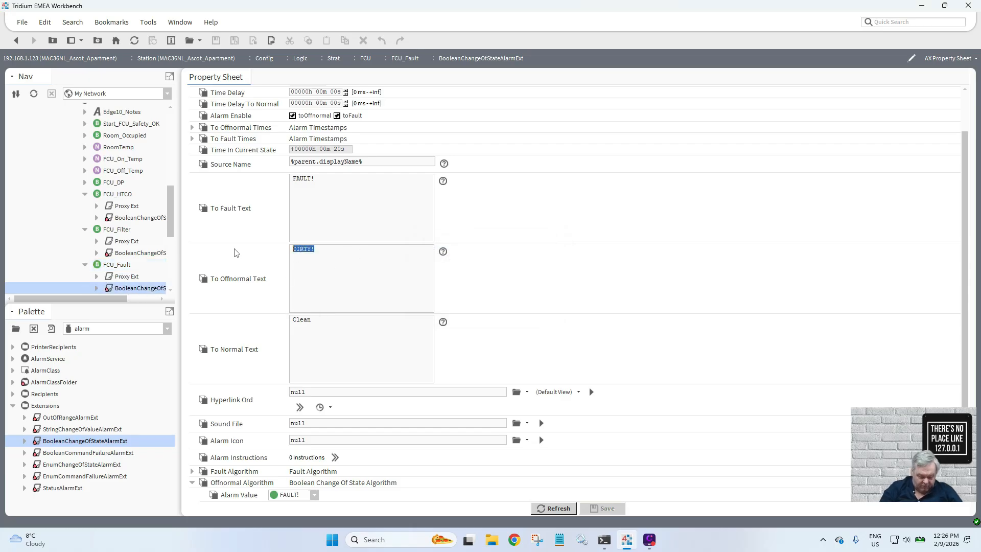
text(FAULT!)
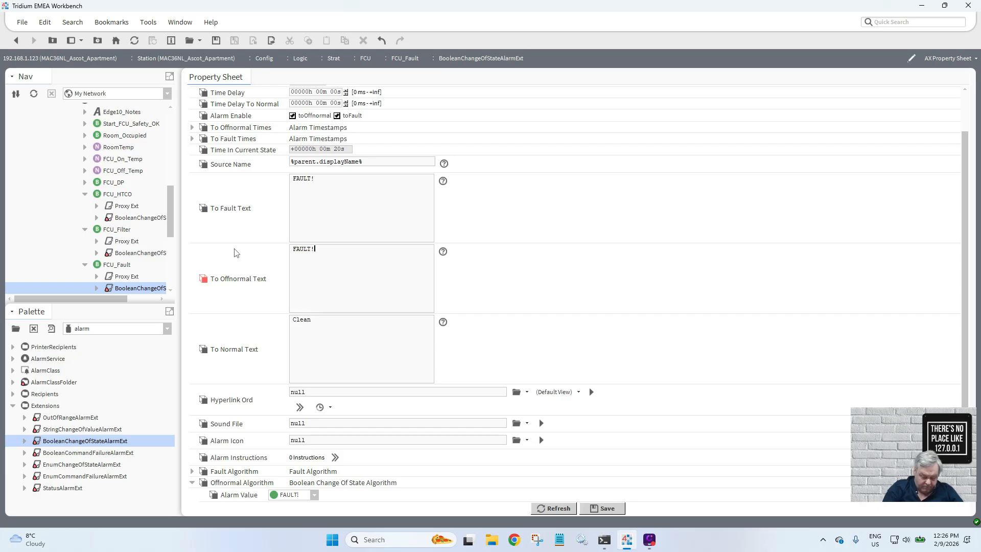
drag(326, 322, 251, 325)
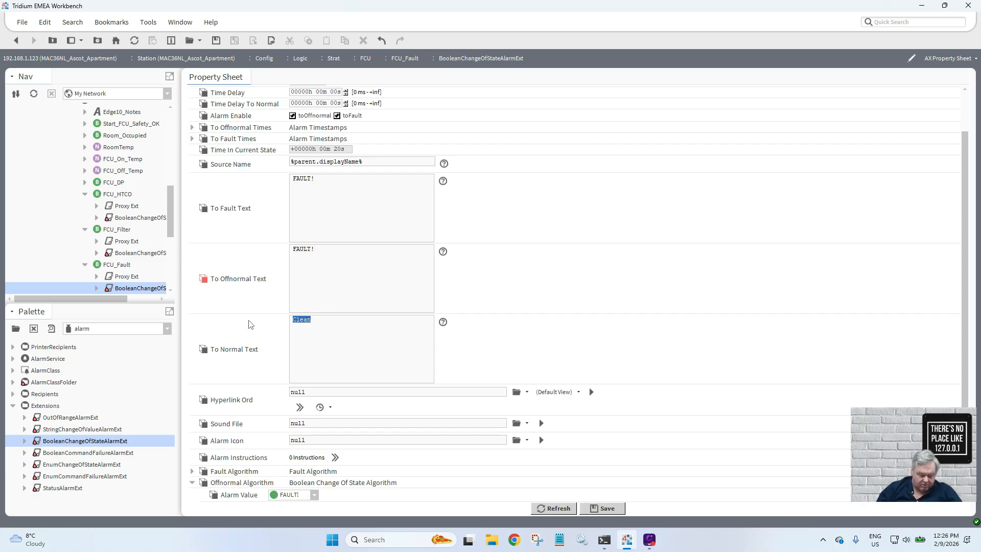
text(health)
text(y)
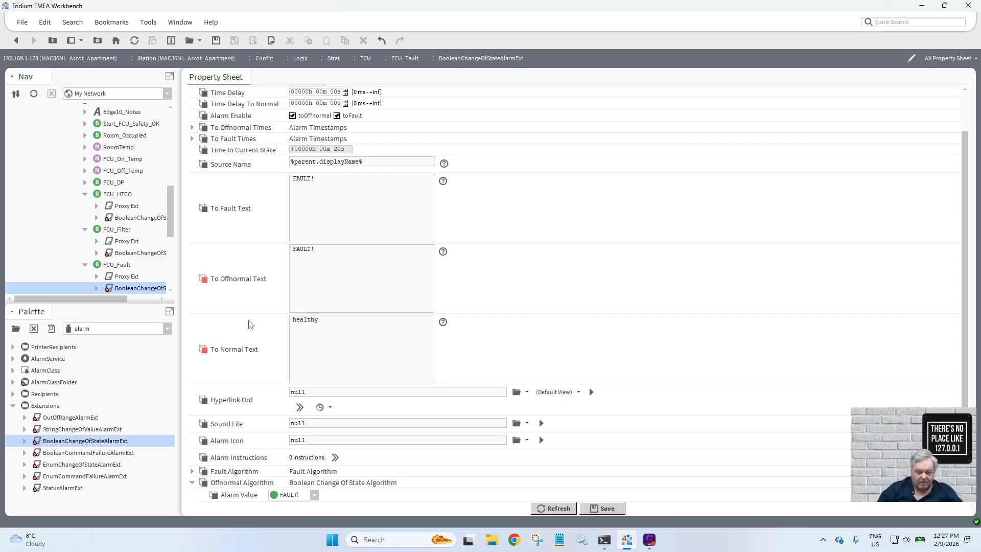
drag(296, 322, 276, 323)
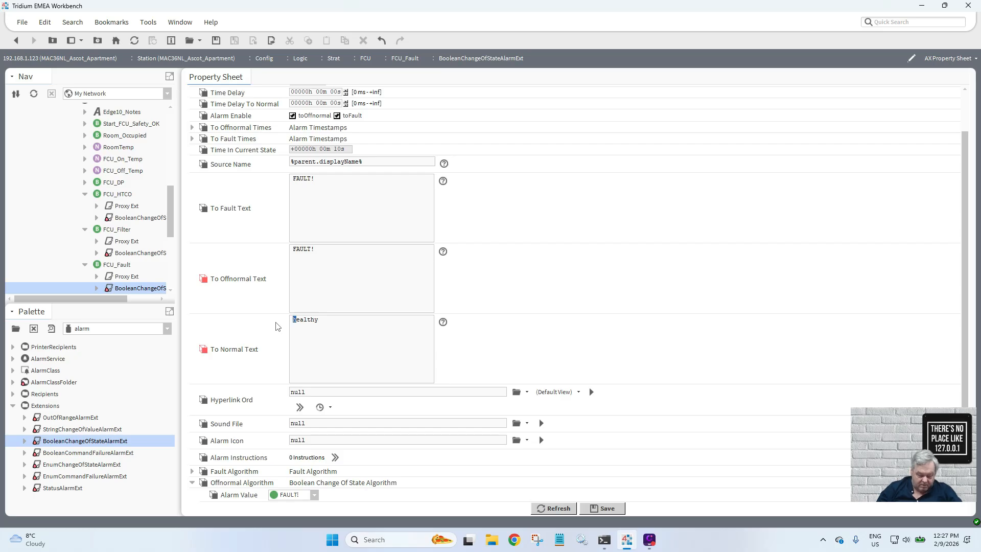
text(H)
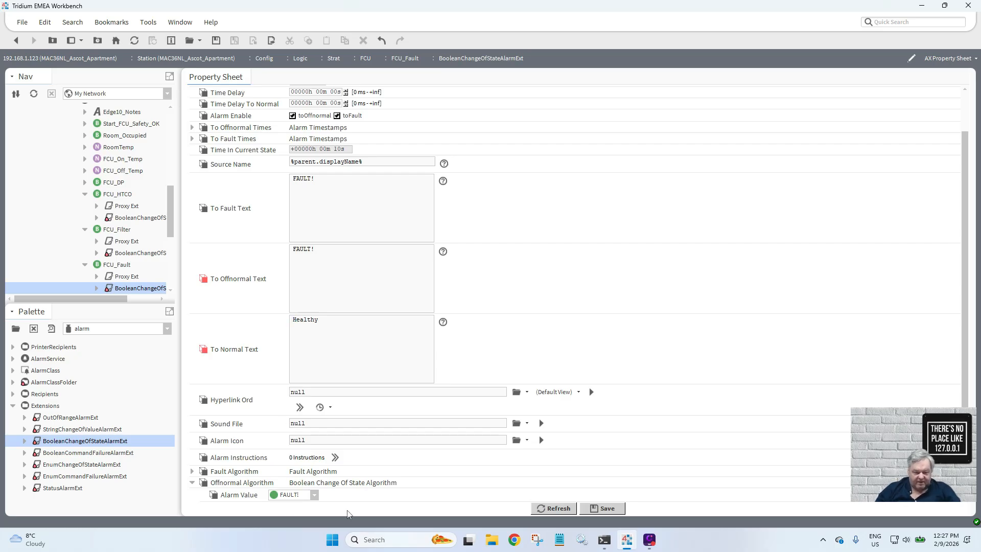
click(602, 509)
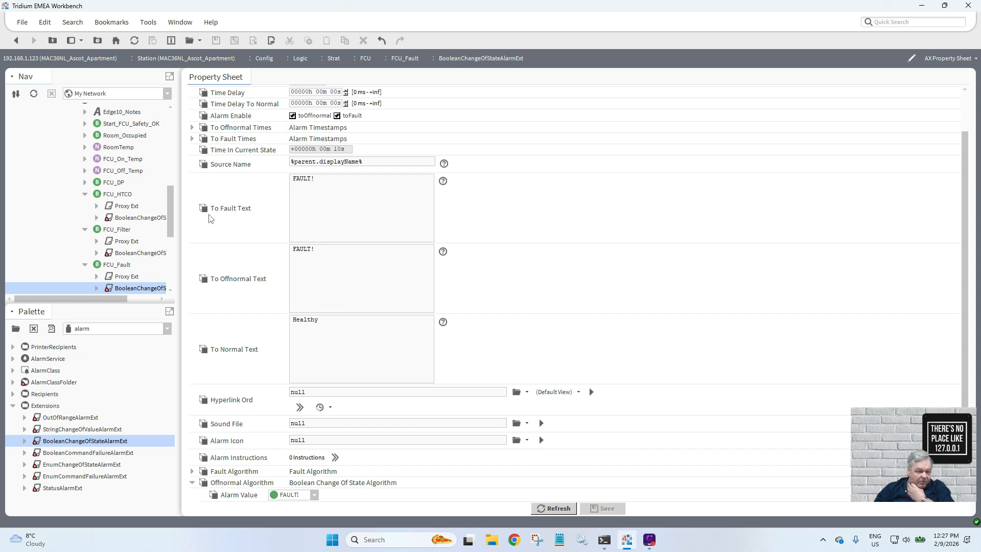
- Collapse the expanded FCU points and add an OutOfRangeAlarmExt to RoomTemp under its default name
click(86, 265)
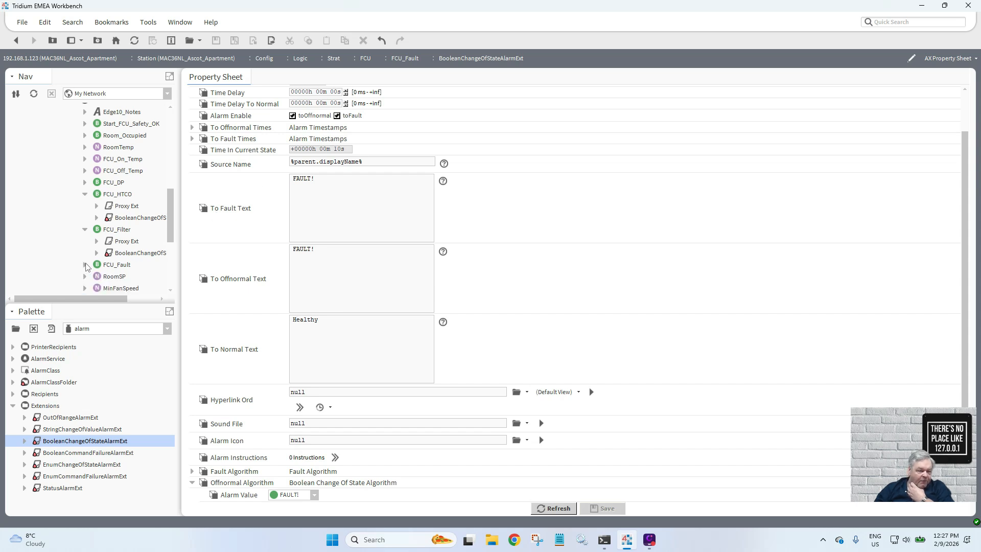
click(86, 230)
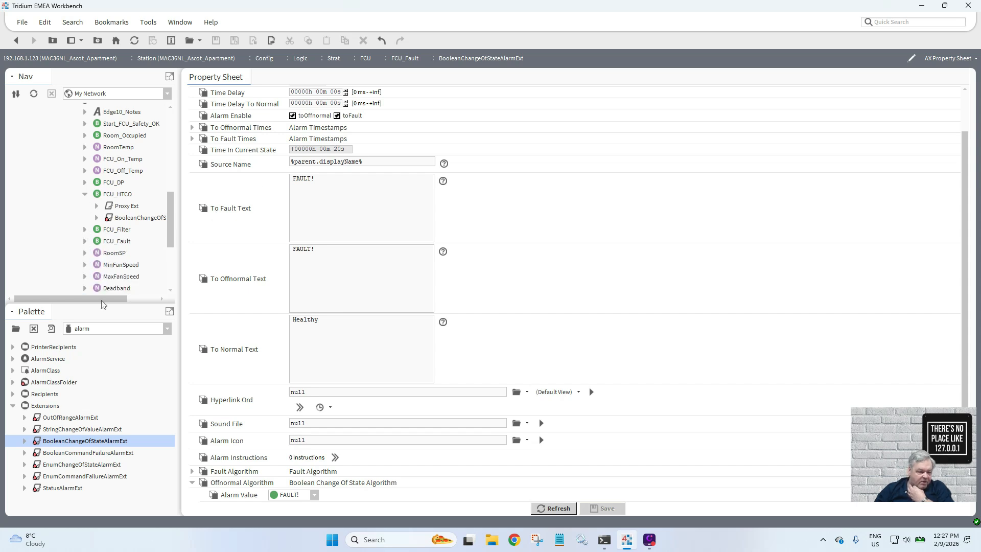
click(85, 194)
drag(170, 224, 173, 218)
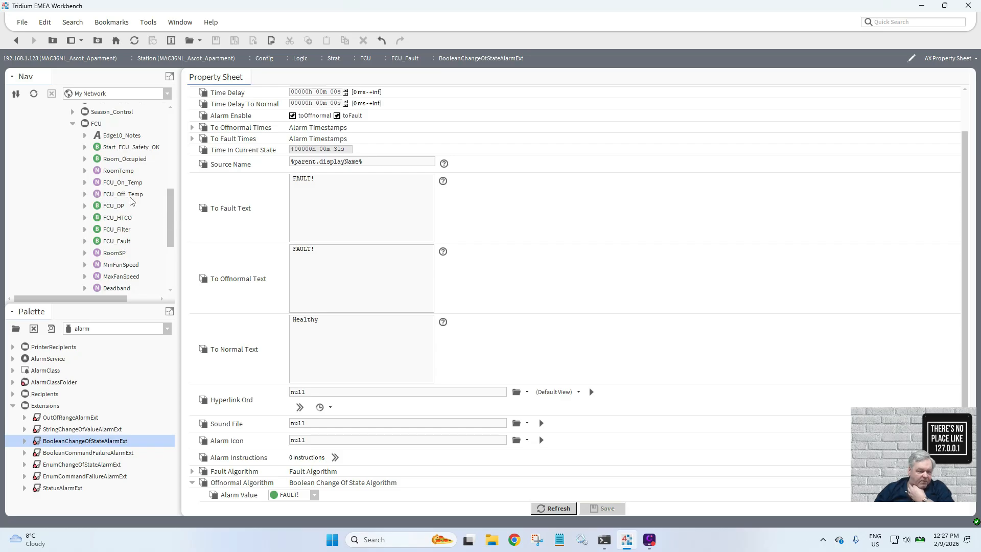
mouse_move(170, 213)
mouse_down()
mouse_move(172, 239)
mouse_move(174, 214)
mouse_up()
drag(85, 420, 112, 162)
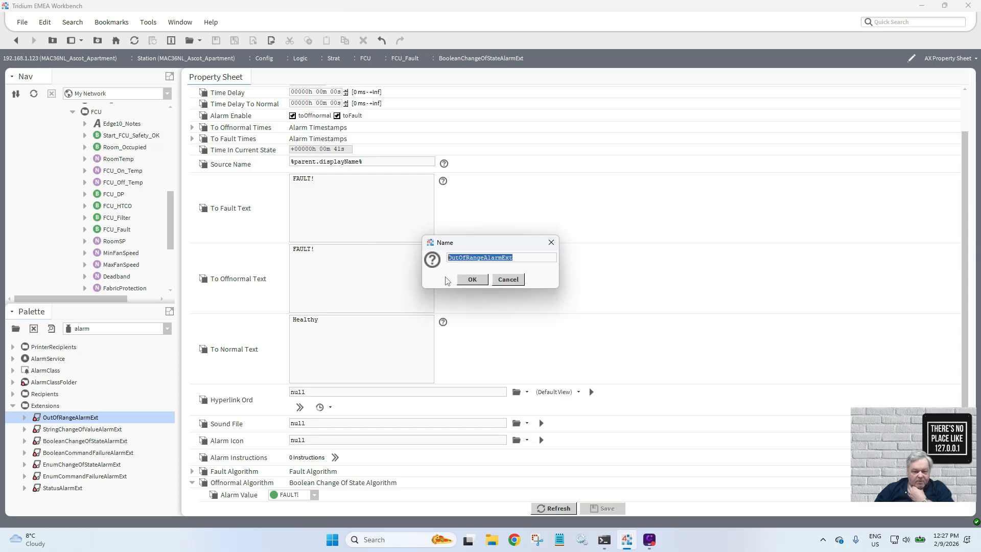
click(473, 281)
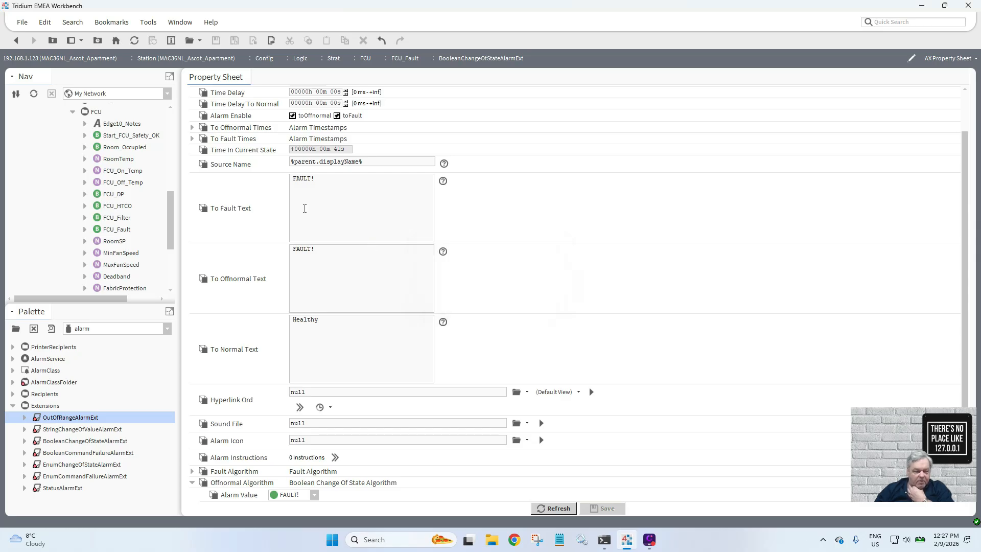
- In RoomTemp's OutOfRangeAlarmExt, set high limit 60 °C, low limit 10 °C, deadband 1 and High Limit Text "Temperaturte sensor above 60 Degrees"
click(85, 159)
click(131, 183)
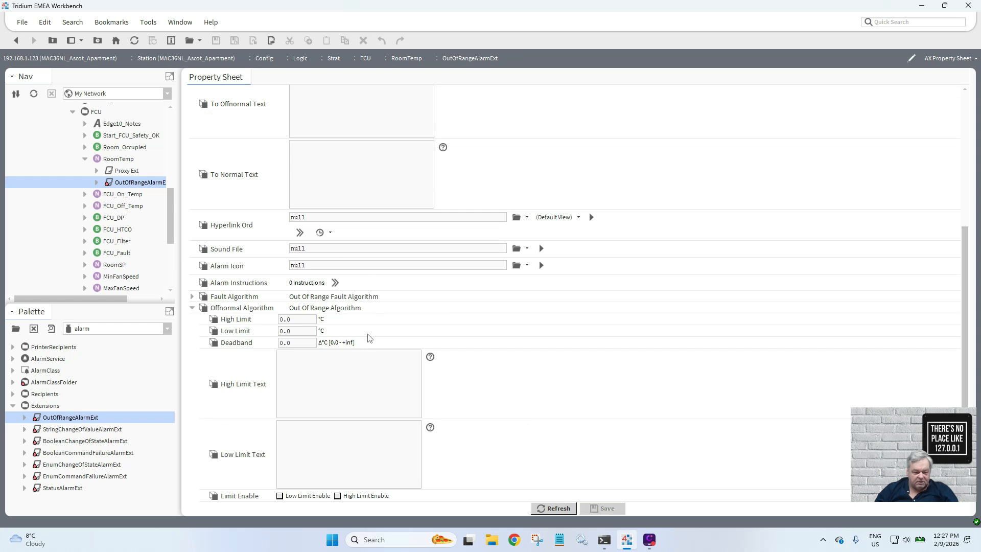
drag(297, 323, 279, 321)
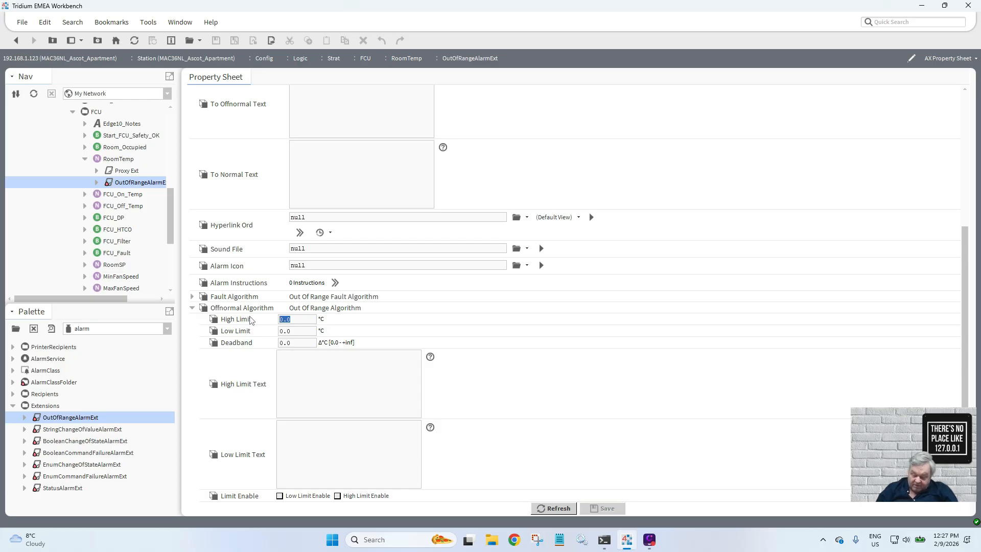
text(60)
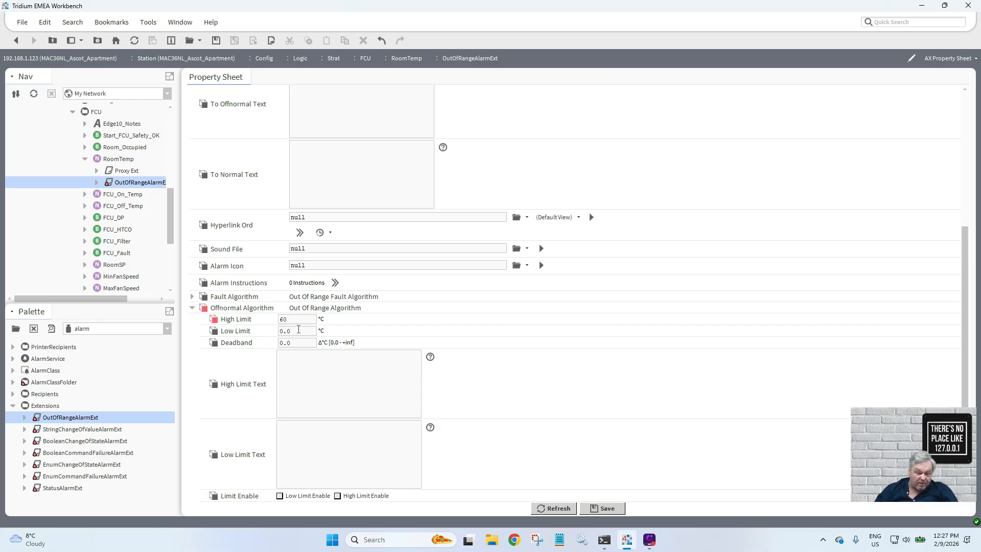
click(299, 329)
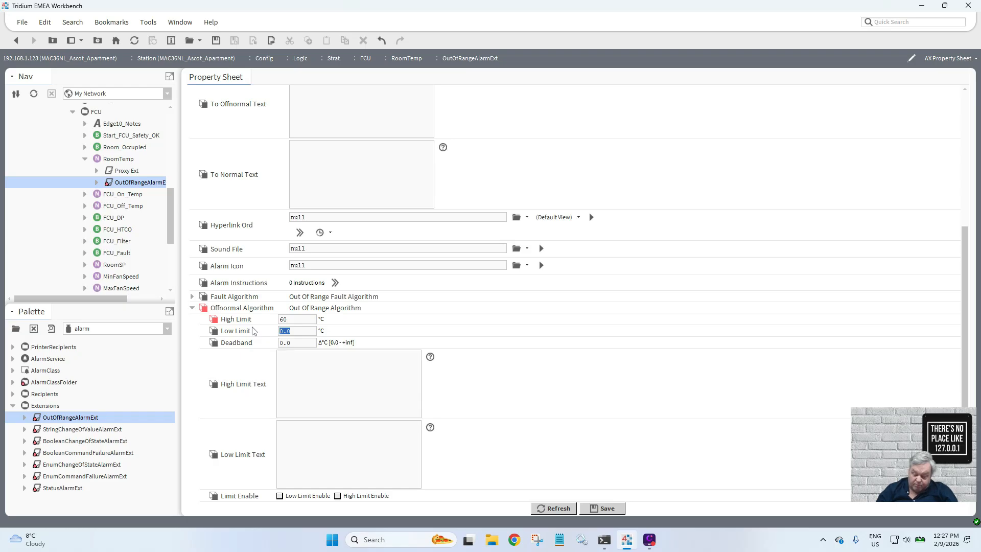
text(10)
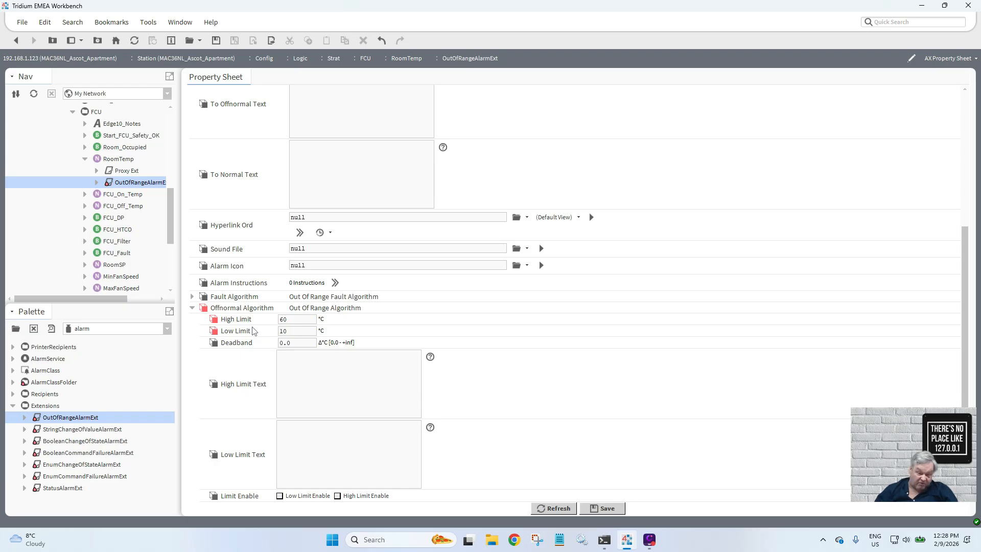
key(Tab)
text(1)
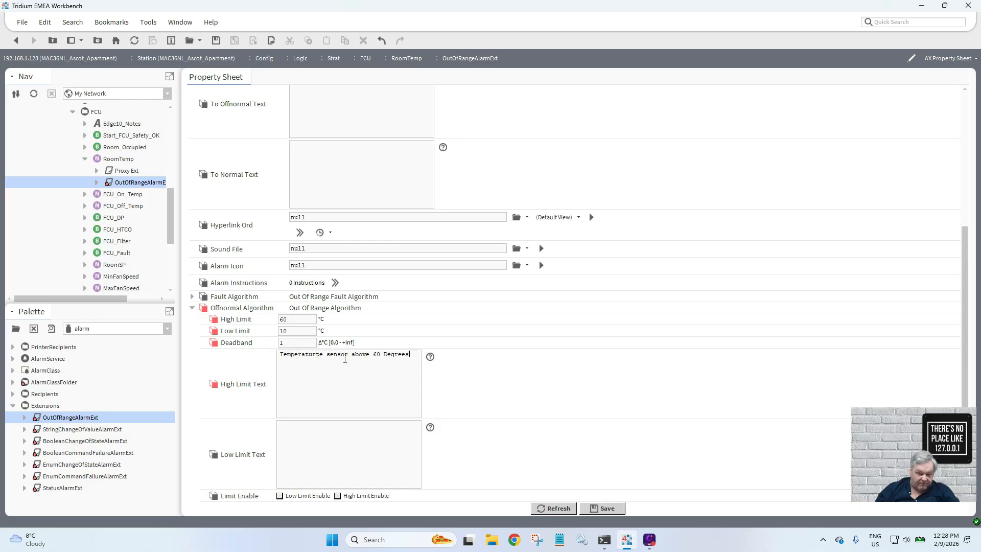
- Copy the High Limit Text into RoomTemp's Low Limit Text and change it to "Temperaturte sensor below 10 Degrees"
drag(413, 355, 265, 351)
key(ctrl+c)
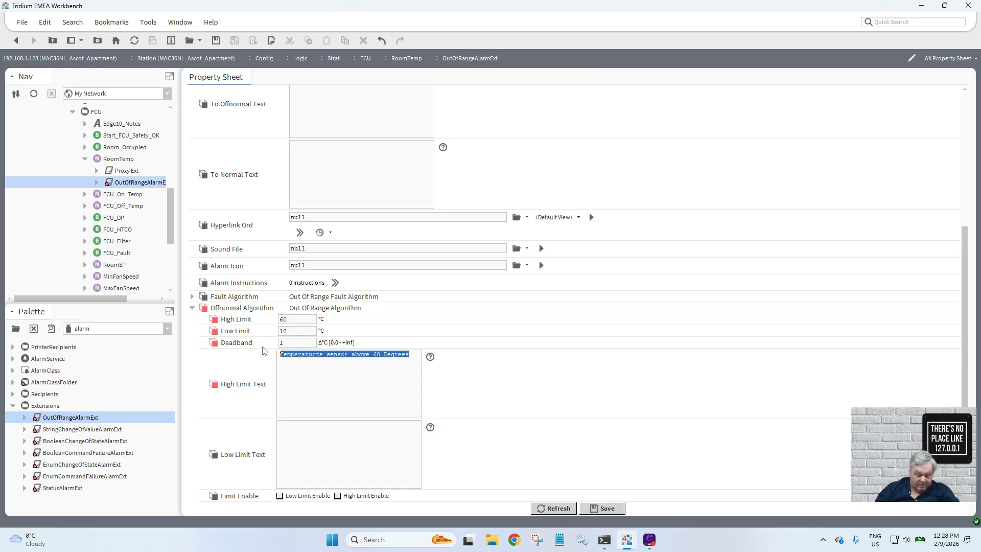
click(317, 436)
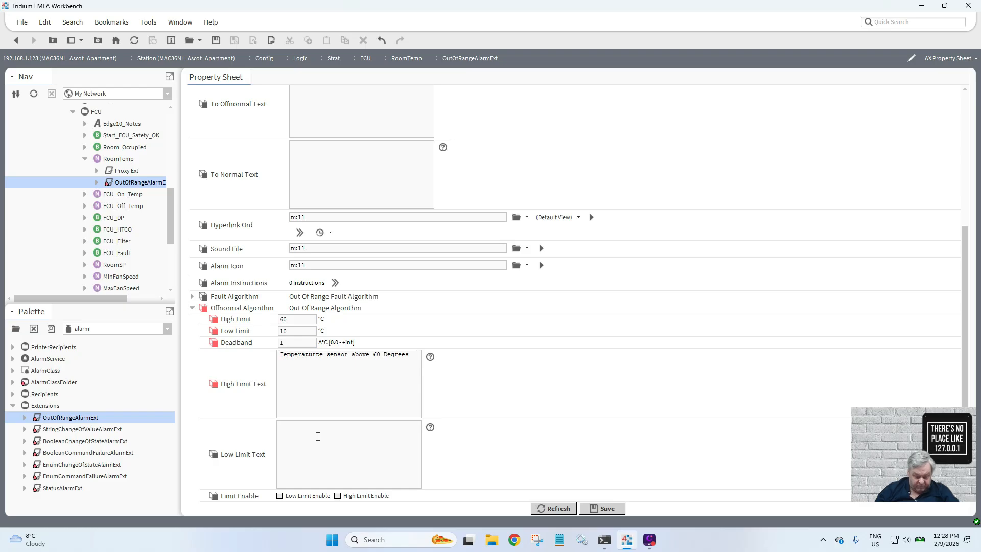
key(ctrl+v)
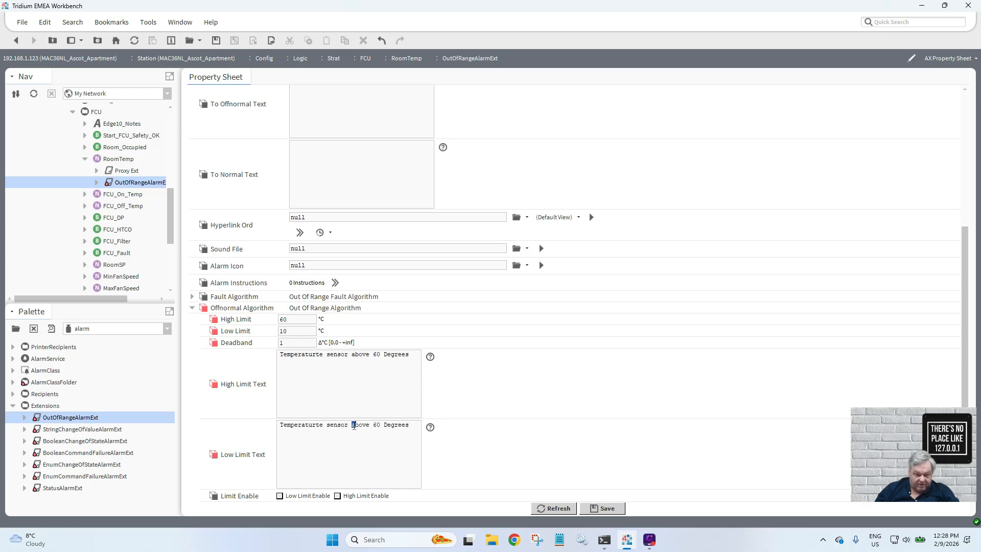
drag(354, 426, 375, 425)
text(below)
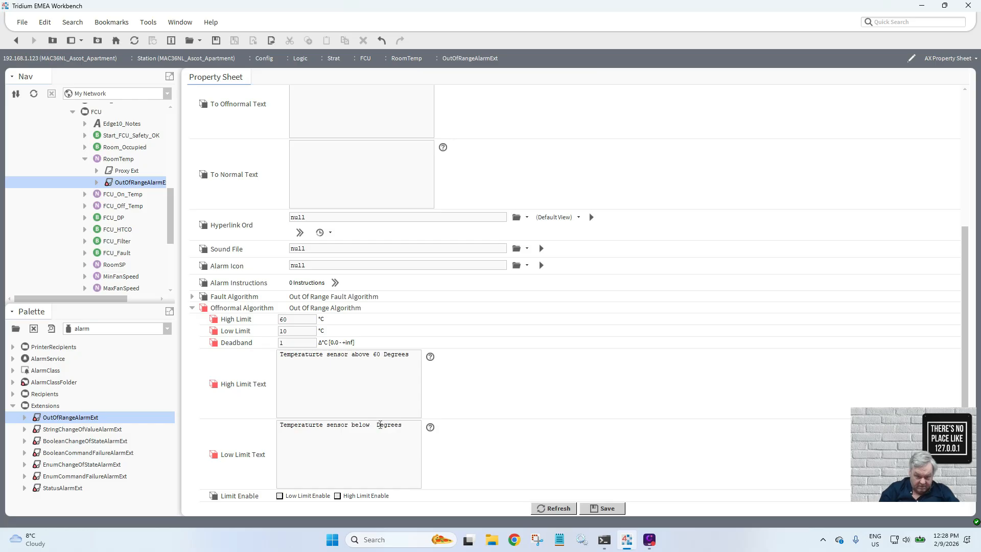
text( 10)
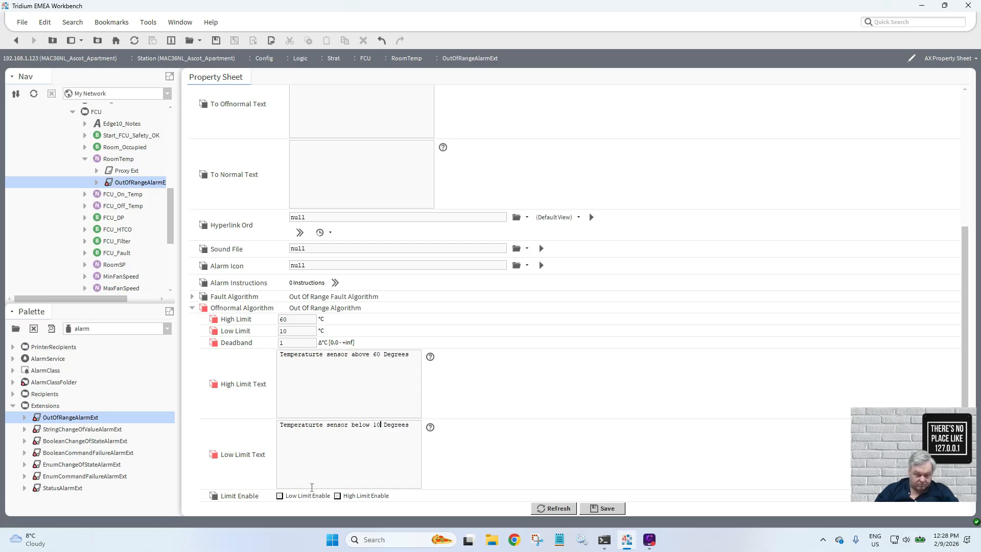
- Enable both the low and high limits in RoomTemp's OutOfRangeAlarmExt and save the changes
click(280, 496)
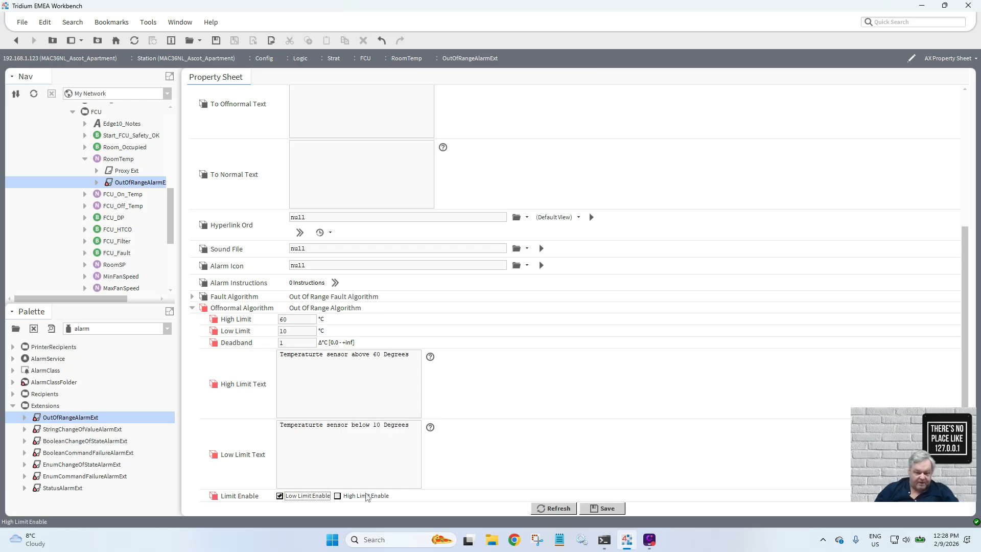
click(337, 495)
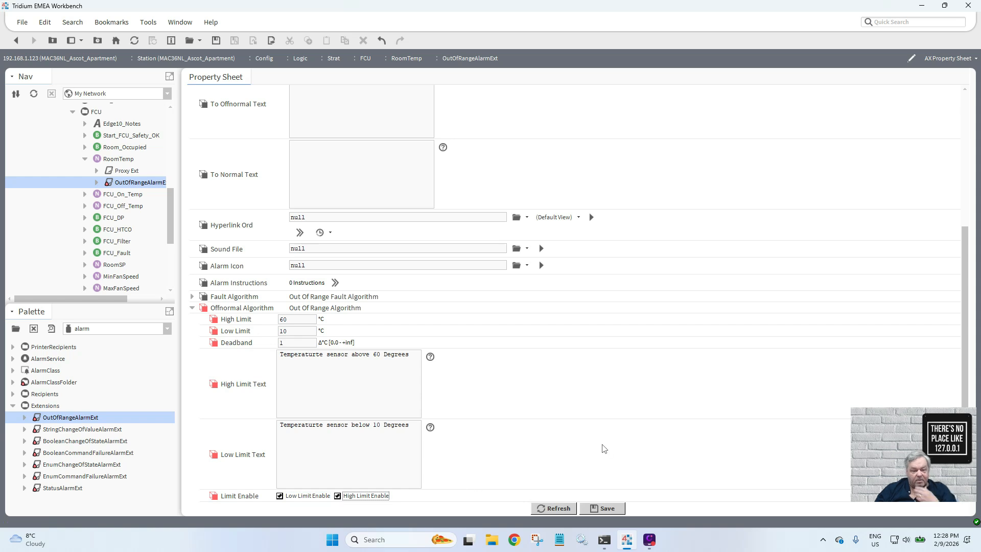
scroll(972, 364, down, 2)
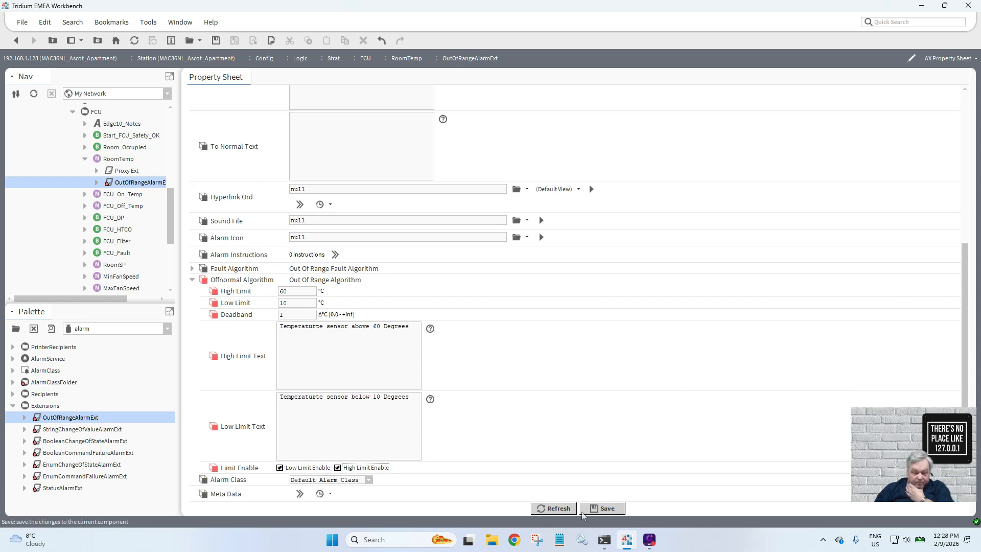
click(605, 511)
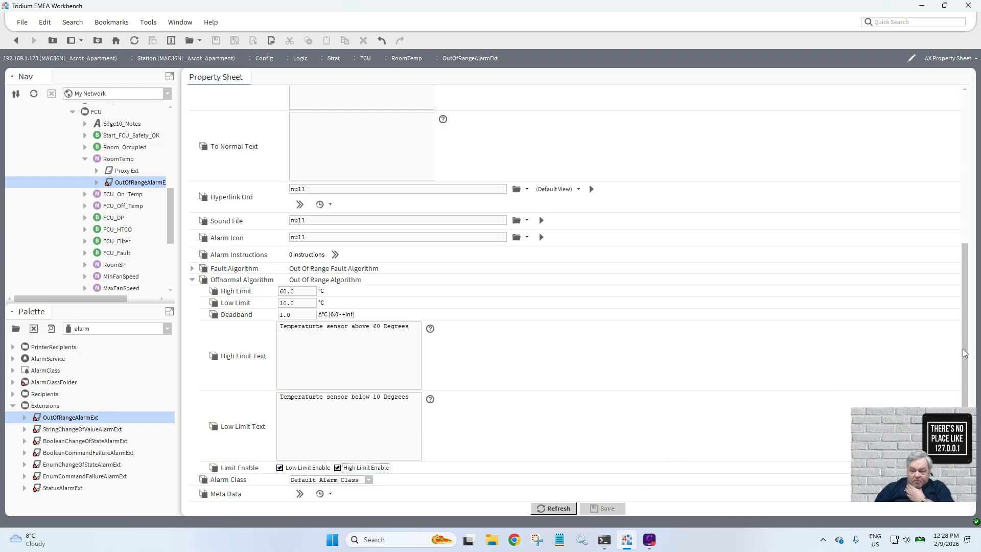
- Check the FCU folder's name in its Rename dialog and close the dialog with the name kept
scroll(965, 353, up, 3)
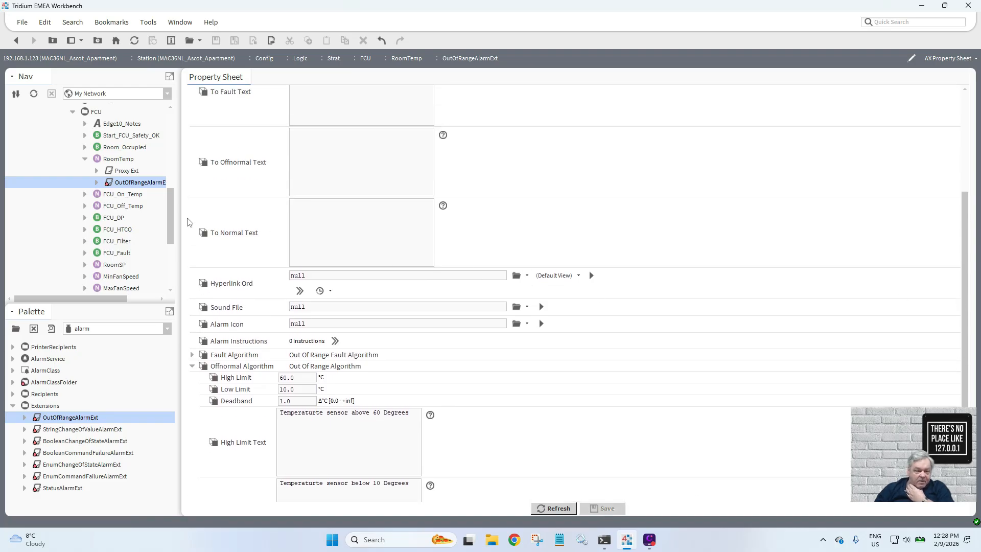
drag(170, 222, 170, 213)
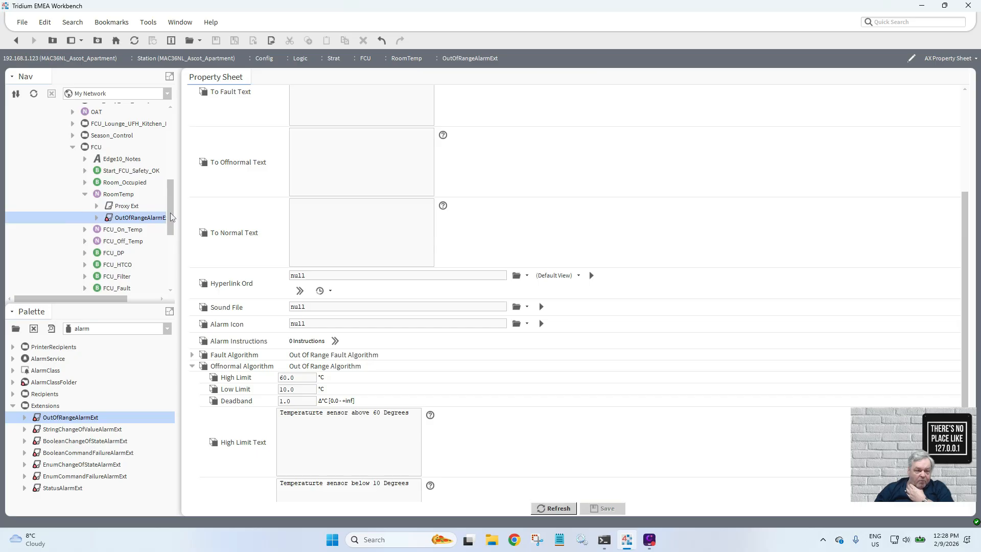
right_click(94, 150)
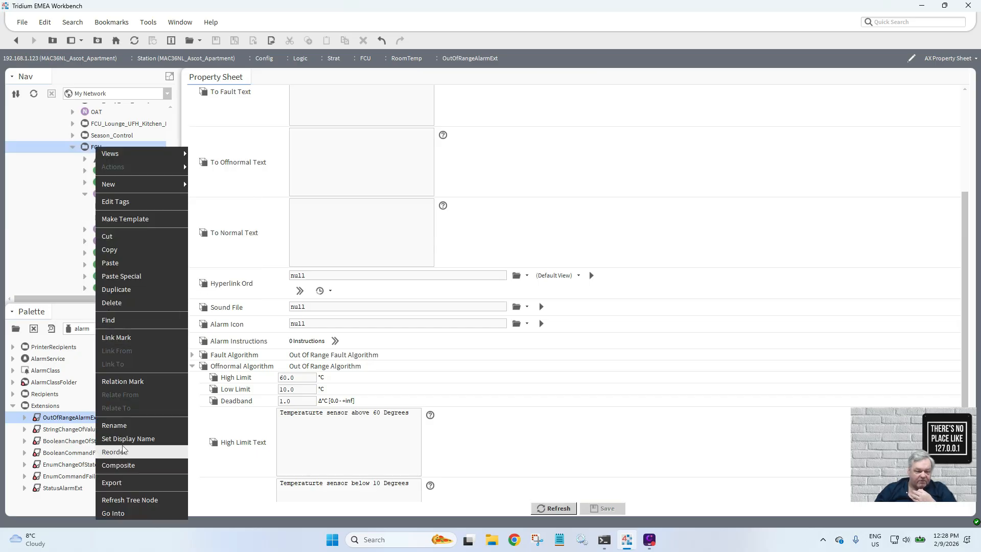
click(123, 426)
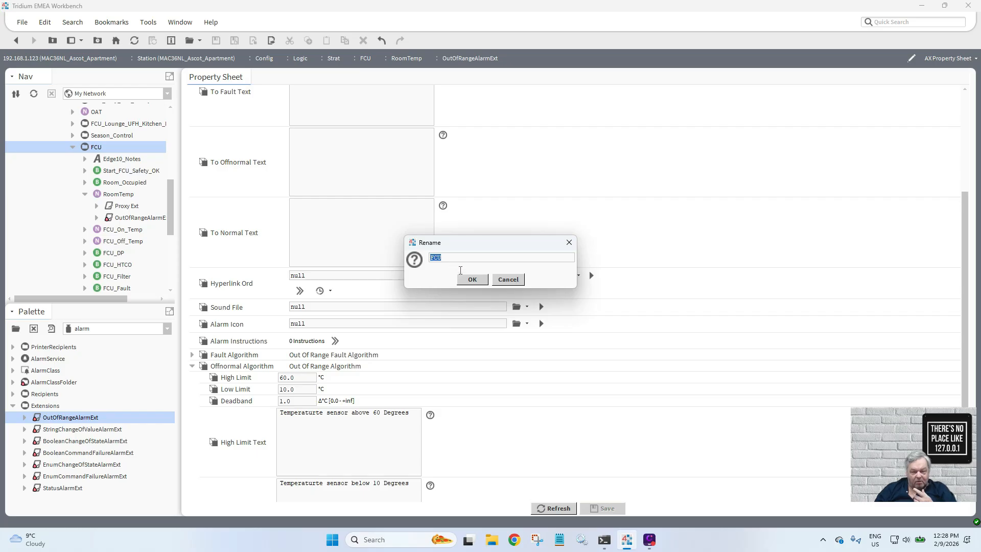
click(473, 280)
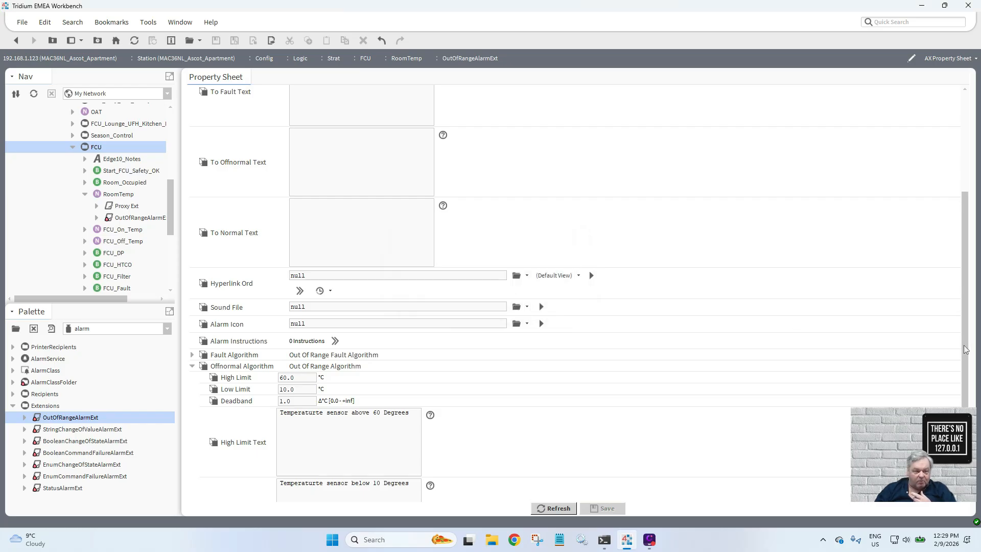
- Set the Source Name of RoomTemp's alarm extension to "%parent.parent.displayName%_%parent.displayName%" and save
drag(965, 349, 965, 265)
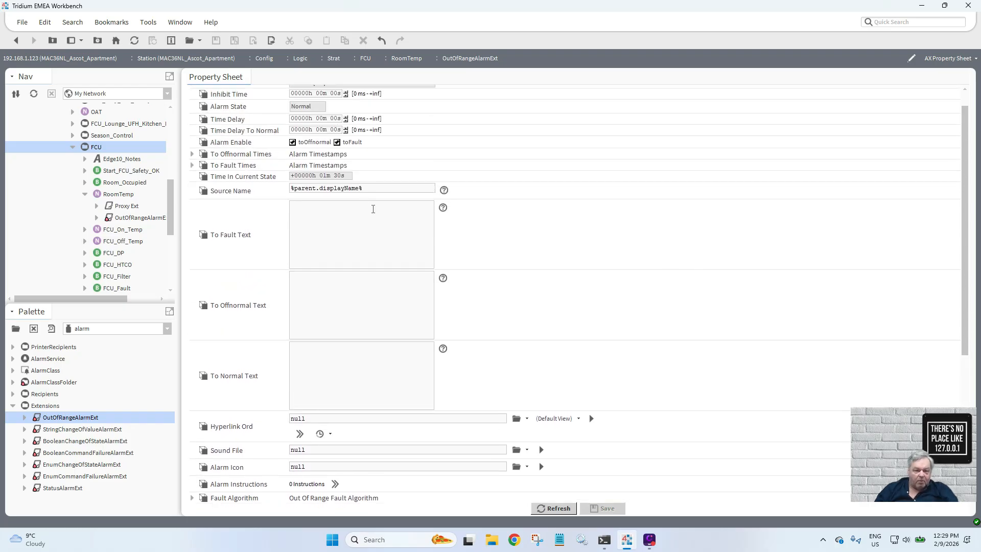
drag(371, 191, 292, 193)
key(ctrl+c)
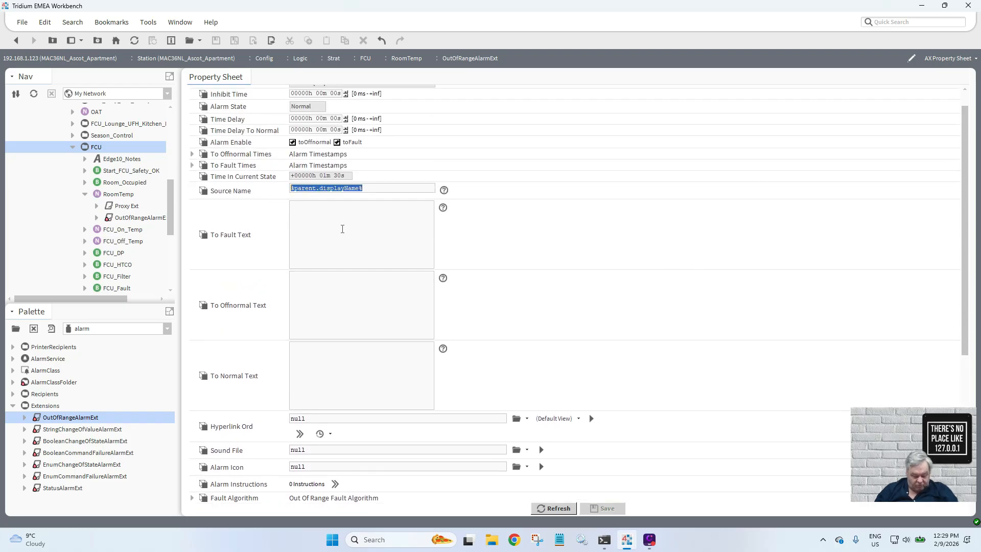
click(377, 189)
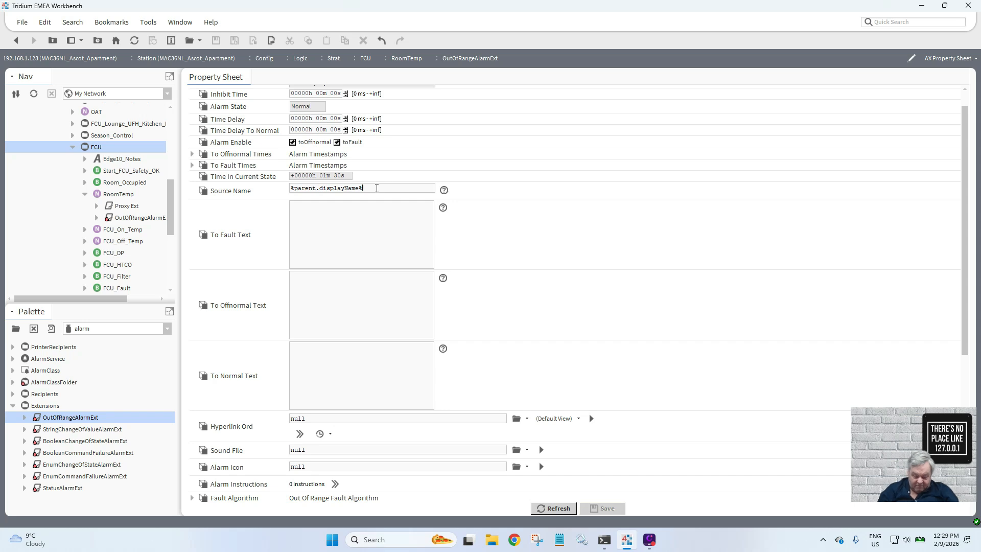
text(_)
key(ctrl+v)
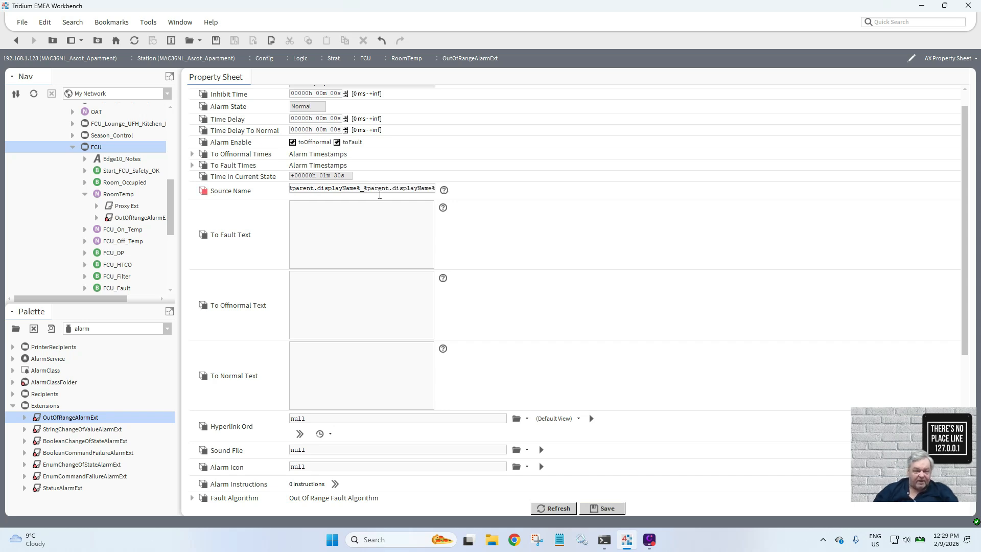
drag(363, 189, 284, 196)
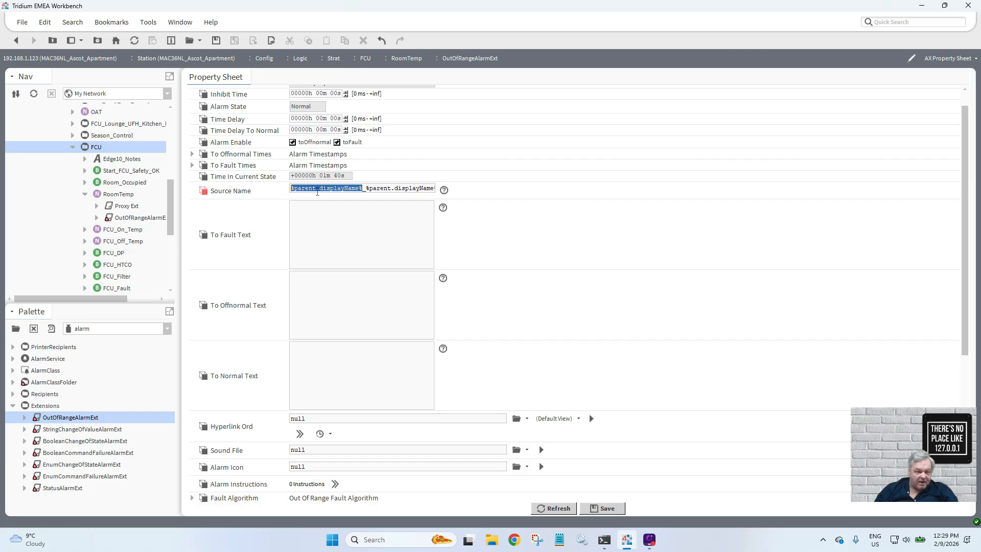
click(319, 189)
text(parent.)
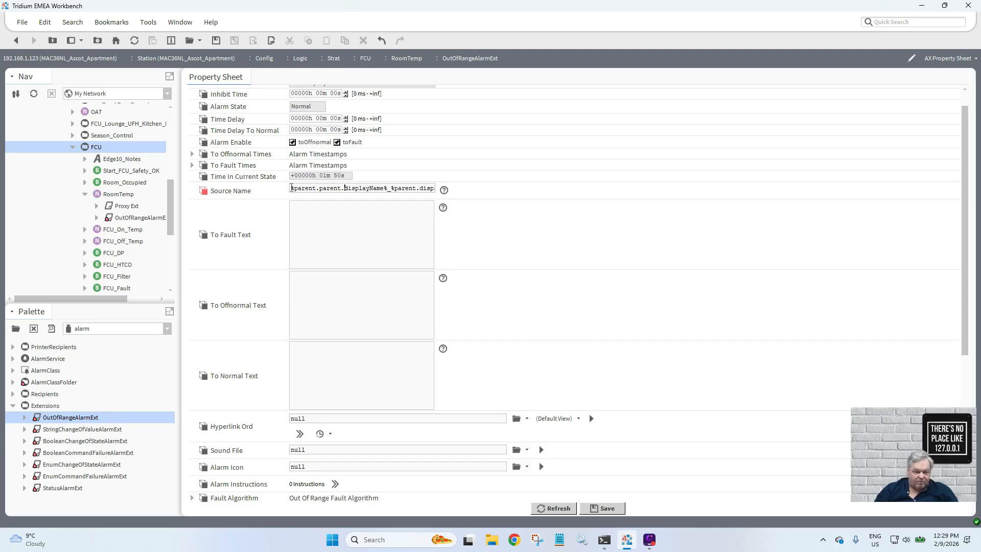
drag(291, 188, 470, 201)
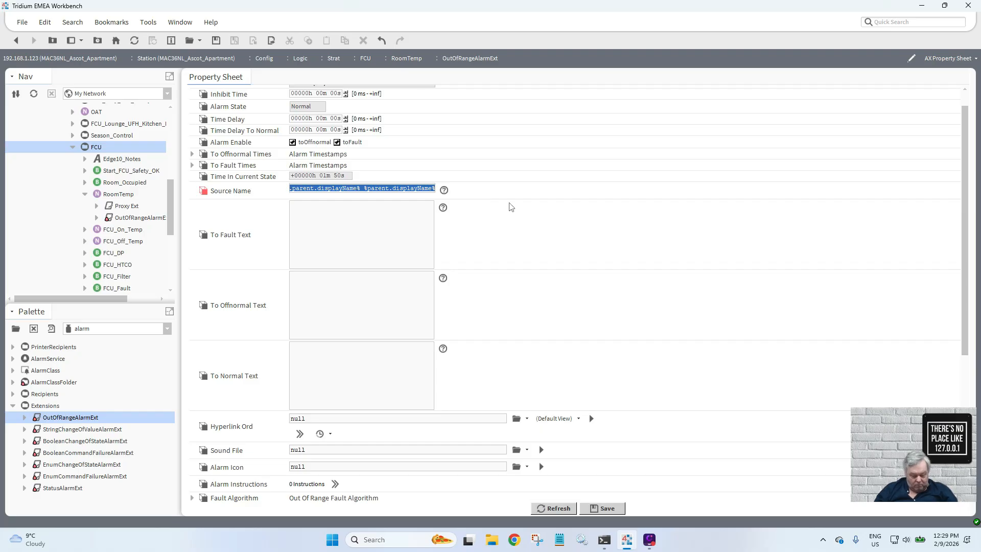
click(607, 509)
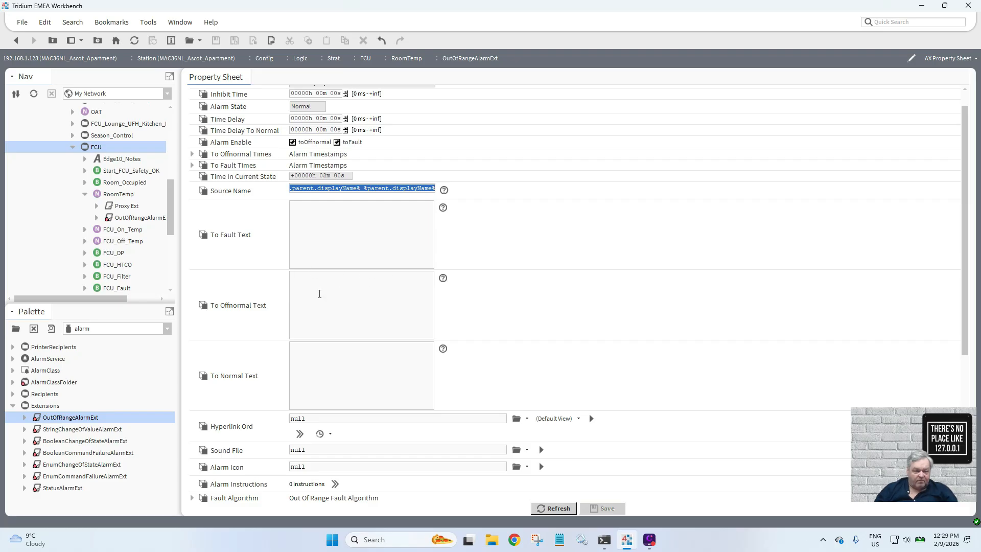
- In RoomTemp's alarm extension, set To Offnormal Text "ISSUE!", To Normal Text "Healthy" and To Fault Text "FAULT!", and save
click(320, 294)
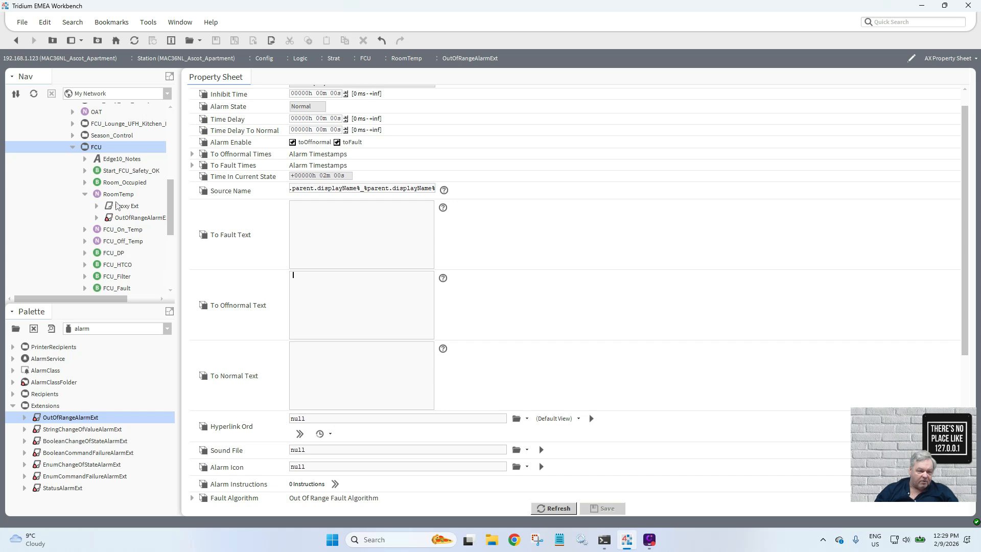
click(86, 230)
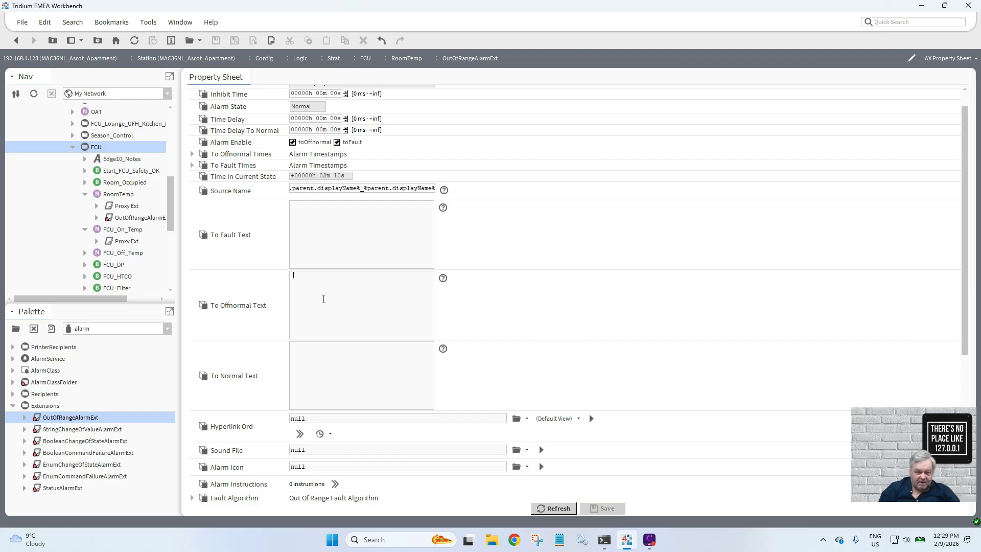
text(ISSUE!)
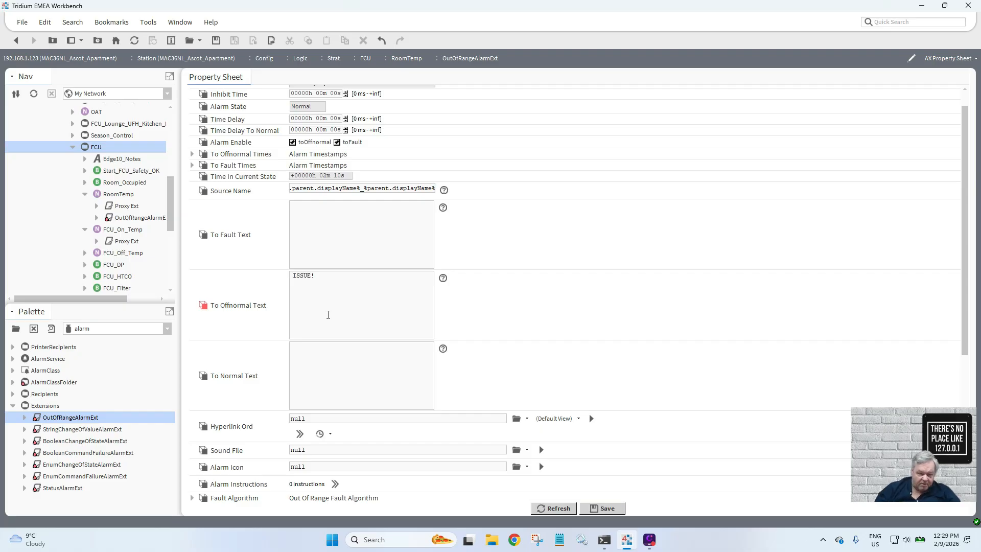
click(323, 353)
text(E)
text(ealthy)
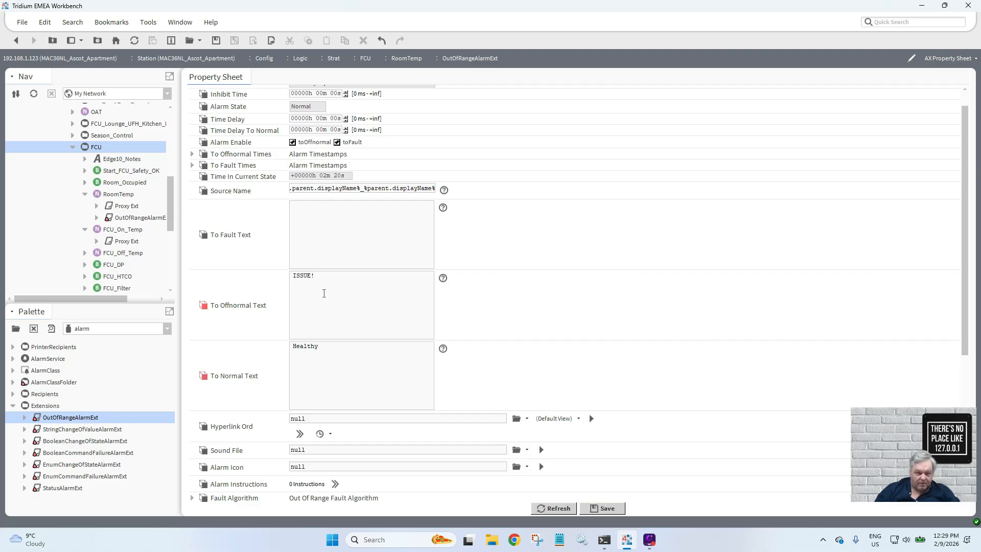
click(311, 226)
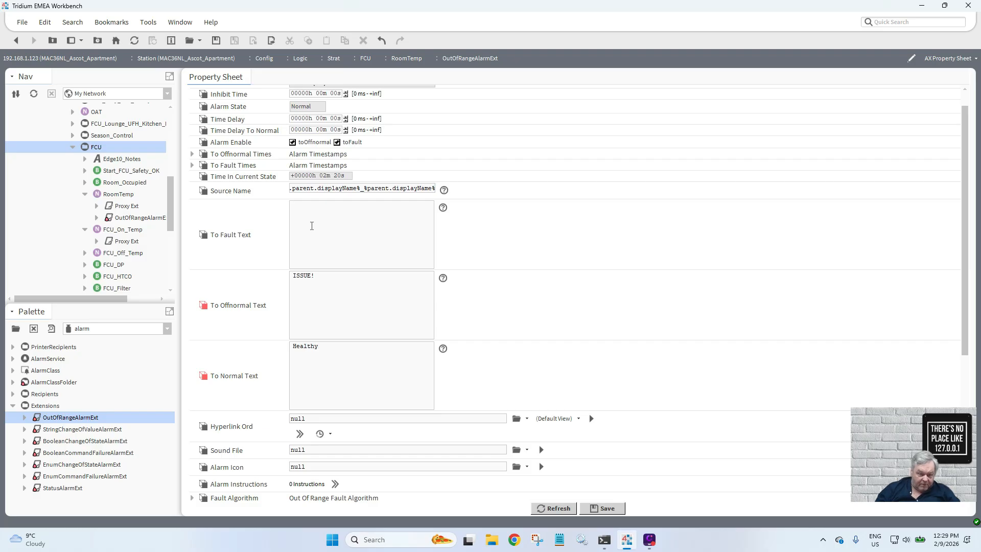
text(FAULT!)
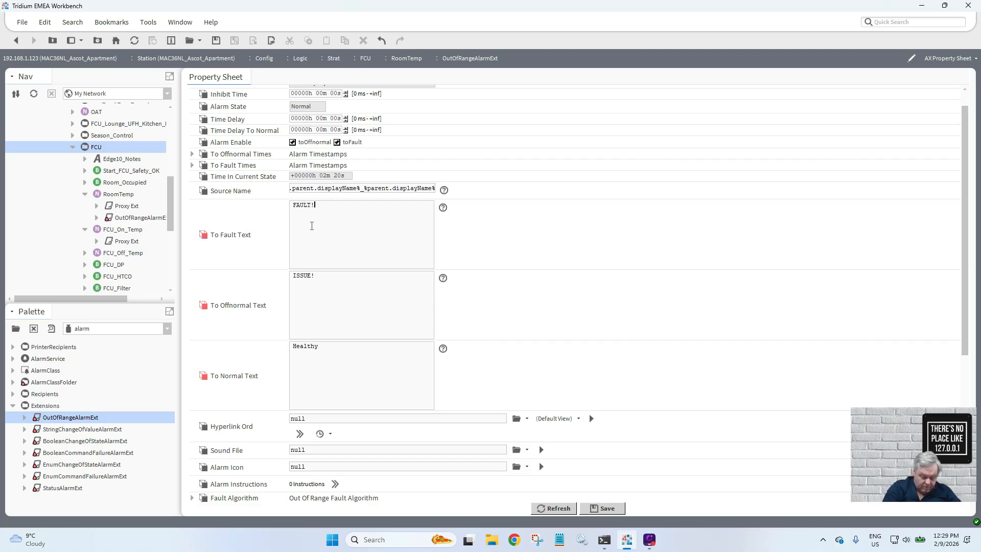
click(605, 508)
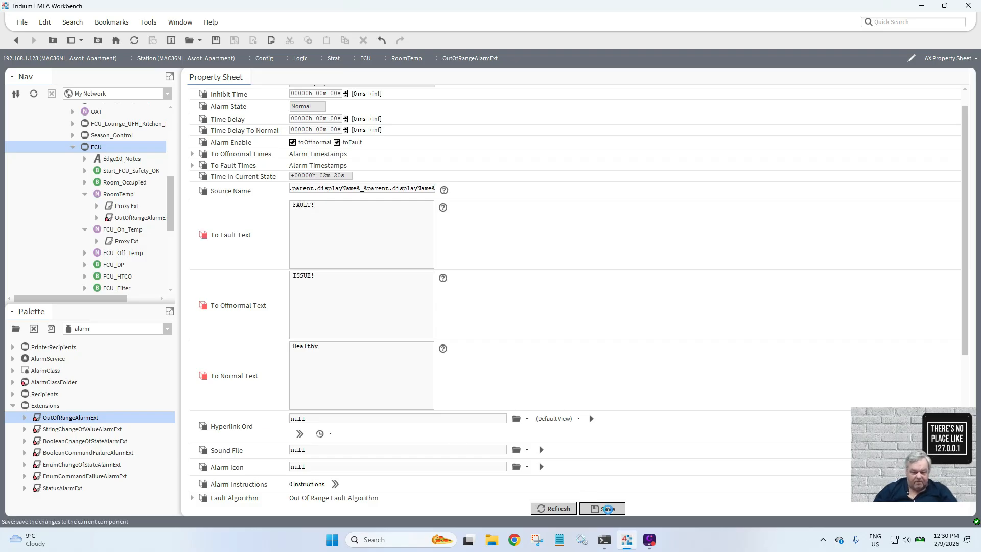
- Copy the OutOfRangeAlarmExt from RoomTemp into FCU_On_Temp, keeping its default name
right_click(127, 219)
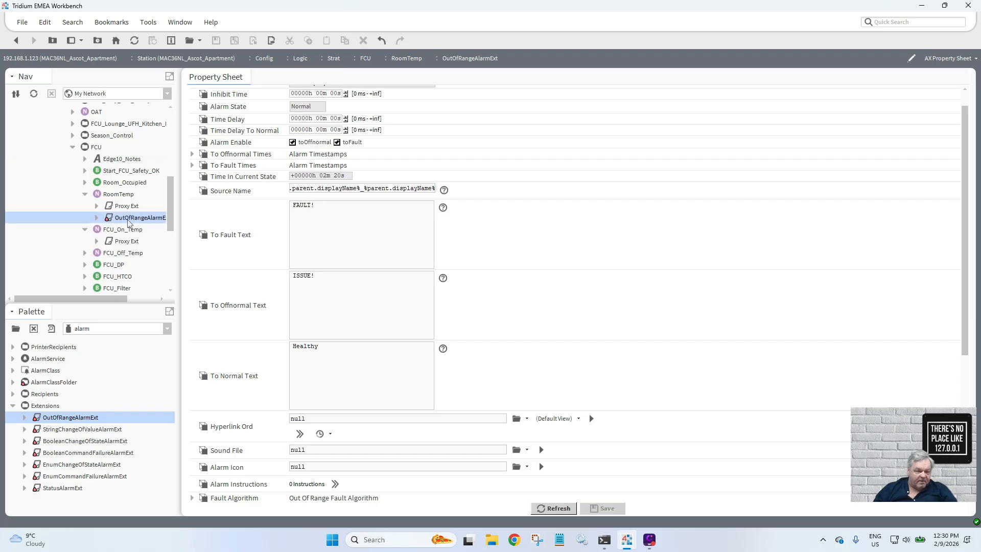
click(157, 258)
click(115, 230)
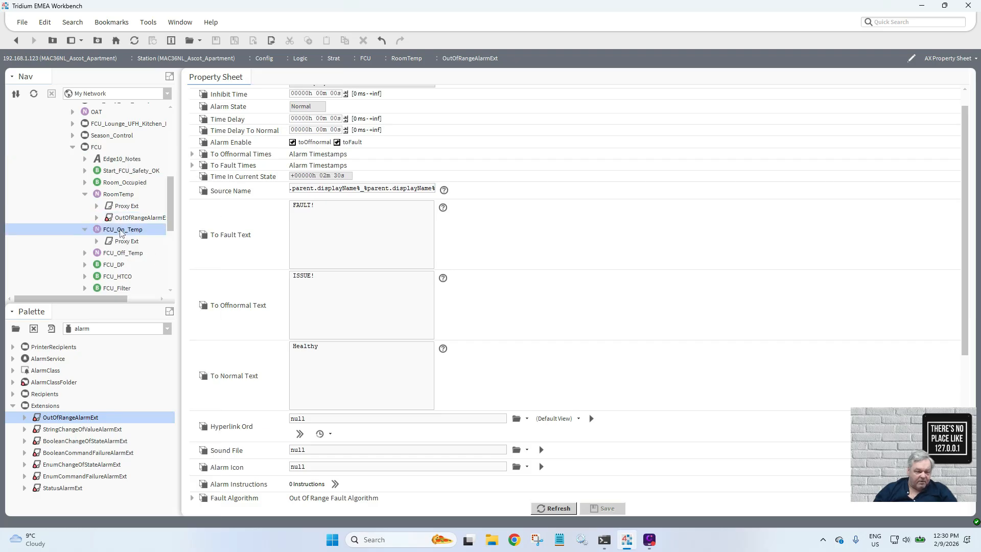
right_click(119, 230)
click(154, 272)
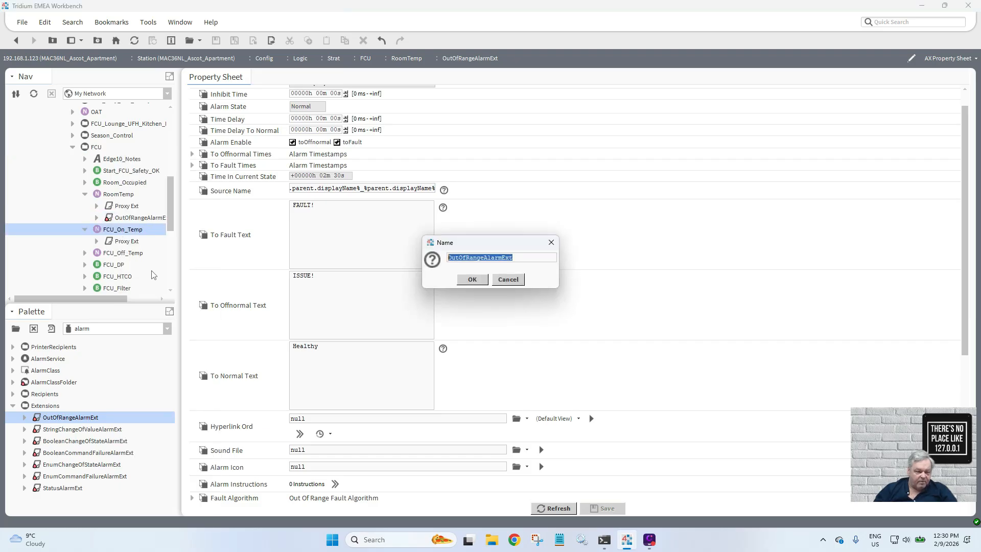
click(472, 280)
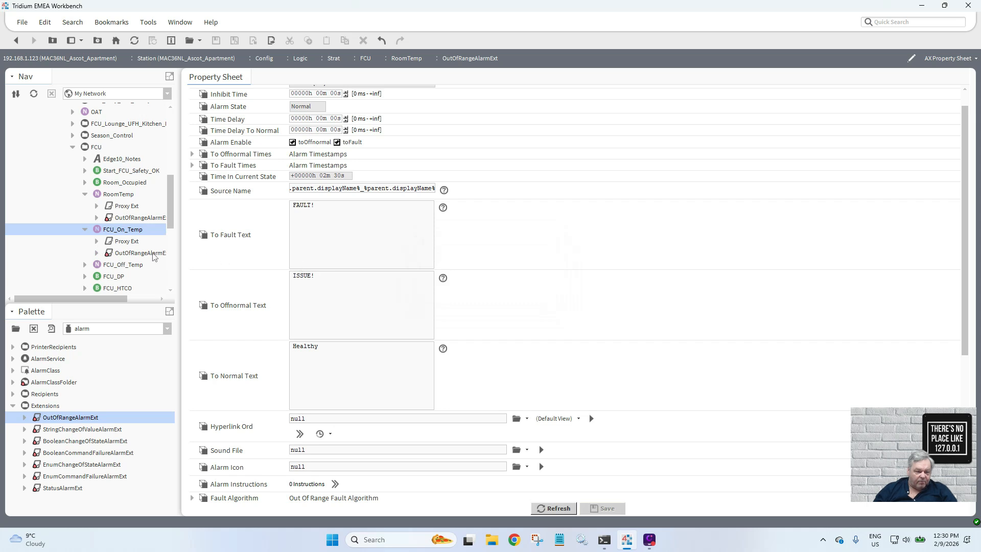
- In FCU_On_Temp's alarm extension, set High Limit to 100 °C and High Limit Text to "Temperaturte sensor above 100 Degrees", and save
double_click(138, 254)
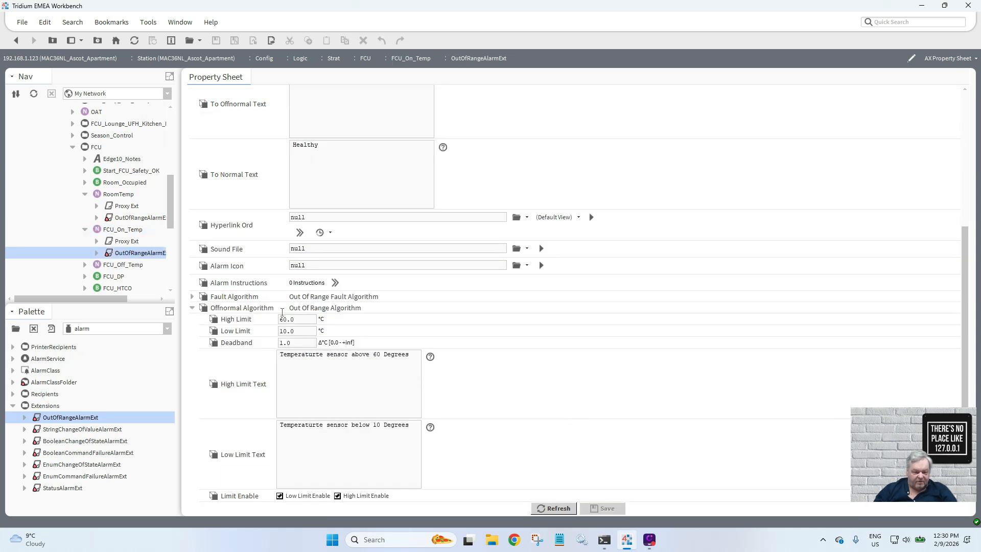
drag(300, 318, 242, 315)
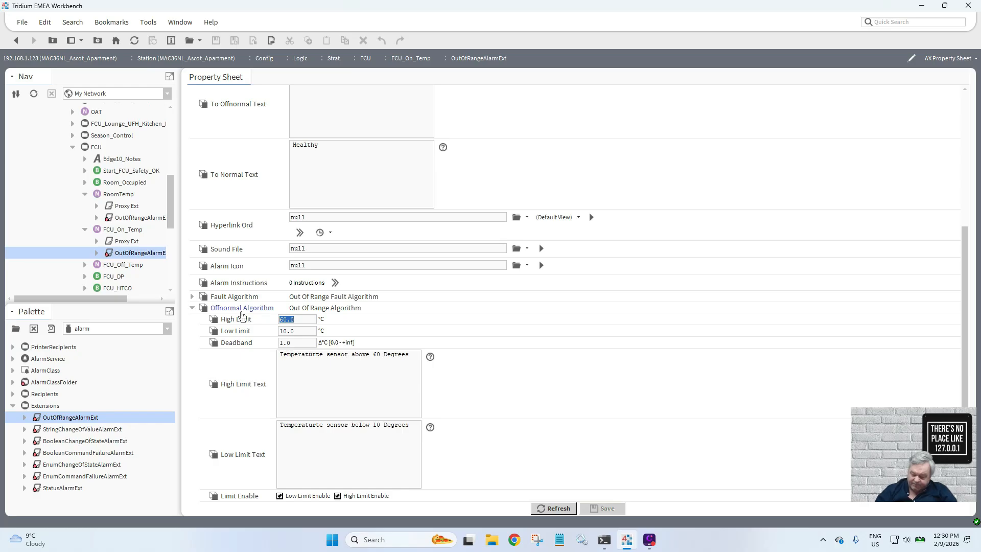
text(100)
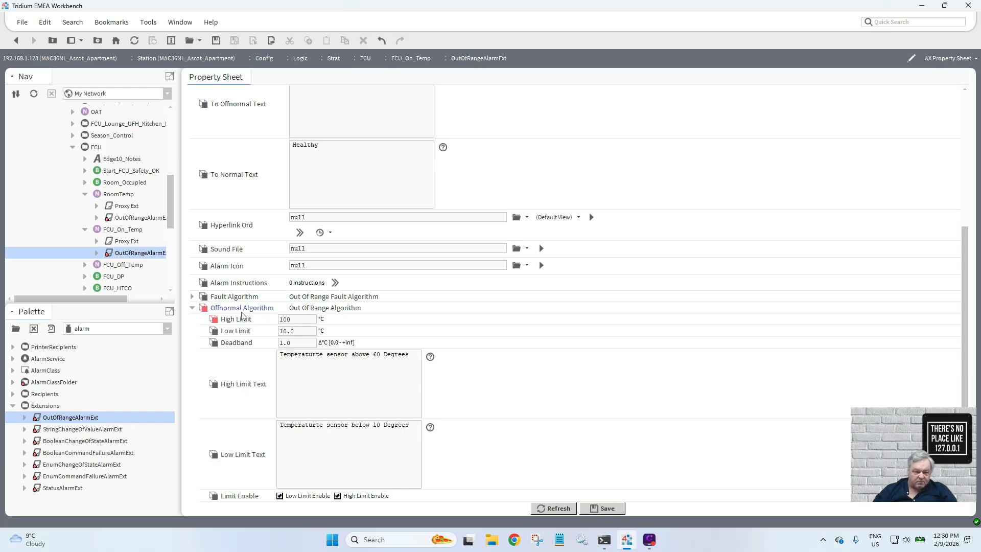
click(609, 509)
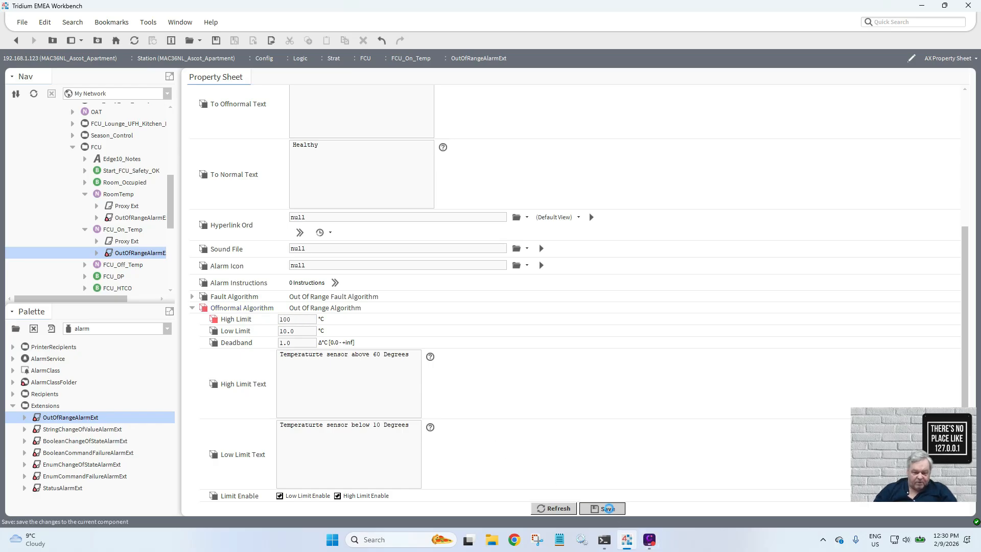
click(84, 264)
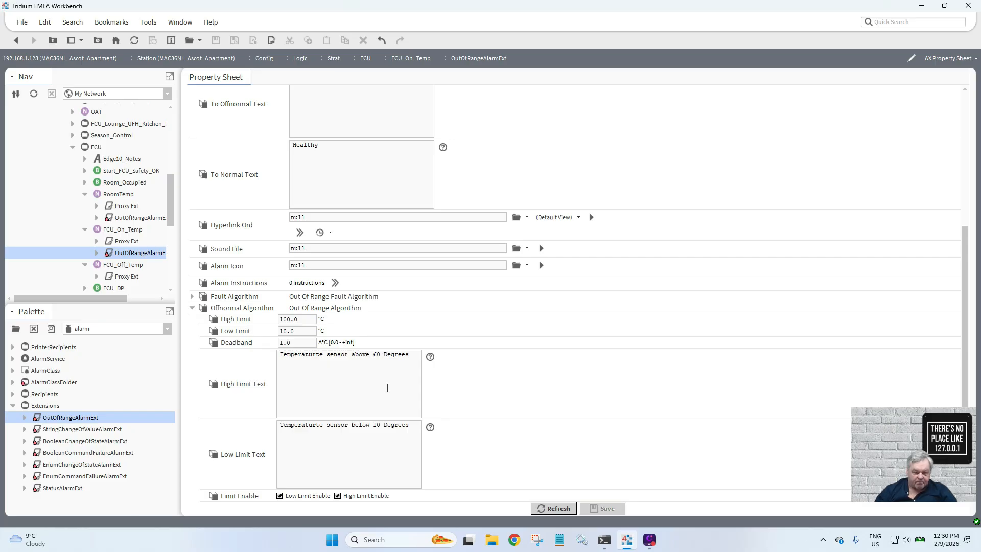
text(10)
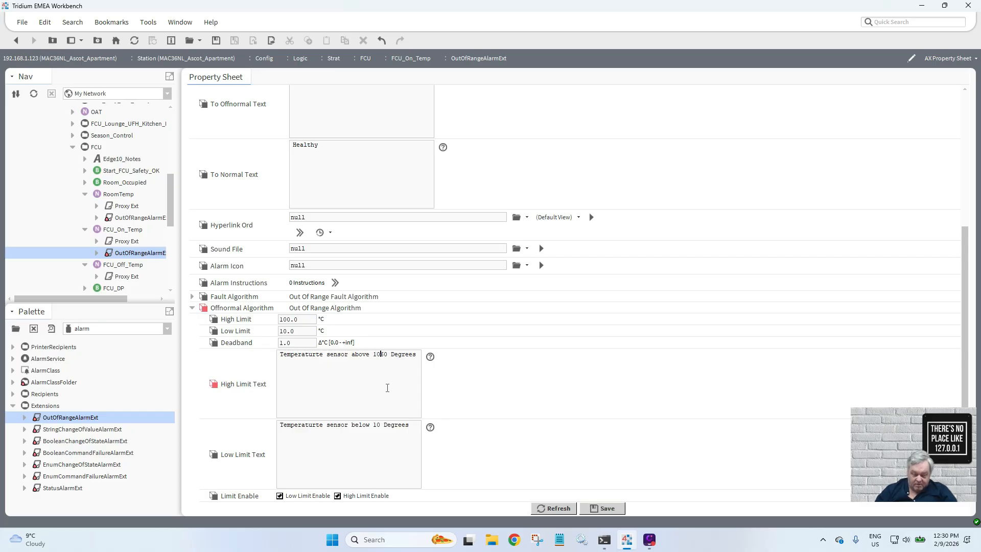
key(Delete)
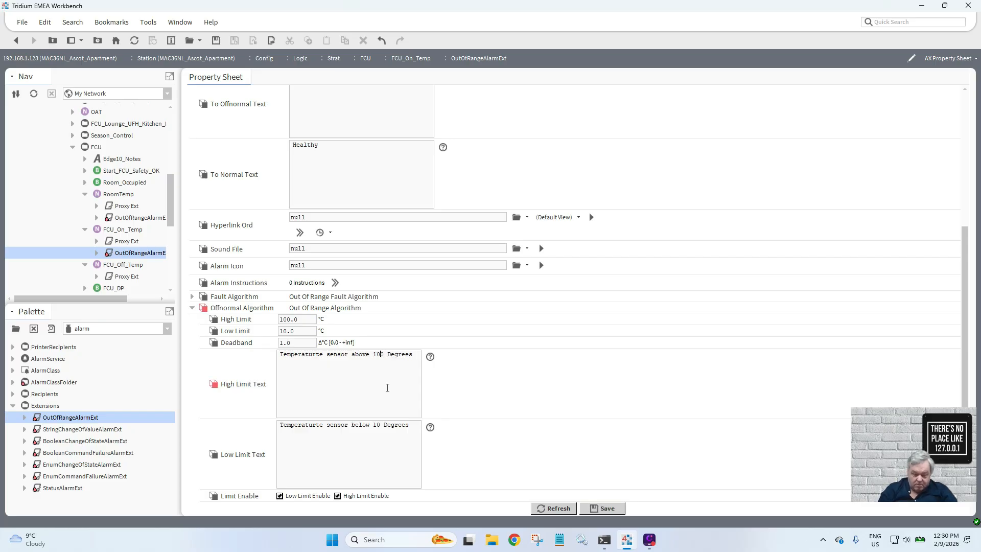
click(593, 509)
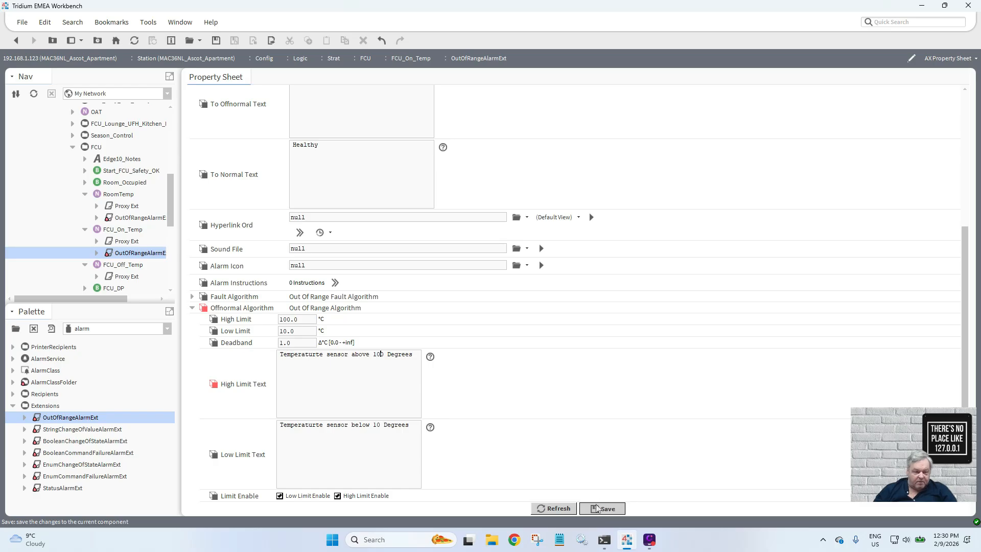
- Try to paste a copy of FCU_On_Temp's OutOfRangeAlarmExt into the Proxy Ext of FCU_Off_Temp
right_click(132, 256)
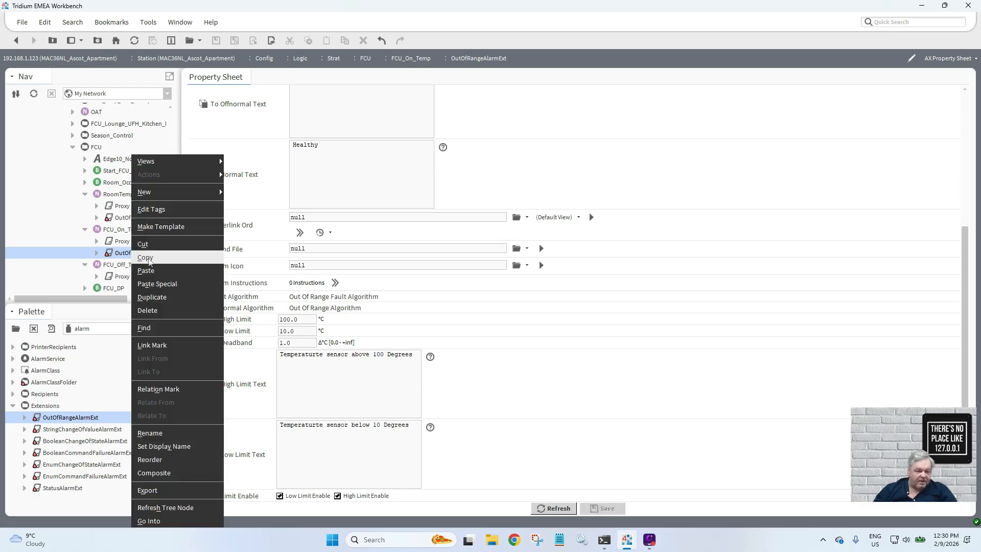
click(145, 258)
right_click(127, 277)
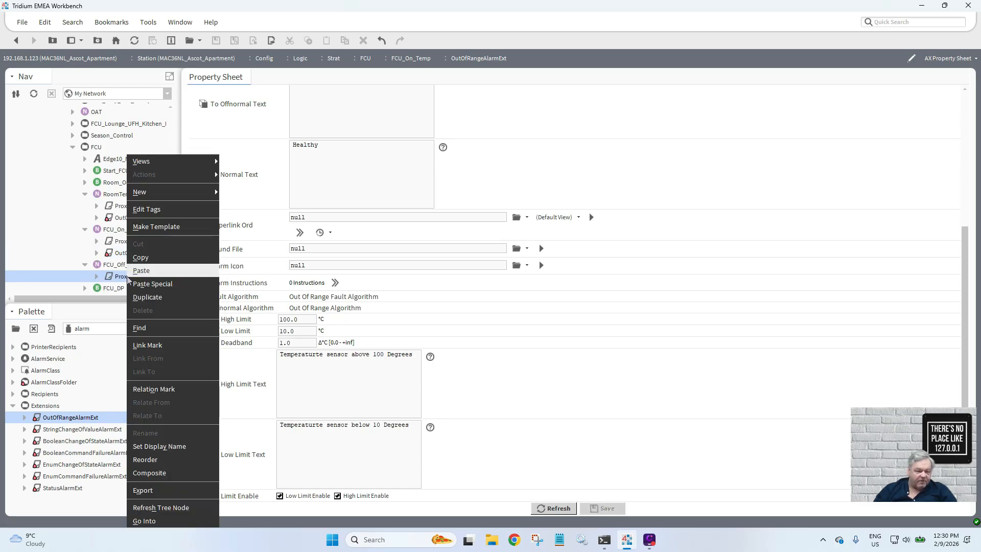
click(141, 271)
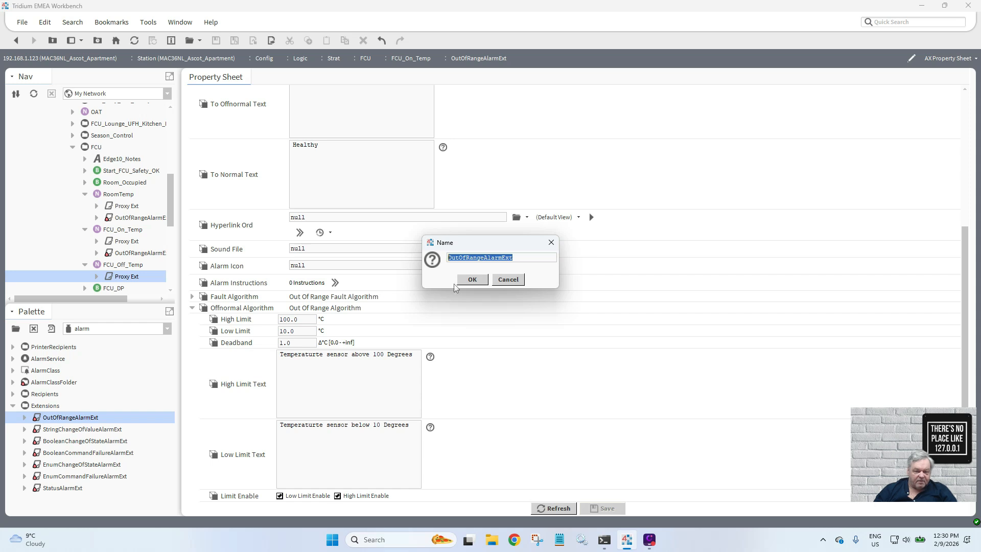
click(471, 280)
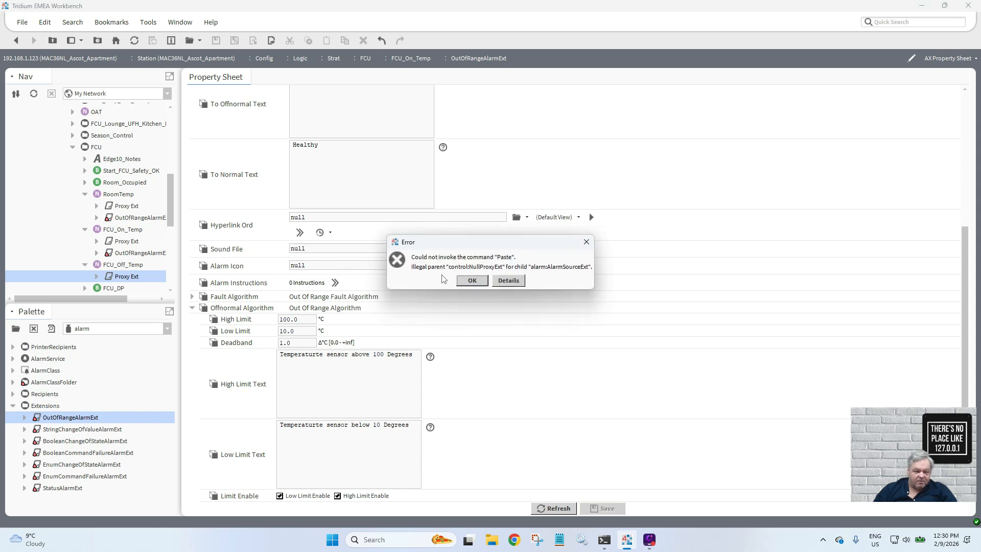
click(471, 280)
- Copy the OutOfRangeAlarmExt from FCU_On_Temp into the FCU_Off_Temp point, keeping its default name
click(117, 253)
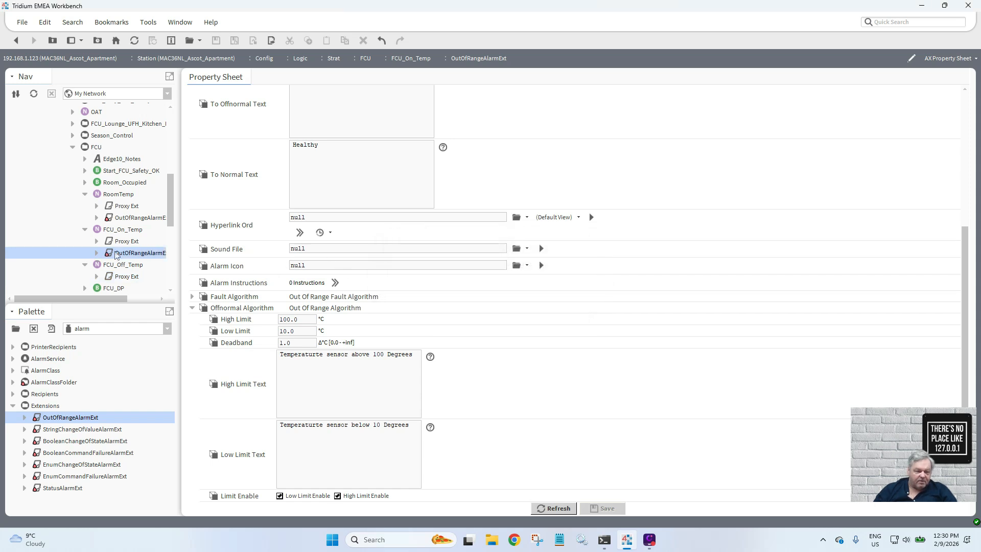
right_click(117, 255)
click(128, 259)
click(123, 268)
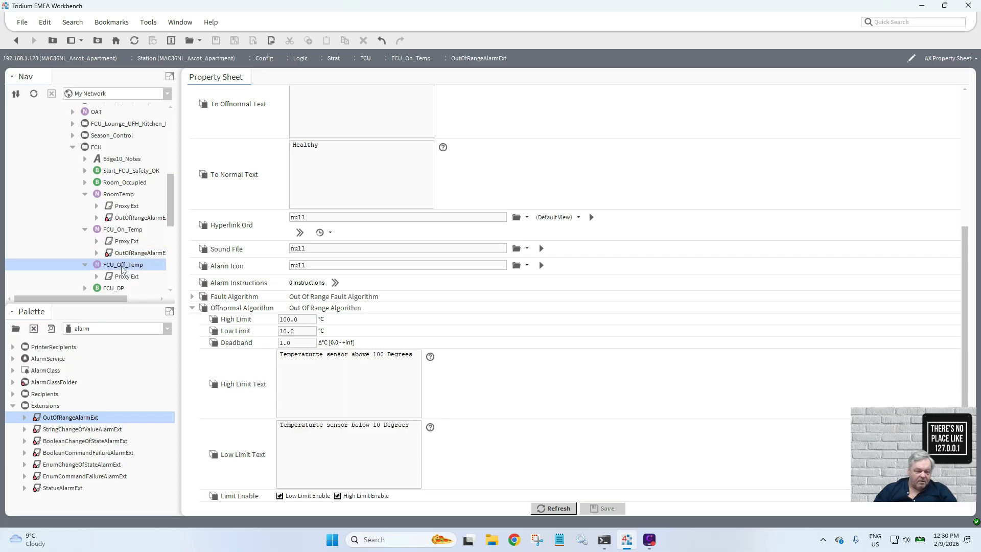
right_click(123, 268)
click(135, 271)
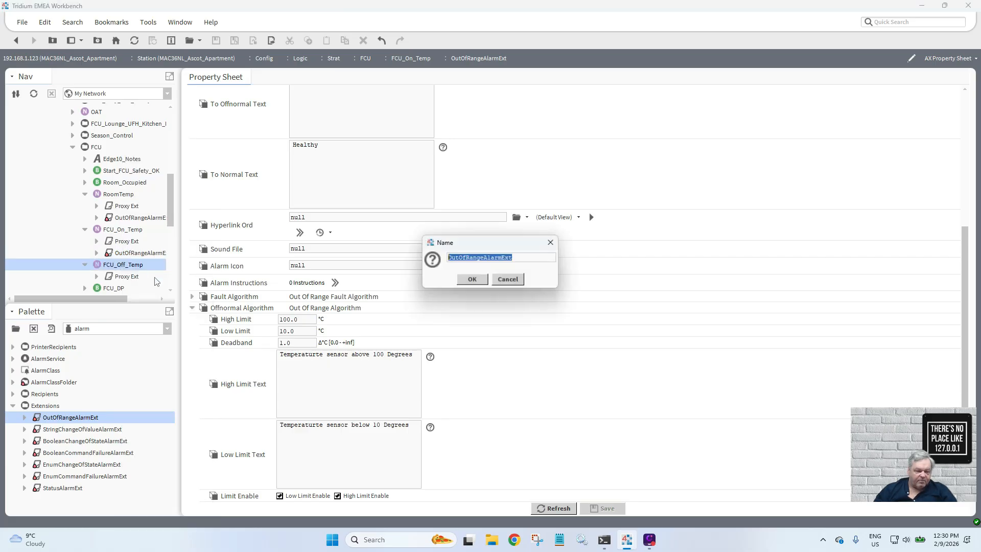
click(471, 280)
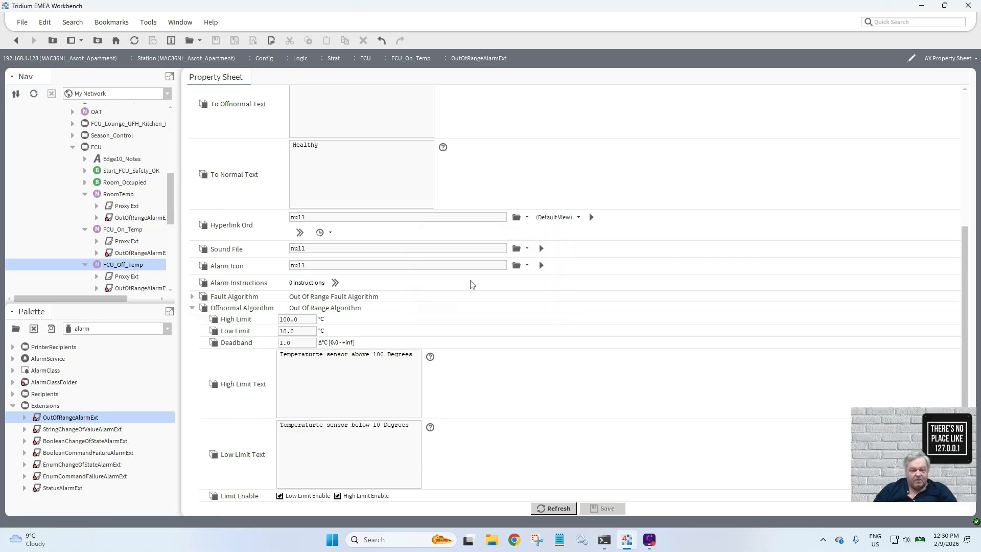
- Review the Source Name and alarm texts of FCU_Off_Temp's alarm extension, and collapse the three temperature points in the tree
click(137, 288)
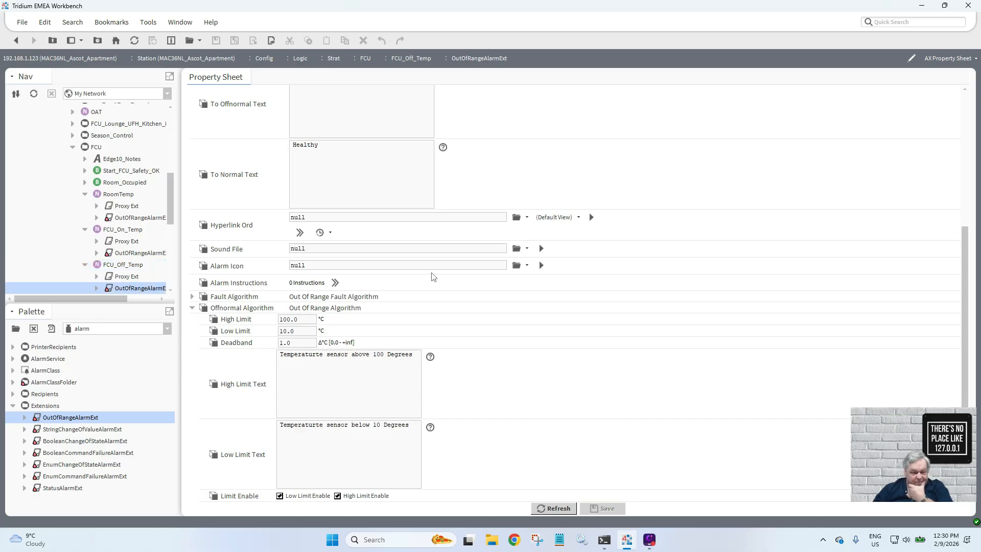
drag(965, 332, 966, 199)
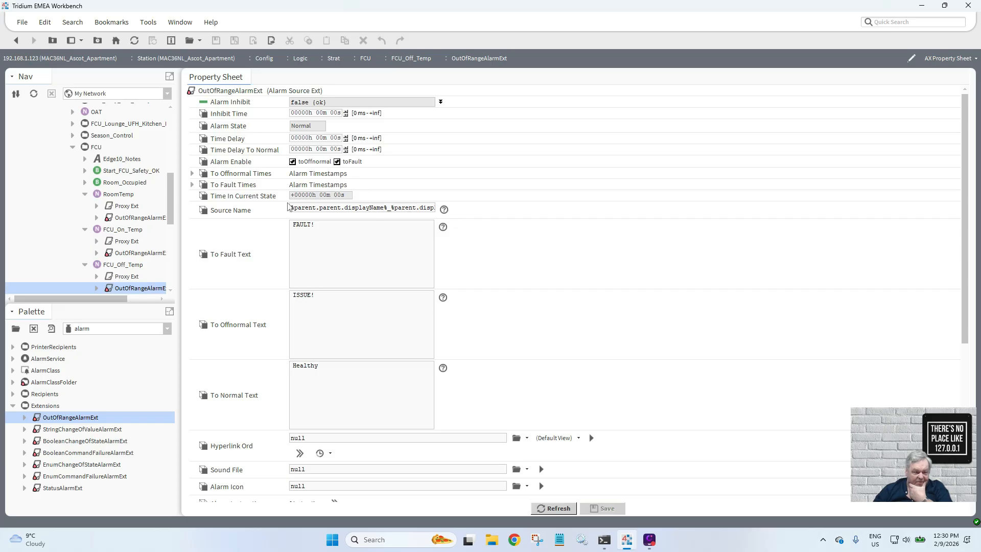
click(85, 195)
click(84, 206)
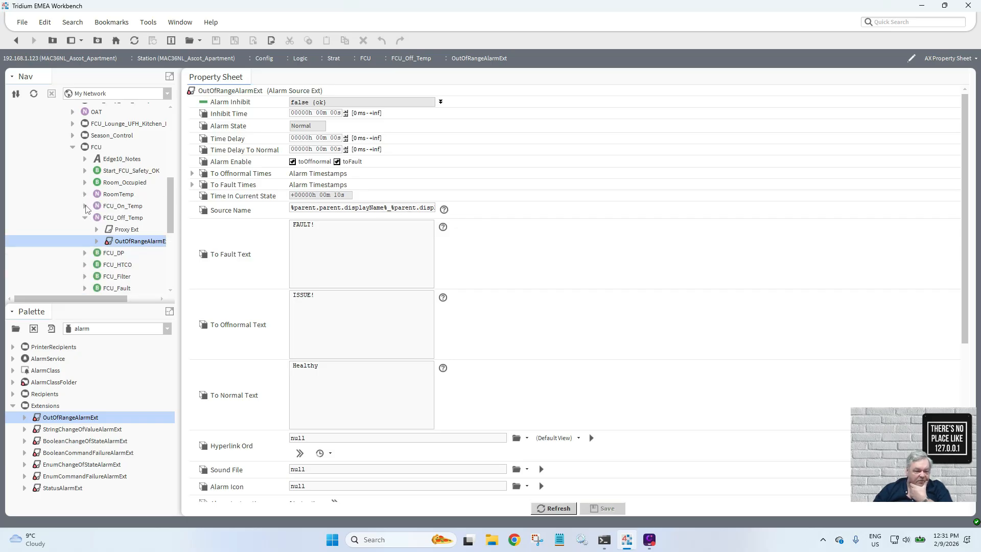
click(85, 218)
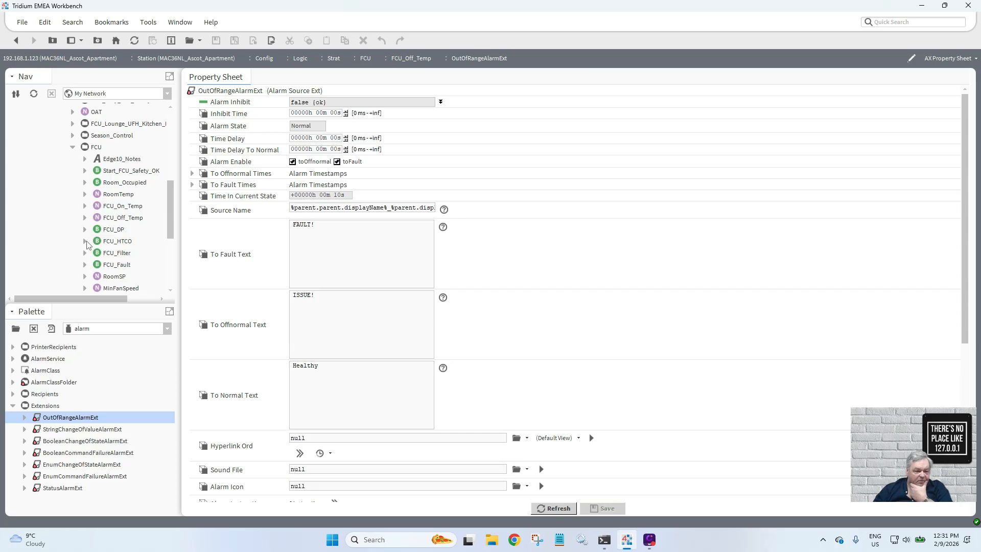
- Set the Source Name of FCU_HTCO's alarm extension to "%parent.parent.displayName%_%parent.displayName%", copy that text for reuse, and save
click(85, 241)
double_click(129, 265)
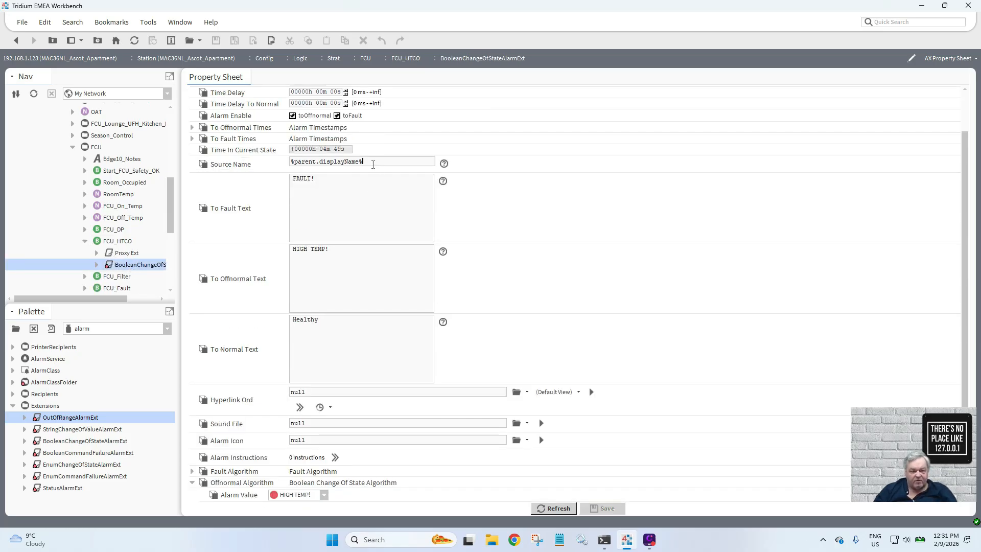
drag(374, 164, 265, 162)
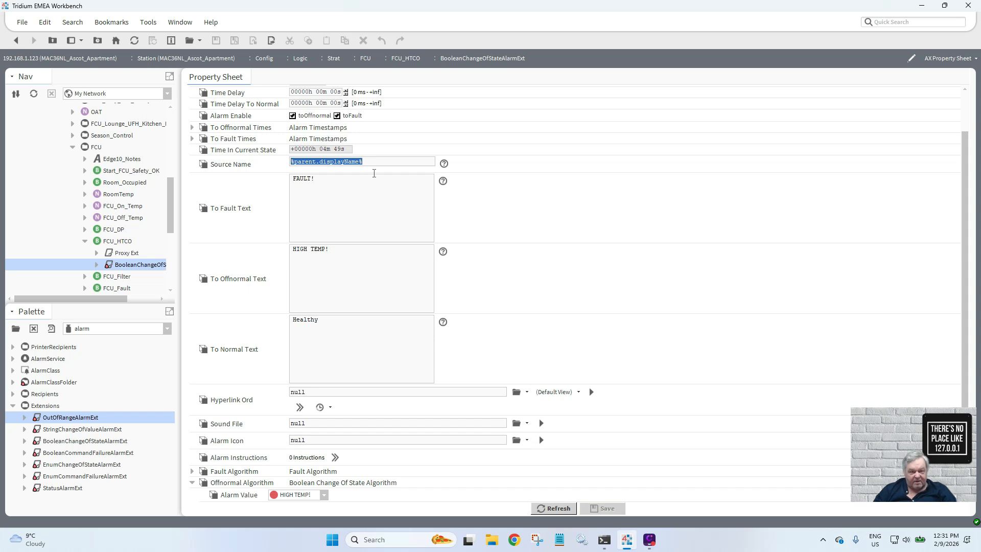
click(374, 165)
text(_)
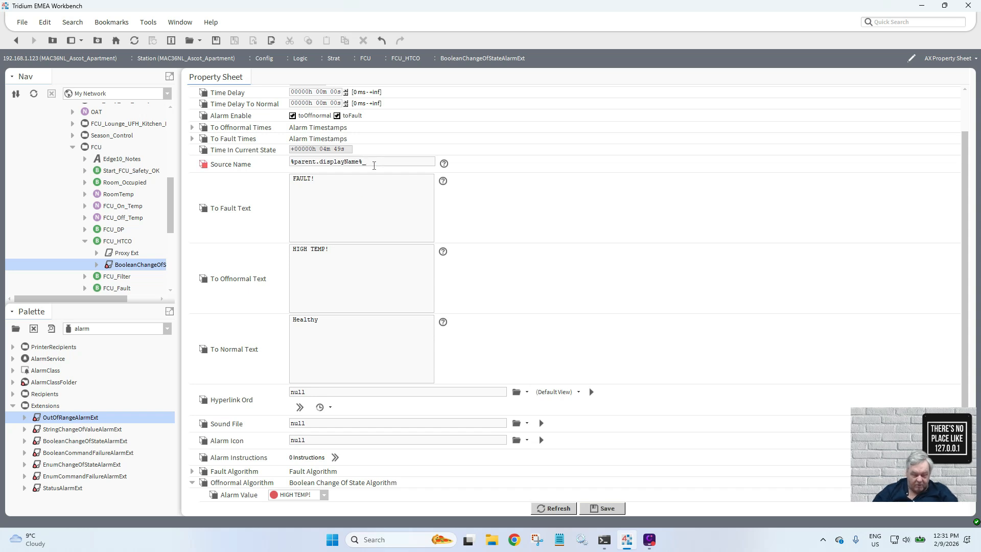
key(ctrl+v)
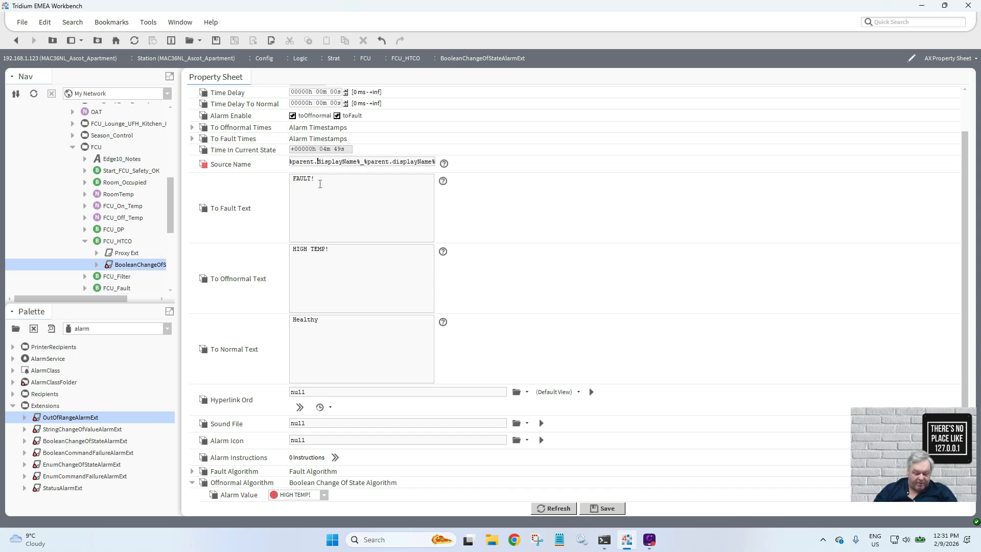
text(parent.)
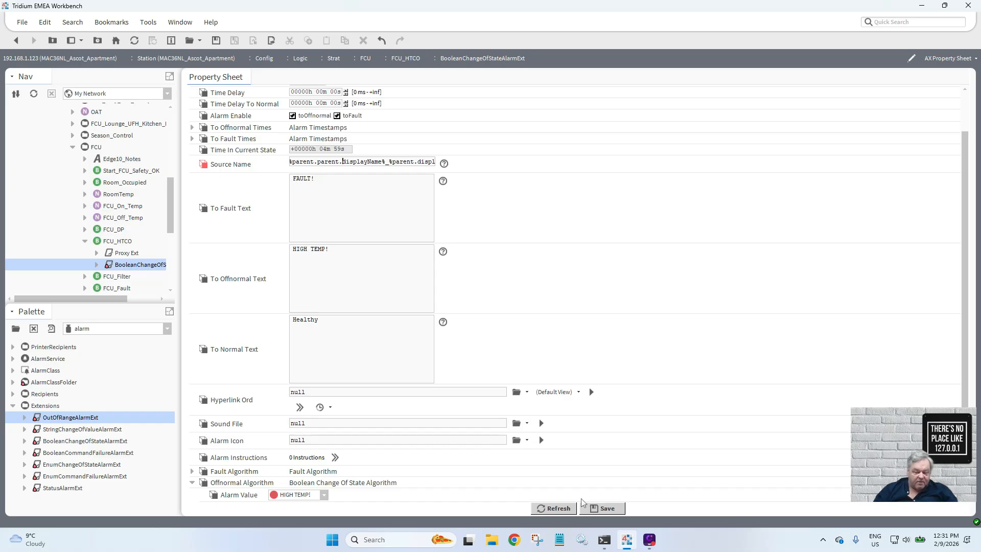
drag(351, 163, 276, 170)
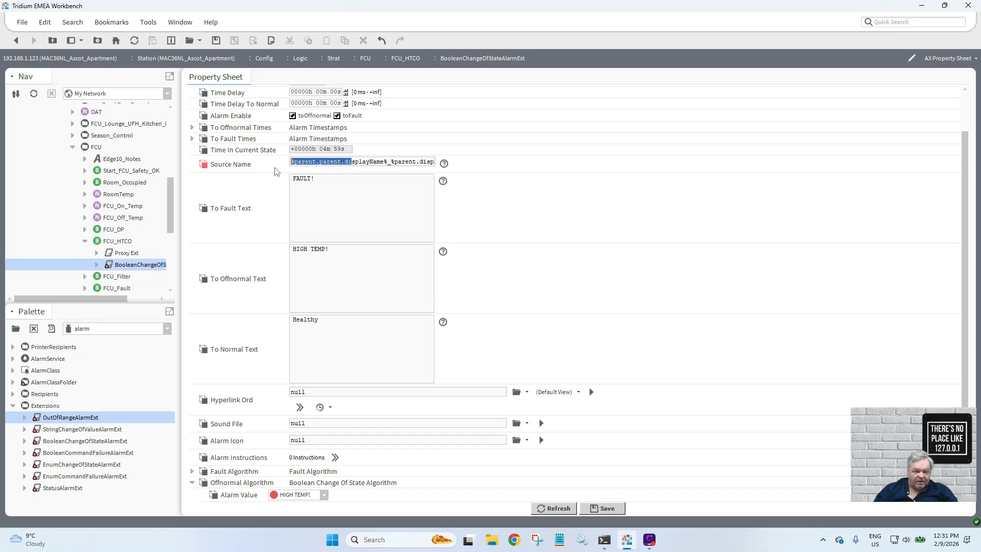
click(291, 162)
drag(292, 163, 510, 174)
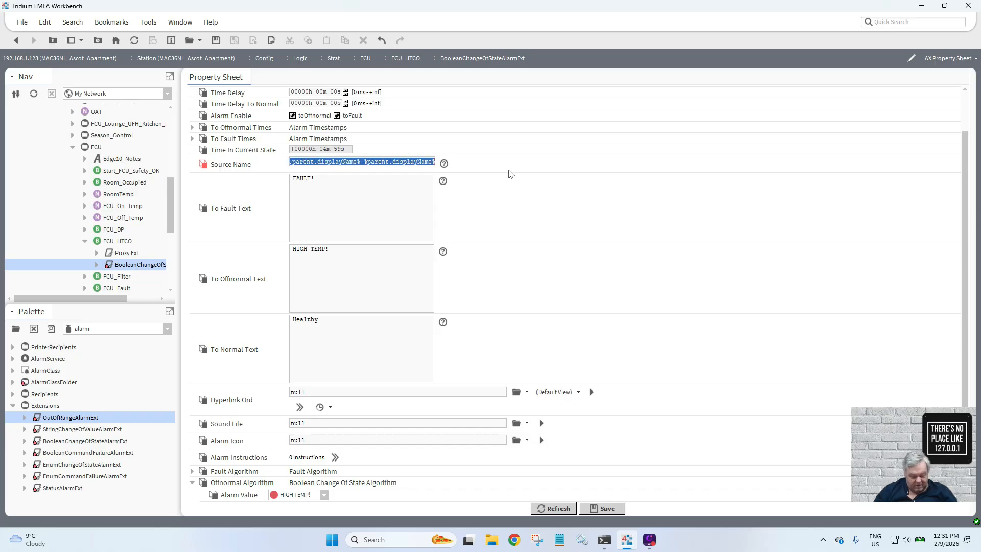
click(604, 508)
- Set the Source Name of FCU_Filter's alarm extension to "%parent.parent.displayName%_%parent.displayName%" and save
click(85, 276)
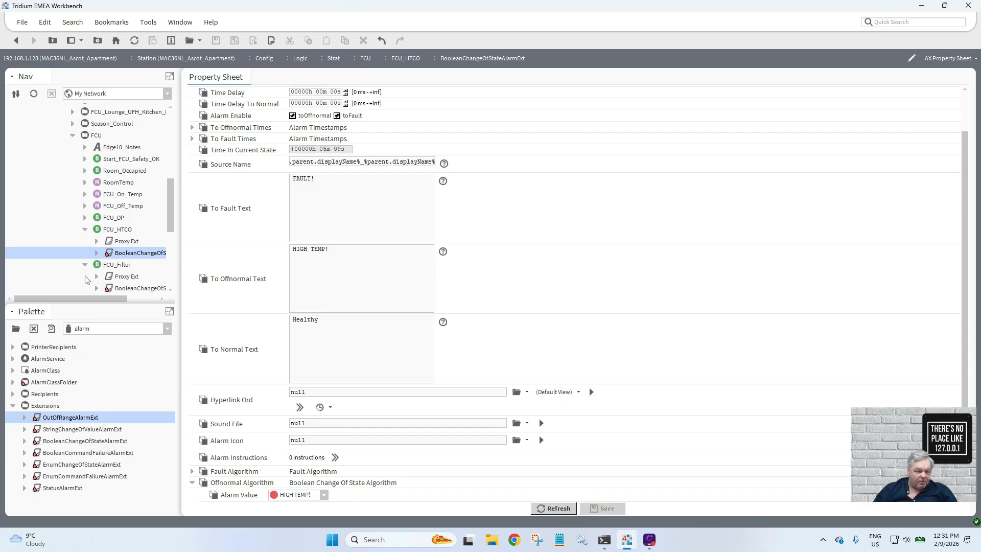
double_click(113, 288)
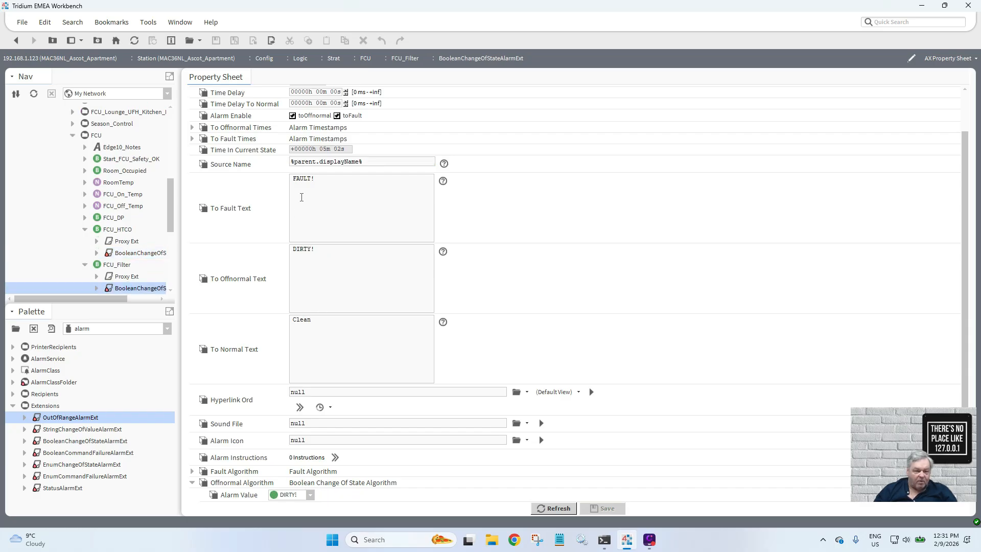
drag(372, 163, 246, 161)
key(End)
text(_)
key(ctrl+v)
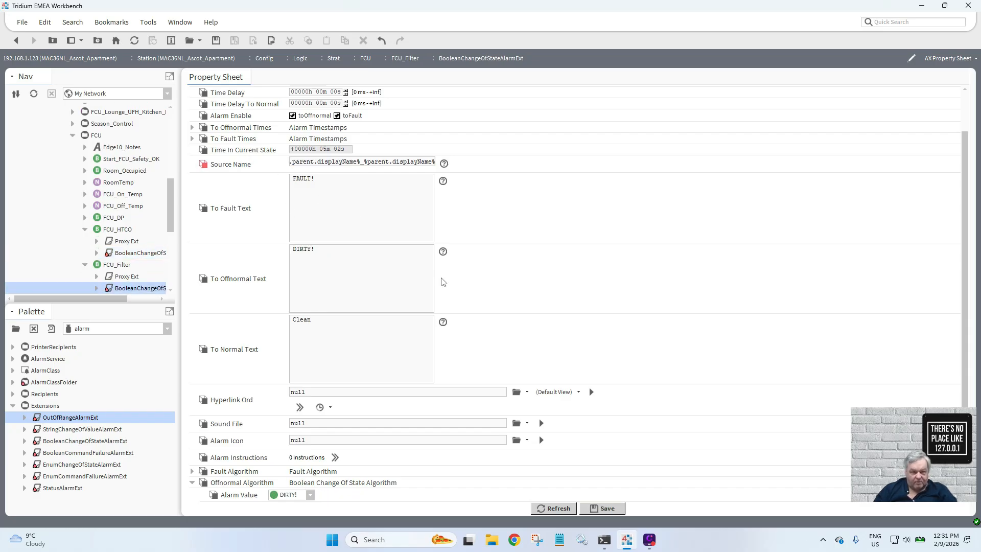
click(607, 508)
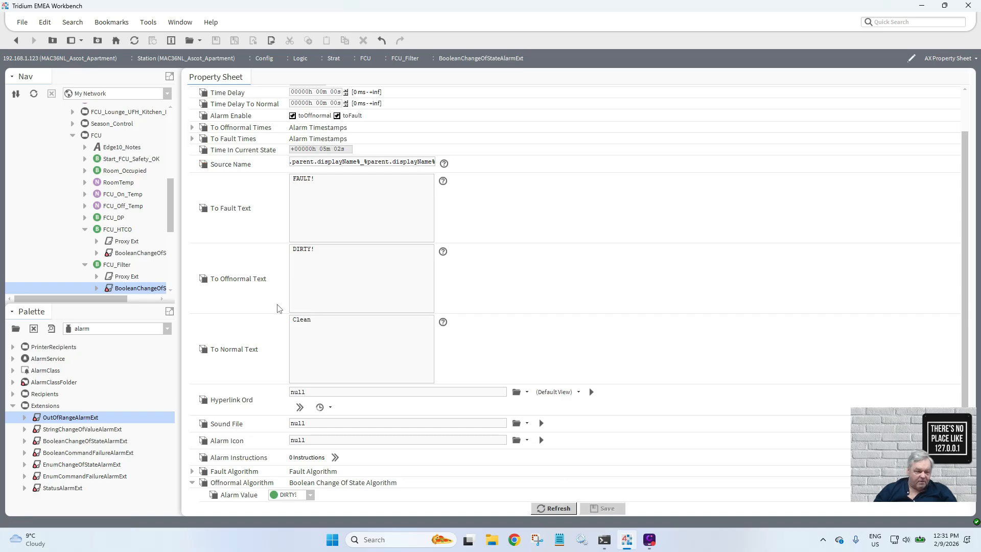
- Set the Source Name of FCU_Fault's alarm extension to "%parent.parent.displayName%_%parent.displayName%" and save
scroll(170, 227, down, 2)
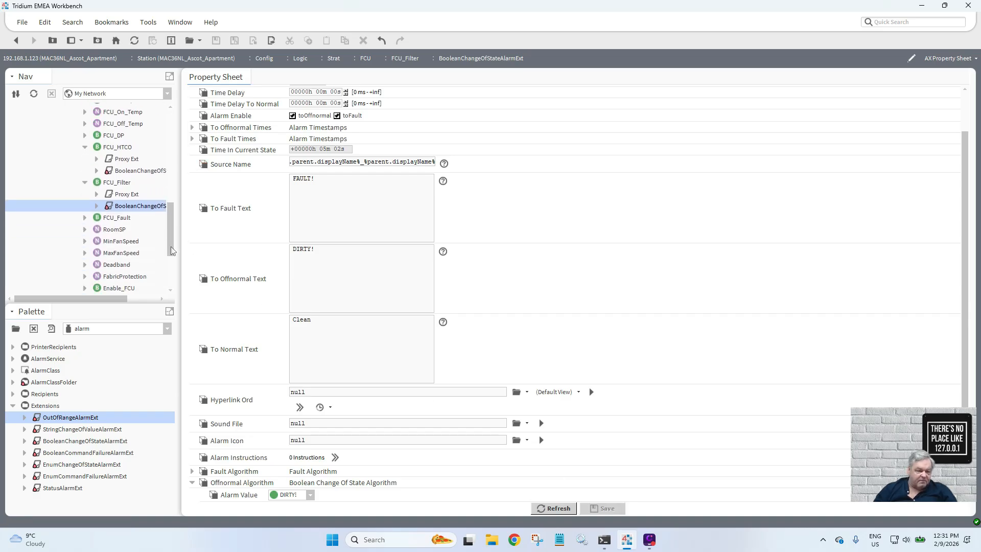
click(85, 218)
double_click(125, 241)
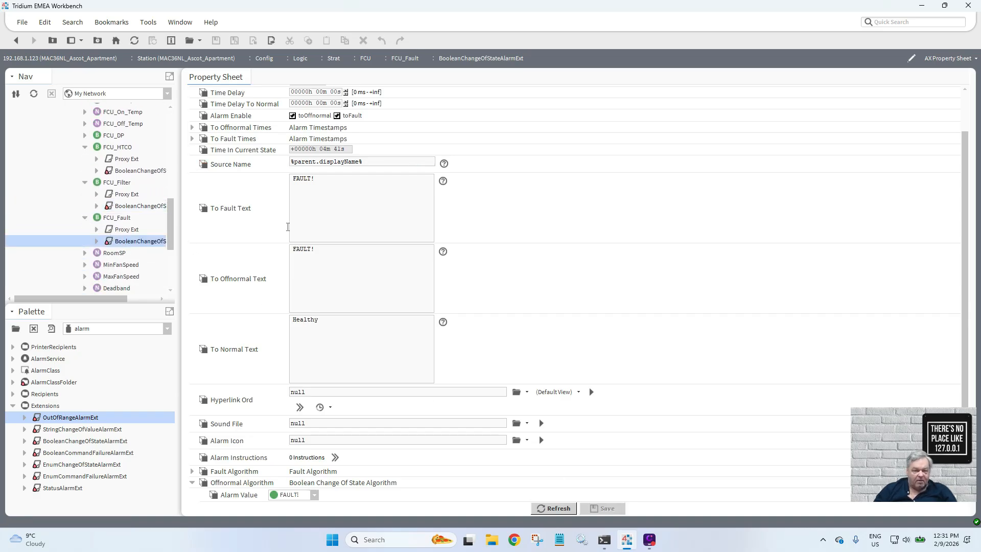
drag(371, 162, 251, 161)
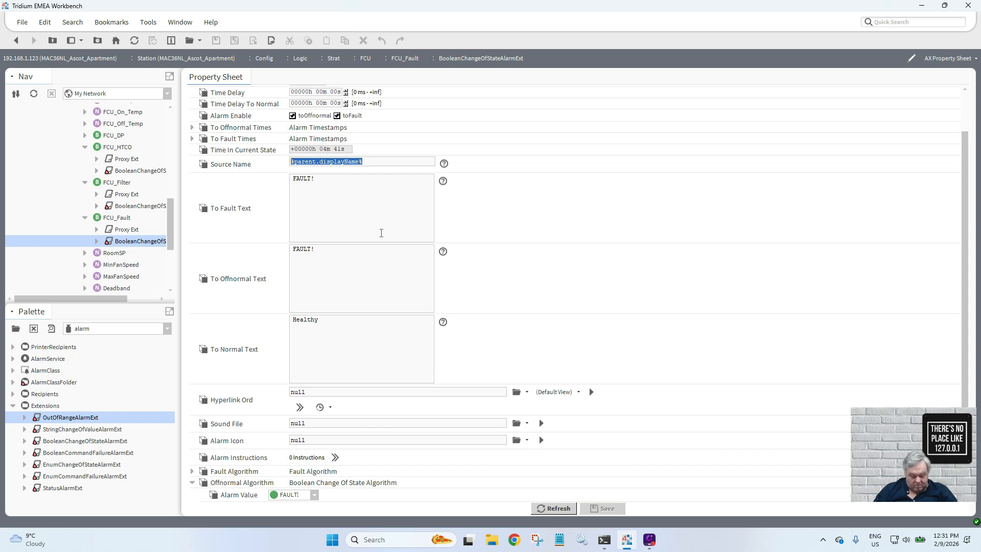
text(%parent.displayName%_%parent.displayName%)
click(606, 509)
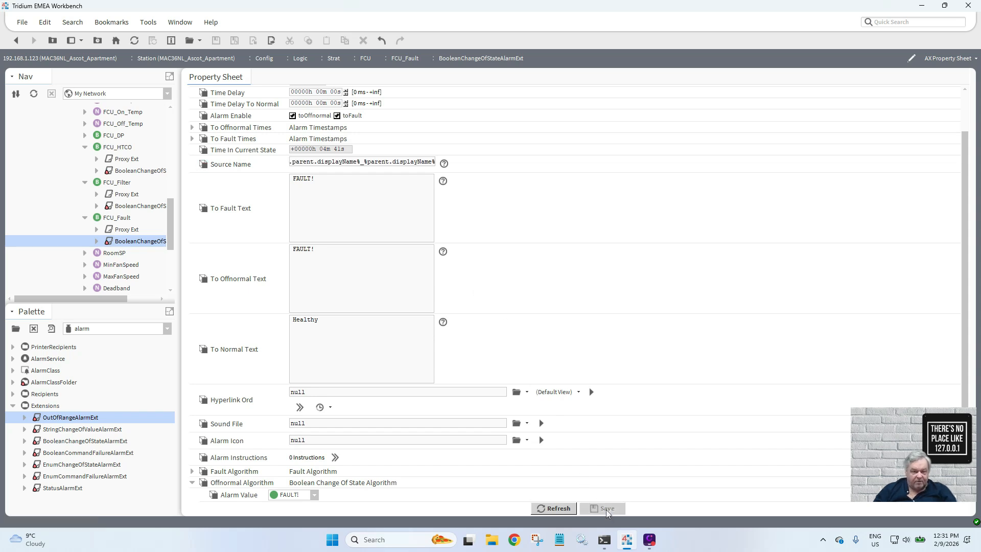
- Collapse FCU_Fault, FCU_Filter and FCU_HTCO in the tree and show the Extensions of the history palette
click(85, 218)
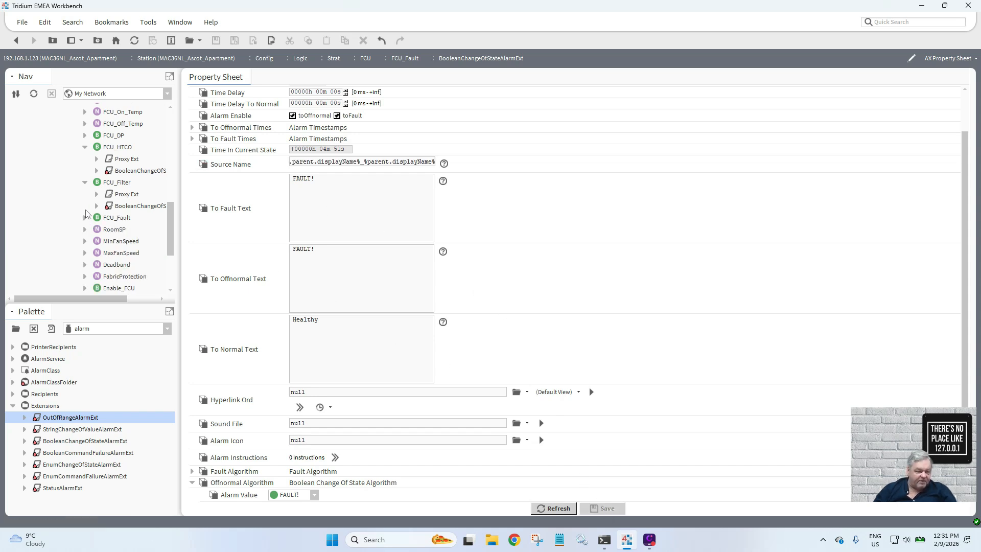
click(86, 183)
click(85, 147)
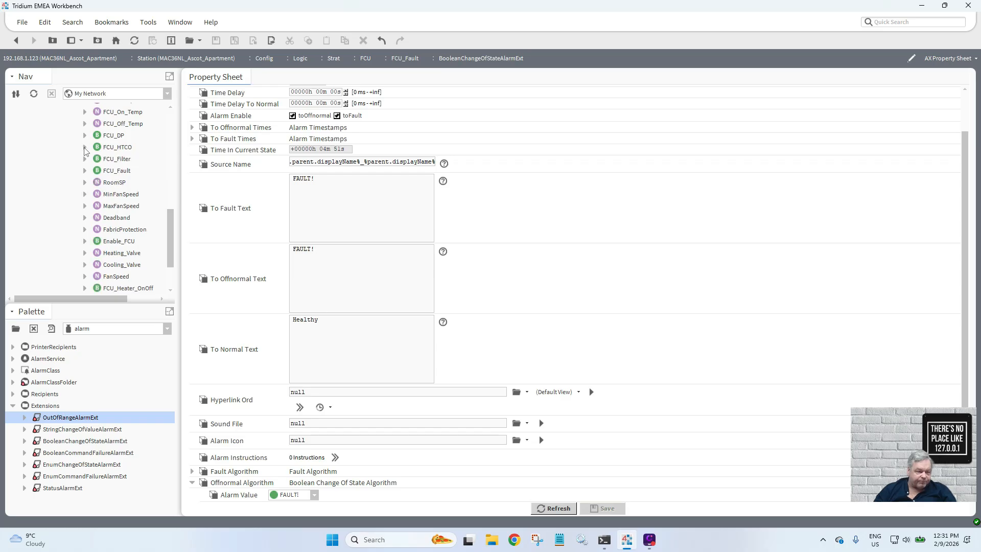
click(167, 328)
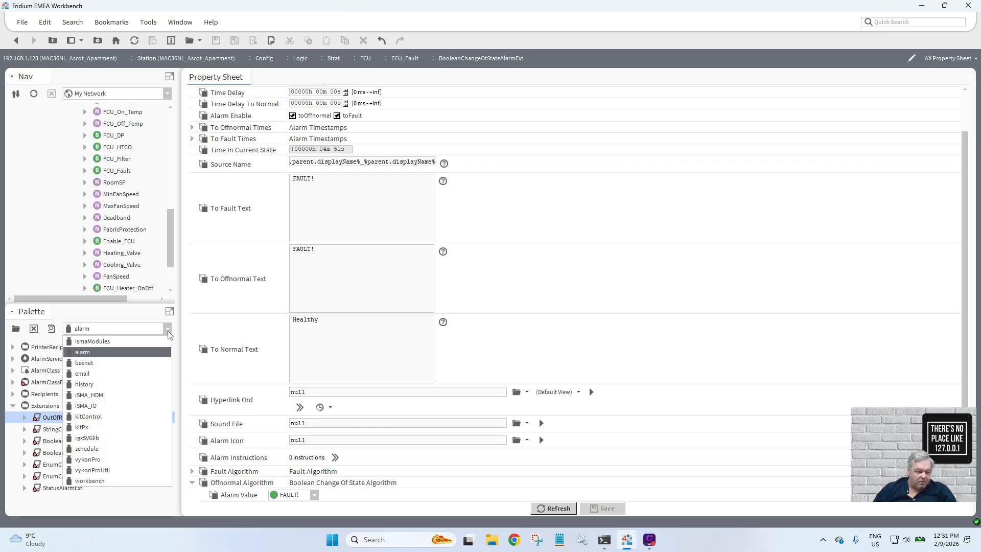
click(146, 385)
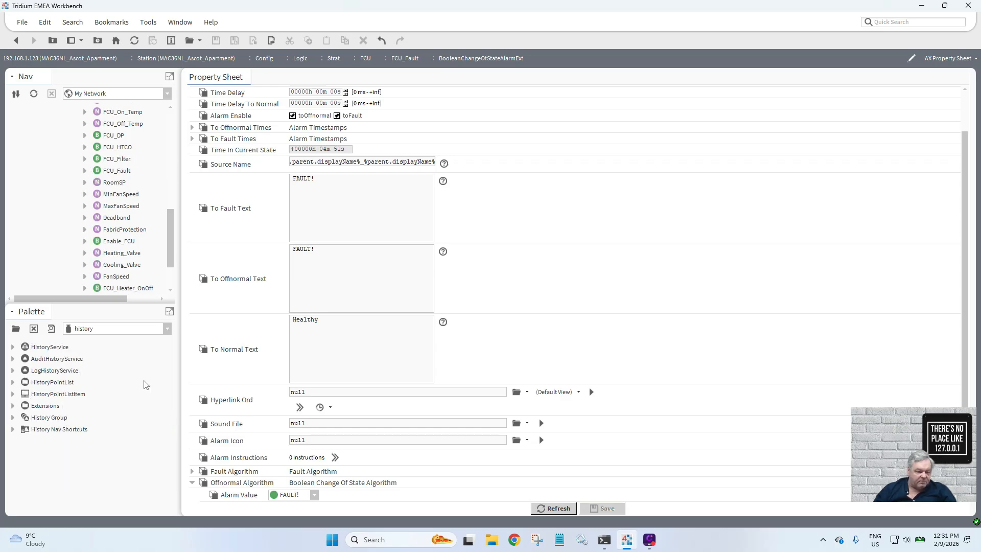
click(13, 406)
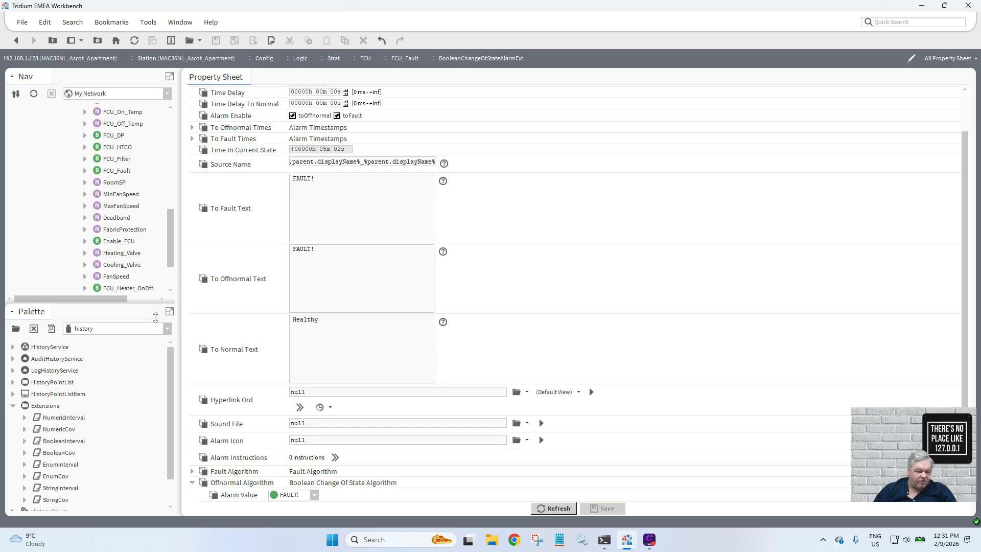
- Add a BooleanCov history extension to the Start_FCU_Safety_OK point, keeping the default name
scroll(172, 268, down, 2)
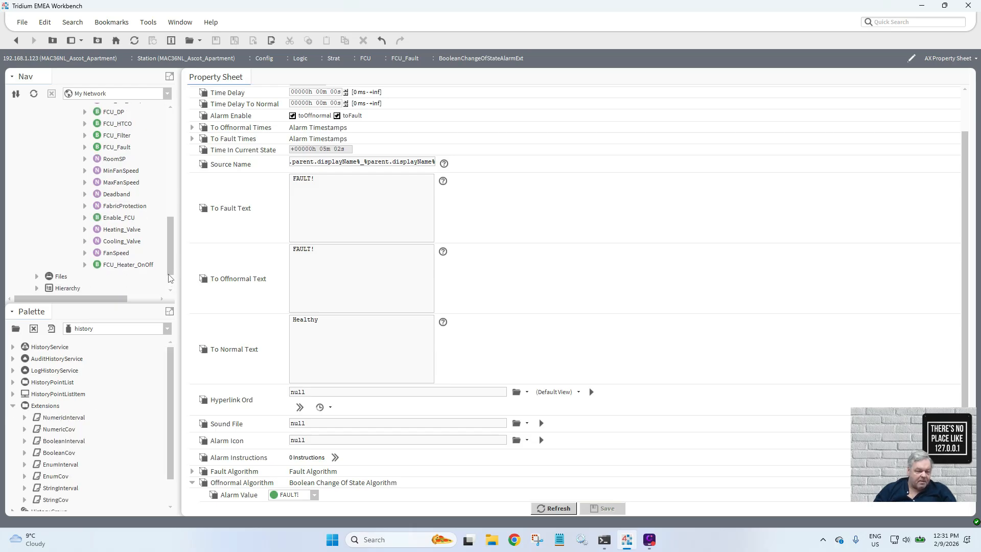
drag(171, 267, 172, 237)
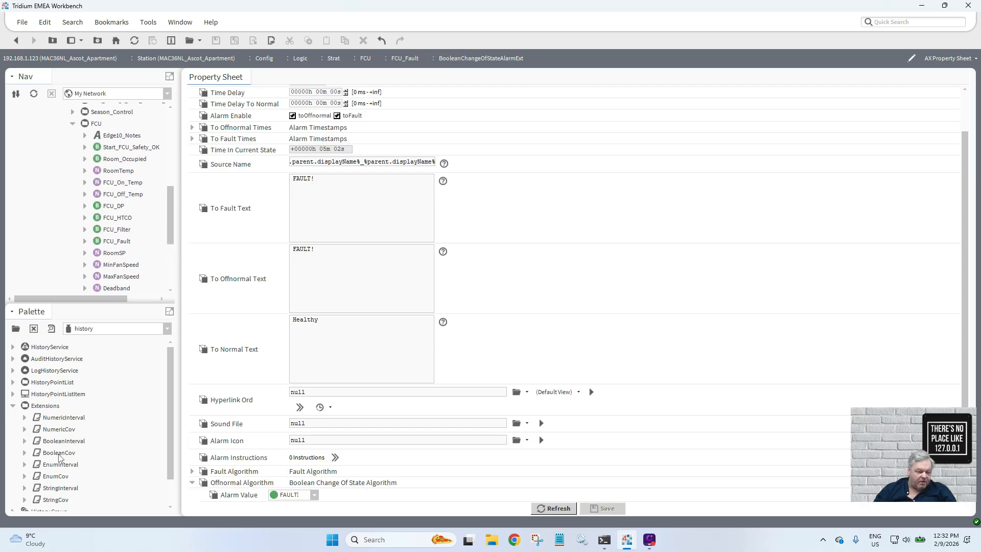
drag(57, 455, 134, 154)
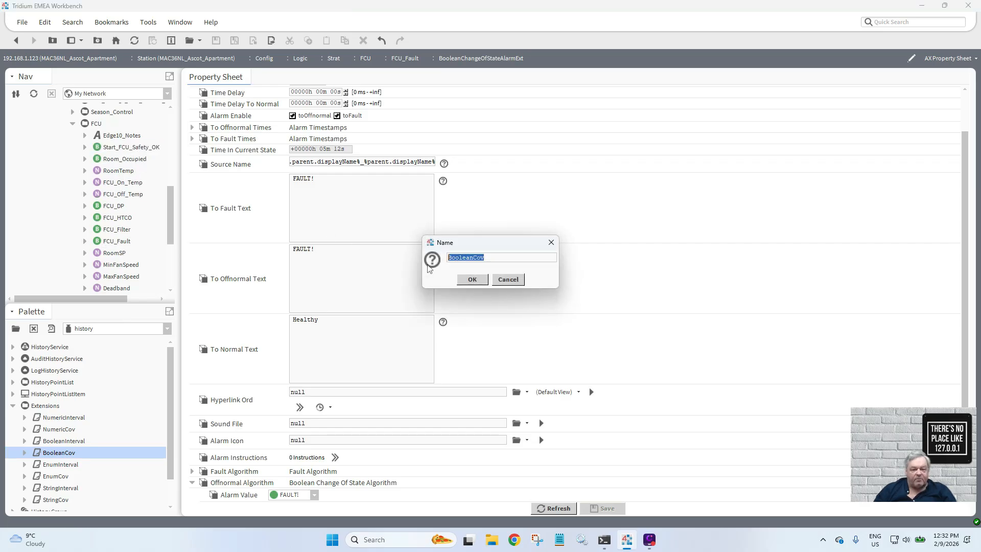
click(473, 279)
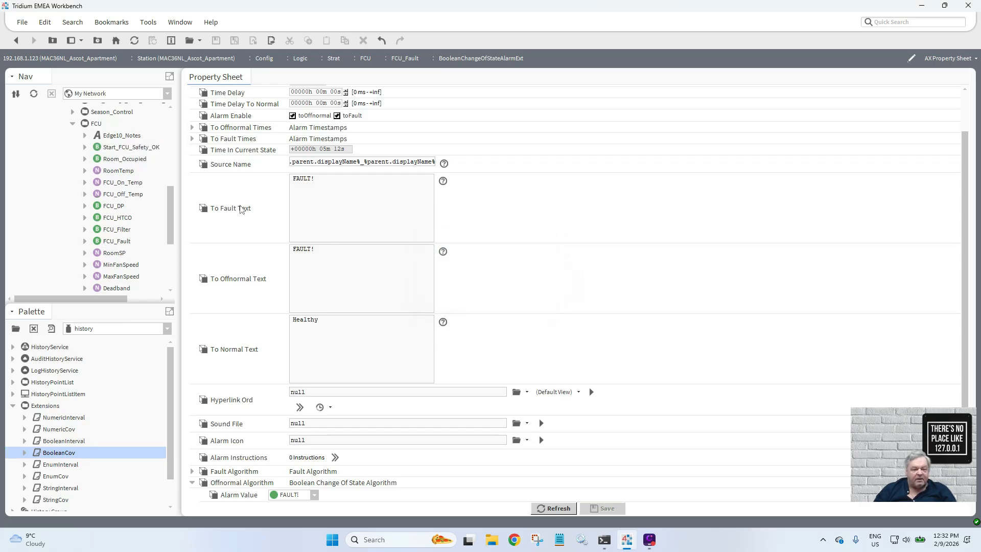
- Set the History Name of Start_FCU_Safety_OK's BooleanCov extension to "%parent.parent.name%_%parent.name%" and save
click(85, 148)
double_click(128, 171)
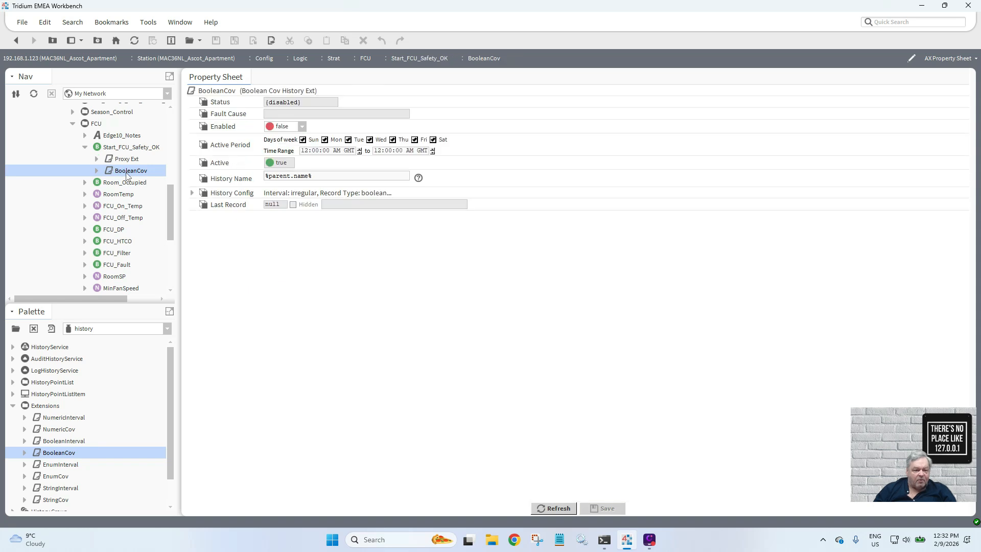
drag(321, 174, 208, 174)
key(ctrl+c)
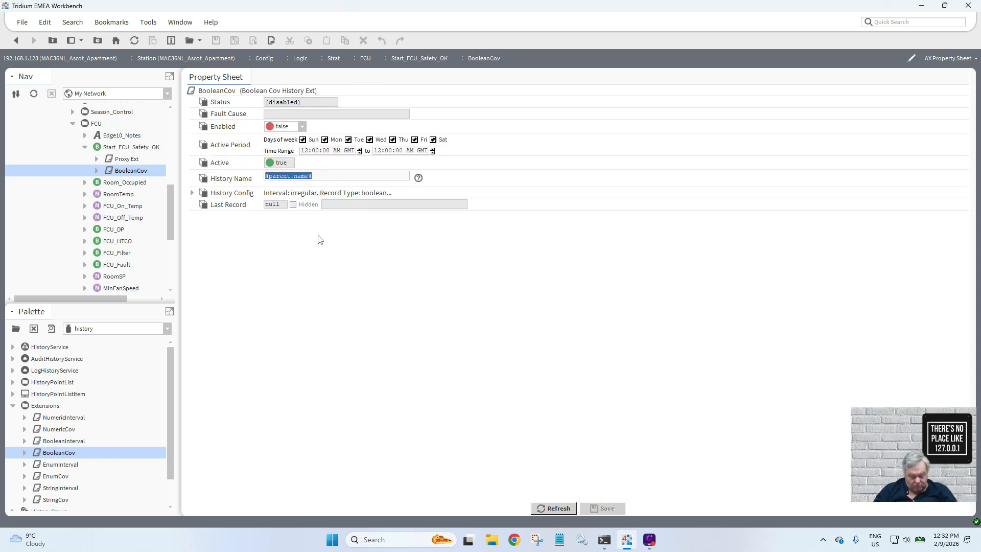
click(329, 175)
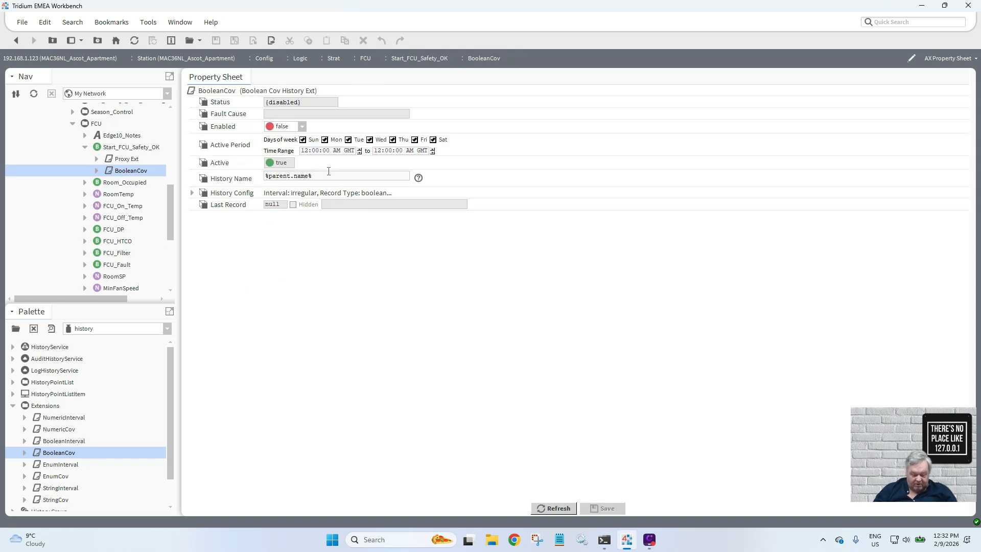
text(_)
key(ctrl+v)
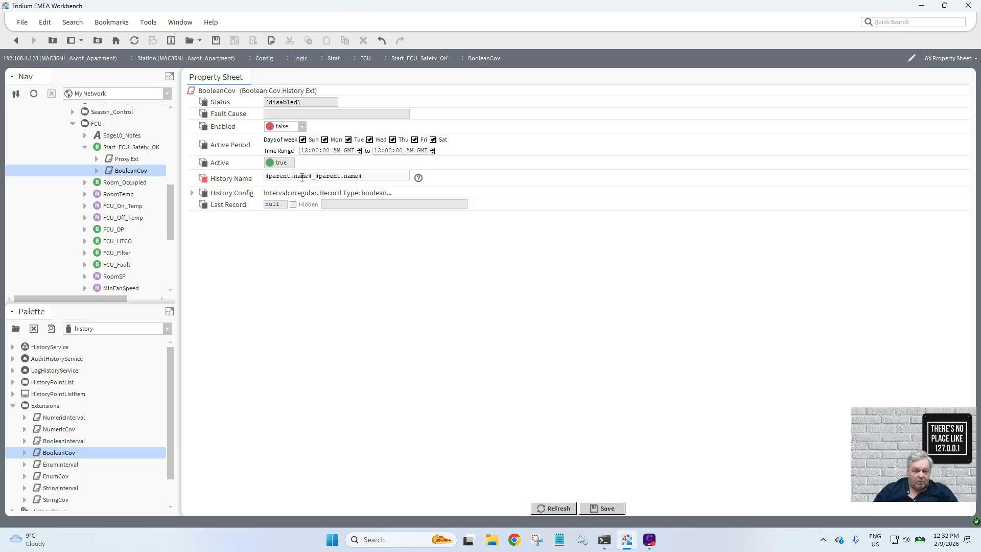
text(parent.)
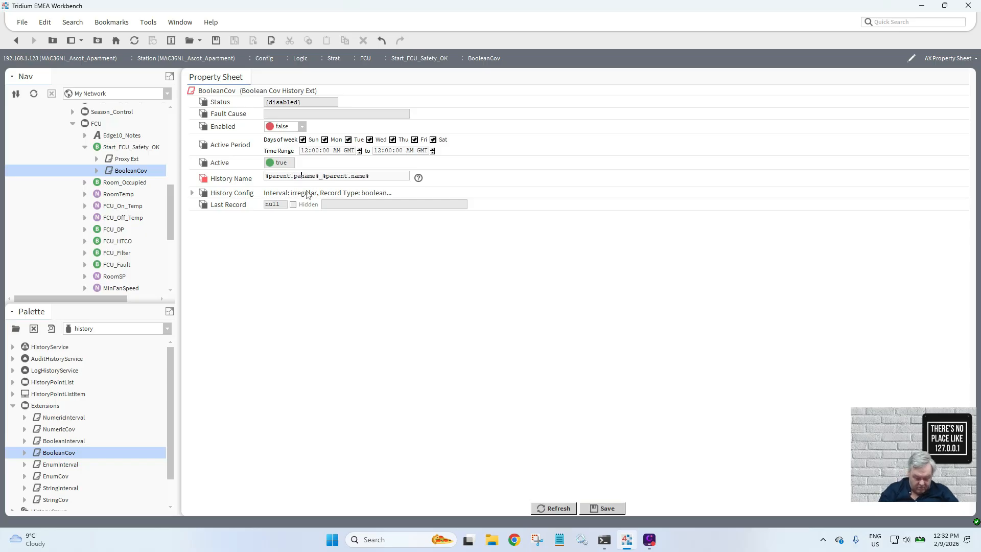
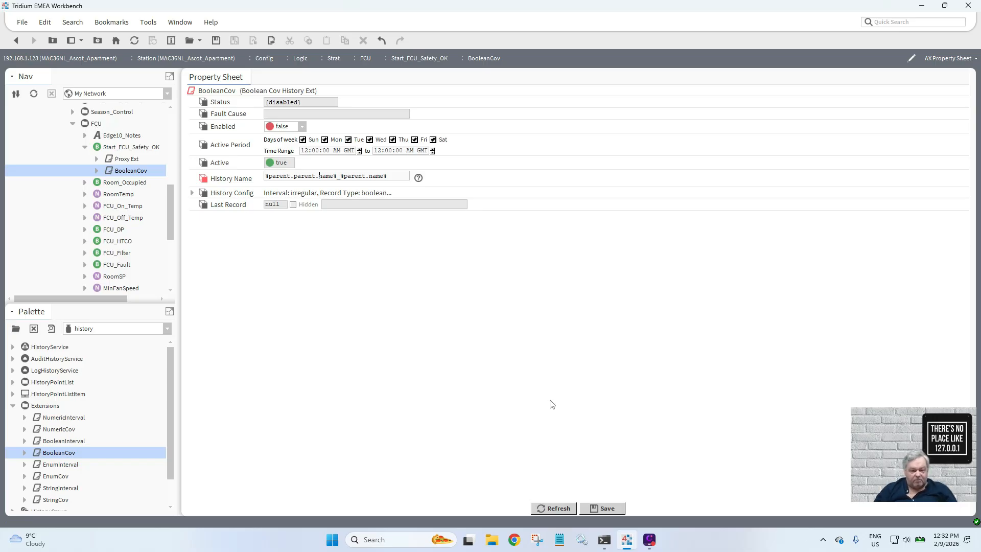
click(607, 508)
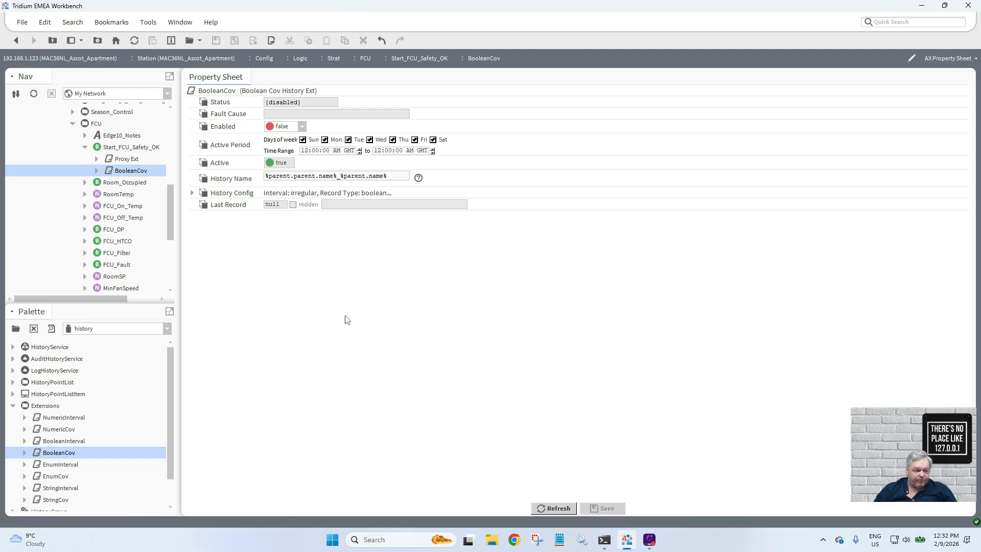
- Copy Start_FCU_Safety_OK's BooleanCov extension and paste it into Room_Occupied under the same name
right_click(126, 172)
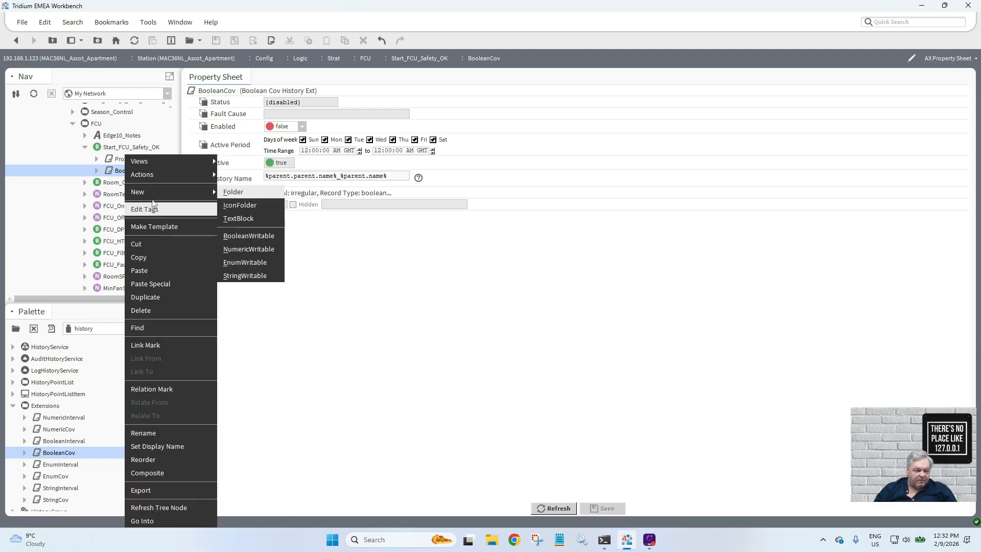
click(156, 257)
right_click(129, 183)
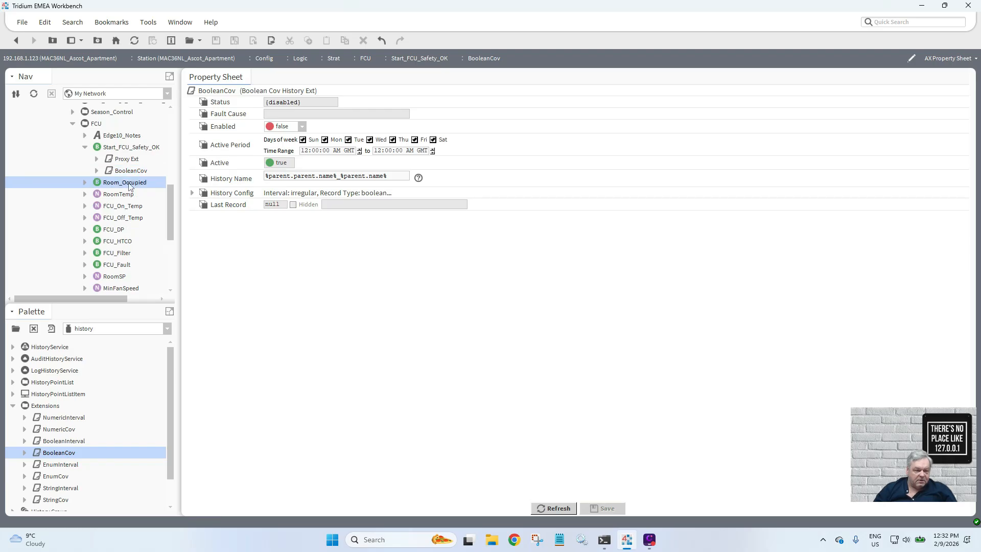
click(166, 273)
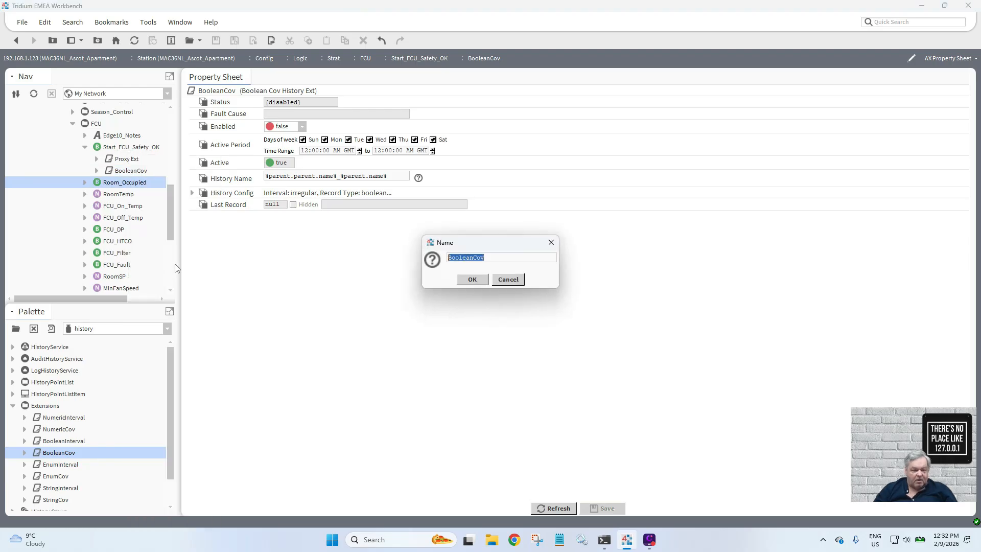
key(Return)
- Paste the copied BooleanCov extension into the FCU_DP and FCU_HTCO points, keeping the default name
right_click(113, 231)
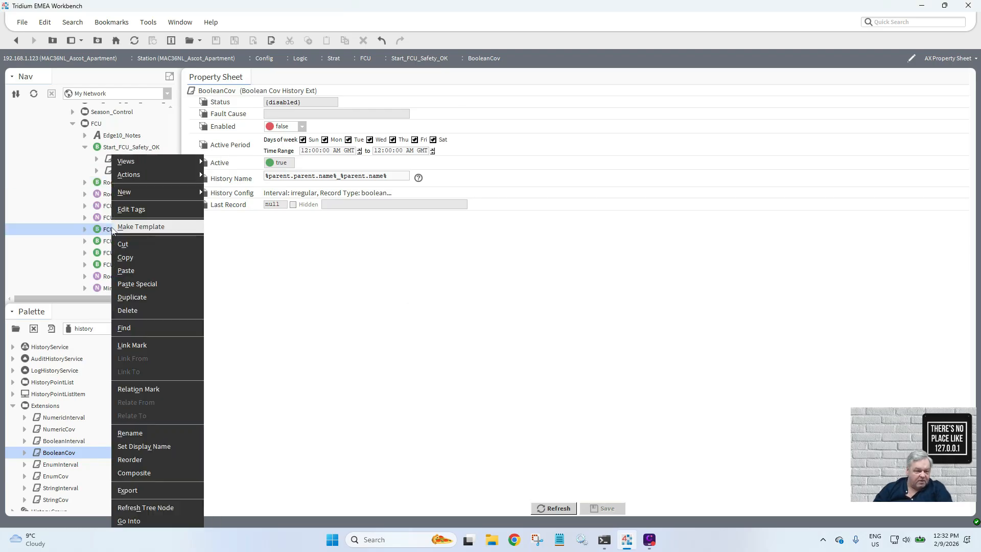
click(138, 272)
right_click(123, 241)
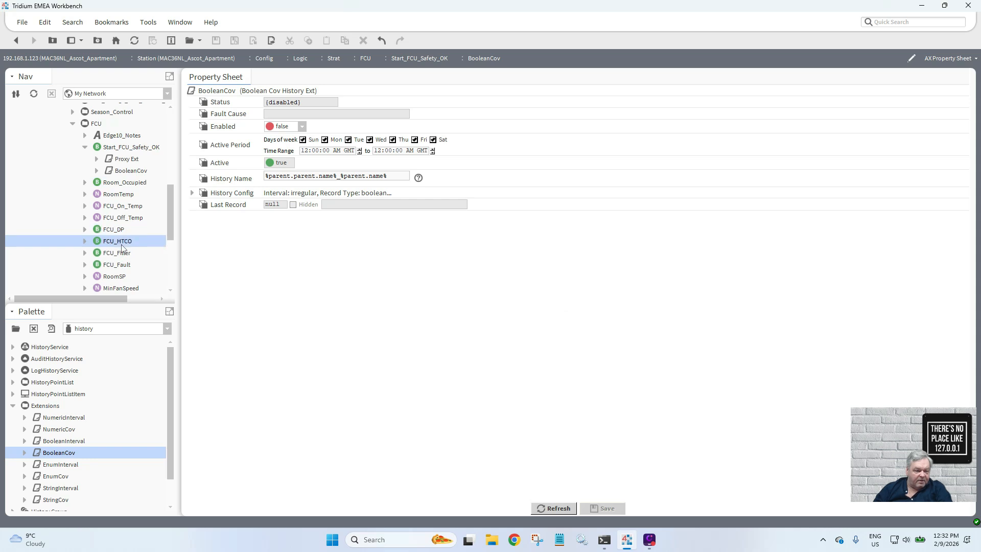
click(145, 275)
key(Return)
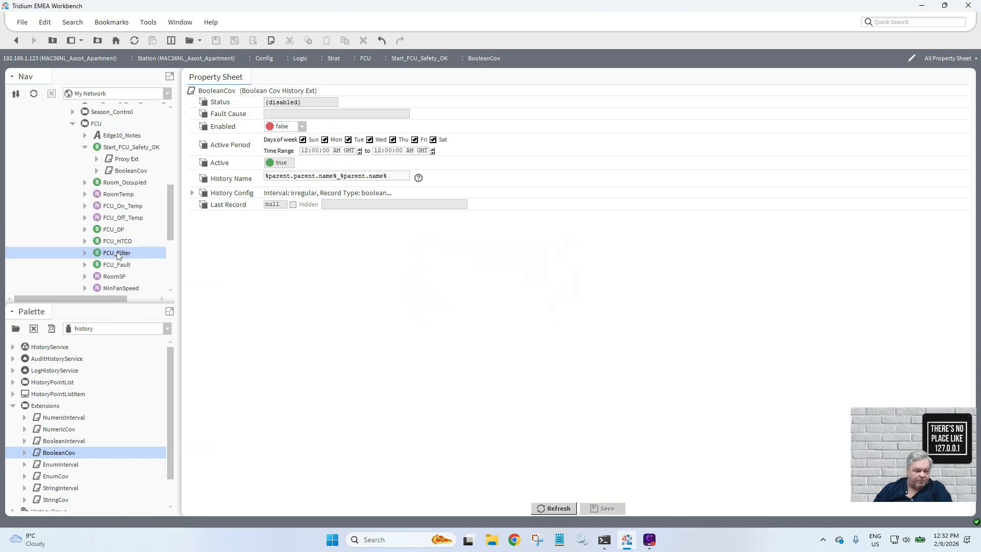
- Paste the copied BooleanCov extension into the FCU_Filter and FCU_Fault points, keeping the default name
right_click(118, 253)
click(132, 271)
key(Return)
right_click(125, 265)
click(132, 273)
key(Return)
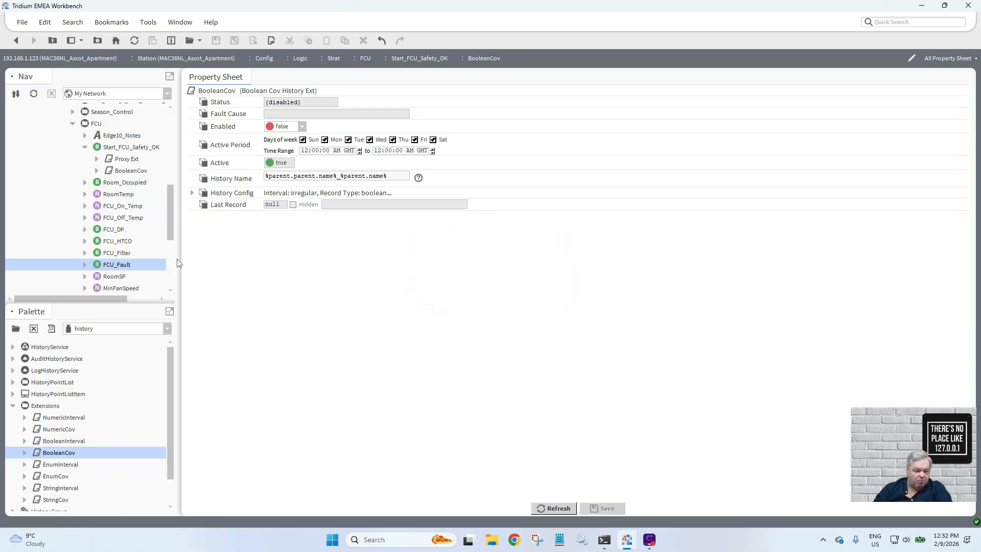
- Paste the copied BooleanCov extension into the Enable_FCU and FCU_Heater_OnOff points, keeping the default name
drag(170, 229, 172, 263)
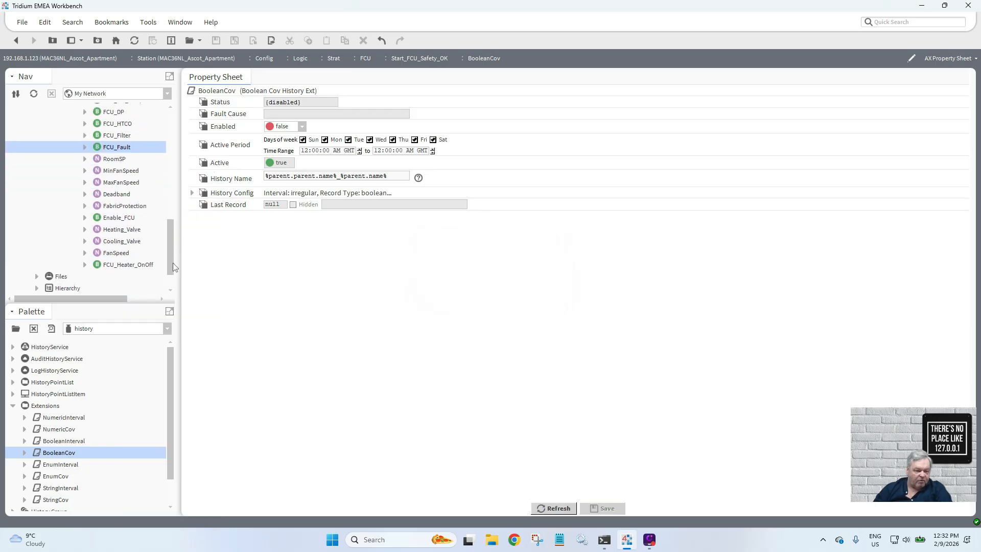
right_click(119, 219)
click(129, 271)
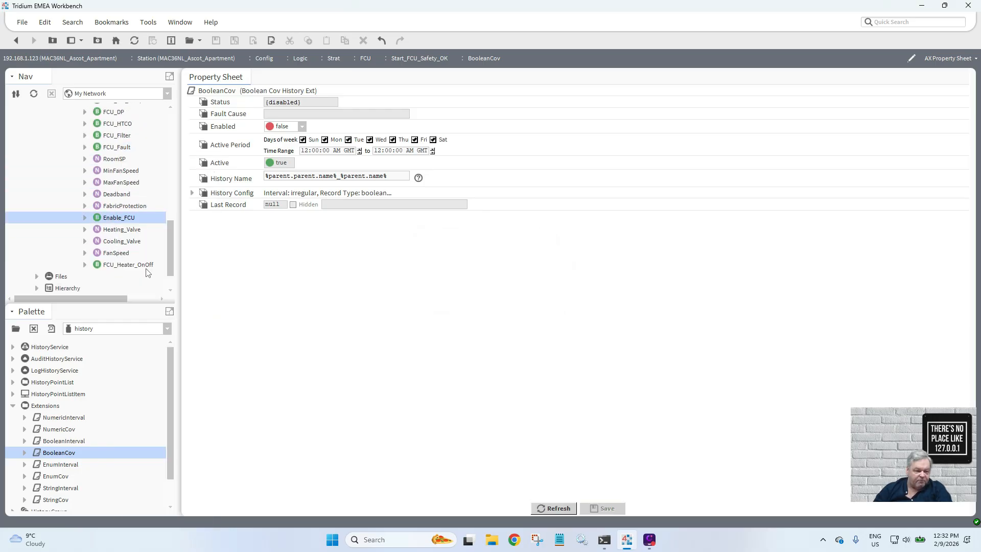
key(Return)
right_click(127, 266)
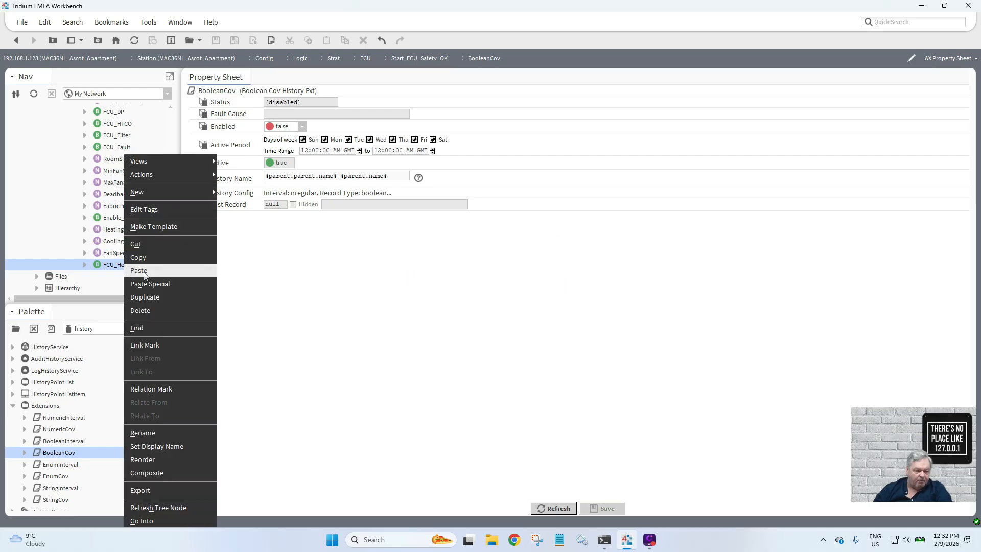
click(148, 271)
key(Return)
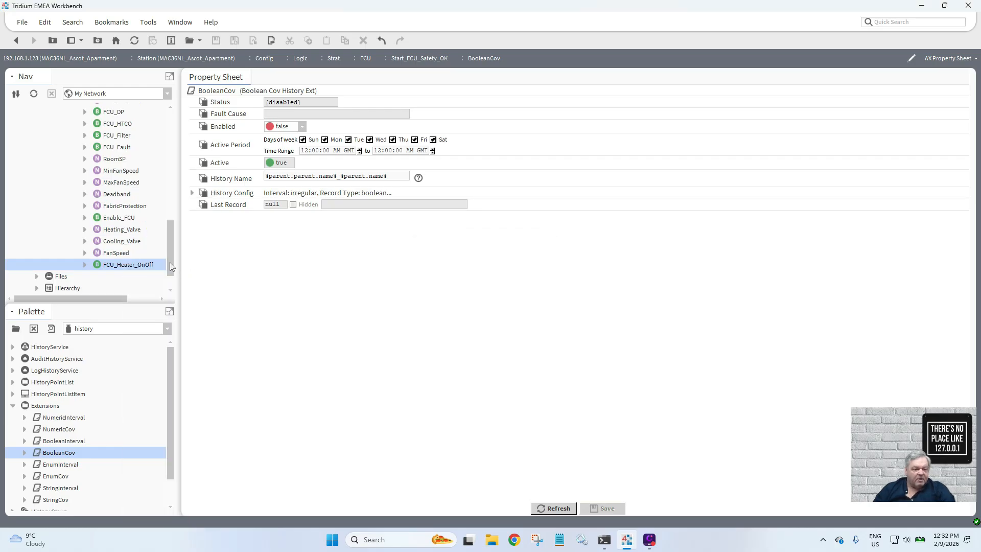
- Collapse Start_FCU_Safety_OK and add a NumericCov history extension to the RoomTemp point, keeping the default name
drag(170, 262, 167, 230)
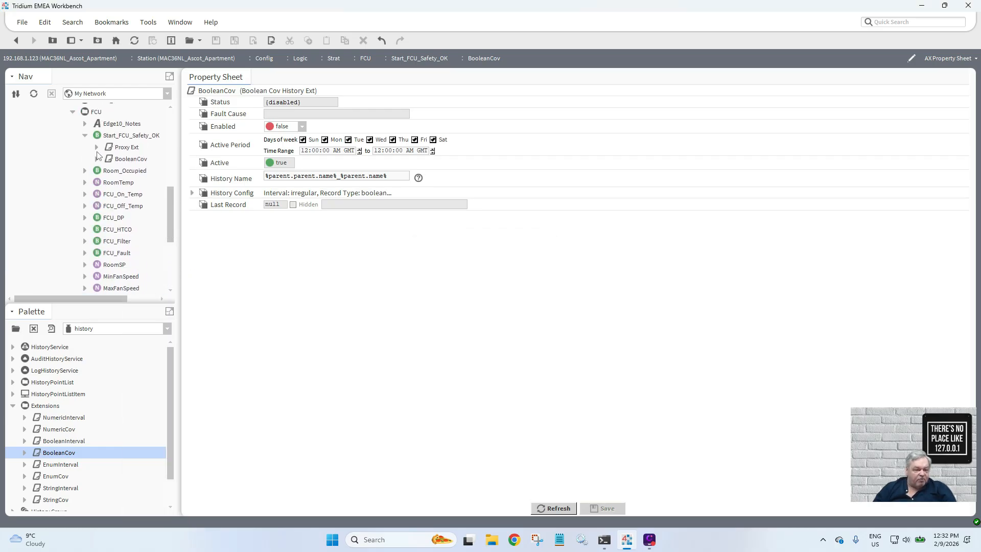
click(85, 136)
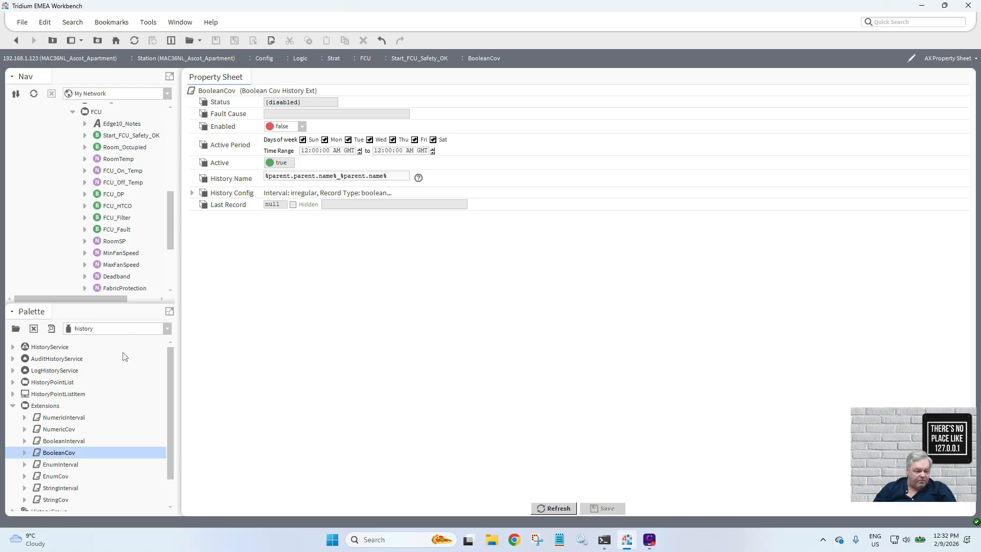
drag(63, 433, 116, 158)
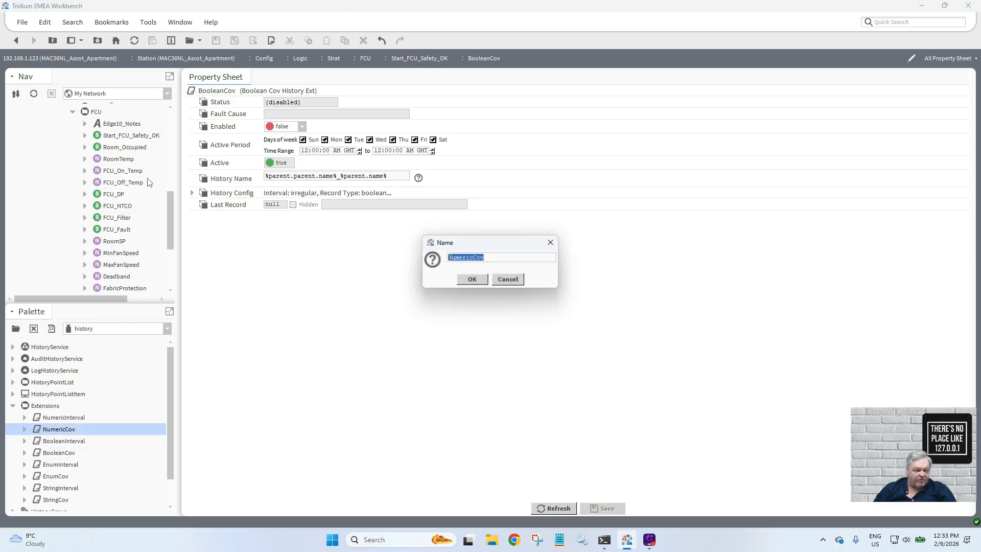
click(472, 280)
- Set the History Name of the RoomTemp point's NumericCov extension to %parent.parent.name%_%parent.name%
click(85, 159)
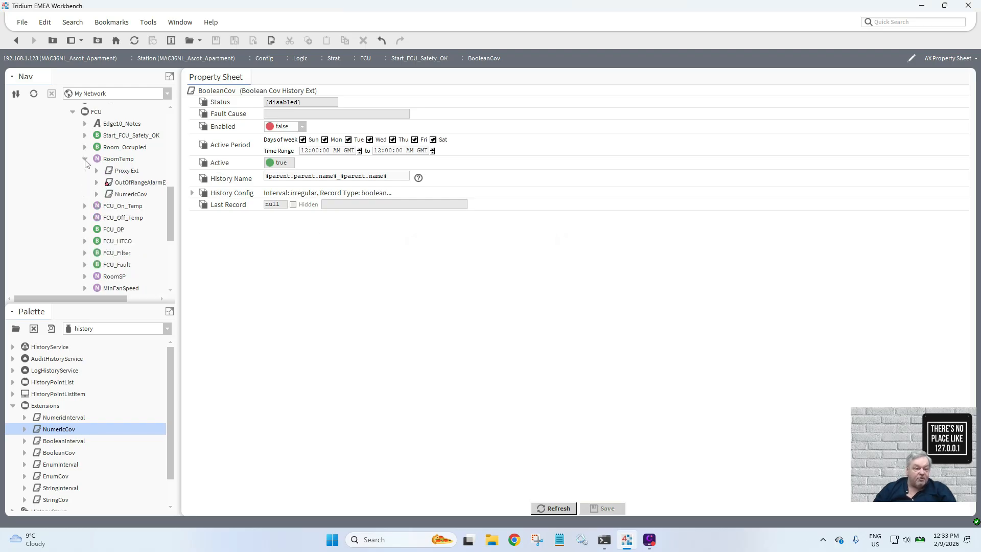
double_click(125, 193)
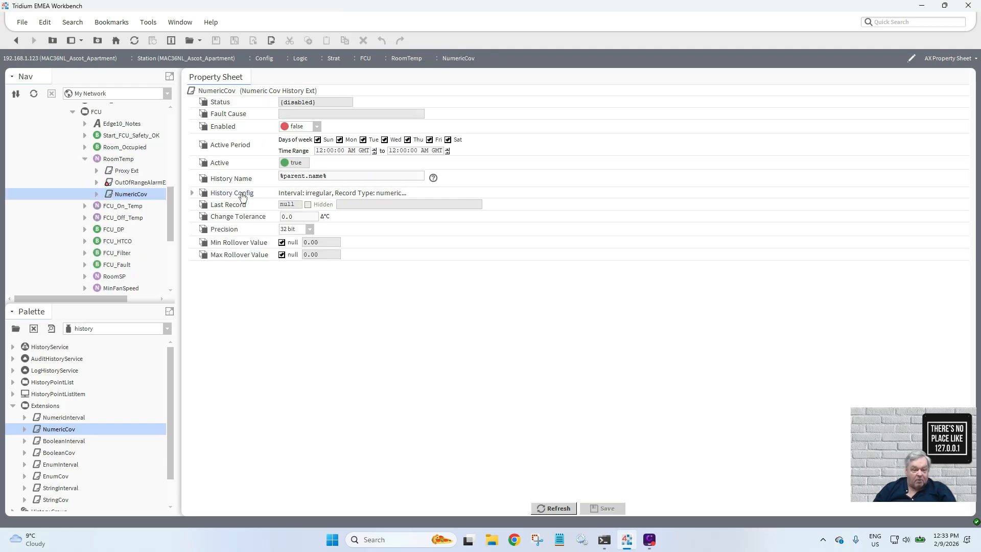
triple_click(339, 178)
key(ctrl+c)
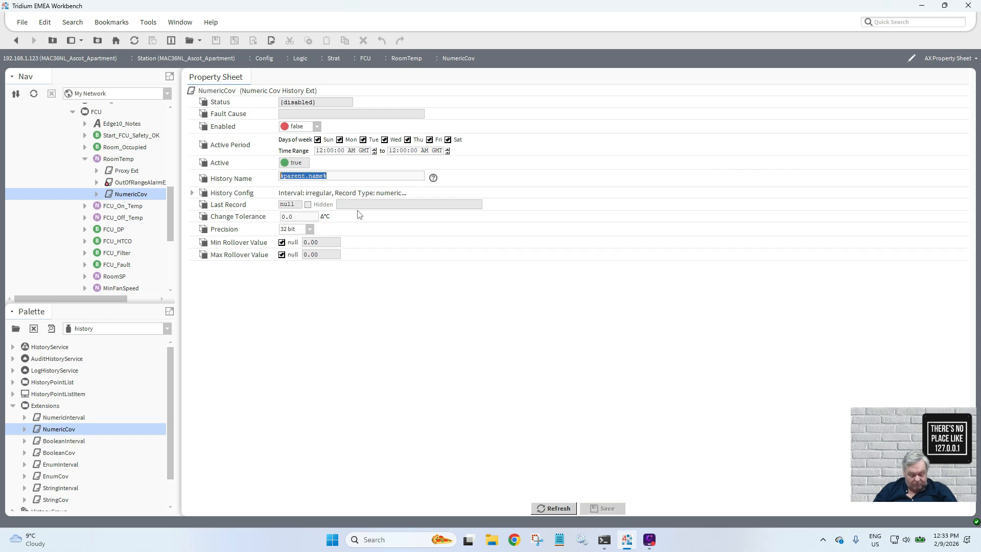
click(351, 175)
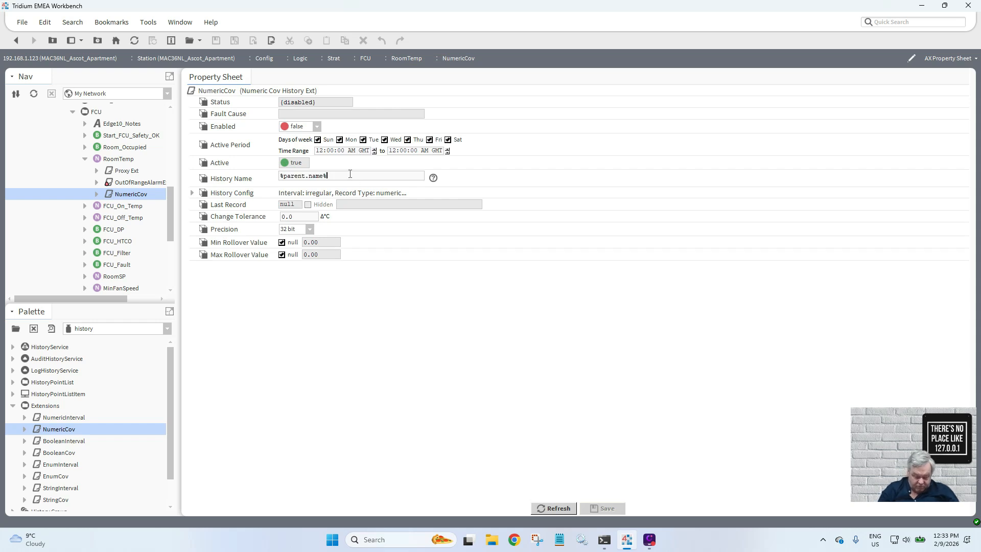
text(_)
key(ctrl+v)
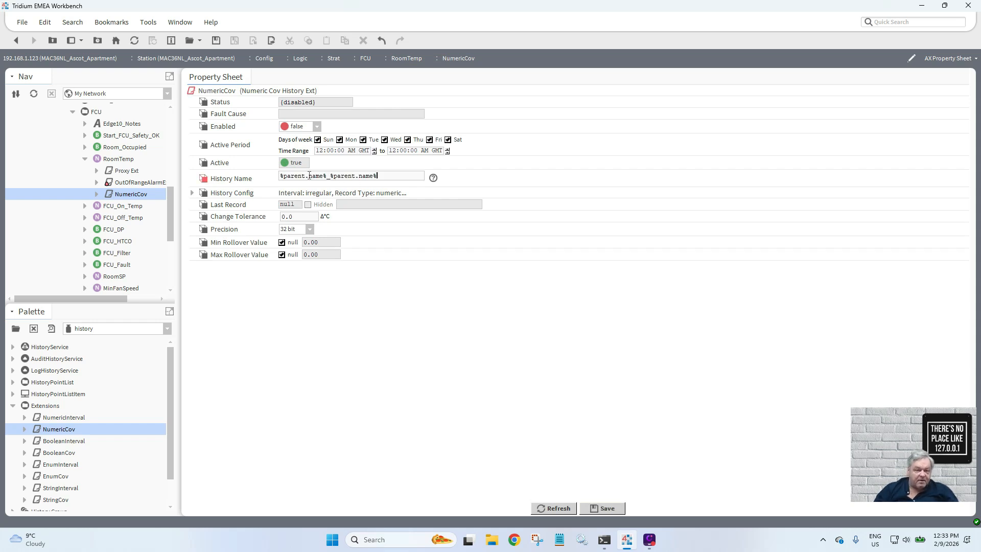
text(parent.)
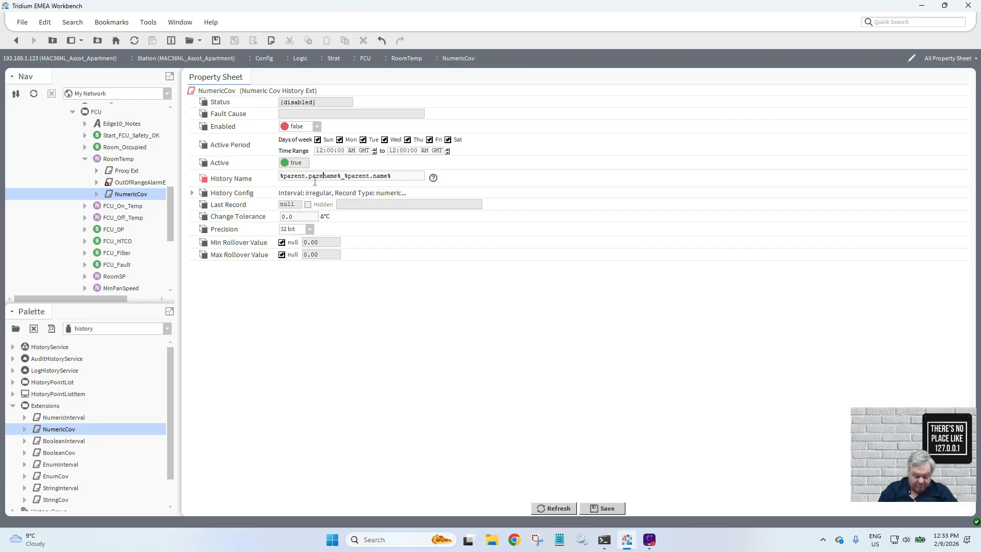
- Set the NumericCov extension's Change Tolerance to 1, expand its History Config, and save the changes
double_click(300, 218)
text(1)
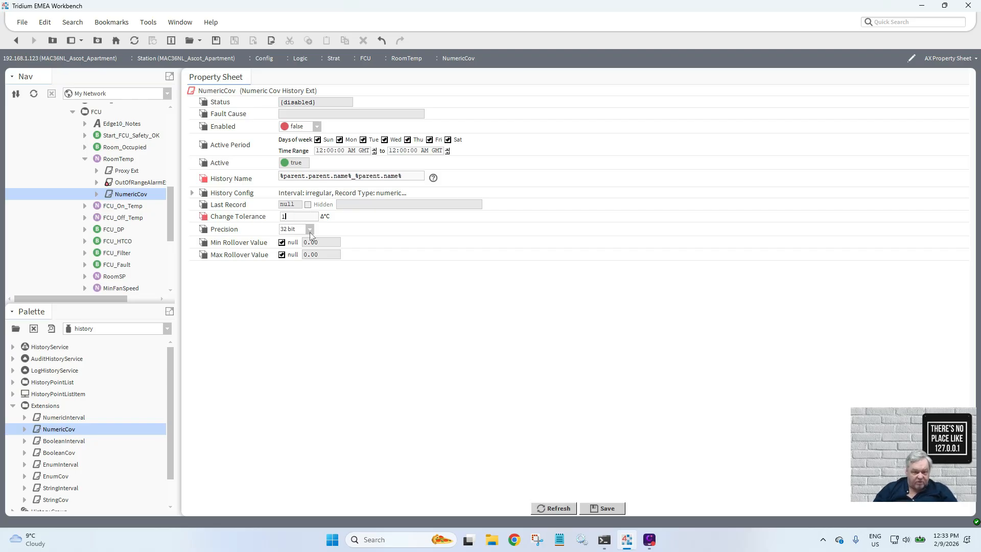
click(193, 193)
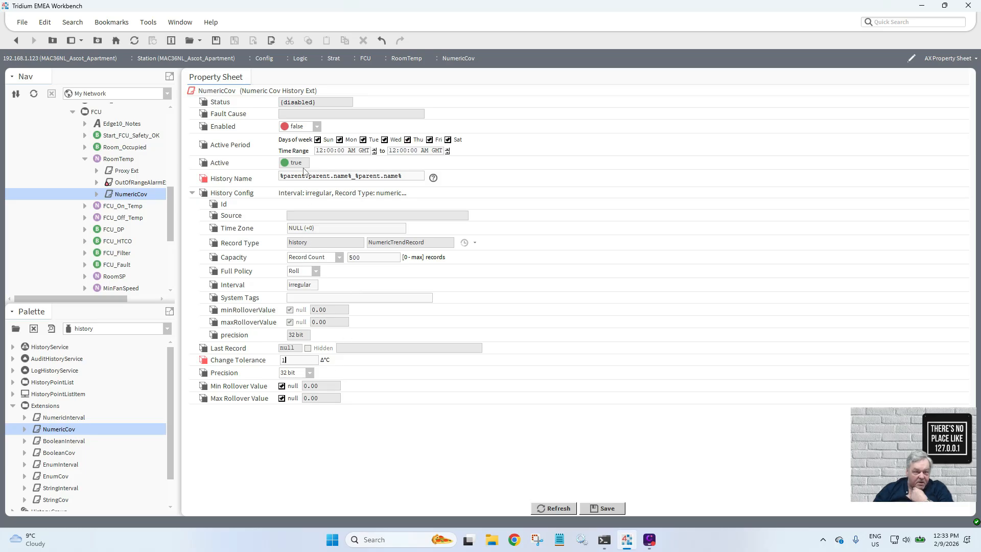
click(605, 508)
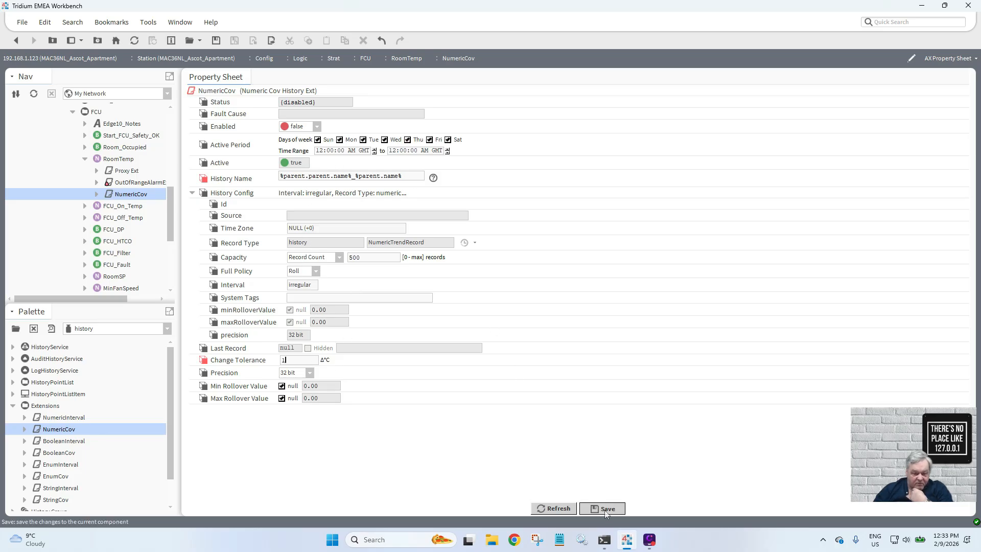
- Copy RoomTemp's NumericCov extension and paste it into the FCU_On_Temp and FCU_Off_Temp points, keeping the default name
right_click(136, 195)
click(162, 258)
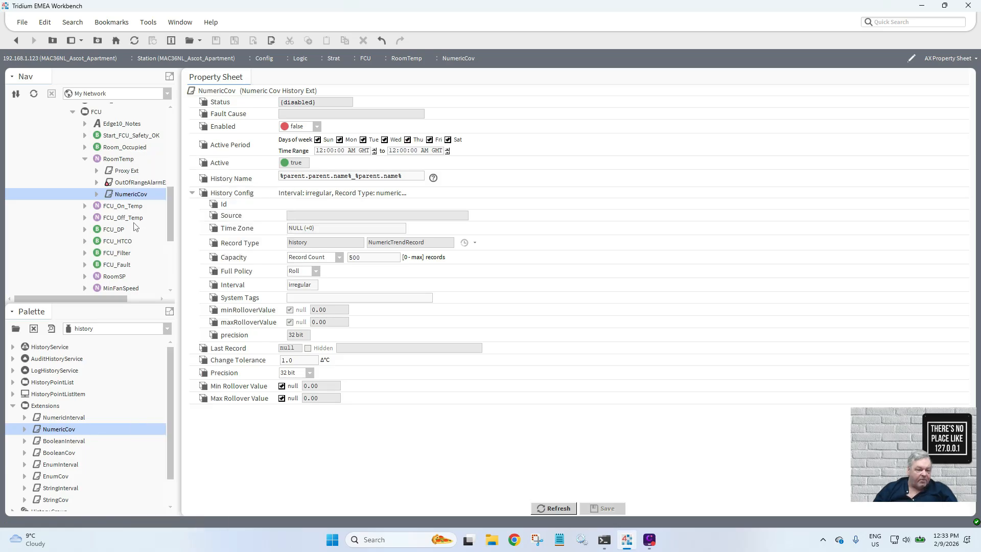
right_click(118, 209)
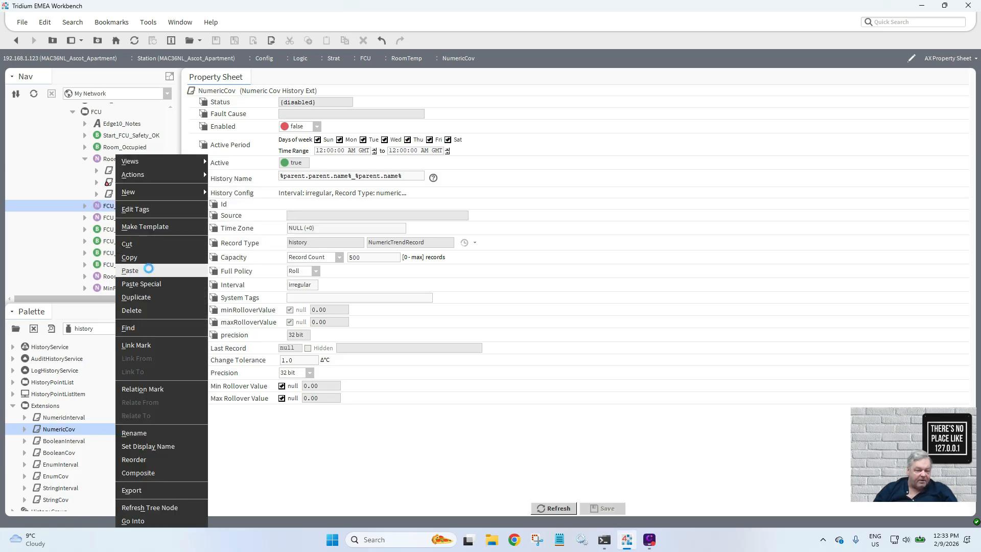
click(150, 272)
click(472, 278)
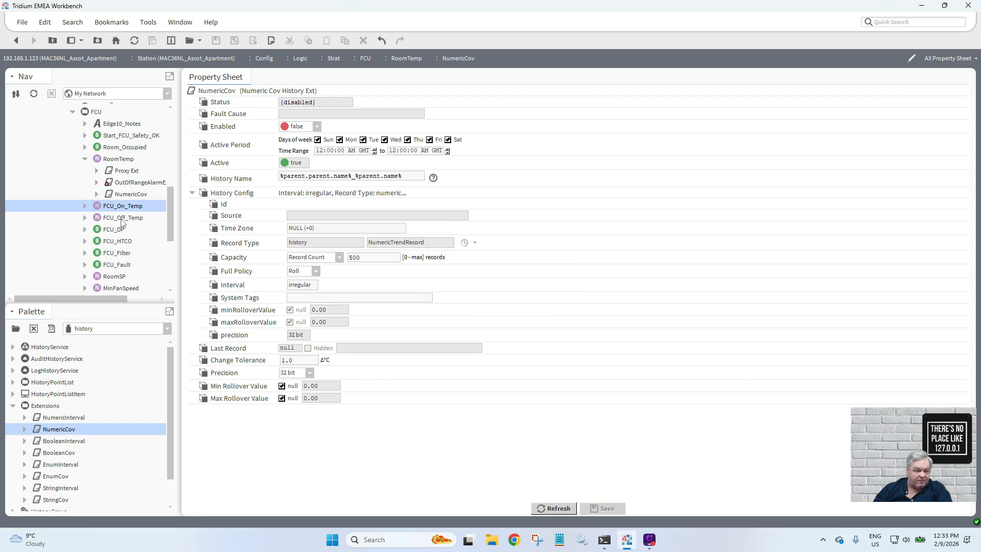
right_click(121, 220)
click(151, 271)
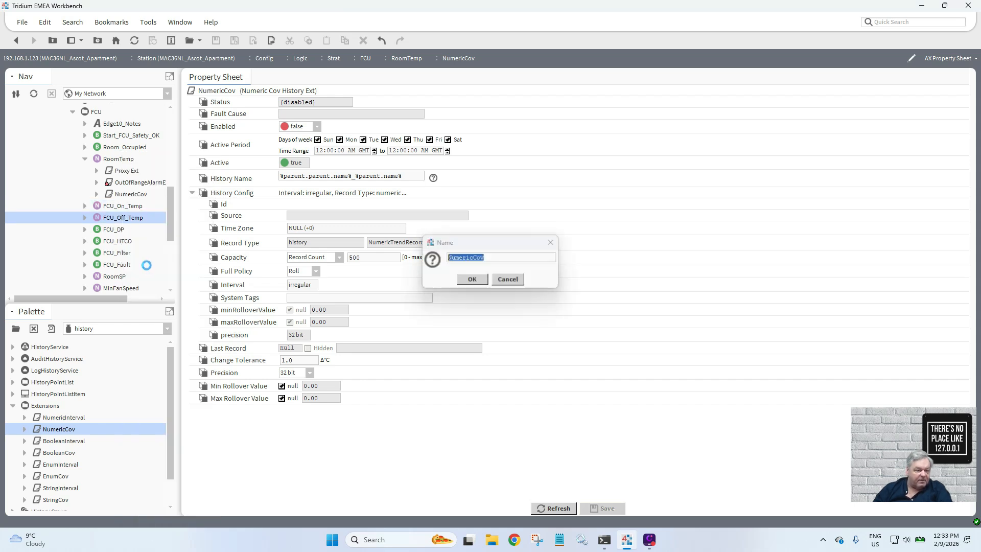
key(Return)
- Paste the copied NumericCov extension into the RoomSP and MinFanSpeed points, keeping the default name
right_click(117, 276)
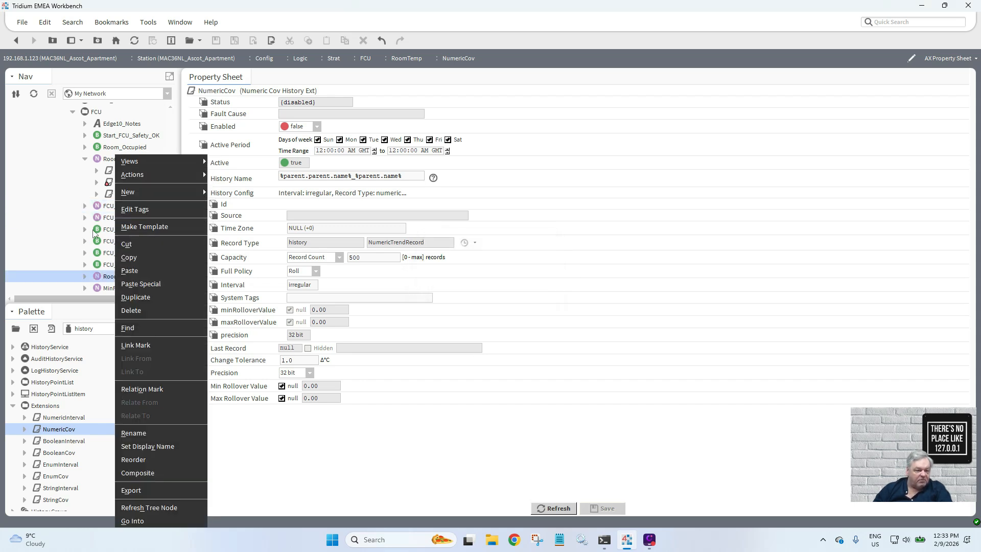
click(131, 243)
drag(172, 227, 168, 250)
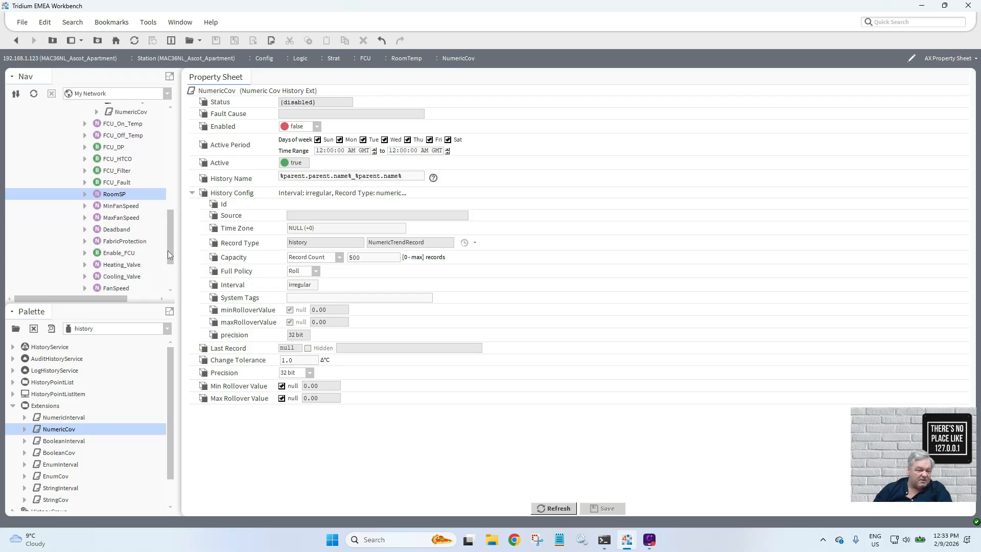
right_click(111, 199)
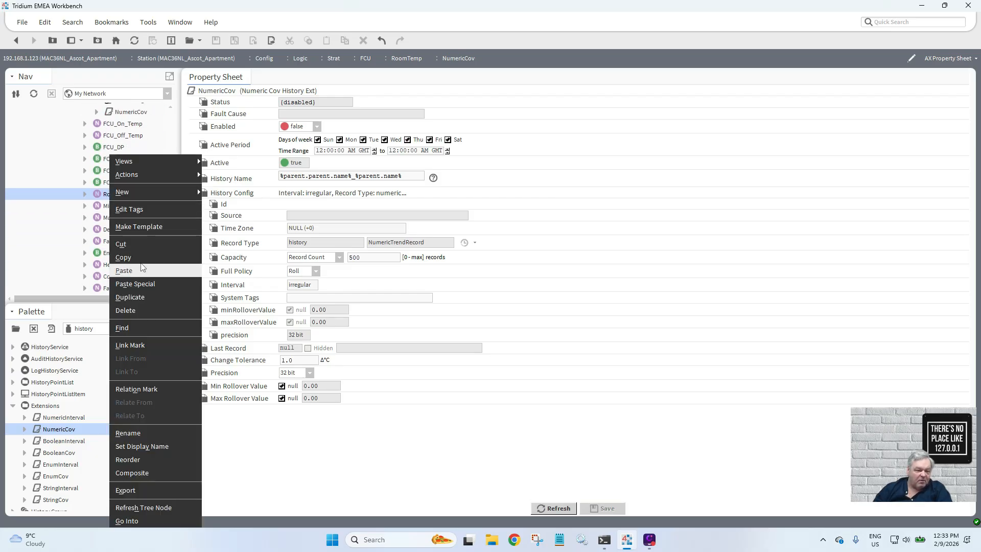
click(122, 267)
key(Return)
right_click(117, 206)
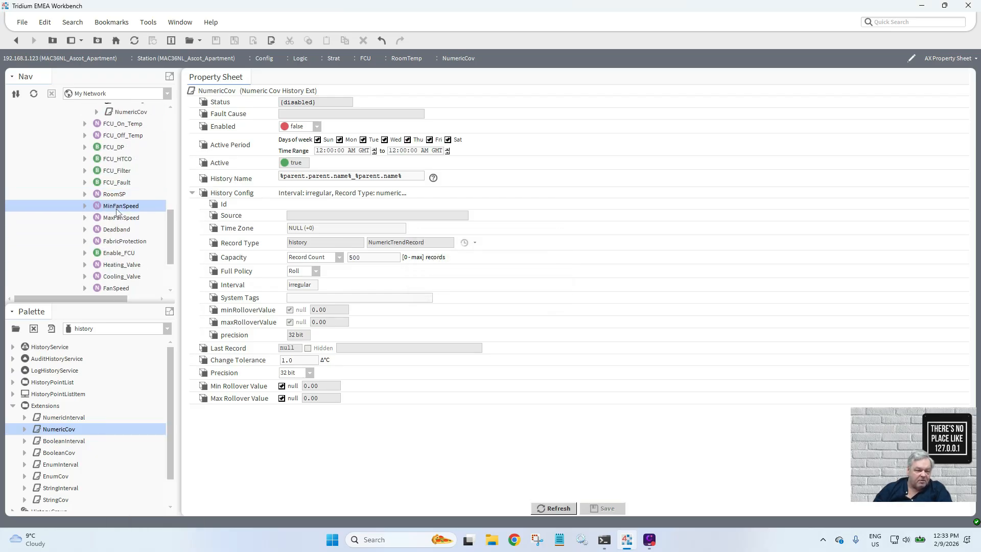
click(138, 273)
key(Return)
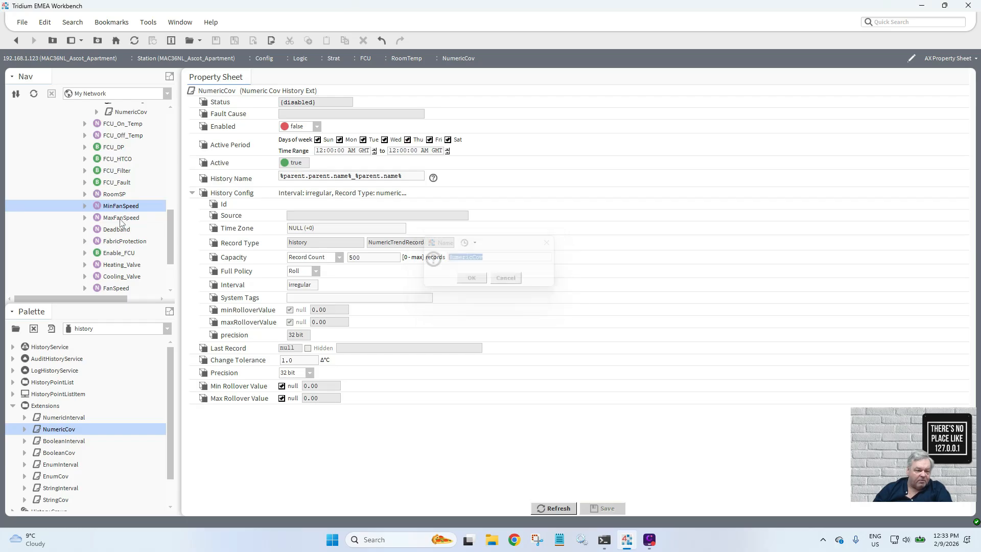
- Paste the copied NumericCov extension into the MaxFanSpeed and Deadband points, keeping the default name
right_click(121, 218)
click(147, 272)
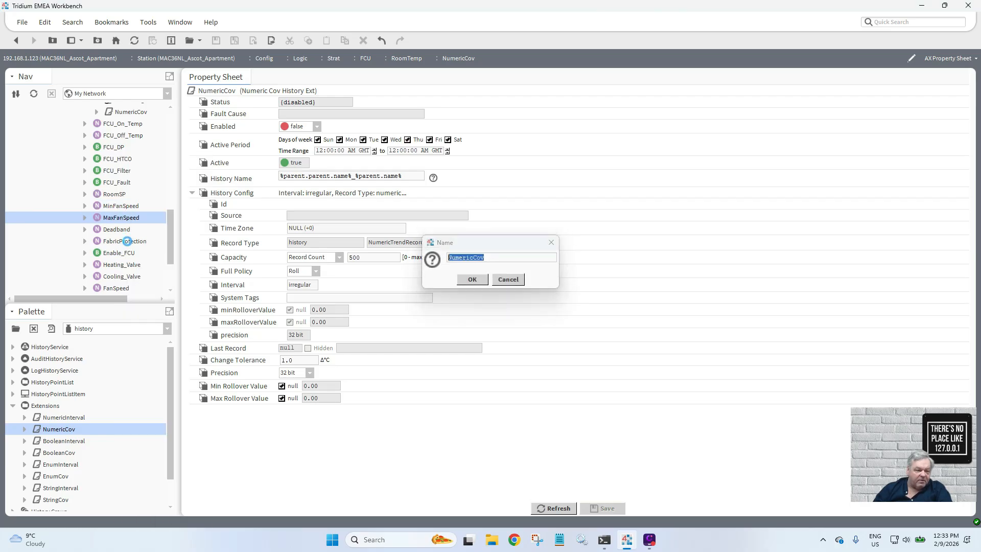
key(Return)
click(115, 234)
right_click(115, 233)
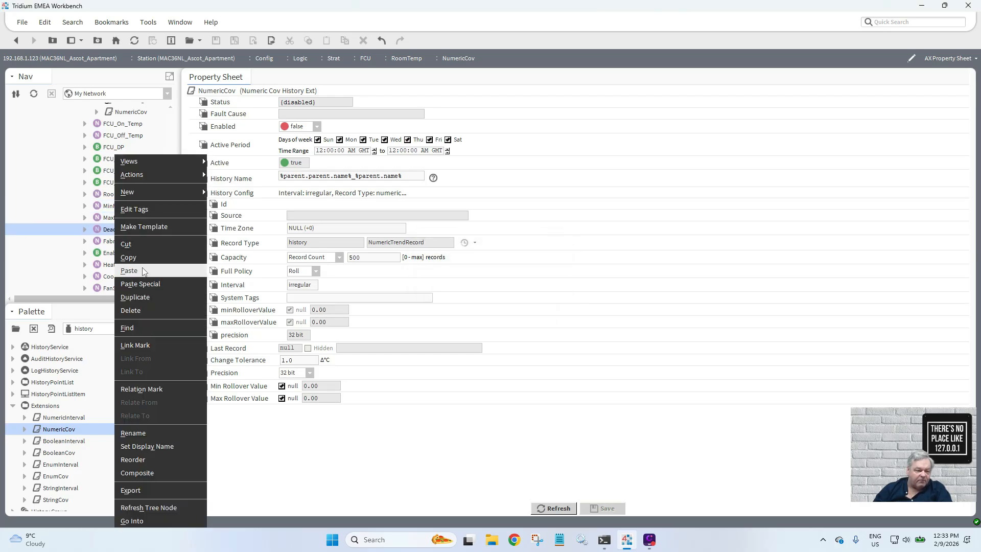
click(146, 272)
key(Return)
- Paste the copied NumericCov extension into the FabricProtection and Heating_Valve points, keeping the default name
click(121, 244)
right_click(121, 246)
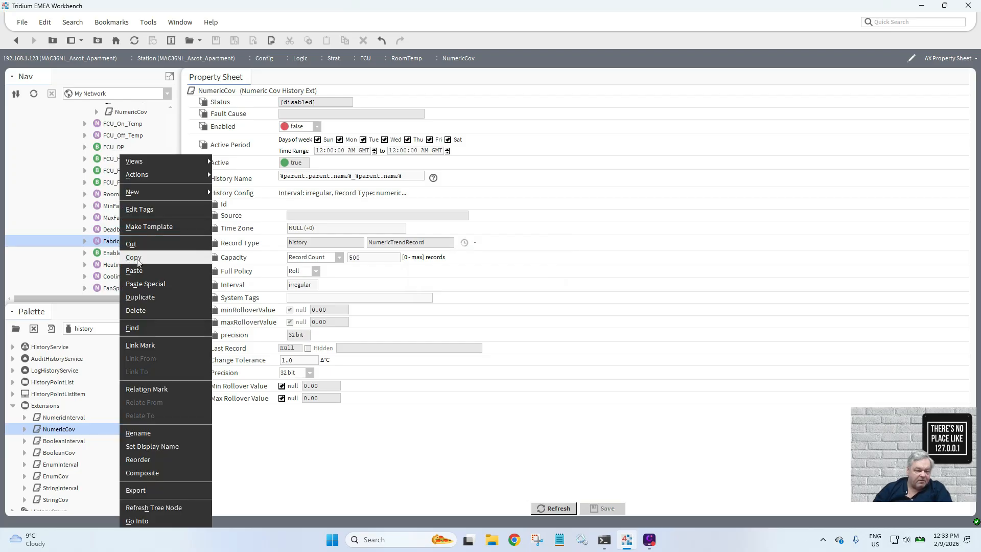
click(145, 271)
key(Return)
click(126, 266)
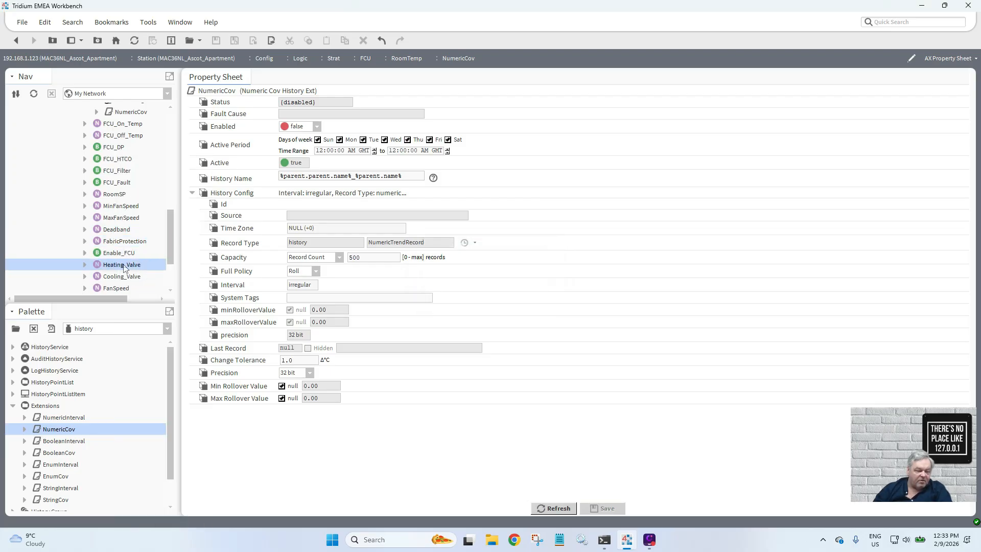
right_click(126, 266)
click(144, 272)
key(Return)
- Paste the copied NumericCov extension into the Cooling_Valve and FanSpeed points, keeping the default name, and collapse RoomTemp
click(125, 277)
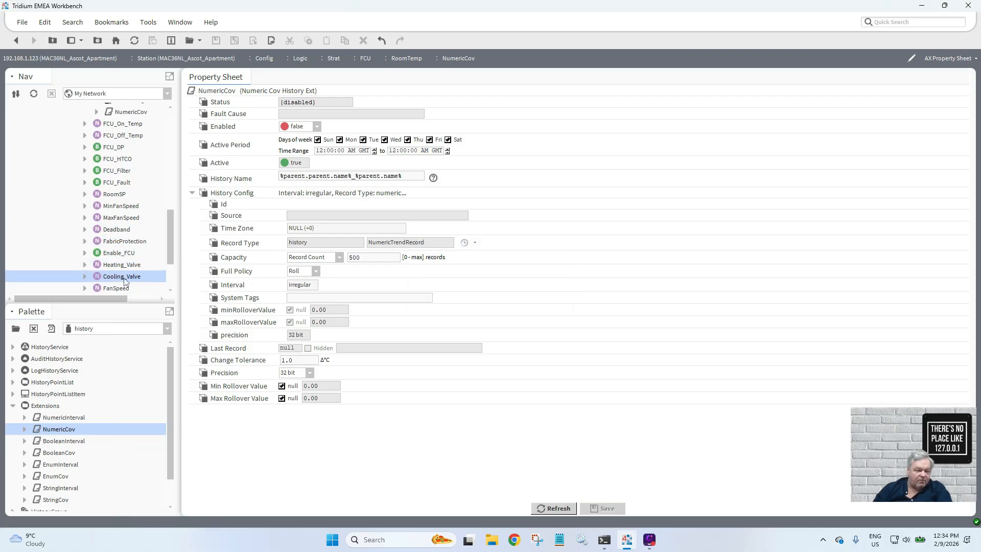
right_click(126, 277)
click(137, 270)
key(Return)
click(126, 287)
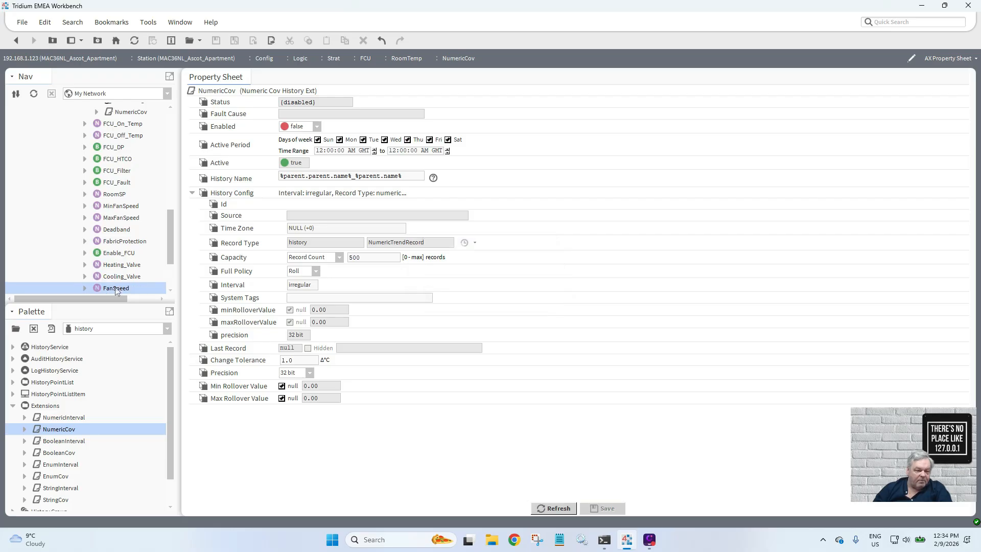
right_click(126, 288)
click(137, 269)
key(Return)
drag(170, 256, 174, 228)
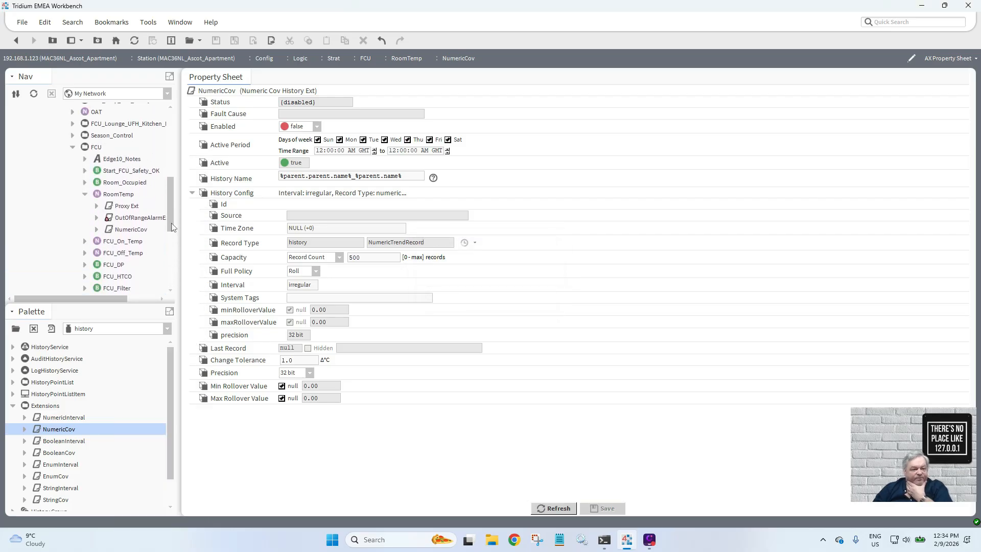
click(85, 195)
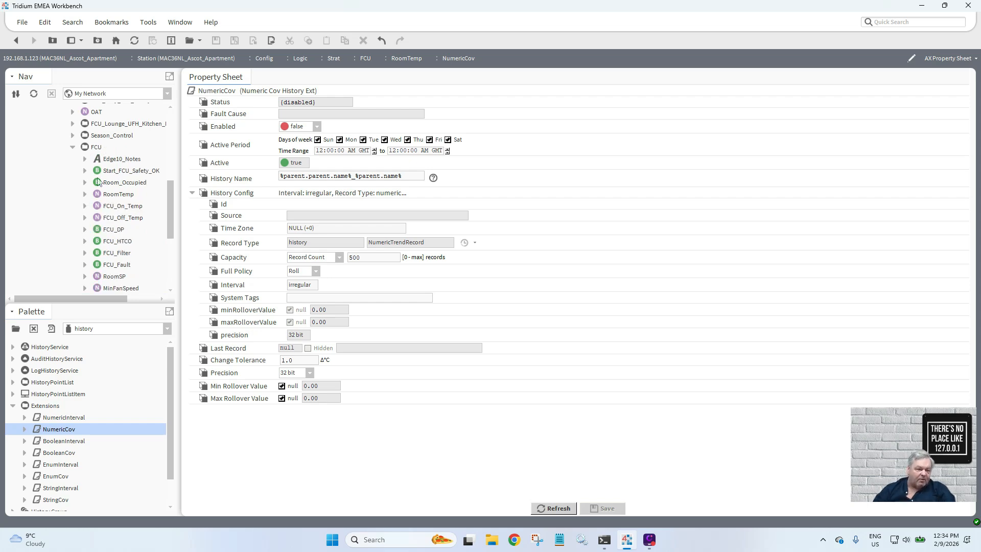
- Open the FCU wire sheet and add a text block named NoteInputs in the space beside Start_FCU_Safety_OK
double_click(98, 148)
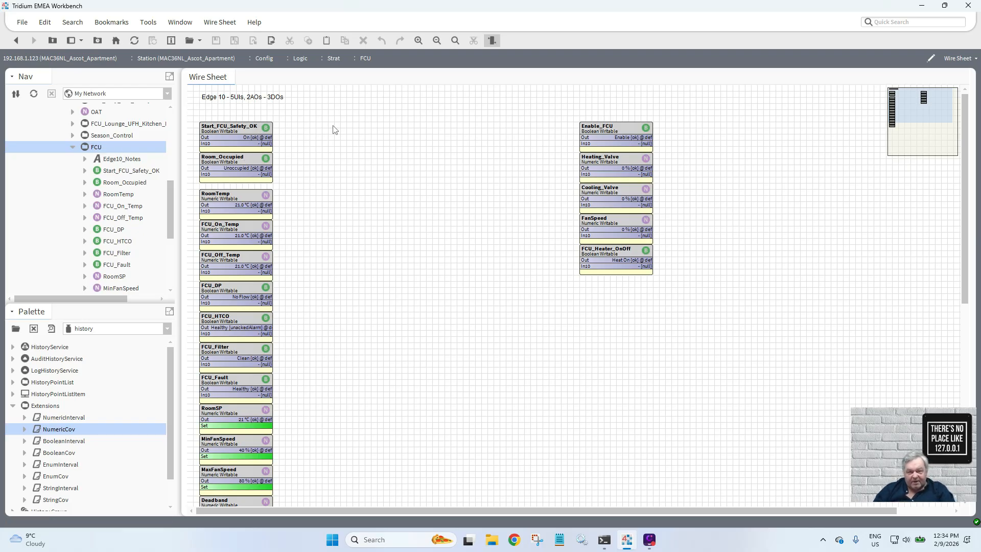
right_click(329, 143)
mouse_move(416, 146)
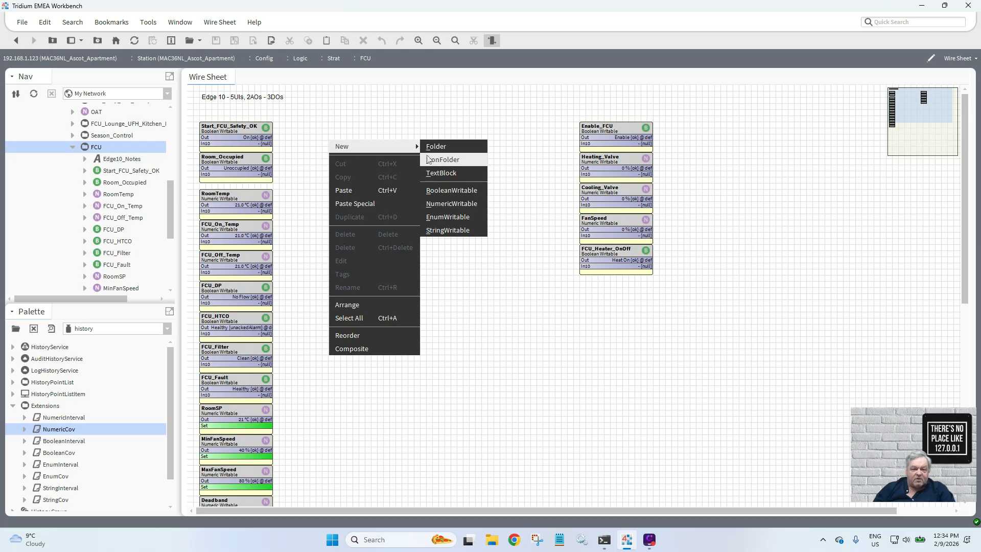
click(466, 174)
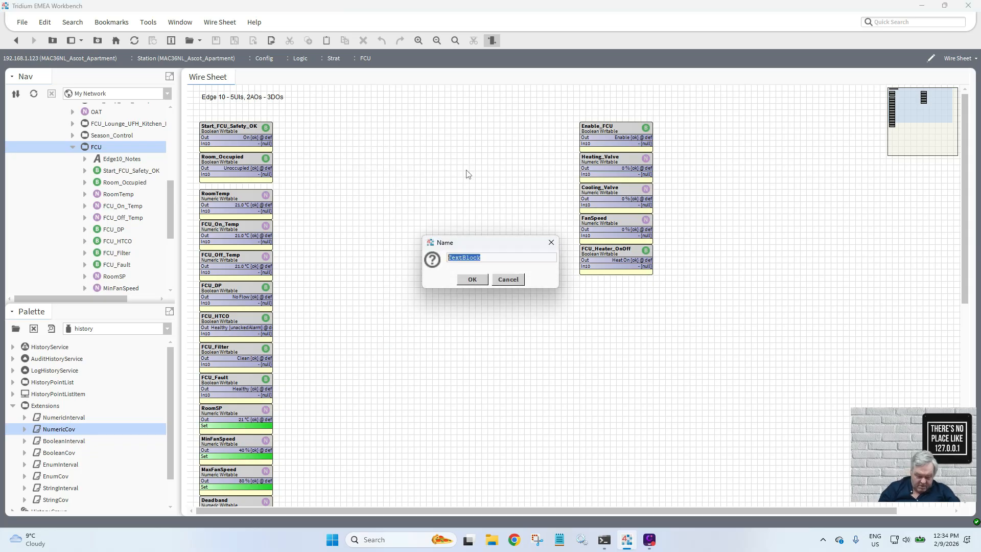
text(NoteInputs)
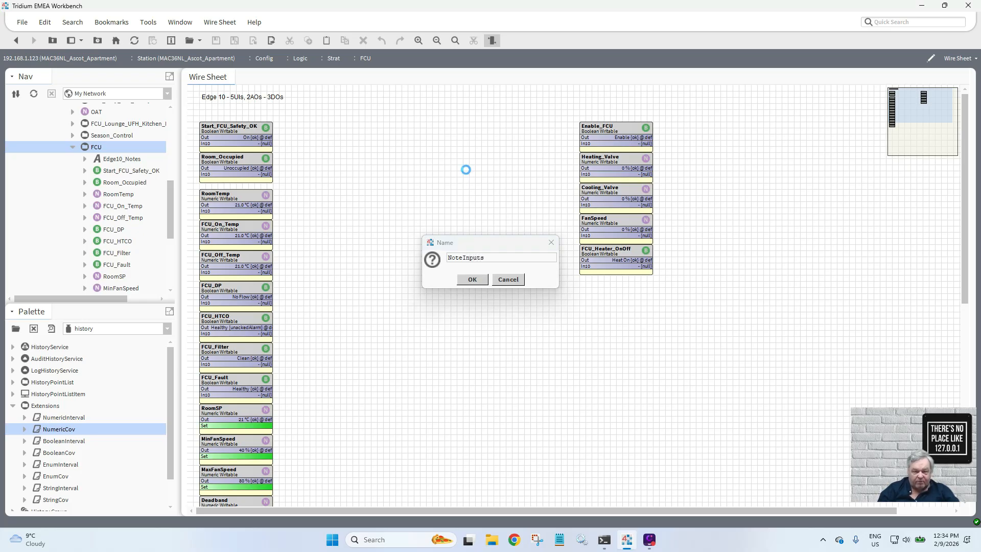
key(Return)
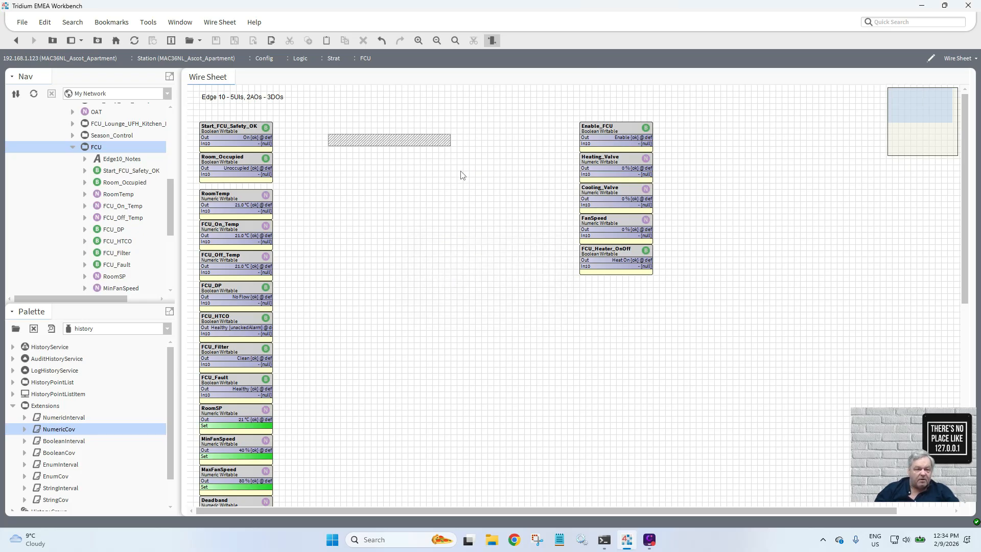
- Set the NoteInputs text block's text to Inputs and its background to pale yellow #ffffc0
click(362, 144)
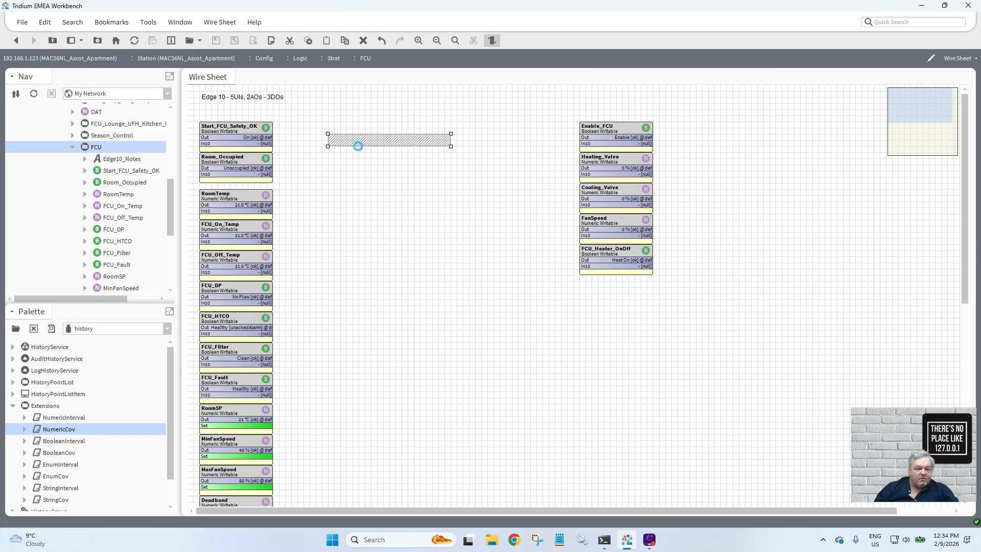
text(I)
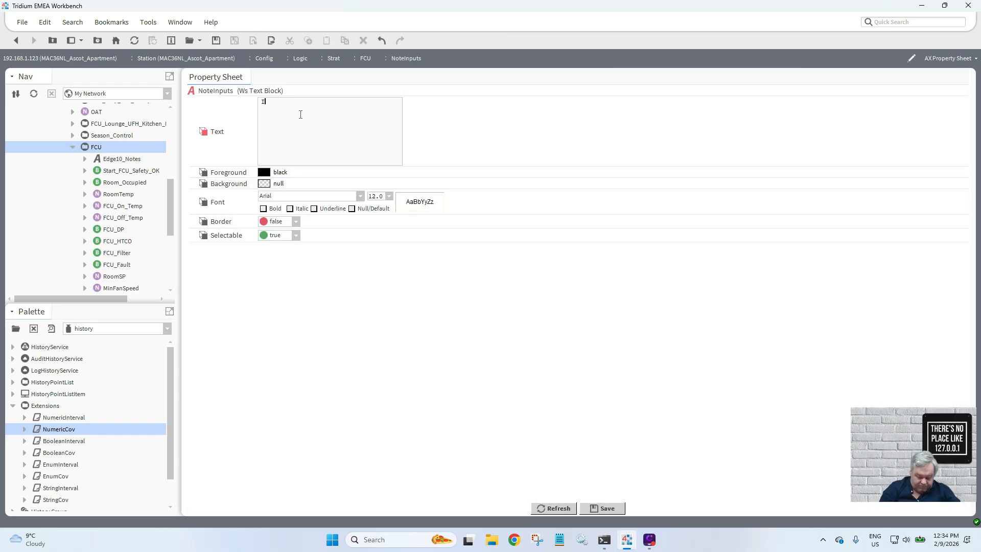
text(nputs)
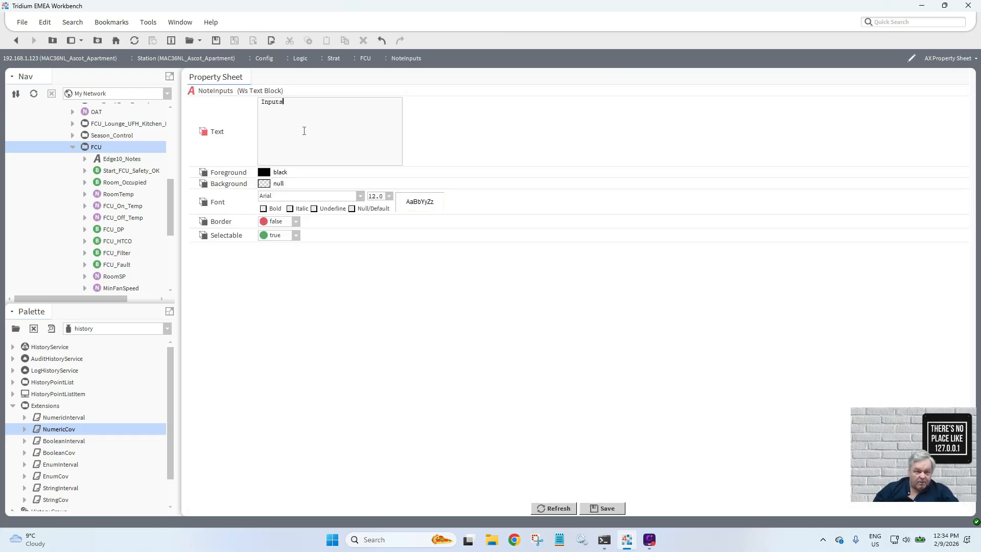
click(267, 181)
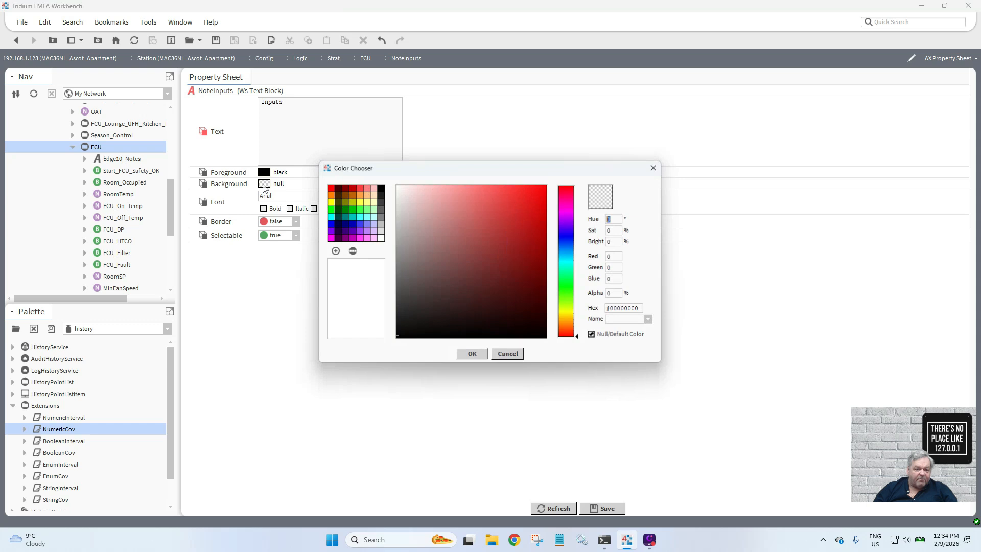
click(374, 202)
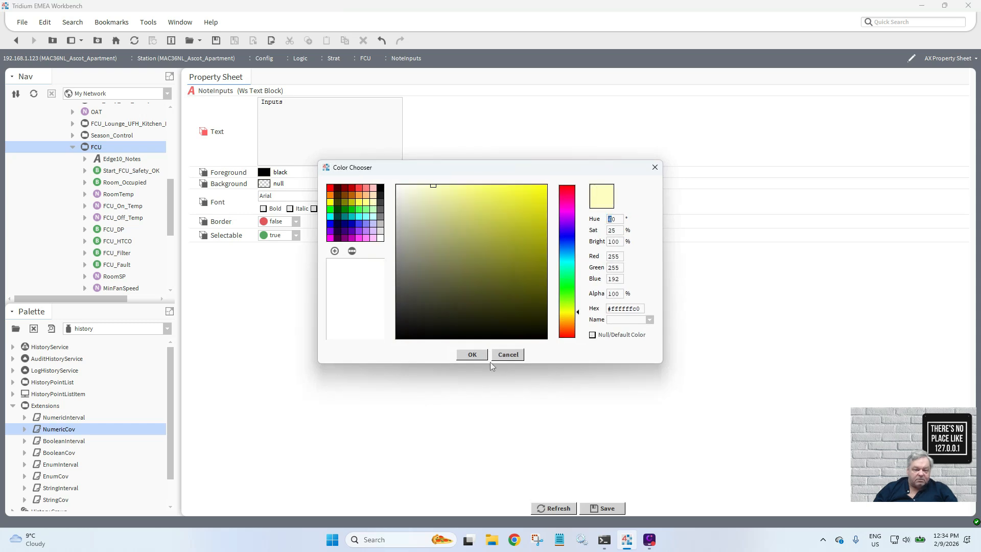
click(473, 354)
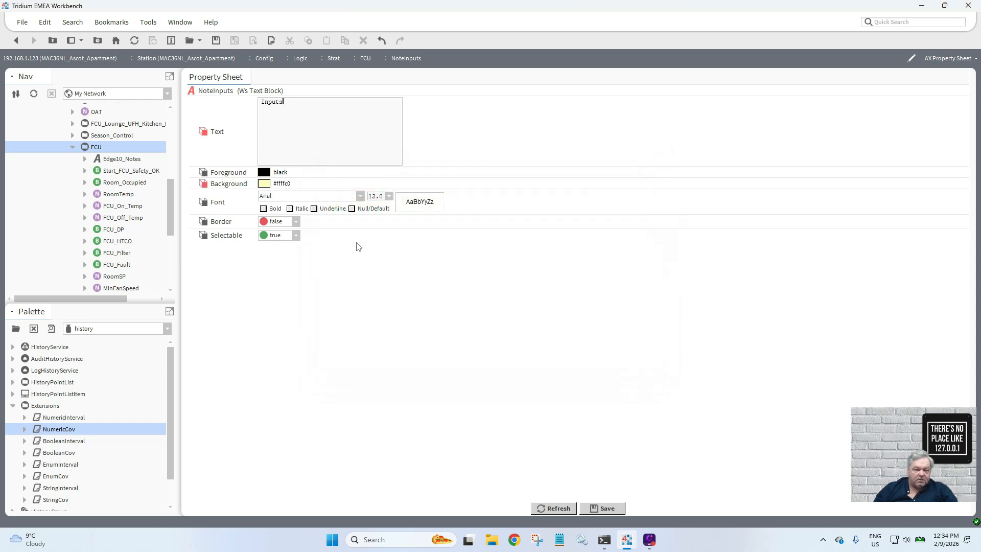
- Set NoteInputs' border to true and its font to bold Arial size 18, and save the changes
click(296, 223)
click(279, 244)
click(390, 196)
click(376, 284)
click(264, 209)
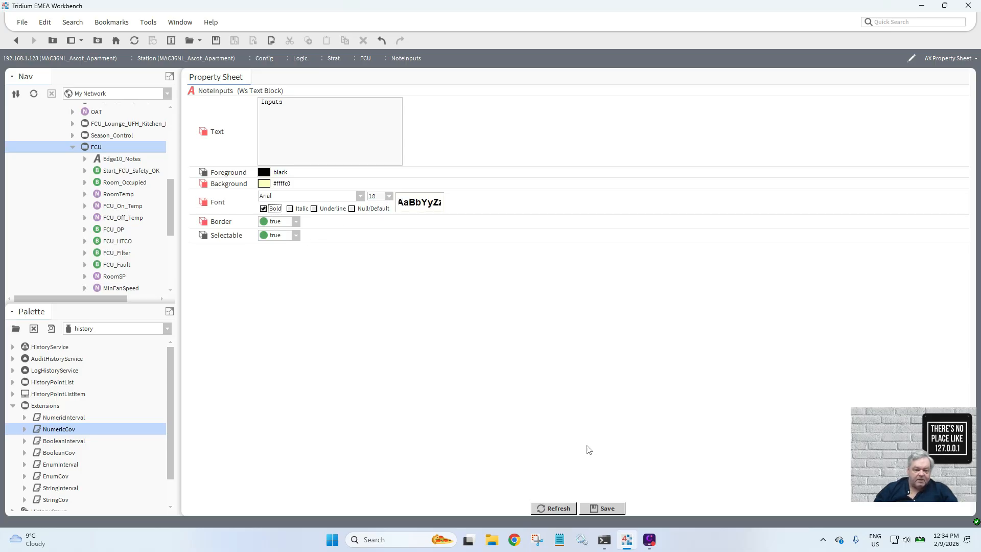
click(595, 508)
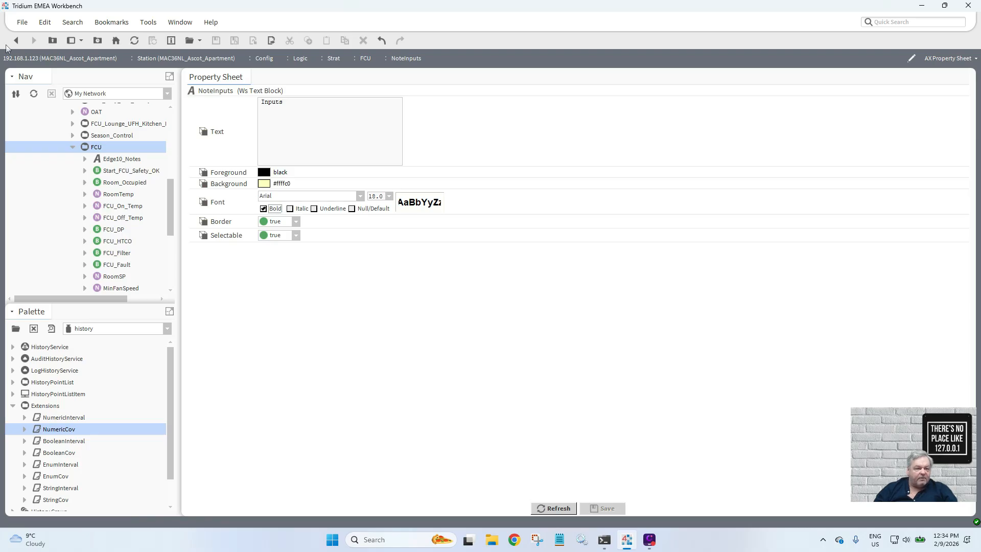
- Return to the FCU wire sheet and fit the Inputs note directly above Start_FCU_Safety_OK, narrowed to that block's width
click(16, 40)
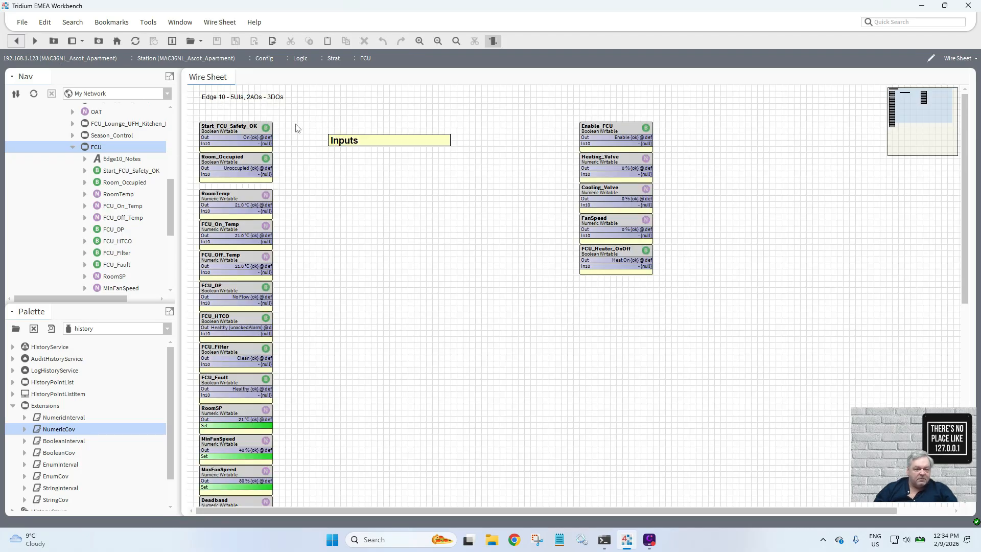
drag(351, 143, 222, 115)
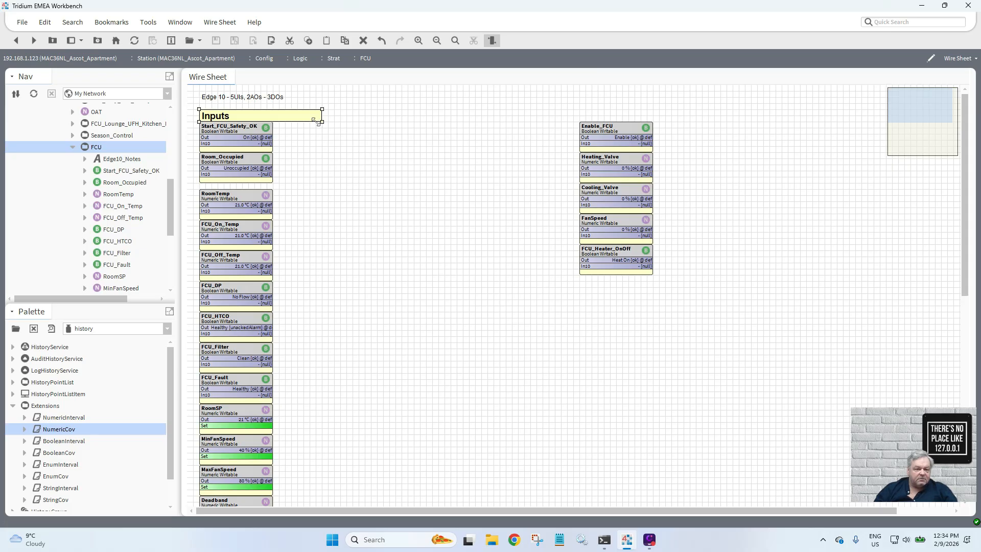
drag(317, 122, 273, 122)
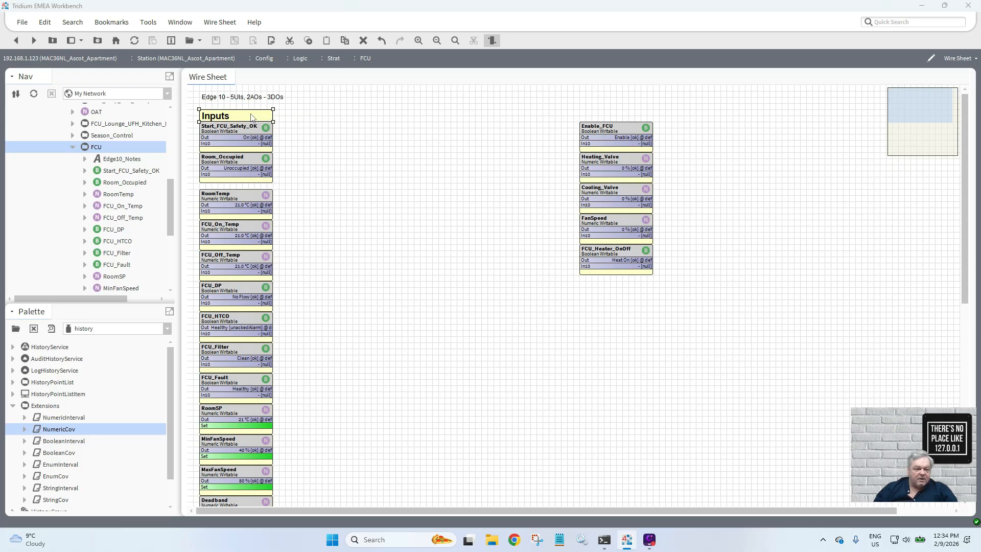
- Duplicate the Inputs note on the wire sheet and name the copy NoteOutputs
right_click(251, 116)
click(311, 226)
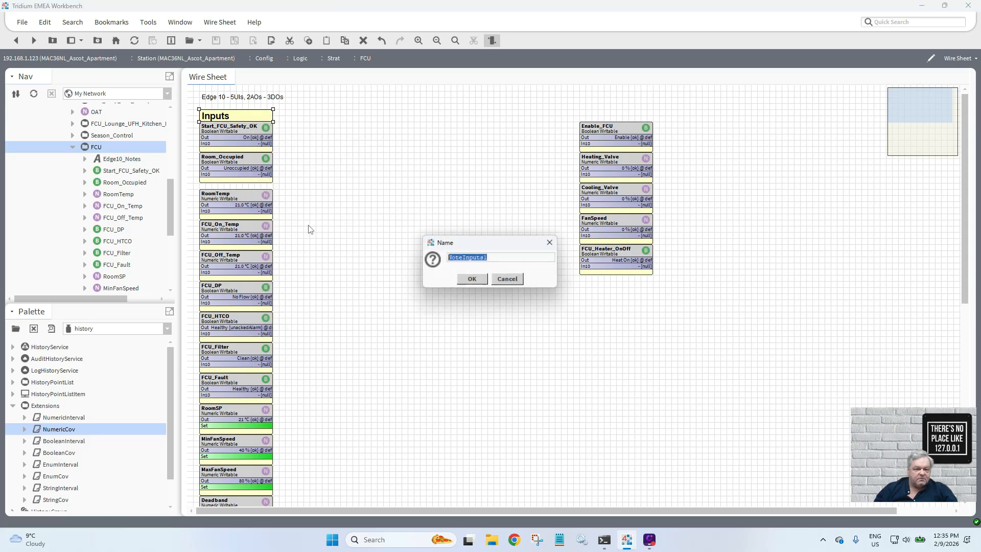
drag(494, 258, 391, 253)
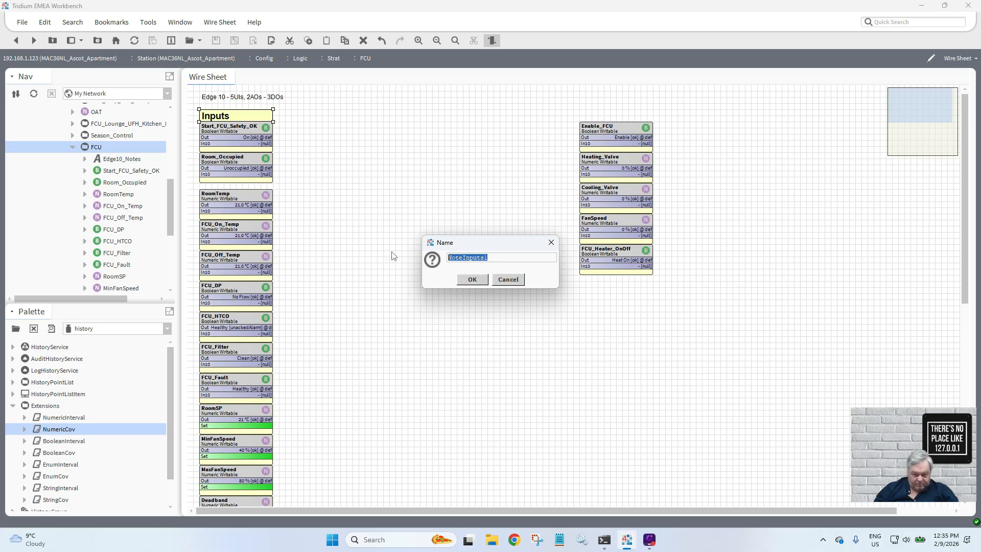
click(462, 258)
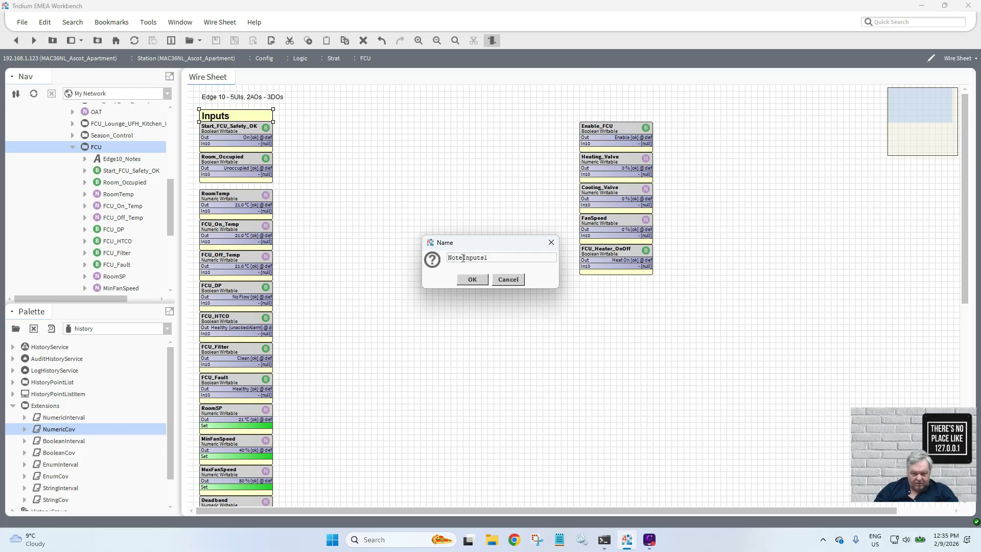
drag(463, 258, 478, 262)
text(Out)
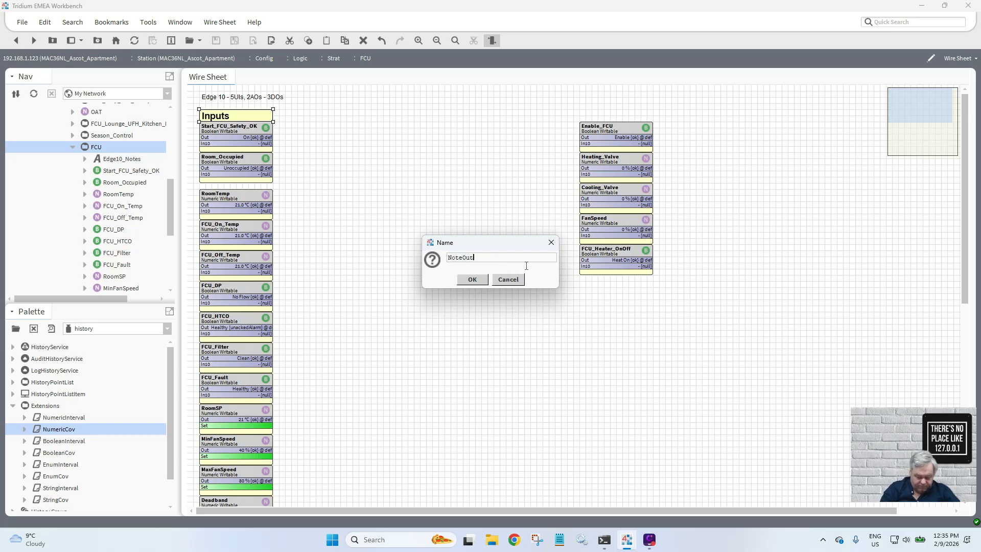
text(oputs)
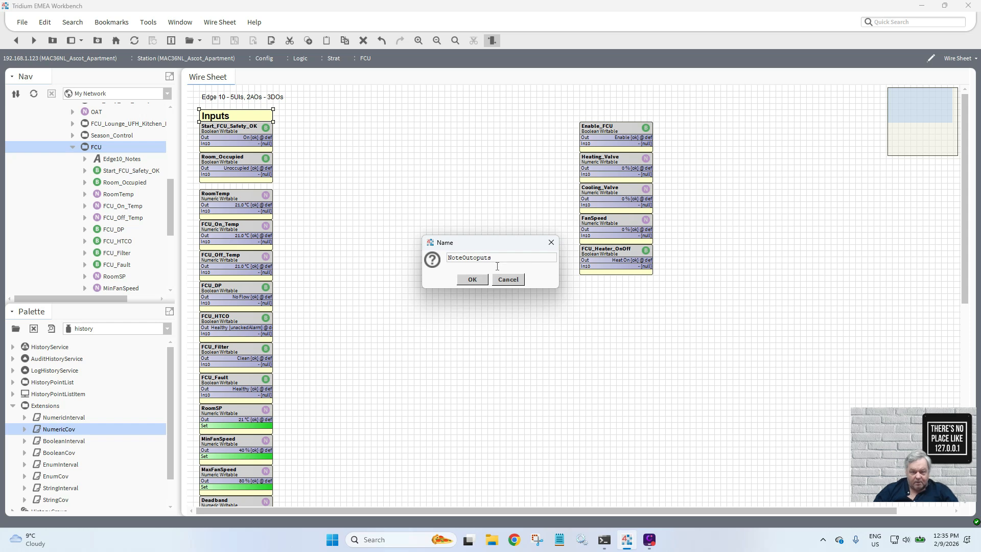
click(472, 281)
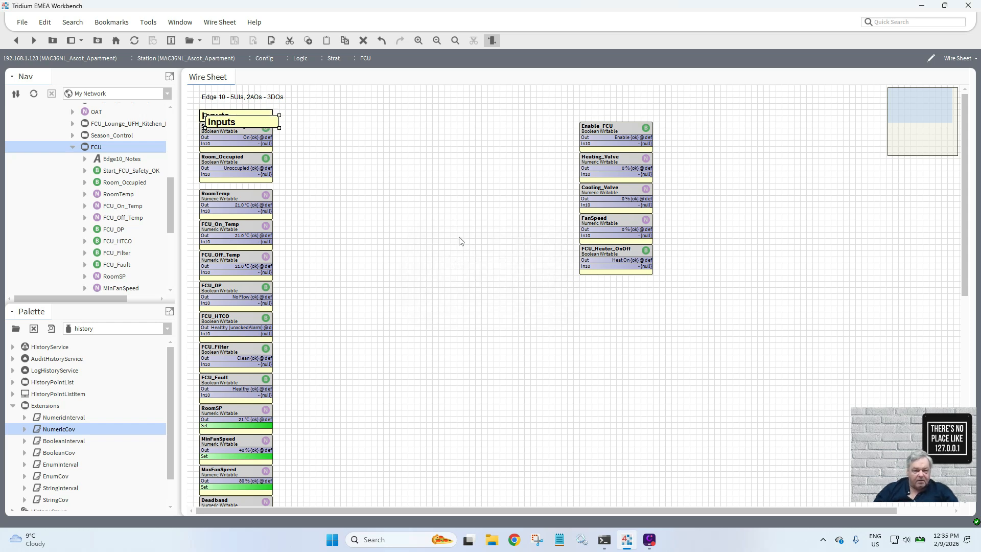
- Change the text of the NoteOutputs text block to Outputs and save it
double_click(249, 122)
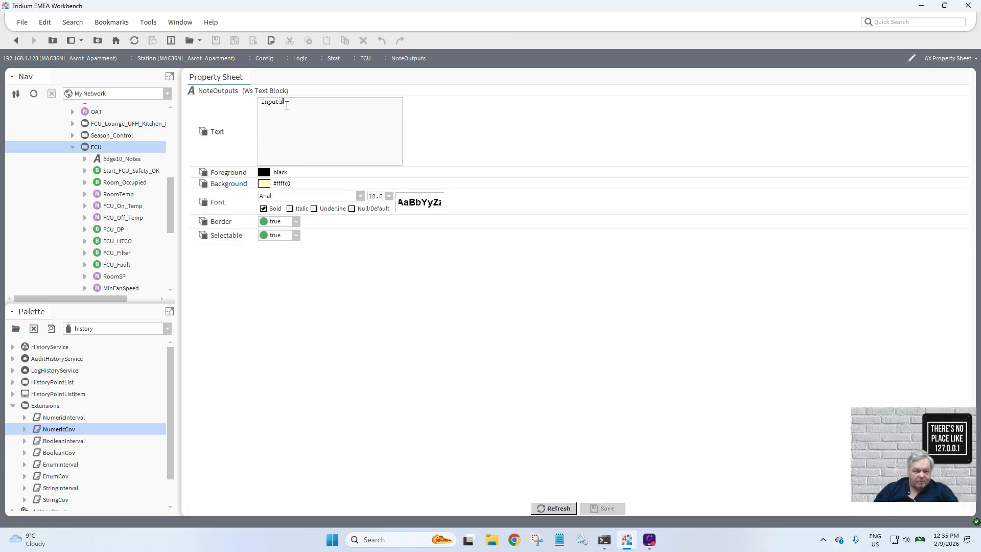
drag(287, 104, 216, 107)
text(Outpu)
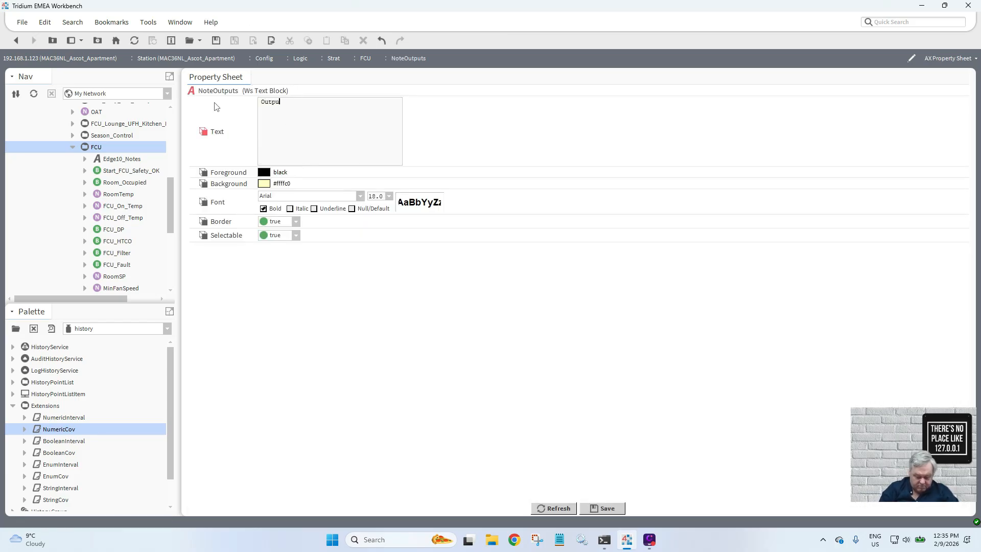
text(ts)
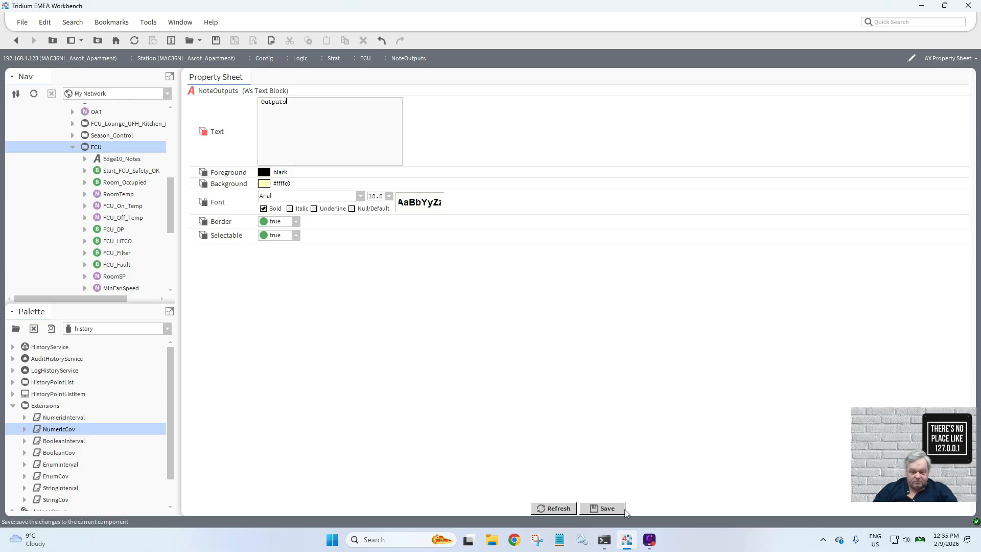
click(624, 510)
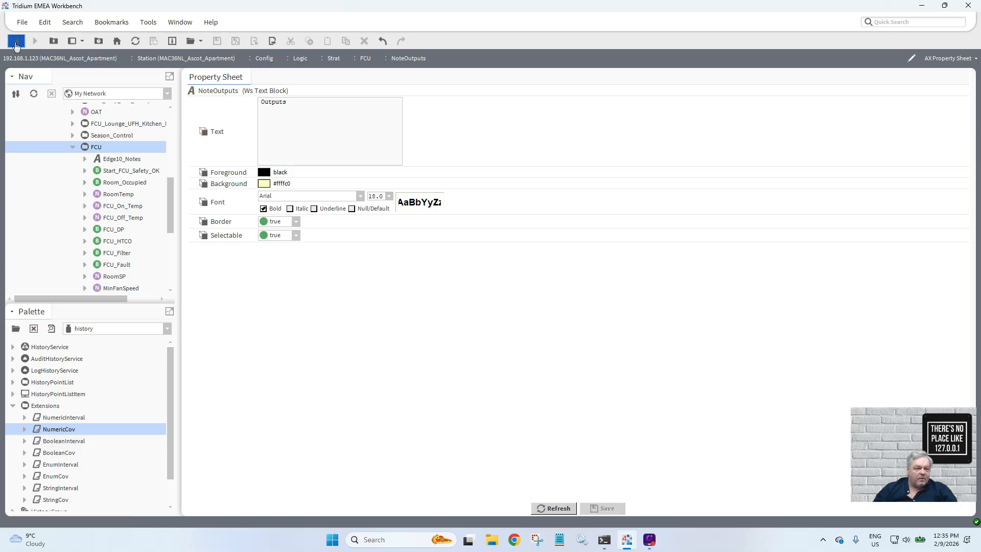
- Place the Outputs note directly above Enable_FCU on the wire sheet, and move it with the five output points farther from the inputs column
click(16, 42)
drag(246, 128, 616, 116)
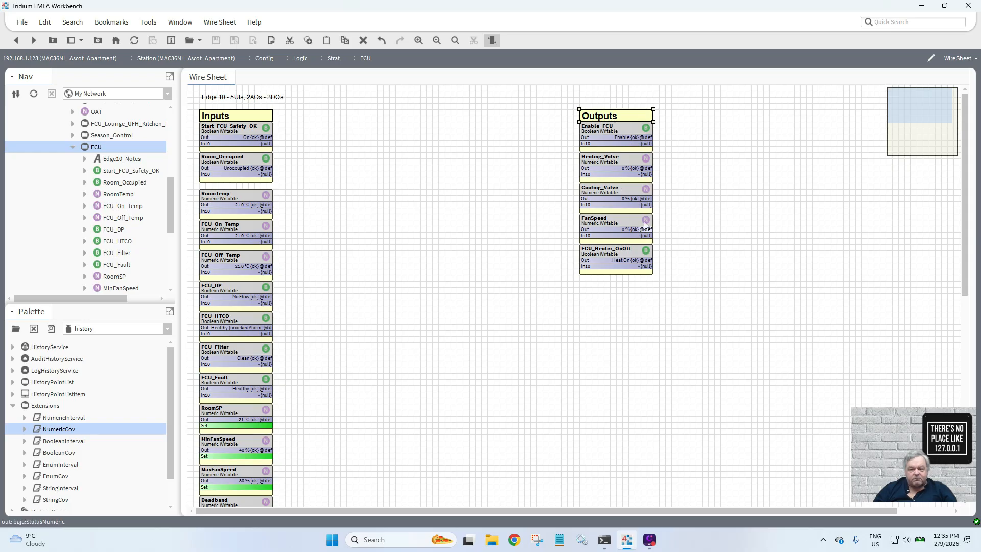
drag(689, 302, 783, 112)
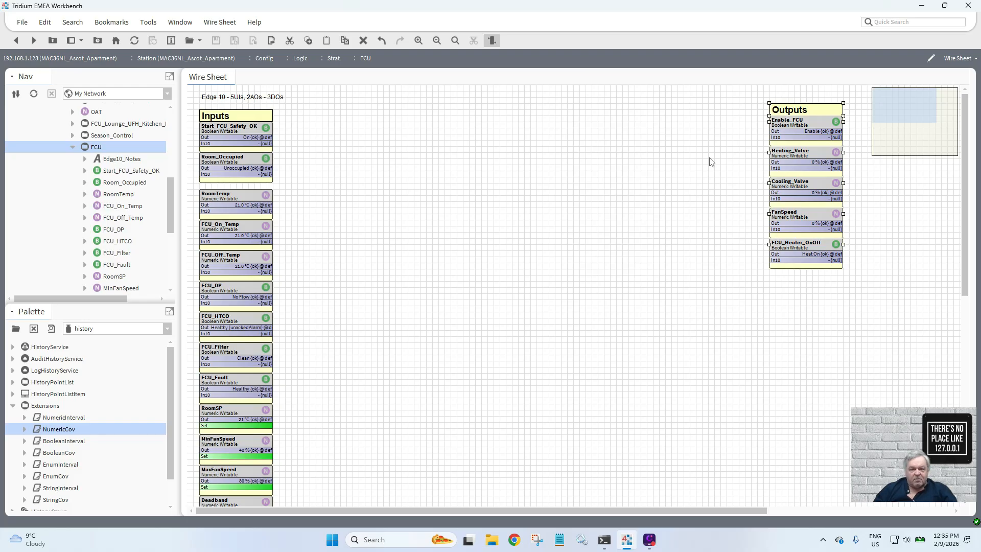
click(628, 221)
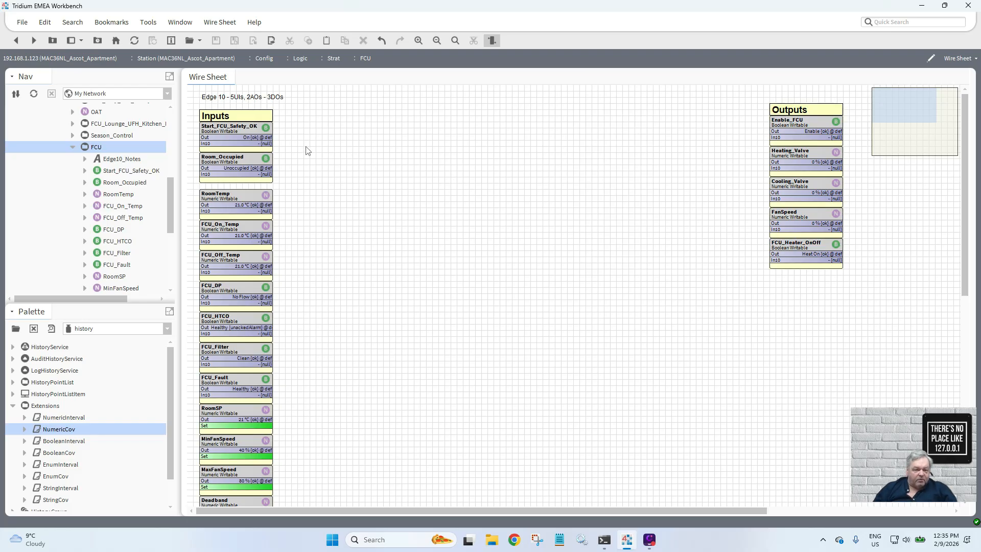
- Rename the Room_Occupied point to Room_Occupied_PIR
right_click(236, 156)
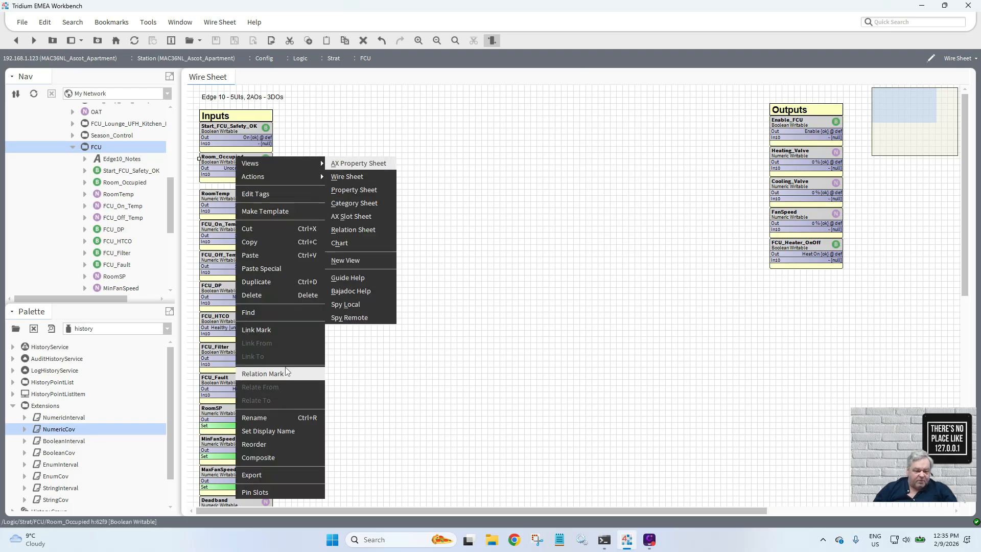
click(283, 414)
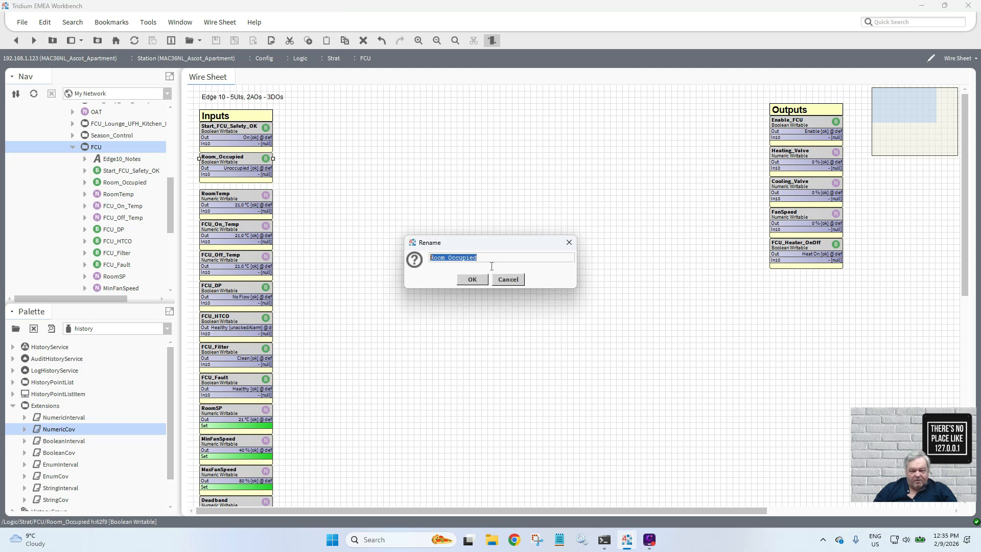
click(491, 258)
text(_)
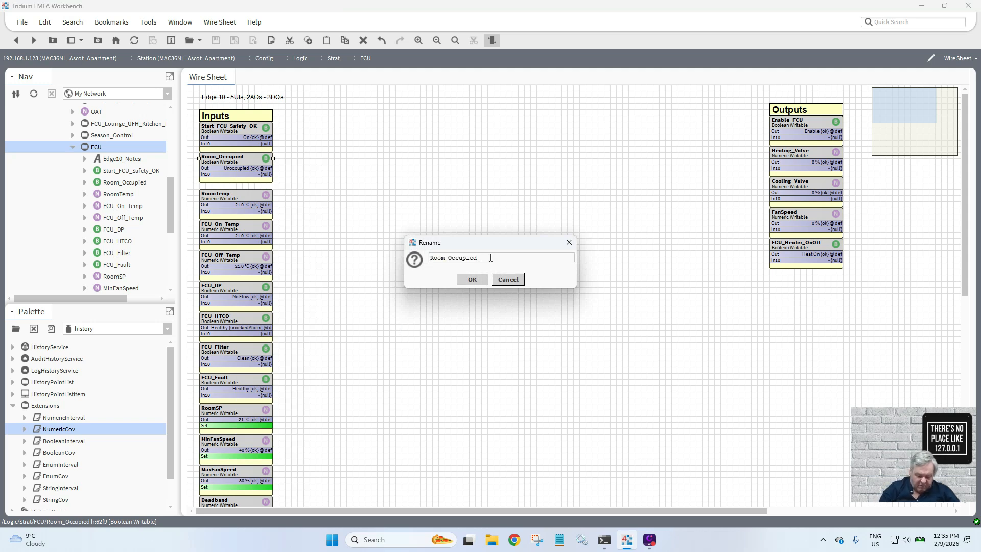
text(PIR)
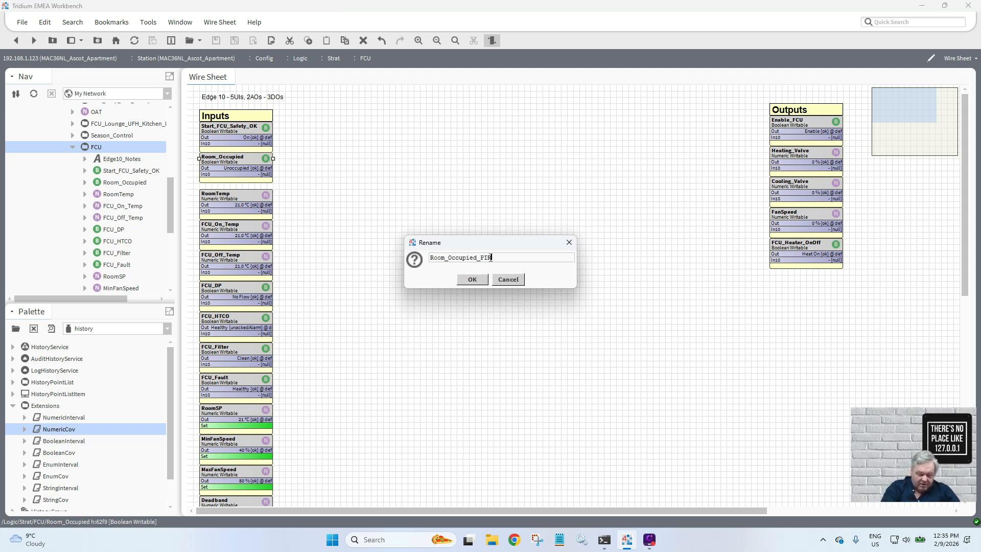
click(474, 280)
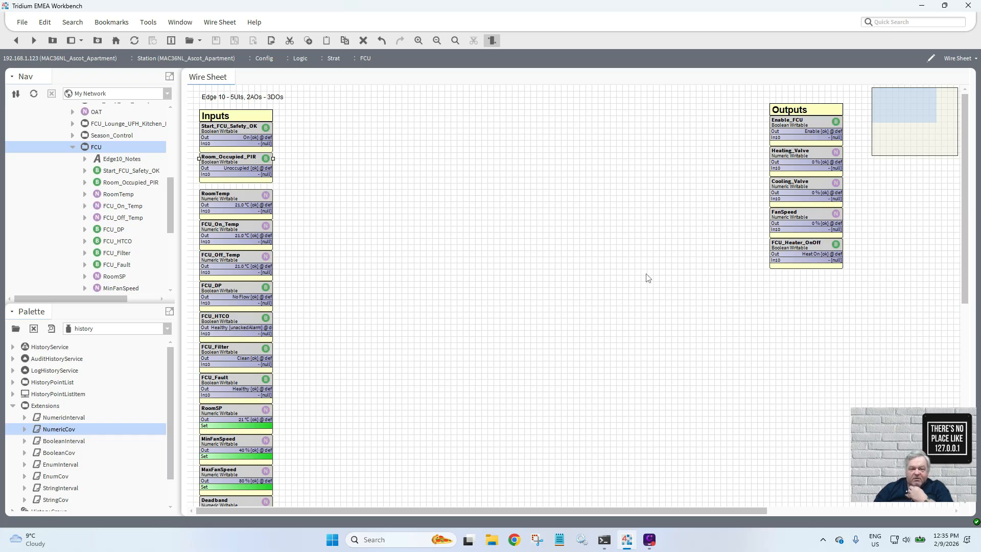
- Duplicate the FabricProtection point at the end of the inputs column and name the copy PIR_Time_On
drag(962, 267, 977, 320)
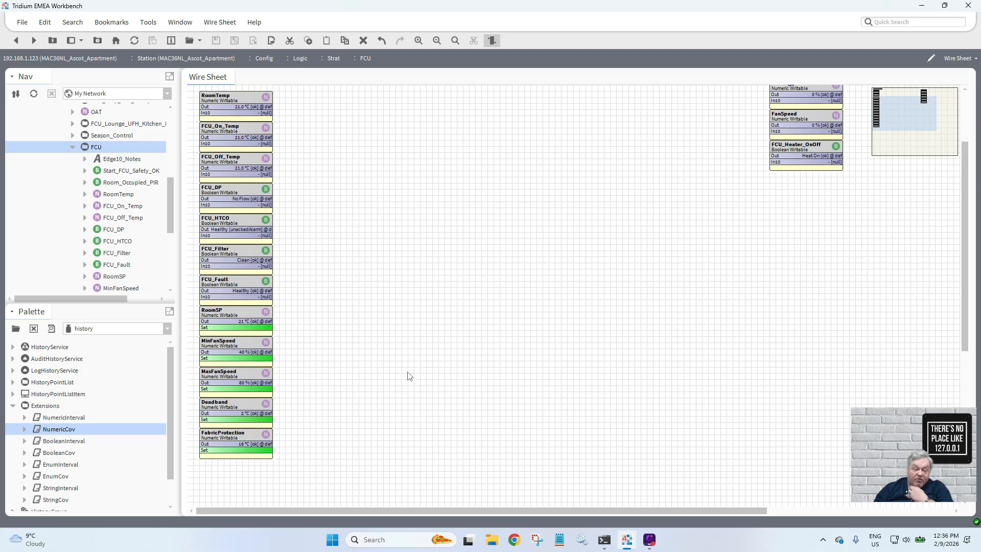
right_click(231, 438)
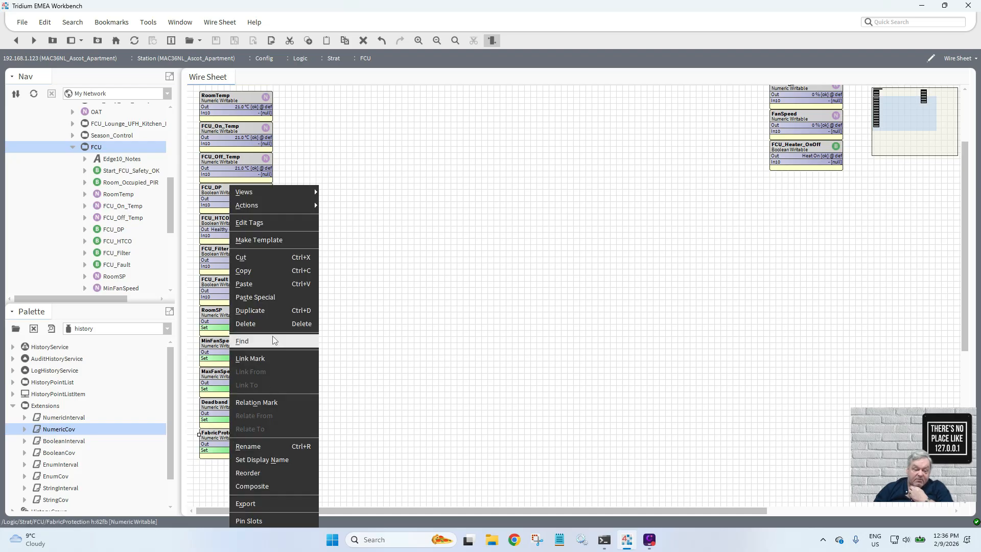
click(276, 311)
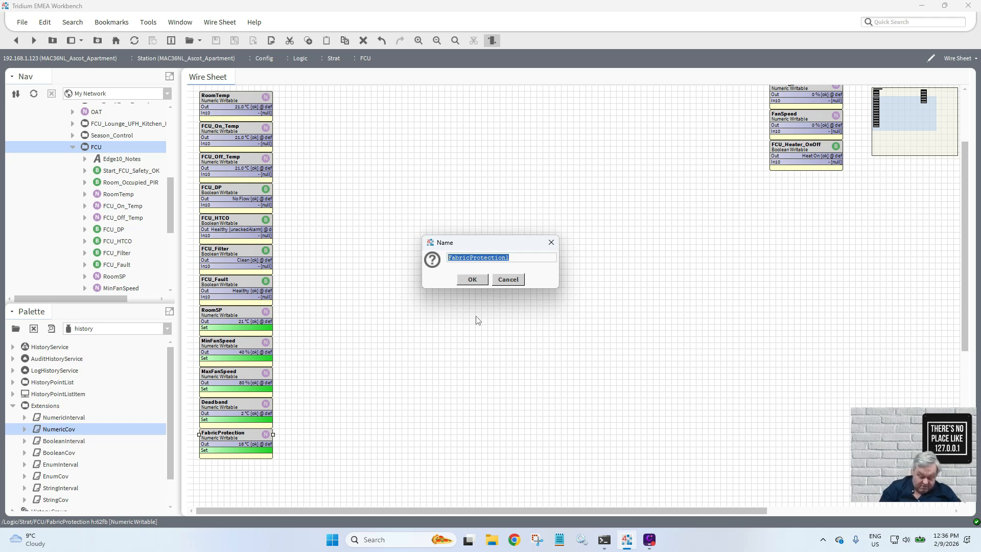
text(PIR_T)
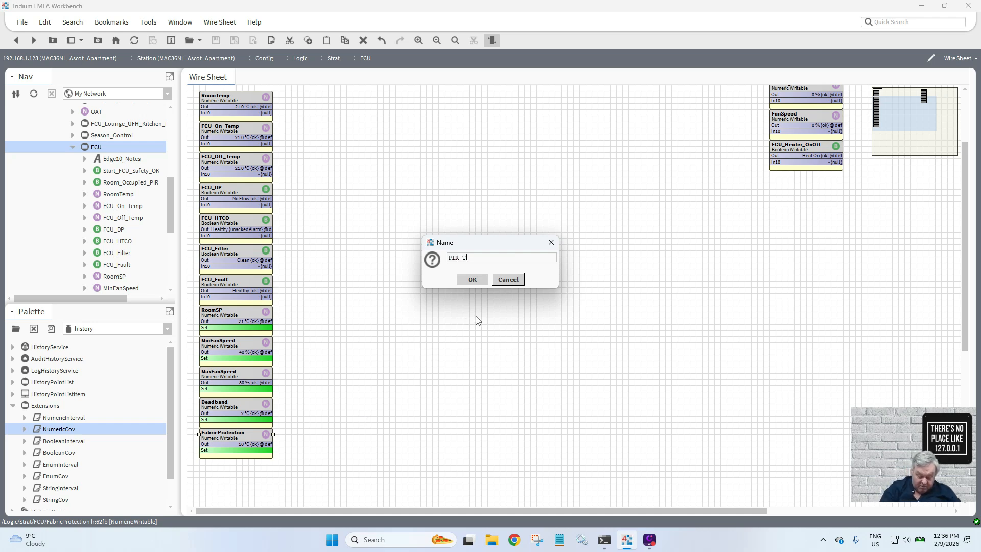
text(ime_On)
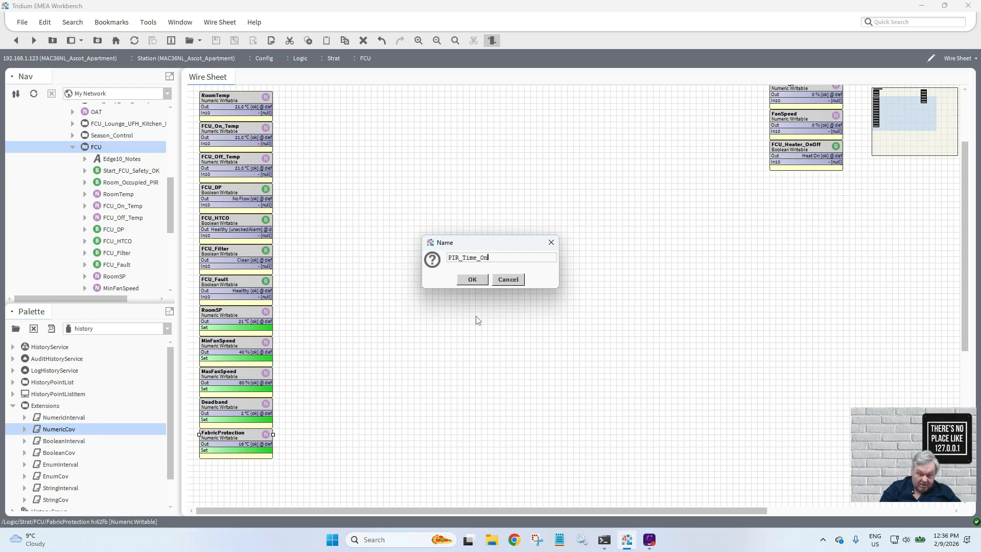
click(473, 280)
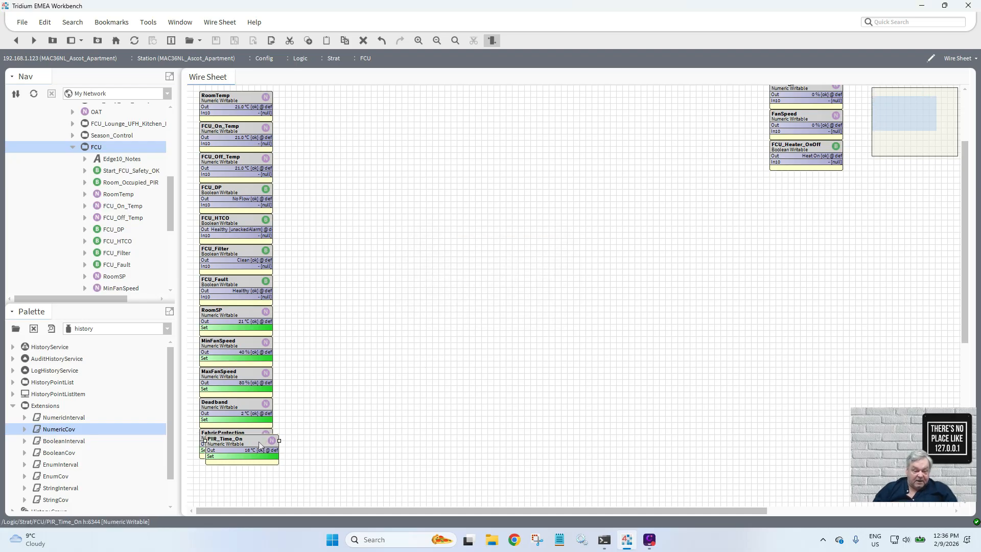
- Move PIR_Time_On out of the inputs column into the free area beside it and change its units facet to time in minutes
drag(255, 443, 385, 104)
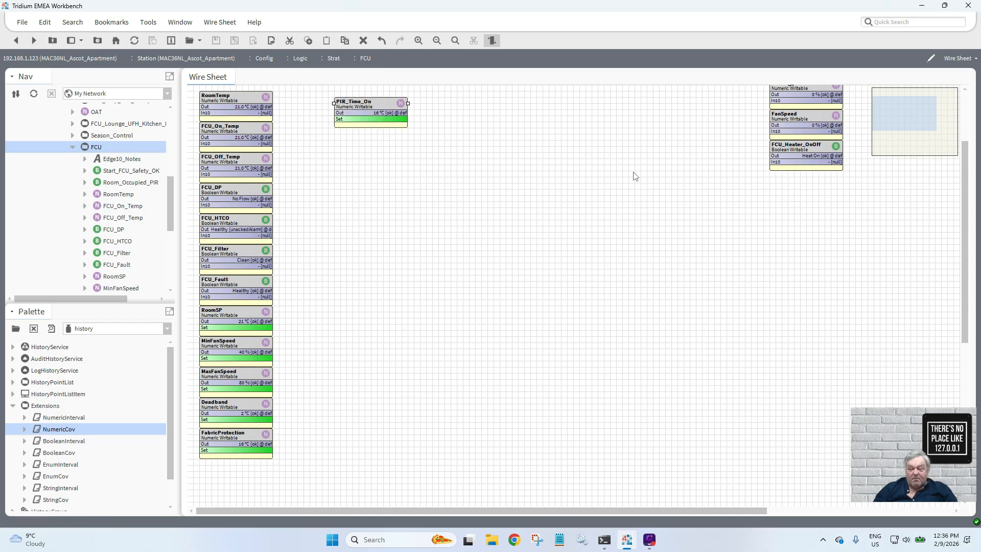
drag(966, 265, 966, 129)
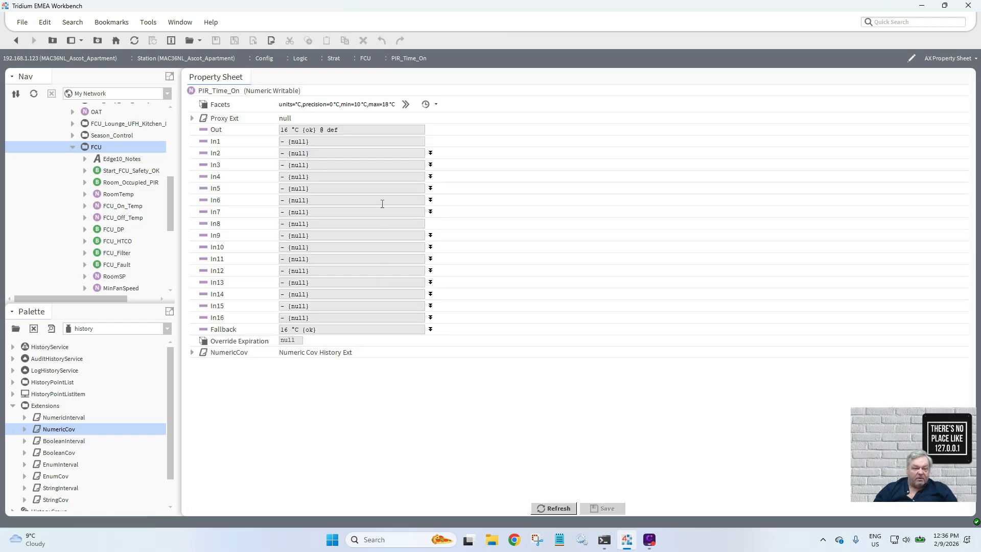
click(406, 104)
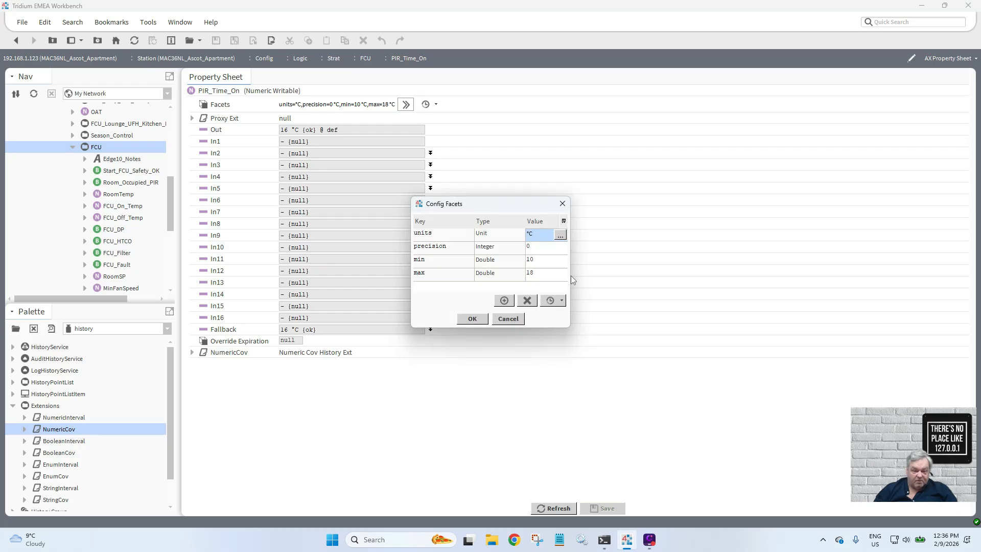
click(561, 235)
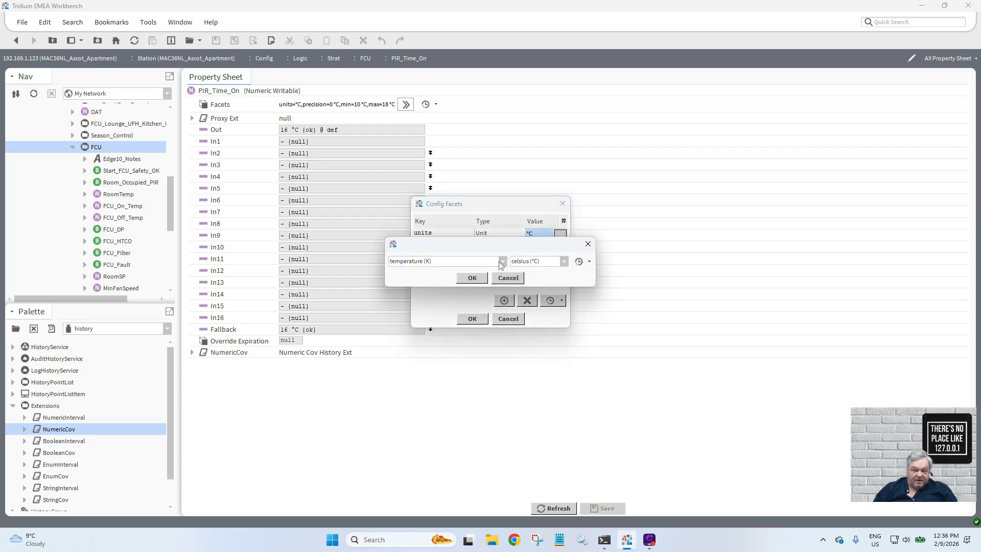
click(502, 261)
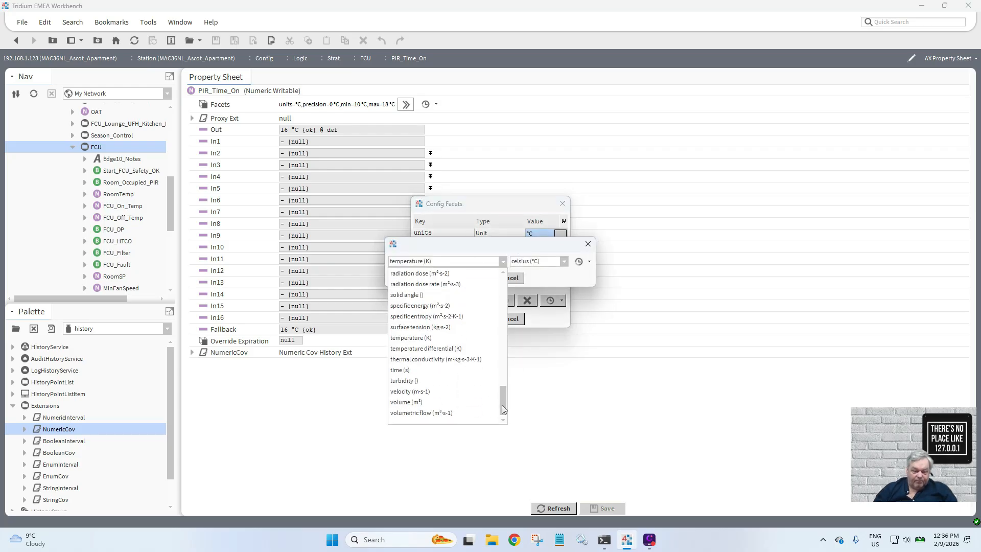
click(435, 369)
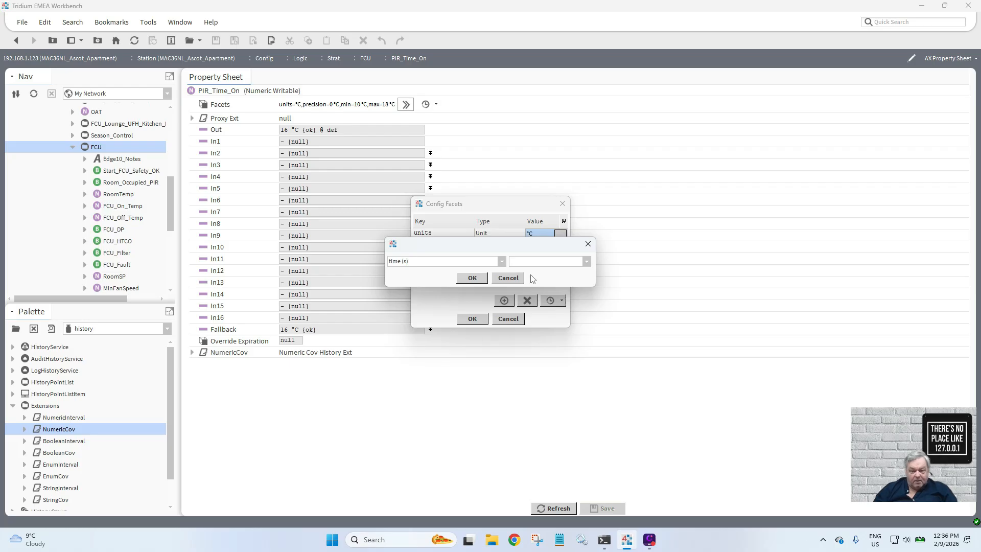
click(538, 261)
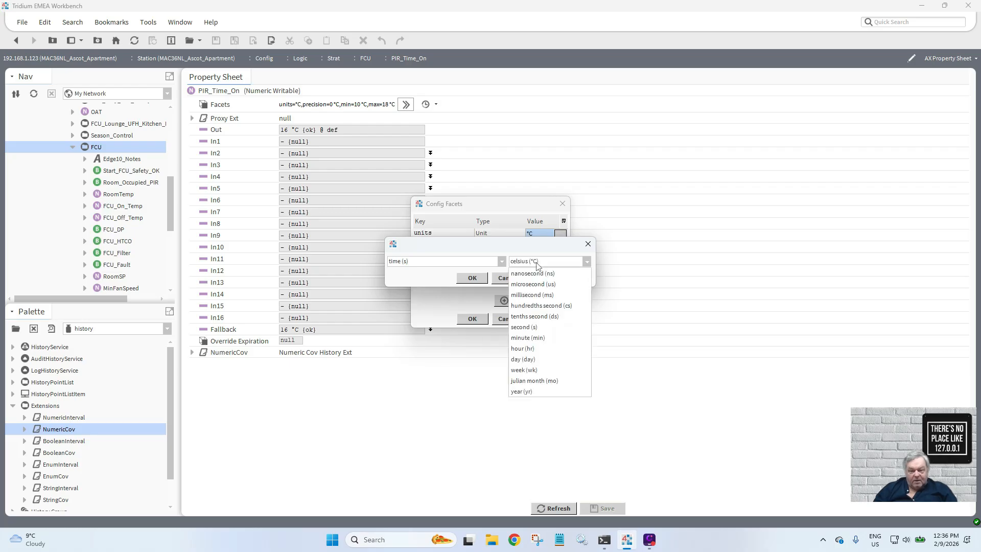
click(532, 337)
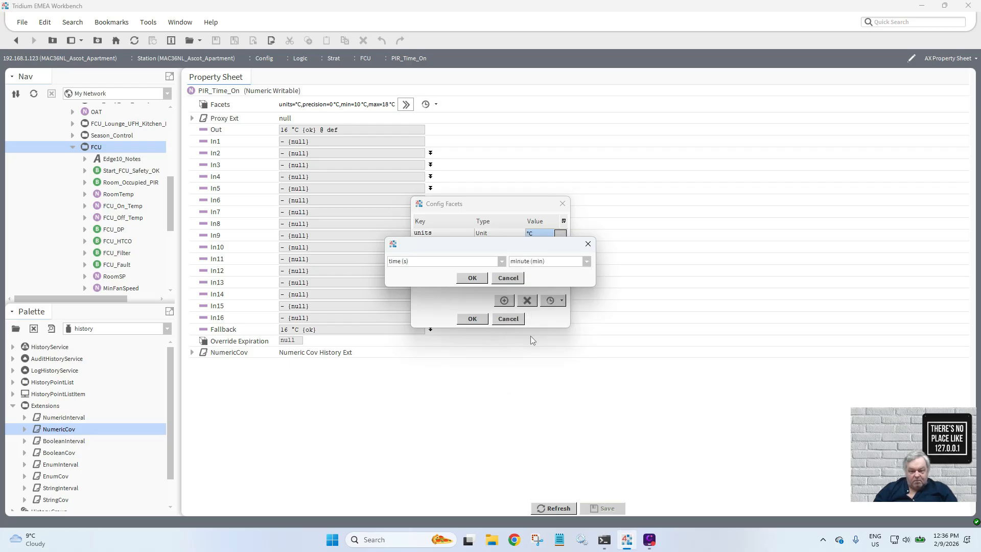
click(473, 278)
- Set PIR_Time_On's min facet to -inf and its max facet to +inf, and save the point
click(543, 260)
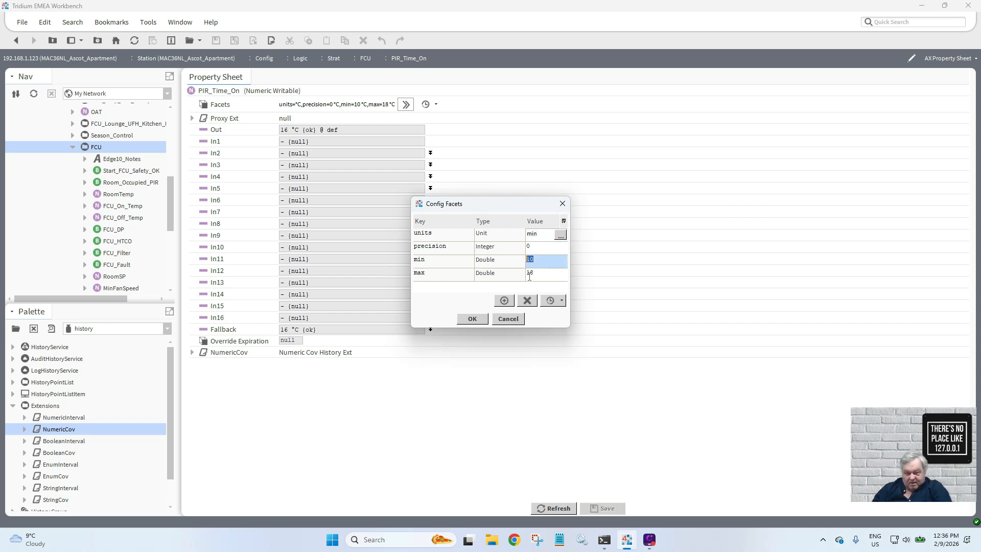
text(-inf)
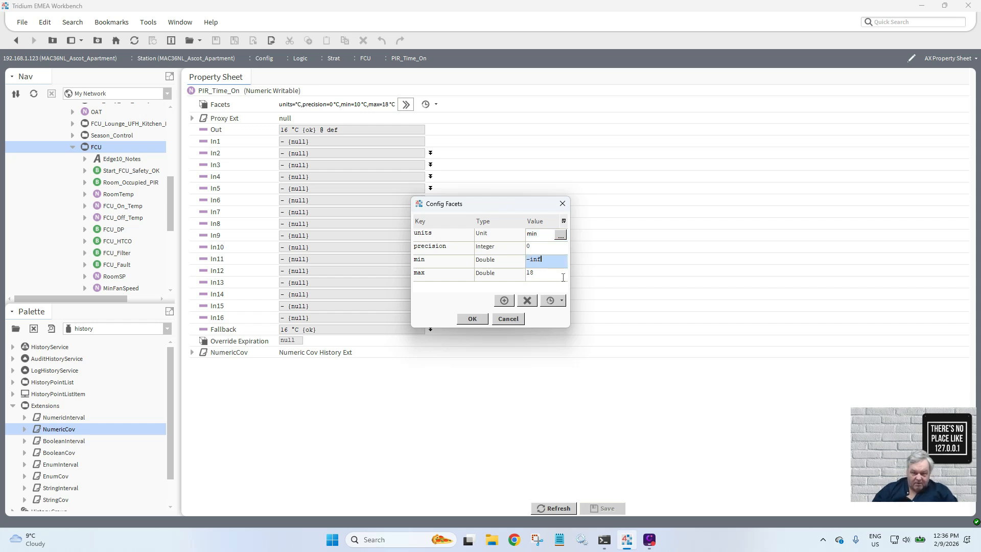
click(529, 274)
text(+)
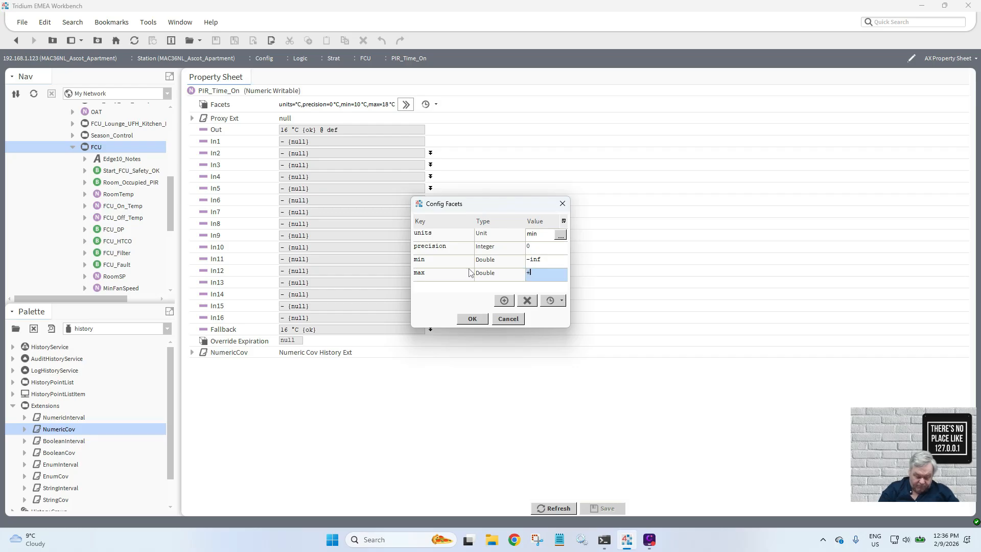
text(inf)
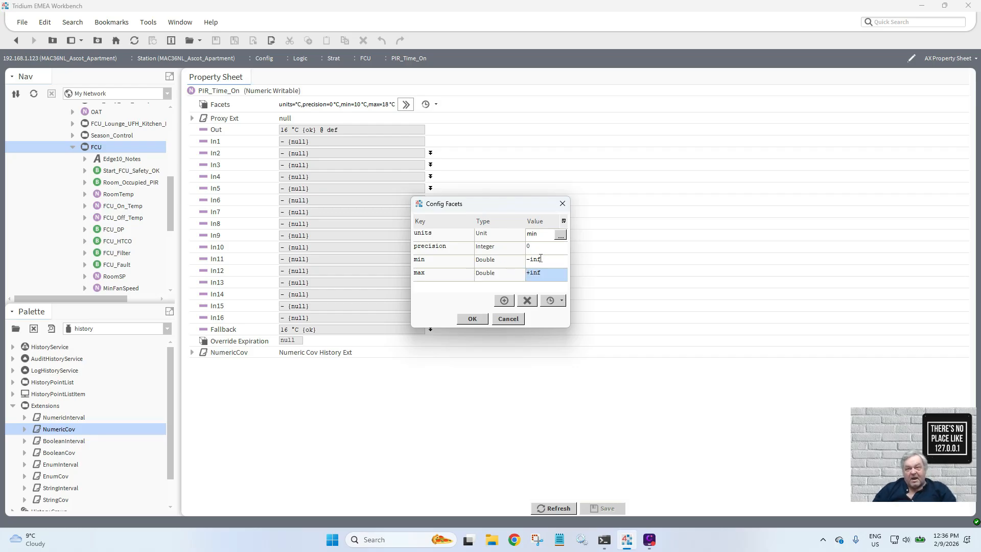
click(472, 320)
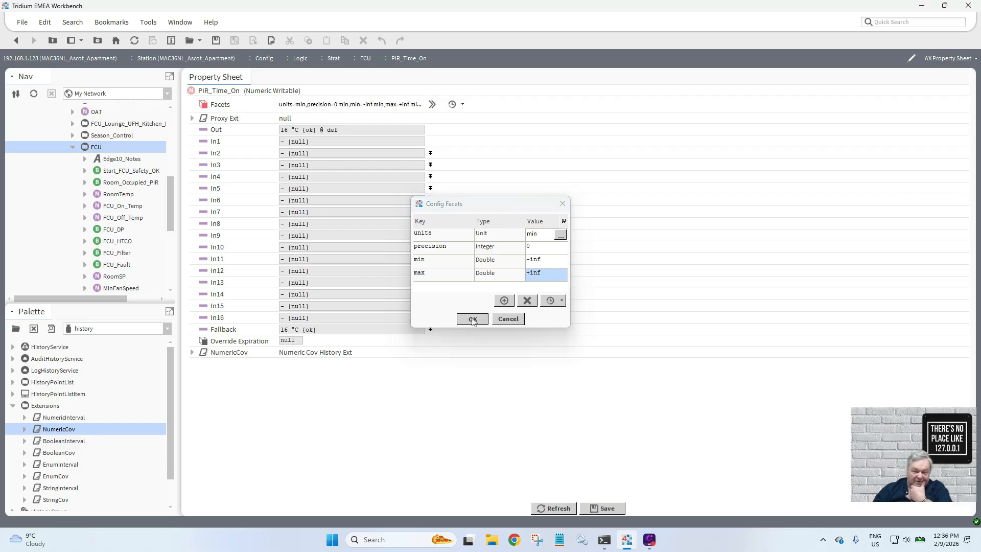
click(607, 509)
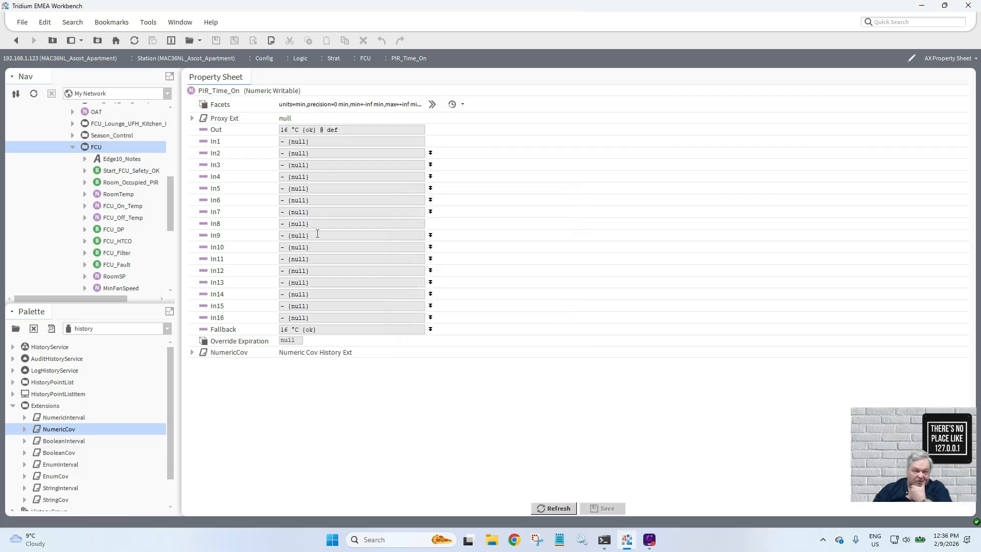
- Return to the FCU wire sheet and place PIR_Time_On beside Room_Occupied_PIR, with a gap between them
click(16, 40)
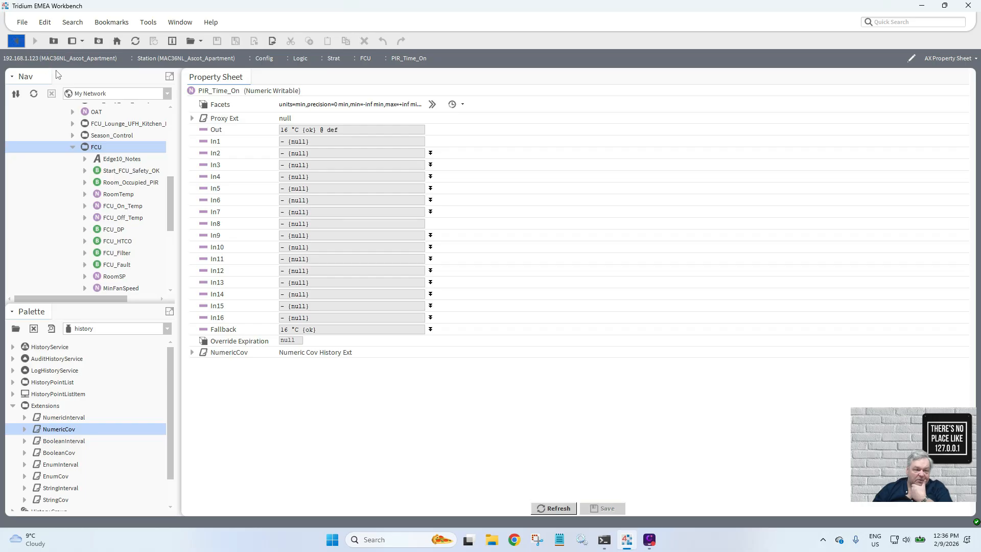
drag(366, 205, 360, 137)
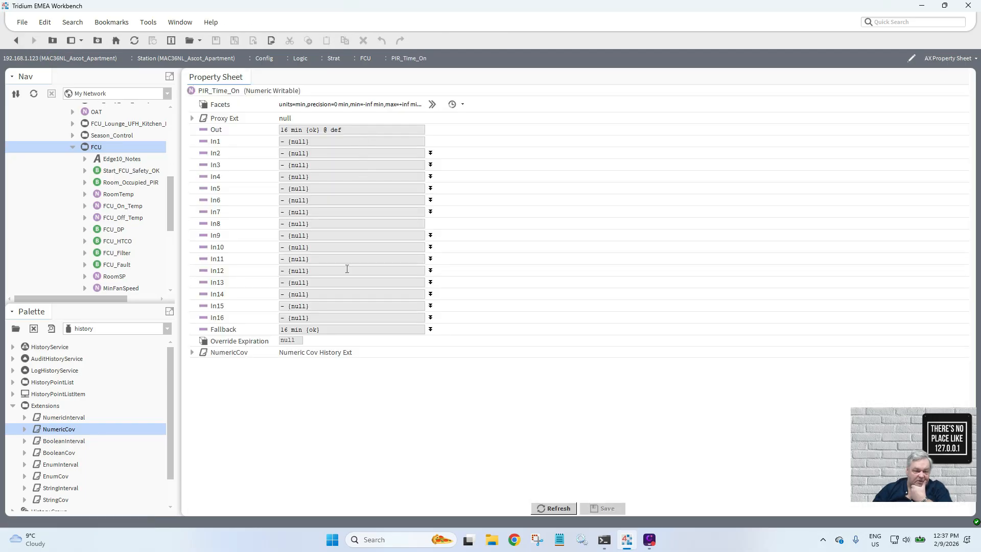
click(16, 41)
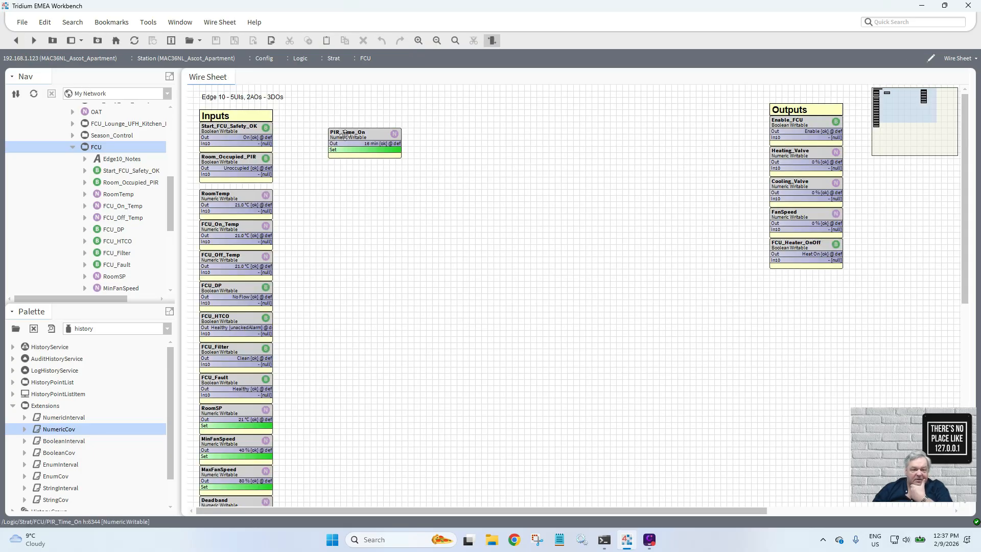
- Add a kitControl Multiply block named sec_ms beside PIR_Time_On and link the output of PIR_Time_On to its In A
click(166, 330)
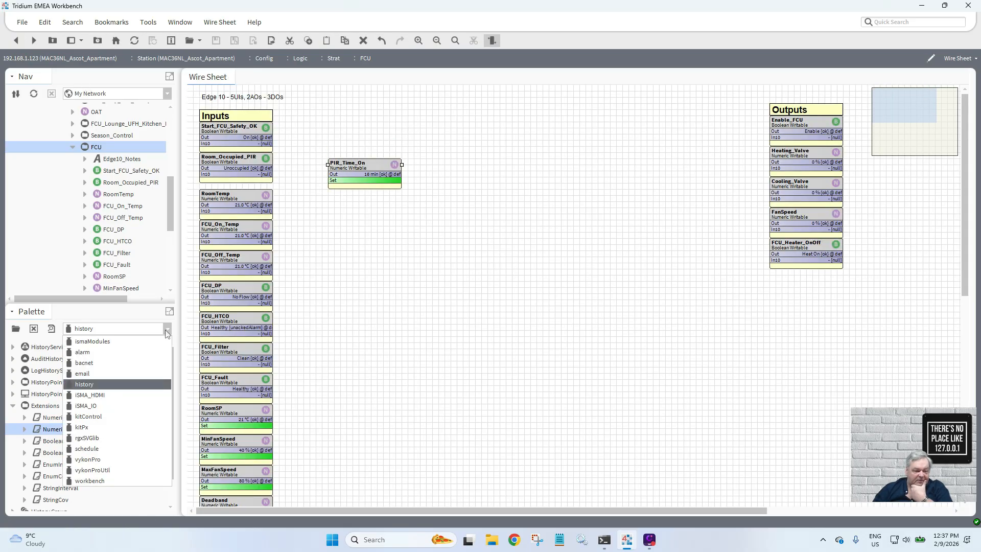
click(147, 416)
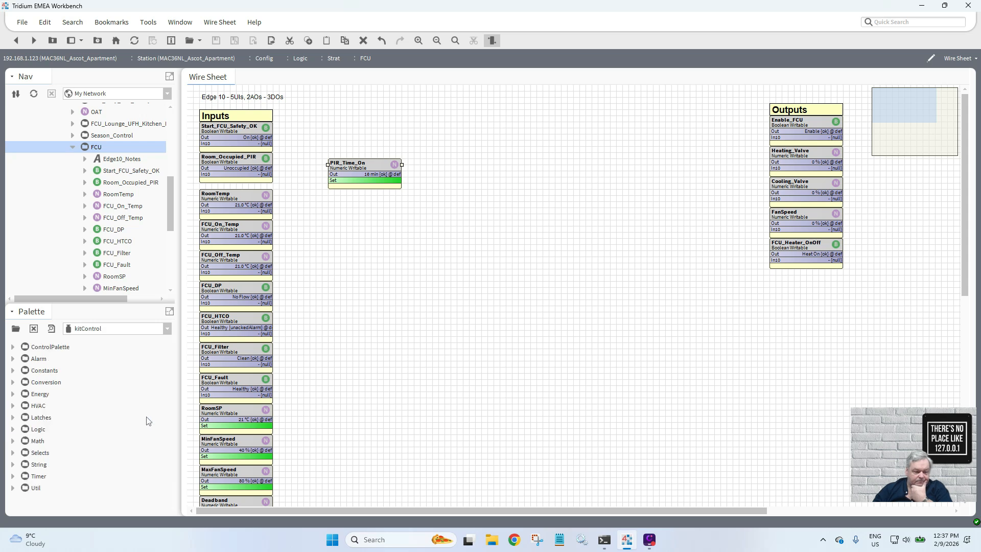
click(13, 441)
drag(169, 394, 173, 454)
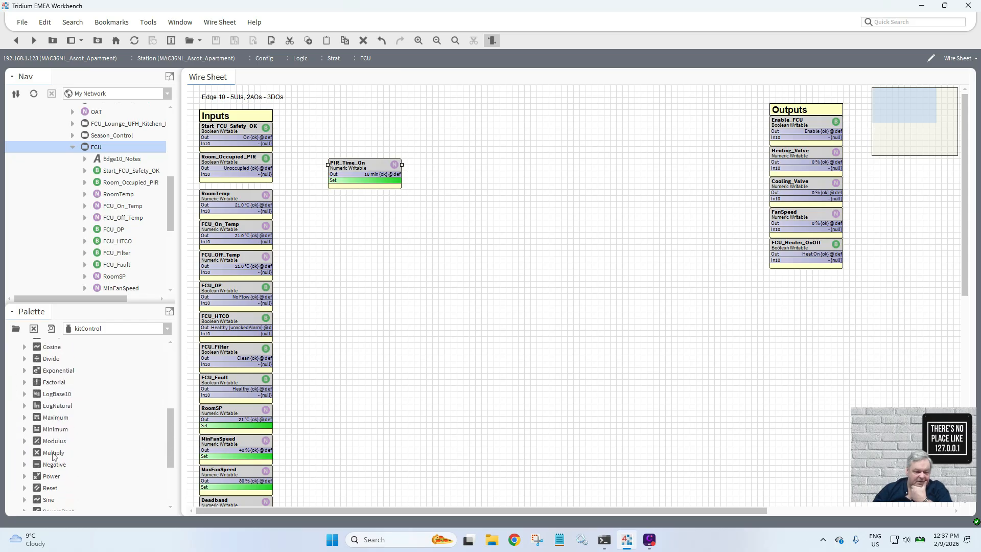
drag(56, 453, 415, 241)
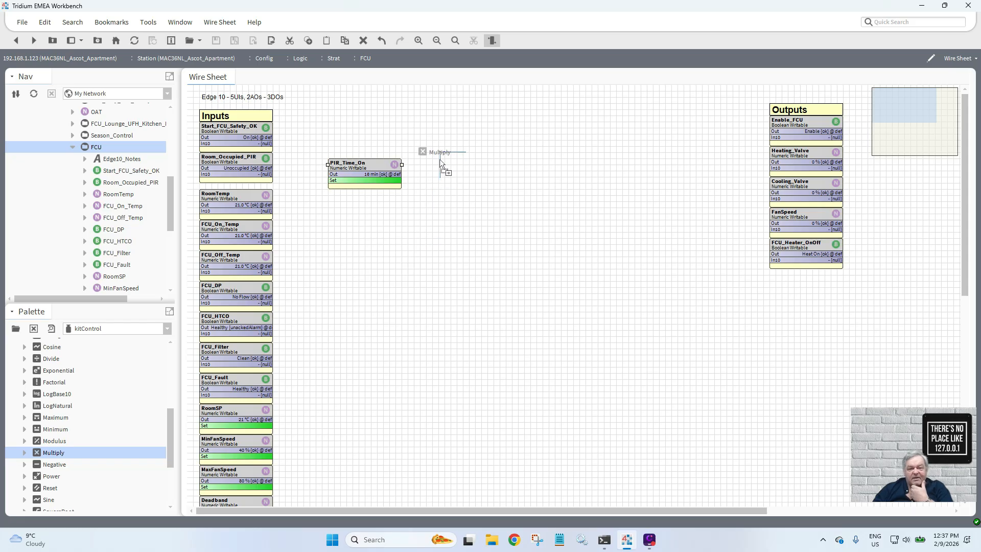
drag(440, 159, 441, 154)
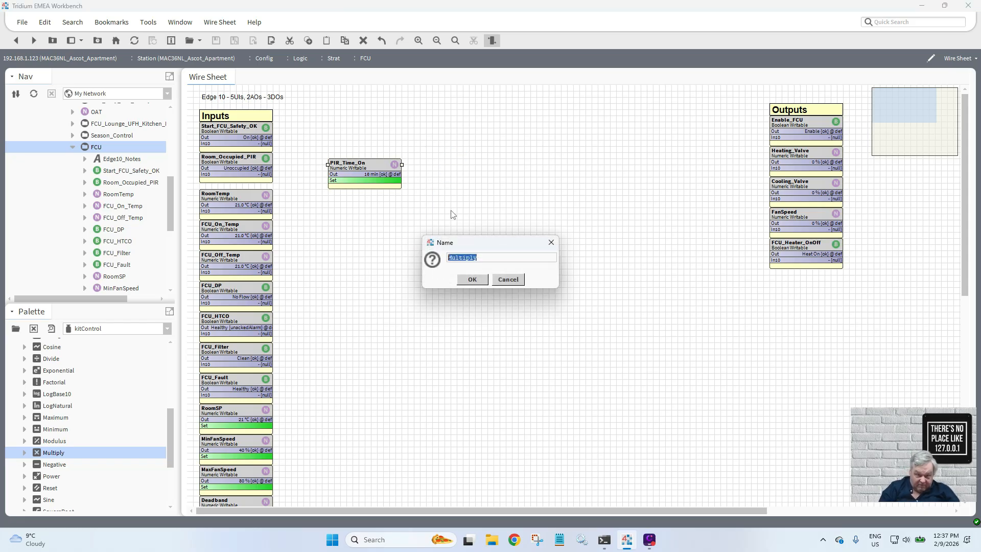
text(sec)
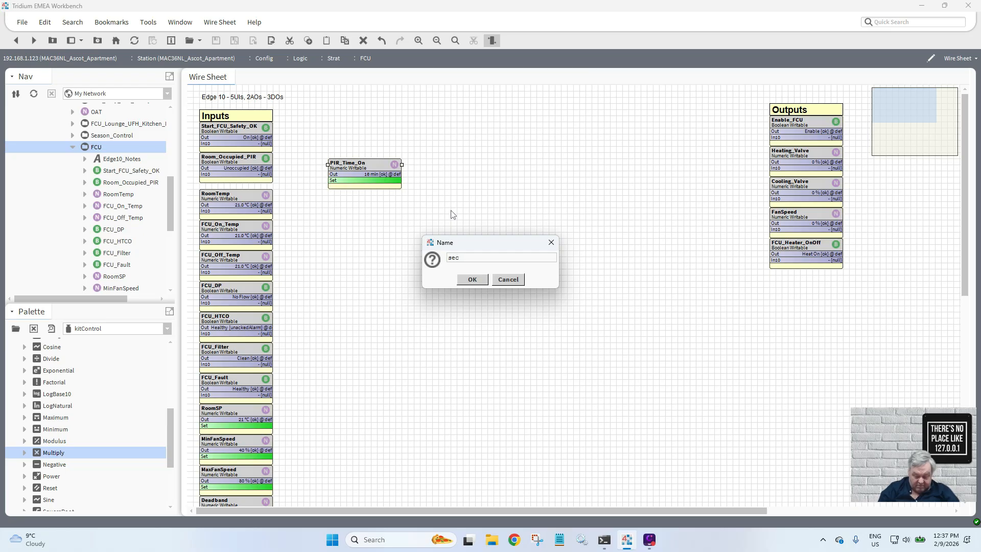
text(_)
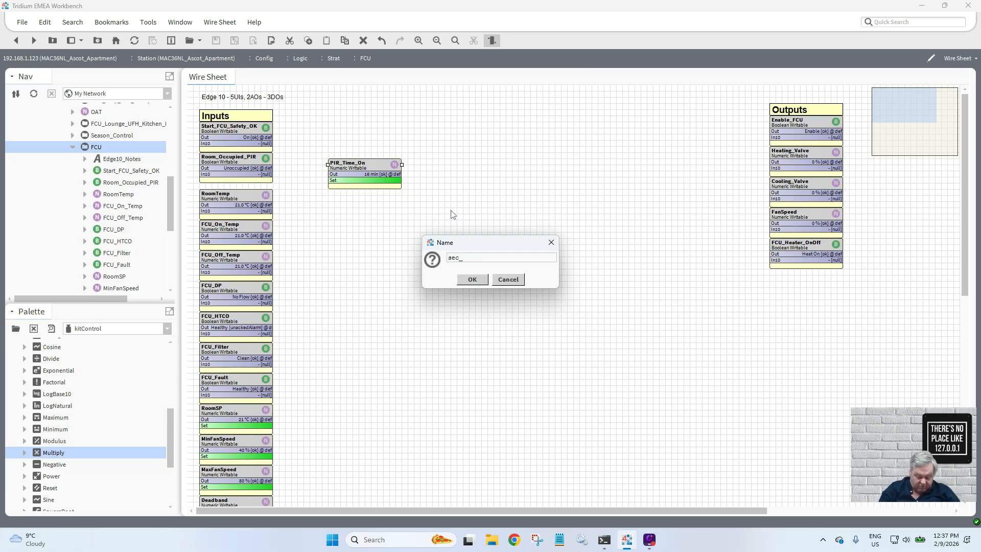
text(ms)
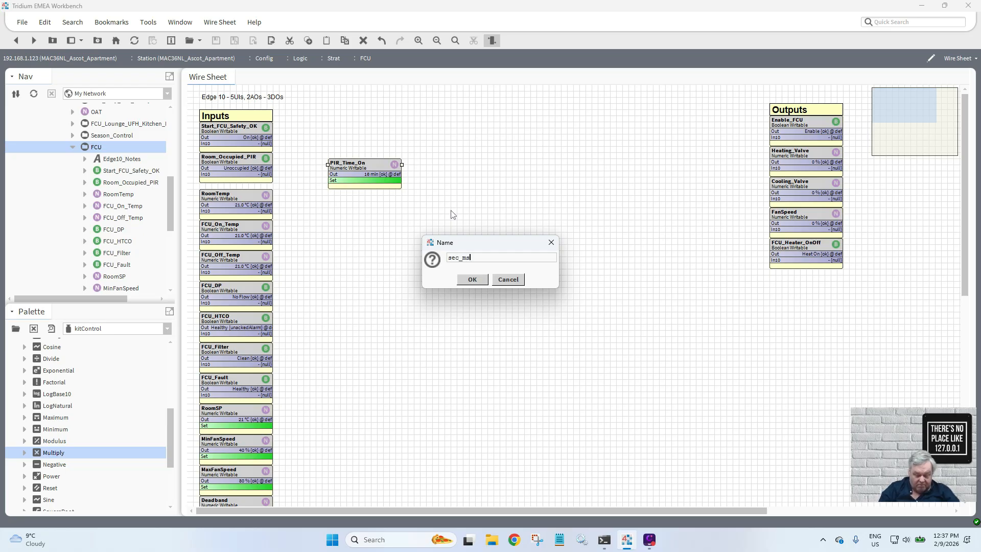
click(471, 280)
drag(401, 181, 443, 164)
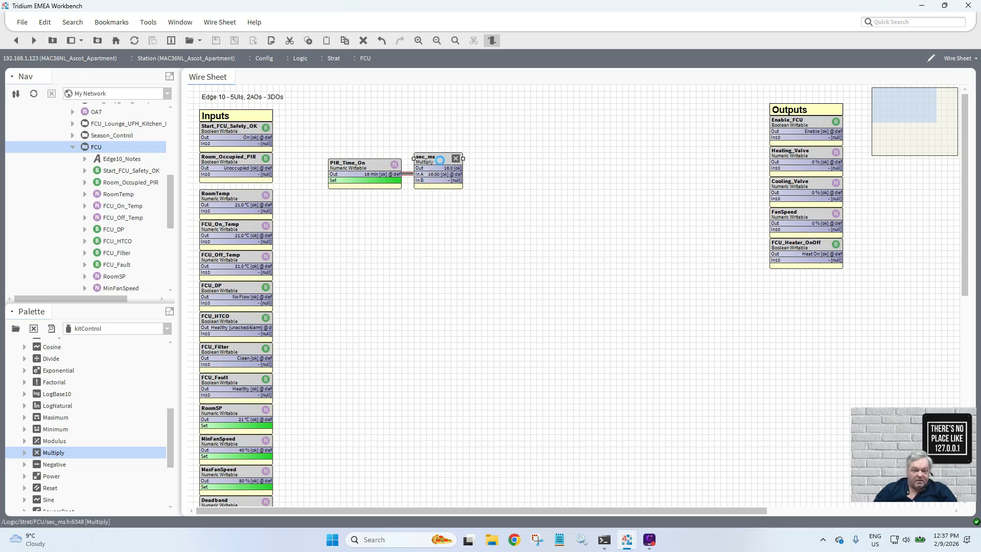
- Set In B of sec_ms to 1000 and In C to 60 as non-null values, save, and return to the wire sheet
double_click(442, 163)
click(422, 166)
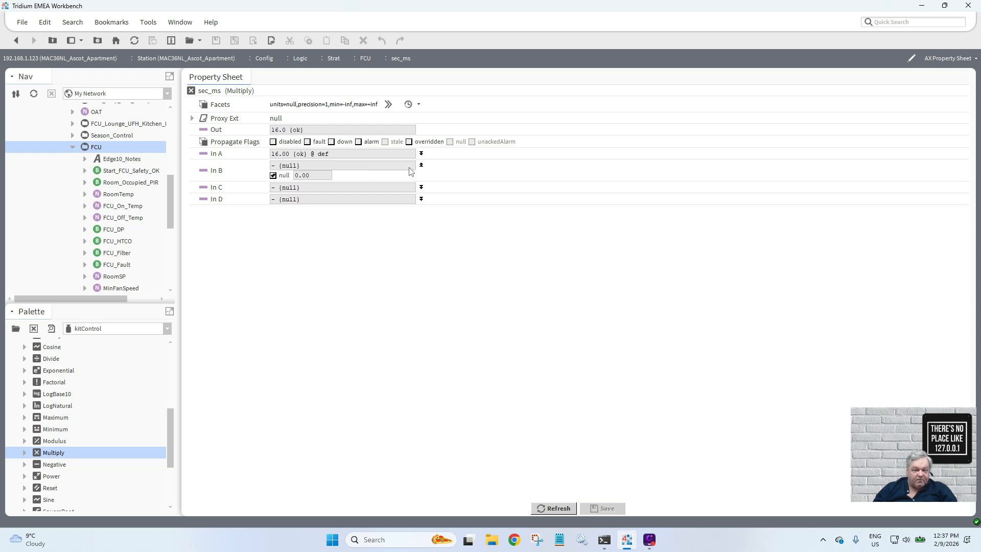
click(272, 175)
text(1000)
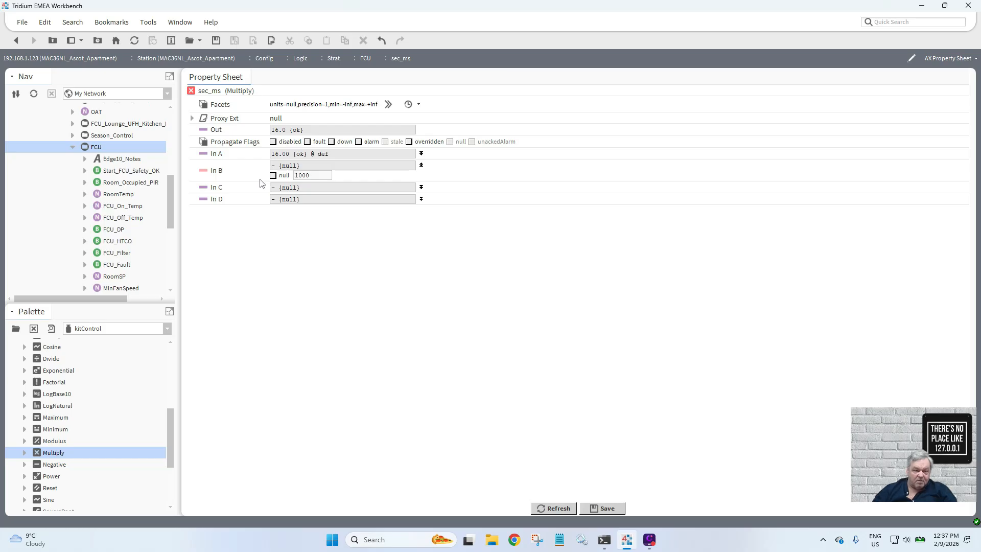
click(421, 188)
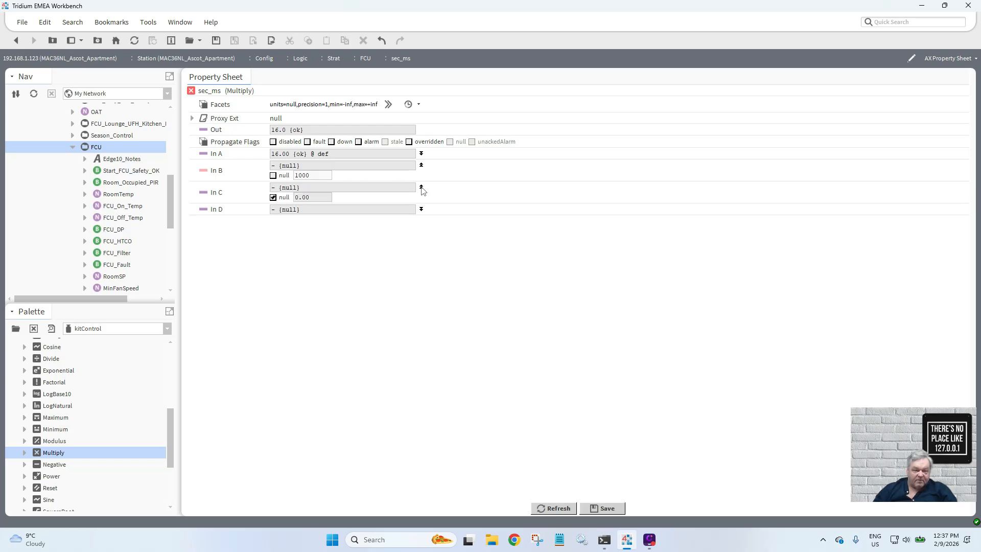
click(273, 198)
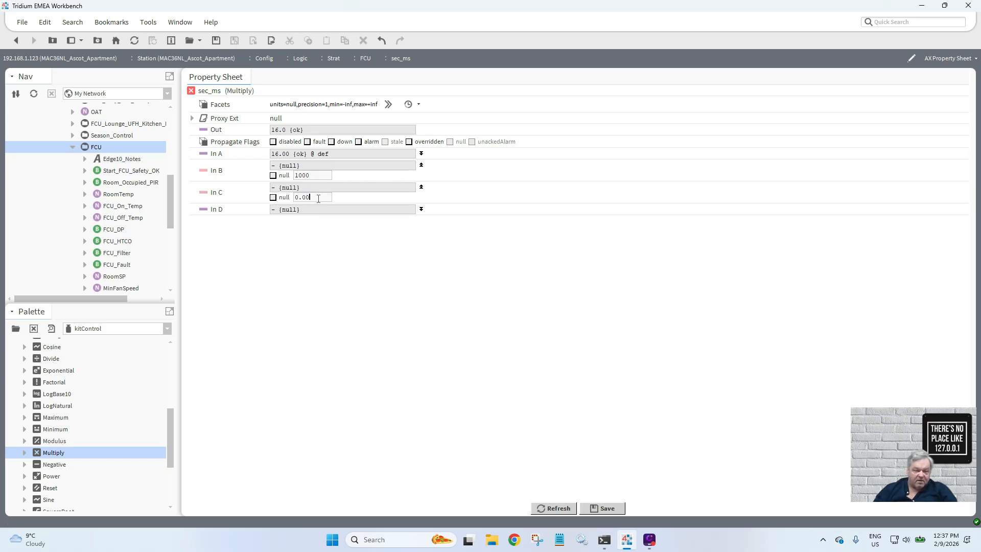
drag(319, 199, 257, 202)
text(60)
click(601, 508)
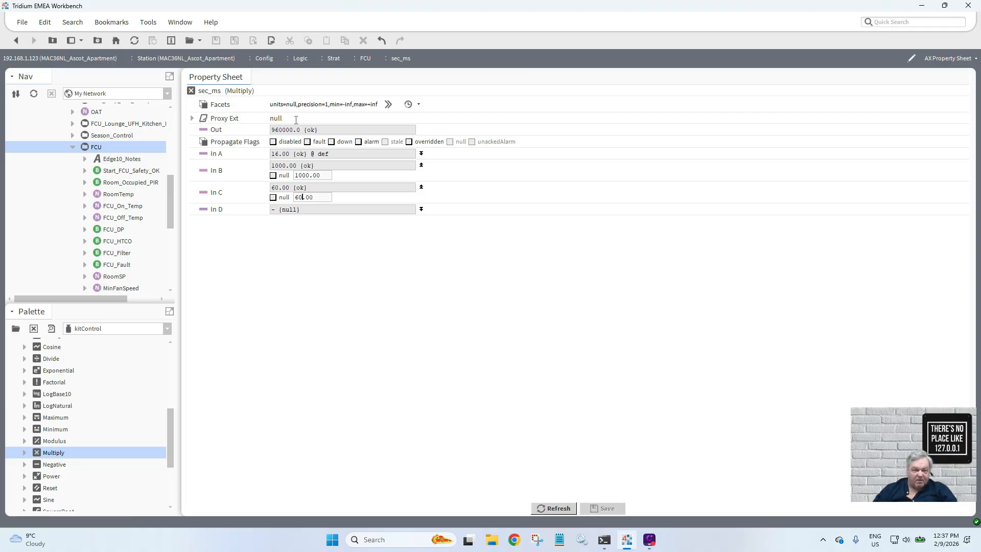
click(18, 41)
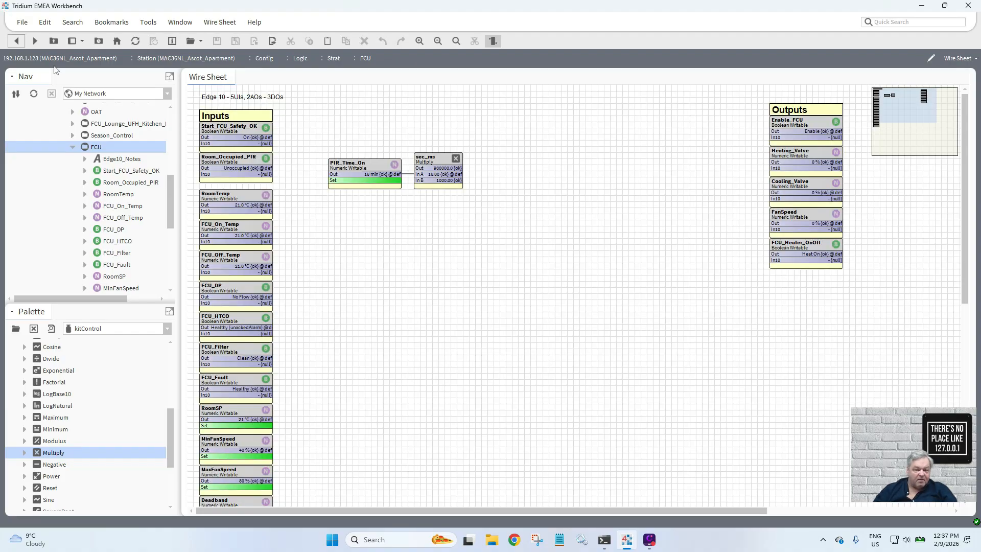
- Set the value of PIR_Time_On to 15 min
right_click(378, 175)
mouse_move(377, 176)
mouse_move(392, 190)
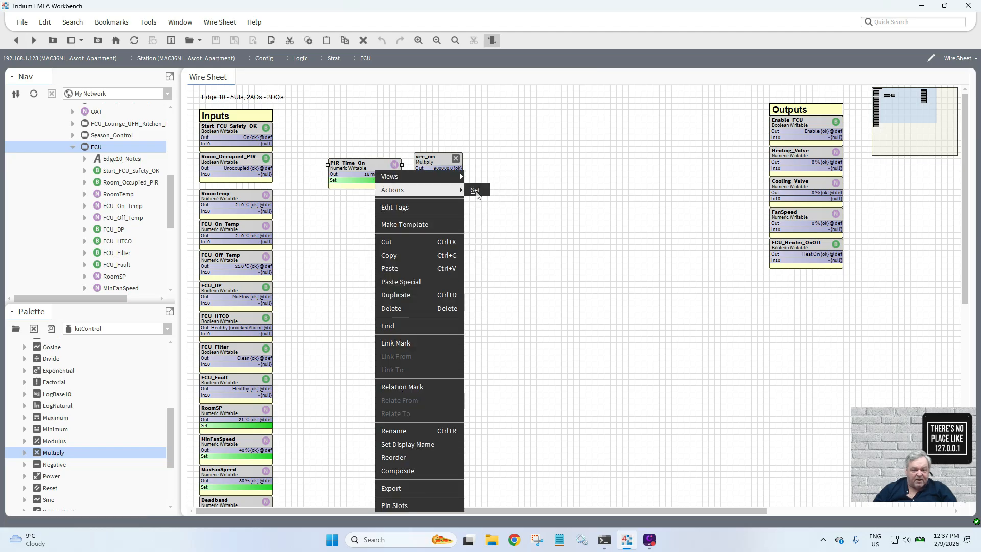
click(476, 191)
text(15)
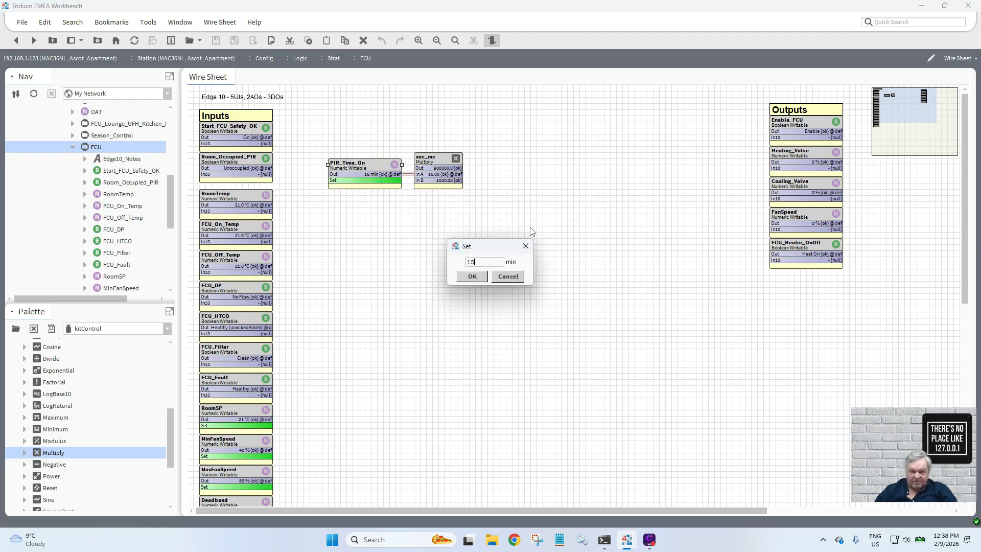
click(472, 276)
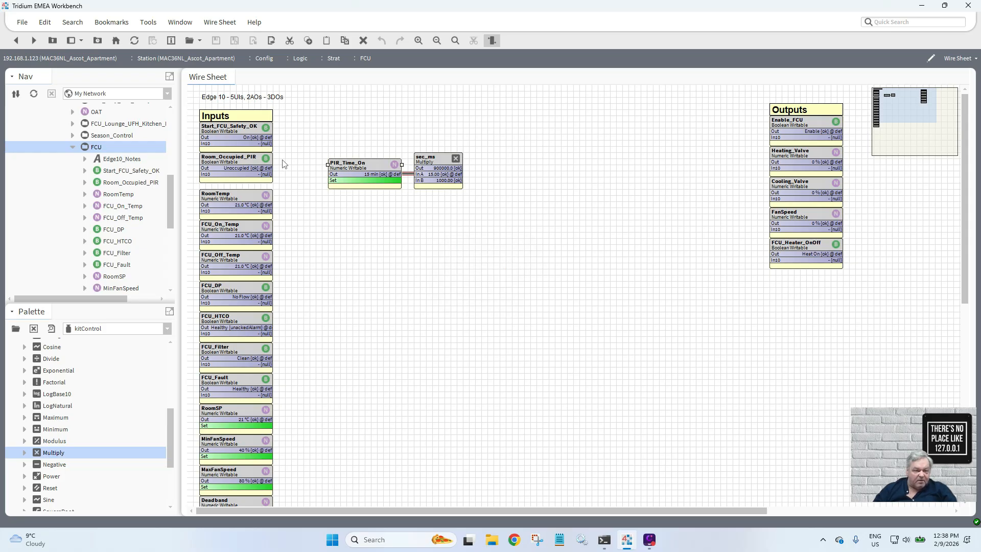
- Move PIR_Time_On and sec_ms together further down the wire sheet, clear of the Room_Occupied_PIR row
drag(479, 211, 308, 128)
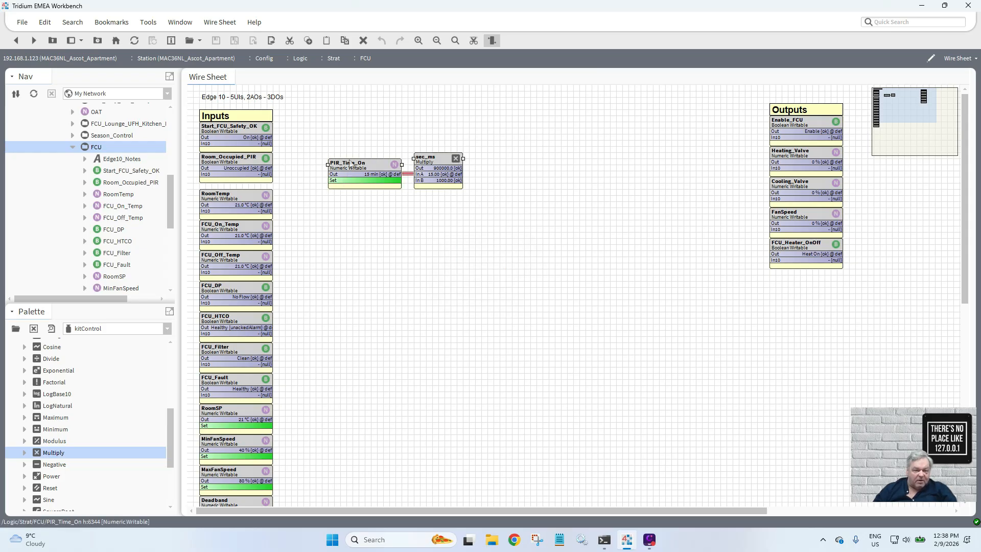
drag(352, 163, 354, 206)
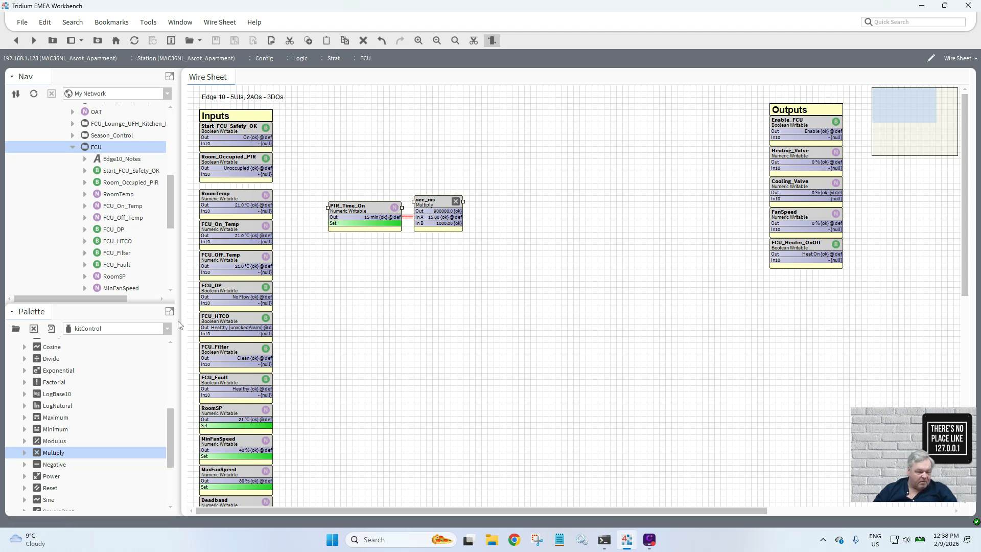
- Add a kitControl And block named StartFCU beside the inputs and link Start_FCU_Safety_OK to its In A and Room_Occupied_PIR to its In B
drag(172, 426, 166, 385)
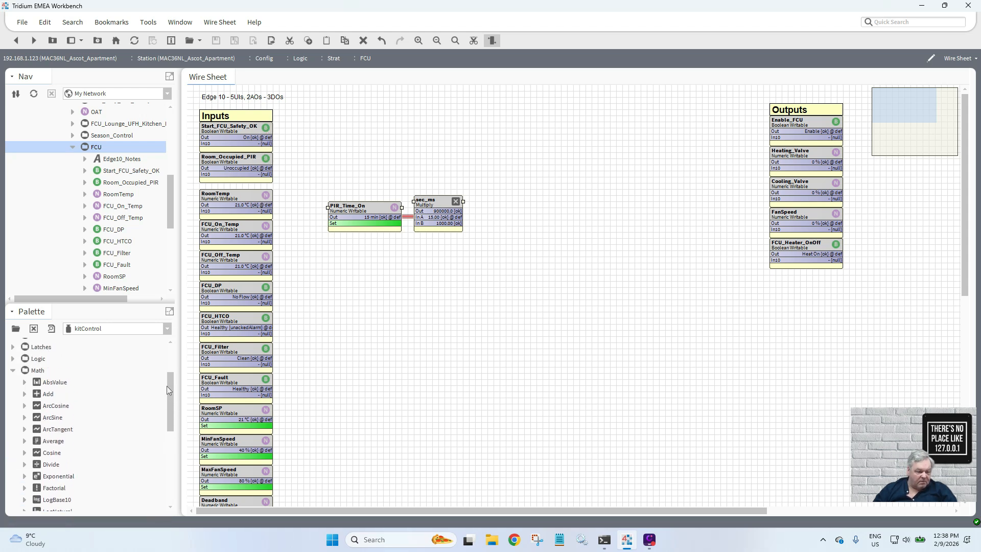
click(14, 359)
drag(47, 373, 301, 136)
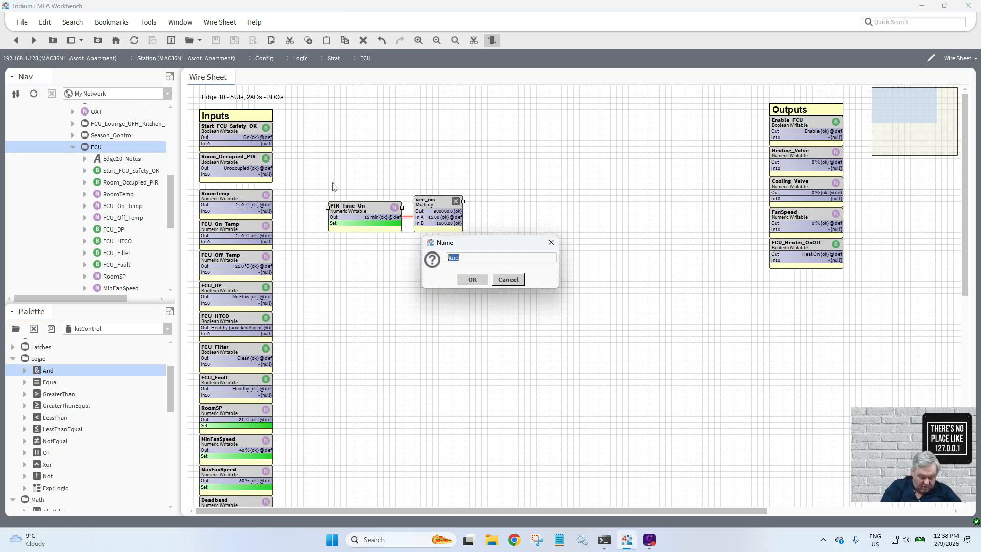
text(StartFC)
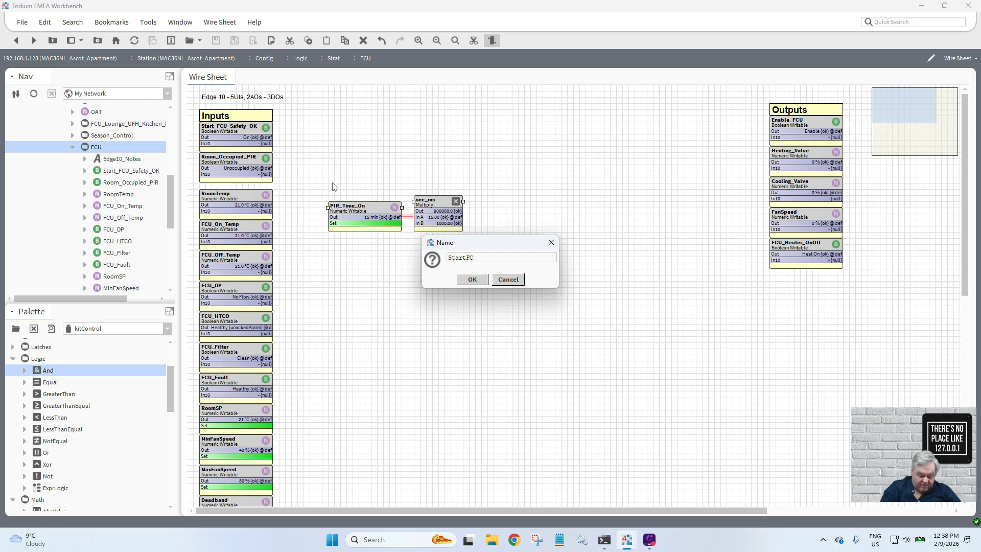
text(U)
click(473, 280)
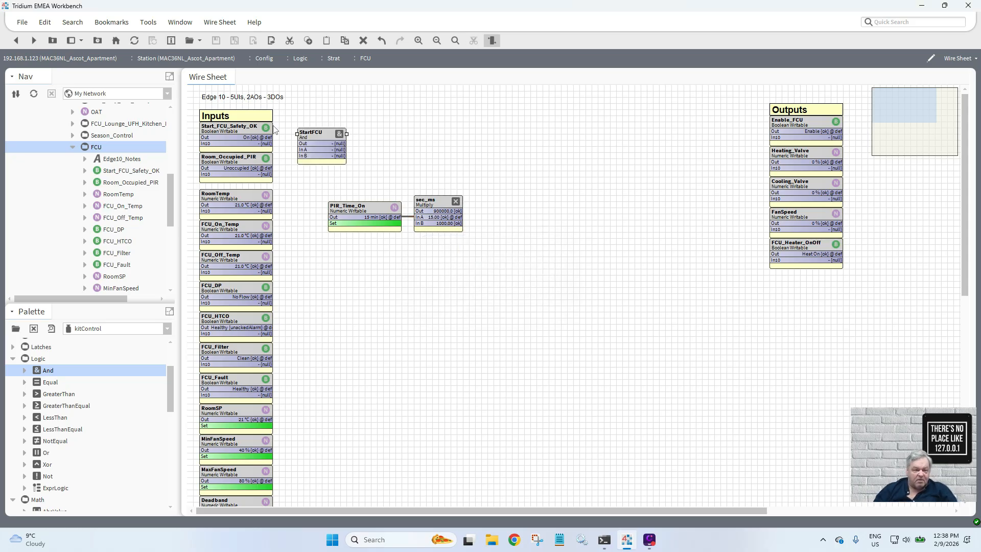
drag(262, 137, 298, 155)
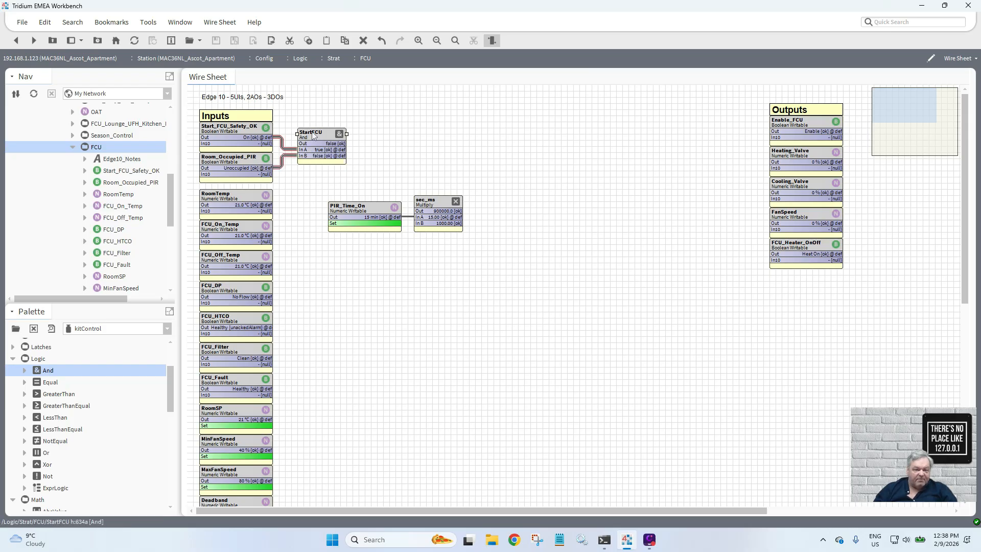
- In the slot sheet of StartFCU, set the display name of In A to "Safety Scheduler Enable"
right_click(313, 135)
mouse_move(344, 140)
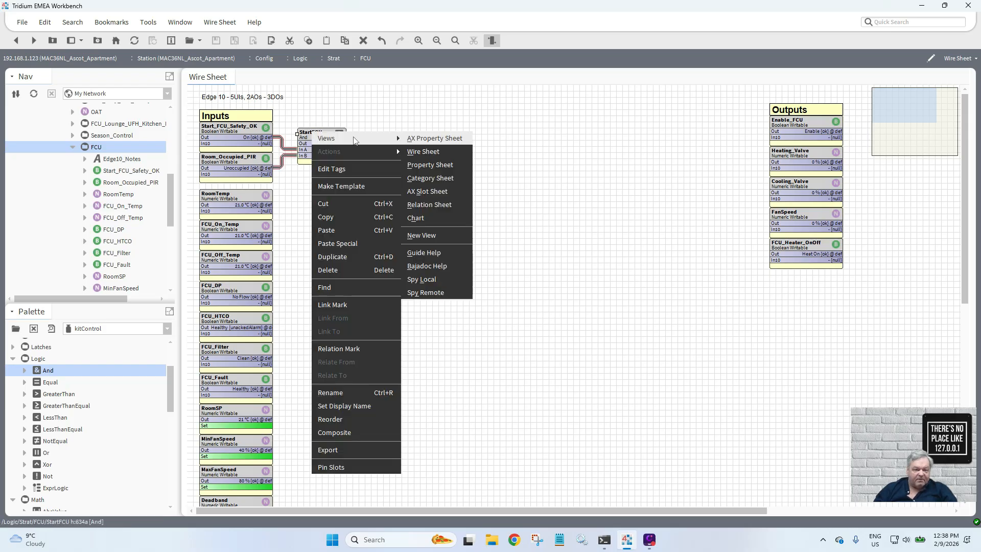
click(438, 194)
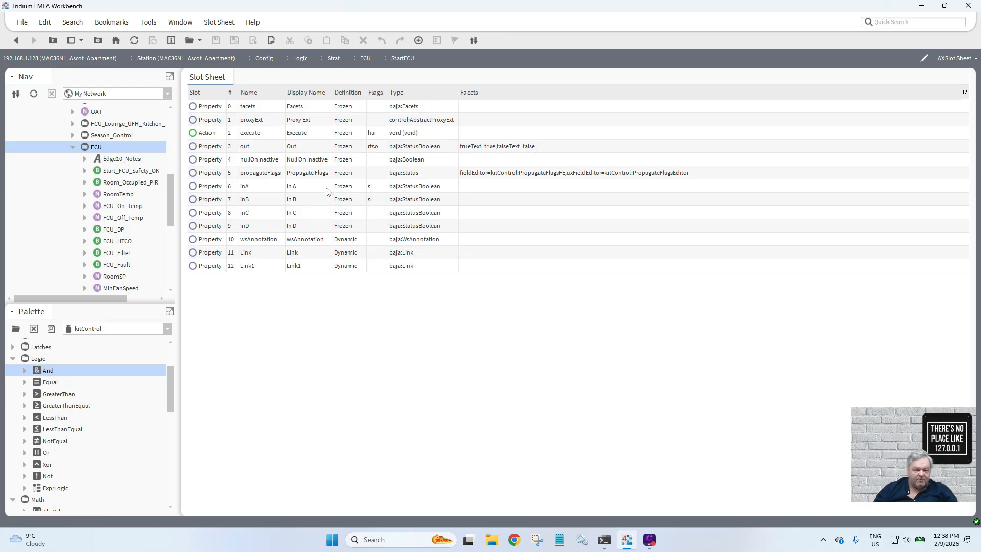
double_click(328, 191)
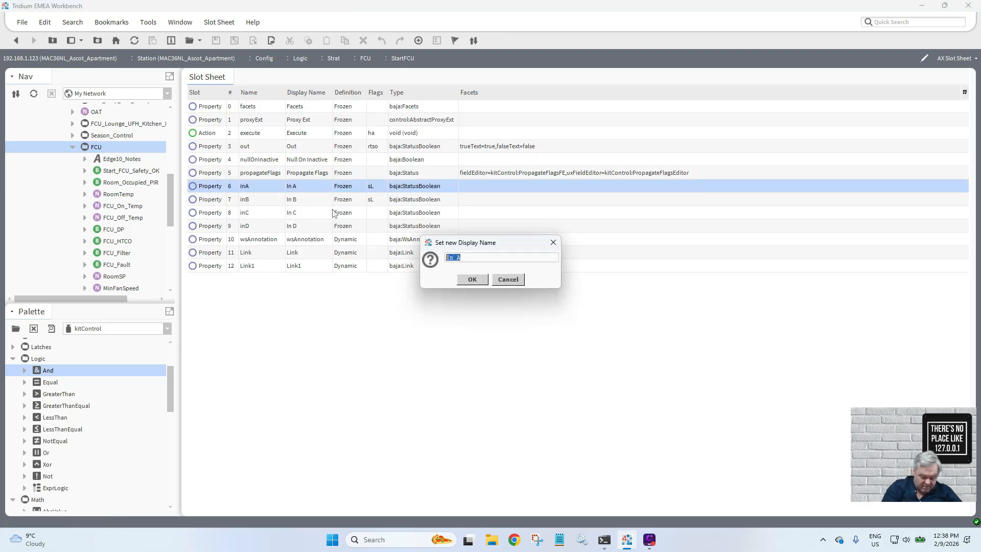
text(Safety Scheduler Enable)
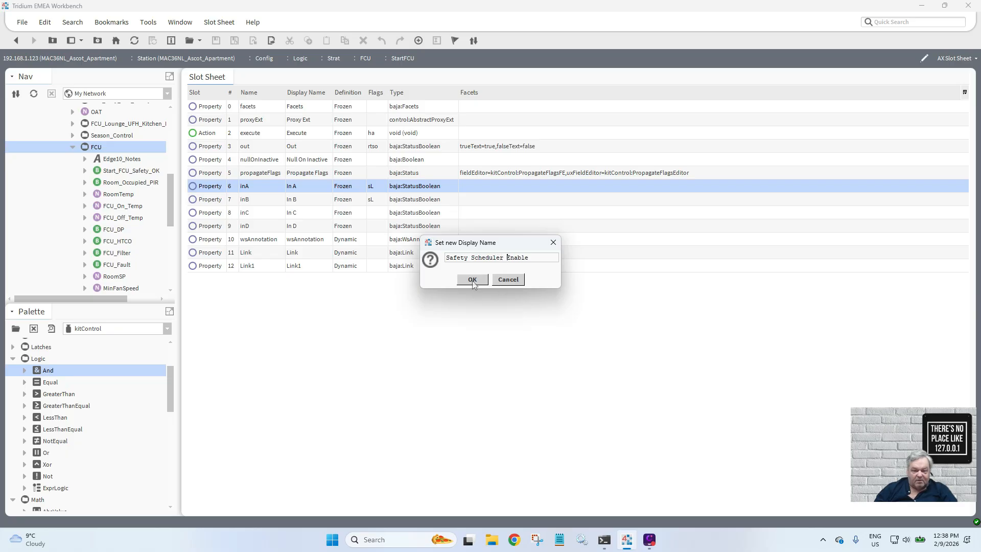
click(472, 279)
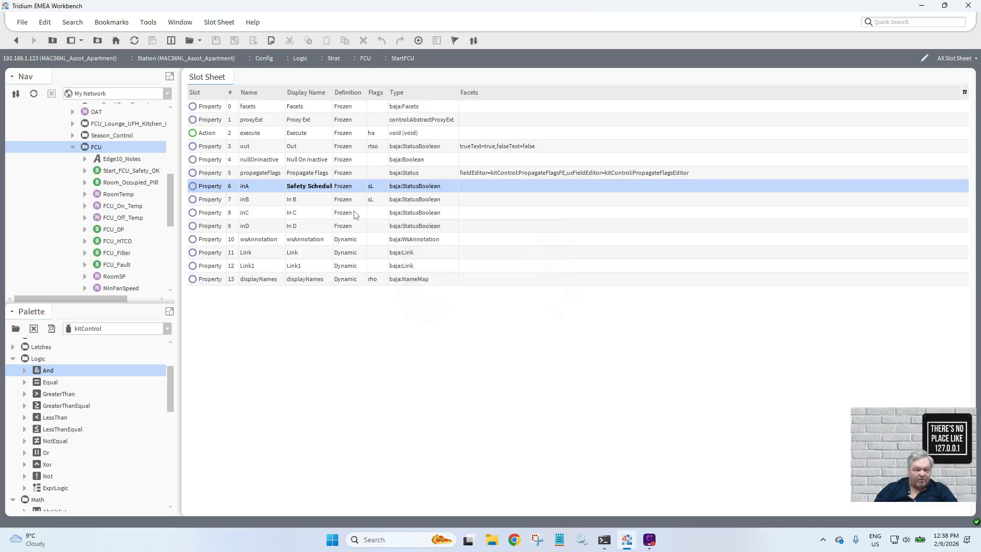
- Set the display name of In B to "PIR Occupied" and widen the StartFCU block on the FCU wire sheet to fit the slot names
click(309, 200)
double_click(309, 201)
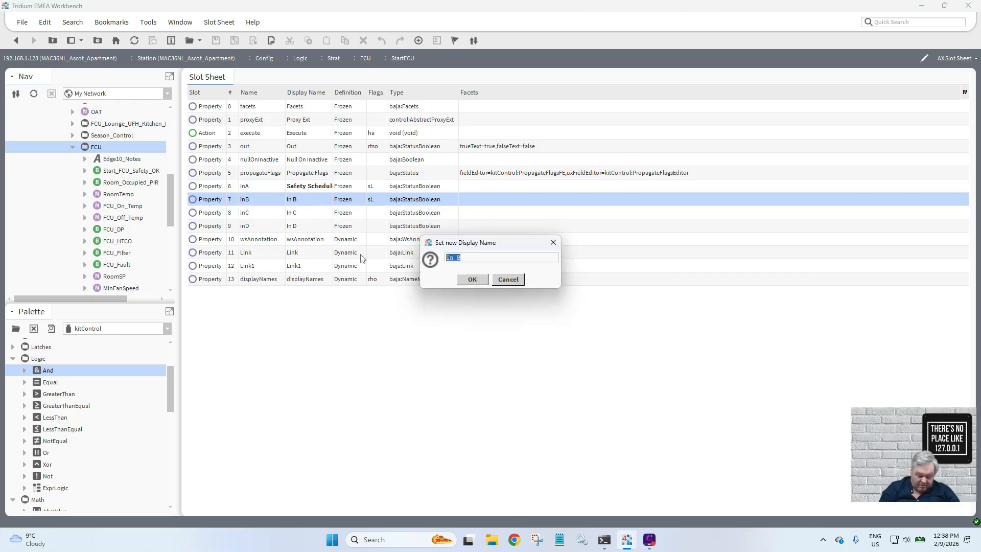
text(PIR)
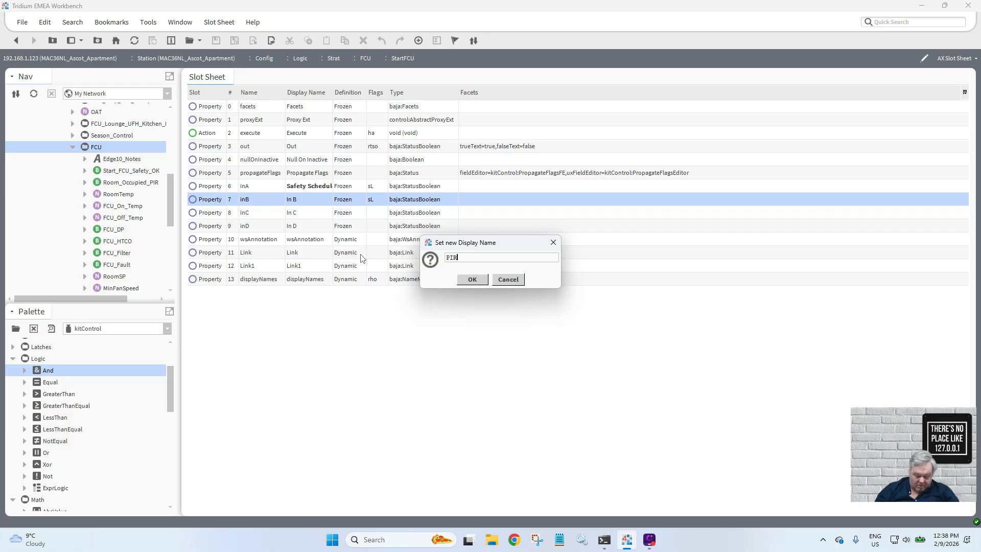
text( Occup)
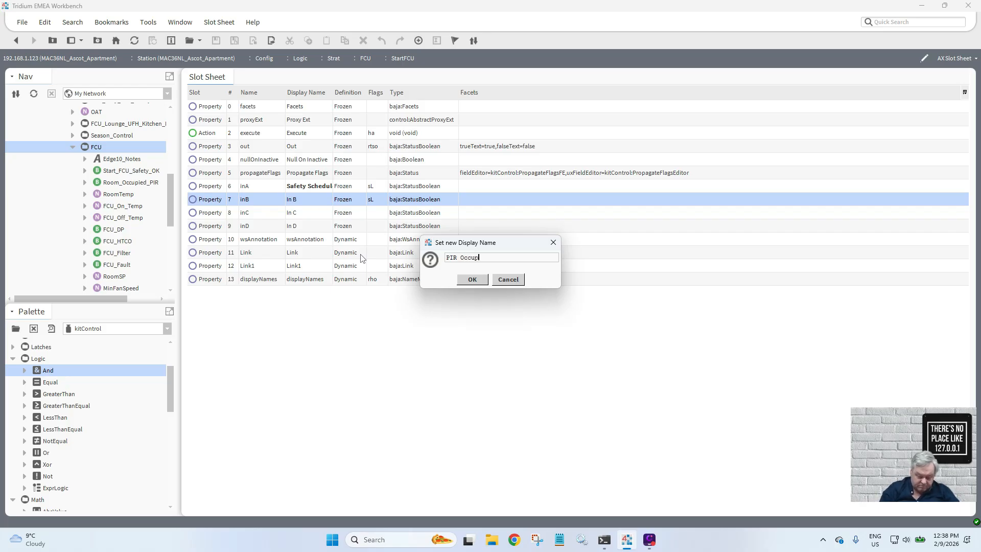
text(ied)
click(472, 278)
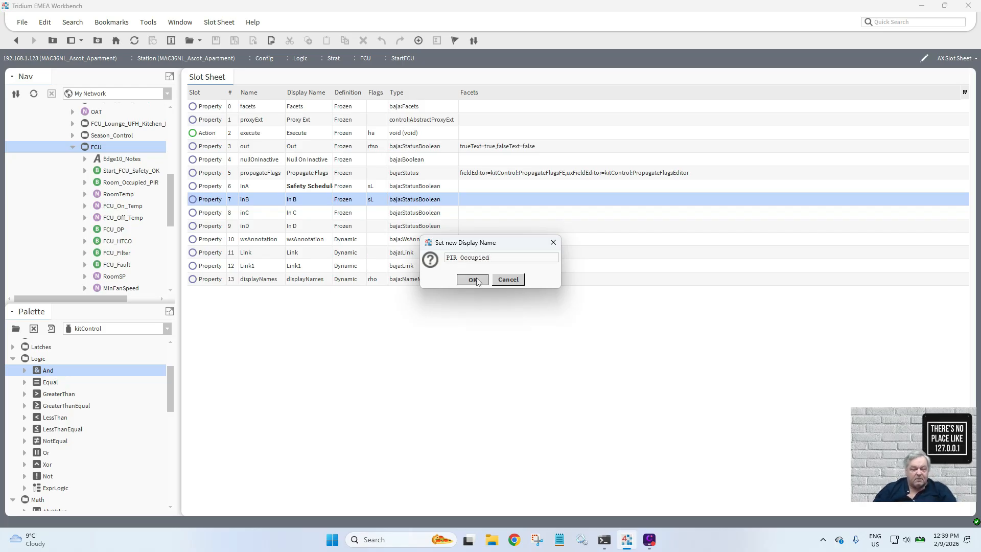
click(17, 40)
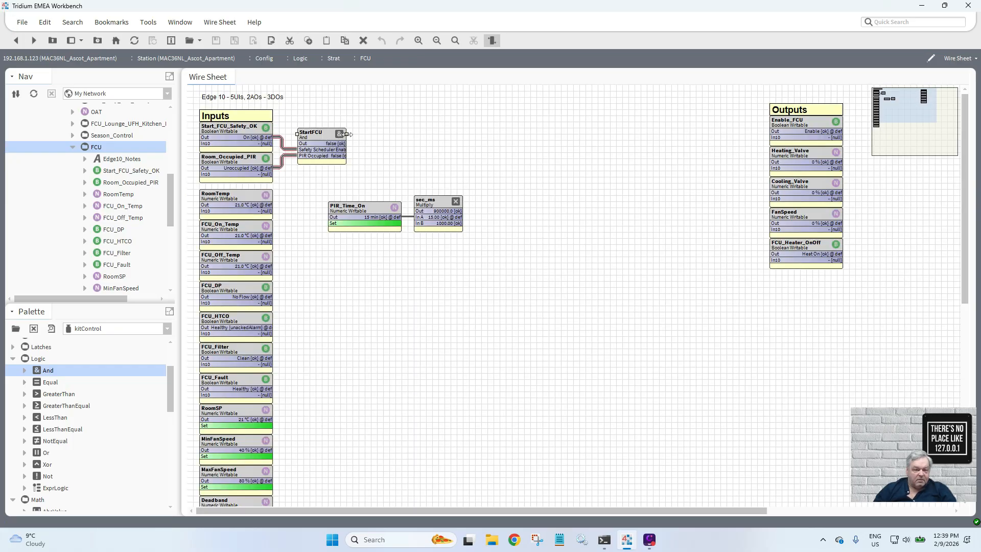
drag(333, 135, 384, 135)
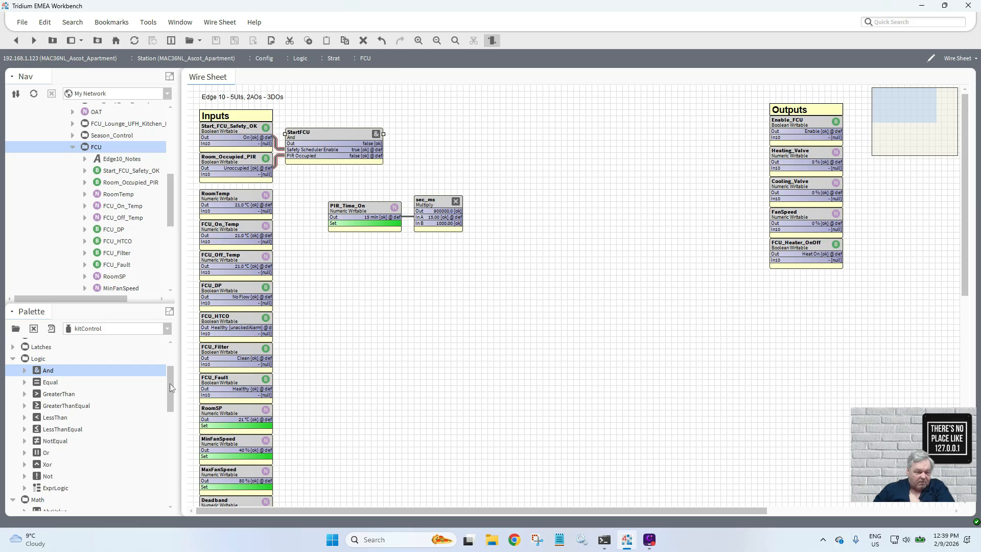
- Add a kitControl OneShot timer block named TimePeriod beside StartFCU and link the output of StartFCU to its In
drag(170, 383, 170, 481)
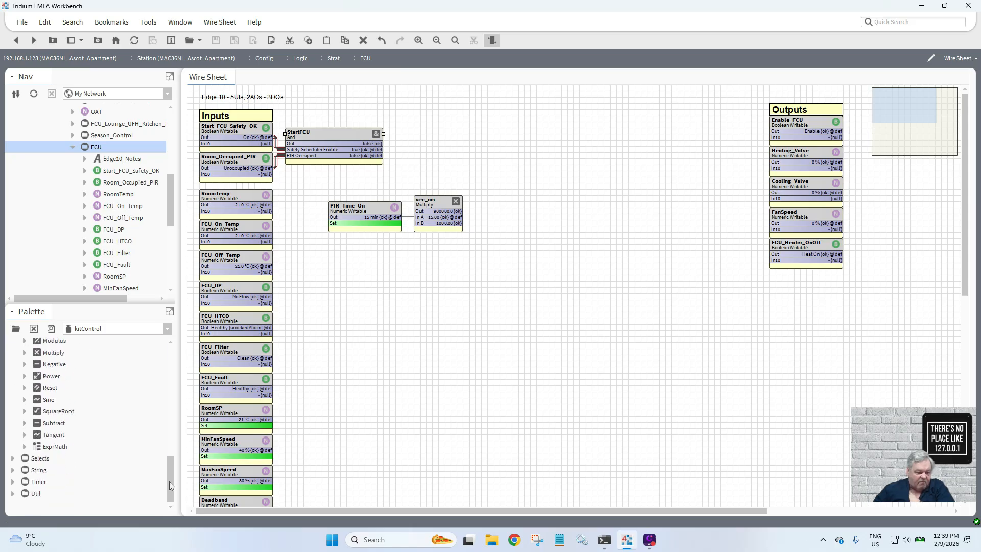
click(13, 483)
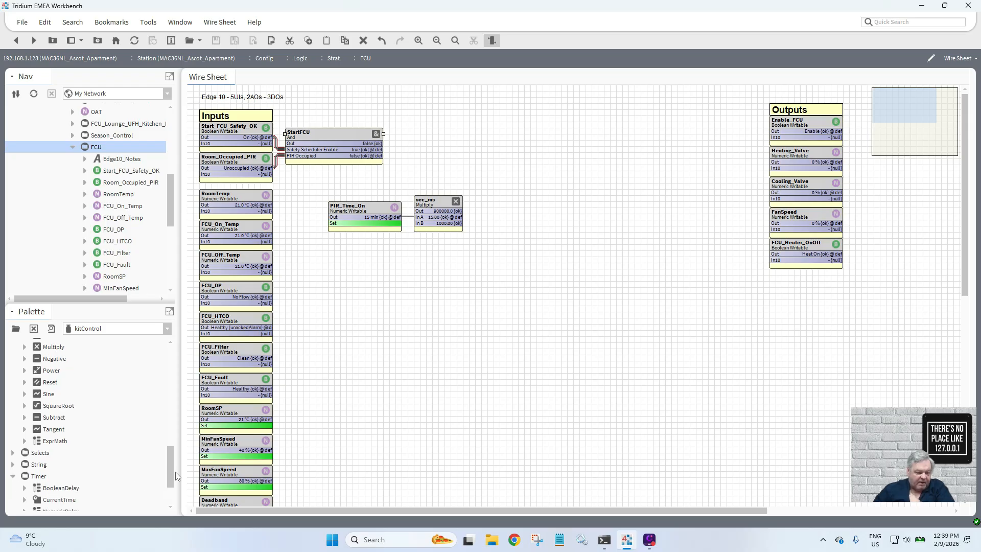
drag(170, 476, 170, 500)
drag(59, 474, 414, 156)
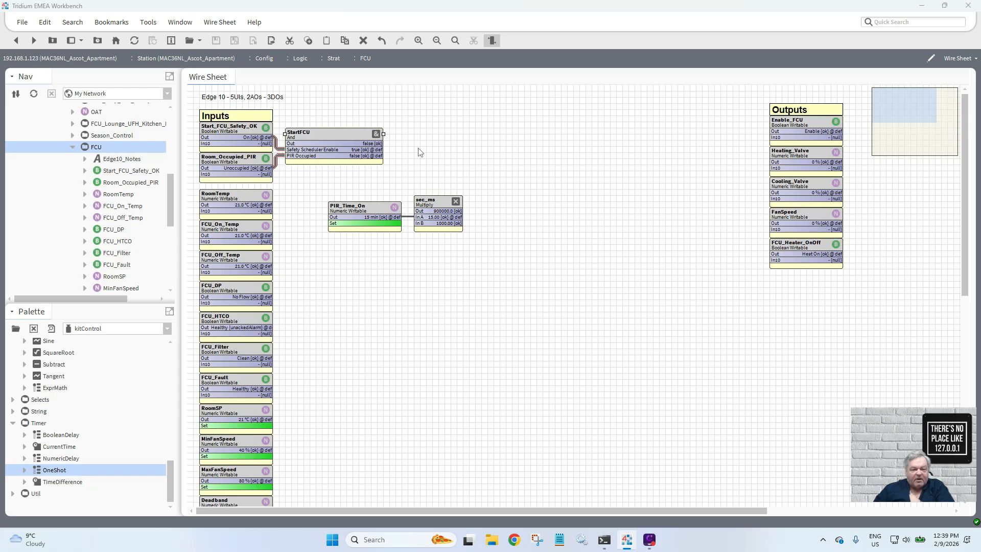
text(T)
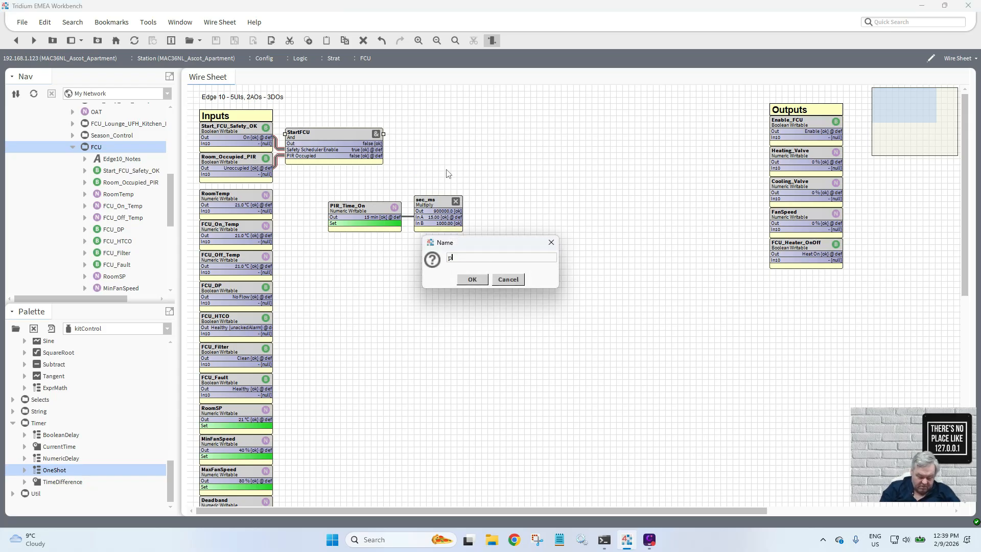
text(im)
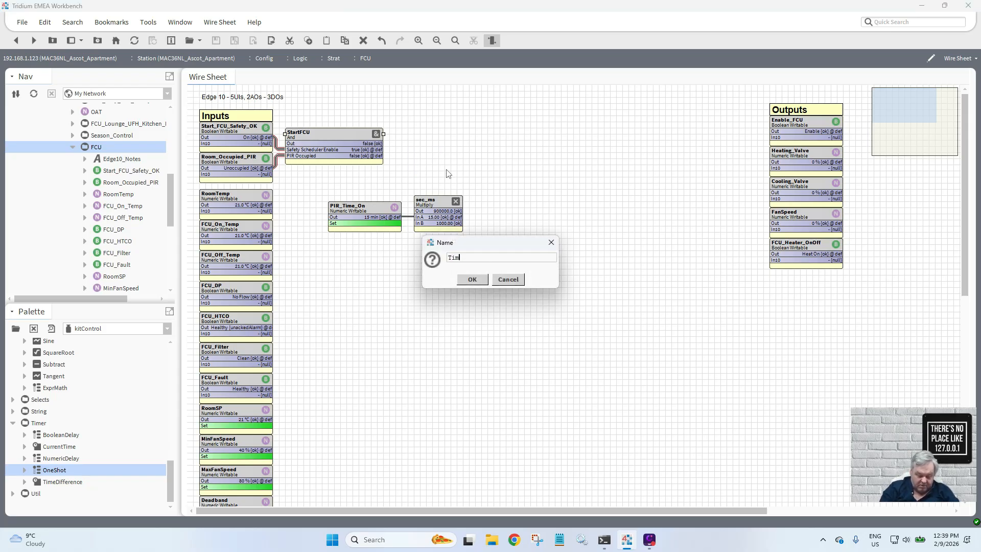
text(ePeriod)
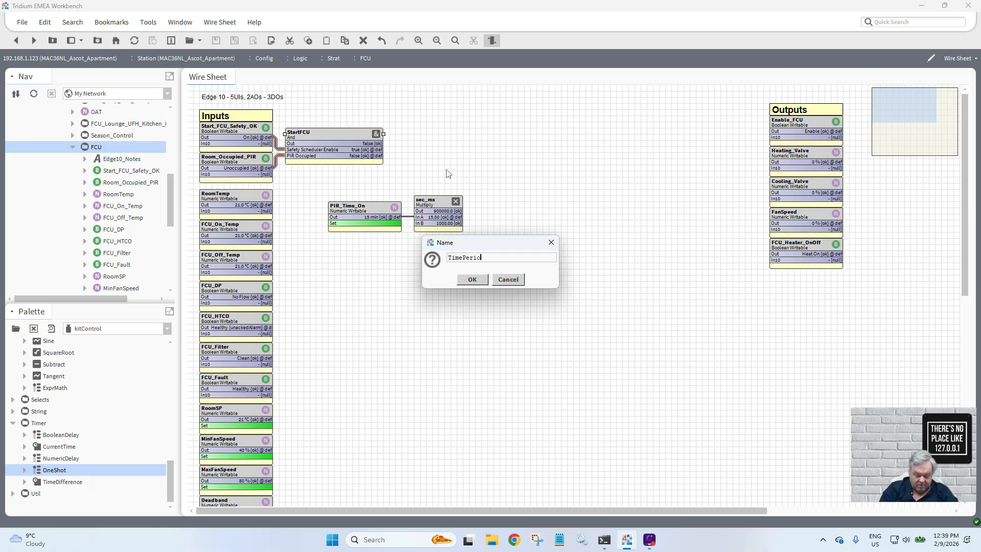
click(475, 281)
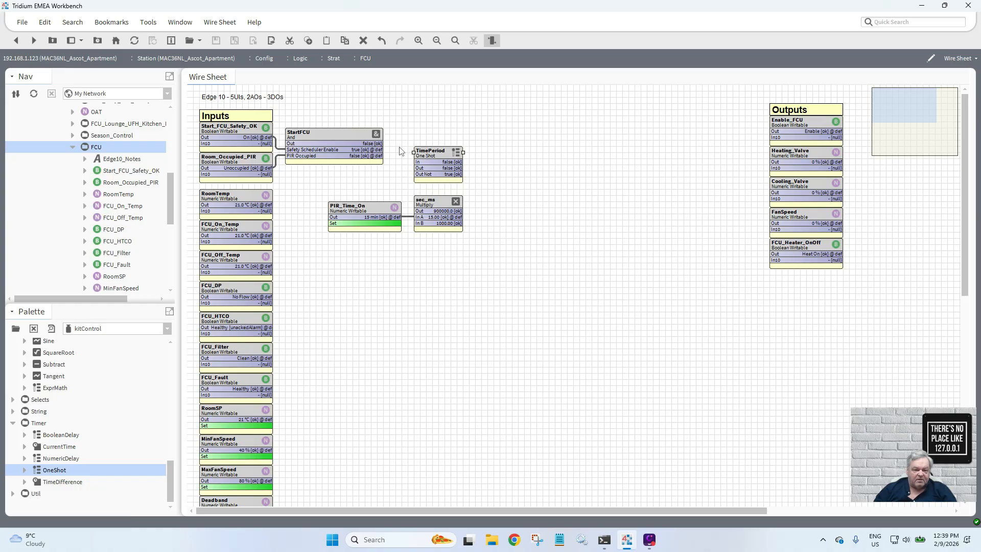
drag(381, 143, 425, 136)
- Pin the Time and Fire slots on TimePeriod and link the output of sec_ms to its Time slot
right_click(425, 135)
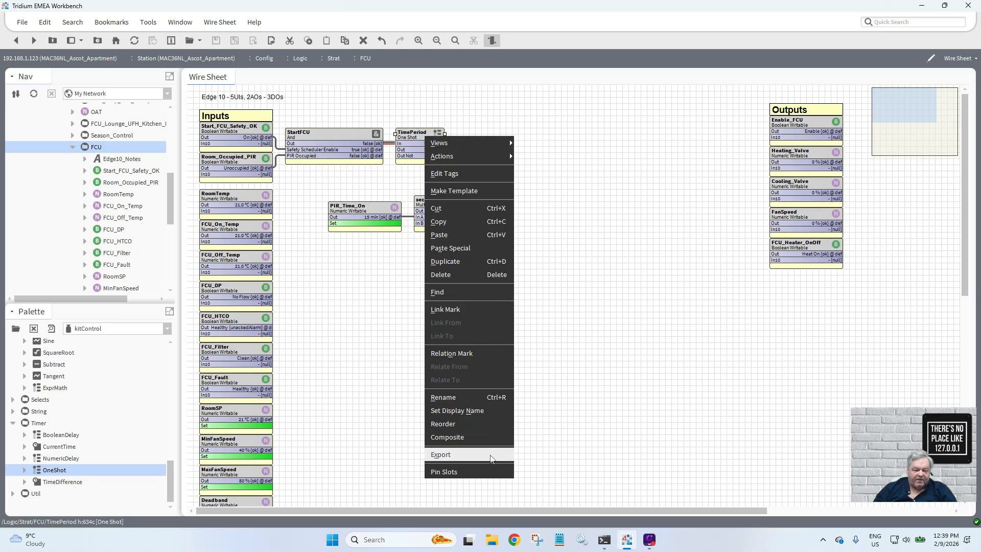
click(482, 473)
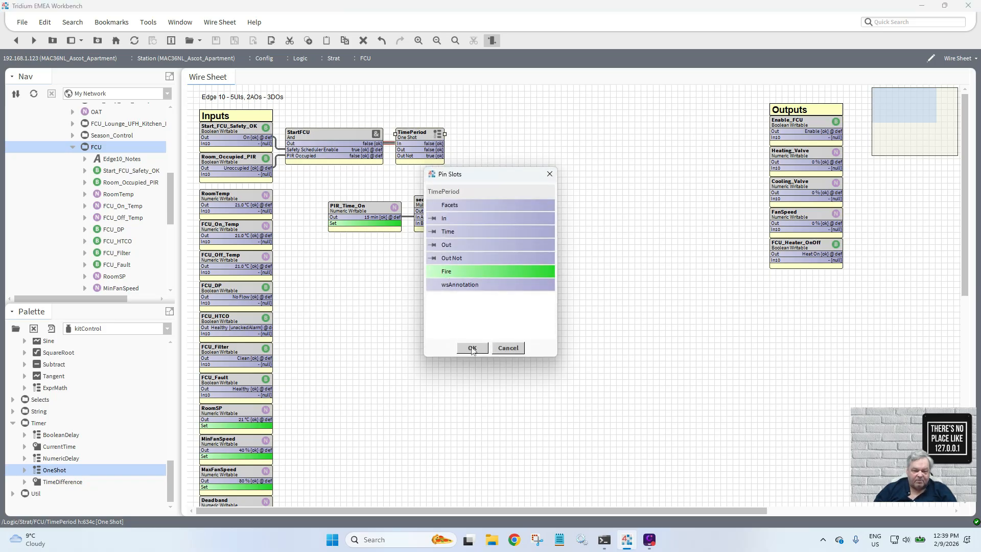
click(430, 272)
click(473, 348)
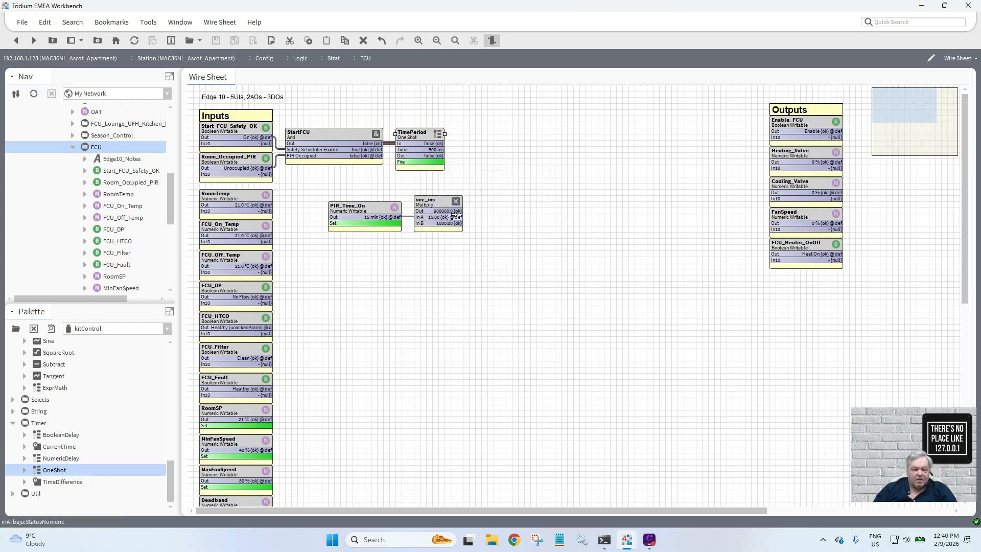
drag(458, 211, 403, 150)
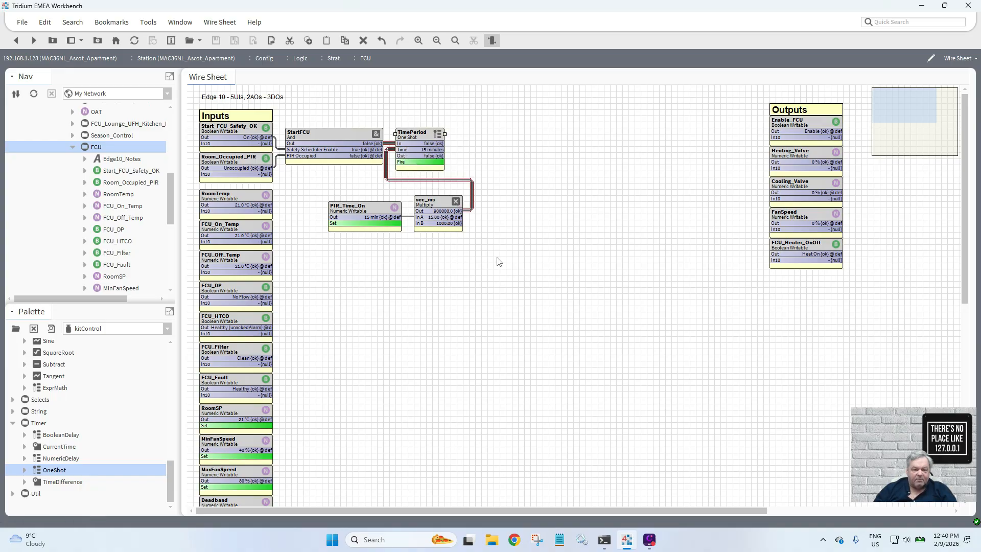
- Shift PIR_Time_On and sec_ms together closer to the Inputs column
drag(498, 258, 307, 182)
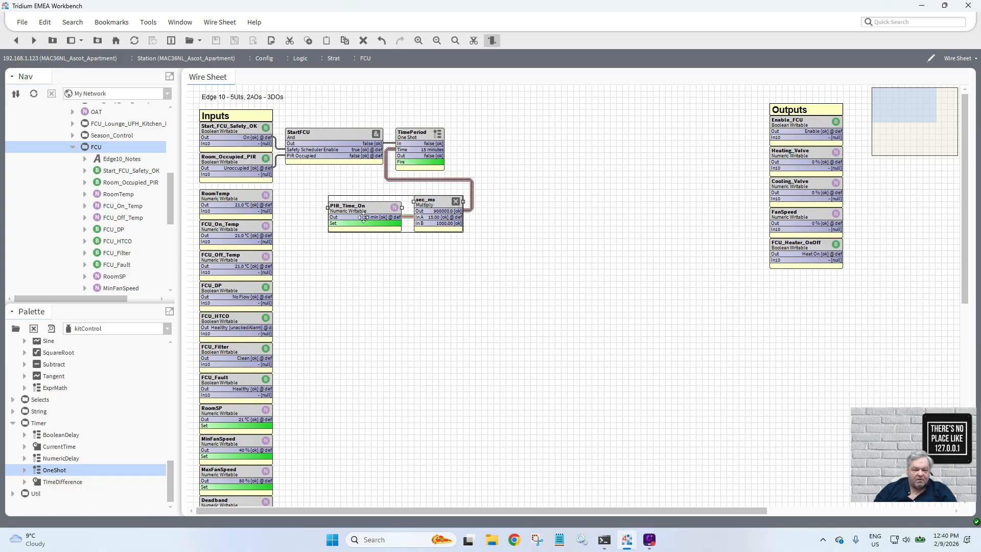
drag(363, 217, 339, 217)
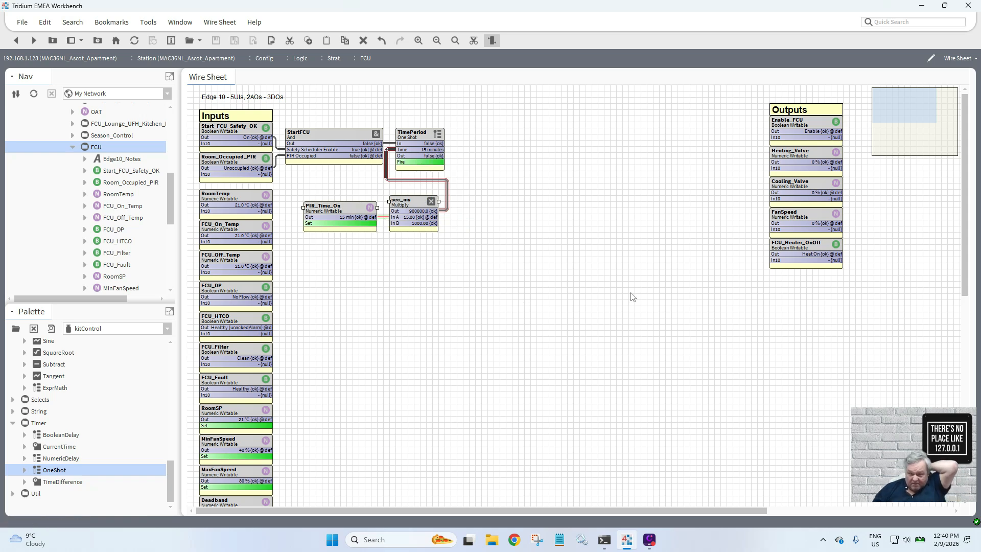
- Move the input blocks from RoomTemp to FabricProtection further down the sheet and place PIR_Time_On directly below Room_Occupied_PIR
drag(966, 272, 966, 313)
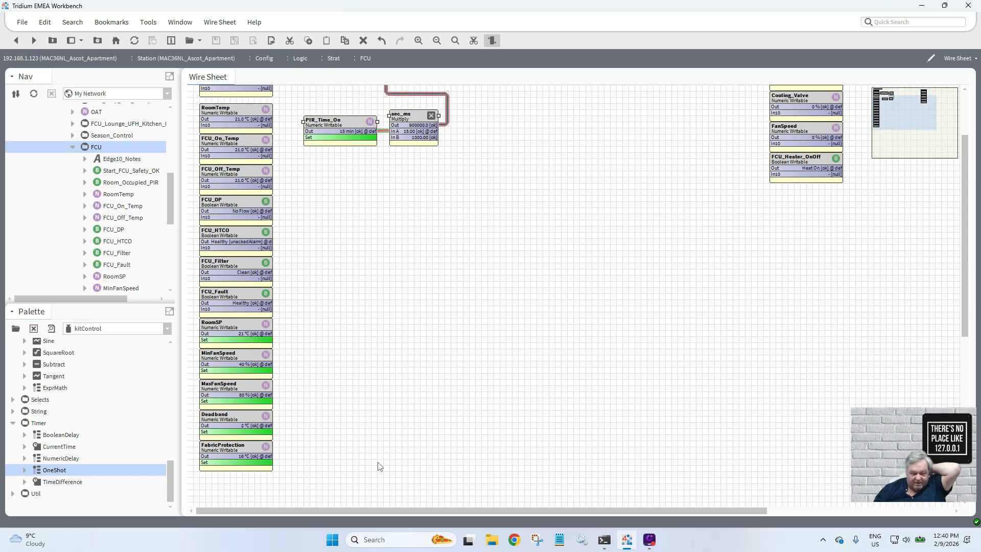
drag(295, 483, 185, 101)
drag(232, 150, 244, 266)
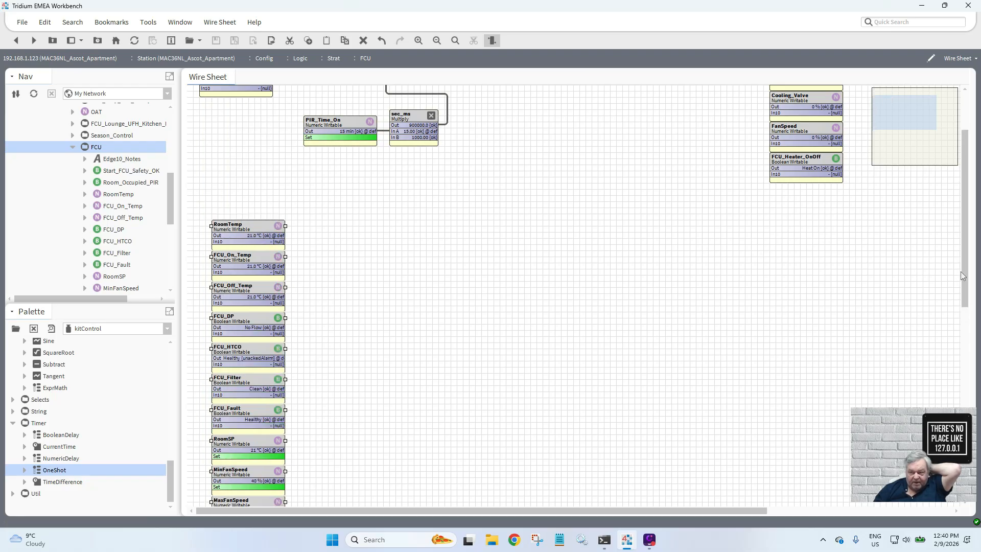
drag(965, 277, 969, 206)
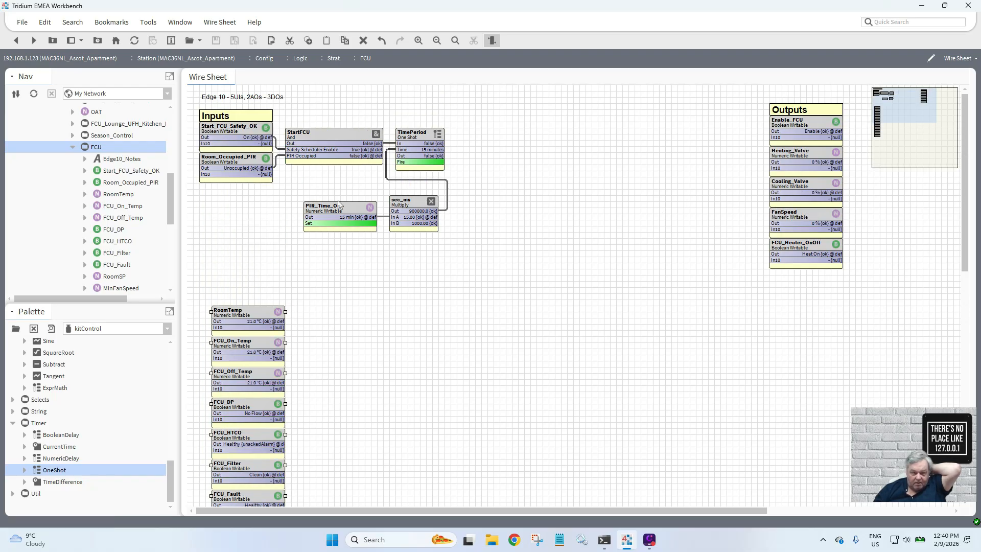
drag(337, 206, 233, 188)
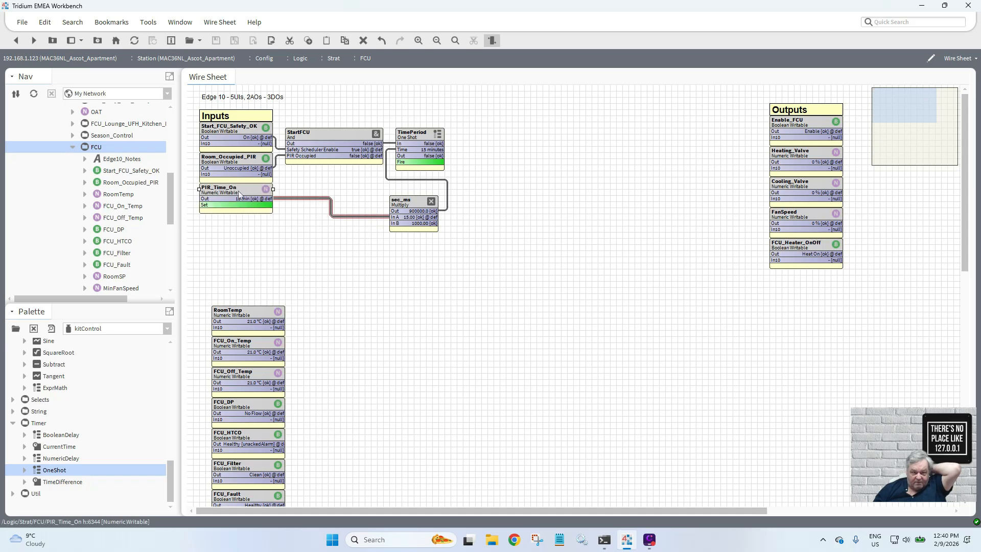
- Place sec_ms beside PIR_Time_On and test the timer by overriding Room_Occupied_PIR with Emergency Active and releasing it with Emergency Auto
drag(407, 206, 300, 188)
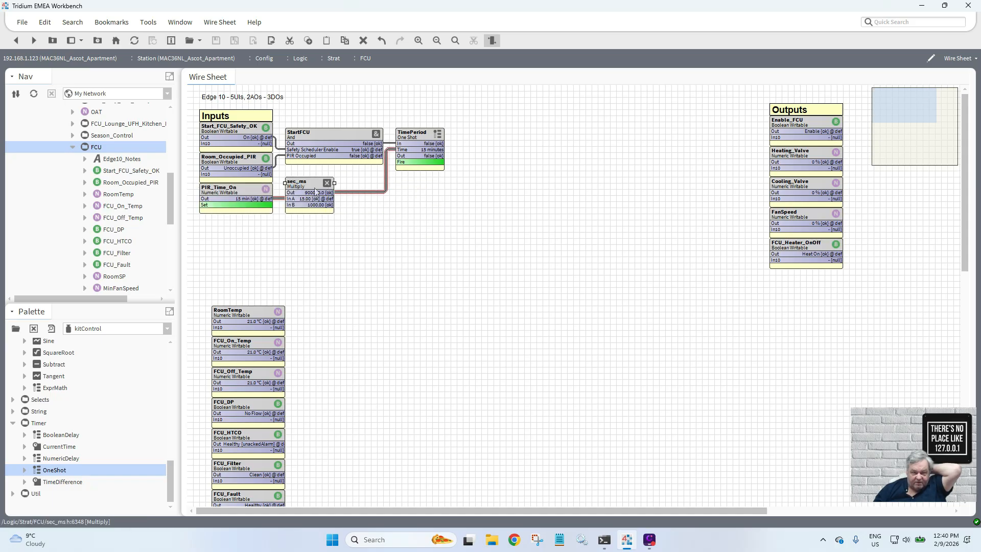
right_click(235, 159)
mouse_move(318, 182)
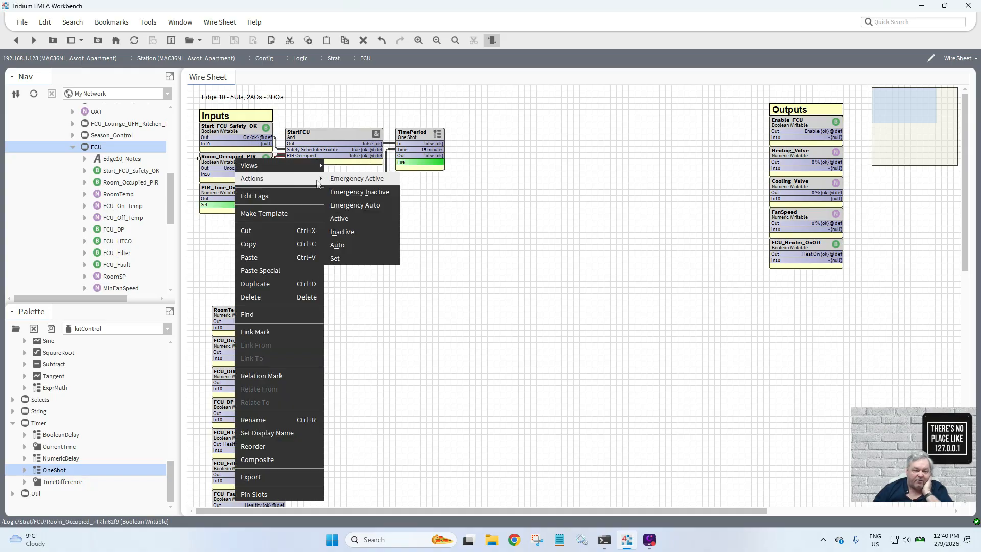
click(356, 179)
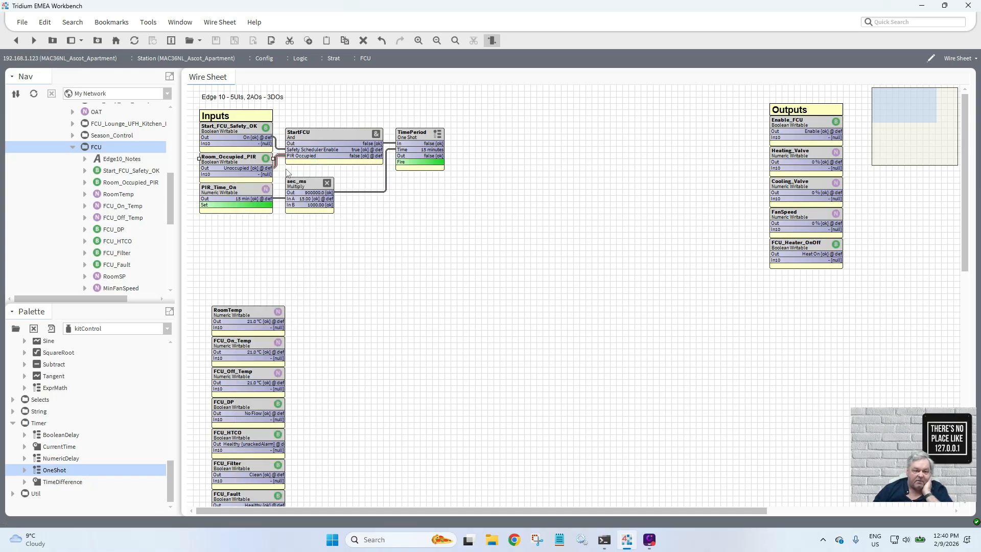
right_click(239, 159)
mouse_move(324, 176)
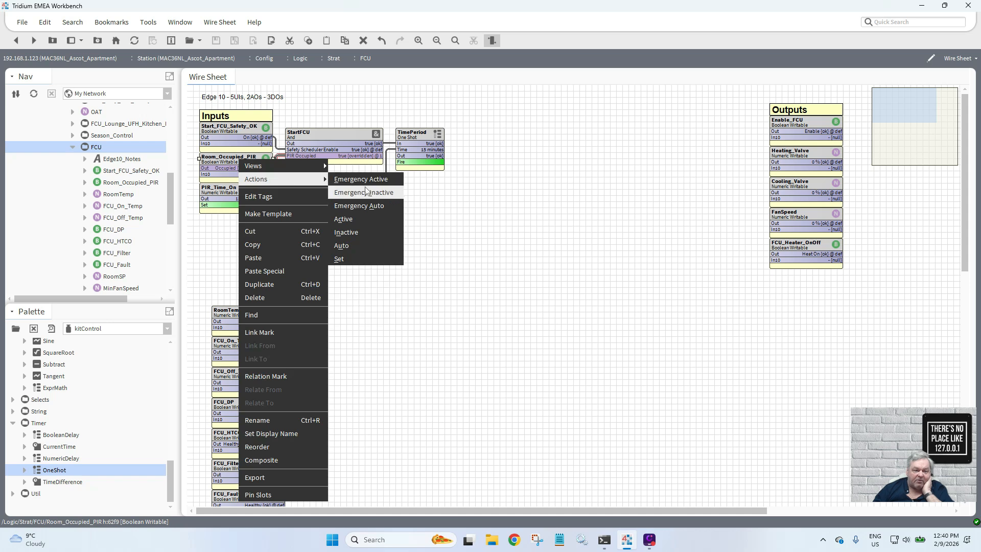
click(366, 208)
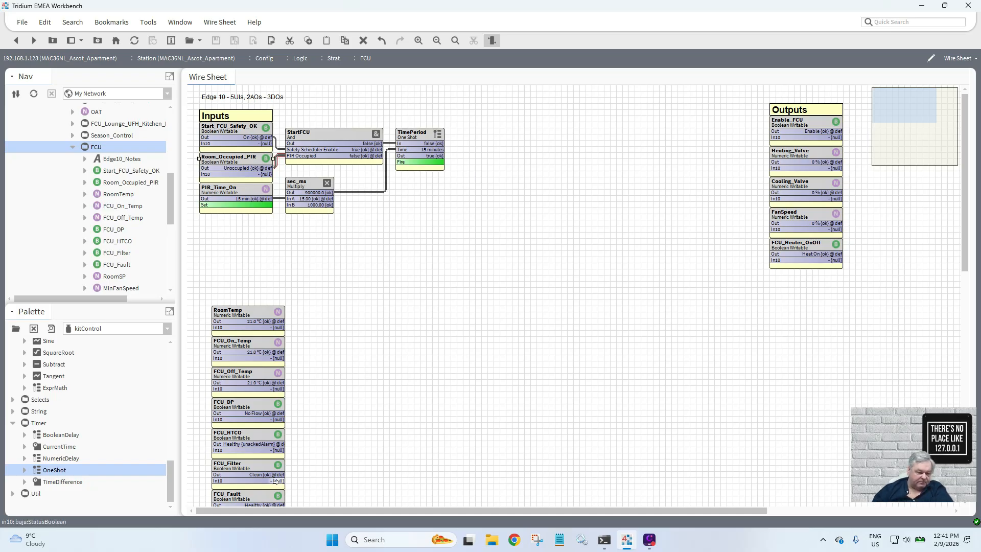
- Move PIR_Time_On and sec_ms down out of the Inputs column and place FCU_Fault directly below Room_Occupied_PIR
drag(265, 504, 252, 224)
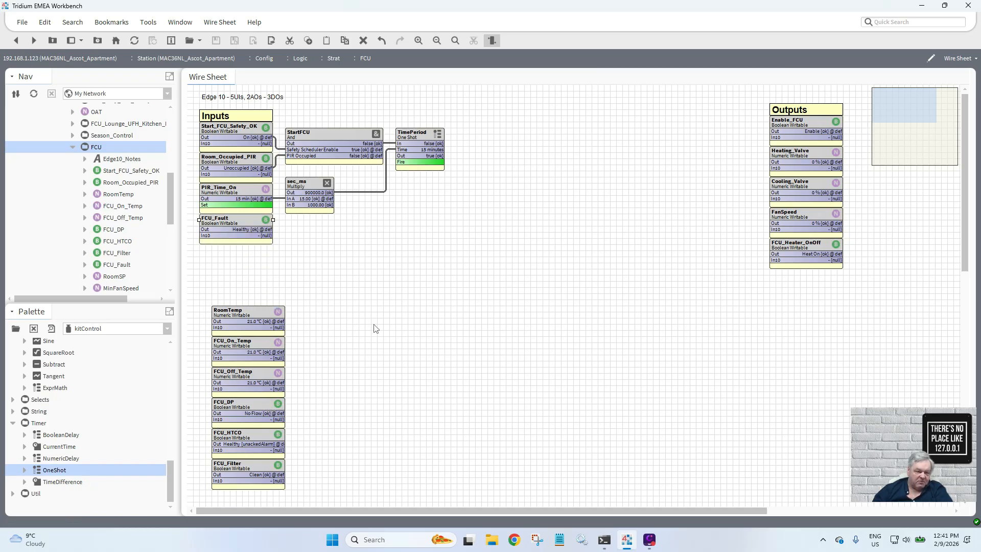
mouse_move(967, 258)
mouse_down()
mouse_move(978, 344)
mouse_move(975, 258)
mouse_up()
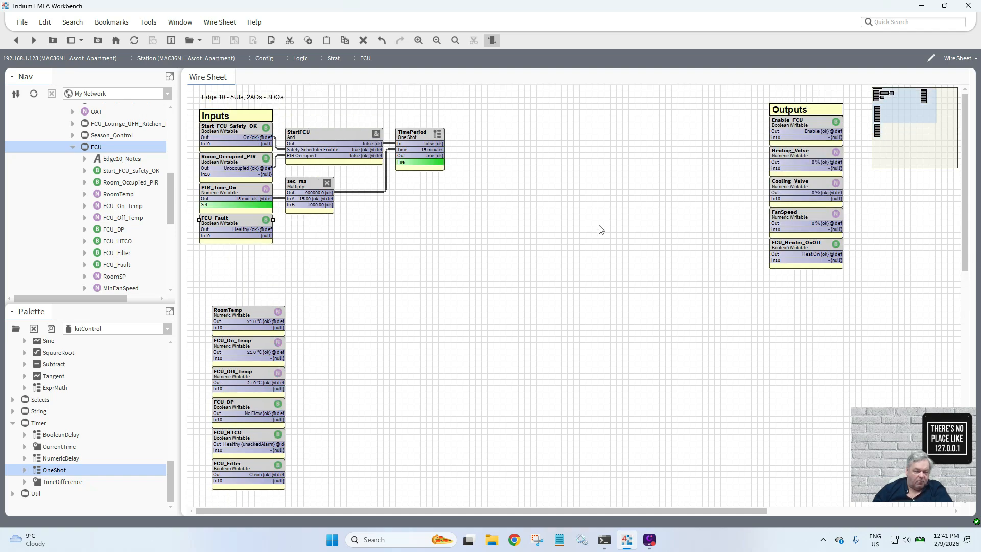
drag(369, 231, 300, 278)
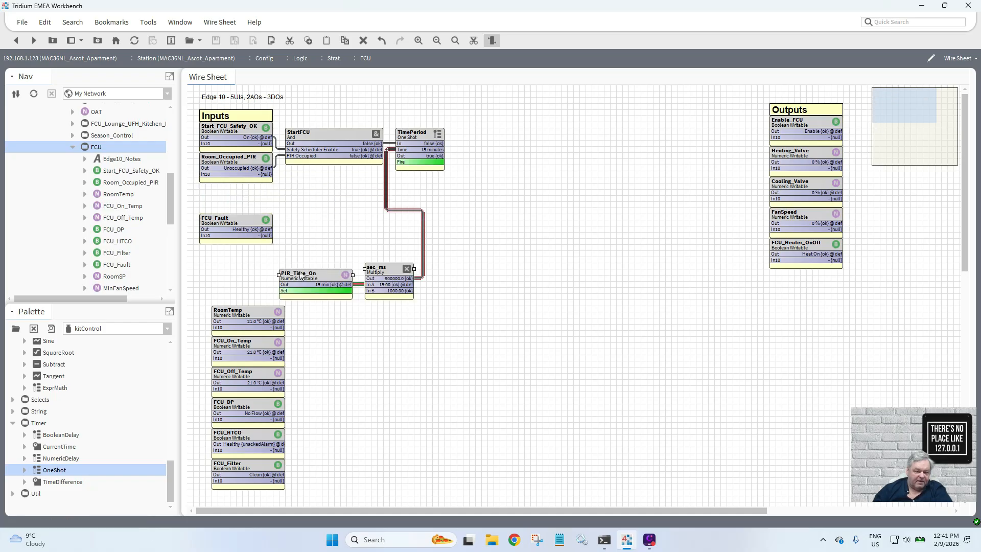
click(239, 194)
- Try to link the output of FCU_Fault directly to In C on StartFCU, and delete that link
drag(239, 194, 293, 163)
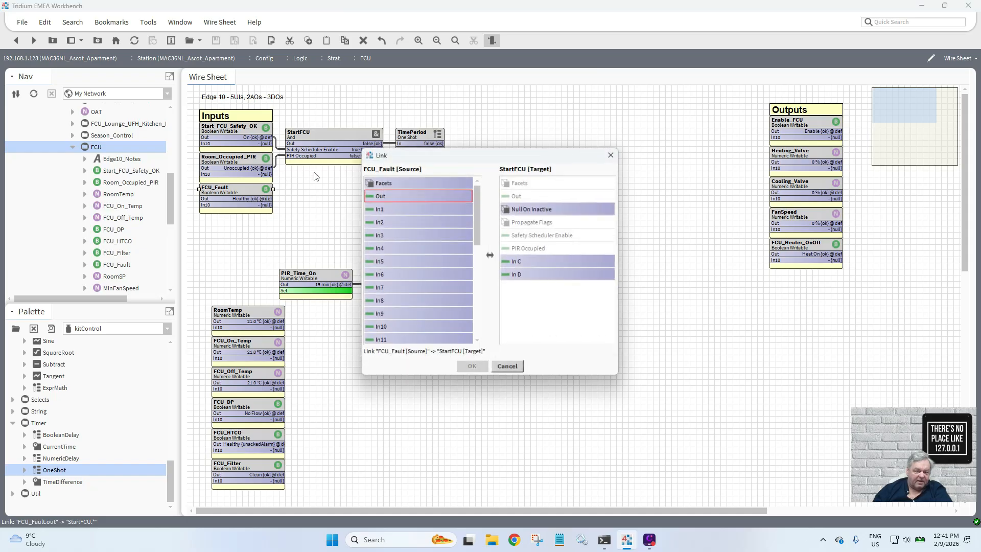
click(515, 262)
click(473, 368)
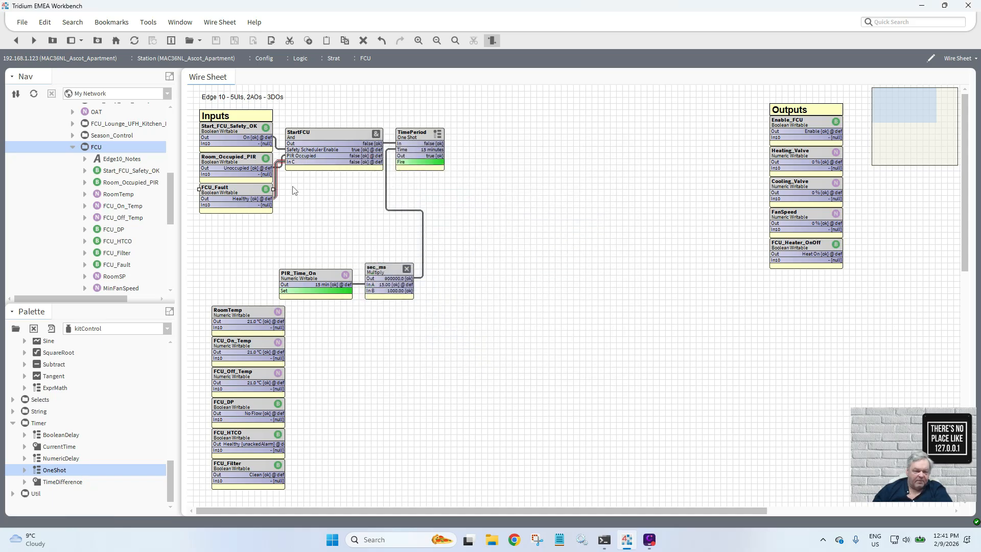
right_click(276, 184)
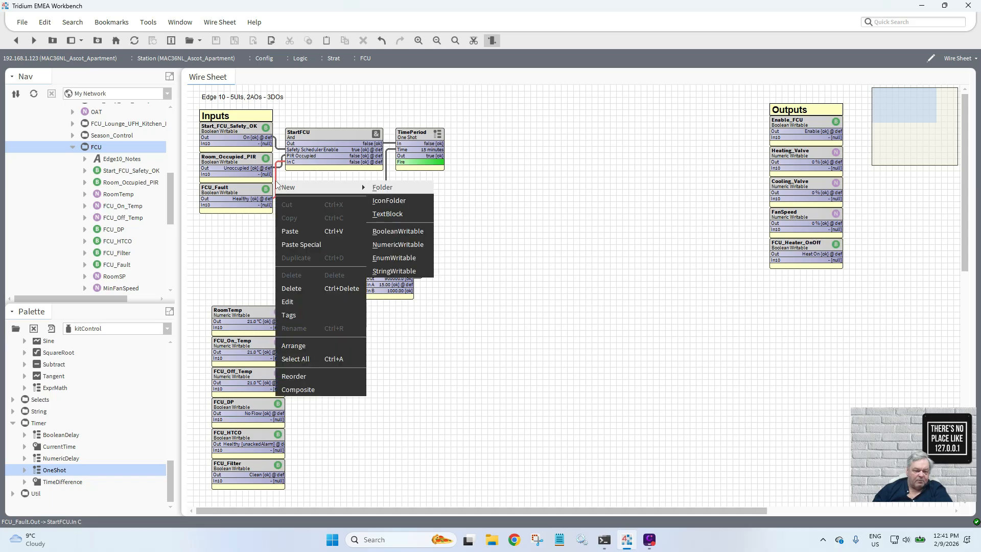
click(314, 289)
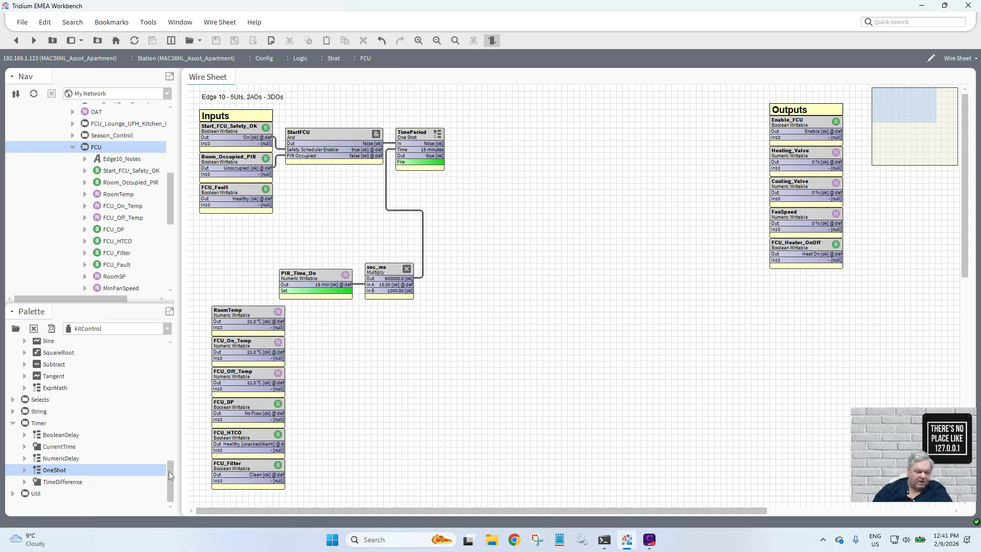
- Add a kitControl Not logic block named Fau_rev beside FCU_Fault
drag(171, 473, 173, 396)
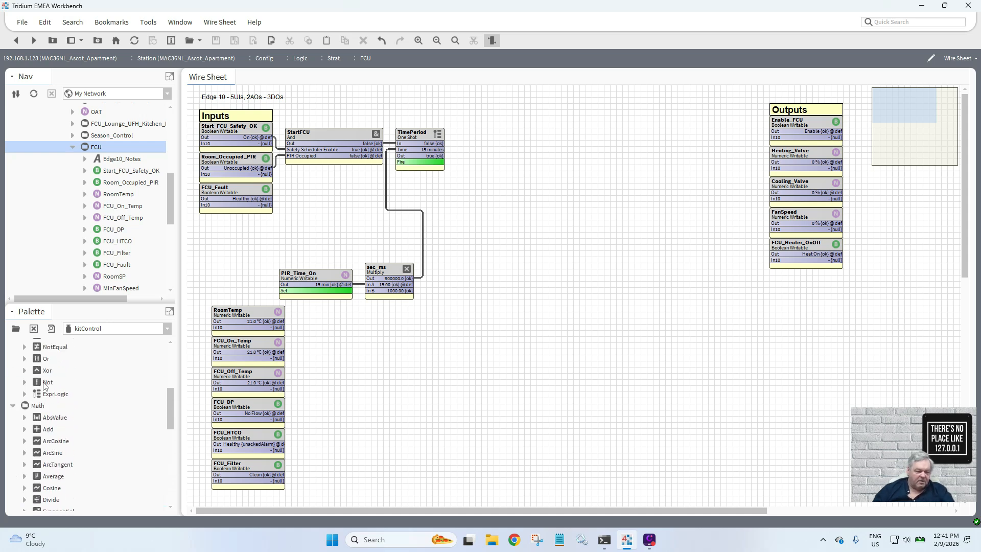
drag(45, 387, 284, 263)
drag(295, 201, 328, 262)
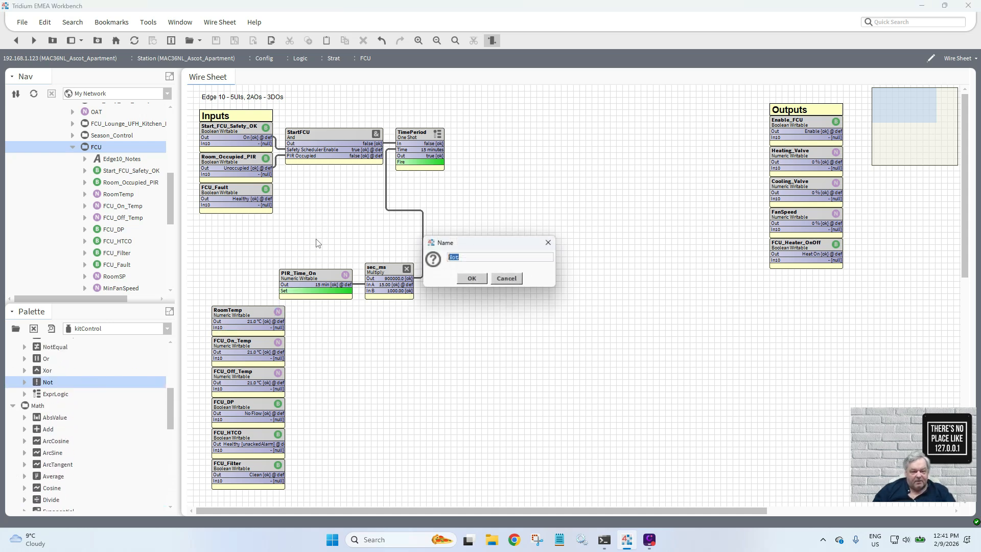
text(Fau_rev)
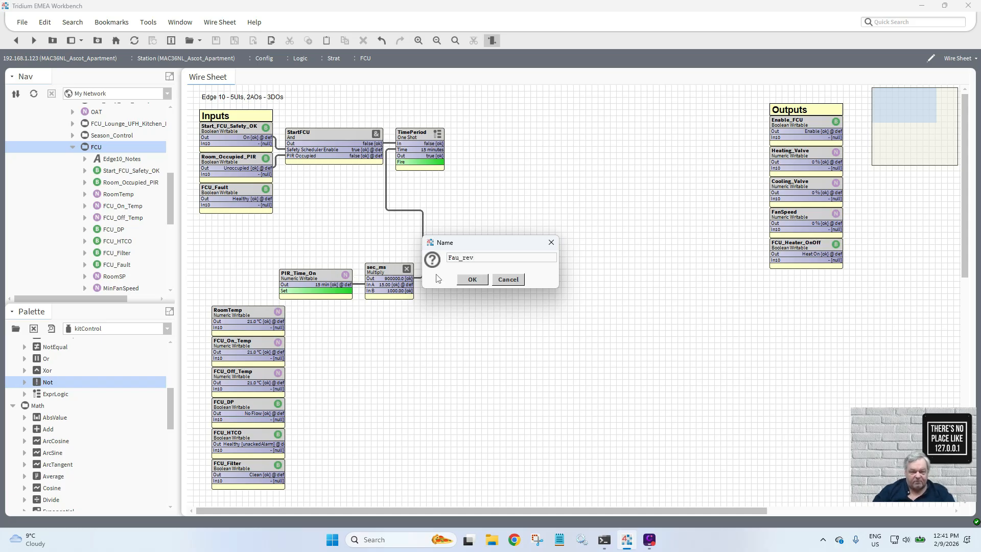
click(472, 279)
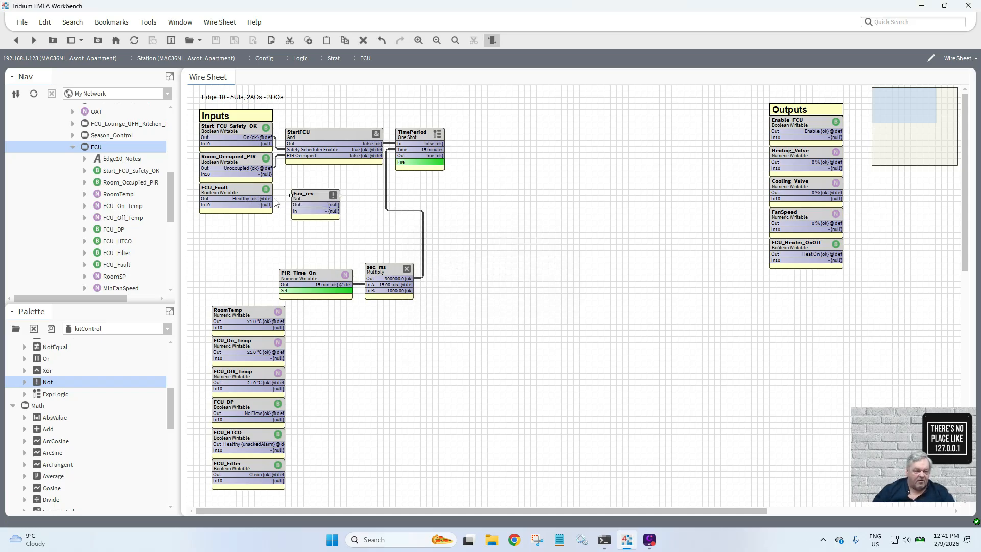
- Link the output of FCU_Fault to the In of Fau_rev, and the output of Fau_rev to In C on StartFCU
drag(270, 199, 294, 165)
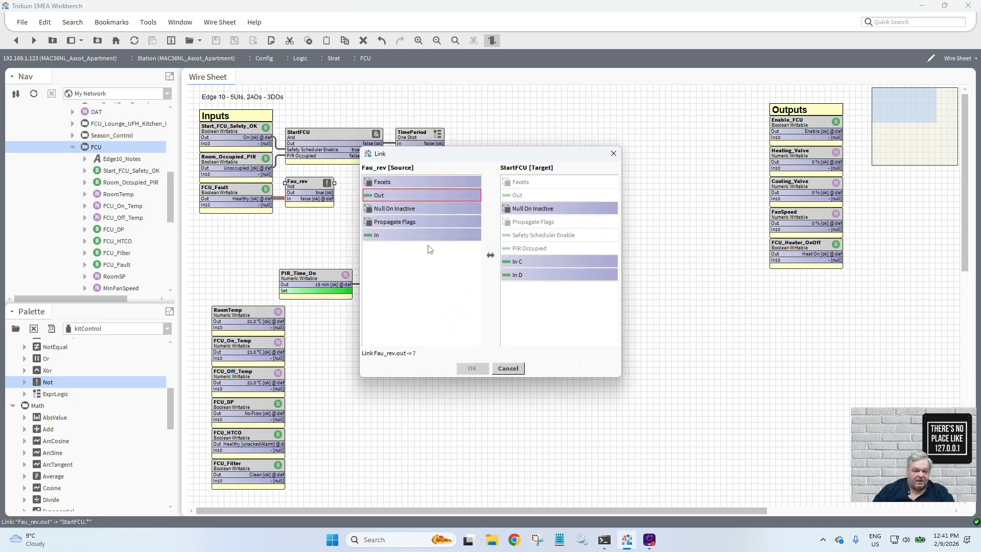
click(515, 263)
click(472, 368)
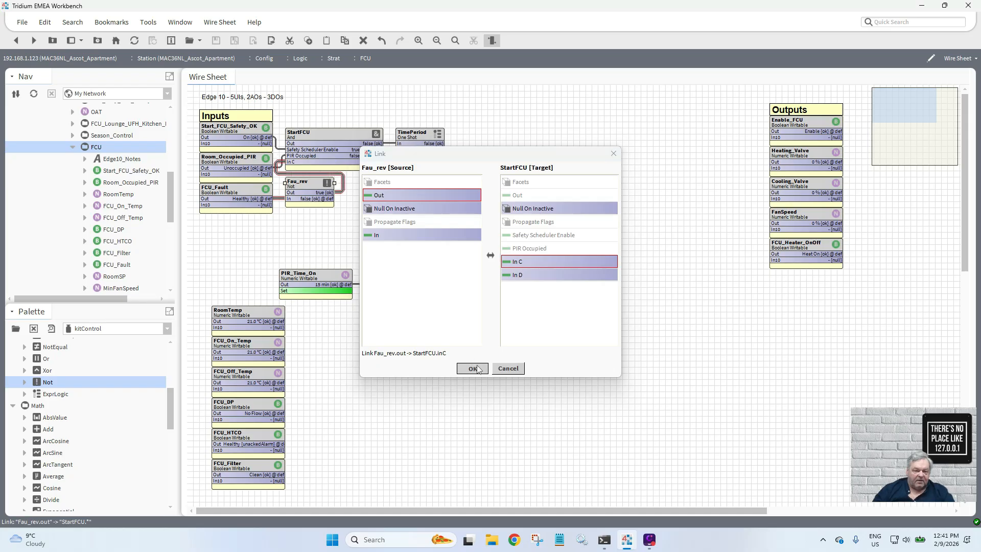
right_click(343, 139)
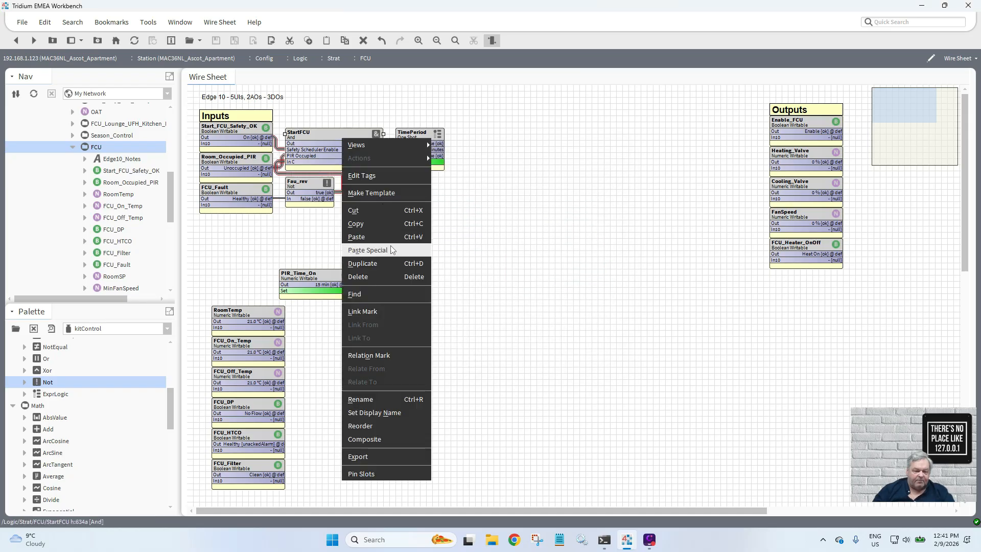
click(396, 474)
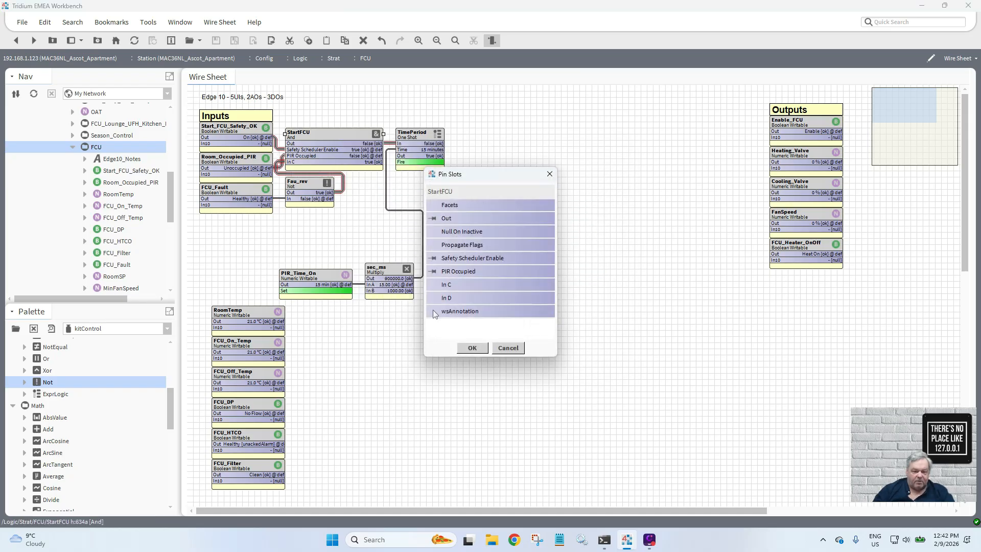
click(472, 348)
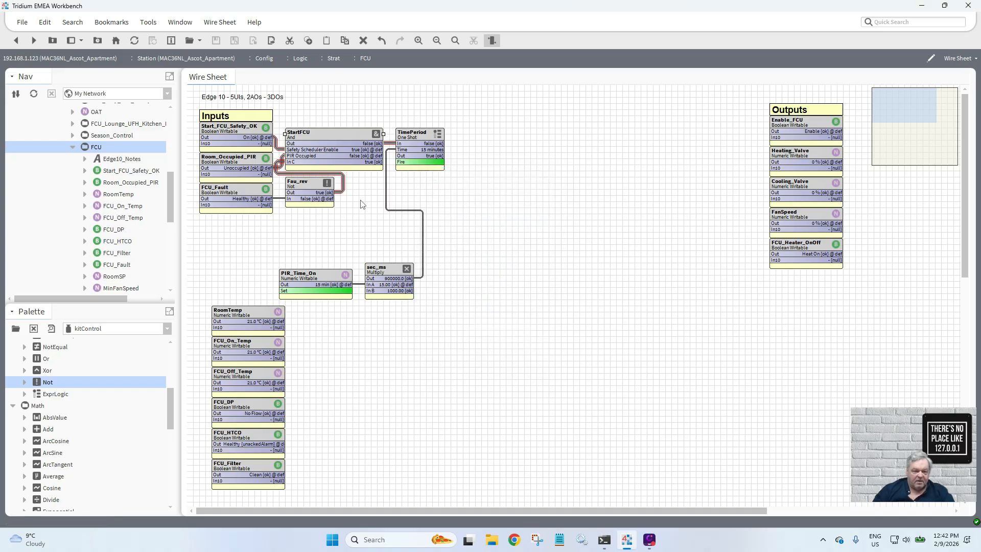
- Set the display name of the inC slot on StartFCU to FCU Healthy in its AX Slot Sheet
right_click(329, 135)
mouse_move(413, 139)
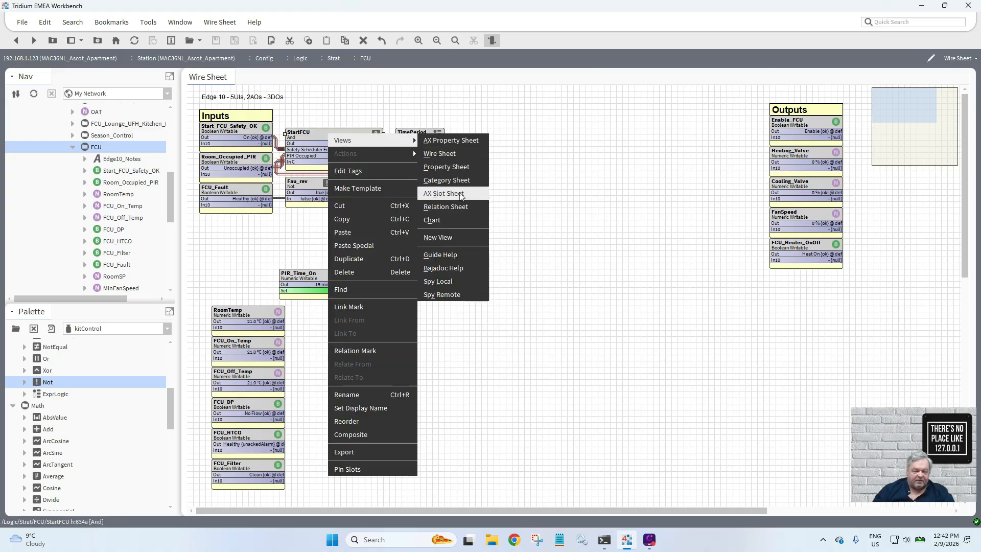
click(461, 195)
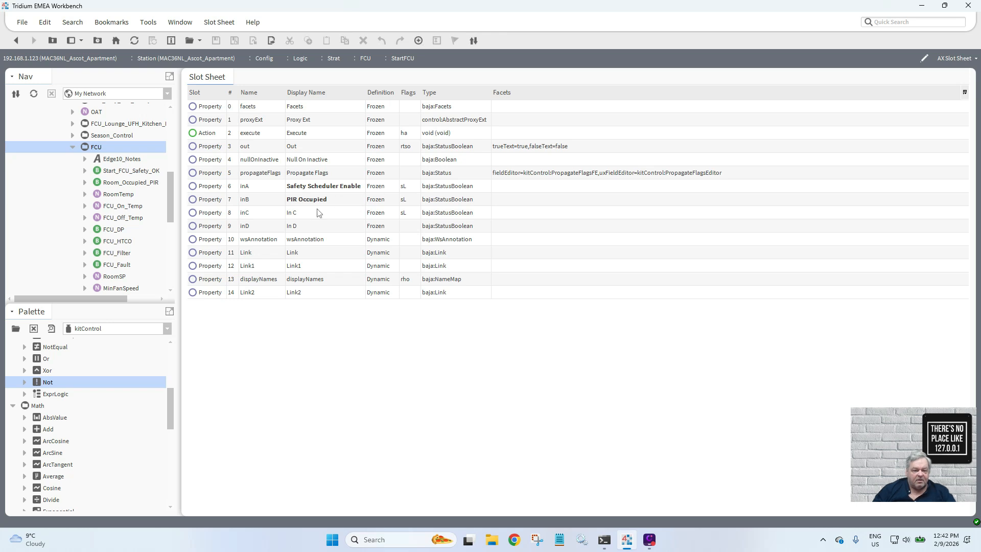
click(312, 214)
double_click(312, 215)
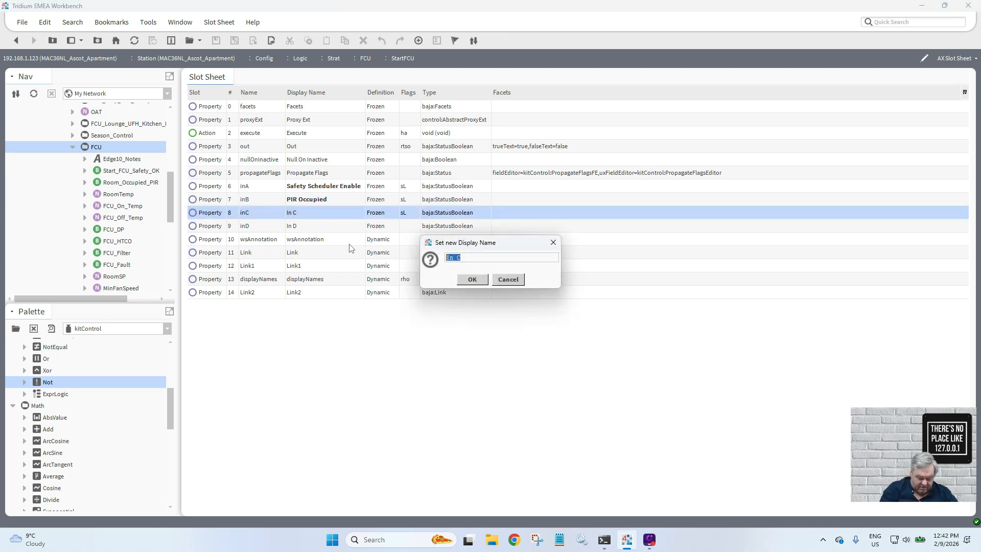
text(FCU H)
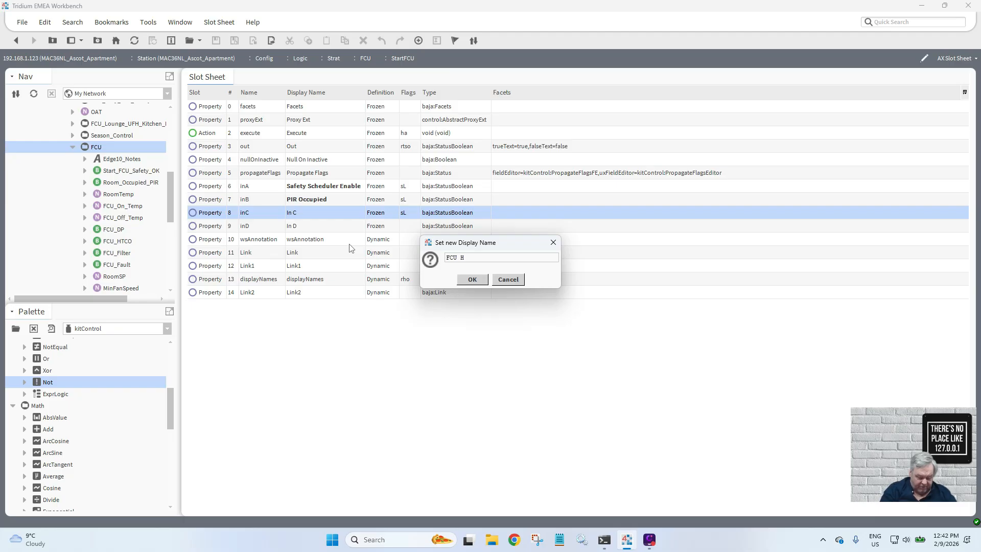
text(ealthy)
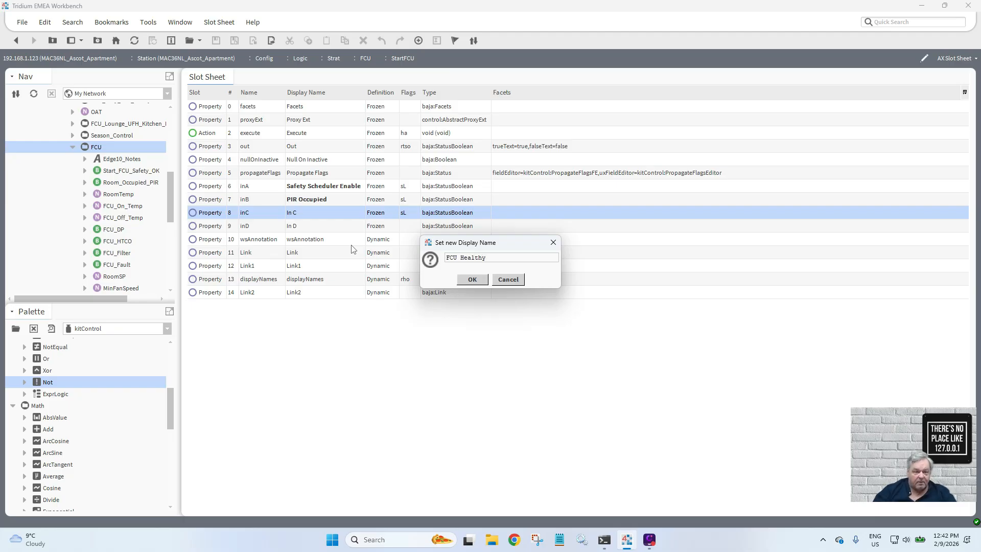
click(472, 280)
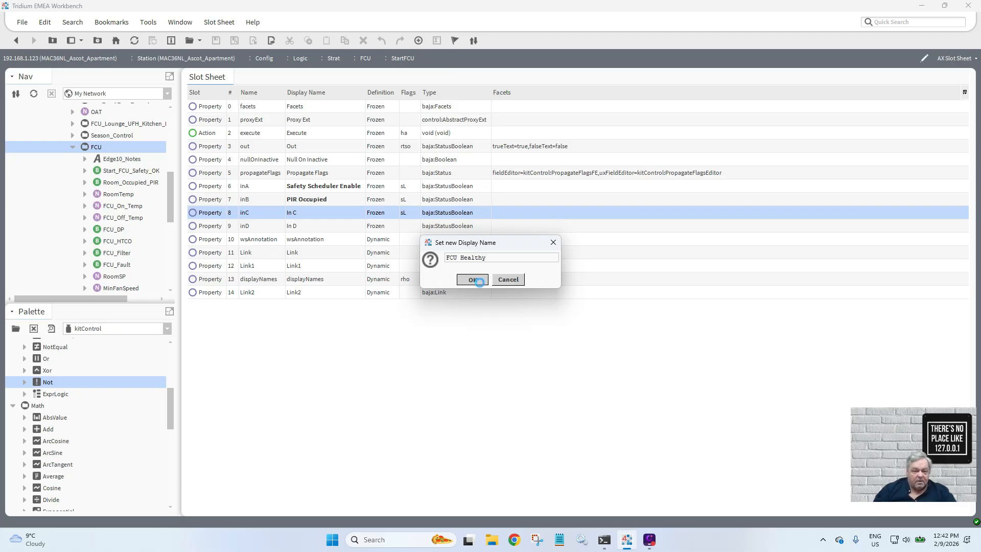
- Set the display name of StartFCU's inA slot to Safety/Enable and return to the FCU wire sheet
double_click(309, 192)
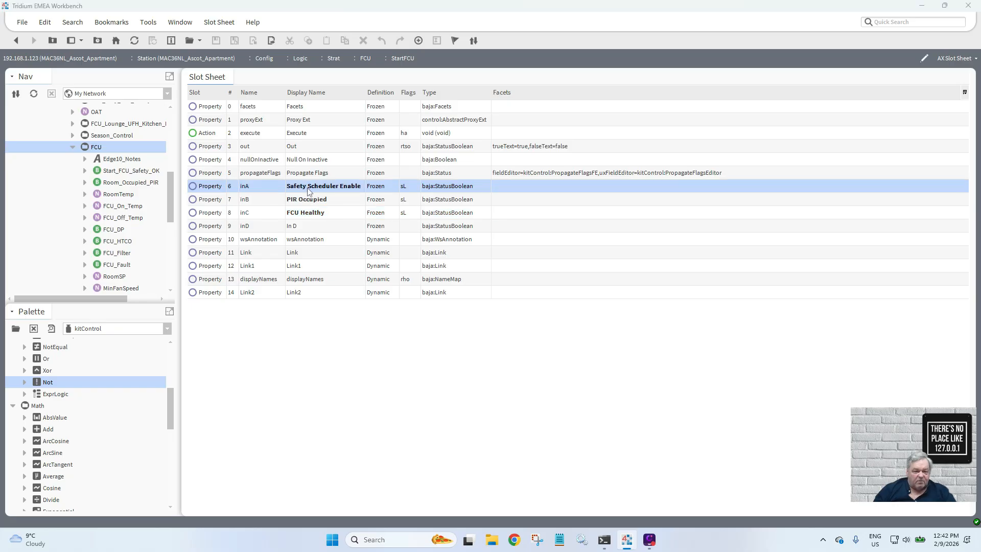
drag(470, 258, 501, 258)
key(BackSpace)
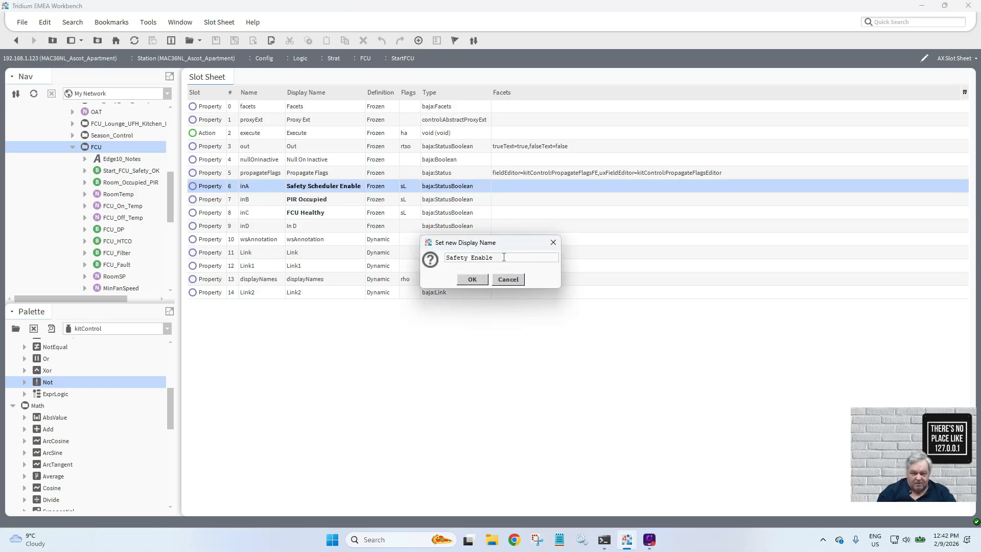
text(/)
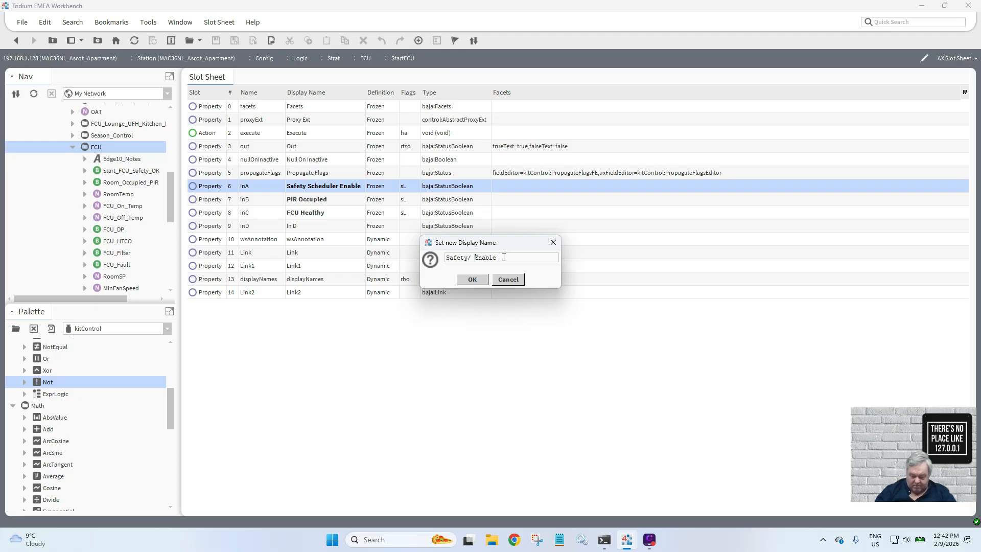
key(BackSpace)
click(473, 281)
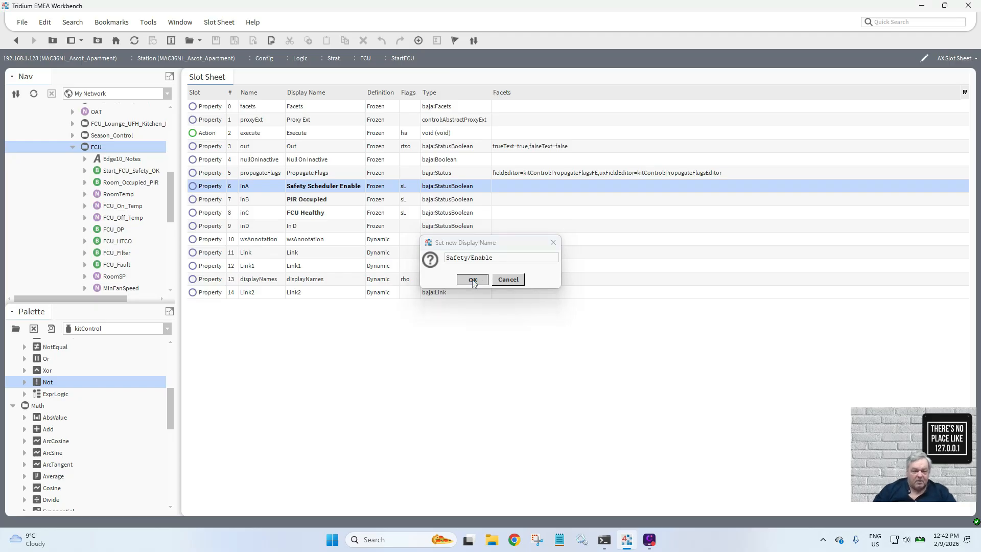
click(16, 40)
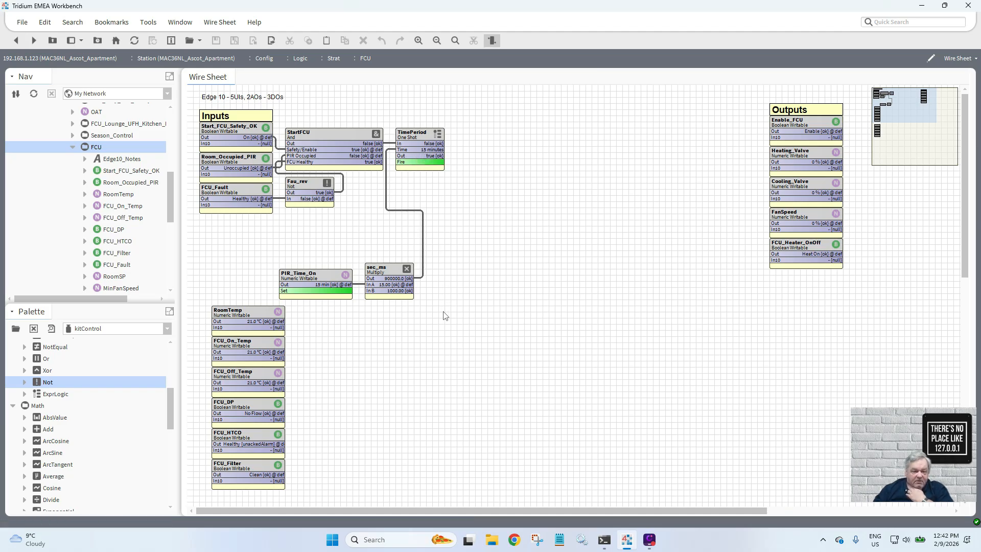
- Move PIR_Time_On and sec_ms together to directly below FCU_Fault and Fau_rev
drag(444, 312, 216, 216)
click(225, 253)
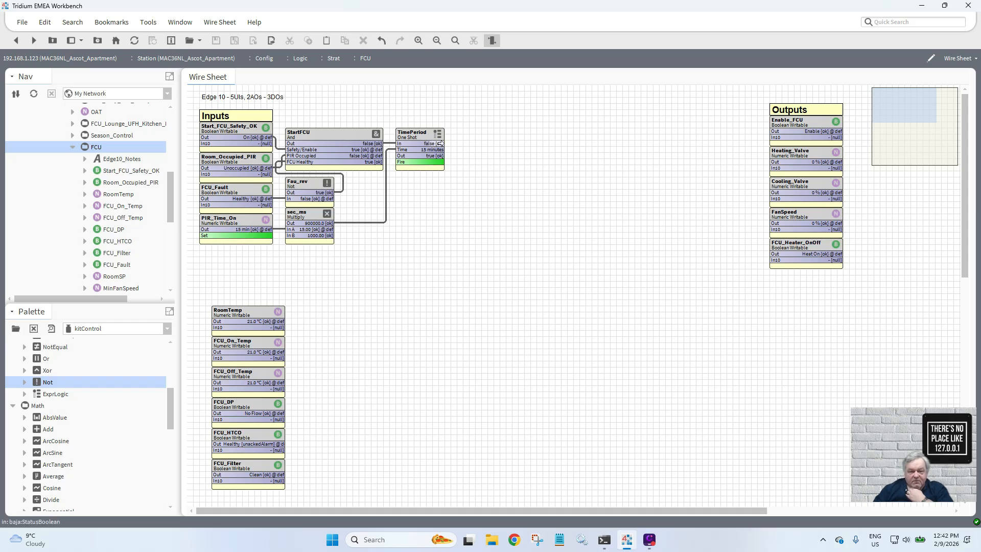
drag(438, 144, 671, 151)
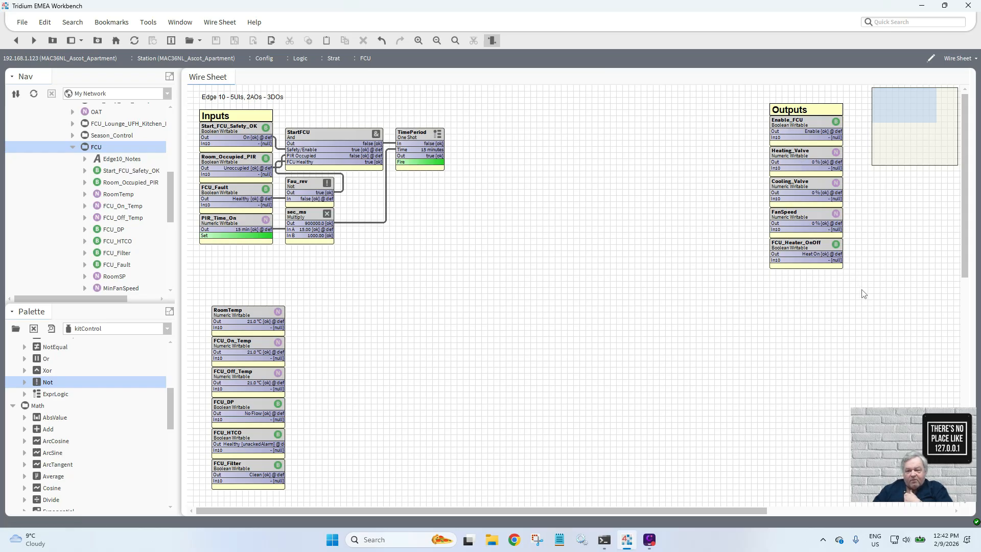
- Move Heating_Valve, Cooling_Valve and FanSpeed together away from Enable_FCU, and place FCU_Heater_OnOff separately below them
drag(863, 290, 750, 135)
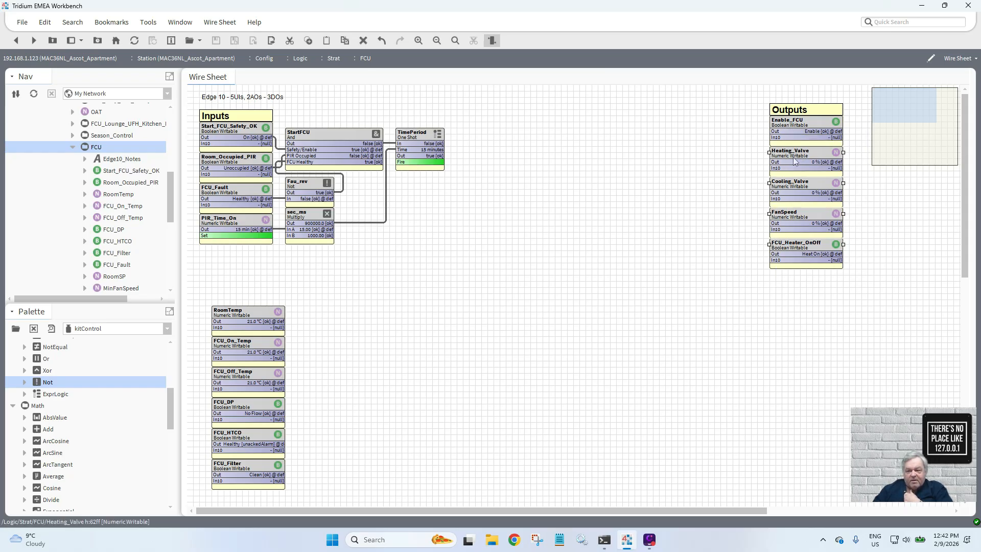
drag(795, 162, 685, 229)
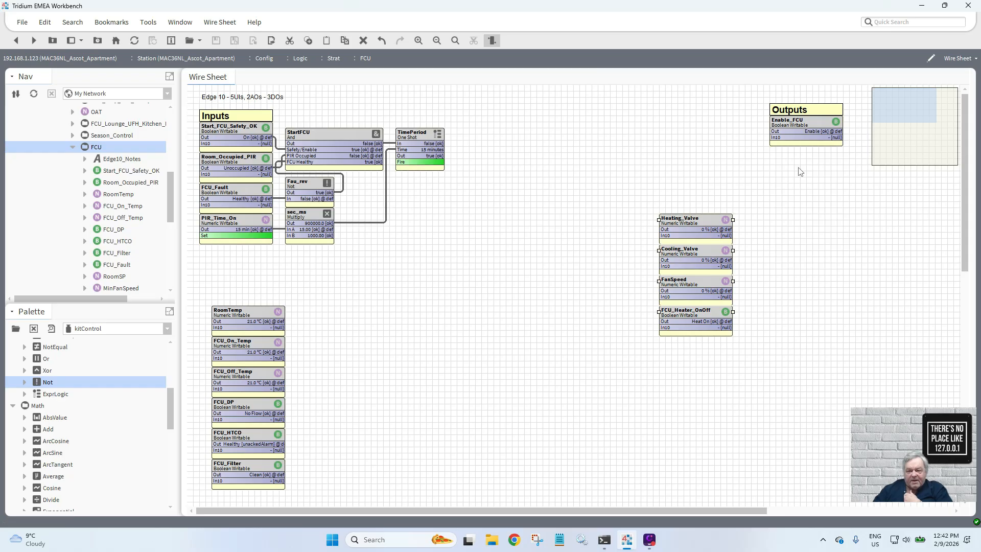
click(702, 321)
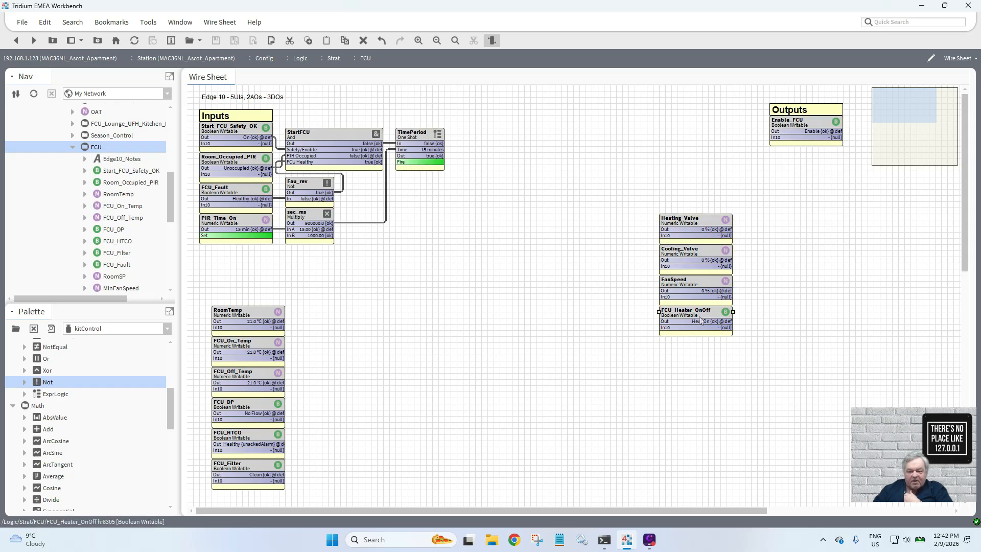
drag(701, 321, 763, 370)
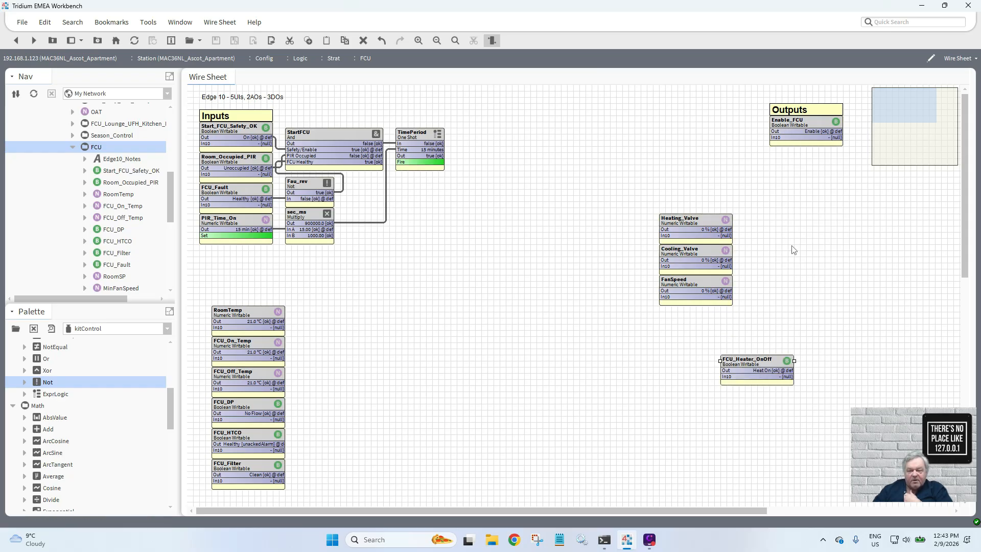
- Add a DiscreteTotalizerExt from the kitControl extensions to Enable_FCU, keeping the default name
click(791, 121)
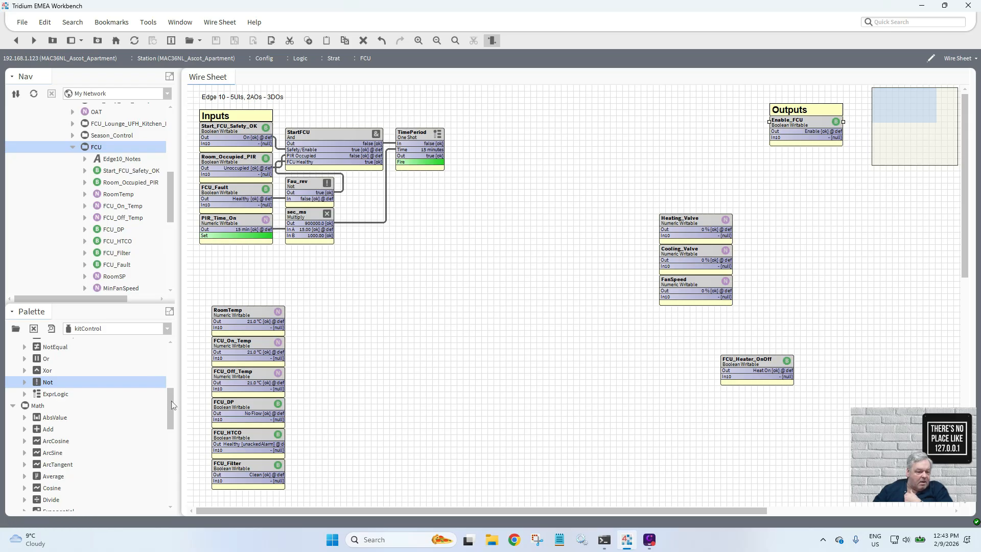
drag(172, 405, 166, 333)
click(13, 347)
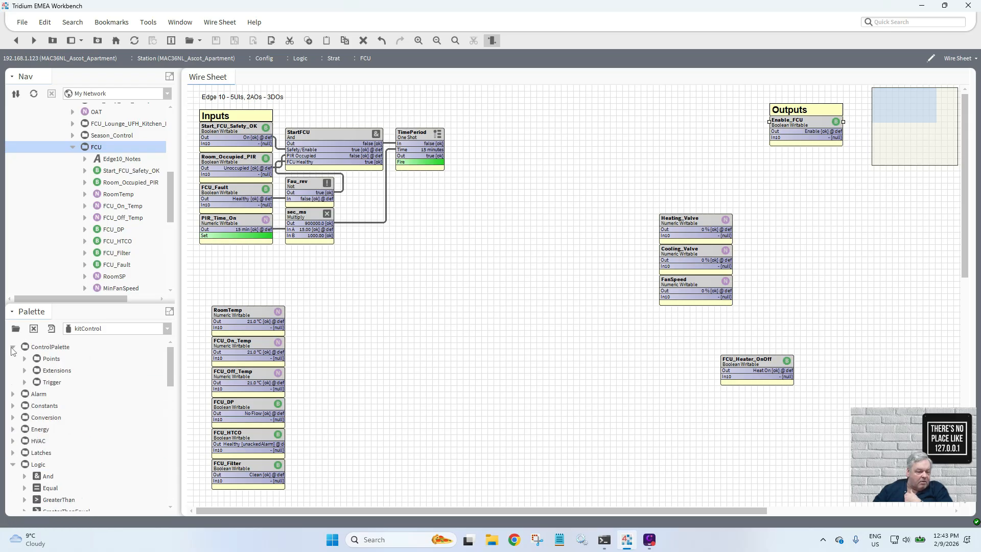
click(25, 371)
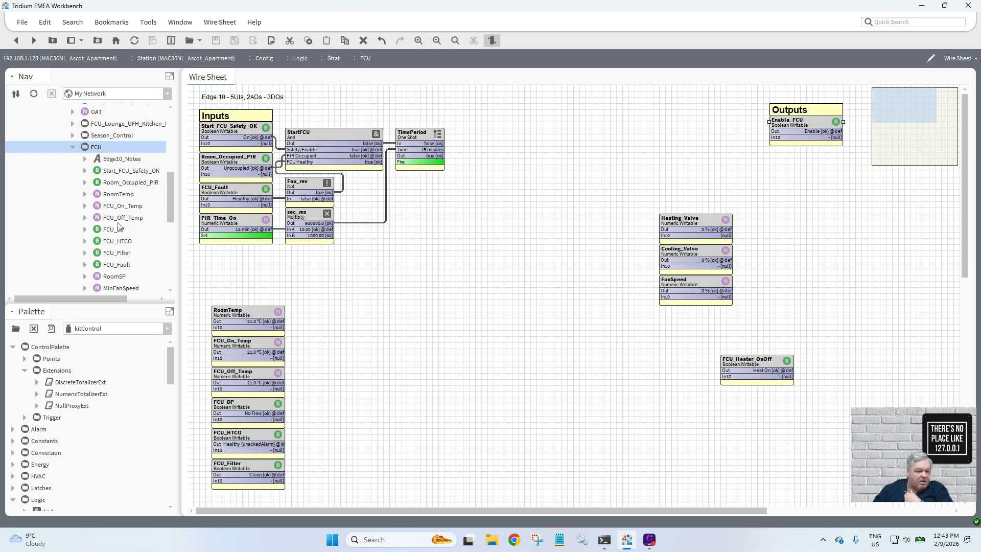
drag(171, 218, 173, 247)
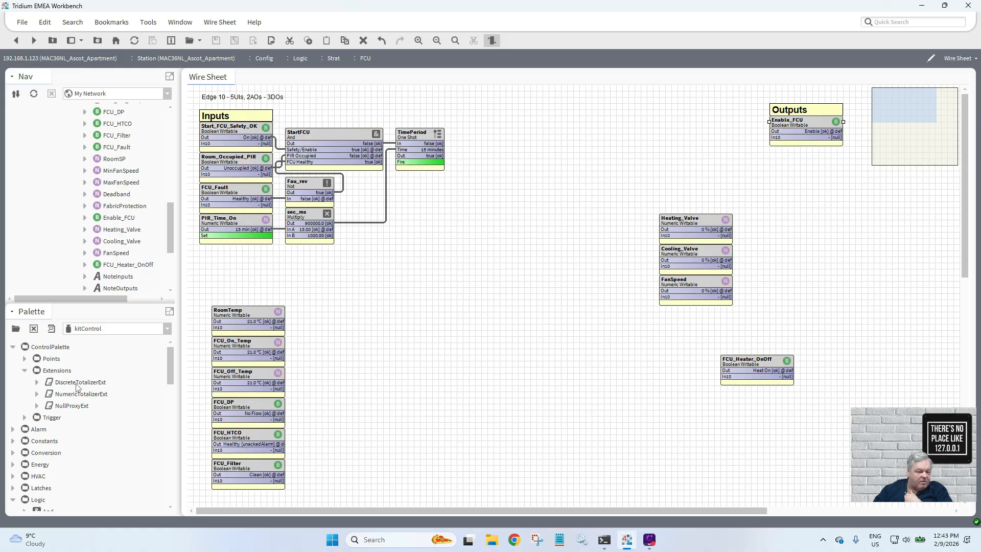
drag(78, 387, 111, 222)
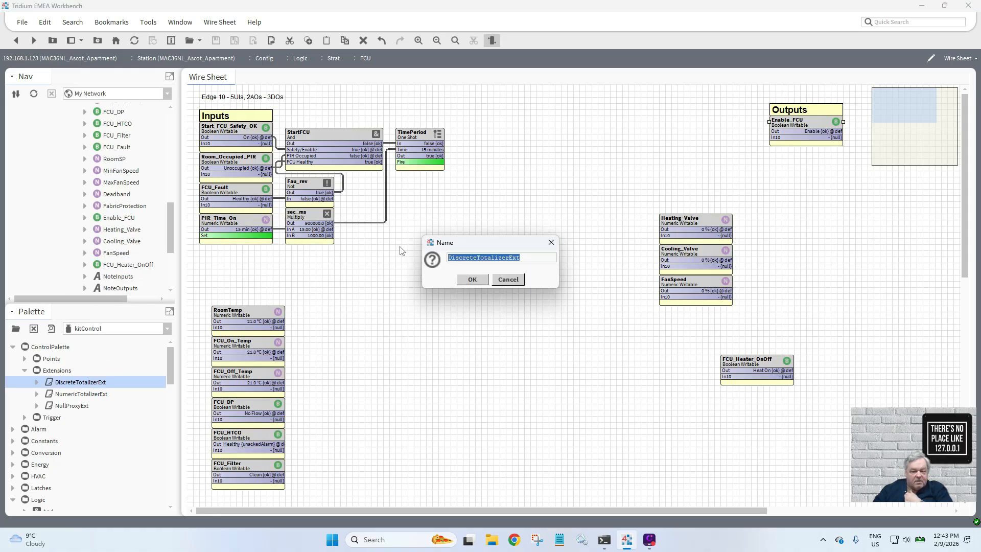
click(472, 280)
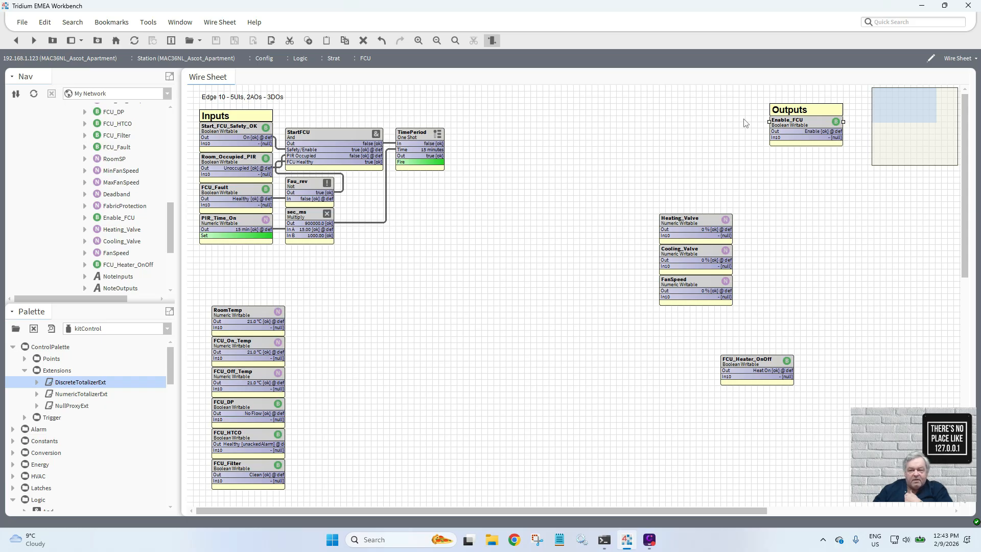
- Composite the totalizer's Change Of State Count, Elapsed Active Time, Reset Change Of State Count and Reset Elapsed Active Time slots onto Enable_FCU
right_click(794, 128)
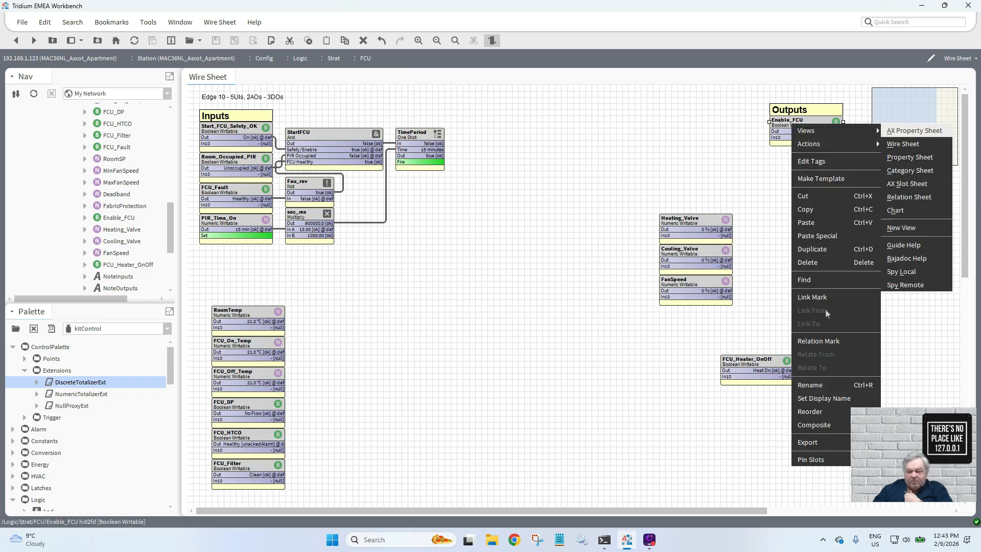
click(818, 425)
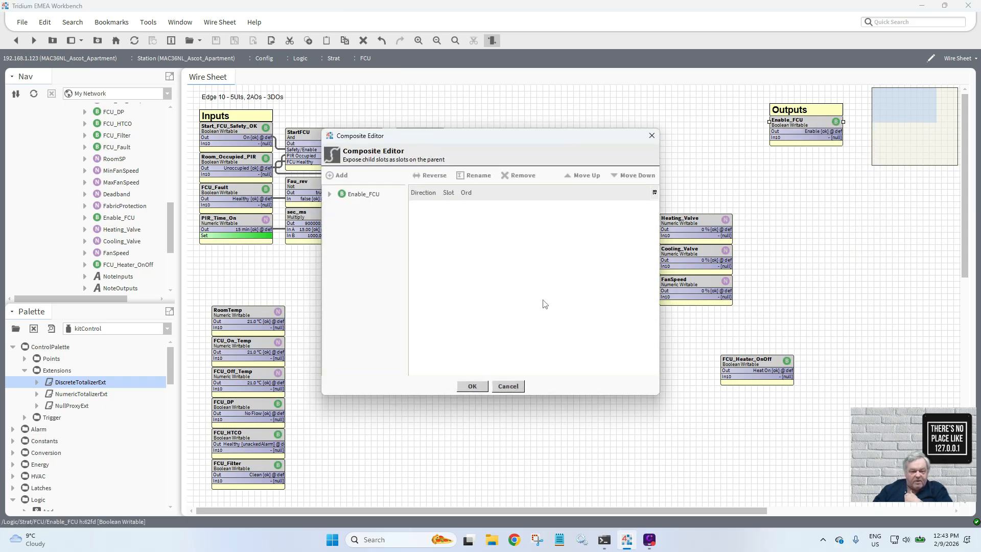
click(329, 195)
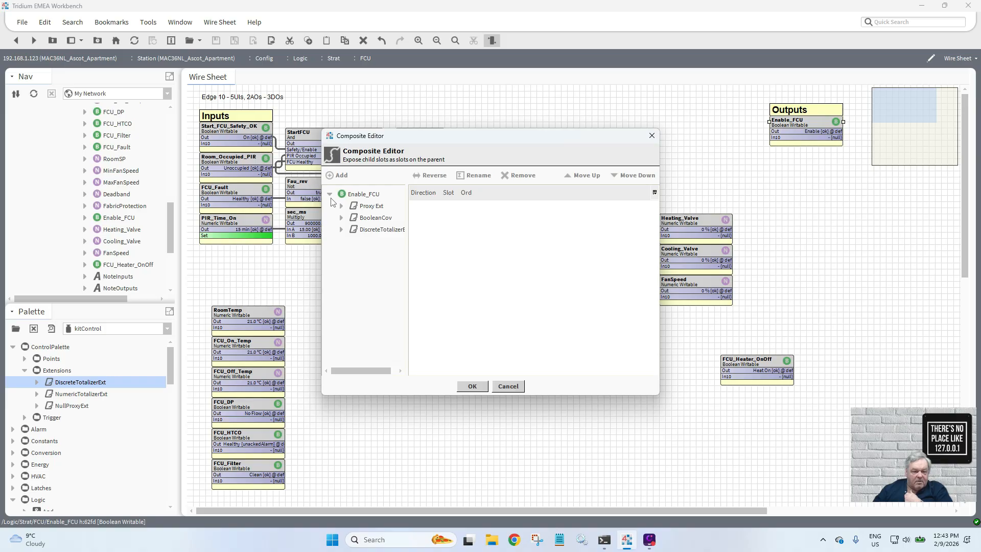
click(341, 231)
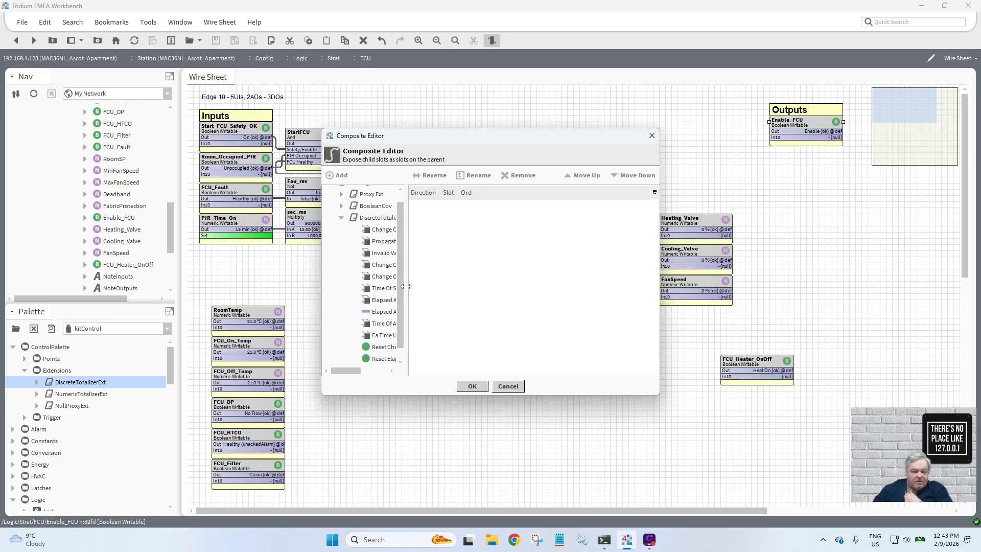
drag(406, 286, 470, 281)
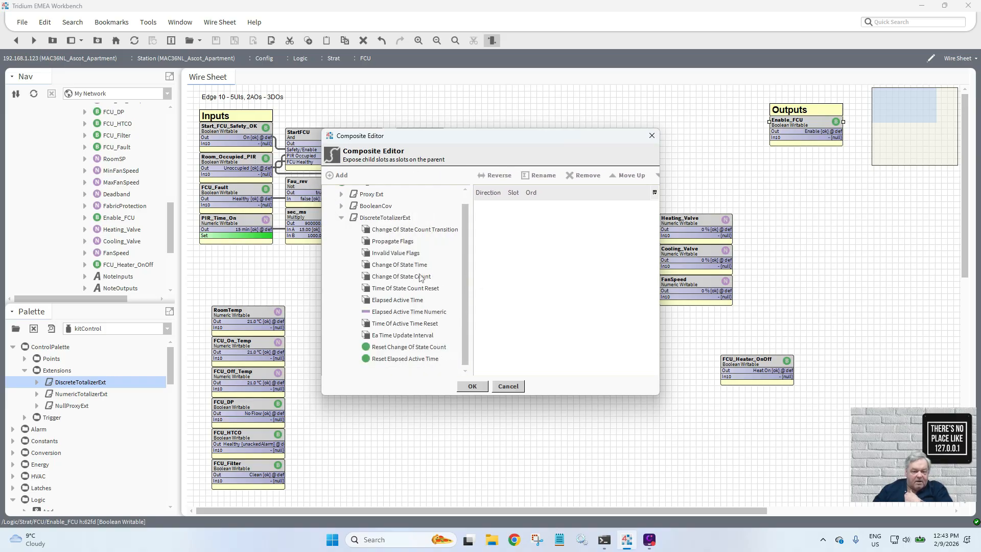
double_click(398, 278)
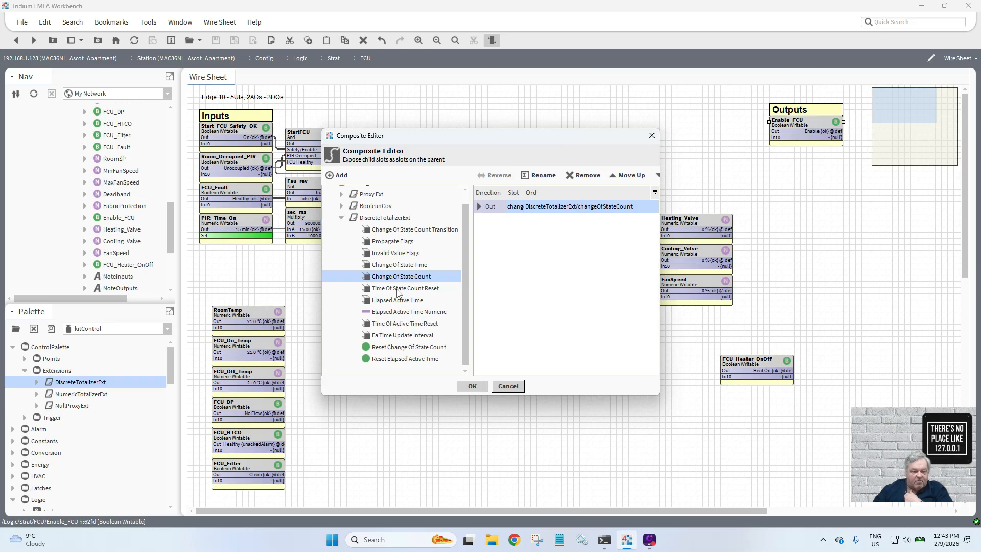
double_click(395, 301)
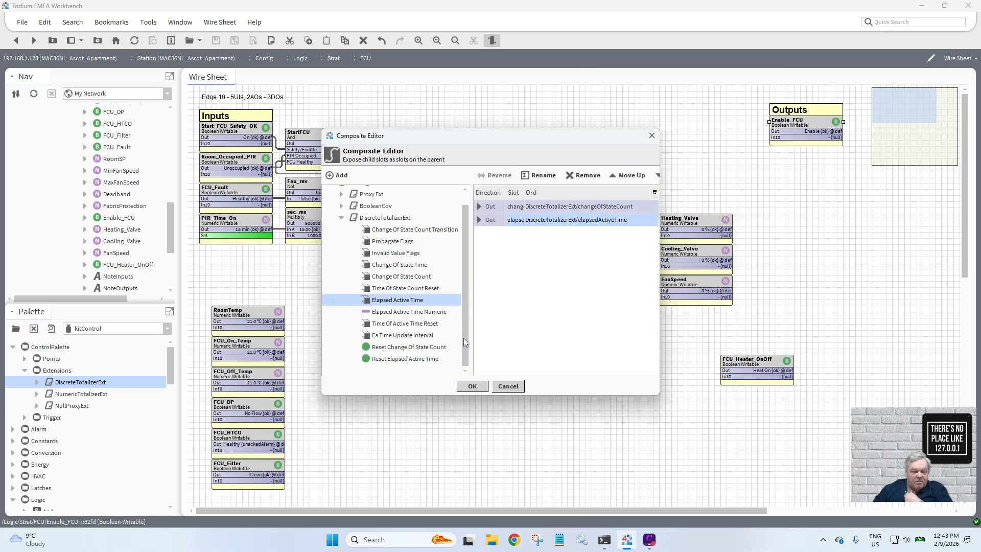
double_click(417, 347)
double_click(409, 359)
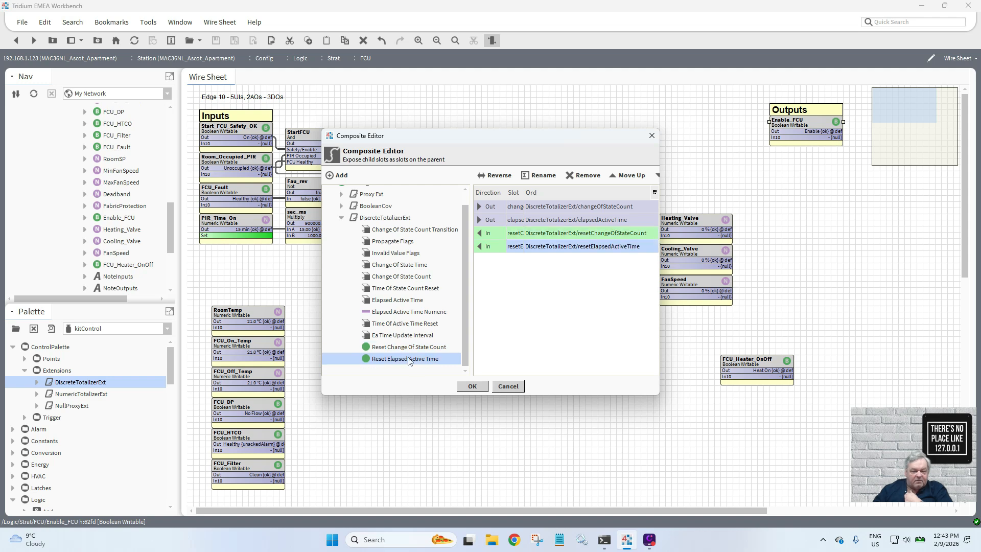
click(473, 387)
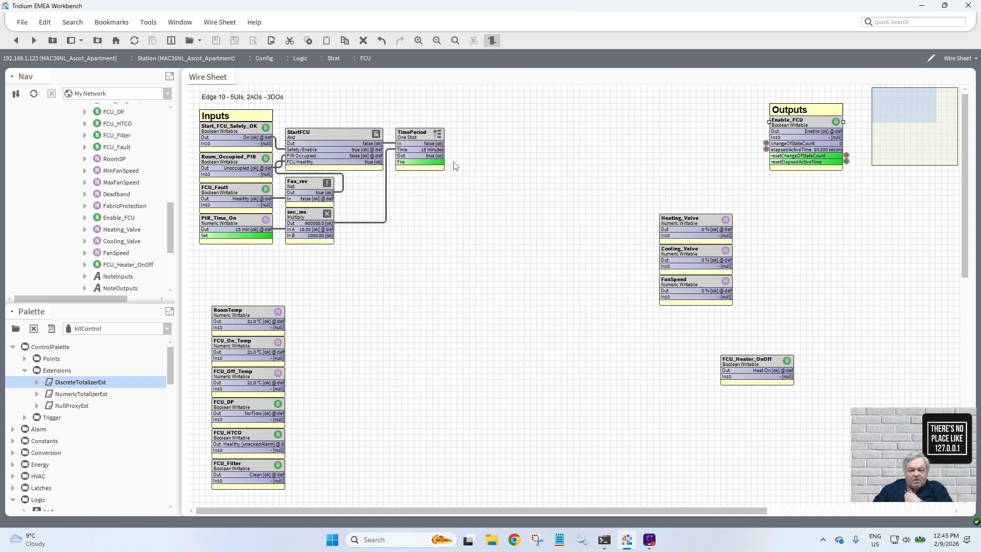
- Link the Out of TimePeriod to In10 of Enable_FCU, and lower Enable_FCU with its Outputs heading to straighten the link
drag(438, 156, 778, 138)
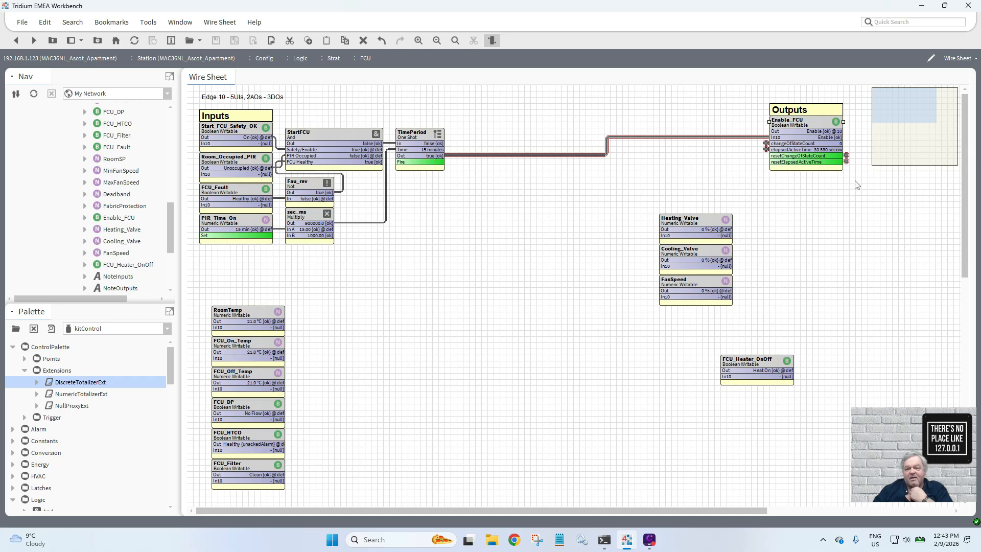
drag(858, 185, 732, 82)
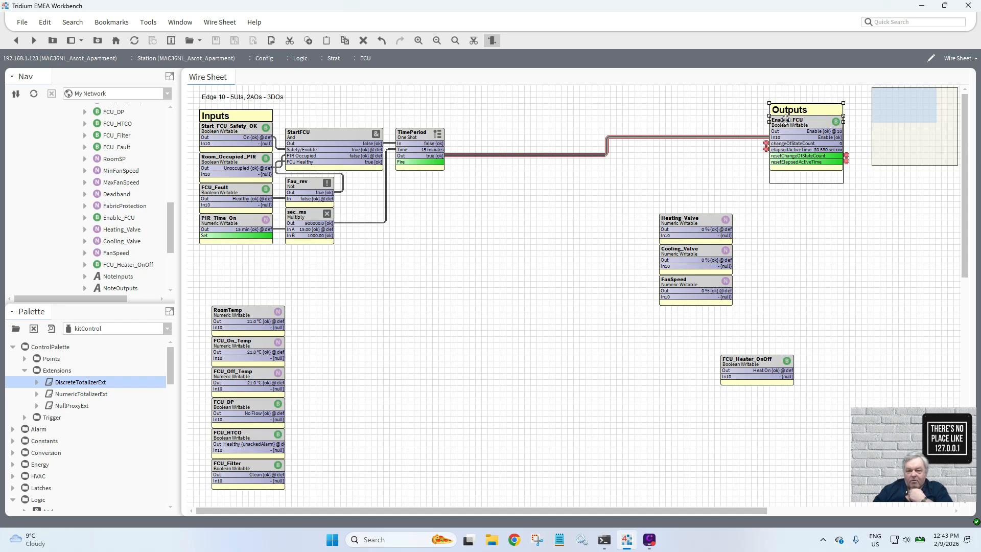
drag(786, 120, 786, 129)
click(792, 231)
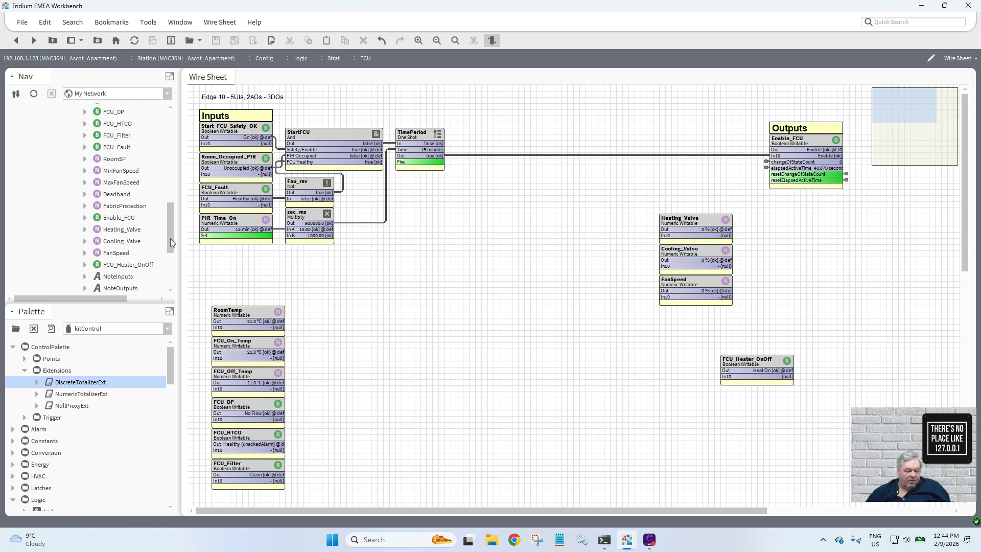
- Add a DiscreteTotalizerExt to FCU_Heater_OnOff, keeping the default name
drag(170, 238, 170, 243)
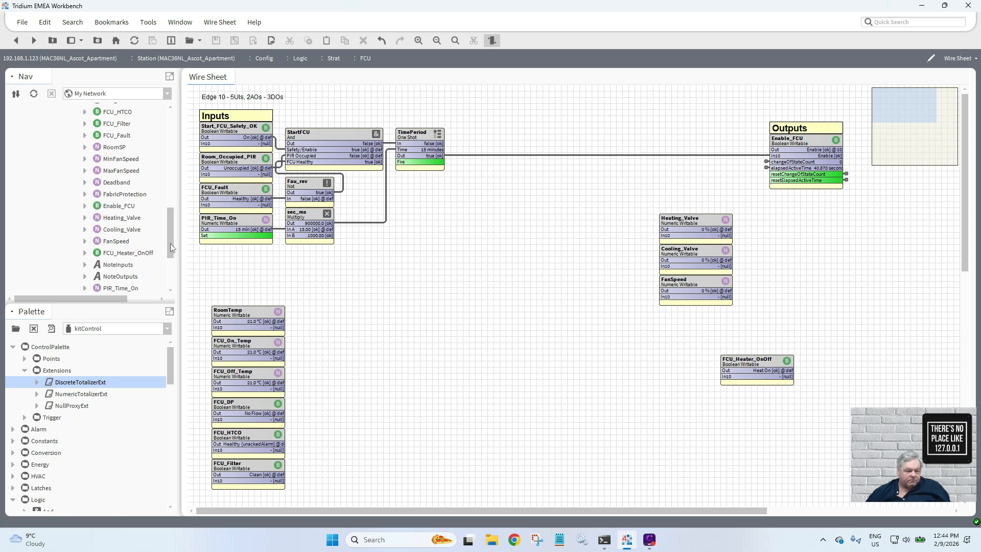
click(86, 254)
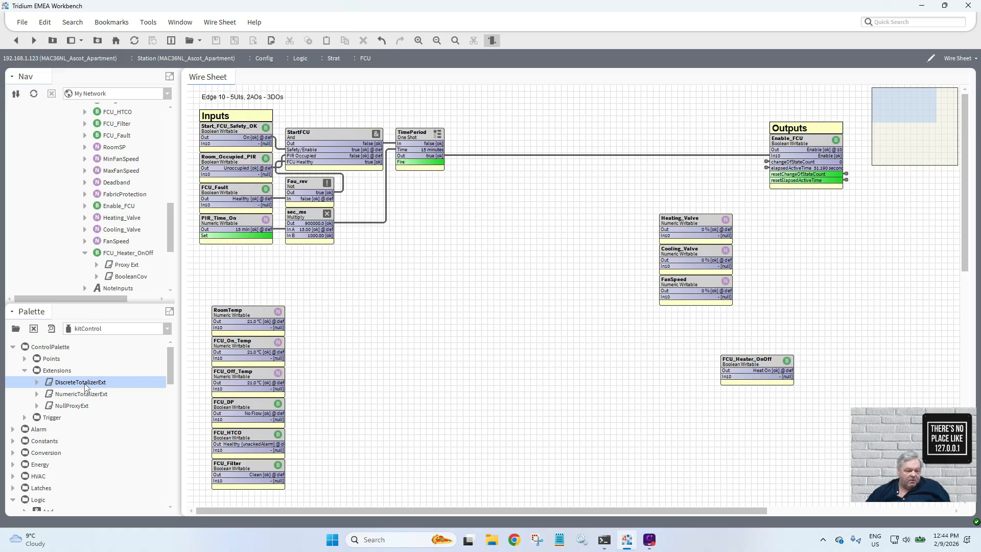
drag(84, 387, 137, 261)
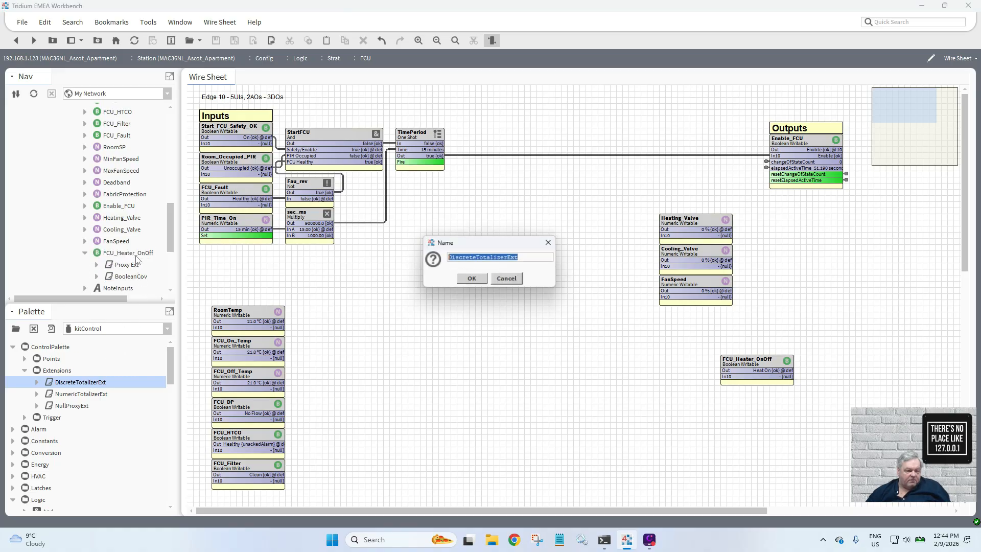
click(472, 279)
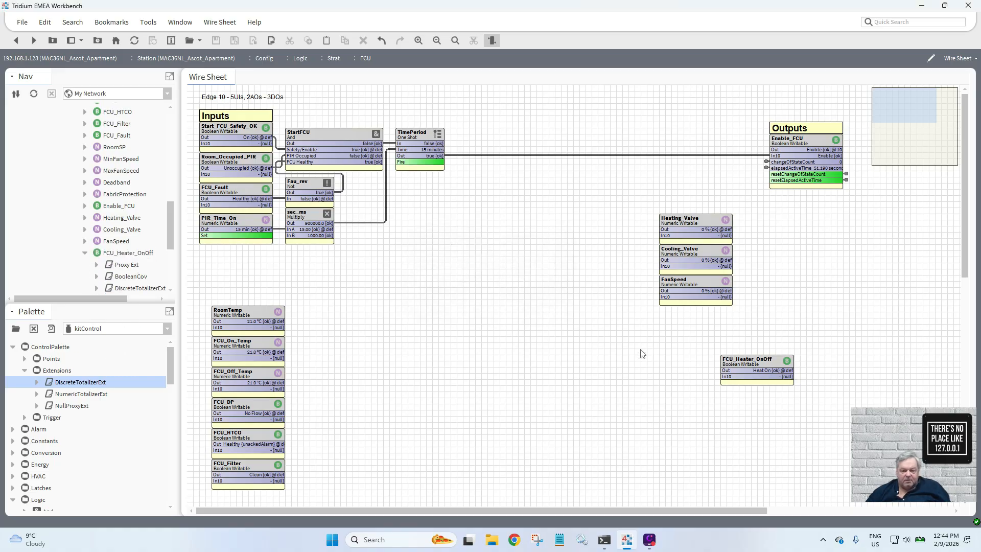
- Composite the totalizer's change-of-state count, elapsed active time and both reset slots onto FCU_Heater_OnOff
right_click(738, 364)
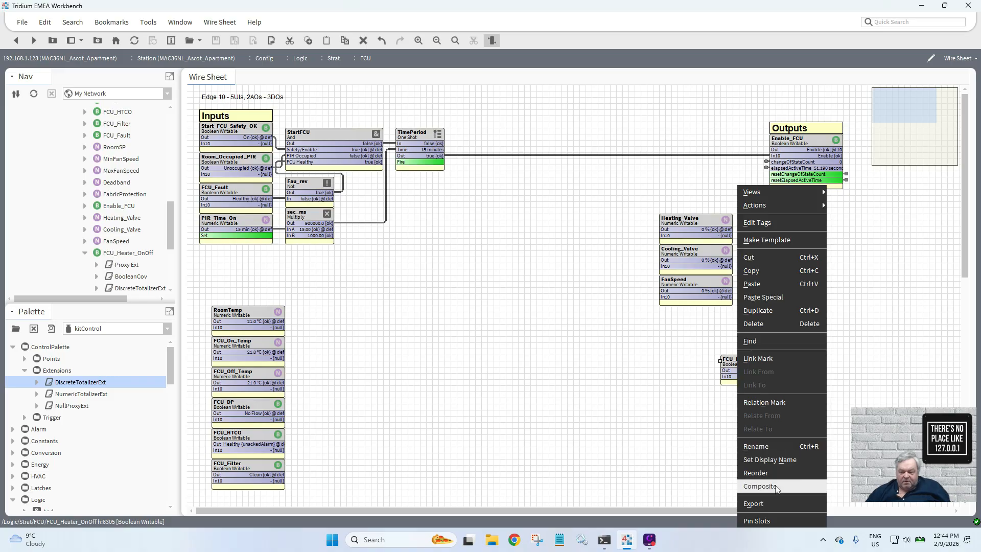
click(760, 486)
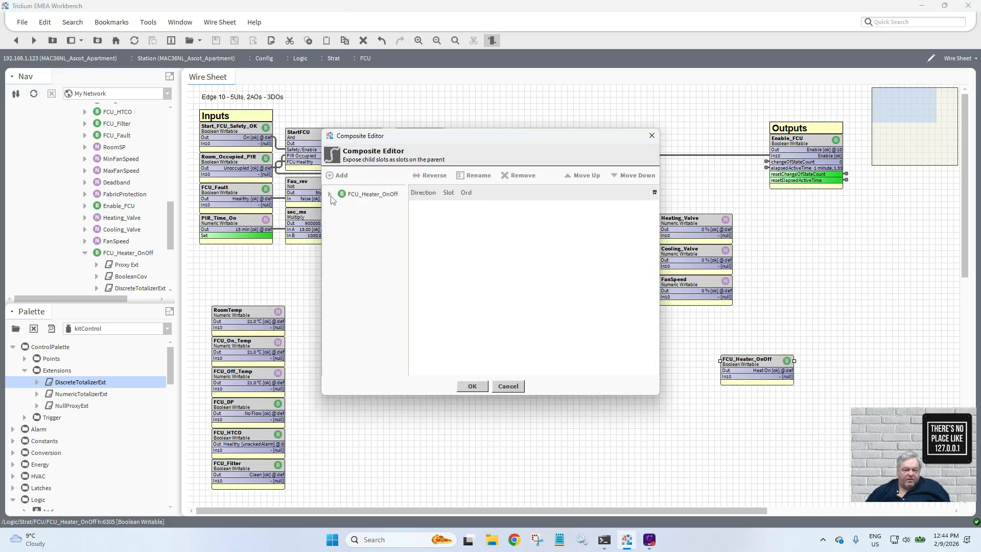
click(330, 195)
click(341, 230)
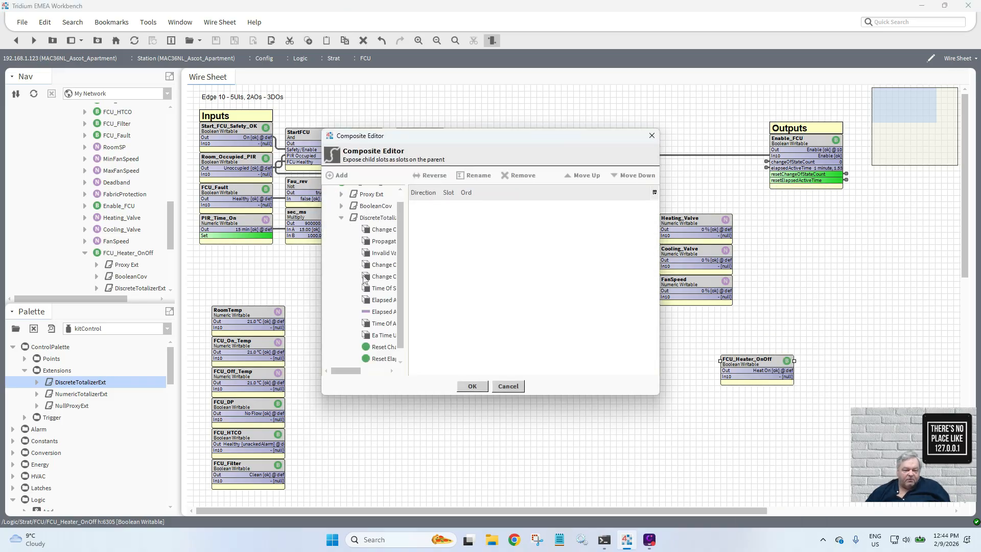
drag(408, 309, 477, 308)
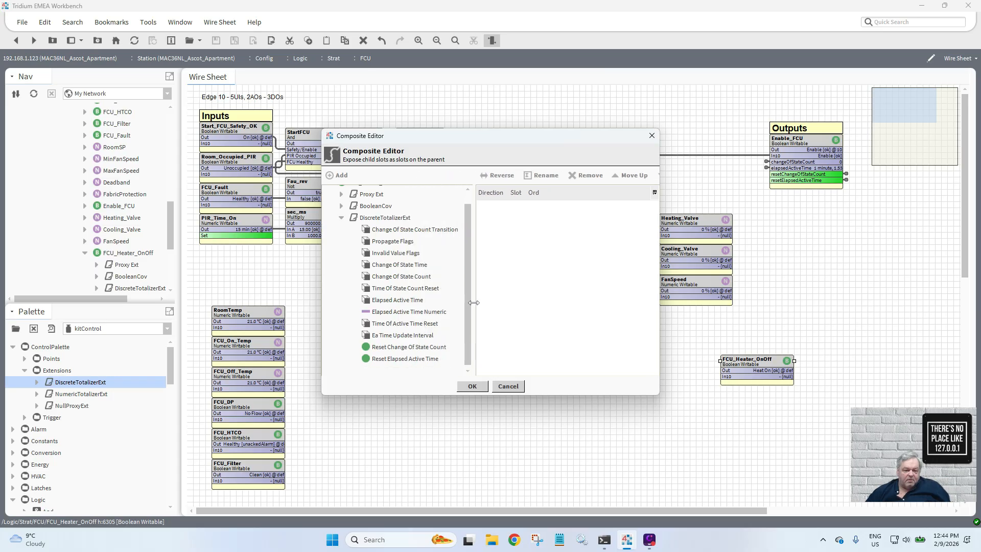
double_click(399, 277)
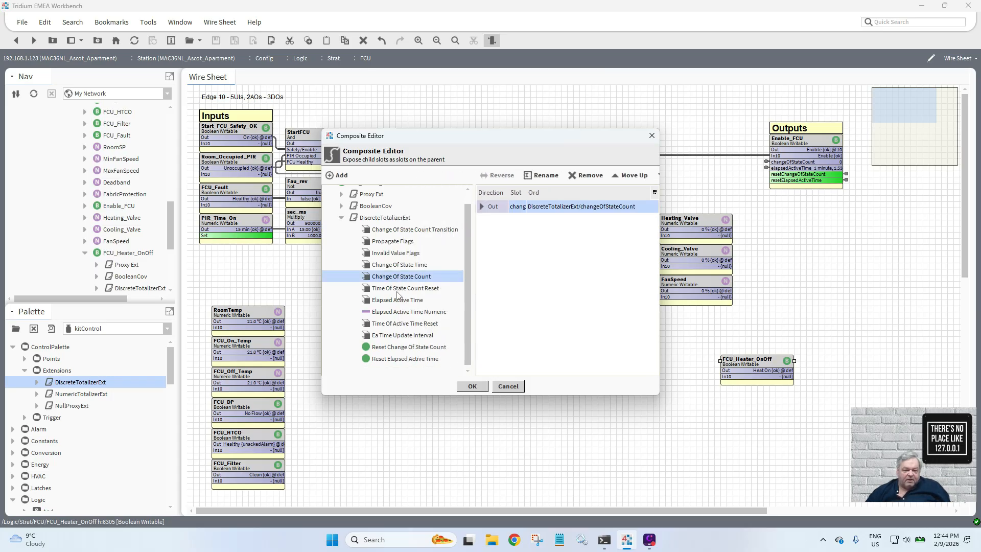
double_click(397, 301)
double_click(409, 347)
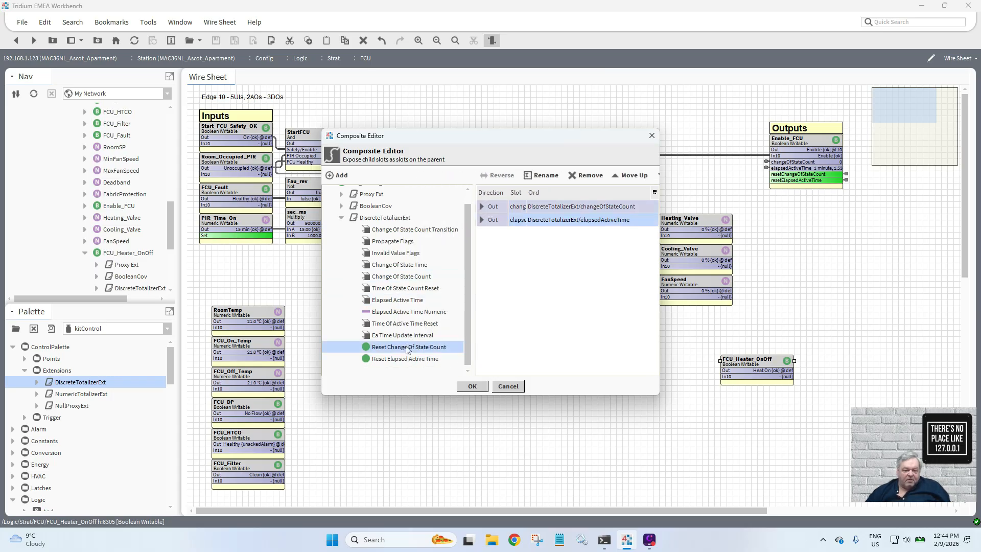
double_click(408, 359)
click(471, 386)
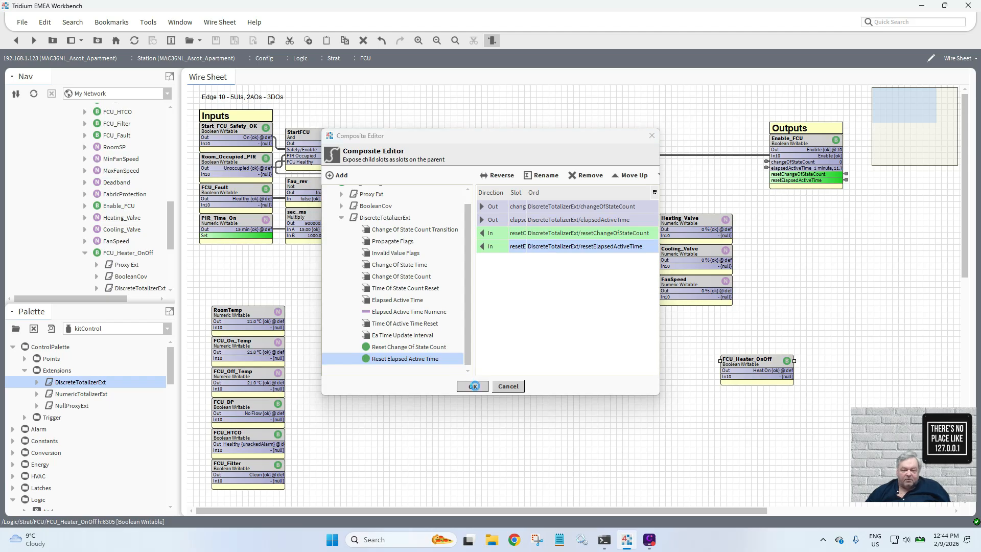
- Stack Heating_Valve, Cooling_Valve and FanSpeed above FCU_Heater_OnOff beneath Enable_FCU, and move FCU_DP directly below PIR_Time_On
drag(760, 360, 797, 346)
drag(757, 318, 761, 261)
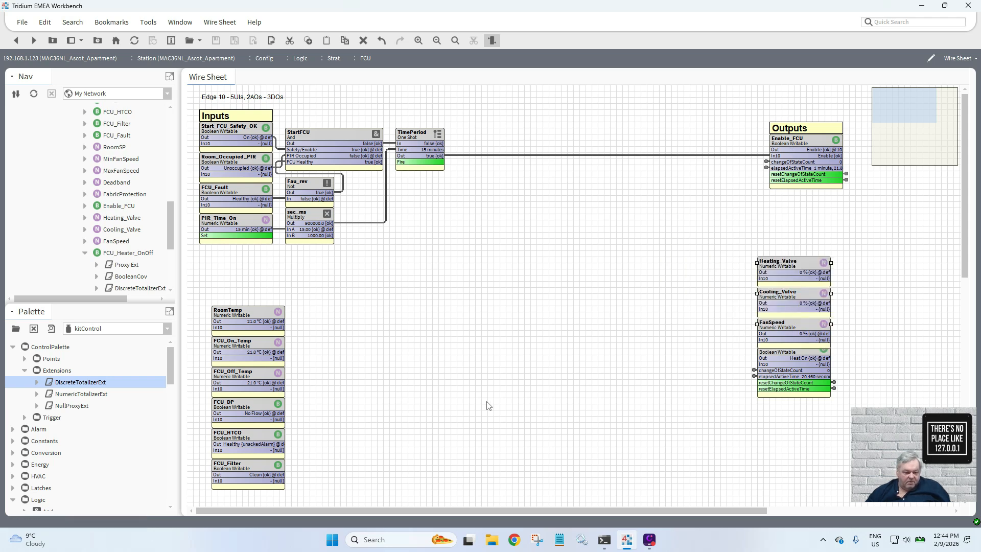
drag(265, 407, 252, 254)
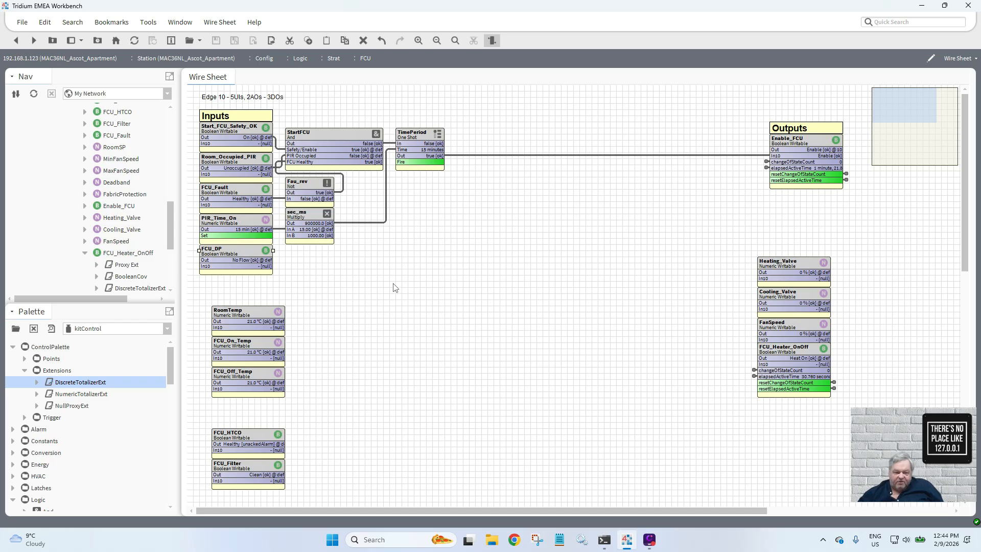
- Lower FCU_Heater_OnOff clear of FanSpeed, and add a kitControl HVAC Tstat named Htg to the wire sheet
drag(790, 350, 790, 363)
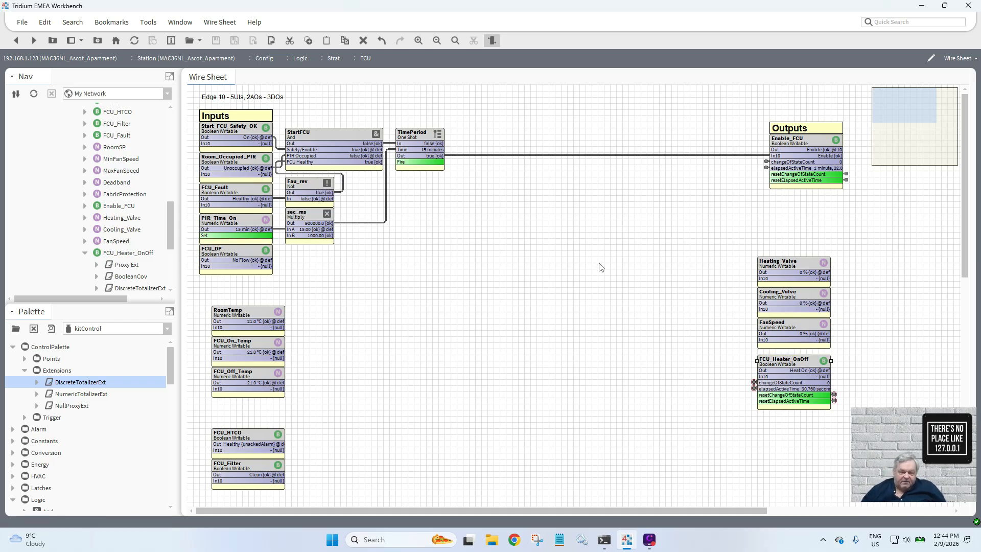
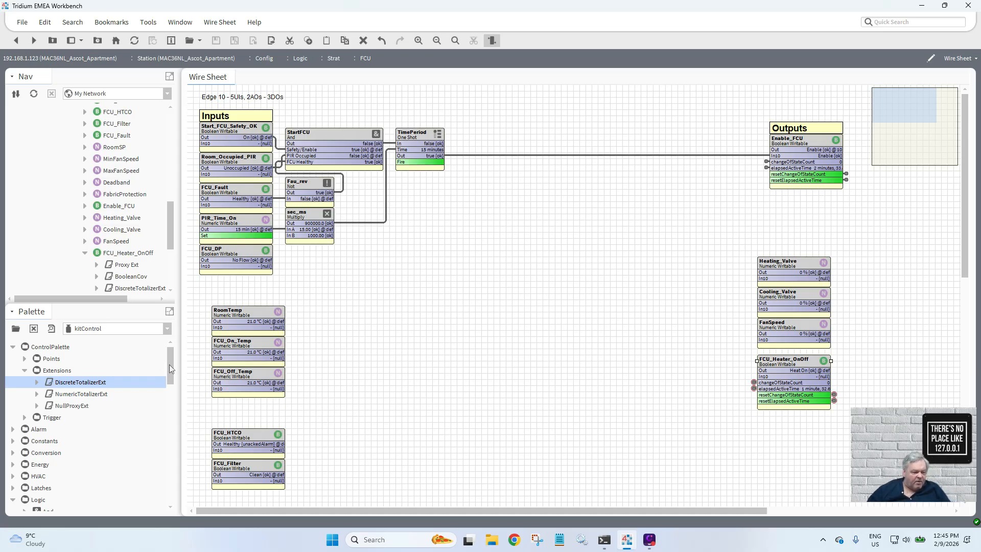
drag(170, 364, 172, 391)
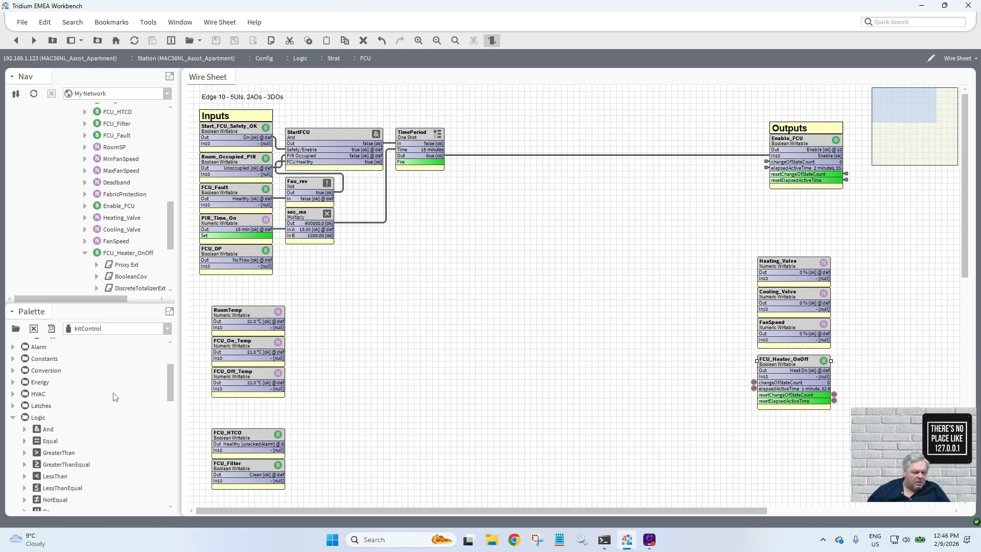
click(13, 394)
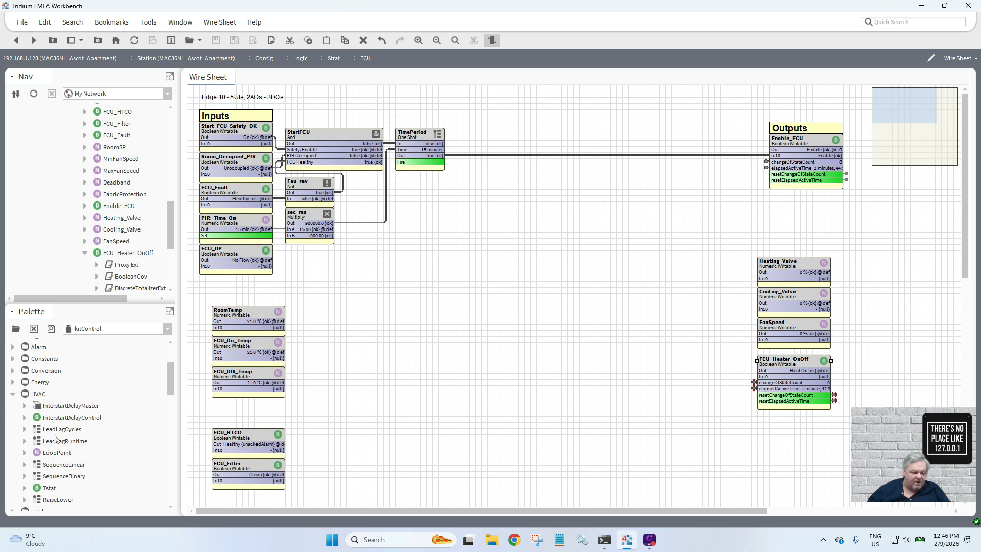
drag(50, 488, 404, 323)
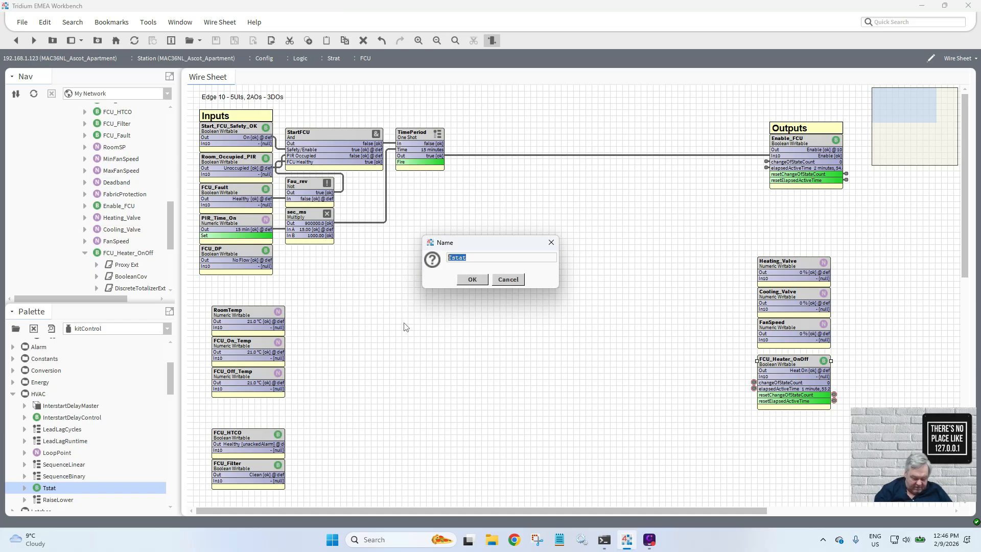
text(Htg)
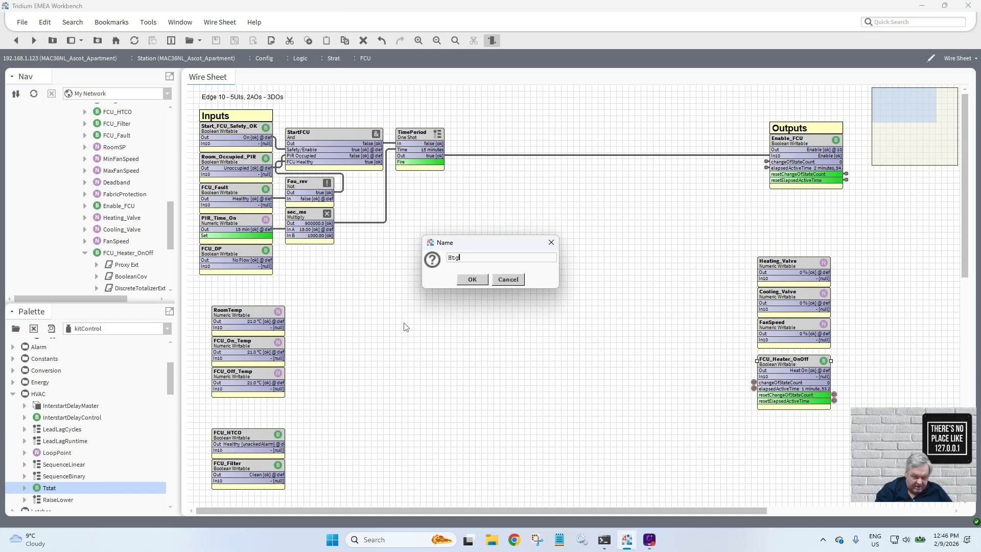
click(474, 280)
- Pin the Cv, Sp and Diff slots on the Htg thermostat and widen its block
right_click(375, 265)
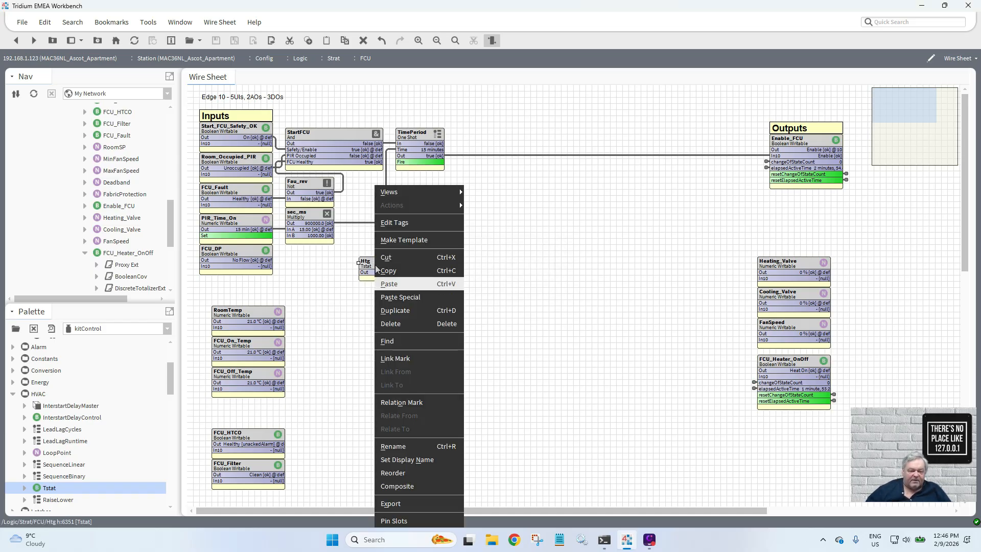
click(414, 521)
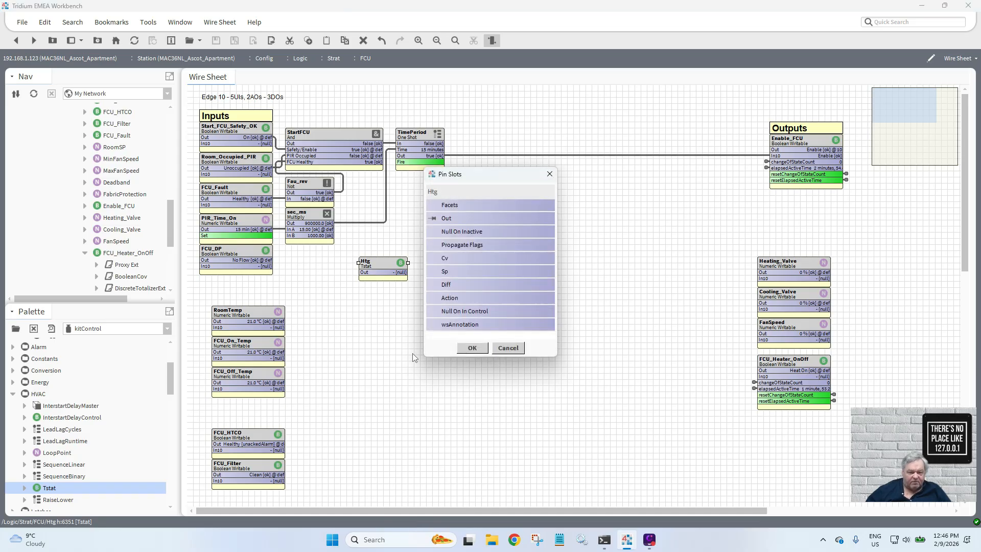
click(434, 271)
click(434, 258)
click(473, 349)
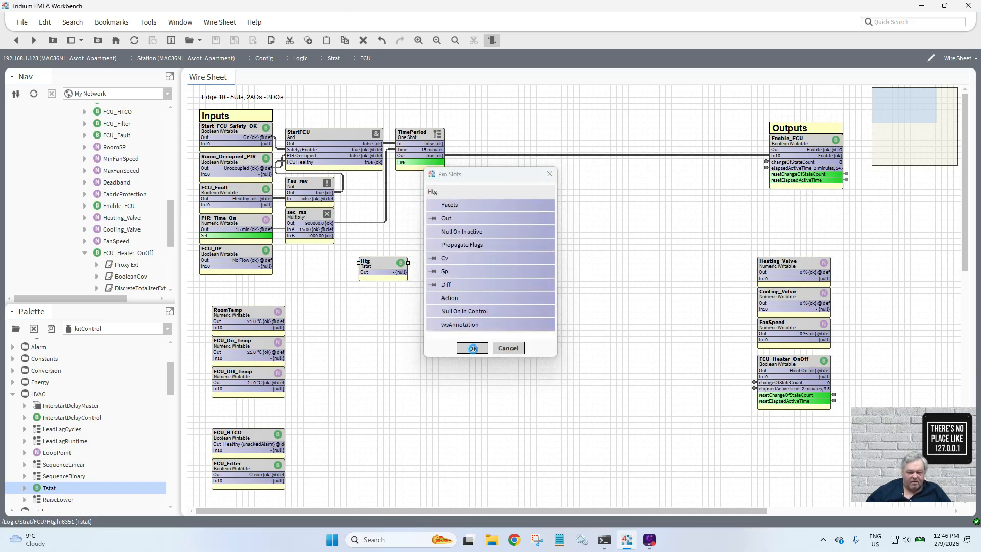
drag(407, 263, 432, 262)
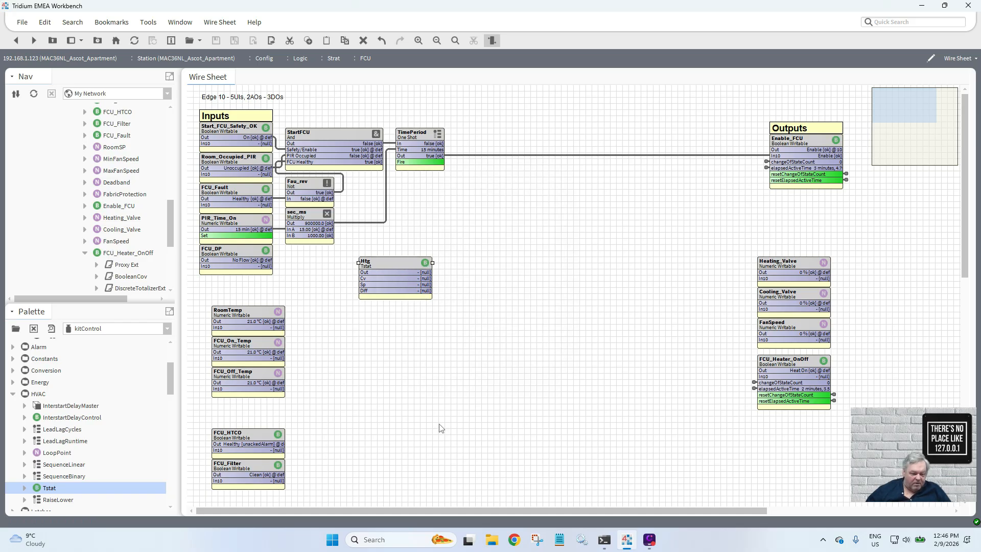
- Move Deadband and RoomSP out of the setpoint stack, placing RoomSP directly above Deadband beside FCU_HTCO
drag(966, 271, 979, 358)
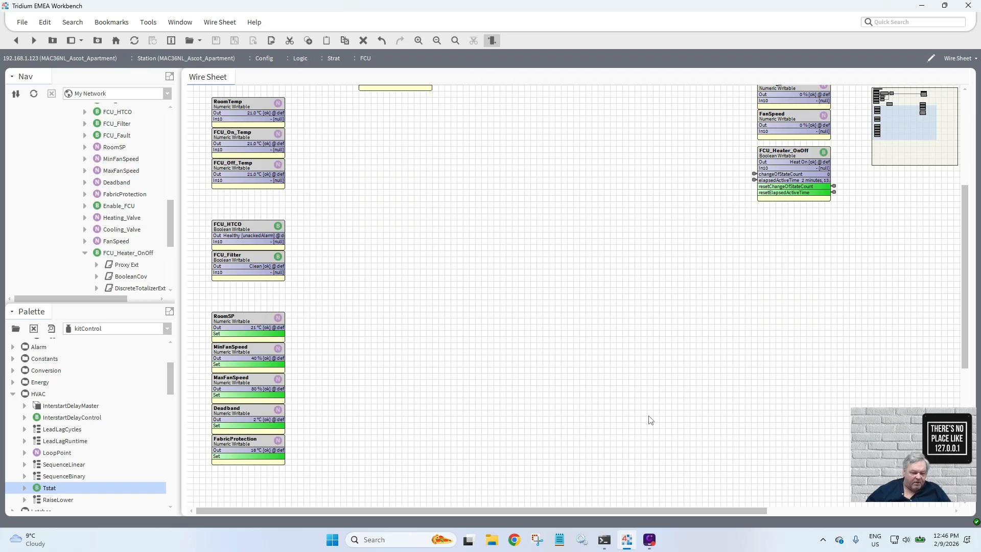
drag(271, 404, 382, 201)
drag(271, 314, 388, 172)
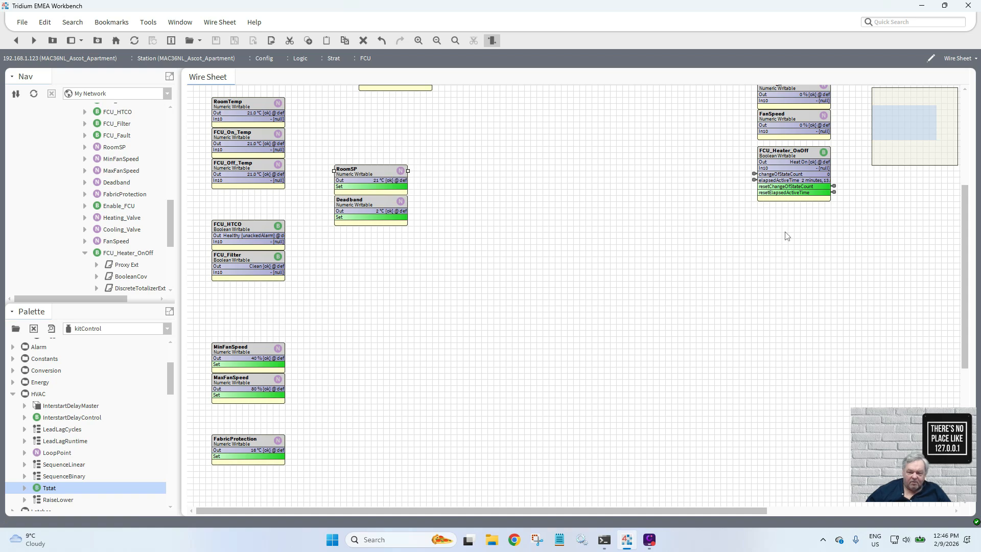
- Link the Out slots of RoomSP, Deadband and RoomTemp to Htg's Sp, Diff and Cv respectively
drag(960, 289, 965, 197)
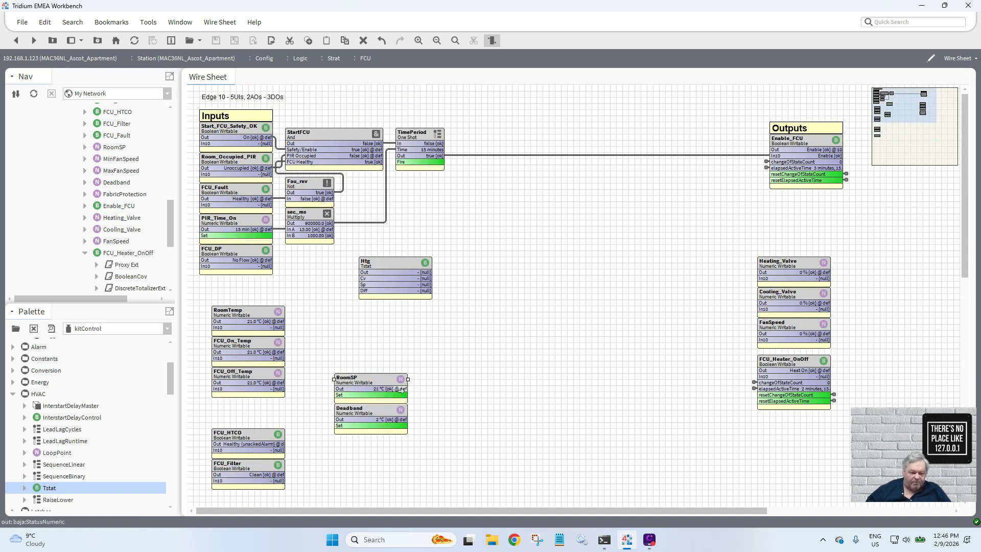
drag(402, 389, 364, 285)
drag(399, 420, 364, 291)
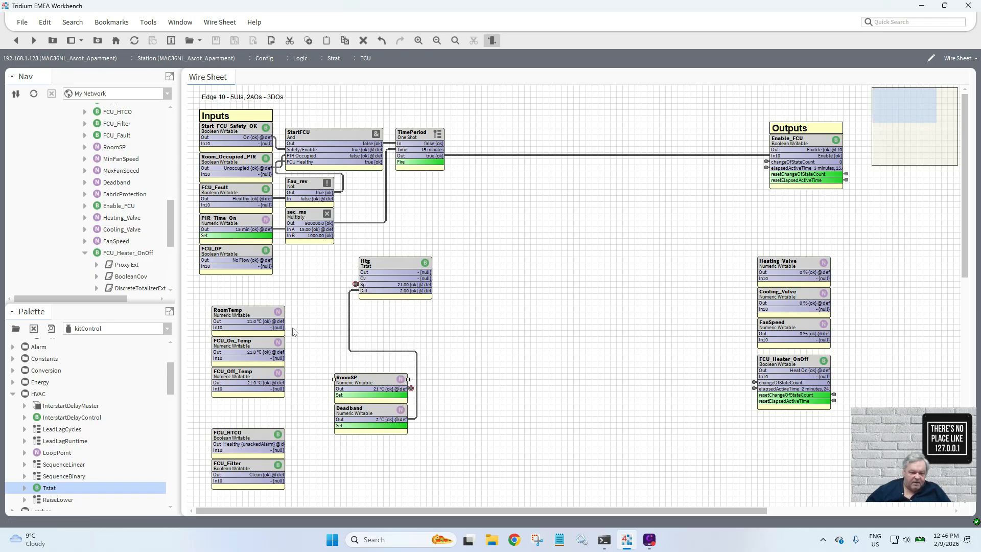
drag(281, 321, 360, 279)
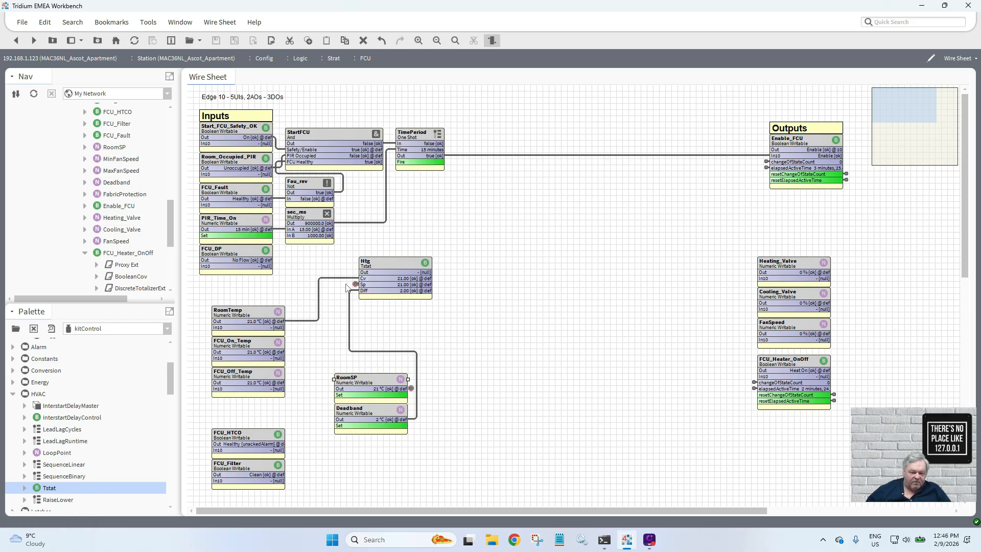
- Stack RoomTemp, RoomSP and Deadband beneath FCU_DP, shift FCU_On_Temp and FCU_Off_Temp beside FCU_Filter, and align Htg alongside the linked inputs
drag(241, 312, 227, 281)
drag(364, 394, 228, 319)
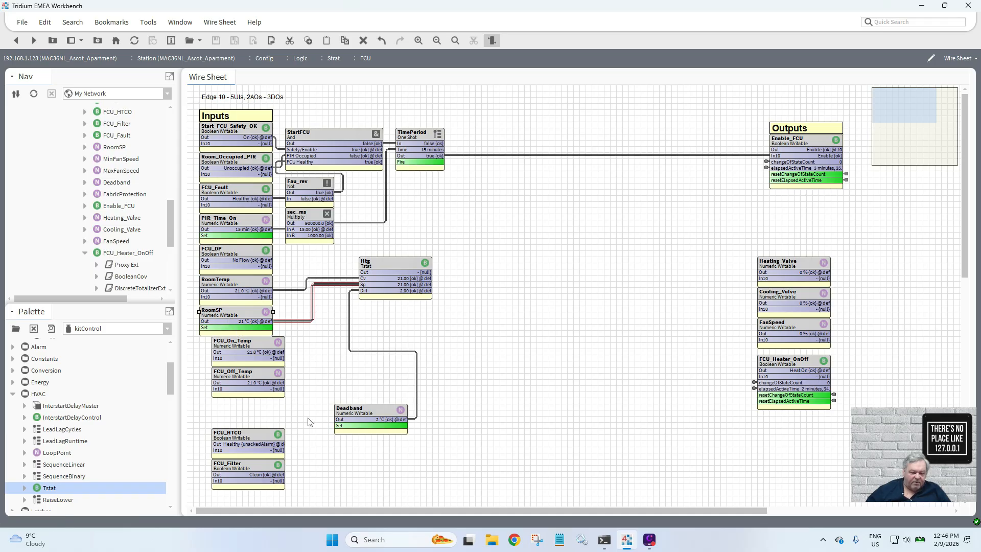
drag(309, 422, 324, 473)
drag(368, 424, 241, 353)
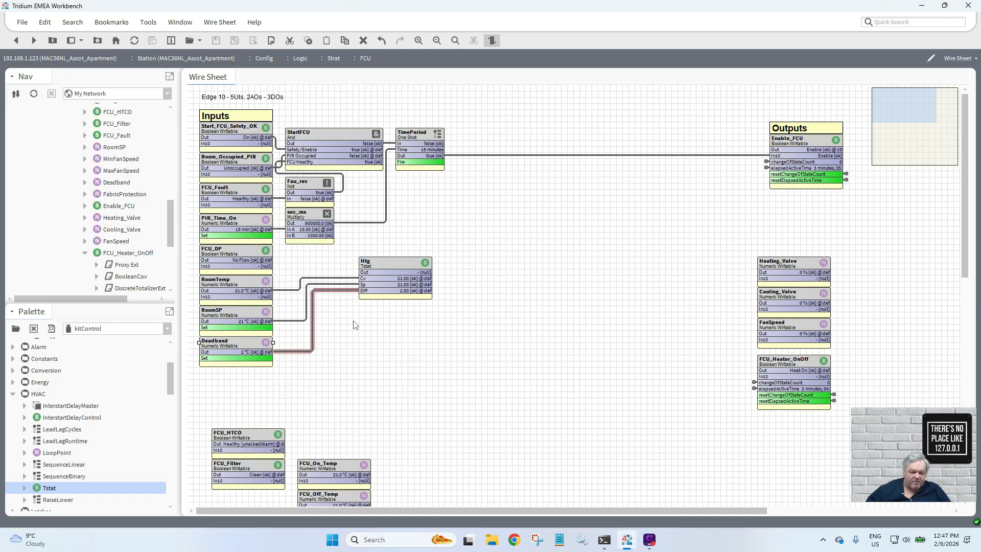
drag(385, 266, 356, 287)
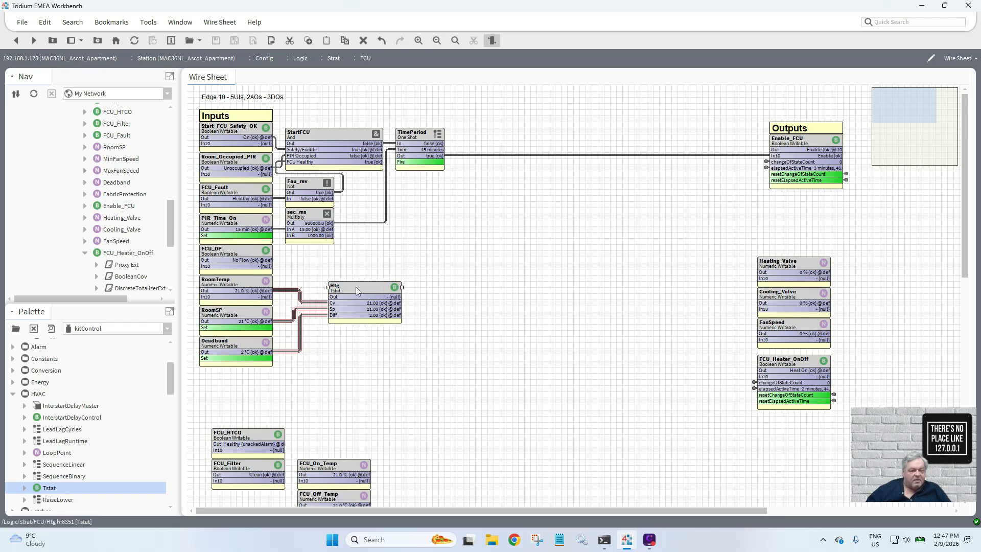
- Set Htg's Null On In Control to false and its Action to Reverse, save, and return to the wire sheet
double_click(356, 287)
click(315, 218)
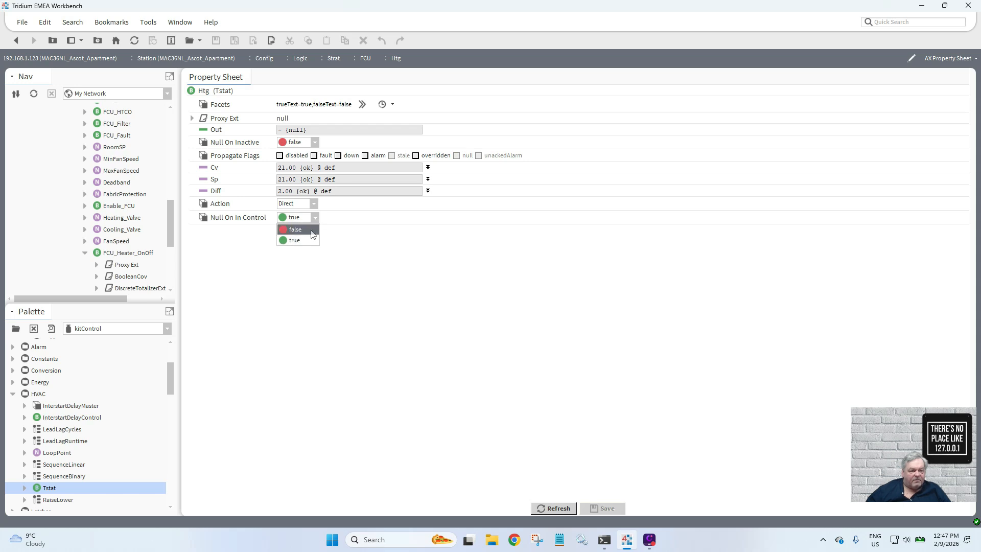
click(313, 231)
click(314, 204)
click(312, 227)
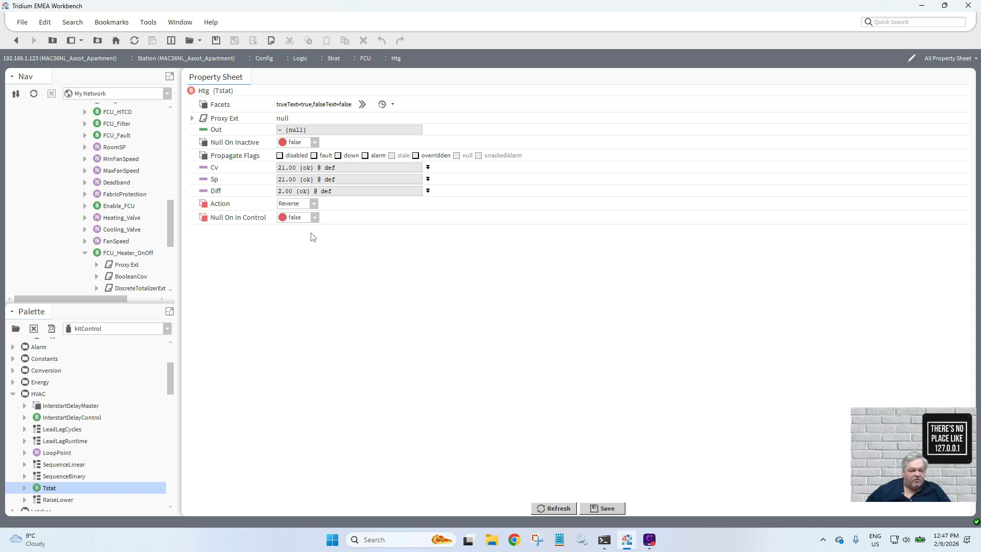
click(605, 509)
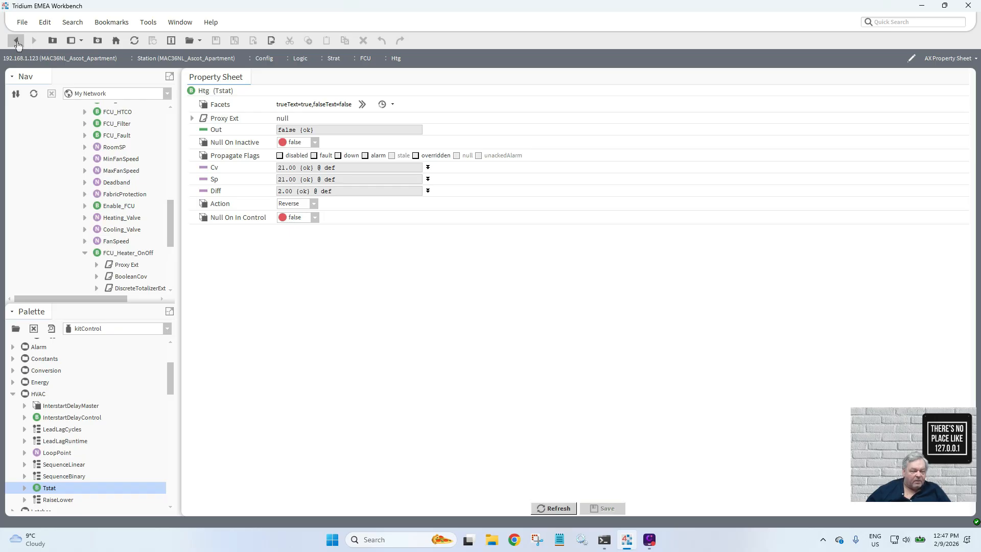
click(17, 43)
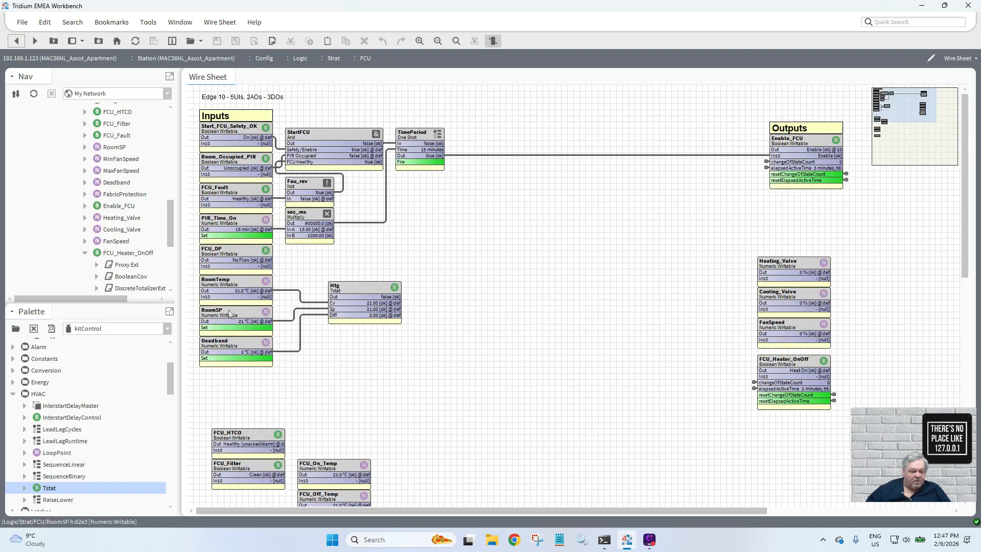
- Set the RoomSP value to 25 °C
right_click(230, 314)
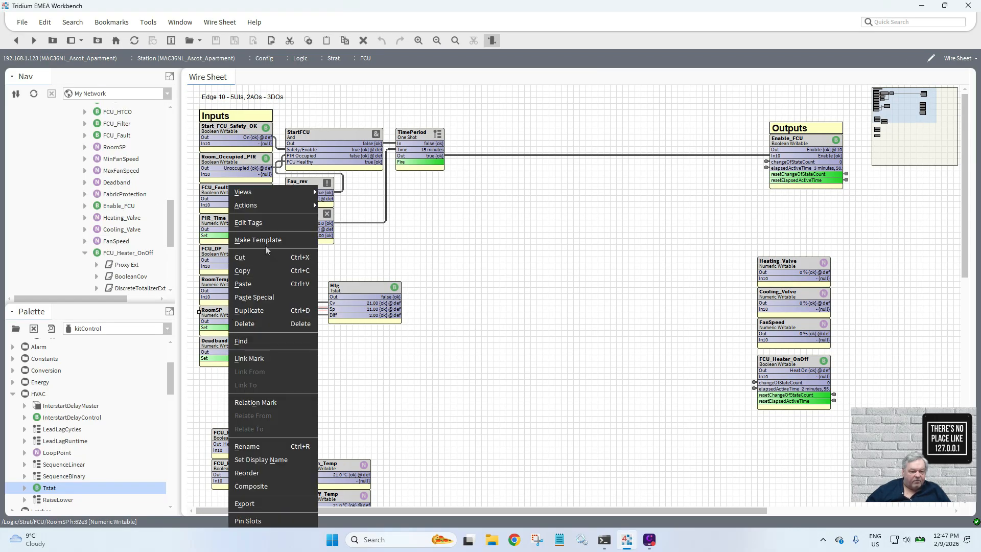
click(329, 205)
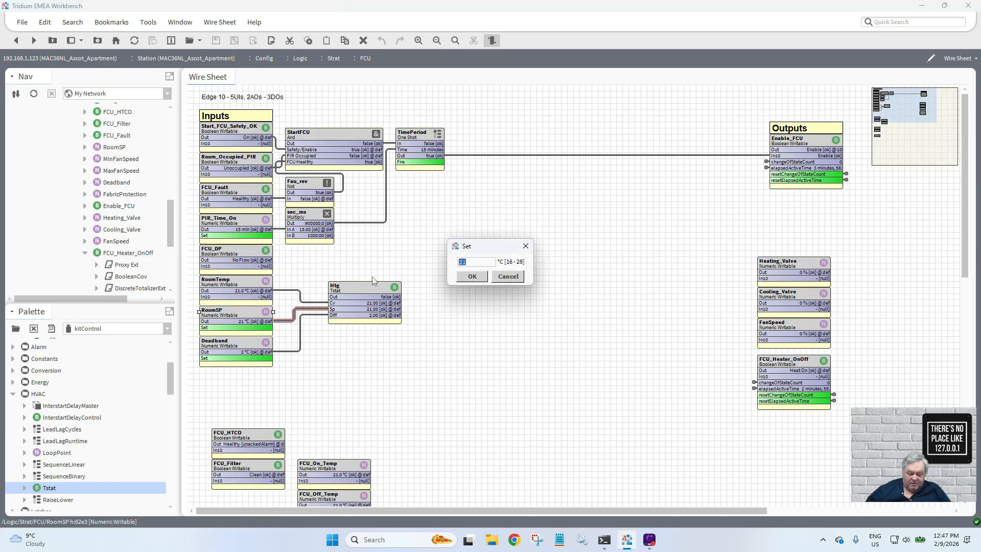
text(2)
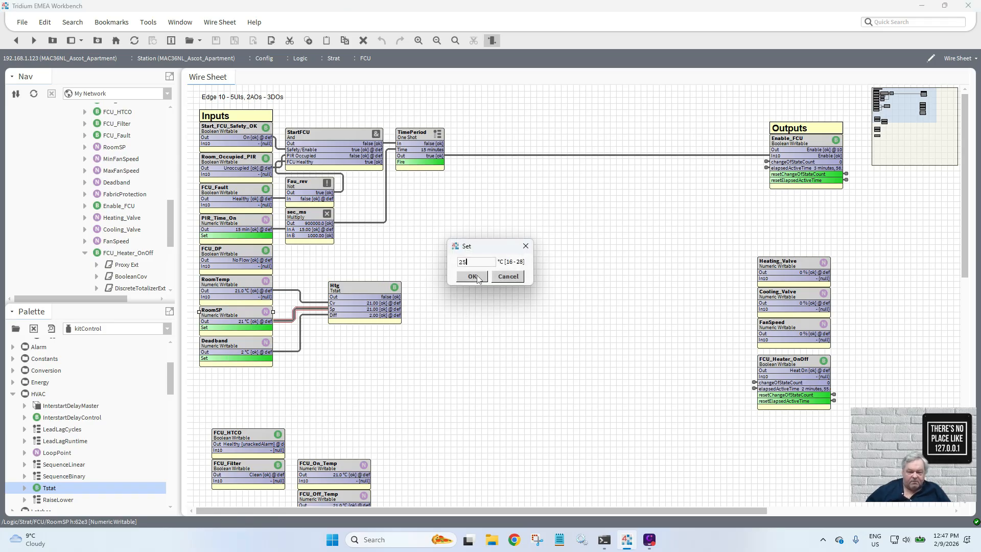
click(477, 276)
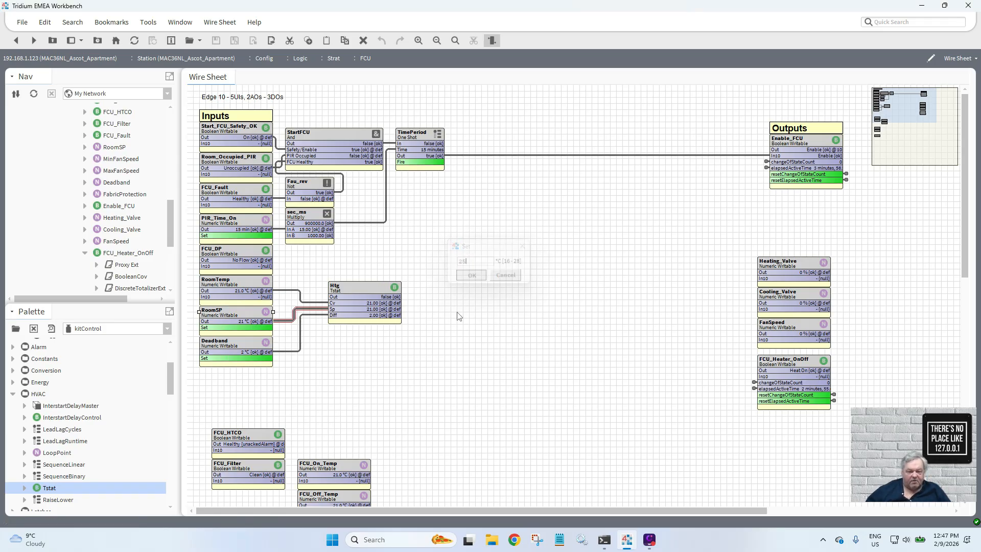
- Duplicate the Htg thermostat as Clg and place the copy directly below Htg
right_click(370, 291)
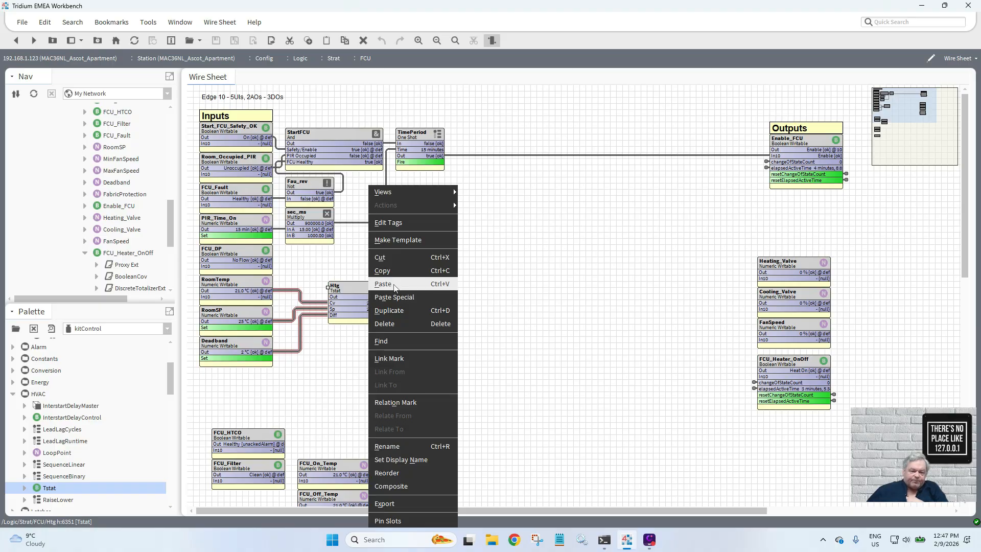
click(391, 310)
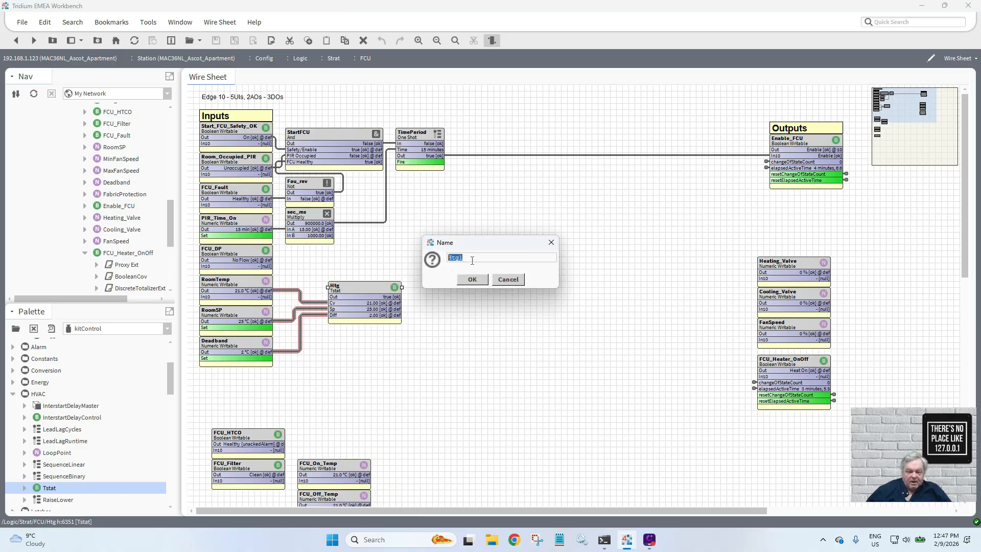
text(Clg)
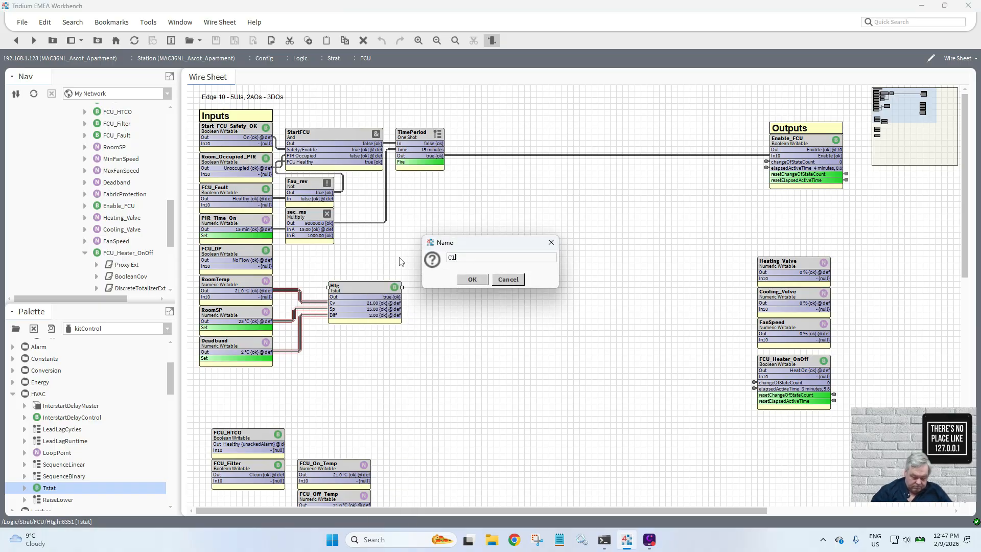
click(465, 280)
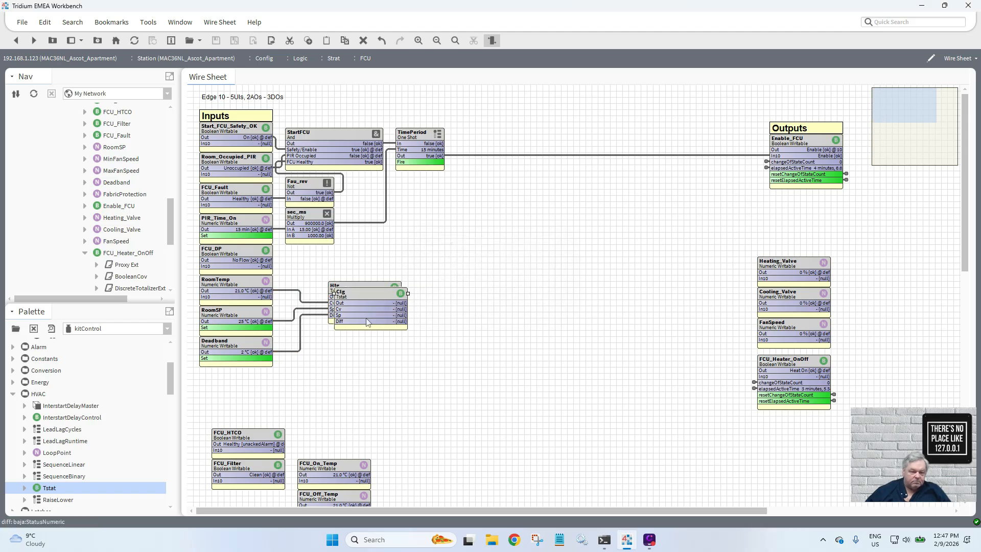
drag(360, 294, 353, 331)
- Set Clg's Action to Direct, save, and return to the wire sheet
double_click(354, 330)
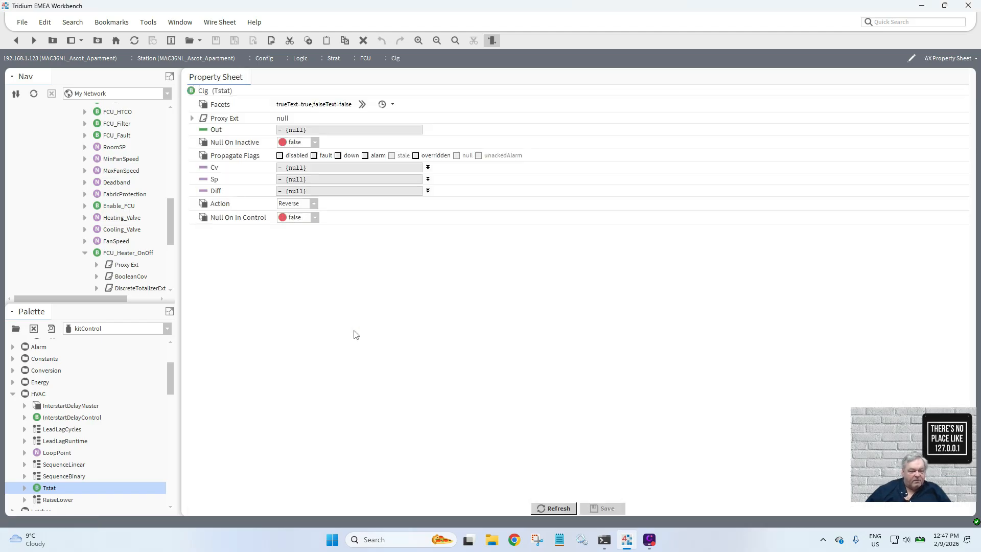
click(314, 205)
click(302, 217)
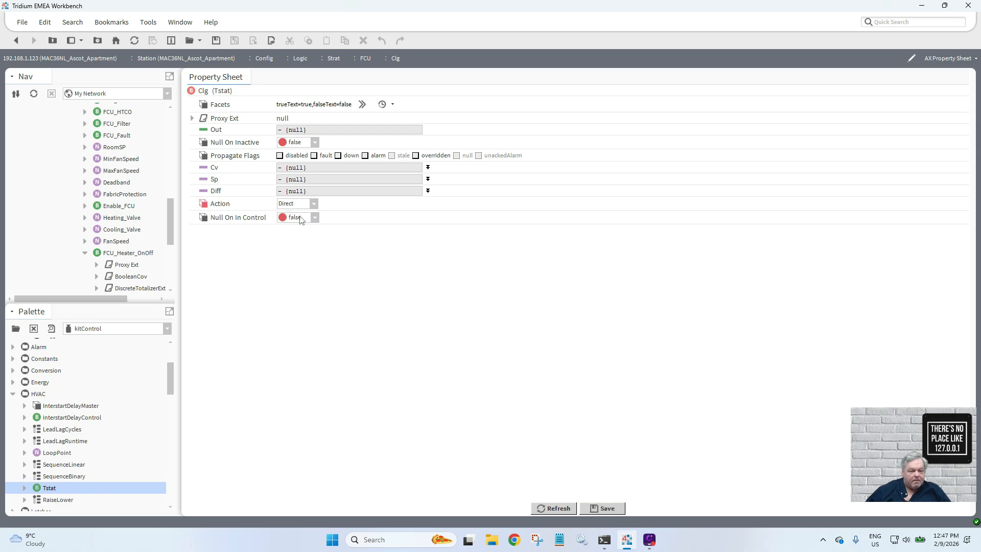
click(603, 508)
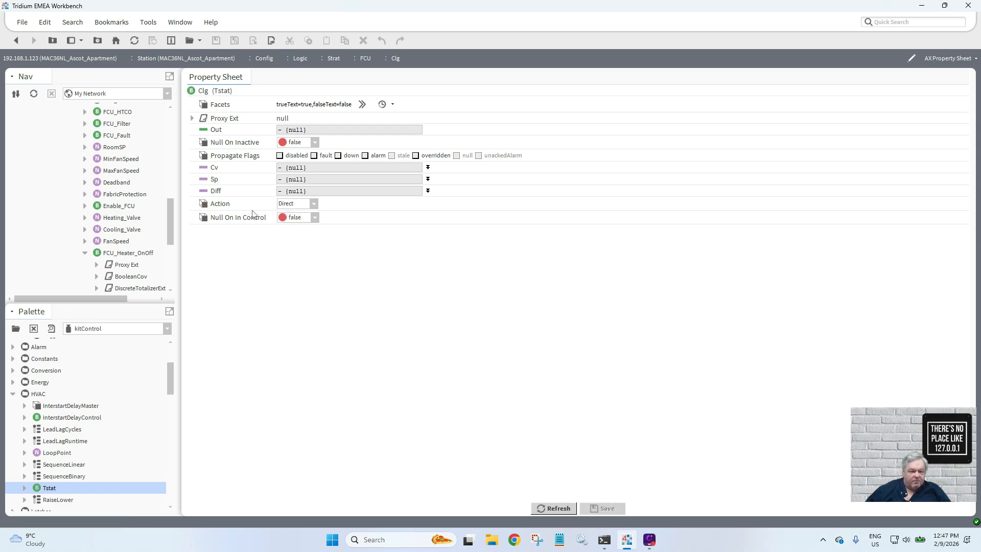
click(16, 40)
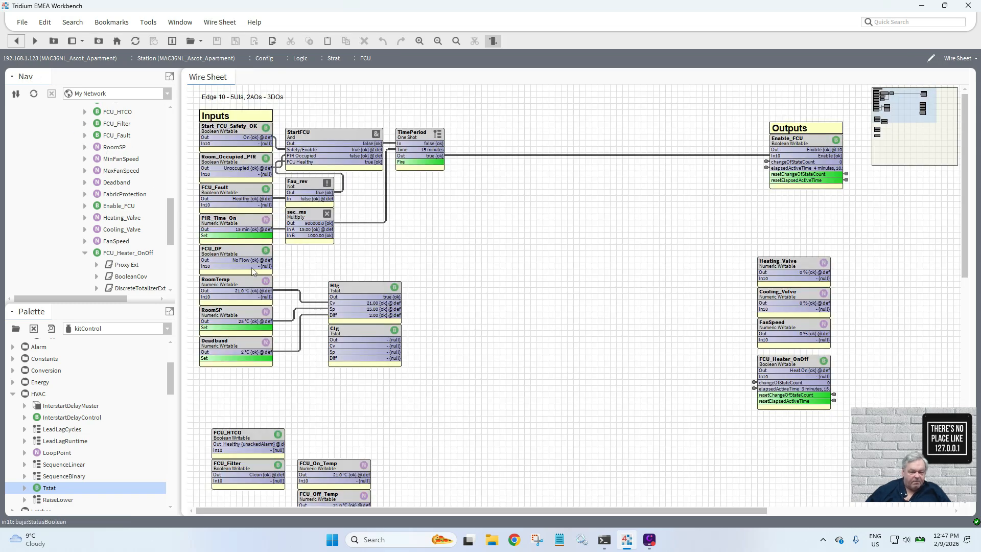
- Link the Deadband, RoomSP and RoomTemp outputs to Clg's Diff, Sp and Cv, and move both thermostats closer to the Inputs column
drag(266, 352, 338, 359)
drag(272, 321, 328, 351)
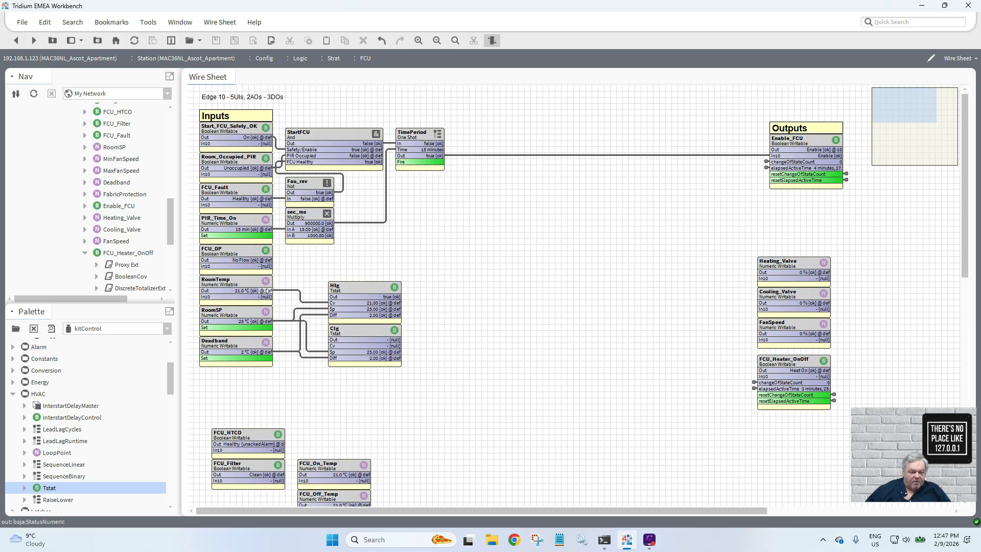
drag(272, 291, 332, 346)
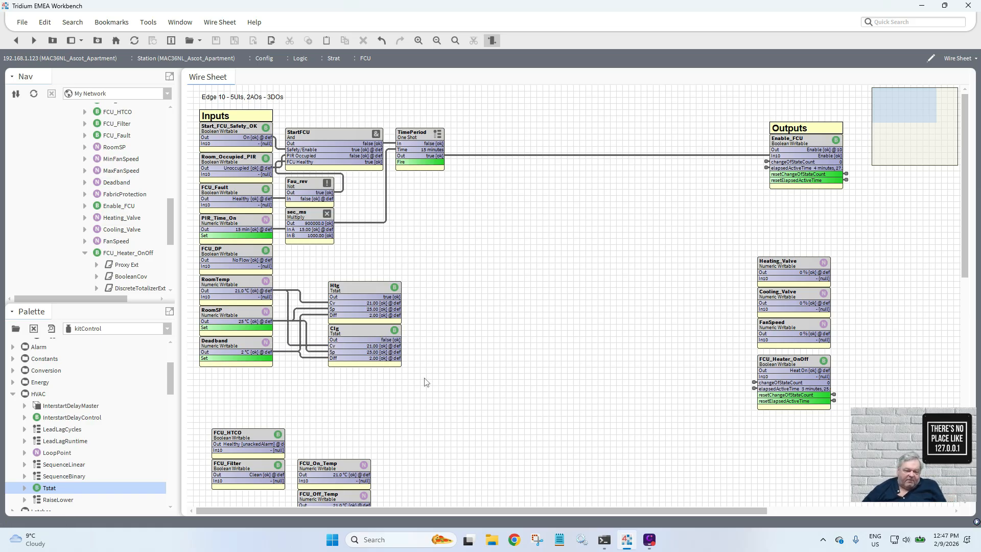
drag(425, 378, 313, 289)
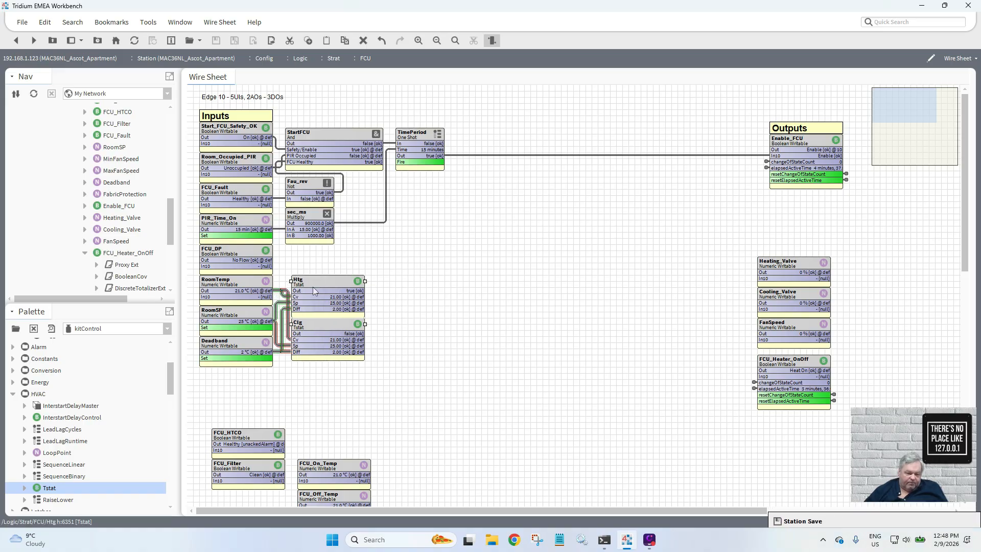
click(376, 411)
- Set the RoomSP value to 19 °C
right_click(231, 315)
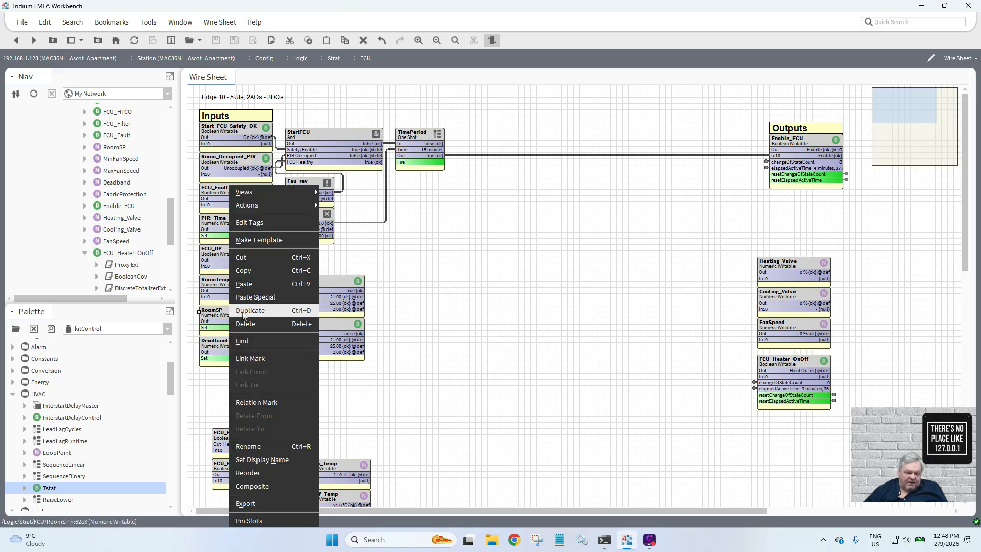
click(330, 205)
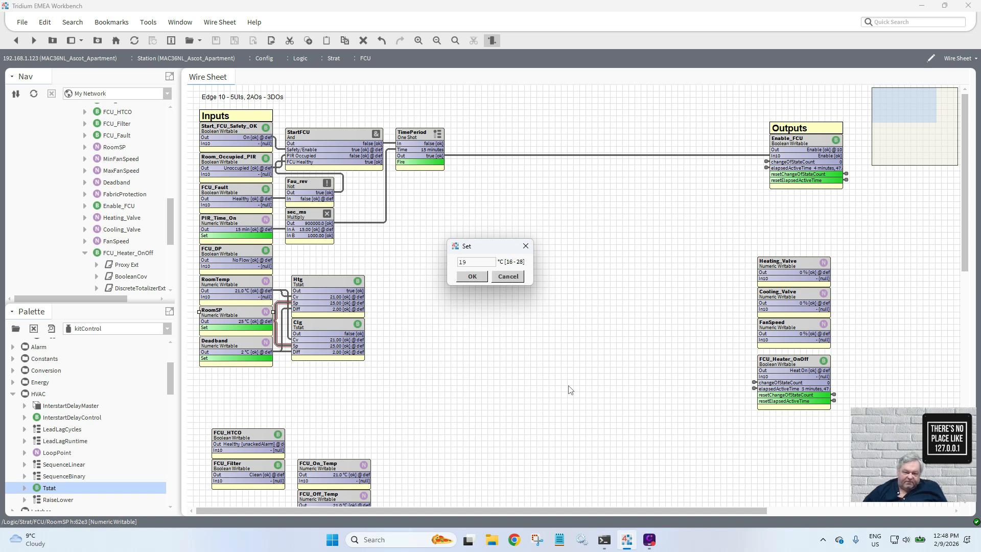
click(475, 277)
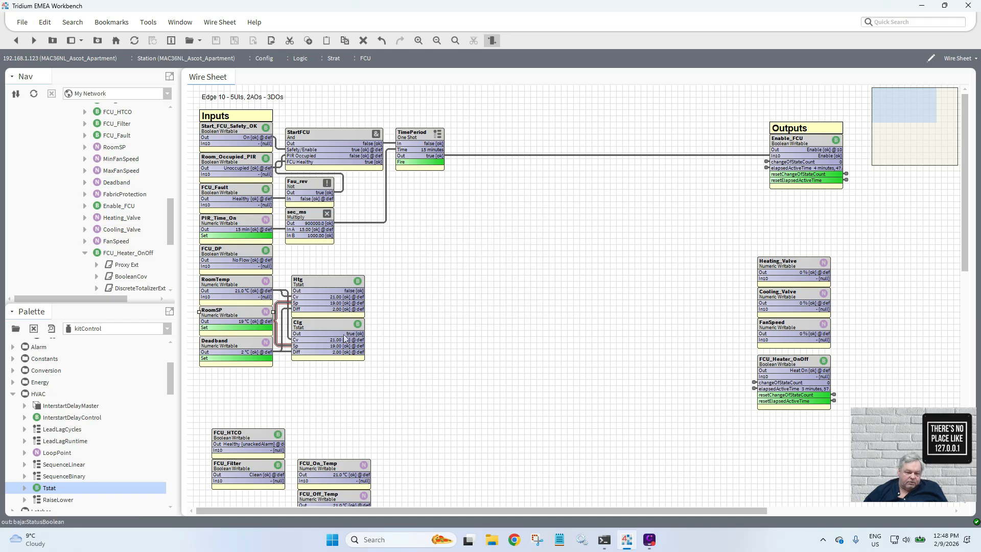
- Set the RoomSP value to 21 °C
right_click(241, 313)
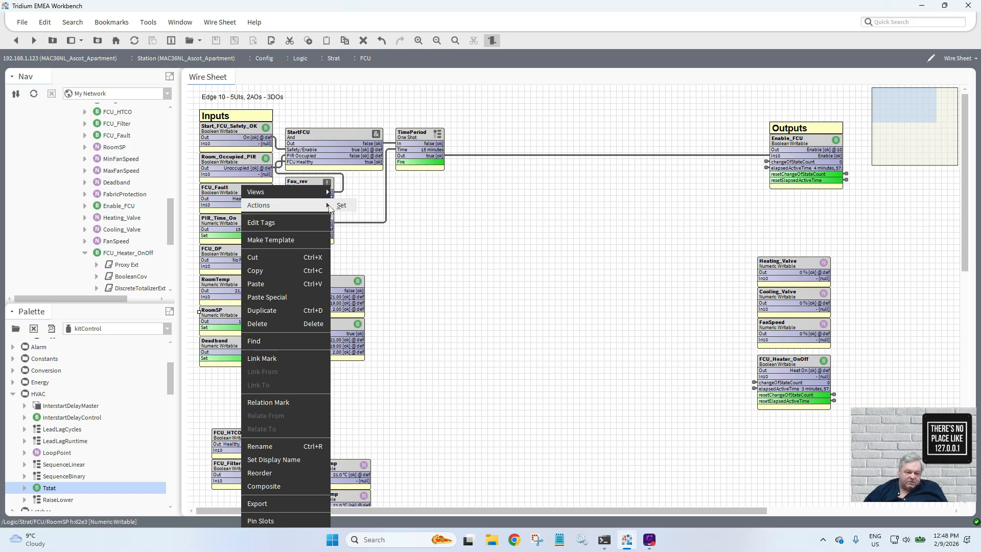
click(341, 205)
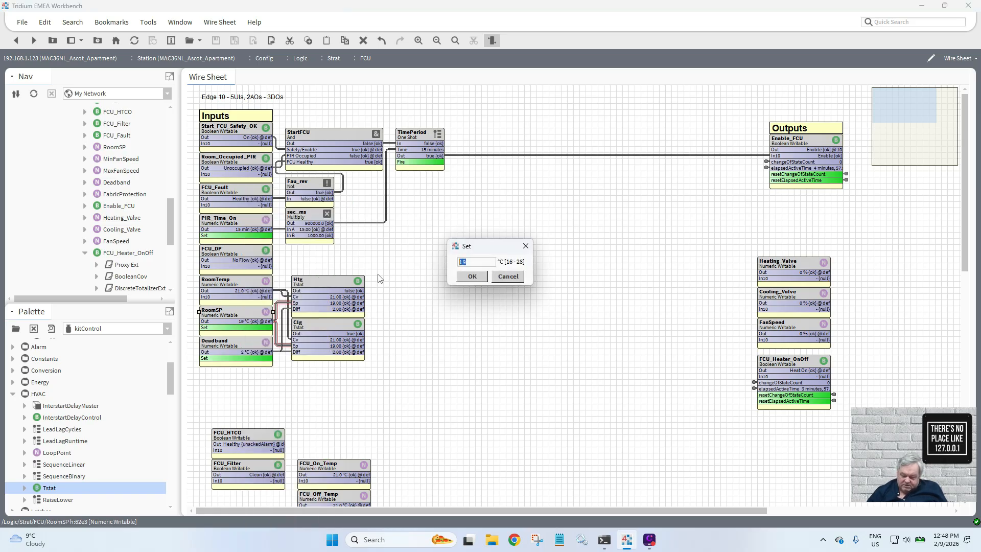
text(21)
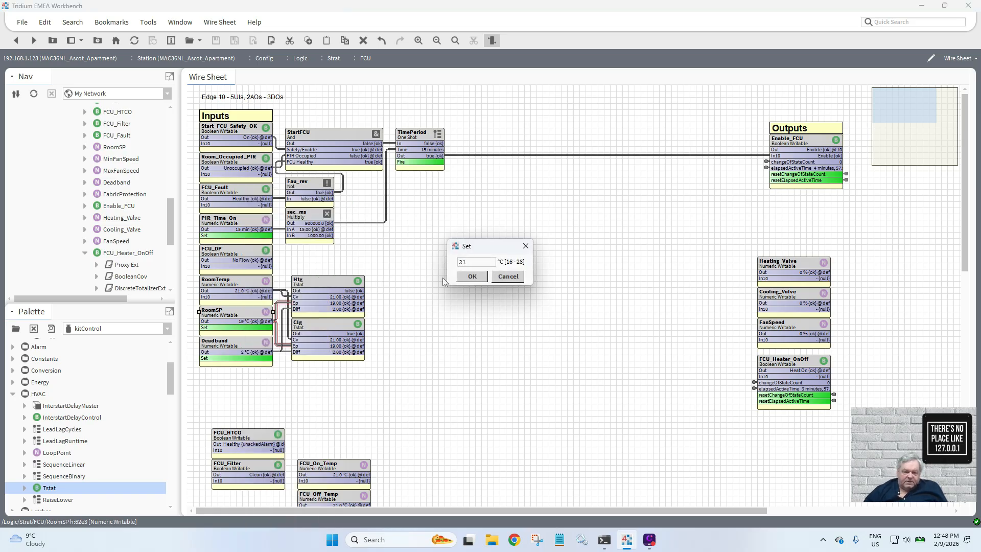
click(472, 277)
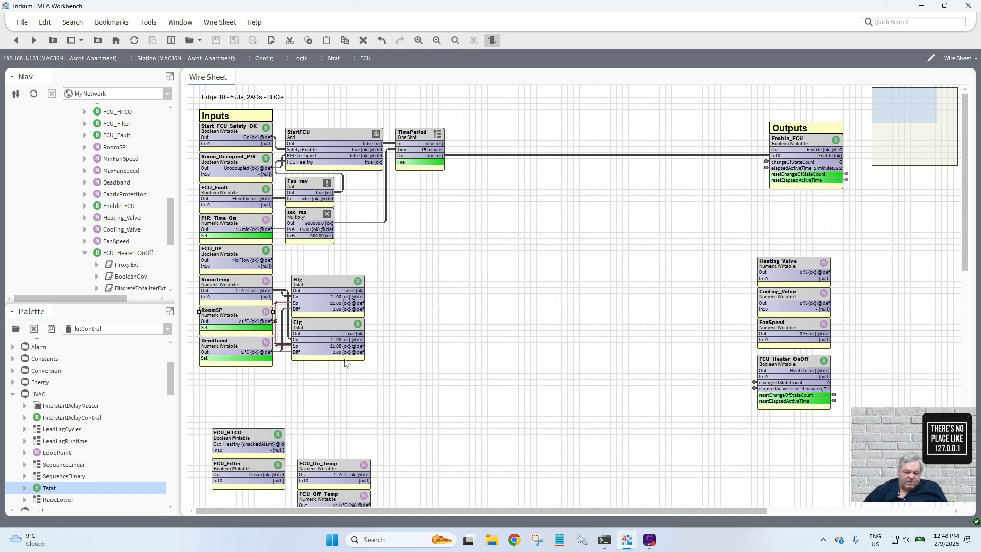
- Set the Deadband value to 1 °C
right_click(236, 349)
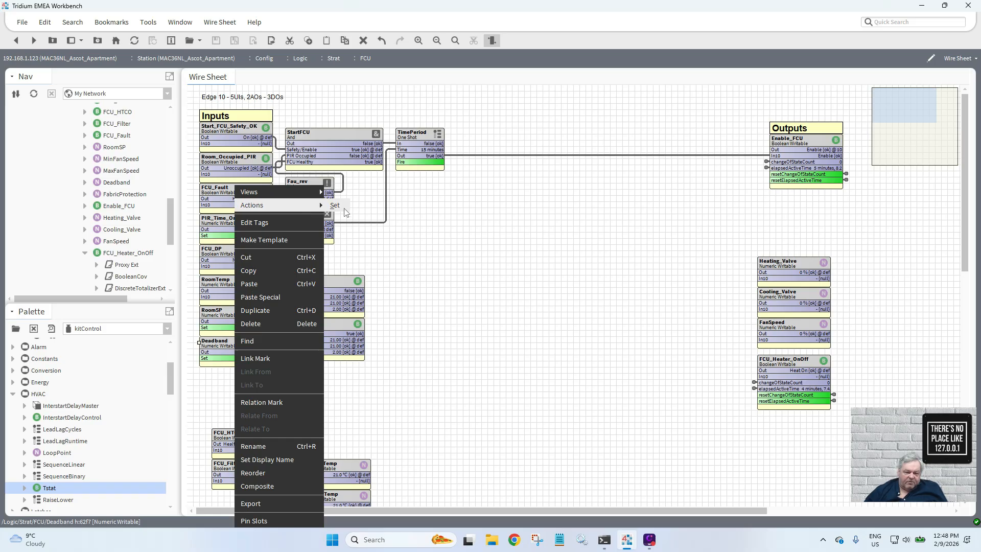
click(334, 205)
text(1)
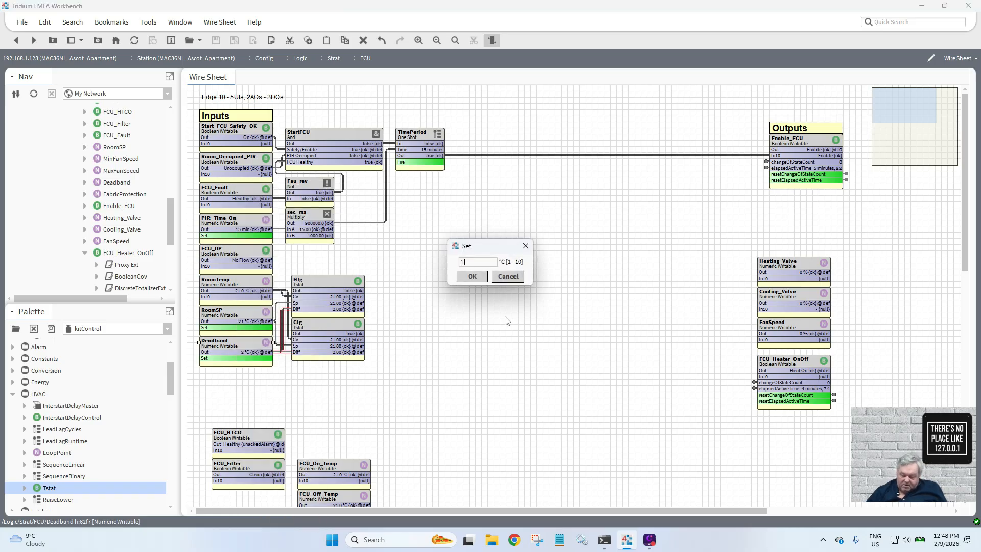
click(472, 279)
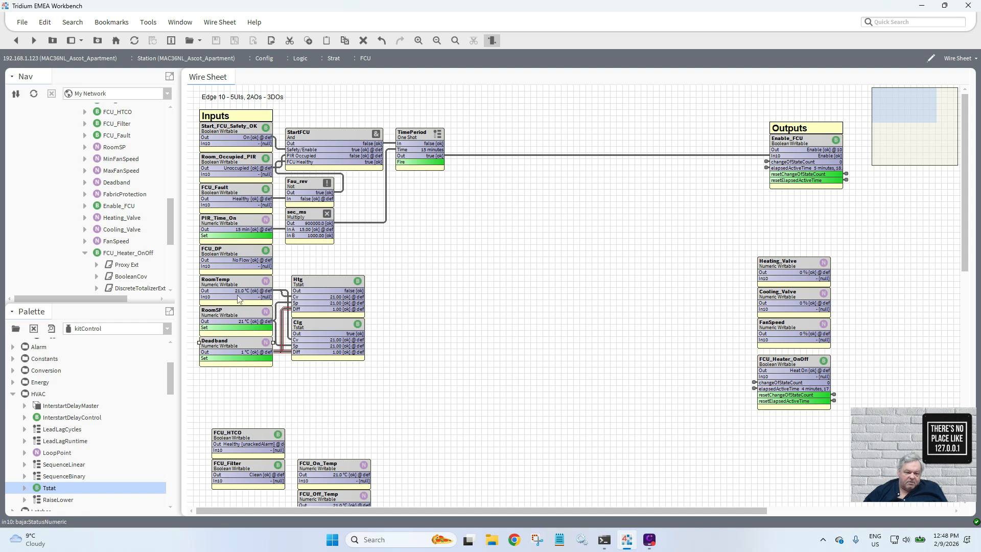
- Open the available actions for RoomSP
right_click(236, 313)
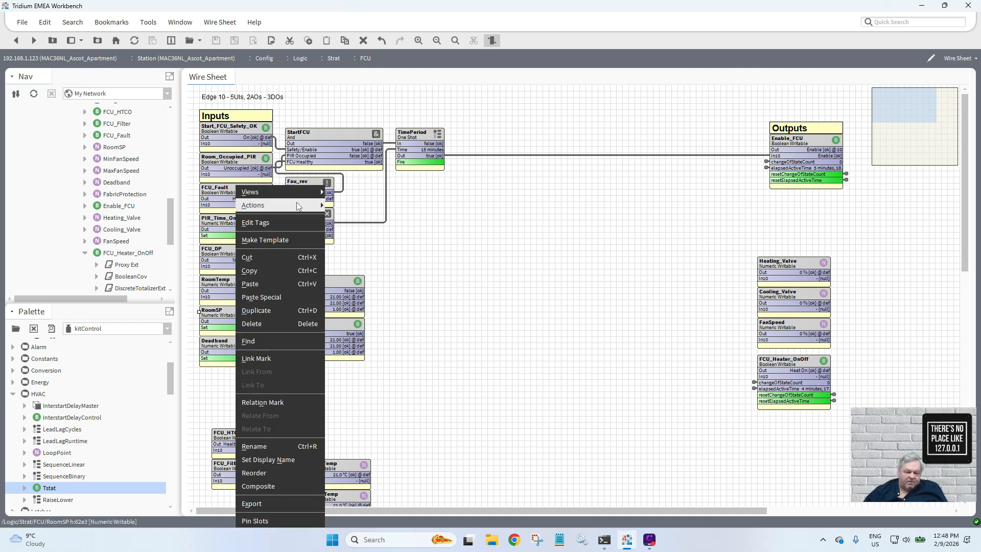
- Set the RoomSP setpoint to 21.6 °C
click(337, 205)
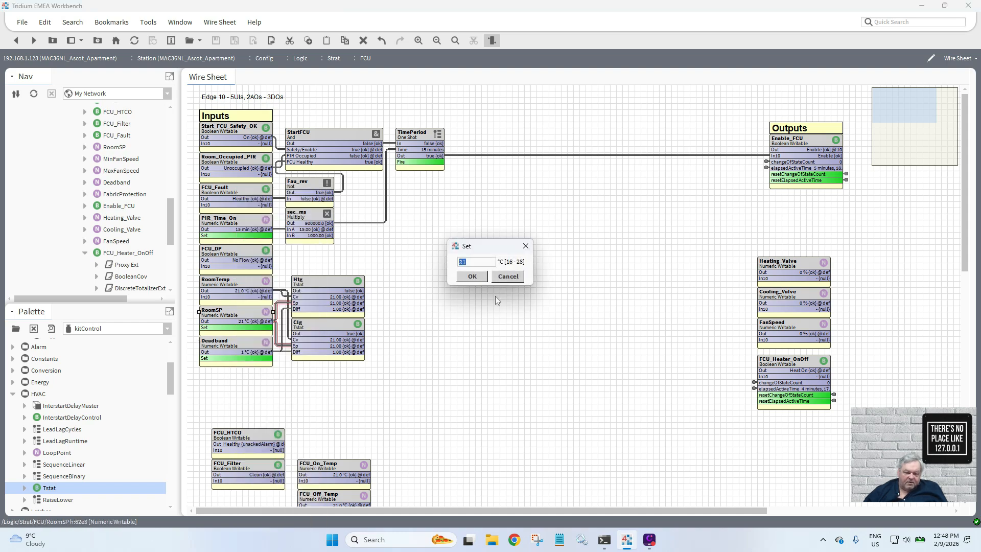
text(21.)
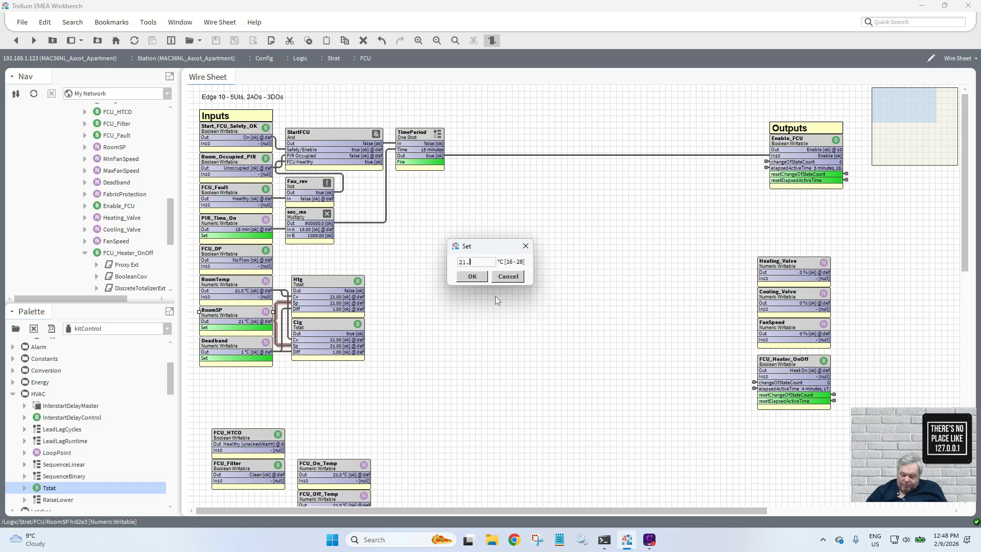
text(6)
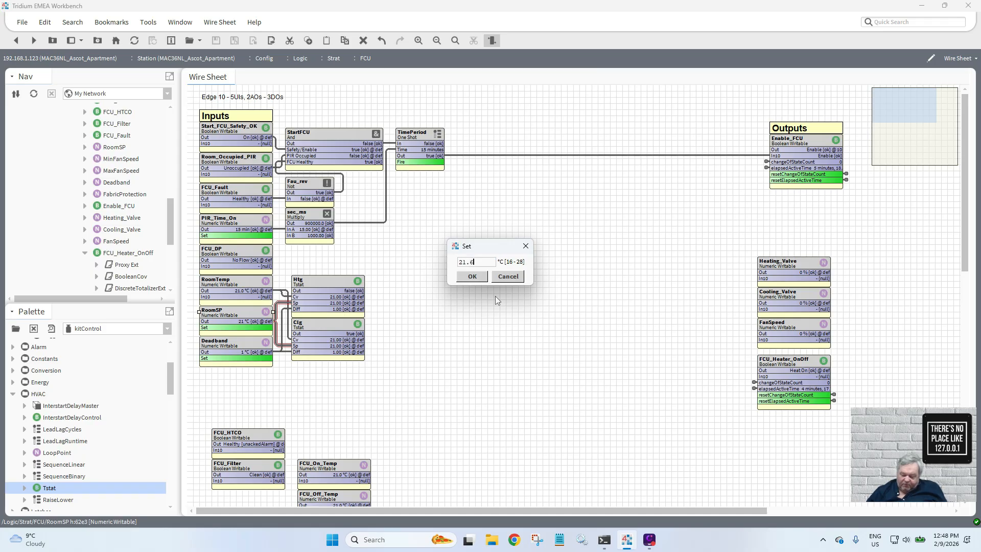
click(470, 276)
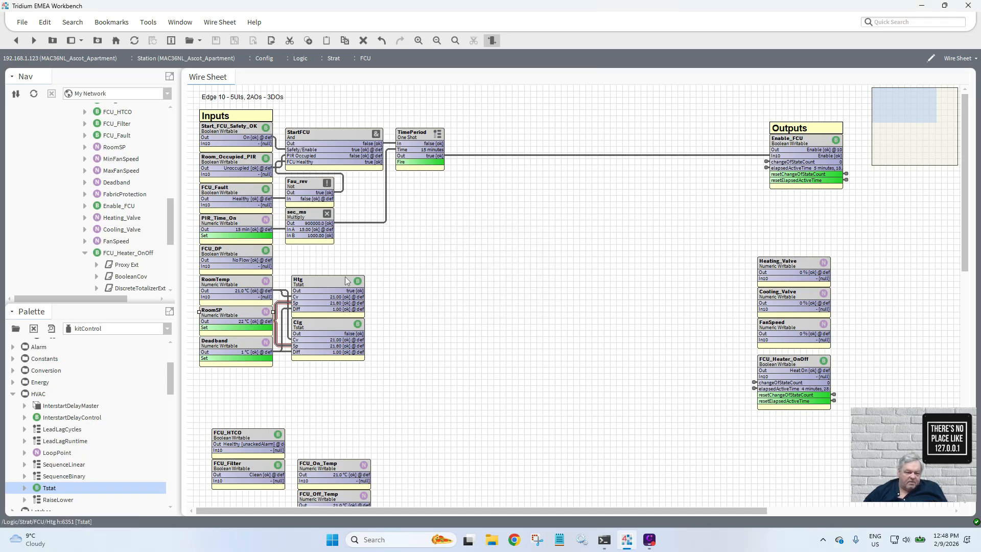
- Set the RoomSP setpoint back to 21 °C
right_click(234, 309)
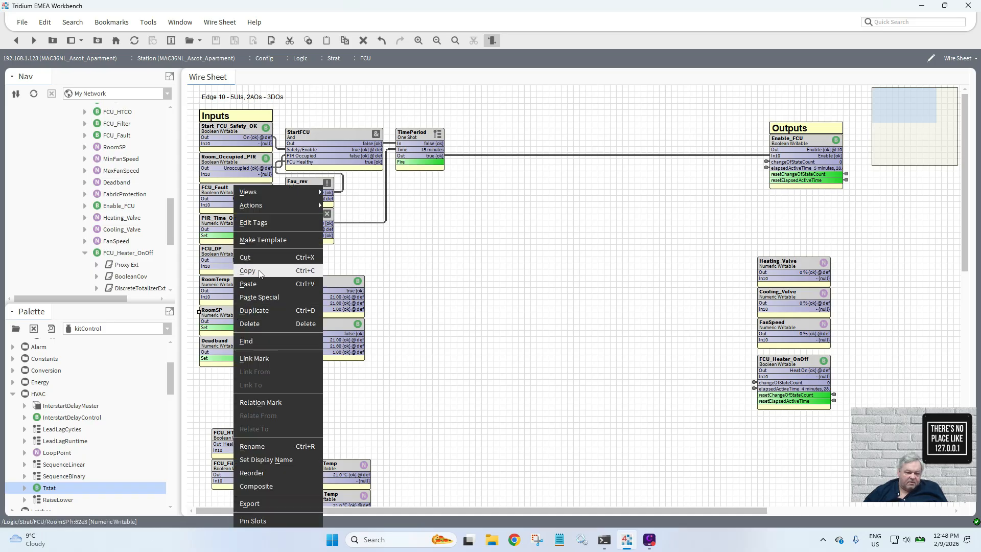
mouse_move(288, 206)
click(336, 206)
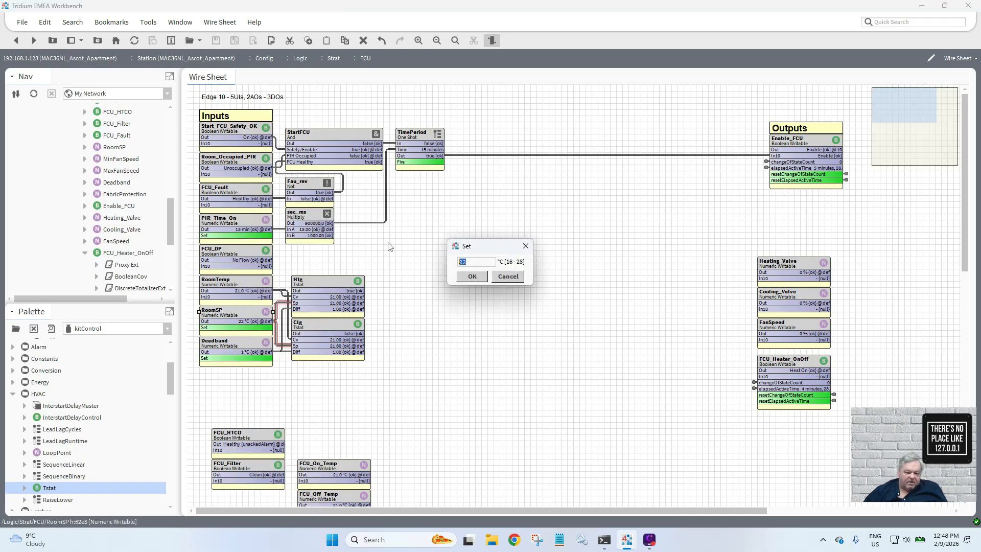
text(1)
click(470, 277)
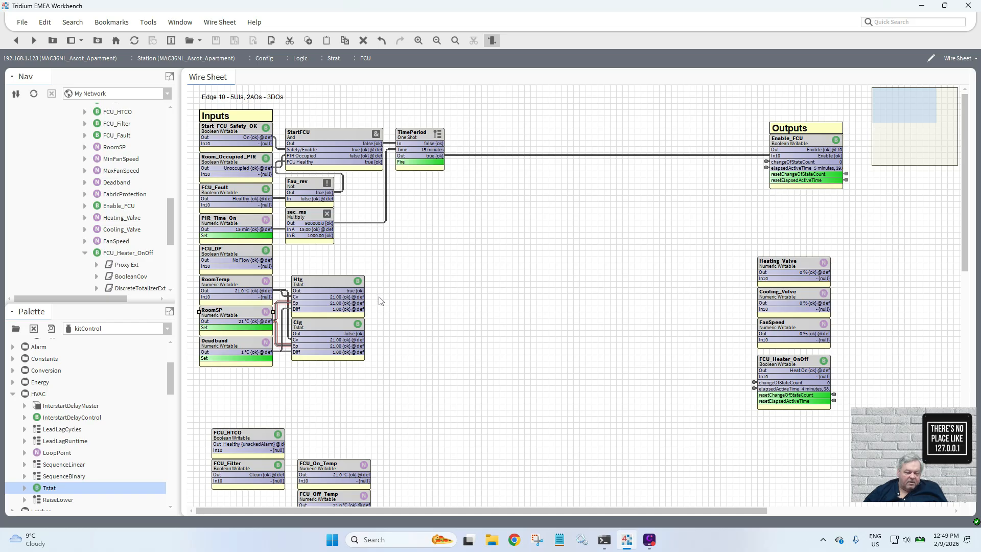
- Set the Deadband point to 2 °C
right_click(258, 348)
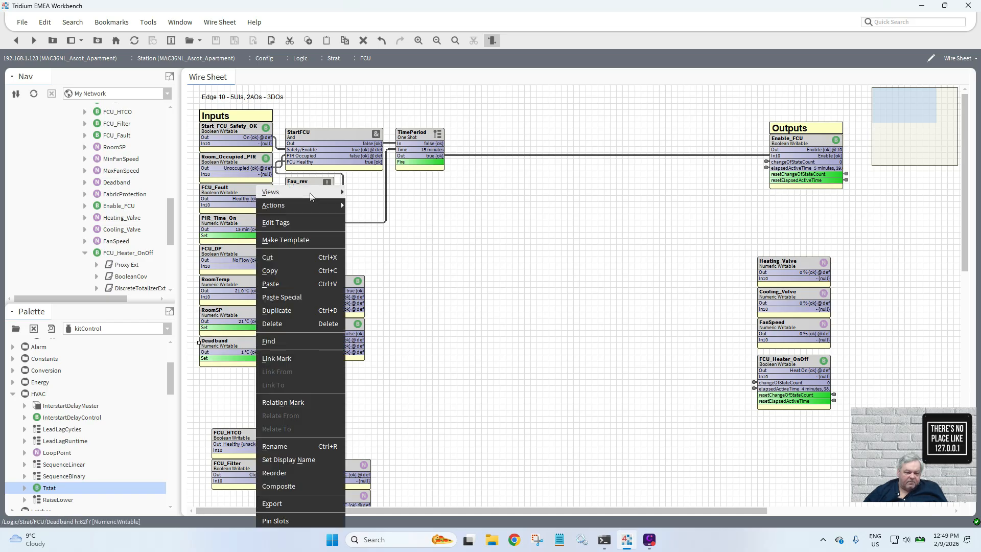
click(355, 206)
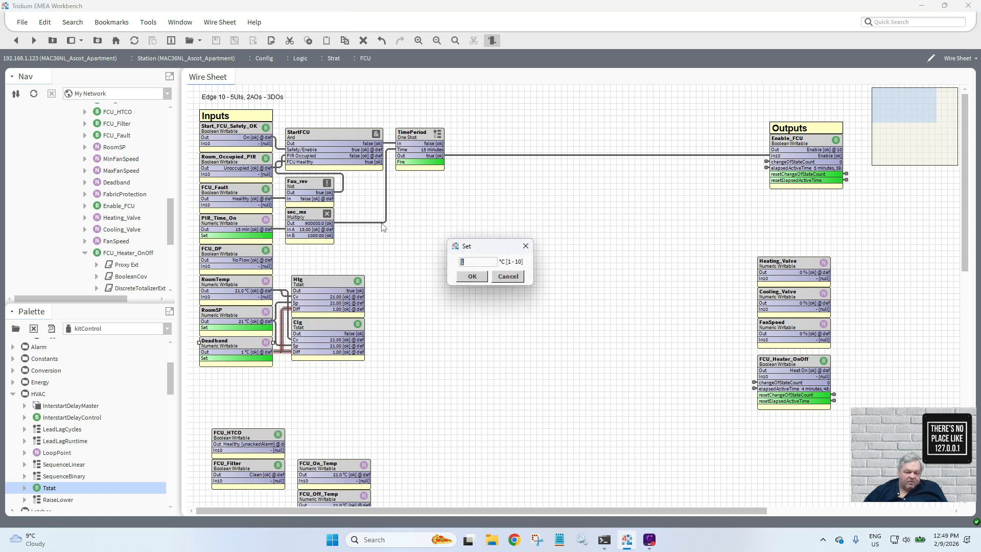
text(2)
click(472, 278)
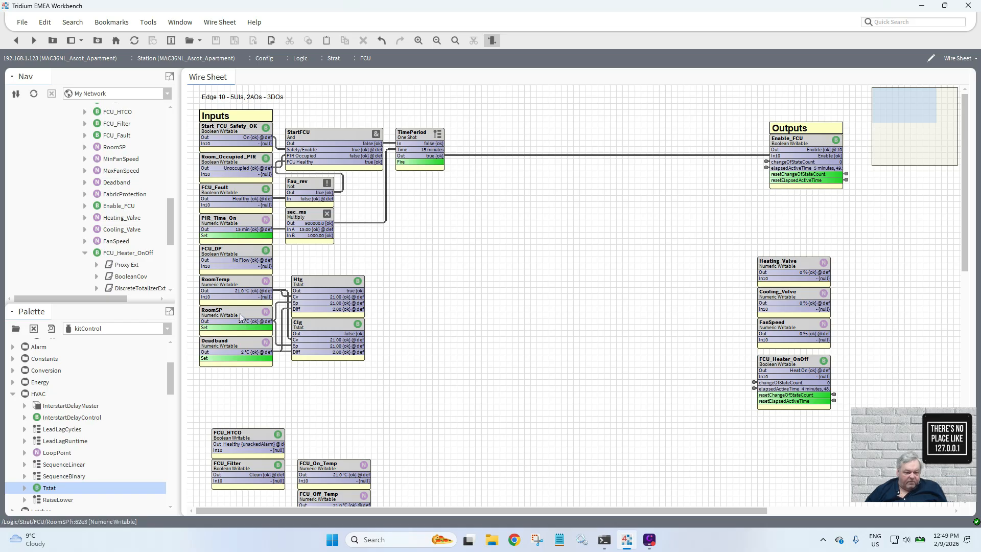
- Apply an emergency override of 22.1 °C to the RoomTemp point
right_click(234, 288)
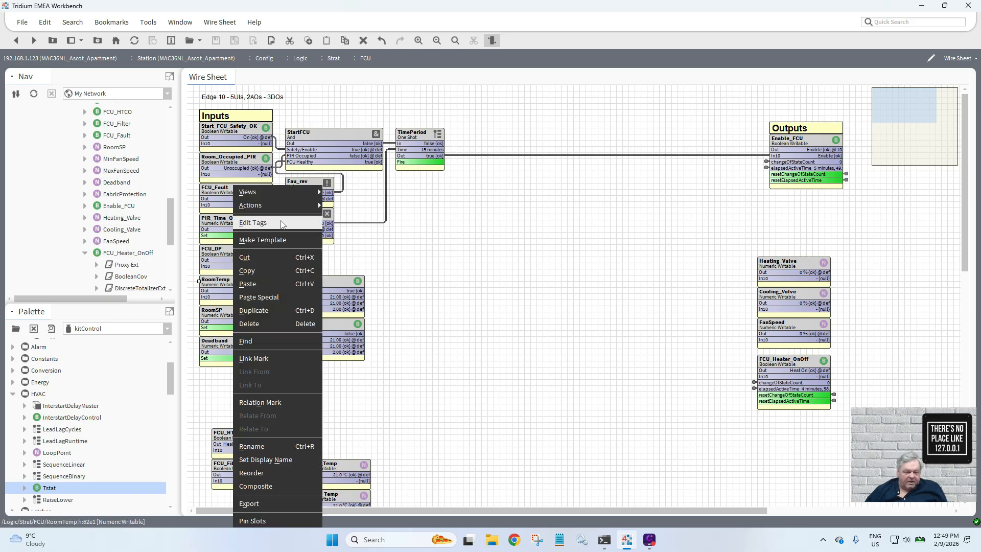
mouse_move(294, 207)
click(344, 210)
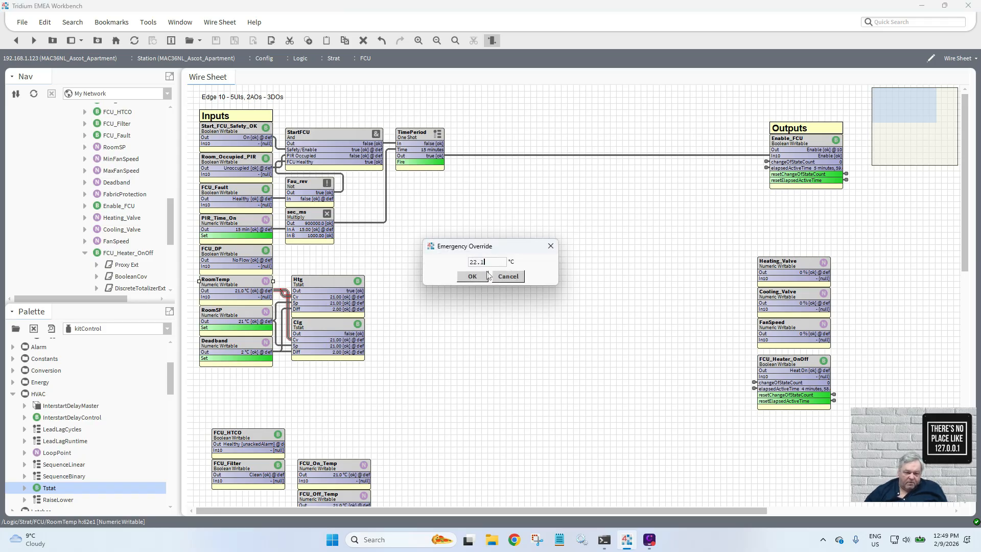
click(473, 276)
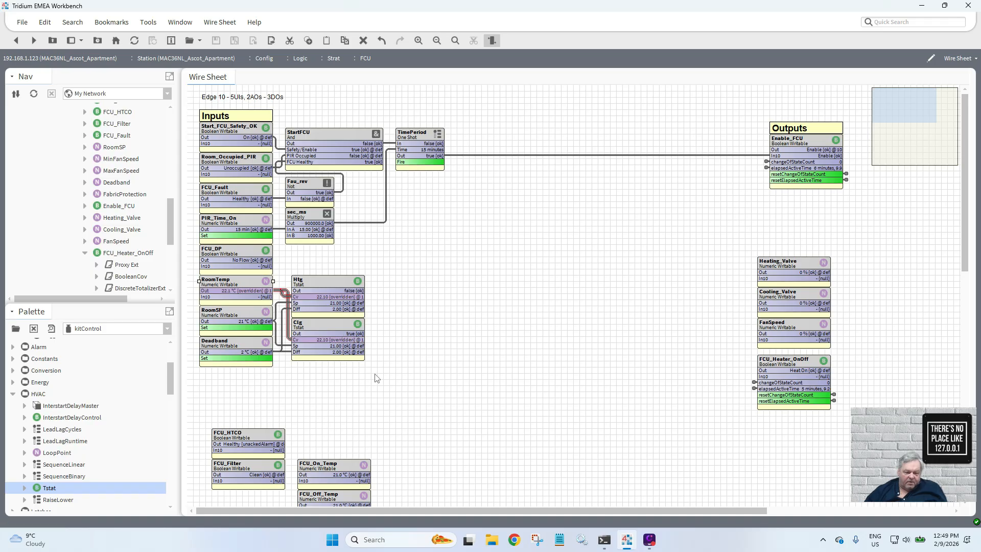
click(389, 385)
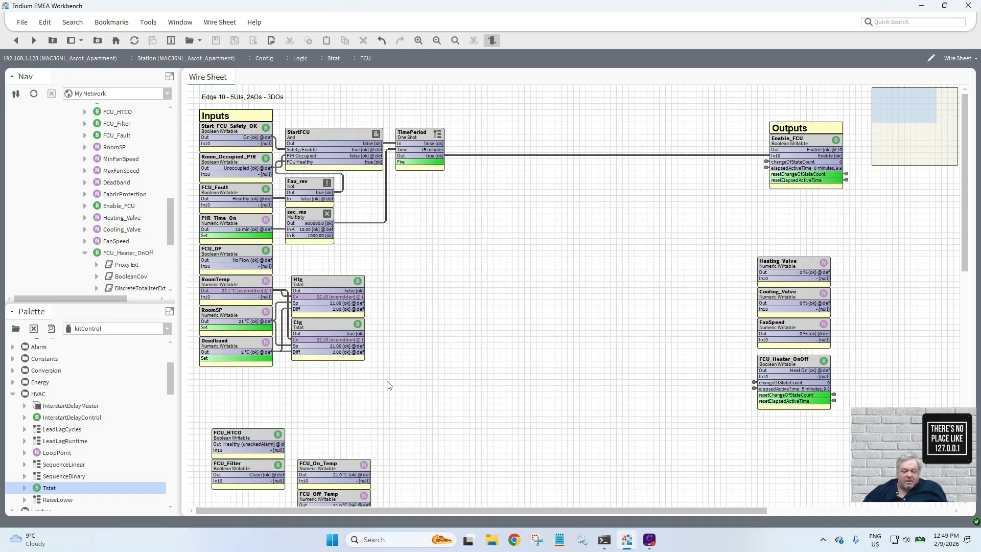
- Release the emergency override on the RoomTemp point with Emergency Auto
right_click(239, 284)
mouse_move(324, 203)
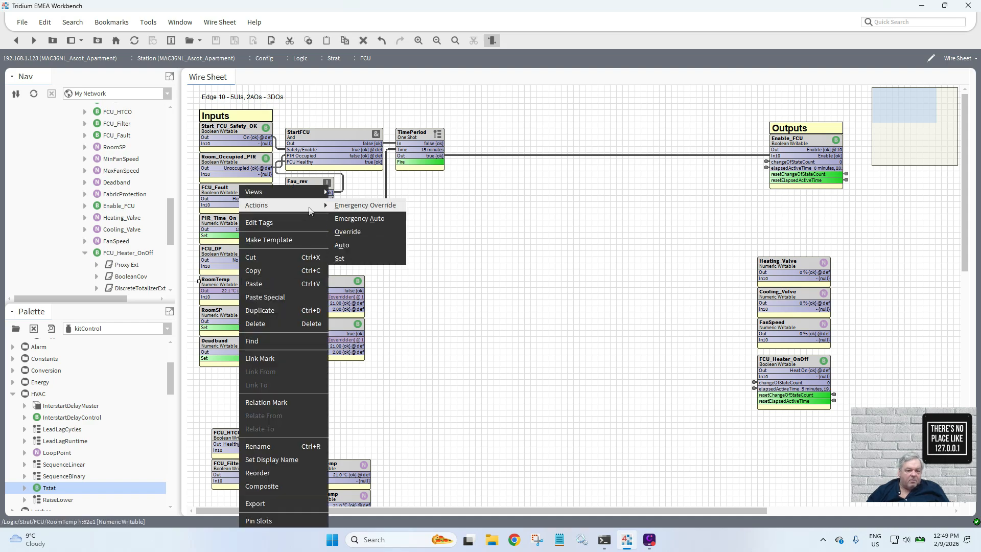
click(353, 217)
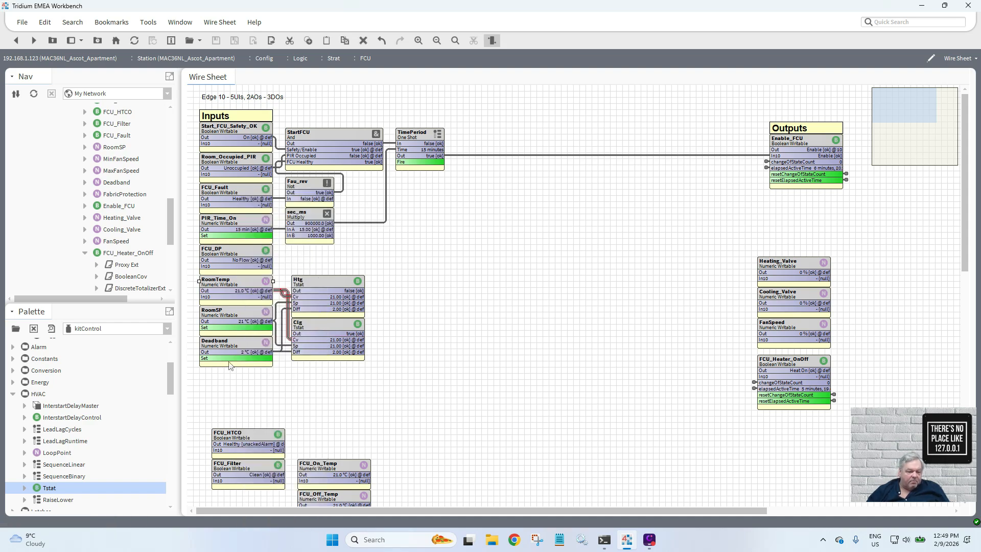
- Add a LoopPoint from the kitControl HVAC palette beside the Htg and Clg thermostat blocks, keeping its default name
drag(61, 453, 351, 387)
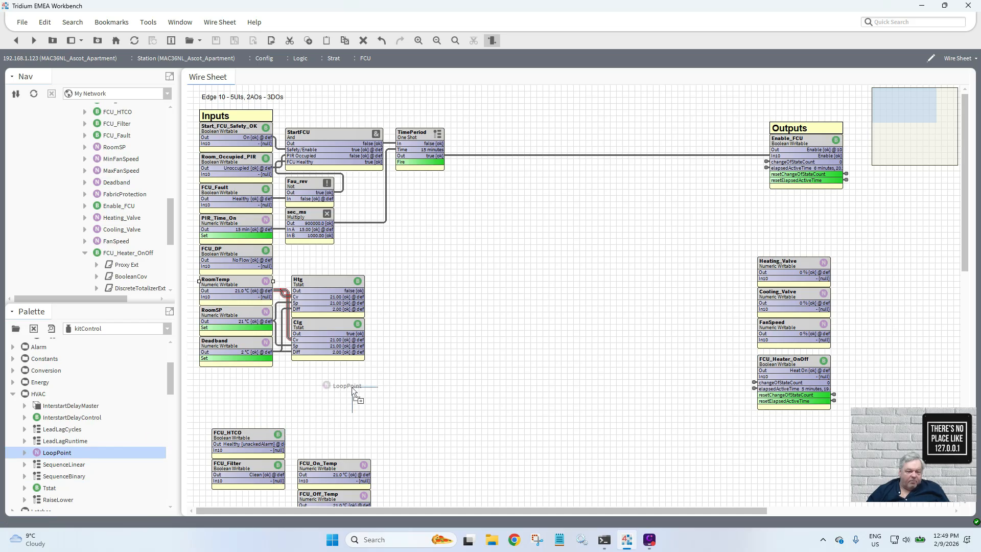
drag(427, 281, 427, 282)
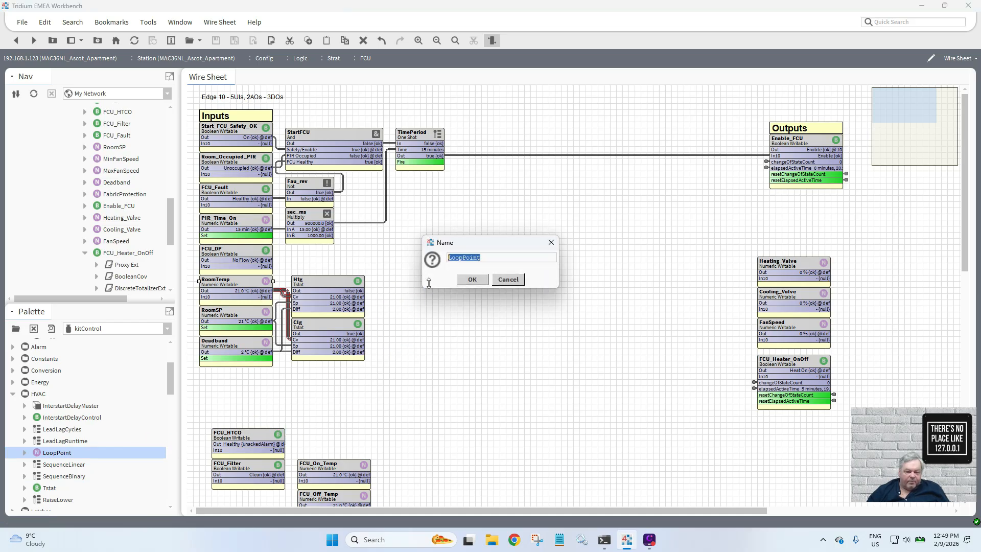
click(470, 280)
- Pin the LoopPoint's Loop Enable, Controlled Variable, Setpoint, Proportional Constant, Integral Constant, Maximum Output and Minimum Output slots, and widen the block
right_click(443, 298)
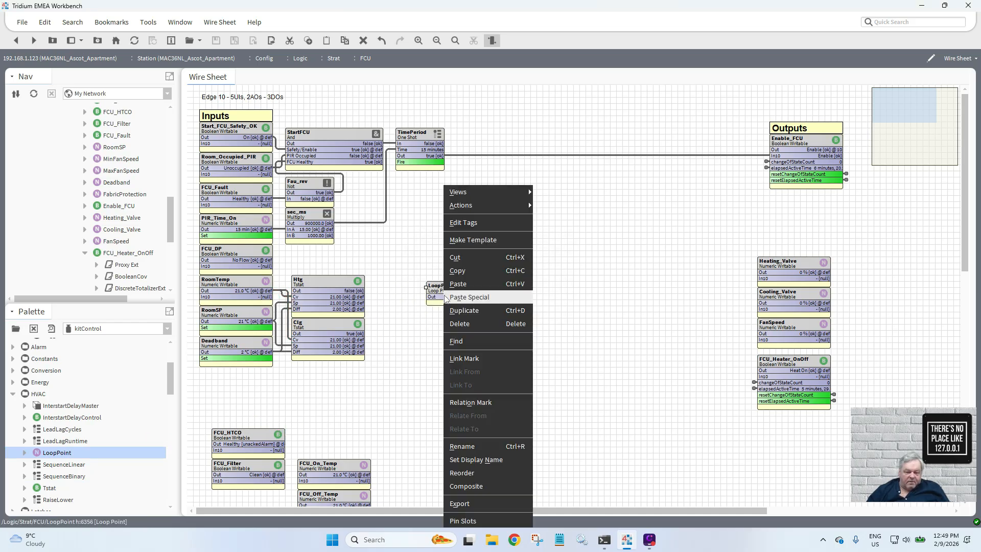
click(485, 517)
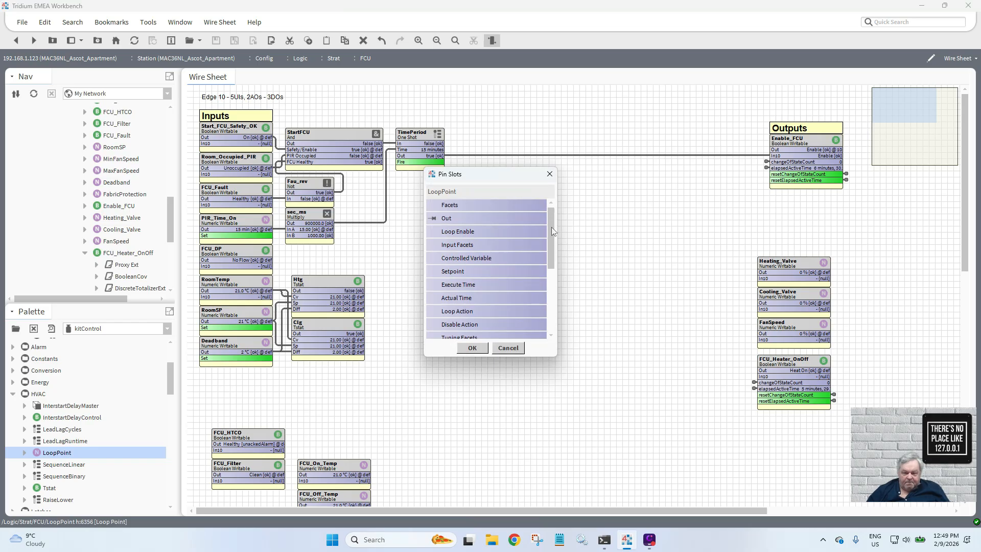
click(434, 232)
drag(553, 265, 553, 300)
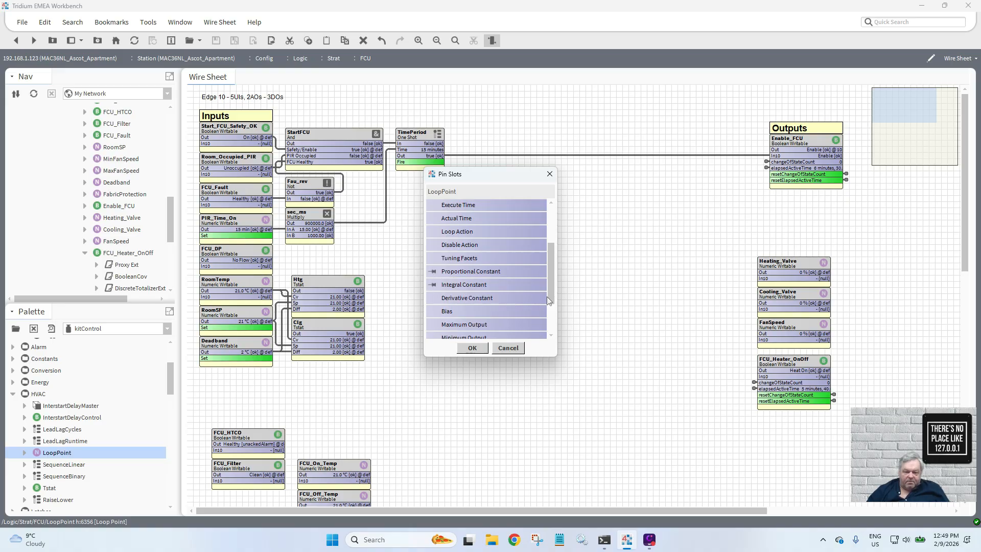
drag(547, 298, 548, 332)
click(433, 272)
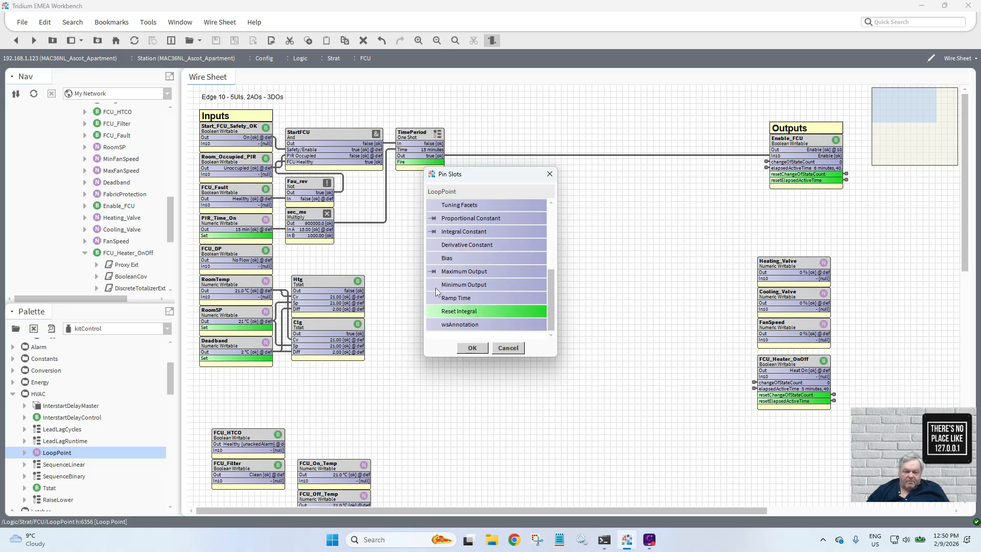
click(472, 349)
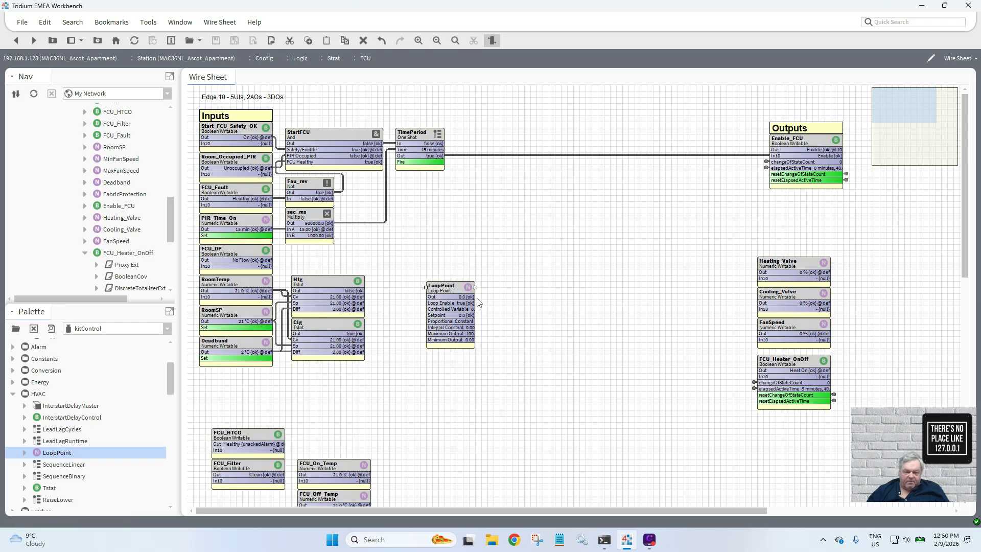
drag(490, 290, 499, 291)
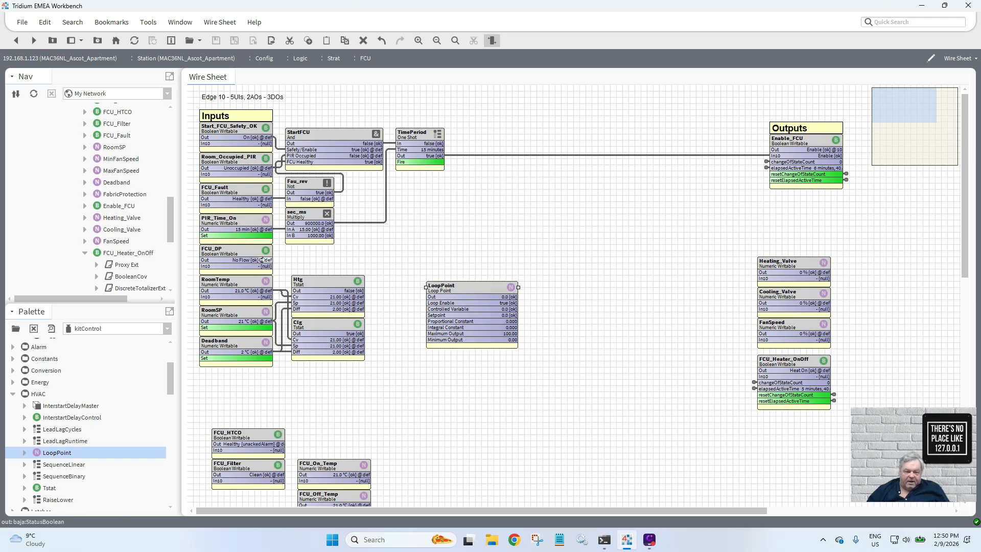
- Link FCU_DP's output to the LoopPoint's Loop Enable and set FCU_DP to Flow
drag(261, 260, 434, 303)
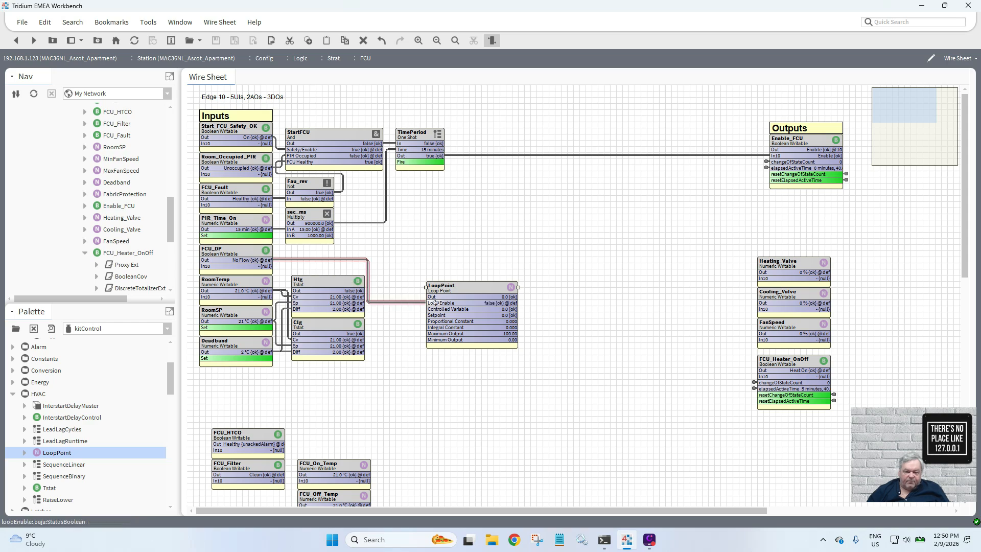
right_click(234, 257)
mouse_move(307, 205)
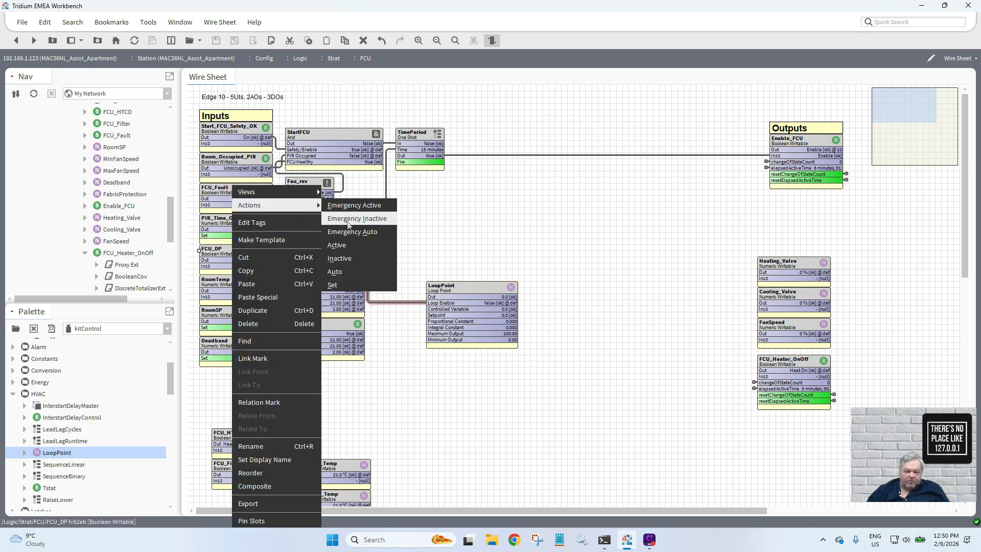
click(333, 285)
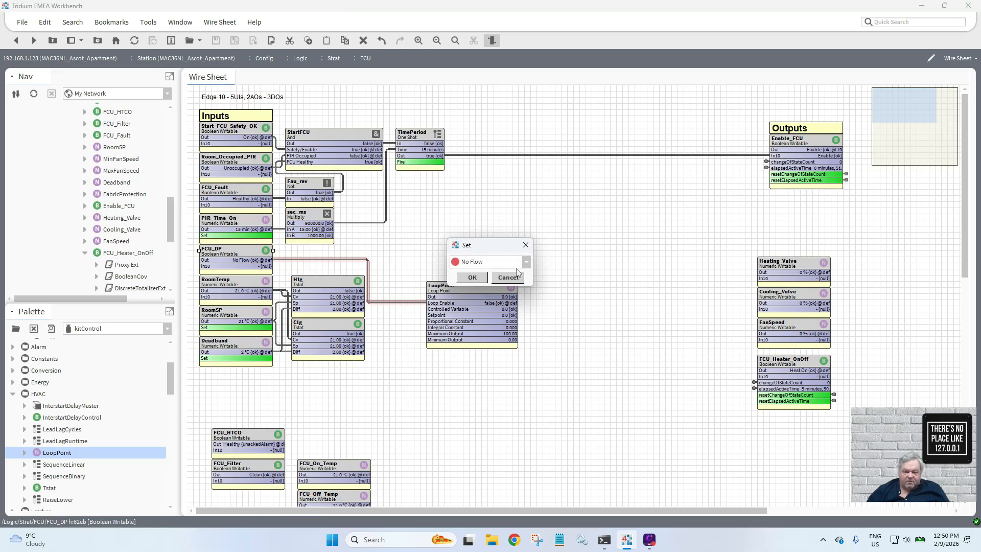
click(526, 263)
click(510, 286)
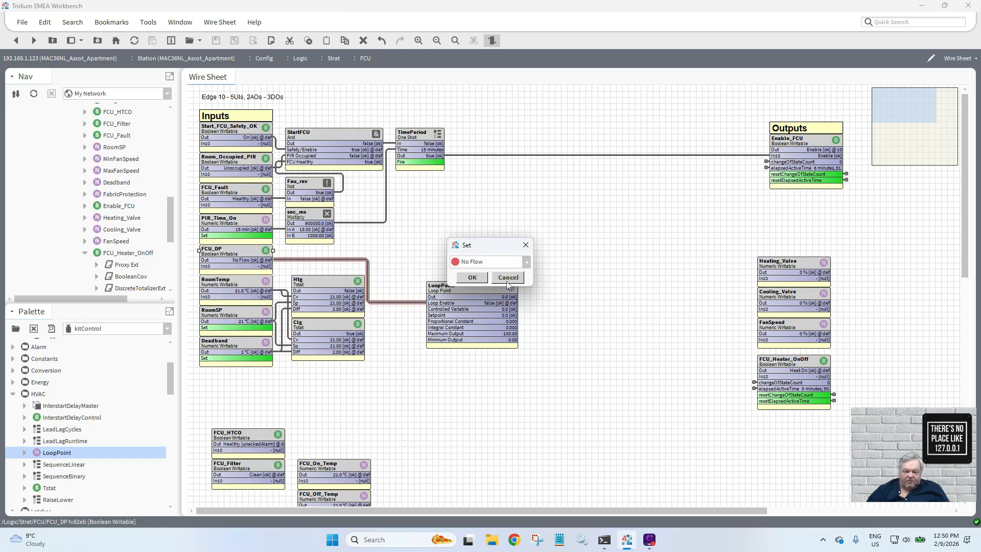
click(472, 278)
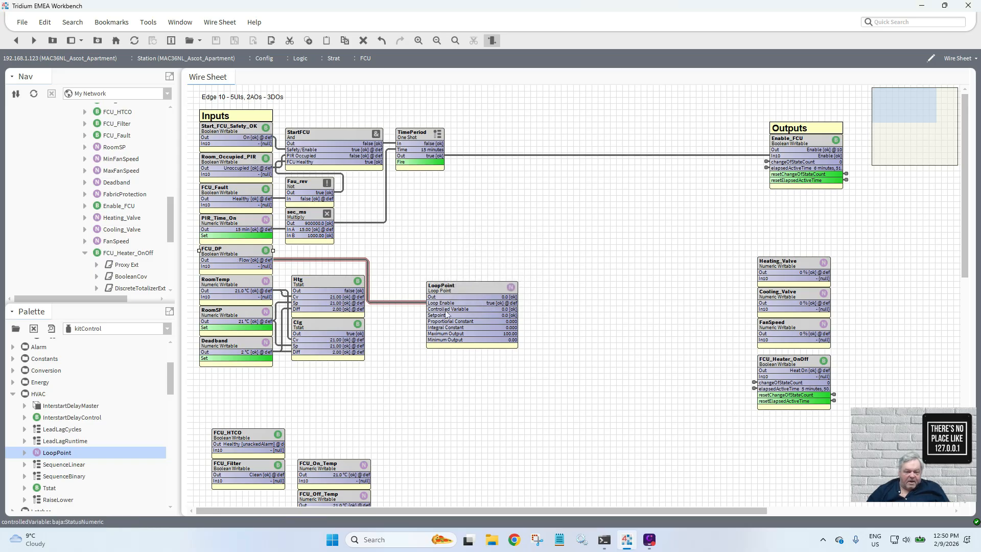
- Link RoomTemp's output to the LoopPoint's Controlled Variable and RoomSP's output to its Setpoint
drag(265, 290, 434, 309)
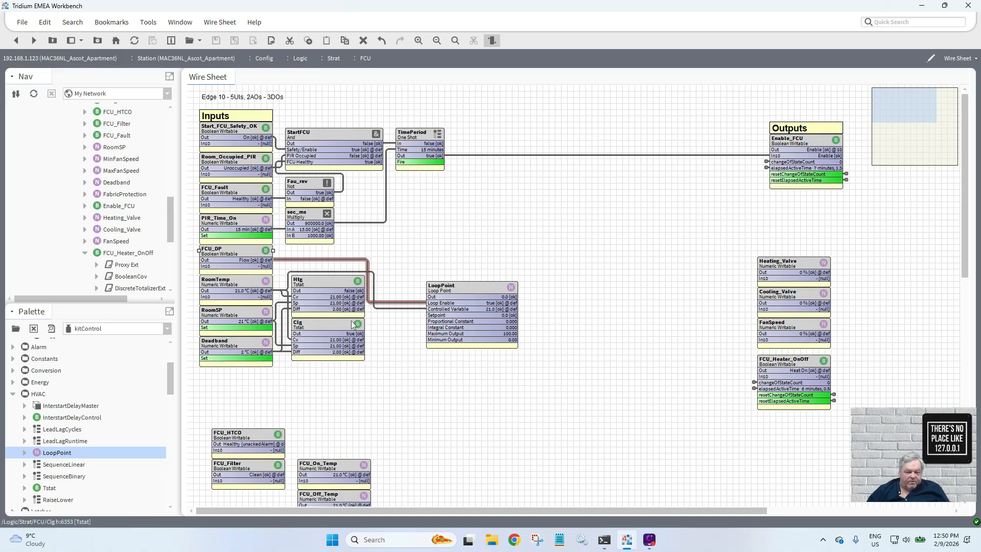
drag(261, 321, 437, 315)
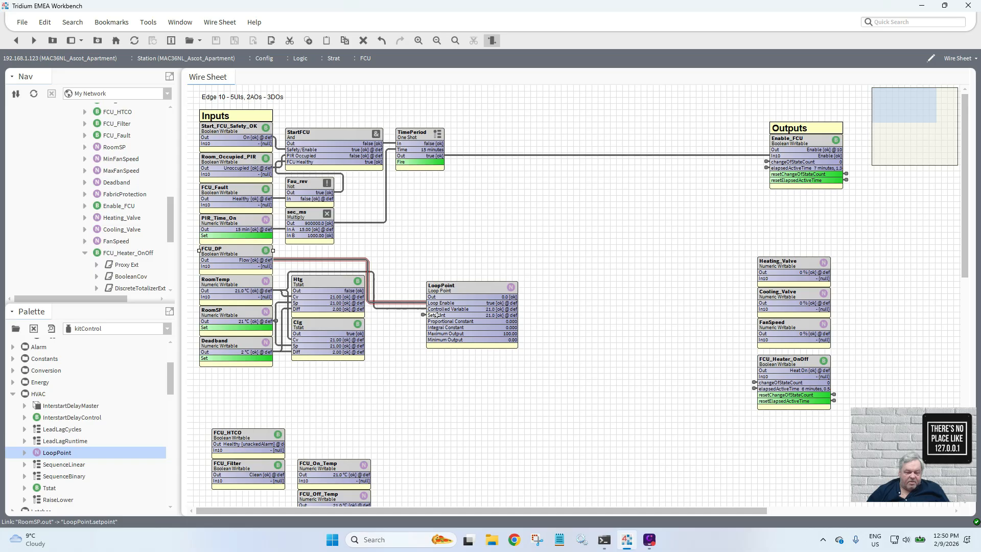
- Set the LoopPoint's Proportional Constant to 5 and Integral Constant to 0.1, and save the properties
double_click(474, 289)
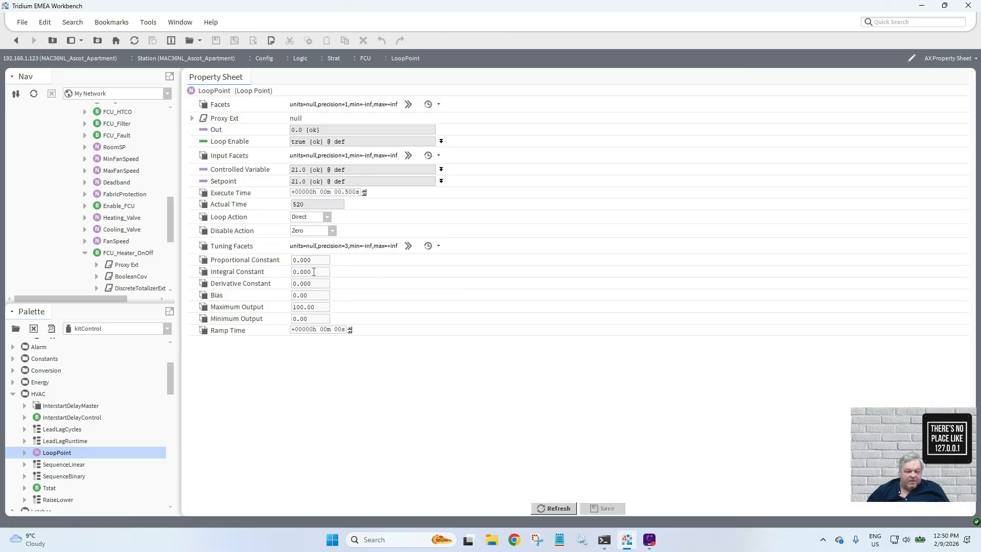
triple_click(315, 264)
text(5)
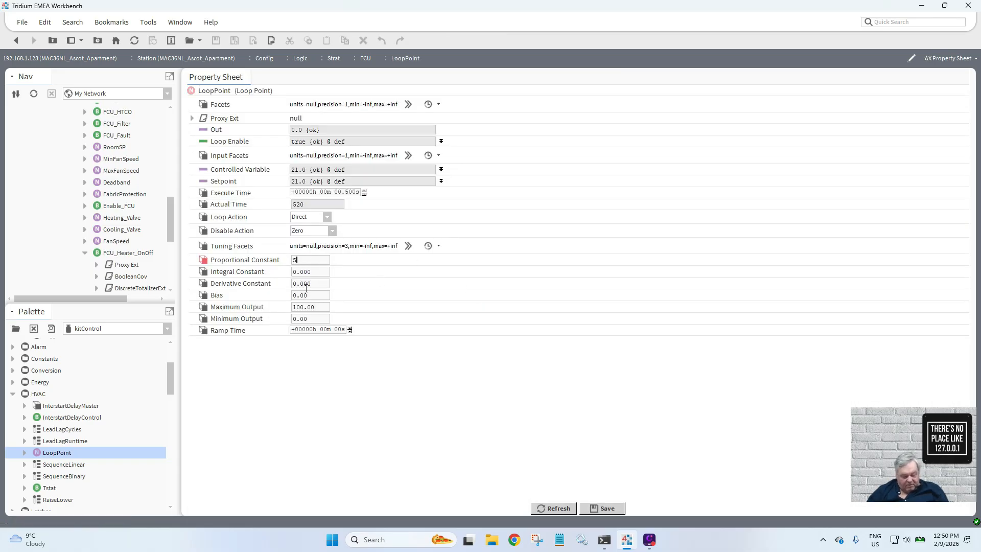
triple_click(314, 272)
text(0.1)
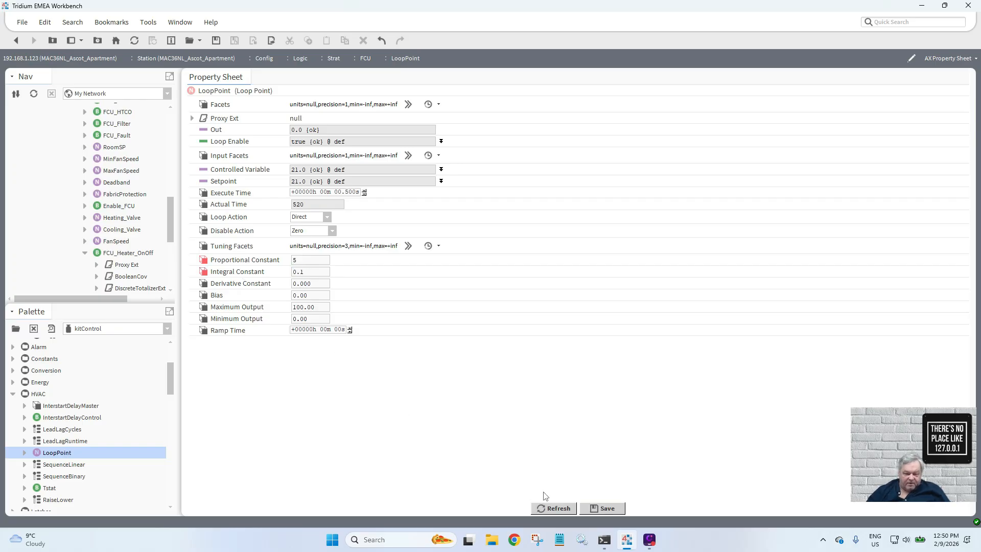
click(603, 508)
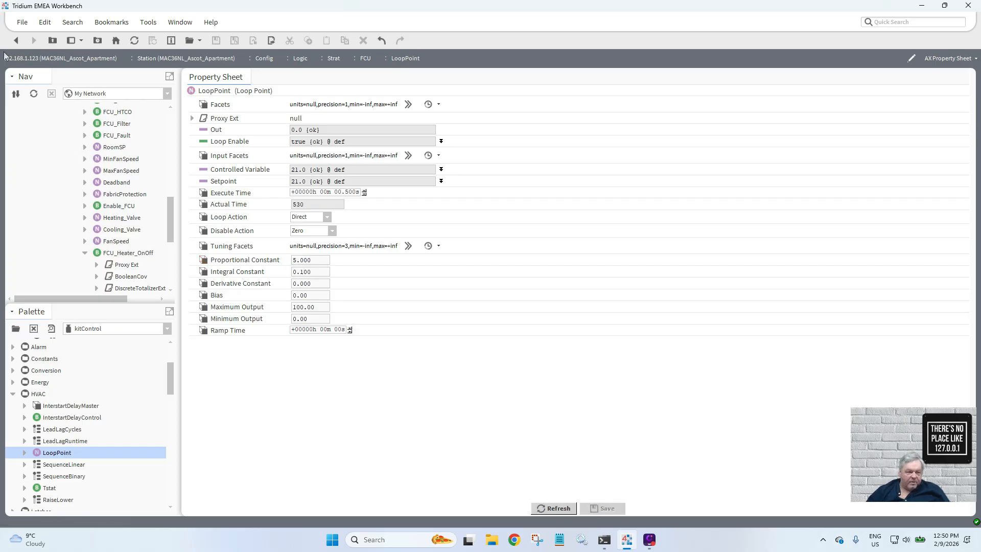
- Return to the FCU wire sheet and set the RoomSP point to 25 °C
click(16, 40)
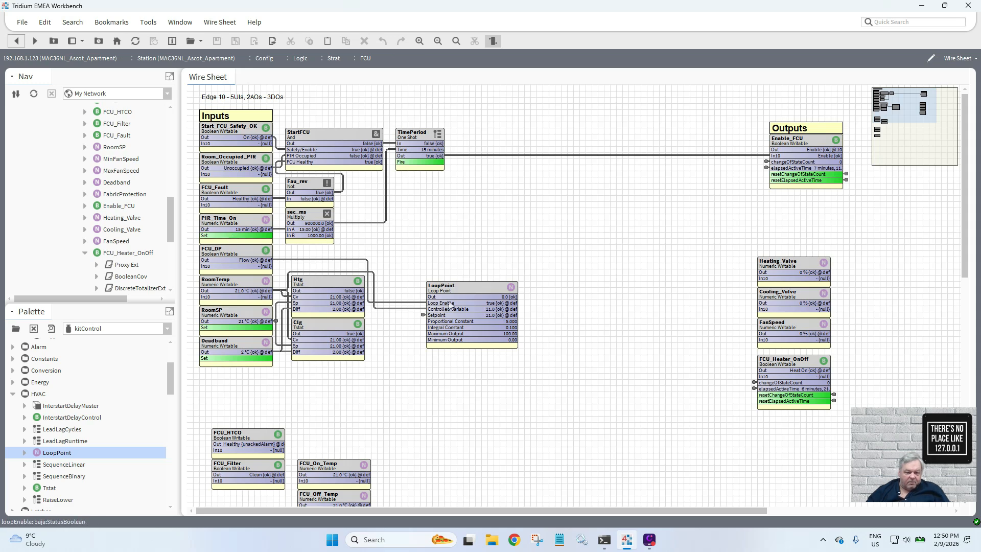
right_click(238, 311)
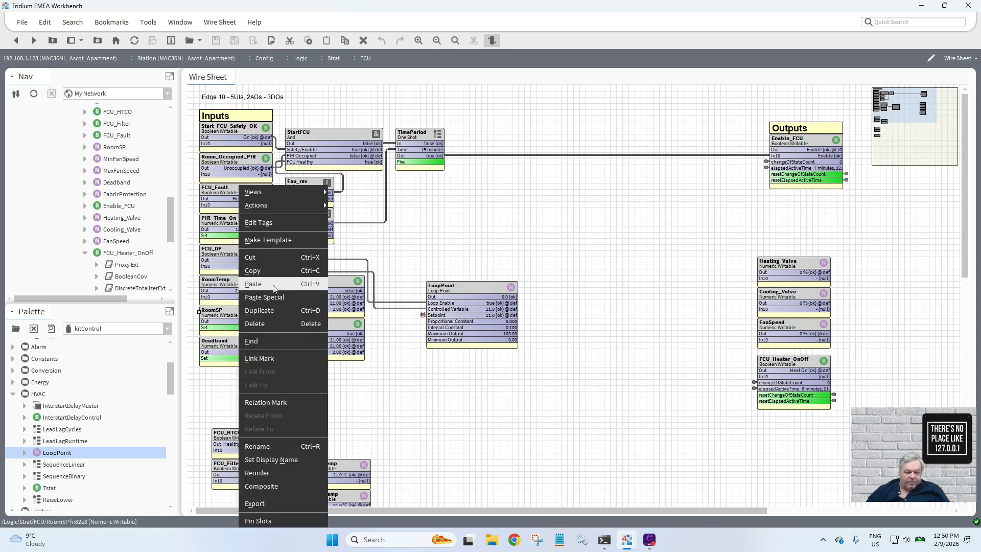
mouse_move(300, 210)
click(339, 205)
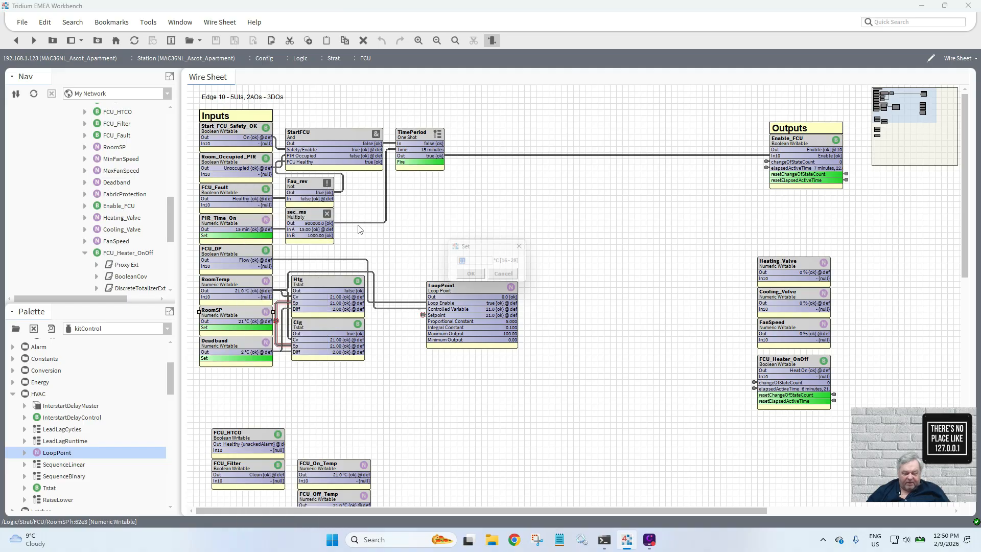
text(25)
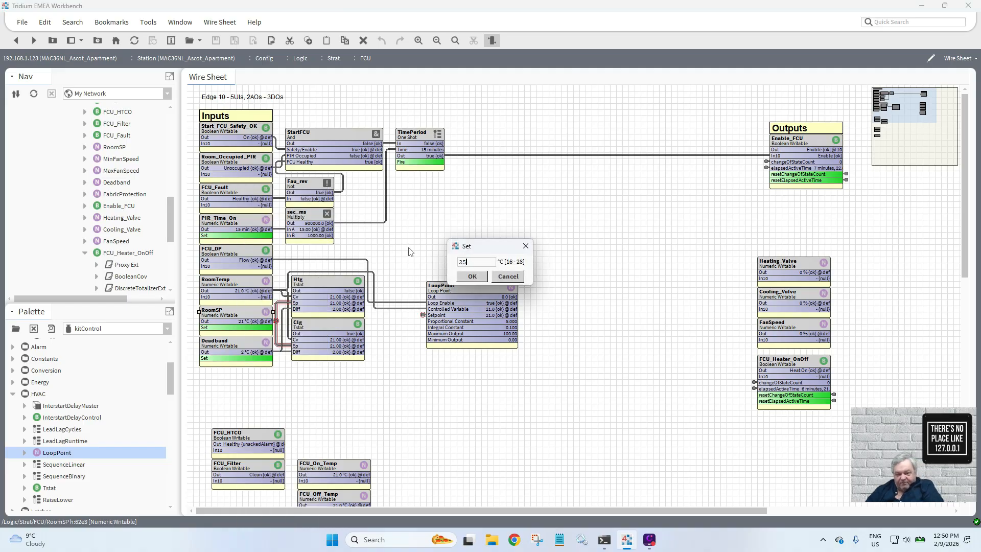
click(472, 276)
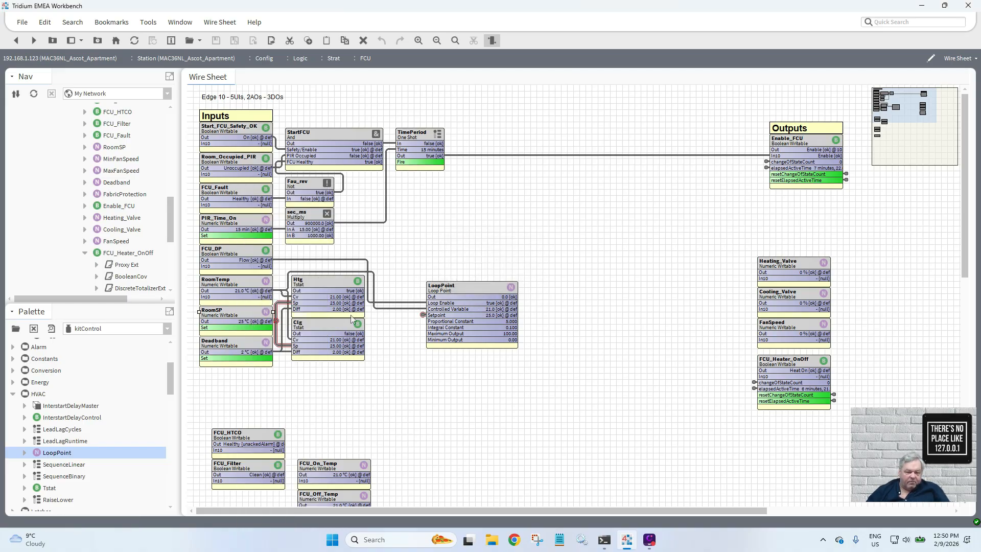
- Change the LoopPoint's Loop Action to Reverse, save the properties and return to the wire sheet
double_click(466, 307)
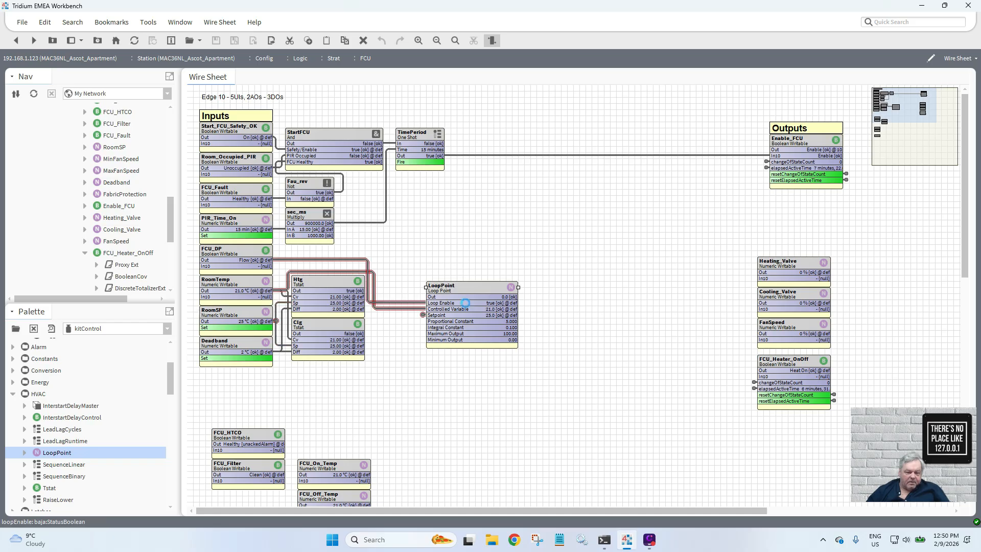
click(327, 217)
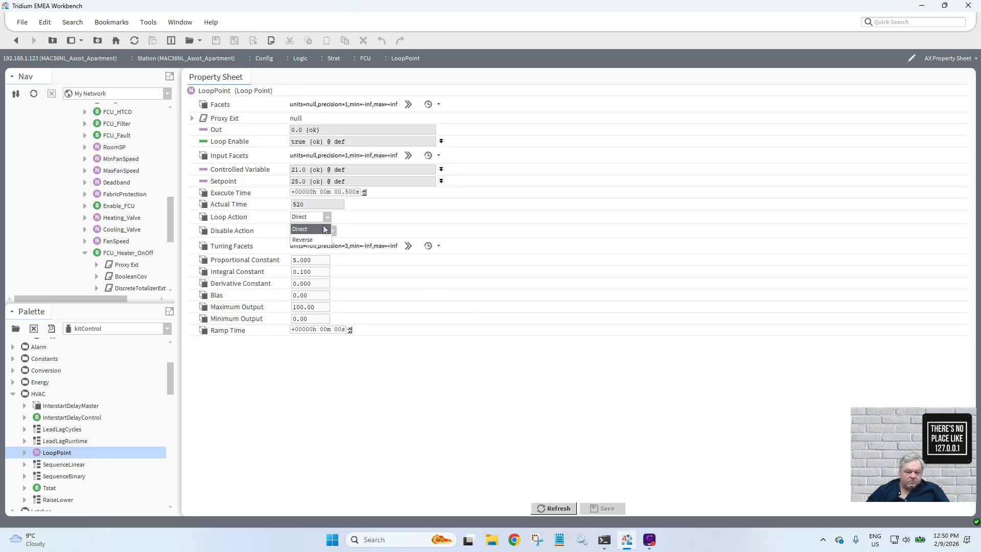
click(321, 234)
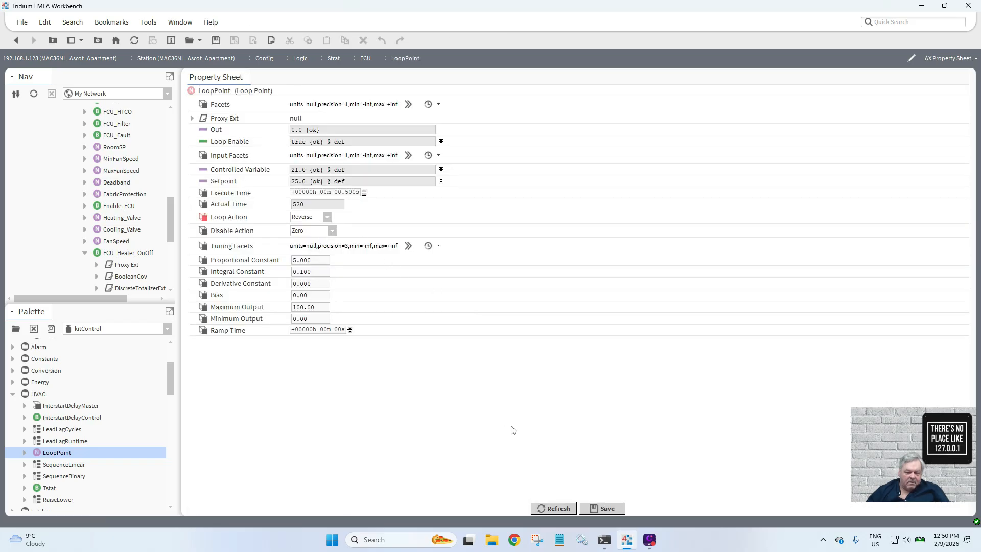
click(603, 508)
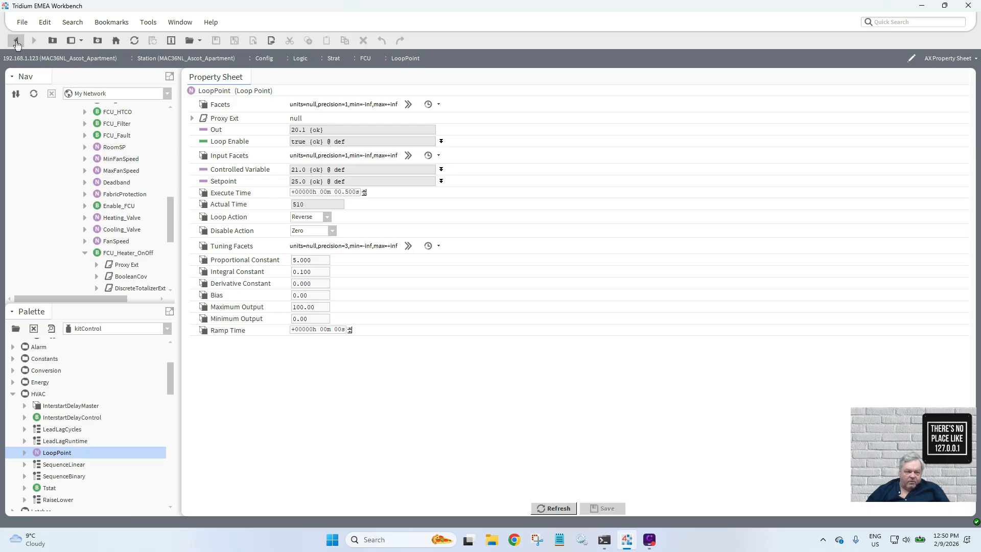
click(16, 41)
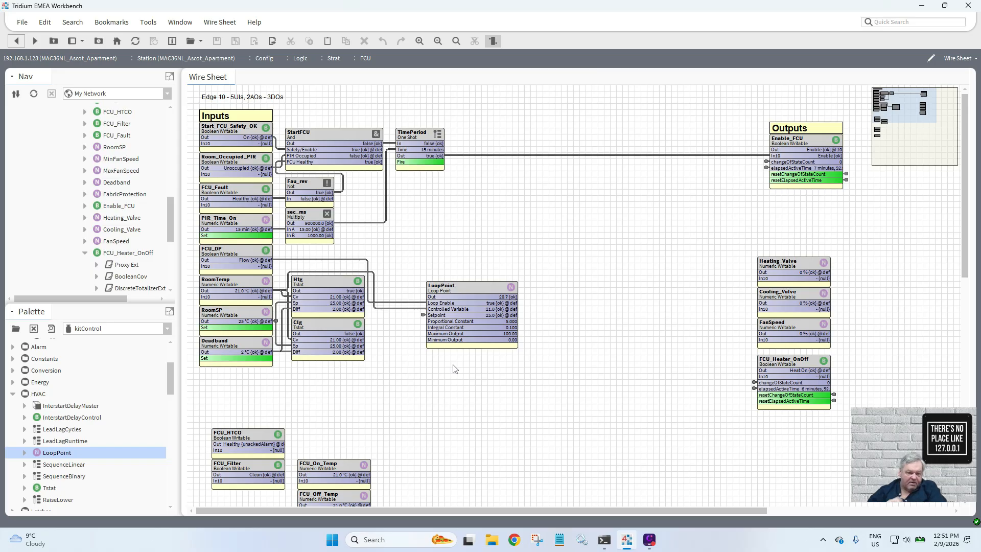
- Move the LoopPoint block closer to the Htg and Clg thermostats and link its output to Heating_Valve's In10
drag(461, 287, 432, 272)
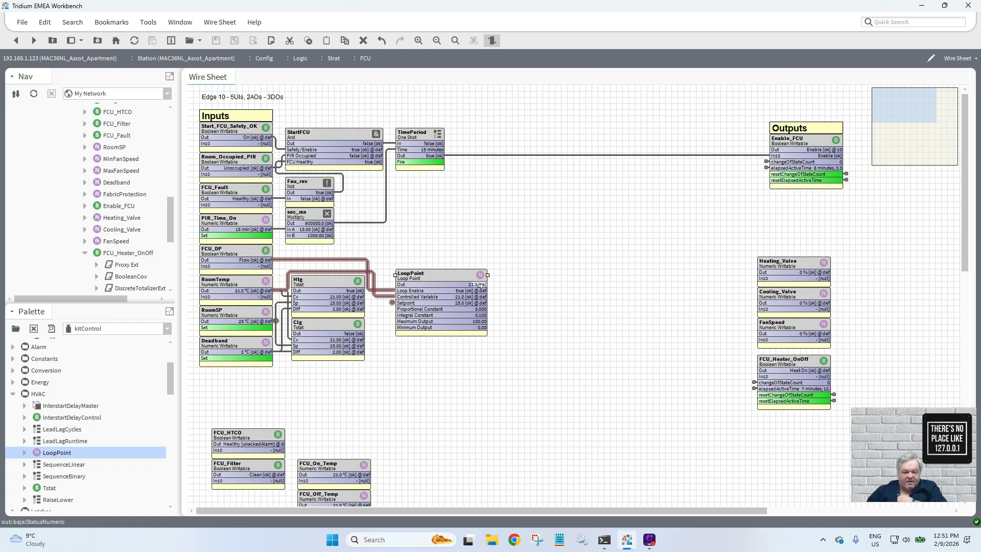
drag(480, 284, 759, 279)
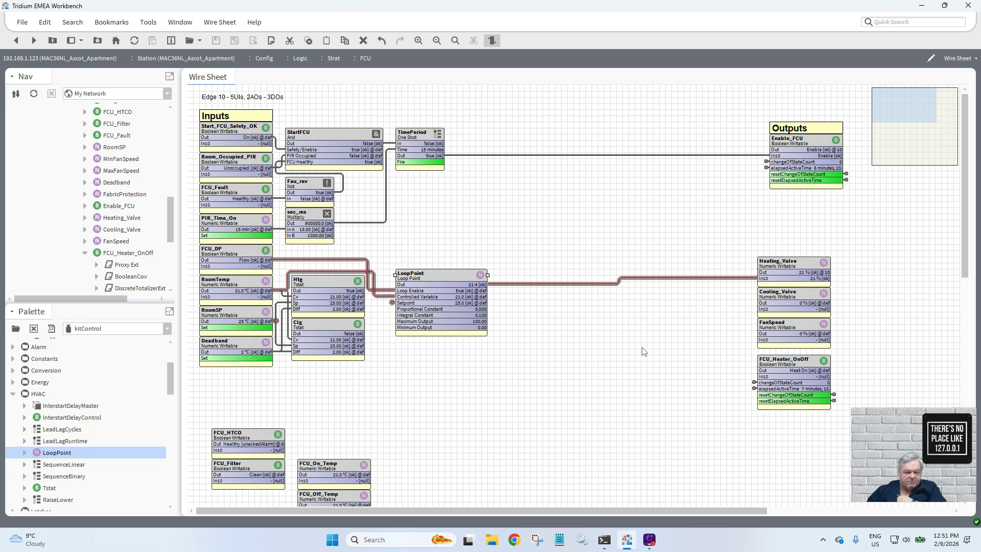
- Set the RoomSP point to 19 °C
click(233, 317)
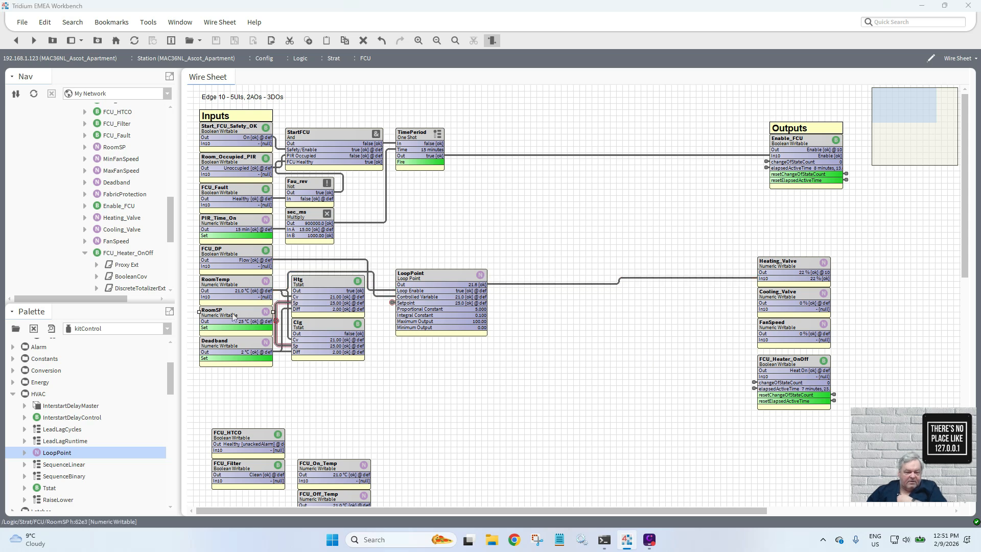
right_click(233, 316)
mouse_move(287, 207)
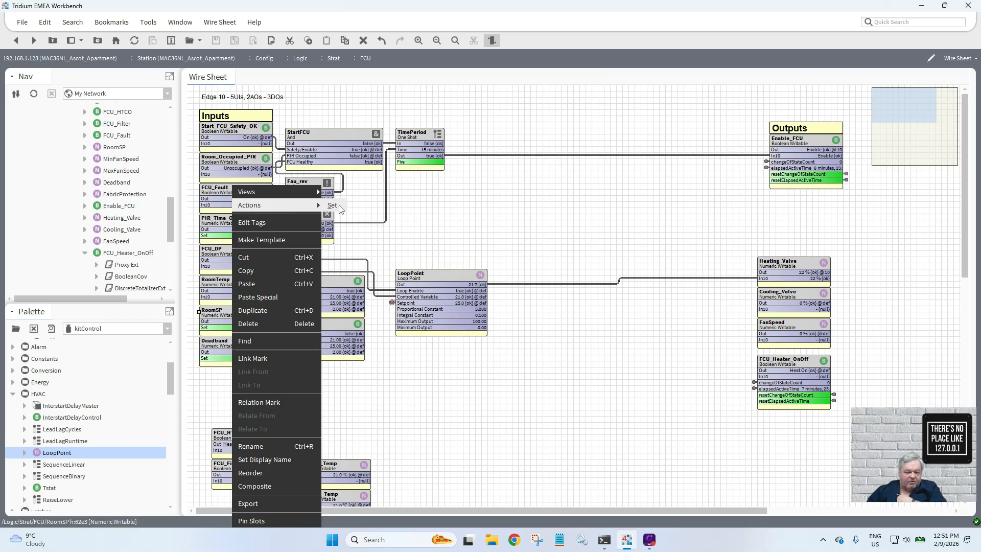
click(335, 206)
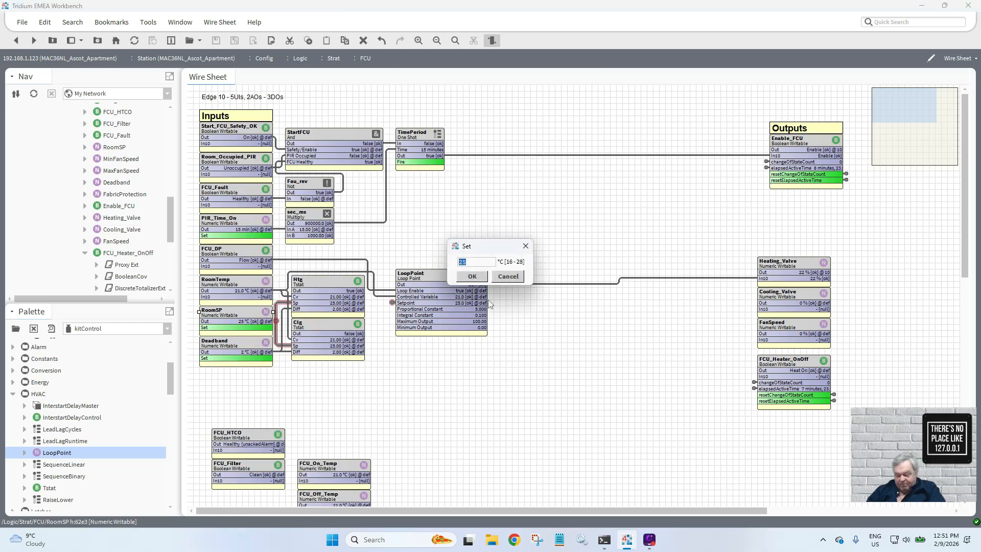
text(19)
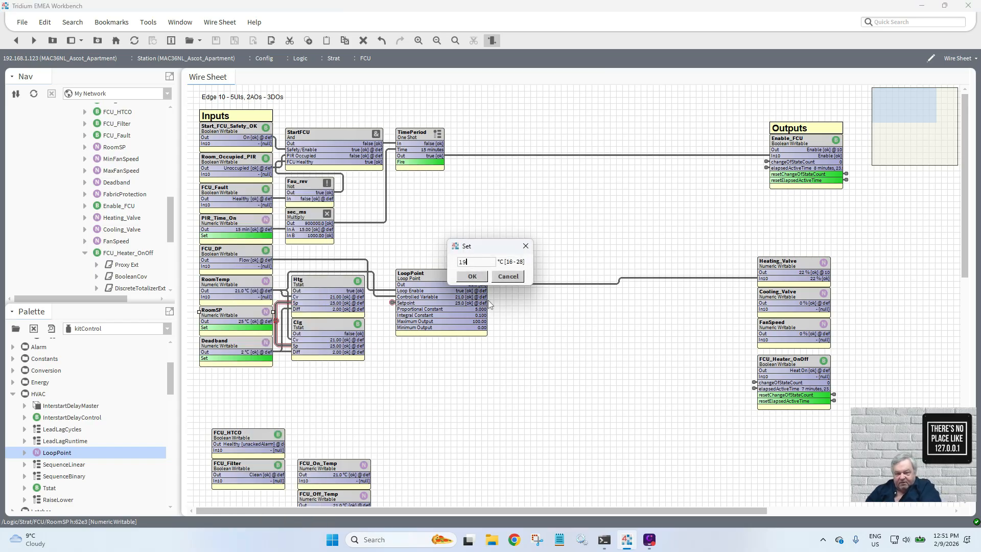
click(472, 276)
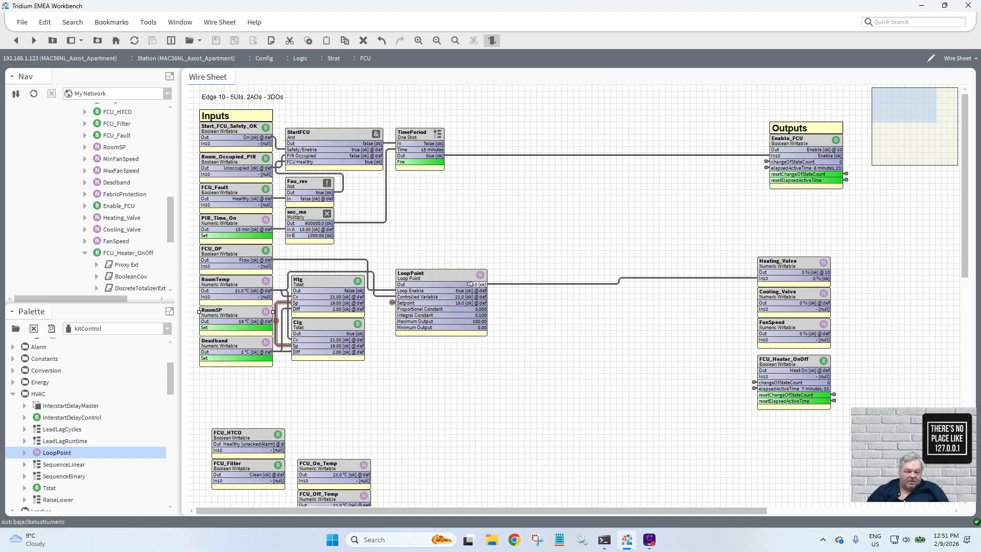
- Set the LoopPoint's Minimum Output to -100, save the properties and return to the wire sheet
double_click(445, 276)
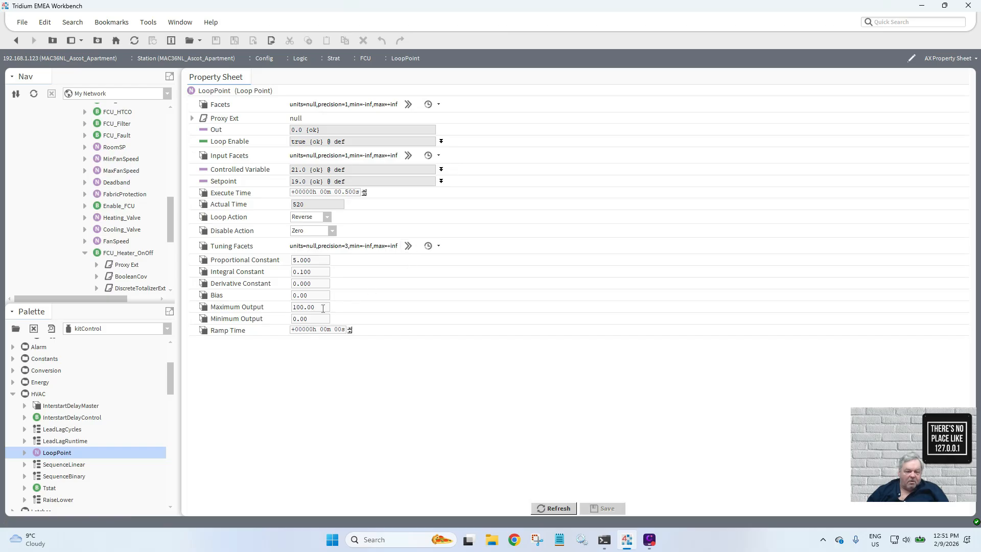
double_click(319, 319)
text(-1)
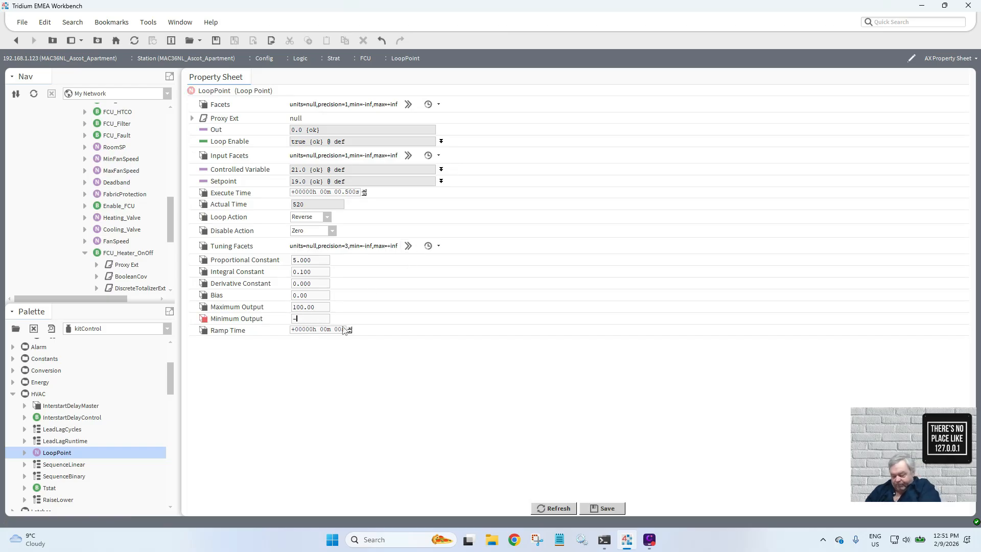
text(00)
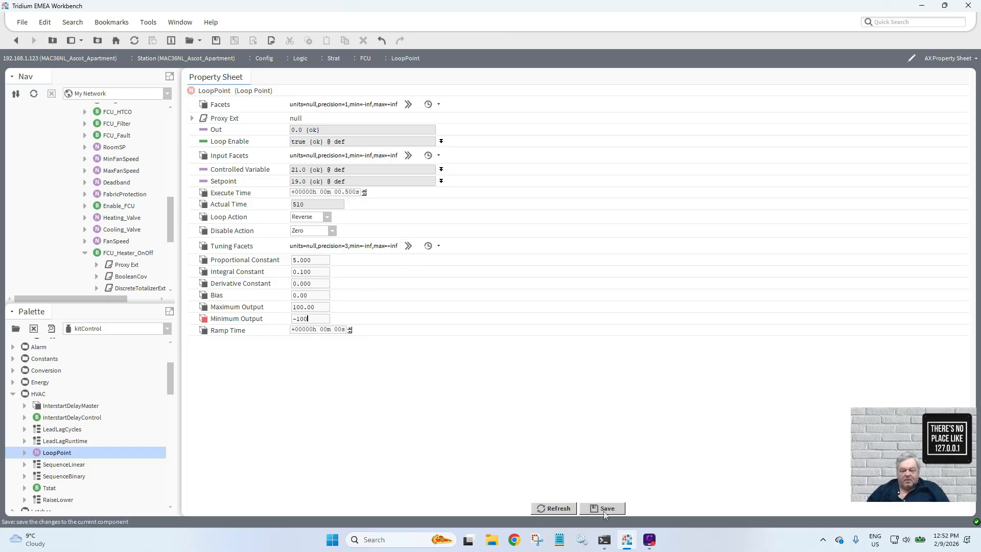
click(604, 508)
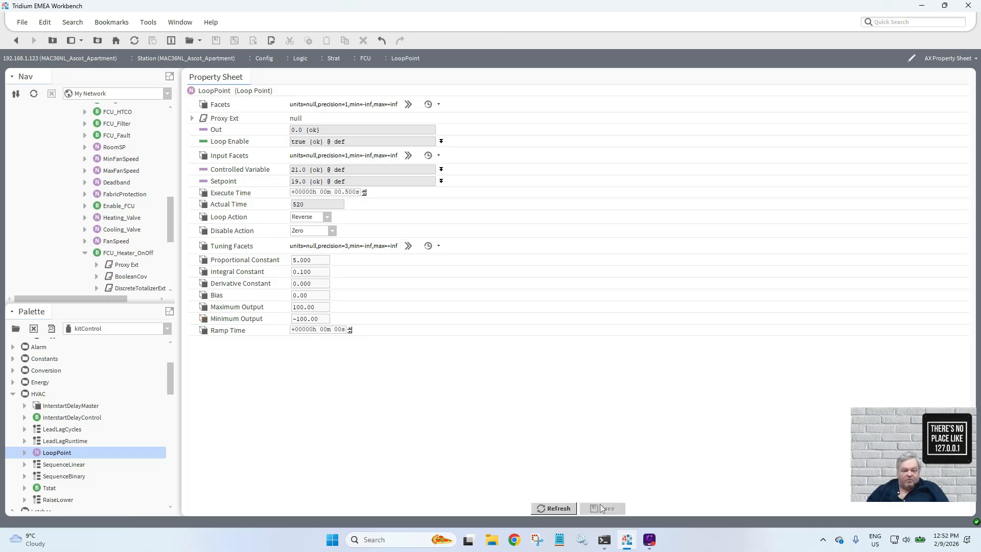
click(16, 40)
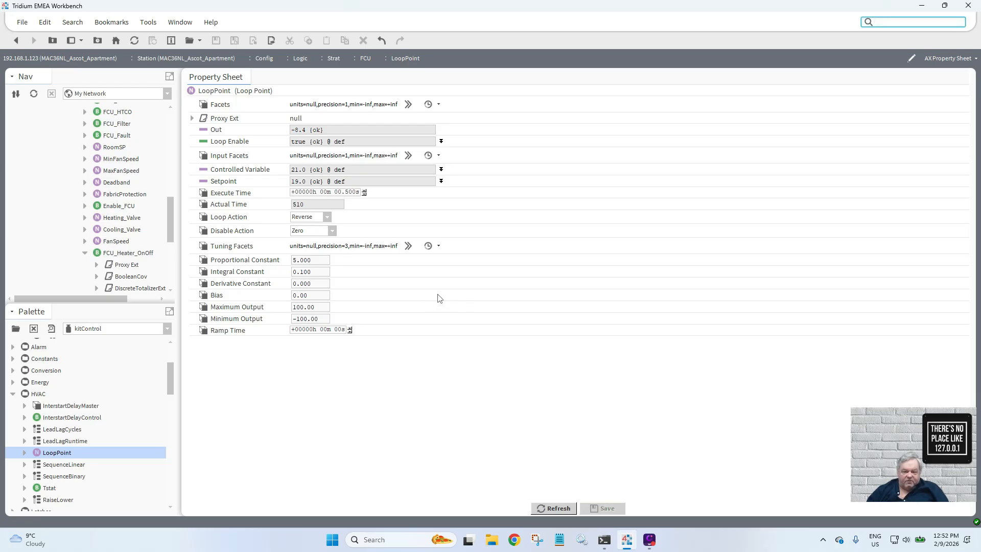
click(16, 39)
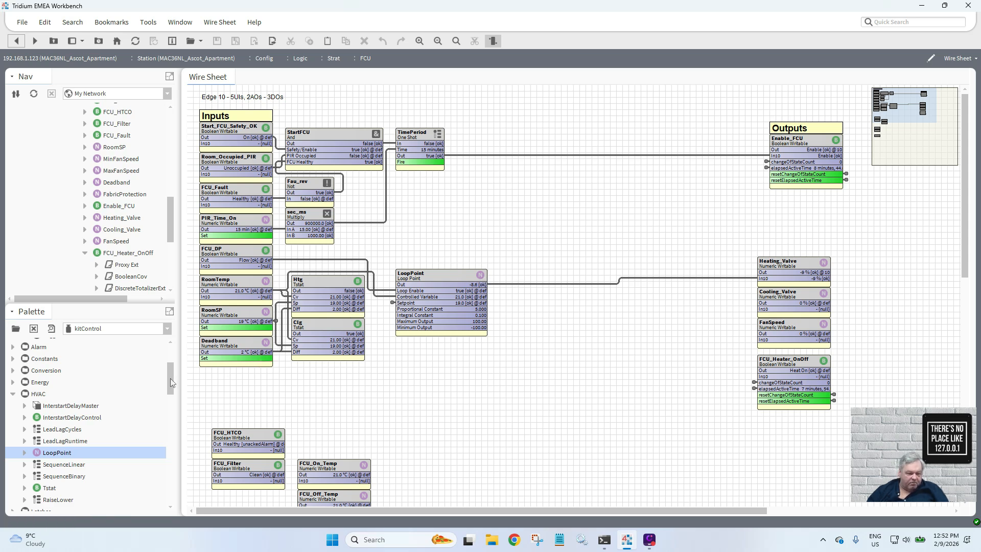
- Add a kitControl Maximum block named HtgOnly beside the LoopPoint and link the LoopPoint's output to its In A
drag(171, 379, 173, 452)
drag(59, 430, 557, 297)
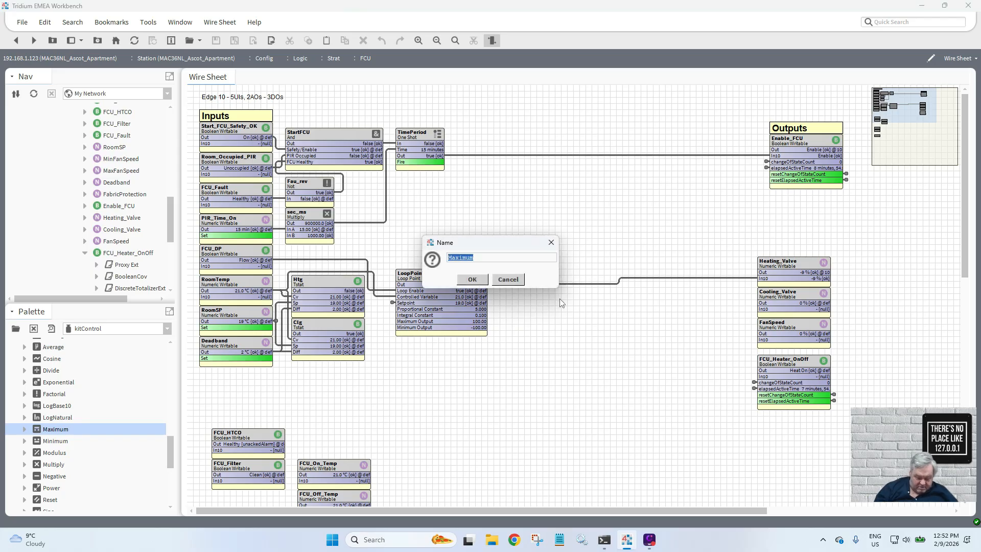
text(HtgO)
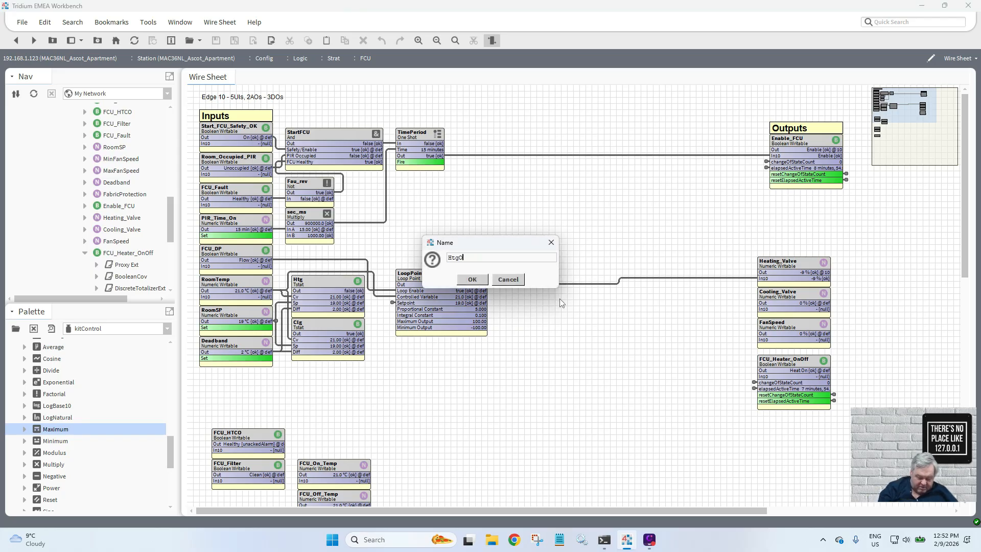
text(nly)
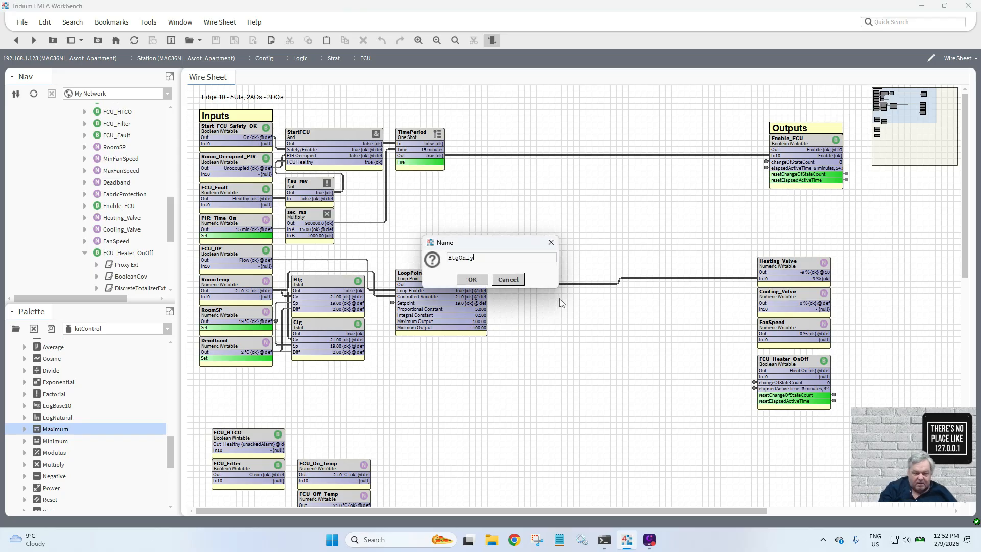
click(480, 277)
drag(480, 284, 527, 285)
- Give HtgOnly's In B a non-null value of 0, save the properties and return to the wire sheet
double_click(528, 270)
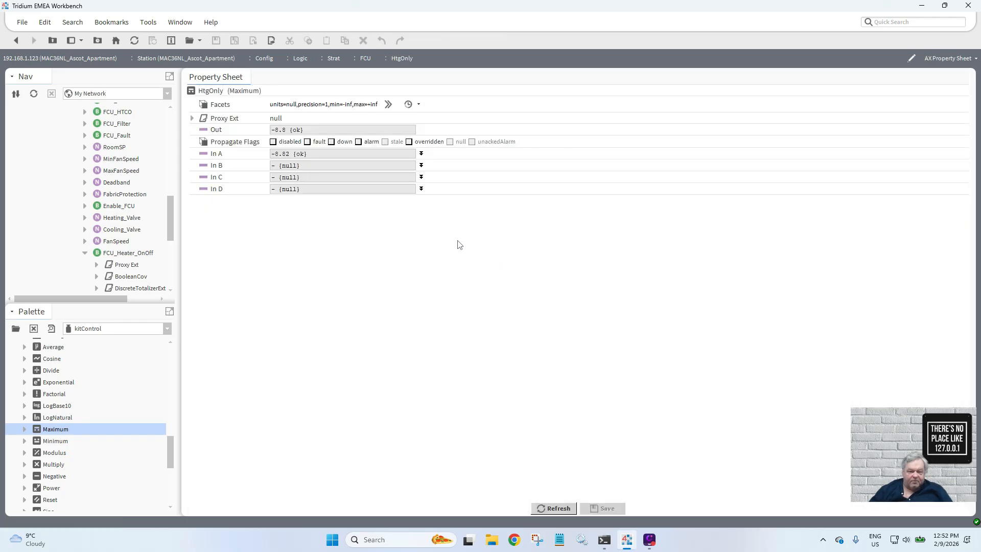
click(422, 166)
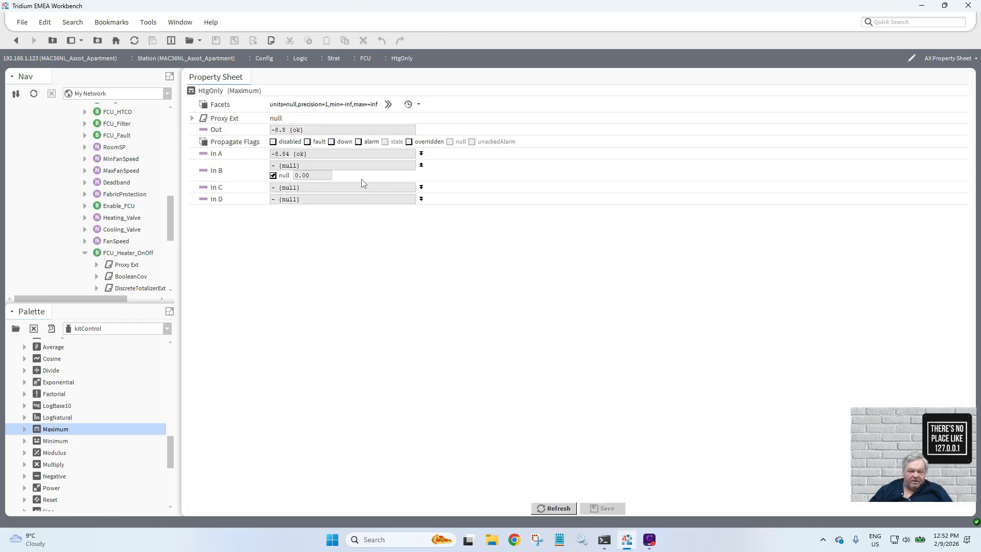
click(274, 175)
double_click(306, 175)
text(0)
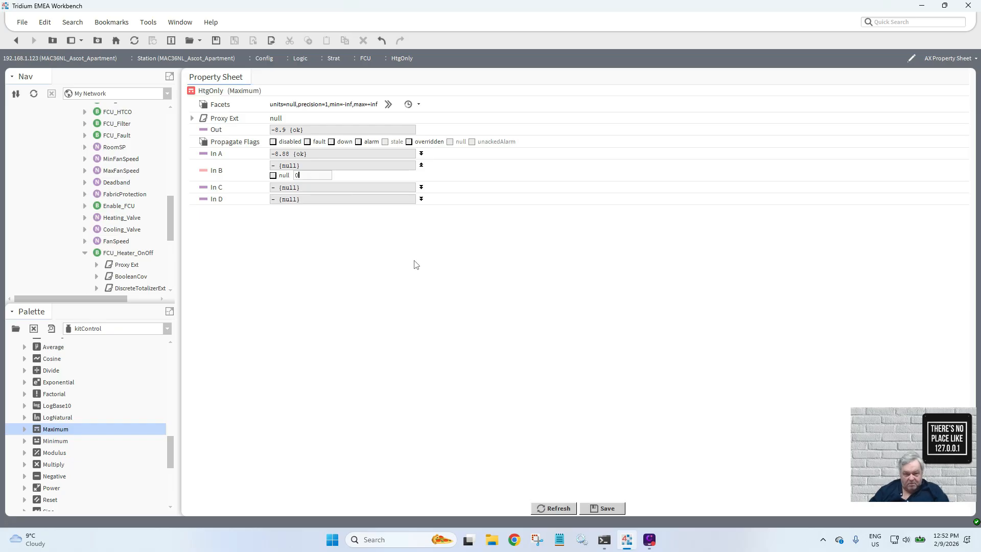
click(604, 508)
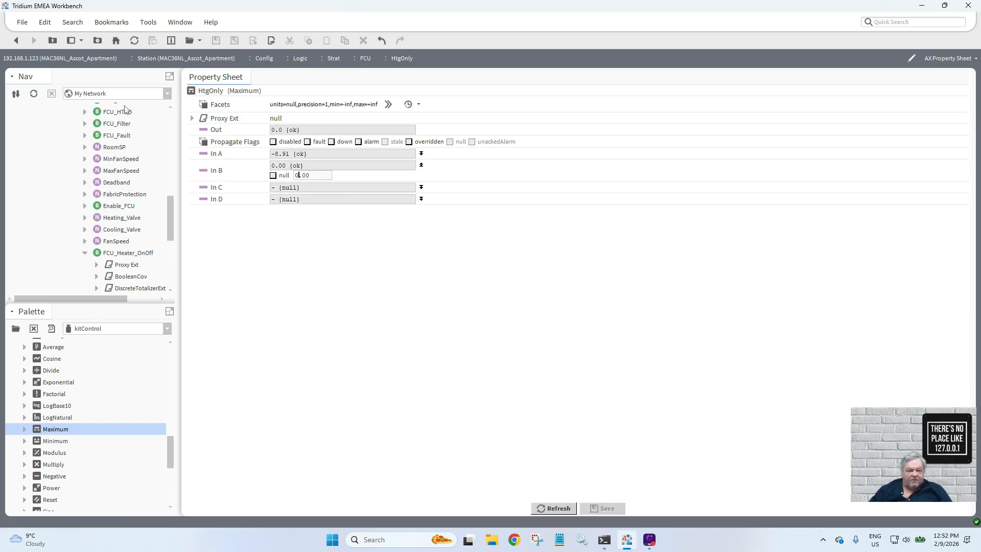
click(16, 40)
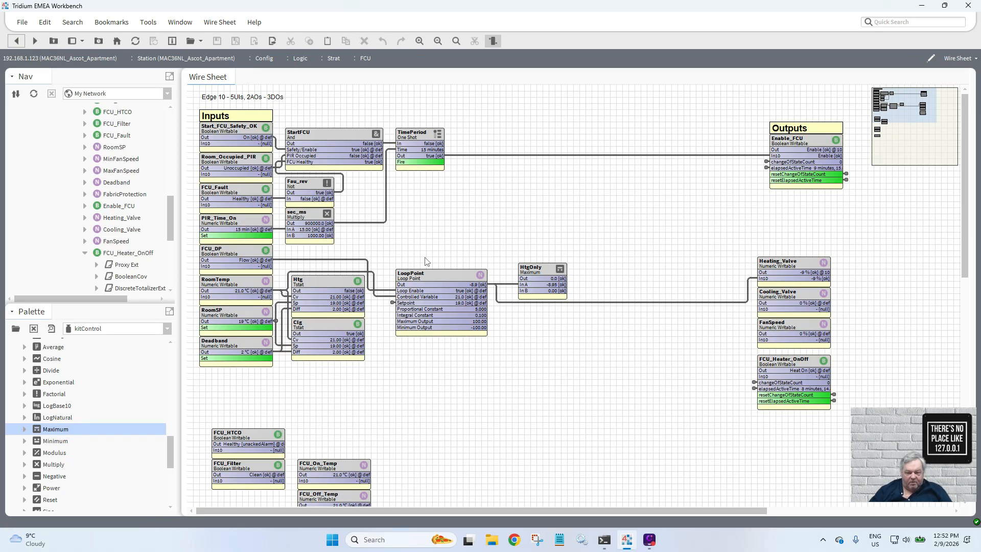
- Replace the direct LoopPoint link to Heating_Valve with one from HtgOnly's output to In10, and move HtgOnly closer to the LoopPoint
right_click(571, 302)
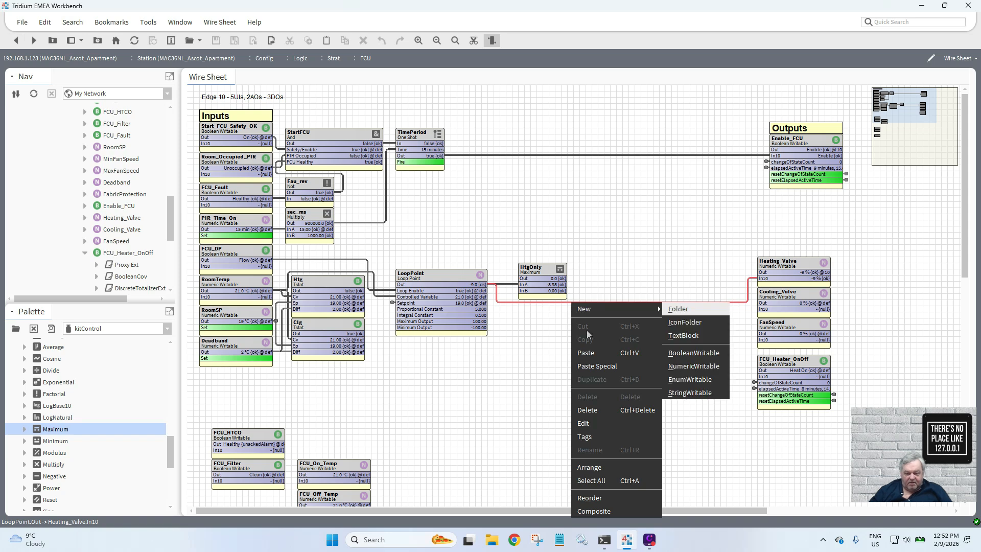
click(603, 410)
drag(559, 278, 765, 279)
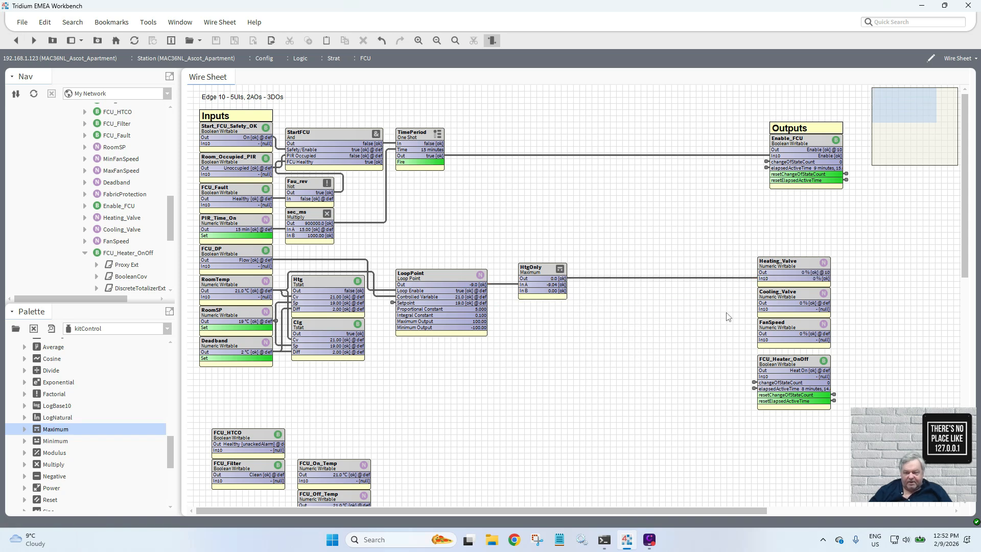
drag(549, 273, 530, 273)
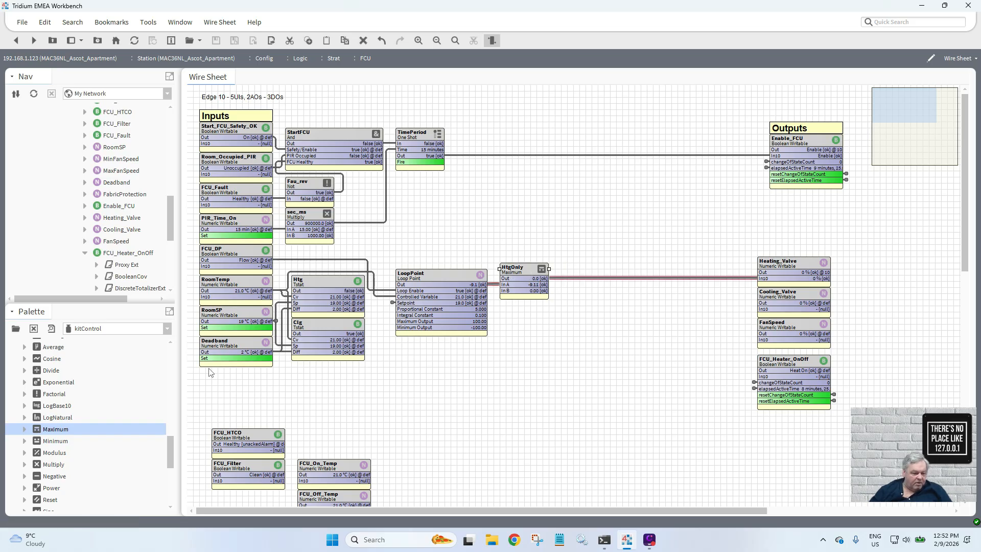
- Add a kitControl Minimum block named ClgOnly below HtgOnly and link the LoopPoint's output to its In A
drag(59, 445, 514, 333)
text(Clg)
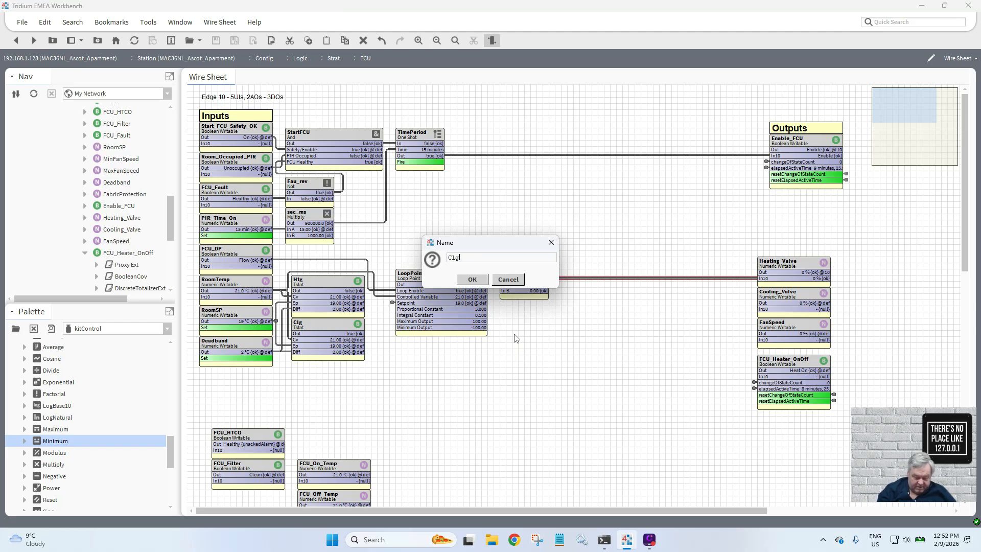
text(Only)
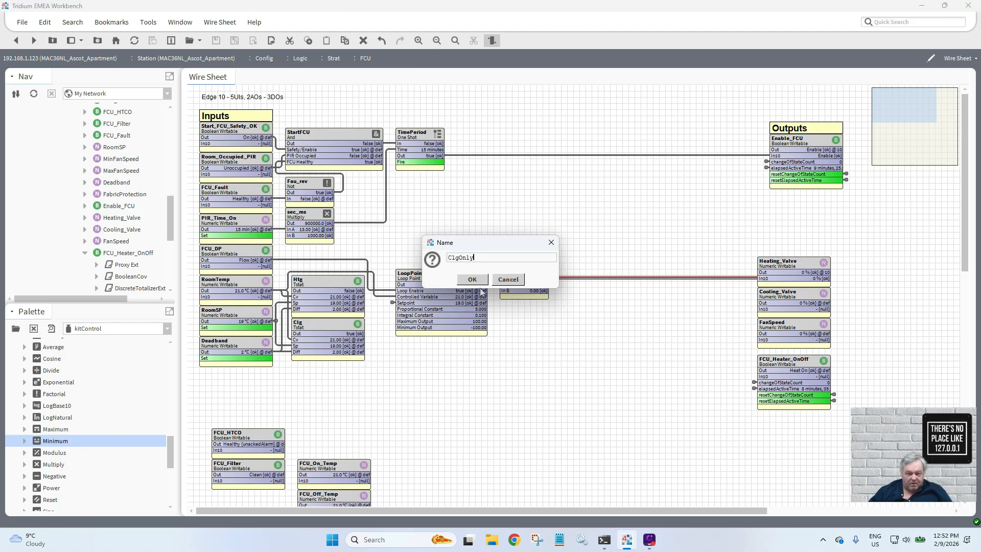
click(479, 280)
drag(485, 285, 527, 310)
- Give ClgOnly's In B a non-null value of 0, save the properties and return to the wire sheet
double_click(527, 310)
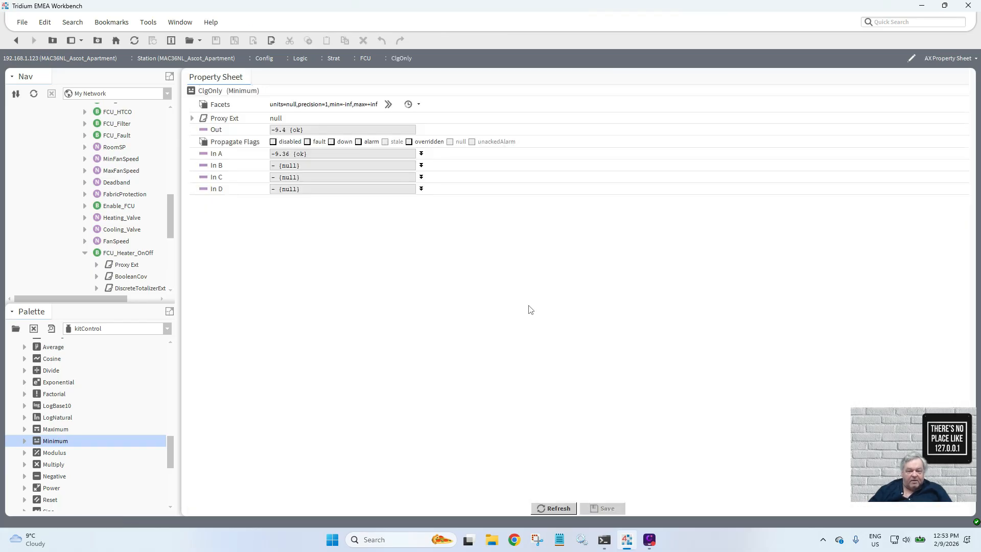
click(421, 165)
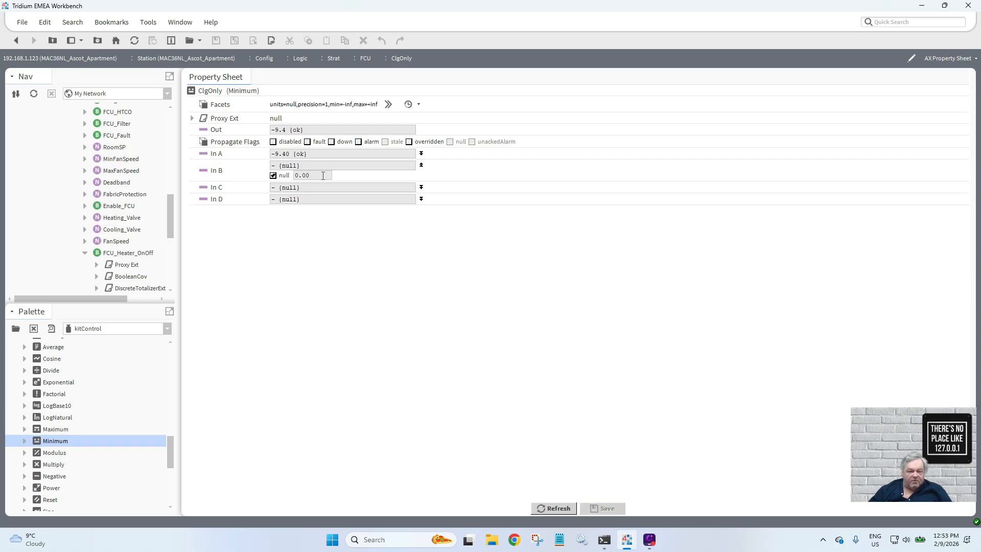
click(273, 176)
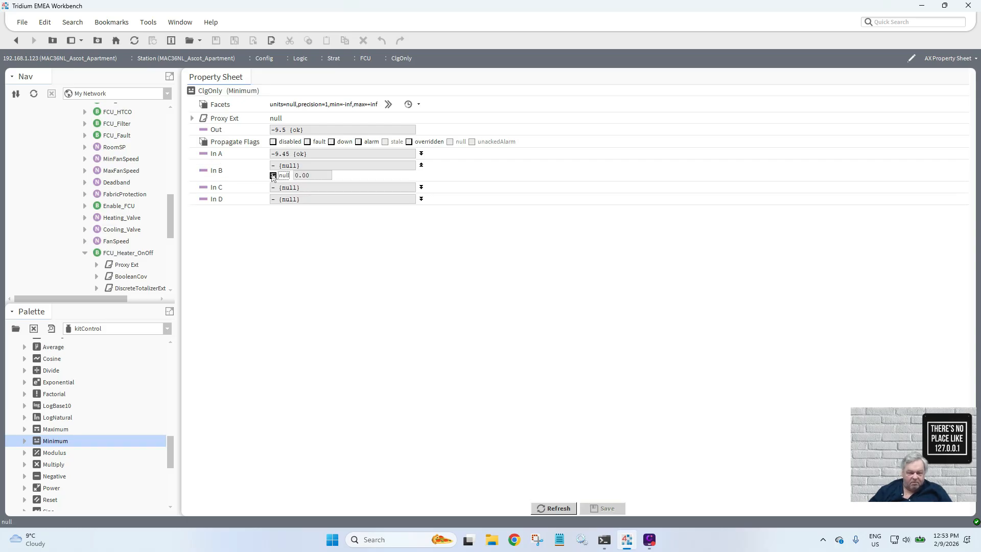
click(599, 509)
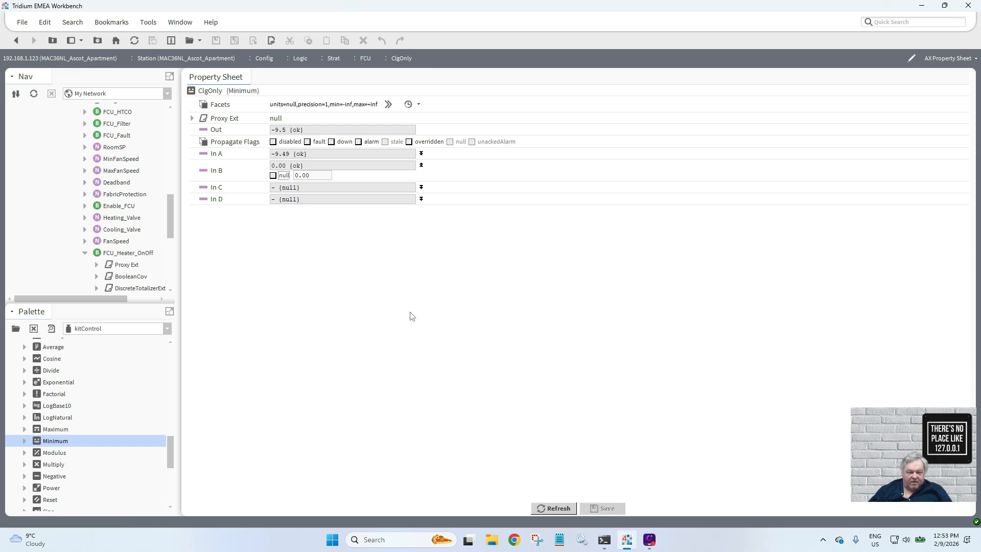
click(17, 41)
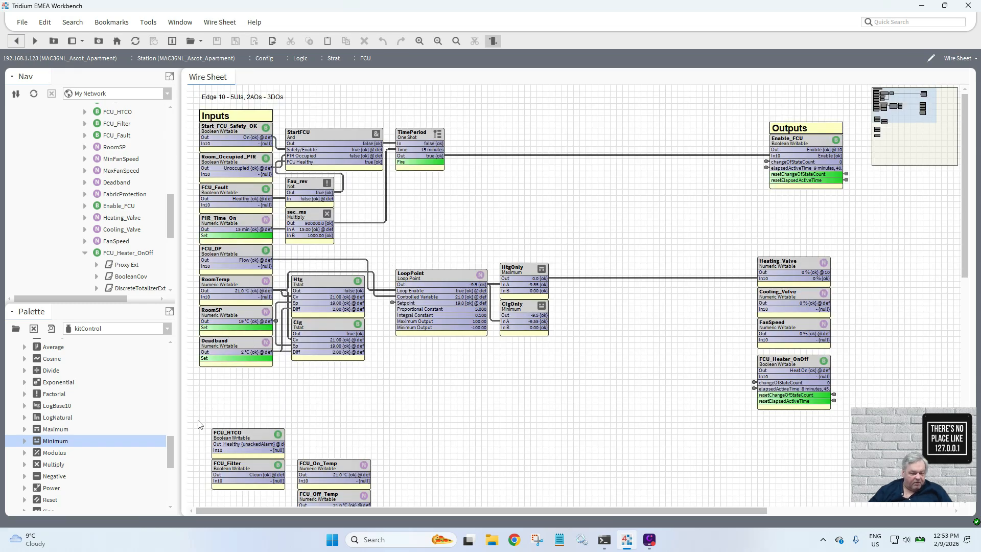
- Add an AbsValue block named ClgV beside ClgOnly and link ClgOnly's output through it to Cooling_Valve's In10
drag(173, 444, 171, 430)
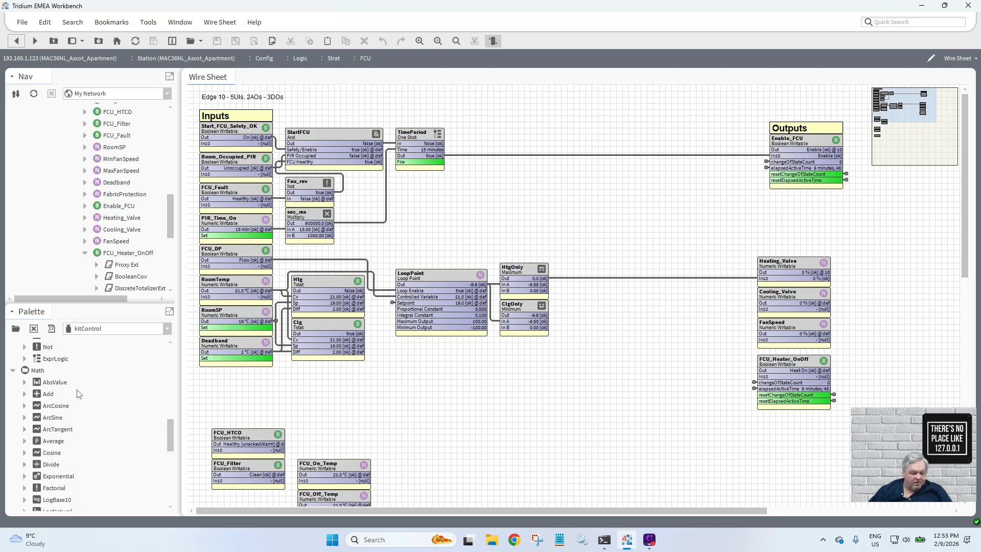
click(56, 383)
drag(56, 387, 538, 333)
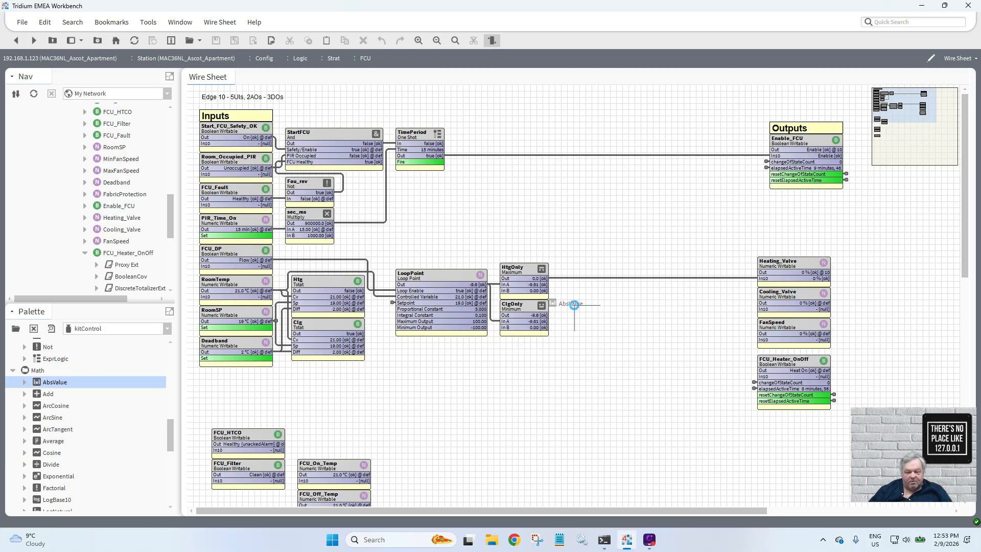
drag(574, 304, 574, 306)
text(Cl)
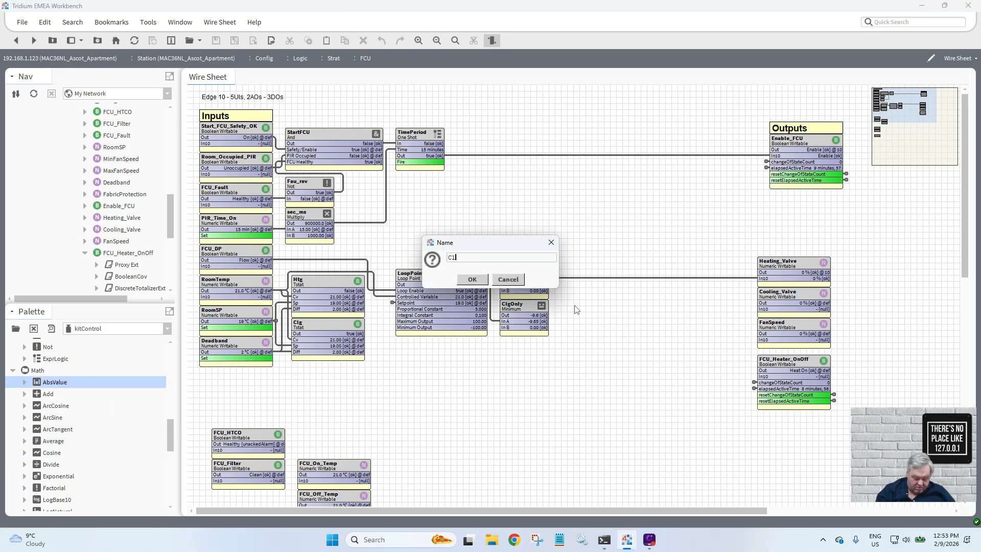
text(gV)
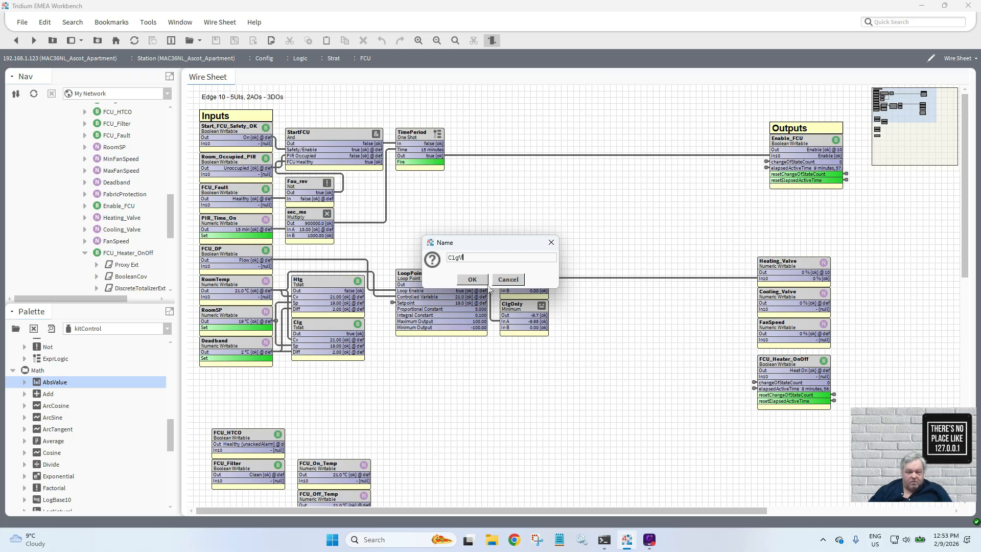
click(473, 279)
drag(543, 315, 762, 309)
click(705, 371)
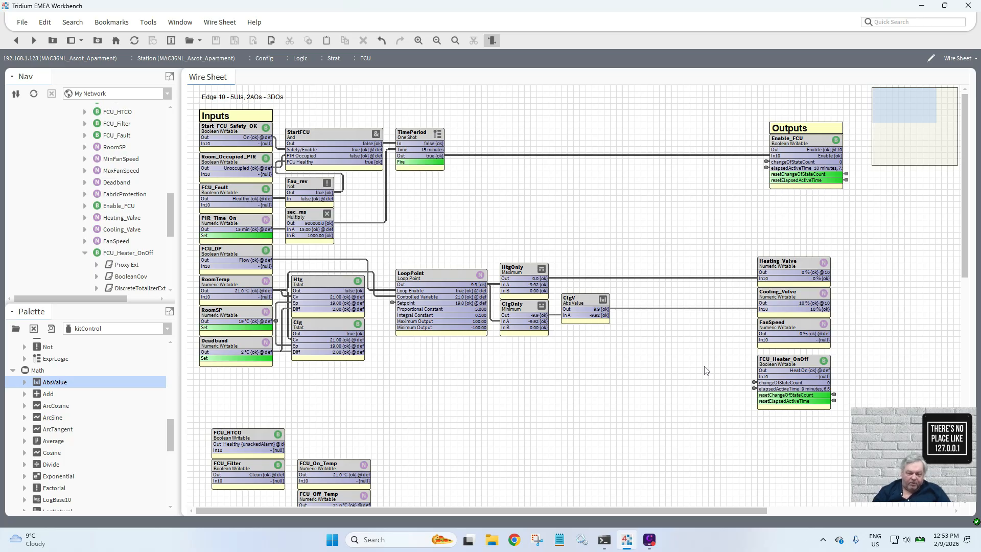
- Rename the LoopPoint block as HtgClg_PI
right_click(414, 279)
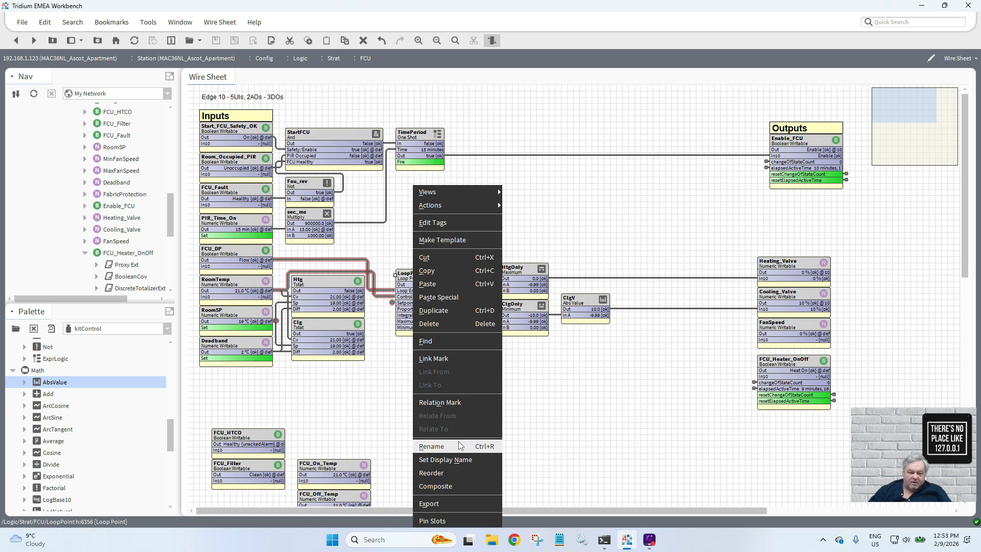
click(459, 445)
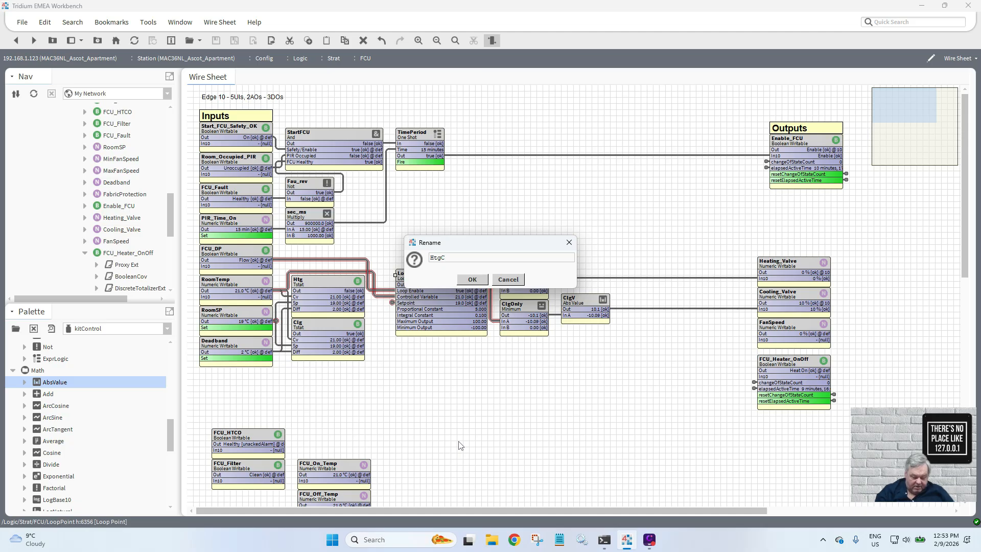
text(lg_PI)
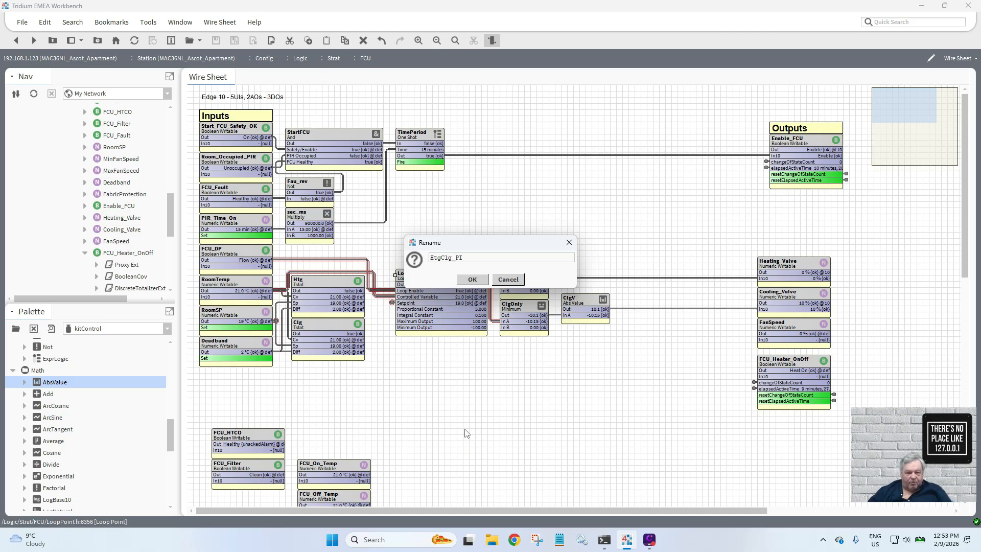
click(473, 280)
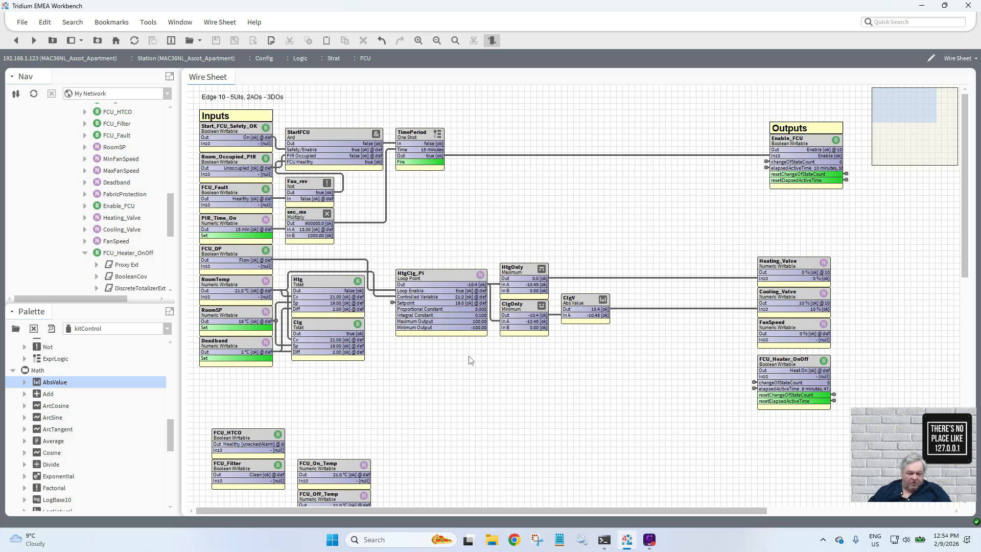
- Delete the Htg and Clg Tstat blocks and move HtgClg_PI, HtgOnly, ClgOnly and ClgV together into the freed space beside the inputs
drag(387, 372, 279, 266)
right_click(308, 285)
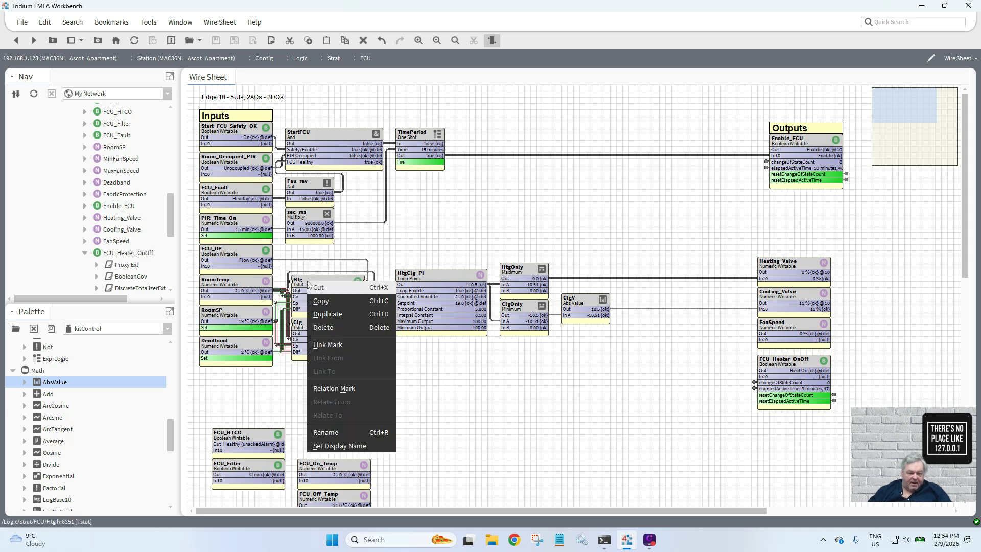
click(336, 325)
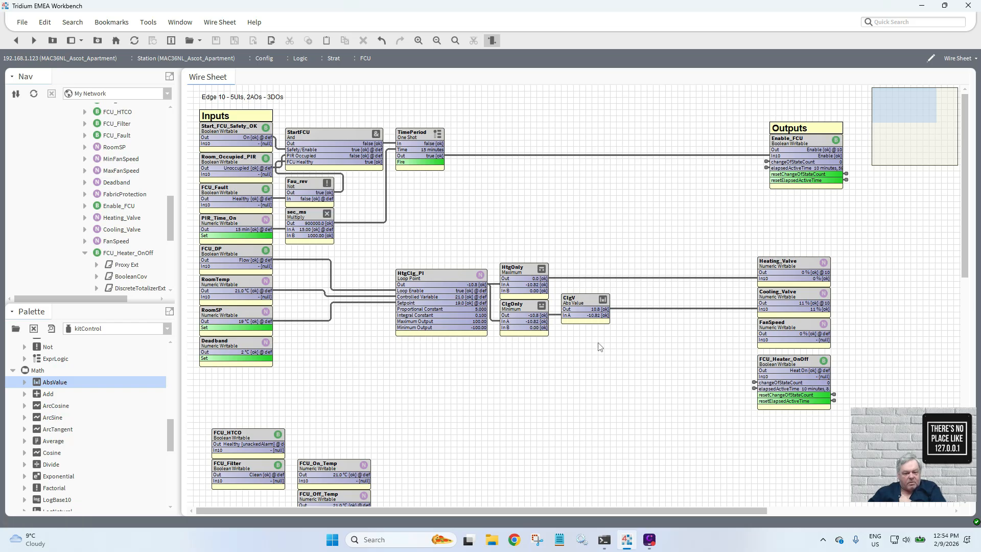
drag(635, 345, 307, 269)
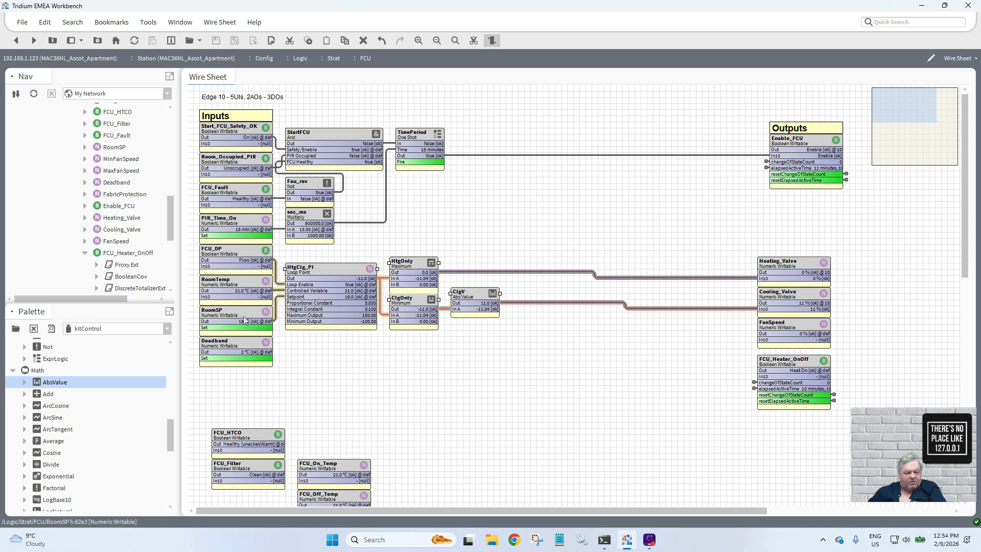
- Set the RoomSP setpoint to 25 °C
right_click(240, 317)
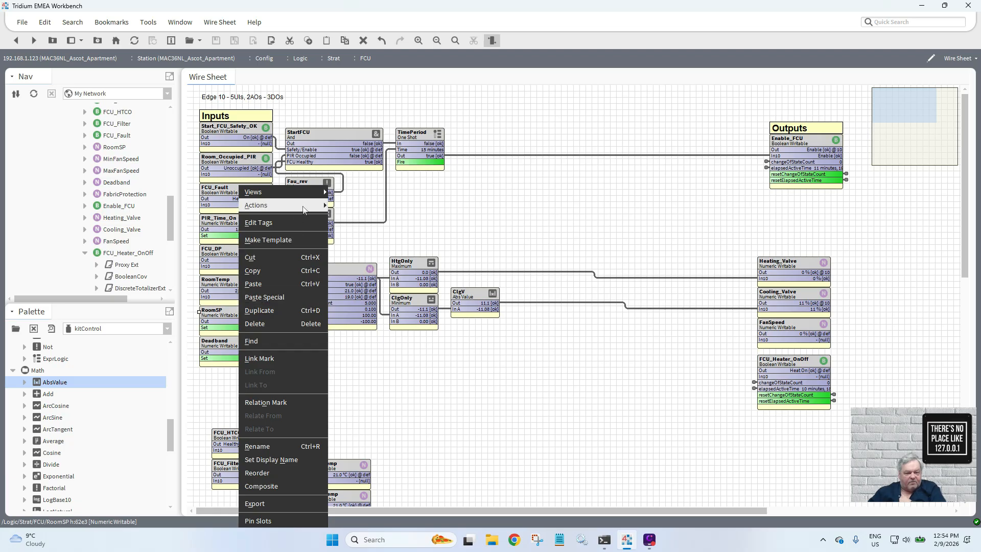
click(339, 206)
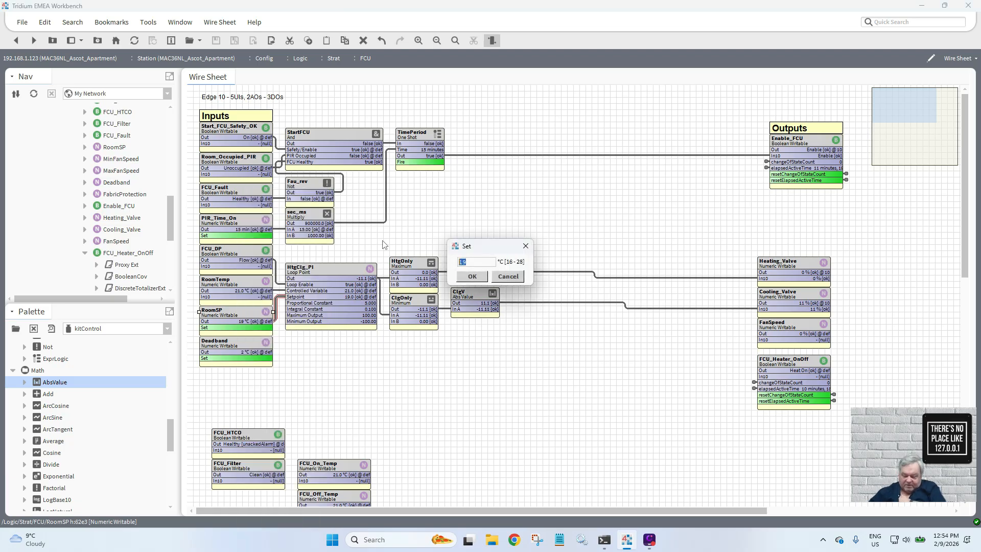
text(25)
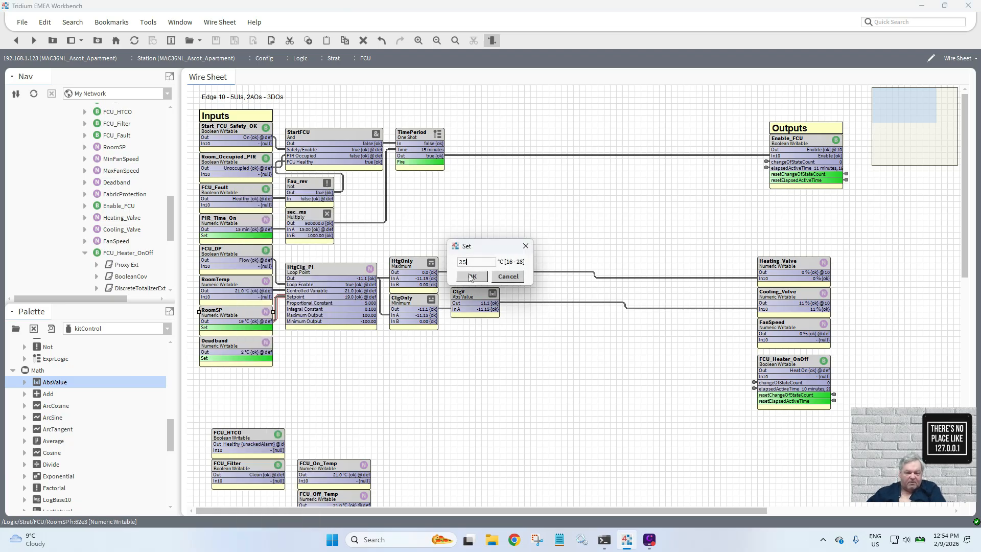
click(473, 276)
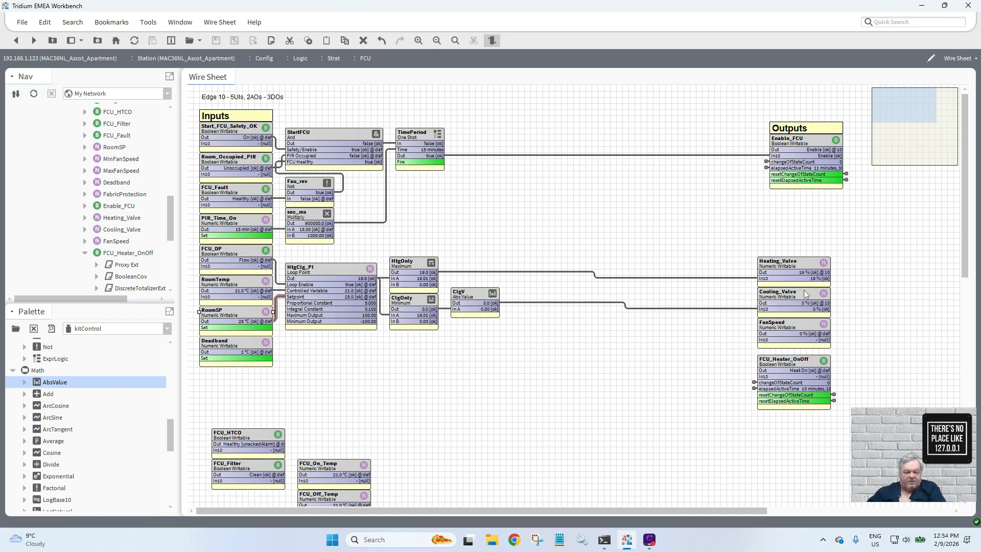
- Move the Heating_Valve and Cooling_Valve blocks up slightly to straighten their incoming links
drag(802, 267, 802, 259)
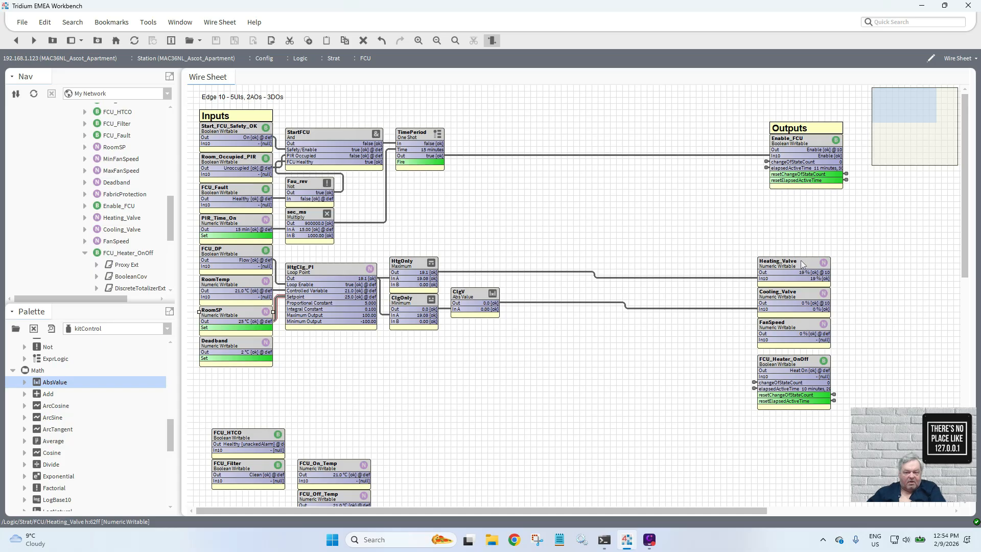
drag(803, 296, 803, 289)
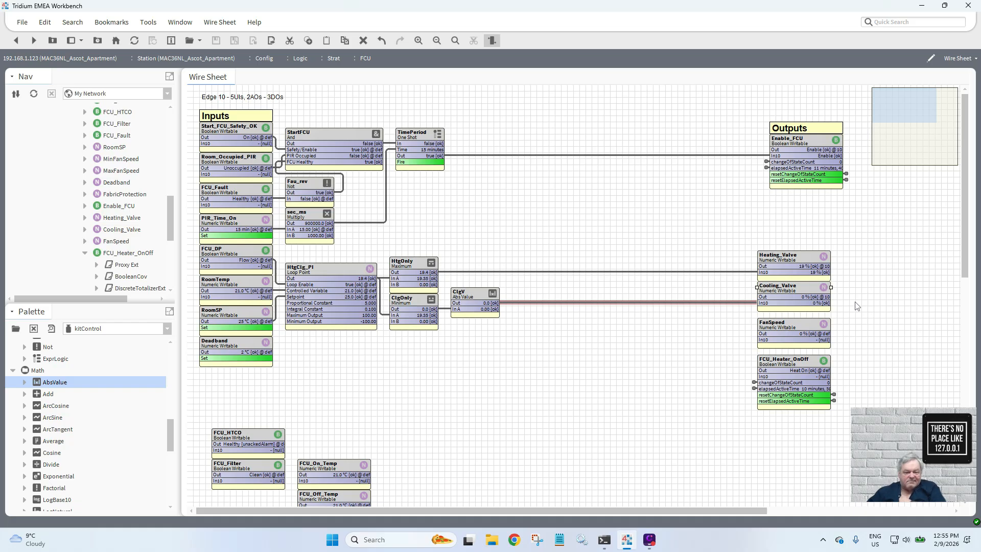
- Set the RoomSP setpoint to 21 °C
right_click(231, 318)
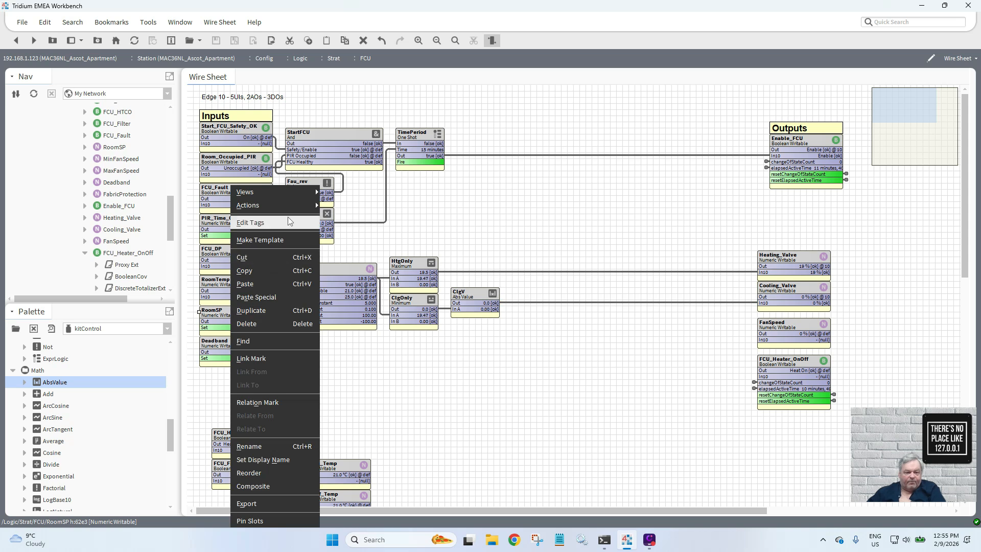
click(331, 205)
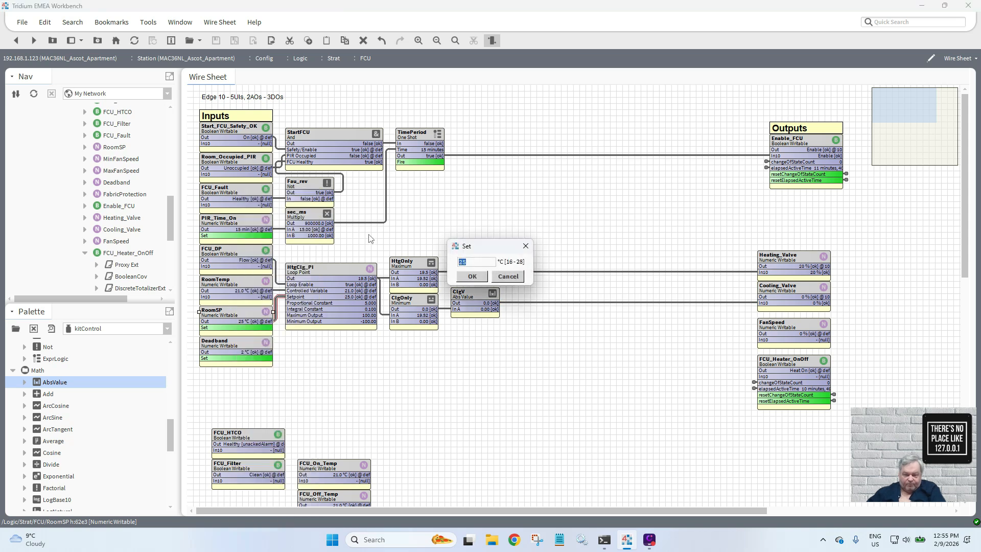
text(21)
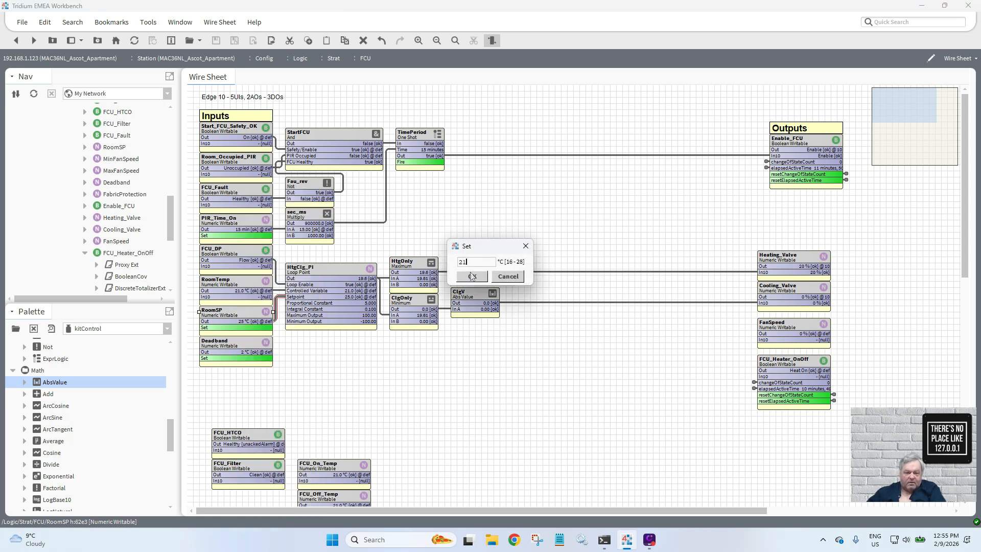
click(473, 276)
click(420, 374)
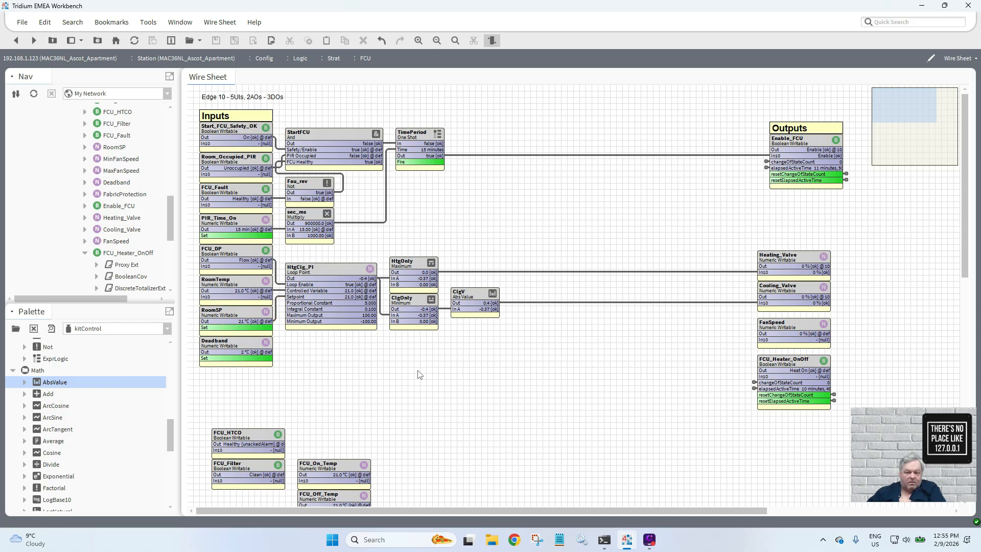
- Set HtgClg_PI's Proportional Constant to 4 and Integral Constant to 2, save the properties and return to the wire sheet
double_click(349, 285)
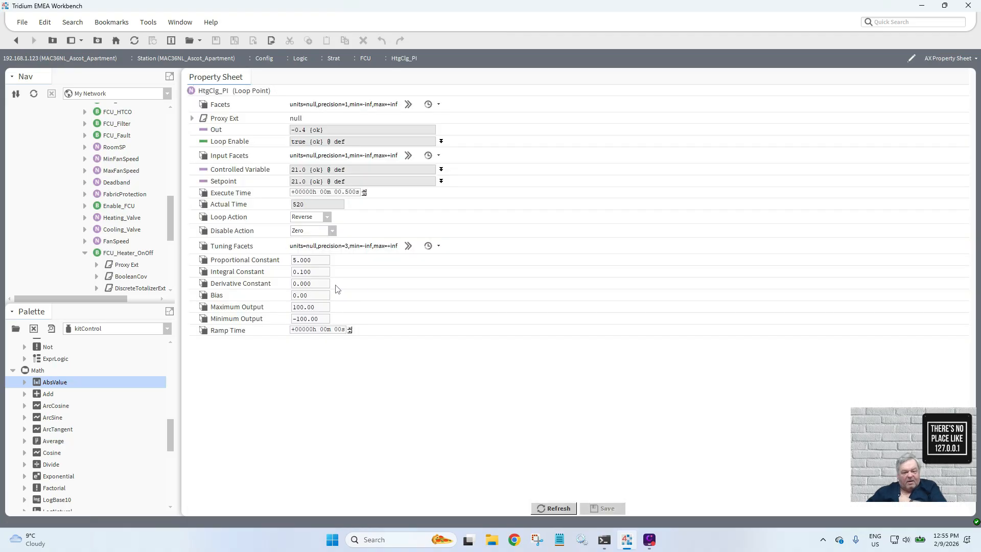
double_click(313, 260)
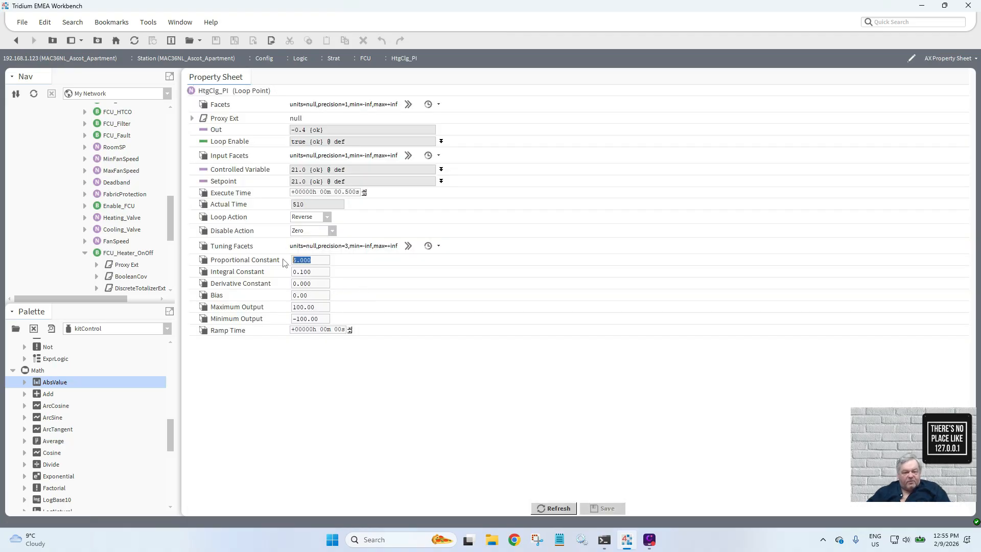
text(2)
double_click(317, 272)
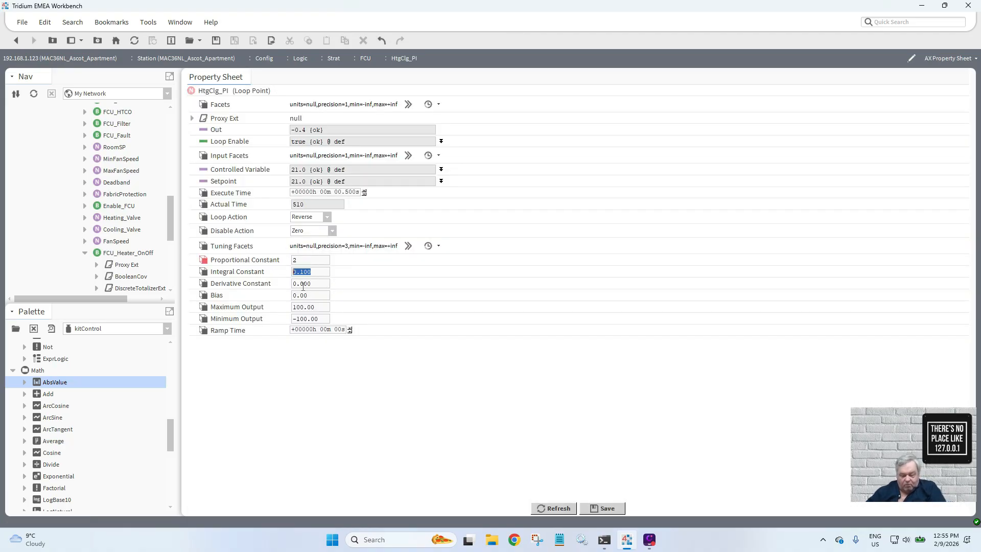
text(1)
double_click(294, 260)
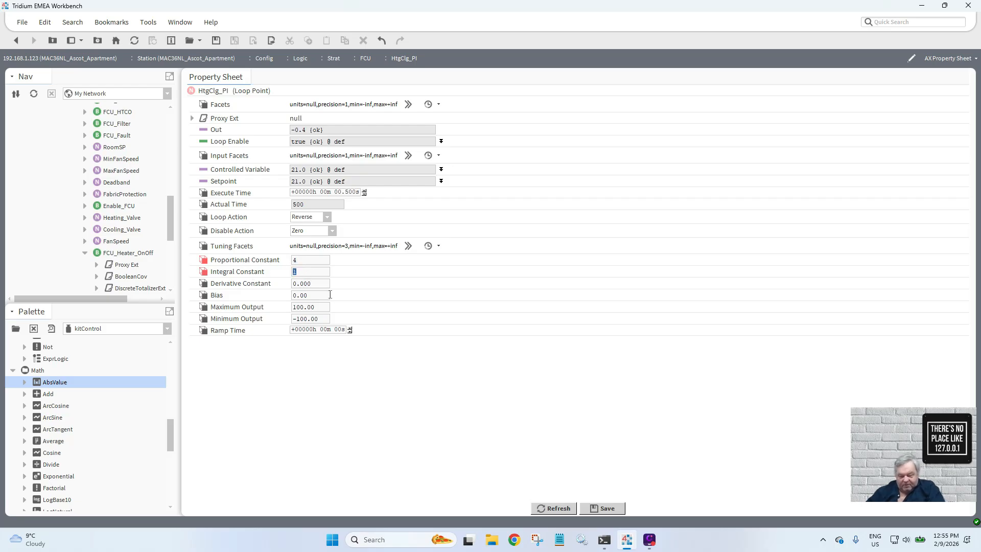
click(600, 506)
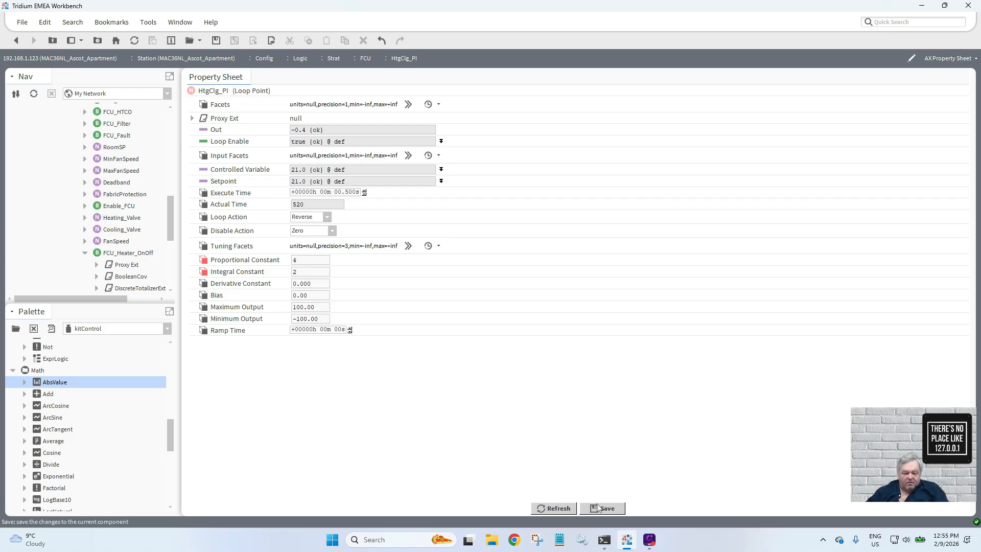
click(16, 40)
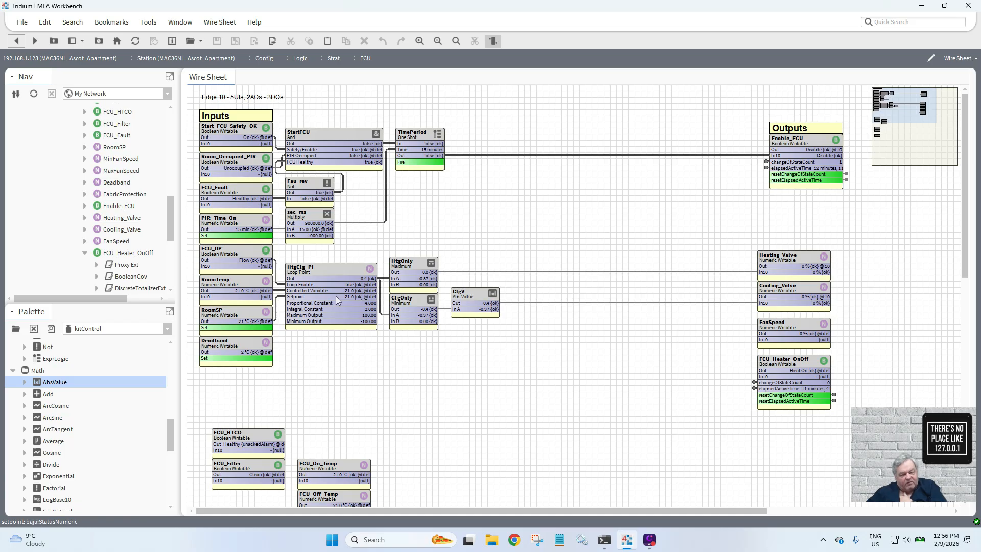
- Set the RoomTemp point to 21.6 °C
click(225, 288)
right_click(225, 287)
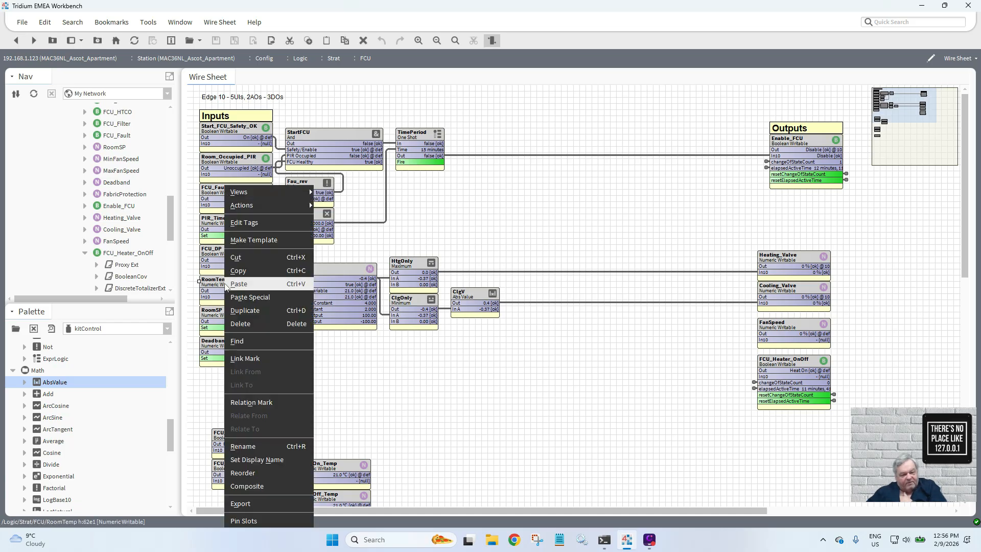
mouse_move(292, 206)
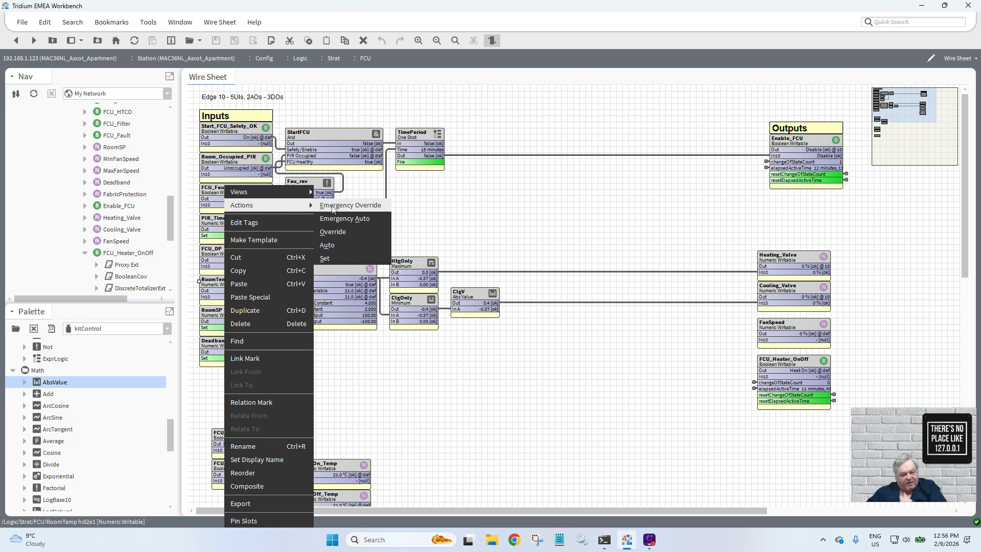
click(339, 256)
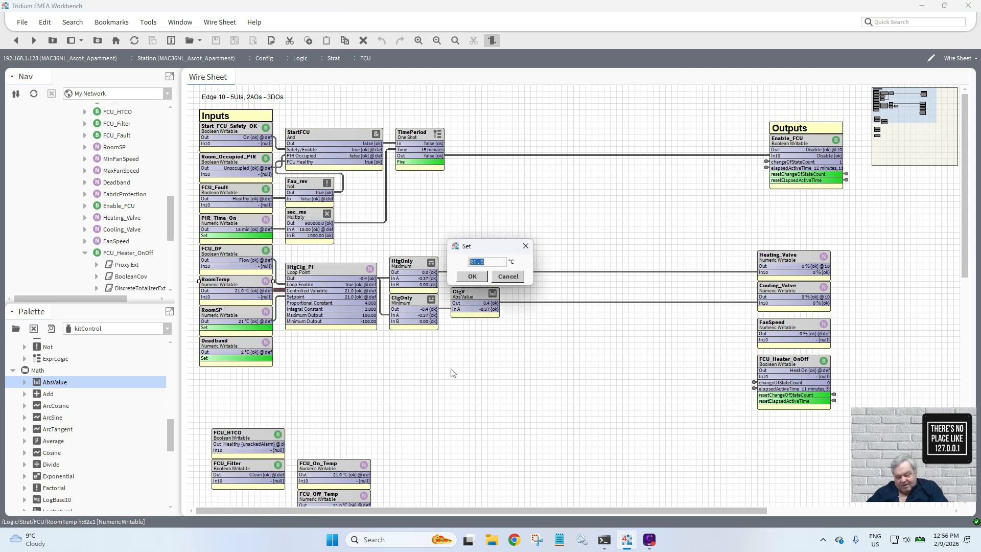
text(2)
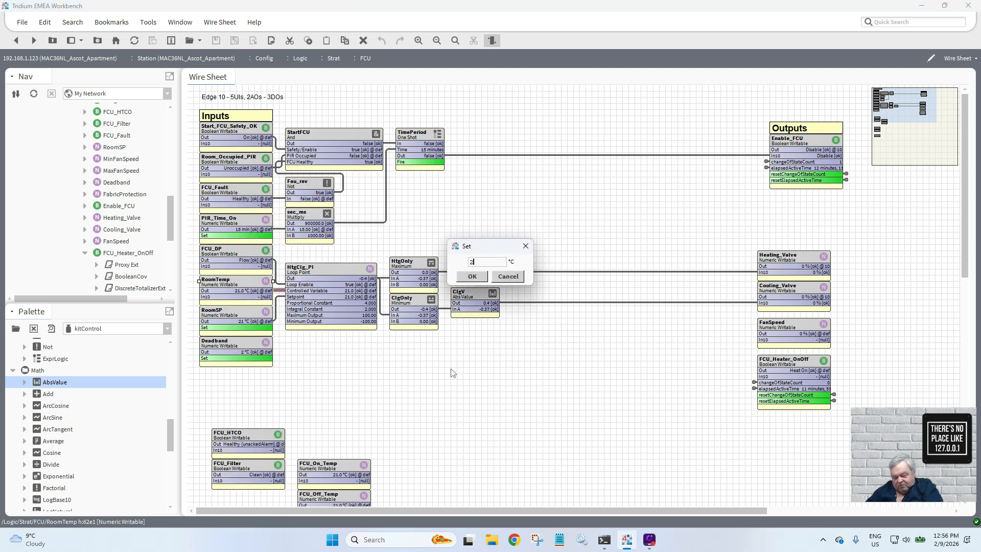
text(1.6)
click(474, 277)
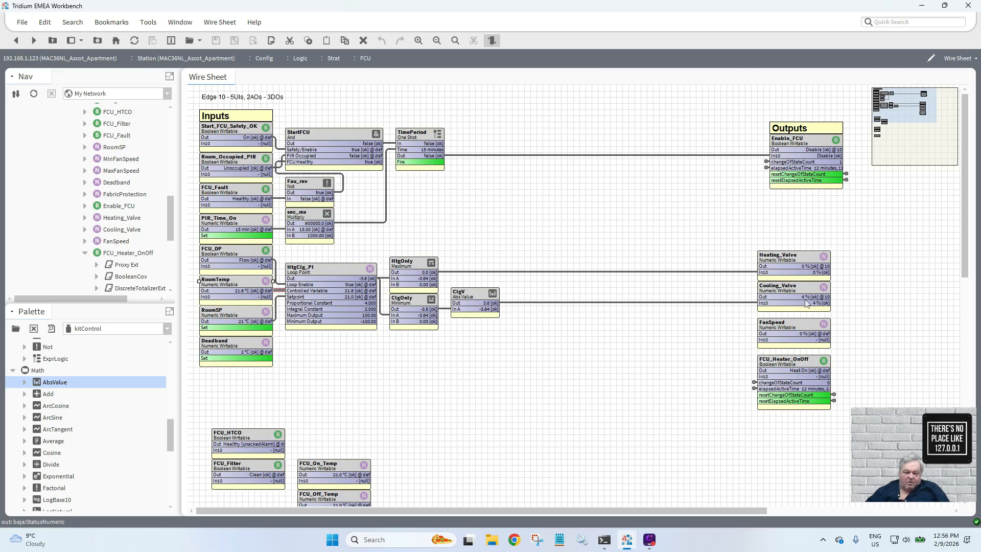
- Delete the Deadband block from the wire sheet
right_click(238, 342)
click(254, 324)
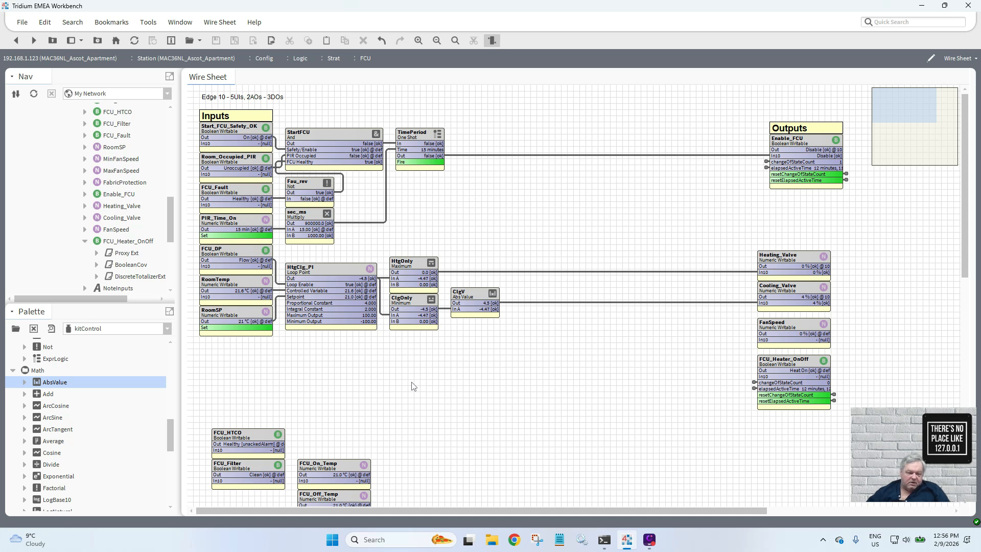
- Set the RoomTemp point to 24 °C to test the cooling response
right_click(237, 290)
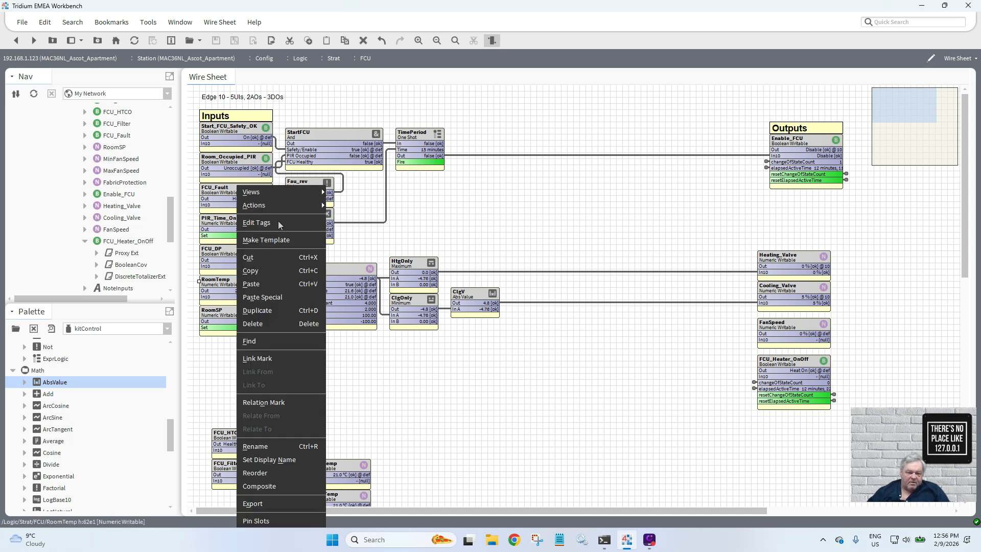
mouse_move(304, 206)
click(339, 258)
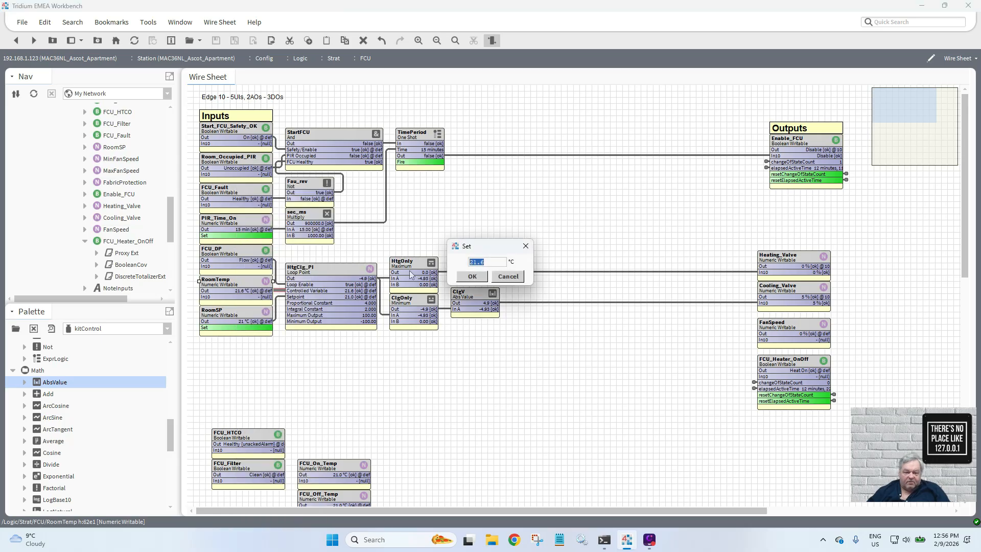
text(24)
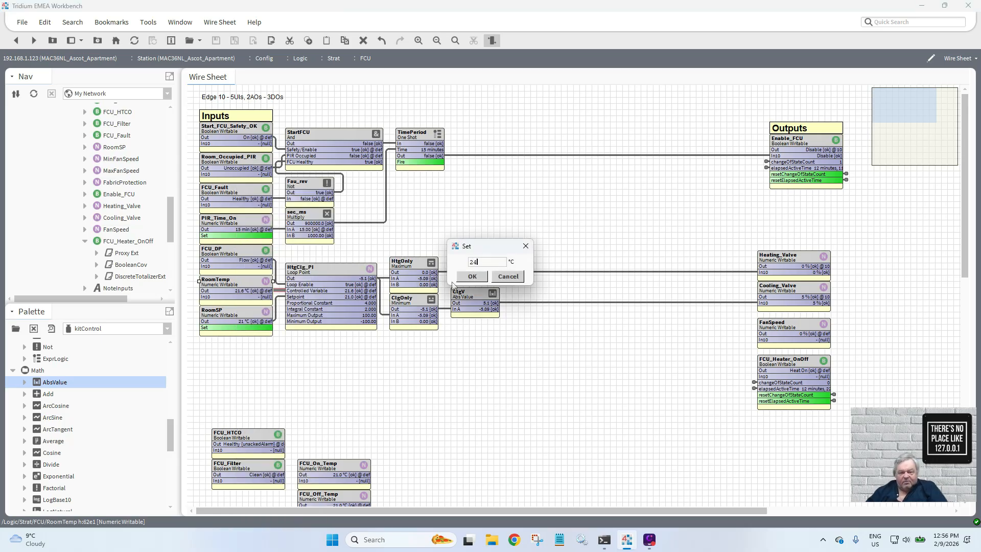
click(473, 277)
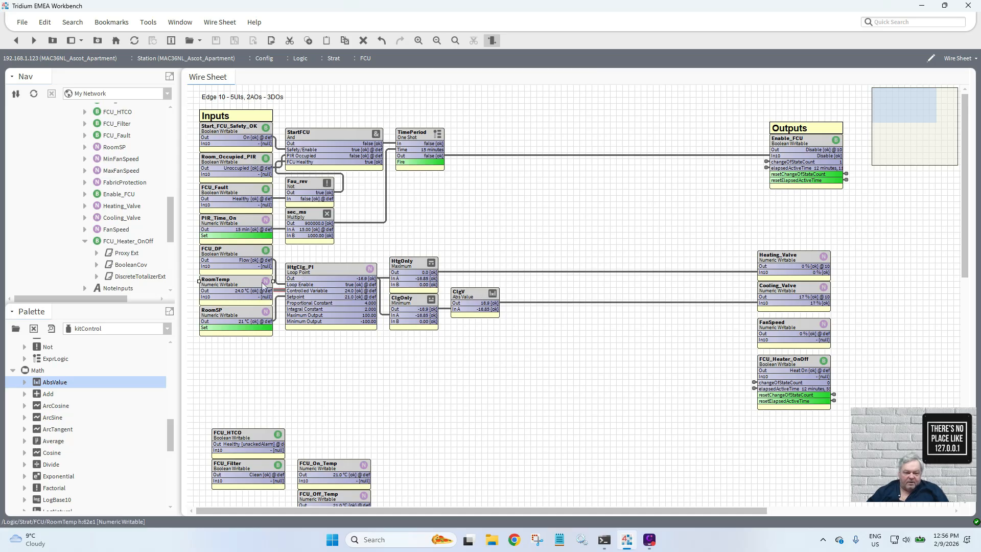
- Set the RoomTemp point to 19 °C to test the heating response
right_click(240, 287)
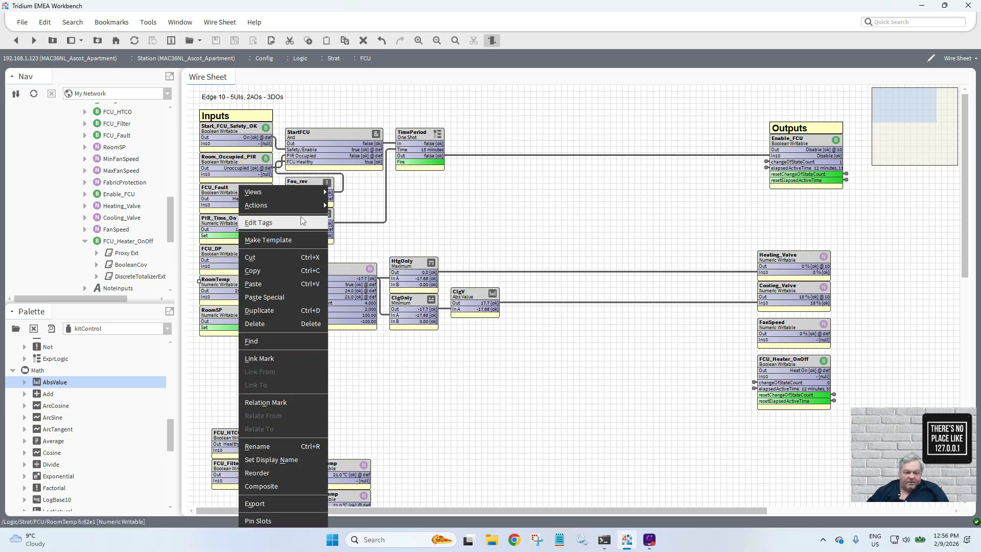
mouse_move(309, 206)
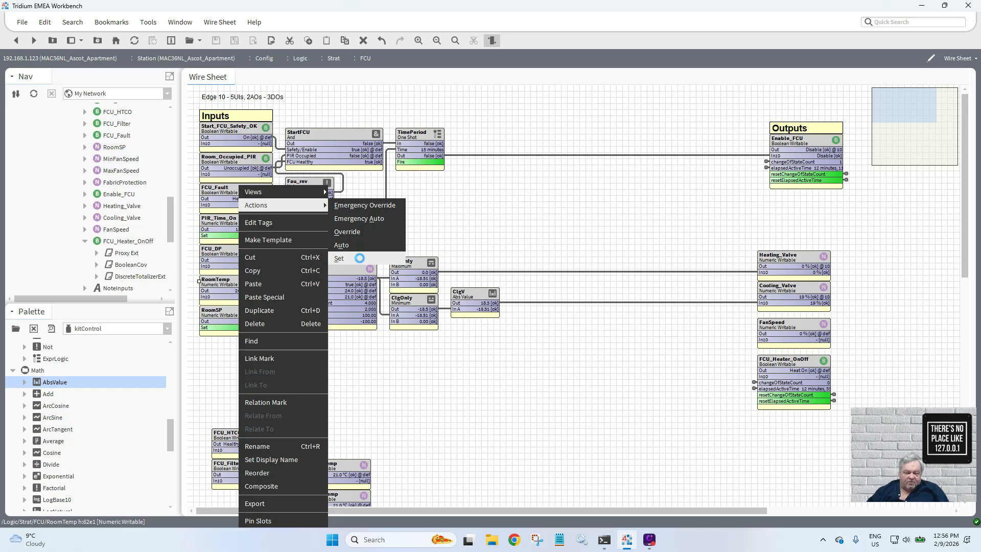
click(339, 259)
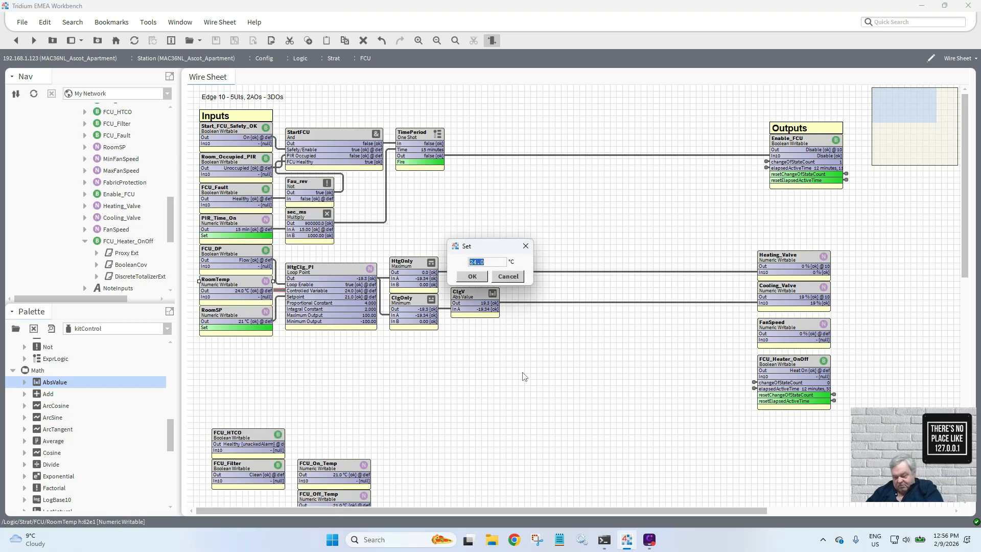
text(19)
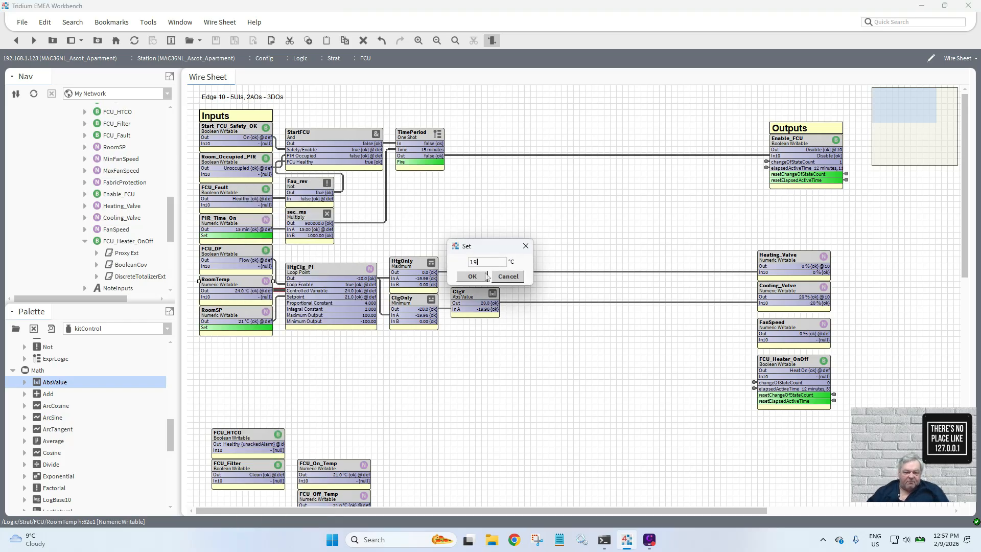
click(472, 276)
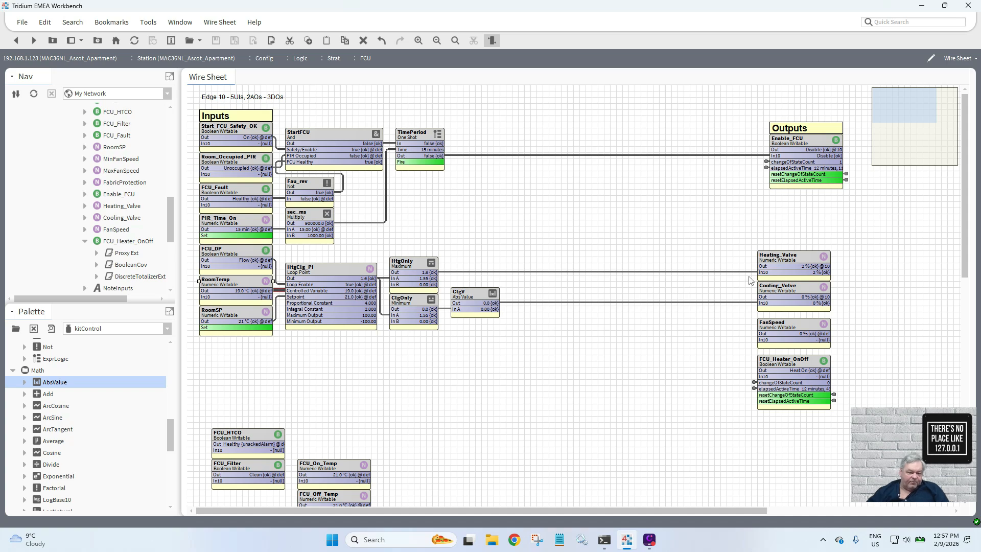
- Set the RoomTemp point to 21 °C, matching the RoomSP setpoint
right_click(231, 287)
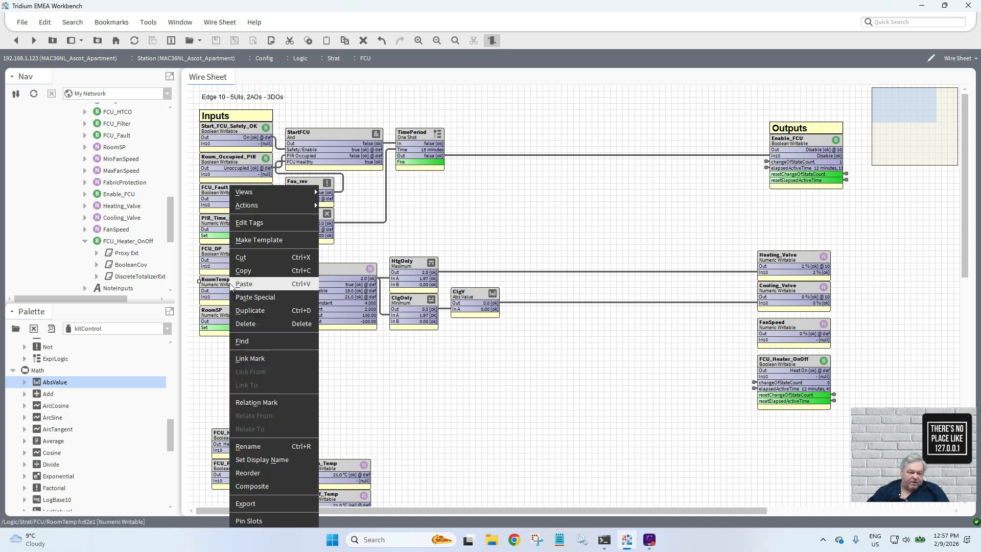
mouse_move(304, 210)
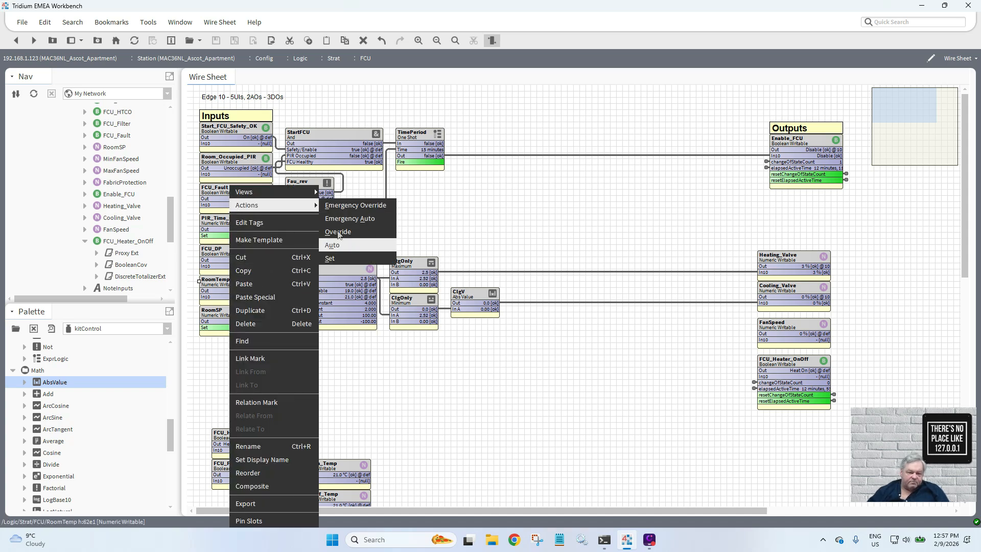
click(364, 259)
text(21)
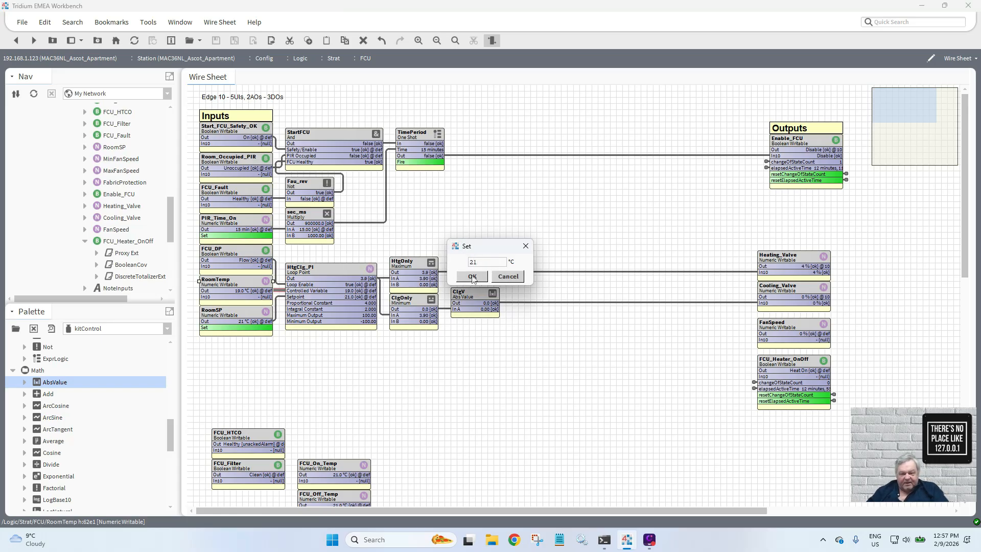
click(473, 277)
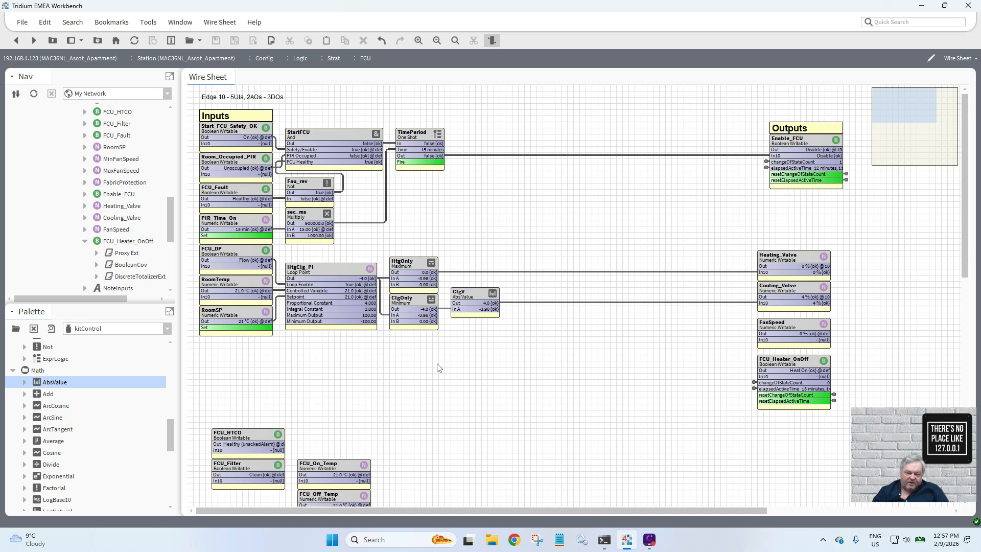
- Duplicate the HtgClg_PI loop point as Speed_PI and place the copy directly below the original
right_click(321, 271)
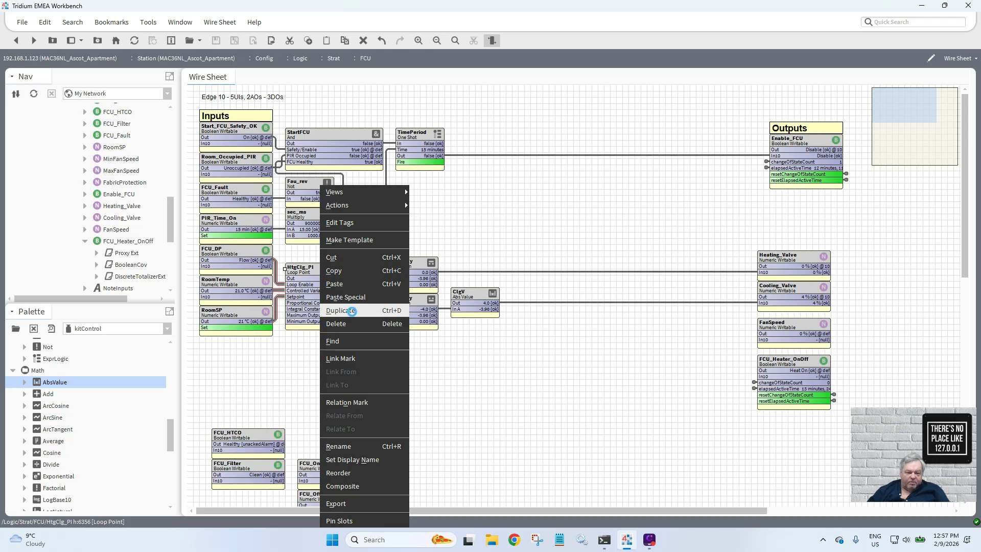
click(356, 312)
drag(470, 260, 399, 262)
text(Speed_PI1)
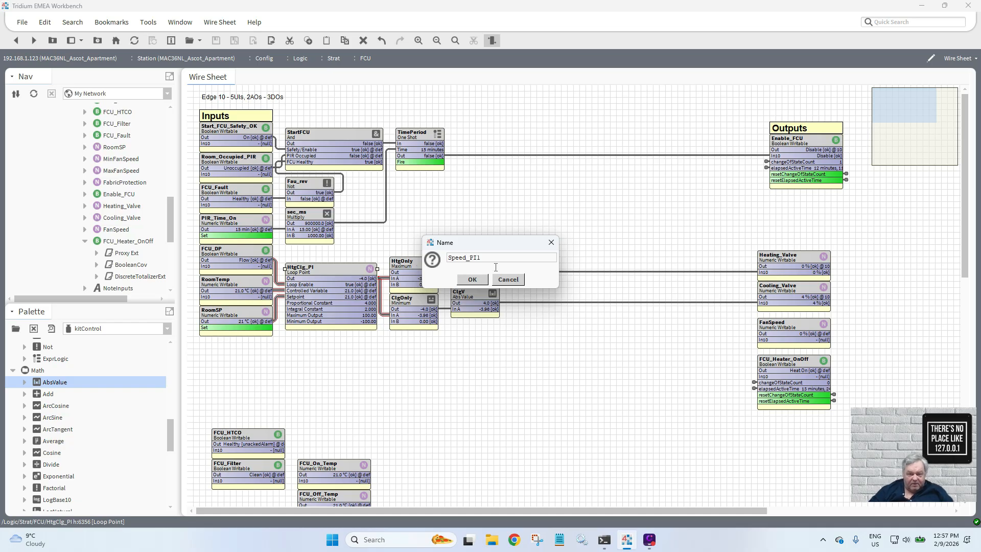
key(BackSpace)
click(472, 279)
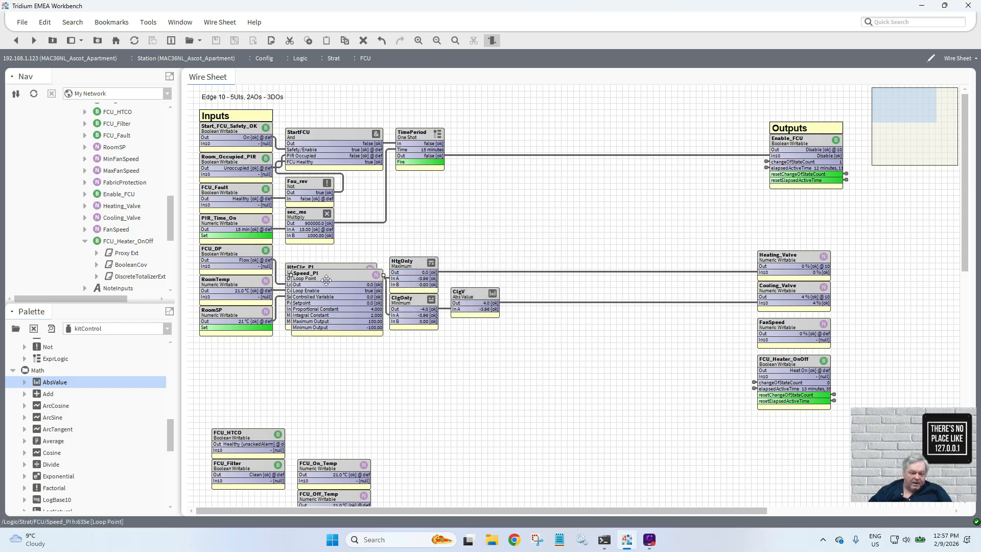
drag(327, 280, 323, 353)
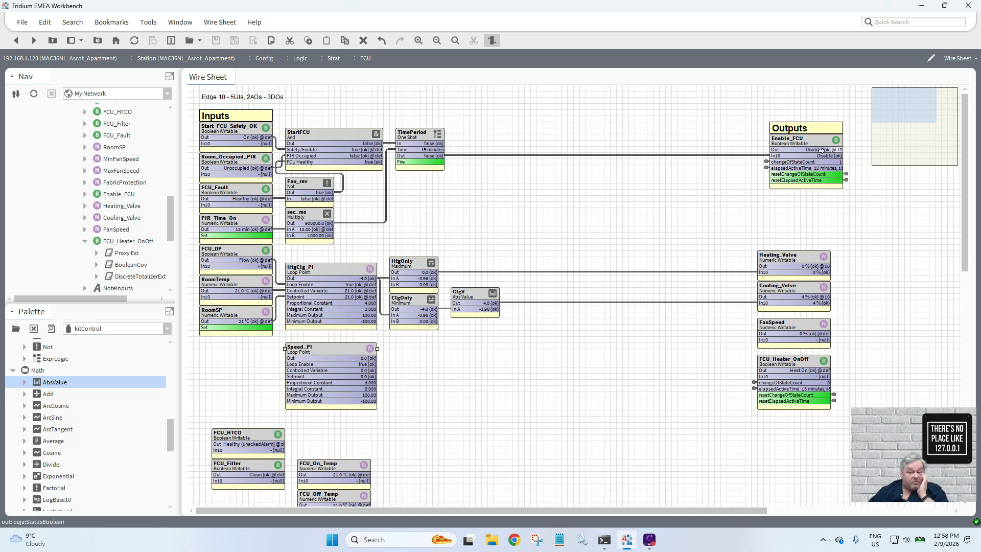
- Link the Out slots of Enable_FCU, MinFanSpeed and MaxFanSpeed to Speed_PI's Loop Enable, Minimum Output and Maximum Output respectively
drag(832, 152, 295, 364)
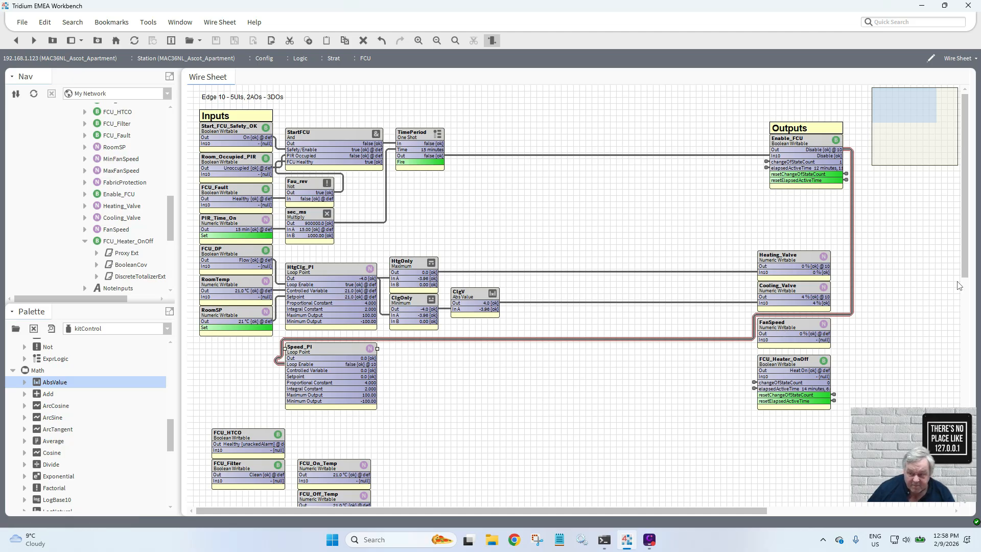
drag(967, 273, 976, 338)
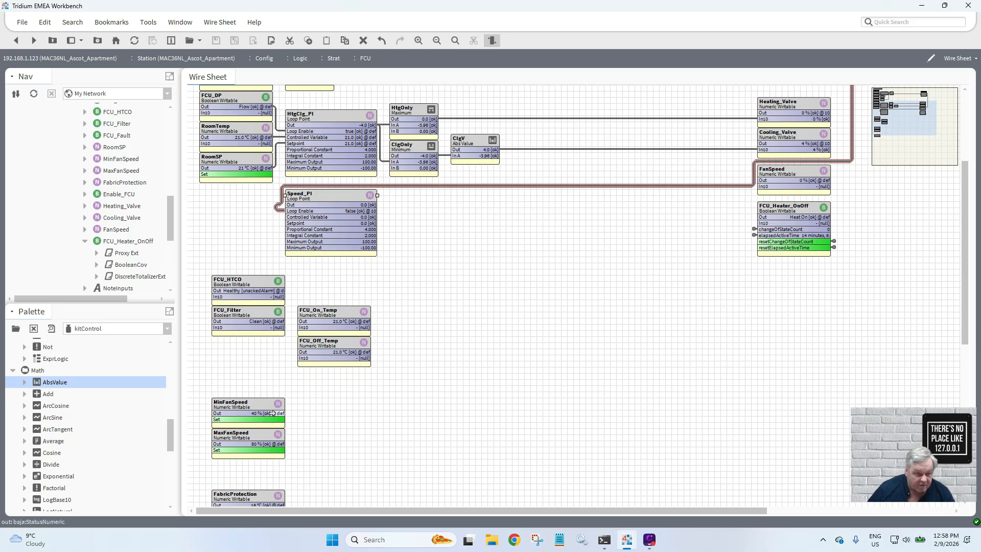
drag(272, 413, 289, 248)
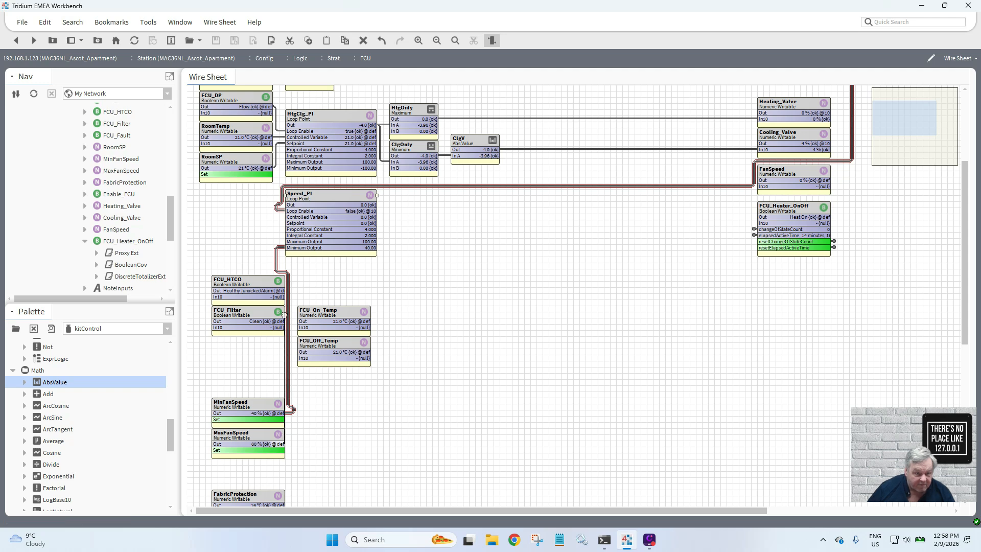
drag(272, 444, 289, 242)
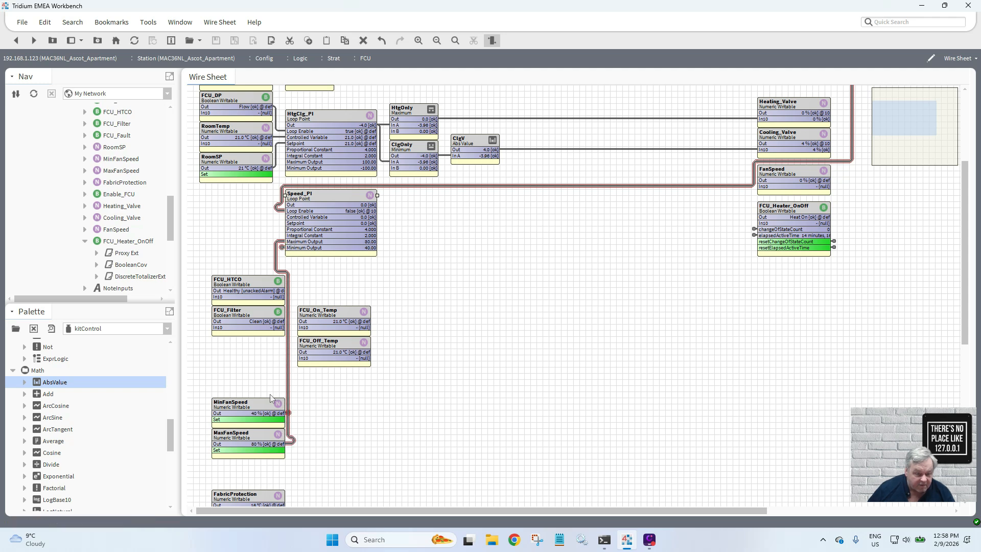
- Move MaxFanSpeed and MinFanSpeed up beside Speed_PI's inputs, with MaxFanSpeed above MinFanSpeed
drag(259, 440, 247, 221)
drag(265, 409, 253, 248)
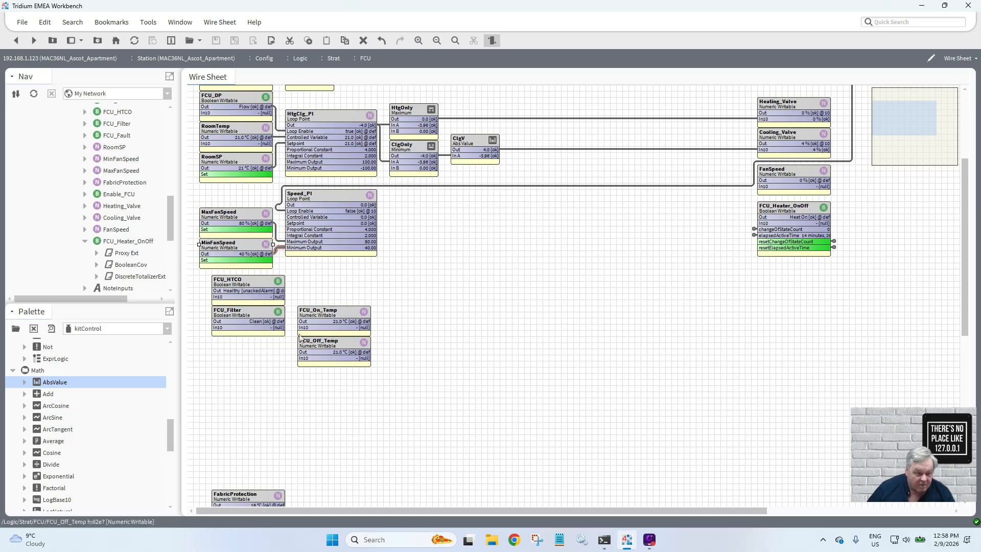
- Shift the FCU_HTCO, FCU_Filter, FCU_On_Temp and FCU_Off_Temp blocks slightly down together and place FabricProtection directly beneath FCU_Filter
drag(410, 395, 240, 315)
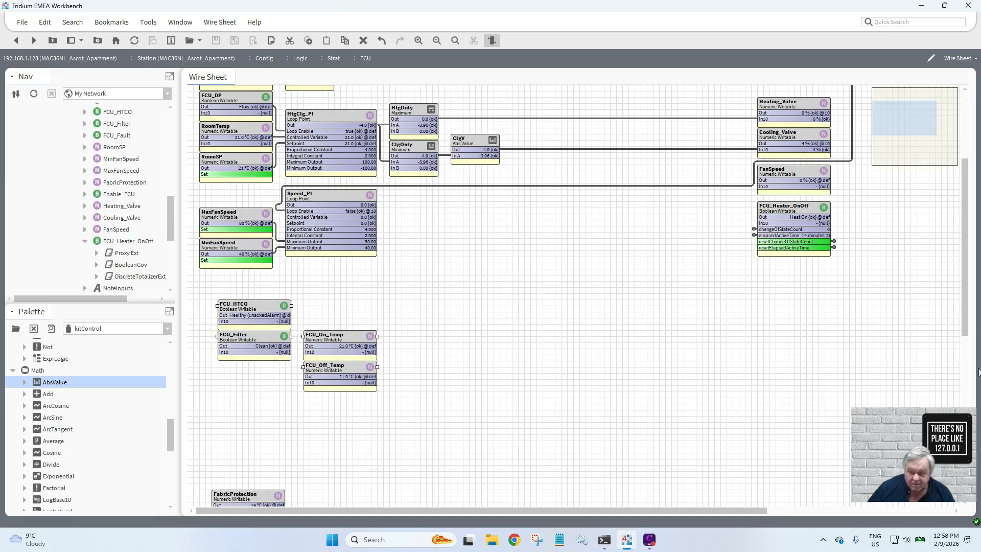
drag(965, 329, 967, 357)
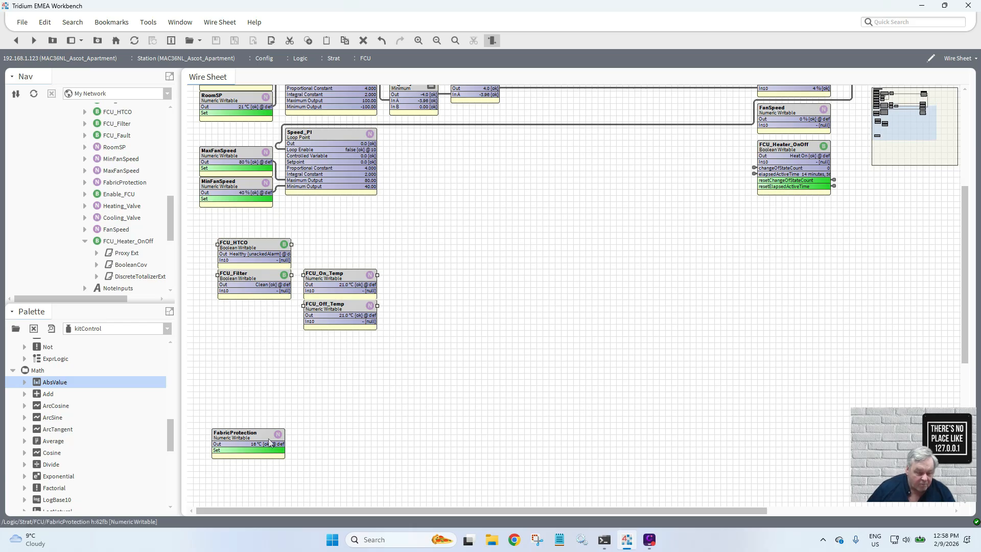
drag(271, 439, 276, 311)
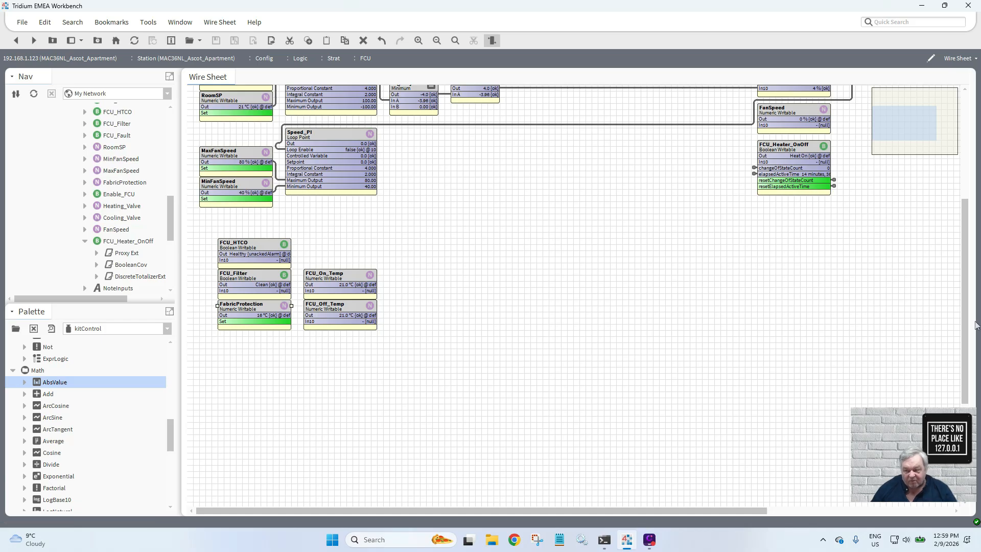
- Move Speed_PI, MaxFanSpeed and MinFanSpeed together to the open area below and beyond the ClgV block, freeing the space under RoomSP
drag(968, 361, 975, 280)
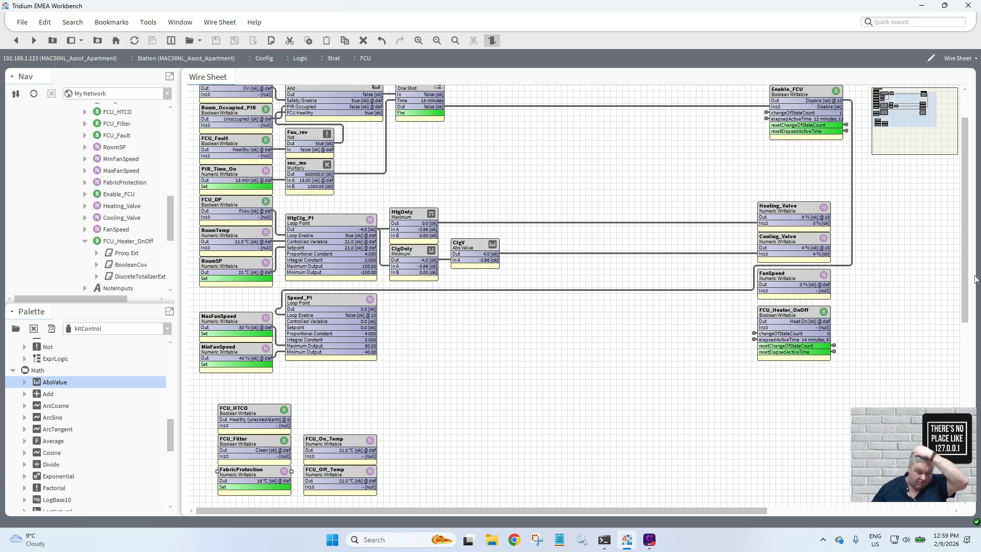
drag(977, 279, 978, 277)
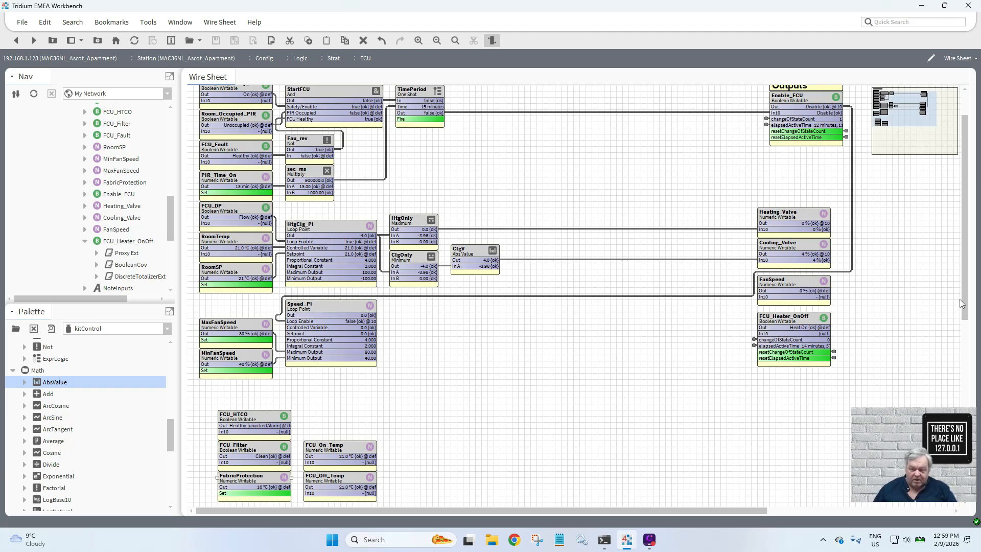
drag(963, 302, 967, 326)
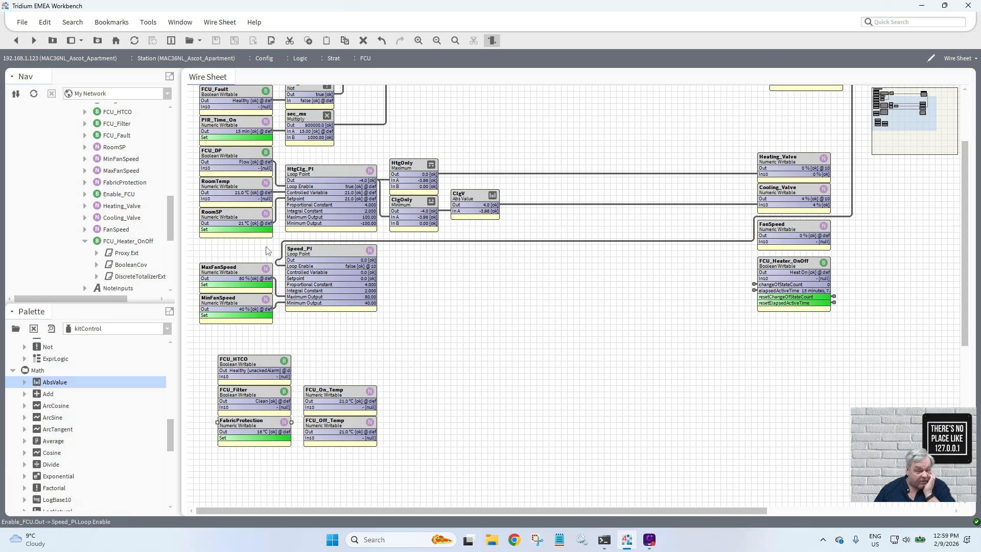
drag(406, 344, 193, 241)
drag(303, 251, 538, 306)
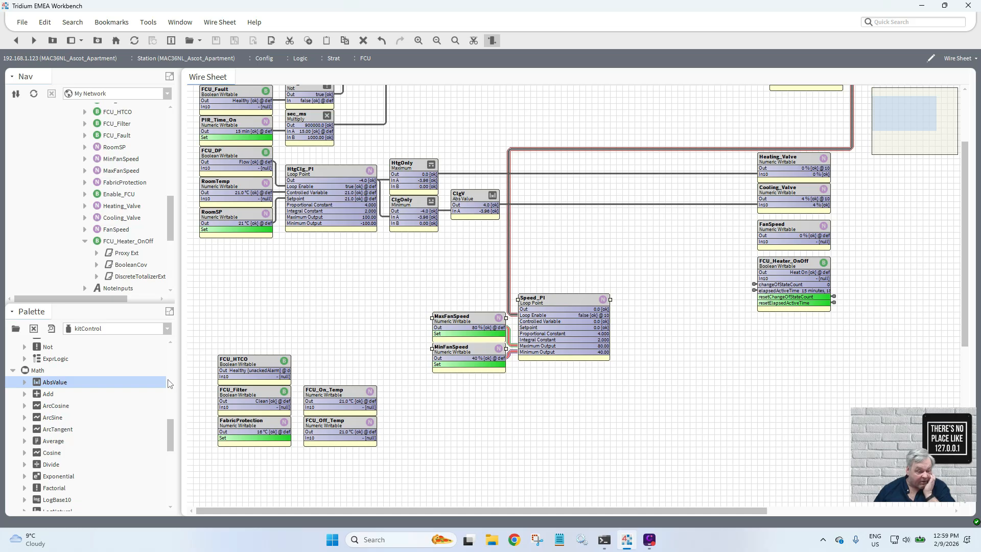
- Add a Subtract block from the kitControl Math components beneath HtgClg_PI and name it TempDiff
drag(170, 425, 173, 458)
drag(54, 453, 178, 379)
drag(319, 243, 322, 268)
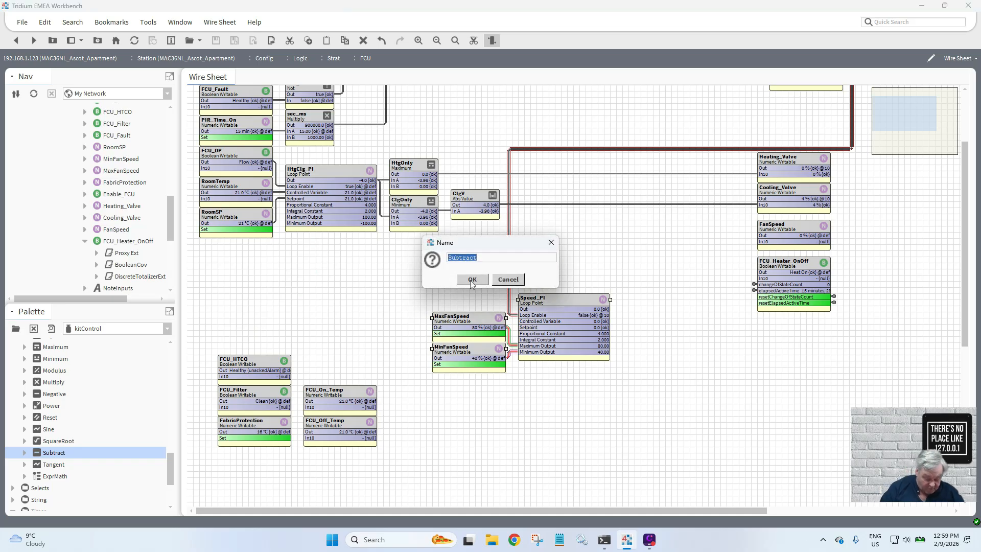
text(Diff)
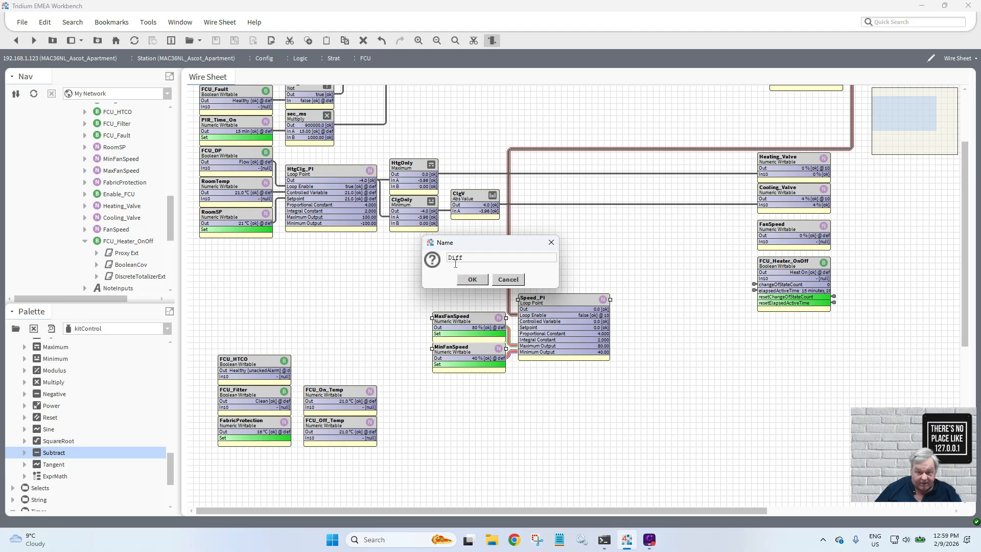
text(temp)
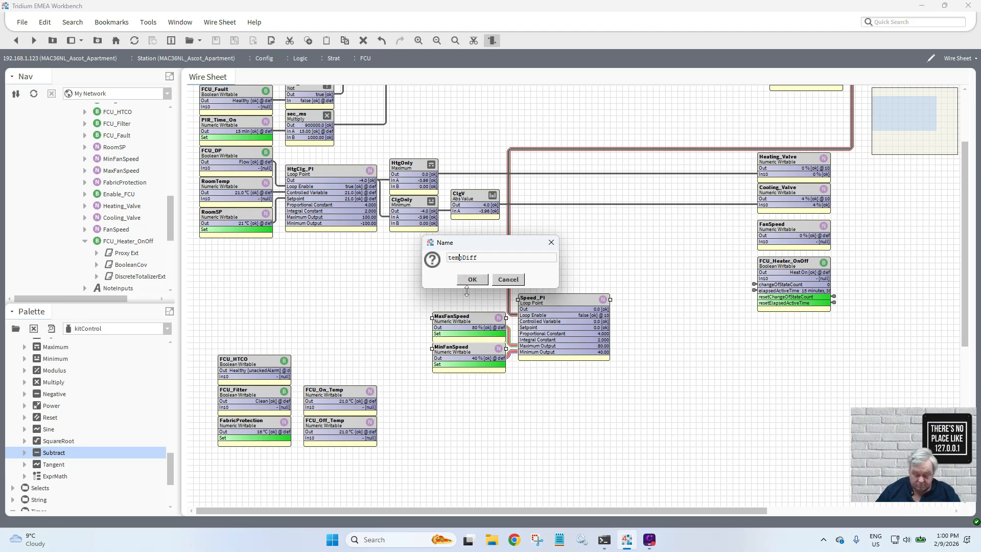
key(Home)
key(Delete)
text(T)
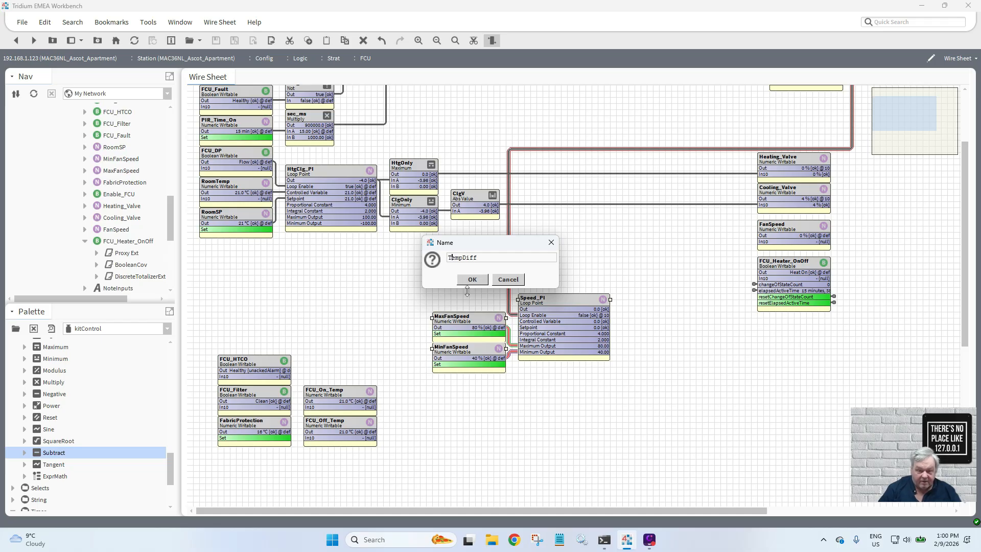
click(473, 280)
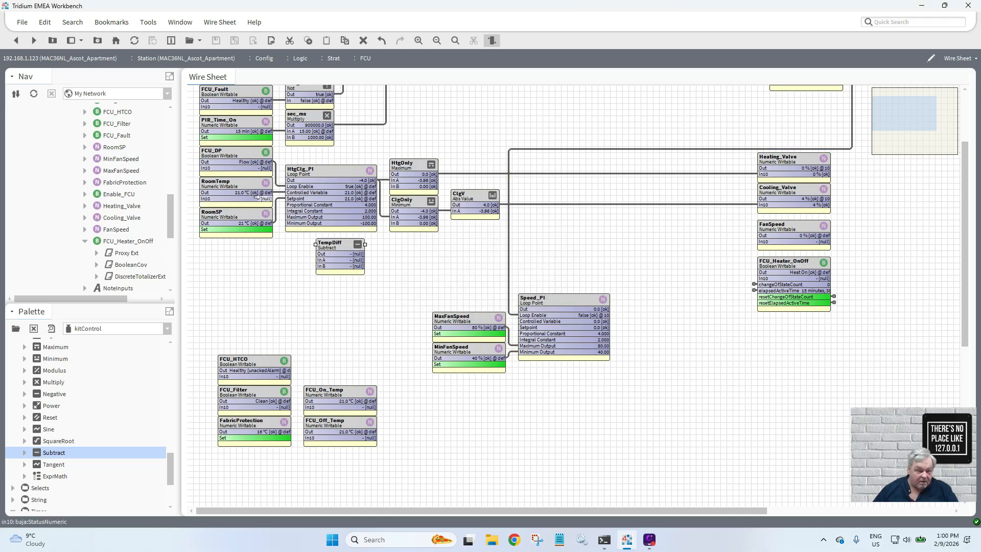
- Link RoomTemp's Out to TempDiff's In A and RoomSP's Out to In B, and position TempDiff directly beneath HtgClg_PI
drag(281, 214, 320, 260)
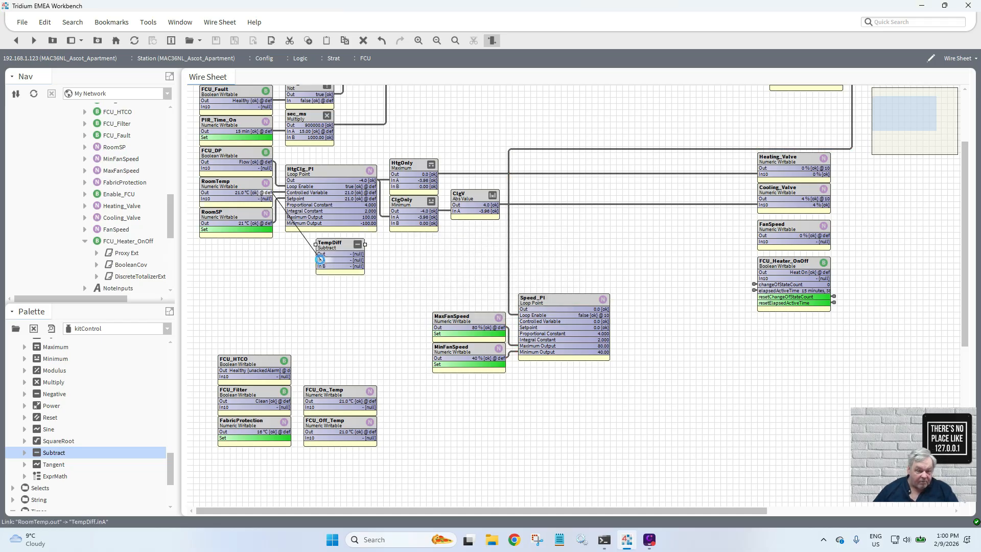
drag(266, 223, 311, 241)
click(326, 297)
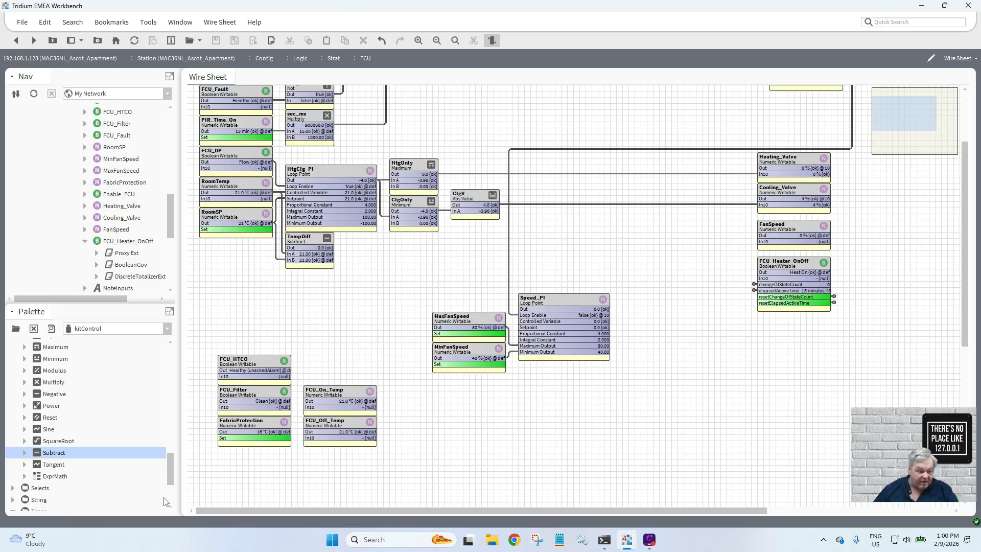
- Add an AbsValue block named Diff beside TempDiff and link TempDiff's Out to its In A
drag(174, 484, 173, 431)
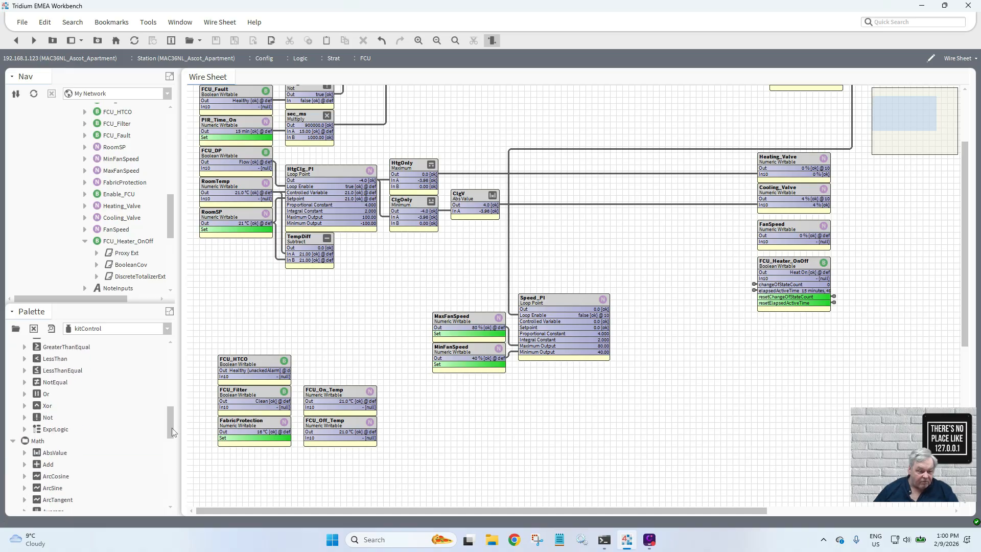
drag(60, 453, 299, 332)
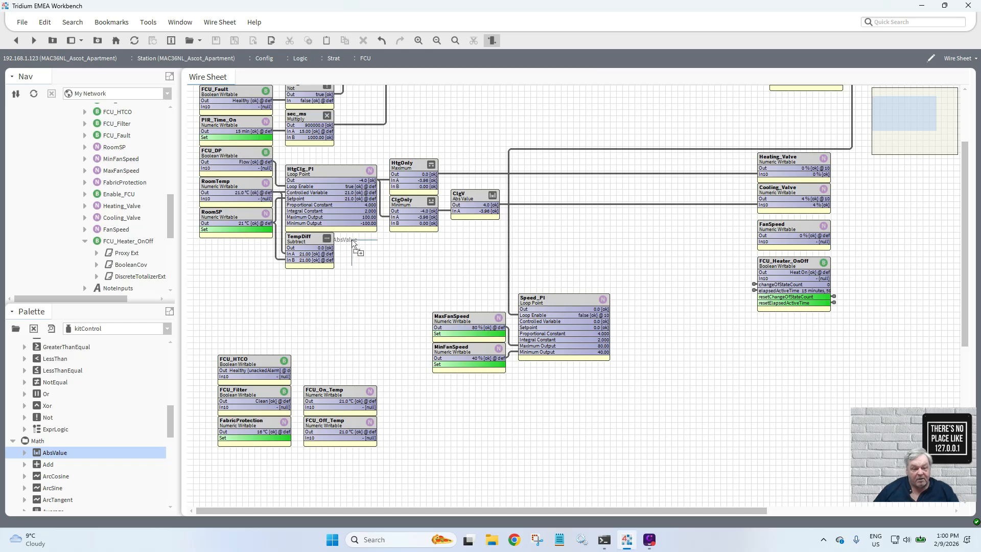
drag(352, 239, 353, 240)
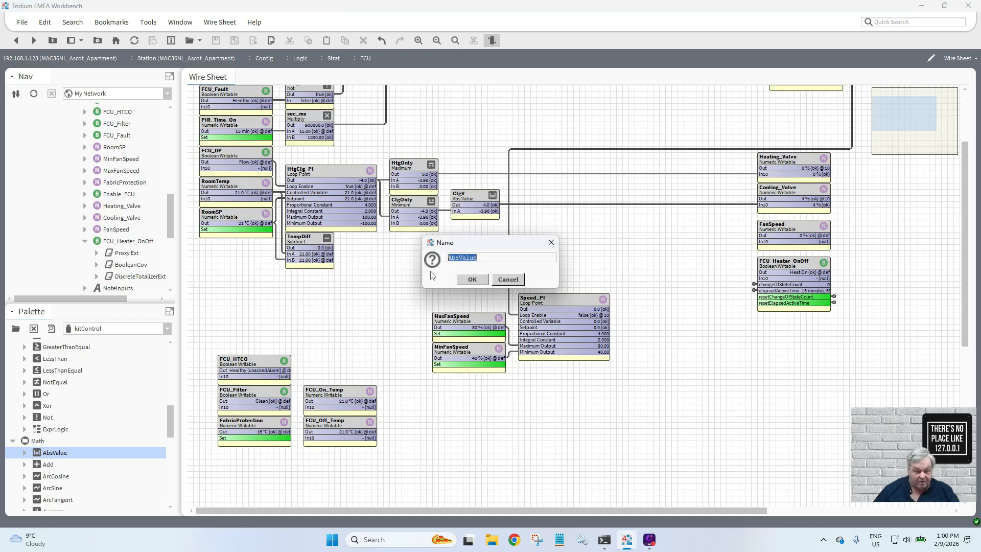
text(Diff)
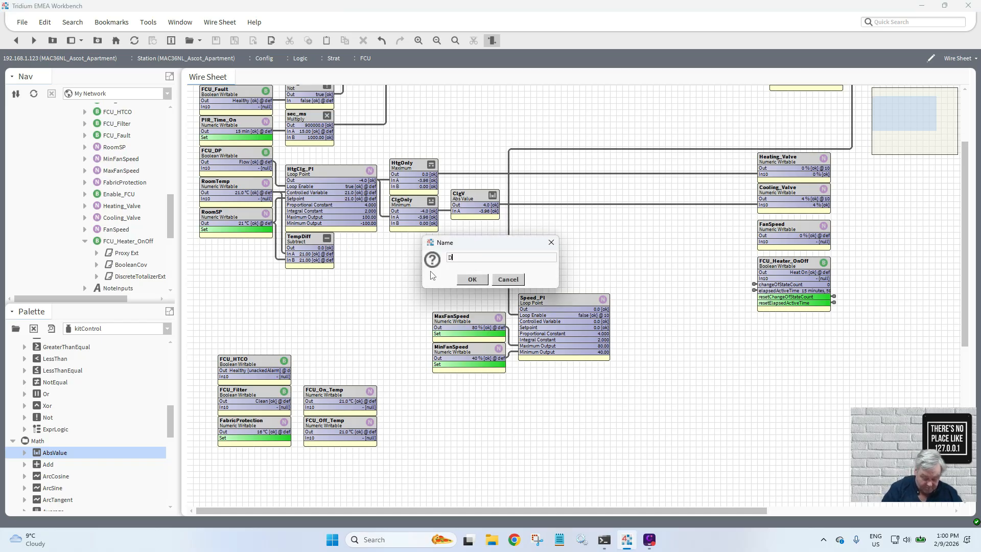
click(473, 280)
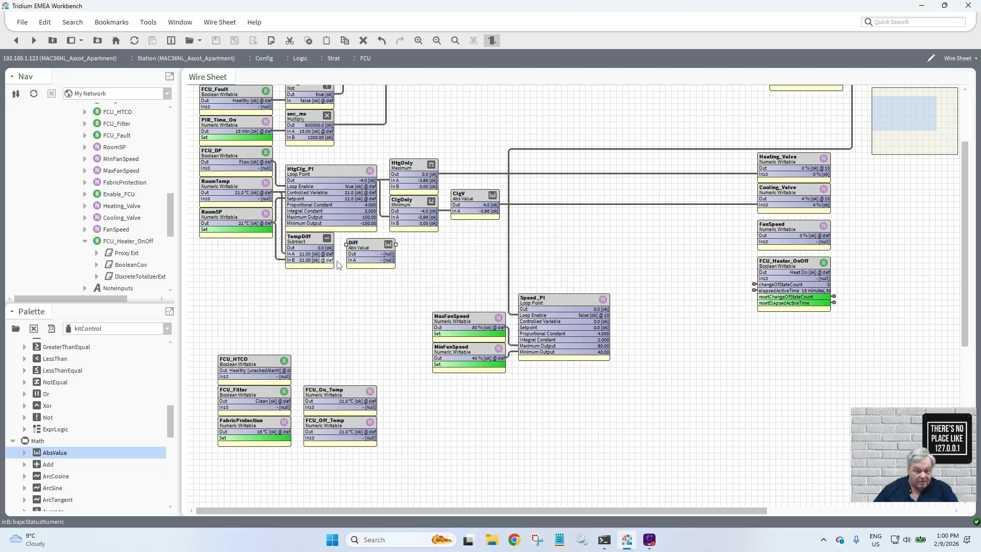
drag(330, 248, 364, 244)
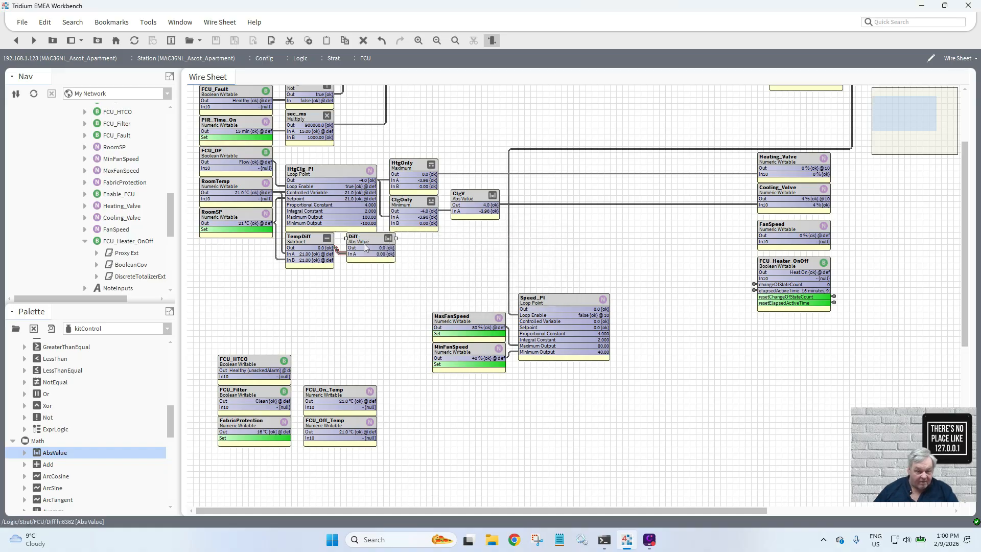
- Set the units facet of the Diff block to temperature in celsius (°C), save it and return to the FCU wire sheet
double_click(364, 243)
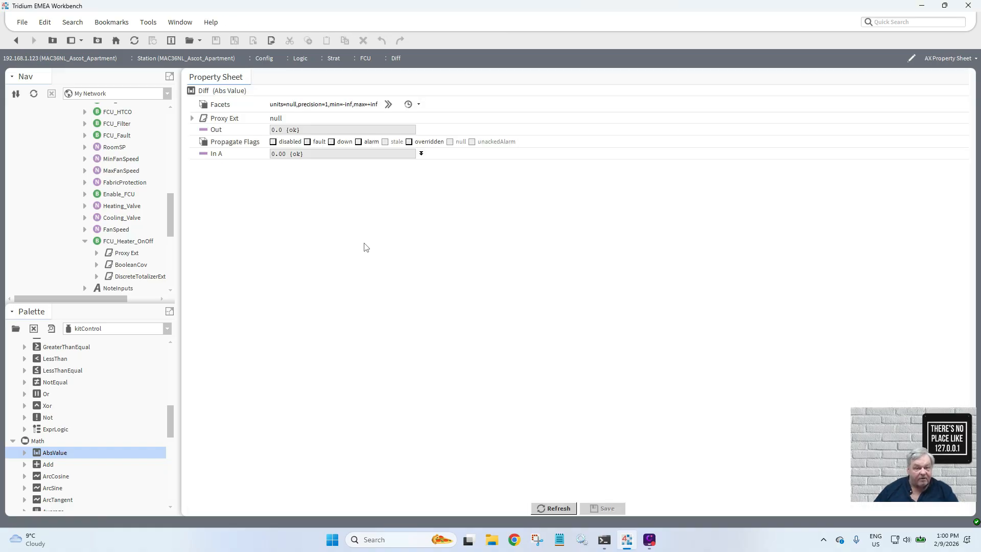
click(388, 105)
click(560, 235)
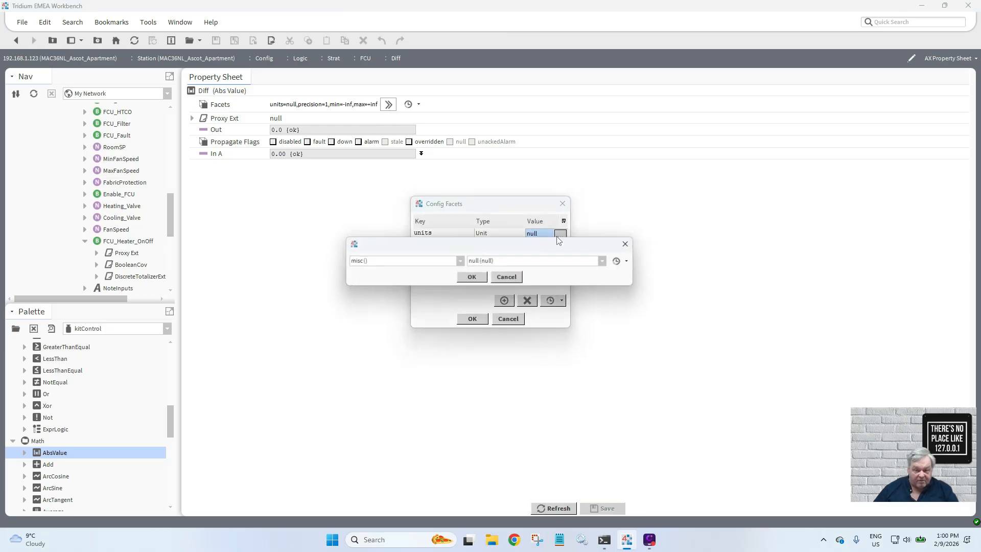
click(461, 261)
drag(461, 300, 462, 428)
click(390, 338)
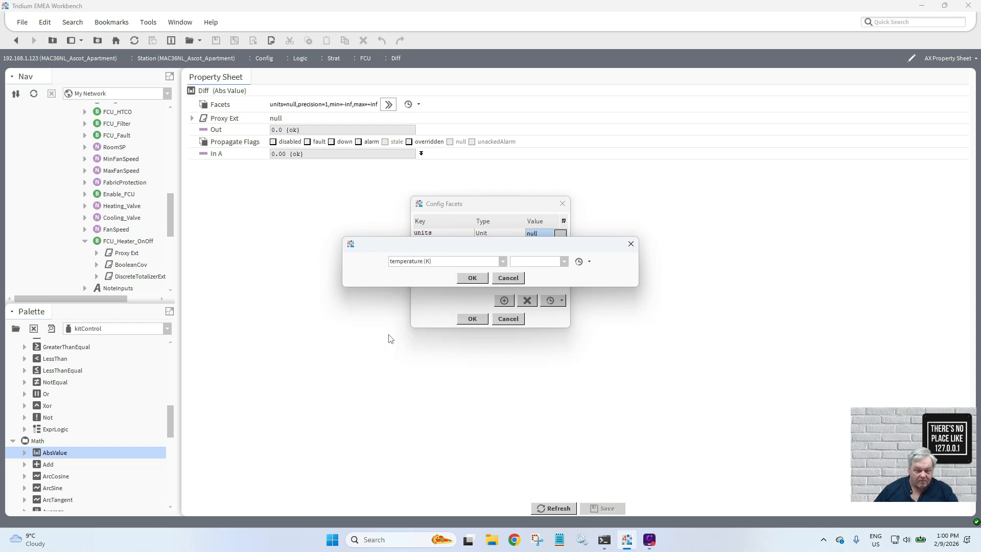
click(534, 262)
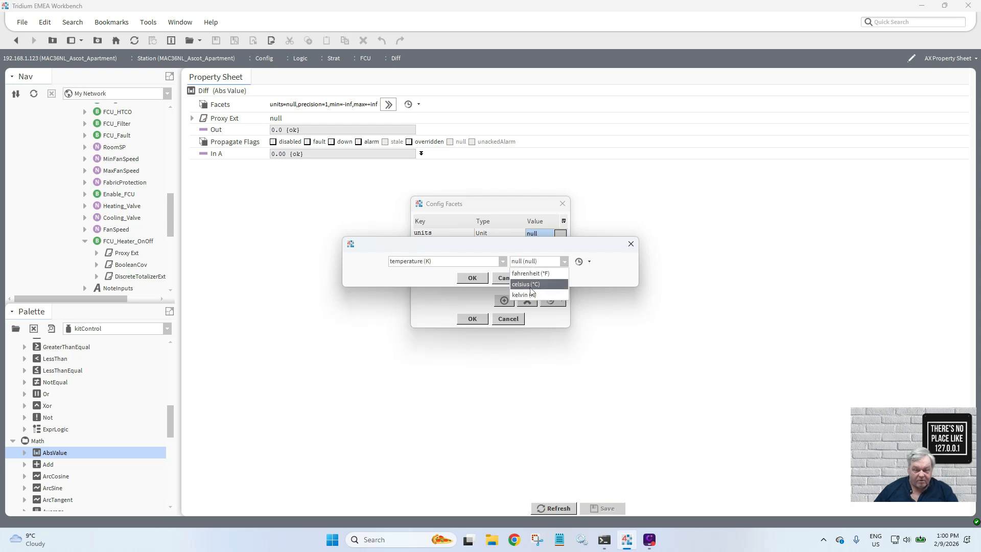
click(529, 285)
click(473, 278)
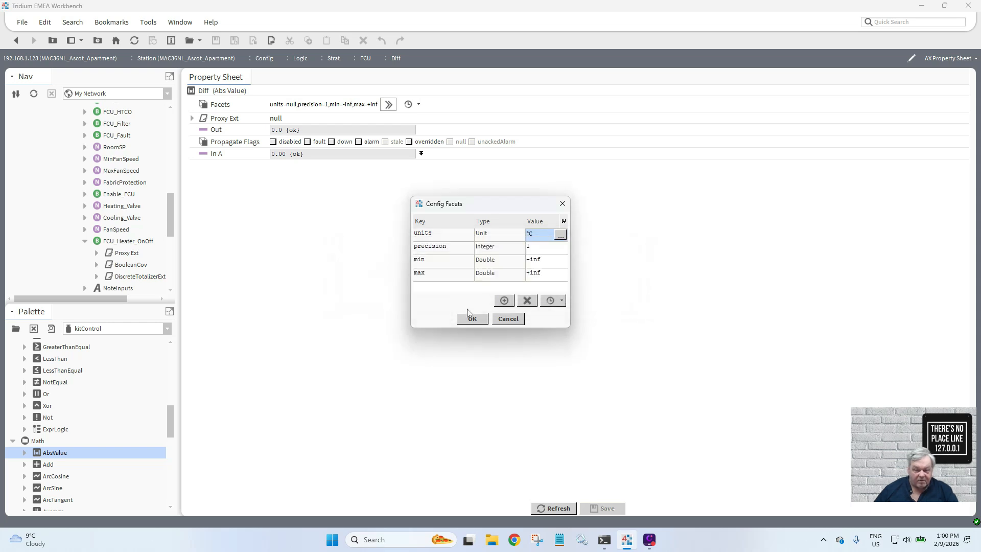
click(471, 317)
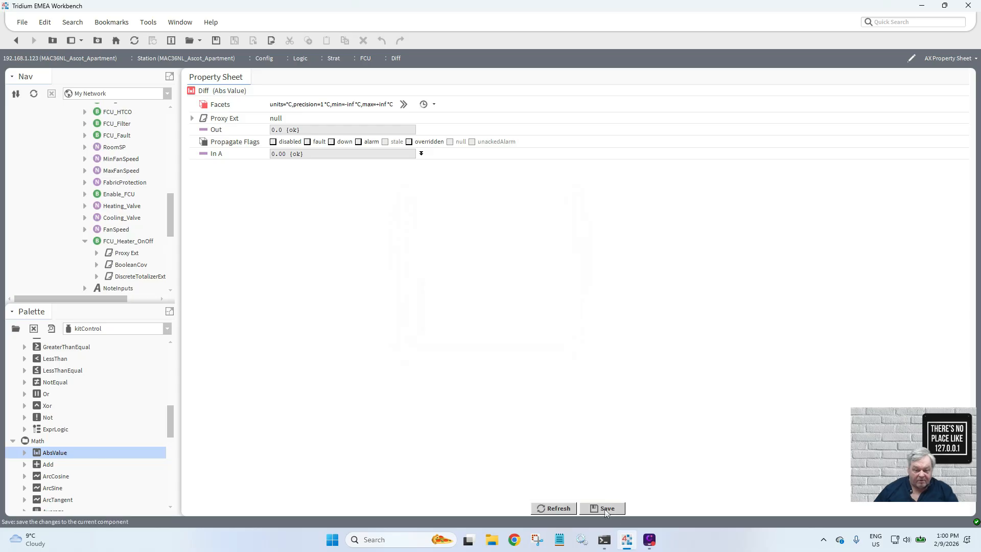
click(606, 509)
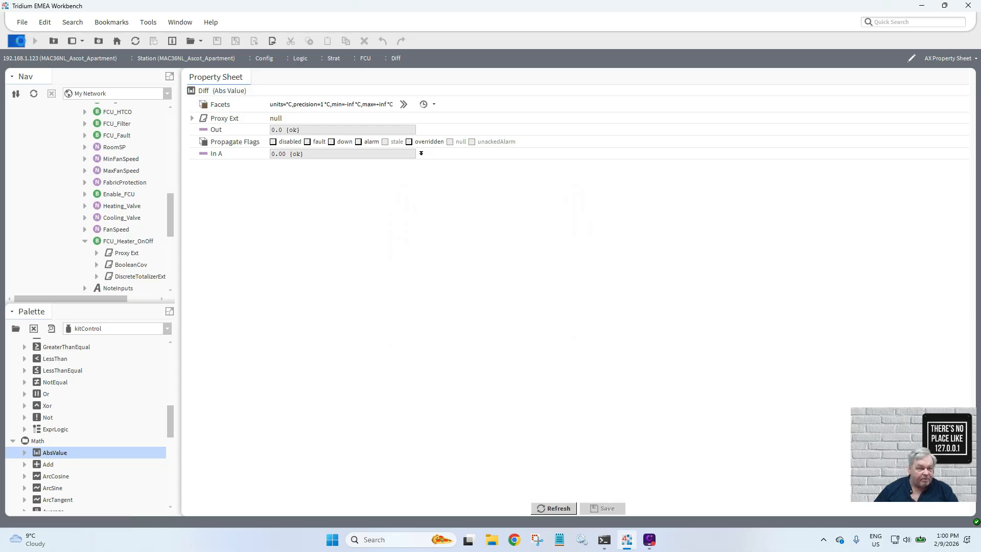
click(16, 40)
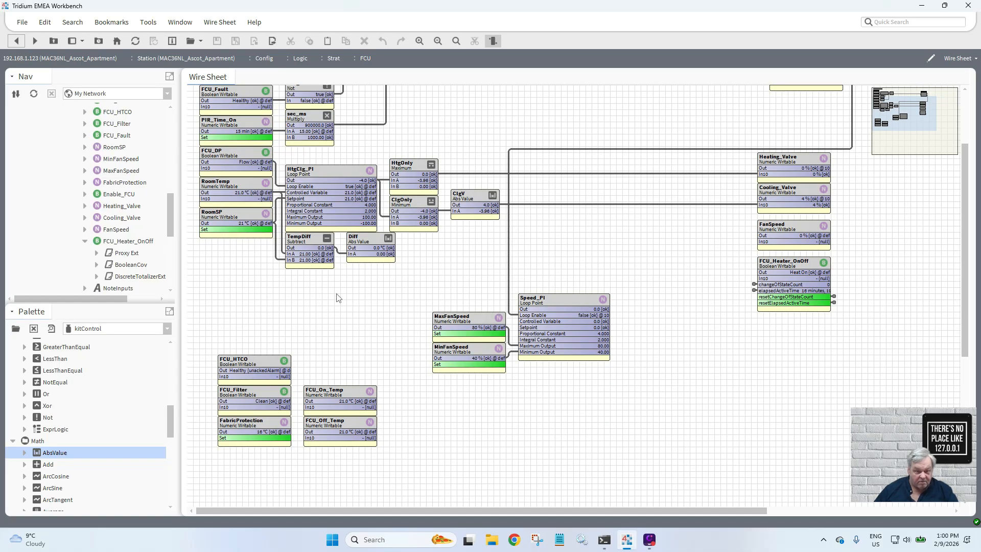
- Apply the recently used facets units=°C, precision=1, min=-inf, max=+inf to TempDiff, save them and return to the wire sheet
click(311, 240)
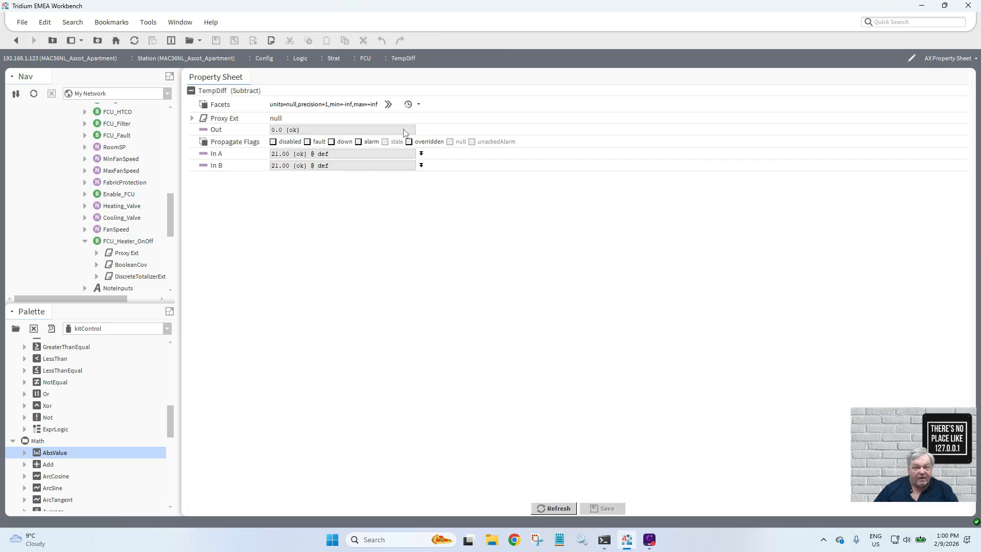
click(418, 104)
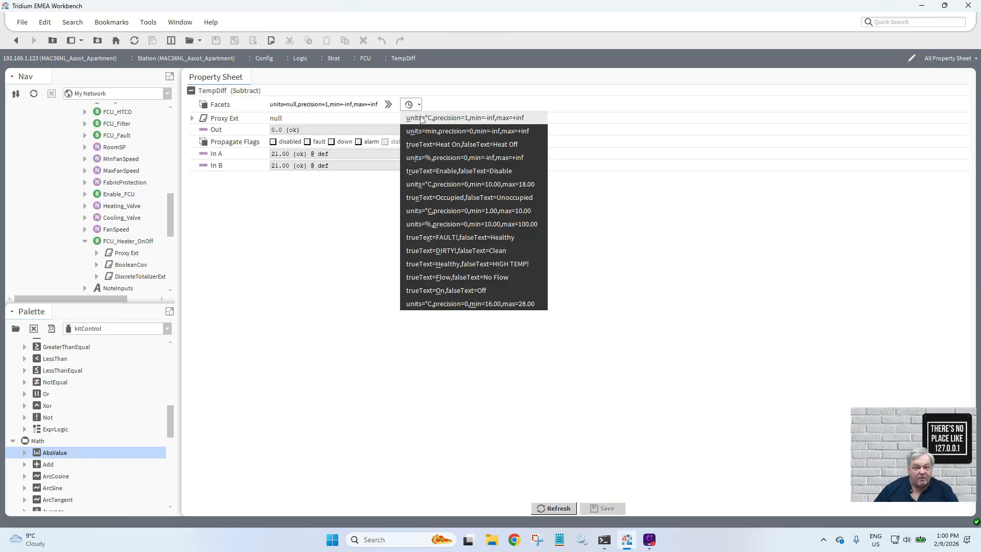
click(425, 120)
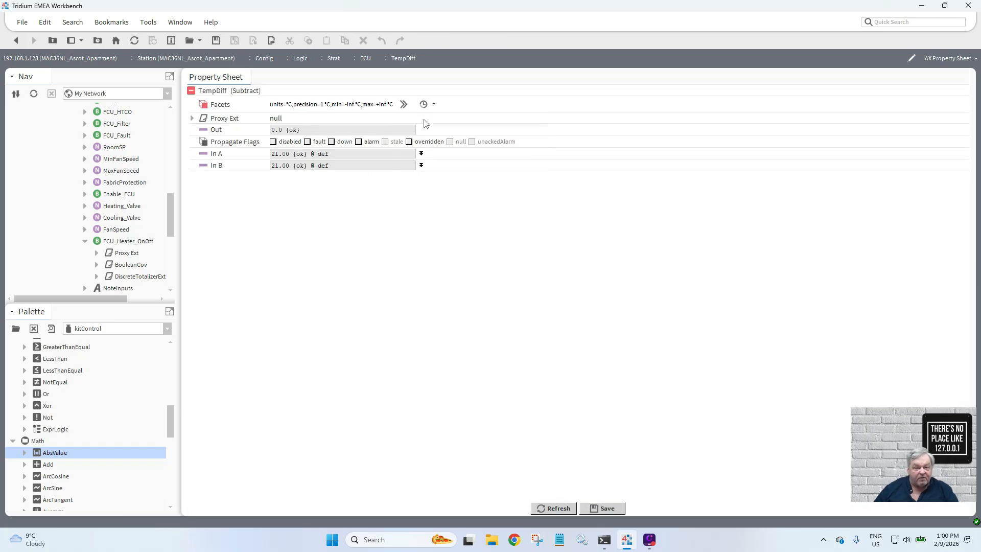
click(594, 508)
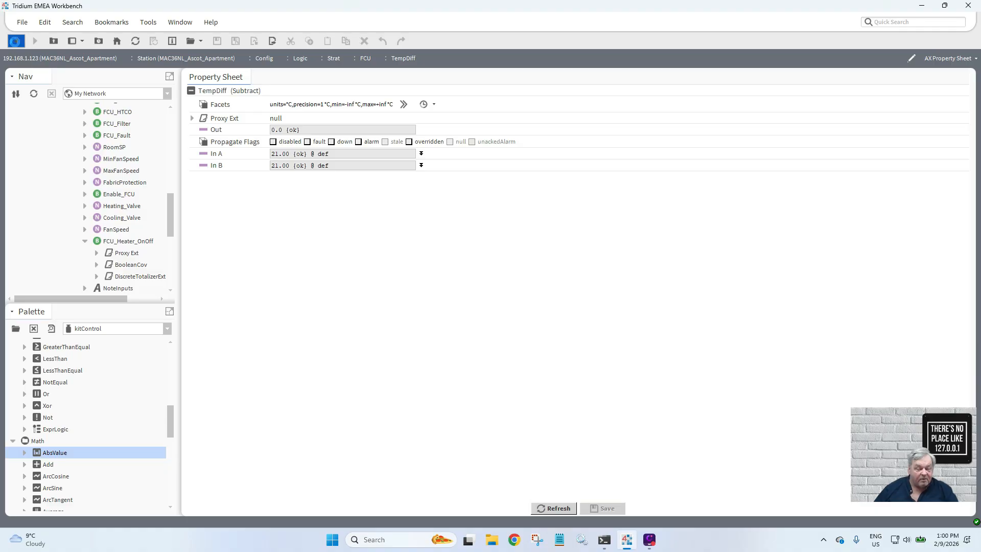
click(16, 40)
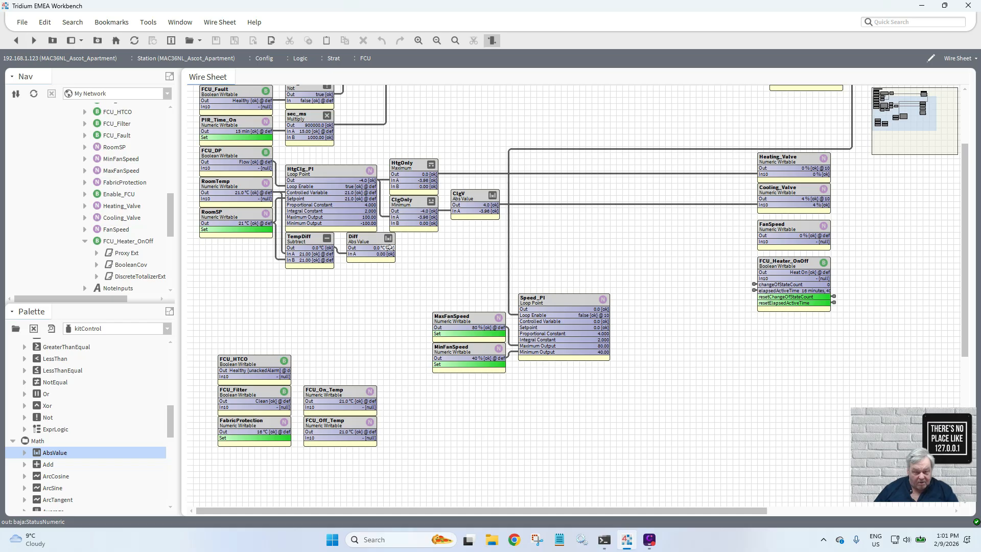
- Link Diff's Out to Speed_PI's Controlled Variable and set RoomSP to 25 °C to test the temperature difference
drag(389, 247, 527, 321)
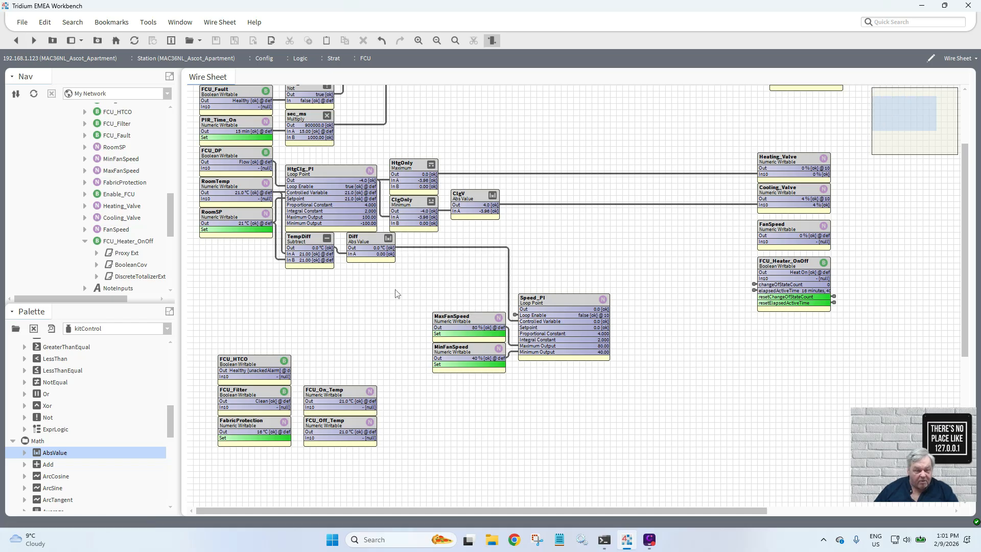
right_click(228, 220)
mouse_move(262, 209)
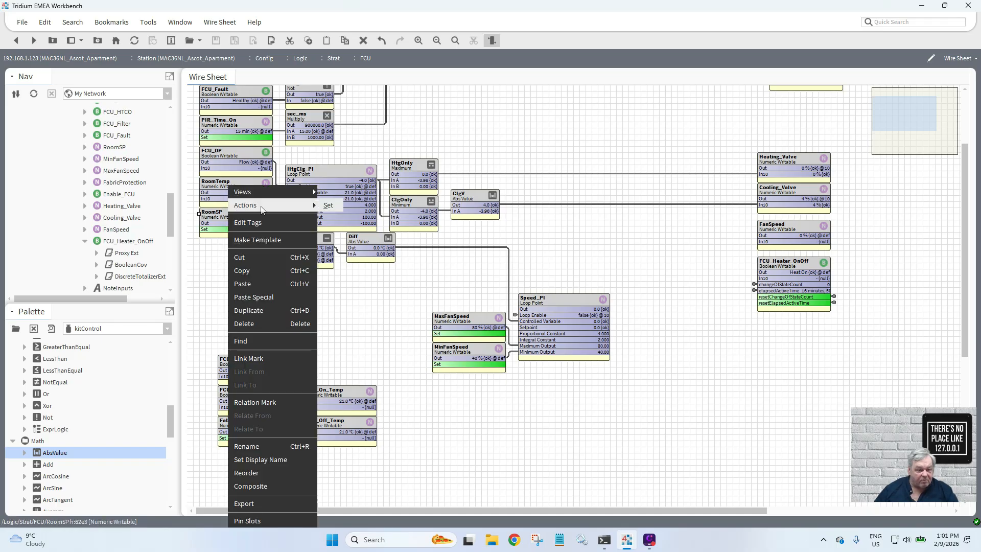
click(327, 206)
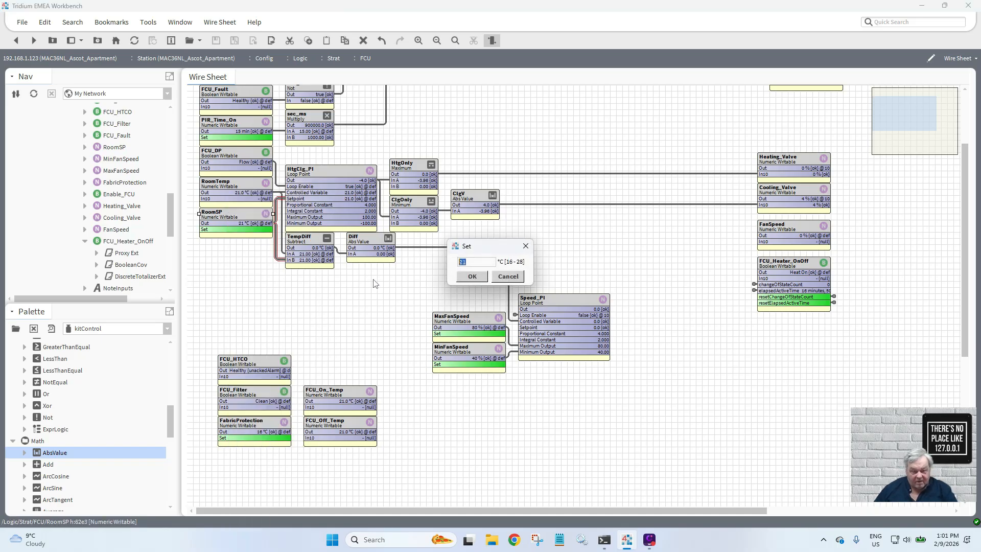
text(25)
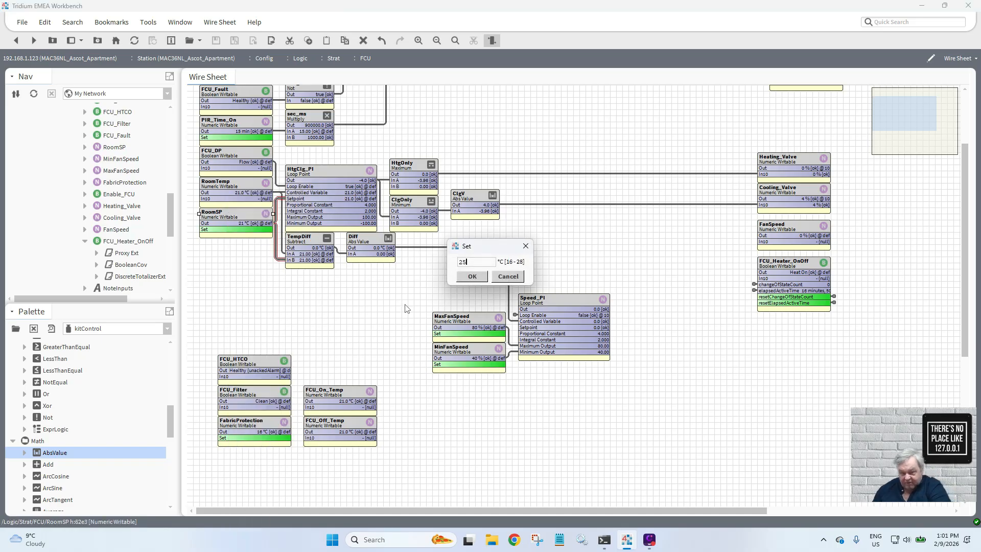
click(471, 277)
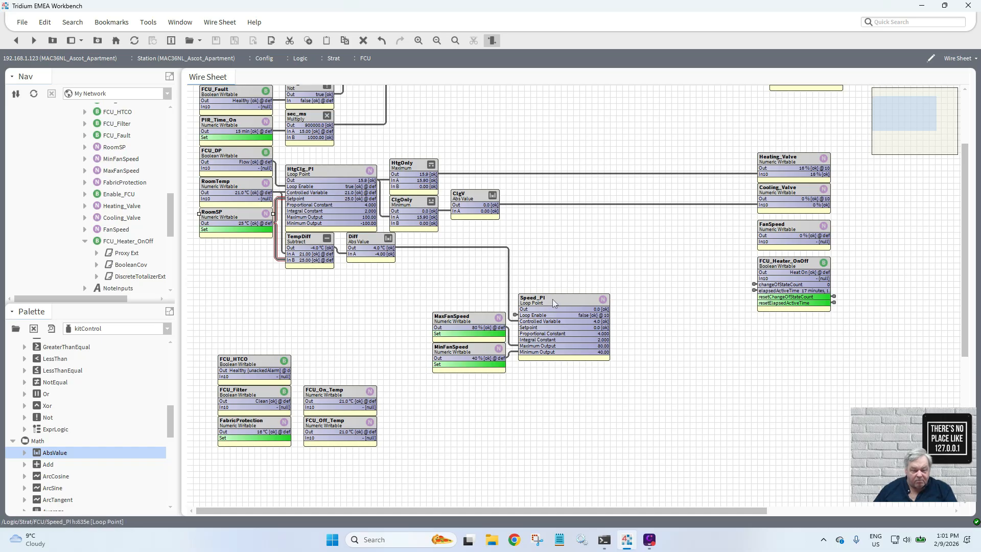
- Try to set RoomSP to 30 °C, and set it to the upper limit of 28 °C instead
right_click(234, 219)
mouse_move(286, 207)
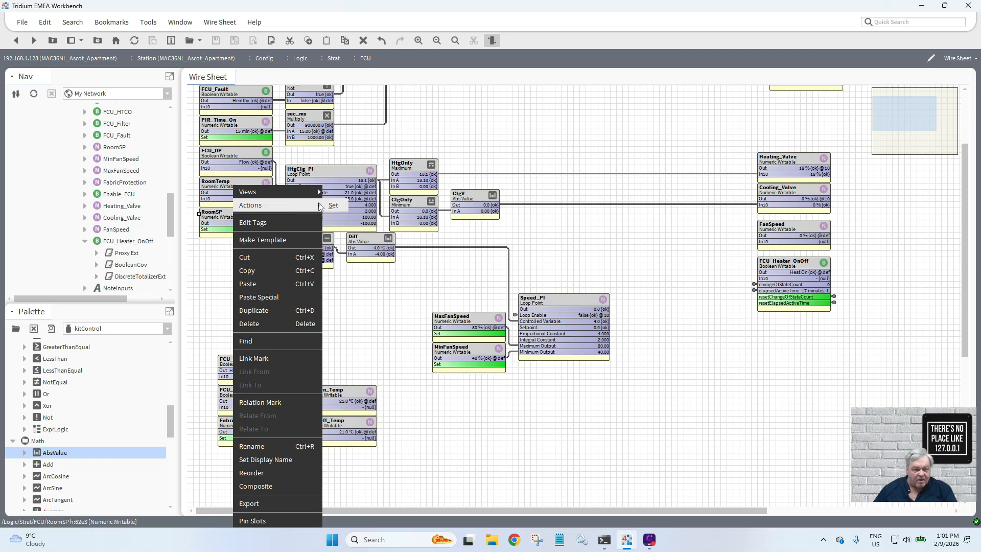
click(334, 206)
text(30)
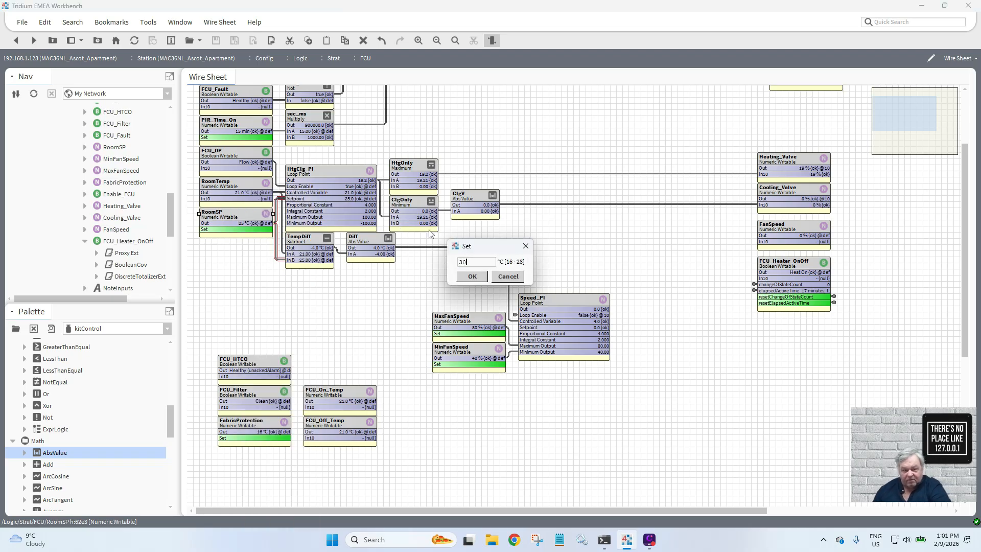
click(472, 277)
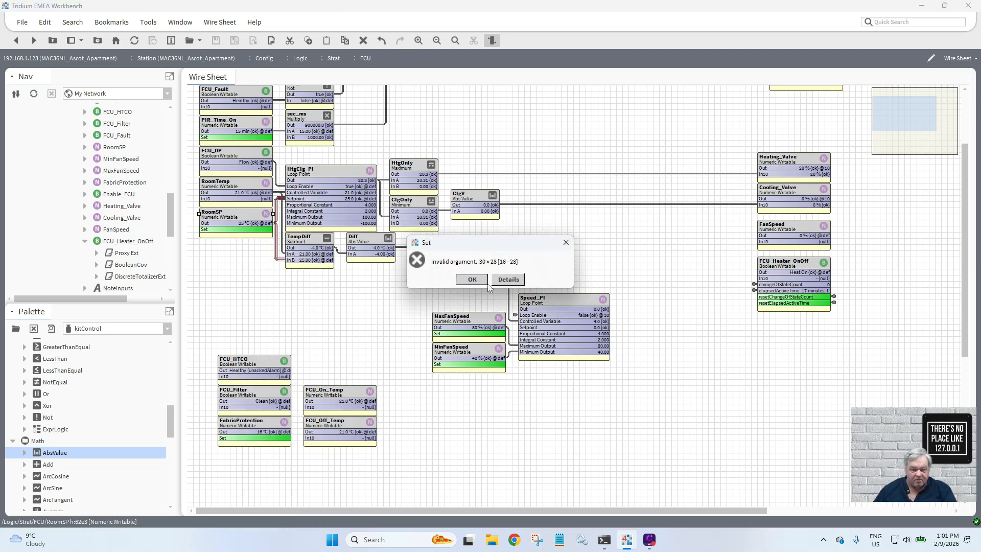
click(472, 279)
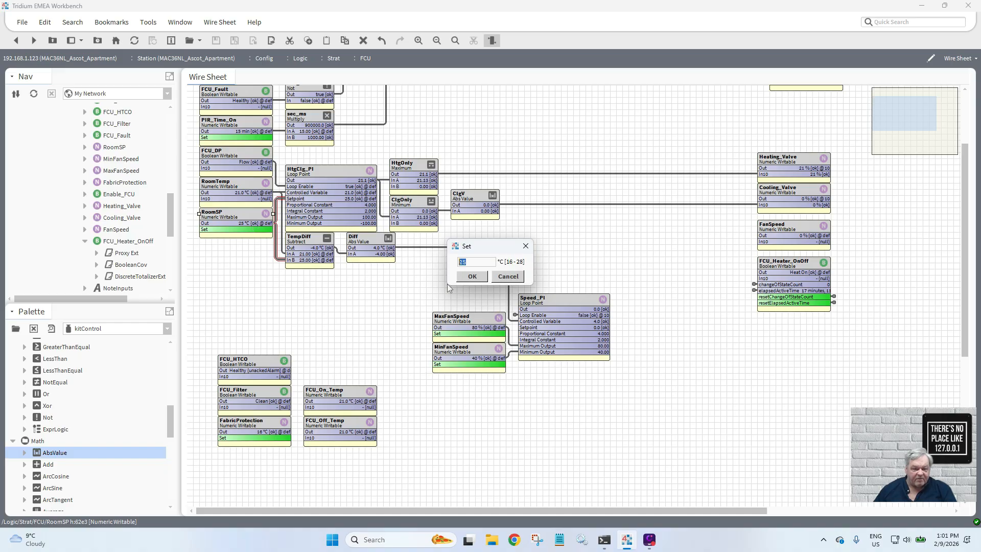
text(28)
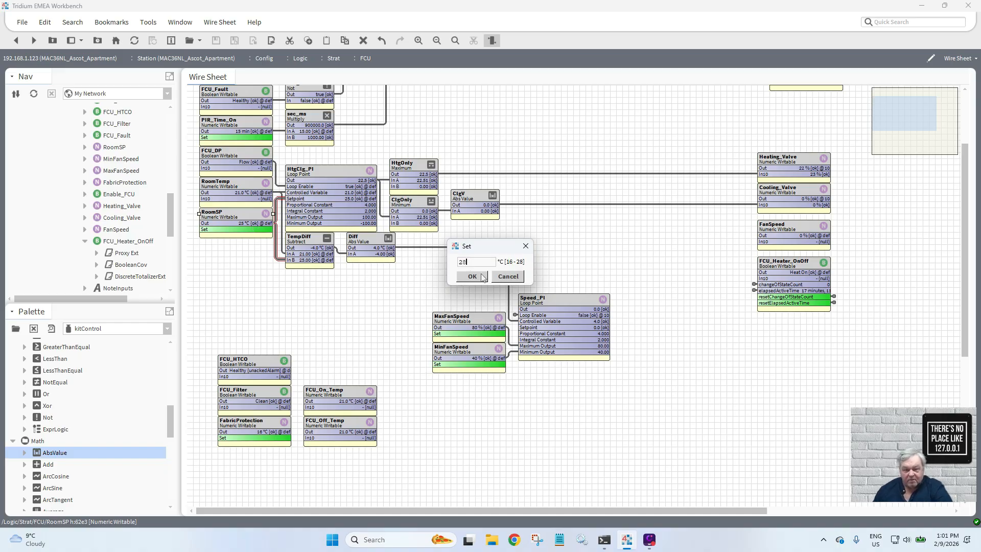
click(483, 278)
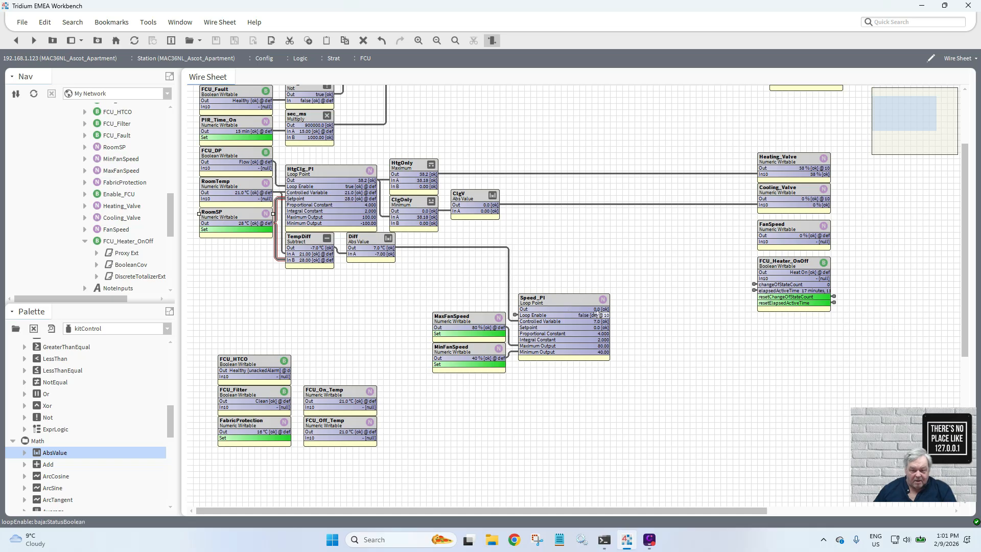
- Change the Loop Action of Speed_PI to Direct, save it and return to the FCU wire sheet
click(570, 301)
double_click(569, 302)
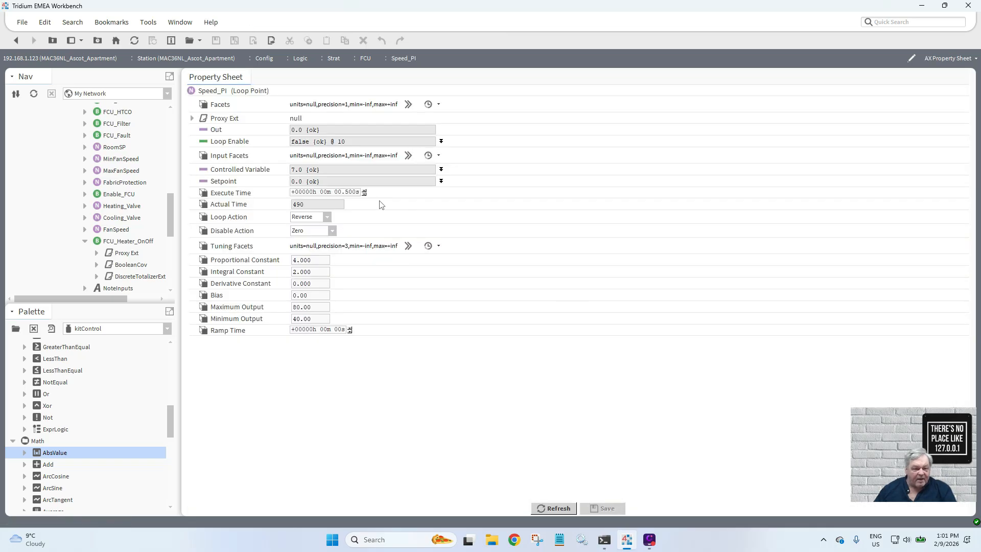
click(327, 217)
click(326, 228)
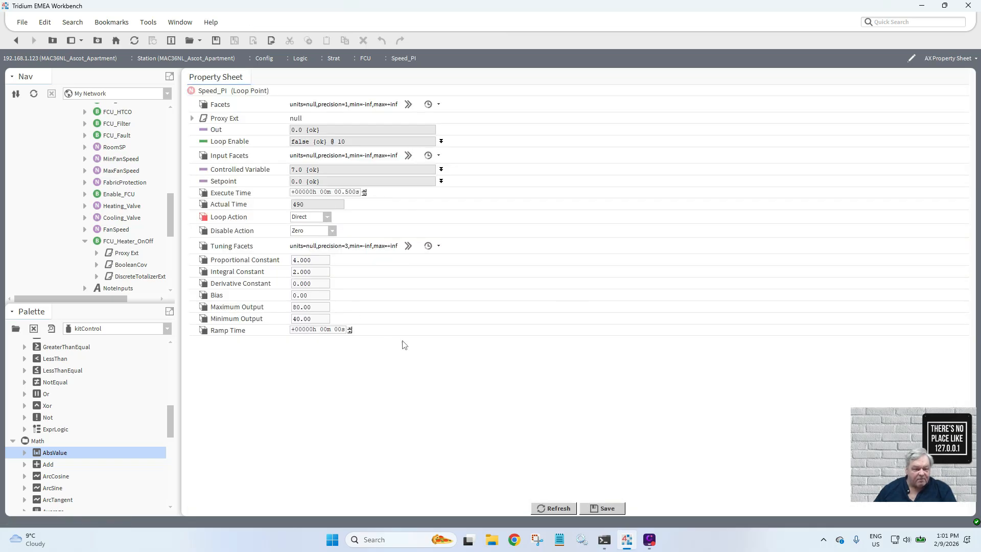
click(602, 508)
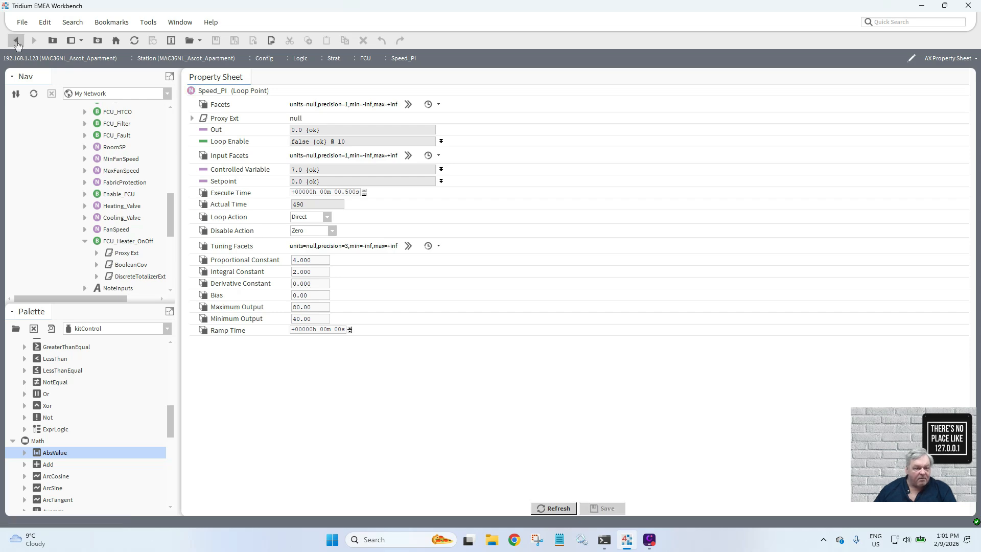
click(16, 42)
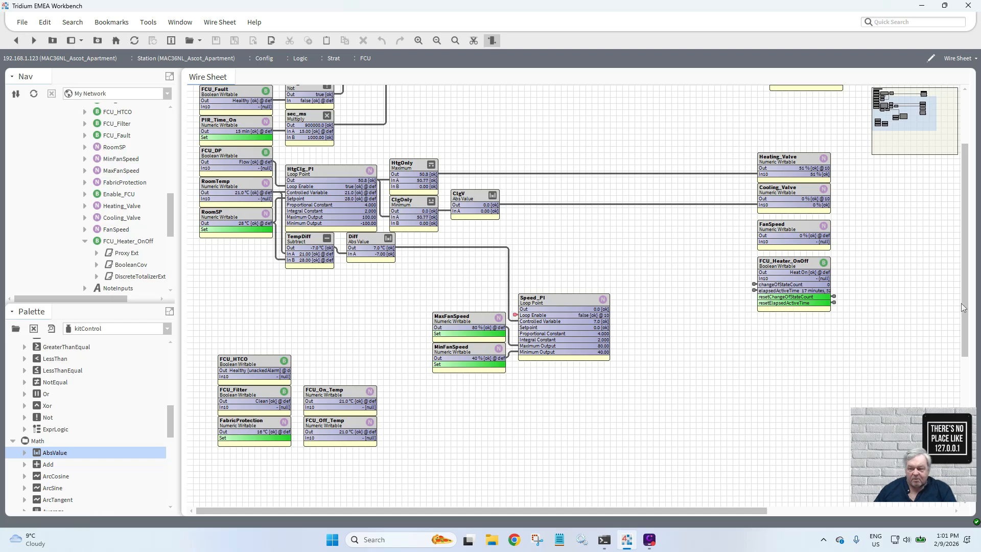
- Trigger Room_Occupied_PIR with an Emergency Active override and release it with Emergency Auto to start the FCU time period
drag(963, 303, 973, 253)
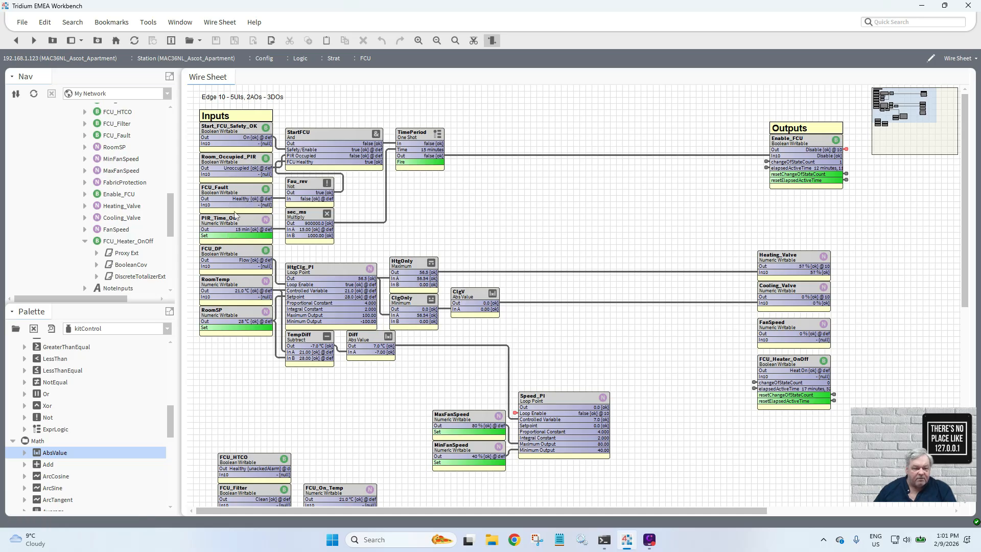
right_click(225, 164)
mouse_move(263, 185)
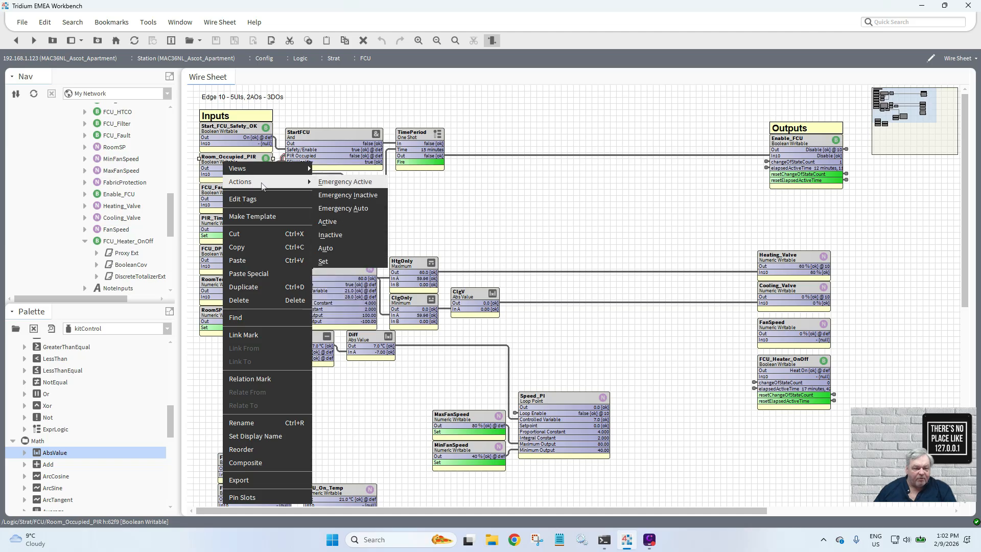
click(337, 183)
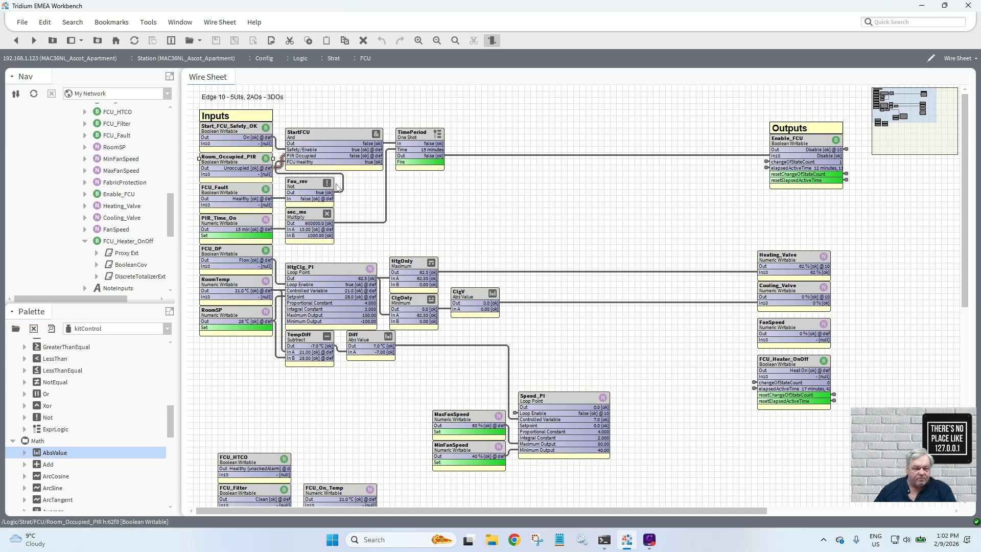
right_click(239, 157)
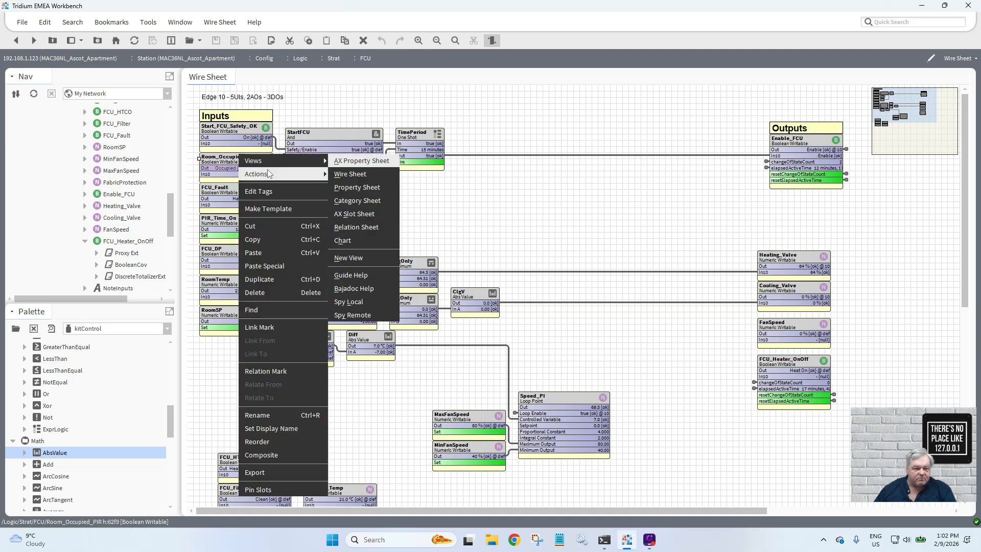
mouse_move(266, 174)
click(366, 203)
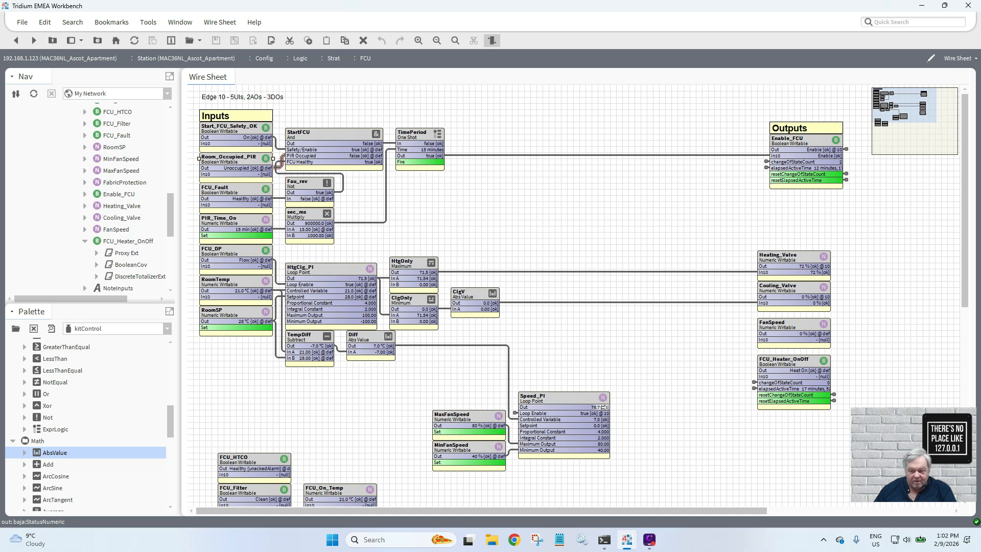
- Link Speed_PI's Out to FanSpeed's In10, and align Speed_PI with FanSpeed and the MaxFanSpeed and MinFanSpeed blocks under RoomSP
drag(605, 408, 762, 340)
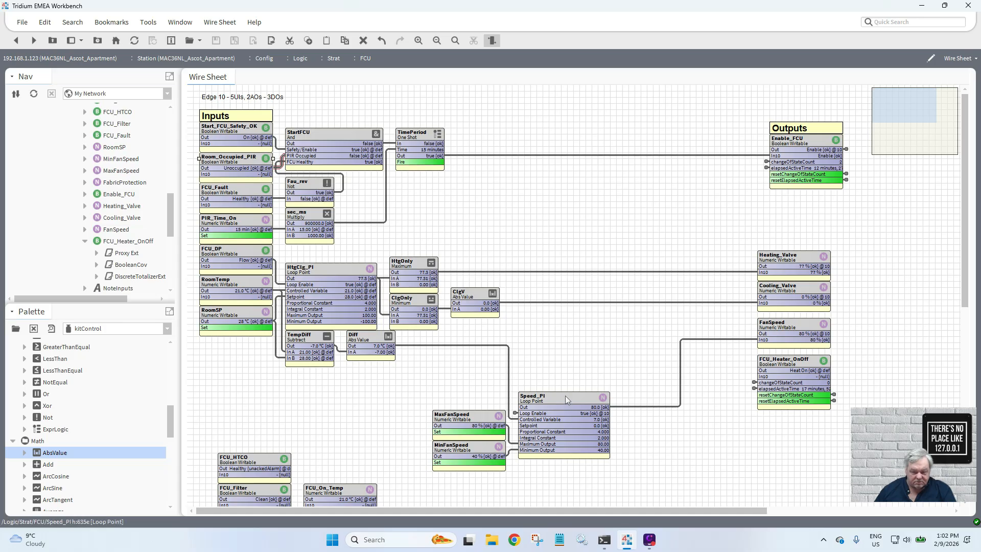
drag(566, 396, 560, 325)
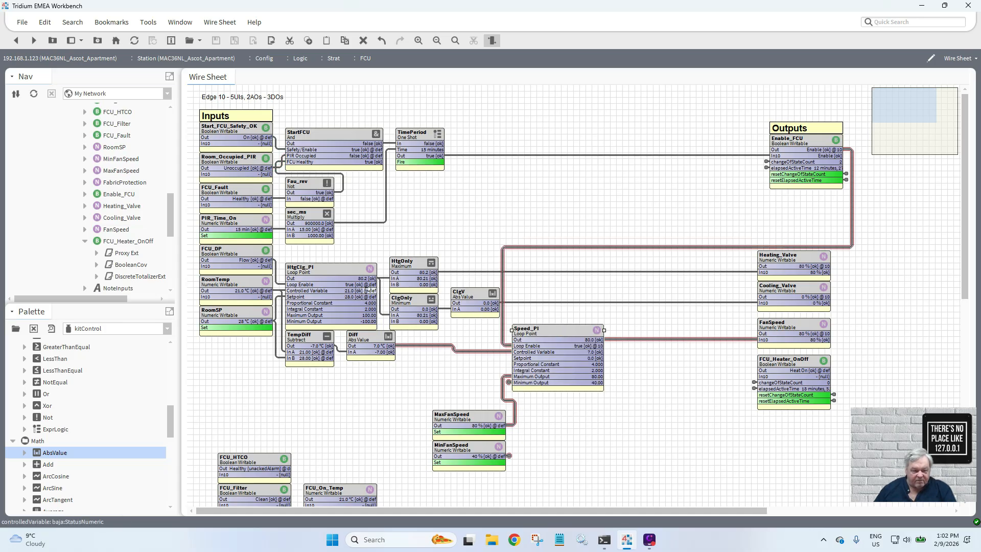
drag(527, 484, 217, 346)
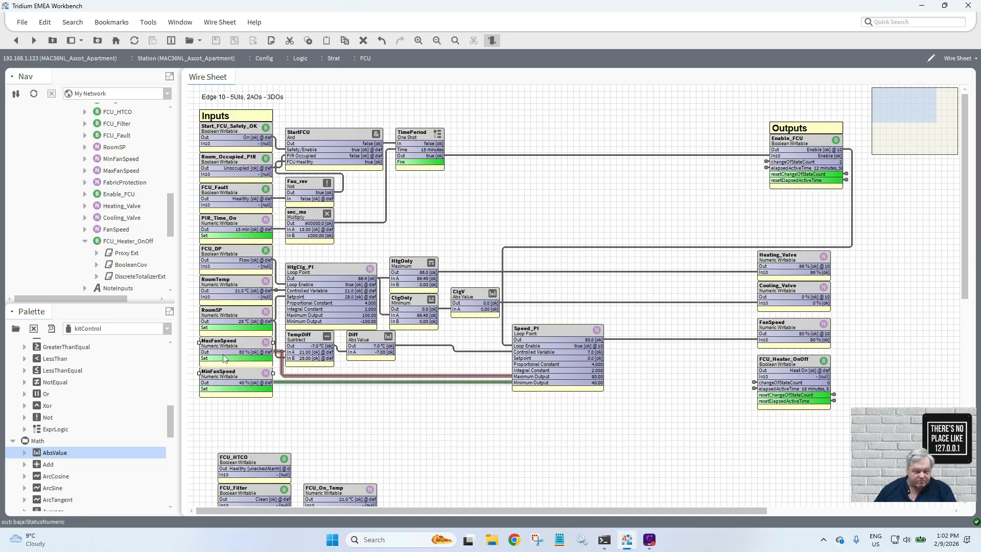
- Set RoomSP to 21 °C to remove the room temperature difference
right_click(223, 314)
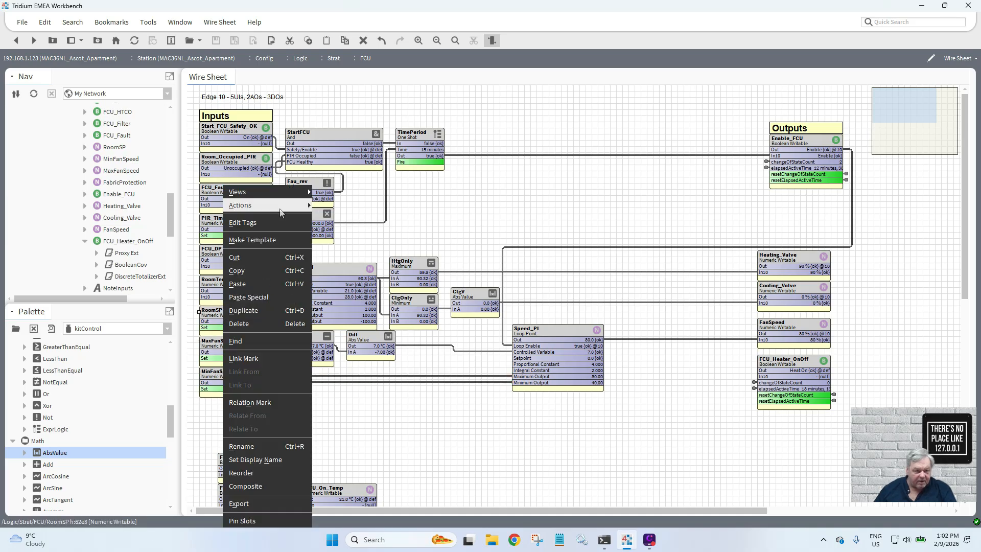
mouse_move(286, 205)
click(323, 205)
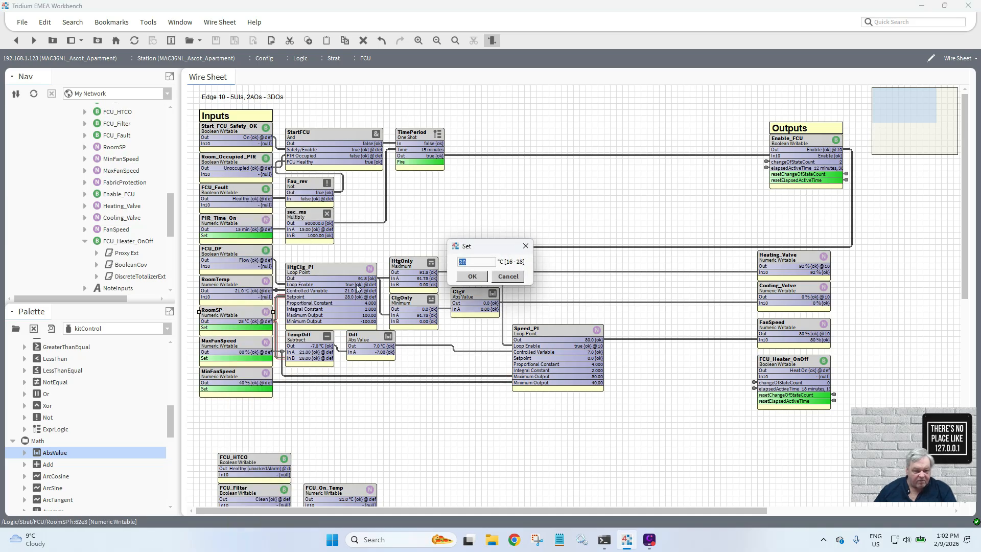
text(21)
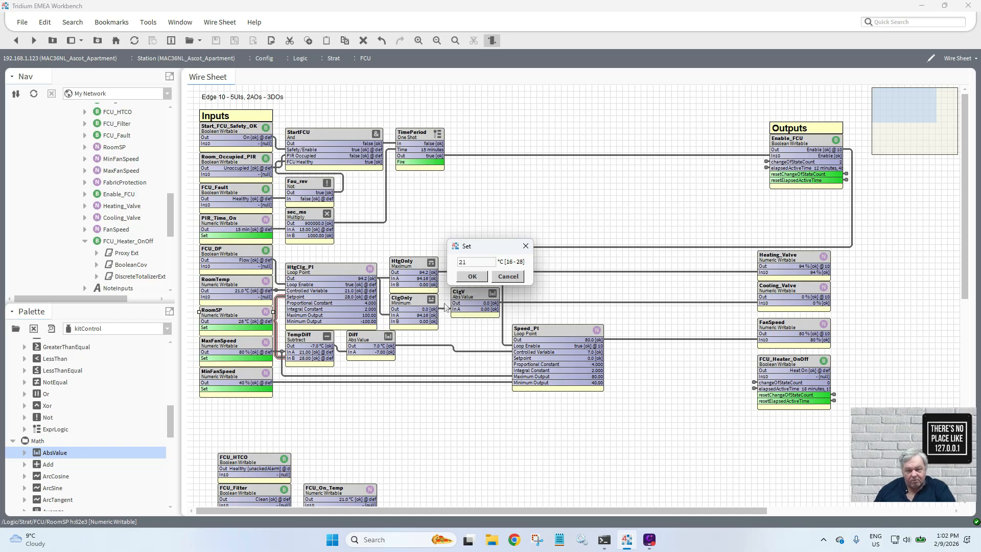
click(471, 277)
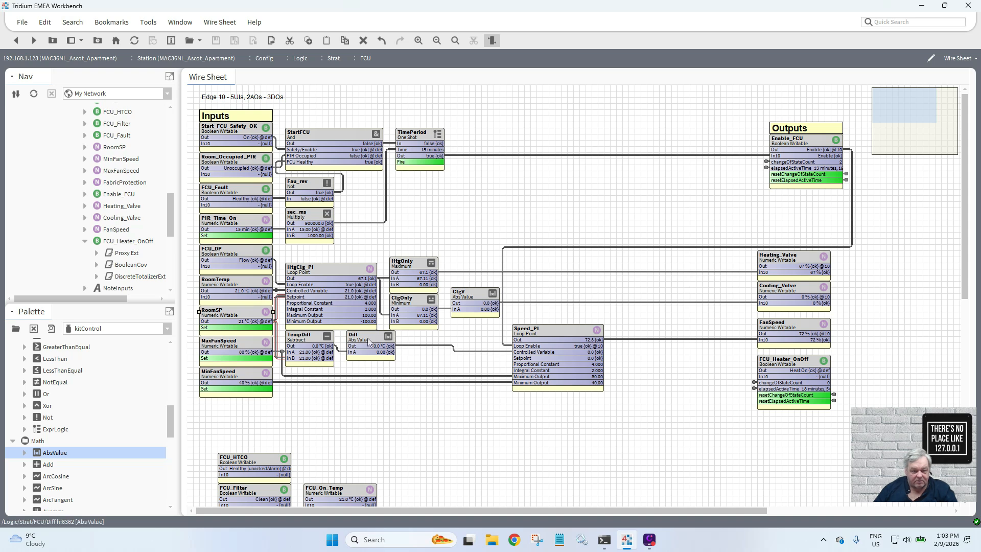
- Move Diff beneath ClgOnly and shift TempDiff down so that its Out lines up with Diff's In A
drag(369, 340, 411, 348)
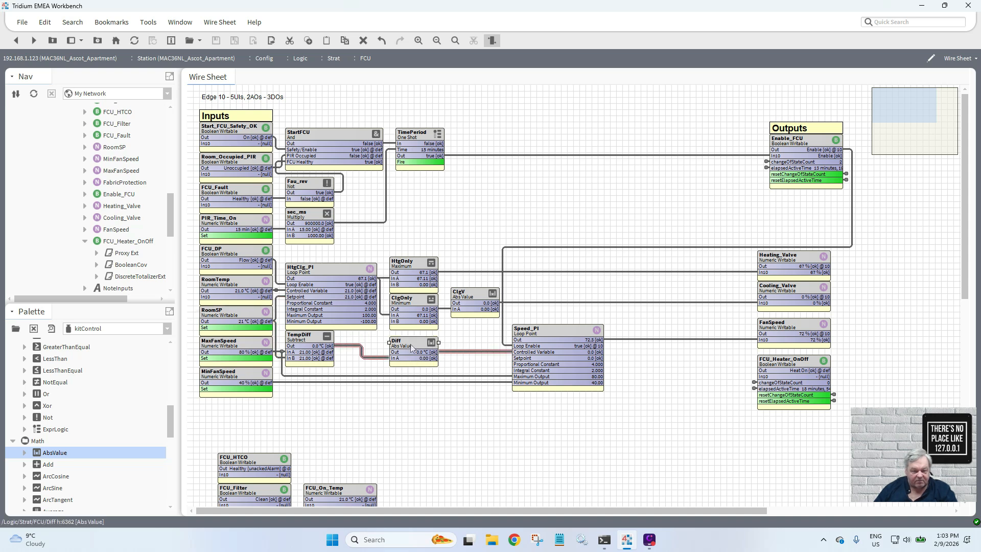
drag(319, 338, 343, 352)
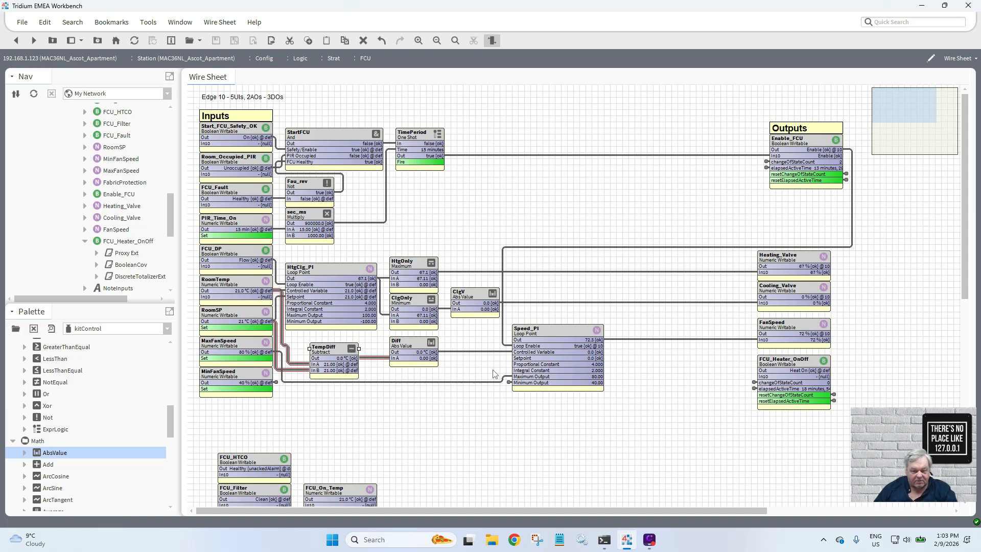
- Set the Setpoint of Speed_PI to 1, save it and return to the FCU wire sheet
double_click(561, 363)
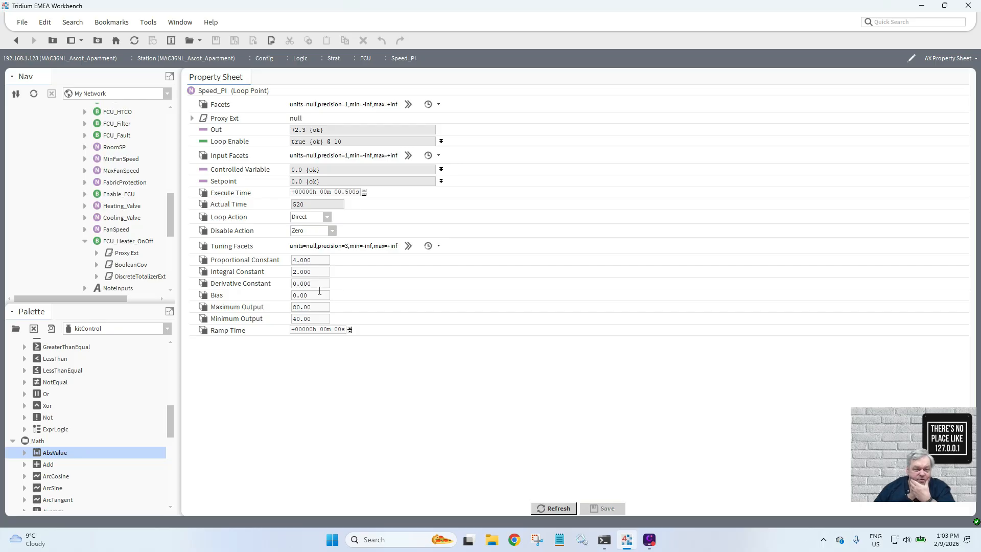
click(442, 181)
double_click(321, 191)
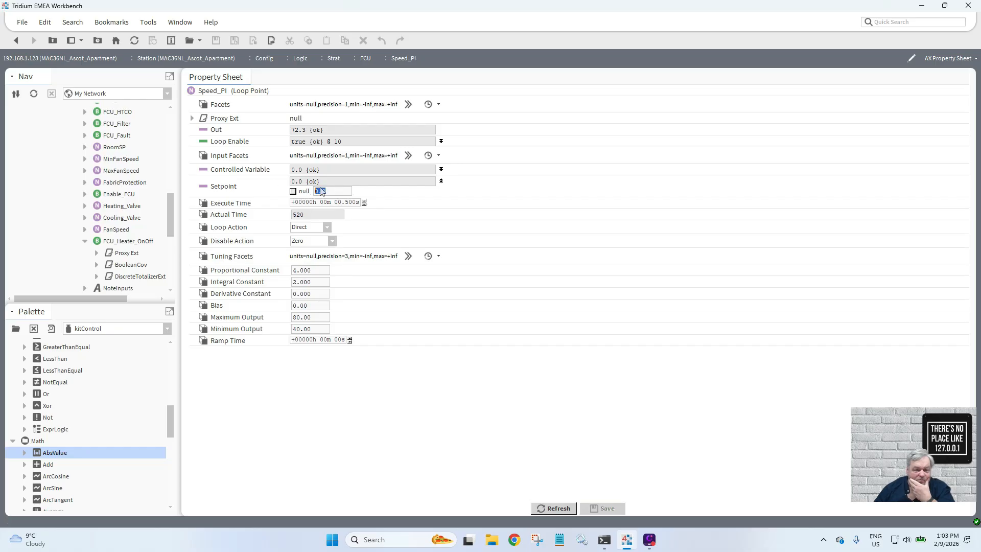
text(1)
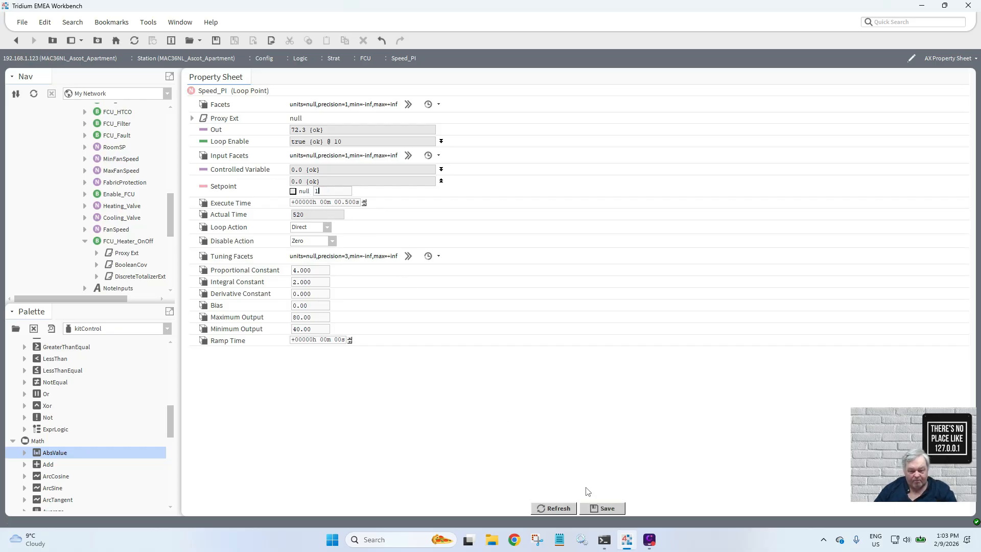
click(602, 508)
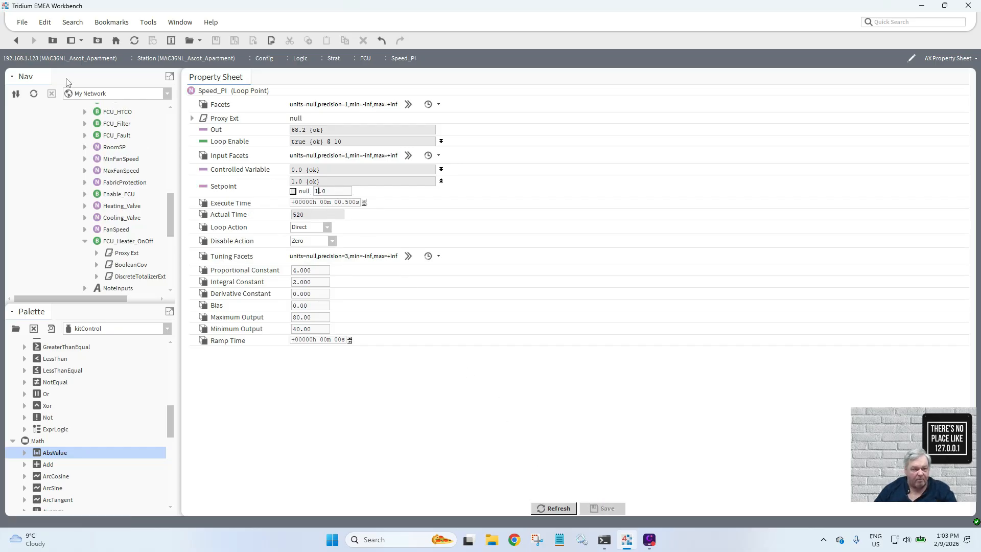
click(16, 41)
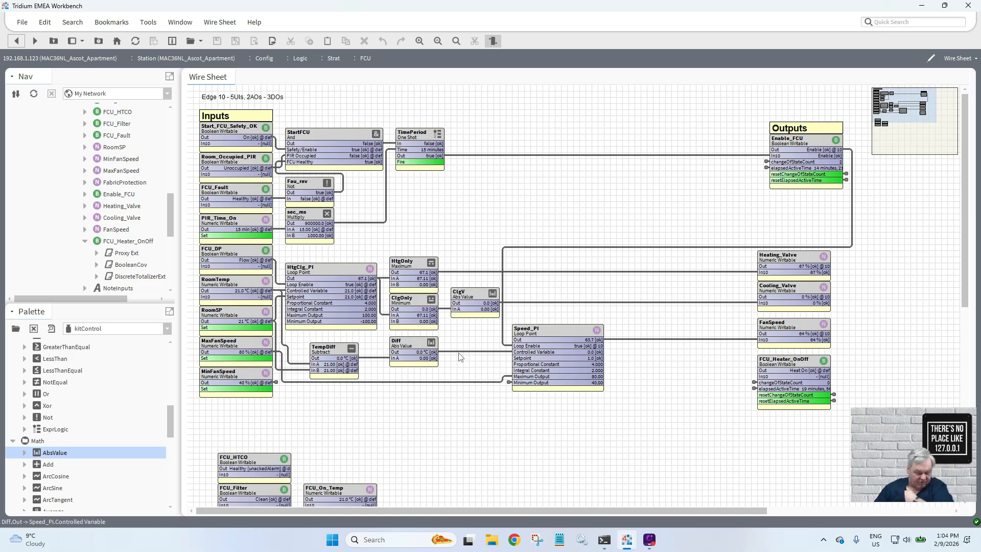
- Apply an Emergency Override of 16 °C to RoomTemp to test the fan speed response
right_click(238, 288)
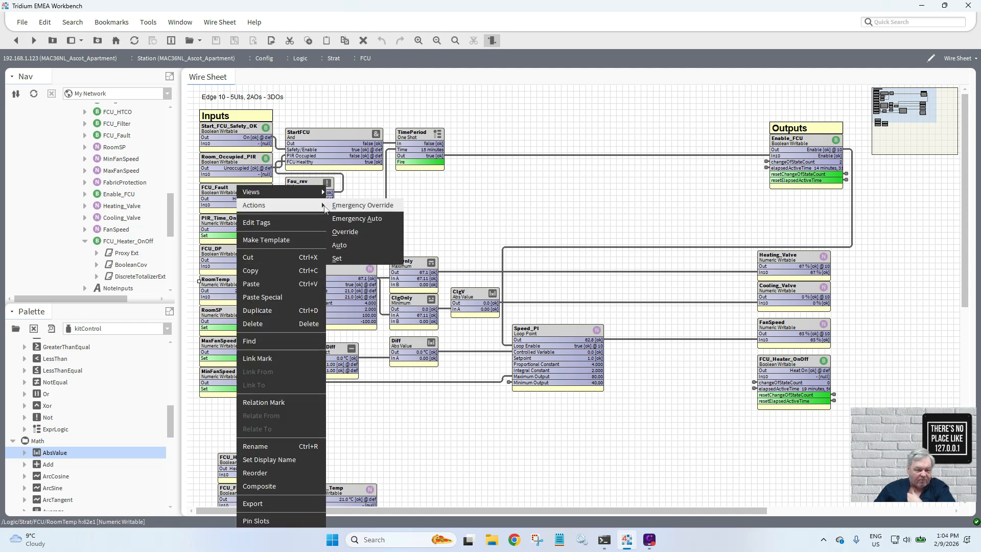
click(350, 210)
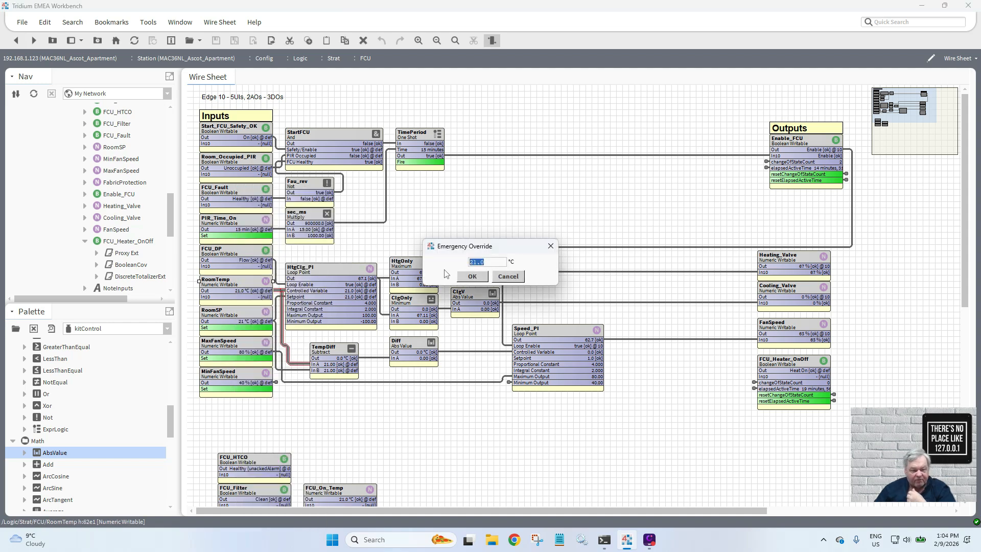
text(16)
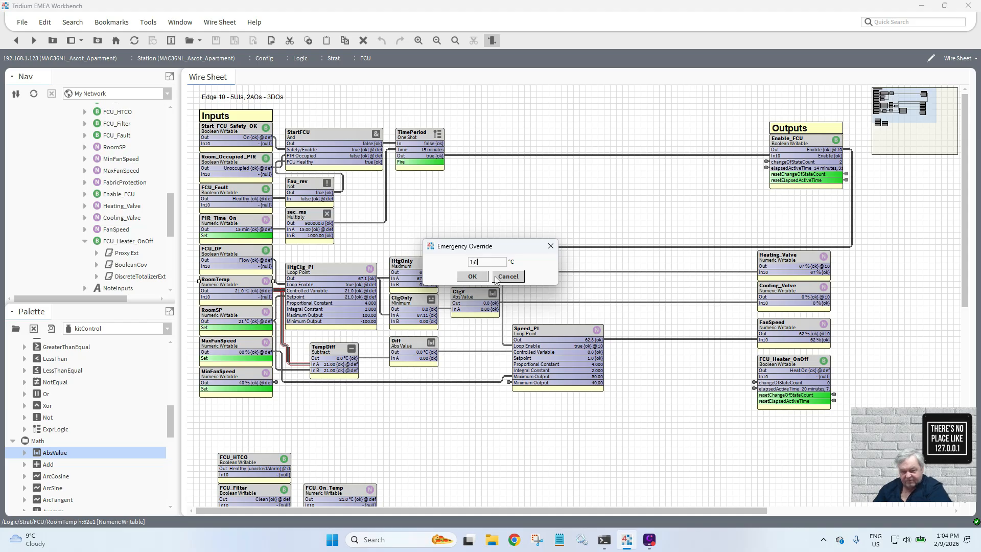
click(483, 280)
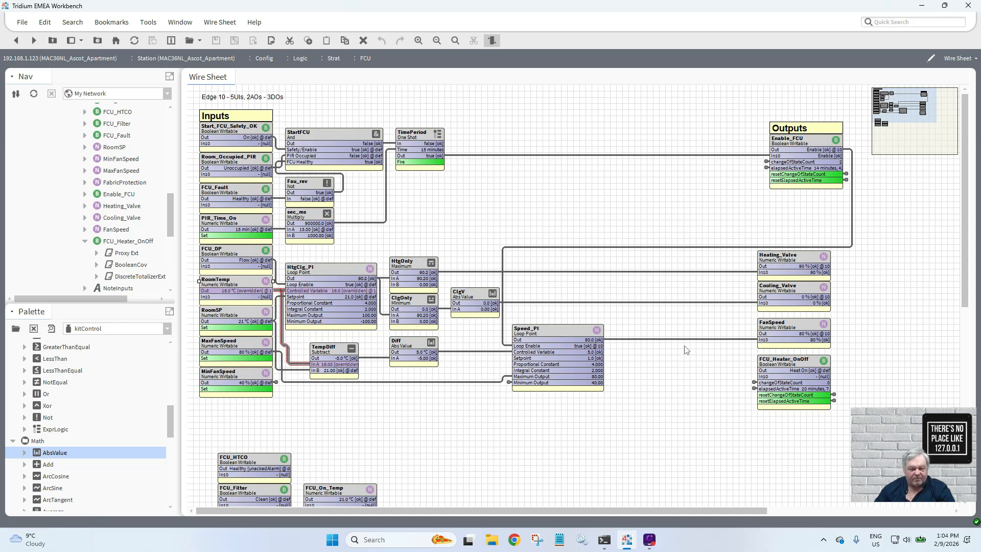
- Release the emergency override on RoomTemp by applying Emergency Auto
right_click(236, 286)
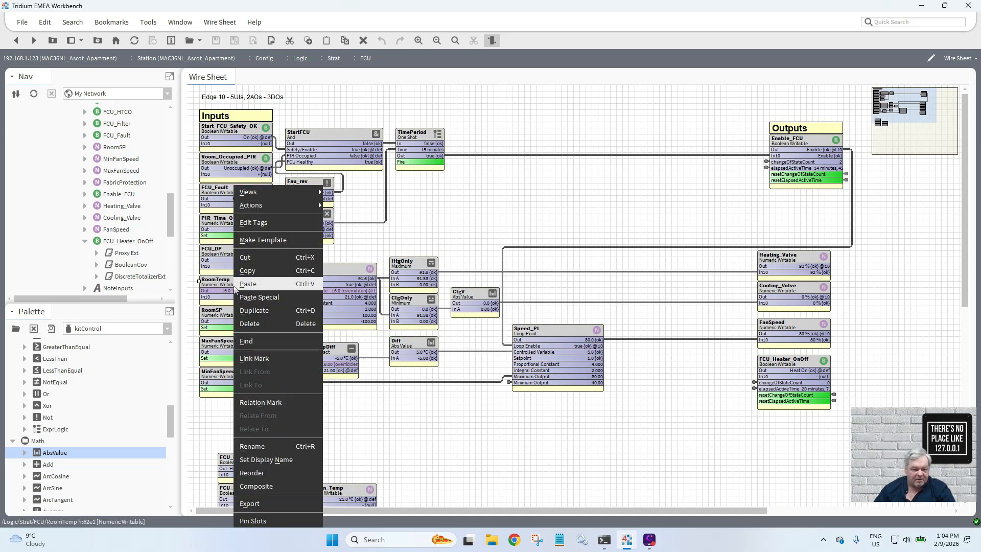
mouse_move(293, 208)
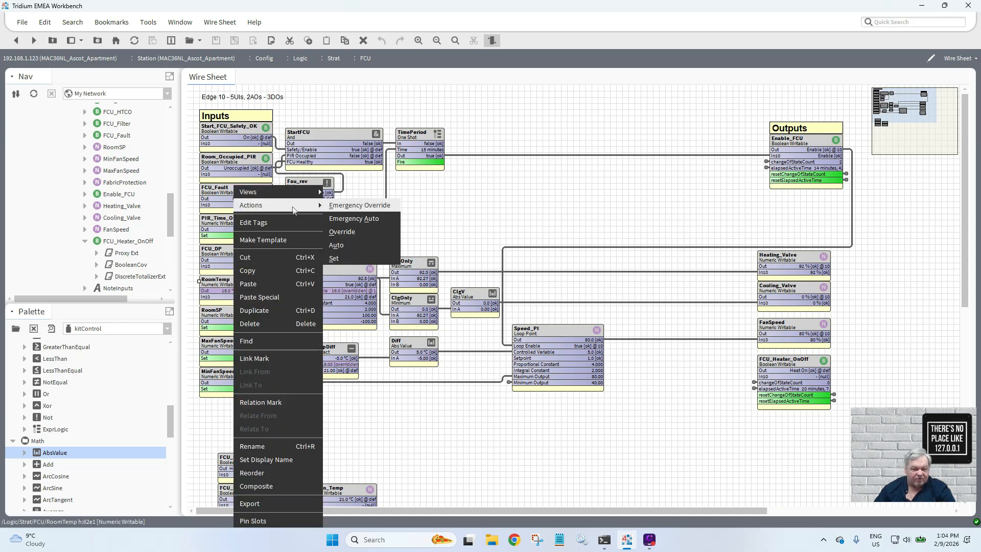
click(354, 219)
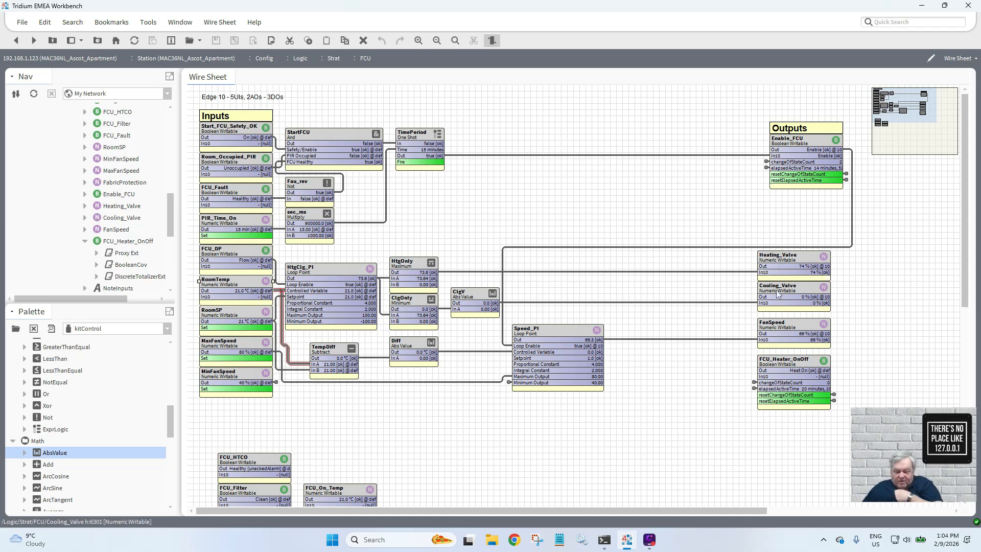
- Move the Outputs heading and all output blocks closer to Speed_PI, and nudge Outputs and Enable_FCU slightly further left
click(790, 364)
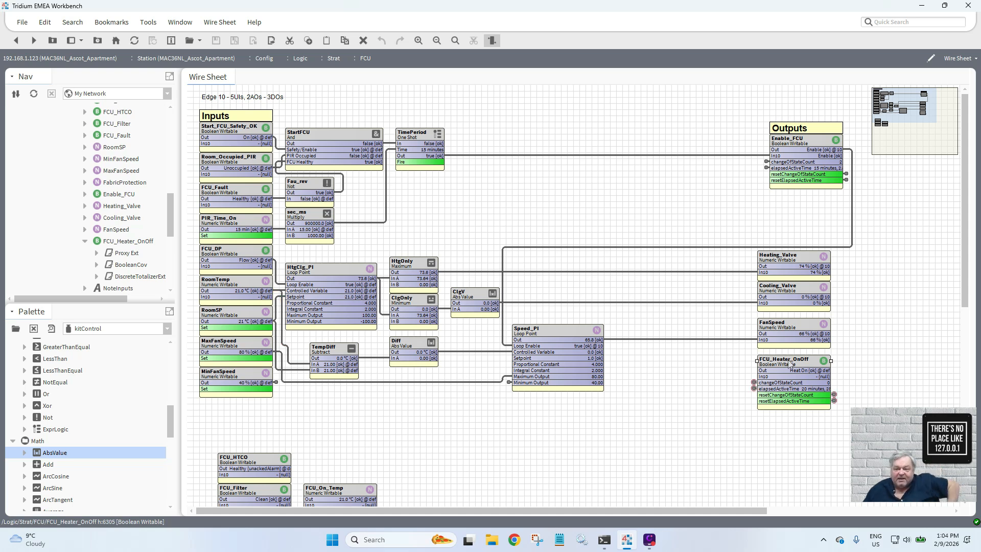
drag(851, 424, 723, 103)
drag(796, 156, 682, 156)
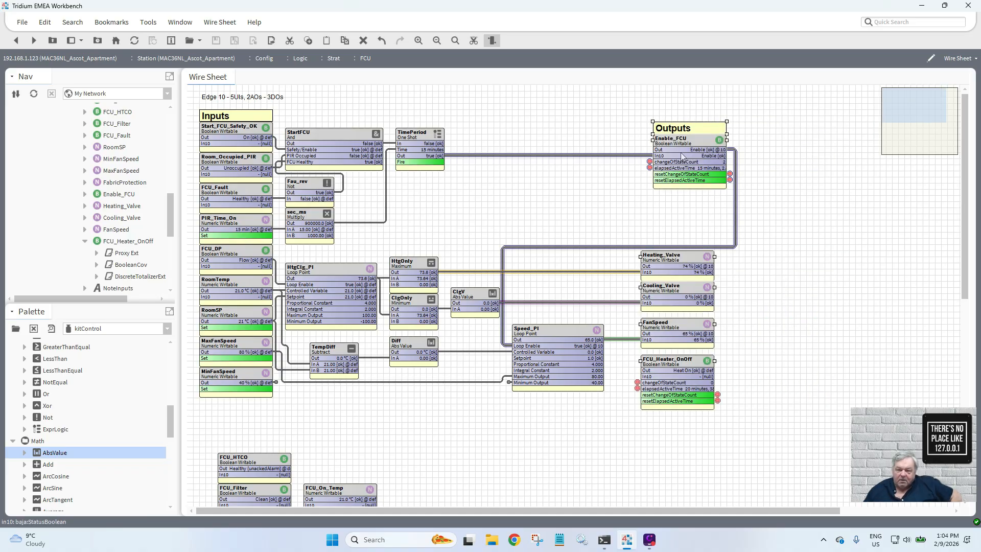
click(784, 261)
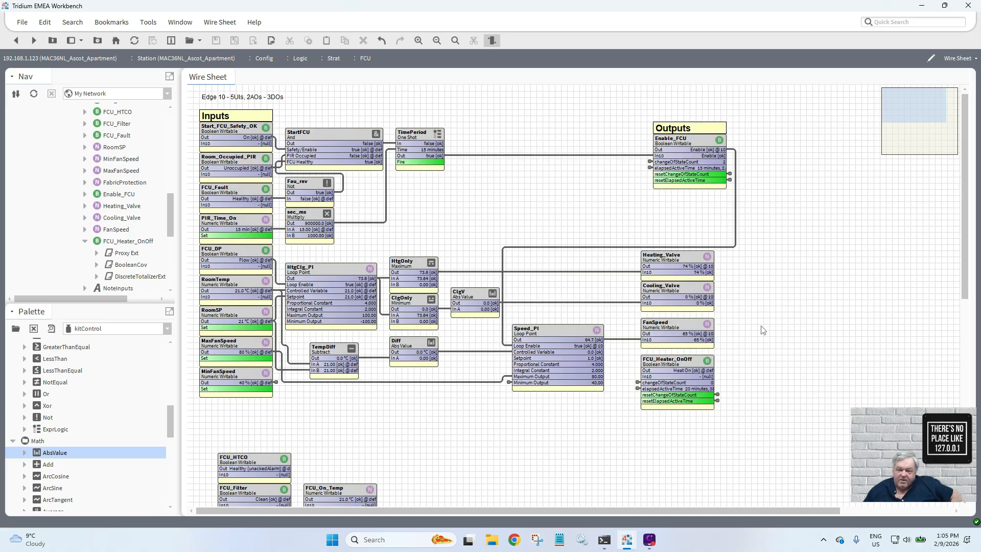
drag(750, 207, 641, 103)
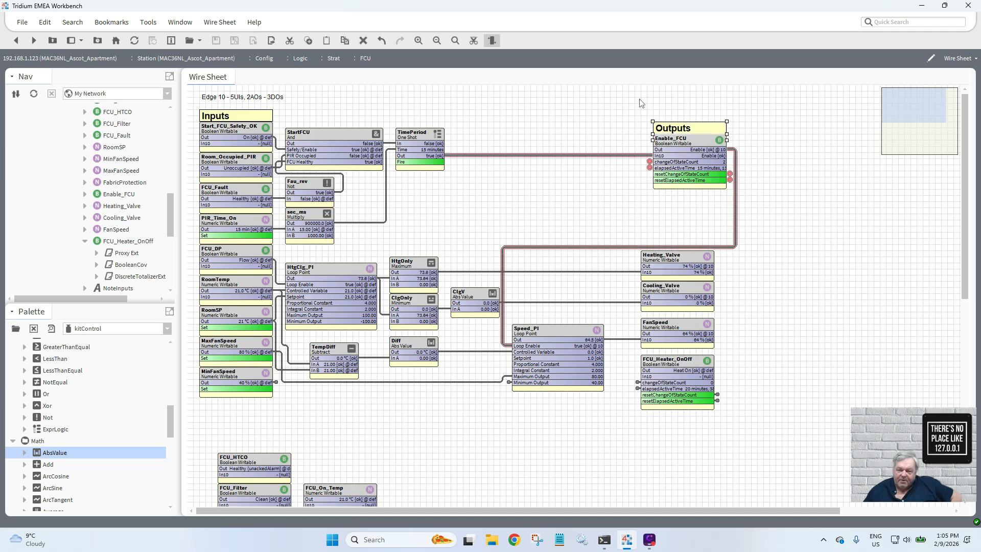
drag(695, 163, 684, 159)
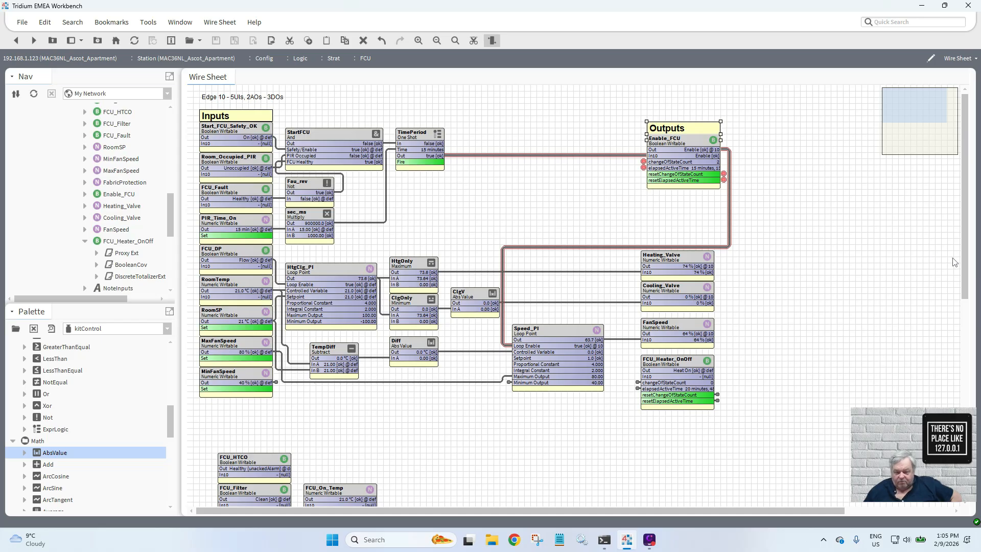
drag(966, 259, 958, 204)
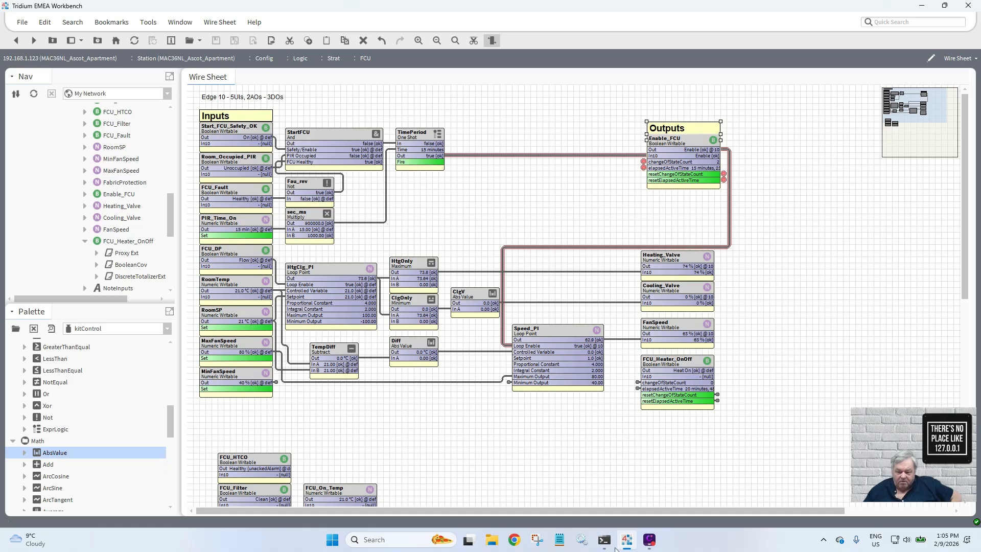
click(649, 540)
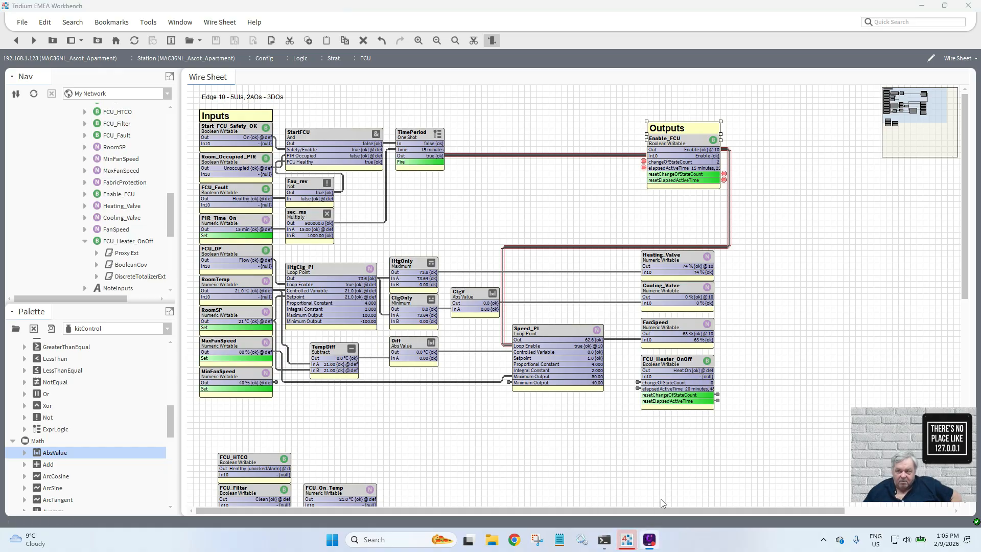
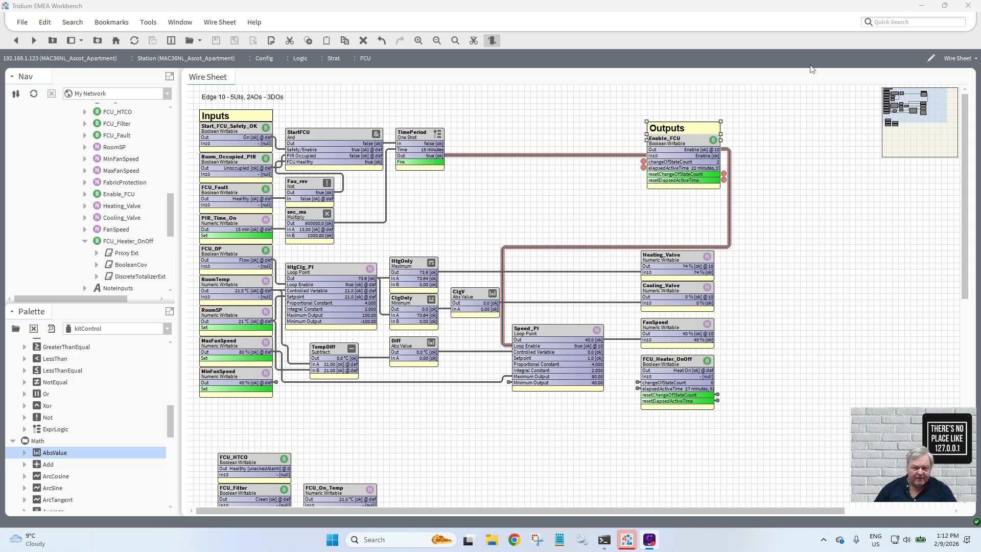
- Add a BooleanWritable named Htg_Type to the empty area between TimePeriod and Enable_FCU
right_click(484, 187)
mouse_move(570, 189)
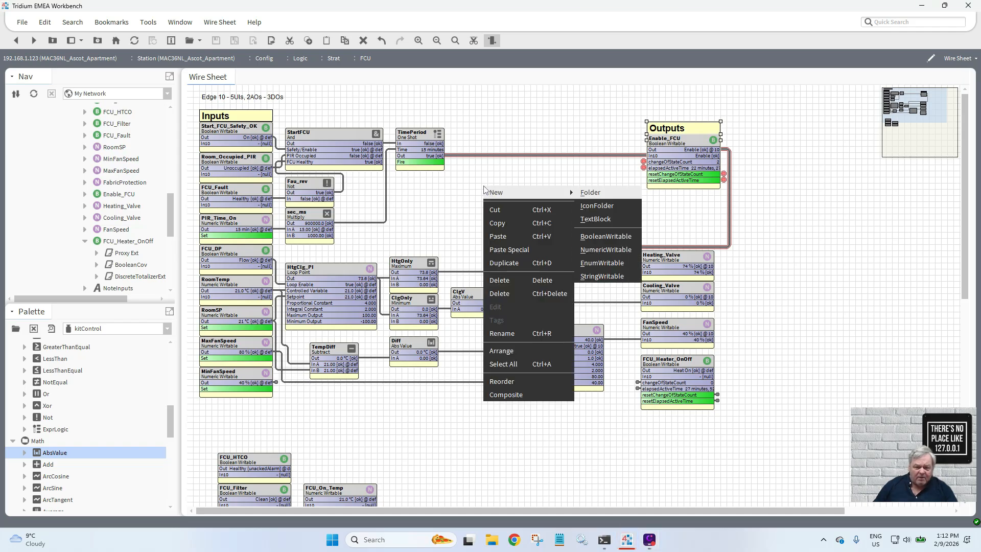
click(608, 236)
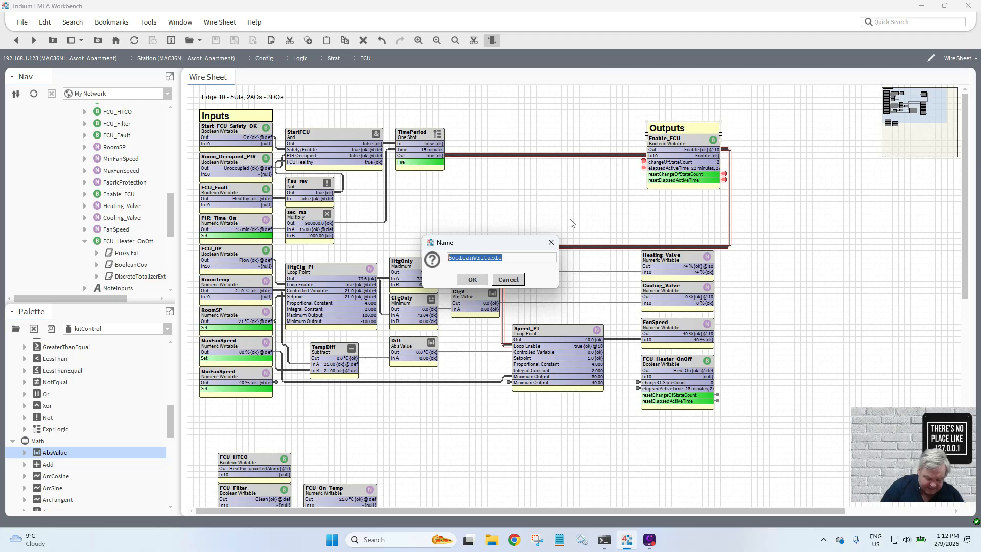
text(Htg)
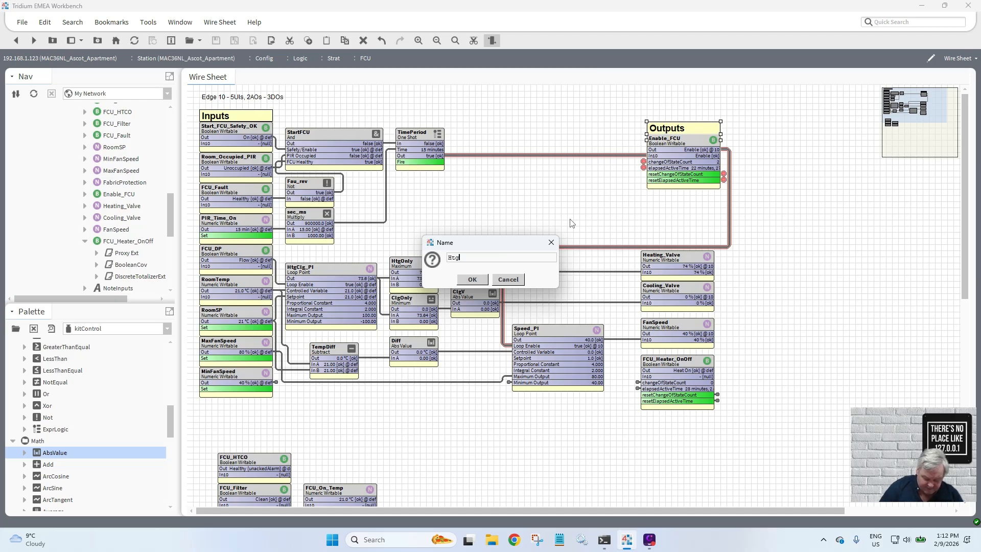
text(_Type)
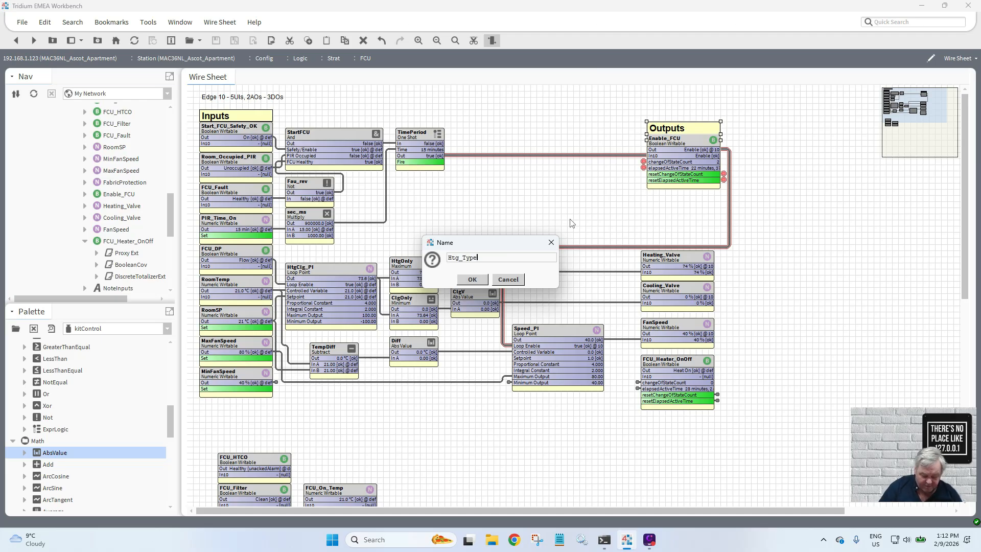
click(468, 279)
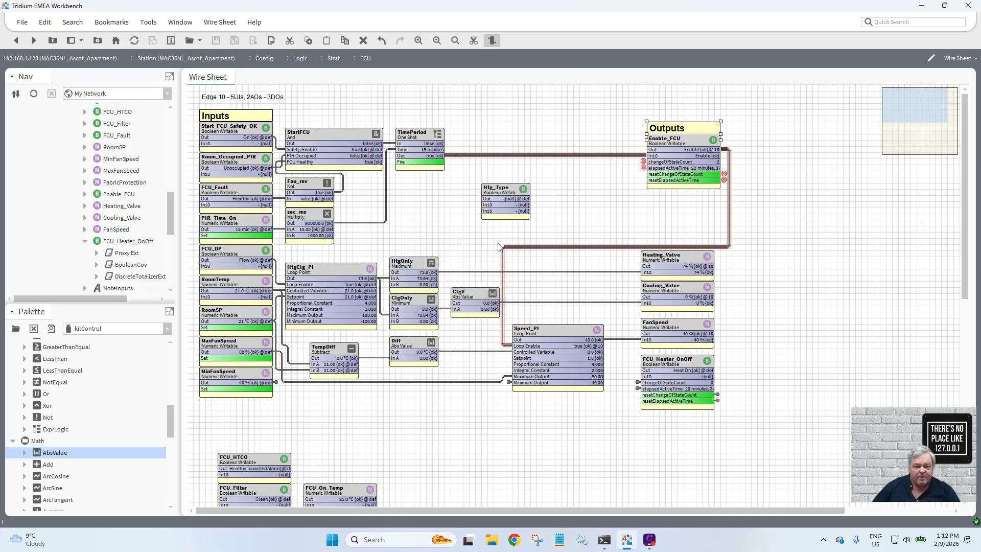
- Open the facets configuration of Htg_Type from its property sheet
click(507, 199)
double_click(507, 196)
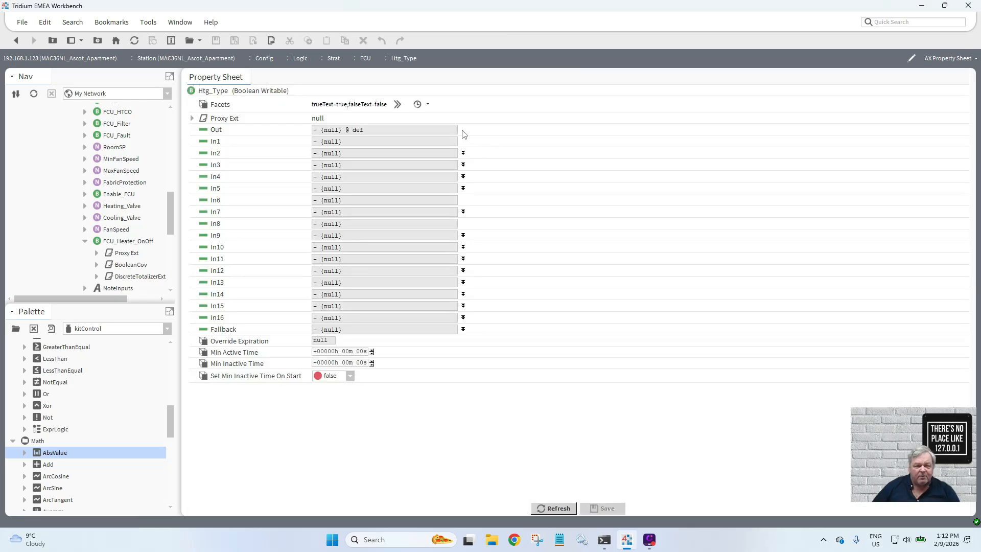
click(398, 105)
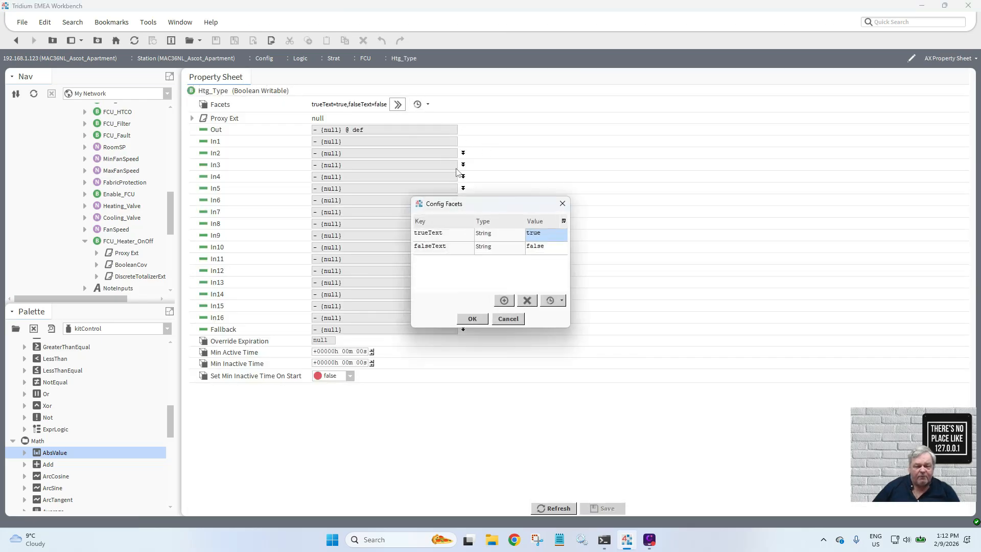
click(536, 249)
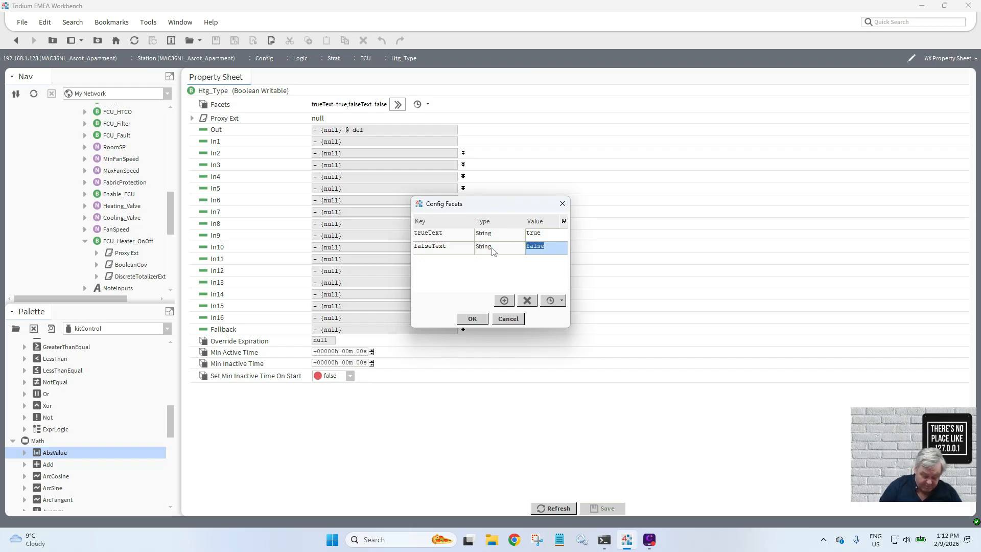
text(Binary)
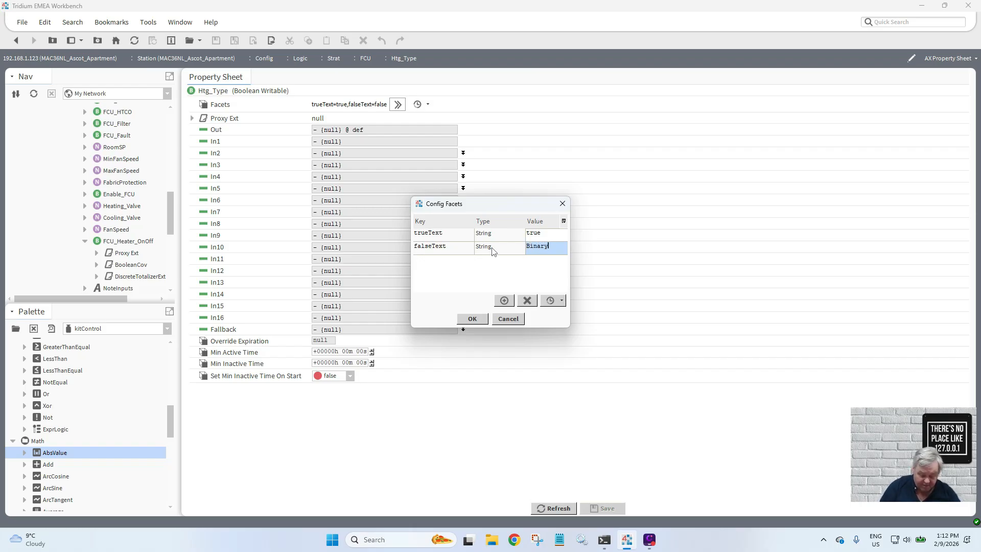
click(548, 235)
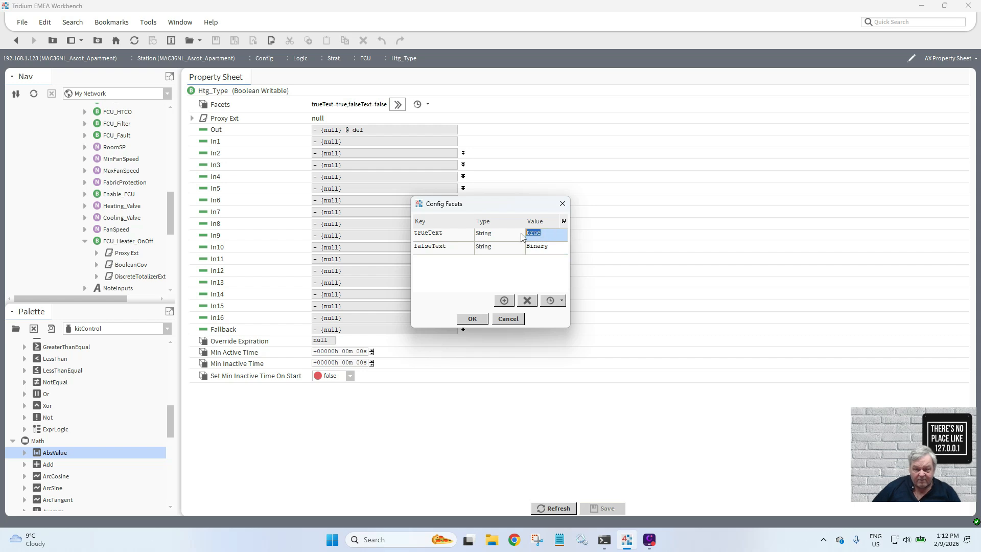
text(A)
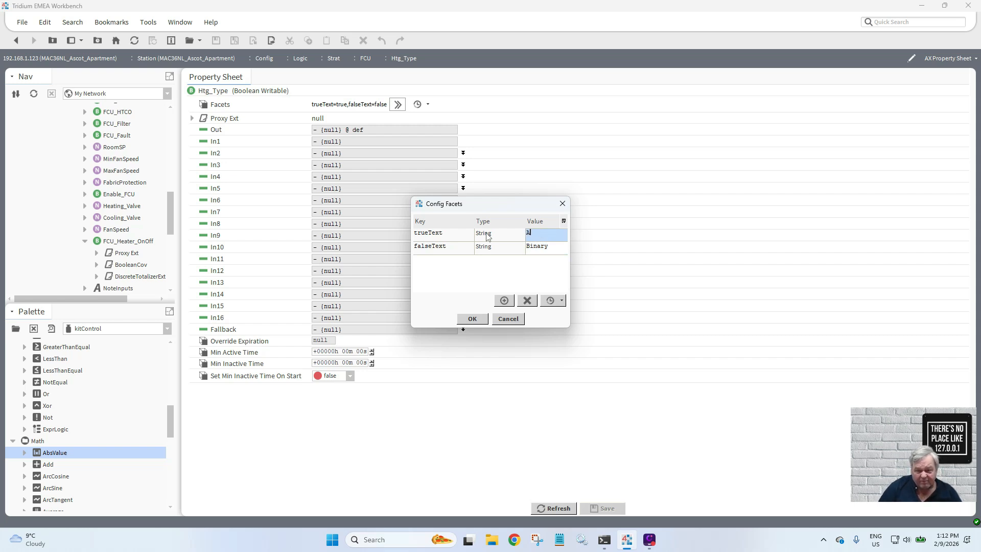
key(BackSpace)
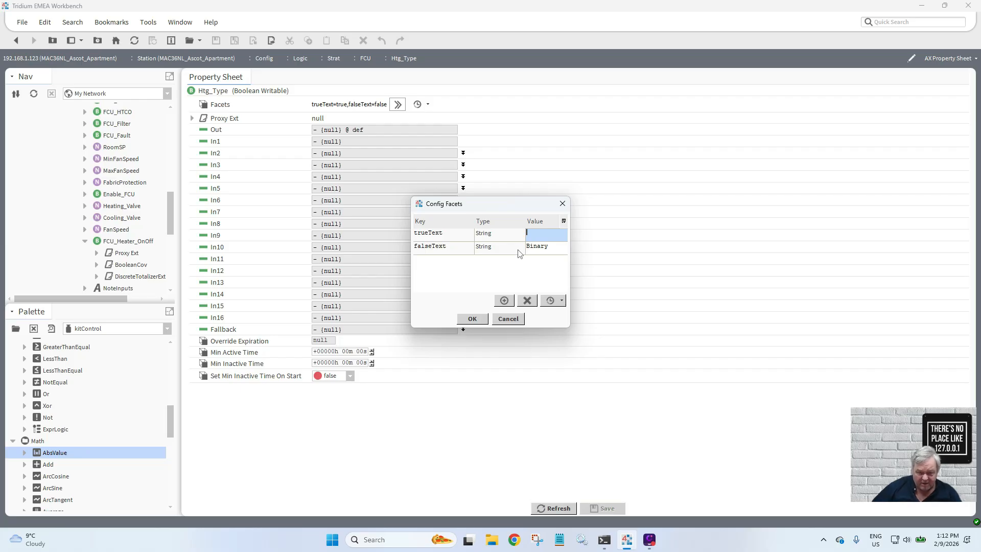
- Set Htg_Type's falseText to On/Off and trueText to 0-10VDC, save the facets and return to the FCU wire sheet
click(540, 247)
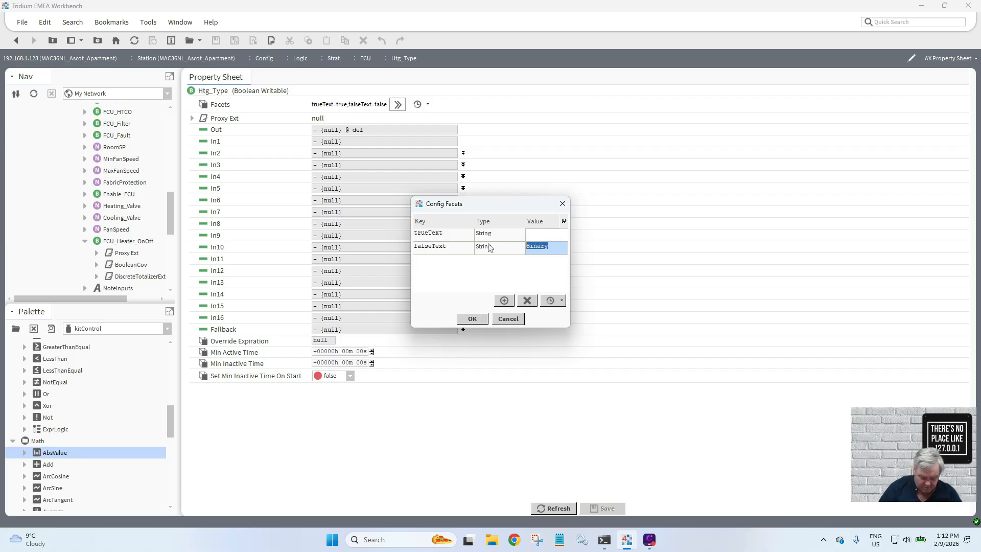
text(On/Off)
click(540, 235)
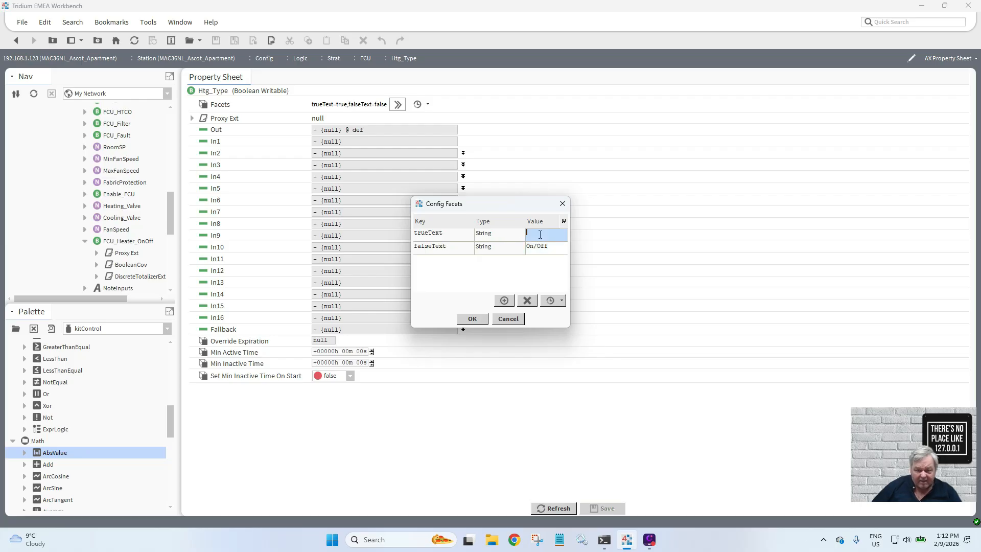
text(0-10)
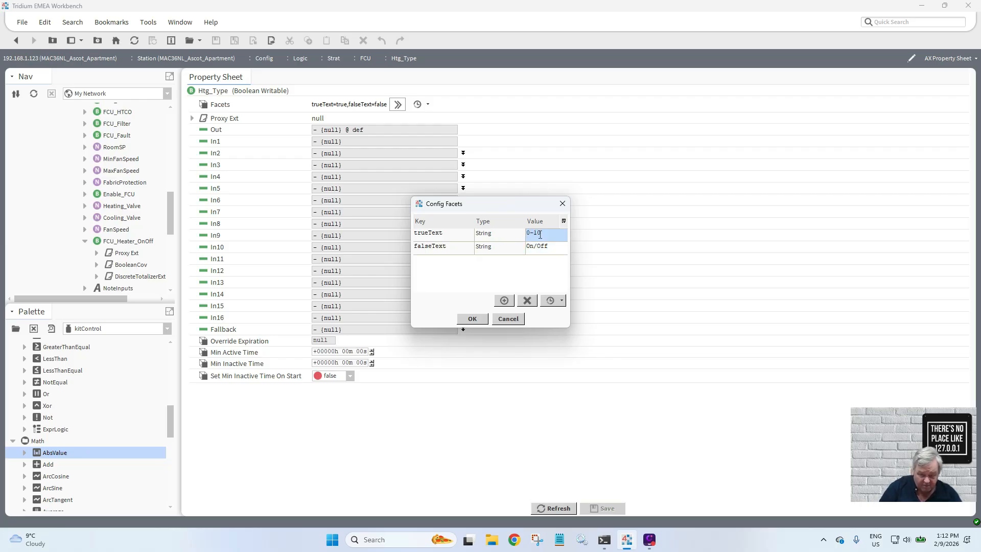
text(VDC)
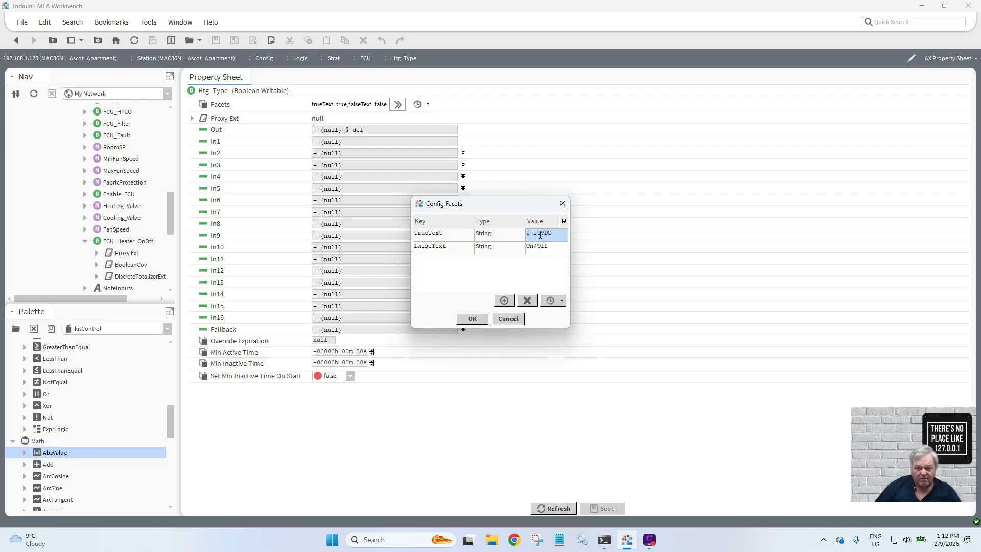
click(472, 319)
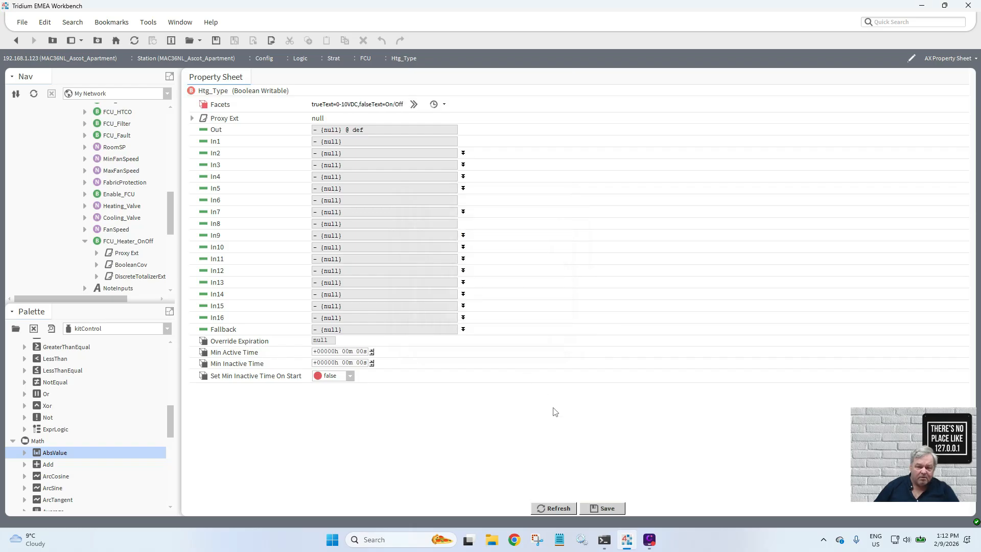
click(604, 508)
click(17, 42)
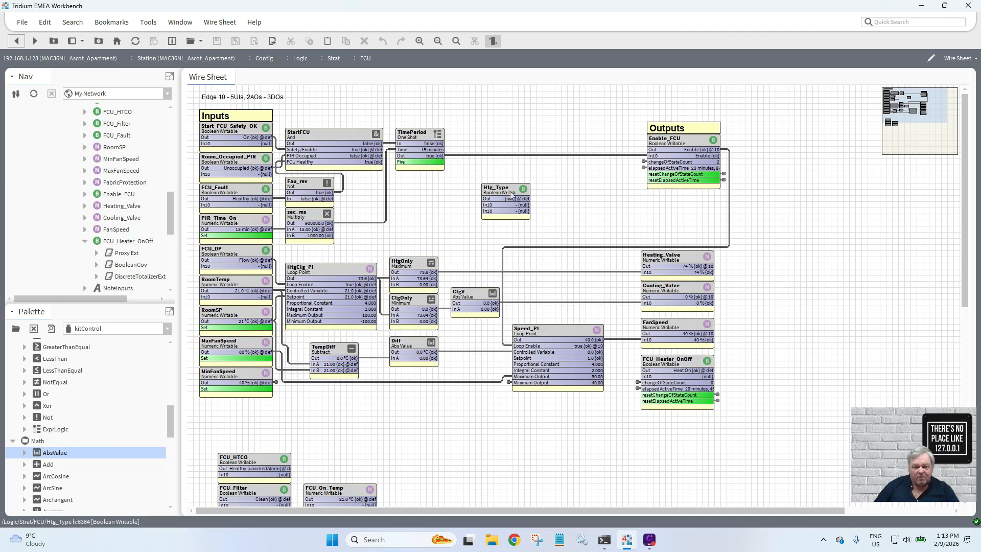
- Unpin the In10 and In16 slots of Htg_Type so only Out is pinned on the block
right_click(511, 196)
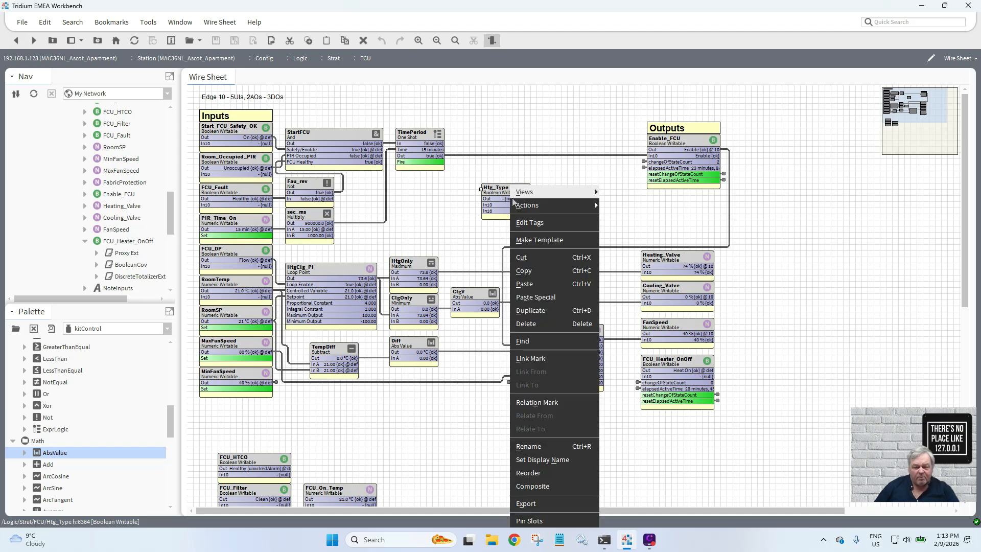
click(572, 519)
drag(553, 217, 551, 313)
scroll(550, 308, up, 3)
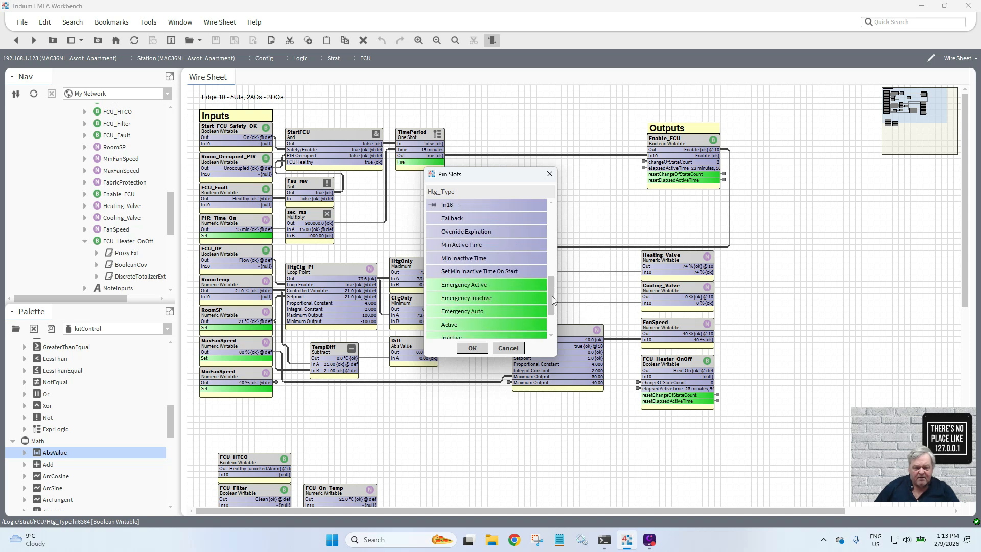
click(472, 348)
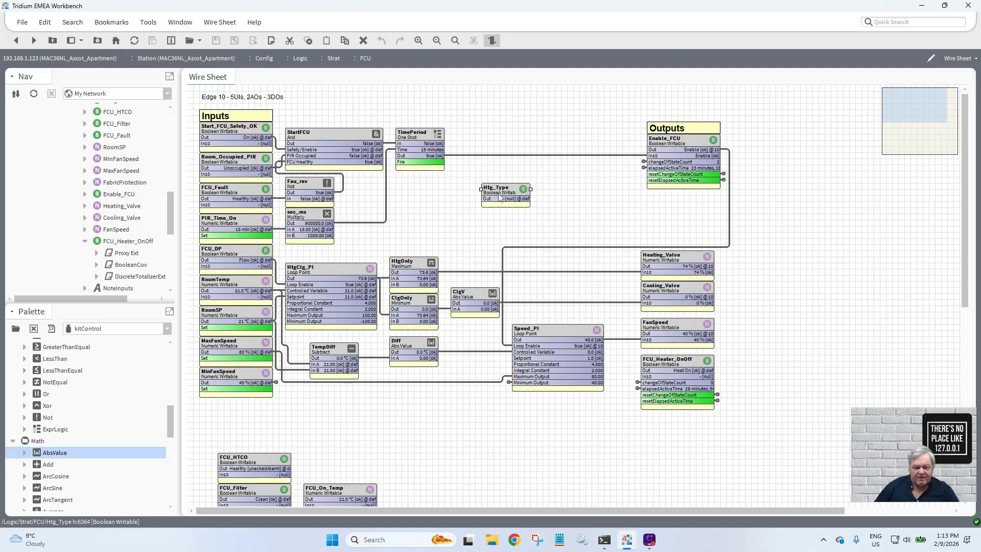
- Hide Htg_Type's emergencyActive, emergencyInactive, emergencyAuto, active, inactive and auto actions in its slot sheet and return to the FCU wire sheet
right_click(499, 193)
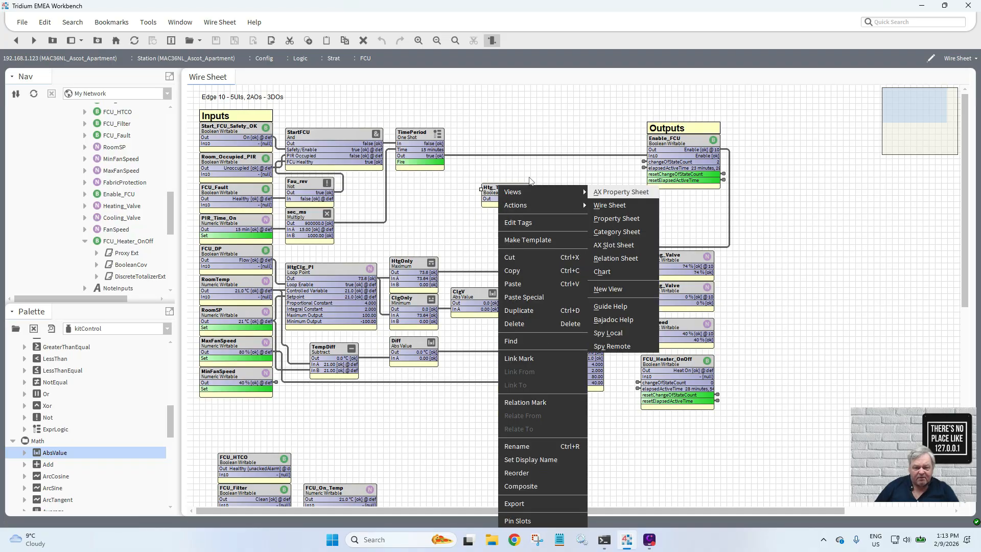
click(633, 243)
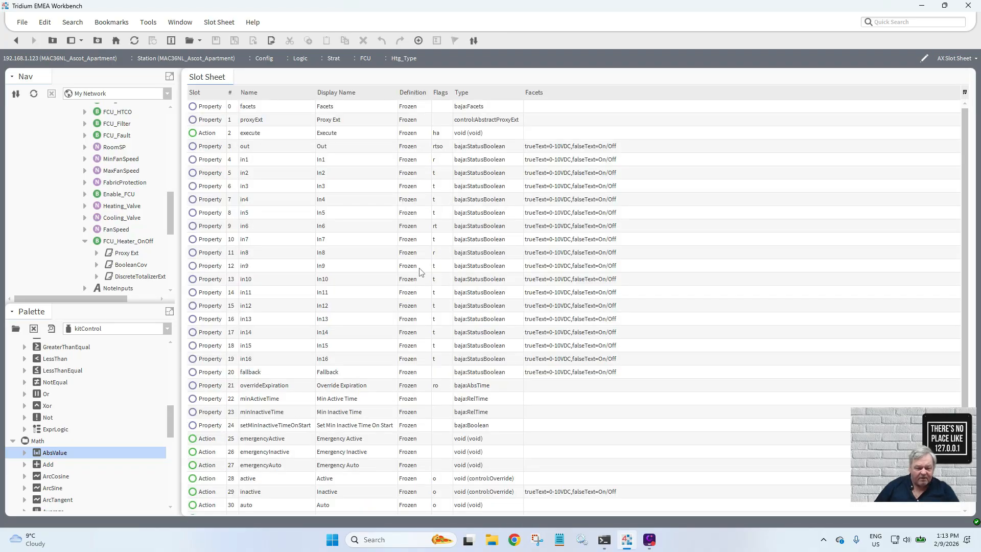
click(274, 438)
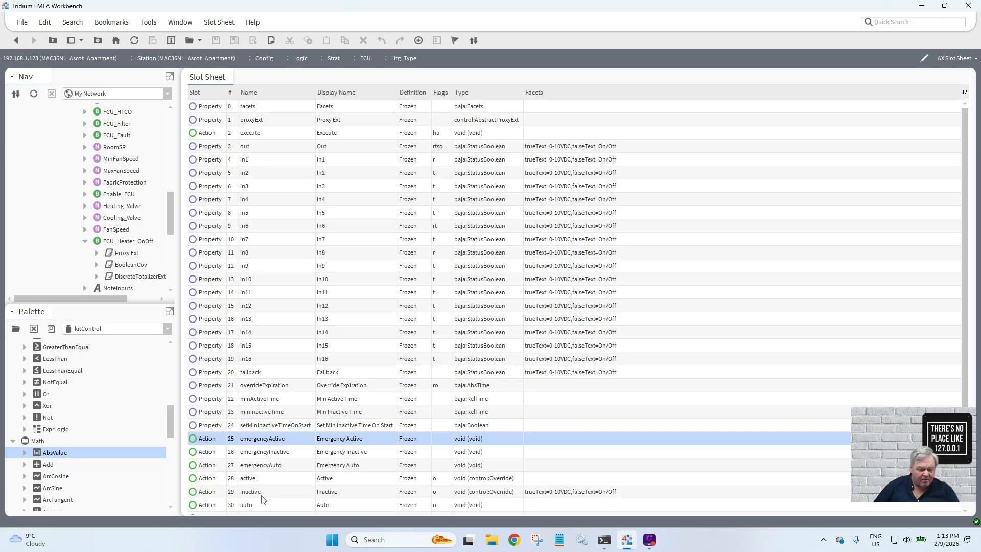
shift+click(262, 492)
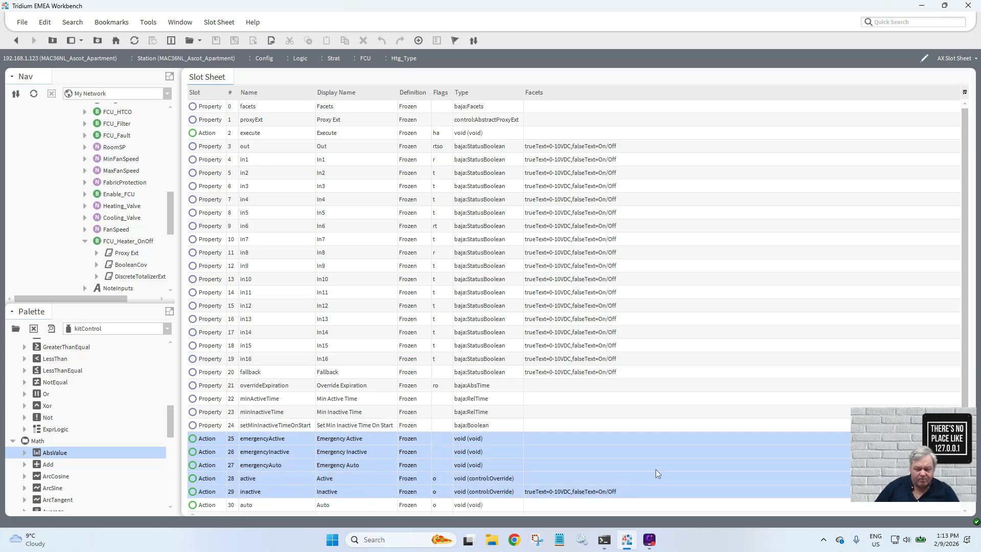
scroll(347, 486, down, 1)
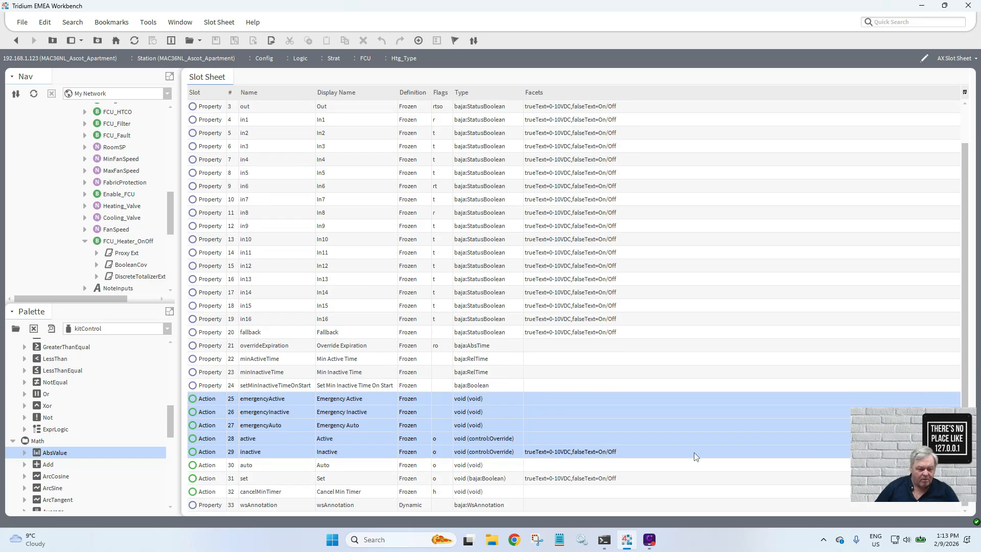
click(285, 400)
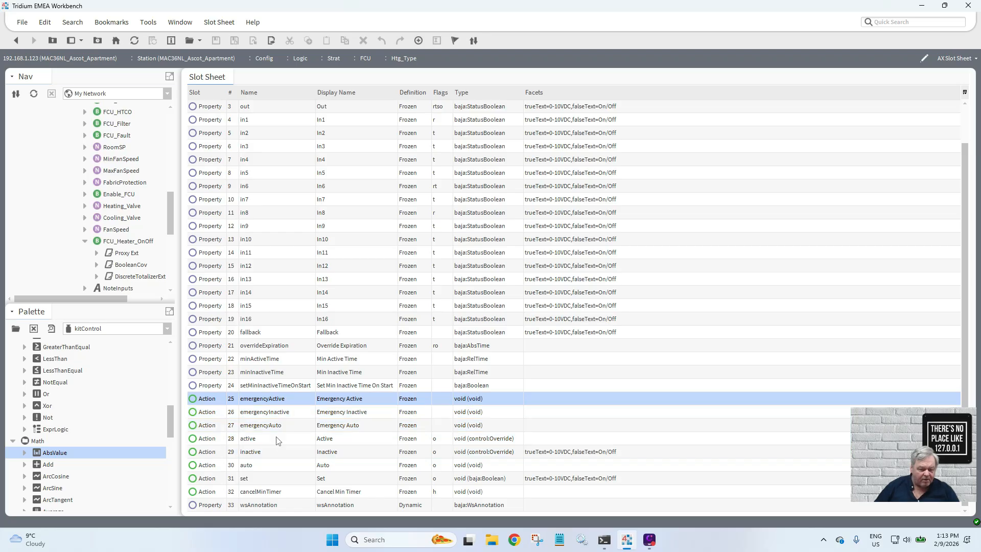
shift+click(266, 464)
right_click(265, 464)
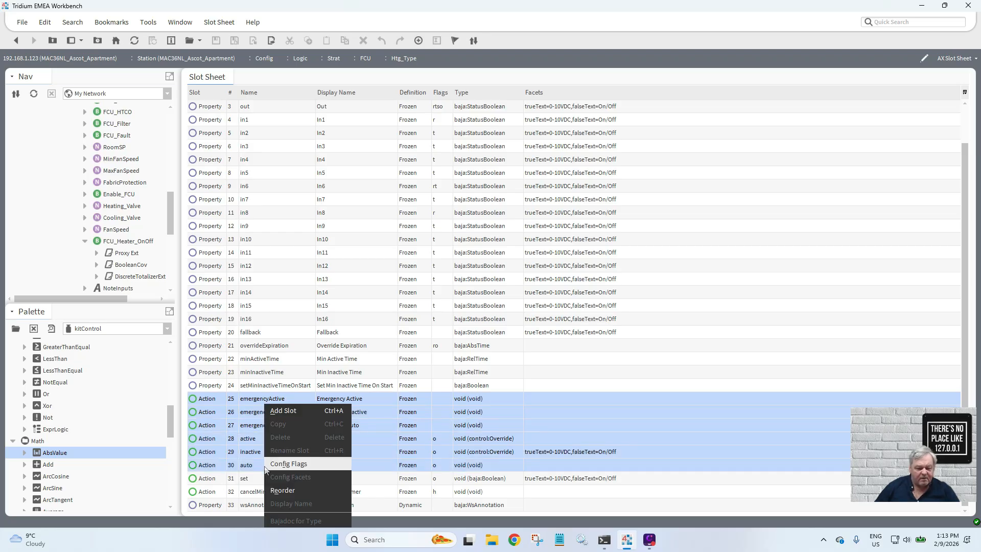
click(288, 464)
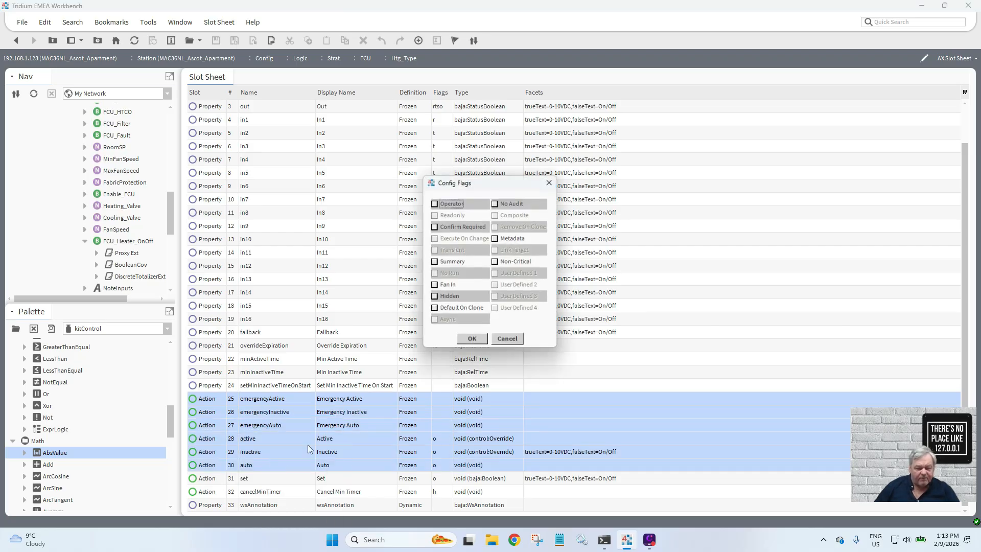
click(435, 298)
click(469, 338)
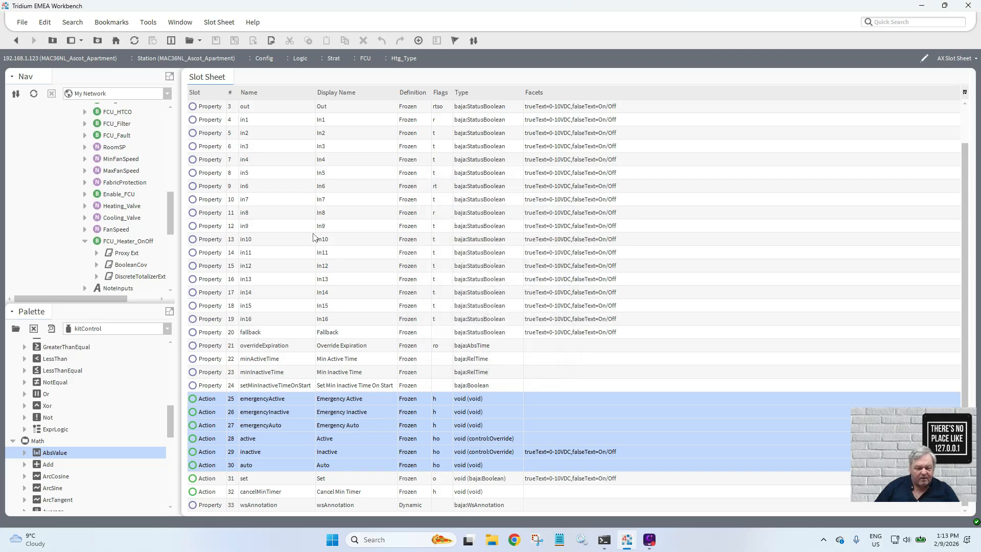
click(15, 45)
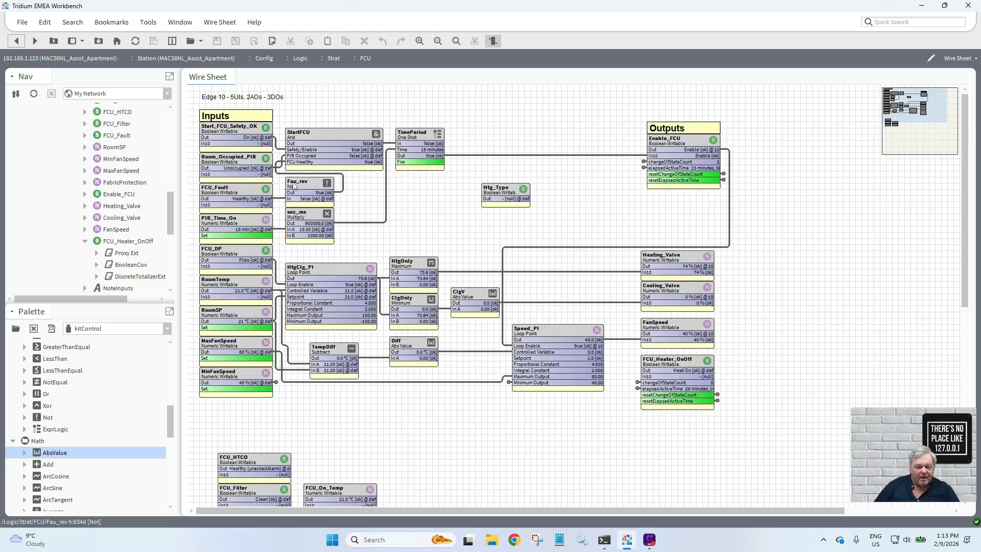
- Set Htg_Type to 0-10VDC, then widen the block and place it just below TimePeriod
right_click(496, 198)
mouse_move(514, 207)
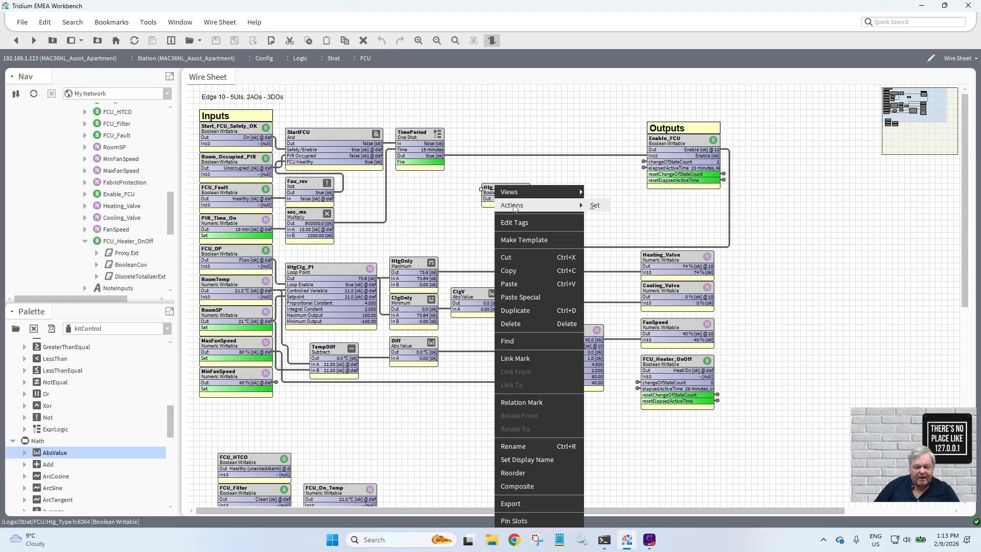
click(596, 206)
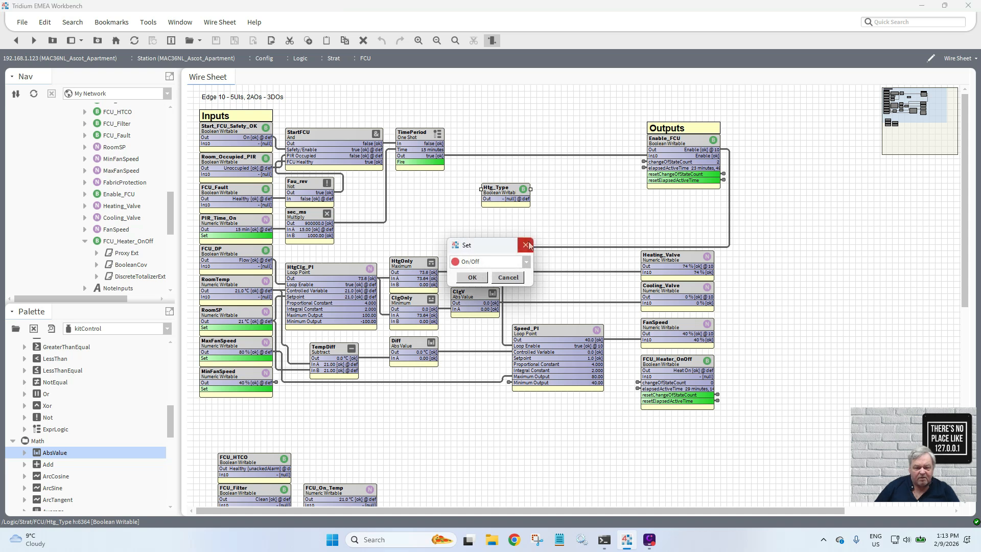
click(525, 265)
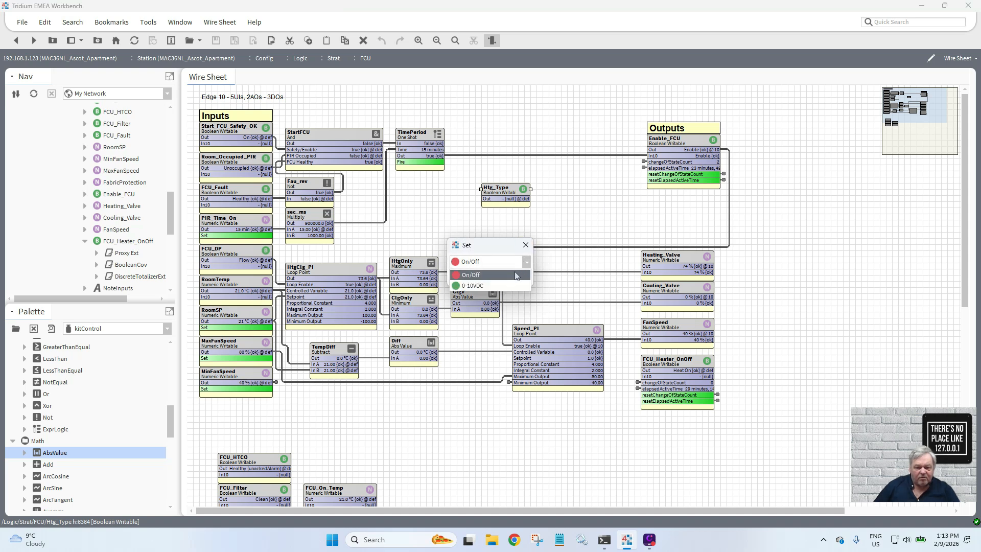
click(508, 282)
click(474, 278)
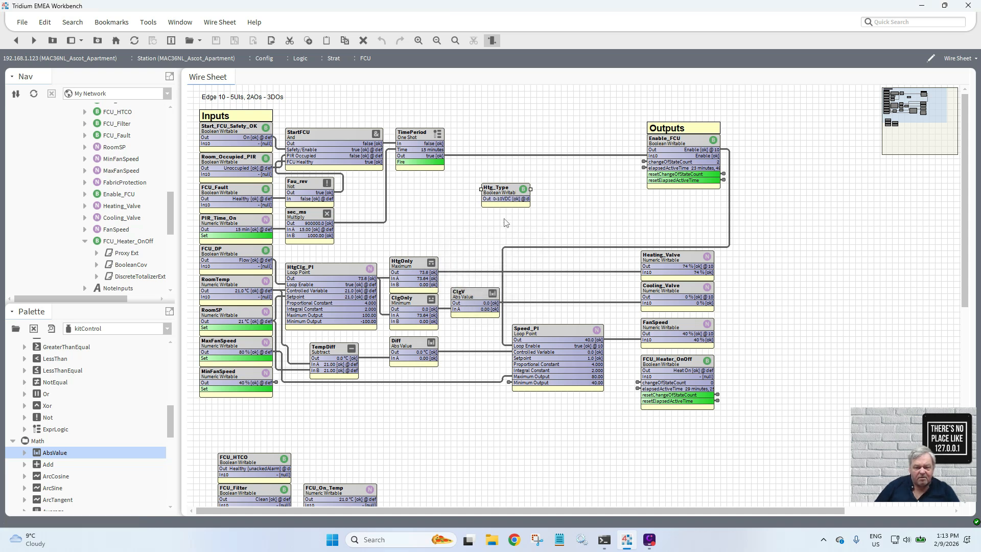
mouse_move(507, 190)
mouse_down()
mouse_move(471, 183)
mouse_move(507, 185)
mouse_up()
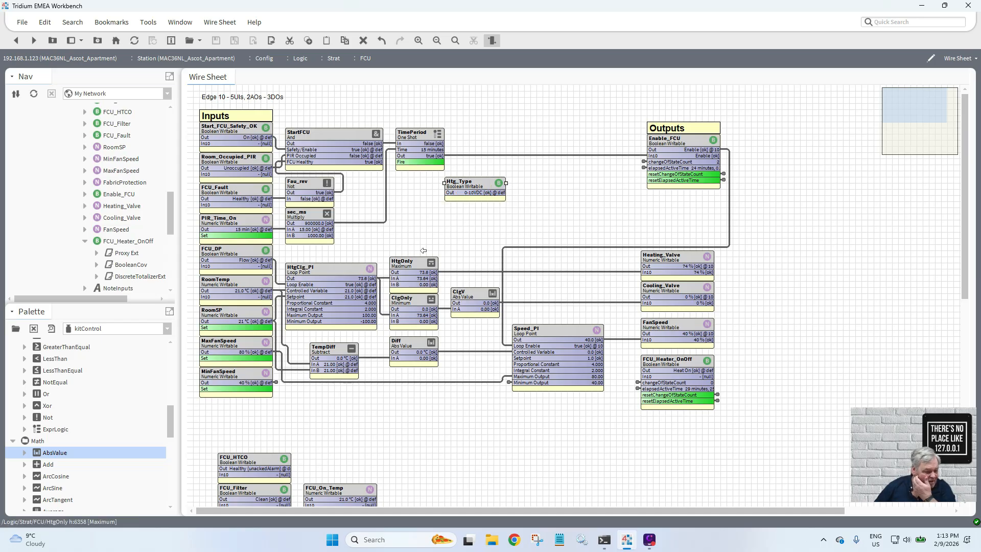
- Add a NumericSwitch from the kitControl Util folder to the empty area beside Htg_Type, keeping its default name
drag(173, 425, 169, 486)
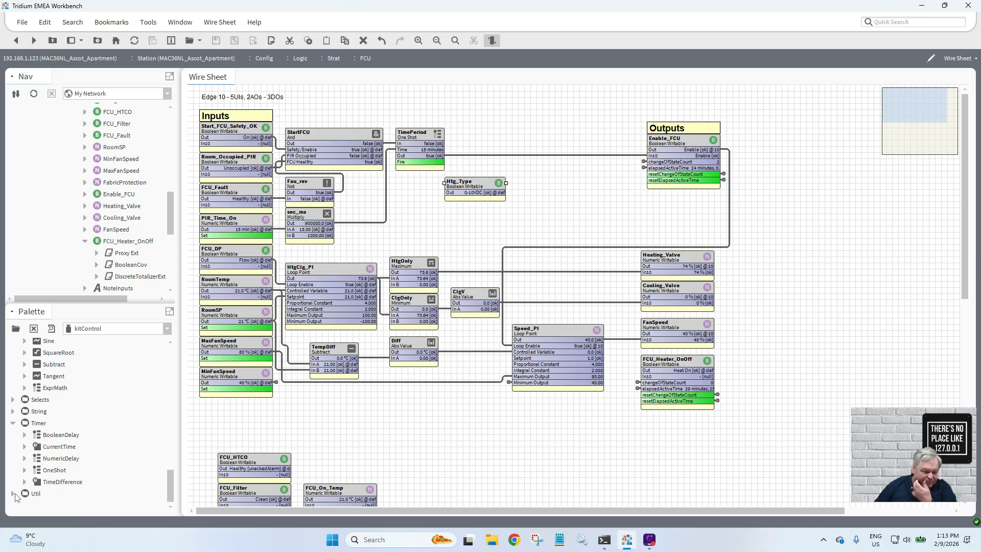
click(13, 494)
drag(169, 468, 173, 483)
drag(71, 476, 531, 205)
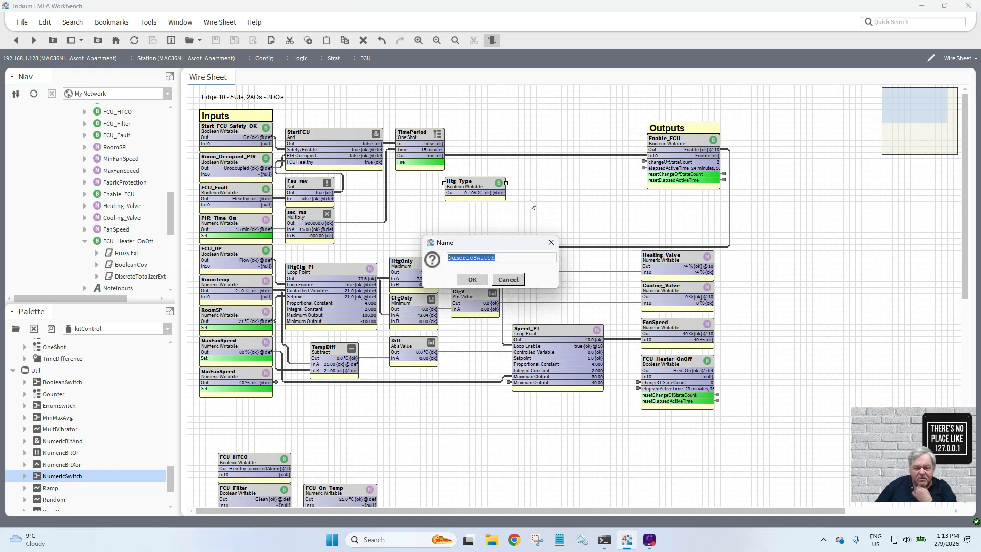
click(473, 279)
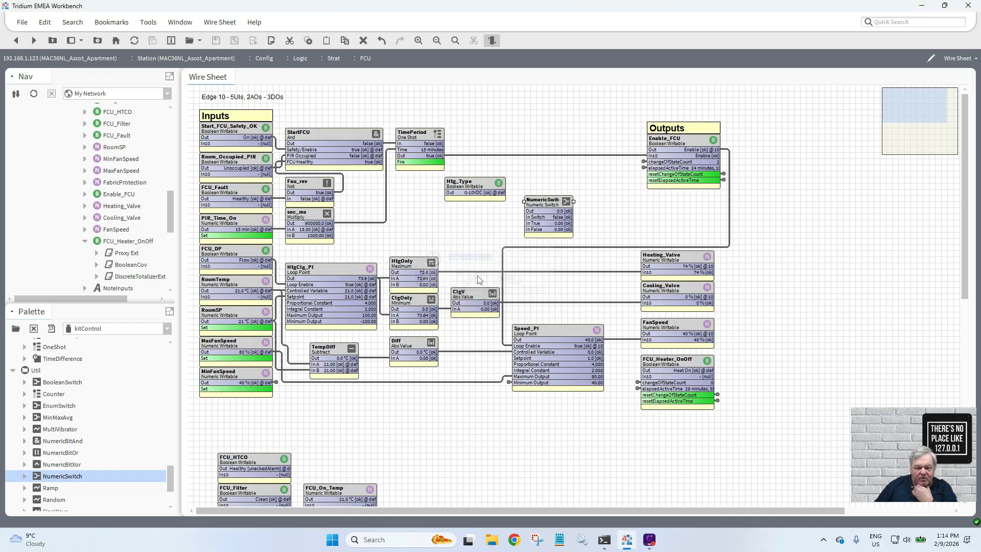
- Link Htg_Type to the switch's In Switch and HtgOnly to In True, and replace HtgOnly's direct link to Heating_Valve In10 with the switch's Out
drag(506, 194, 546, 188)
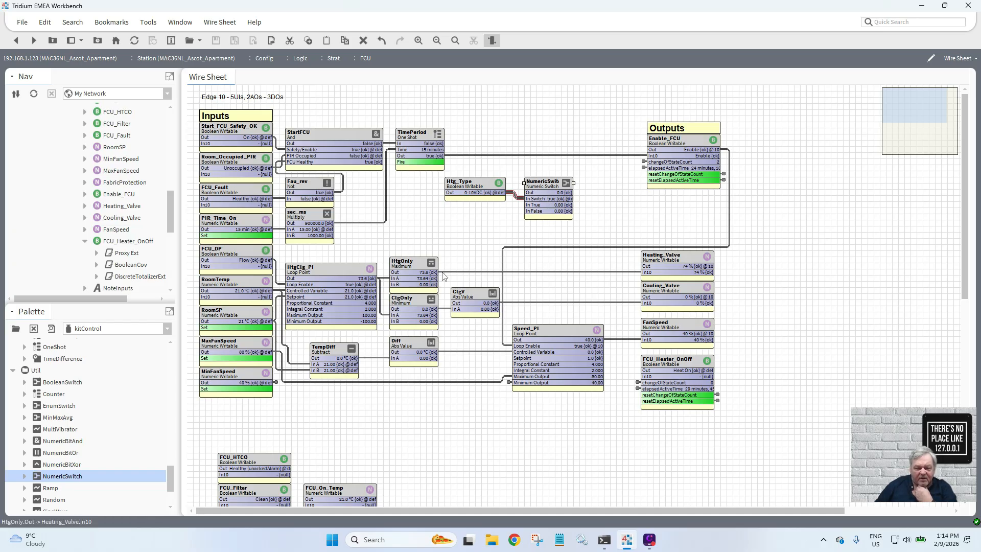
drag(432, 272, 532, 205)
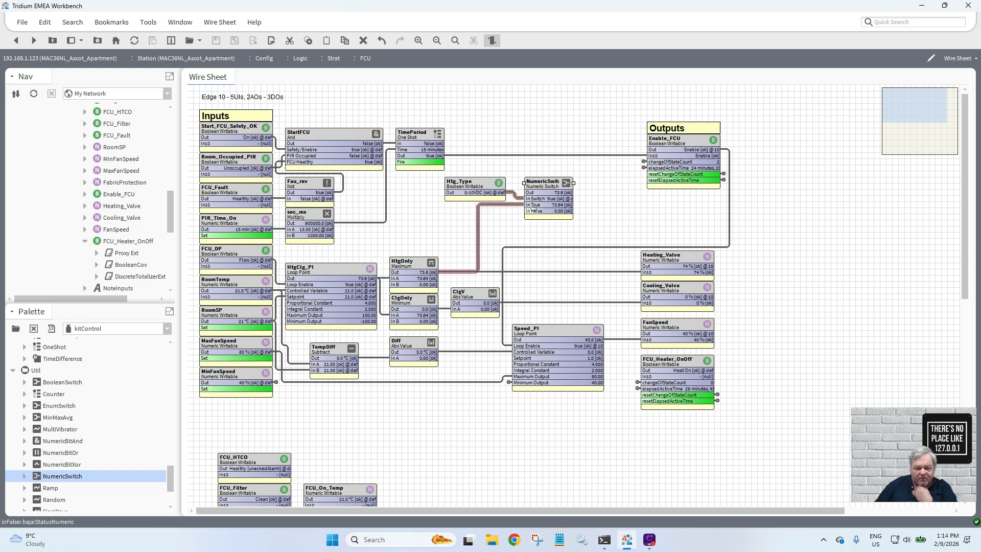
click(595, 273)
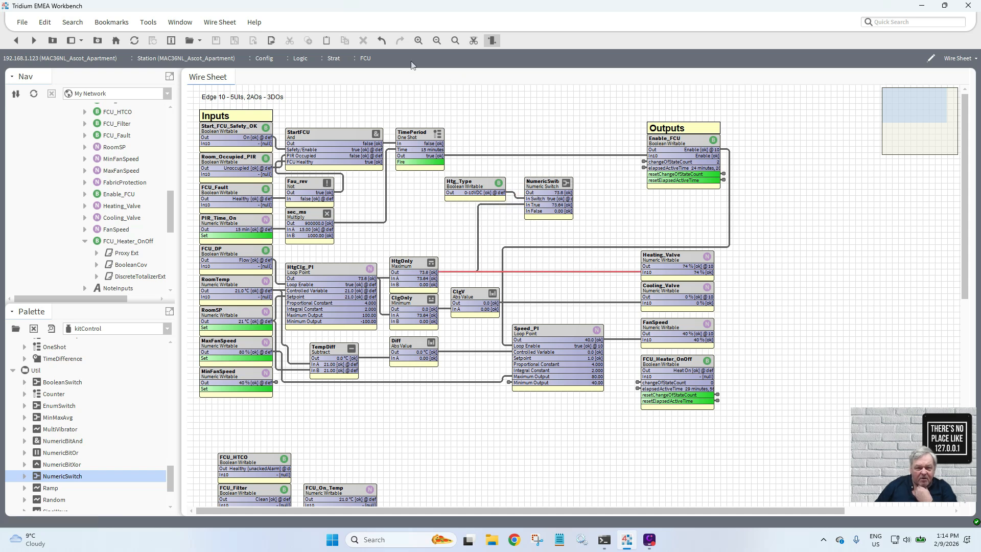
click(474, 40)
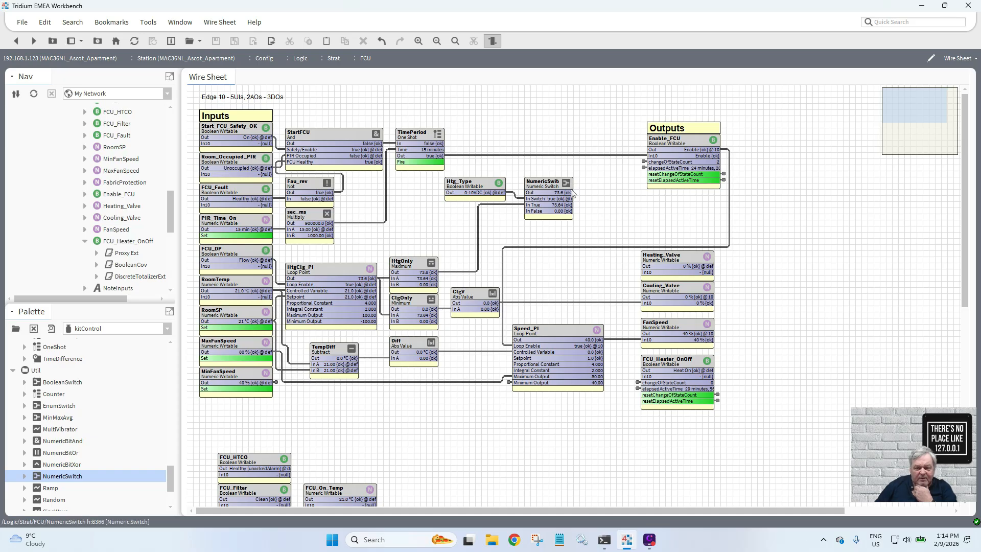
drag(568, 193, 645, 273)
- Place the numeric switch beside Heating_Valve, rename it Htg0_10 and widen its block
drag(543, 187, 573, 264)
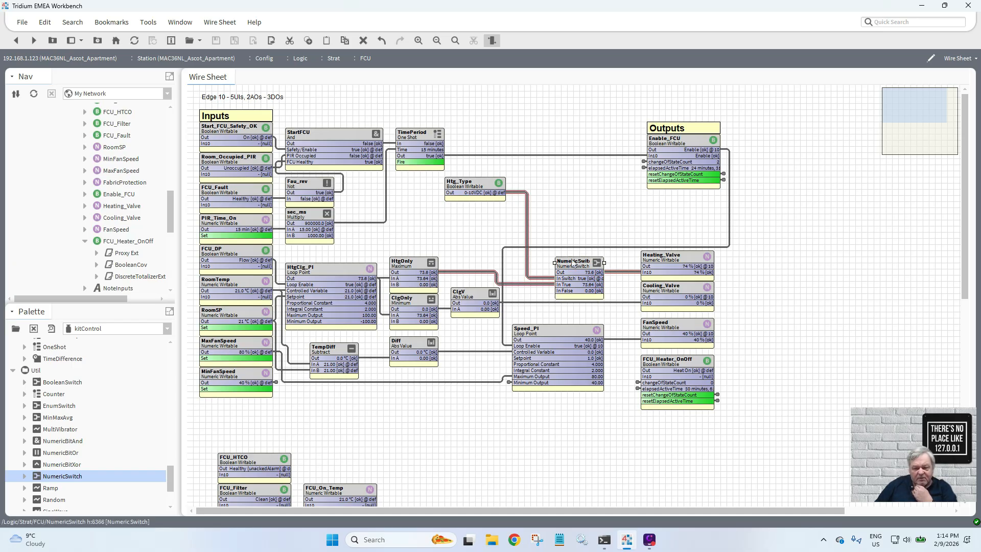
right_click(573, 262)
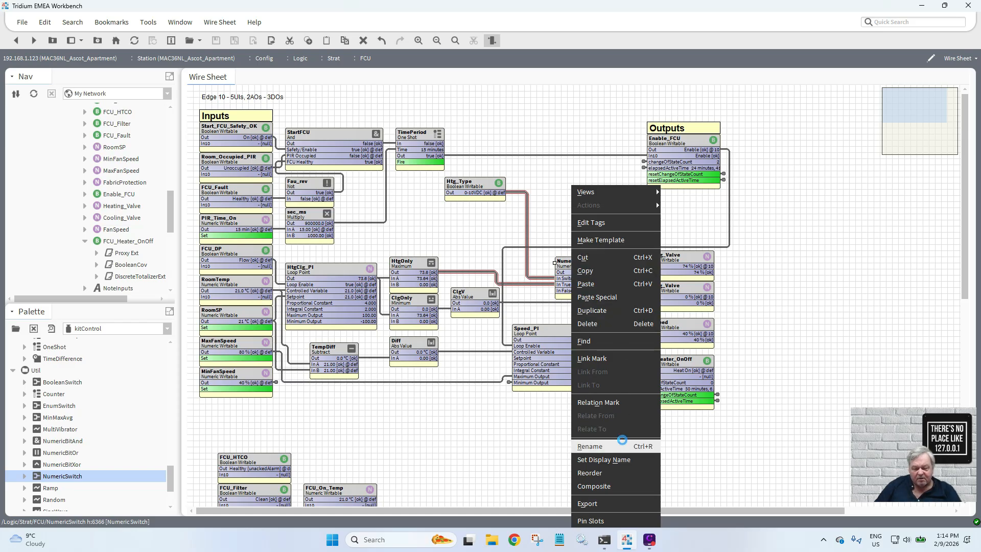
click(624, 444)
text(Htg)
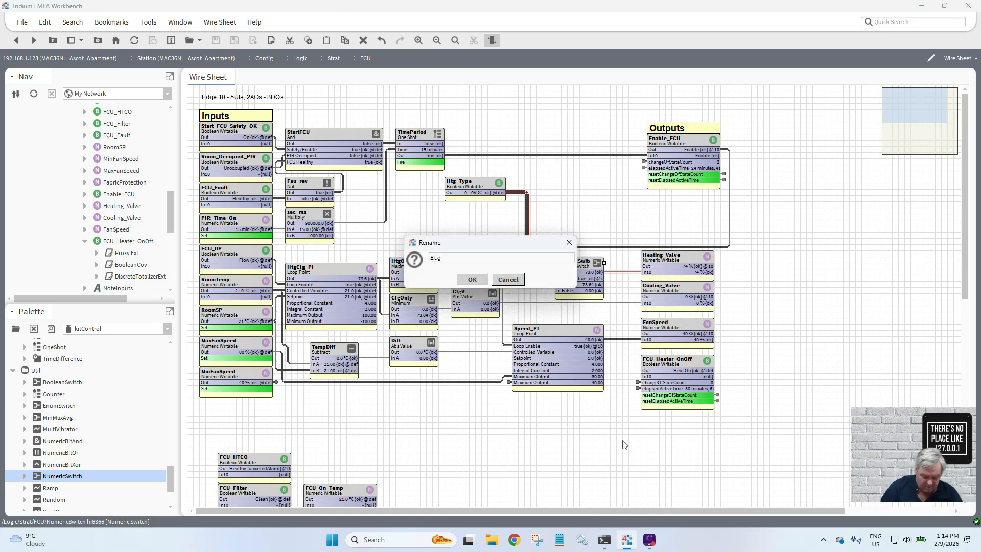
text(O_10)
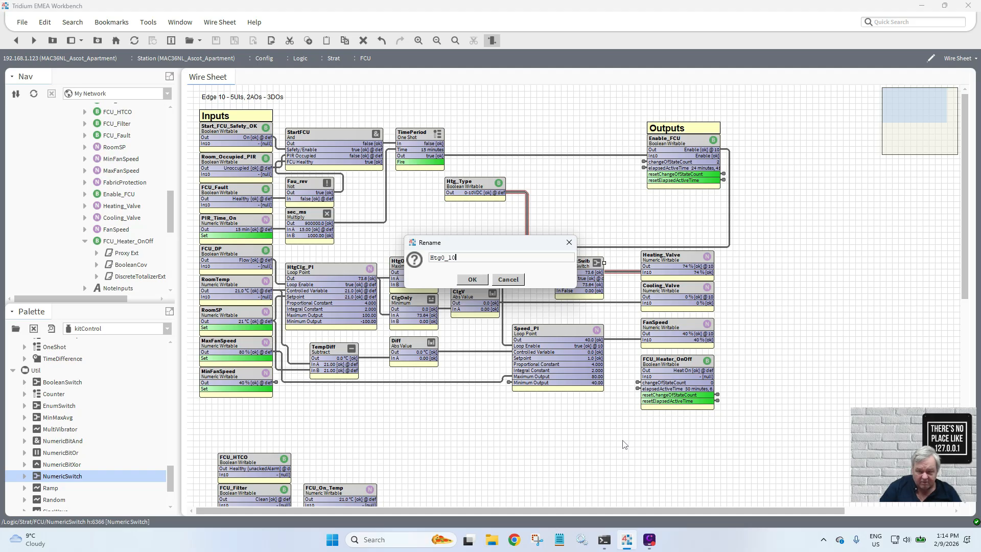
click(471, 282)
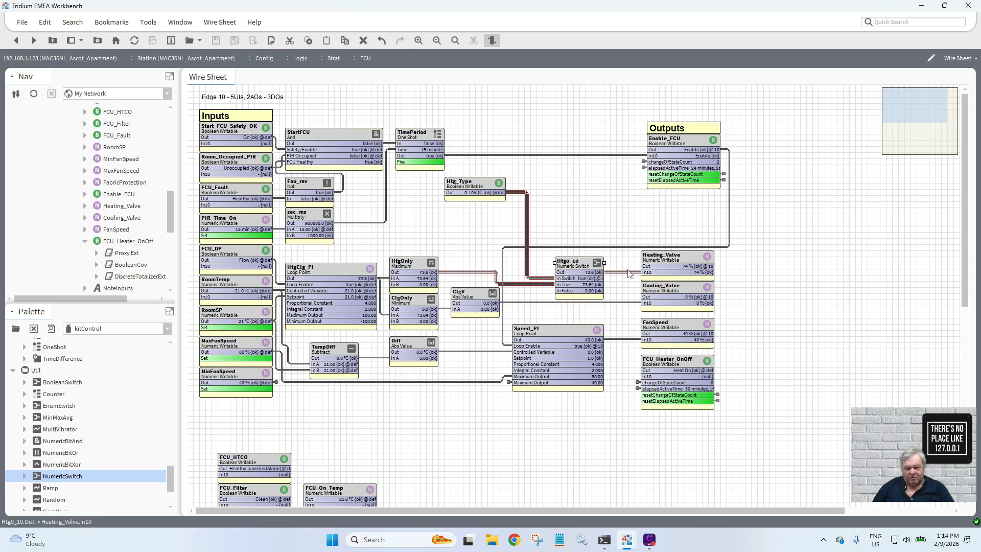
drag(564, 267, 541, 264)
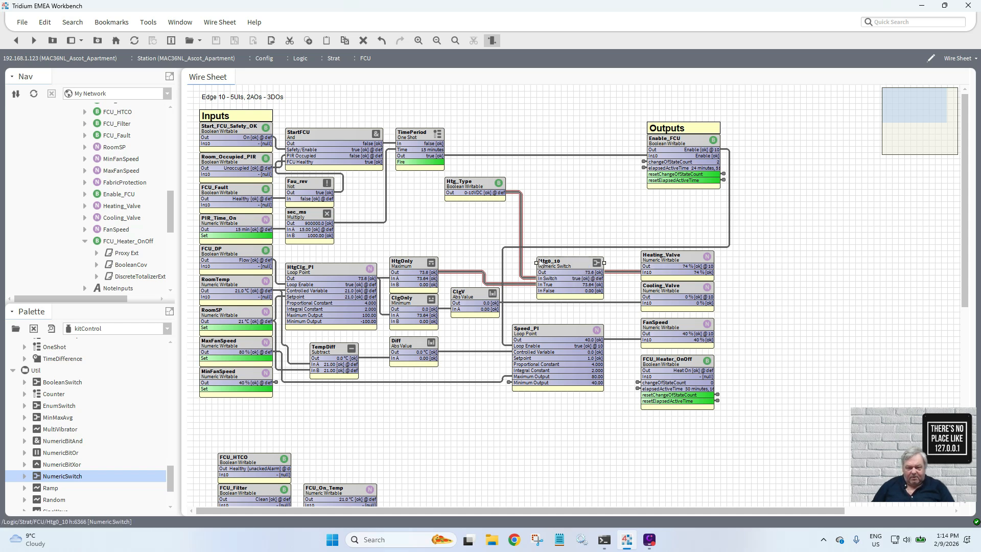
- Set Htg_Type to On/Off
right_click(472, 185)
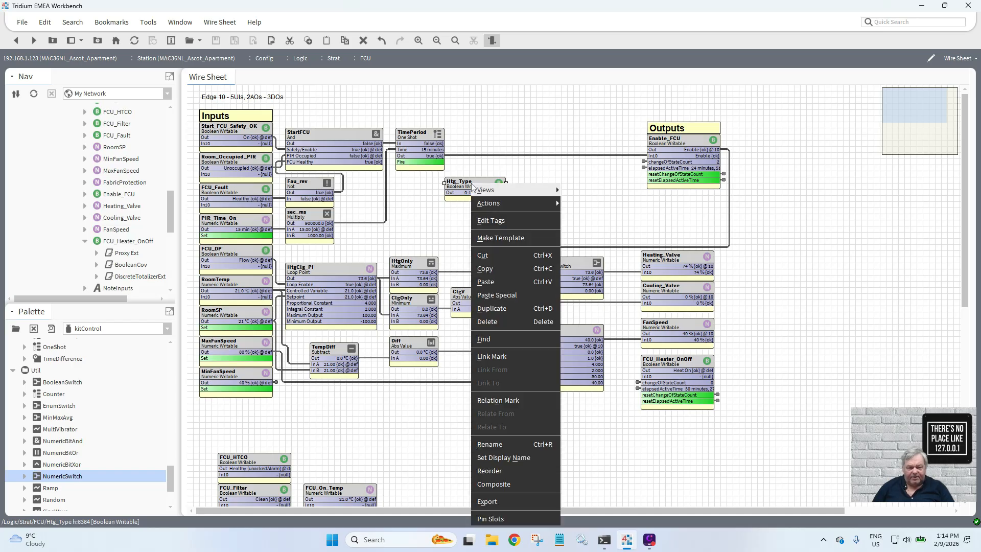
click(573, 204)
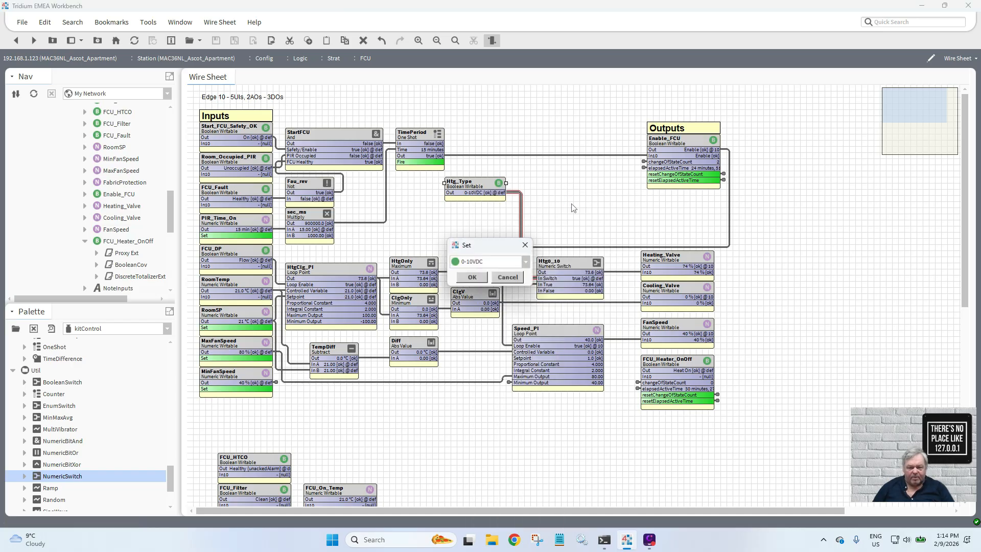
click(526, 262)
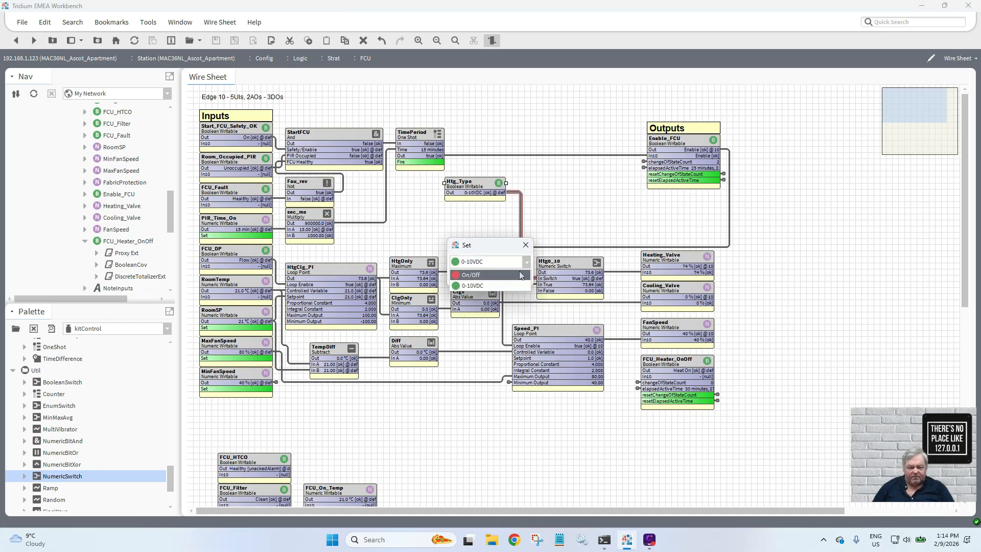
click(481, 279)
click(472, 279)
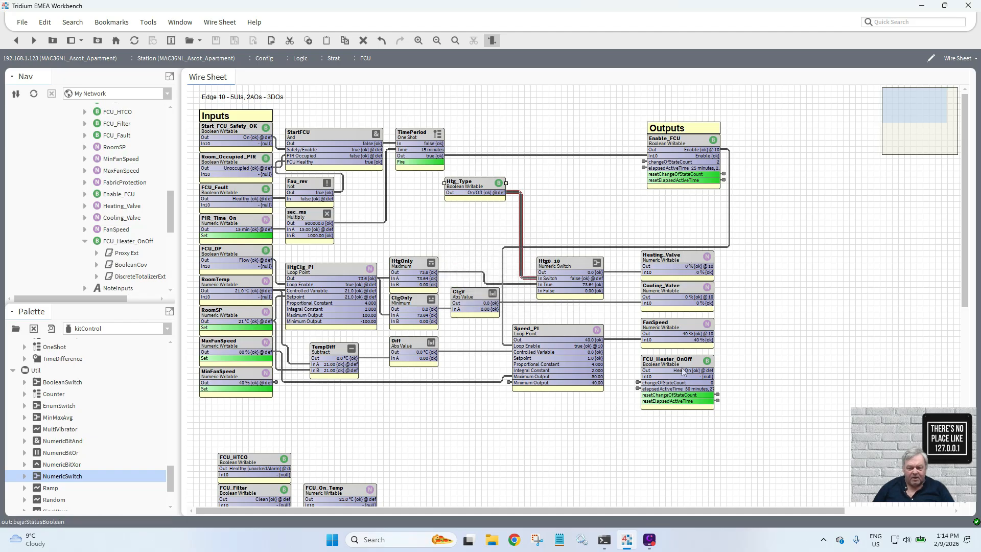
- Move the FCU_Heater_OnOff block directly beneath Enable_FCU in the Outputs column
drag(679, 364, 685, 195)
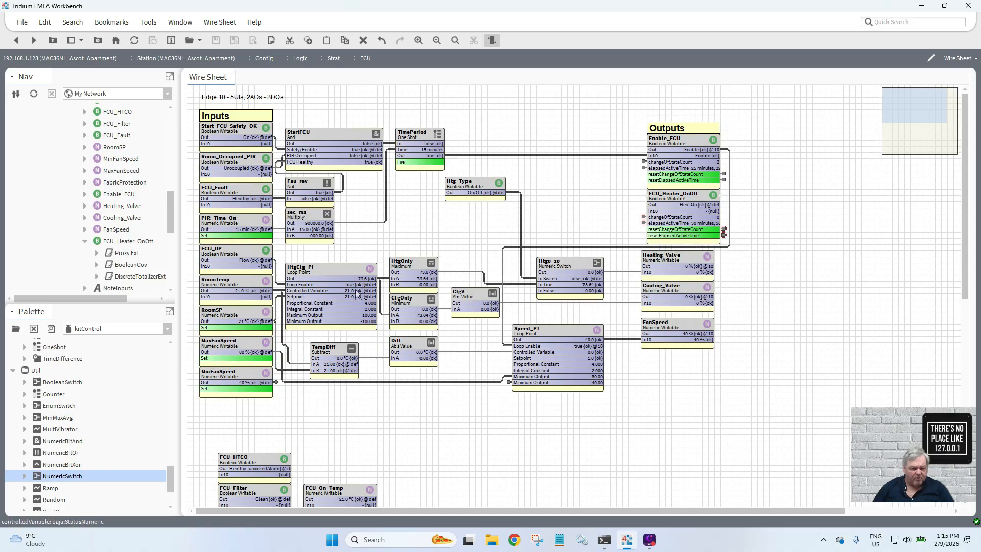
- Set the HtgClg_PI loop's Proportional Constant to 6 and its Integral Constant to 0.5, and save
double_click(358, 292)
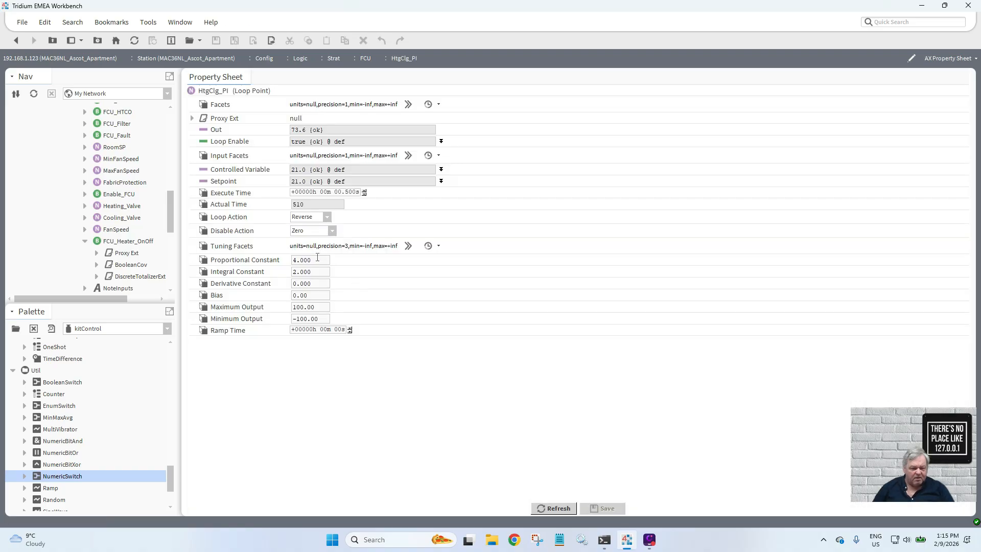
double_click(313, 260)
text(6)
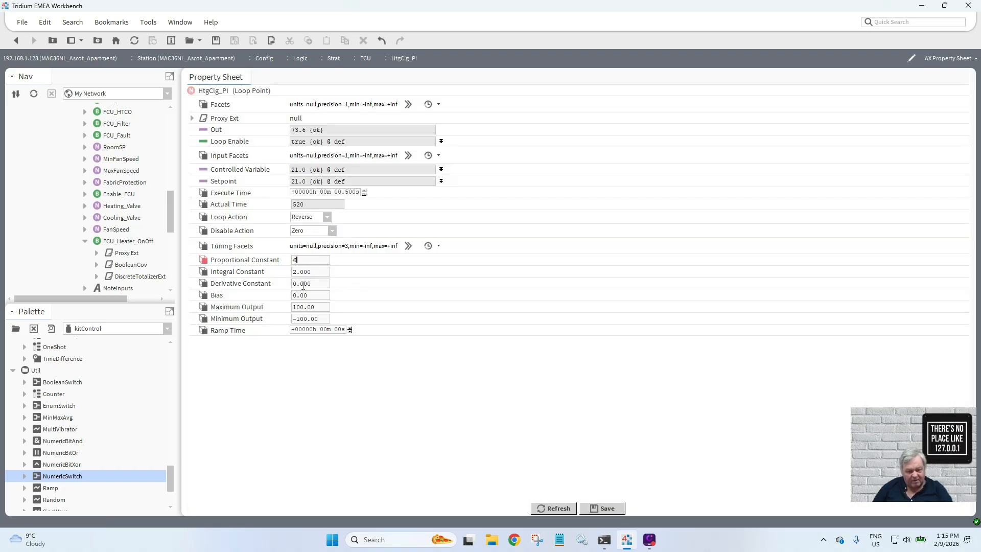
double_click(313, 271)
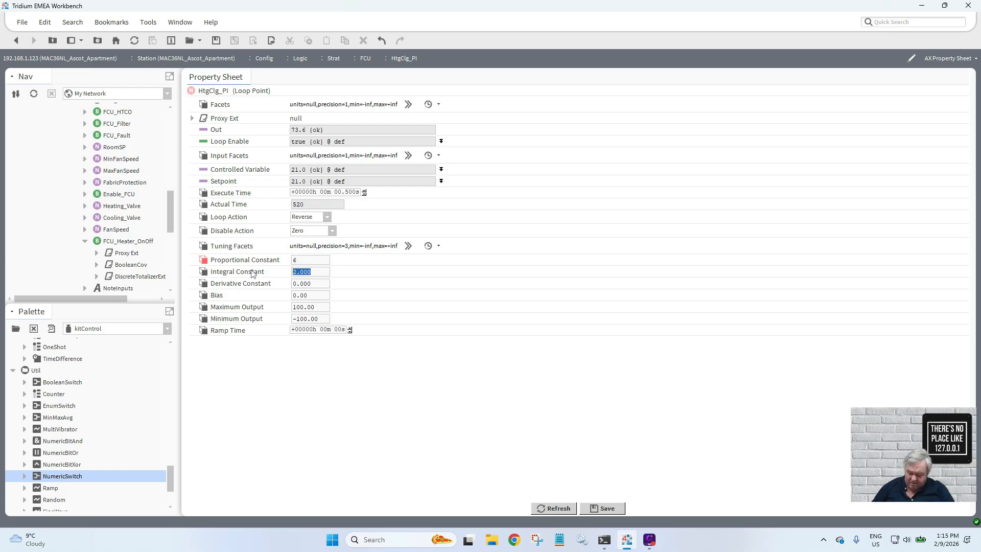
text(0.5)
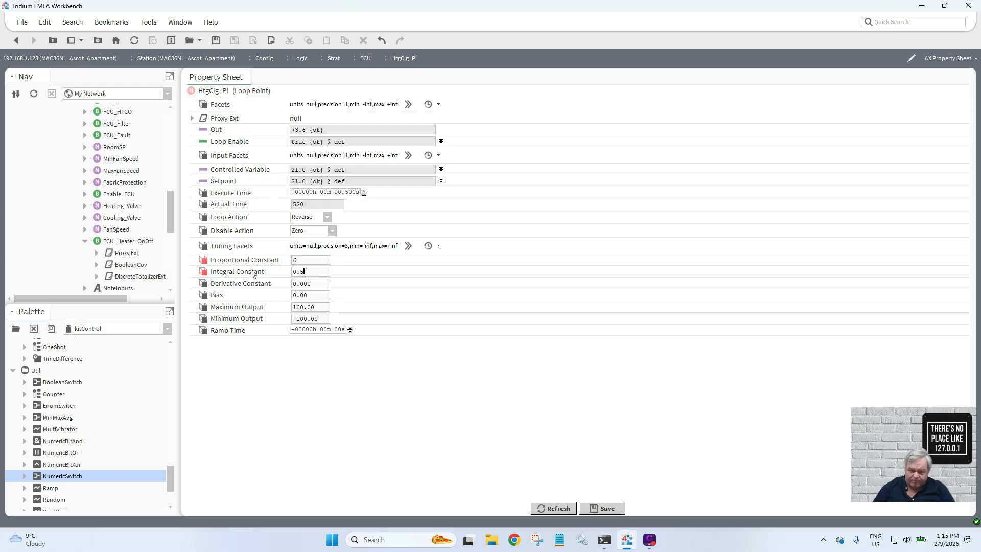
click(601, 511)
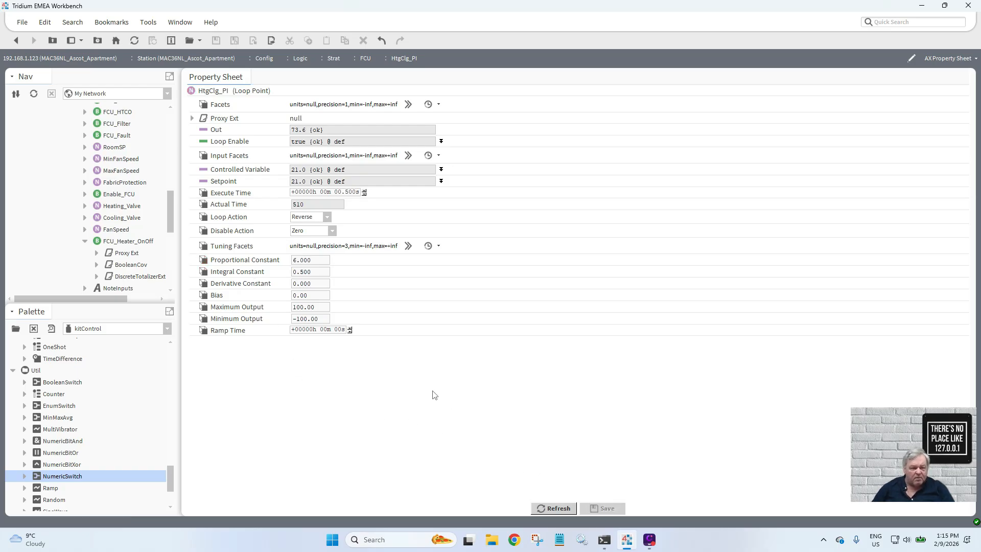
click(16, 40)
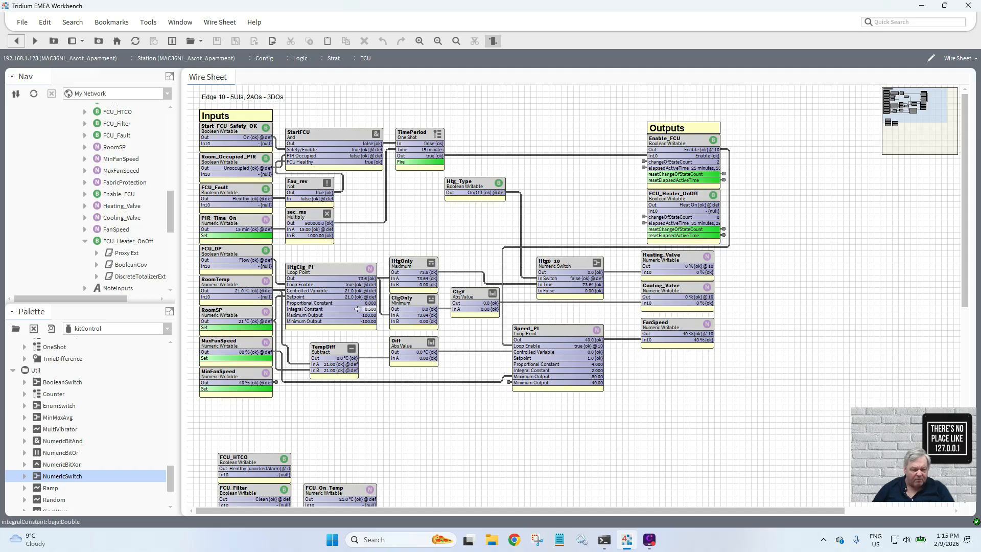
- Set the HtgClg_PI loop's Integral Constant to 1, save it and return to the FCU wire sheet
double_click(341, 271)
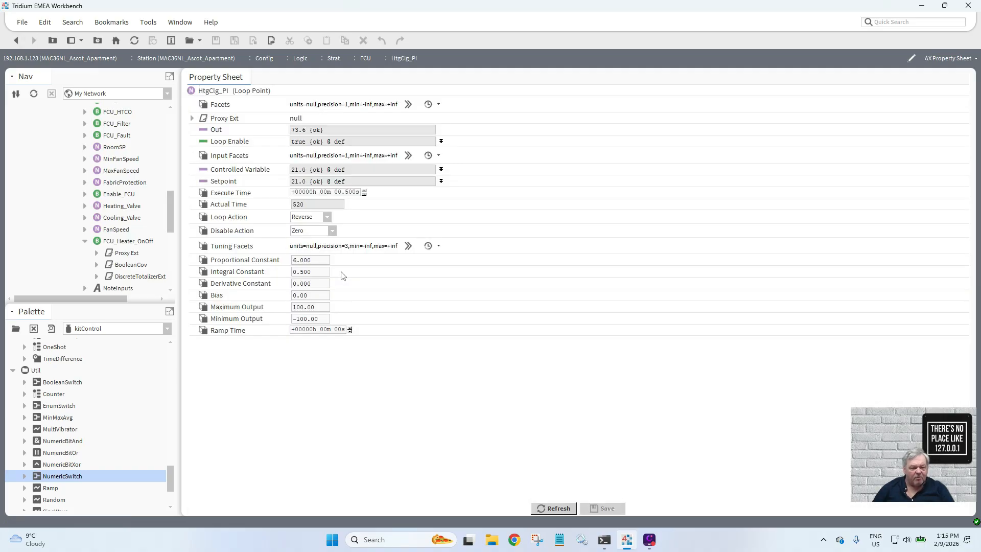
drag(315, 272, 277, 273)
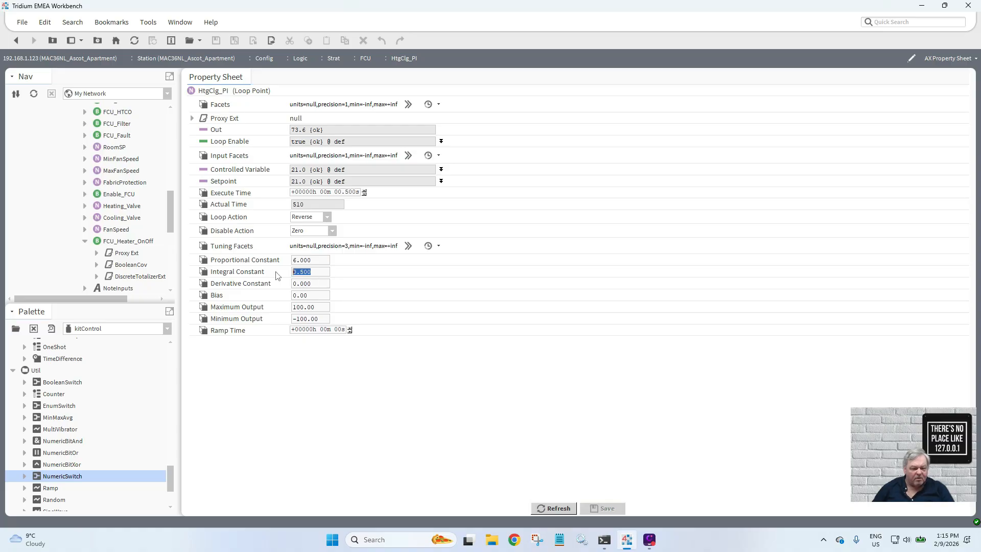
text(1)
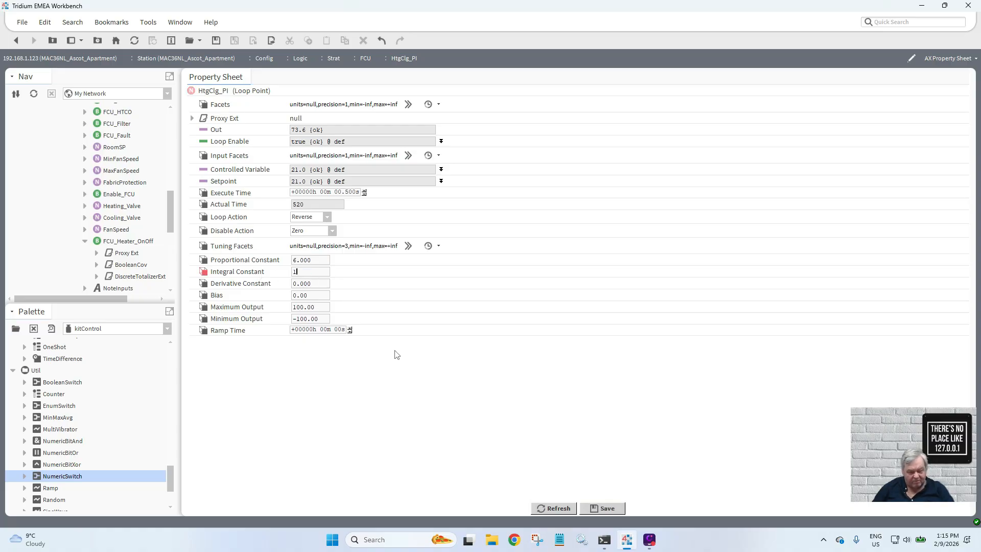
click(608, 509)
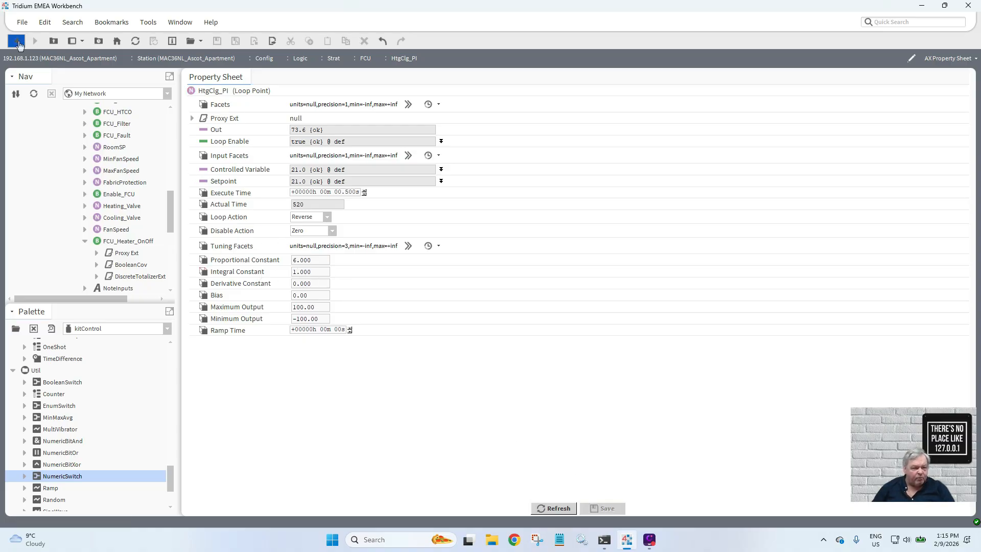
click(16, 40)
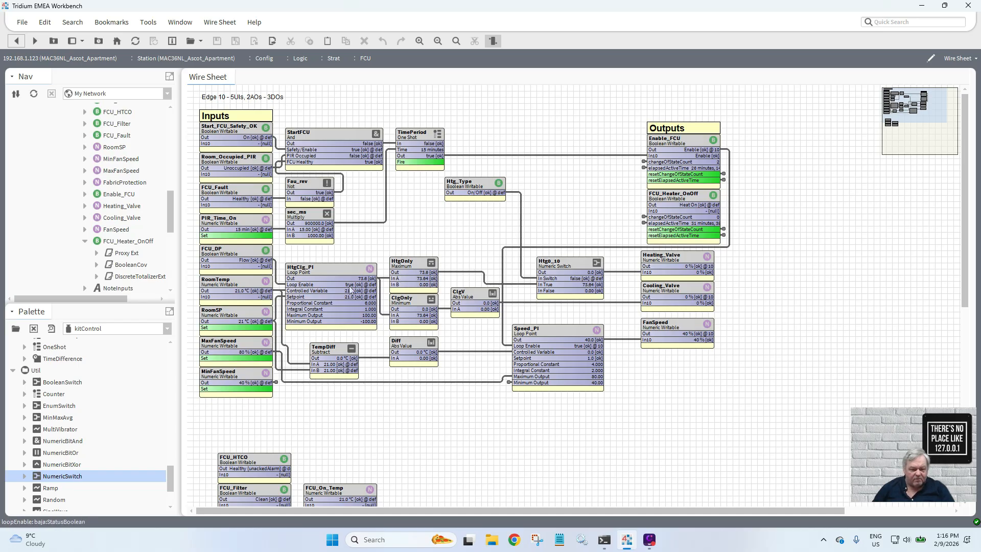
- Set the RoomTemp input to 21.2 °C
right_click(229, 287)
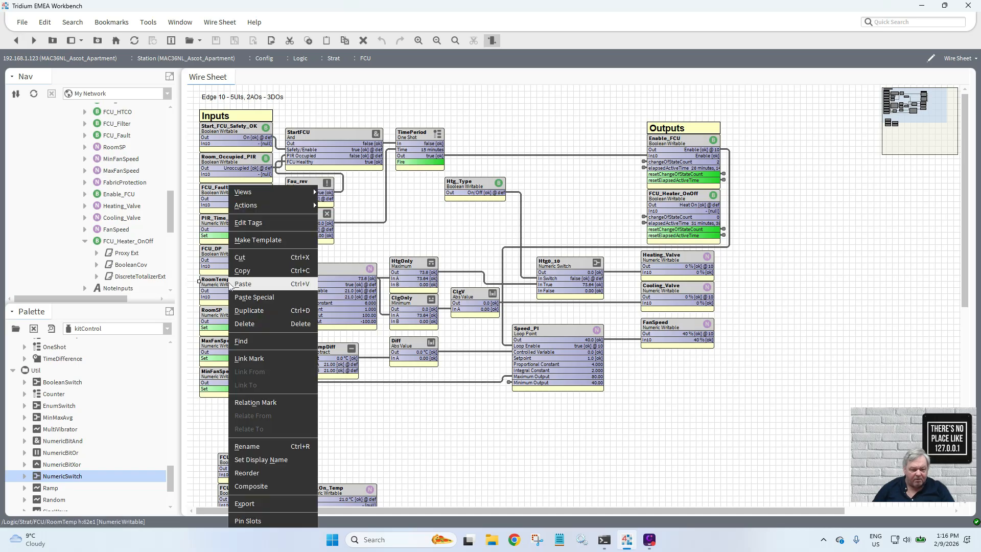
mouse_move(279, 209)
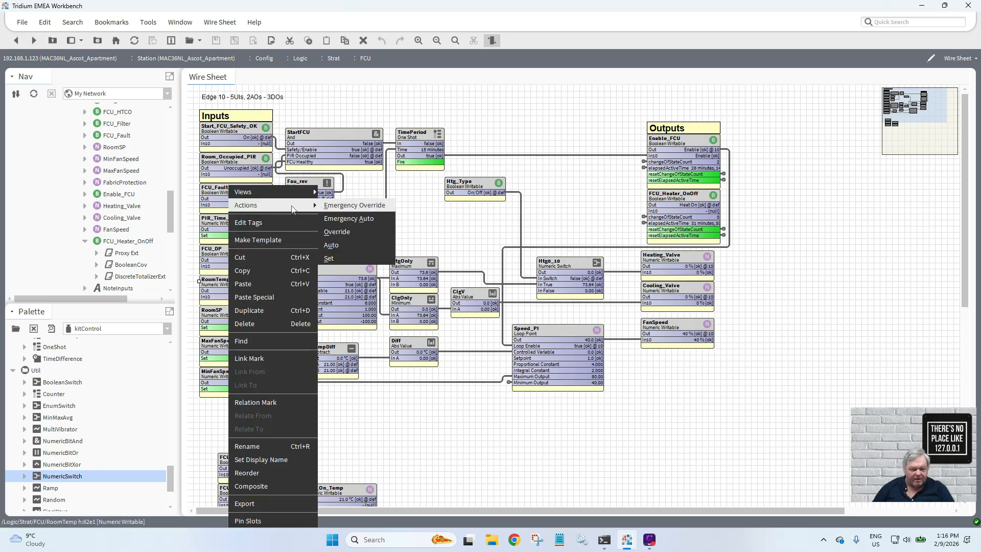
click(345, 259)
text(21.)
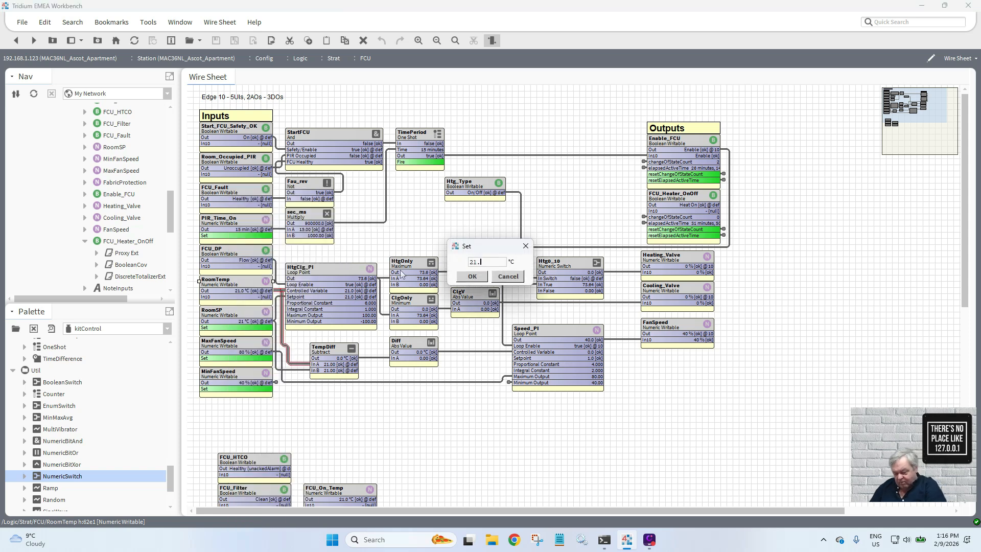
text(2)
click(472, 277)
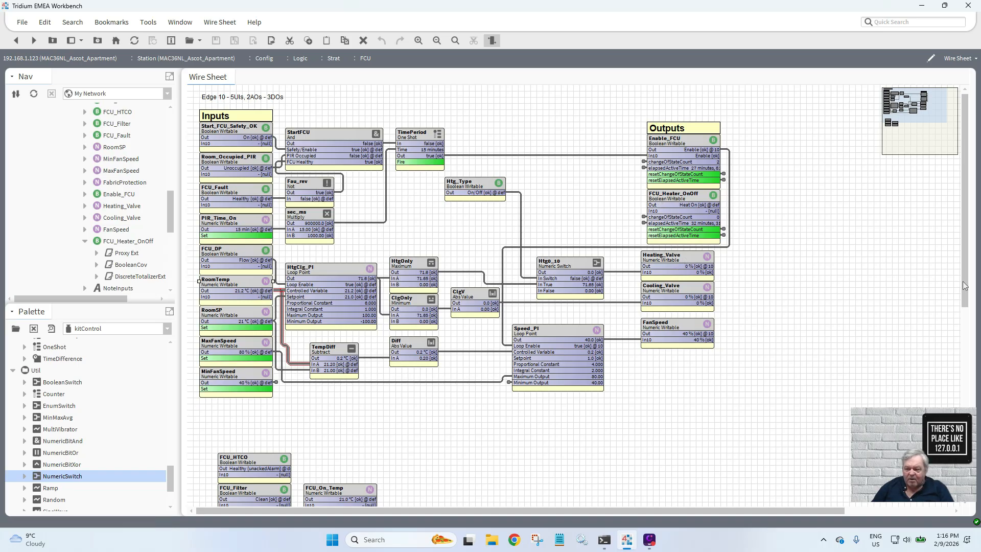
- Move the FCU_HTCO block directly beneath Htg_Type, narrow it to the same width and check its properties
drag(965, 285, 973, 326)
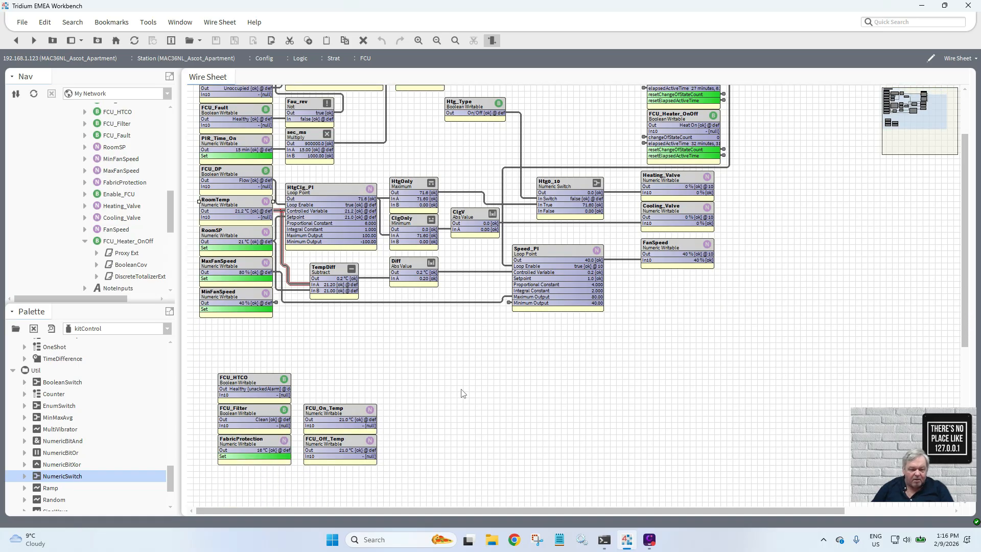
drag(269, 382, 492, 142)
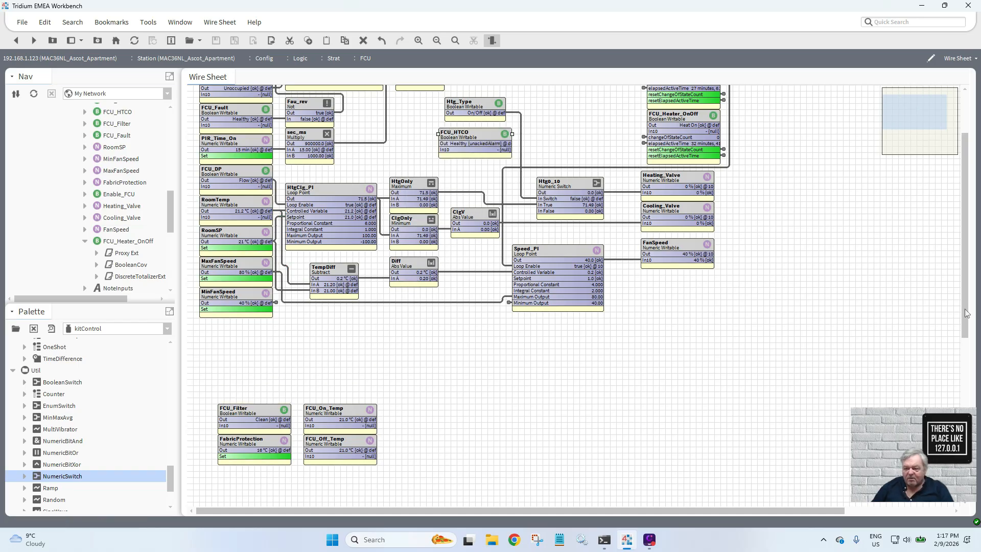
drag(967, 314, 971, 252)
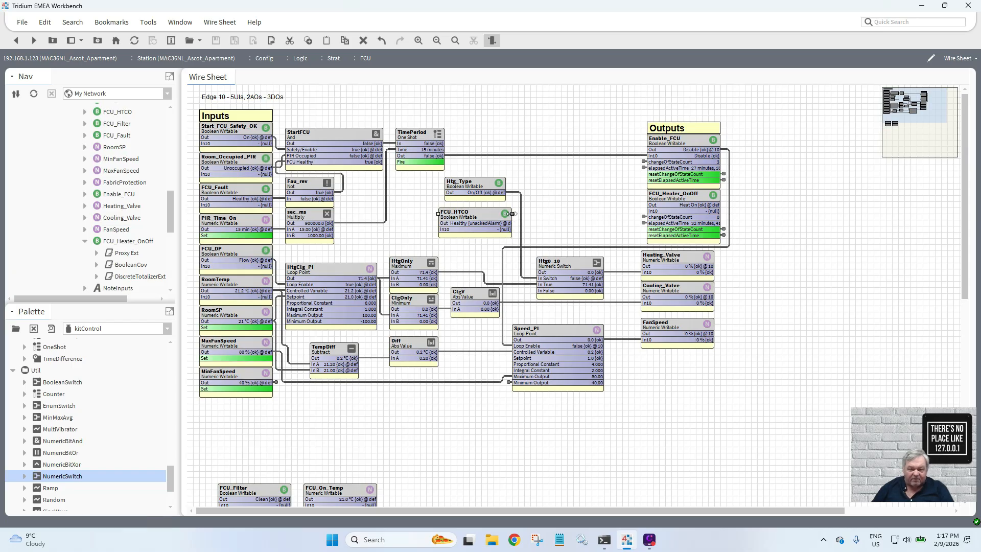
drag(512, 213, 487, 215)
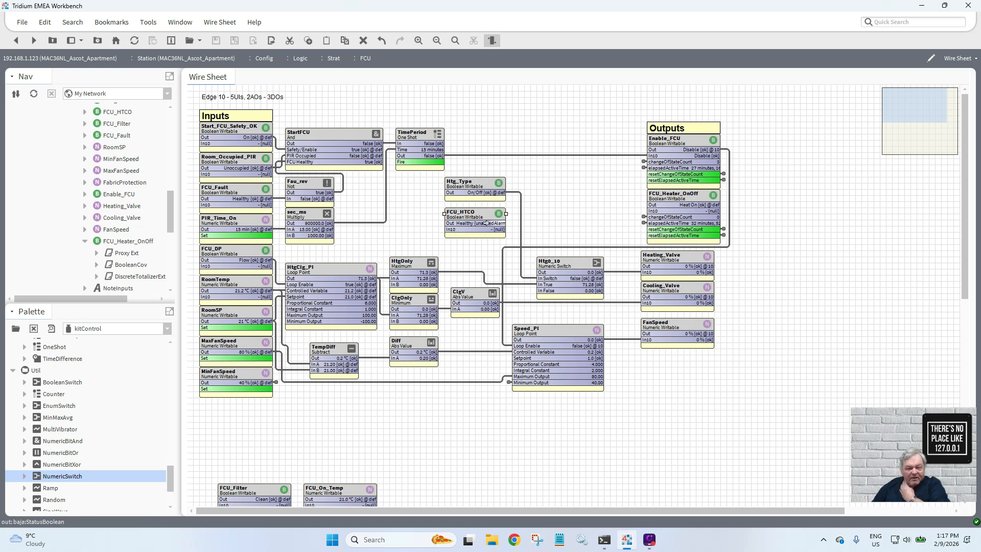
double_click(486, 221)
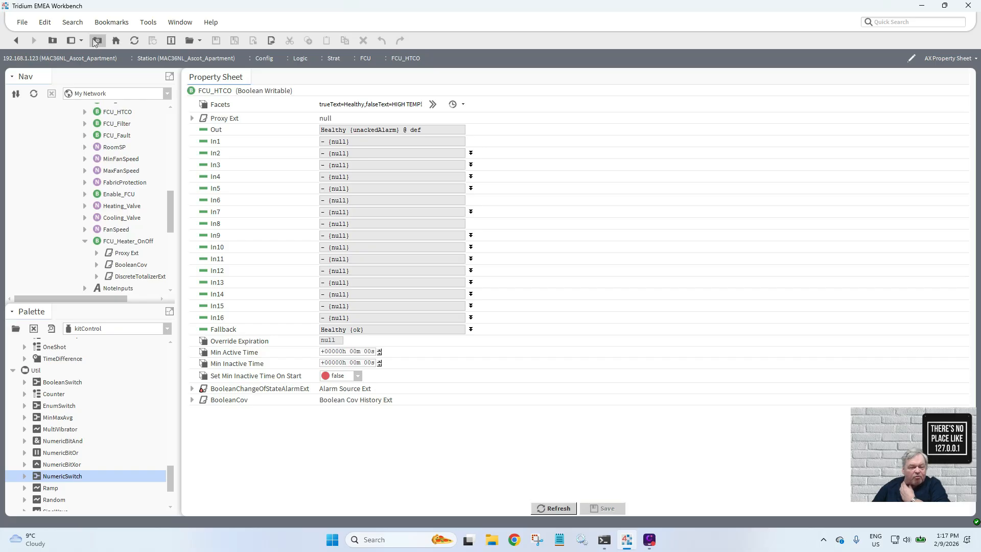
click(16, 40)
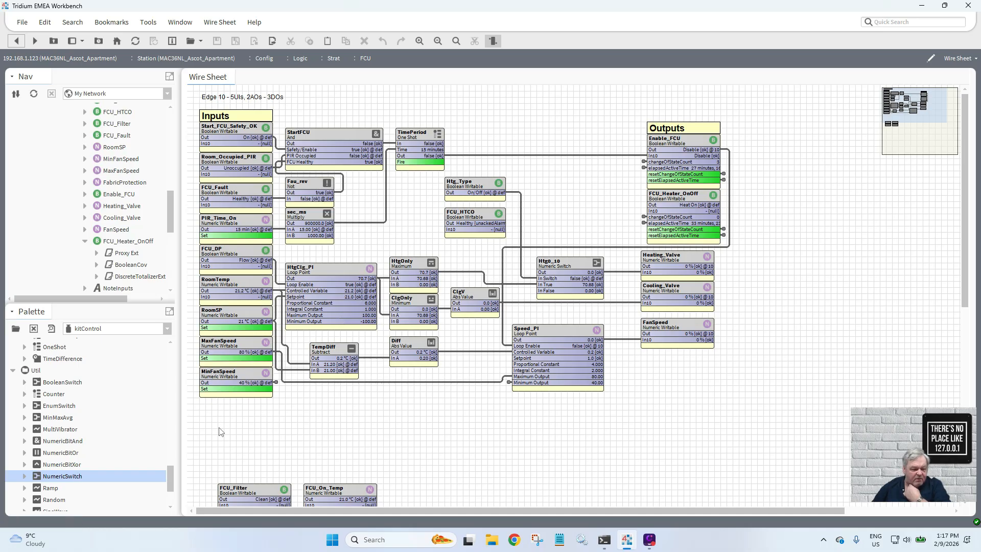
- Add a Not block named HtgT_rev beside Htg_Type and link Htg_Type's Out to its In
drag(172, 475, 179, 406)
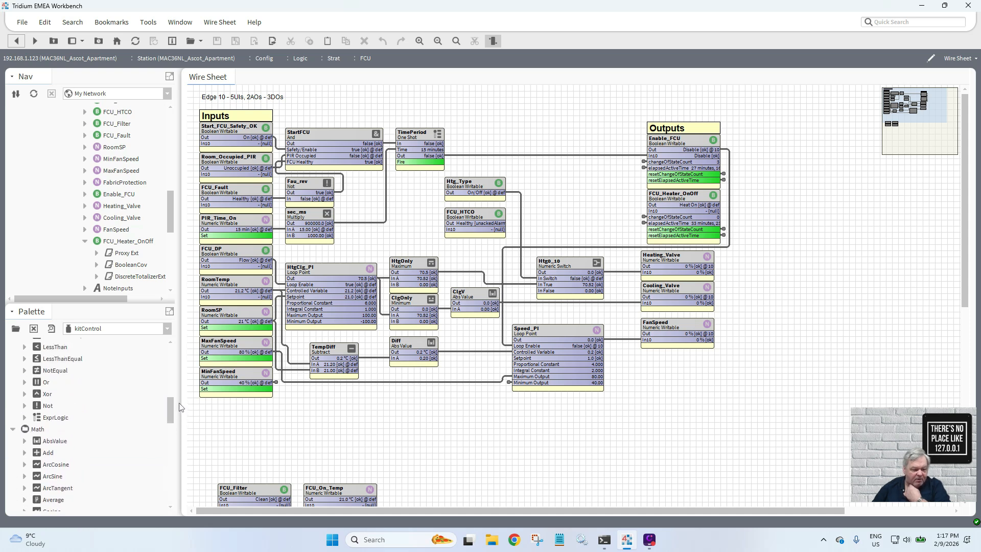
drag(47, 406, 521, 192)
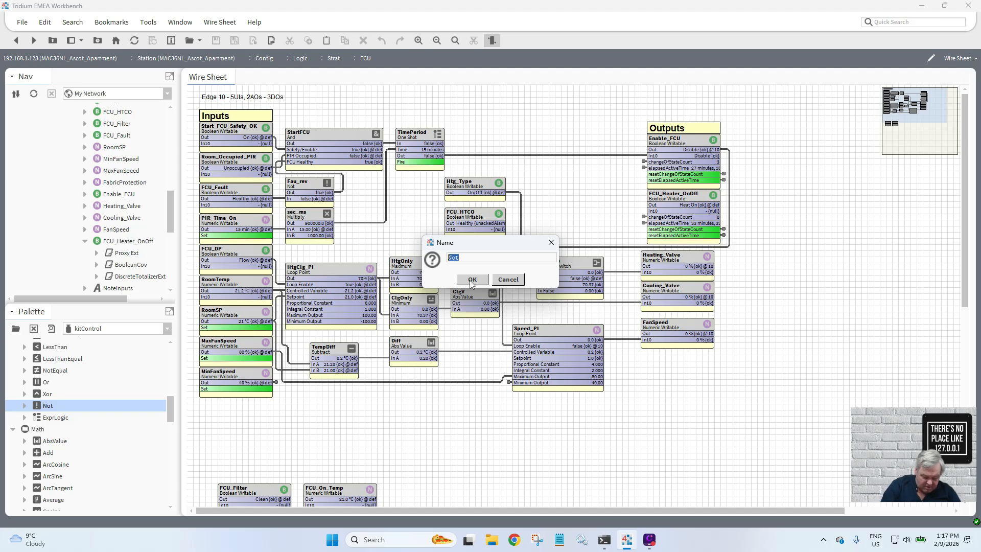
text(HtgT)
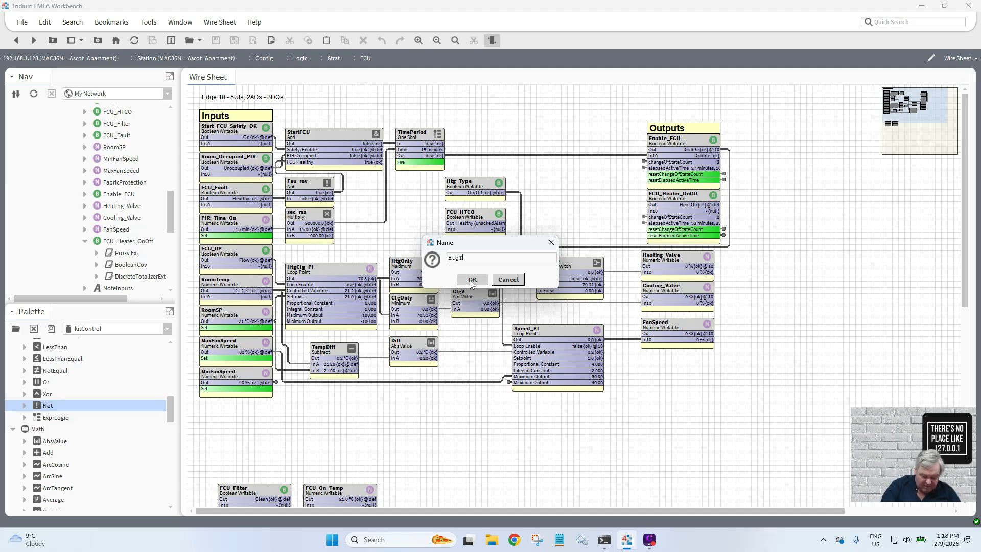
text(_rev)
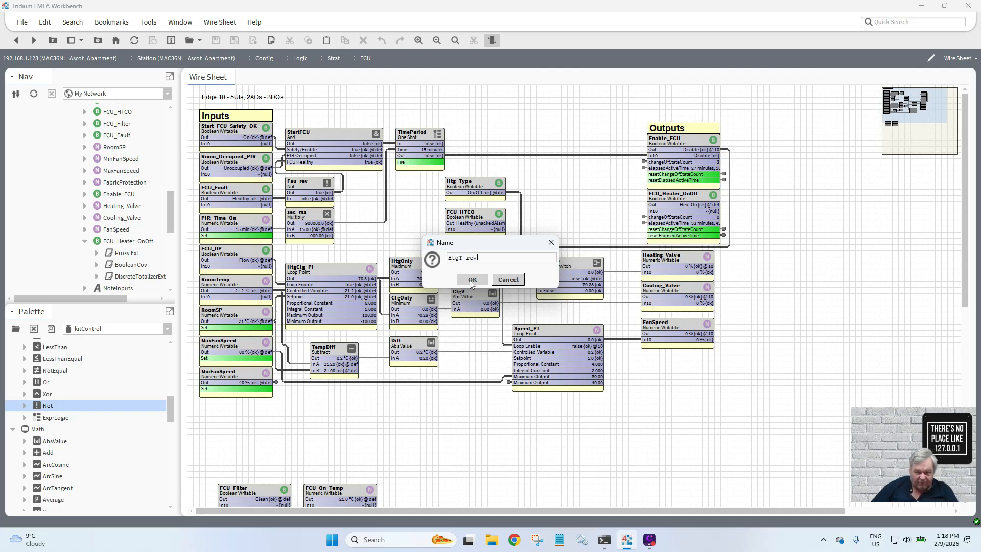
click(471, 280)
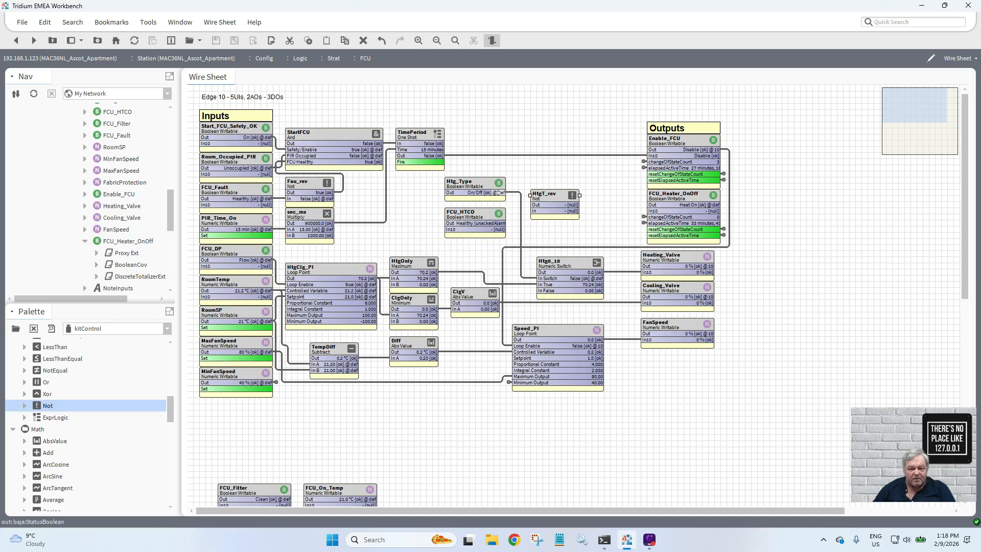
drag(496, 192, 543, 179)
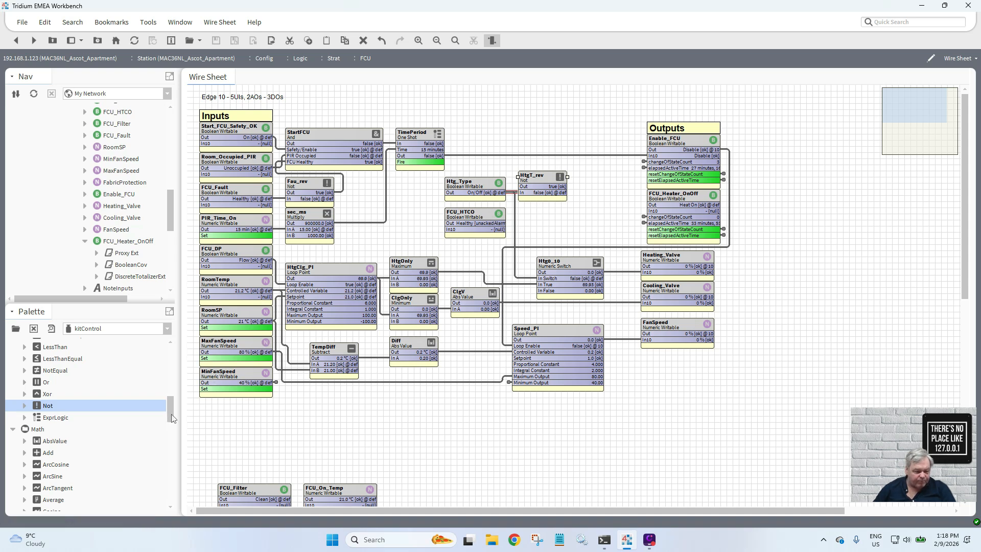
- Add an And block with HtgT_rev linked to In A and FCU_HTCO to In B, and link its Out to FCU_Heater_OnOff In10
drag(172, 418, 164, 404)
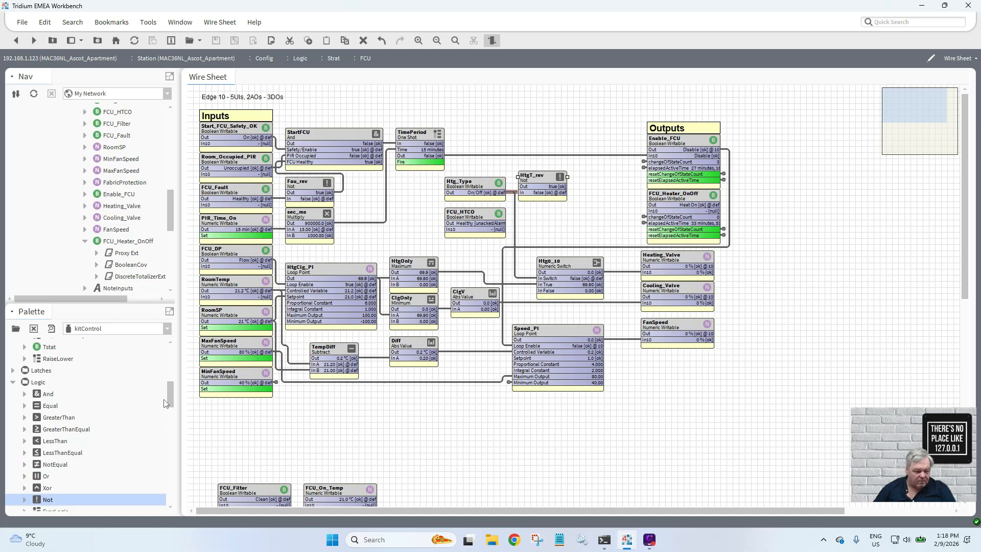
click(48, 397)
drag(339, 367, 587, 208)
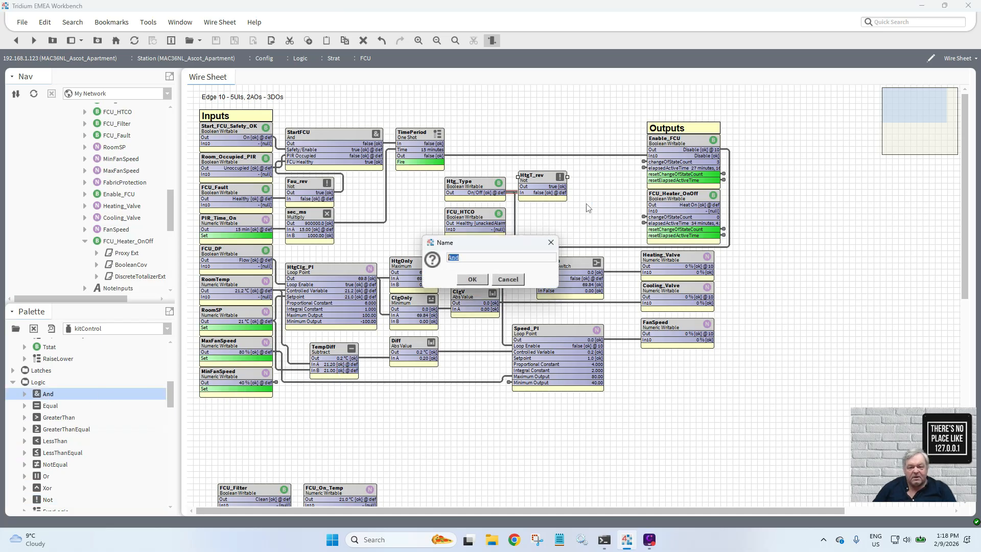
click(475, 280)
drag(562, 188, 592, 223)
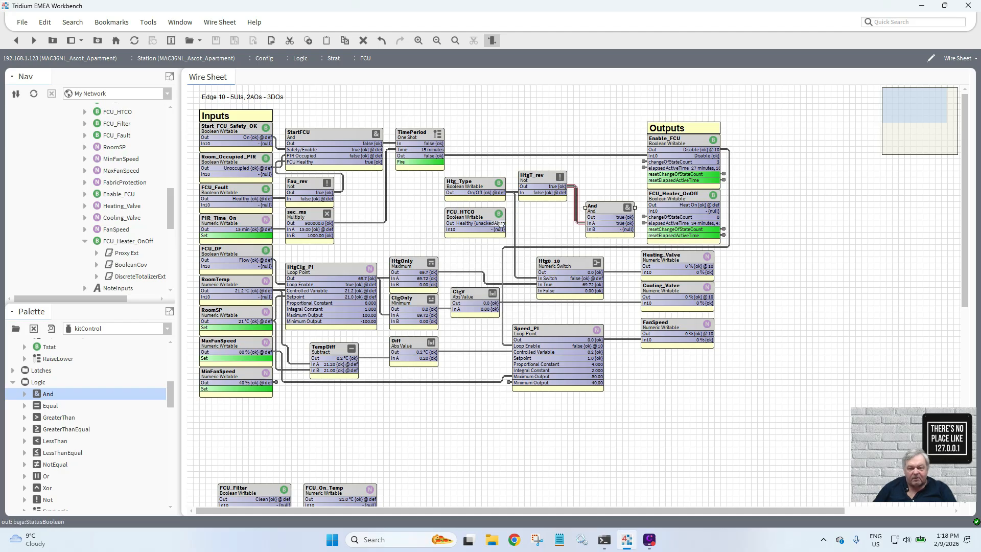
drag(501, 225, 654, 211)
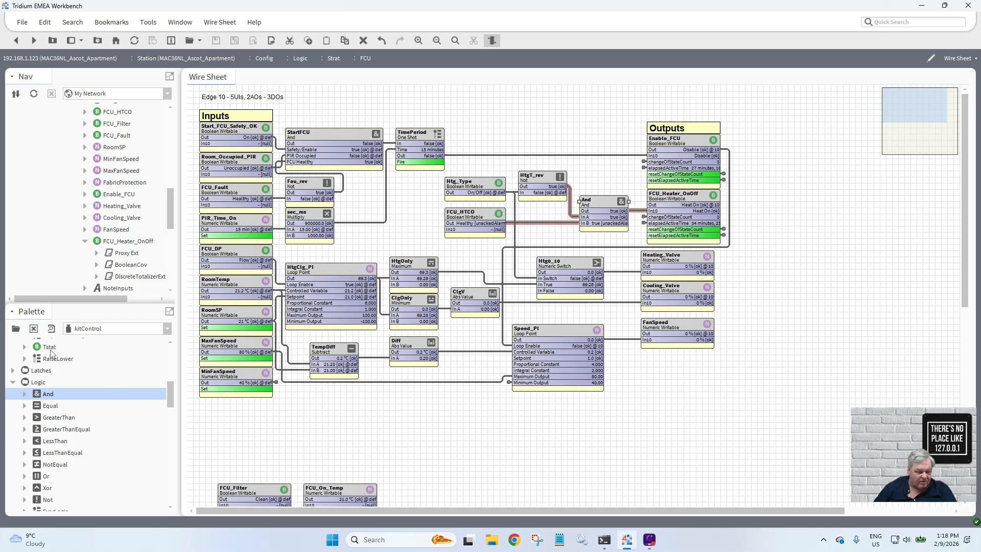
- Add a Tstat block beneath the Diff block and pin its Cv, Sp and Diff slots
drag(51, 353, 379, 397)
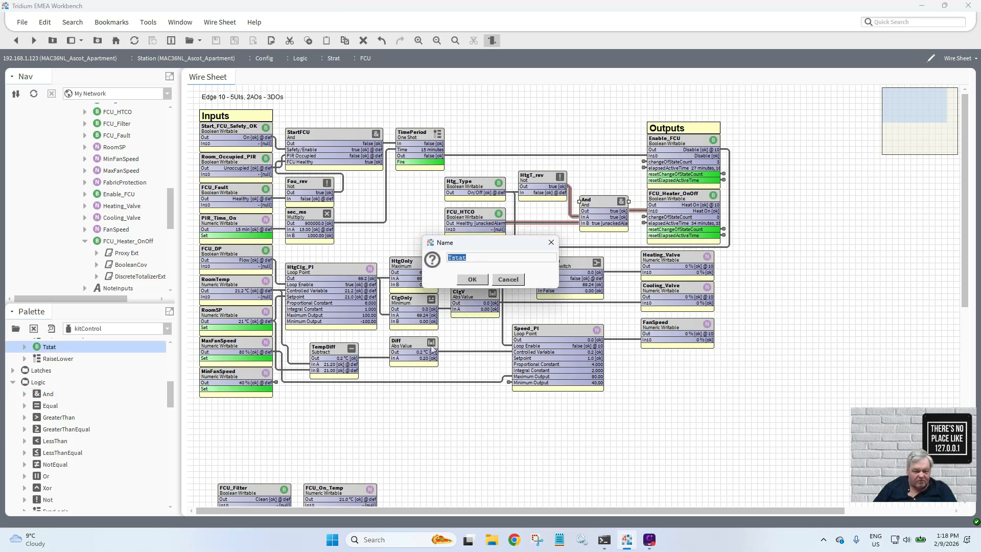
click(473, 279)
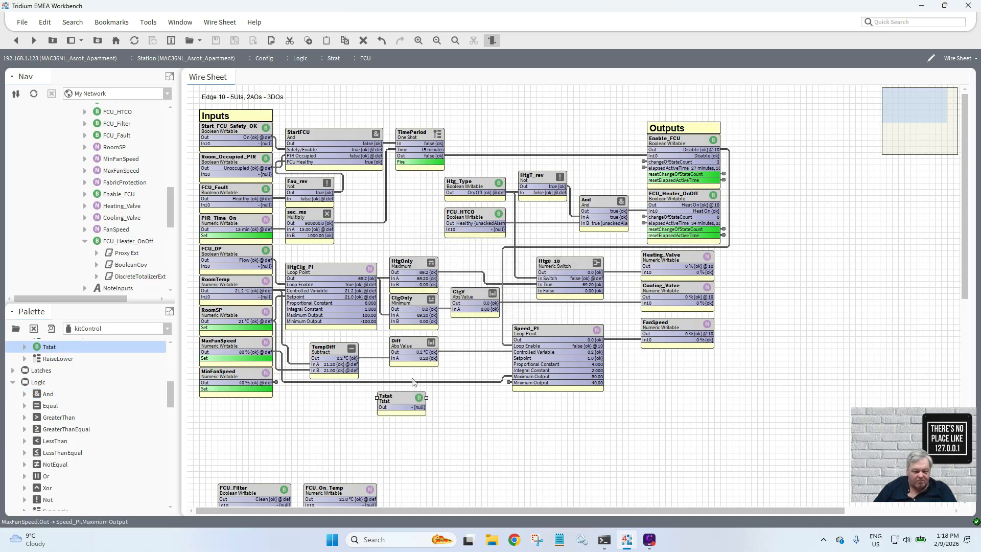
right_click(400, 401)
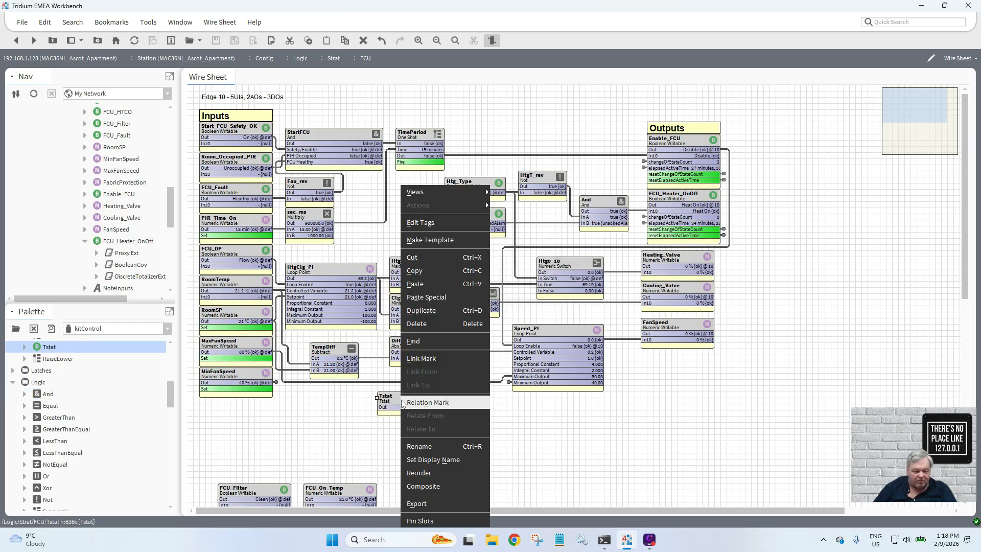
click(432, 522)
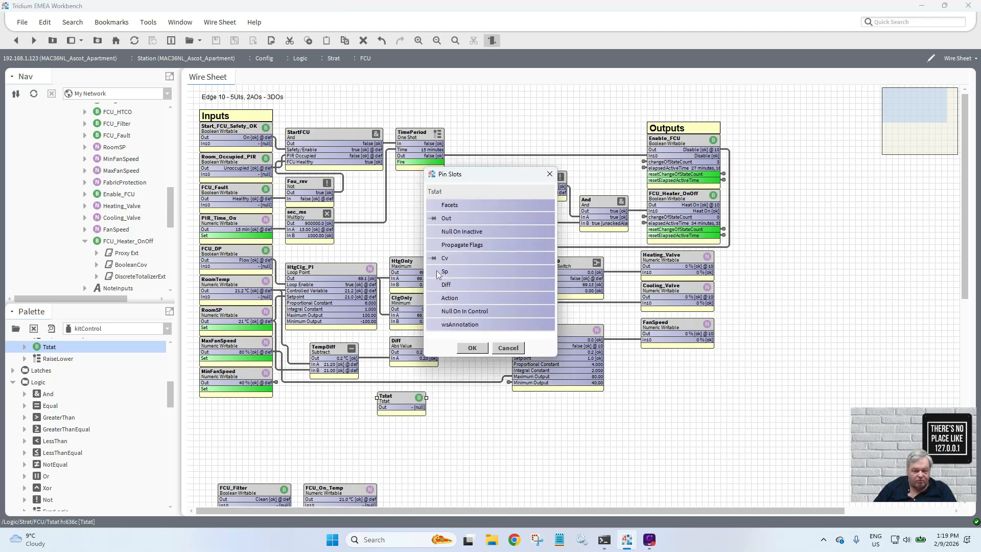
click(433, 285)
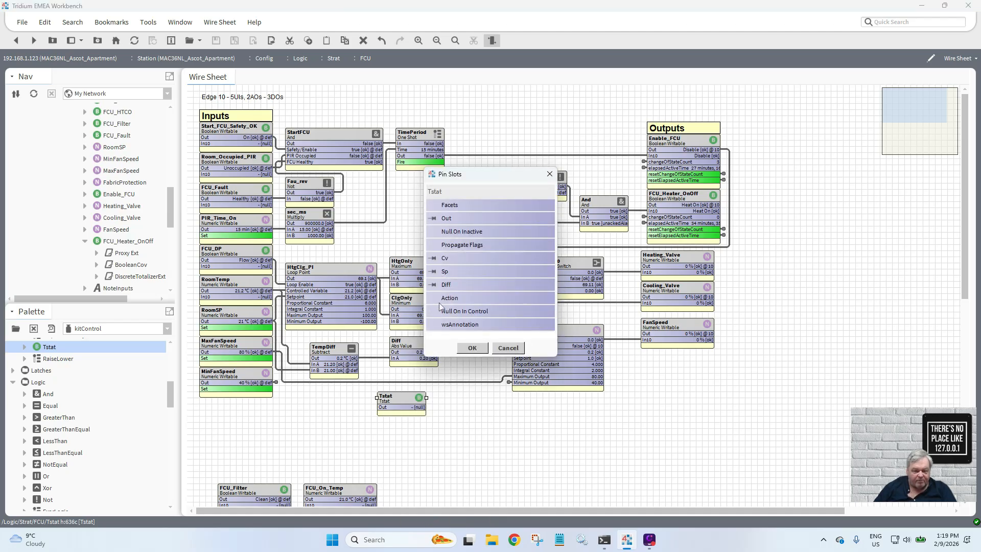
click(472, 348)
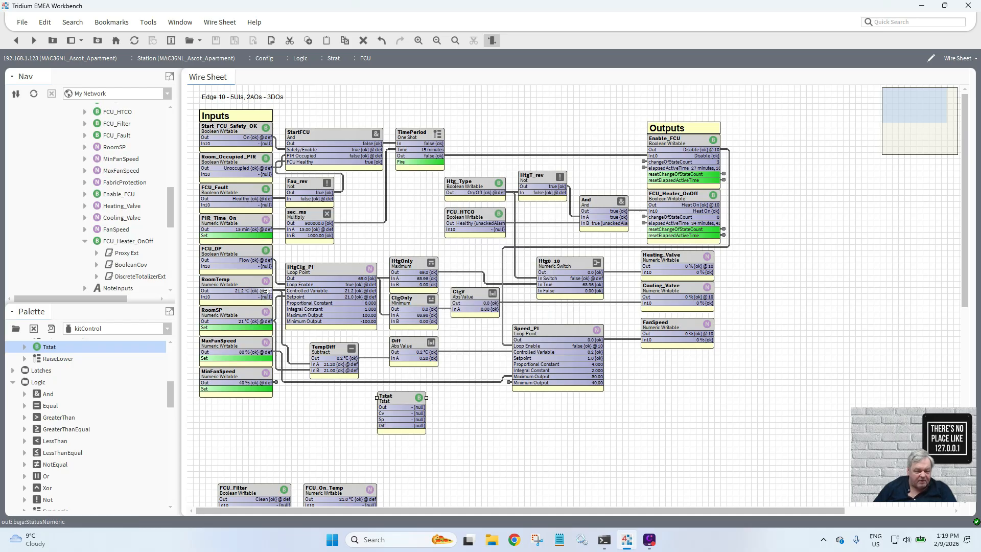
- Link RoomTemp's Out to Tstat's Cv and RoomSP's Out to Tstat's Sp
drag(266, 291, 381, 413)
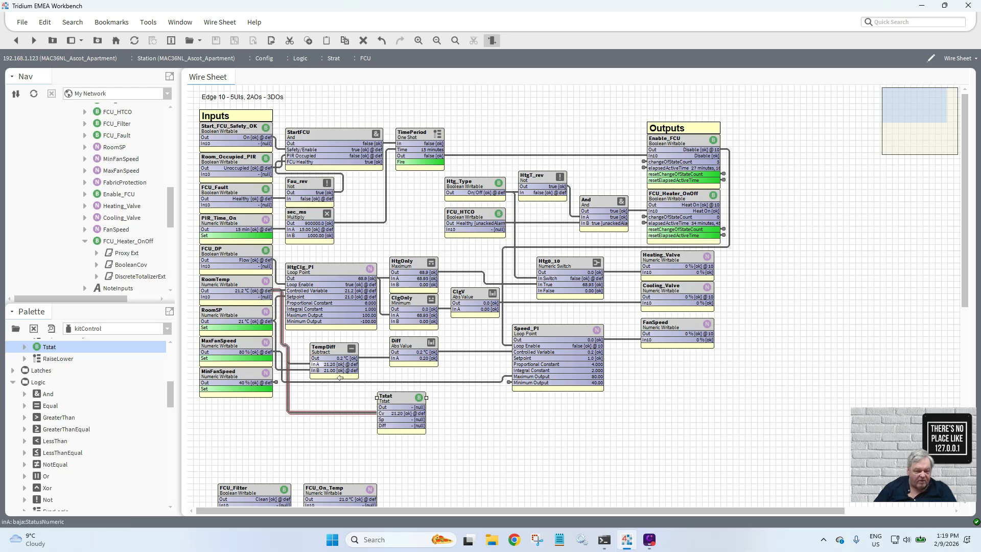
drag(263, 321, 384, 420)
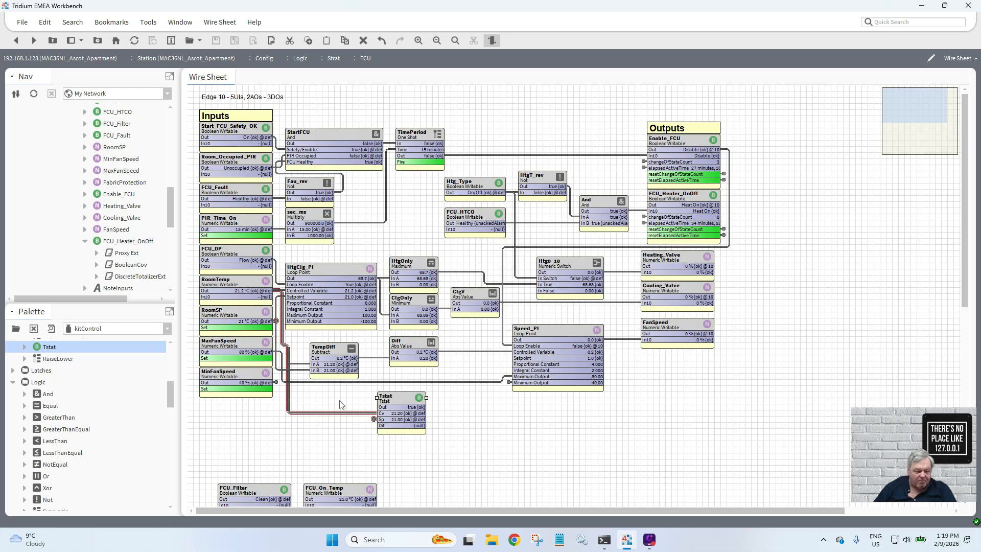
- Duplicate the RoomSP block under the name TempDiff and place the copy beneath MinFanSpeed in the Inputs column
right_click(234, 315)
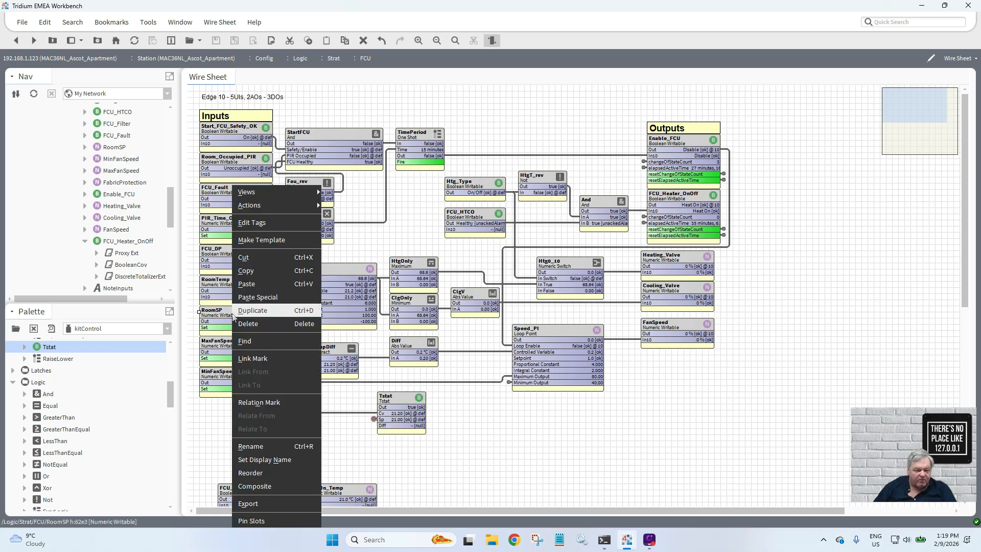
click(249, 311)
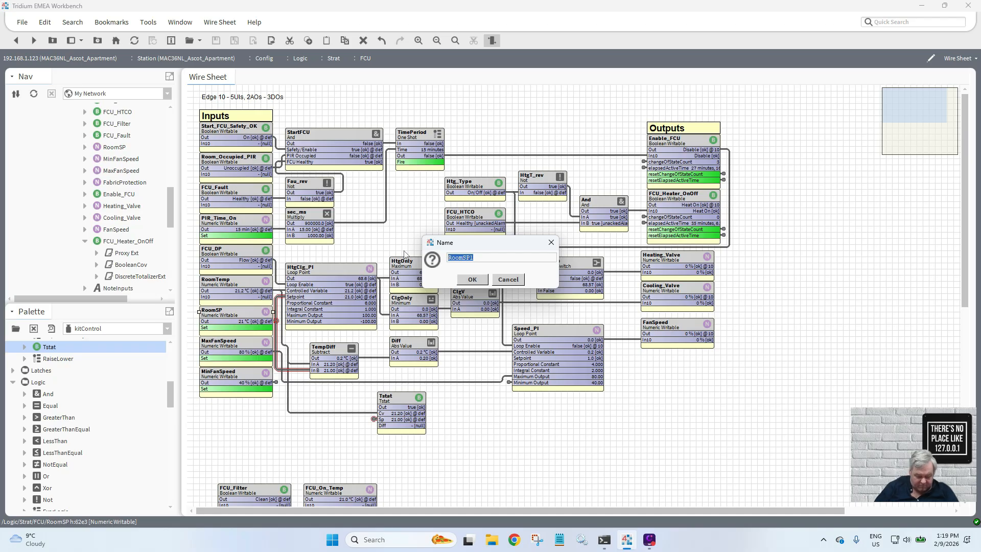
text(Temp)
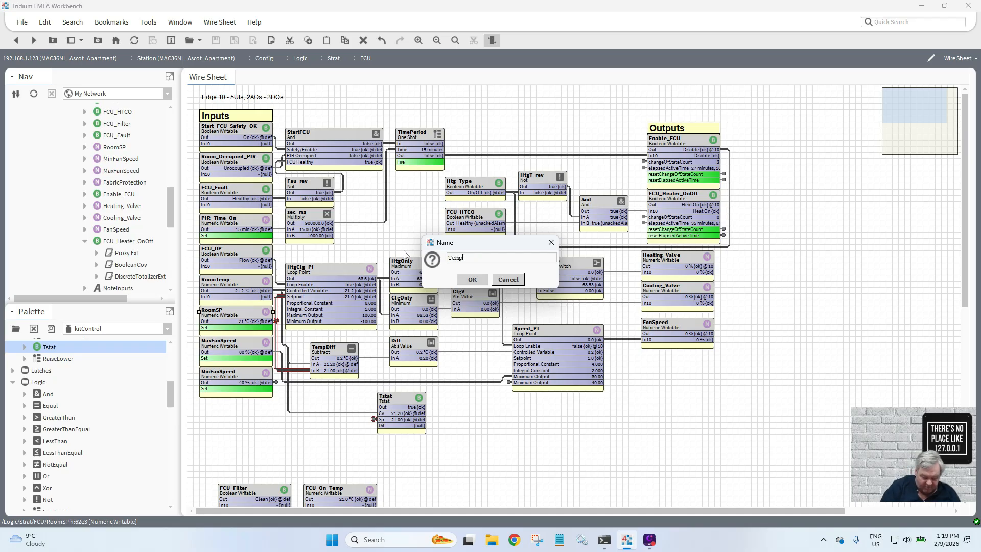
text(Diff)
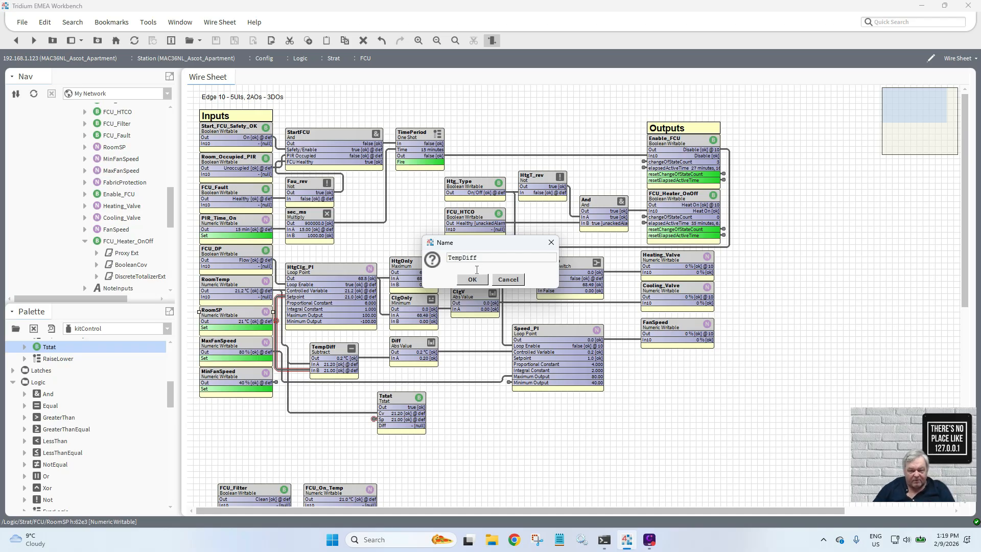
click(472, 279)
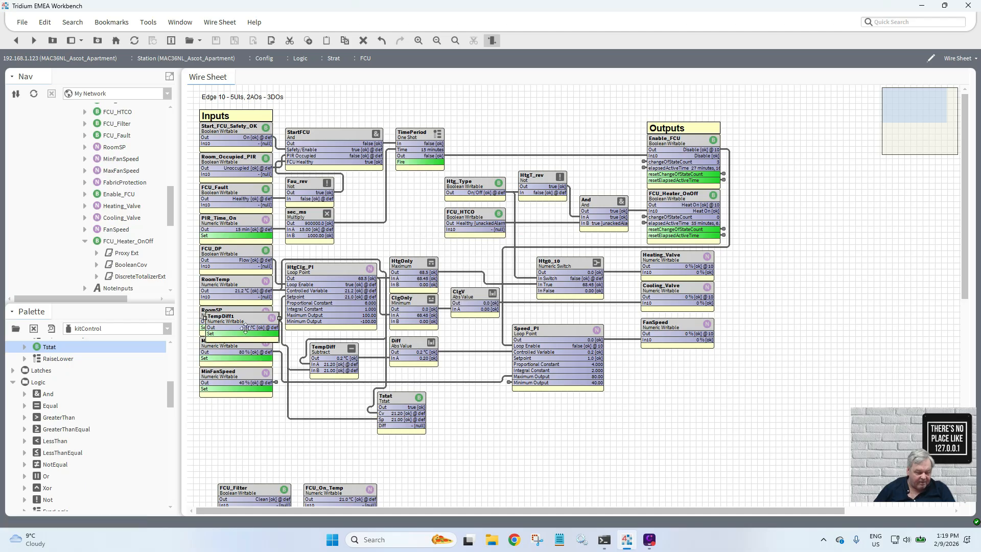
click(245, 407)
- Set TempDiff1's facets to a minimum of 1 and a maximum of 6, save, and return to the wire sheet
double_click(241, 409)
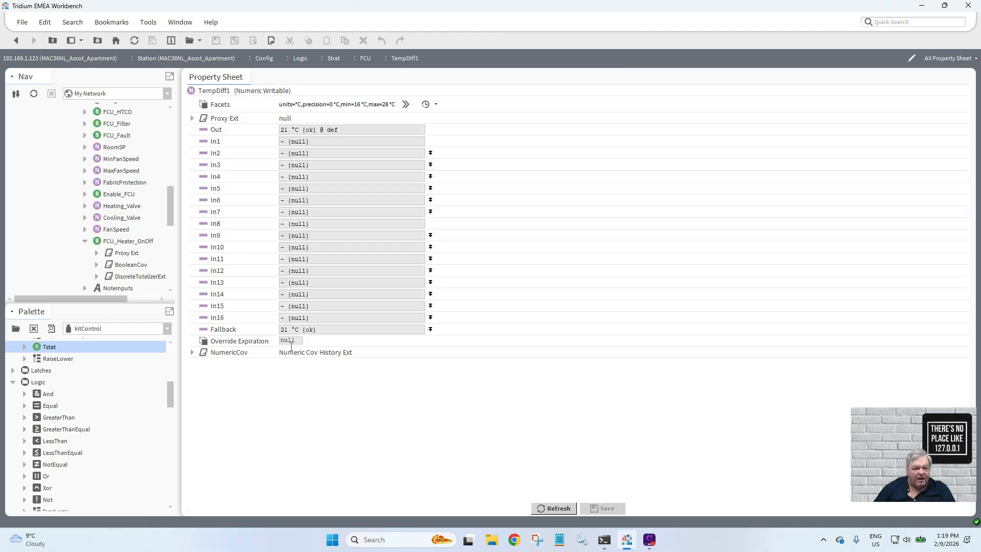
click(405, 104)
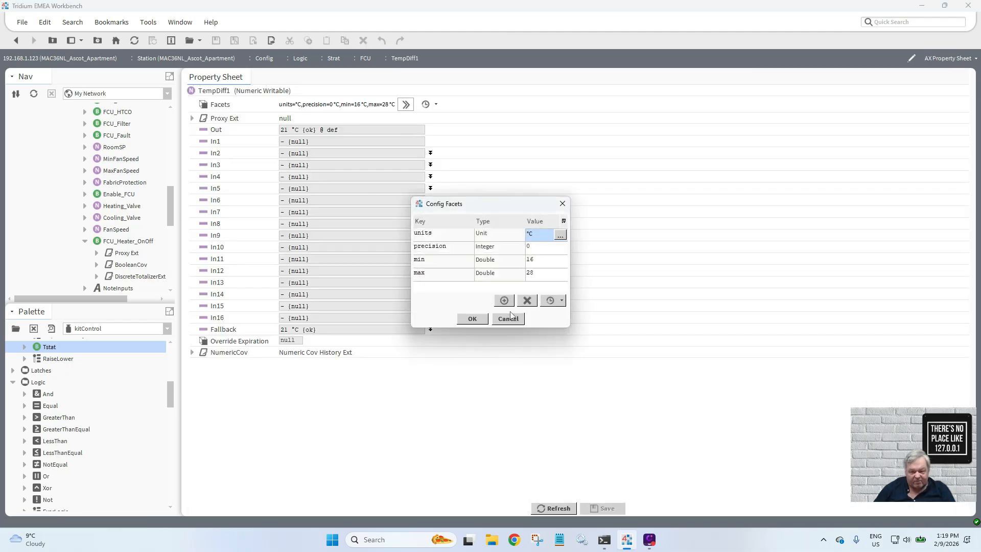
click(536, 260)
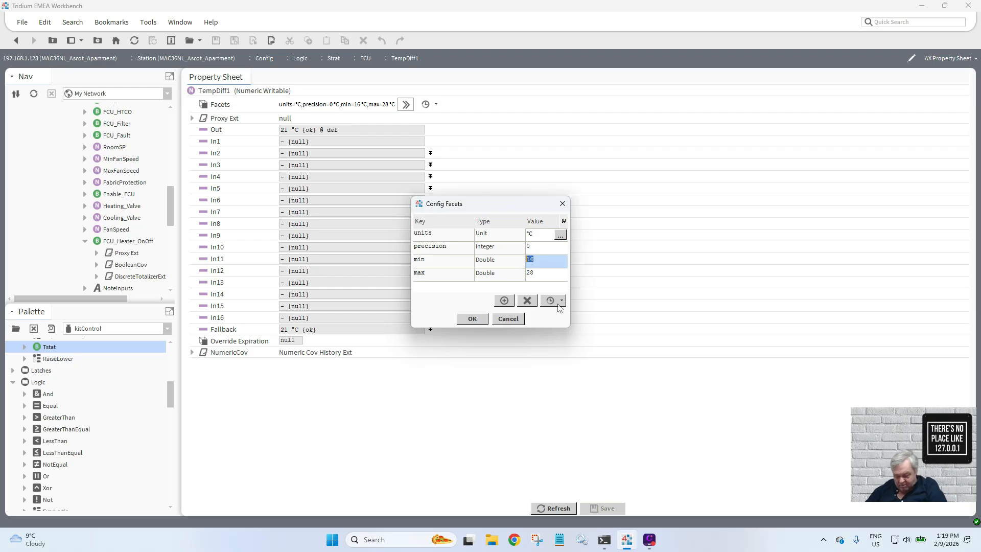
text(1)
key(Tab)
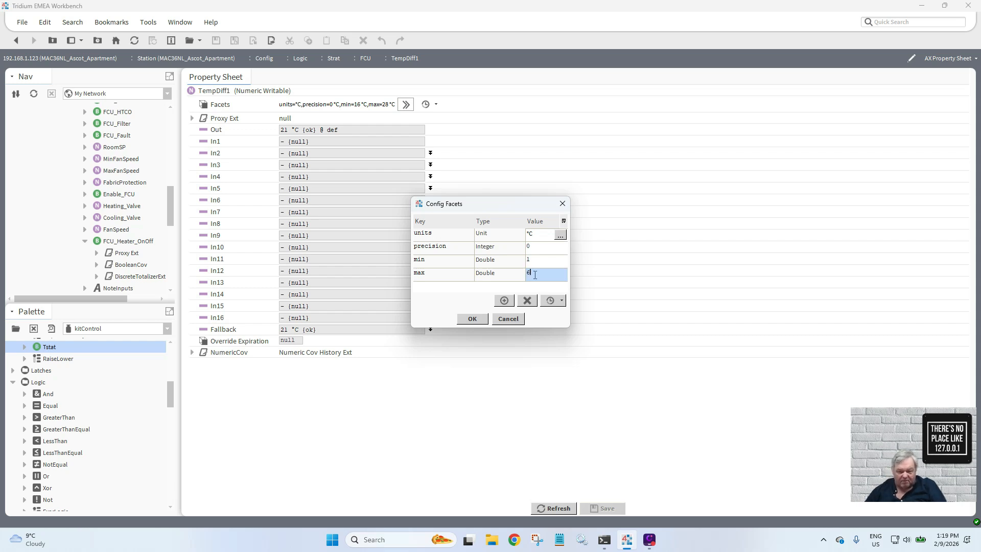
click(470, 319)
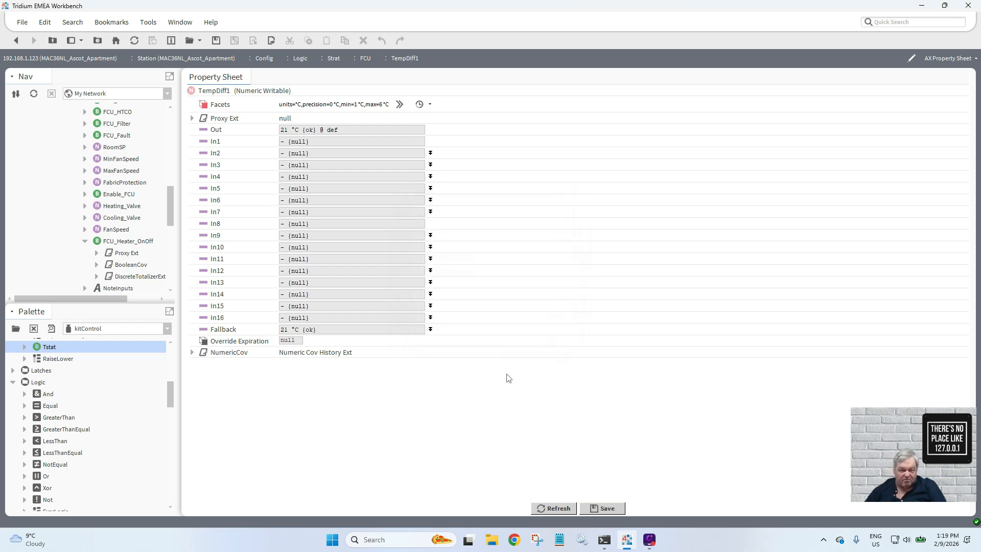
click(606, 511)
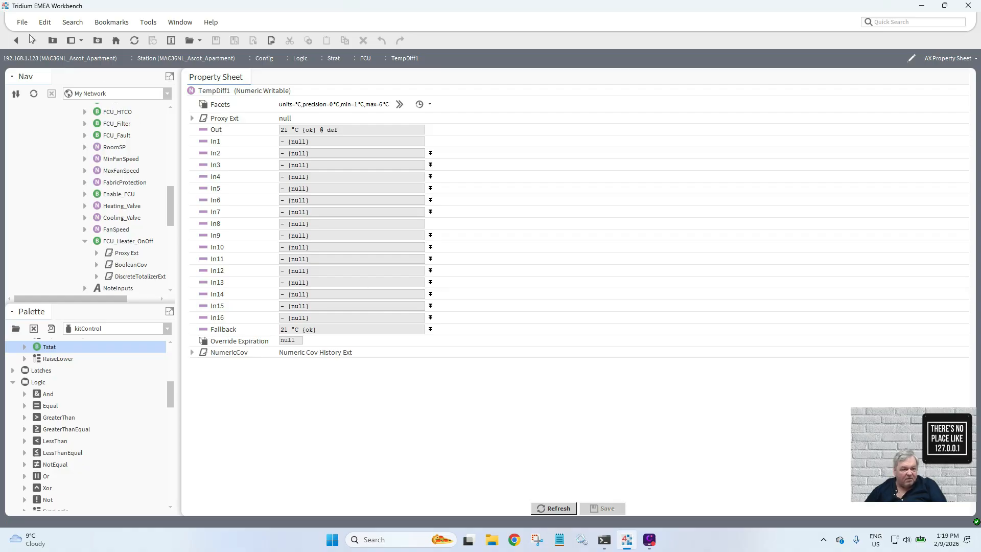
click(18, 43)
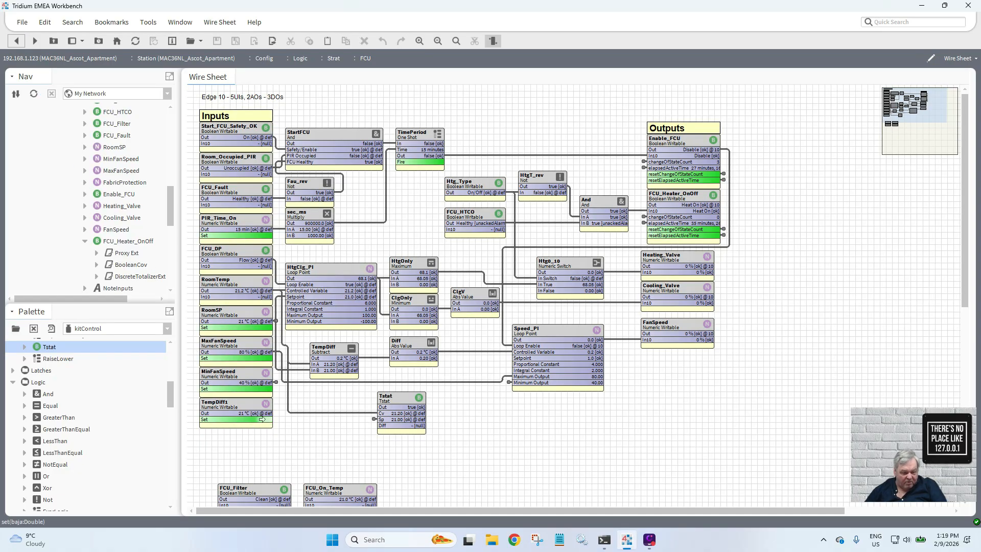
- Set the TempDiff1 input to 1 °C and link its Out to Tstat's Diff
right_click(234, 413)
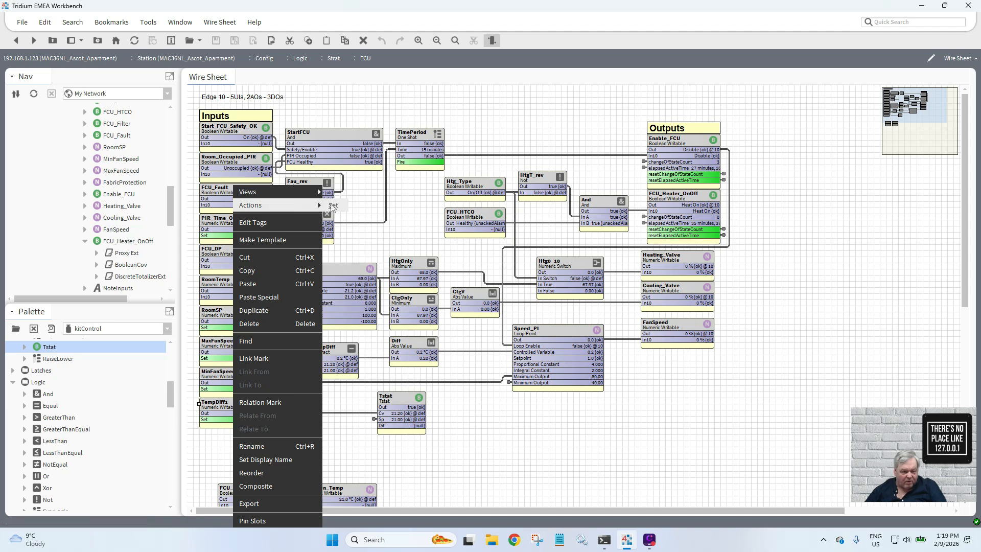
click(332, 204)
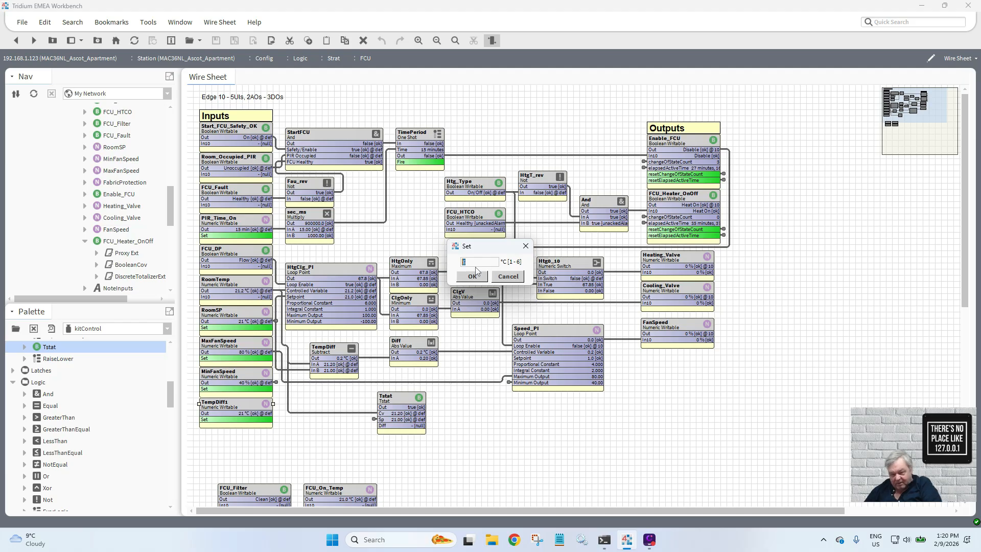
click(478, 277)
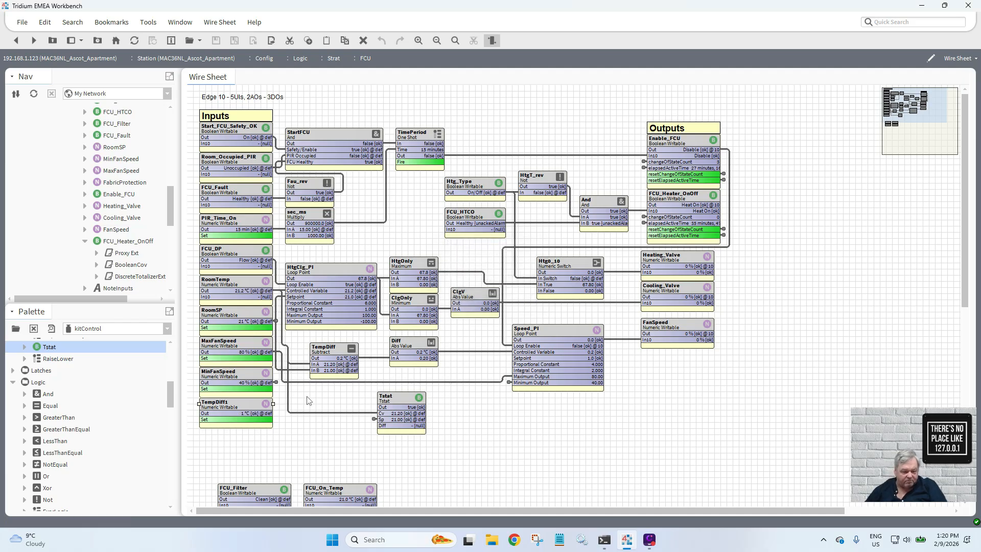
drag(262, 413, 380, 425)
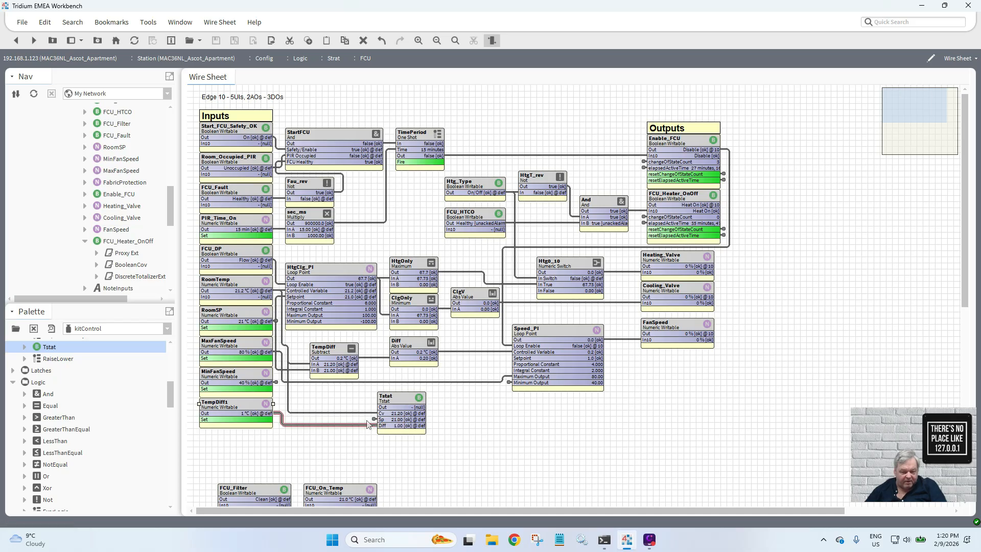
- Set Tstat's Null On In Control to false and its Action to Reverse, save, and return to the wire sheet
double_click(400, 404)
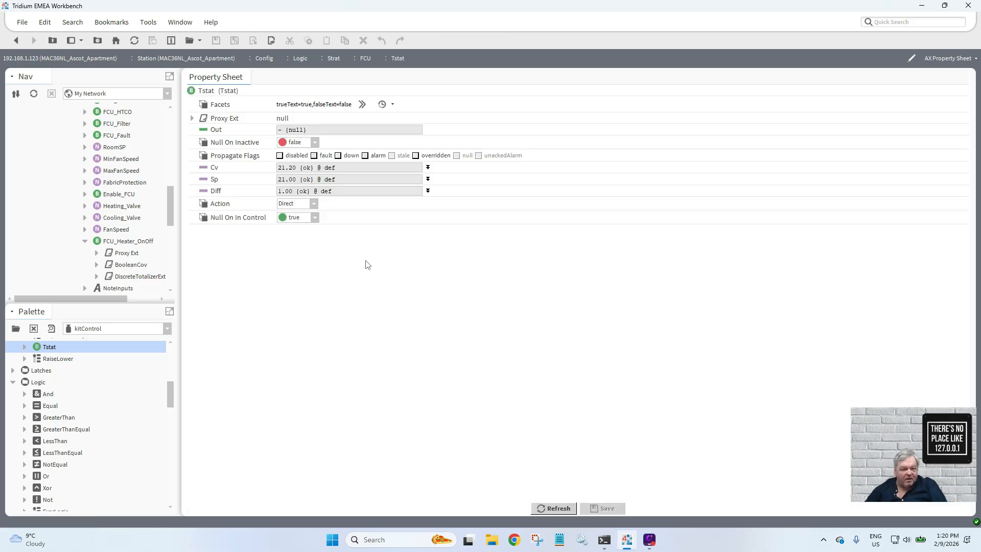
click(316, 218)
click(302, 230)
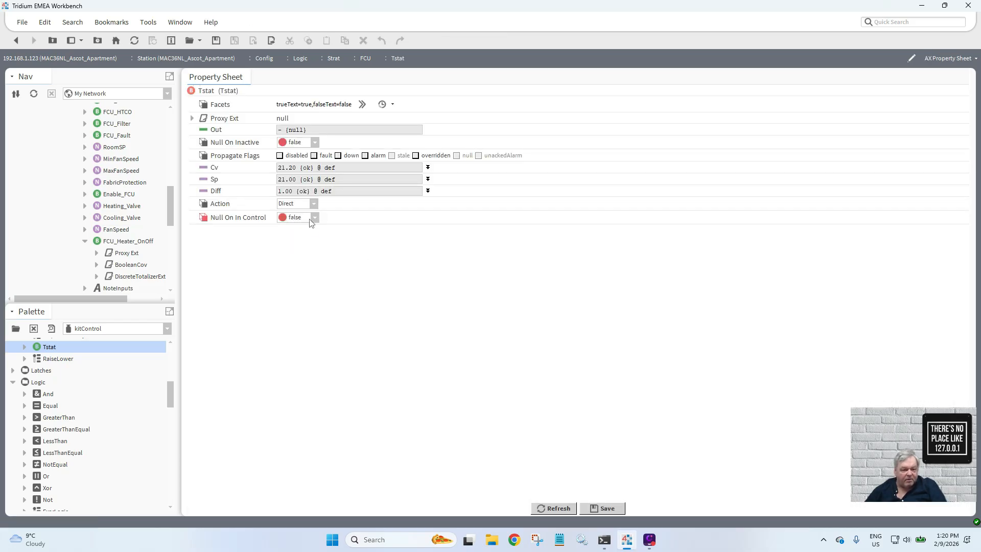
click(314, 205)
click(308, 228)
click(601, 508)
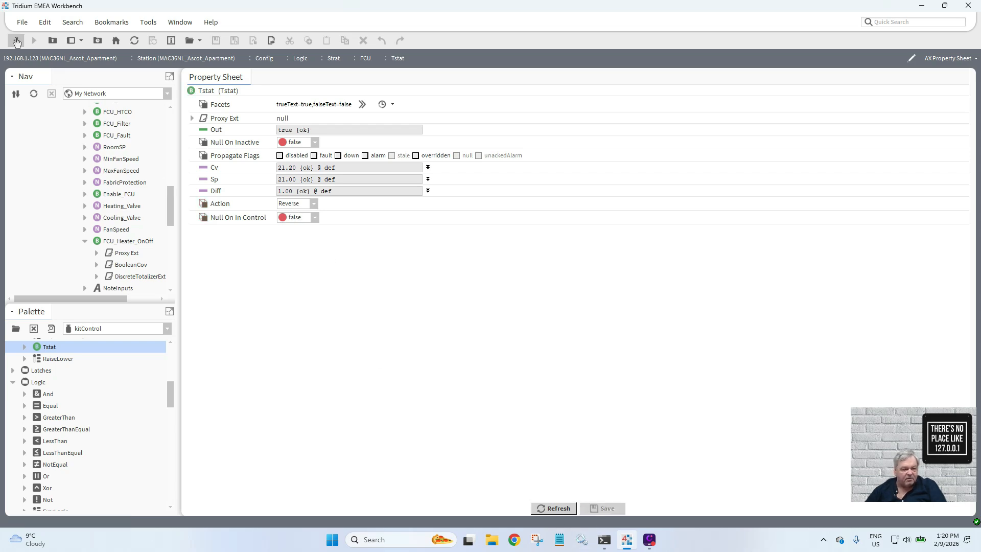
click(17, 42)
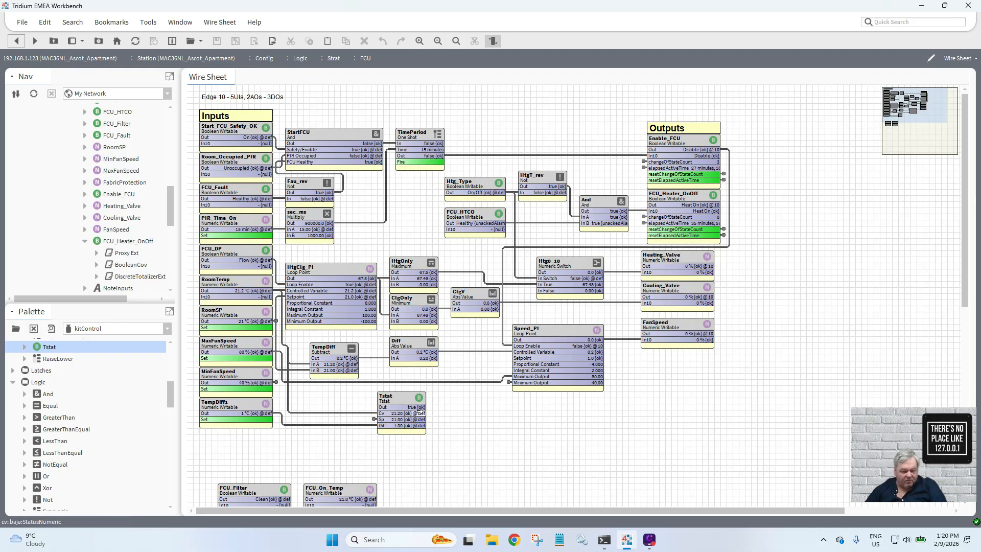
- Check the links into Tstat's Cv and Sp, and set the RoomSP input to 25 °C
click(366, 415)
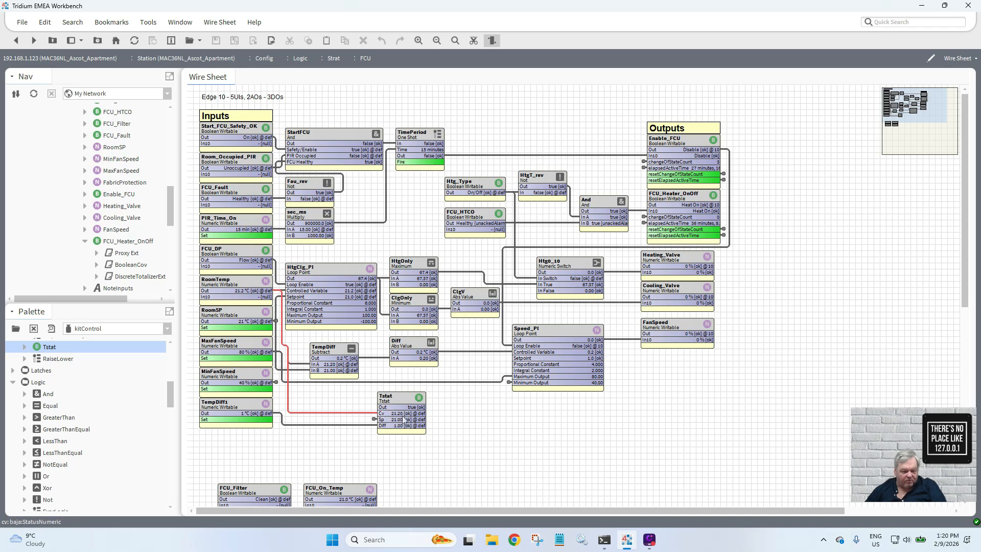
click(375, 420)
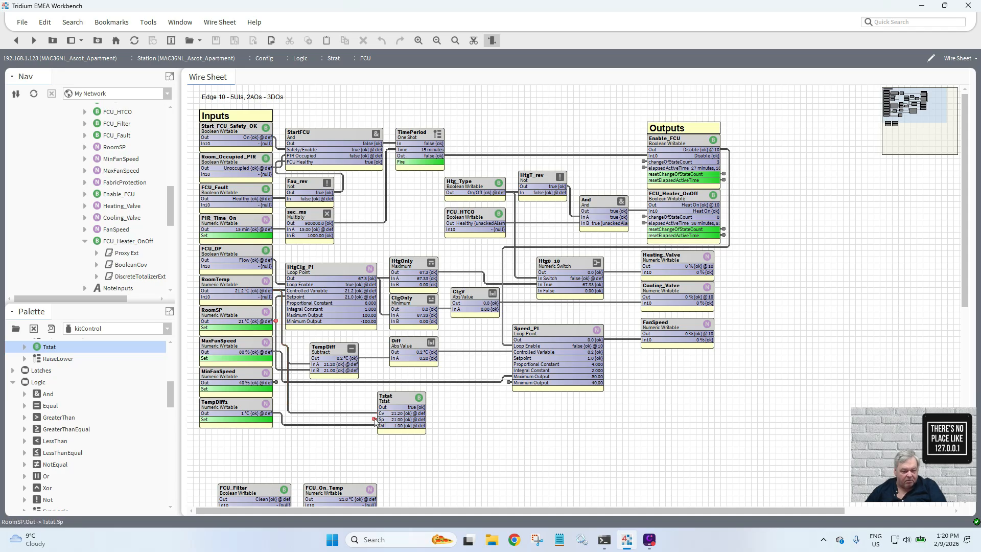
right_click(238, 309)
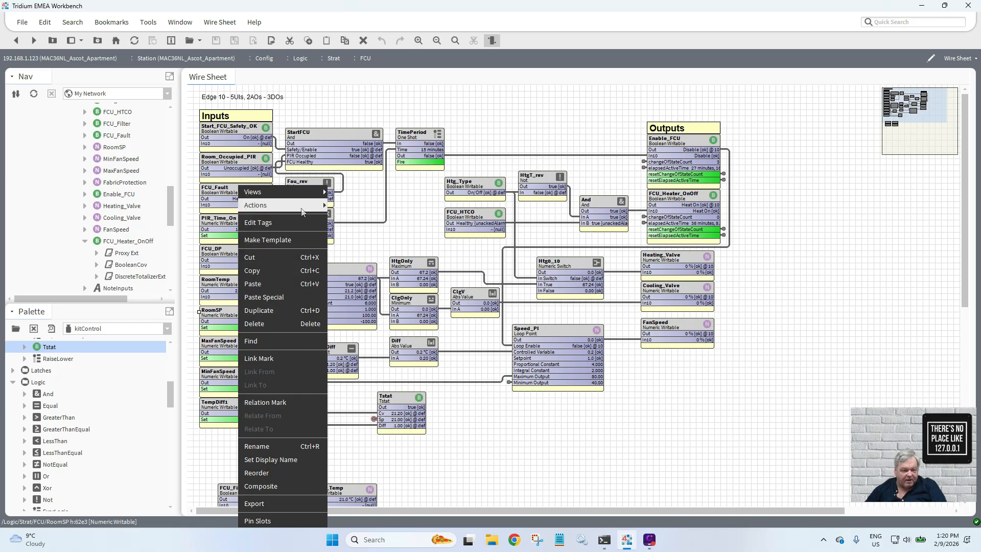
mouse_move(307, 207)
click(344, 208)
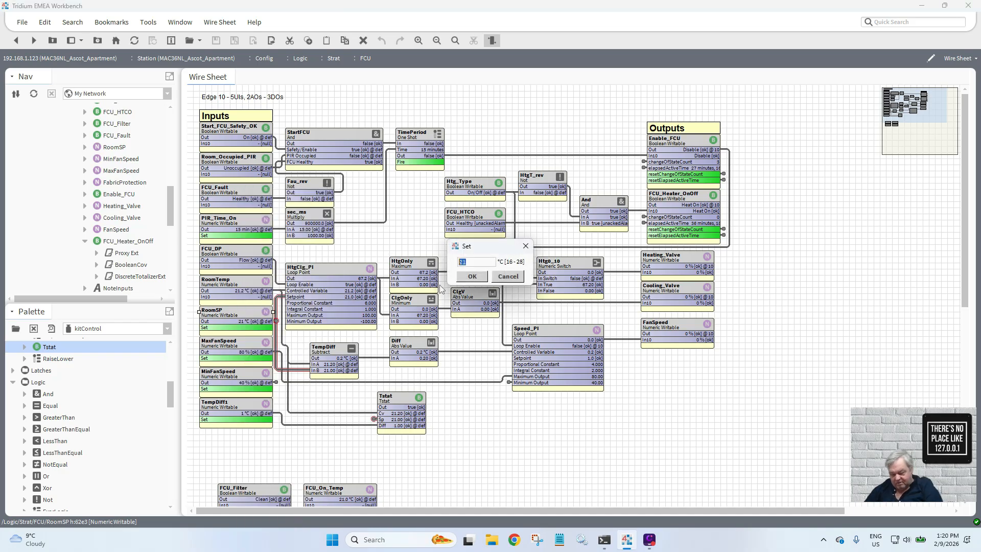
text(2)
text(1)
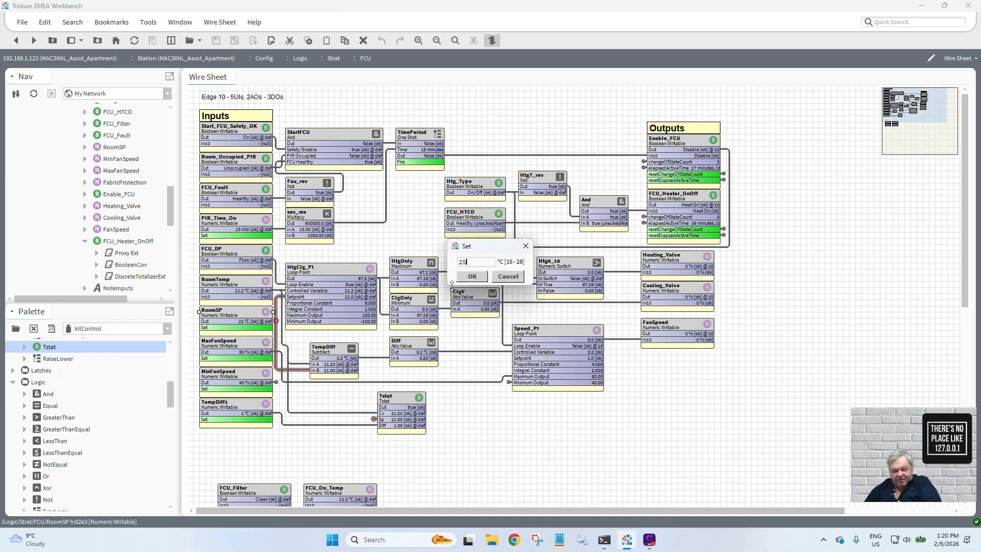
click(472, 277)
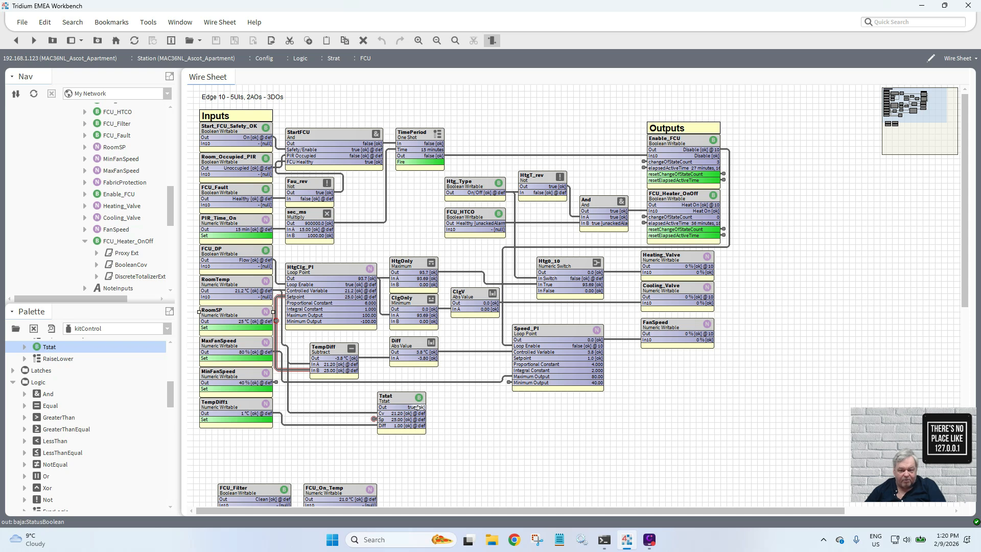
- Link Tstat's Out to the In C input of the heater's And block
drag(417, 408, 583, 225)
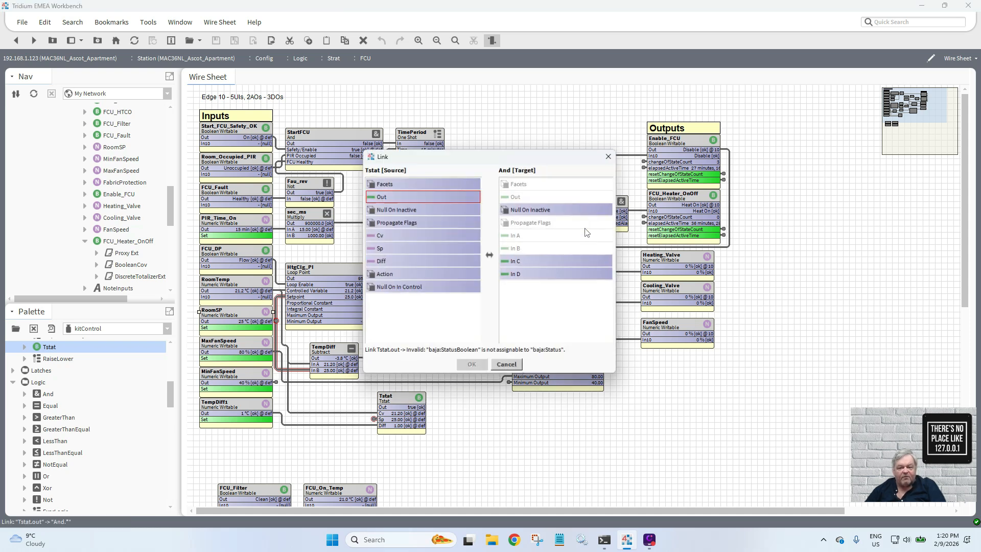
click(514, 263)
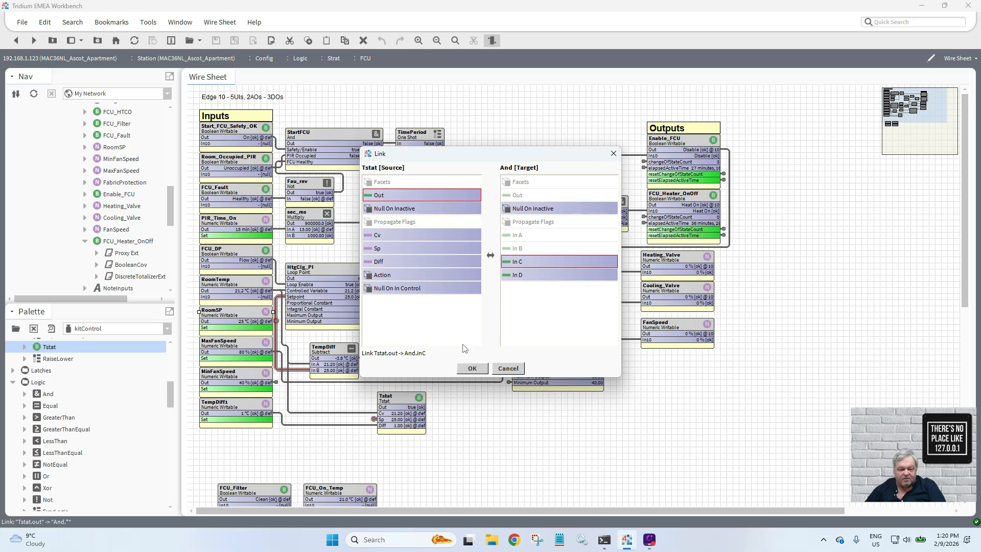
click(474, 368)
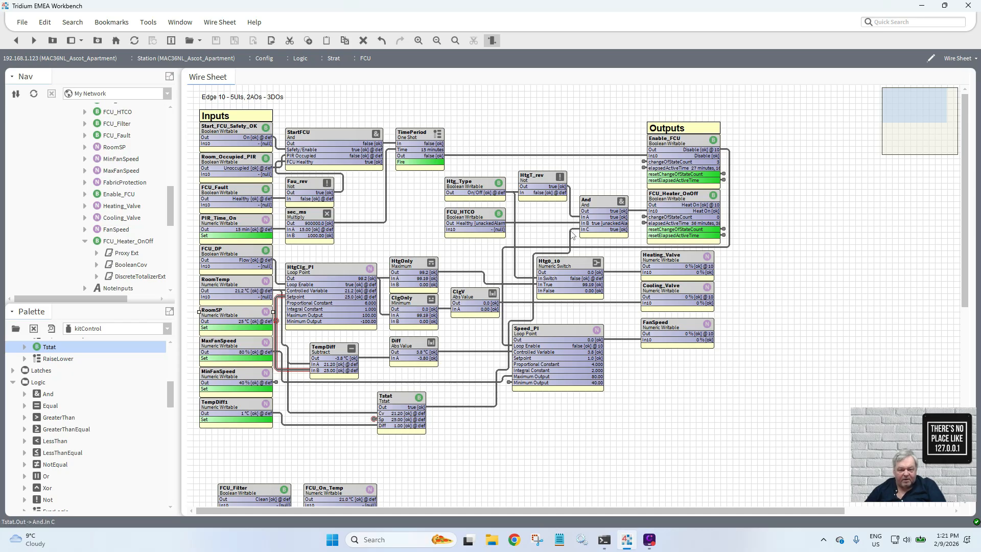
- In the slot sheet of the heater's And block, set the display names of inA to Type and inB to HTCO Good
right_click(587, 205)
mouse_move(614, 192)
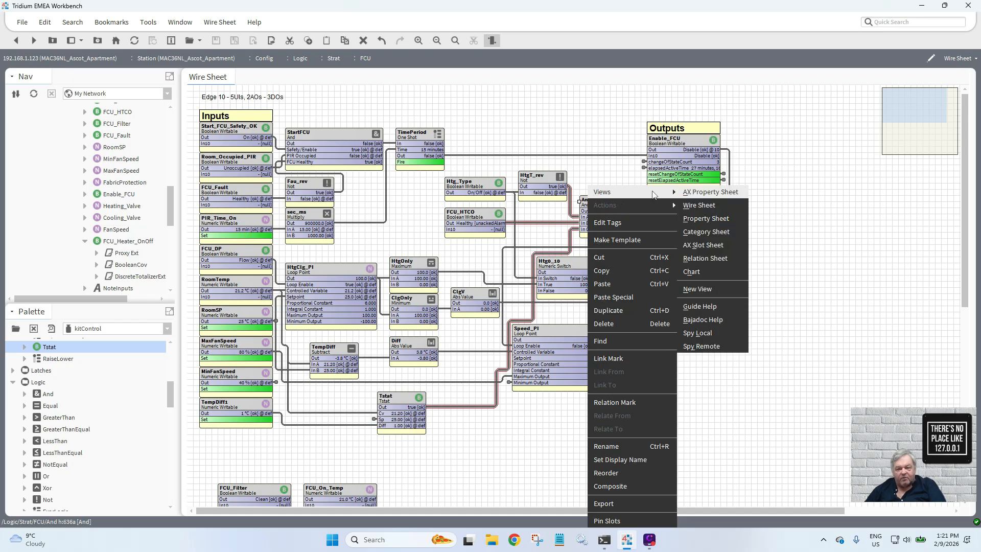
click(722, 245)
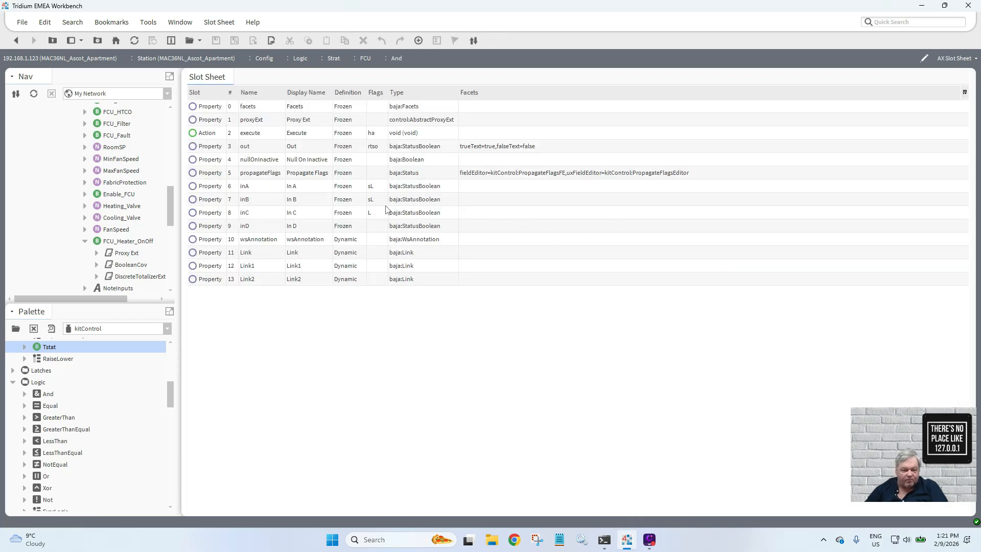
double_click(314, 185)
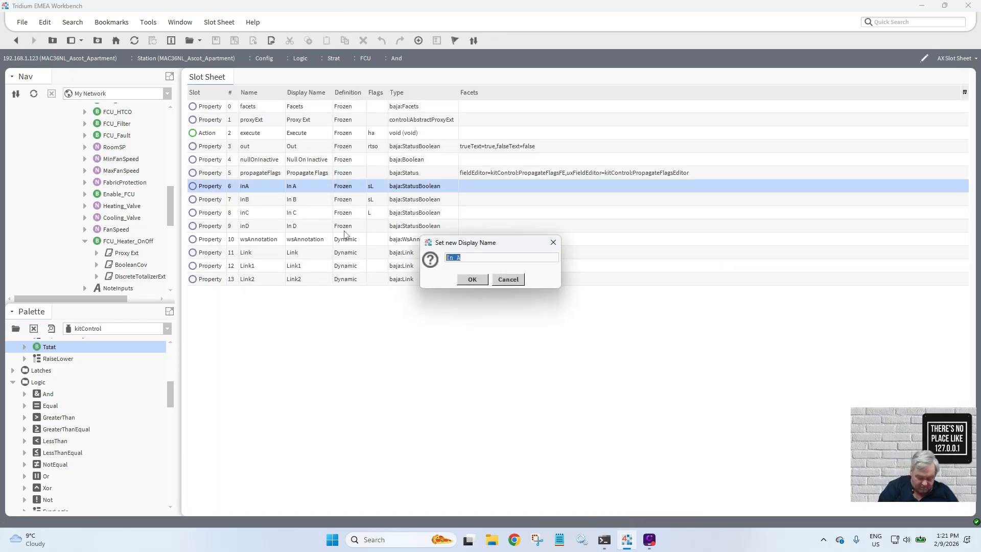
text(type)
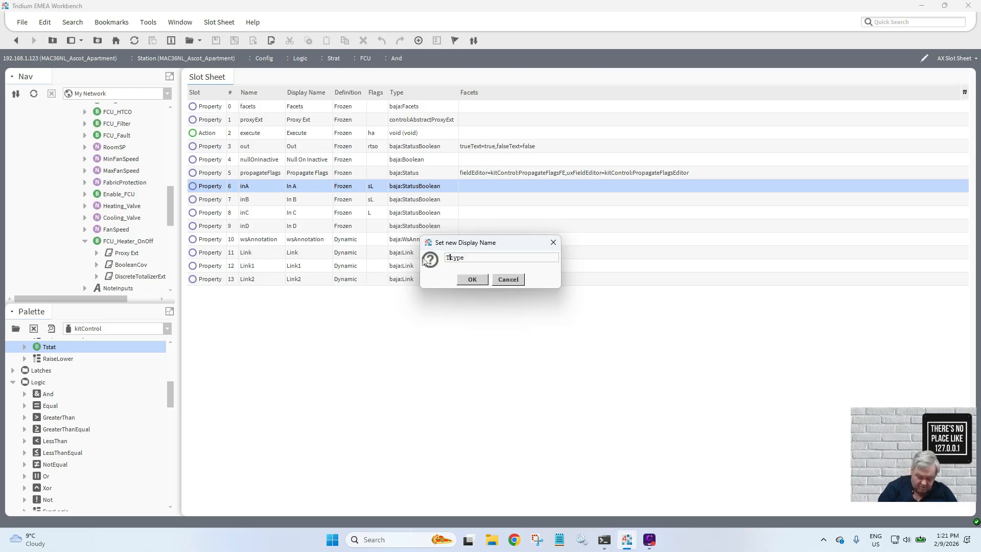
click(473, 279)
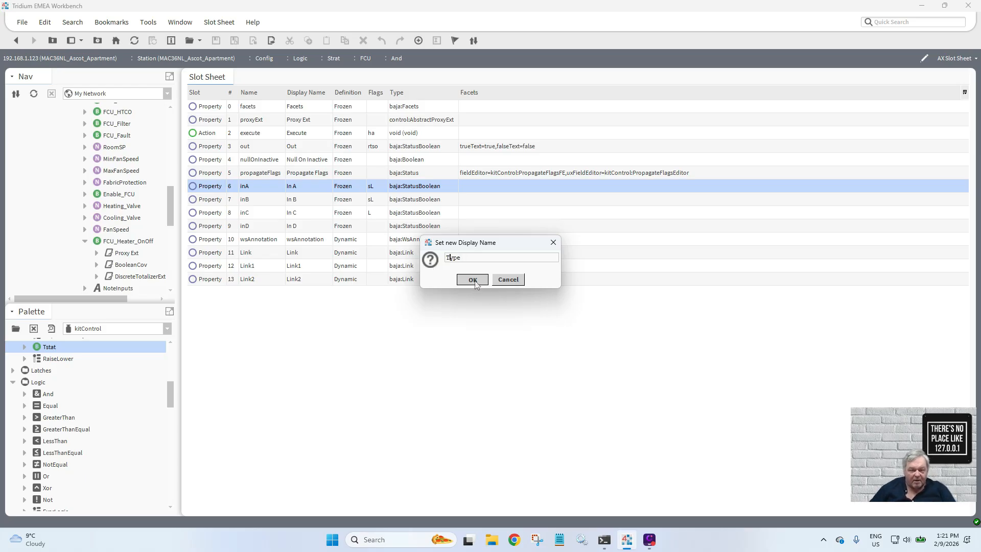
double_click(305, 199)
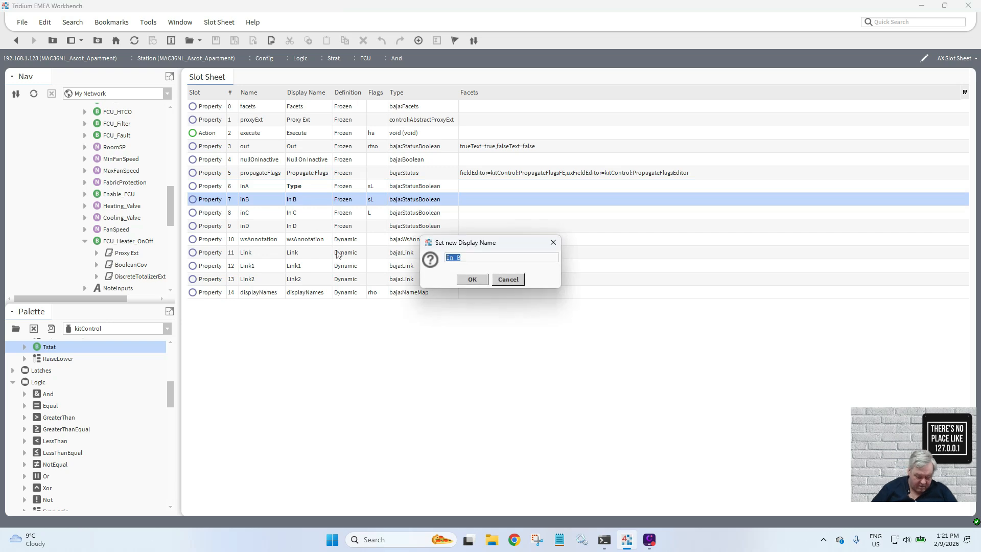
text(a)
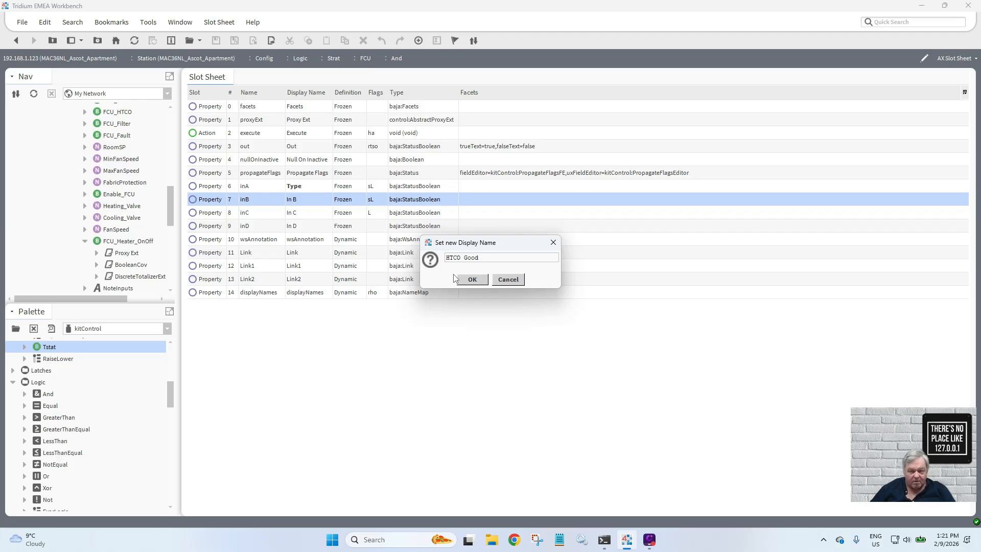
click(470, 279)
- Set the display name of the And block's inC slot to Htg Req and return to the wire sheet
double_click(307, 213)
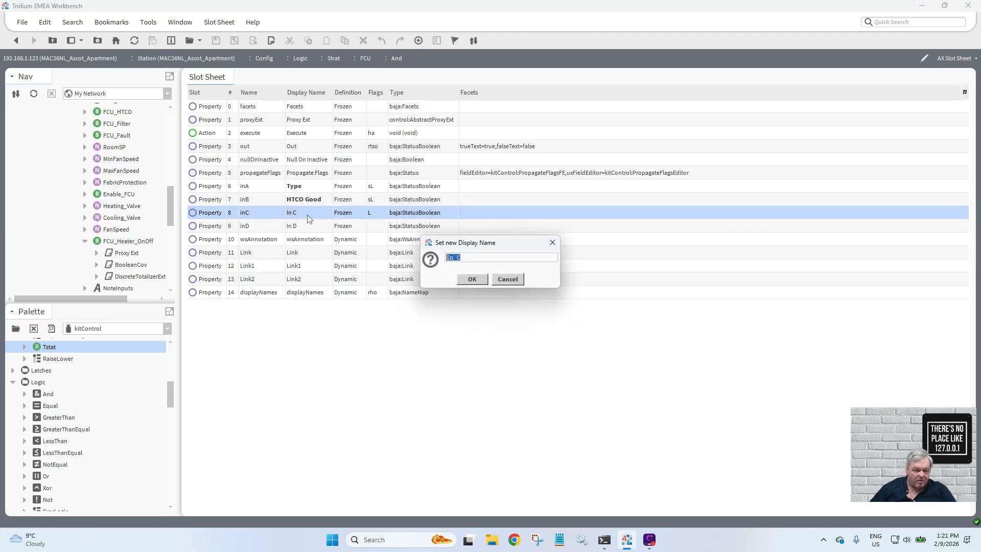
text(Htg r)
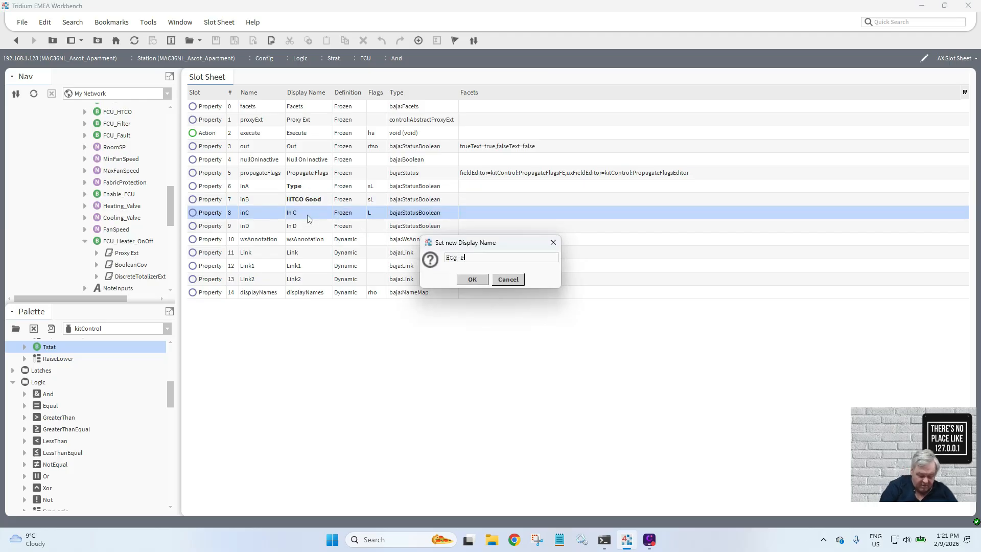
text(eq)
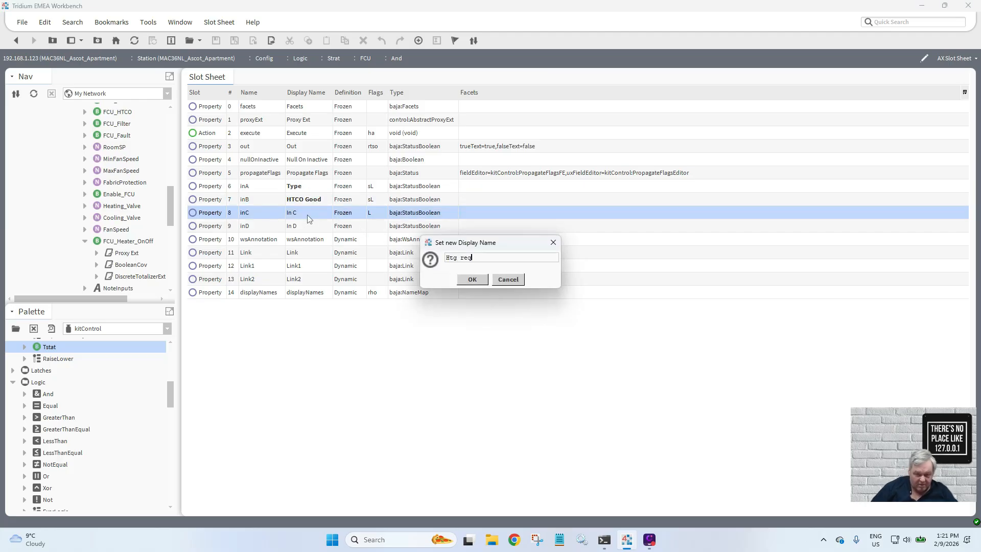
click(467, 278)
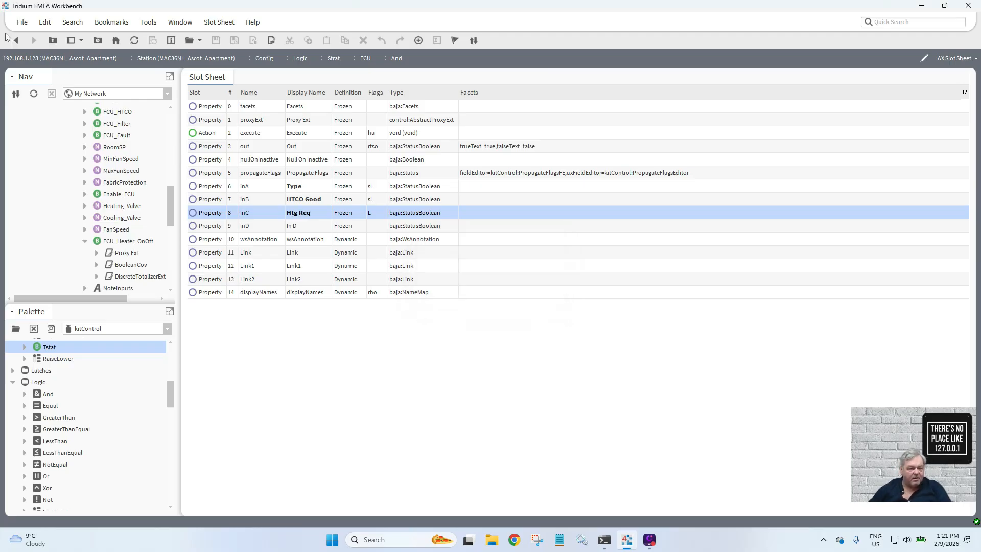
click(15, 40)
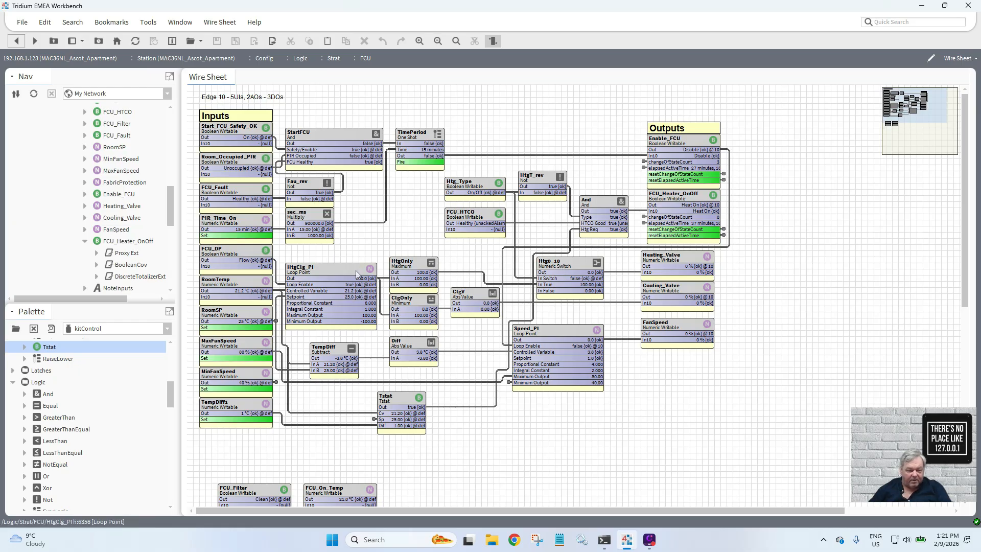
- Set the RoomSP input to 21 °C to test the thermostat's response
right_click(238, 314)
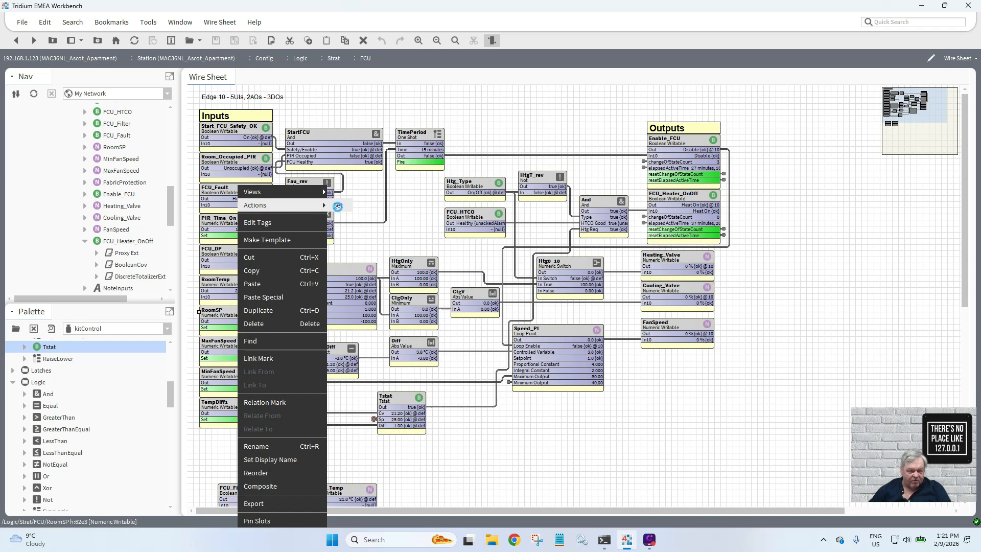
click(338, 206)
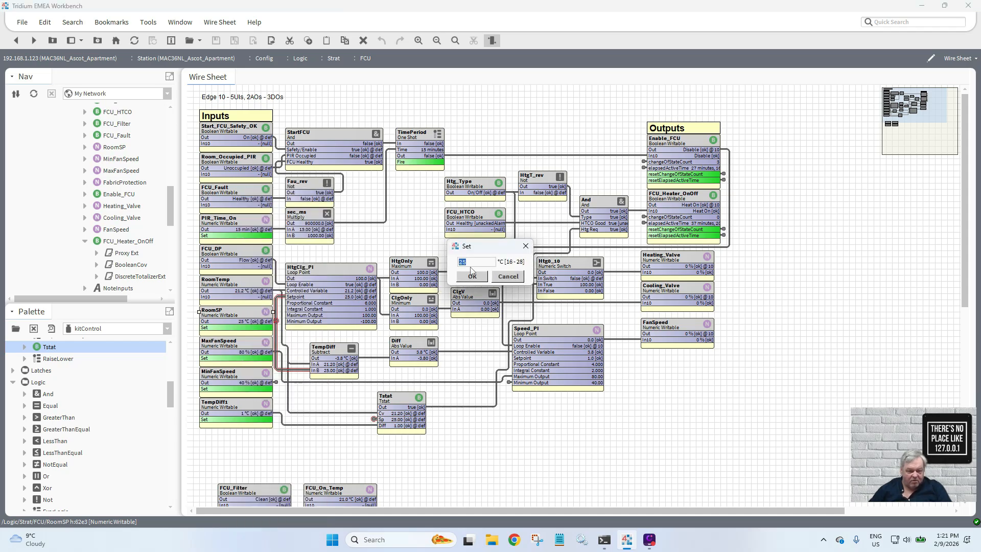
key(BackSpace)
text(2)
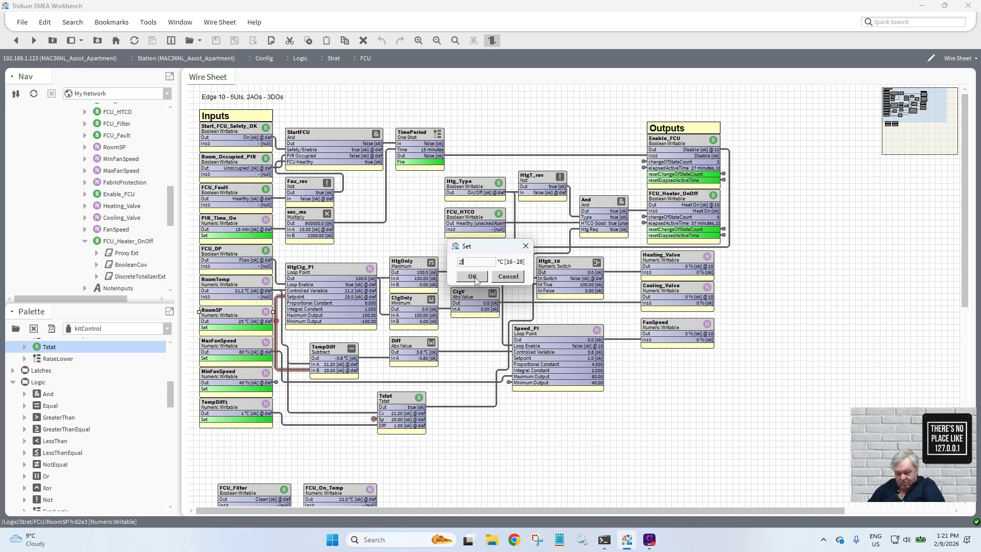
text(1)
click(473, 277)
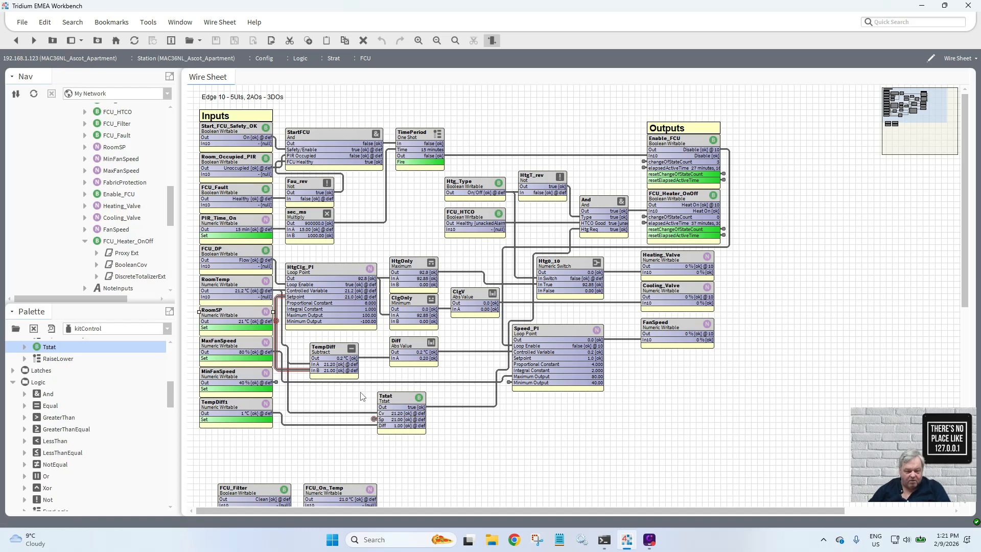
- Lower the RoomSP input to 20.8 °C to test the thermostat differential
right_click(254, 320)
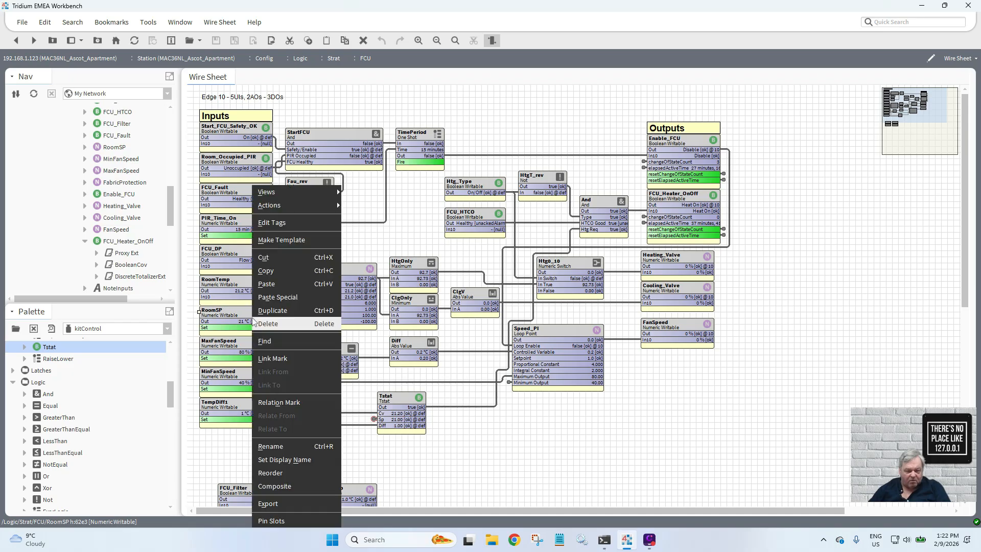
click(351, 211)
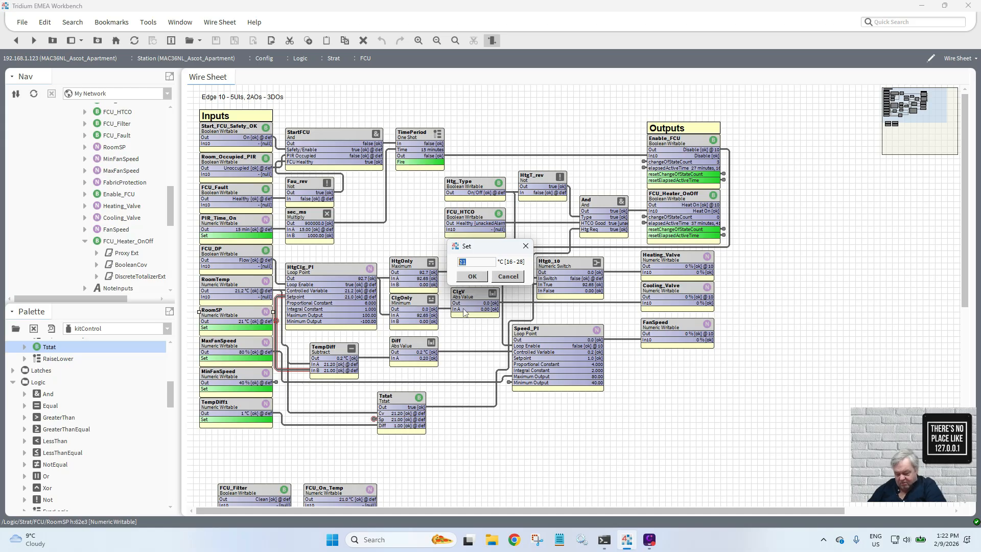
text(20.8)
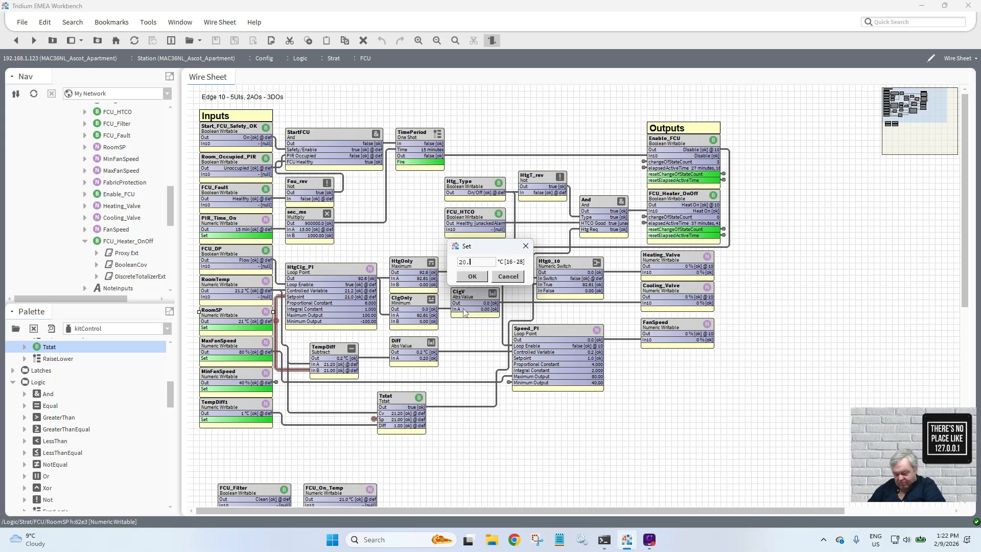
click(469, 280)
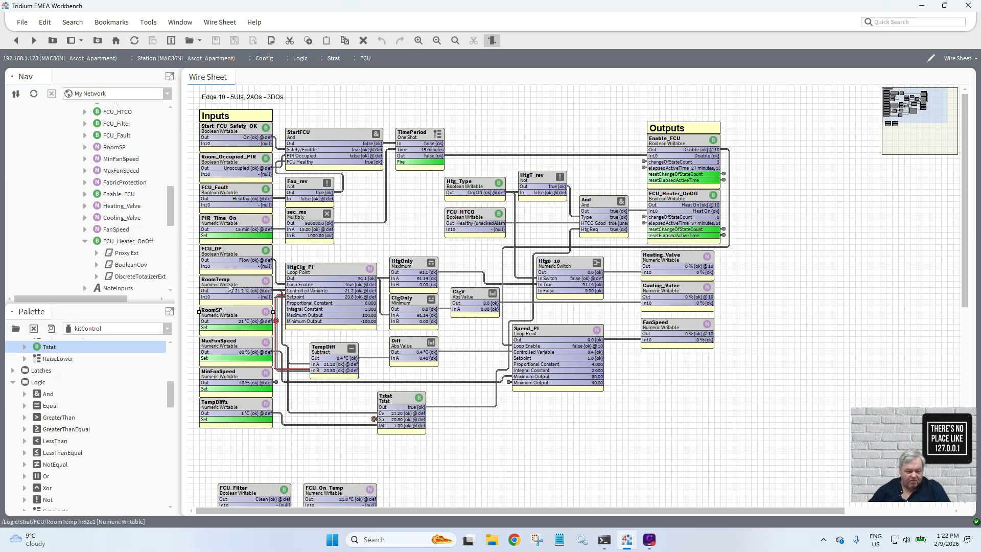
- Set the RoomSP input to 20 °C to test the heater switching off
right_click(225, 316)
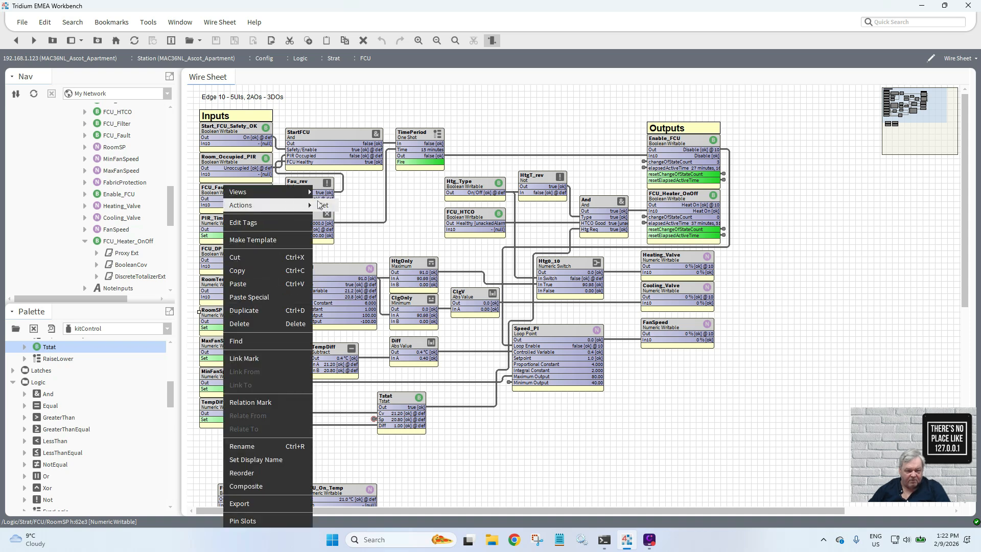
click(319, 203)
text(20)
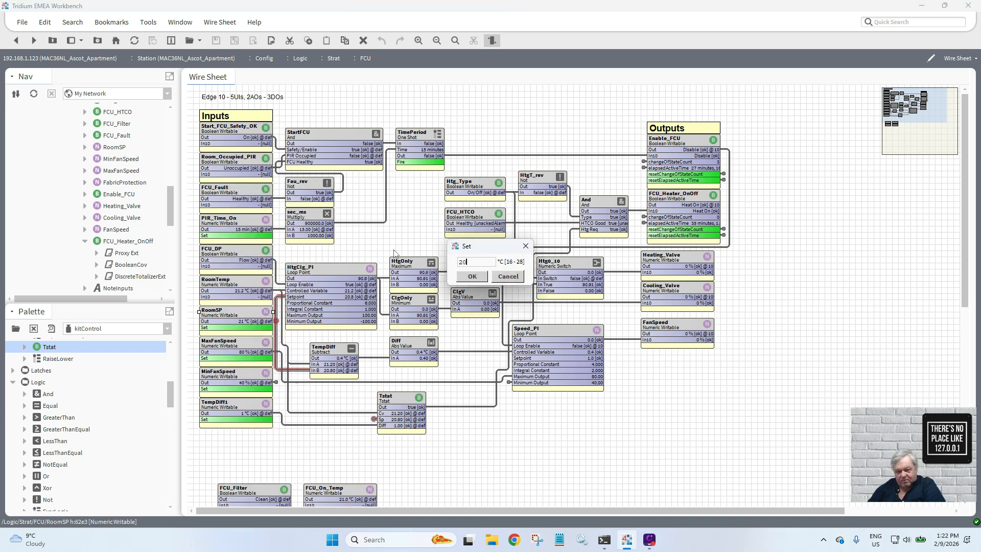
click(472, 276)
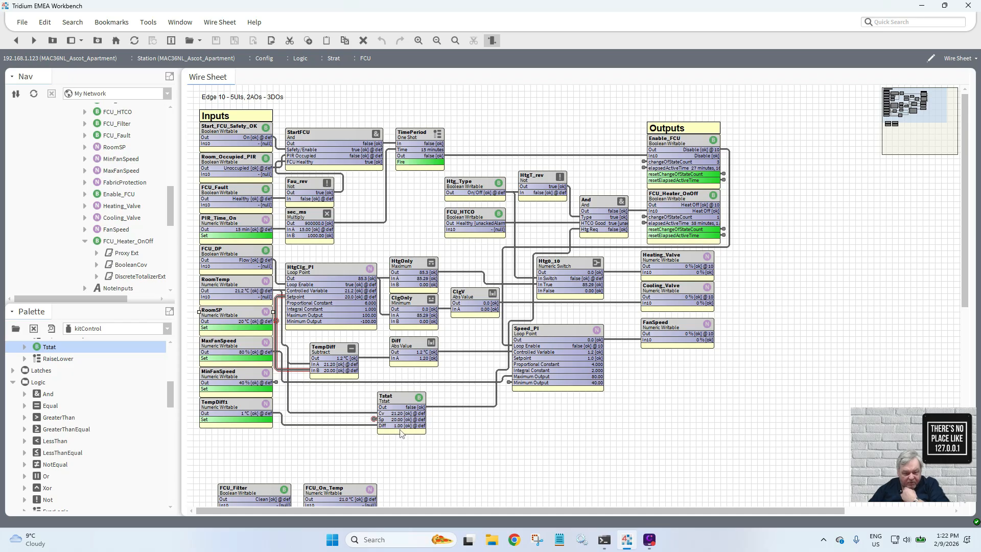
- Align Tstat under Diff, and shift the lower blocks down to fit FCU_HTCO into the Inputs column below PIR_Time_On
drag(400, 396, 415, 386)
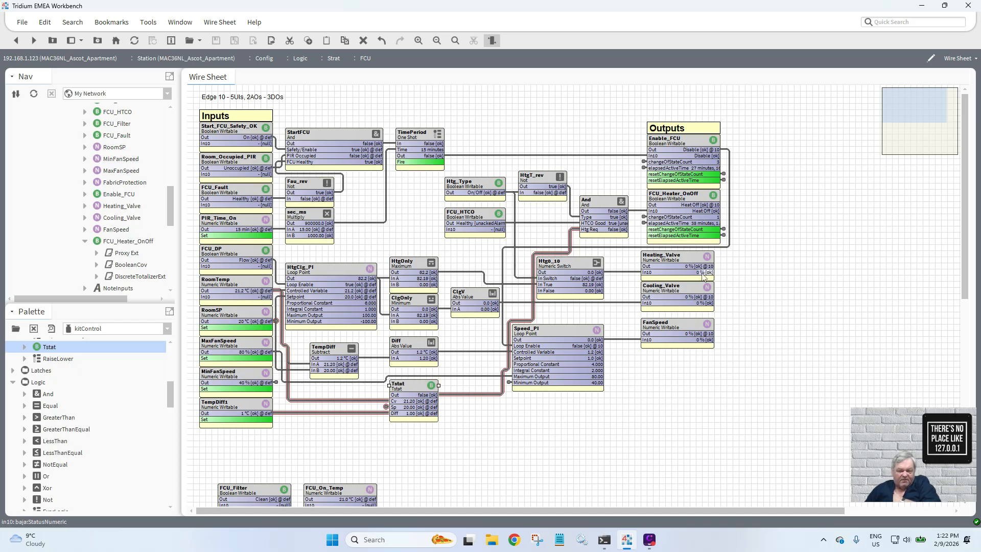
drag(767, 439, 229, 288)
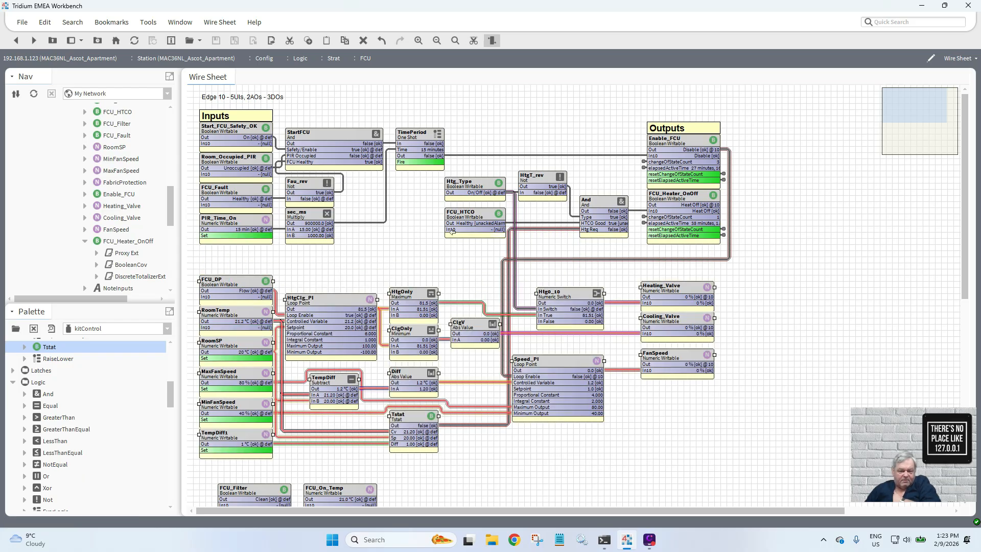
drag(465, 220, 273, 249)
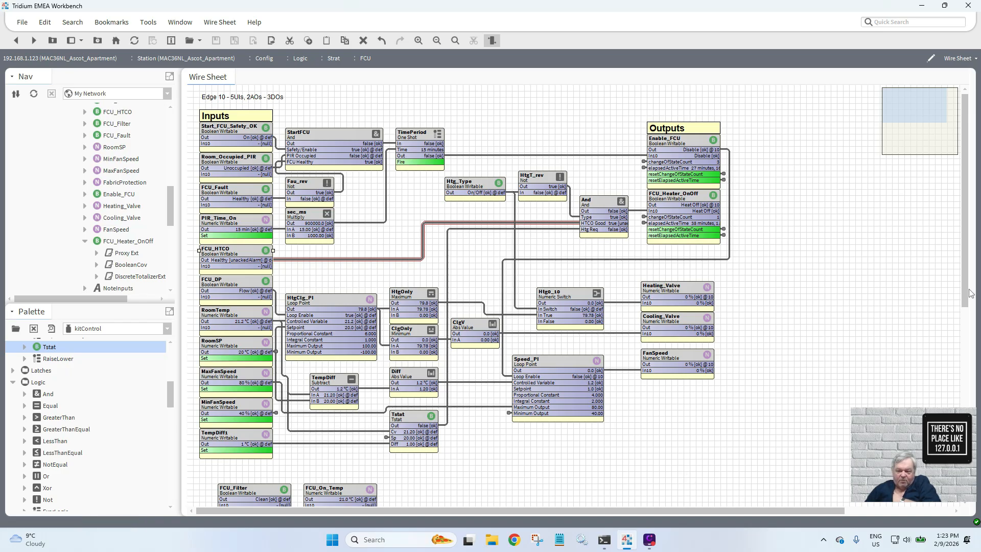
- Shift FCU_HTCO and all blocks below it down, and place Htg_Type in the Inputs column between PIR_Time_On and FCU_HTCO
drag(972, 293, 971, 332)
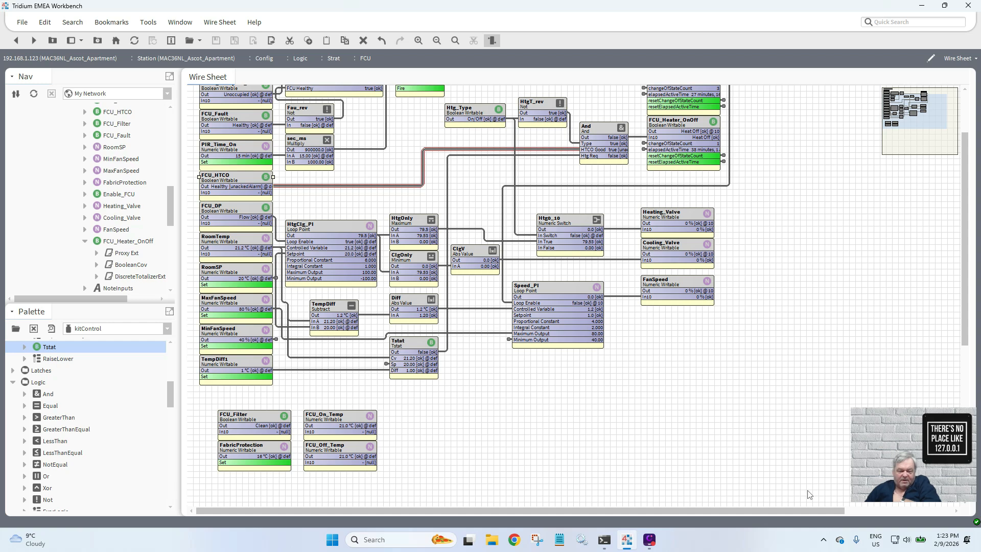
drag(808, 491, 186, 165)
drag(225, 202, 225, 233)
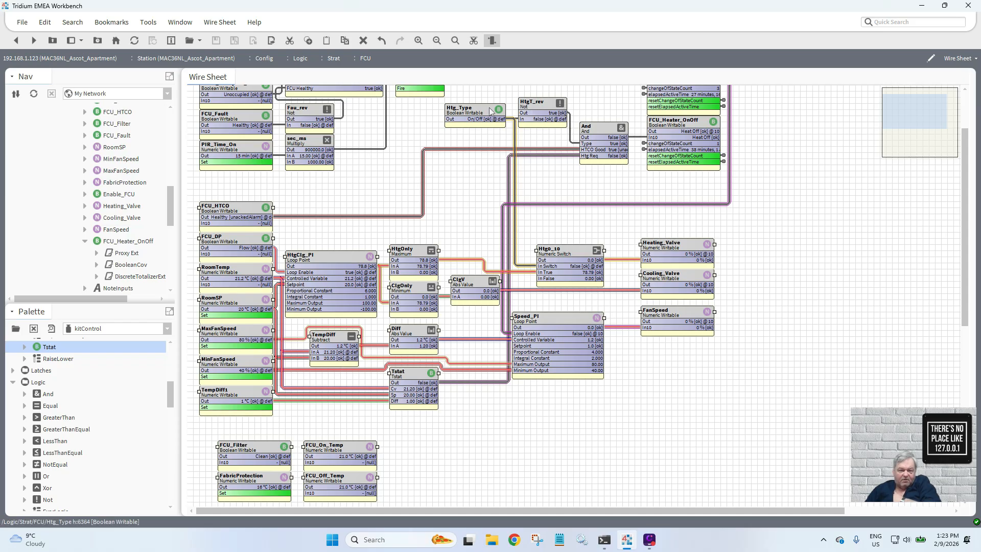
drag(490, 112, 273, 177)
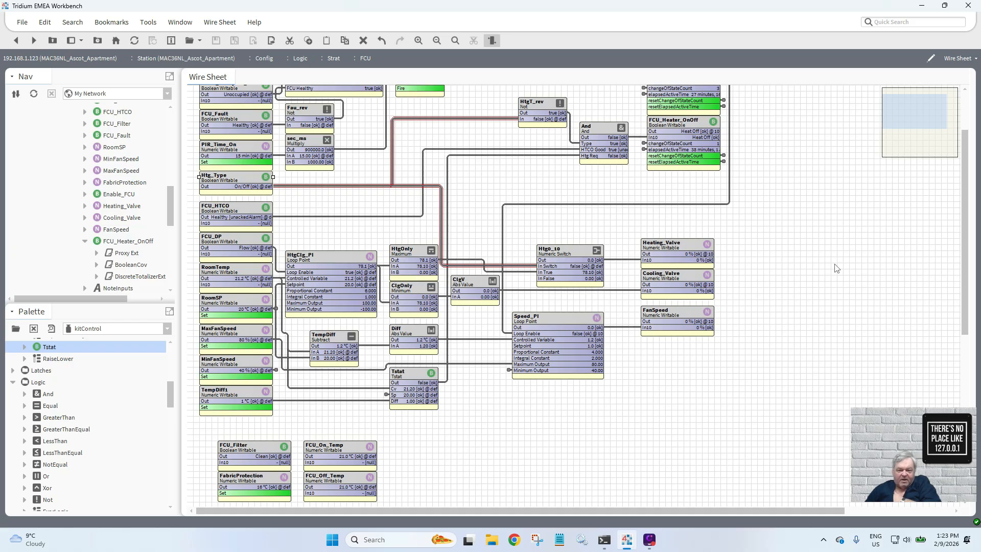
- Move HtgT_rev down slightly so it sits closer in line with the And block's Type input
drag(967, 269, 972, 224)
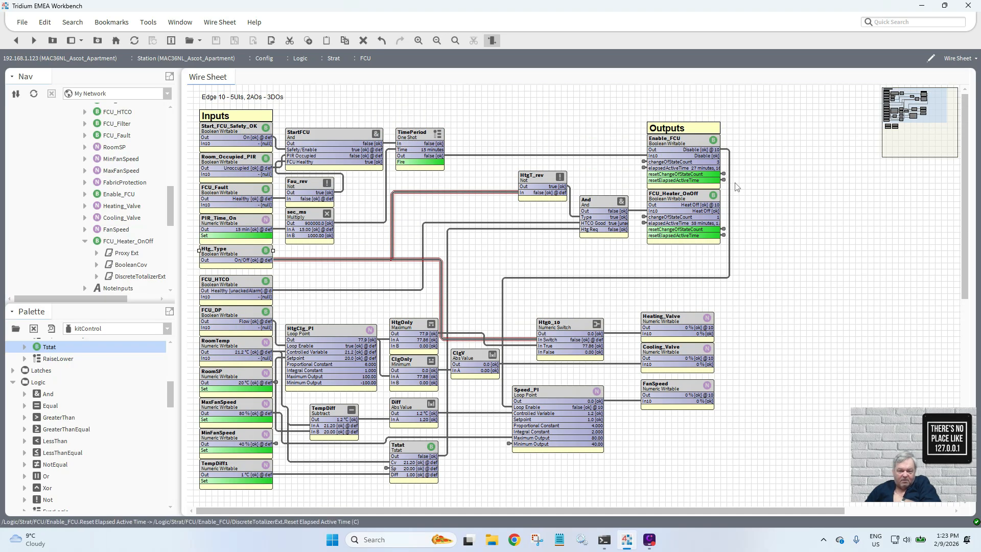
drag(543, 180, 543, 191)
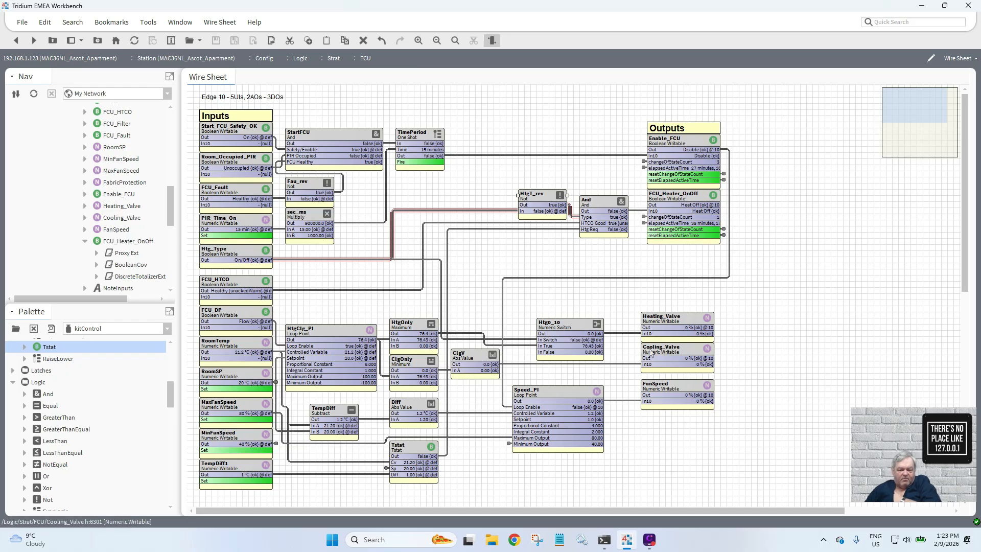
click(629, 401)
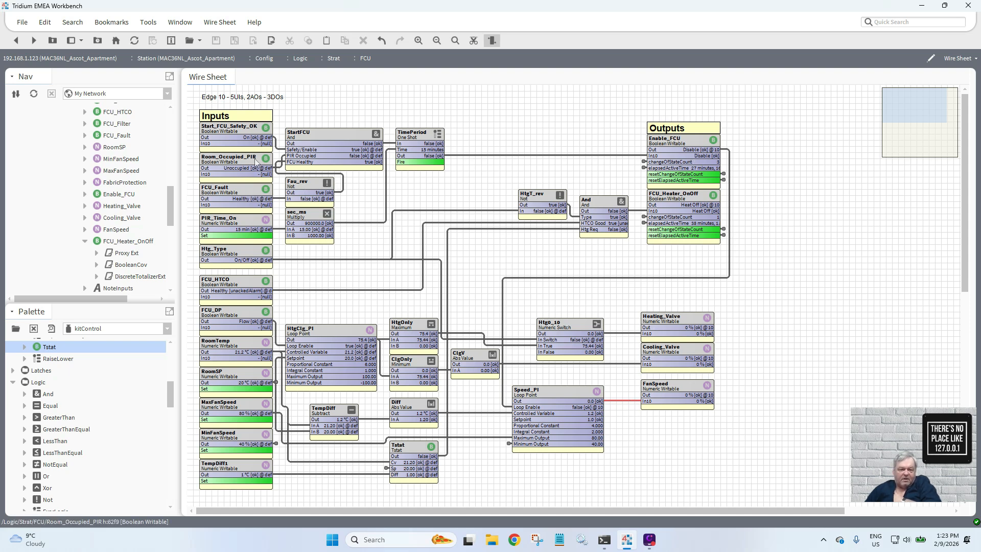
- Override Room_Occupied_PIR with Emergency Active to trigger the FCU start, and release it with Emergency Auto
right_click(227, 159)
mouse_move(309, 178)
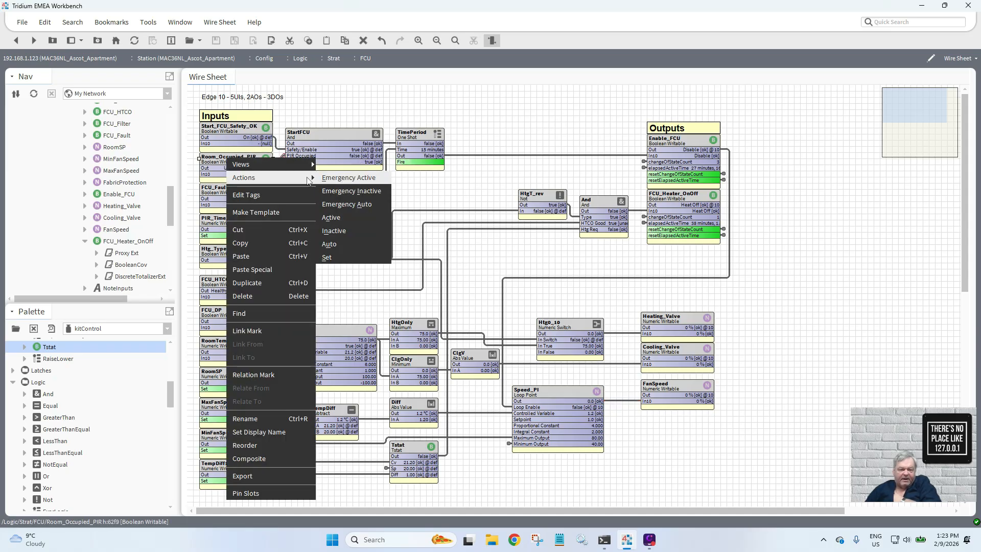
click(339, 180)
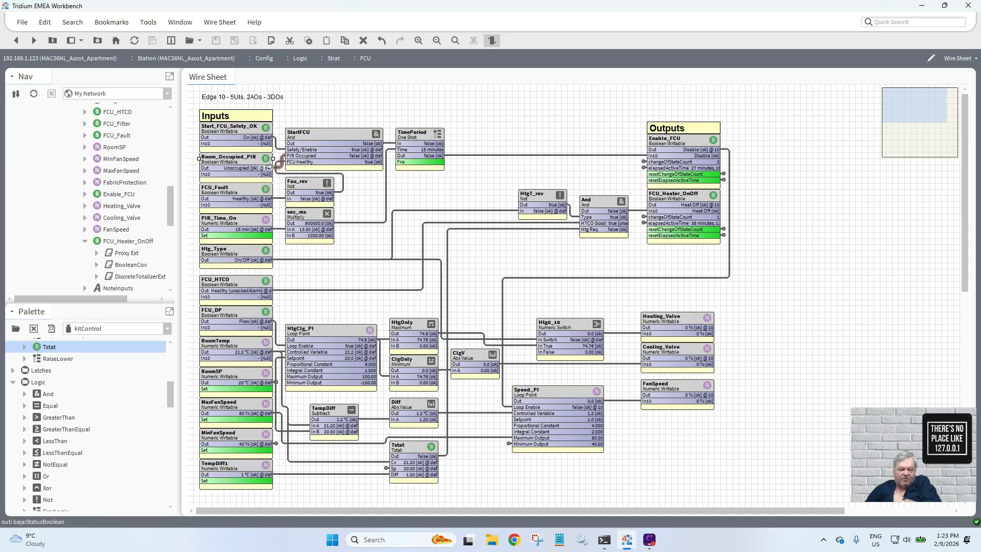
right_click(238, 158)
mouse_move(317, 177)
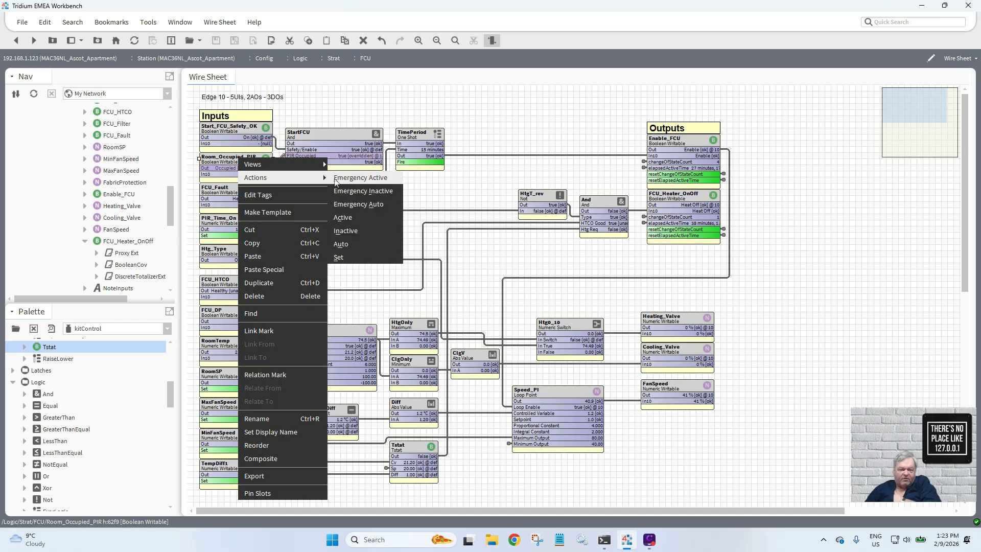
click(357, 205)
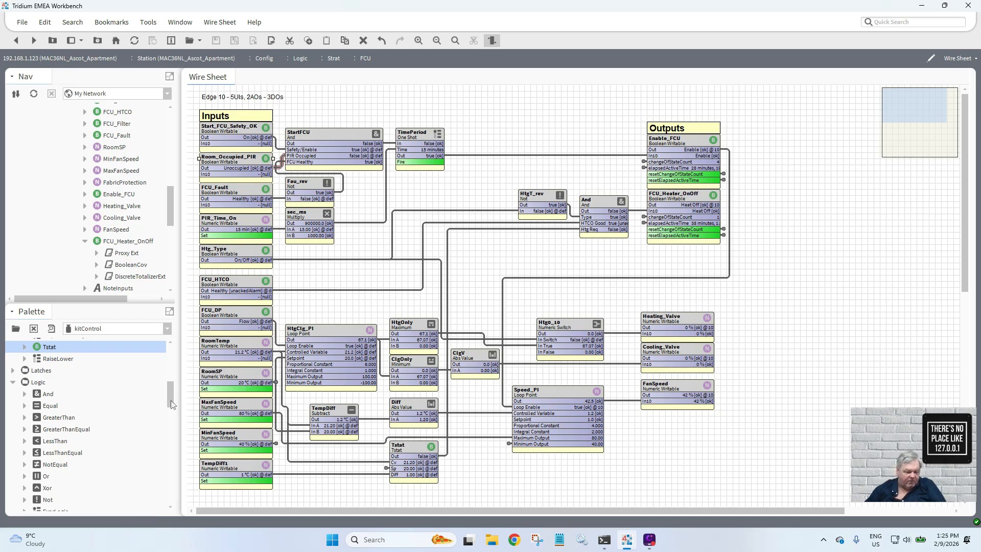
- Add a kitControl BooleanDelay named Offdelay in the free space between TimePeriod and Enable_FCU
drag(170, 402, 169, 476)
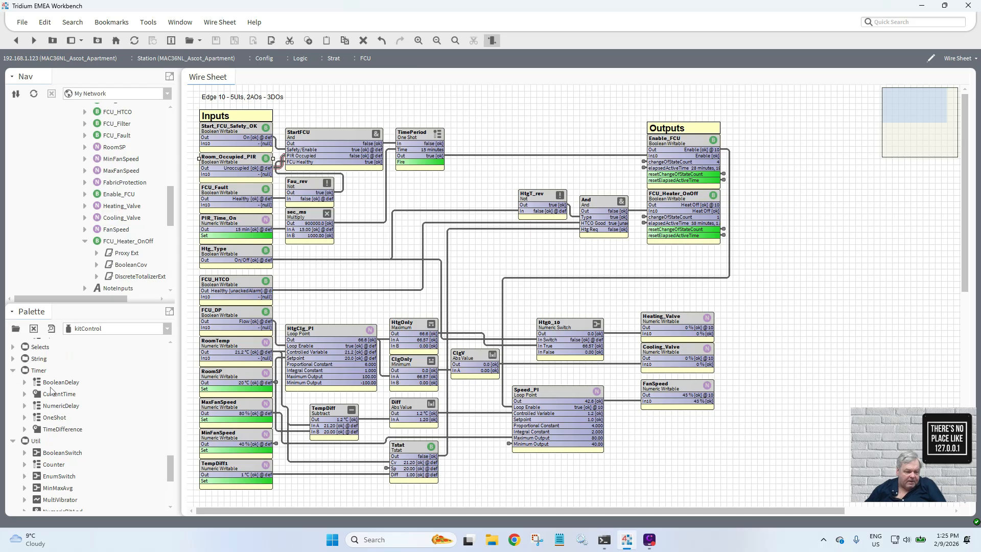
drag(51, 383, 434, 277)
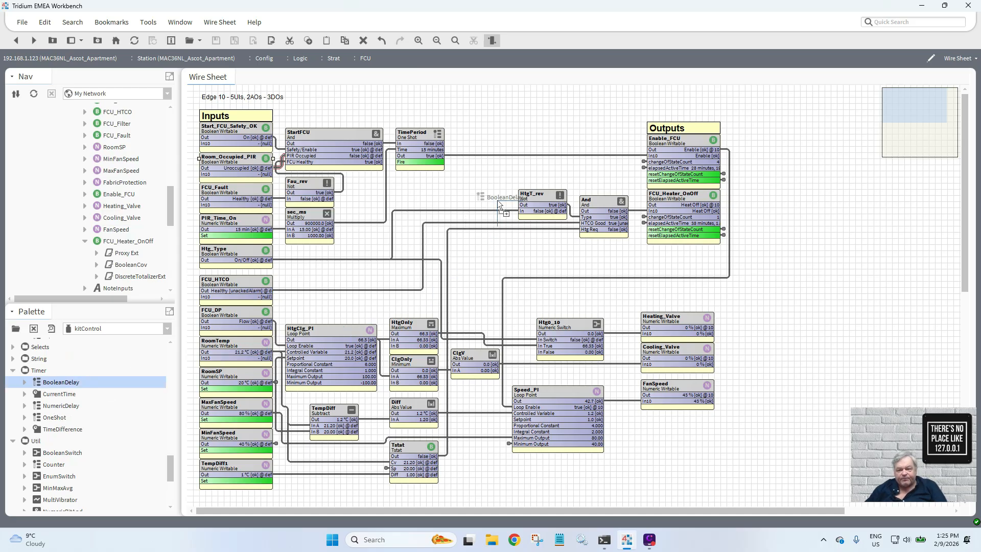
drag(547, 136, 548, 137)
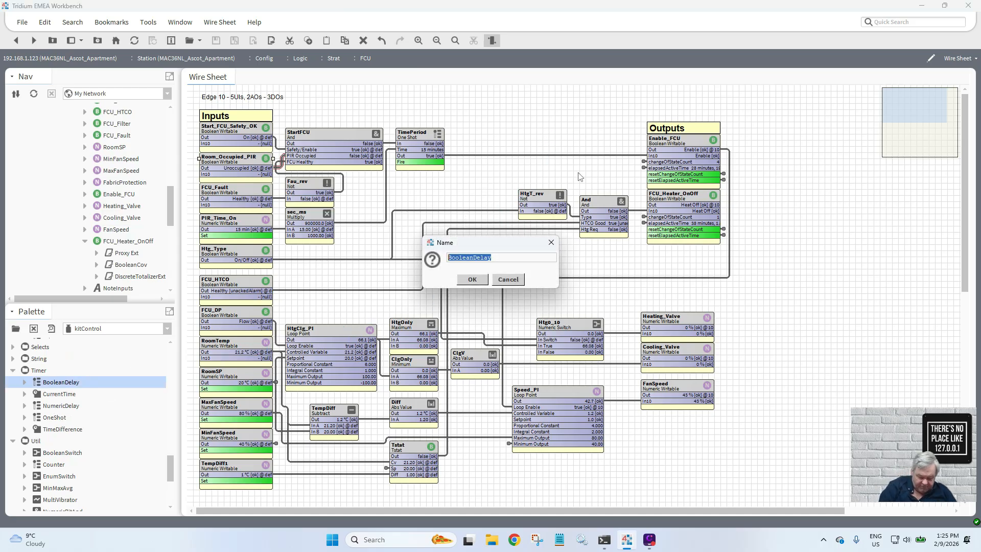
text(0ffdelay)
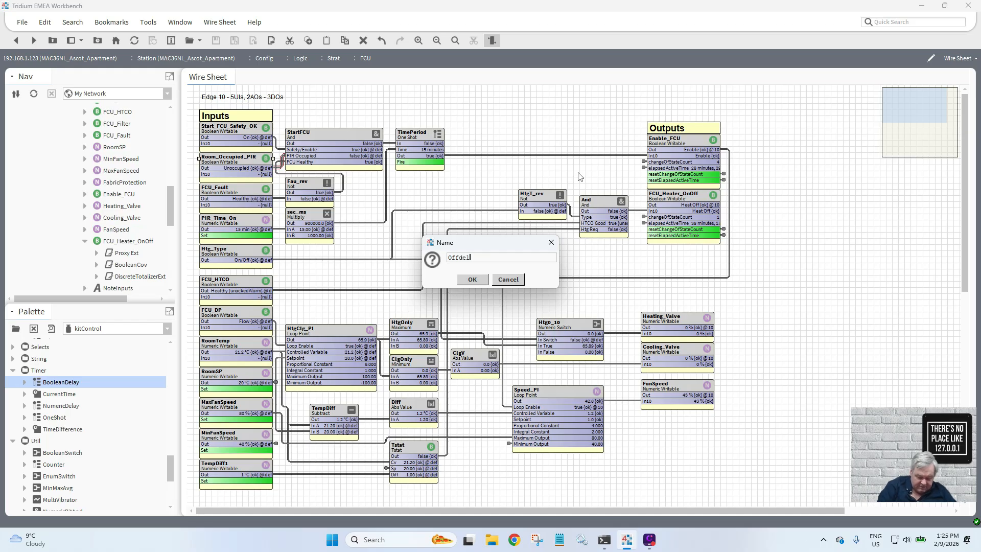
click(473, 281)
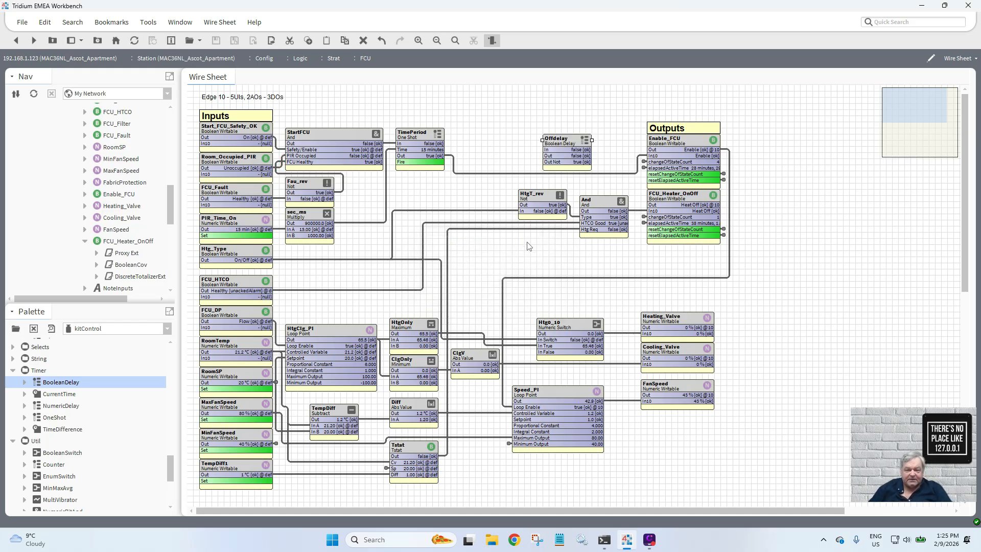
- Pin the Off Delay and Off Delay Active slots on the Offdelay block
right_click(564, 144)
click(583, 478)
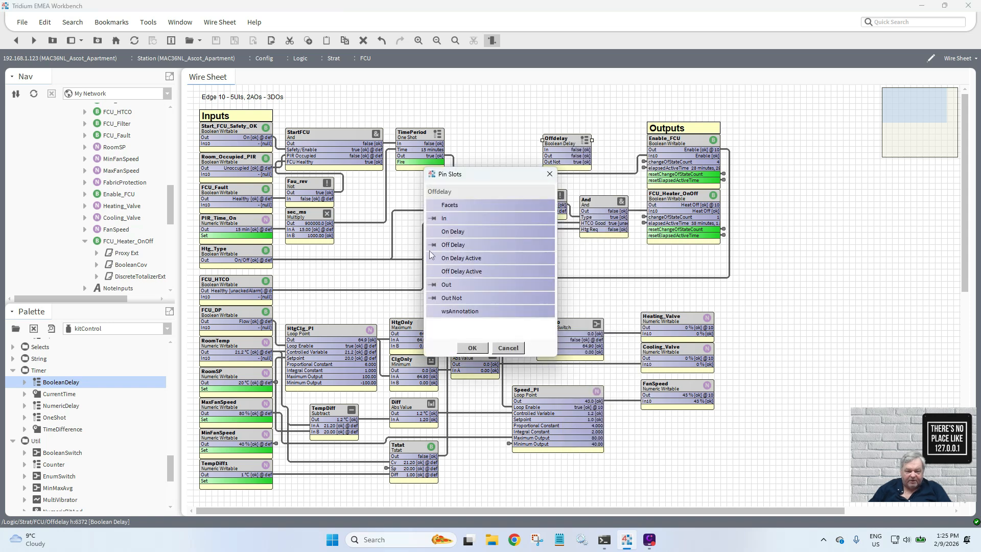
click(472, 348)
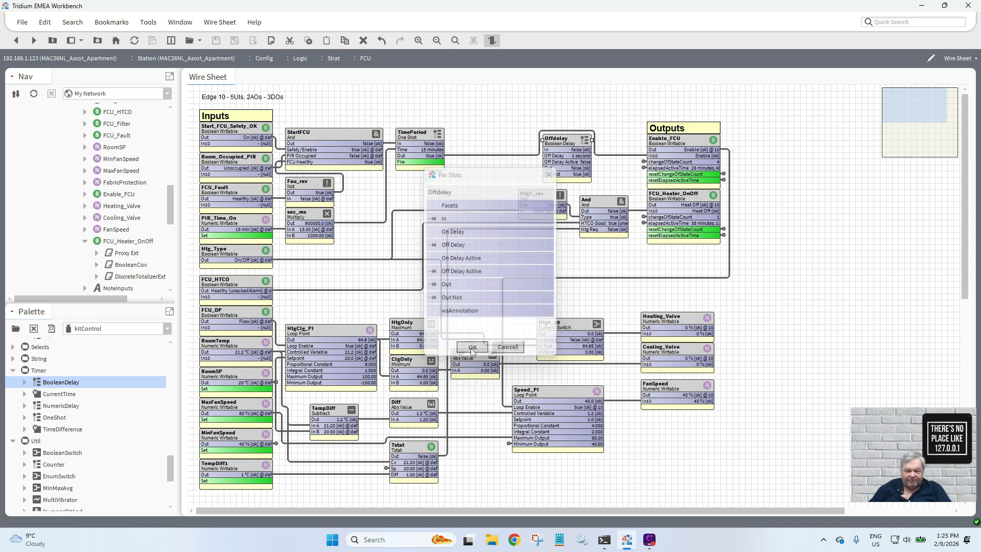
- Route TimePeriod's Out through Offdelay's In and Out to Enable_FCU's In10, replacing the direct link
drag(435, 156, 545, 150)
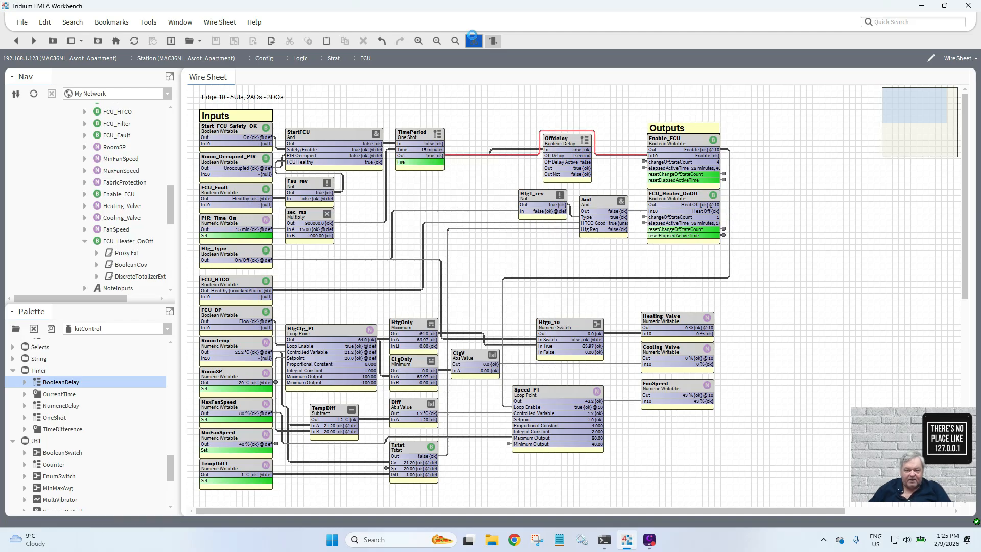
click(474, 41)
drag(583, 168, 648, 156)
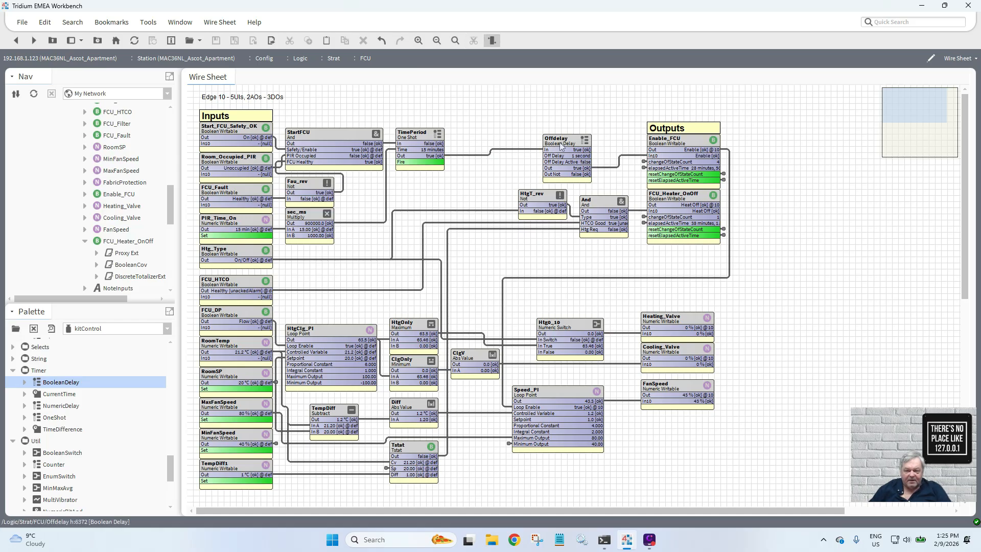
- Move Offdelay up beside Enable_FCU so it lines up above the And block
drag(561, 146, 597, 125)
right_click(597, 130)
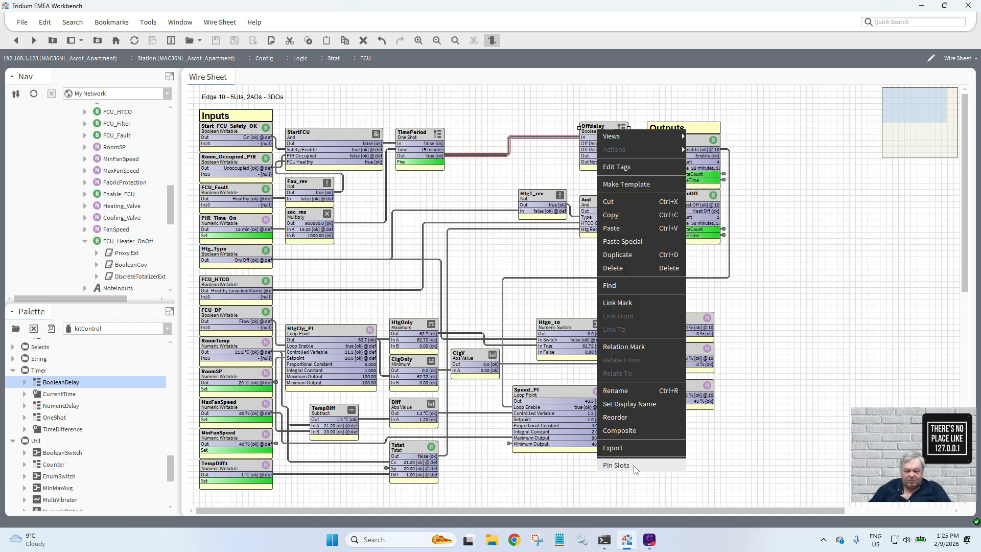
click(551, 173)
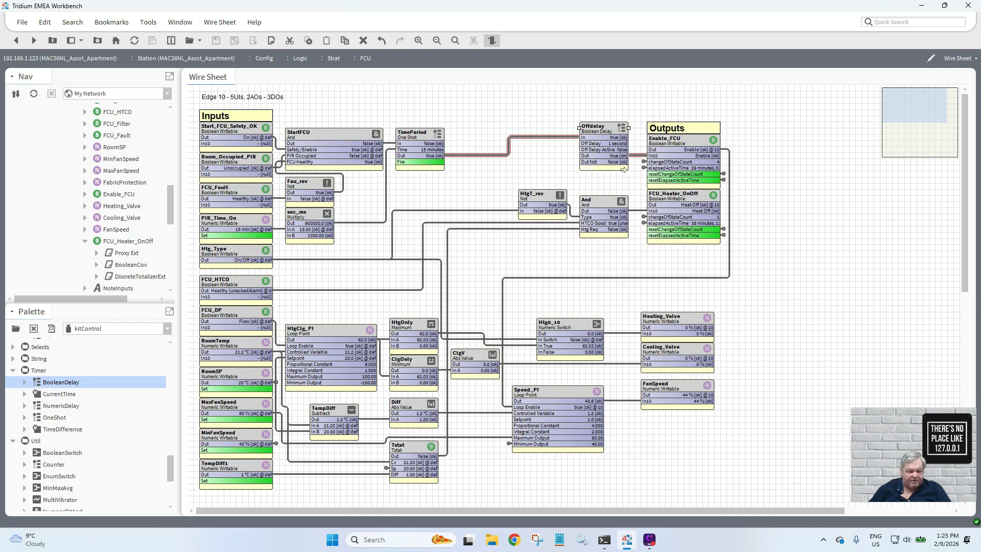
- Move the unused FCU_Filter, FabricProtection, FCU_On_Temp and FCU_Off_Temp blocks together further down to free space under the Inputs column
drag(967, 287, 974, 367)
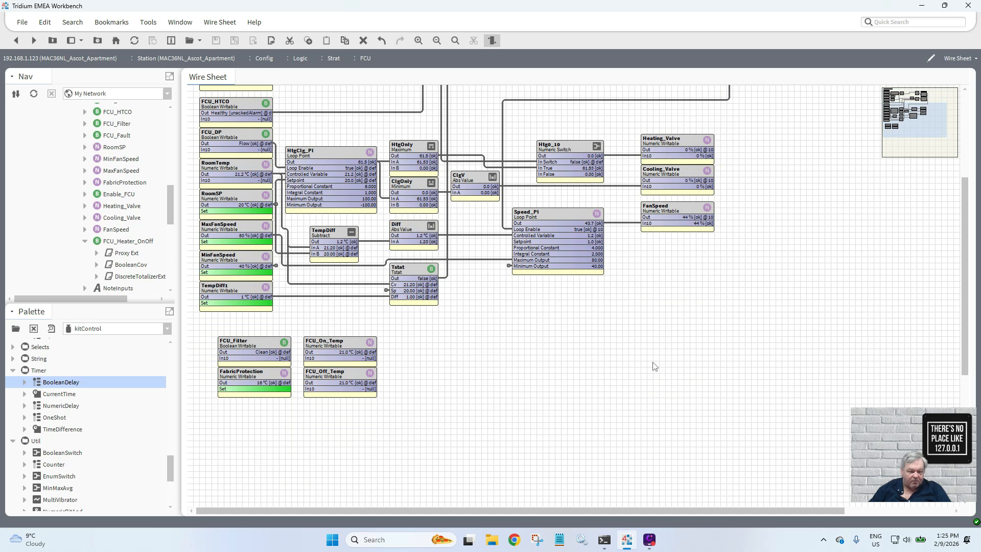
drag(432, 417, 203, 323)
drag(243, 349, 323, 429)
click(240, 346)
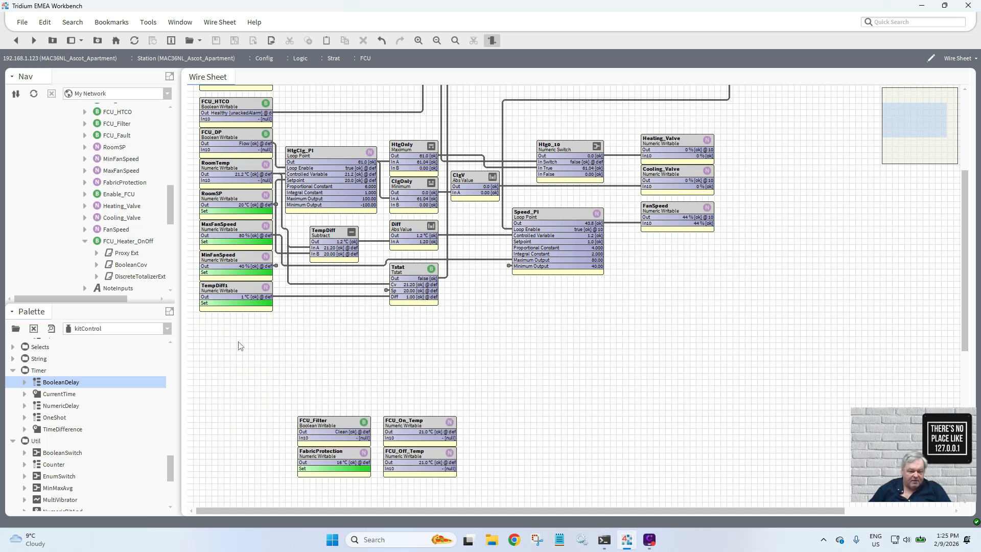
- Move FCU_Filter, FCU_On_Temp and FCU_Off_Temp into the inputs column, and place FabricProtection directly below TempDiff1
click(327, 428)
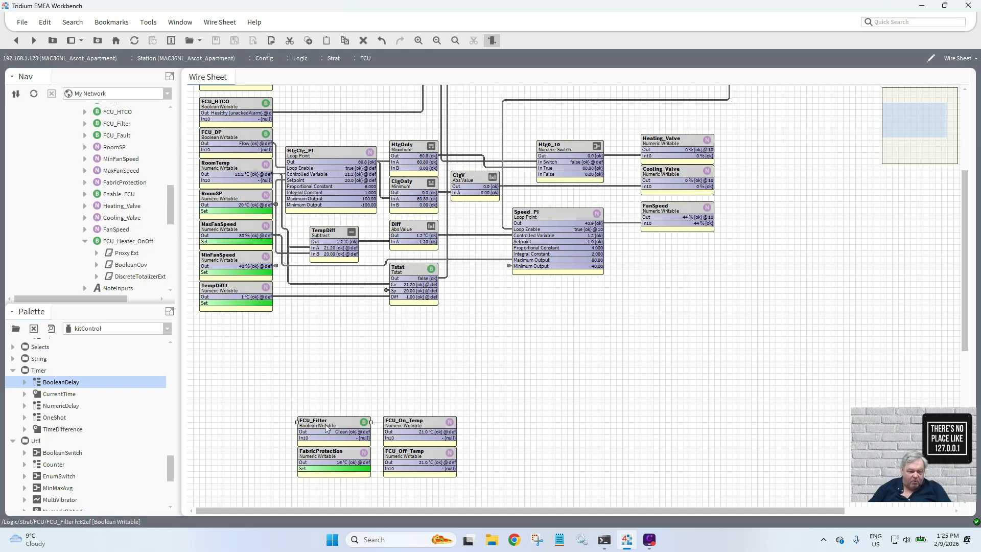
drag(327, 429, 229, 367)
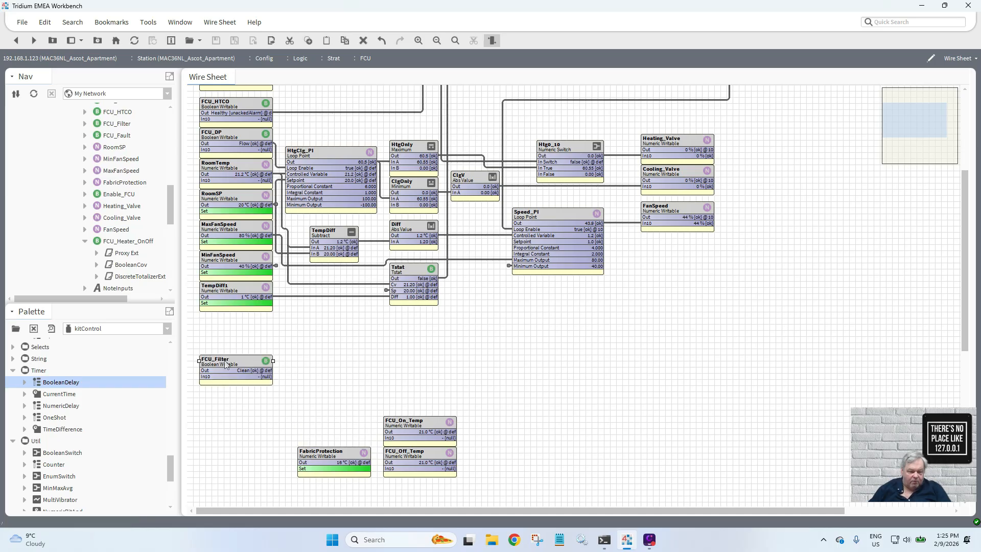
drag(377, 403, 493, 505)
drag(420, 420, 236, 392)
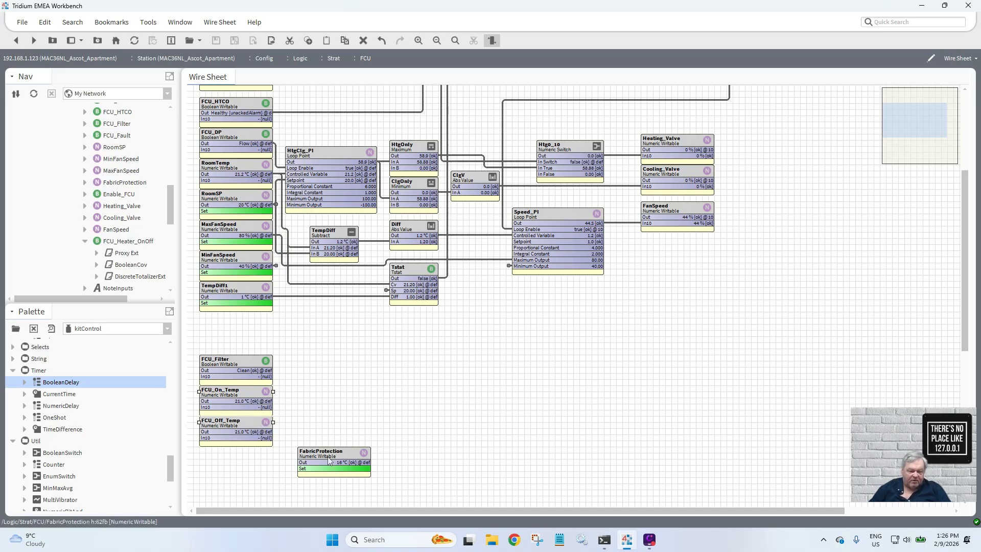
drag(329, 460, 230, 325)
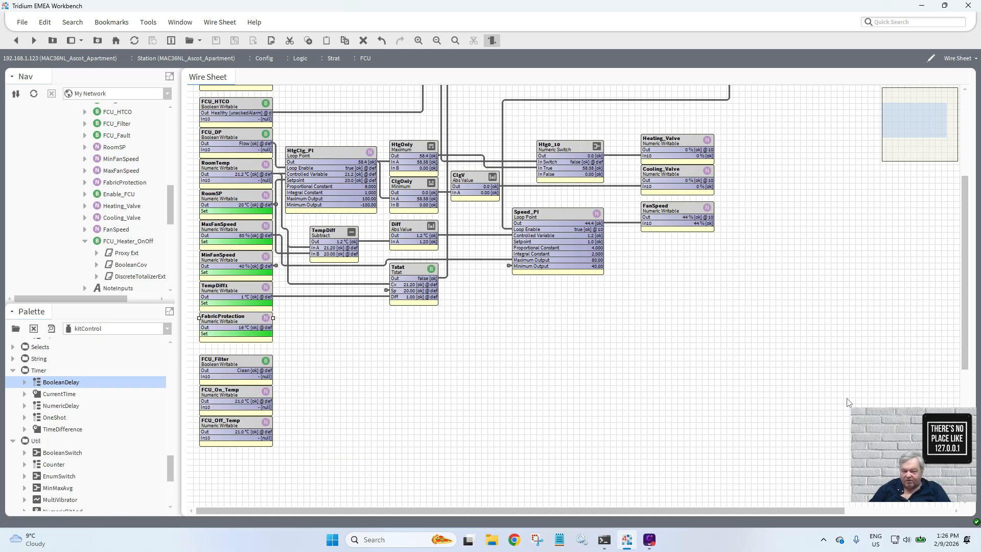
- Rename the And block feeding FCU_Heater_OnOff as HeaterBinary
drag(964, 368, 972, 292)
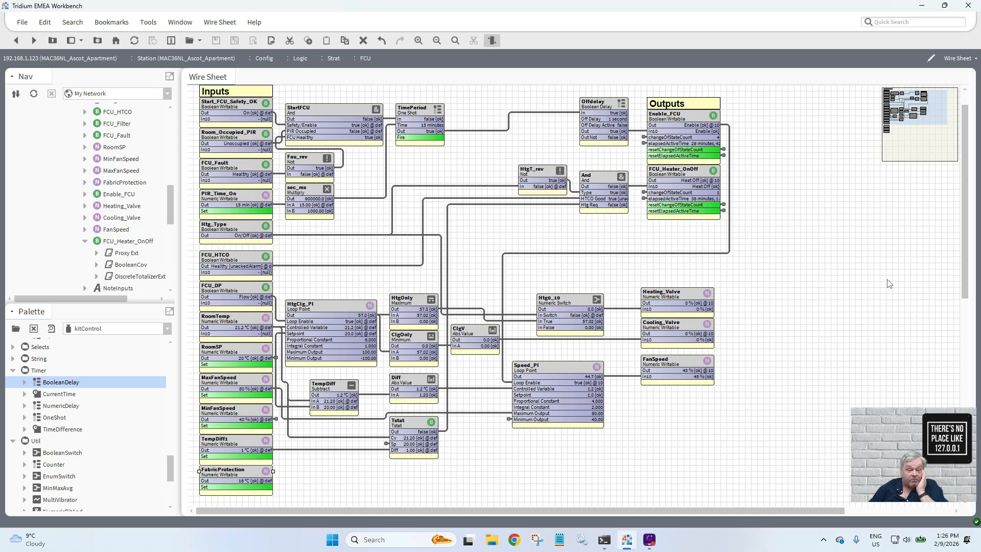
right_click(593, 179)
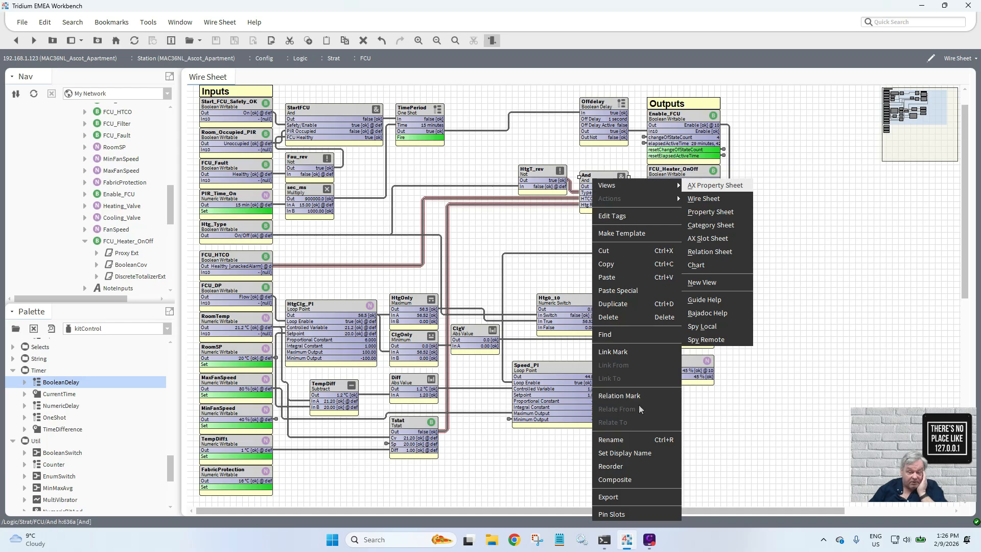
click(642, 443)
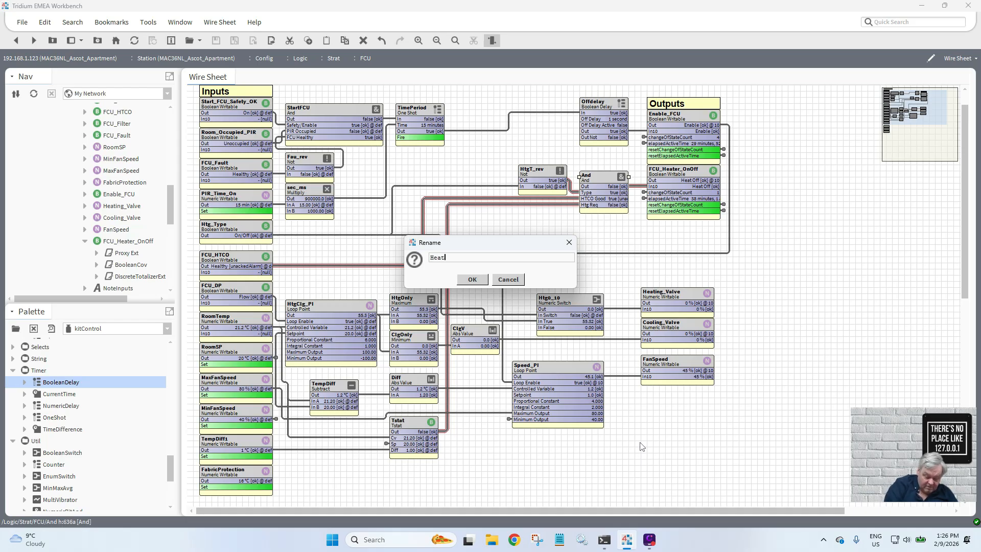
text(er)
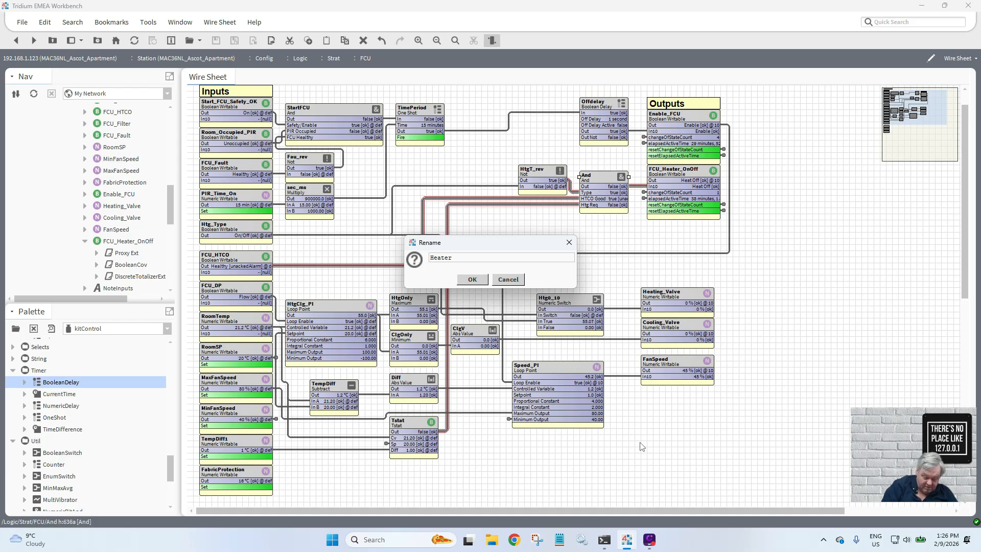
text(nary)
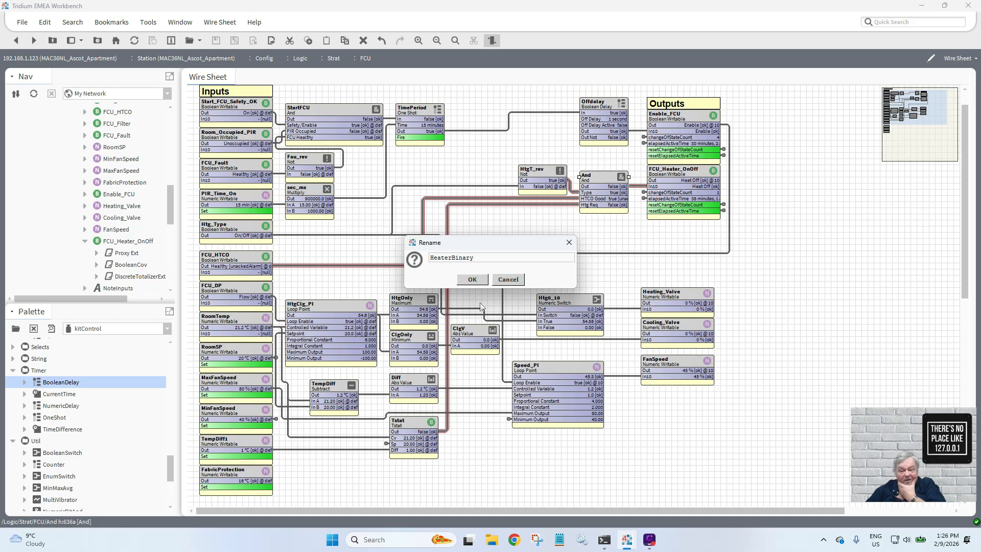
click(473, 281)
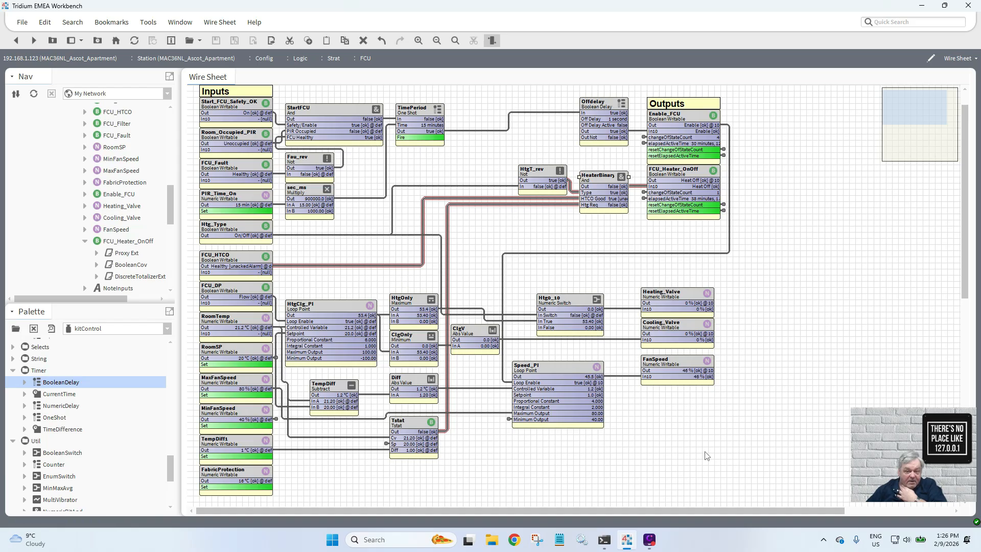
- Shift Htg_Type and all blocks below it down to free a gap, and duplicate PIR_Time_On as FanOffDelay
drag(765, 503, 192, 223)
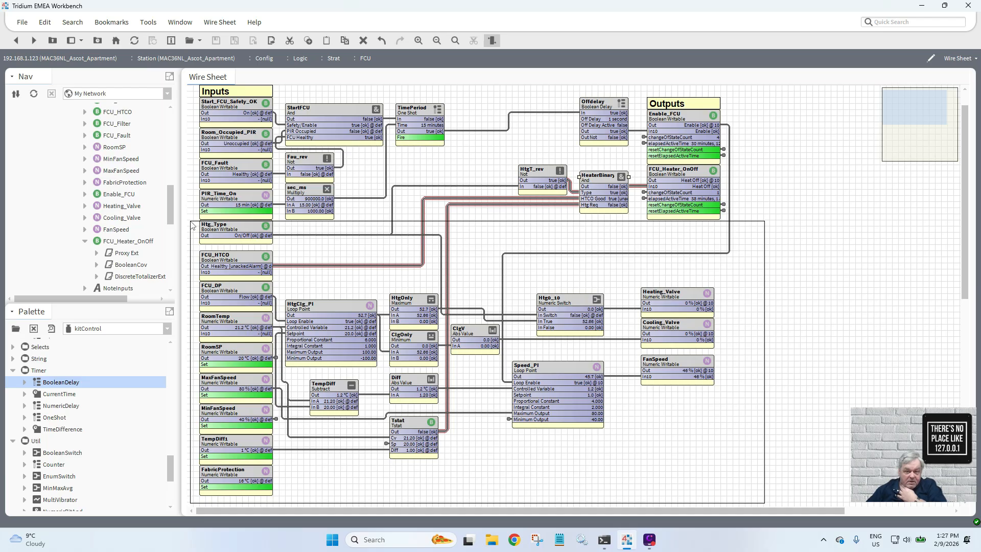
drag(192, 226, 225, 263)
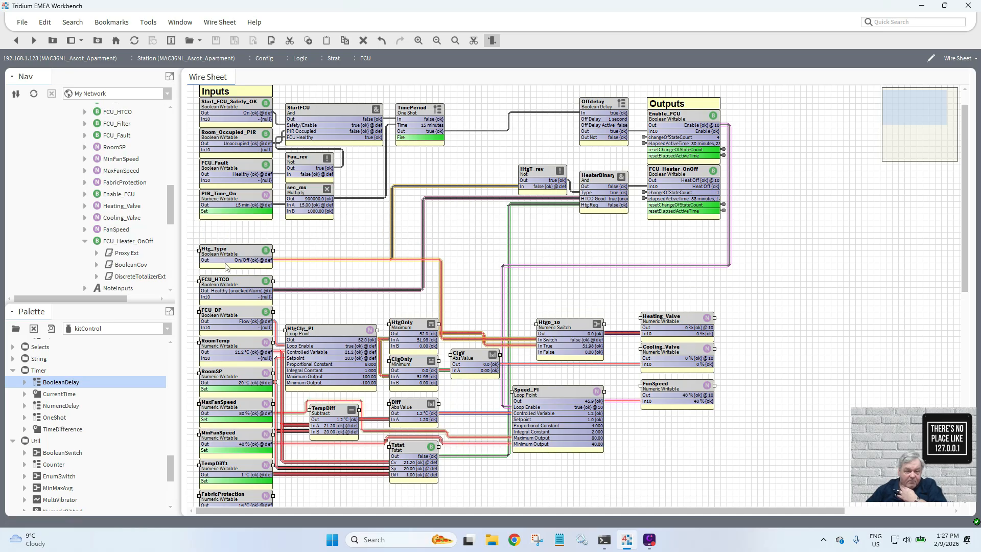
click(230, 200)
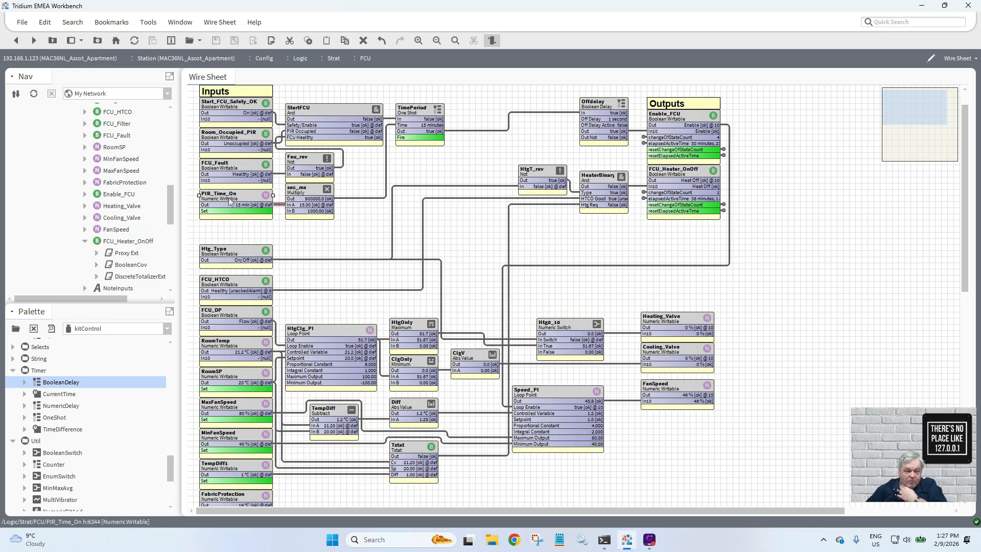
right_click(230, 201)
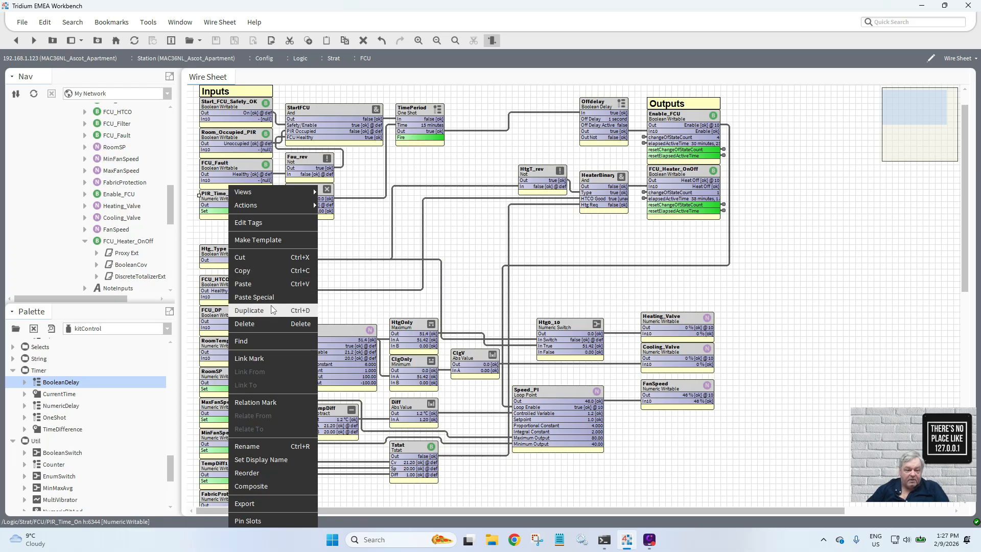
key(ctrl+r)
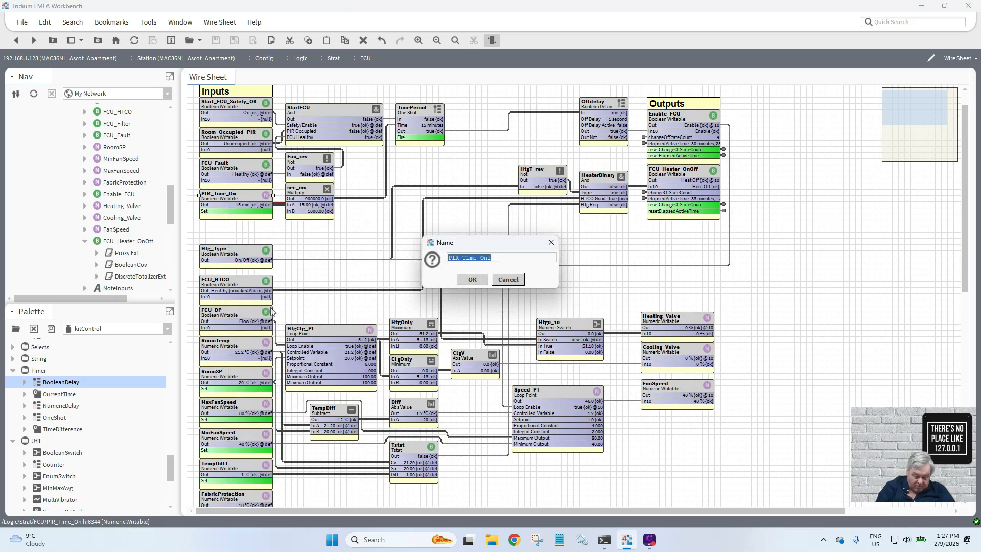
text(FanO)
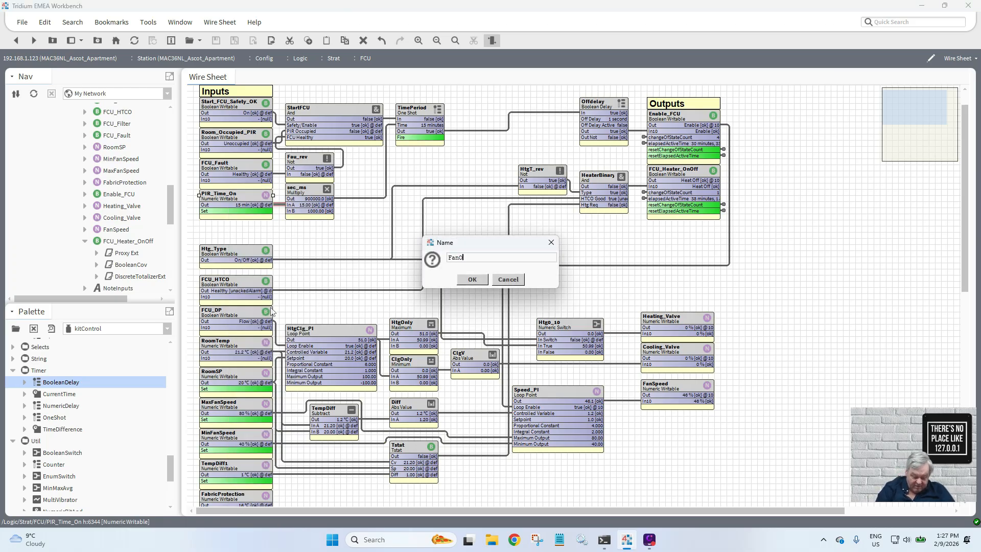
text(ffdelay)
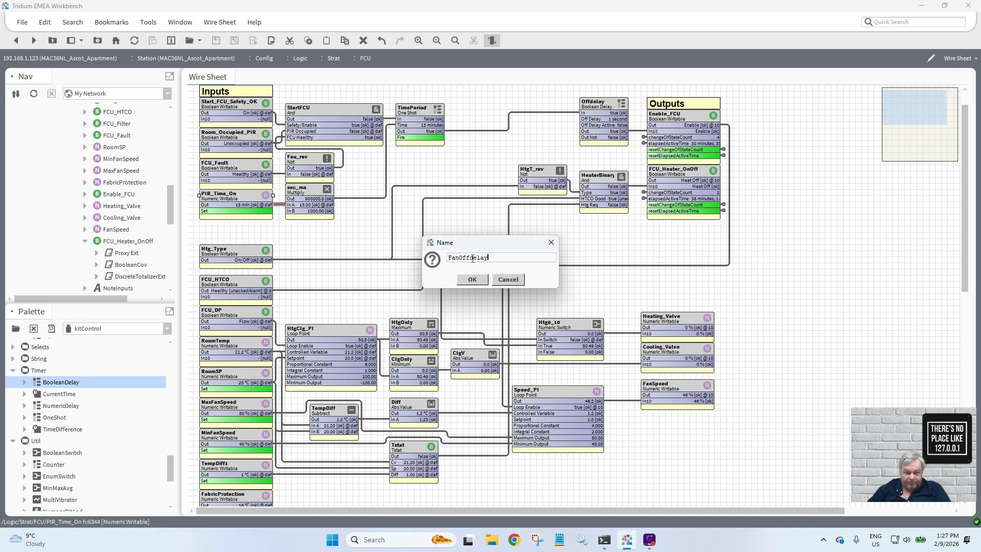
key(BackSpace)
text(D)
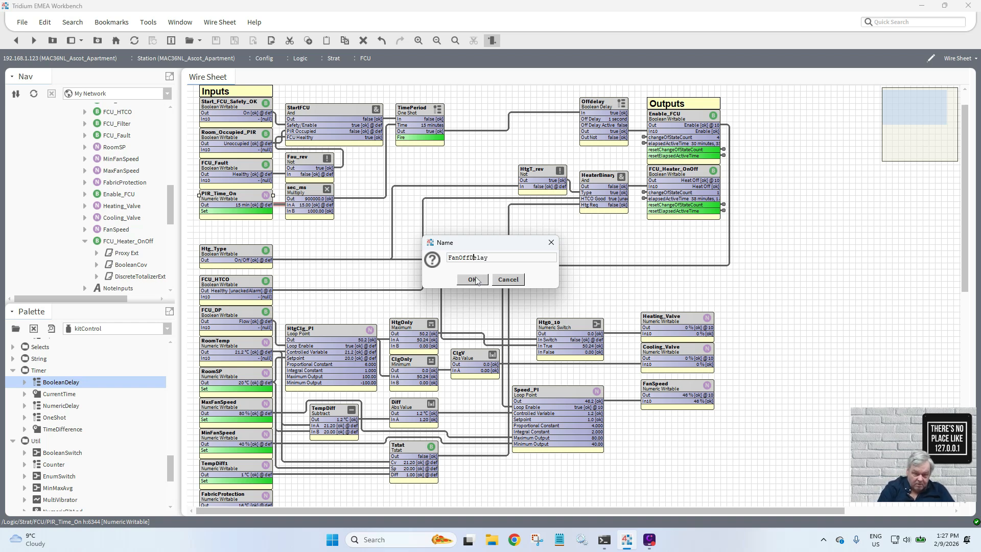
click(474, 280)
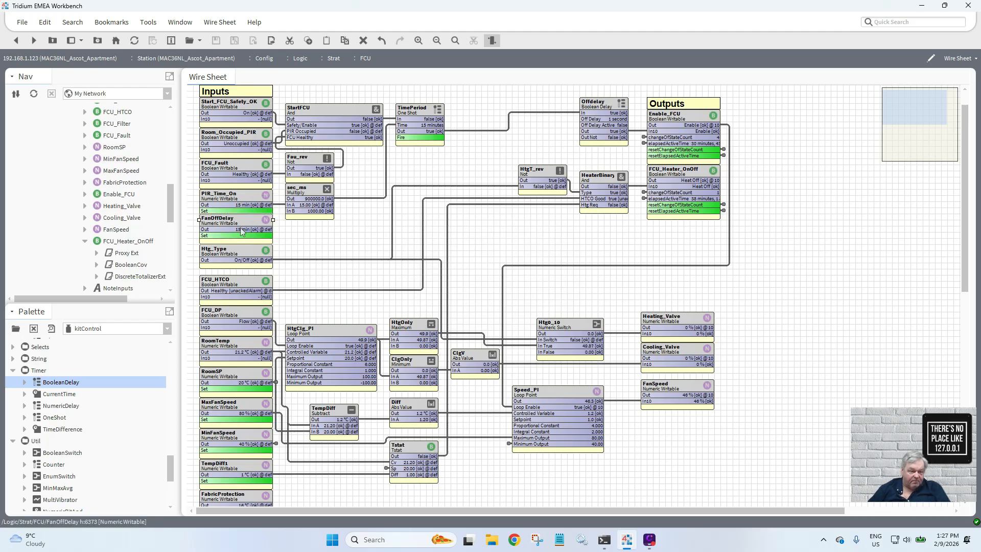
- Space out the input column by placing FanOffDelay below PIR_Time_On and moving Htg_Type slightly down
click(238, 249)
click(250, 265)
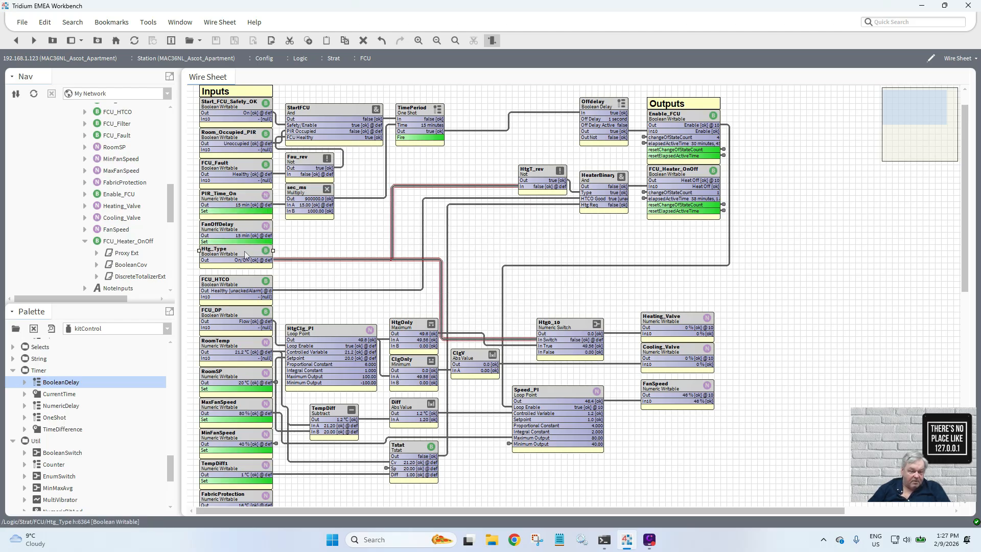
drag(245, 252, 244, 258)
- Change the units facet of the FanOffDelay point to seconds
double_click(238, 233)
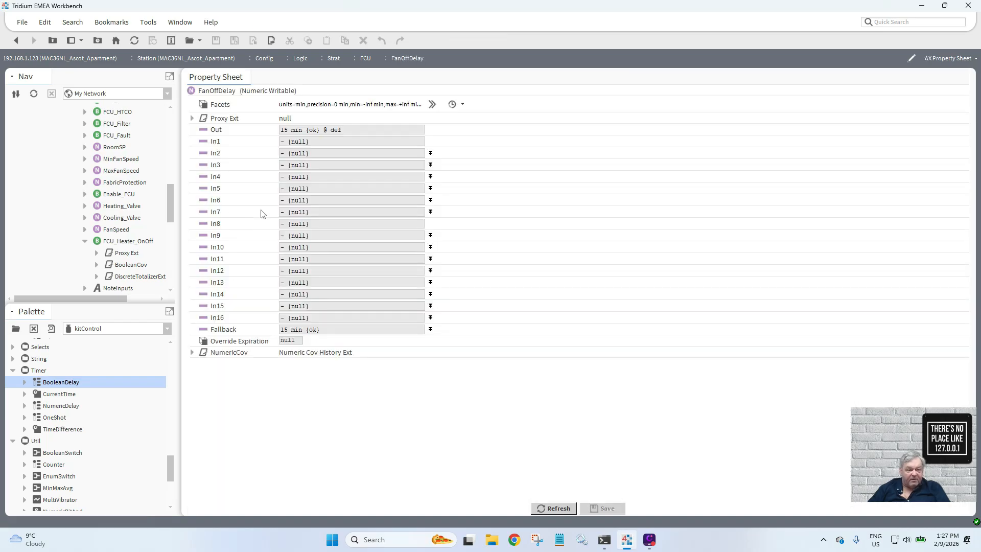
click(433, 105)
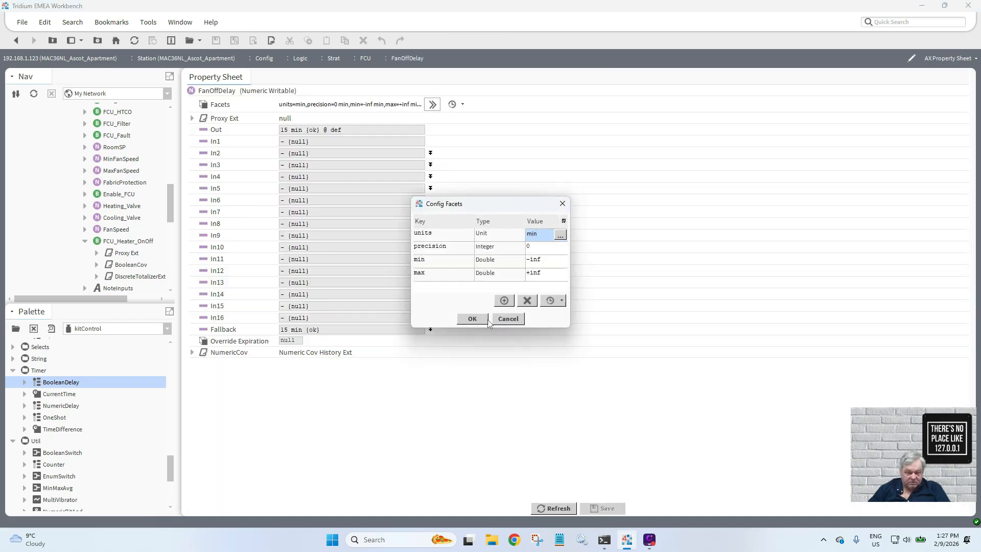
click(561, 235)
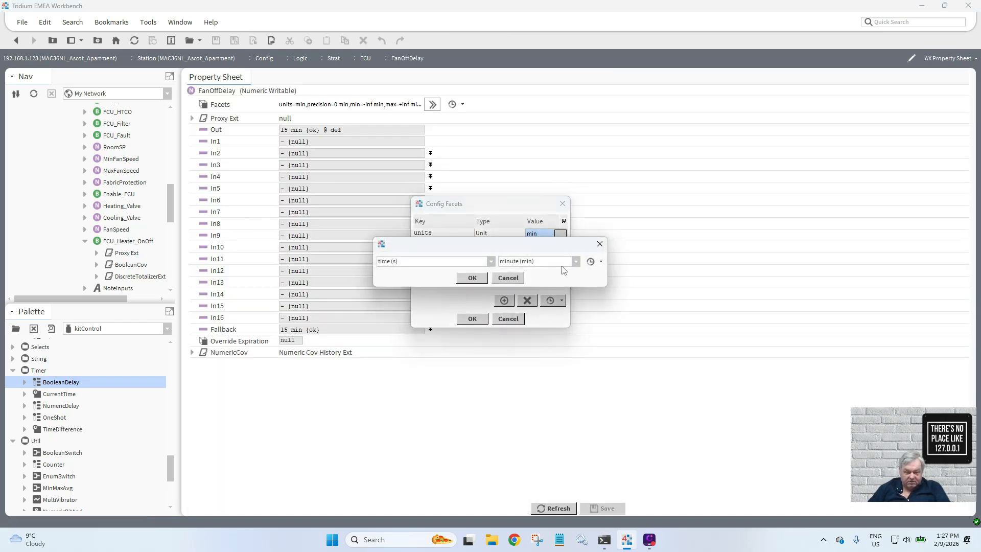
click(576, 261)
click(535, 324)
click(472, 278)
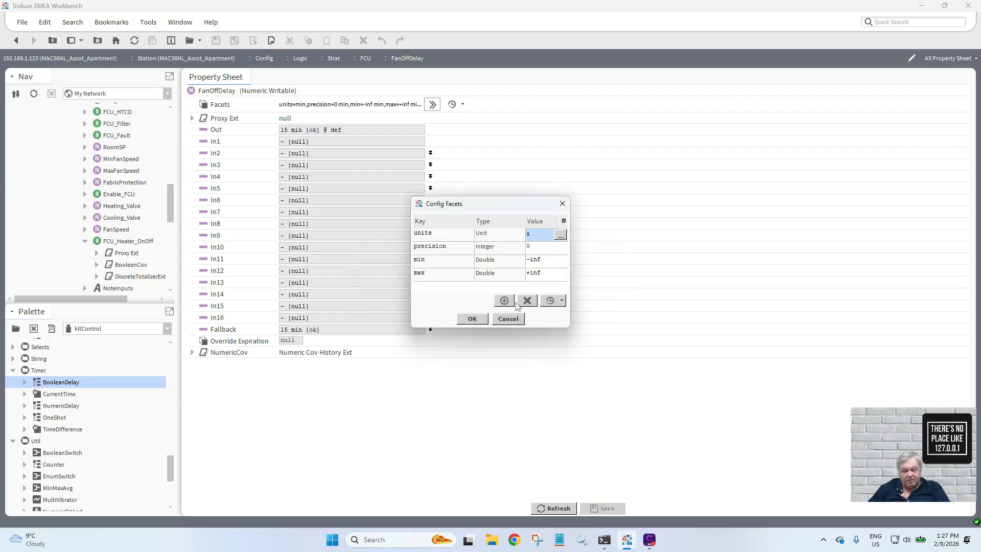
- Set the FanOffDelay facets to a minimum of 10 and a maximum of 240, and apply them
click(537, 261)
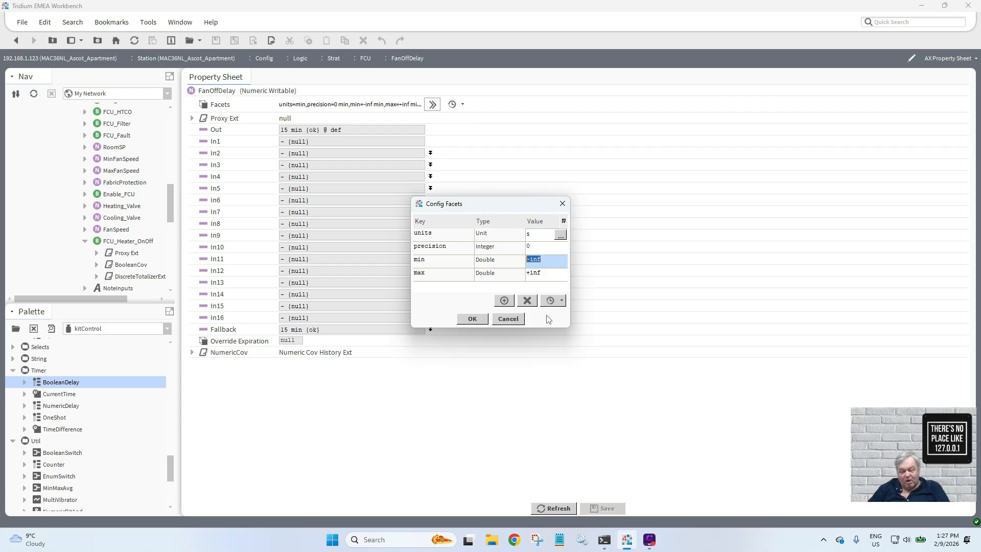
text(1)
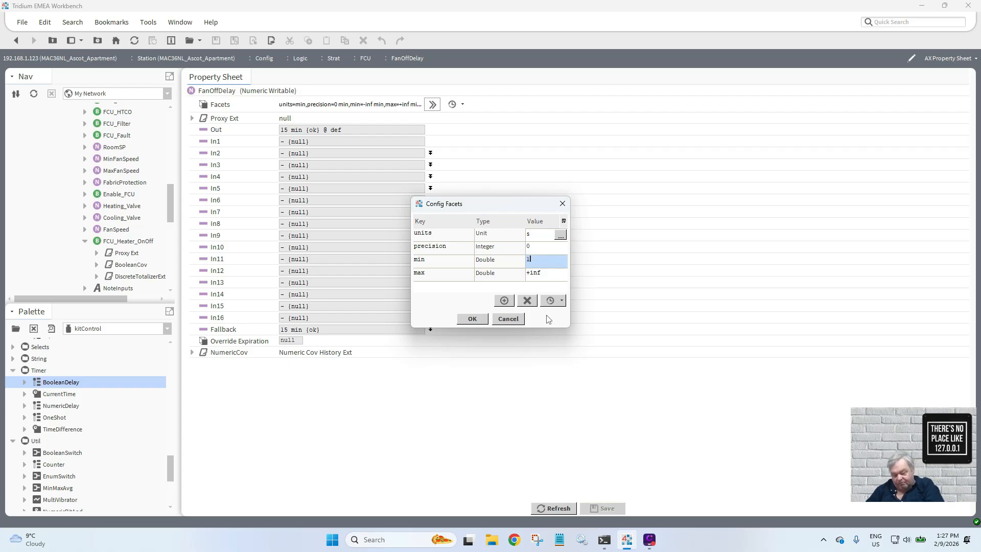
text(0)
click(550, 276)
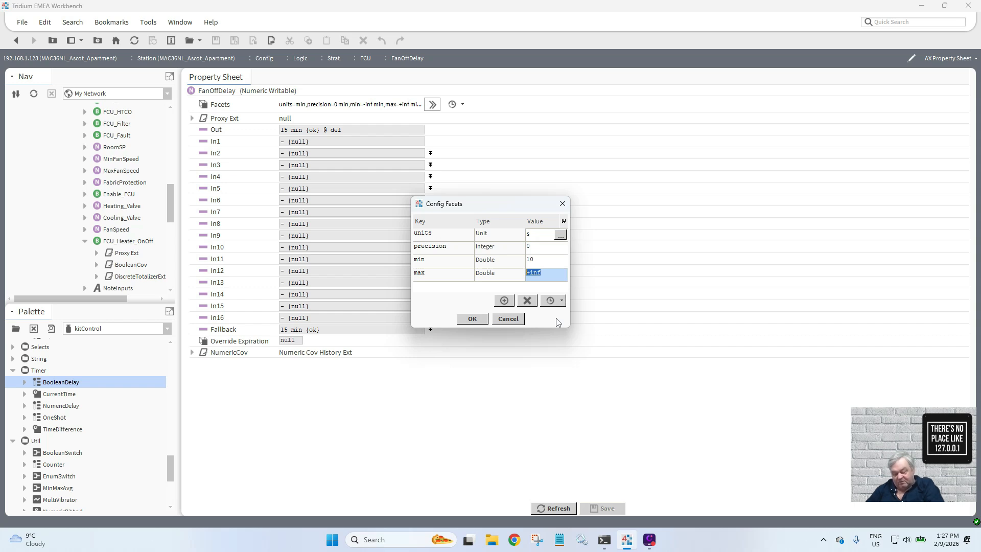
text(240)
click(472, 319)
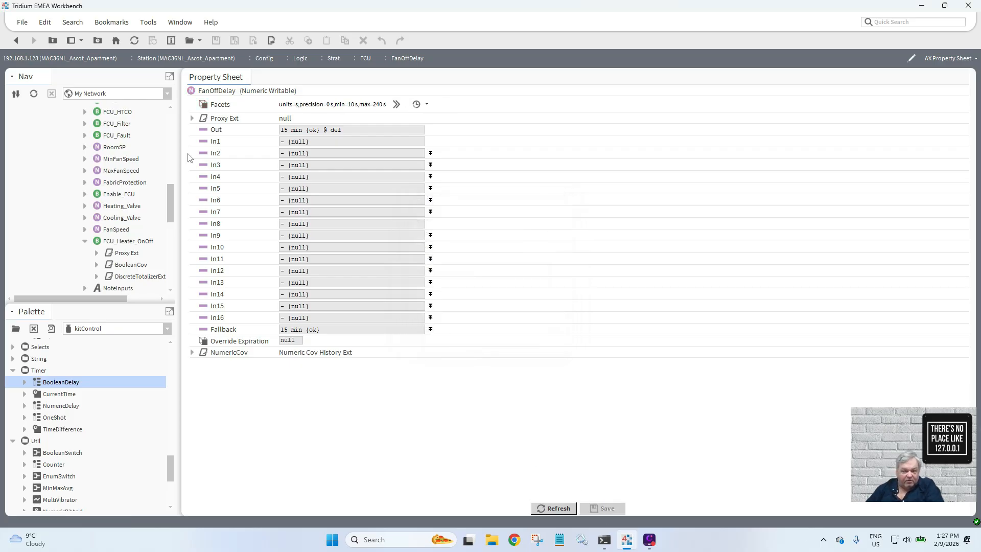
- Return to the FCU wire sheet and set the FanOffDelay value to 30 s
click(18, 41)
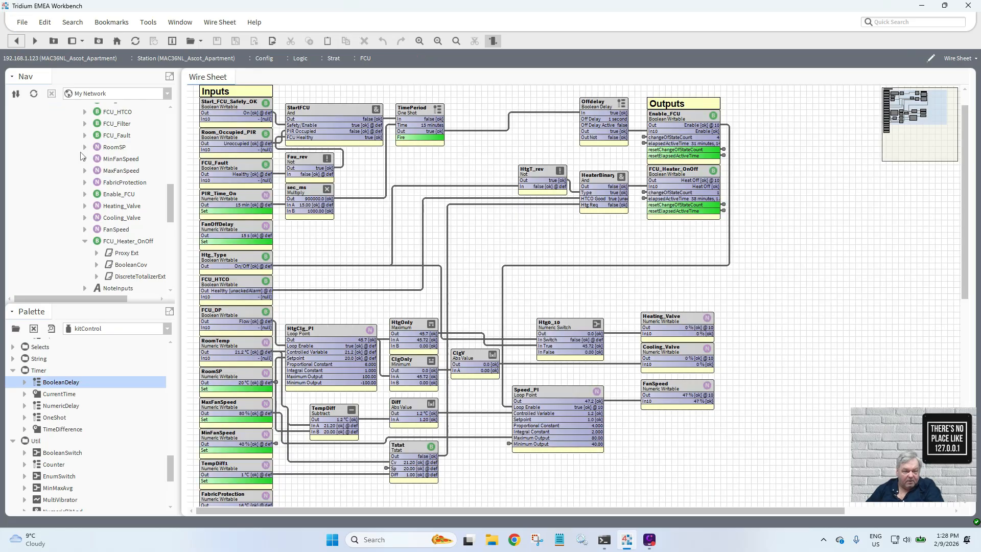
right_click(232, 231)
mouse_move(289, 210)
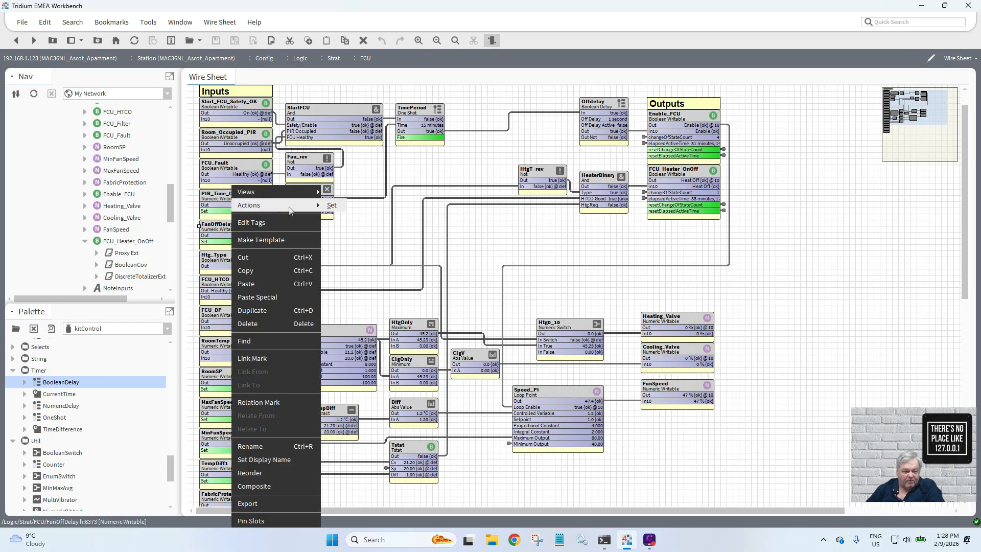
click(332, 206)
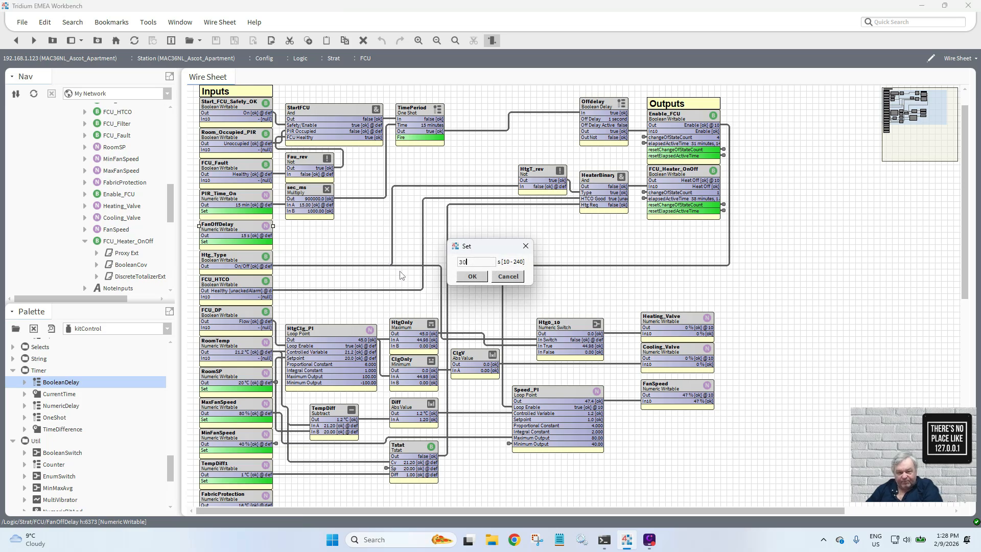
text(30)
click(473, 278)
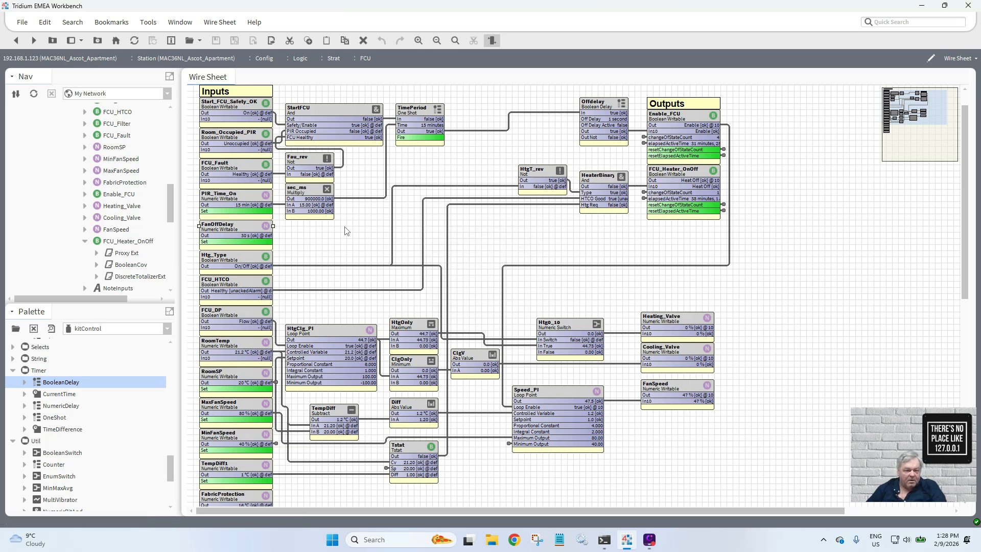
- Rename the sec_ms Multiply block linked to PIR_Time_On as min_ms
click(298, 188)
right_click(297, 188)
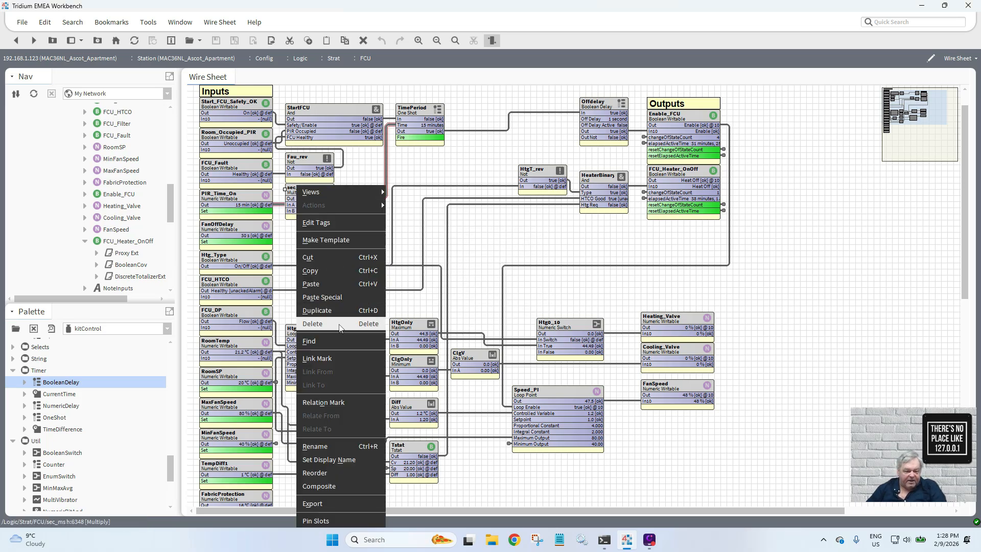
click(340, 446)
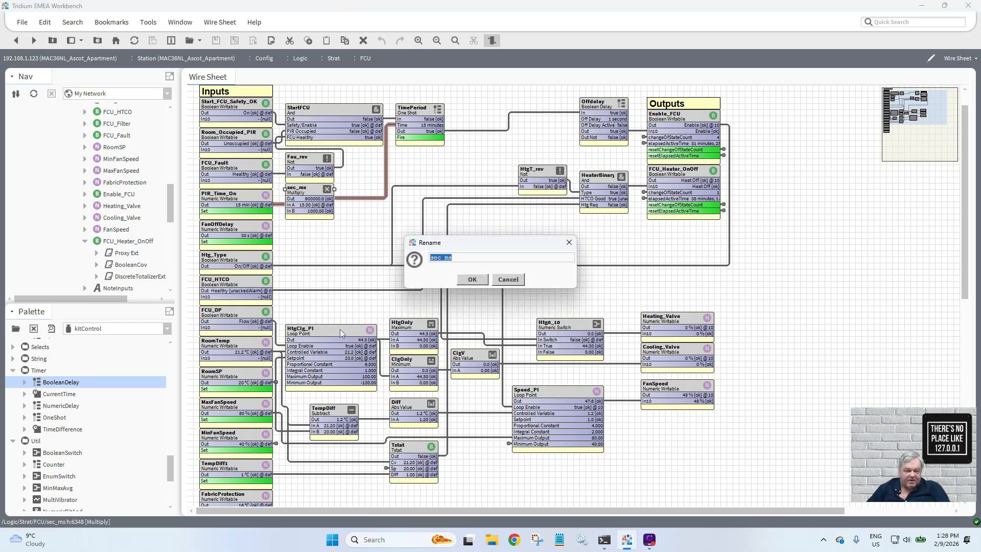
drag(438, 262, 394, 254)
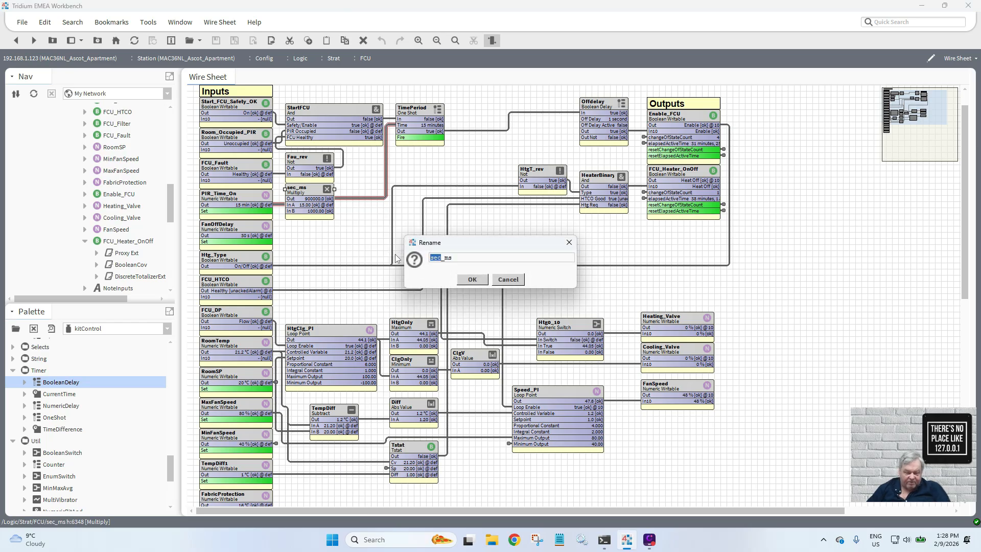
text(min)
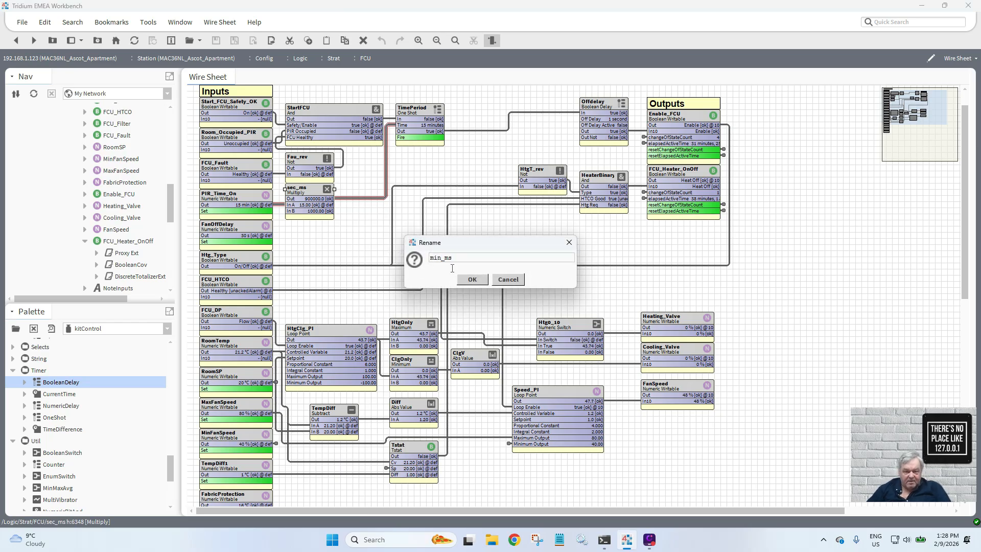
click(475, 281)
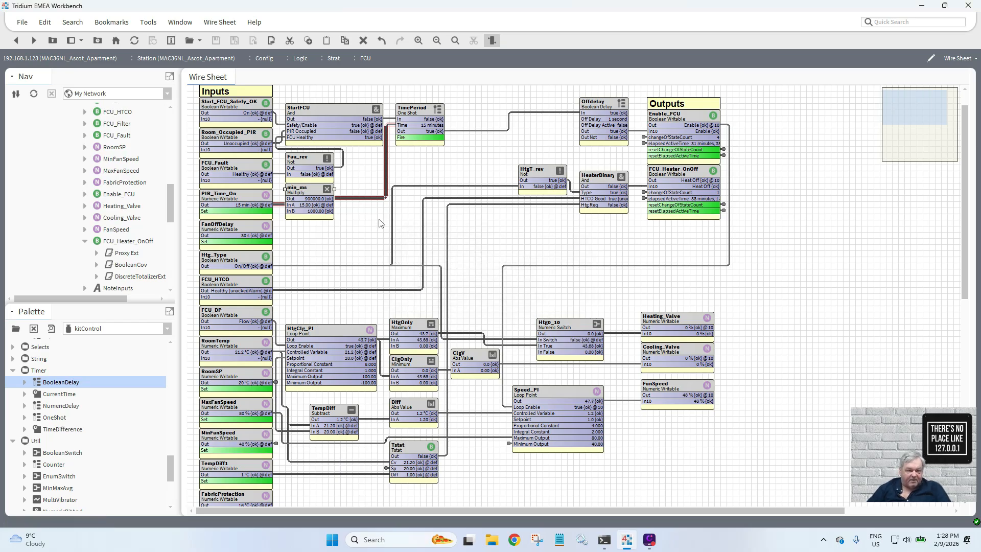
- Duplicate the min_ms Multiply block as sec_ms and place the copy directly below it, beside FanOffDelay
right_click(305, 187)
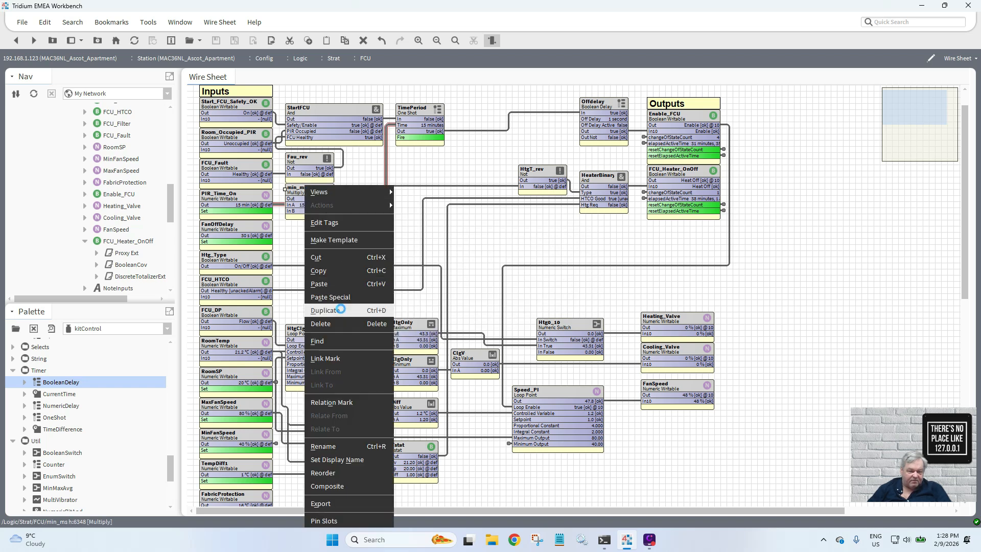
click(340, 309)
drag(459, 260, 448, 259)
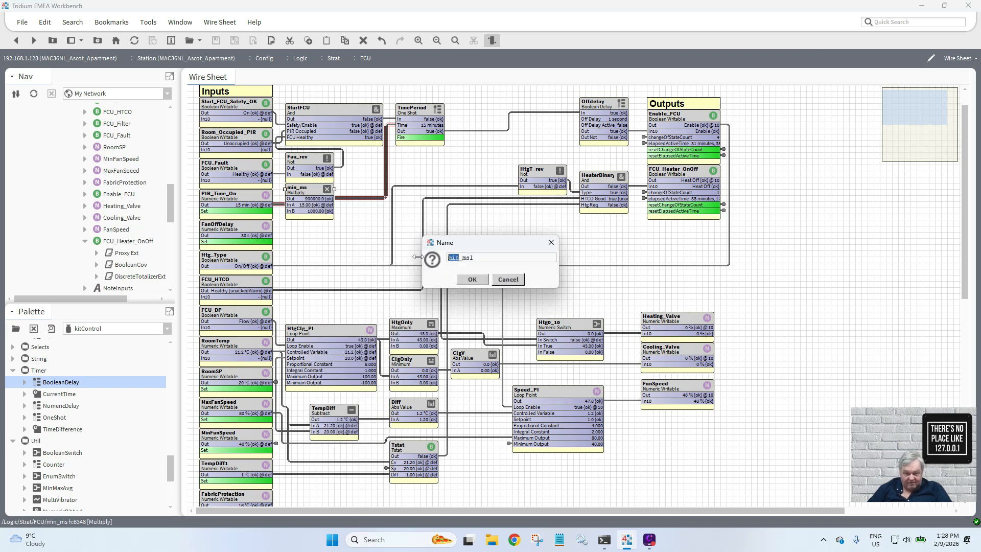
text(sec)
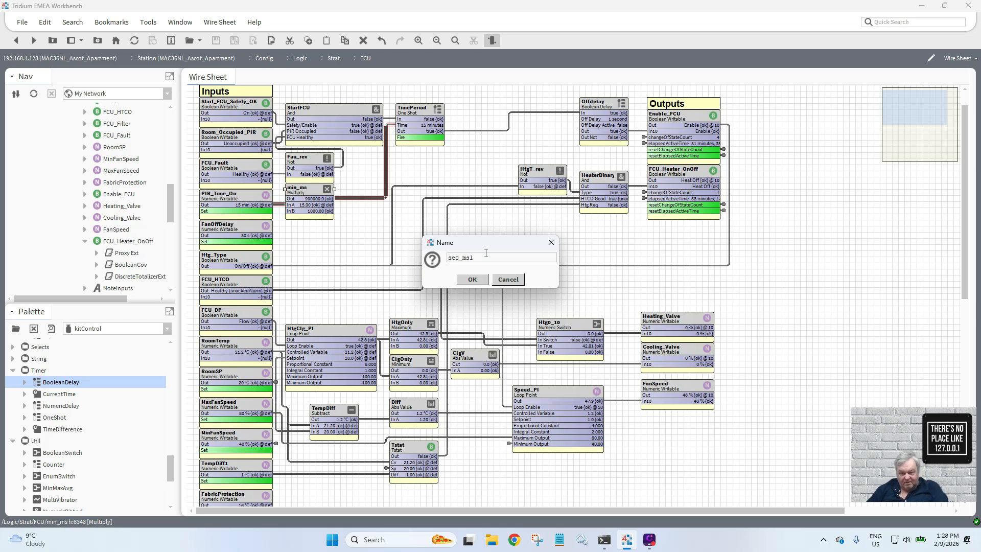
click(485, 257)
key(BackSpace)
click(474, 280)
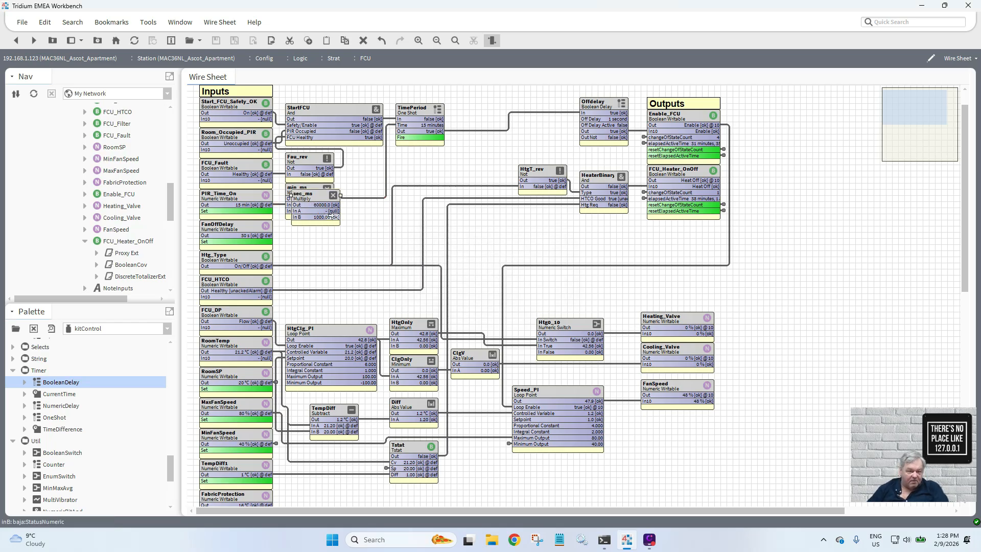
click(315, 232)
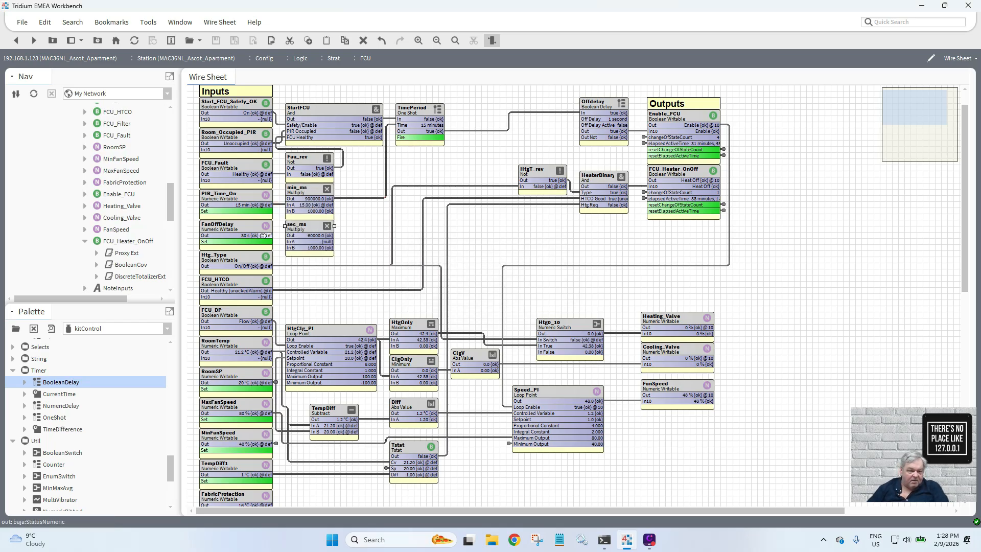
- Link FanOffDelay's Out to In A of sec_ms, then set the block's In C to null and save
drag(265, 236, 295, 242)
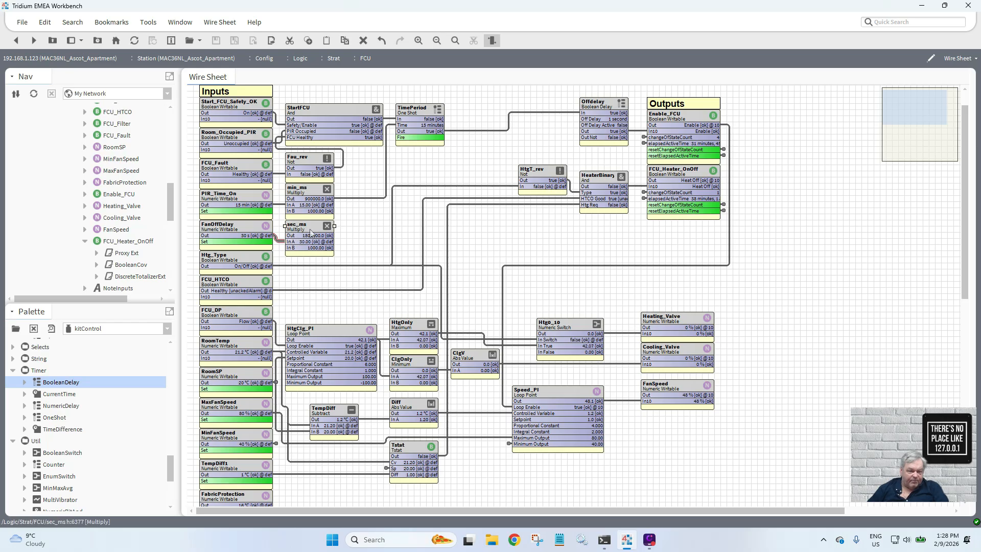
double_click(312, 233)
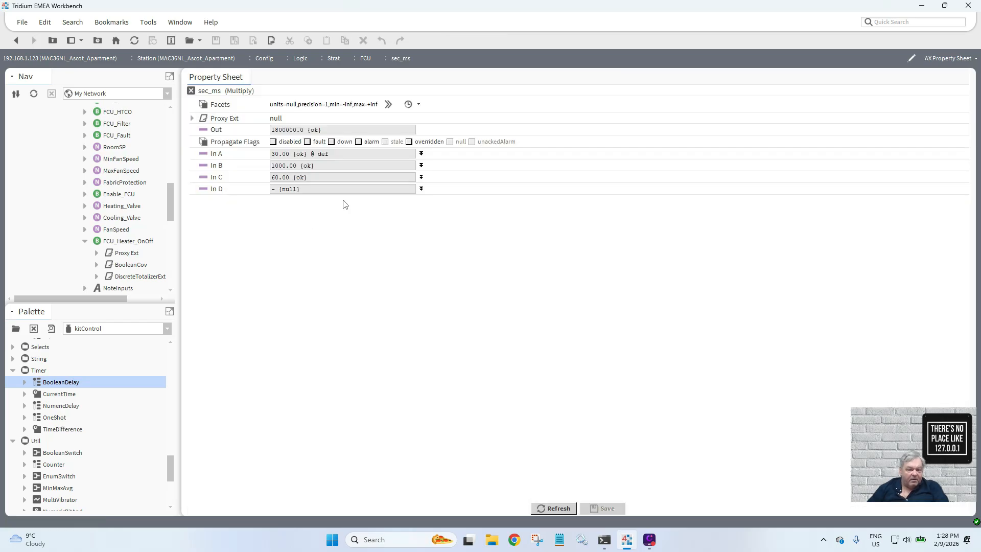
click(422, 177)
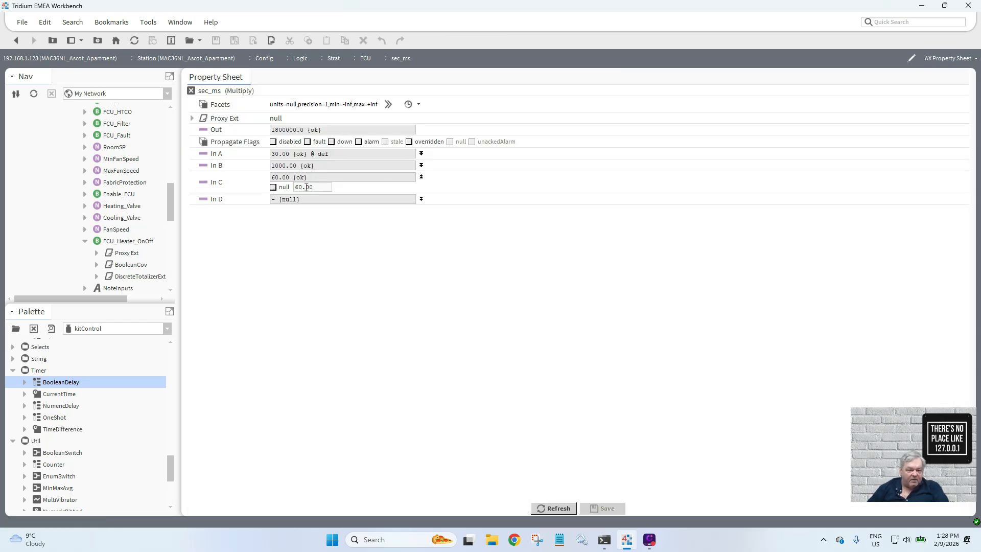
drag(315, 187, 258, 188)
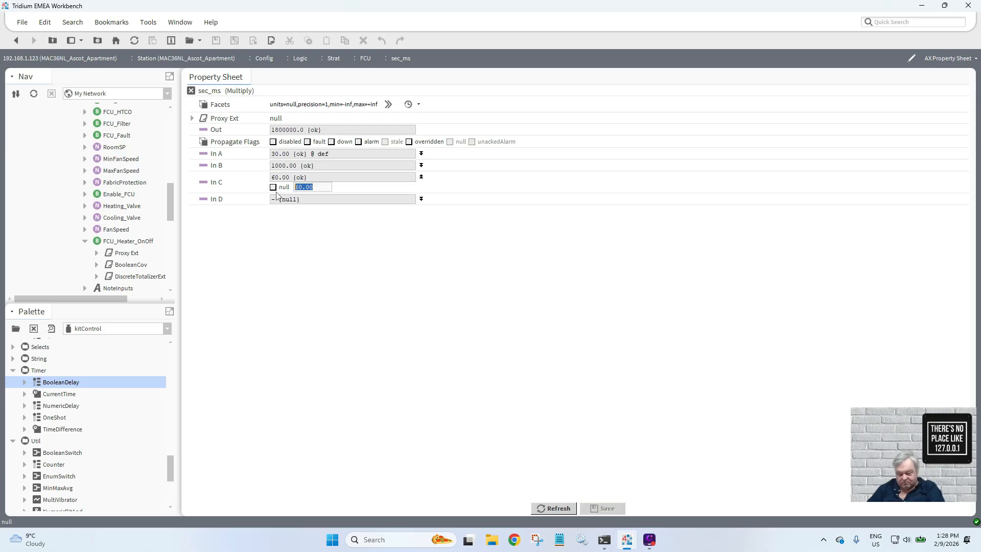
click(273, 187)
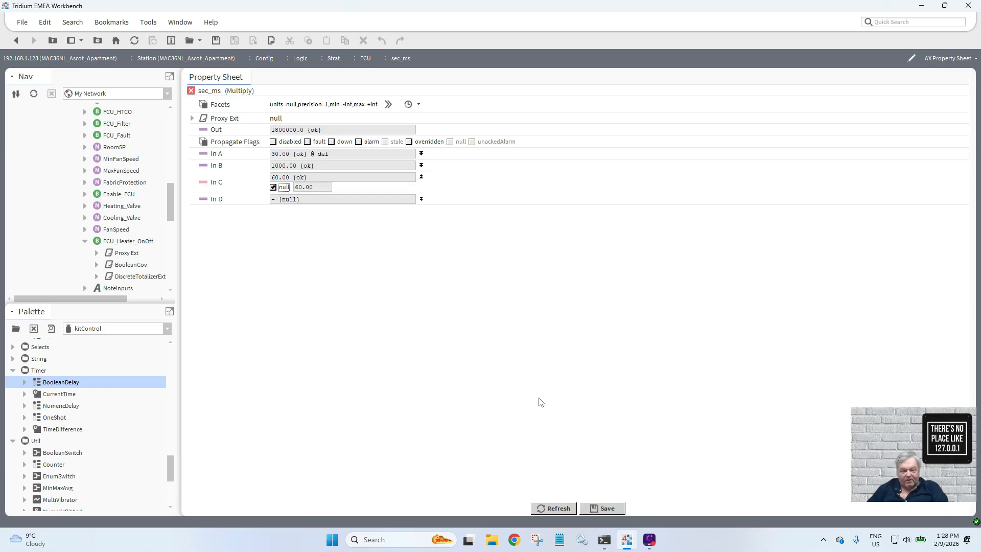
click(604, 510)
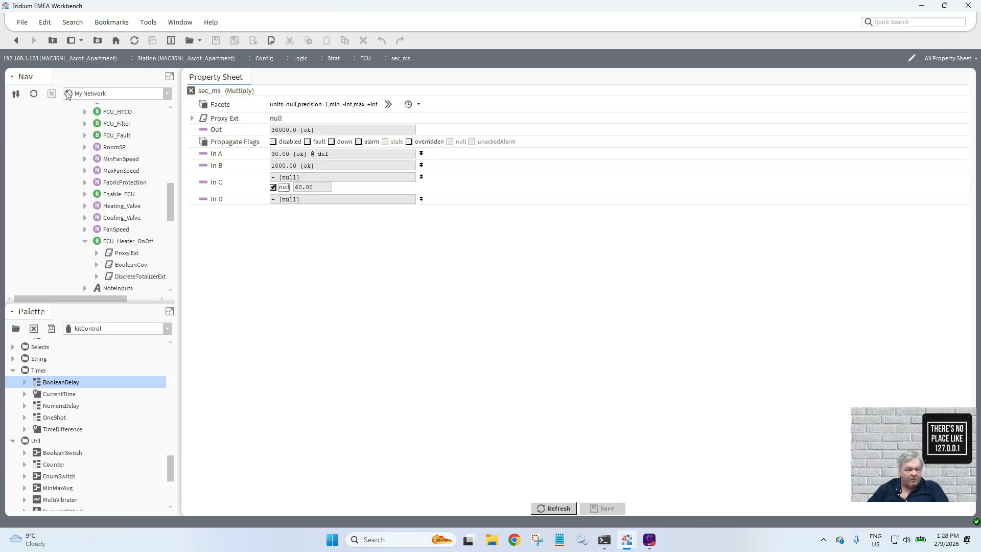
- Return to the FCU wire sheet and link the Out of sec_ms to the Off Delay slot of the Offdelay block
click(22, 46)
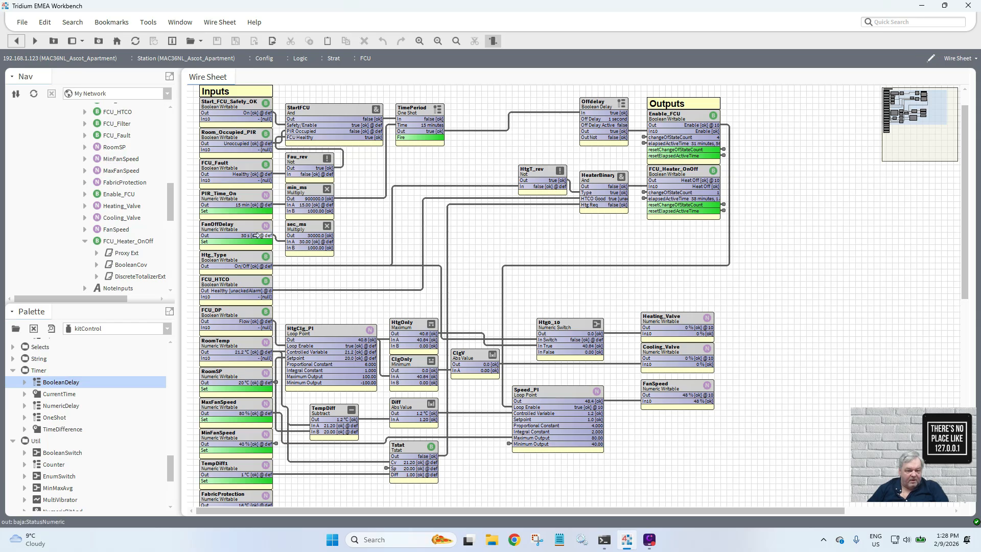
drag(327, 235, 588, 122)
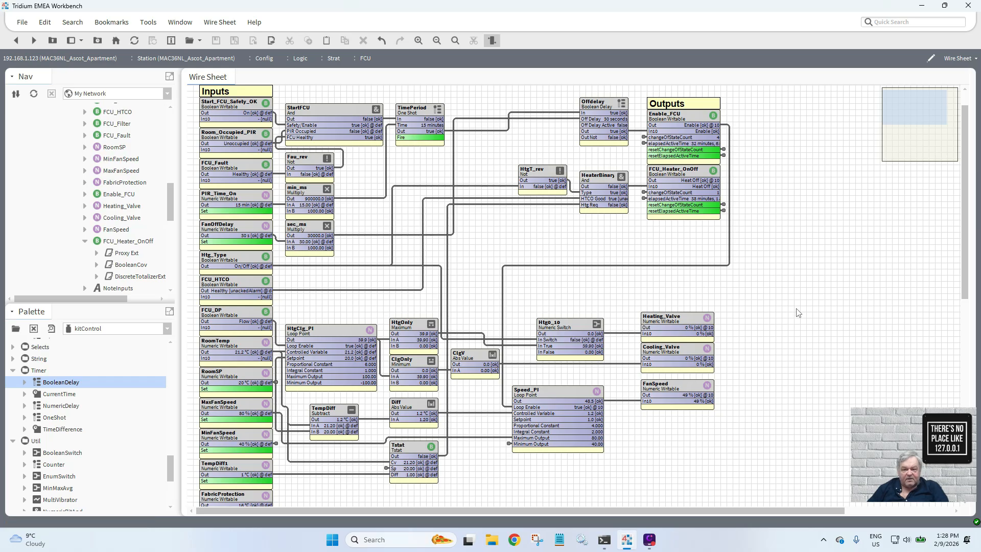
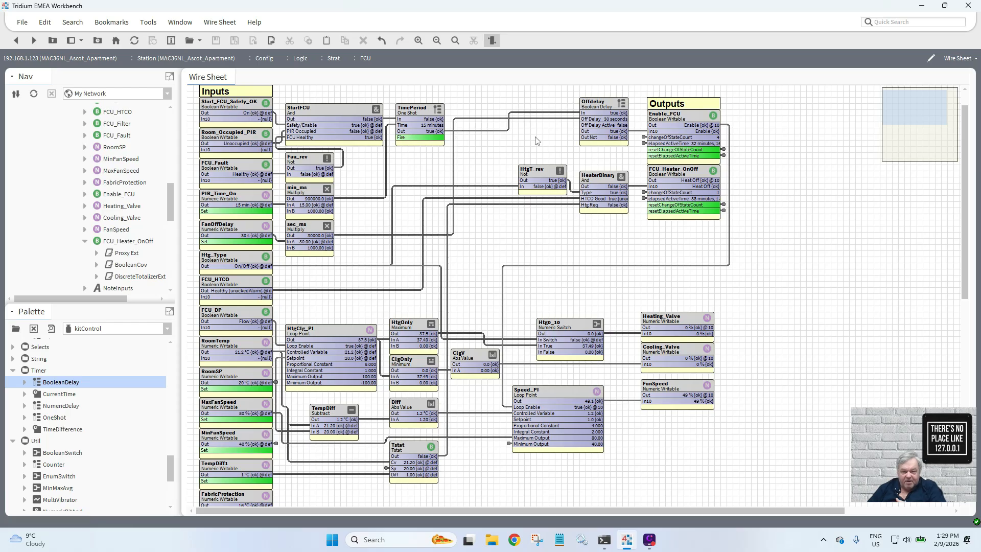
- Move the Offdelay block away from the outputs and add a kitControl And block, keeping its default name, between it and Enable_FCU
drag(631, 151, 569, 90)
drag(602, 132, 541, 128)
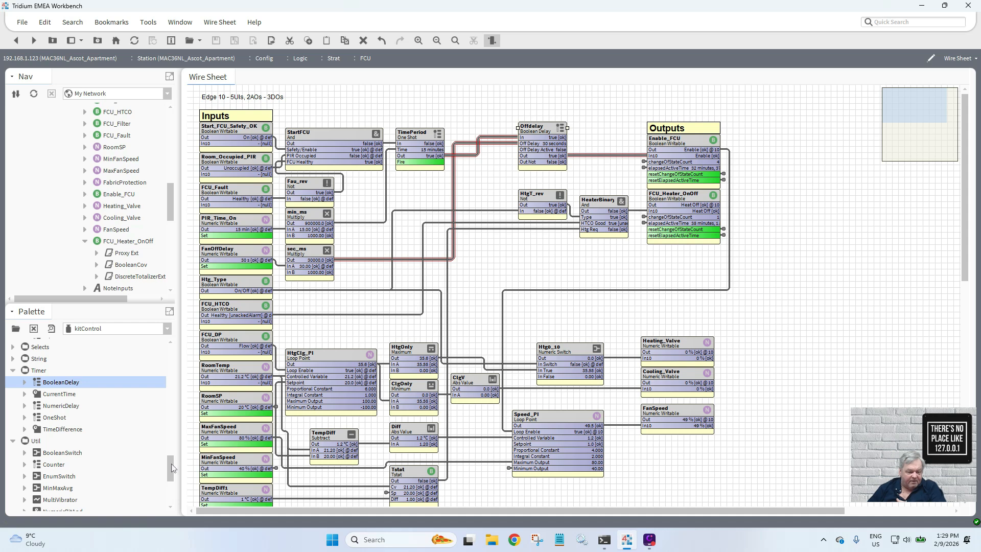
drag(173, 461, 171, 389)
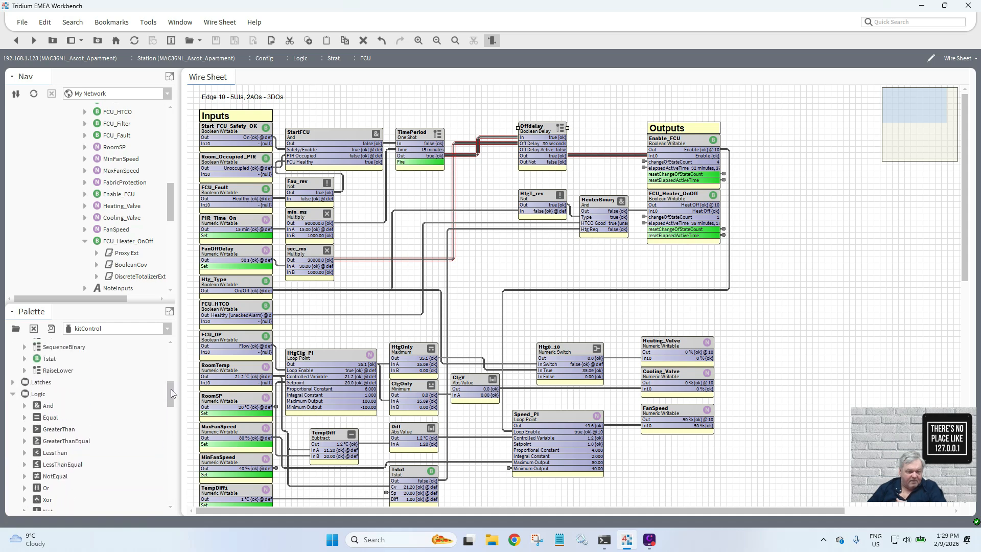
drag(47, 409, 586, 157)
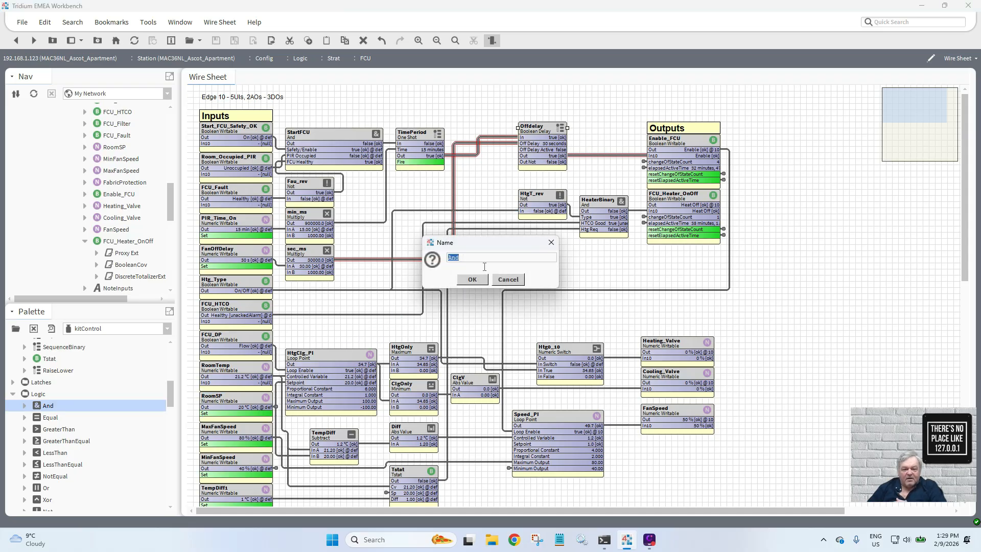
click(472, 280)
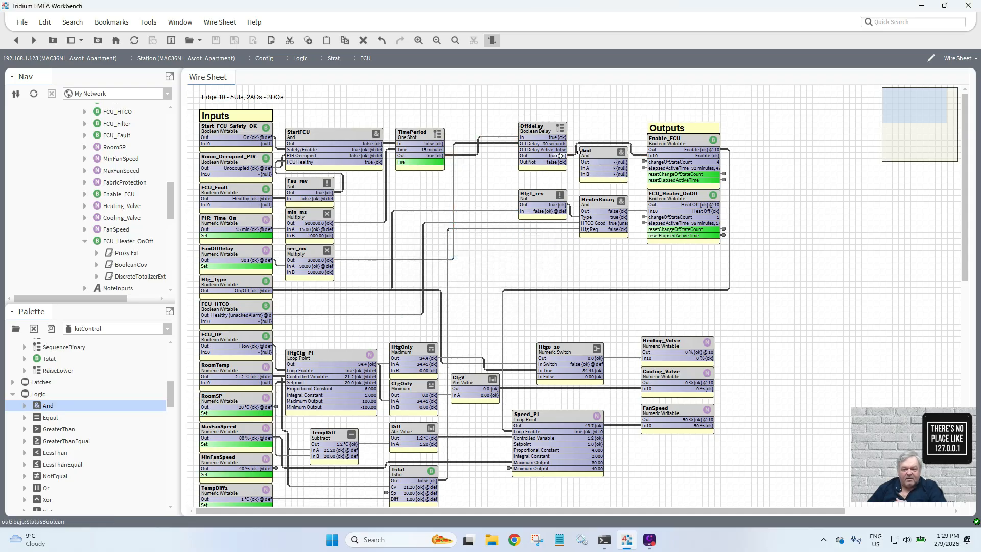
- Replace the direct Offdelay to Enable_FCU link with one through the And block's In A and Out, and link StartFCU's Safety/Enable to In B
drag(574, 165, 587, 168)
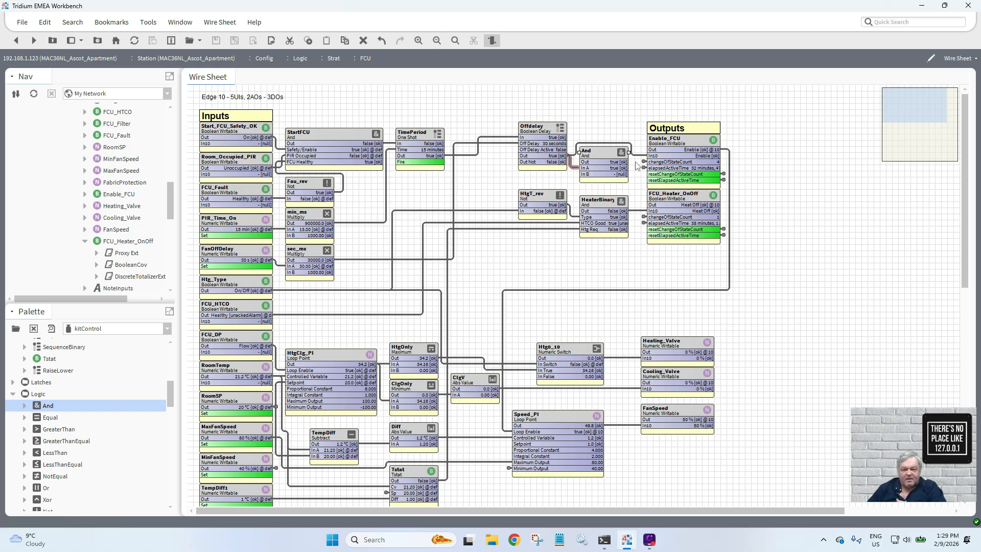
click(638, 155)
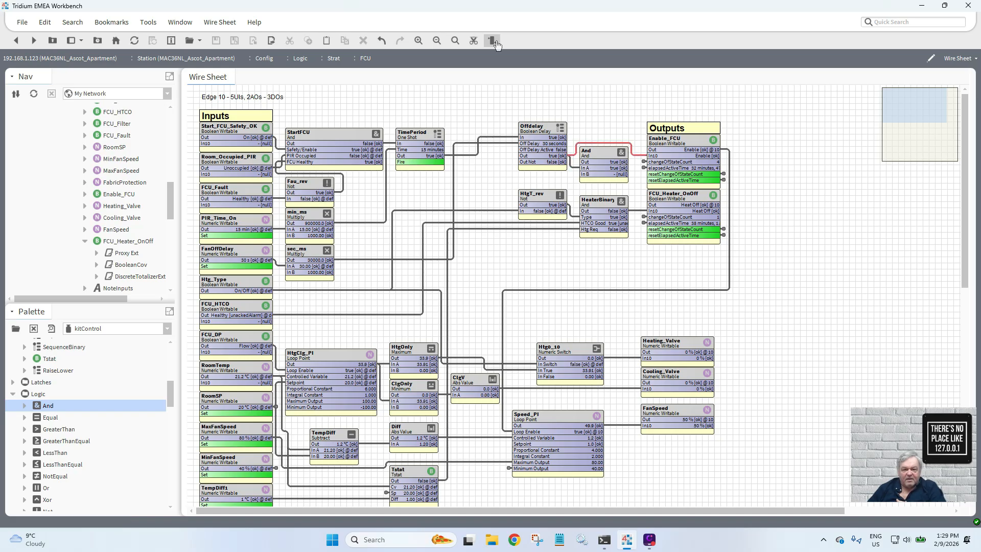
click(473, 40)
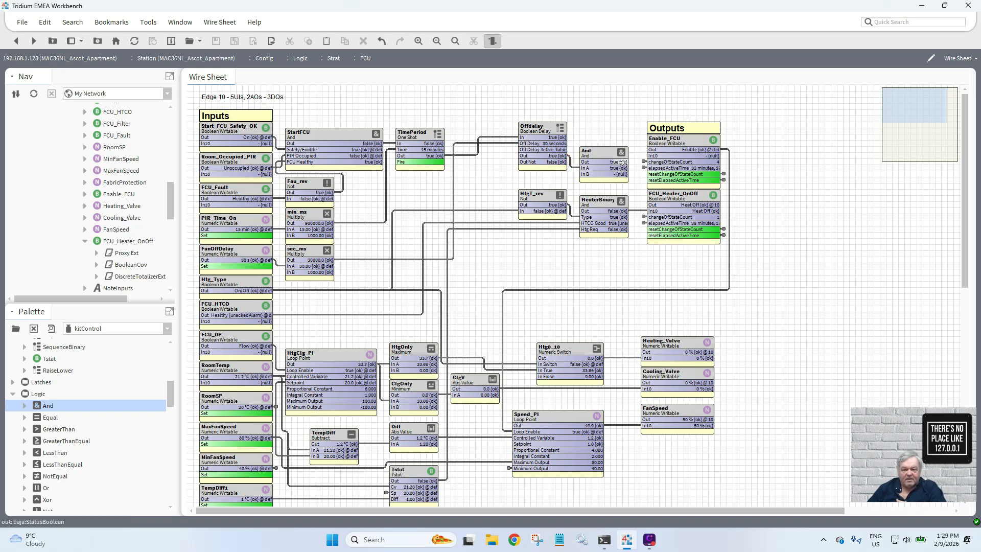
drag(622, 162, 609, 146)
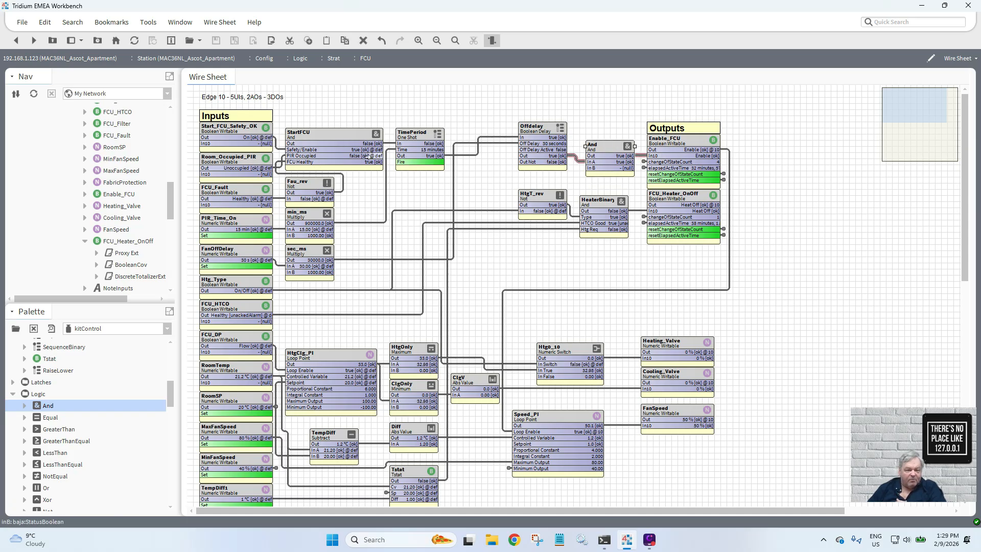
drag(383, 152, 594, 169)
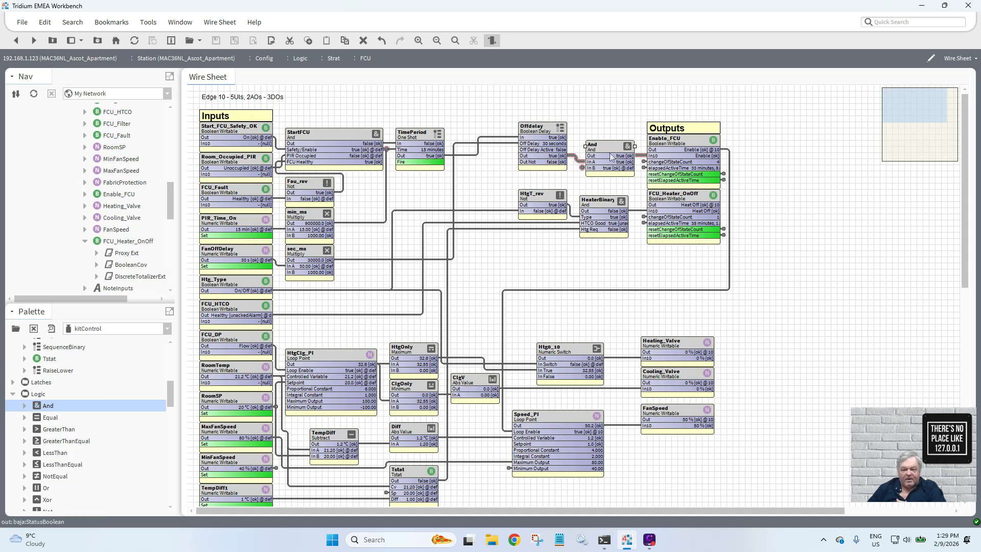
- Set the And block's slot display names to Safety for In B and Enable for In A, and return to the wire sheet
right_click(606, 146)
mouse_move(643, 156)
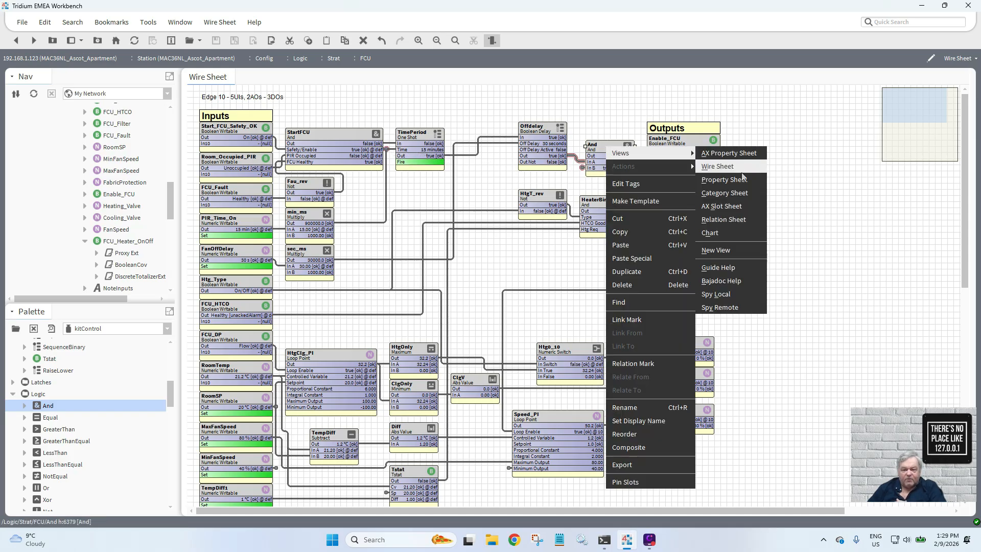
click(721, 206)
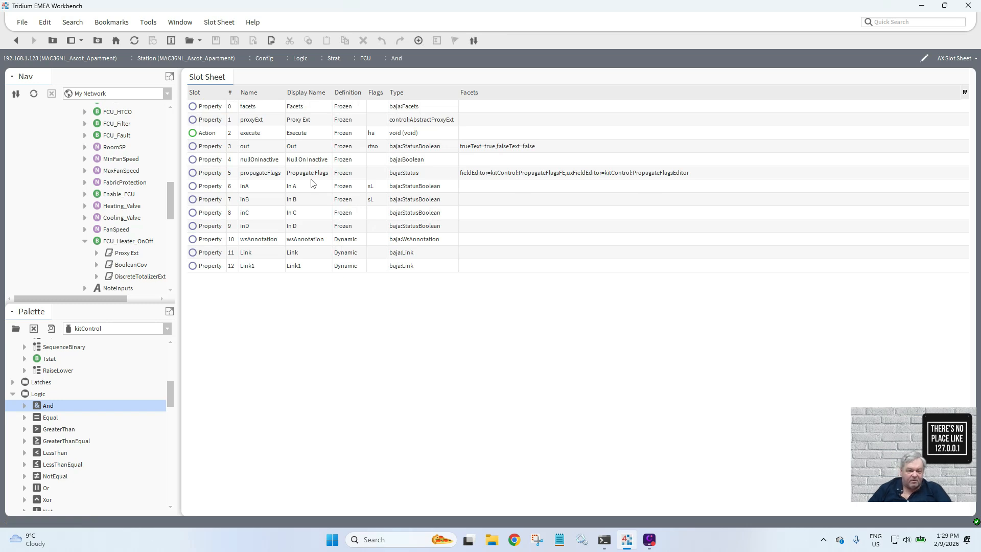
double_click(304, 200)
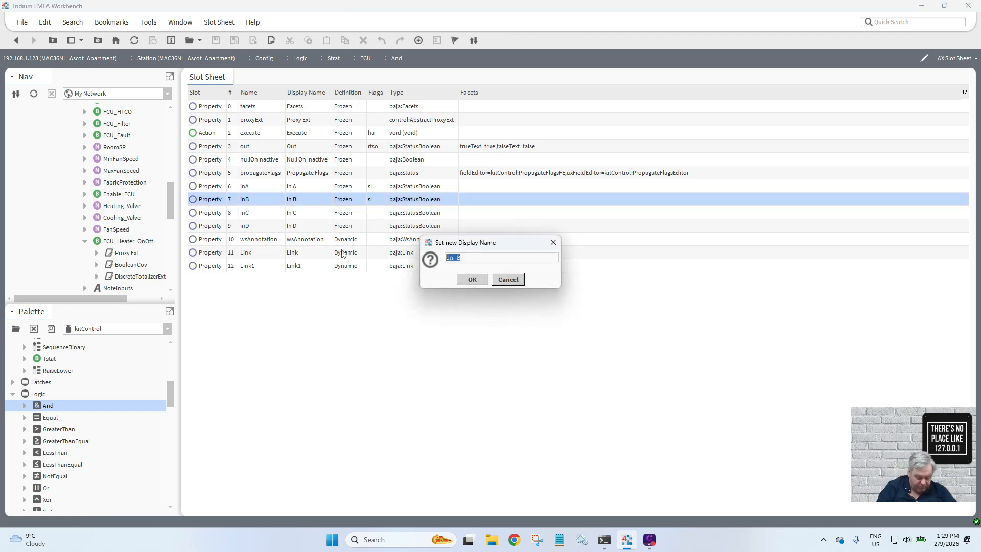
text(Safety)
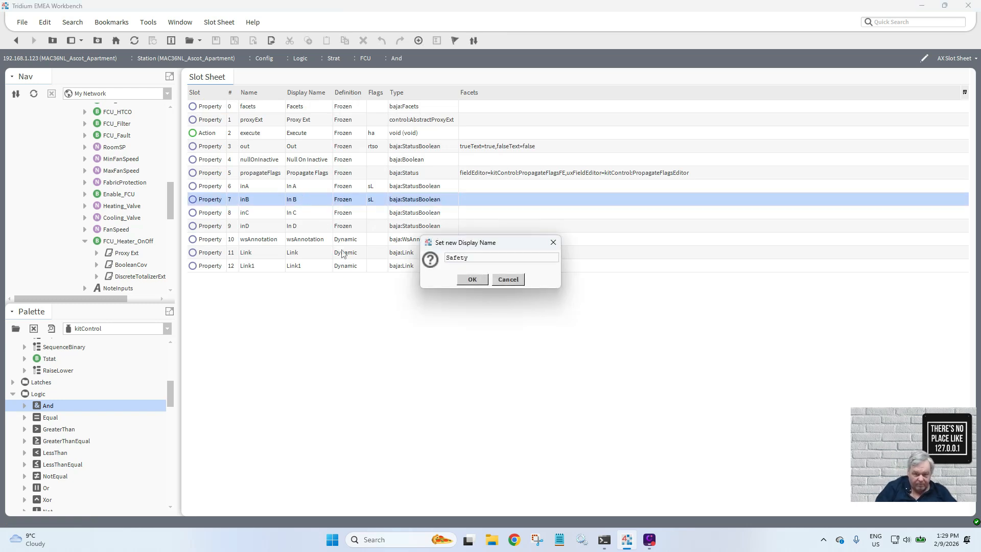
click(486, 279)
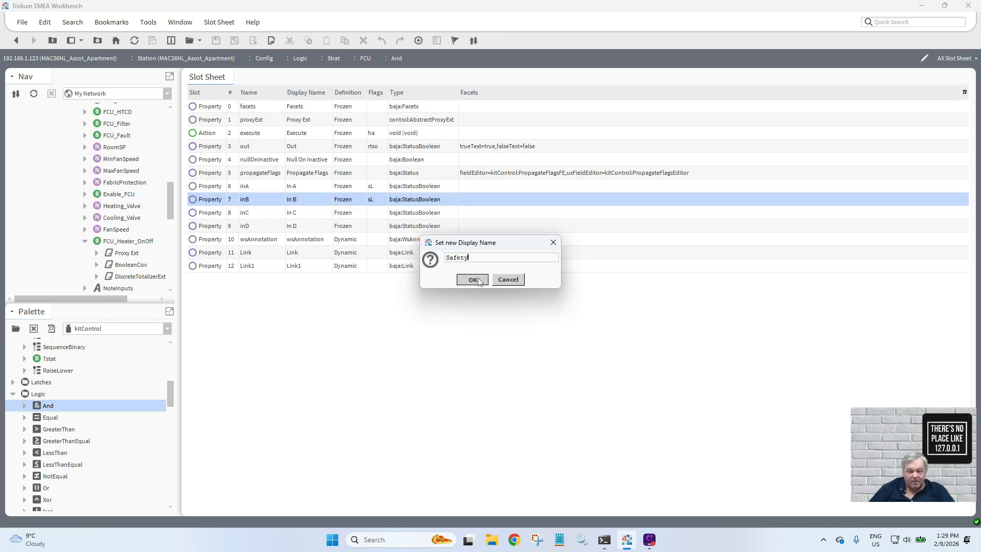
double_click(310, 188)
text(nable)
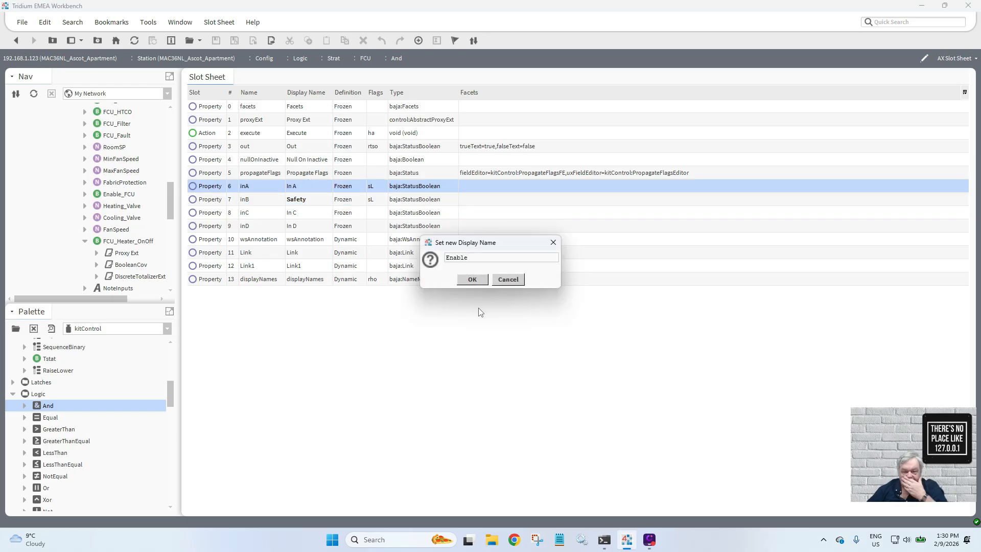
click(473, 279)
click(17, 42)
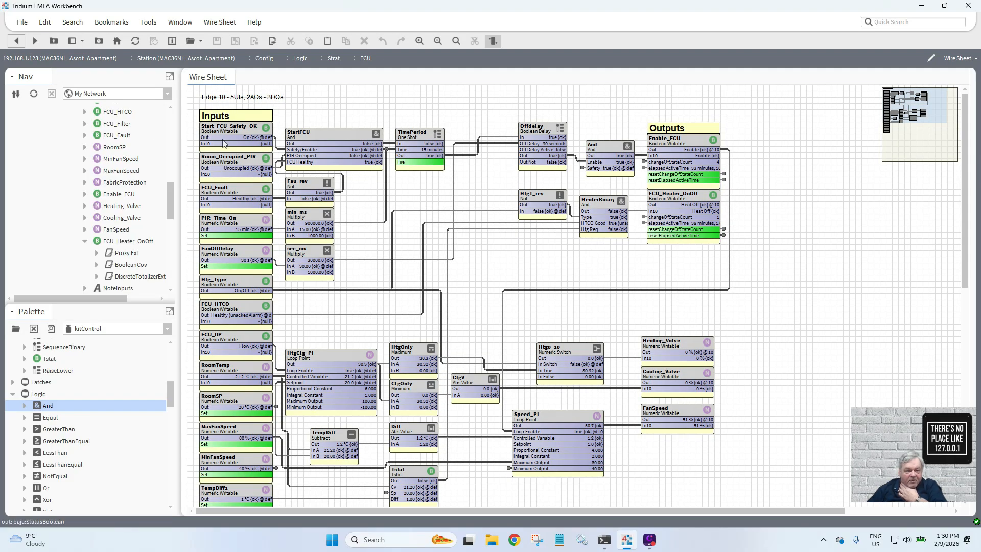
- Override Start_FCU_Safety_OK to Emergency Inactive to test the safety interlock on the fan enable
right_click(223, 135)
mouse_move(249, 149)
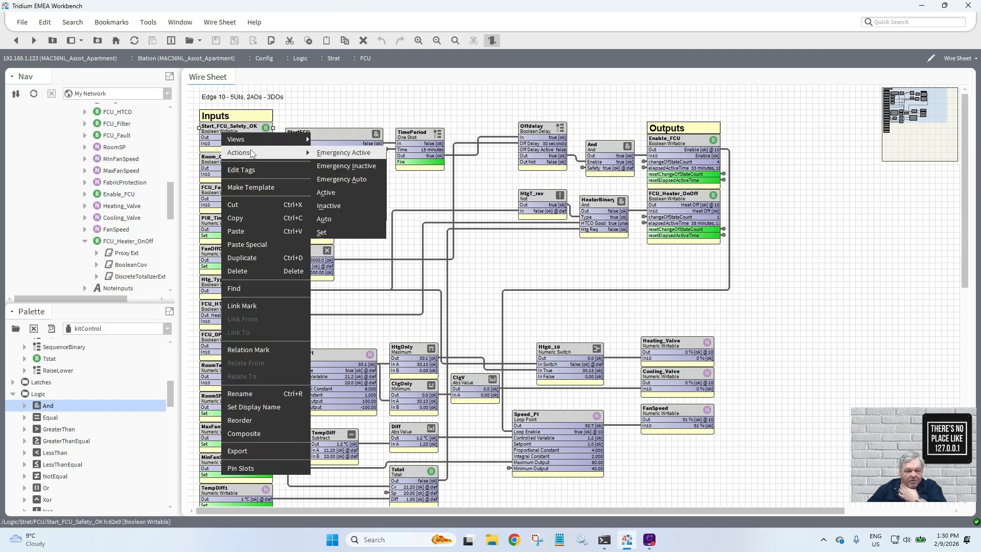
click(343, 167)
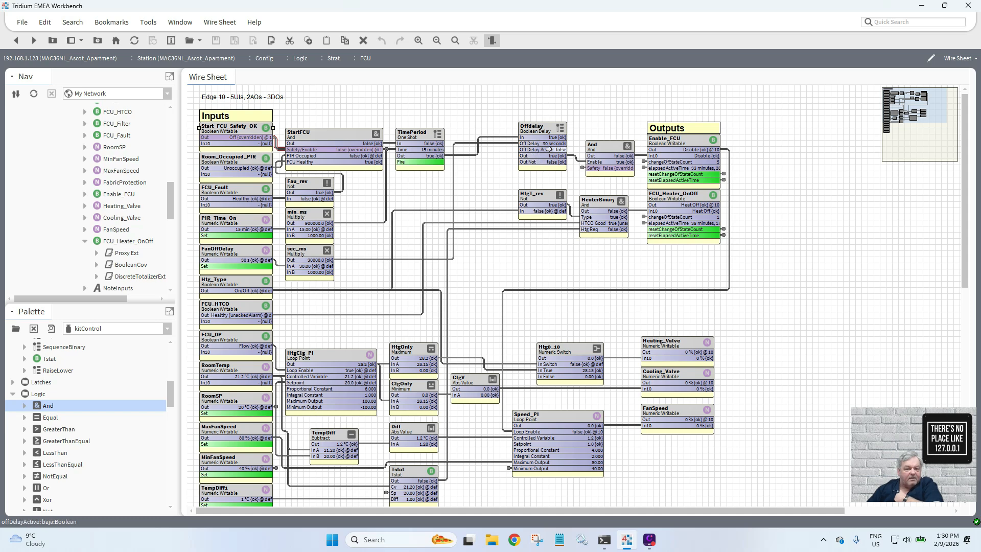
- Trace the links from sec_ms to Offdelay, from Htg_Type to HtgT_rev, and from the FCU_DP input
click(504, 149)
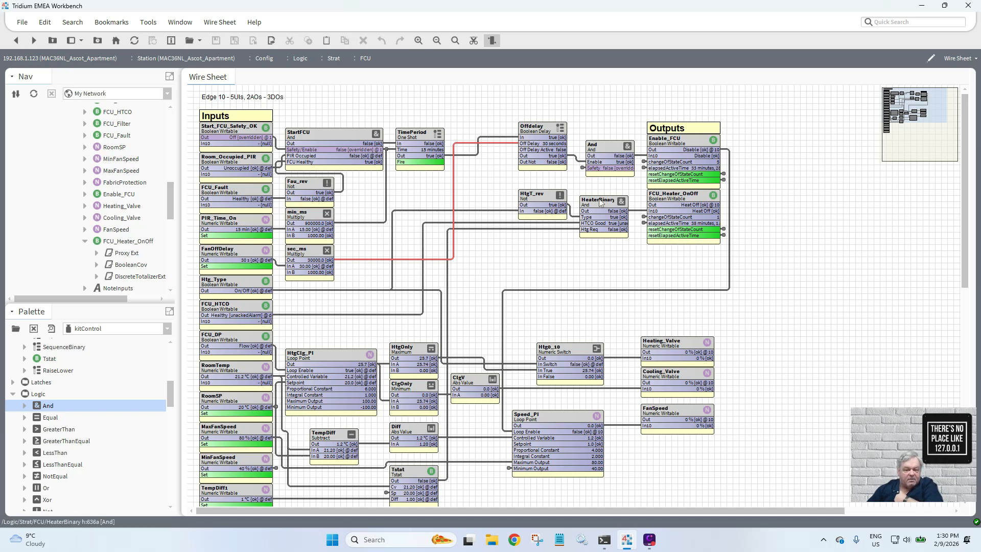
click(508, 211)
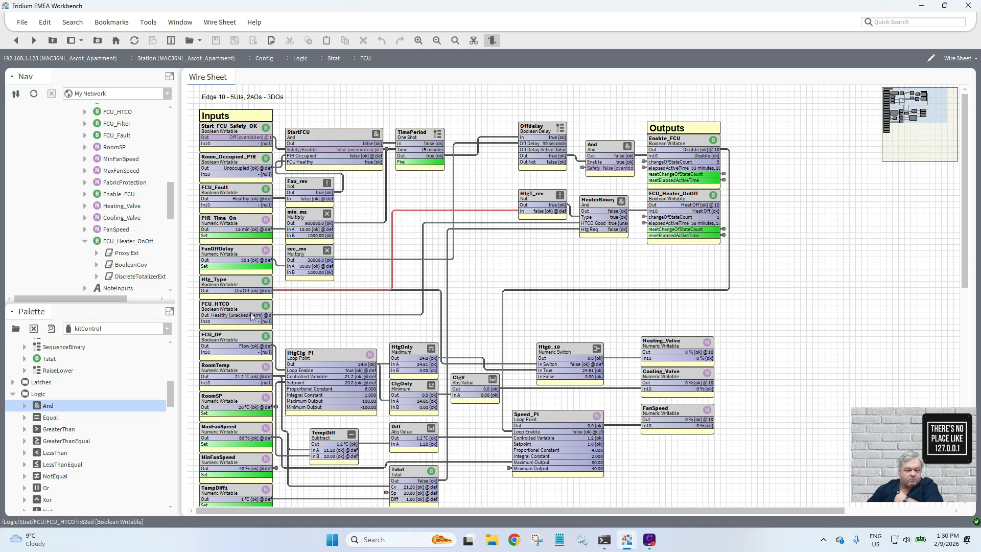
click(250, 336)
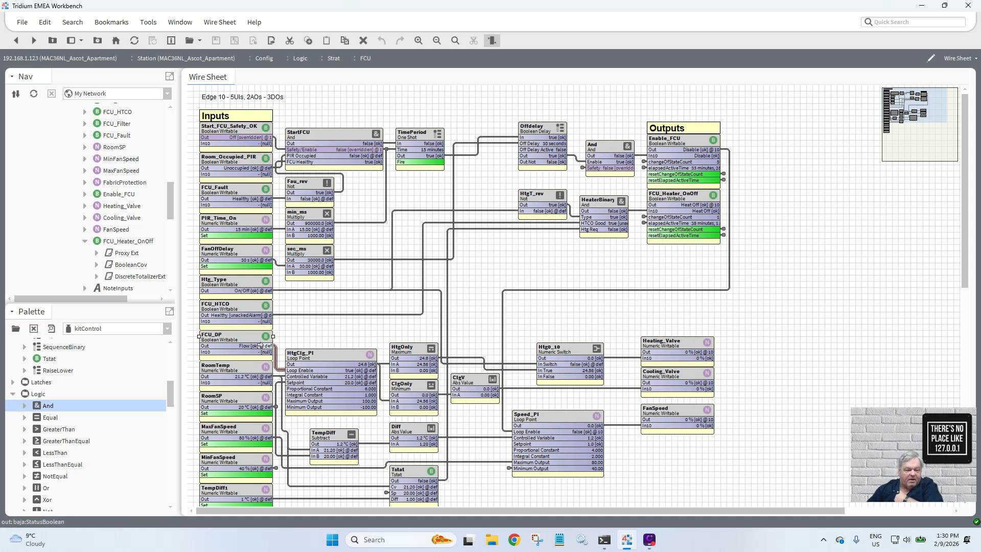
- Add a kitControl And block with its default name above HtgClg_PI, and reroute FCU_DP's link from HtgClg_PI's Loop Enable to its In A
click(280, 376)
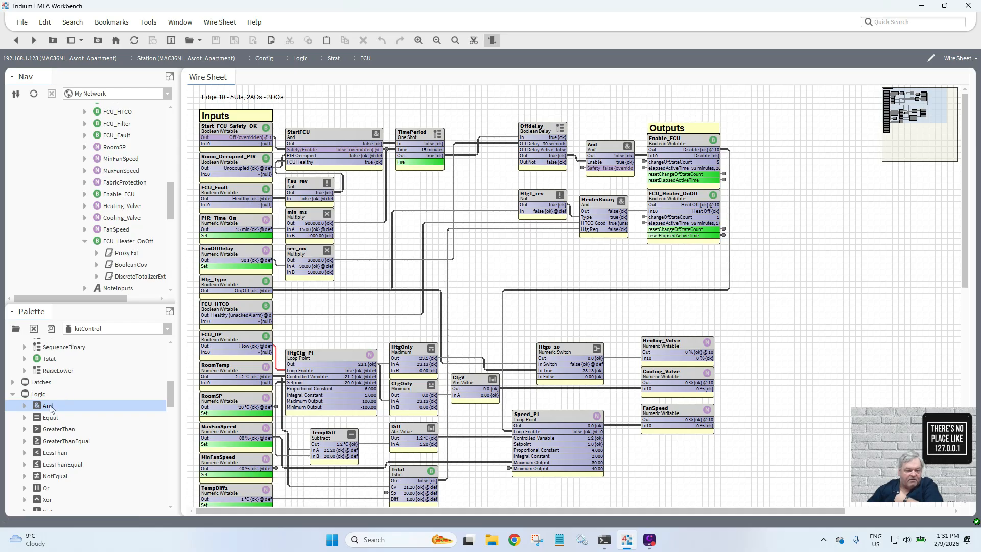
drag(50, 407, 308, 297)
click(467, 280)
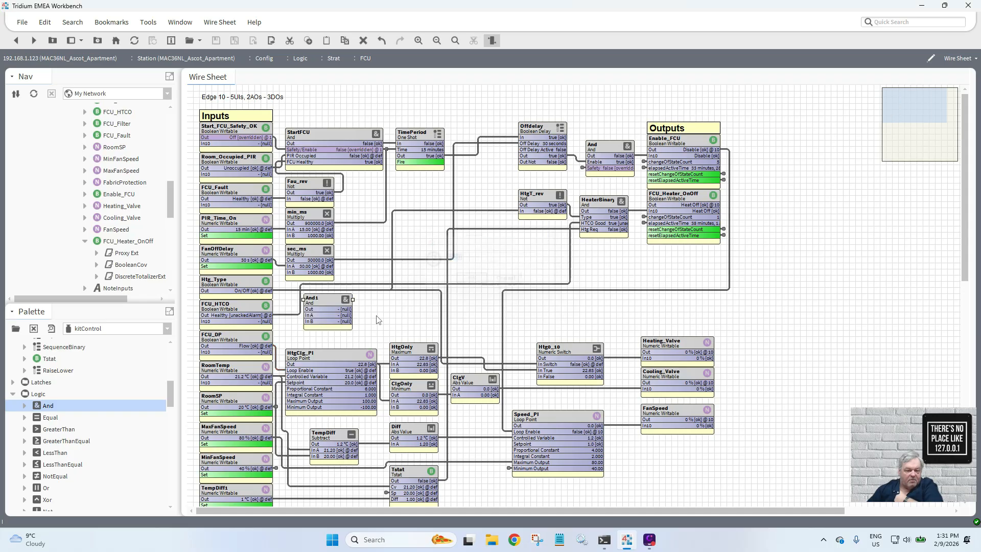
drag(267, 346, 302, 315)
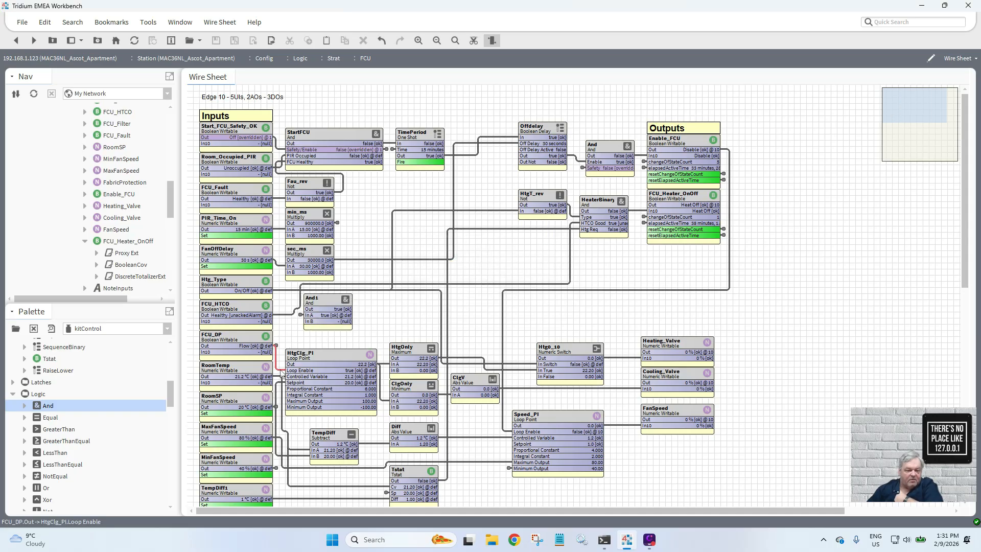
click(473, 41)
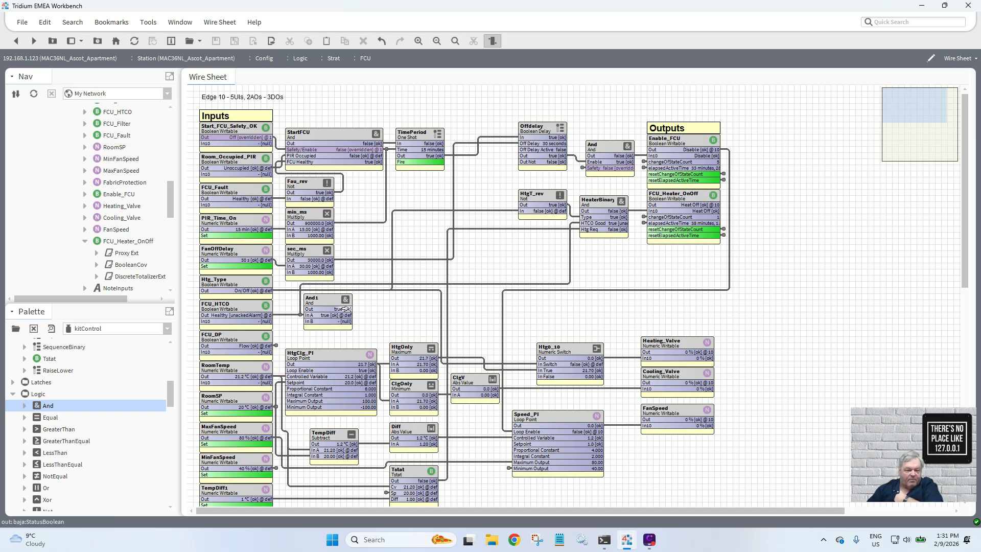
- Link the new And block's Out to HtgClg_PI's Loop Enable and Enable_FCU's Out to its In B, moving the block slightly down
drag(351, 310, 289, 370)
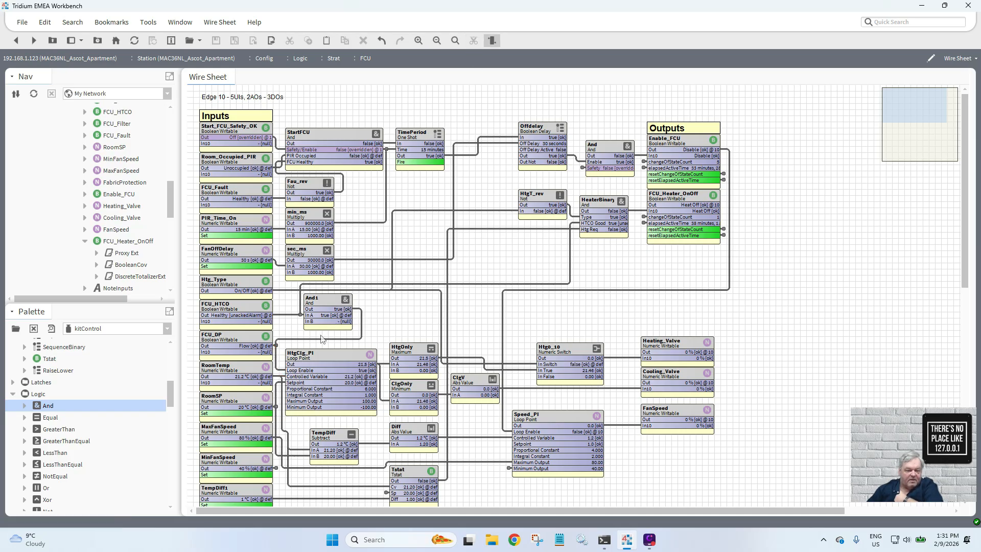
drag(325, 304, 325, 310)
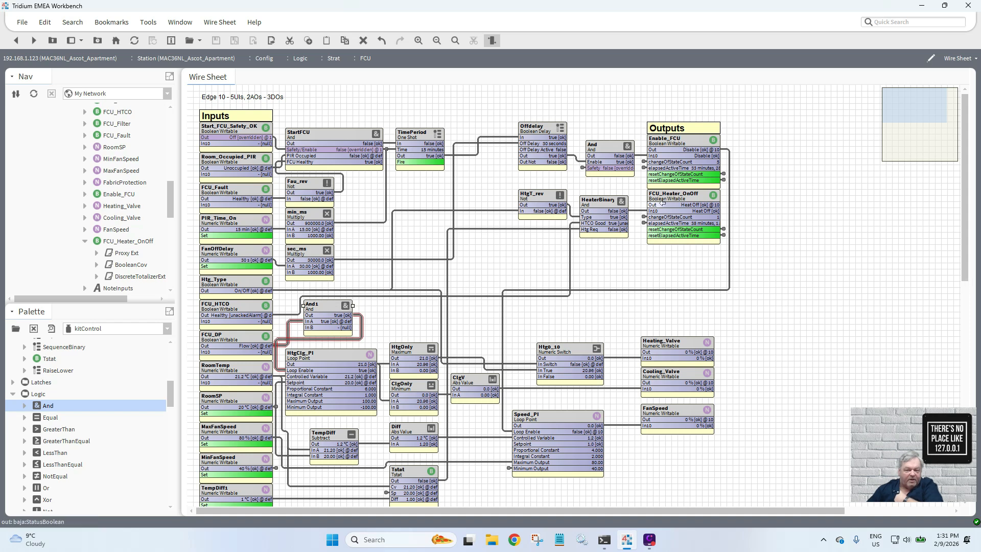
drag(706, 150, 319, 327)
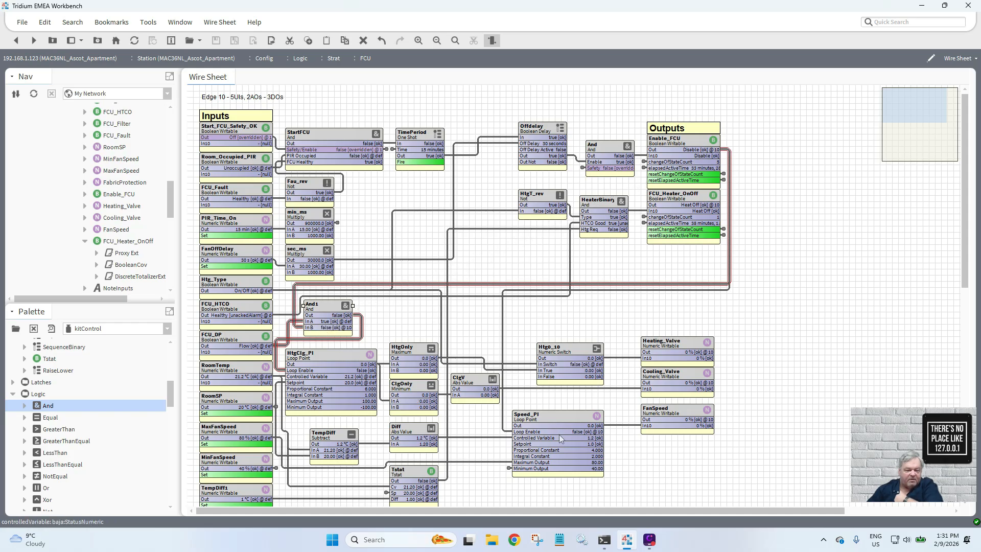
click(504, 423)
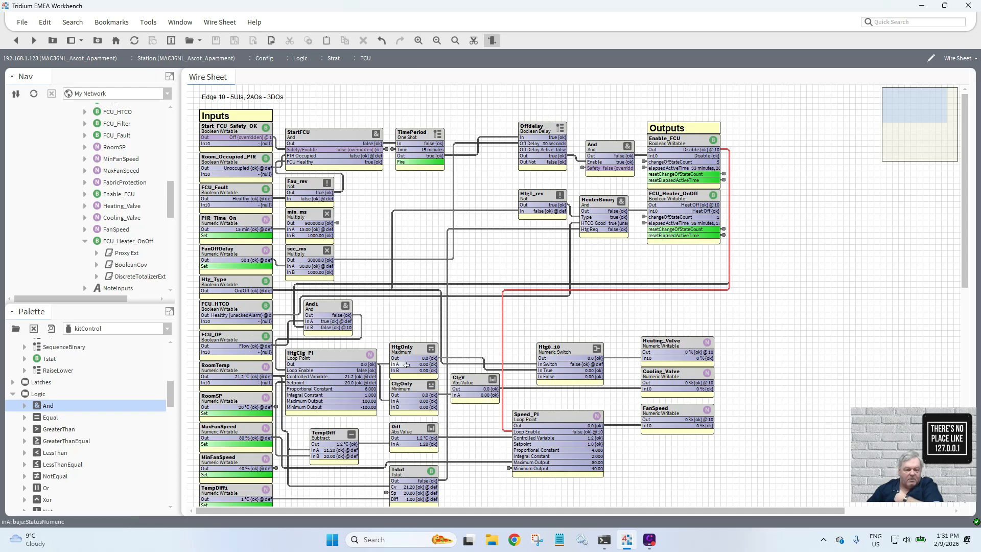
- Open the new And block's AX Slot Sheet and set the display name of In A to DP
right_click(317, 311)
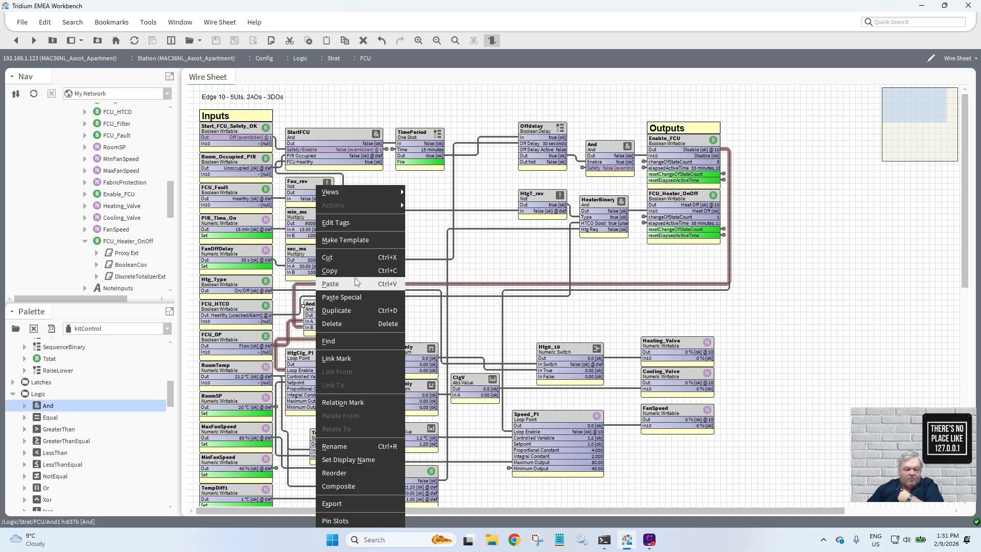
mouse_move(401, 192)
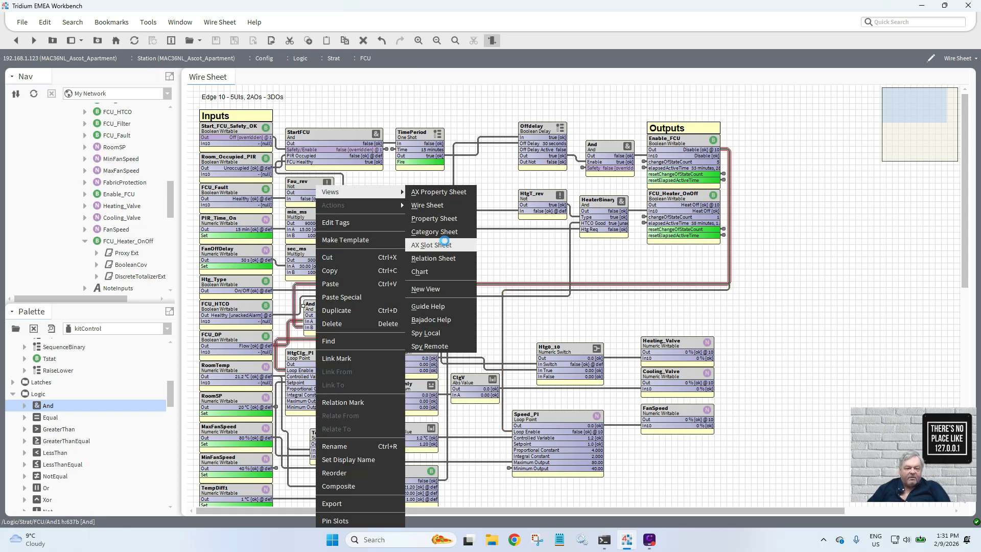
click(441, 244)
double_click(301, 191)
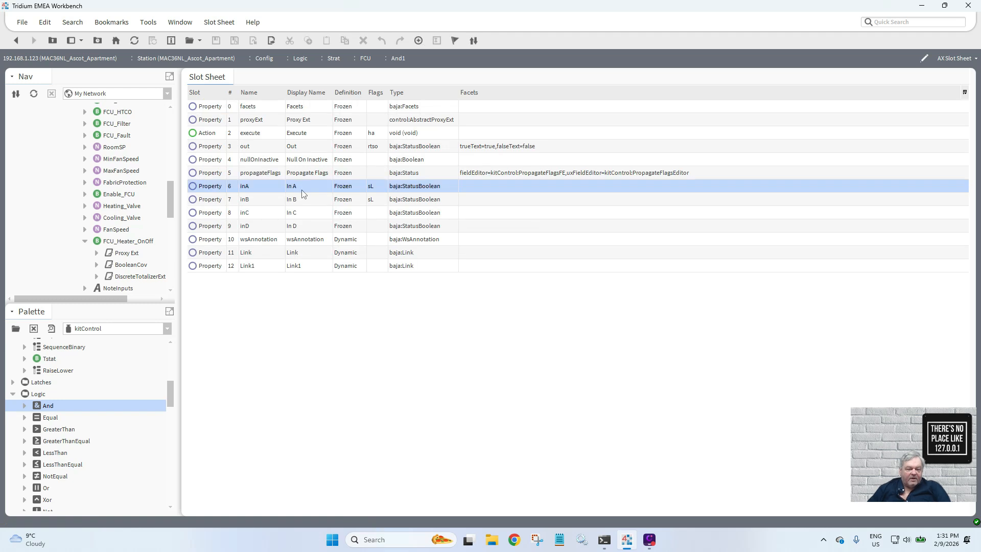
text(DP)
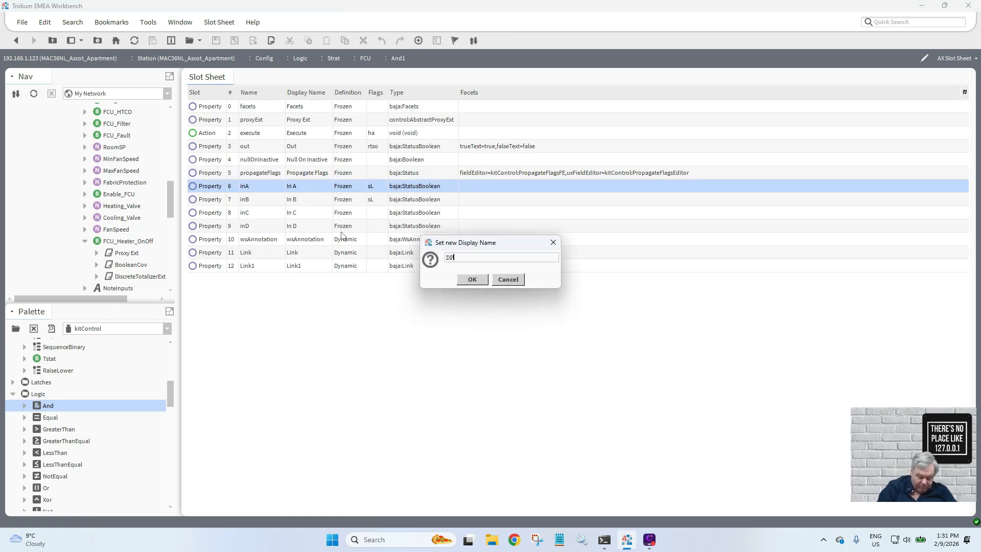
text(F)
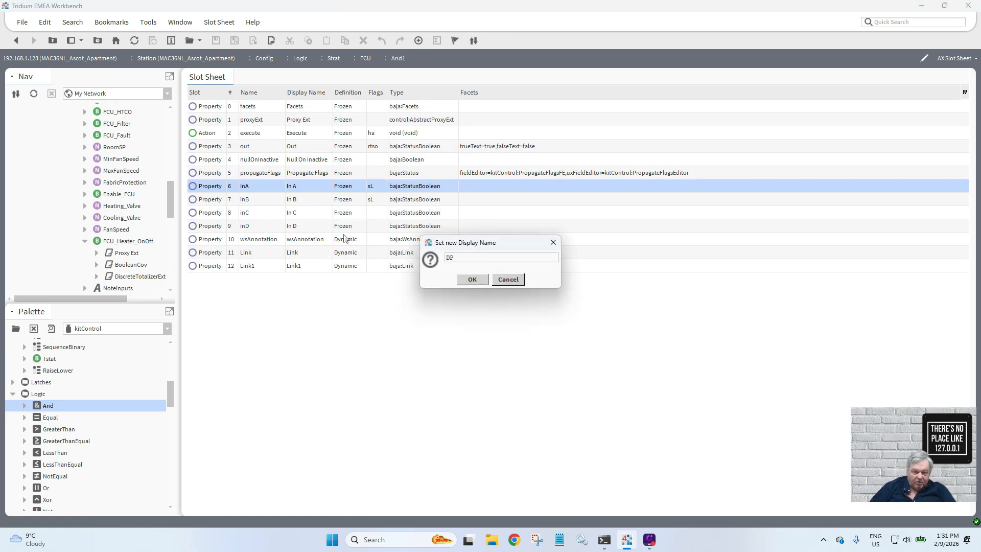
click(472, 279)
- Set the display name of the And block's In B to Enabled and return to the FCU wire sheet
double_click(310, 207)
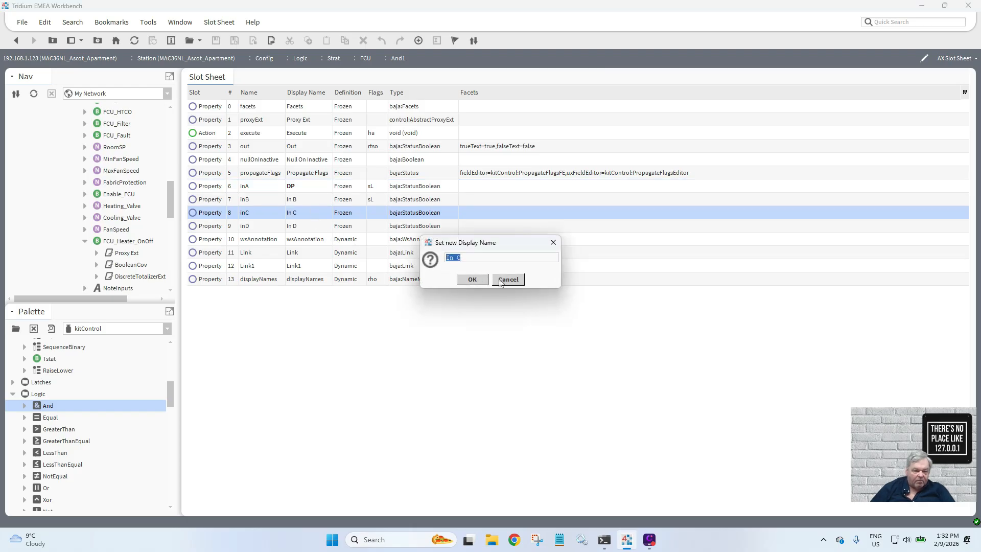
click(500, 280)
double_click(319, 200)
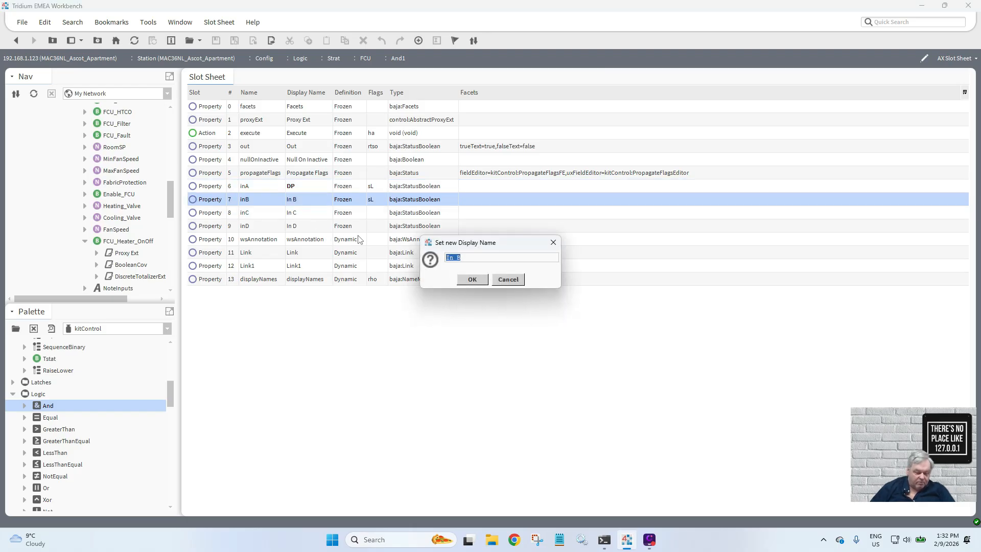
text(Enabled)
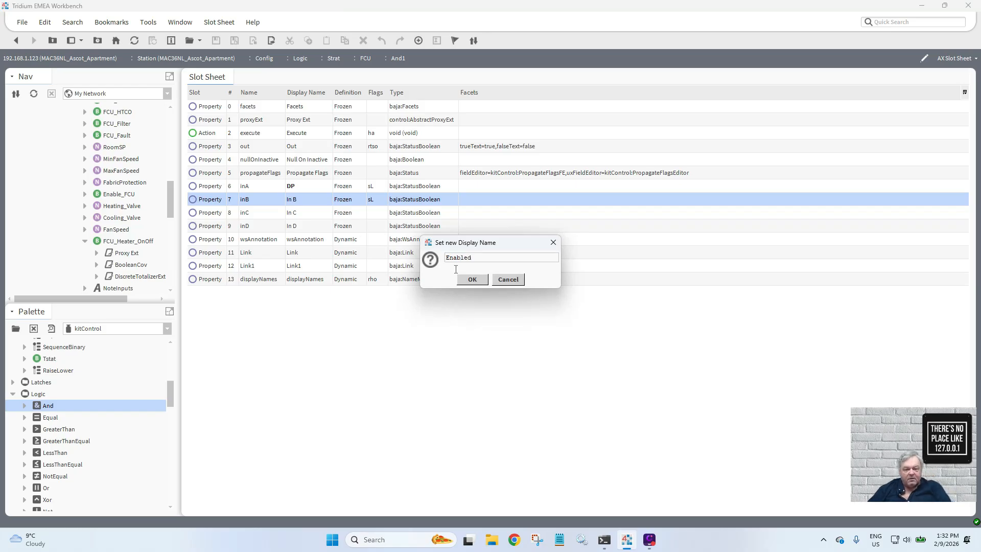
click(472, 280)
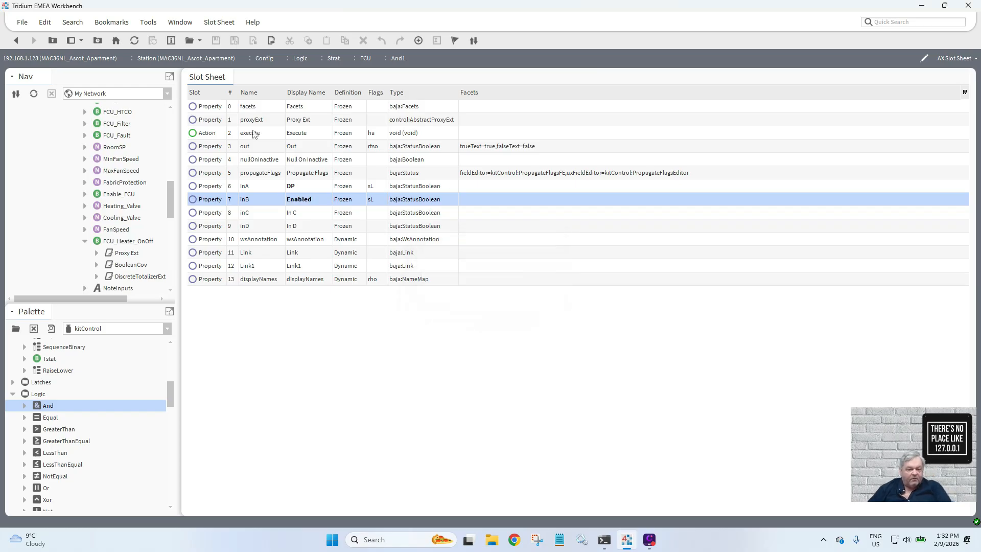
click(16, 41)
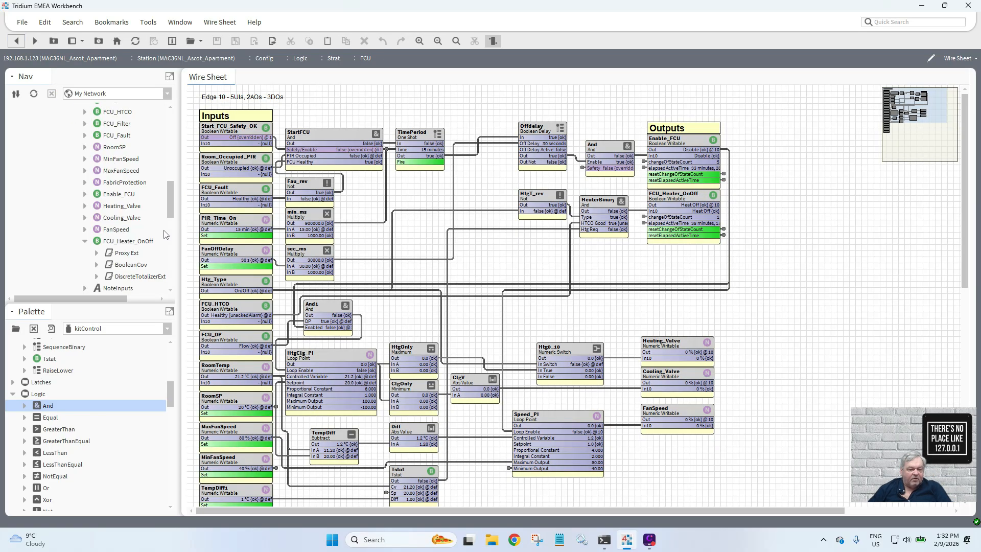
- Rename the And block above HtgClg_PI as StartHtgClg
click(313, 312)
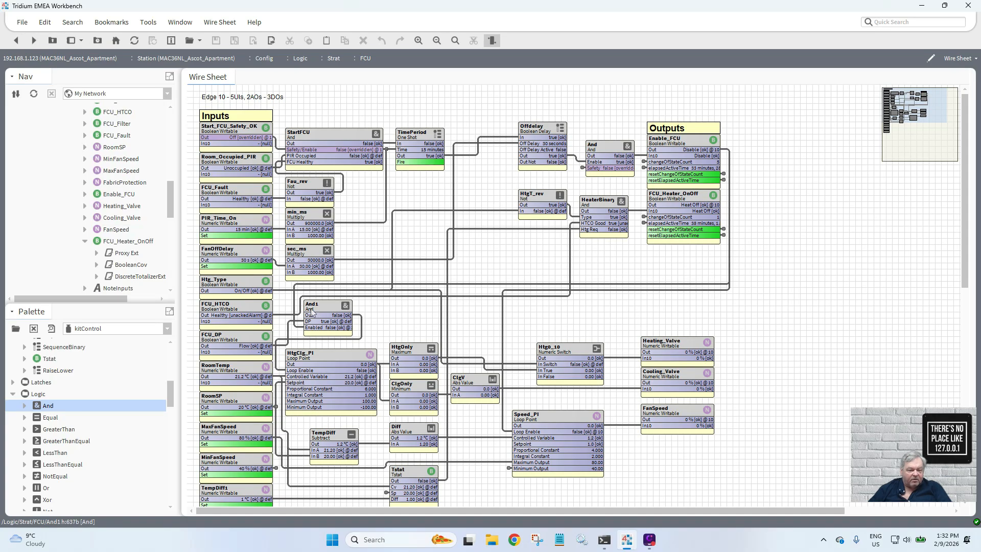
right_click(312, 312)
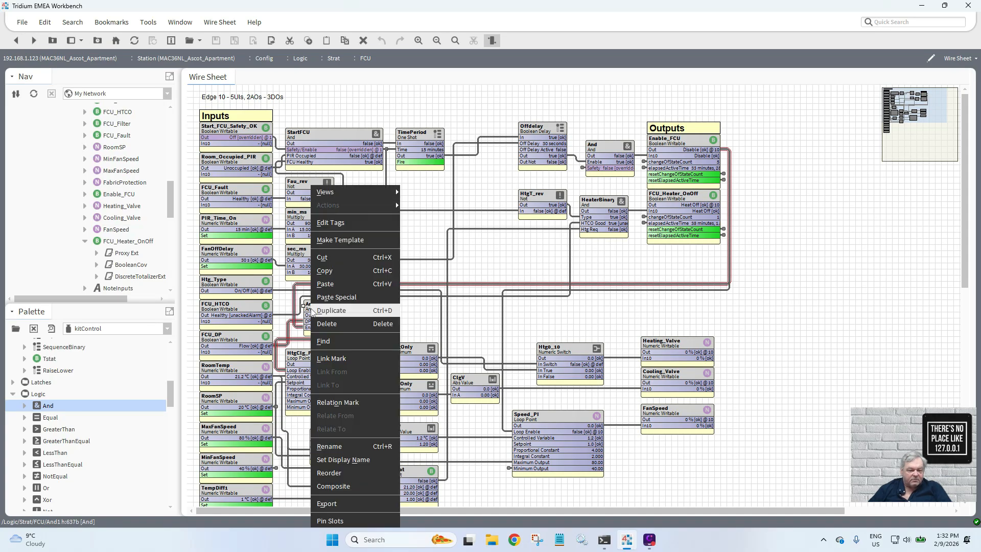
click(366, 446)
text(StartHtgClg)
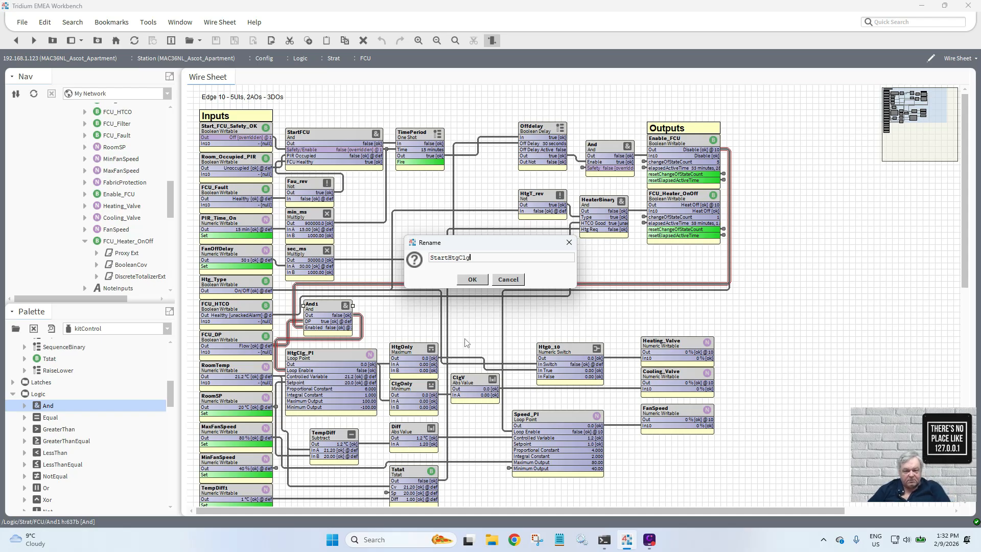
click(474, 281)
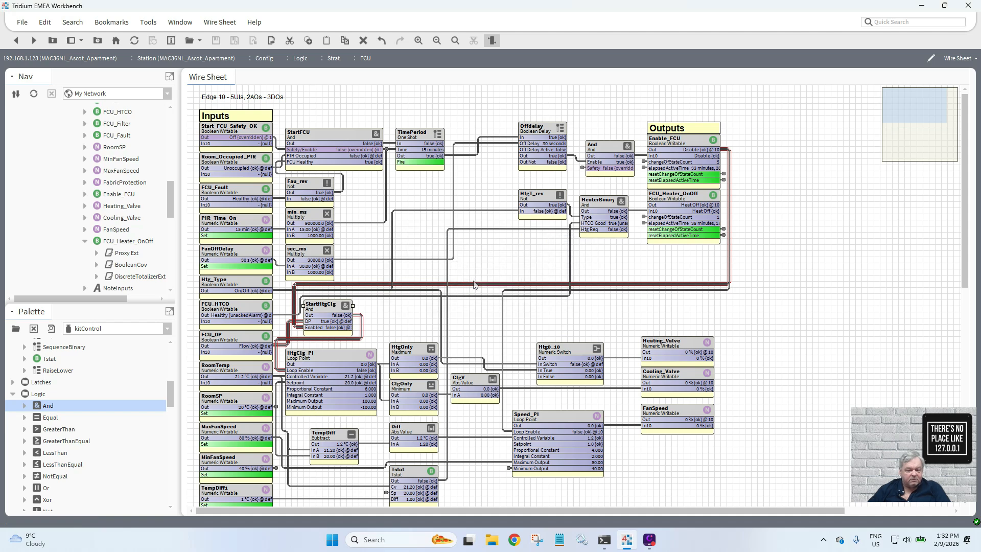
click(370, 323)
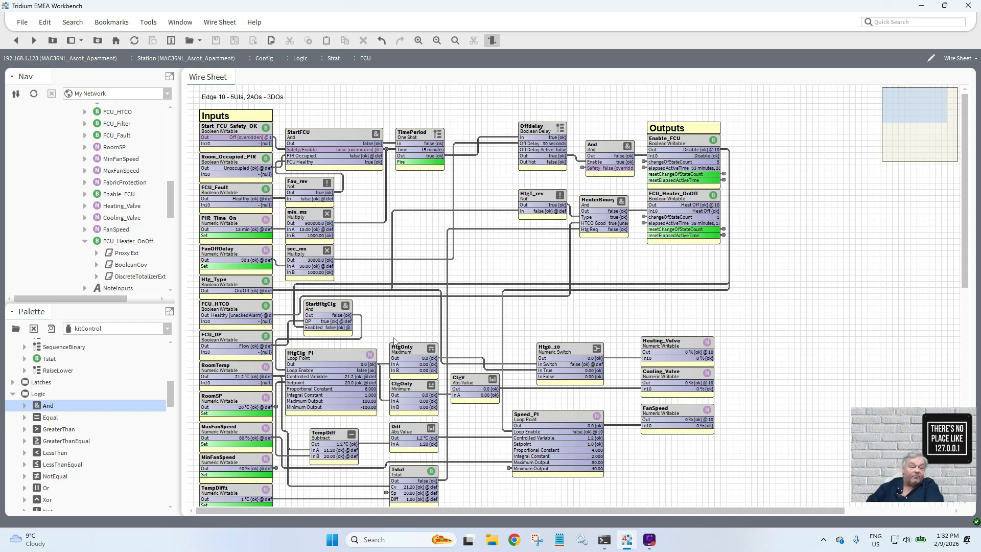
- Release the emergency override on Start_FCU_Safety_OK with Emergency Auto
right_click(229, 129)
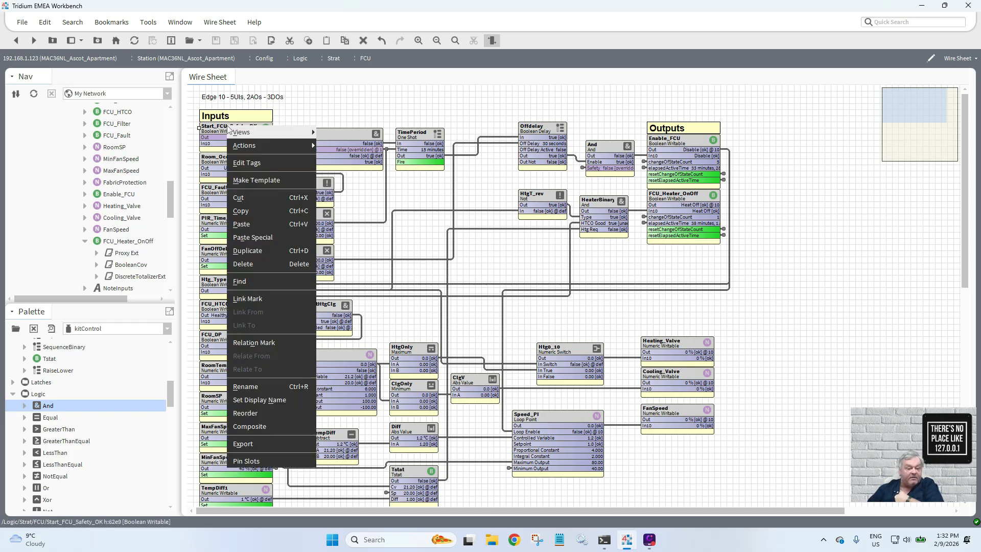
mouse_move(250, 144)
click(345, 173)
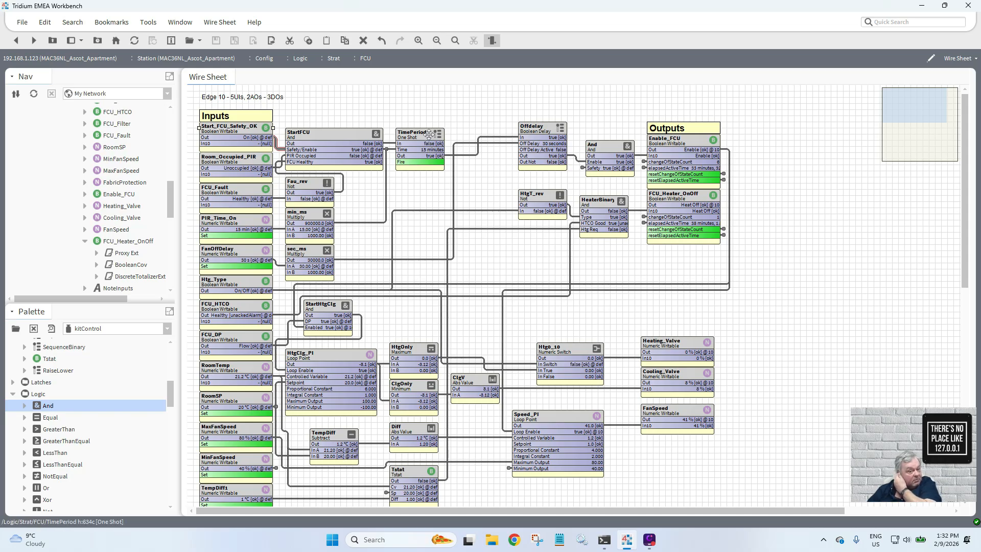
- Move the TimePeriod block closer to Offdelay, and shift FCU_Filter, FCU_On_Temp and FCU_Off_Temp down clear of FabricProtection
drag(427, 140, 467, 140)
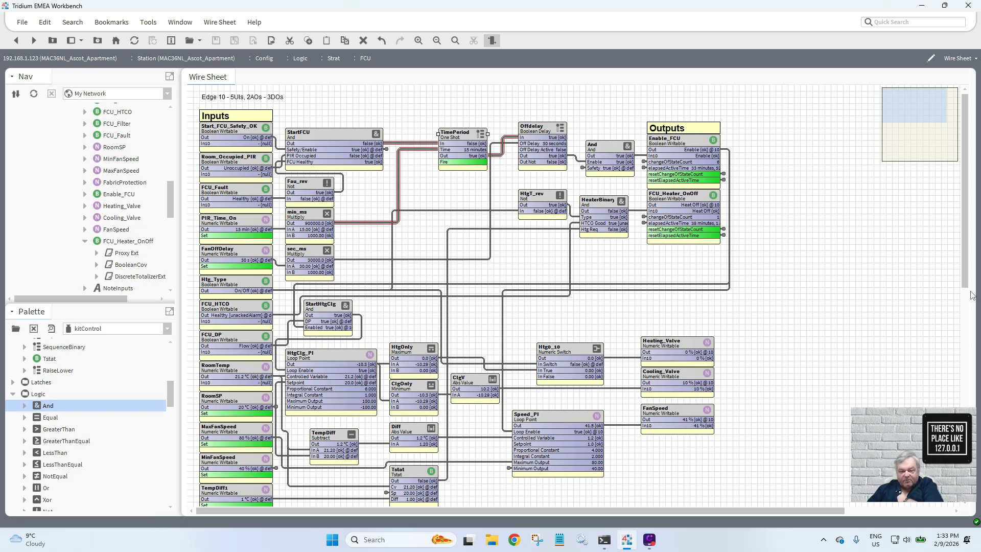
scroll(974, 290, down, 5)
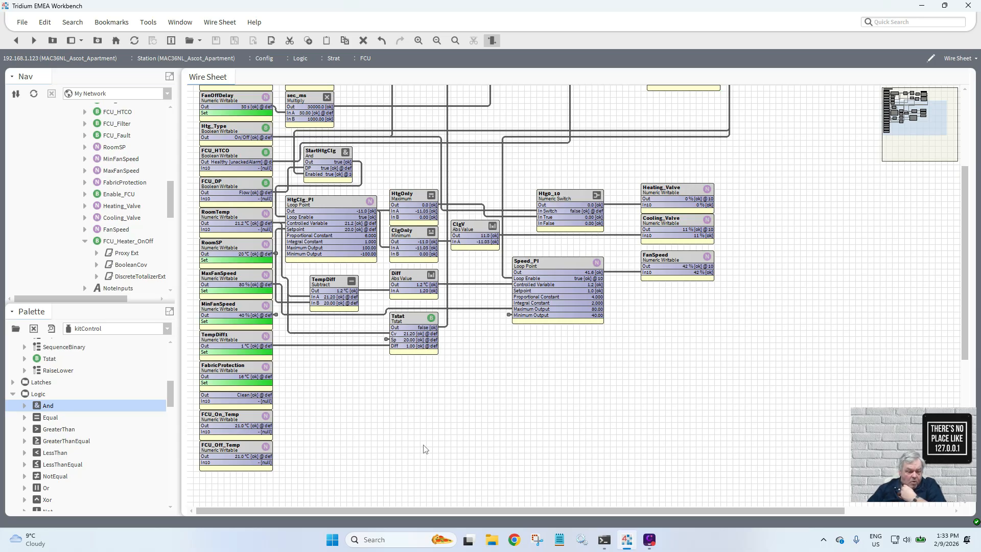
drag(305, 485, 220, 404)
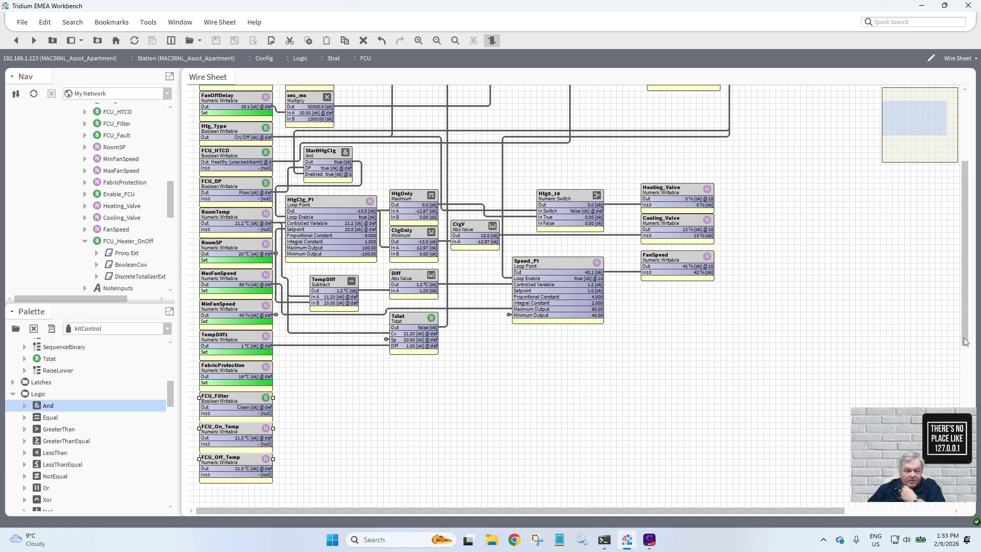
- Select the link from StartFCU's Out to TimePeriod's In
drag(965, 342, 978, 281)
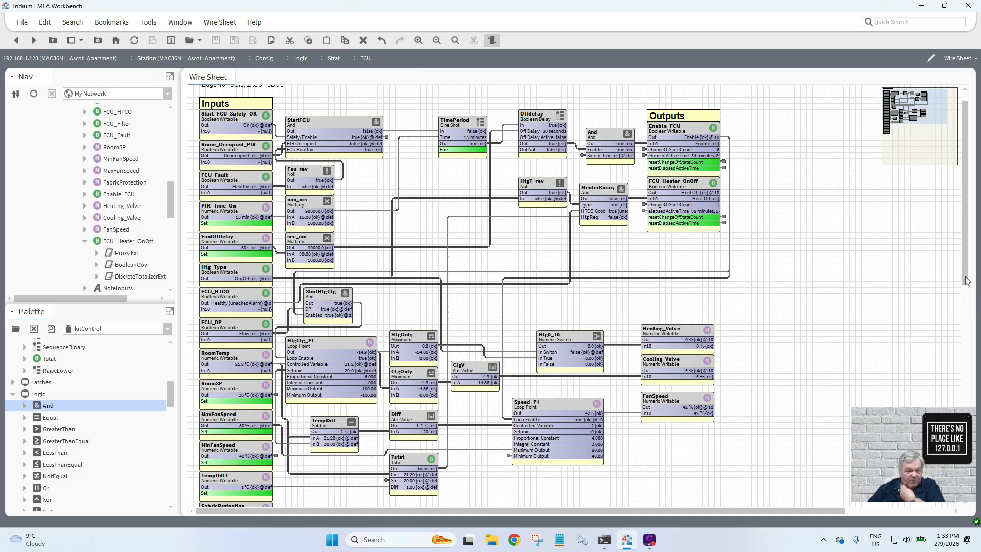
click(408, 131)
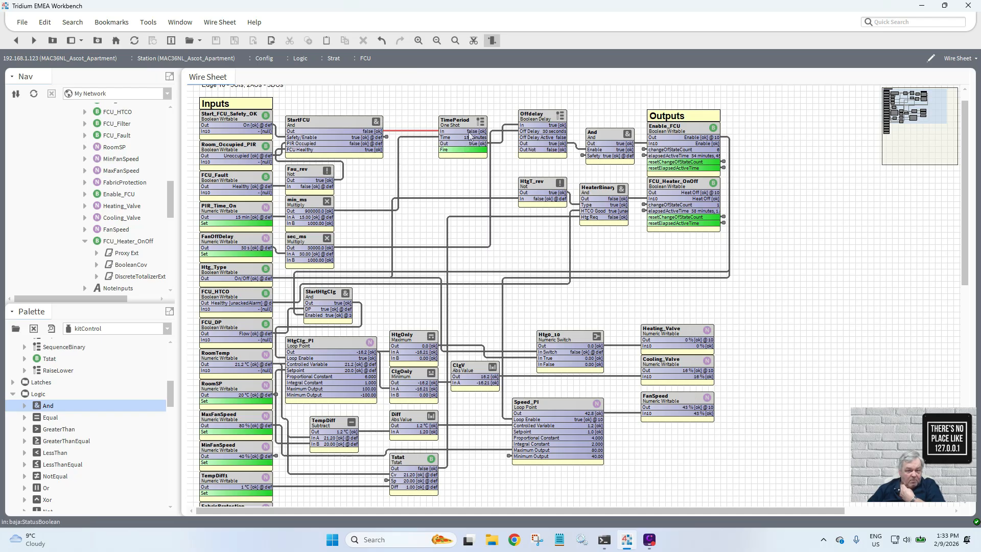
- Move TimePeriod next to StartFCU and add an Or block between TimePeriod and Offdelay
drag(463, 121, 420, 122)
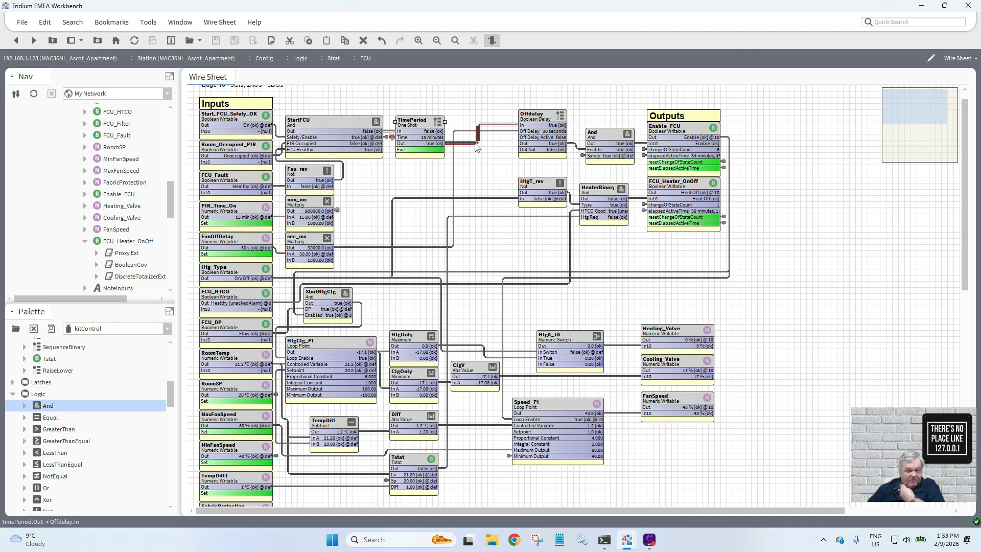
click(476, 146)
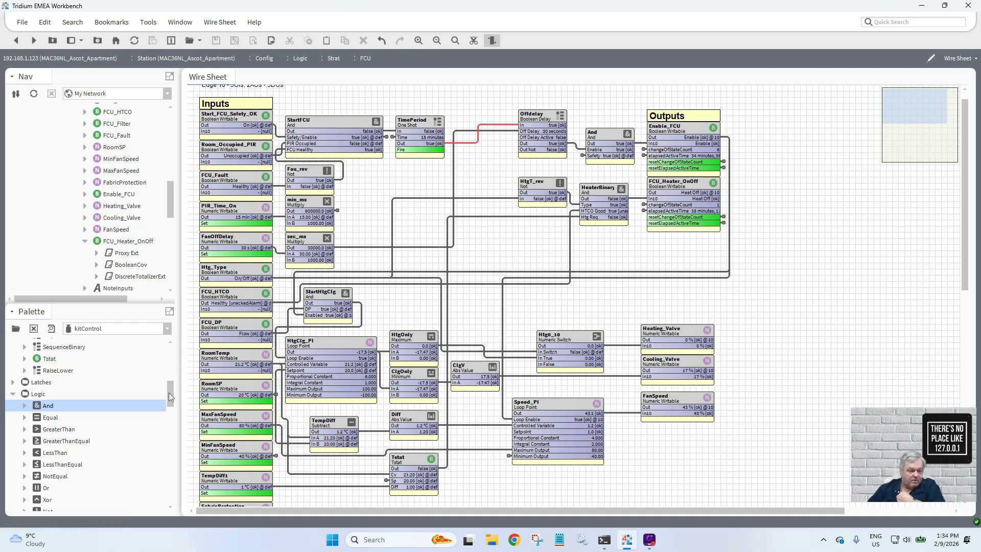
drag(170, 392, 169, 398)
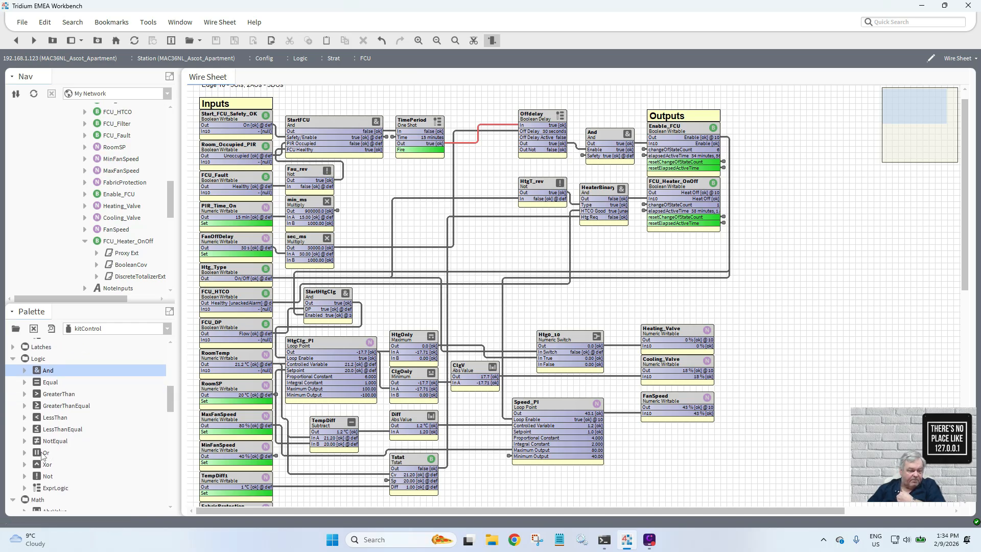
drag(45, 453, 461, 125)
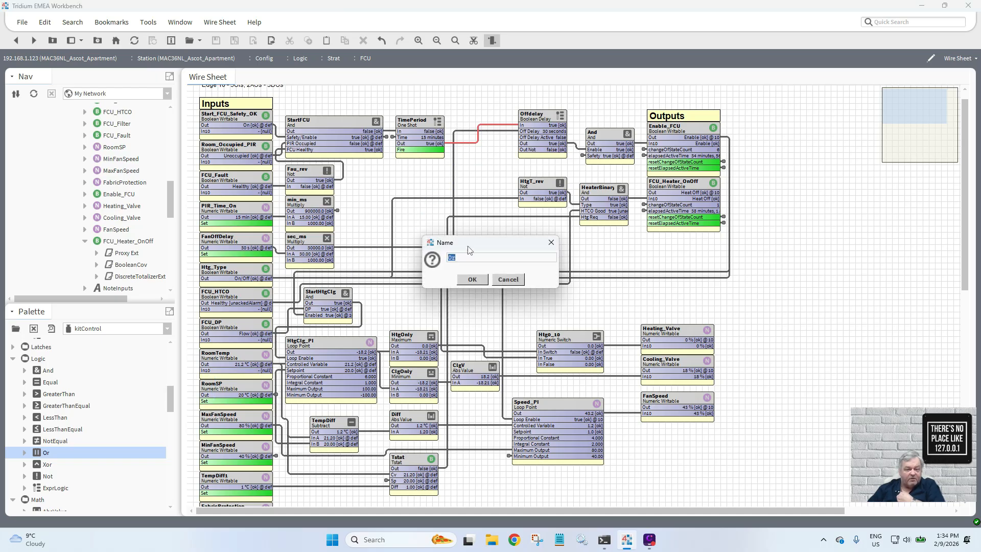
click(472, 280)
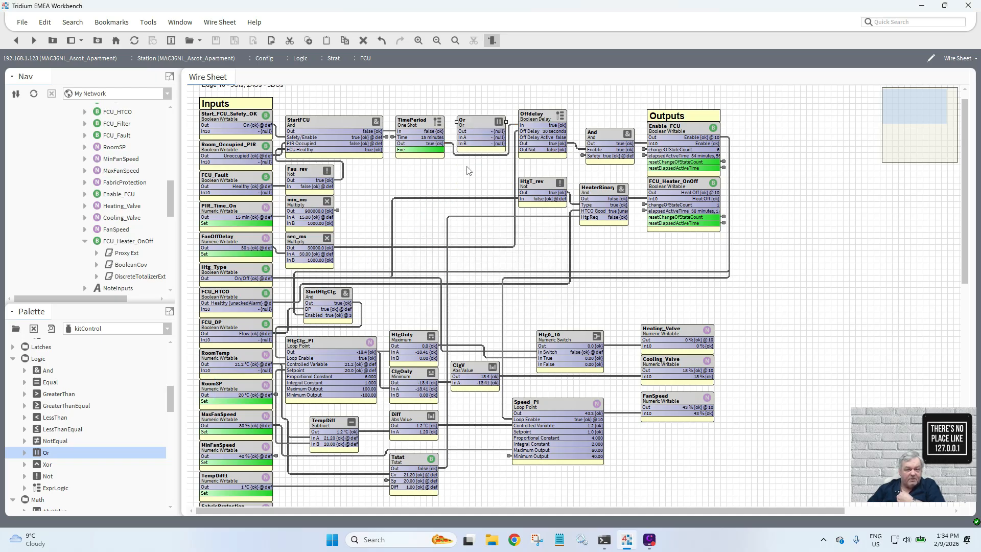
- Replace the direct TimePeriod to Offdelay link with links from TimePeriod's Out to Or's In A and Or's Out to Offdelay's In, aligning Or with Offdelay
drag(438, 143, 462, 137)
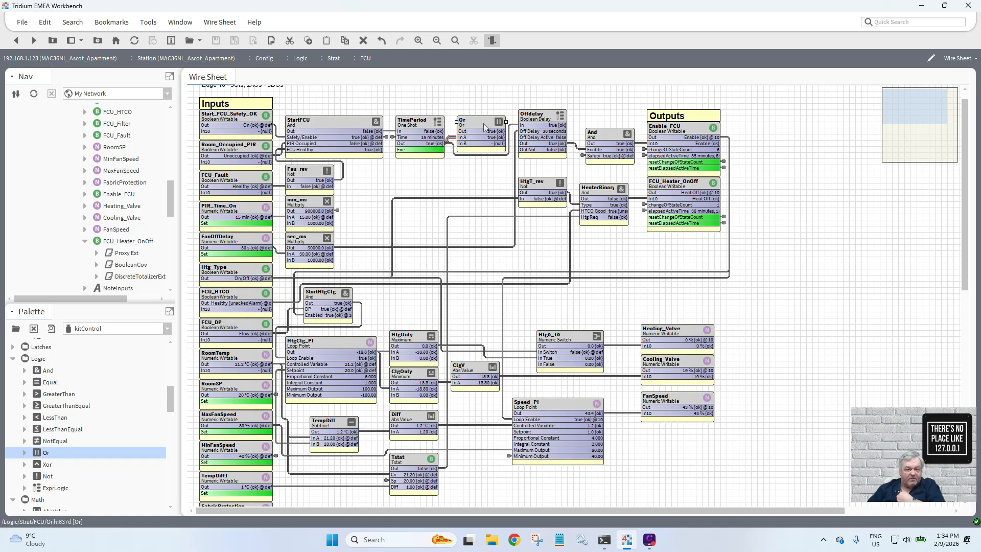
click(501, 157)
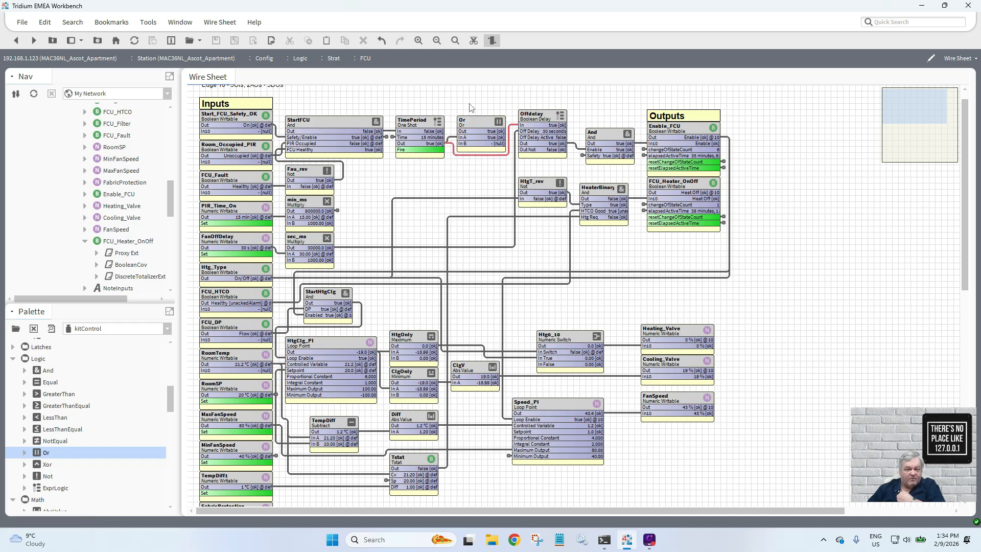
click(473, 42)
mouse_move(501, 131)
mouse_down()
mouse_move(523, 125)
mouse_move(490, 120)
mouse_up()
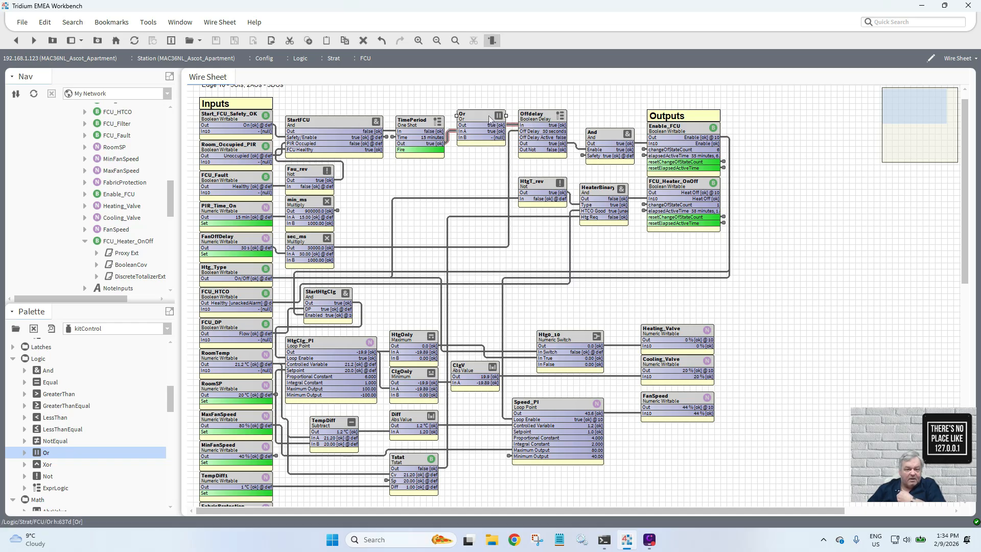
- Set the display name of the Or block's inA slot to Enb
right_click(474, 115)
mouse_move(539, 124)
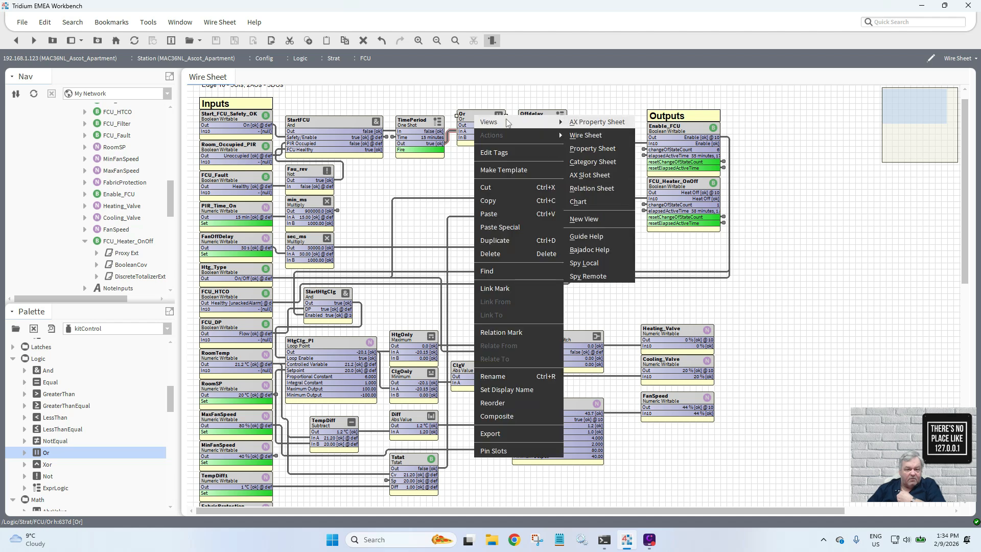
click(590, 175)
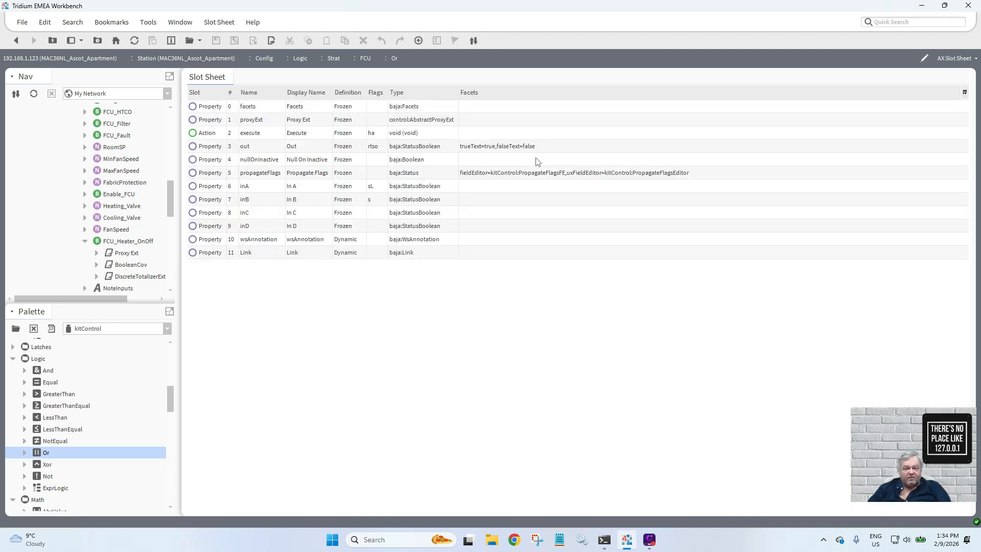
double_click(373, 186)
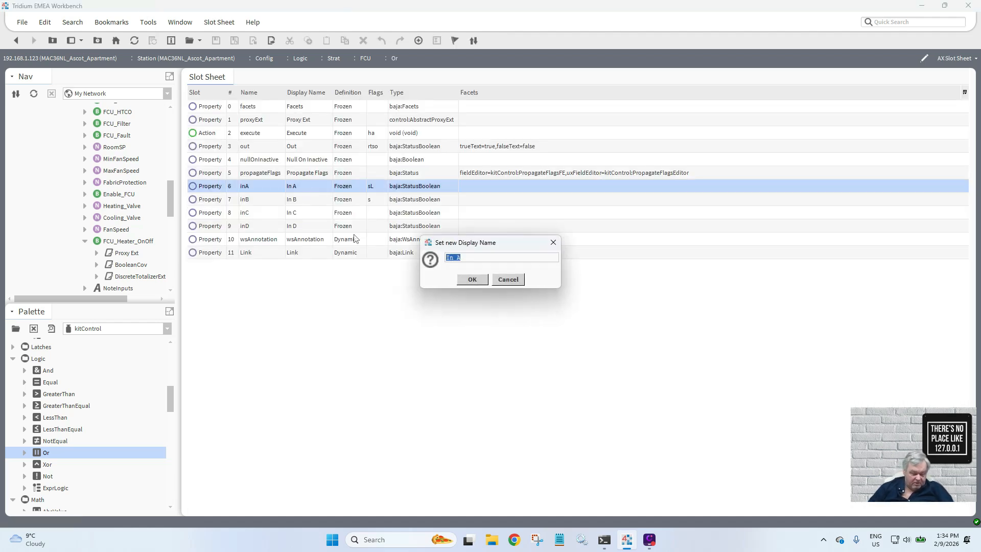
key(BackSpace)
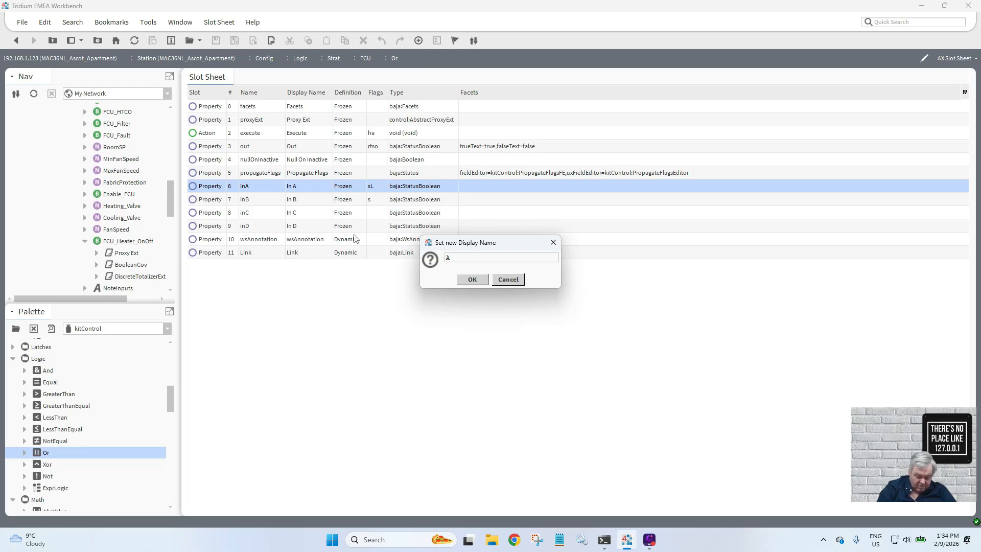
text(Enb)
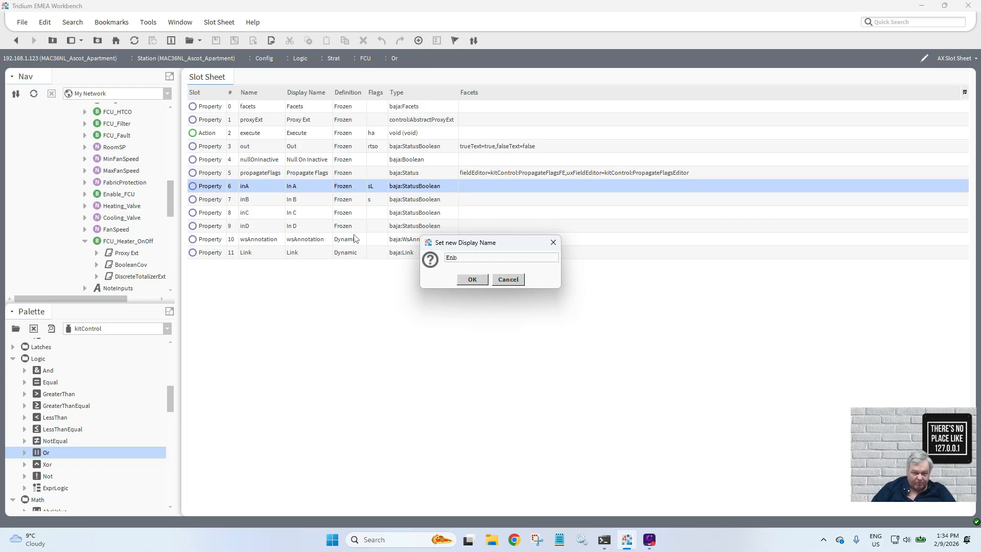
click(472, 279)
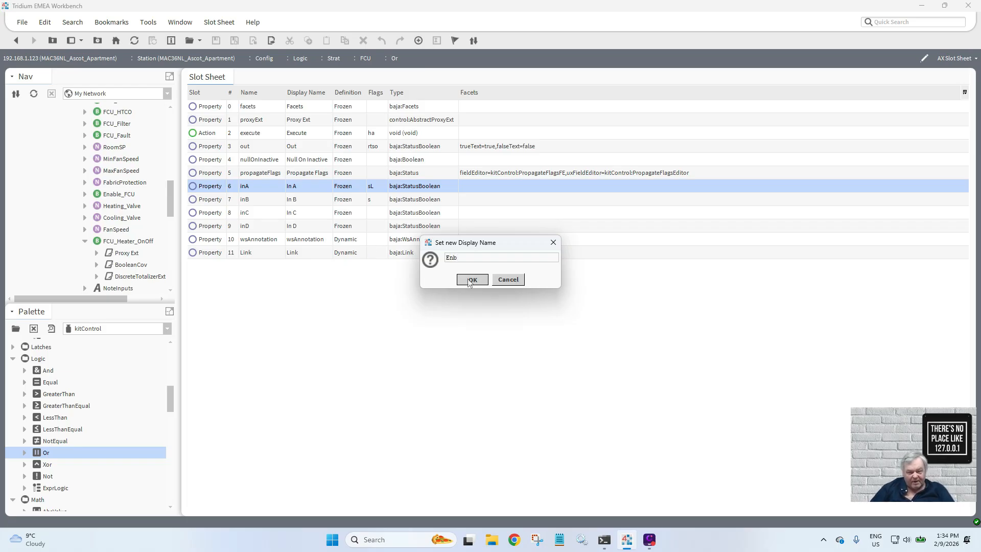
- Set the display name of the Or block's inB slot to Fabric and return to the FCU wire sheet
double_click(316, 200)
text(fab)
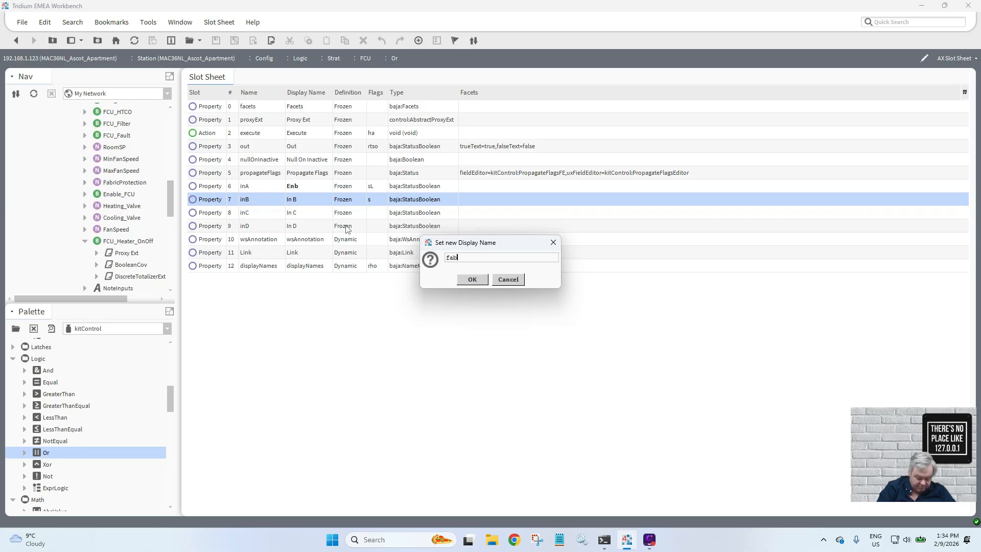
text(ric)
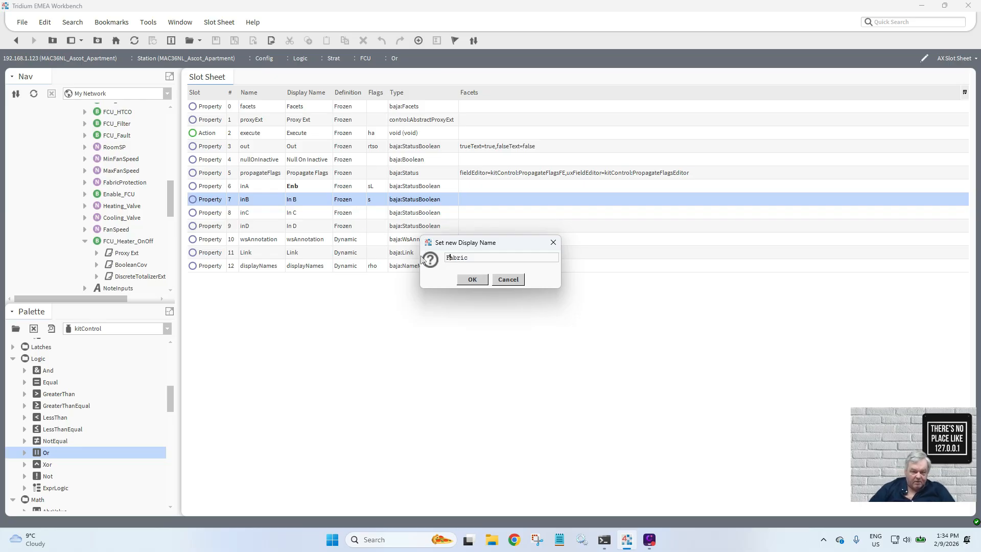
click(471, 279)
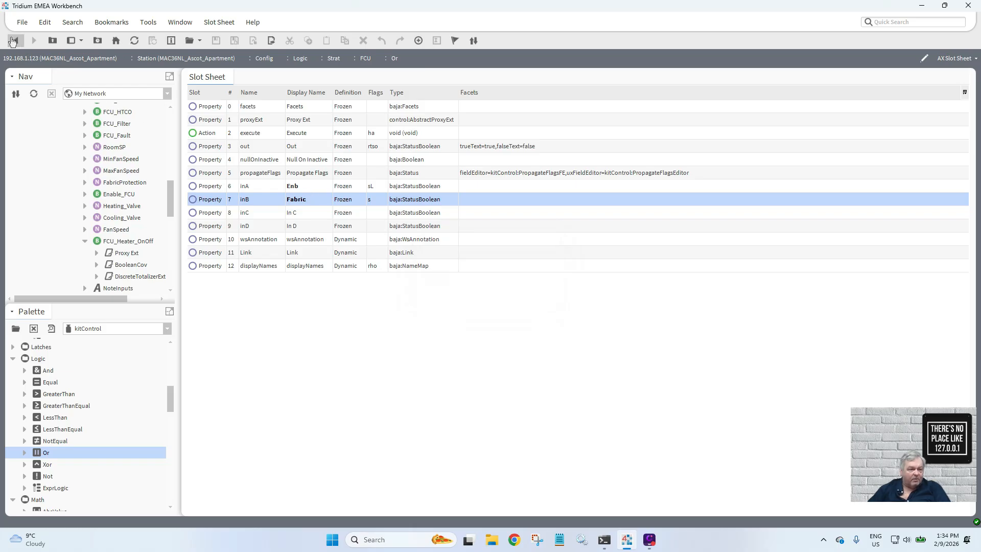
click(15, 40)
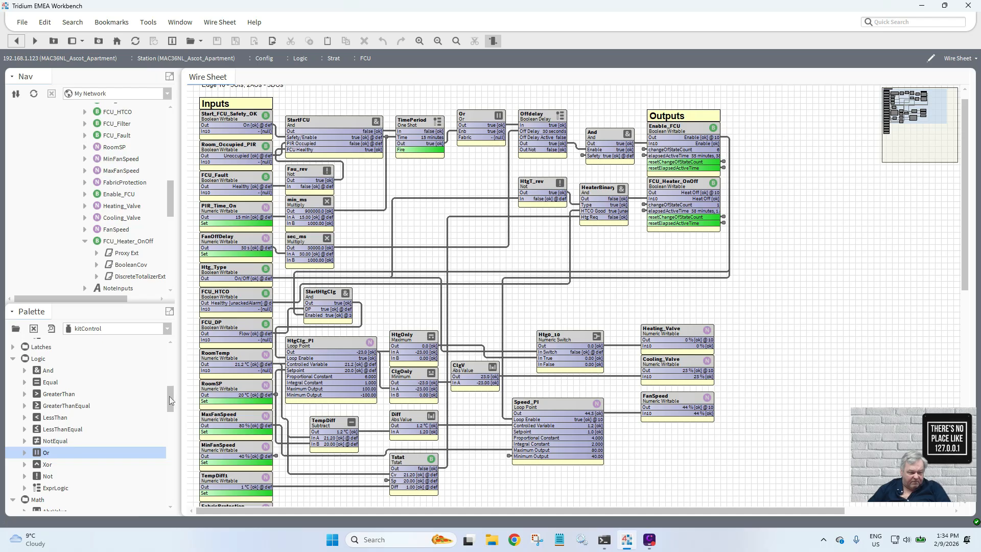
- Add a Tstat block named FabricProtect beside StartHtgClg, above HtgOnly
scroll(170, 397, up, 3)
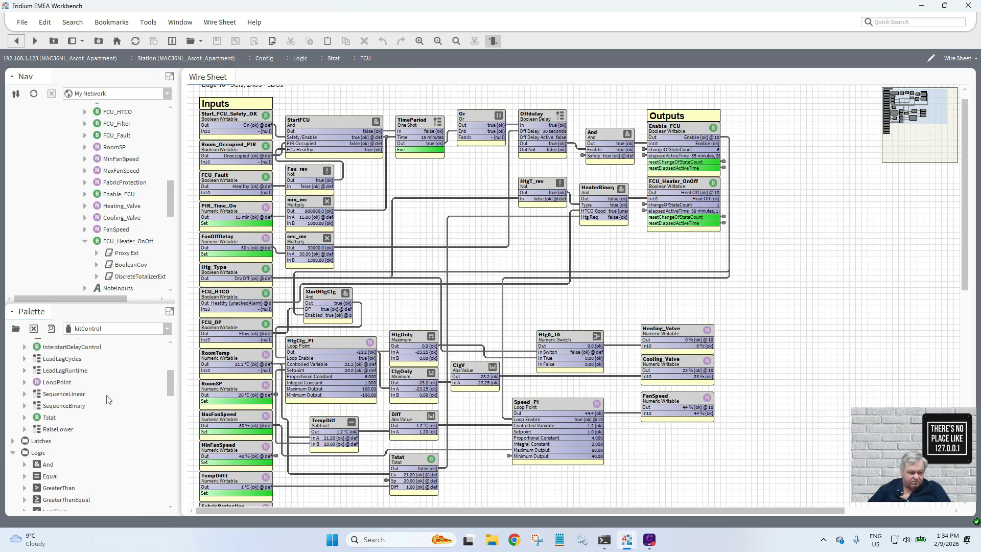
drag(57, 417, 385, 288)
text(Fabr)
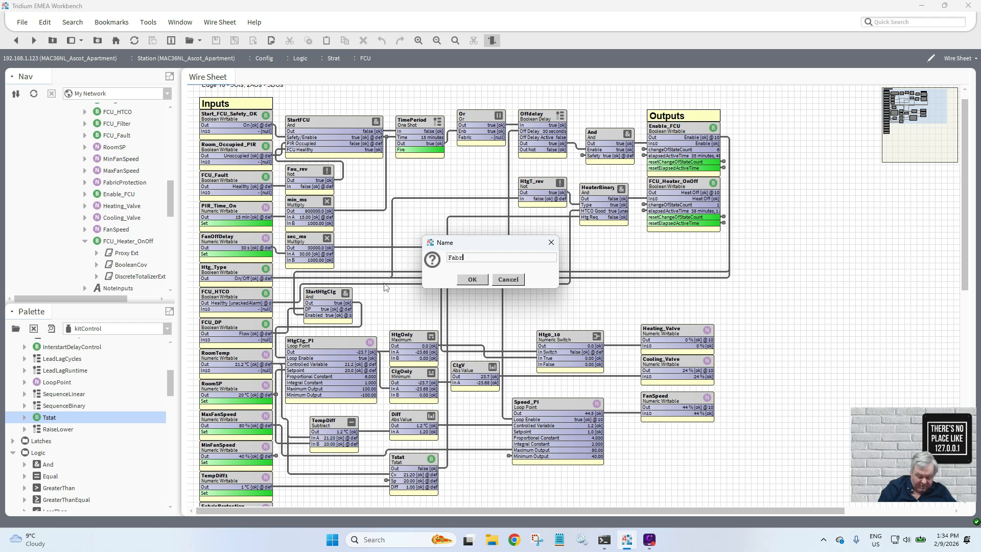
text(icPr)
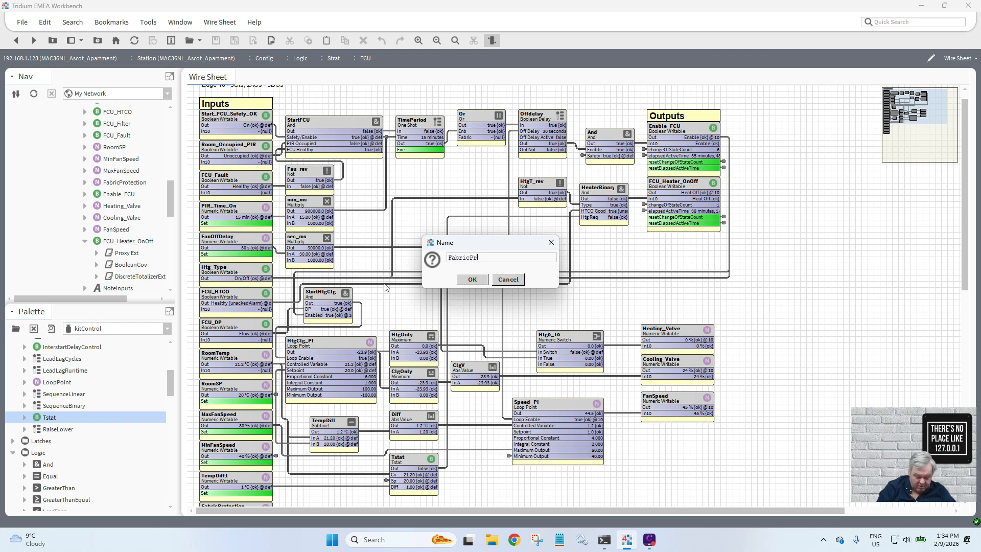
text(otection)
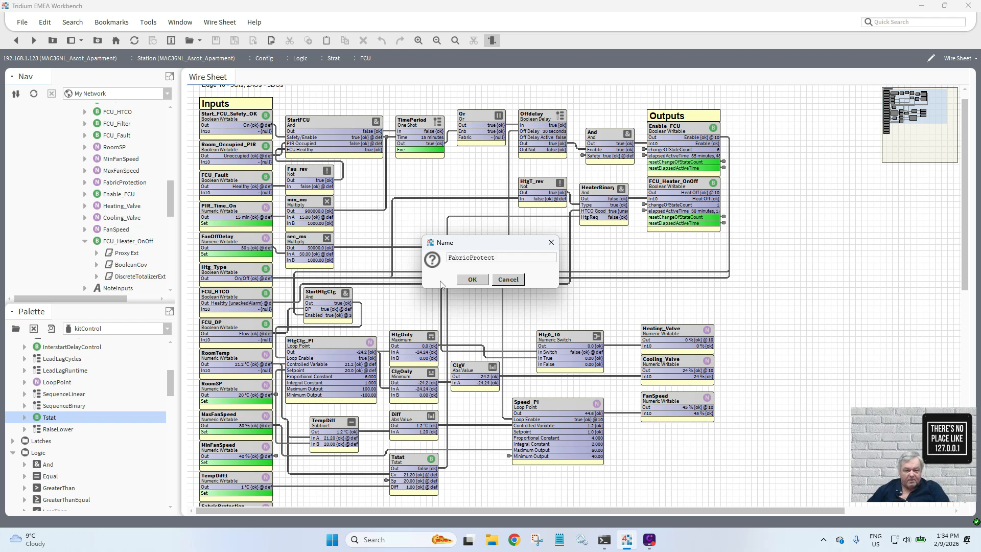
click(464, 280)
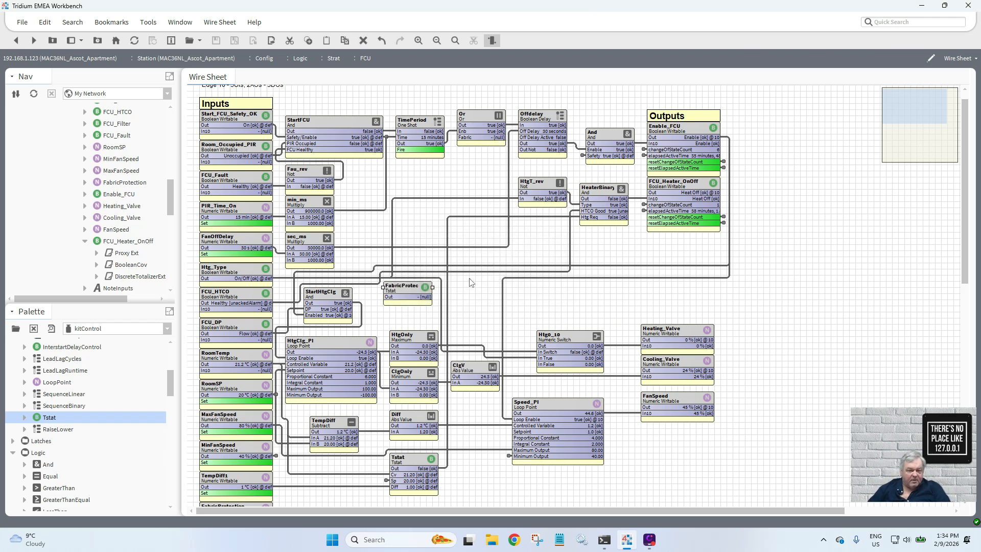
- Pin the Cv, Sp and Diff slots on the FabricProtect block
right_click(411, 290)
click(454, 519)
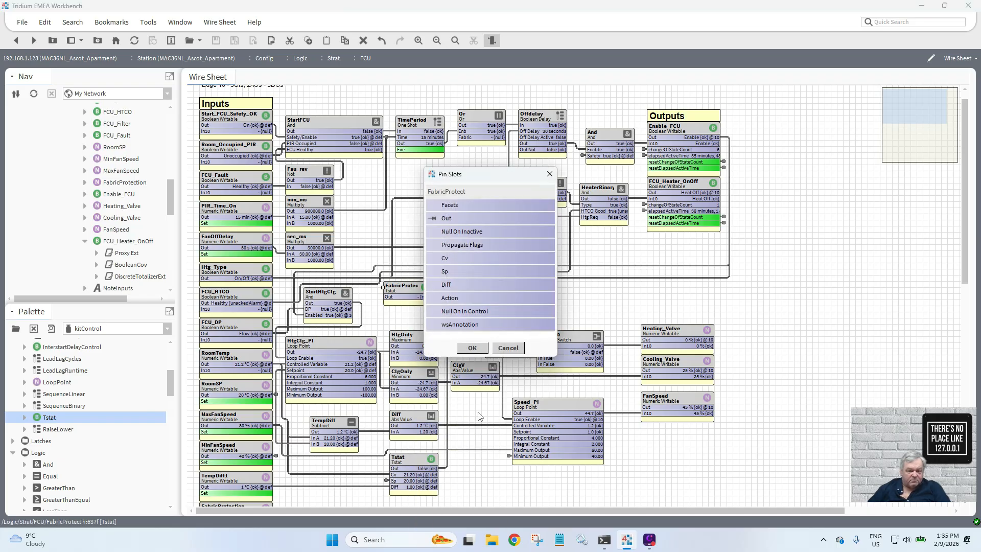
click(434, 284)
click(472, 348)
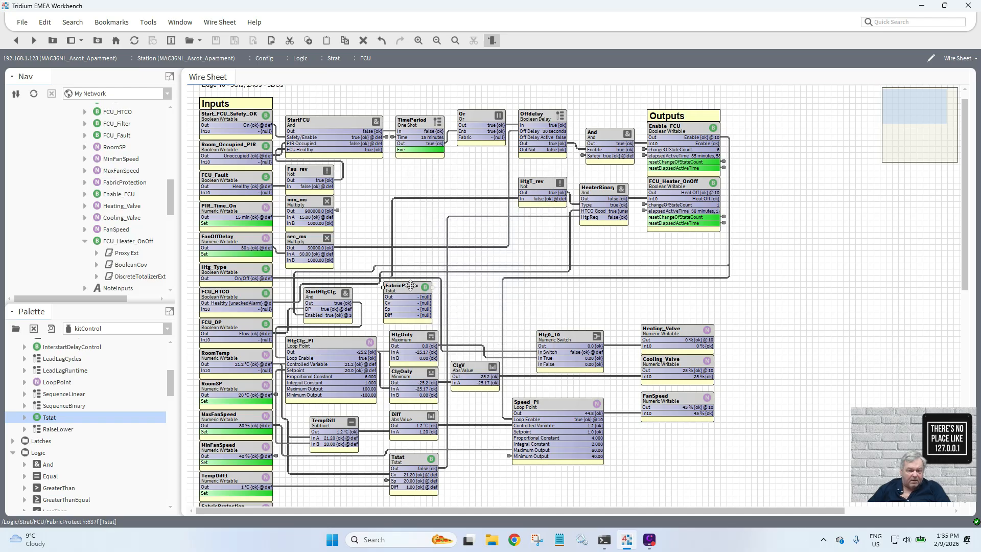
- Link RoomTemp's Out to FabricProtect's Cv and FabricProtection's Out to its Sp, placing the block beside the FabricProtection input
drag(414, 287, 432, 250)
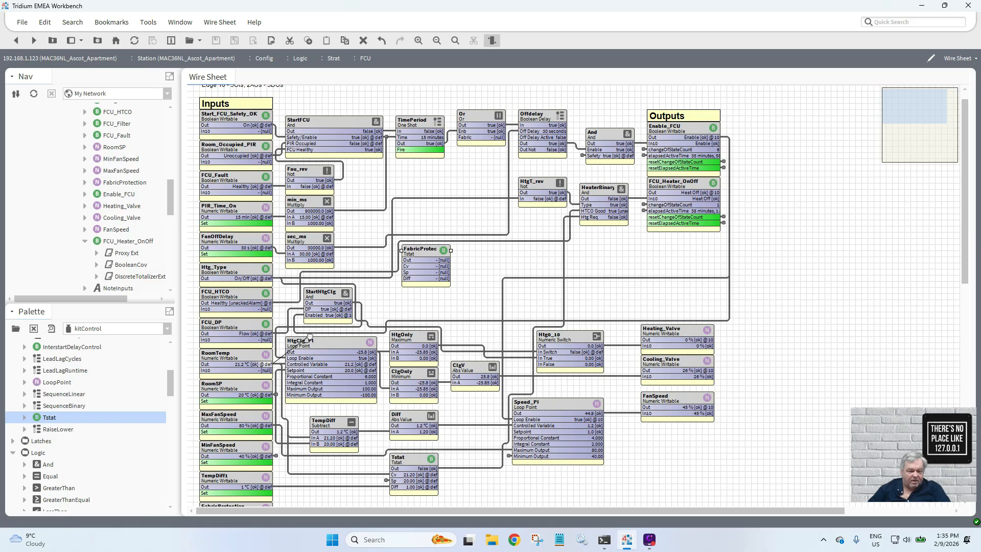
drag(310, 337, 410, 266)
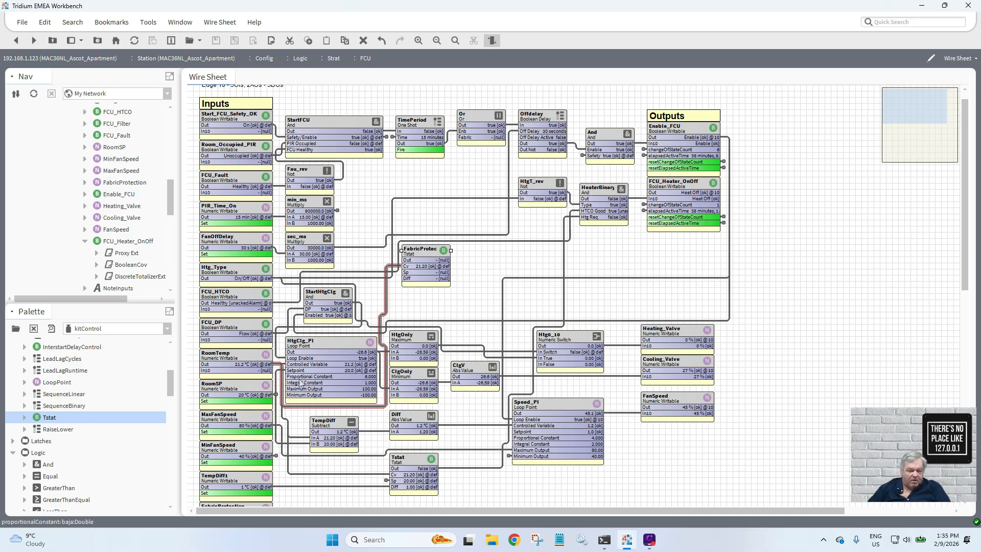
drag(428, 254, 390, 363)
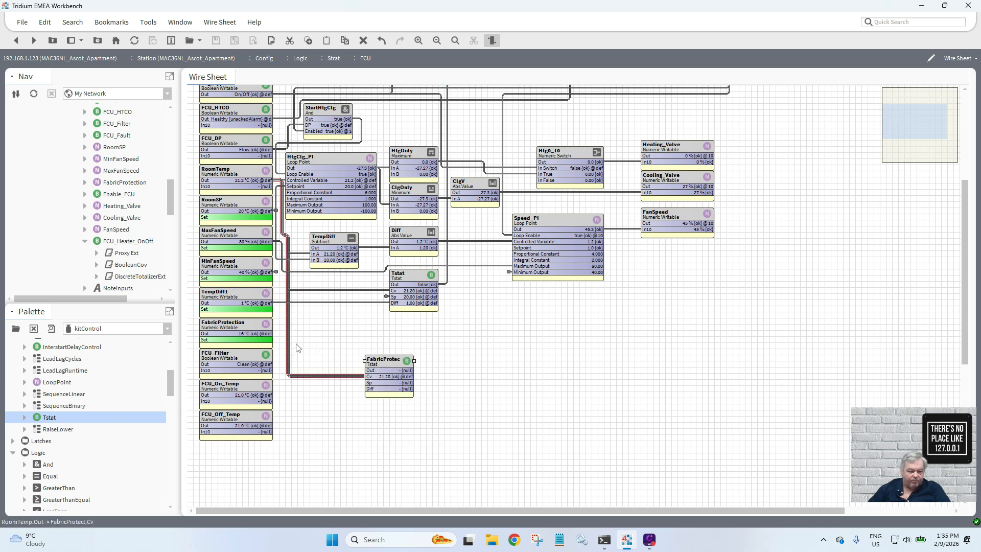
drag(270, 333, 325, 320)
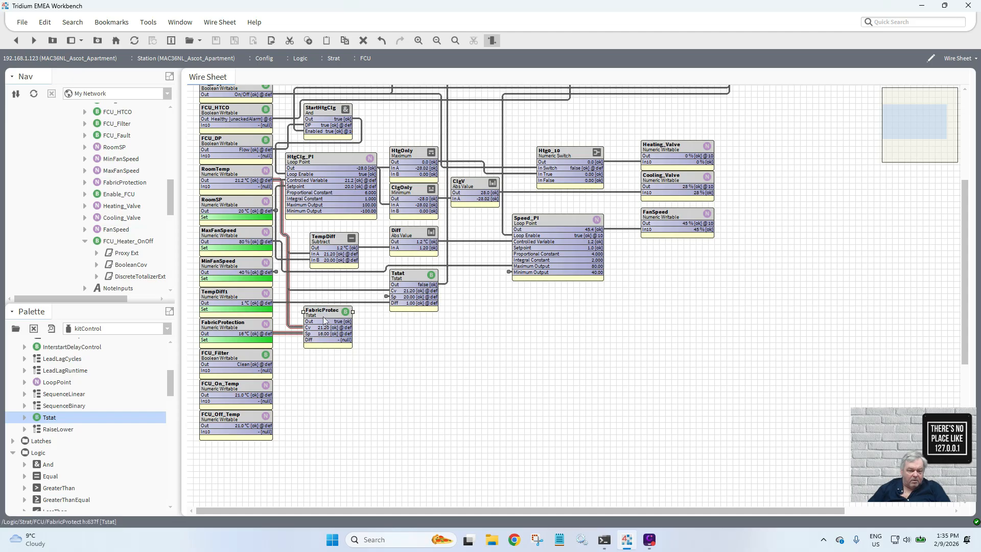
- Set FabricProtect's Action to Reverse and Null On In Control to false
double_click(324, 320)
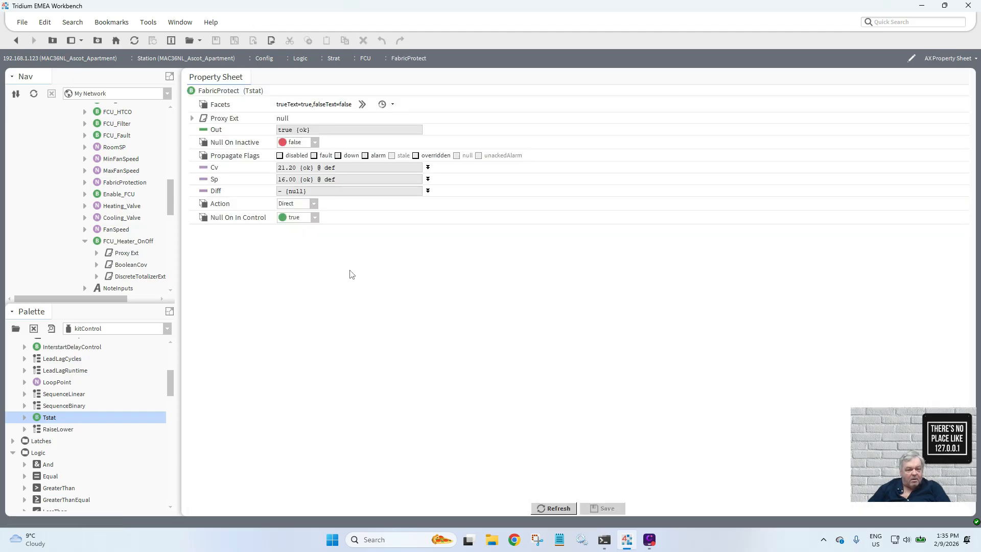
click(315, 205)
click(306, 228)
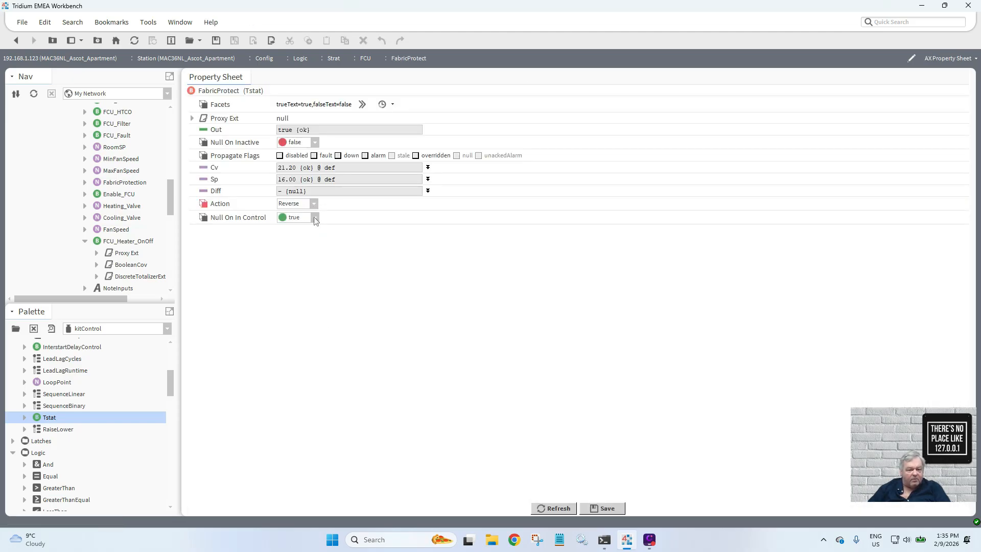
click(315, 220)
click(309, 237)
- Give FabricProtect a non-null Diff of 2, save the properties and return to the FCU wire sheet
click(427, 192)
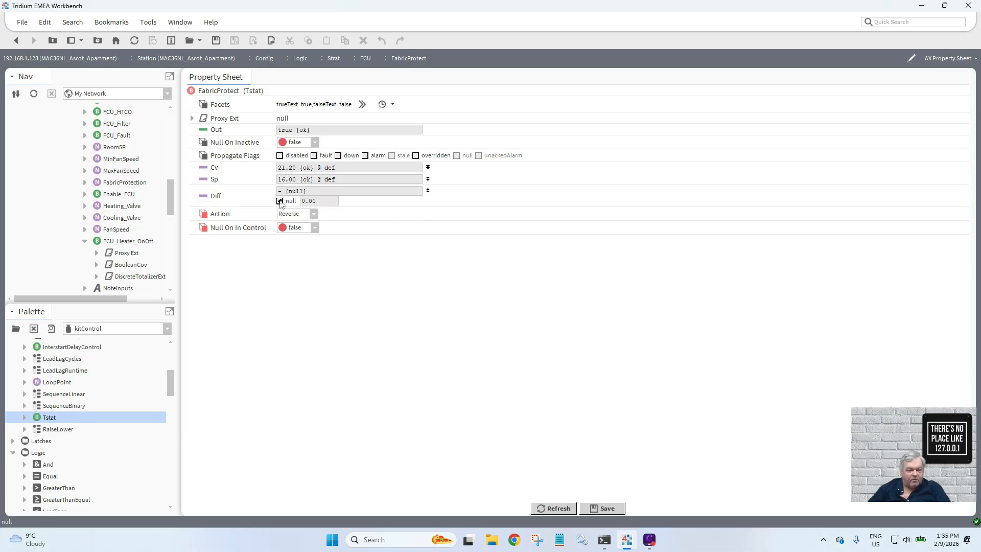
double_click(312, 200)
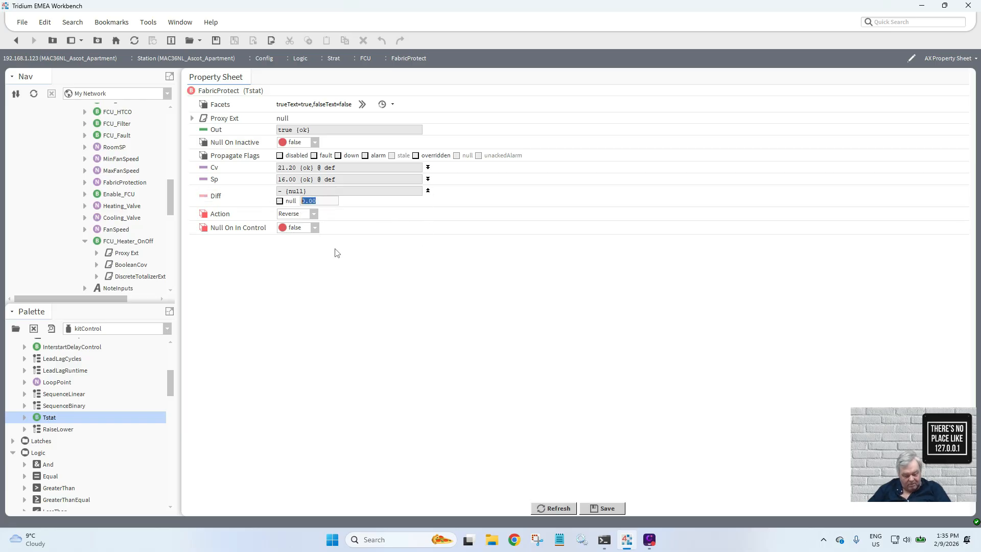
text(2)
click(593, 508)
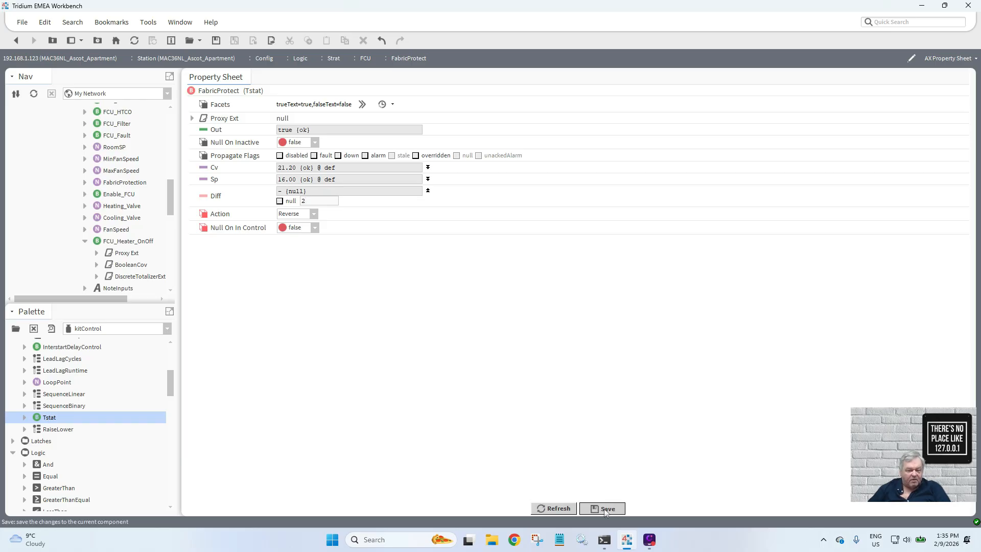
click(16, 41)
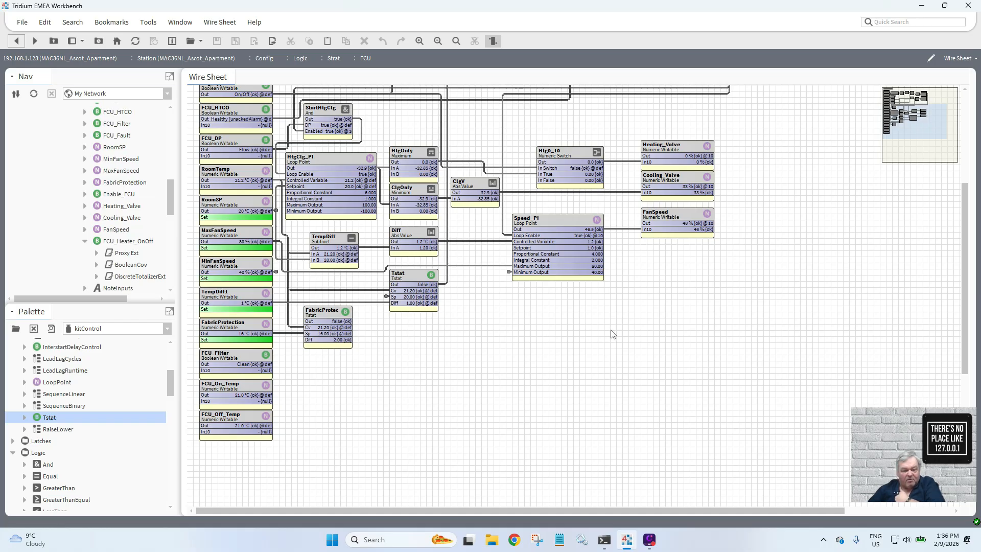
- Apply an emergency override of 14.9 °C to RoomTemp
right_click(237, 177)
mouse_move(256, 197)
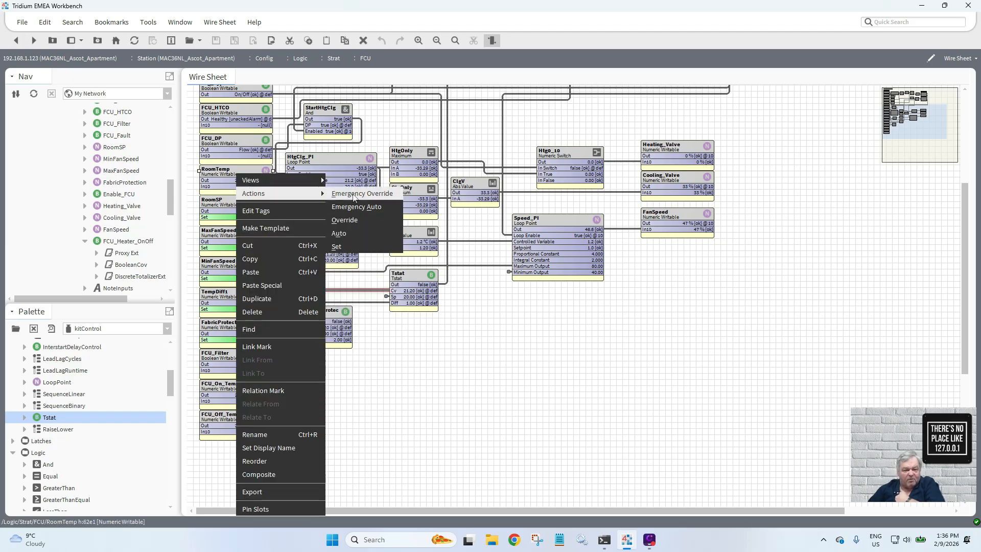
click(354, 194)
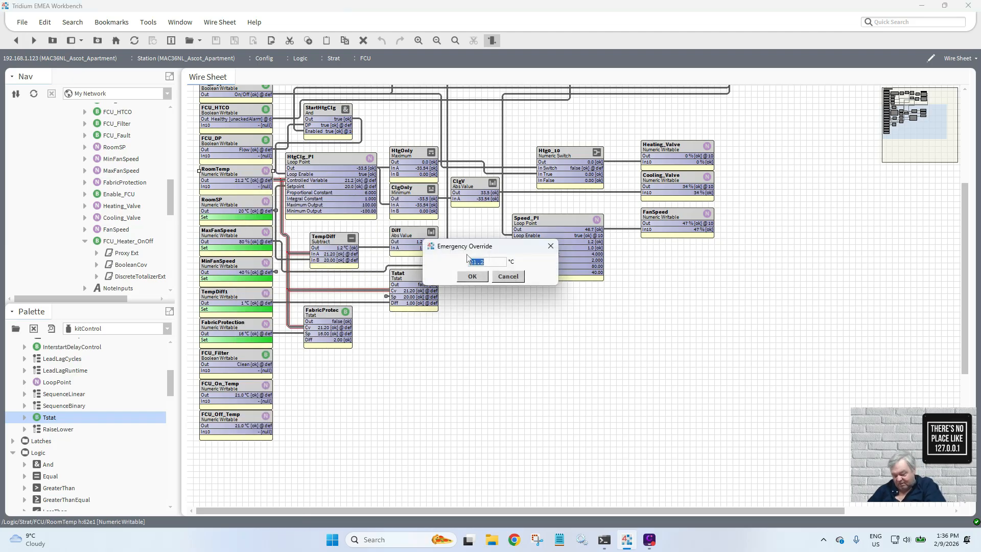
text(14.5)
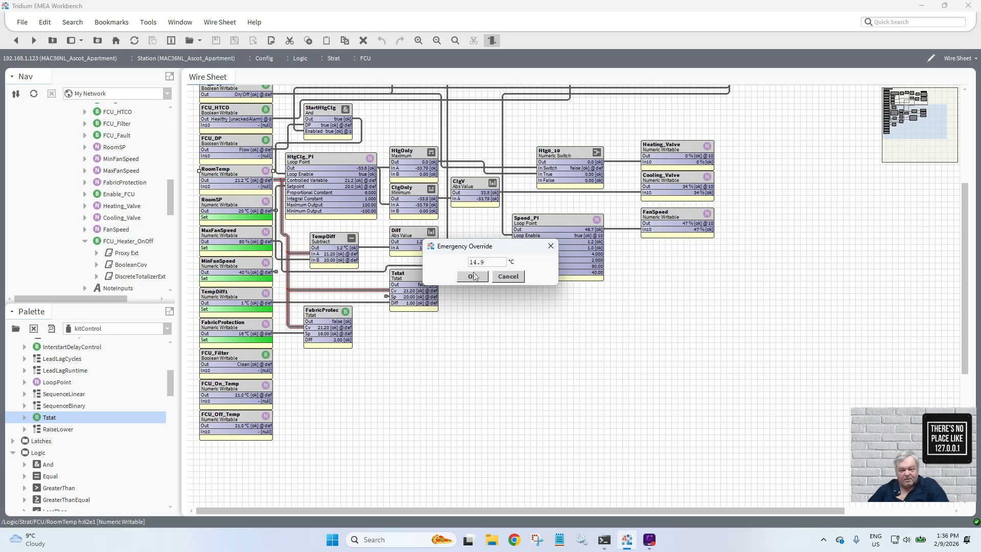
click(474, 276)
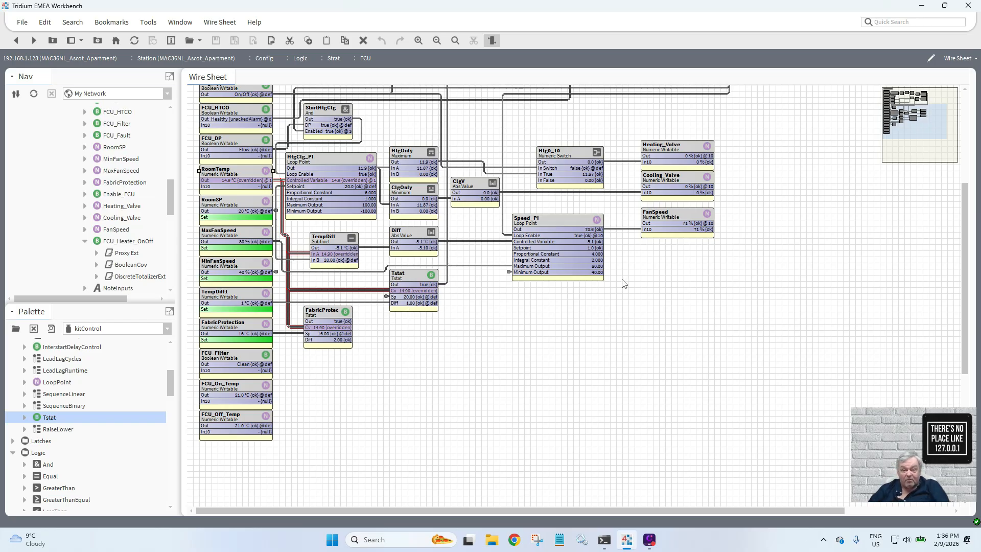
- Set the Htg_Type input to 0-10VDC
scroll(968, 276, up, 5)
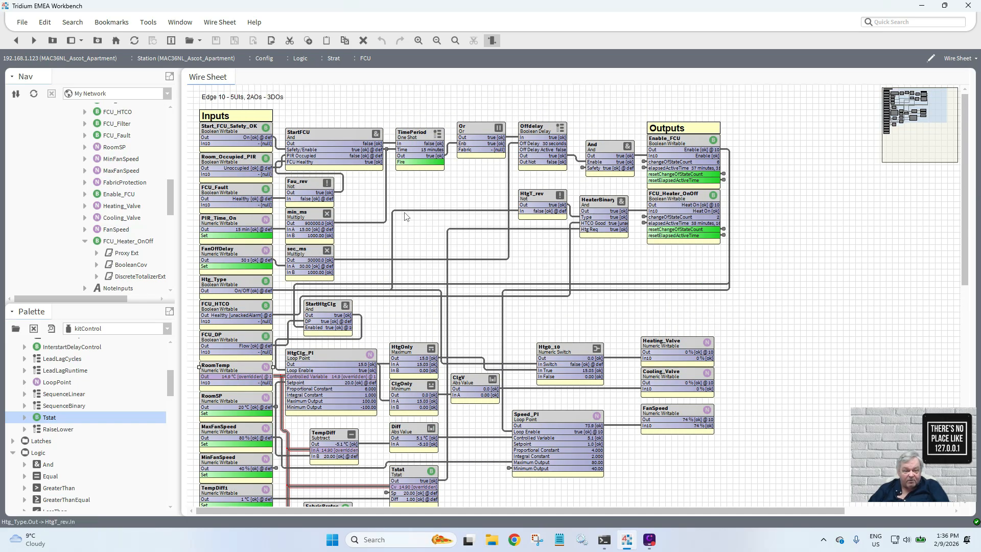
right_click(227, 286)
mouse_move(286, 205)
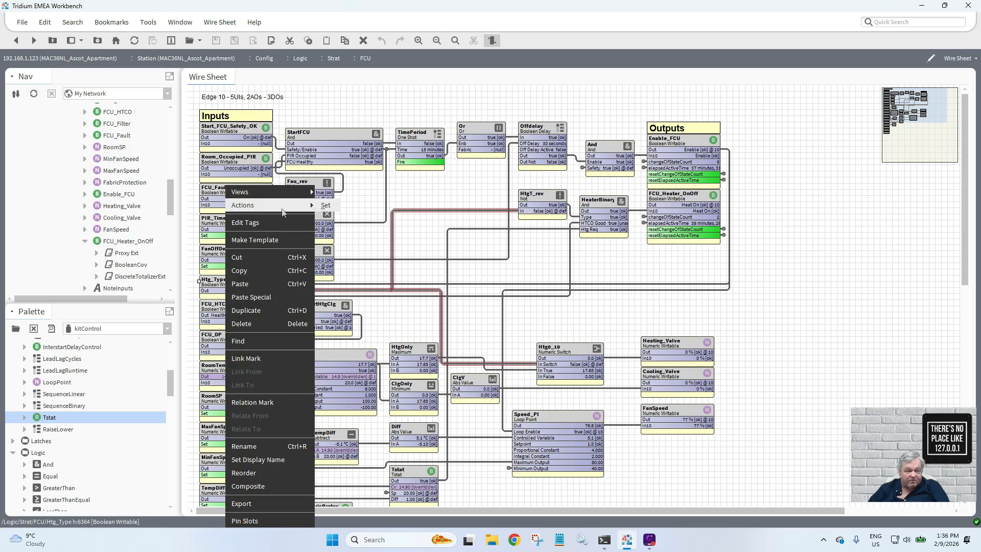
click(326, 205)
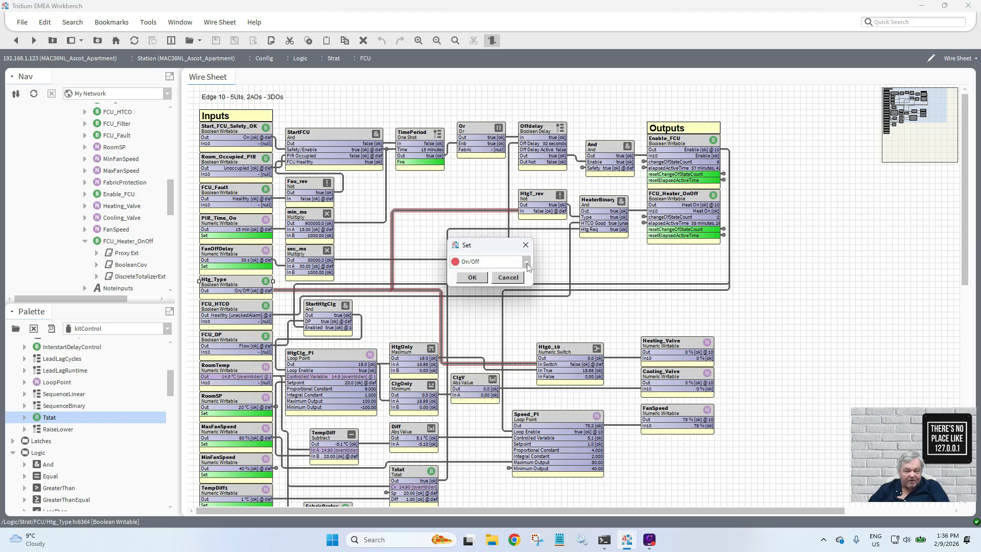
click(526, 263)
click(511, 284)
click(472, 278)
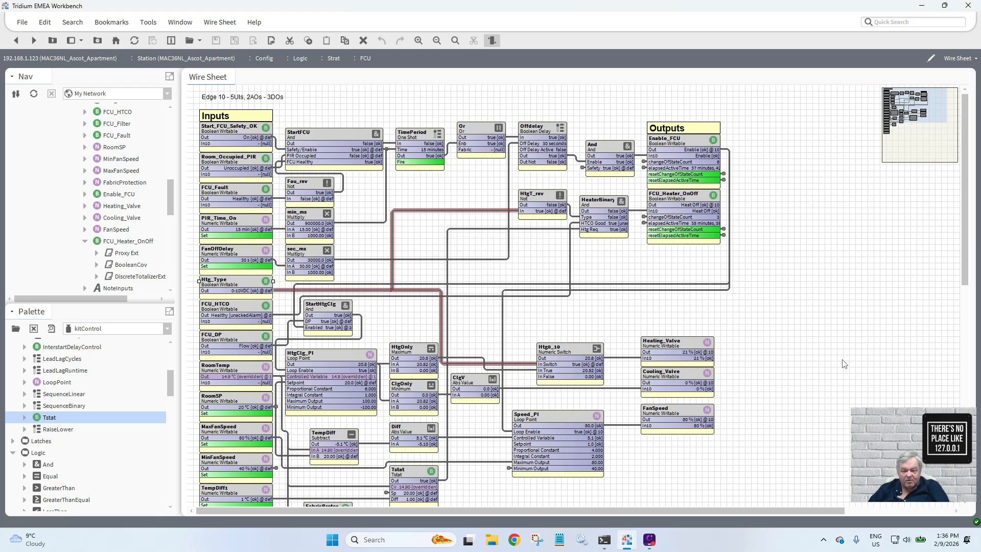
- Add a kitControl Logic And block named And1 to the wire sheet, beside the FabricProtect thermostat
mouse_move(964, 288)
mouse_down()
mouse_move(968, 312)
mouse_move(974, 290)
mouse_up()
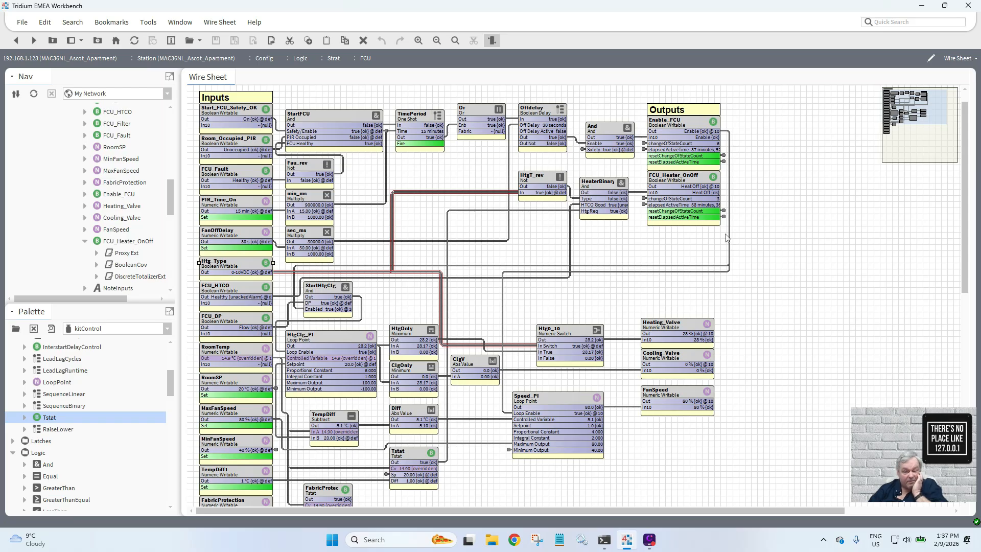
drag(965, 267, 972, 300)
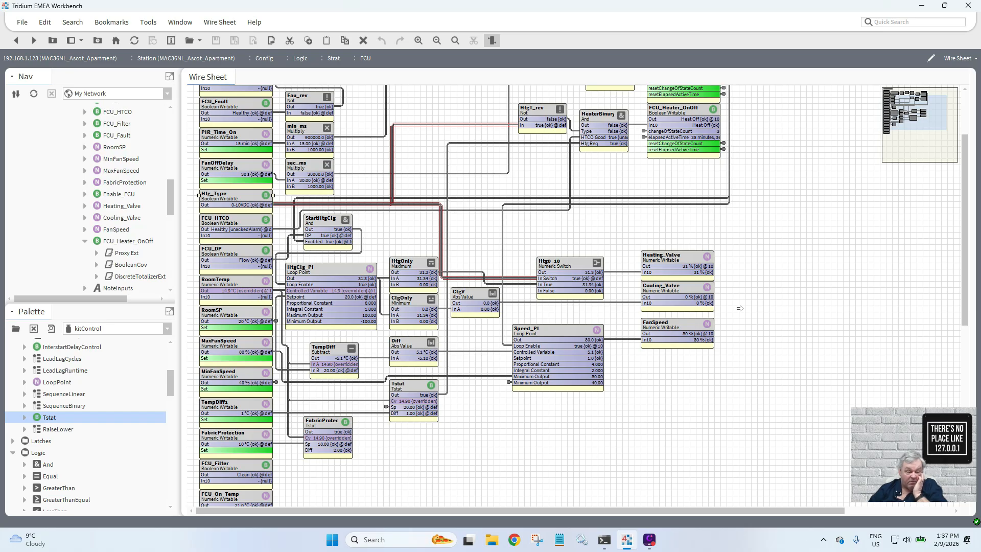
scroll(170, 372, up, 4)
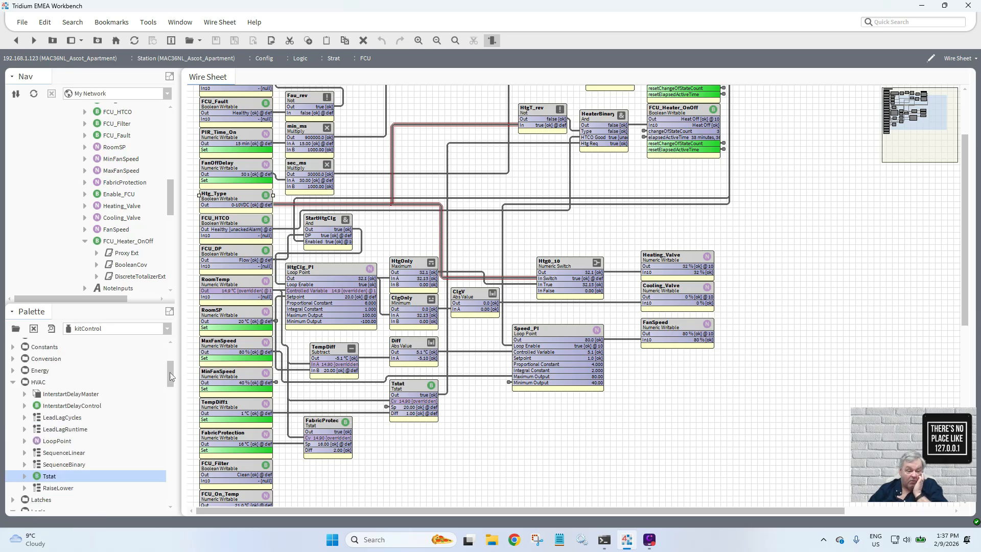
drag(171, 368, 171, 398)
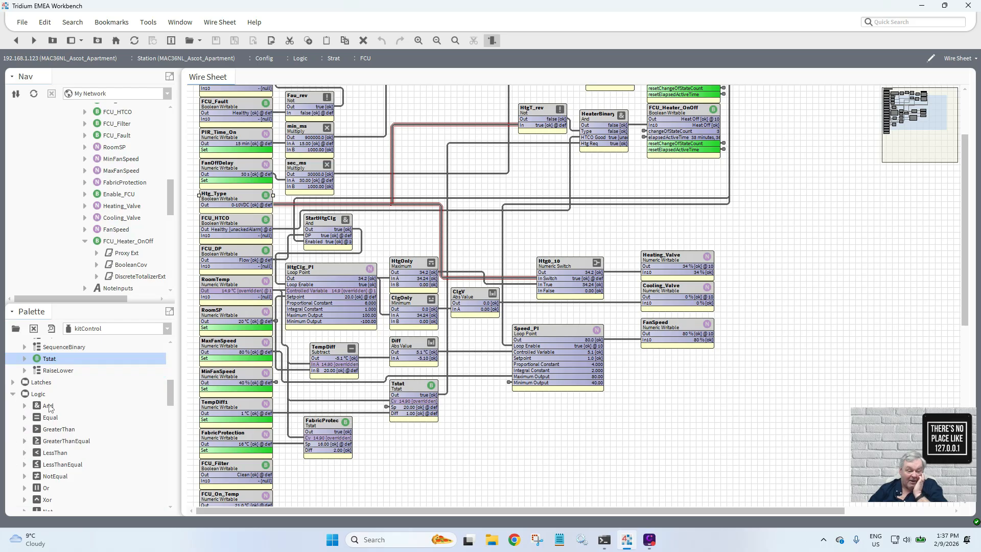
drag(50, 406, 313, 458)
drag(400, 439, 402, 437)
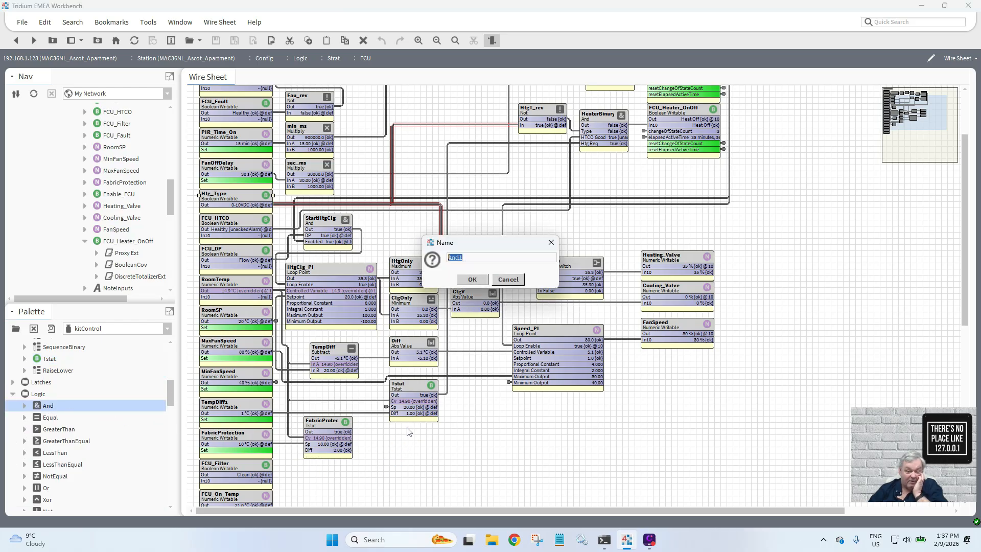
click(472, 279)
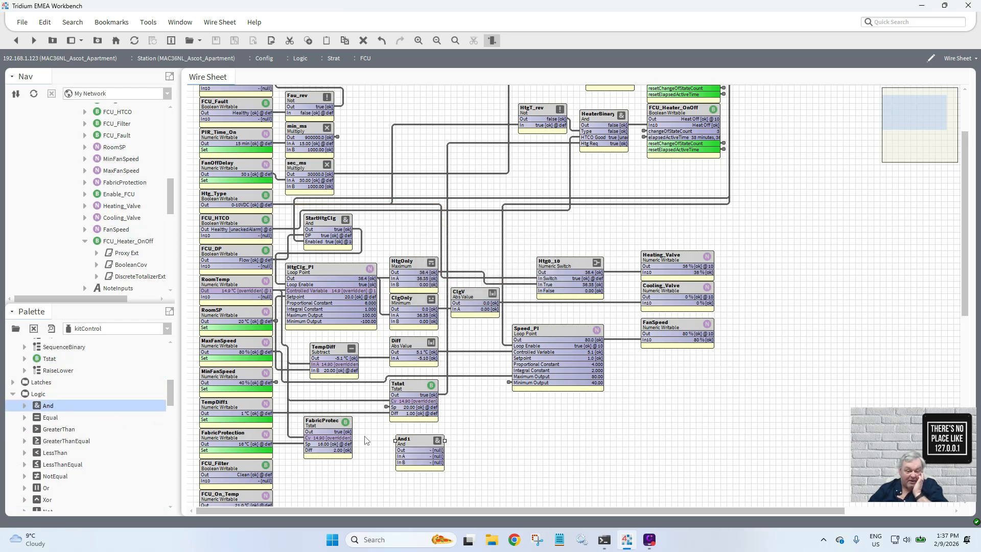
- Place And1 below TimePeriod, linking FabricProtect's Out to its In B, StartFCU's Safety/Enable to its In A, and its Out to the Or block's Fabric
mouse_move(354, 442)
mouse_down()
mouse_move(414, 462)
mouse_move(414, 93)
mouse_move(414, 197)
mouse_up()
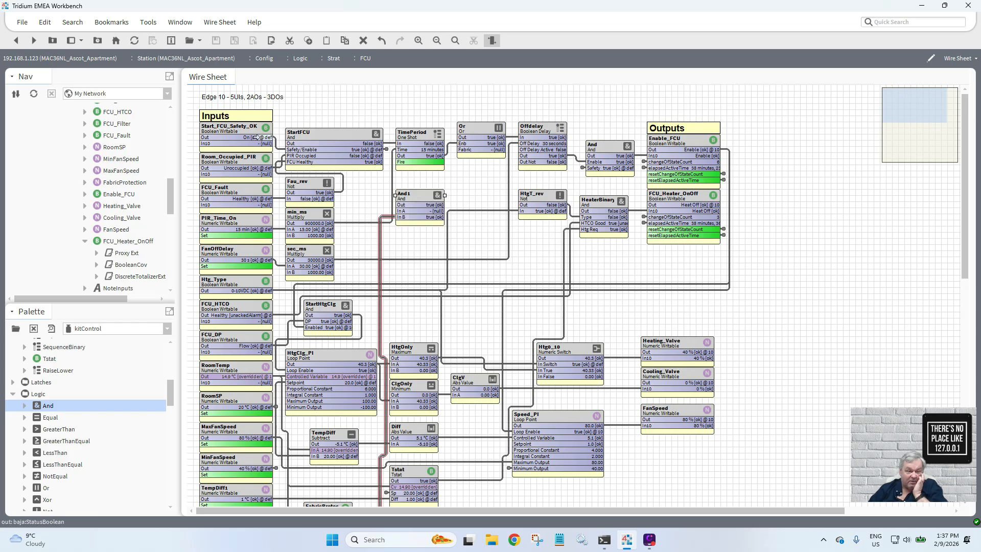
drag(307, 152, 400, 210)
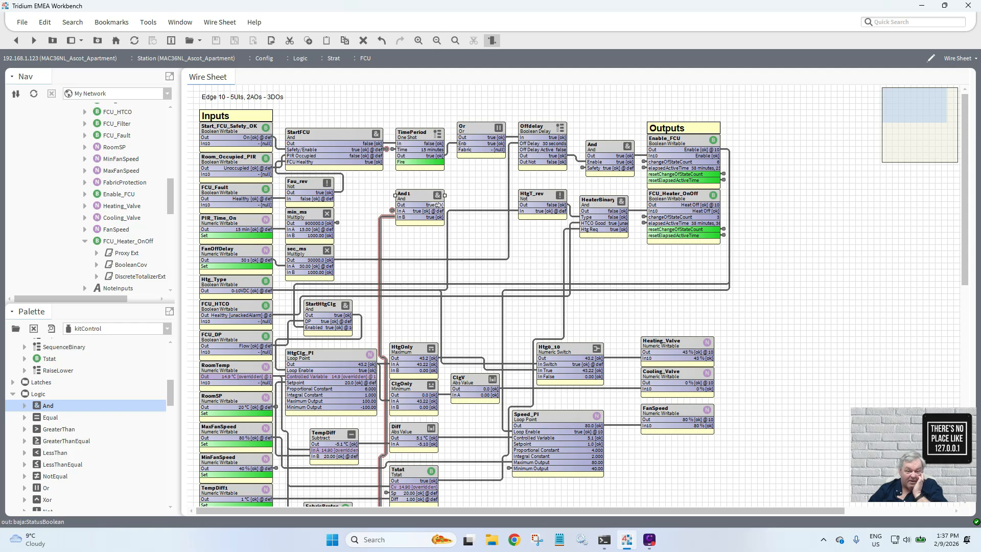
drag(439, 205, 460, 143)
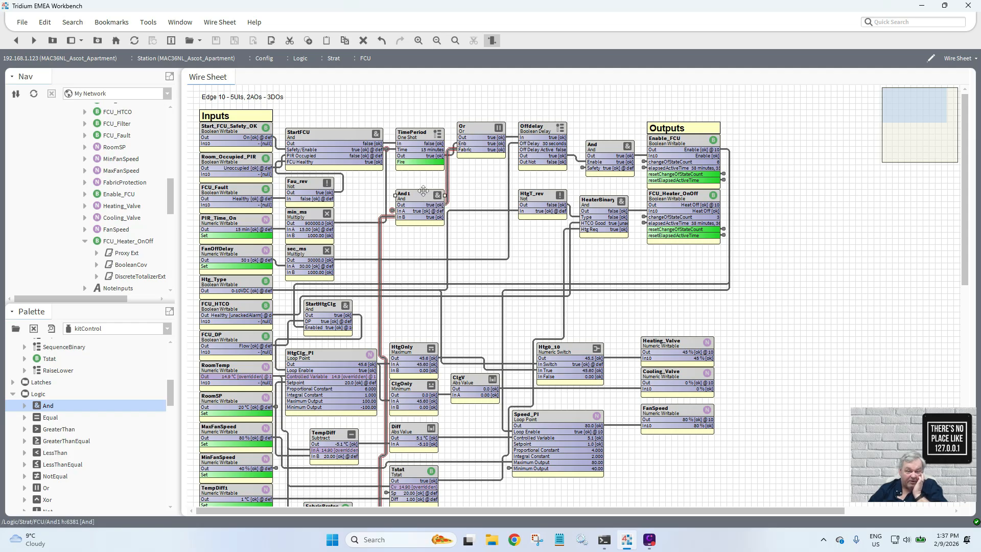
drag(423, 191, 424, 187)
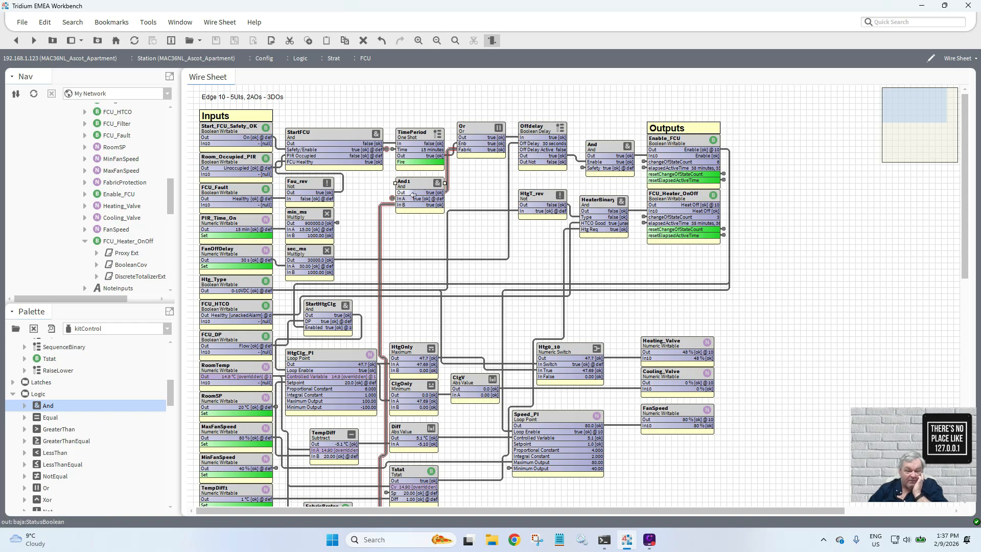
- In And1's slot sheet, set the display name of inA to Safety
right_click(412, 187)
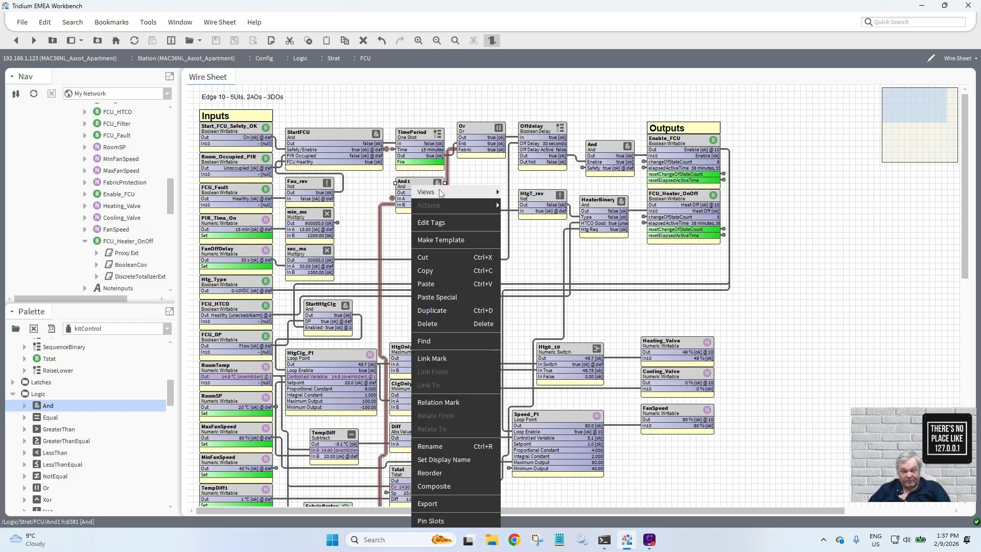
key(Right)
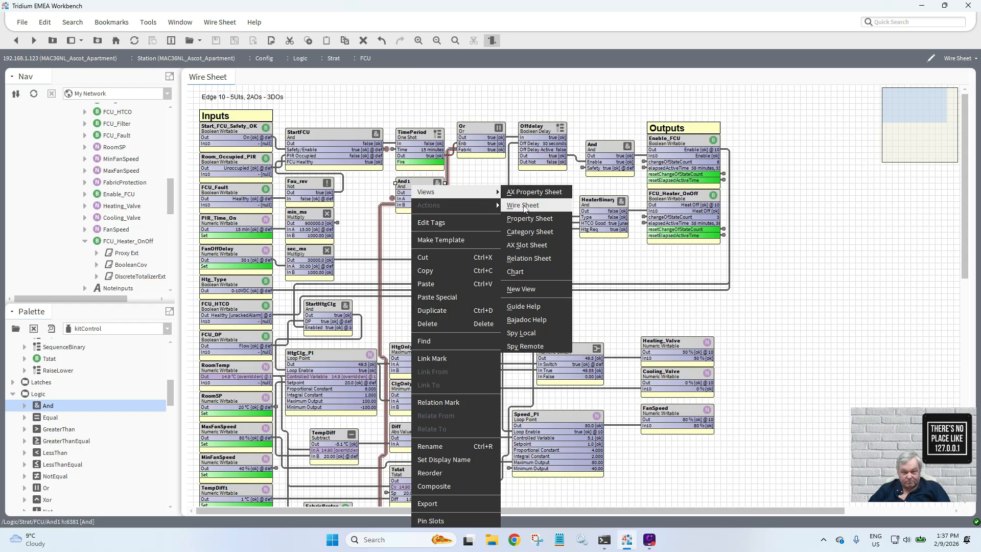
key(Down)
key(Down)
key(Down)
key(Down)
key(Return)
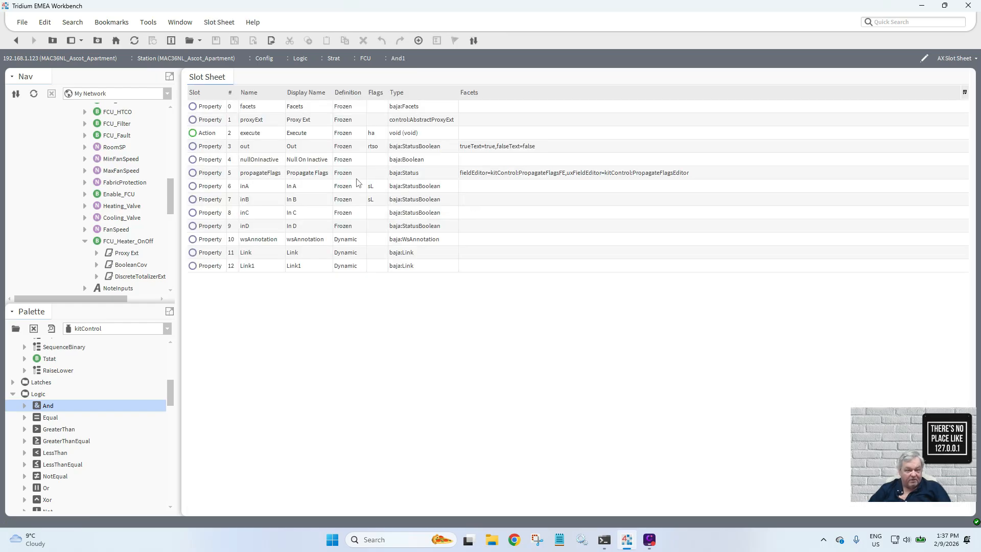
double_click(318, 187)
text(Safety)
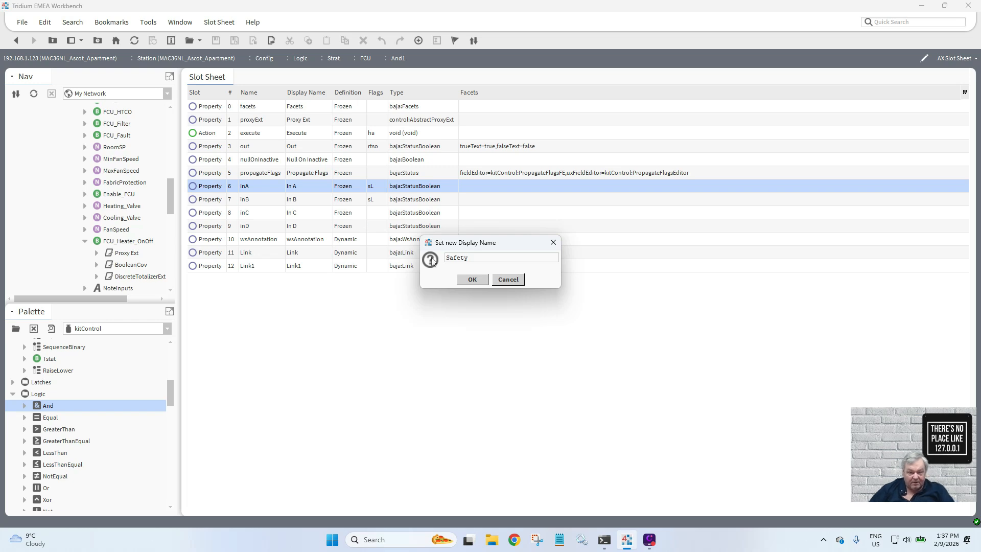
click(482, 281)
- Set the display name of And1's inB slot to Fabric Protect and return to the FCU wire sheet
double_click(317, 200)
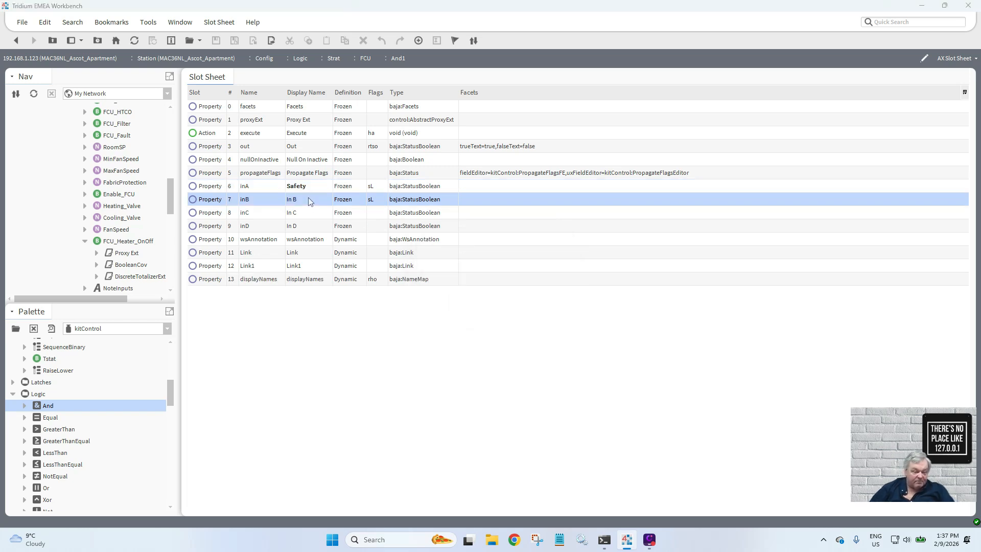
text(Fabric p)
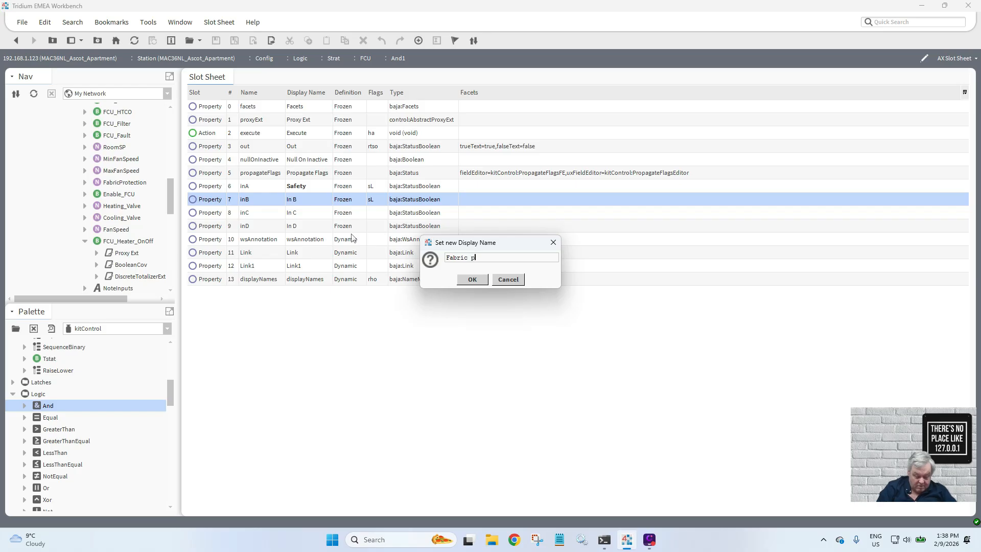
text(rotect)
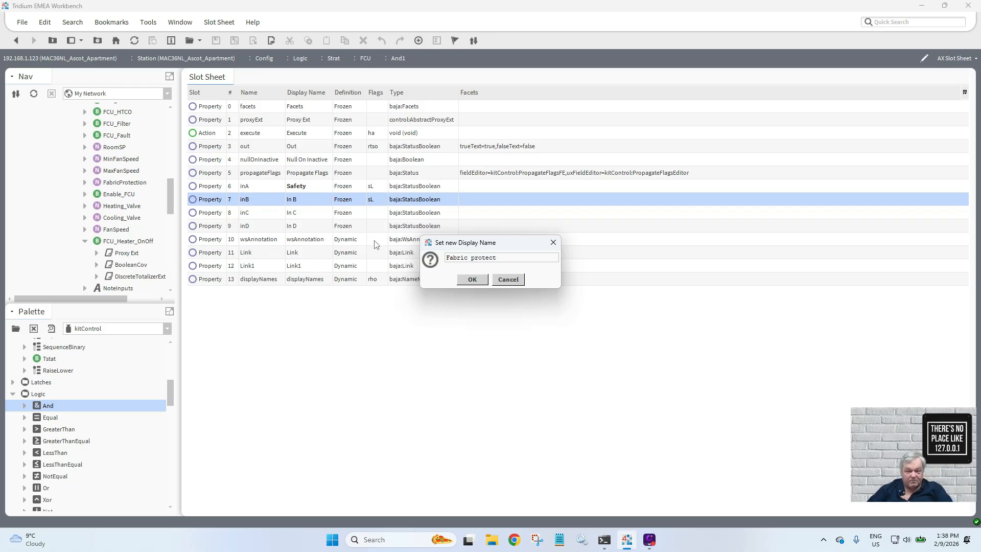
key(BackSpace)
text(P)
click(474, 281)
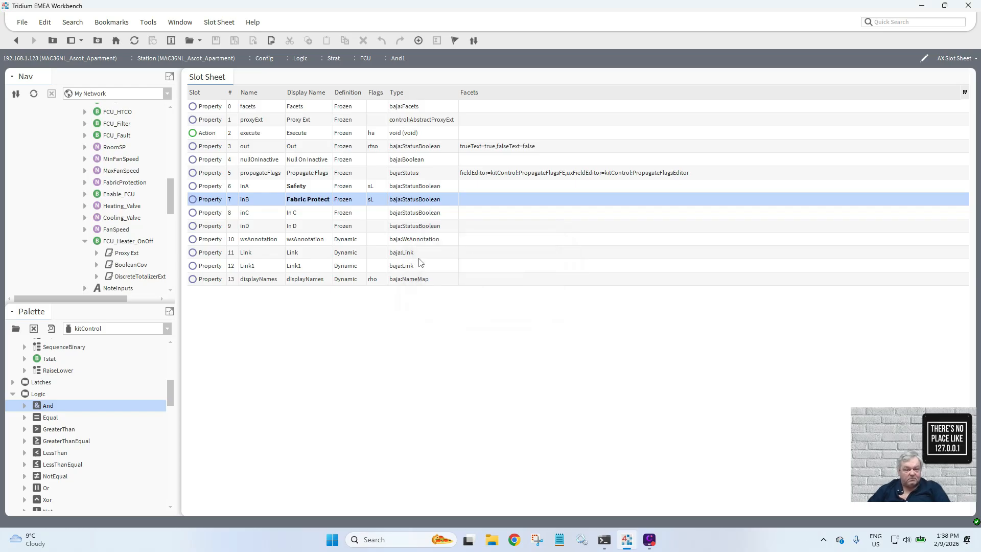
click(18, 44)
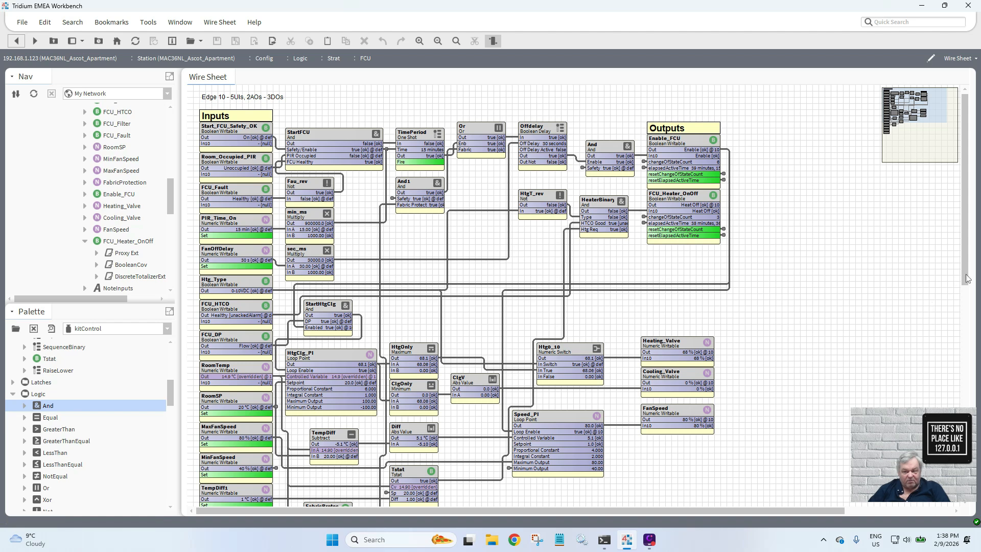
- Release RoomTemp's emergency override with the Emergency Auto action
drag(968, 279, 974, 363)
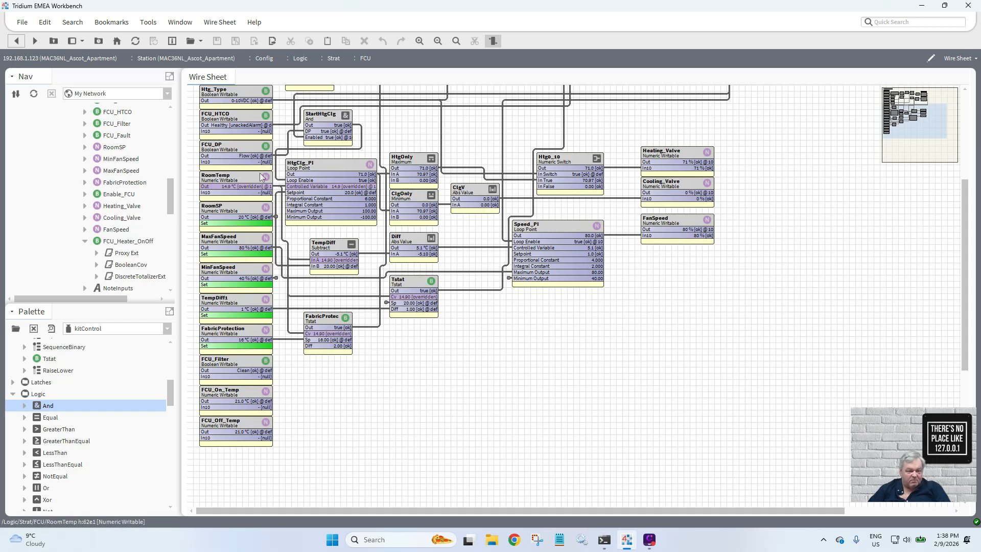
right_click(241, 178)
mouse_move(276, 198)
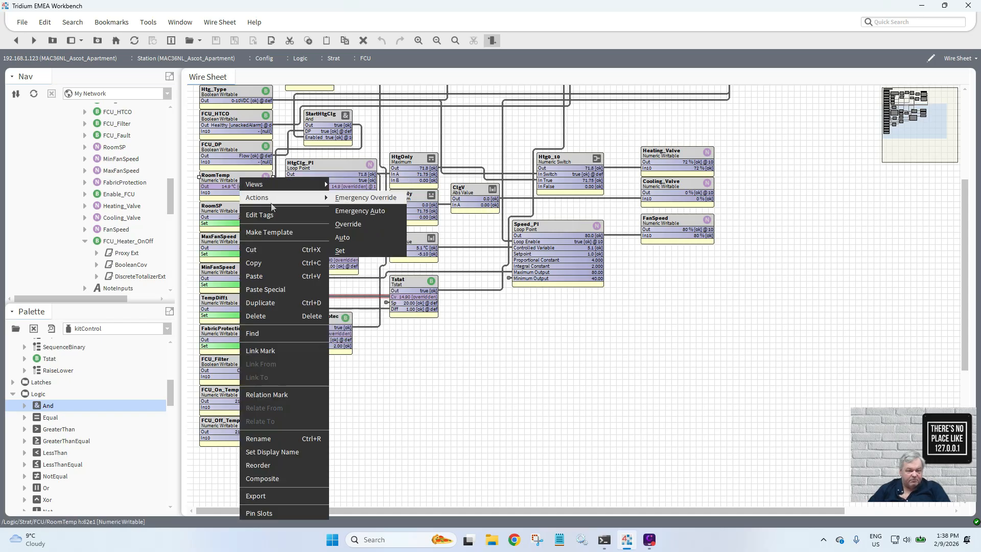
click(352, 218)
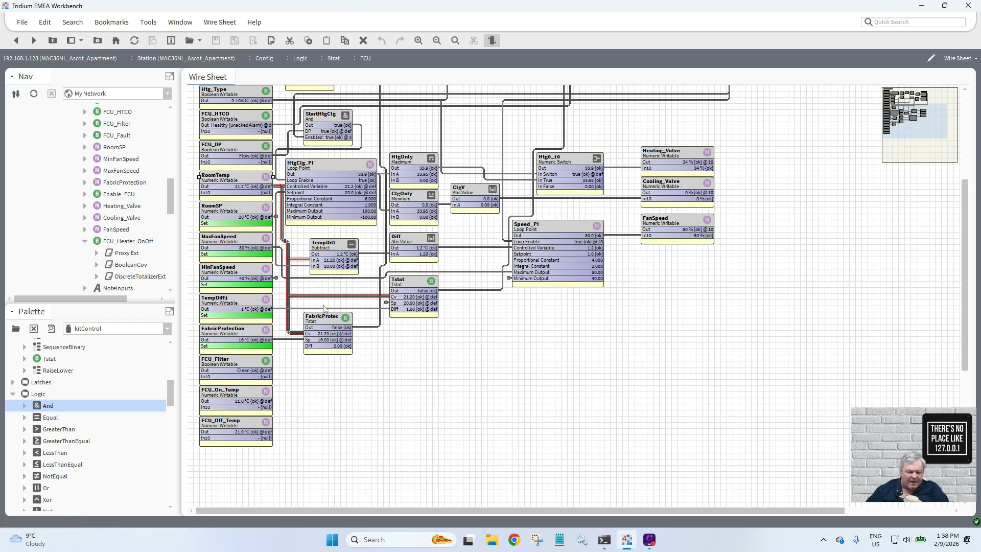
- Widen the FabricProtect block to fit its full name and shift the TempDiff block slightly to the right
click(316, 327)
drag(301, 319, 335, 326)
click(337, 388)
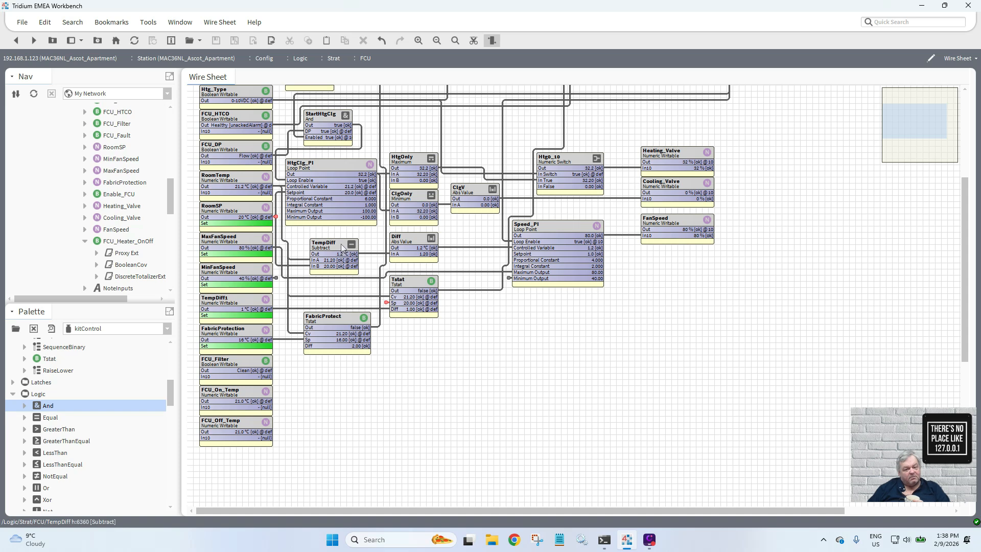
drag(342, 243, 360, 250)
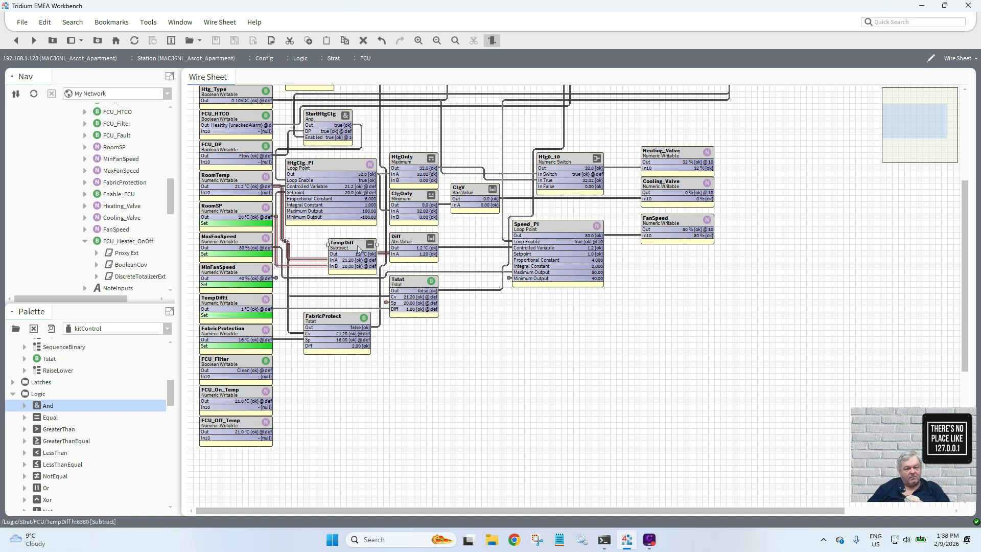
drag(360, 321, 354, 318)
drag(355, 249, 343, 248)
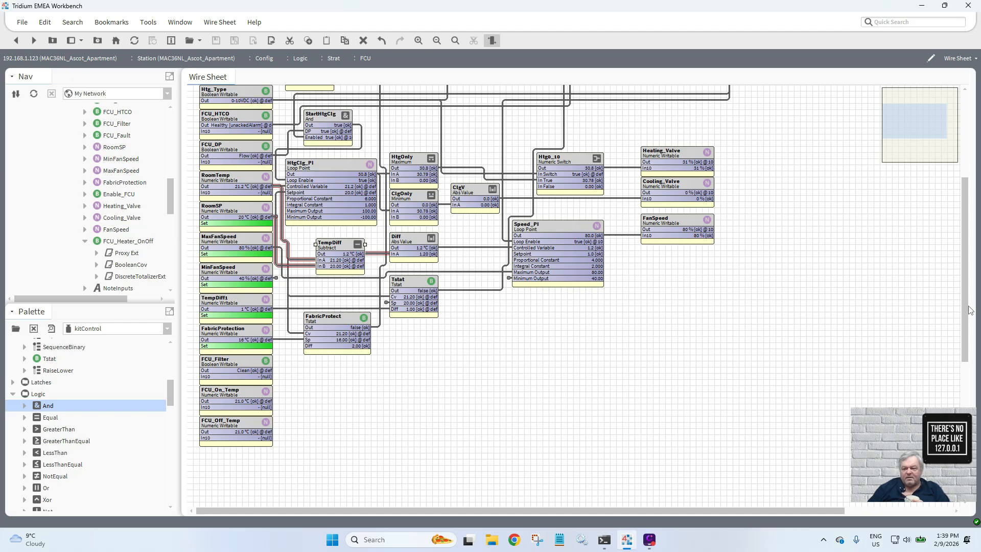
- Move the Htg0_10 and Speed_PI blocks together a little to the right, closer to the valve and fan speed outputs
drag(967, 311, 974, 241)
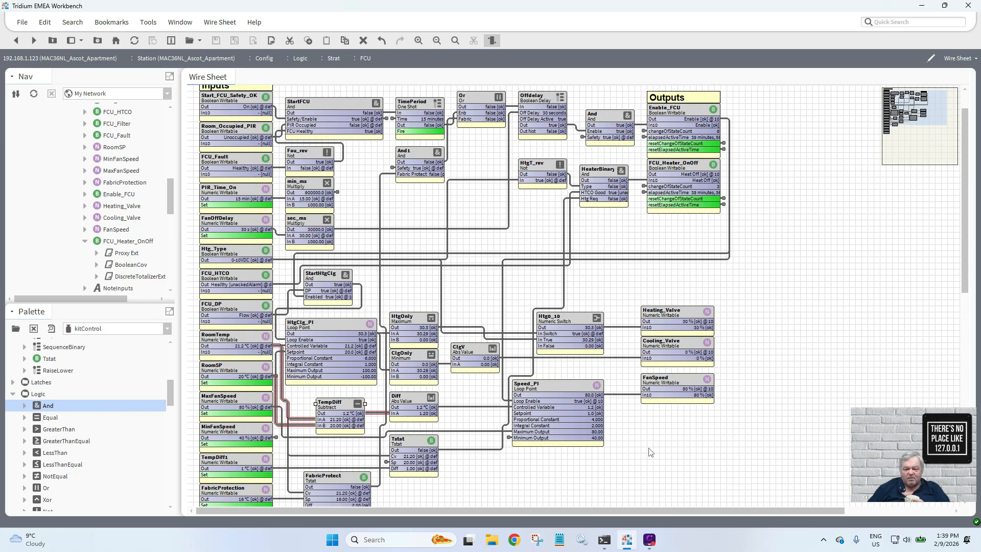
drag(628, 463, 502, 294)
drag(564, 328, 589, 328)
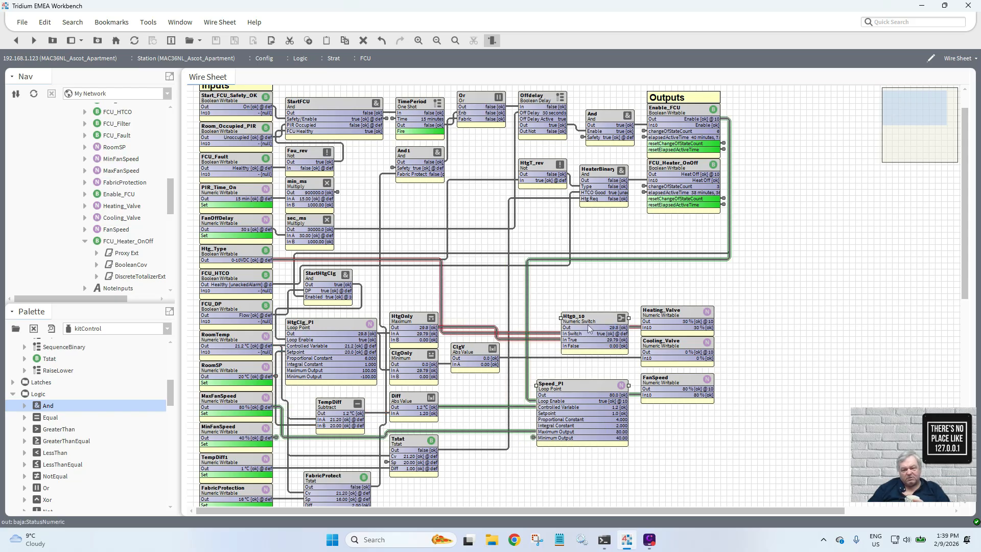
- Shift the HeaterBinary block slightly to the right, closer to the FCU_Heater_OnOff output
click(615, 173)
drag(614, 173, 621, 173)
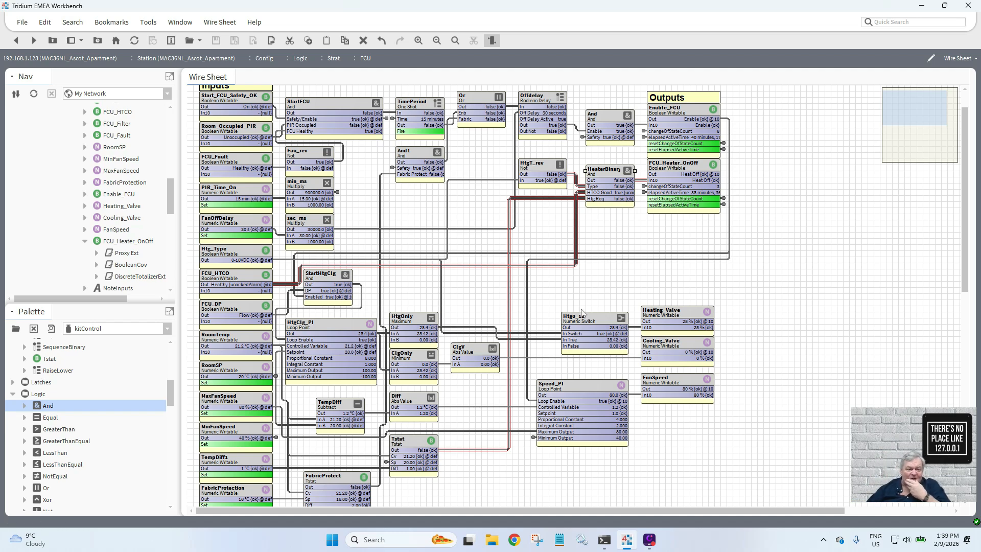
- Open the Strat folder's wire sheet and place the FCU folder block beneath UFH_Only_Hall_Lobby, widened to match it
click(85, 240)
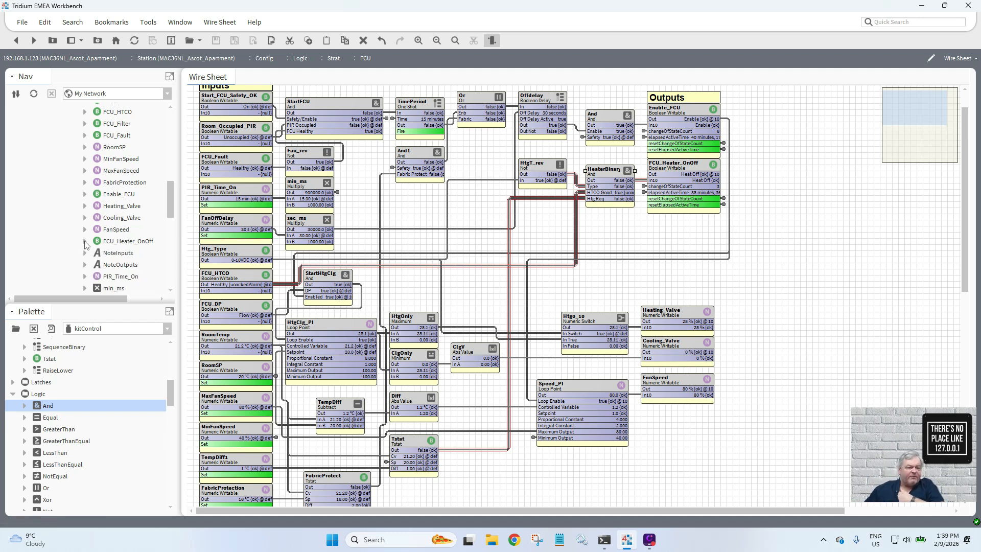
drag(172, 214, 174, 177)
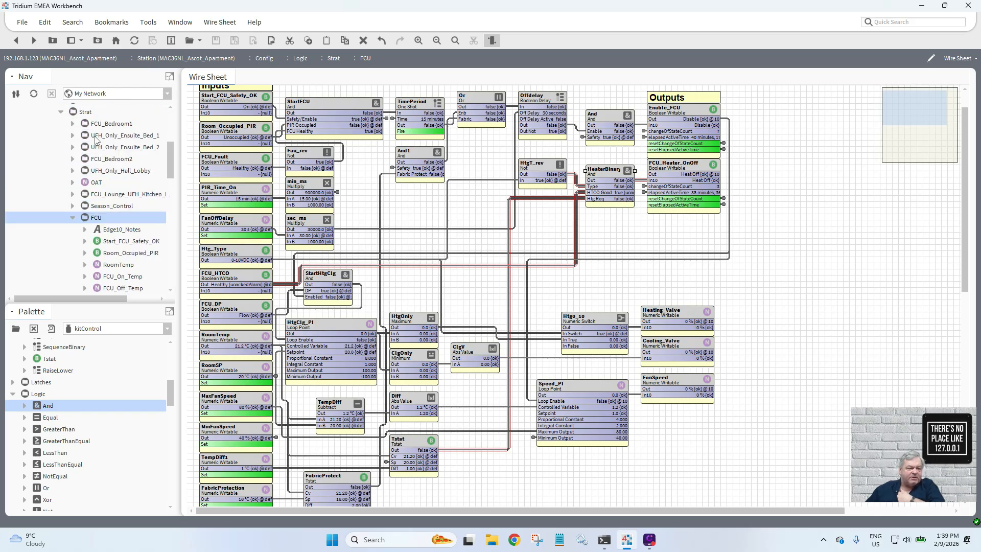
right_click(87, 113)
mouse_move(133, 125)
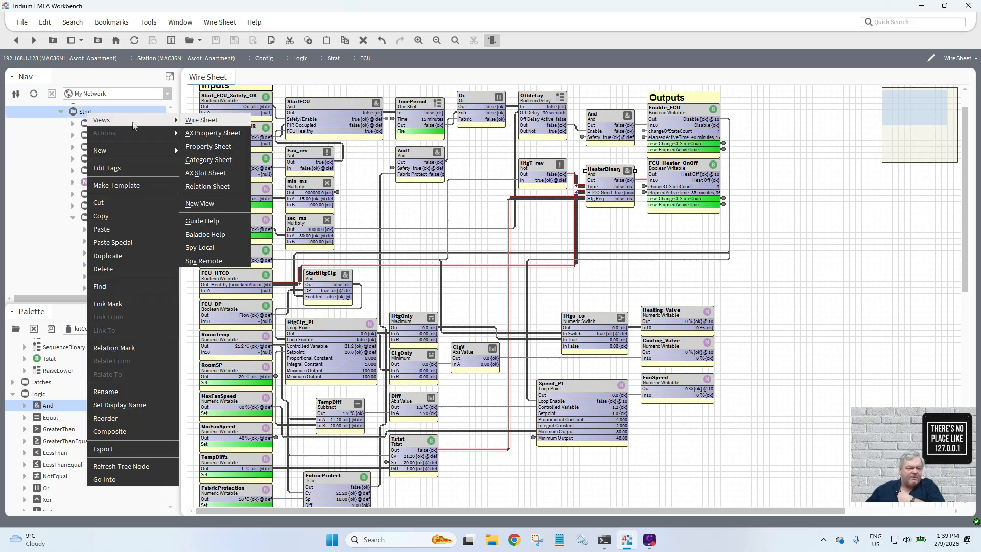
click(204, 120)
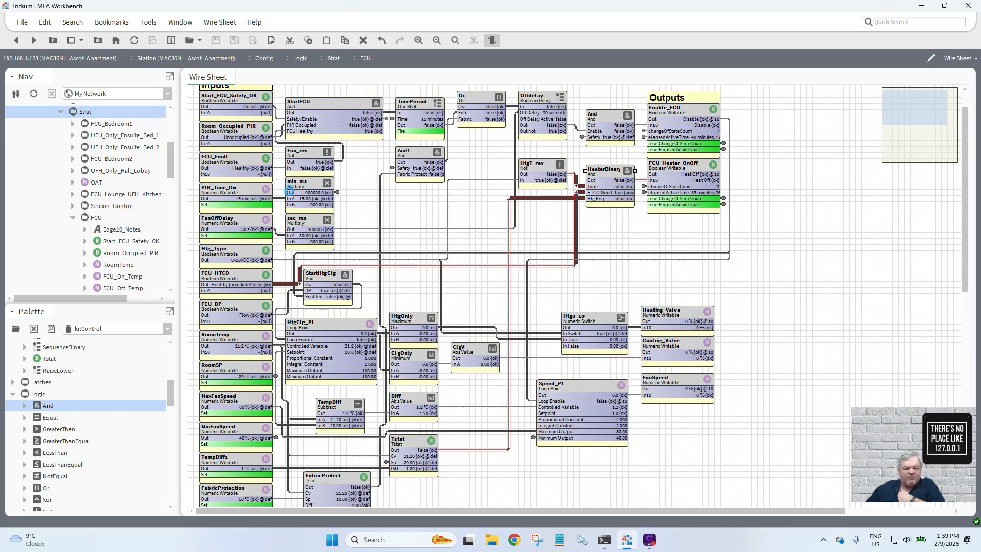
click(326, 327)
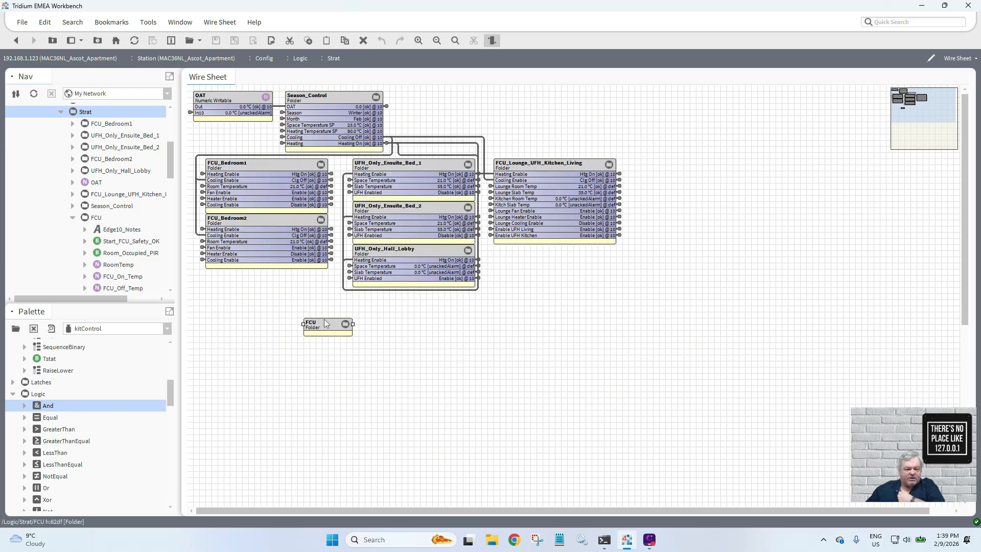
drag(352, 324, 475, 307)
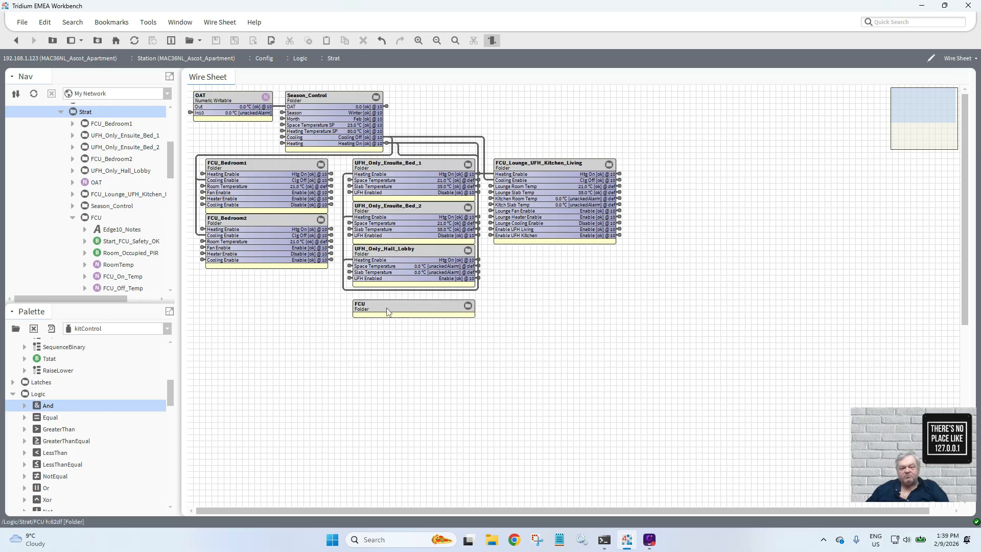
- Rename the FCU folder as FCU_1
right_click(401, 313)
click(441, 446)
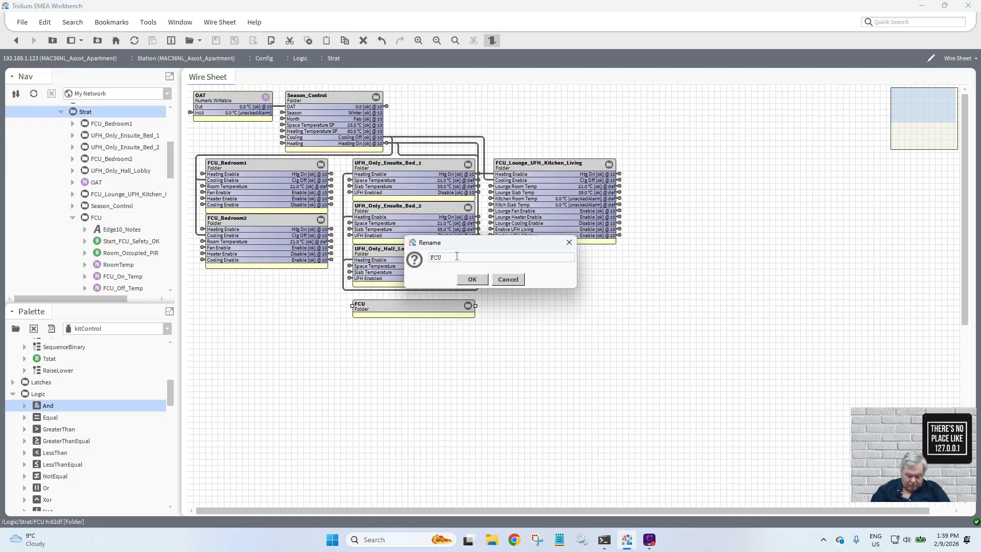
click(472, 281)
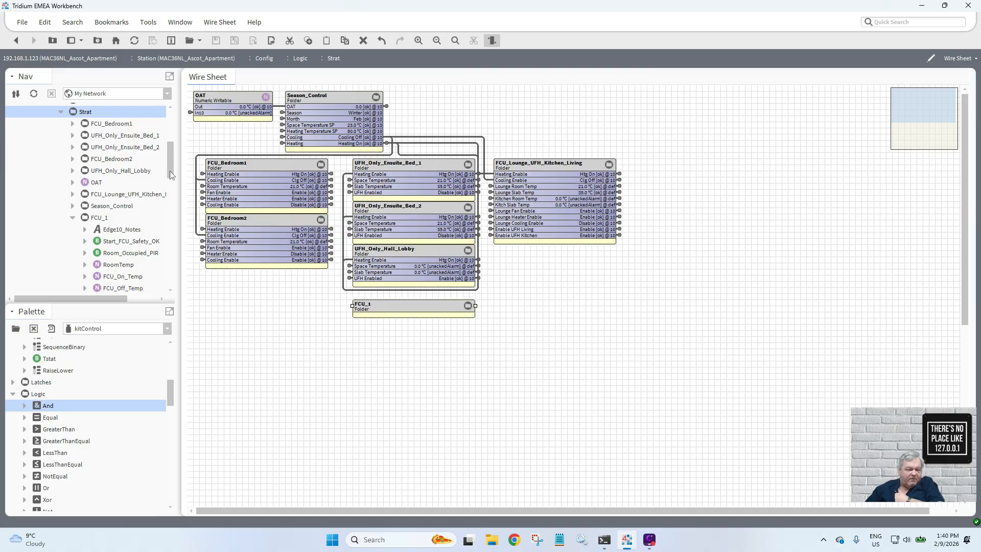
- Enlarge the navigation tree area to show more of FCU_1's points and open the FCU_1 wire sheet
scroll(171, 175, down, 3)
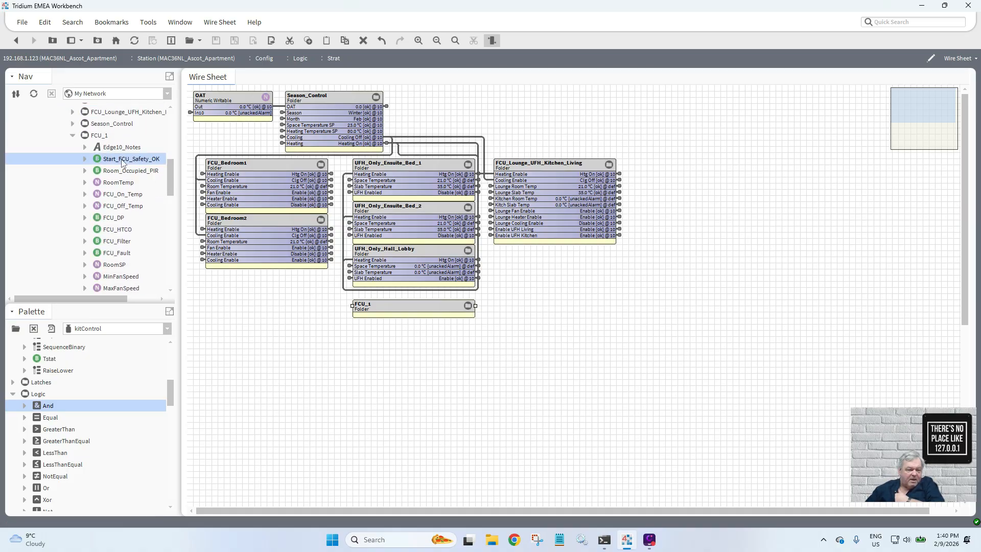
click(116, 197)
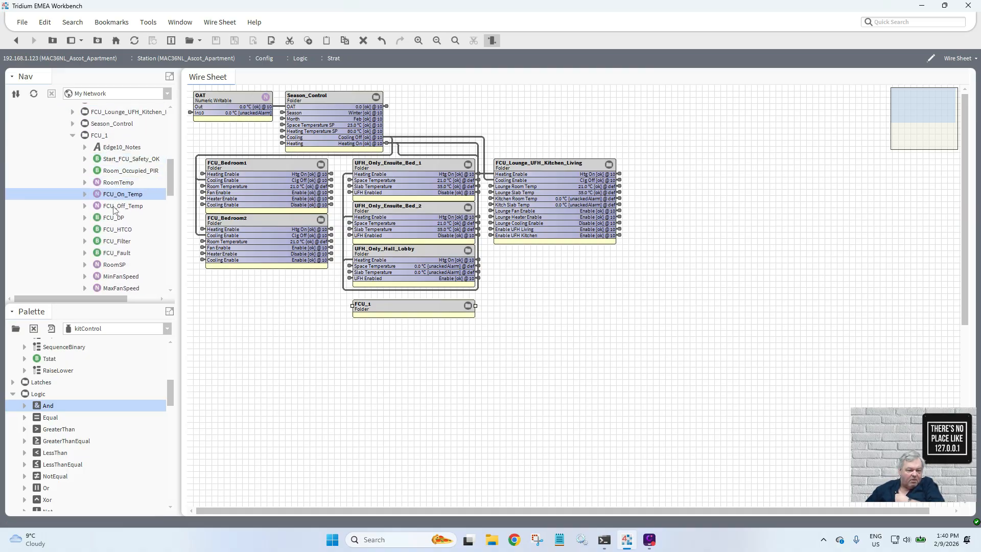
click(114, 206)
drag(136, 304, 138, 454)
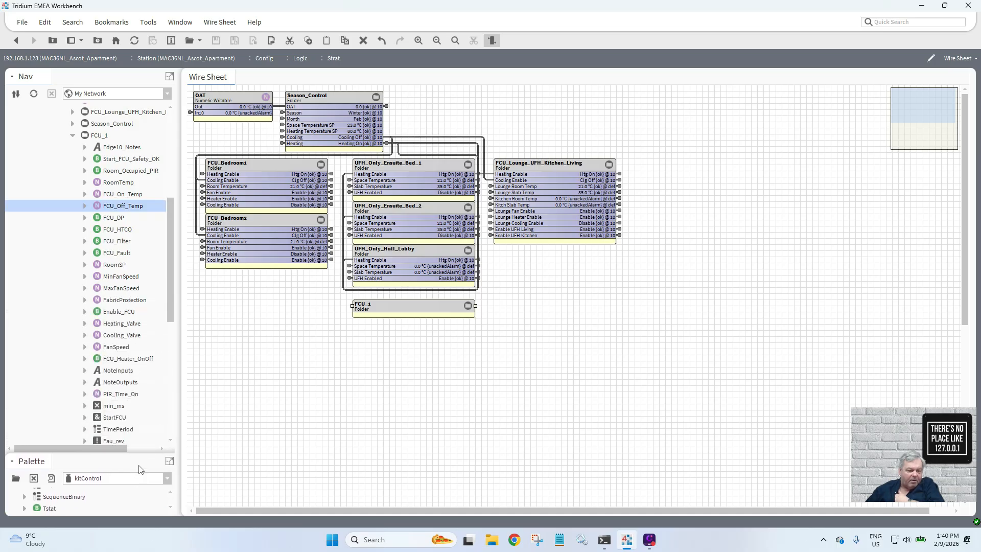
double_click(99, 135)
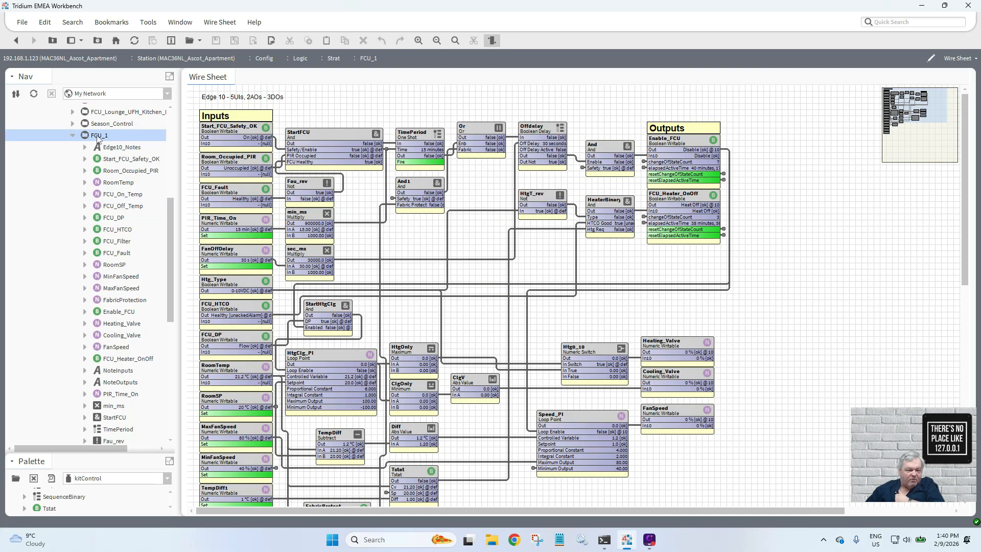
- Start a composite for the FCU_1 folder and expose the In10 slot of Start_FCU_Safety_OK as an input
right_click(99, 137)
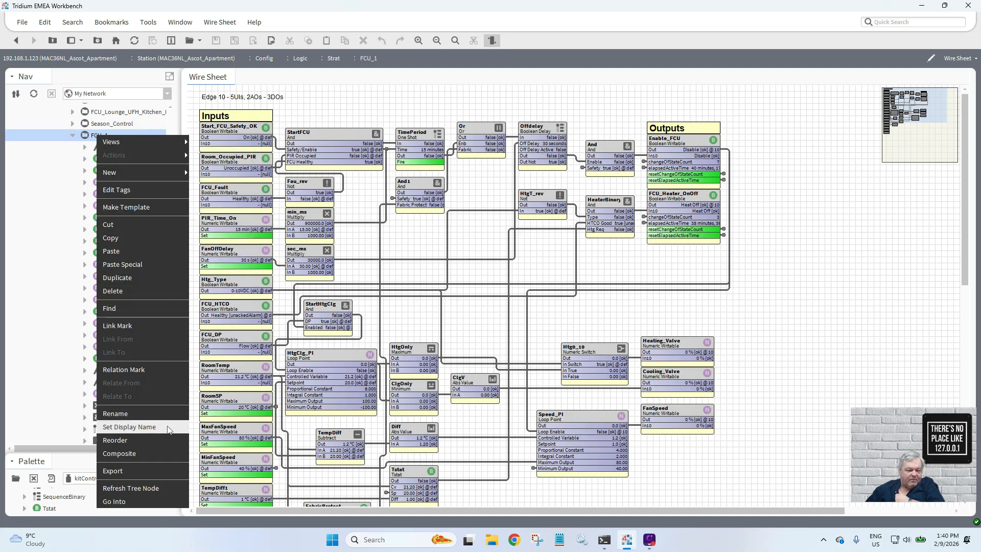
click(166, 454)
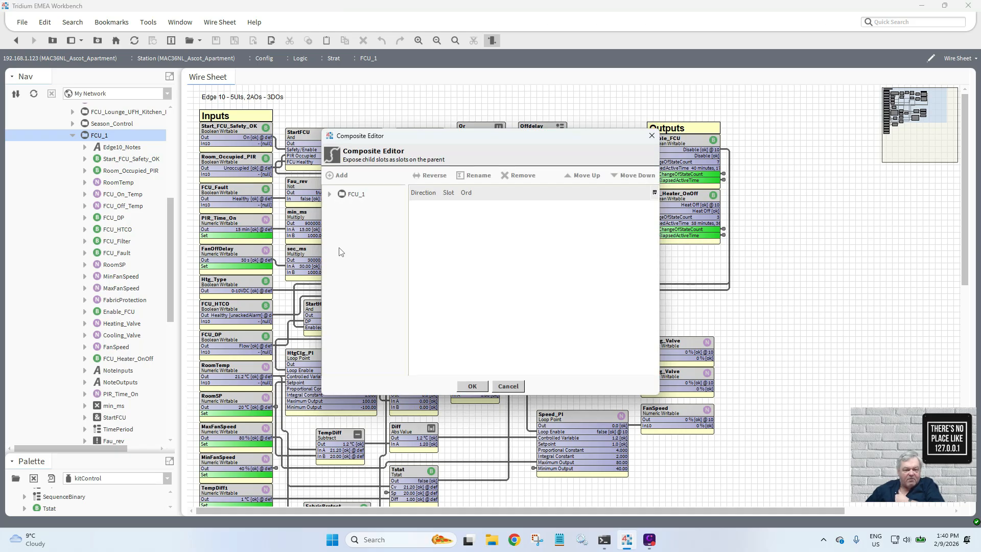
click(330, 194)
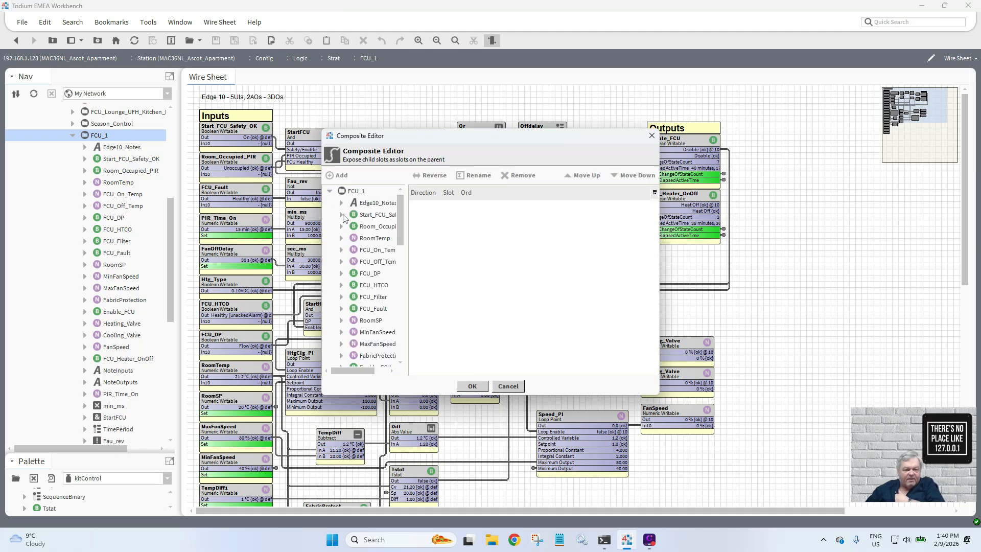
click(342, 214)
double_click(377, 347)
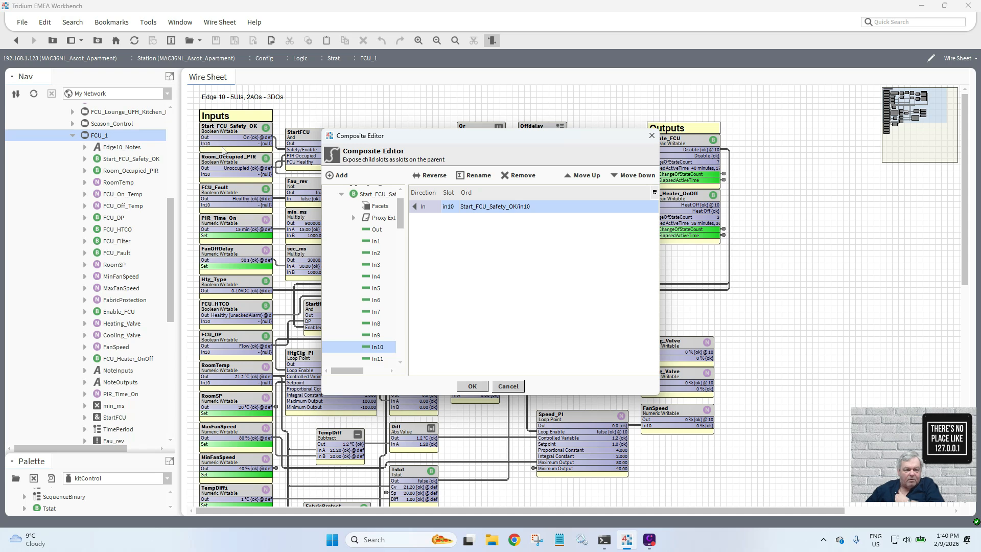
- Add the In10 slots of Room_Occupied_PIR and RoomTemp to the FCU_1 composite
drag(398, 212, 414, 275)
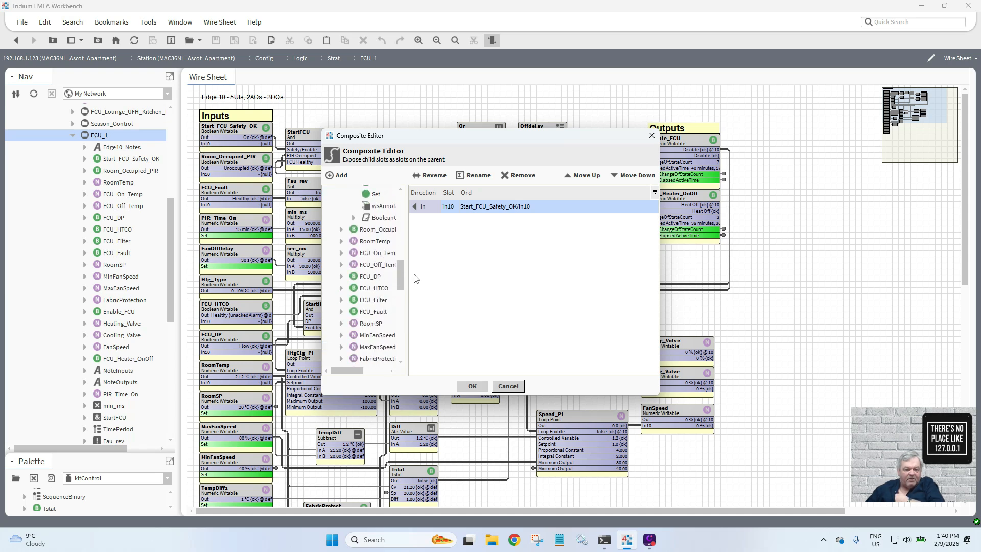
click(342, 230)
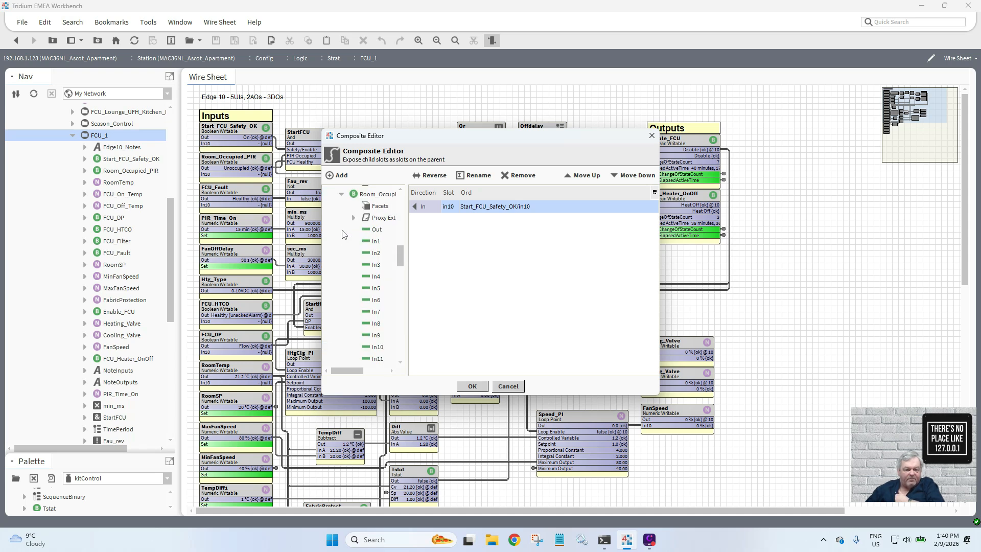
double_click(377, 348)
drag(402, 263, 403, 305)
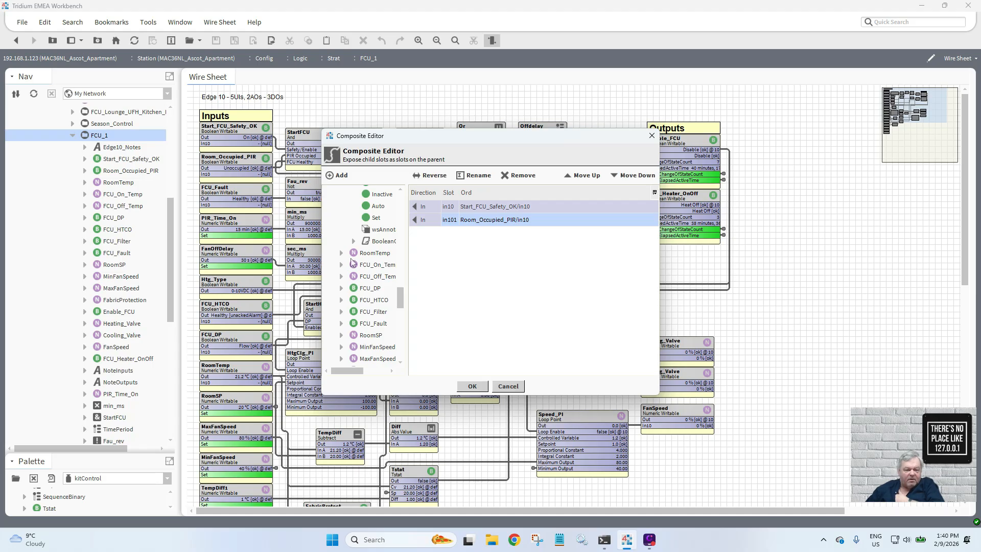
click(341, 252)
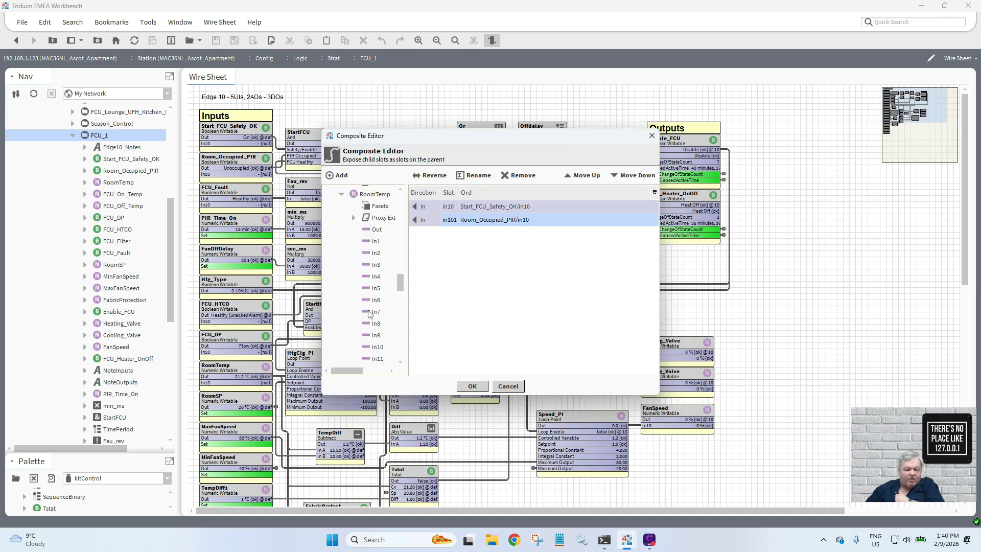
double_click(378, 347)
- Add the In10 slots of FCU_On_Temp and FCU_Off_Temp to the FCU_1 composite
drag(401, 292, 403, 320)
click(341, 229)
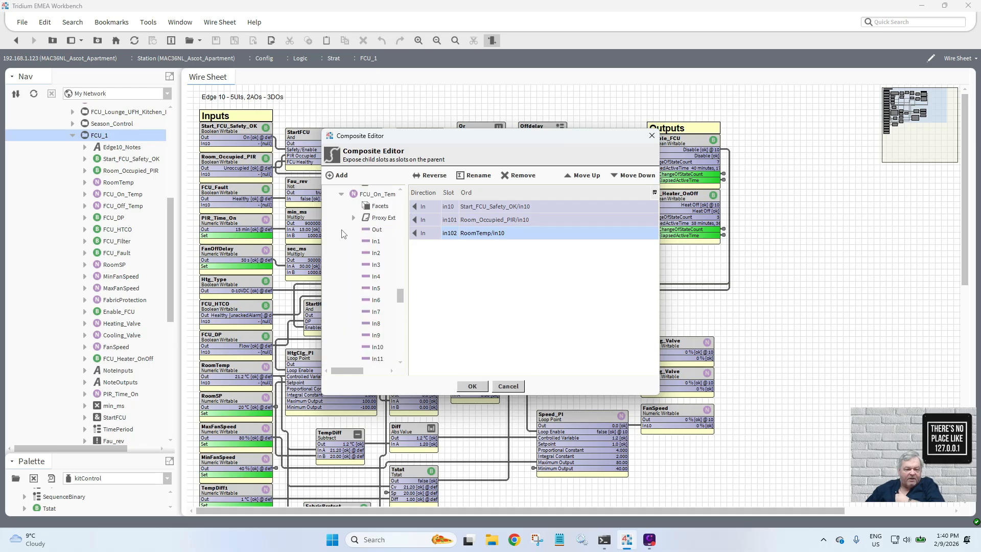
click(378, 348)
double_click(377, 348)
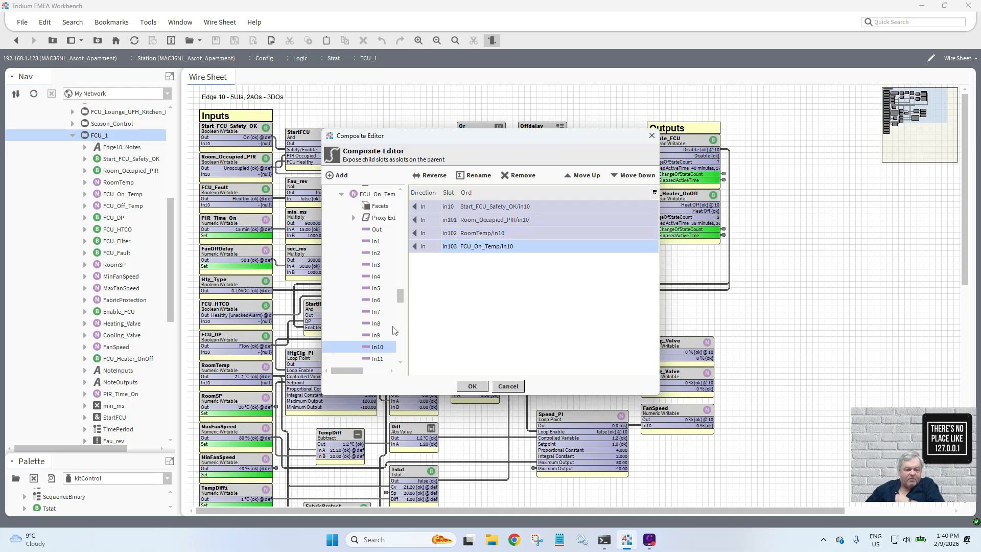
drag(404, 301, 403, 317)
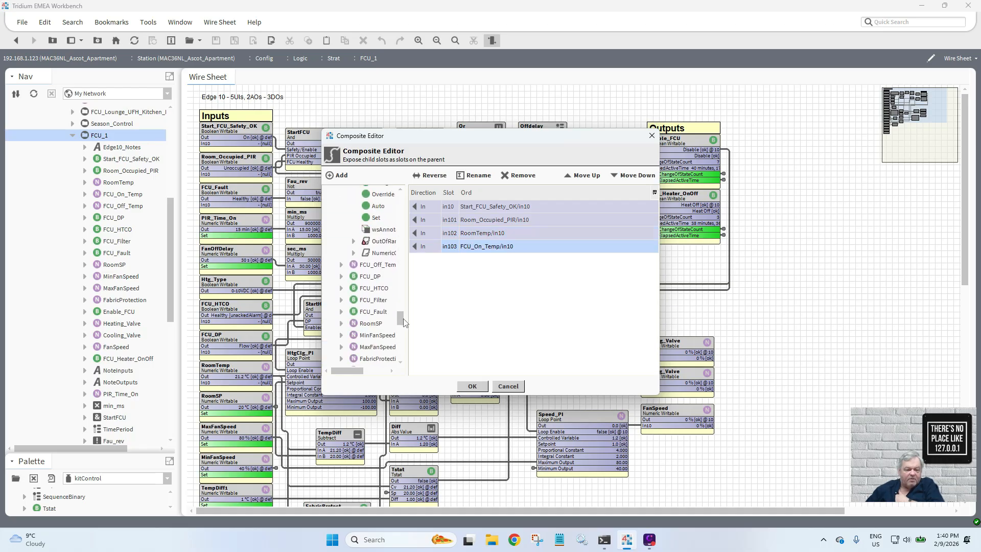
click(342, 265)
double_click(378, 349)
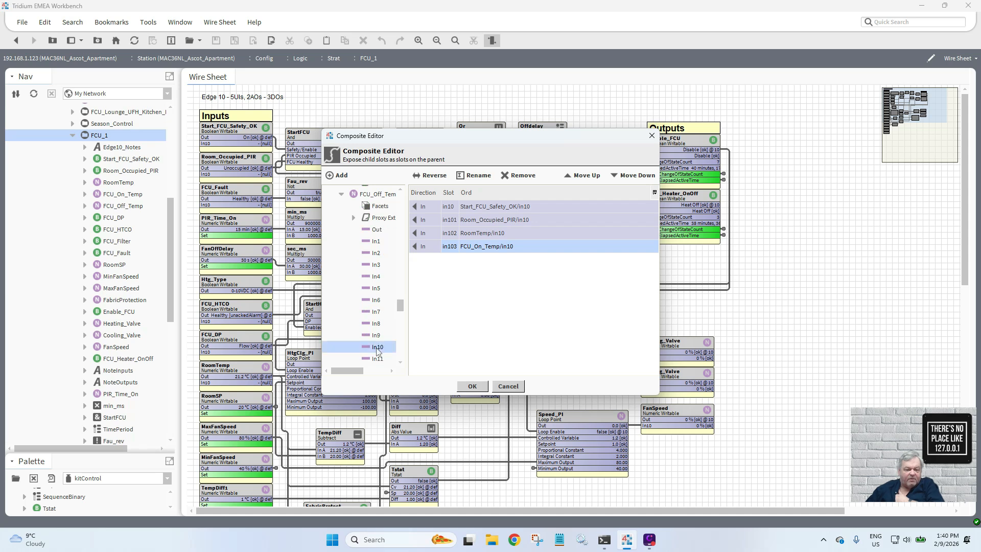
- Add the In10 slots of FCU_DP and FCU_HTCO to the FCU_1 composite
drag(404, 307, 404, 323)
click(342, 242)
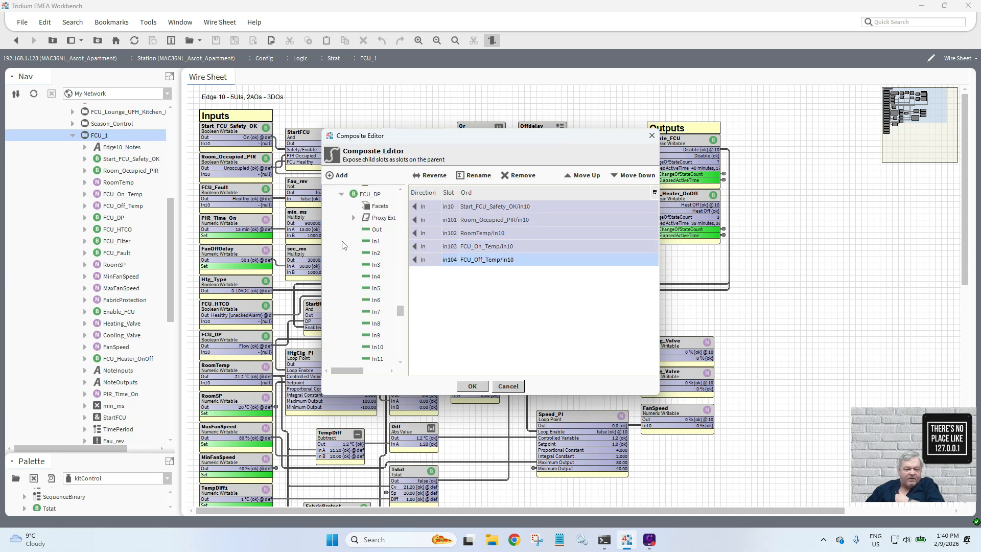
double_click(378, 347)
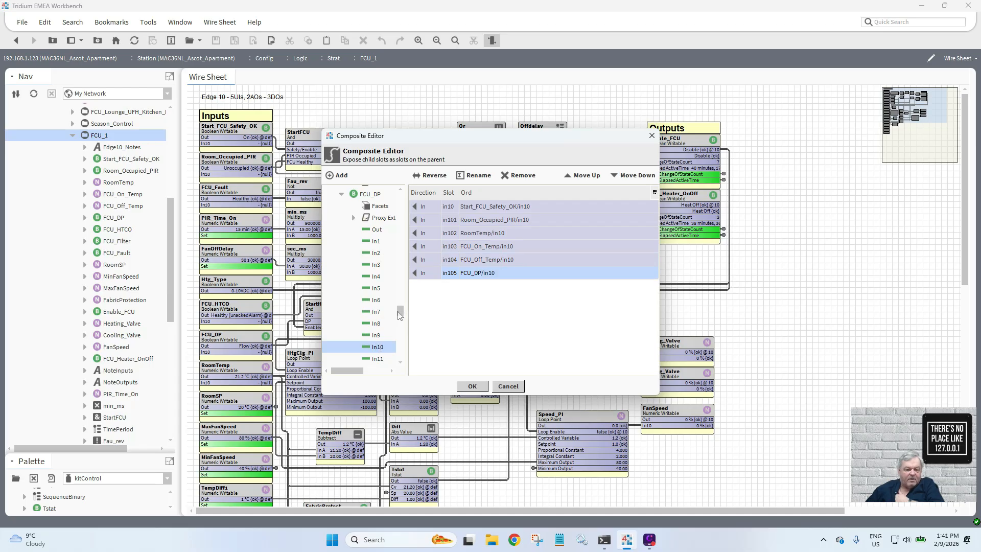
drag(399, 315, 400, 332)
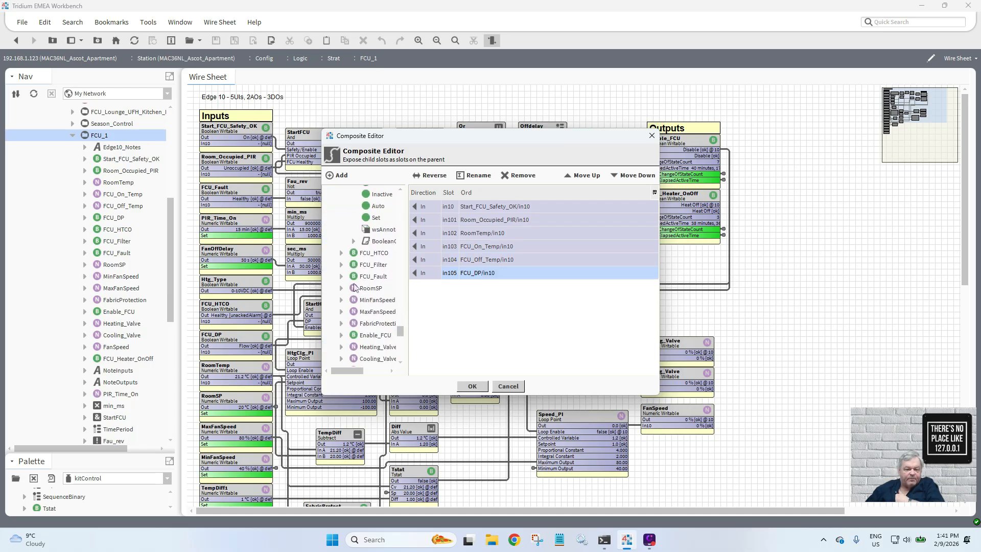
click(342, 254)
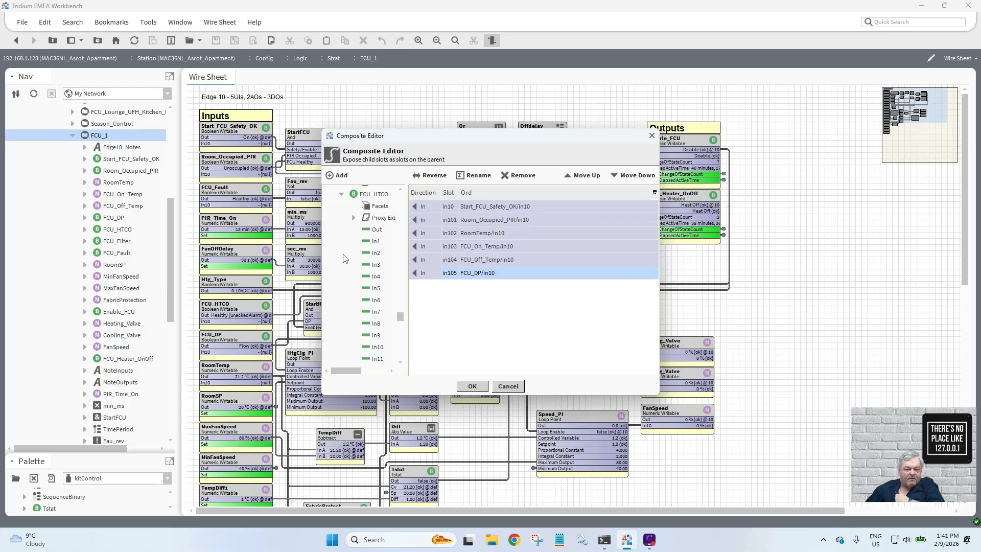
double_click(377, 350)
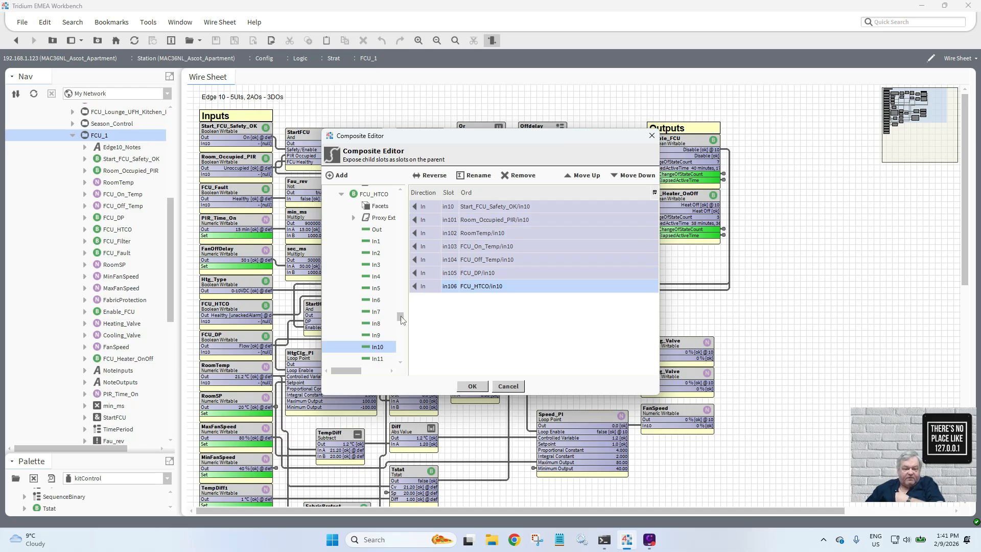
- Add the In10 slots of FCU_Filter and FCU_Fault to the FCU_1 composite
drag(401, 321, 402, 340)
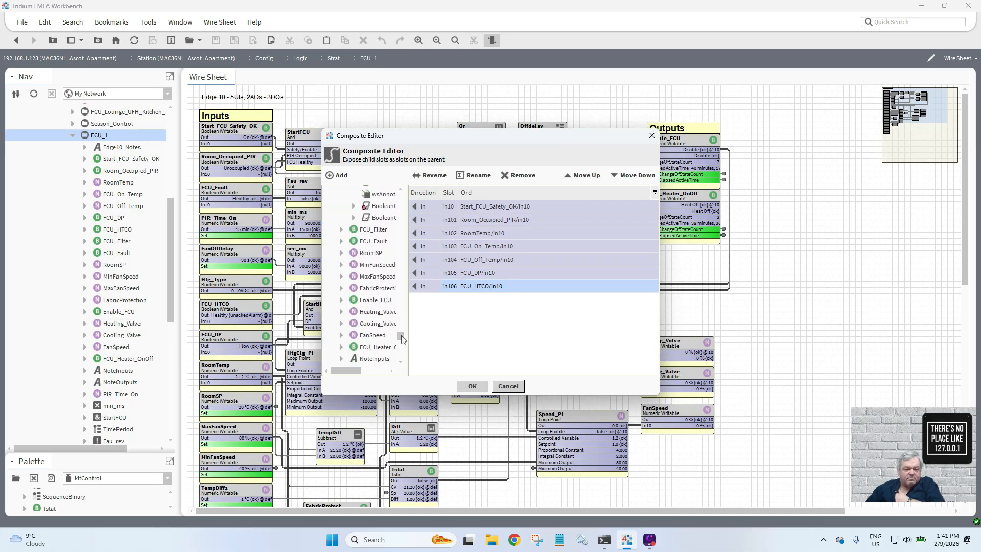
click(342, 229)
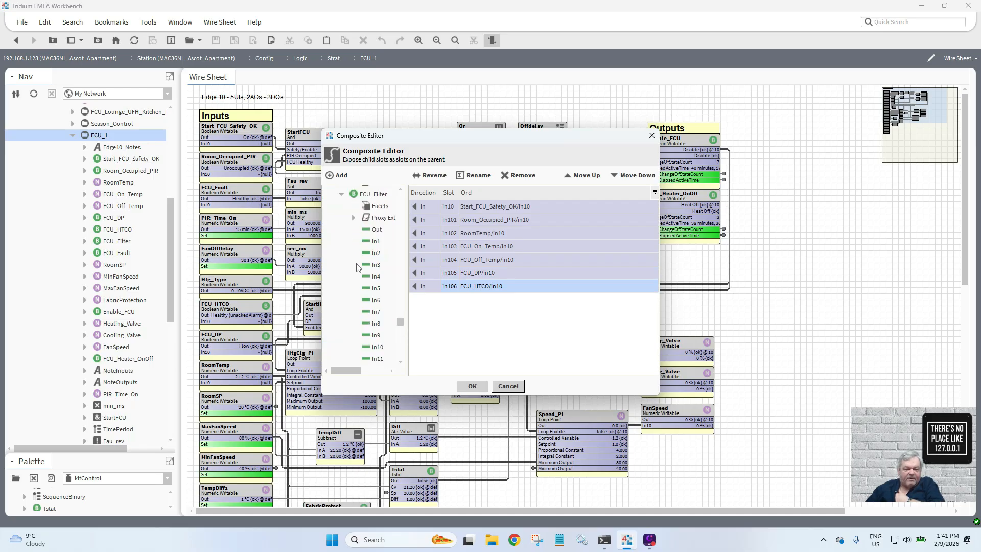
double_click(379, 350)
drag(402, 322, 404, 344)
click(342, 229)
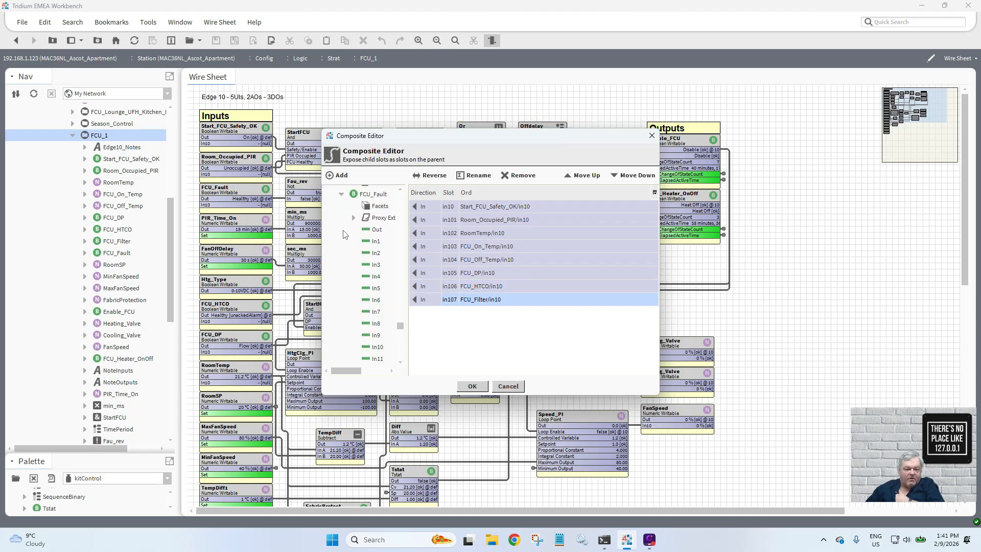
double_click(378, 347)
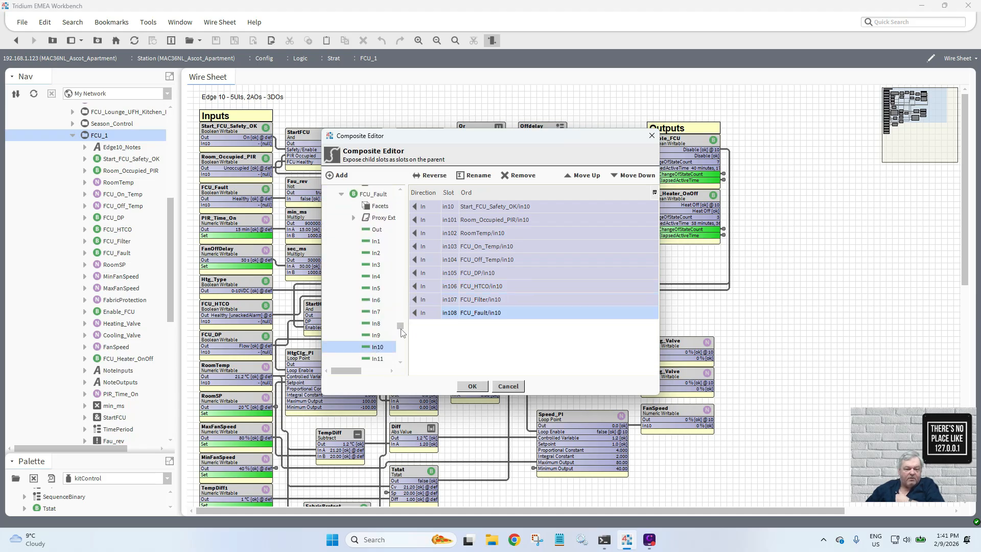
drag(401, 327, 401, 343)
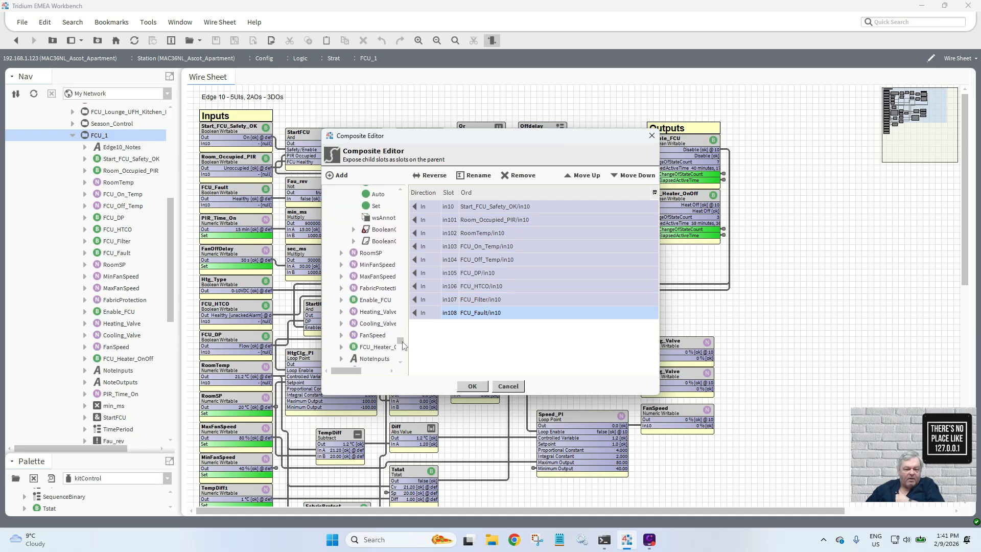
- Add the Out slot of Enable_FCU to the FCU_1 composite
click(382, 265)
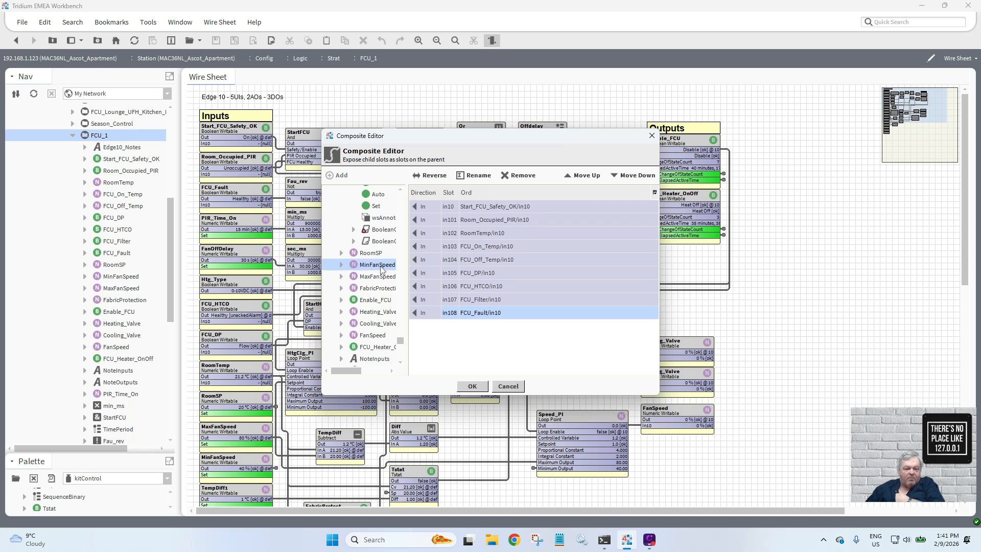
click(380, 277)
click(380, 289)
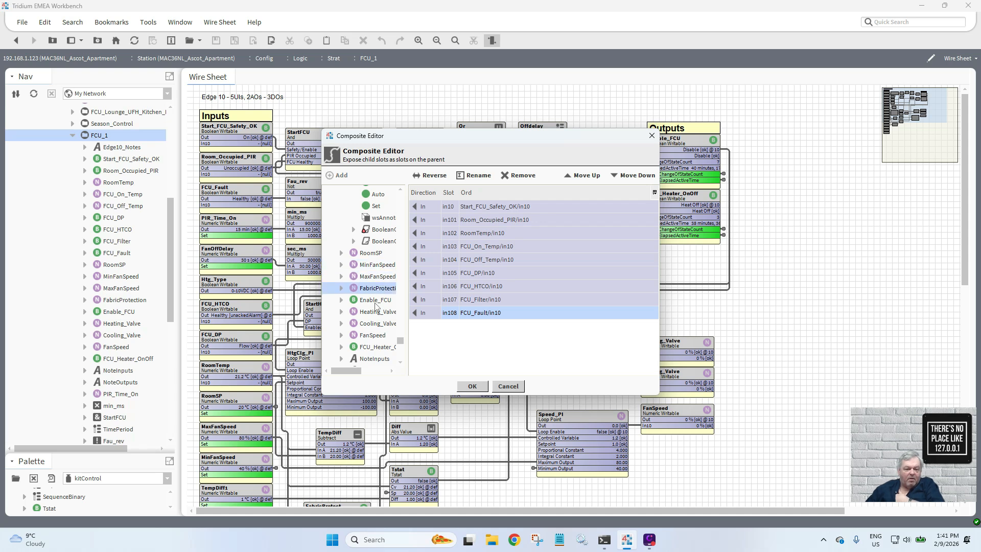
click(376, 301)
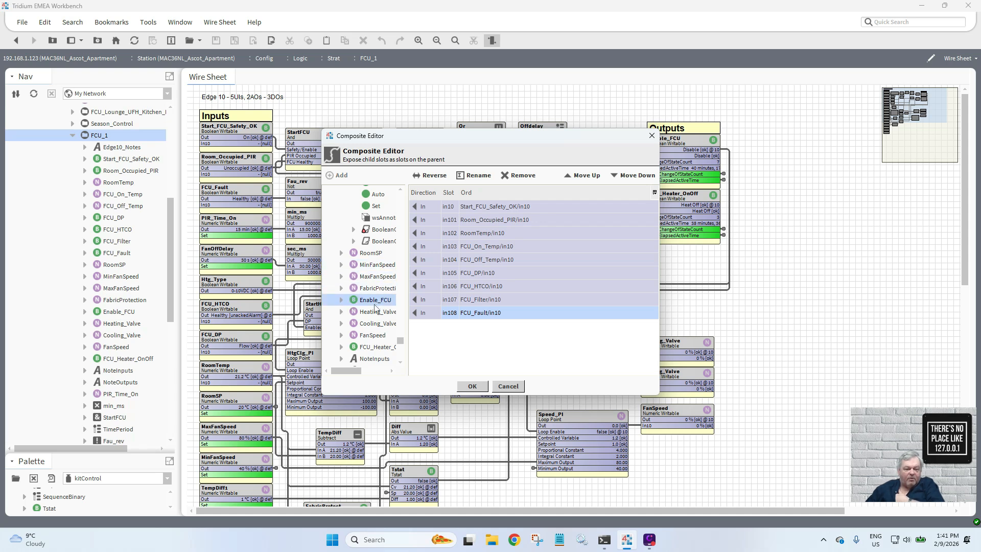
click(342, 302)
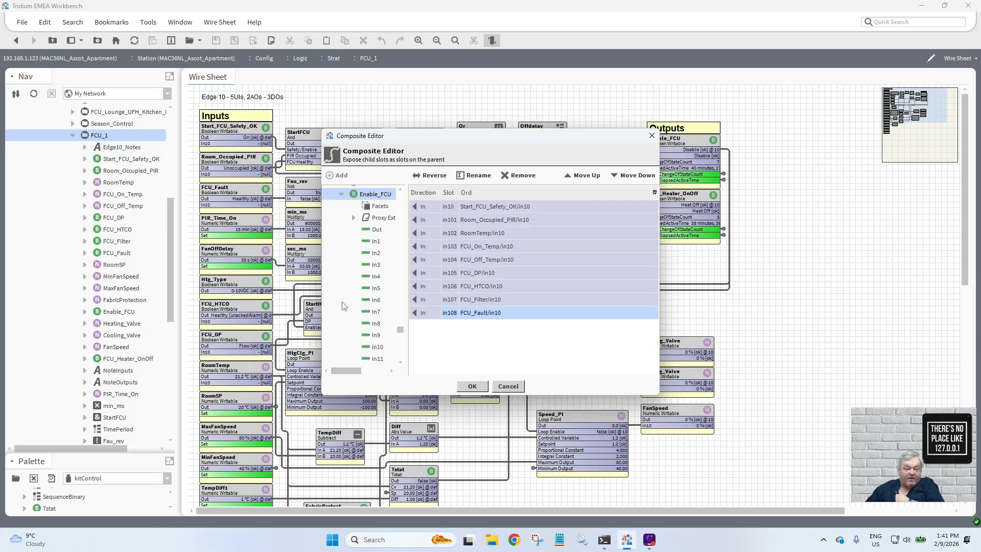
click(377, 231)
double_click(377, 231)
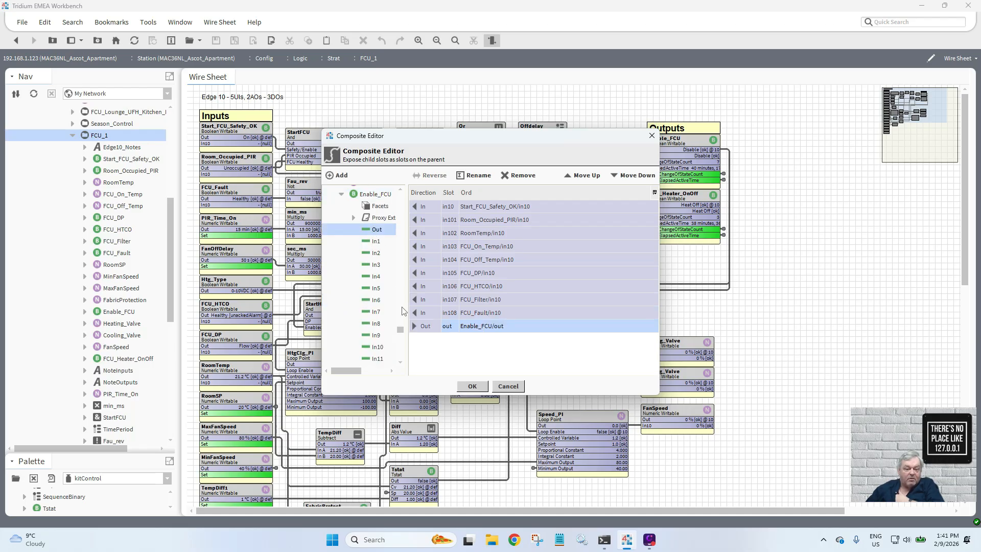
- Add the Out slots of Heating_Valve and Cooling_Valve to the FCU_1 composite
drag(401, 333, 401, 349)
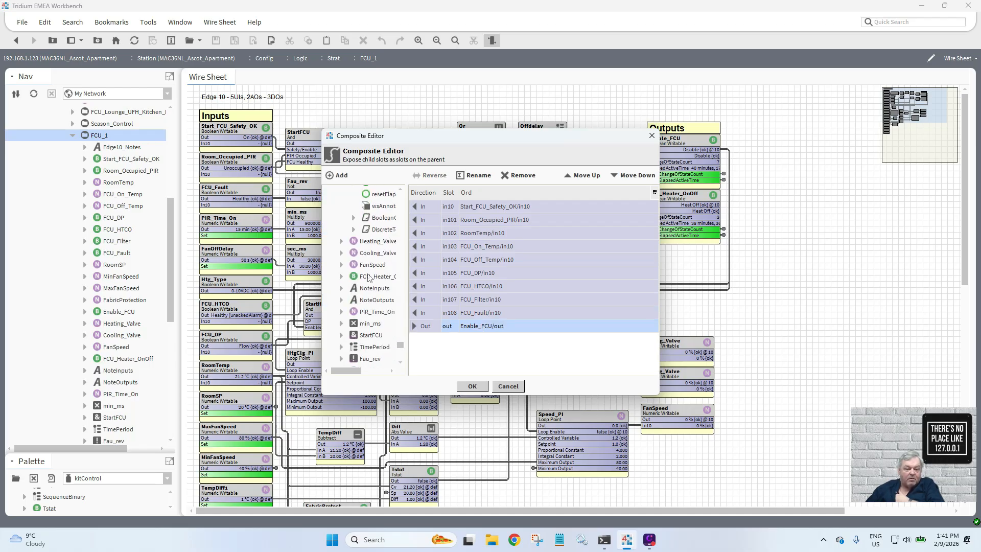
click(342, 242)
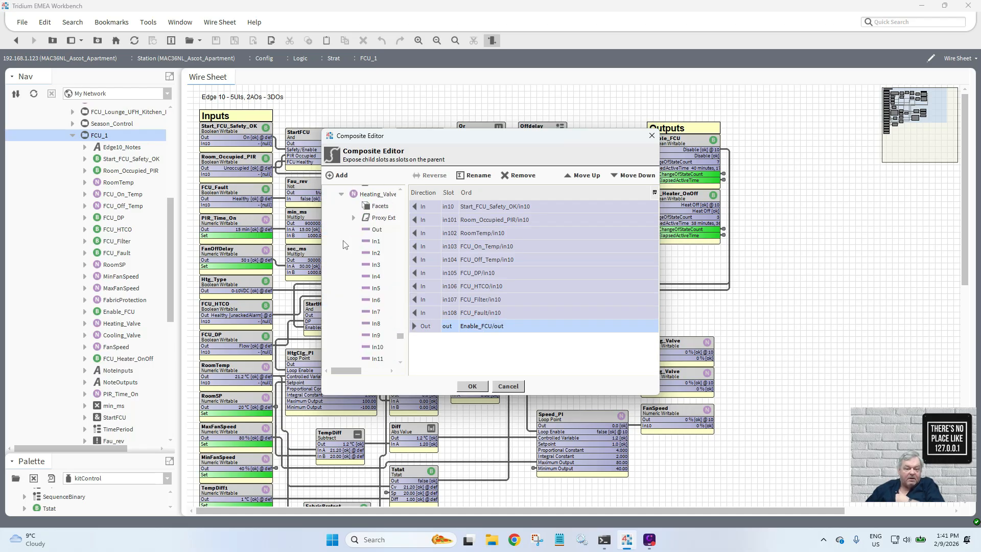
click(378, 231)
double_click(379, 233)
drag(401, 336, 401, 350)
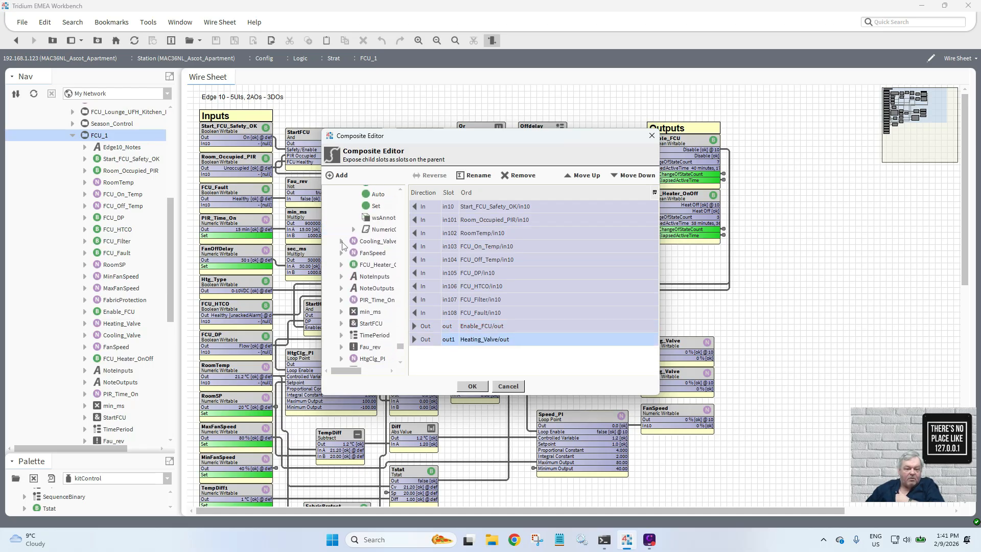
click(341, 241)
click(376, 231)
double_click(376, 231)
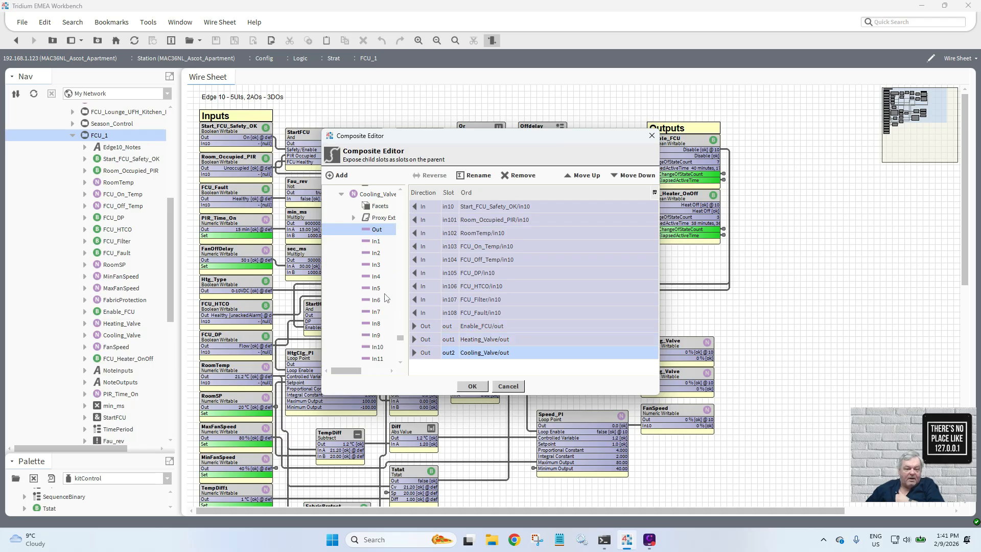
- Add the Out slots of FanSpeed and FCU_Heater_OnOff to the FCU_1 composite and apply the composite
drag(401, 337, 401, 346)
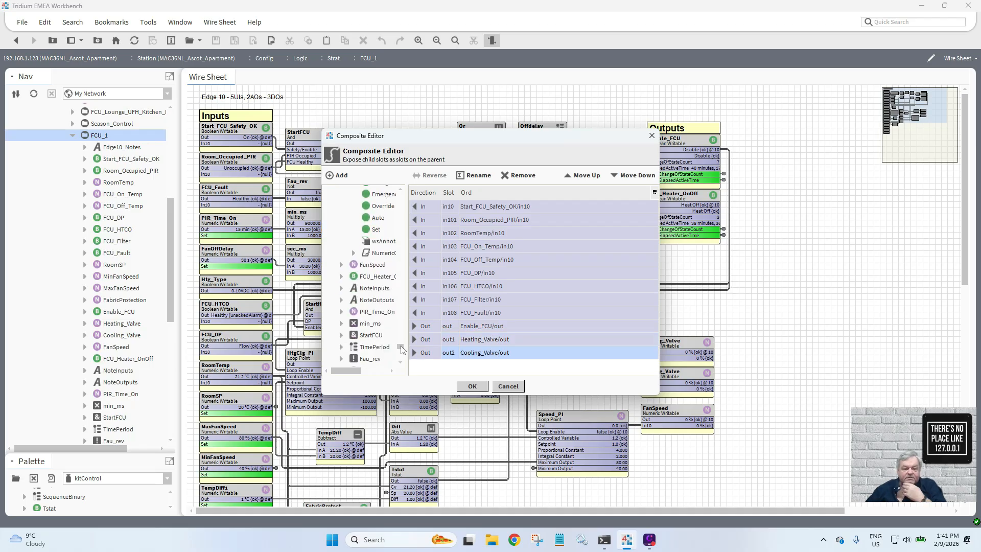
click(342, 265)
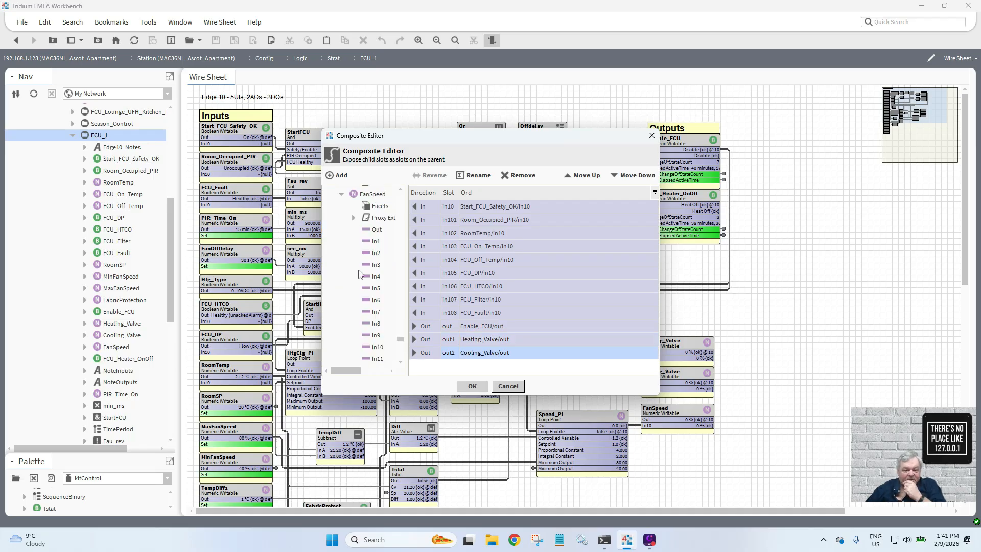
double_click(377, 230)
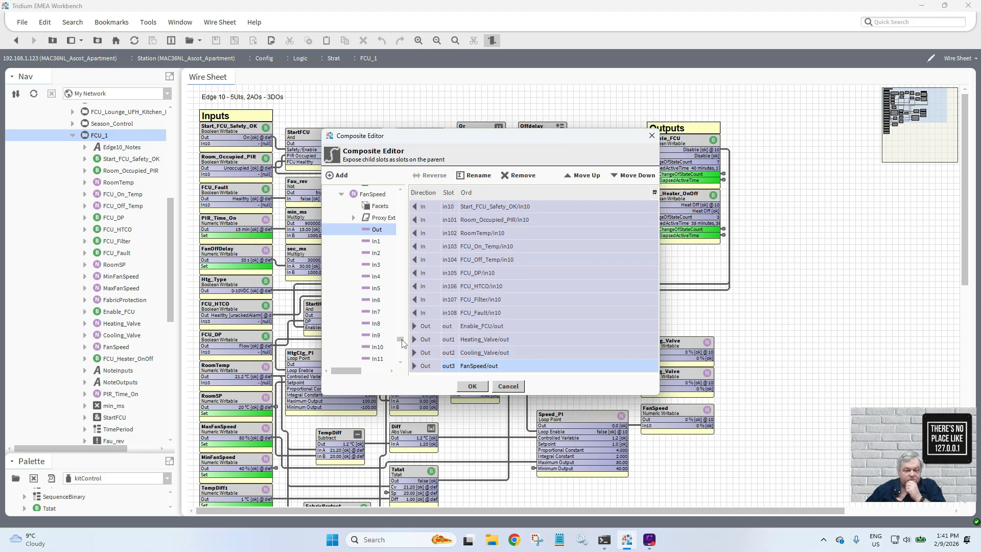
drag(402, 339, 403, 348)
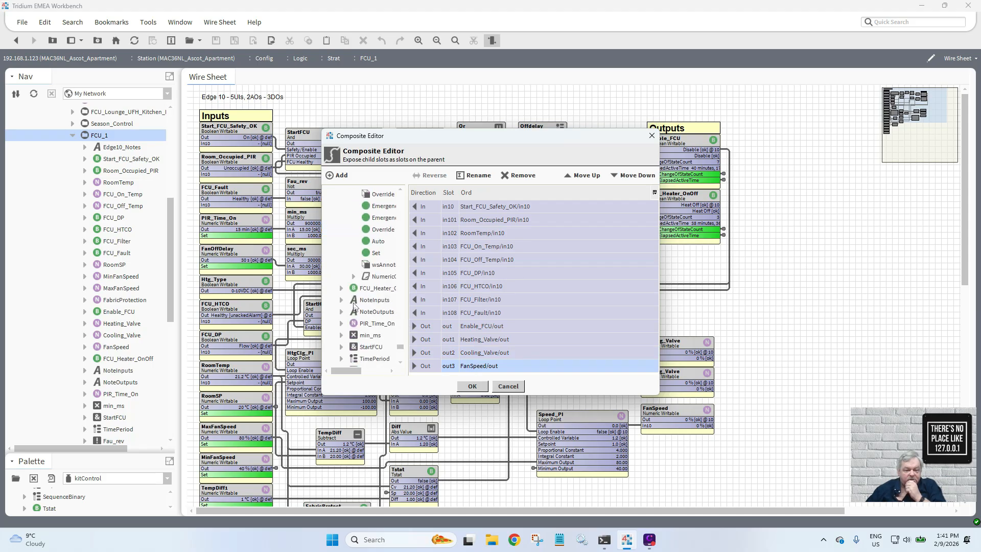
click(341, 289)
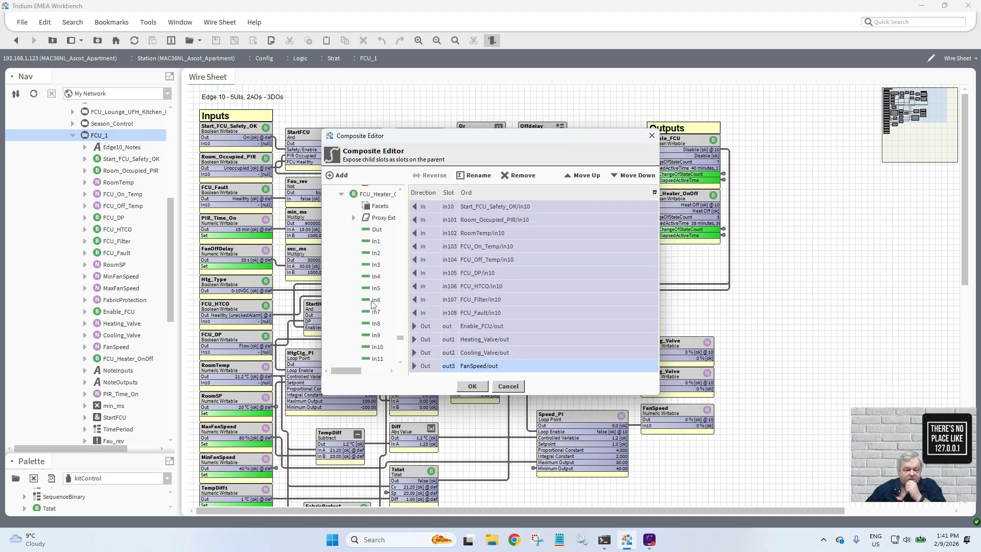
click(377, 230)
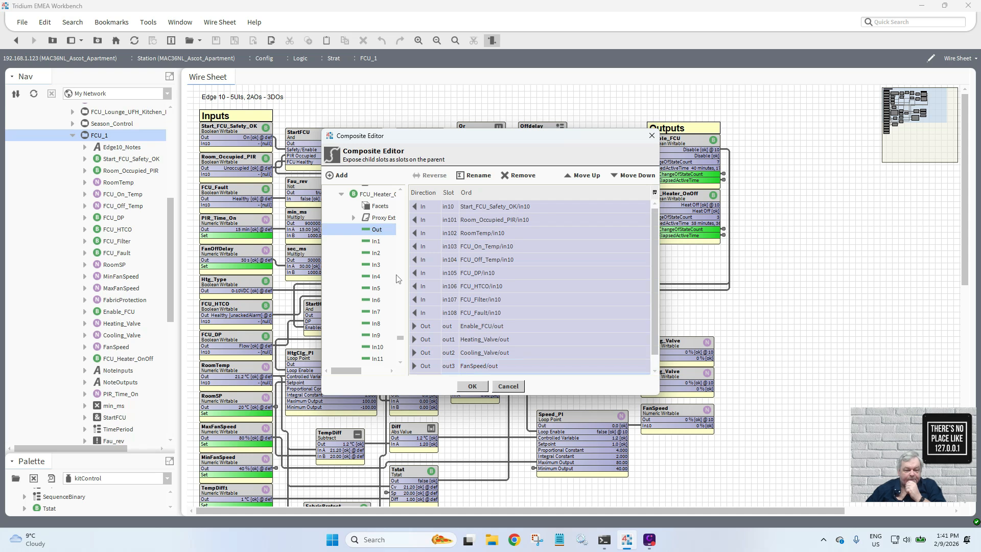
drag(403, 341, 402, 352)
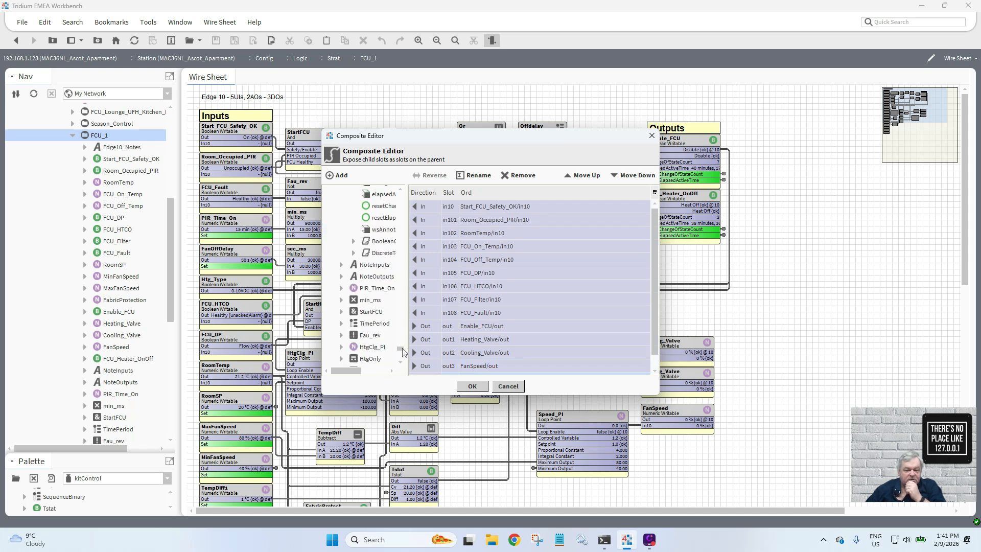
click(474, 387)
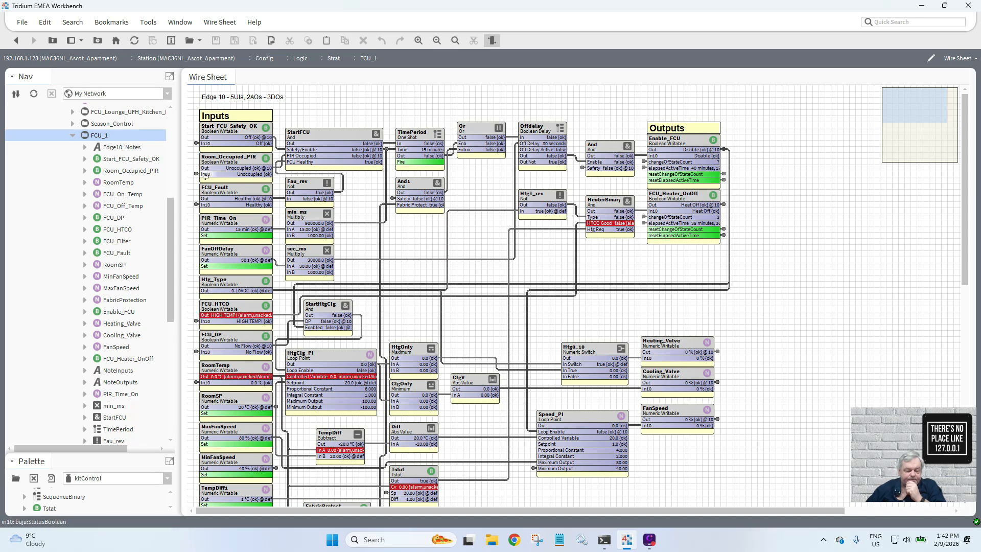
- View the FCU_1 block on the parent Strat wire sheet and open the AX Slot Sheet of FCU_1
double_click(197, 144)
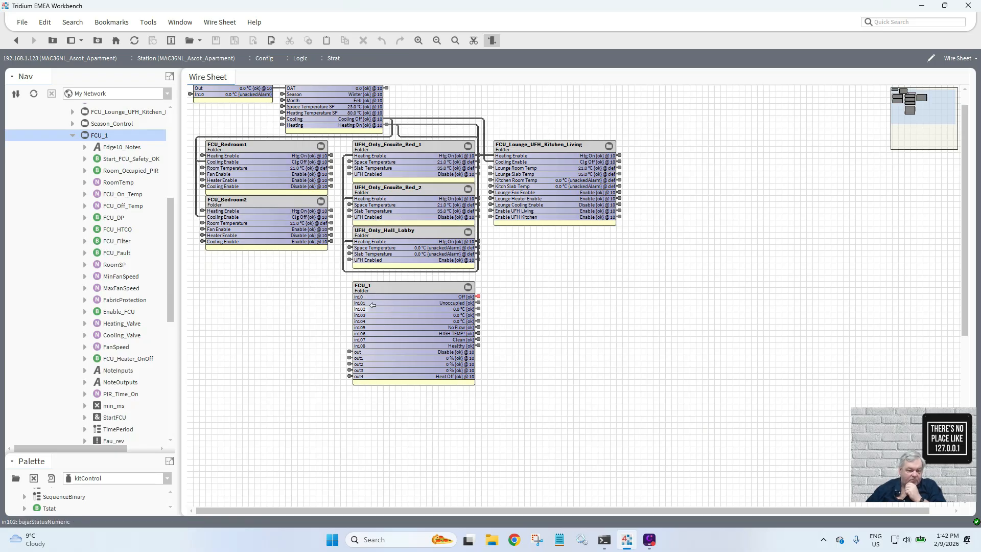
right_click(99, 137)
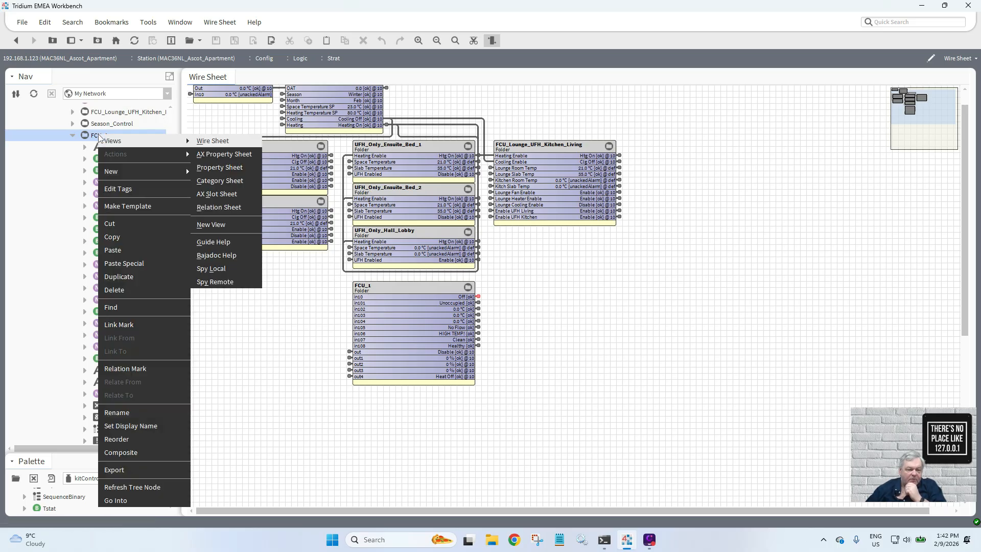
click(236, 195)
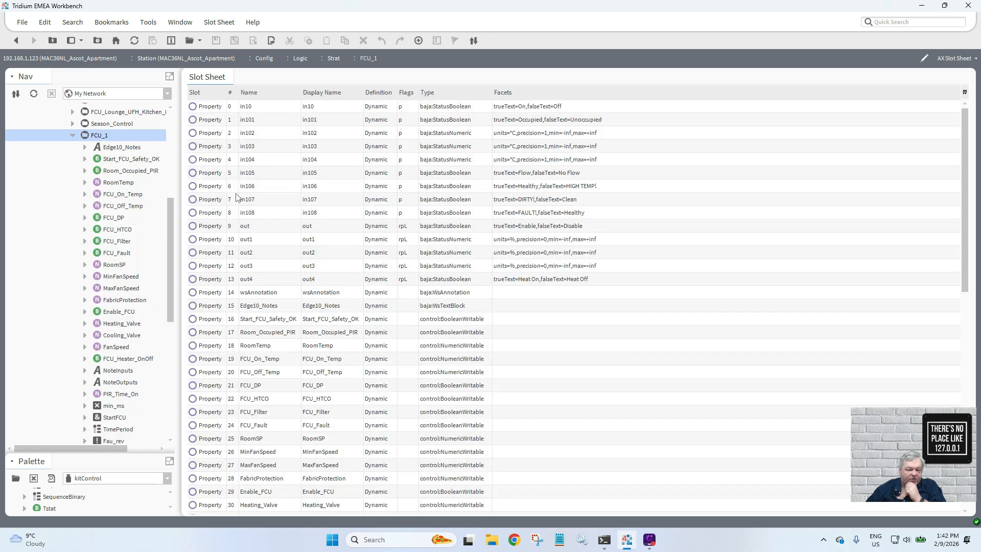
- Set the display name of the in10 slot to "Start FCU / Safety OK"
click(335, 110)
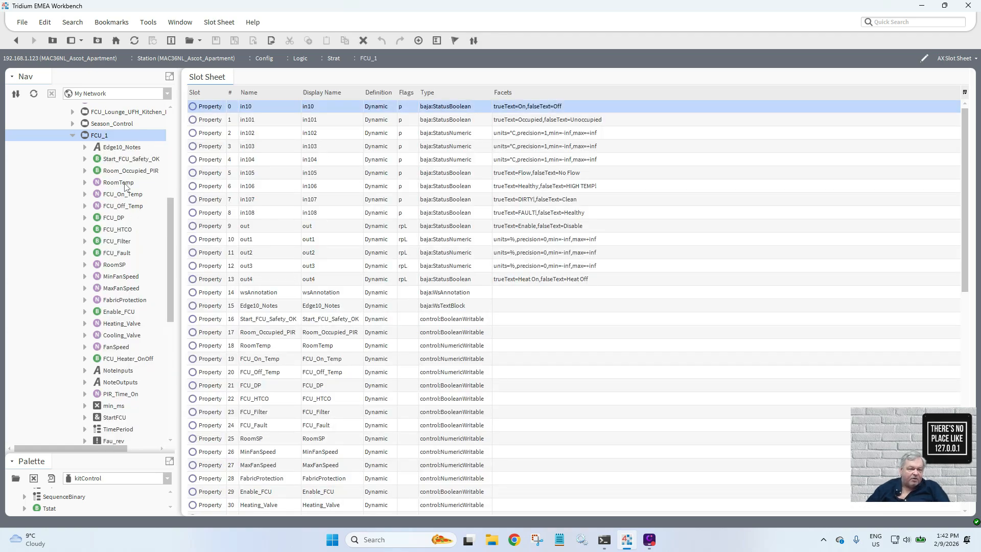
double_click(325, 109)
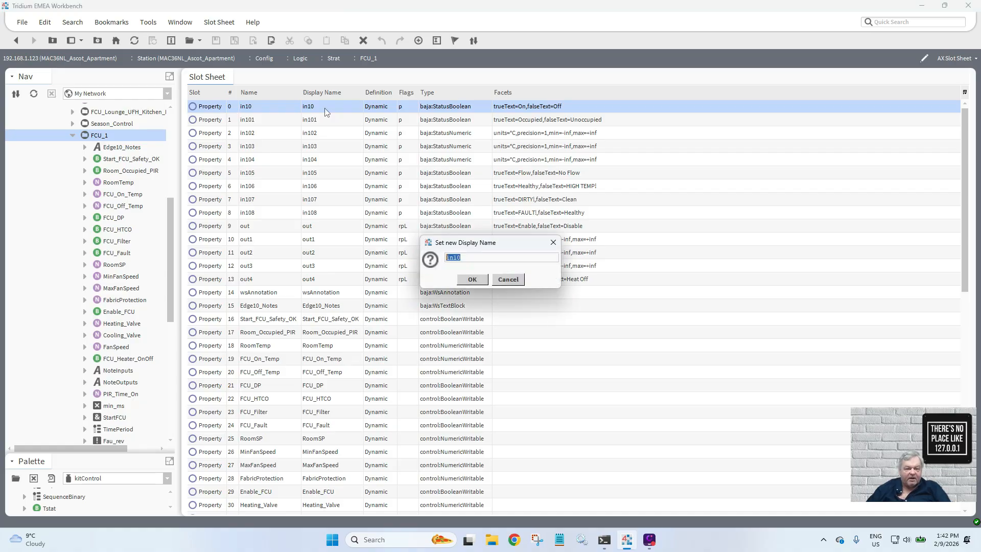
text(Start)
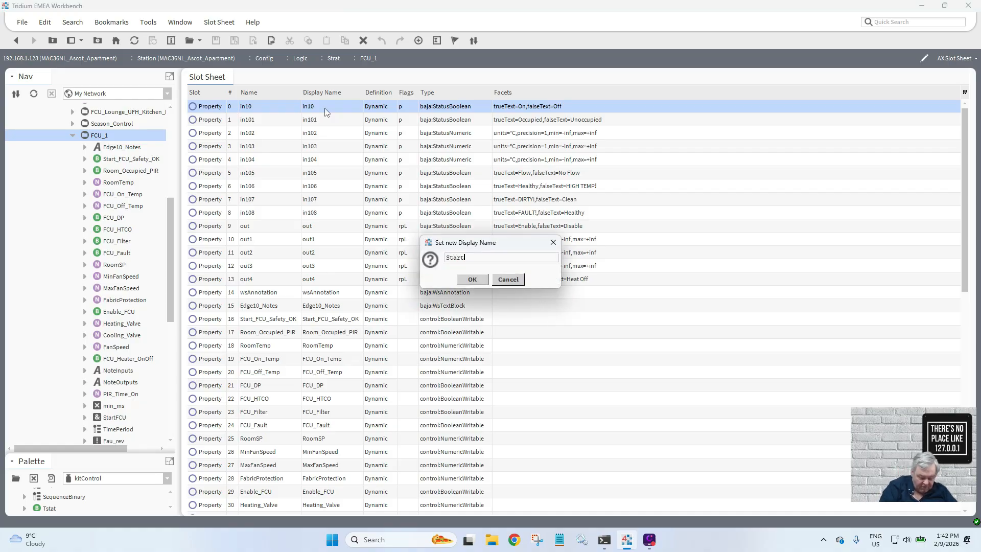
text( FCU Safety OK)
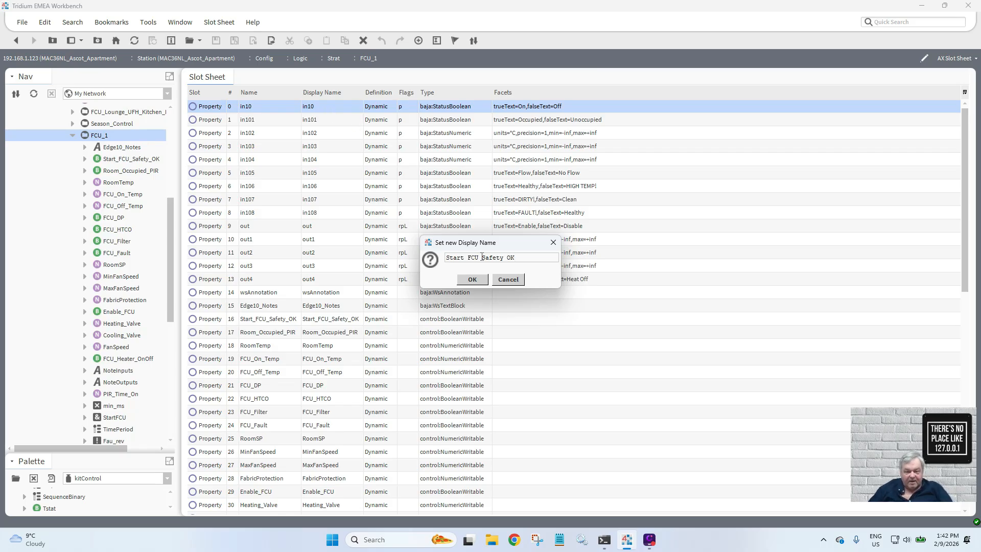
text(/)
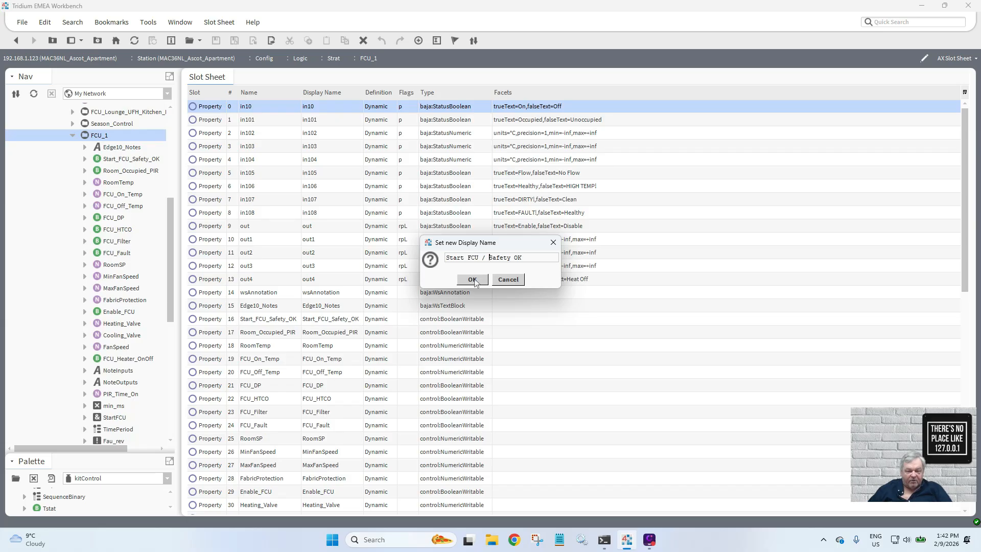
click(473, 280)
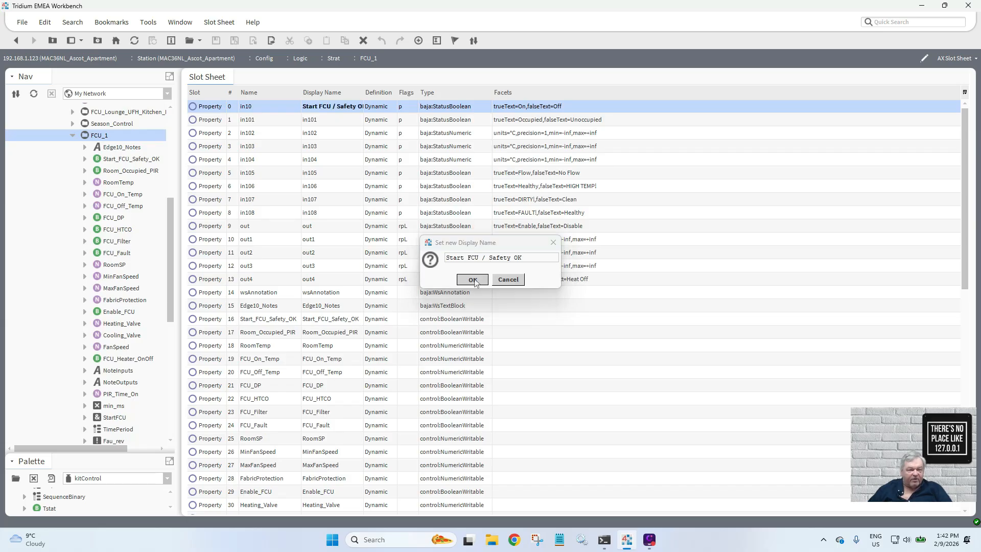
- Set the display name of the in101 slot to "Room Occupied PIR"
double_click(321, 120)
text(Room Occupied PIR)
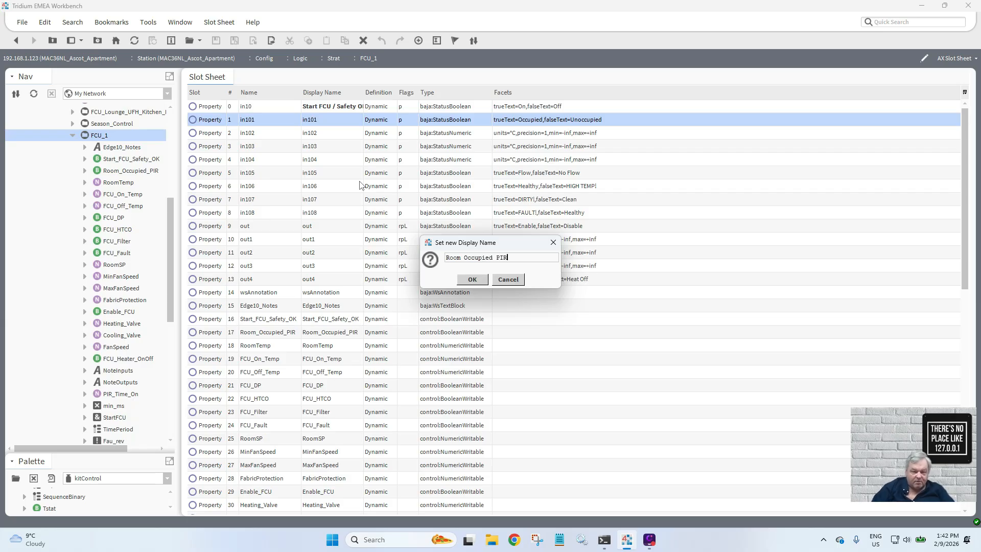
click(473, 280)
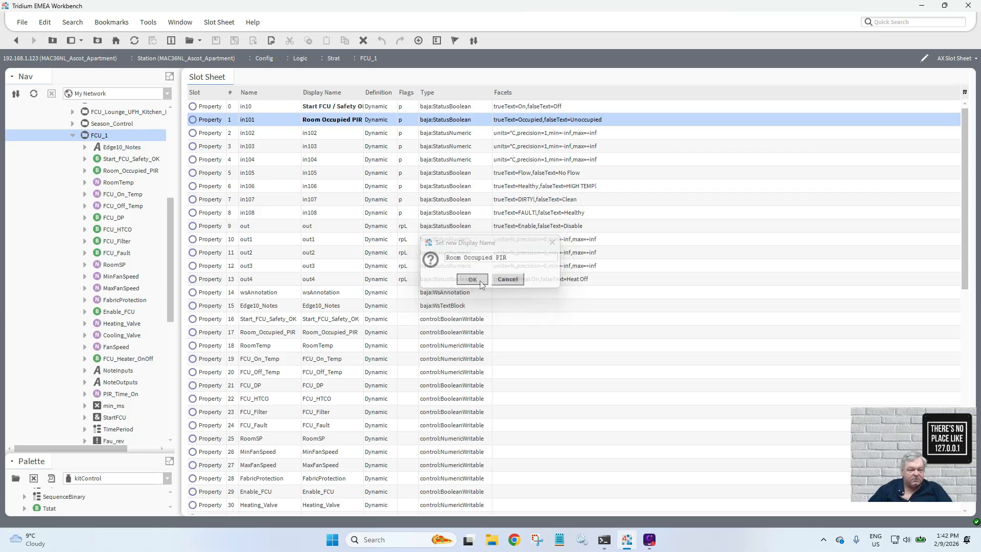
- Set the display name of the in102 slot to "Room Space Temperature"
double_click(332, 134)
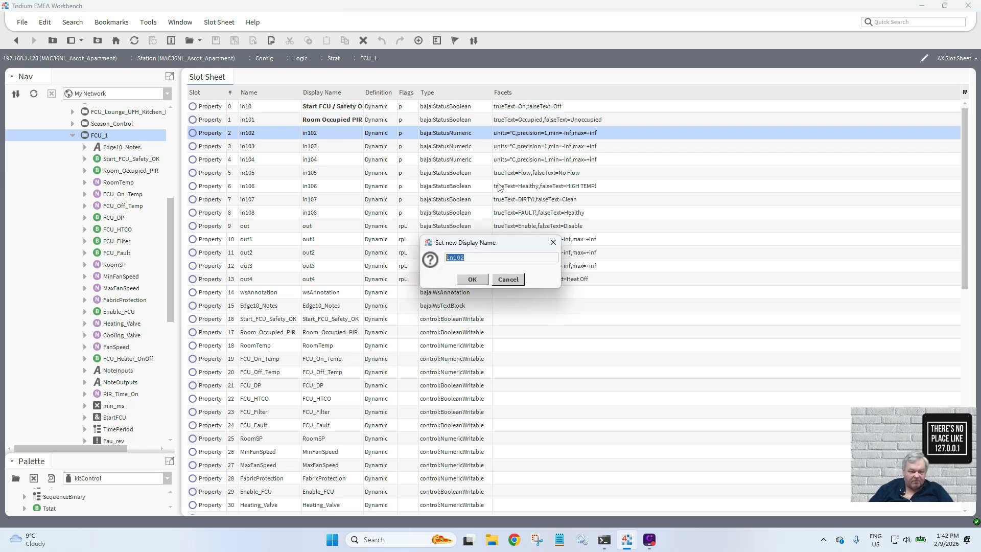
text(Room Space temperature)
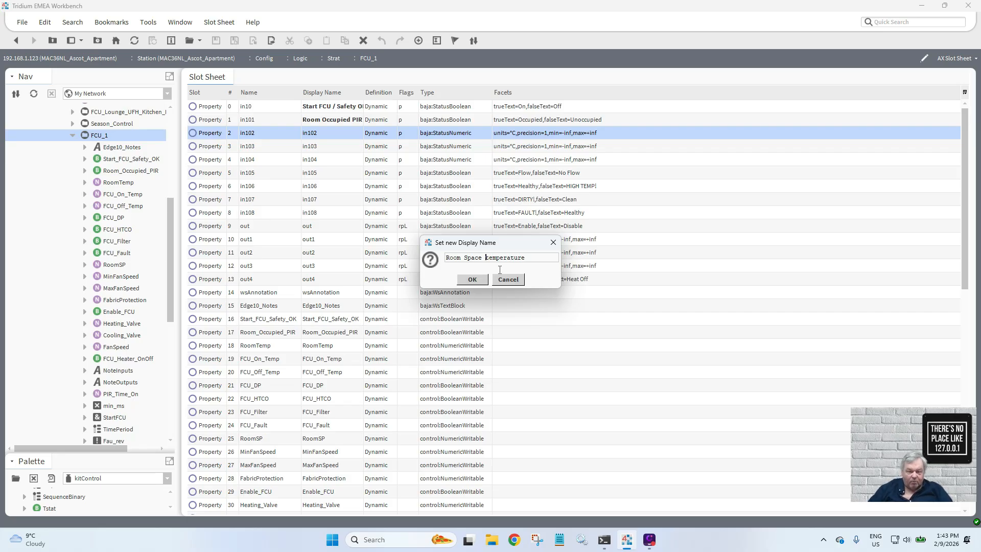
key(BackSpace)
text(T)
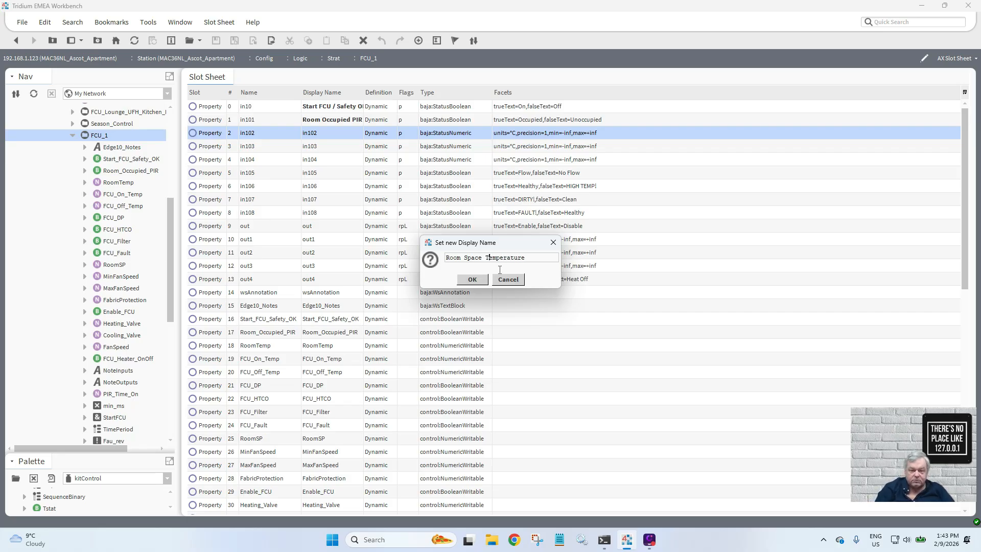
click(474, 279)
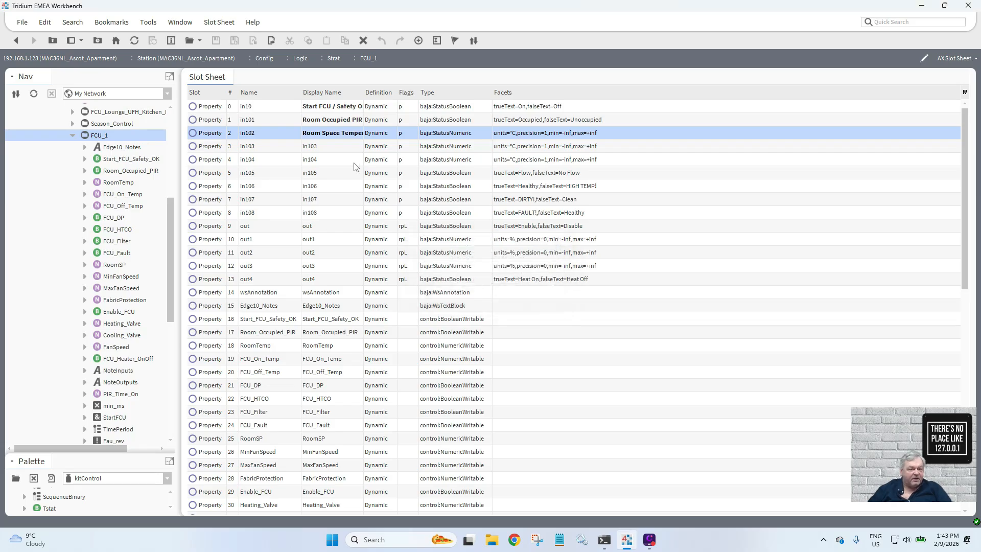
- Set the display name of the in103 slot to "FCU On Coil Temp"
double_click(323, 149)
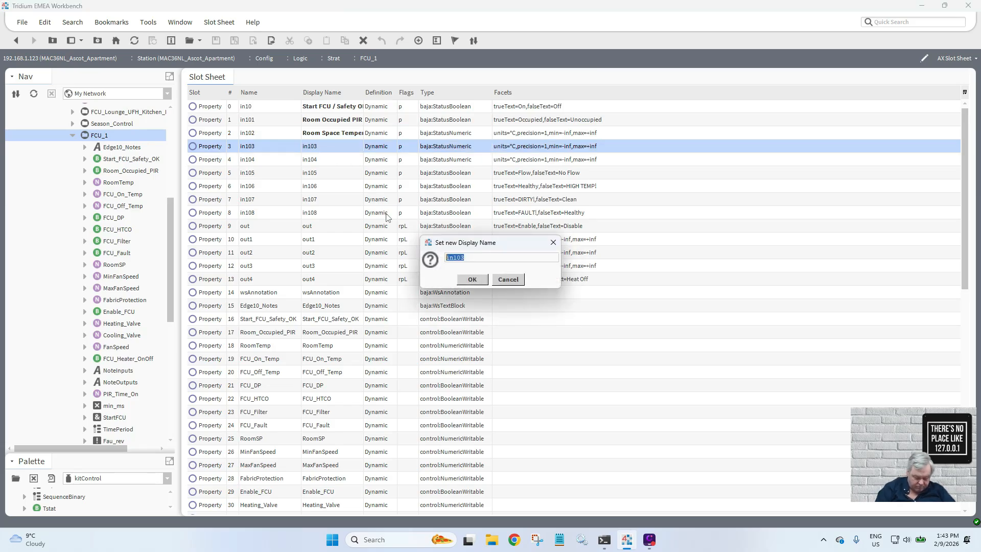
text(FCU On Coil Temp)
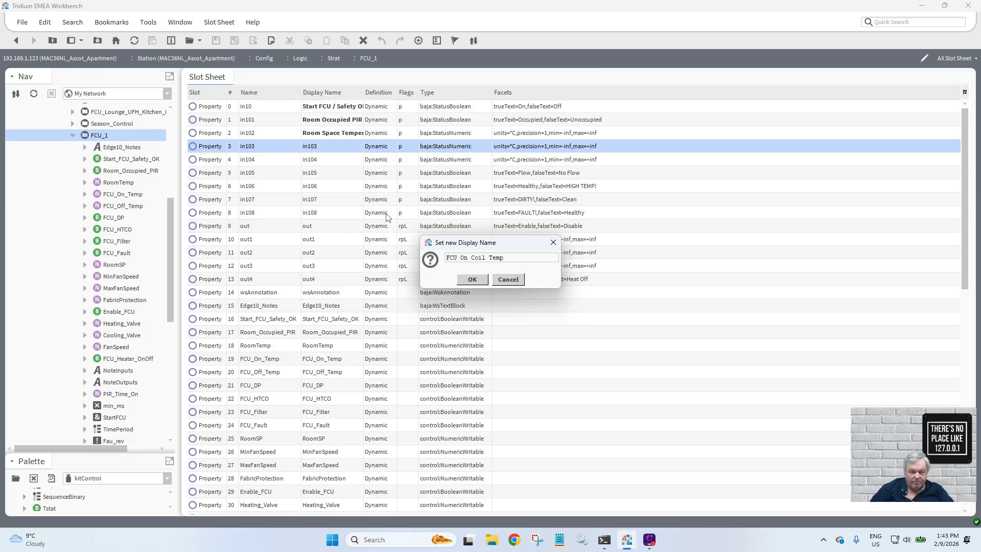
click(472, 280)
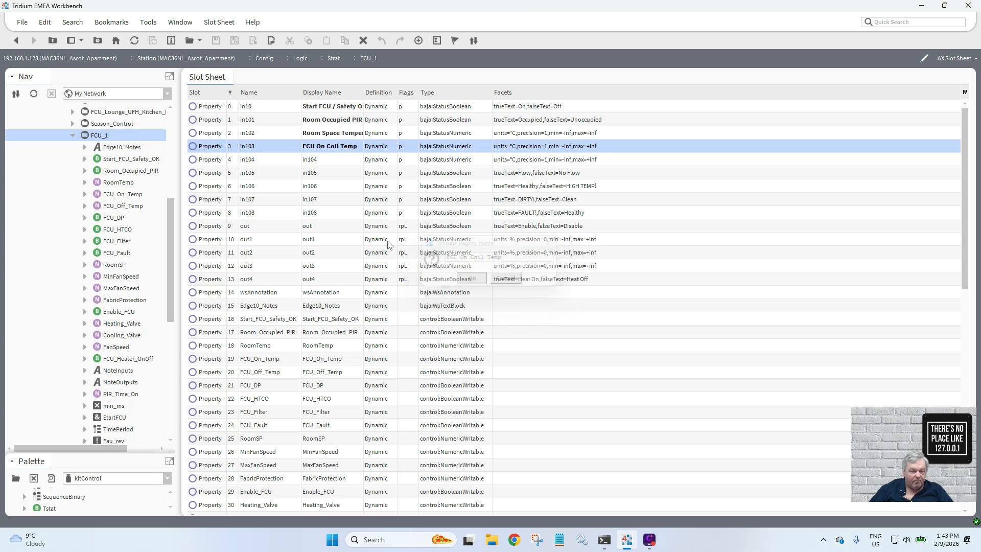
- Set the display name of the in104 slot to "FCU Off Coil Temp"
double_click(325, 154)
text(FC)
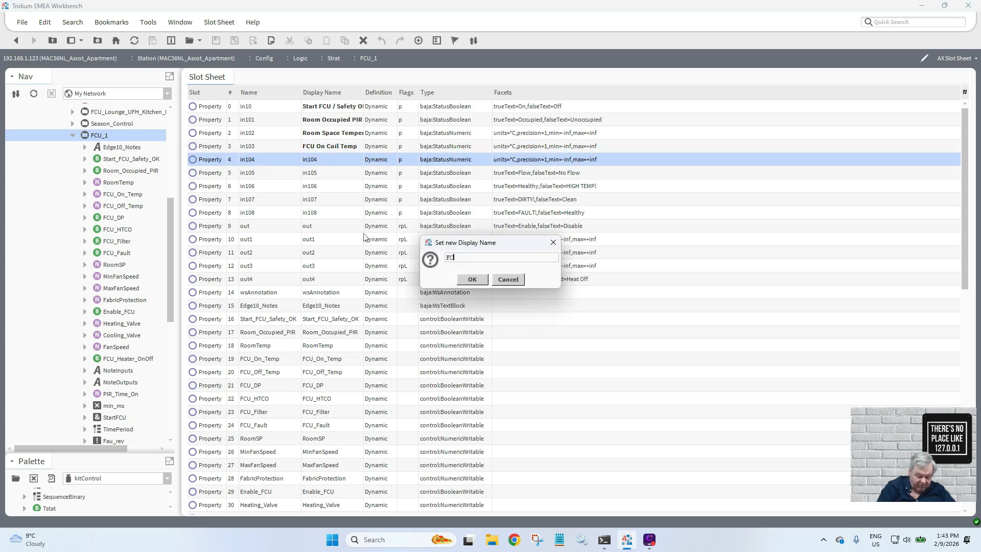
text(U Off )
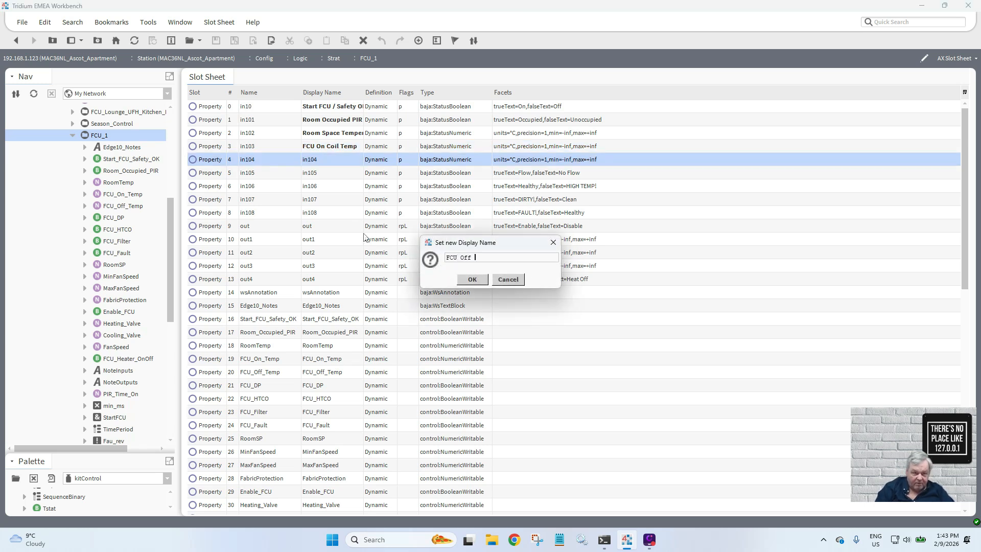
text(Coil)
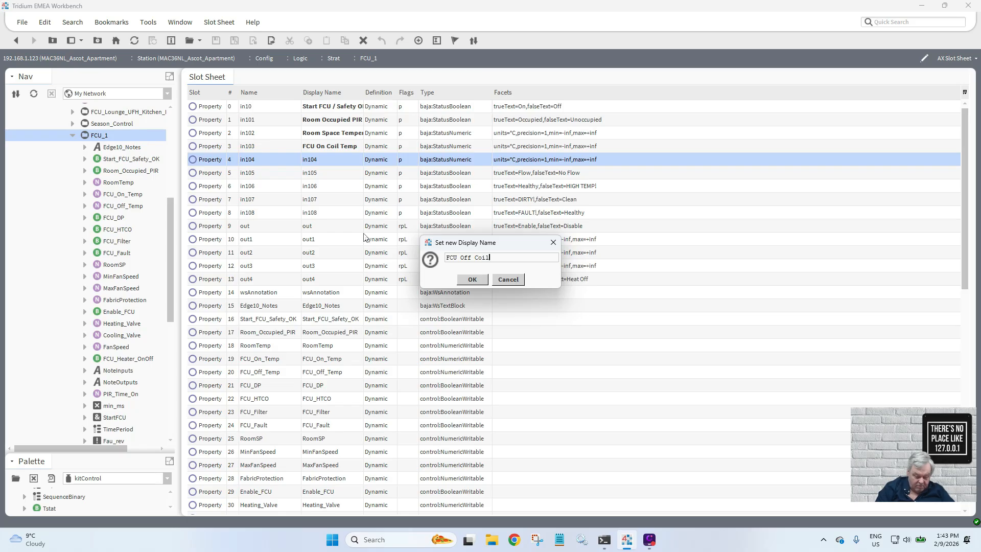
text( Temp)
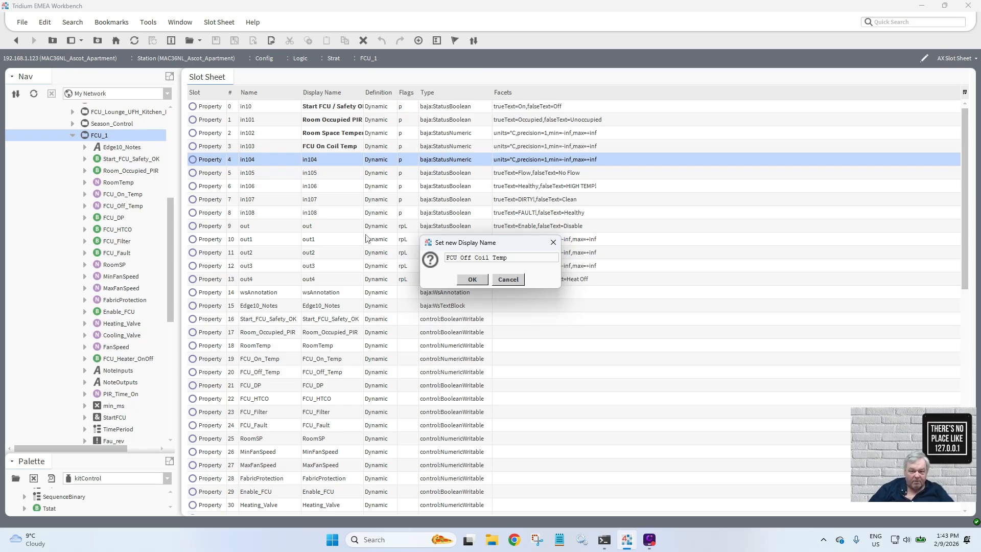
click(471, 280)
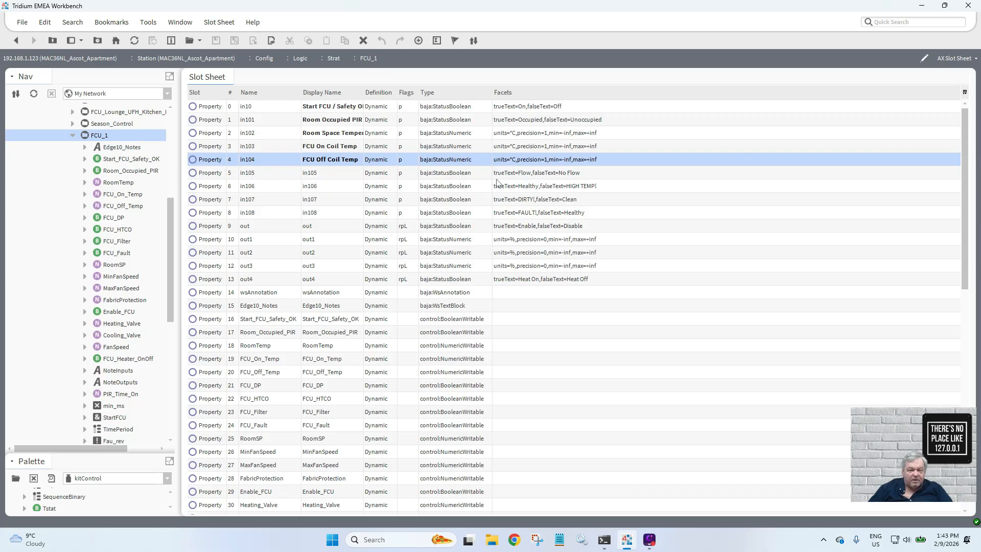
- Set the display name of the in105 slot to "FCU Flow DP"
double_click(320, 179)
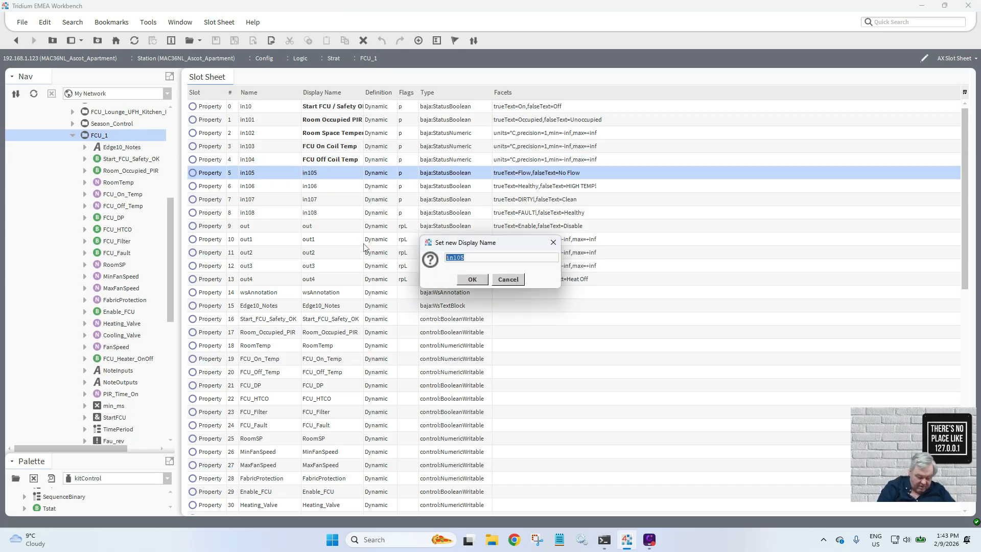
text(FCU D)
key(BackSpace)
text(DP)
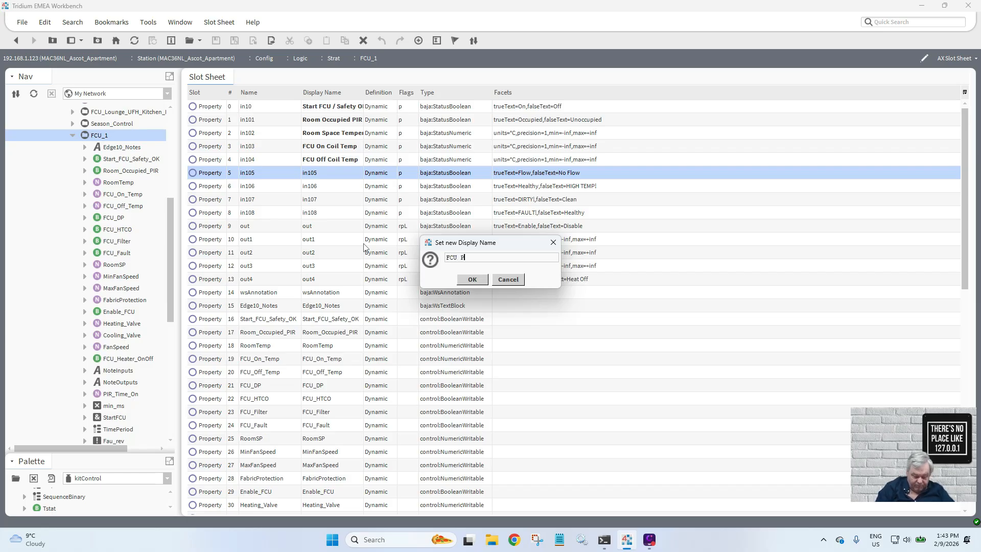
key(BackSpace)
key(BackSpace)
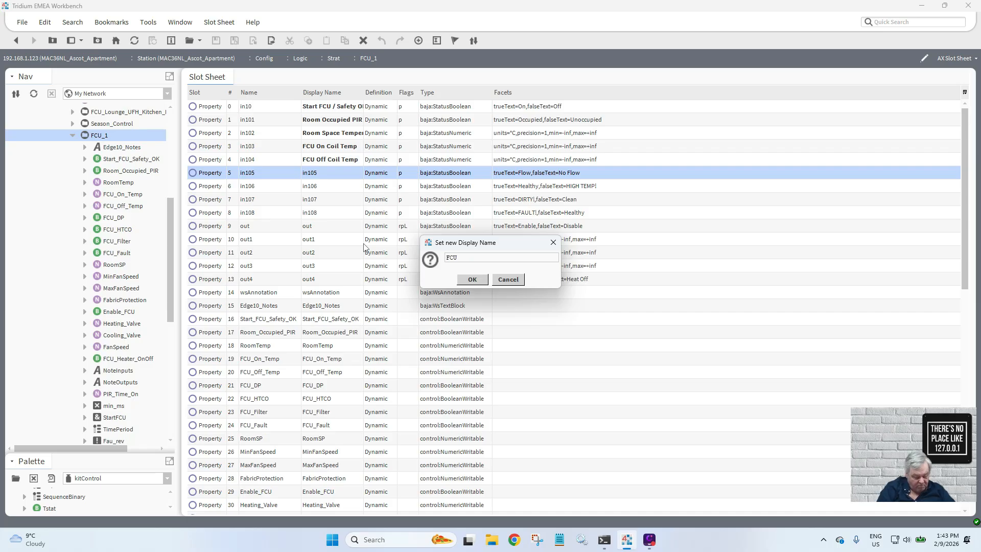
text(Flow DP)
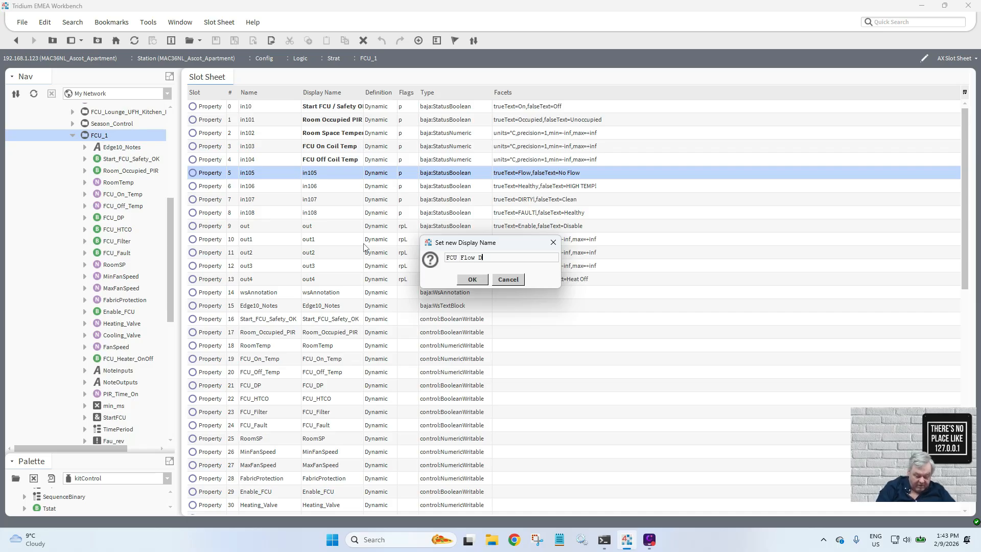
click(472, 280)
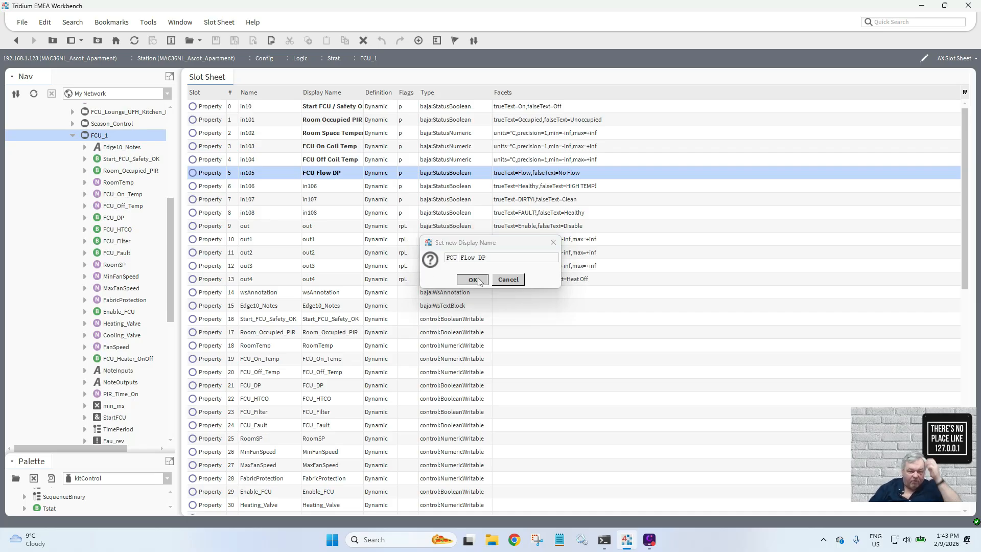
- Set the display name of the in106 slot to "FCU High Temp Cut Out"
double_click(323, 189)
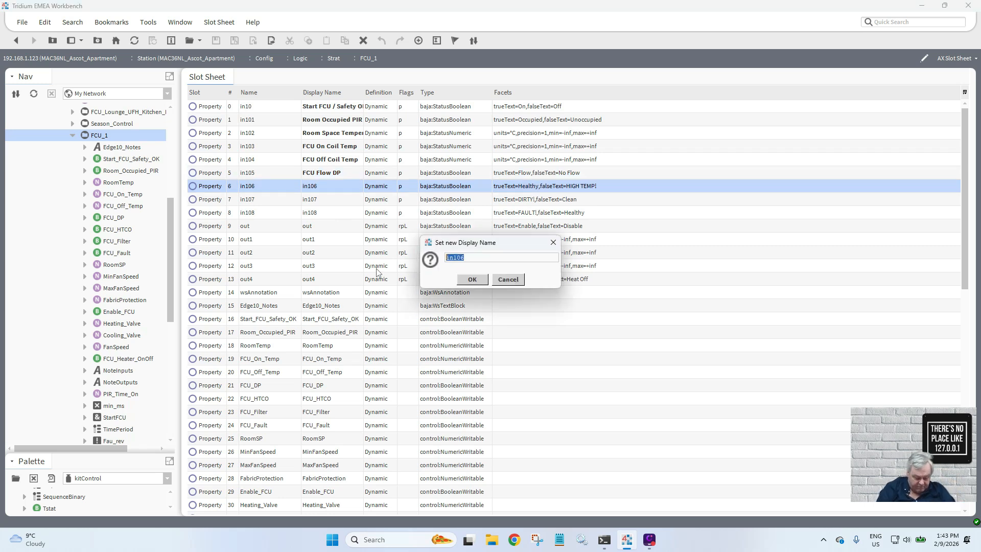
text(FCU)
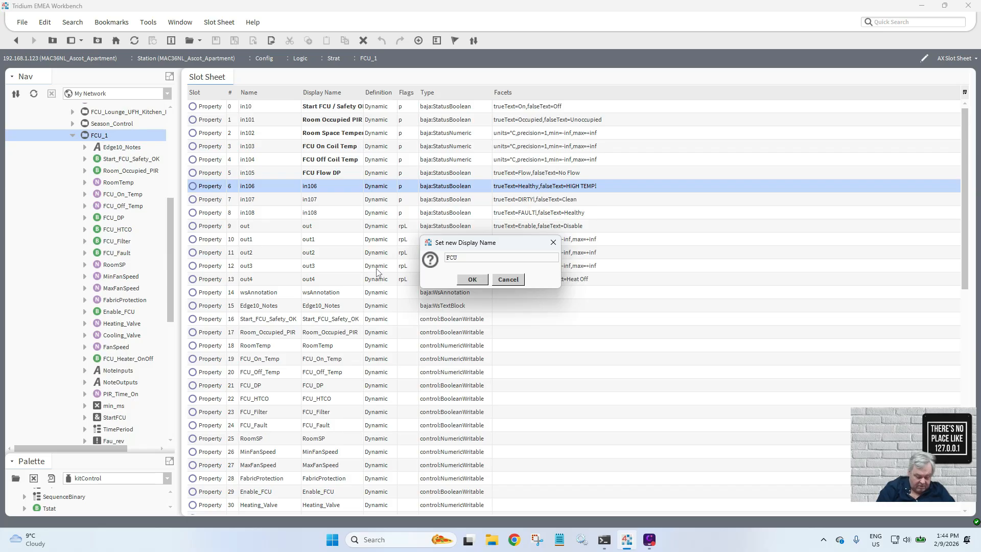
text( HTV)
text(C)
text(O)
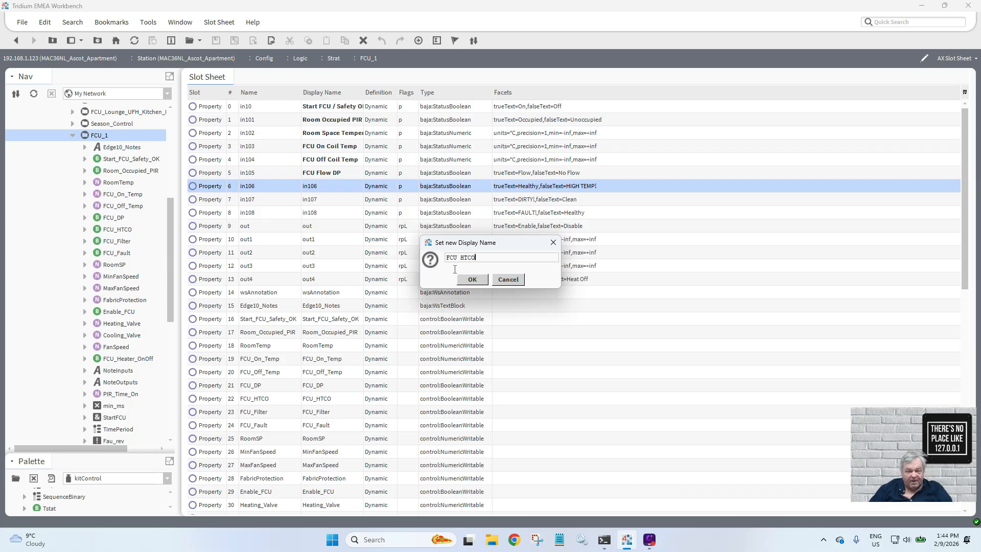
click(465, 258)
text(igh)
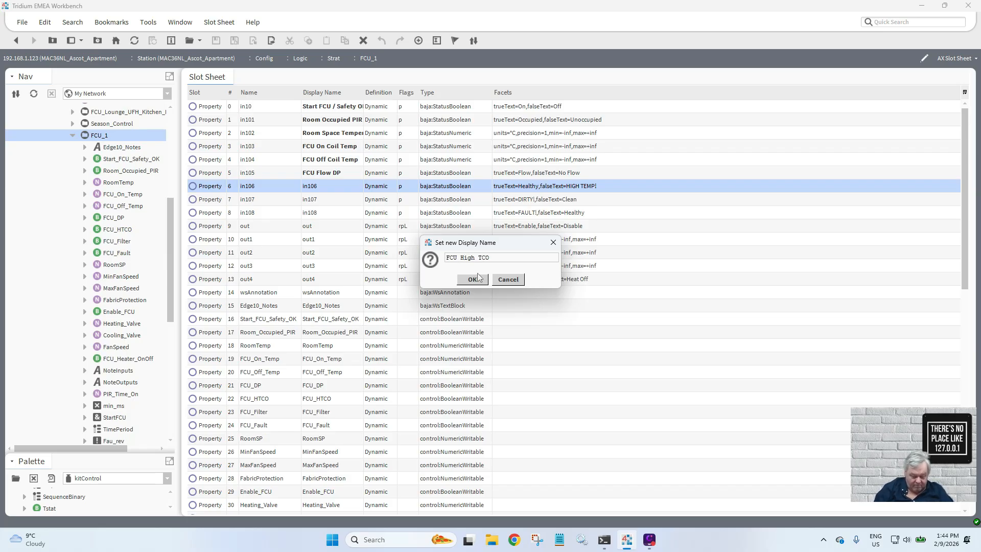
key(Right)
text(emp )
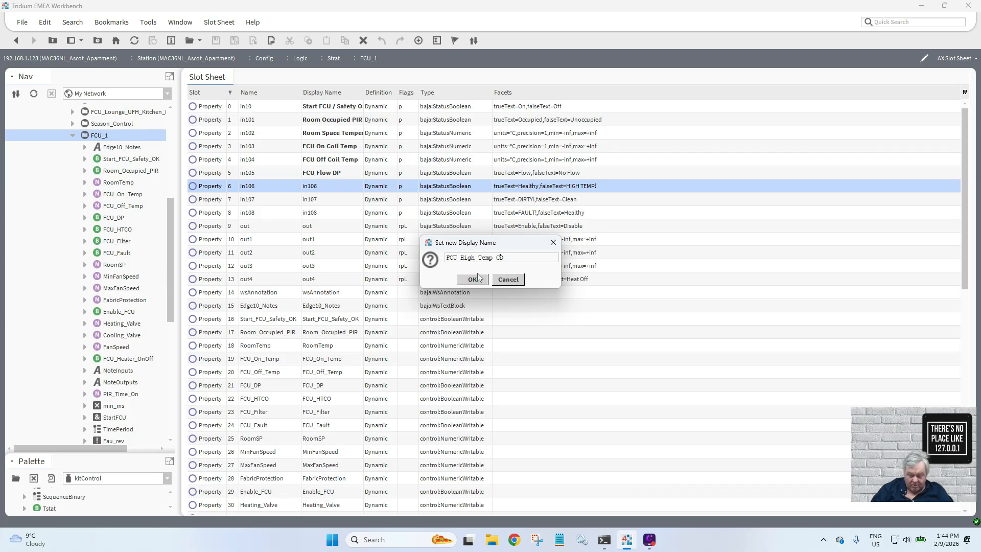
text(ut)
text( ff)
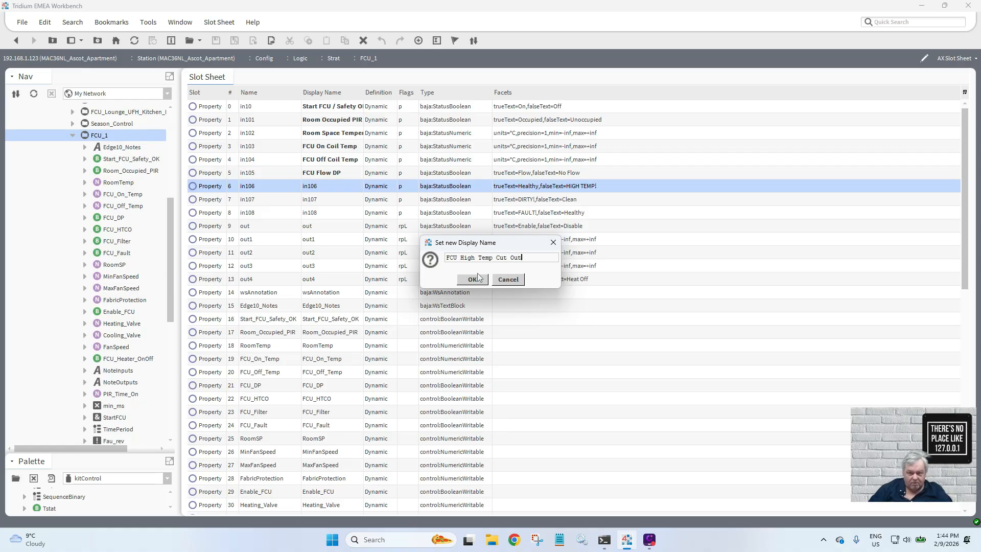
click(473, 279)
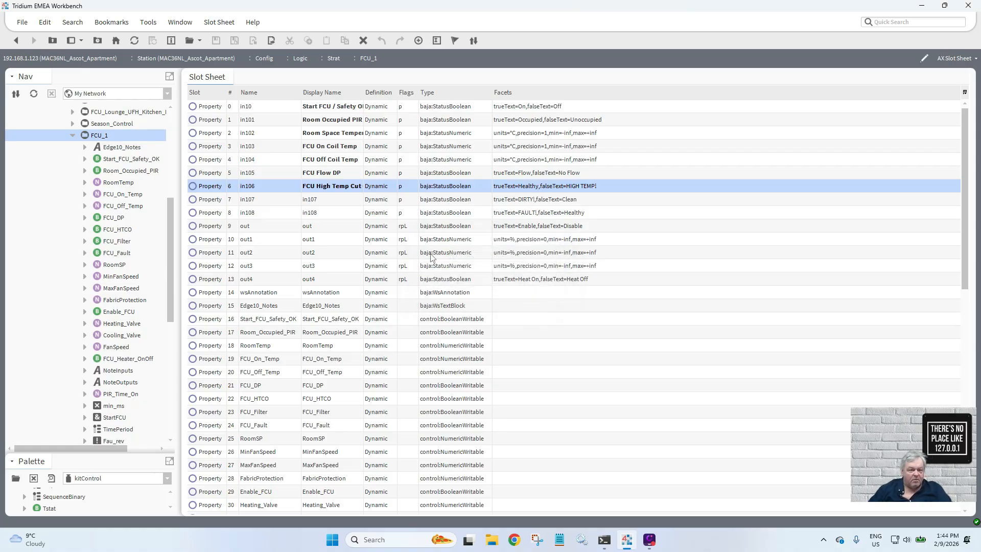
- Set the display name of the in107 slot to "FCU Filter"
double_click(318, 203)
text(FCU)
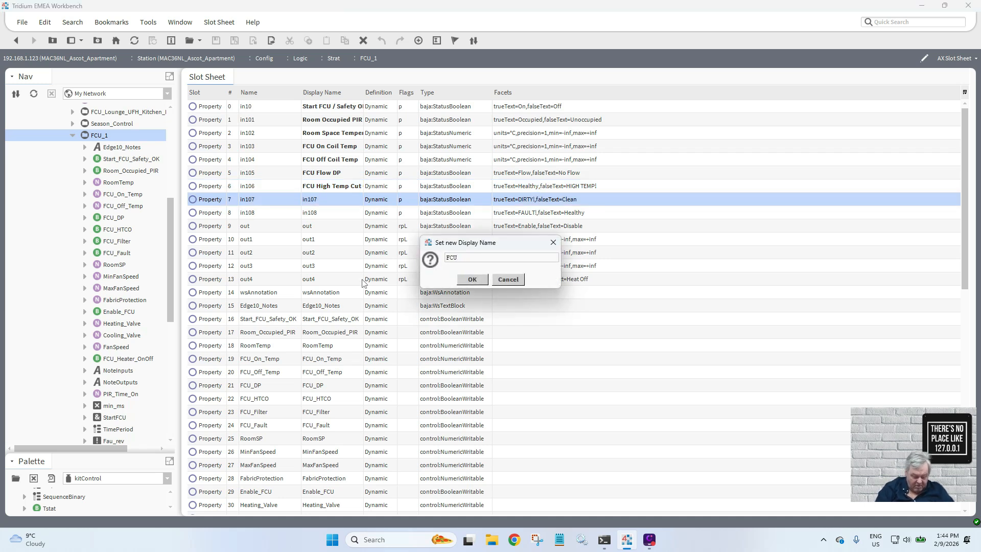
text( Filter)
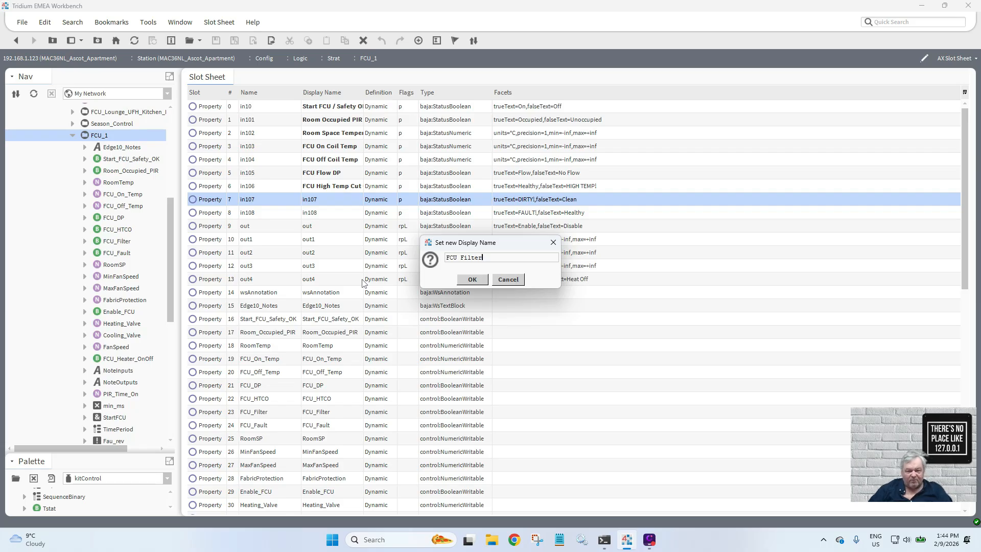
click(474, 282)
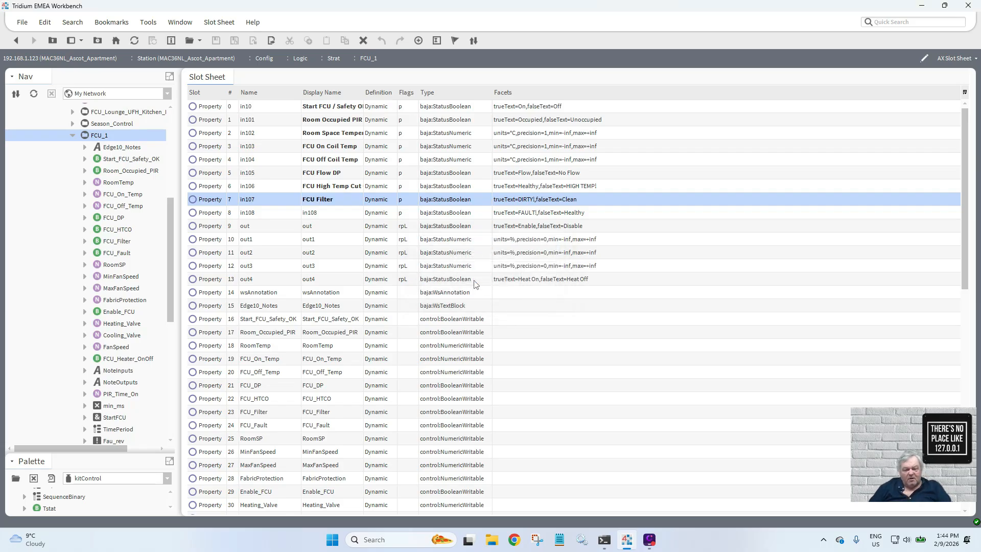
- Set the display name of the in108 slot to "FCU Fault"
click(322, 215)
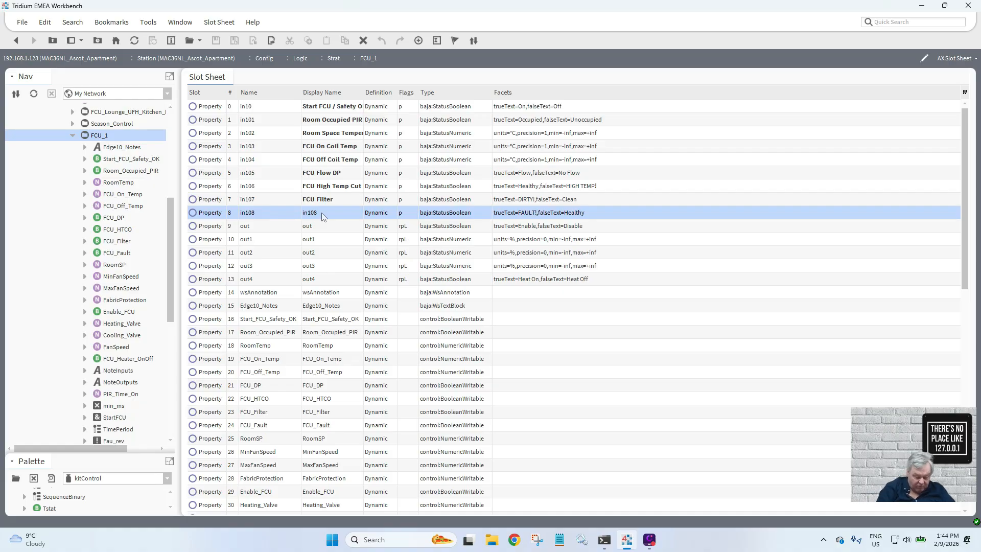
key(f)
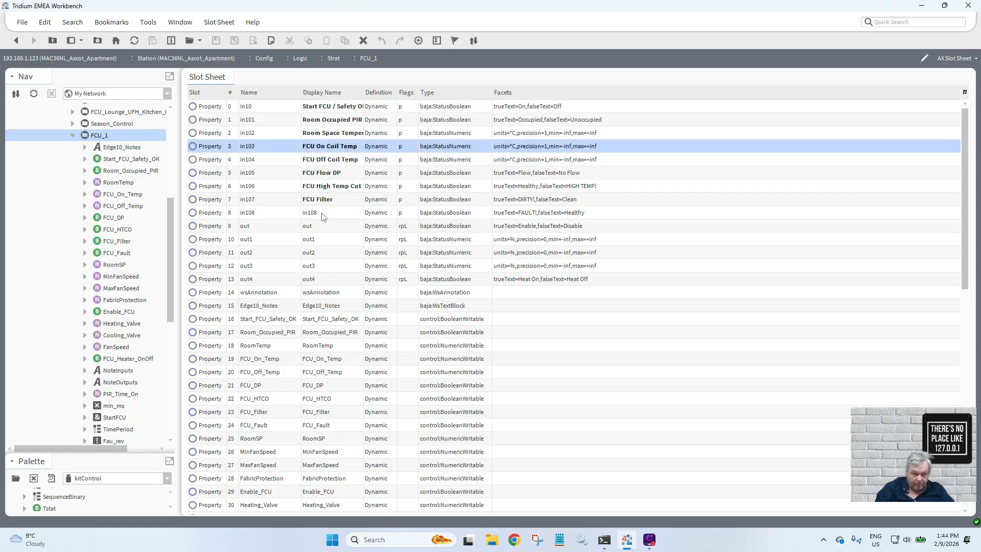
double_click(322, 213)
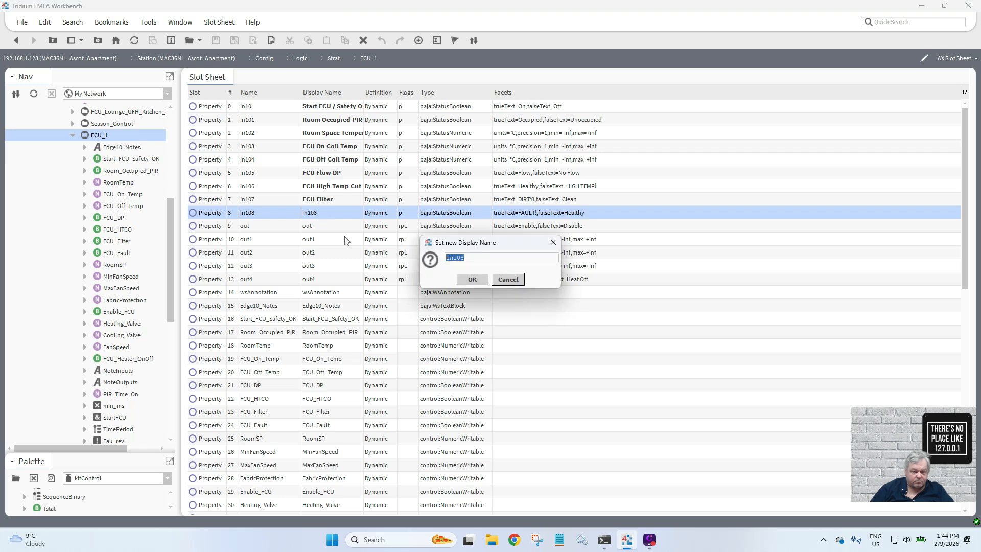
text(FCU )
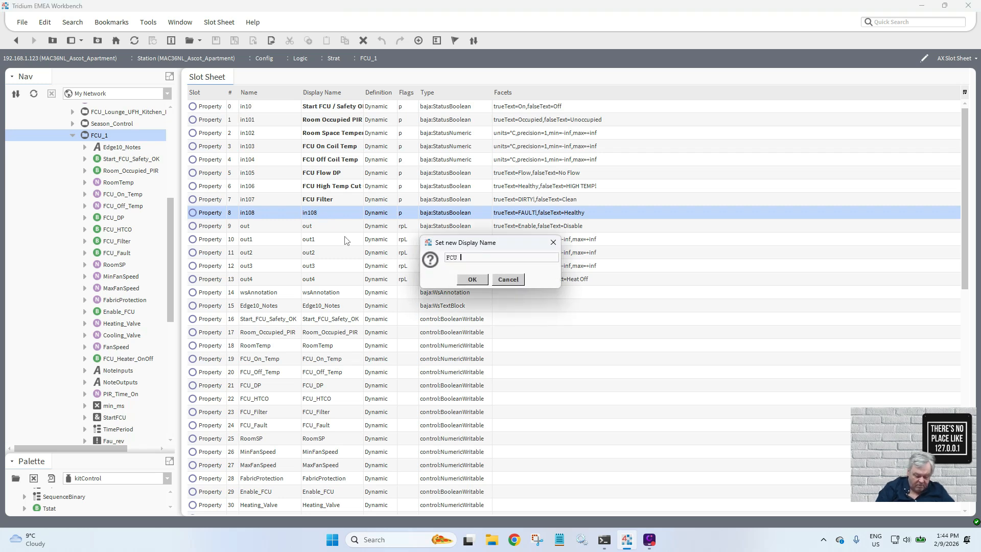
text(healthy)
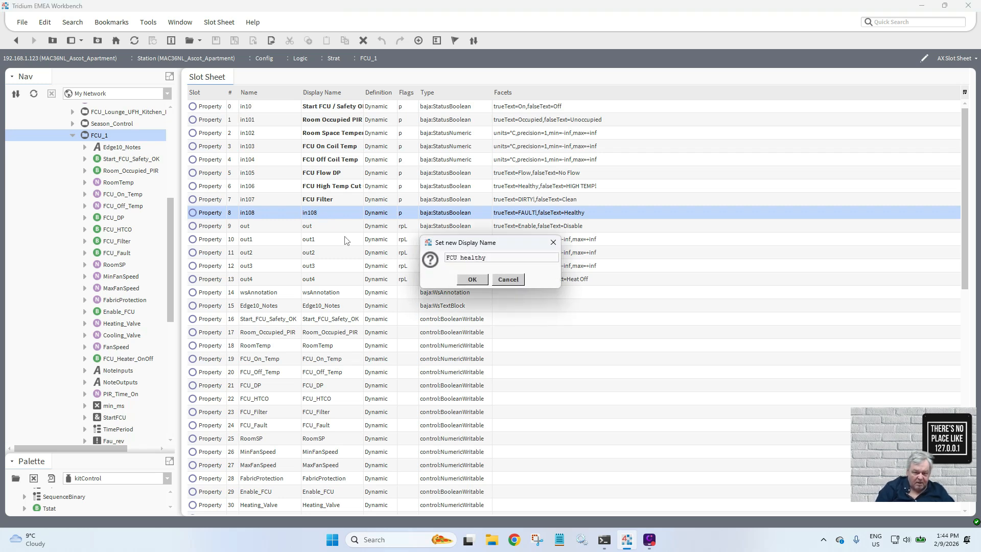
key(BackSpace)
key(BackSpace)
key(BackSpace)
key(BackSpace)
key(BackSpace)
key(BackSpace)
key(BackSpace)
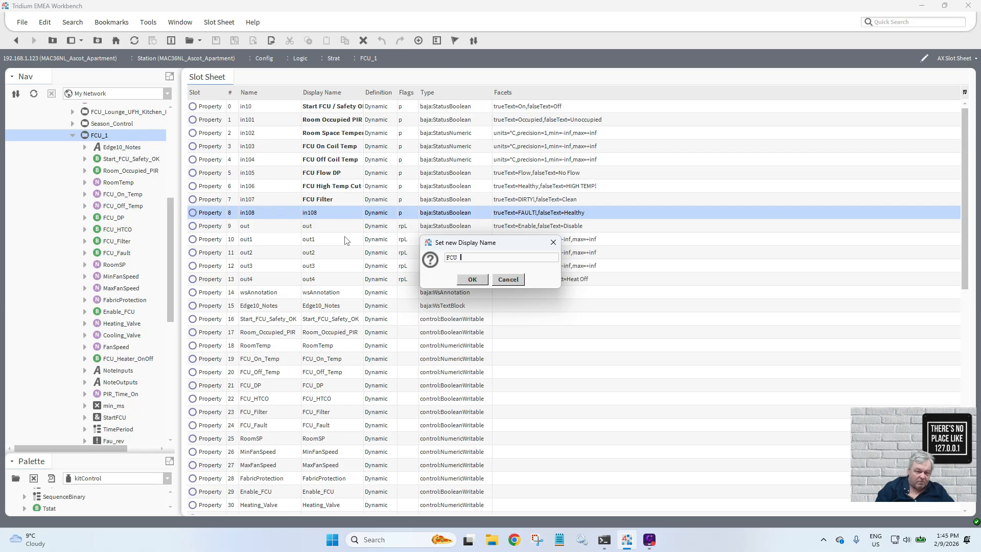
text(S)
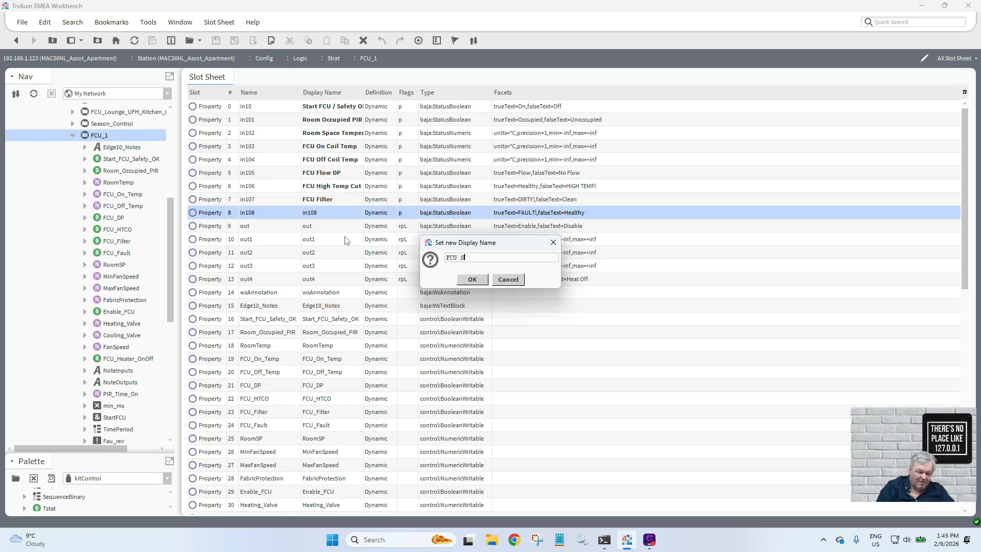
text(tatus)
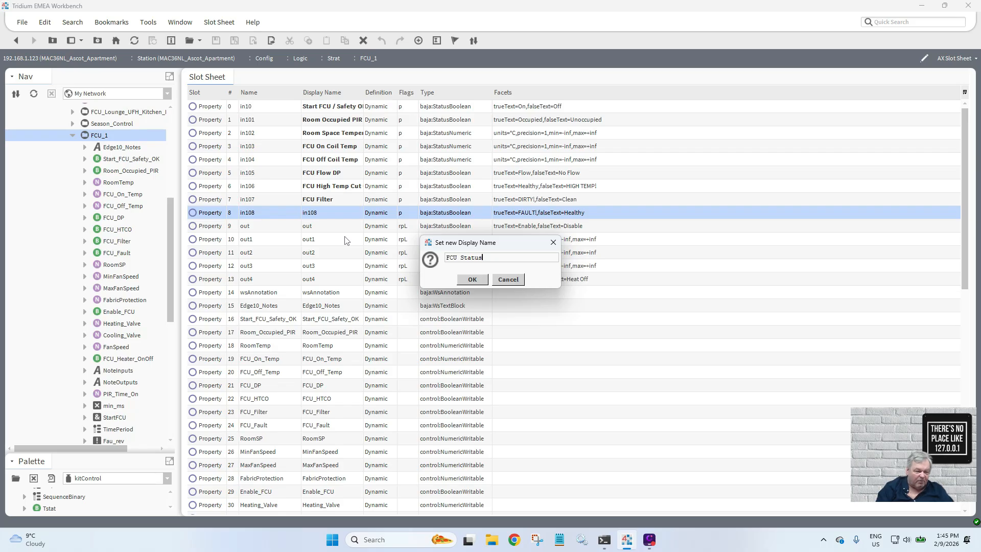
key(BackSpace)
key(BackSpace)
key(BackSpace)
key(BackSpace)
key(BackSpace)
key(BackSpace)
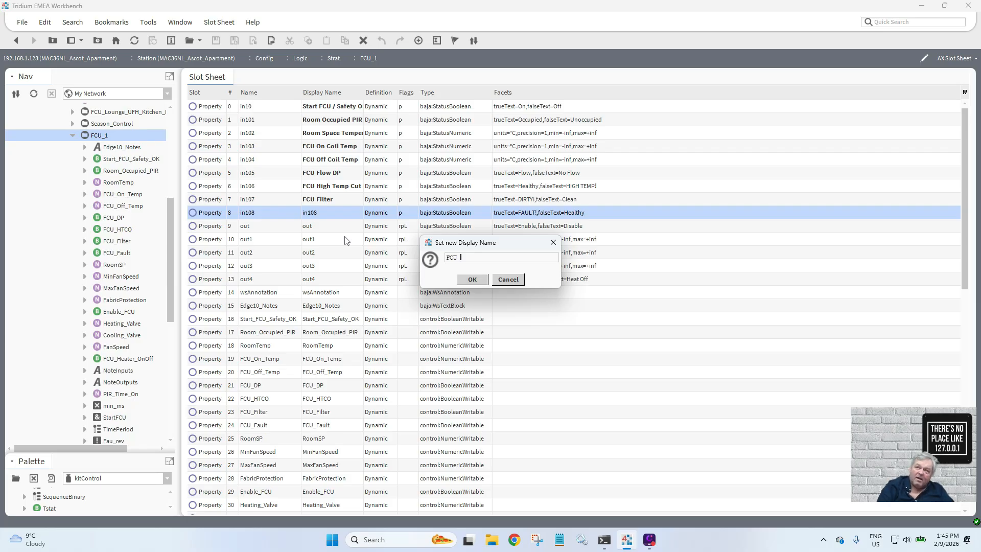
text(Fault)
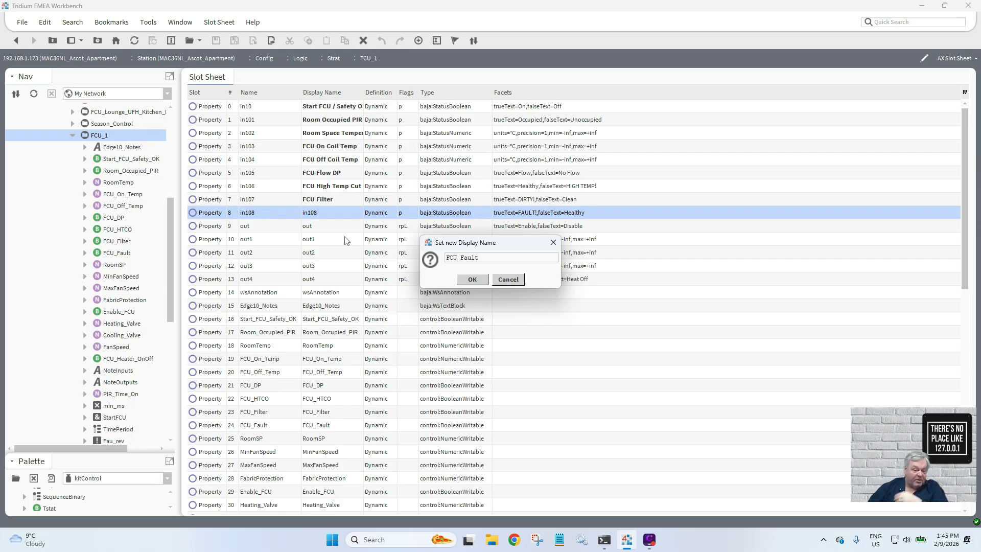
click(471, 280)
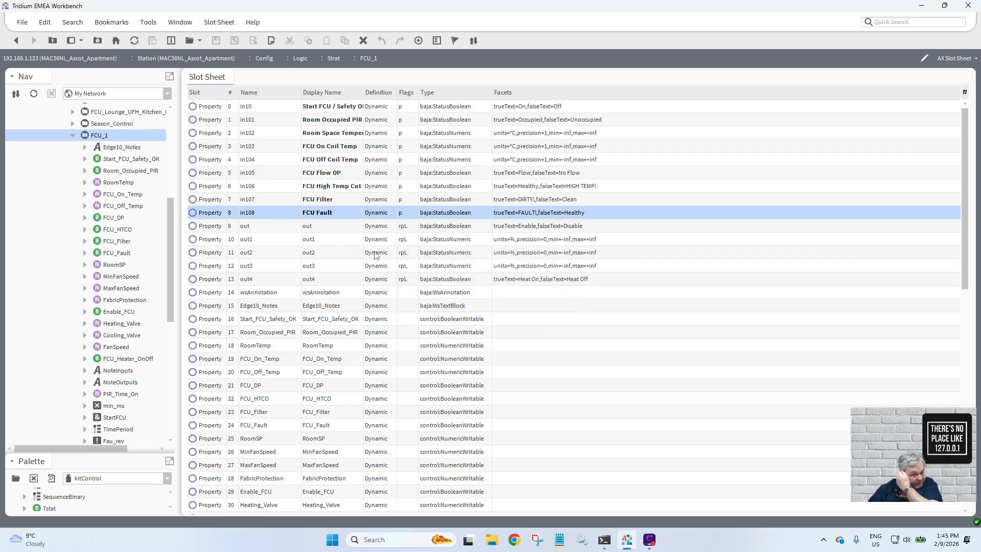
- Set the display name of the out slot to "Enable FCU"
double_click(331, 230)
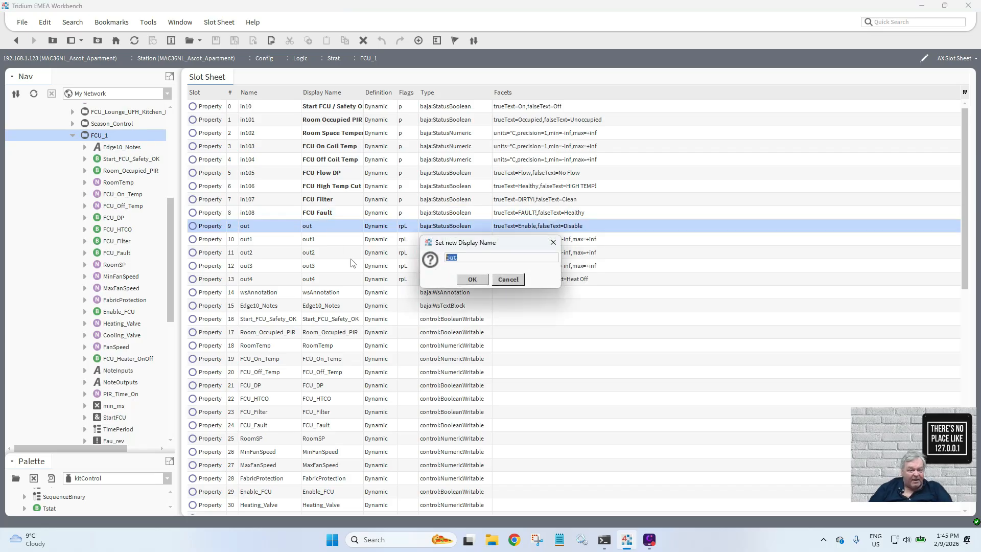
text(Enab)
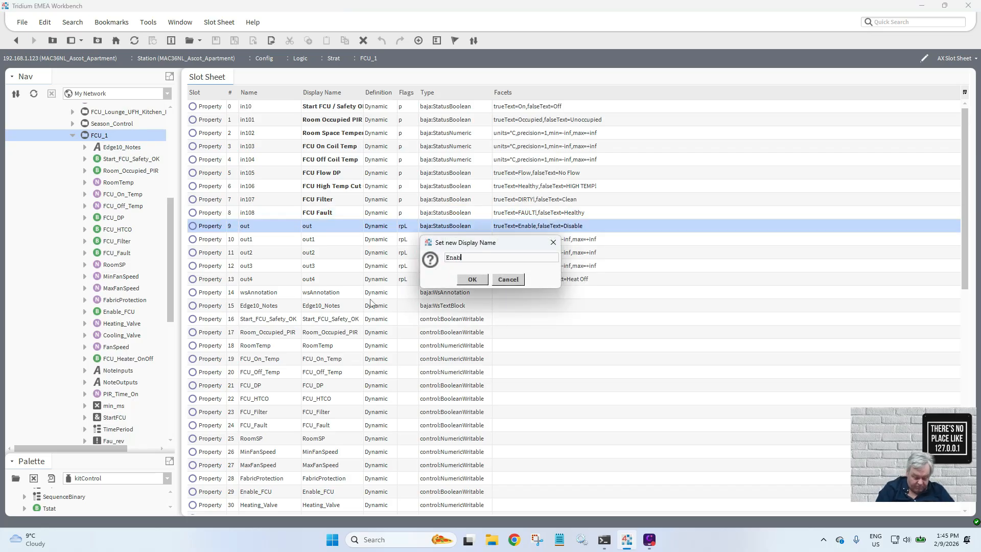
text(le FCU)
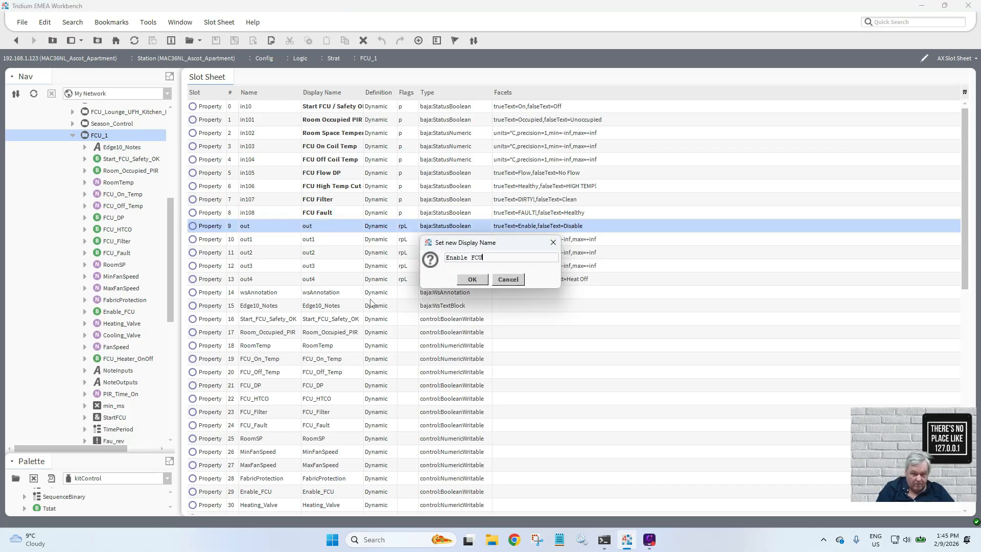
click(473, 280)
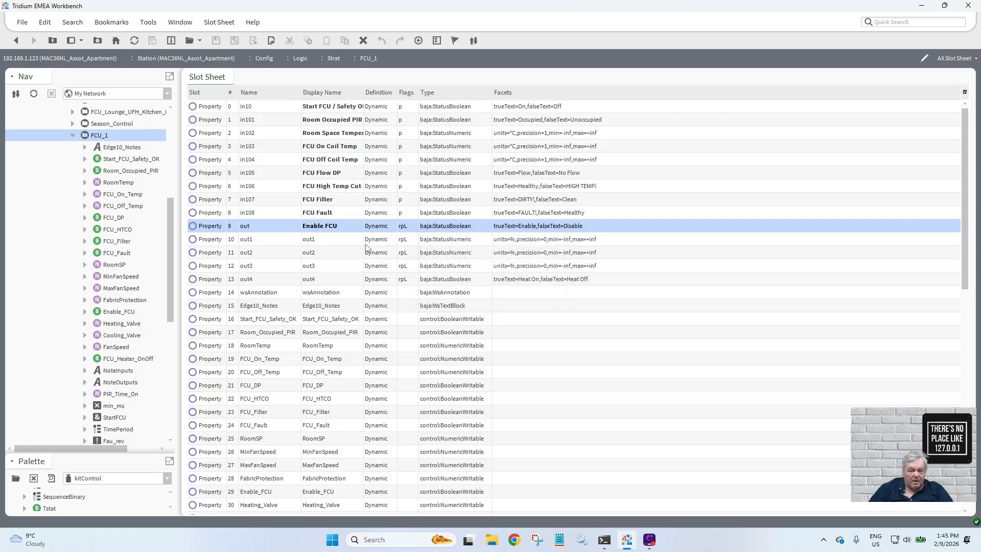
- Set the display name of the out1 slot to "Heating Valve/Actuator", copying the name text before confirming
click(318, 242)
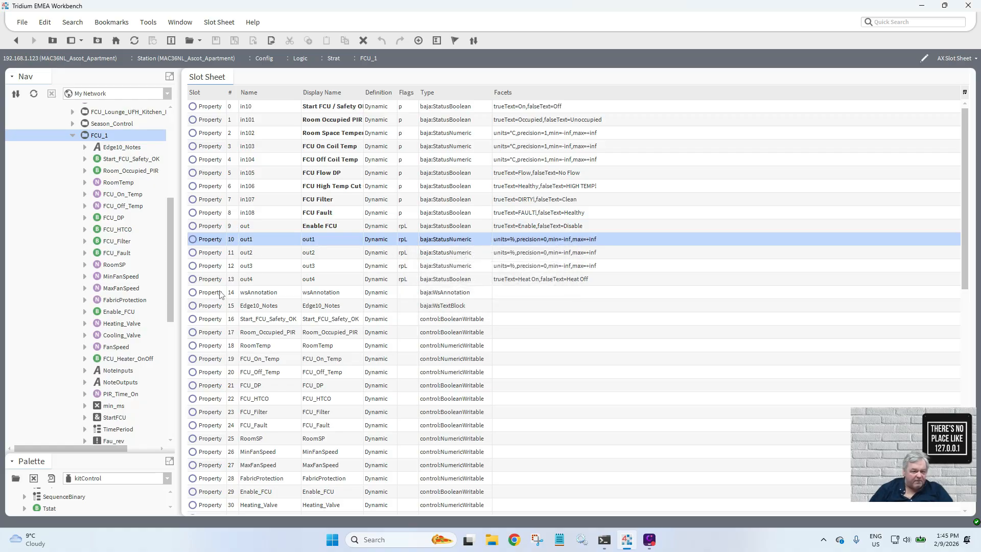
double_click(312, 241)
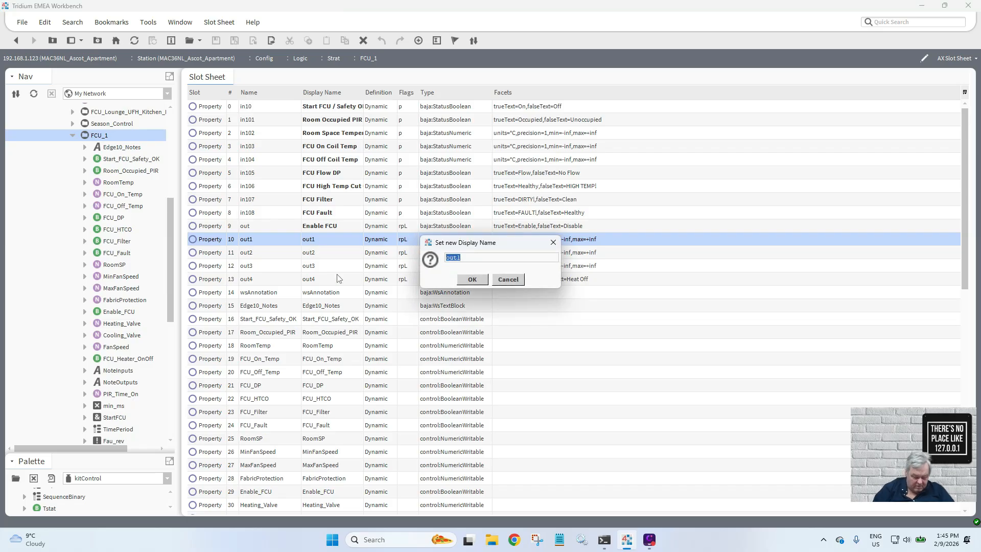
text(Heating )
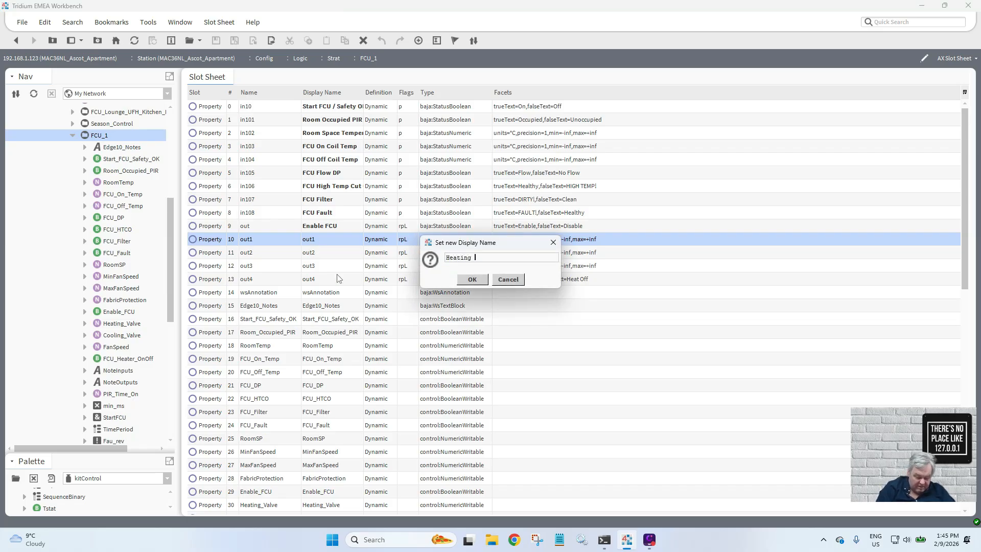
text(Valve)
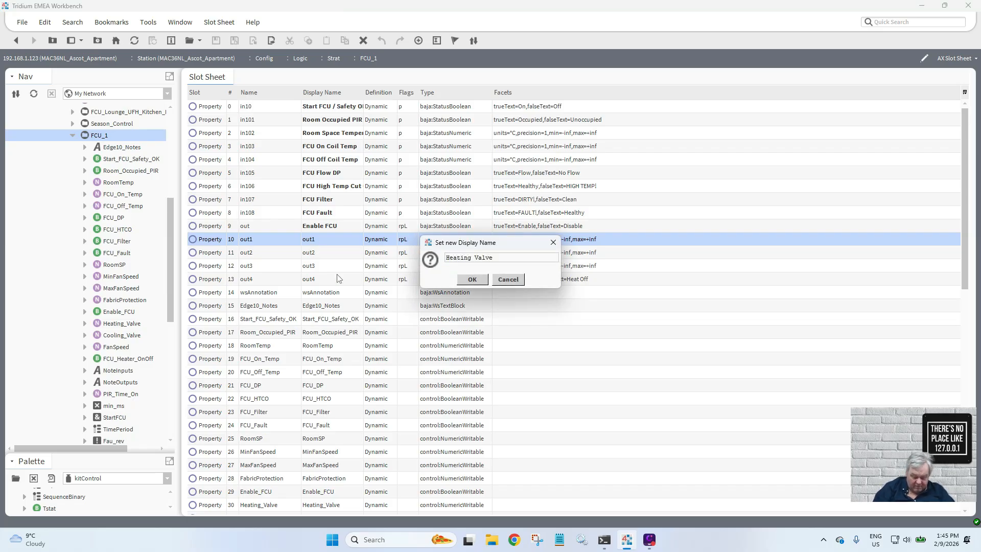
text(/Actuator)
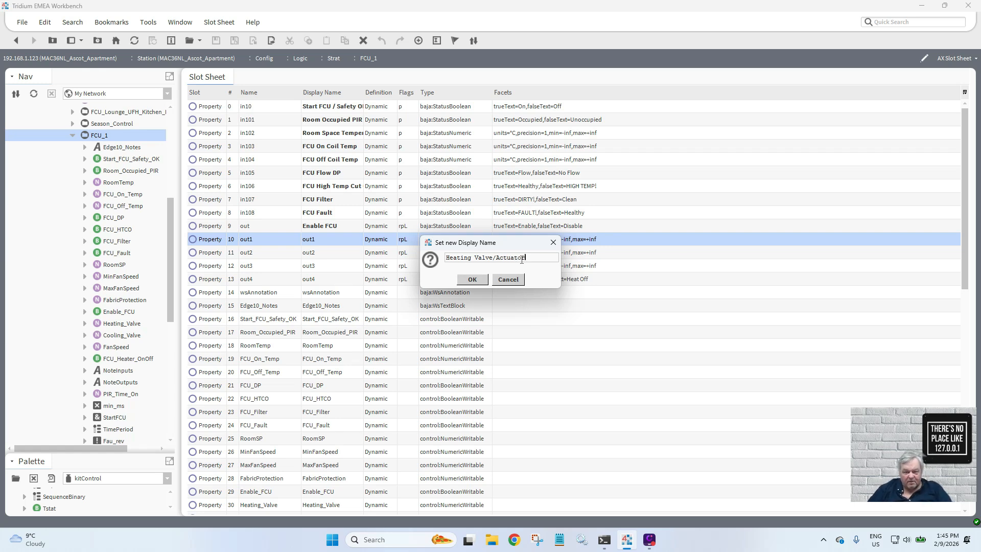
drag(521, 259, 411, 259)
key(ctrl+c)
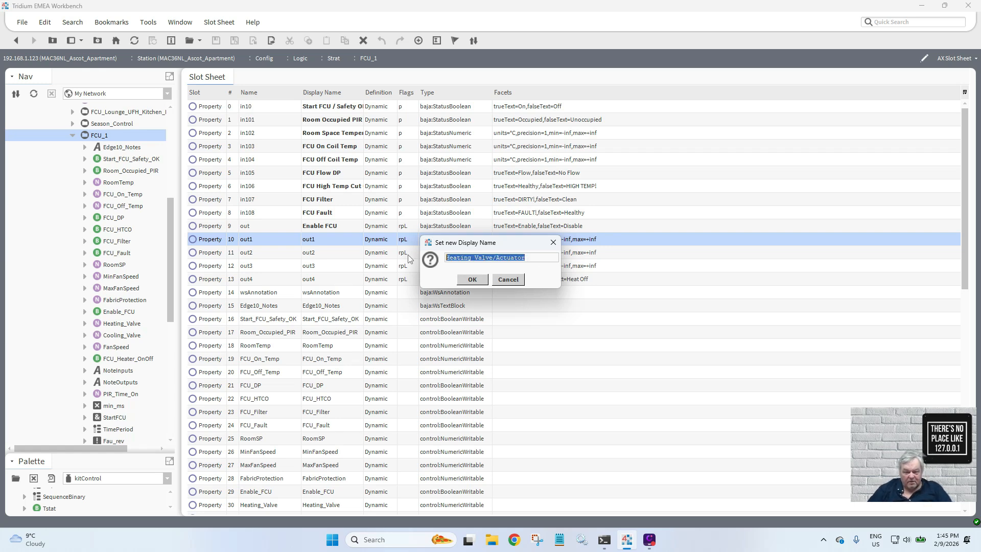
click(468, 281)
- Set the display name of the out2 slot to "Cooling Valve/Actuator", reusing the copied name text
double_click(340, 255)
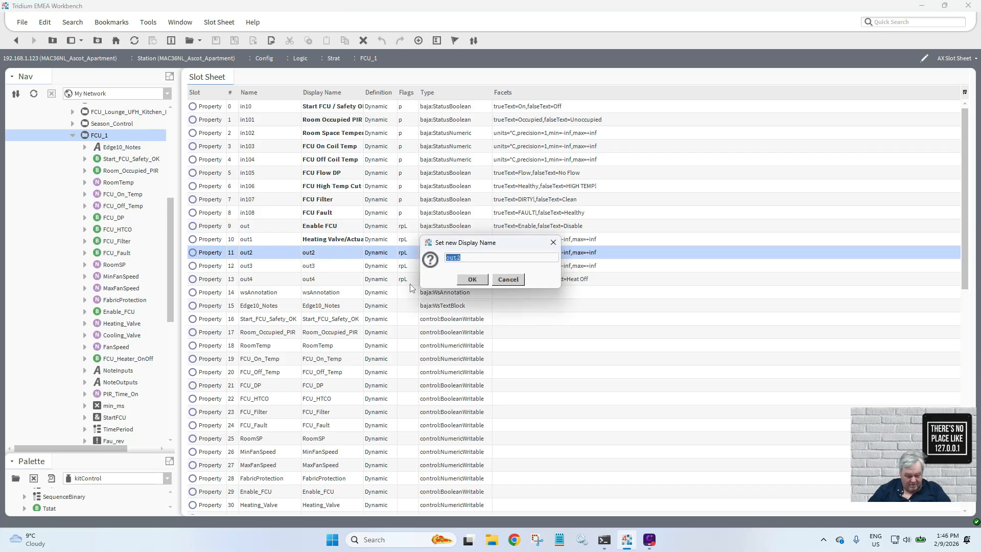
key(ctrl+v)
drag(471, 258, 445, 259)
key(BackSpace)
text(Cool)
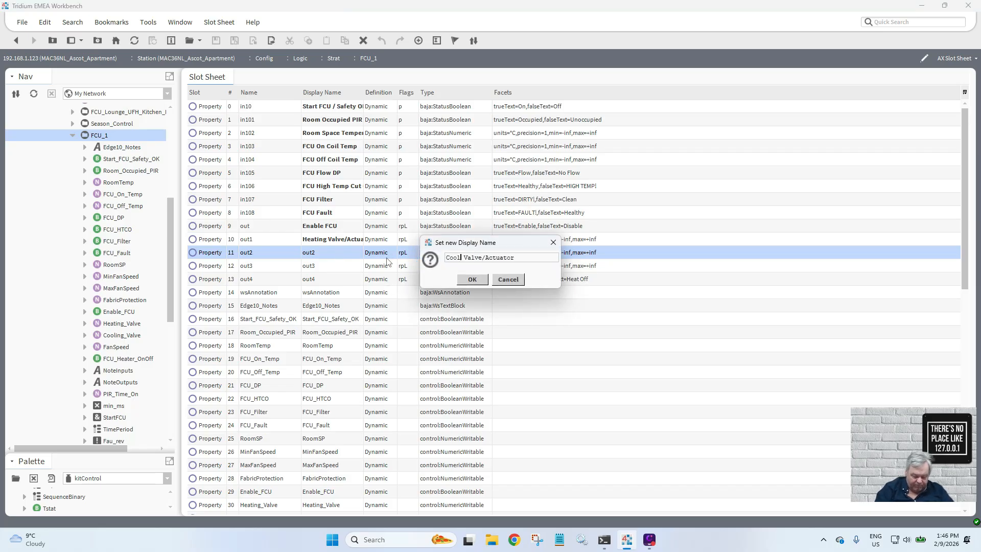
text(inbg)
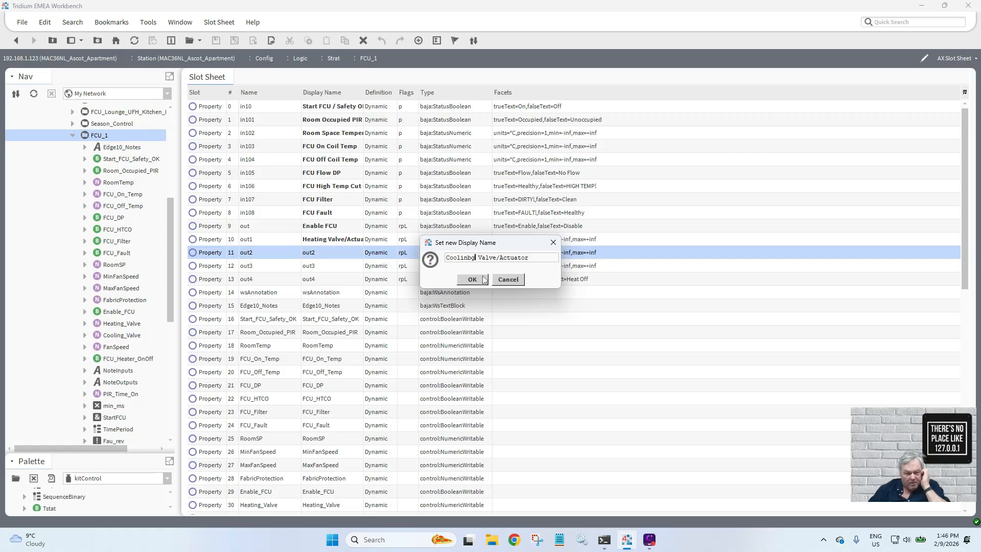
key(BackSpace)
key(BackSpace)
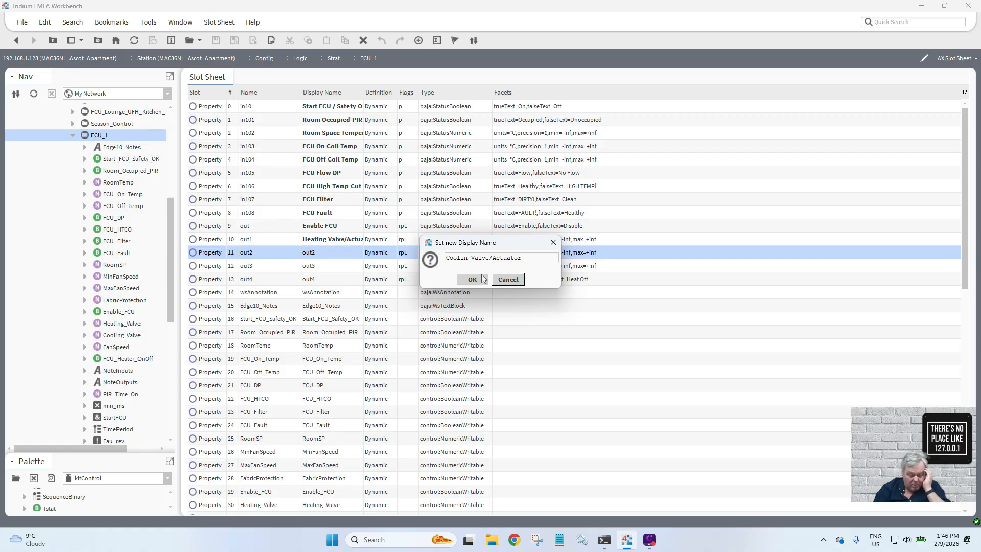
text(g)
click(483, 279)
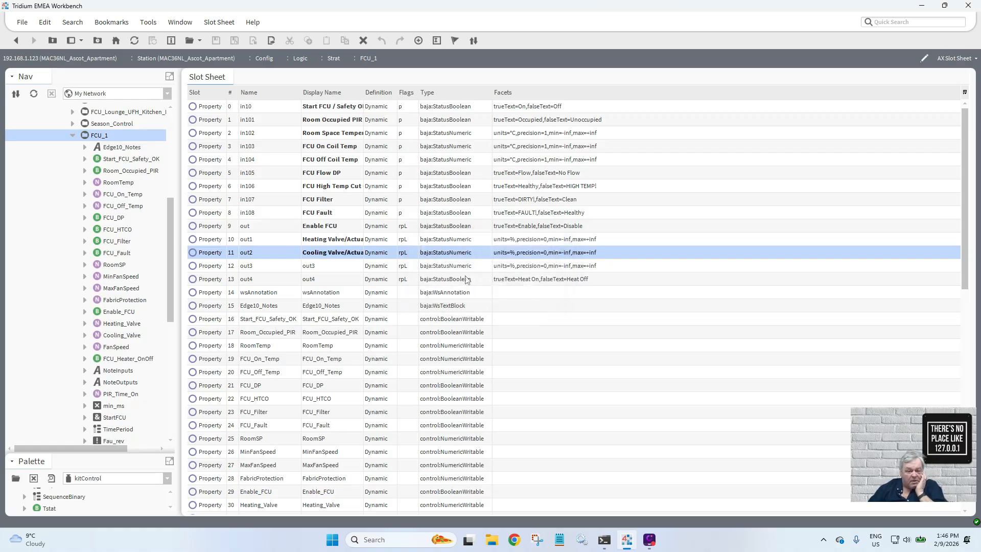
- Set the display name of the out3 slot to "FCU Fan Speed"
click(329, 267)
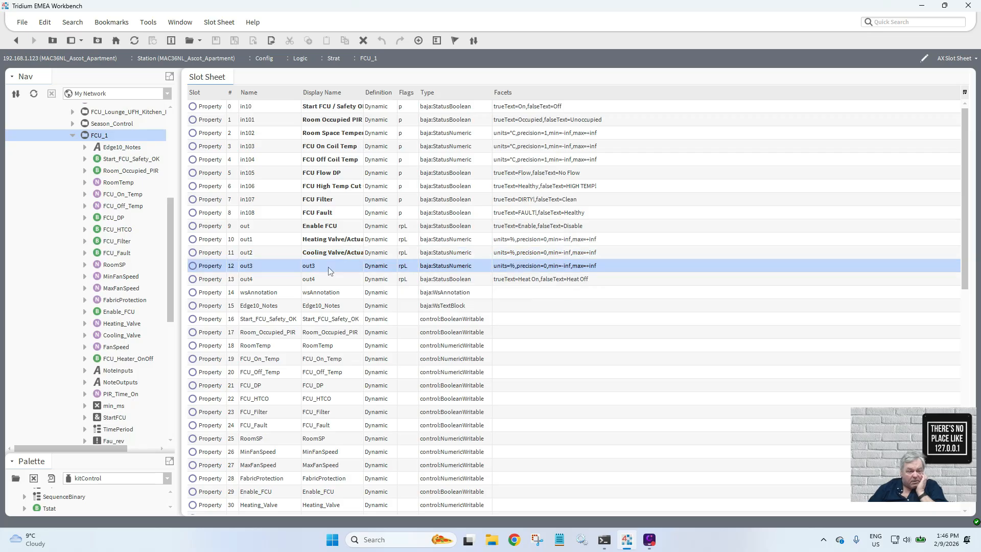
double_click(329, 268)
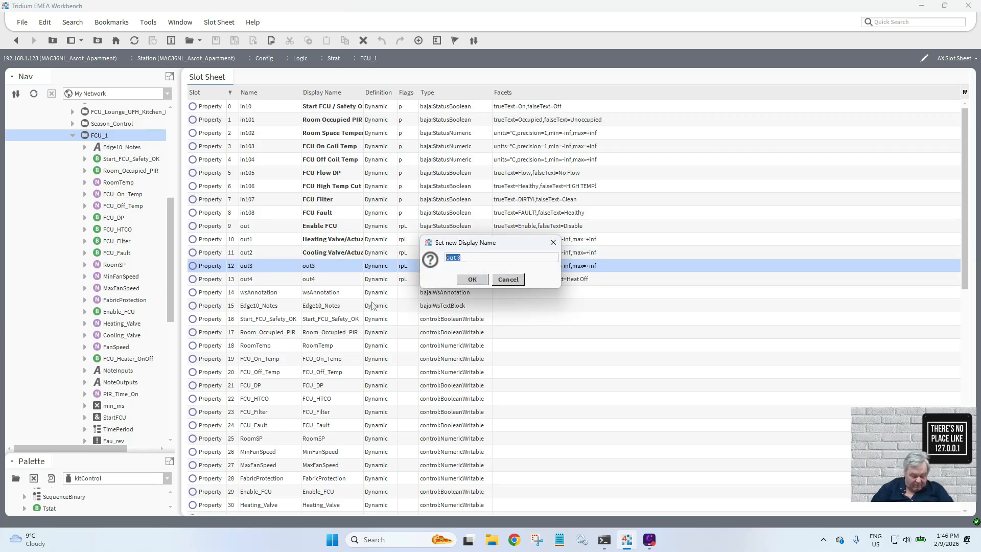
text(Fa)
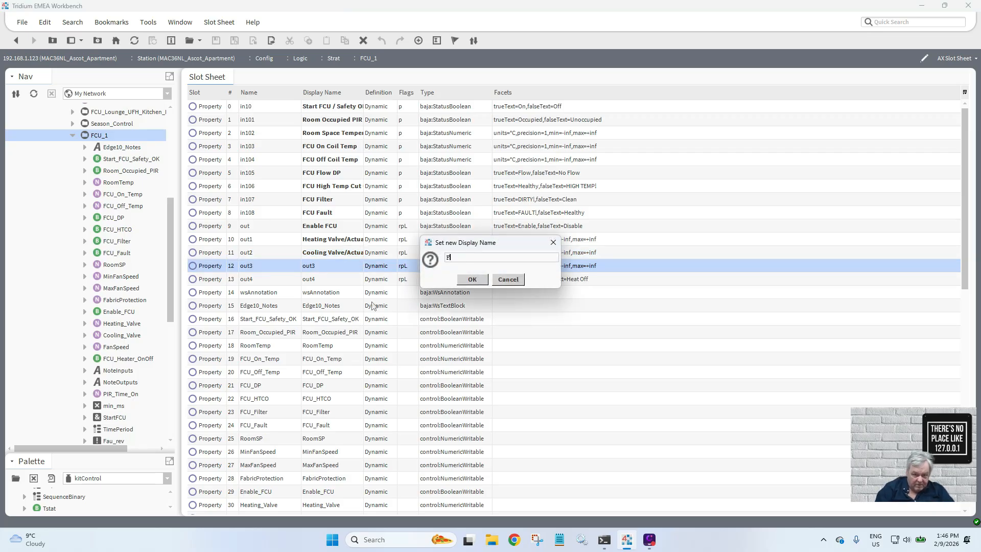
key(BackSpace)
text(FCU)
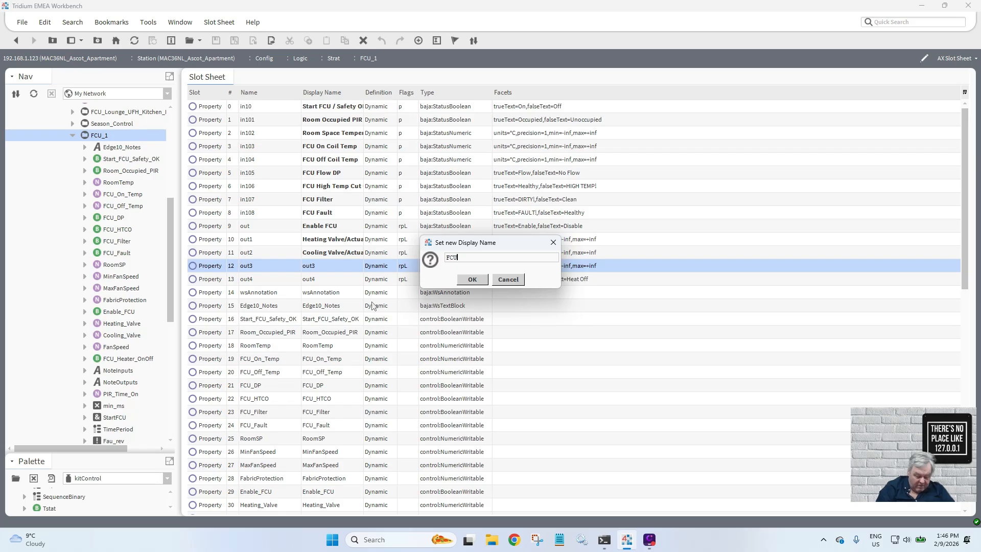
text( Fan Speed)
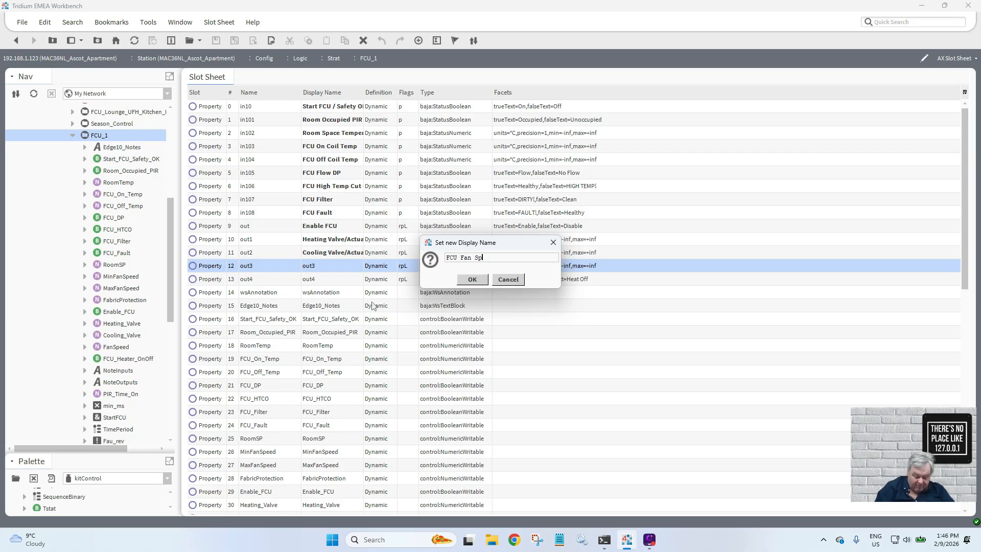
click(471, 280)
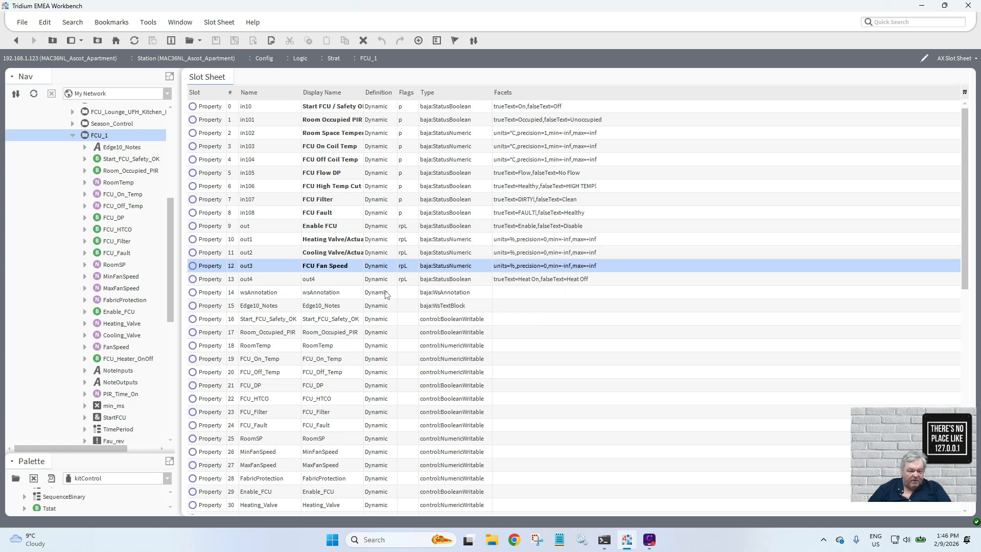
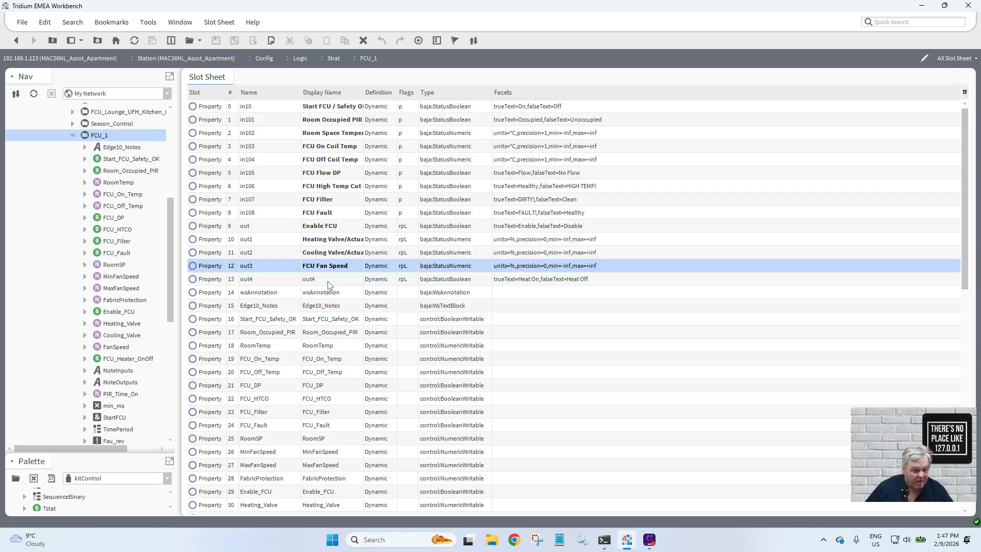
- Set the display name of the out4 slot to "FCU On/Off Heater if Installed"
click(329, 280)
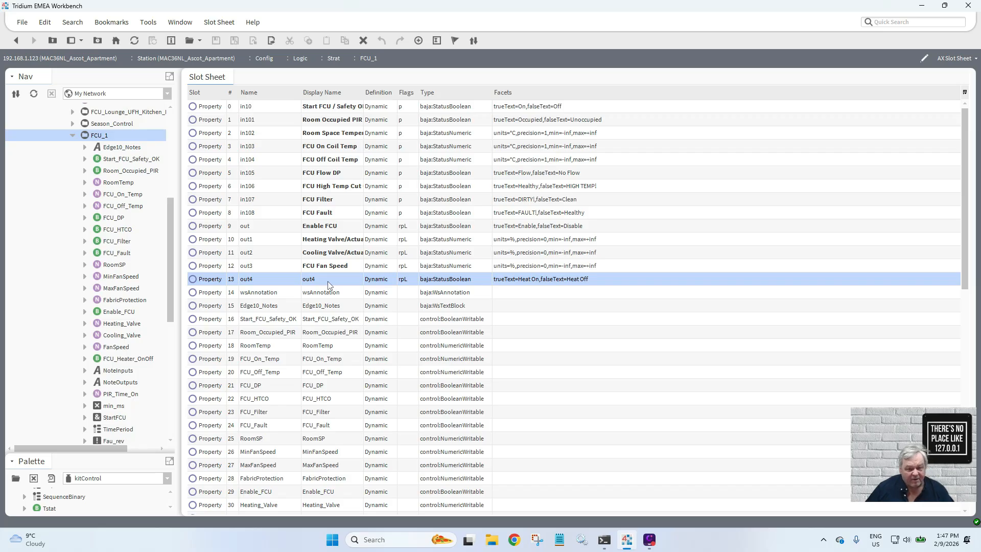
double_click(328, 282)
text(FCU Bian)
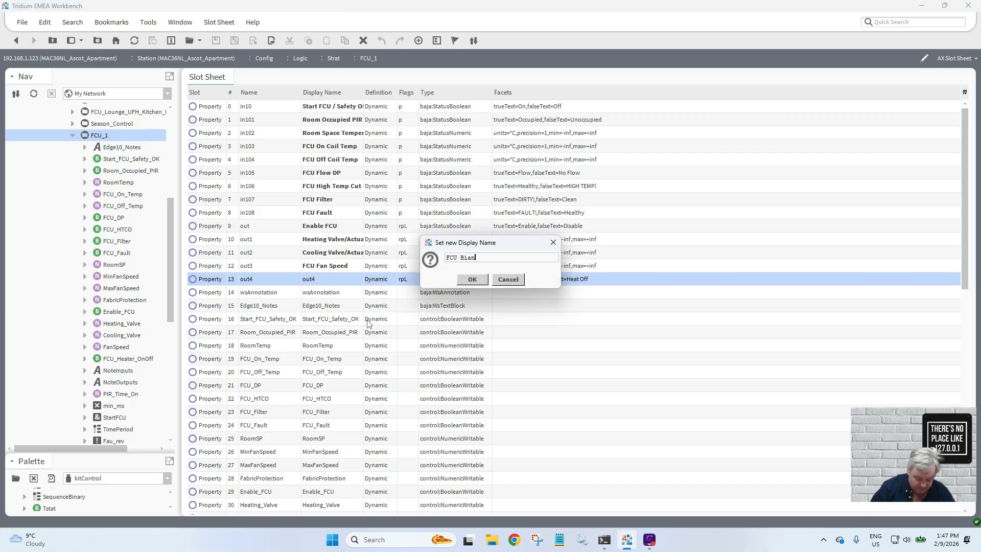
text(ry H)
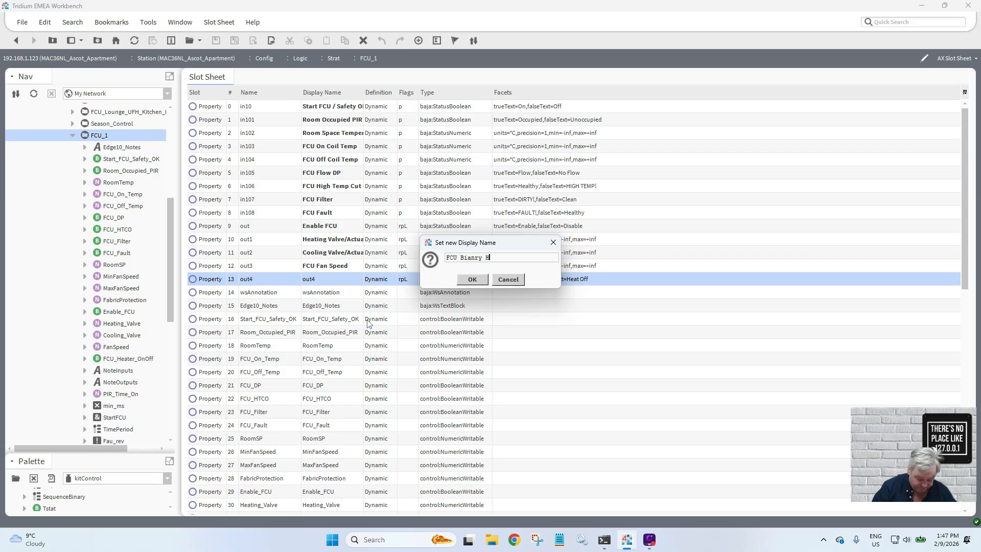
text(eatefr)
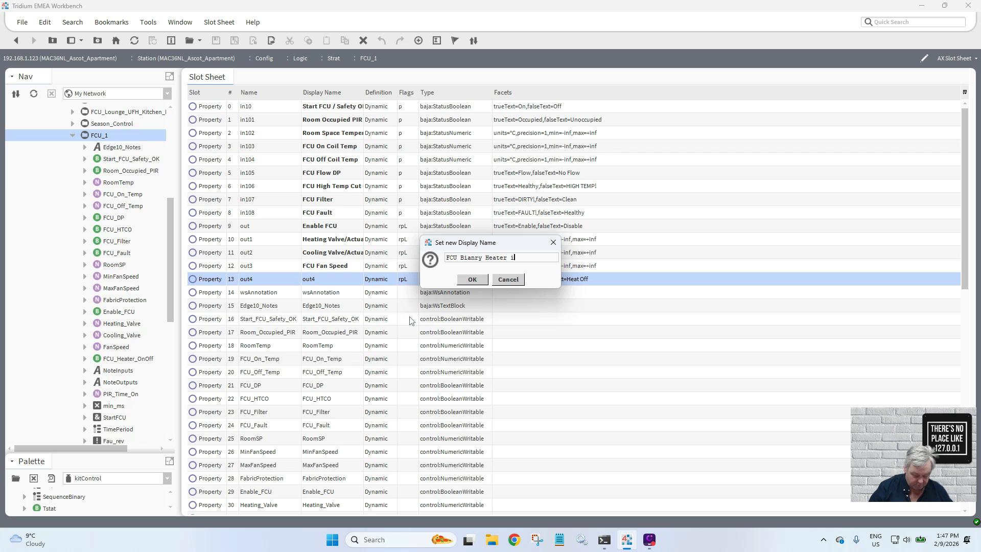
text(if Install)
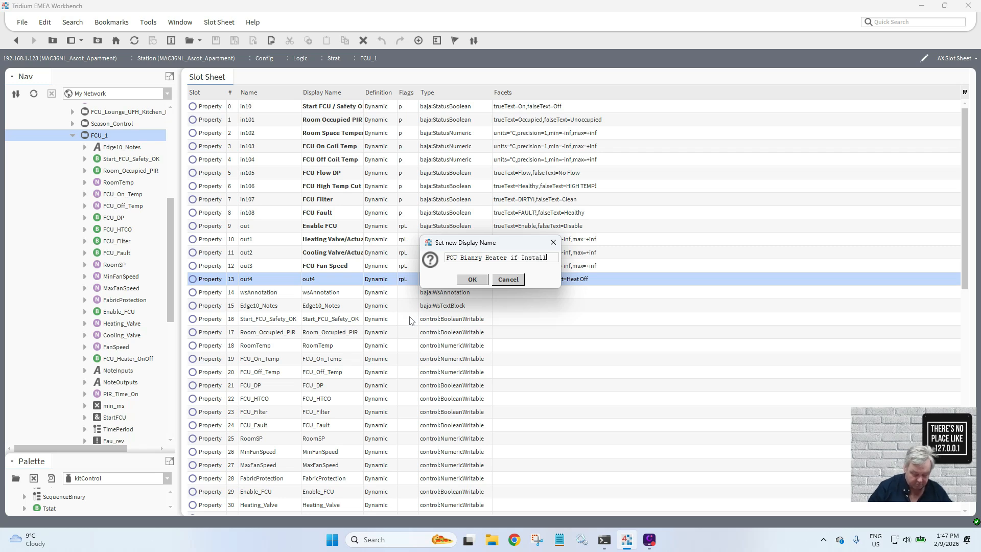
text(ed)
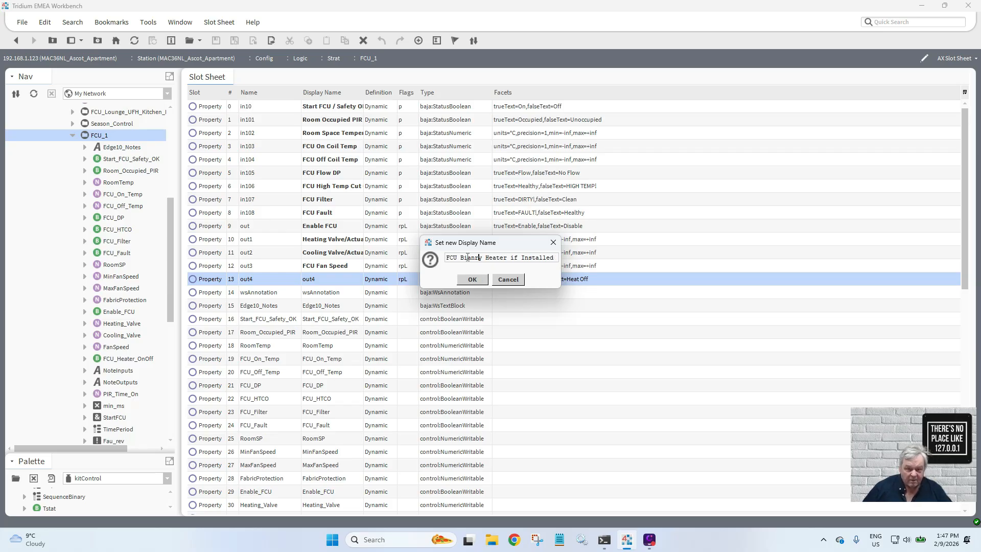
drag(460, 257, 481, 260)
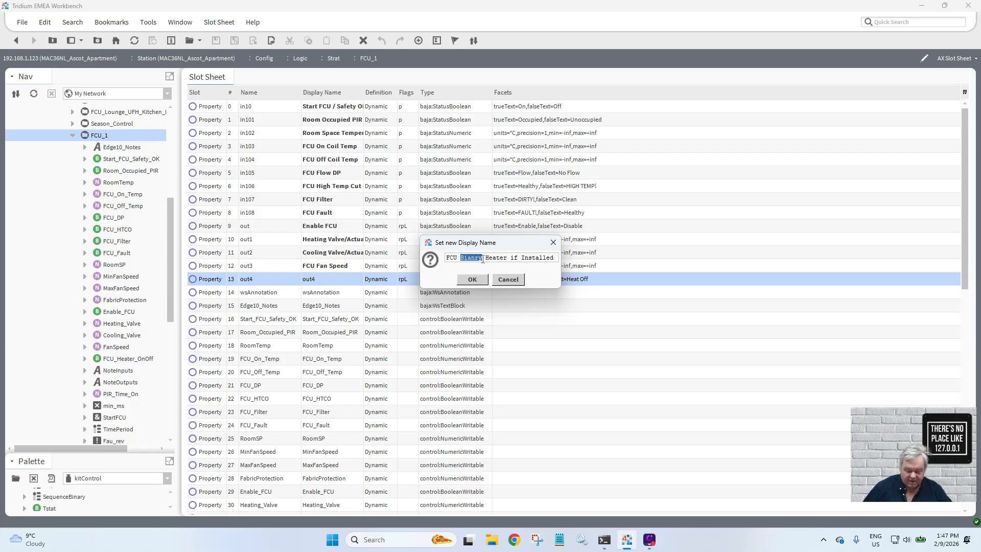
key(BackSpace)
key(BackSpace)
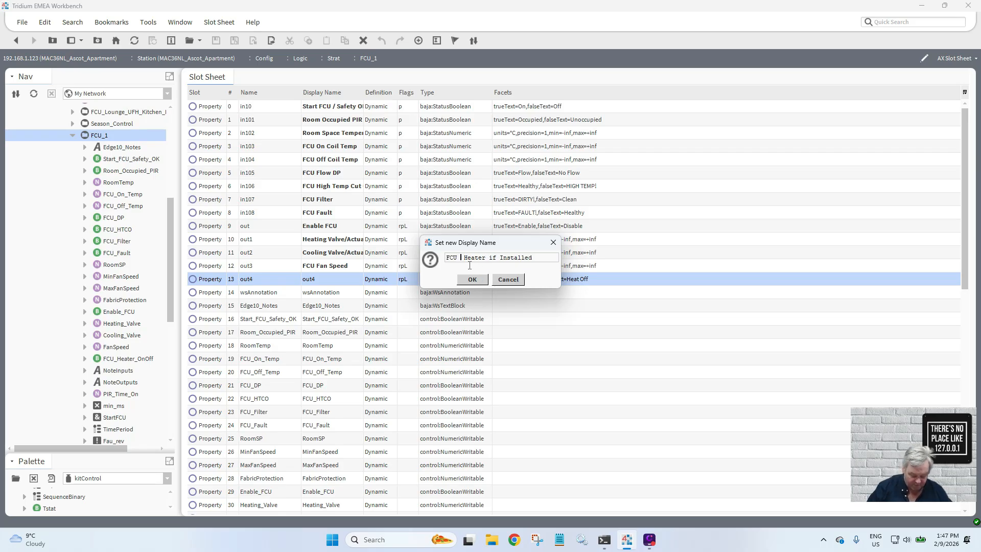
text(On/Off)
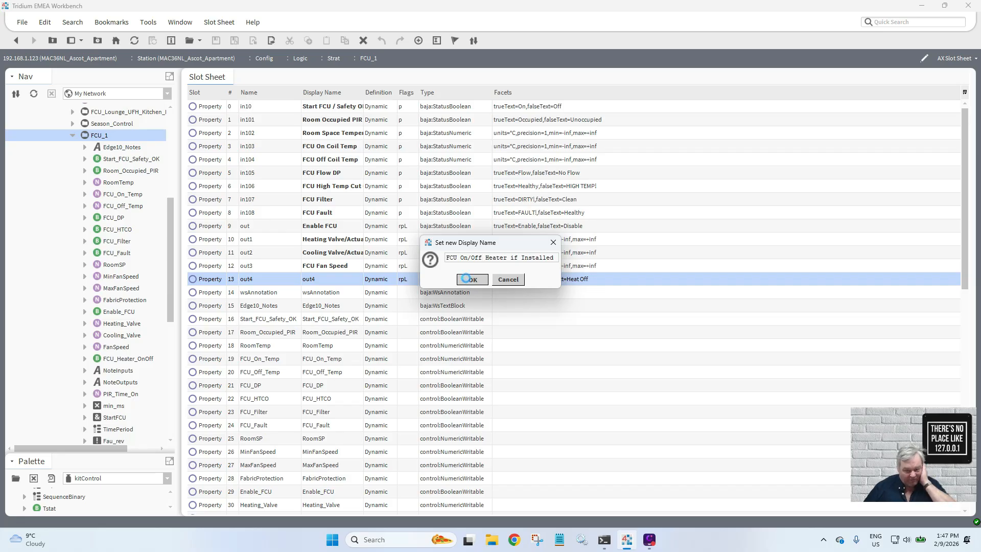
click(468, 280)
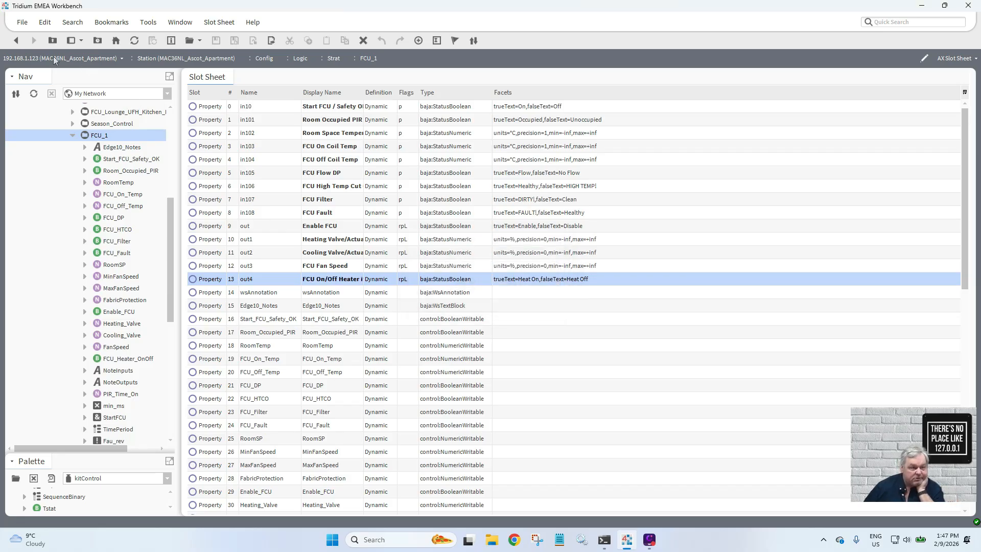
- Return to the Strat wire sheet and add a BooleanWritable with the default name beside the FCU_1 folder
click(20, 45)
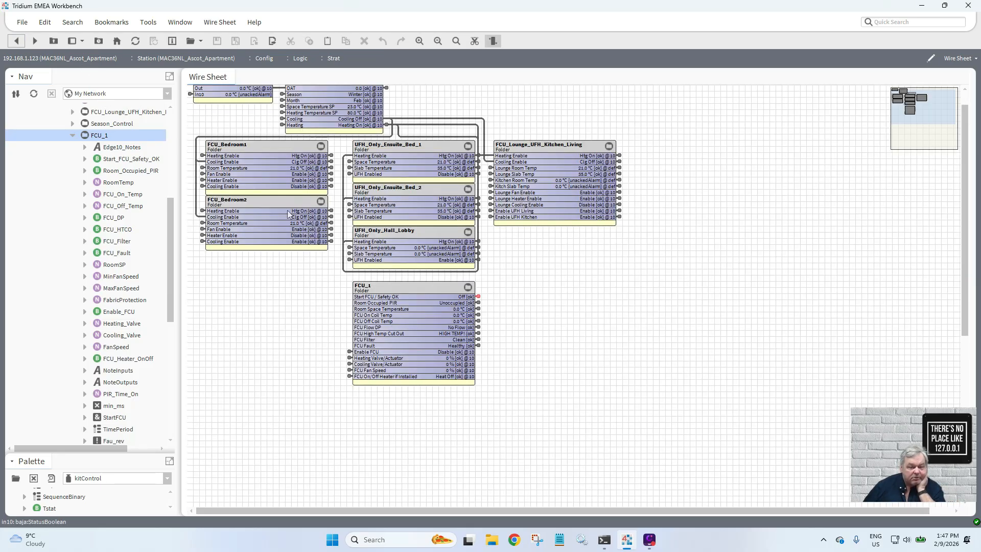
click(426, 290)
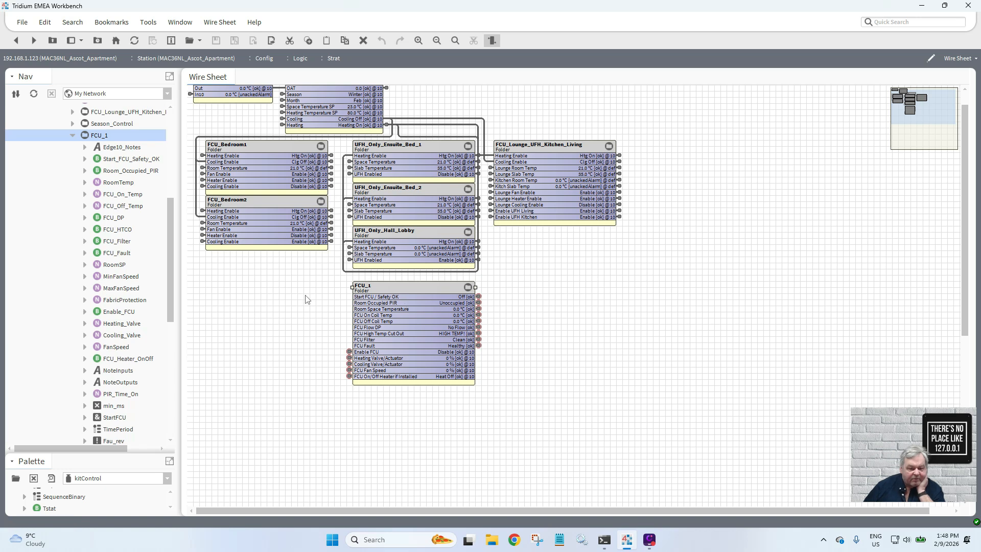
right_click(262, 296)
mouse_move(266, 299)
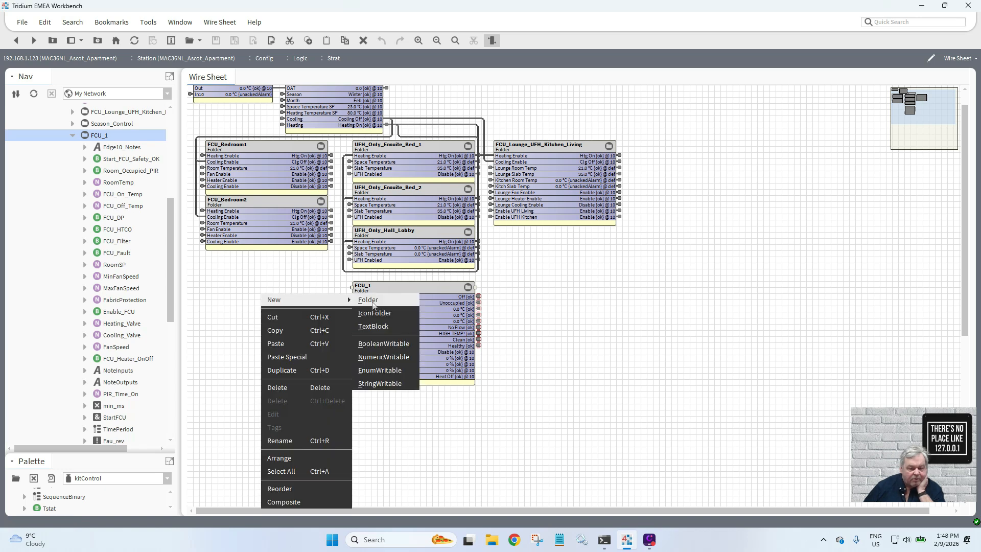
click(383, 344)
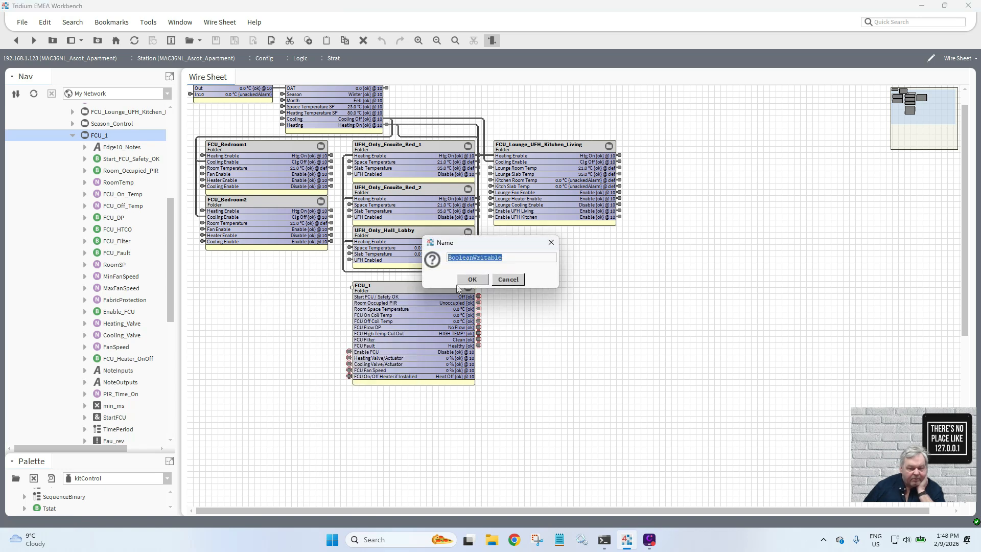
click(466, 280)
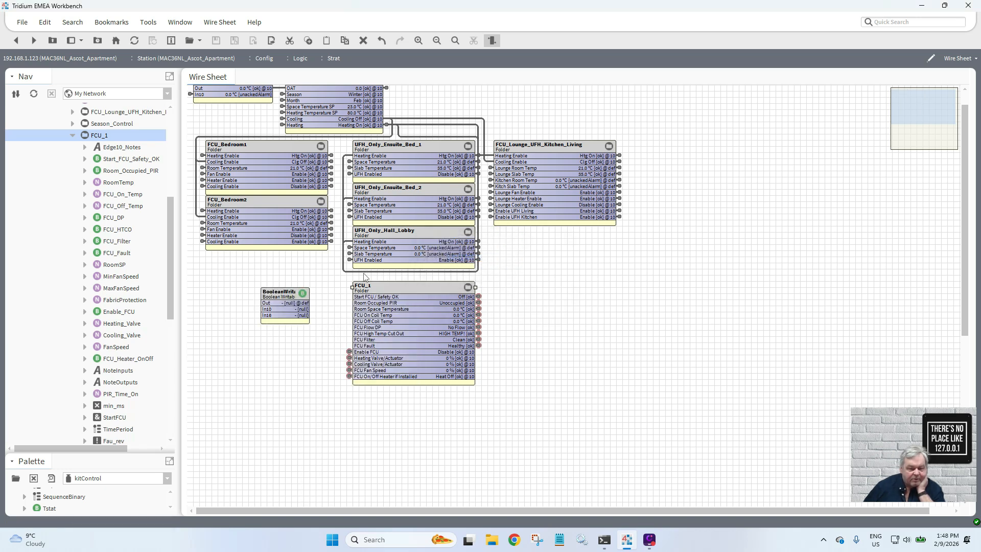
- Set the value of the BooleanWritable beside the FCU_1 folder to true
right_click(285, 295)
mouse_move(342, 206)
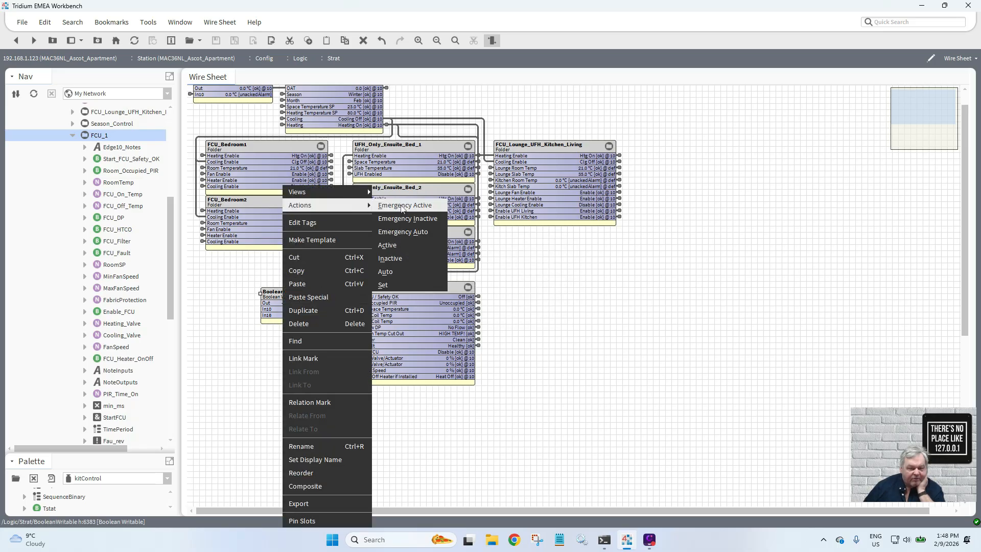
click(401, 285)
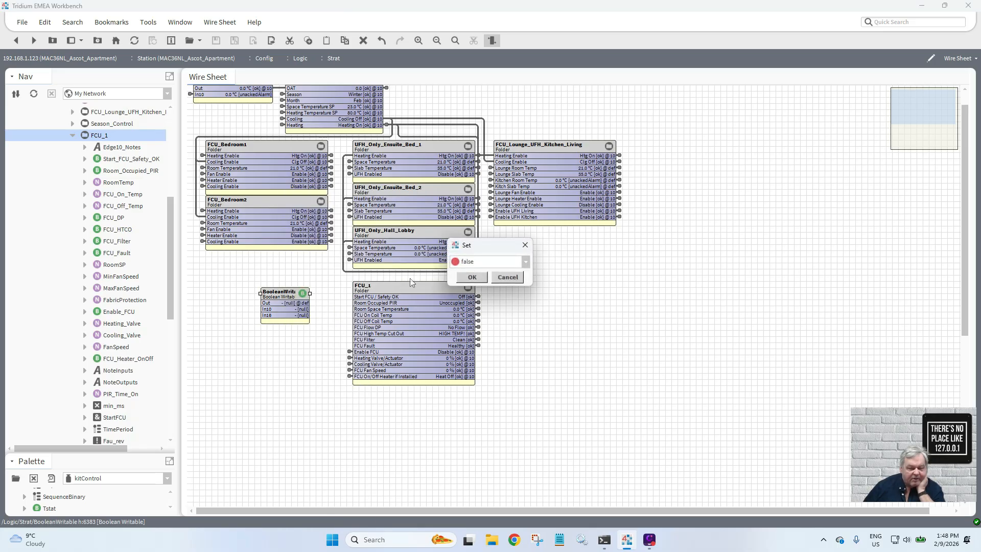
click(499, 263)
click(483, 281)
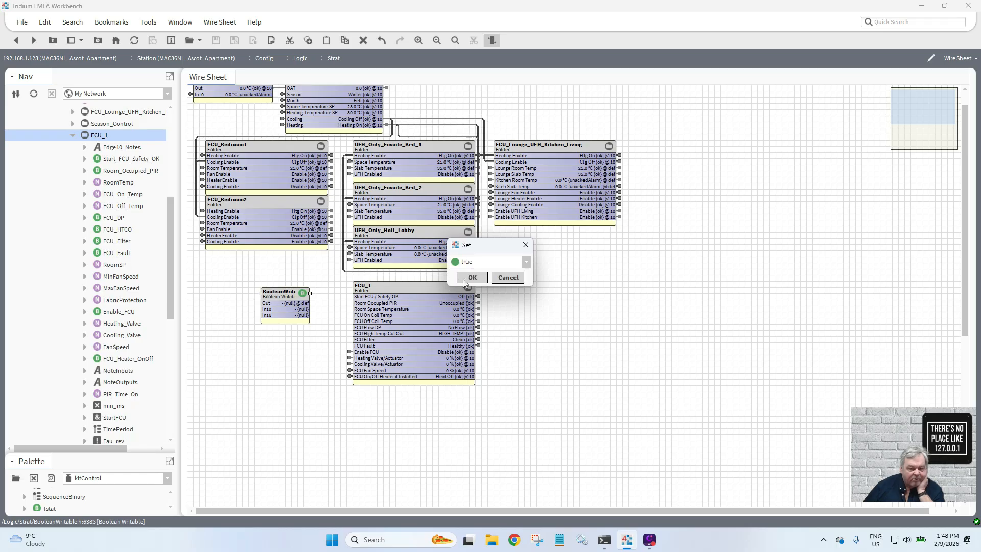
click(472, 278)
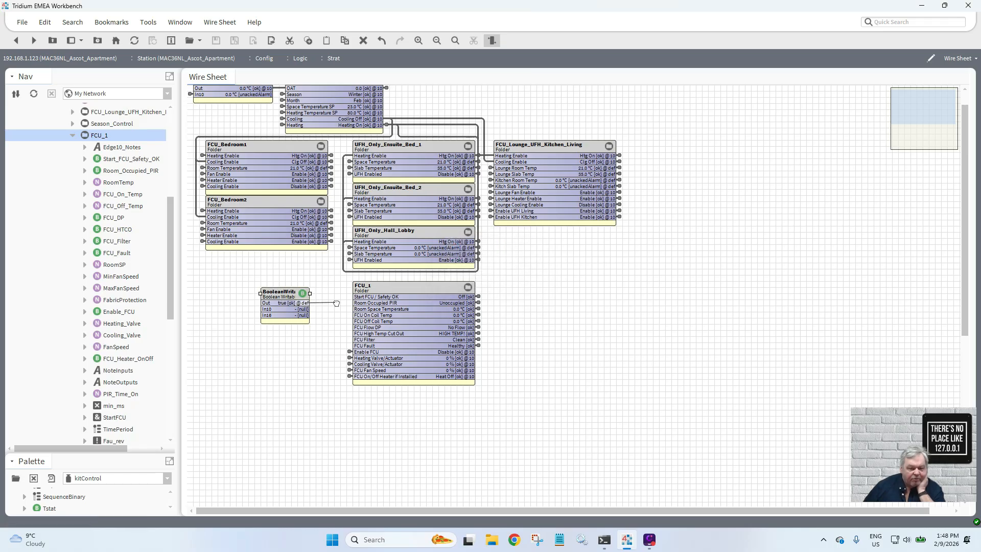
- Link the BooleanWritable's output to FCU_1's Start FCU / Safety OK, Room Occupied PIR and FCU Flow DP inputs
drag(337, 304, 353, 297)
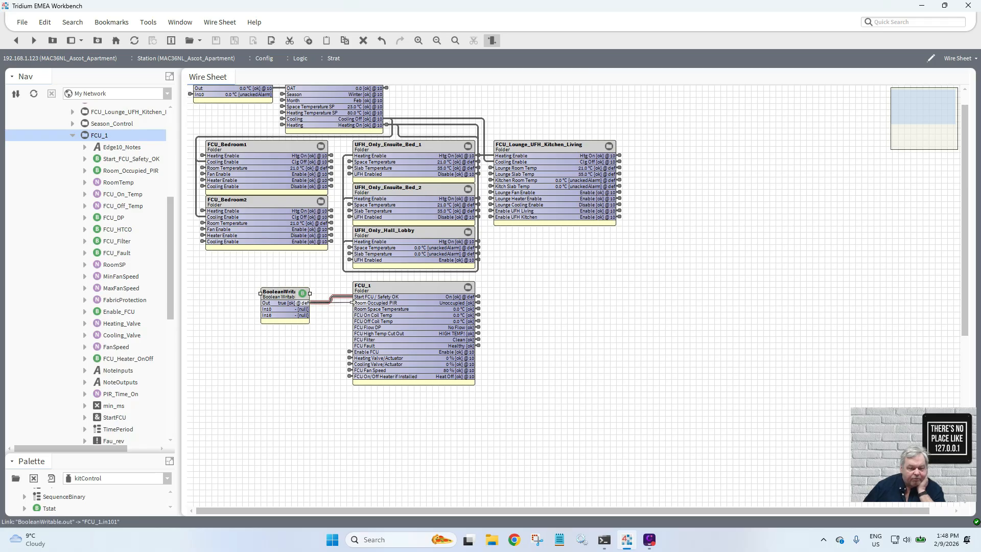
drag(353, 303, 298, 303)
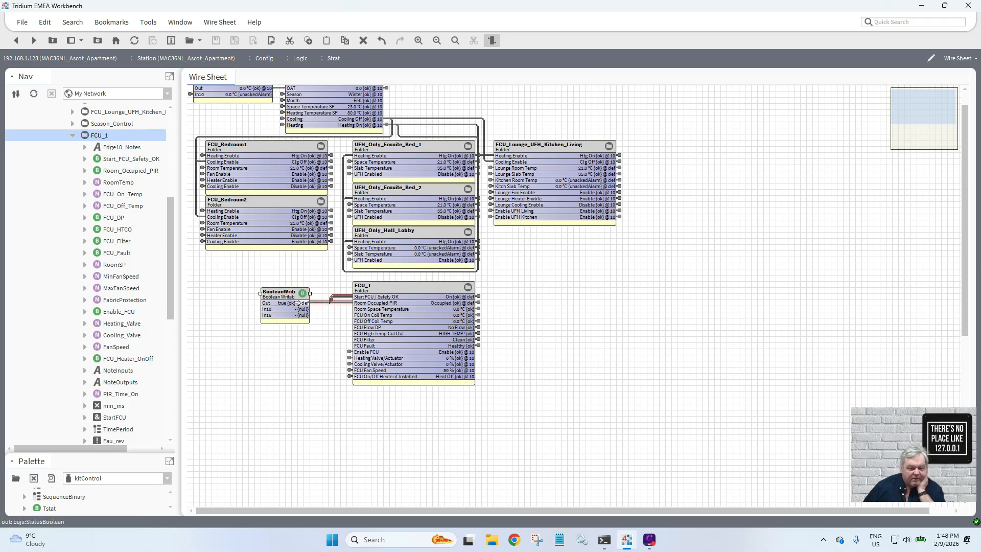
drag(298, 302, 352, 327)
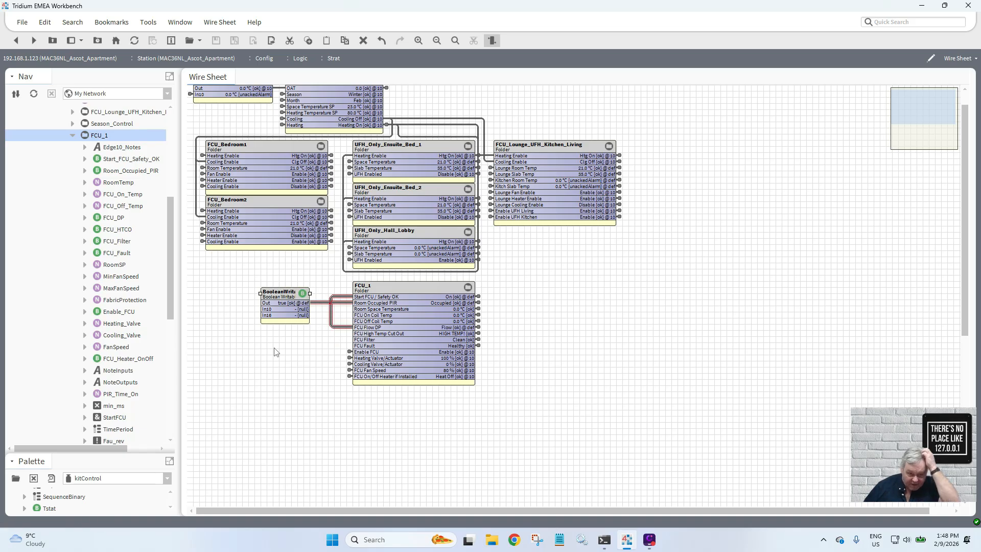
- Add a second BooleanWritable with the default name below the first one on the Strat wire sheet
right_click(274, 313)
mouse_move(333, 319)
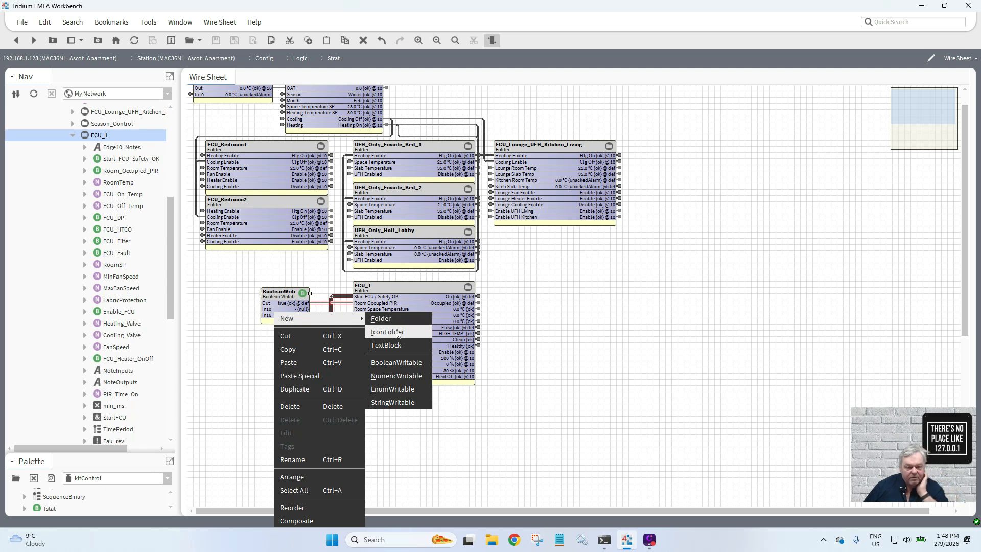
click(407, 363)
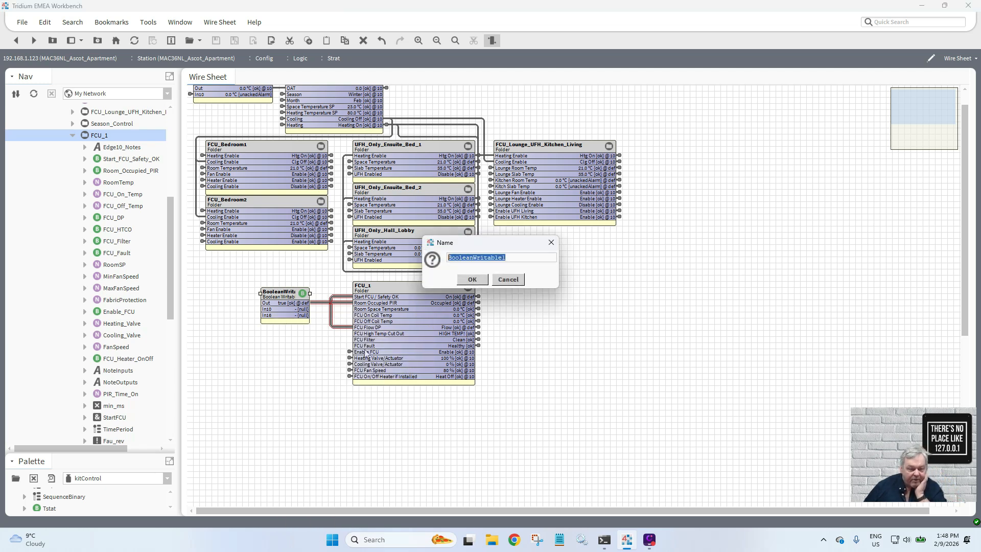
click(472, 277)
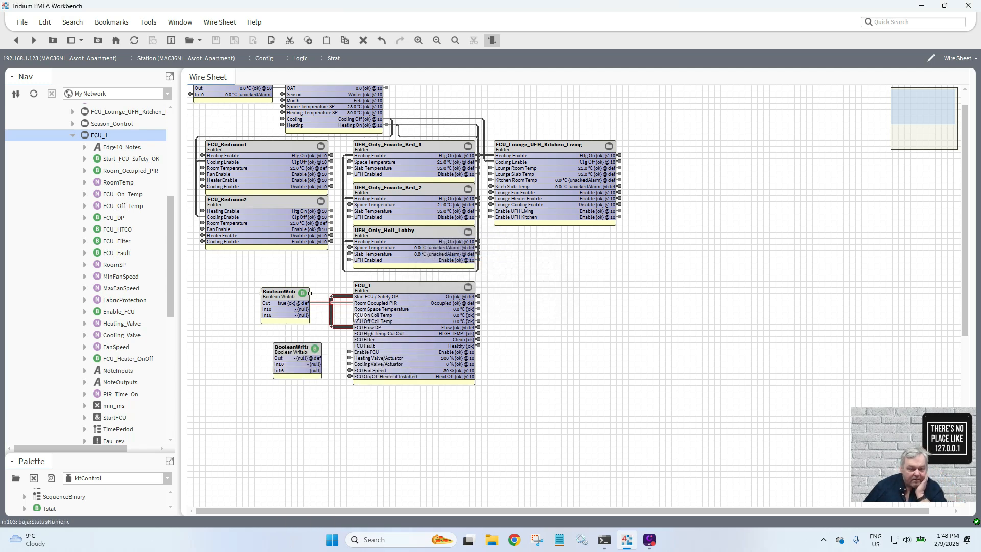
- Set the second BooleanWritable to false and link its output to FCU_1's FCU High Temp Cut Out, shifting the block away from the folder
right_click(302, 353)
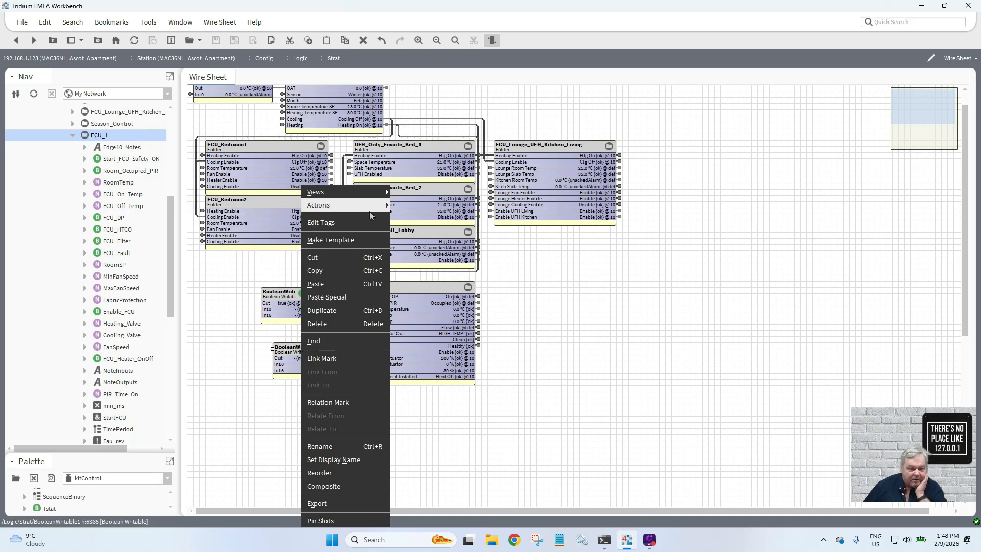
mouse_move(385, 203)
click(413, 285)
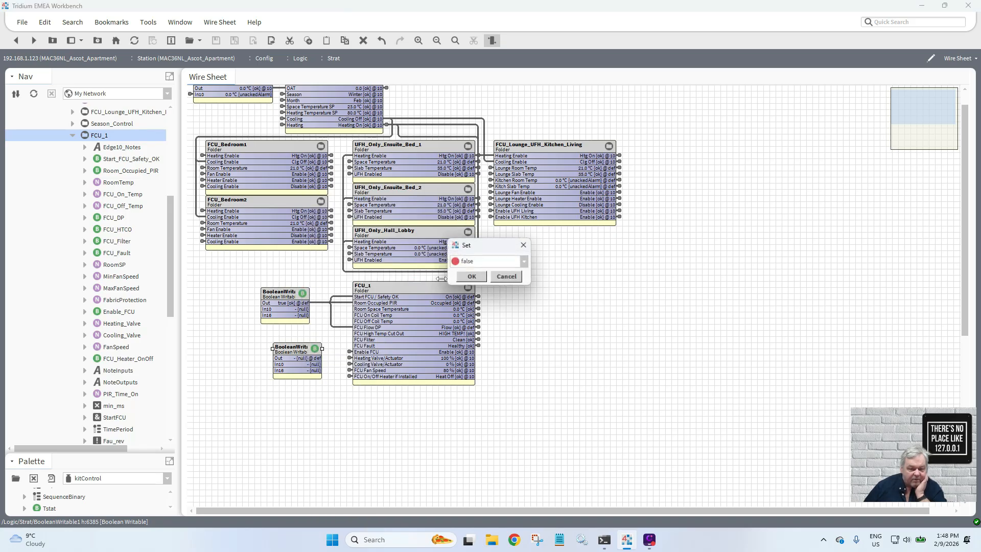
click(472, 278)
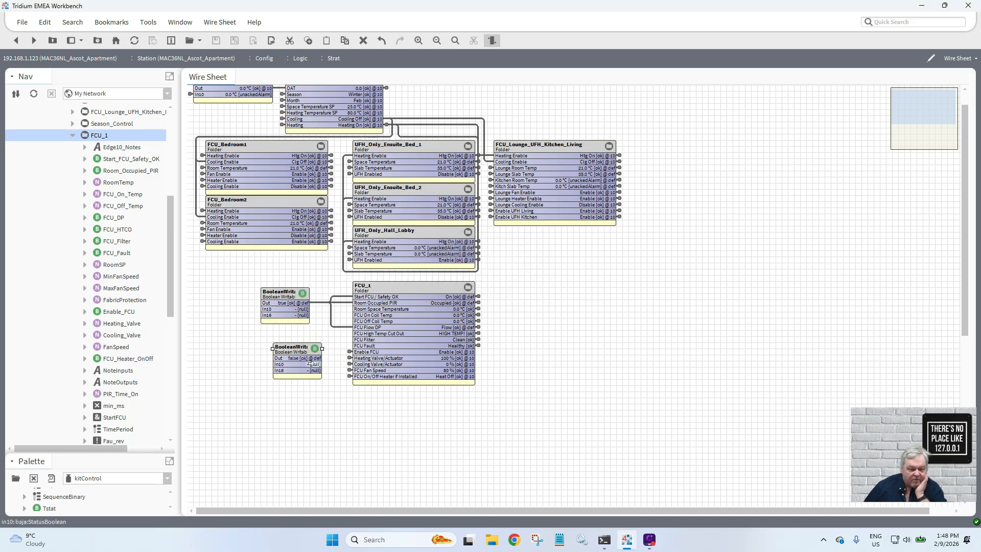
drag(332, 356, 363, 333)
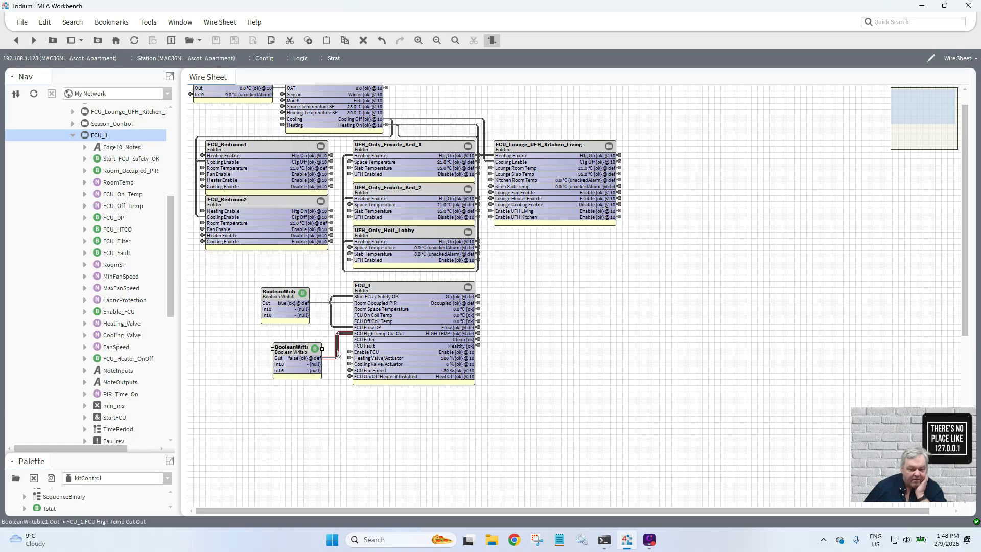
drag(293, 347, 275, 341)
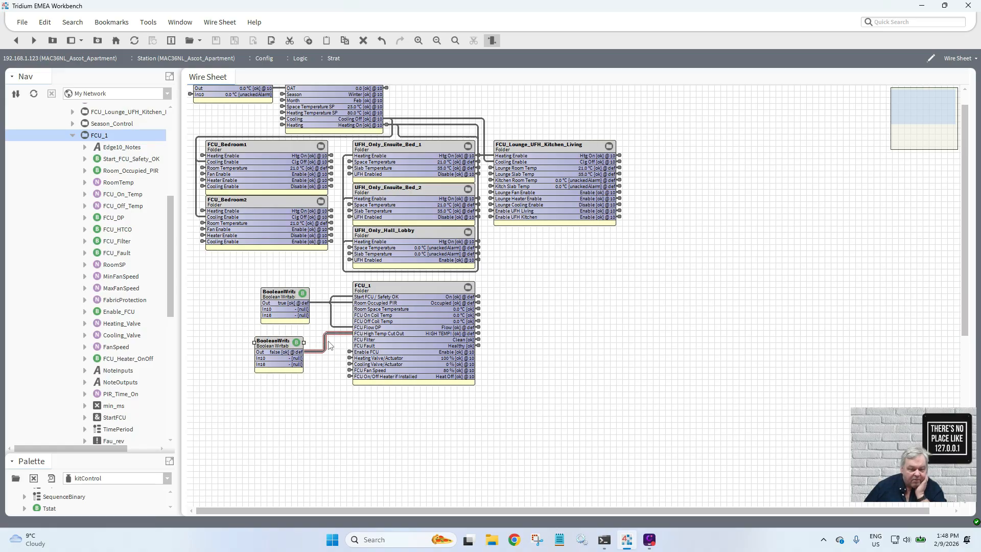
- Replace the link into FCU High Temp Cut Out with one from the first BooleanWritable's output
click(325, 312)
right_click(326, 312)
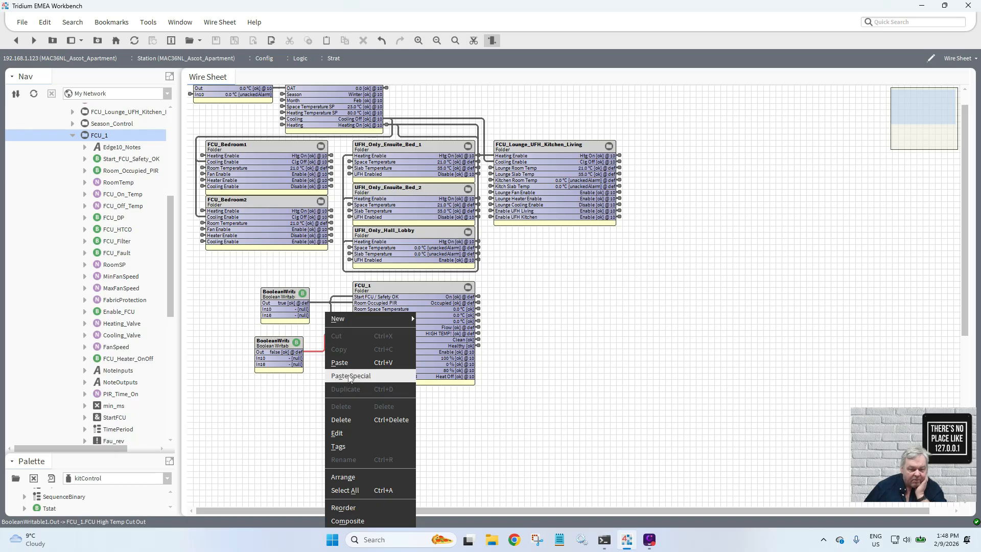
click(341, 419)
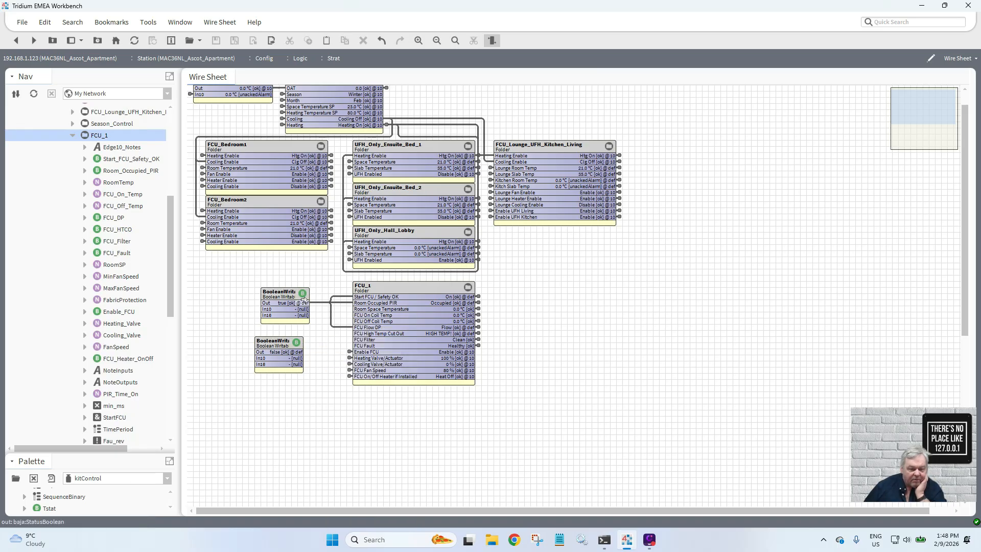
mouse_move(307, 303)
mouse_down()
mouse_move(361, 337)
mouse_move(350, 333)
mouse_up()
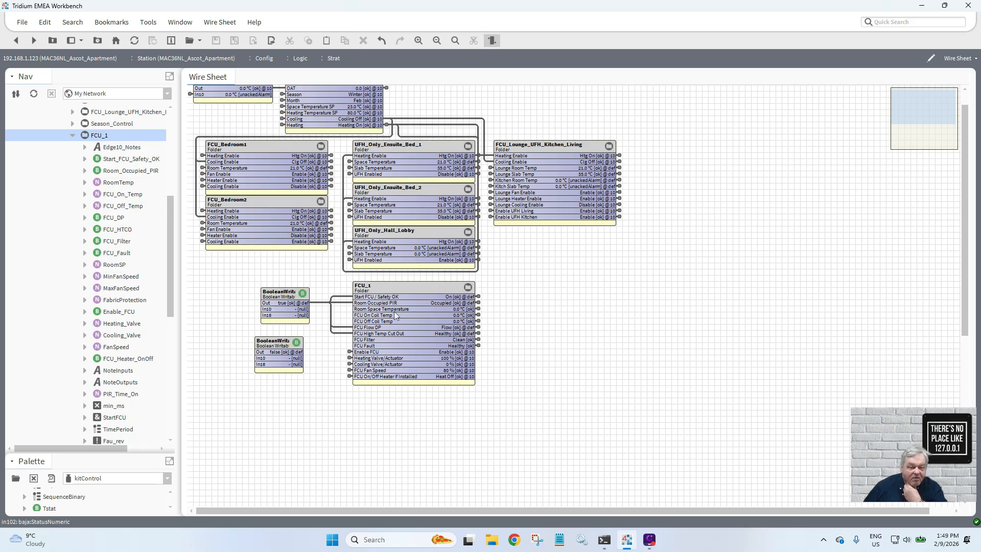
- Open FCU_1's wire sheet and trace the FabricProtect output's link through And1 to the Or block
click(396, 287)
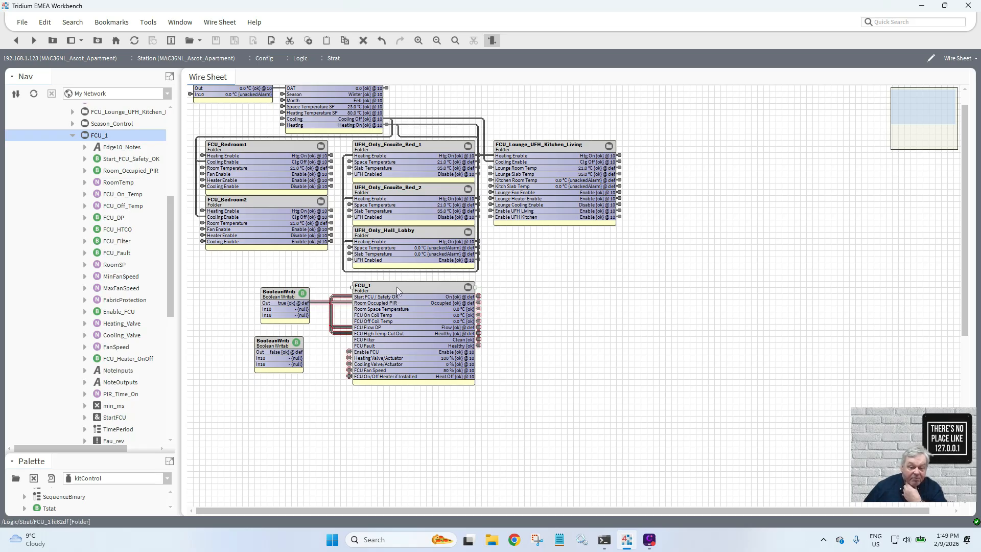
double_click(396, 287)
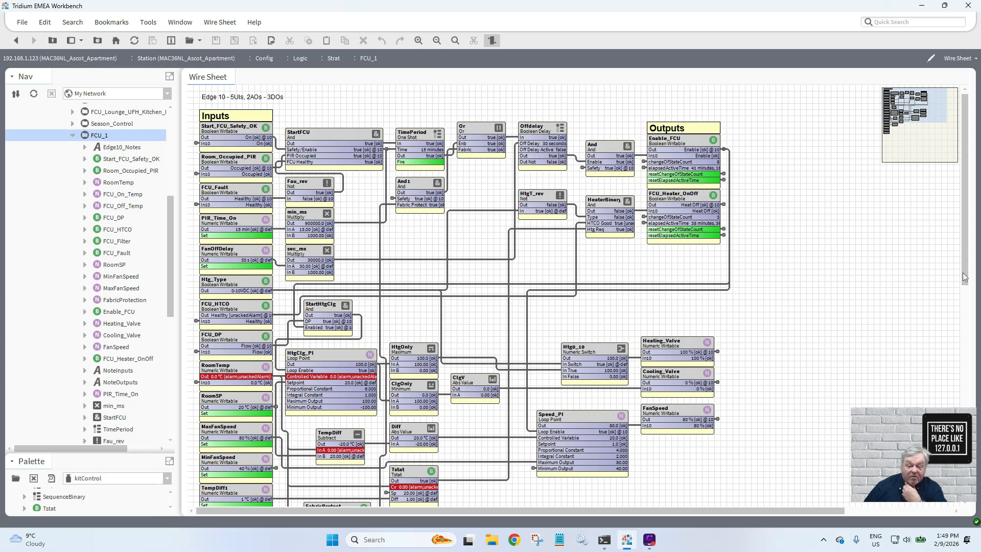
drag(963, 272, 979, 374)
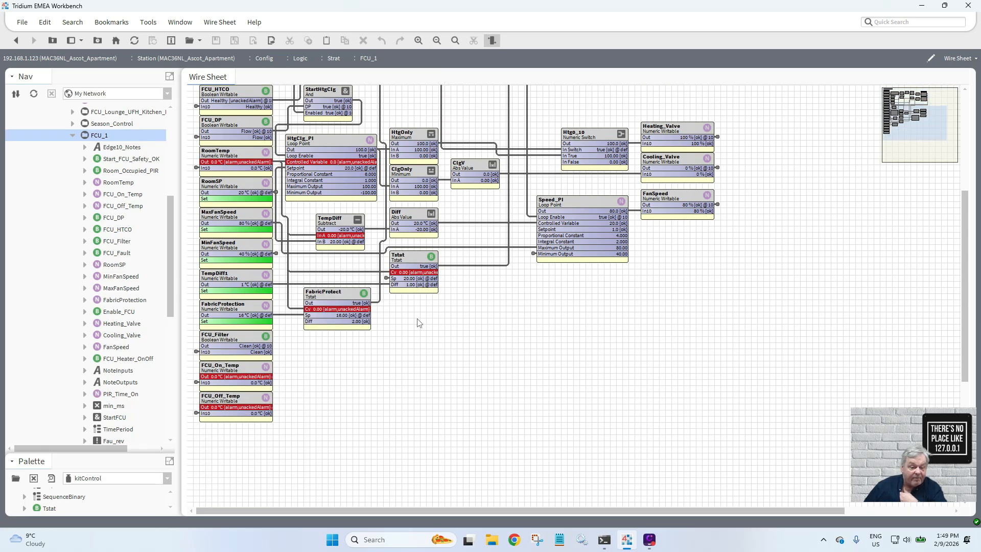
click(380, 303)
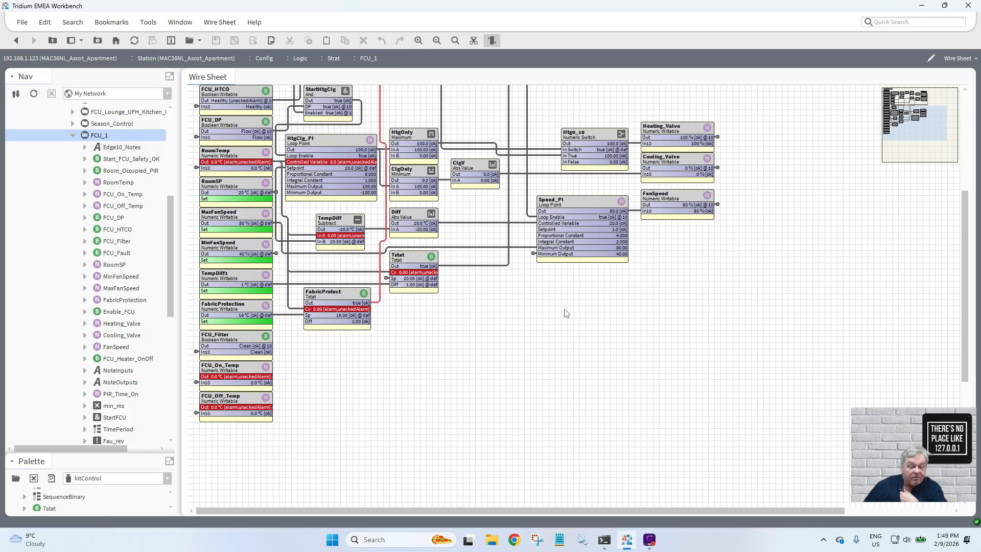
drag(965, 342, 965, 245)
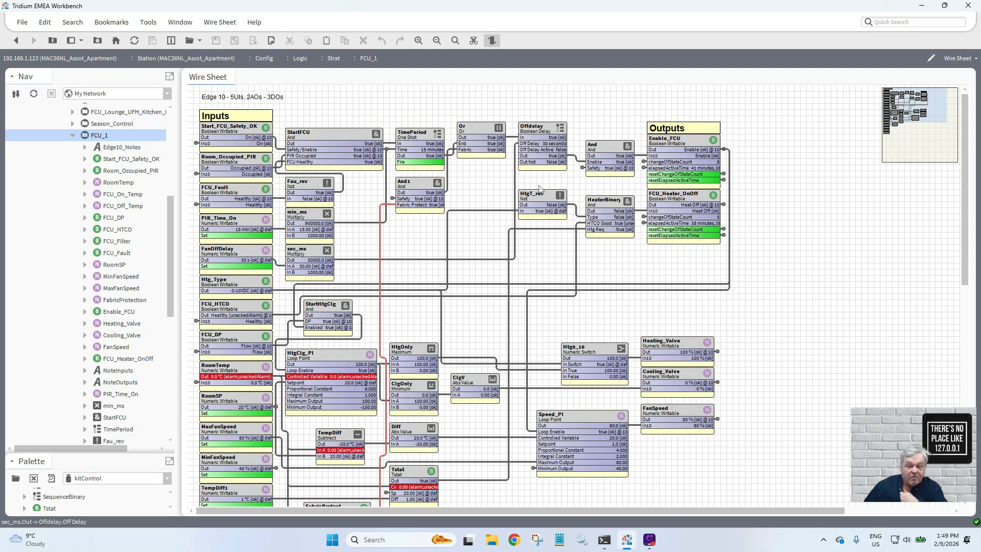
click(448, 183)
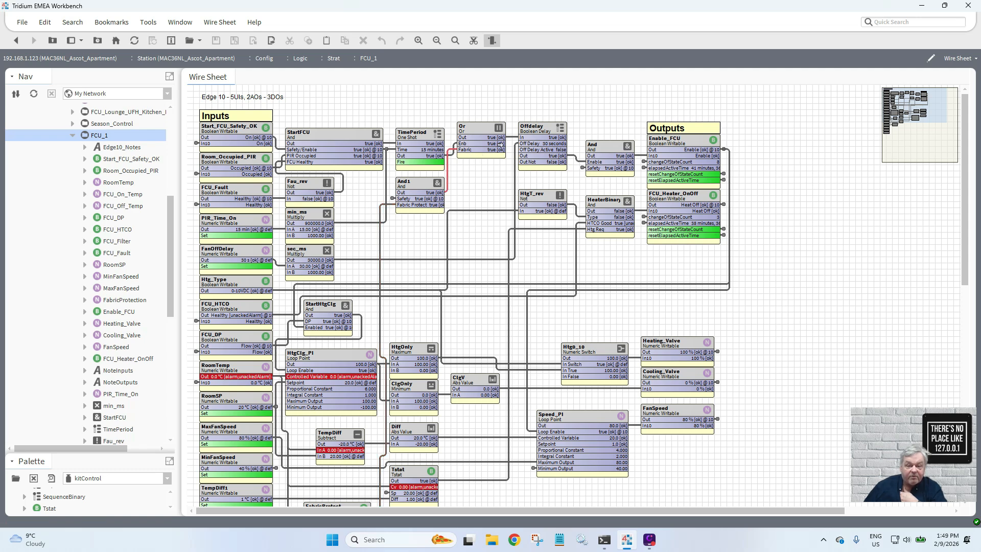
- Try to rename the Or block between TimePeriod and Offdelay as StartFCU
right_click(469, 133)
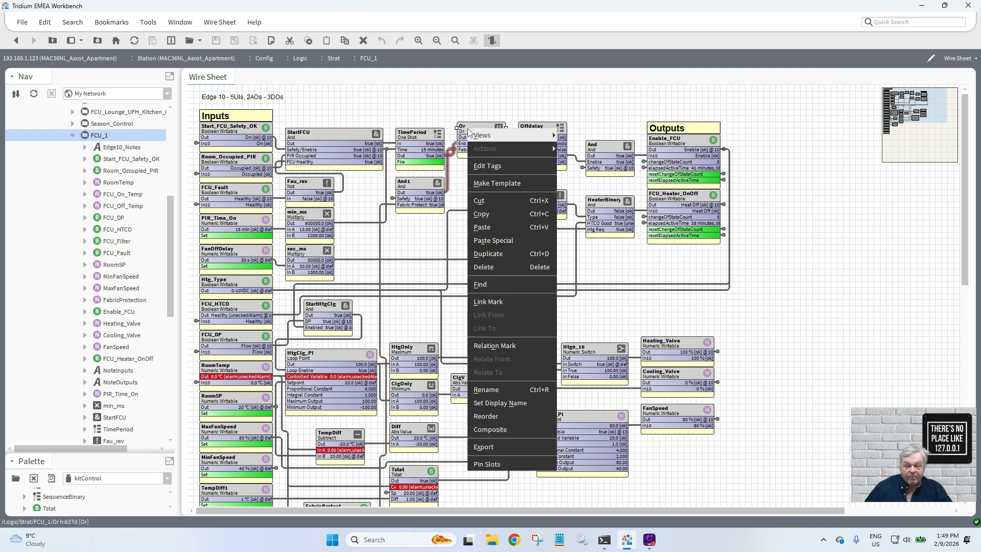
click(486, 390)
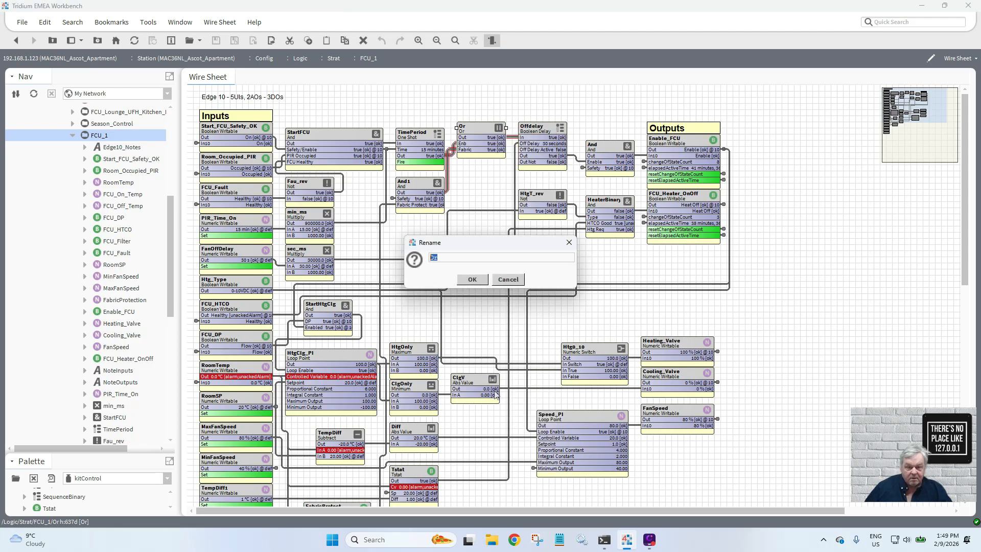
text(Start)
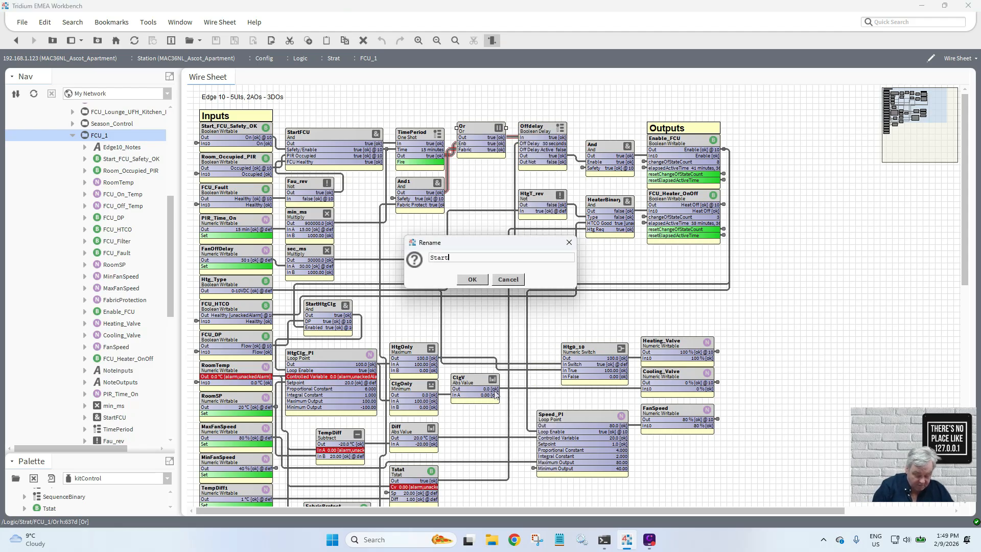
text(FCU)
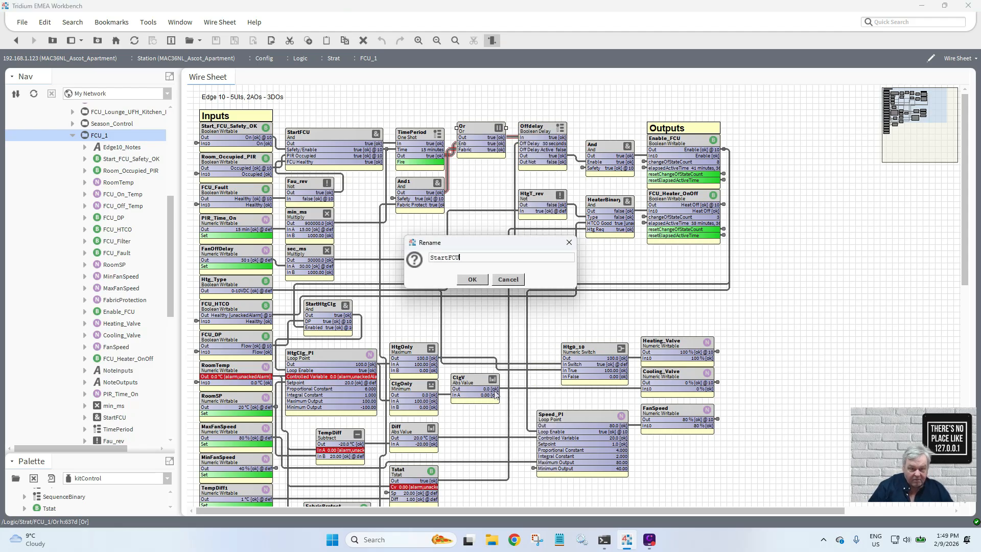
click(472, 279)
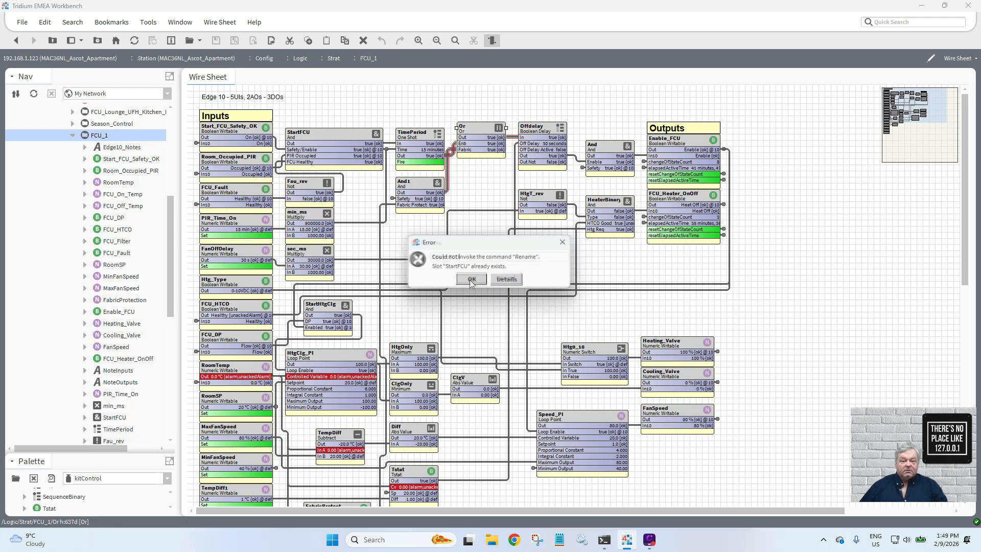
click(471, 281)
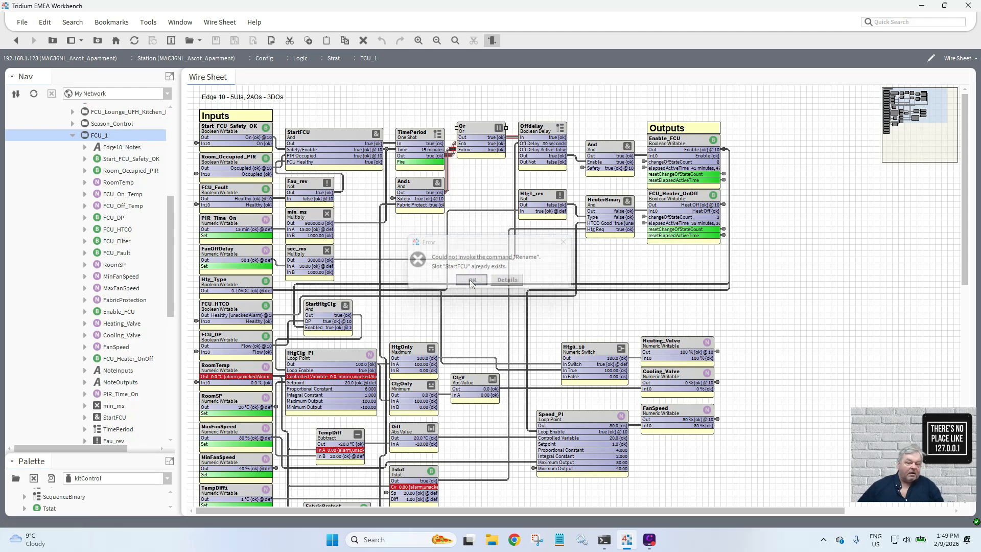
- Rename the Or block between TimePeriod and Offdelay as Start_FCU
right_click(473, 137)
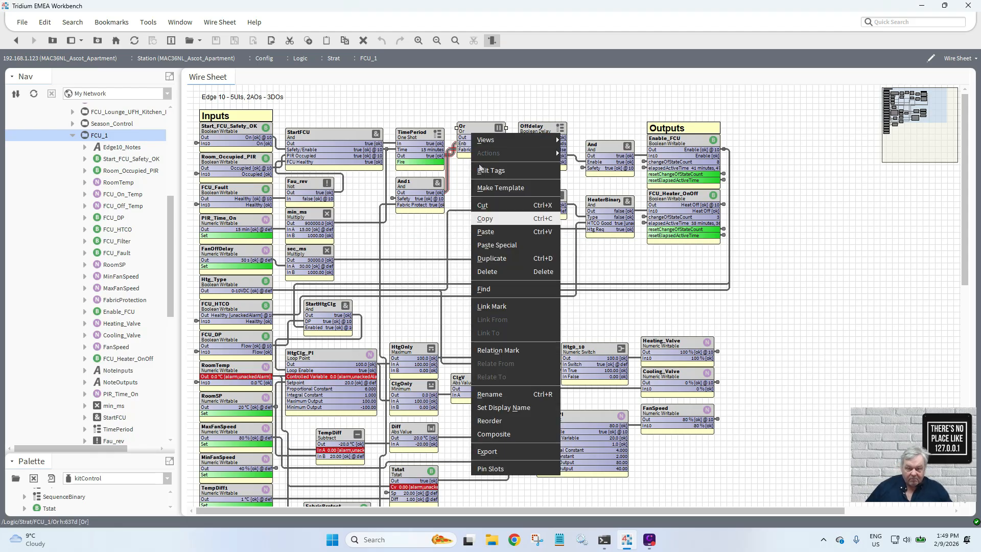
click(507, 399)
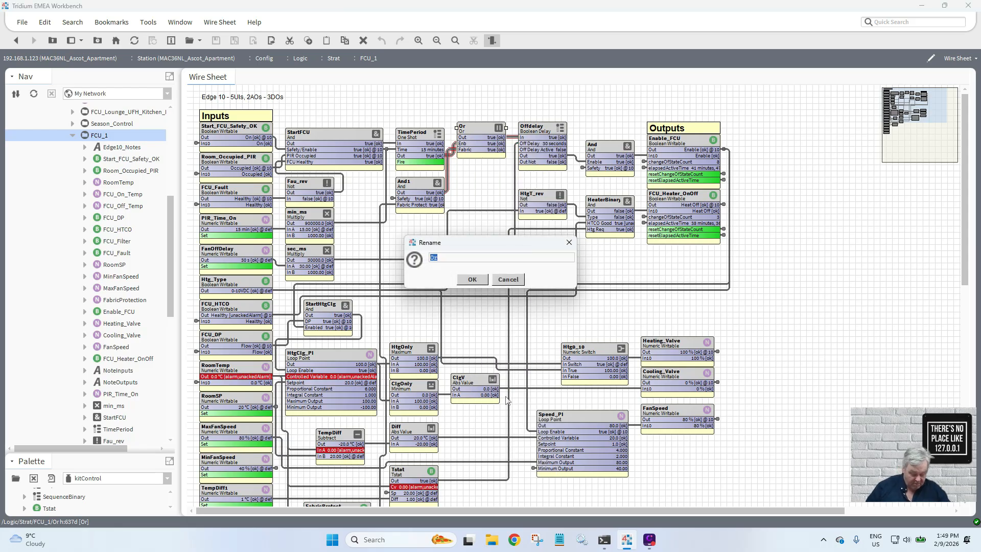
text(Start)
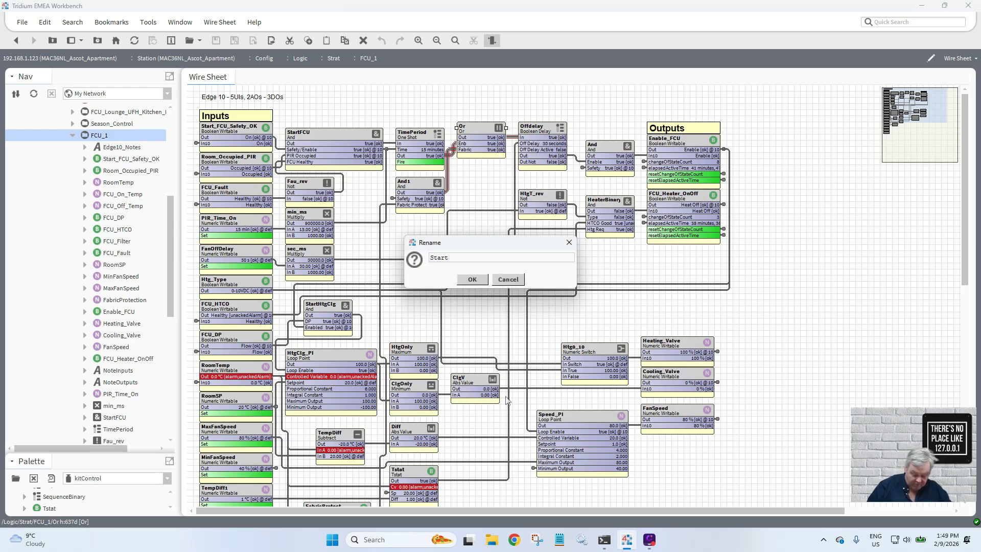
text(_FCU)
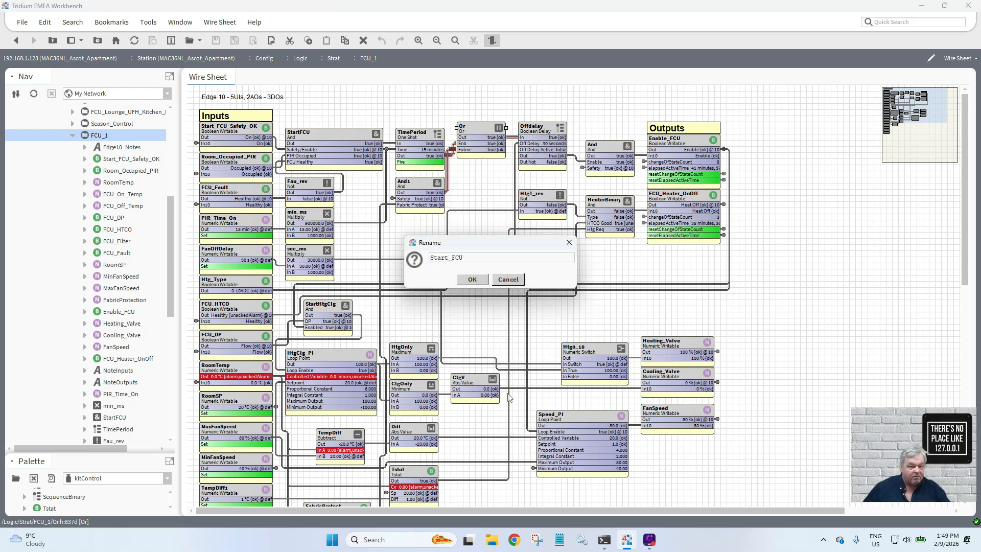
click(474, 280)
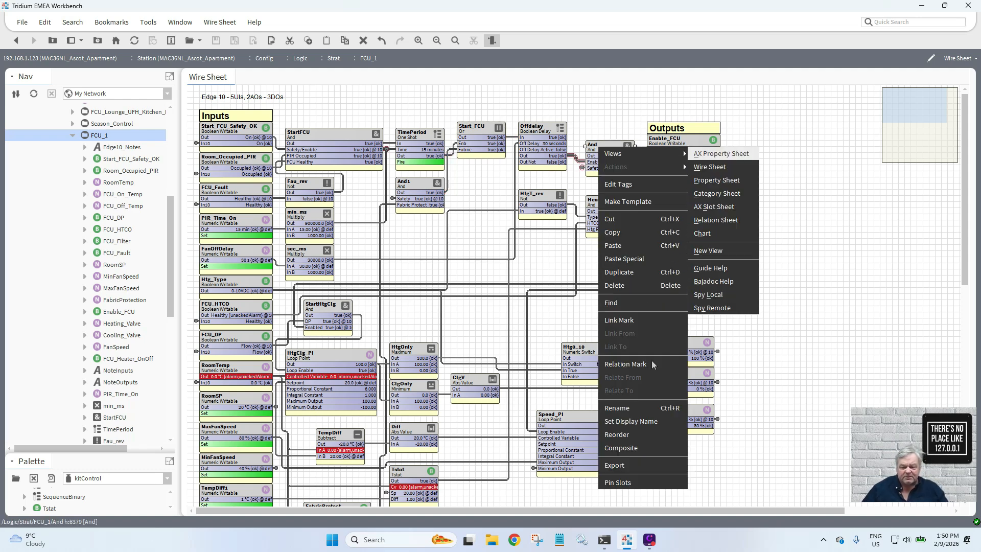
- Rename the And block between Offdelay and Enable_FCU as FCU_Enable
click(651, 407)
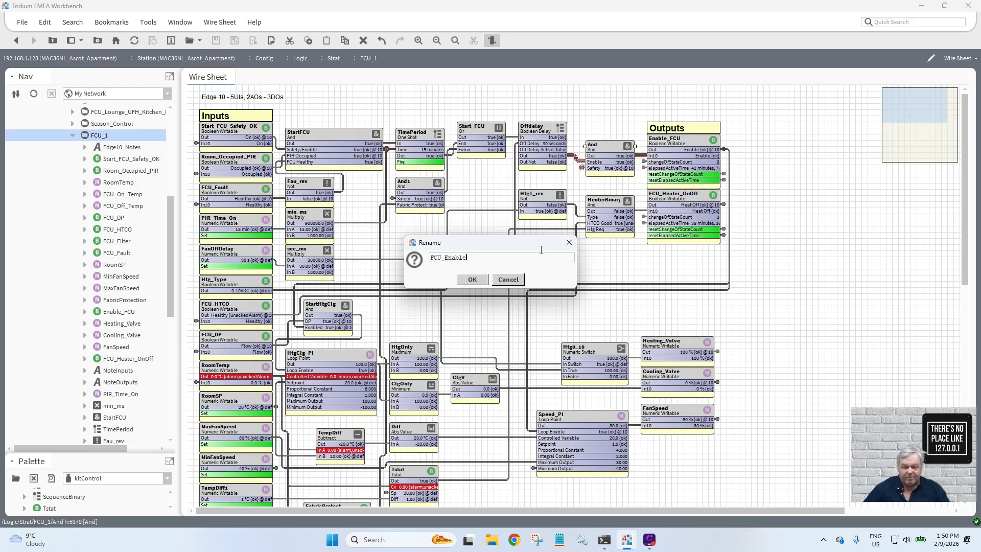
click(472, 279)
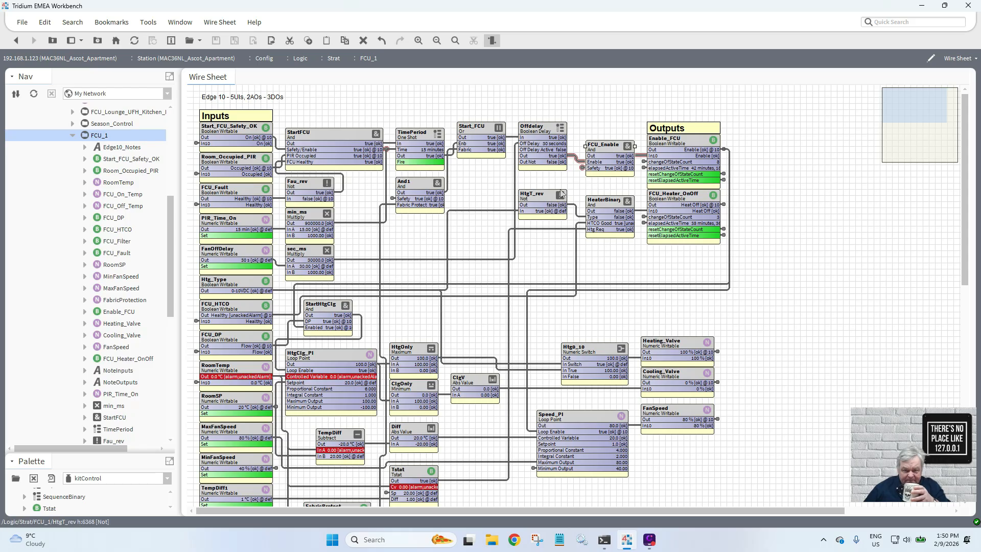
- Shift the Start_FCU, Offdelay and FCU_Enable blocks down slightly to straighten the links between them
click(545, 132)
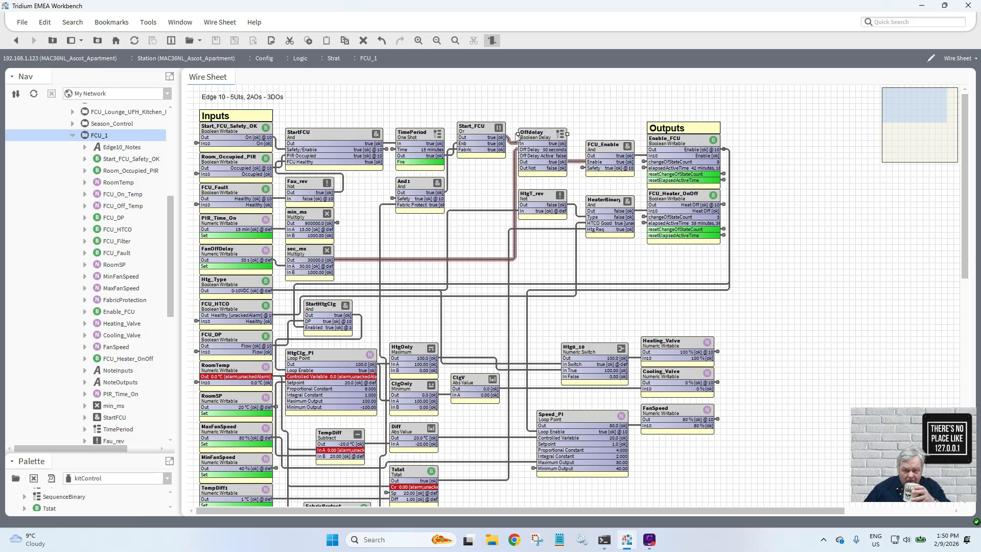
click(481, 135)
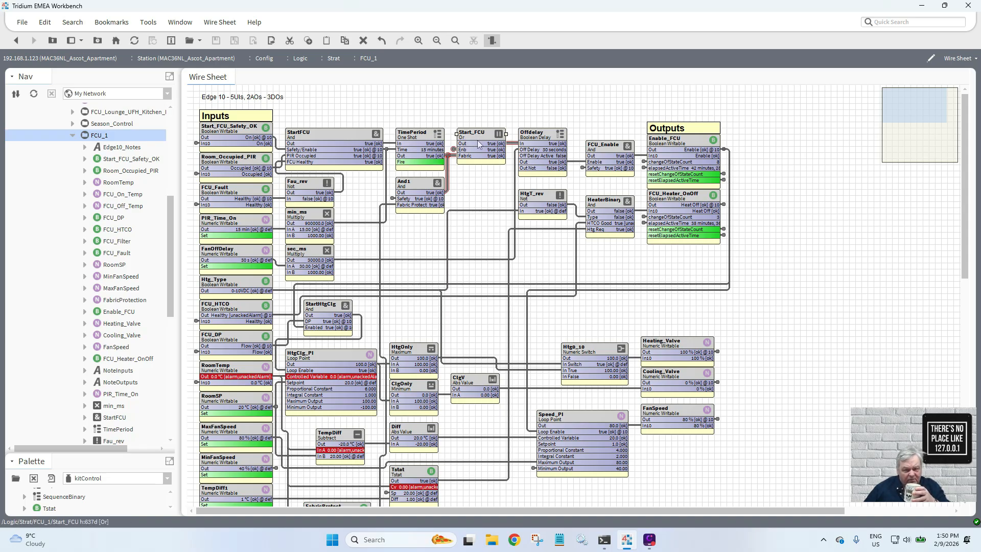
drag(479, 145, 479, 152)
click(541, 142)
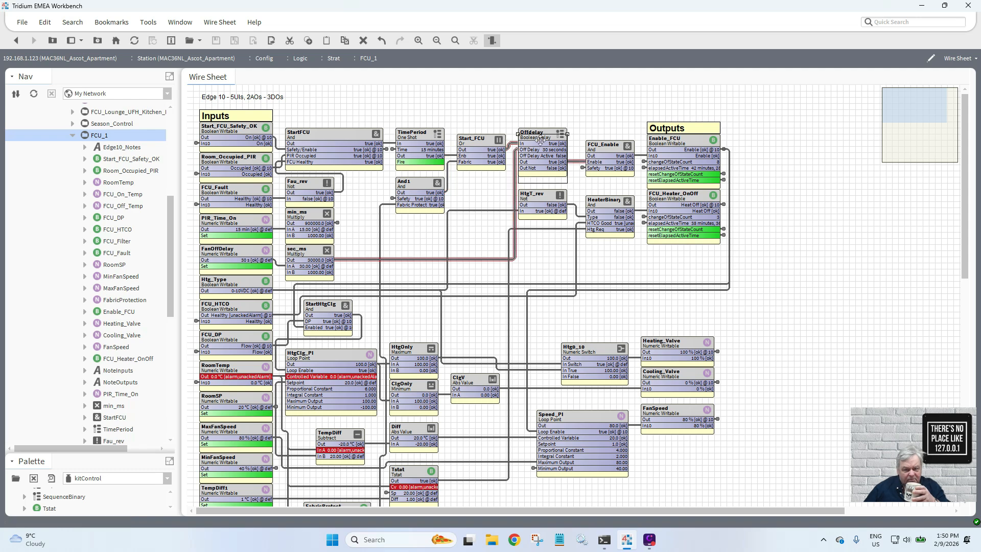
drag(541, 142, 540, 148)
drag(605, 148, 606, 154)
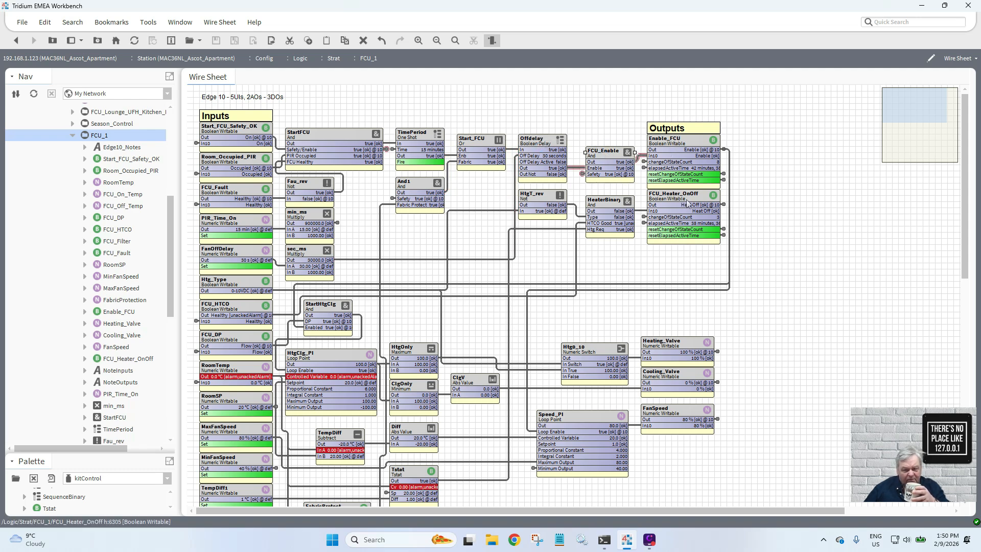
- Shift the Outputs note, Enable_FCU and FCU_Heater_OnOff down together, and line HeaterBinary and HtgT_rev up with them
drag(752, 262, 639, 108)
drag(668, 147, 668, 154)
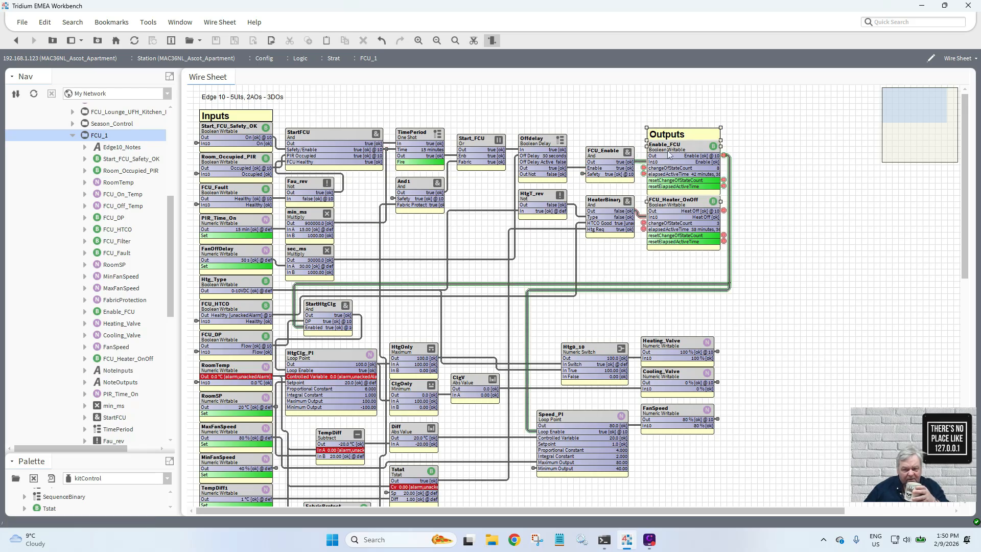
drag(616, 203, 615, 209)
drag(551, 201, 550, 213)
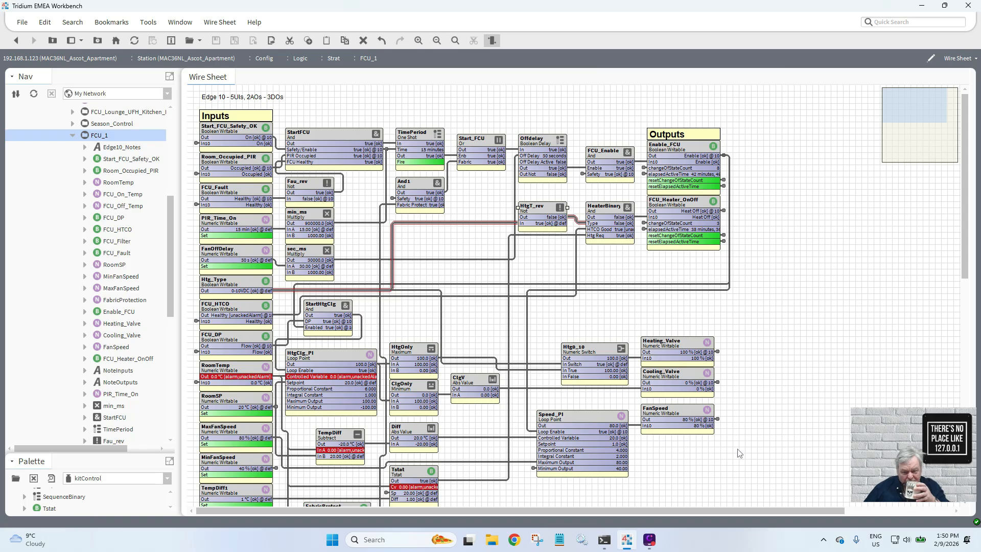
- Move Htg0_10, Speed_PI, Heating_Valve, Cooling_Valve and FanSpeed together to the right to align with the outputs above
drag(745, 496, 506, 321)
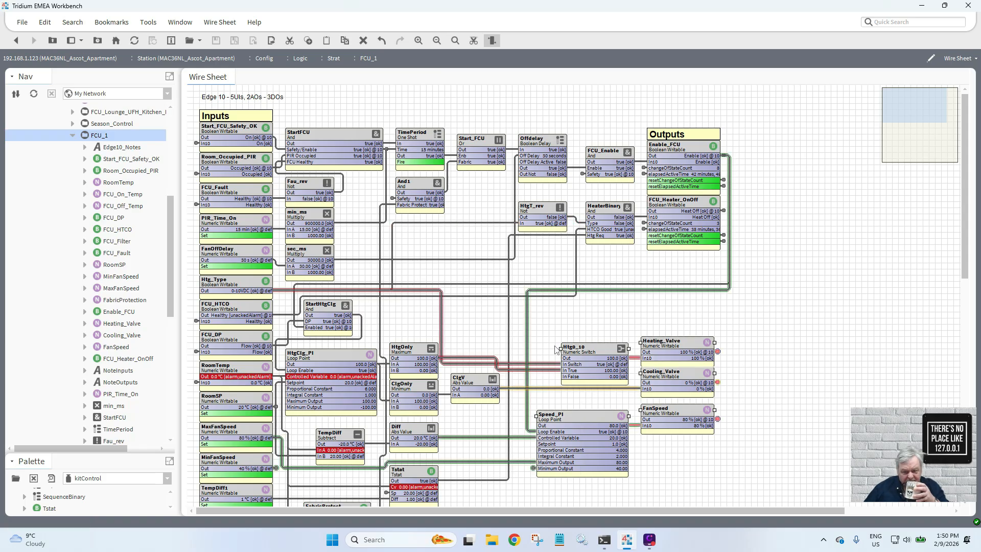
mouse_move(574, 352)
mouse_down()
mouse_move(586, 345)
mouse_move(583, 353)
mouse_up()
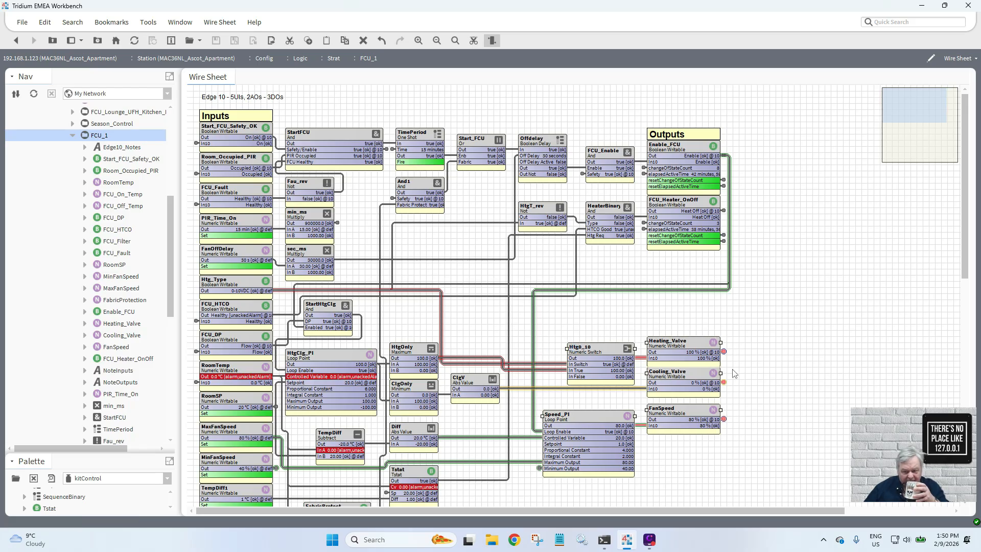
click(765, 371)
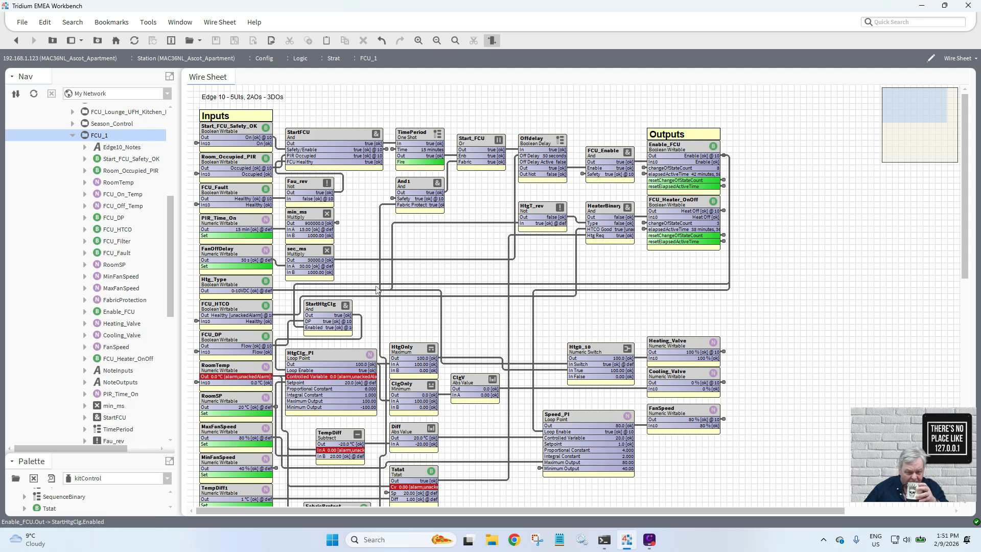
- Try the StartHtgClg block slightly further right and return it to its place above HtgClg_PI
drag(338, 307, 350, 314)
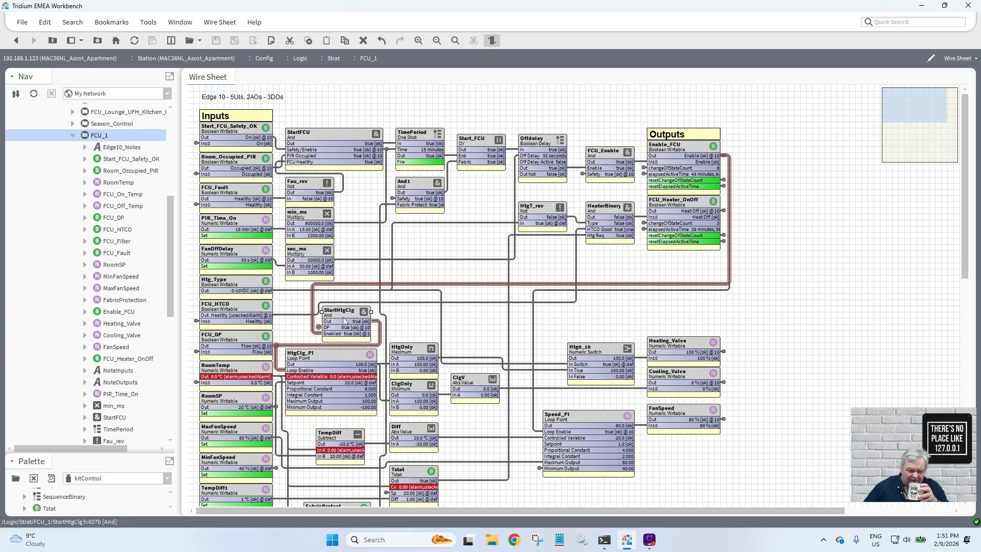
drag(343, 317, 321, 315)
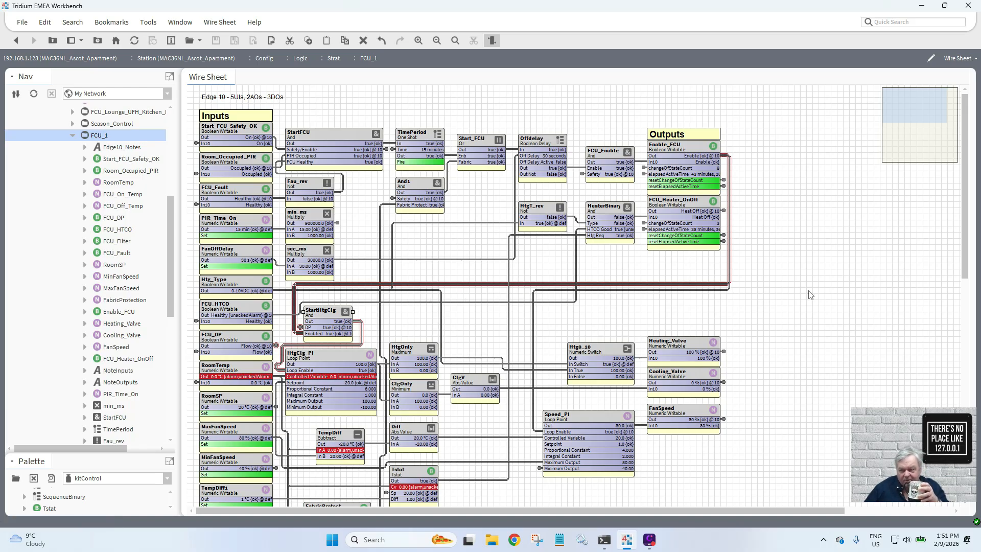
mouse_move(968, 273)
mouse_down()
mouse_move(974, 317)
mouse_move(974, 275)
mouse_up()
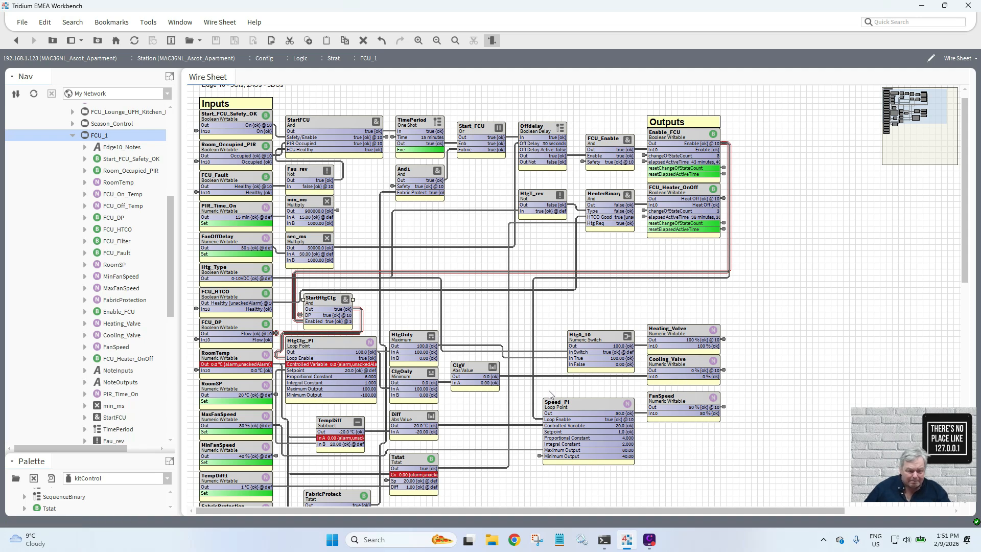
- Return to Strat's wire sheet and add a NumericWritable below the BooleanWritables and FCU_1
right_click(245, 353)
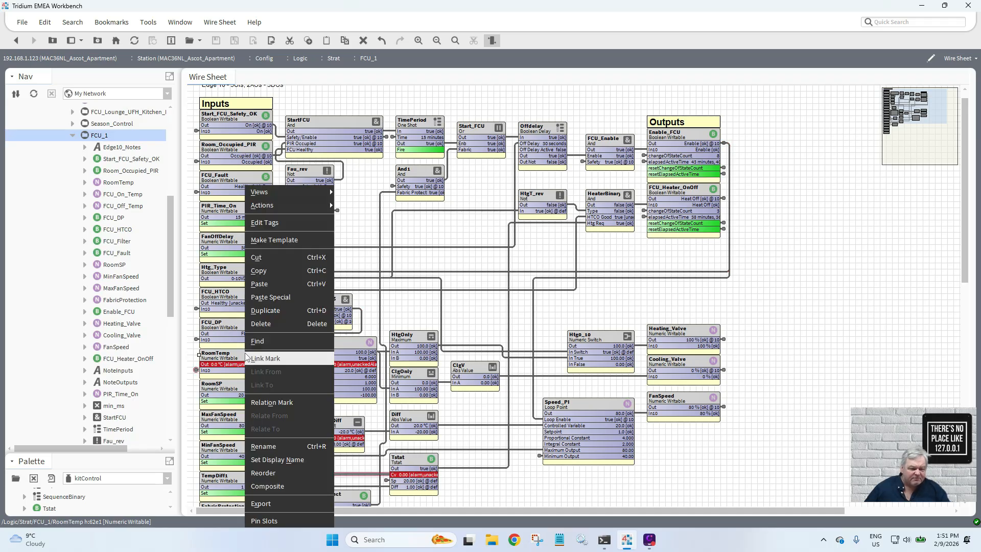
click(195, 370)
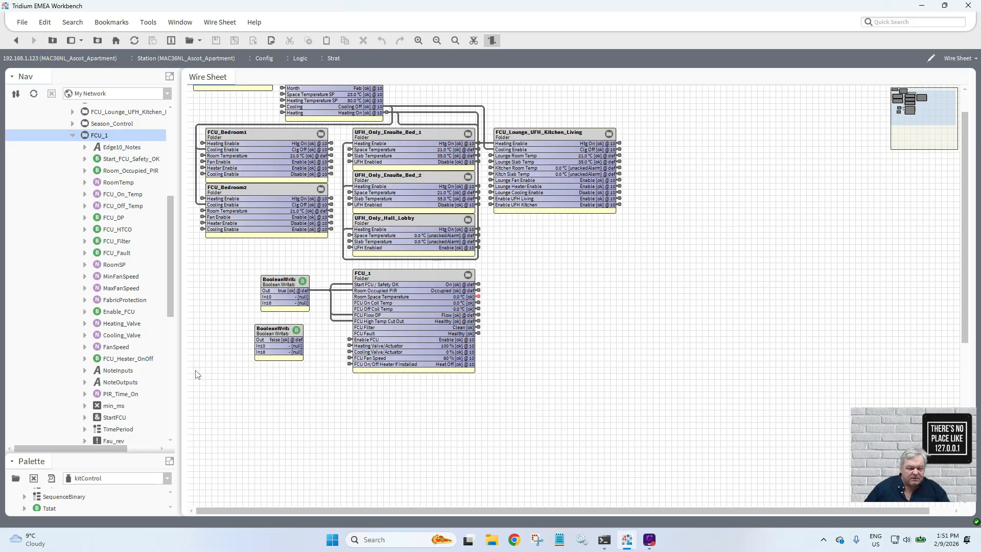
right_click(319, 420)
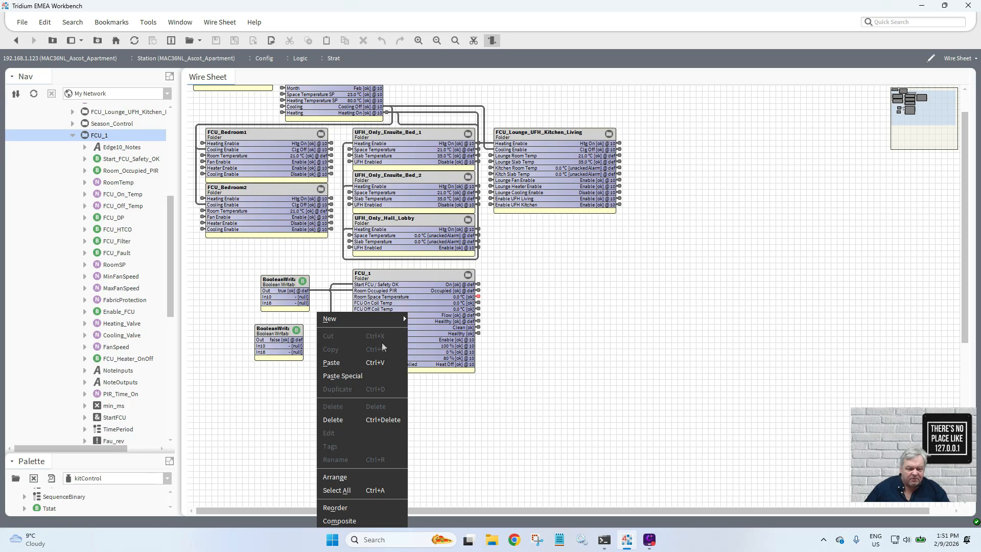
mouse_move(399, 319)
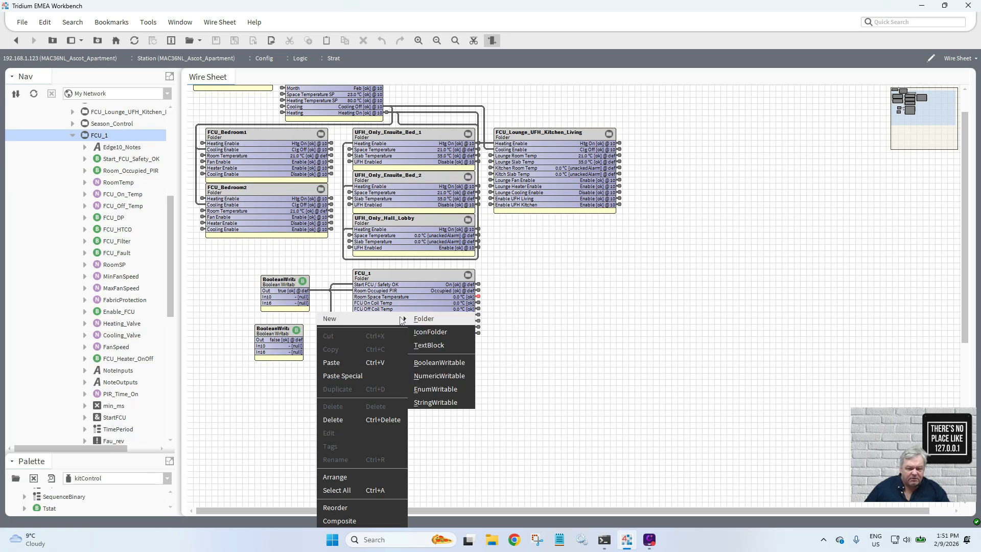
click(447, 377)
click(473, 280)
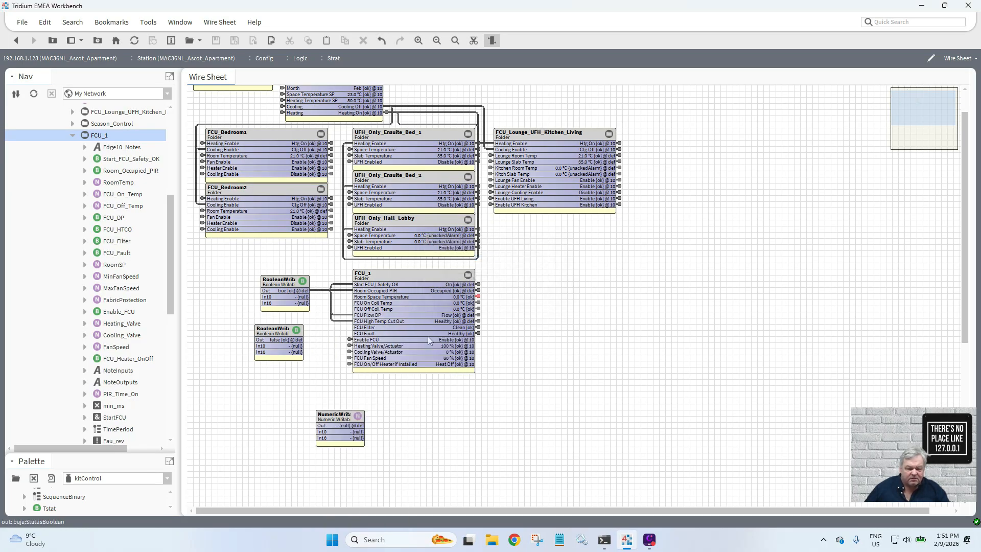
- Set the NumericWritable to 22, link its output to FCU_1's Room Space Temperature and place it beneath the BooleanWritables
right_click(337, 419)
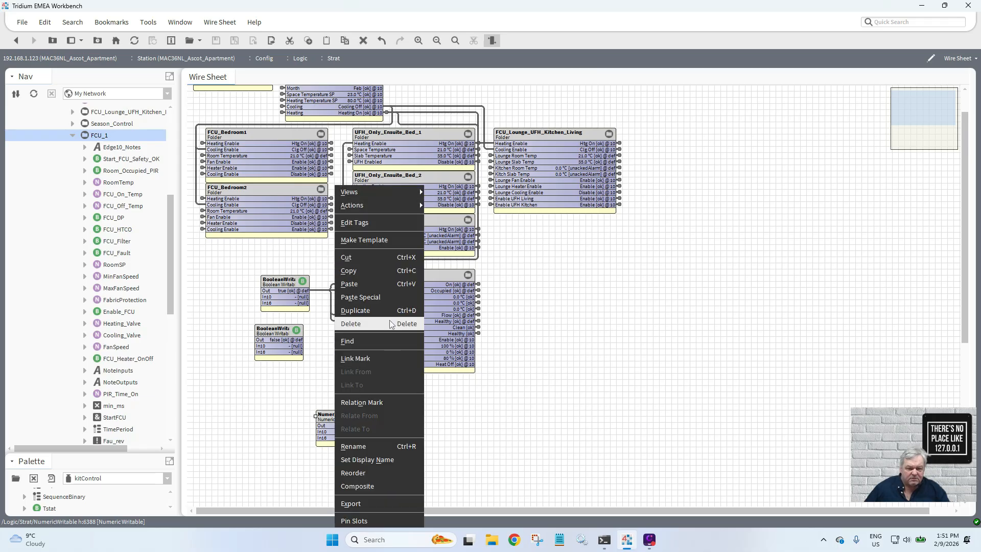
mouse_move(408, 209)
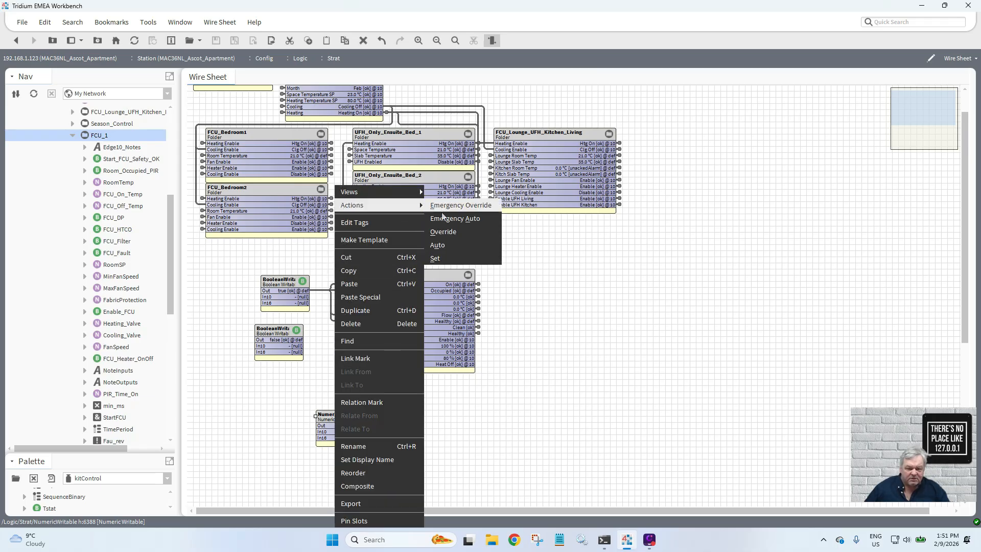
click(459, 258)
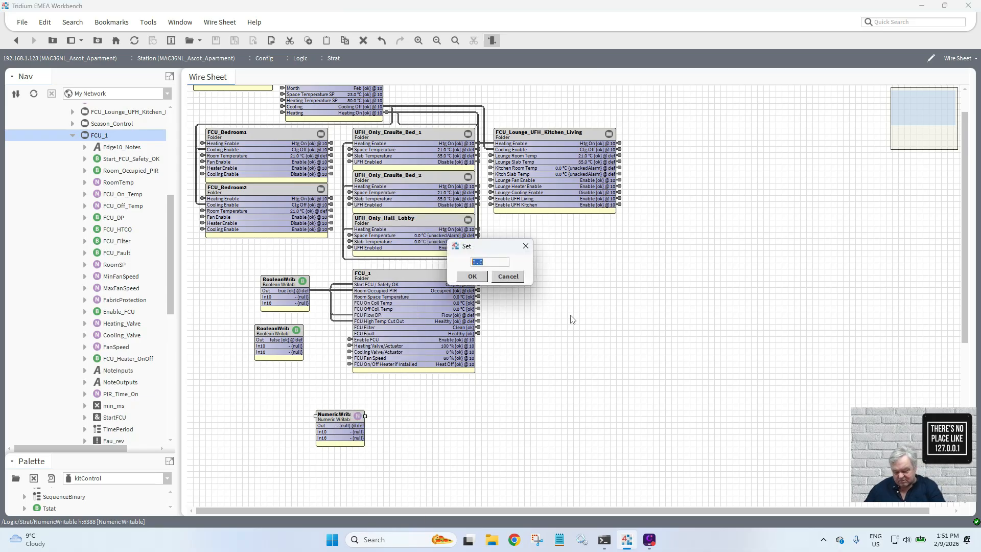
text(22)
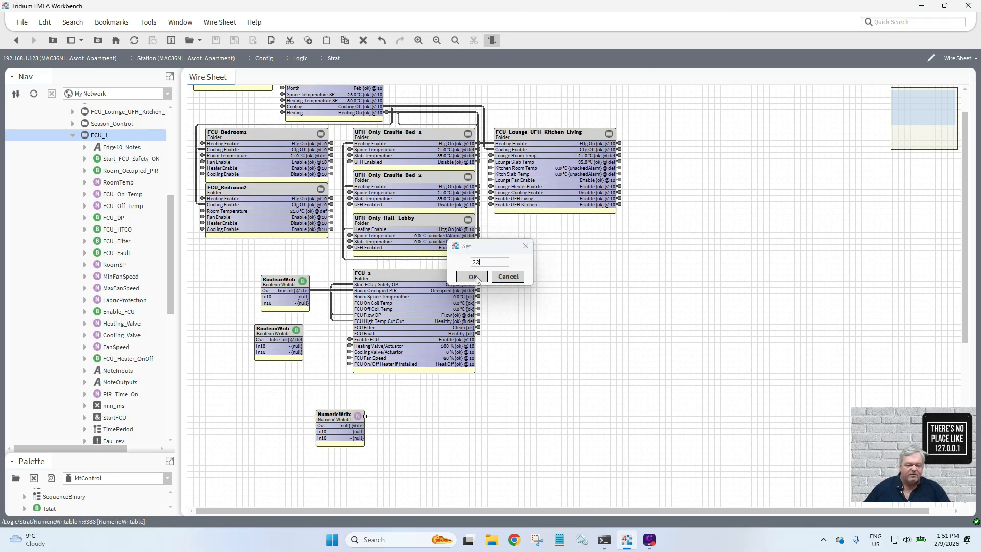
click(472, 276)
drag(363, 425, 358, 297)
drag(347, 423, 280, 398)
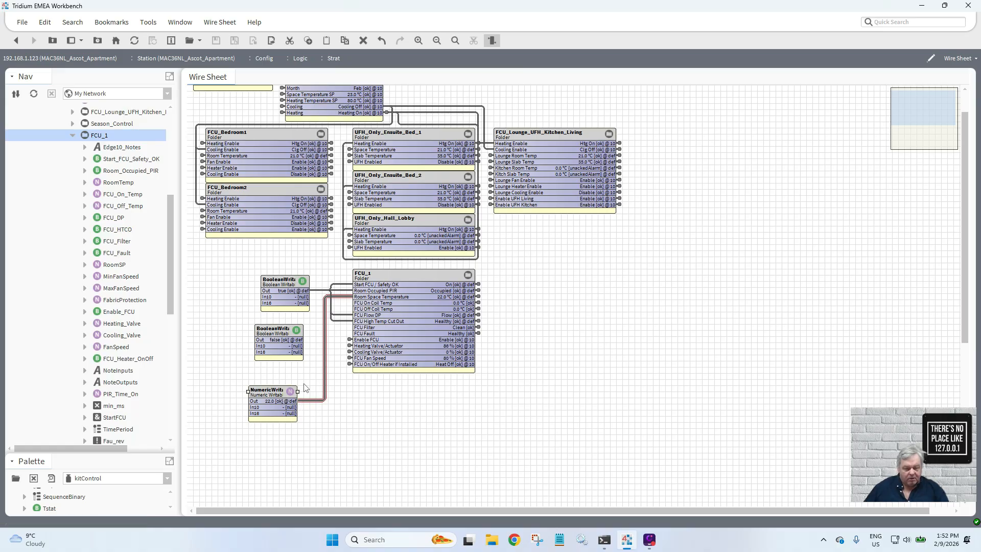
- Delete both BooleanWritables and the NumericWritable from Strat together, and reopen FCU_1's wire sheet
drag(326, 453, 212, 264)
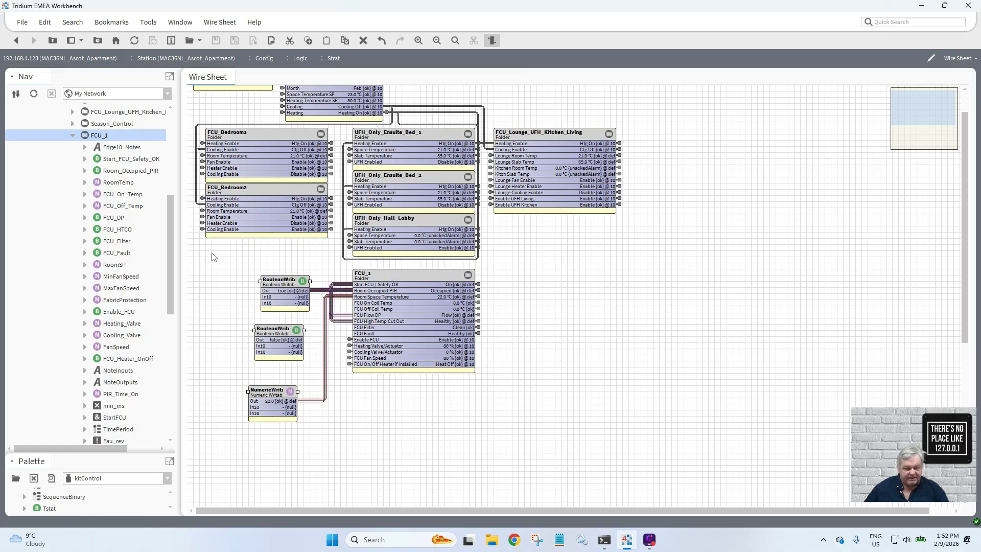
right_click(280, 288)
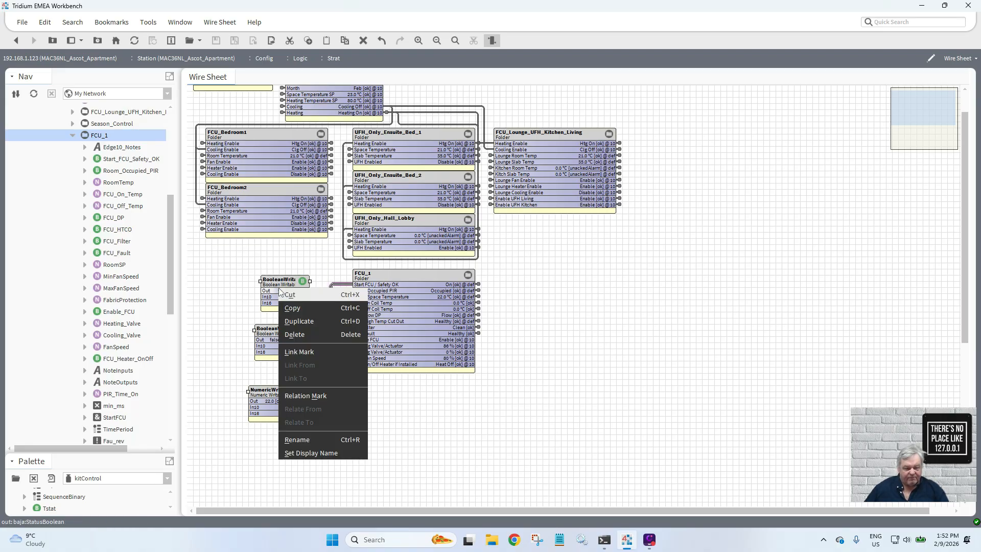
click(319, 335)
double_click(387, 321)
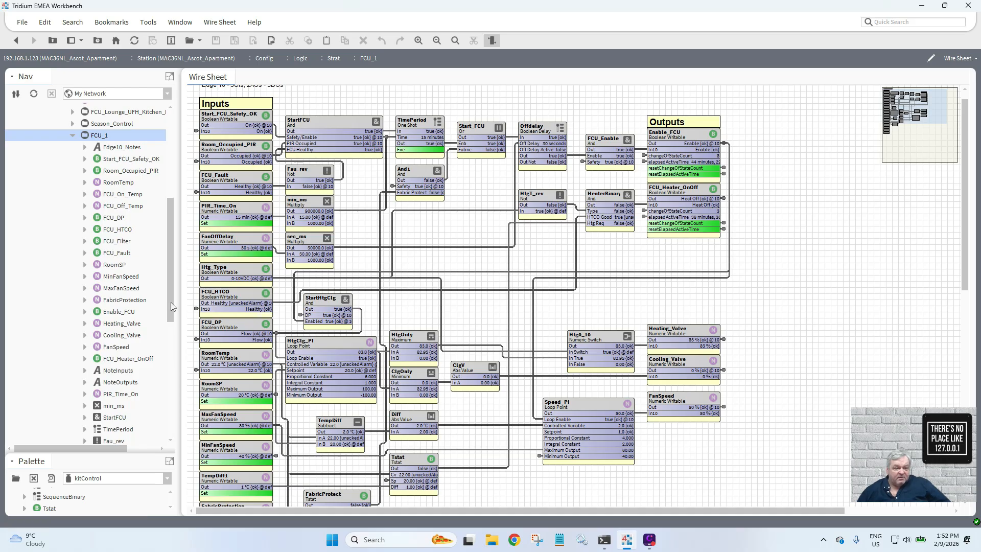
- Create a Px file named FCU.px in the station's Files folder and open it for editing
scroll(171, 302, up, 1)
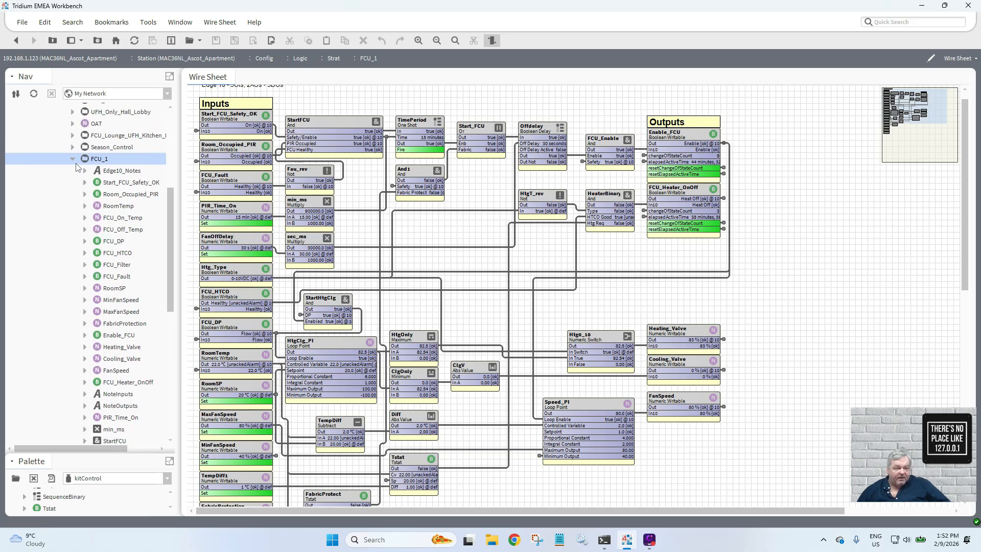
drag(170, 229, 181, 376)
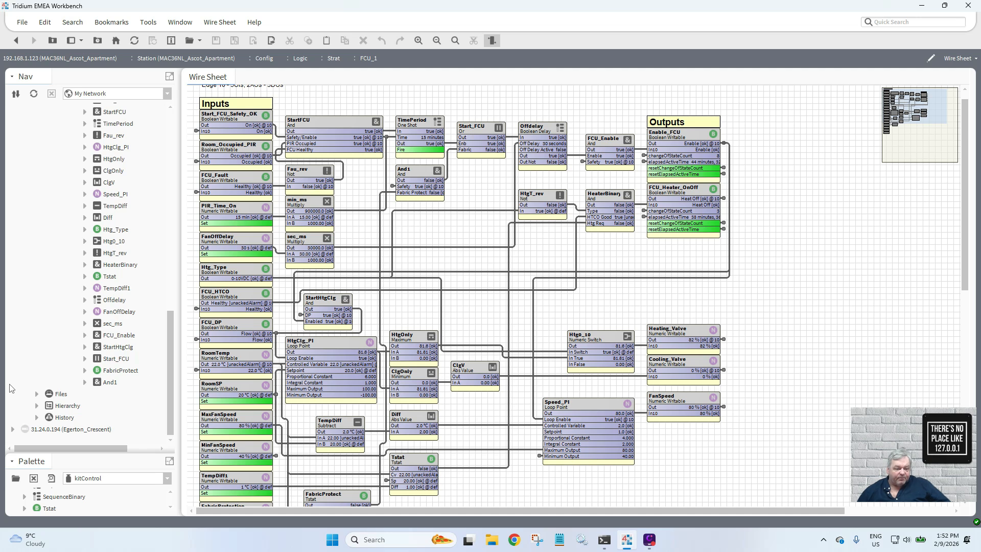
click(37, 394)
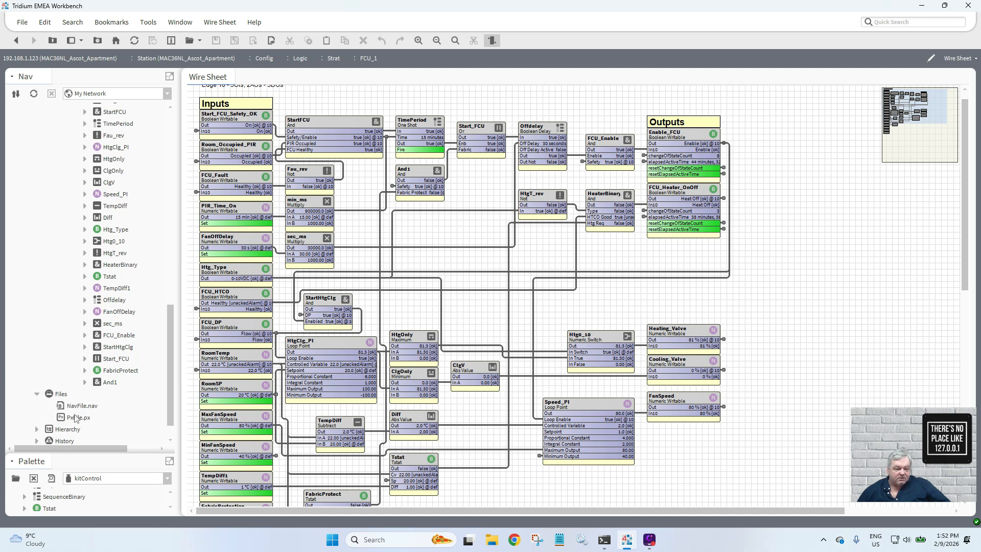
right_click(62, 398)
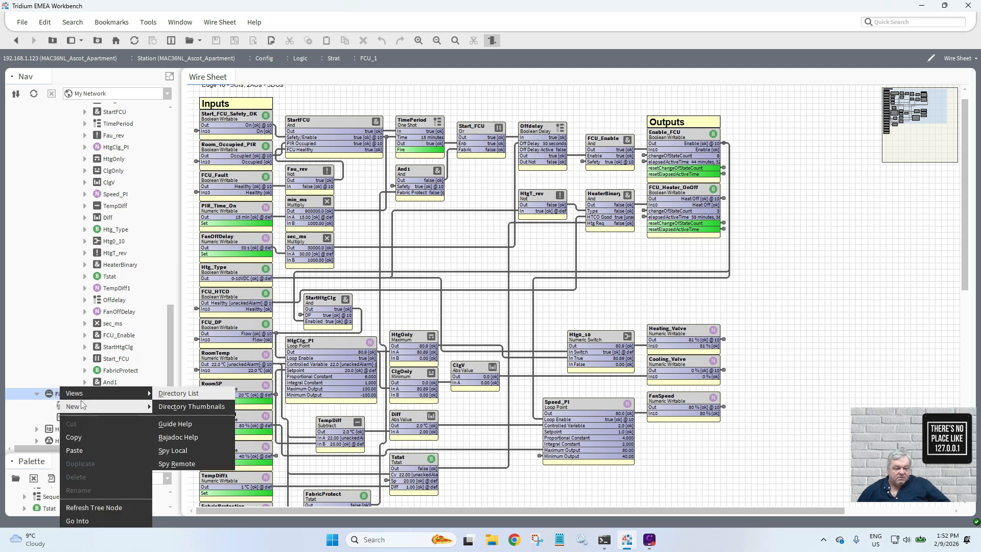
mouse_move(109, 408)
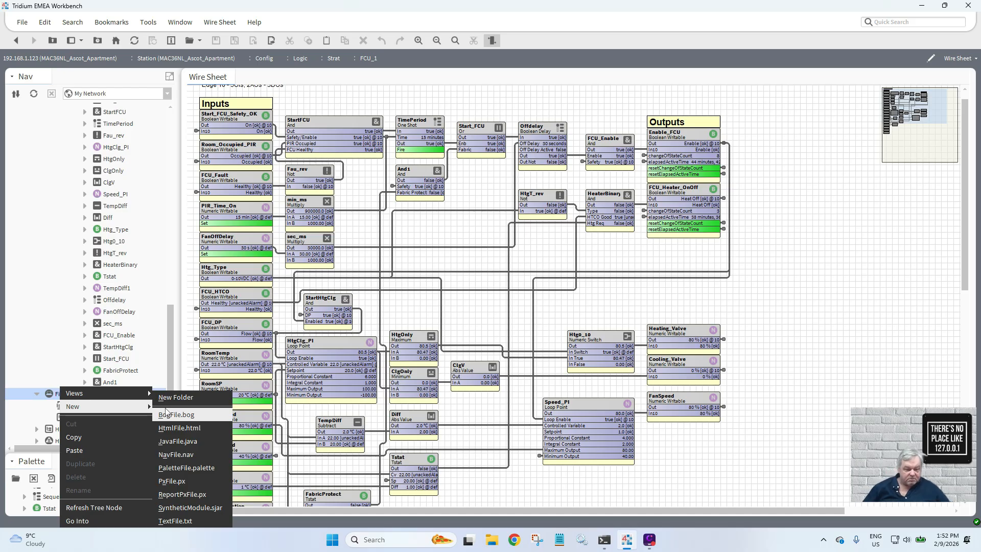
click(176, 481)
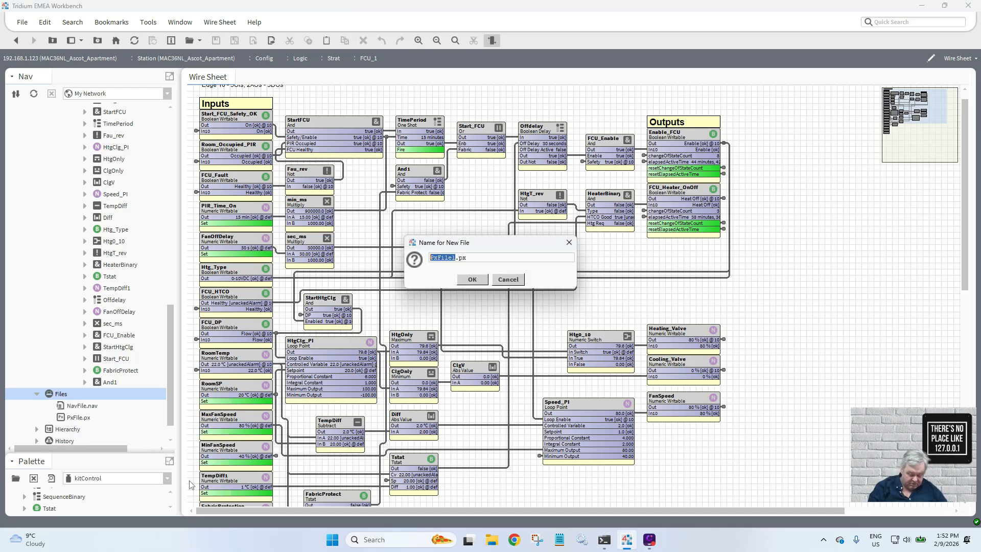
text(FCU)
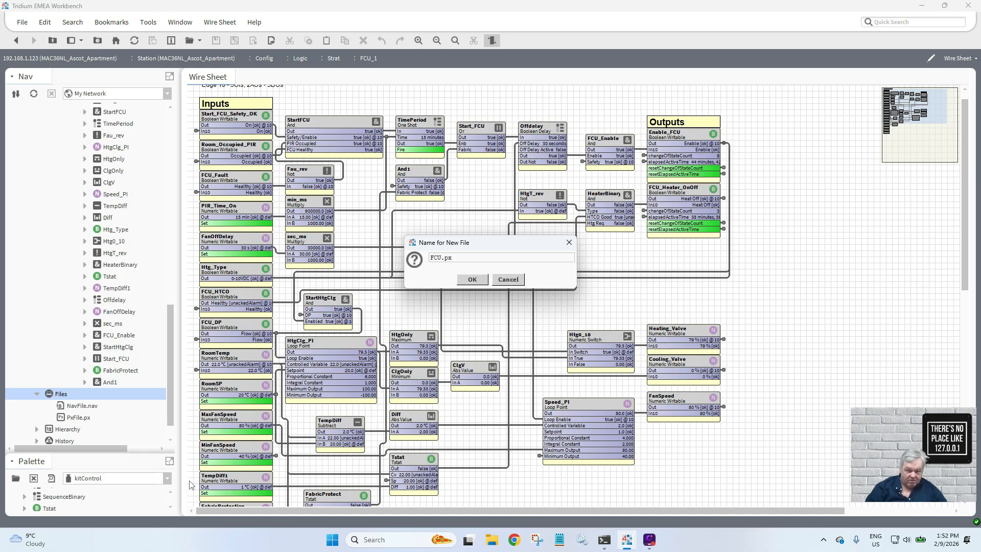
click(472, 280)
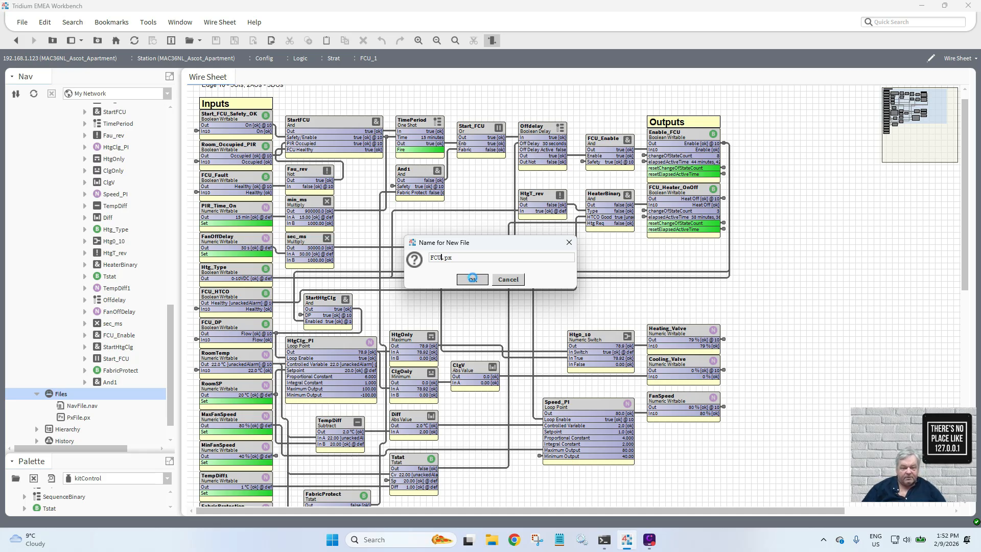
double_click(84, 430)
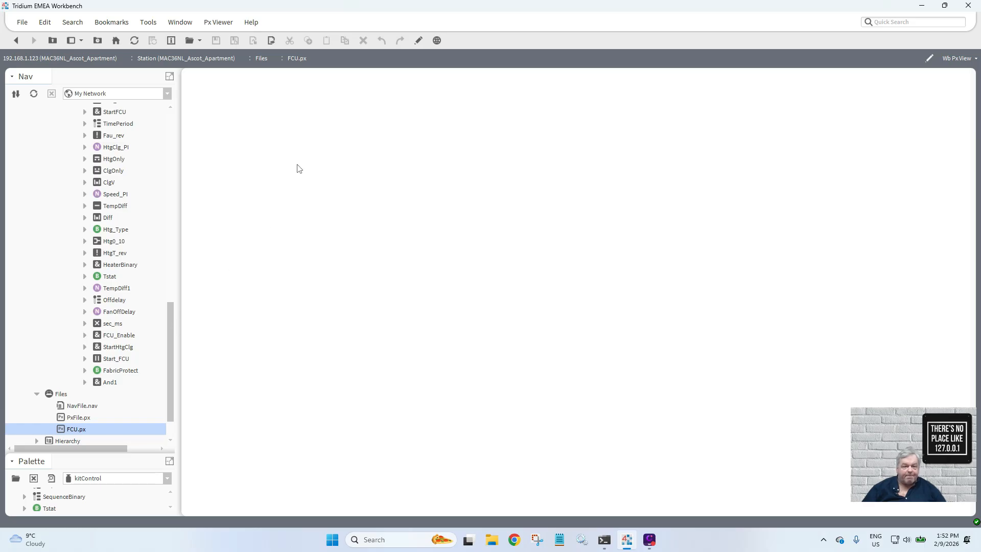
click(419, 40)
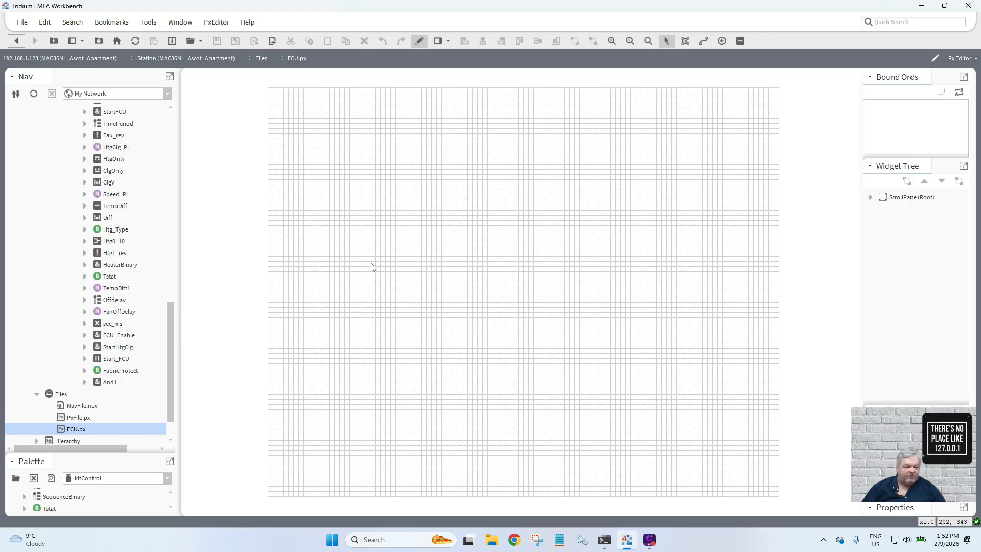
- Select FCU_1's points from Start_FCU_Safety_OK through FCU_Heater_OnOff in the station tree for the FCU.px page
drag(167, 367, 174, 256)
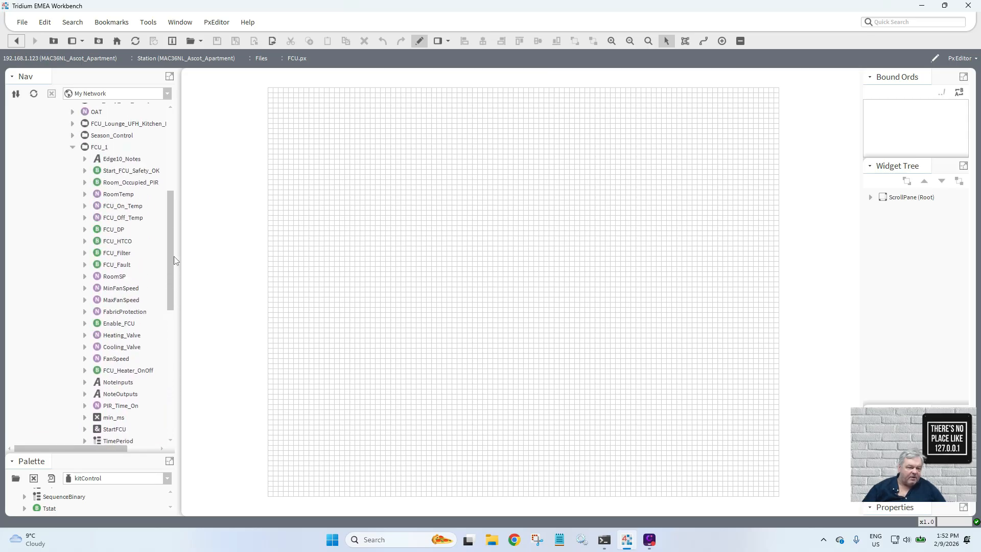
click(127, 173)
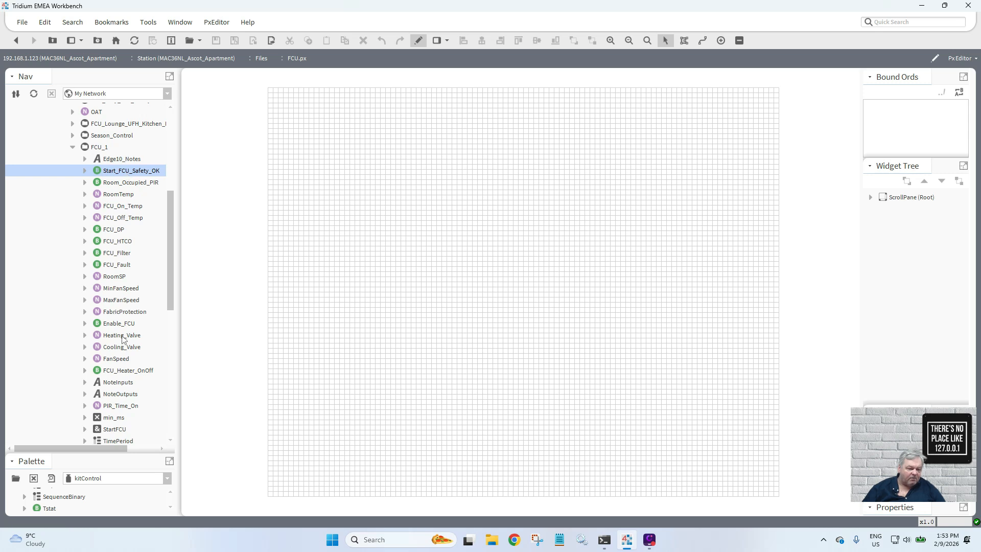
shift+click(117, 373)
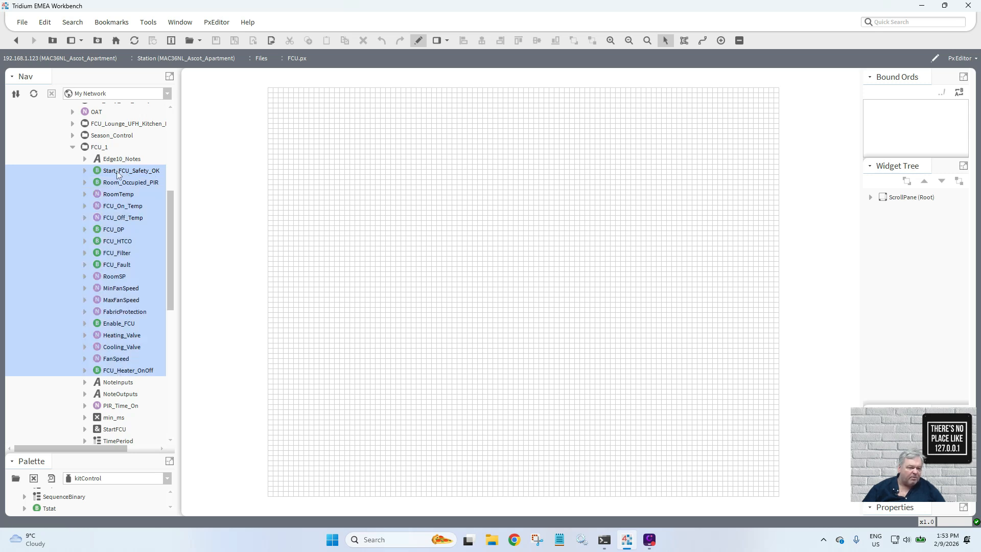
- Start bound labels on the canvas for FCU_1 points Start_FCU_Safety_OK through FCU_Heater_OnOff, animating their background with I Status To Simple and background status colors
drag(120, 174, 210, 201)
drag(307, 193, 320, 189)
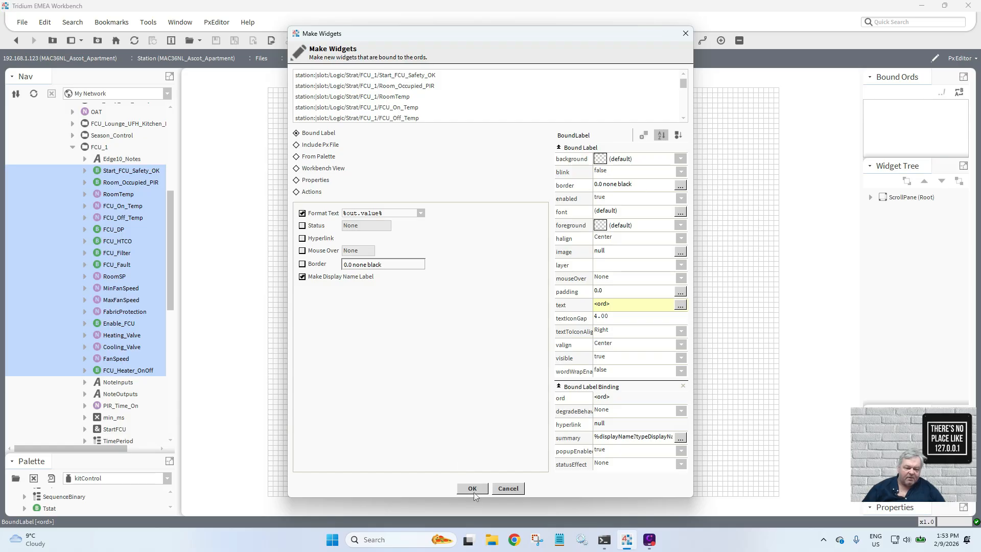
right_click(602, 159)
click(615, 164)
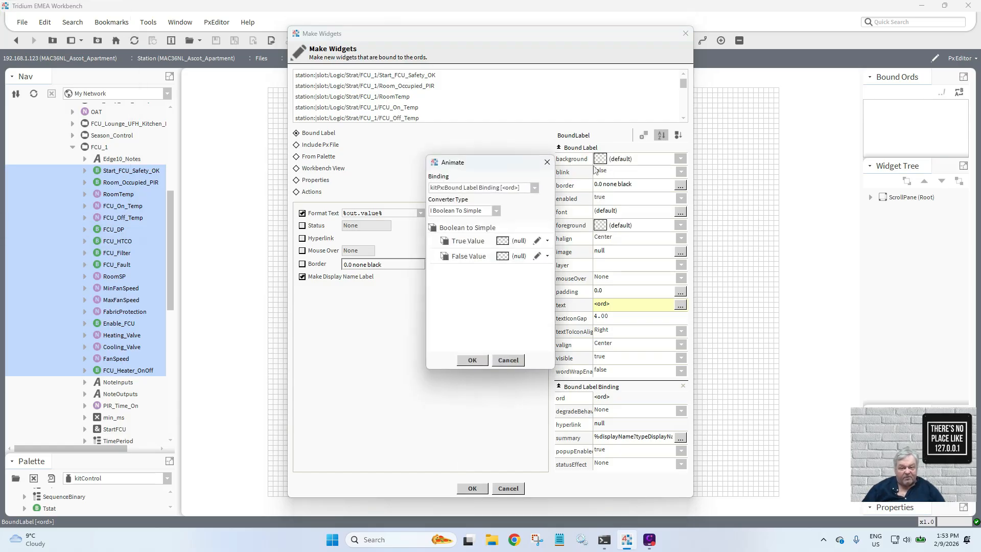
click(498, 214)
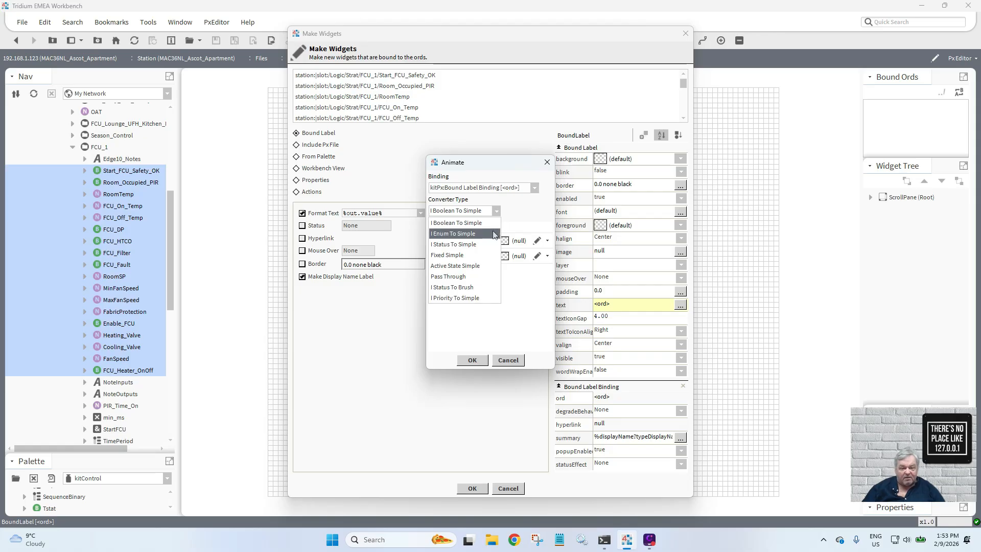
click(494, 252)
scroll(550, 263, down, 3)
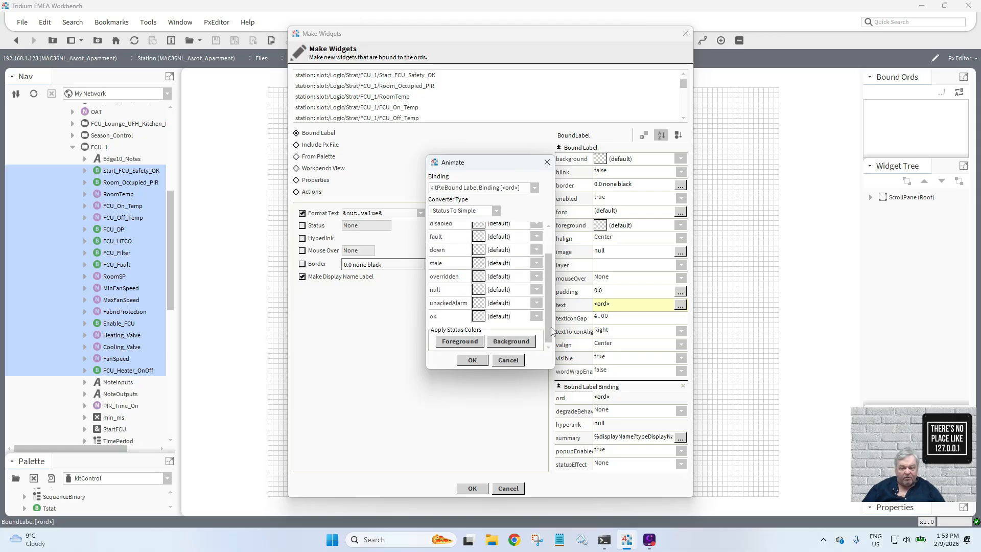
click(511, 341)
click(471, 361)
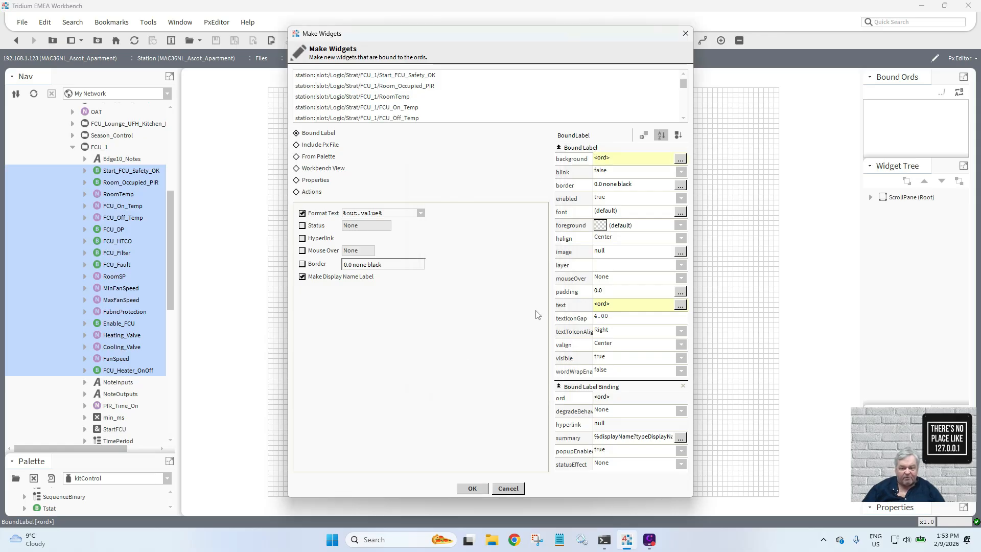
- Animate the bound labels' foreground with the I Status To Simple converter and apply the foreground status colors
right_click(610, 228)
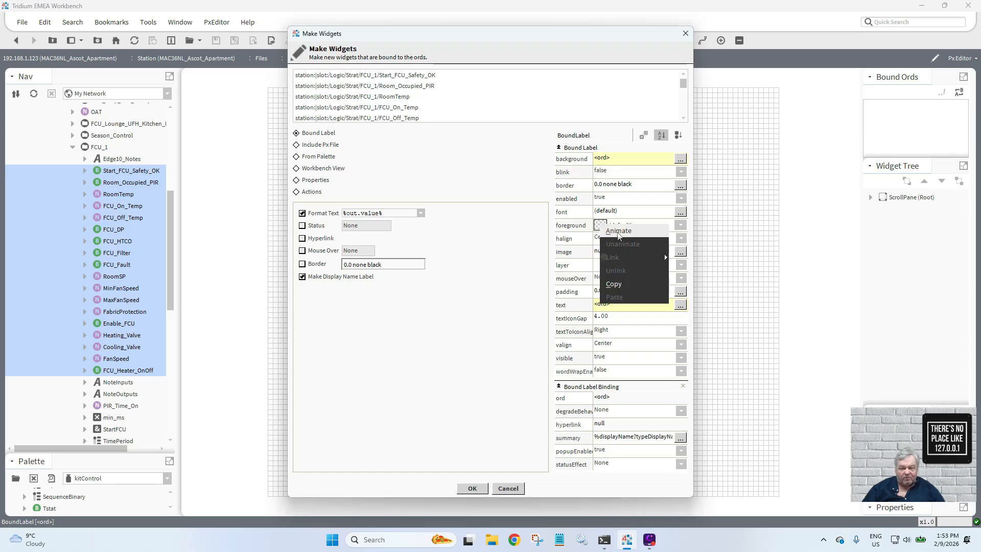
click(615, 236)
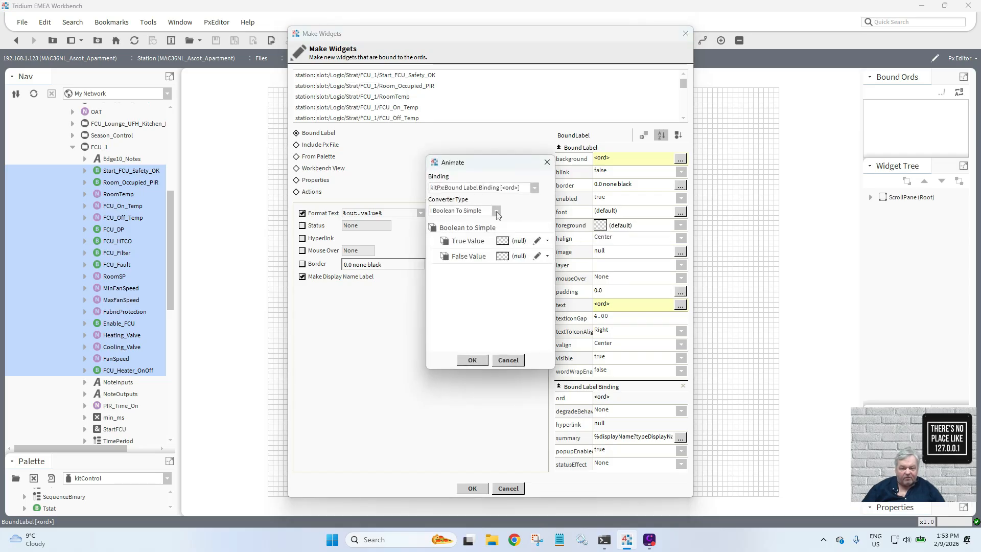
click(497, 211)
click(493, 250)
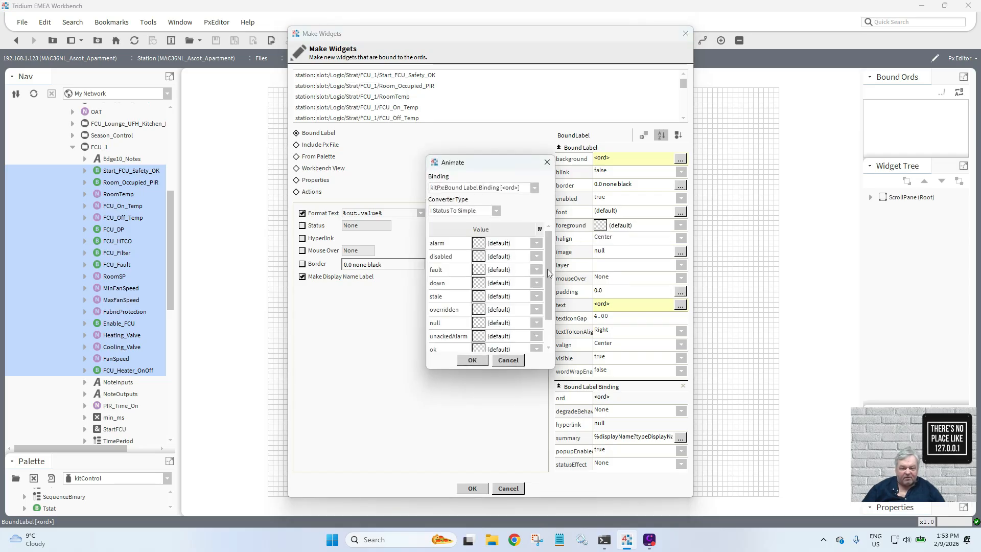
scroll(548, 269, down, 3)
click(460, 342)
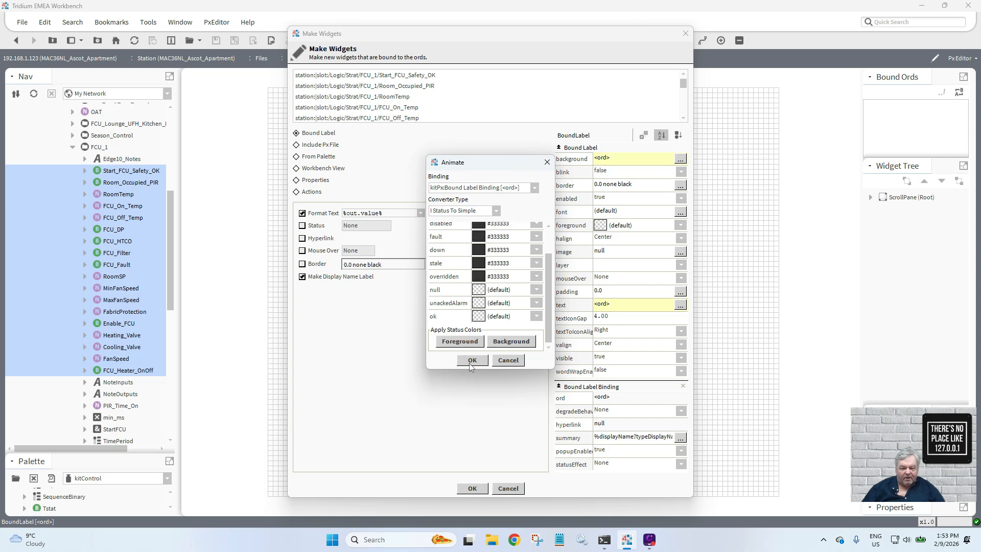
click(471, 362)
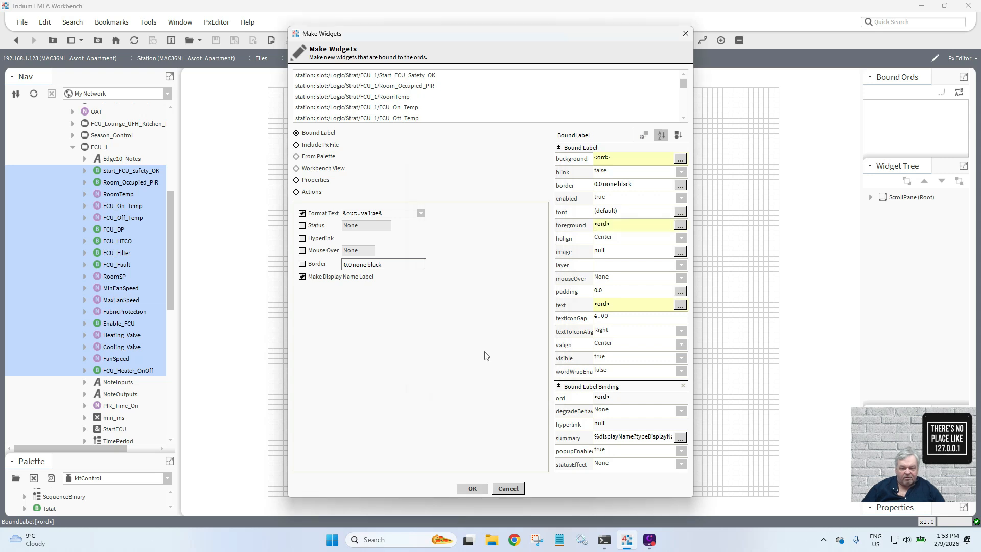
- Give the bound labels a groove border on all sides and create the widgets with display name labels
click(597, 184)
click(389, 234)
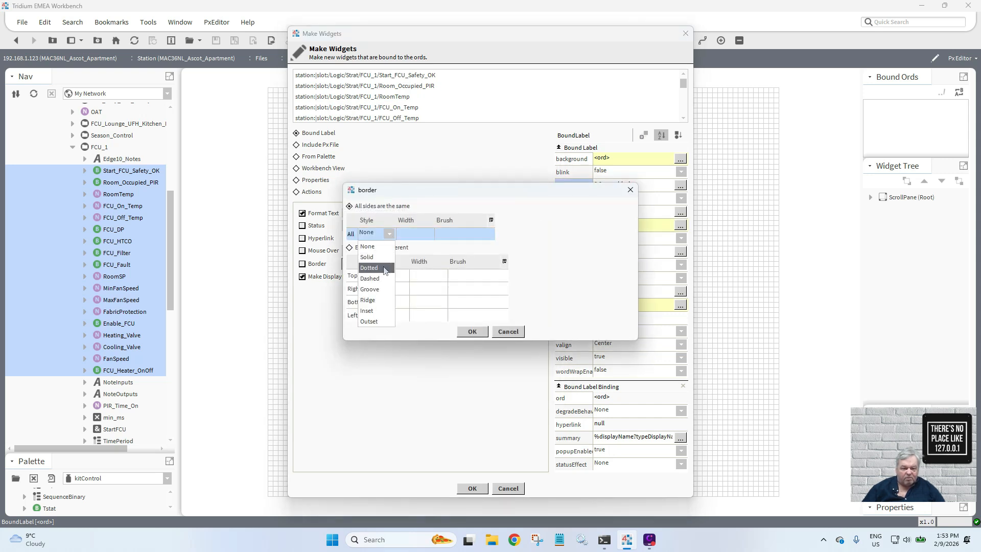
click(383, 288)
click(473, 331)
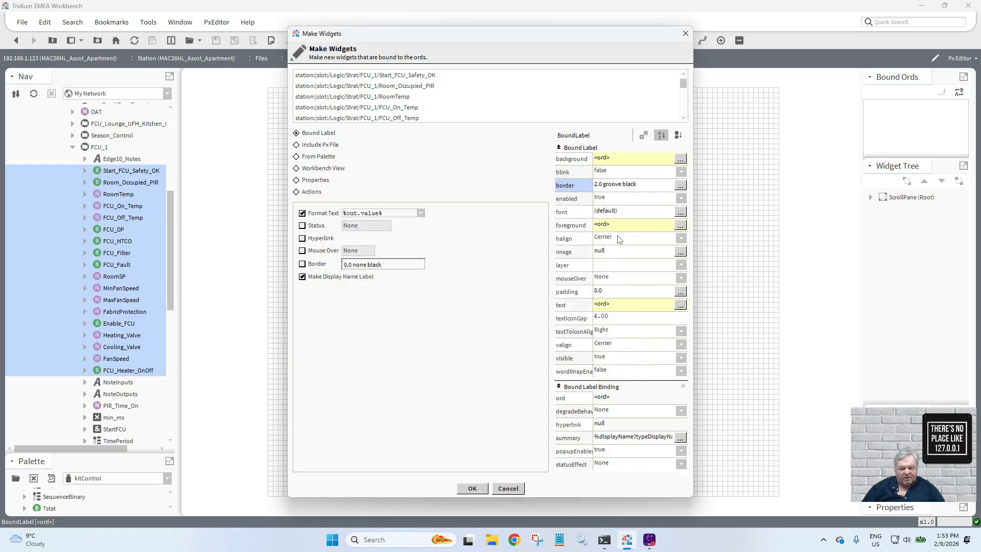
click(484, 490)
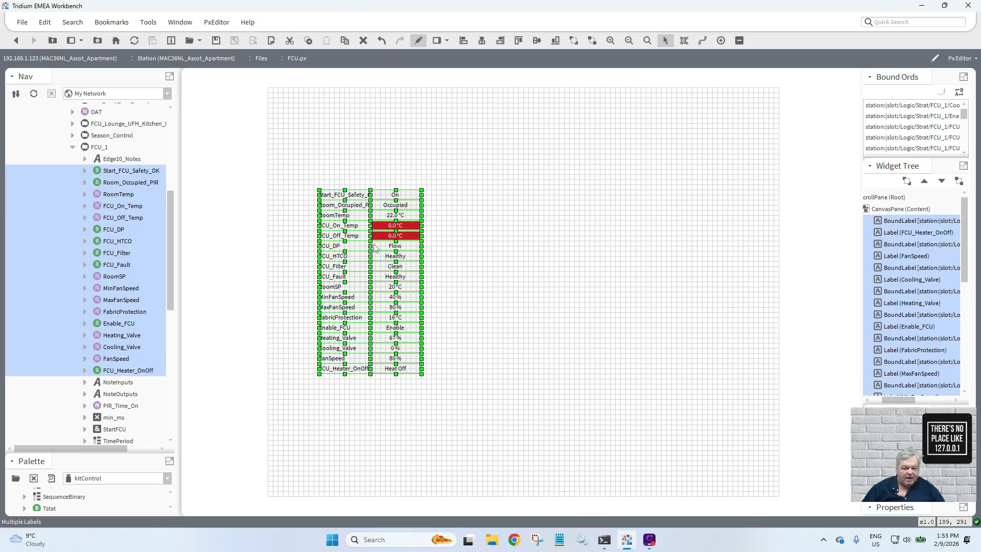
- Set the font of all the new labels to 16 pt SansSerif
right_click(348, 197)
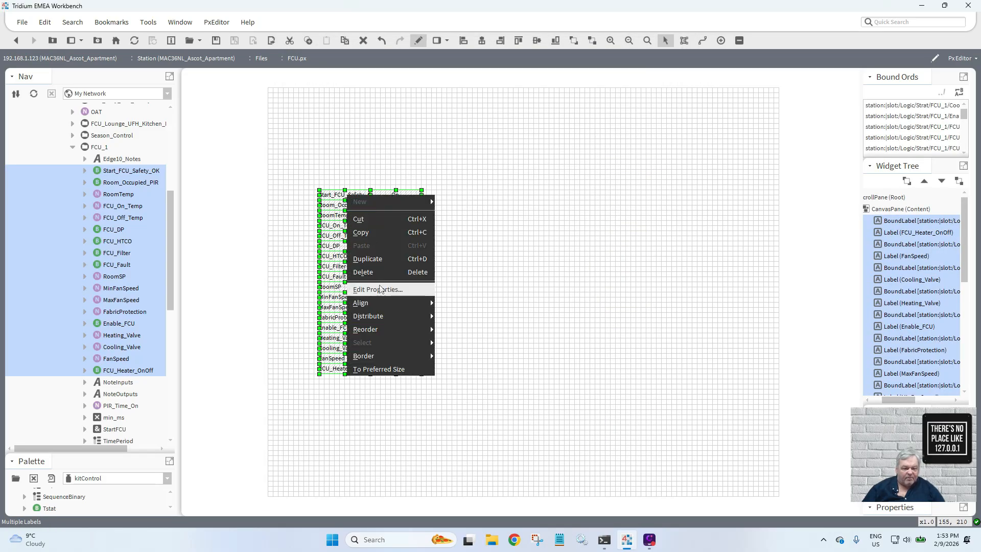
click(378, 289)
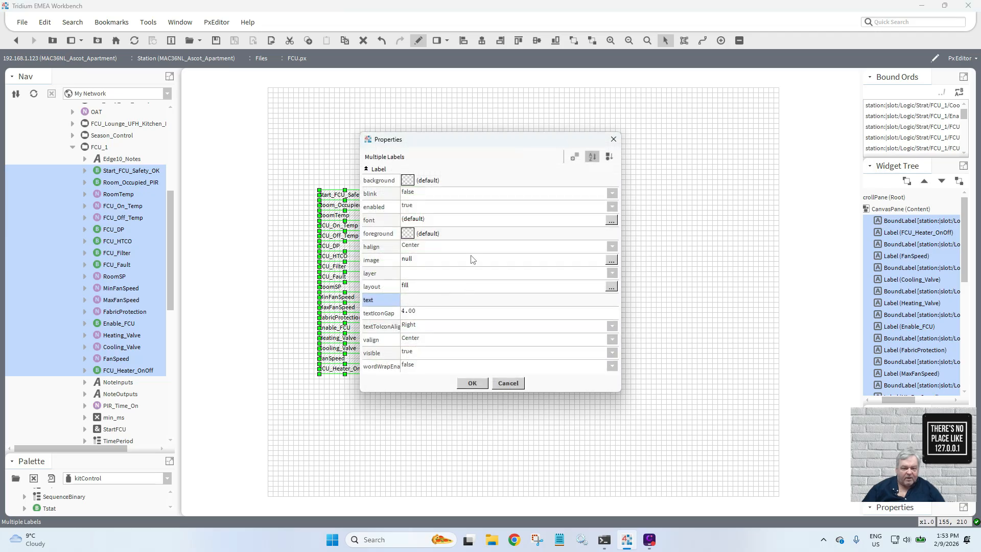
click(442, 221)
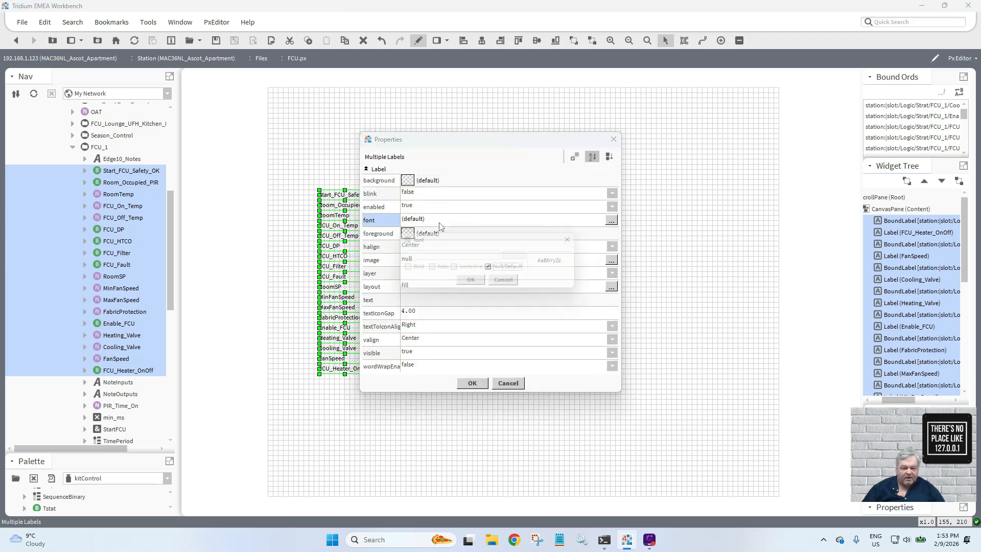
click(492, 269)
click(529, 256)
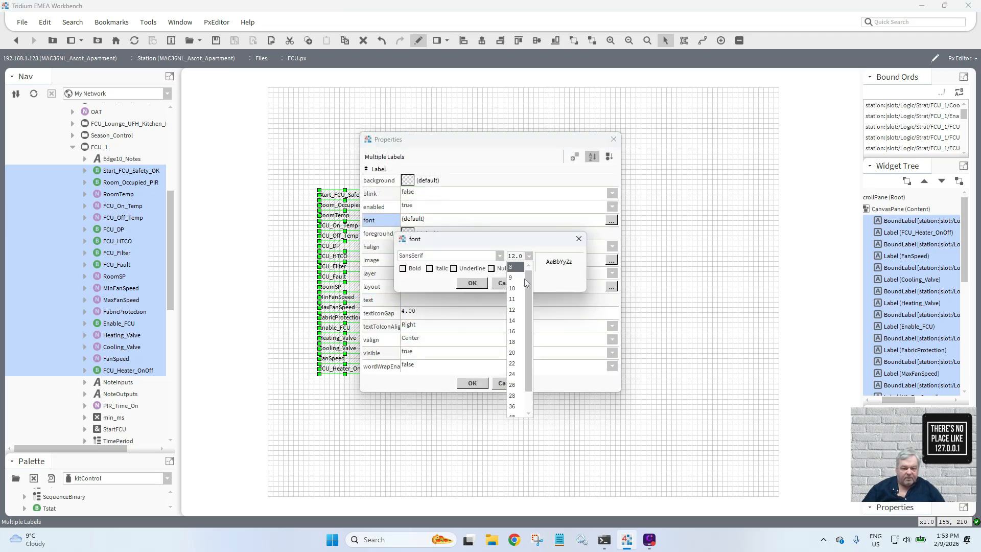
click(519, 330)
click(472, 284)
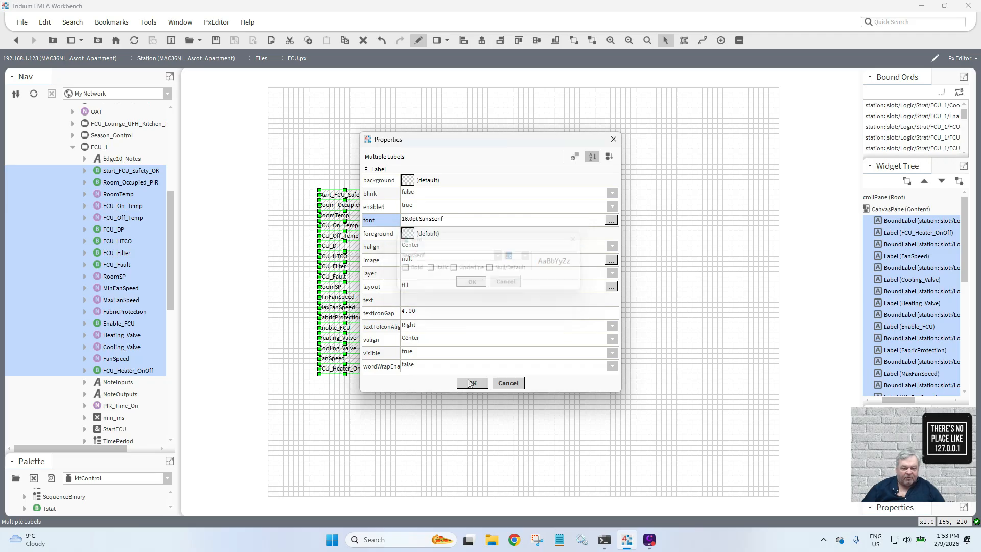
click(473, 383)
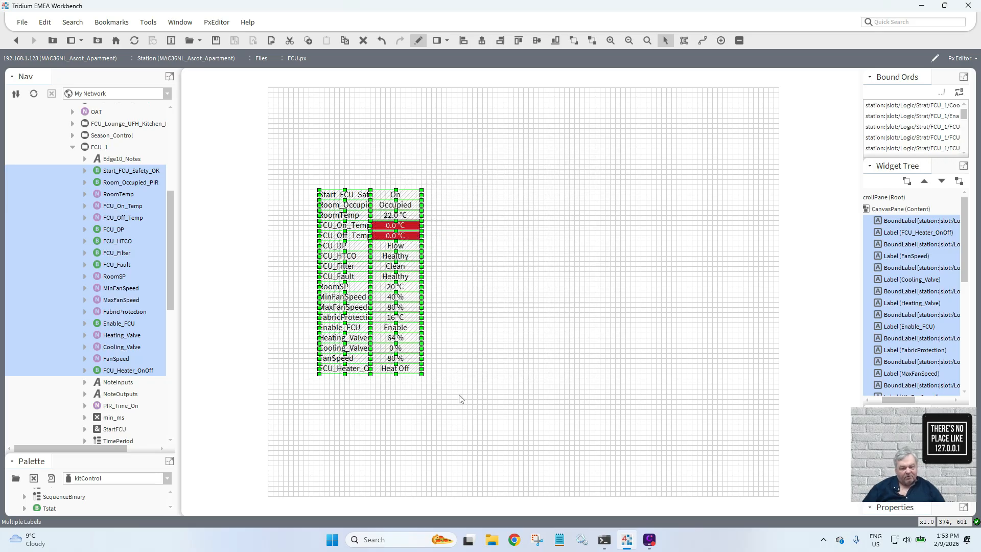
- Move the whole label block up and to the right on the canvas, and widen the name labels leftward to fit their full text
drag(459, 396, 324, 184)
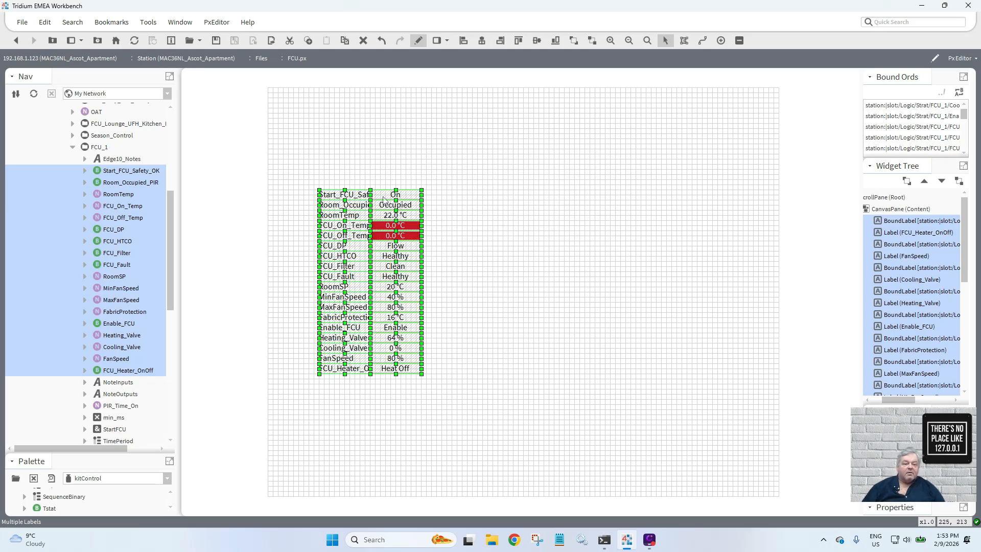
drag(381, 197, 432, 141)
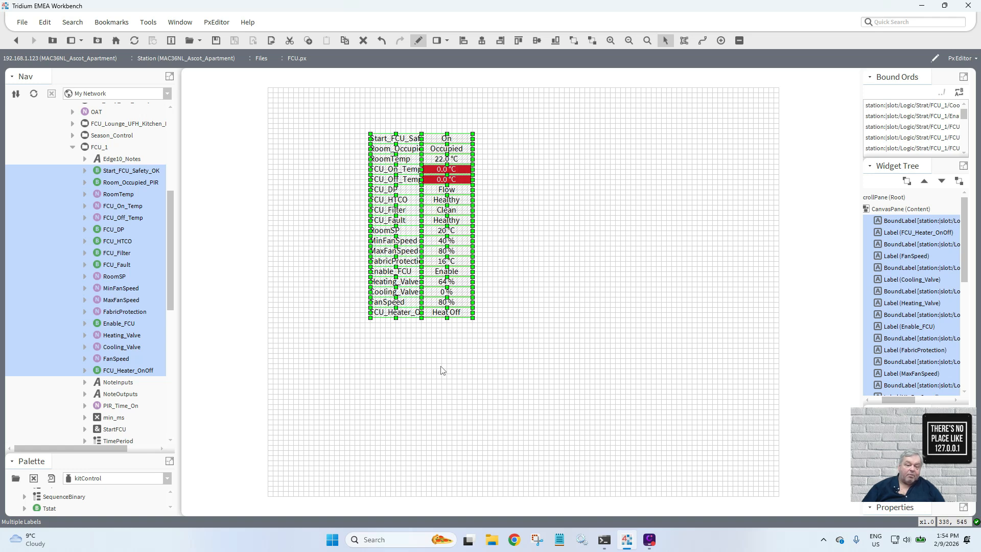
drag(441, 332, 334, 142)
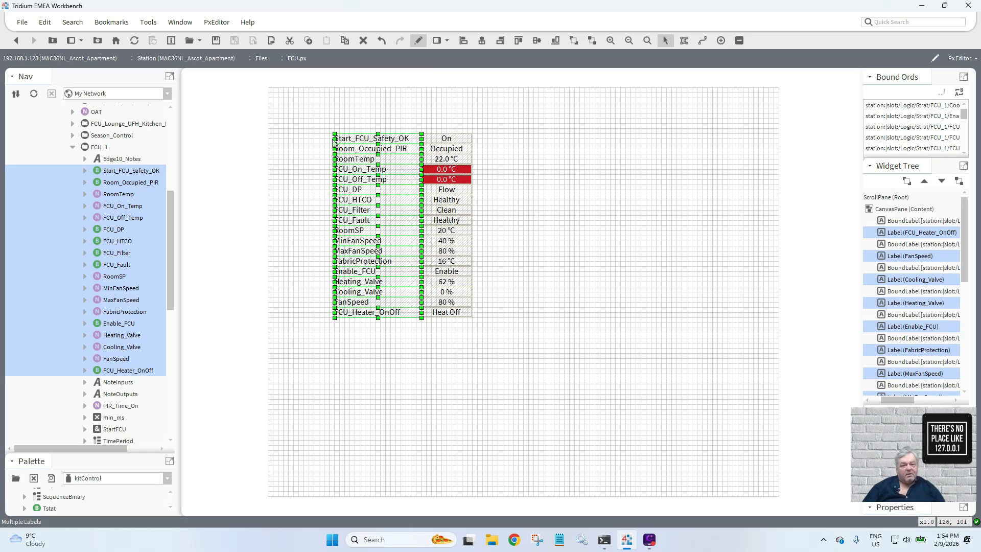
click(411, 355)
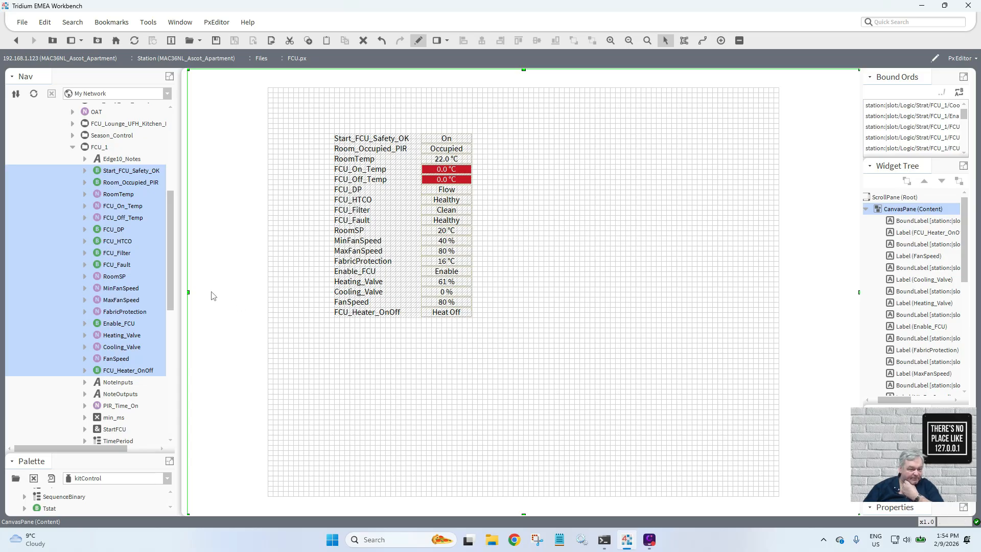
- Create bound labels with display names for PIR_Time_On, Htg_Type, FanOffDelay and FabricProtect from FCU_1 below the existing block
drag(173, 287, 174, 336)
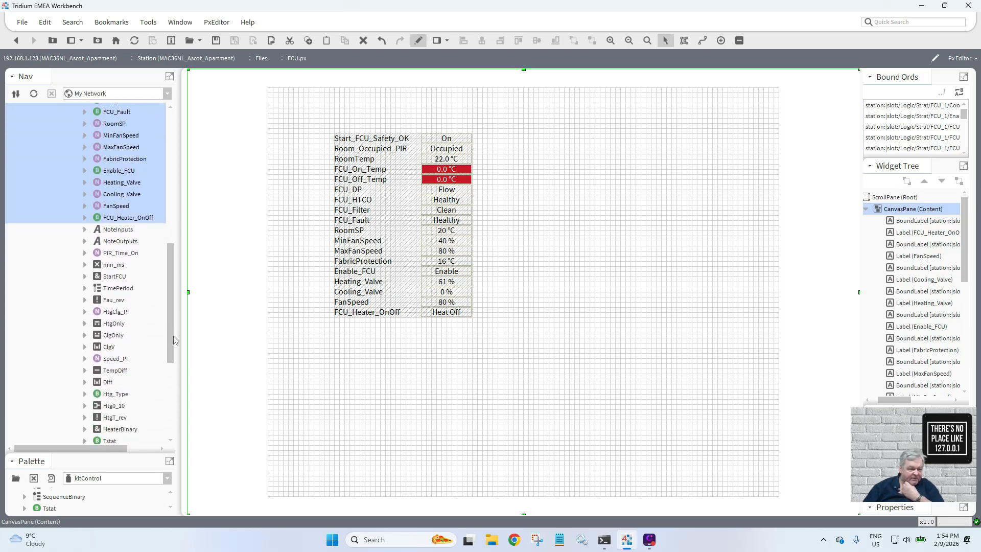
click(117, 254)
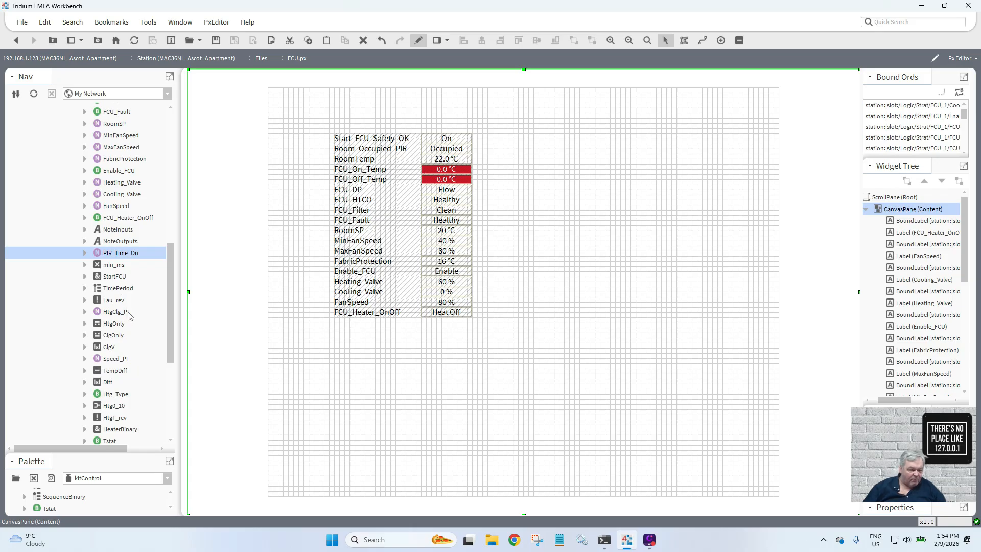
mouse_move(173, 313)
mouse_down()
mouse_move(173, 360)
mouse_move(173, 314)
mouse_up()
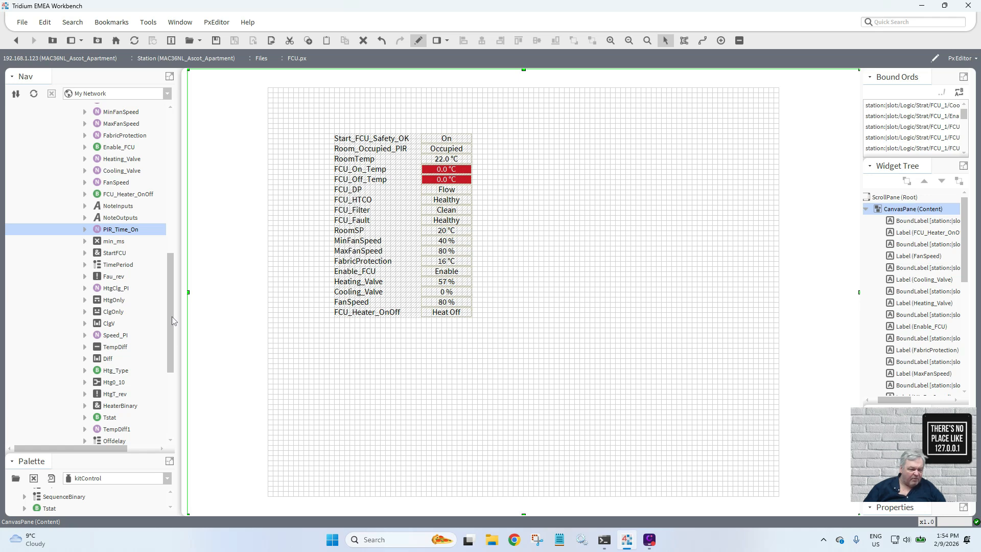
drag(172, 320, 173, 344)
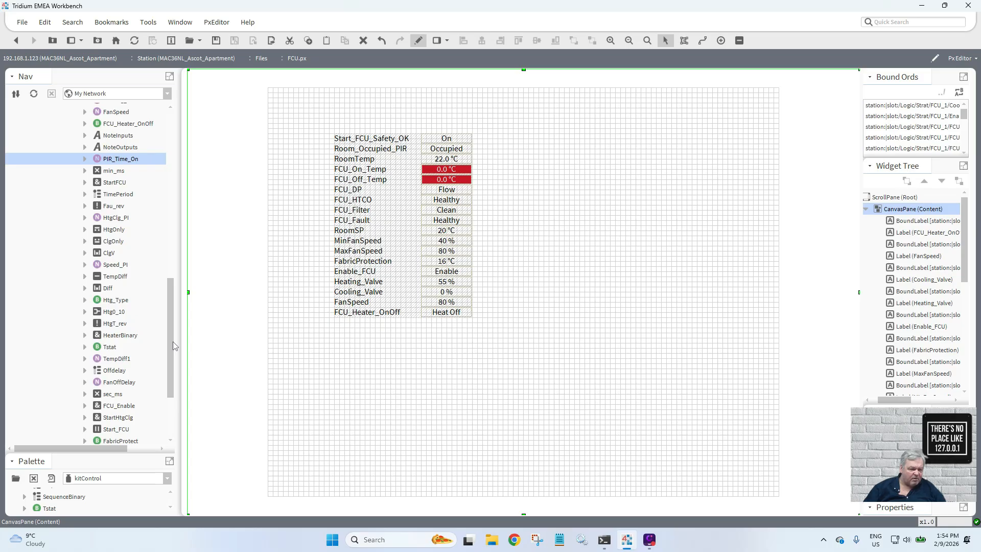
drag(173, 346, 173, 351)
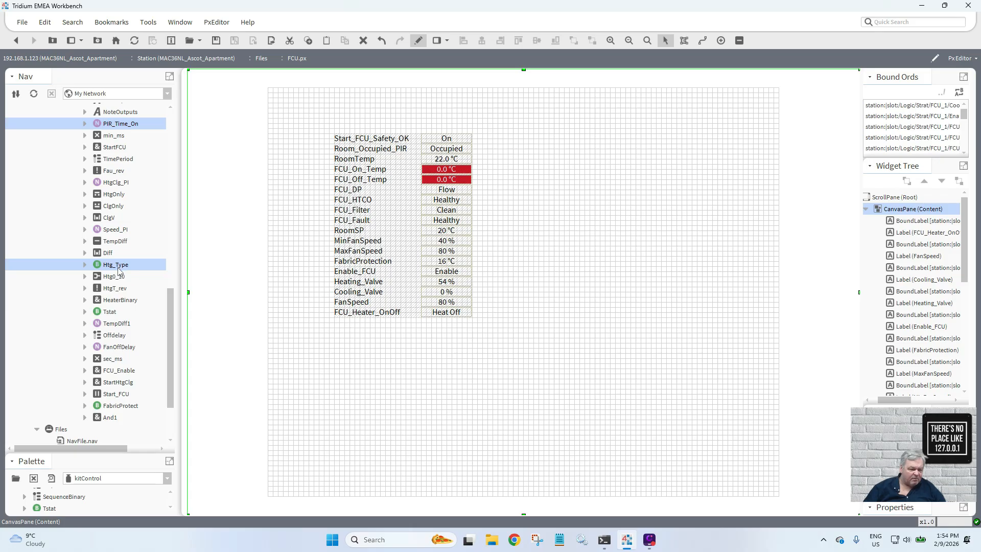
ctrl+click(120, 349)
ctrl+click(123, 407)
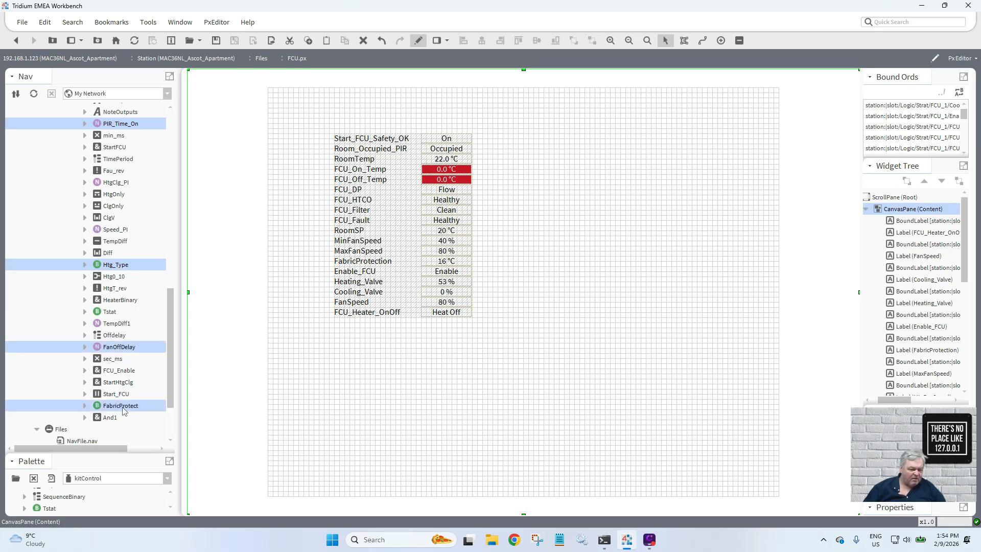
drag(170, 388, 173, 329)
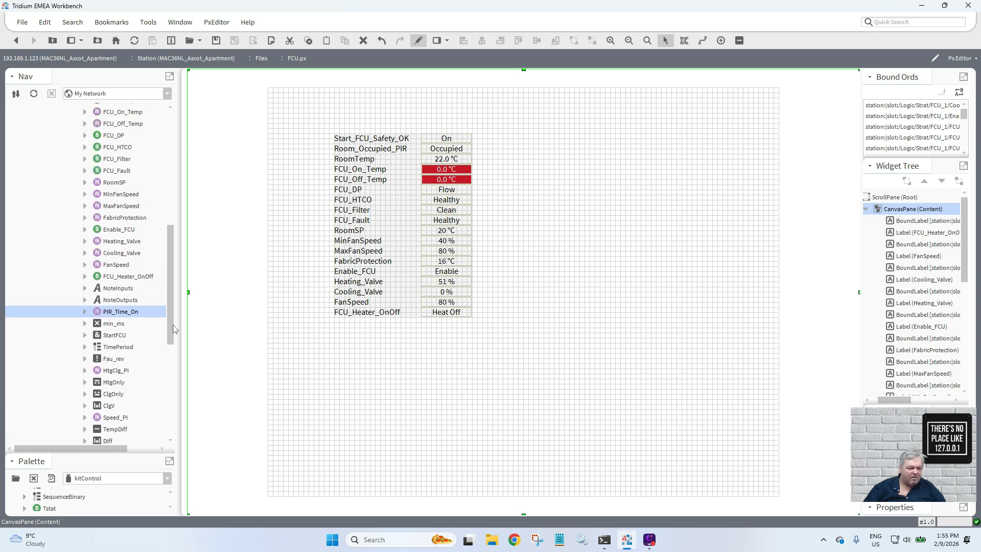
drag(173, 325, 174, 338)
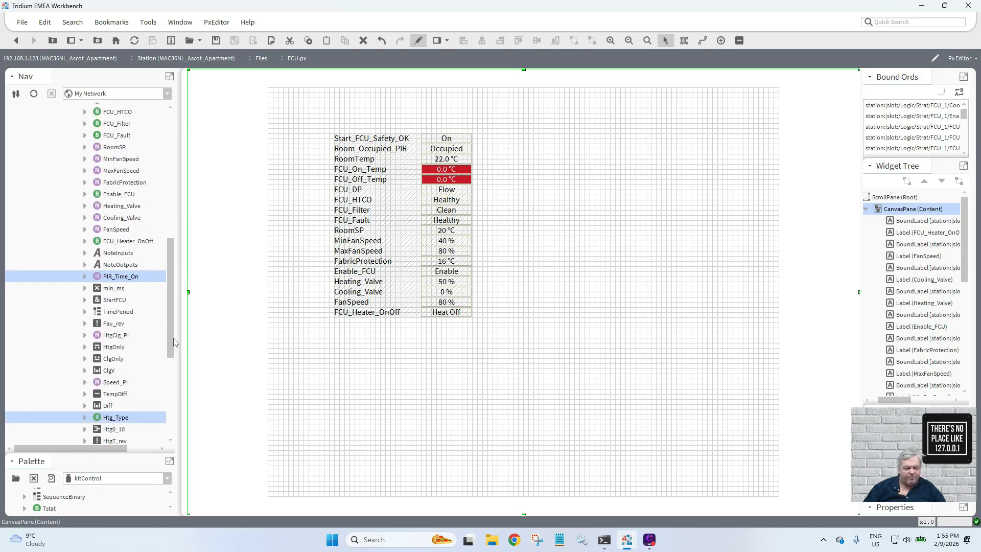
drag(173, 339, 400, 375)
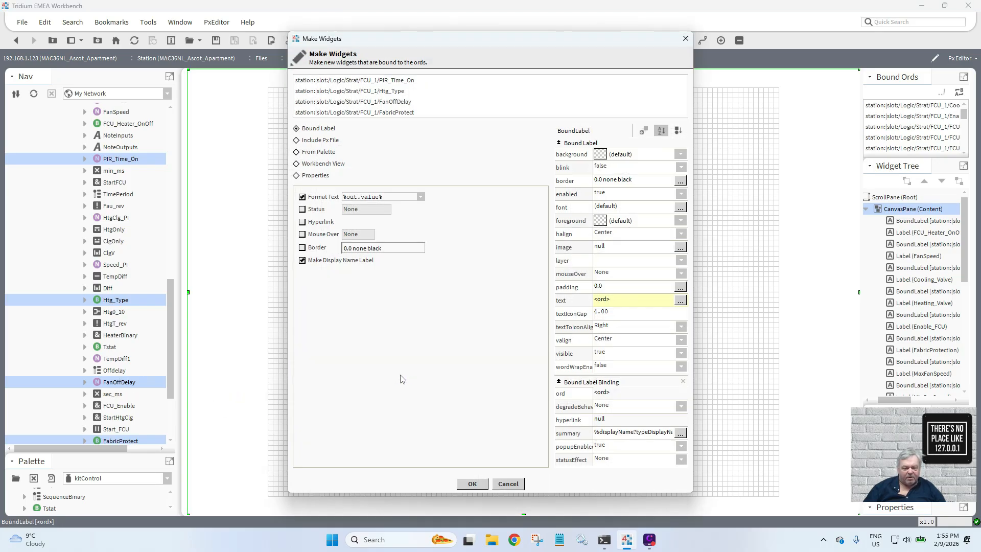
click(474, 483)
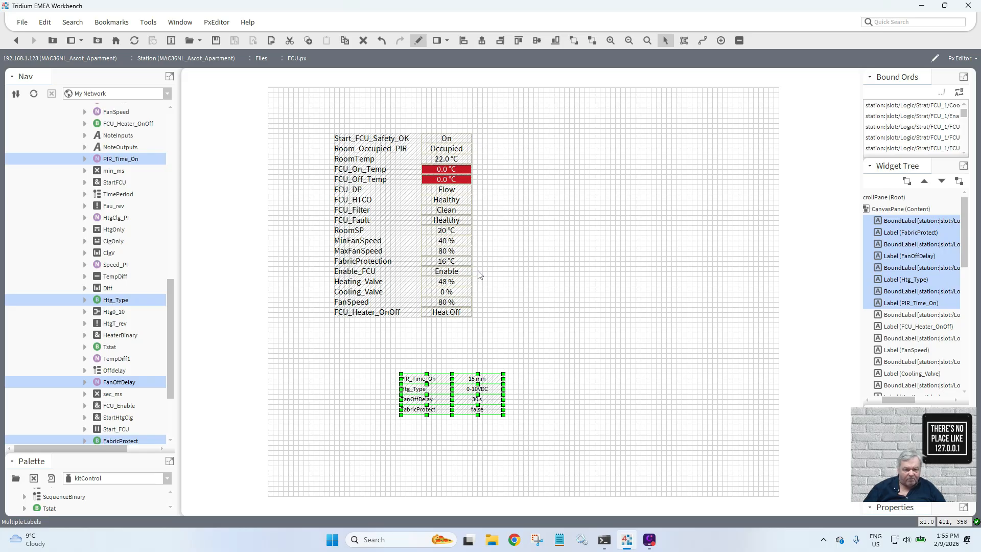
- Move the FabricProtection name and value labels out of the main block to directly below the FabricProtect row
drag(478, 271, 318, 249)
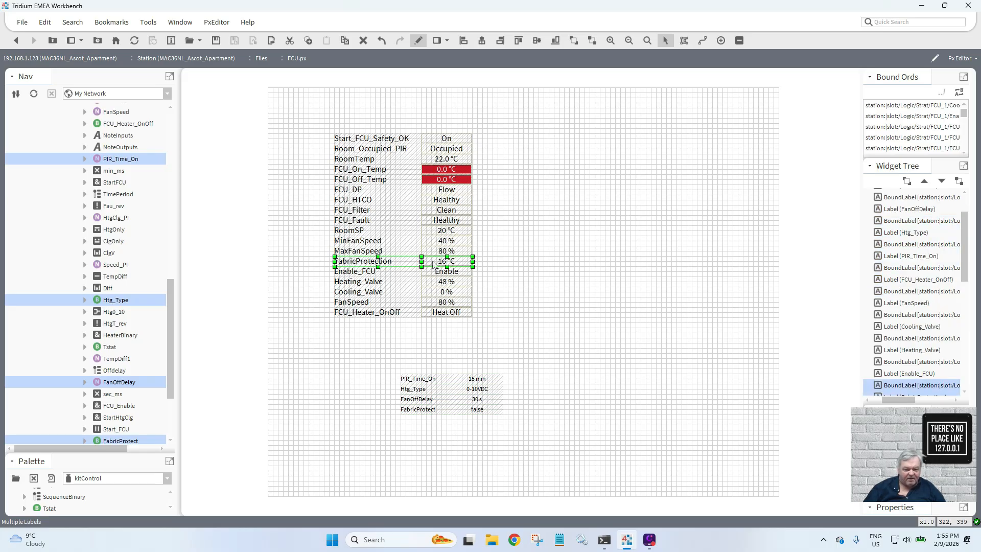
drag(434, 264, 465, 422)
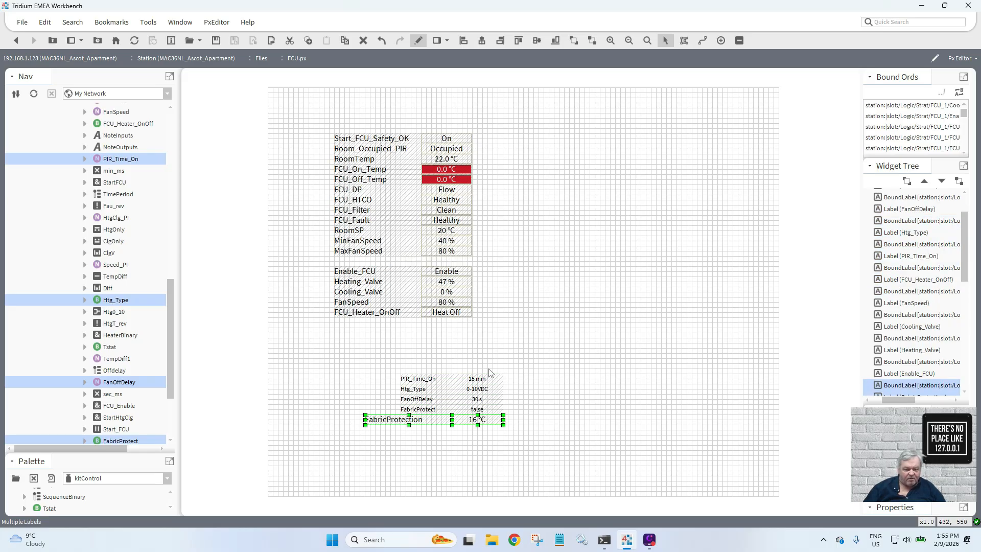
- Move the MinFanSpeed, MaxFanSpeed and RoomSP rows below the FabricProtection row, and the Enable_FCU group to the right of the main block
drag(489, 267, 373, 432)
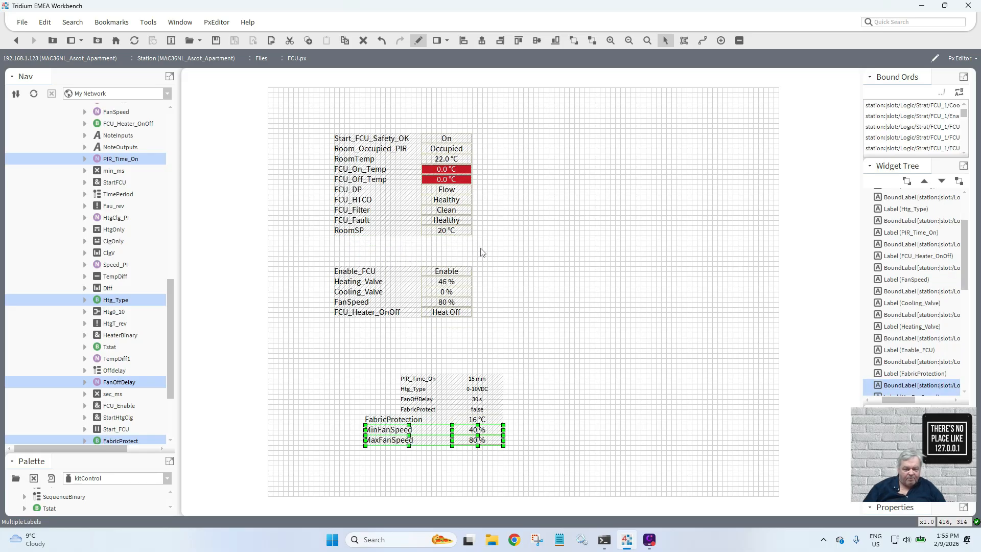
drag(482, 252, 370, 457)
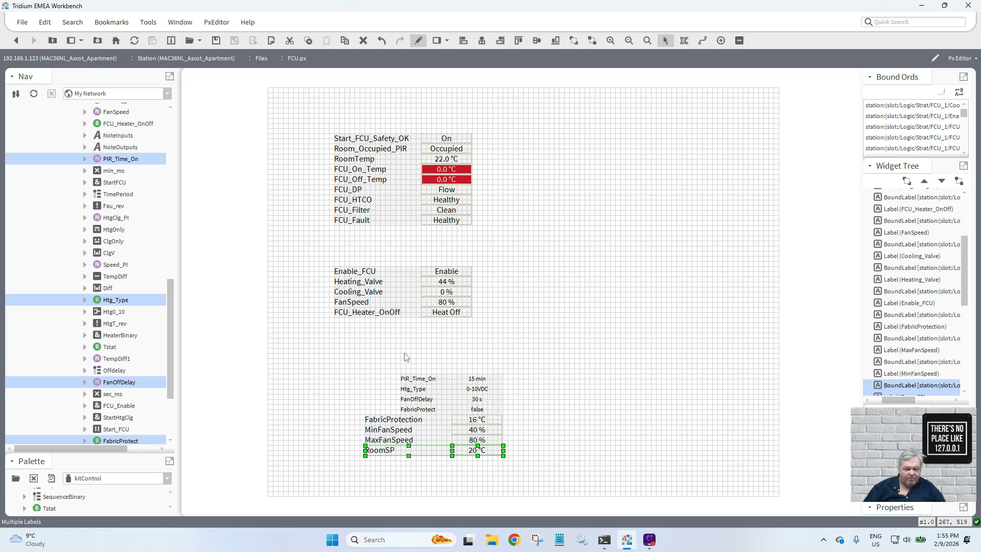
drag(490, 331, 525, 137)
click(533, 223)
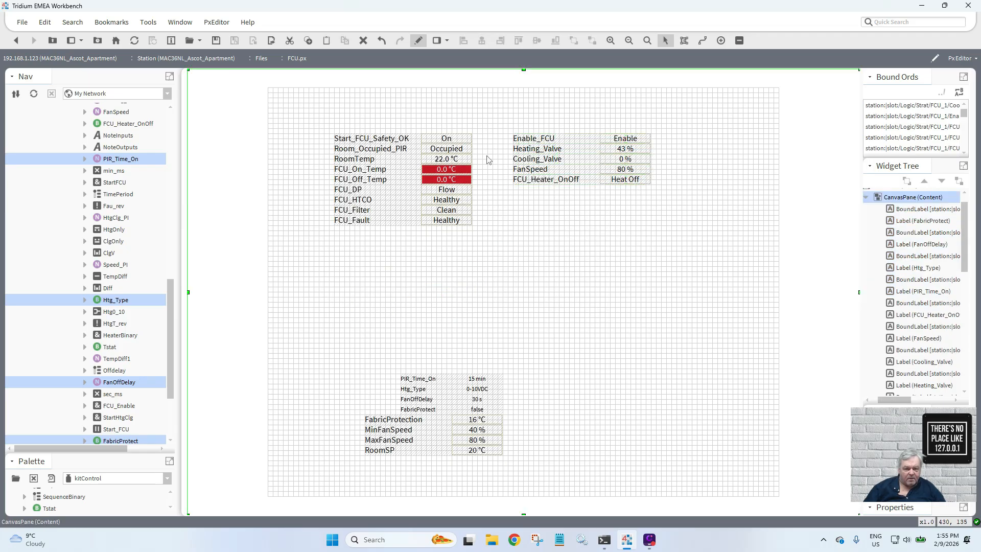
- Remove the status-color animation from the foreground of the Start_FCU_Safety_OK value label
double_click(451, 144)
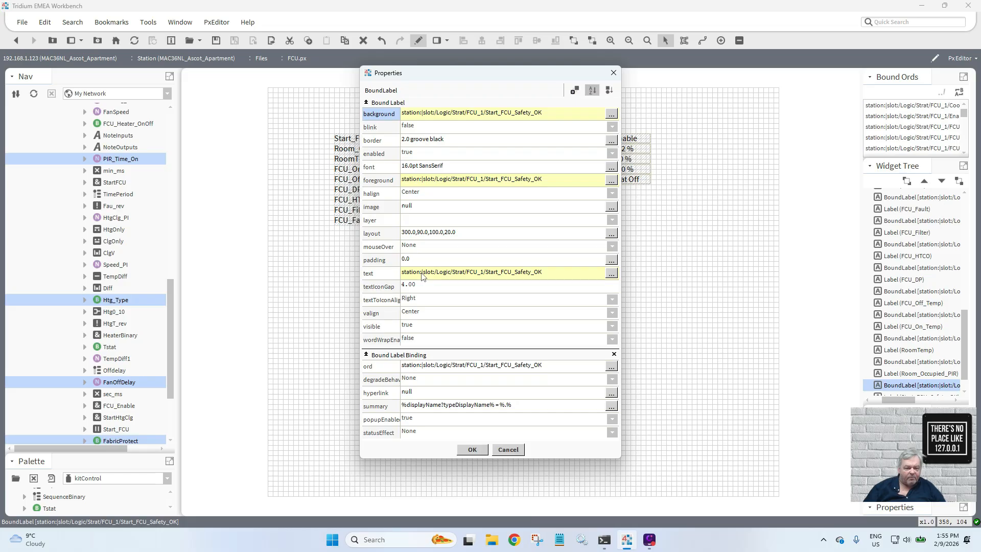
click(426, 184)
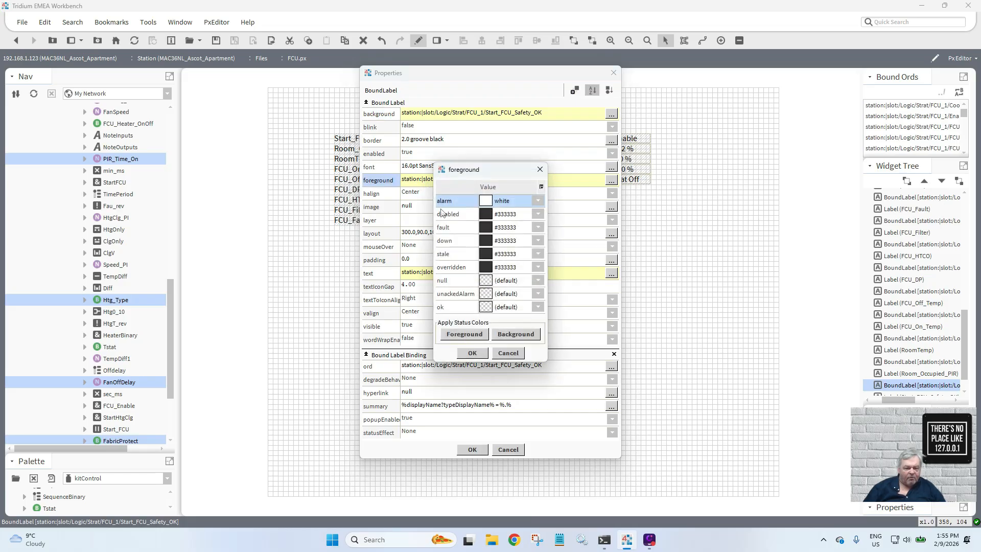
click(507, 353)
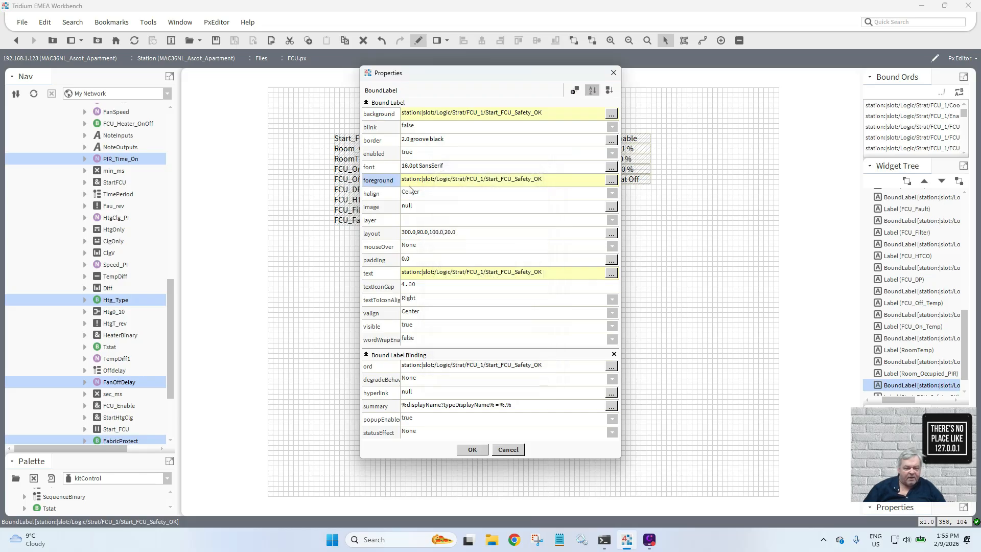
click(411, 185)
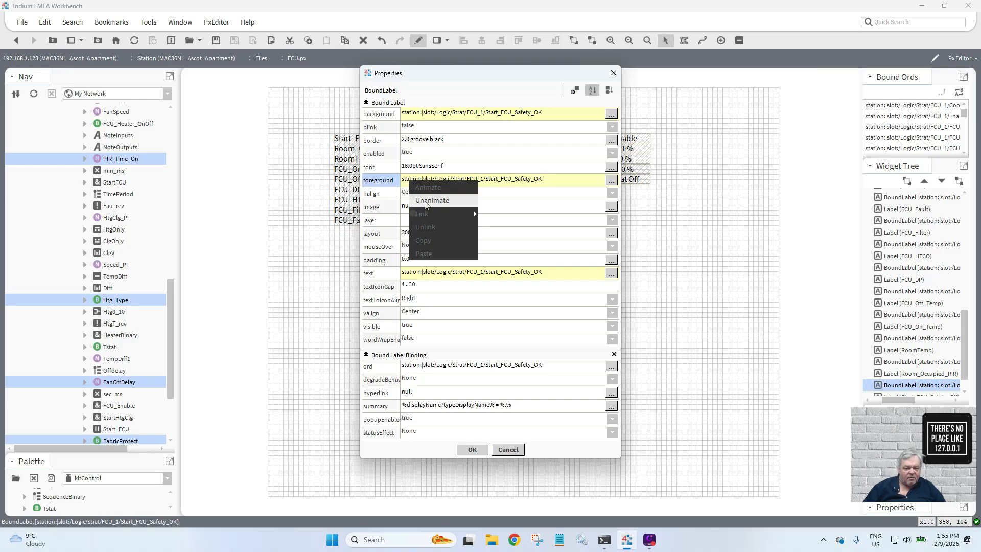
click(427, 205)
- Animate the foreground of the Start_FCU_Safety_OK value label with green as its true value
click(417, 184)
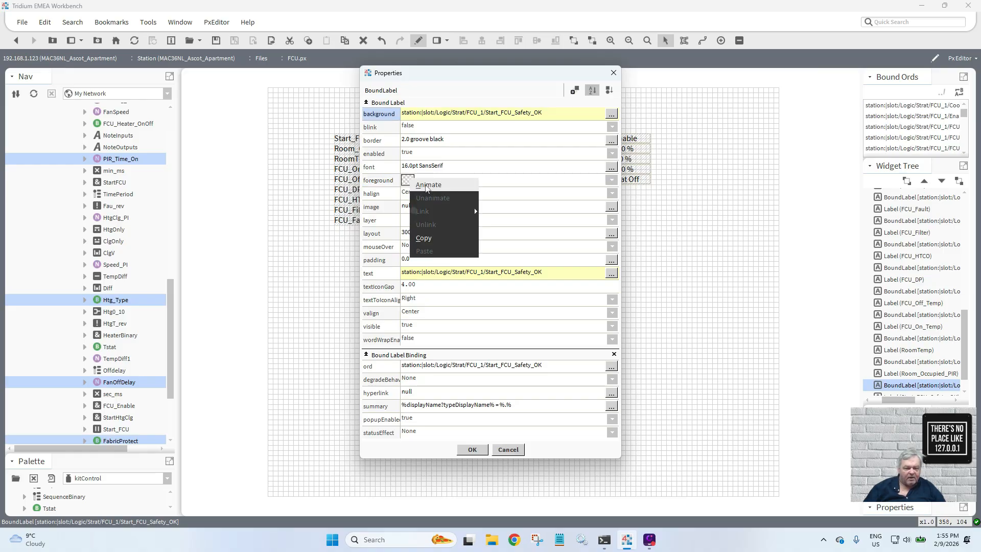
click(429, 227)
click(449, 238)
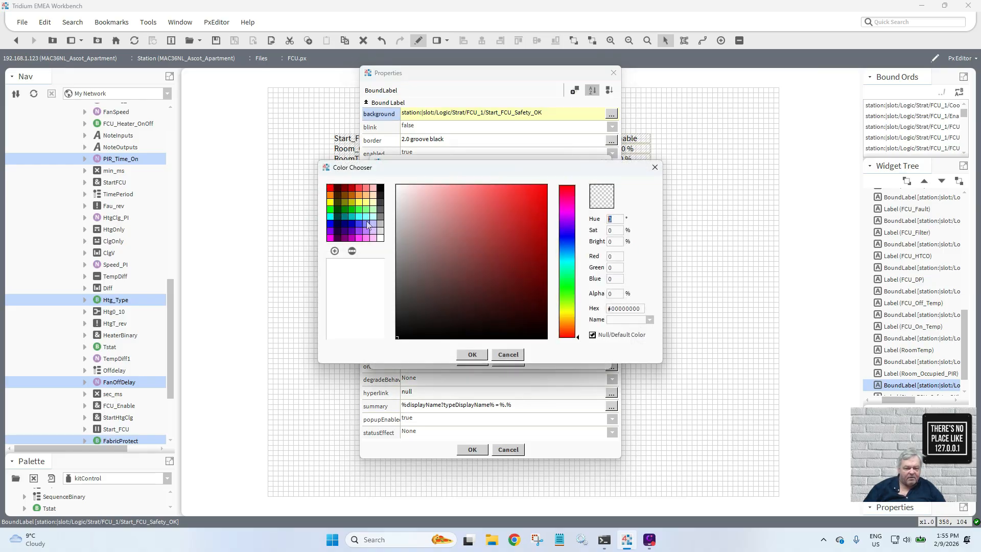
click(345, 209)
click(473, 355)
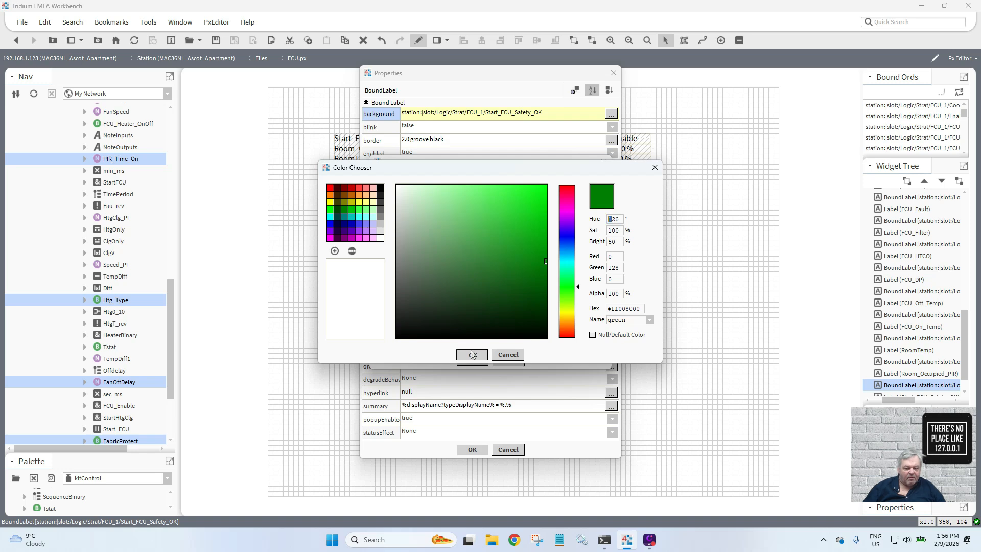
click(472, 359)
click(472, 449)
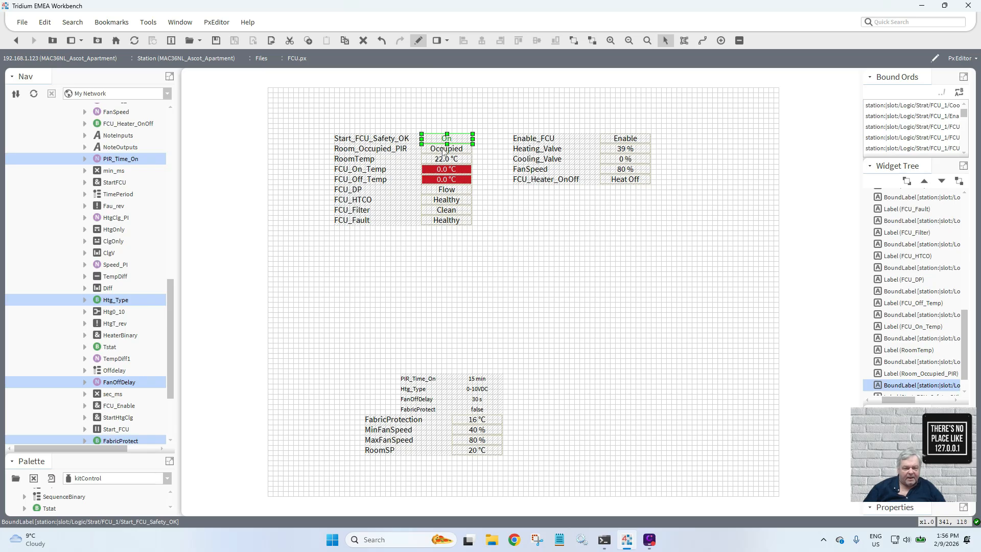
- Replace the foreground animation of the Room_Occupied_PIR value label with a Boolean to Simple one using green as its true value
double_click(443, 150)
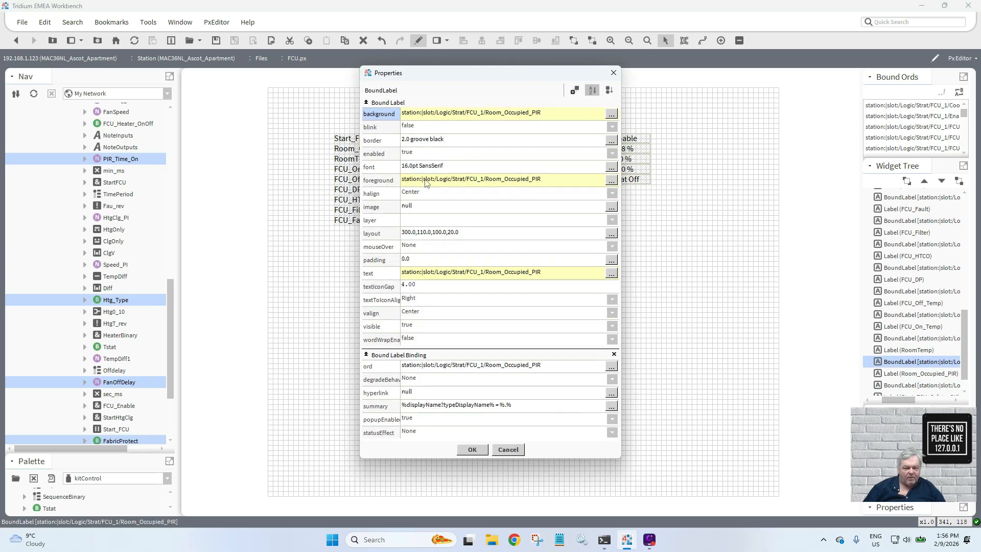
right_click(427, 183)
click(442, 200)
right_click(409, 183)
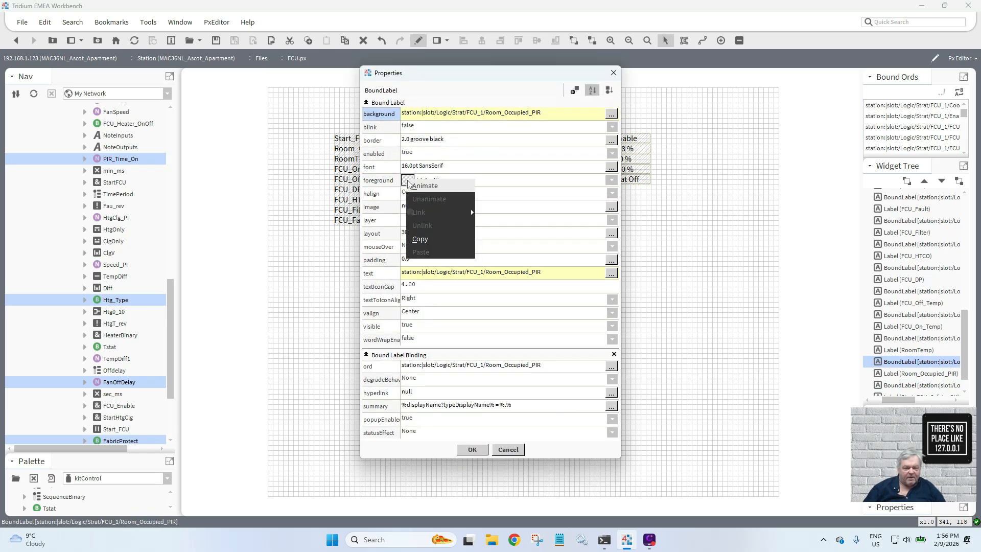
click(416, 186)
click(447, 240)
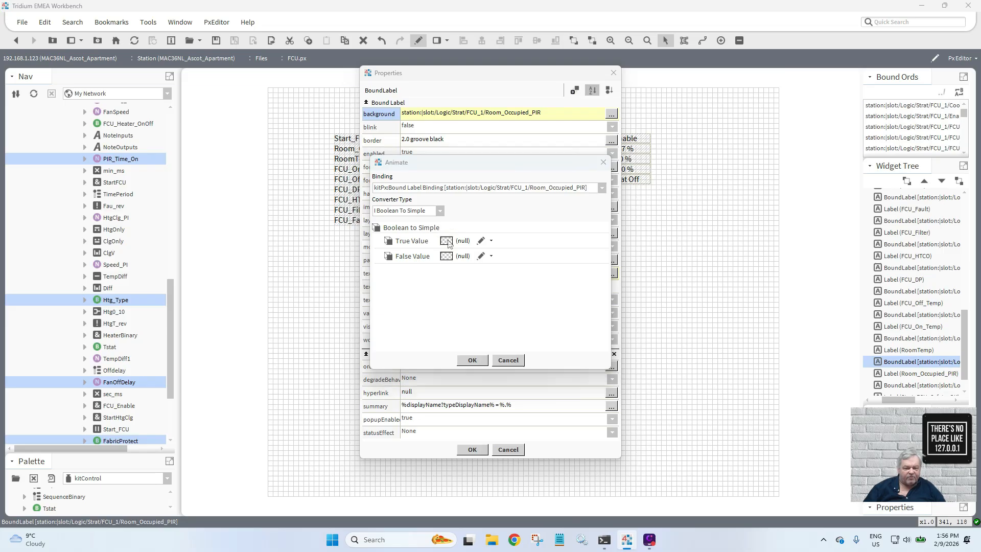
click(345, 210)
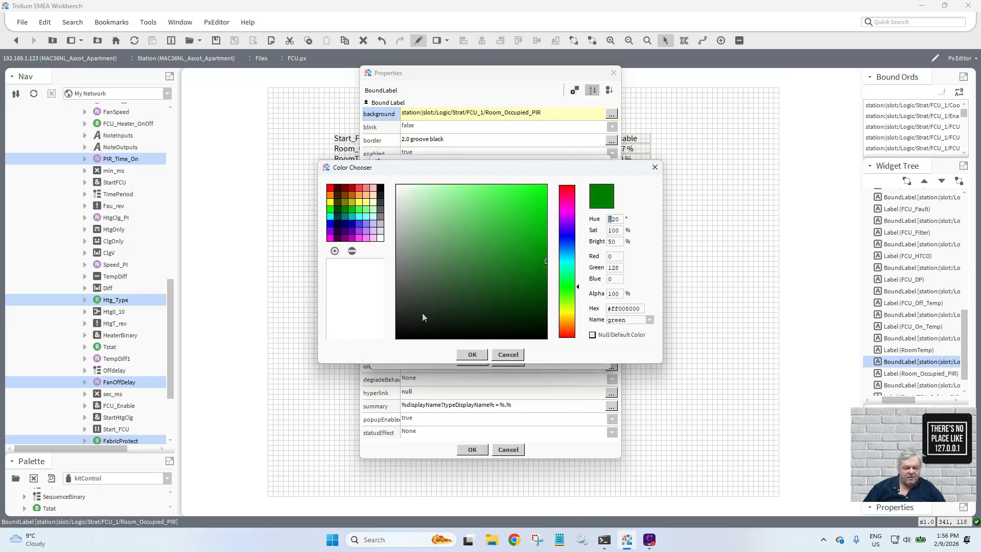
click(468, 352)
click(471, 358)
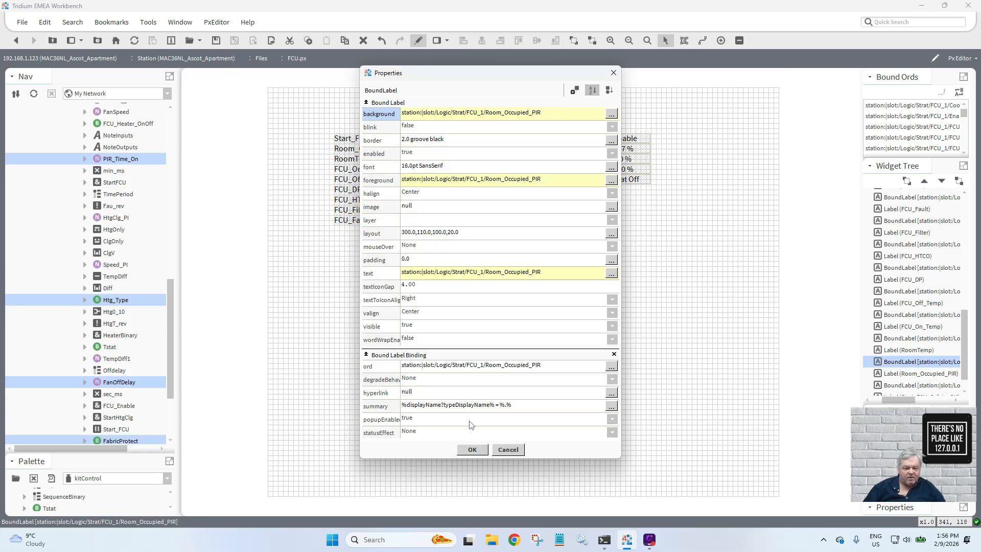
click(472, 449)
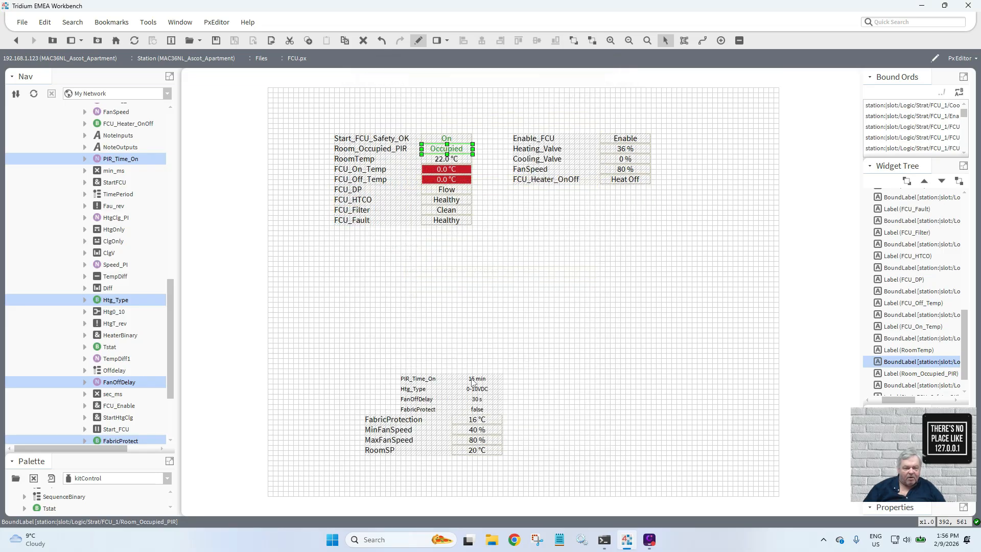
- Replace the foreground animation of the Enable_FCU value label with one using green as its true value
double_click(624, 141)
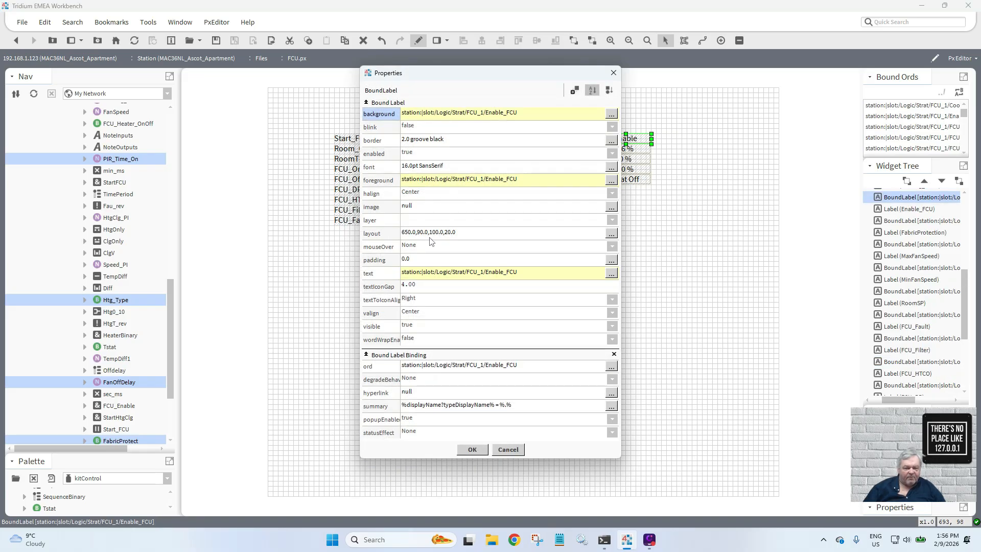
right_click(423, 180)
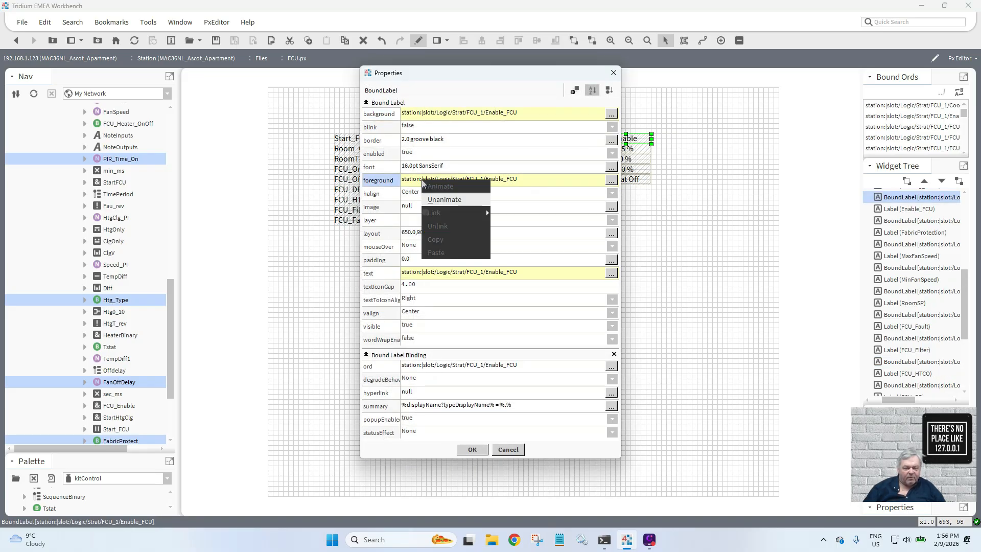
click(436, 198)
right_click(404, 177)
click(421, 183)
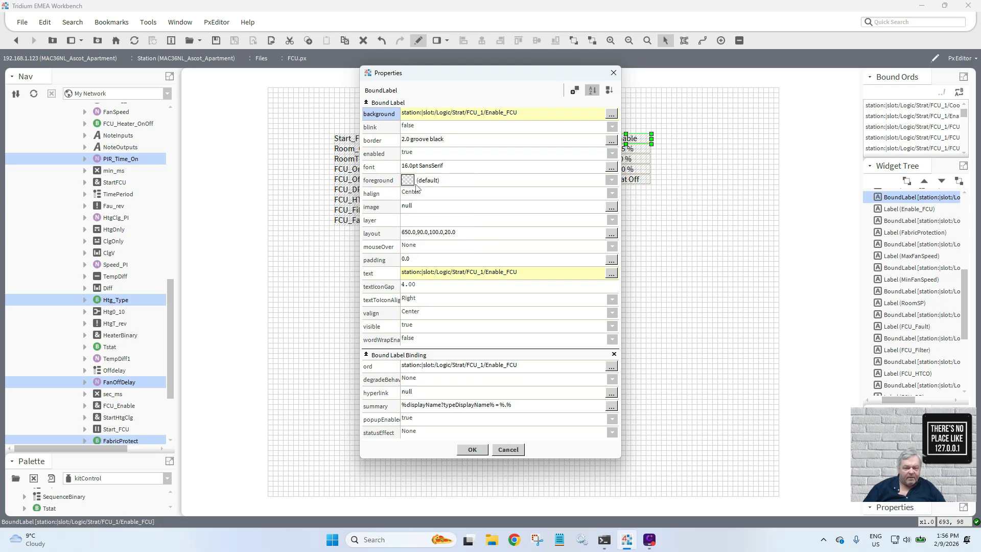
click(458, 241)
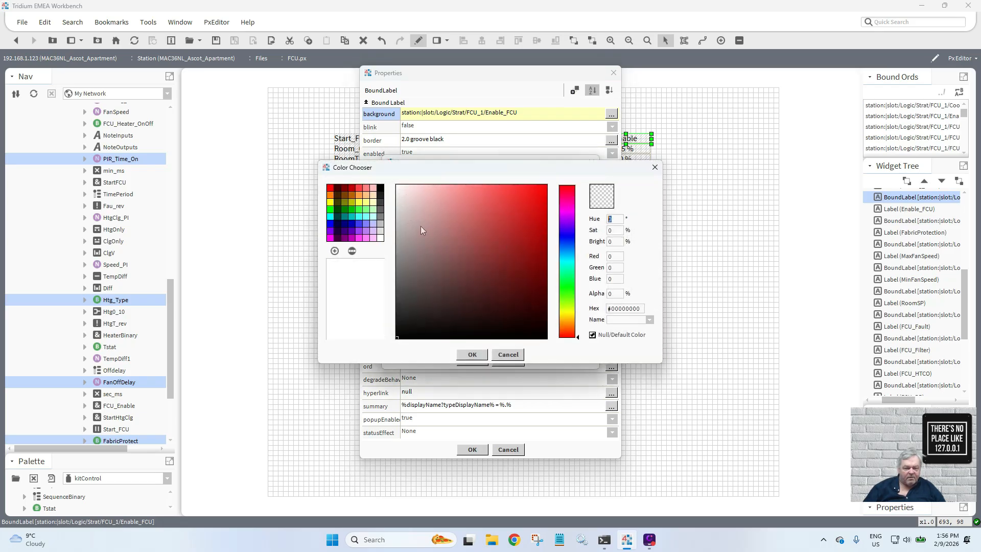
click(346, 213)
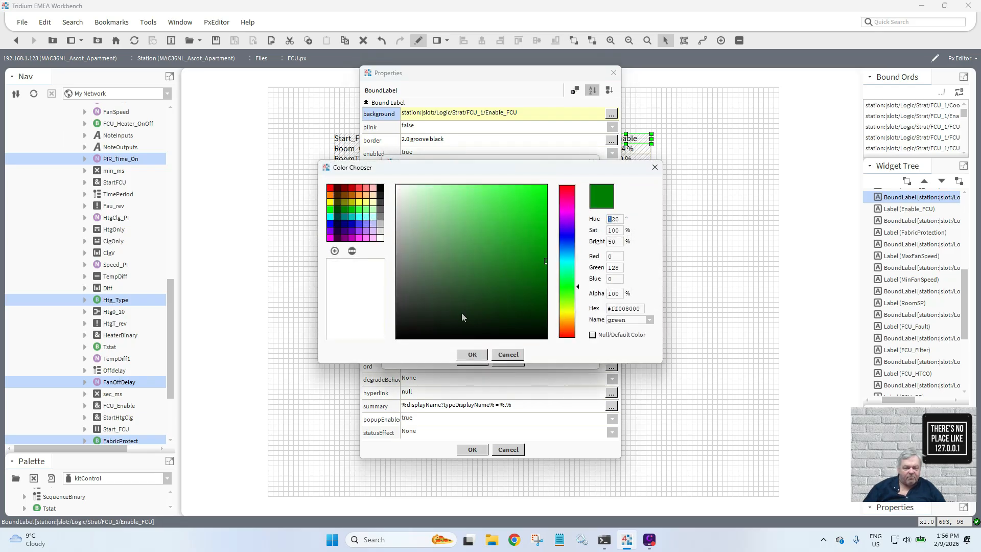
click(479, 354)
click(476, 355)
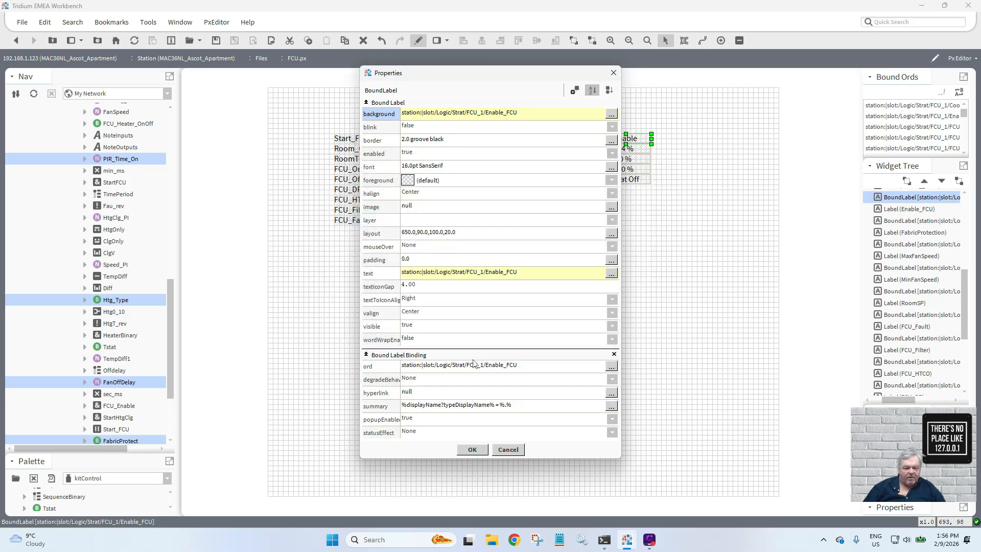
click(473, 450)
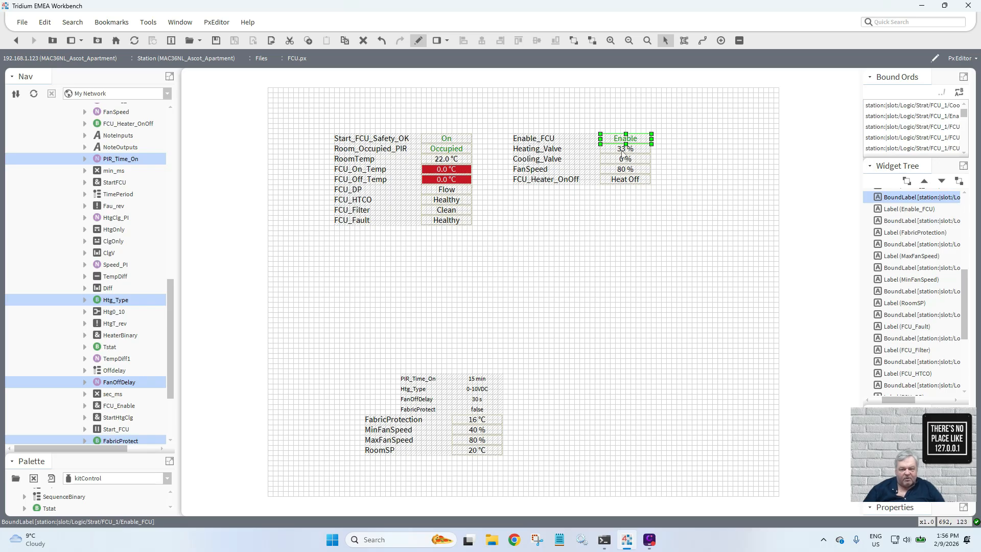
- Replace the foreground animation of the Heating_Valve value label with a Numeric To Simple one containing two ranges
click(624, 152)
double_click(625, 154)
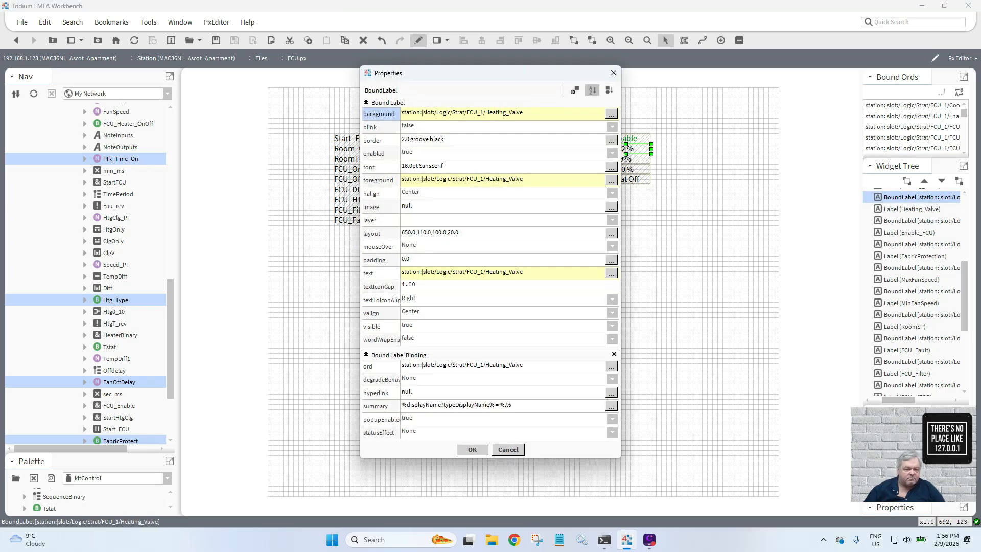
right_click(442, 182)
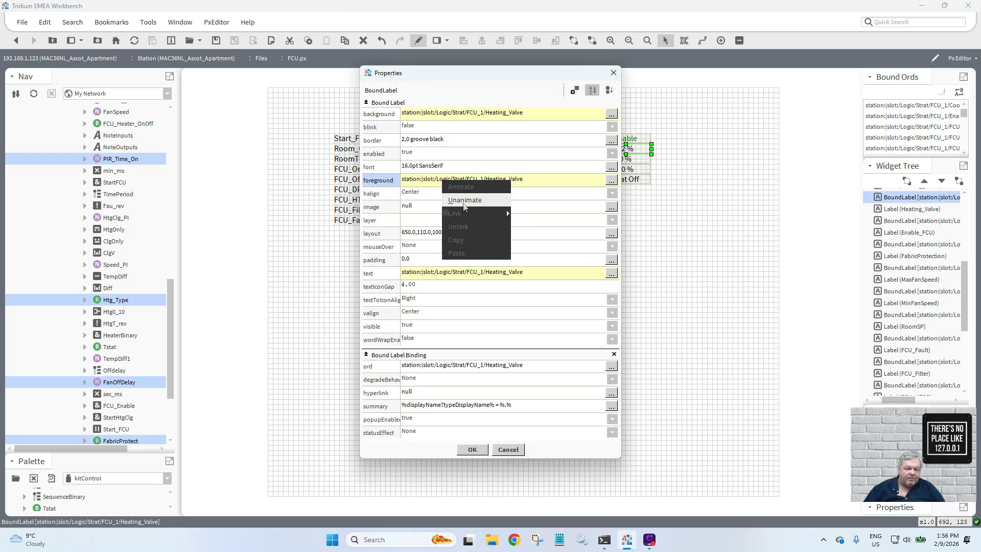
click(410, 181)
right_click(410, 181)
click(427, 186)
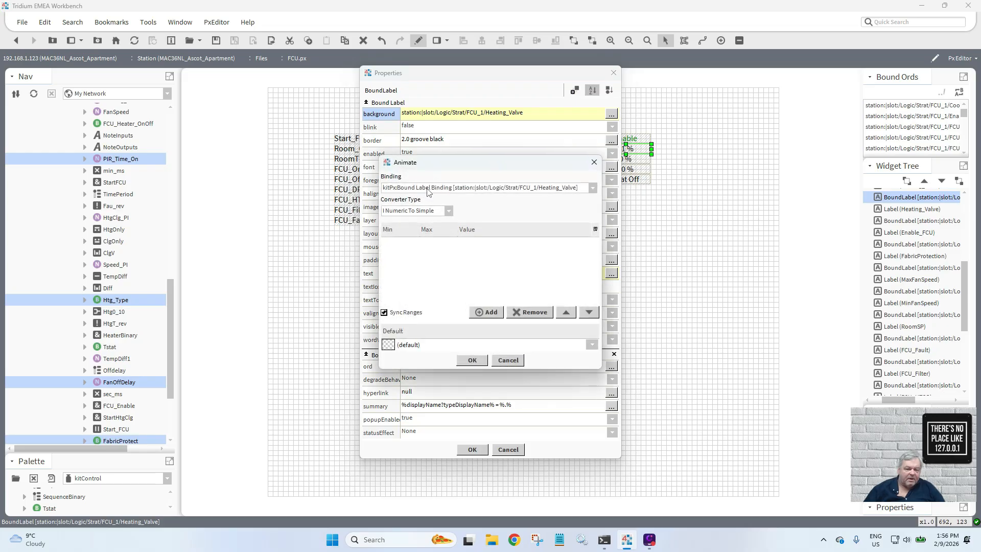
click(487, 313)
click(488, 313)
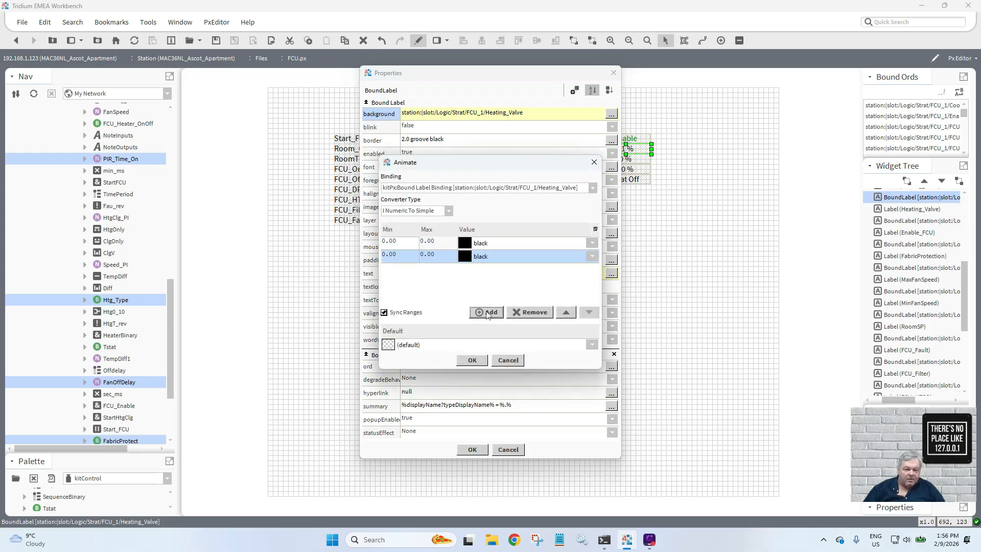
- Define the two Heating_Valve color ranges as -inf to 0.5 and 0.5 to +inf
click(407, 247)
text(-in)
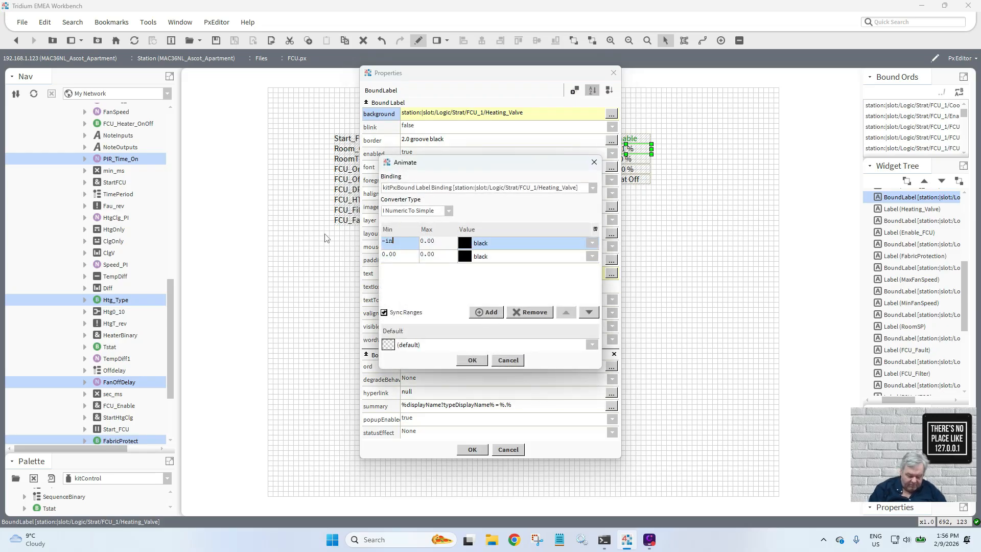
text(f)
key(Return)
key(Tab)
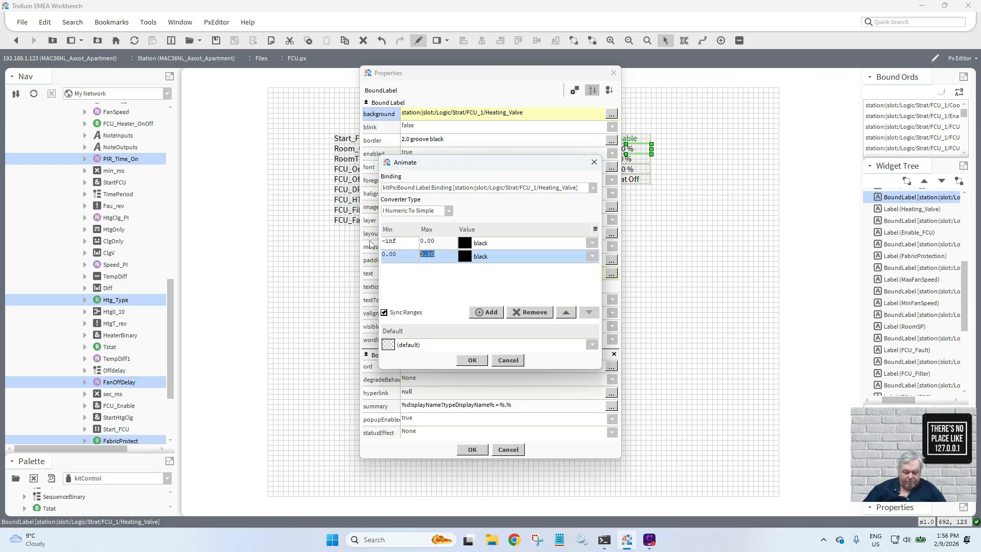
text(+inf)
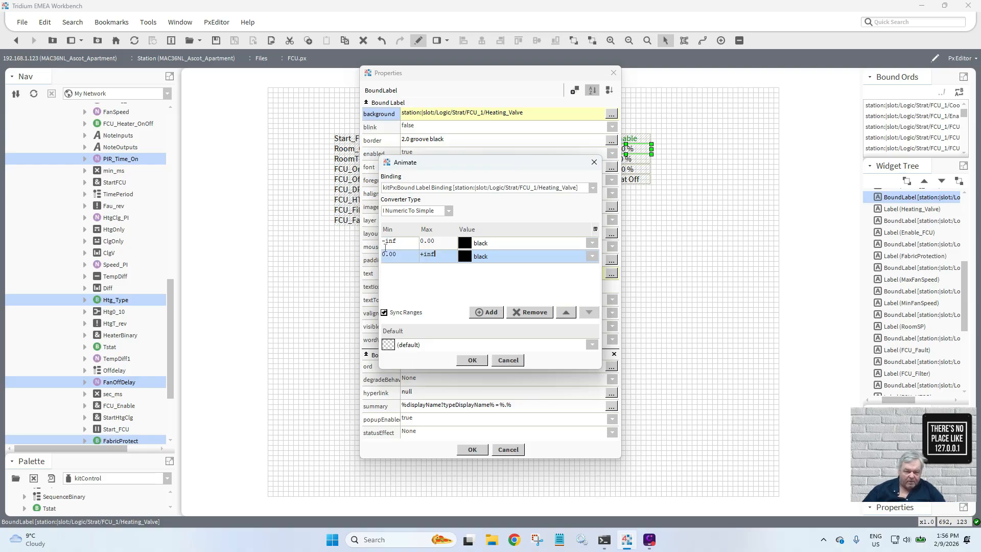
click(387, 258)
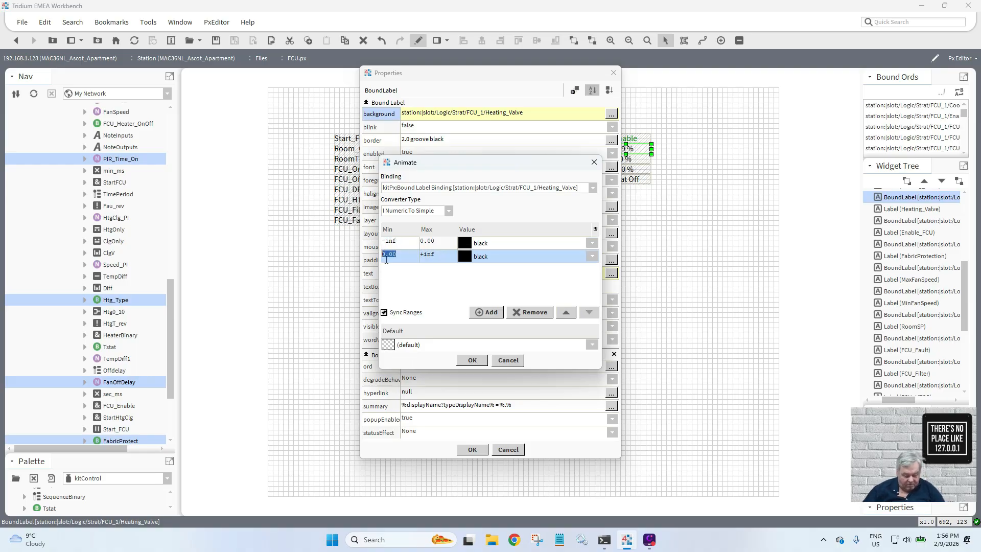
text(.5)
key(Return)
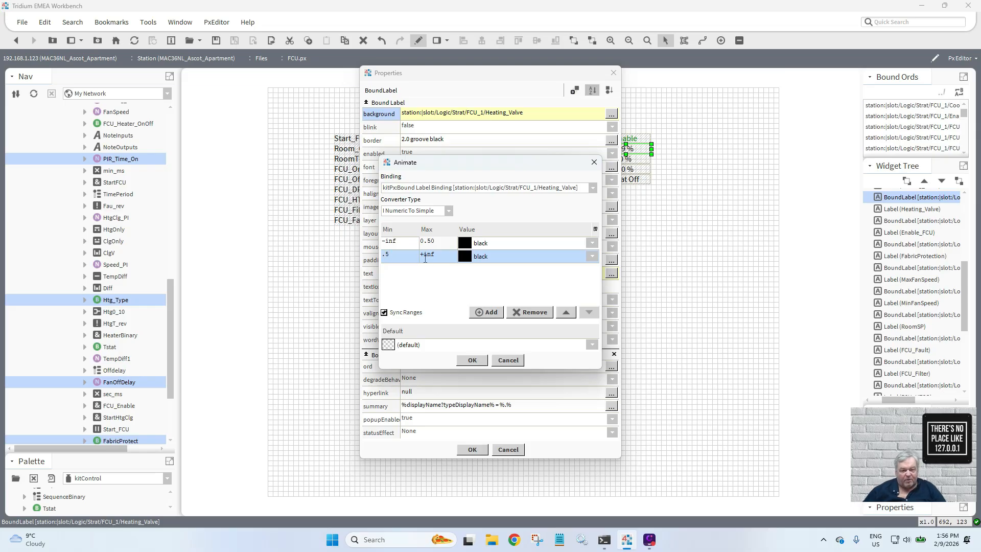
- Set the Heating_Valve foreground color for the 0.5 to +inf range to green and apply the animation
click(466, 254)
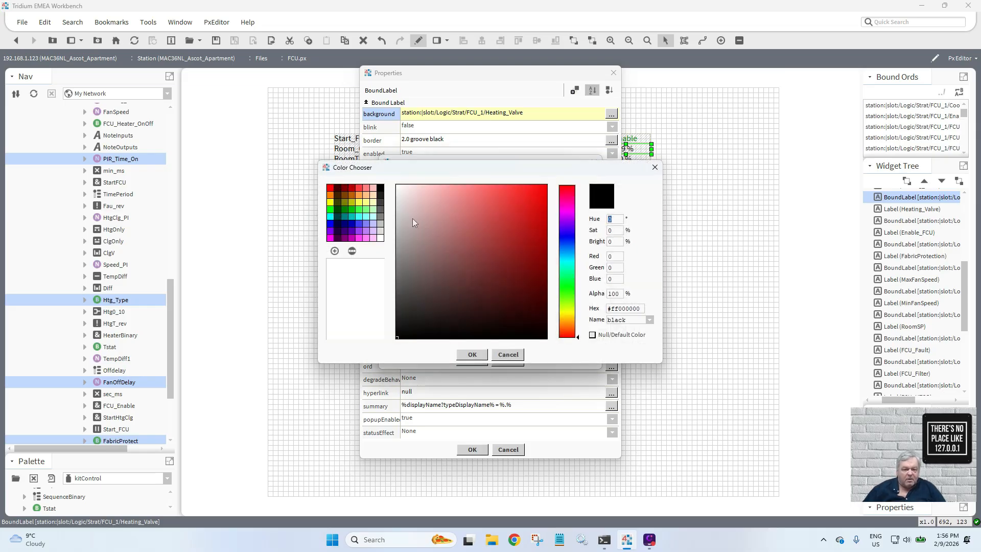
click(337, 210)
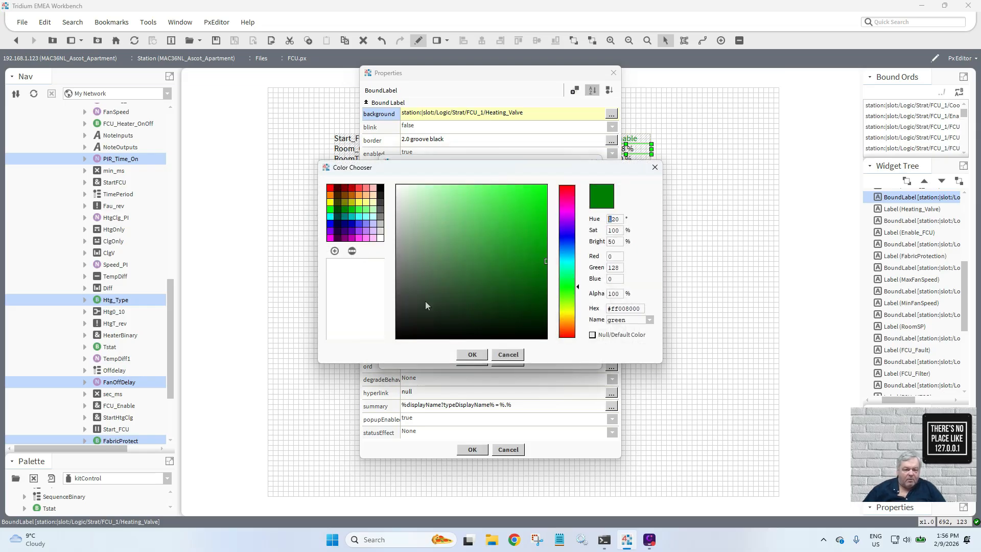
click(472, 354)
click(472, 361)
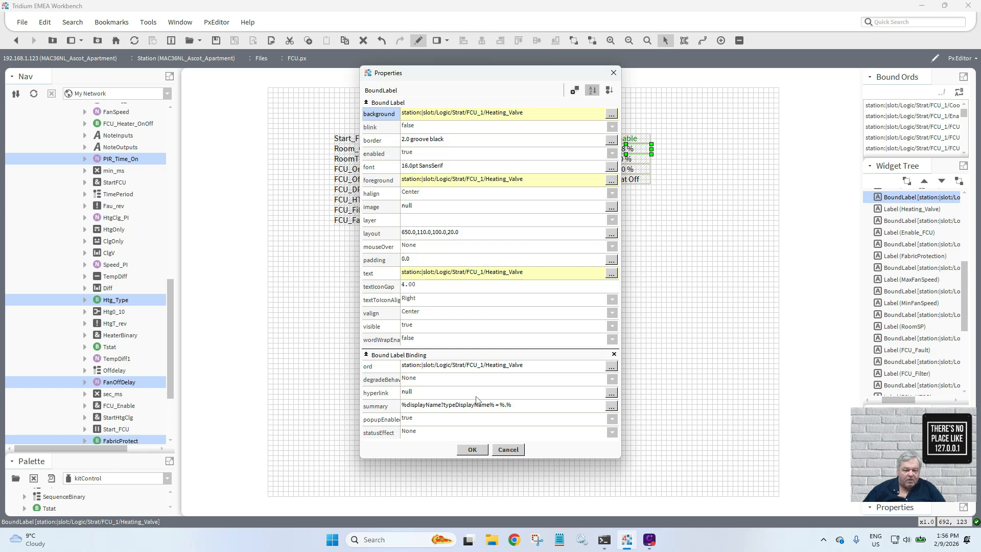
click(477, 442)
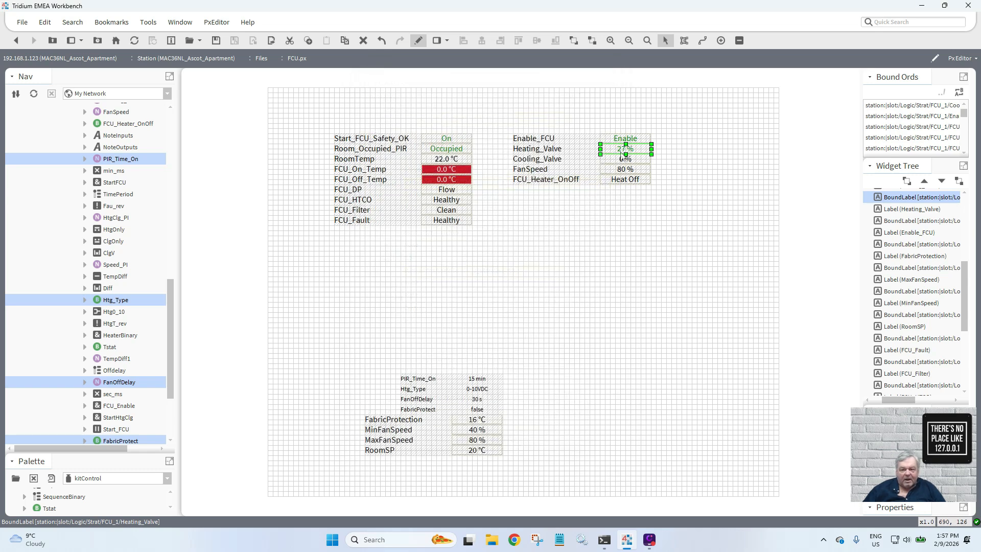
- Duplicate the Heating_Valve value label and place the copy in the empty area beside the output values
right_click(620, 149)
click(642, 213)
drag(625, 160, 685, 160)
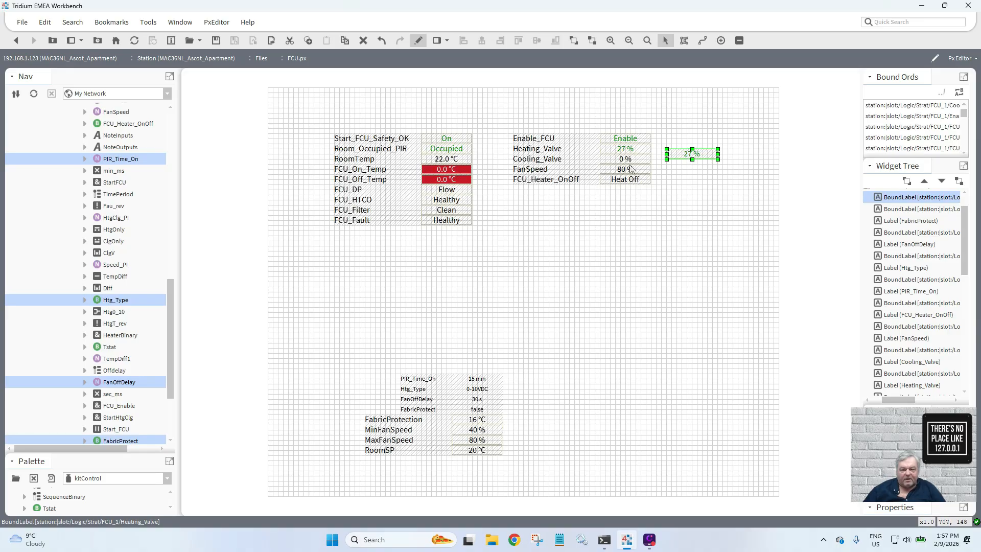
- Copy the binding ord of the original Cooling_Valve value label
click(628, 160)
double_click(628, 160)
double_click(545, 368)
key(ctrl+c)
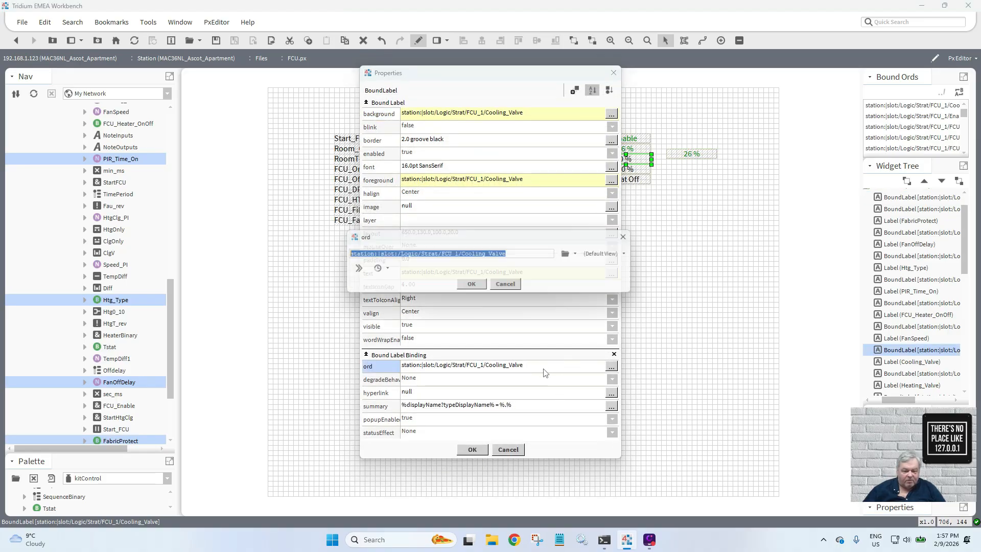
click(472, 286)
click(473, 450)
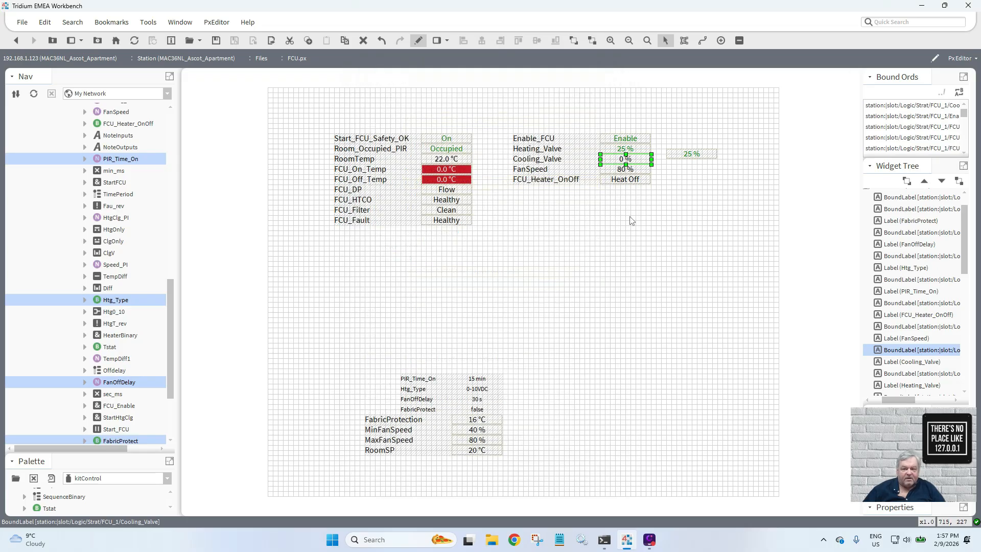
- Rebind the duplicated value label to station:|slot:/Logic/Strat/FCU_1/Cooling_Valve
click(689, 158)
double_click(688, 159)
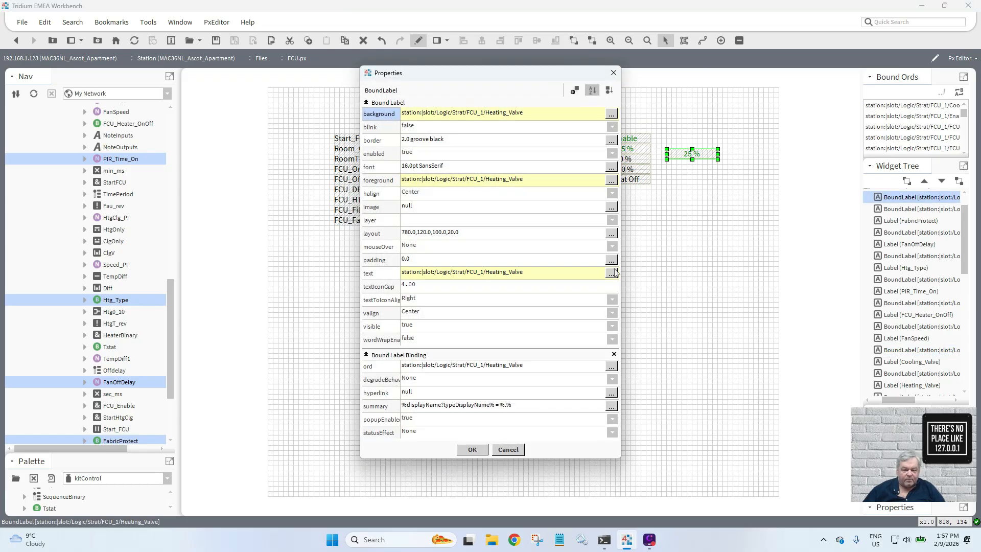
click(547, 369)
key(ctrl+v)
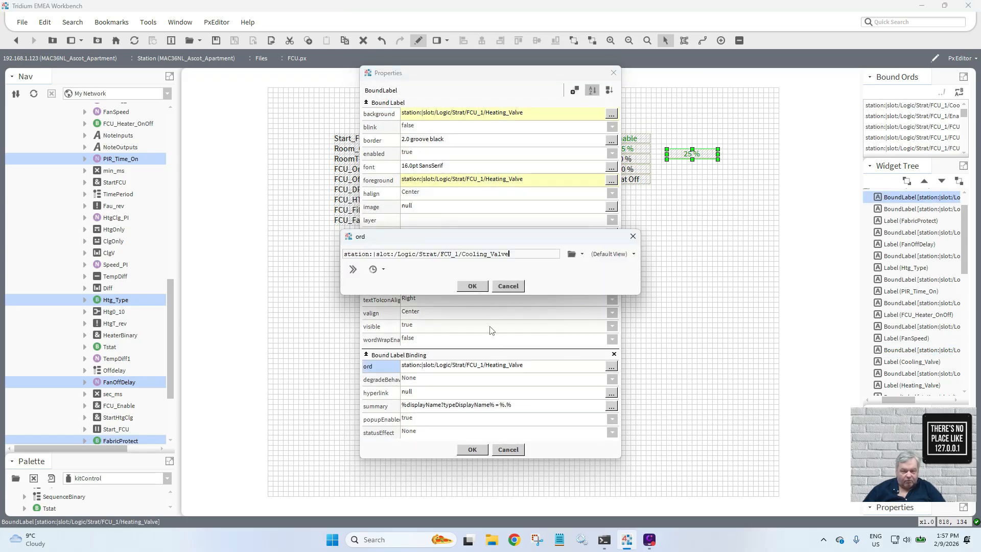
click(472, 286)
click(472, 450)
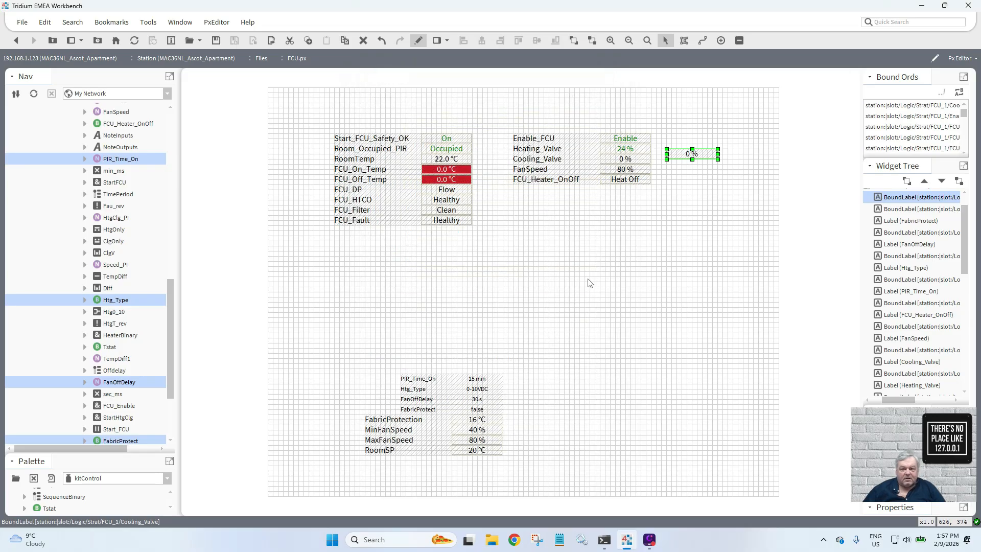
- Delete the original Cooling_Valve value label and move the rebound duplicate into its place
right_click(620, 160)
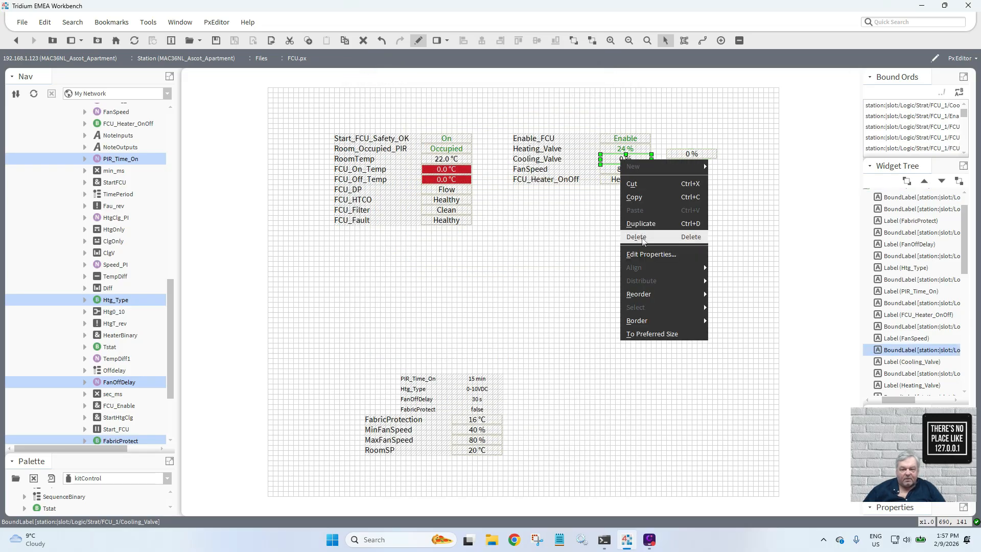
click(637, 237)
click(685, 155)
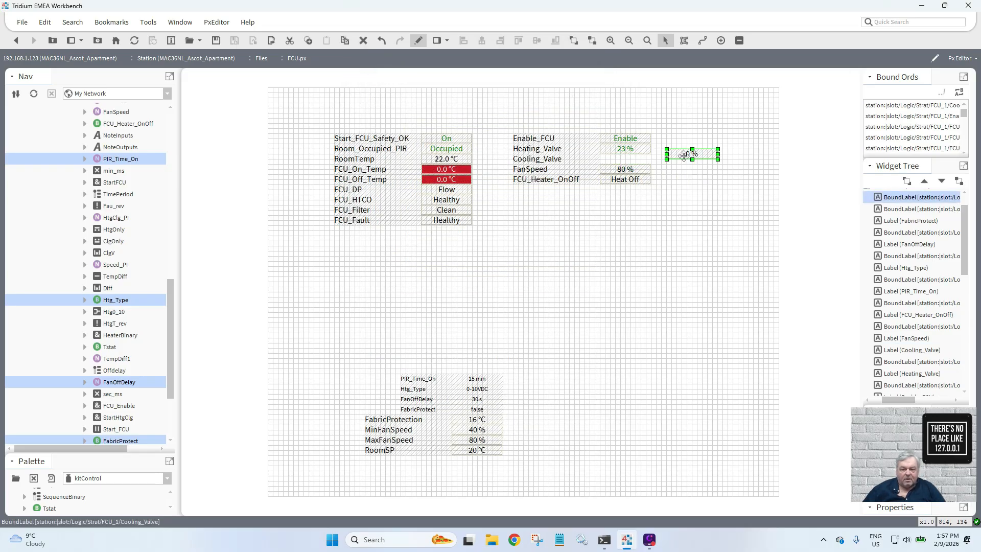
drag(685, 156, 619, 160)
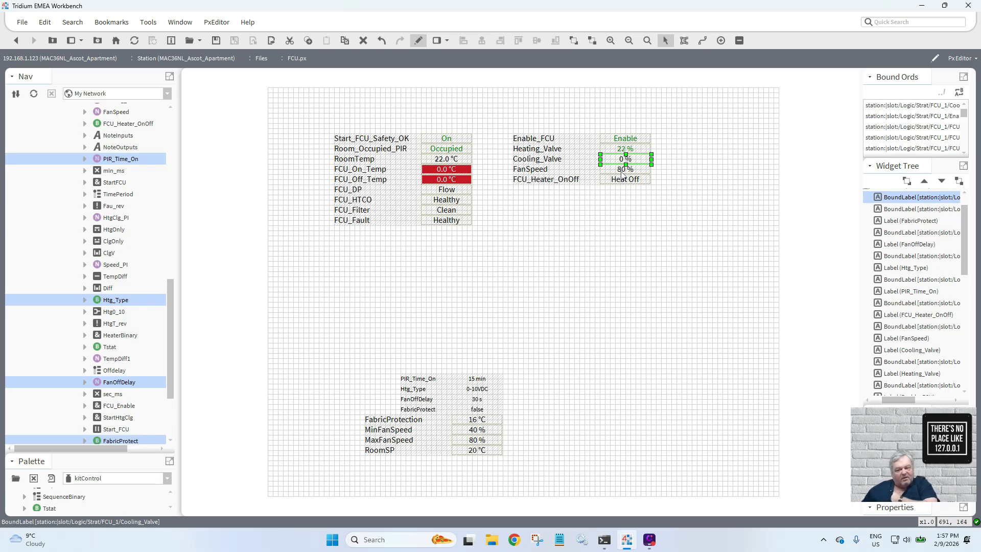
- Replace the foreground animation of the FCU_Heater_OnOff value label with a Boolean to Simple one
double_click(623, 171)
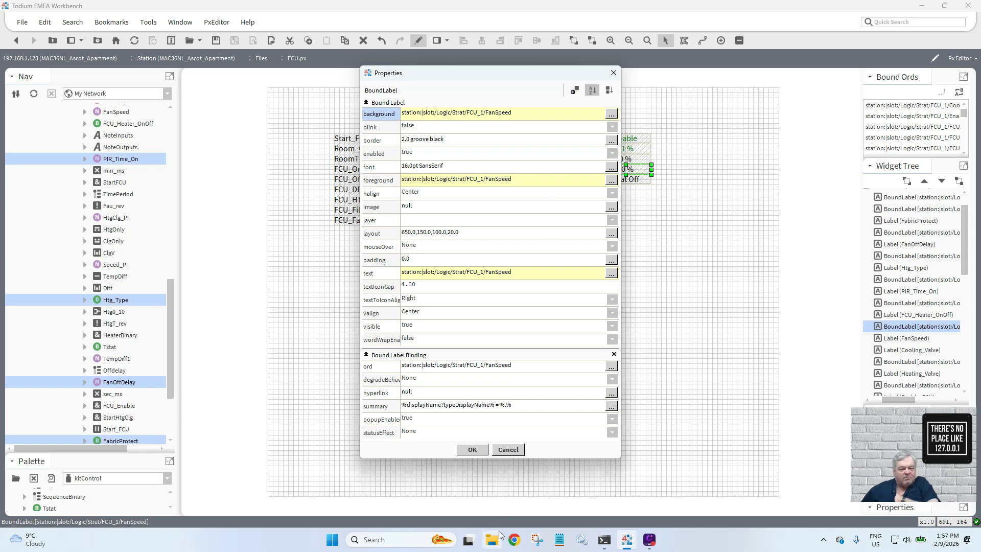
click(509, 450)
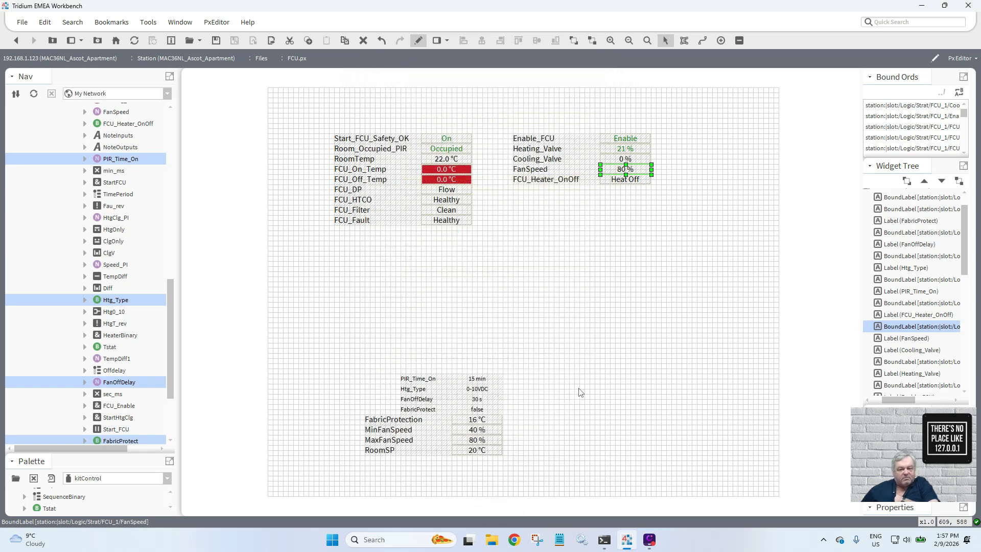
double_click(624, 179)
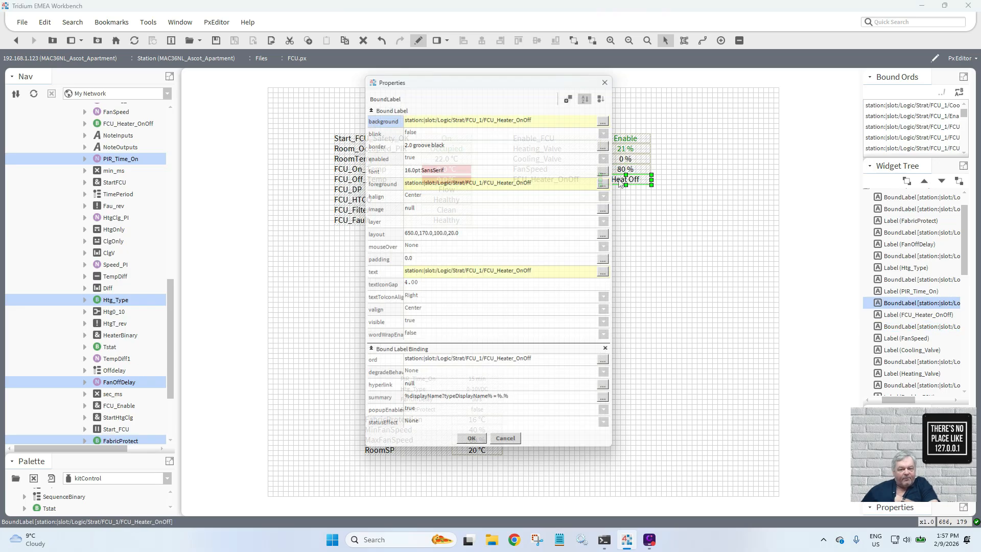
right_click(461, 183)
click(476, 199)
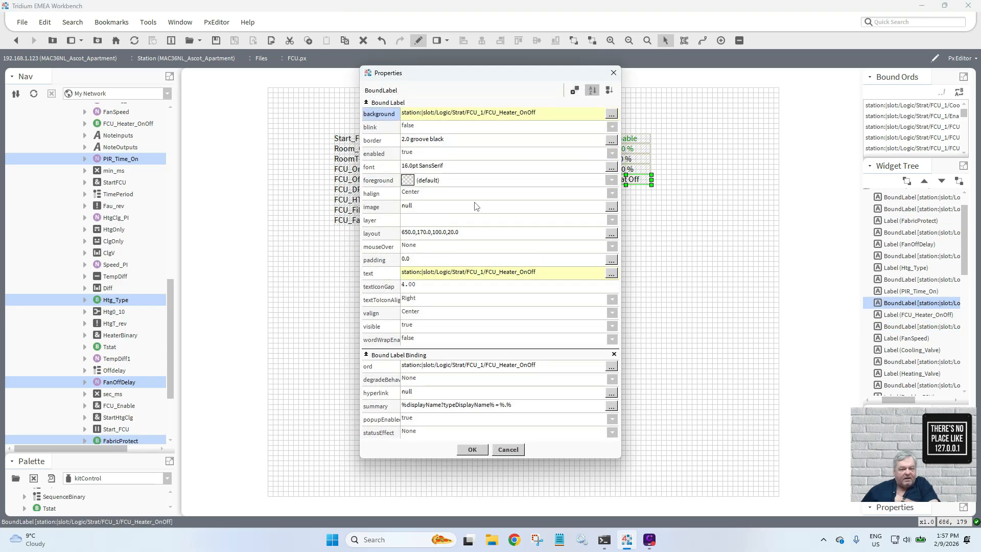
right_click(409, 180)
click(422, 185)
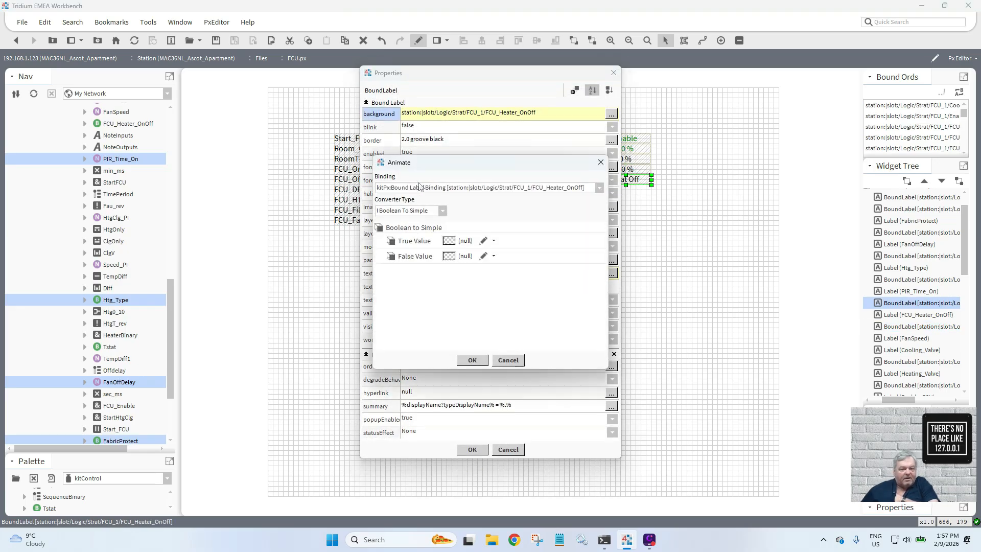
- Set the true value color of the FCU_Heater_OnOff foreground animation to maroon and apply it
click(453, 237)
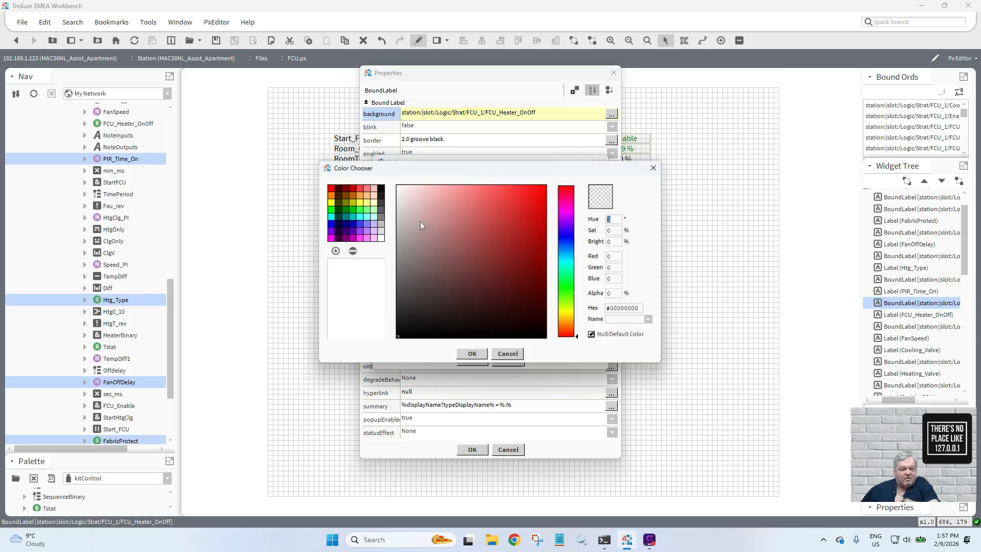
click(345, 186)
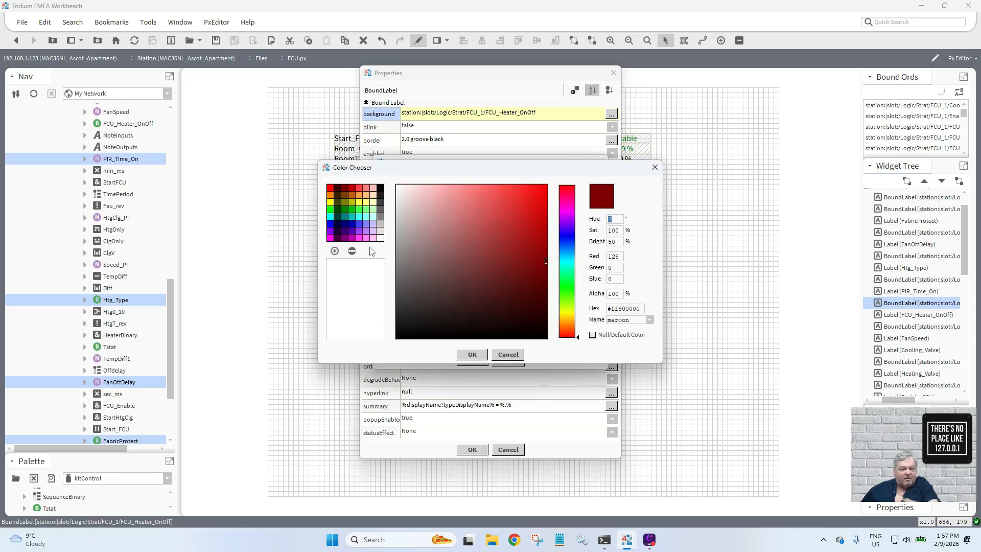
click(473, 356)
click(475, 360)
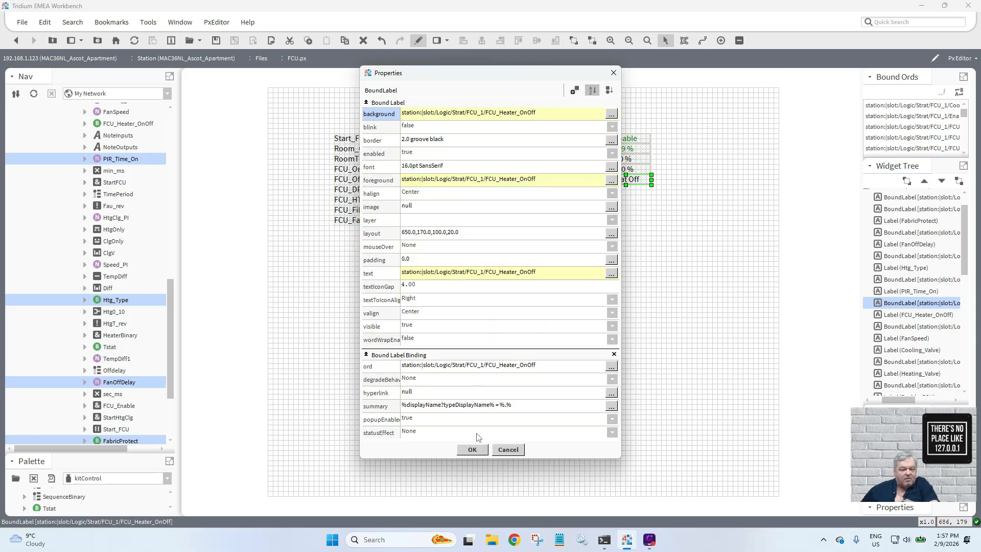
click(472, 449)
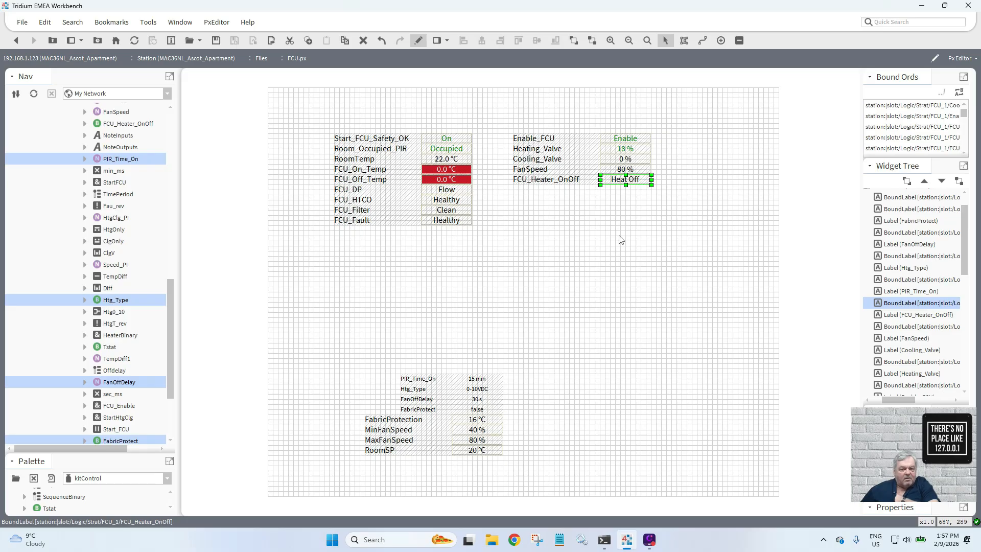
- Change the Heating_Valve foreground color for the 0.50 to +inf range to maroon
double_click(624, 150)
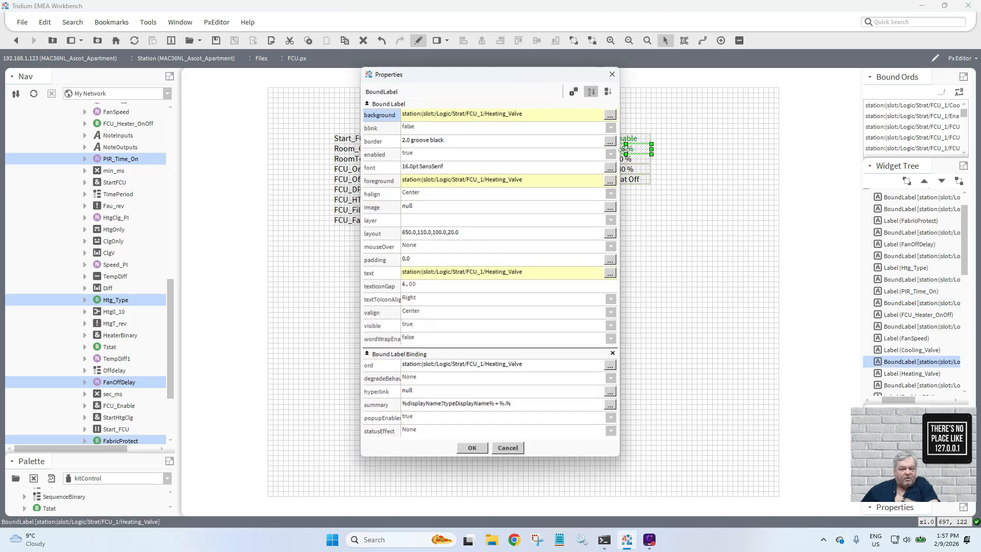
click(446, 180)
click(487, 235)
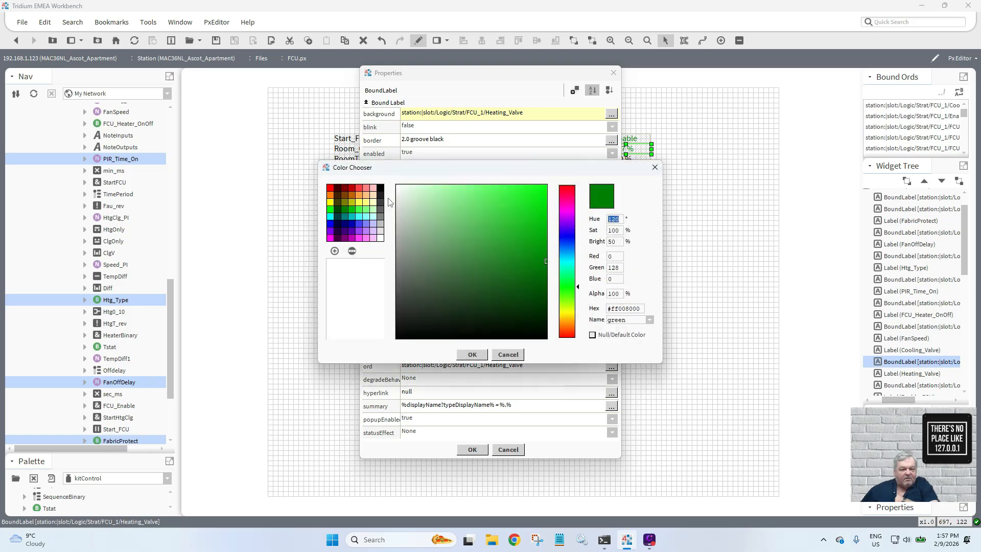
click(345, 187)
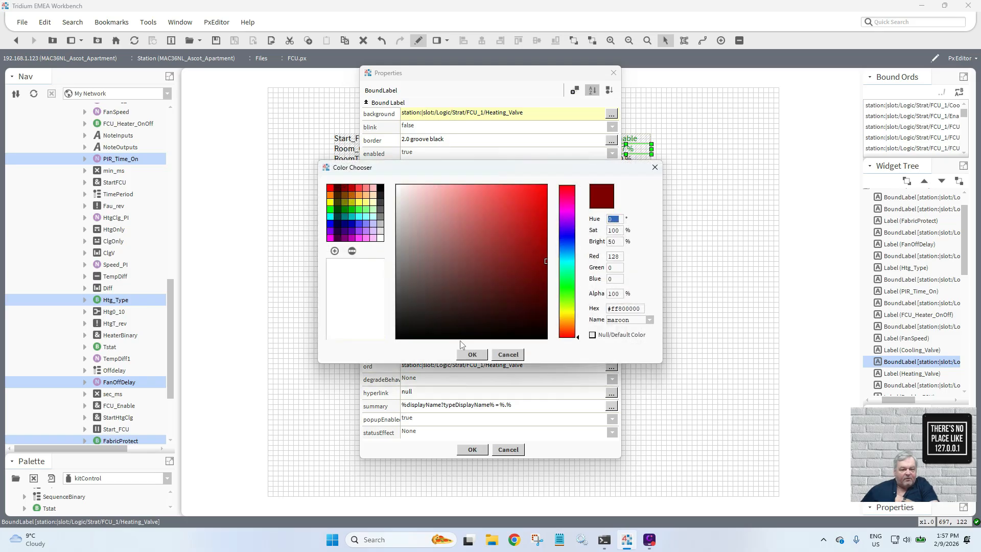
click(472, 354)
click(472, 333)
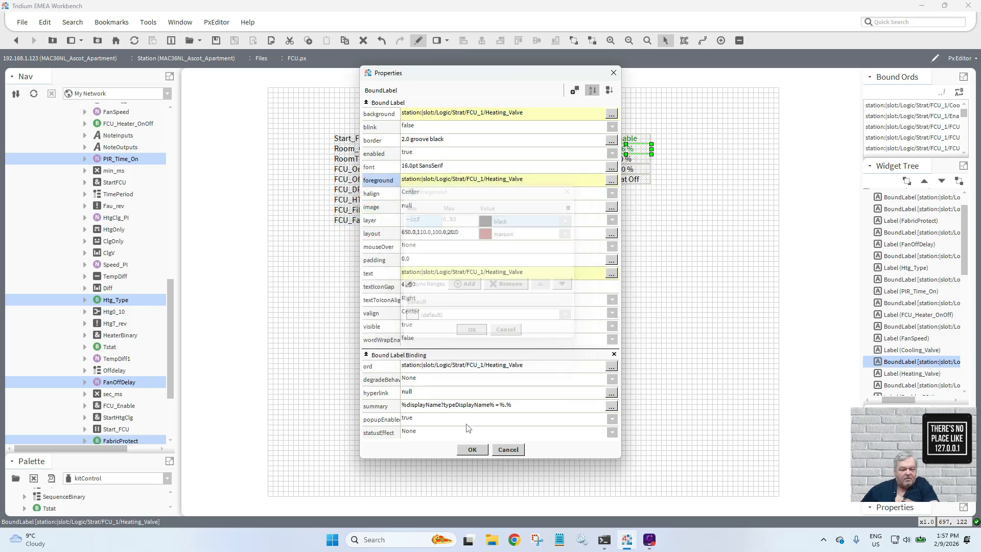
click(472, 450)
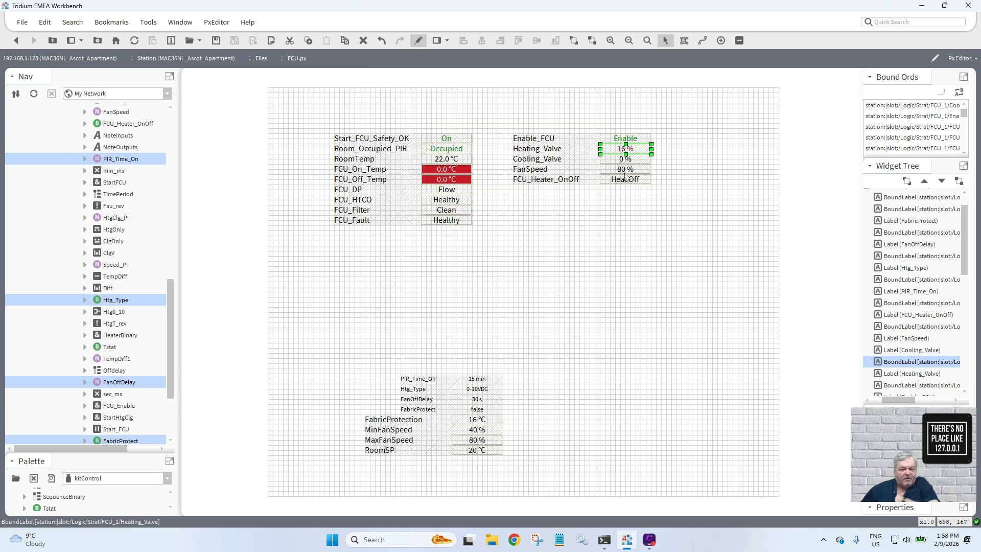
- Change the Cooling_Valve foreground color for the 0.50 to +inf range to blue
double_click(627, 159)
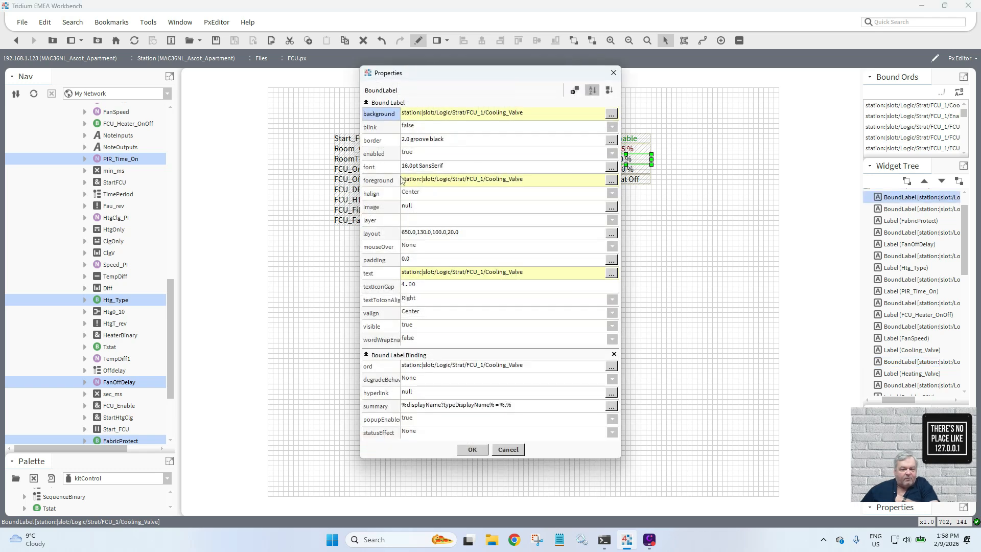
double_click(401, 180)
click(488, 235)
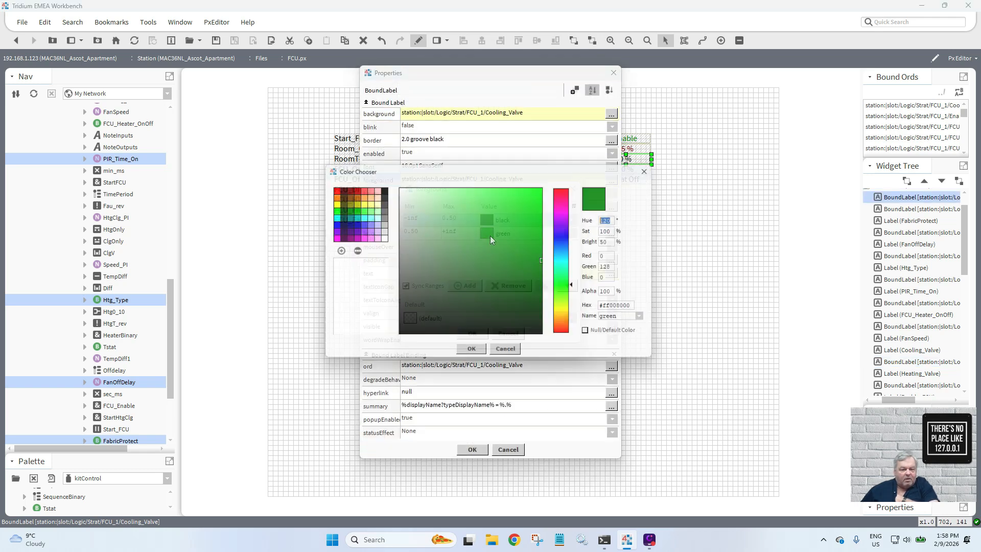
click(330, 227)
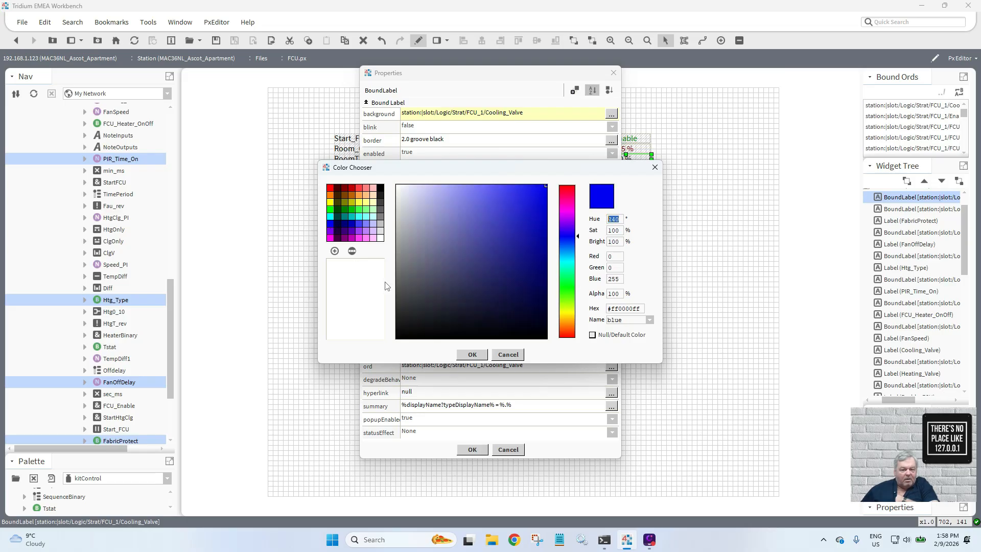
click(472, 354)
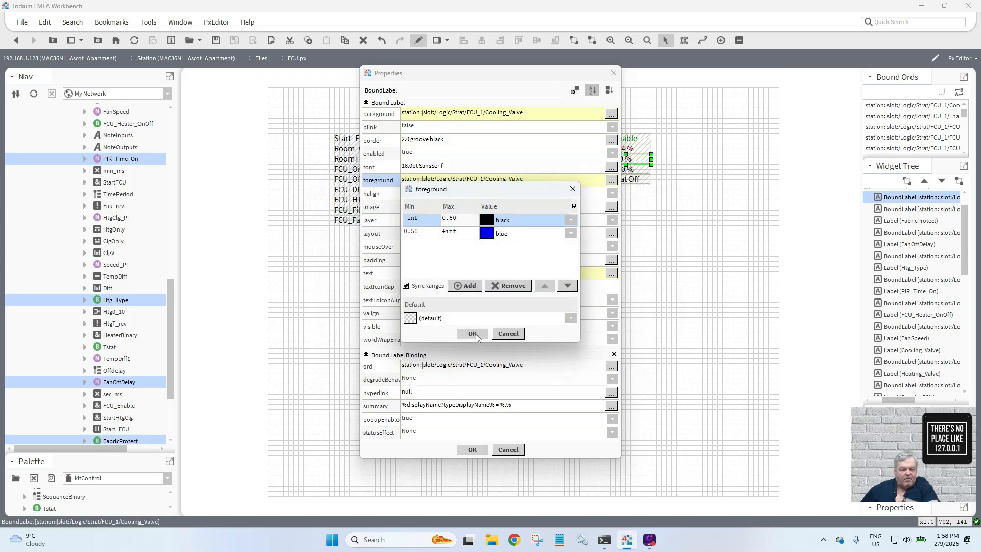
click(472, 333)
click(472, 450)
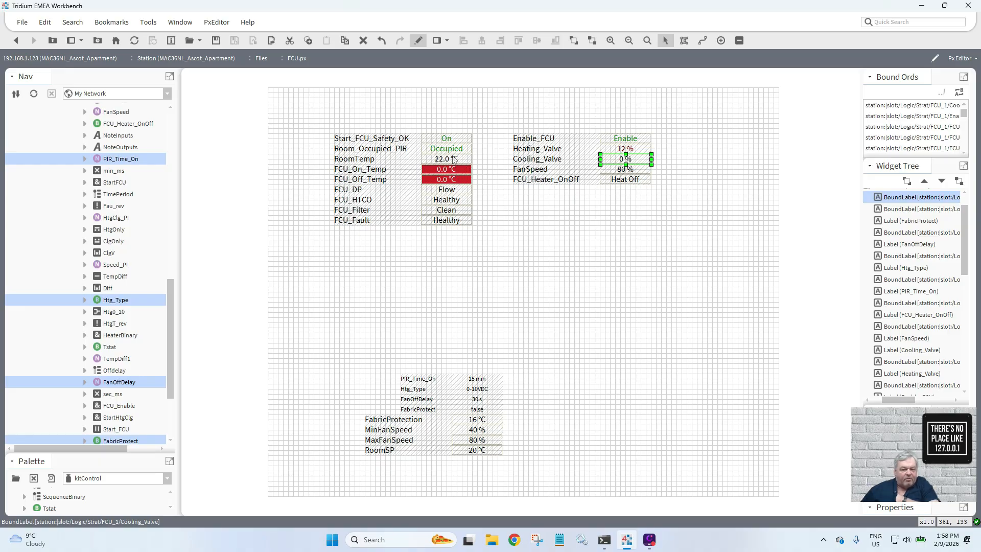
- Replace the foreground animation of the FCU_HTCO value label with a Status to Simple one using the foreground status colors
double_click(441, 200)
right_click(431, 179)
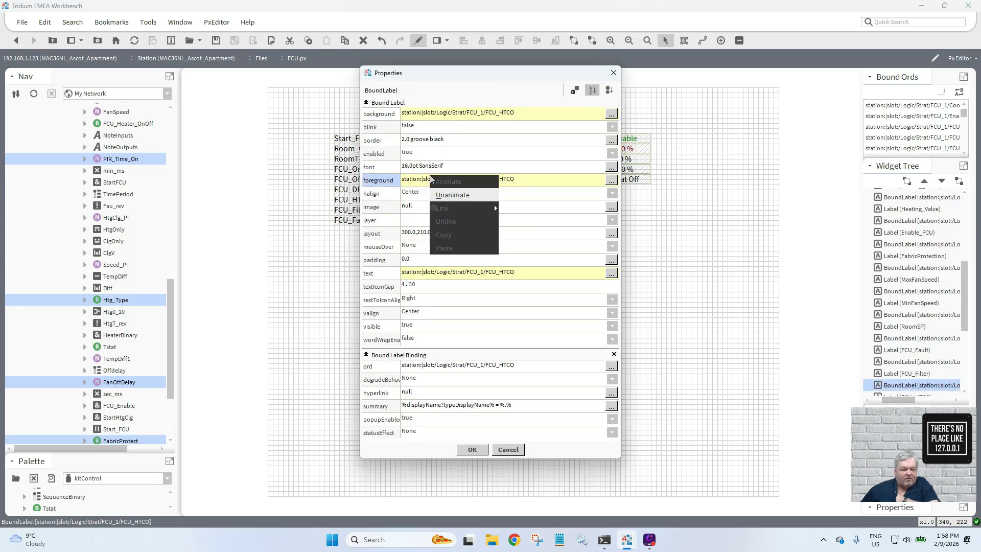
click(442, 195)
right_click(410, 179)
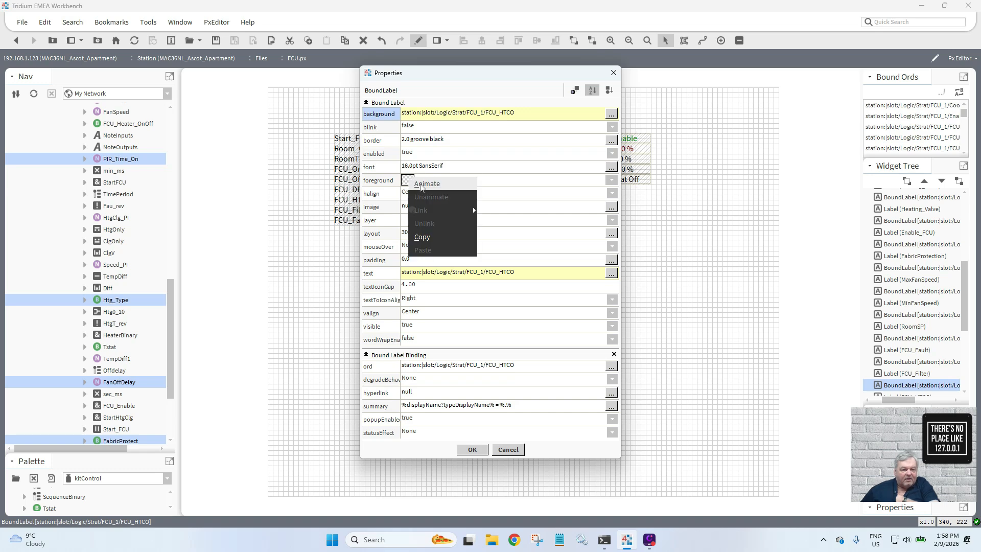
click(407, 183)
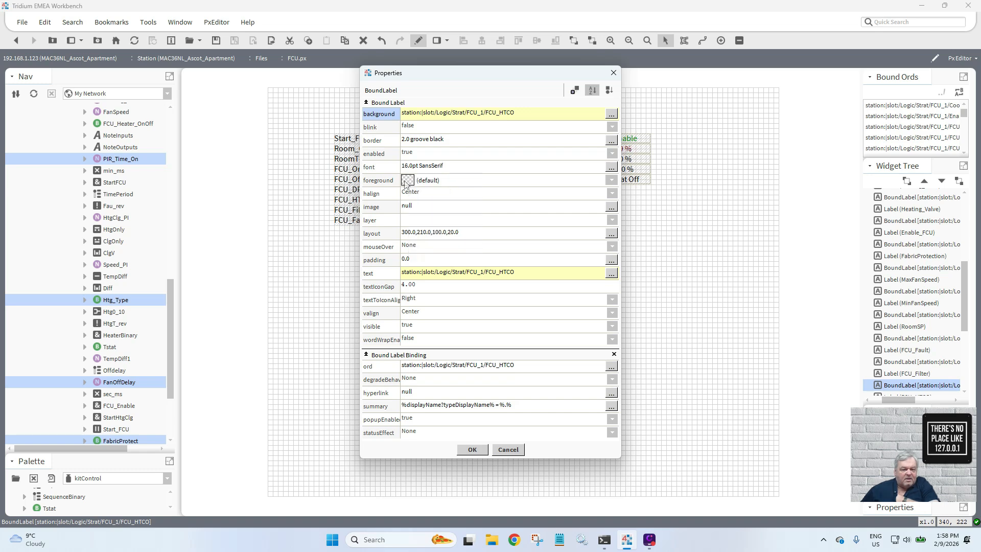
right_click(406, 183)
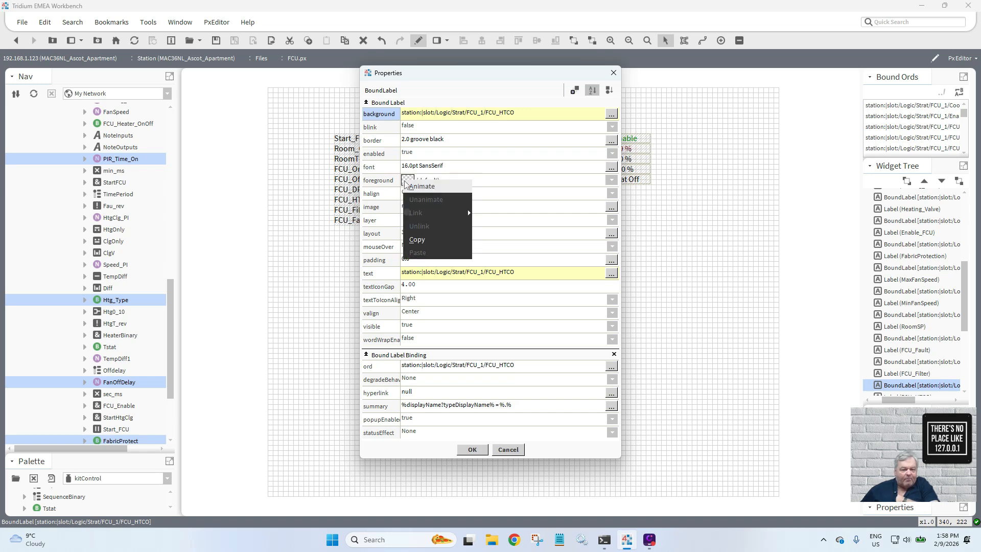
click(422, 190)
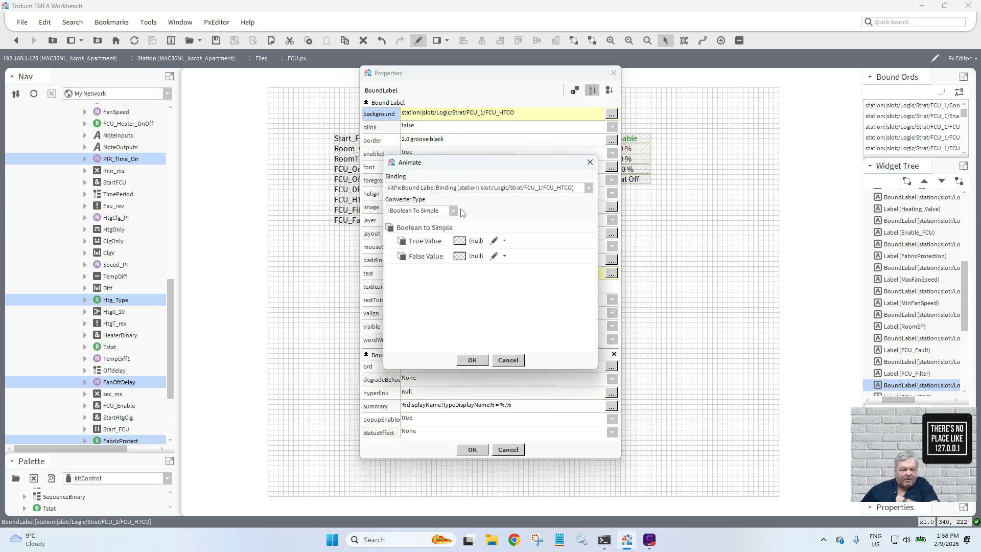
click(454, 211)
click(448, 243)
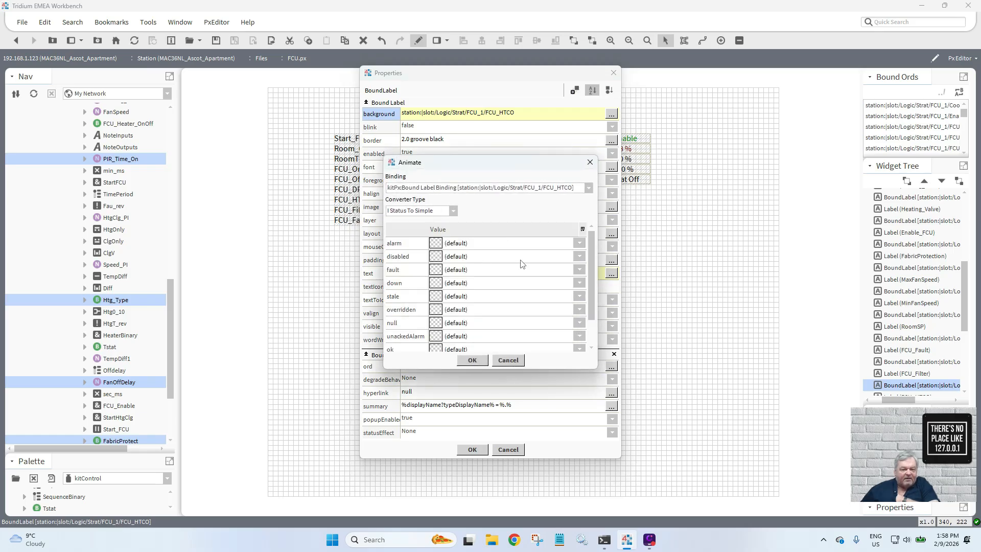
scroll(590, 280, down, 3)
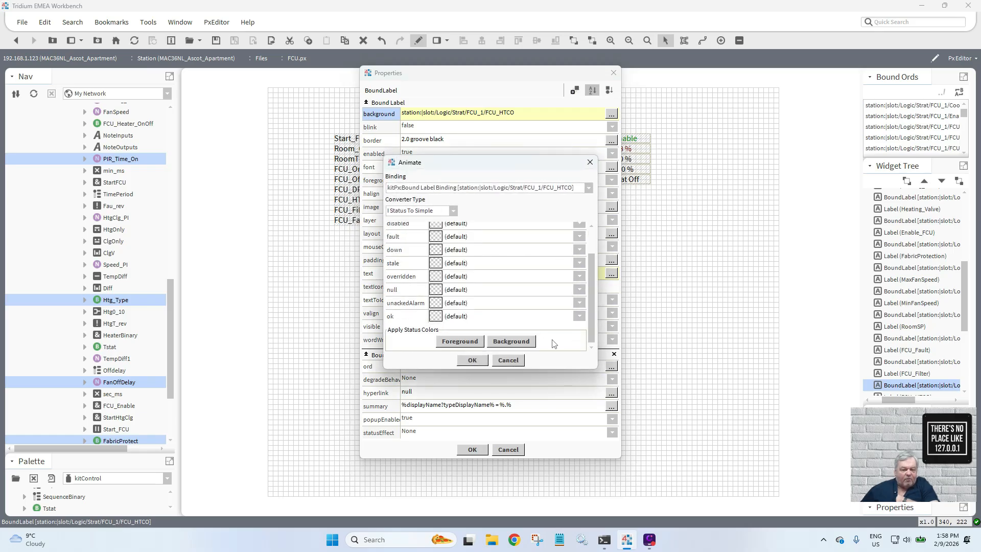
click(463, 342)
- Set the ok and unackedAlarm colors of the FCU_HTCO foreground animation to green
click(438, 317)
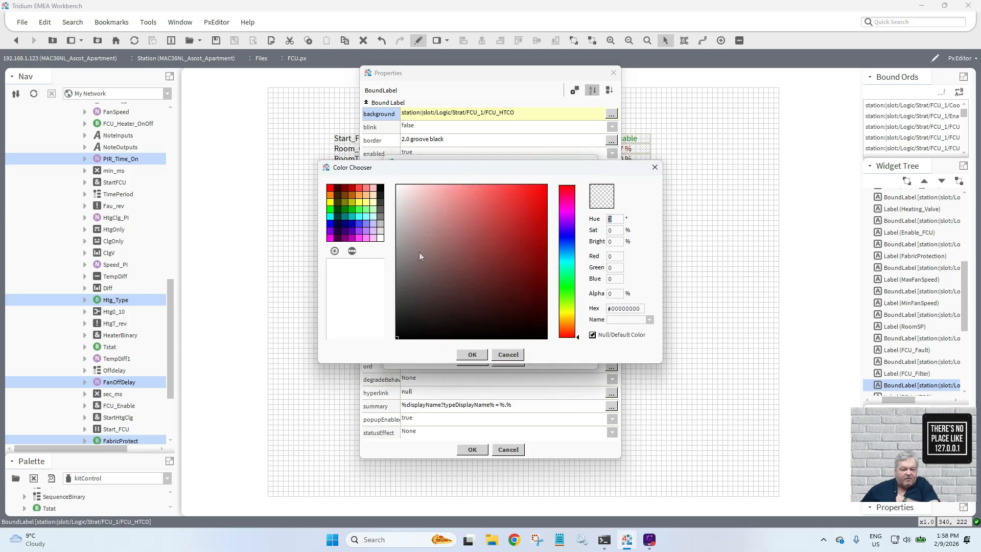
click(346, 211)
click(473, 354)
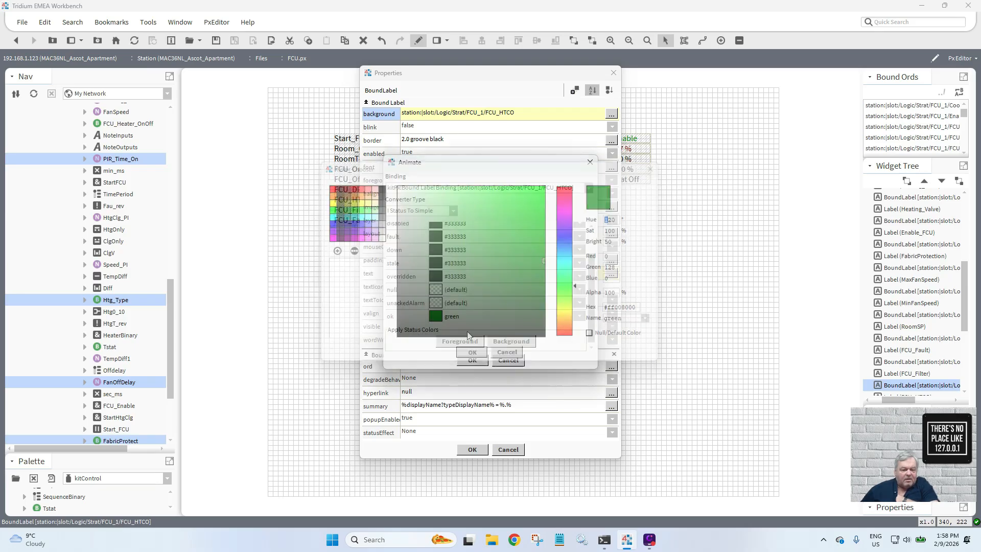
click(439, 305)
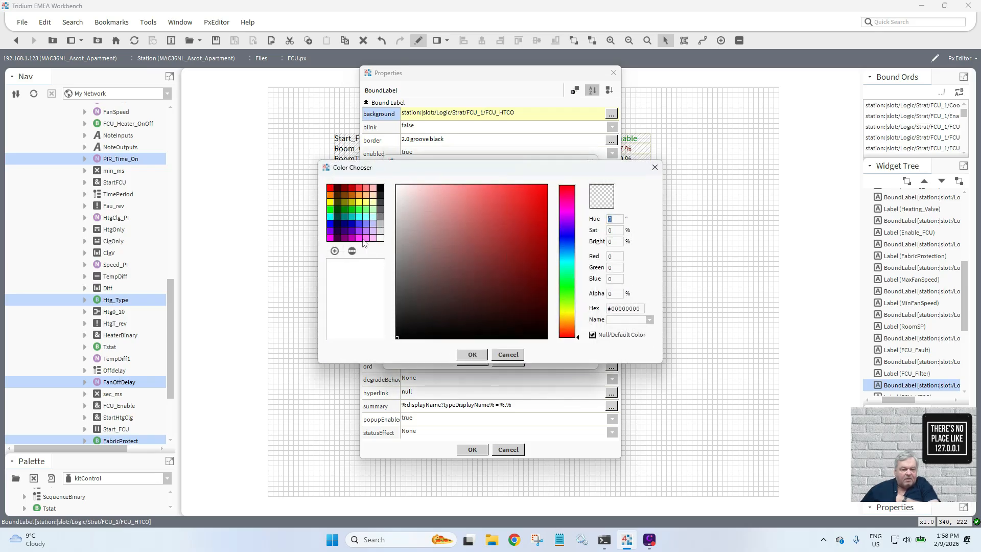
click(347, 212)
click(474, 354)
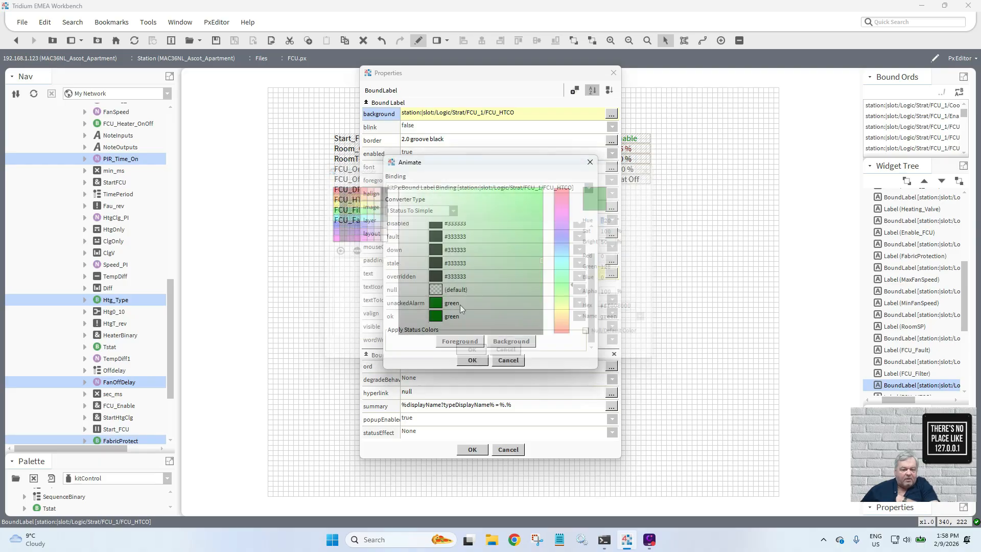
- Set the null color of the FCU_HTCO foreground animation to green and apply the label's properties
click(438, 290)
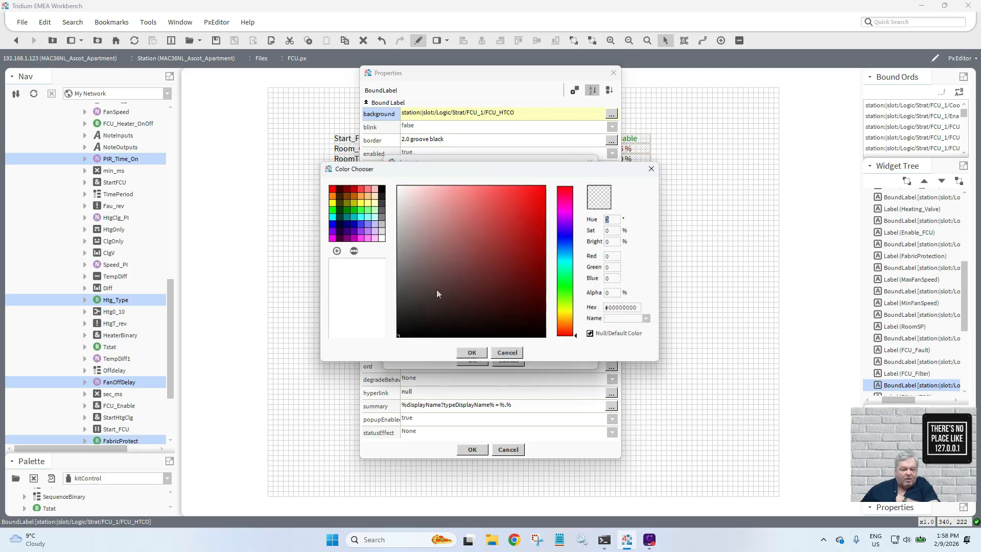
click(345, 210)
click(471, 353)
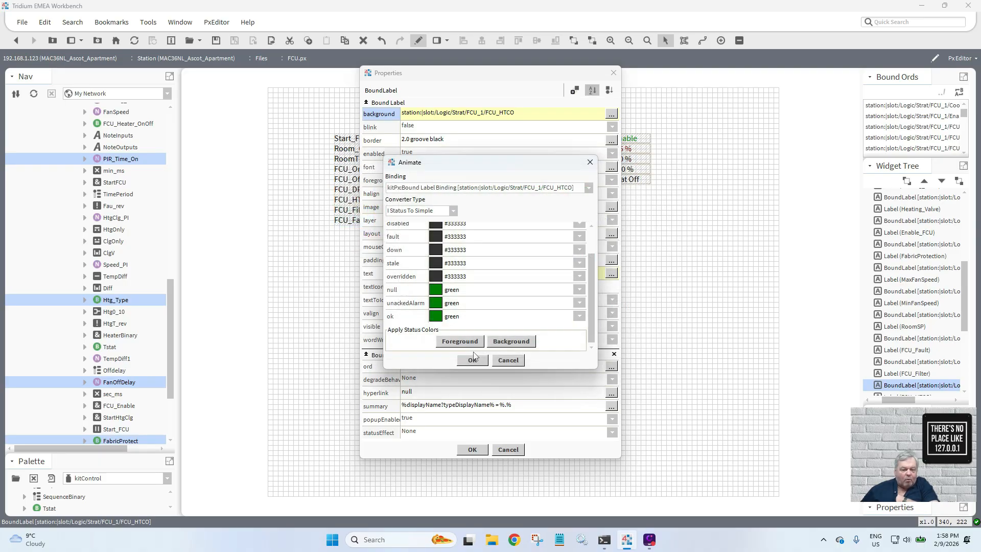
drag(592, 292, 603, 244)
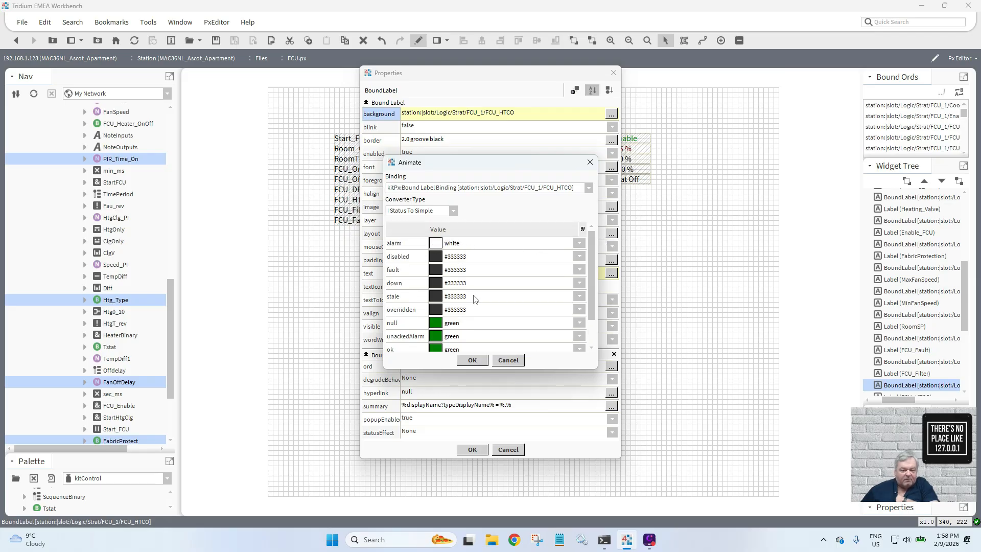
click(474, 360)
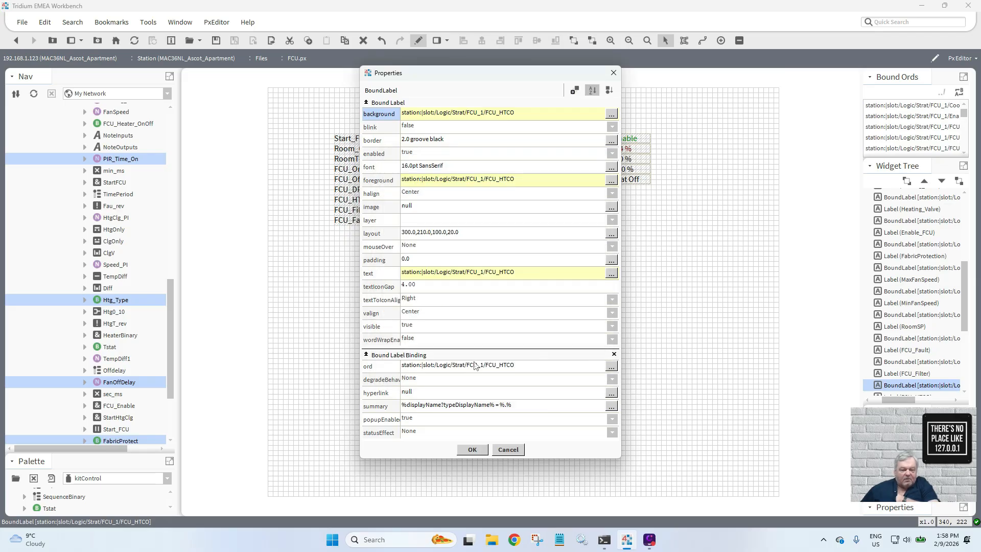
click(472, 449)
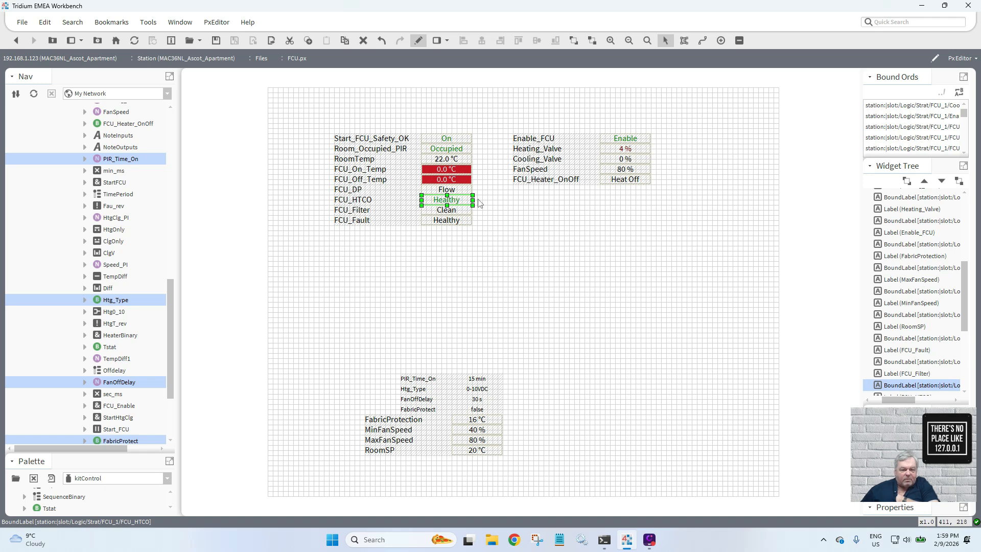
- Set the ok status color in the FCU_Filter value label's foreground animation to green
click(443, 210)
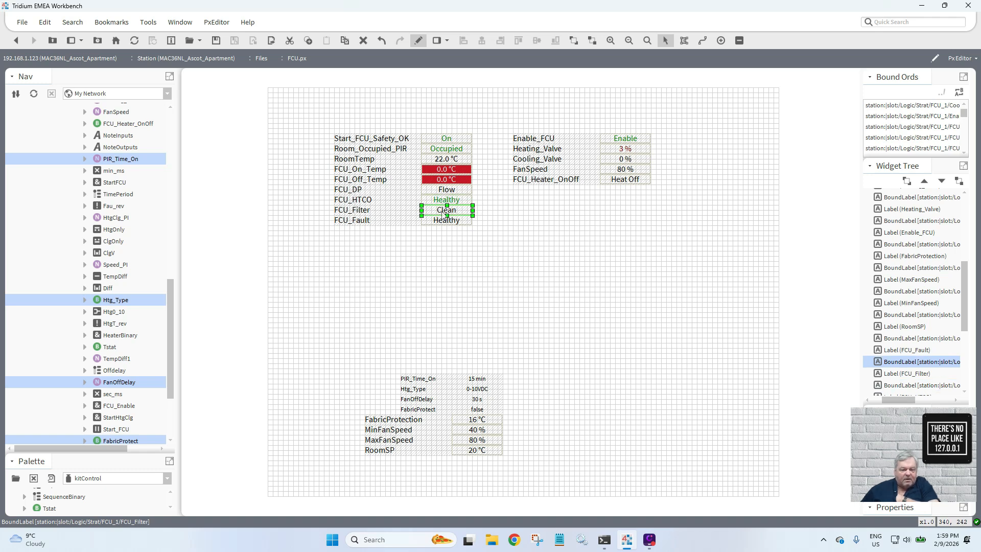
double_click(436, 212)
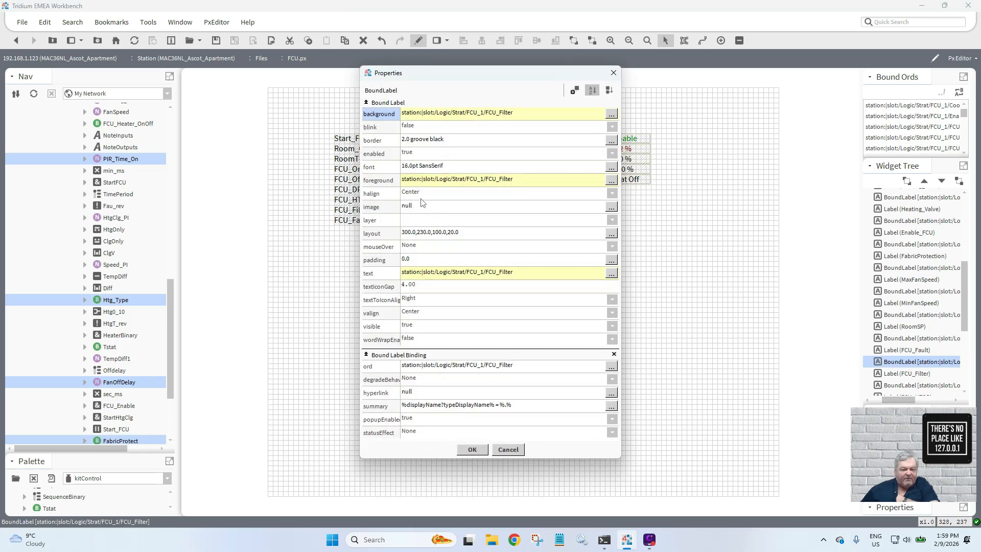
click(422, 181)
click(486, 308)
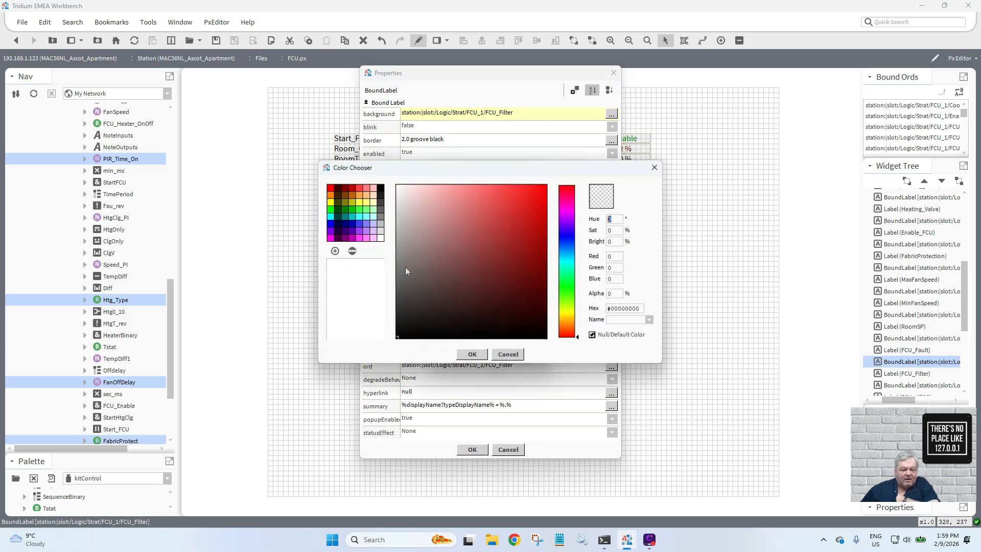
click(343, 211)
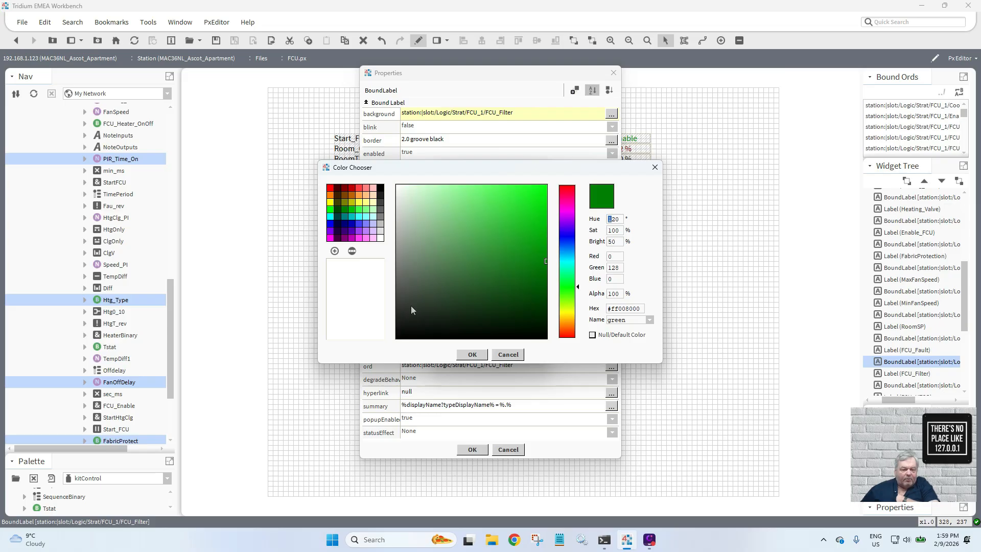
click(473, 353)
- Set the unackedAlarm and null colors of the FCU_Filter foreground animation to green and apply the label's properties
click(485, 299)
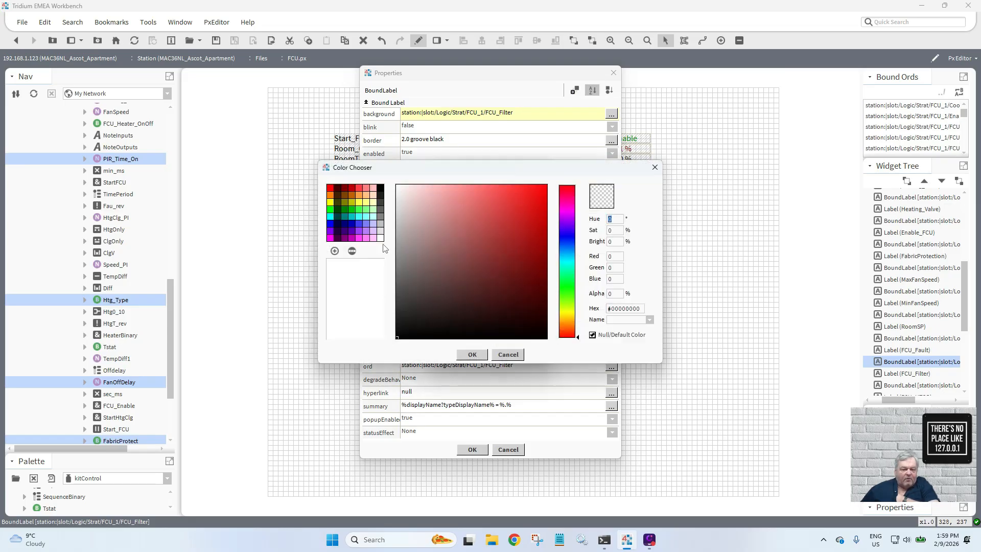
click(346, 214)
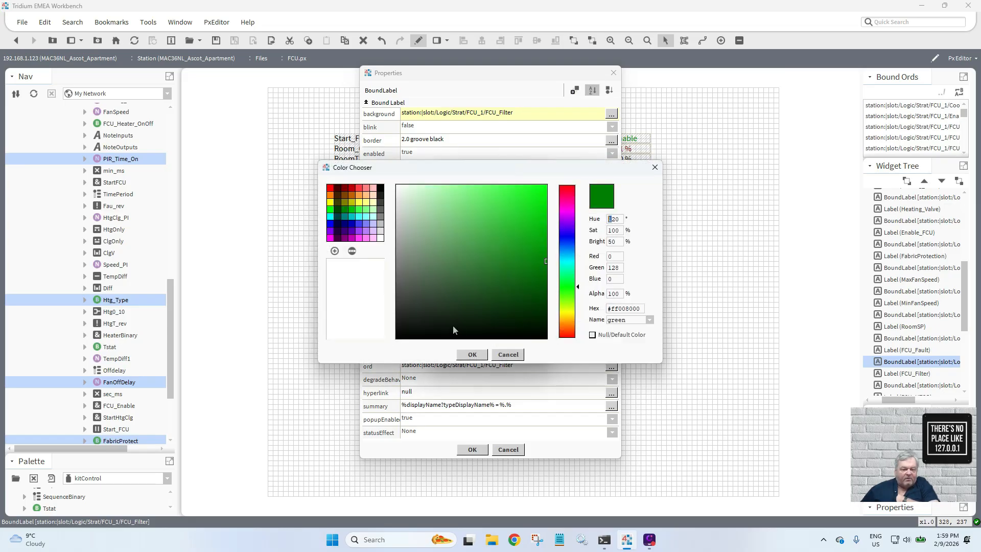
click(473, 354)
click(488, 281)
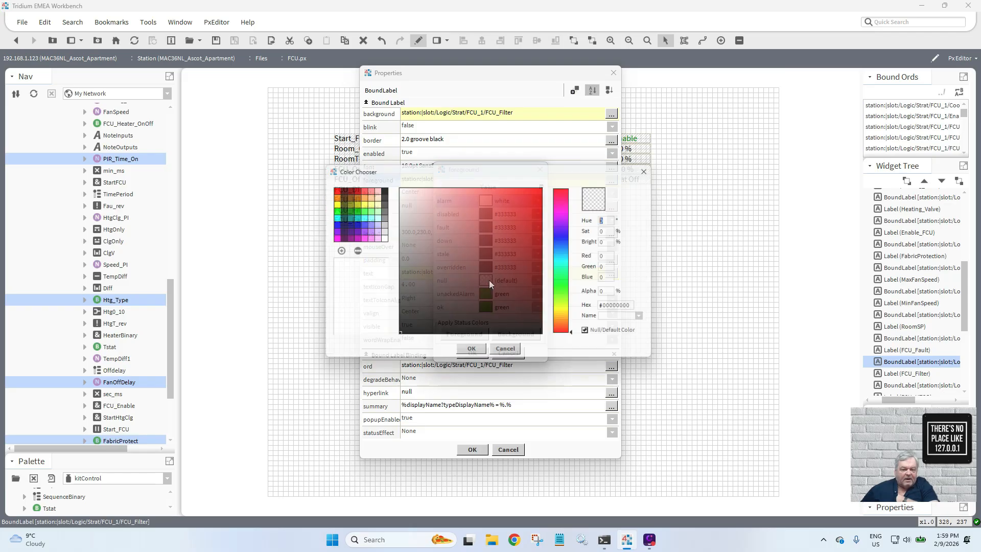
click(347, 213)
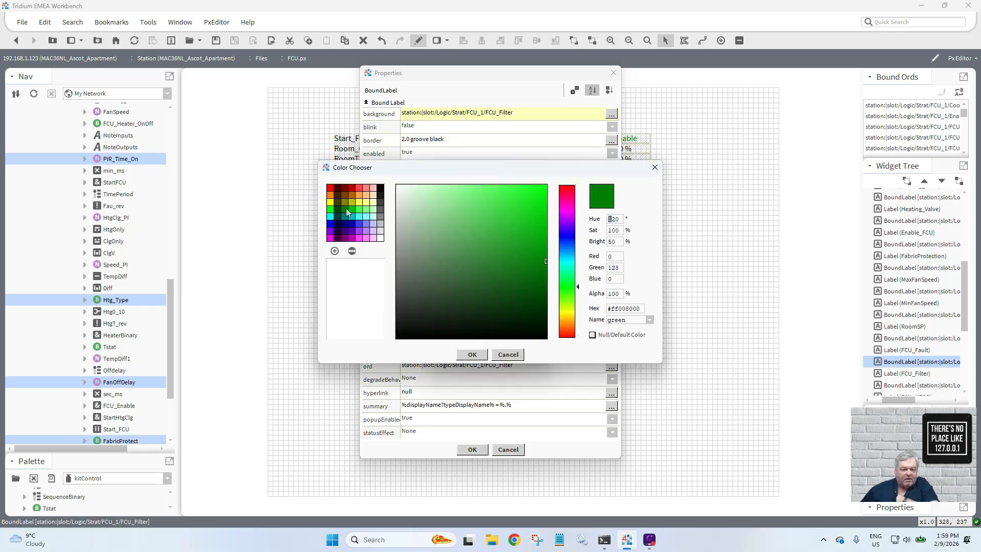
click(472, 355)
click(474, 355)
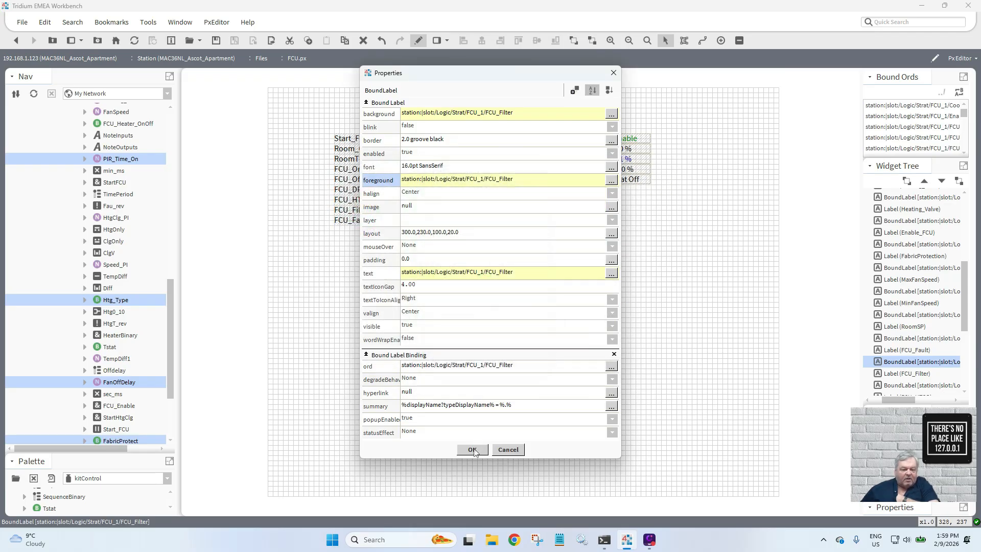
click(473, 451)
- Set the ok status color in the FCU_Fault value label's foreground animation to green
click(450, 223)
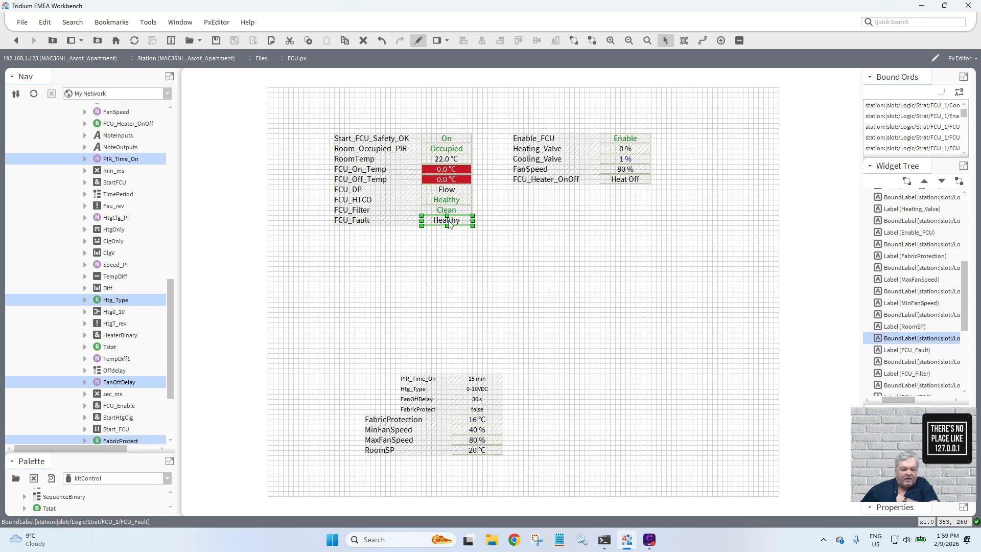
double_click(450, 223)
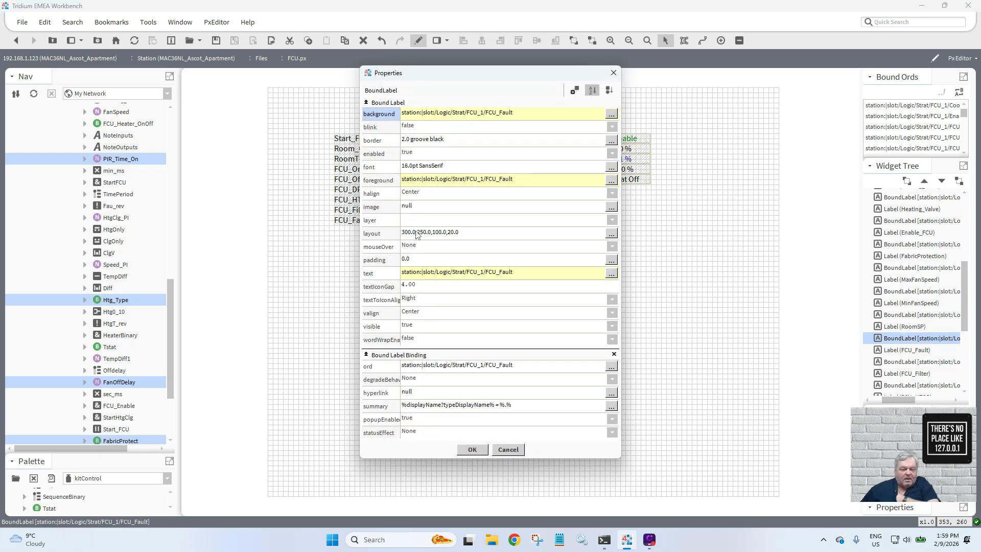
click(416, 177)
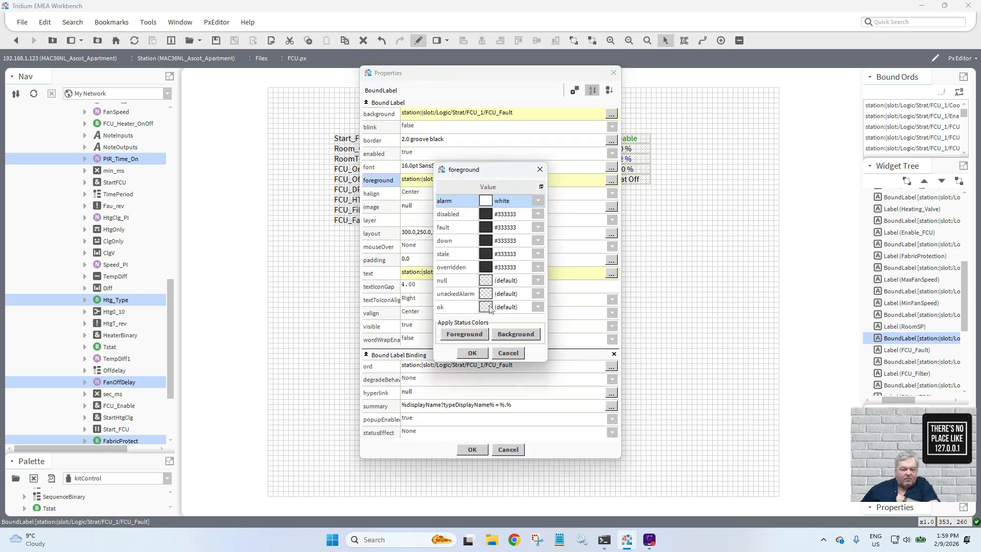
click(486, 306)
click(348, 210)
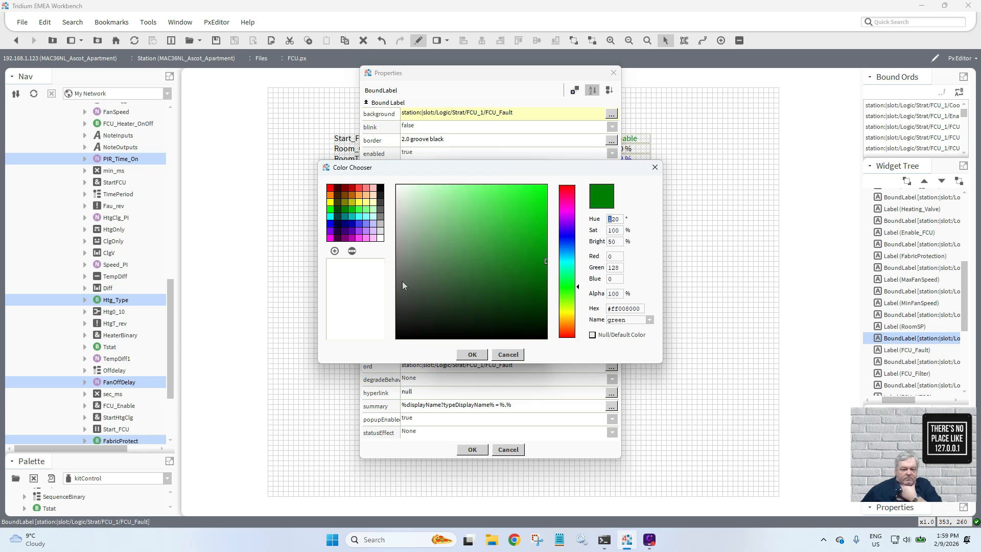
click(473, 354)
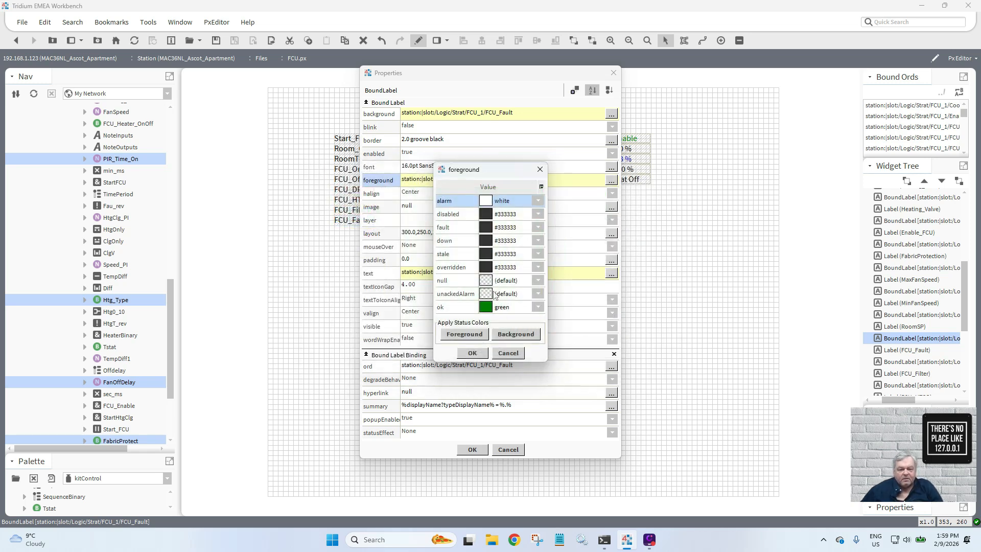
- Set the unackedAlarm and null colors of the FCU_Fault foreground animation to green and apply the label's properties
click(486, 293)
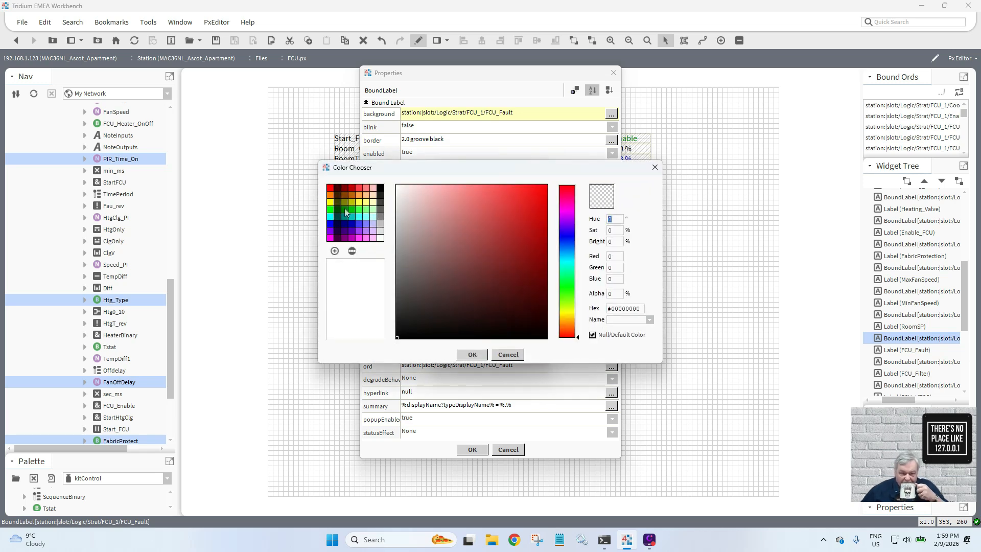
click(346, 213)
click(472, 354)
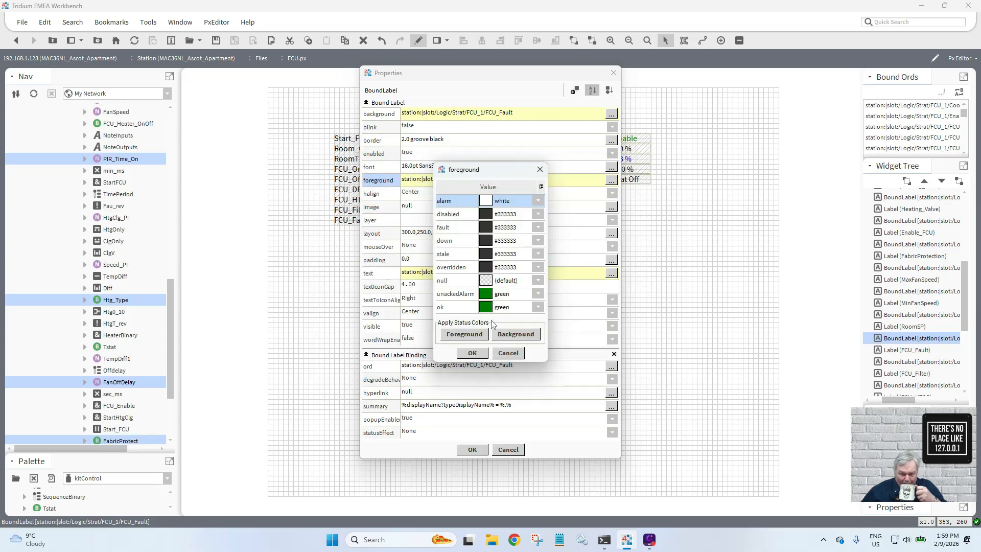
click(486, 280)
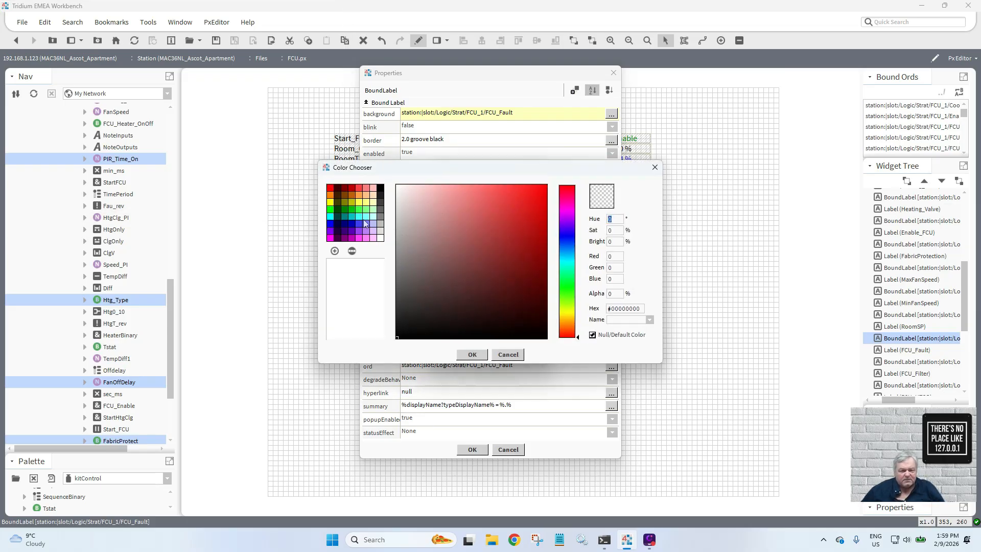
click(345, 212)
click(472, 354)
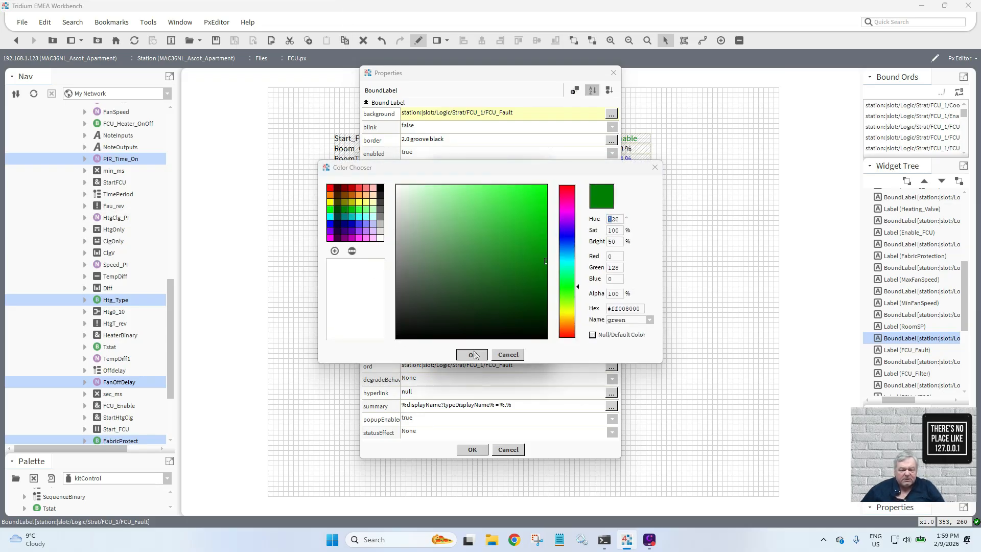
click(472, 353)
click(472, 450)
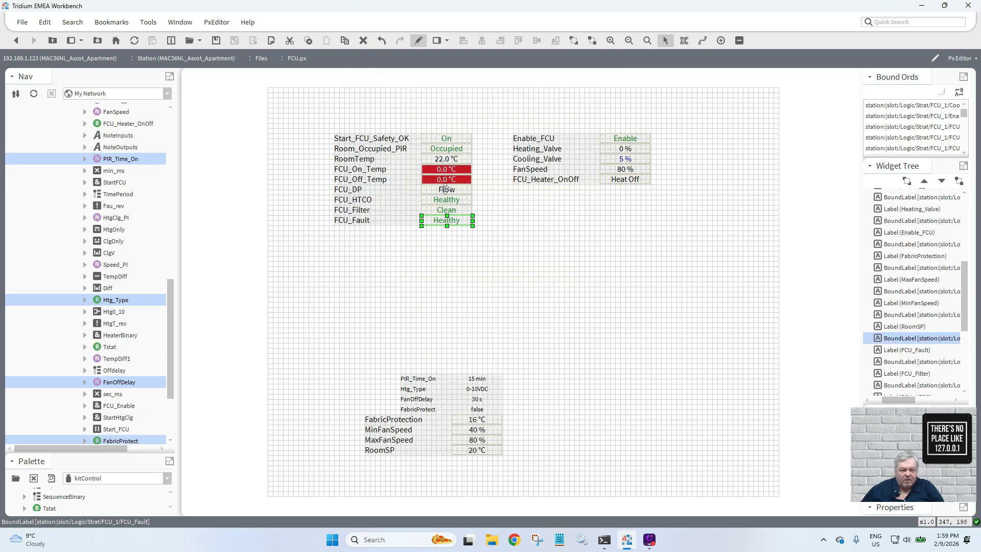
- Replace the FCU_DP value label's foreground animation with a Boolean To Simple one whose true value is green, and apply the properties
double_click(446, 189)
right_click(444, 187)
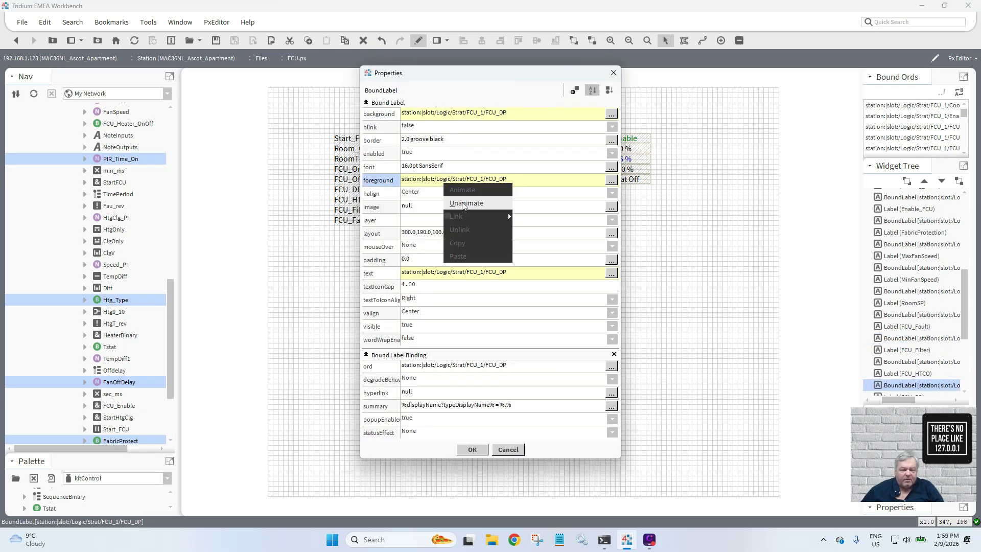
click(465, 203)
right_click(409, 180)
click(425, 185)
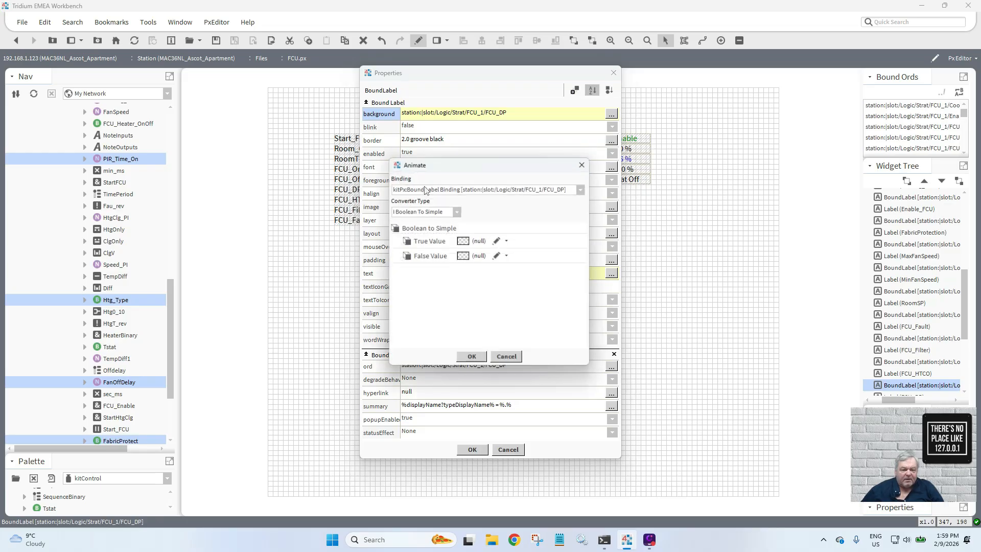
click(466, 238)
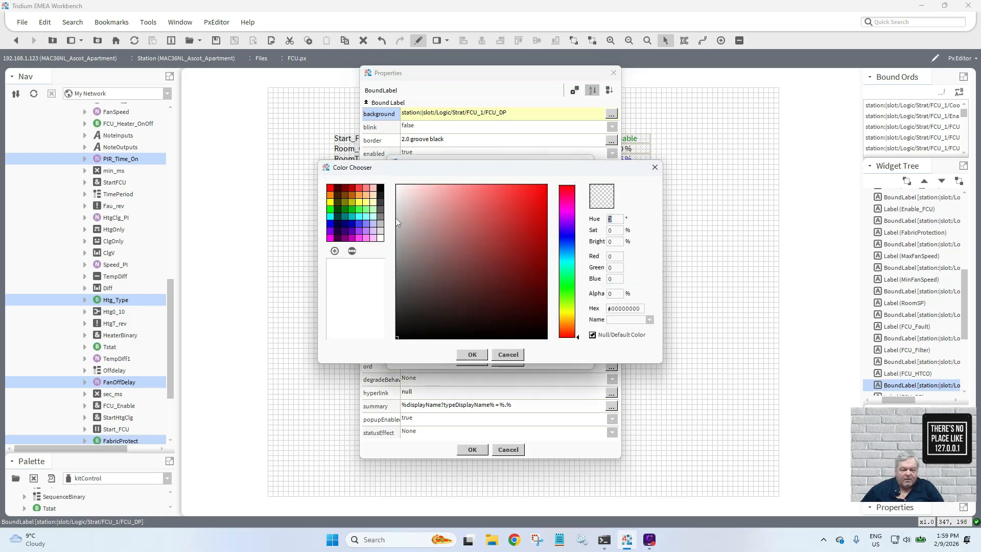
click(344, 211)
click(473, 354)
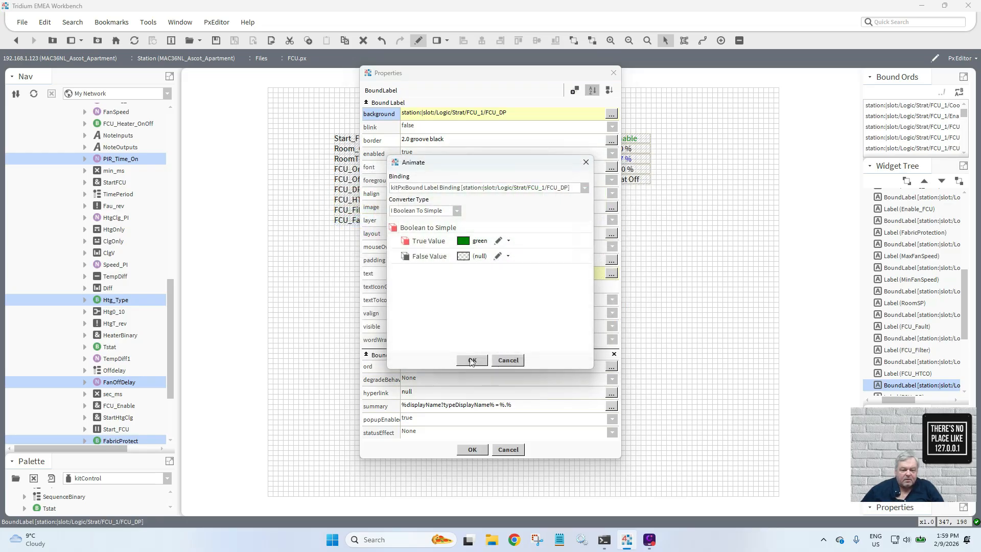
click(470, 360)
click(483, 450)
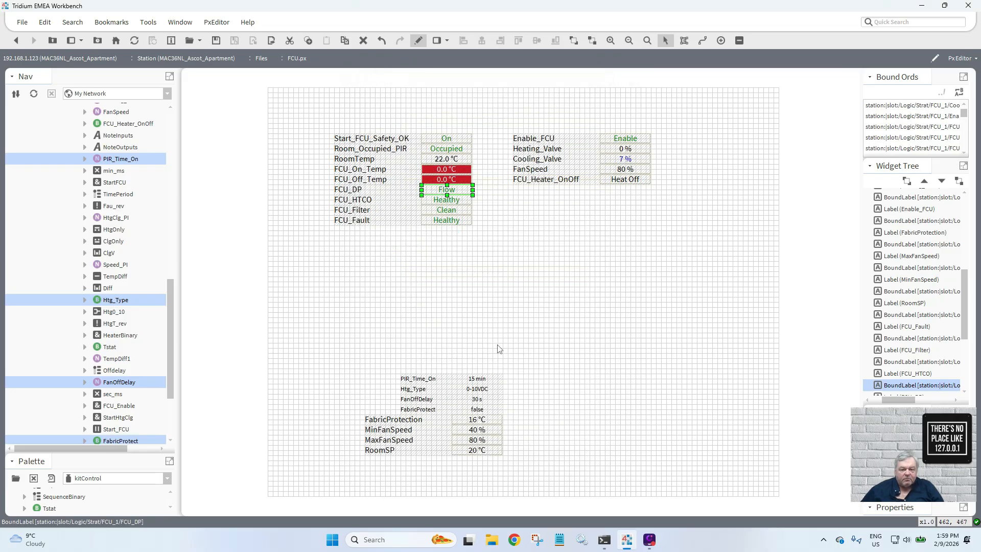
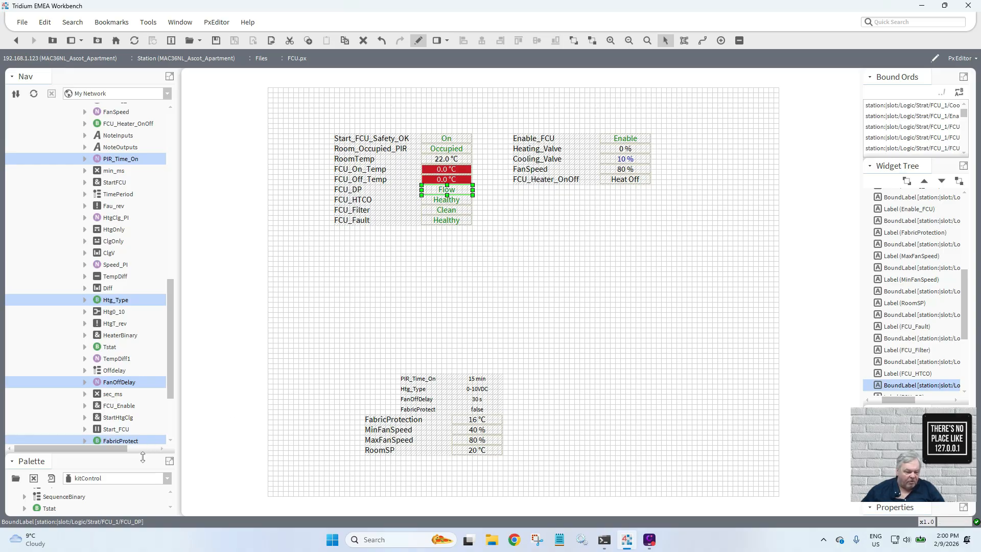
- Switch the palette to kitPx and place an ActionButton in the empty middle of the page at about 530, 360
drag(142, 456, 150, 337)
click(167, 359)
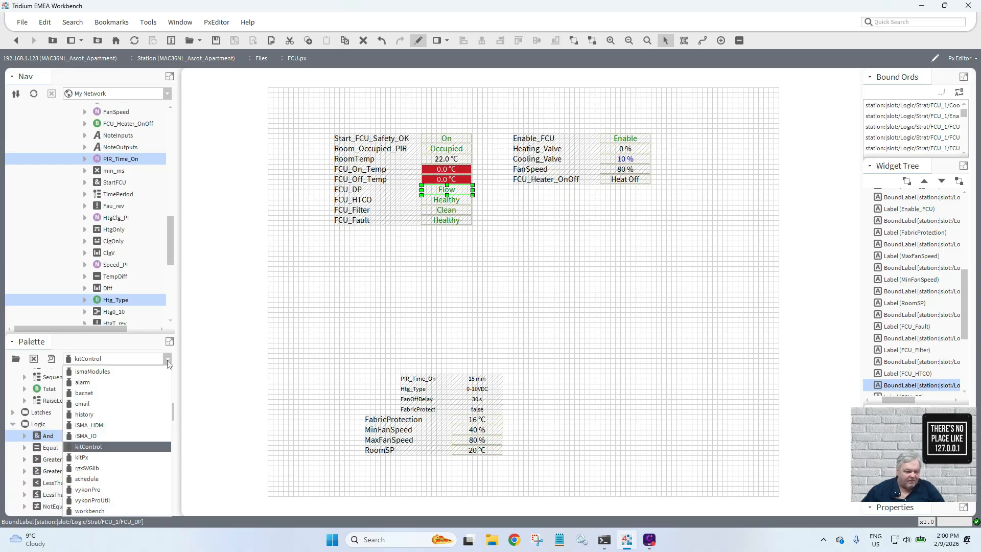
click(117, 458)
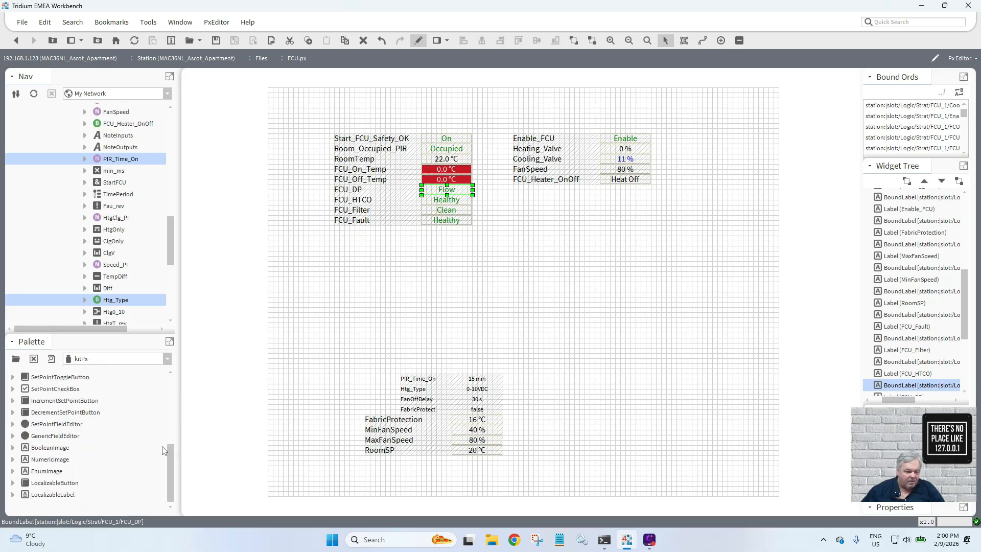
drag(172, 459, 190, 379)
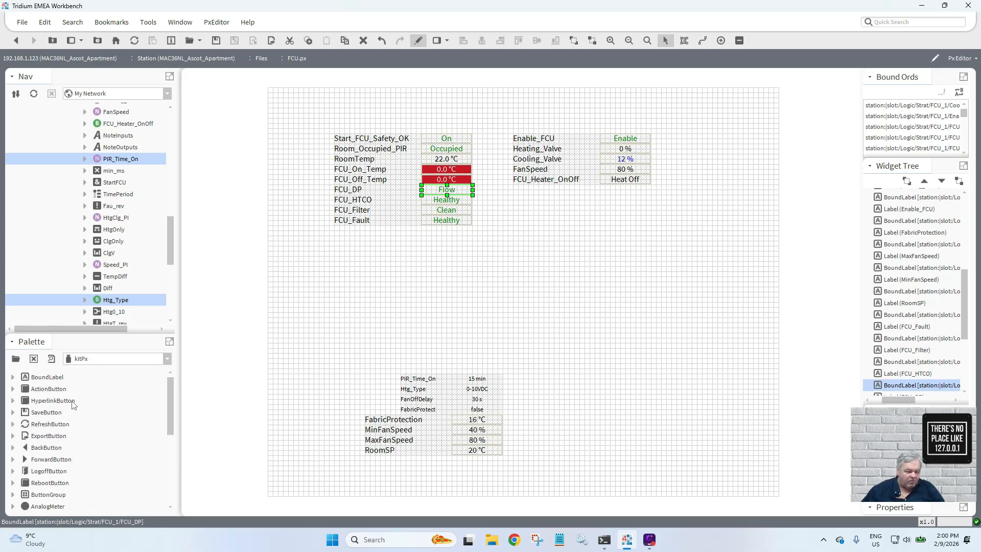
drag(48, 389, 540, 276)
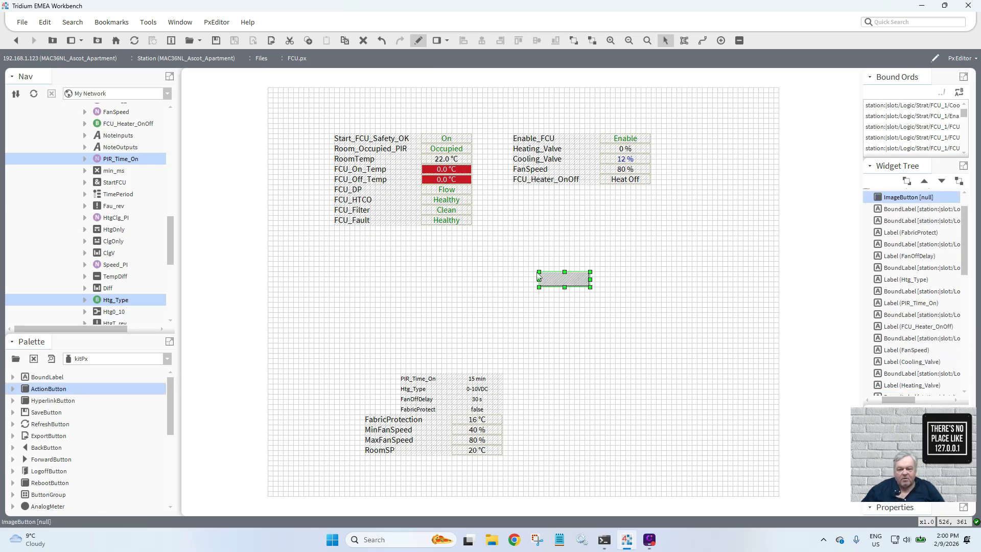
- Copy the binding ord of the PIR_Time_On value label and close its properties
double_click(480, 381)
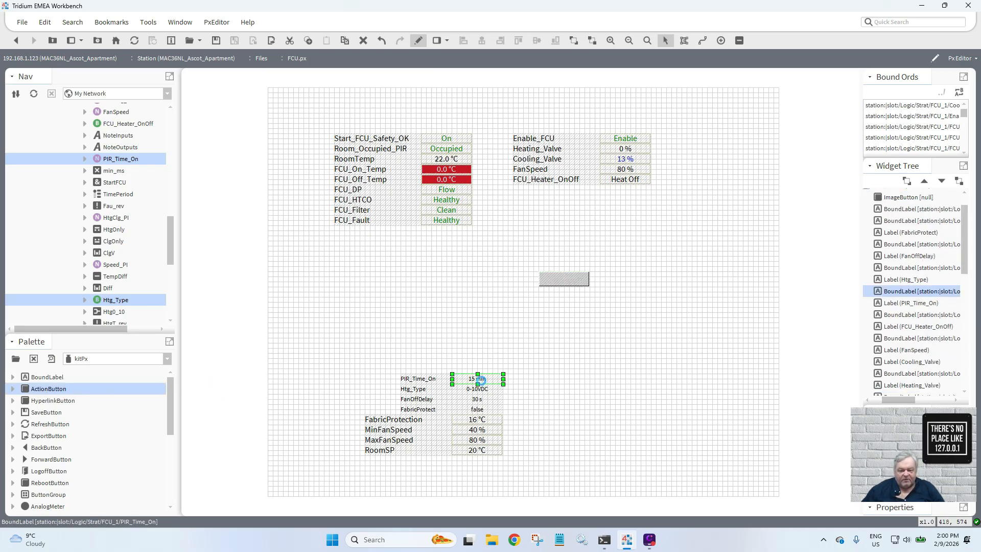
double_click(500, 366)
key(ctrl+c)
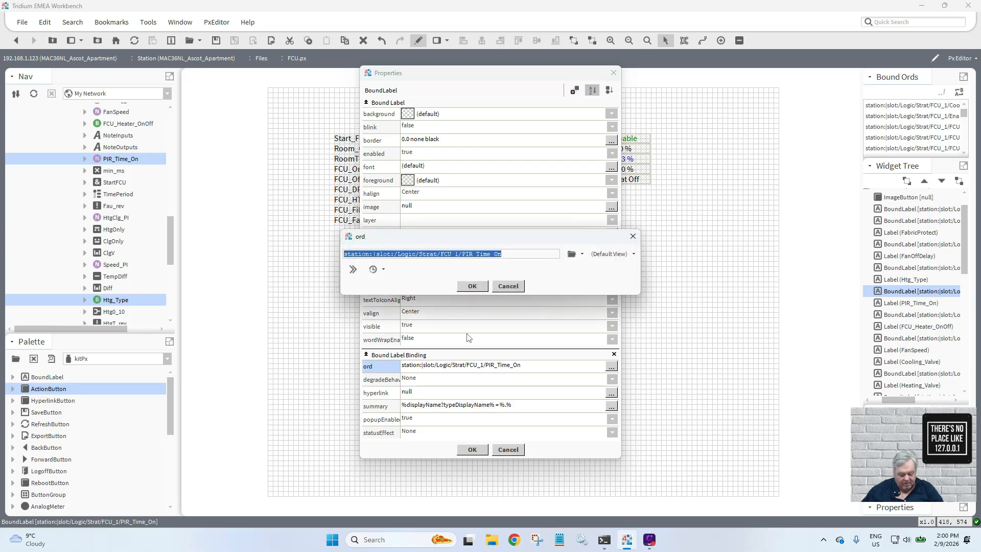
click(472, 287)
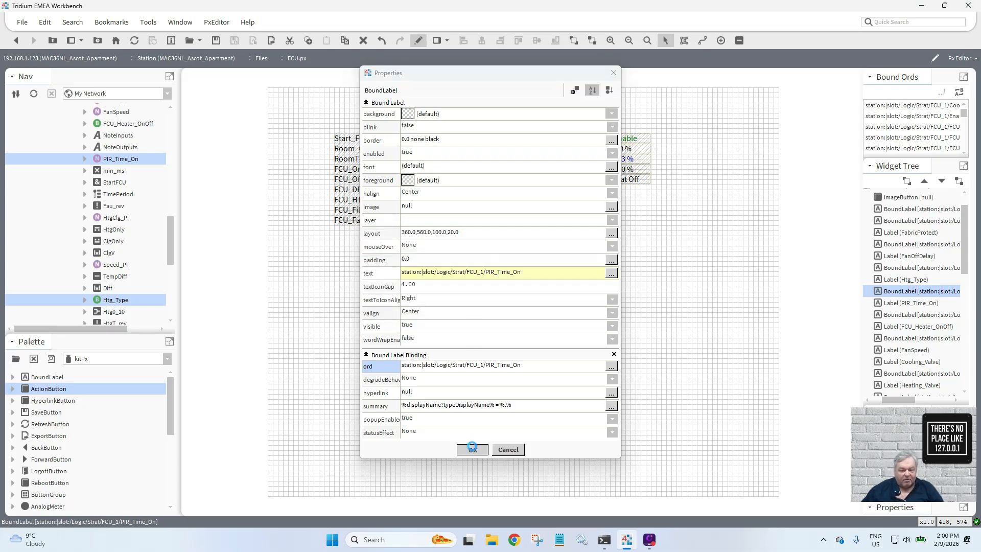
click(472, 450)
- Set the new button's Action Binding ord to the Set action, station:|slot:/Logic/Strat/FCU_1/PIR_Time_On/set
double_click(568, 283)
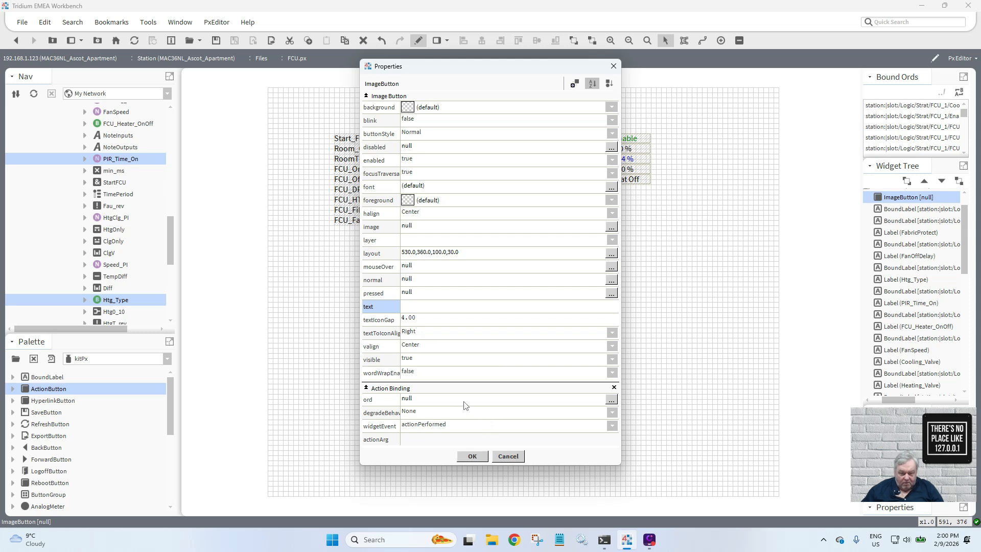
double_click(444, 402)
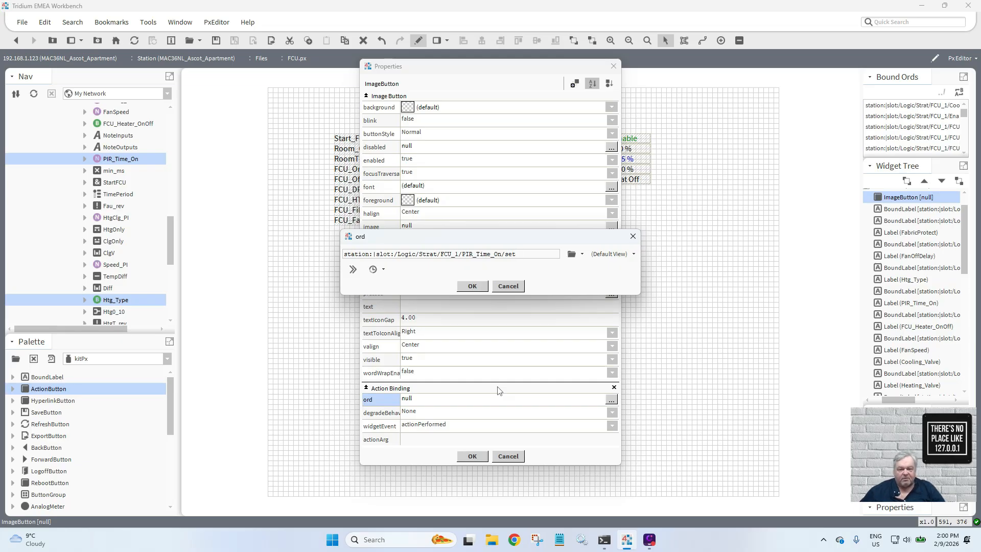
click(582, 255)
click(585, 282)
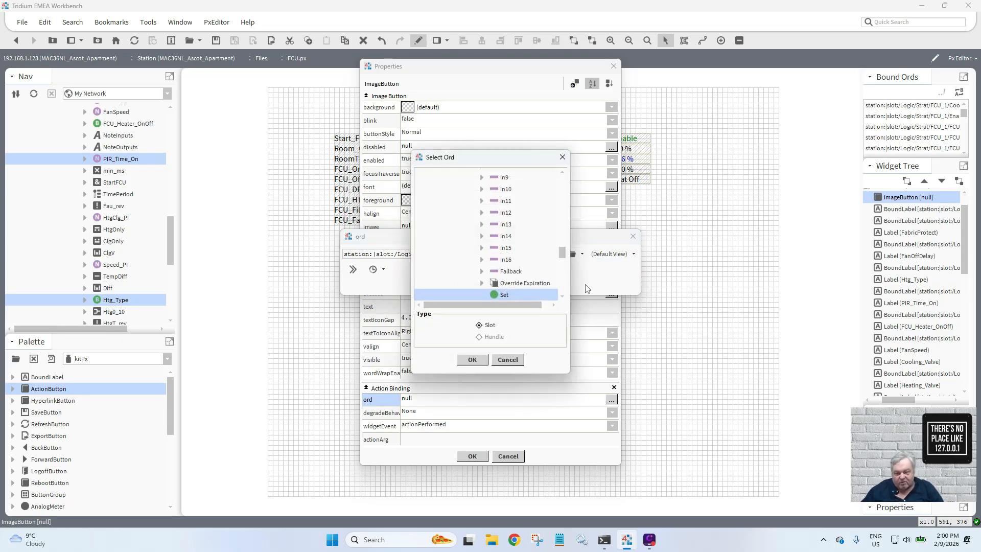
mouse_move(562, 253)
mouse_down()
mouse_move(562, 236)
mouse_move(562, 258)
mouse_up()
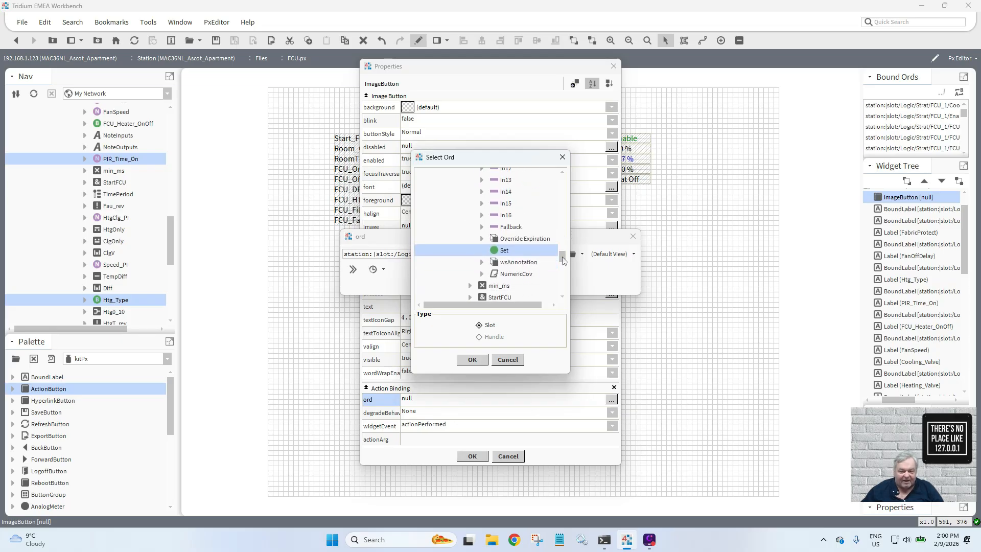
double_click(504, 250)
click(473, 285)
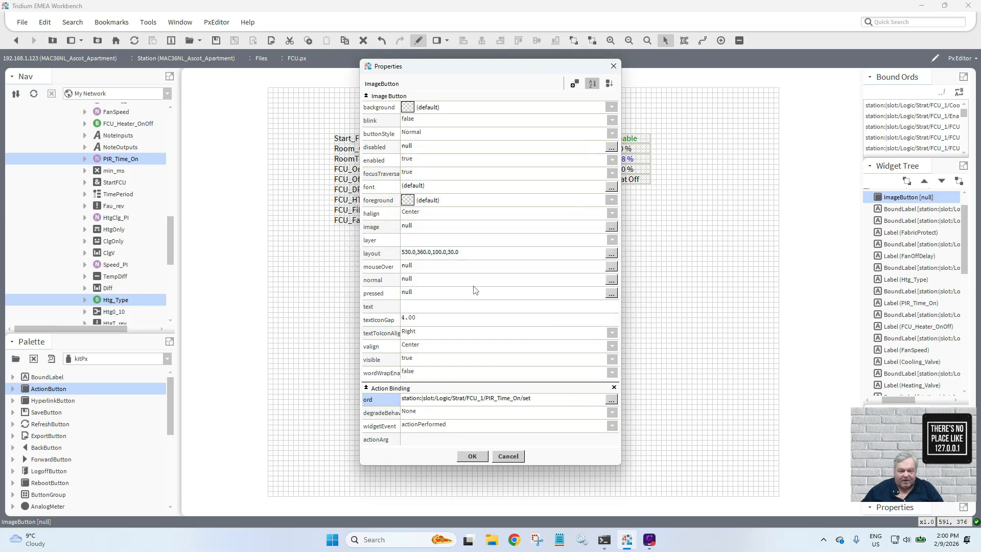
- Add a bajaui:Value Binding to the button and set its ord to station:|slot:/Logic/Strat/FCU_1/PIR_Time_On
click(575, 84)
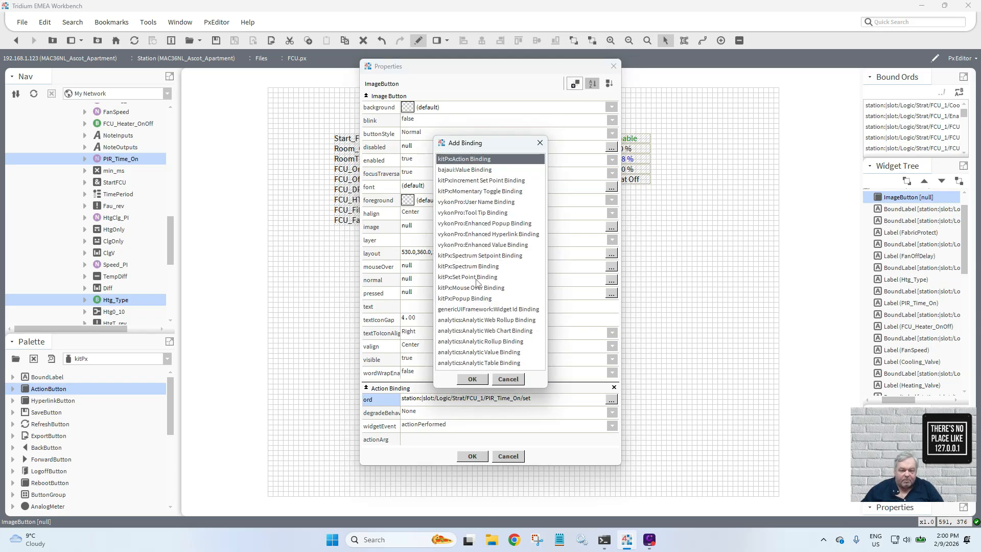
double_click(470, 171)
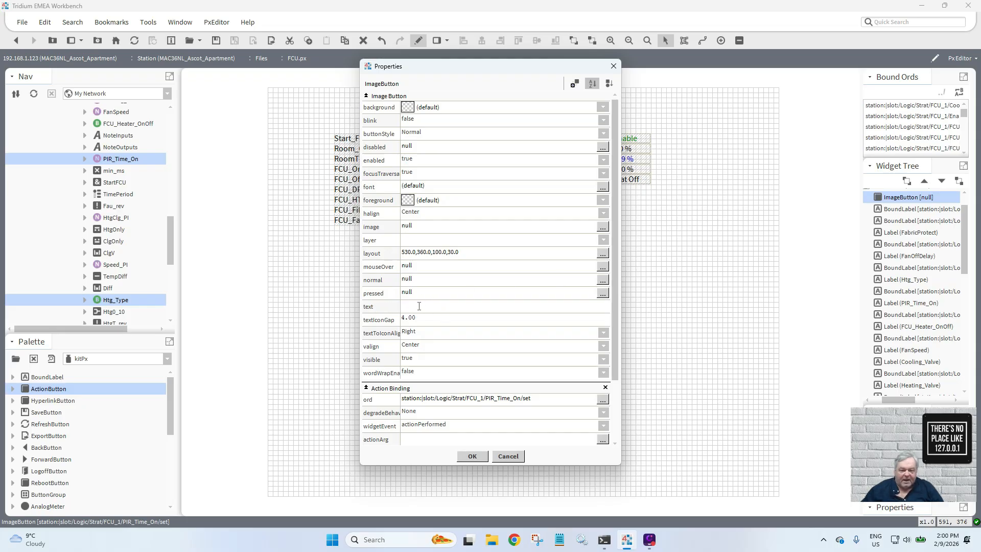
click(419, 306)
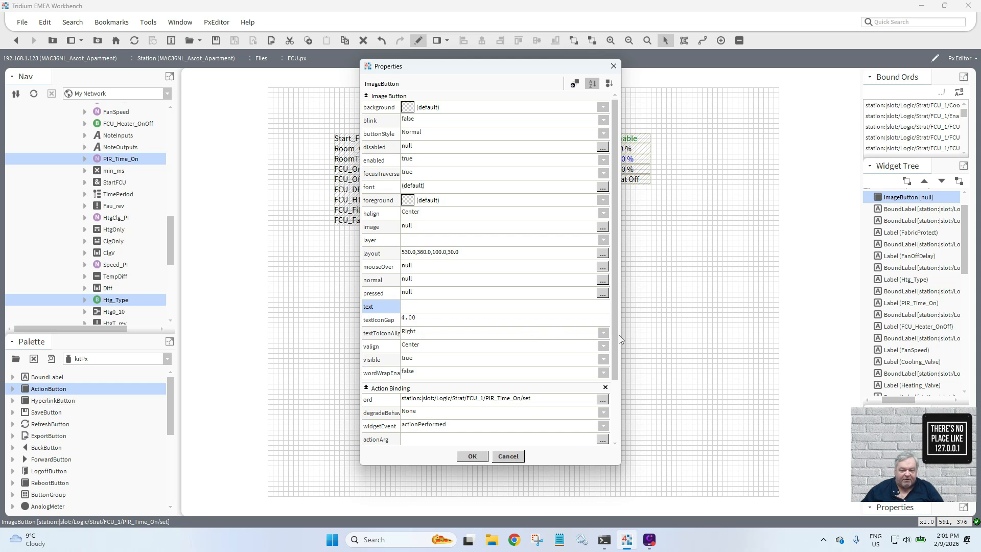
drag(615, 338, 612, 402)
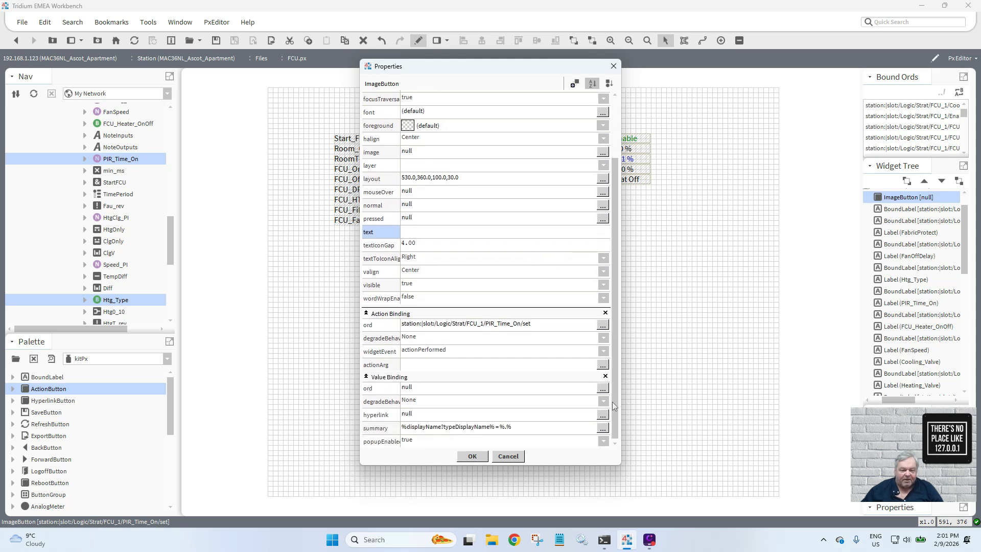
double_click(473, 394)
key(ctrl+v)
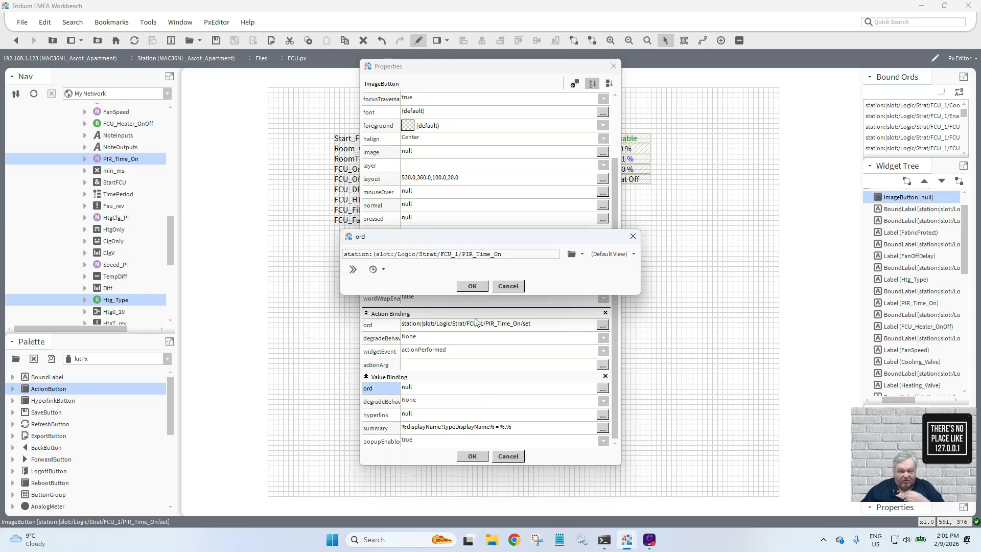
click(472, 285)
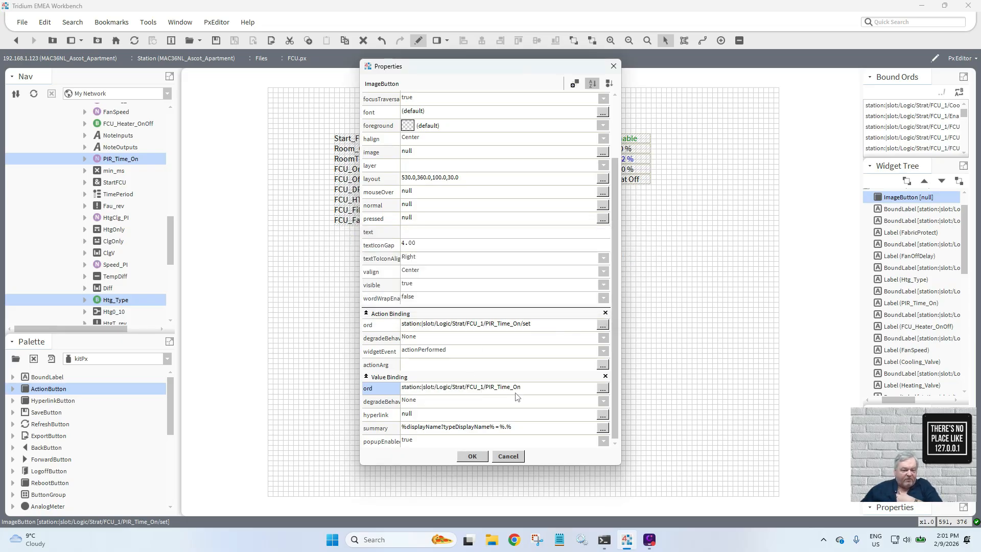
- Animate the button's text from the Value Binding using Object To String with the format %out.value%
right_click(407, 231)
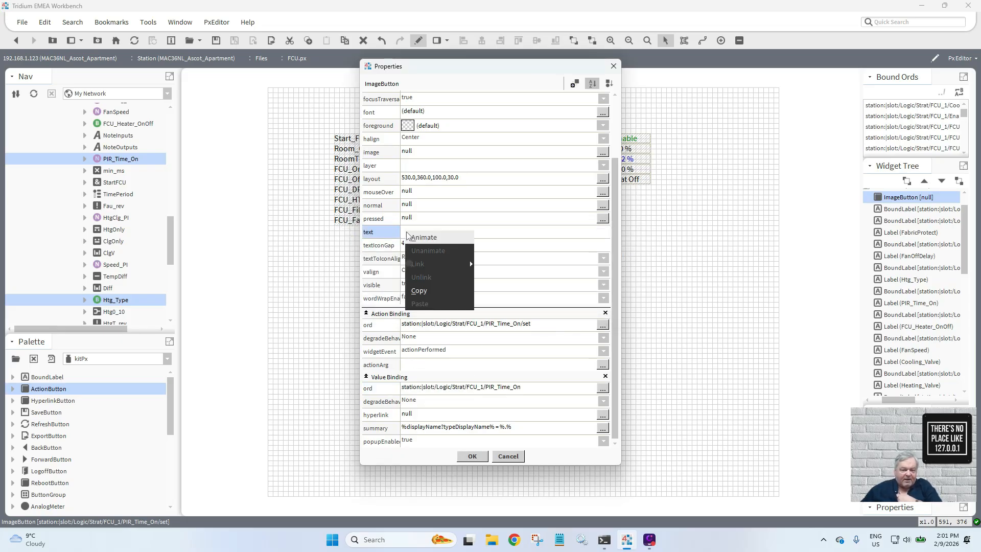
click(470, 261)
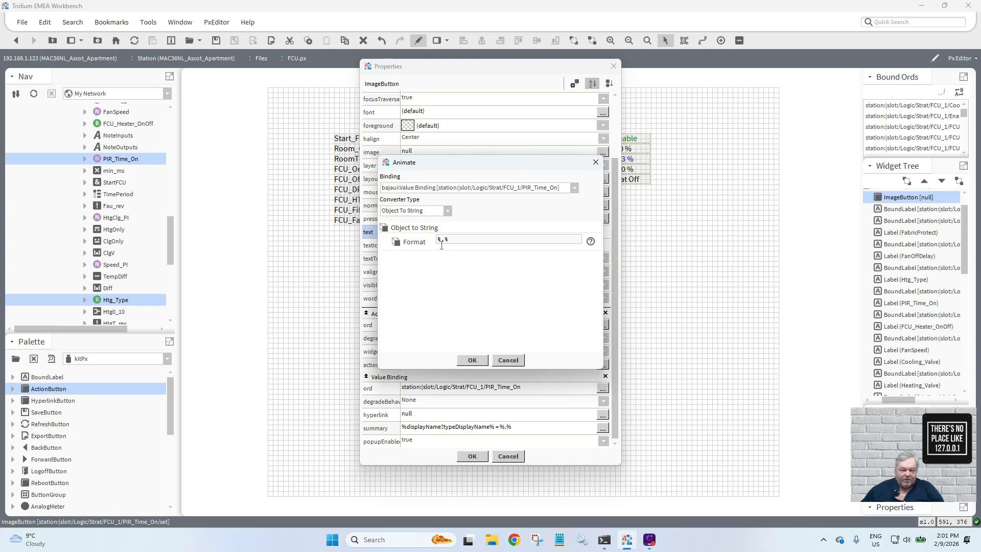
text(out)
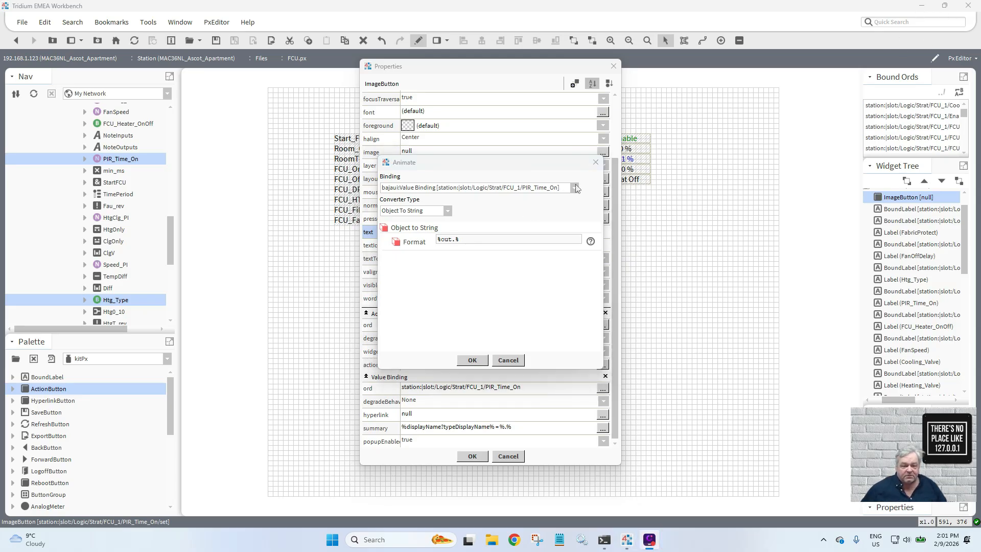
triple_click(455, 244)
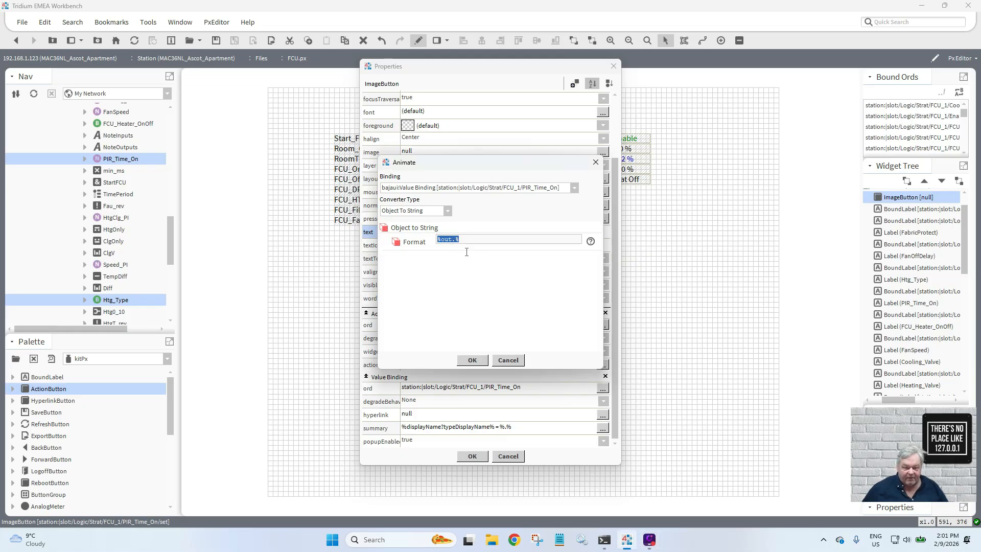
click(456, 240)
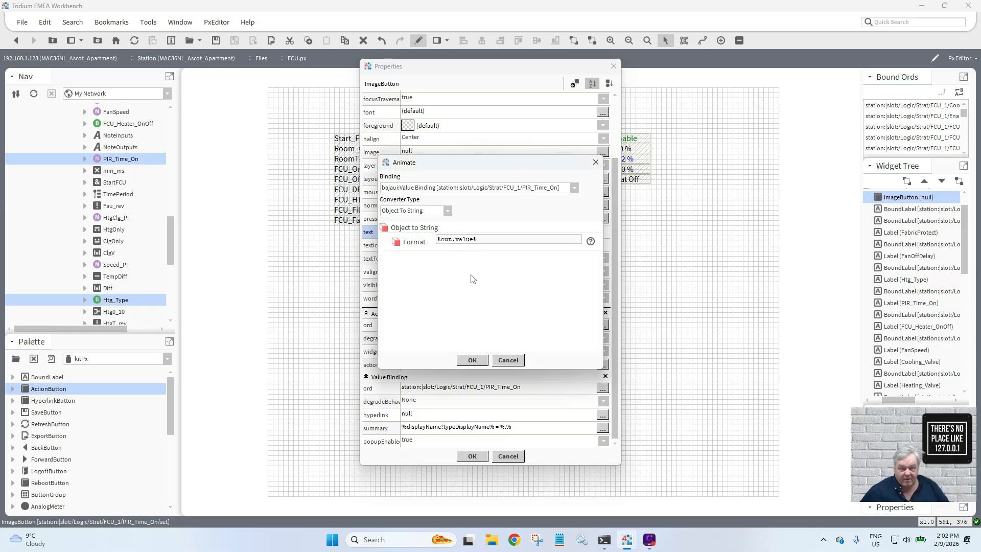
click(473, 360)
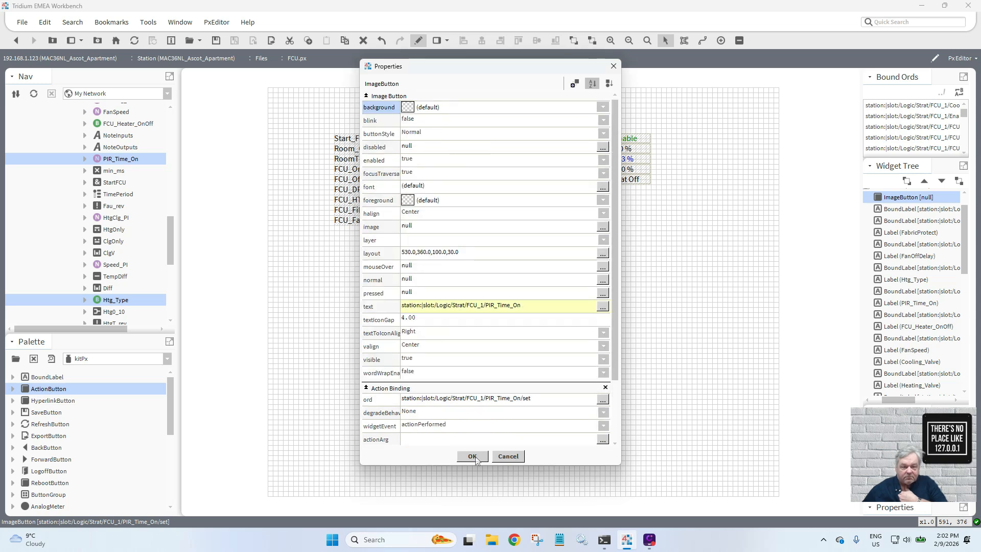
- Animate the button's background with the Status To Simple converter and apply the standard background status colors
right_click(407, 107)
click(415, 110)
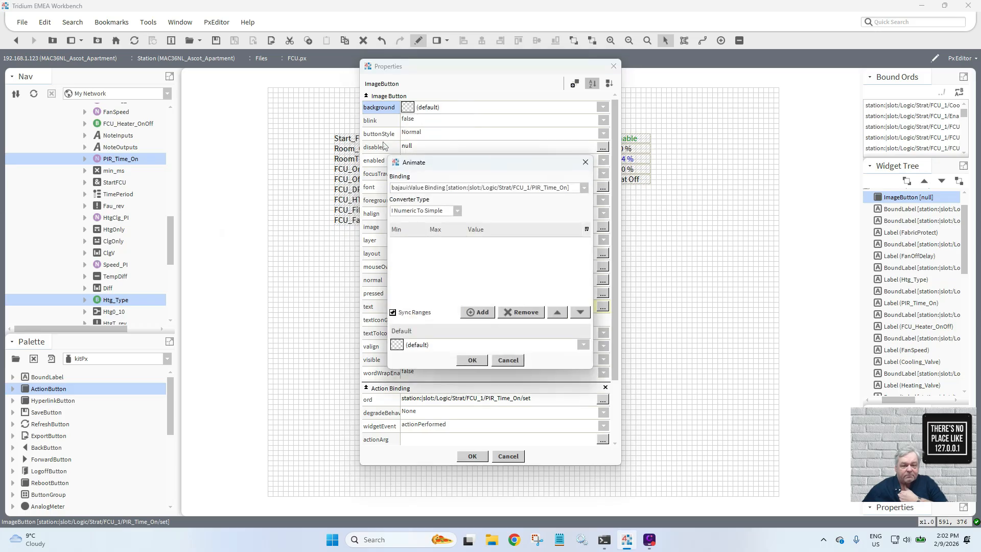
click(457, 211)
click(453, 229)
scroll(586, 263, down, 2)
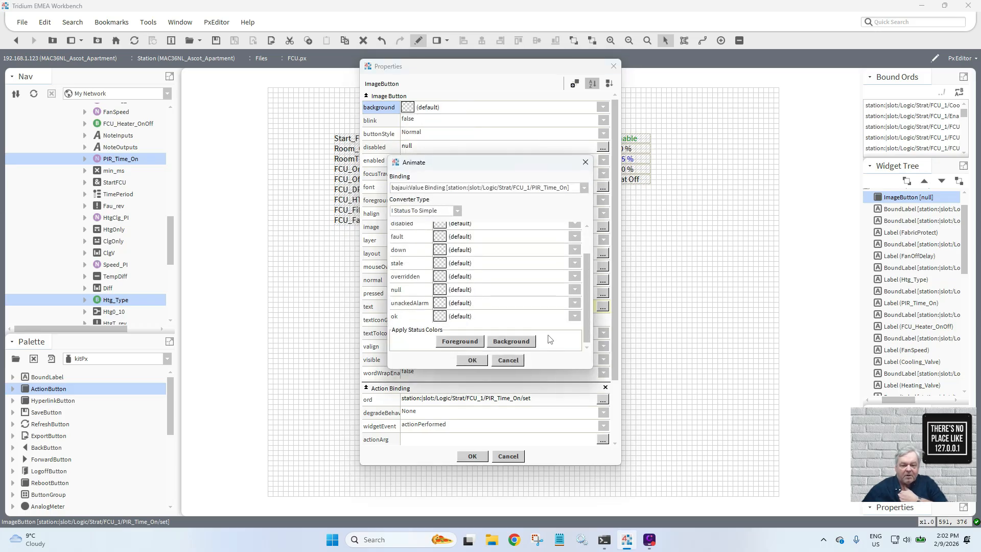
click(513, 341)
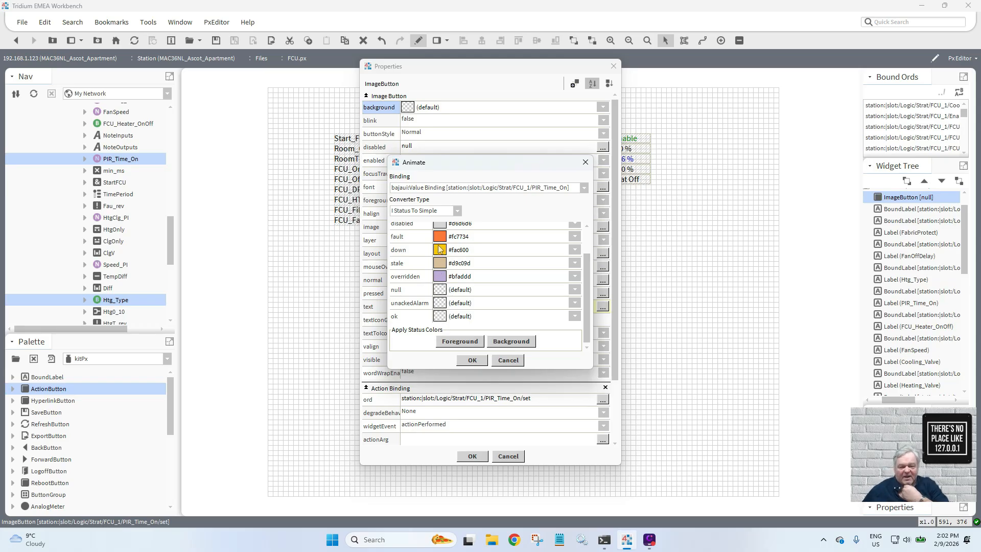
- Set the ok status color in the button's background animation to pale yellow, #ffffc0
click(440, 317)
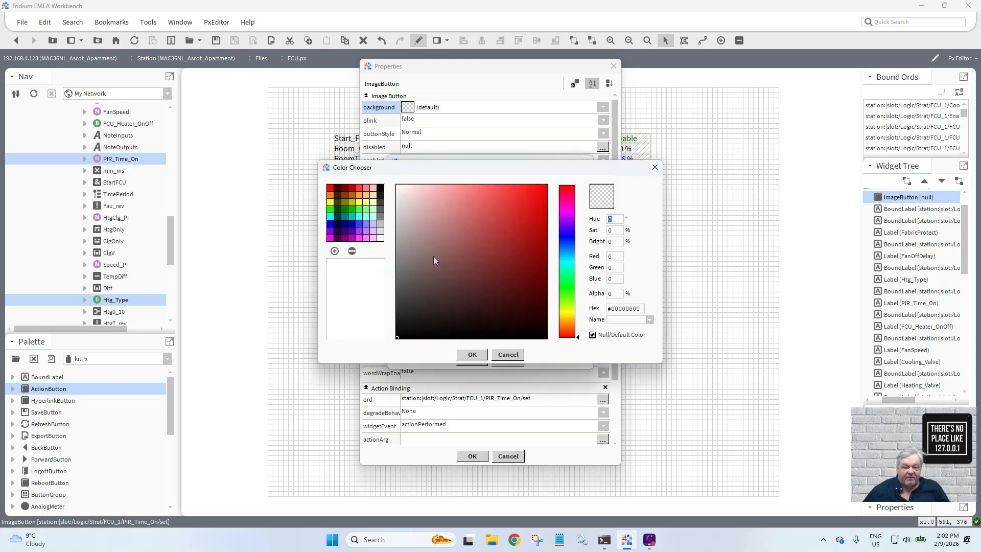
click(373, 206)
click(472, 354)
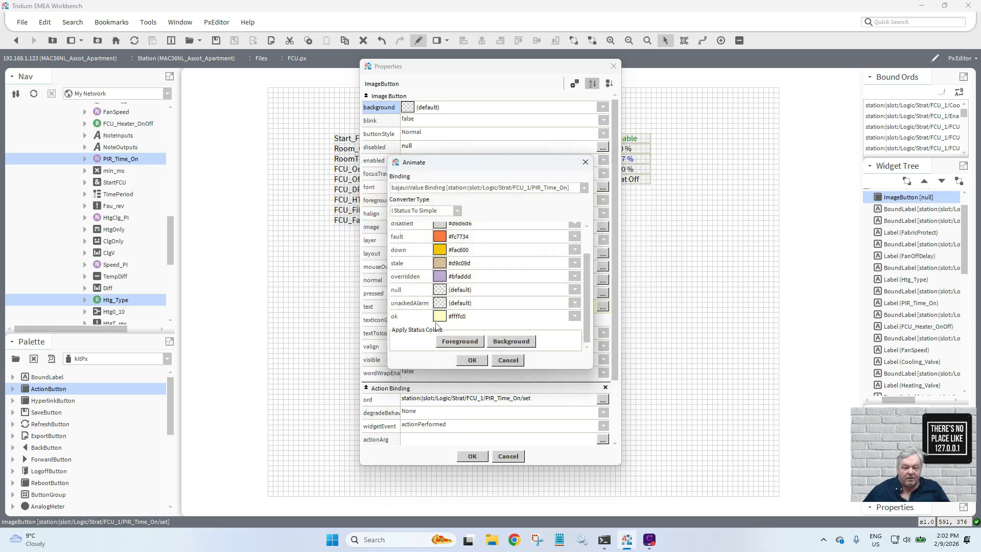
- Set the unackedAlarm and null status colors in the button's background animation to pale yellow, #ffffc0, and apply the animation
click(440, 303)
click(376, 207)
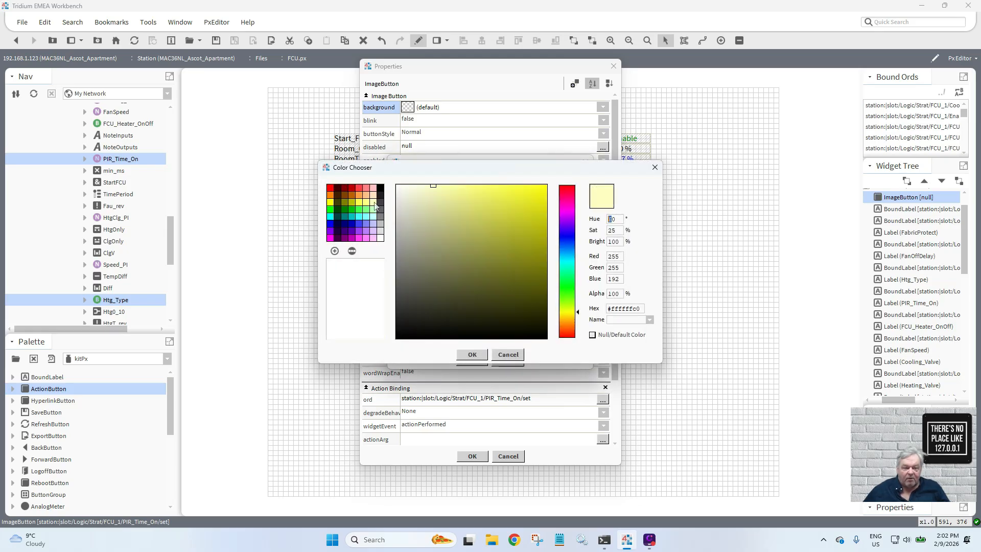
click(473, 354)
click(441, 290)
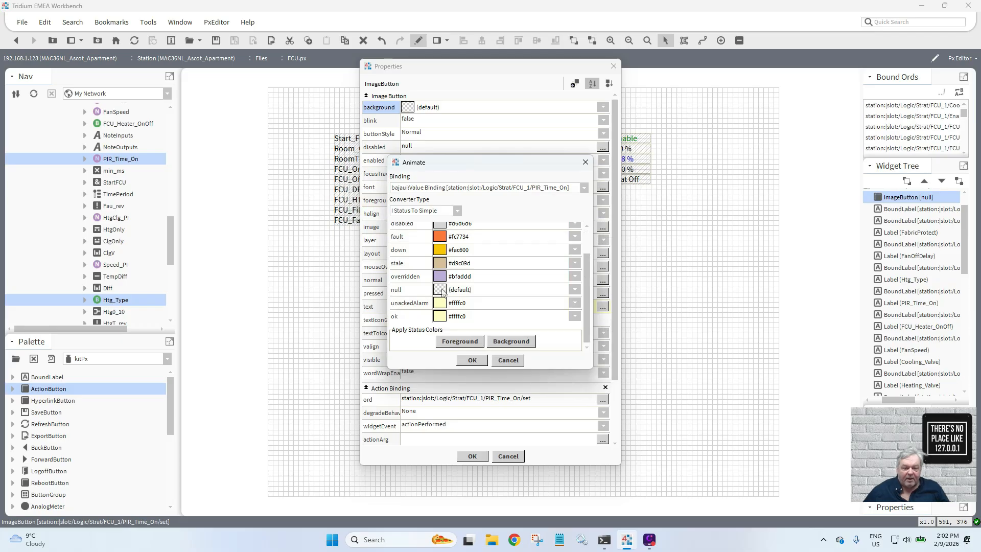
click(375, 206)
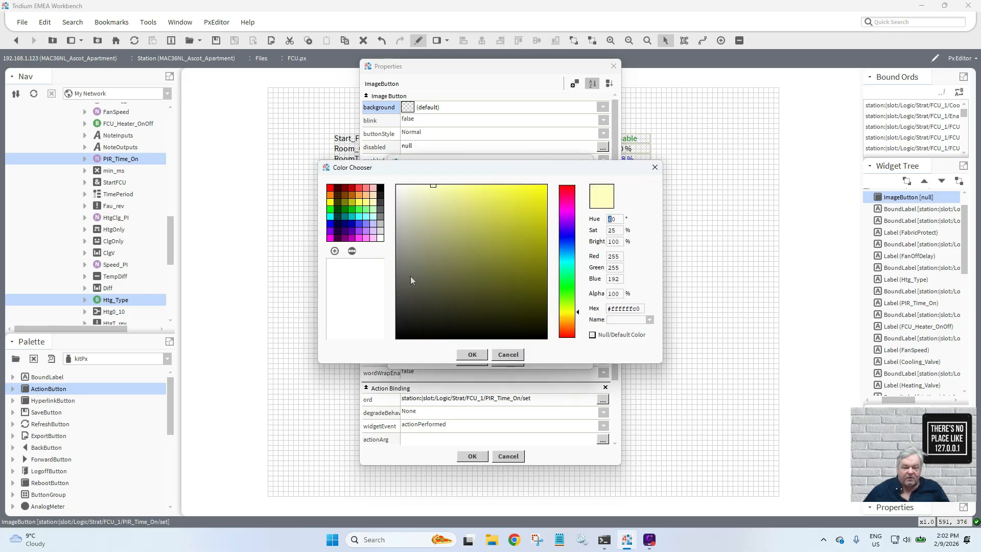
click(472, 354)
click(473, 360)
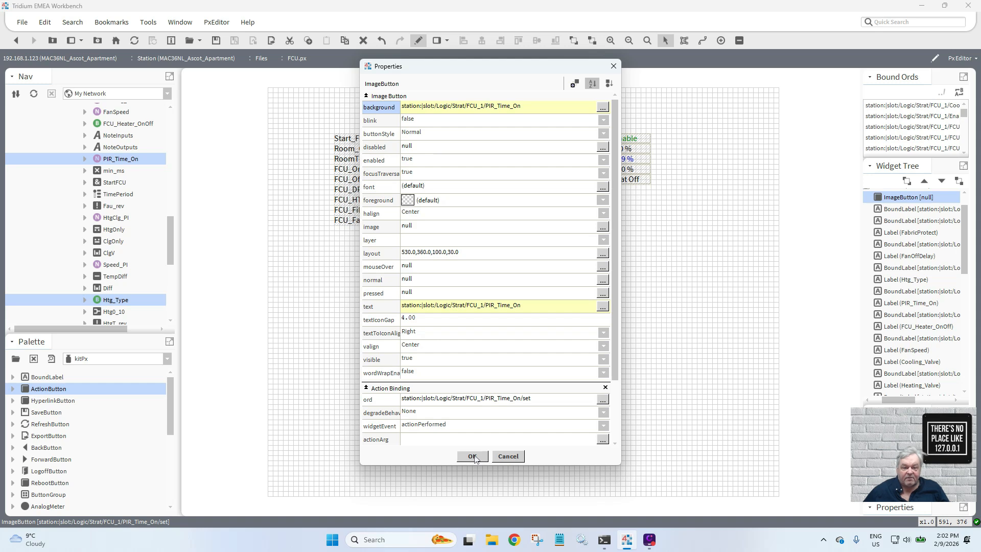
- Set the button's font to 16-point SansSerif and reduce the button's height to one label row
click(479, 188)
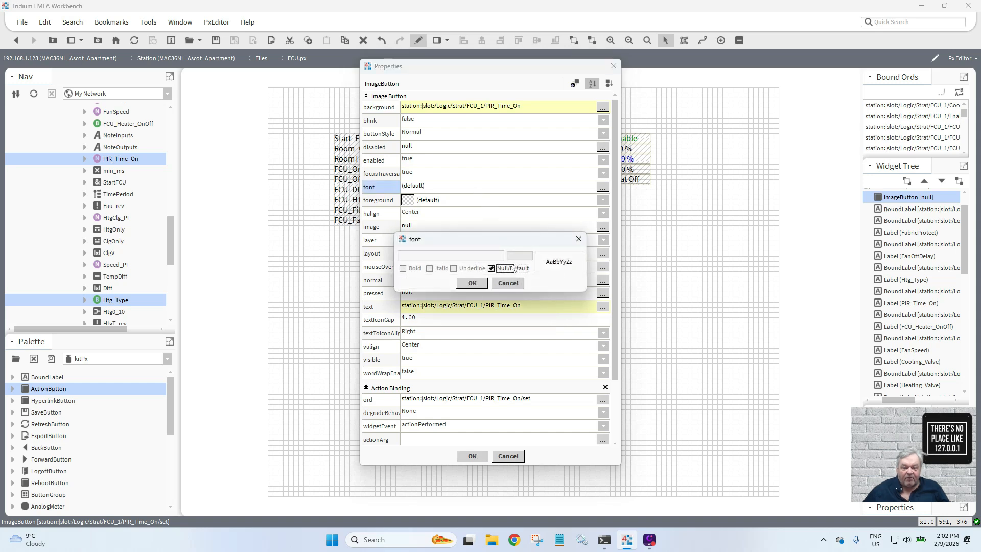
click(491, 269)
click(529, 256)
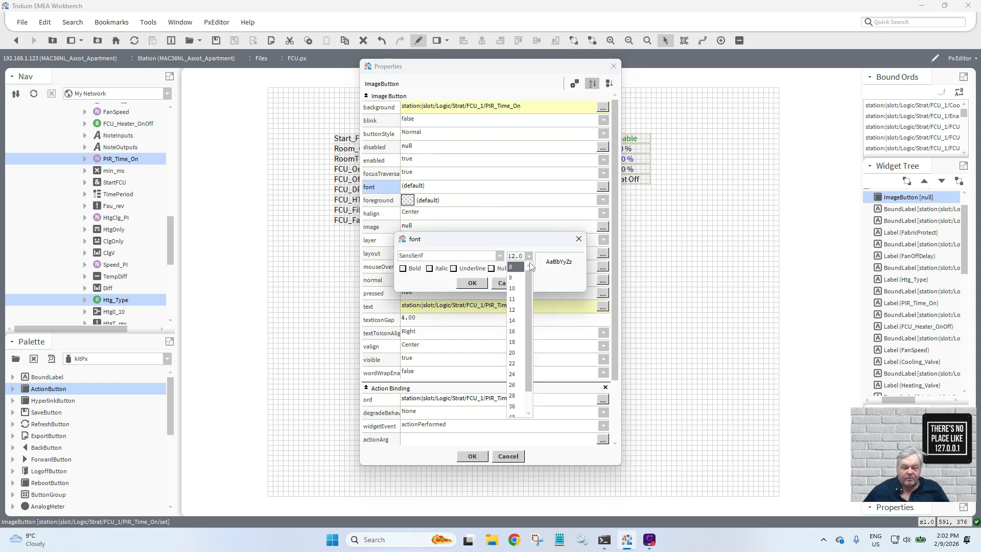
click(516, 333)
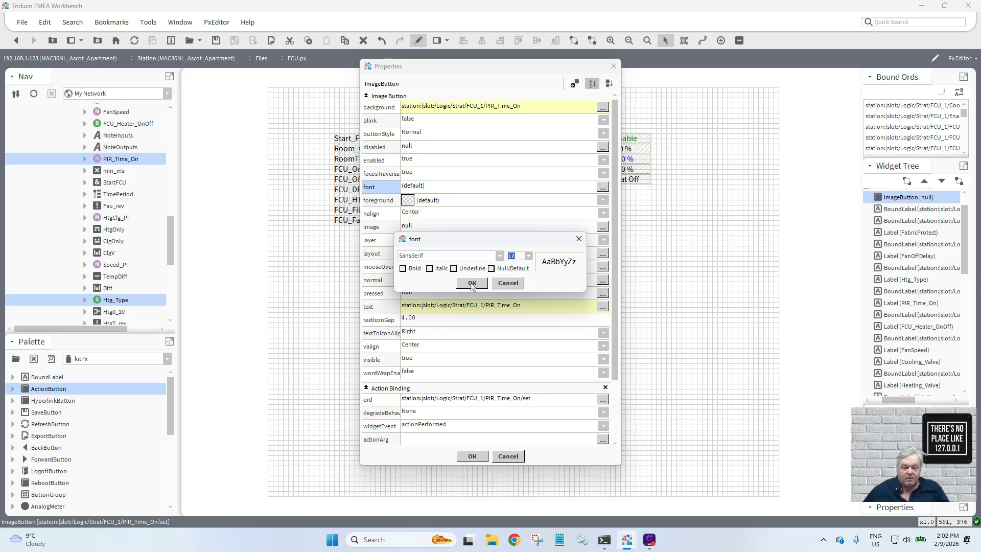
click(472, 284)
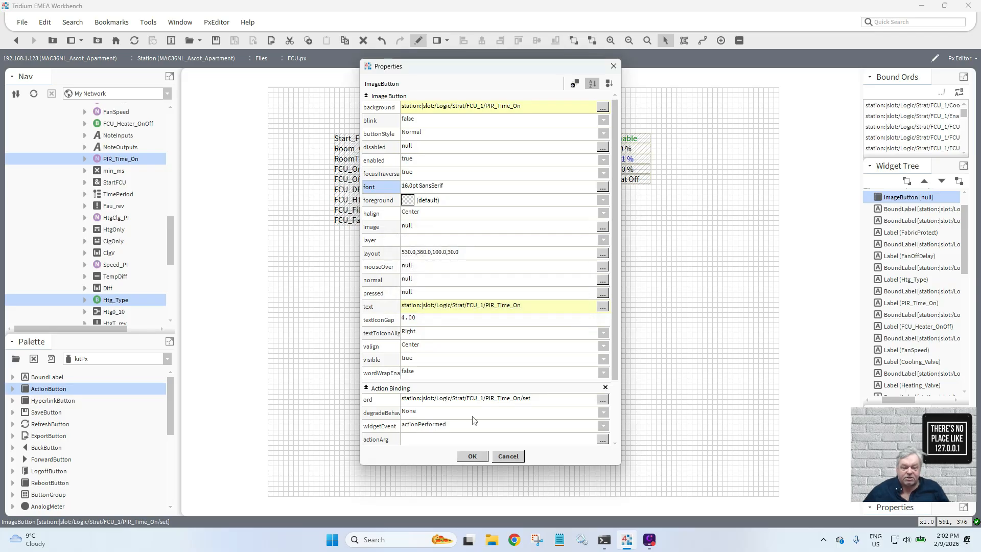
click(472, 457)
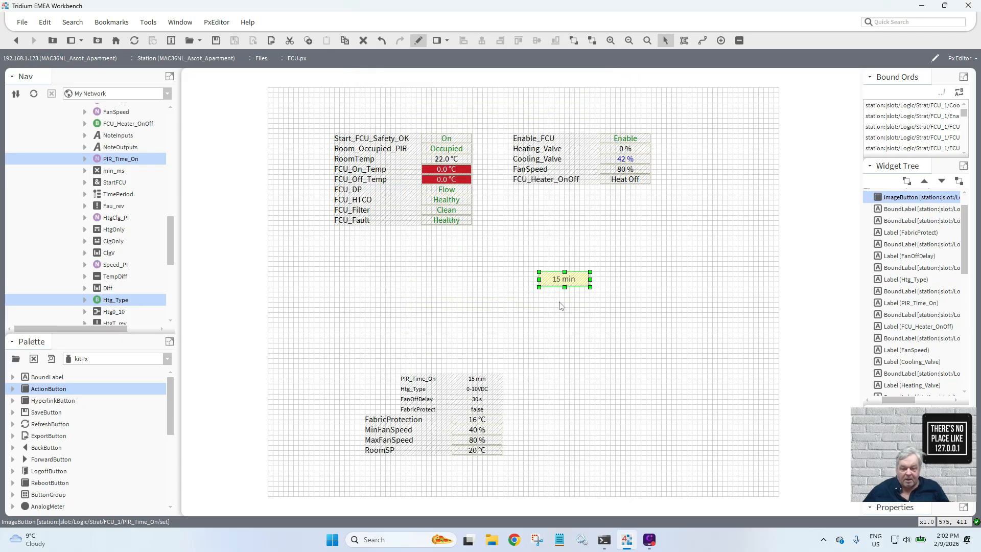
drag(564, 288, 565, 282)
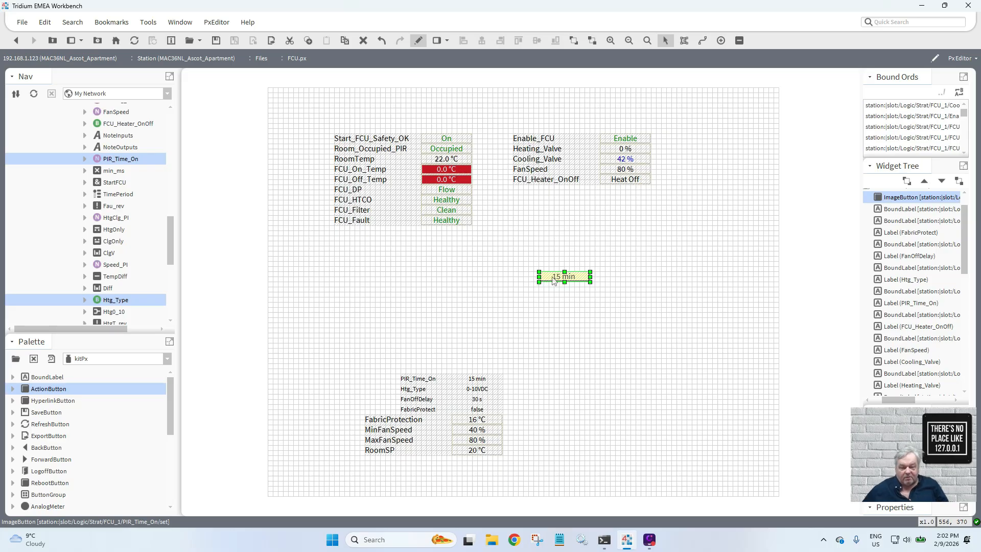
- Set the font of all name and value labels in the PIR_Time_On to RoomSP block to 16-point SansSerif
mouse_move(443, 381)
mouse_down()
mouse_move(456, 281)
mouse_move(425, 384)
mouse_up()
drag(530, 476, 326, 335)
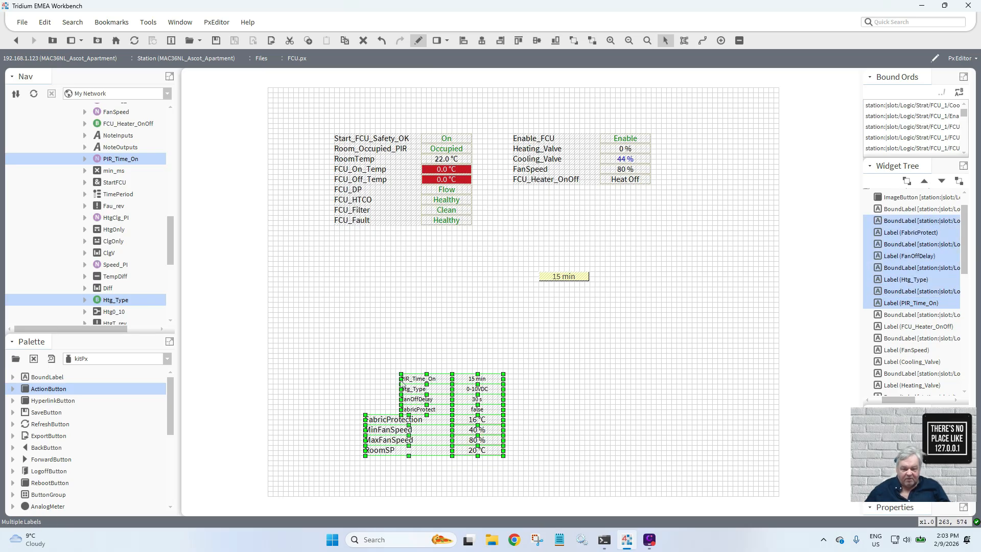
right_click(414, 388)
click(460, 442)
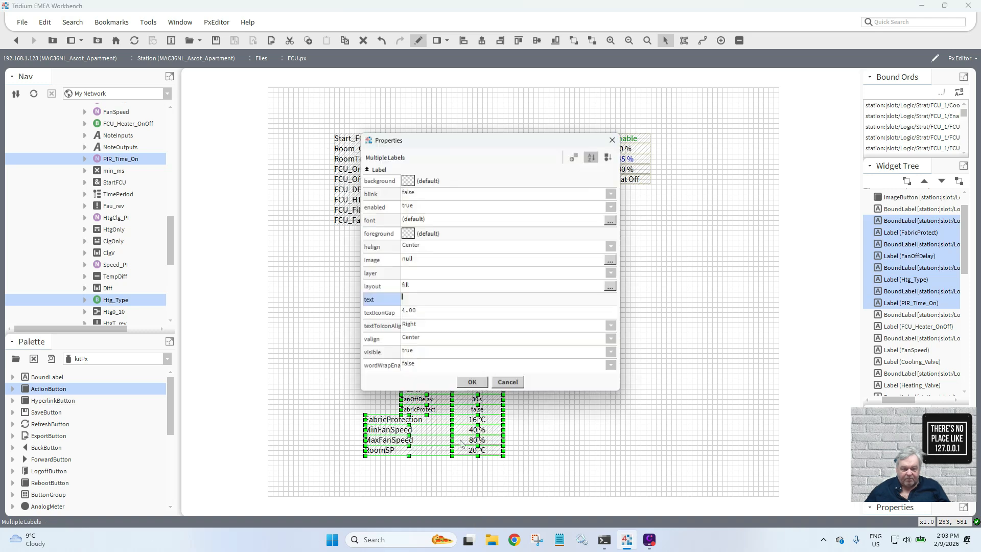
click(436, 223)
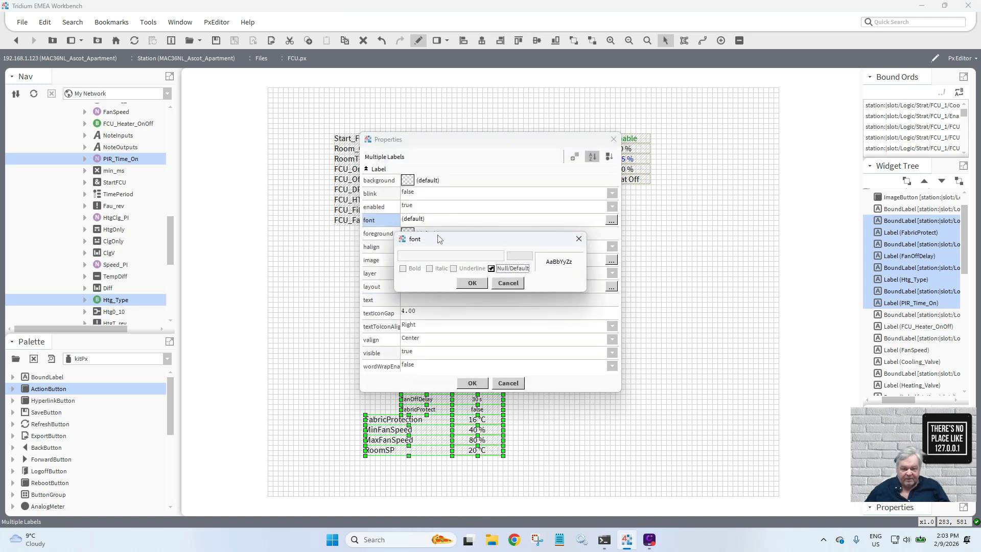
click(492, 270)
click(528, 256)
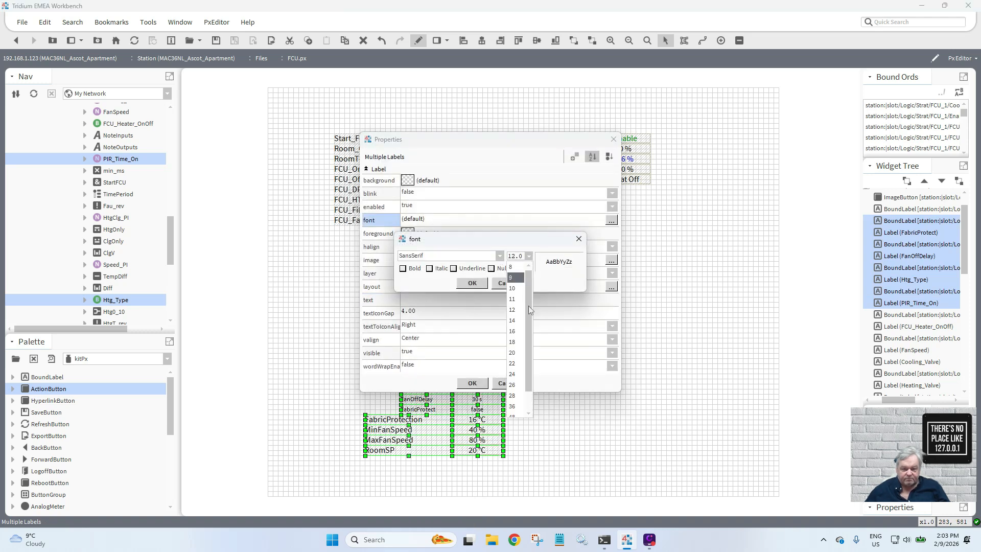
click(512, 332)
click(472, 283)
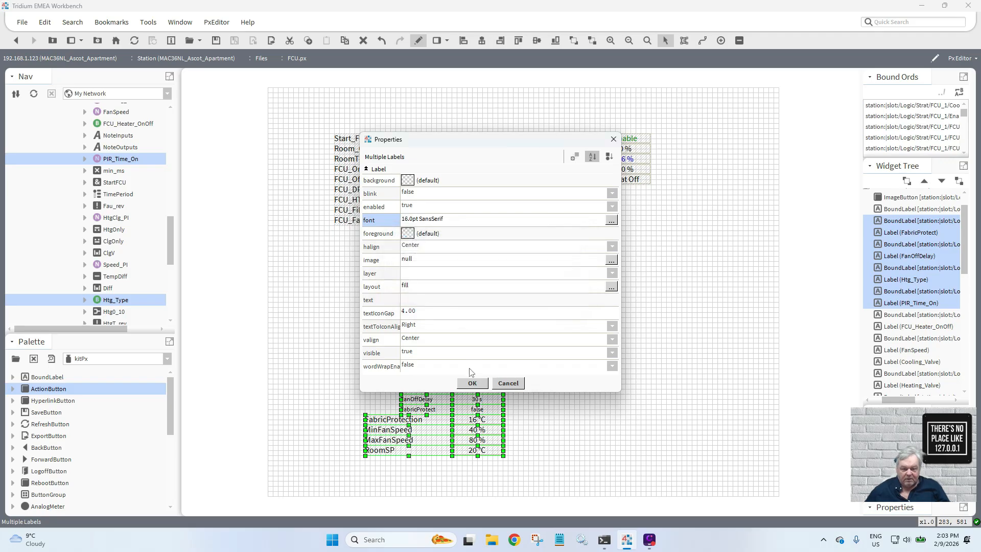
click(472, 384)
click(531, 397)
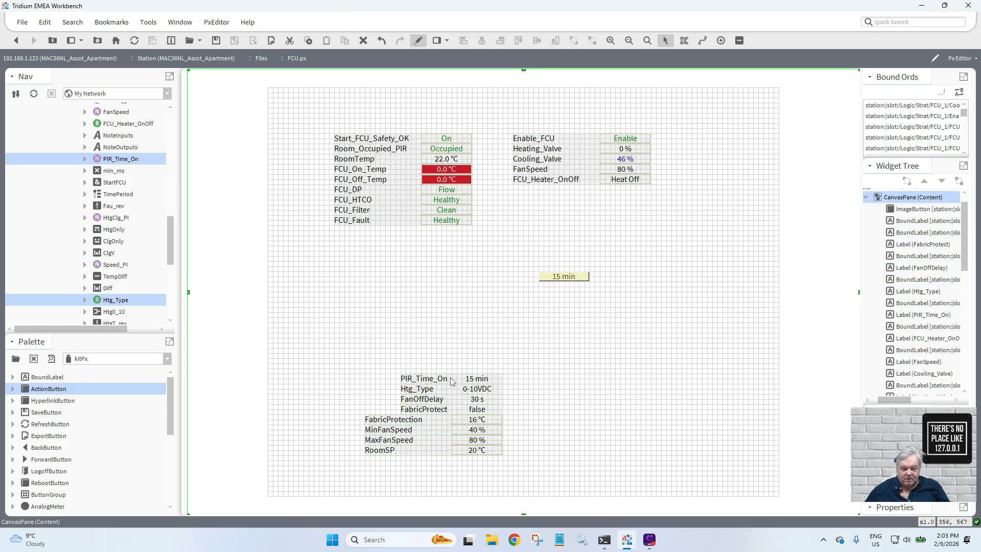
- Move the PIR_Time_On label directly beside the yellow button and the remaining name labels into a column beneath it
drag(452, 381, 532, 276)
click(554, 313)
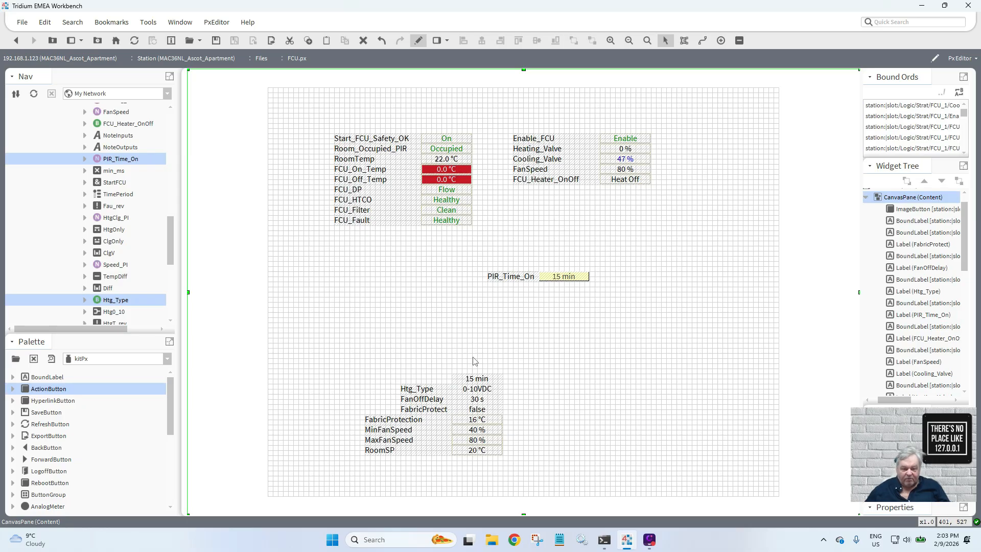
drag(467, 360, 352, 470)
drag(412, 394, 498, 292)
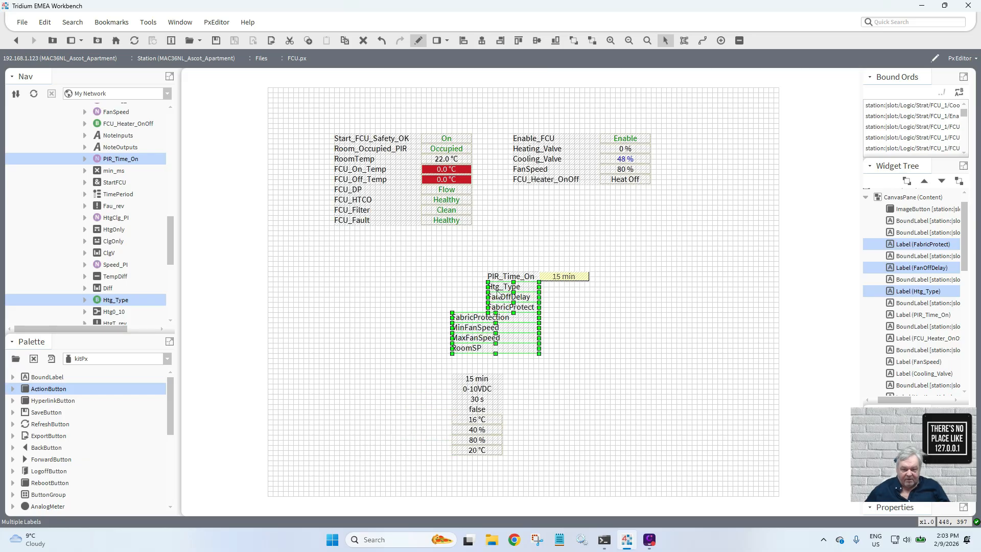
- Narrow the FabricProtection, MinFanSpeed, MaxFanSpeed and RoomSP labels to 100 wide so their left edges align with the labels above
click(555, 387)
drag(561, 376, 487, 318)
click(517, 369)
- Change the FabricProtection label's text to "Fabric Protection"
double_click(512, 321)
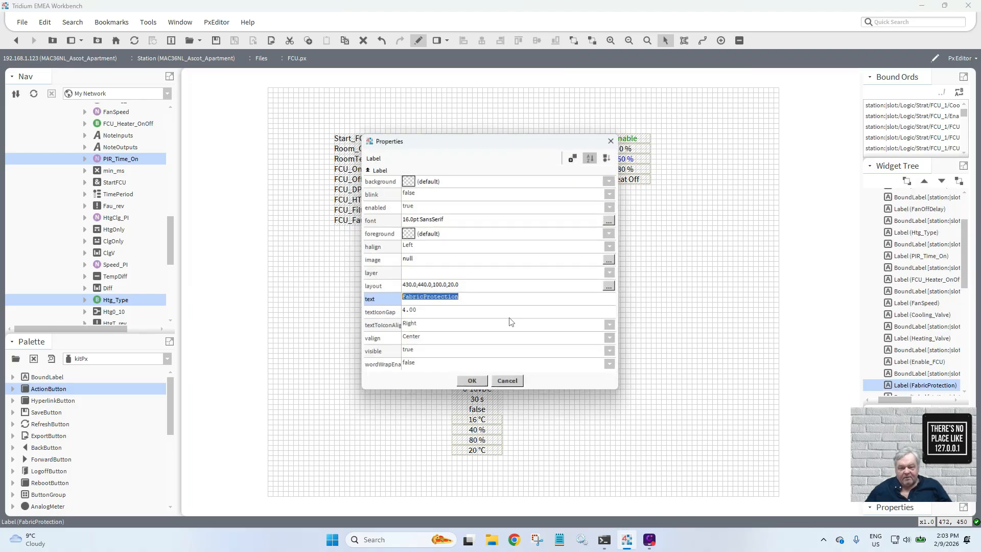
click(425, 299)
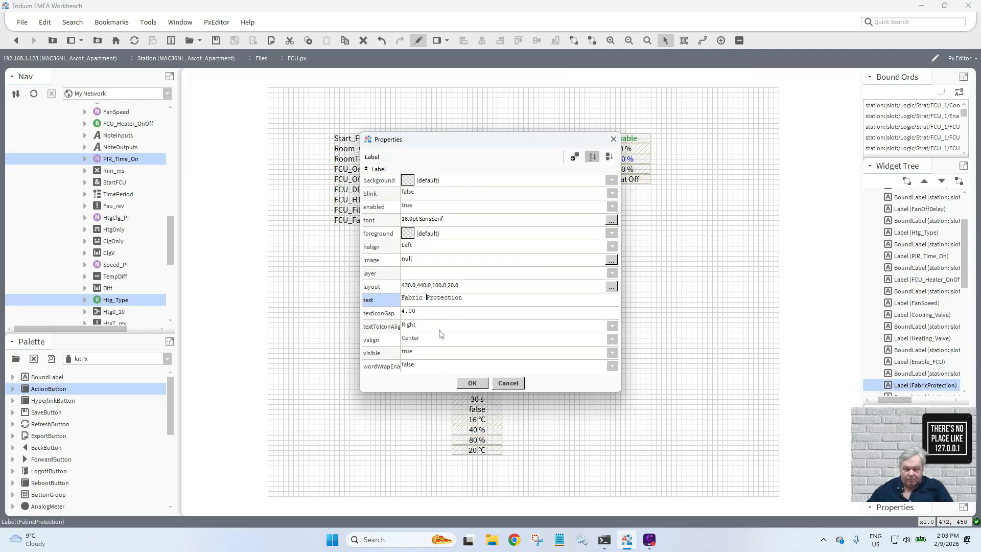
click(473, 383)
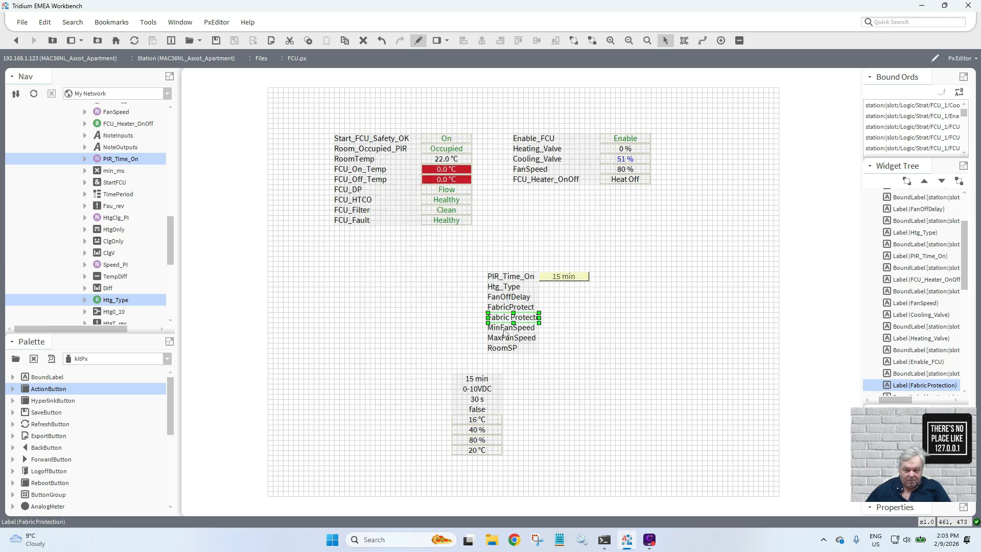
- Change the fan speed label texts to "Min Fan Speed" and "Max Fan Speed"
double_click(505, 331)
click(412, 298)
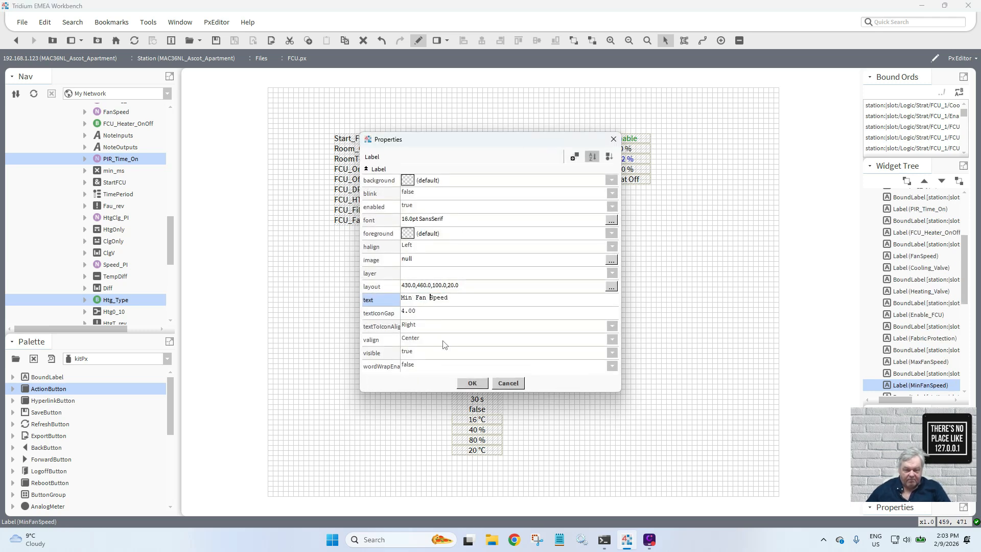
click(473, 383)
click(498, 340)
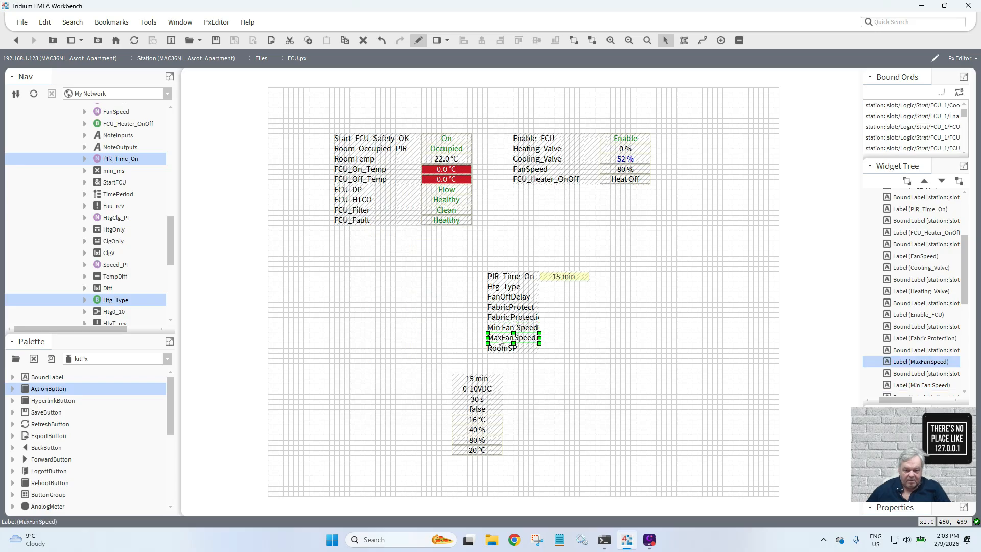
double_click(500, 341)
click(413, 300)
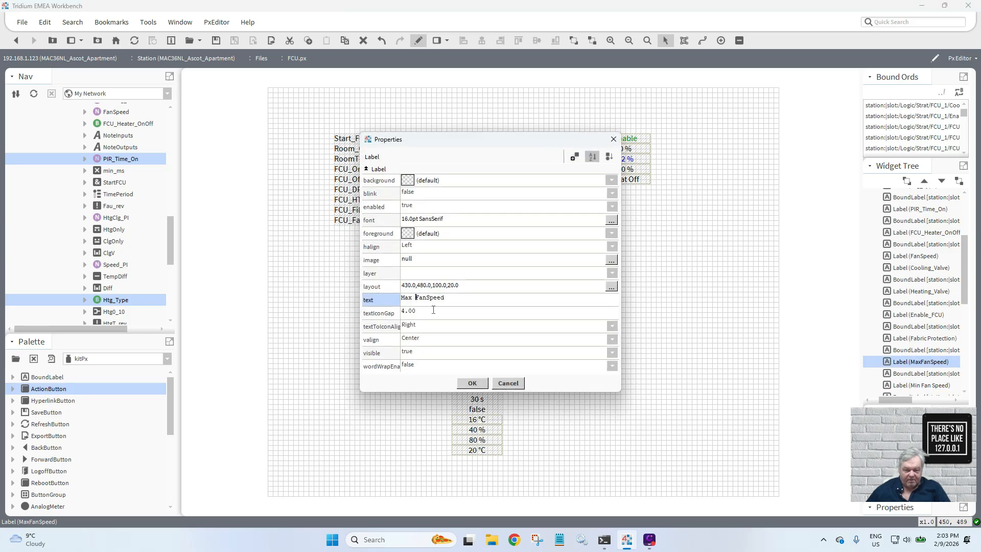
click(472, 383)
- Change the RoomSP label's text to "Room Setpoint"
double_click(500, 350)
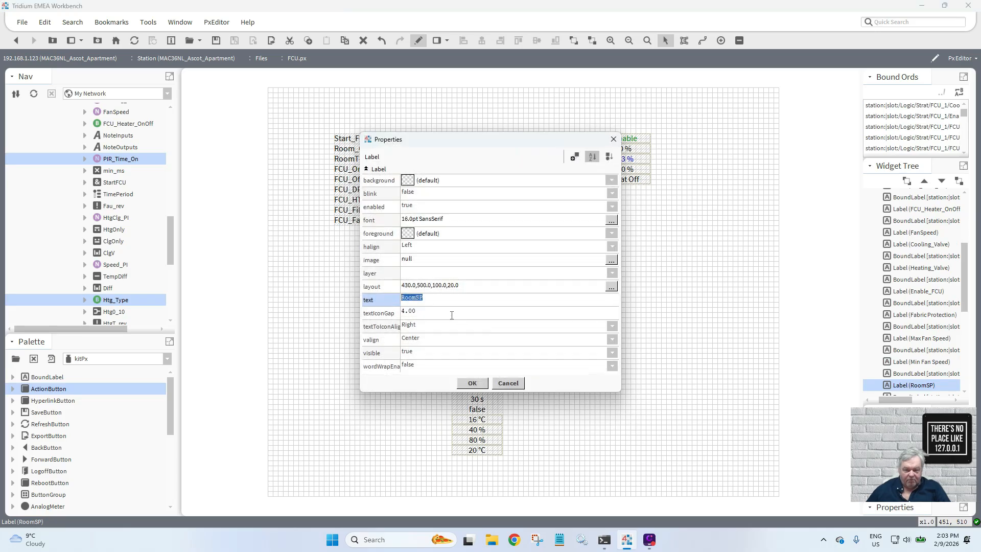
double_click(418, 301)
text(Setpoin)
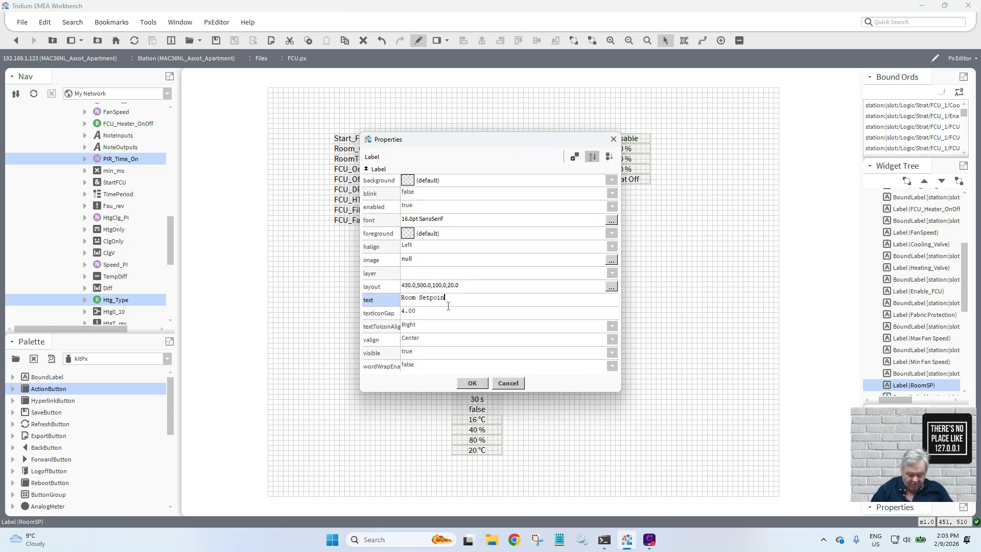
text(t)
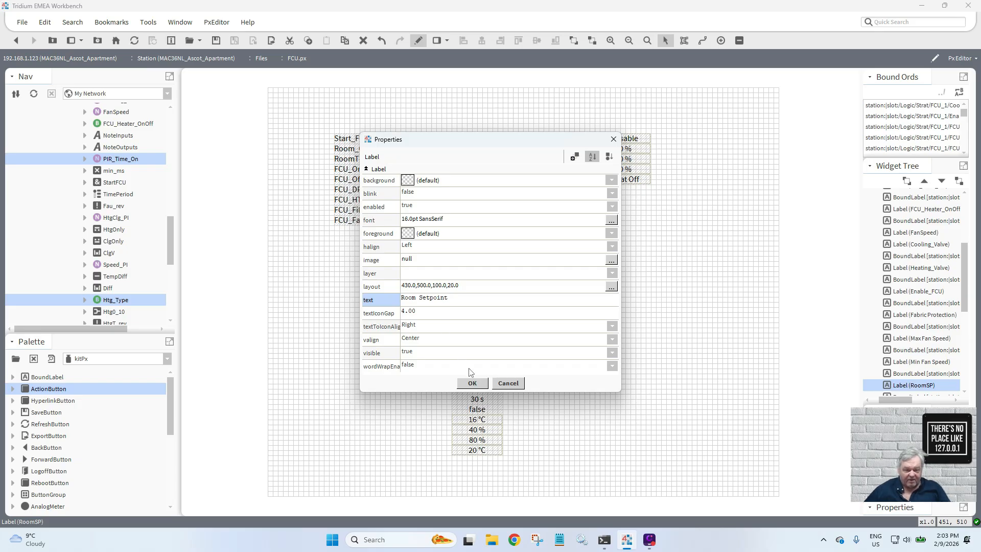
click(474, 383)
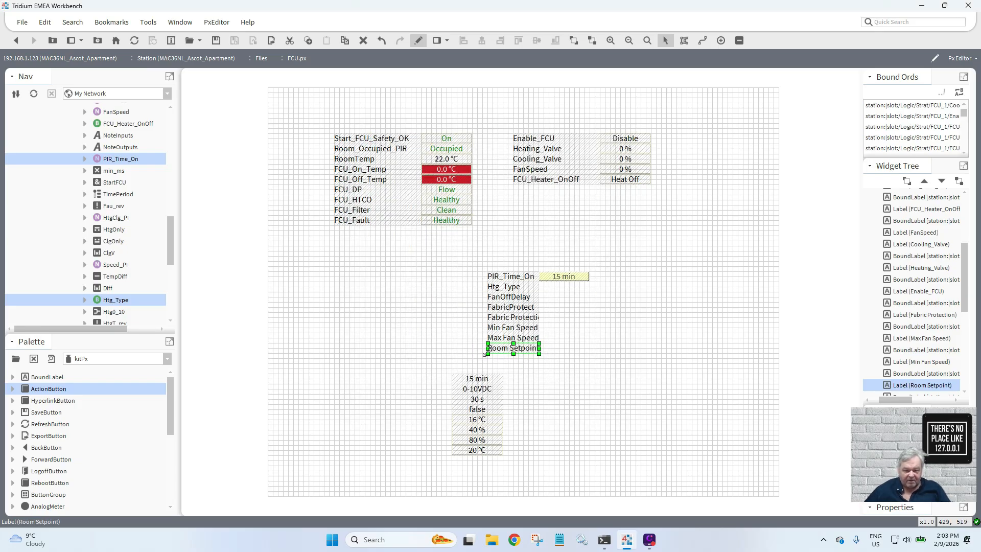
- Change the FabricProtect label's text to "Fabric Protect" and the FanOffDelay label's text to "Fan Off Delay"
double_click(503, 308)
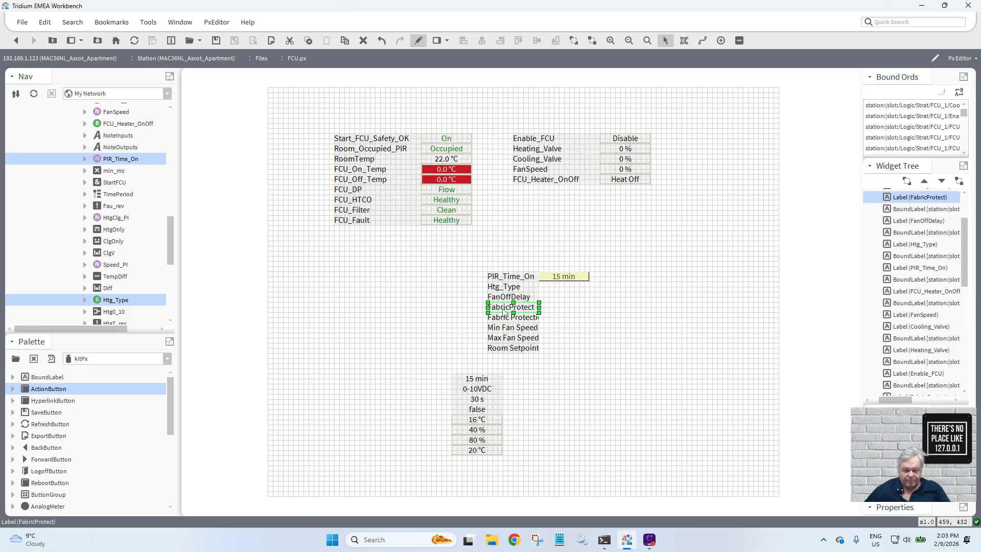
click(423, 299)
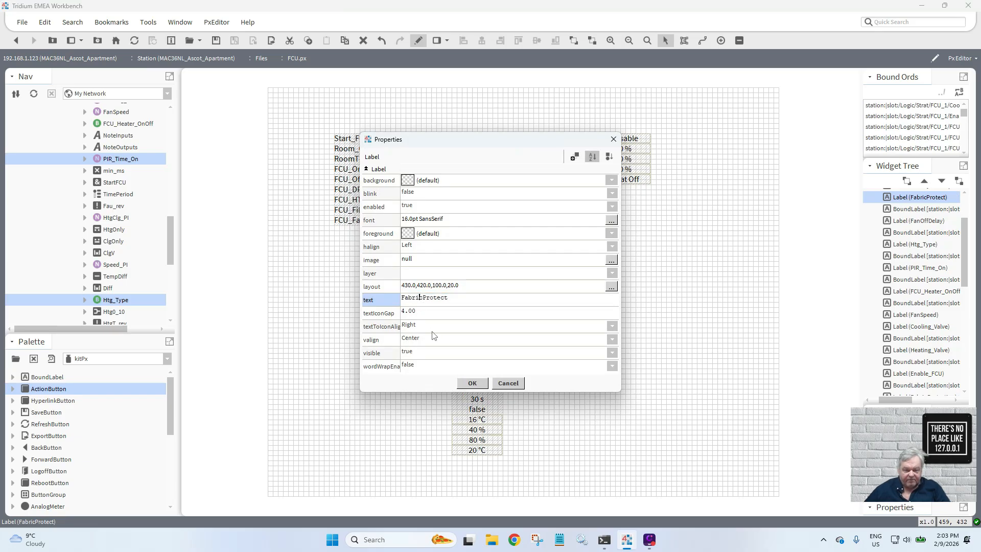
click(472, 384)
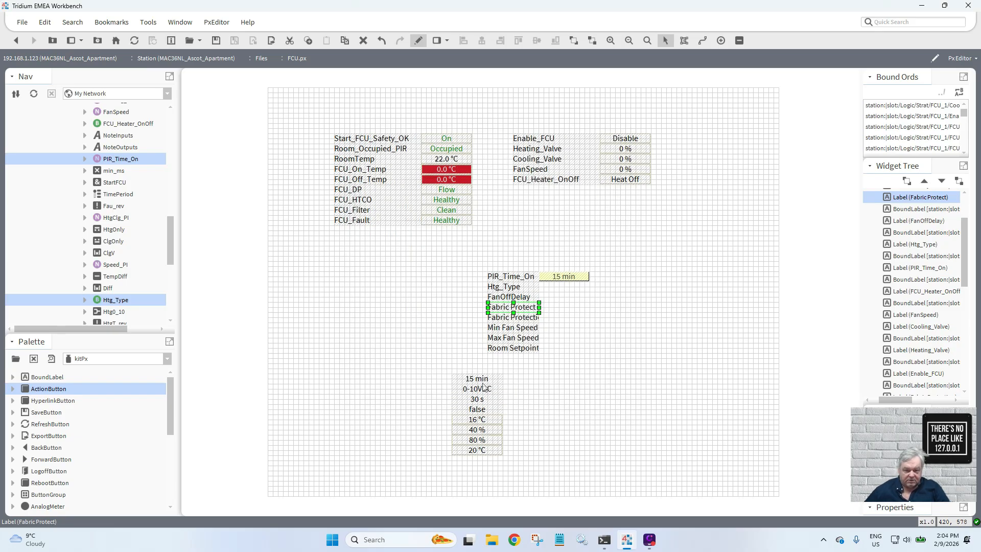
double_click(504, 299)
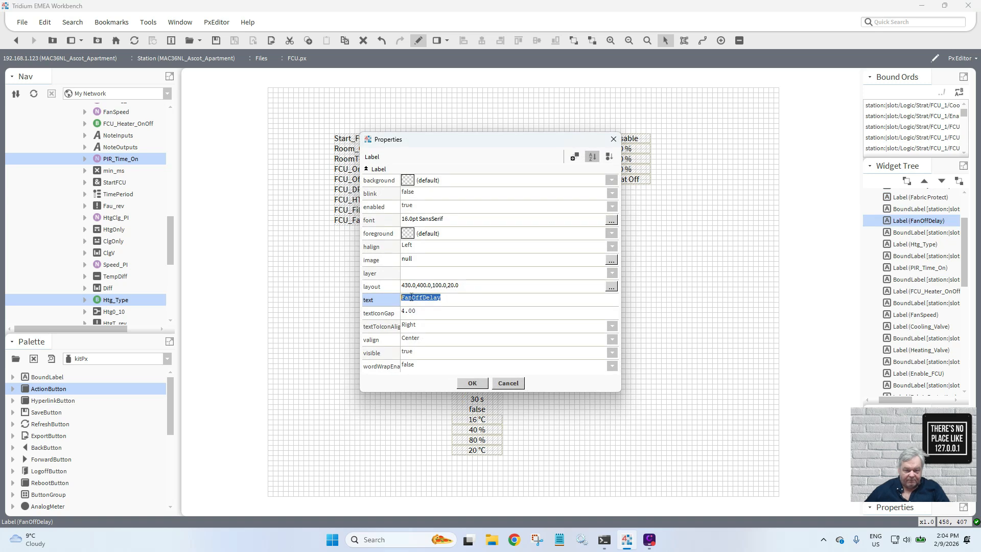
click(412, 298)
click(472, 383)
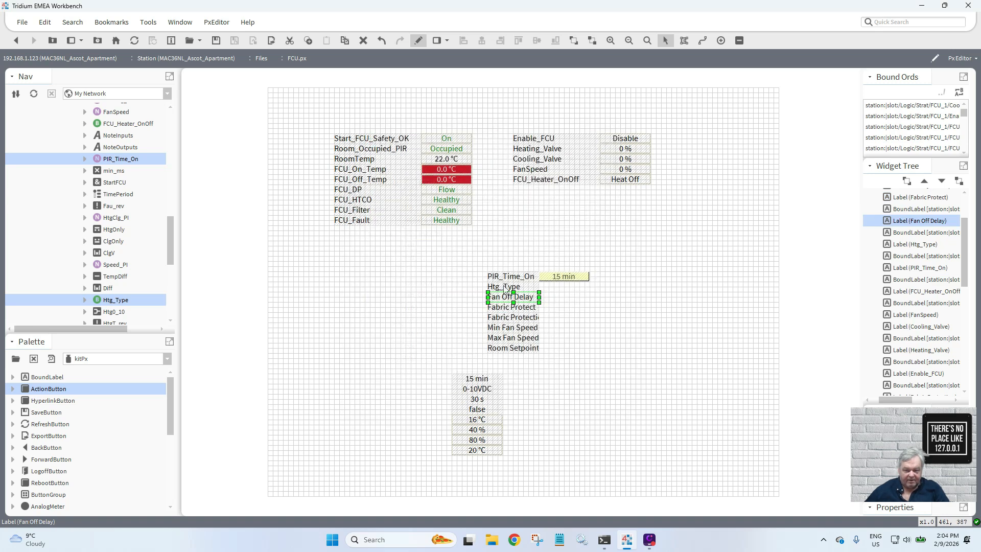
- Change the Htg_Type label's text to "Heating Type"
double_click(505, 287)
click(417, 302)
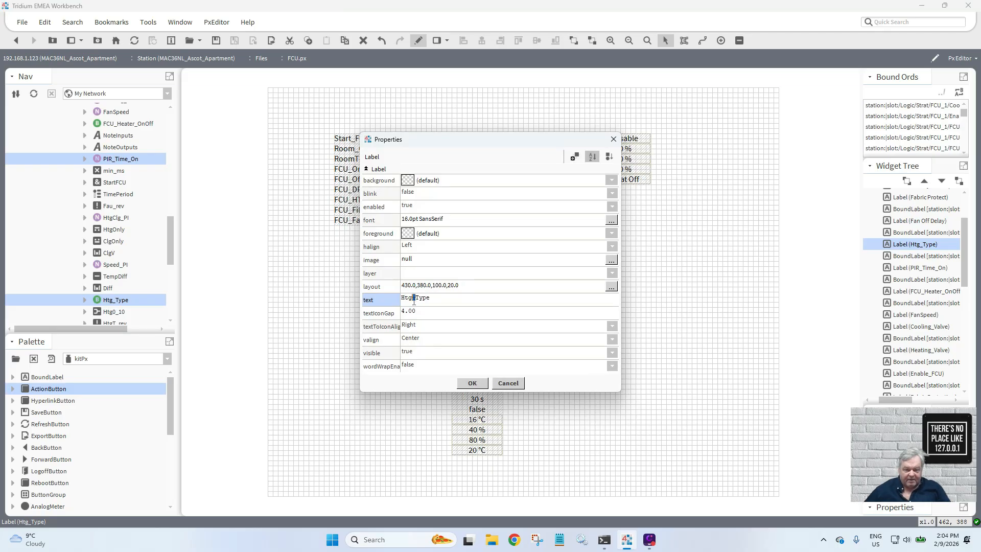
drag(417, 302, 357, 301)
text(Heatin)
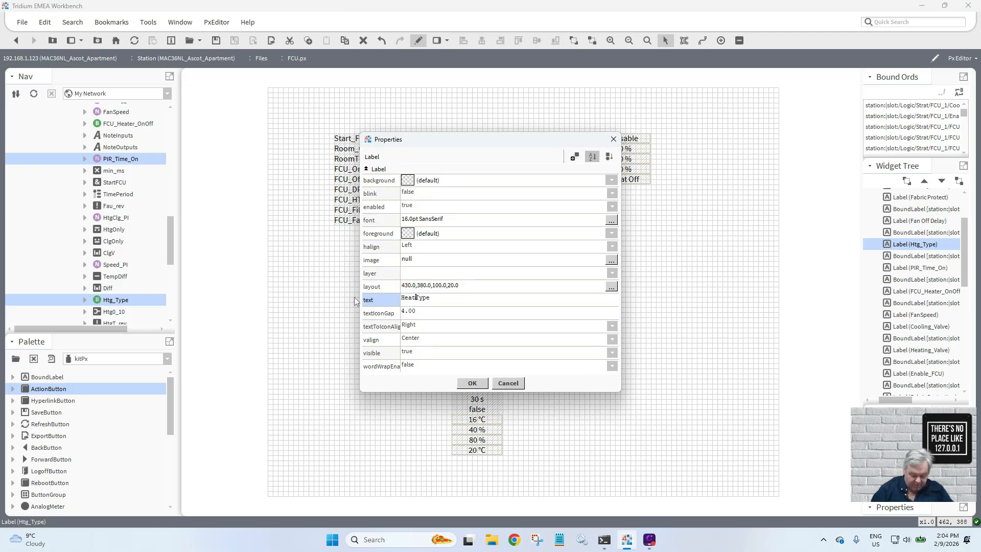
text(g)
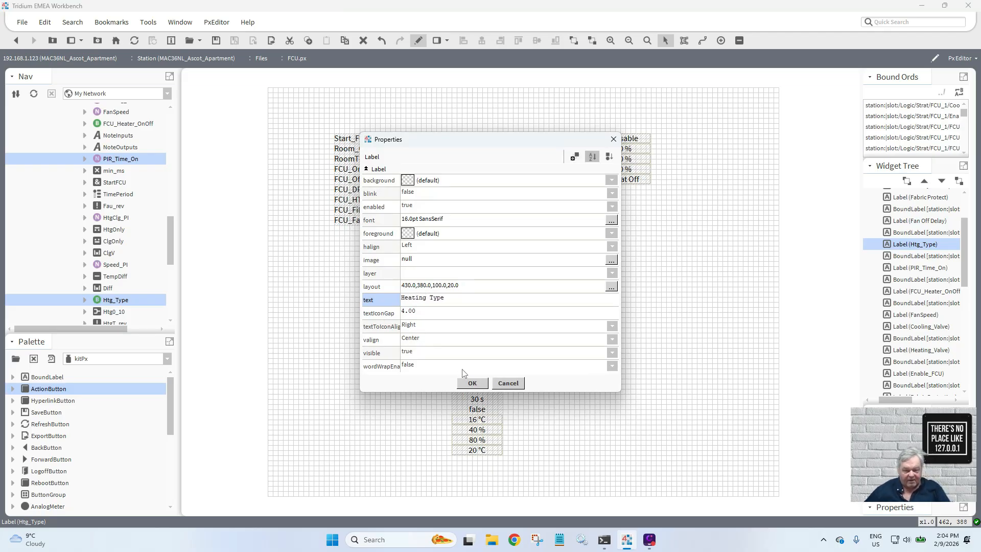
click(472, 383)
- Change the PIR_Time_On label's text to "PIR Time On"
double_click(506, 277)
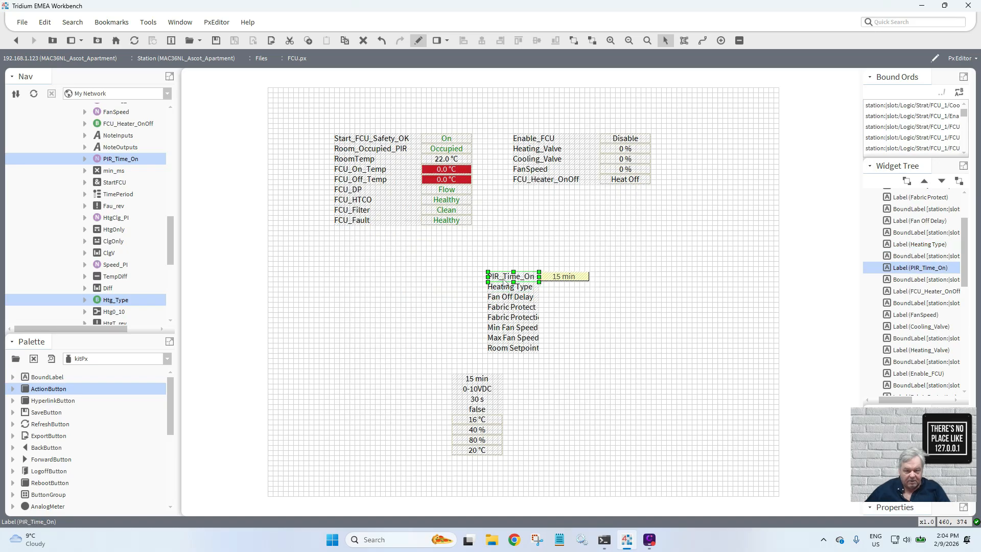
click(419, 298)
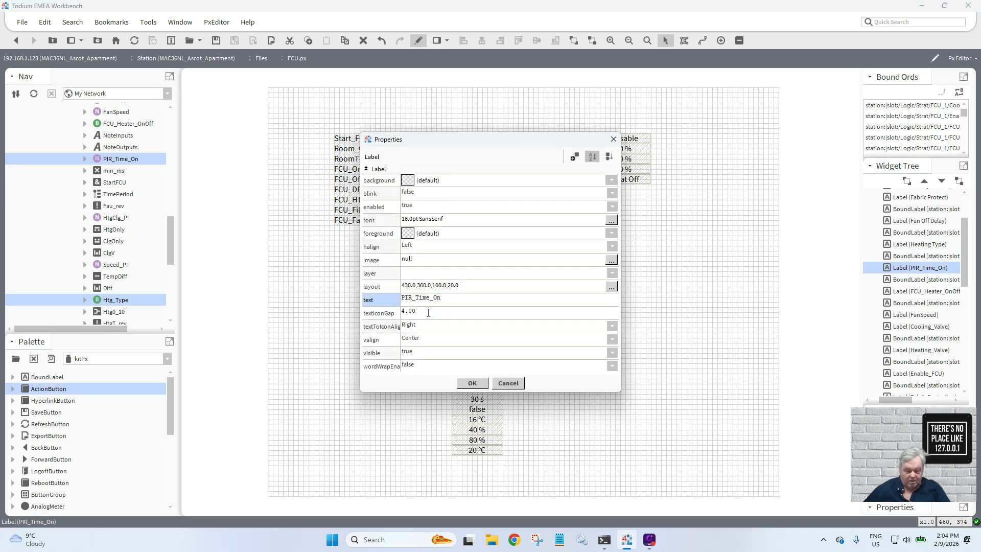
key(BackSpace)
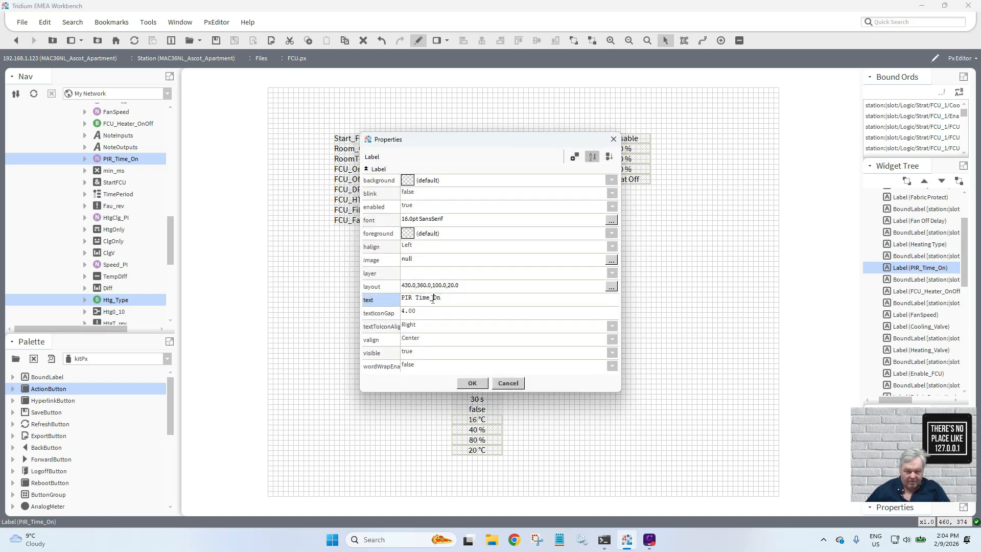
key(Right)
key(Right)
key(Right)
key(Right)
key(Right)
key(BackSpace)
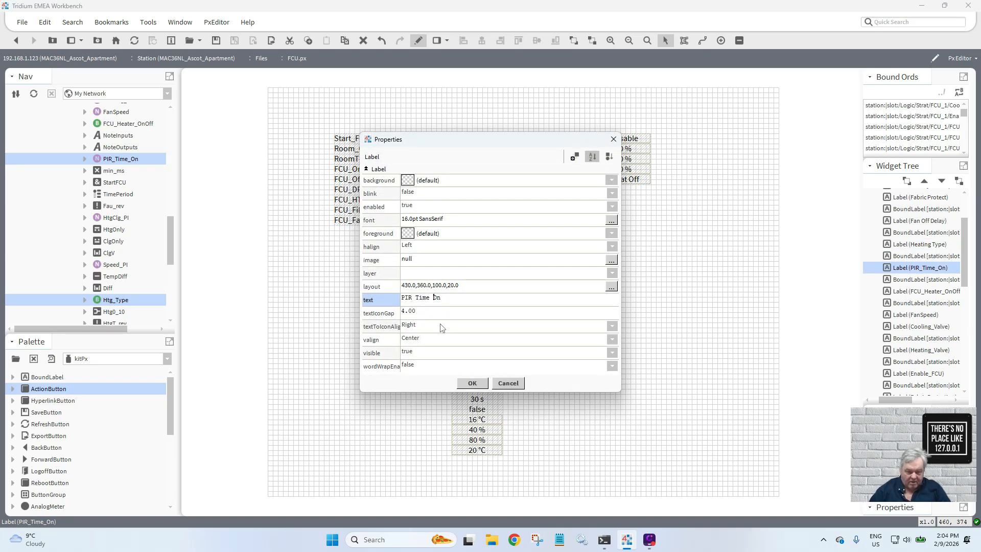
click(472, 383)
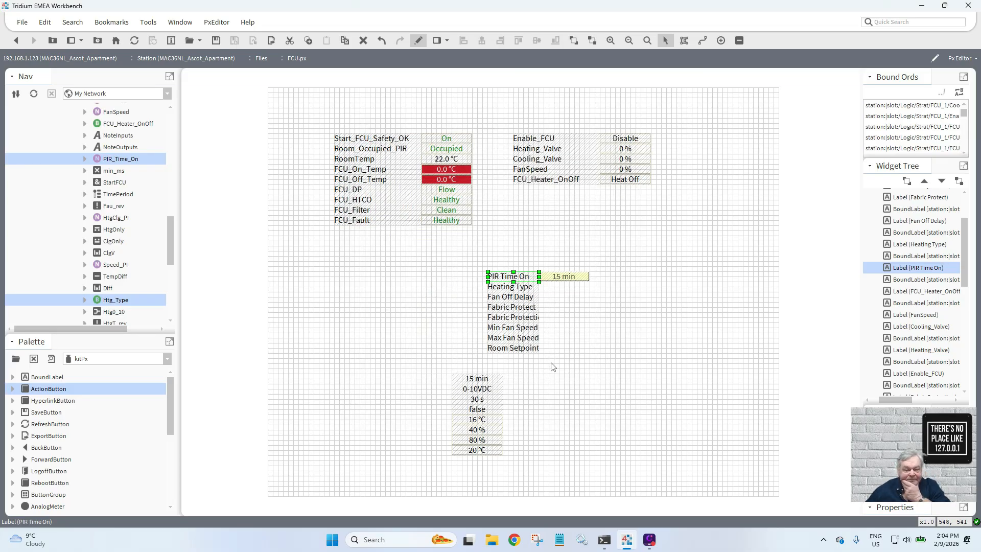
- Widen all eight setting name labels leftward to fit "Fabric Protection" and move the Heating Type through Room Setpoint value labels beside their names
drag(549, 361, 466, 276)
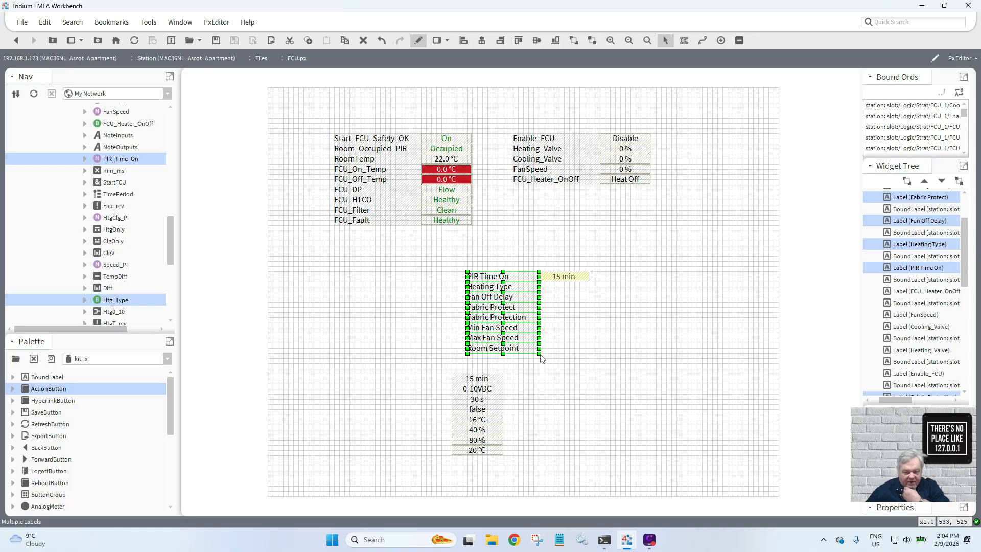
drag(464, 276, 477, 276)
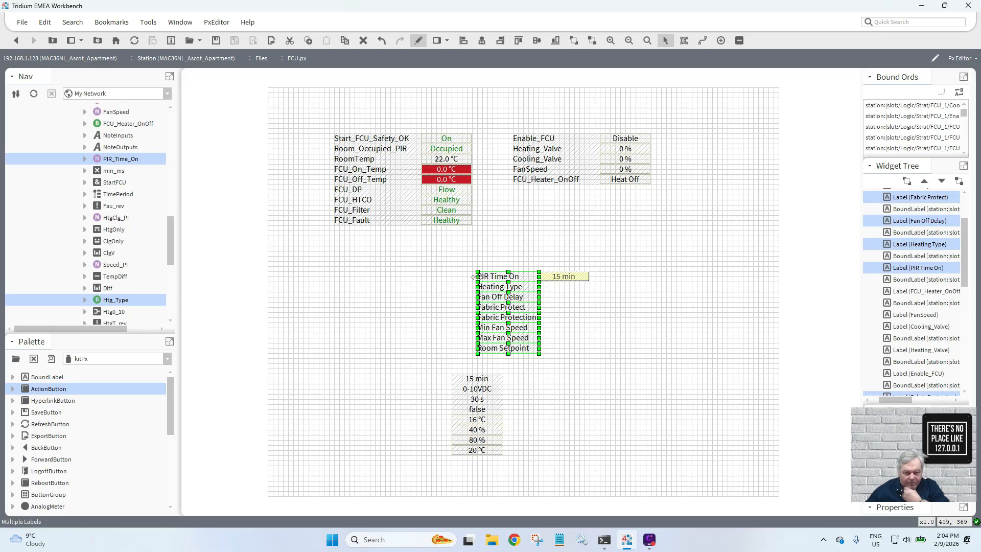
drag(475, 276, 467, 276)
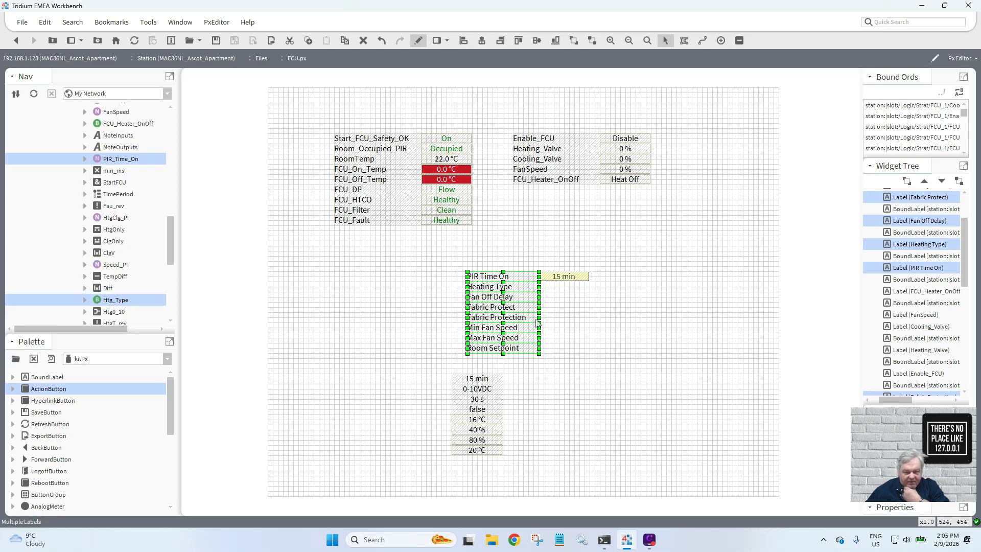
click(535, 388)
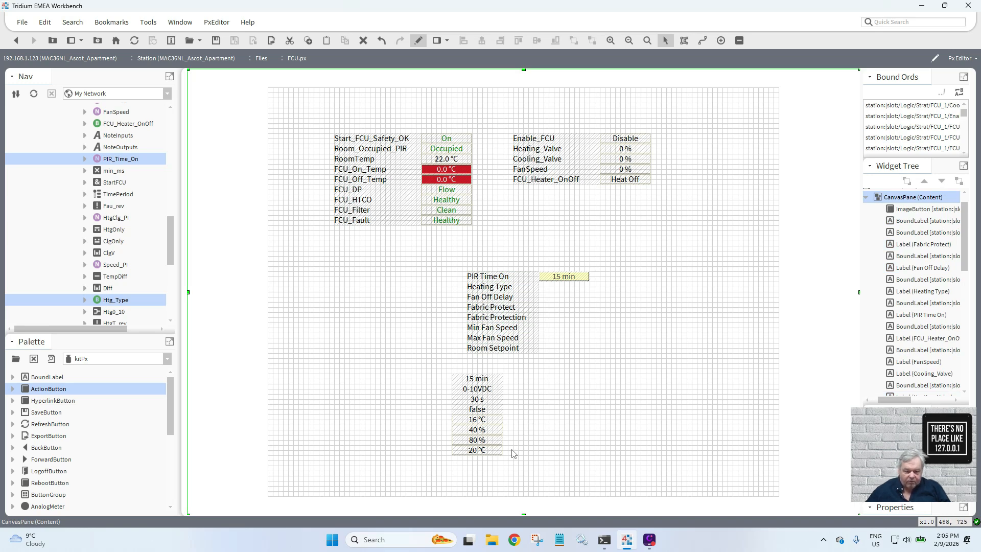
drag(513, 454, 563, 295)
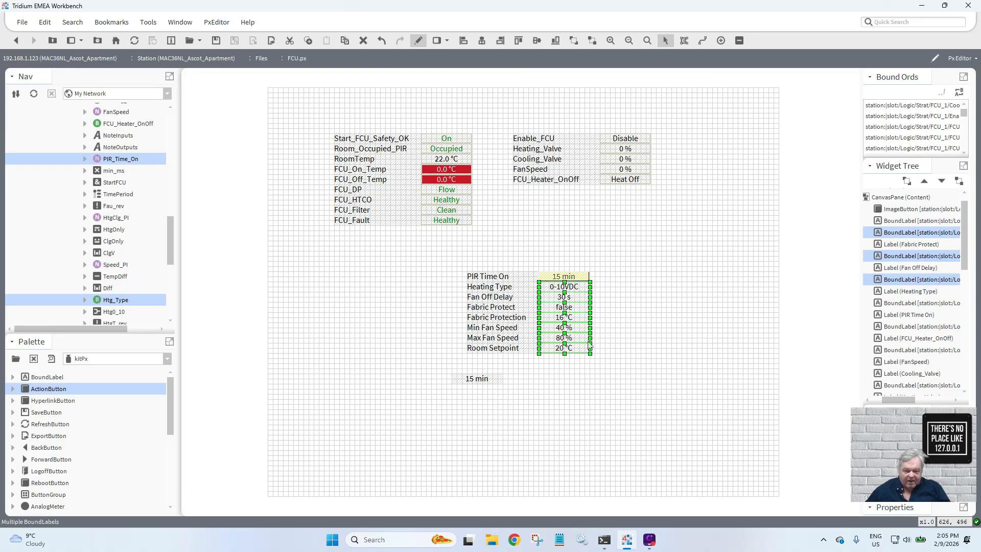
- Duplicate the PIR Time On button twice, placing the copies beside the Heating Type and Fan Off Delay values
click(576, 278)
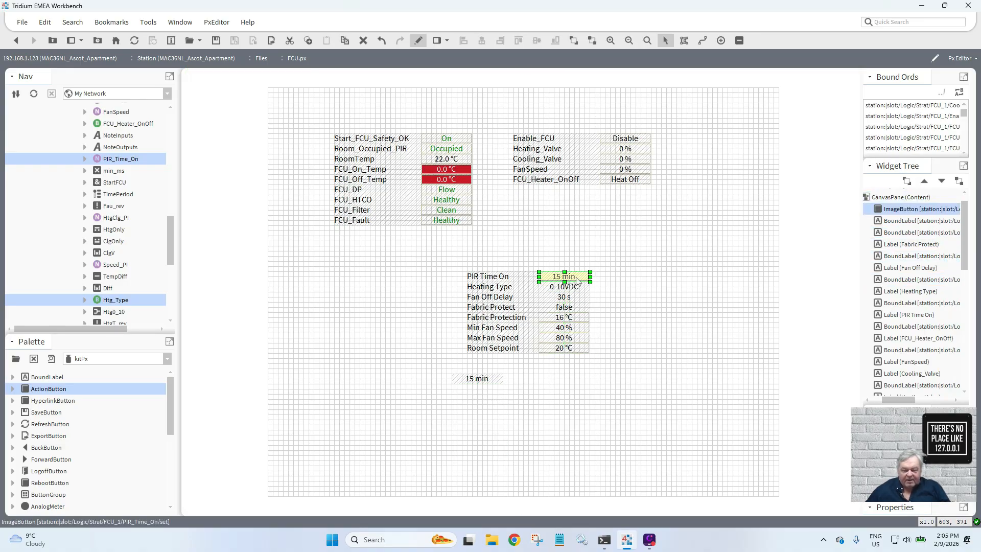
right_click(576, 280)
click(603, 337)
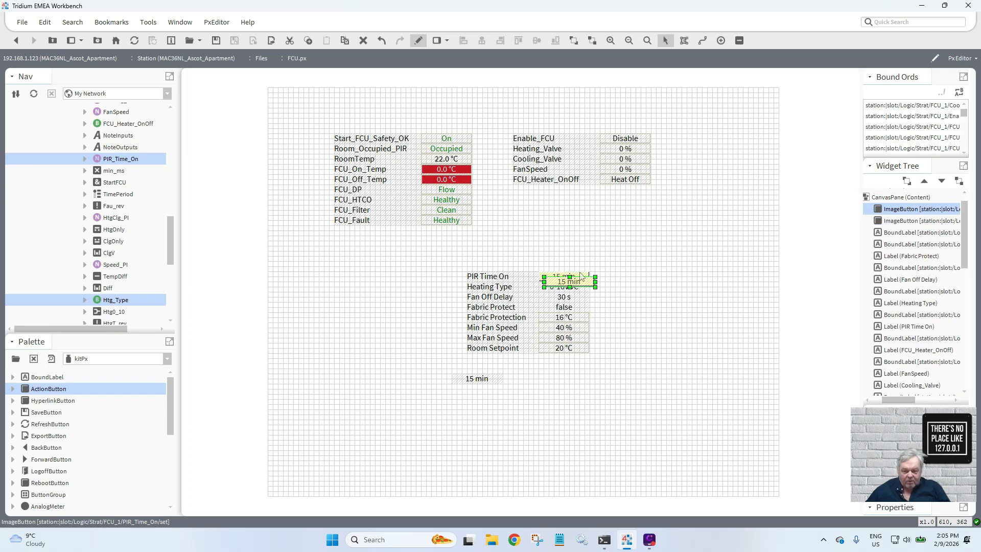
drag(582, 277, 624, 290)
right_click(624, 286)
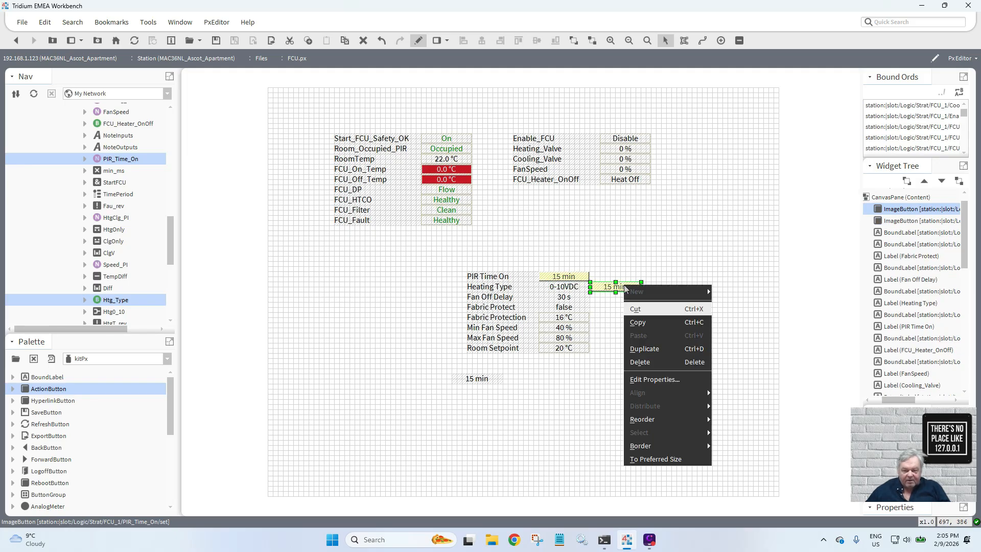
click(645, 348)
- Duplicate the copied buttons in groups and stack them beside the remaining values from Fabric Protect down to Room Setpoint
drag(621, 294, 584, 275)
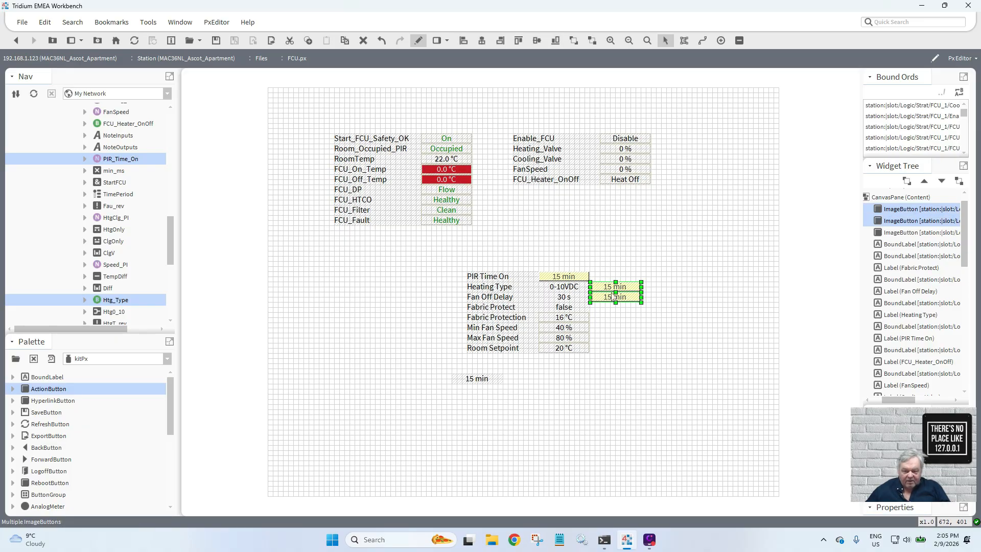
right_click(613, 296)
click(638, 358)
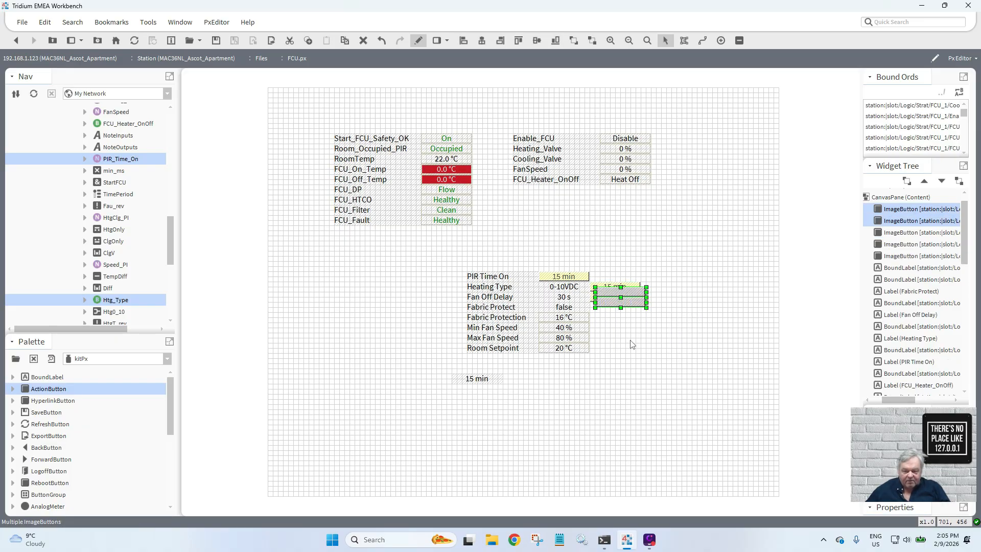
mouse_move(620, 295)
mouse_down()
mouse_move(615, 321)
mouse_move(615, 311)
mouse_up()
drag(657, 339, 580, 288)
right_click(602, 304)
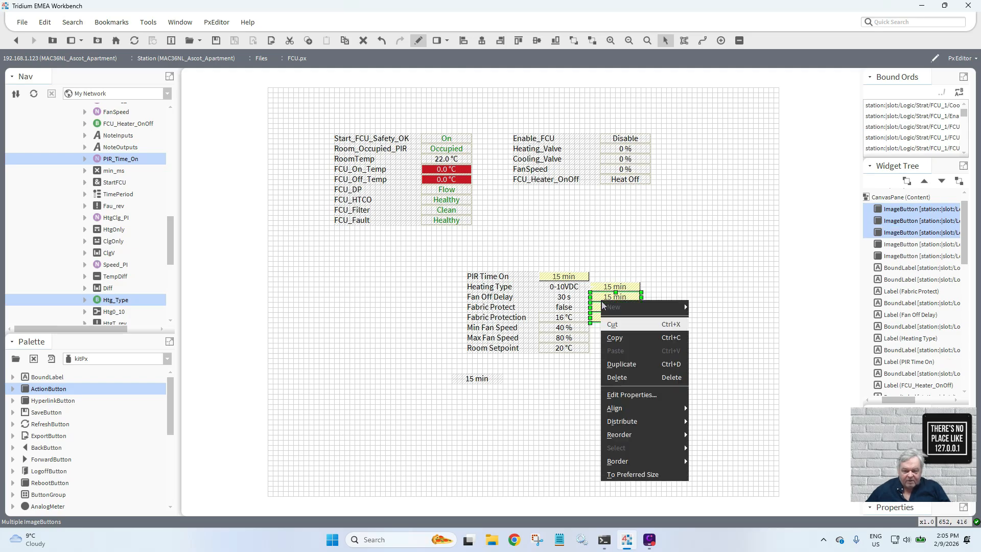
click(632, 365)
drag(624, 310, 617, 336)
click(647, 394)
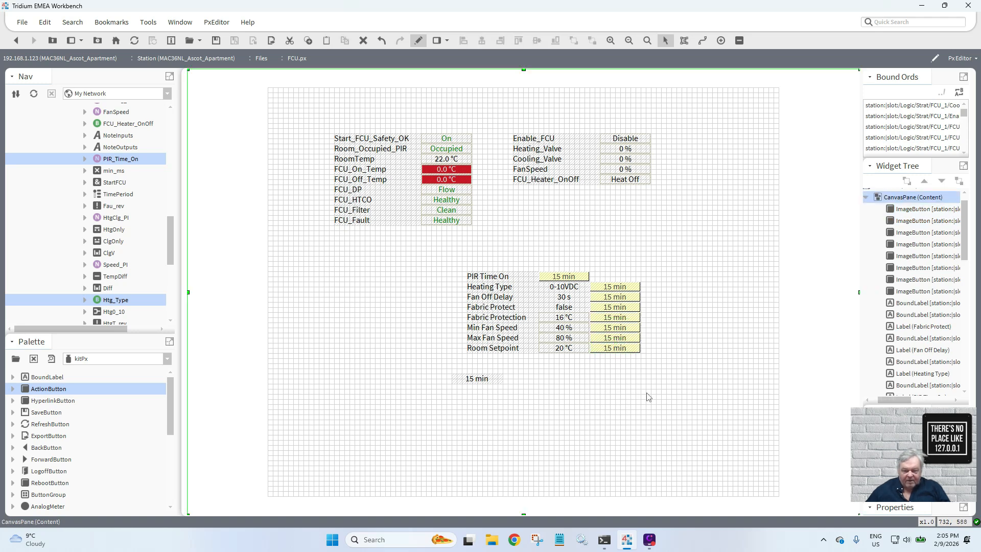
- Copy the binding ord of the Heating Type value label
double_click(565, 289)
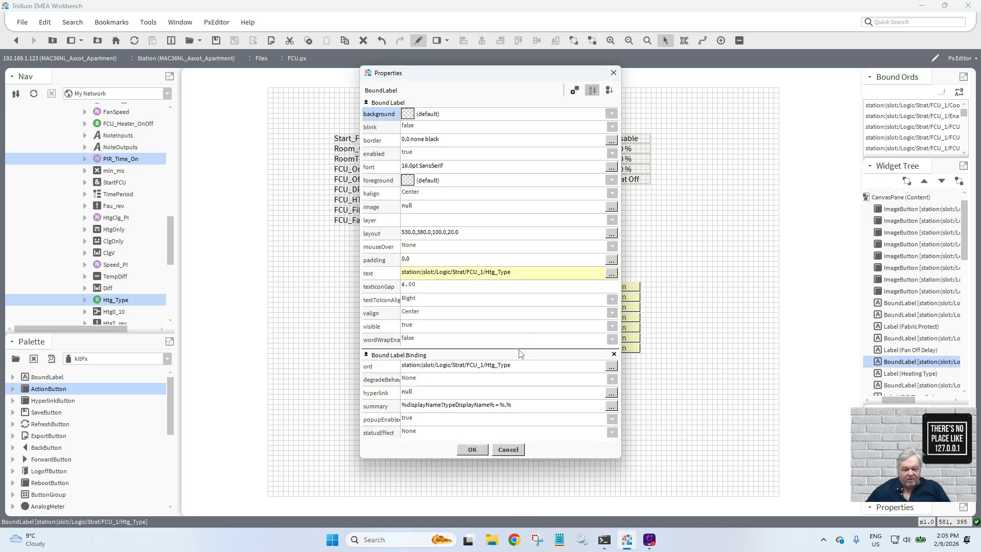
click(520, 368)
key(ctrl+c)
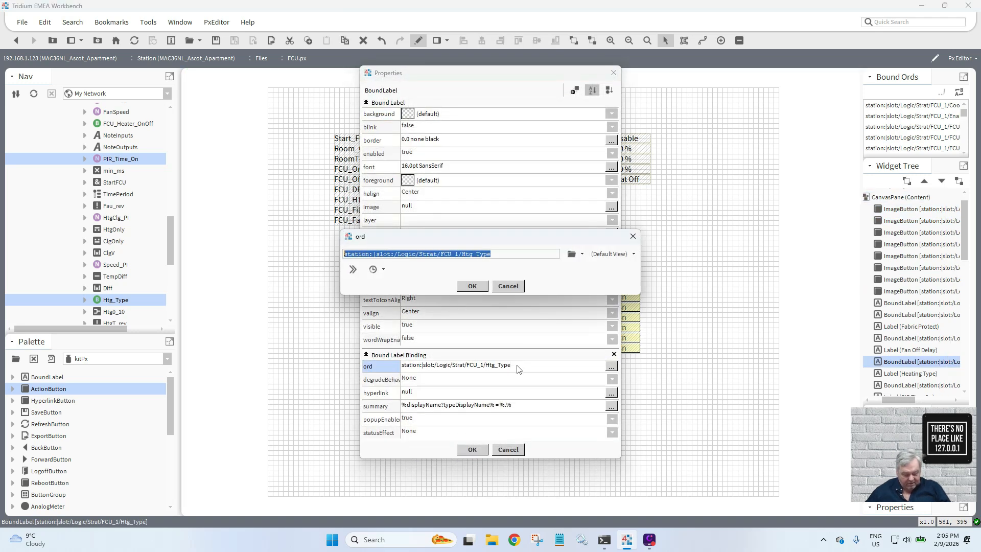
click(473, 286)
click(473, 450)
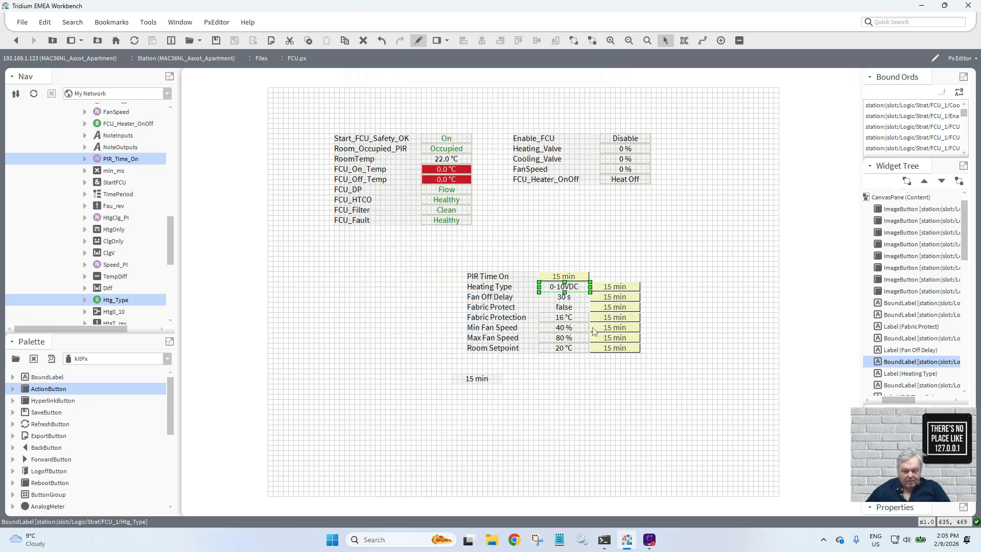
- Set the action binding ord of the button beside Heating Type to station:|slot:/Logic/Strat/FCU_1/Htg_Type/set
double_click(615, 290)
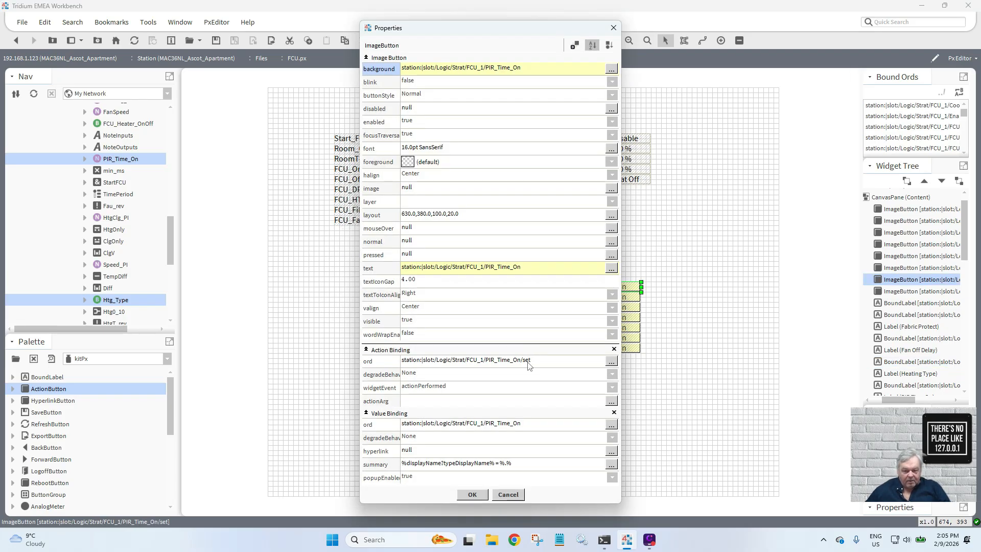
click(528, 365)
text(station:|slot:/Logic/Strat/FCU_1/Htg_Type/)
text(s)
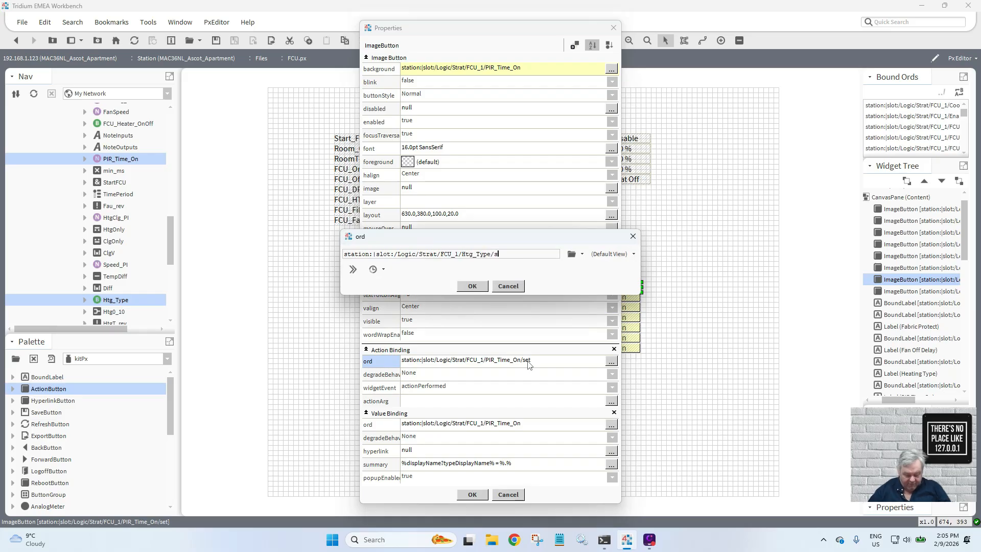
text(et)
click(472, 285)
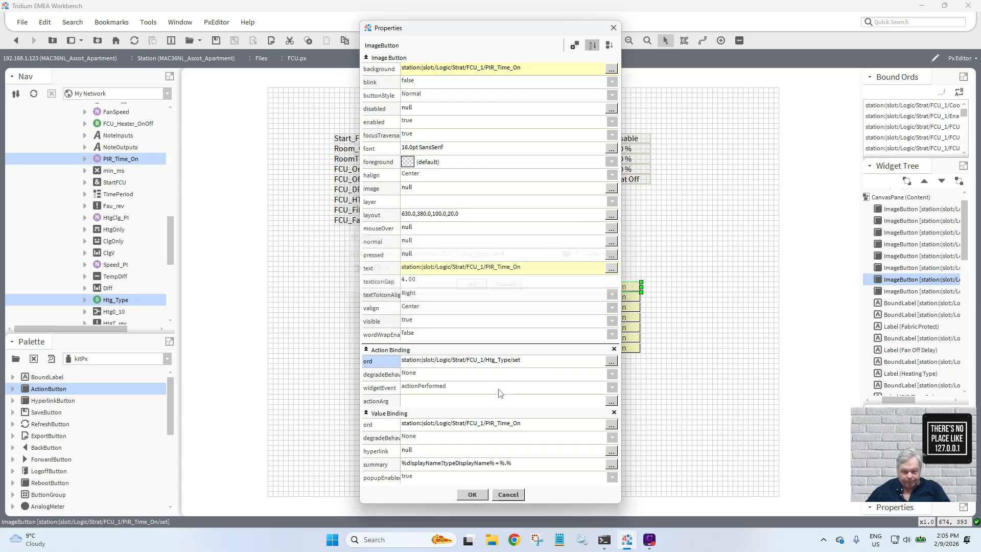
- Set the same button's value binding ord to station:|slot:/Logic/Strat/FCU_1/Htg_Type and apply the properties
click(505, 424)
key(ctrl+v)
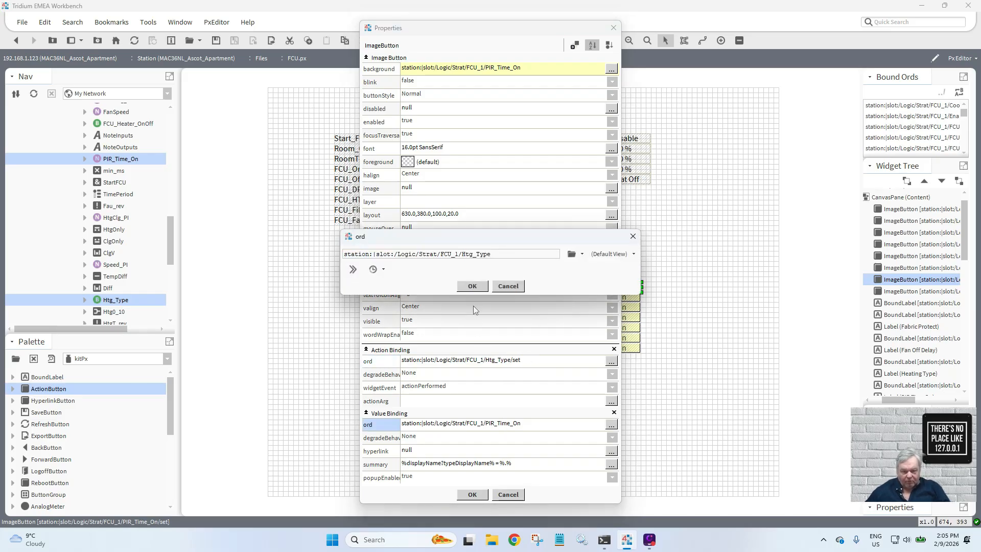
click(472, 285)
click(473, 494)
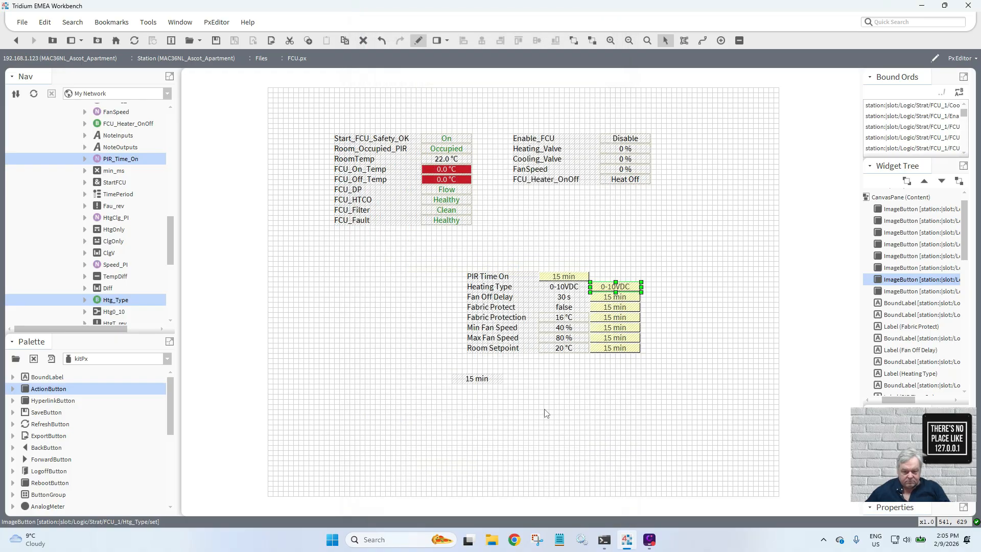
- Copy the binding ord of the Fan Off Delay value label
double_click(562, 299)
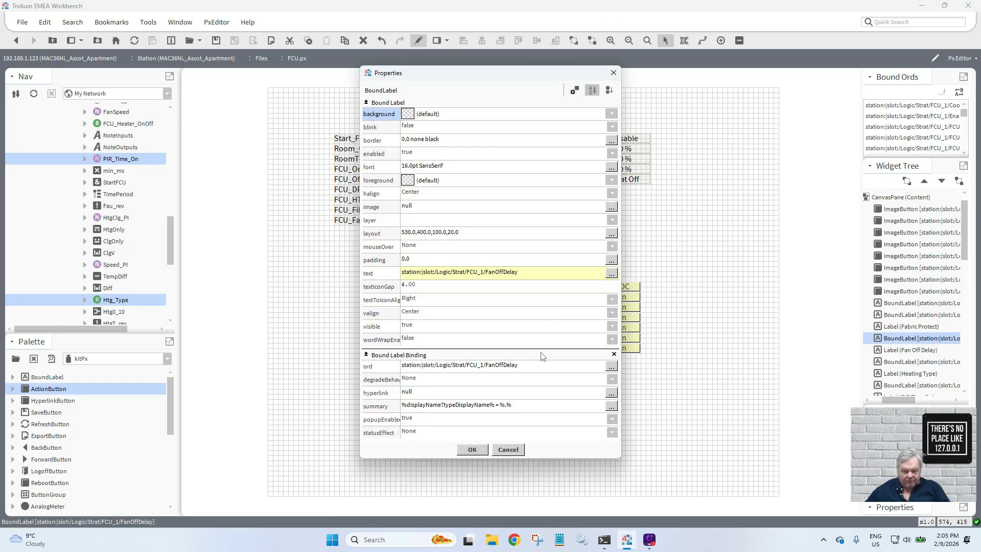
click(537, 370)
key(ctrl+c)
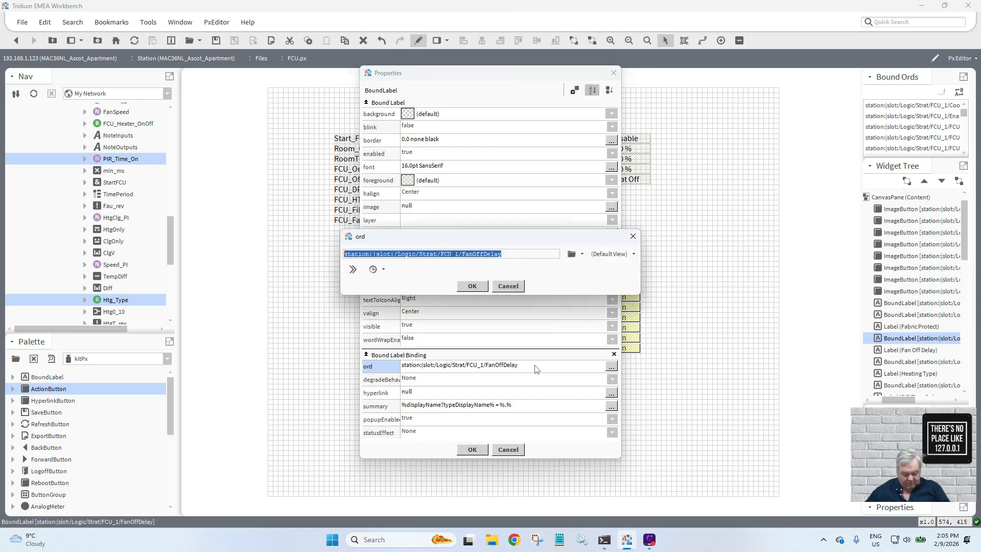
click(482, 286)
click(482, 447)
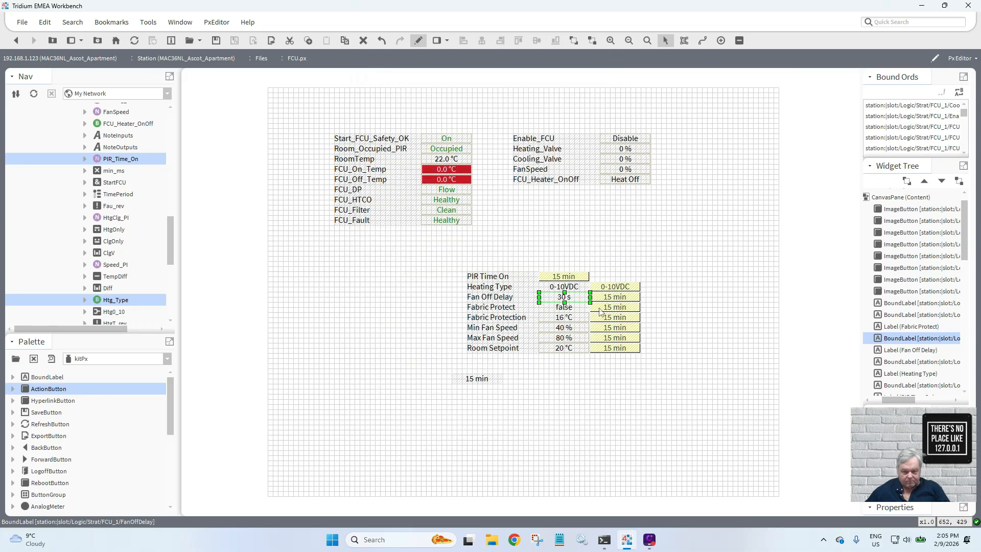
- Set the action binding ord of the button beside Fan Off Delay to station:|slot:/Logic/Strat/FCU_1/FanOffDelay/set
double_click(609, 297)
click(540, 362)
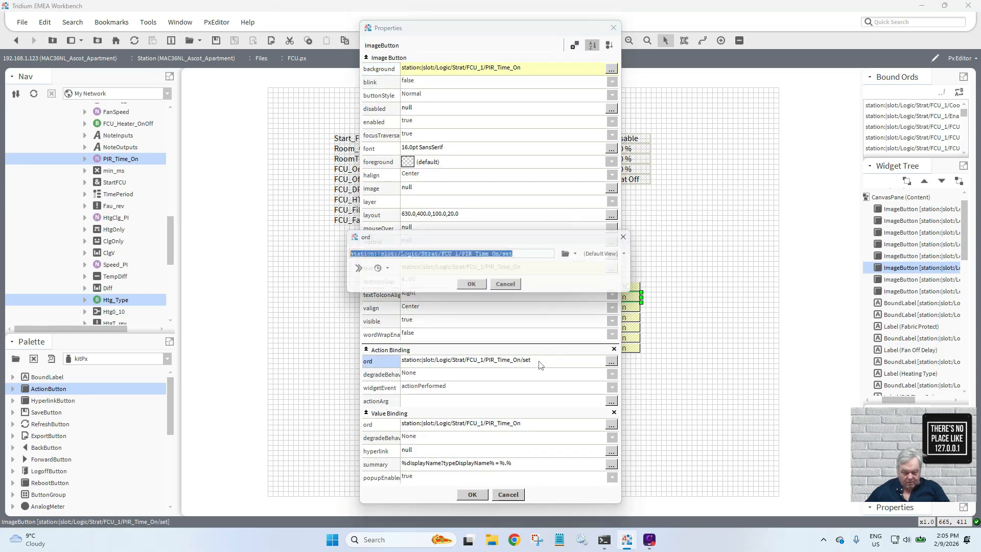
key(ctrl+v)
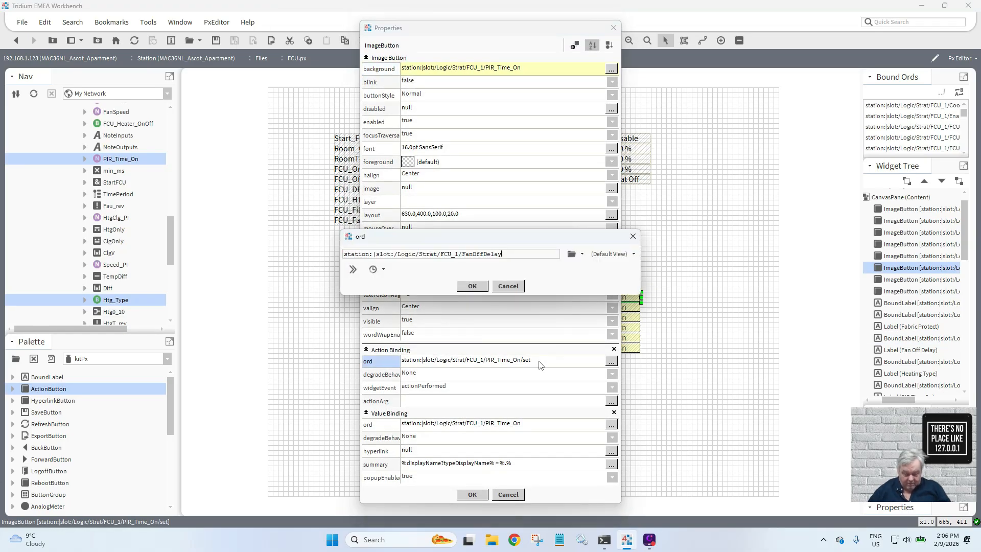
text(/se)
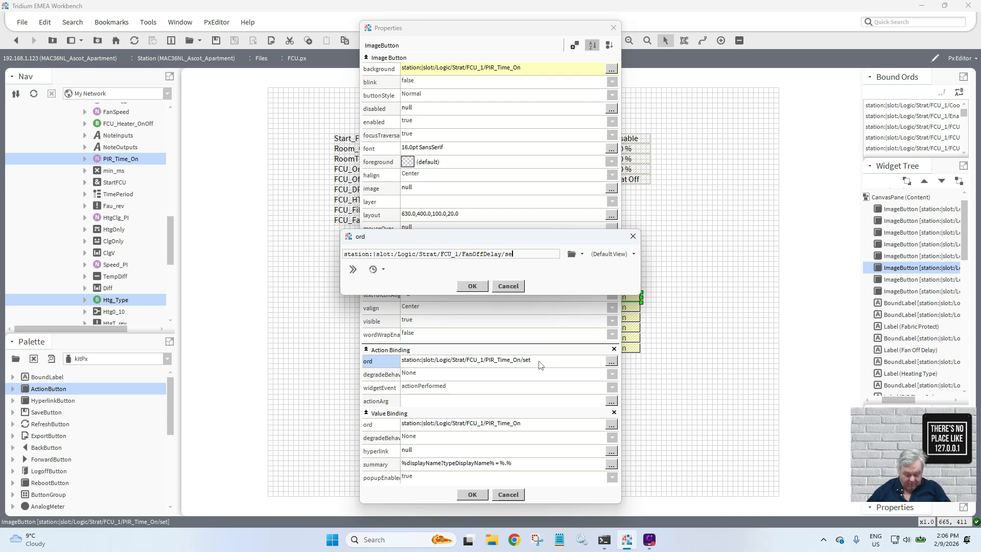
text(t)
click(476, 294)
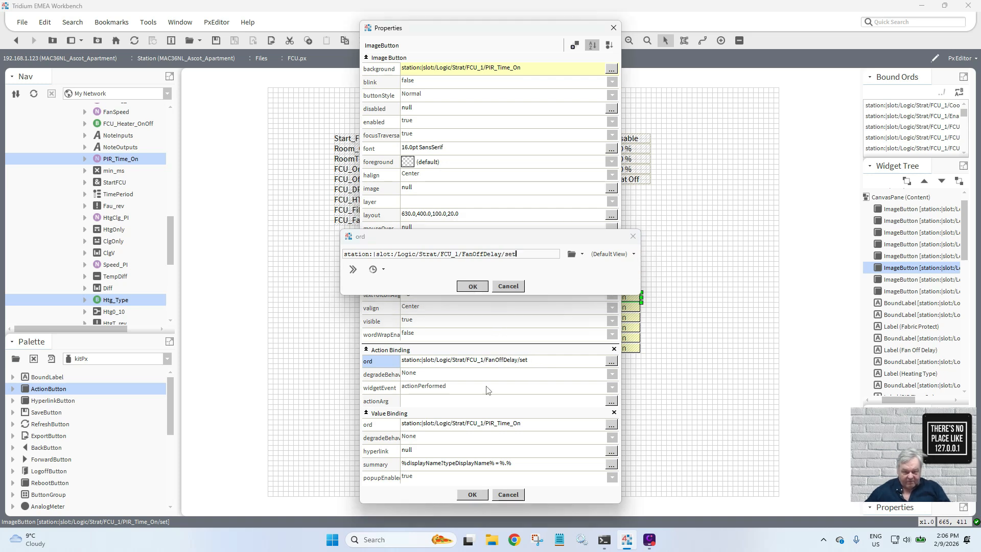
- Set the value binding ord of the Fan Off Delay button to station:|slot:/Logic/Strat/FCU_1/FanOffDelay and apply the properties
click(501, 425)
key(ctrl+v)
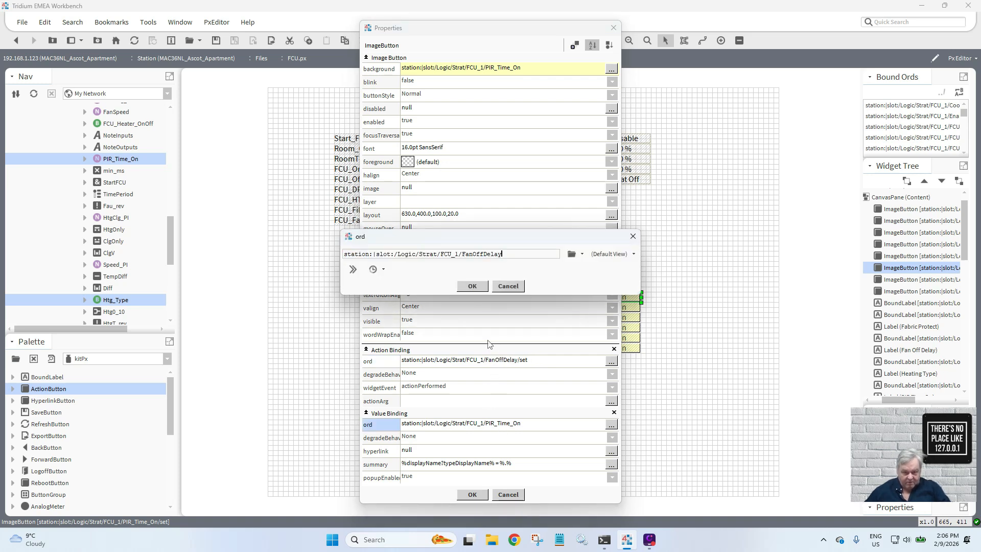
click(472, 287)
click(472, 496)
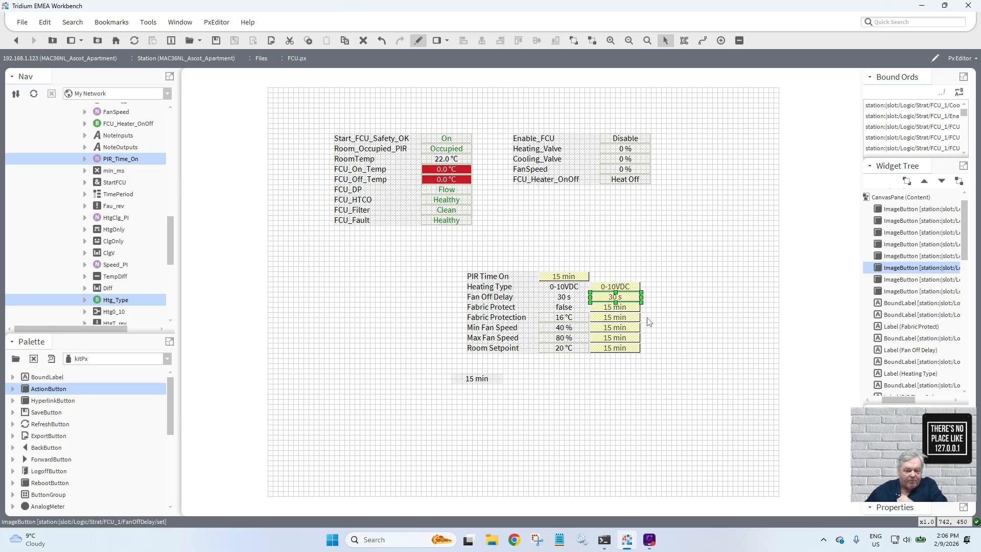
- Move the Fabric Protect value label and its name label out of the settings list to just below the FCU_Fault row
click(564, 312)
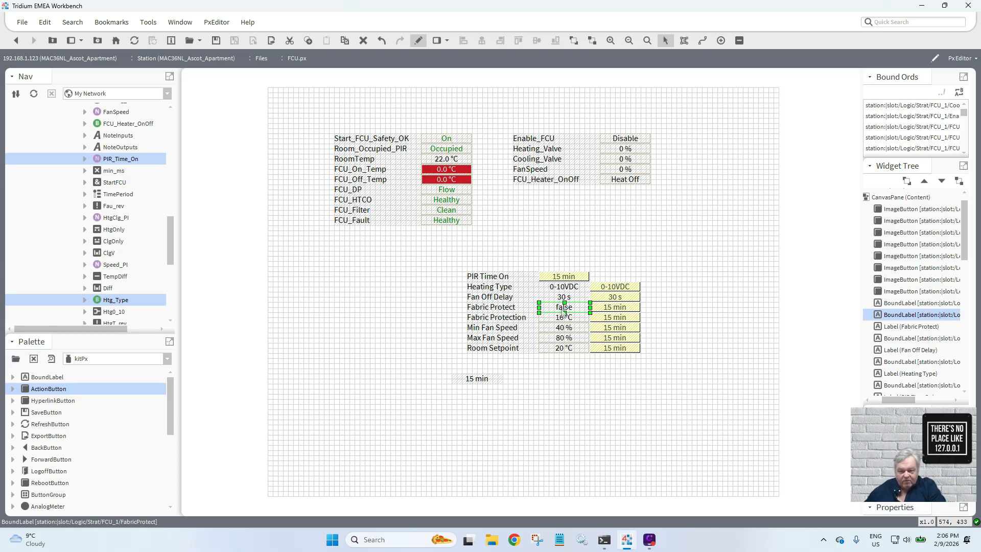
drag(564, 313, 452, 242)
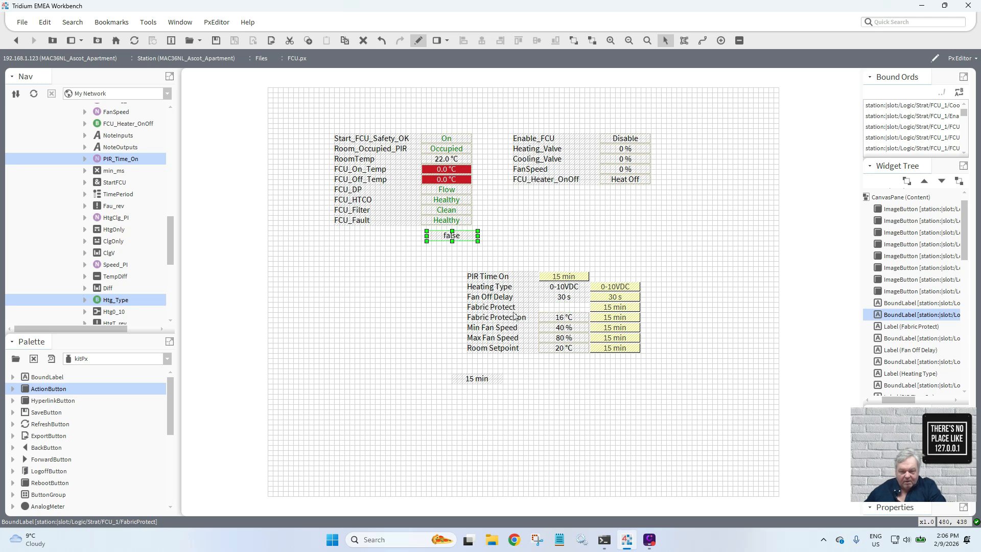
drag(510, 308, 384, 235)
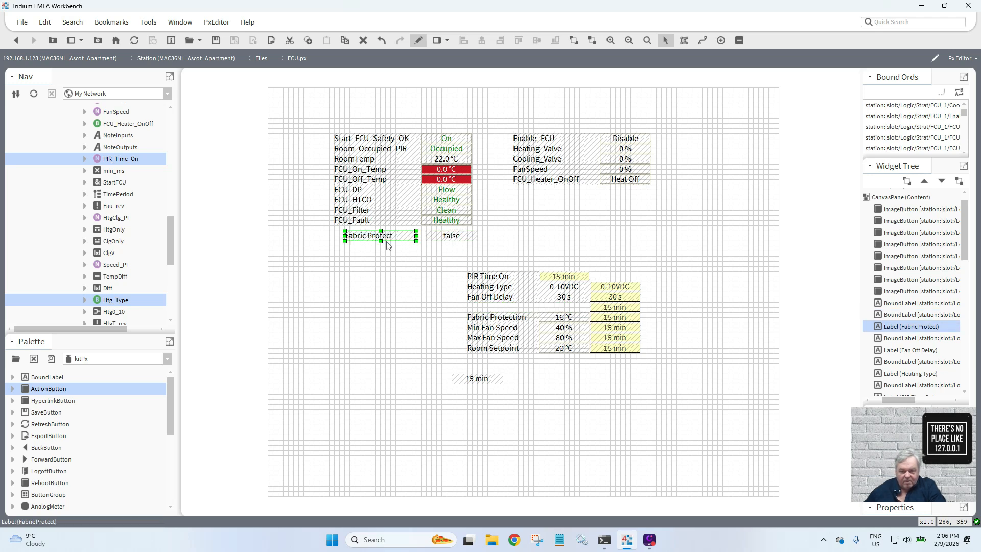
- Delete the button left in the vacated Fabric Protect row and move the four rows from Fabric Protection to Room Setpoint up one row
right_click(612, 313)
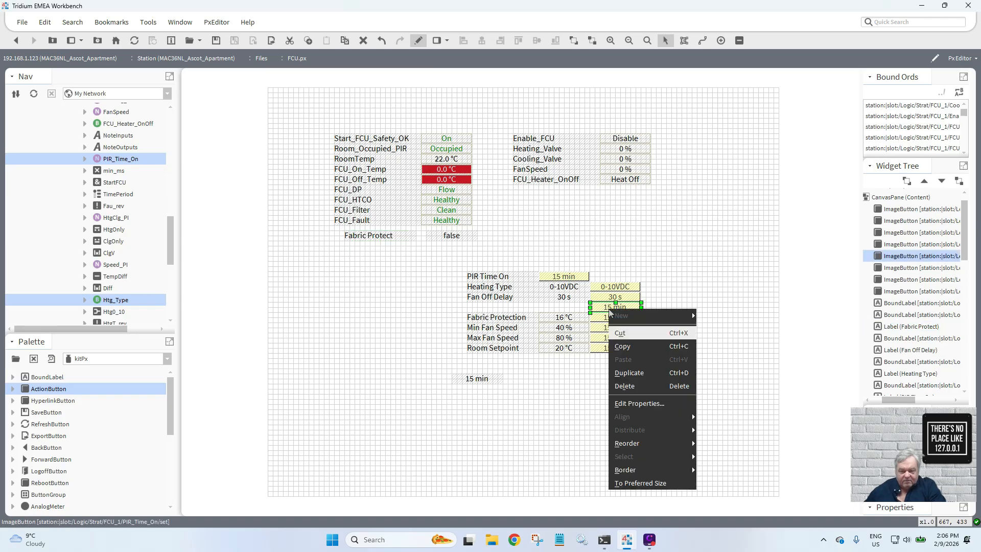
click(647, 385)
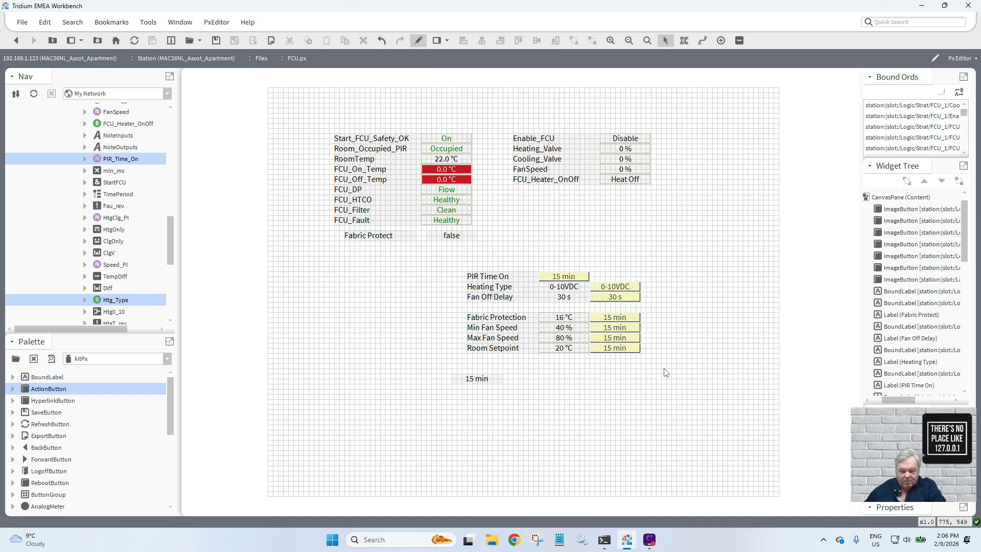
drag(664, 368, 488, 308)
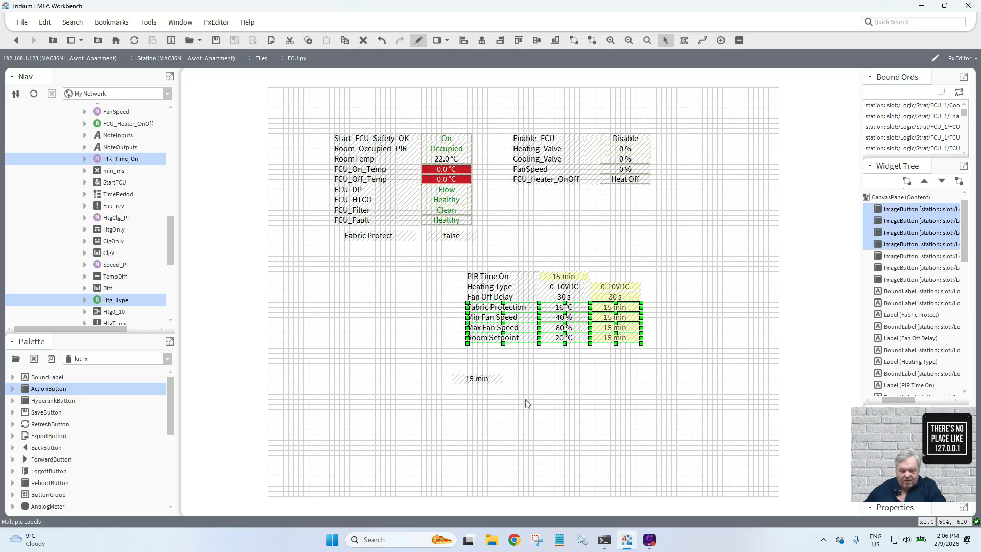
- Delete the stray PIR_Time_On value label below the settings list
click(467, 379)
right_click(483, 379)
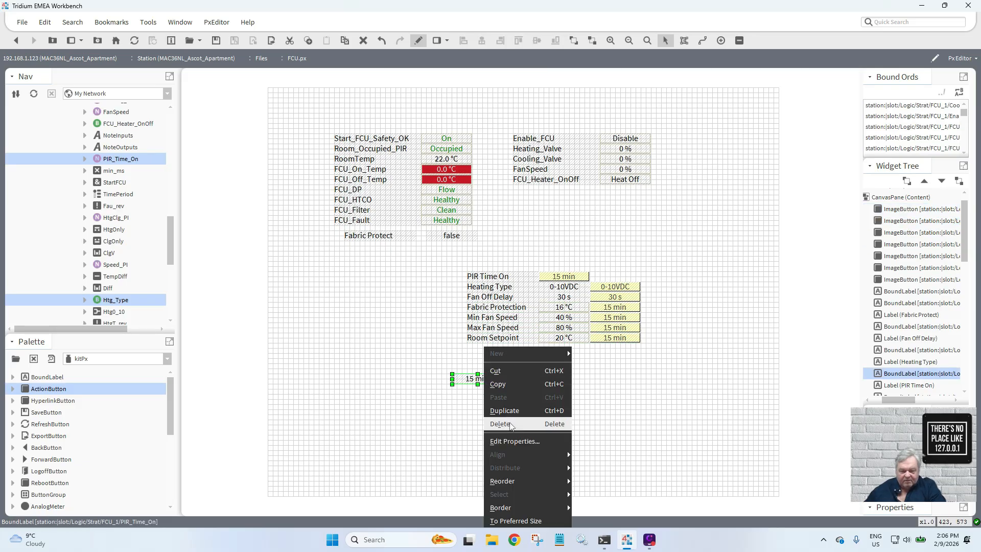
click(501, 423)
- Copy the binding ord of the Fabric Protection value label
double_click(557, 310)
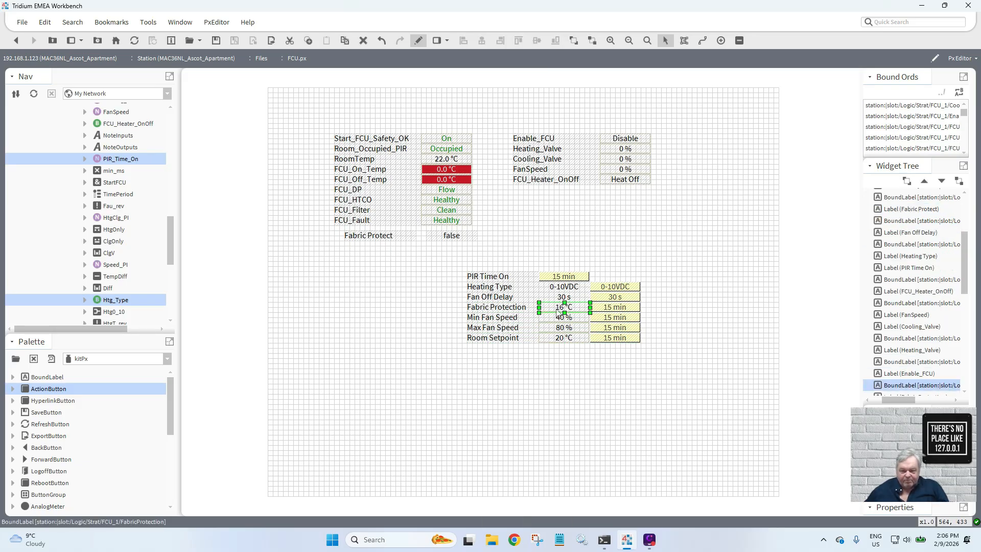
click(541, 368)
key(ctrl+c)
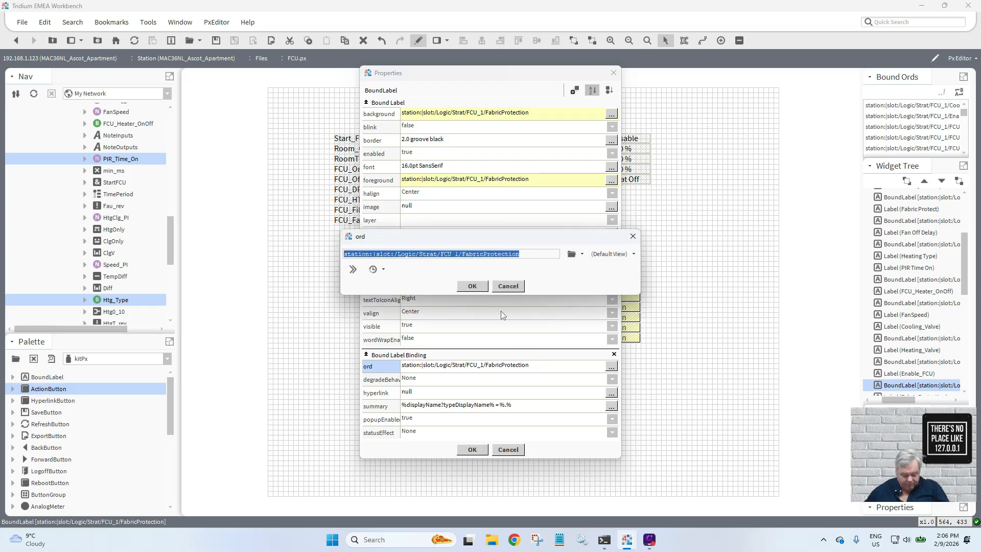
click(486, 288)
click(484, 450)
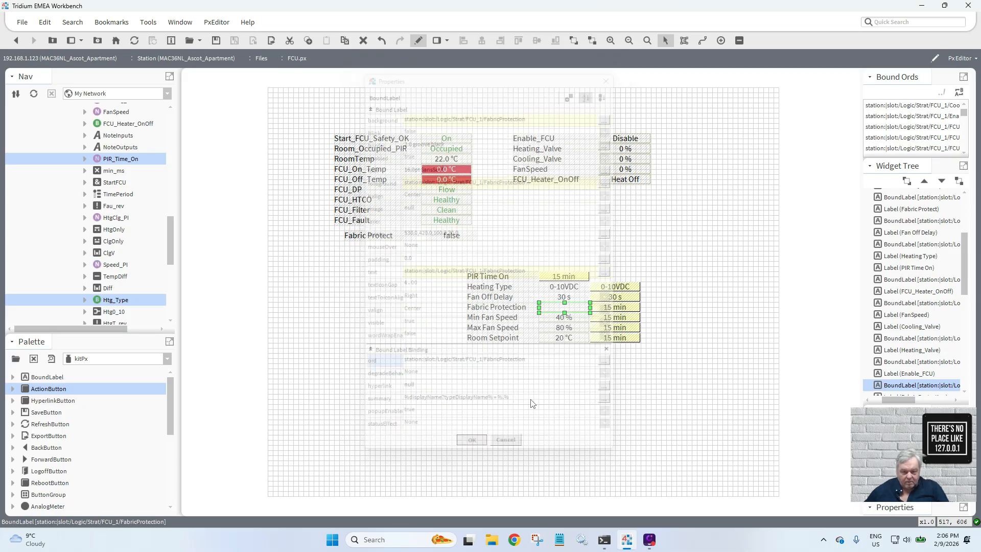
- Set the action binding ord of the button beside Fabric Protection to station:|slot:/Logic/Strat/FCU_1/FabricProtection/set
double_click(608, 308)
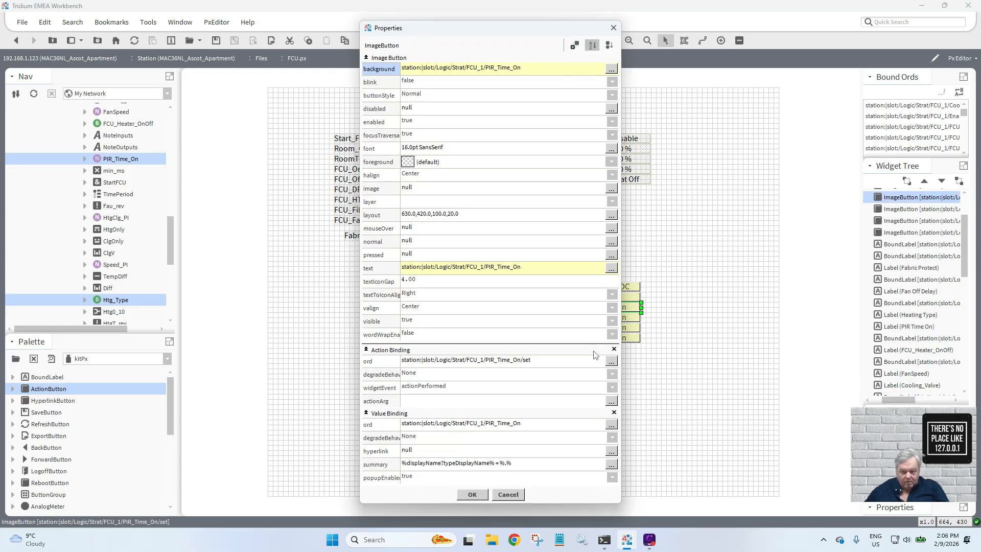
click(574, 362)
text(station:|slot:/Logic/Strat/FCU_1/FabricProtection/)
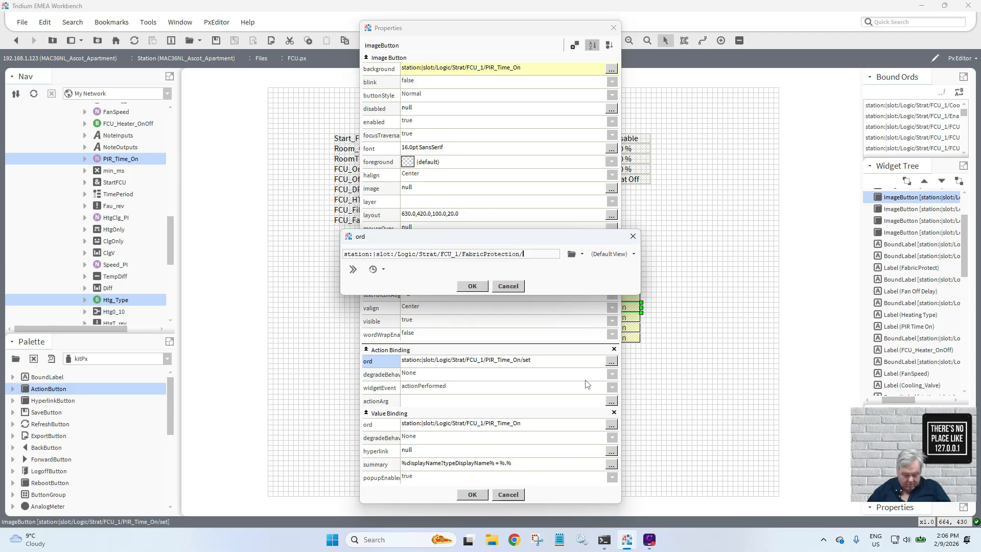
text(set)
click(472, 286)
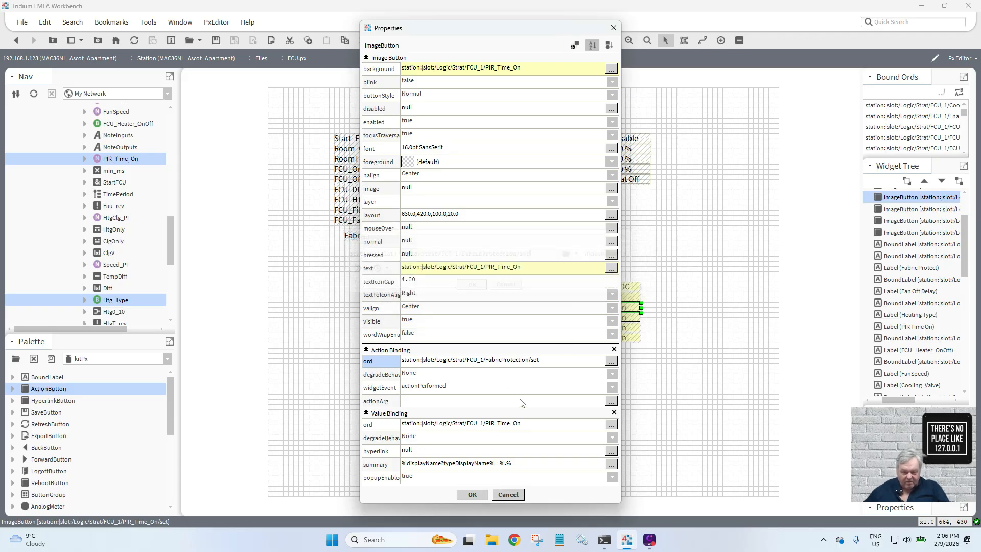
- Set the same button's value binding ord to station:|slot:/Logic/Strat/FCU_1/FabricProtection and apply the properties
click(526, 424)
key(ctrl+v)
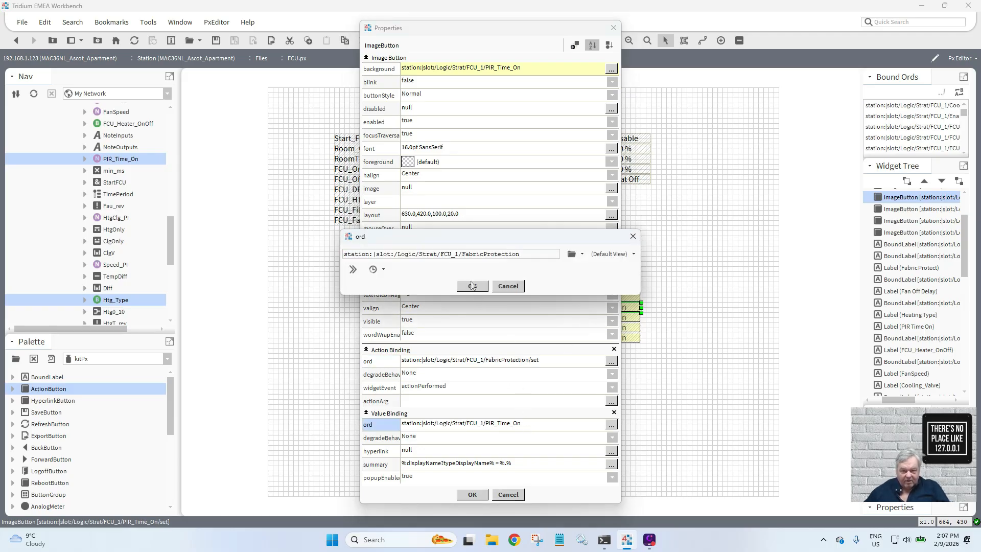
click(473, 287)
click(472, 495)
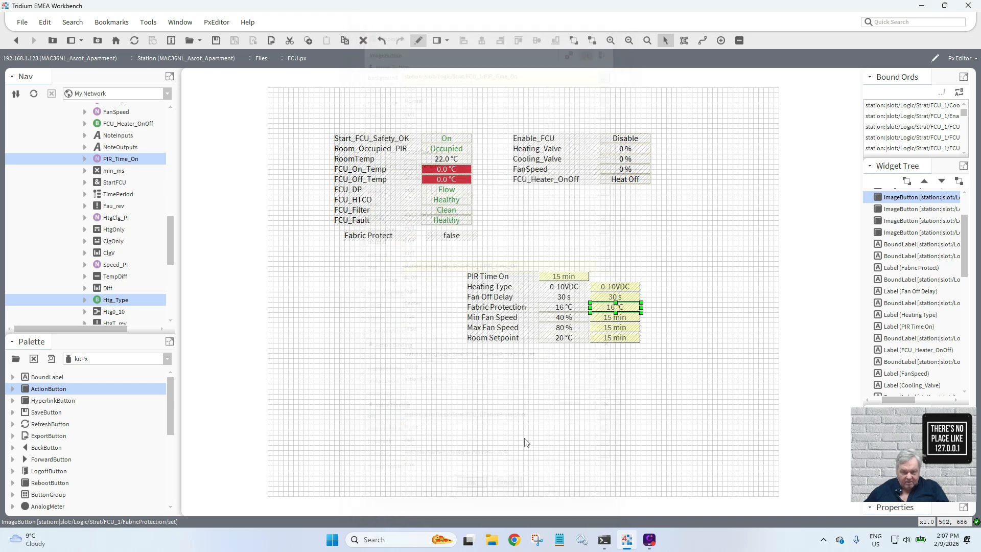
- Copy the binding ord of the Min Fan Speed value label
click(565, 321)
double_click(565, 321)
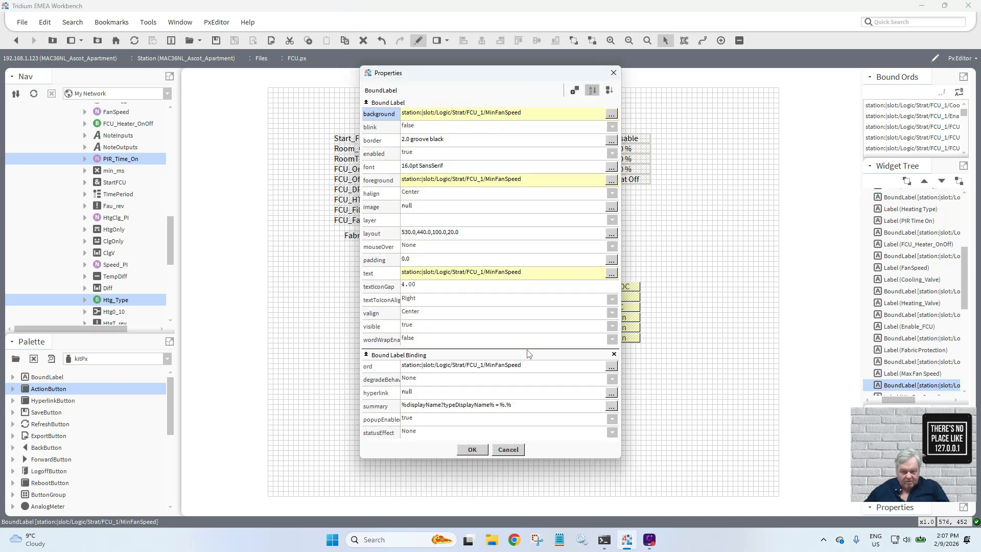
click(520, 367)
key(ctrl+c)
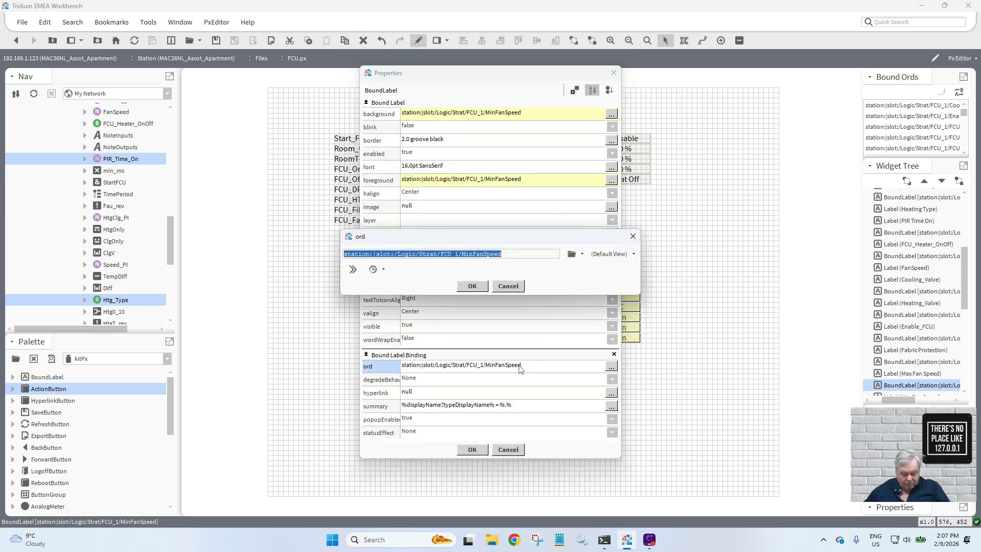
click(472, 286)
click(472, 449)
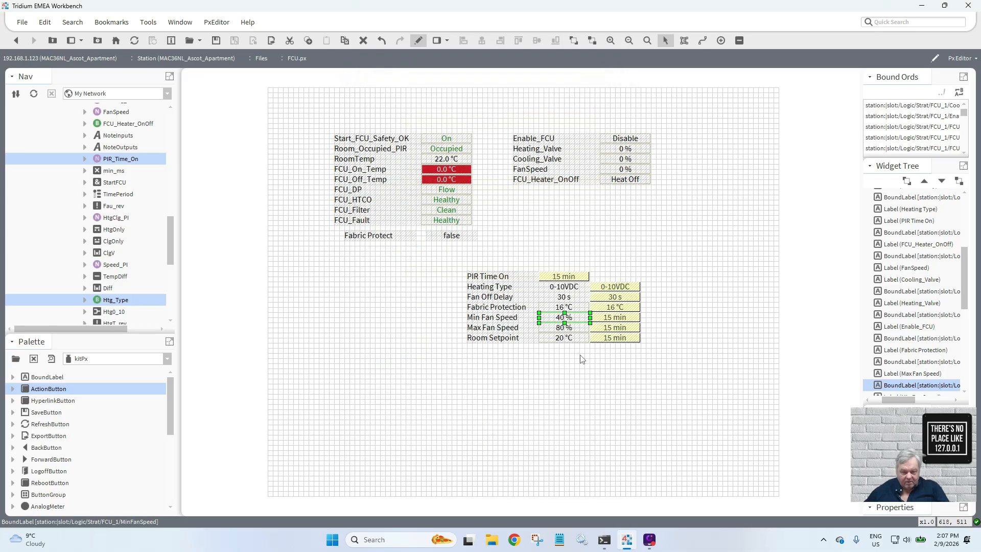
- Set the action binding ord of the button beside Min Fan Speed to station:|slot:/Logic/Strat/FCU_1/MinFanSpeed
double_click(608, 320)
click(550, 365)
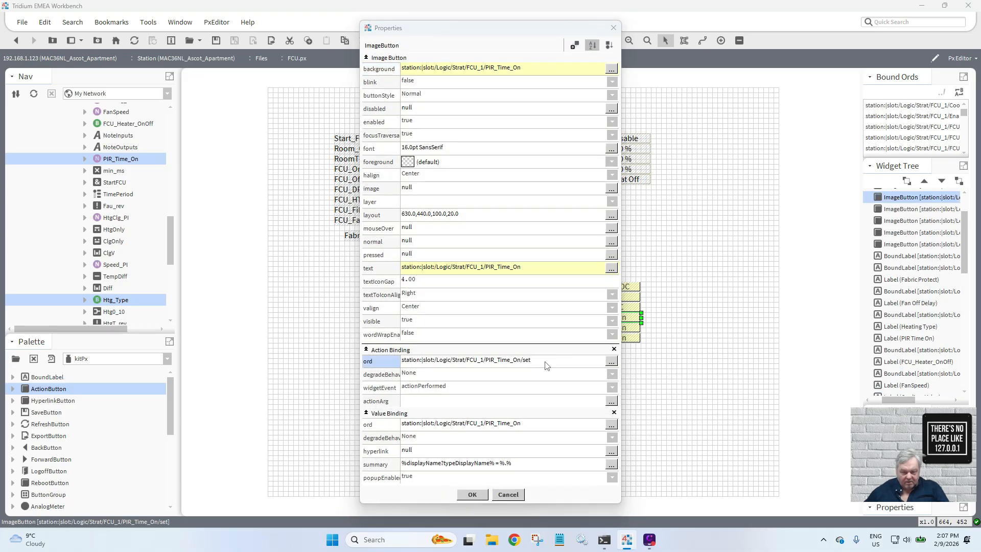
key(ctrl+v)
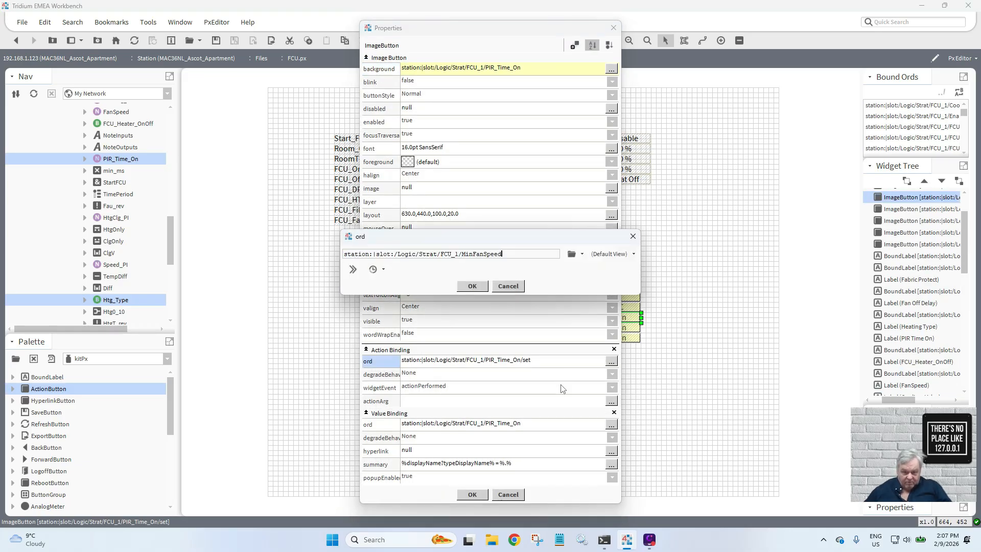
click(472, 288)
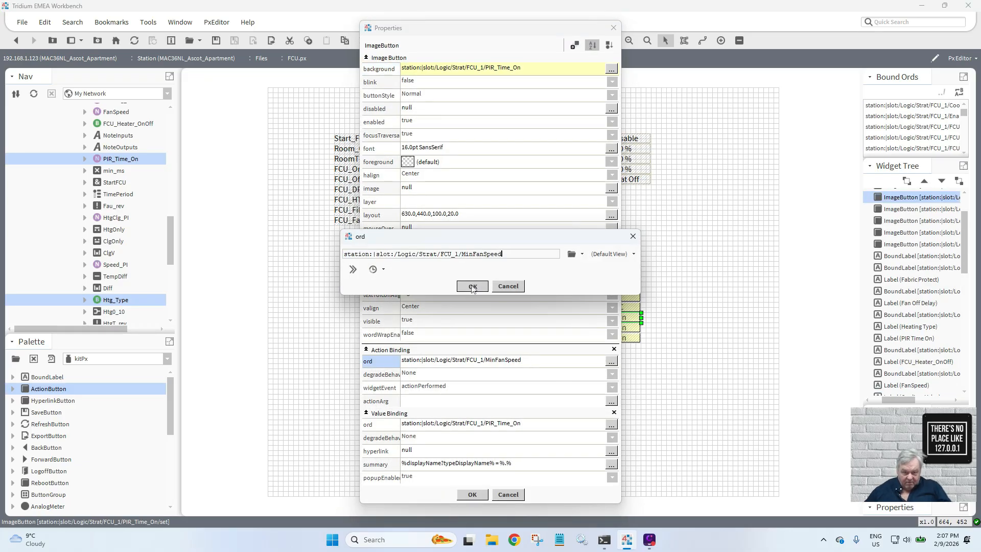
- Set the Min Fan Speed button's value binding ord to station:|slot:/Logic/Strat/FCU_1/MinFanSpeed
double_click(504, 427)
key(ctrl+v)
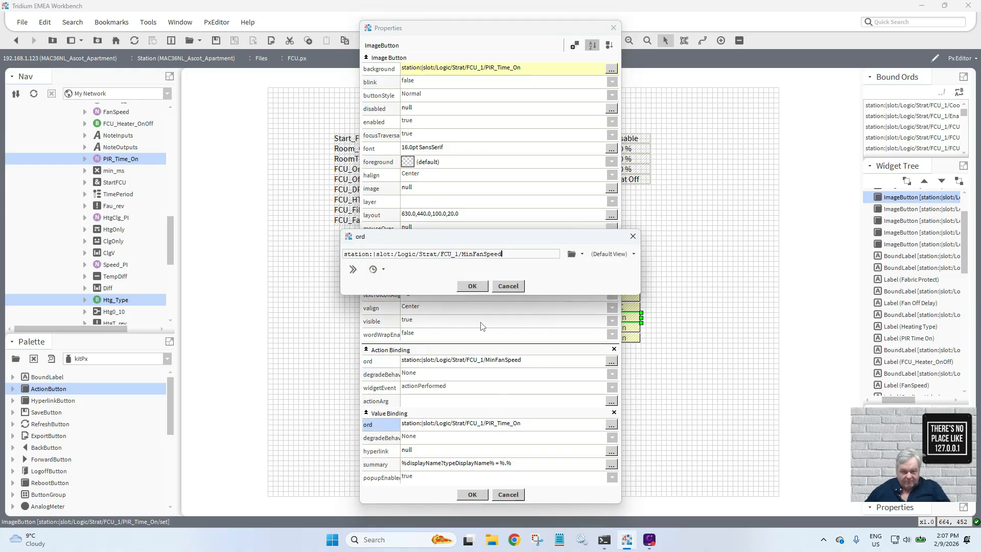
click(486, 286)
- Append /set to the Min Fan Speed button's action binding ord and apply the properties
double_click(523, 361)
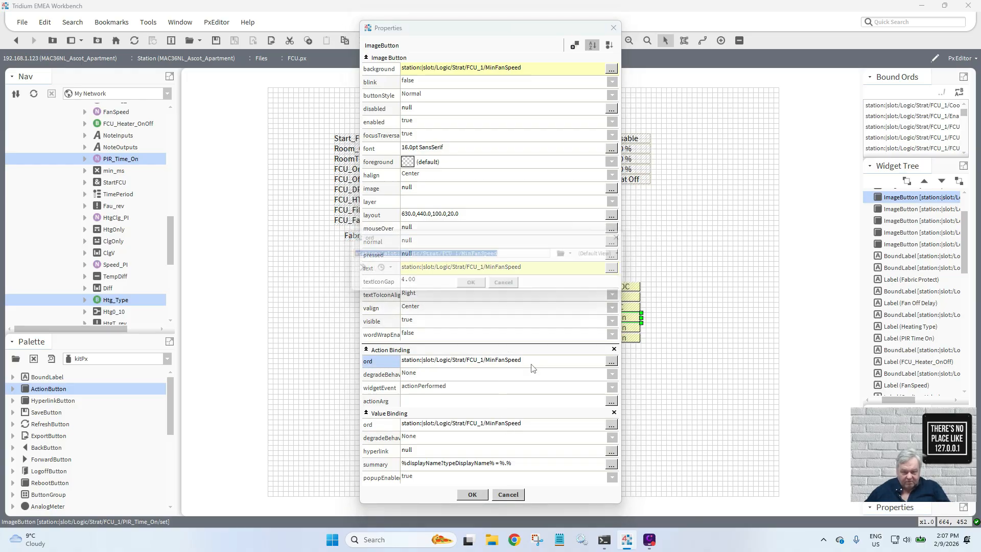
click(513, 256)
text(/se)
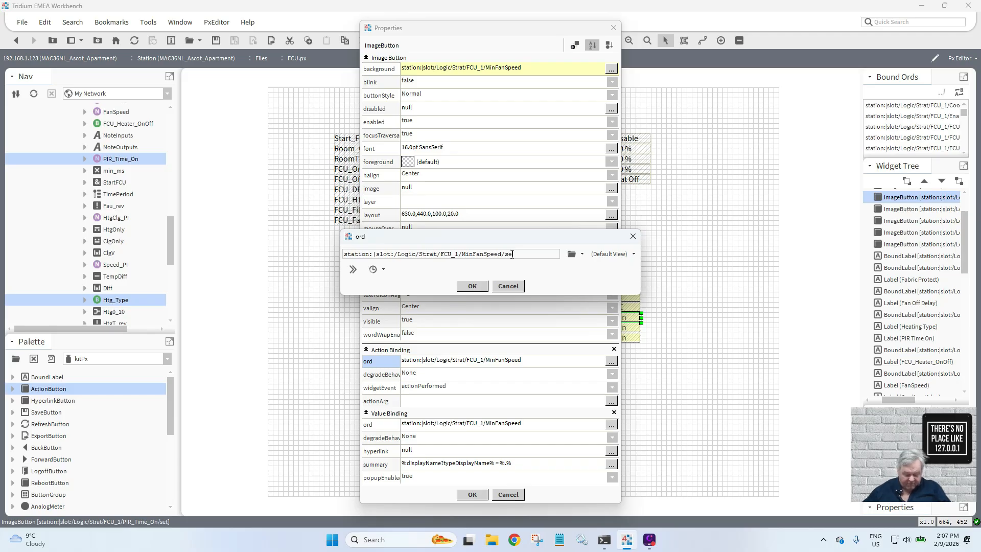
text(t)
click(472, 287)
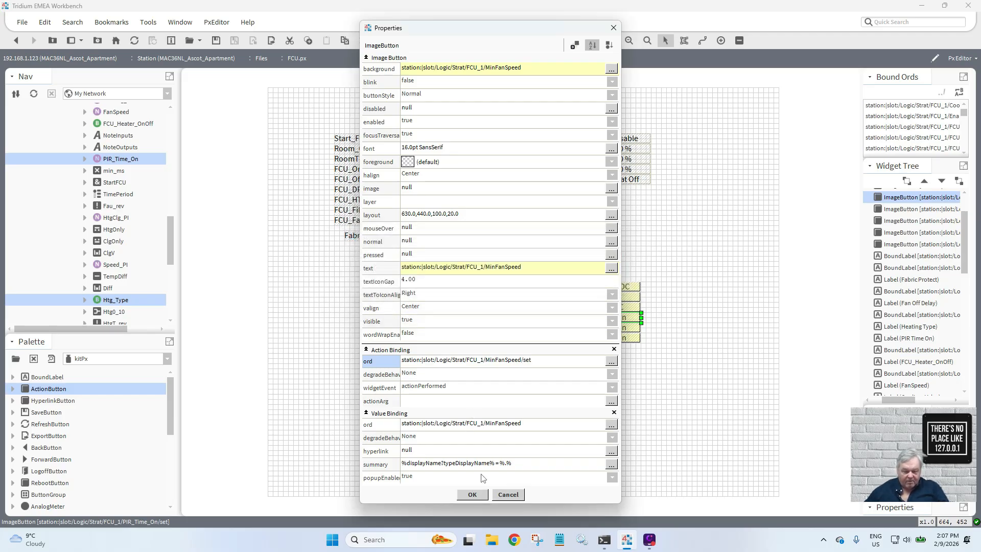
click(473, 495)
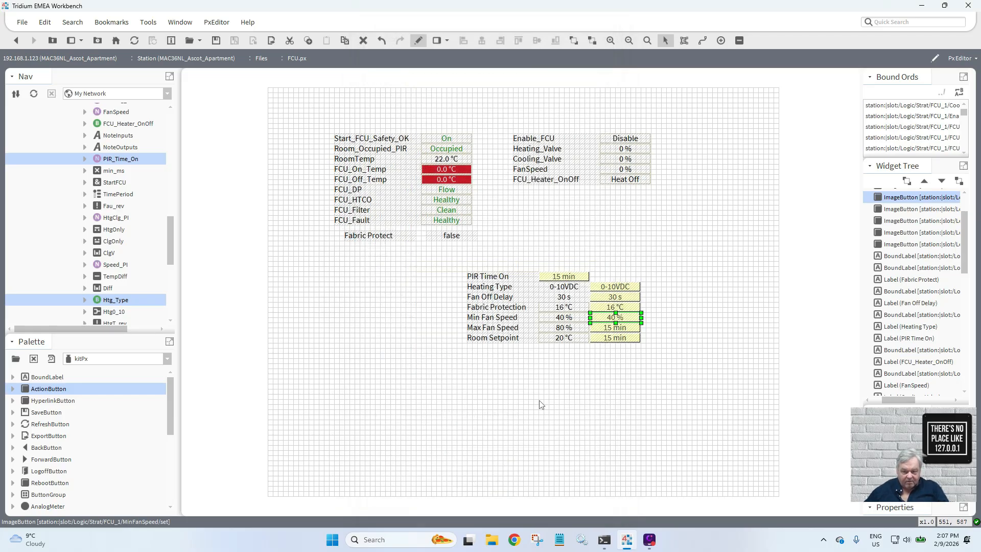
- Copy the binding ord of the Max Fan Speed value label
double_click(561, 330)
double_click(534, 365)
key(ctrl+c)
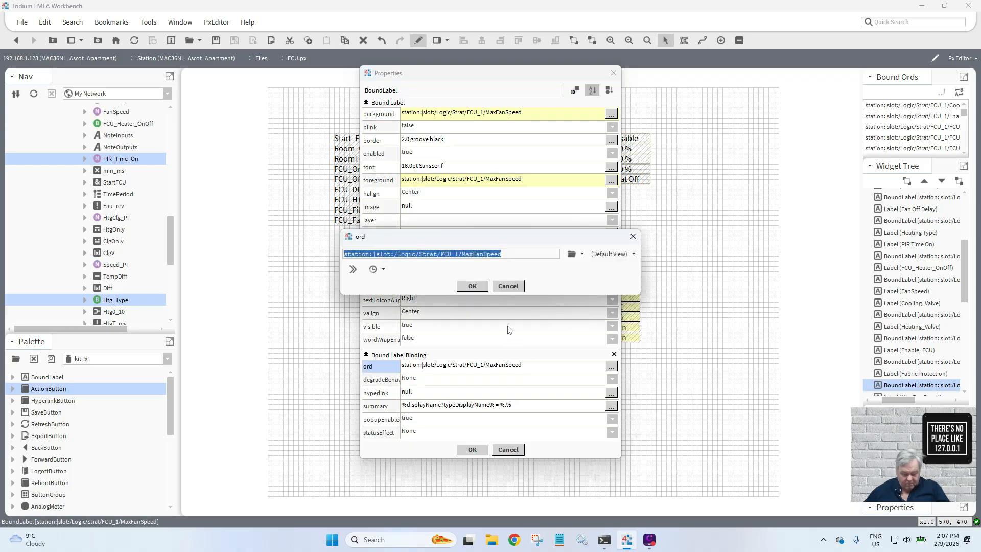
click(472, 287)
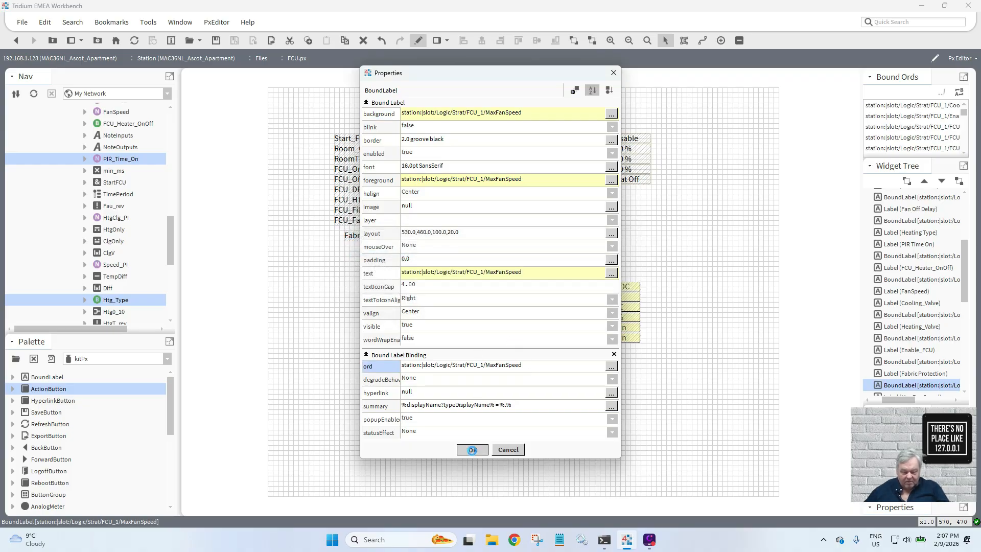
click(473, 449)
- Set the action binding ord of the button beside Max Fan Speed to station:|slot:/Logic/Strat/FCU_1/MaxFanSpeed/set
click(607, 329)
double_click(608, 329)
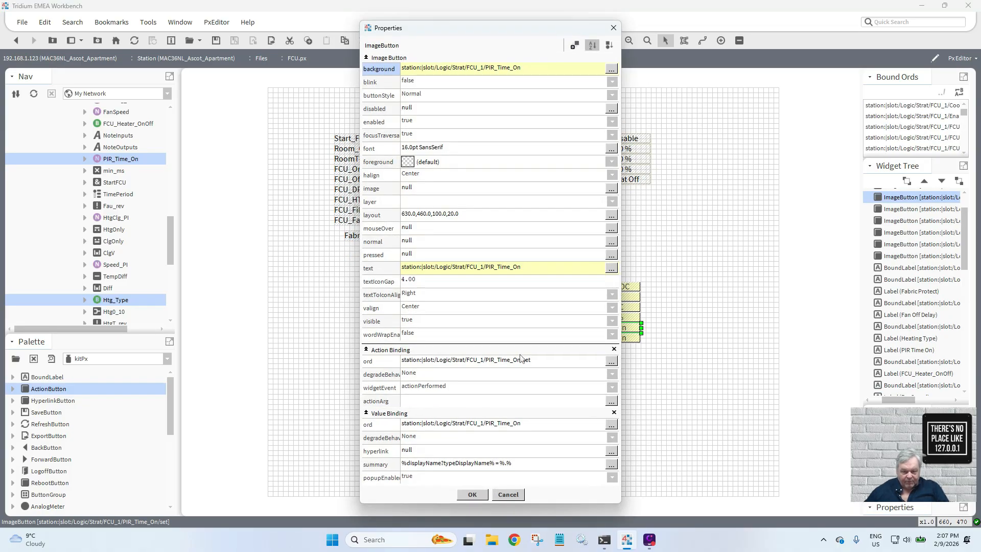
double_click(535, 364)
key(ctrl+v)
text(/s)
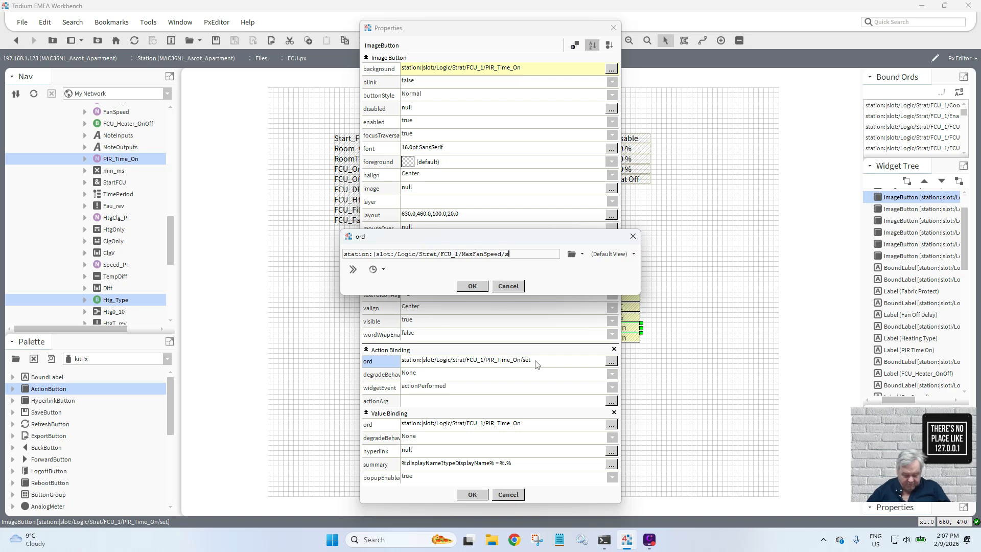
text(et)
click(467, 288)
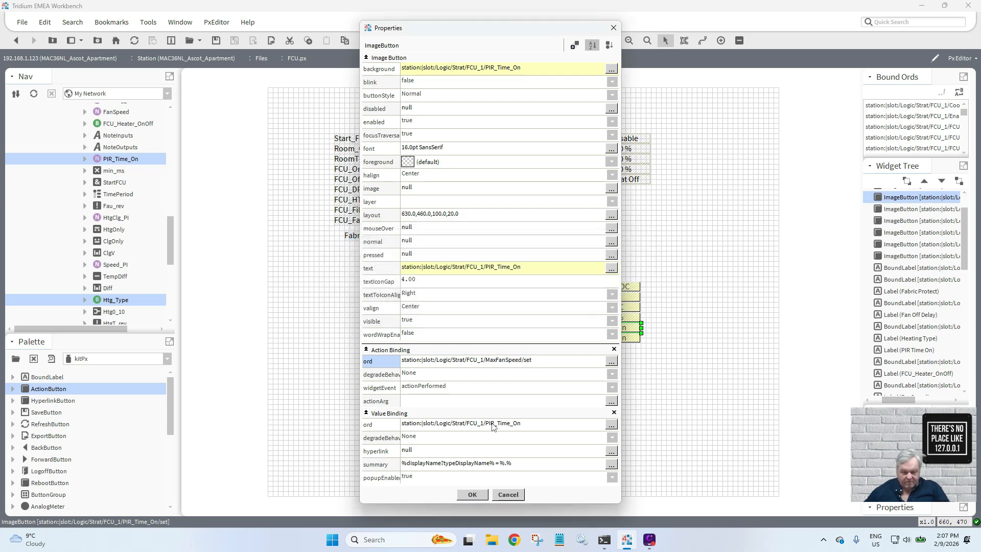
- Set the Max Fan Speed button's value binding ord to station:|slot:/Logic/Strat/FCU_1/MaxFanSpeed and apply the properties
double_click(491, 425)
key(ctrl+v)
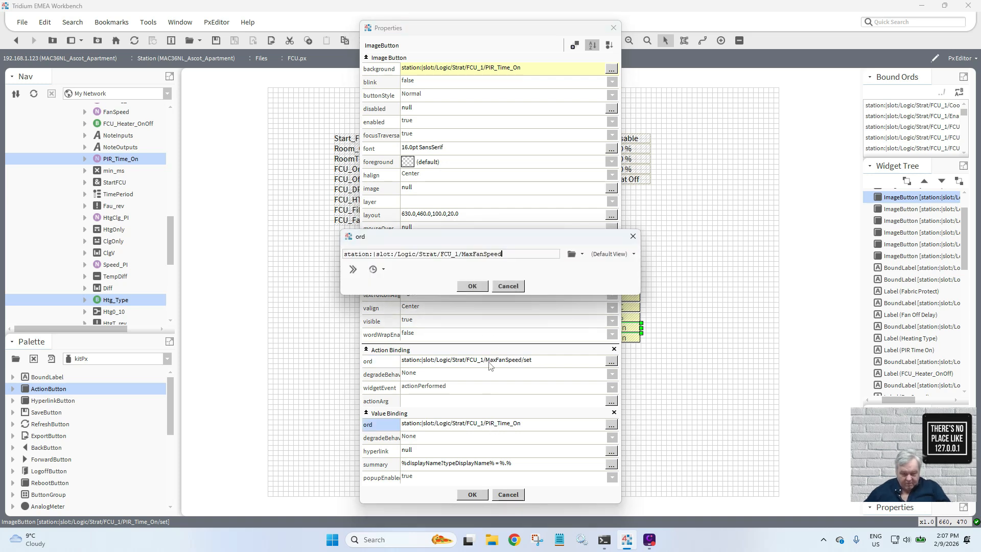
click(472, 285)
click(472, 494)
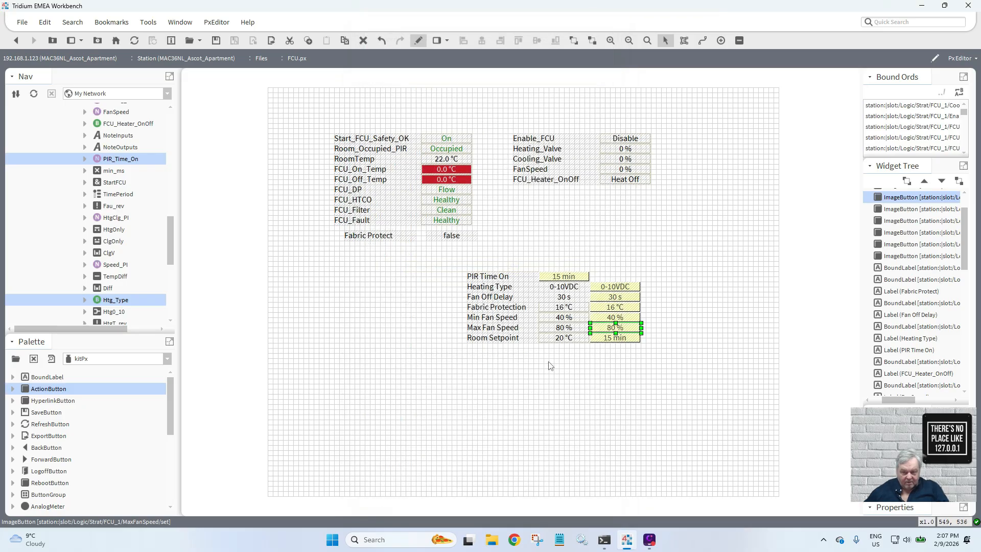
- Copy the binding ord of the Room Setpoint value label and close its properties
double_click(561, 338)
double_click(535, 364)
key(ctrl+c)
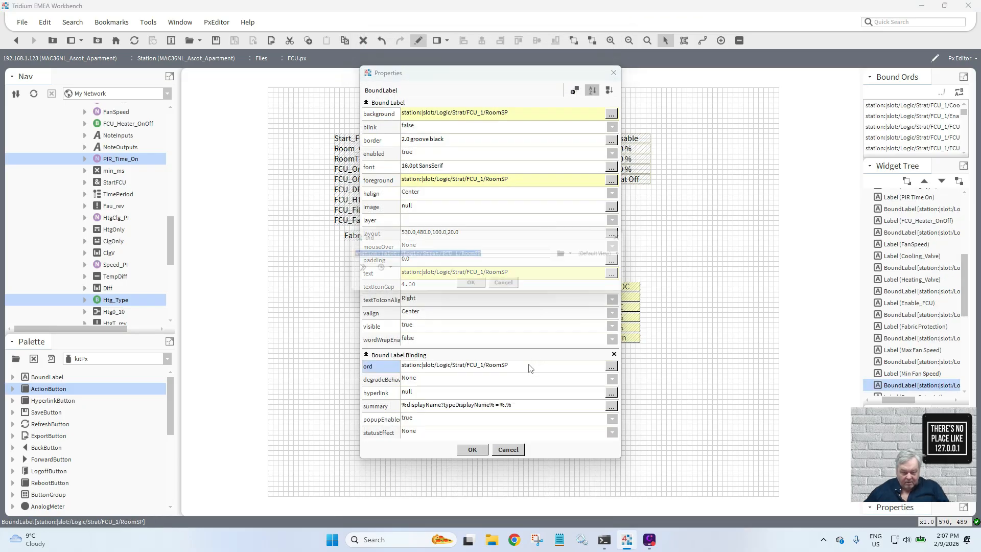
click(473, 286)
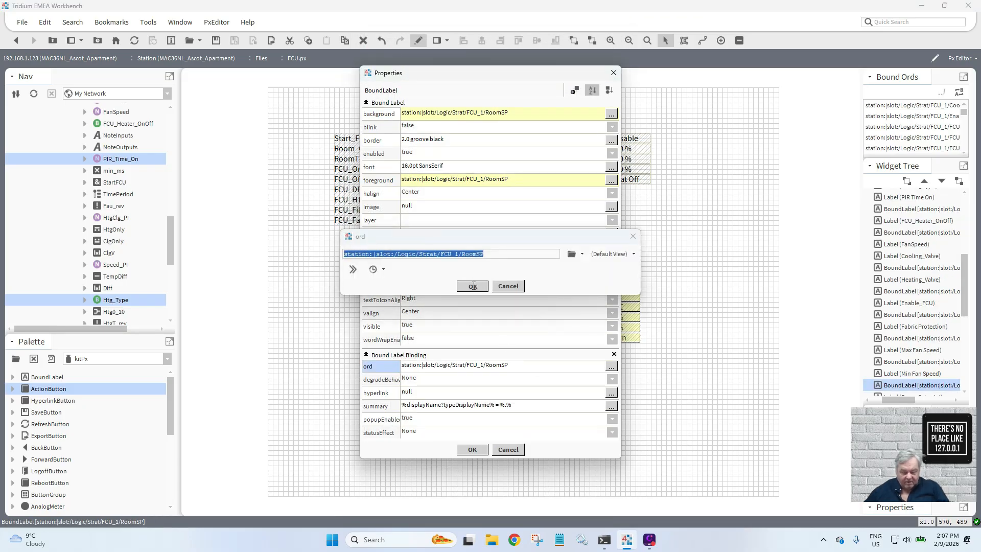
click(472, 449)
- Set the action binding ord of the button beside Room Setpoint to station:|slot:/Logic/Strat/FCU_1/RoomSP/set
double_click(613, 338)
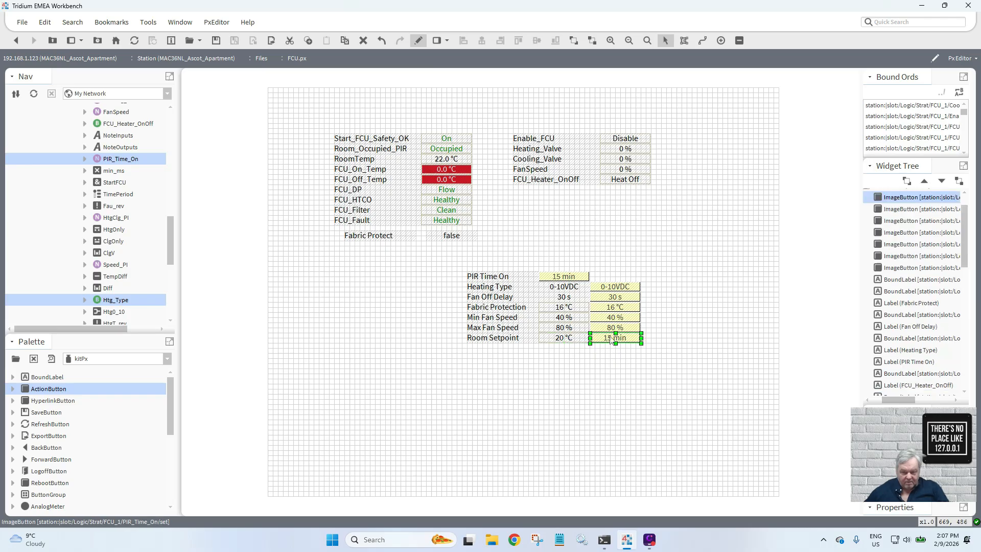
double_click(509, 365)
text(station:|slot:/Logic/Strat/FCU_1/RoomSP/set)
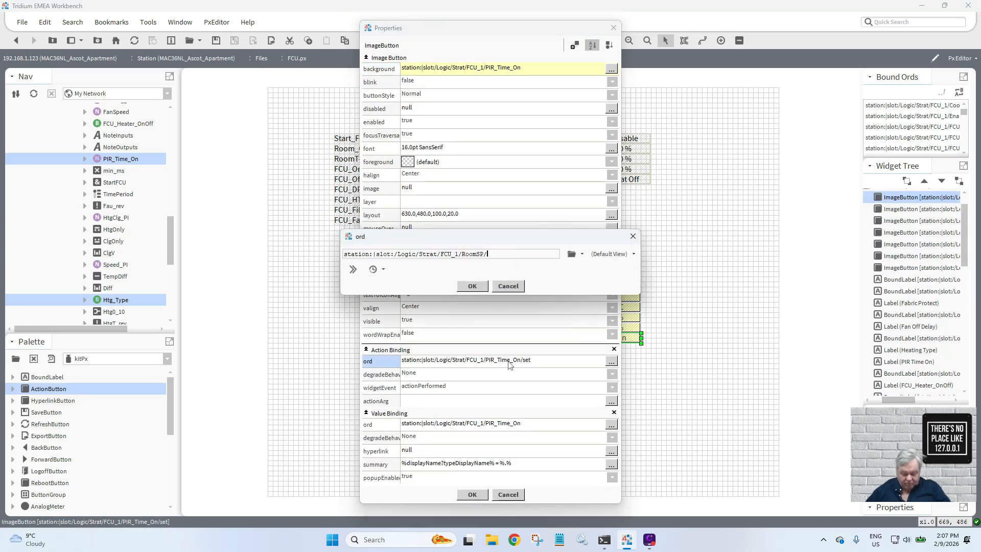
click(477, 286)
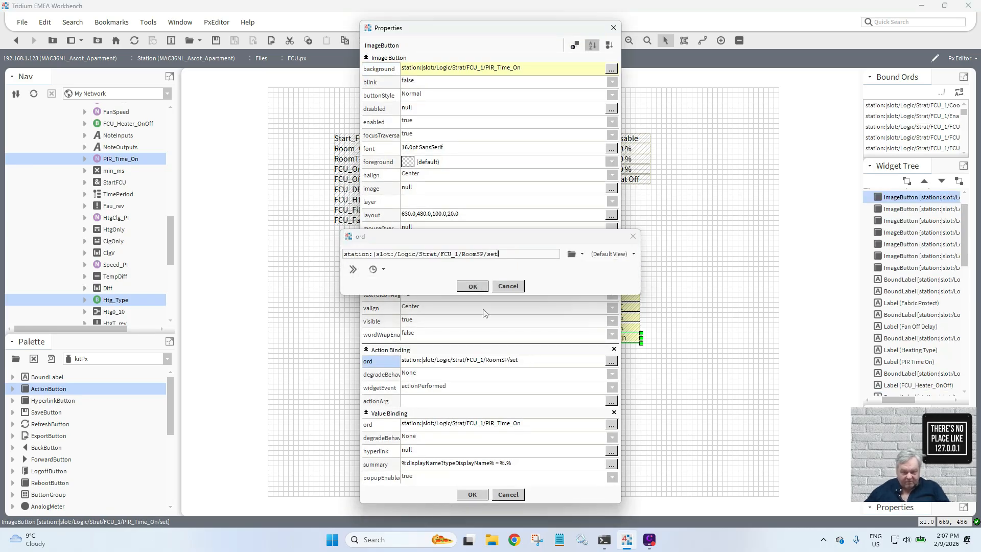
- Set the Room Setpoint button's value binding ord to station:|slot:/Logic/Strat/FCU_1/RoomSP and apply the properties
double_click(497, 425)
key(ctrl+v)
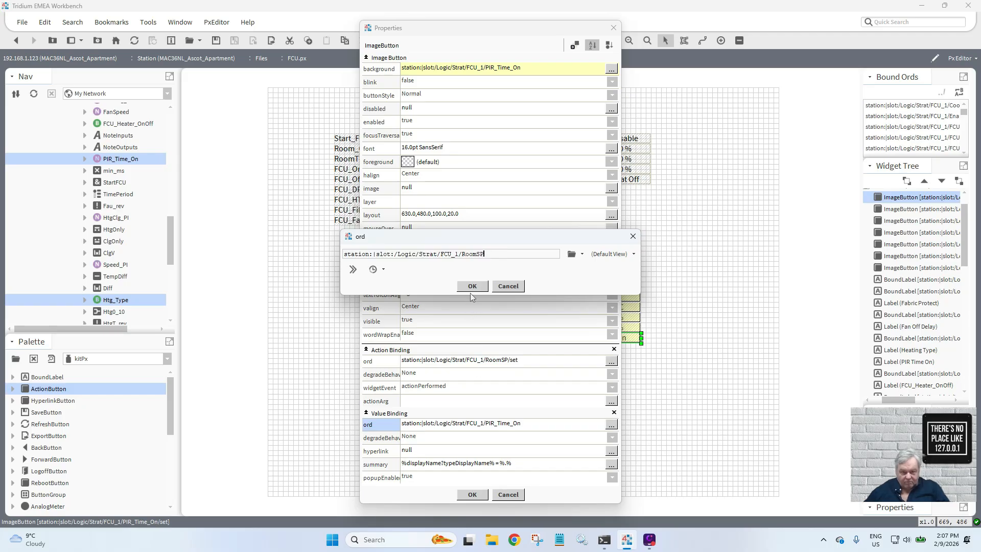
click(471, 284)
click(472, 495)
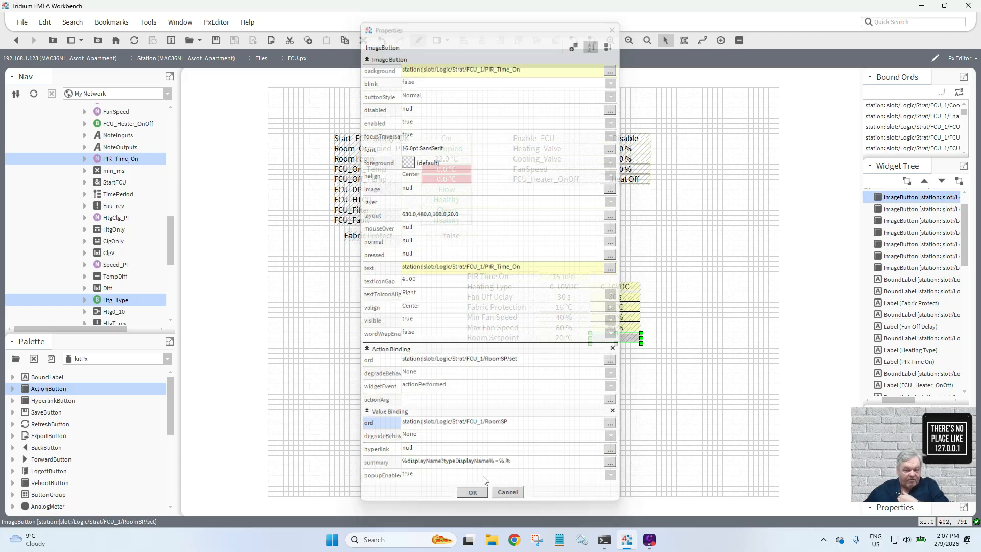
- Delete the six plain value labels from Heating Type to Room Setpoint and move their action buttons into the vacated column under the PIR Time On button
drag(599, 352, 534, 279)
right_click(554, 291)
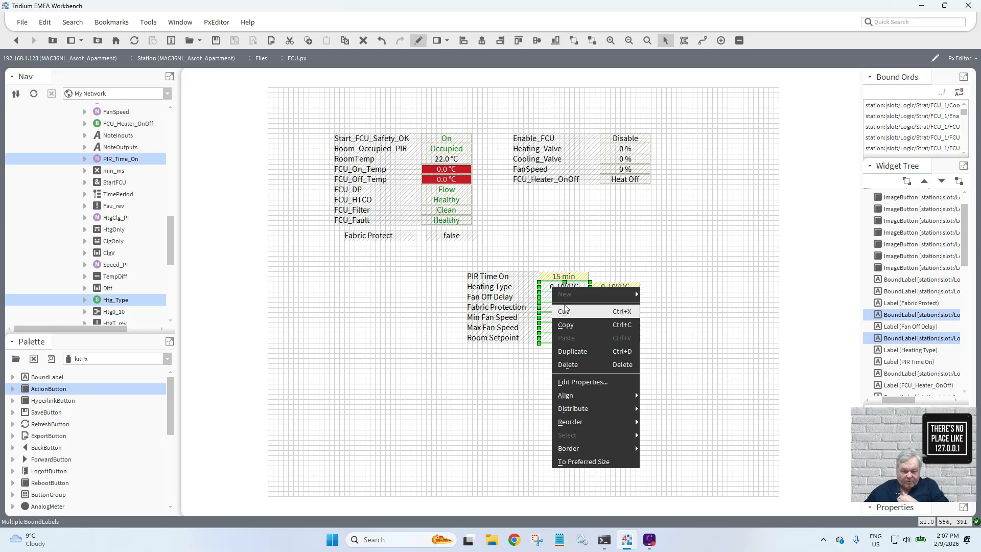
click(577, 364)
drag(660, 374, 555, 290)
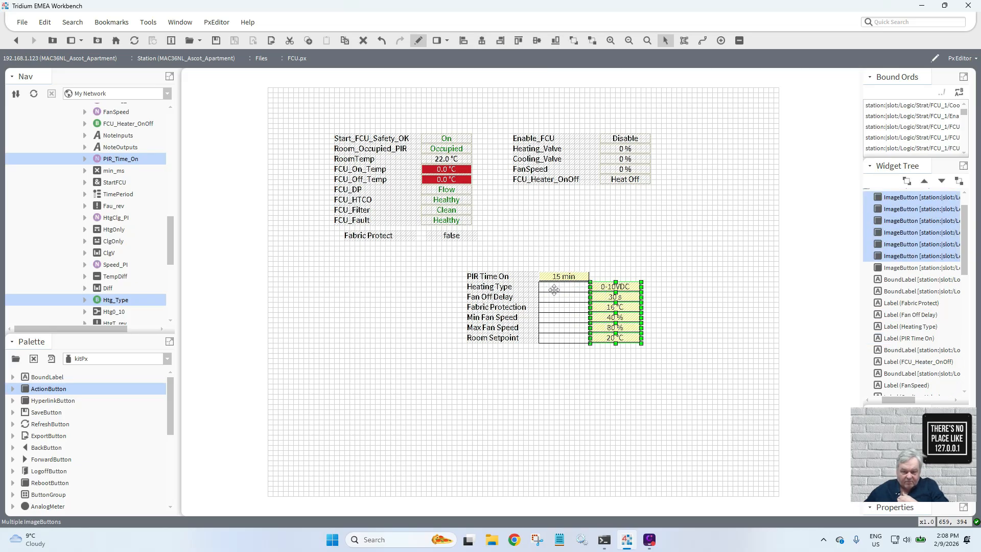
drag(609, 360, 641, 369)
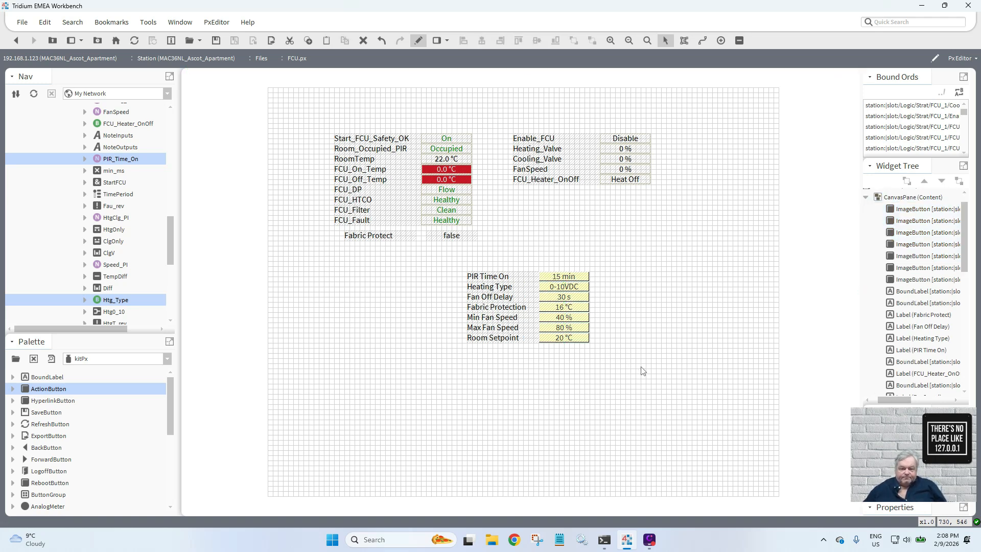
- Move the Fabric Protect name and value labels out of the status list to the empty area beside the Max Fan Speed setting
double_click(443, 238)
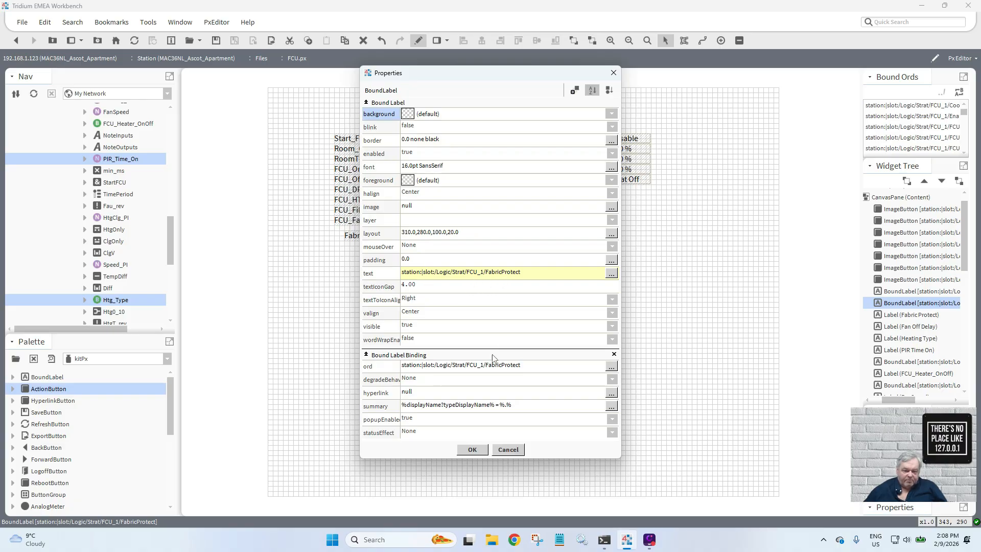
click(476, 449)
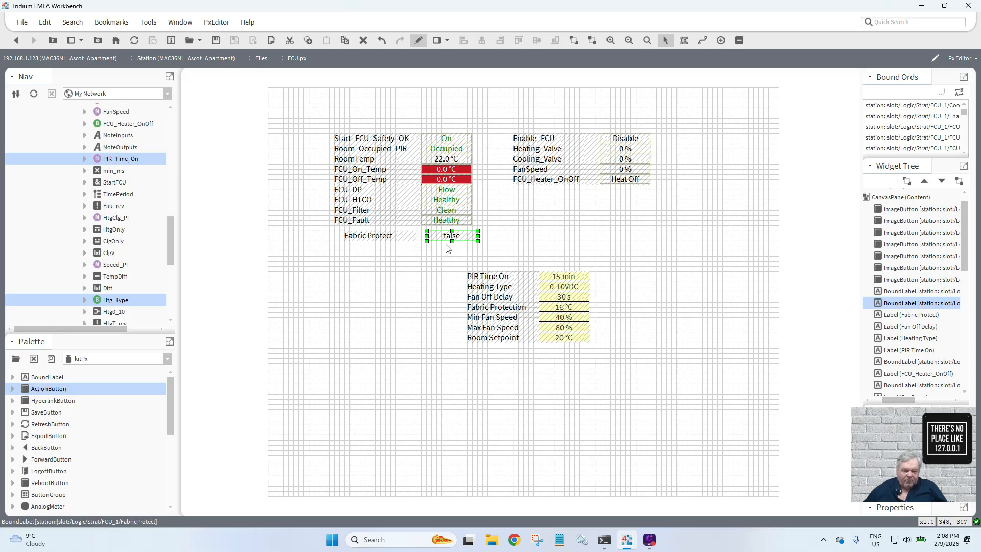
drag(495, 251, 330, 325)
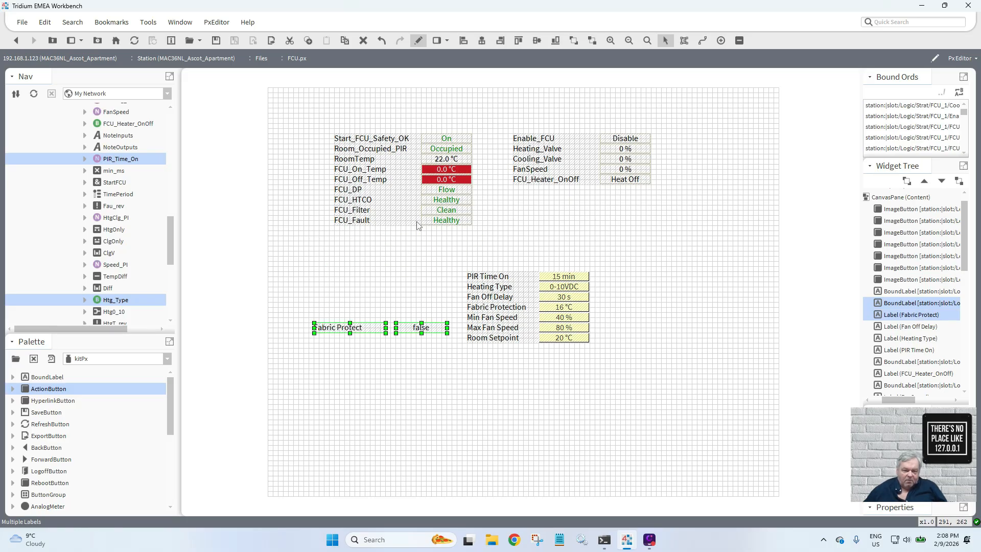
- Duplicate the Start_FCU_Safety_OK value label into a new row below FCU_Fault and align the Fabric Protect name label with it
click(439, 142)
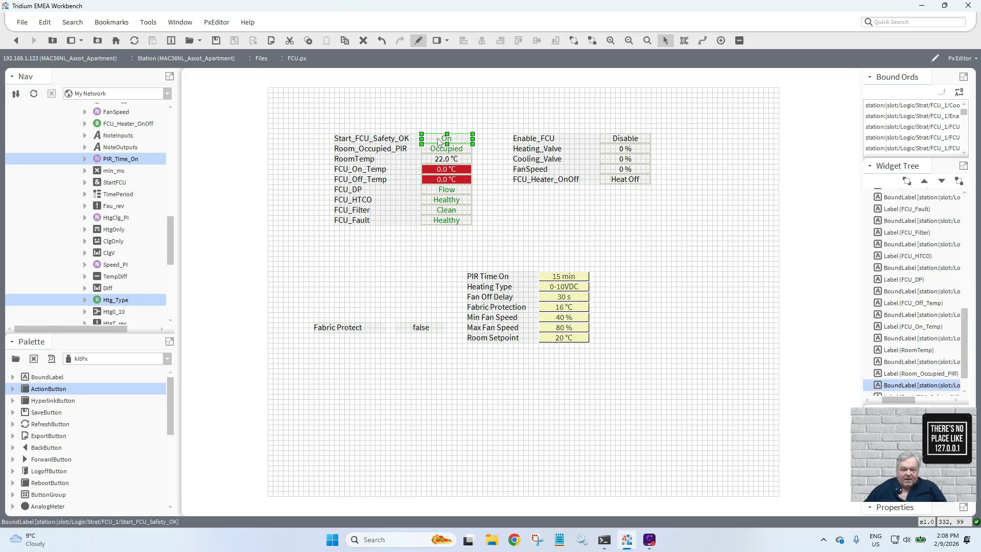
right_click(438, 142)
click(471, 196)
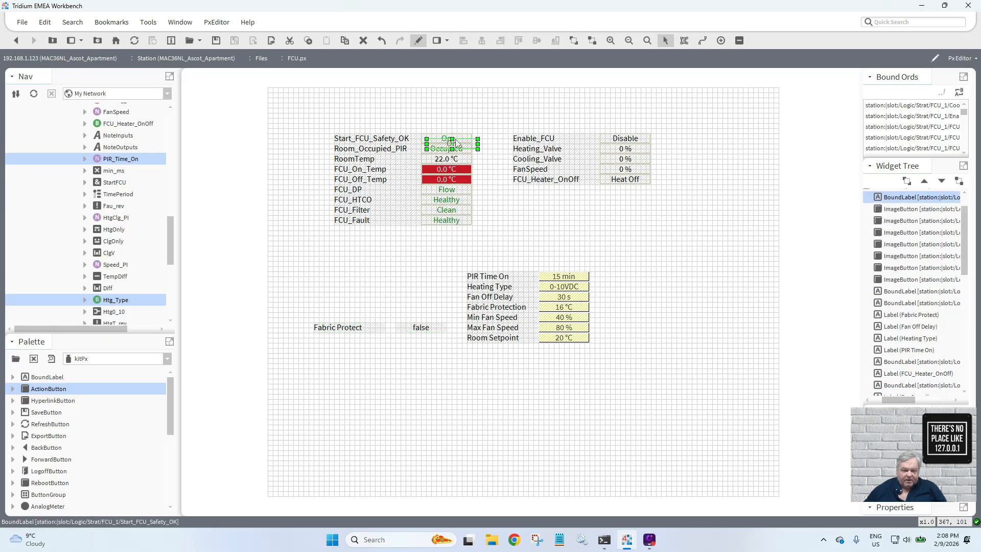
drag(456, 143, 451, 234)
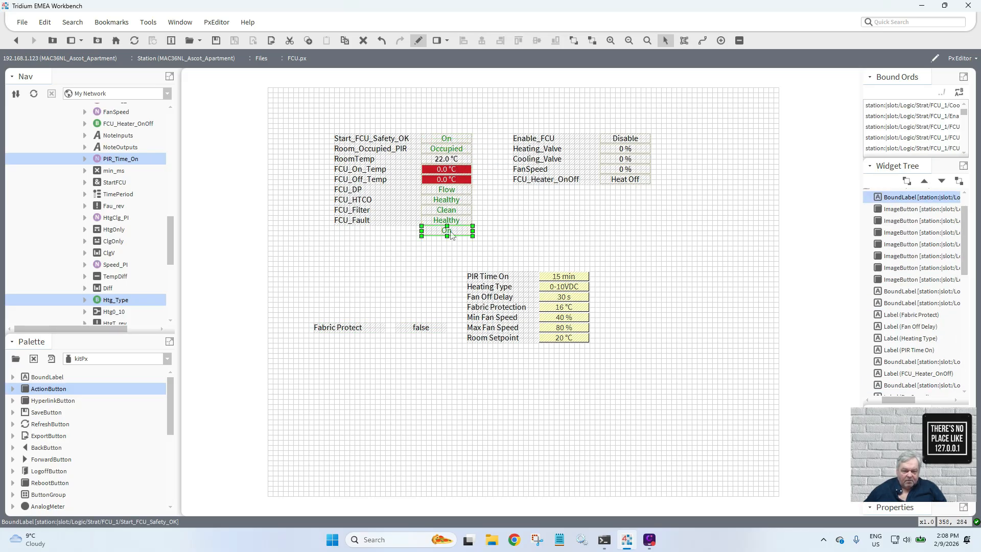
drag(364, 328, 333, 231)
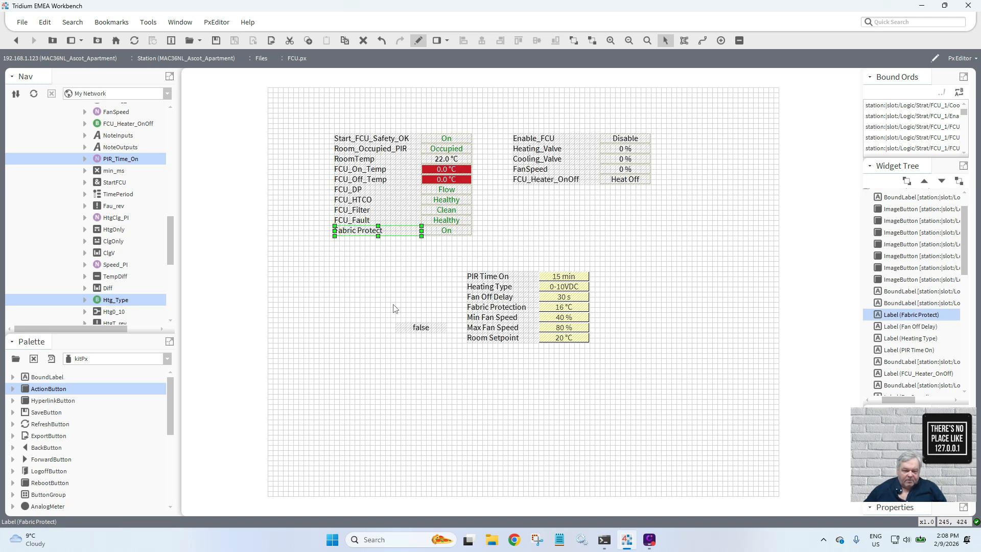
- Copy the binding ord of the old Fabric Protect value label and close its properties
double_click(421, 328)
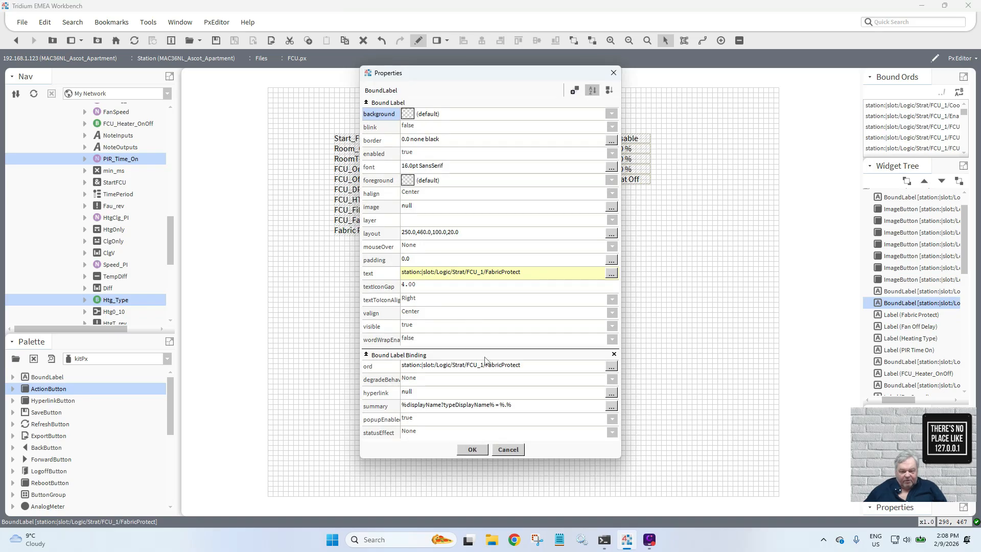
click(487, 366)
key(ctrl+c)
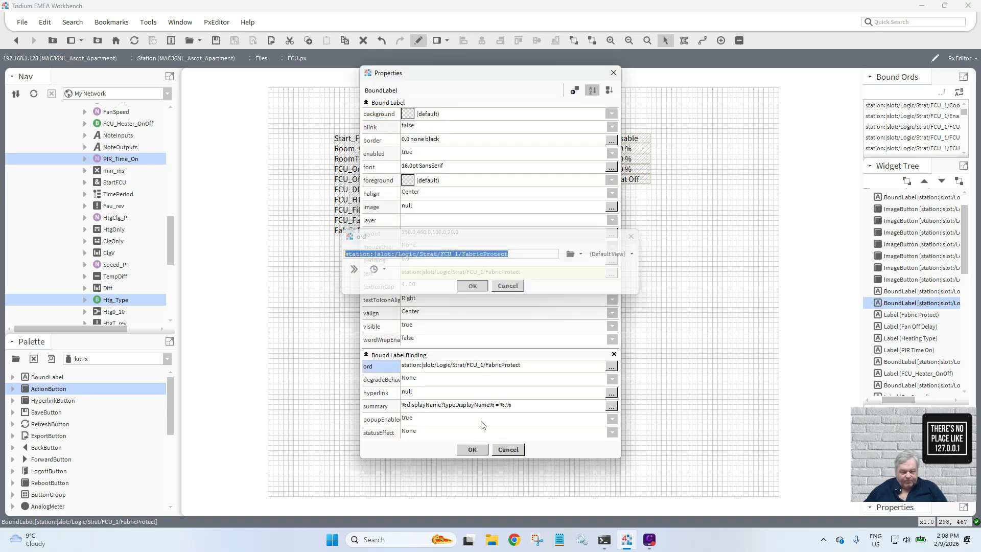
click(474, 450)
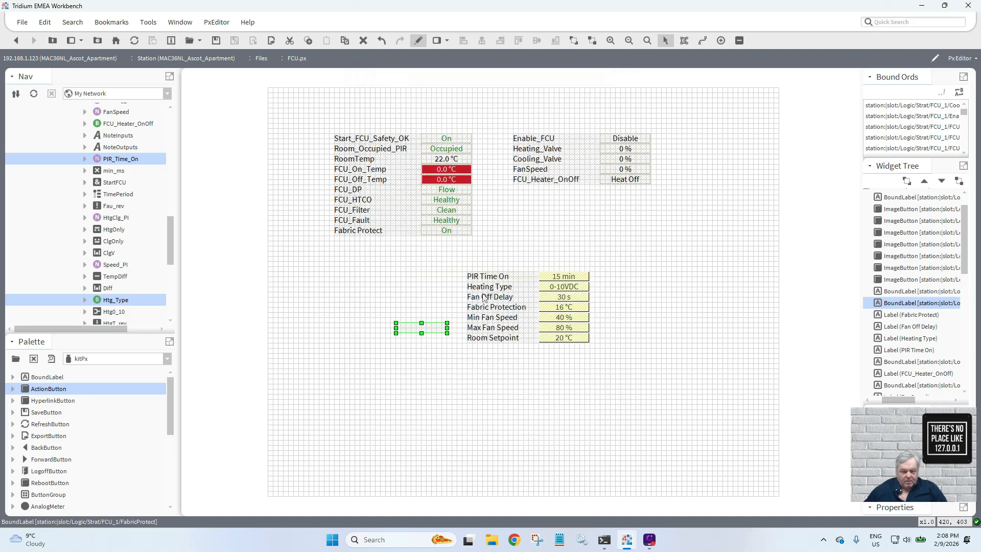
- Set the binding ord of the duplicated value label beside Fabric Protect to station:|slot:/Logic/Strat/FCU_1/FabricProtect
double_click(462, 232)
click(500, 365)
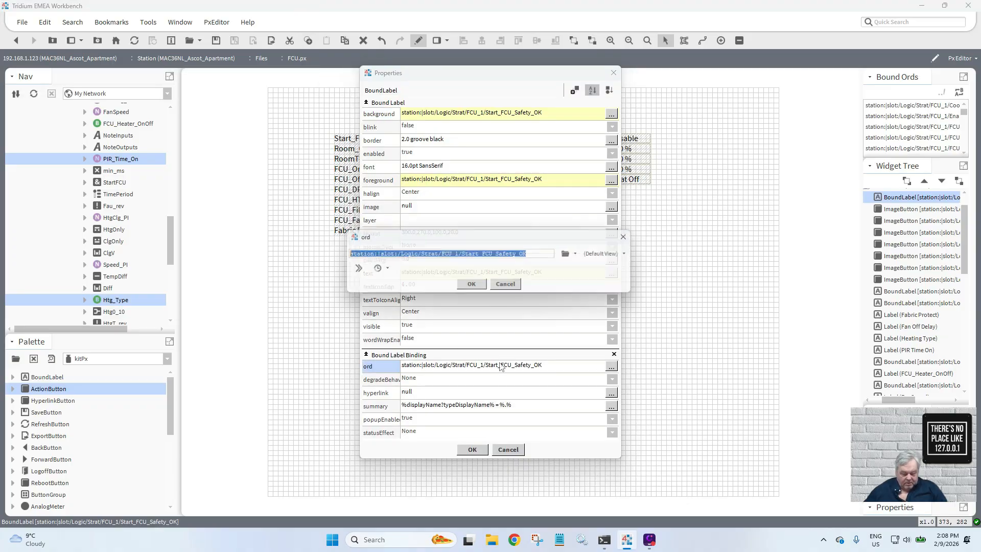
key(ctrl+v)
click(473, 287)
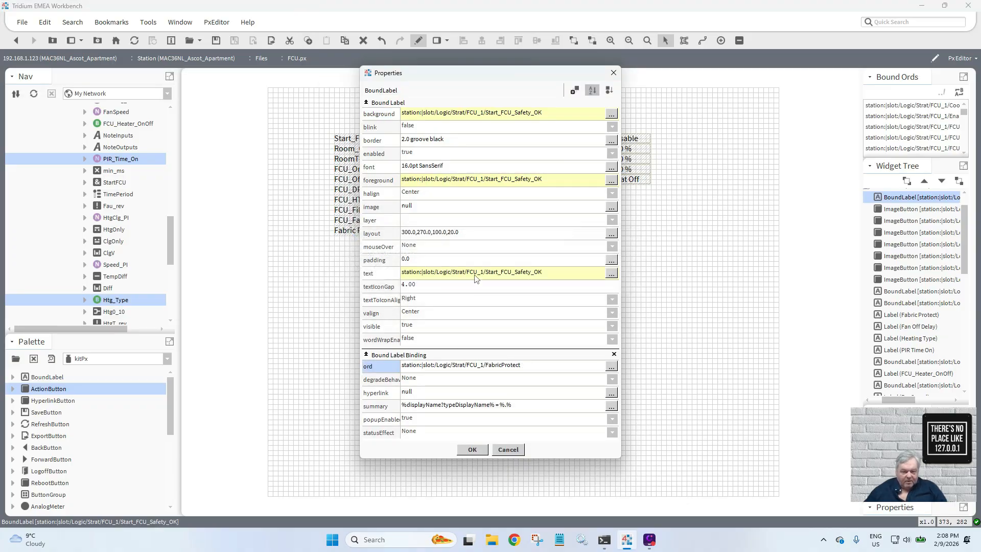
- Check the text format of the new Fabric Protect value label and remove its text animation
click(484, 276)
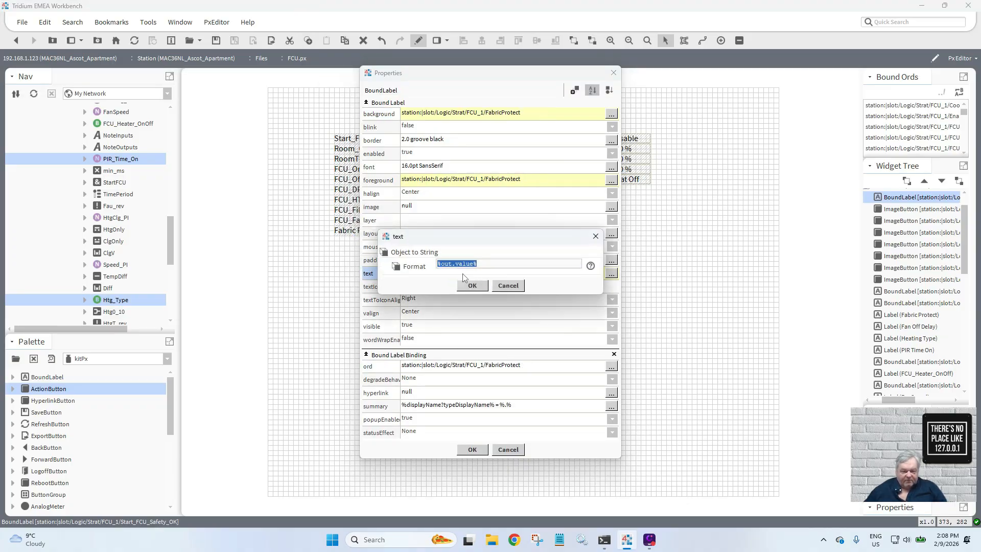
click(471, 286)
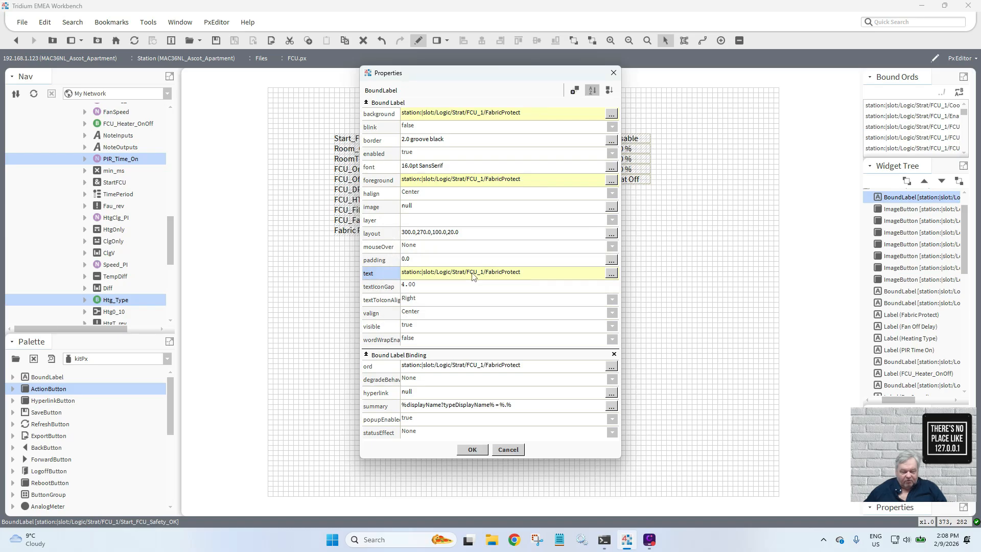
right_click(473, 276)
click(491, 290)
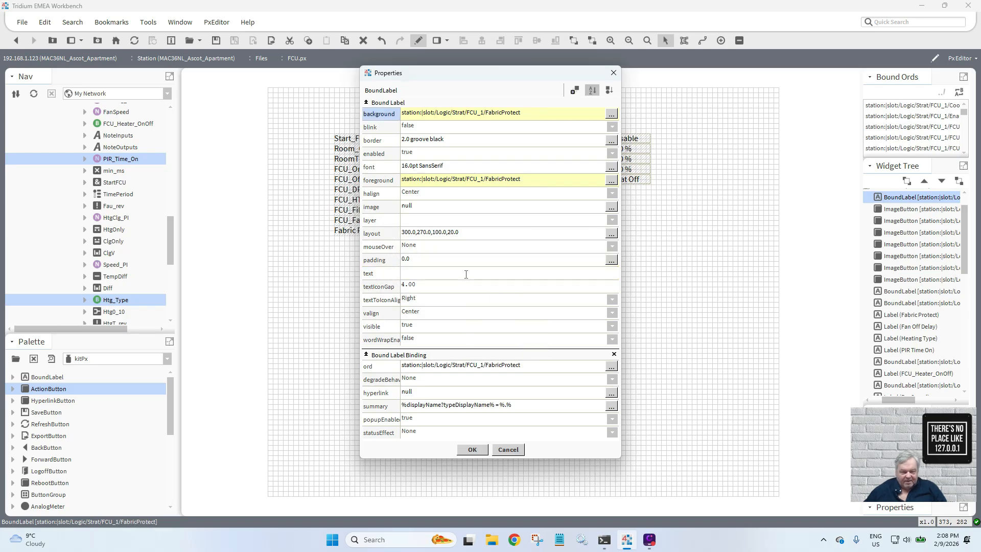
- Animate the label's text with the I Boolean To Simple converter and set its True Value to "Fabric Protect On"
right_click(466, 275)
click(483, 286)
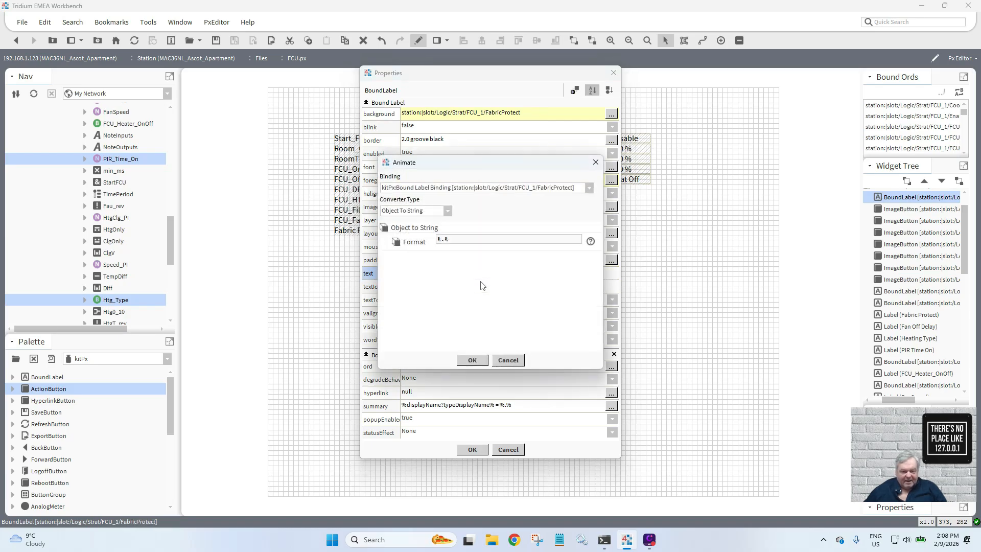
click(448, 211)
click(443, 231)
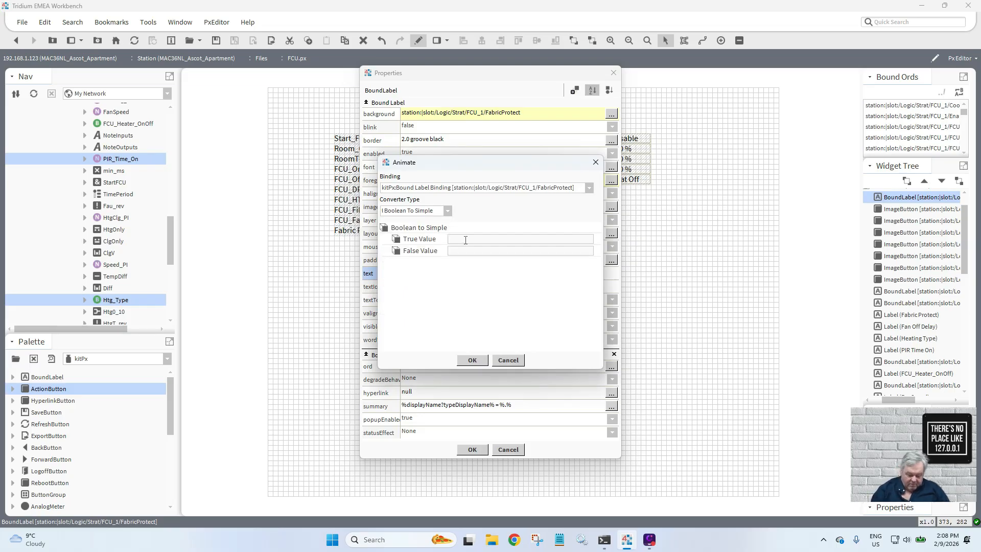
text(F)
text(Fa)
text(bric Pr)
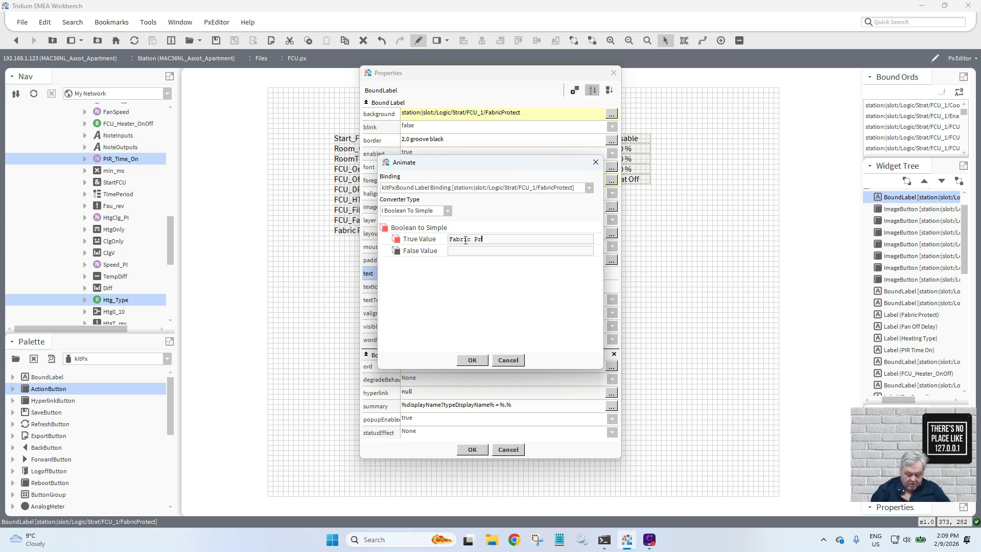
text(otect On)
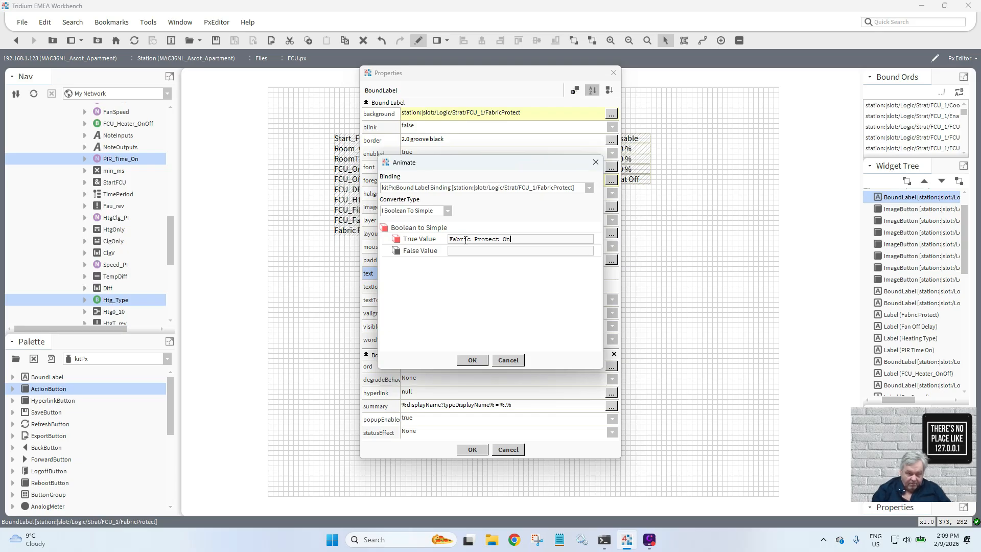
- Set the converter's False Value to "Fabric Protect Off" by reusing the True Value text, and apply the animation
drag(523, 242, 418, 242)
key(ctrl+c)
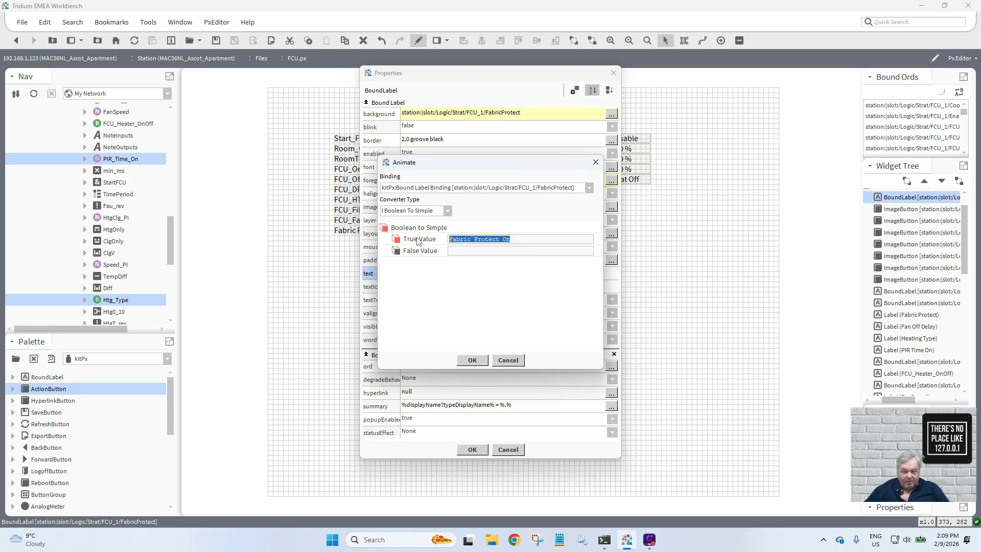
click(470, 251)
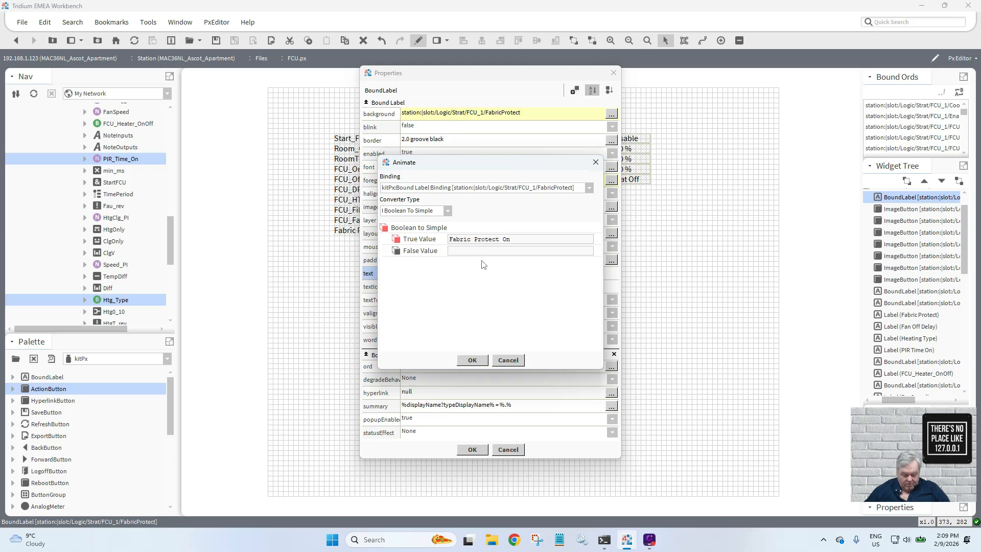
key(ctrl+v)
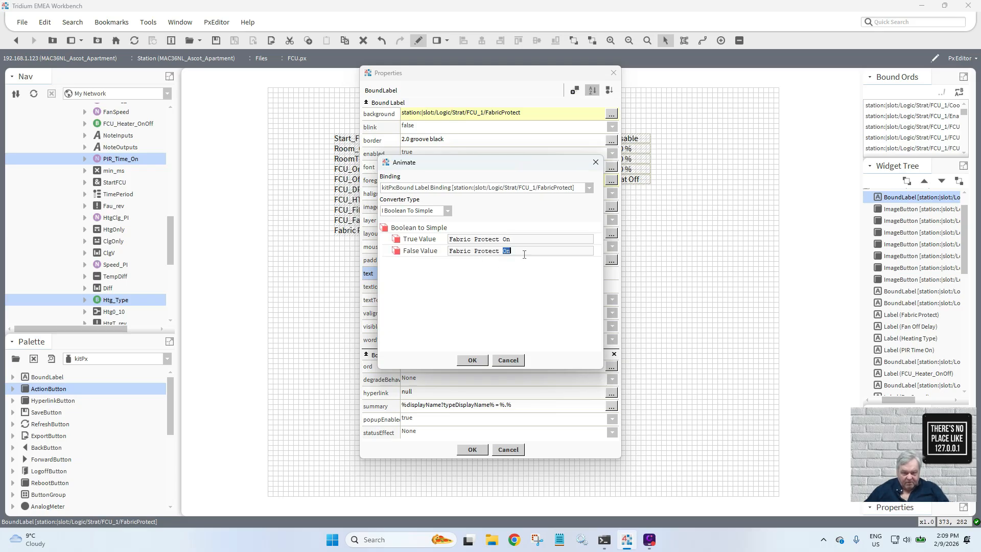
text(off)
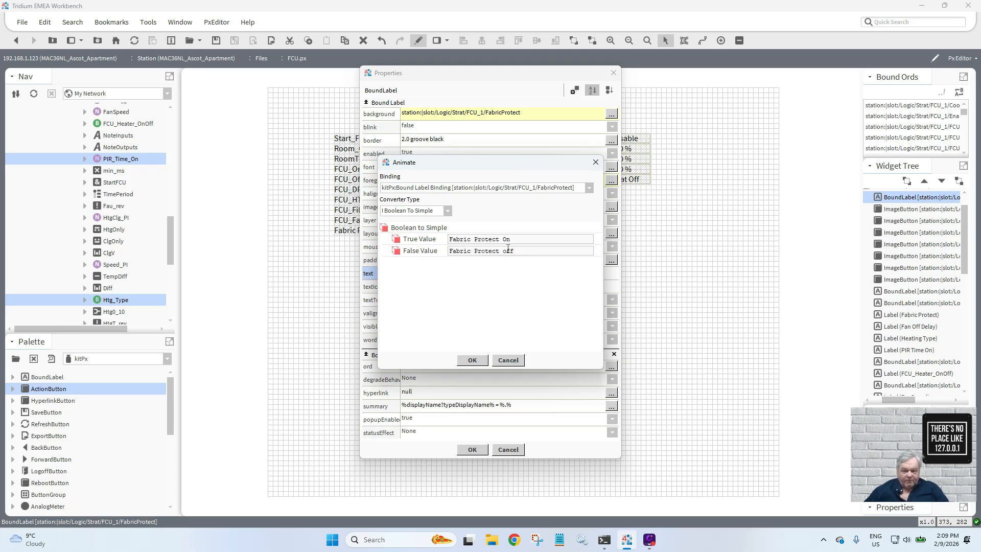
key(BackSpace)
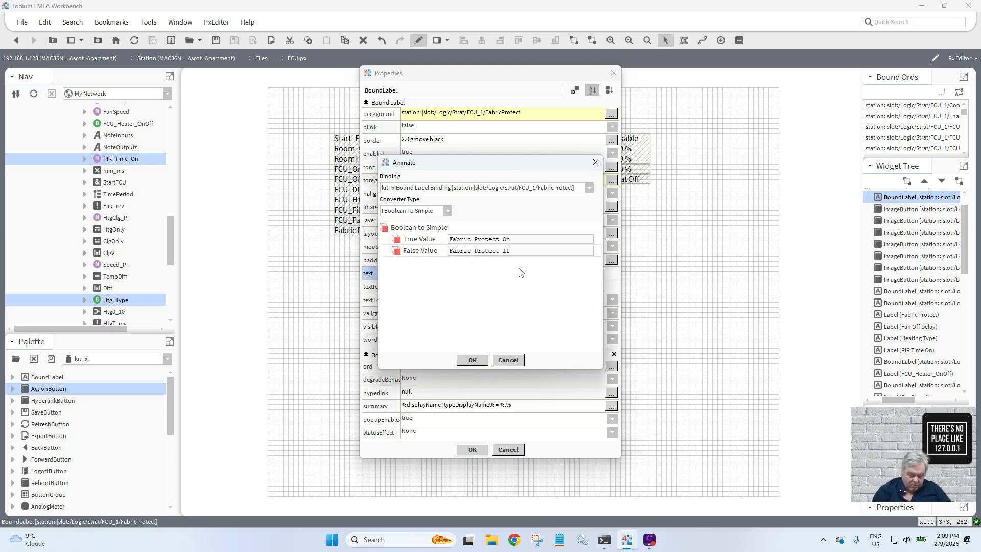
click(473, 360)
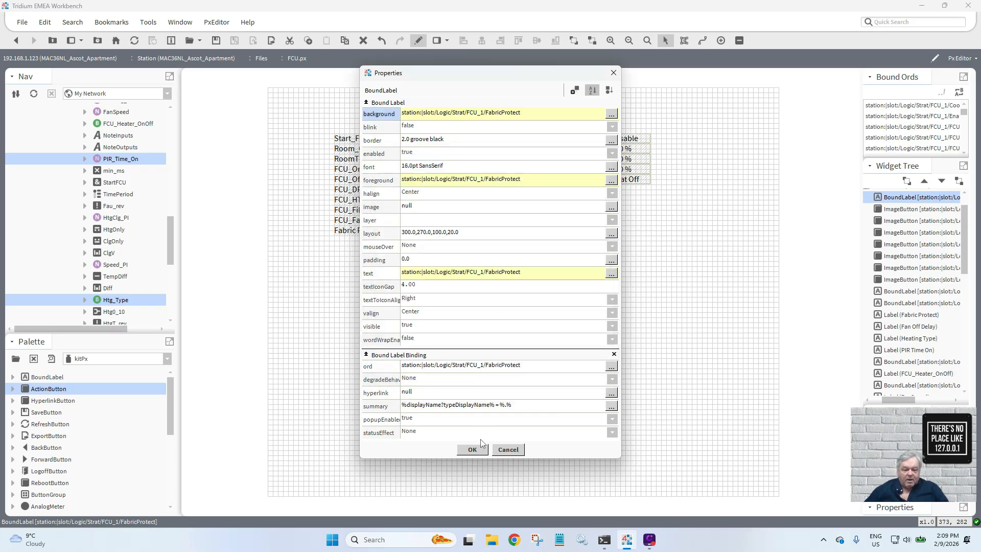
- Shorten the Fabric Protect value label's text animation to "Fabric On" for the True Value and "Fabric Off" for the False Value
click(472, 449)
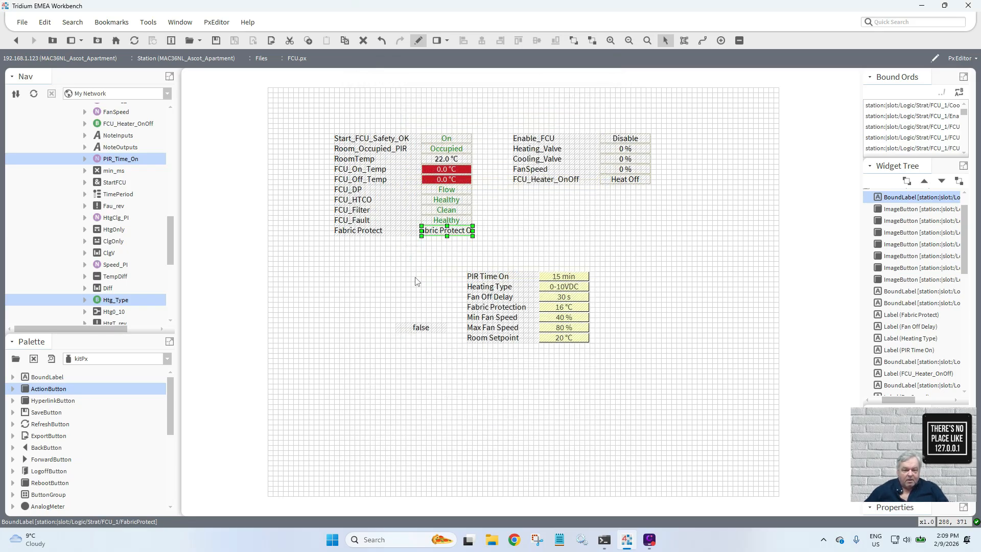
click(417, 281)
double_click(441, 231)
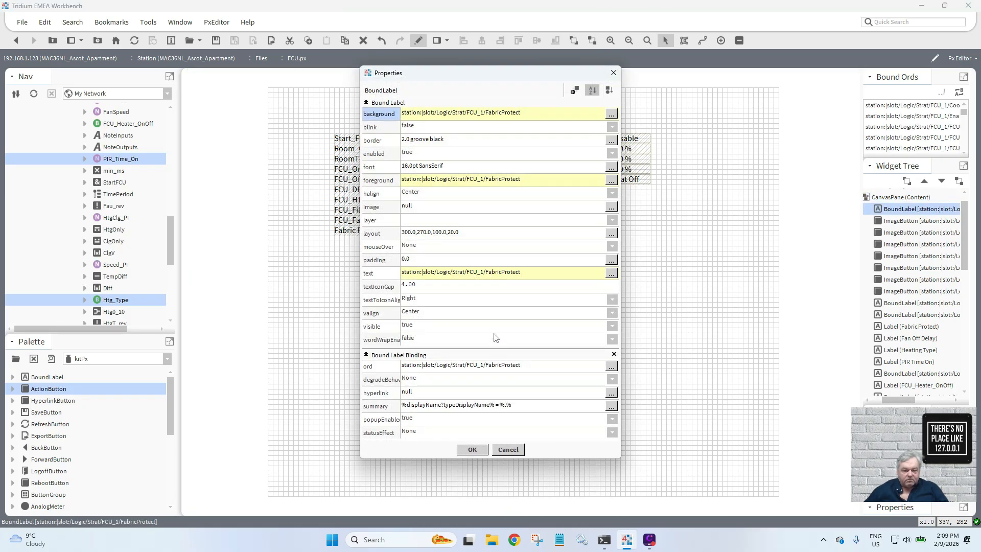
double_click(494, 276)
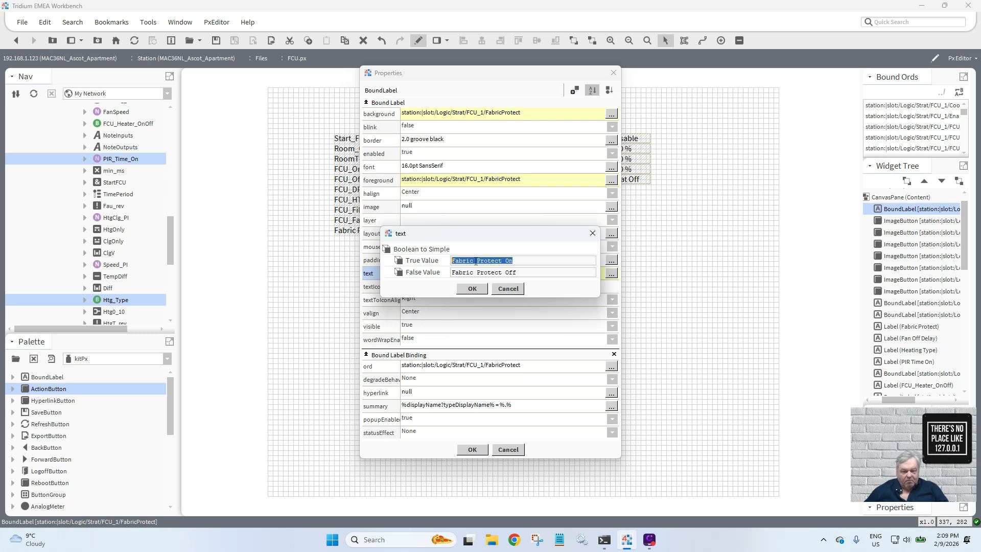
double_click(476, 262)
key(Delete)
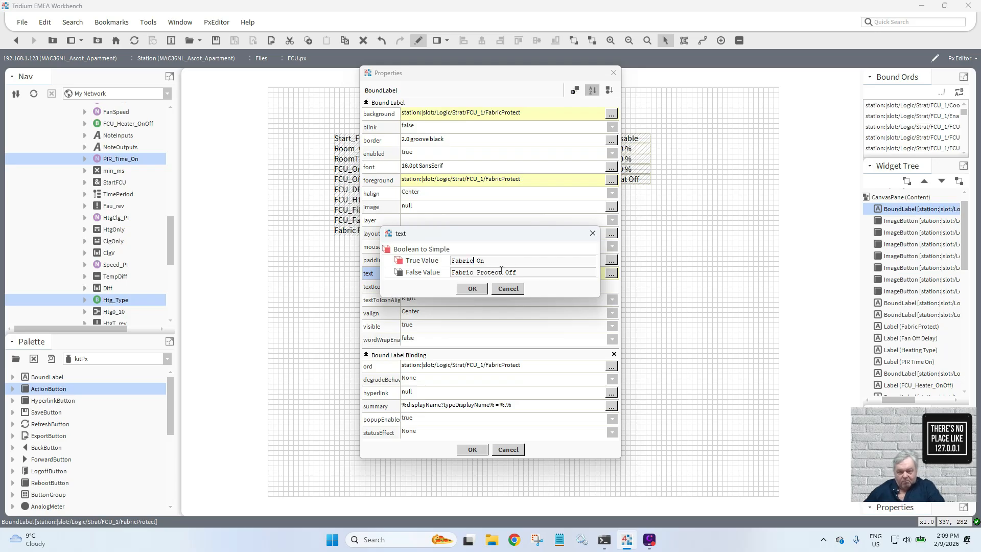
drag(475, 275, 497, 276)
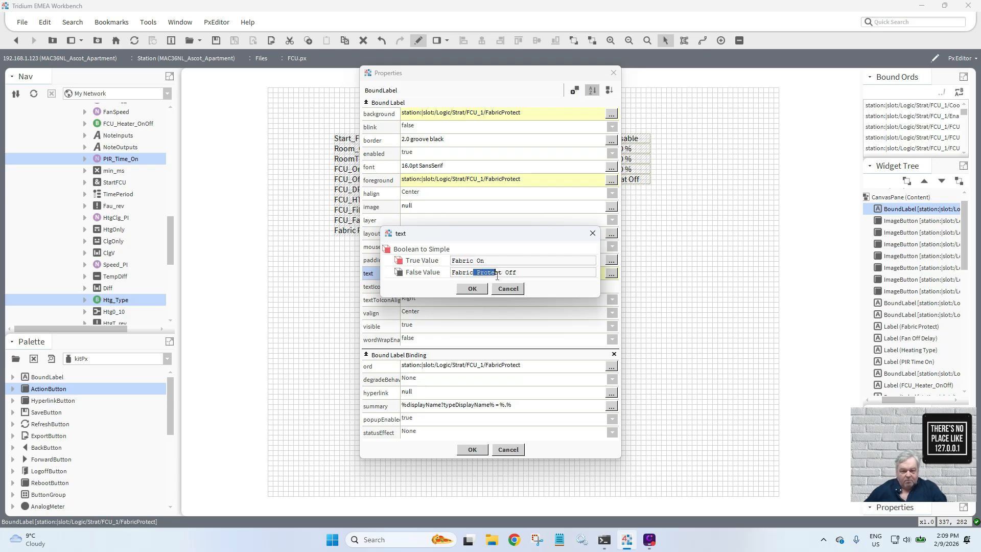
key(Delete)
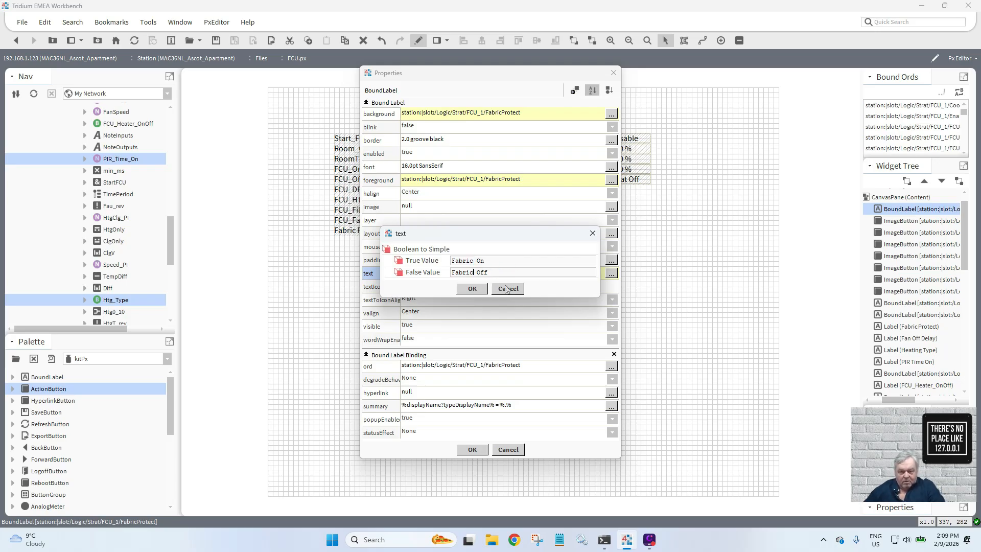
click(474, 288)
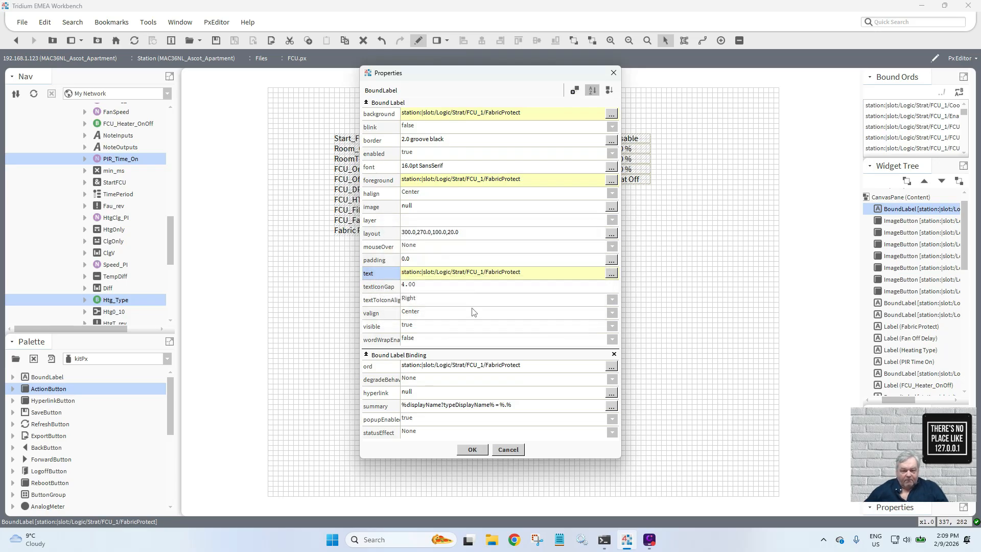
click(472, 450)
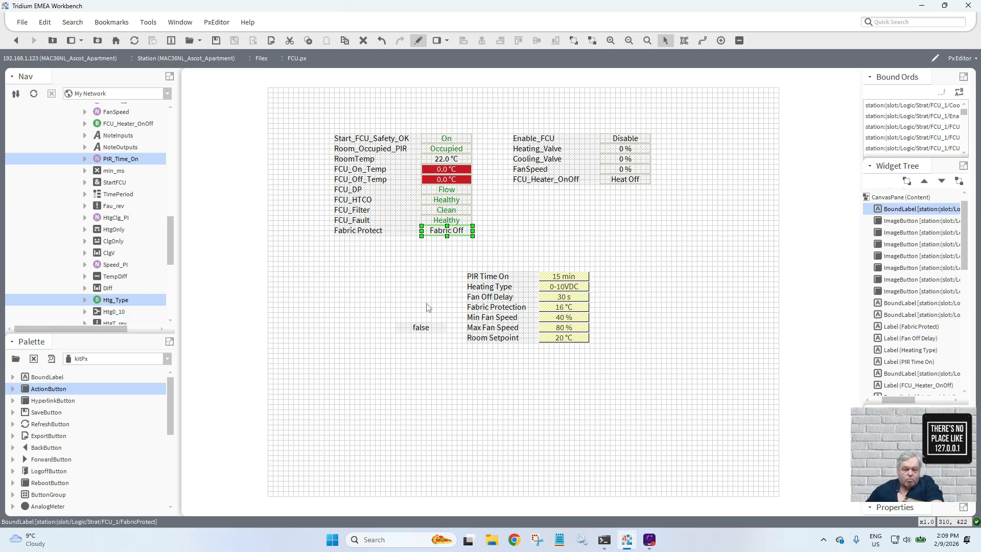
- Delete the stray "false" label and move the status labels to the left and the output labels to the right of the settings block
right_click(426, 329)
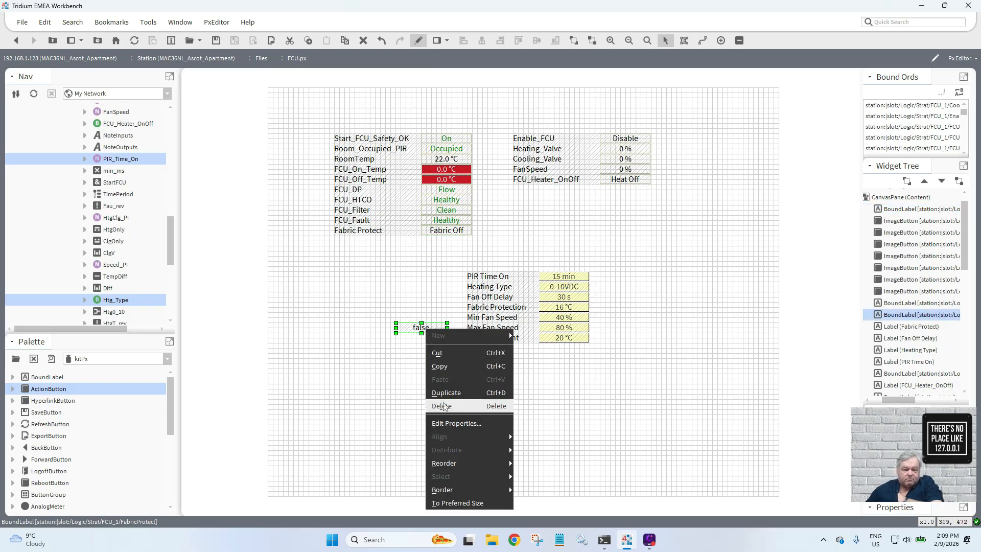
click(443, 406)
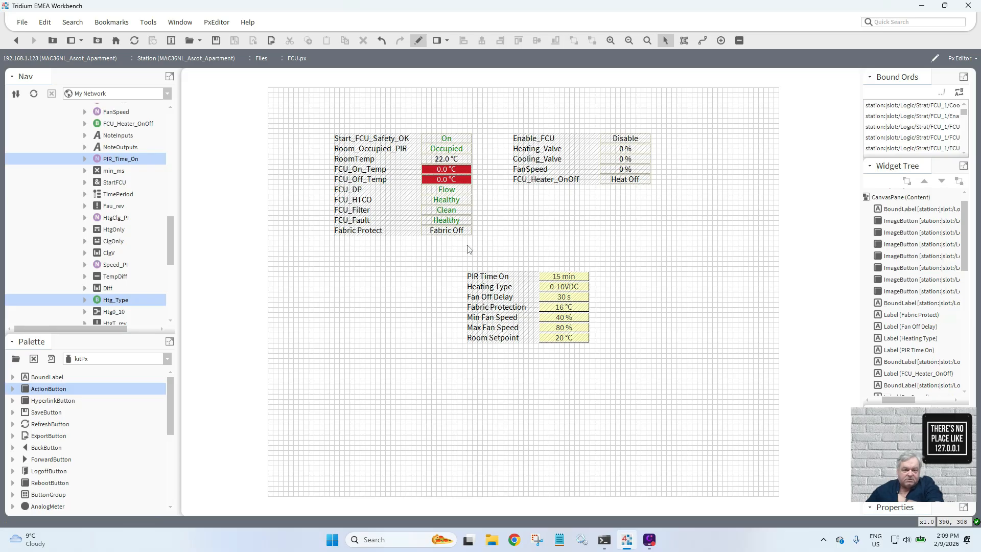
drag(487, 249, 307, 272)
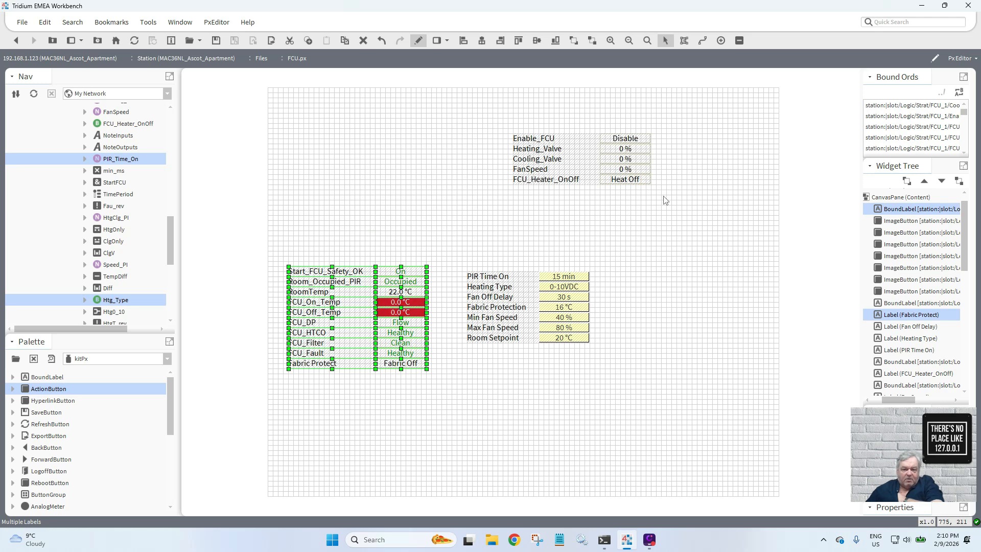
drag(665, 200, 628, 285)
click(644, 360)
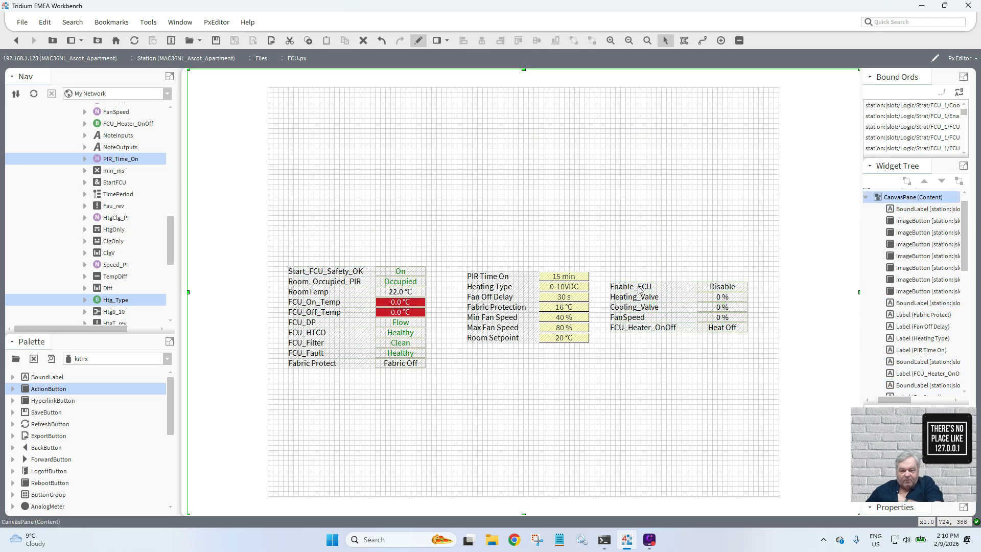
right_click(639, 290)
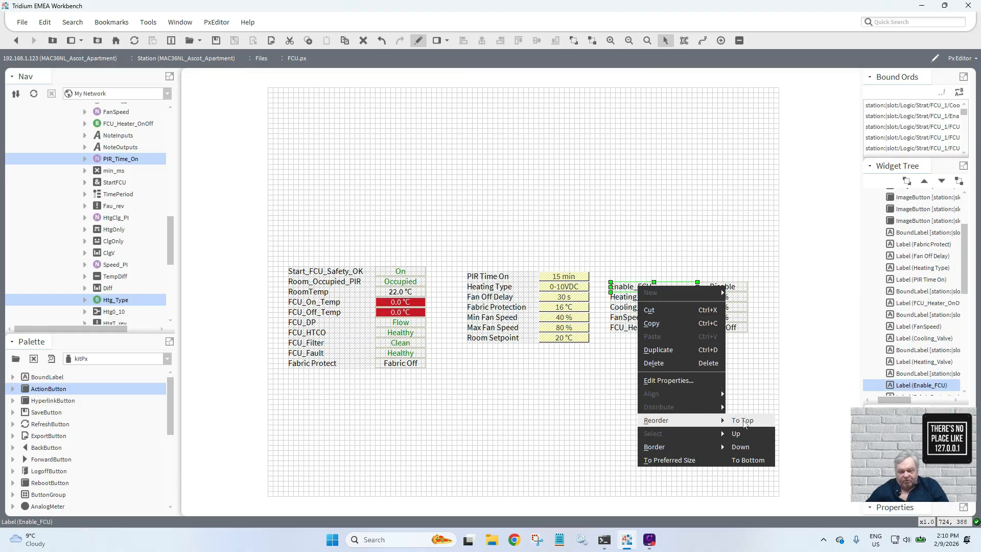
click(558, 385)
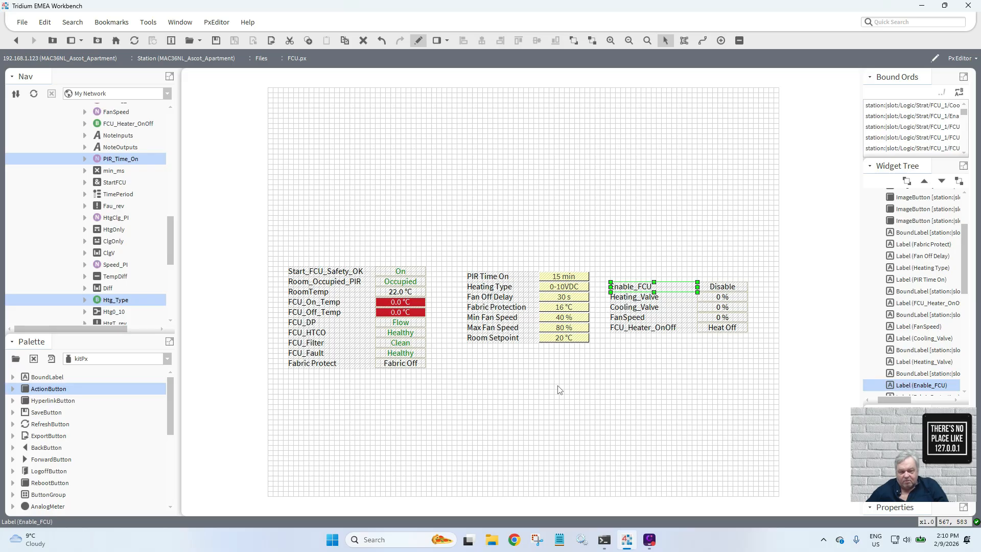
- Leave edit mode and duplicate FCU.px in the station's Files folder as FCU1.px
click(418, 41)
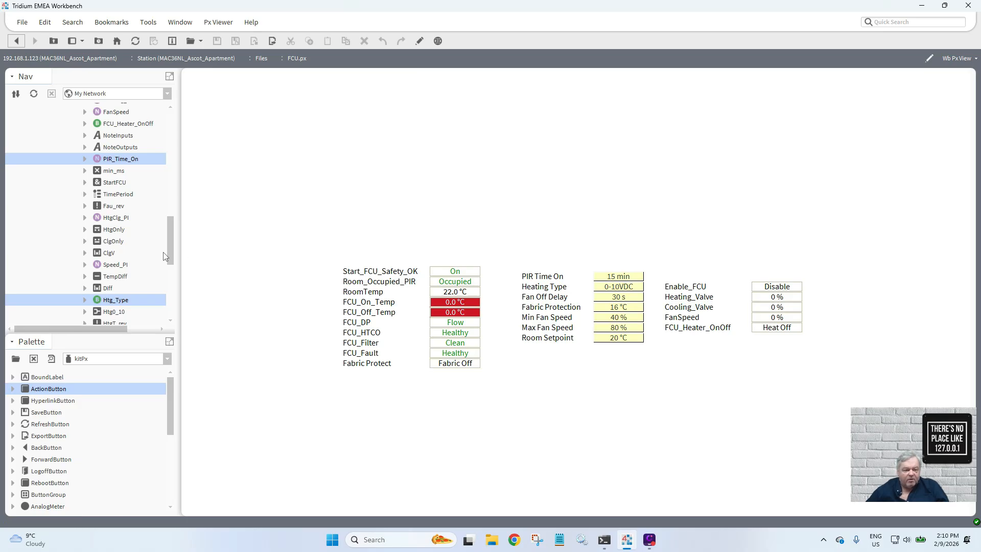
drag(173, 255, 176, 304)
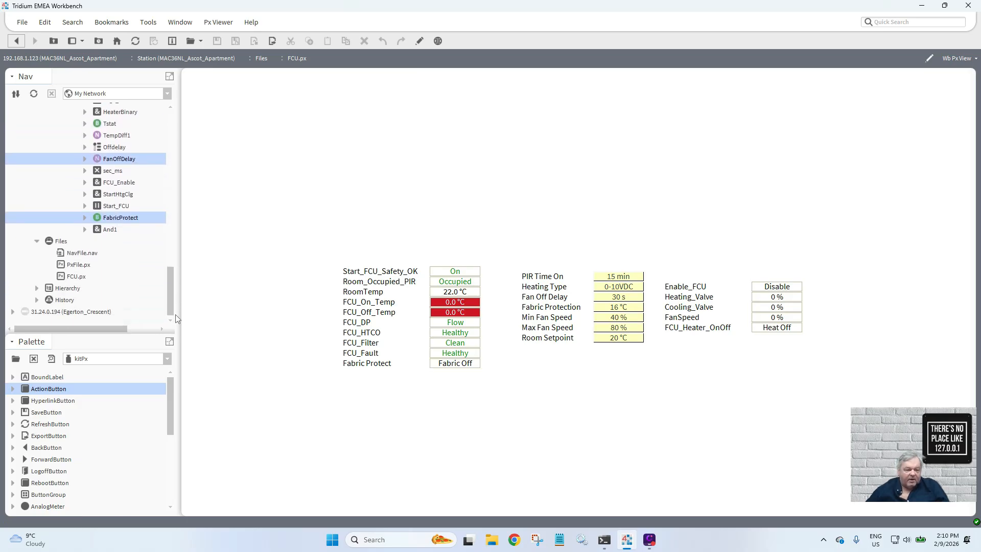
click(73, 280)
right_click(73, 279)
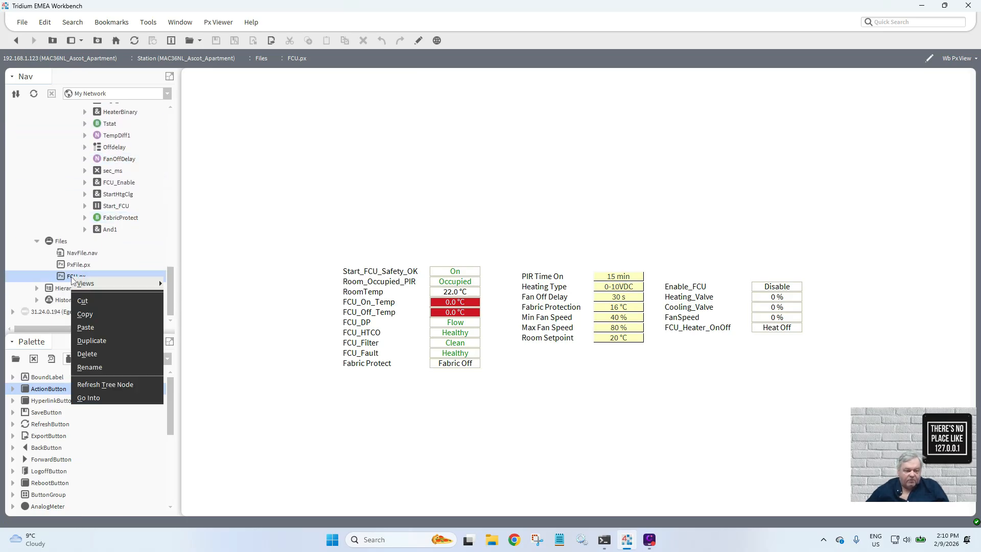
click(106, 337)
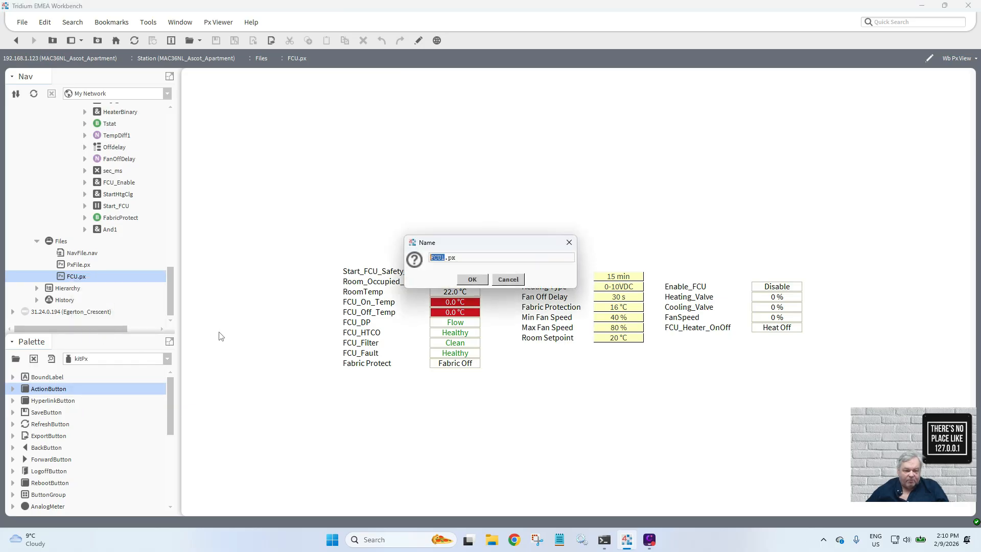
click(473, 280)
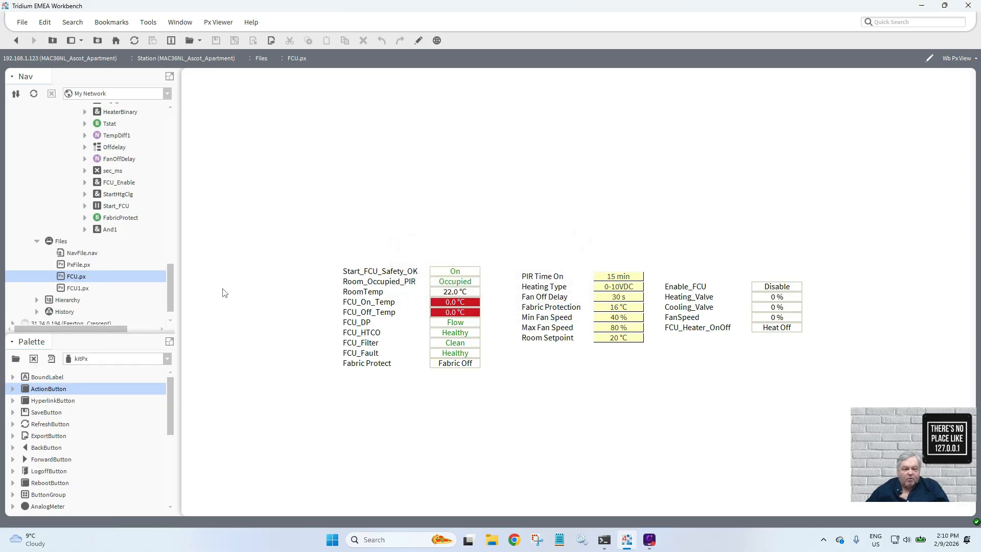
- Open the duplicated FCU1.px page in the AX Text File Editor
double_click(75, 289)
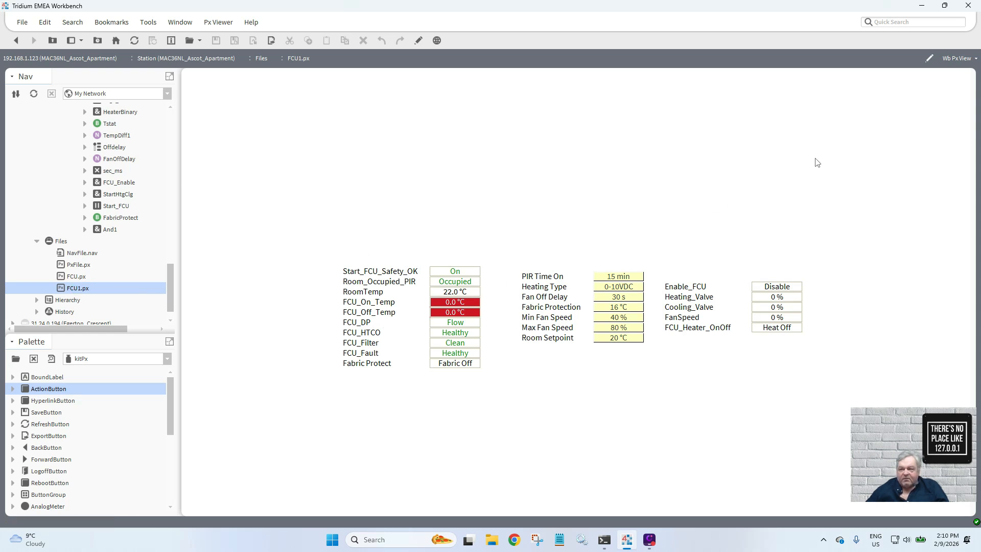
click(972, 60)
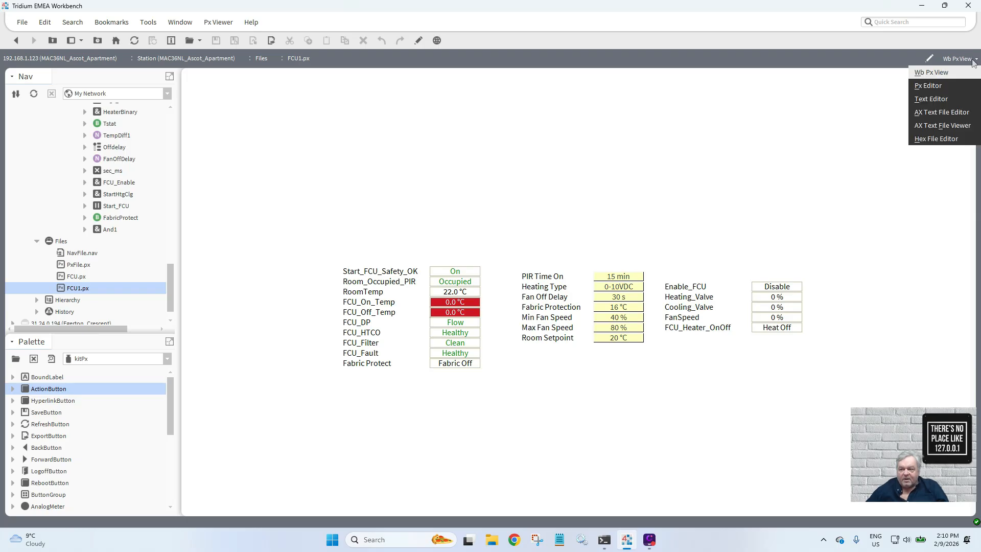
click(956, 113)
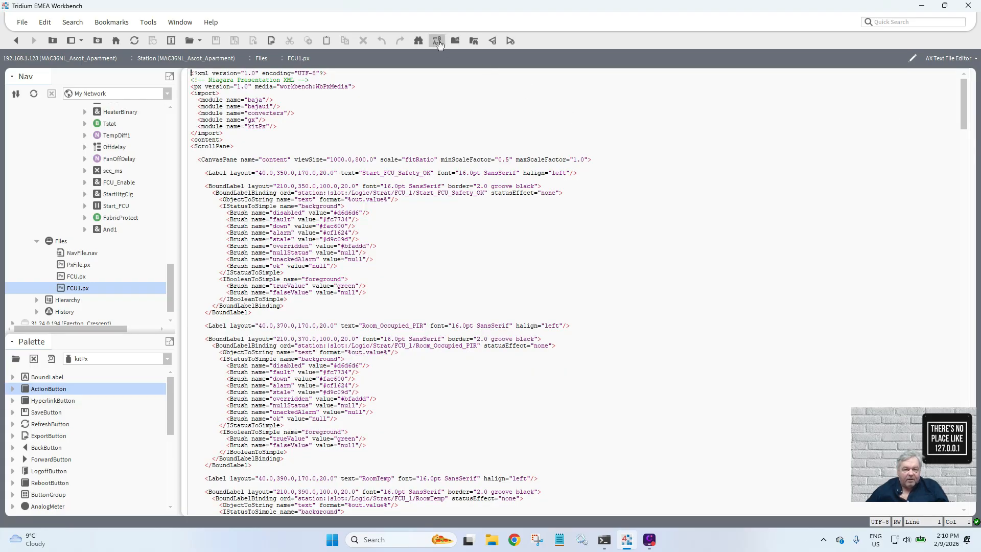
- Replace every underscore in the FCU1.px source with a space
click(437, 41)
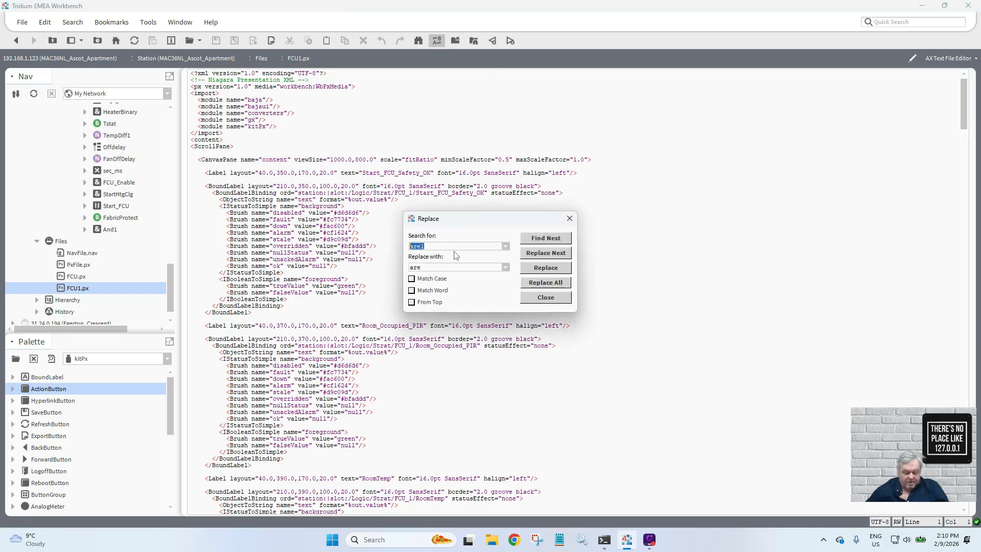
key(BackSpace)
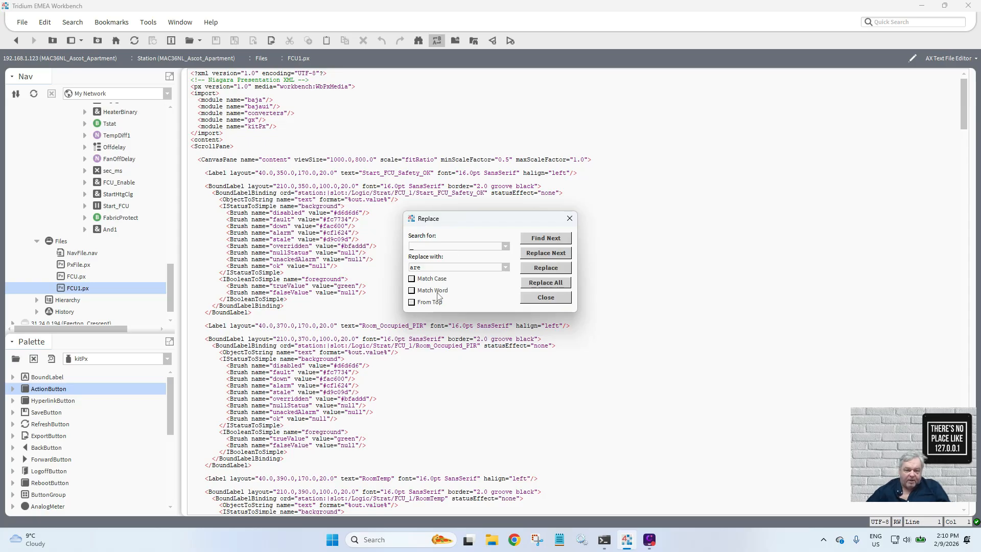
double_click(435, 266)
key(BackSpace)
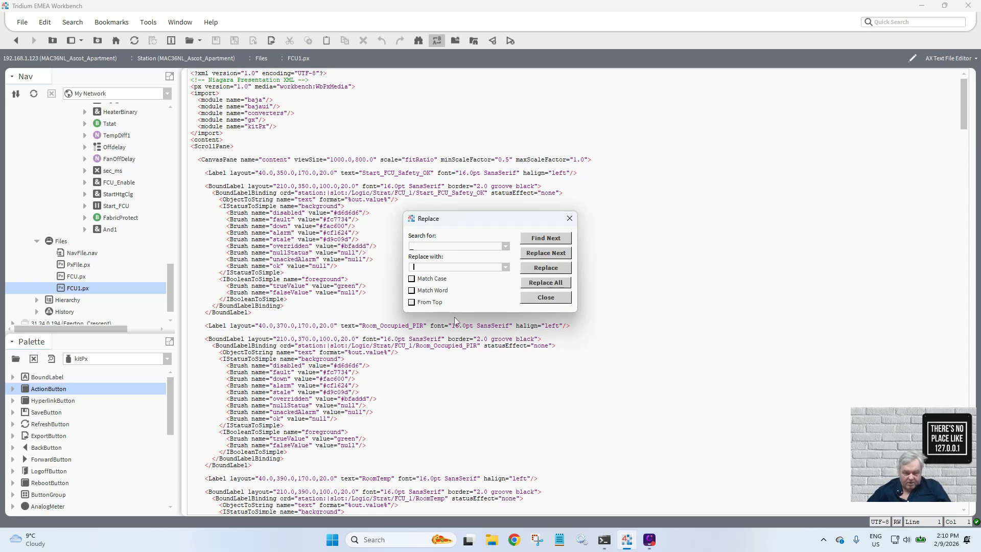
click(543, 284)
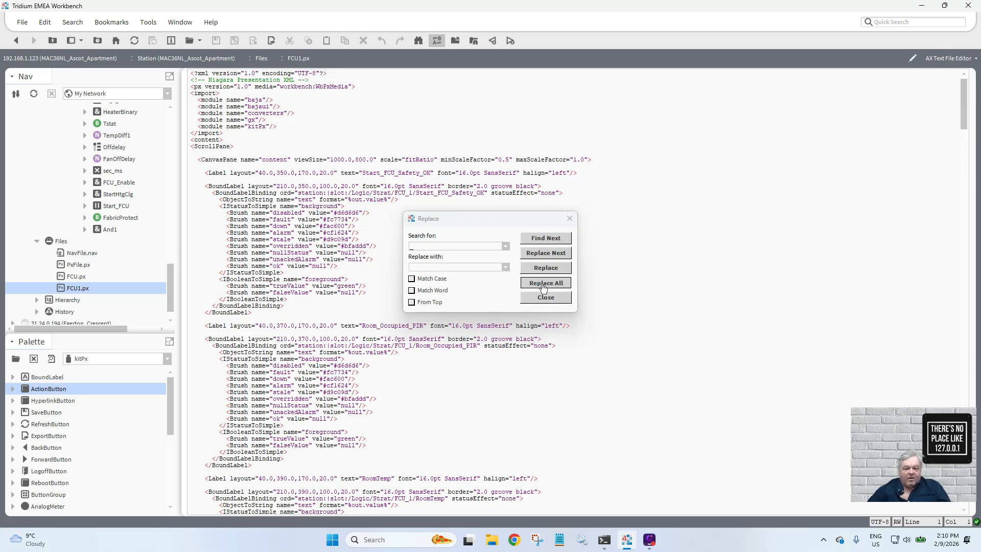
- Switch FCU1.px to the Px Editor, saving the text changes
click(970, 60)
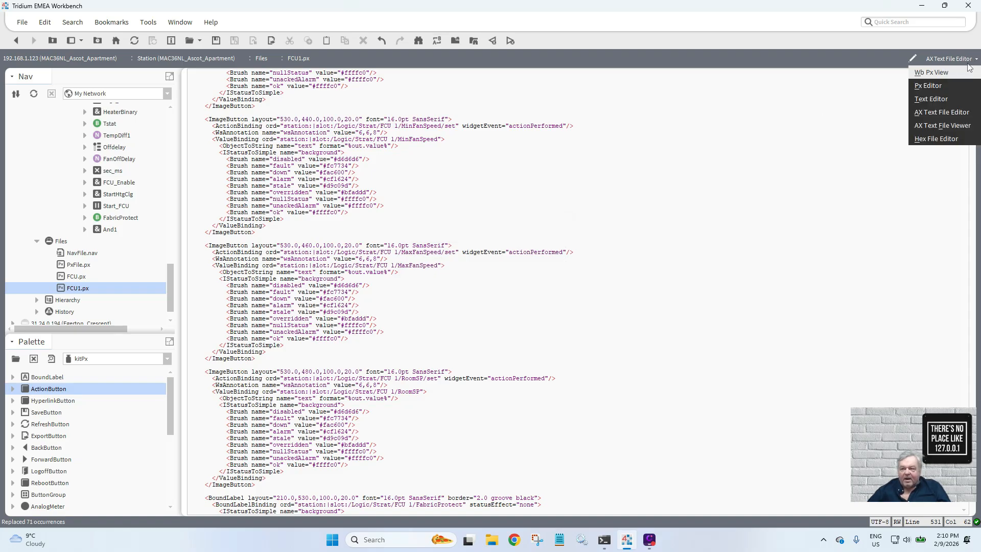
click(931, 88)
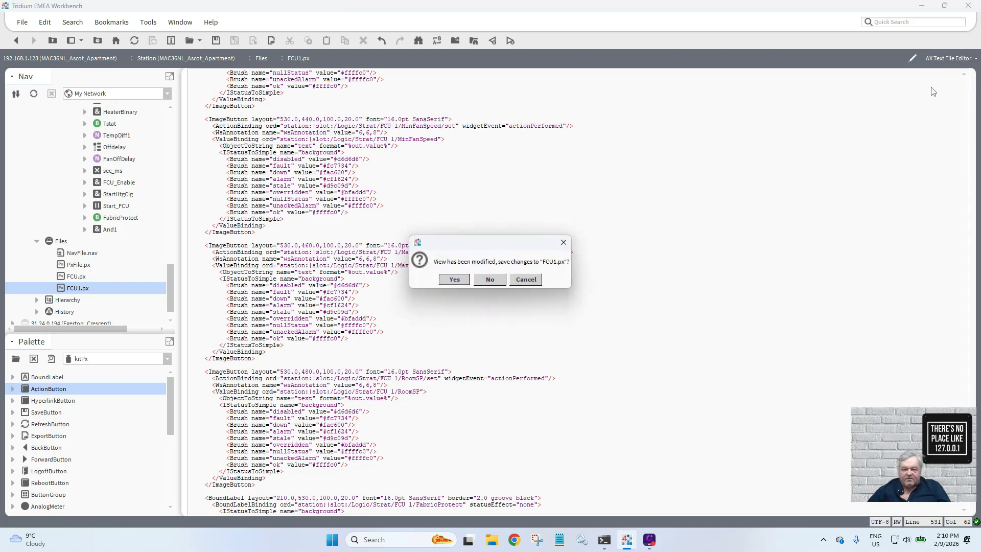
click(455, 279)
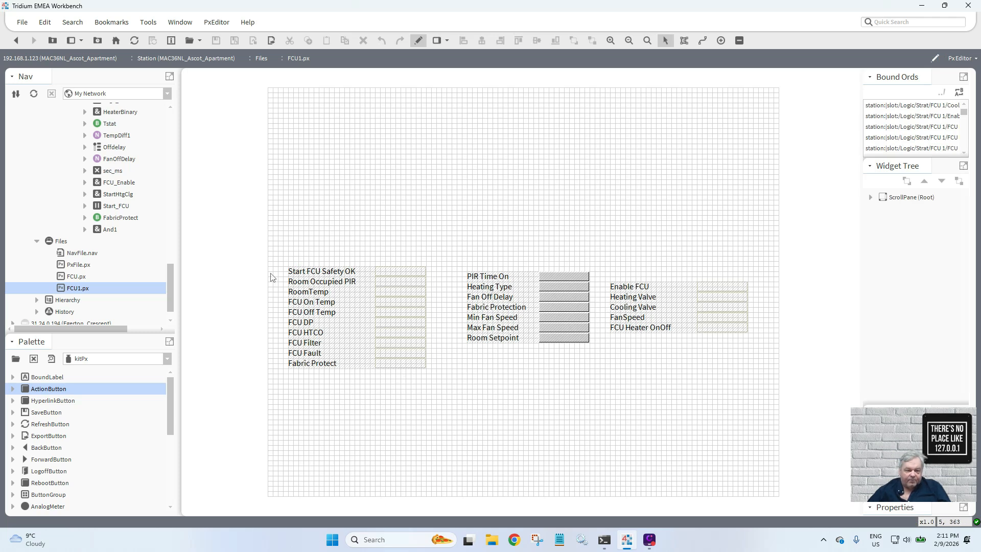
- Open FCU.px to view the original page
click(76, 278)
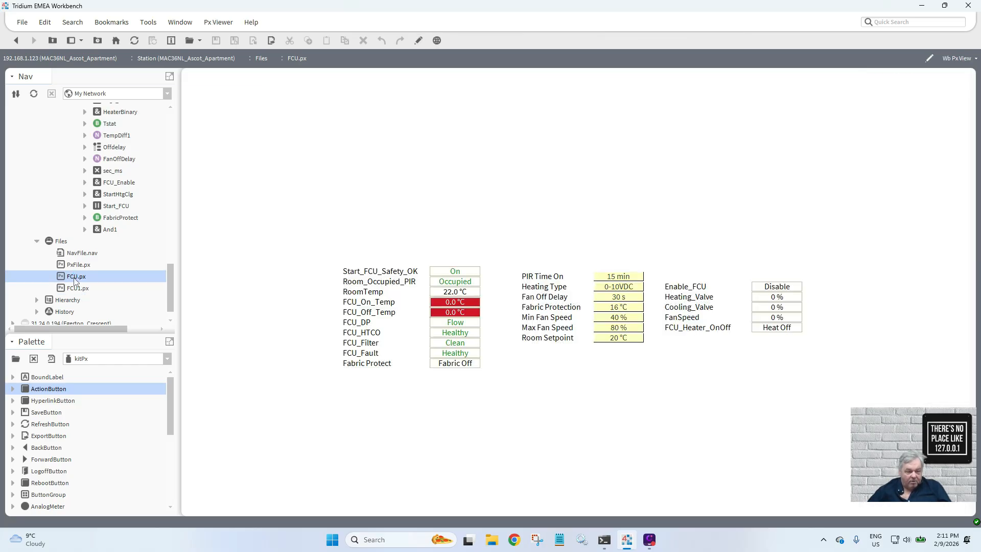
key(super)
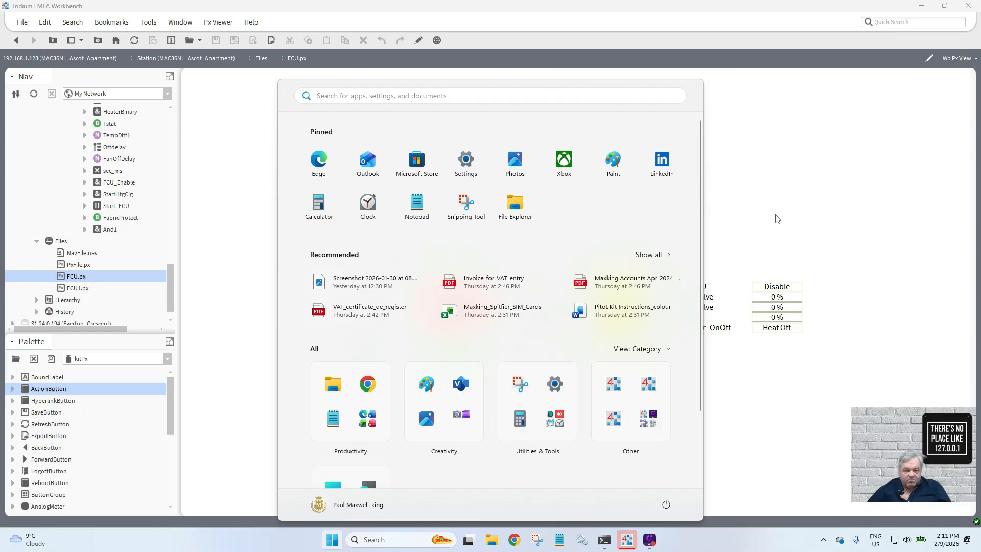
click(778, 218)
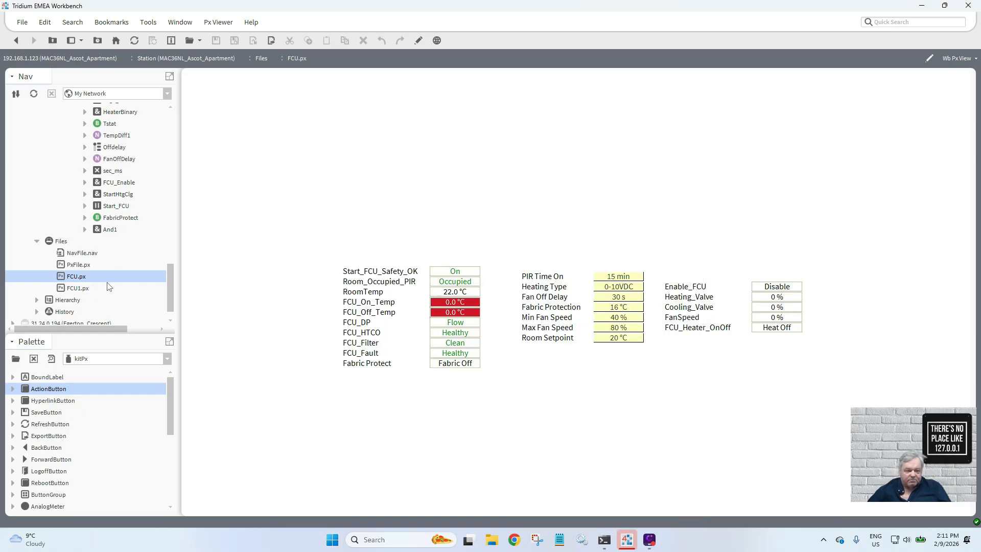
- Open the FCU1.px page in edit mode
double_click(75, 291)
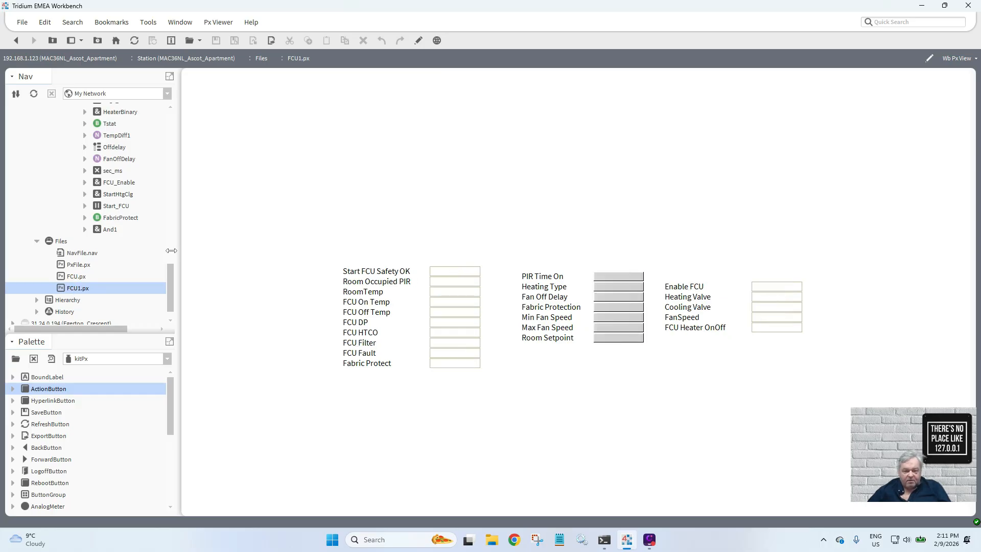
click(419, 41)
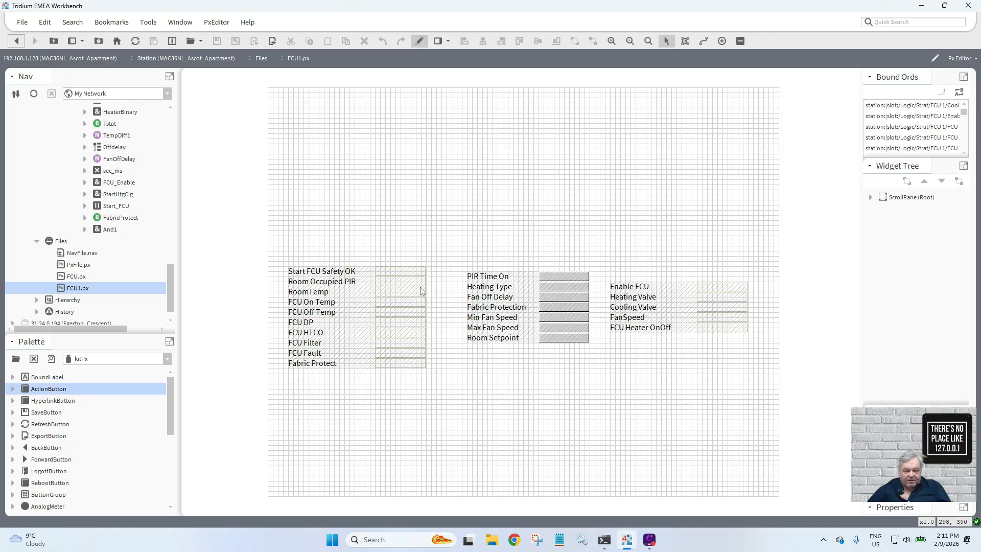
drag(393, 383, 273, 244)
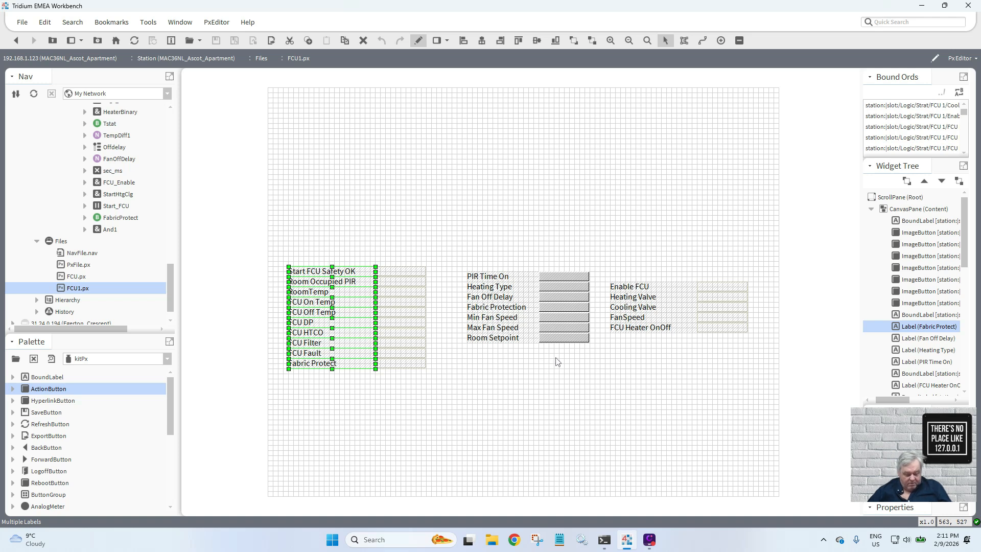
drag(558, 356, 447, 255)
key(super)
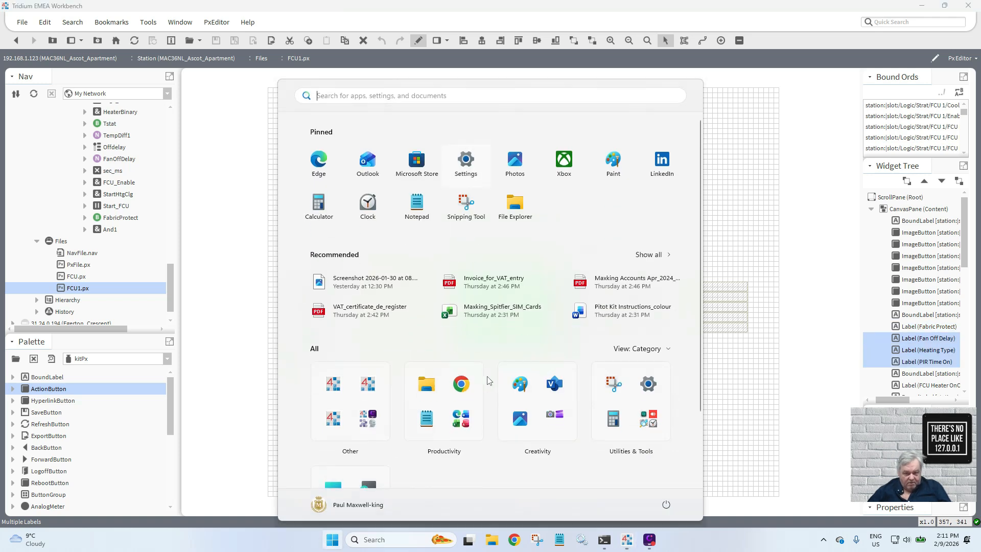
click(708, 395)
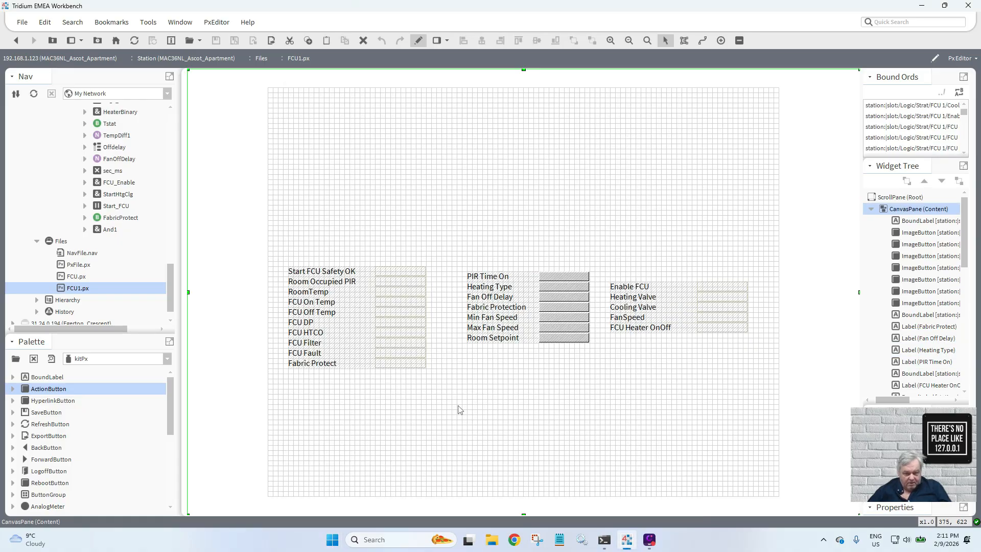
- Copy all the name labels without underscores from the three groups on FCU1.px
drag(401, 390, 280, 257)
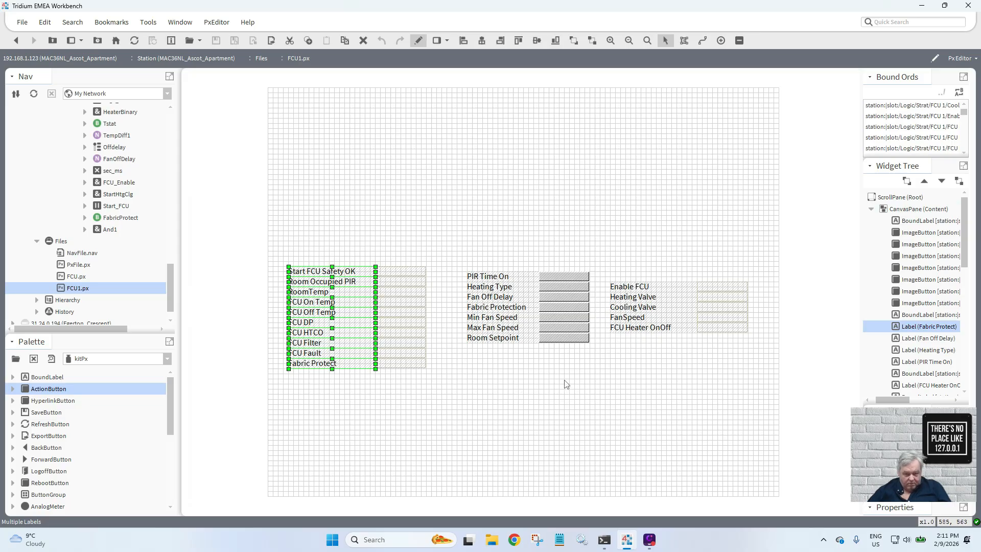
drag(588, 351, 462, 286)
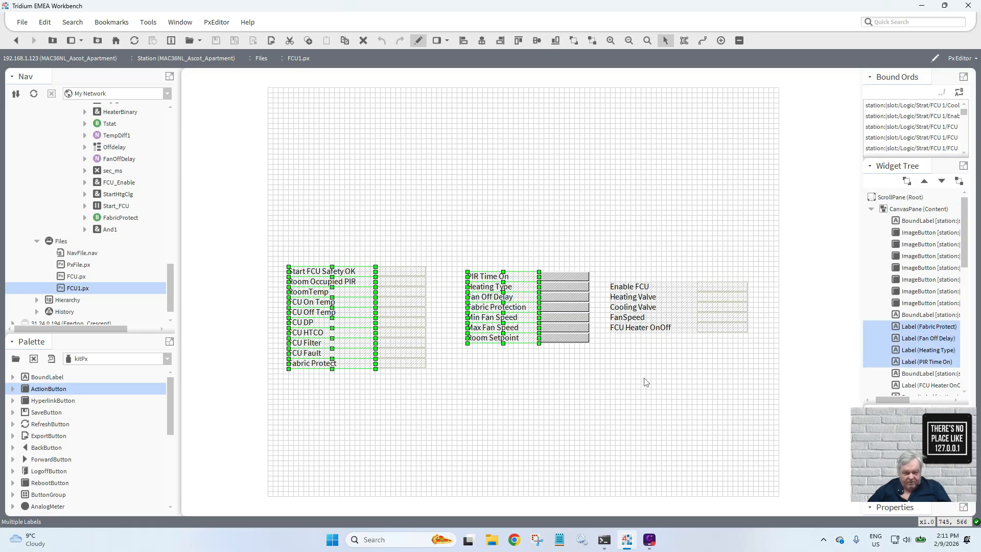
drag(715, 343, 598, 266)
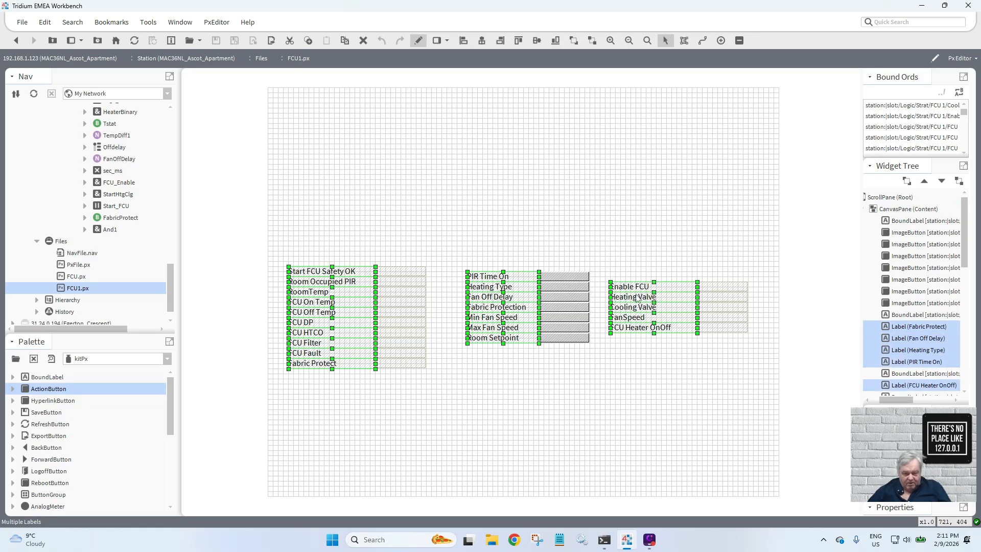
right_click(635, 291)
click(665, 327)
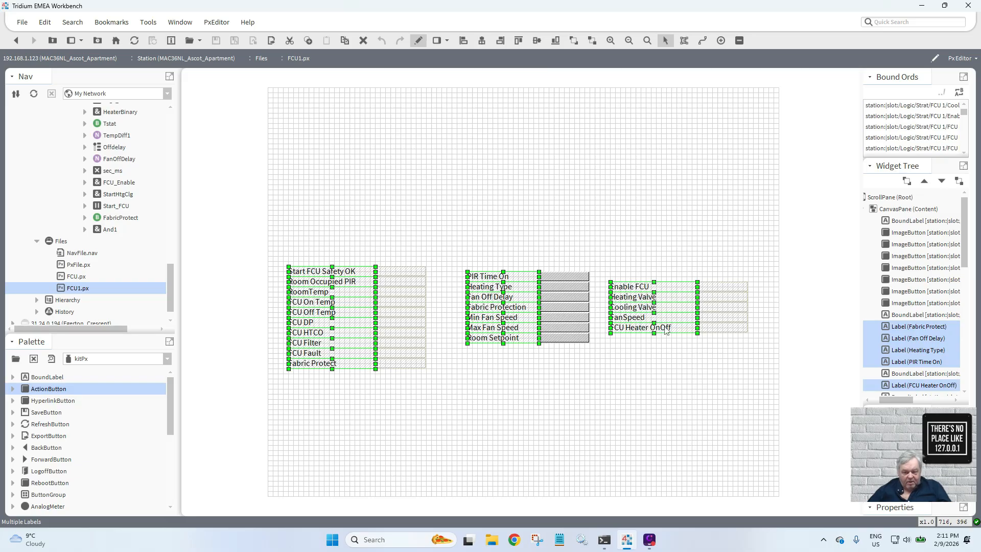
- Open FCU.px in edit mode and delete the name labels from all three groups, keeping the value labels and setting buttons
double_click(73, 278)
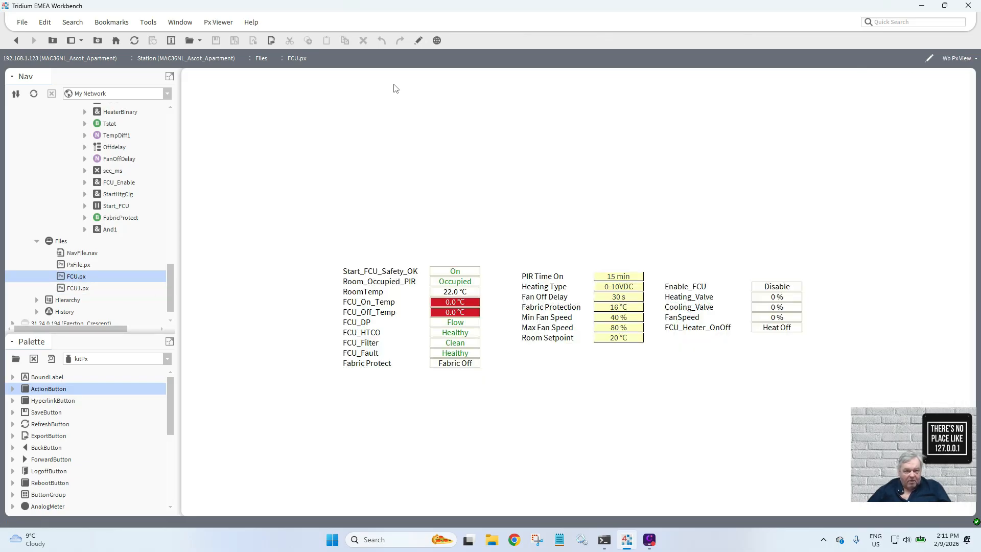
click(418, 40)
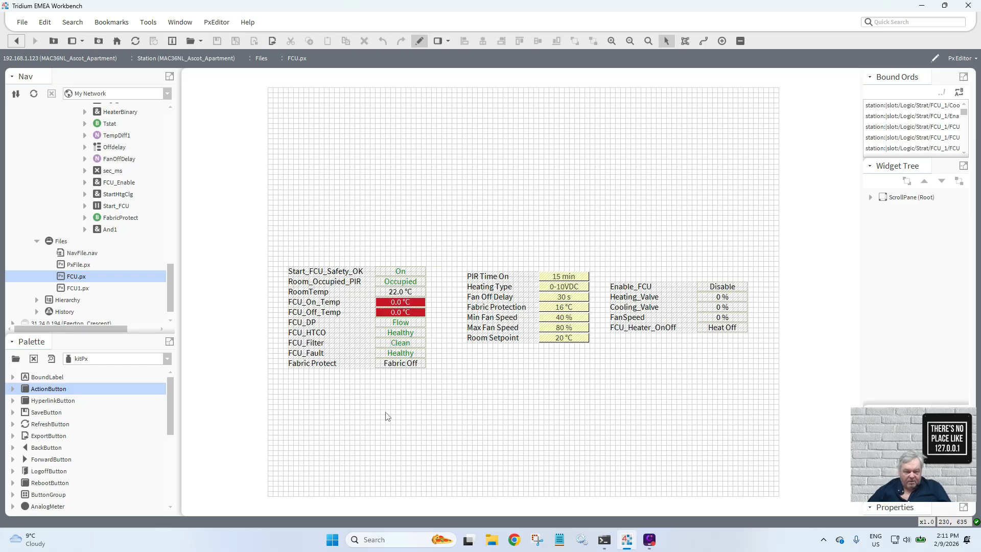
drag(388, 387, 277, 250)
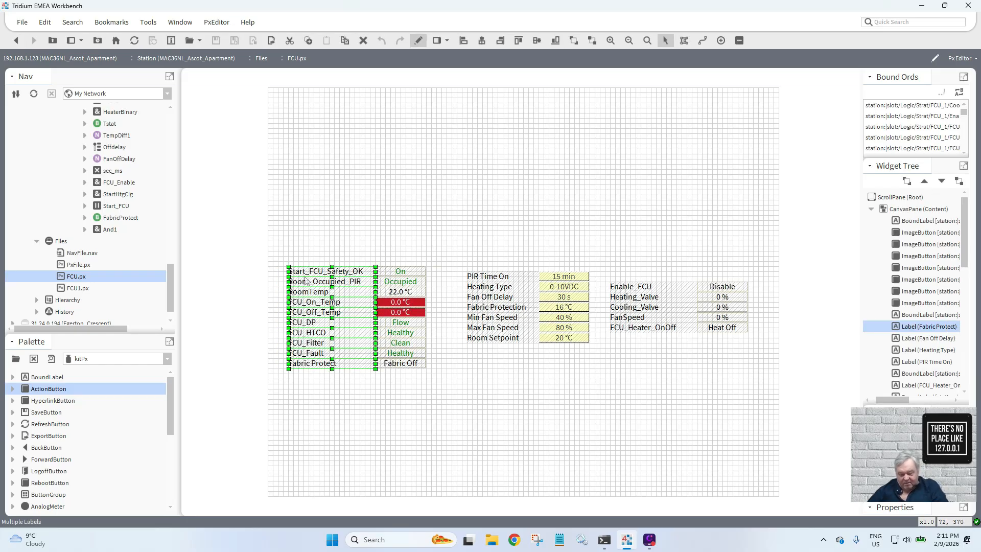
key(Delete)
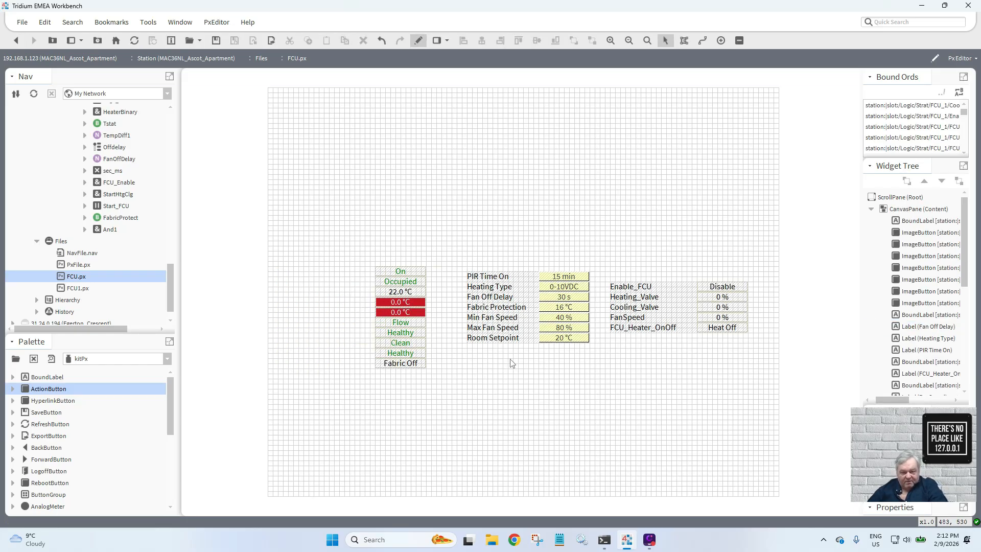
drag(567, 353, 452, 247)
key(Delete)
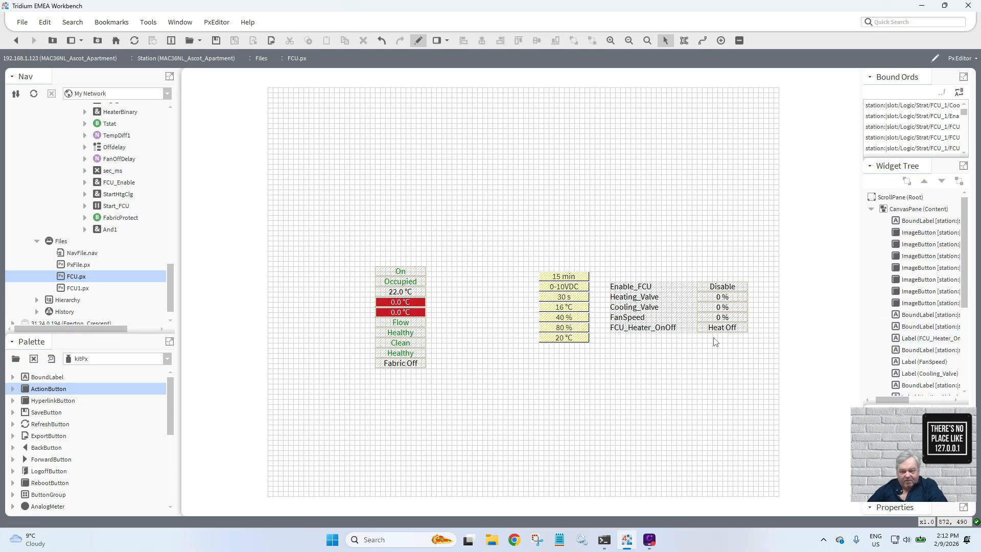
drag(718, 339, 596, 262)
key(Delete)
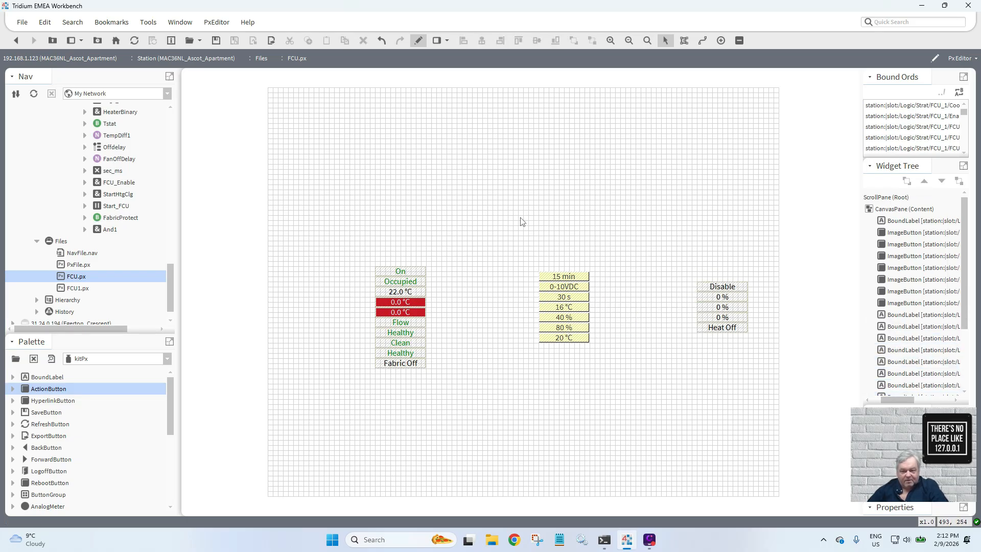
- Paste the copied name labels into FCU.px and line them up beside their value fields
right_click(346, 175)
click(386, 221)
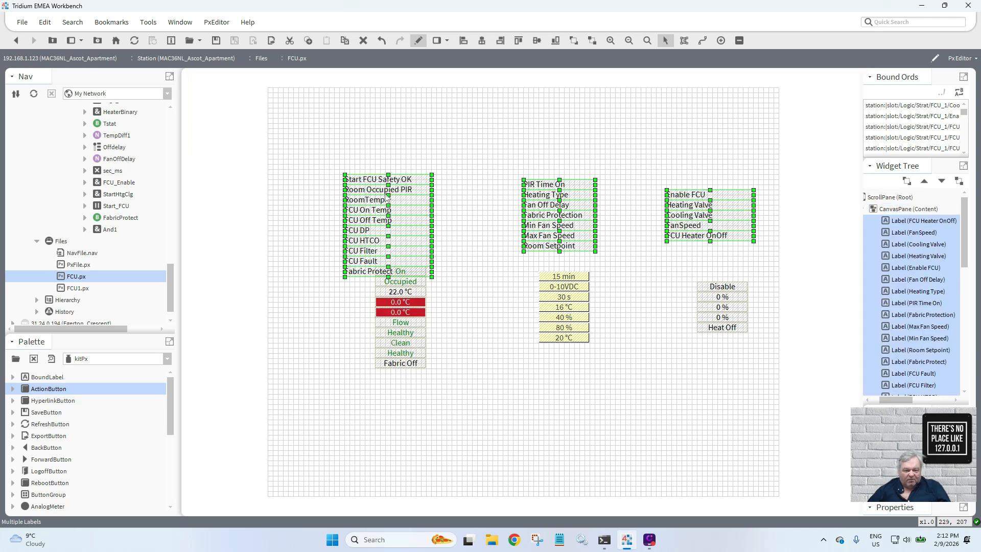
drag(381, 182, 326, 272)
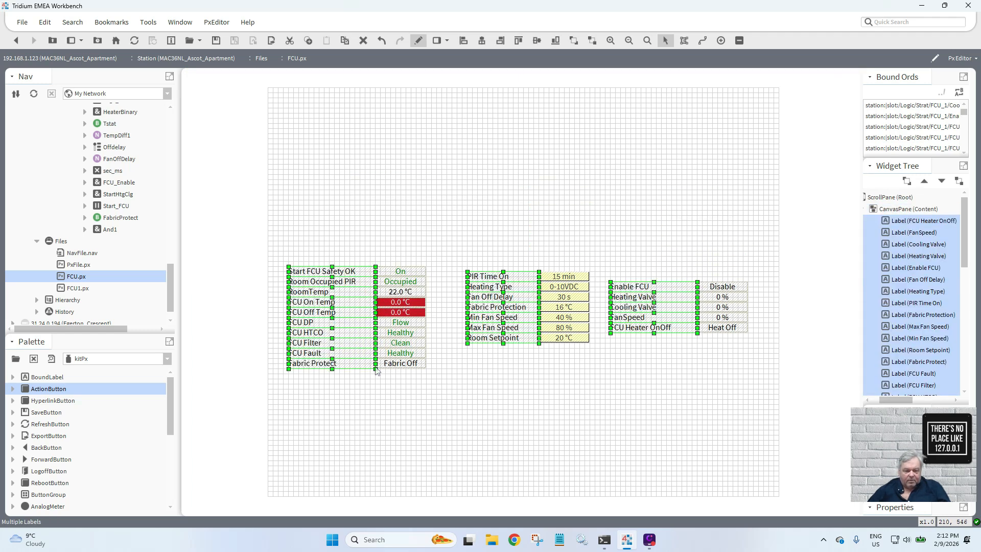
click(389, 413)
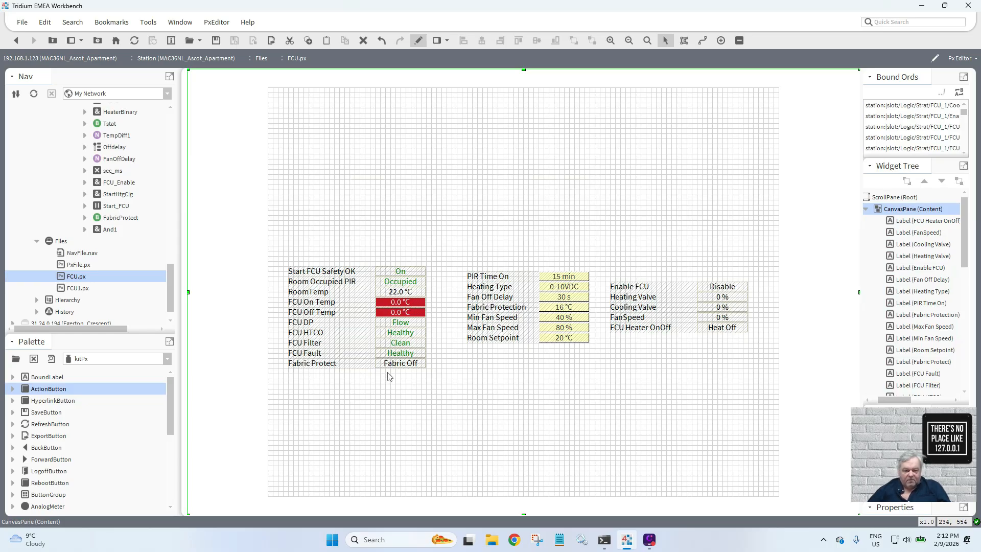
- Narrow the name labels of the left and right groups, and close the gaps between the three groups with their tops aligned
drag(387, 371, 321, 324)
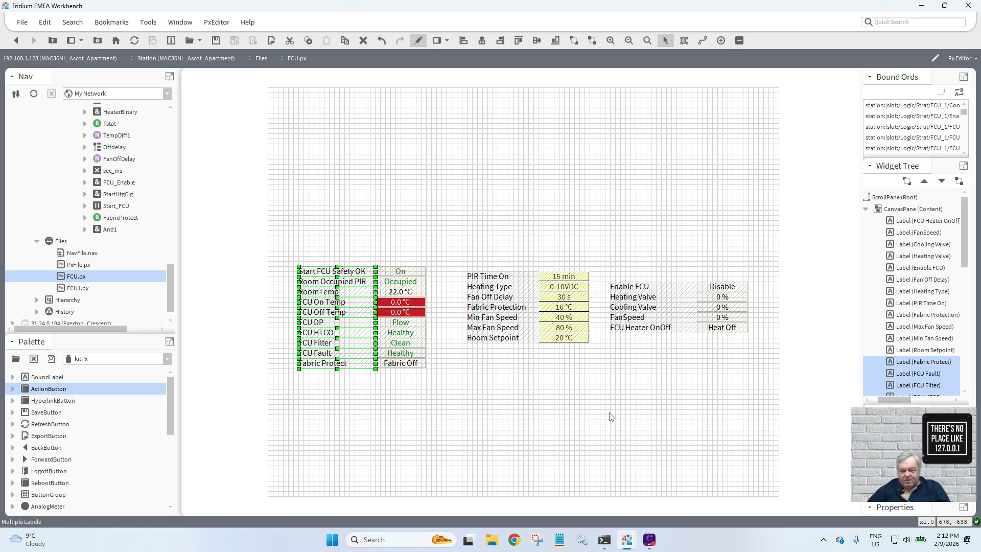
drag(717, 347, 616, 288)
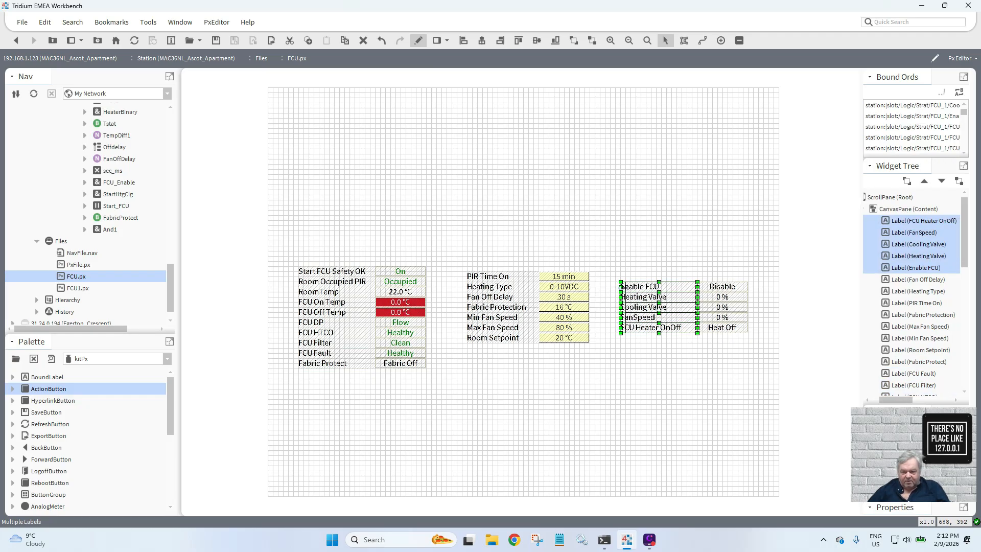
drag(754, 356, 615, 281)
drag(739, 368, 454, 275)
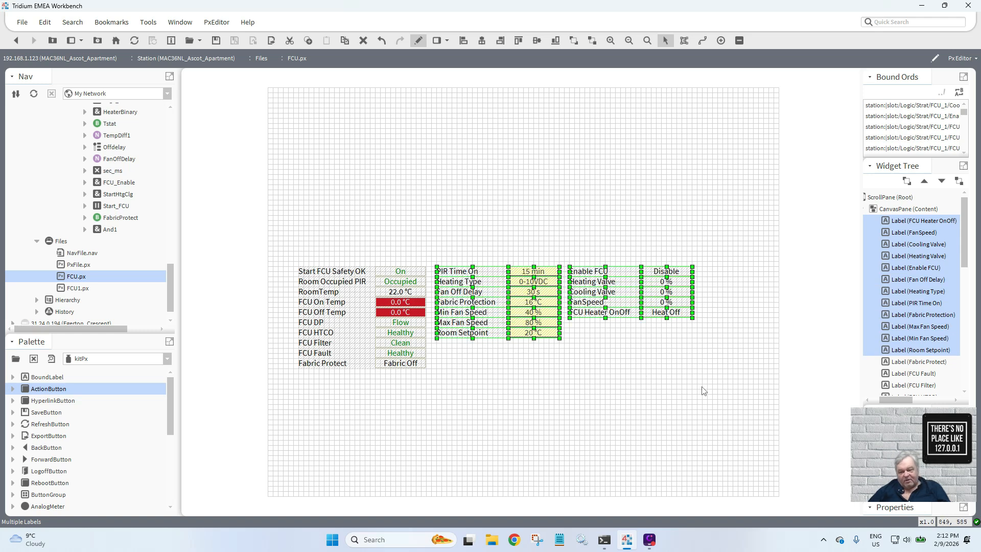
- Shift all three groups down and right on the canvas, and space the middle and right groups slightly away from the left one
click(712, 402)
drag(729, 405, 344, 305)
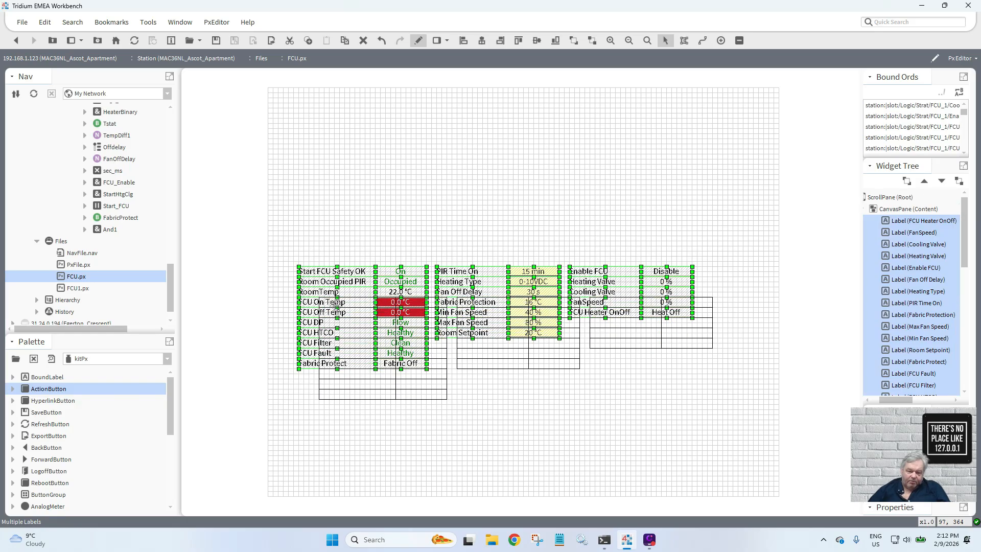
click(528, 455)
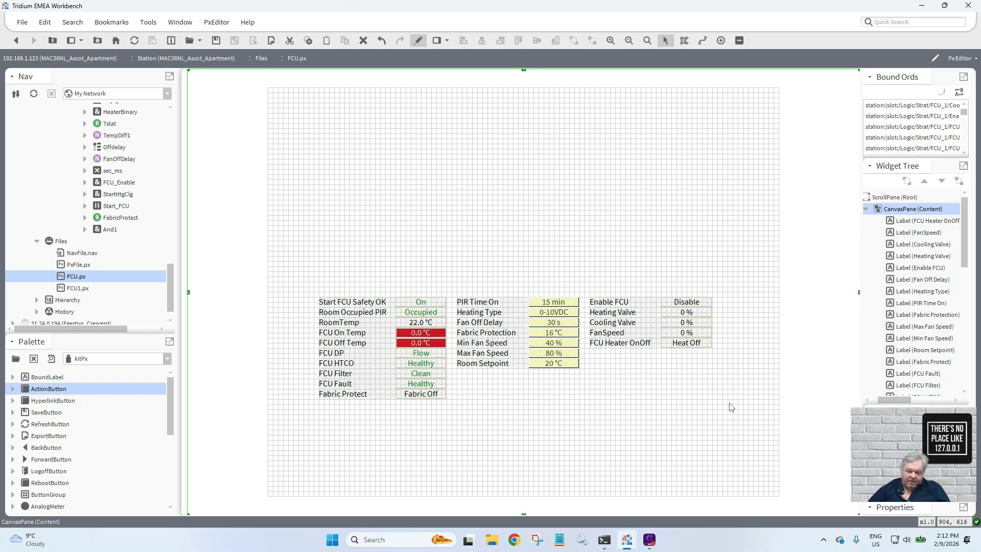
drag(735, 407, 447, 269)
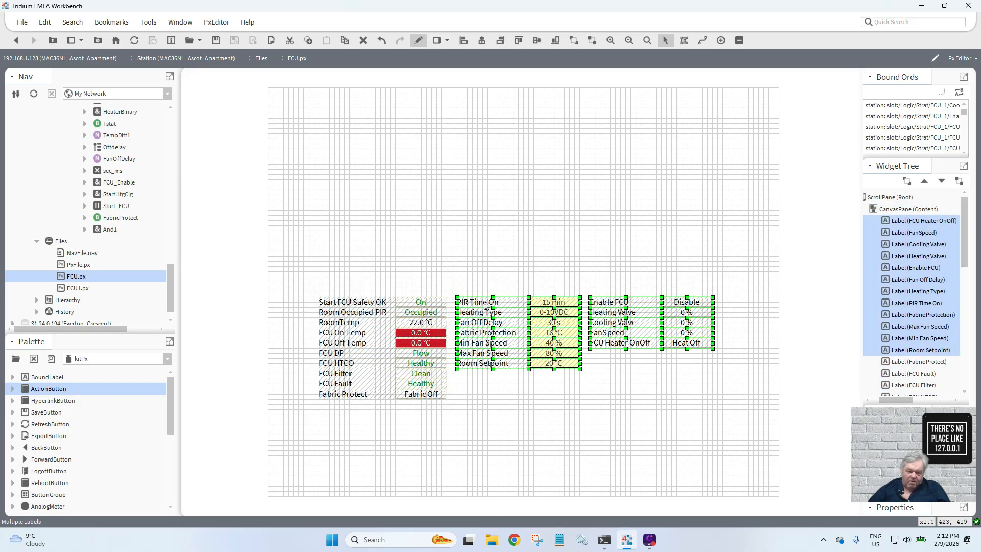
drag(486, 300, 511, 306)
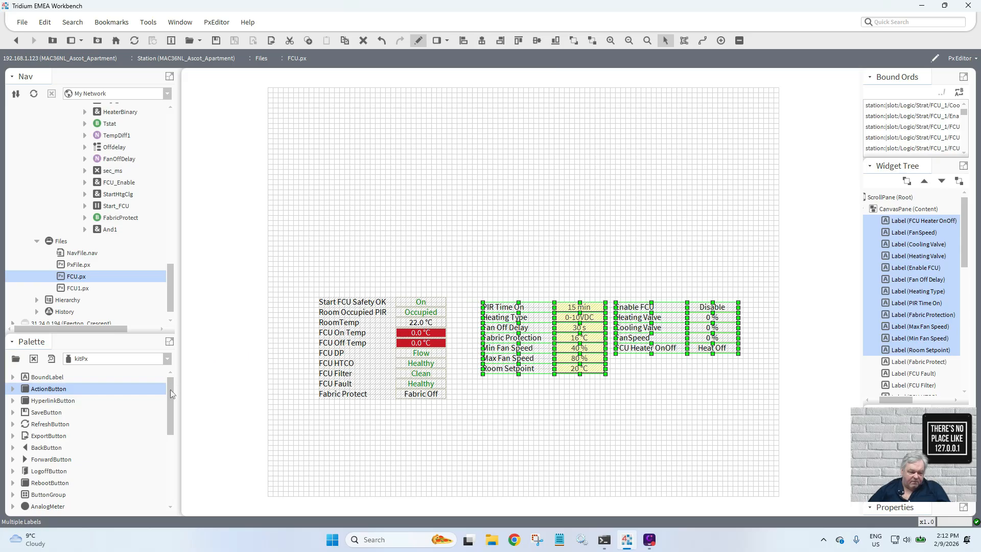
- Place a BooleanImage from the kitPx palette above the left label group, at about 100, 320 with a size of 50 by 50
scroll(172, 396, down, 5)
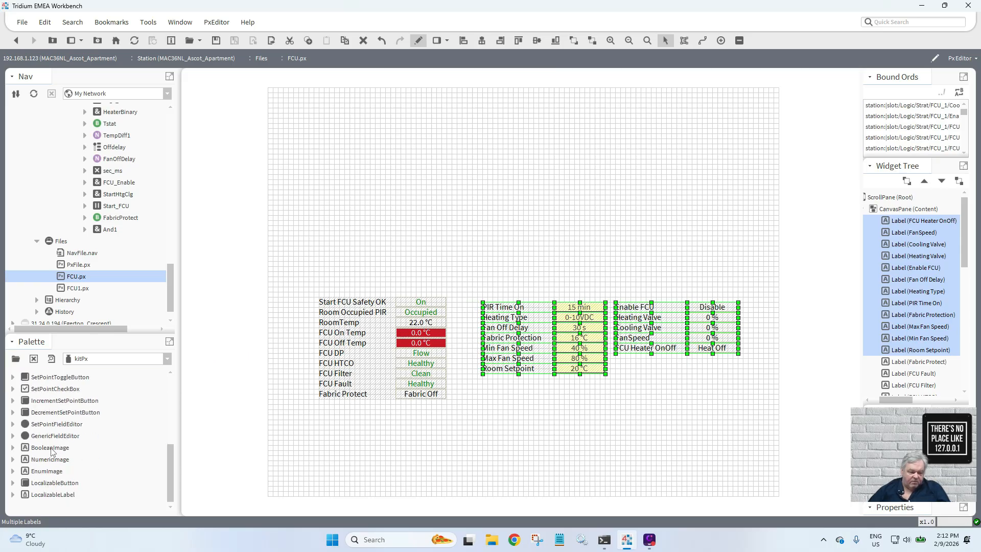
drag(52, 452, 234, 358)
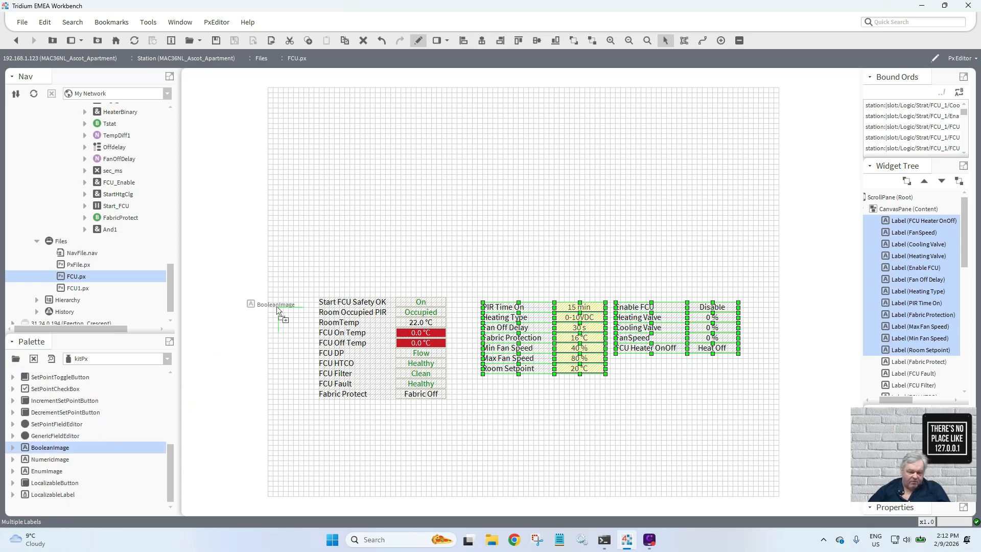
drag(277, 306, 319, 253)
- Give the new image label a solid border on all sides, 2 wide, in light green #40ff40
double_click(333, 269)
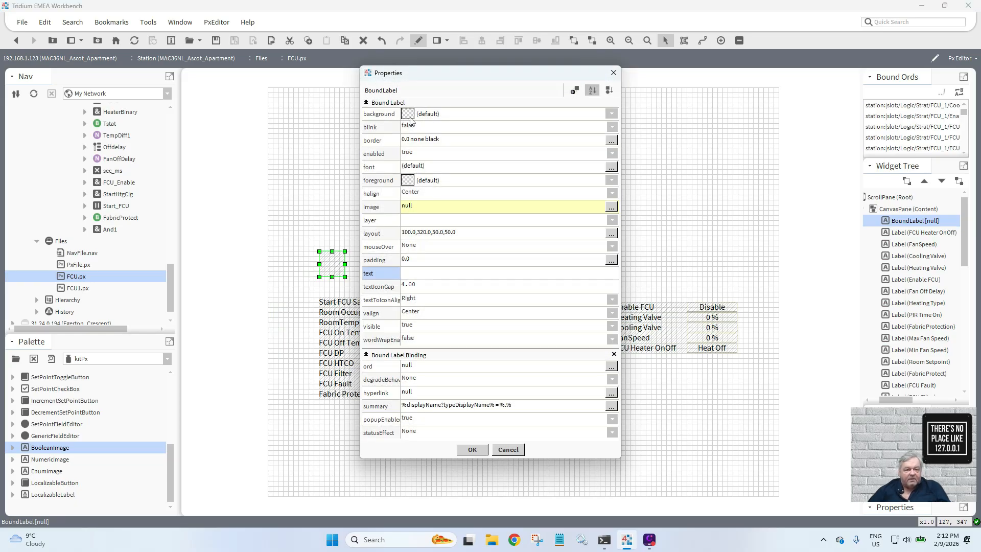
double_click(410, 145)
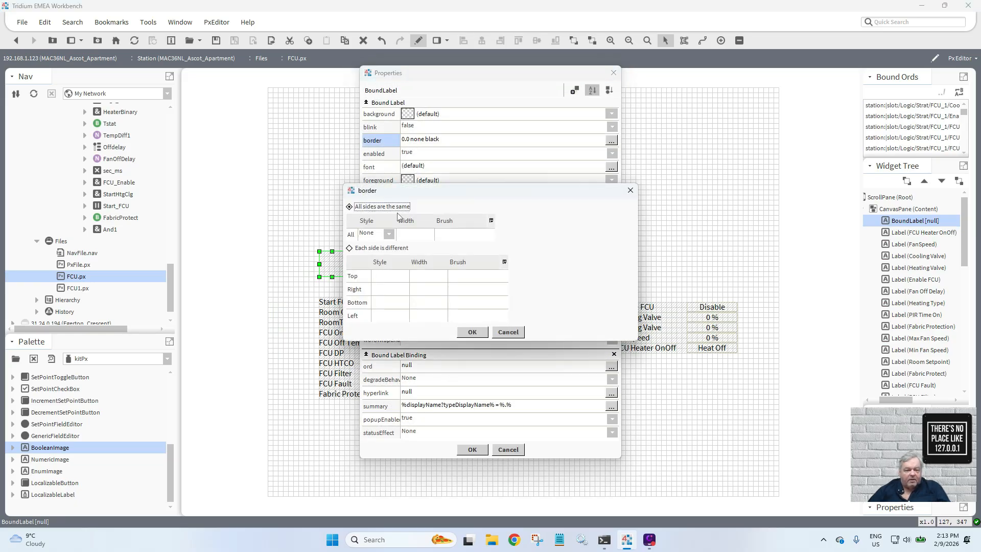
click(390, 235)
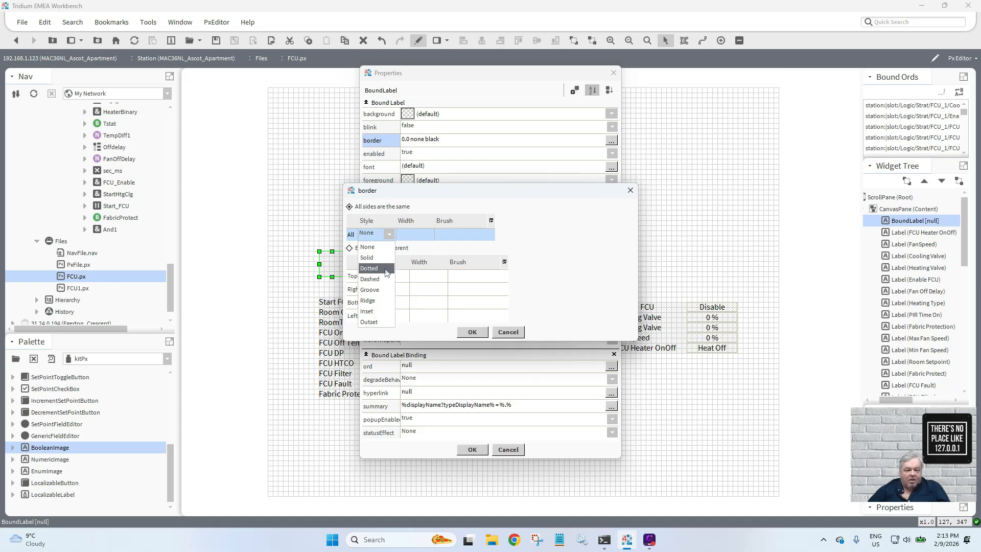
click(385, 260)
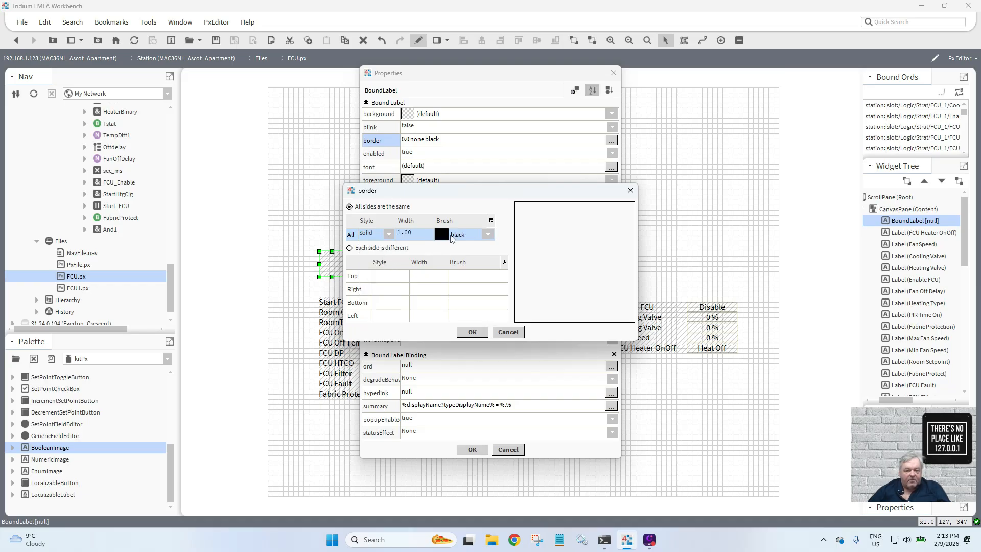
triple_click(423, 234)
text(2)
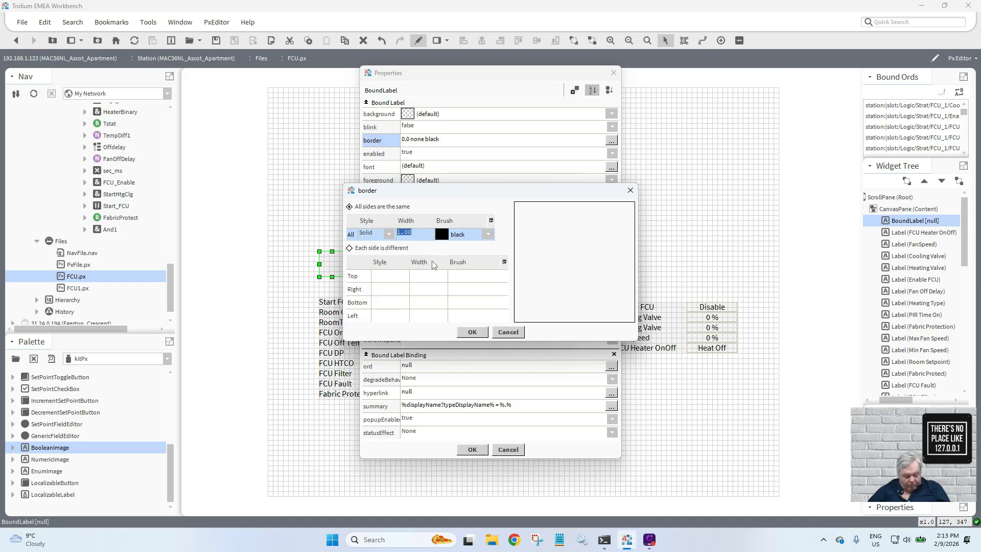
click(442, 236)
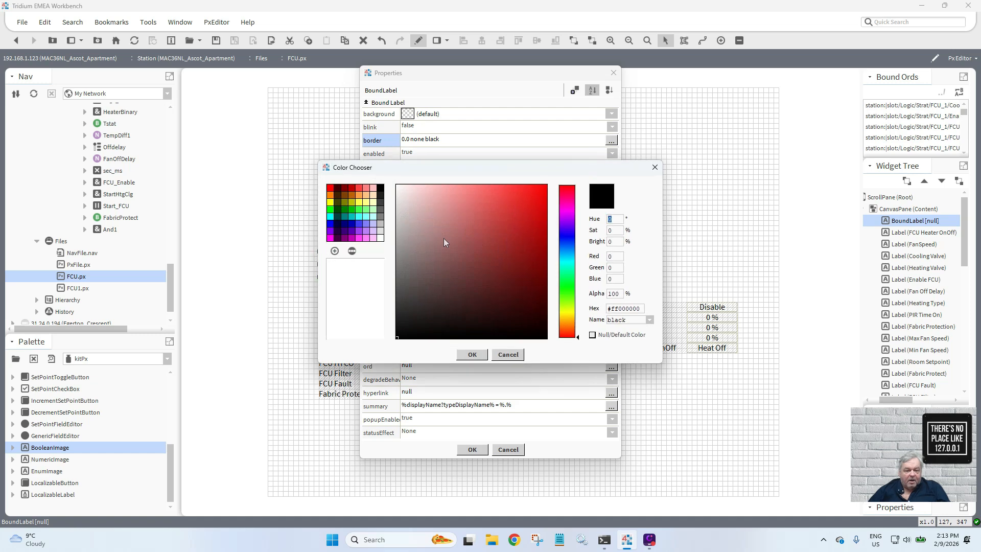
click(360, 213)
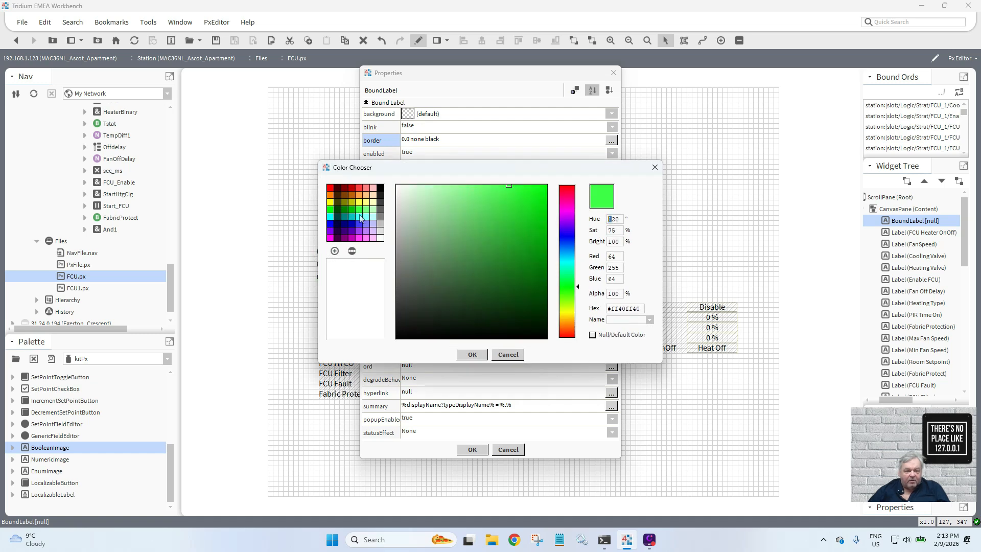
click(480, 354)
click(472, 330)
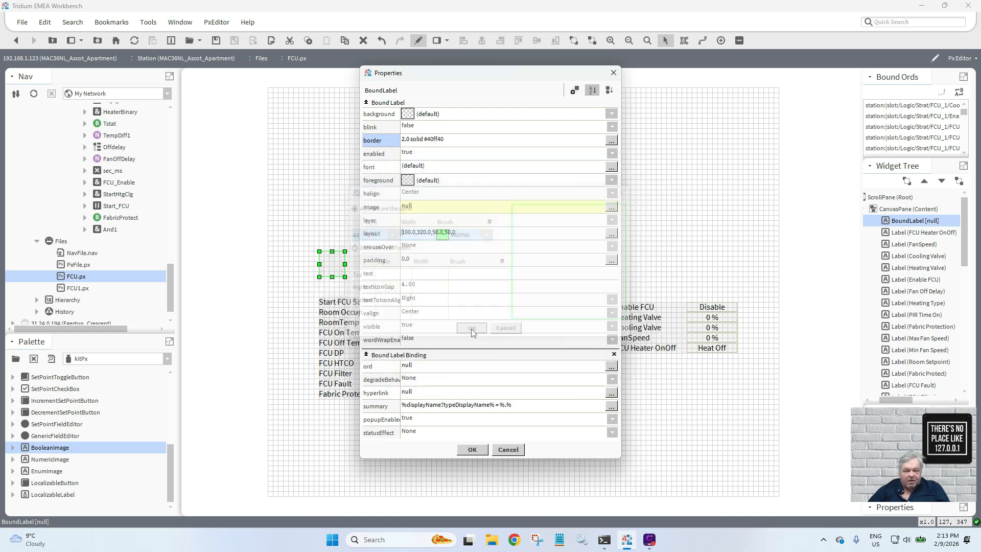
- Set the green-bordered image label's background colour to white and apply its properties
click(409, 115)
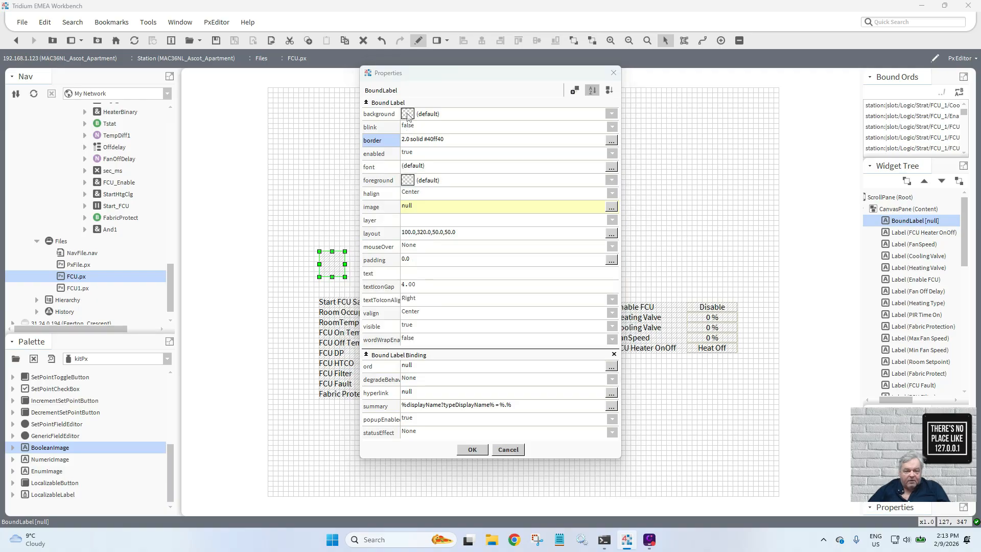
click(380, 239)
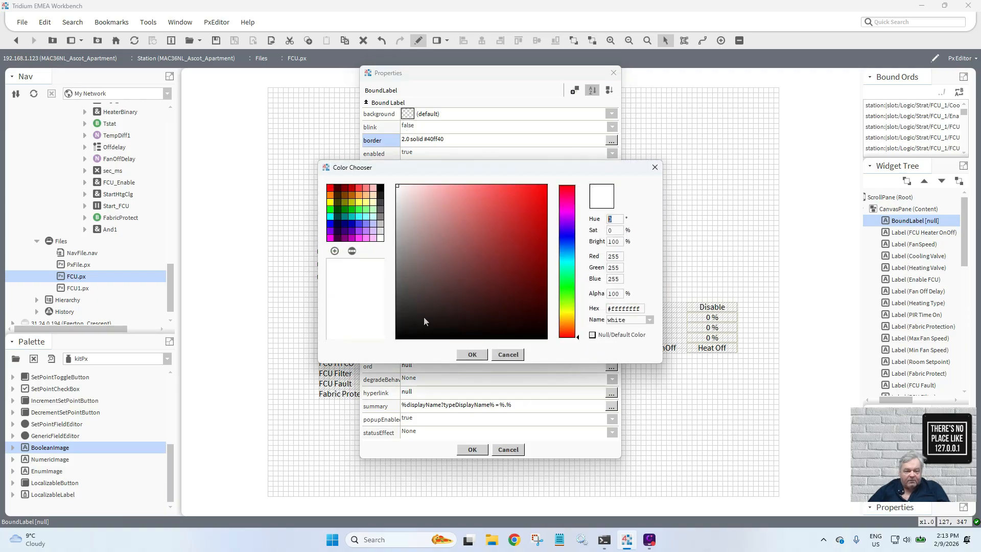
click(470, 356)
click(472, 450)
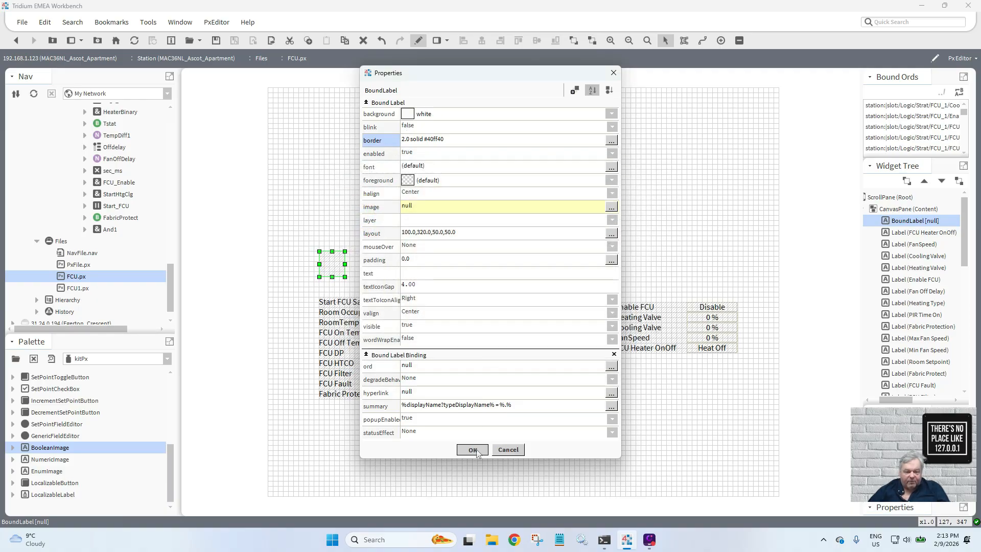
- Move and enlarge the green-bordered image label to frame the whole left label group, and reorder it to the bottom behind the labels
drag(333, 263, 453, 405)
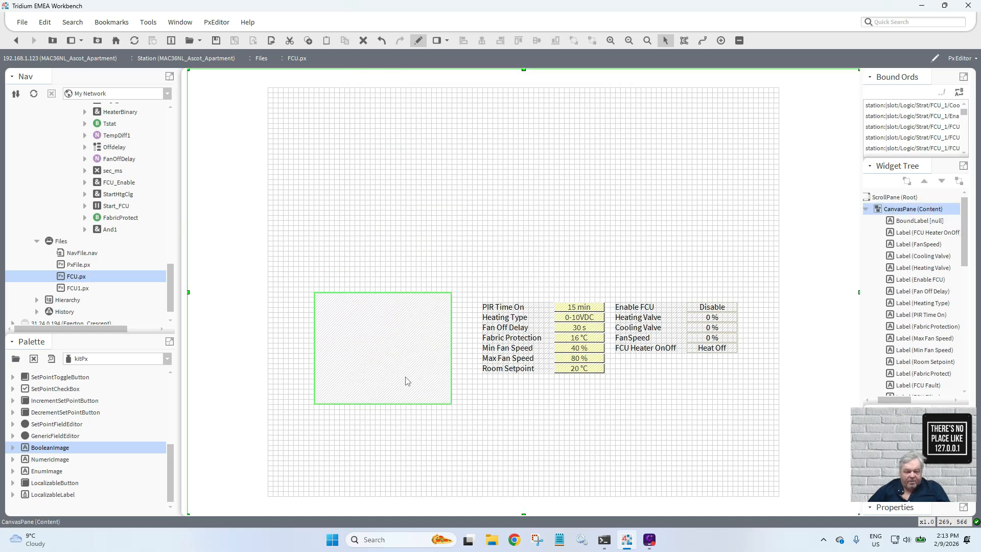
right_click(397, 364)
mouse_move(446, 480)
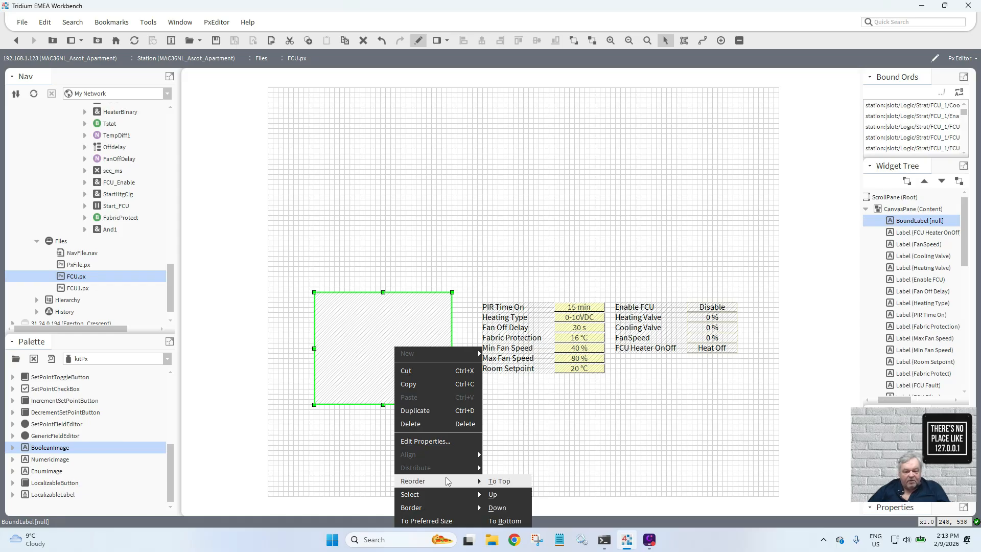
click(504, 520)
click(514, 437)
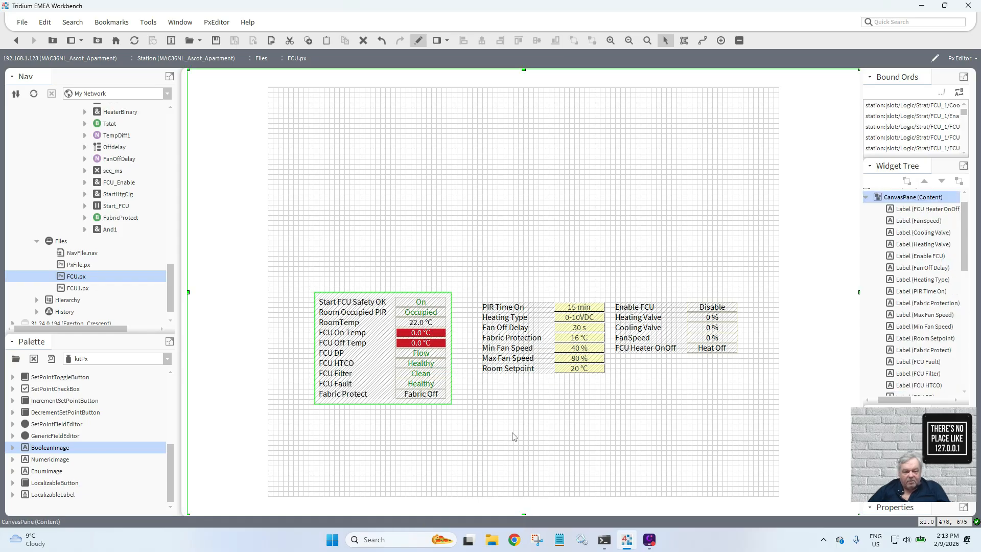
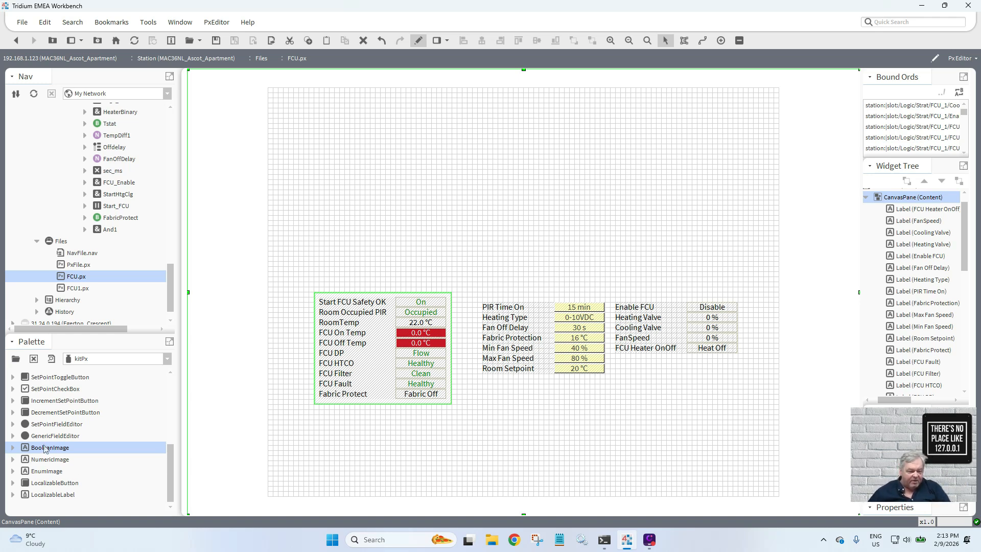
- Place another BooleanImage from the kitPx palette above the label groups, at 360, 210 with a size of 50 by 50, and open its properties
drag(46, 449, 452, 196)
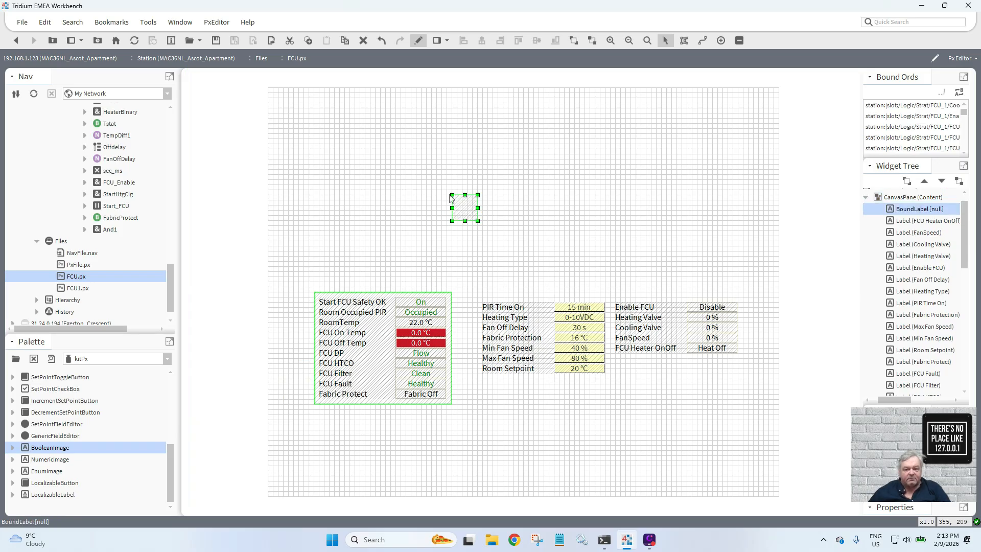
double_click(465, 208)
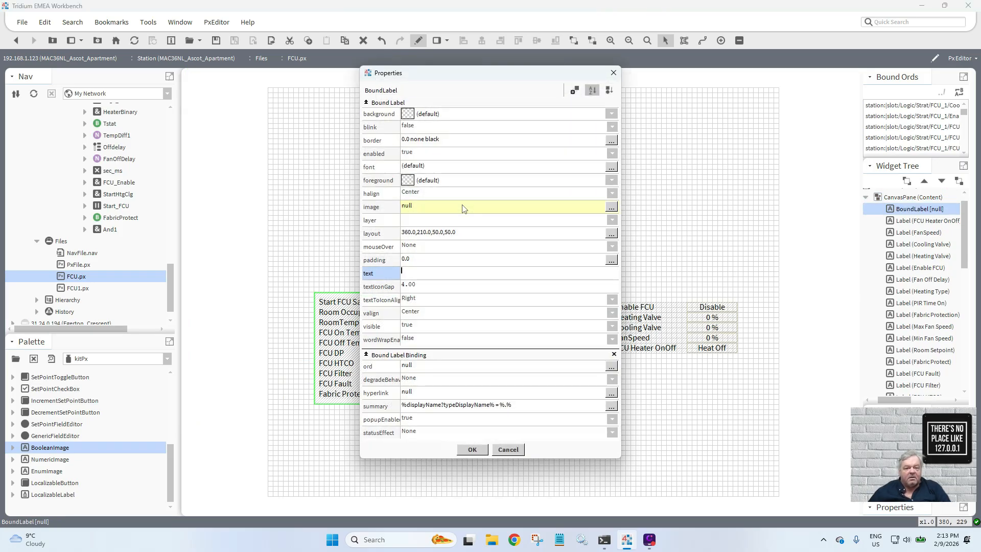
- Set the new bound label's background to white and its border to Solid, 1.0 wide in black, on all sides
click(408, 114)
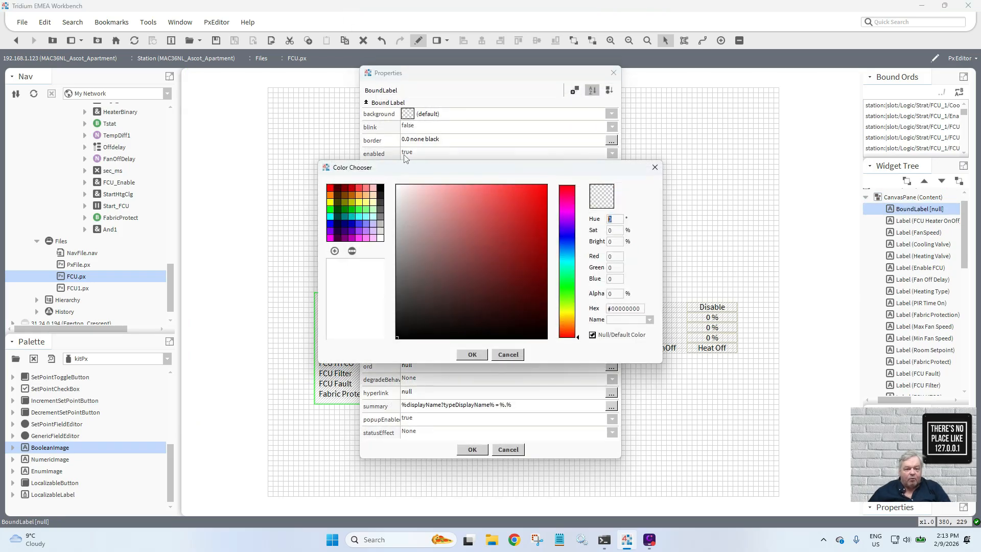
click(380, 238)
click(472, 354)
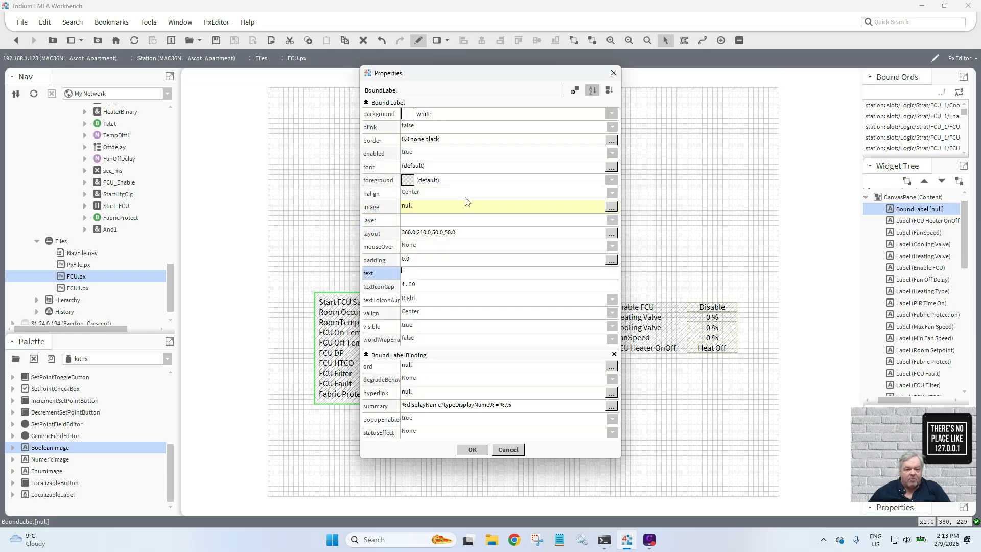
double_click(435, 145)
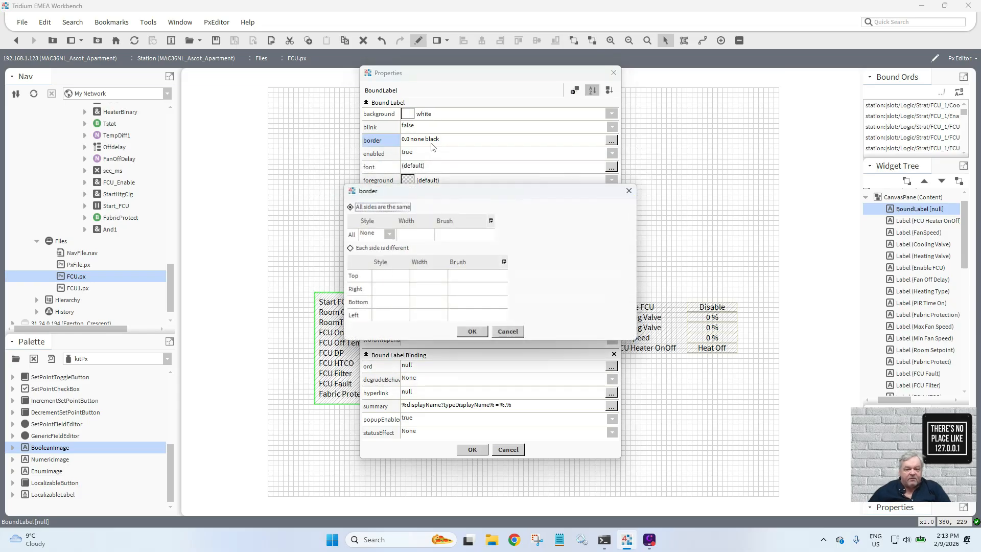
click(390, 235)
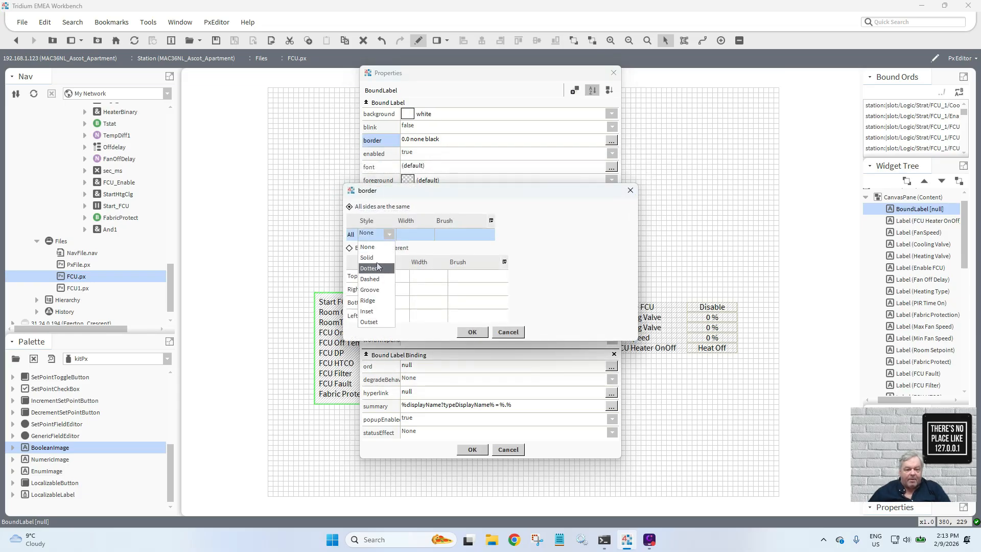
click(377, 259)
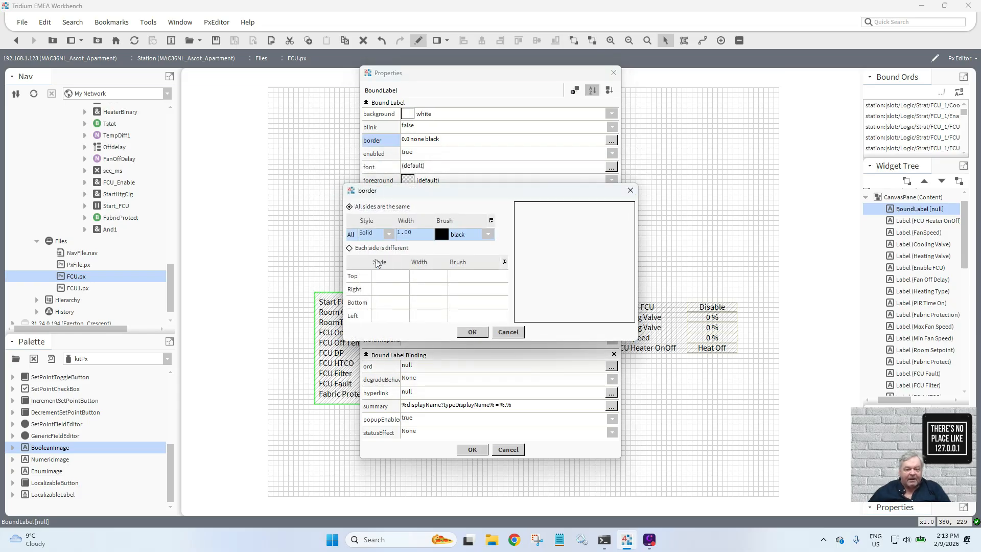
click(473, 333)
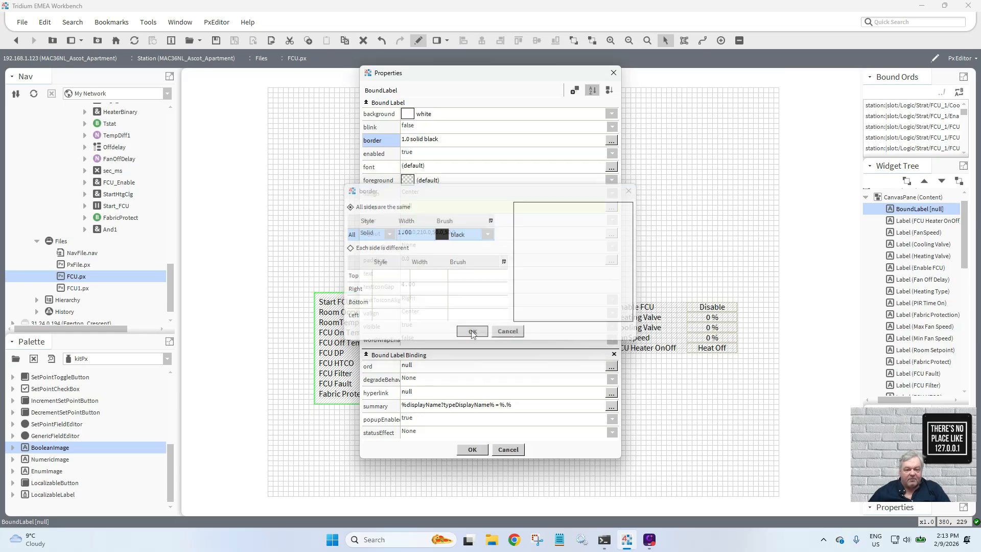
click(472, 450)
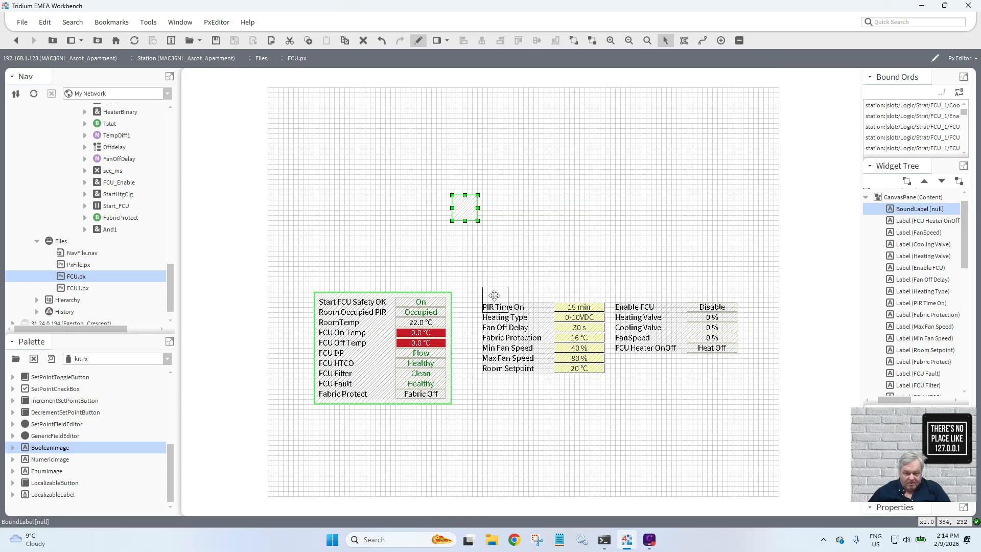
- Size the white label to about 260 by 160 over the PIR Time On to Room Setpoint rows and move the Enable FCU rows clear above
drag(494, 296, 611, 379)
drag(751, 371, 660, 230)
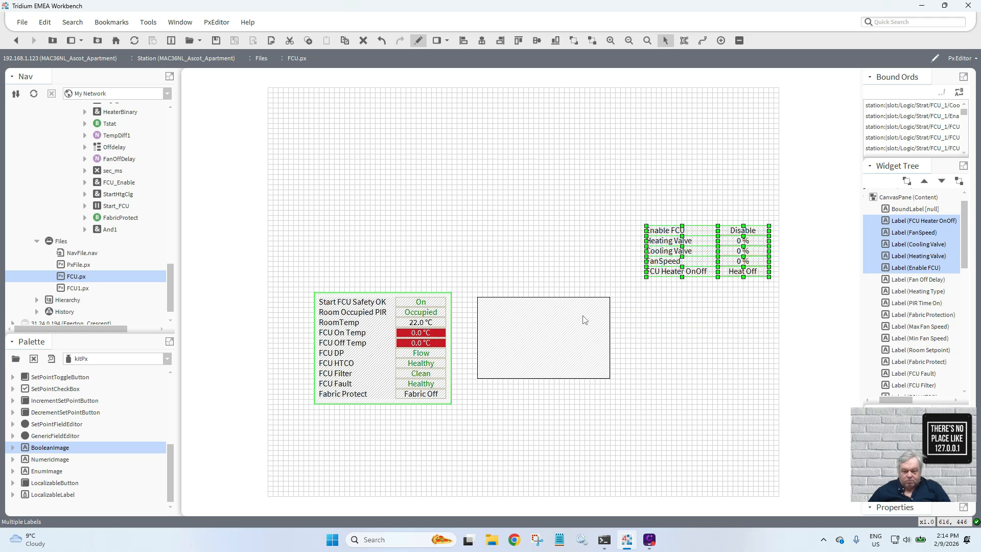
- Send the white bordered label to the bottom of the stacking order, behind the PIR Time On to Room Setpoint rows
click(569, 327)
right_click(569, 328)
mouse_move(613, 458)
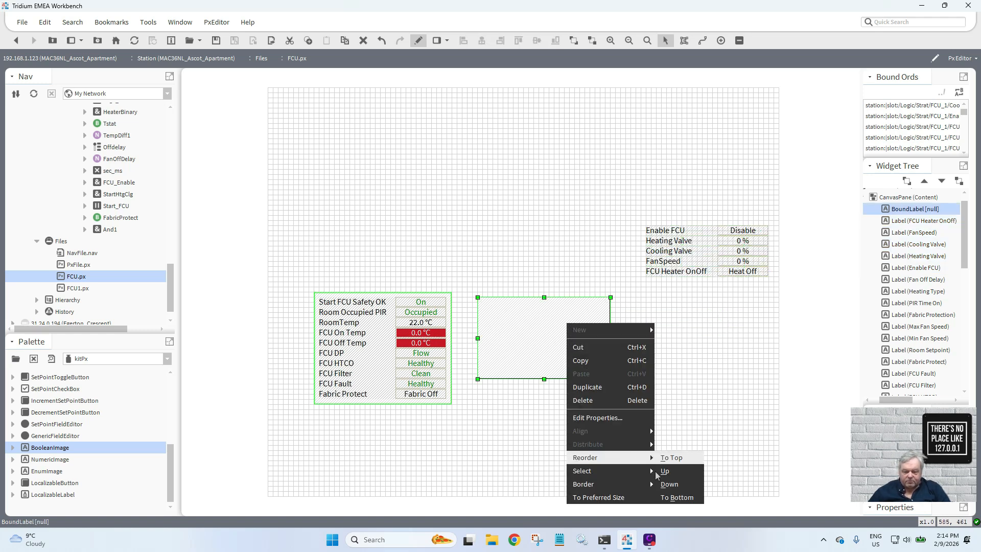
click(670, 489)
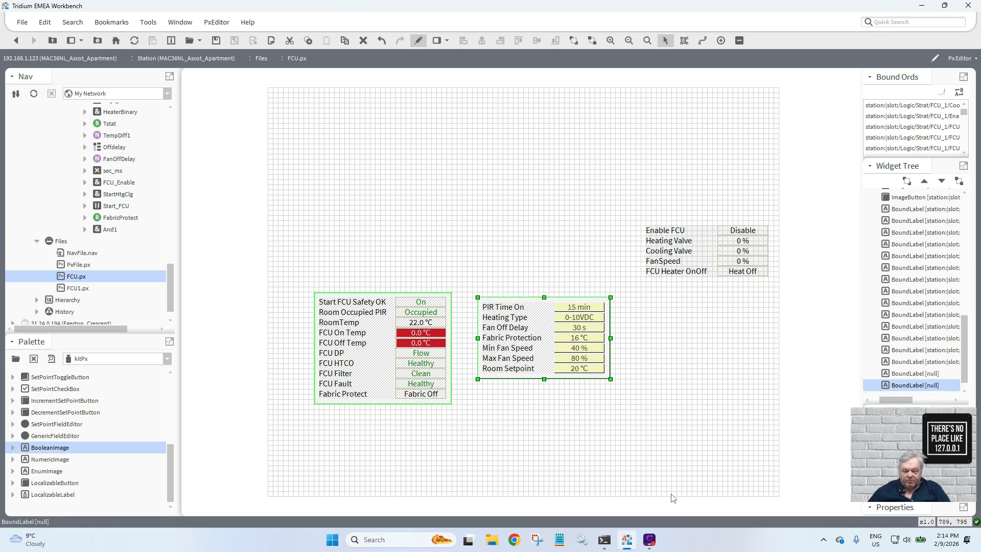
- Duplicate the white bordered label behind the setpoint rows and set the copy's background to black
right_click(543, 378)
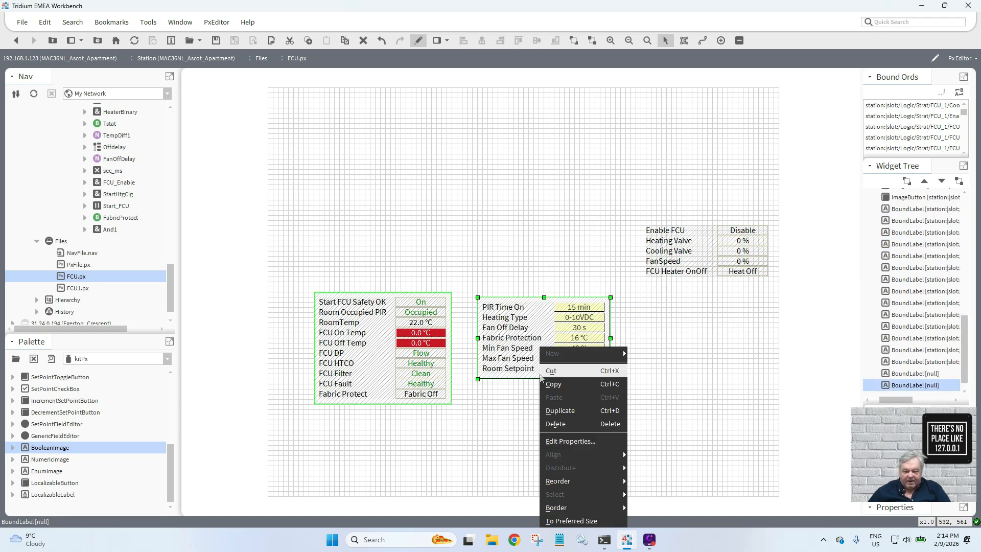
click(564, 410)
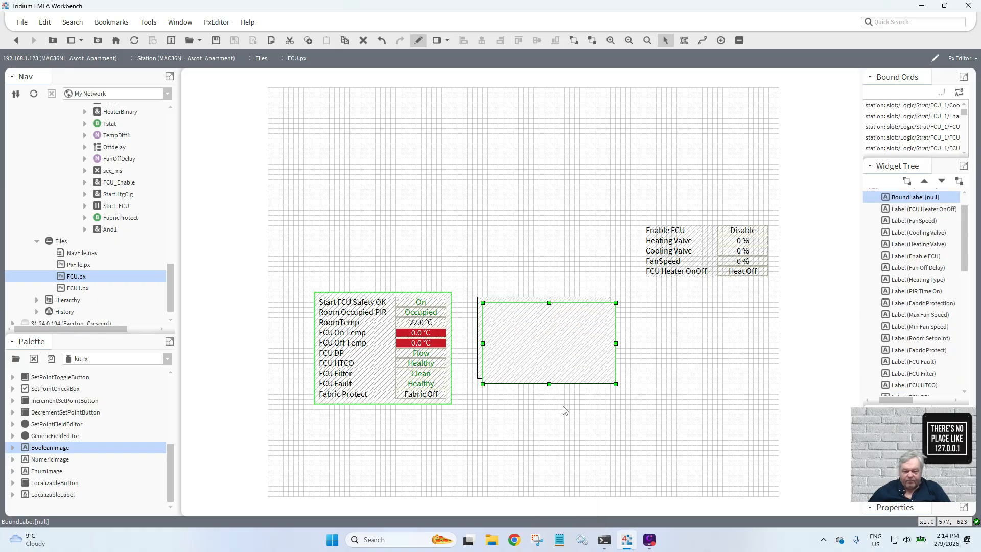
double_click(527, 341)
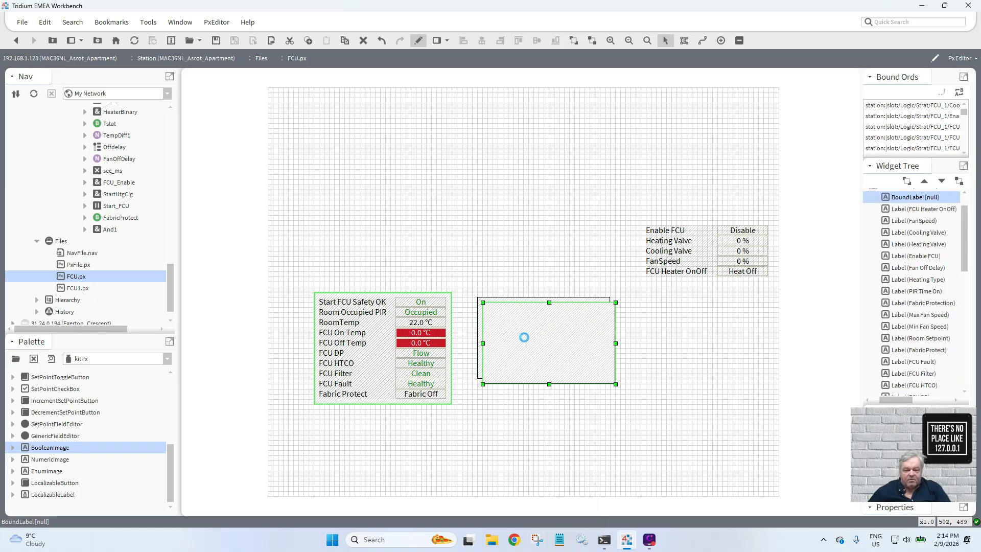
click(409, 114)
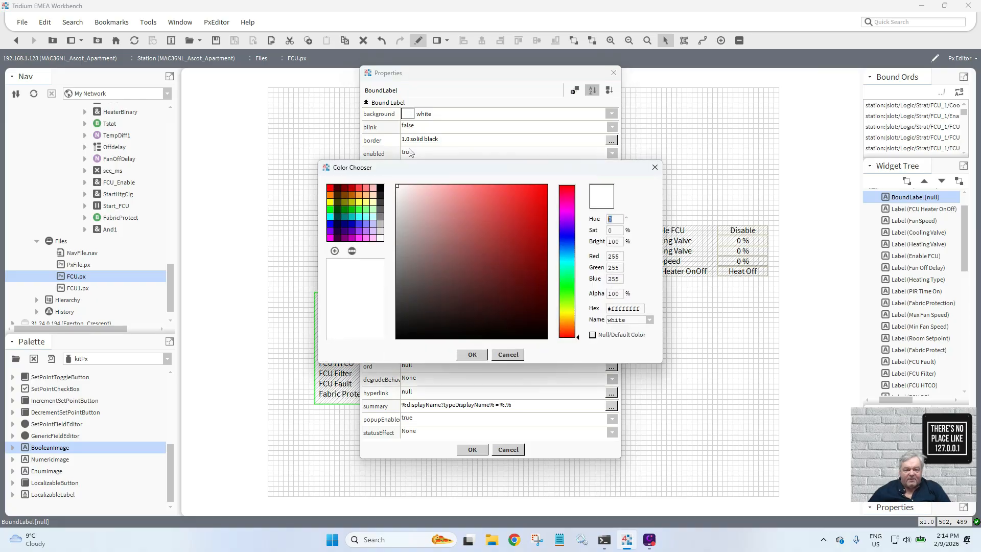
click(382, 189)
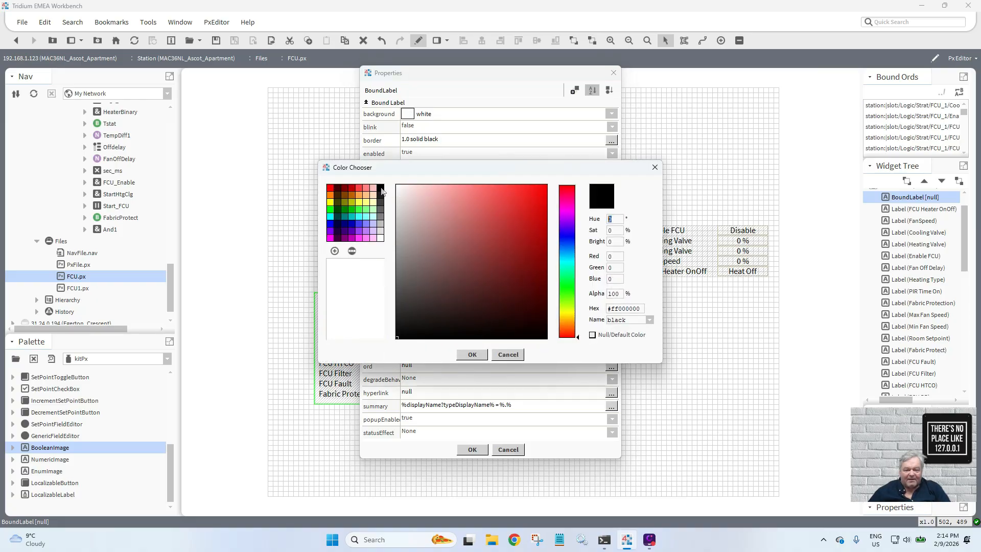
click(473, 355)
click(482, 450)
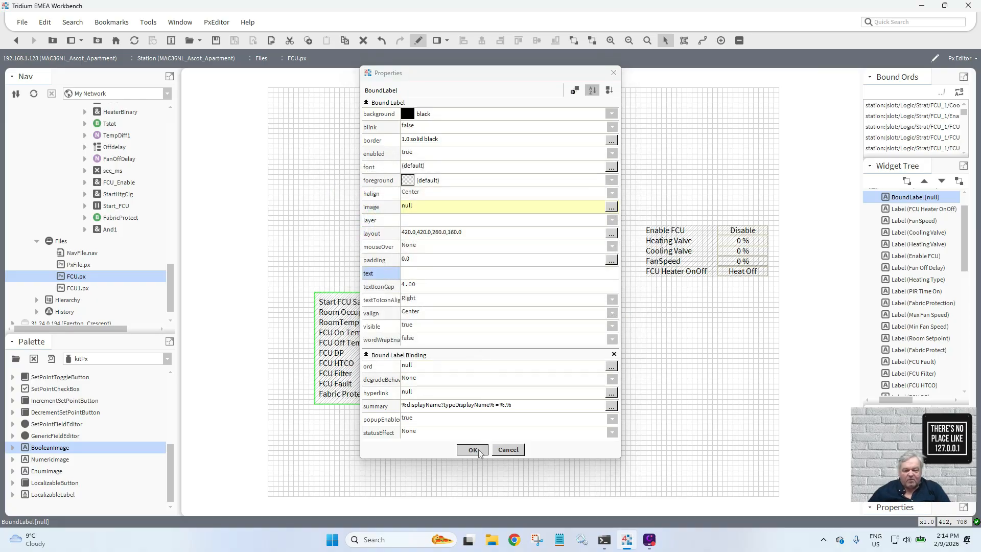
- Send the black label to the bottom of the stacking order so it sits behind the white panel as a shadow
right_click(545, 384)
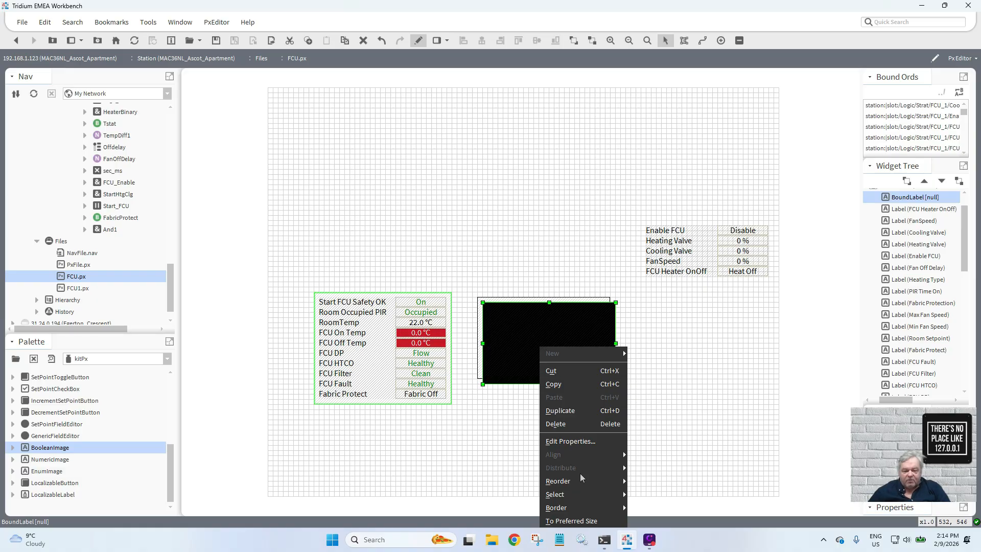
mouse_move(581, 479)
click(657, 521)
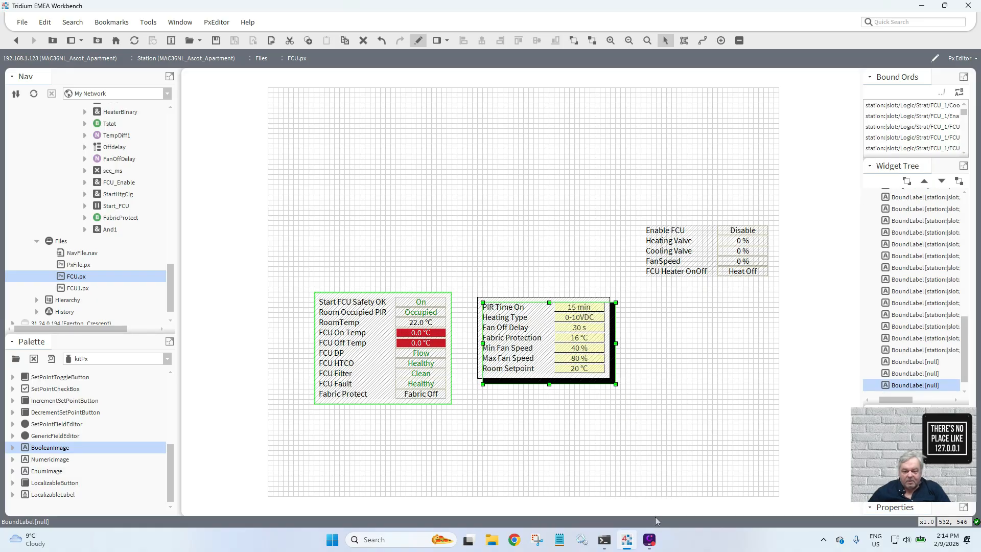
click(644, 455)
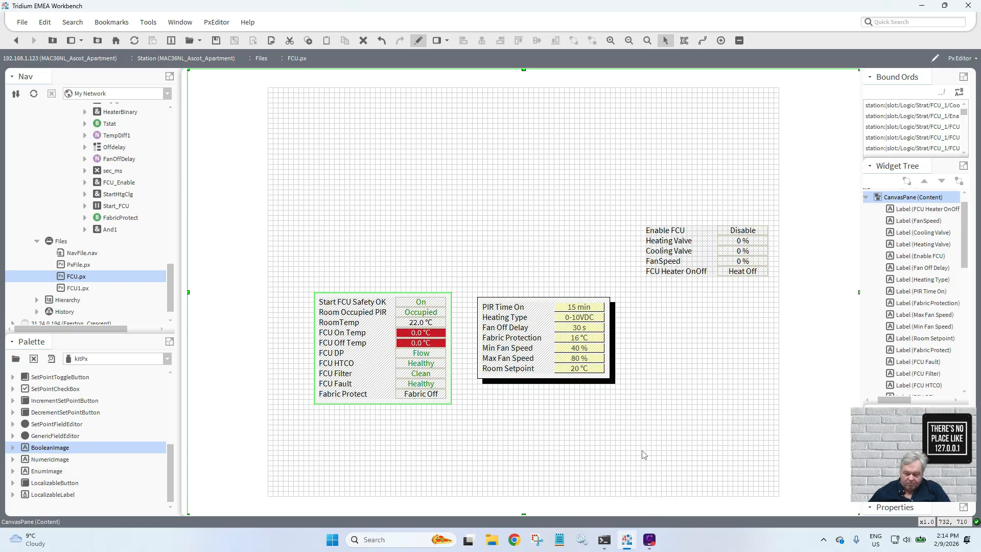
- Nudge the black shadow label left and up so only a thin edge extends beyond the white panel
click(615, 386)
key(Left)
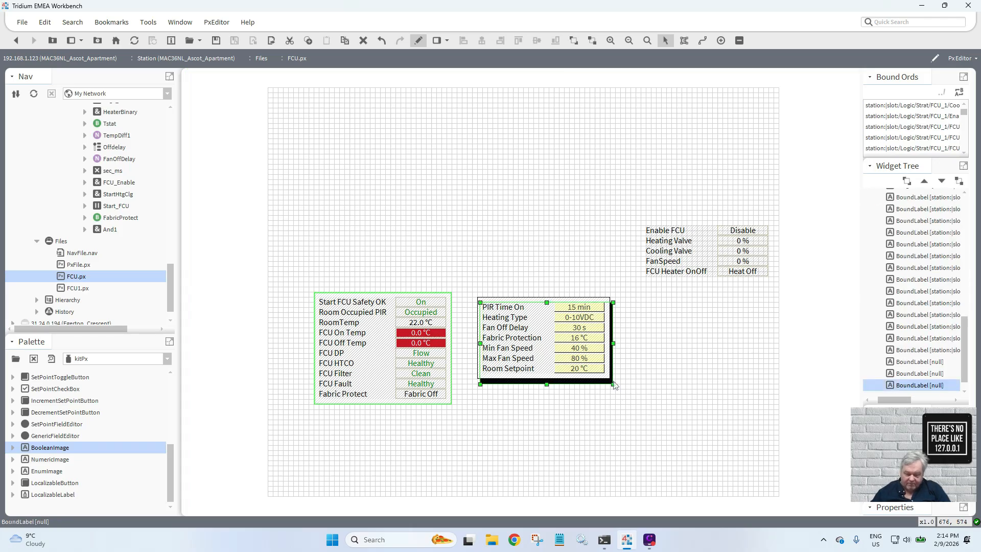
key(Up)
click(635, 433)
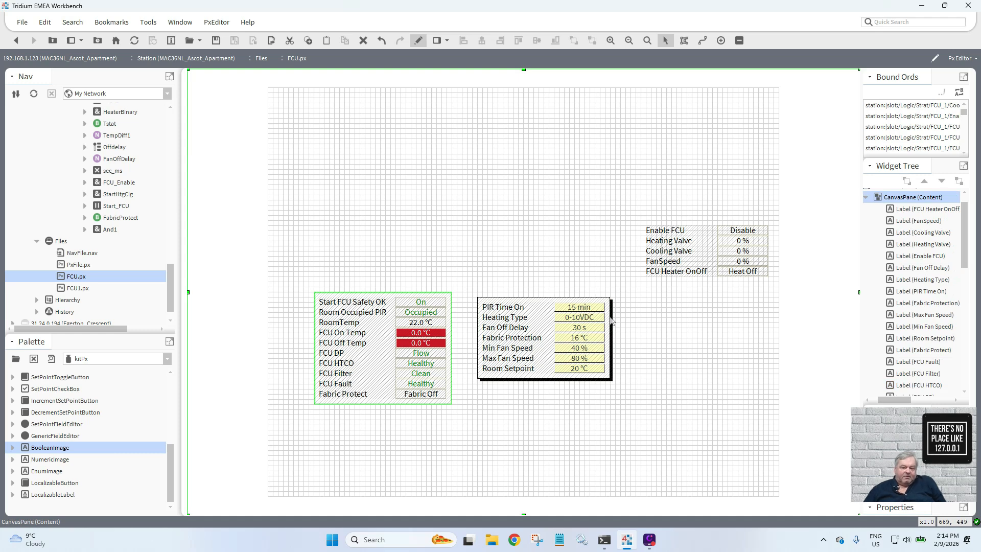
- Move the setpoint rows with their panel and shadow next to the green-bordered status table, and bring the Enable FCU rows back beside them
drag(639, 399, 461, 277)
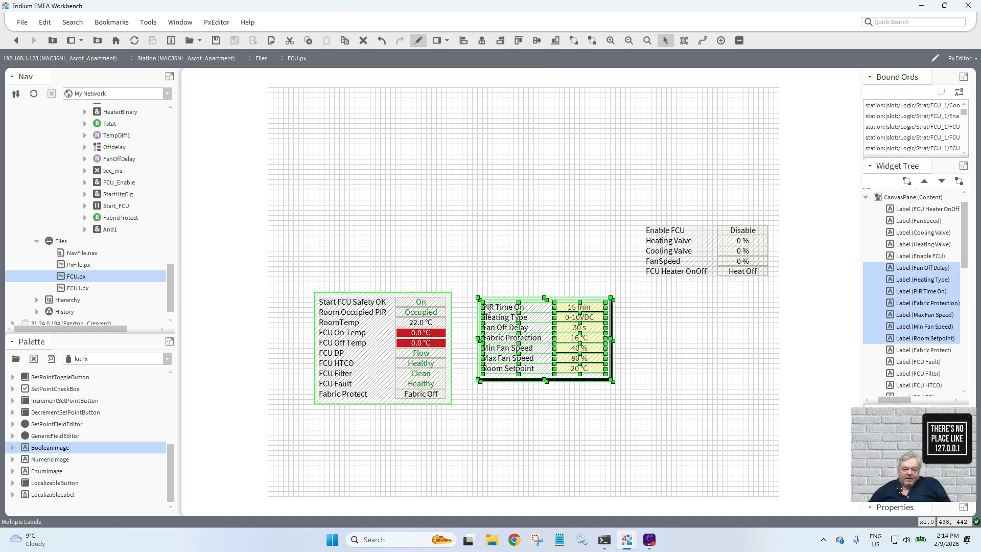
drag(498, 323, 483, 318)
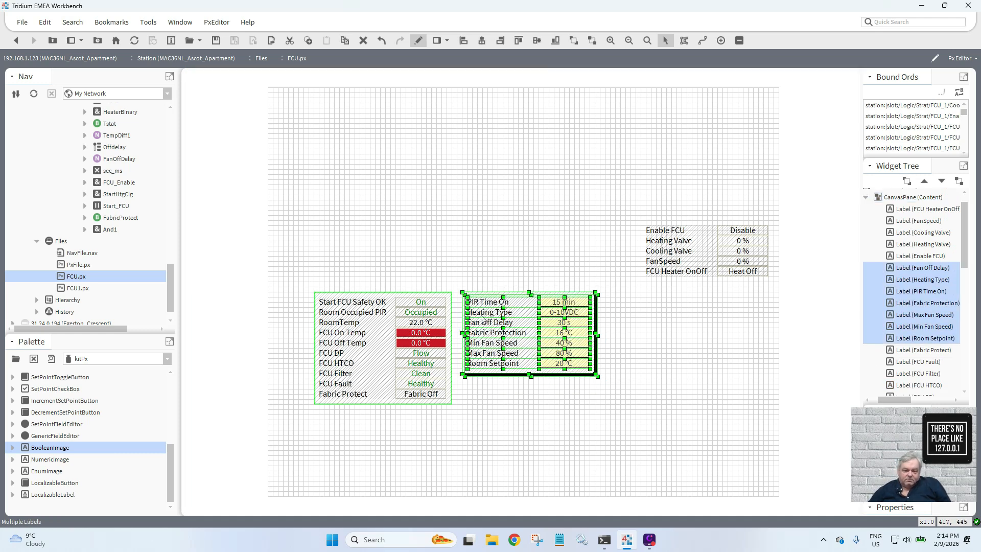
click(536, 420)
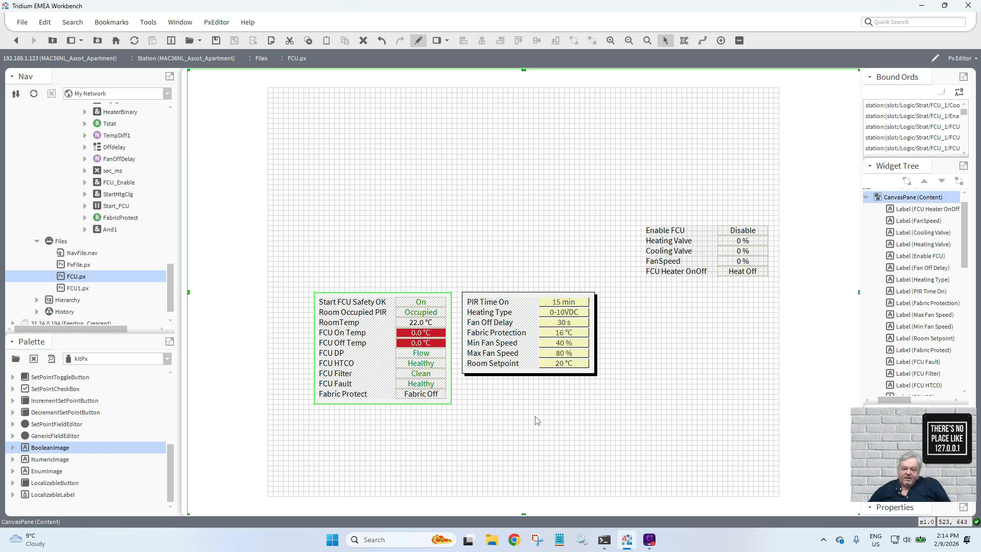
drag(634, 284, 787, 214)
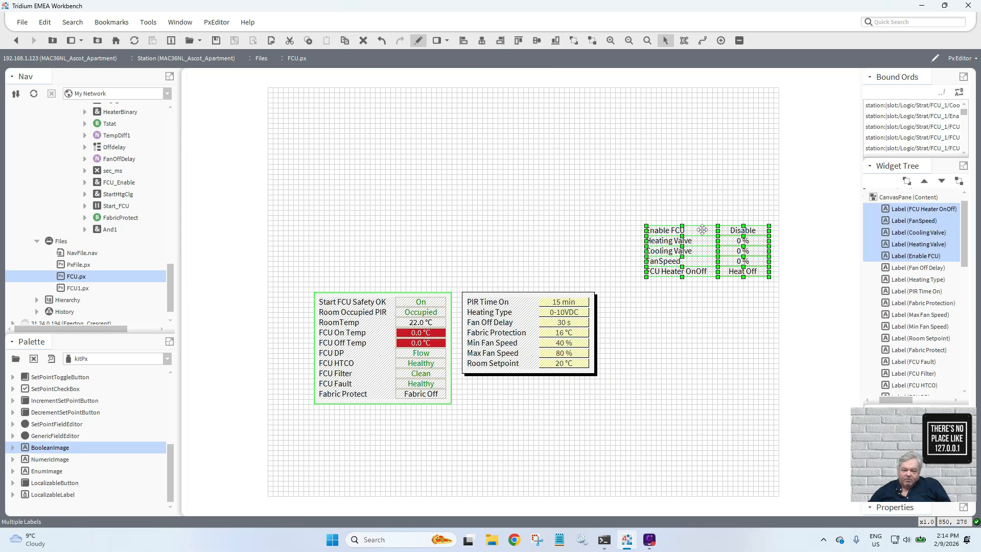
drag(702, 229, 680, 304)
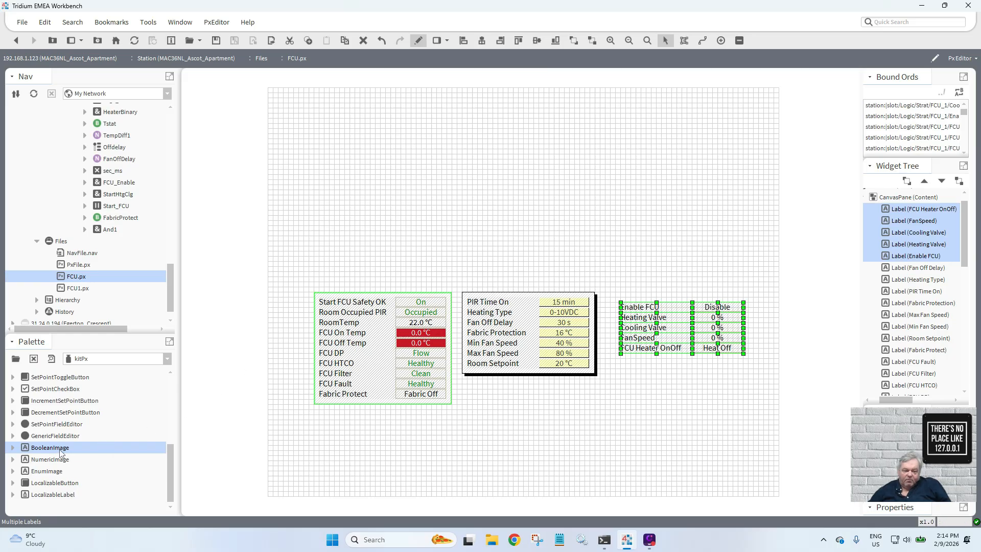
- Add a kitPx BooleanImage to the empty canvas area above the Enable FCU rows and set its background to white
drag(61, 454, 602, 197)
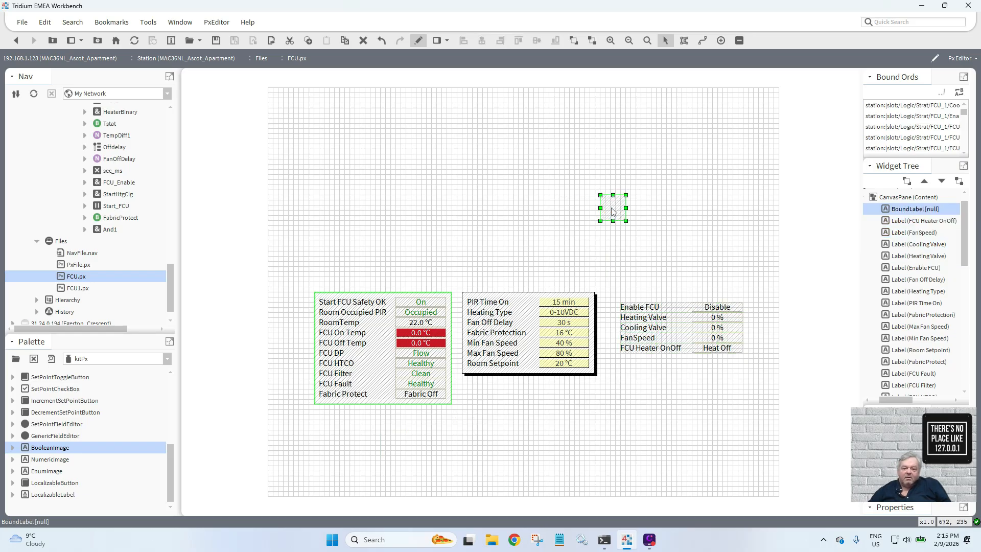
double_click(613, 211)
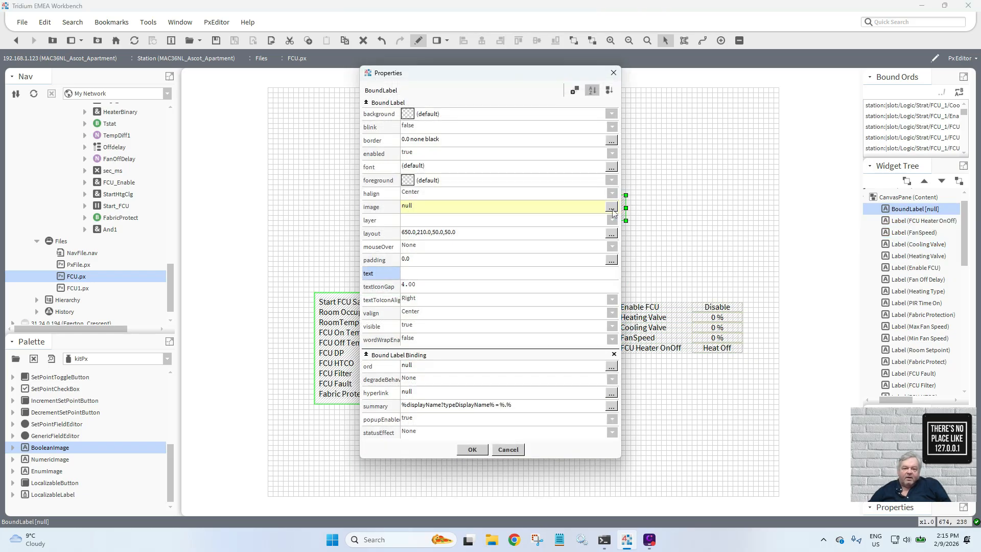
click(407, 114)
click(381, 239)
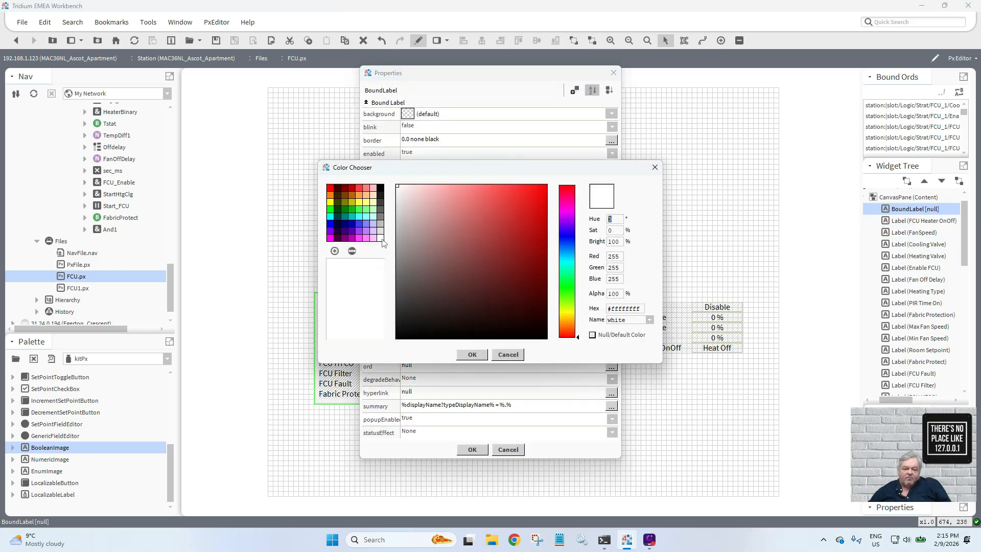
click(472, 355)
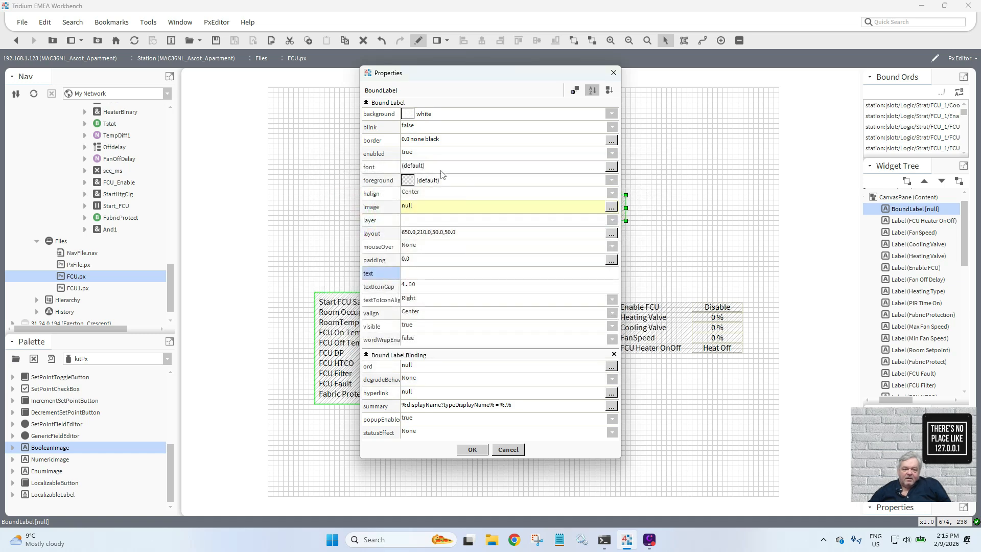
- Set the new label's border style to Ridge on all sides and apply its properties
click(412, 141)
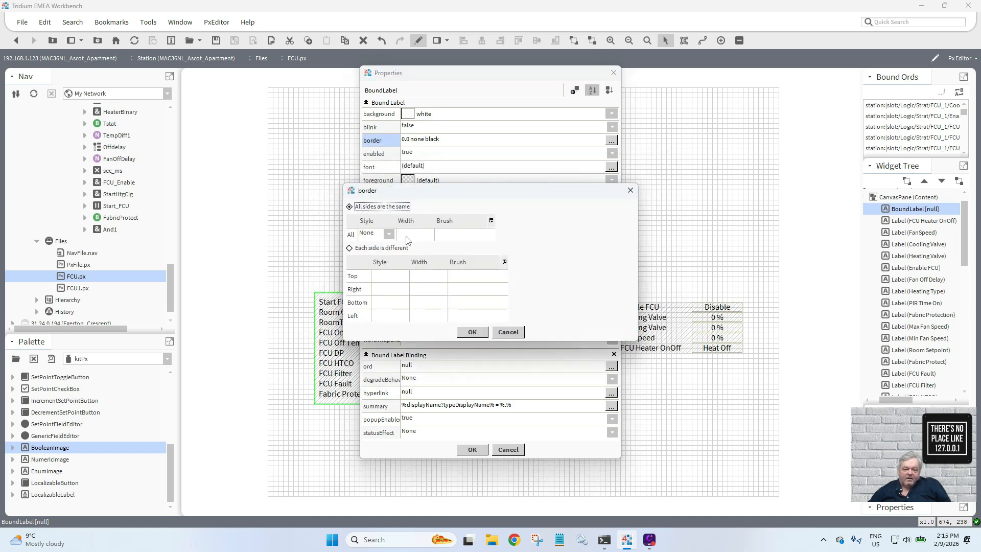
click(390, 235)
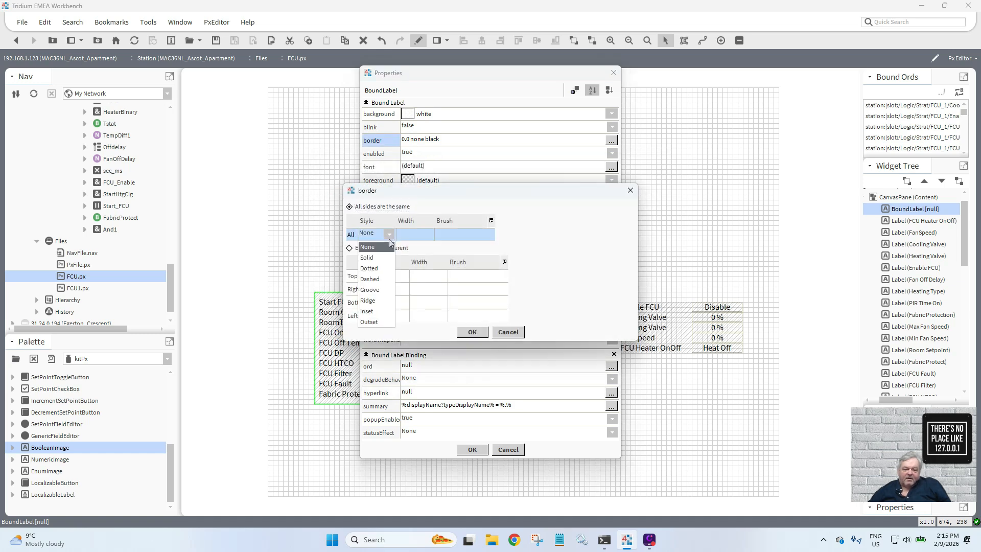
click(390, 303)
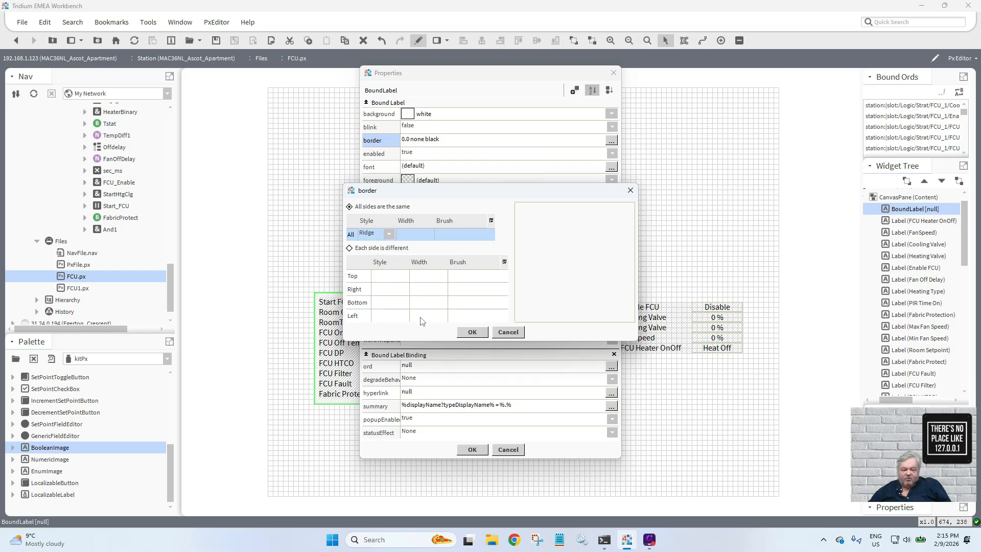
click(474, 332)
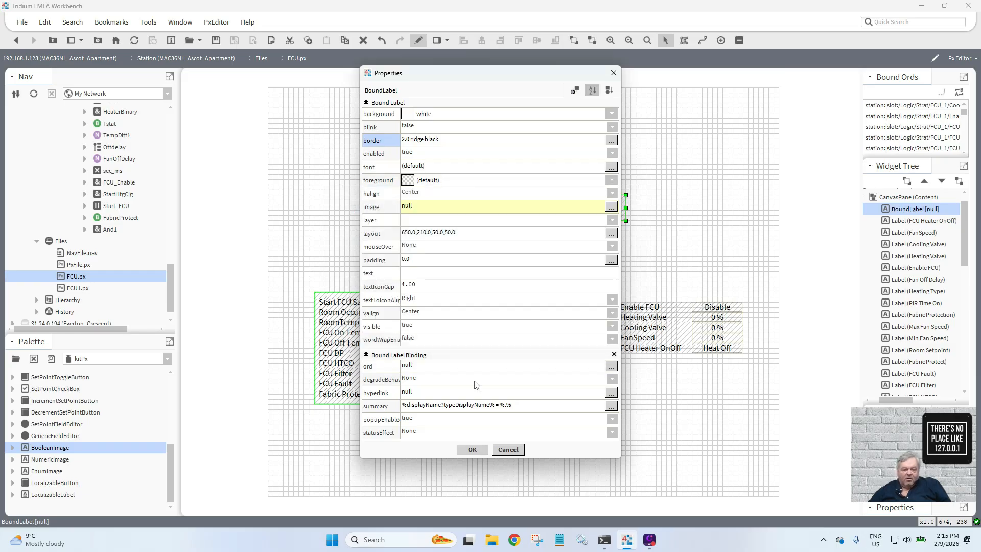
click(475, 450)
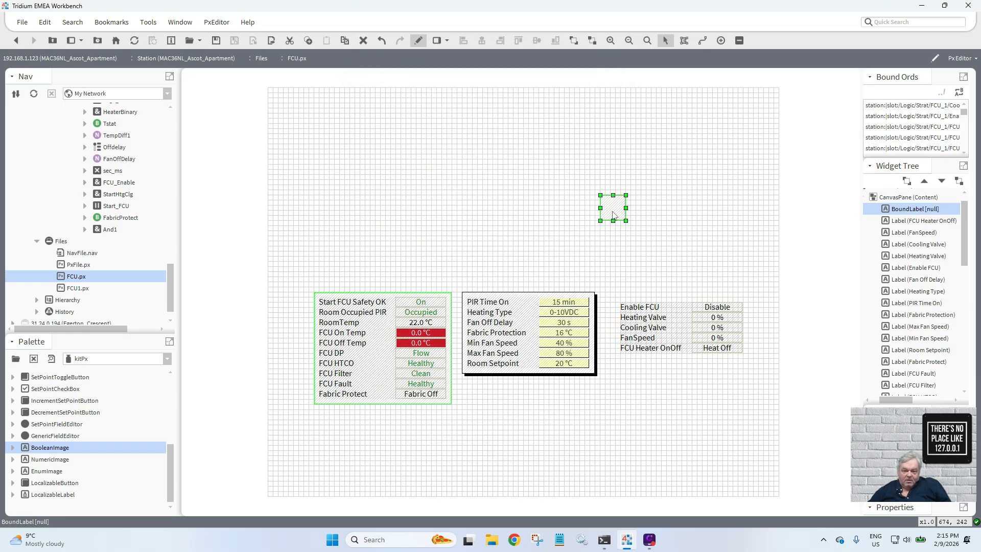
- Fit the ridge-bordered label around the Enable FCU rows and send it to the bottom of the stacking order
drag(615, 209, 748, 359)
right_click(674, 342)
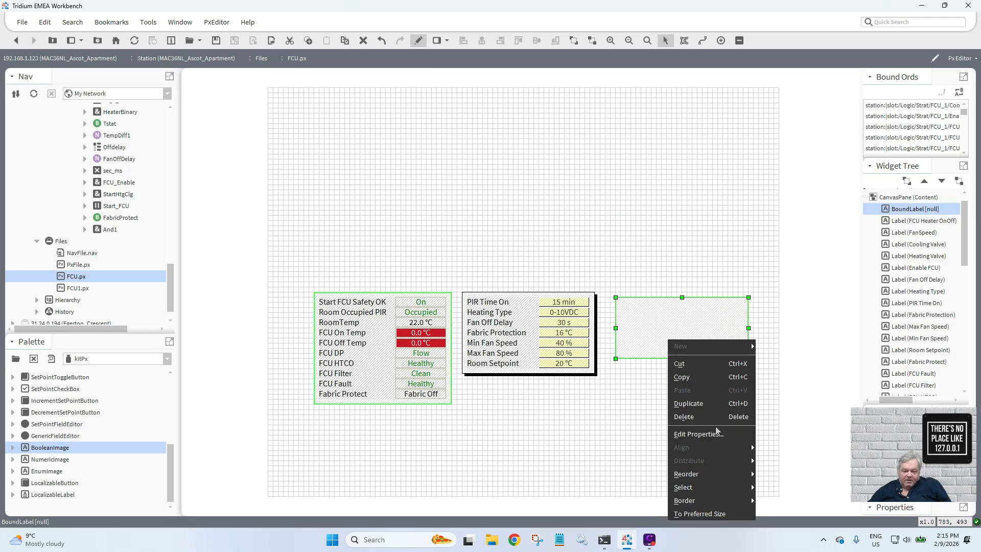
mouse_move(718, 476)
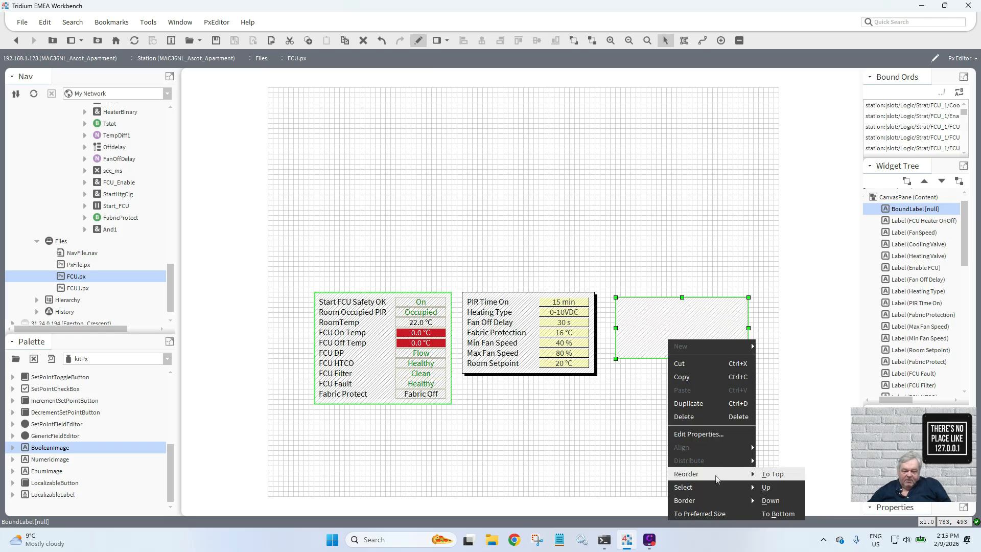
click(778, 514)
click(678, 399)
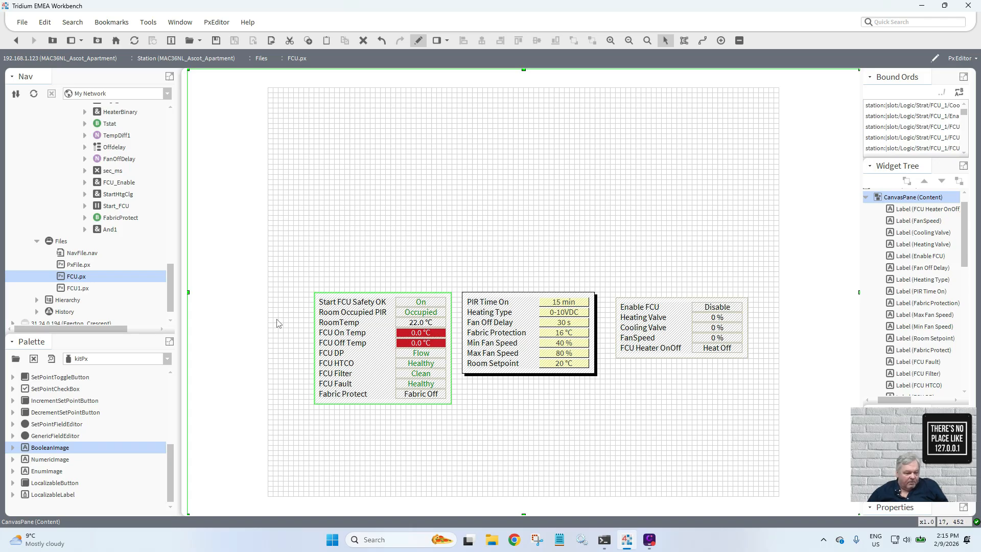
click(168, 359)
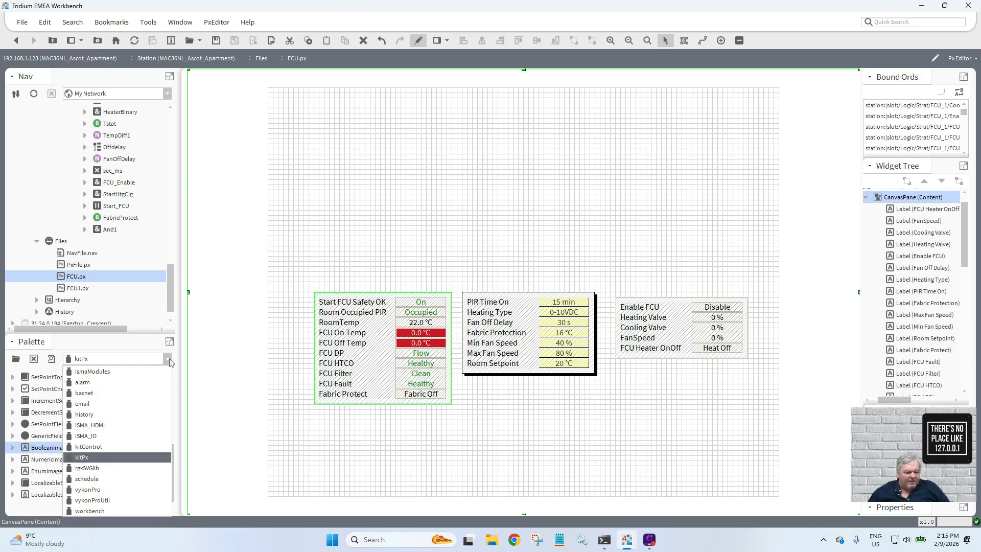
click(129, 468)
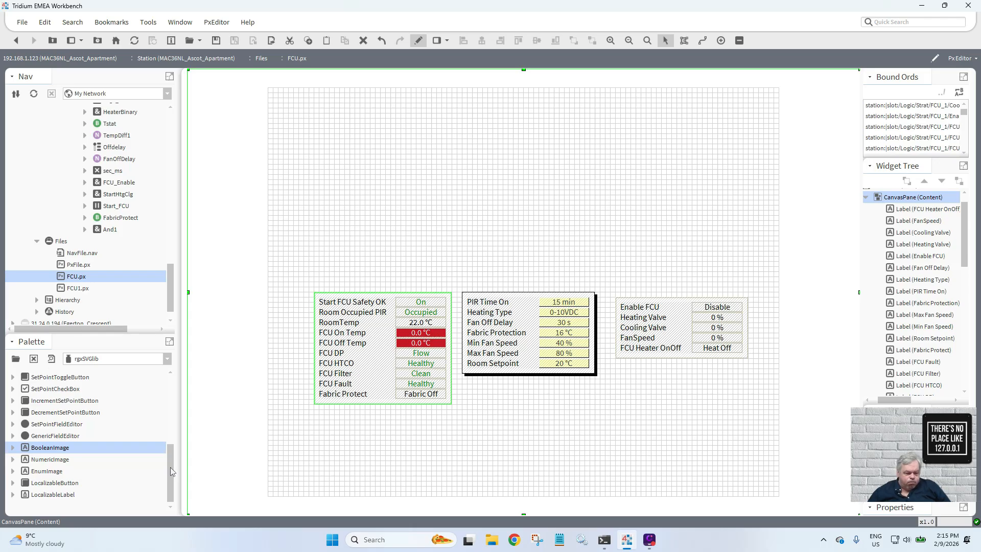
drag(170, 467, 162, 397)
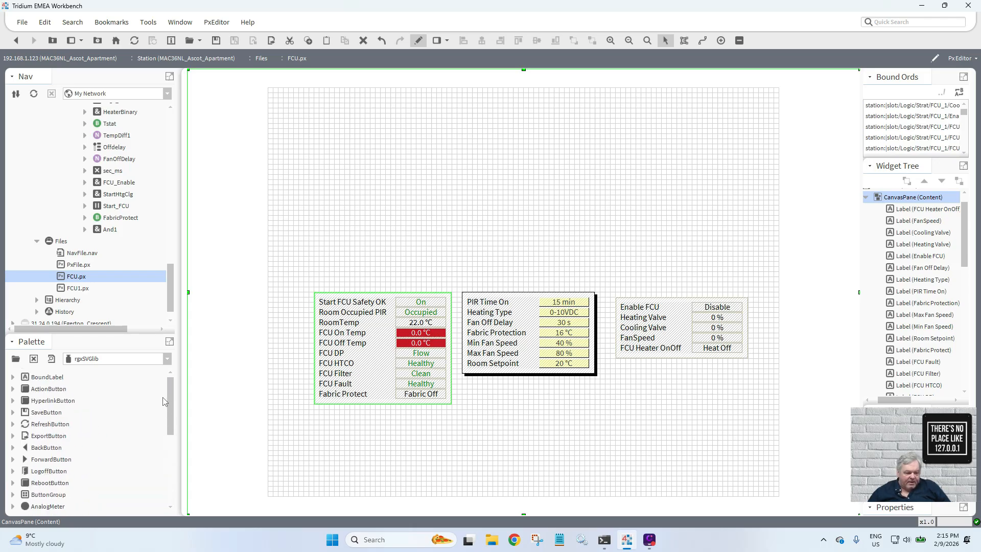
click(168, 361)
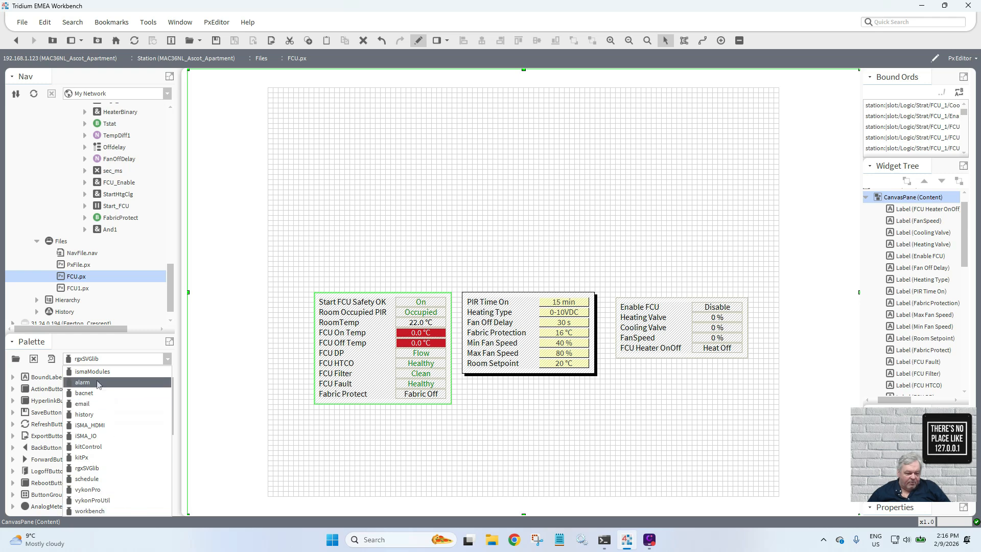
click(14, 362)
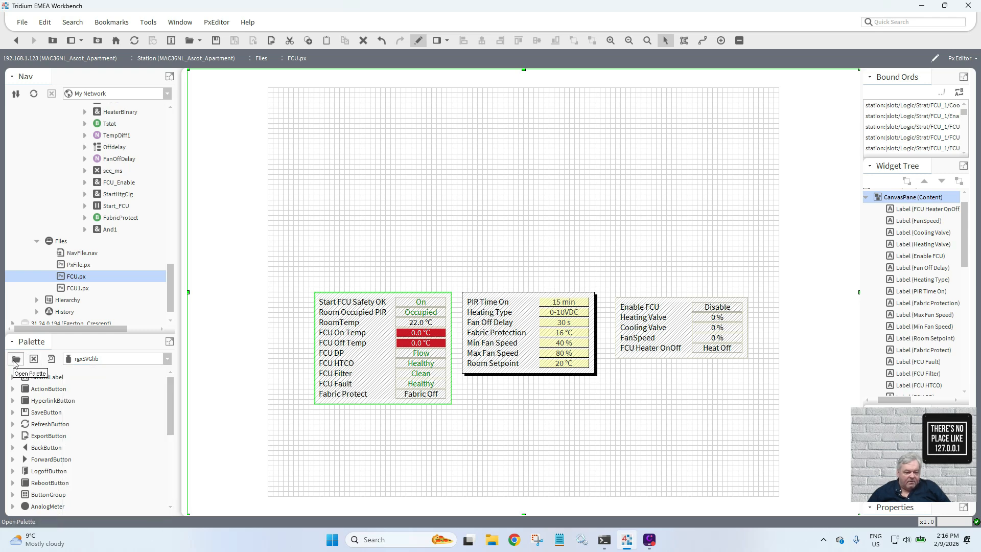
- Filter the available palettes by "ki" and open the kitPxN4svg palette
click(16, 360)
text(k)
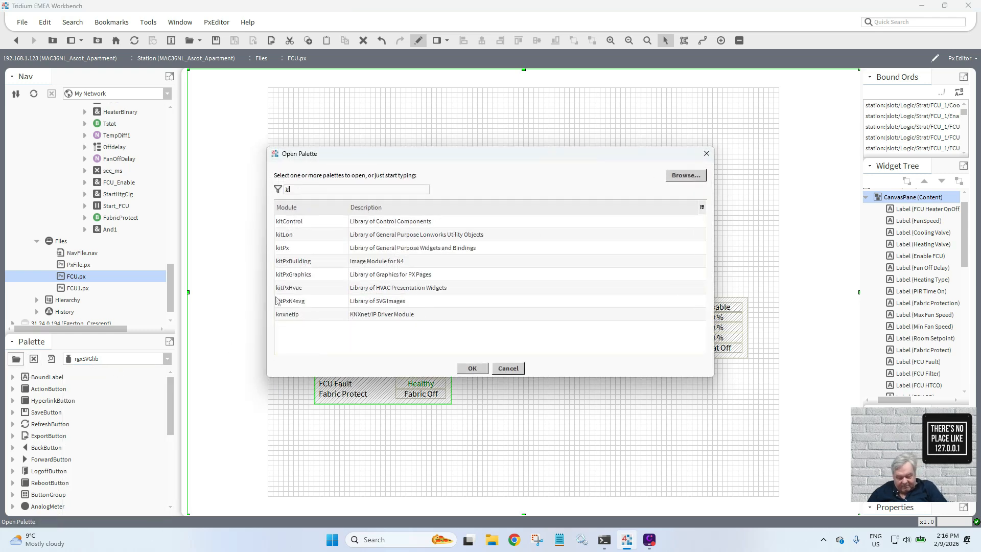
text(i)
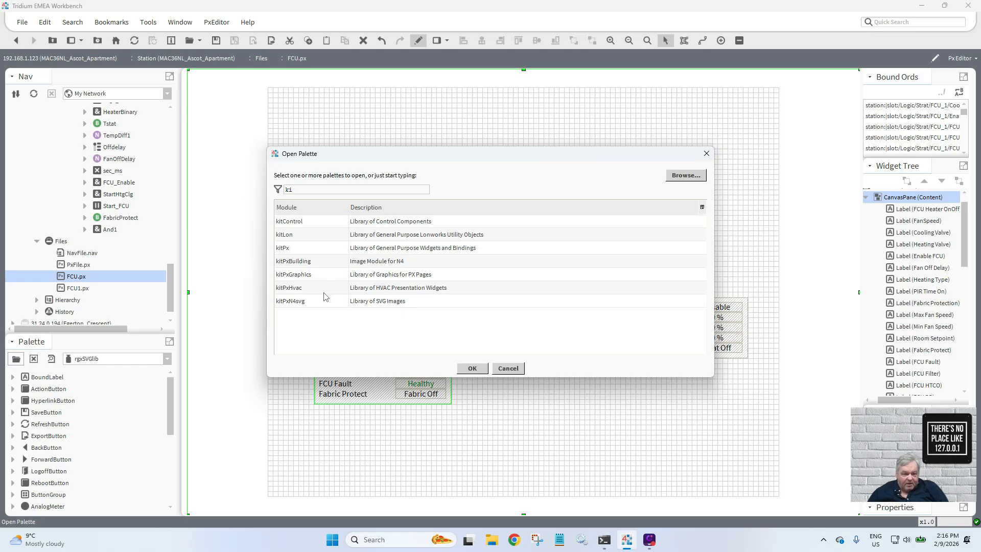
double_click(290, 301)
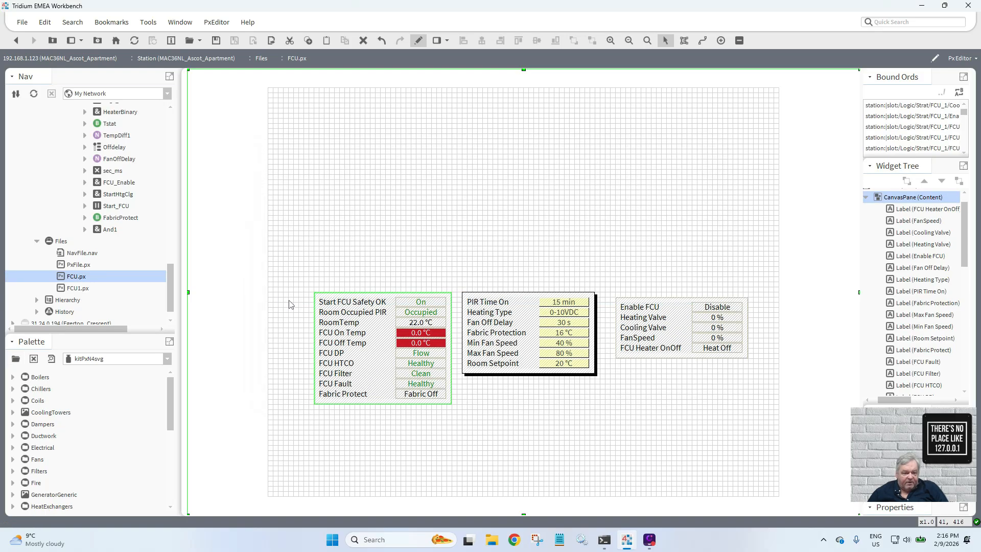
- Enlarge the palette area, expand the Ductwork folder and turn on the component preview
drag(115, 336, 118, 189)
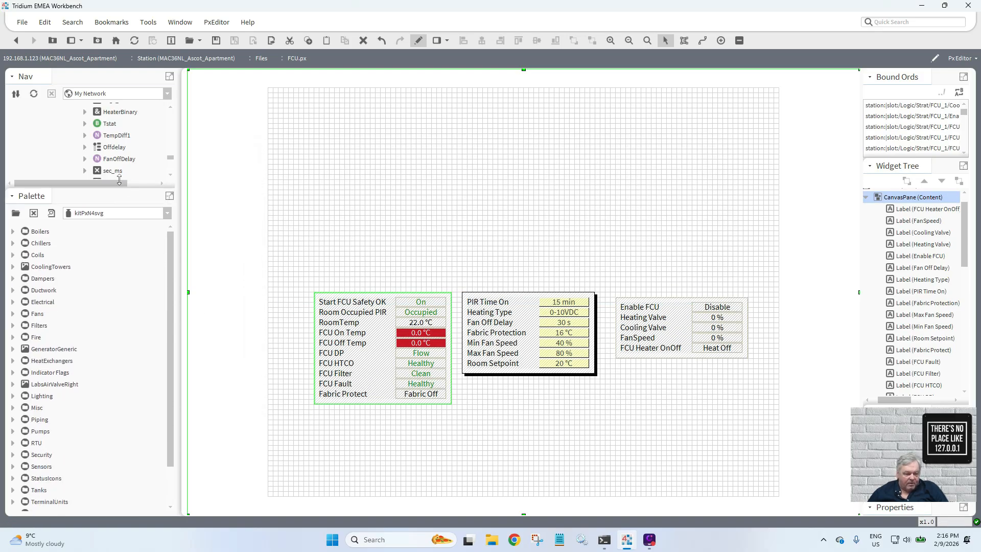
scroll(173, 342, down, 1)
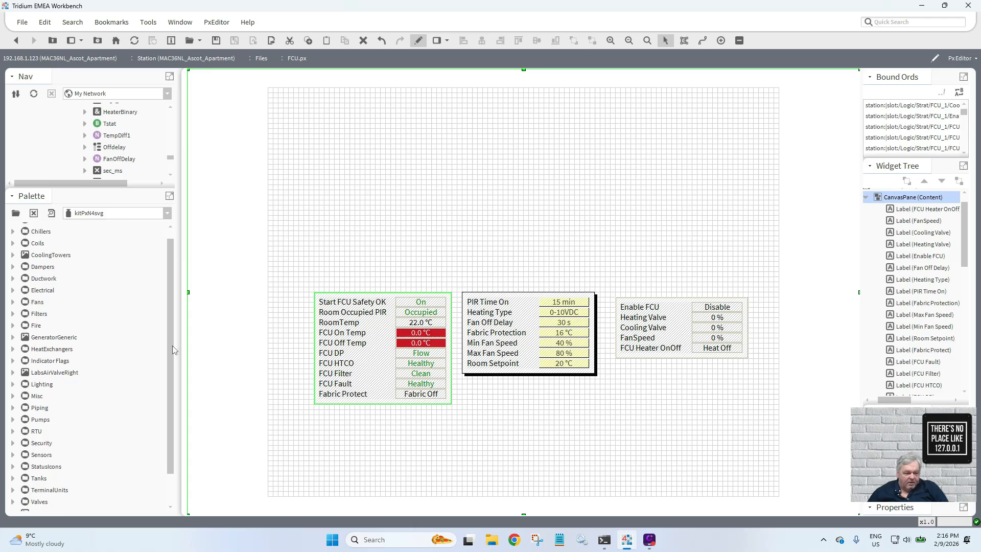
click(12, 279)
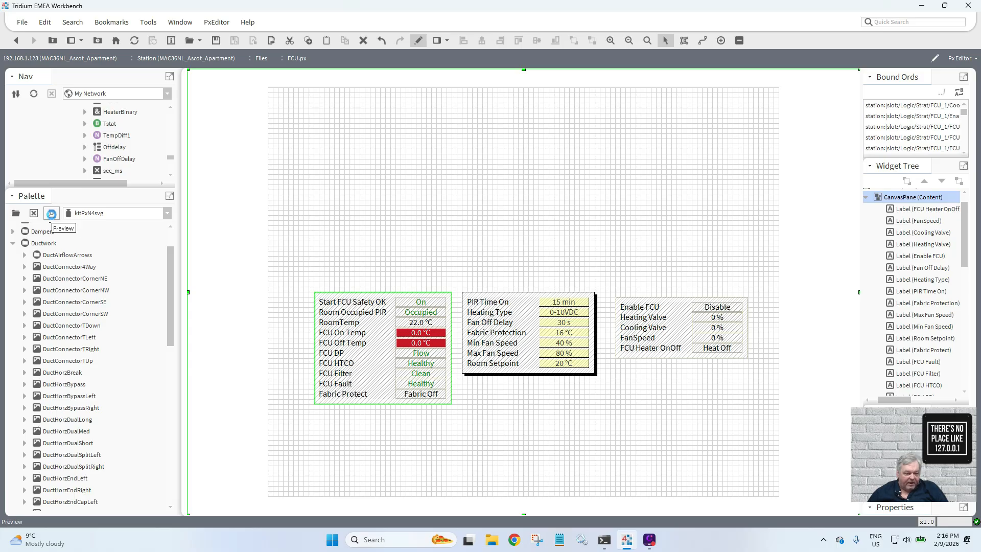
click(51, 213)
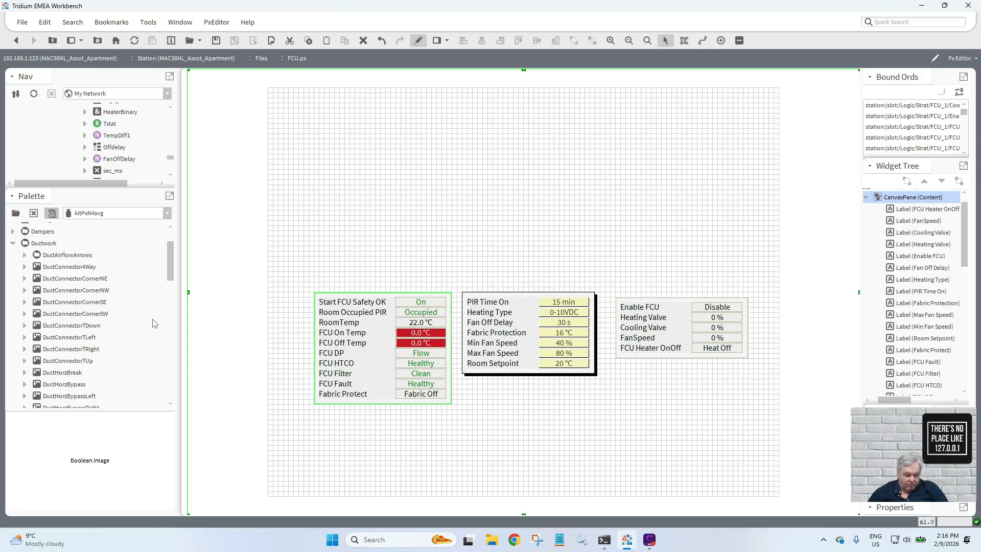
- Preview the horizontal duct pieces and add a DuctHorzShort picture to the empty canvas area above the label groups
drag(171, 277, 179, 319)
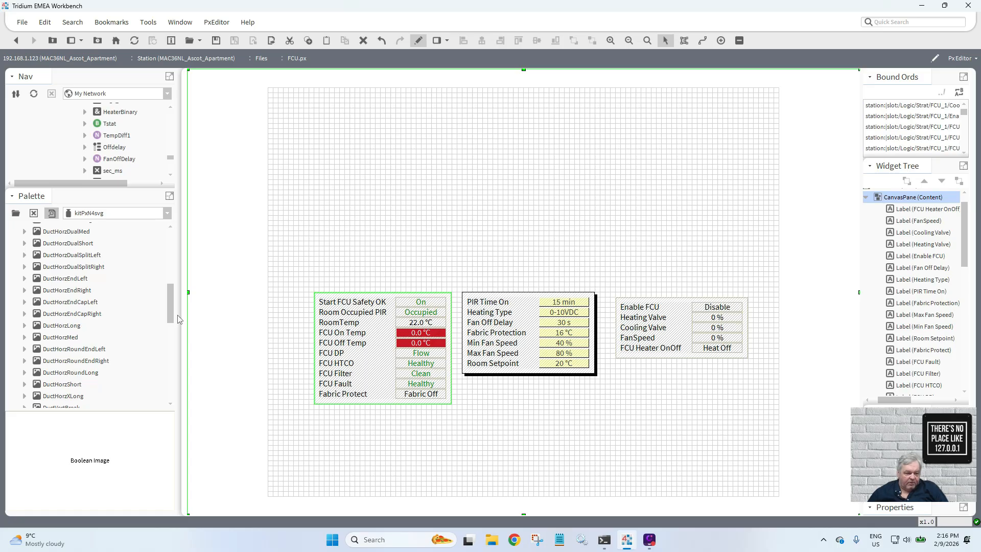
click(67, 339)
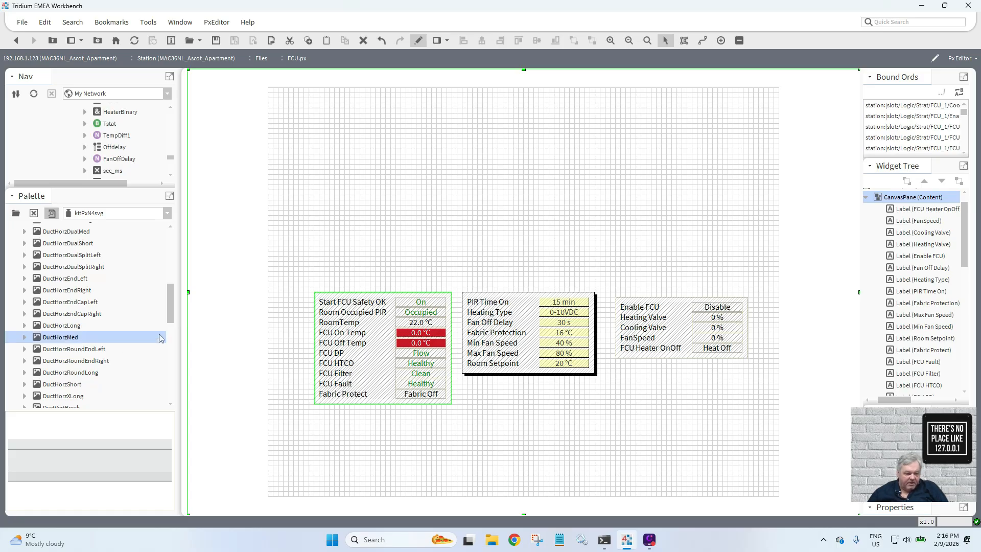
drag(173, 319, 173, 334)
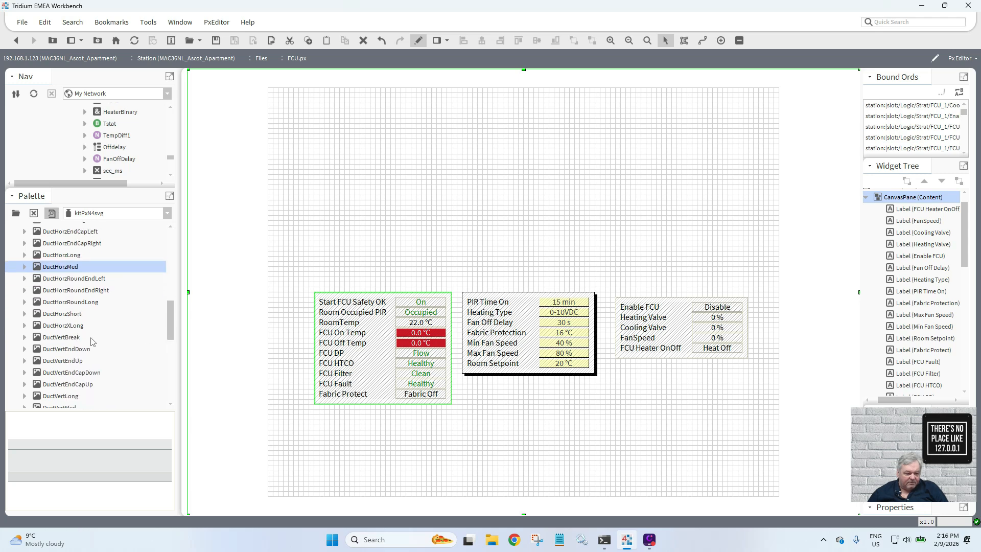
click(59, 313)
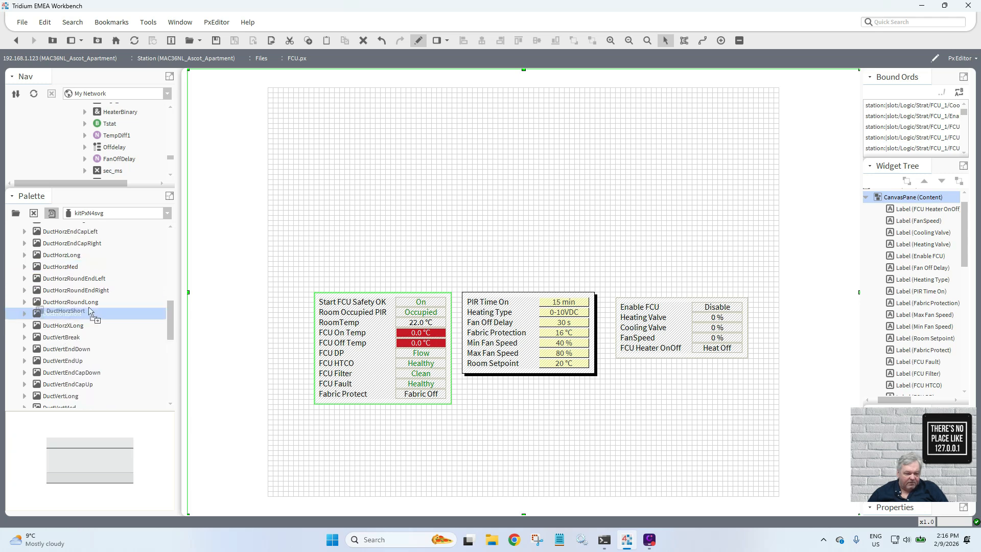
mouse_move(59, 318)
mouse_down()
mouse_move(306, 245)
mouse_move(453, 161)
mouse_up()
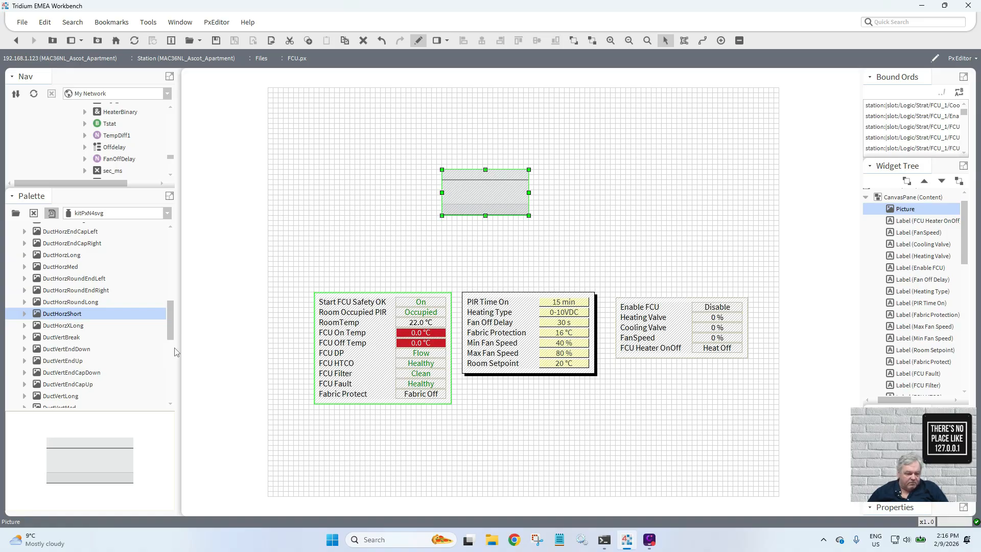
- Find the duct end pieces and add a DuctHorzEndRight picture below the short duct
scroll(170, 331, down, 2)
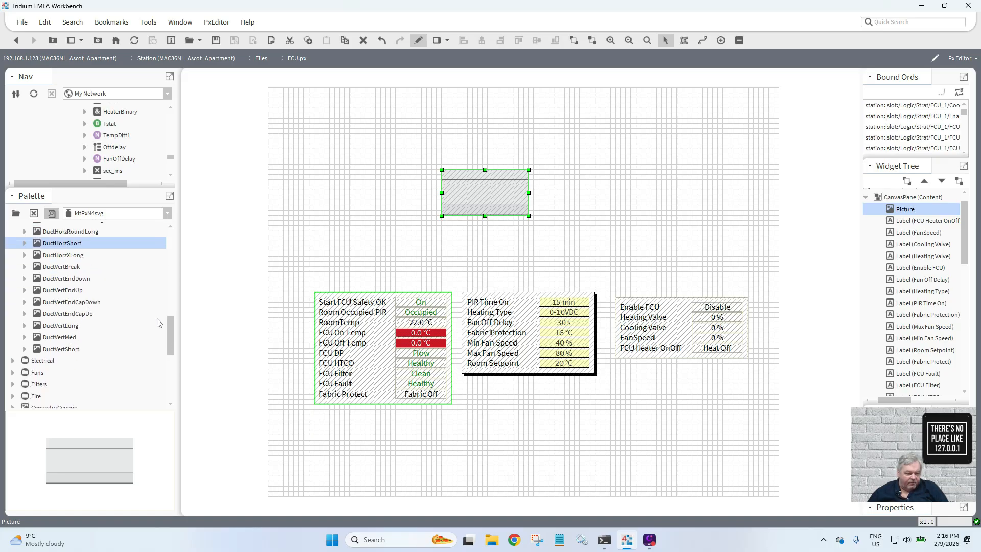
drag(171, 333, 173, 302)
click(88, 291)
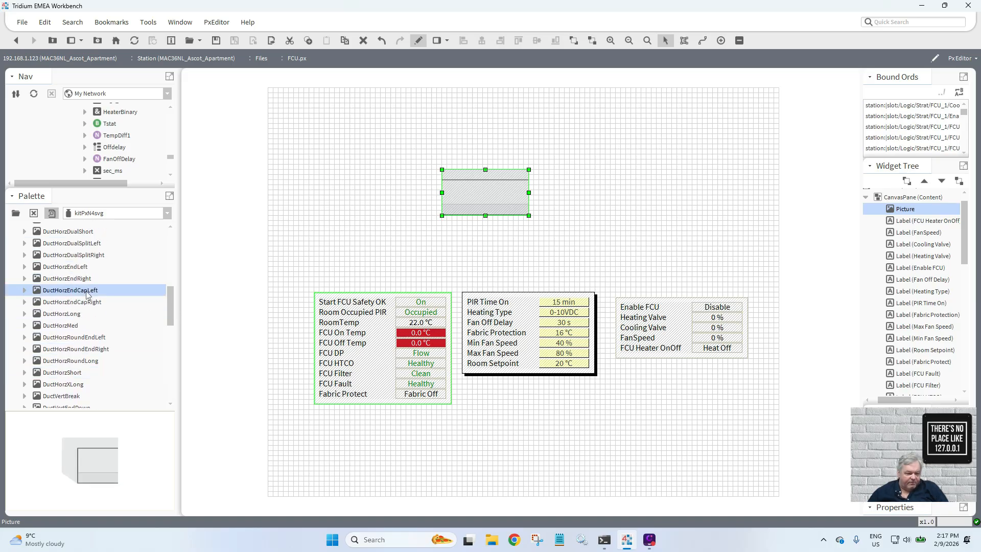
click(80, 280)
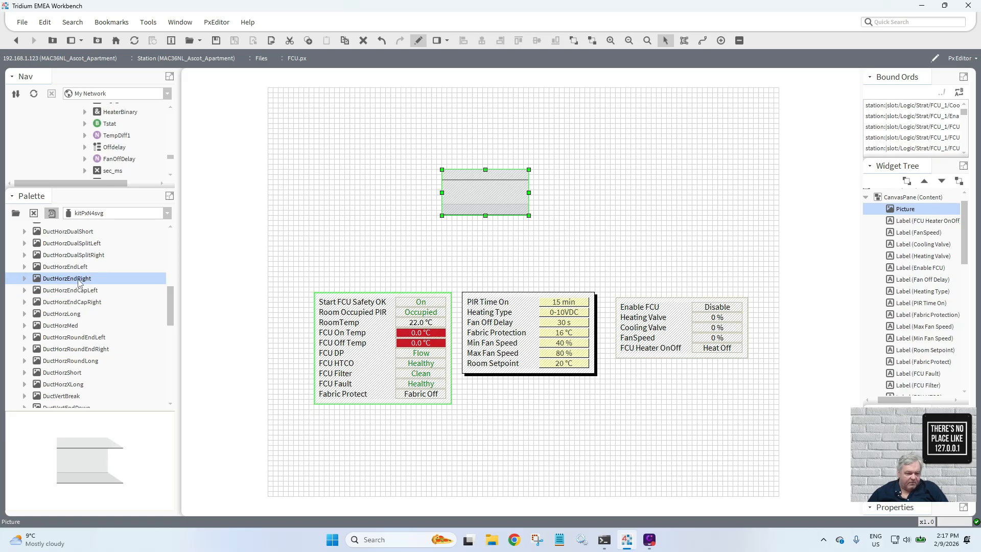
drag(80, 280, 411, 236)
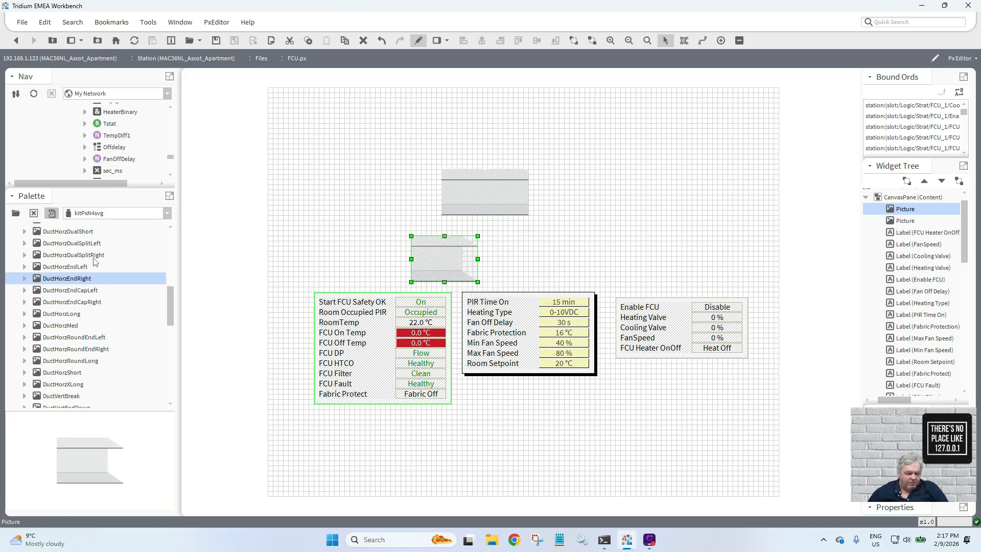
- Add a DuctHorzEndLeft picture and join both end pieces to the short duct's matching ends to form one continuous duct
click(80, 268)
drag(80, 271, 336, 207)
drag(368, 237, 419, 201)
click(434, 262)
drag(433, 262, 545, 197)
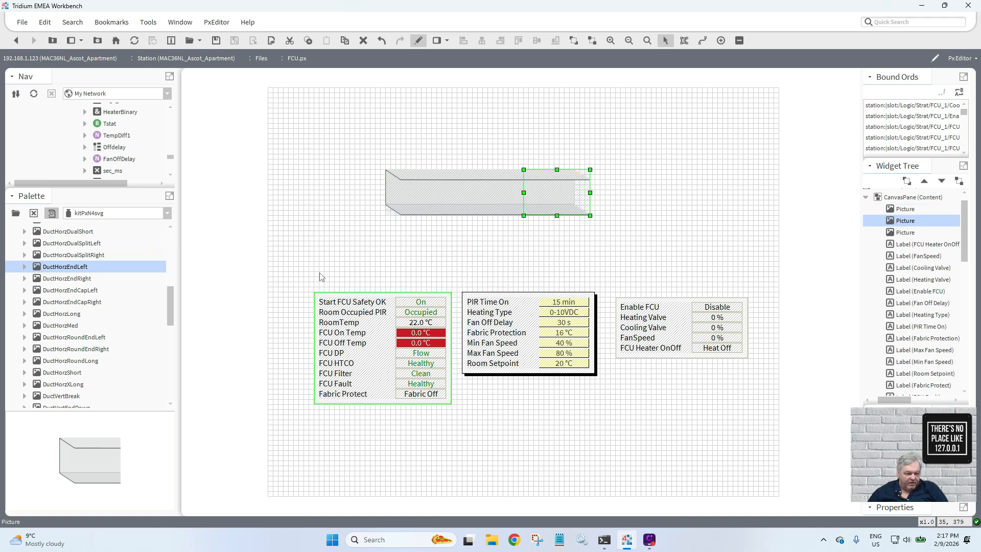
- Compare the filter images in the Filters folder and add a FilterSingle picture to the canvas just below the duct
drag(173, 283, 172, 256)
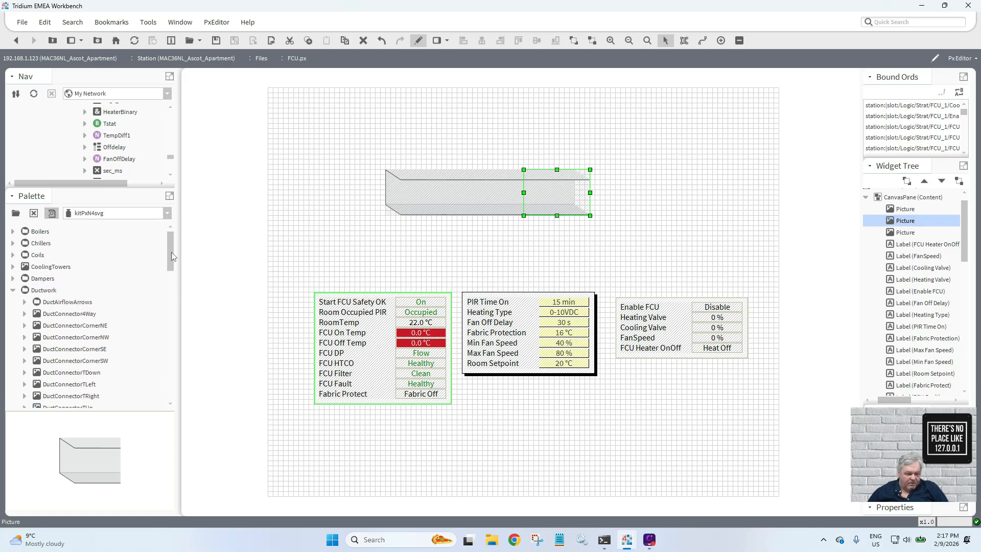
click(13, 291)
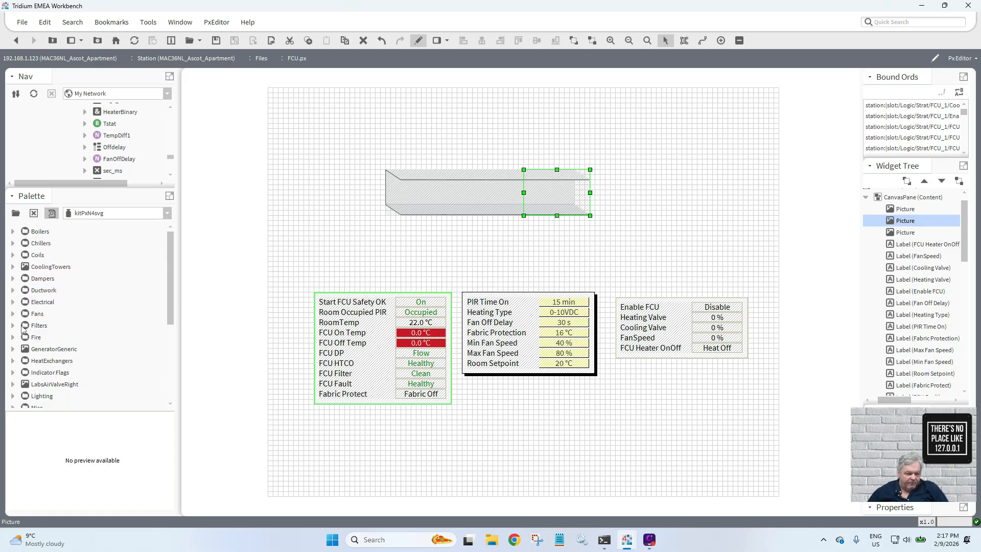
click(14, 326)
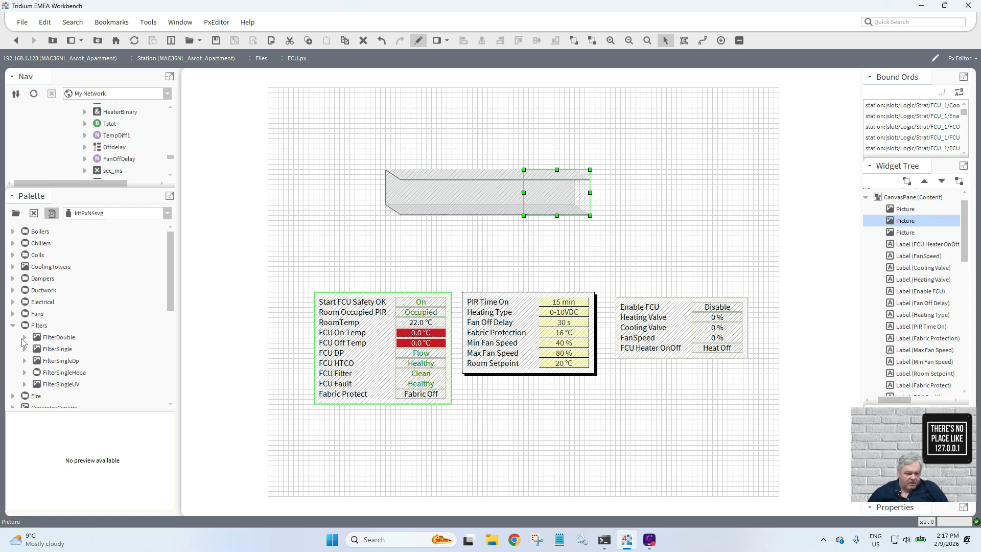
click(48, 350)
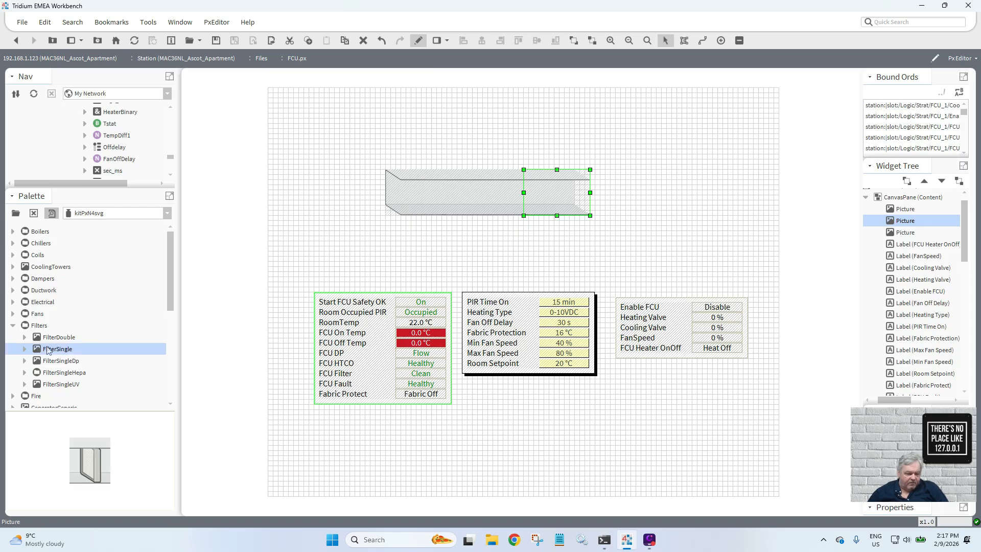
click(52, 386)
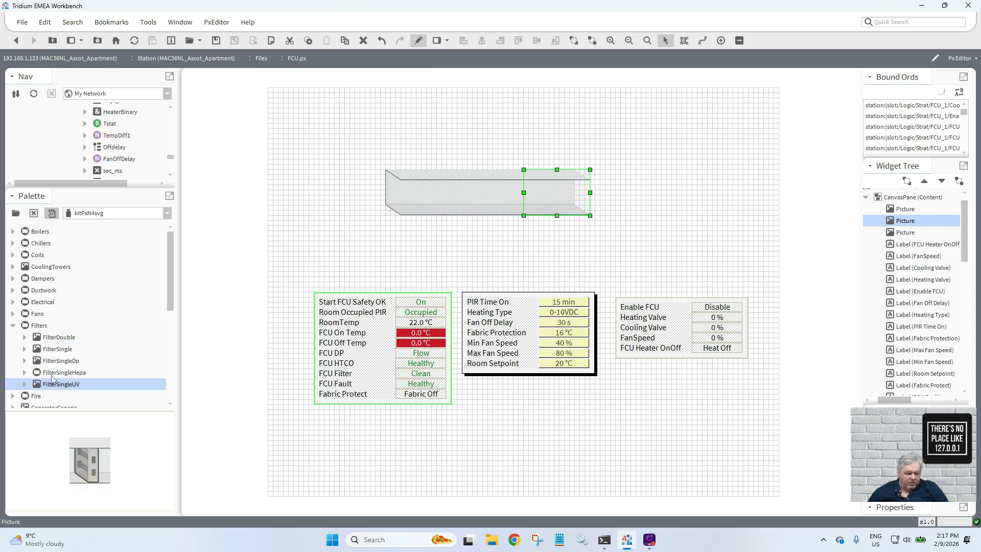
click(53, 375)
click(52, 364)
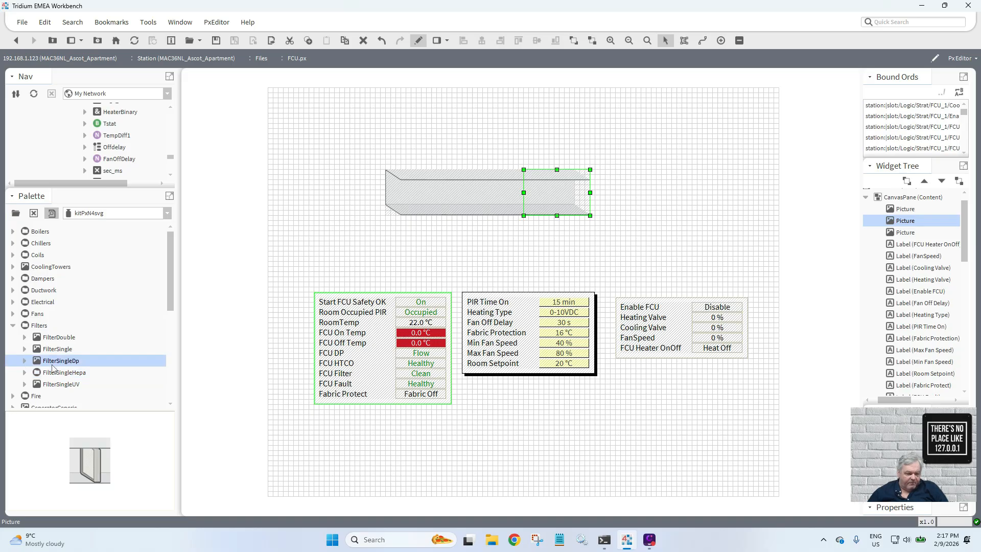
click(54, 351)
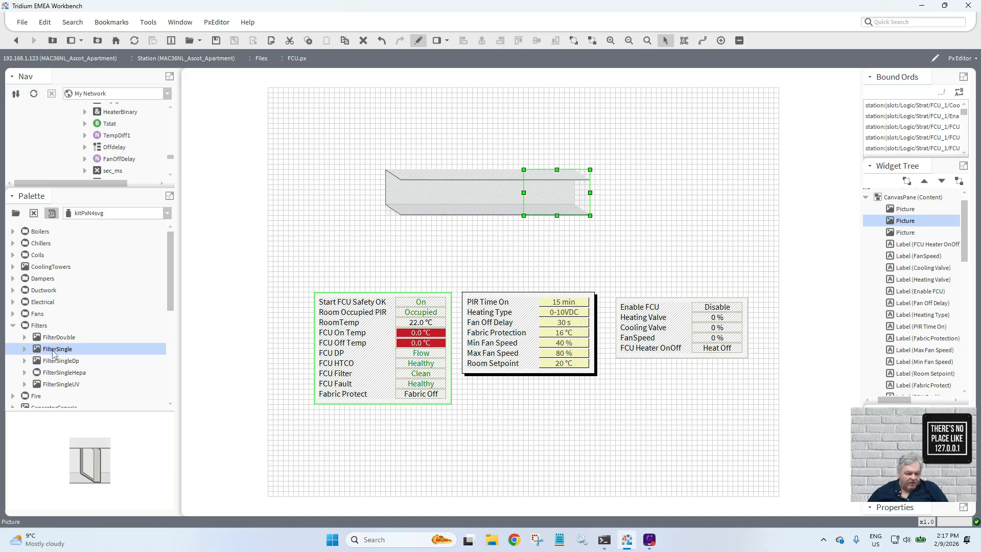
drag(52, 353, 541, 246)
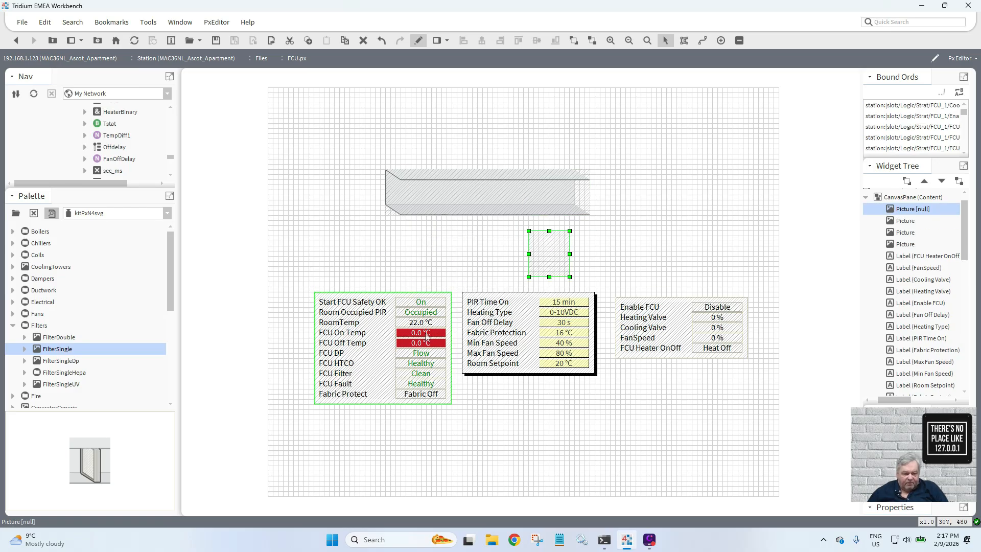
- Copy the binding ord station:|slot:/Logic/Strat/FCU_1/FCU_Filter from the FCU Filter value label and close its properties
double_click(412, 375)
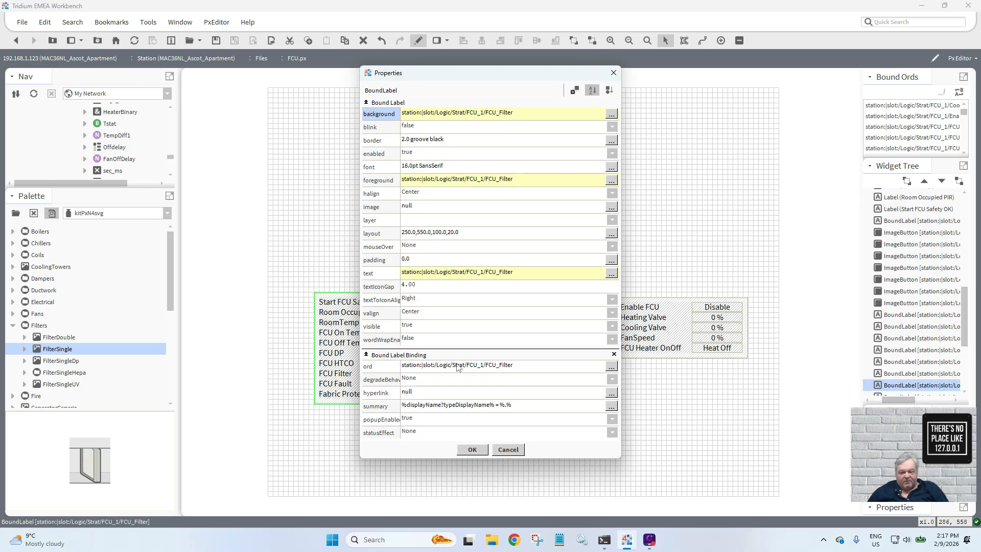
double_click(463, 366)
key(ctrl+c)
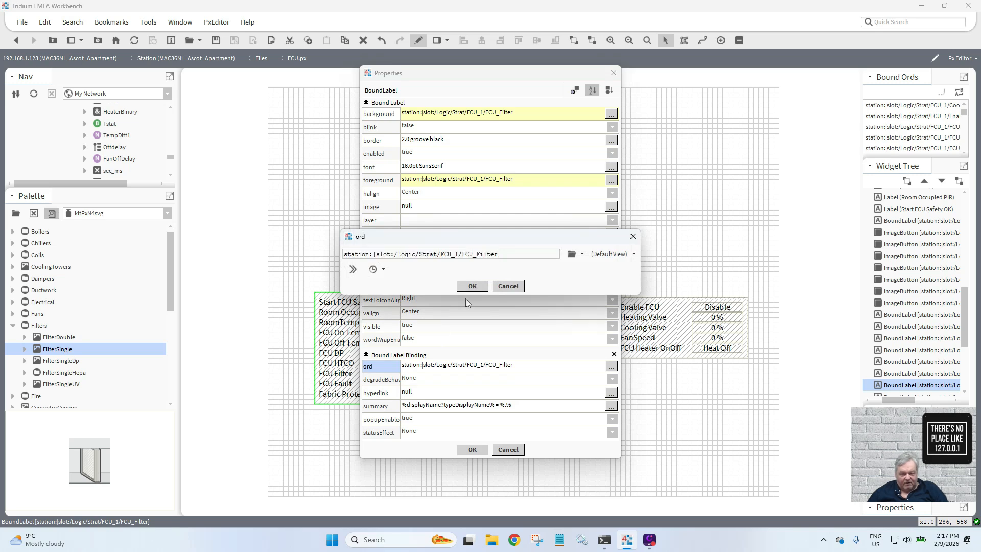
click(506, 289)
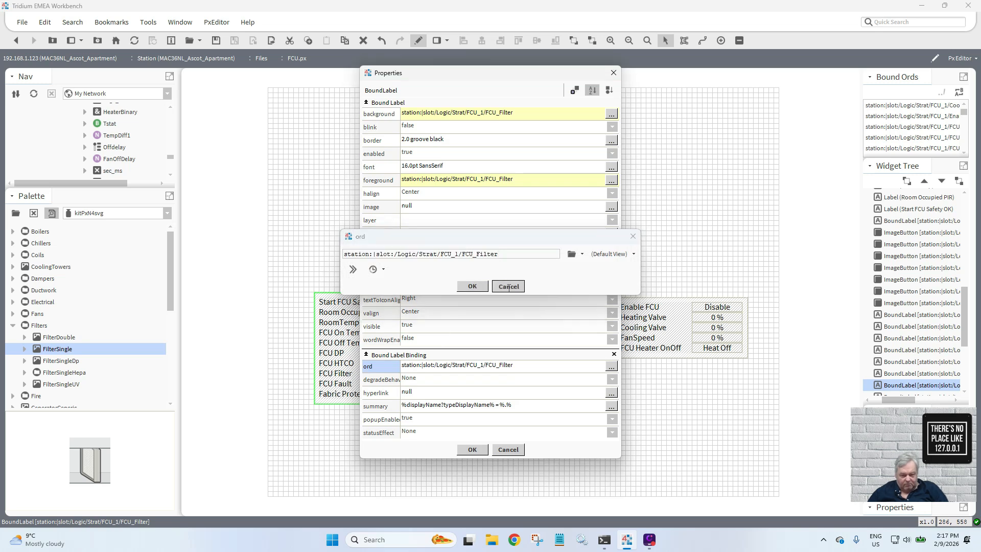
double_click(492, 366)
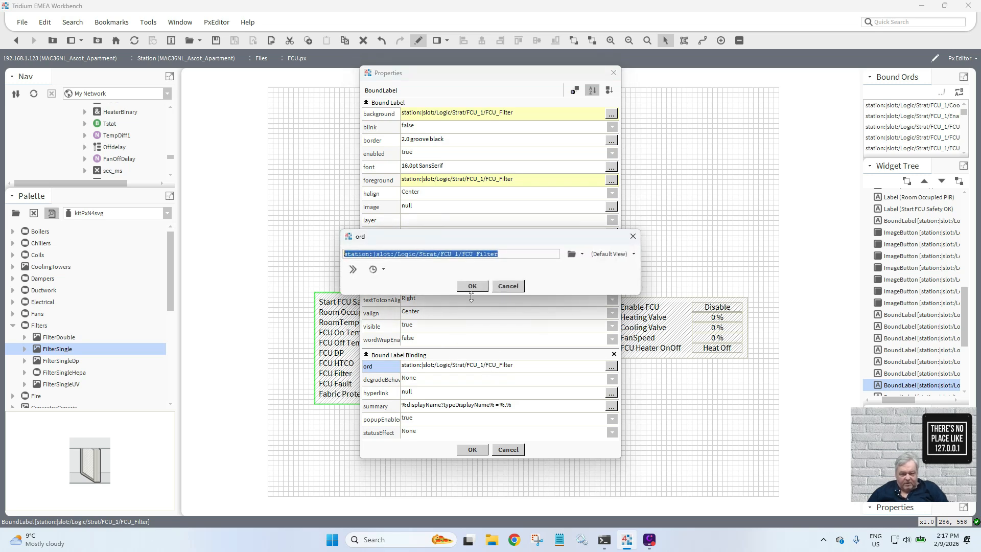
click(473, 286)
click(478, 450)
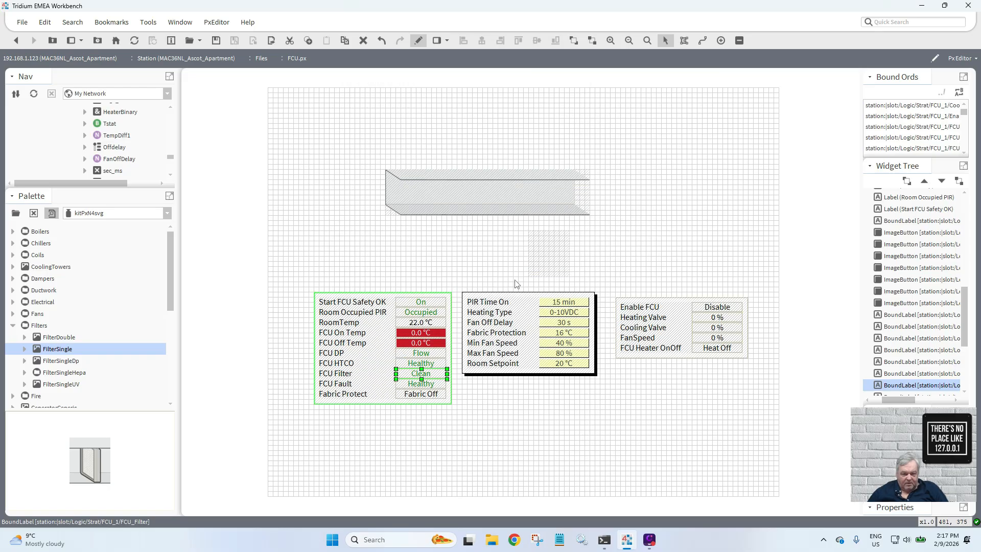
- Set the filter picture's value binding ord to the copied station:|slot:/Logic/Strat/FCU_1/FCU_Filter
double_click(549, 253)
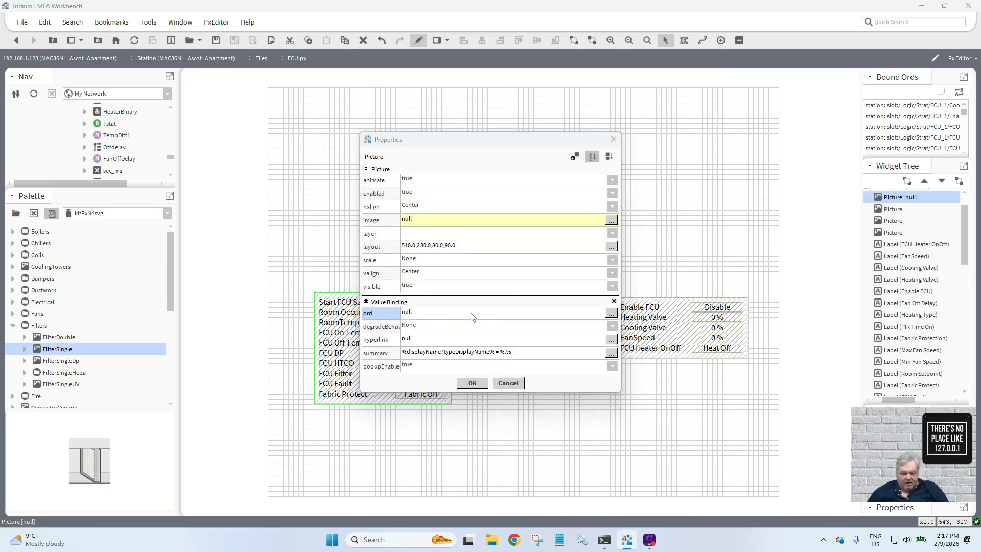
double_click(471, 316)
key(ctrl+v)
click(472, 286)
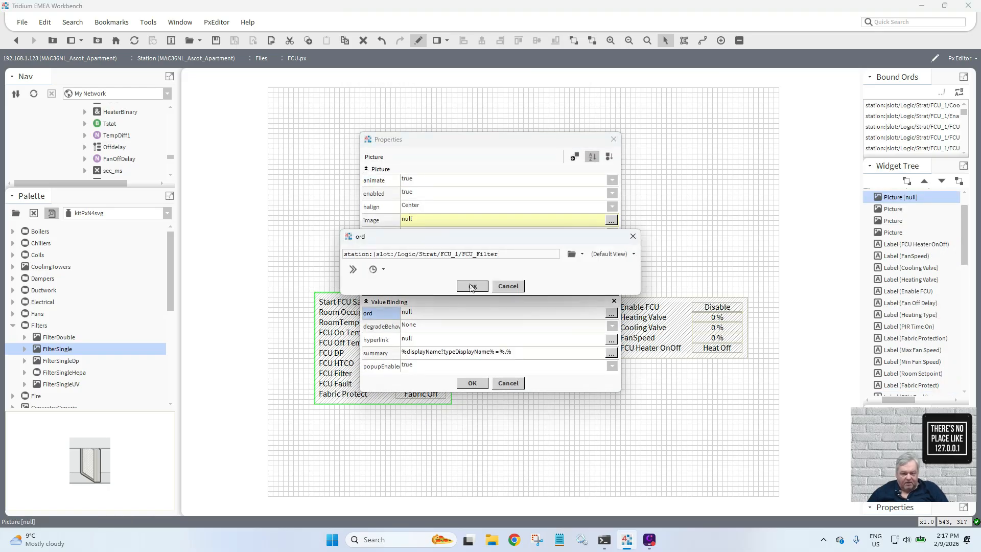
- Copy the Filter_Single_0.svg path from the filter picture's first image range and check the file path of the 80 to +inf range
double_click(466, 221)
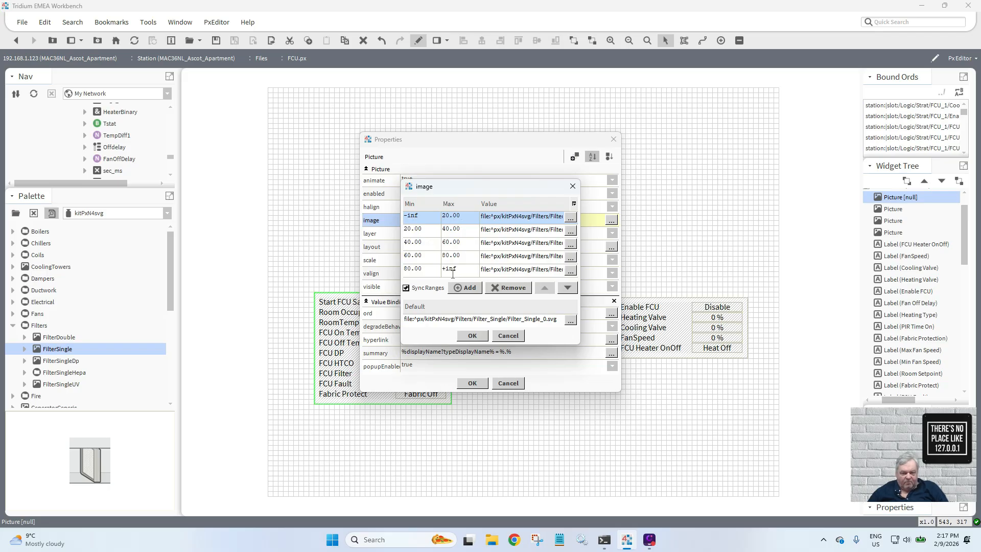
double_click(480, 217)
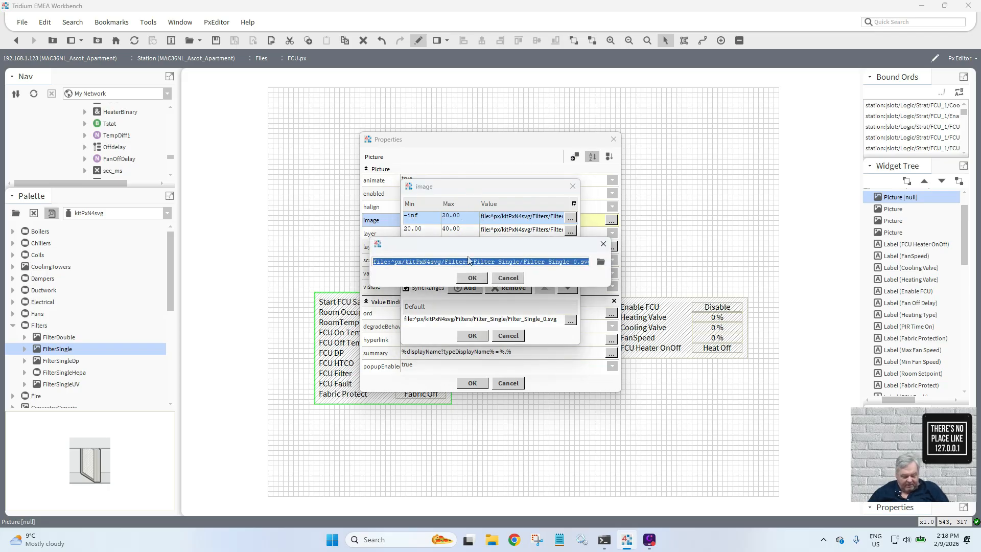
click(473, 277)
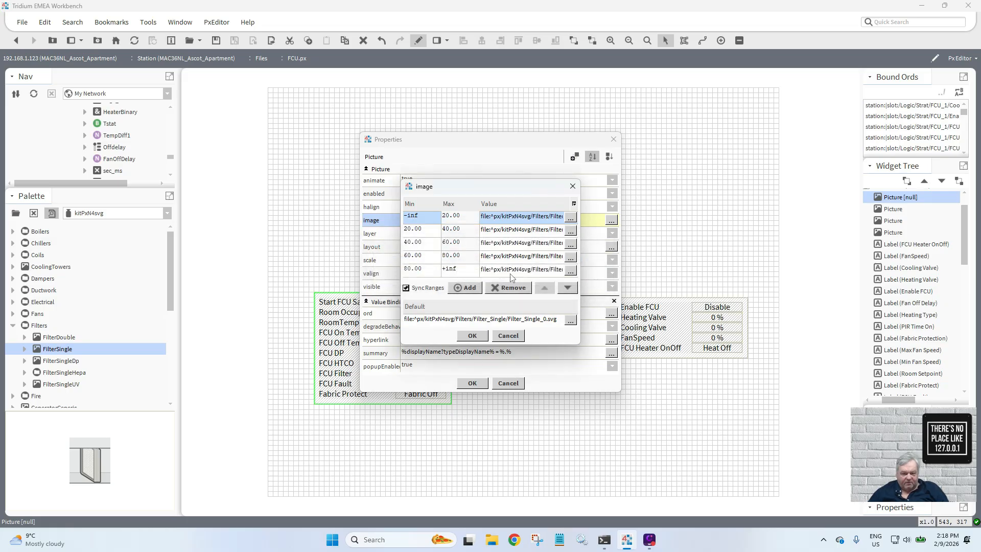
double_click(530, 271)
drag(532, 262, 646, 275)
click(510, 278)
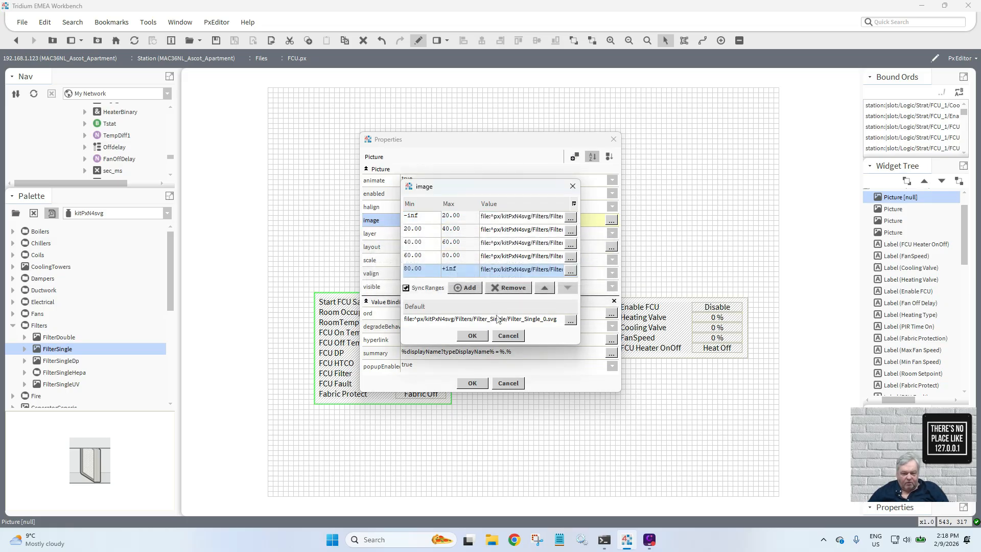
click(472, 336)
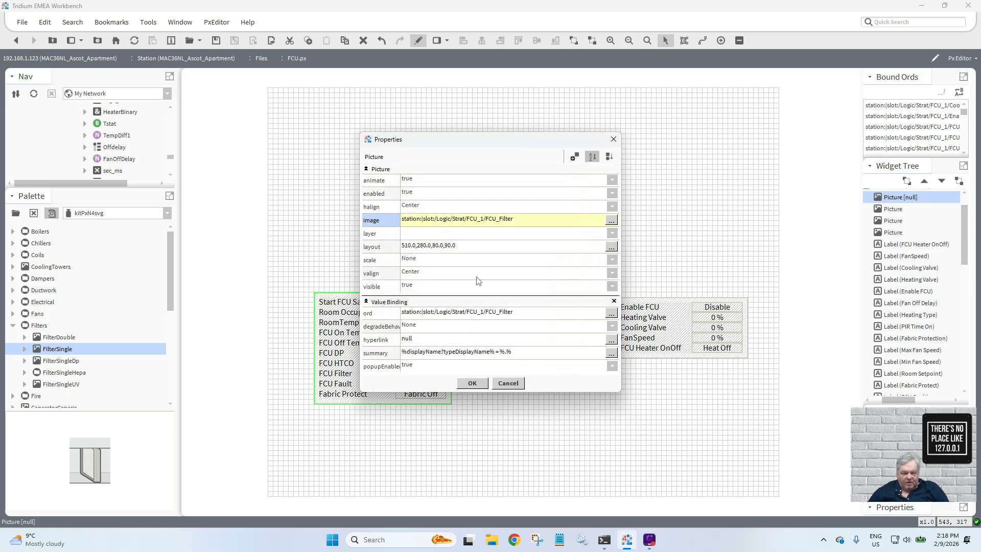
- Replace the filter picture's image animation with a Boolean To Simple conversion using Filter_Single_4.svg for true and Filter_Single_0.svg for false
right_click(465, 225)
click(478, 240)
right_click(417, 222)
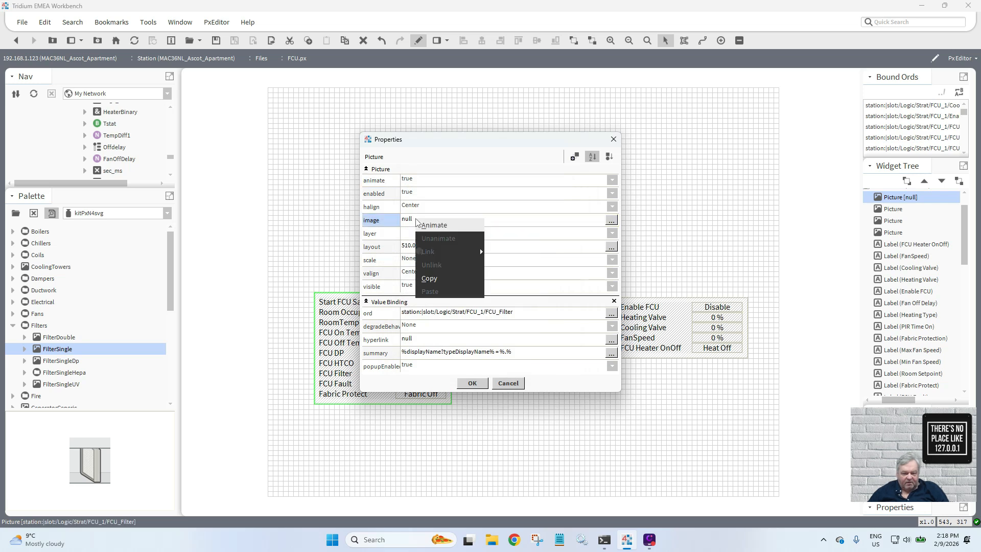
click(434, 225)
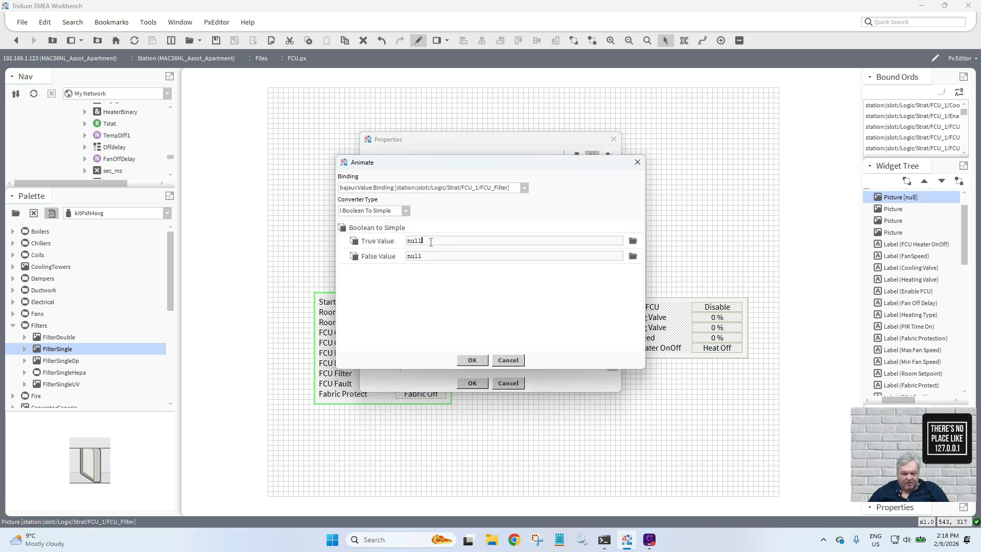
double_click(431, 243)
key(ctrl+v)
double_click(424, 255)
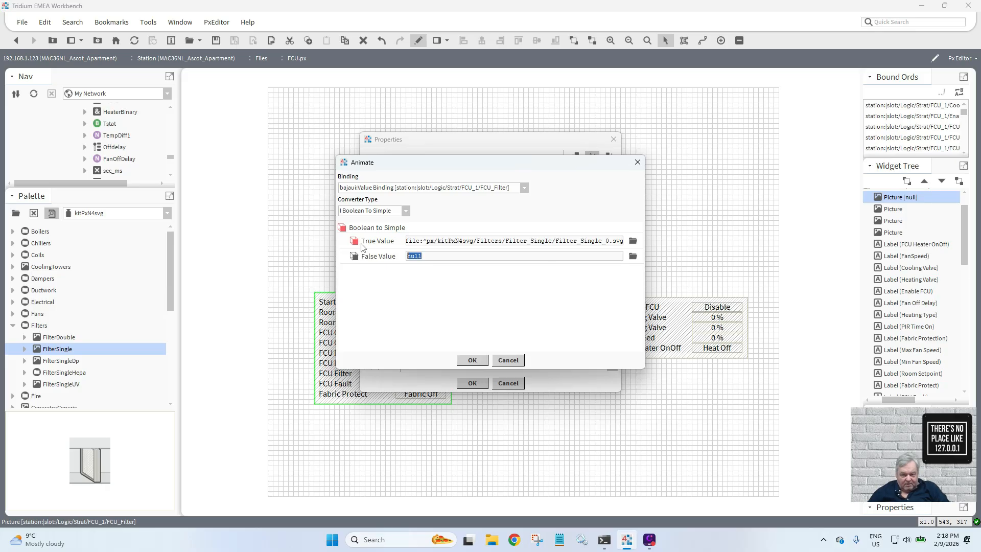
key(ctrl+v)
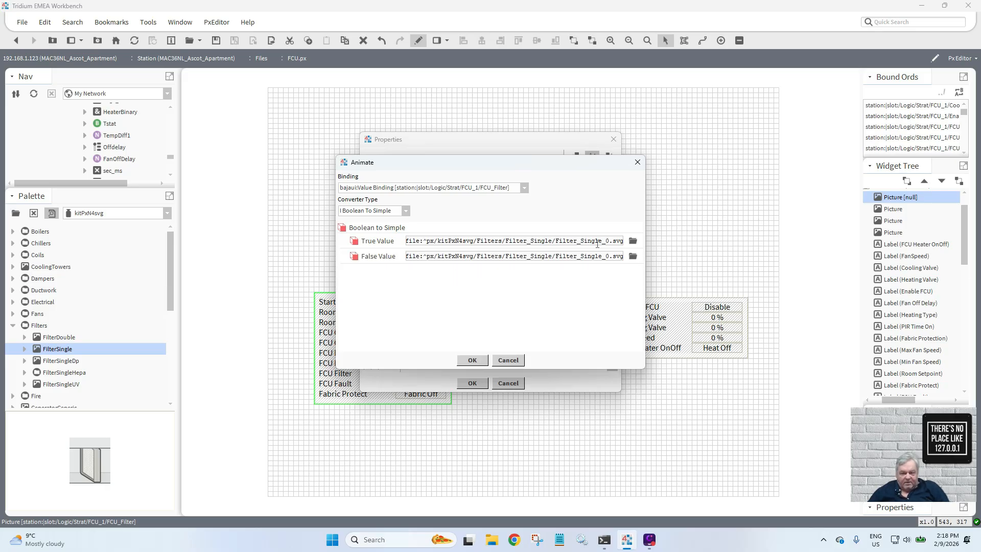
click(605, 242)
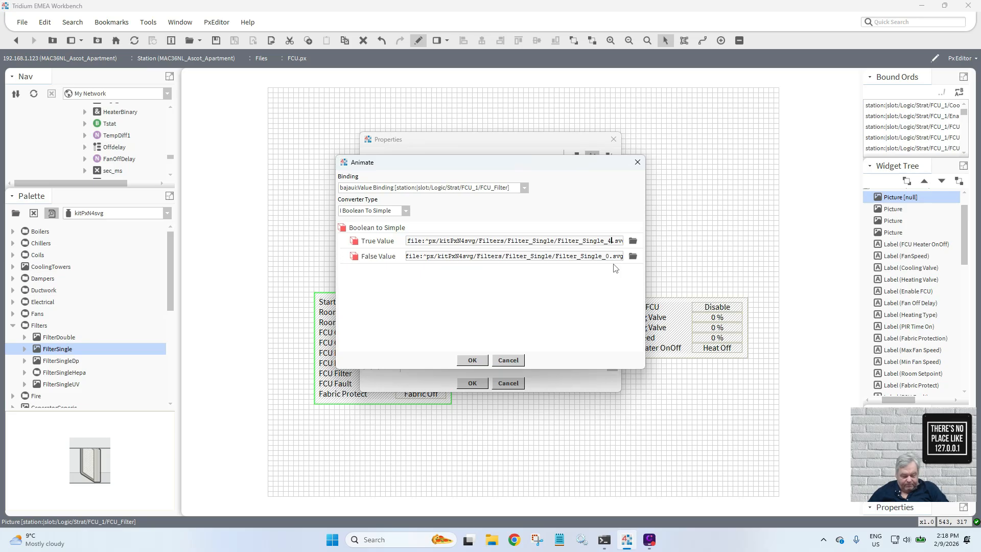
click(472, 361)
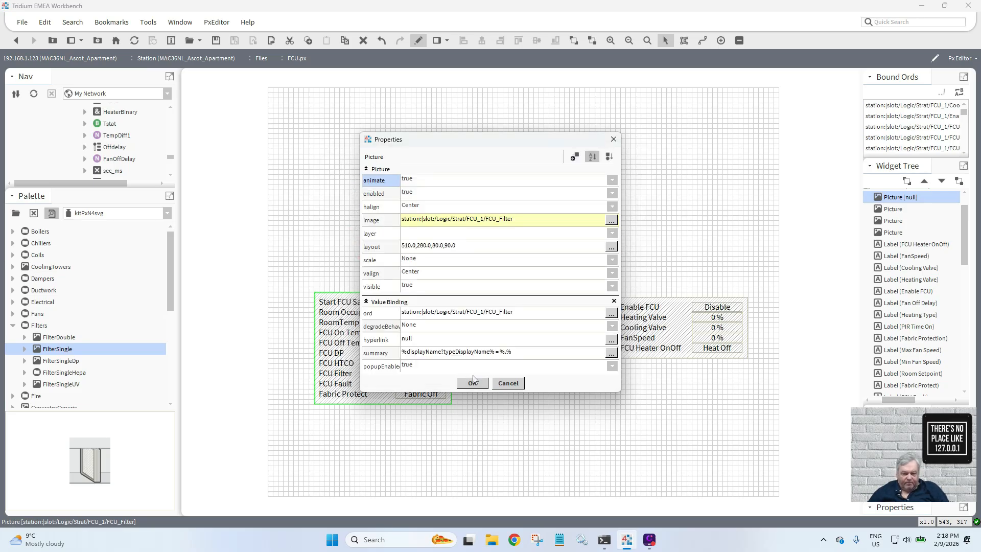
click(472, 383)
- Move the filter picture into the duct near its left end, aligned with the duct walls
drag(544, 252, 535, 199)
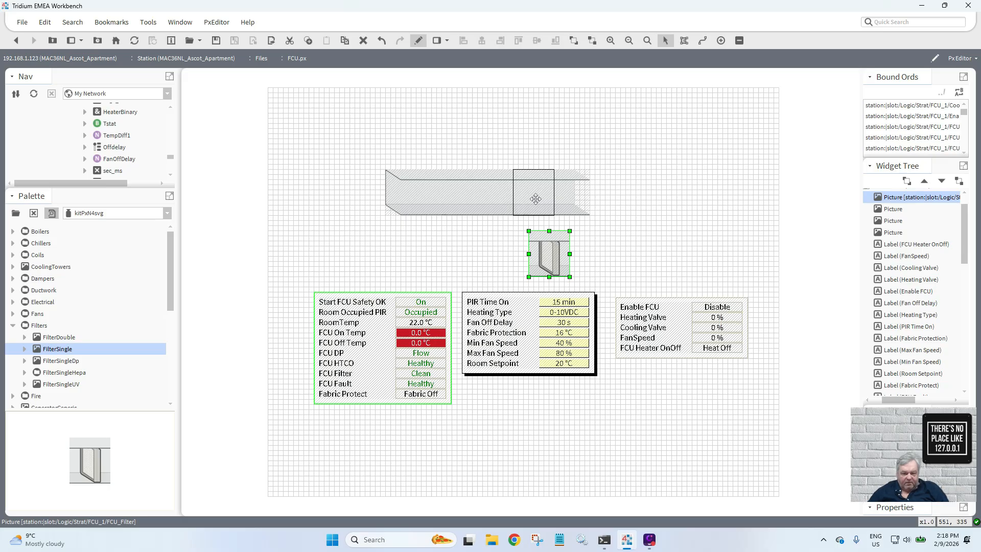
drag(536, 199, 431, 198)
click(453, 267)
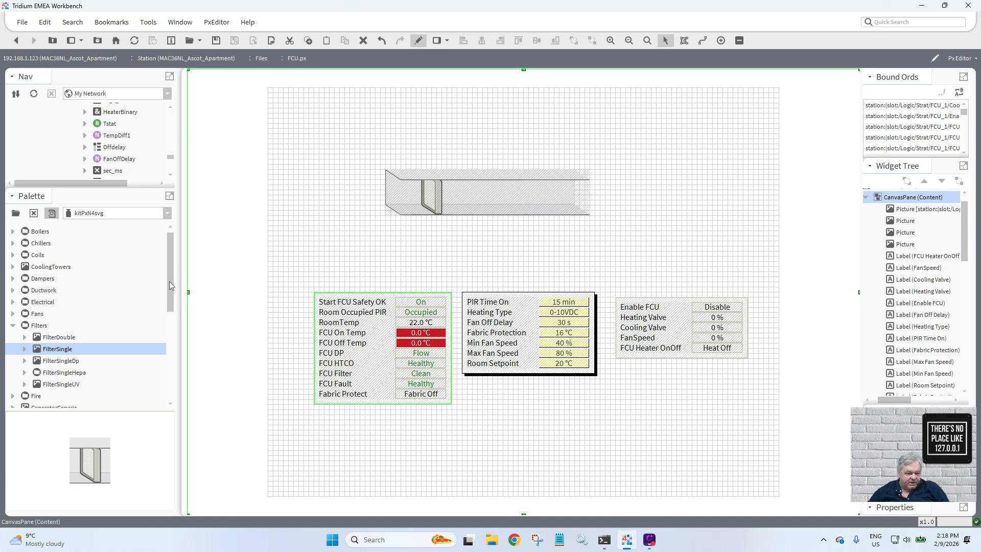
- Find the duct sensors in the Sensors folder and add a SensorDuctDpTop picture on the duct's upper edge, toward the right end
scroll(170, 285, down, 1)
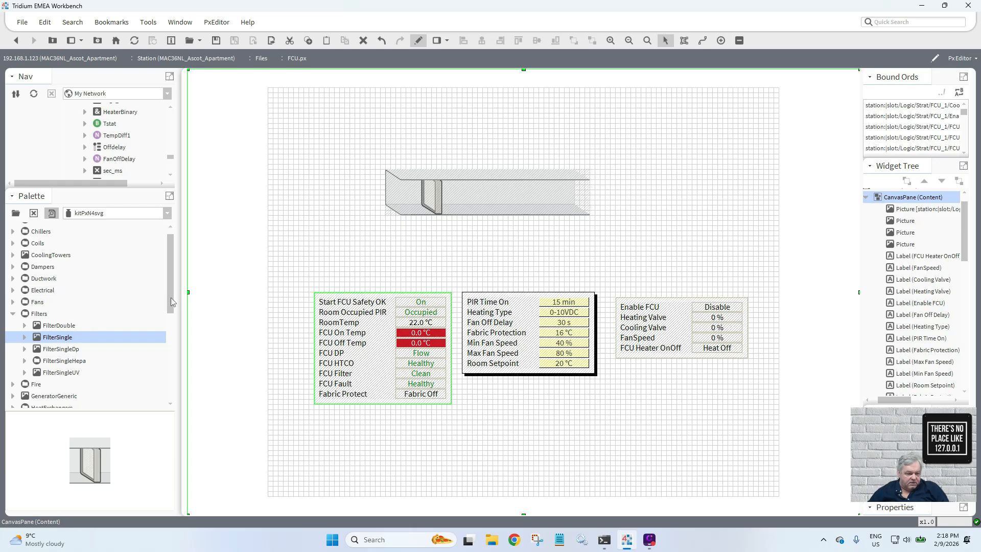
drag(171, 302, 171, 381)
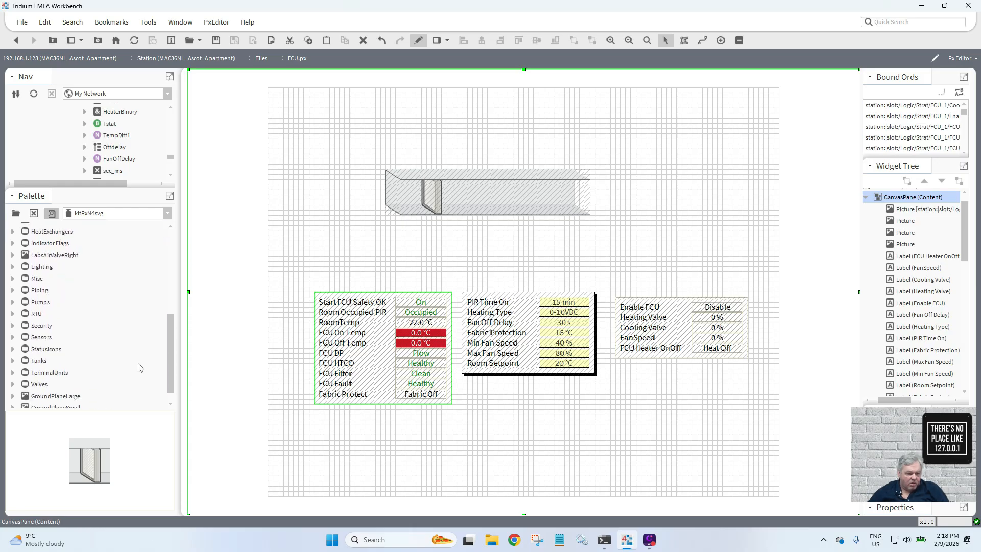
click(14, 337)
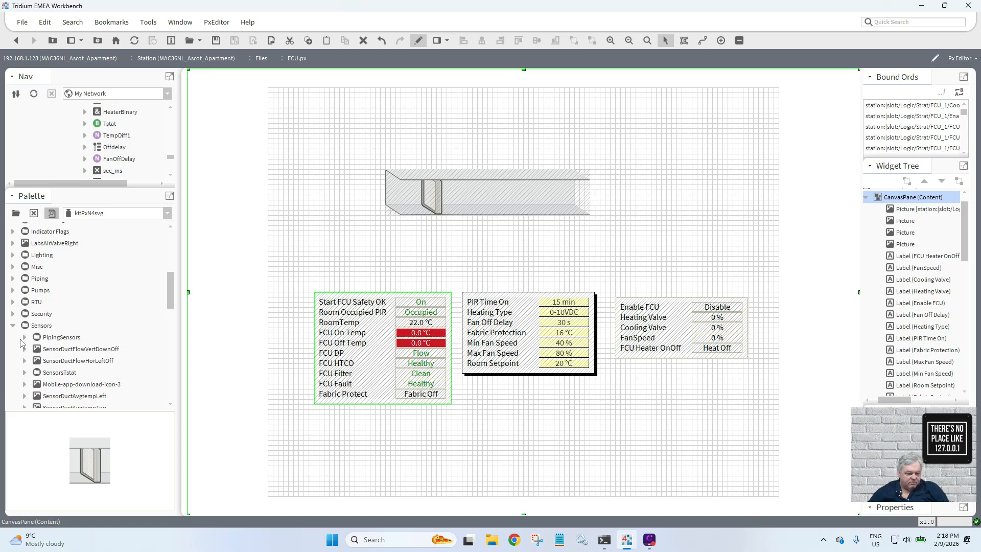
scroll(172, 311, down, 3)
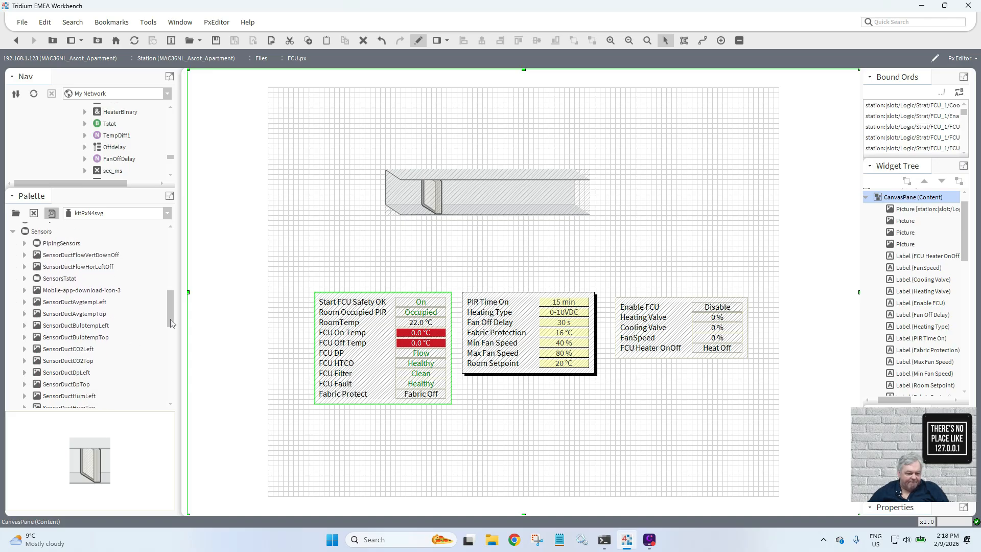
drag(172, 326, 172, 331)
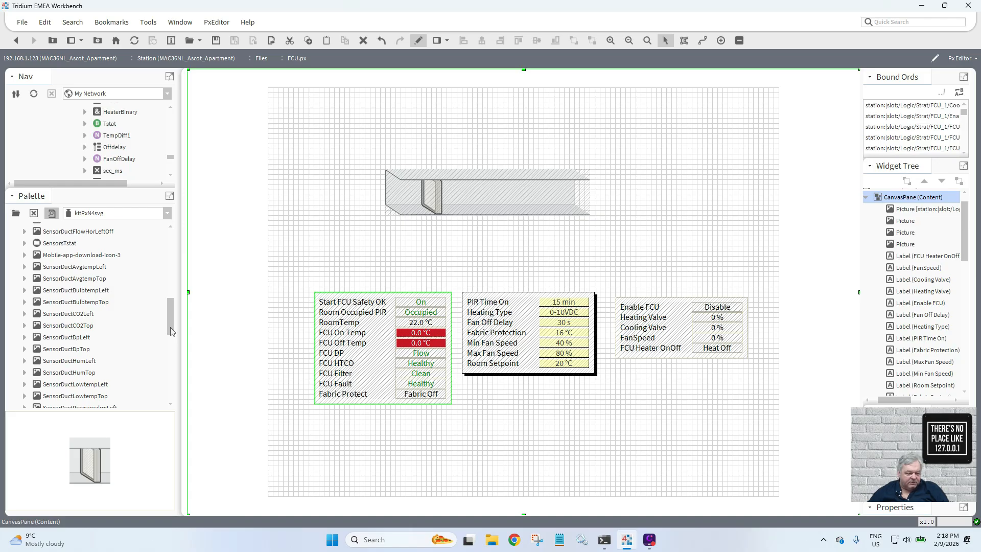
drag(84, 350, 529, 176)
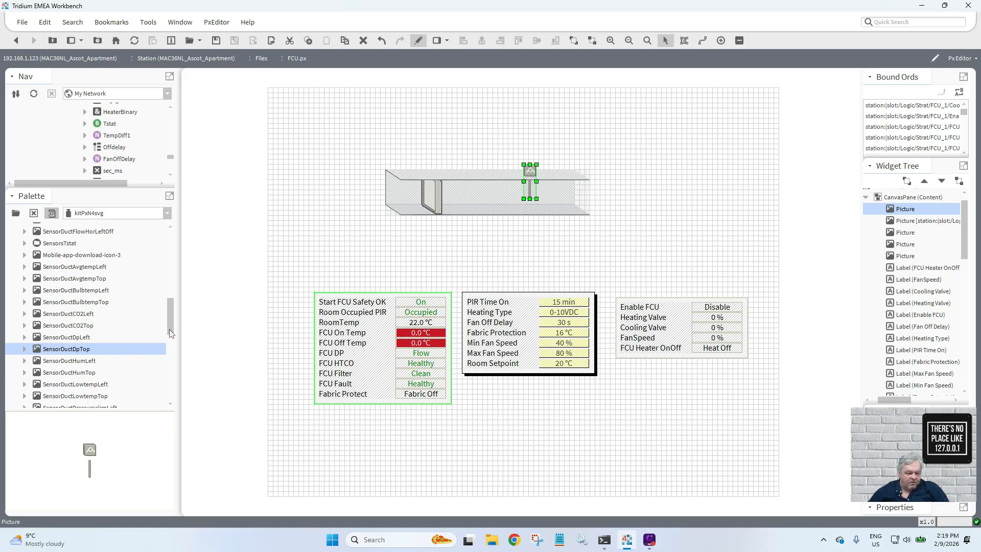
- Preview other duct sensor images and add a SensorDuctLowtempTop picture on the duct's upper edge, just left of the filter
drag(172, 333, 172, 343)
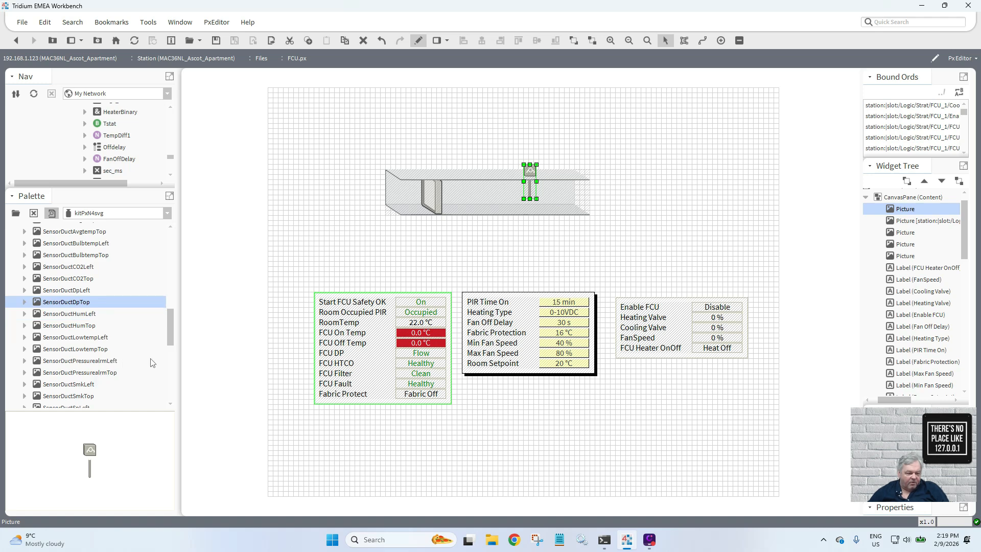
drag(168, 346, 173, 356)
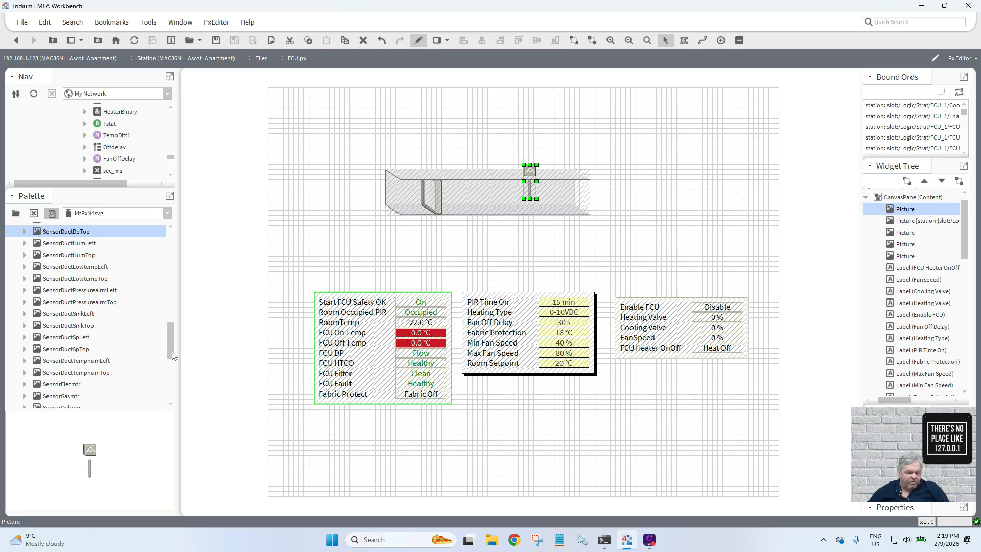
click(78, 351)
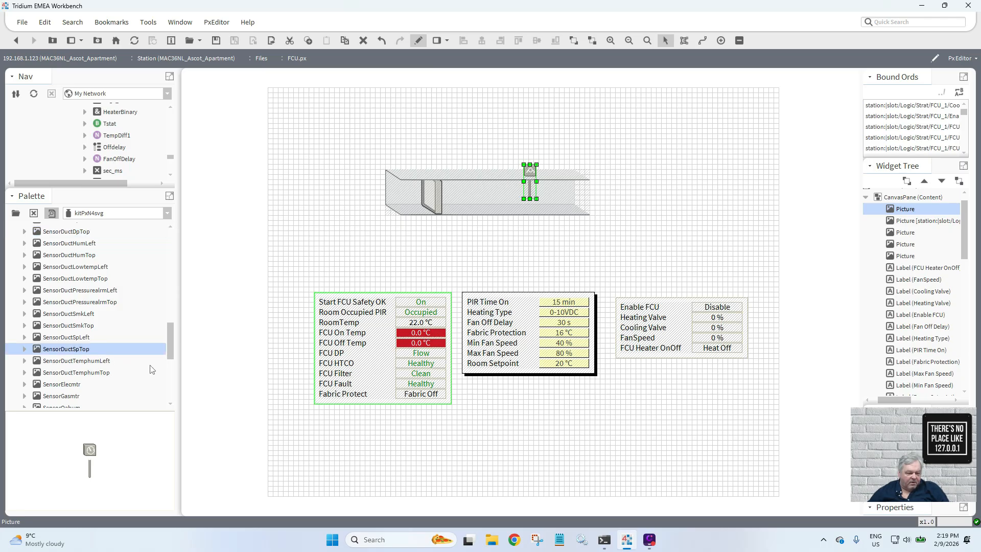
mouse_move(169, 353)
mouse_down()
mouse_move(173, 371)
mouse_move(174, 354)
mouse_up()
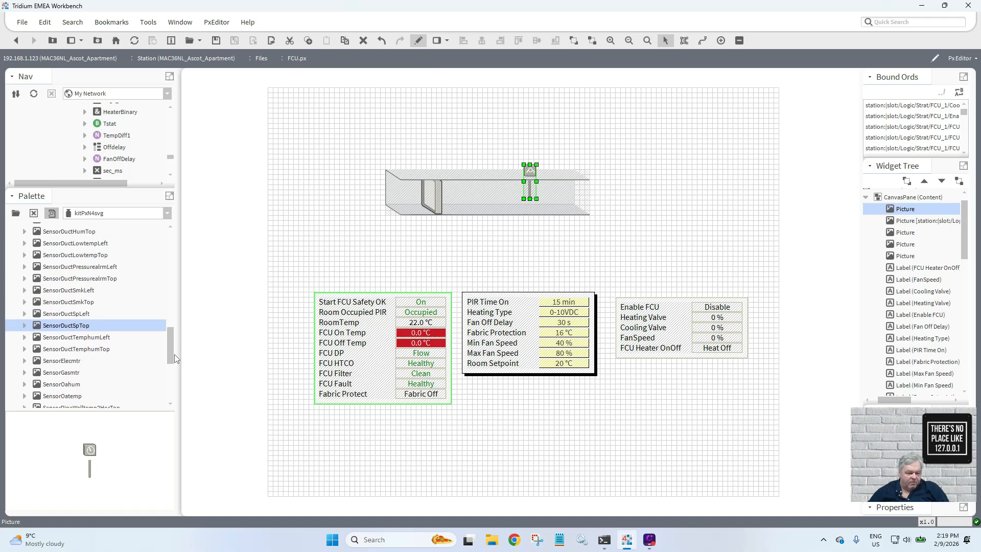
click(98, 338)
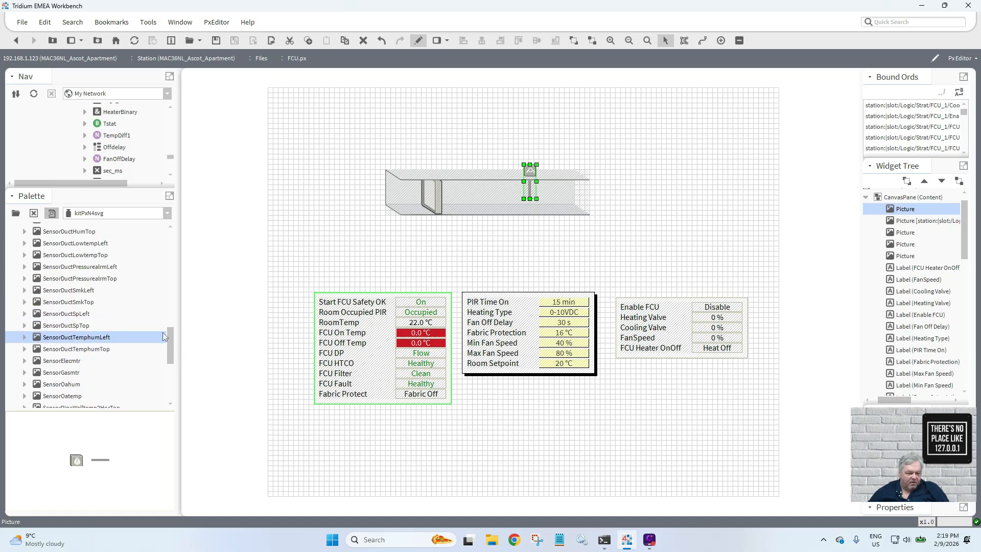
scroll(171, 339, up, 1)
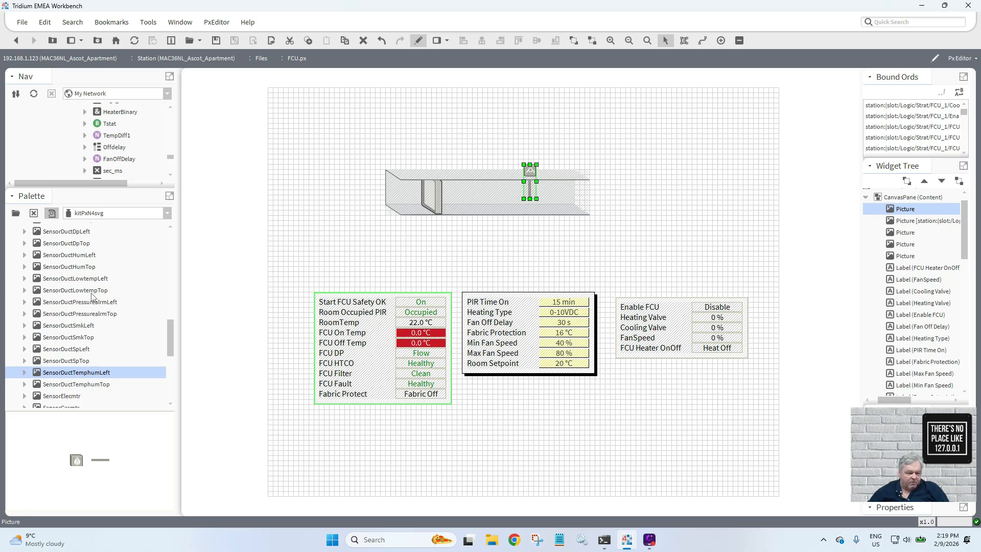
click(90, 291)
drag(90, 294, 413, 171)
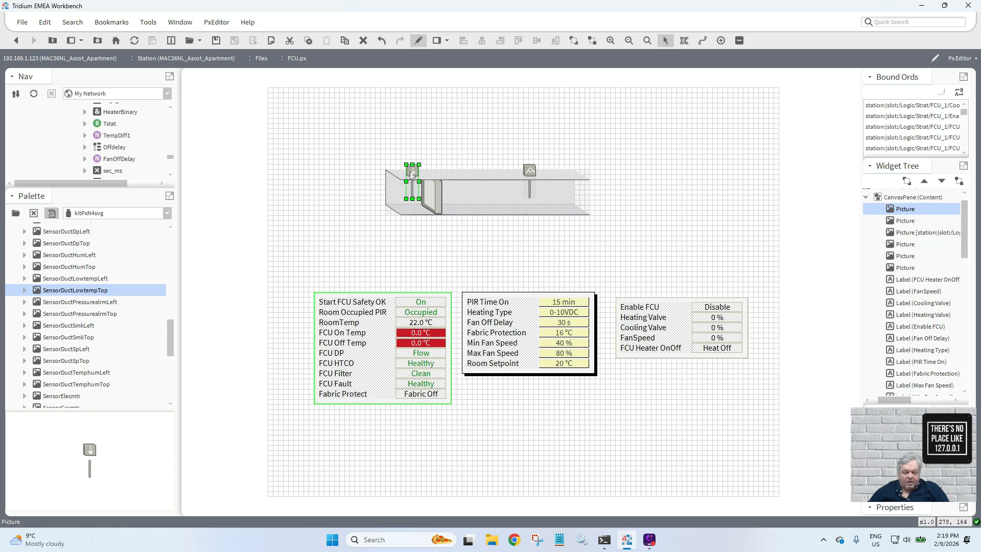
- Duplicate the low-temperature duct sensor and place the copy at the duct's right end, beyond the DP sensor
right_click(411, 173)
click(435, 234)
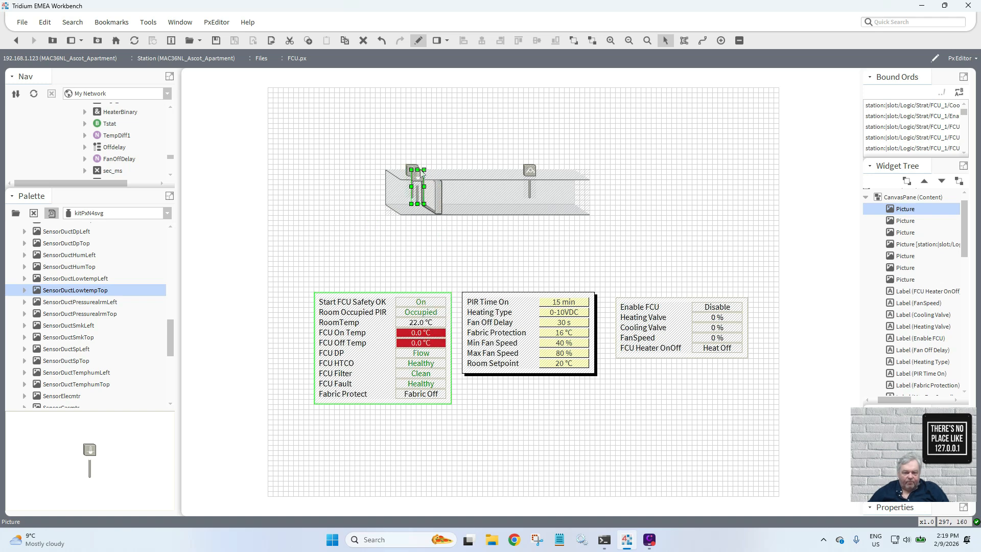
drag(418, 174, 568, 171)
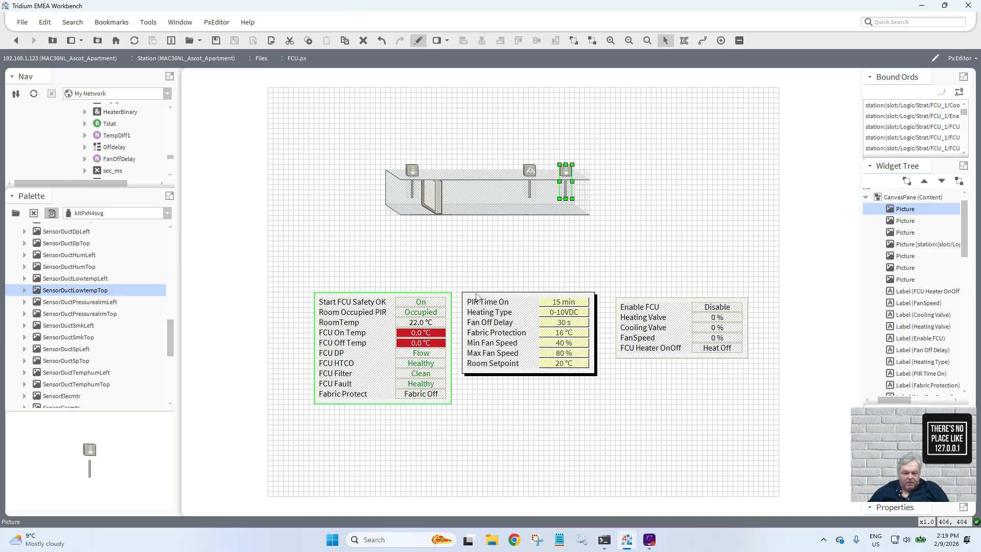
- Copy the FCU On Temp and FCU Off Temp value labels, paste them below the duct's right end, and narrow both copies
click(425, 338)
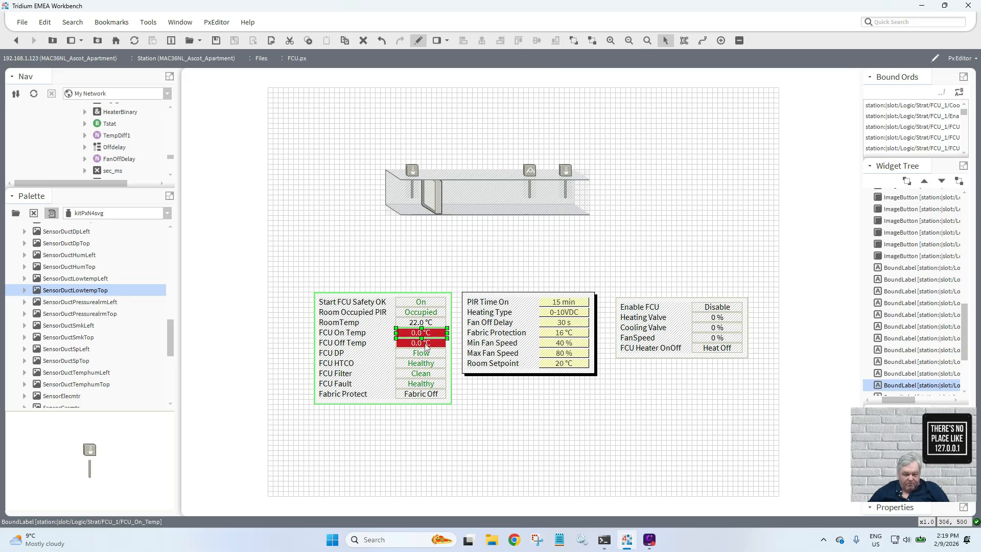
click(425, 345)
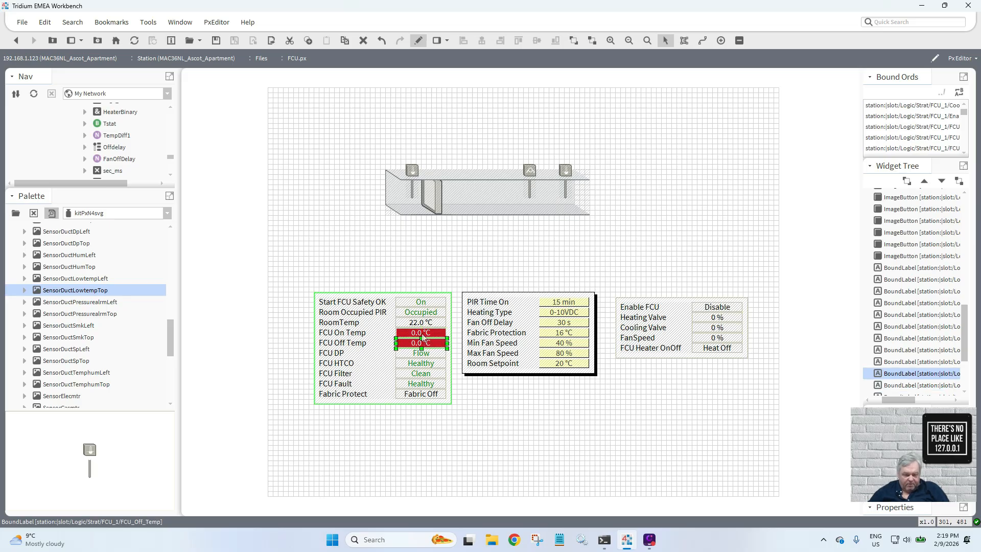
ctrl+click(424, 335)
right_click(422, 337)
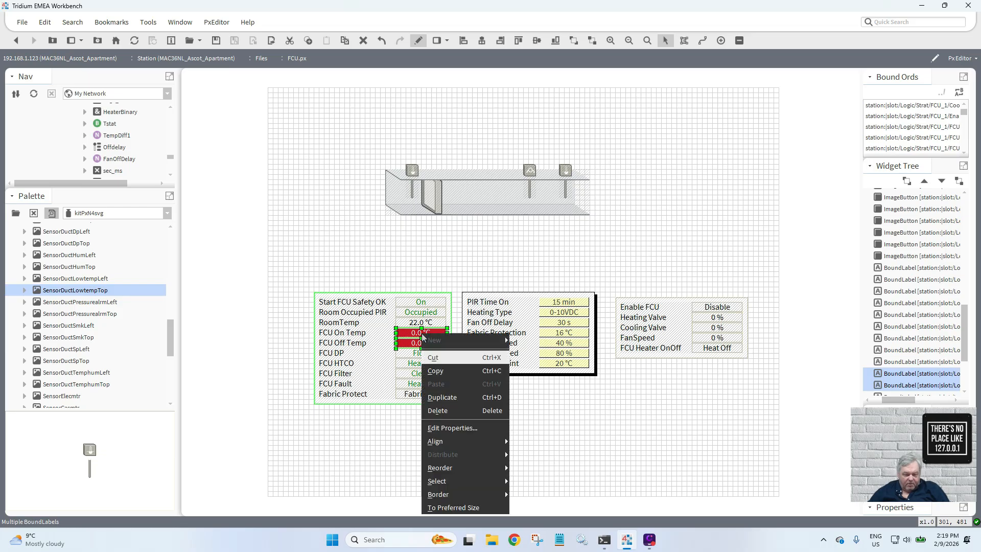
click(442, 371)
right_click(609, 227)
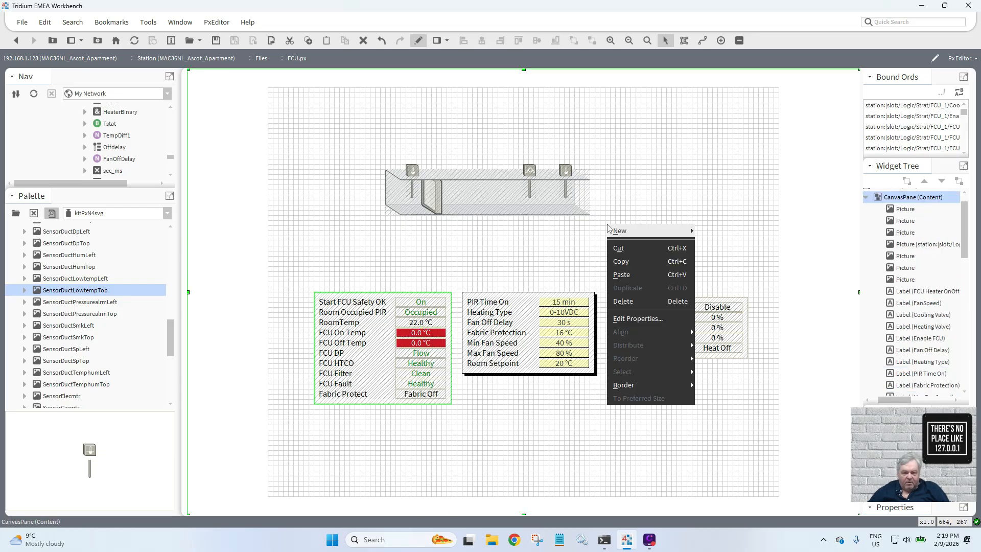
click(623, 275)
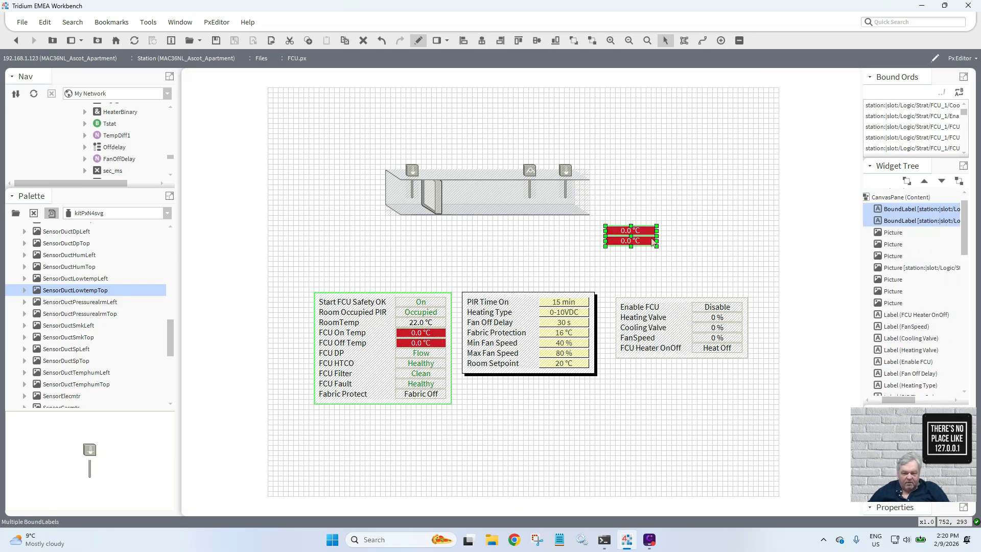
mouse_move(657, 232)
mouse_down()
mouse_move(632, 232)
mouse_move(641, 232)
mouse_up()
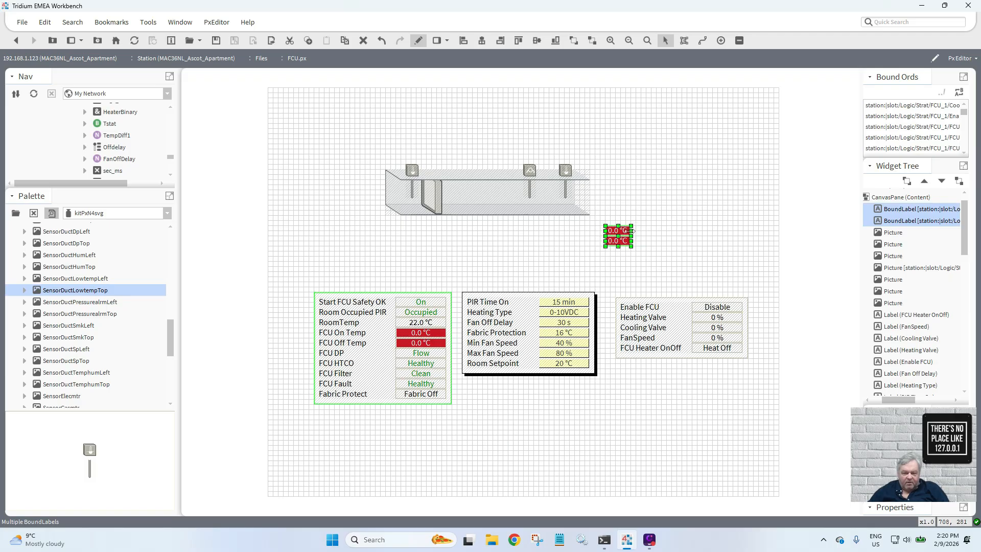
click(640, 263)
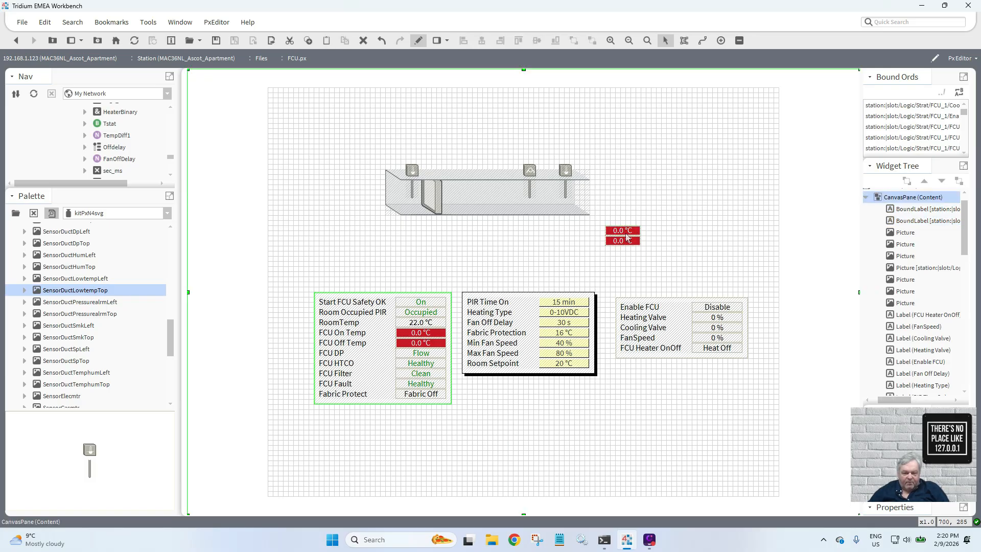
click(628, 236)
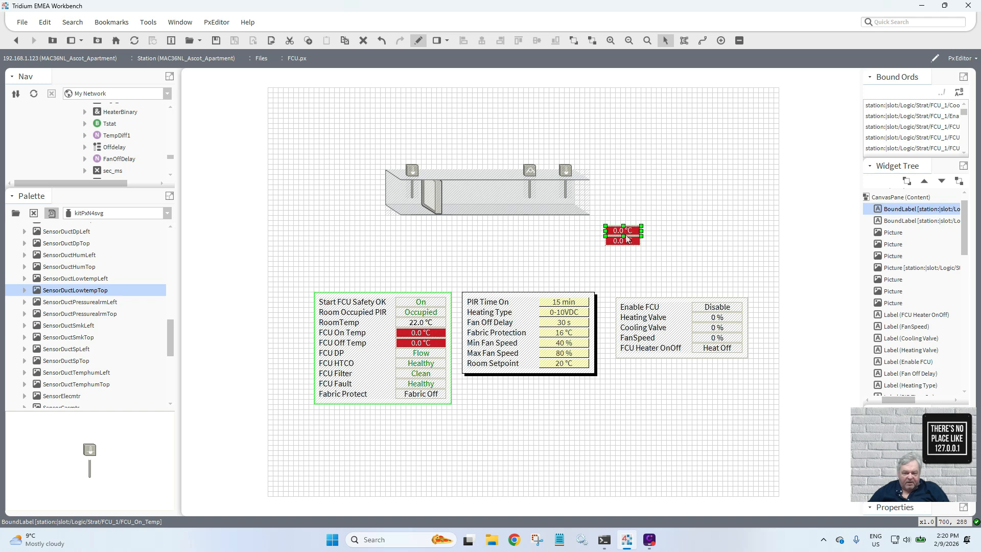
- Add a kitPx Popup Binding to the original FCU On Temp value label in the green-framed group
click(421, 333)
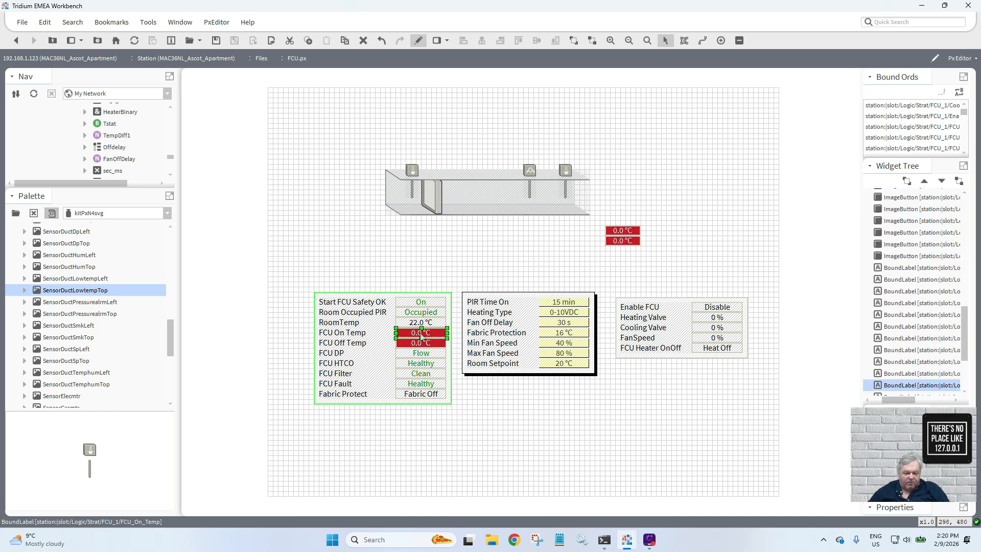
double_click(421, 333)
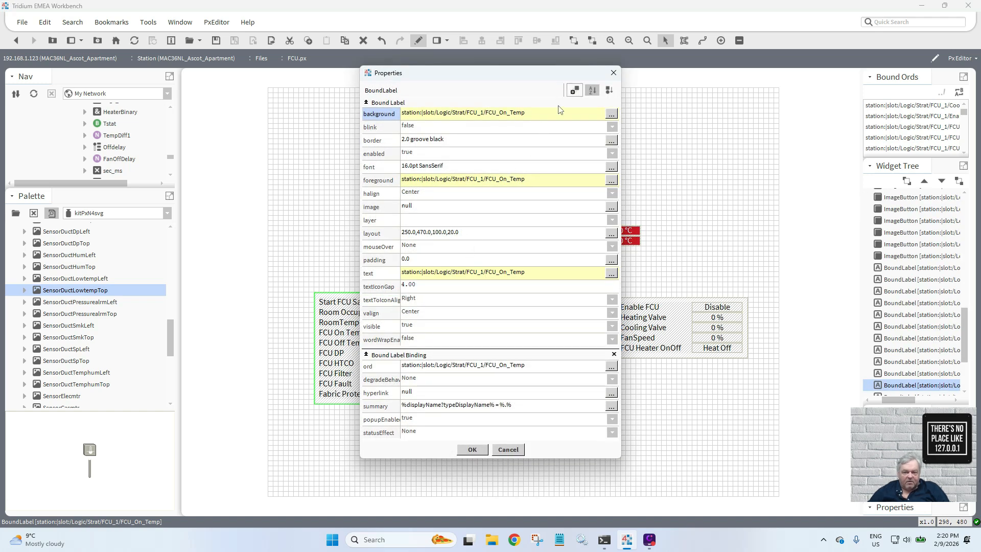
click(573, 92)
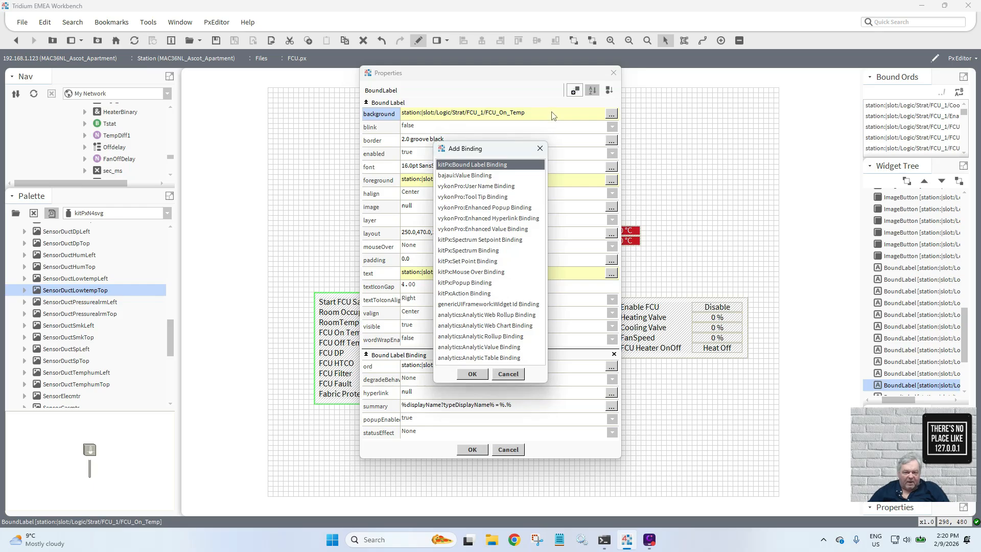
double_click(464, 284)
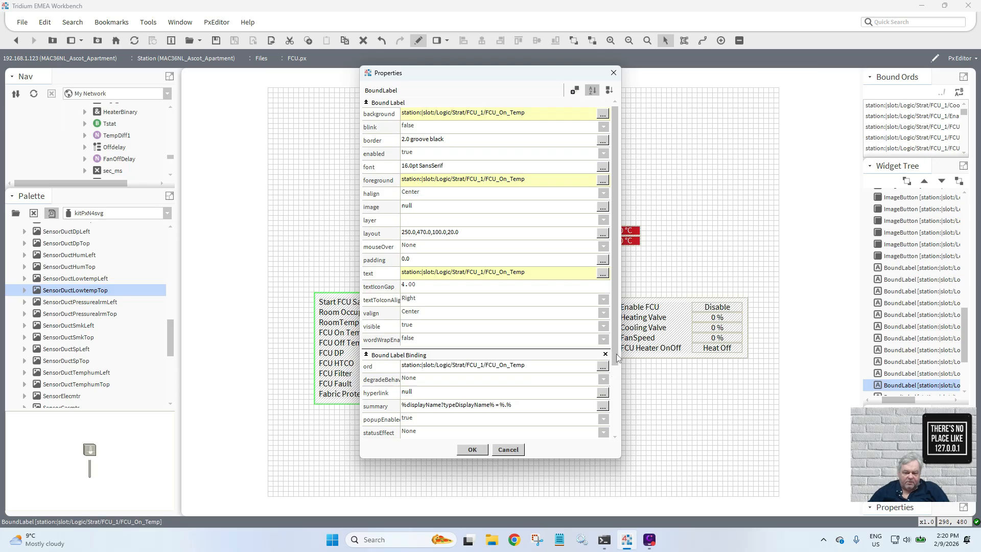
- Set the popup binding's ord to station:|slot:/Logic/Strat/FCU_1/FCU_On_Temp with the Chart view, reusing the label binding's ord
drag(617, 354, 627, 443)
click(546, 278)
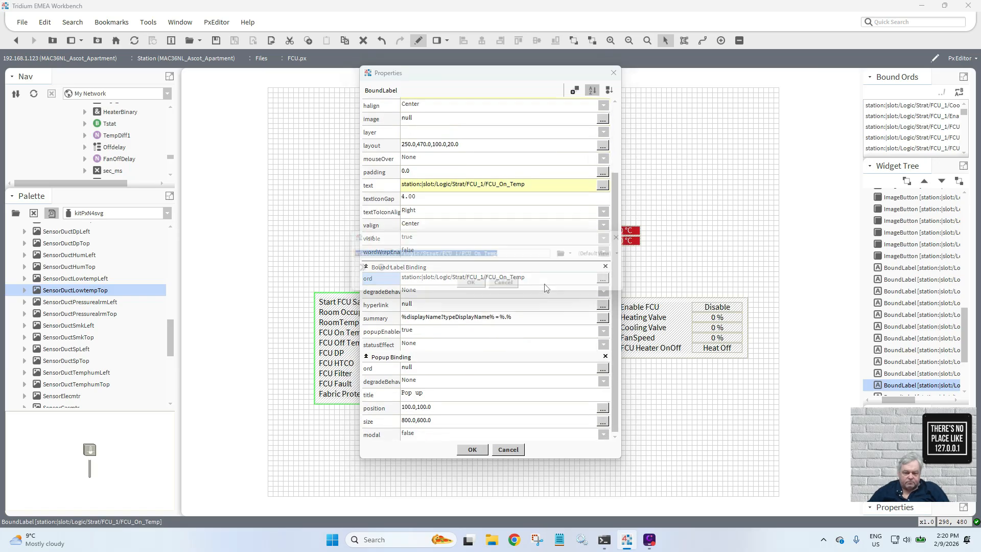
click(472, 286)
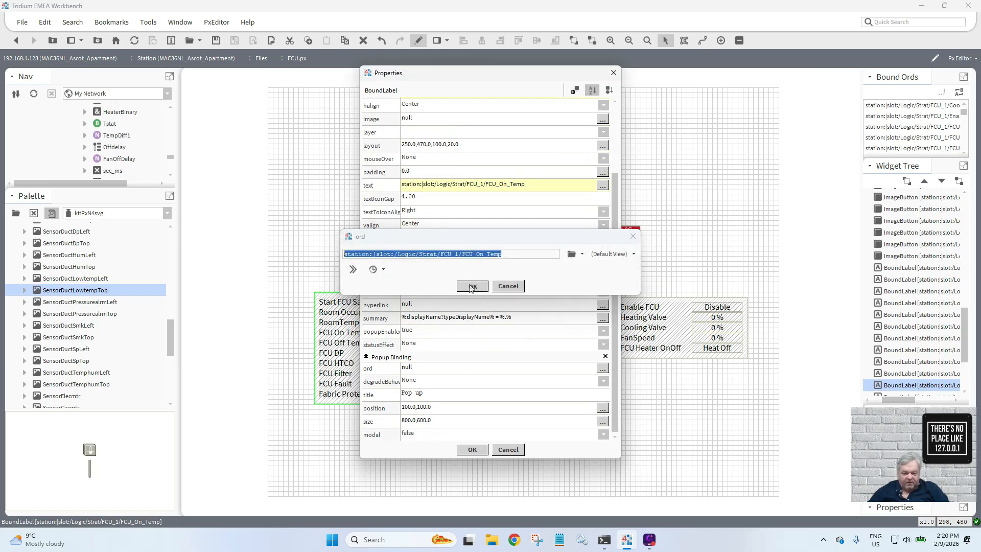
click(494, 372)
key(ctrl+v)
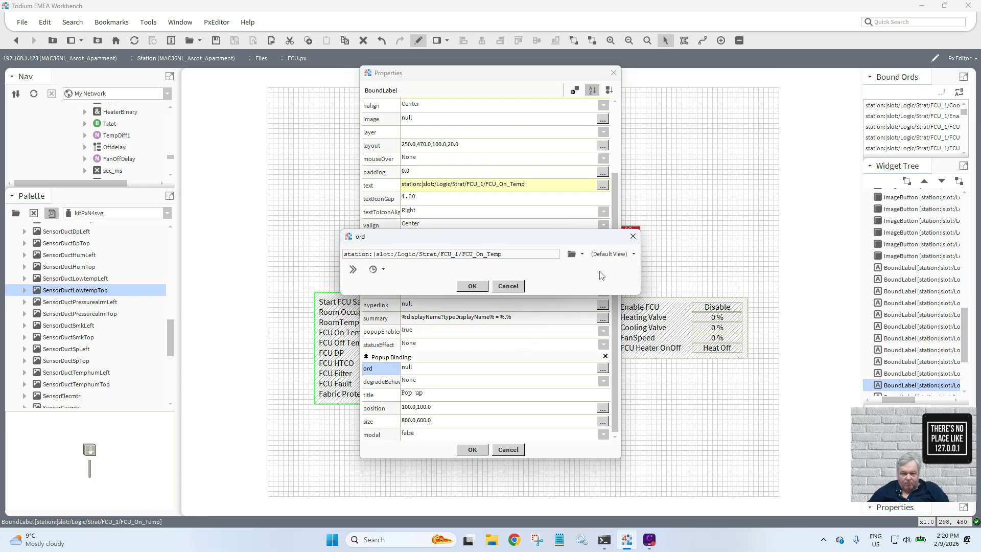
click(611, 254)
click(602, 360)
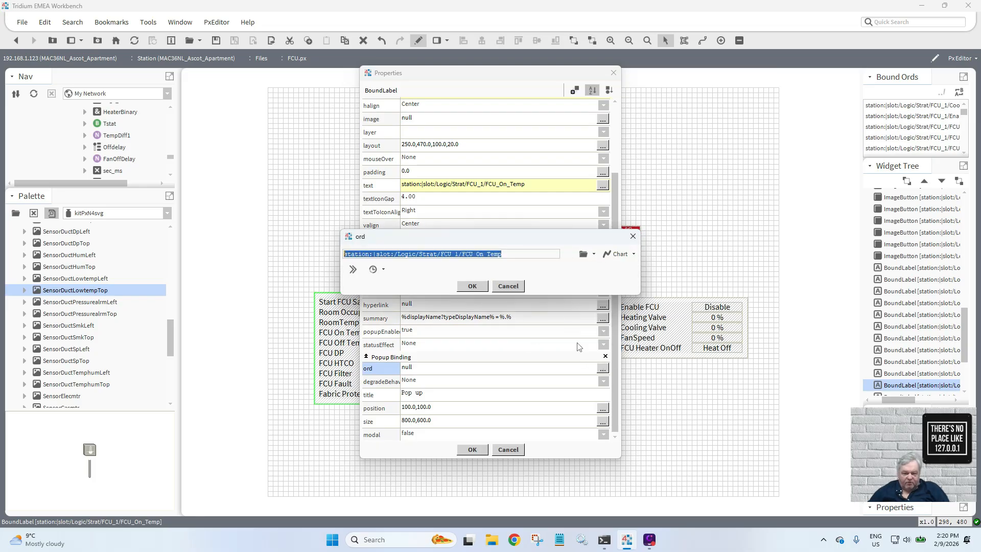
click(472, 287)
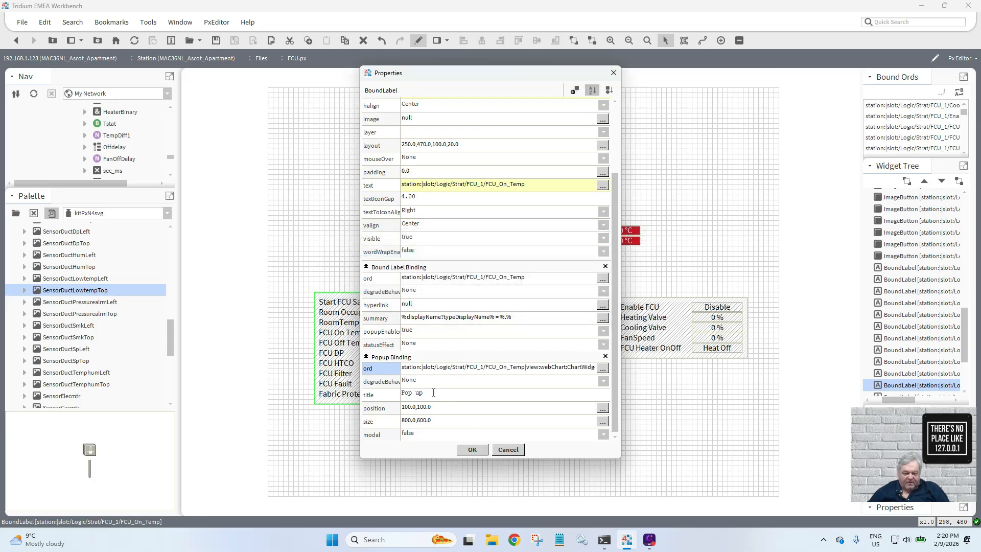
- Title the popup "On Temp" and apply the label's properties
click(381, 393)
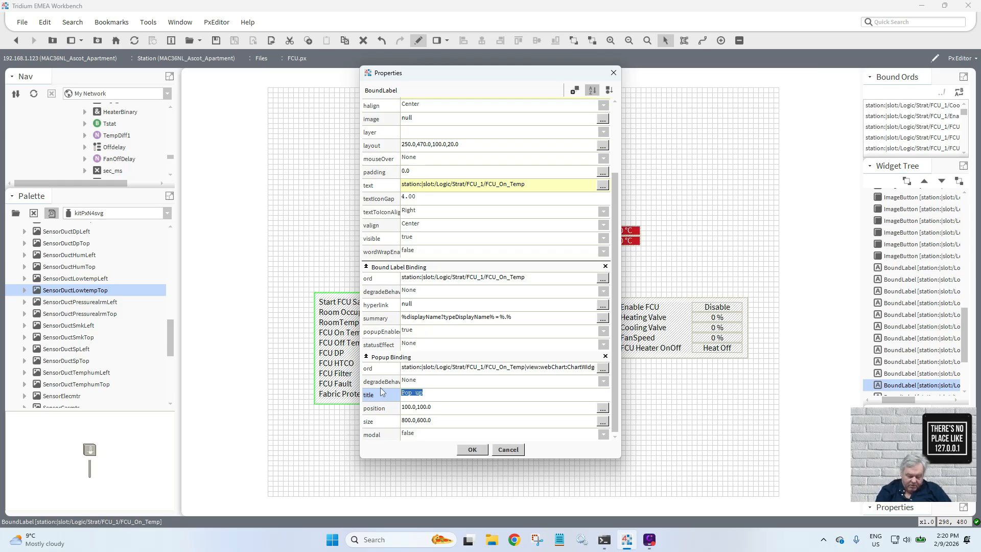
text(On Temp)
click(471, 450)
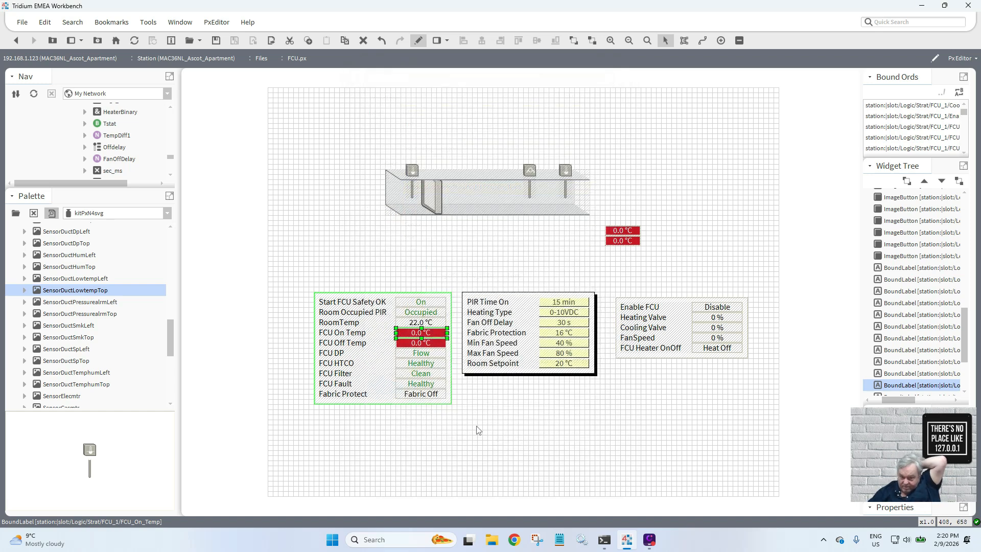
- Add a kitPx Popup Binding to the FCU Off Temp value label in the green-framed group
double_click(417, 344)
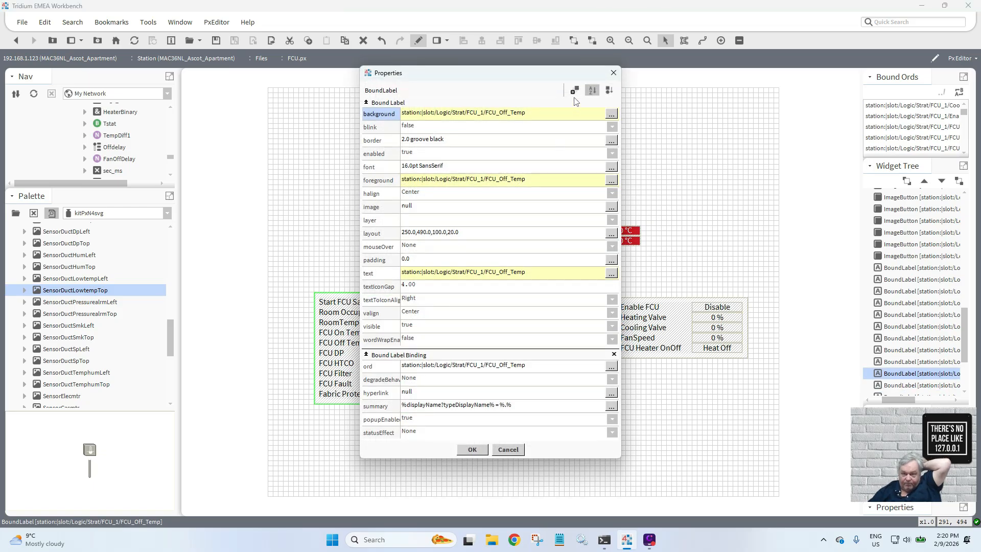
click(575, 91)
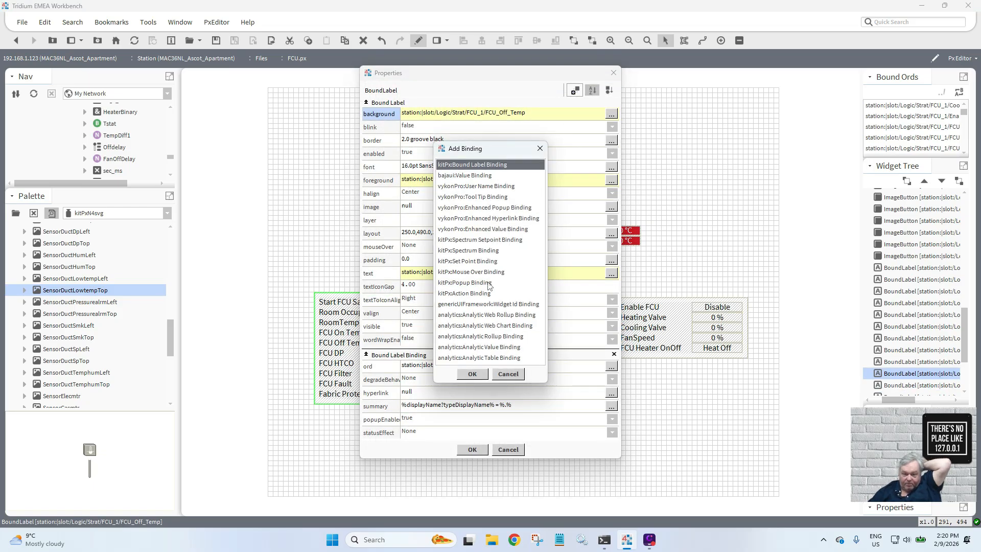
double_click(489, 283)
- Set the popup binding's ord to station:|slot:/Logic/Strat/FCU_1/FCU_Off_Temp with the Chart view, reusing the label binding's ord
drag(619, 307, 617, 402)
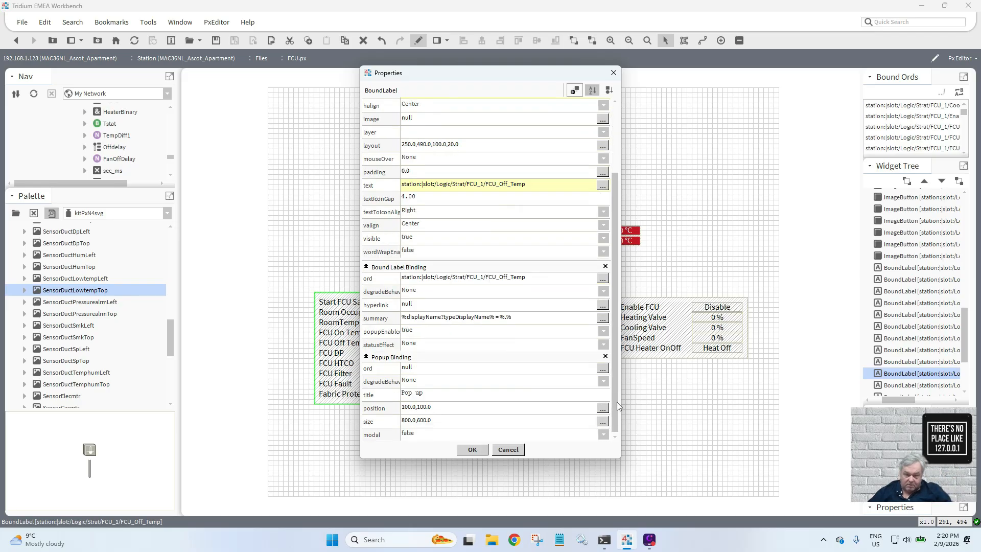
click(539, 279)
key(ctrl+c)
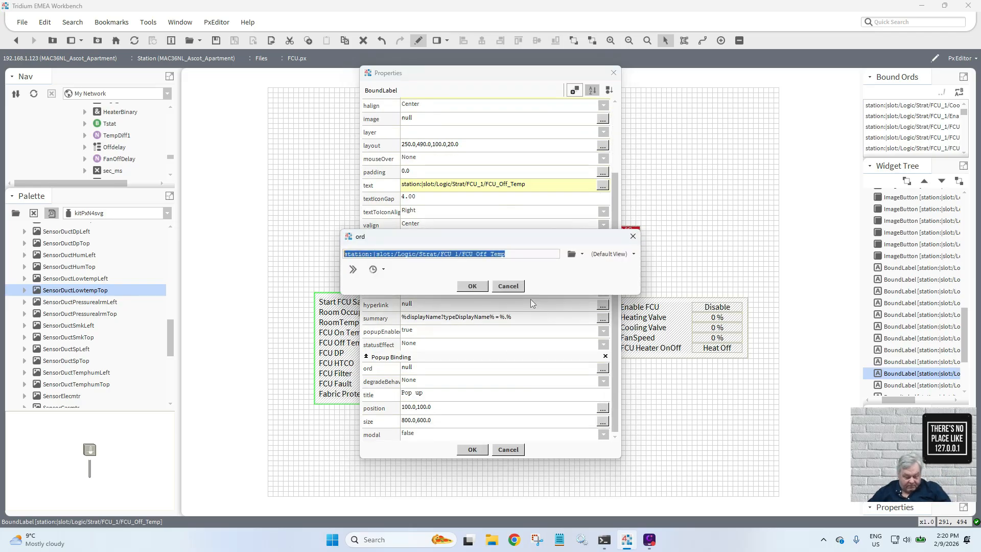
click(472, 286)
click(491, 371)
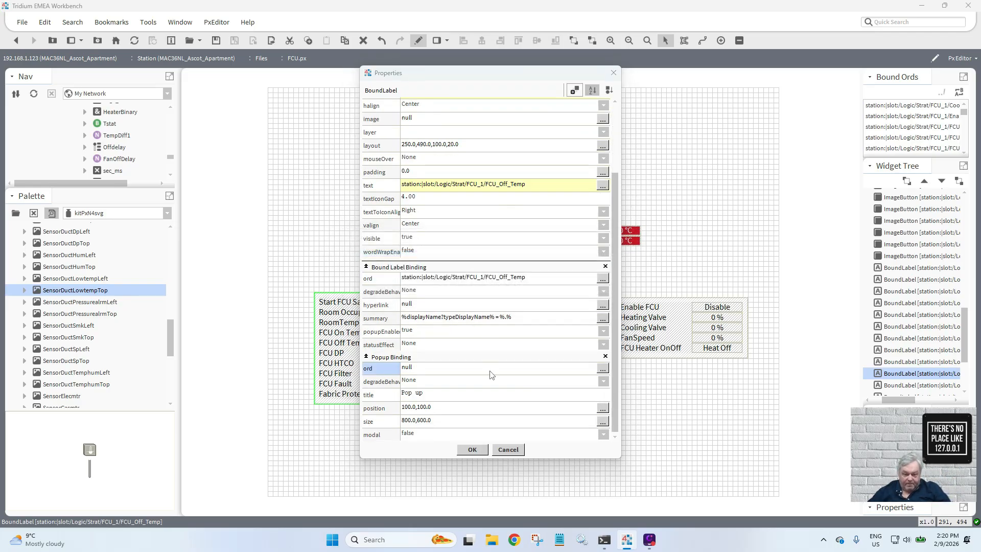
click(491, 371)
key(ctrl+v)
click(613, 254)
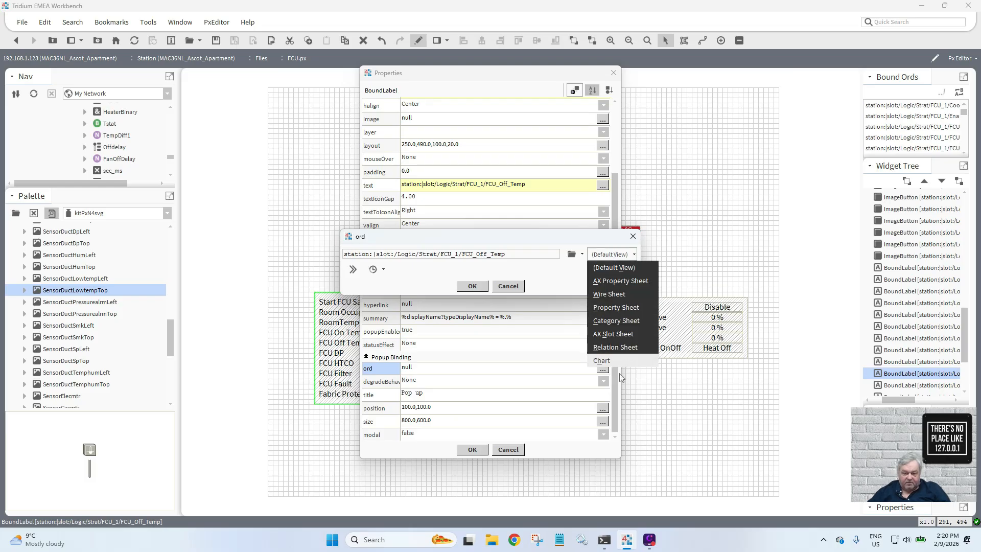
click(602, 361)
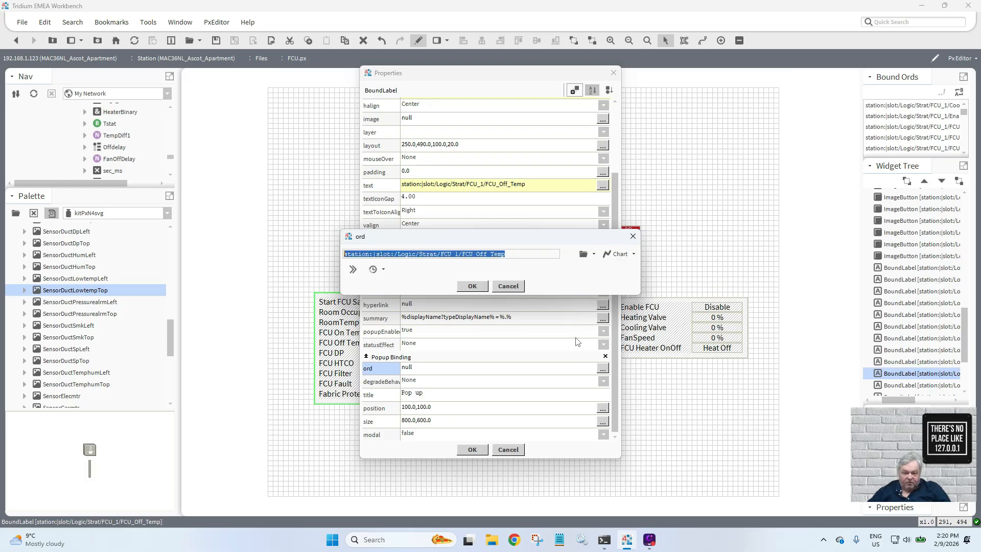
click(472, 285)
- Title the popup "Off Temp" and apply the label's properties
drag(430, 393, 356, 393)
text(o)
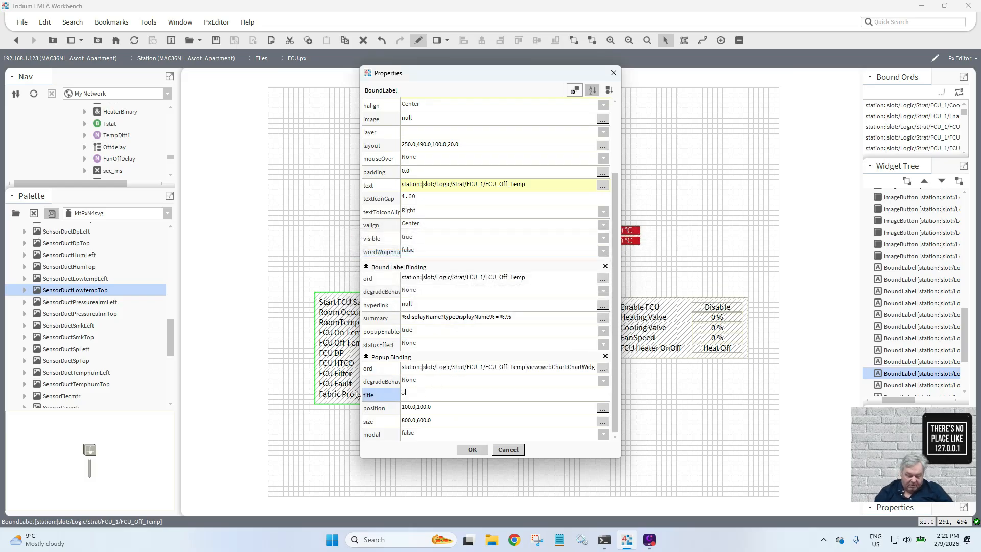
text(ff te)
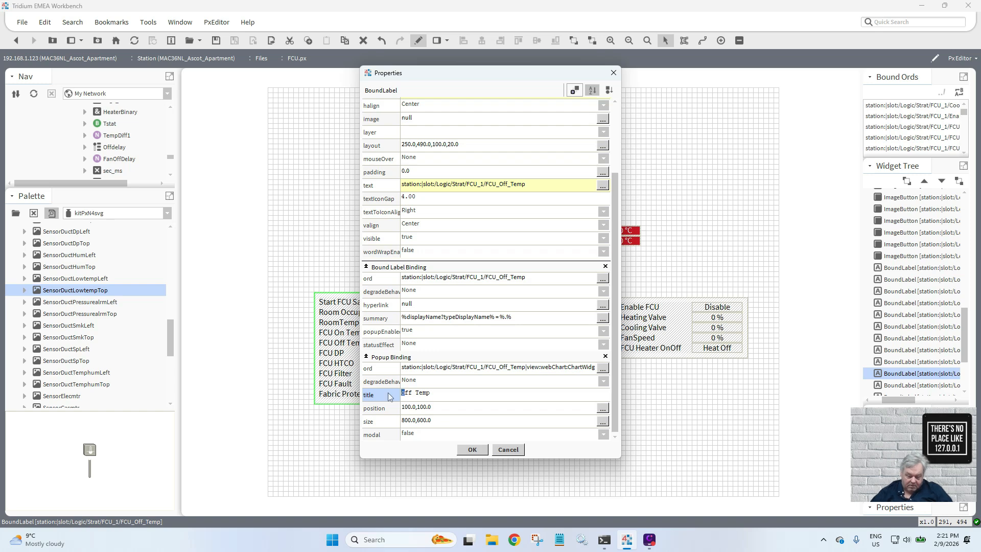
text(O)
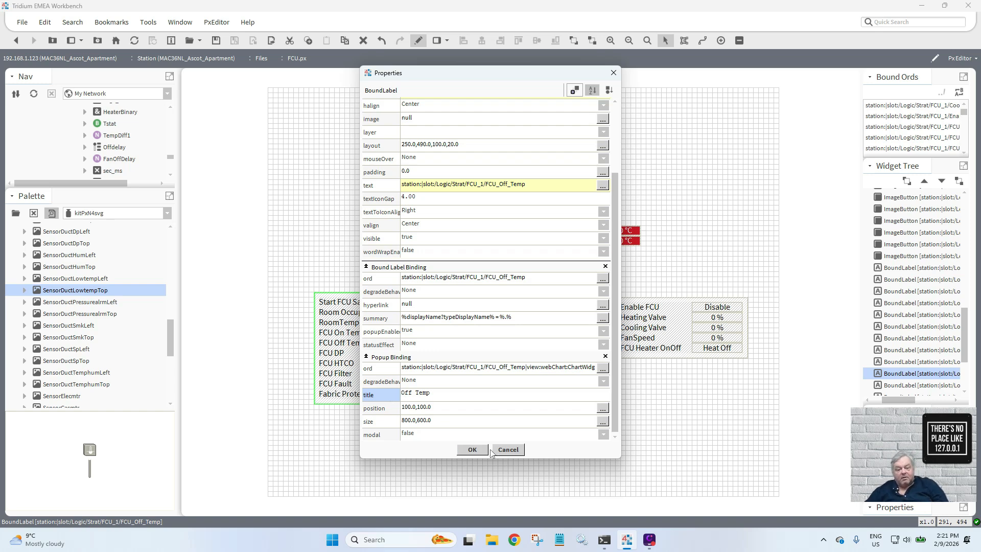
click(472, 450)
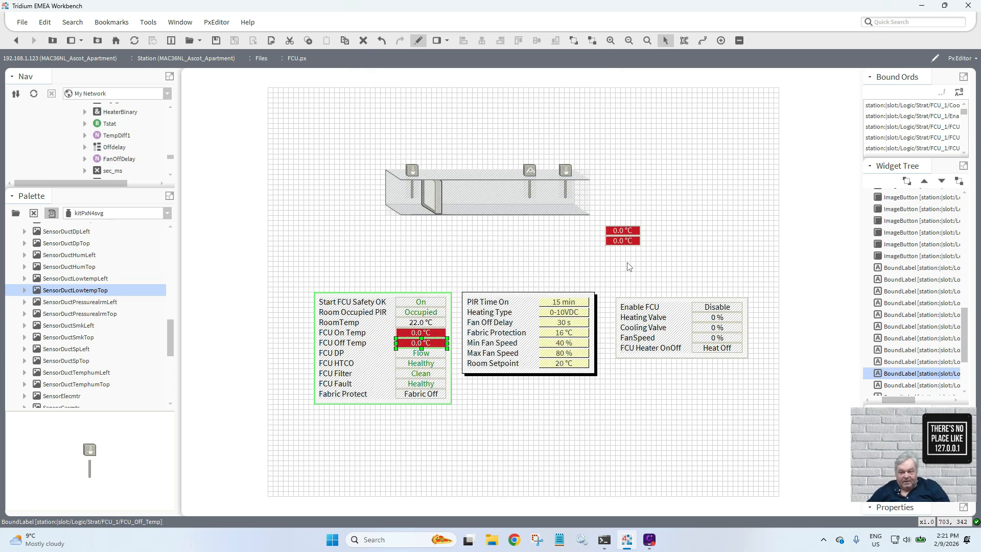
- Delete the two temperature label copies below the duct's right end
drag(652, 260, 598, 215)
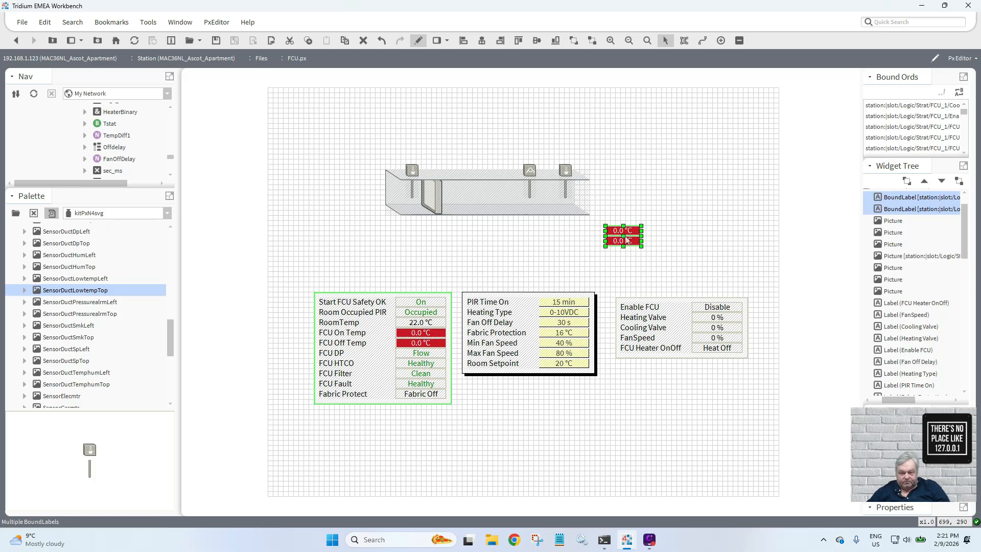
right_click(626, 240)
click(659, 310)
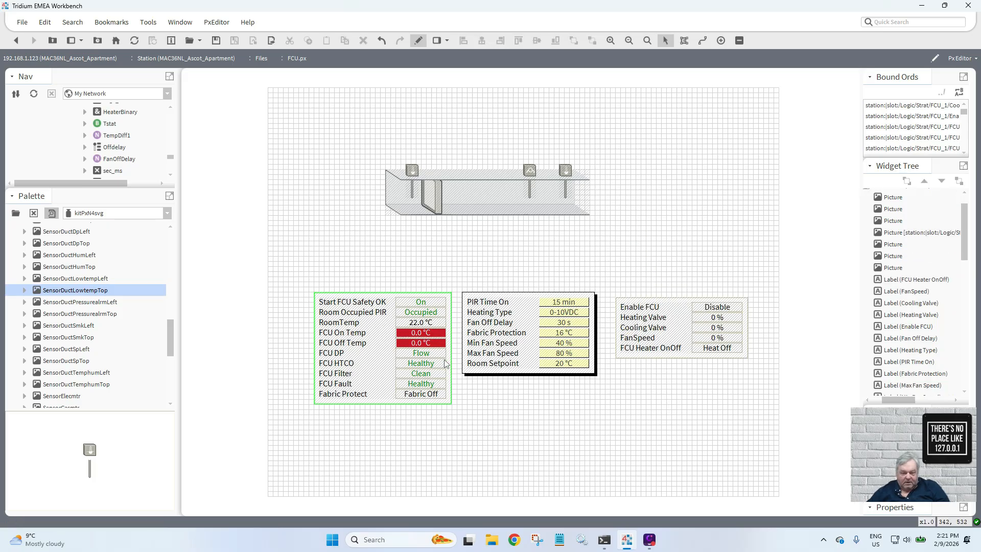
- Copy the FCU On Temp and FCU Off Temp value labels, paste them just beyond the duct's right end, and narrow the copies
drag(462, 357, 380, 322)
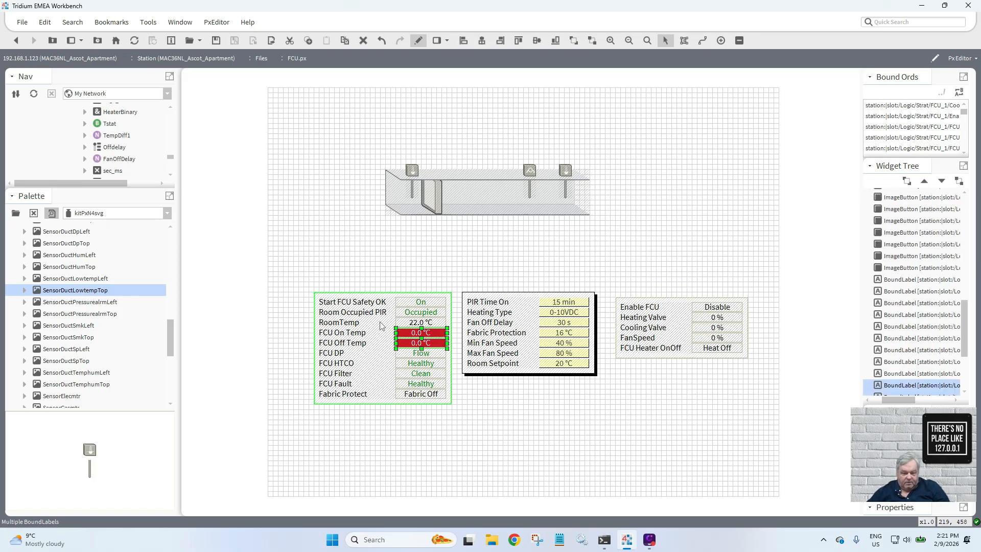
right_click(420, 334)
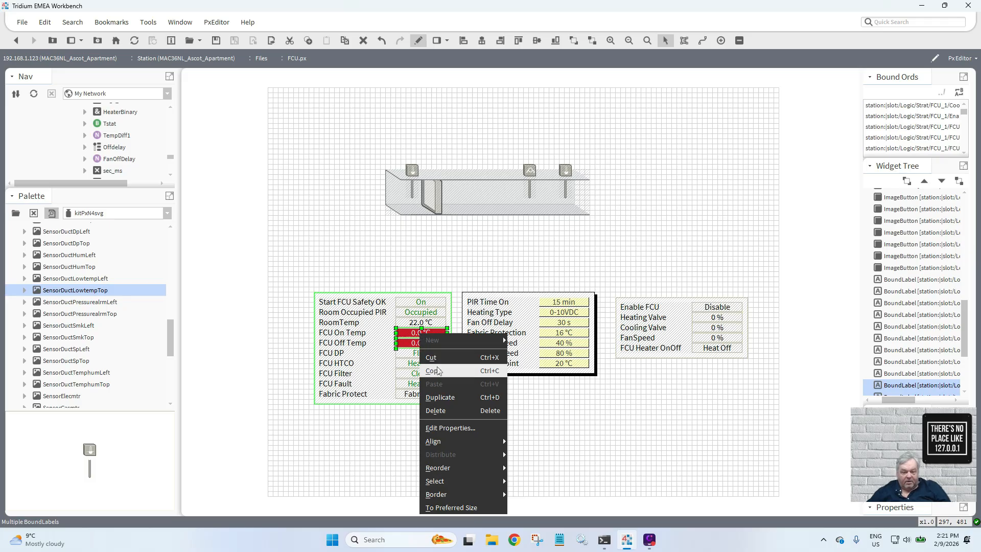
click(441, 369)
right_click(617, 217)
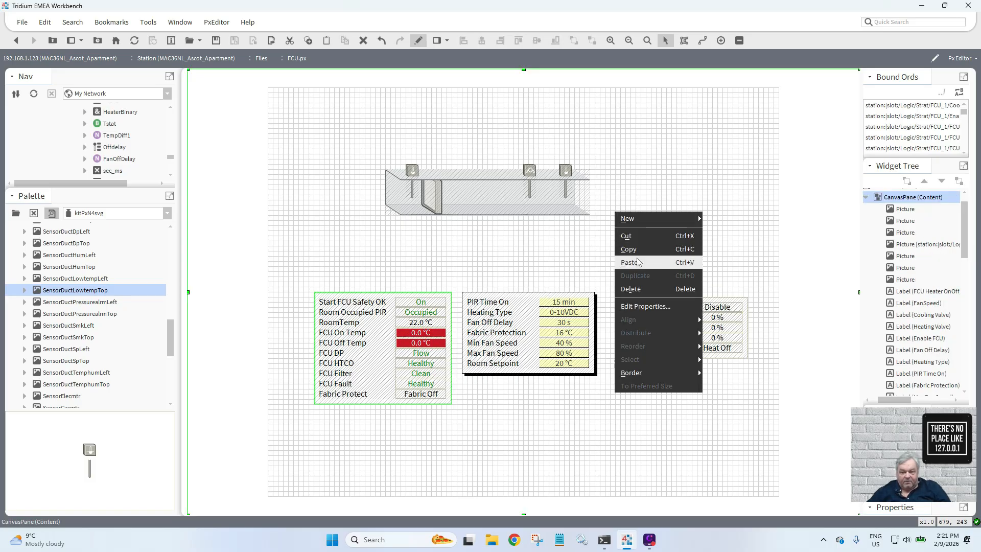
click(636, 257)
drag(667, 215, 651, 216)
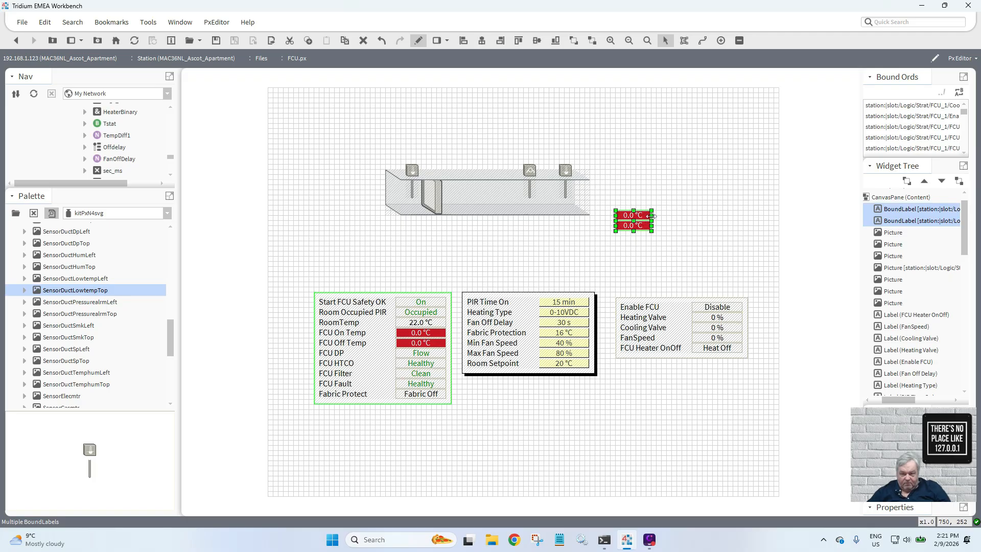
- Place the On Temp label copy above the inlet-side duct sensor and the Off Temp copy above the outlet-end sensor
click(654, 261)
click(632, 219)
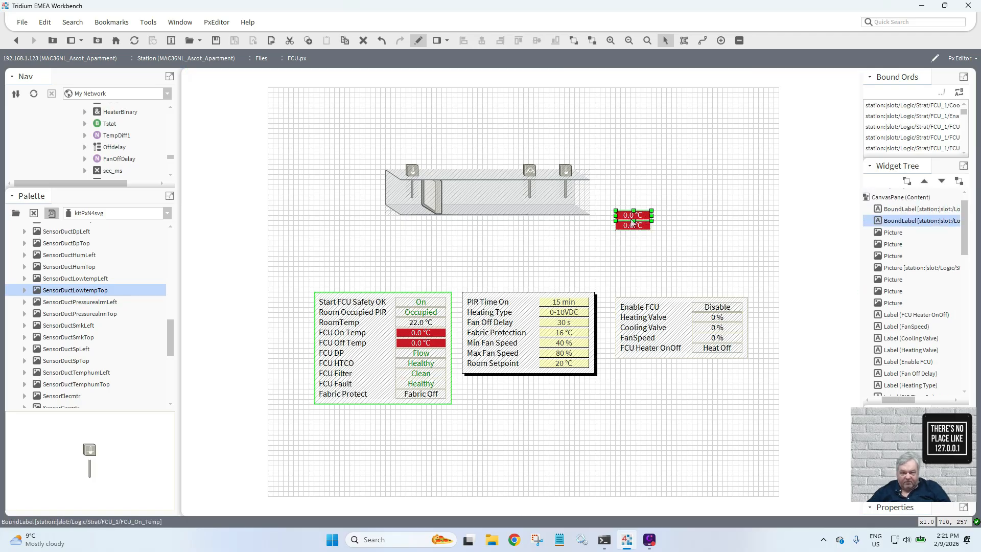
drag(630, 217, 406, 157)
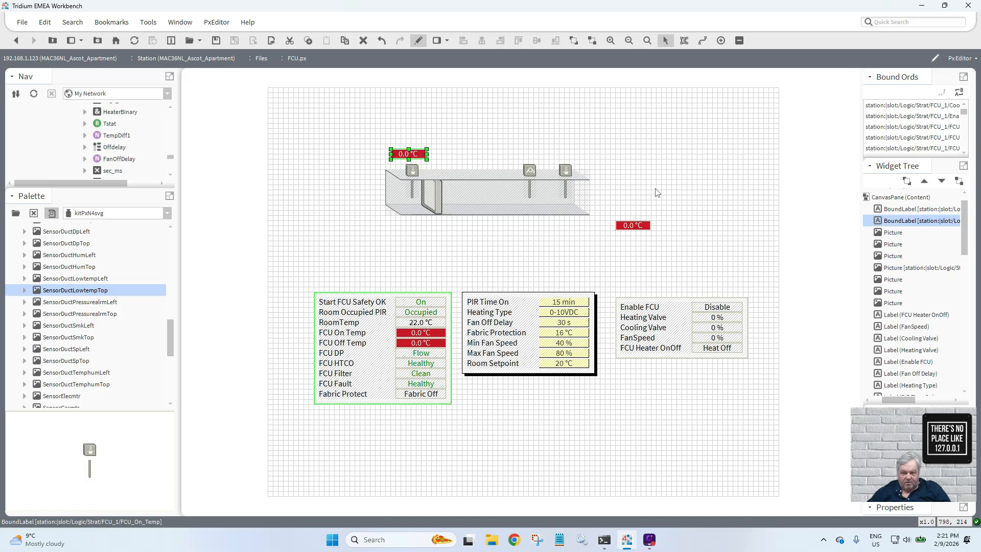
click(635, 225)
drag(635, 225, 569, 153)
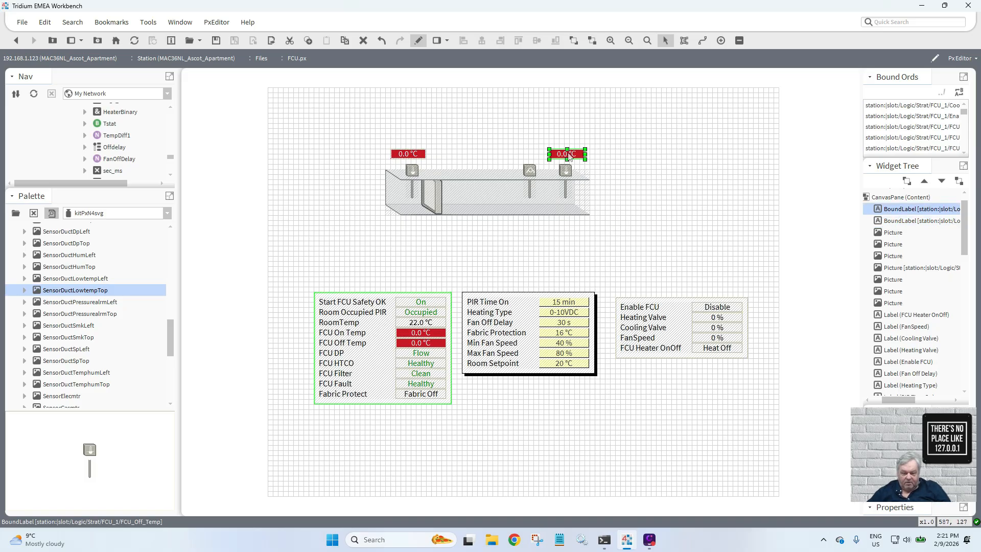
- Duplicate the FCU DP value label and place the narrowed copy above the middle duct sensor, beside the Off Temp label
right_click(423, 355)
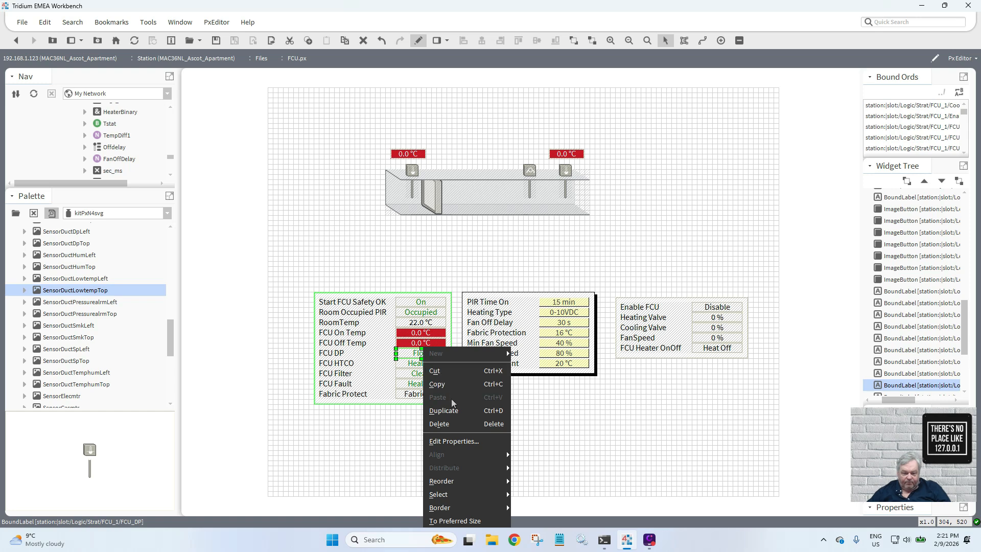
click(444, 411)
drag(436, 356, 521, 155)
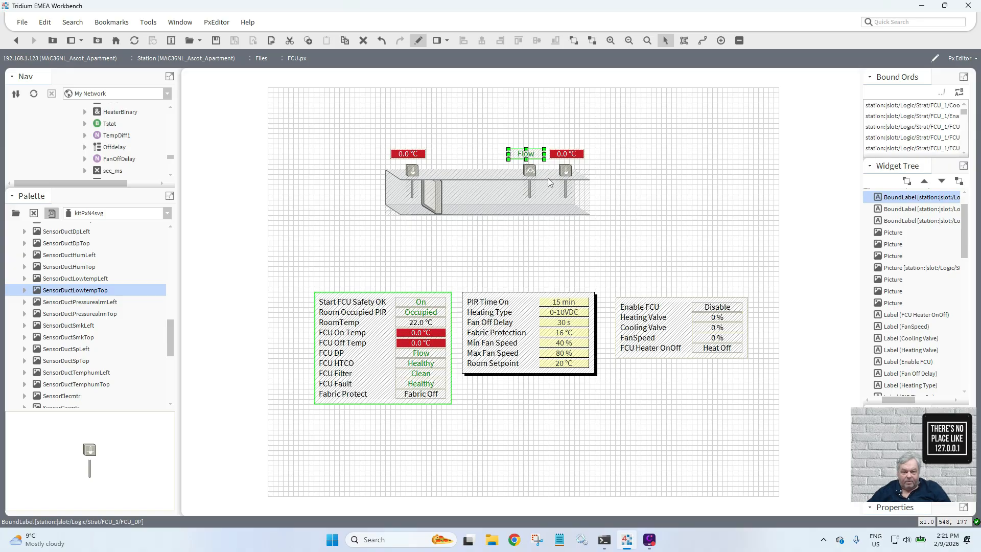
- Move the duct's outlet end section with its two sensors and their labels to the right, opening a gap in the duct
drag(617, 240, 485, 125)
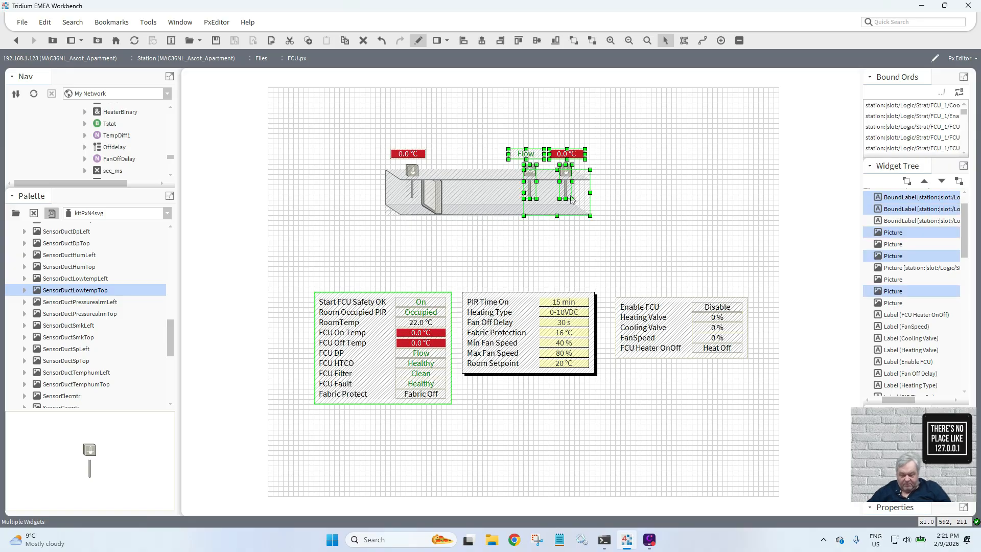
drag(534, 195, 634, 196)
click(664, 237)
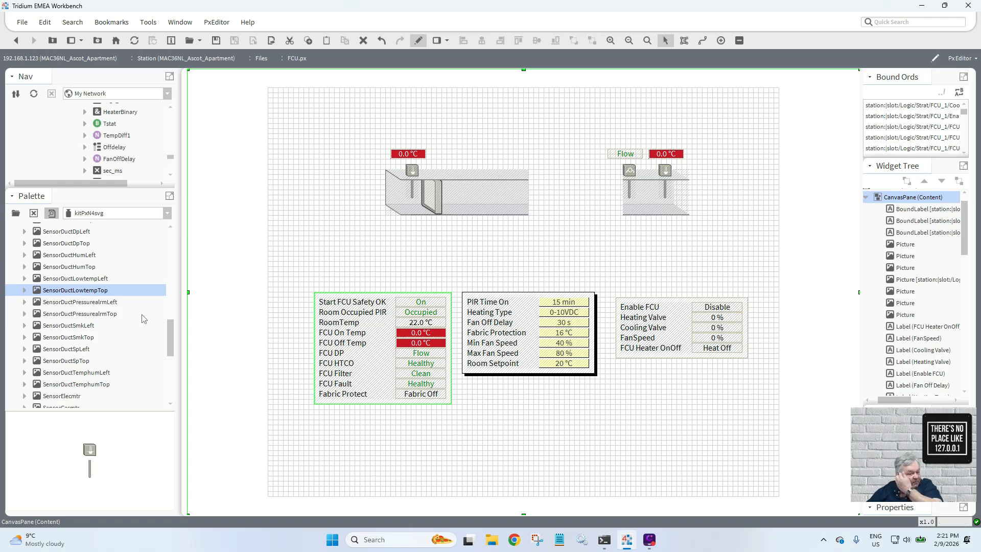
- Add the FansHorzRight picture from the kitPxN4svg palette to the canvas below the duct
drag(174, 334, 172, 254)
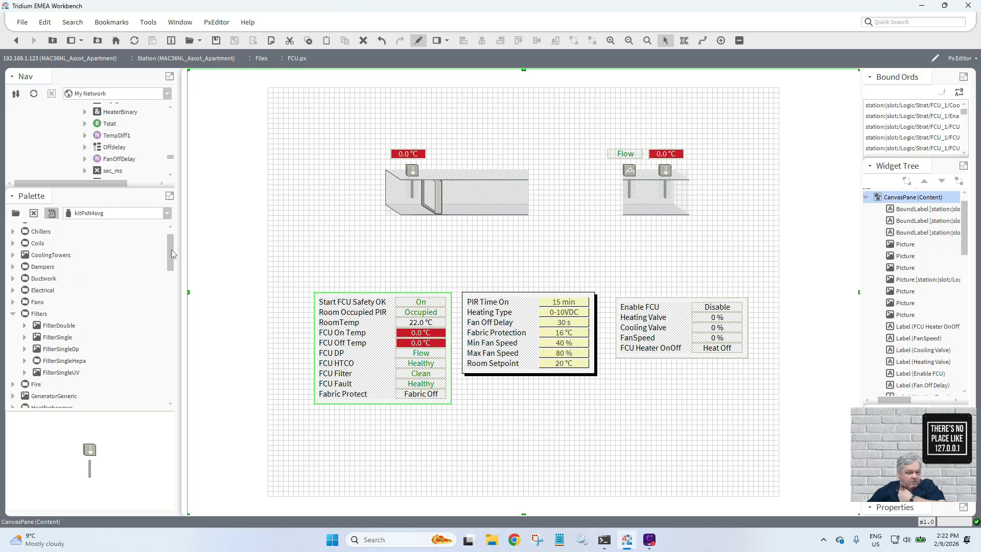
click(13, 303)
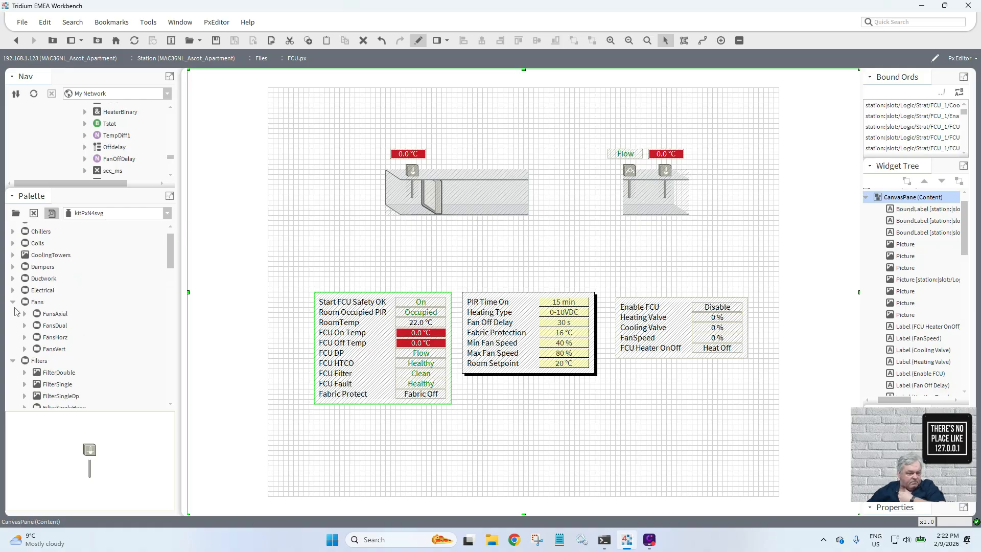
click(25, 338)
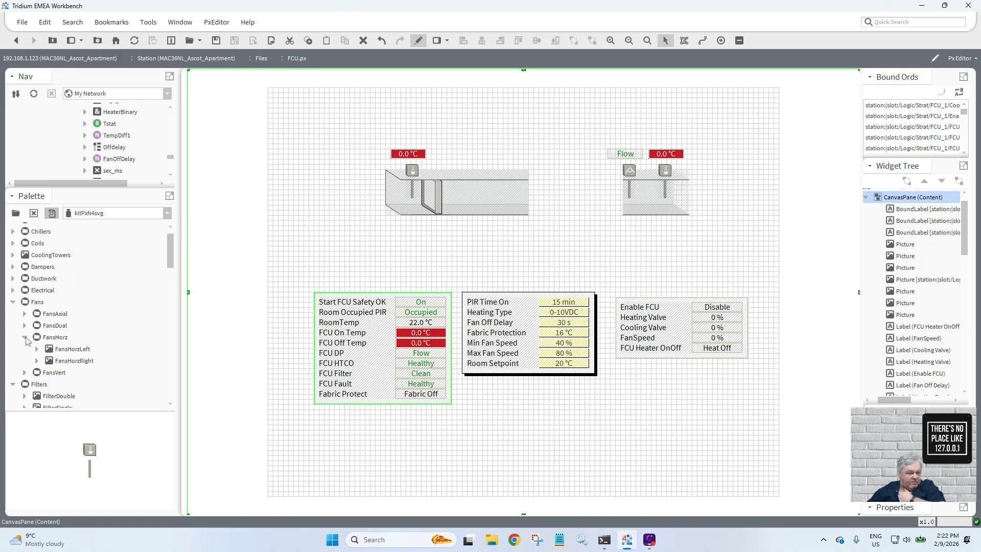
click(65, 363)
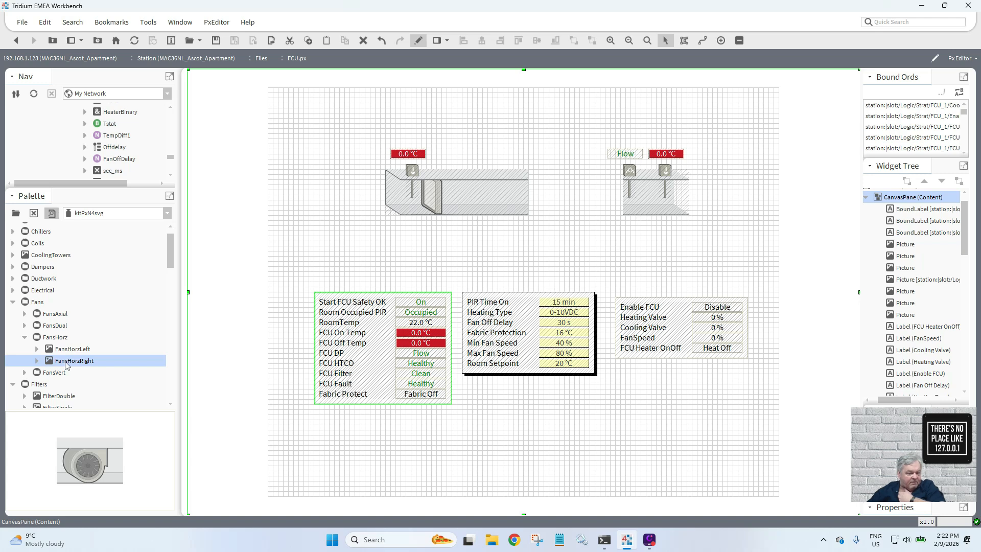
drag(65, 364, 464, 239)
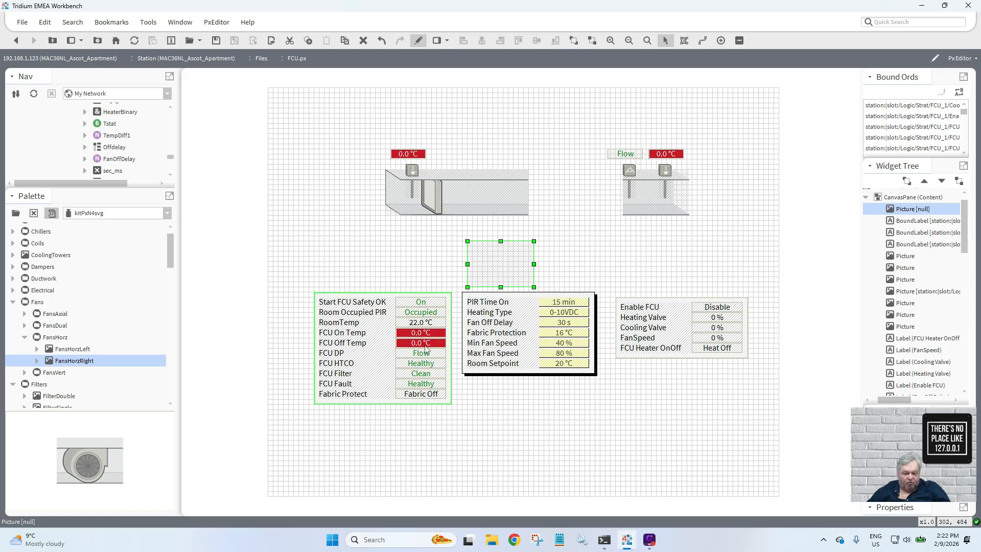
- Copy the label binding ord station:|slot:/Logic/Strat/FCU_1/Enable_FCU from the Enable FCU value label
double_click(421, 305)
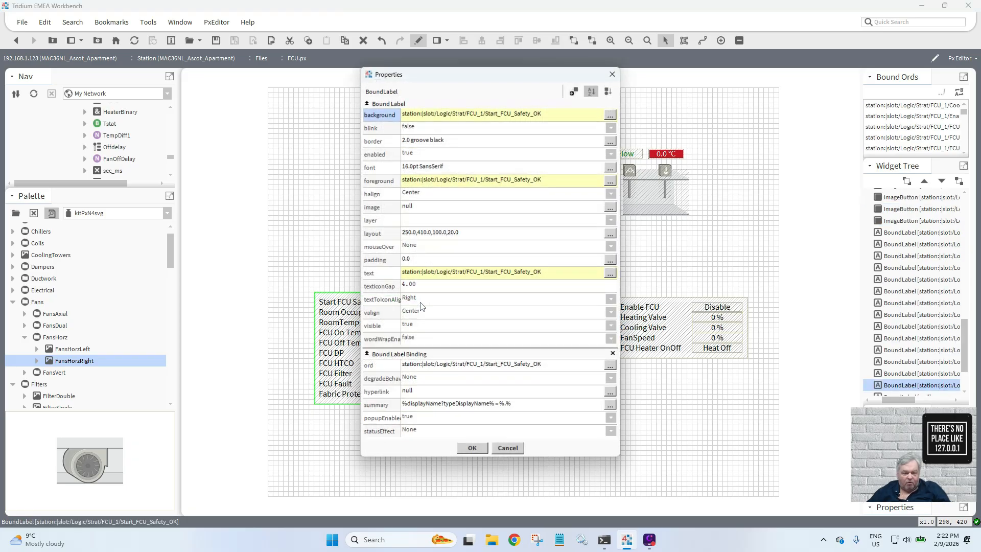
click(508, 450)
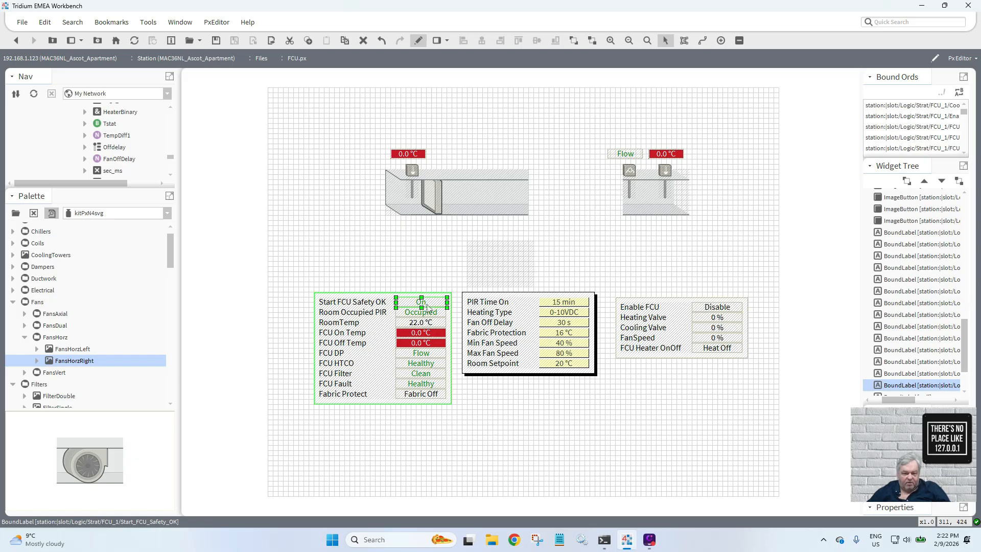
click(718, 311)
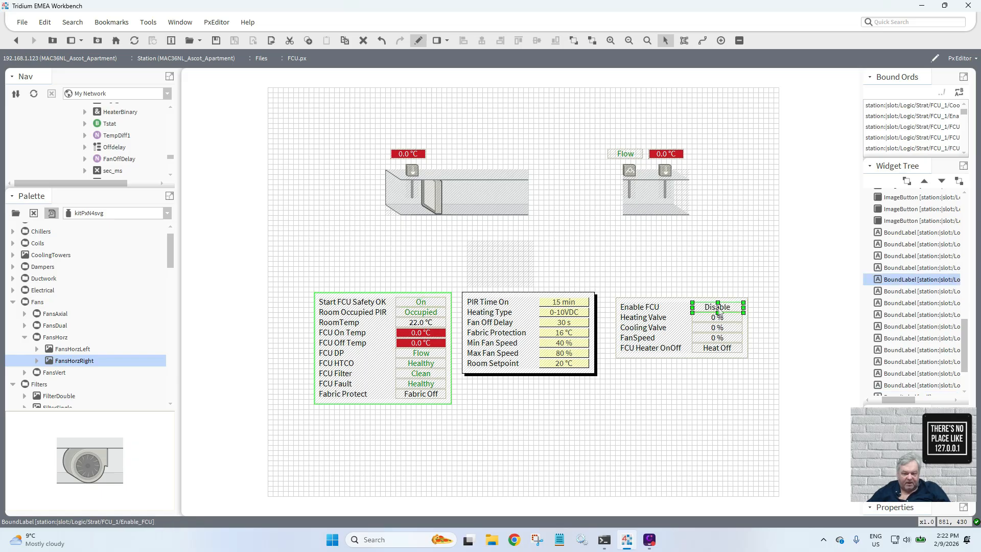
double_click(718, 312)
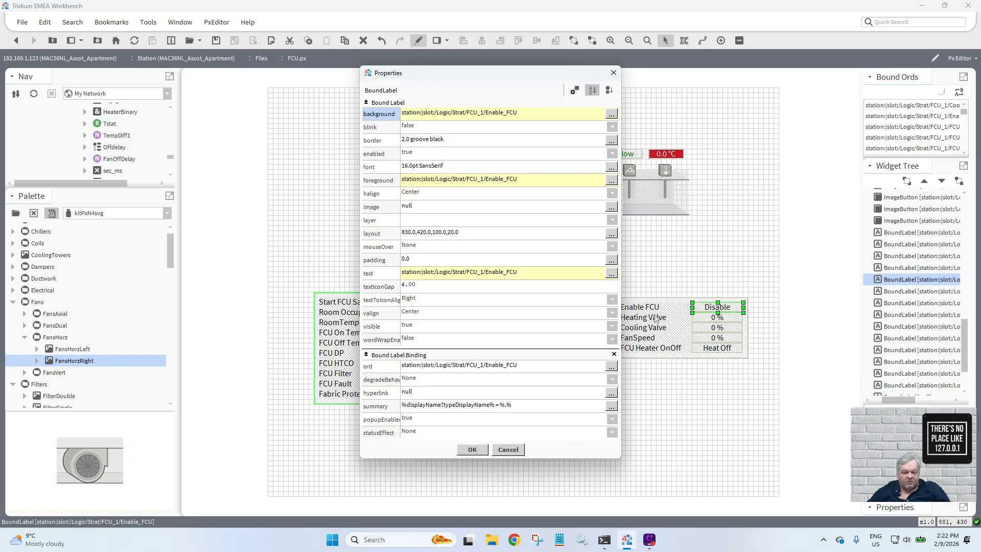
double_click(542, 367)
key(ctrl+c)
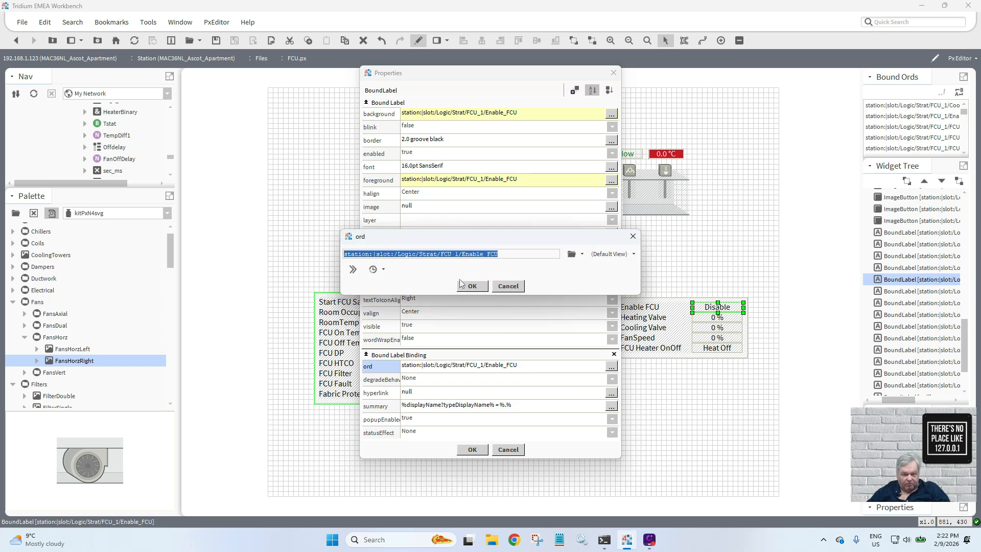
click(469, 286)
click(481, 449)
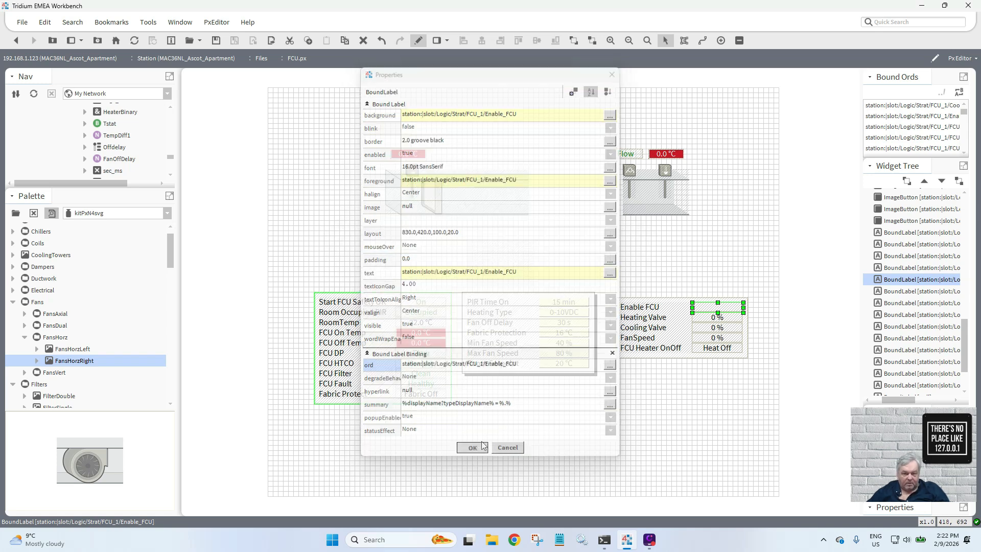
- Bind the fan picture to station:|slot:/Logic/Strat/FCU_1/Enable_FCU and place it inside the duct just after the filter
double_click(506, 265)
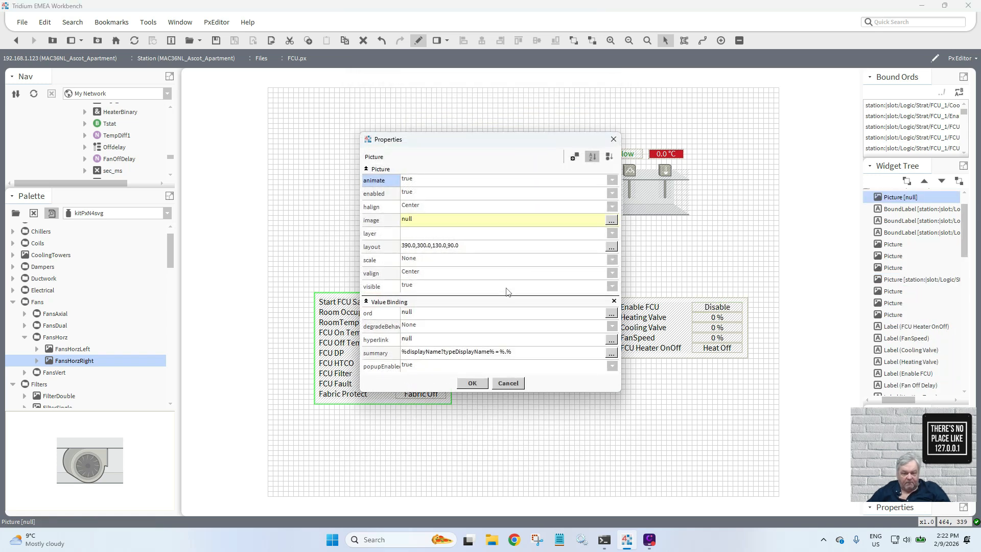
double_click(505, 313)
key(ctrl+v)
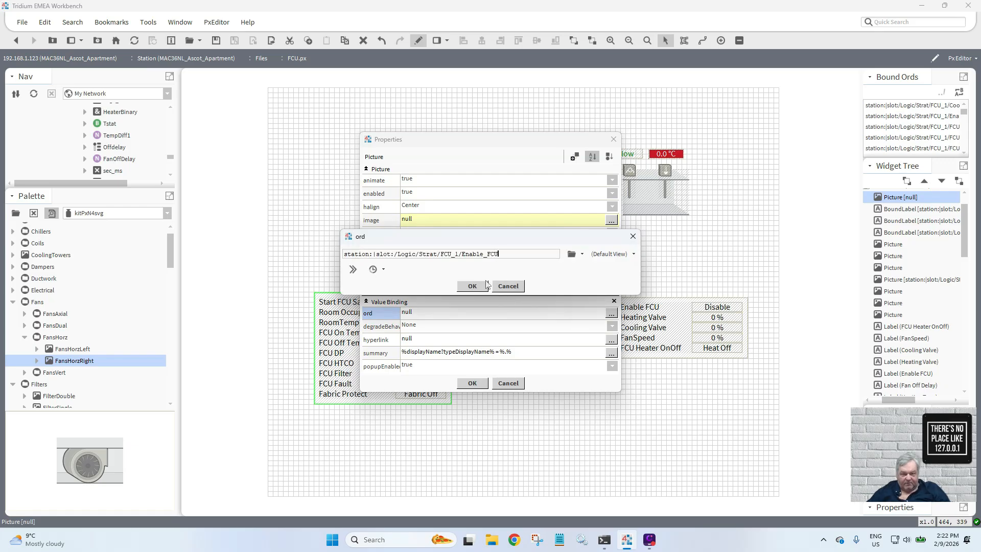
click(483, 287)
double_click(485, 220)
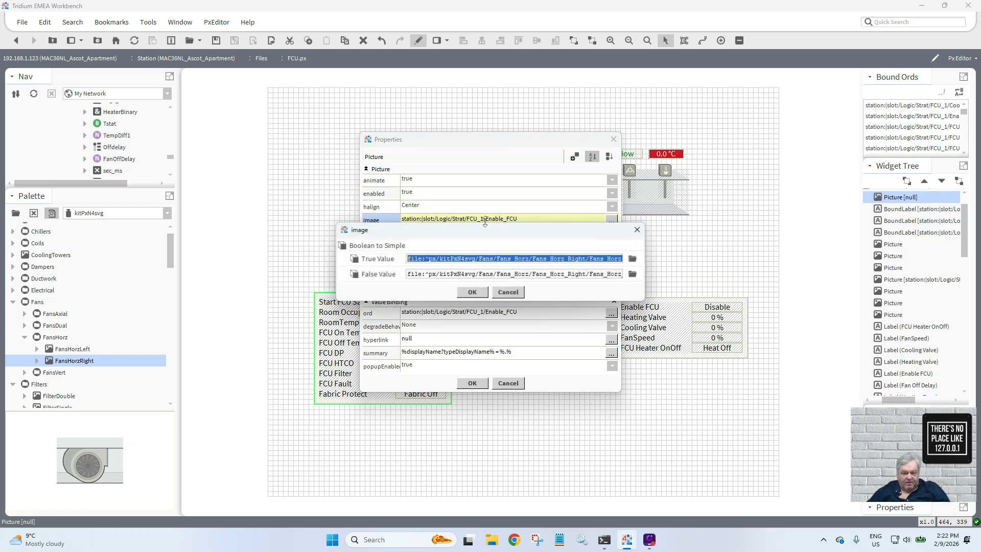
click(481, 295)
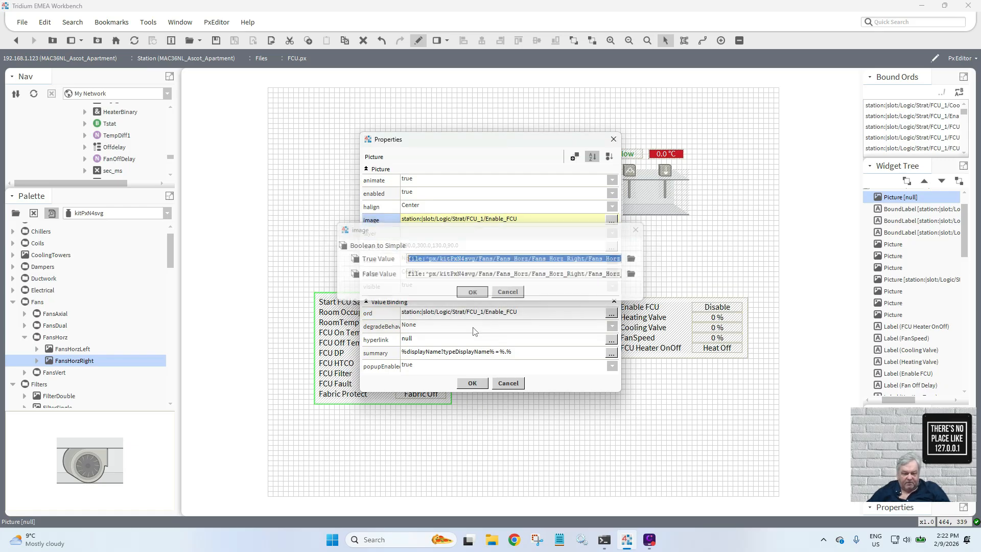
click(472, 384)
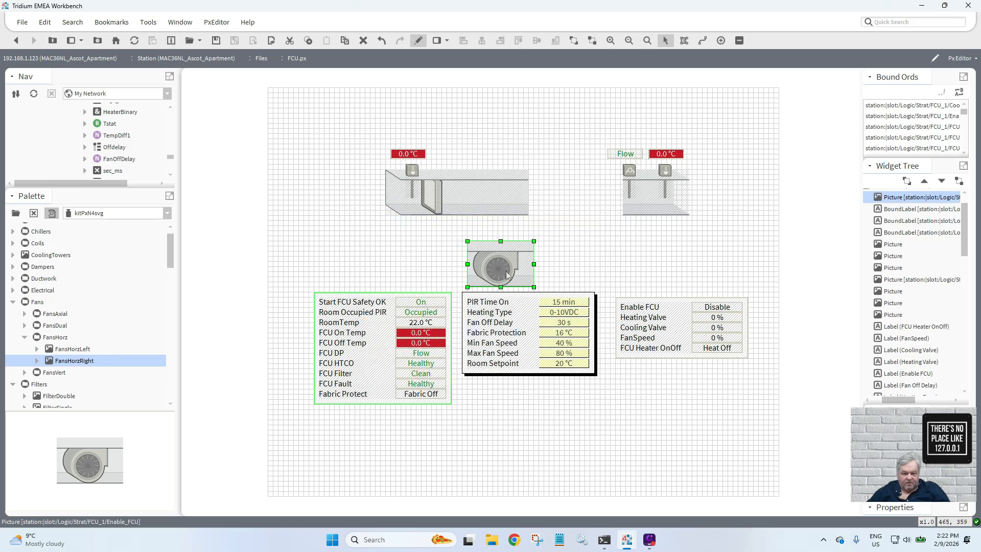
drag(506, 267, 516, 196)
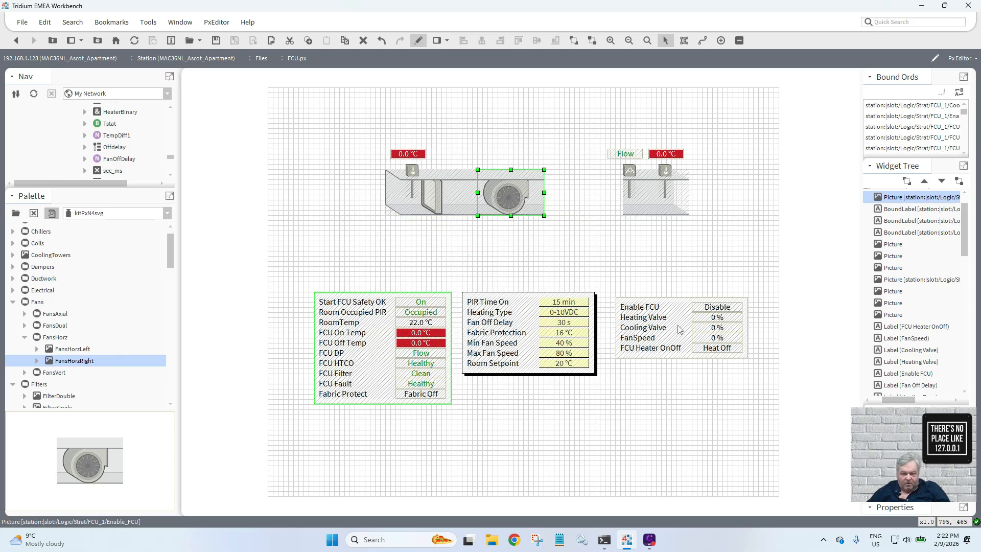
drag(512, 203, 492, 203)
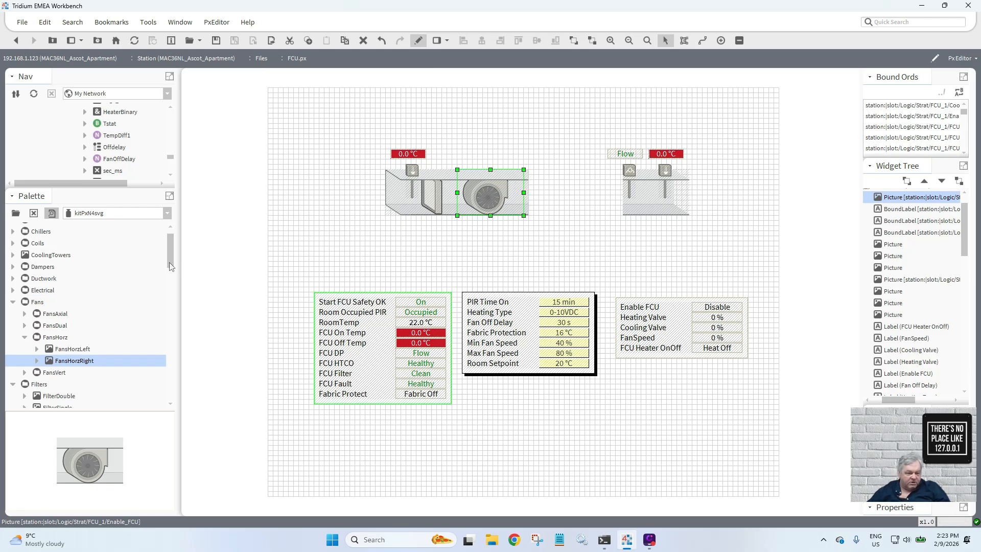
- Add the CoilsCooling picture from the palette's Coils group to the duct gap right after the fan
drag(171, 265, 171, 262)
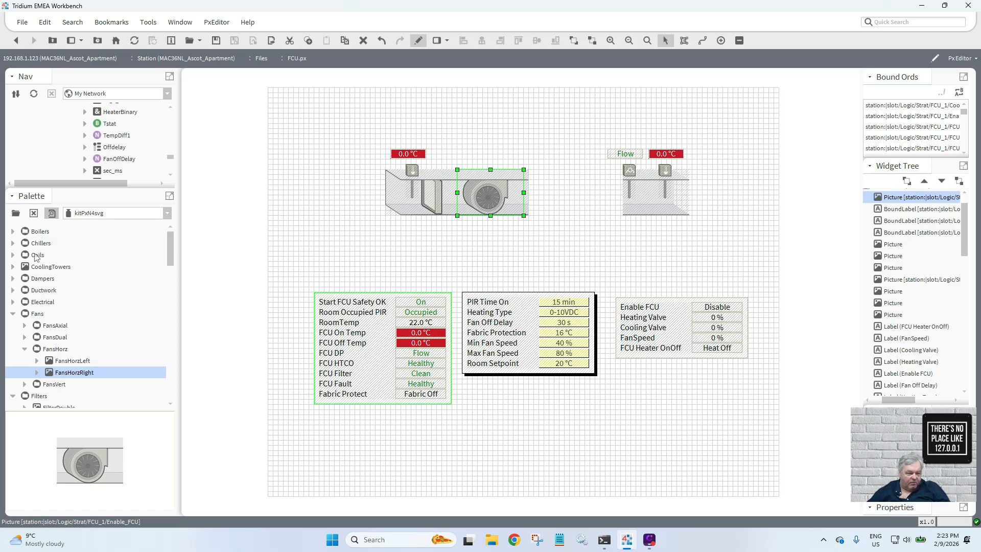
click(13, 255)
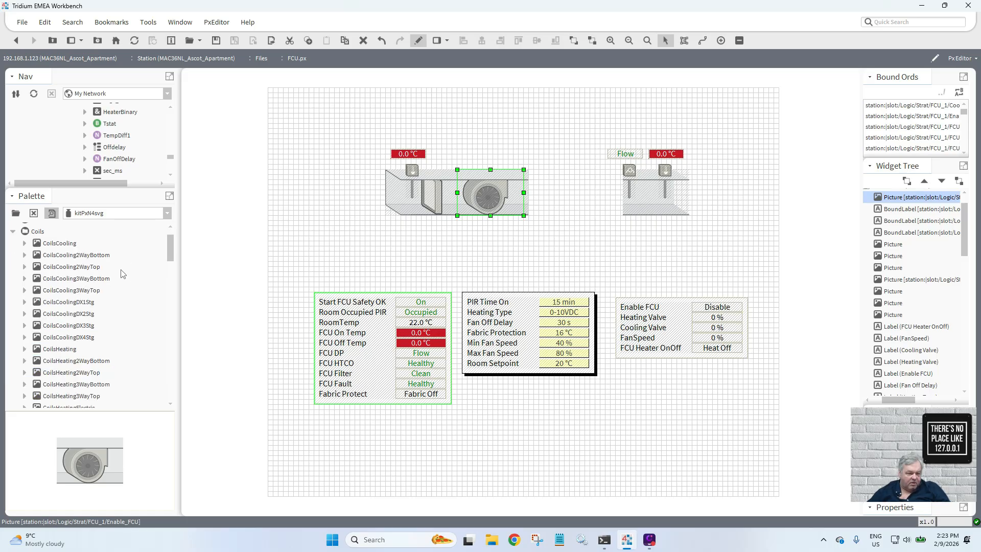
click(65, 244)
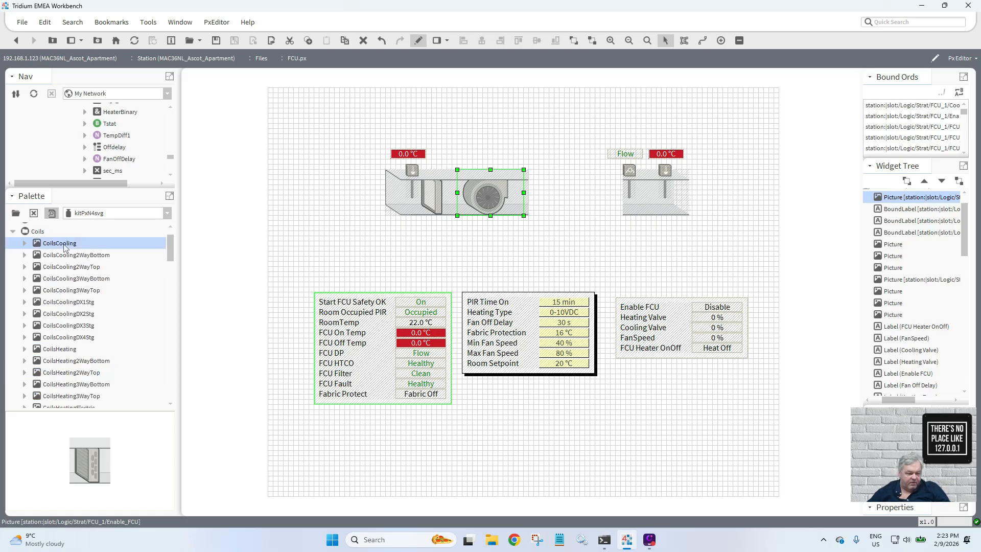
drag(64, 247, 540, 194)
- Copy the label binding ord station:|slot:/Logic/Strat/FCU_1/Cooling_Valve from the Cooling Valve value label
double_click(715, 330)
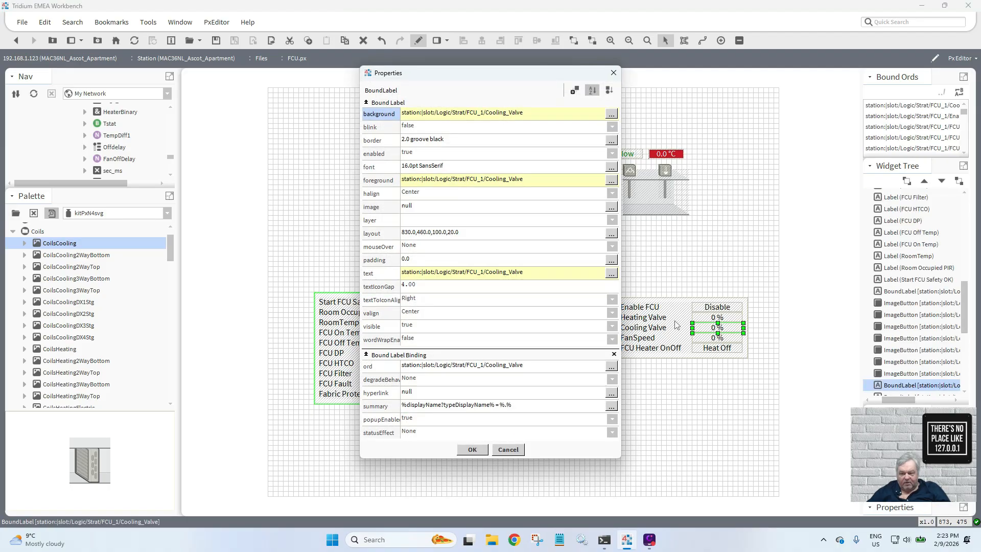
double_click(541, 365)
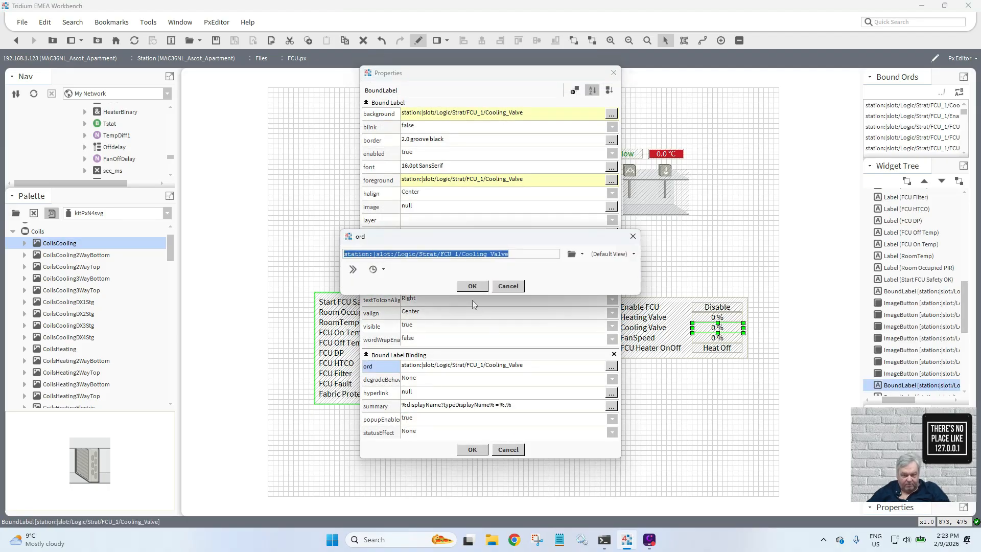
click(472, 286)
click(472, 449)
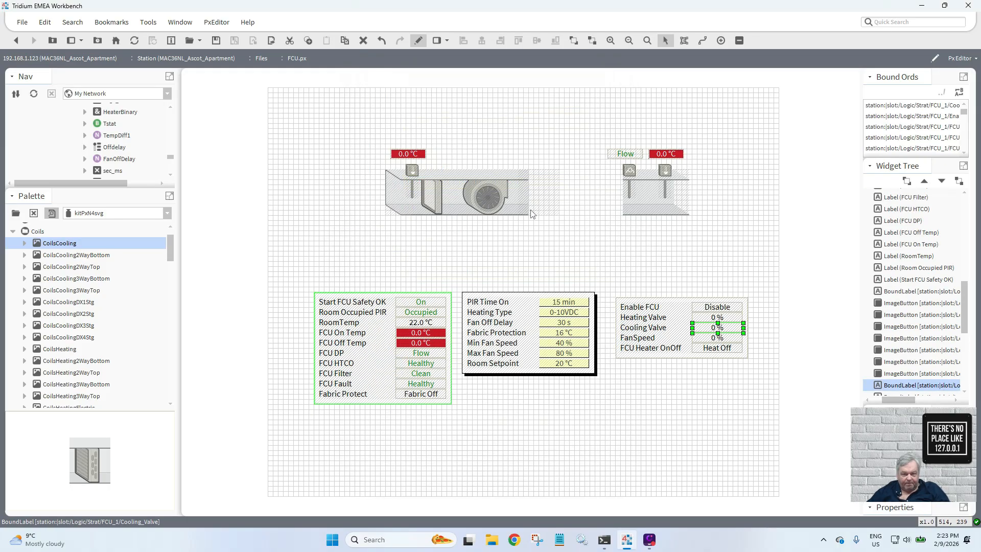
- Bind the cooling coil picture to station:|slot:/Logic/Strat/FCU_1/Cooling_Valve
double_click(545, 205)
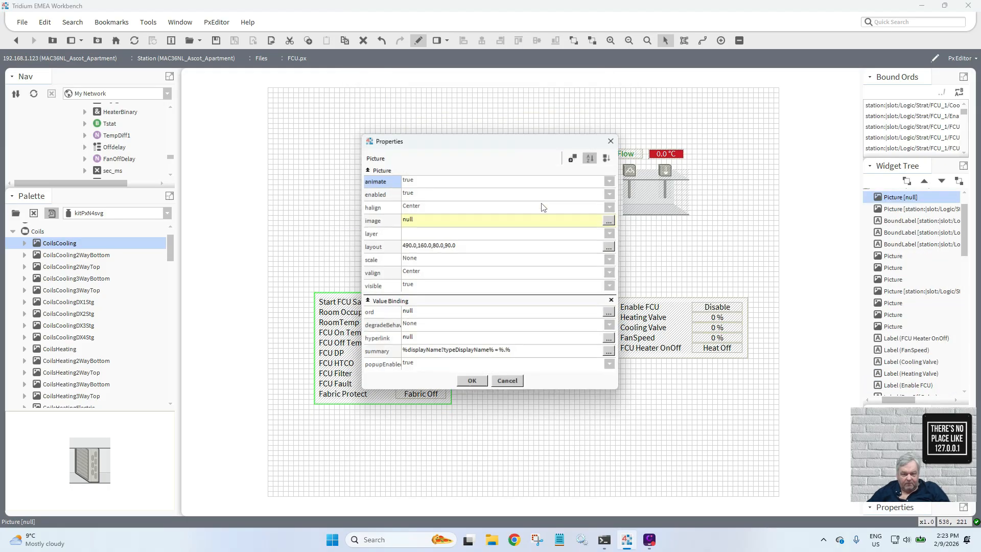
double_click(504, 313)
text(station:|slot:/Logic/Strat/FCU_1/Cooling_Valve)
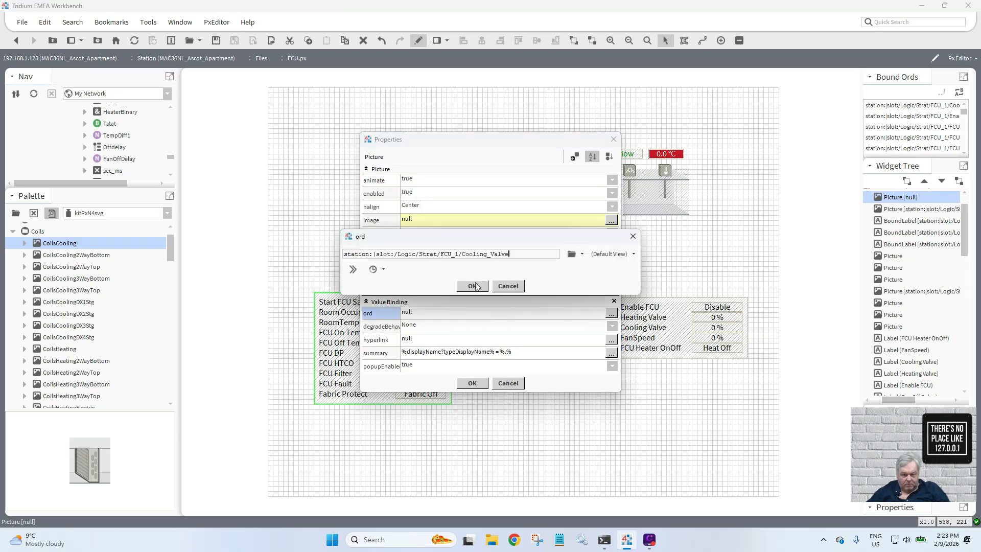
click(473, 286)
click(473, 384)
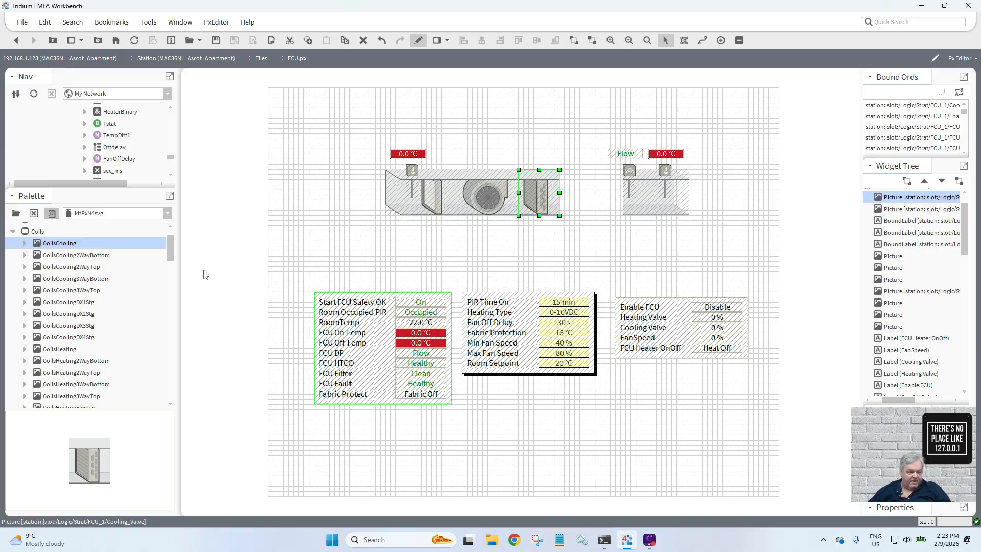
- Add the CoilsHeating picture from the palette's Coils group to the duct directly after the cooling coil
click(65, 352)
drag(65, 353, 505, 275)
drag(533, 245, 574, 198)
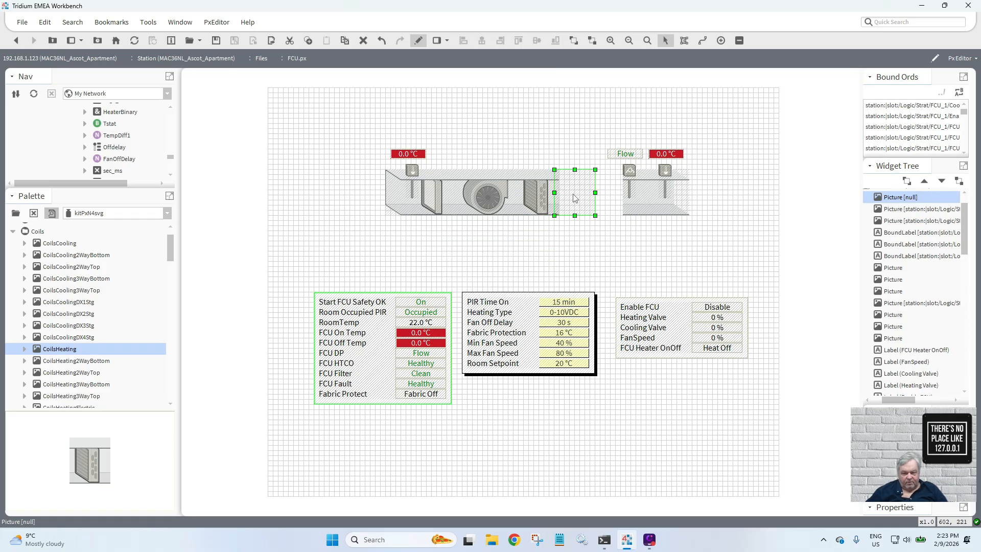
- Copy the label binding ord station:|slot:/Logic/Strat/FCU_1/Heating_Valve from the Heating Valve value label
double_click(714, 320)
double_click(544, 364)
key(ctrl+c)
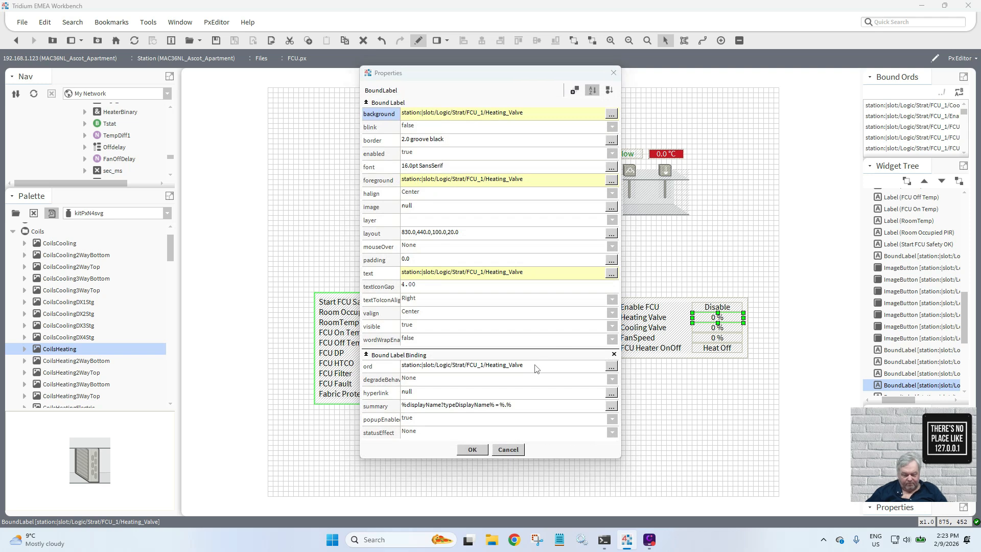
click(473, 287)
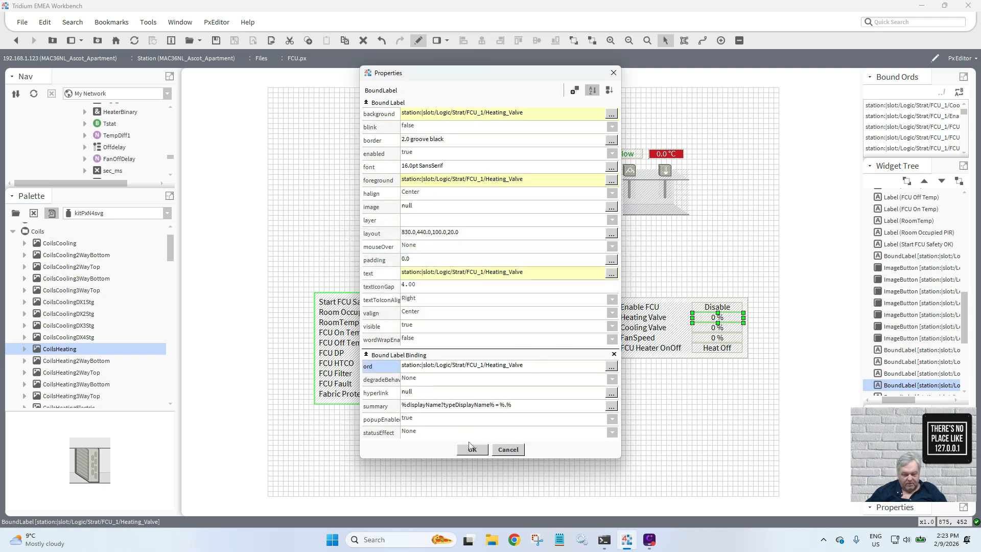
click(473, 449)
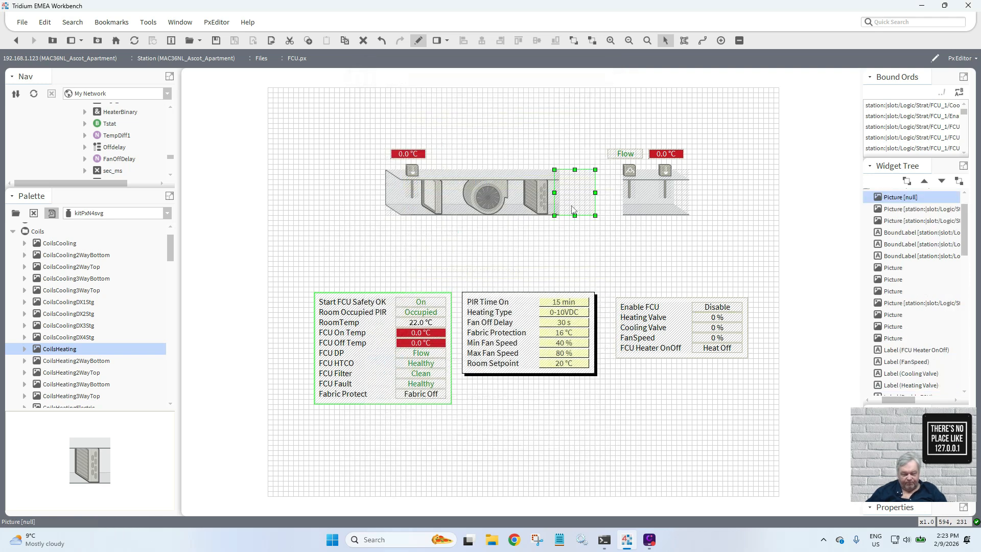
- Bind the heating coil picture to station:|slot:/Logic/Strat/FCU_1/Heating_Valve
double_click(572, 209)
double_click(529, 314)
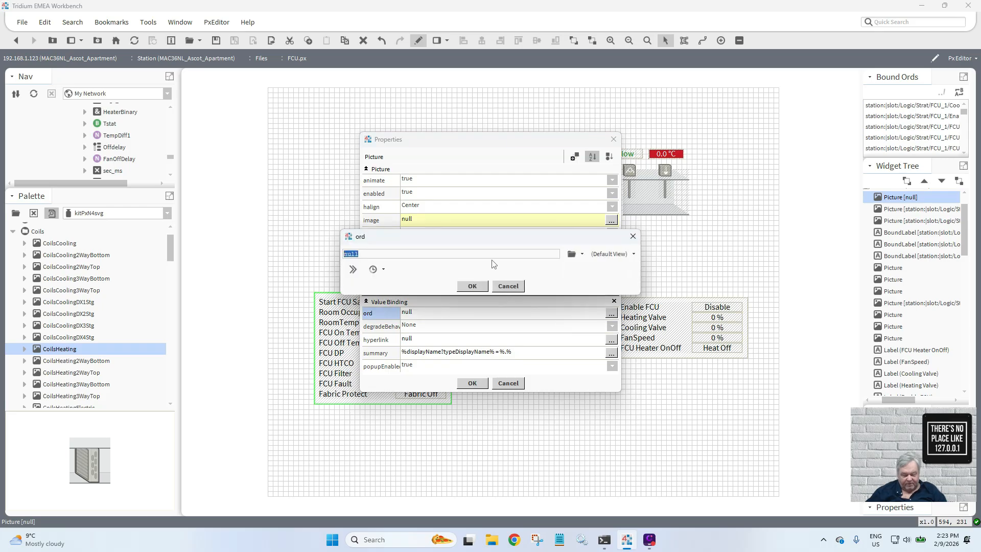
key(ctrl+v)
click(472, 284)
click(472, 383)
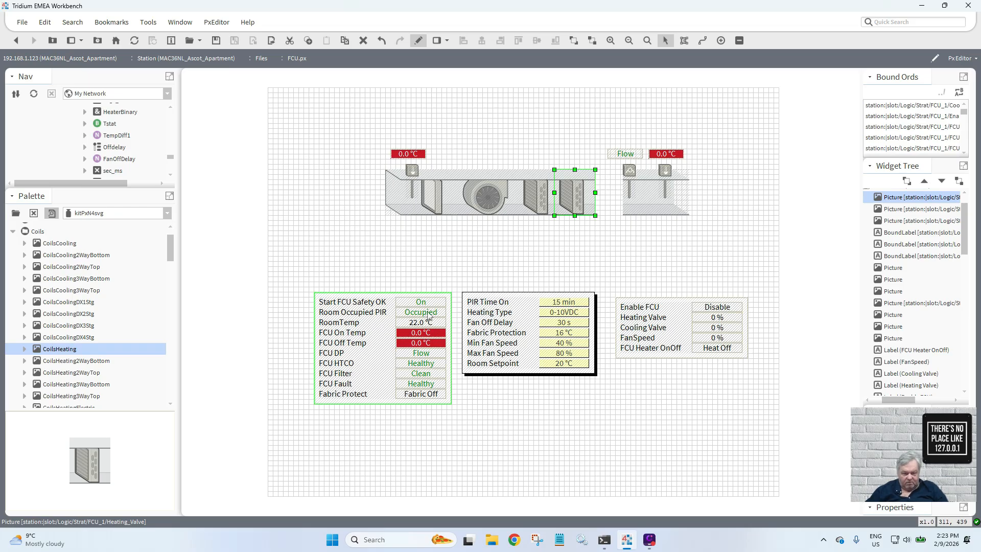
- In the live view, override Room Occupied PIR with Emergency Inactive, and release it with Emergency Auto
click(419, 42)
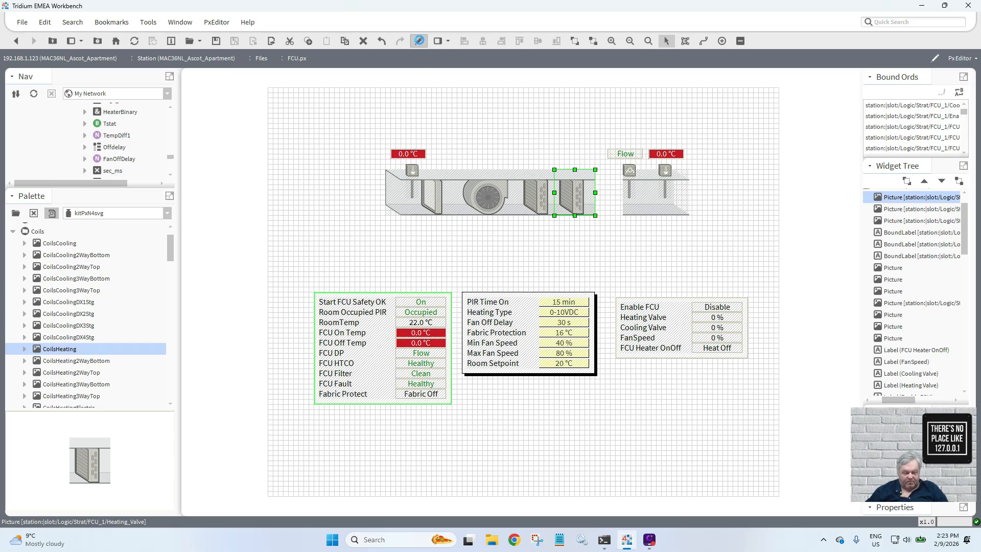
right_click(478, 317)
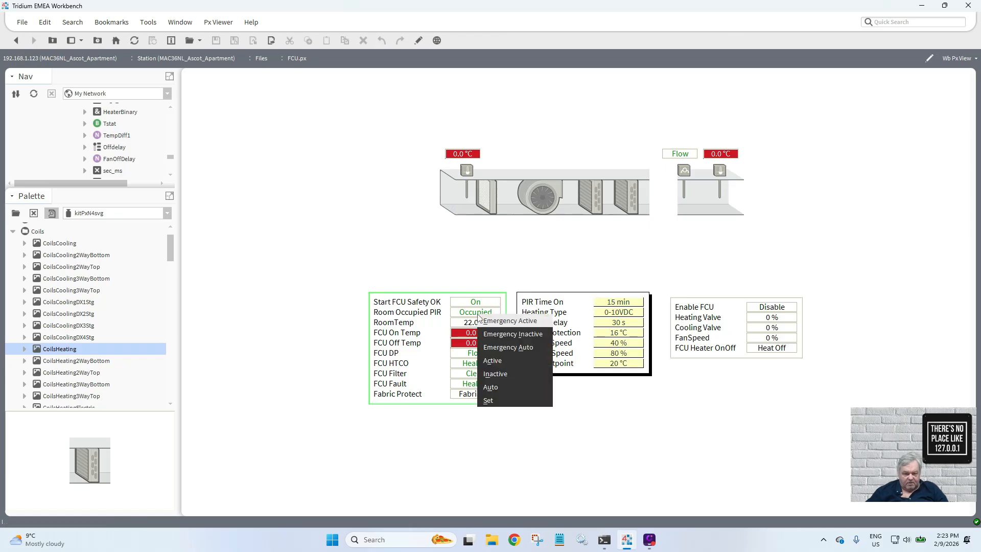
click(501, 333)
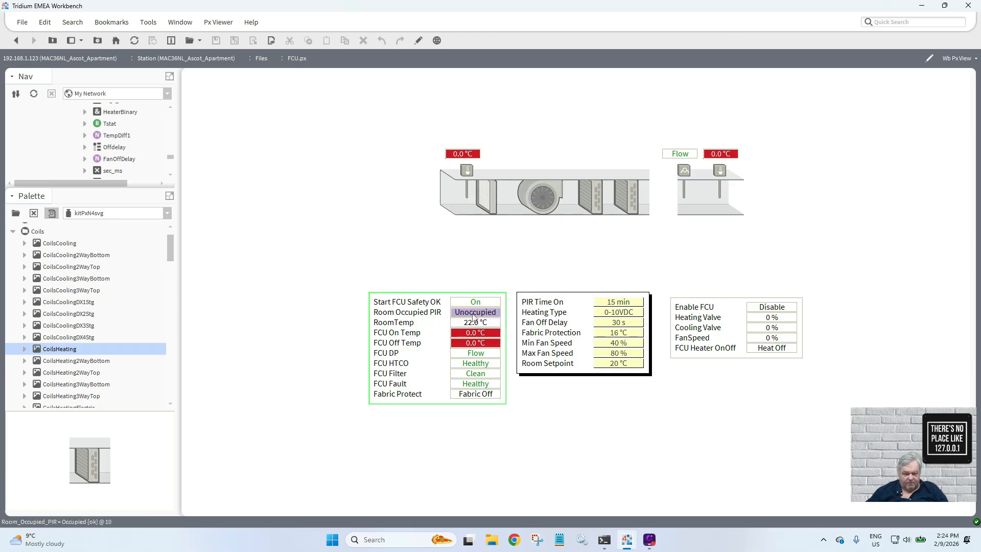
right_click(474, 317)
click(497, 346)
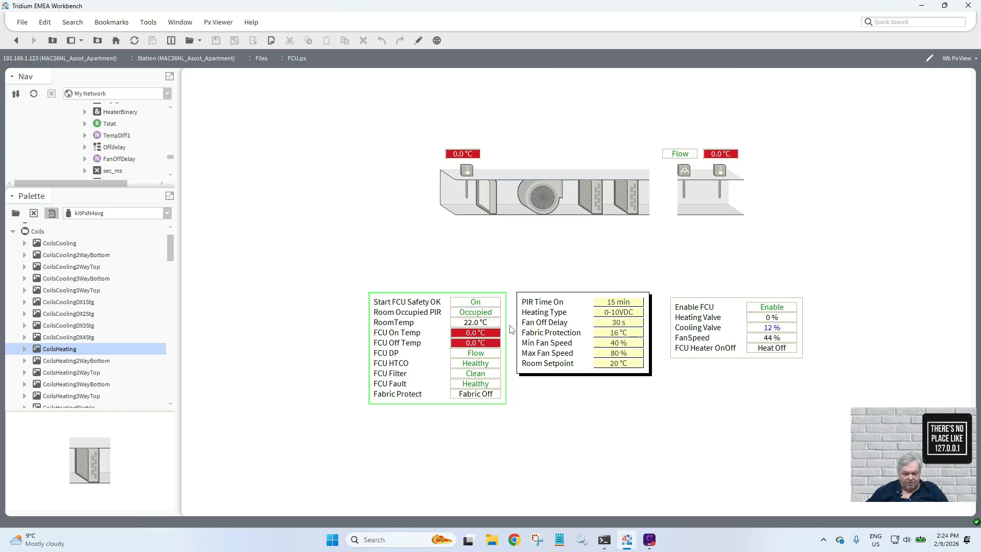
- Set the Room Setpoint to 25 °C in the live view
click(418, 40)
click(420, 41)
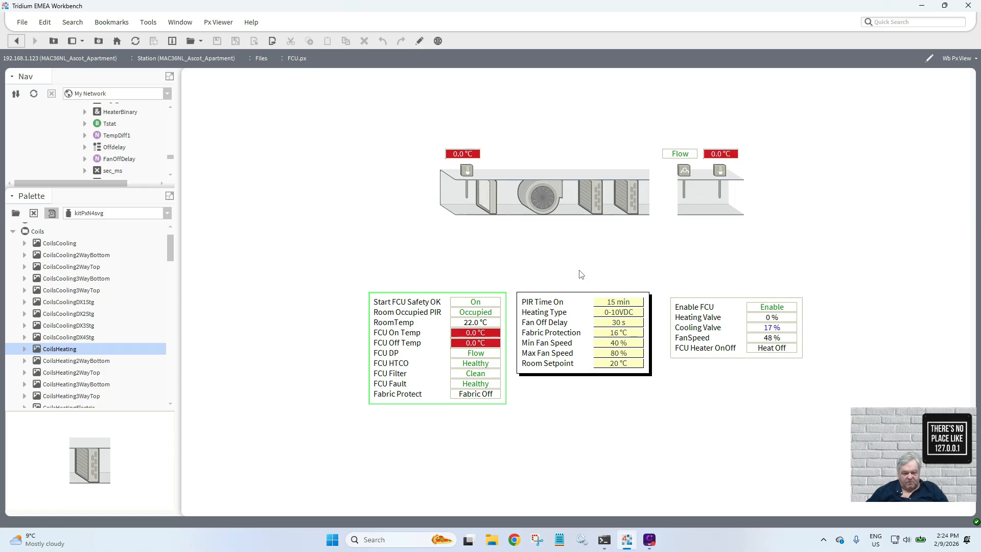
click(620, 365)
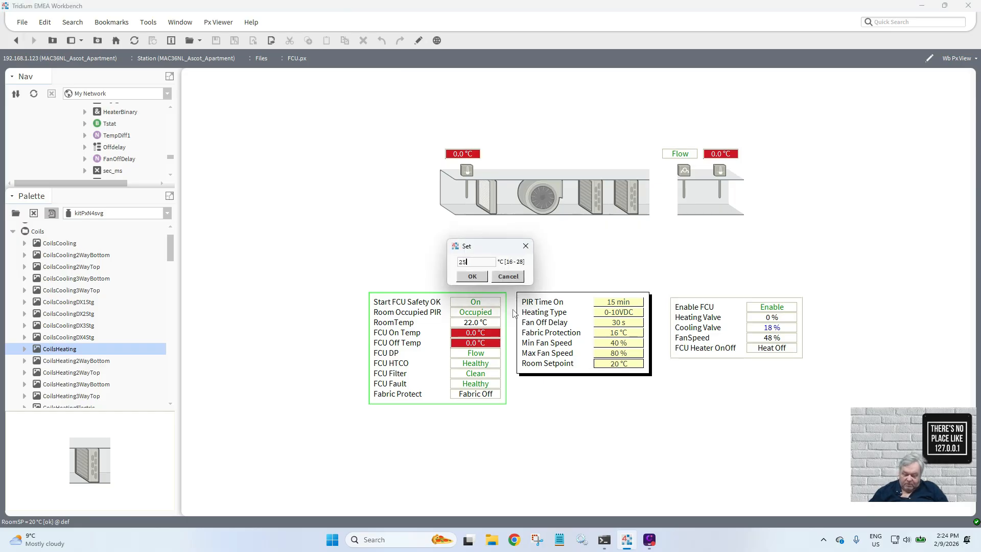
click(481, 277)
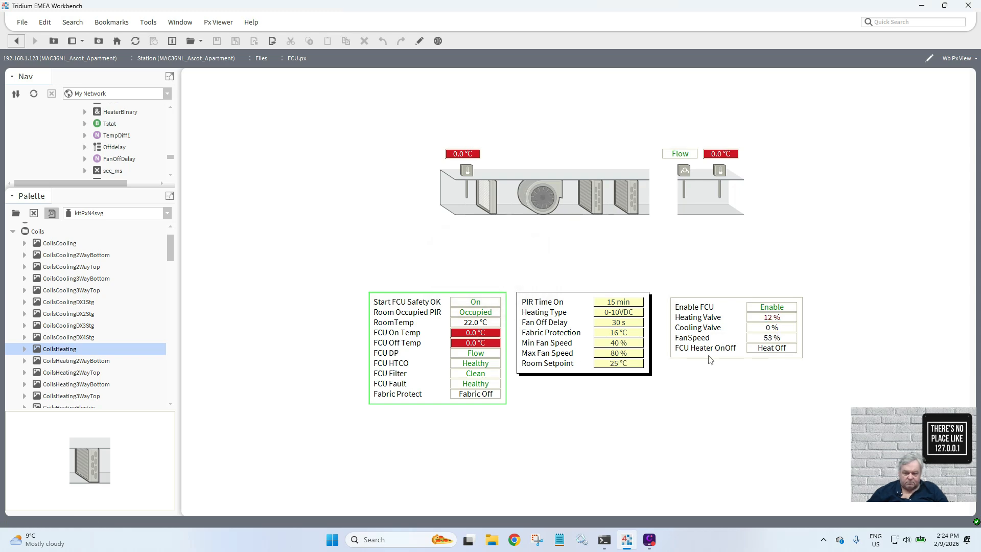
- In edit mode, duplicate the Heating Valve and Cooling Valve value labels, narrow the copies and place each above its matching coil
click(416, 46)
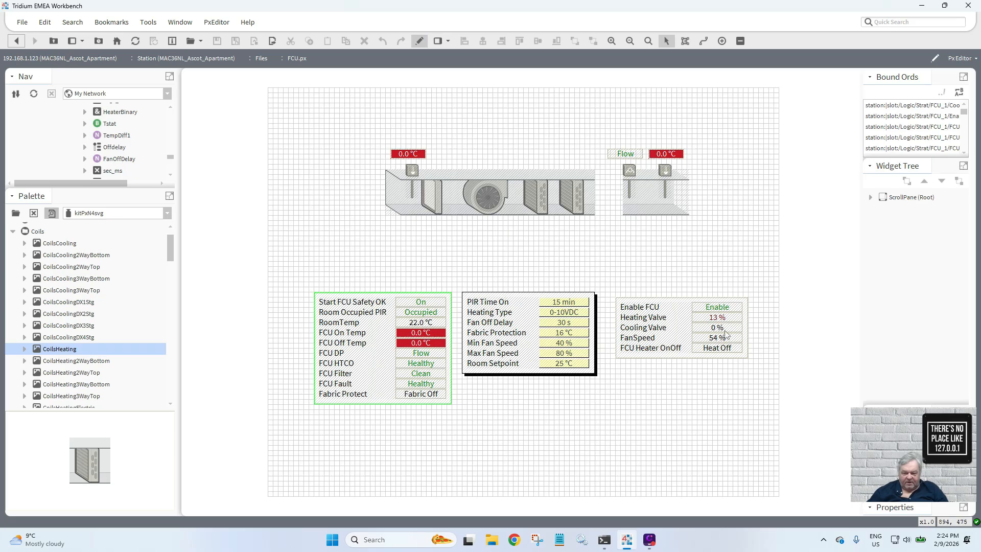
click(712, 317)
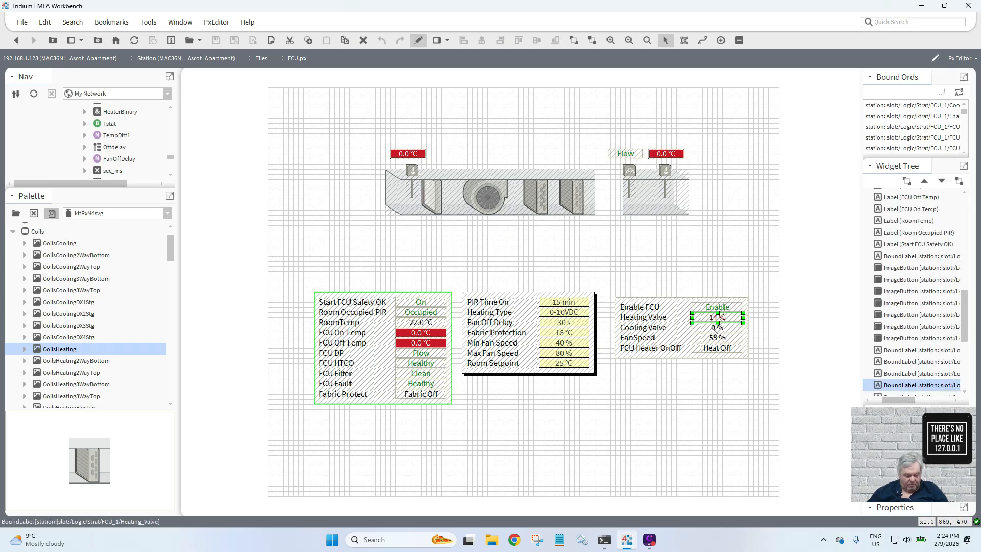
shift+click(715, 330)
right_click(715, 330)
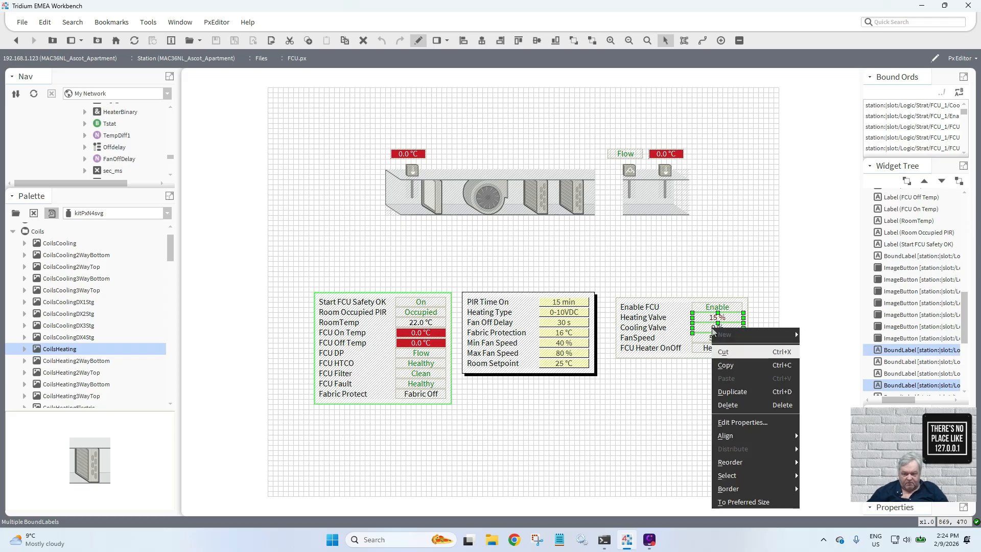
click(795, 446)
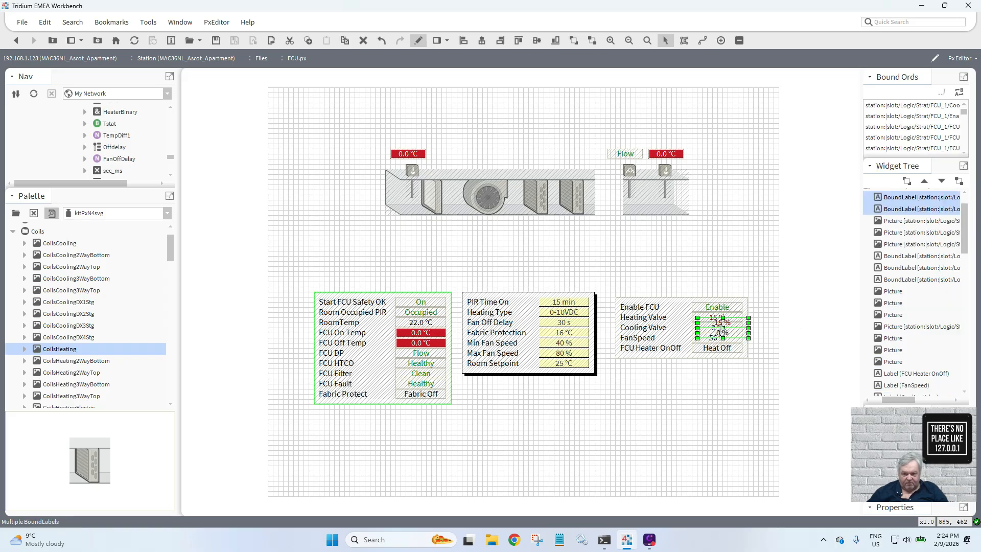
drag(723, 331, 574, 161)
click(643, 246)
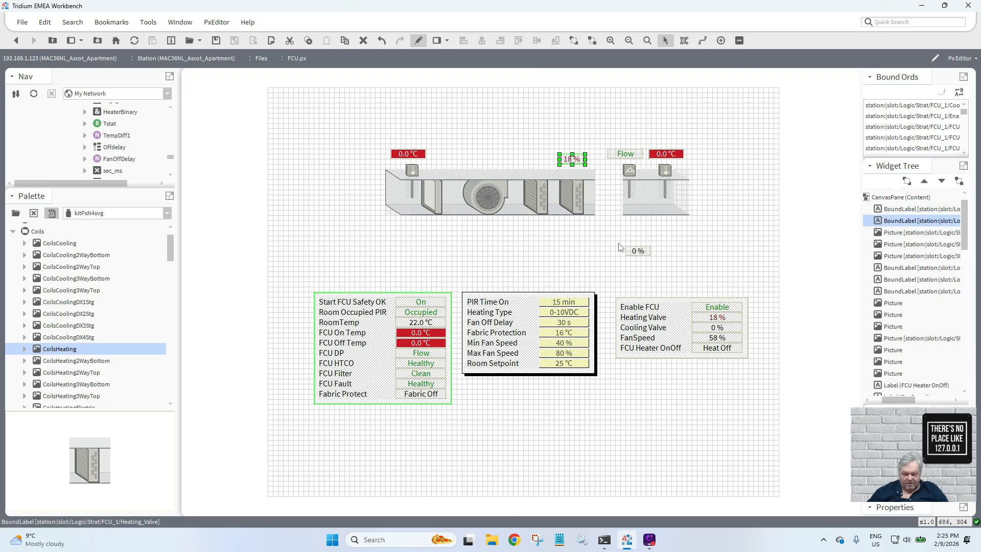
drag(639, 254, 534, 161)
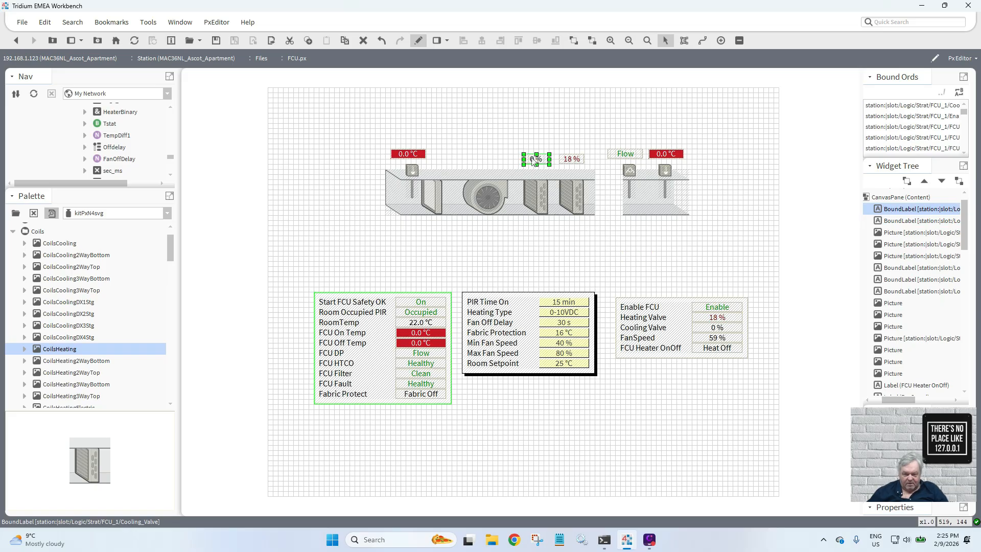
- Duplicate the FanSpeed value label, narrow the copy and place it above the fan, level with the coil labels
click(713, 338)
right_click(713, 338)
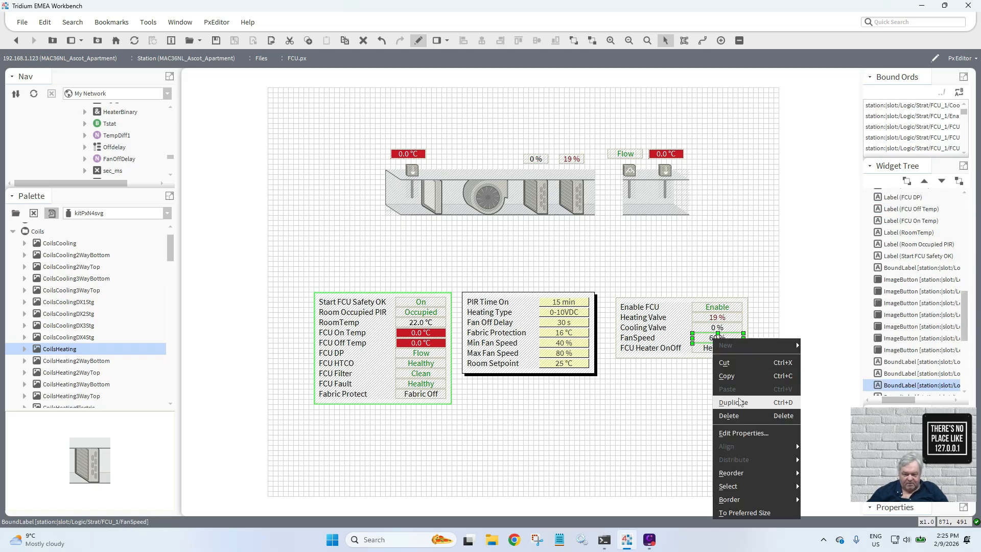
click(724, 363)
drag(715, 349, 495, 159)
click(566, 129)
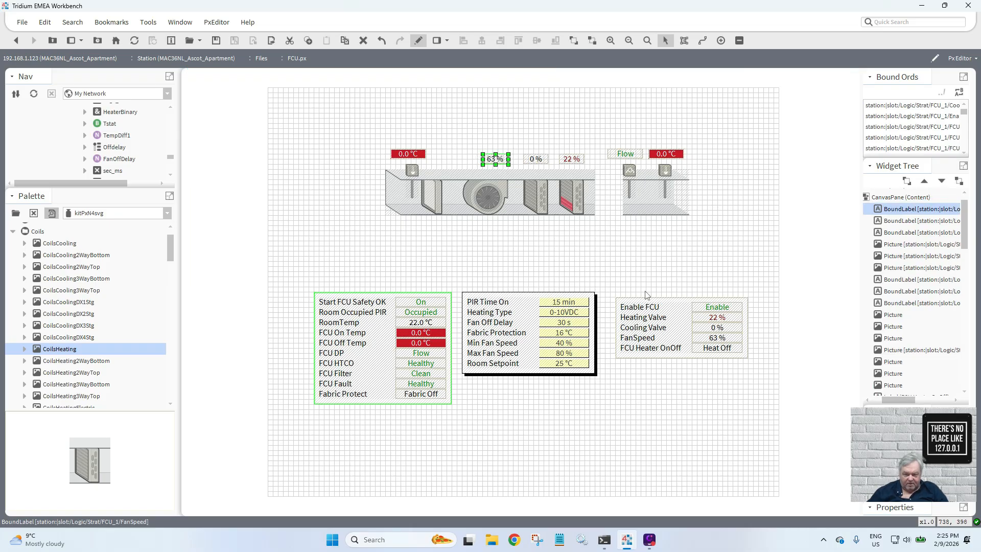
- Duplicate the Enable FCU value label, narrow the copy and place it just below the fan
right_click(709, 310)
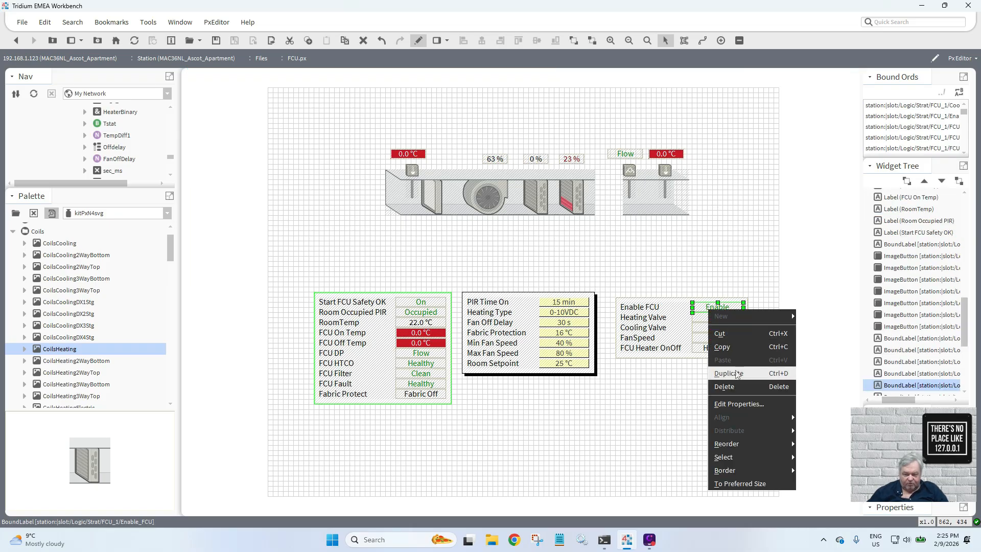
click(728, 374)
drag(728, 317, 484, 221)
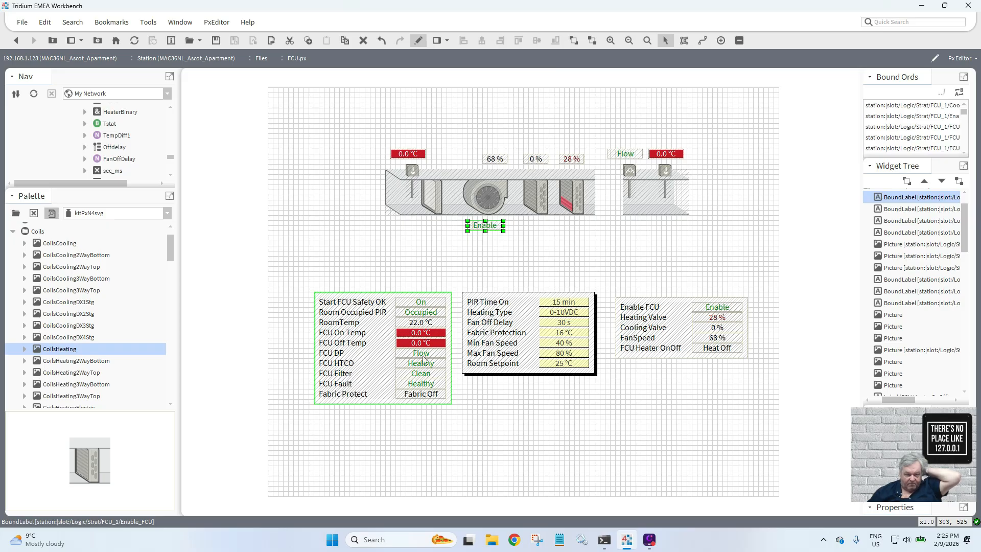
- Duplicate the FCU Filter value label, narrow the copy and place it below the filter, level with the fan's enable label
right_click(422, 375)
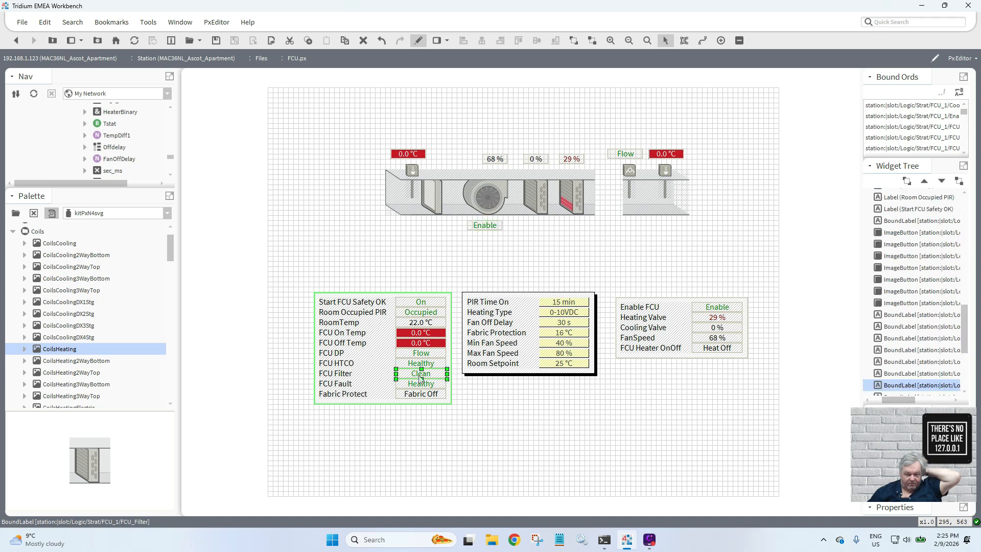
click(439, 411)
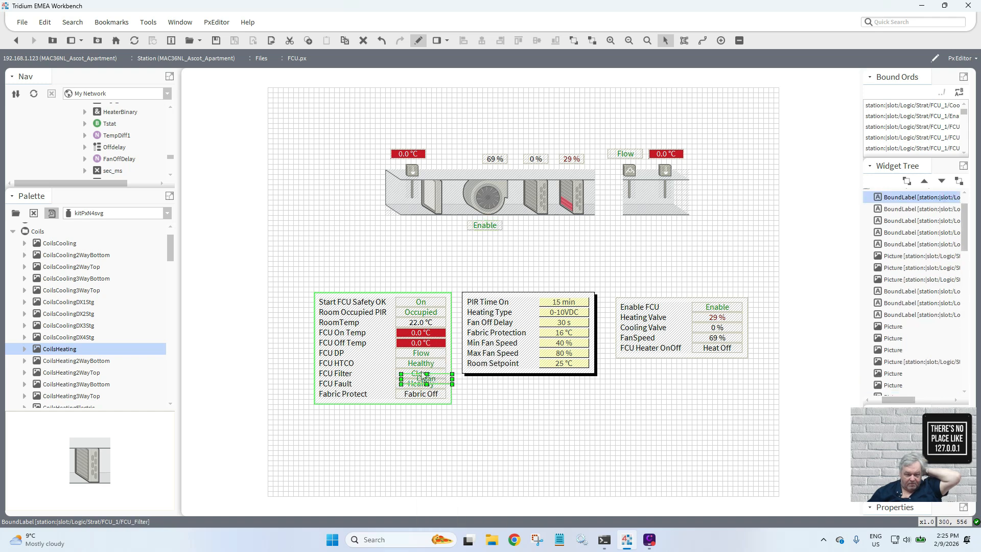
mouse_move(425, 382)
mouse_down()
mouse_move(488, 280)
mouse_move(468, 272)
mouse_move(433, 226)
mouse_up()
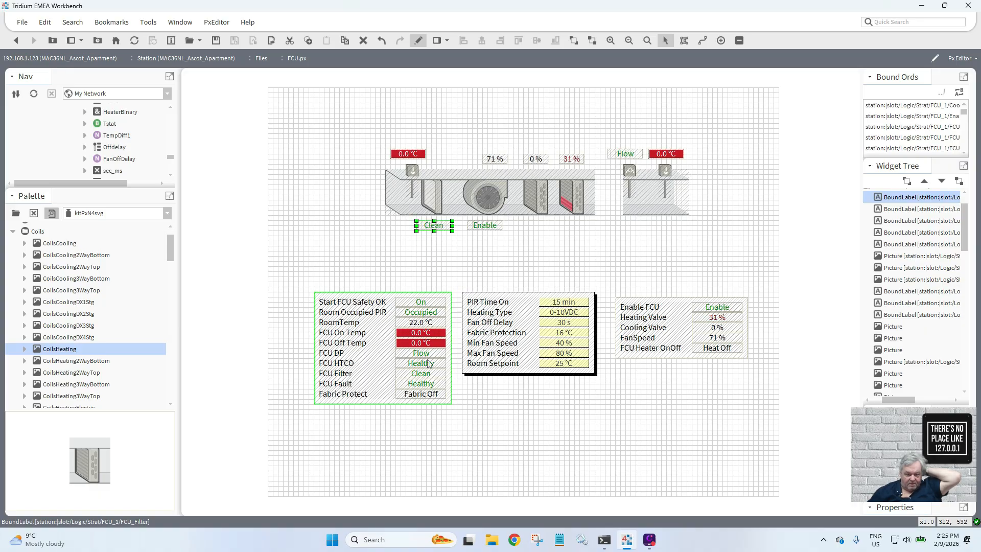
- Duplicate the FCU Fault value label, narrow the copy and place it beneath the fan's enable label
click(421, 386)
right_click(422, 388)
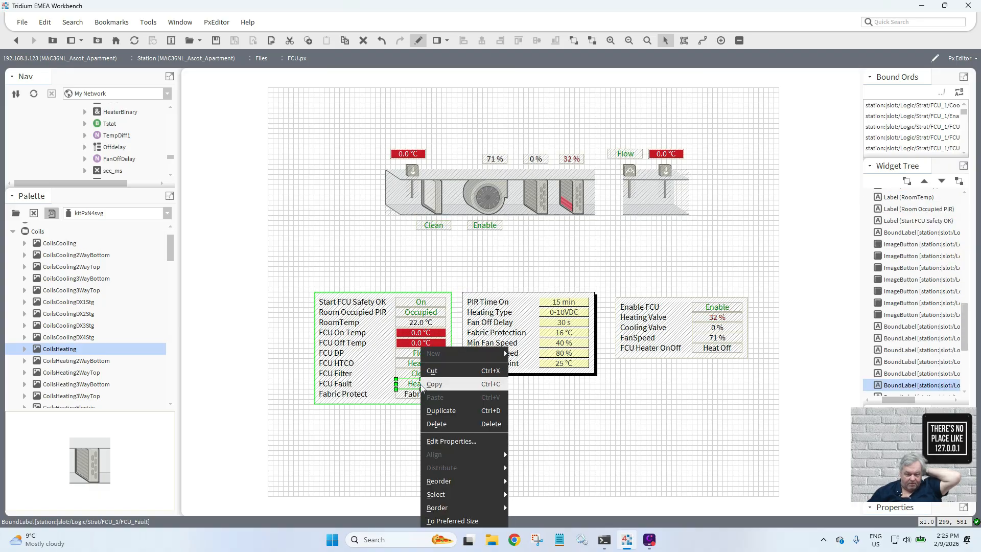
click(444, 410)
mouse_move(426, 389)
mouse_down()
mouse_move(491, 306)
mouse_move(487, 240)
mouse_move(503, 240)
mouse_up()
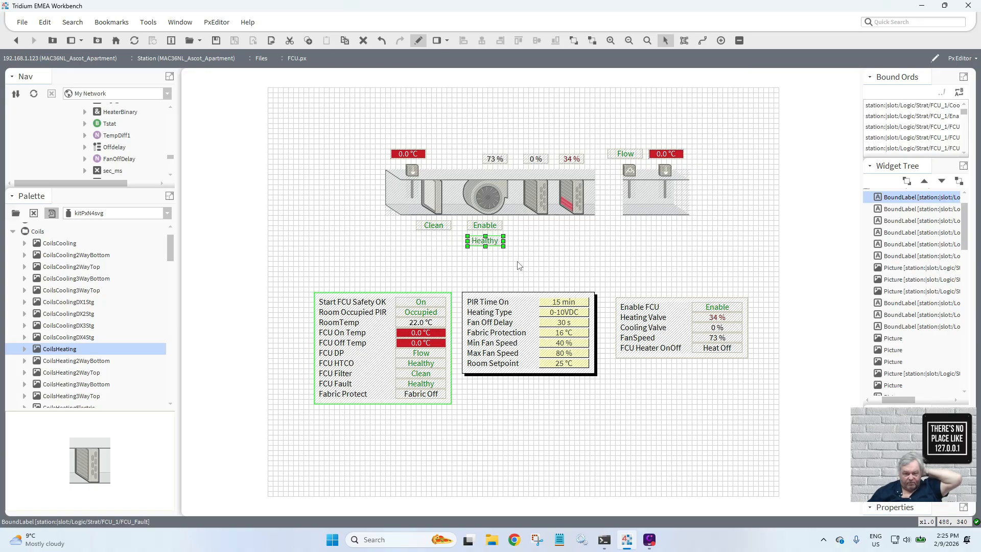
click(519, 266)
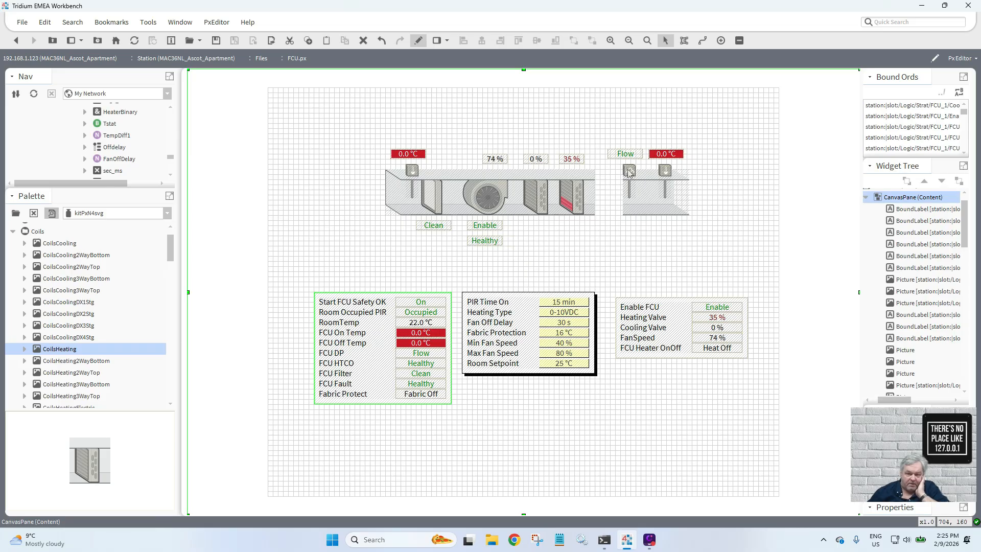
- Move the flow sensor picture into the duct between the fan and cooling coil, and bring it to the front
drag(629, 174, 516, 174)
right_click(516, 173)
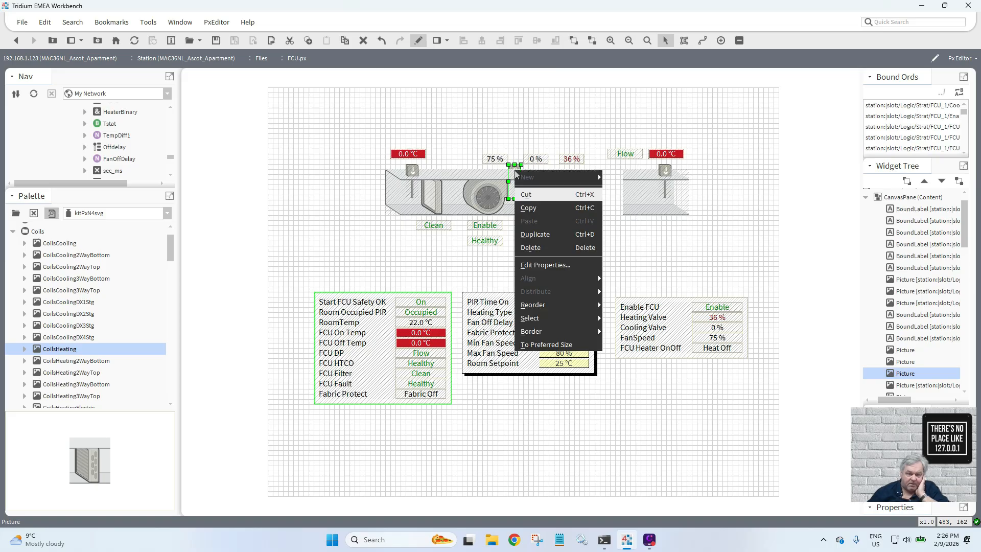
mouse_move(551, 305)
click(628, 306)
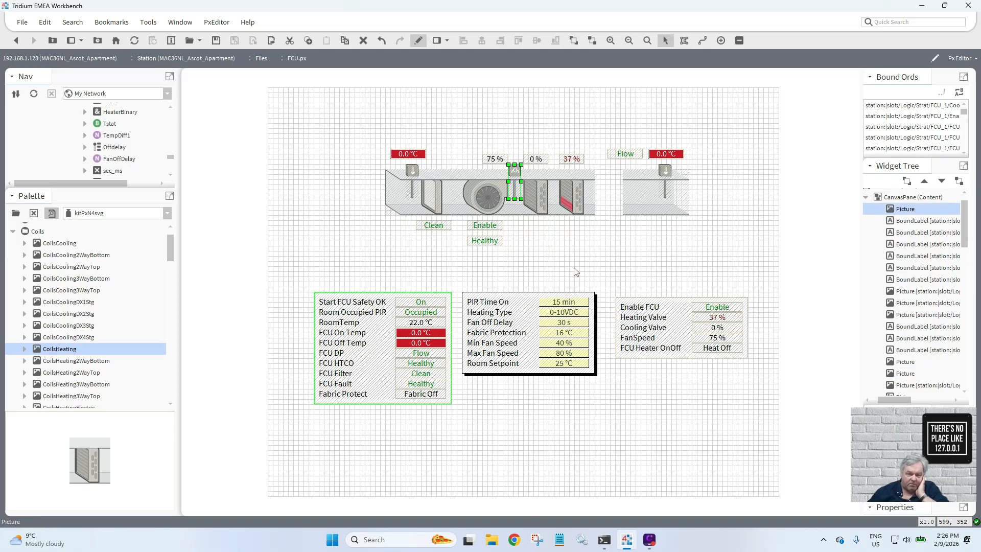
click(530, 252)
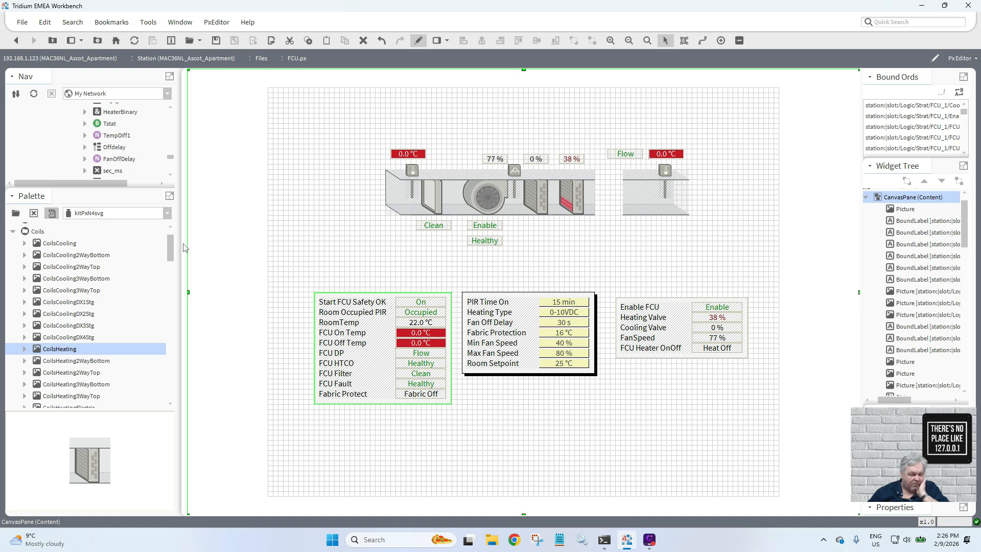
- Browse the duct sensor pictures in the kitPxN4svg palette and preview SensorDuctDpTop
drag(170, 249, 169, 347)
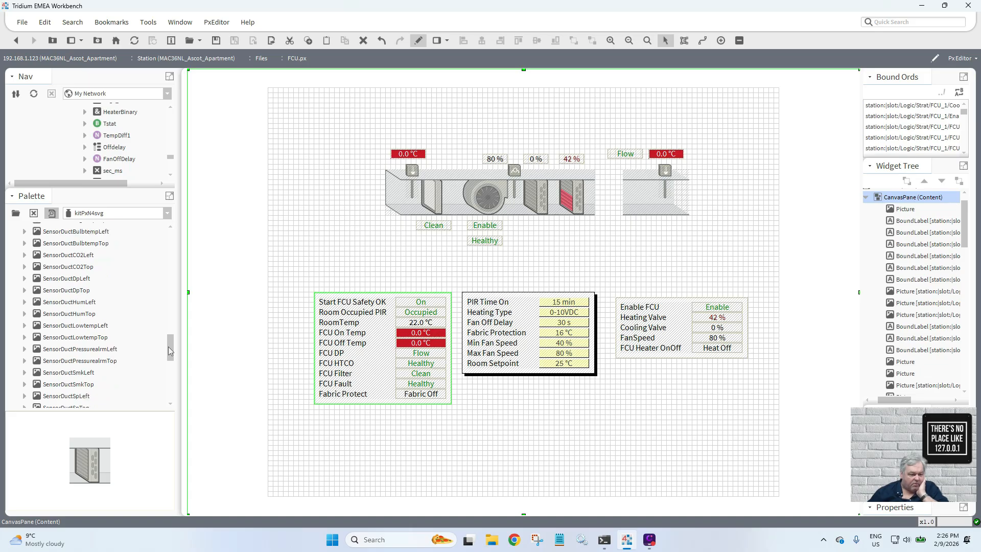
click(81, 281)
click(82, 290)
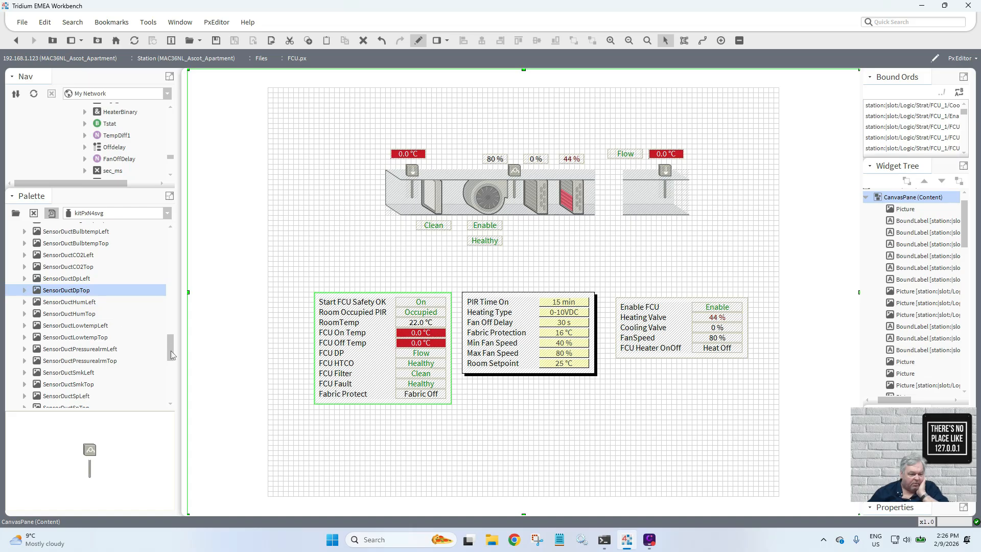
drag(172, 354, 172, 352)
scroll(172, 353, up, 1)
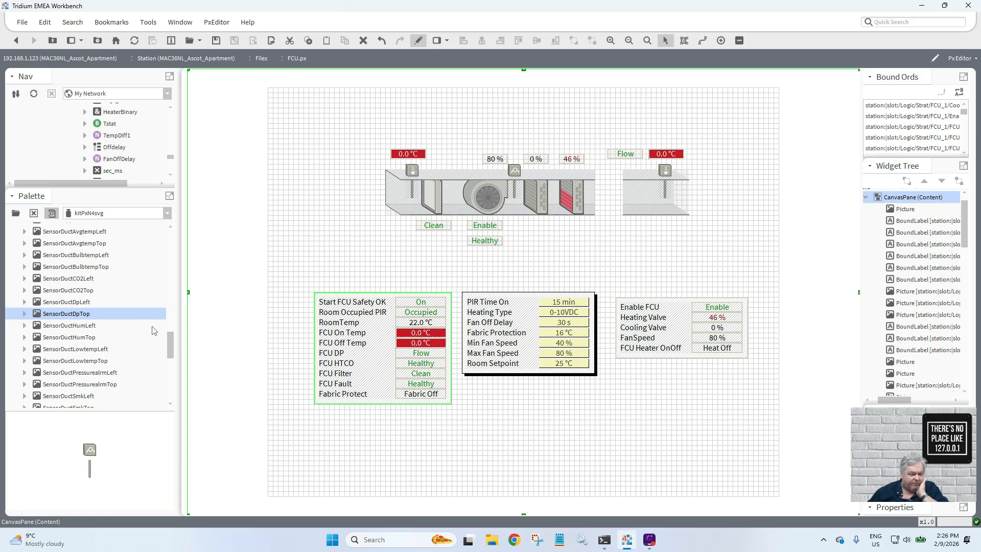
mouse_move(172, 350)
mouse_down()
mouse_move(173, 372)
mouse_move(173, 341)
mouse_up()
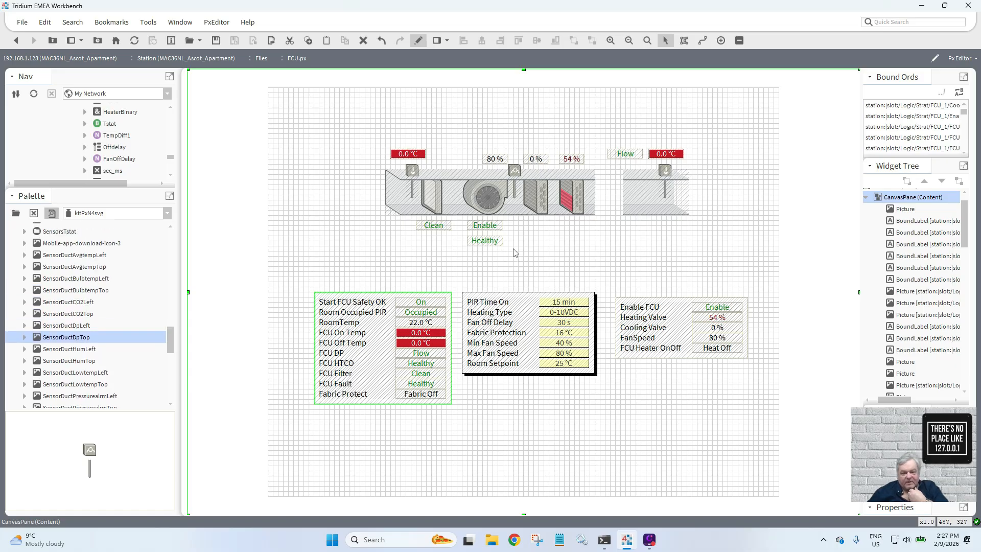
- Select the fan speed, enable and fault value labels around the fan and shift them together toward the filter
drag(517, 255, 457, 143)
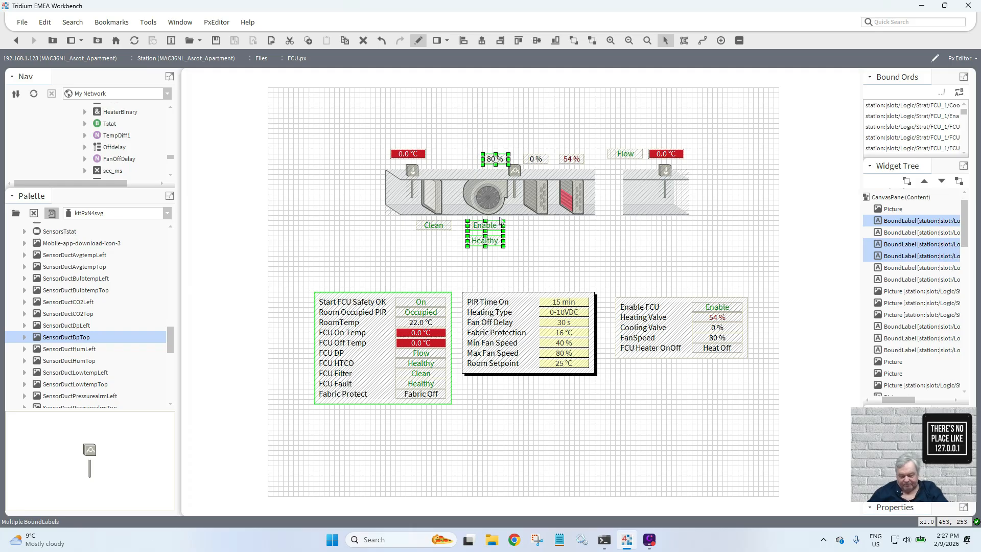
key(Left)
key(Left)
key(Left)
key(Left)
key(Left)
key(Left)
key(Left)
key(Left)
key(Left)
key(Left)
key(Left)
key(Left)
key(Left)
key(Left)
key(Left)
key(Left)
key(Left)
key(Left)
key(Left)
key(Left)
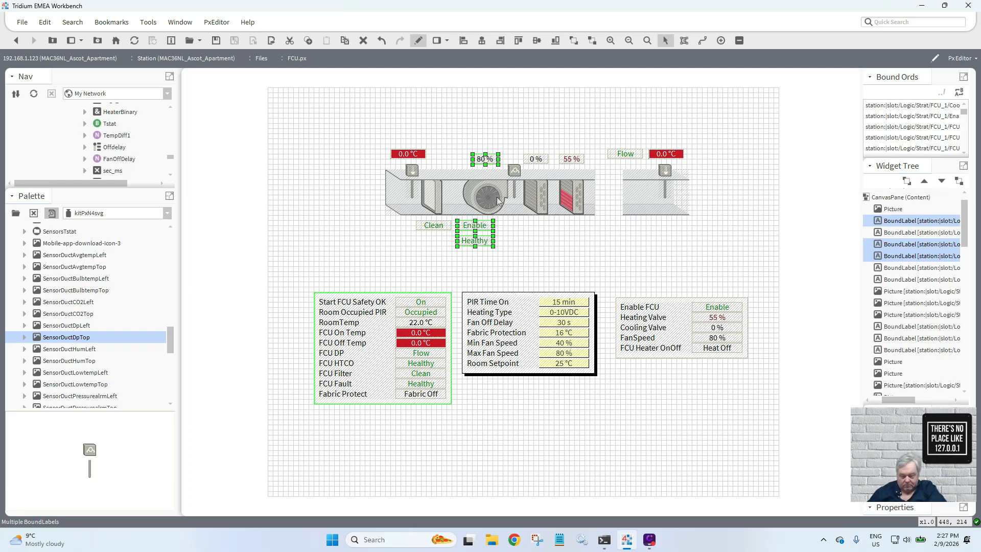
- Shift the fan picture toward the filter so it lines up with its enable and fault labels
click(497, 199)
key(Left)
key(Left)
key(Left)
key(Left)
key(Left)
key(Left)
key(Left)
key(Left)
key(Left)
key(Left)
key(Left)
key(Left)
key(Left)
key(Left)
key(Left)
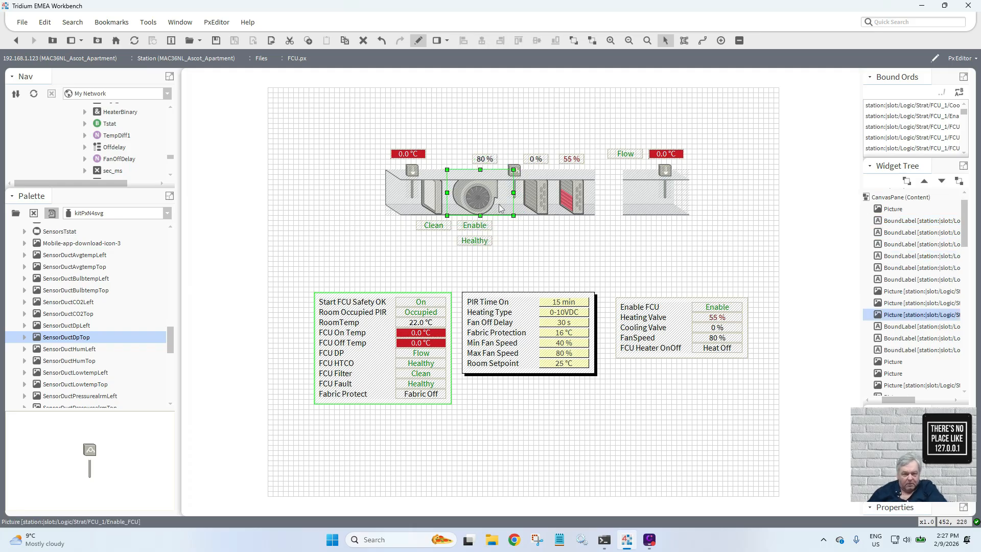
- Shift the fan speed label farther toward the filter, clear of the space above the flow sensor
click(489, 159)
key(Left)
key(Left)
key(Left)
key(Left)
key(Left)
key(Left)
key(Left)
key(Left)
key(Left)
key(Left)
key(Left)
key(Left)
key(Left)
key(Left)
key(Left)
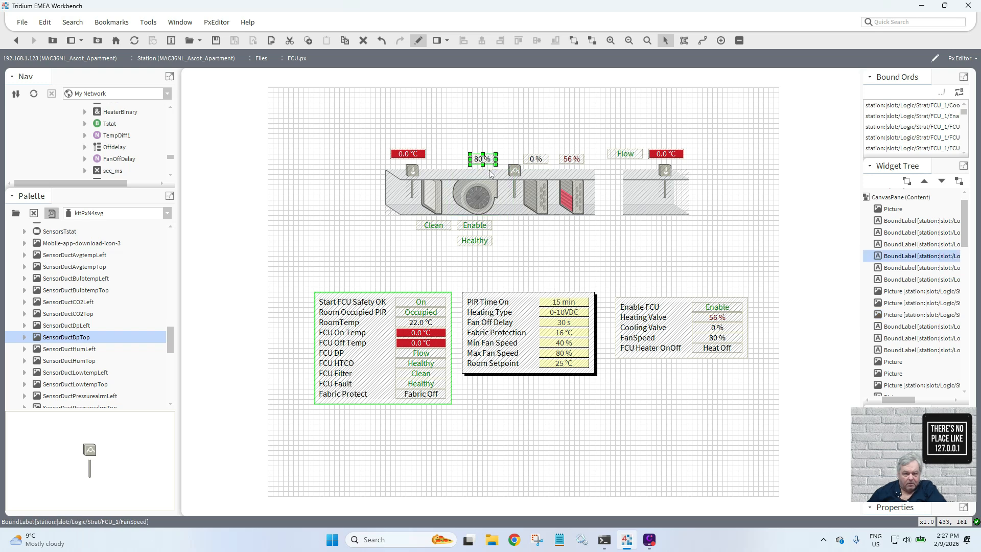
key(Left)
key(Left)
key(Left)
key(Left)
key(Left)
key(Left)
key(Left)
key(Left)
key(Left)
key(Left)
- Shift the flow sensor picture toward the fan so it sits just past the fan's outlet
click(515, 175)
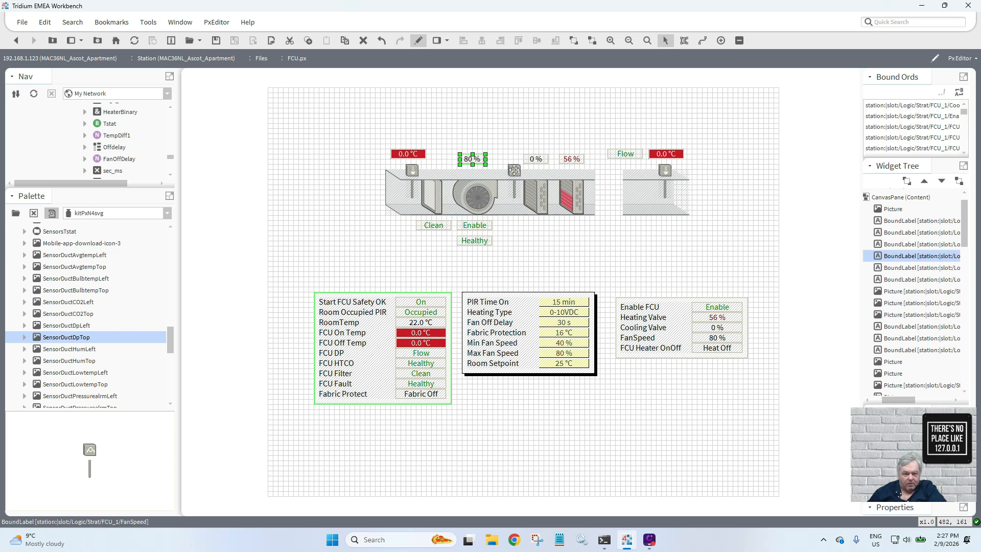
key(Left)
key(Left)
key(Left)
key(Left)
key(Left)
key(Left)
key(Left)
key(Left)
key(Left)
key(Left)
key(Left)
key(Left)
key(Left)
key(Left)
key(Left)
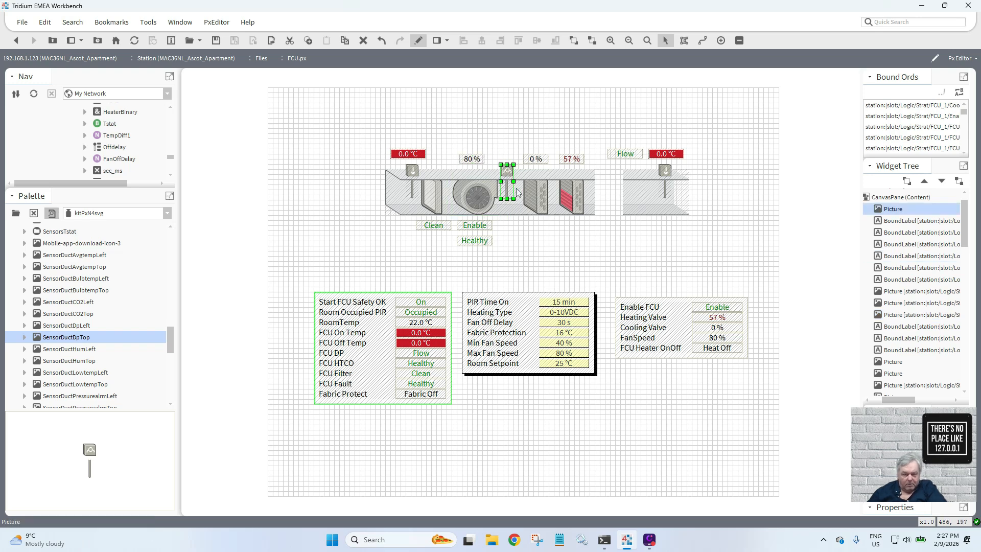
key(Left)
key(Left)
key(Left)
key(Left)
key(Left)
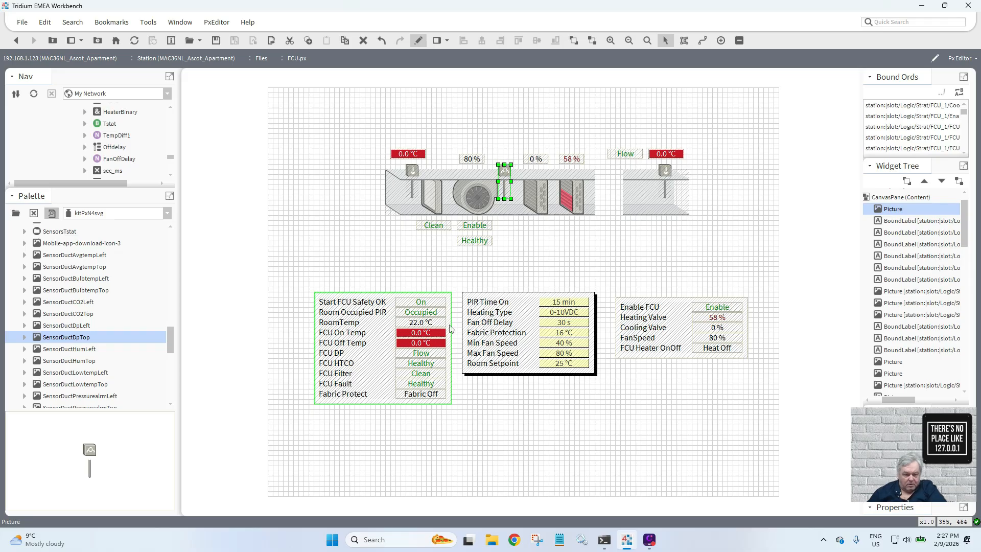
- Place the FCU DP flow label above the flow sensor, and shift both coils with their valve labels toward the duct outlet
click(425, 358)
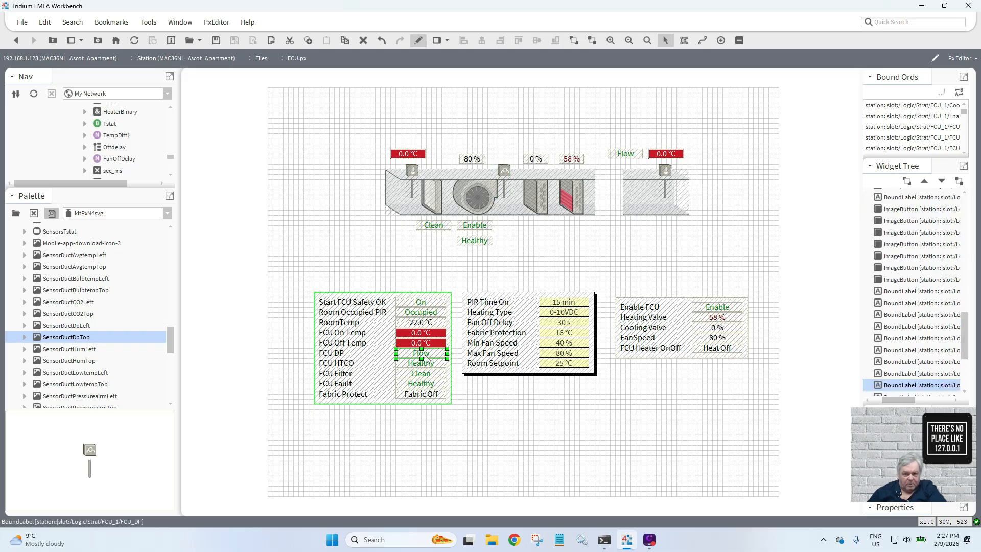
drag(633, 162, 597, 207)
click(566, 248)
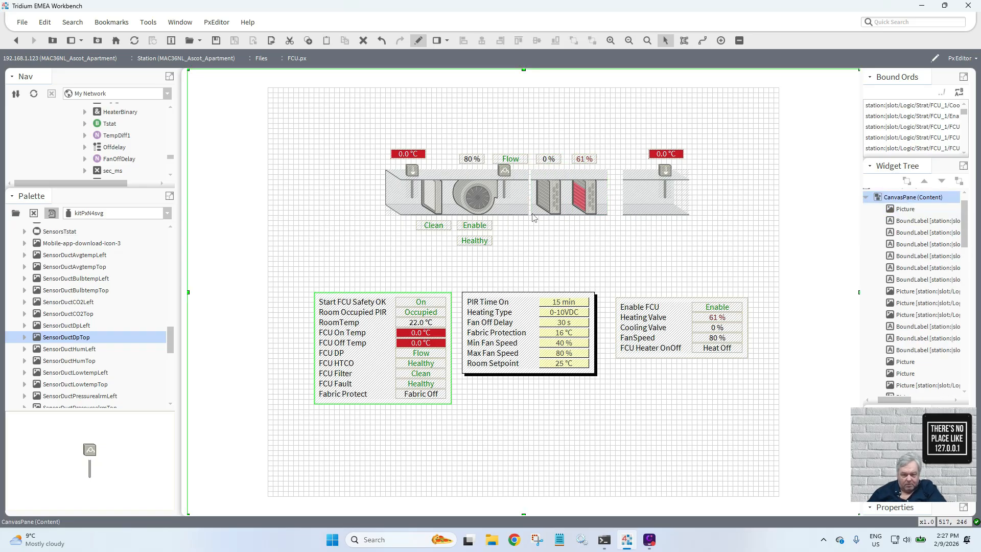
- Move the inlet duct end and the fan aside, and delete the plain duct picture lying behind the fan
click(524, 204)
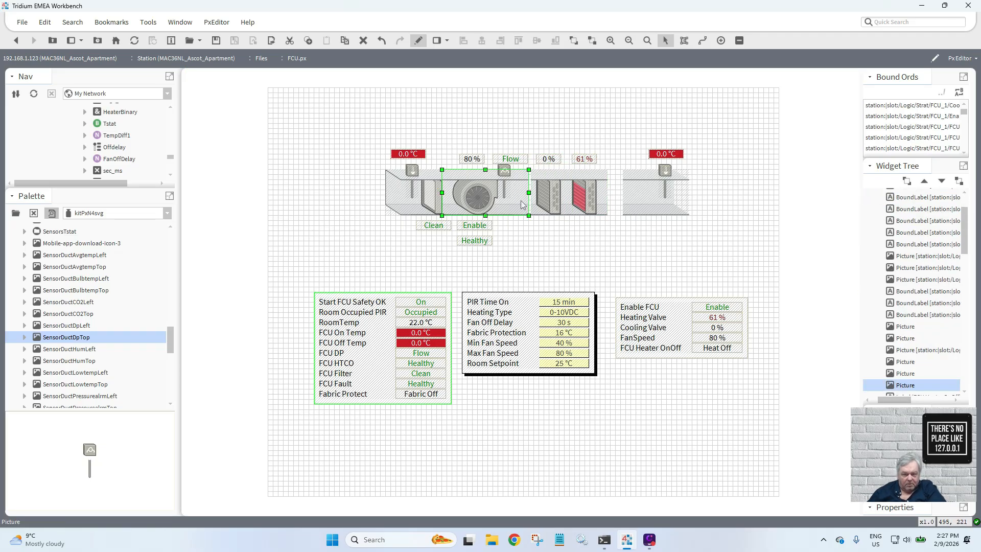
click(645, 203)
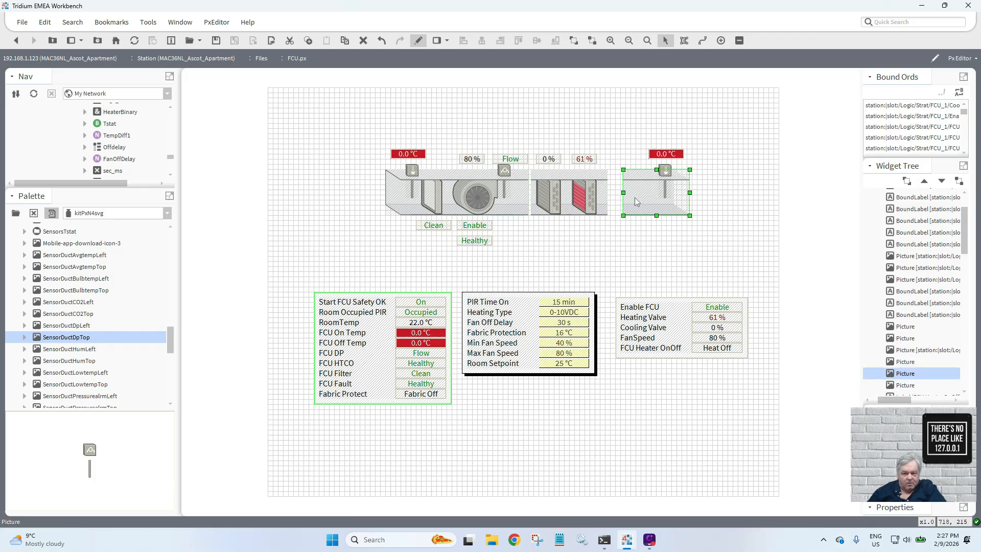
click(449, 179)
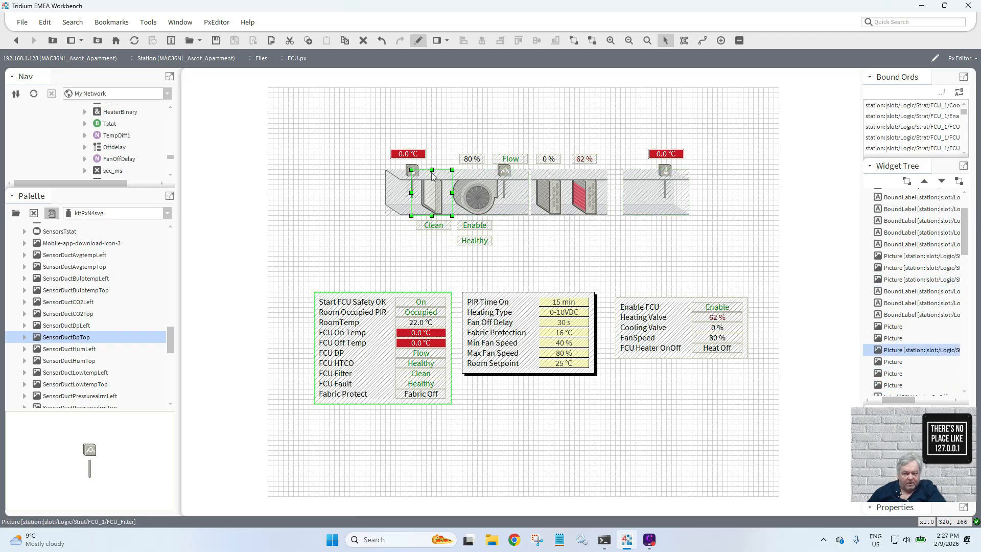
click(395, 180)
drag(398, 194, 317, 185)
drag(489, 209, 546, 266)
click(479, 201)
right_click(479, 201)
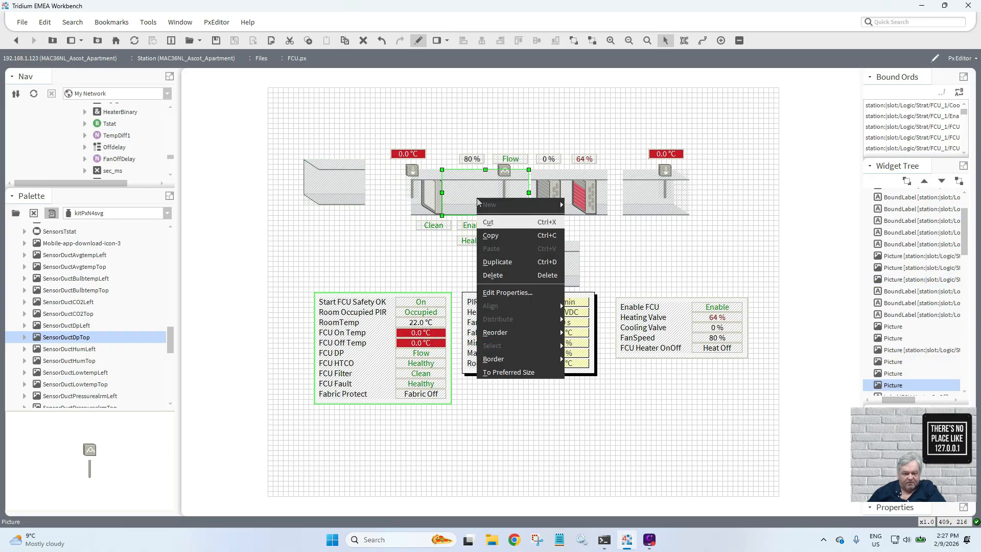
click(529, 275)
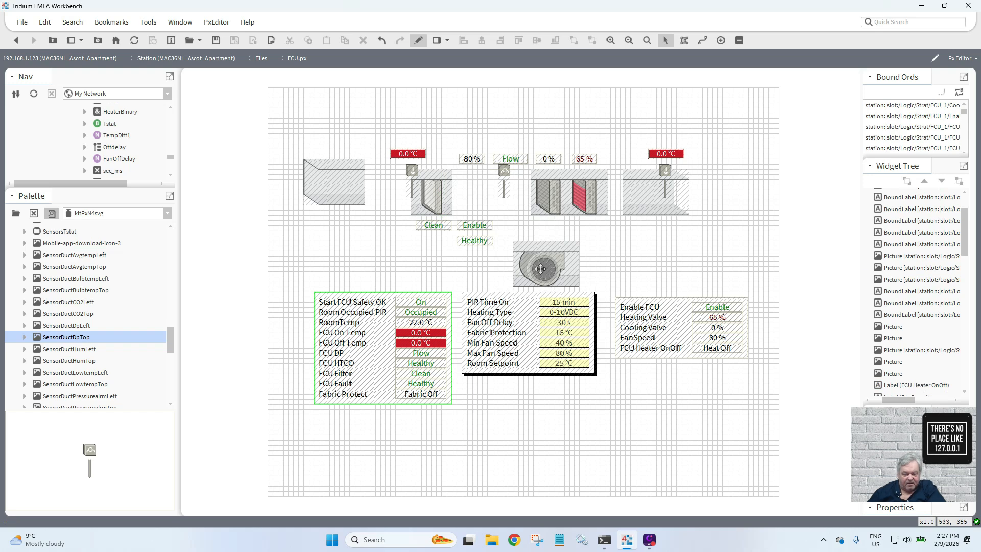
- Move the fan back beside the filter and rejoin the inlet duct end to the filter's other side
drag(540, 269, 484, 199)
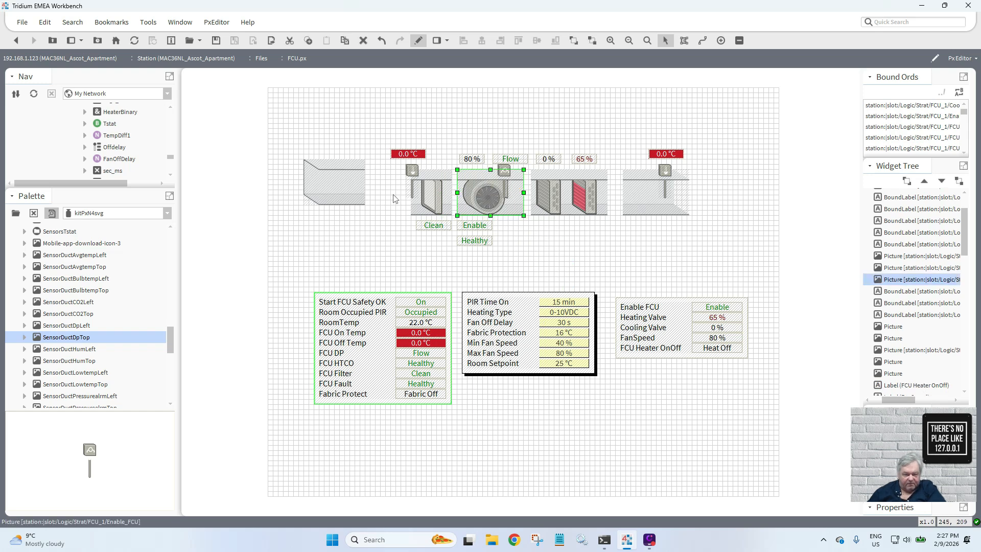
drag(340, 180, 391, 196)
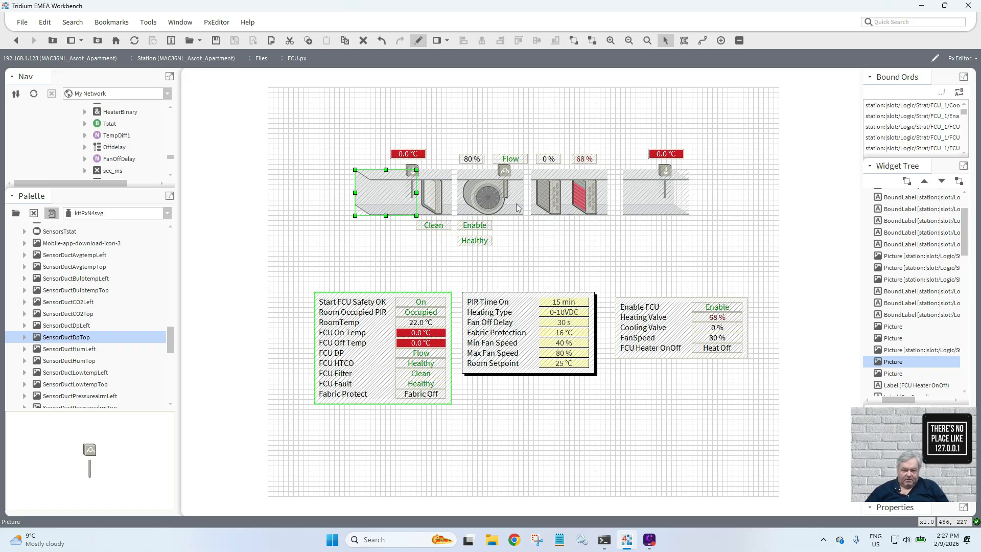
drag(516, 204, 506, 200)
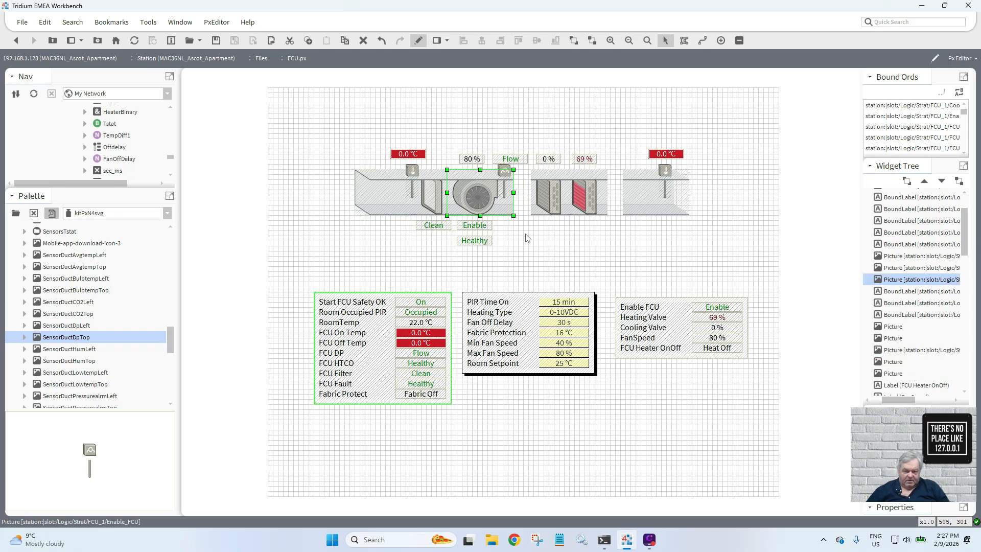
click(521, 231)
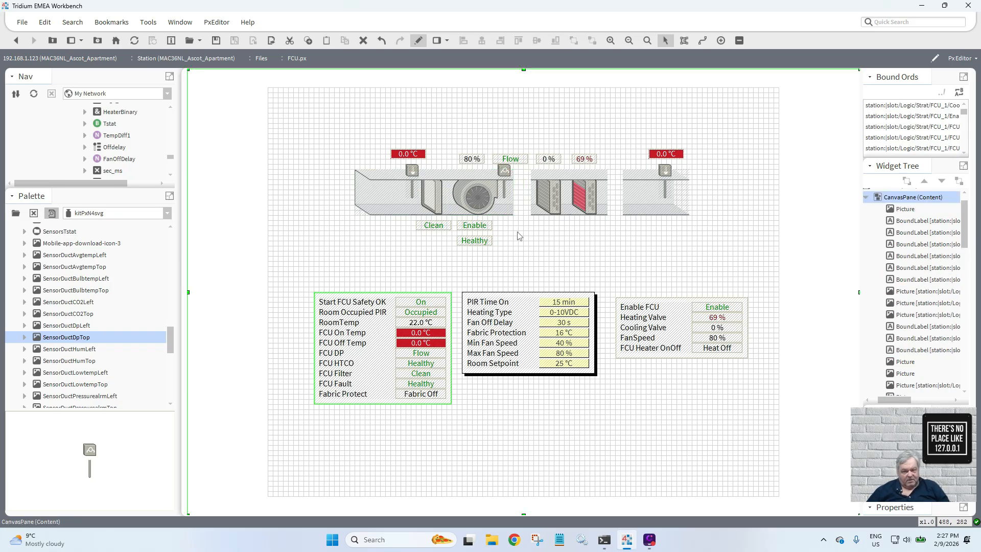
- Move the cooling coil, heating coil and outlet duct end against the fan section to close the duct gaps
drag(544, 214, 527, 210)
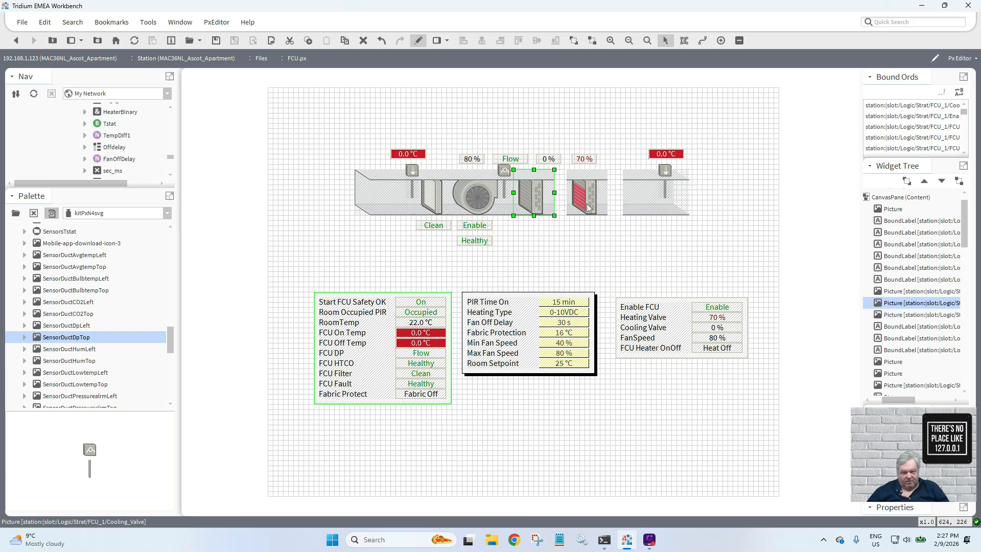
drag(587, 207, 569, 207)
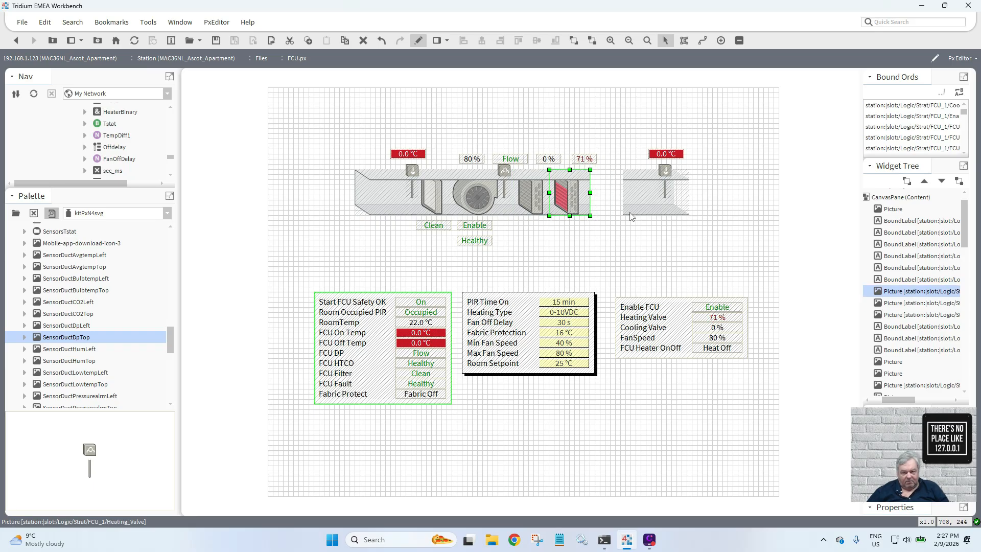
drag(645, 212, 608, 209)
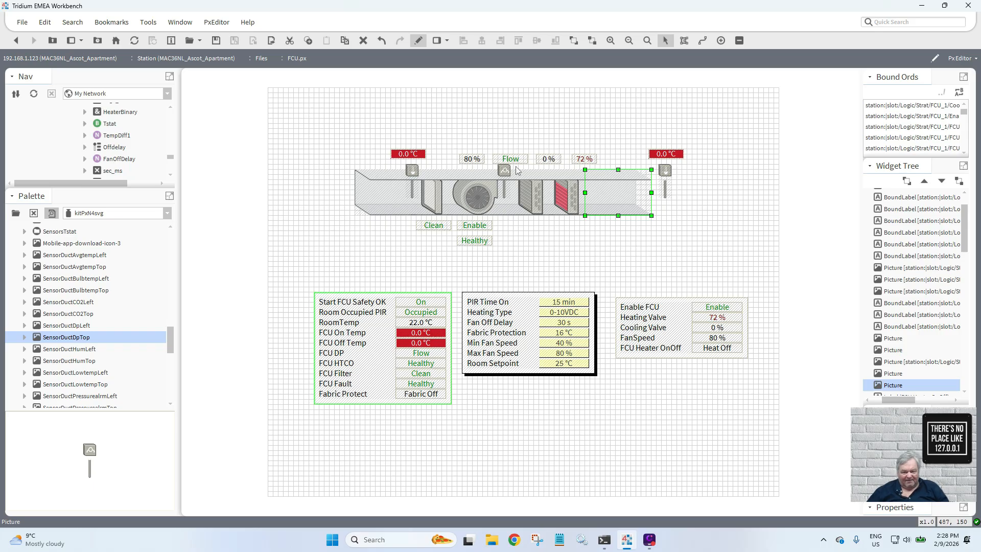
- Raise the fan speed and flow labels to the temperature labels' level, and center the flow sensor under the flow label
drag(518, 164, 474, 155)
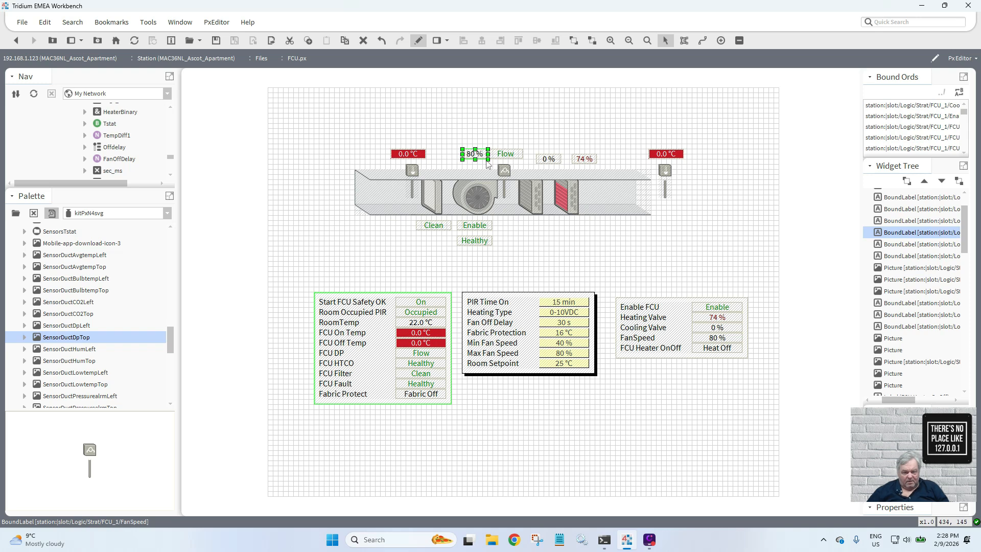
click(505, 171)
drag(506, 170, 510, 158)
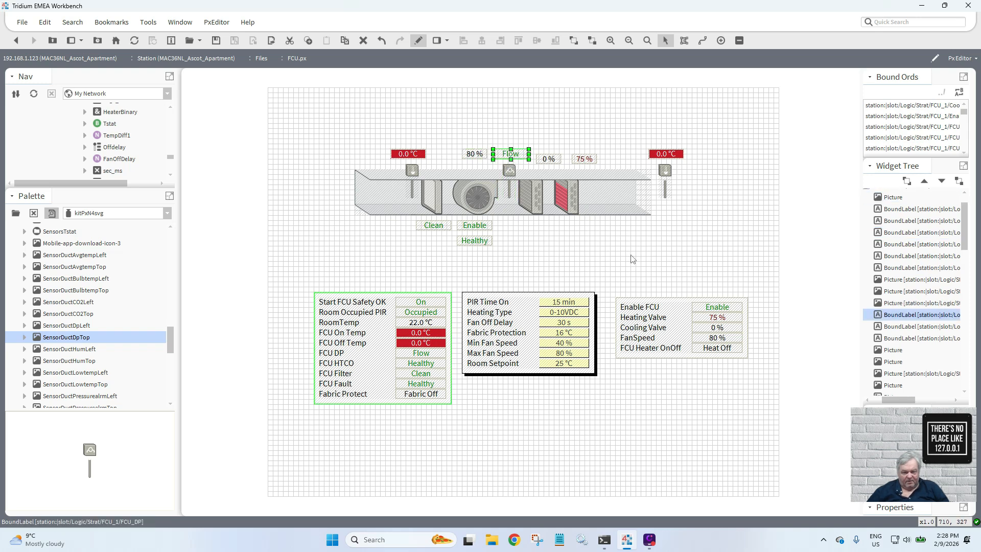
- Select both coils with their valve labels and shift them together toward the outlet, away from the flow sensor
drag(639, 252, 509, 133)
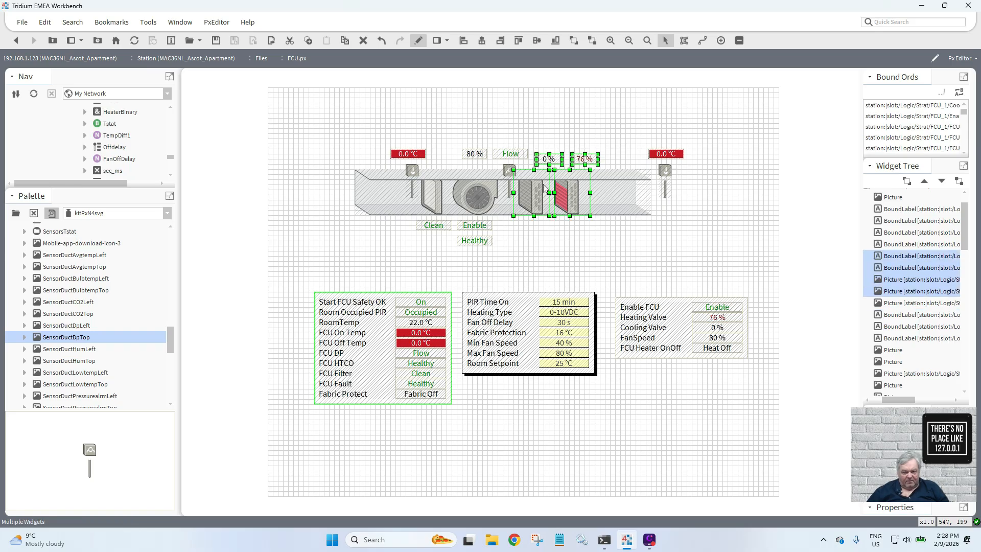
key(Right)
key(Right)
key(Right)
key(Right)
key(Right)
key(Right)
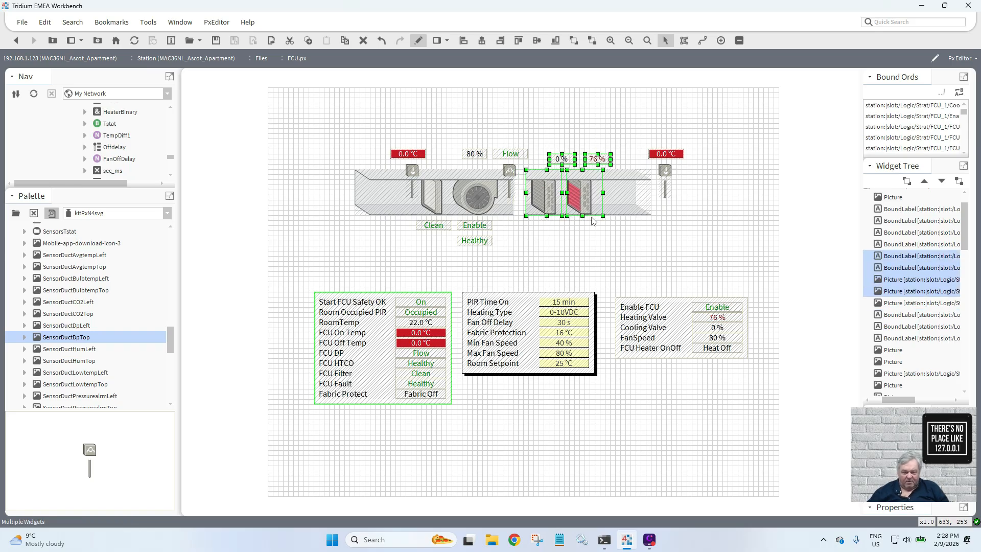
click(629, 259)
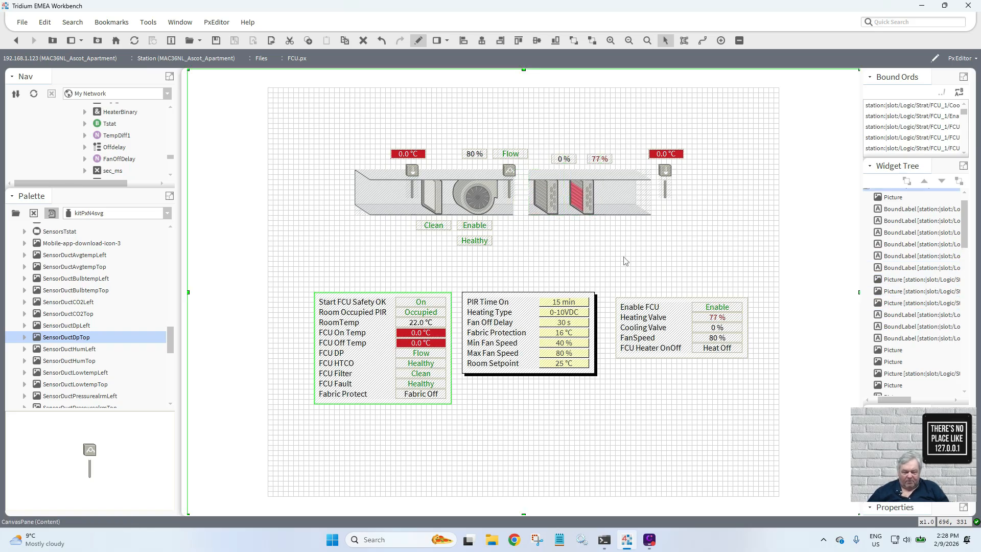
- Center the cooling and heating valve labels above their coils, and lower the fan speed label level with them
click(564, 158)
mouse_move(563, 158)
mouse_down()
mouse_move(554, 163)
mouse_move(594, 159)
mouse_move(577, 160)
mouse_up()
drag(480, 161, 480, 166)
- Switch the page to live view, set the room setpoint to 18 °C, and return to edit mode
click(417, 42)
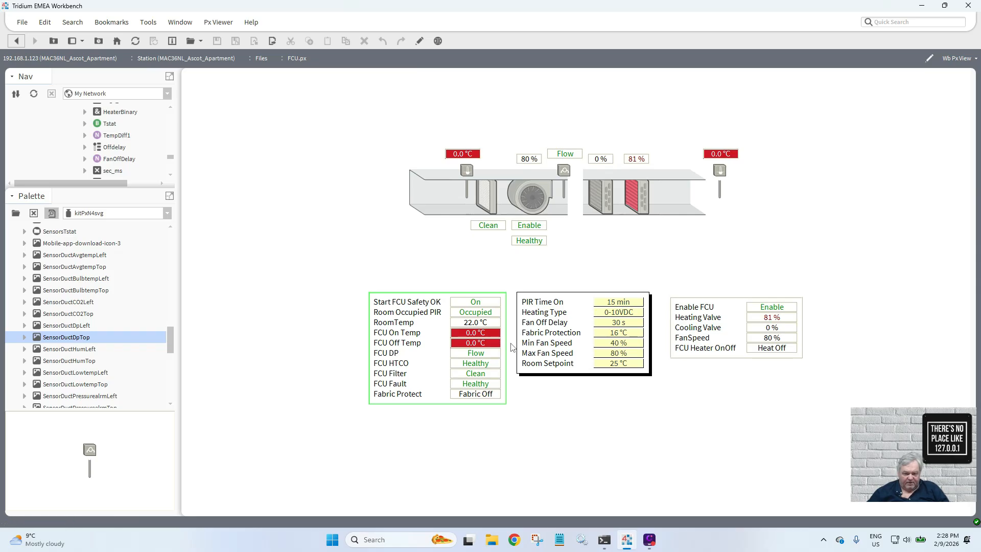
click(613, 365)
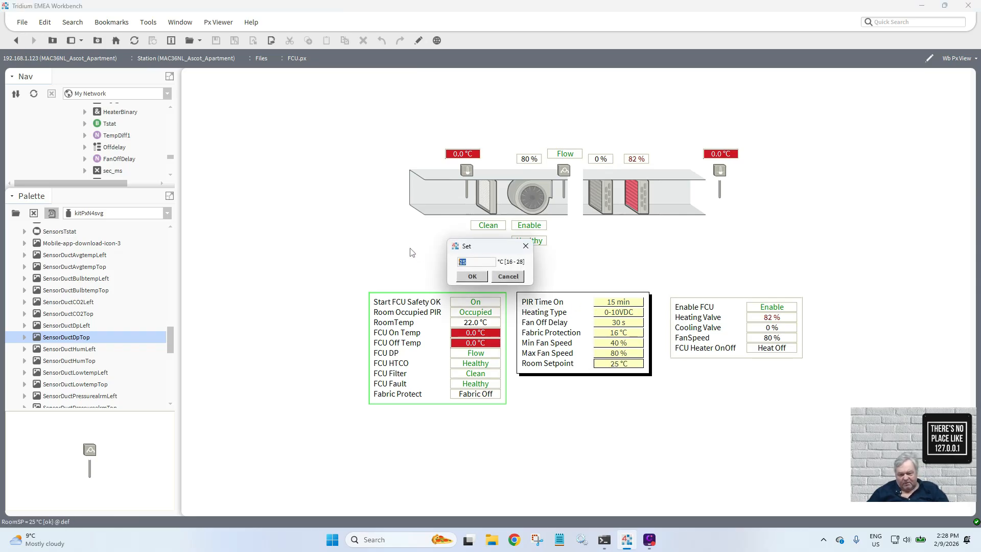
text(18)
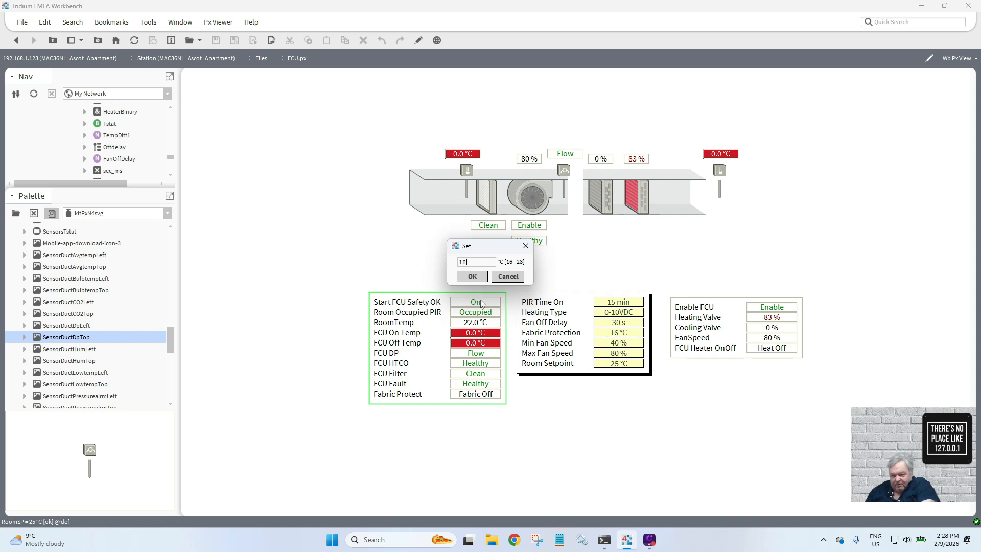
click(473, 277)
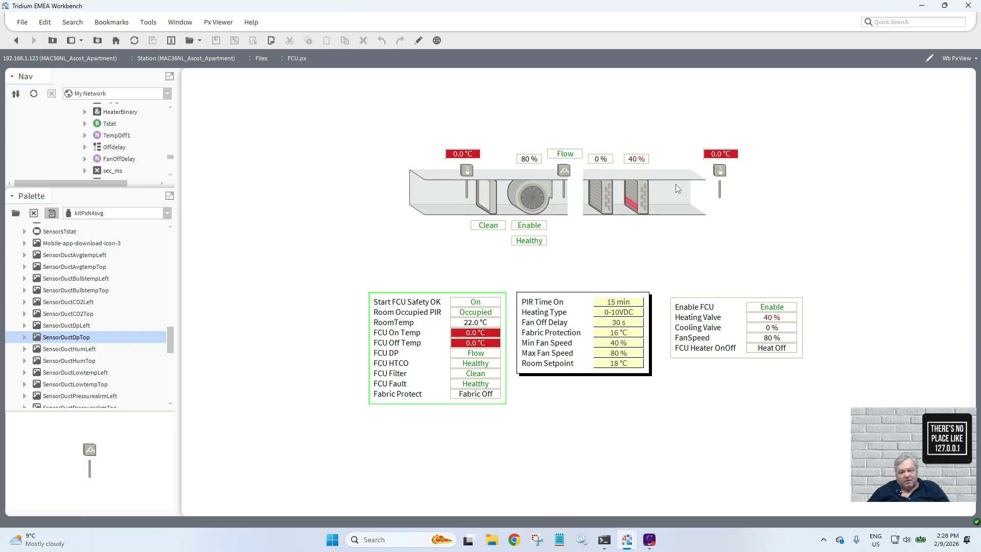
click(418, 40)
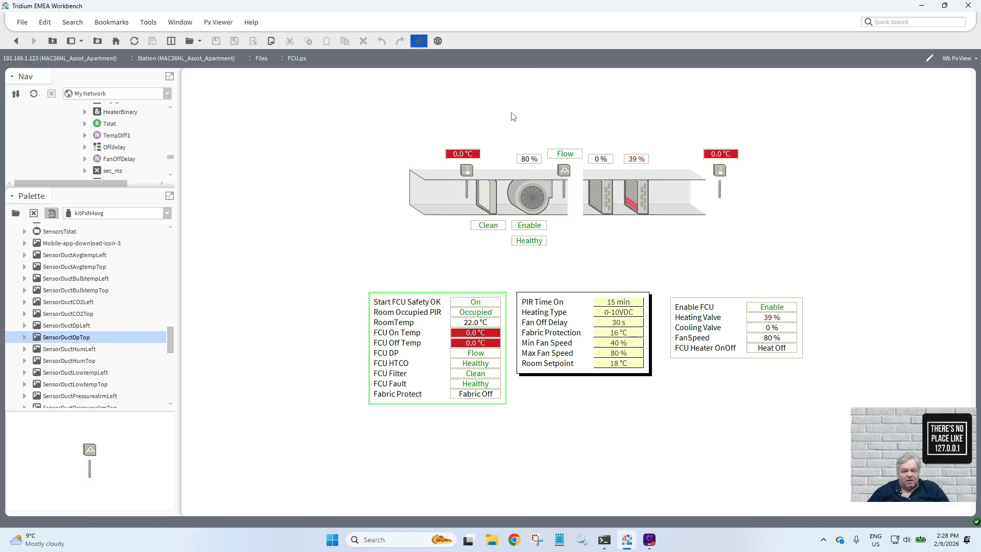
- Move the off-temperature sensor with its label inward over the duct outlet, and the on-temperature pair closer to the duct inlet
drag(664, 176, 622, 155)
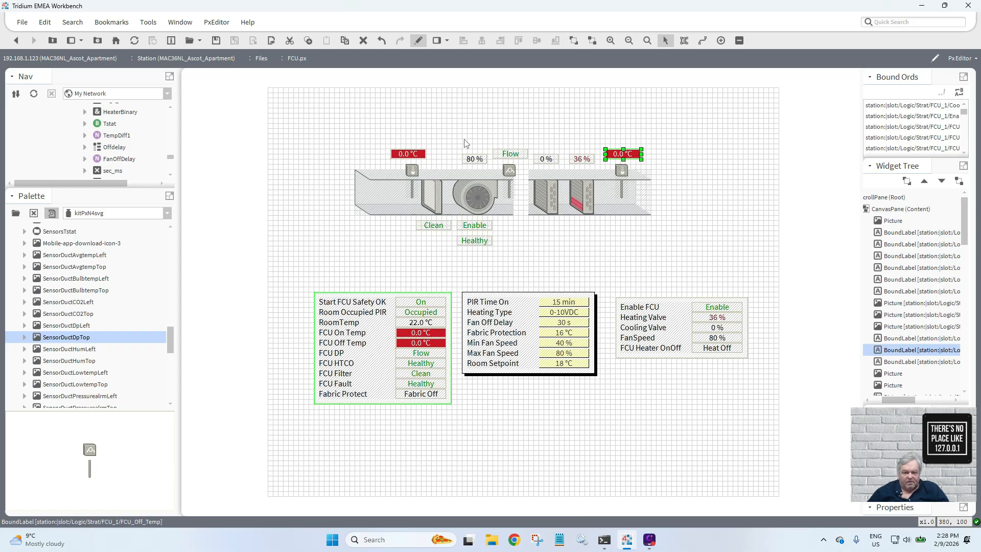
drag(413, 171, 390, 158)
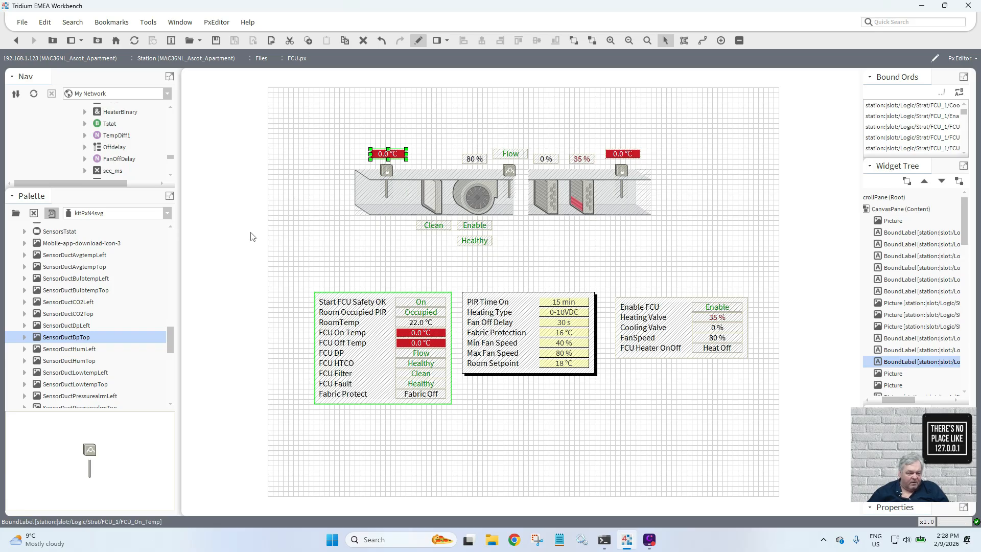
- Add a DuctHorzMed section from the Ductwork palette and align it with the duct across the gap between fan and coils
drag(169, 344, 172, 284)
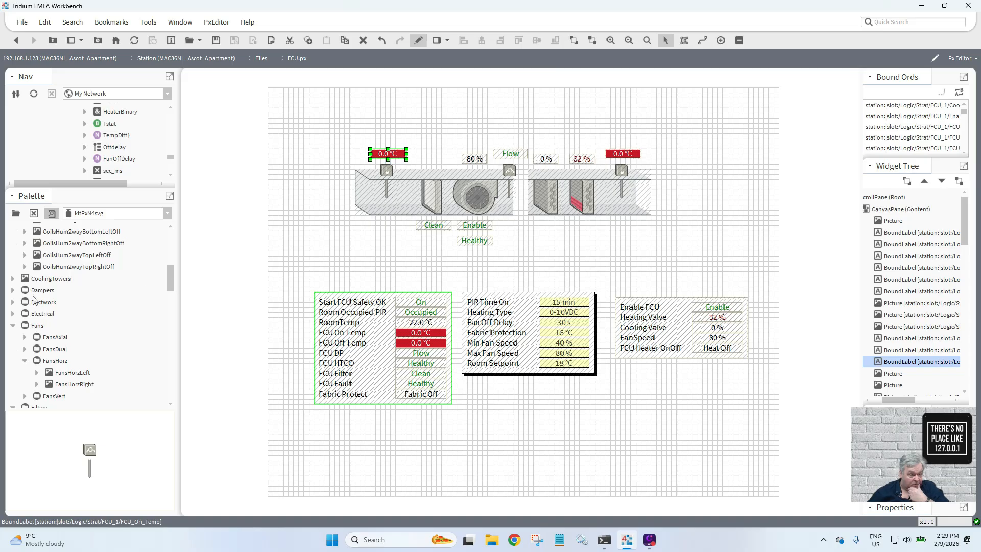
click(12, 303)
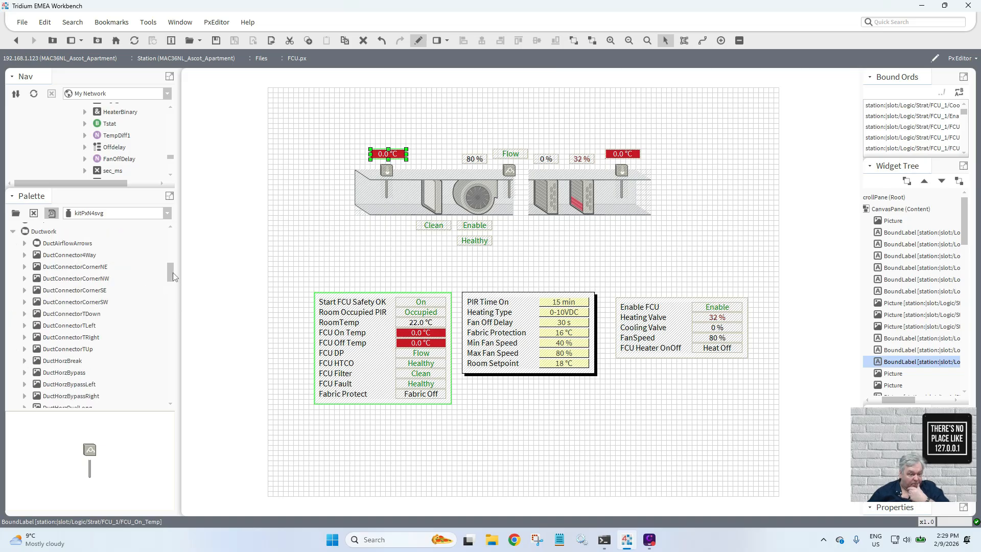
drag(170, 272, 170, 292)
drag(59, 373, 336, 257)
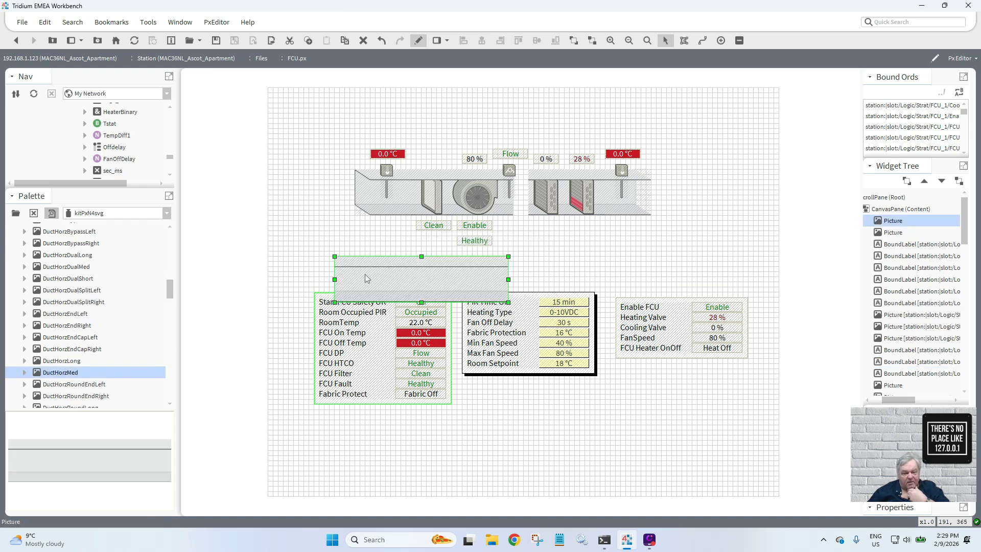
drag(392, 283, 479, 192)
- Send the new duct section to the back, behind the filter, fan, flow sensor and coils
right_click(480, 192)
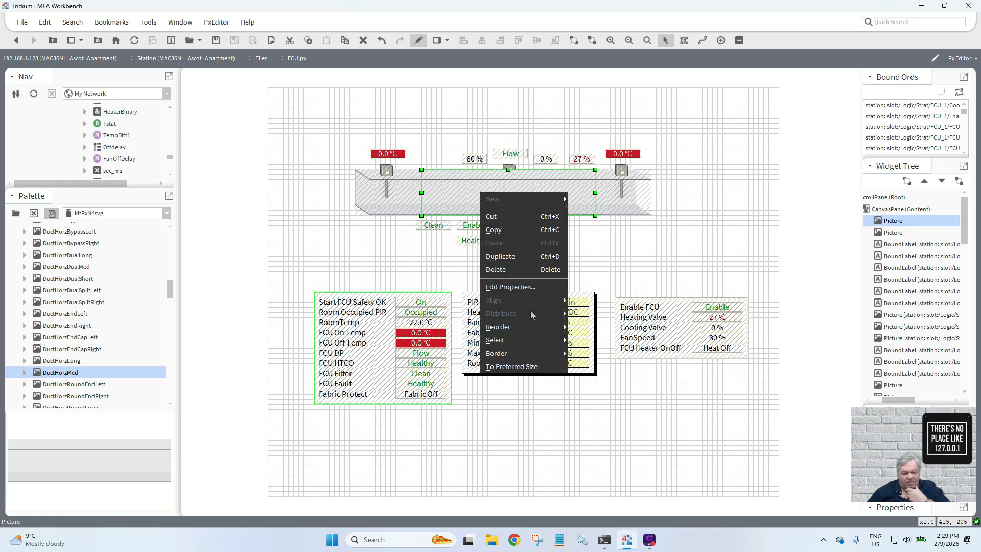
mouse_move(533, 333)
click(584, 327)
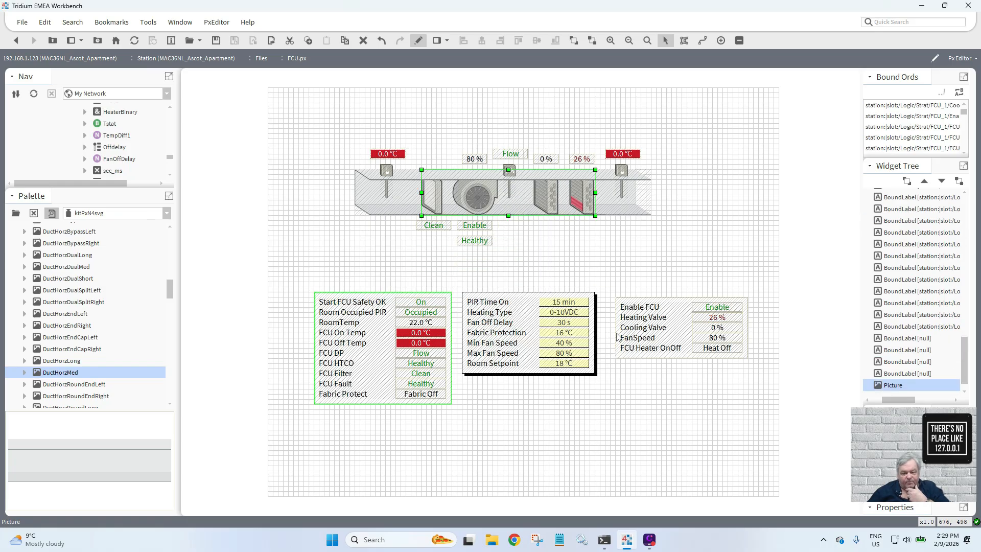
click(634, 254)
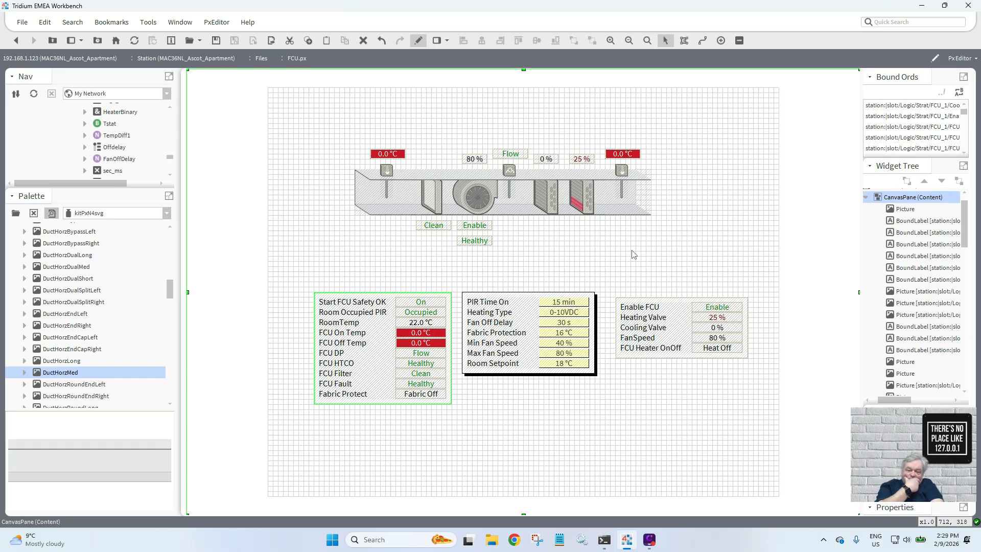
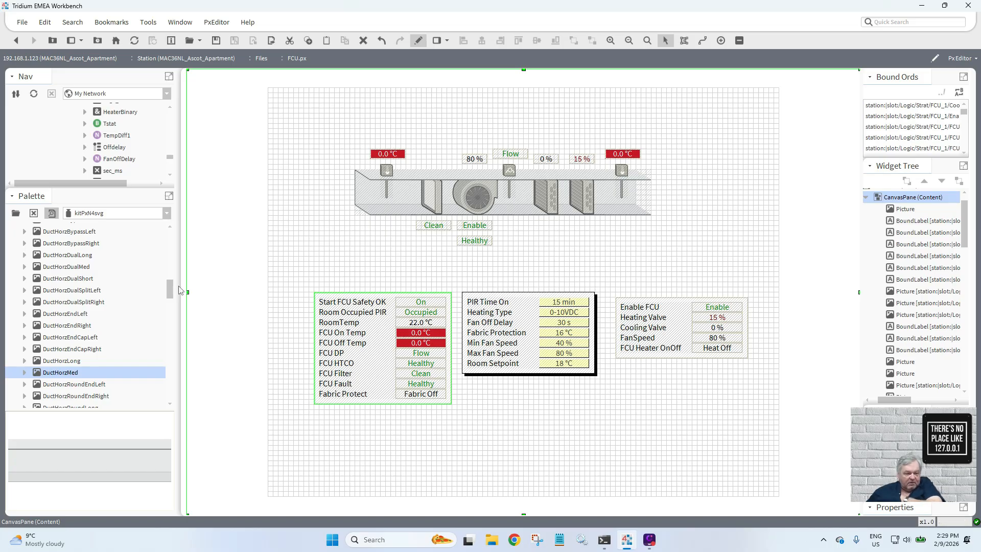
- Add a CoilsHeatingElectric picture from the palette to the canvas, directly below the heating coil
drag(170, 291, 171, 255)
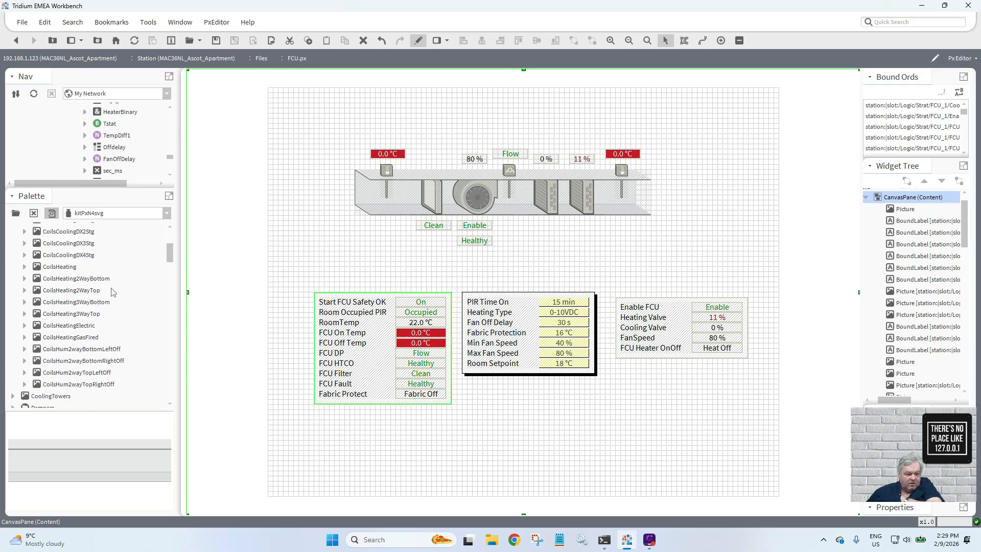
click(74, 328)
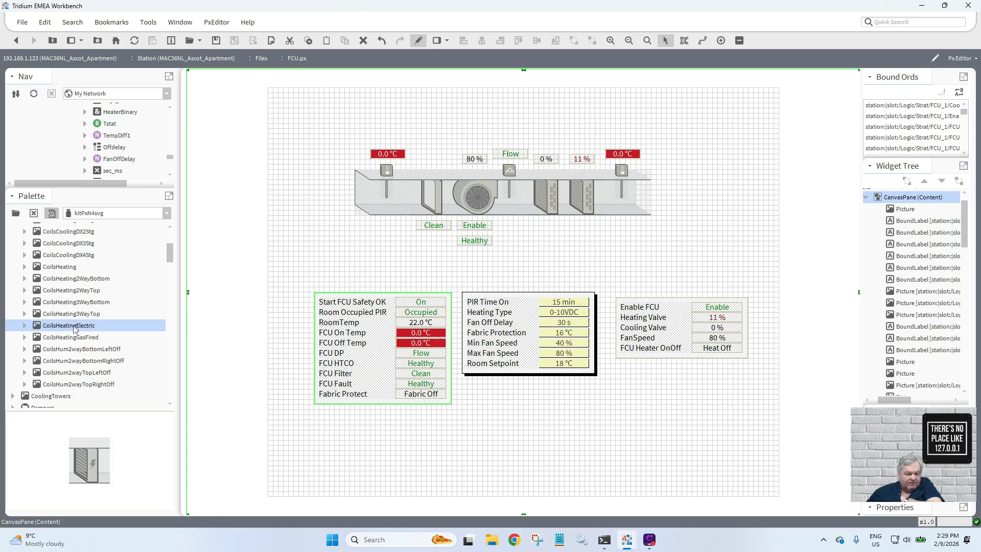
drag(74, 330, 584, 240)
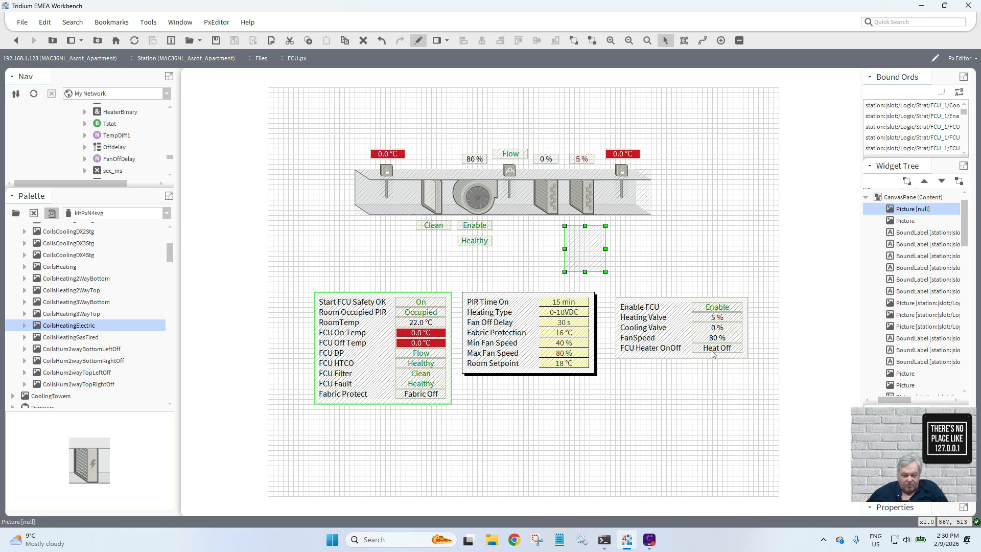
- Copy the binding ord of the FCU Heater OnOff value label and close its properties
double_click(713, 350)
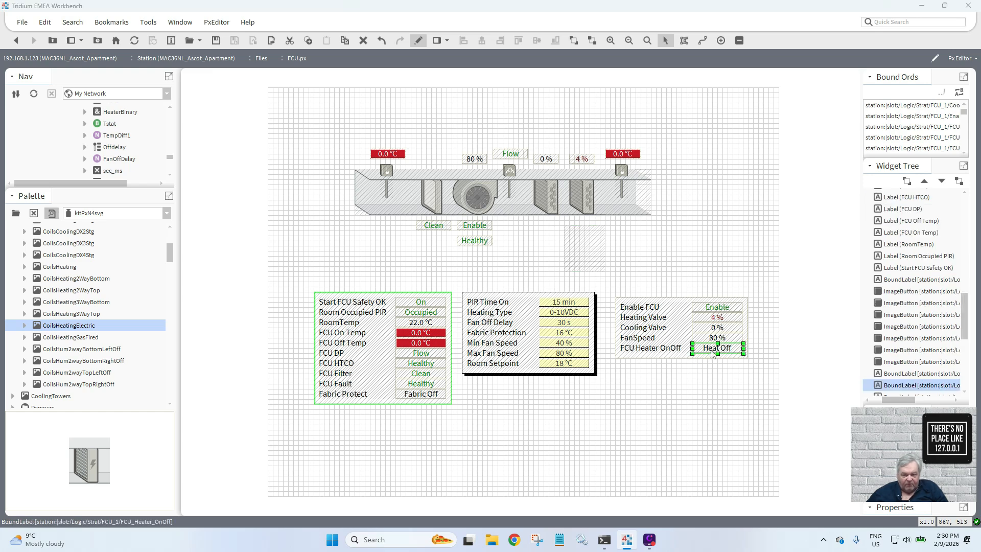
click(543, 367)
key(ctrl+c)
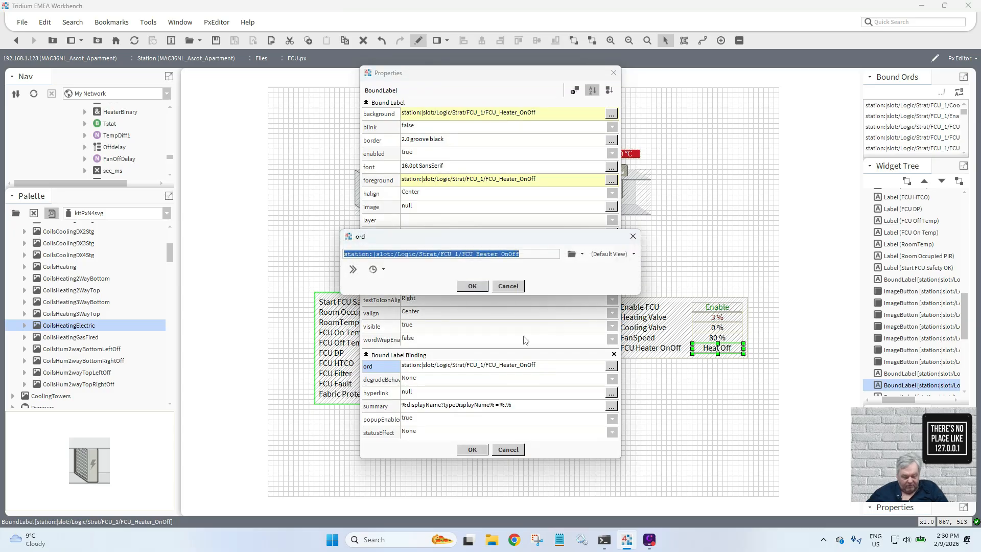
click(479, 290)
click(473, 451)
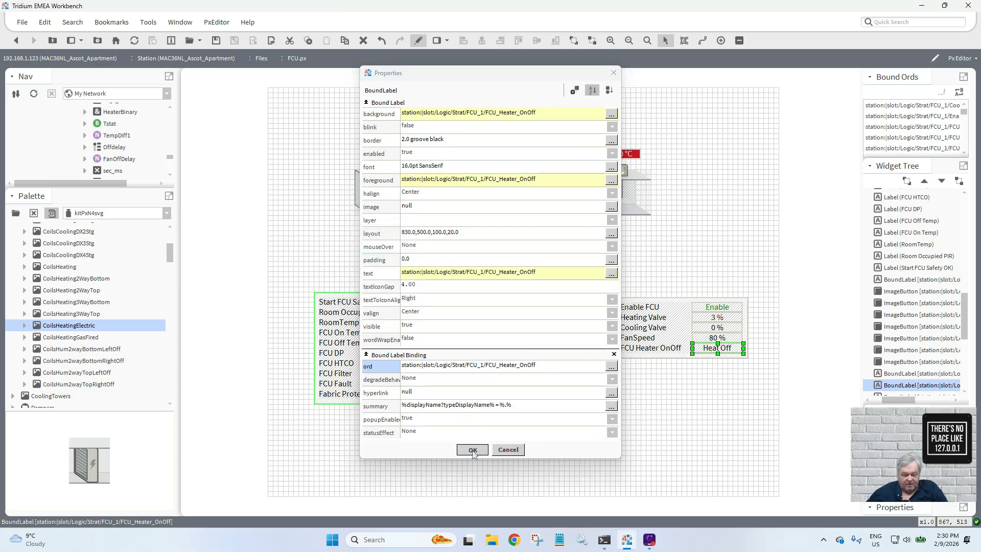
- Bind the electric heating coil picture to station:|slot:/Logic/Strat/FCU_1/FCU_Heater_OnOff, keeping its Boolean to Simple true and false images
double_click(585, 252)
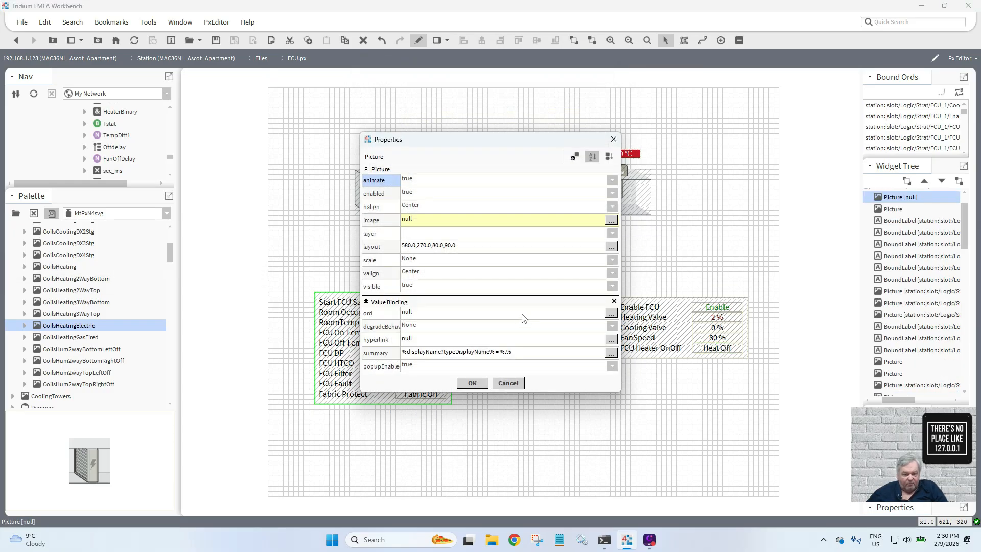
click(511, 317)
key(ctrl+v)
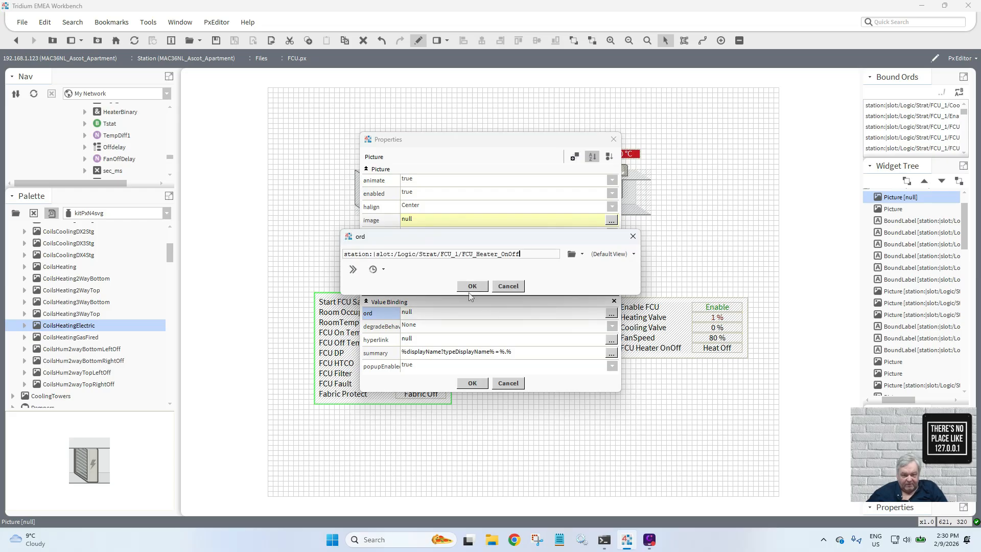
click(471, 287)
click(477, 220)
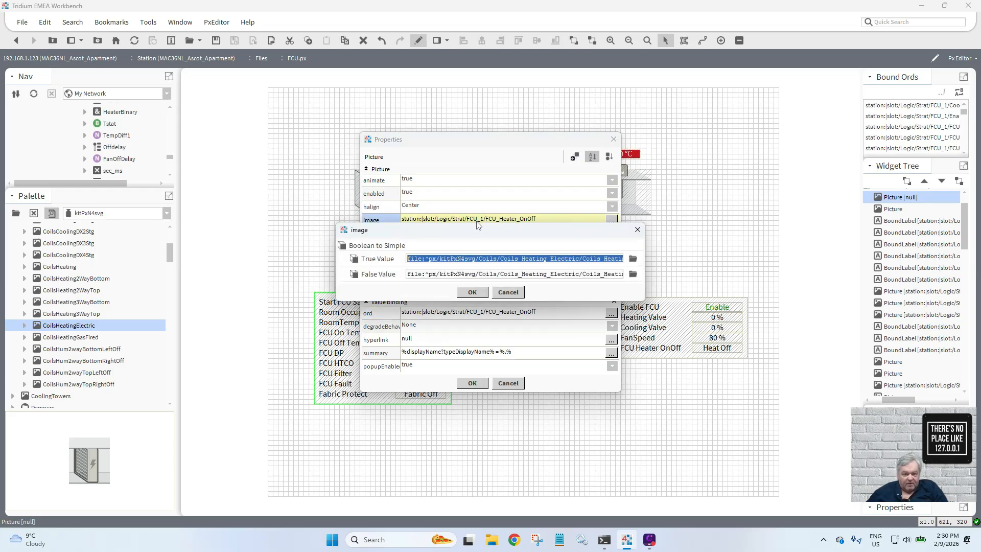
click(472, 292)
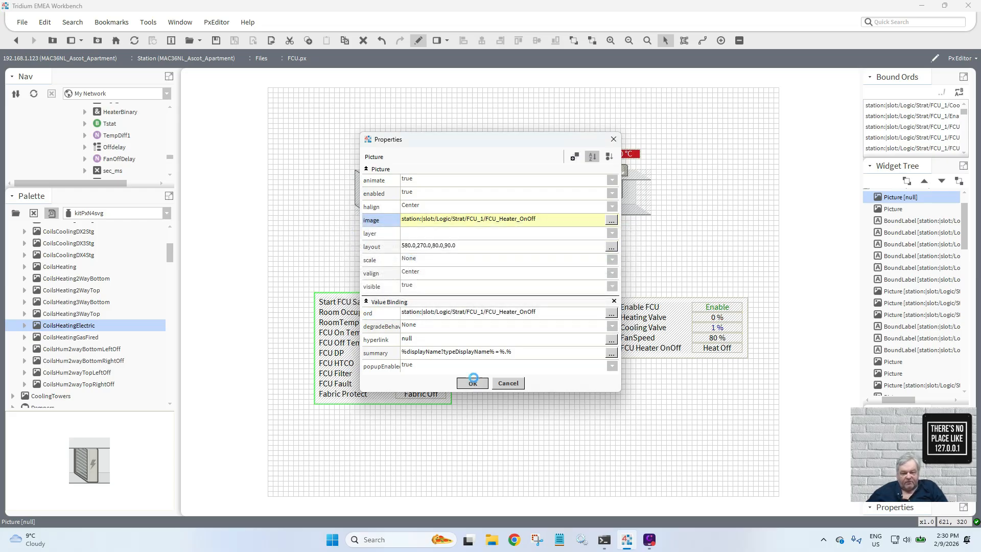
click(472, 383)
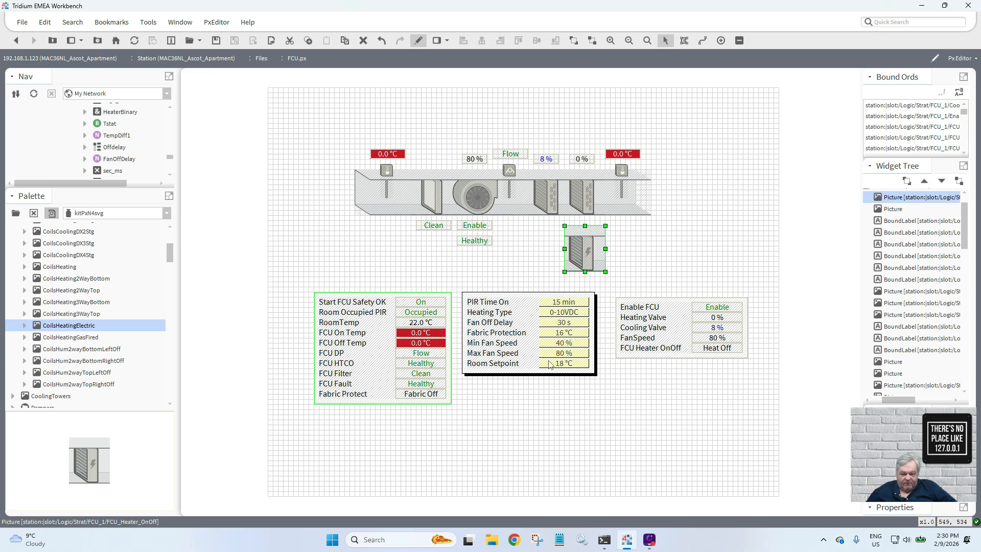
- Copy the value binding ord of the Heating Type button and close its properties
double_click(562, 312)
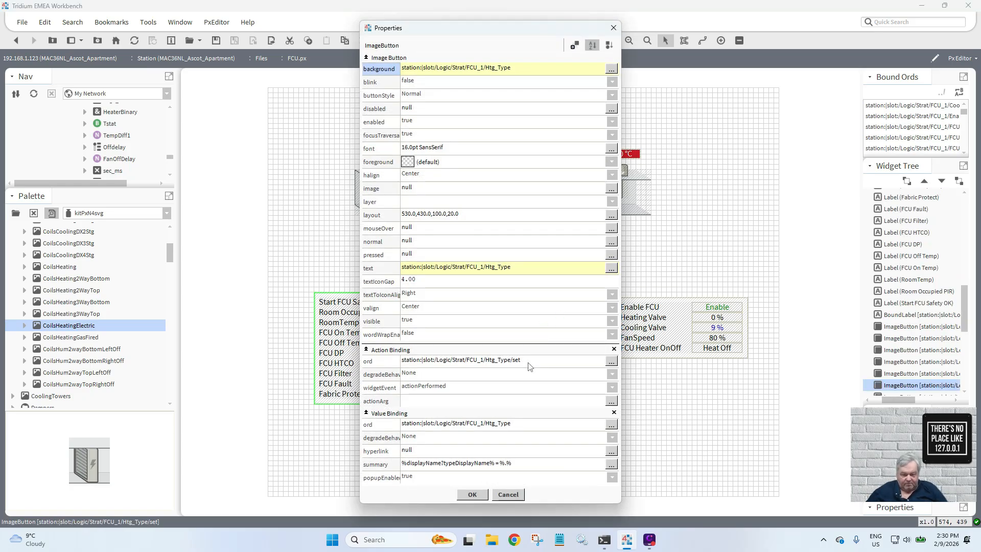
double_click(520, 427)
key(ctrl+c)
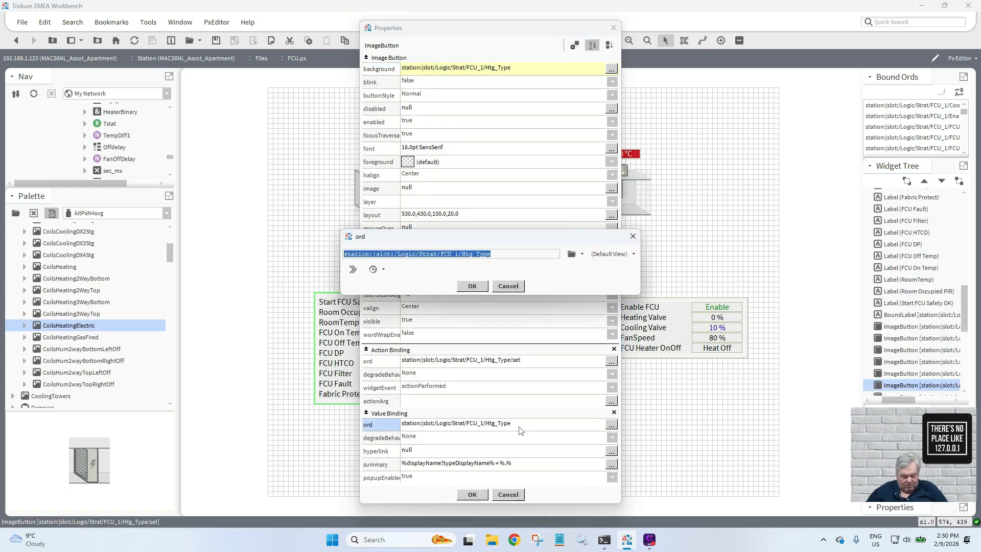
click(472, 286)
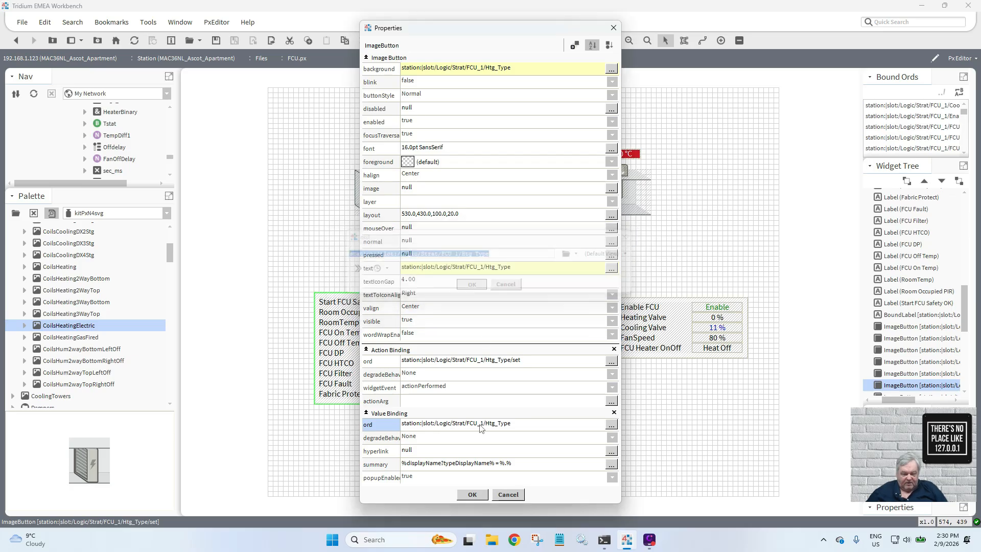
click(472, 495)
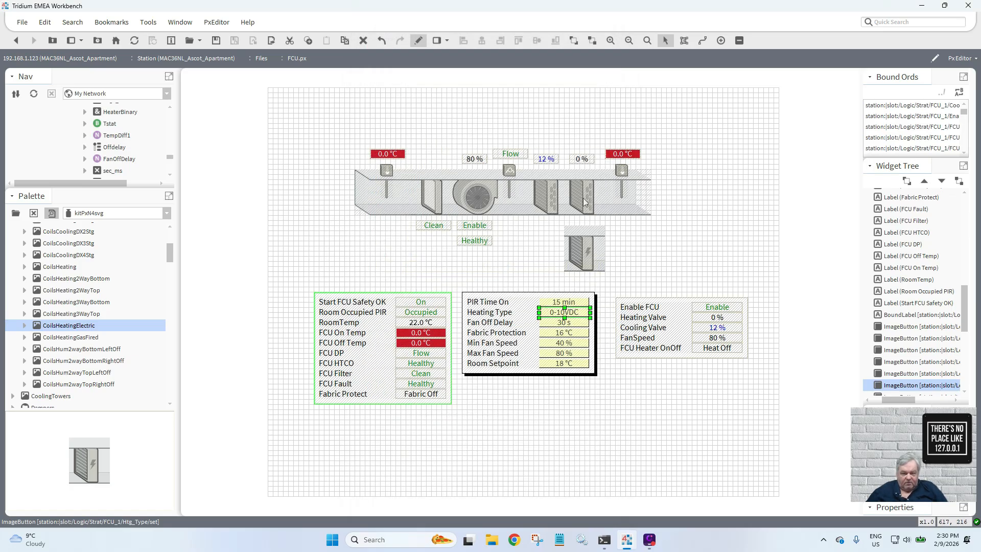
- Add a second bajaui Value Binding to the heating coil in the duct, with ord station:|slot:/Logic/Strat/FCU_1/Htg_Type
double_click(583, 198)
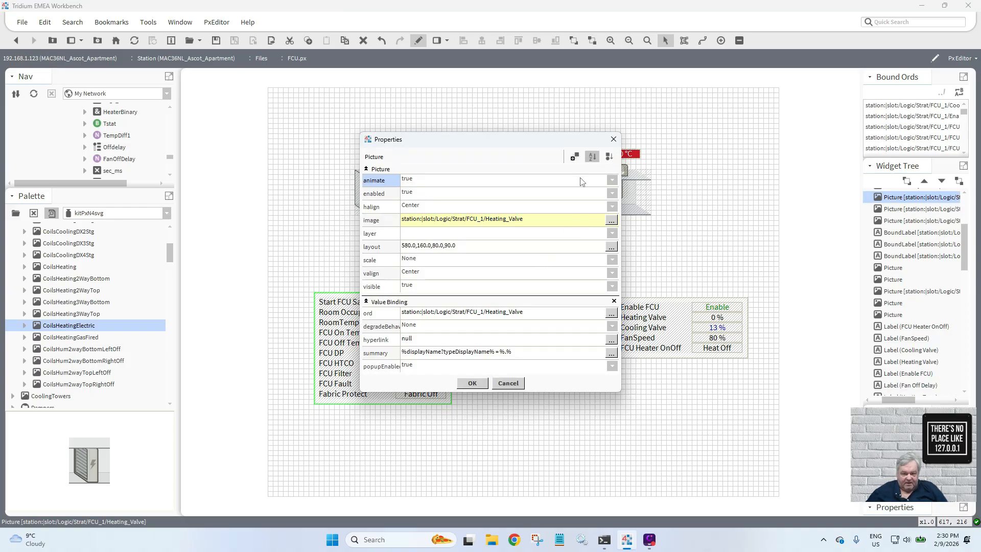
click(574, 156)
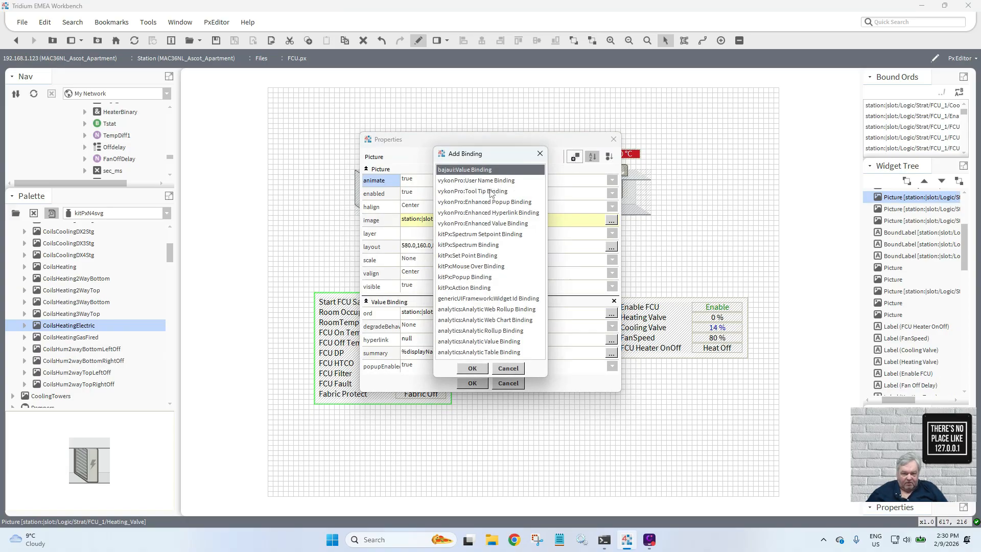
click(472, 368)
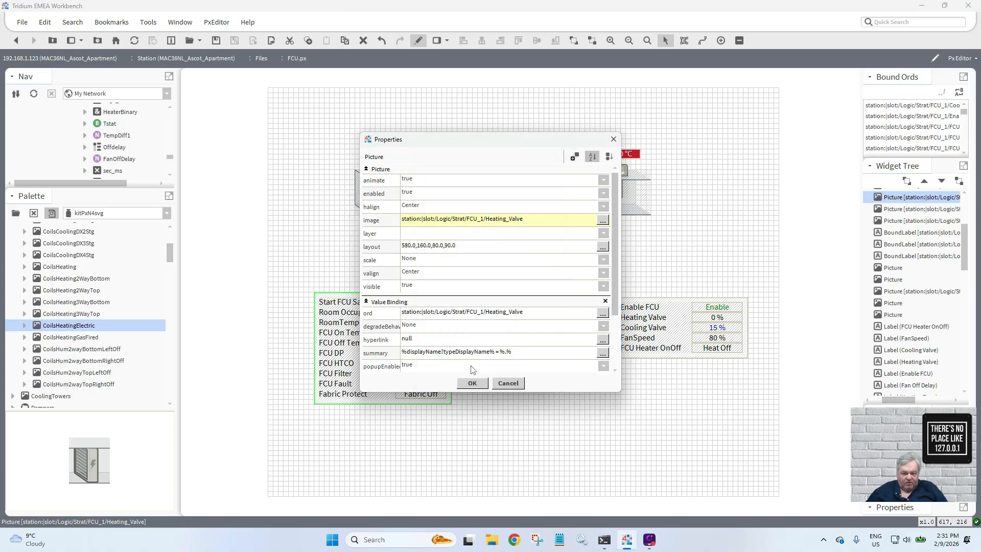
scroll(613, 296, down, 3)
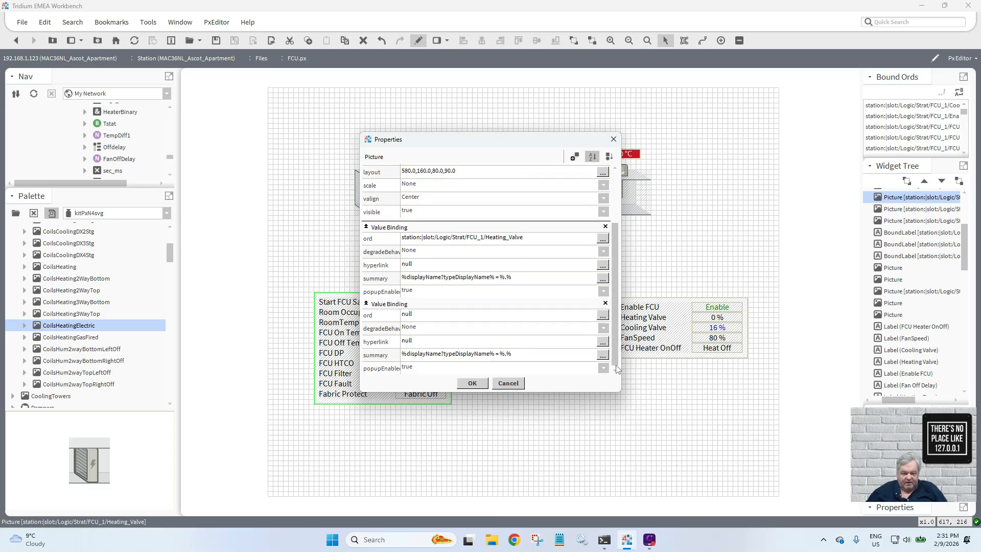
click(532, 316)
key(ctrl+v)
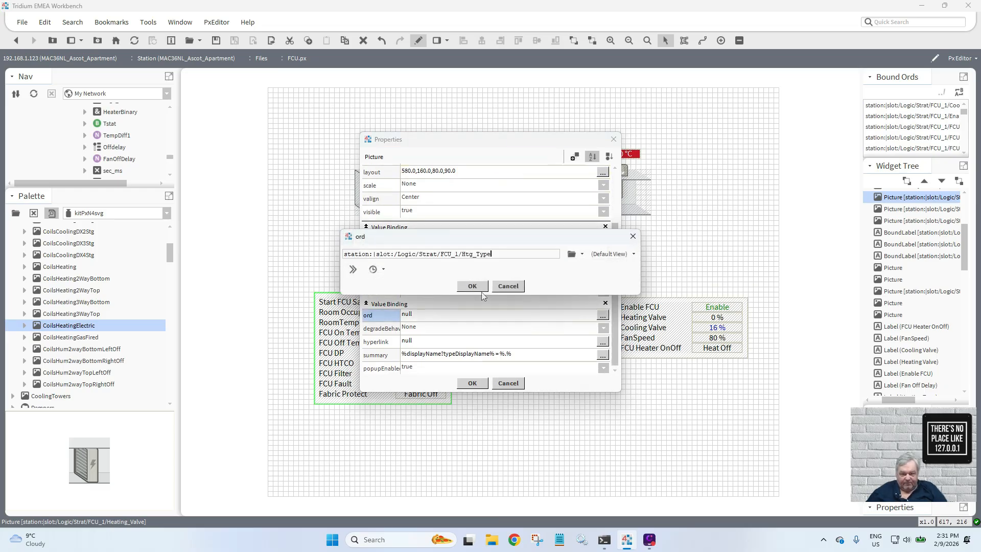
click(472, 285)
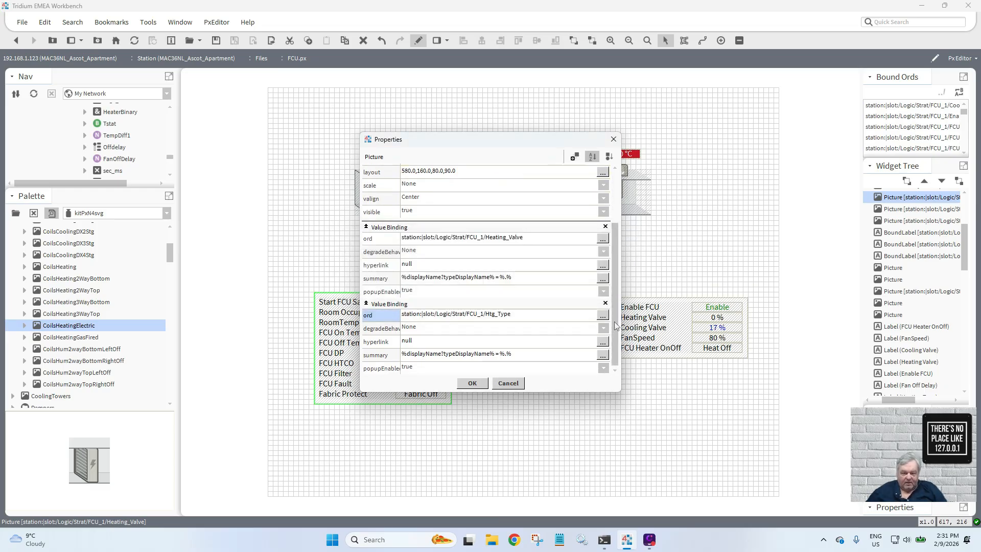
- Animate the duct heating coil's visible property with the FCU_1/Htg_Type binding, Boolean to Simple, true value true and false value false
scroll(614, 321, up, 3)
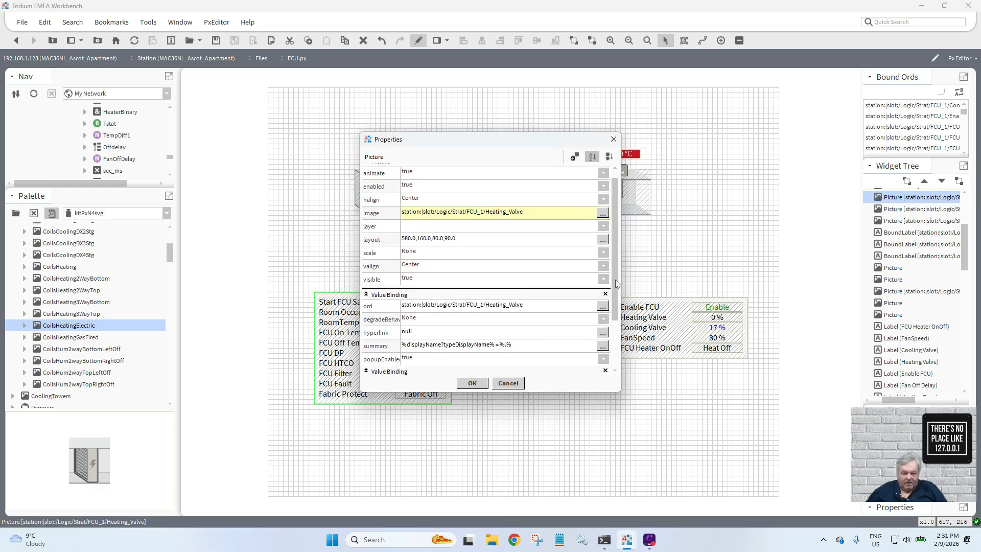
right_click(432, 288)
click(445, 296)
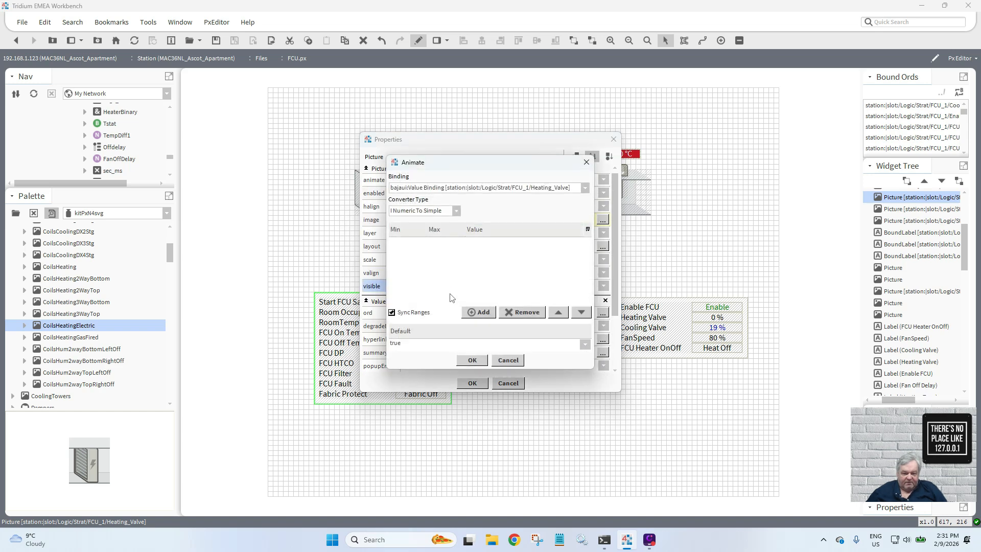
click(457, 211)
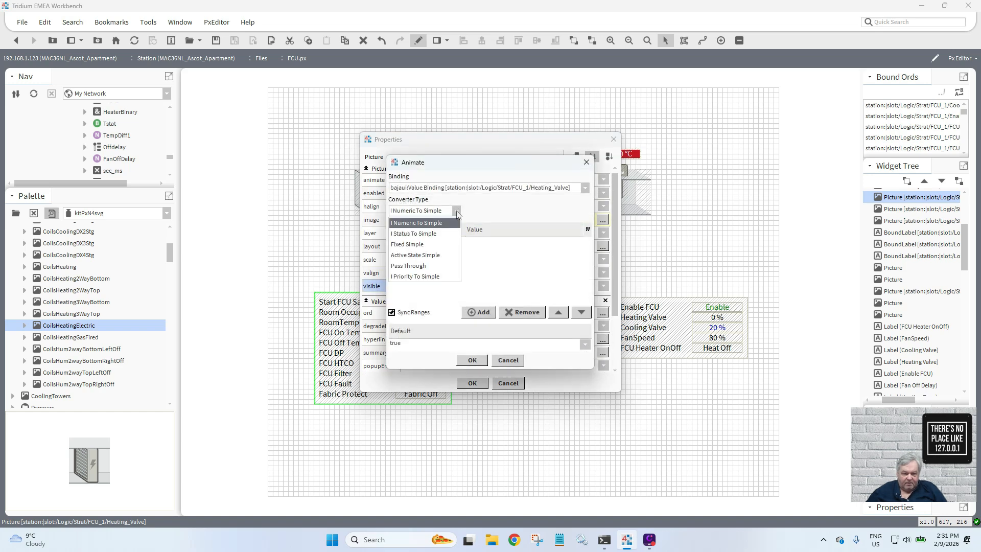
click(457, 212)
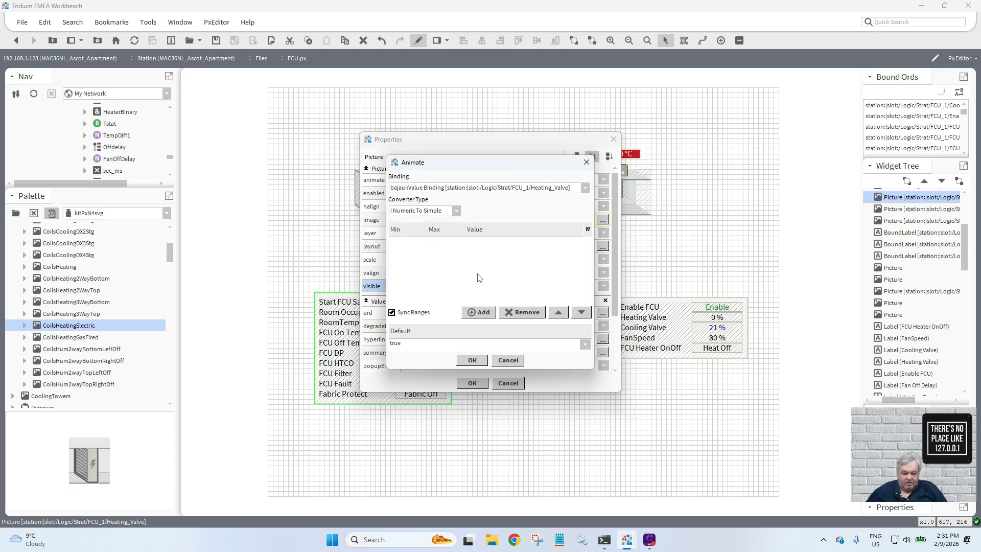
click(585, 188)
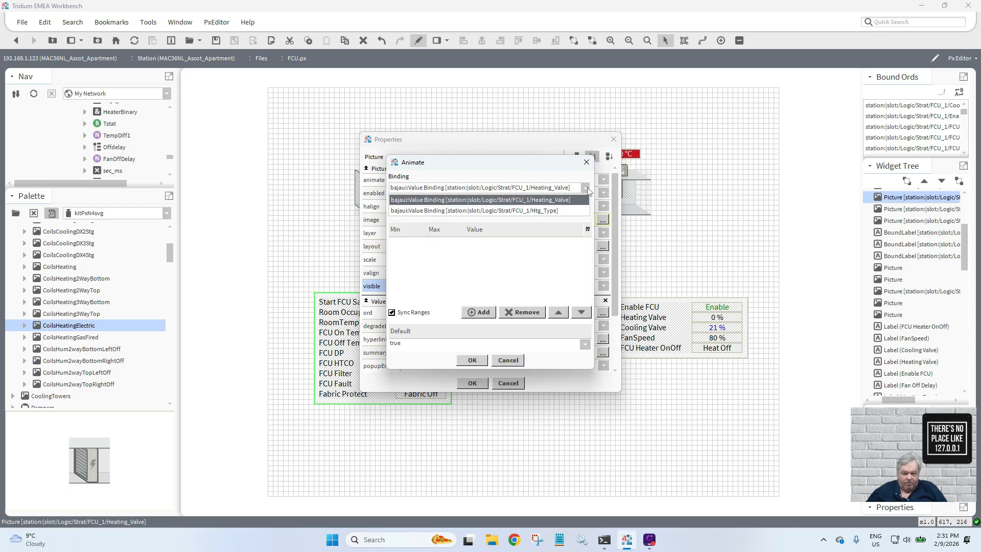
click(573, 209)
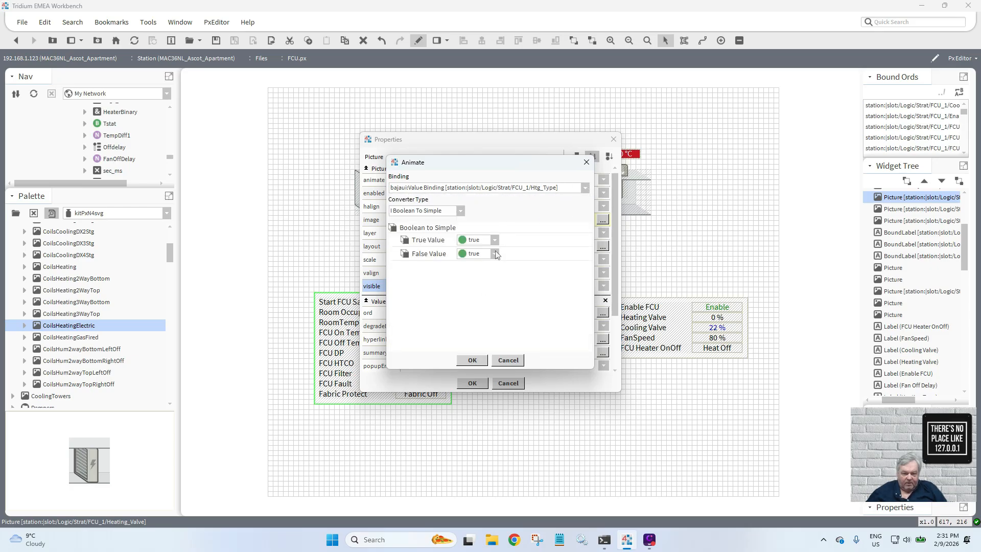
click(495, 251)
click(475, 276)
click(473, 360)
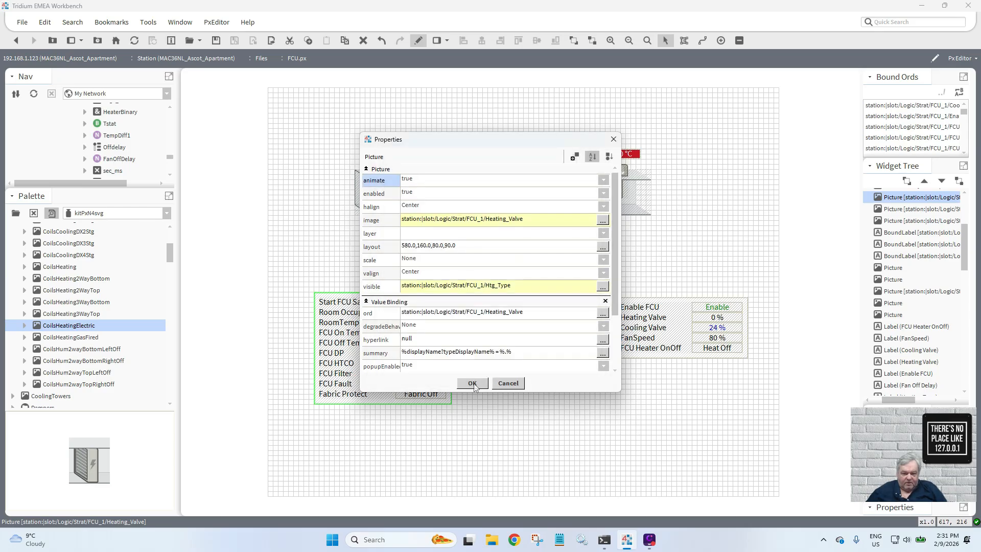
click(473, 383)
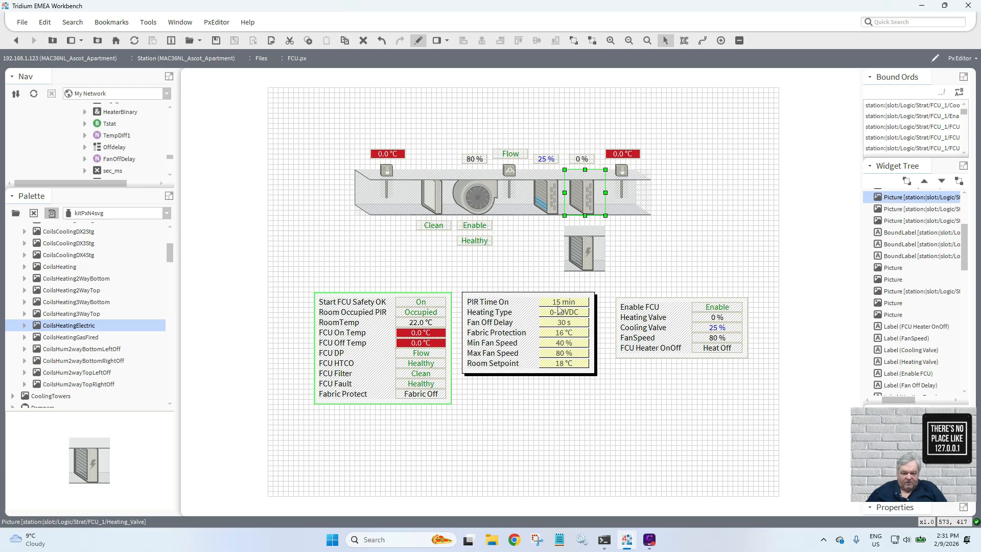
- Check the true and false values of the duct heating coil's visible animation
double_click(581, 201)
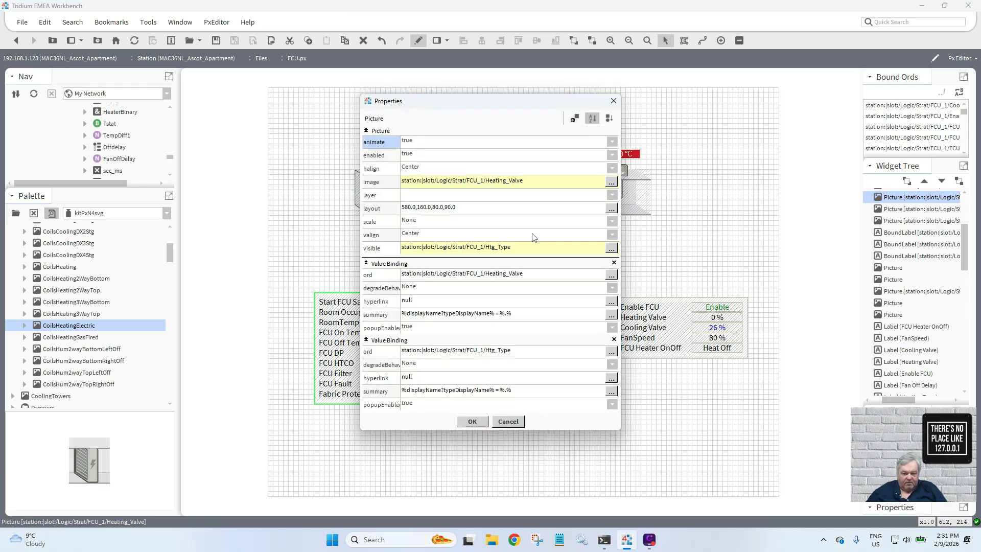
double_click(438, 248)
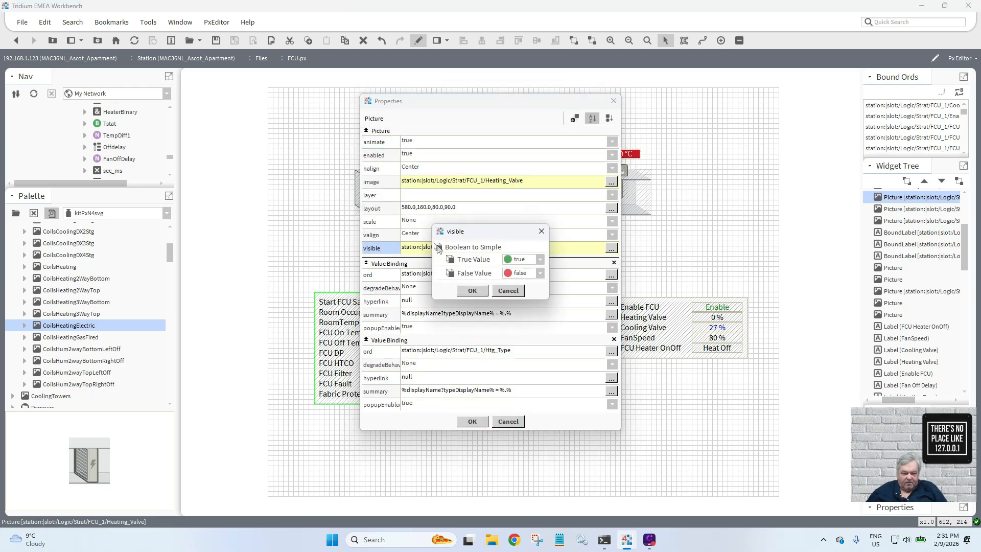
click(475, 291)
click(479, 421)
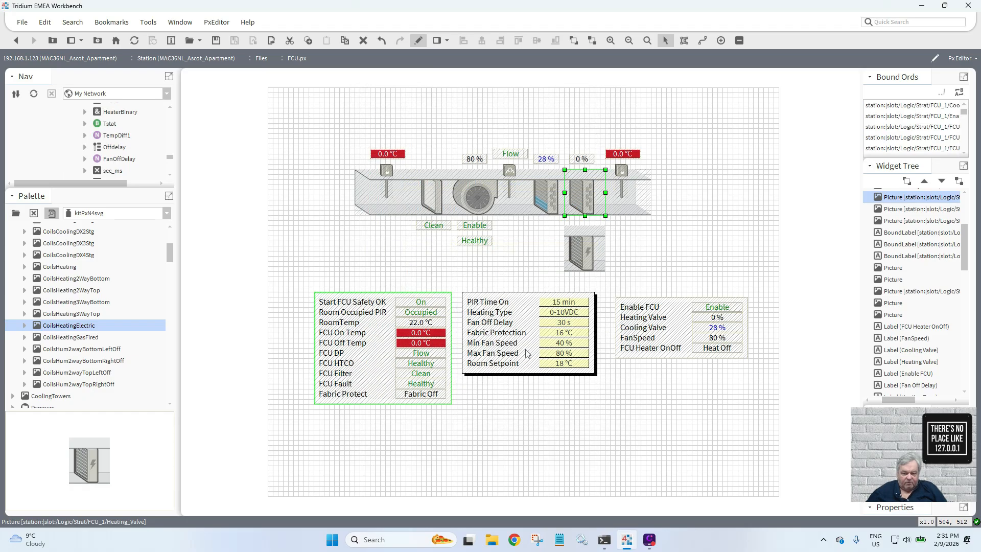
- Add a second bajaui Value Binding to the electric heating coil picture, with ord station:|slot:/Logic/Strat/FCU_1/Htg_Type
double_click(582, 250)
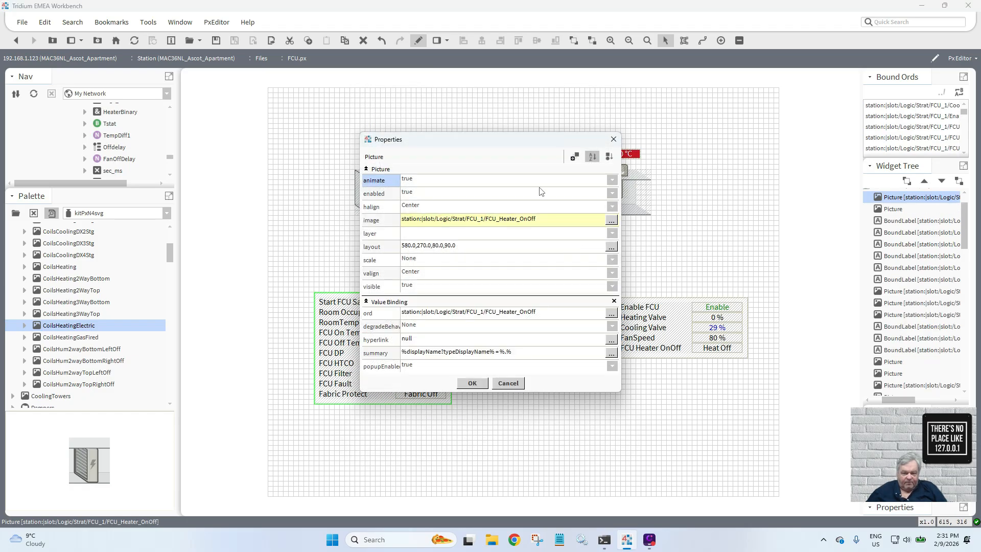
click(575, 156)
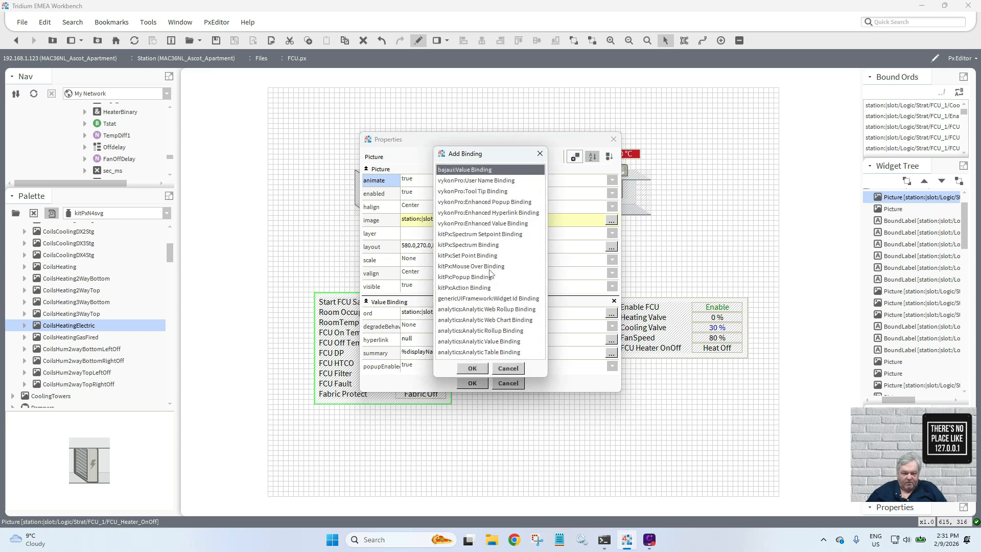
click(470, 369)
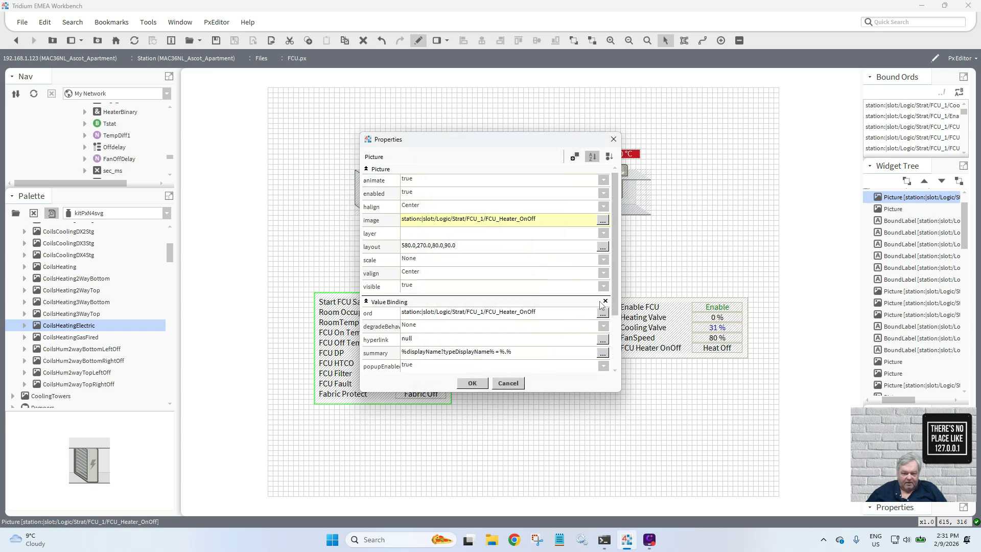
drag(614, 297, 614, 368)
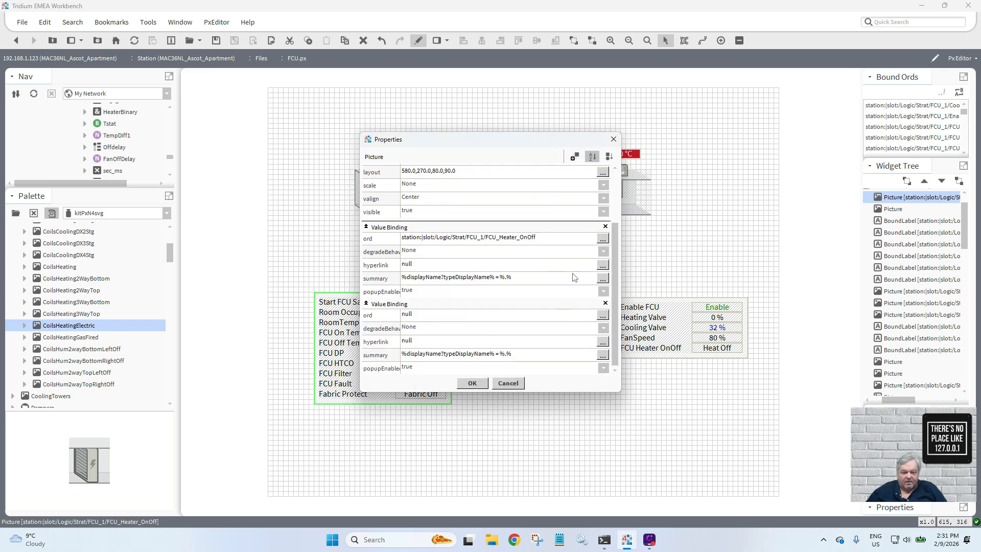
double_click(529, 313)
text(station:|slot:/Logic/Strat/FCU_1/Htg_Type)
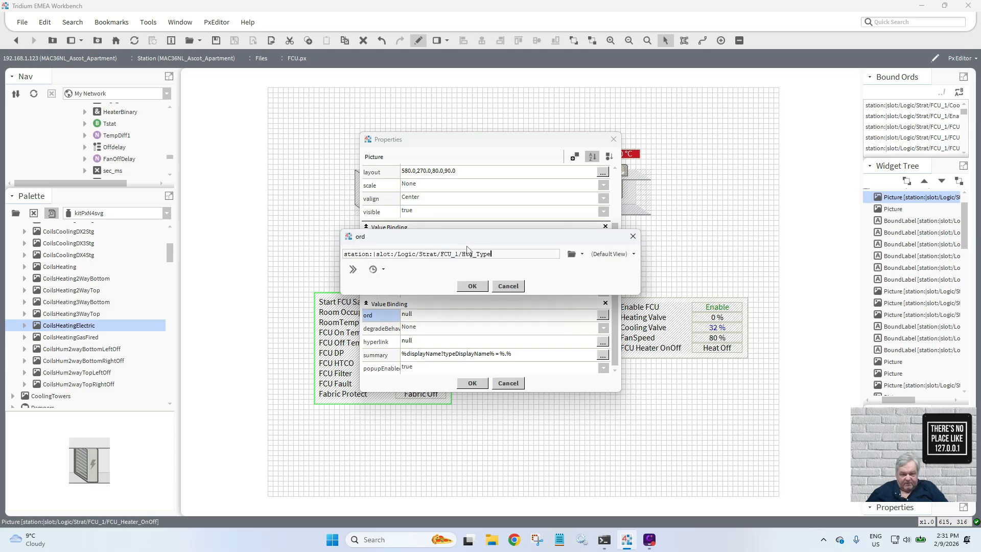
click(472, 287)
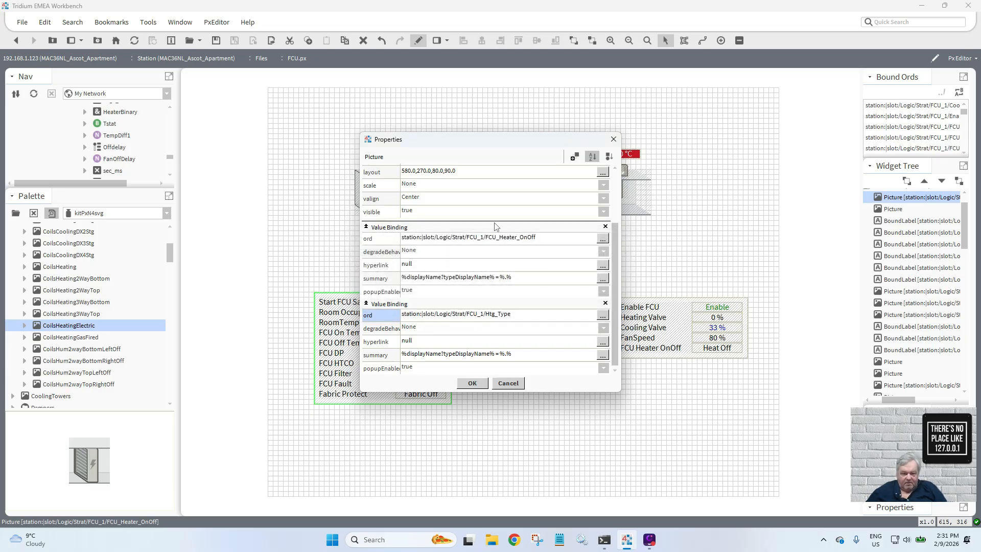
- Animate the electric coil's visible property with the FCU_1/FCU_Heater_OnOff binding, true value false and false value true
right_click(450, 214)
click(467, 219)
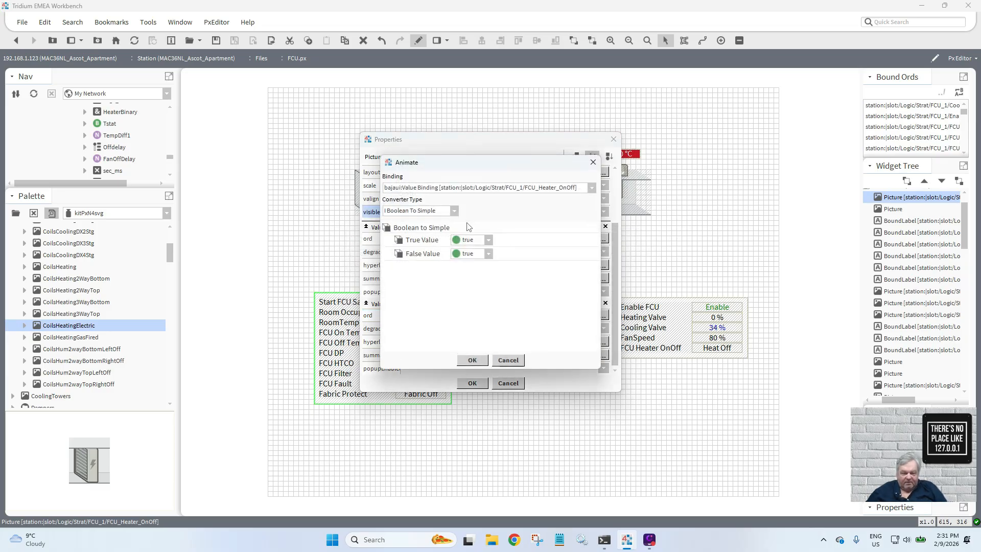
click(489, 254)
click(488, 254)
click(489, 241)
click(475, 260)
click(472, 360)
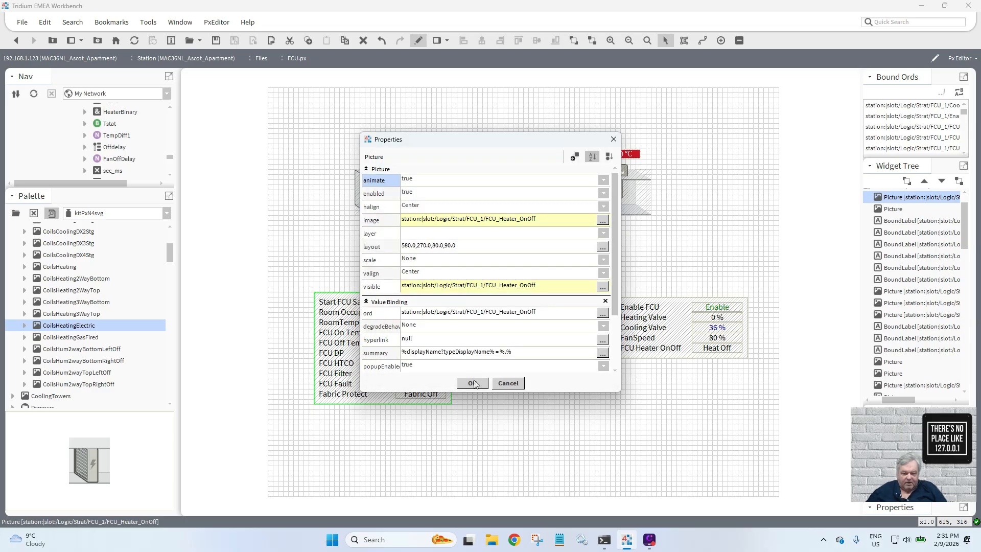
click(472, 383)
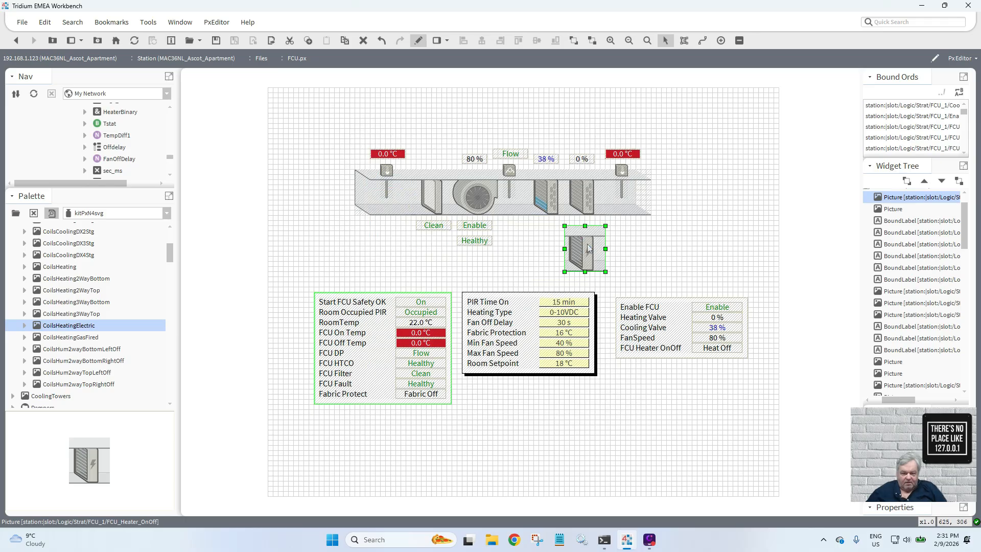
- Change the electric coil's visible animation to true value true and false value false
double_click(588, 249)
click(505, 247)
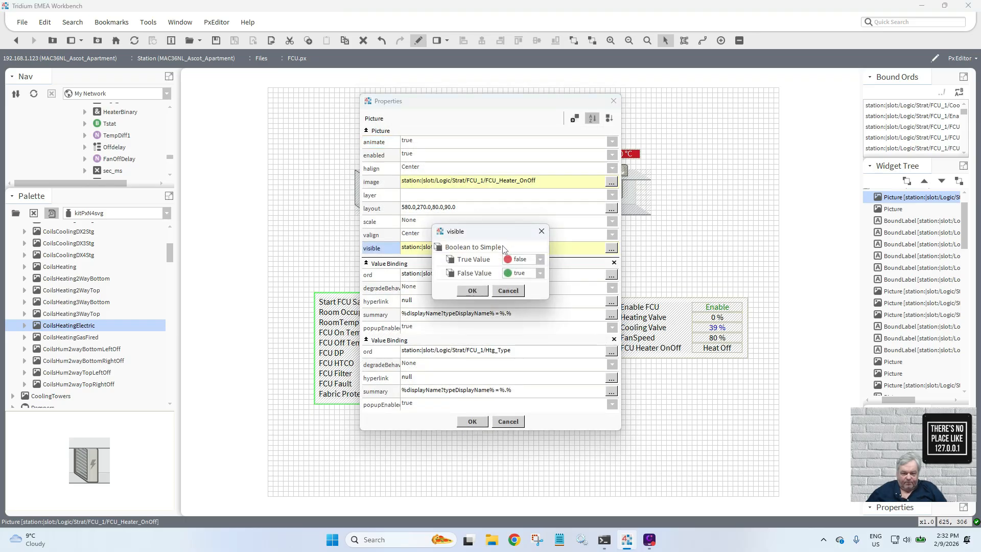
click(540, 260)
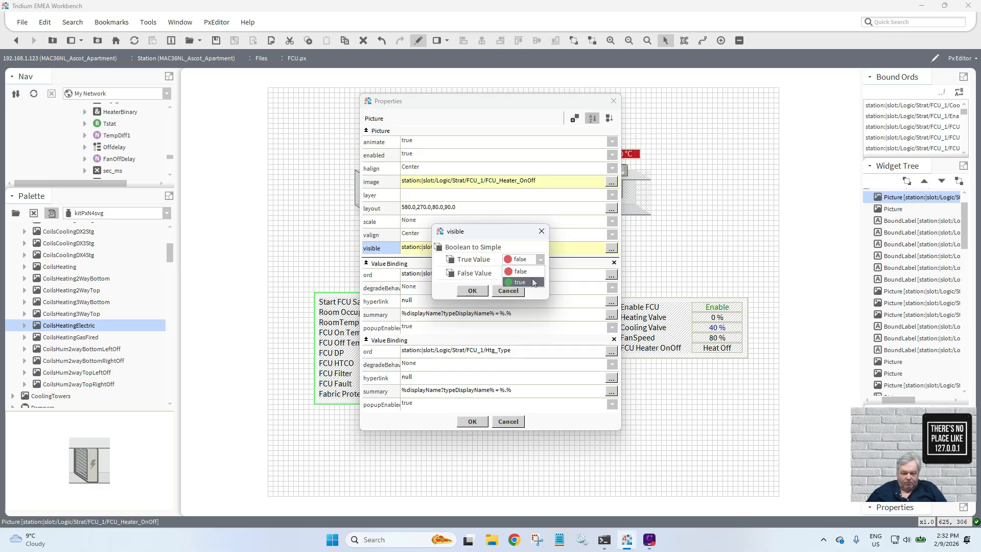
click(531, 282)
click(542, 274)
click(520, 285)
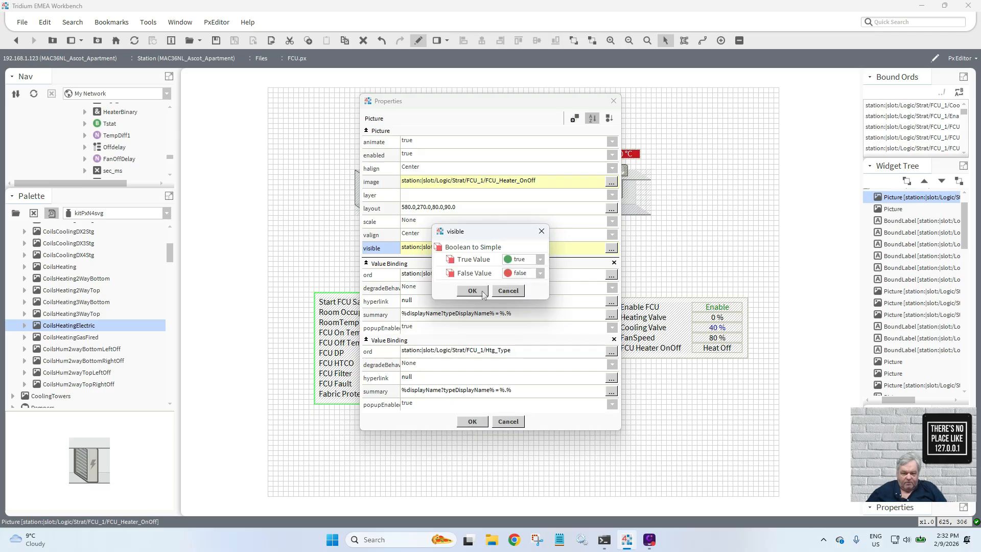
click(473, 291)
click(472, 421)
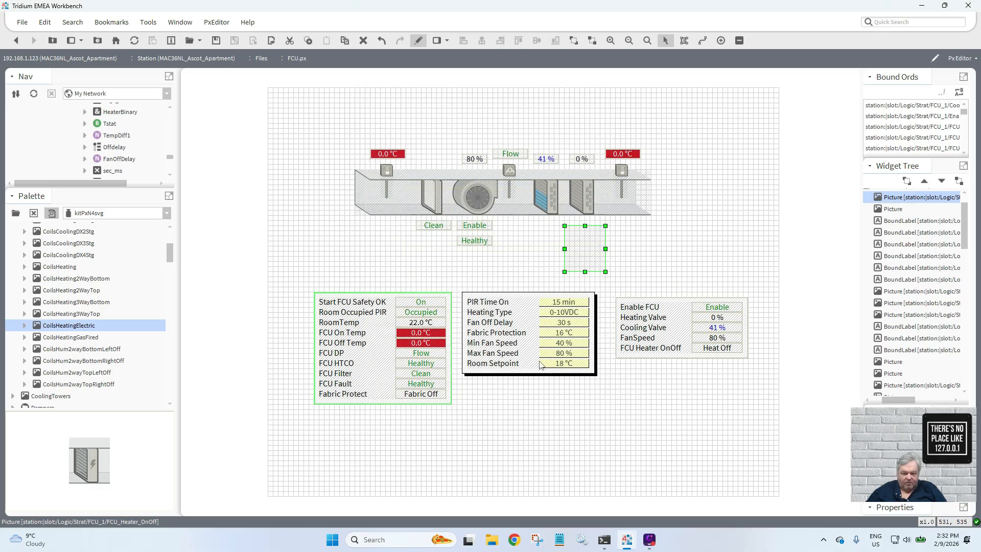
- Switch the page to view mode and set the Heating Type to On/Off
click(420, 43)
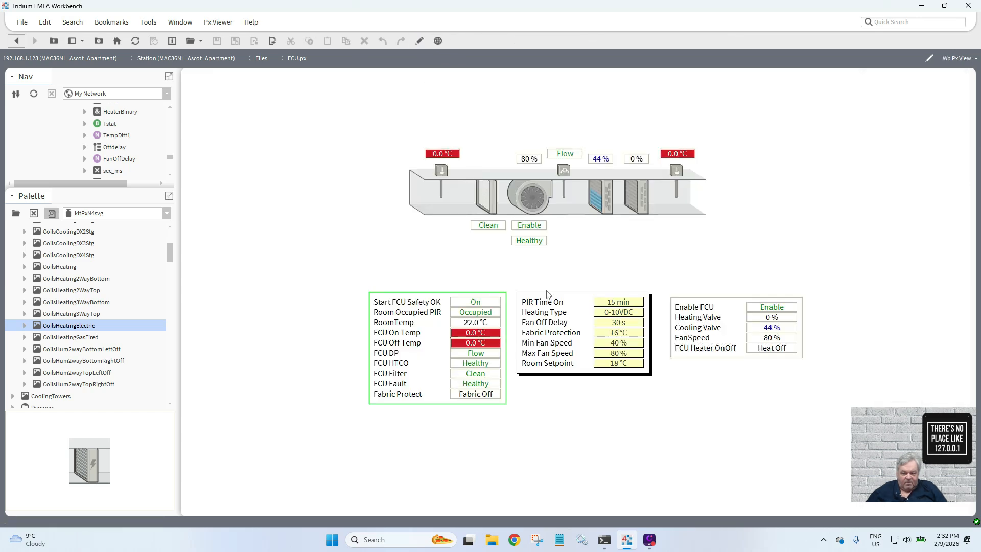
click(616, 313)
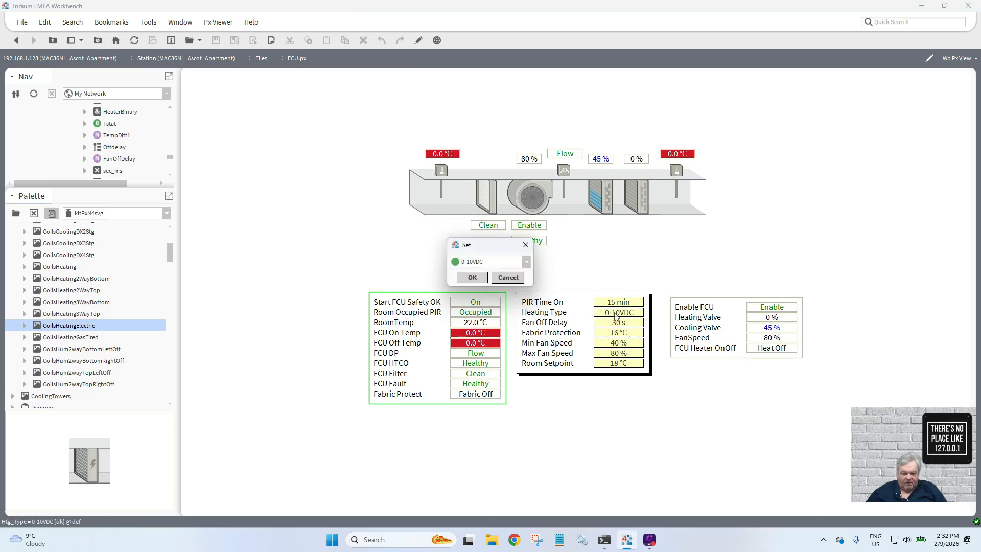
click(527, 262)
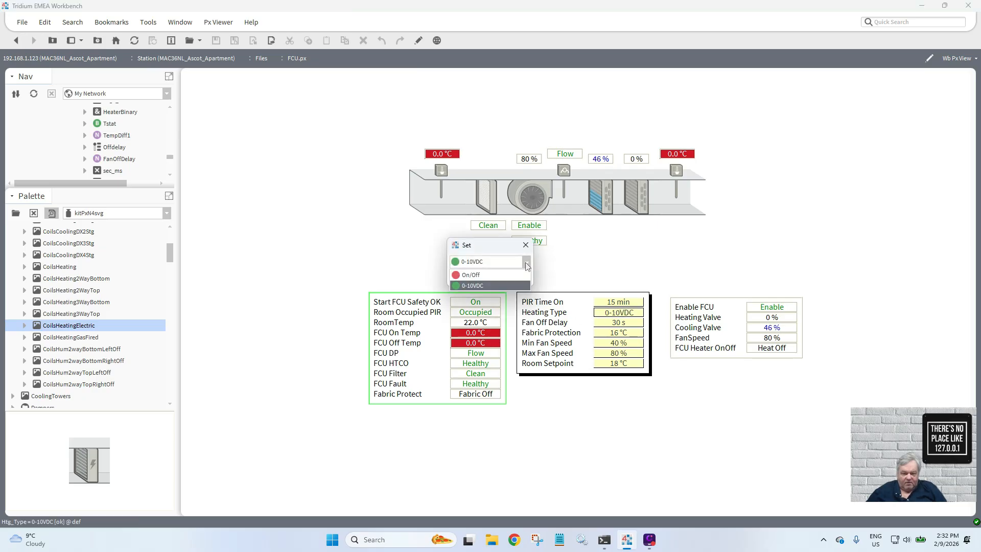
click(471, 280)
click(473, 278)
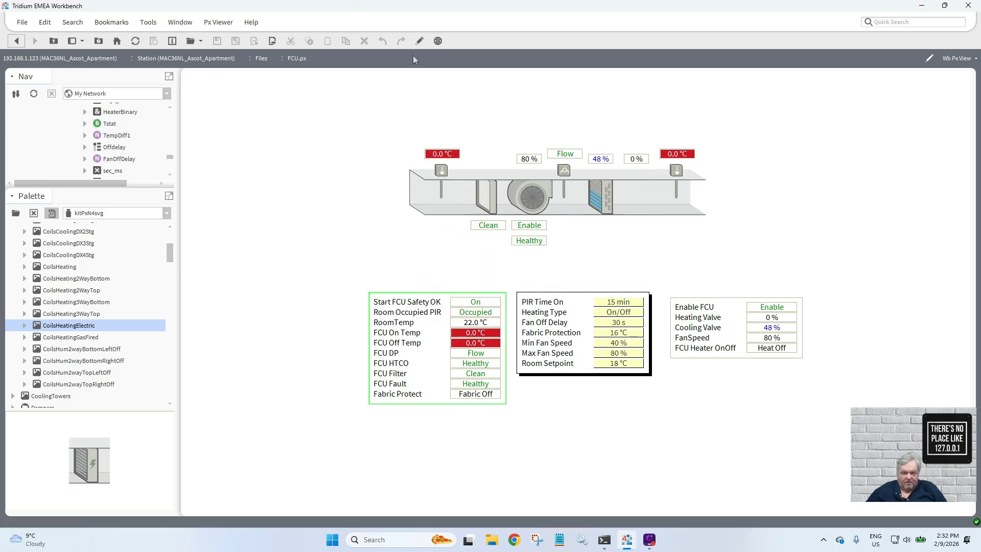
- Back in edit mode, set the electric coil's visible animation to true value false and false value true, and move it into the duct's heating coil position
click(418, 43)
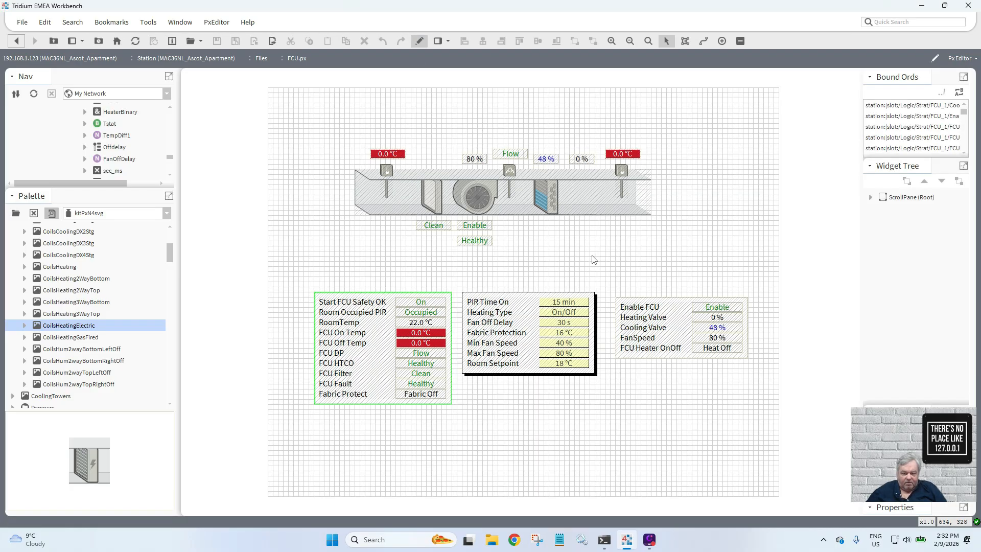
drag(648, 290, 535, 208)
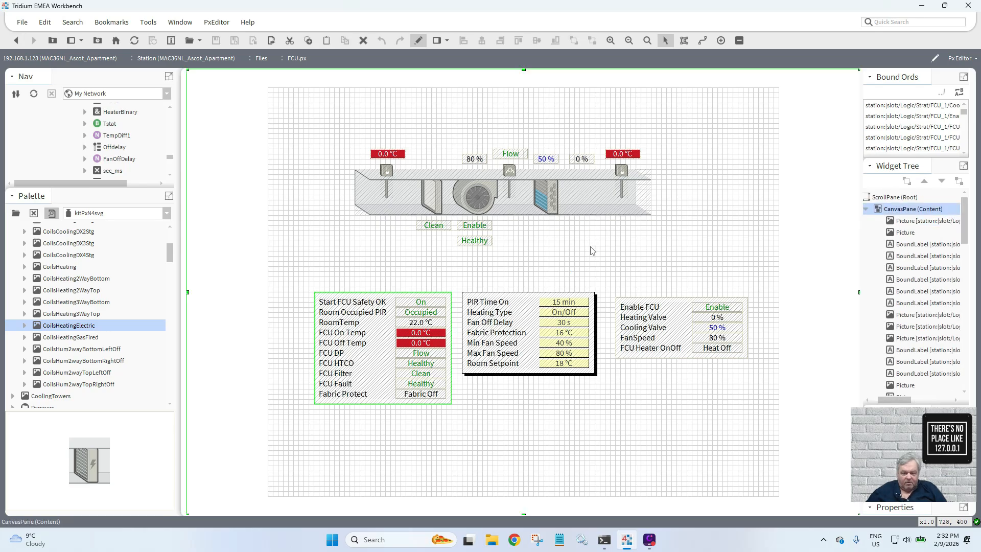
double_click(894, 223)
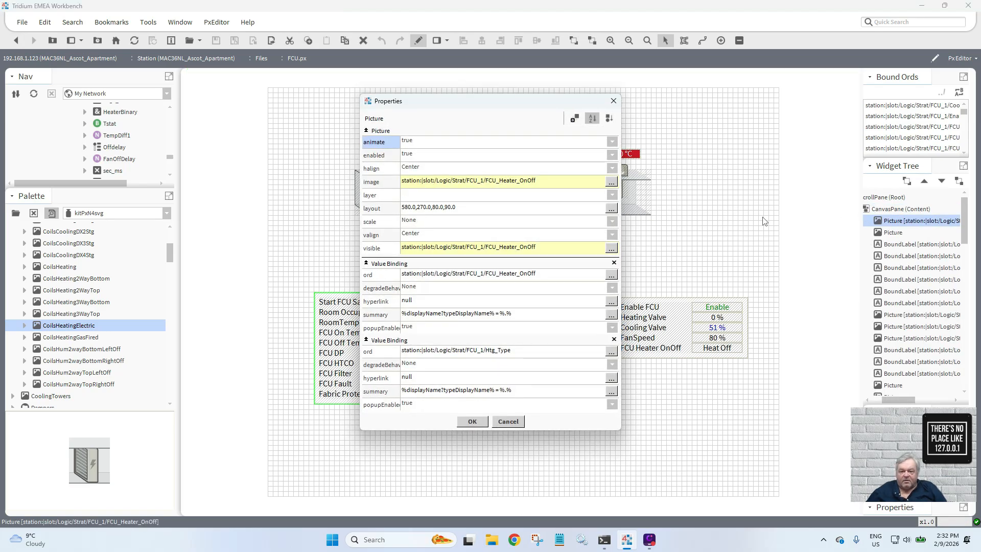
double_click(556, 250)
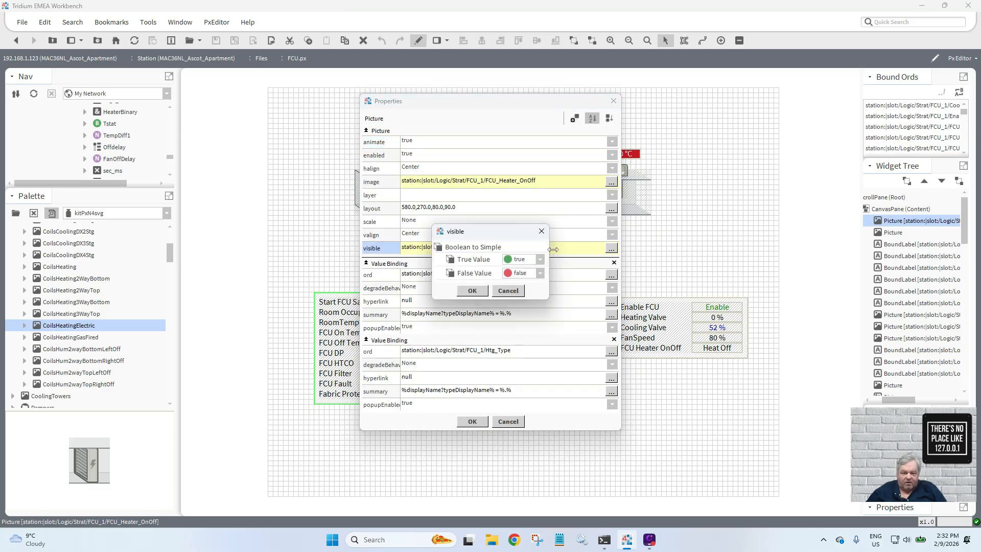
click(540, 260)
click(537, 271)
click(541, 274)
click(532, 296)
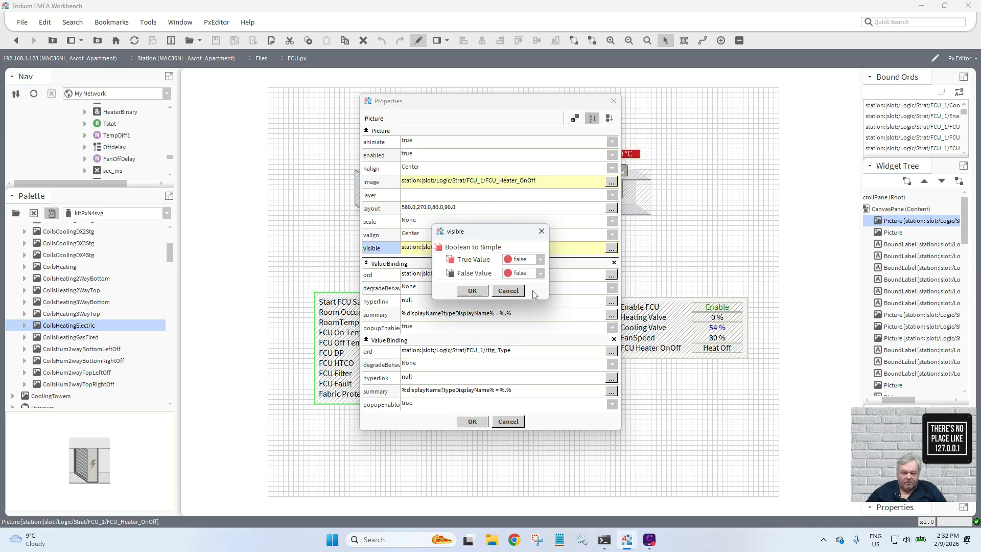
click(472, 291)
click(472, 422)
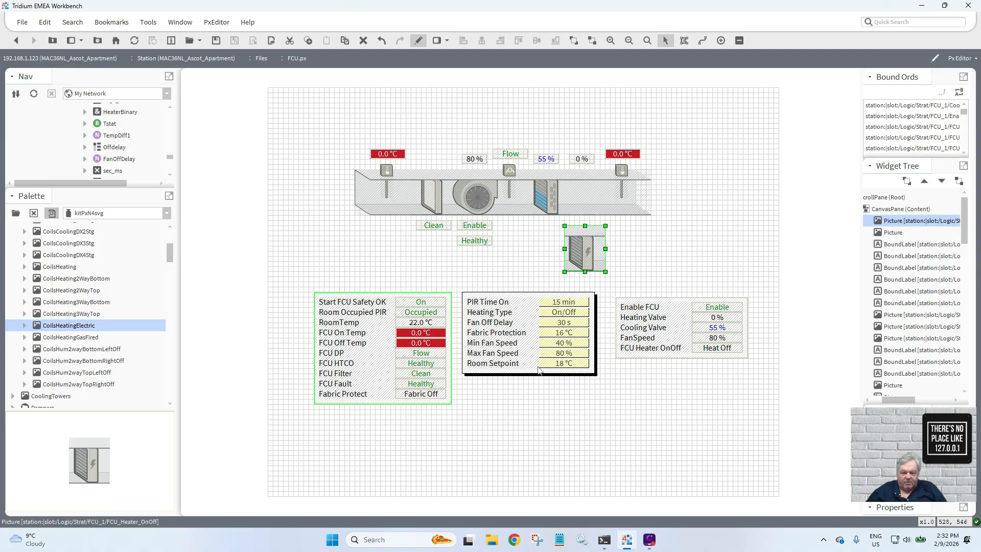
drag(583, 259, 583, 203)
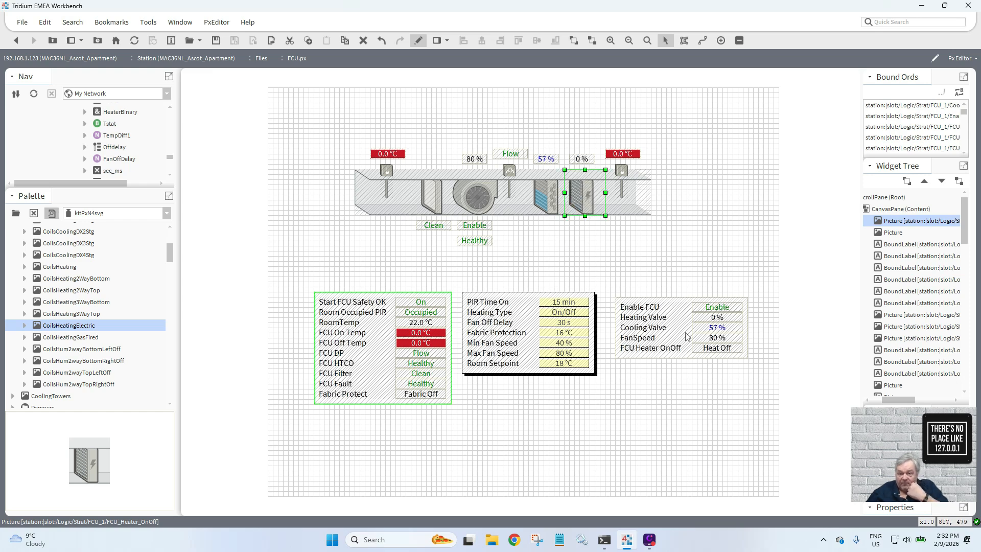
- Duplicate the FCU Heater OnOff value label, place the copy just below the duct's electric coil, and open its properties
click(710, 351)
right_click(709, 351)
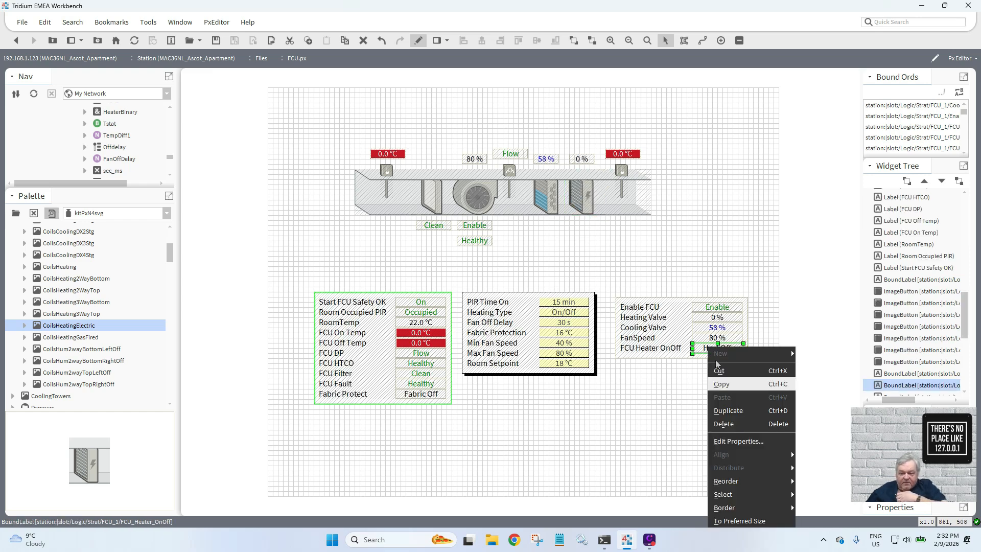
click(733, 409)
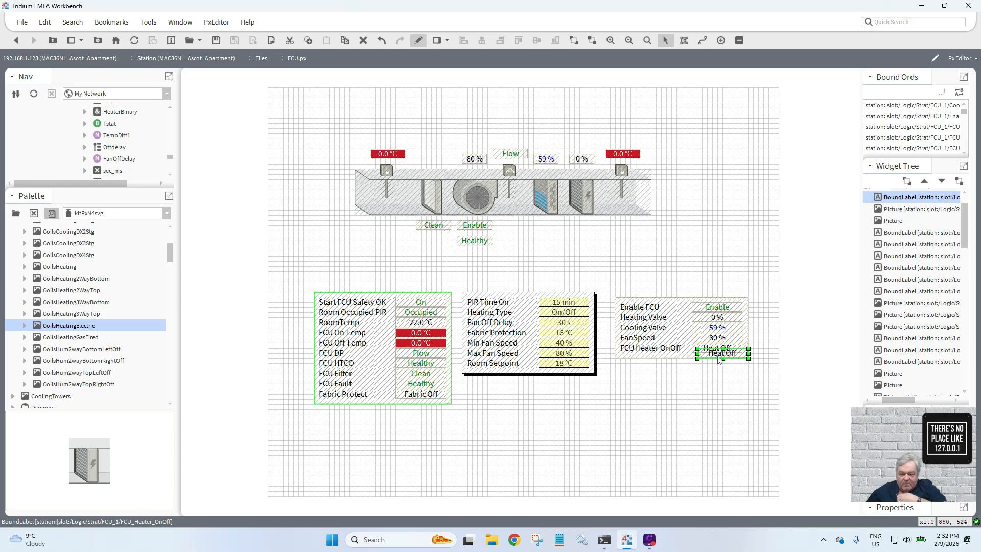
drag(720, 357, 598, 226)
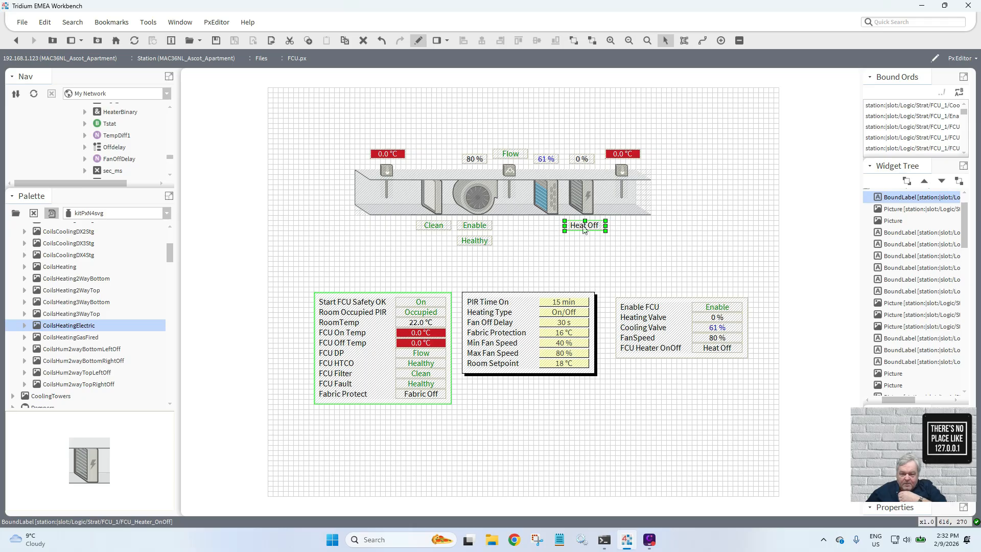
double_click(585, 229)
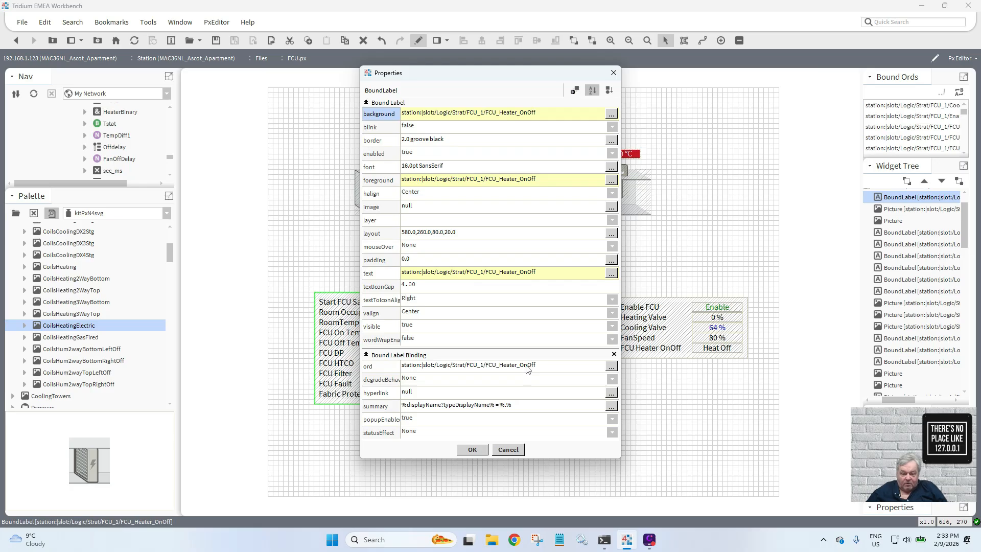
click(458, 342)
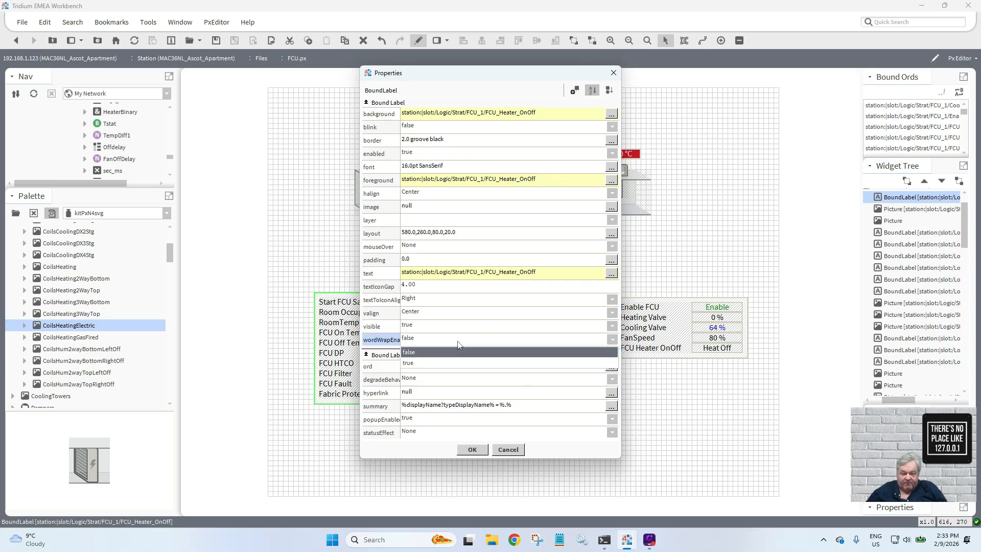
click(458, 343)
right_click(451, 329)
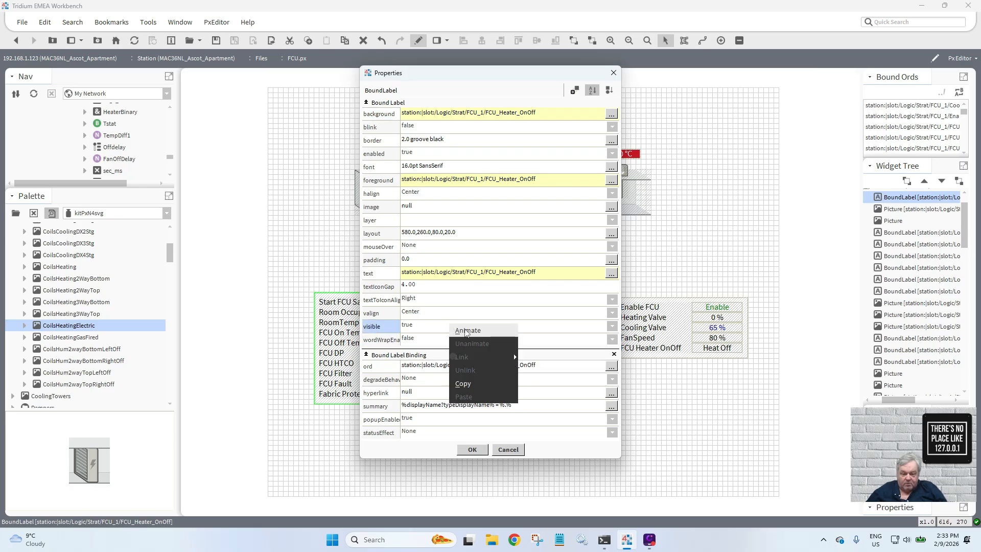
click(466, 332)
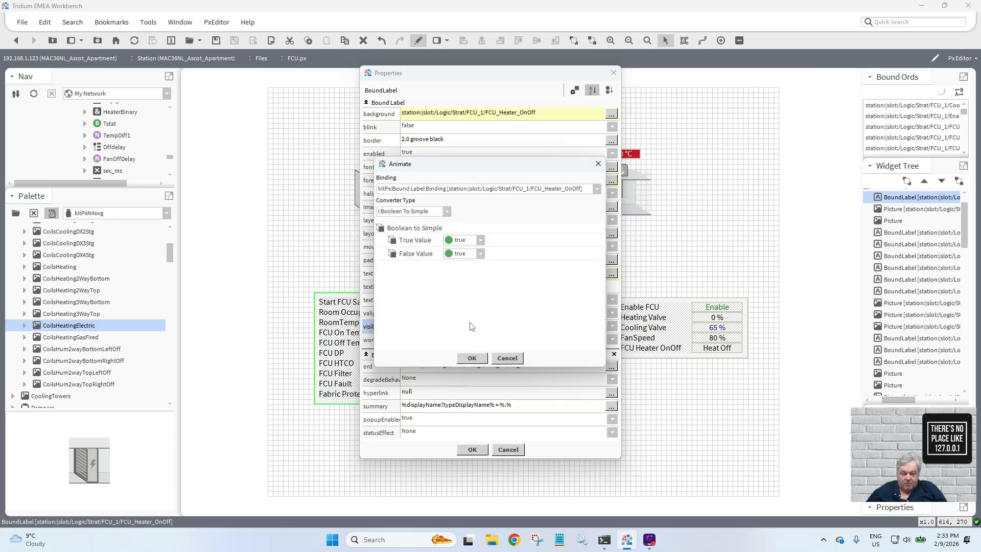
click(481, 240)
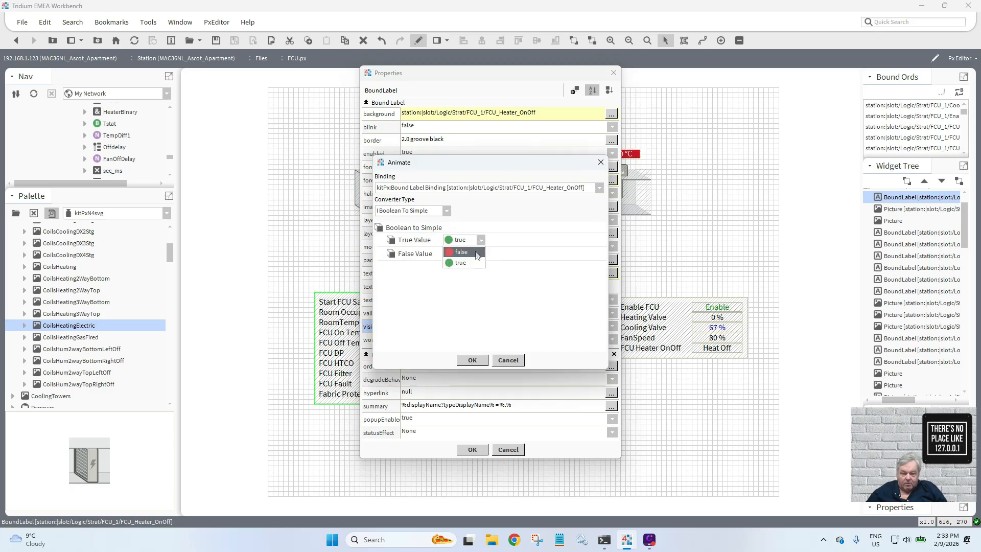
click(500, 299)
click(508, 361)
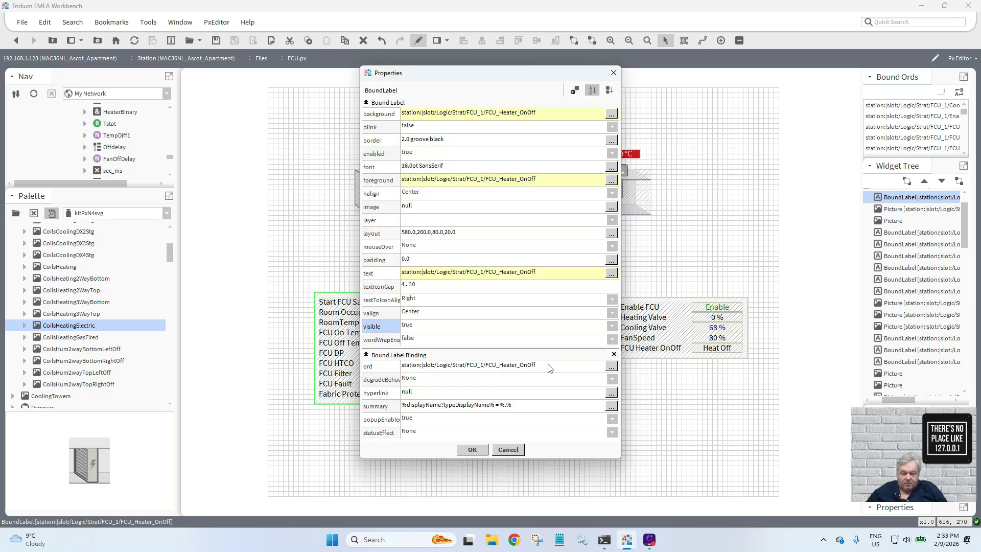
- Add a Value Binding to the duplicated heater label with ord station:|slot:/Logic/Strat/FCU_1/Htg_Type
click(575, 90)
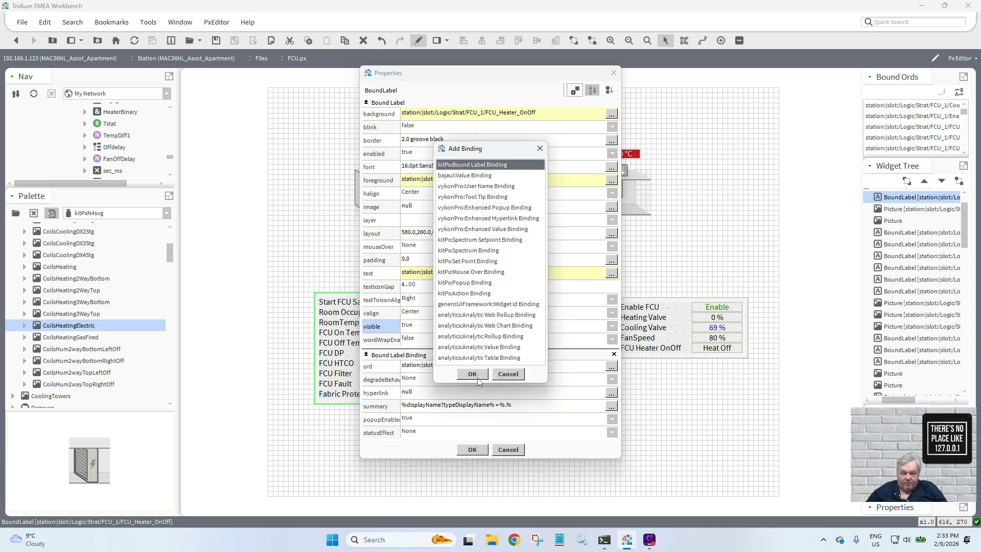
double_click(474, 175)
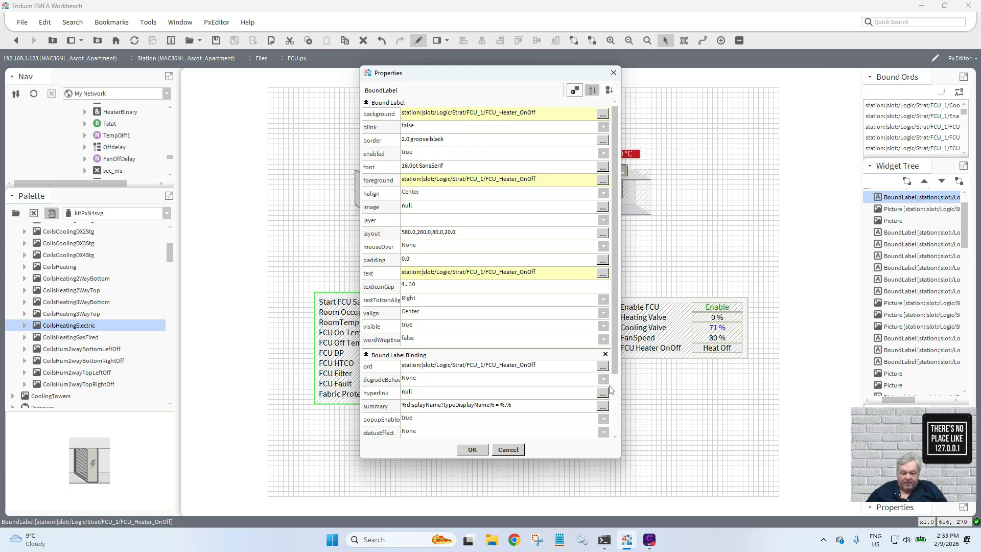
drag(616, 363, 615, 432)
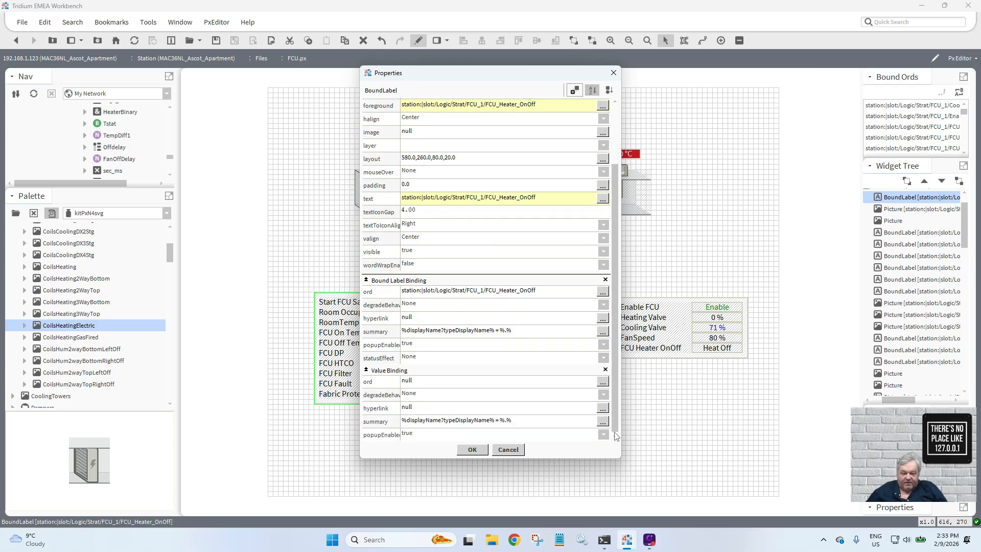
double_click(514, 386)
text(station:|slot:/Logic/Strat/FCU_1/Htg_Type)
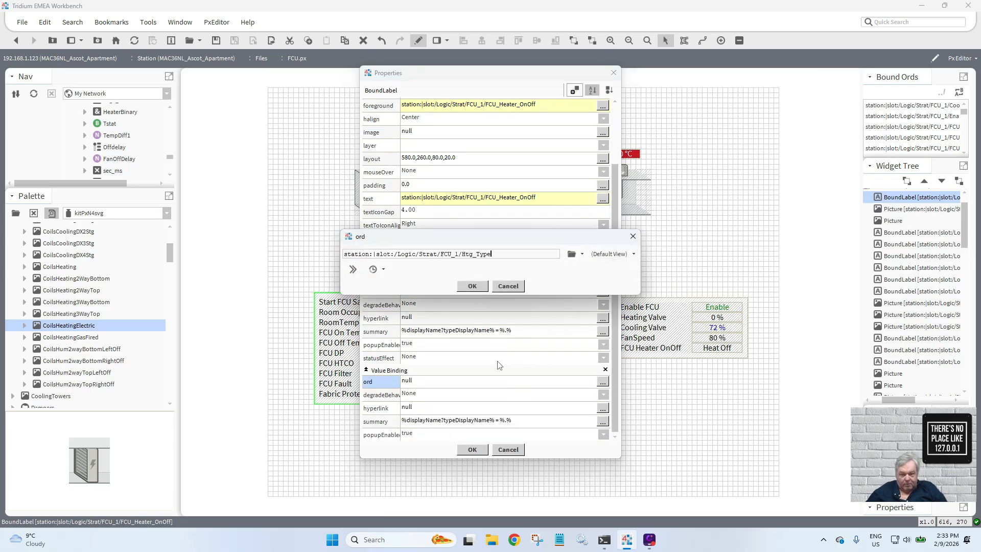
click(472, 287)
- Animate the heater label's visible property with the Htg_Type binding, true value false and false value true, and switch the page to view mode
right_click(425, 251)
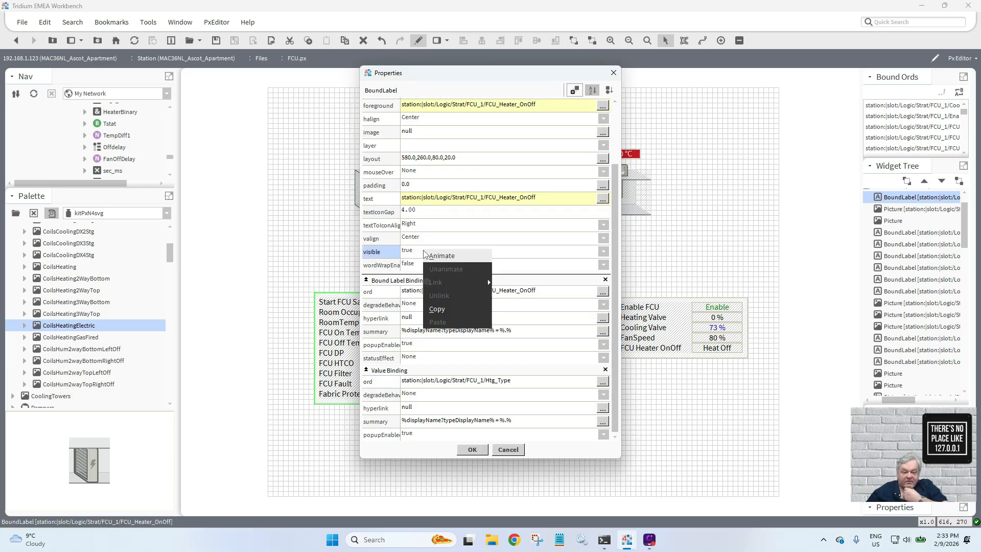
click(441, 256)
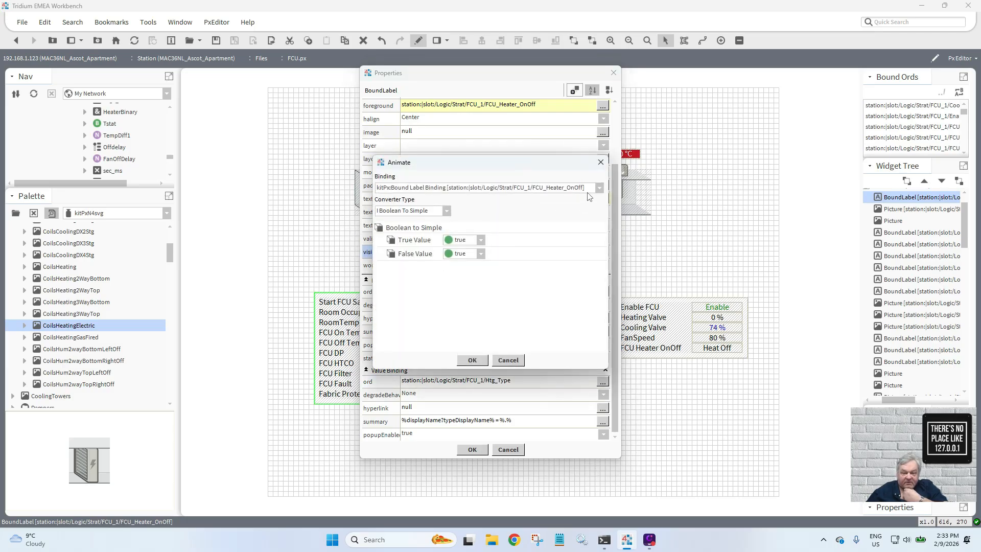
click(600, 188)
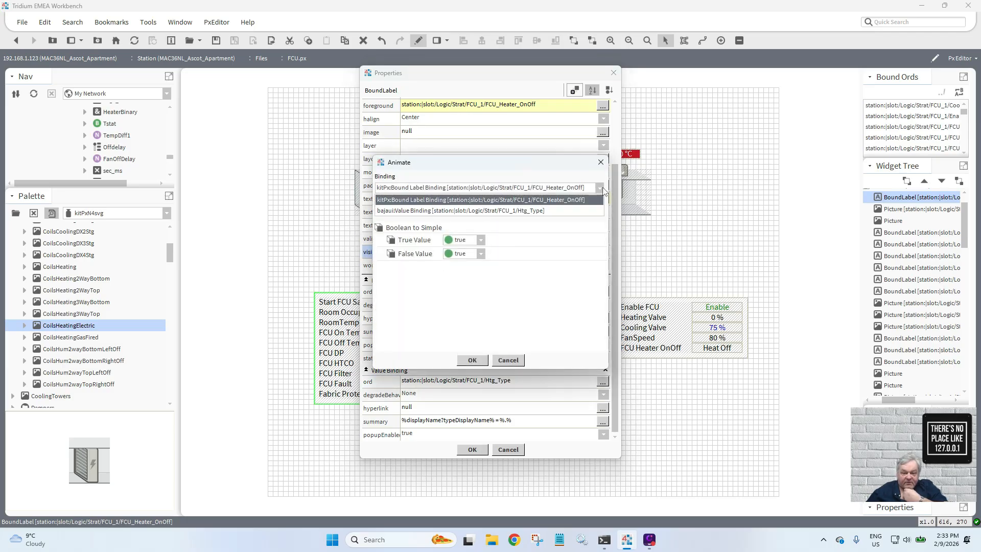
click(583, 211)
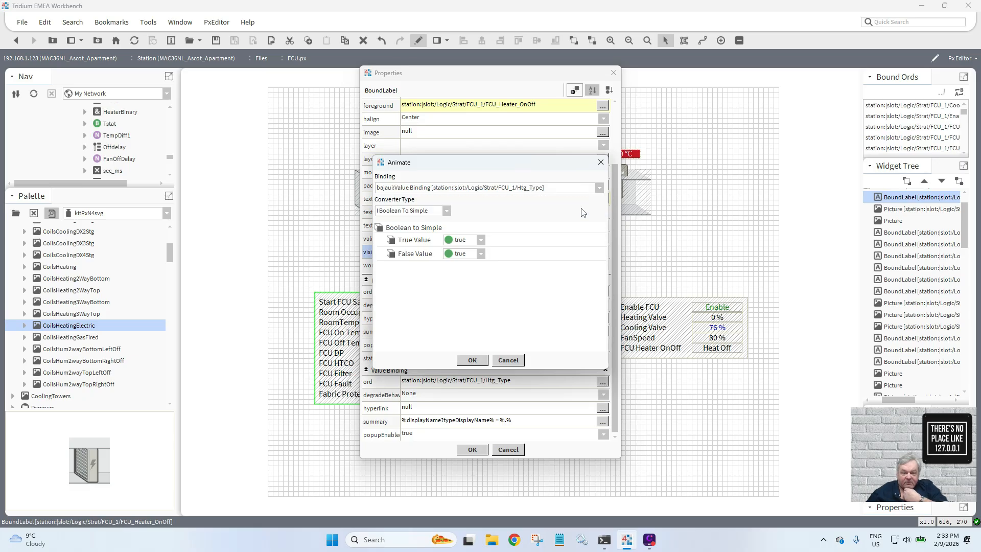
click(481, 240)
click(479, 259)
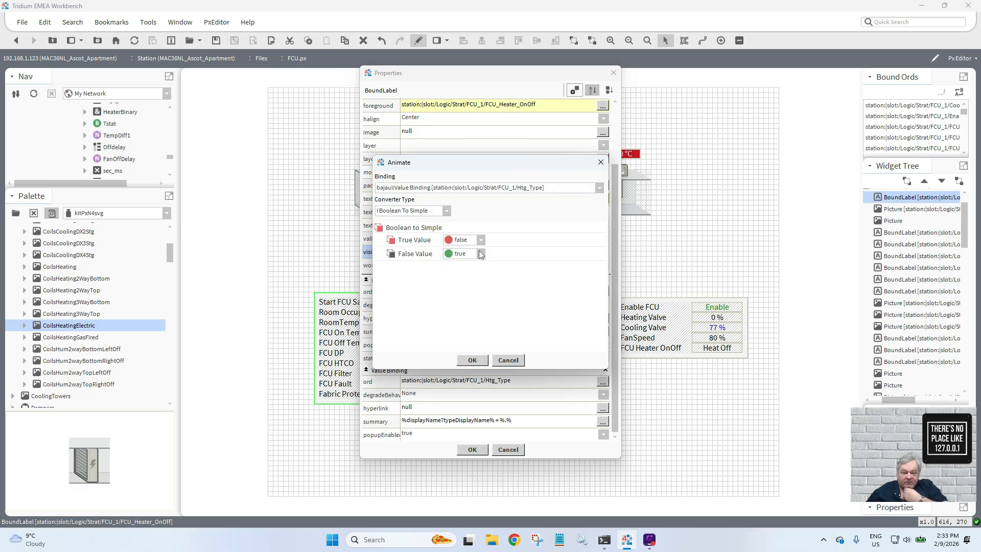
click(473, 361)
click(473, 450)
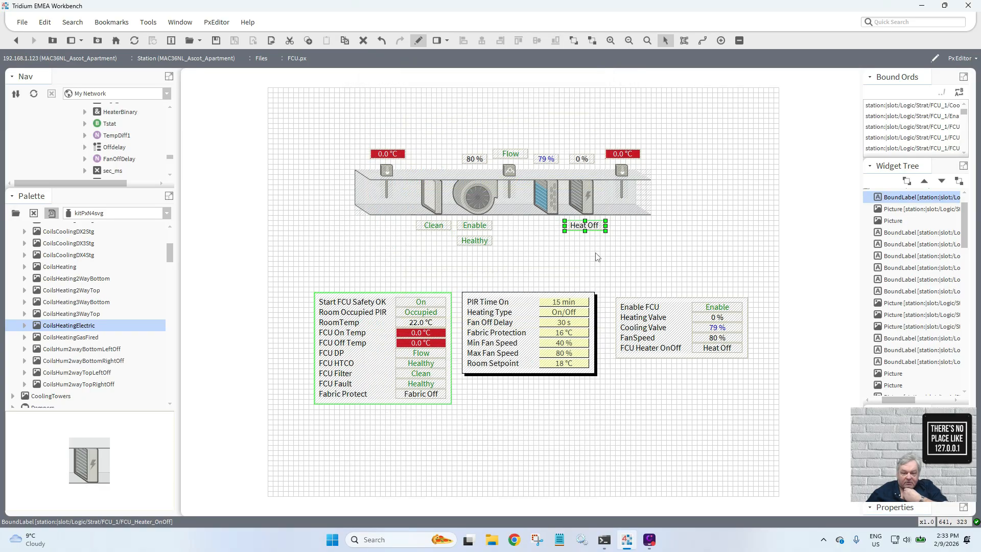
click(420, 40)
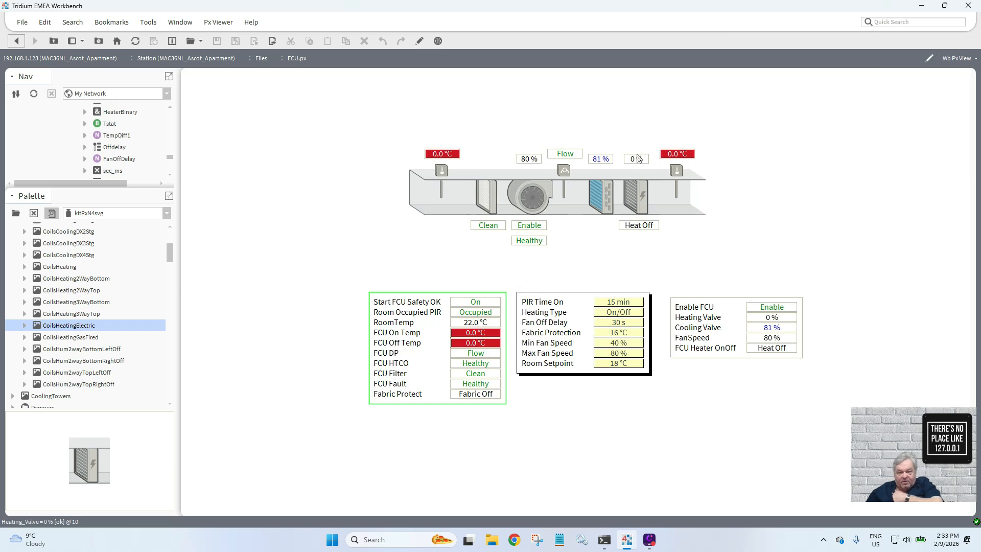
- Back in edit mode, add a Value Binding to the heating valve label above the coil with ord station:|slot:/Logic/Strat/FCU_1/Htg_Type
click(420, 41)
double_click(586, 163)
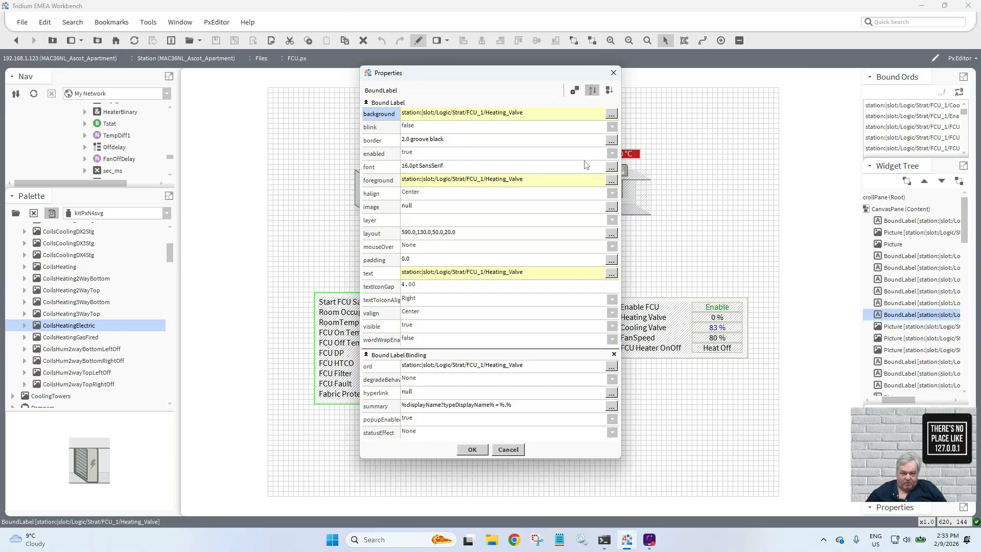
click(575, 90)
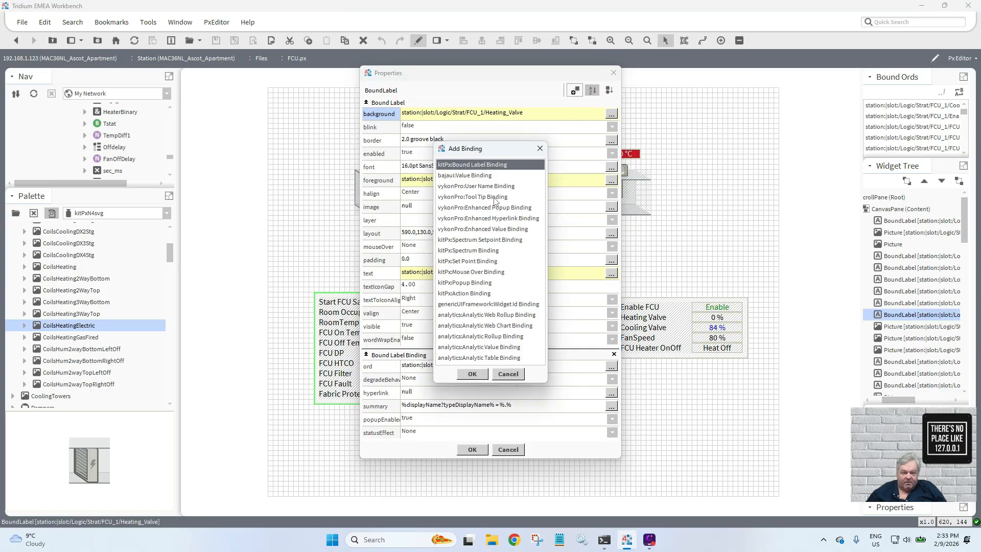
double_click(469, 176)
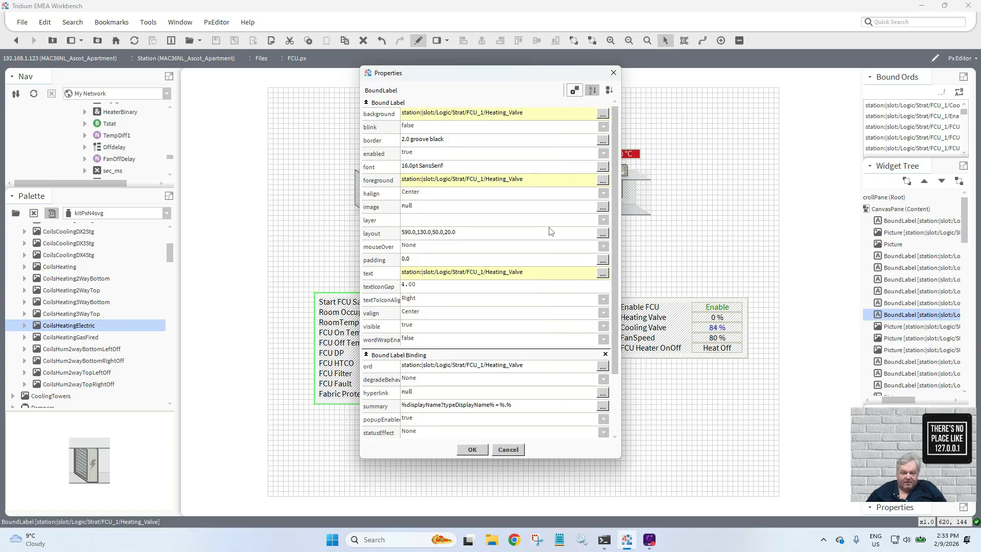
scroll(617, 276, down, 3)
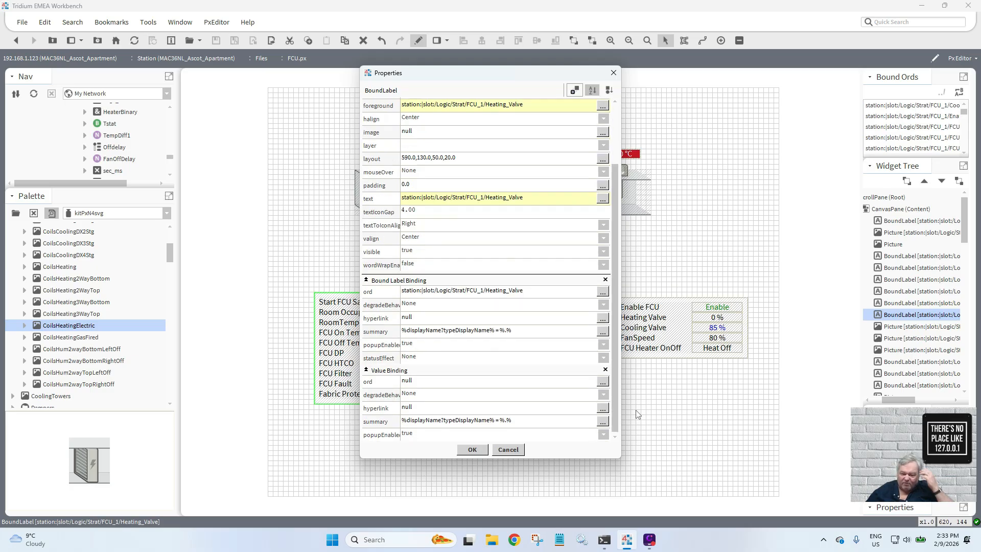
double_click(494, 386)
text(station:|slot:/Logic/Strat/FCU_1/Htg_Type)
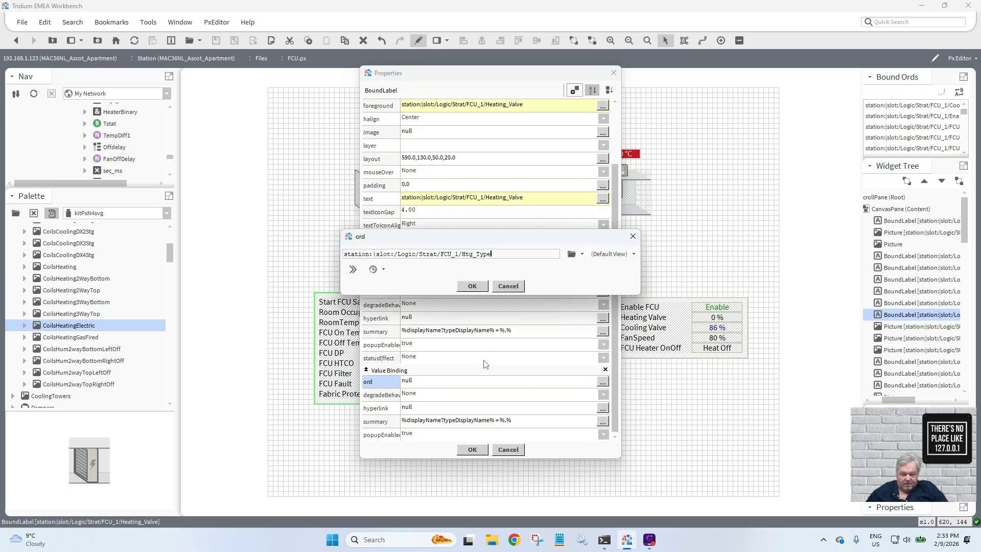
click(473, 286)
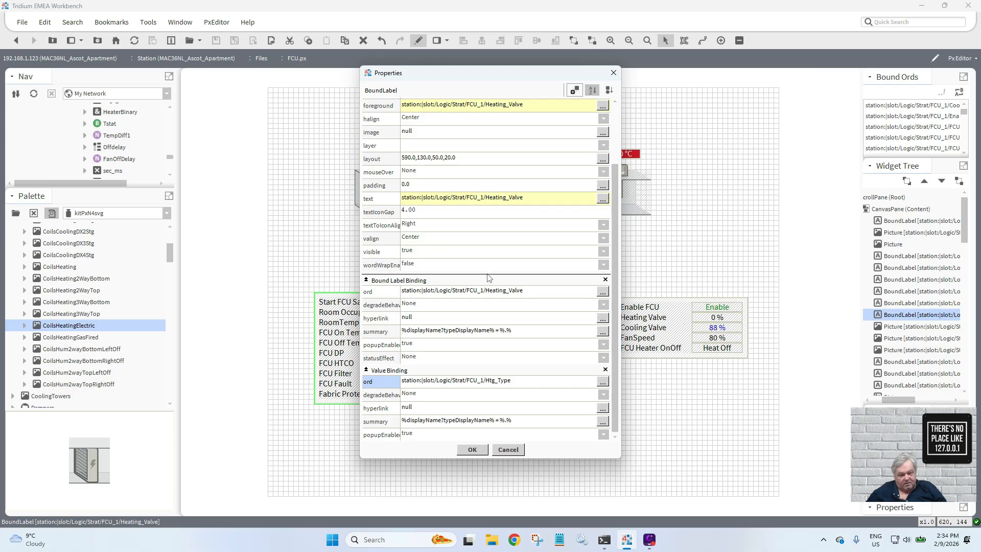
- Animate the heating valve label's visible property with the Htg_Type binding, true value true and false value false, and switch to view mode
right_click(456, 259)
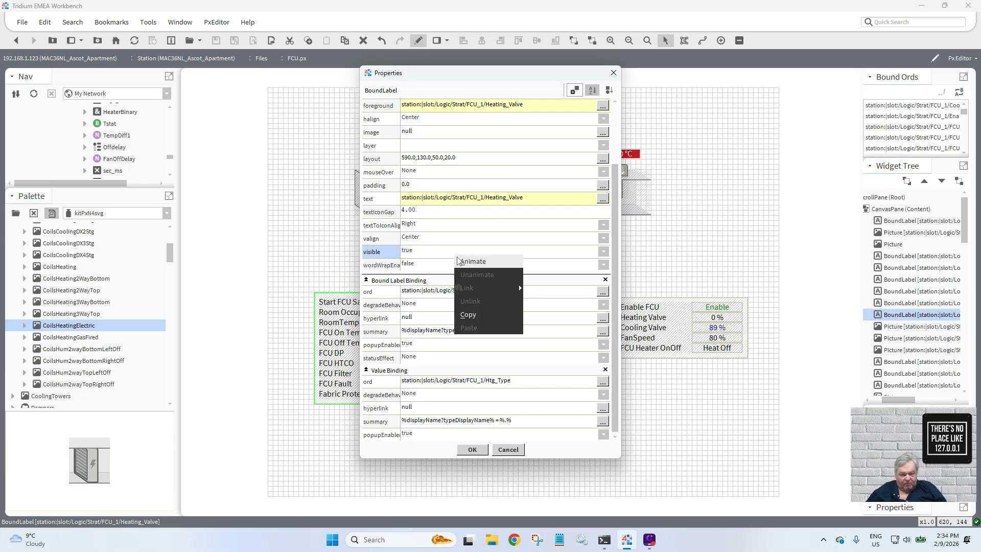
click(520, 284)
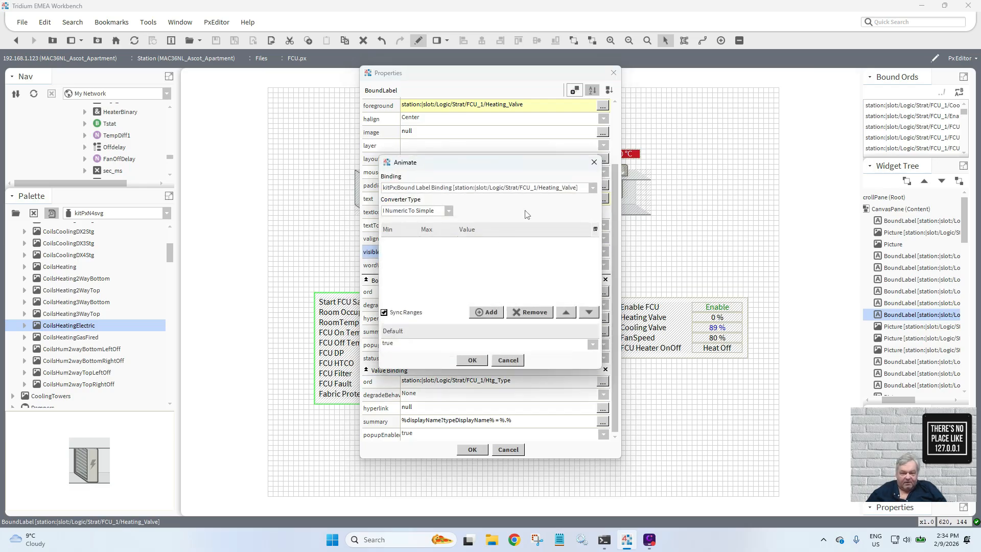
click(593, 188)
click(585, 212)
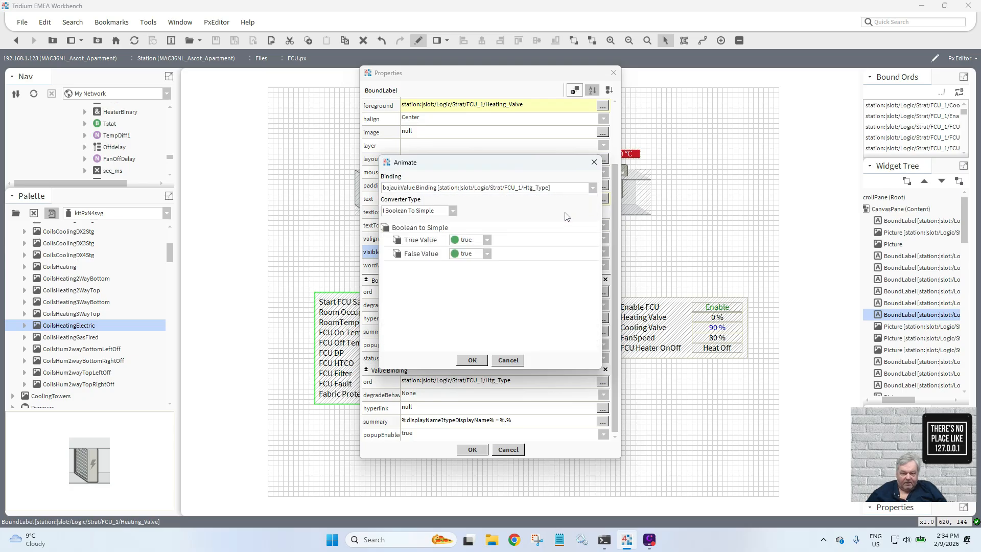
click(488, 243)
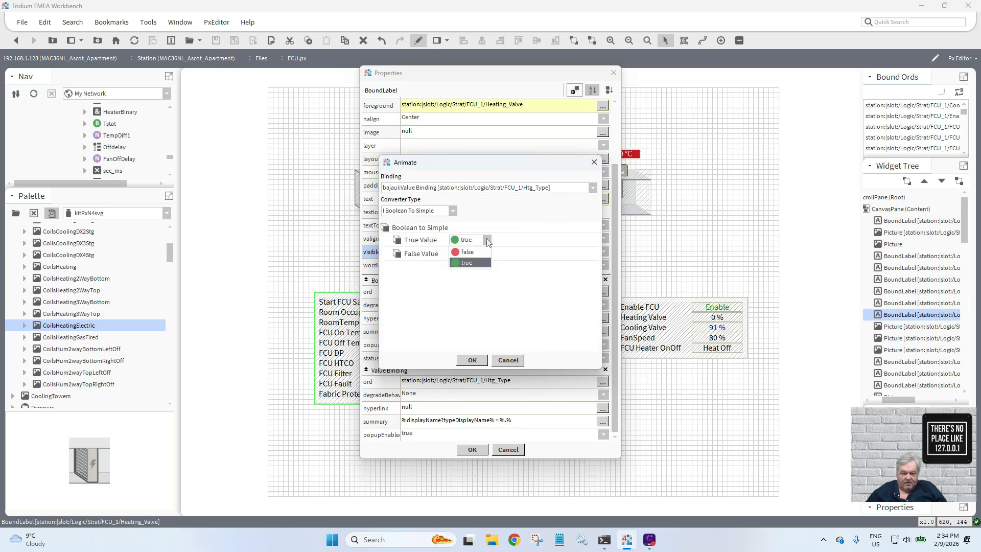
click(486, 253)
click(487, 239)
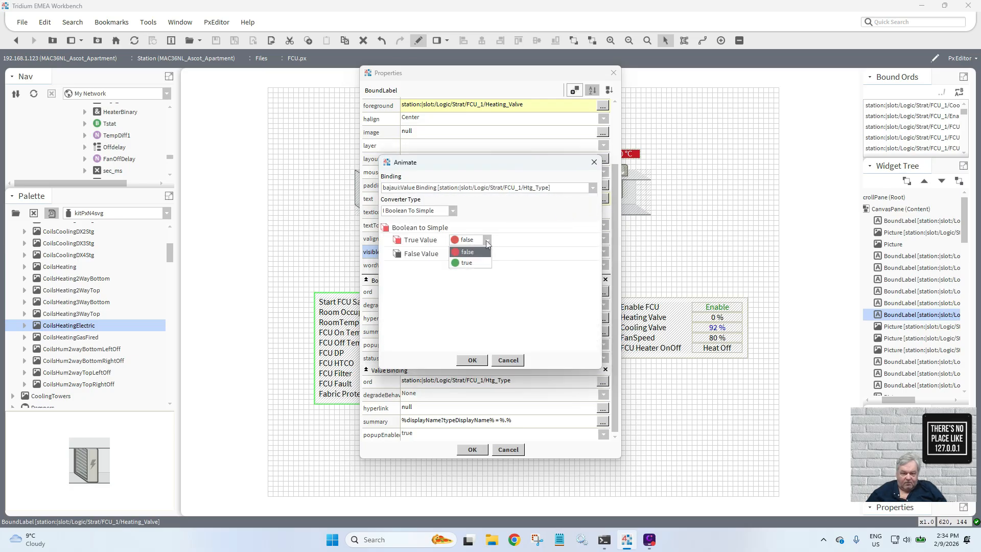
click(485, 261)
click(488, 254)
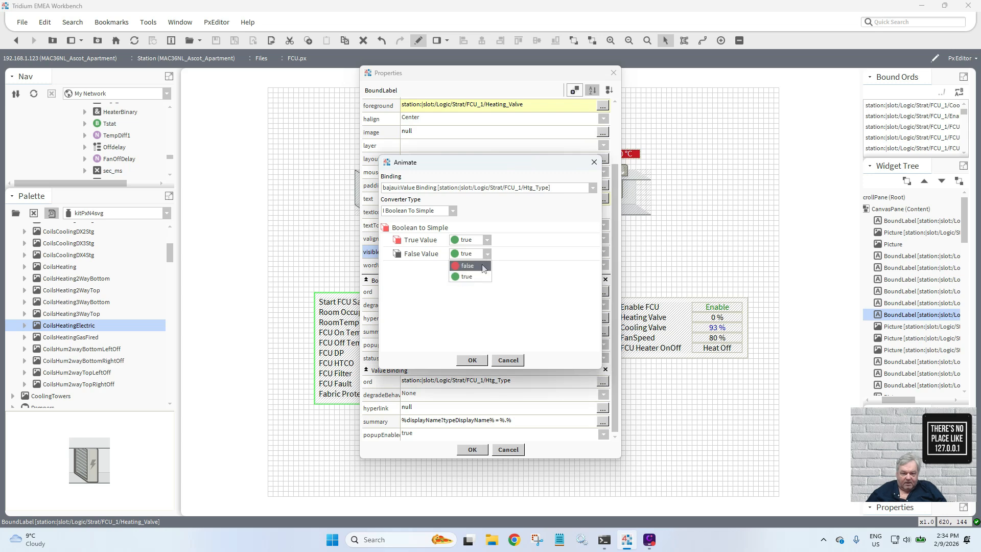
click(484, 271)
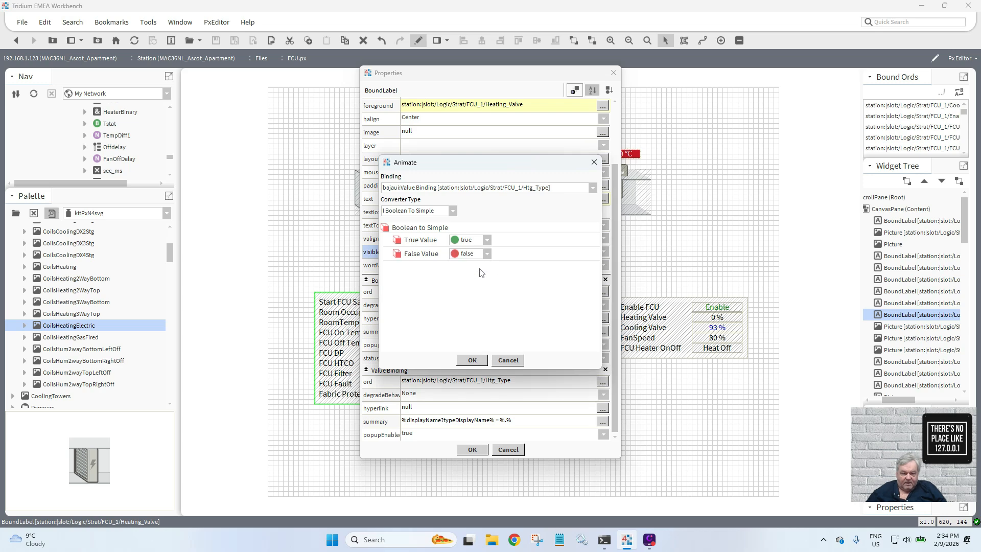
click(472, 360)
click(472, 449)
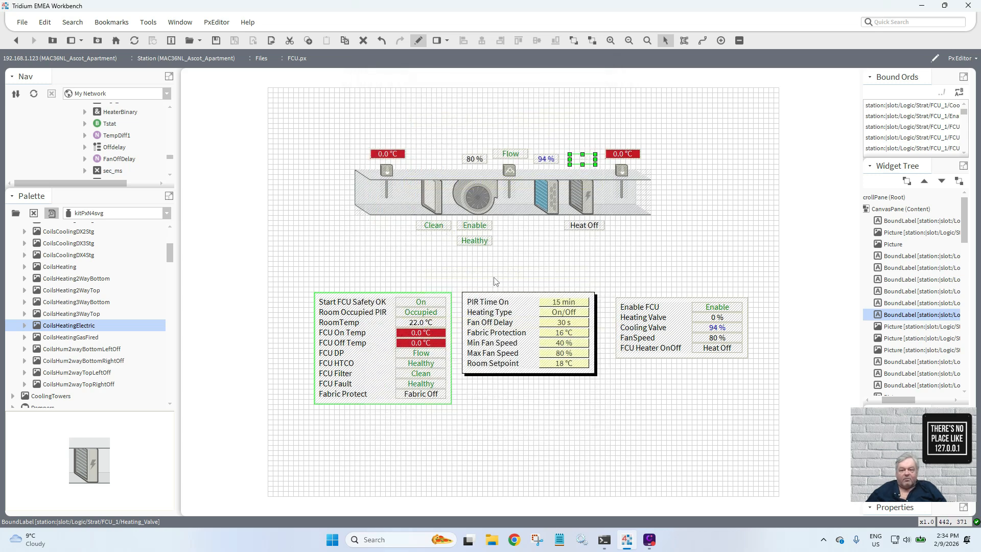
click(420, 43)
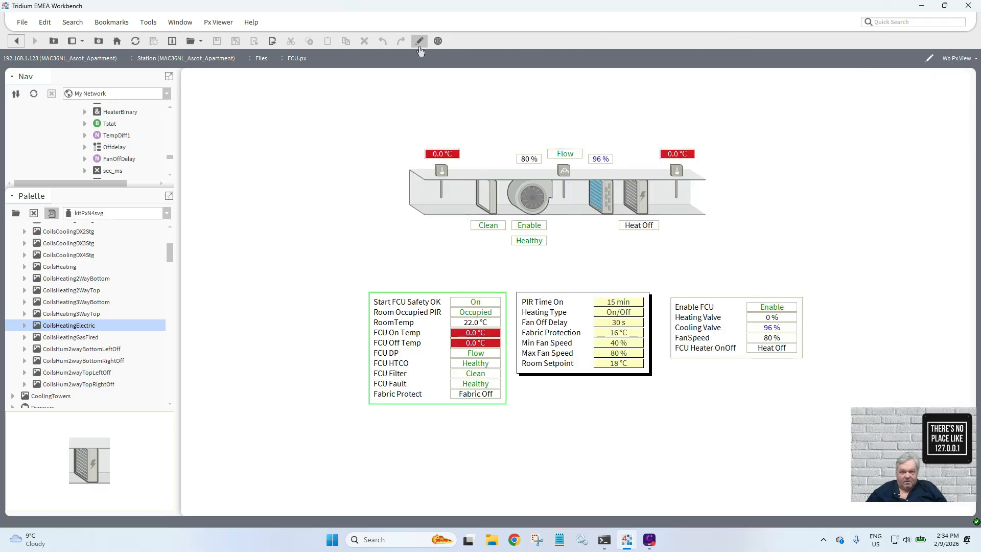
- In edit mode, move the heater on/off label from below the duct to above the heating coil, and switch to view mode
click(420, 44)
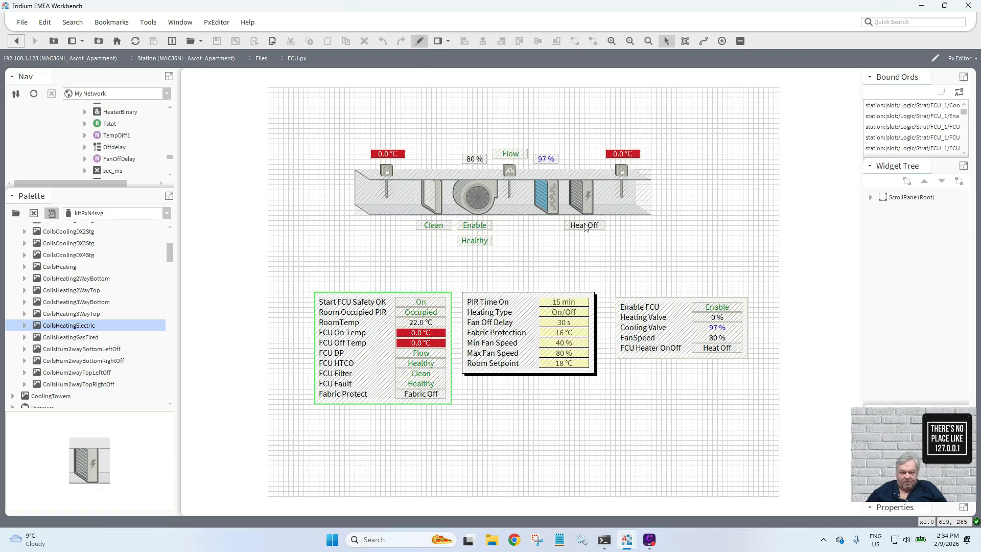
drag(587, 227, 581, 157)
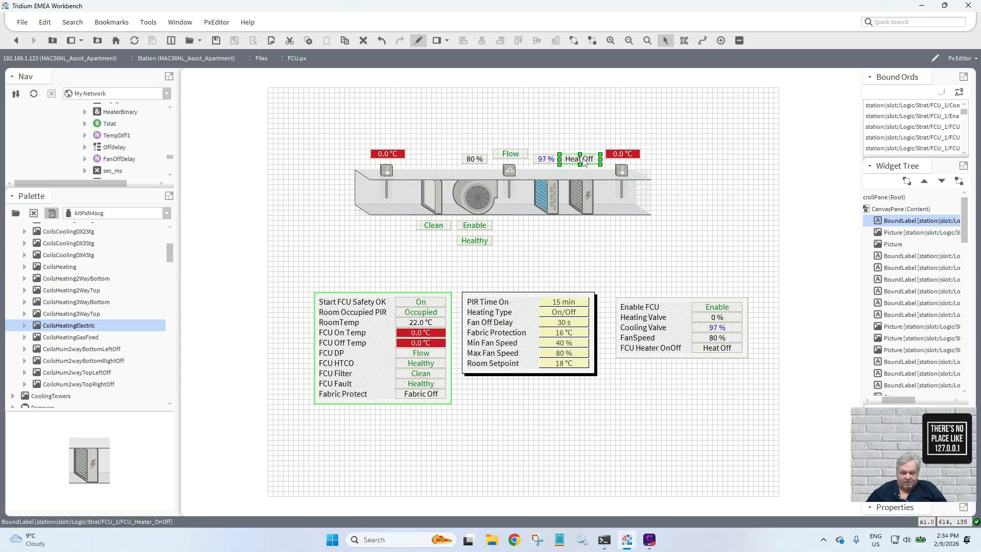
click(419, 41)
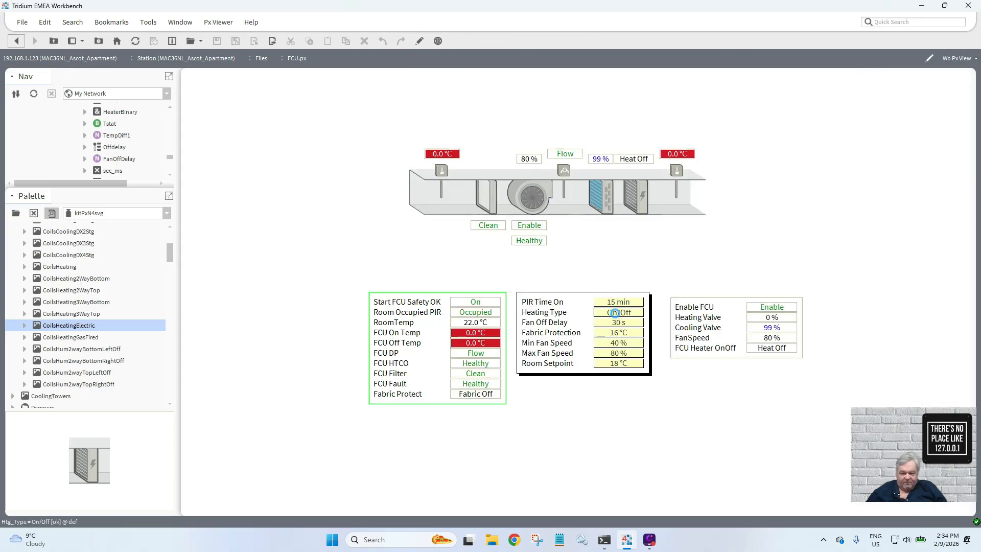
- Set the Heating Type parameter to 0-10VDC
click(528, 261)
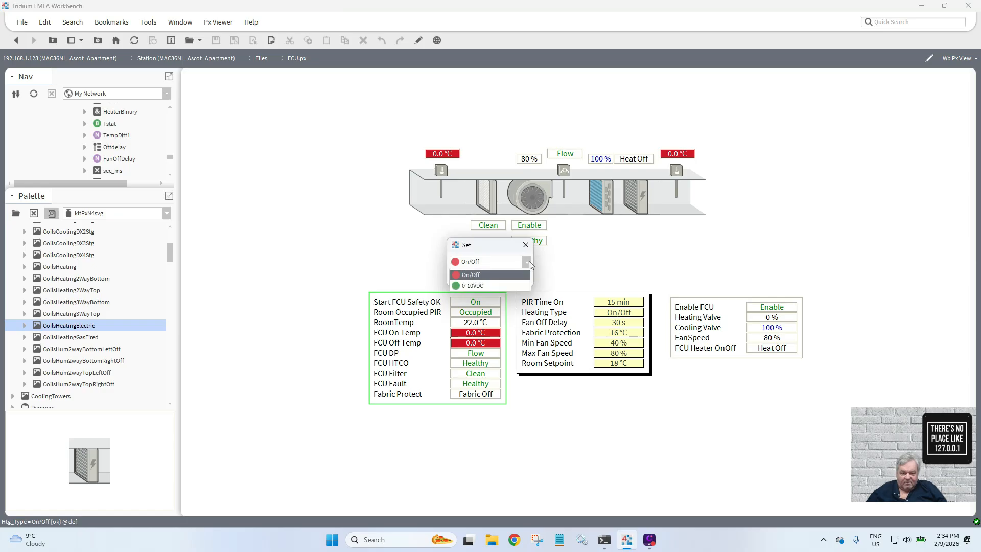
click(511, 283)
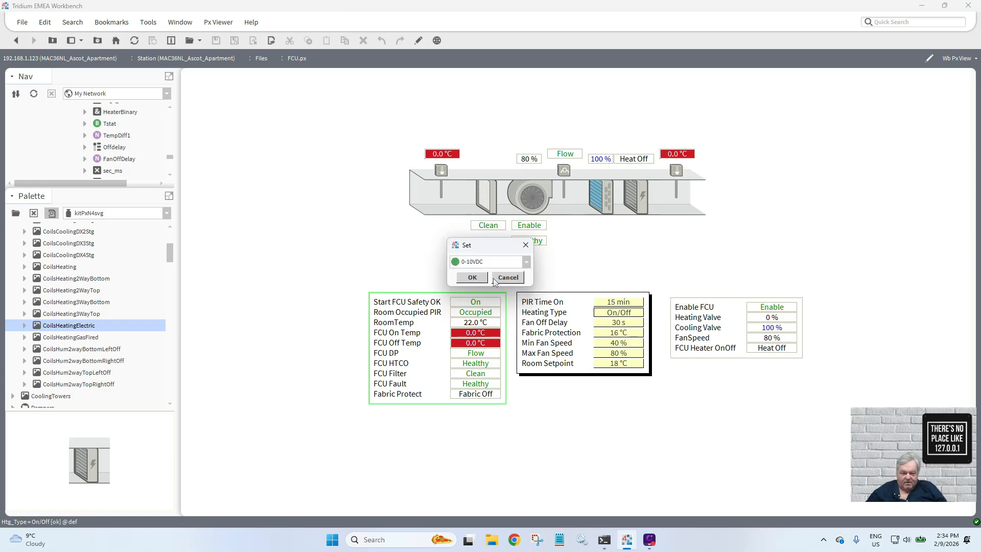
click(480, 281)
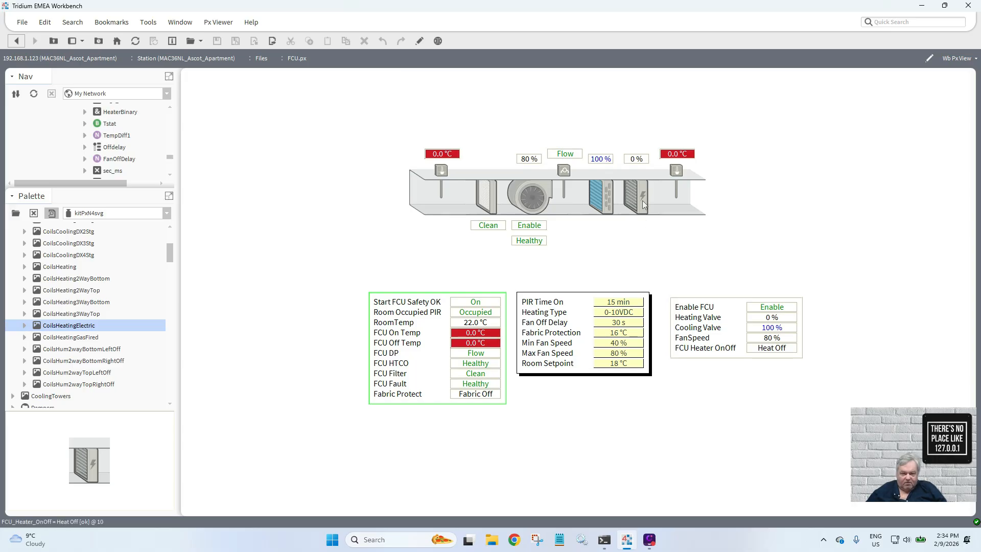
- Back in edit mode, inspect the ord of the Value Binding on the Heating Type button
click(421, 41)
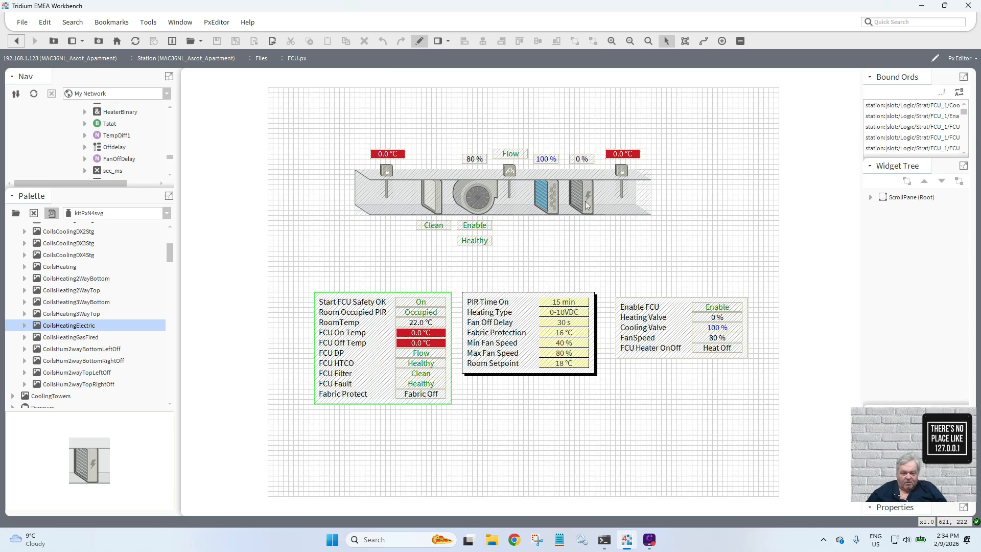
double_click(552, 312)
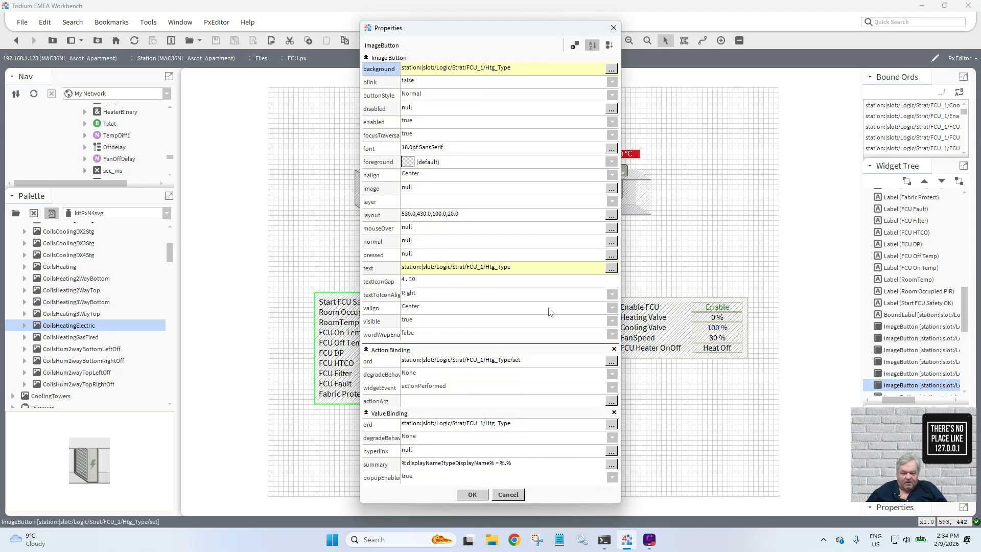
double_click(529, 426)
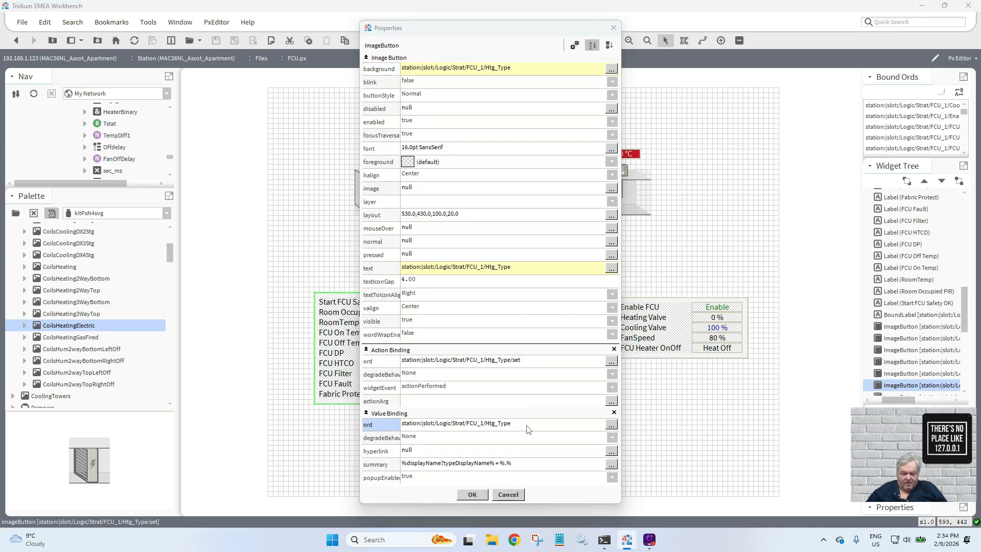
click(473, 287)
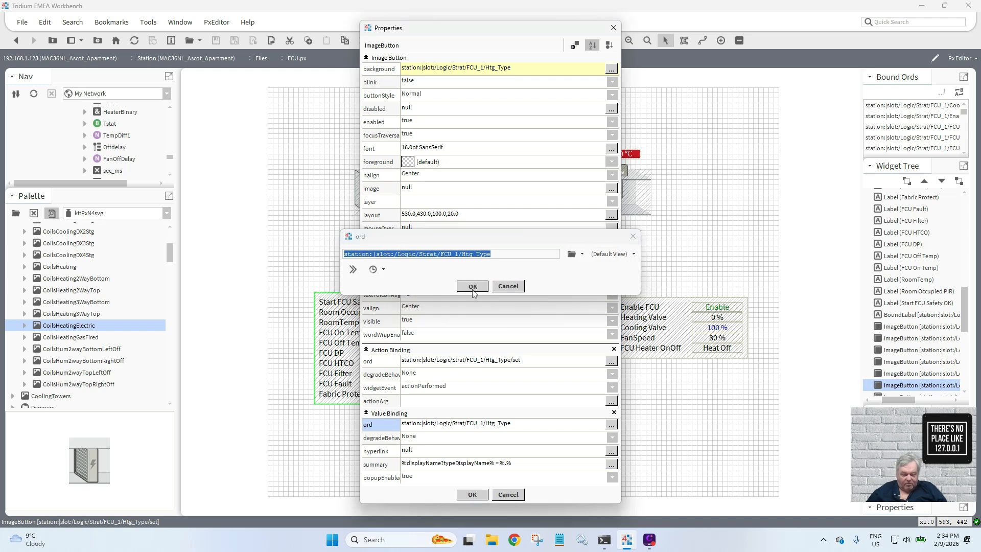
click(473, 495)
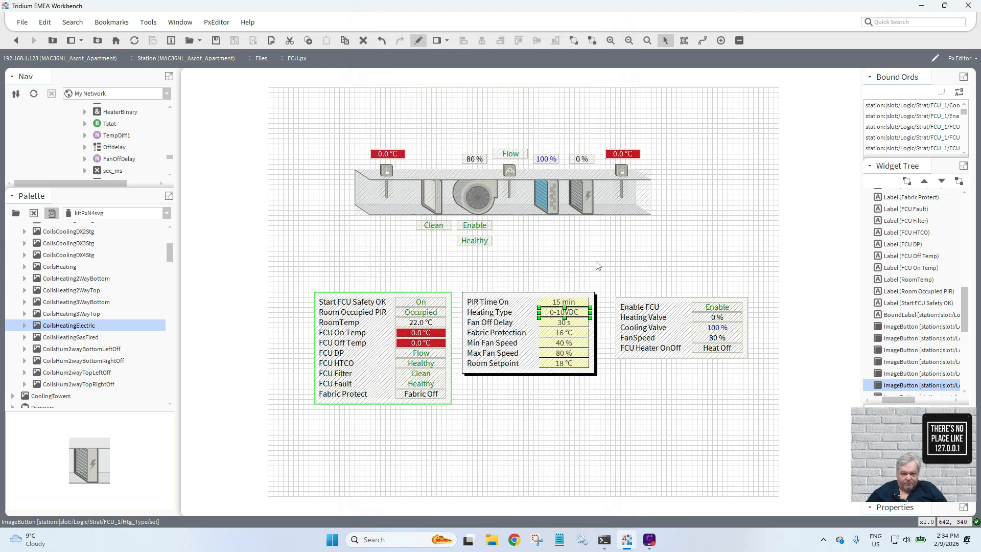
- Review the electric heating coil picture's visible animation and remove its link to the FCU_Heater_OnOff binding
double_click(588, 199)
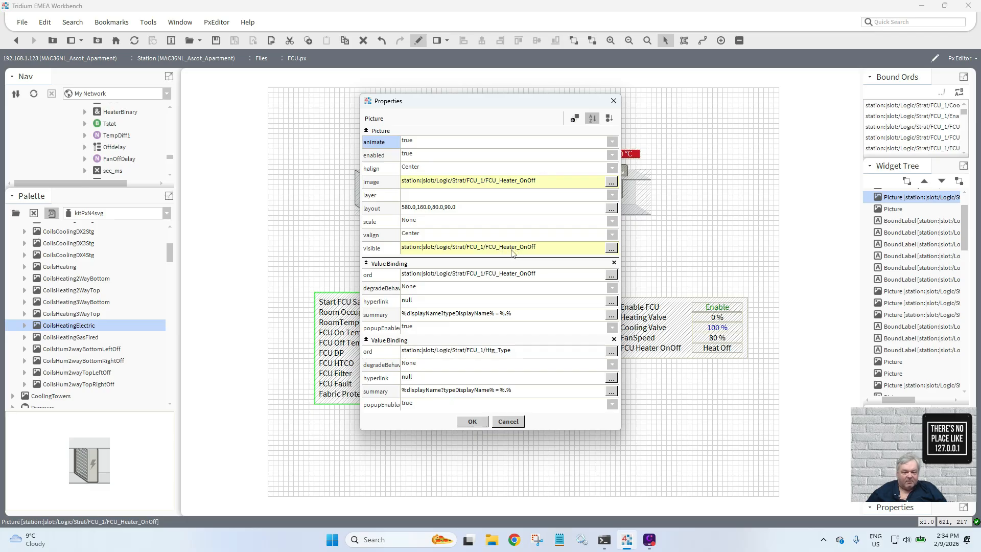
click(513, 248)
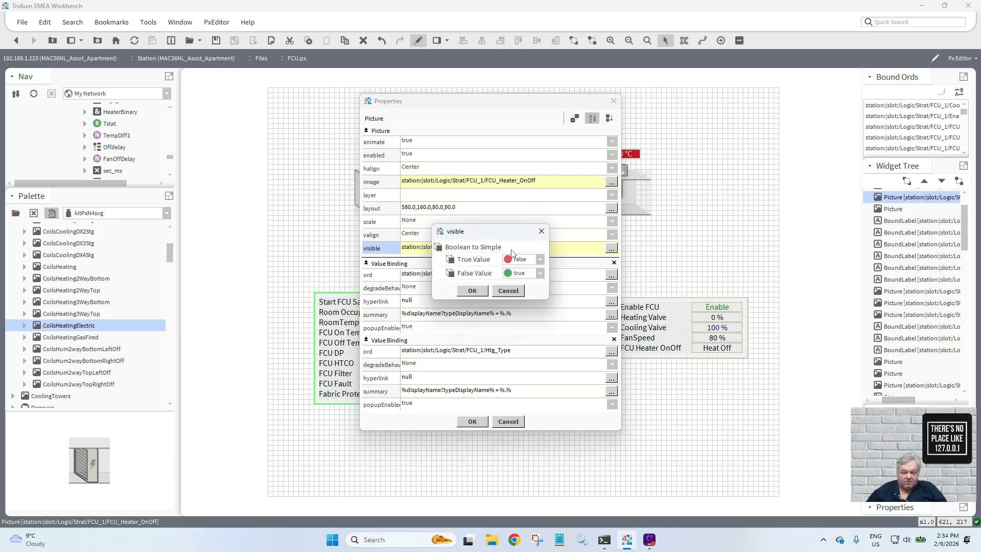
click(510, 291)
right_click(454, 251)
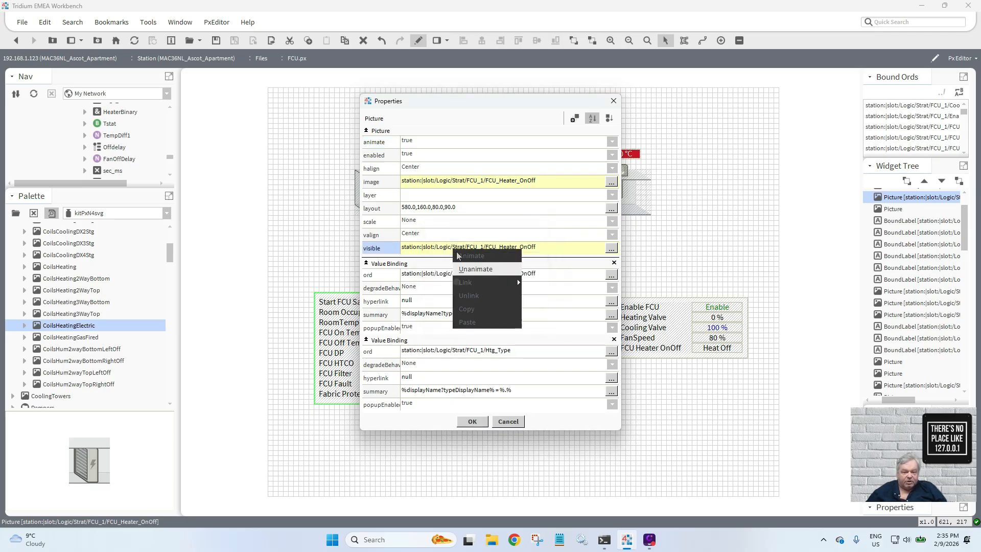
click(467, 269)
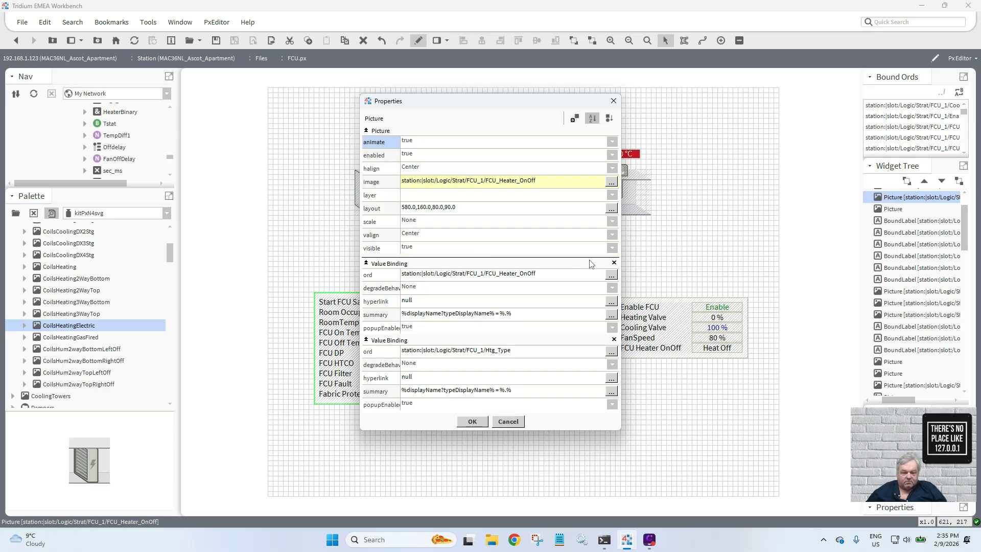
- Animate the electric heating coil's visible property with the Htg_Type binding, true value true and false value false
right_click(461, 250)
click(467, 253)
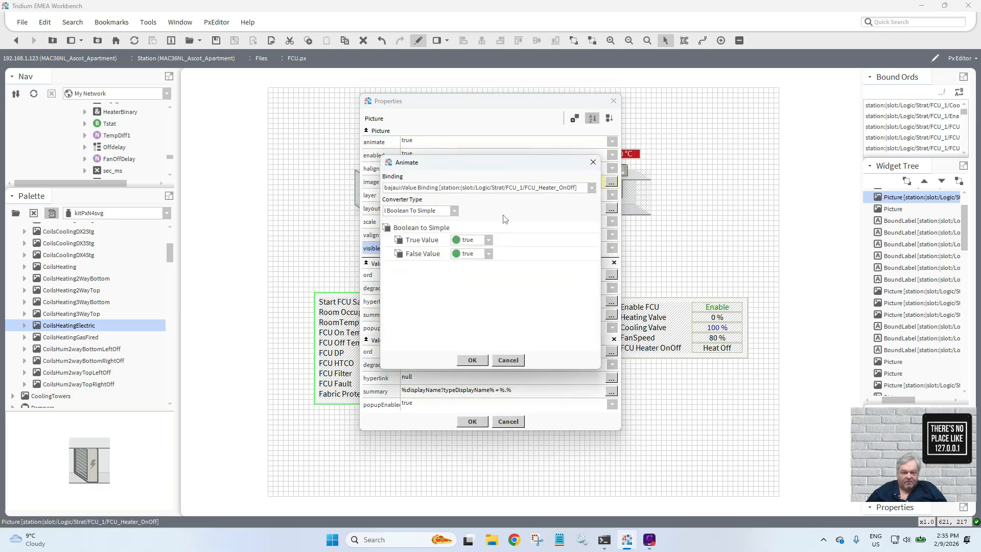
click(593, 189)
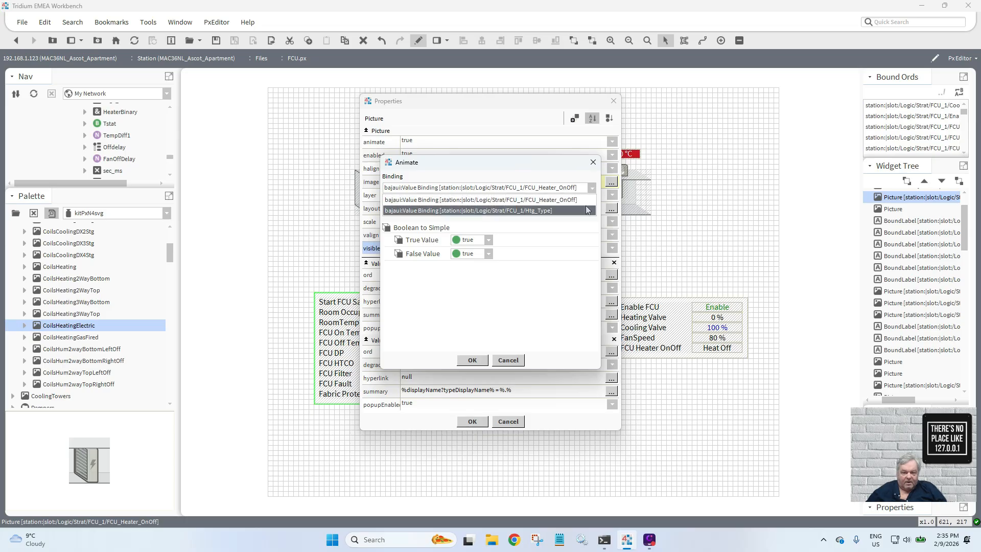
click(586, 209)
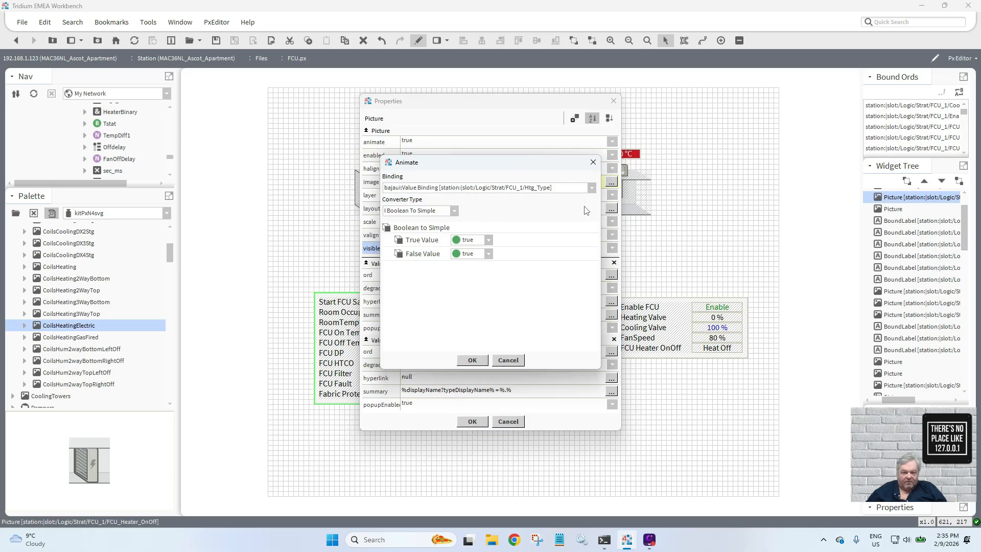
click(489, 254)
click(485, 272)
click(472, 360)
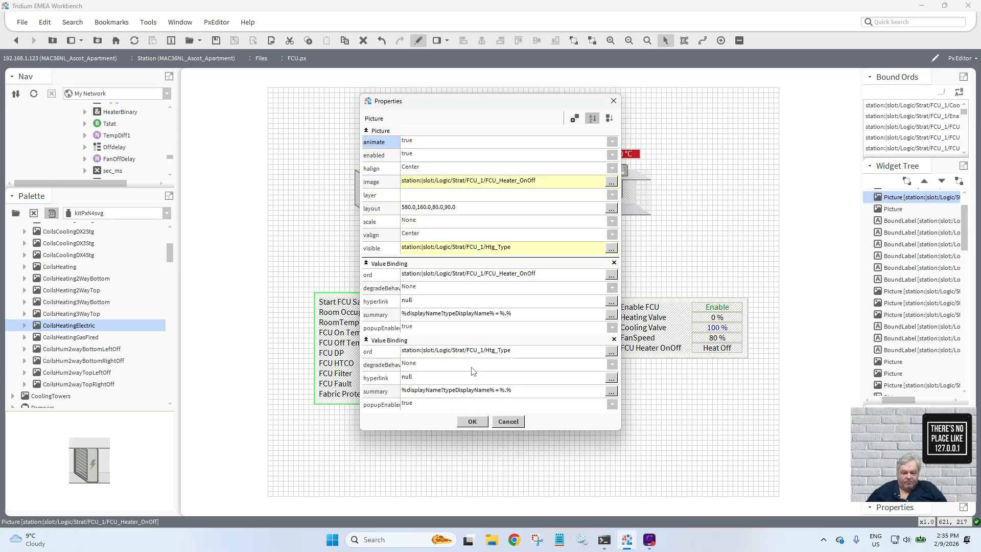
click(473, 422)
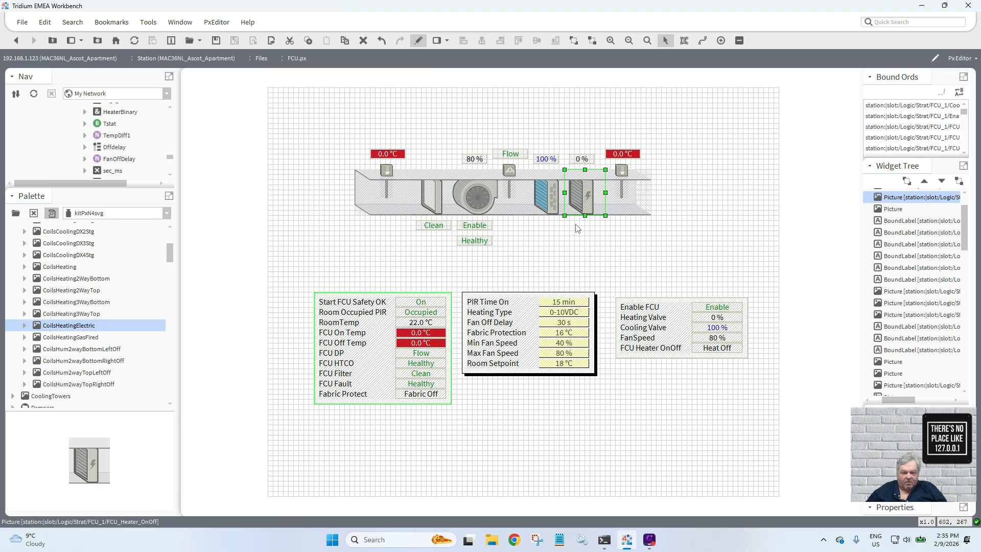
- Reverse the electric heating coil's visible animation so its true value is false and its false value is true
double_click(588, 203)
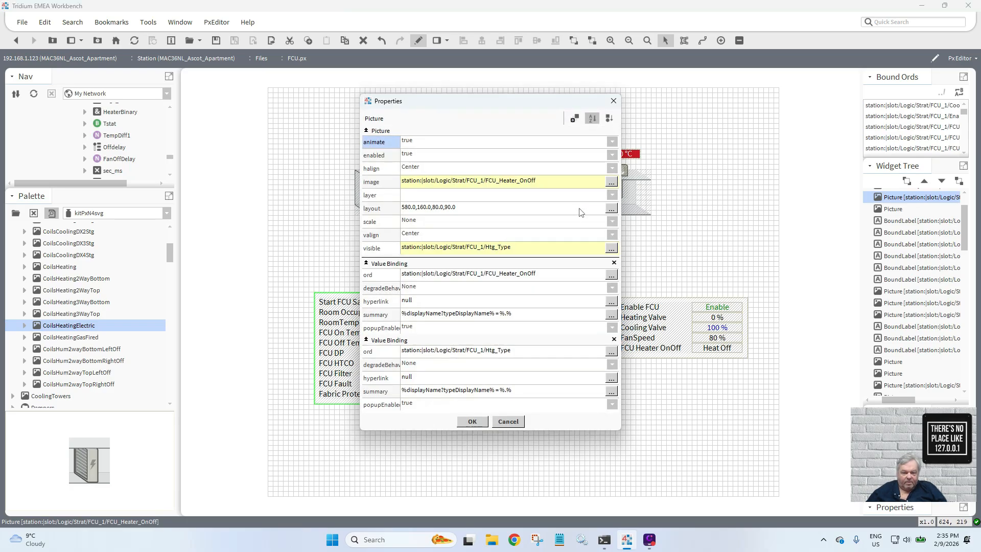
click(530, 235)
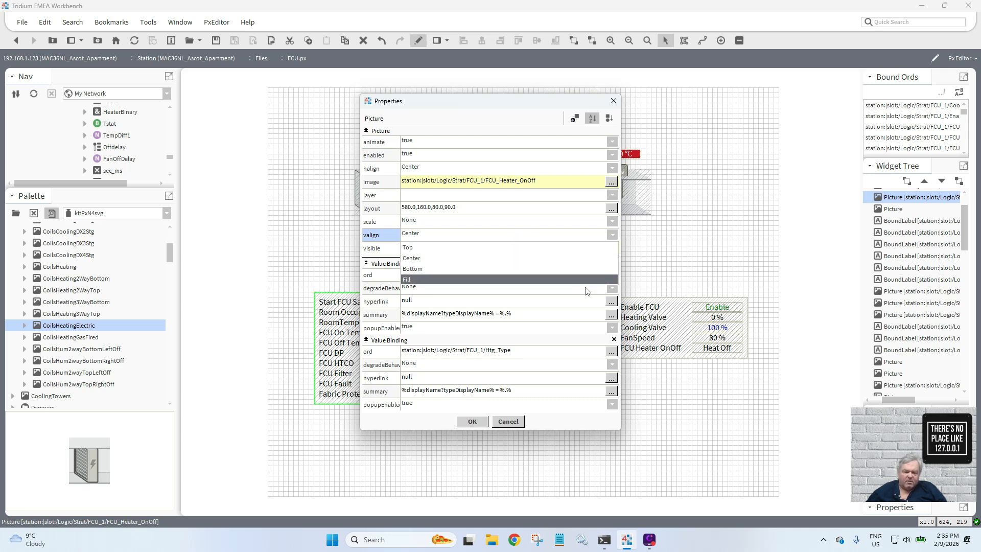
click(373, 237)
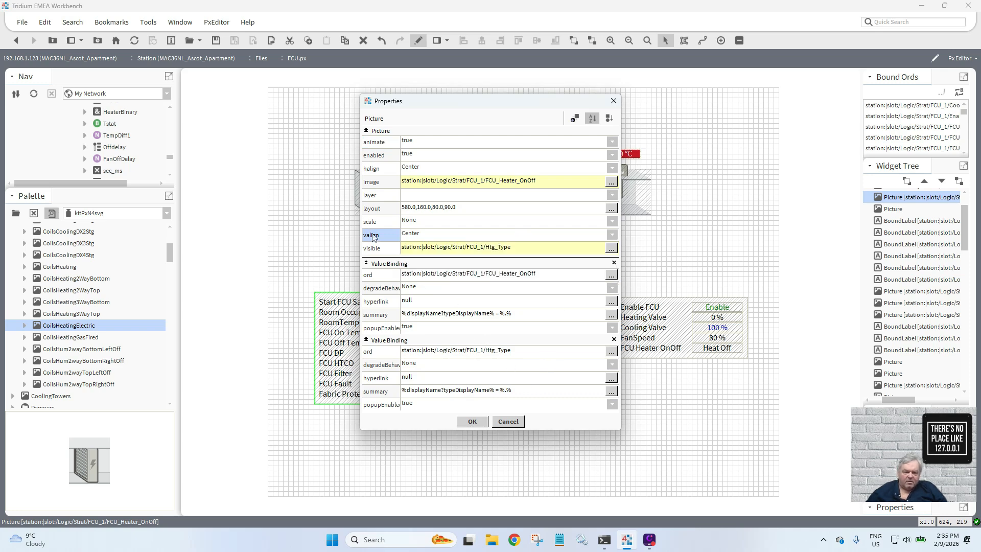
click(438, 249)
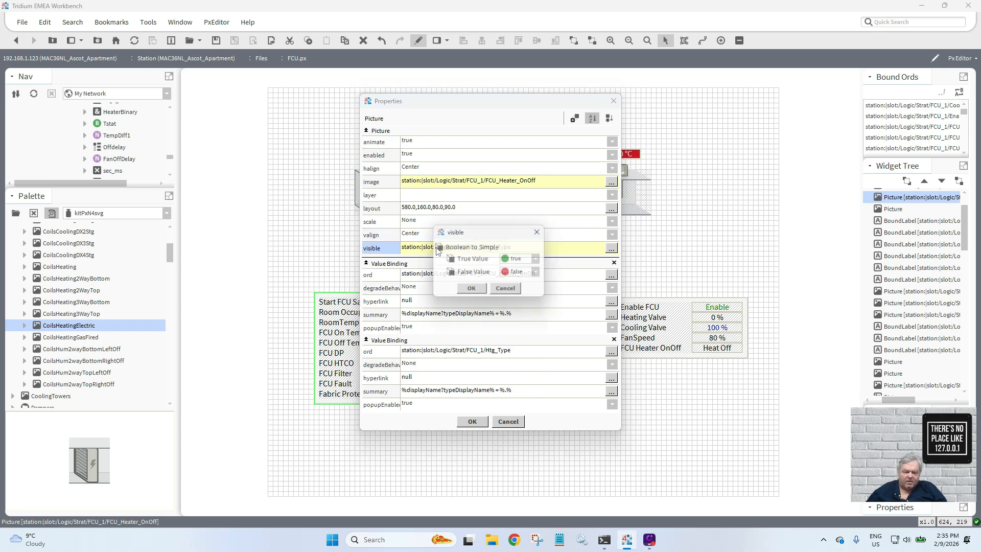
click(540, 259)
click(541, 271)
click(541, 273)
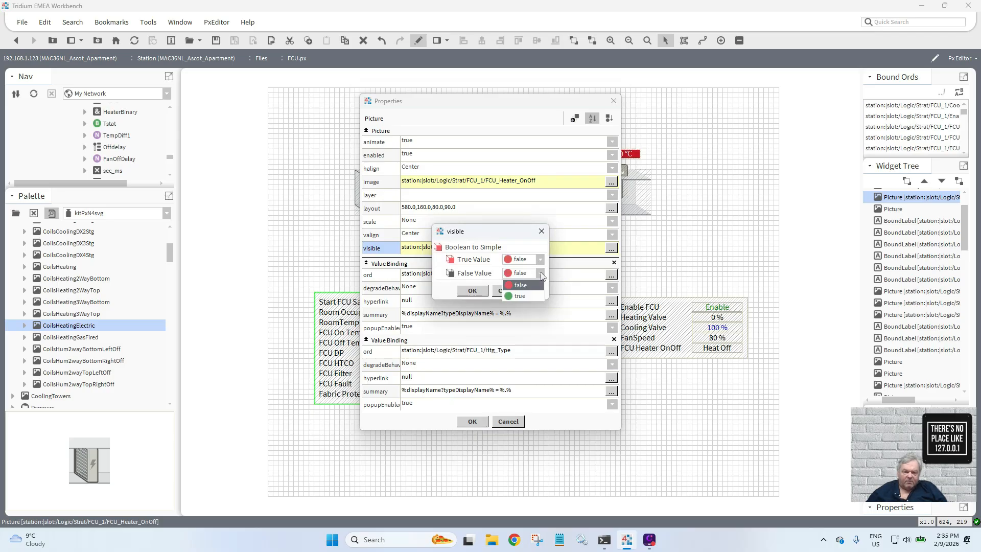
click(534, 296)
click(473, 292)
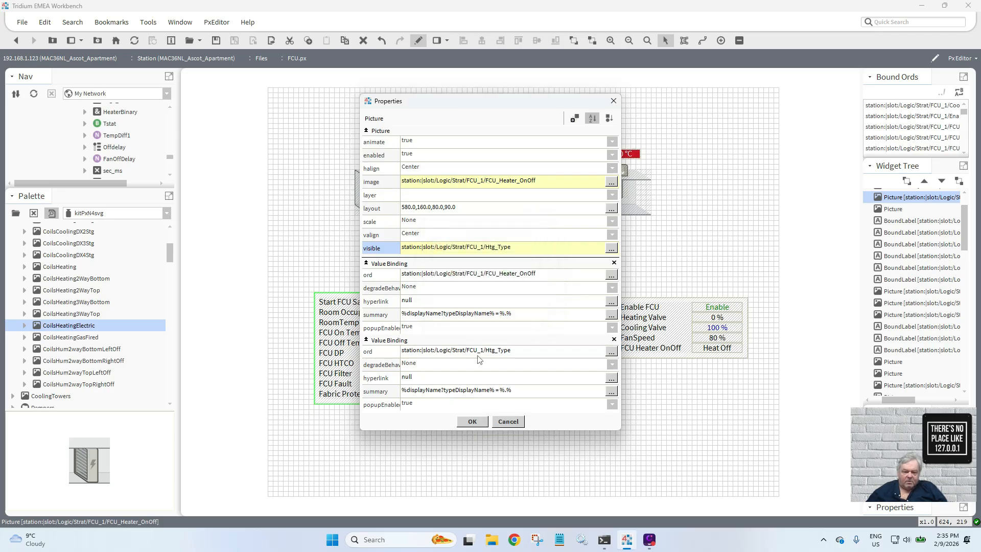
click(474, 422)
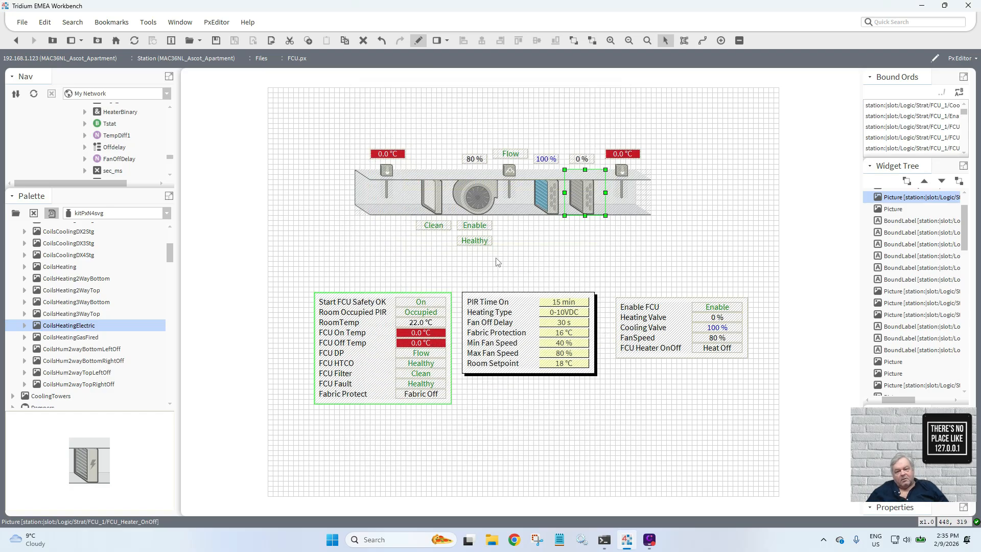
- Switch the page to view mode and set the Room Setpoint to 28 °C
click(418, 41)
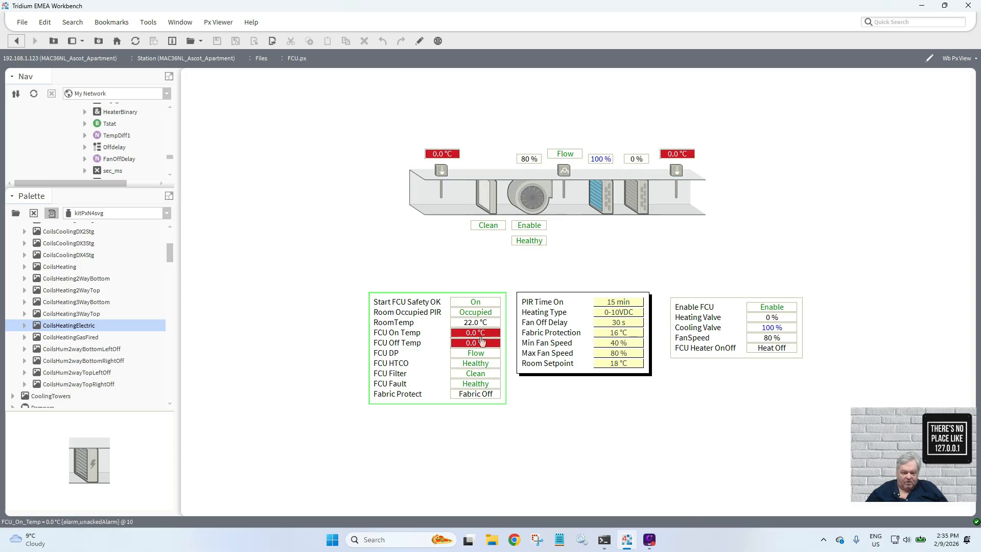
click(622, 366)
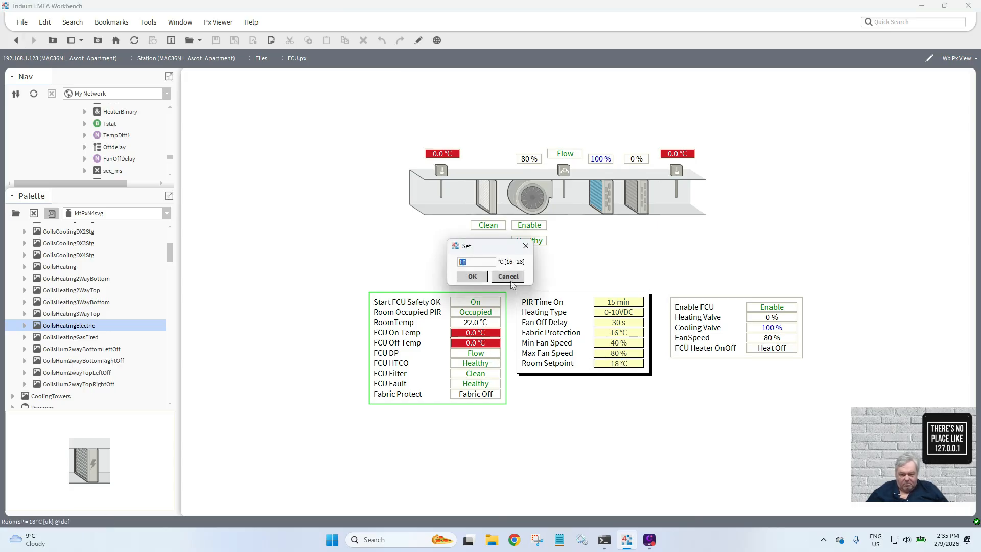
text(28)
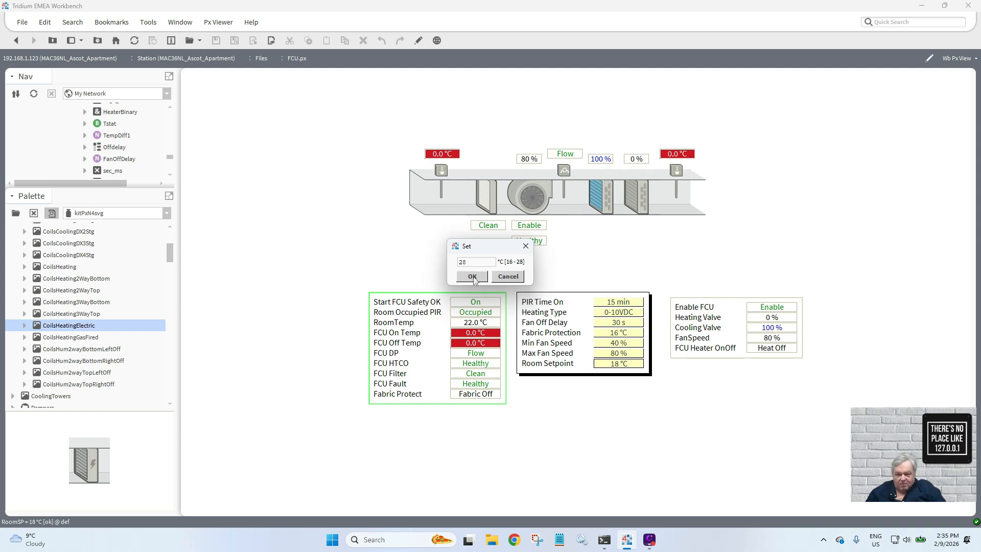
click(473, 276)
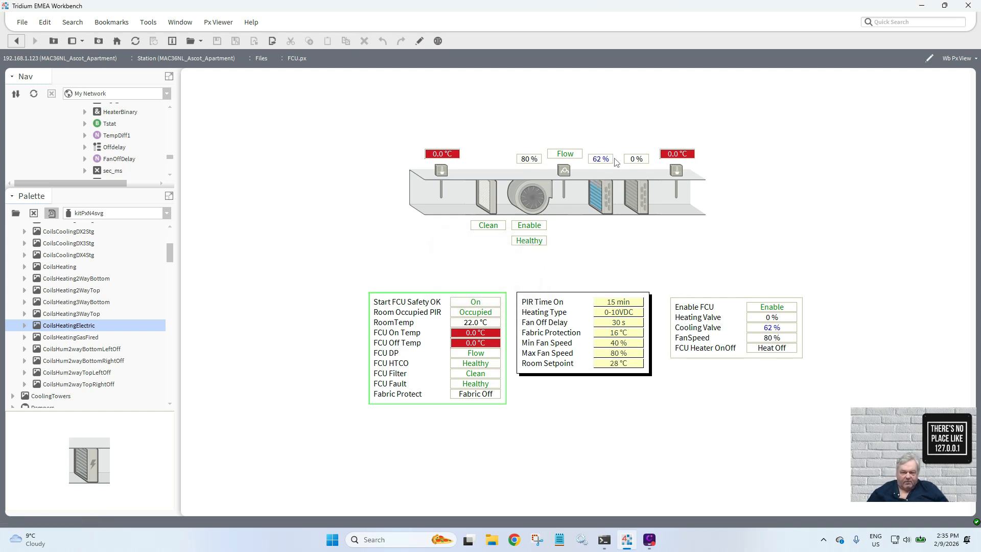
- Set the Heating Type parameter to On/Off and return the page to edit mode
click(617, 317)
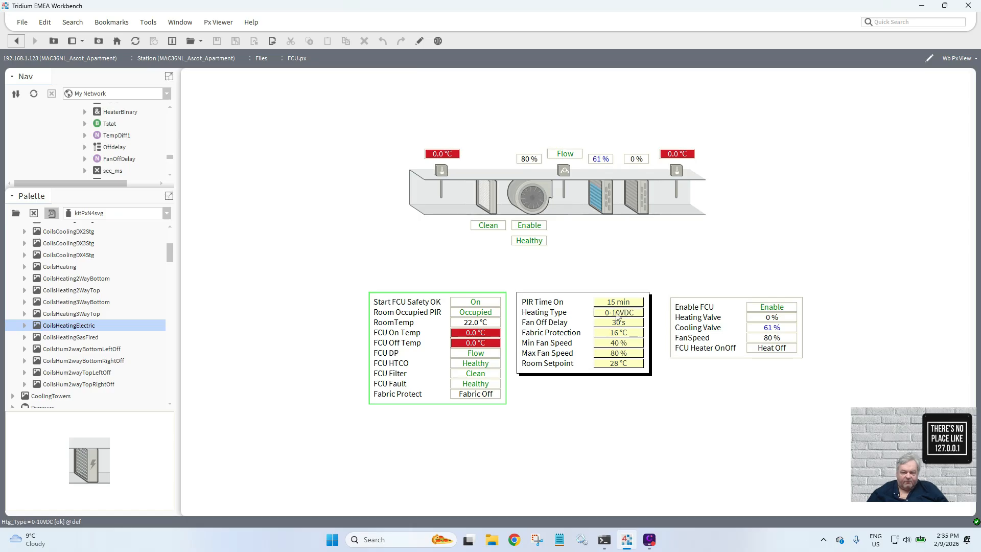
click(527, 261)
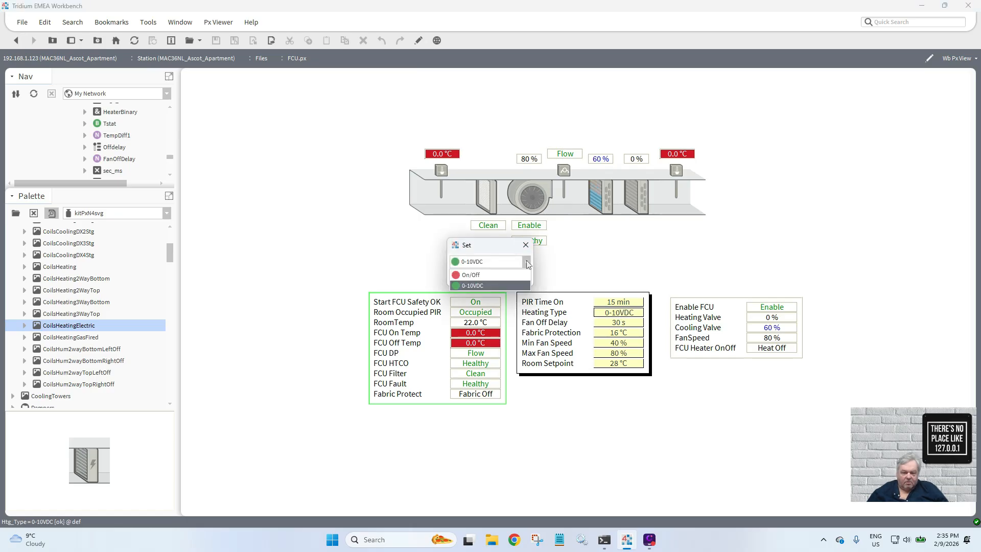
click(511, 275)
click(478, 281)
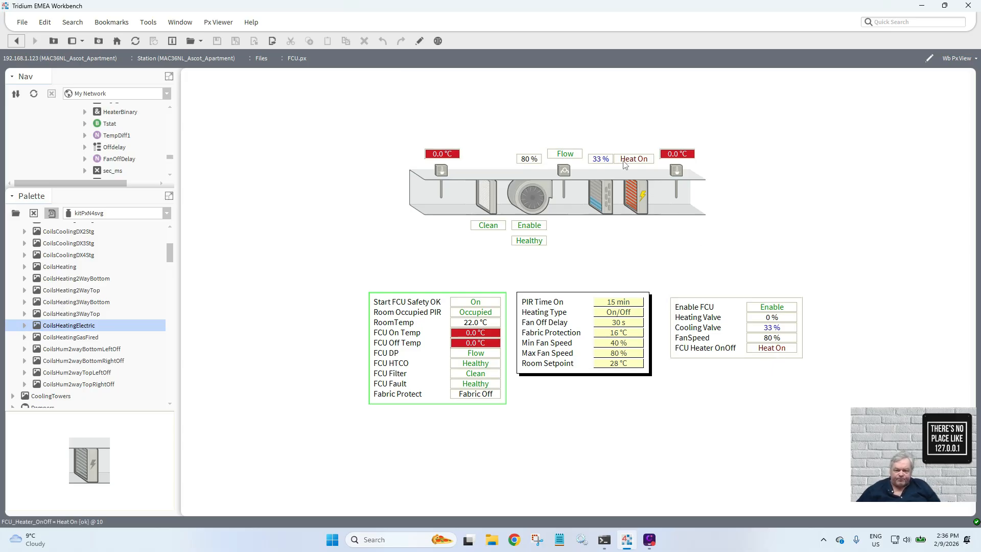
click(419, 41)
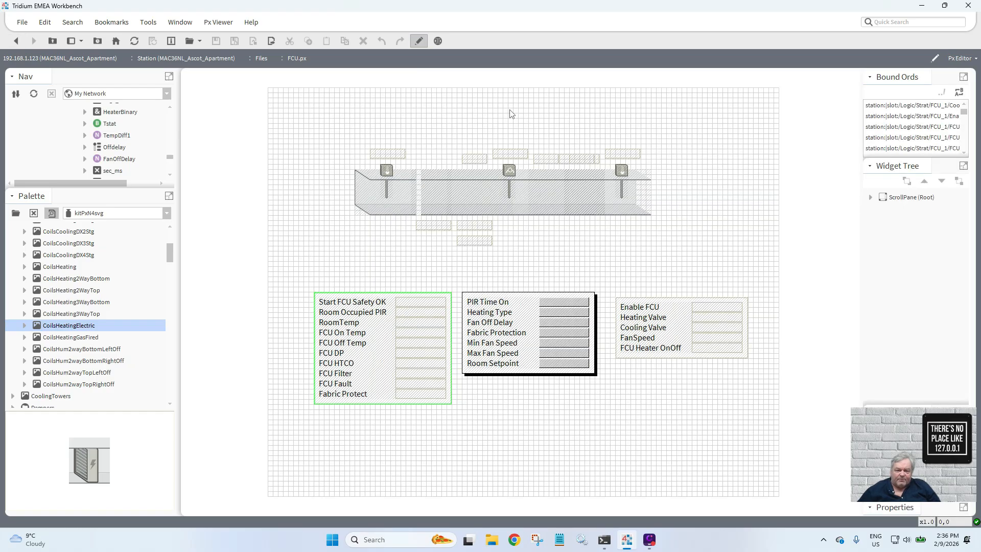
- Narrow the FCU_Heater_OnOff bound label above the electric heating coil slightly from its left edge and switch the page to view mode
click(579, 162)
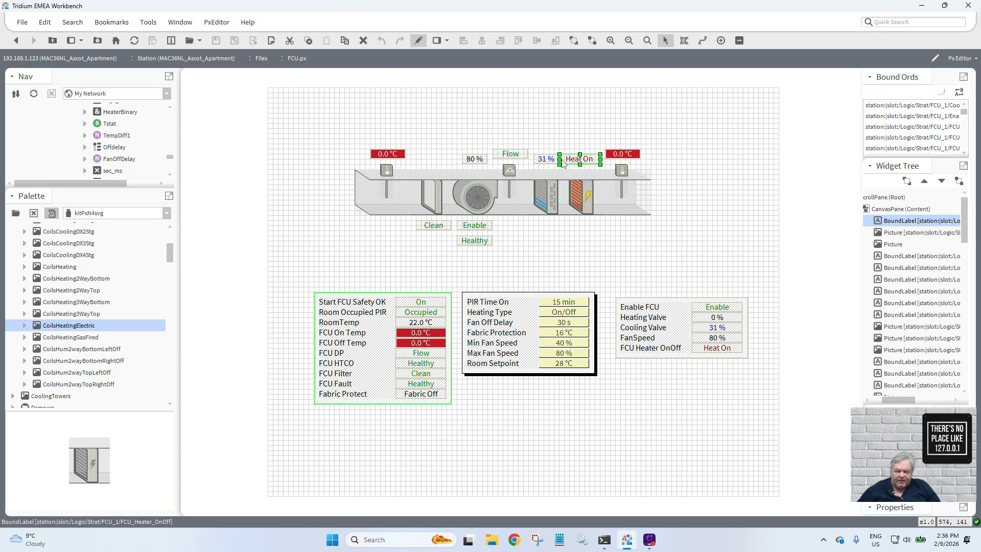
drag(561, 159, 566, 159)
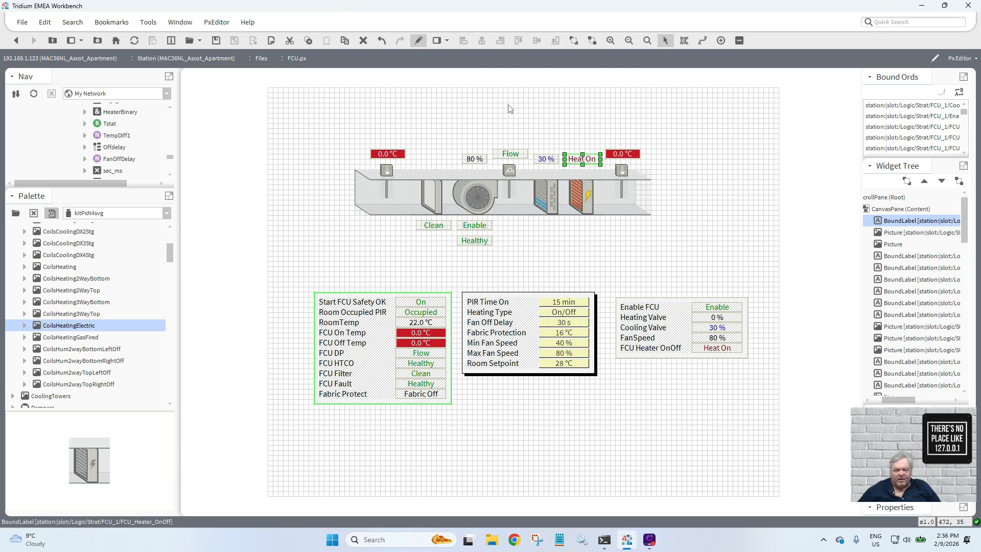
click(418, 41)
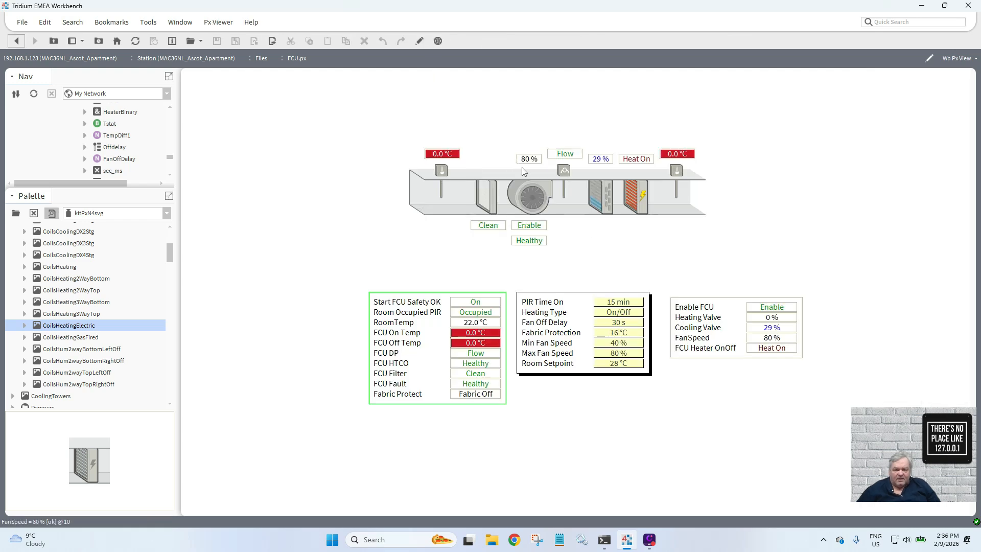
- Set the Heating Type parameter to 0-10VDC
click(623, 313)
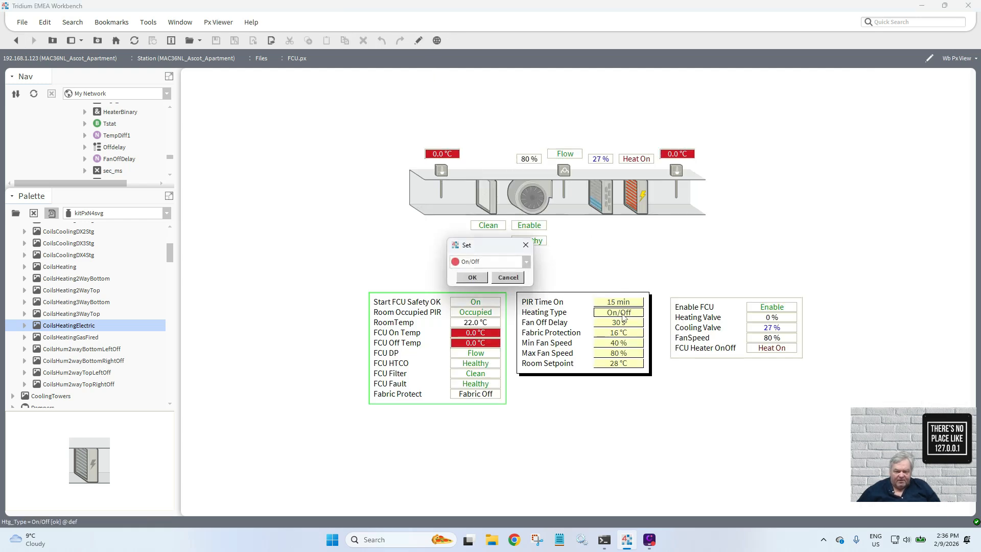
click(527, 262)
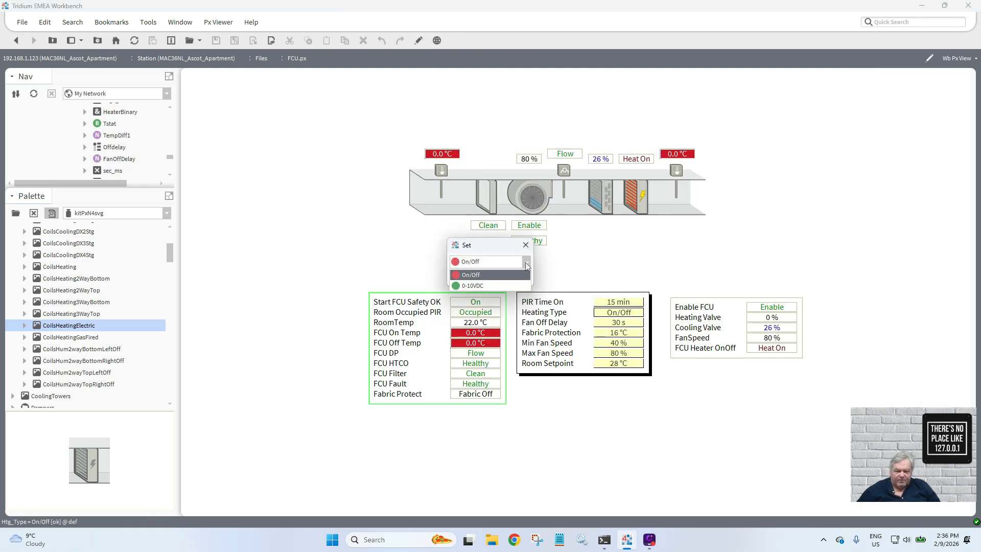
click(515, 286)
click(480, 279)
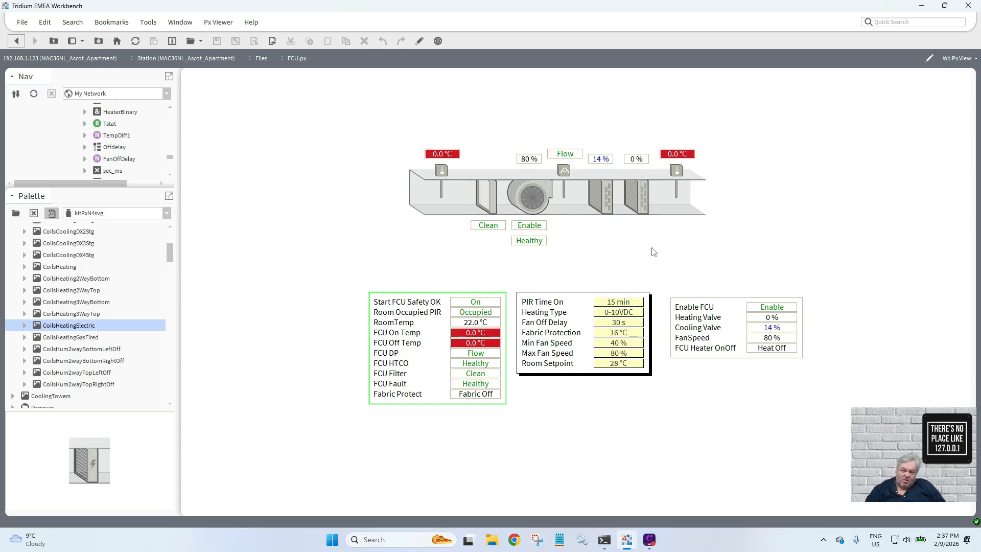
- Test the filter graphic by overriding the FCU filter status with Emergency Active and releasing it with Emergency Auto
right_click(484, 225)
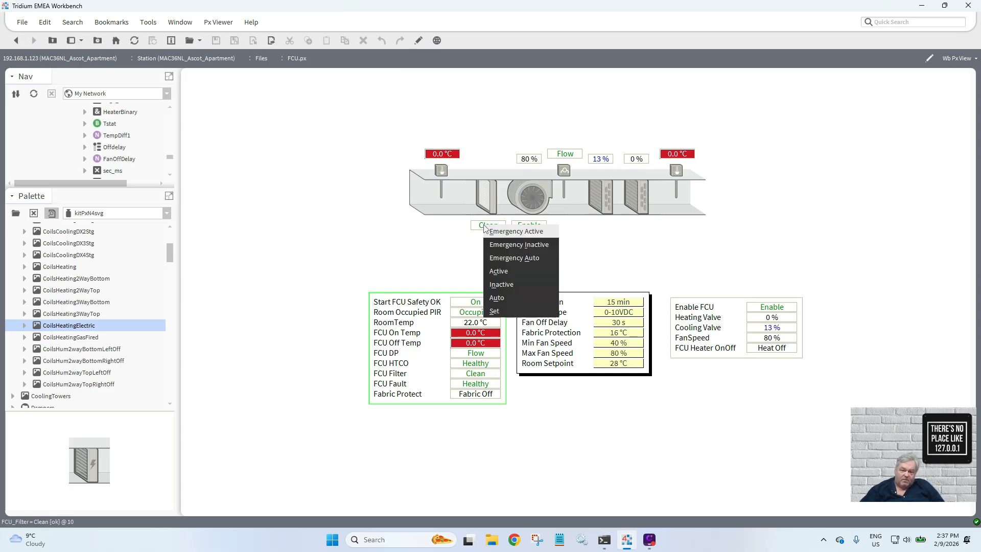
click(509, 235)
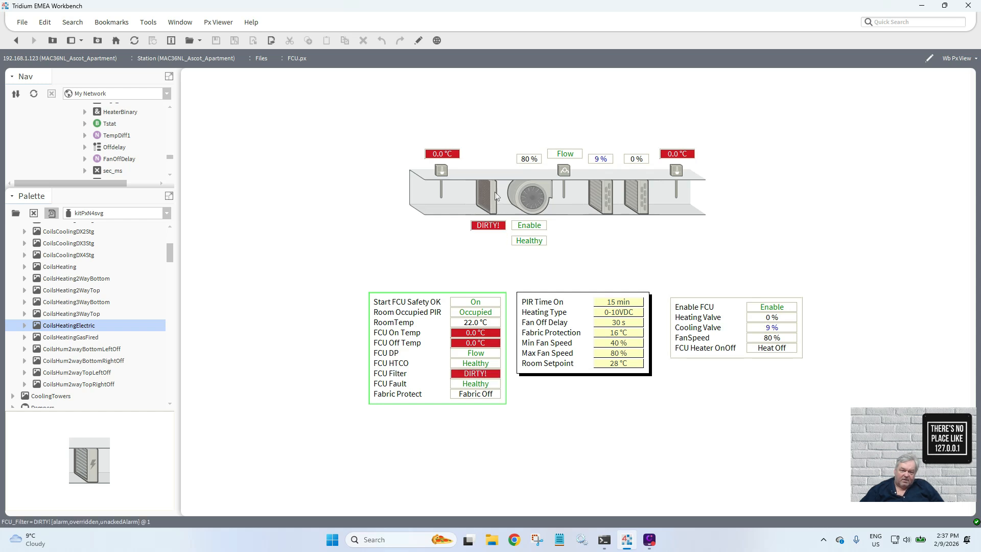
right_click(490, 226)
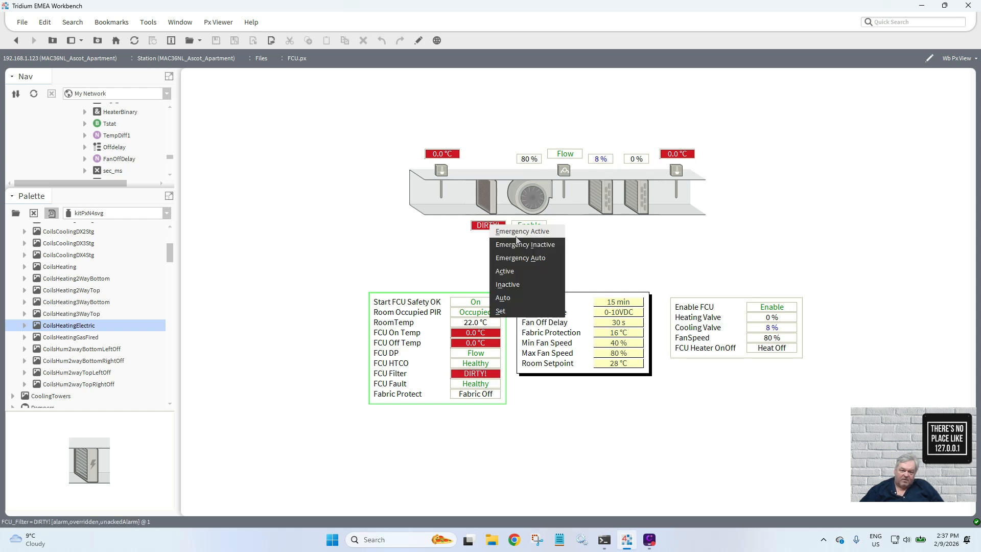
click(527, 258)
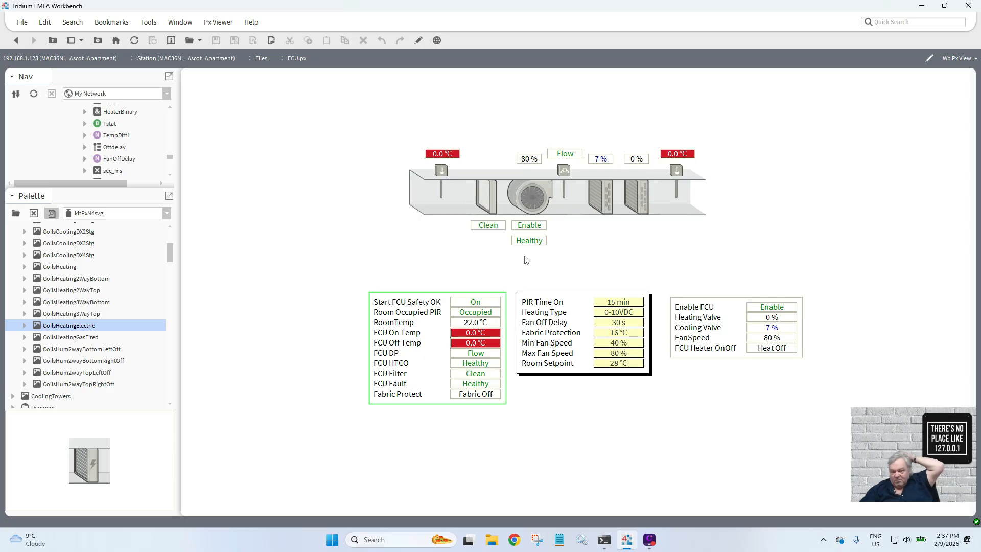